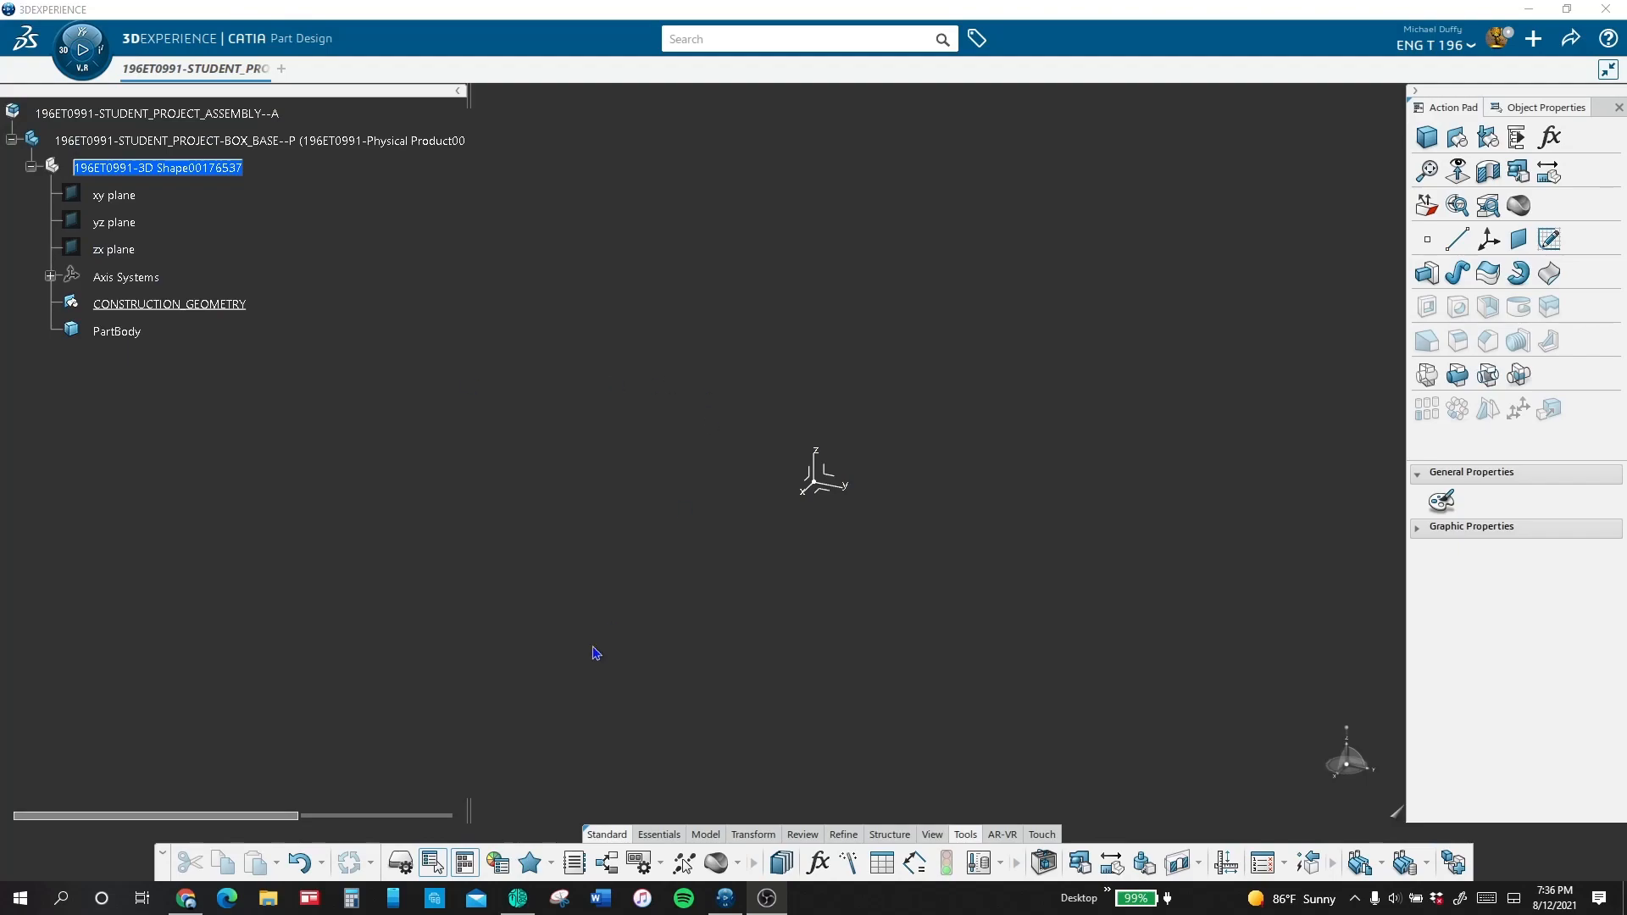
Step: Create a single-value length parameter named LENGTH with a value of 15 in for the box base part
click(818, 863)
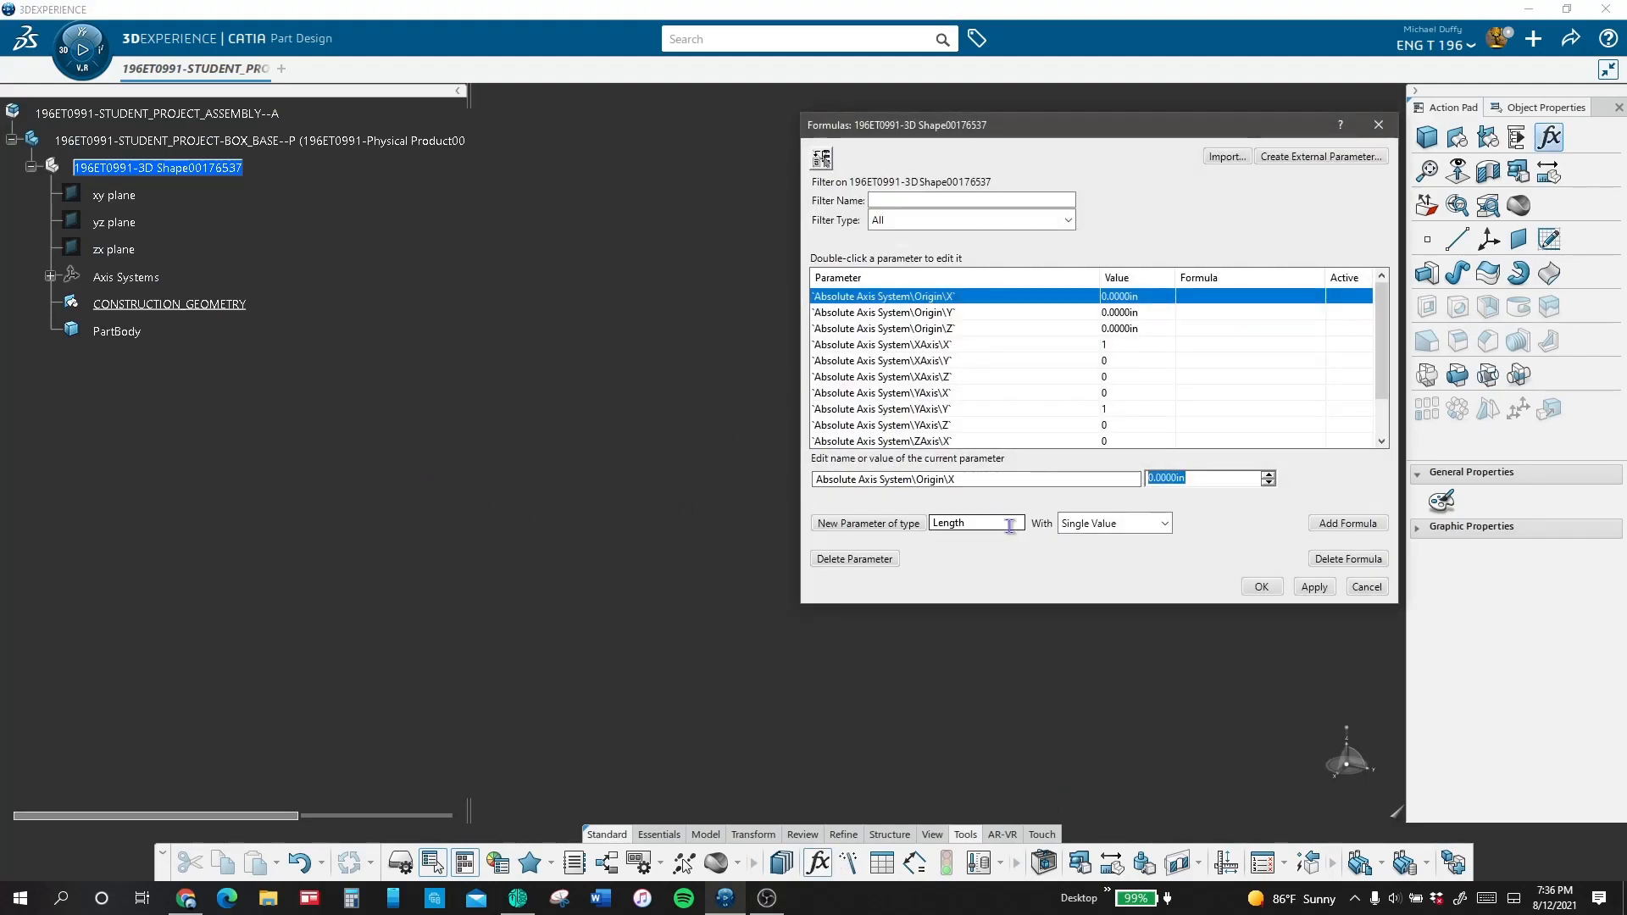
click(976, 524)
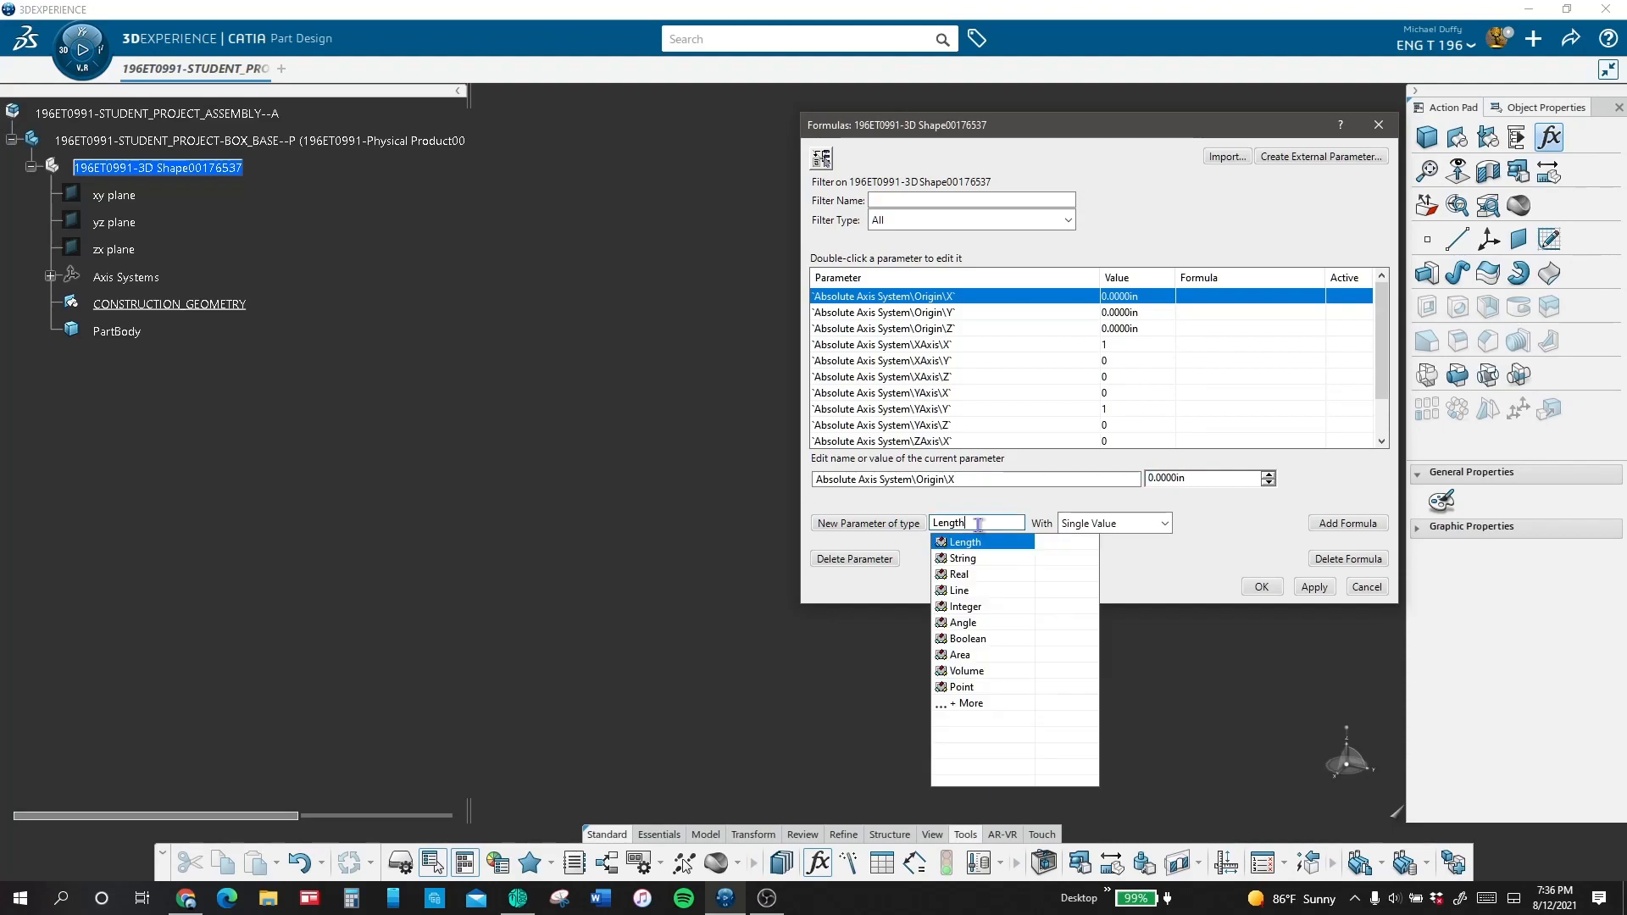
click(882, 524)
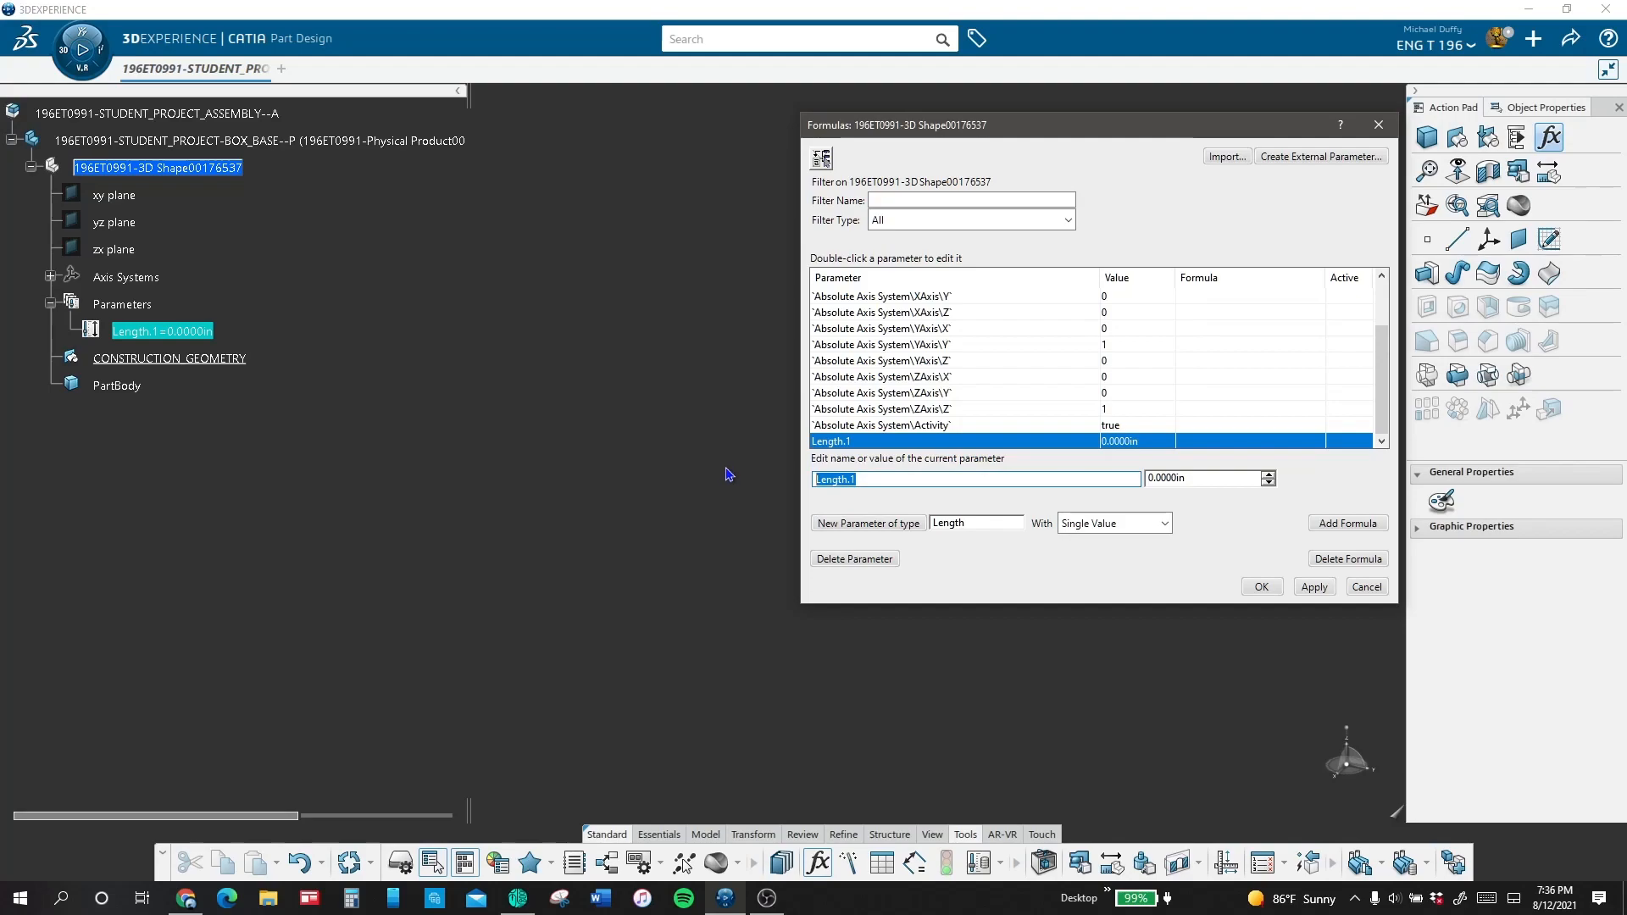
text(LENT)
drag(1198, 481, 1039, 490)
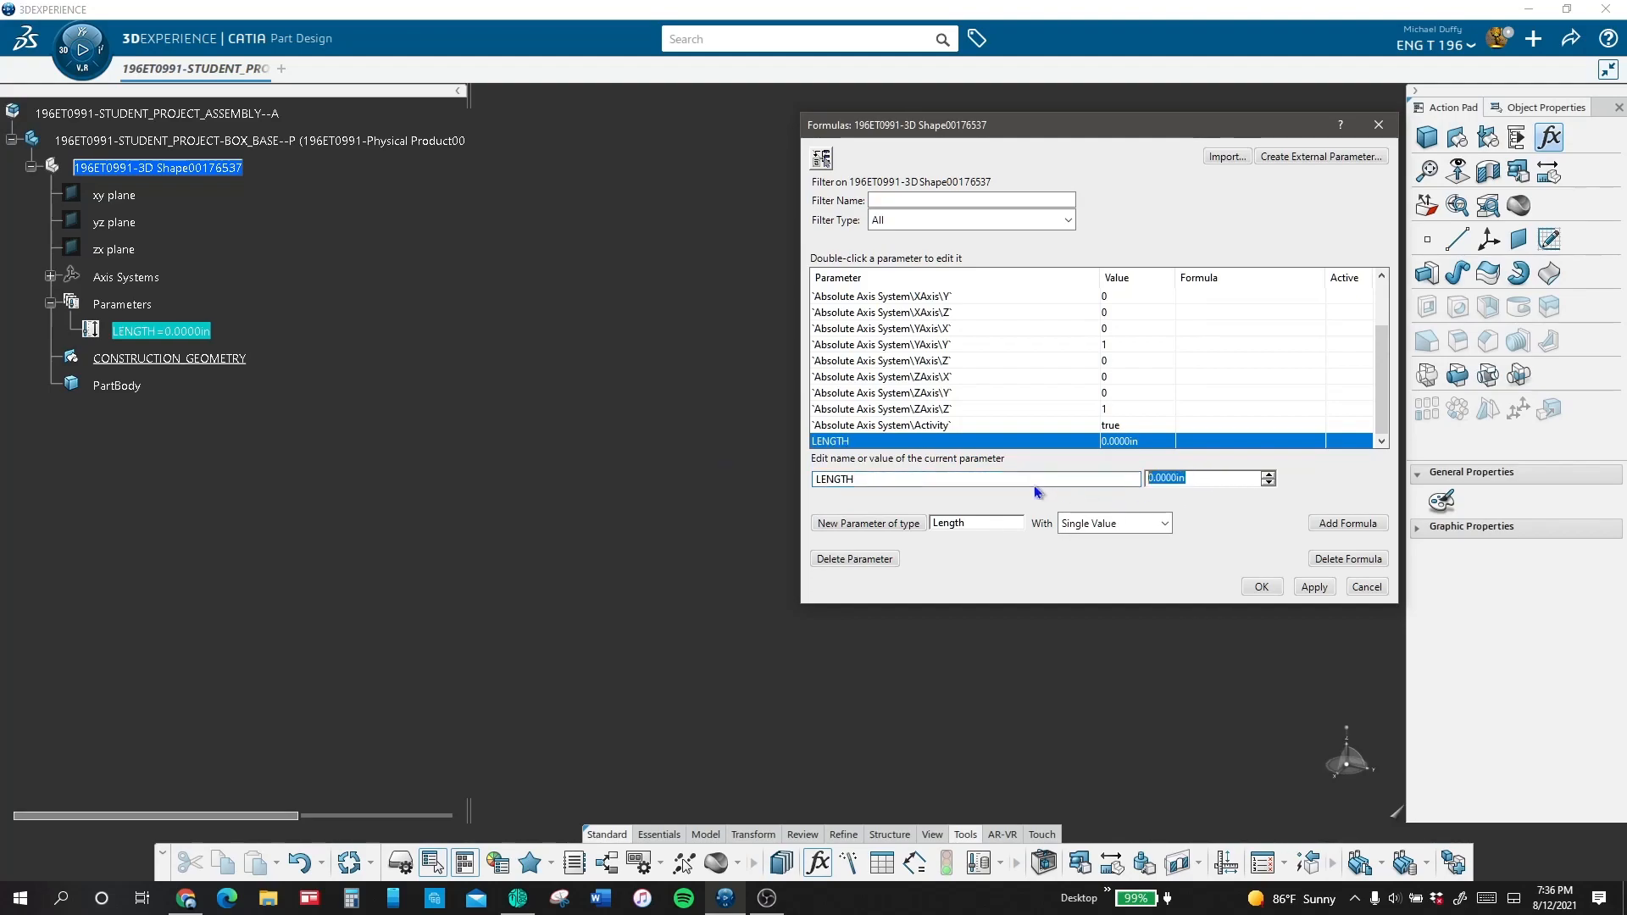
text(15)
key(Return)
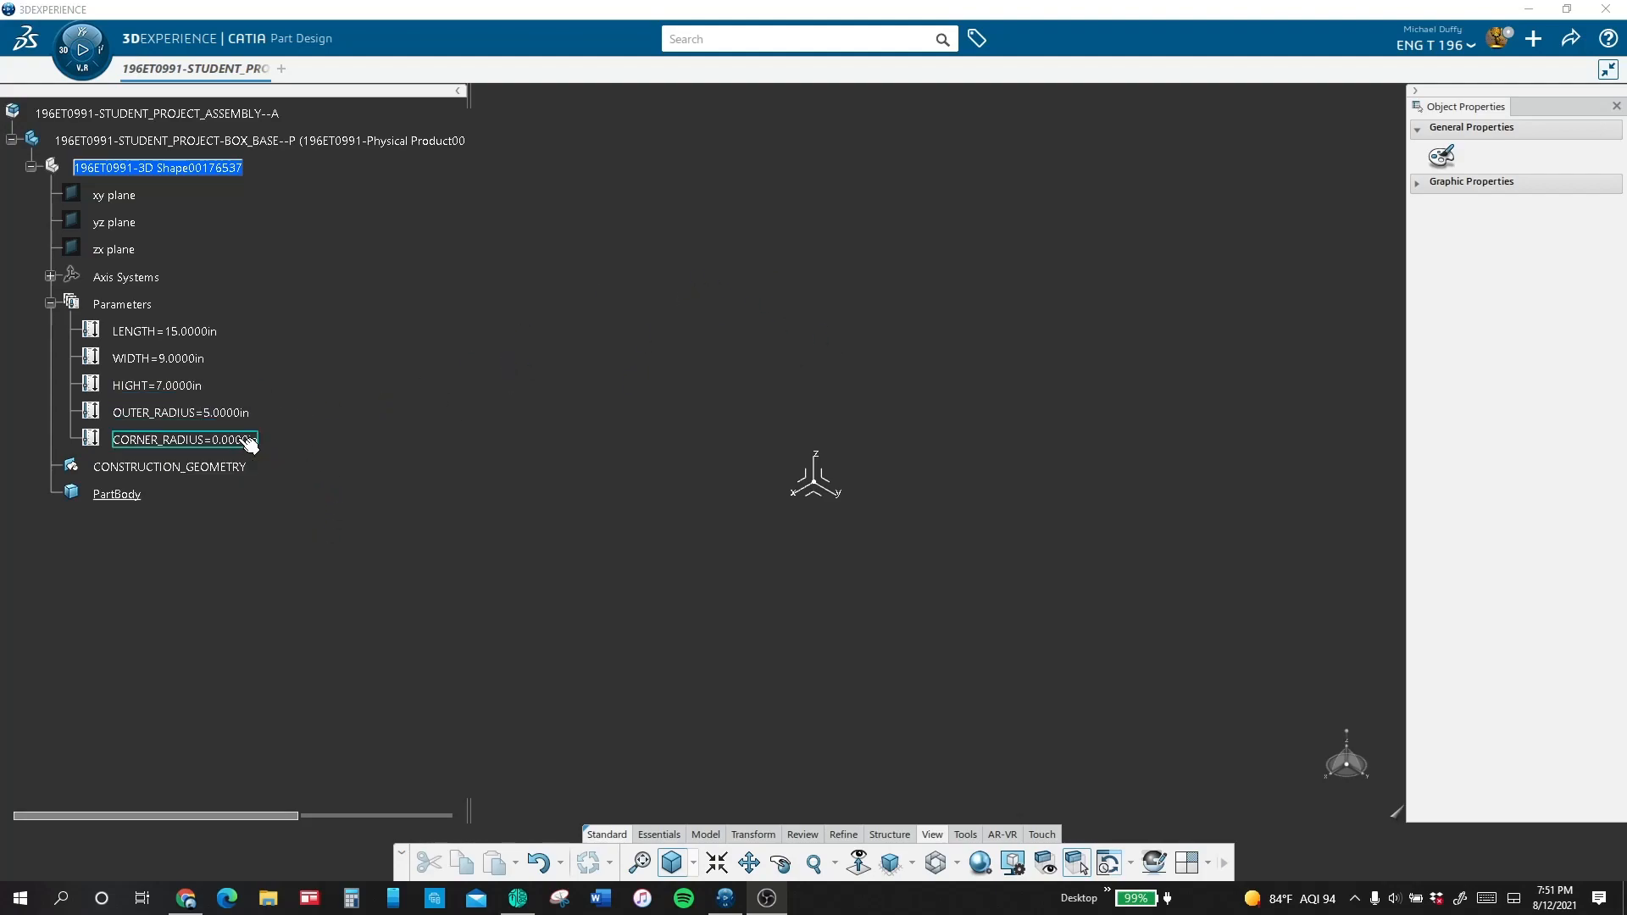
Step: Set the CORNER_RADIUS parameter to 0.875 in
double_click(248, 440)
text(.875)
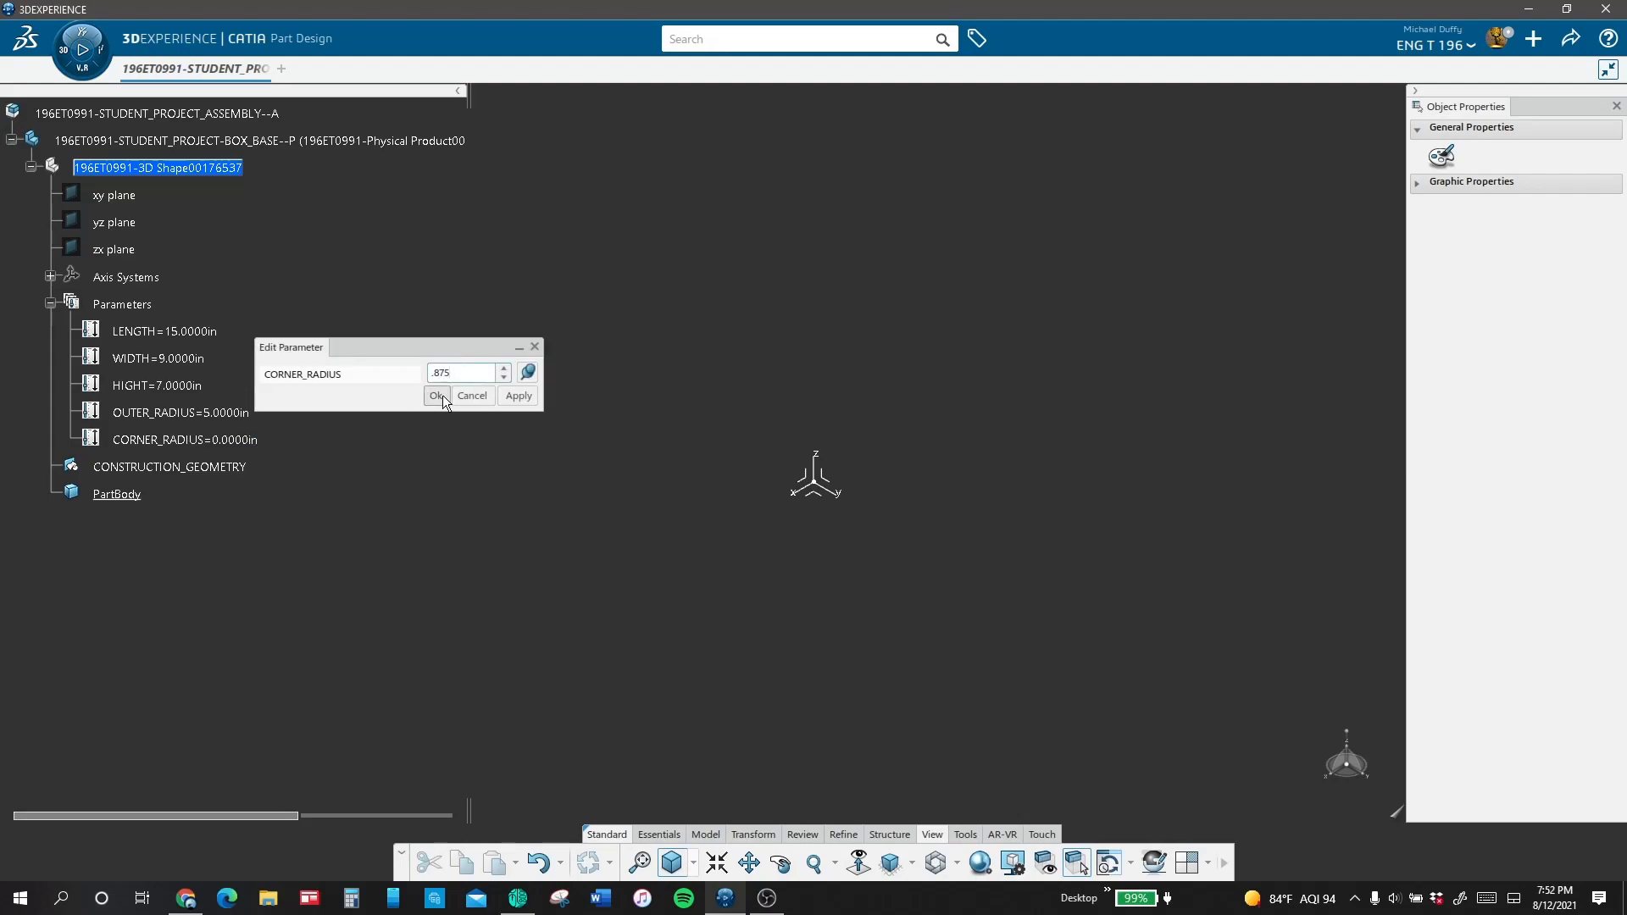
click(435, 395)
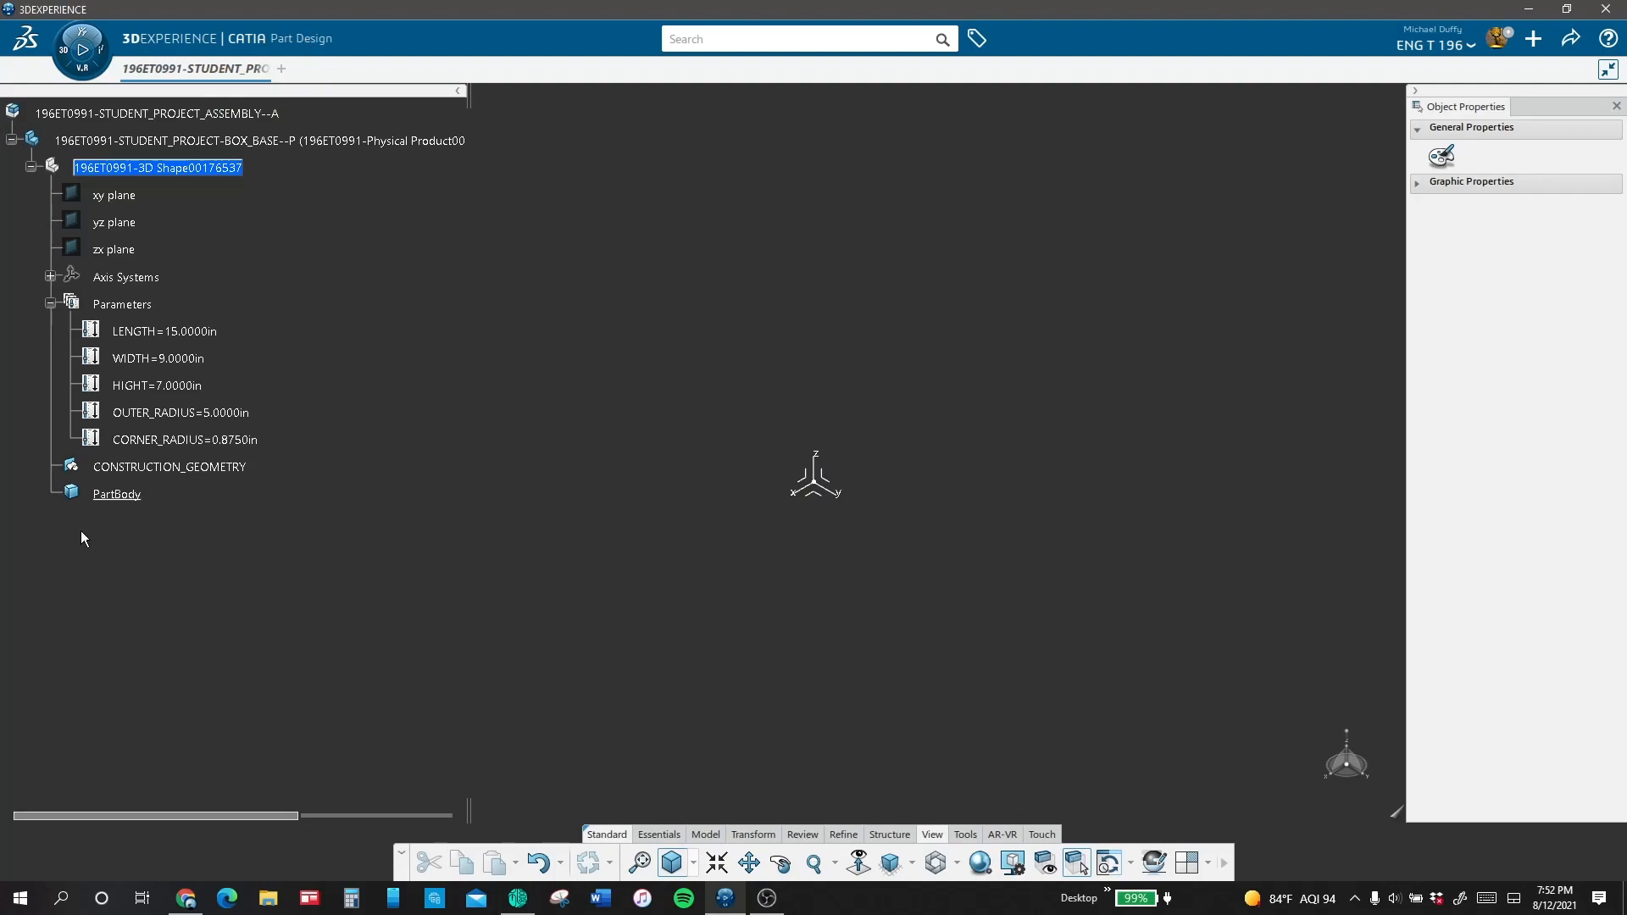
Step: Start a sketch on the xy plane for the box base profile
click(815, 495)
click(900, 435)
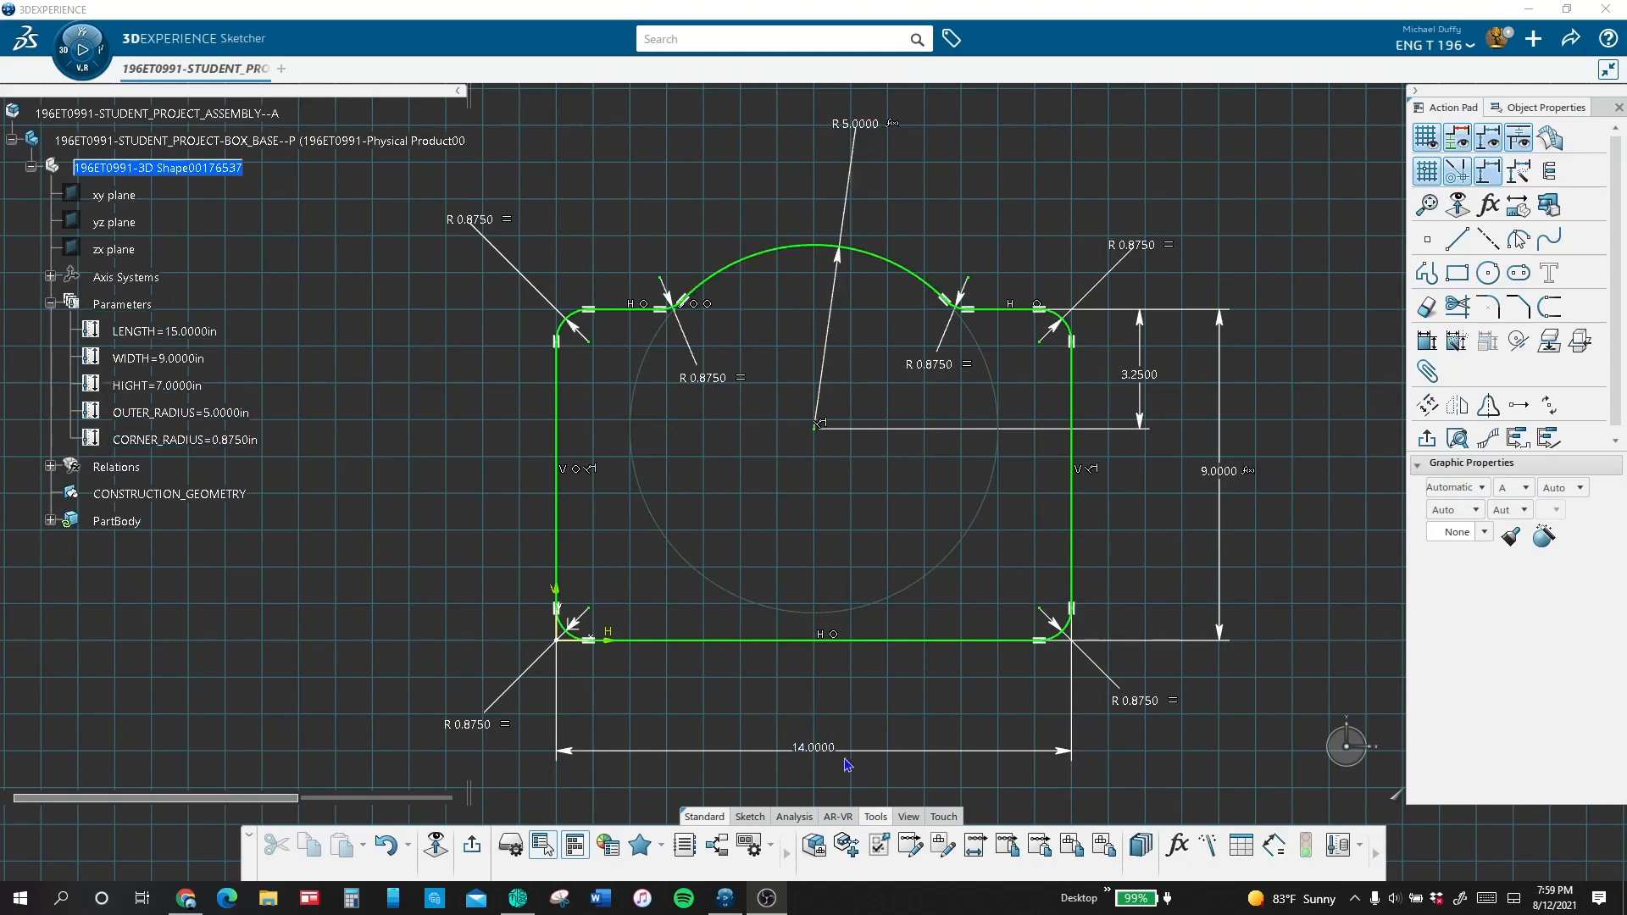
Step: Link the sketch's overall horizontal dimension to the LENGTH parameter with a formula and exit the sketch
double_click(817, 750)
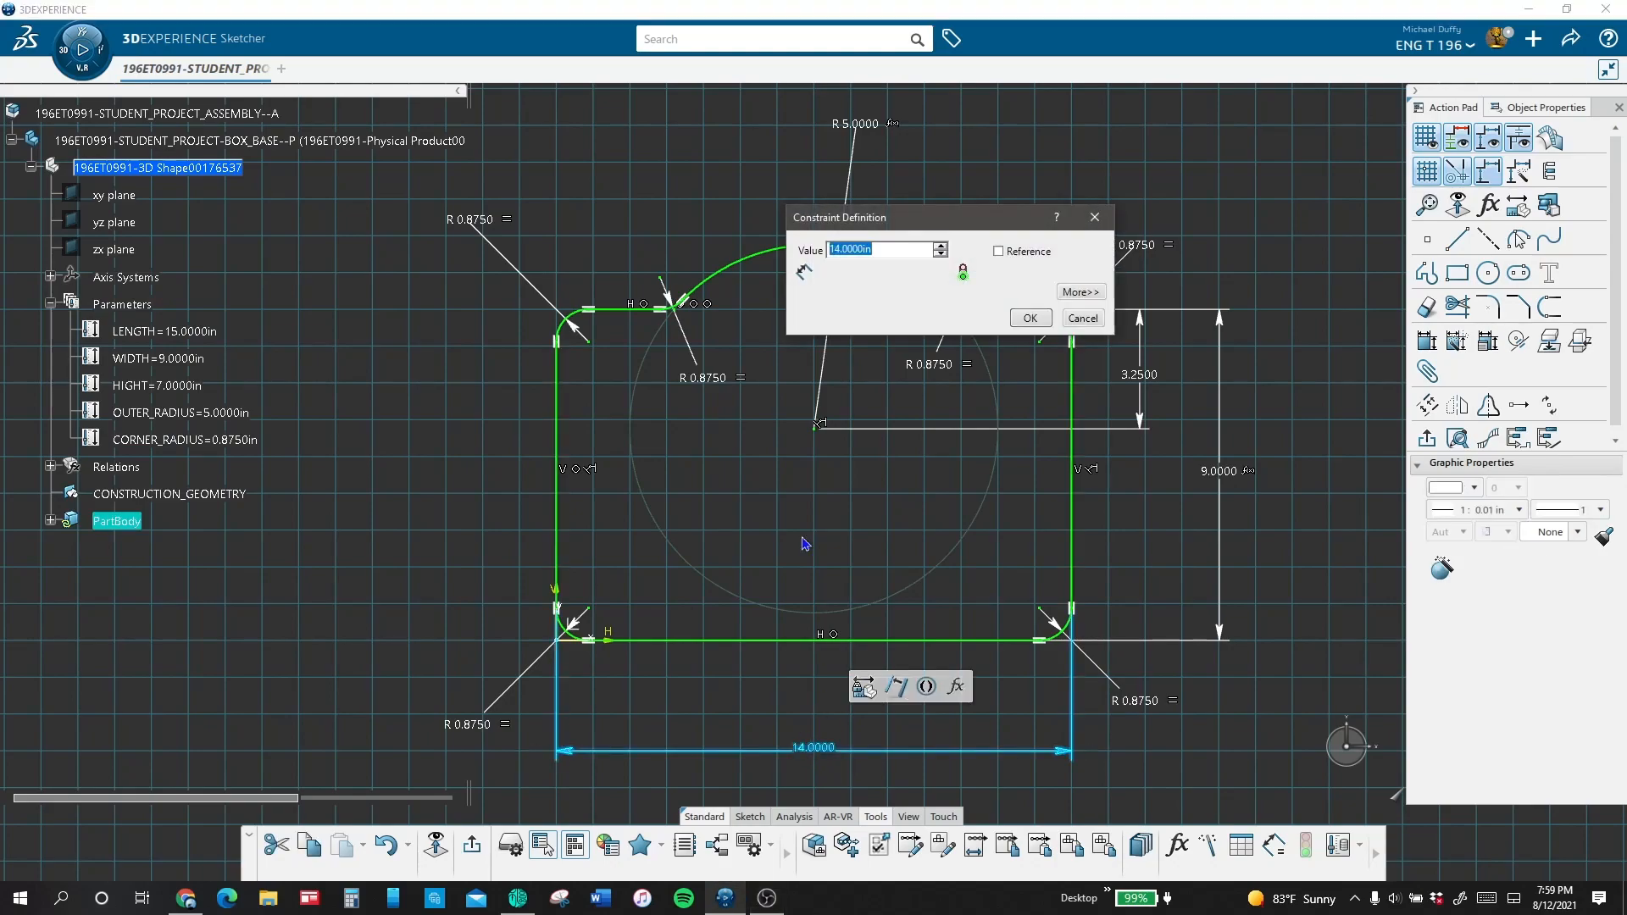
right_click(882, 248)
click(911, 264)
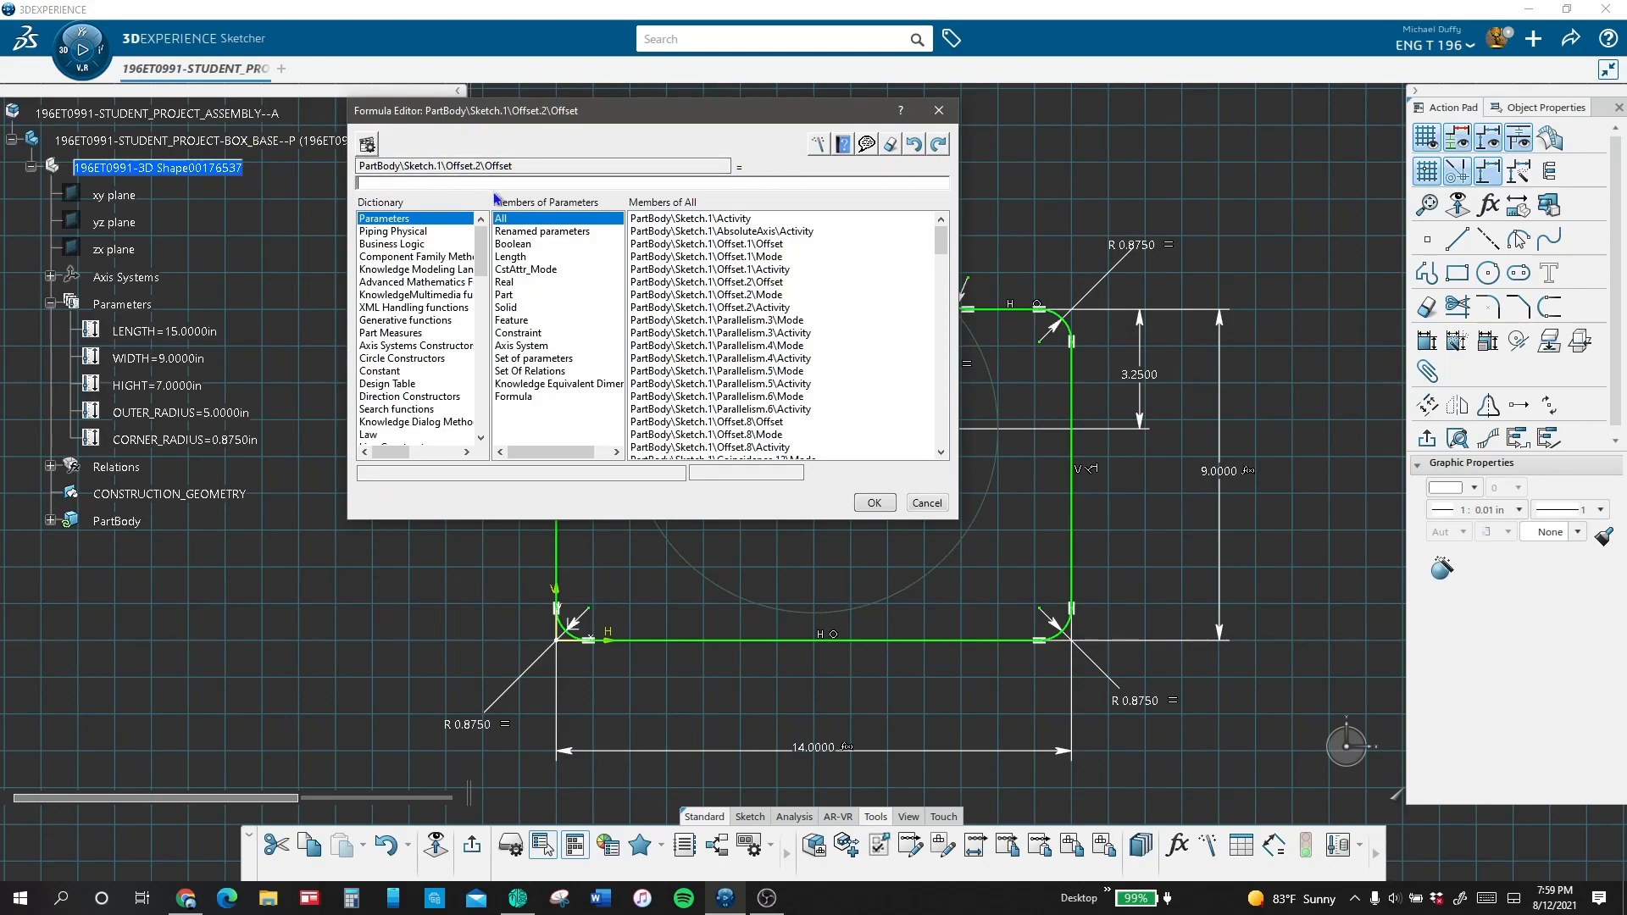
click(211, 336)
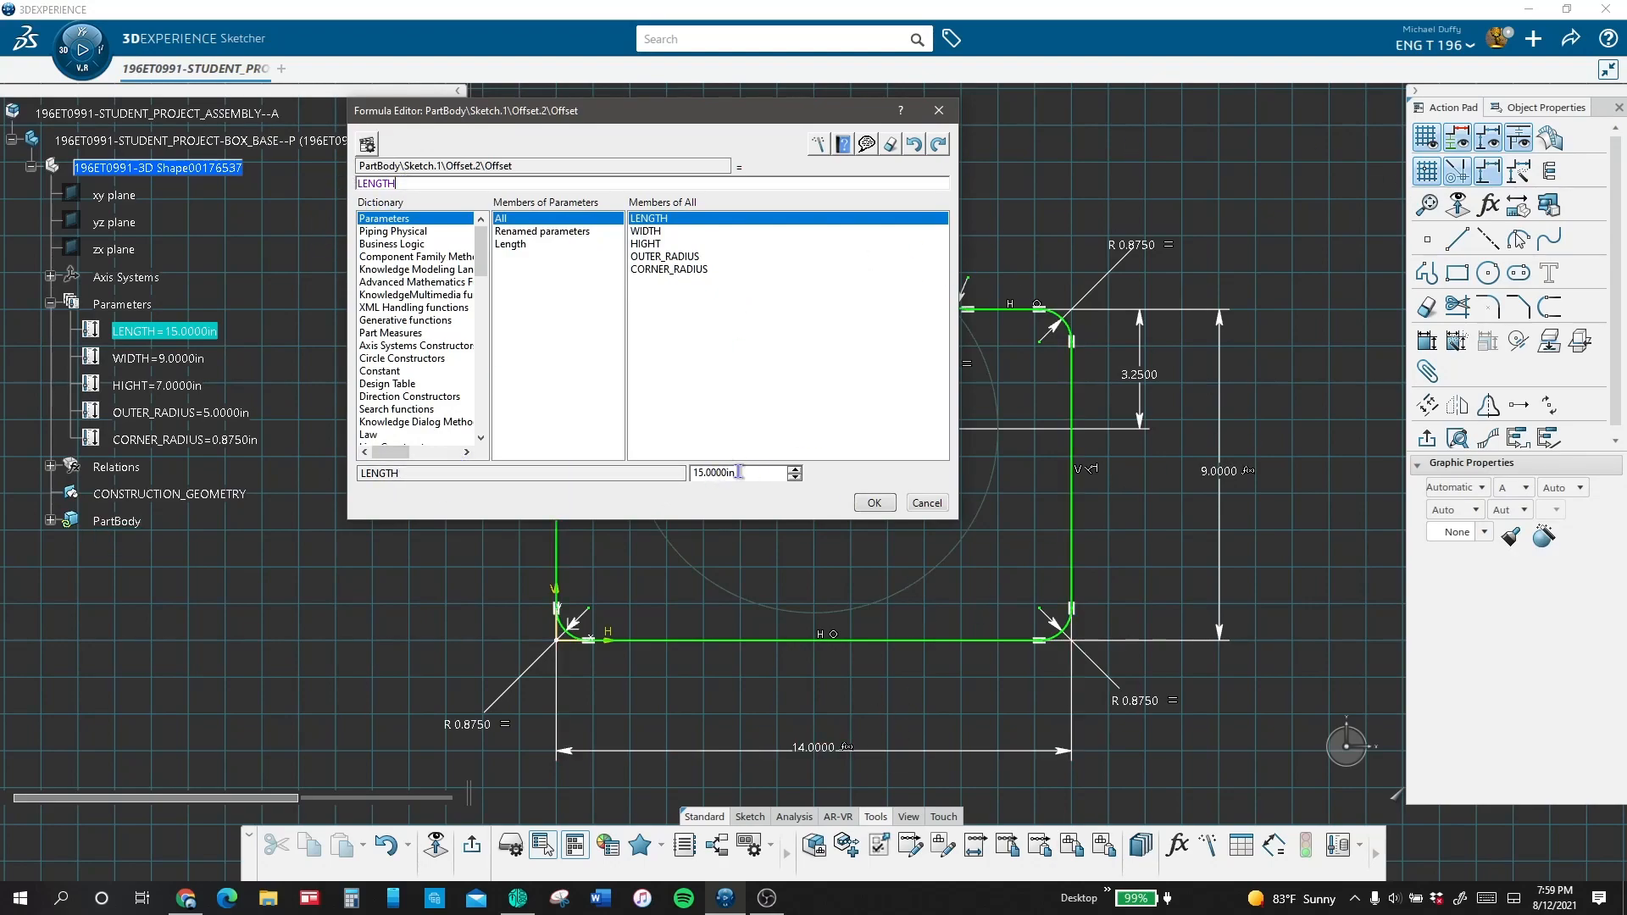
click(876, 505)
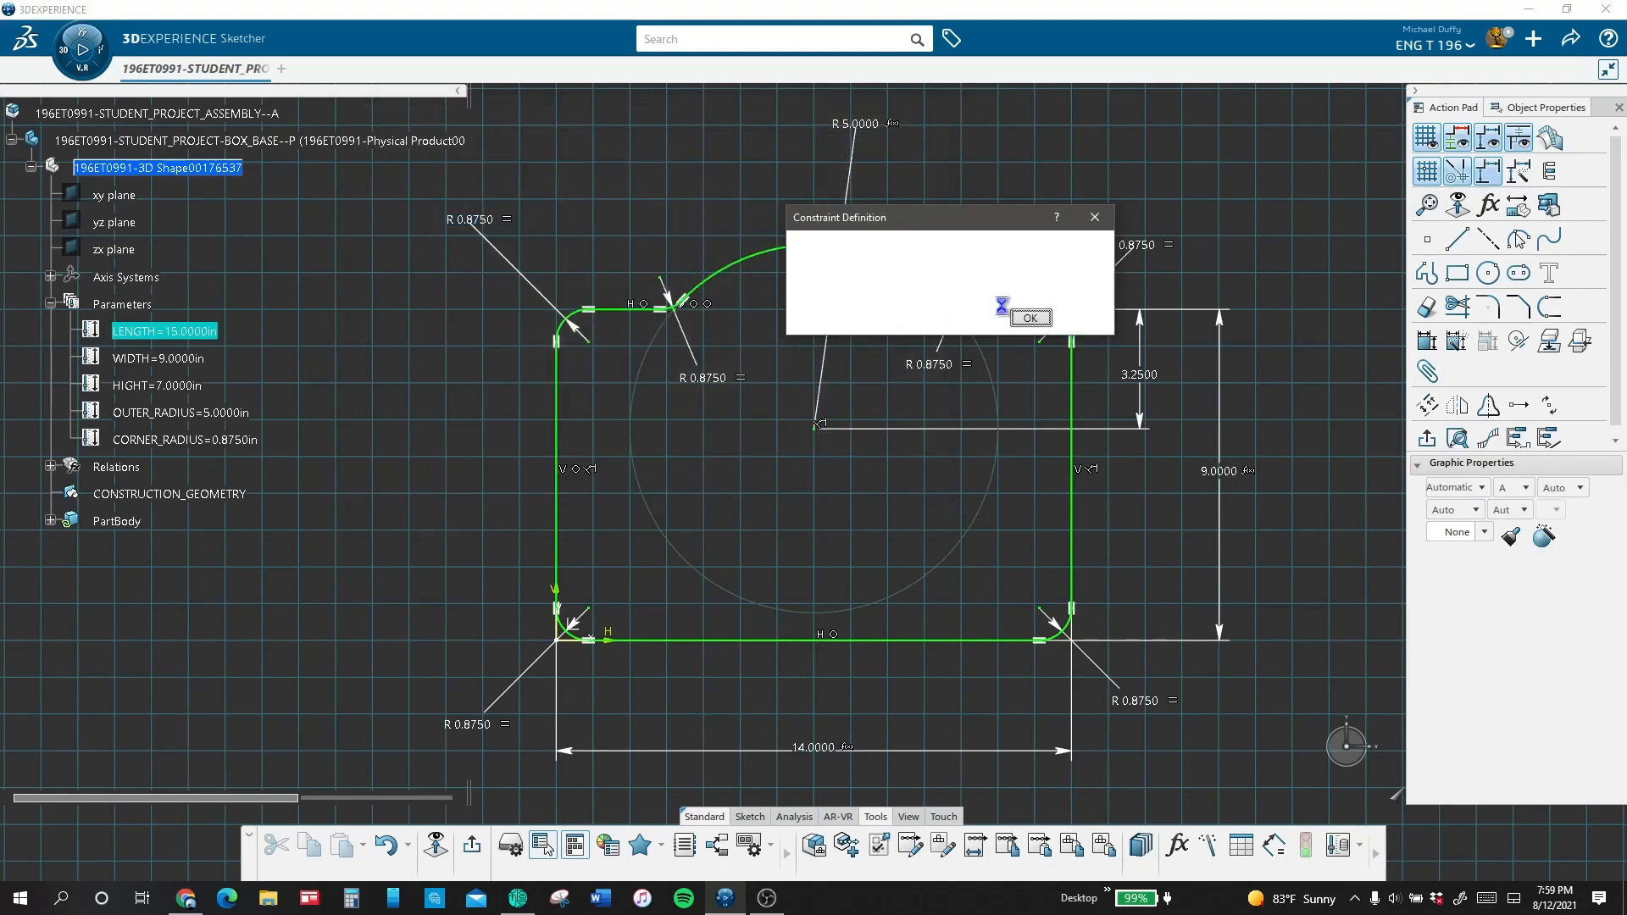
click(1029, 319)
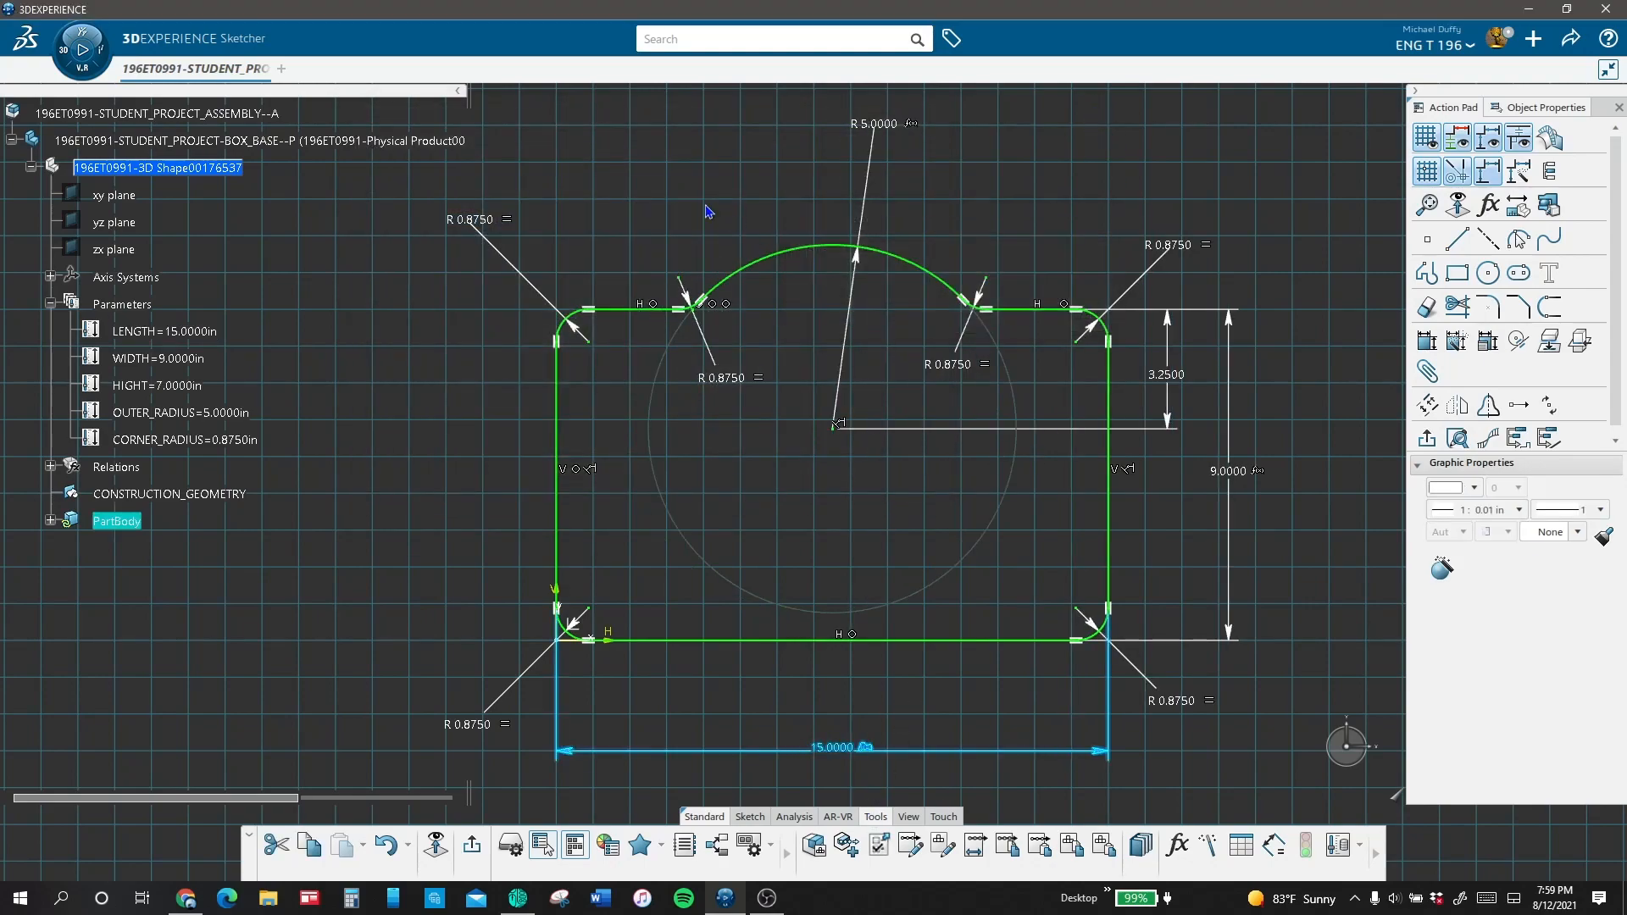
click(468, 839)
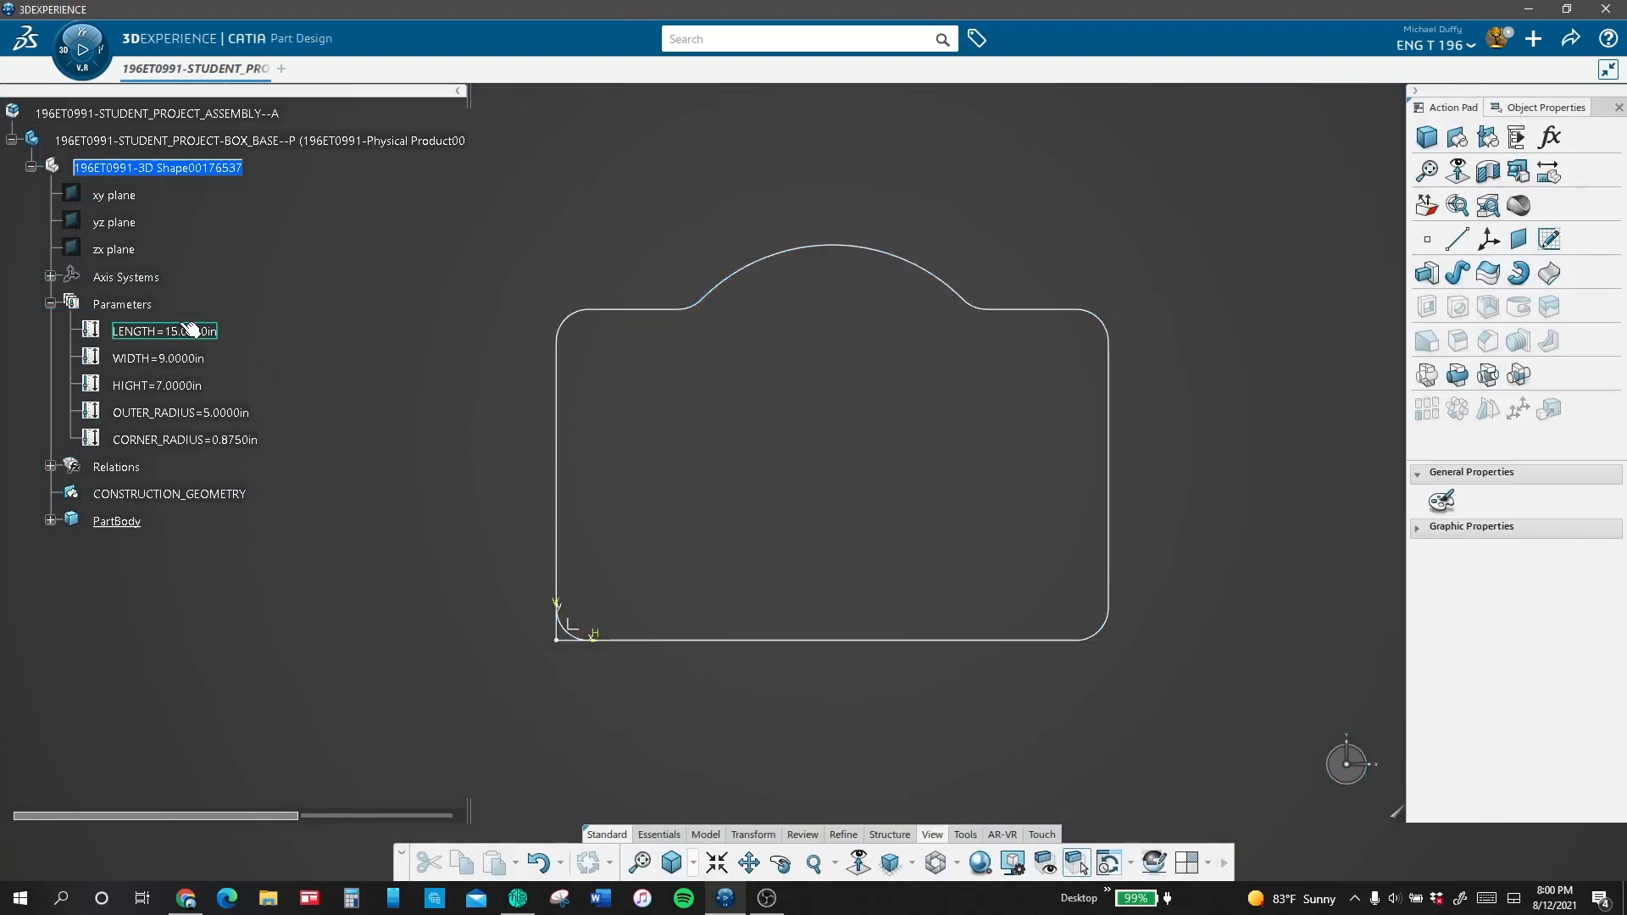
Step: Set the LENGTH parameter to 16 in and the WIDTH parameter to 10 in
double_click(202, 331)
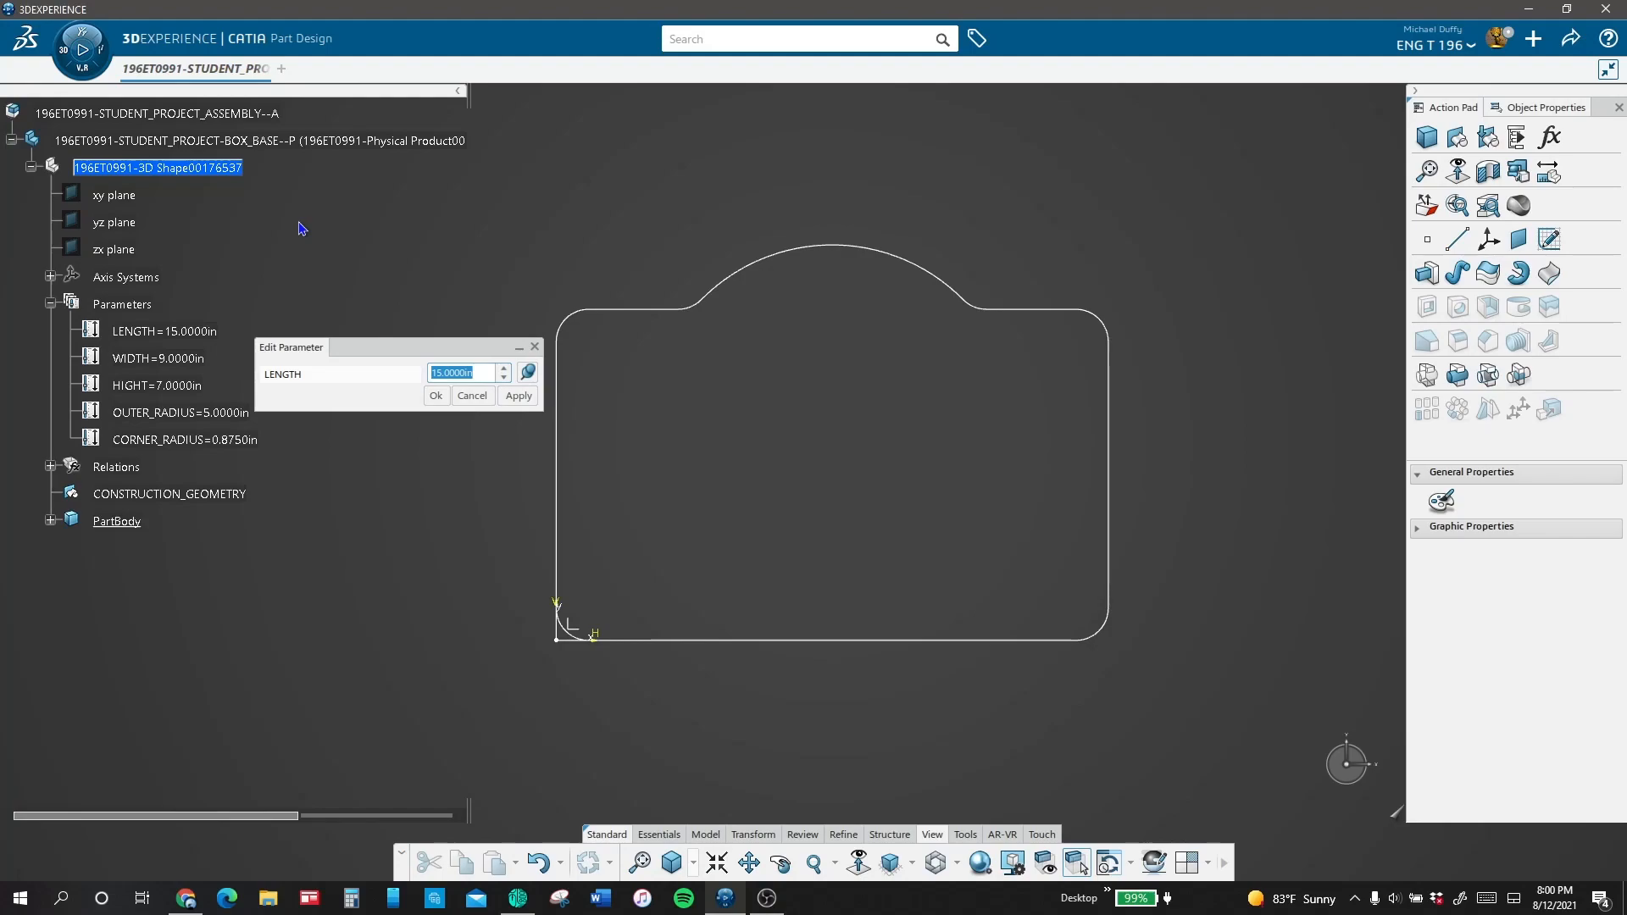
text(16)
click(518, 397)
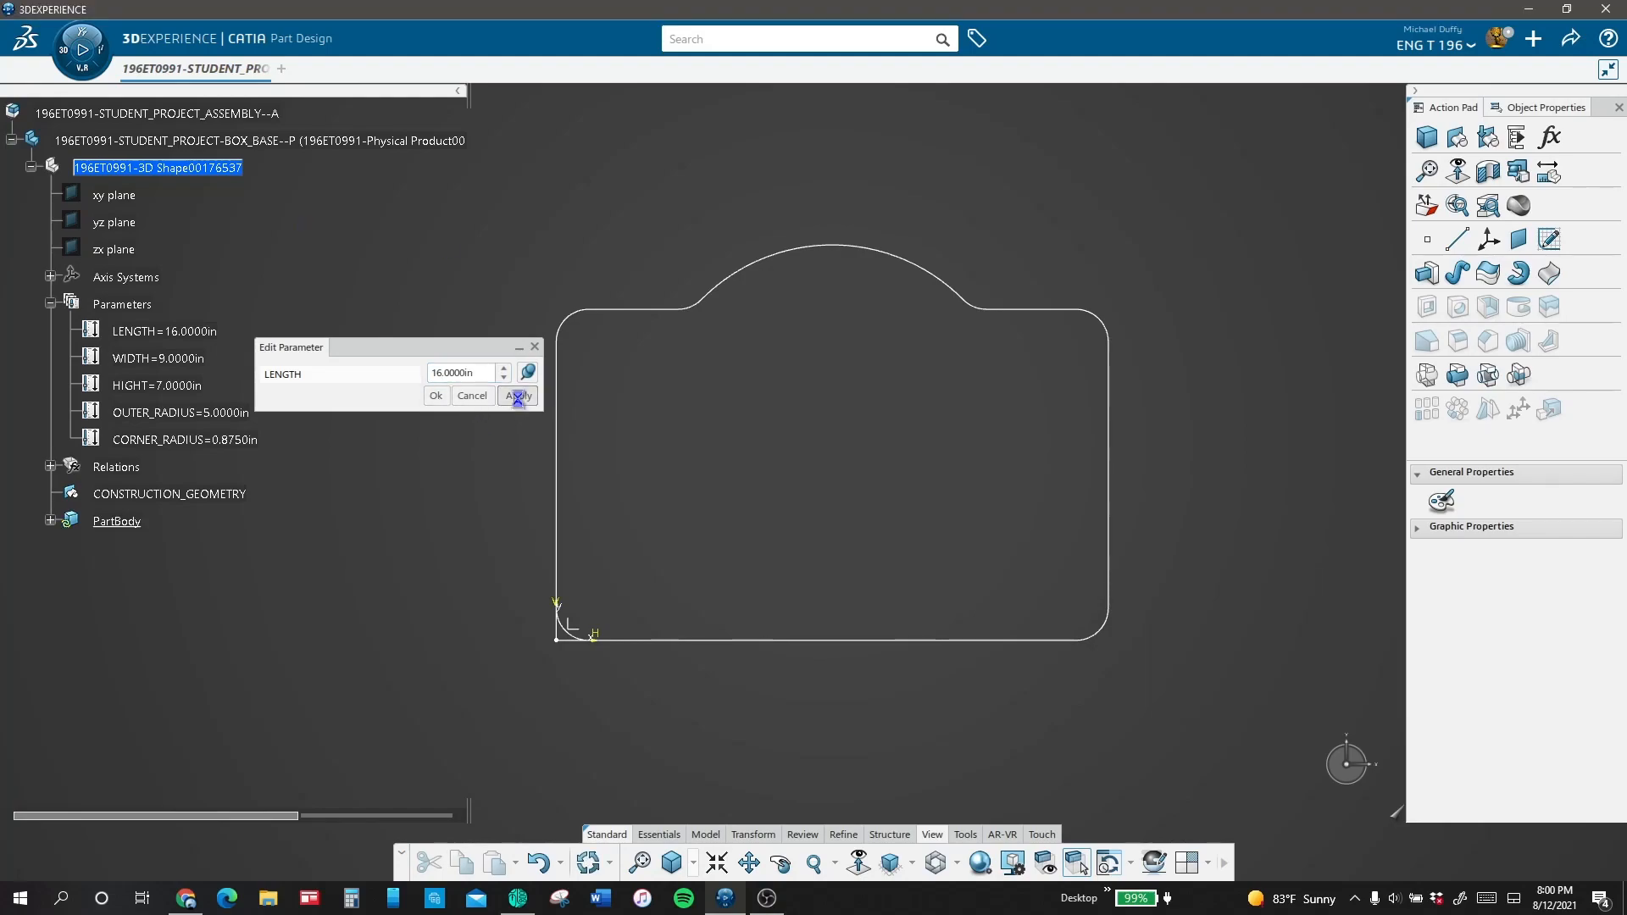
click(437, 397)
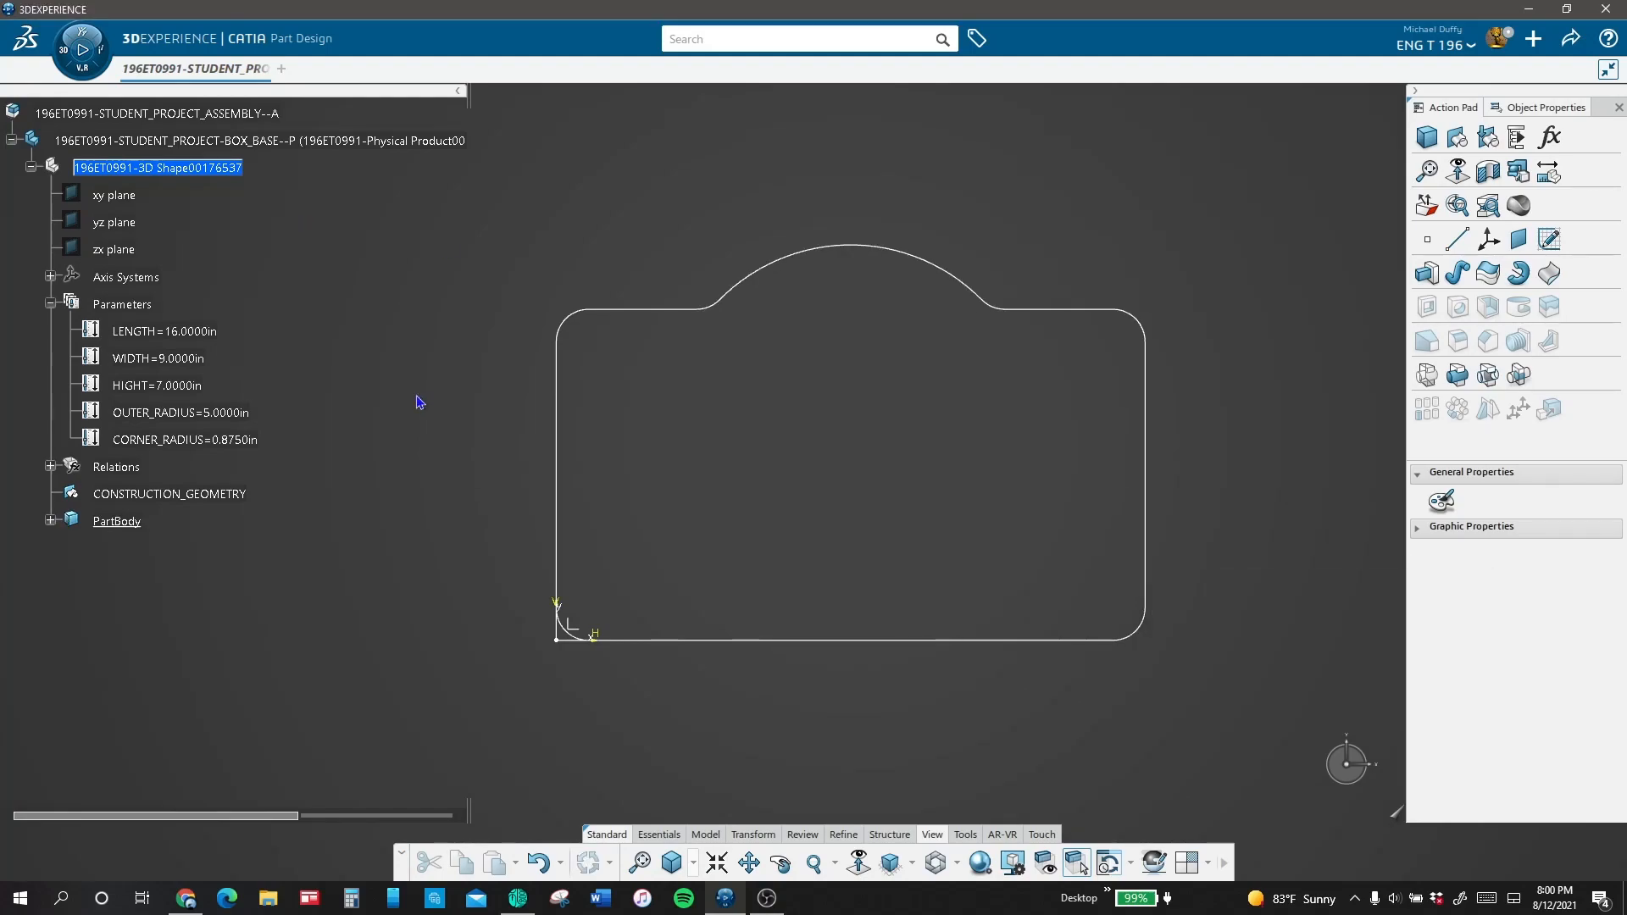
double_click(188, 363)
text(10)
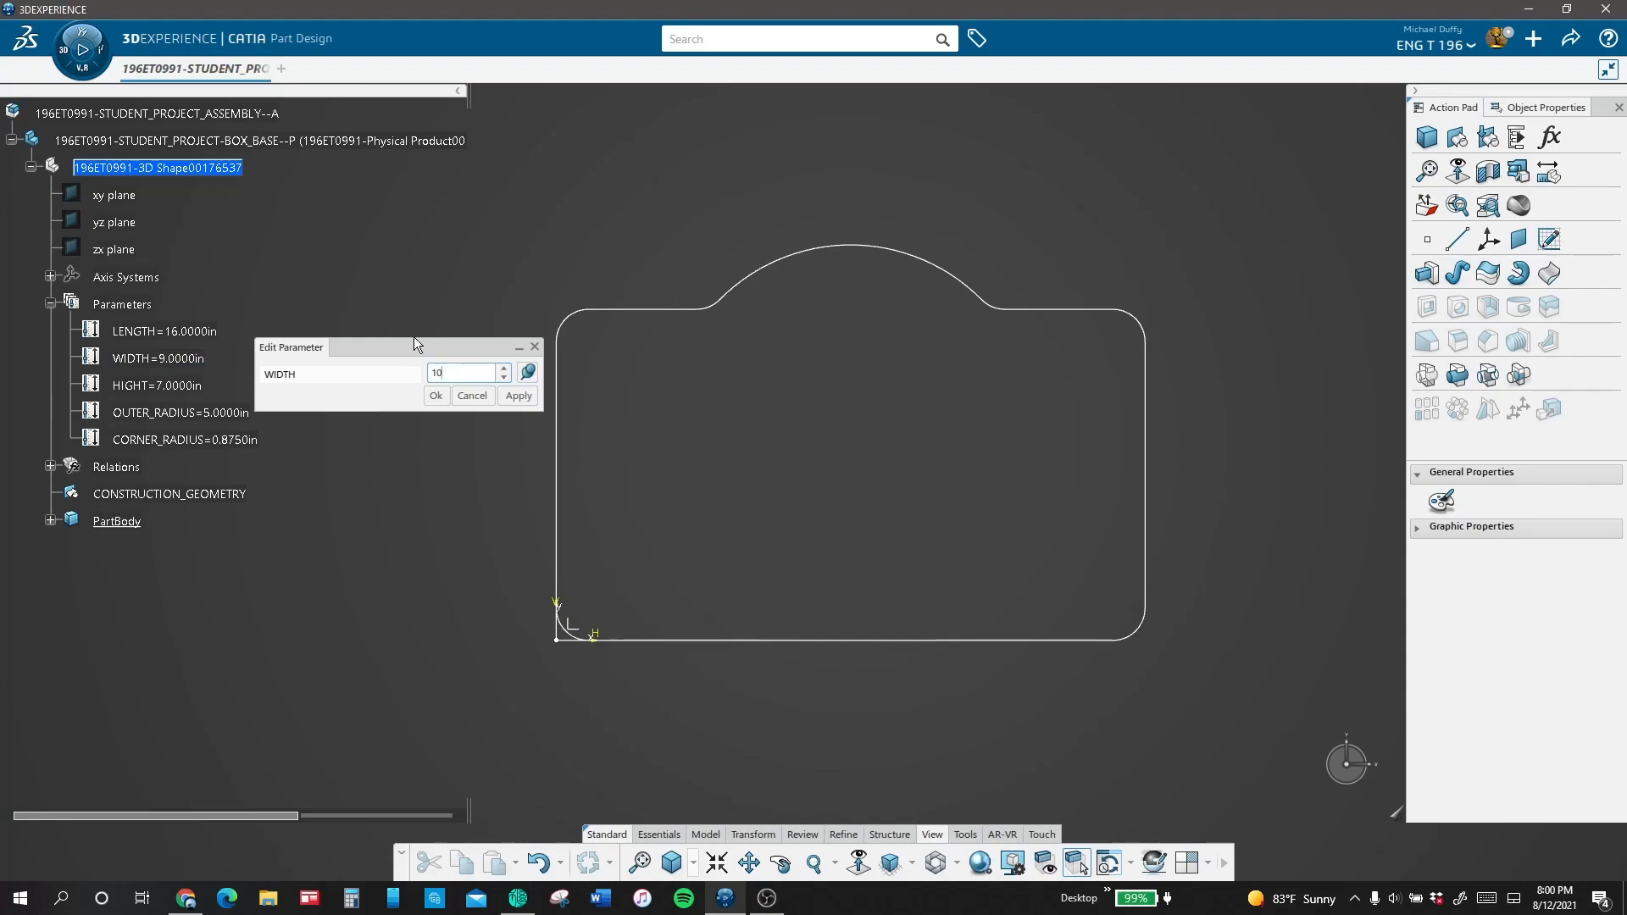
key(Return)
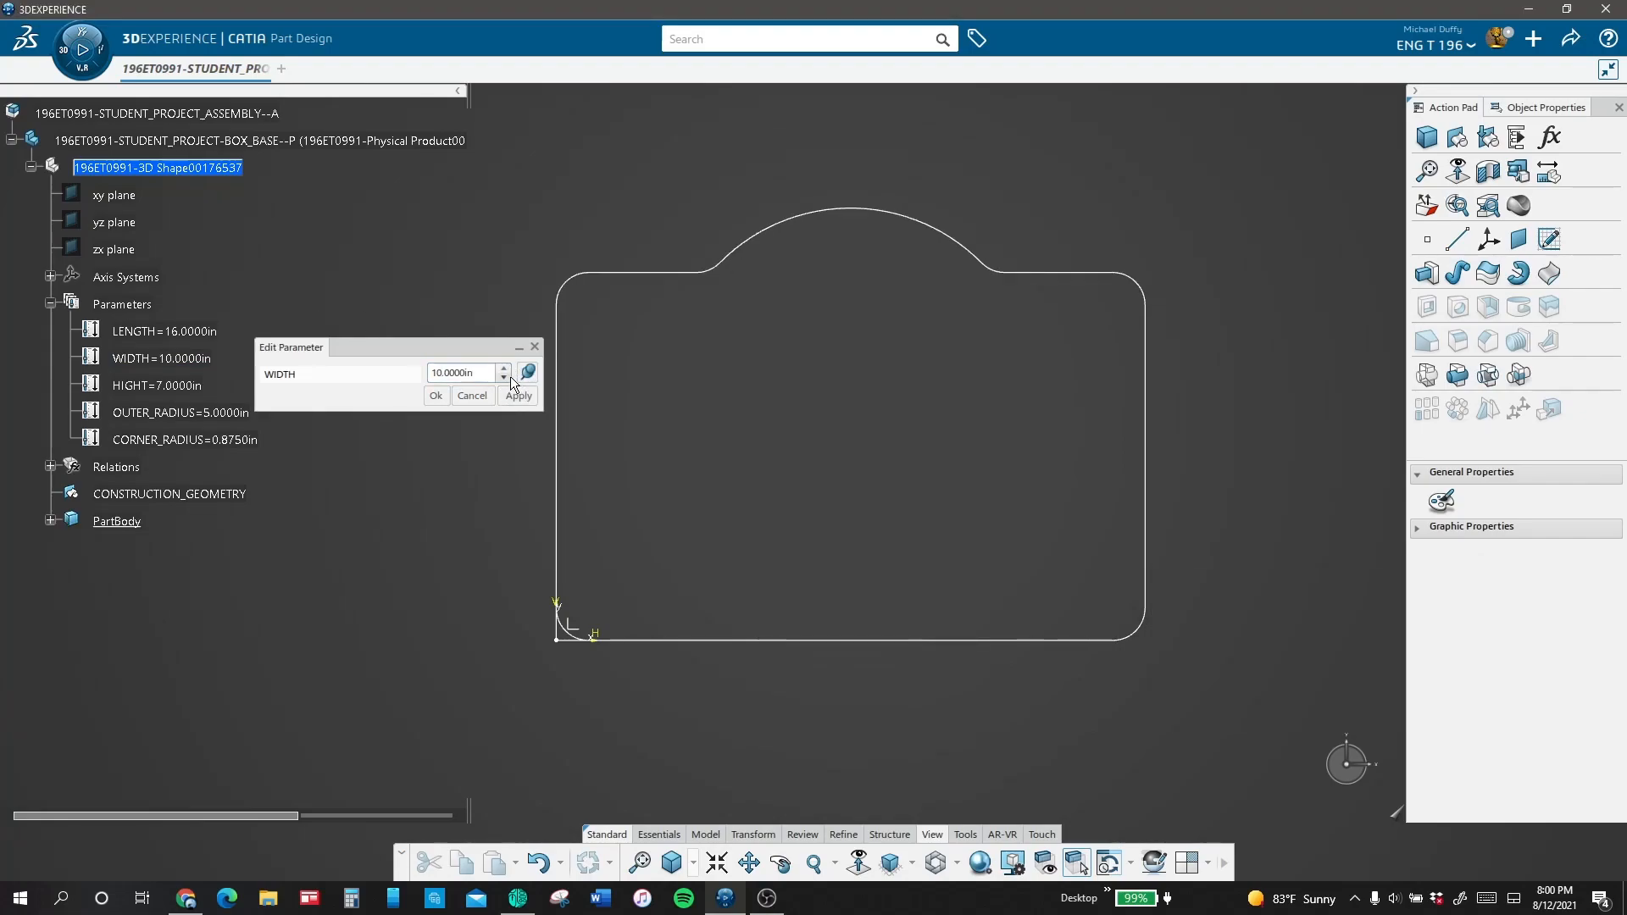
click(437, 396)
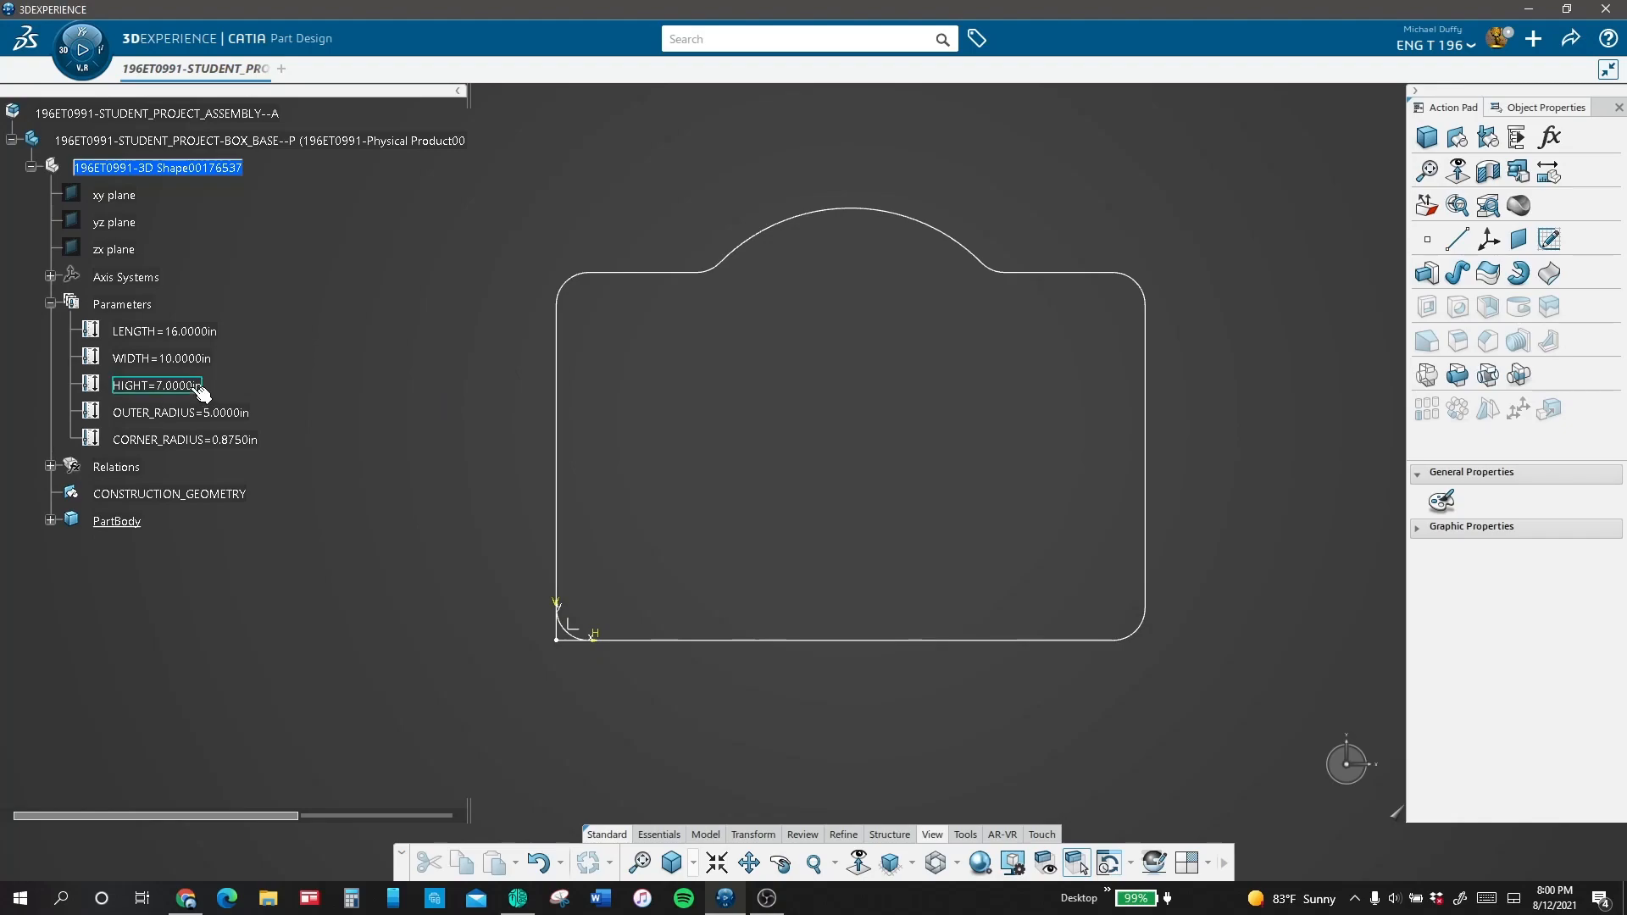
Step: Set the OUTER_RADIUS parameter to 6 in
double_click(241, 415)
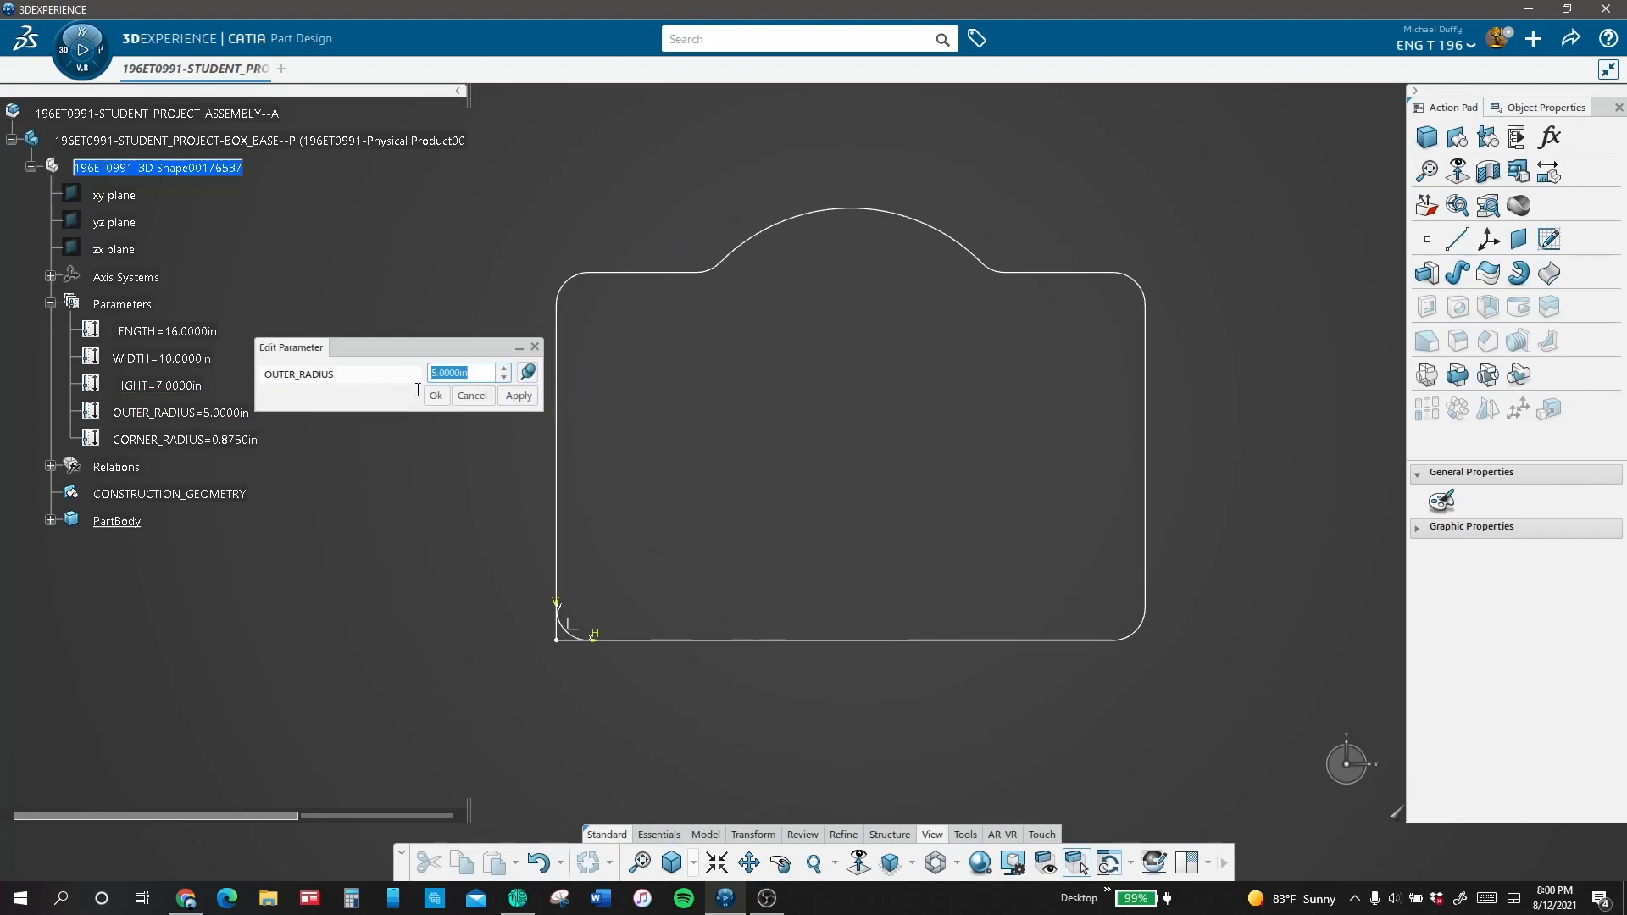
text(6)
click(517, 396)
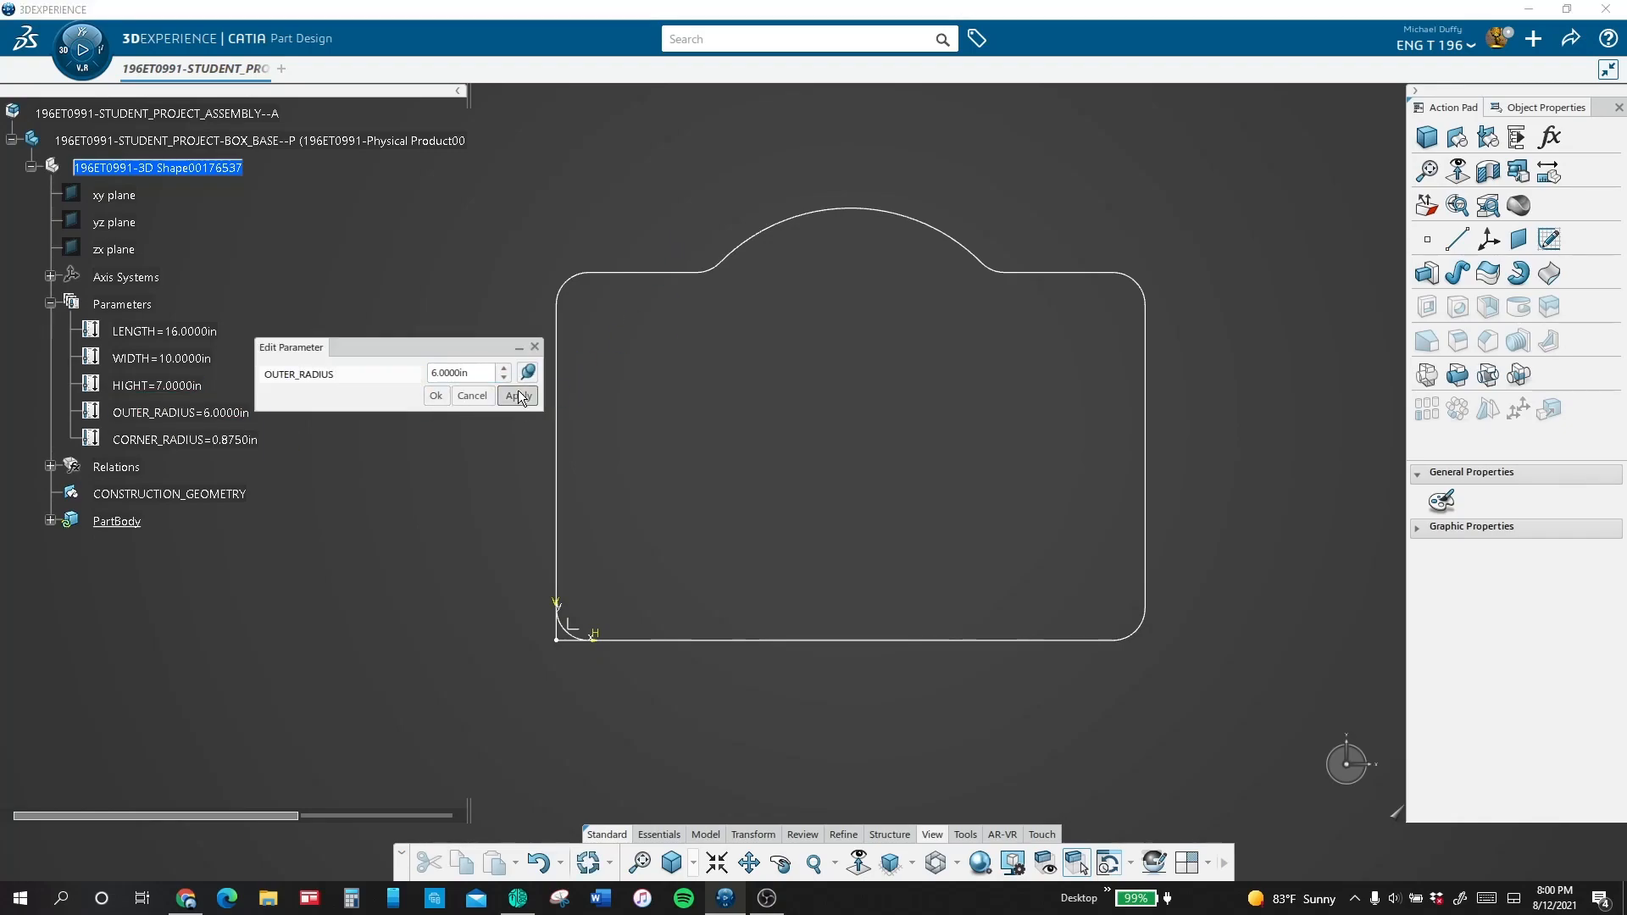
click(437, 397)
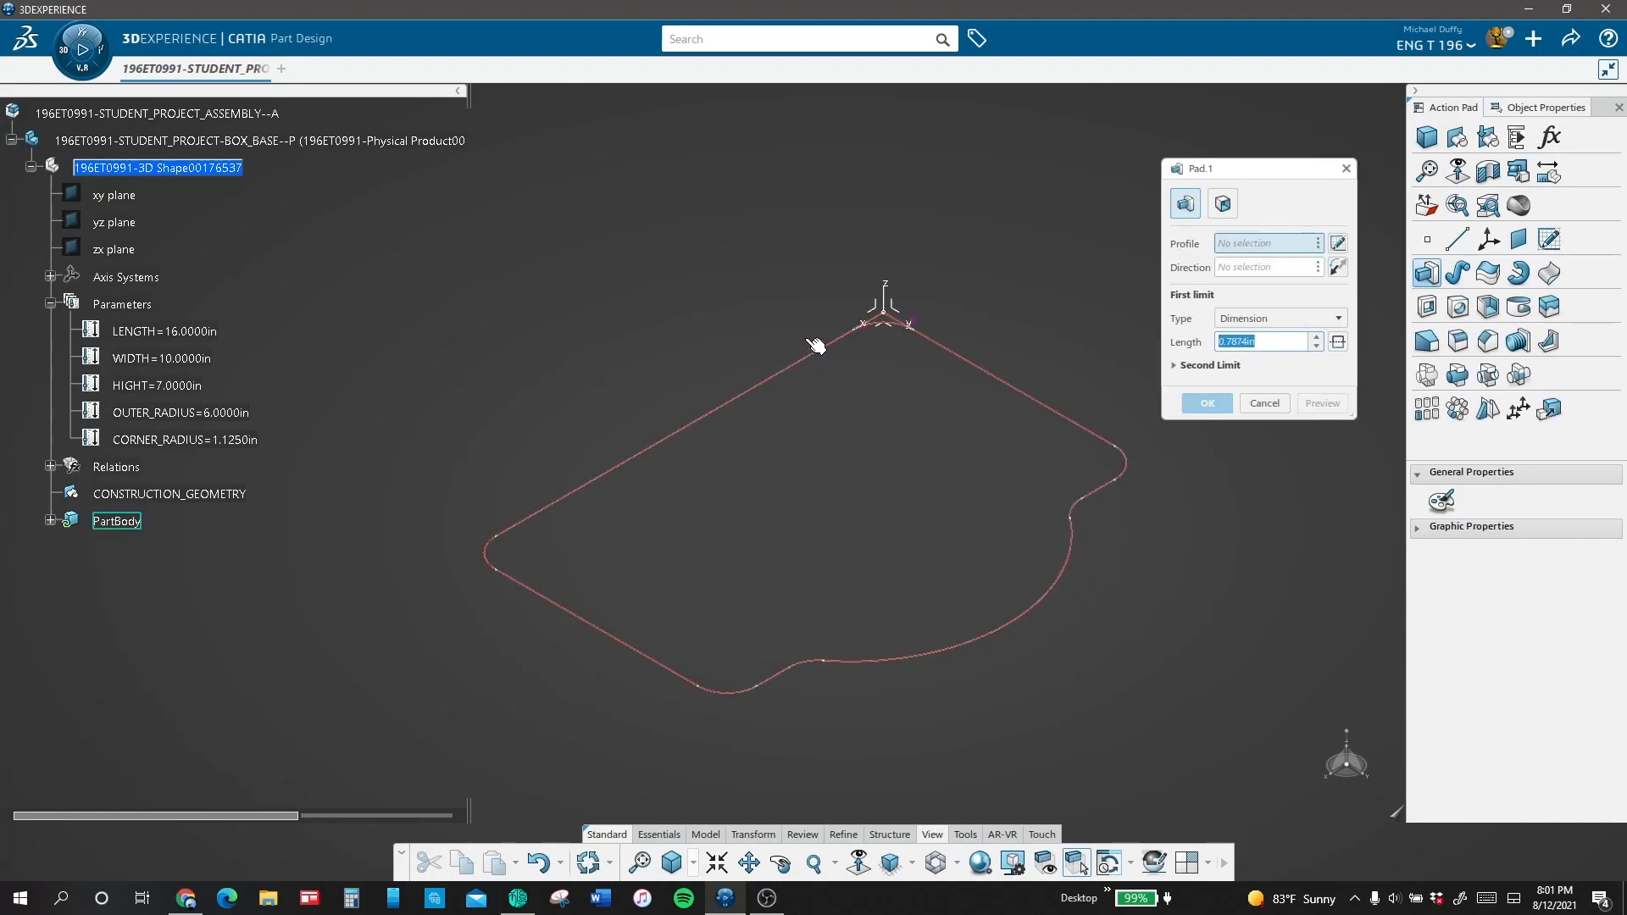
Step: Pad the box base profile with its first-limit length linked to the HIGHT parameter by a formula
click(817, 352)
right_click(1273, 346)
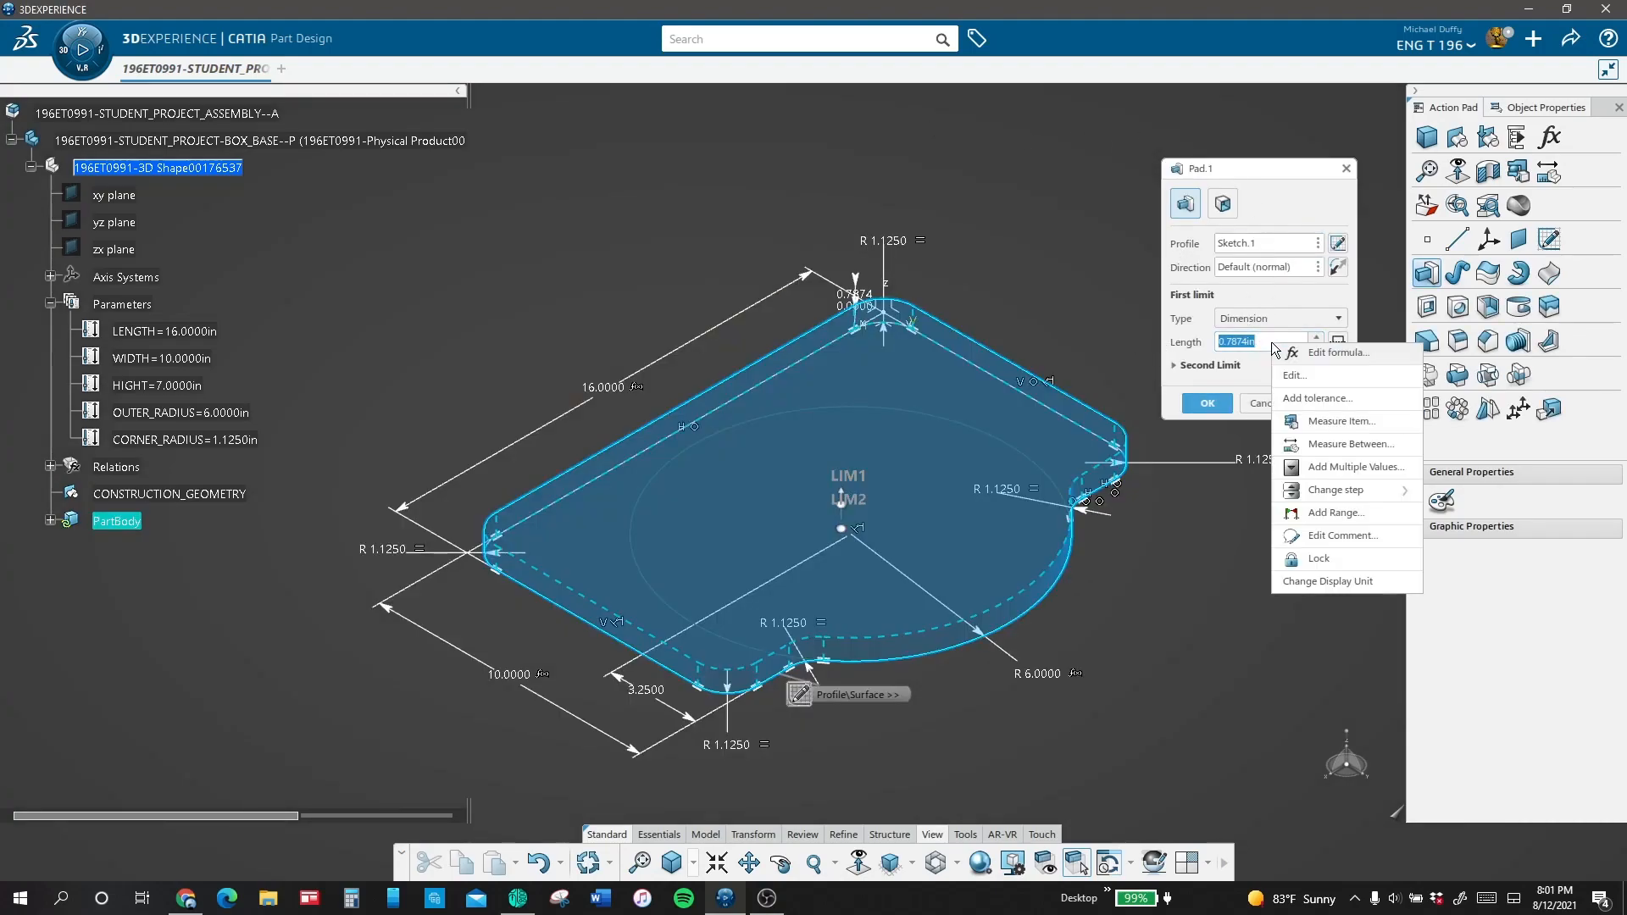
click(1291, 354)
click(161, 388)
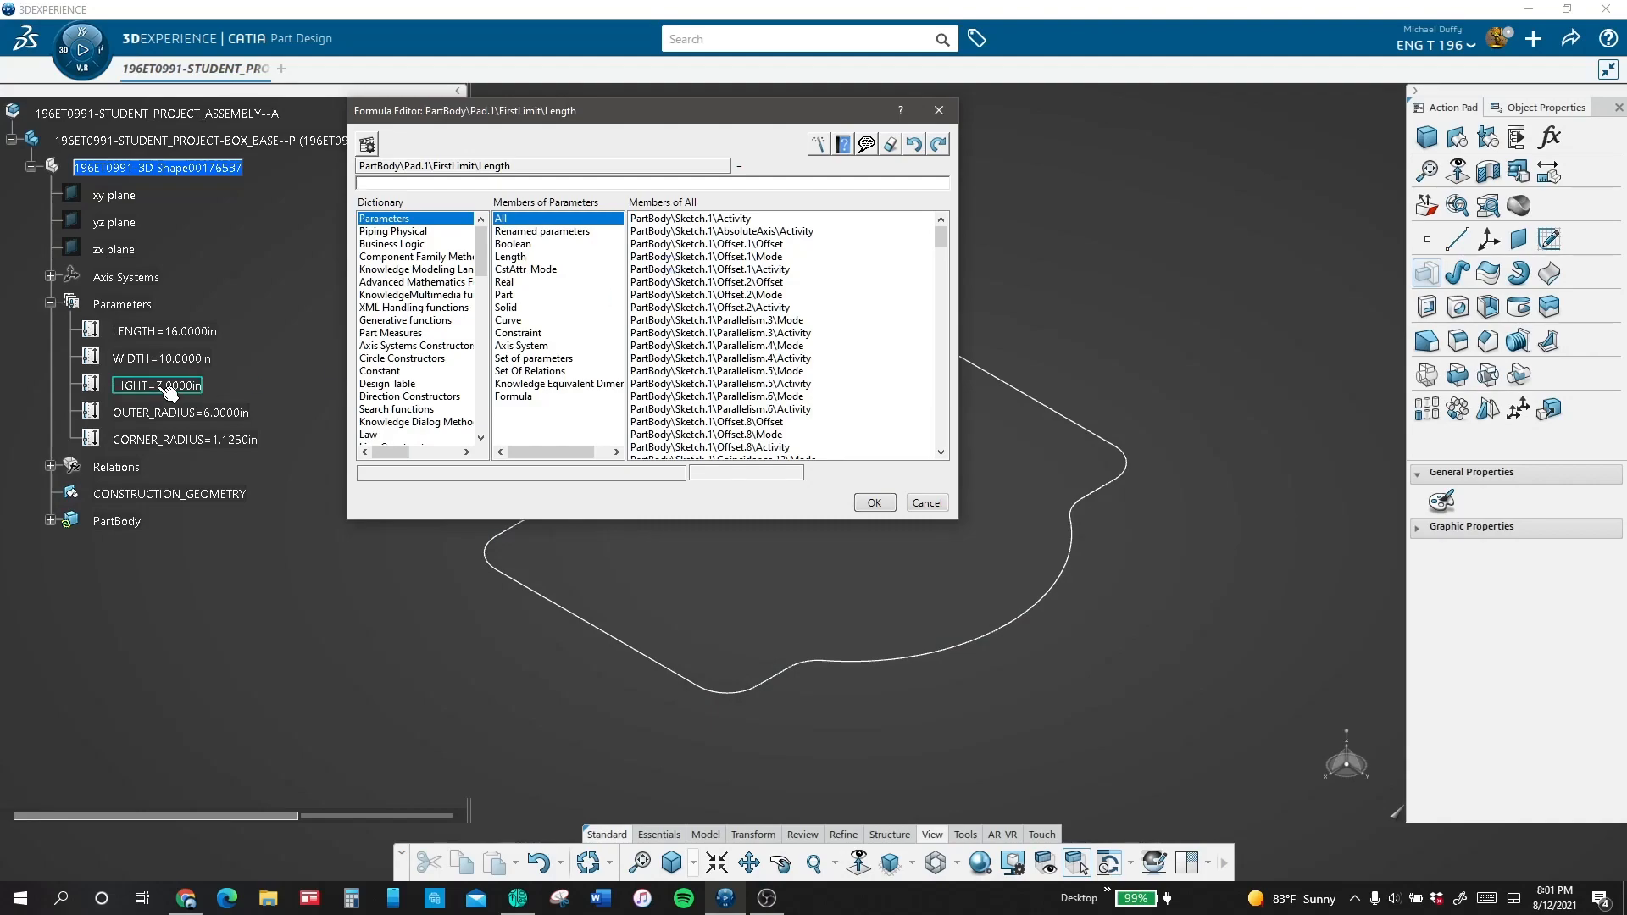
click(874, 503)
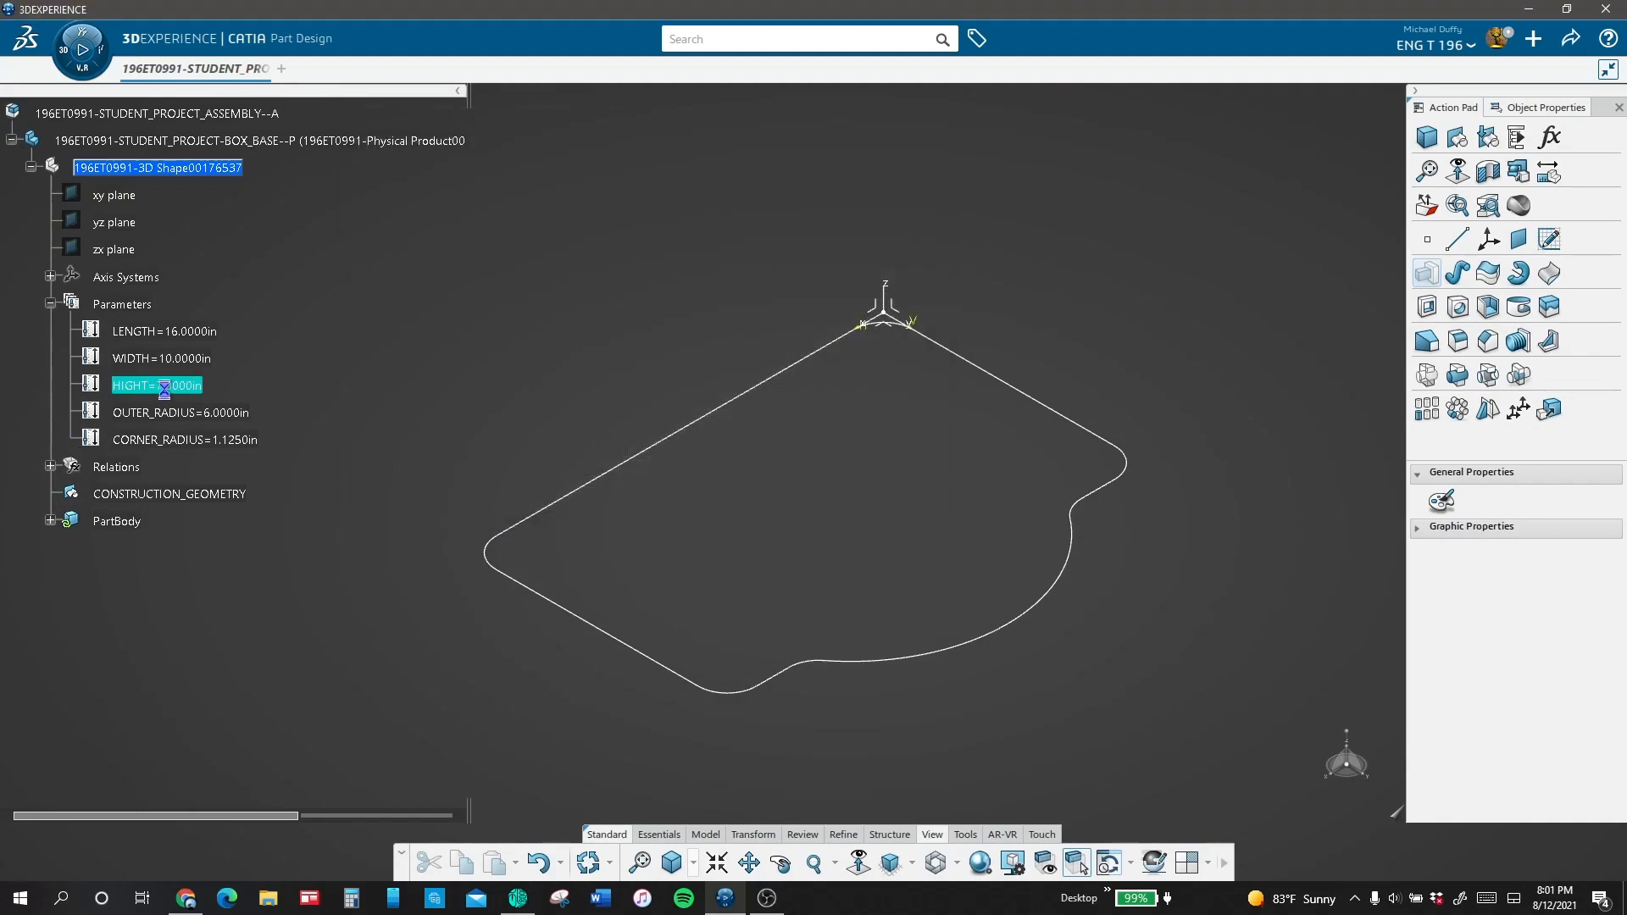
click(1208, 403)
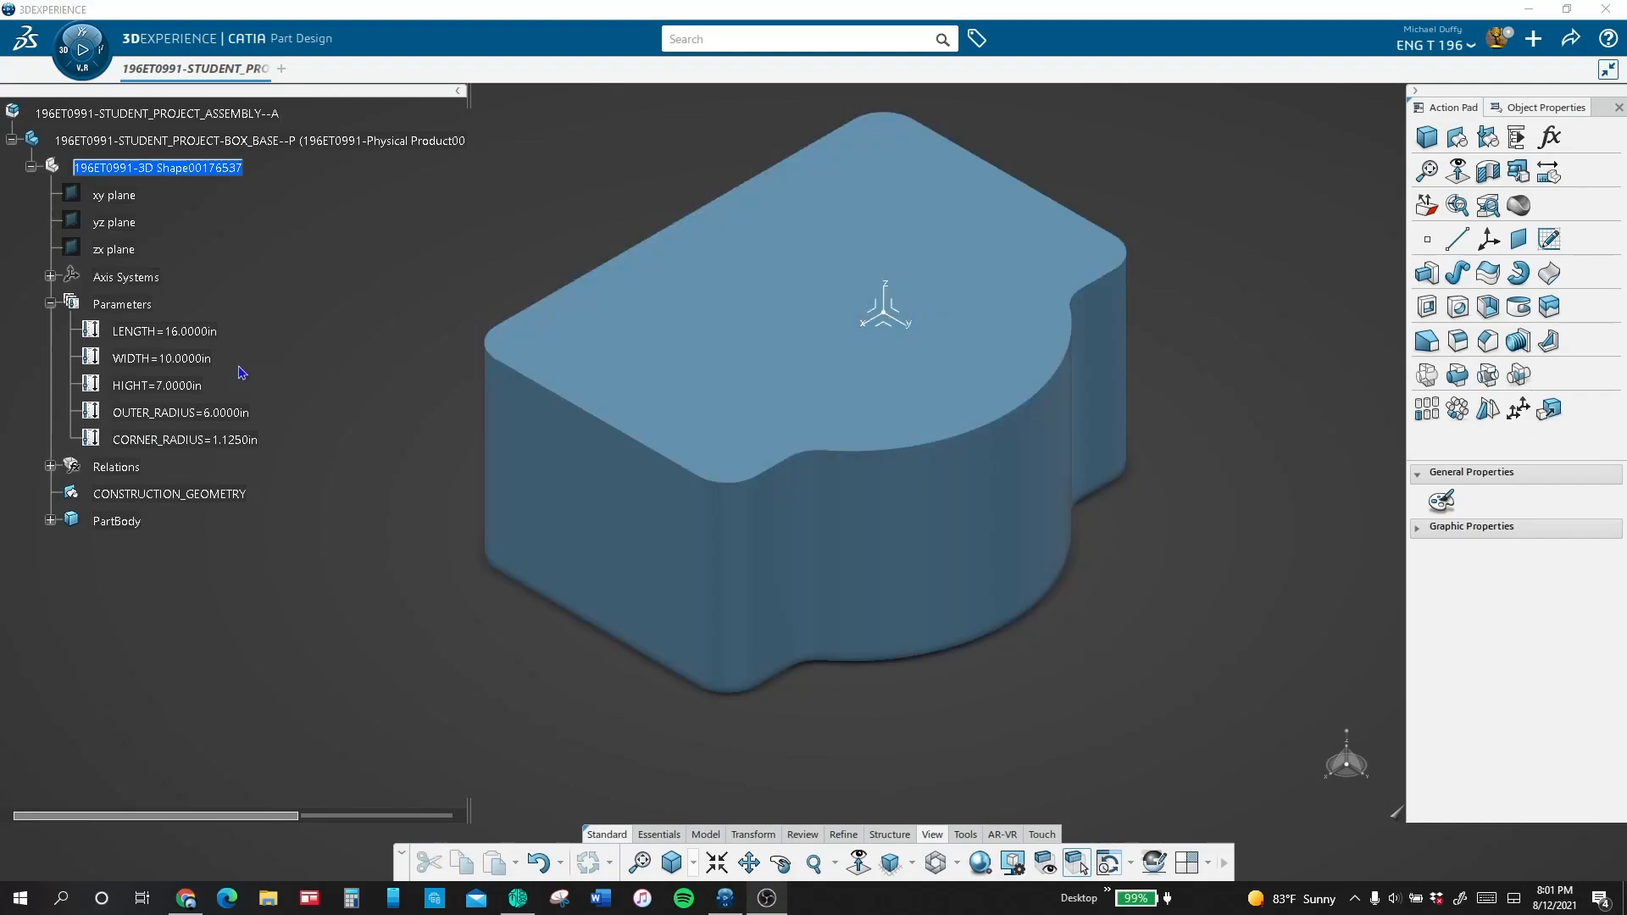
Step: Set the WIDTH parameter to 9 in and the LENGTH parameter to 15 in
double_click(207, 358)
text(9)
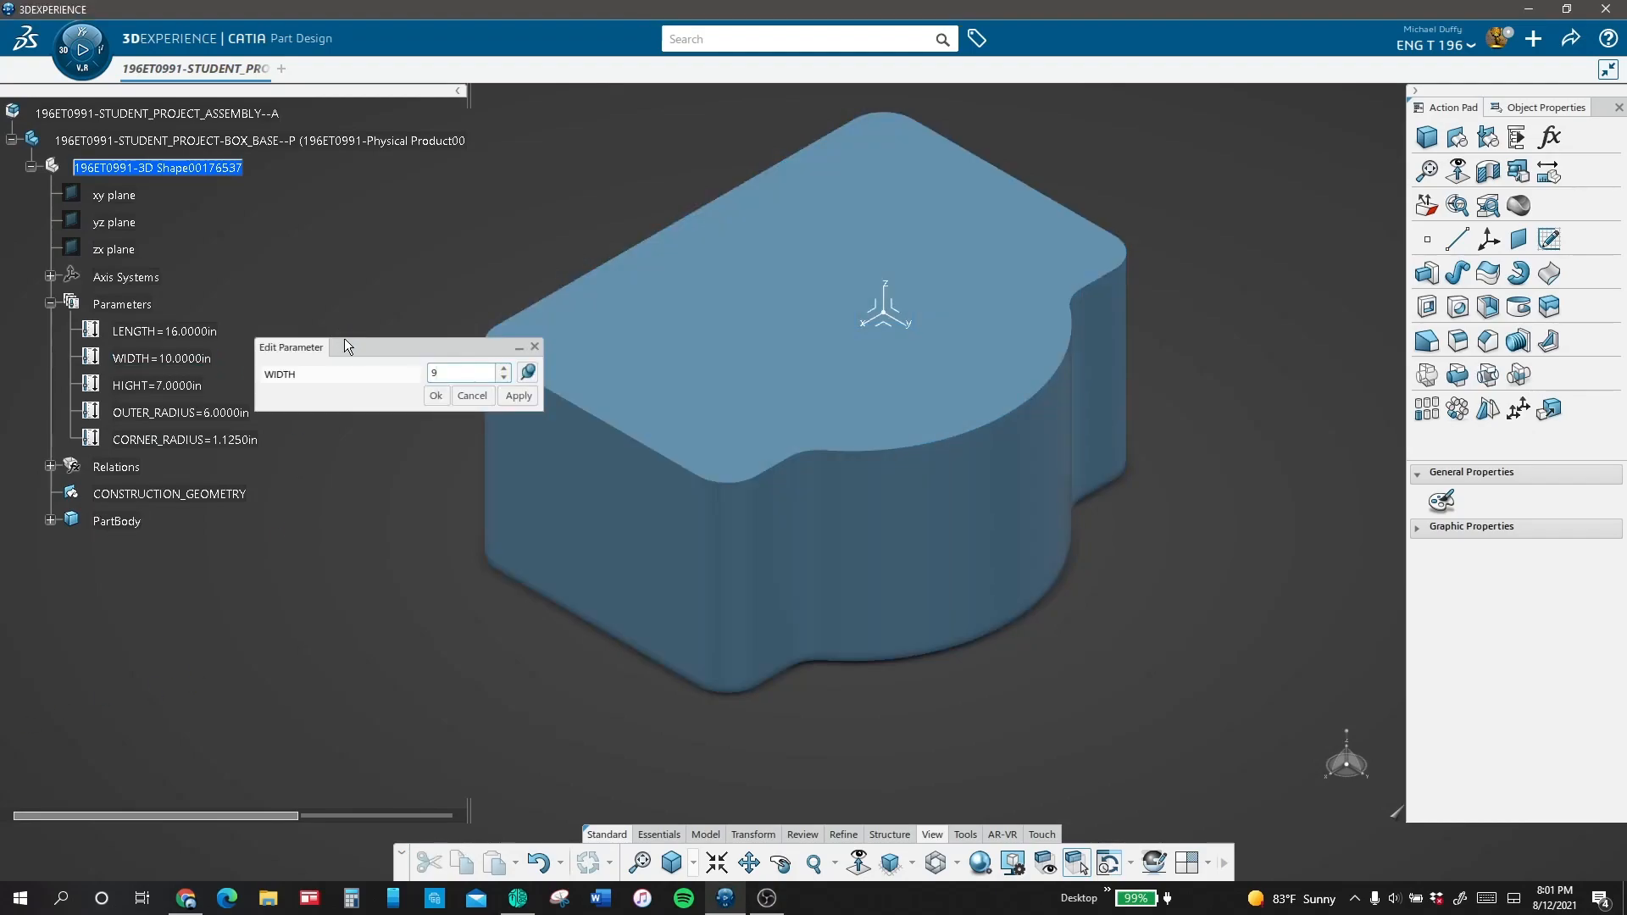
key(Return)
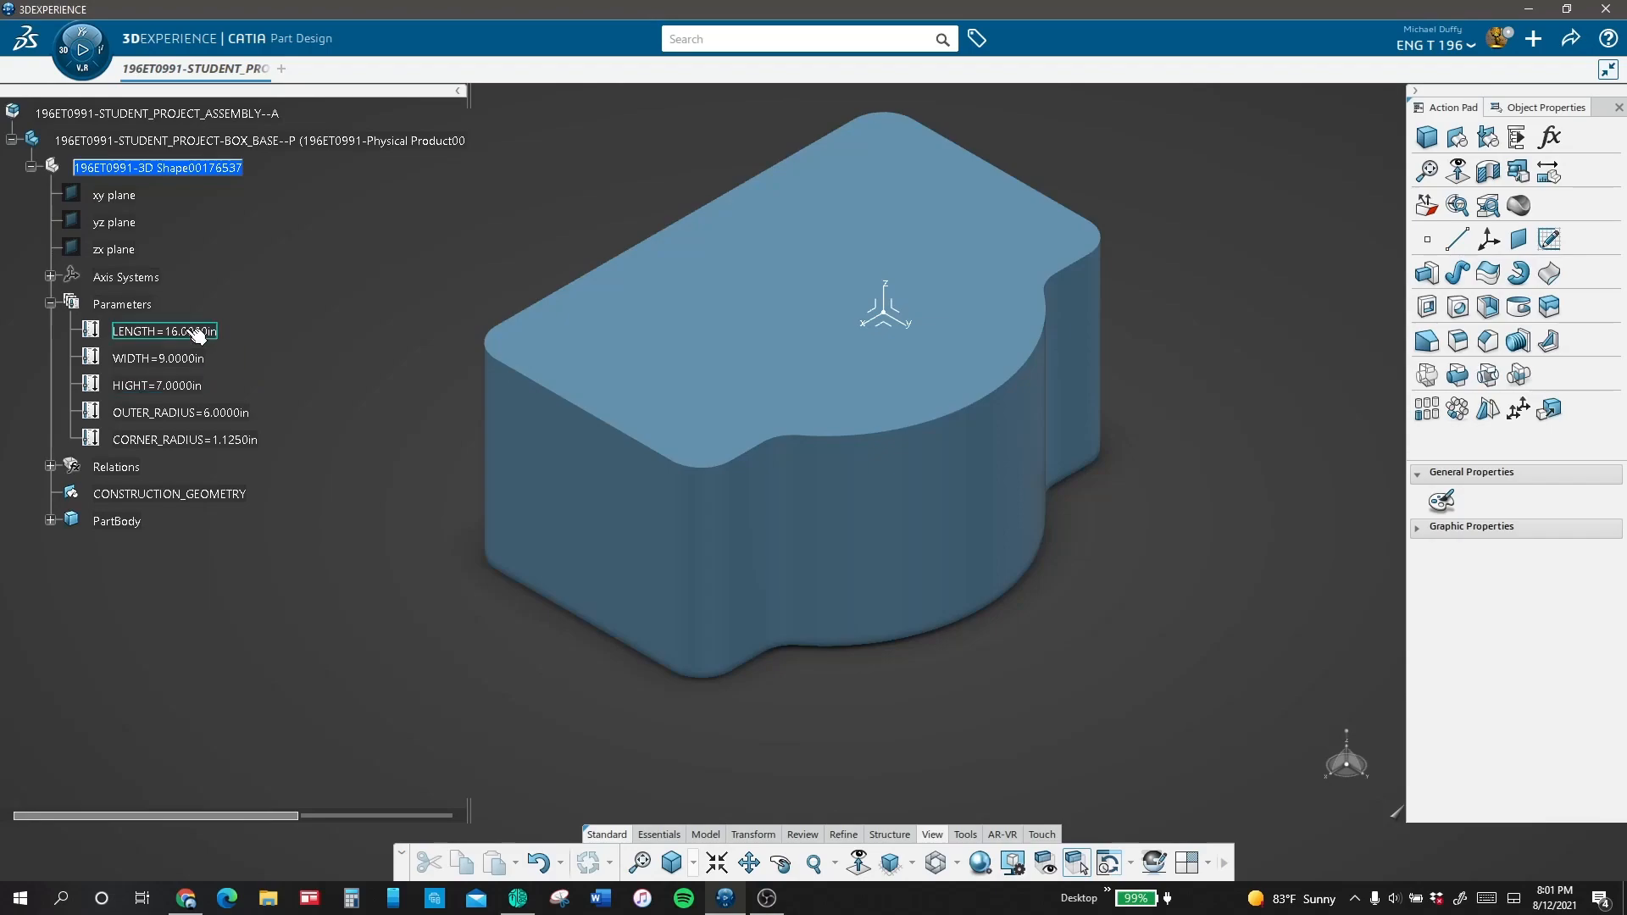
double_click(197, 333)
text(15)
key(Return)
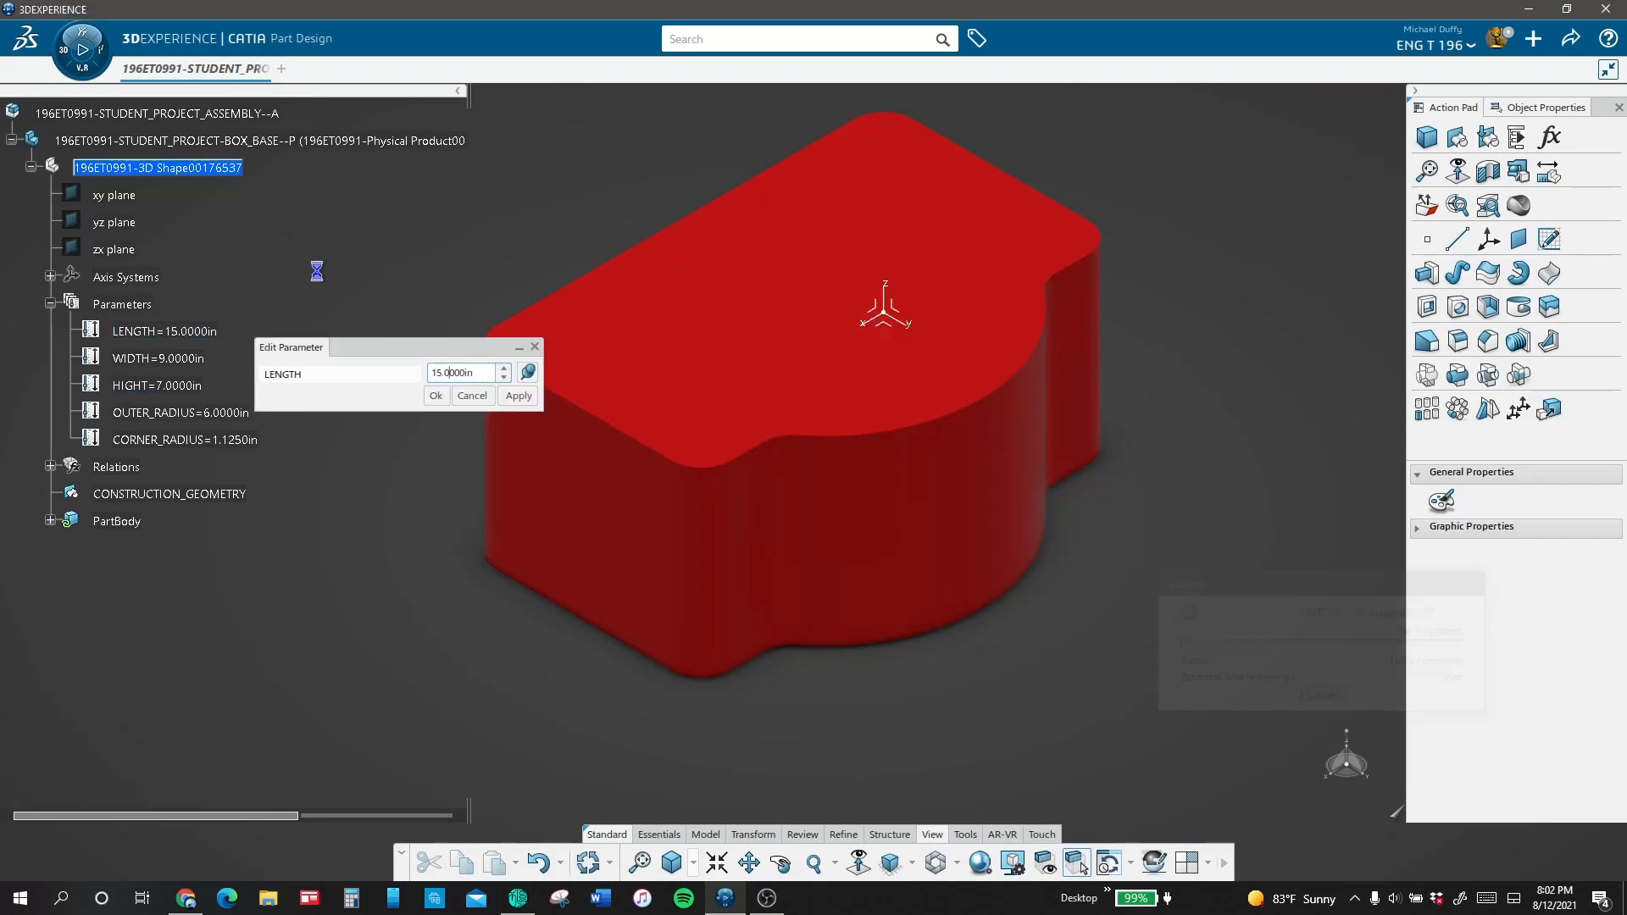
Step: Set the CORNER_RADIUS parameter to 0.75 in
double_click(230, 439)
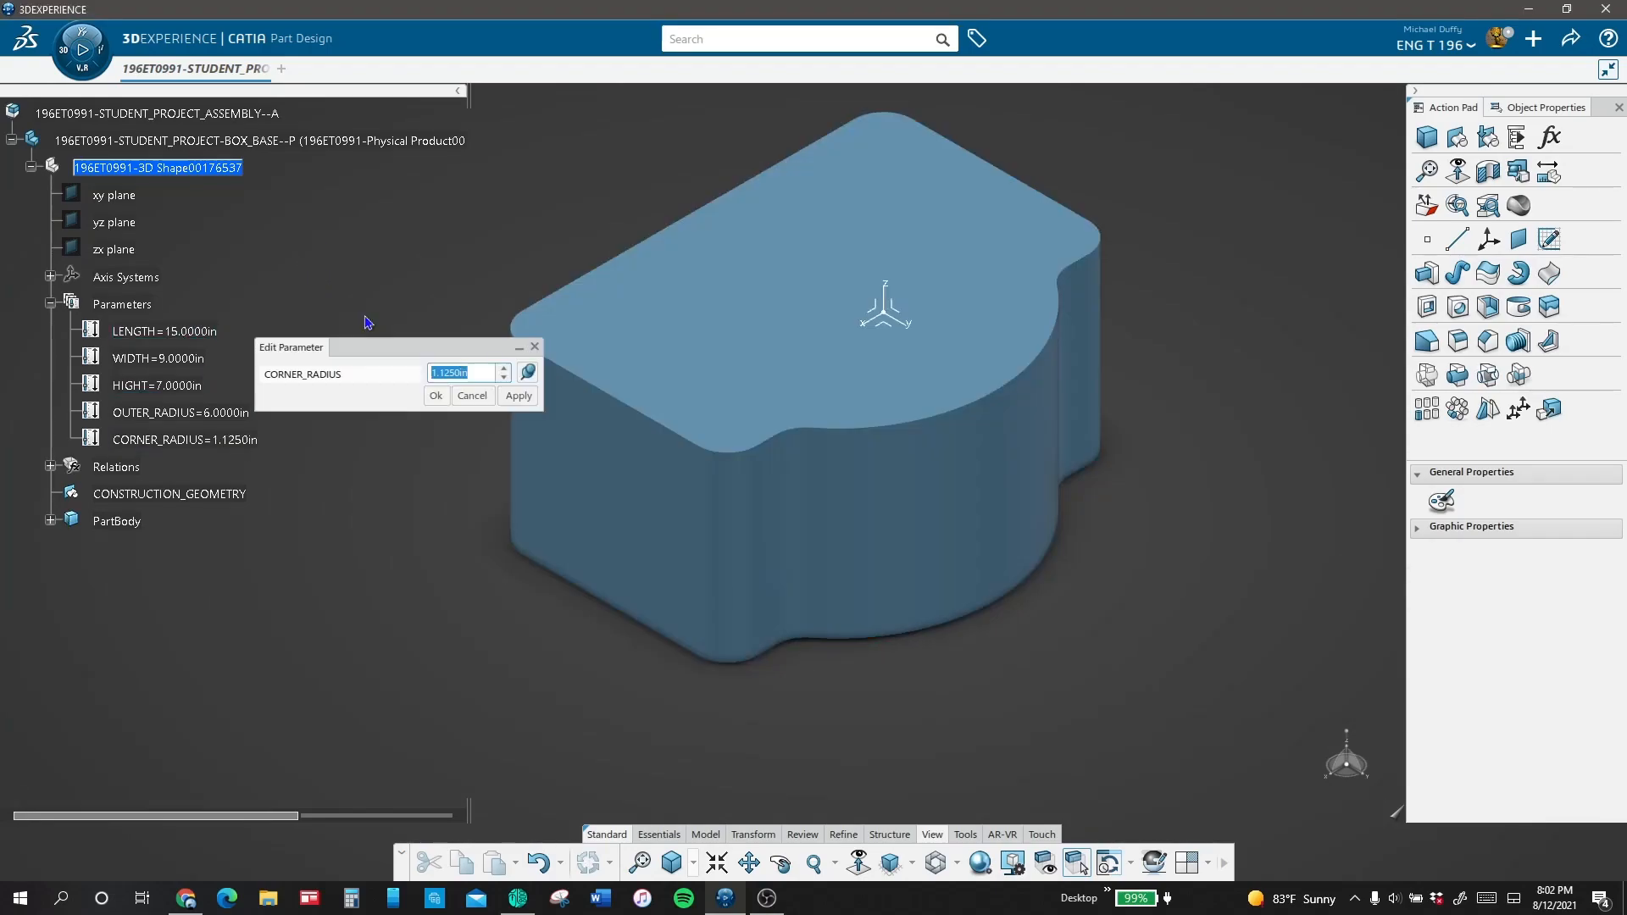
text(.75)
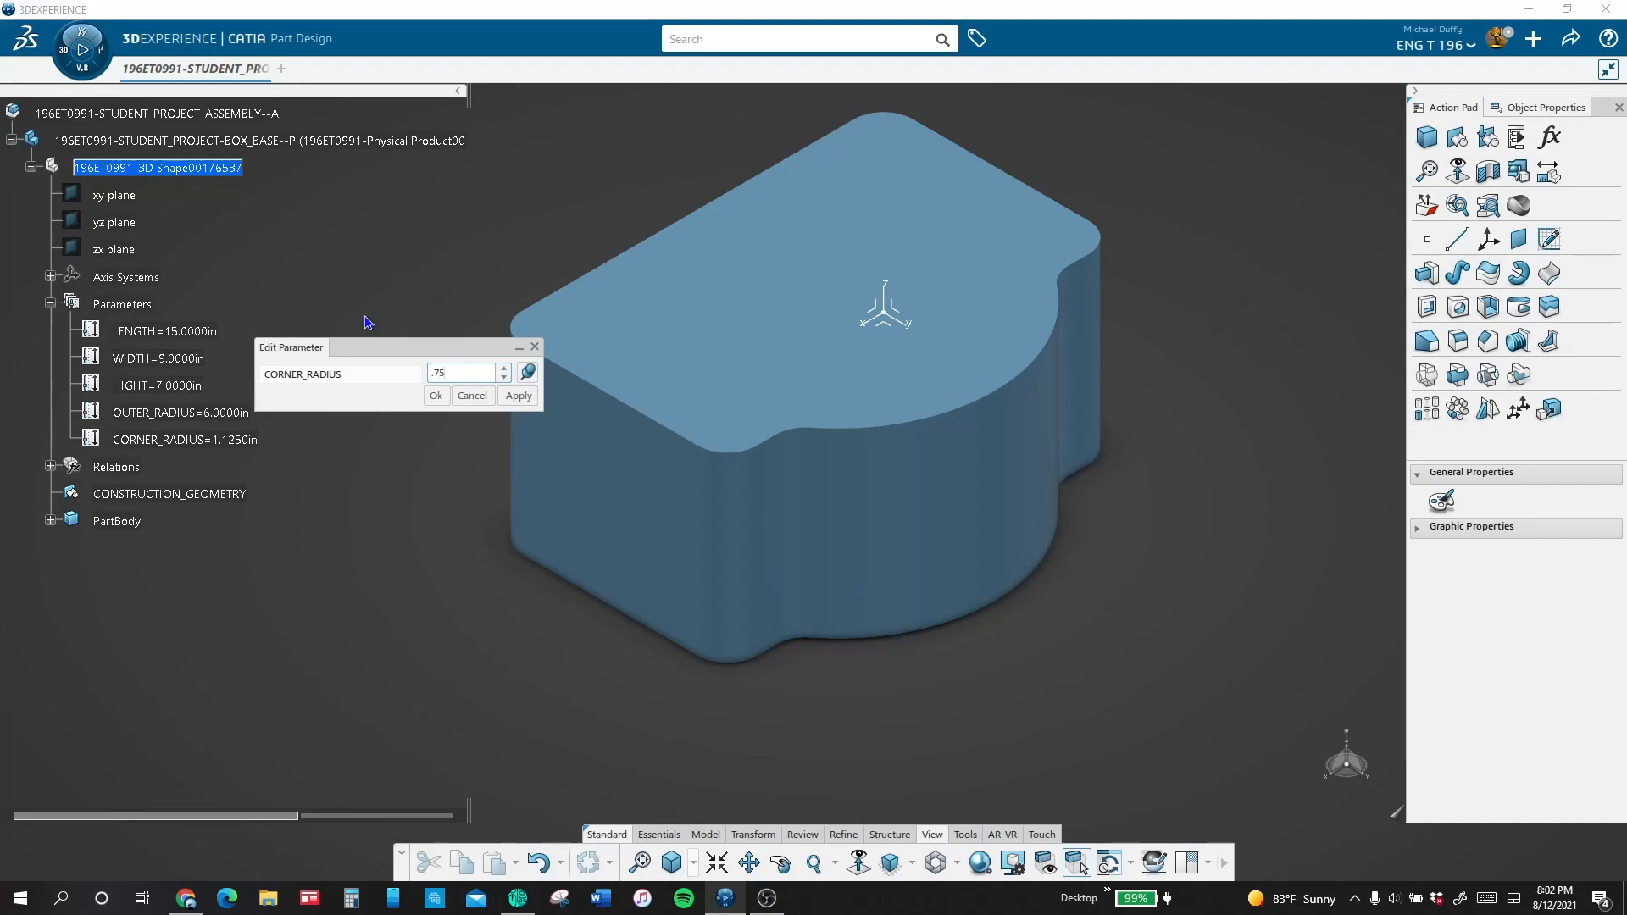
key(Return)
Step: Set the CORNER_RADIUS parameter to 1 in and apply it to the solid
double_click(231, 440)
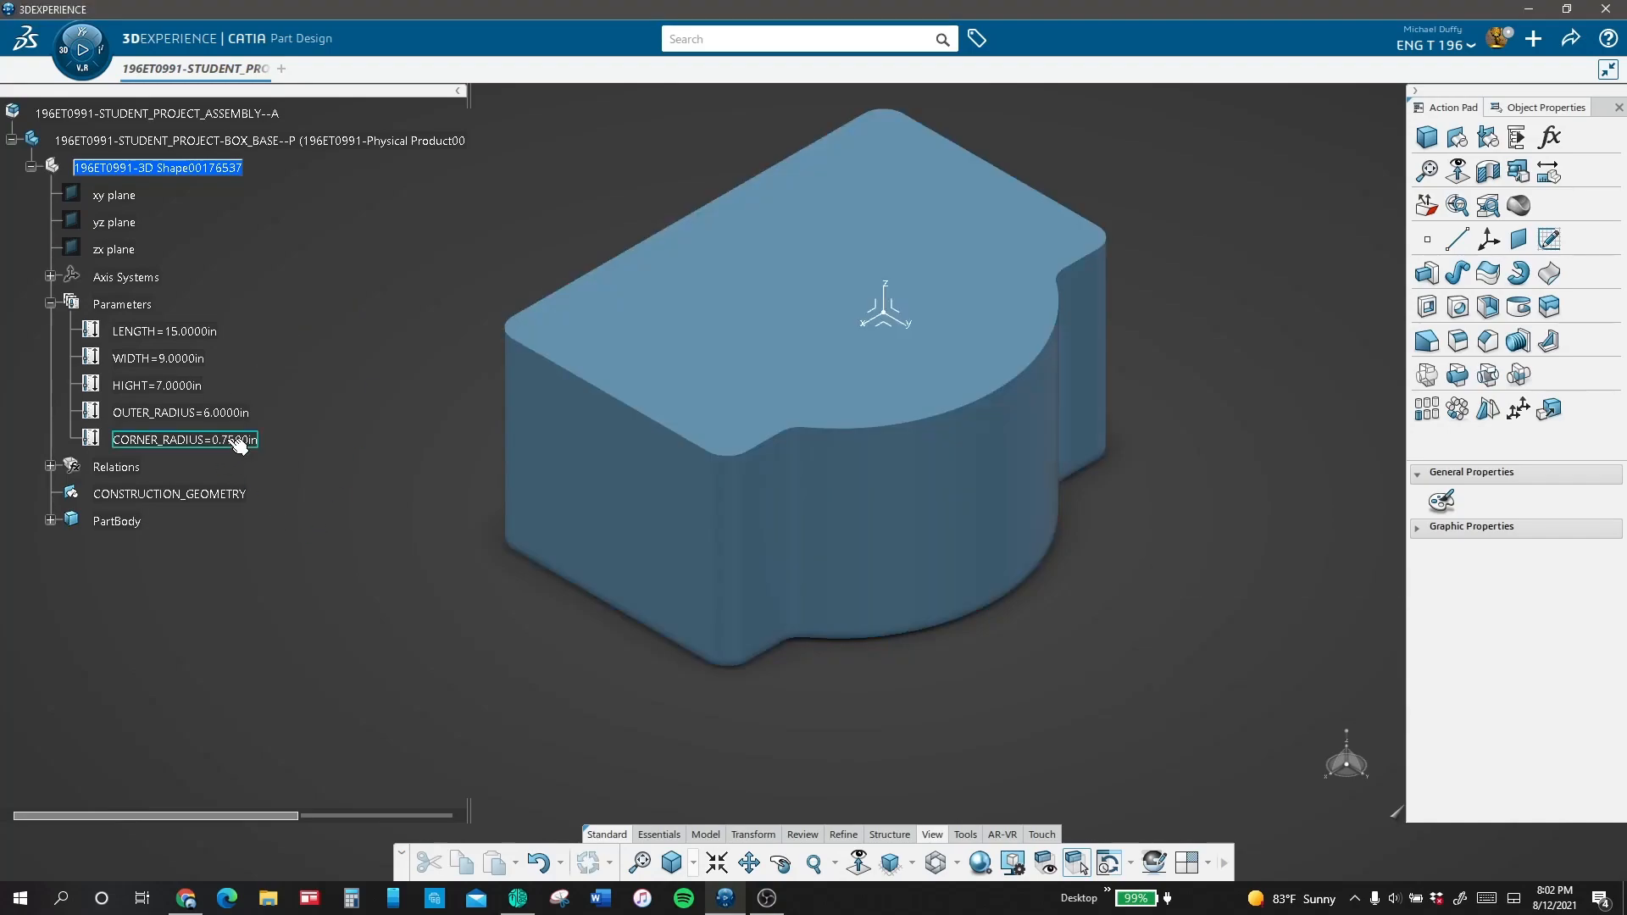
text(1)
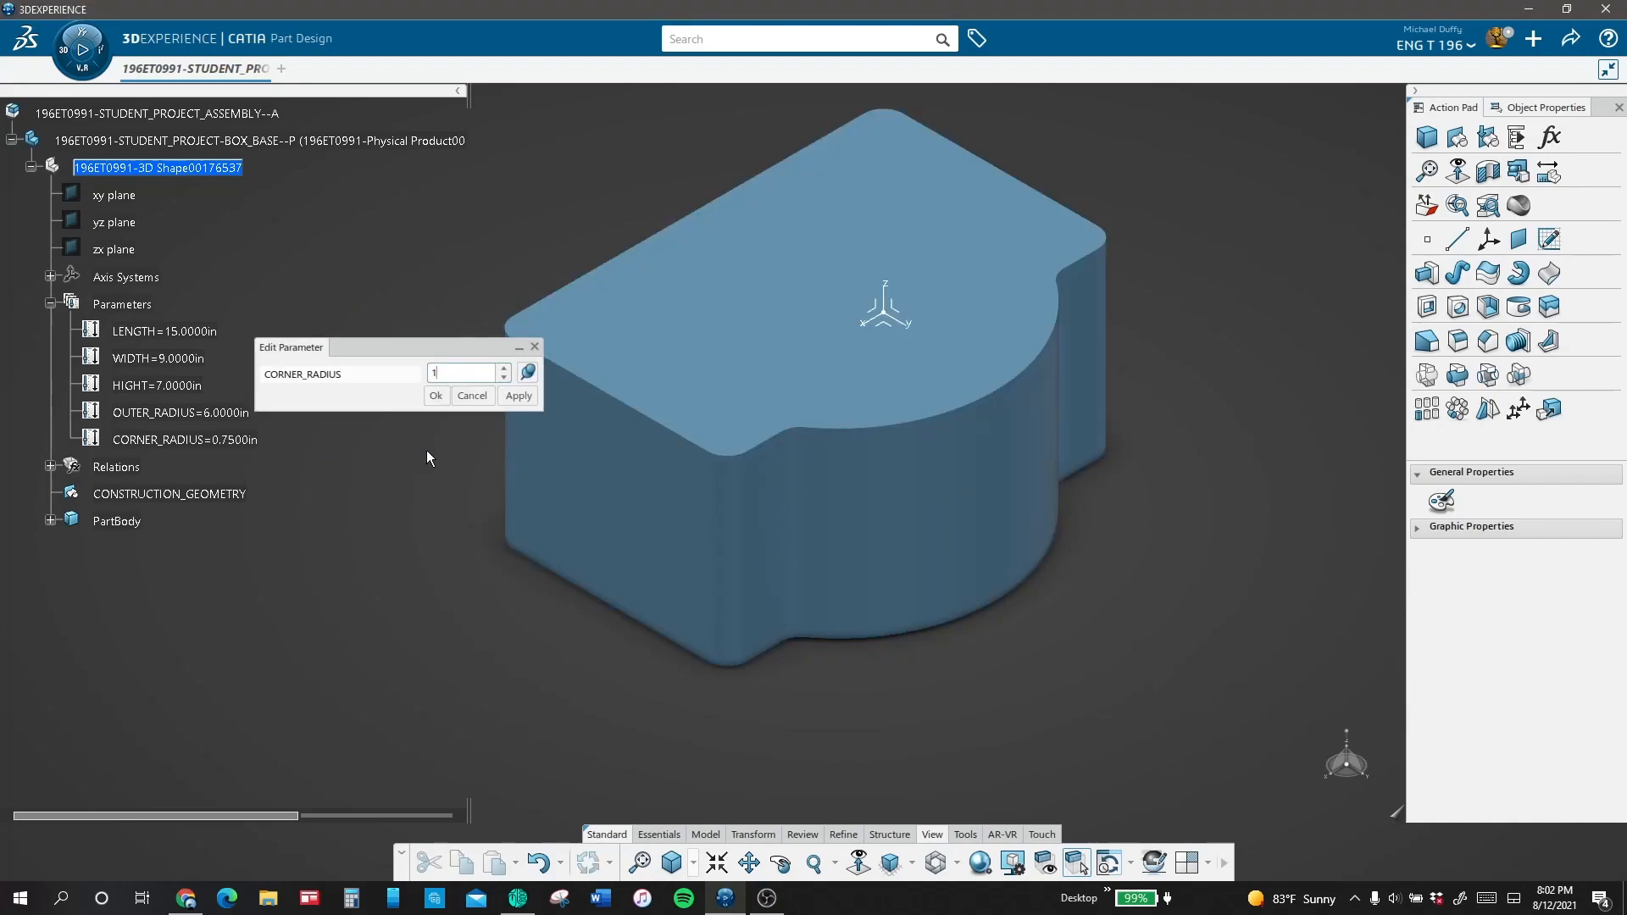
click(515, 400)
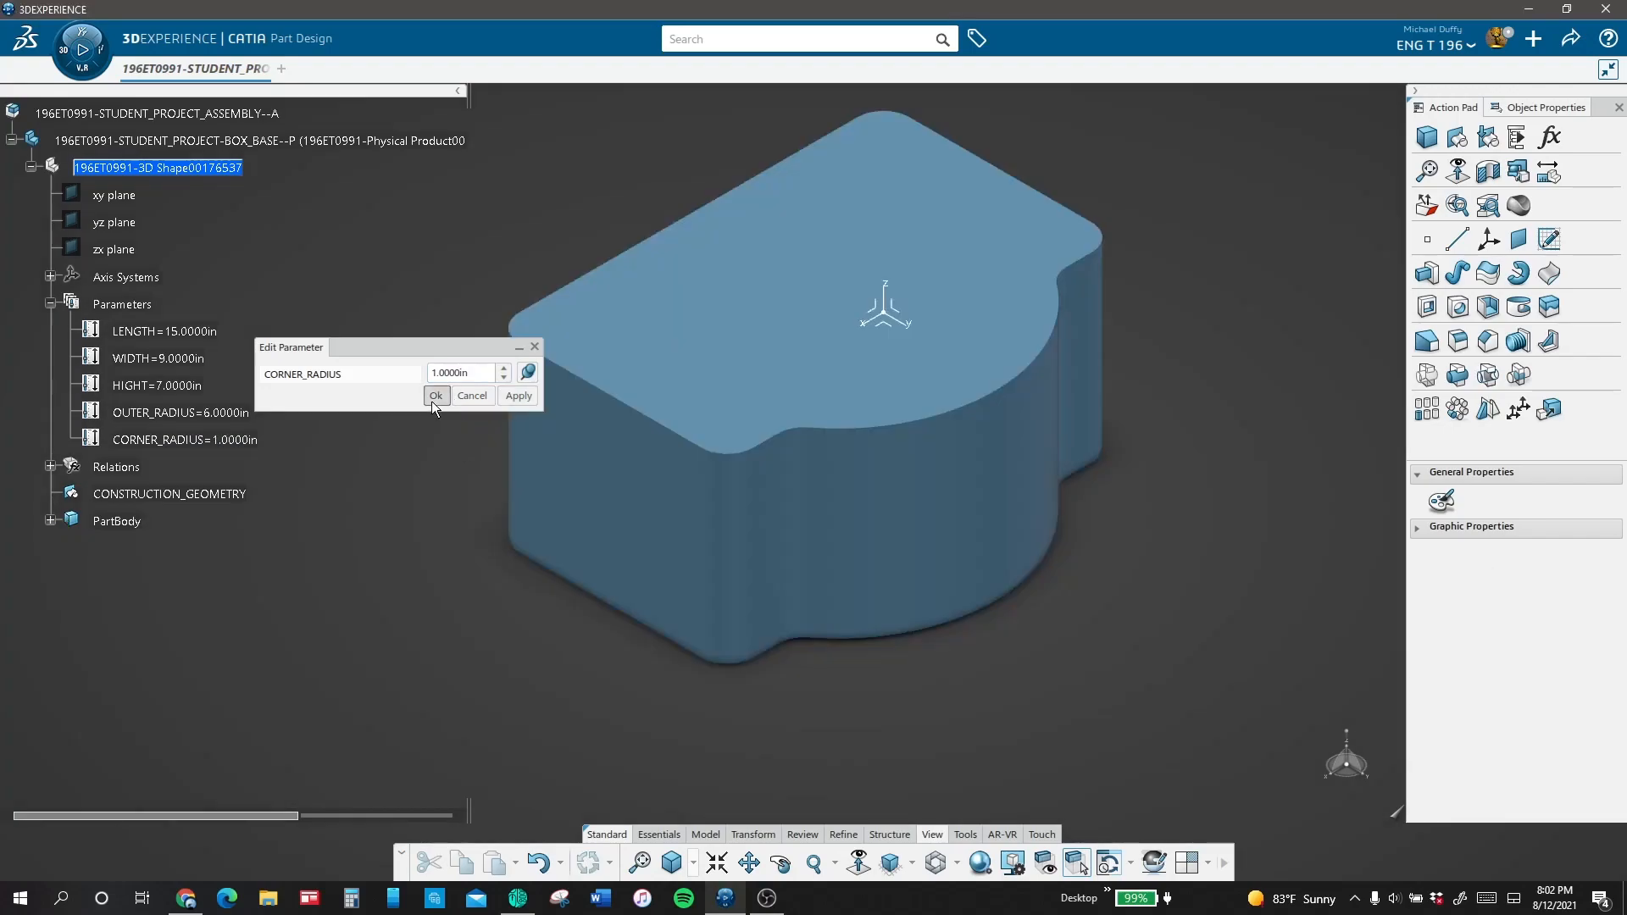
Step: Cut a 0.1875 in deep pocket using only the outermost offset loop of the sketch on the box's top face
click(435, 397)
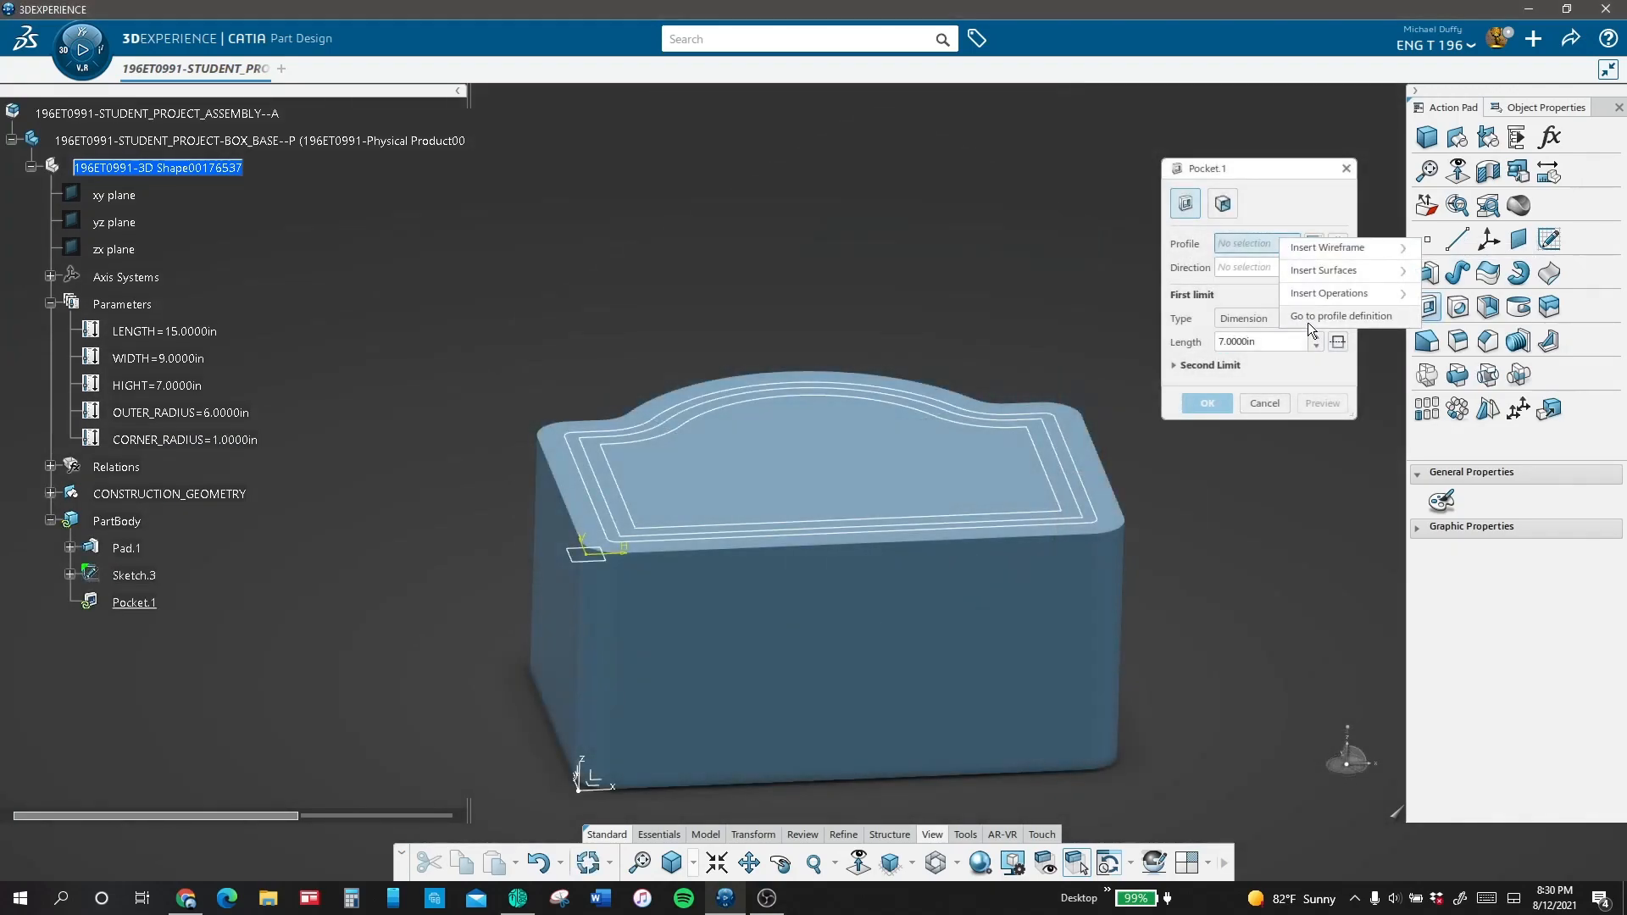
click(1308, 319)
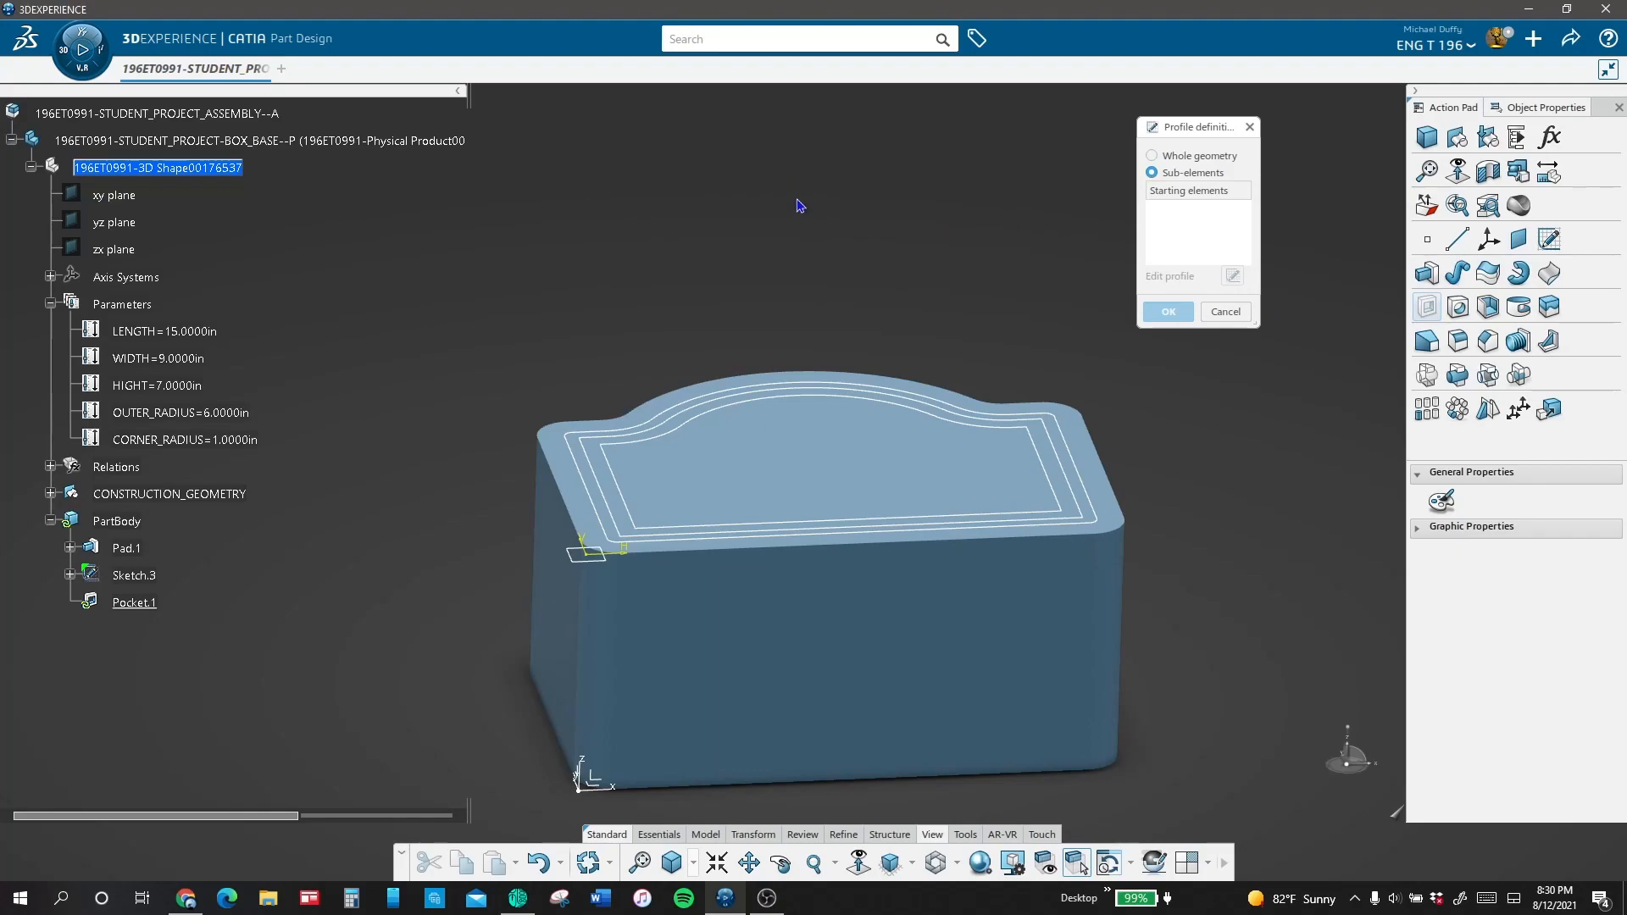
click(1078, 461)
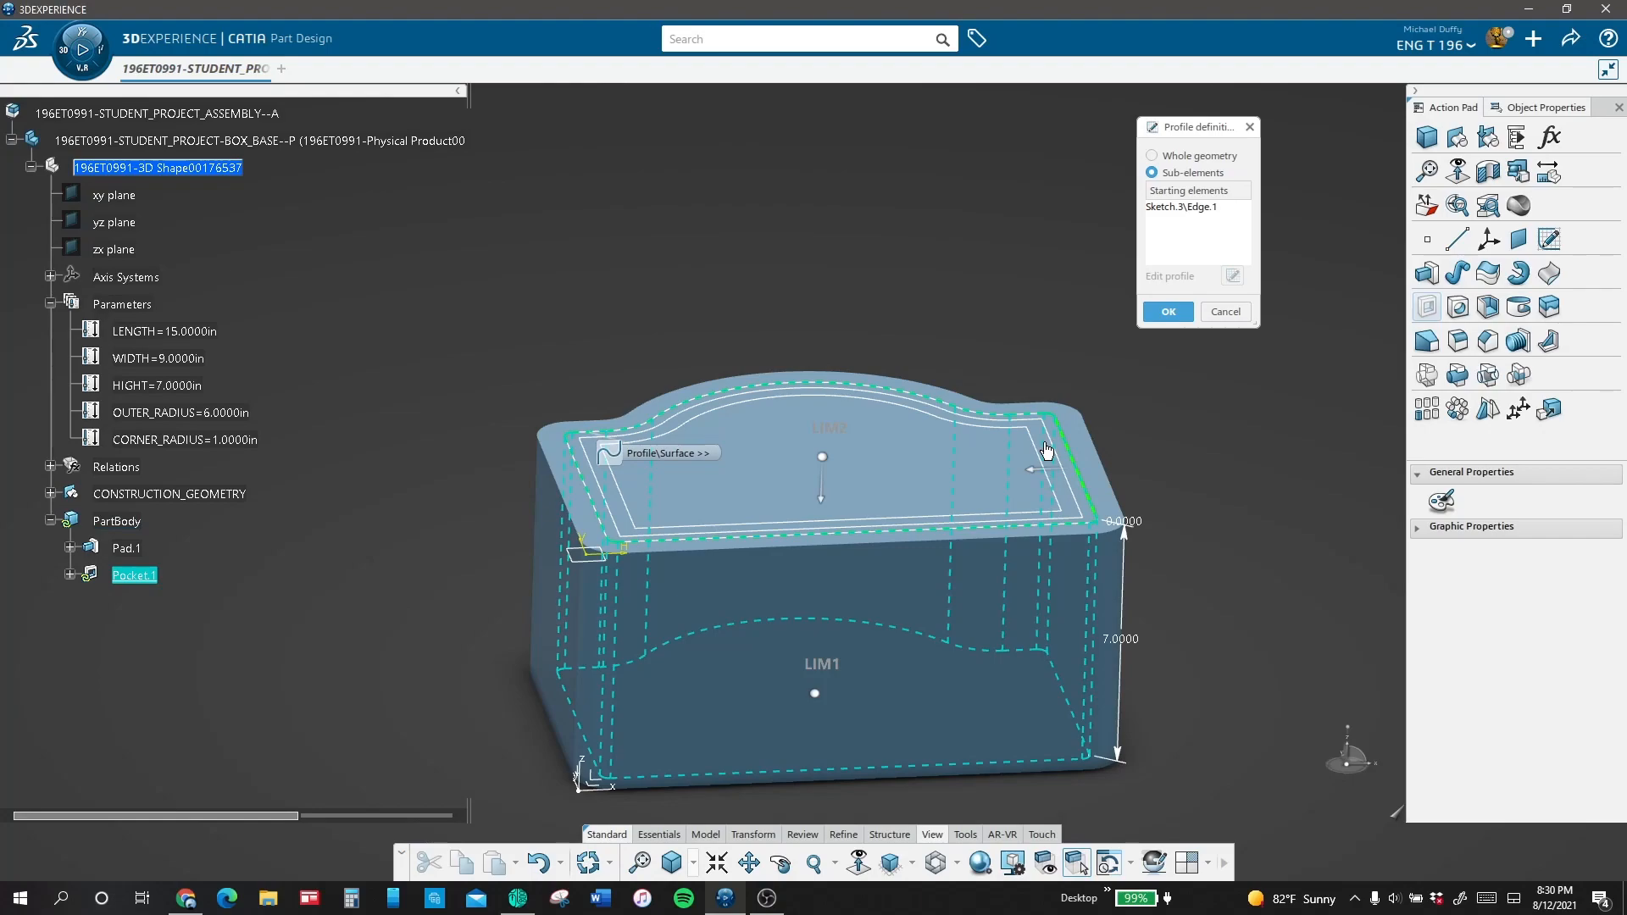
click(1161, 310)
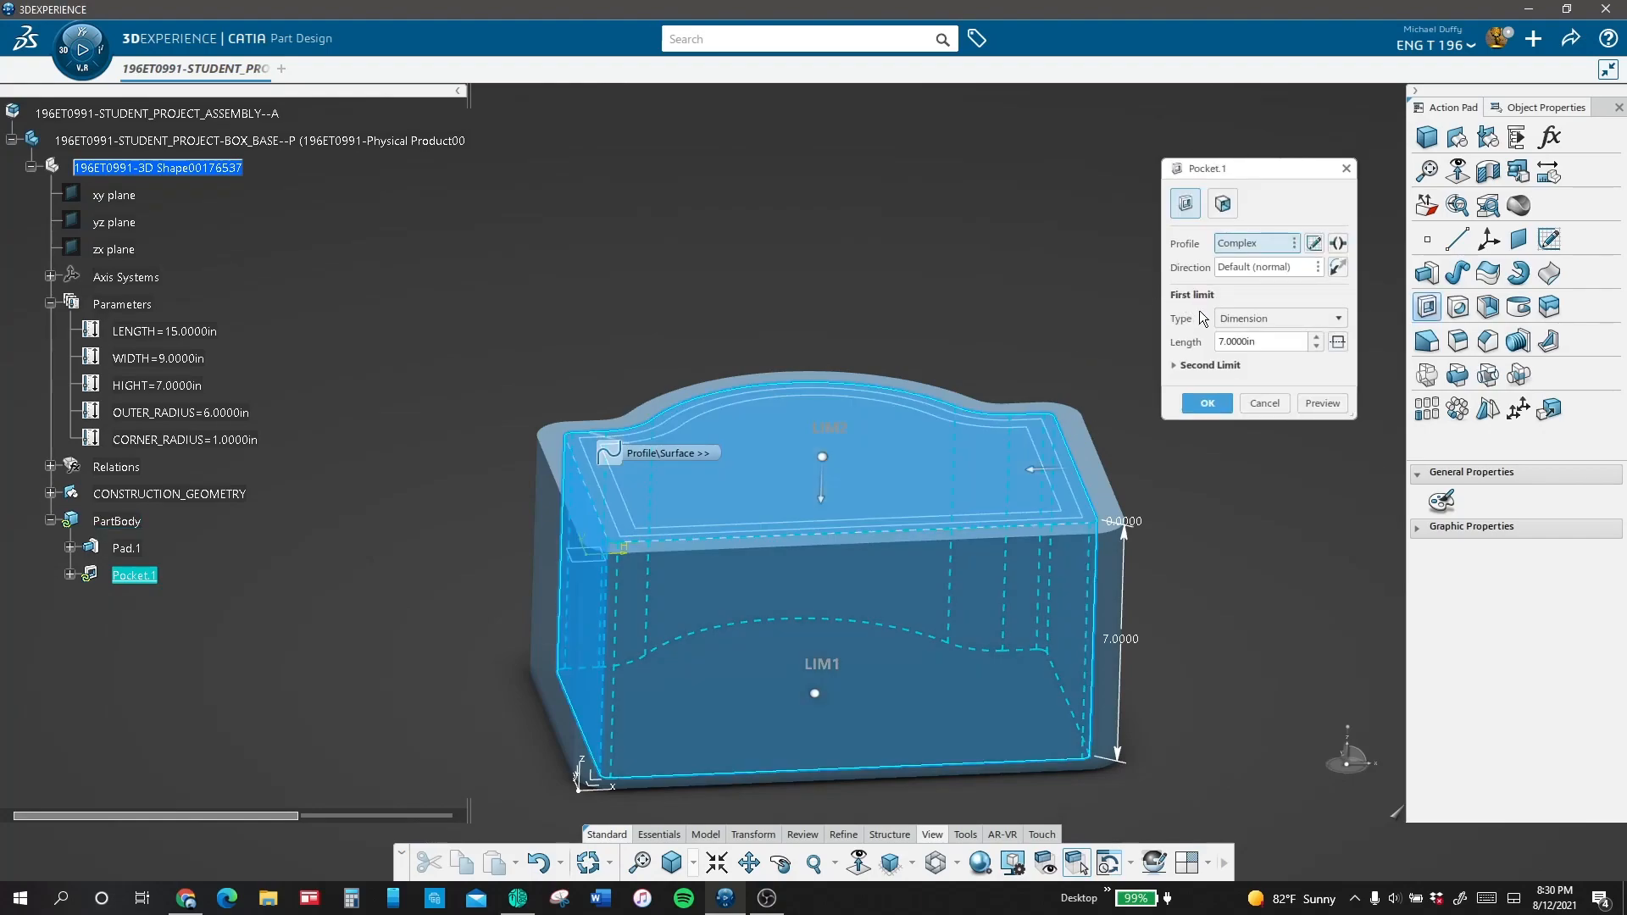
double_click(1242, 342)
text(.1875)
click(1317, 396)
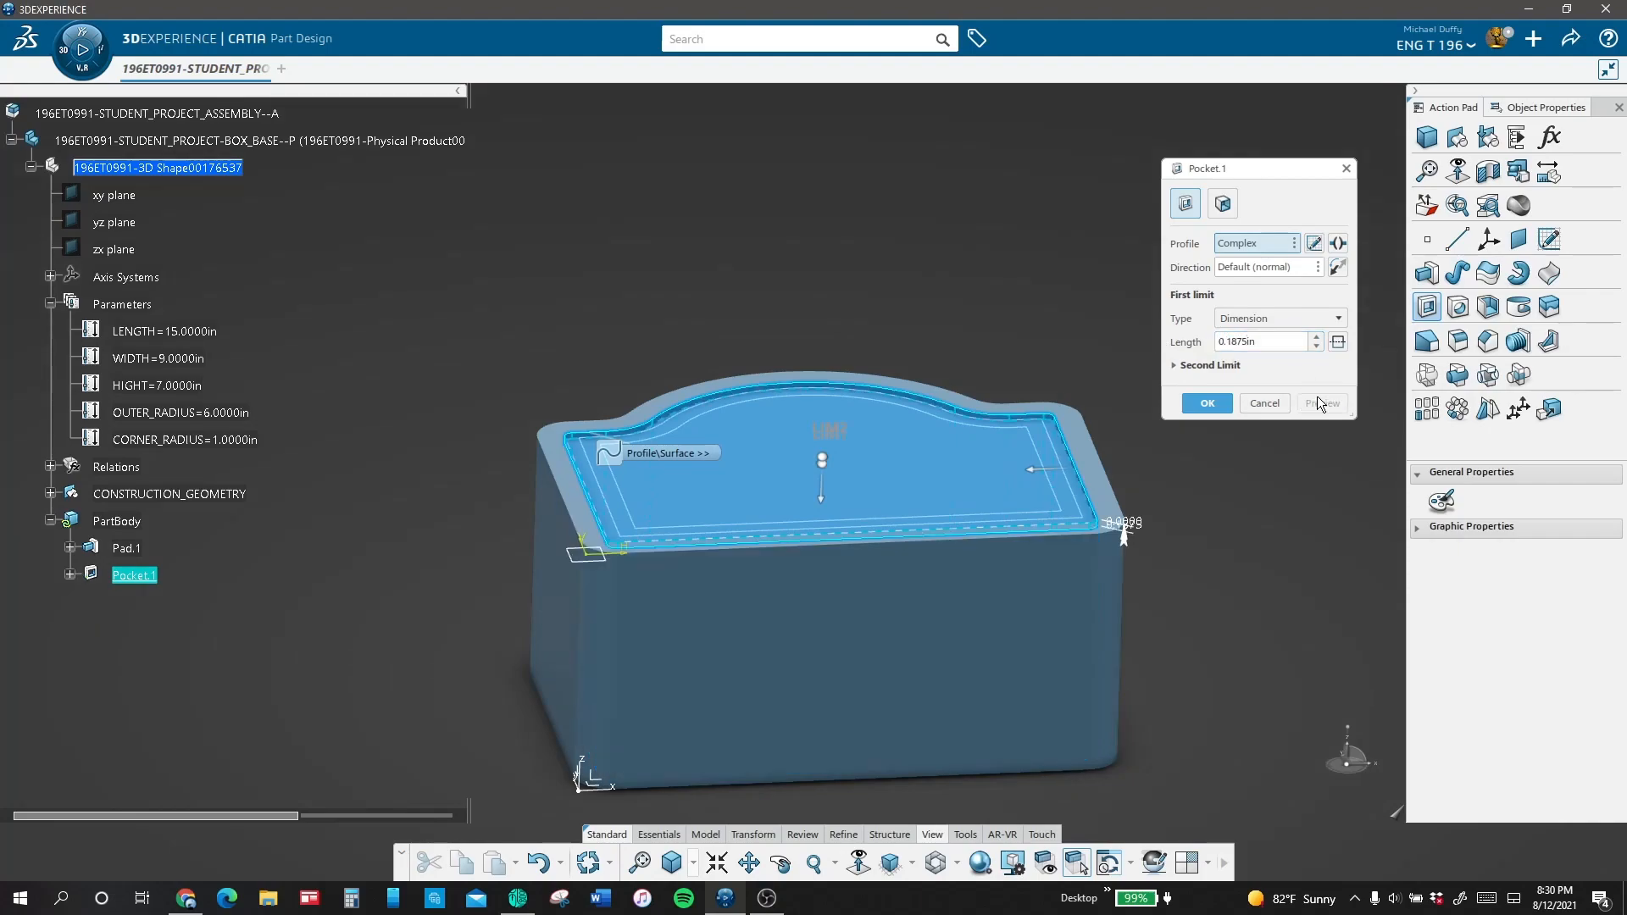
click(1207, 404)
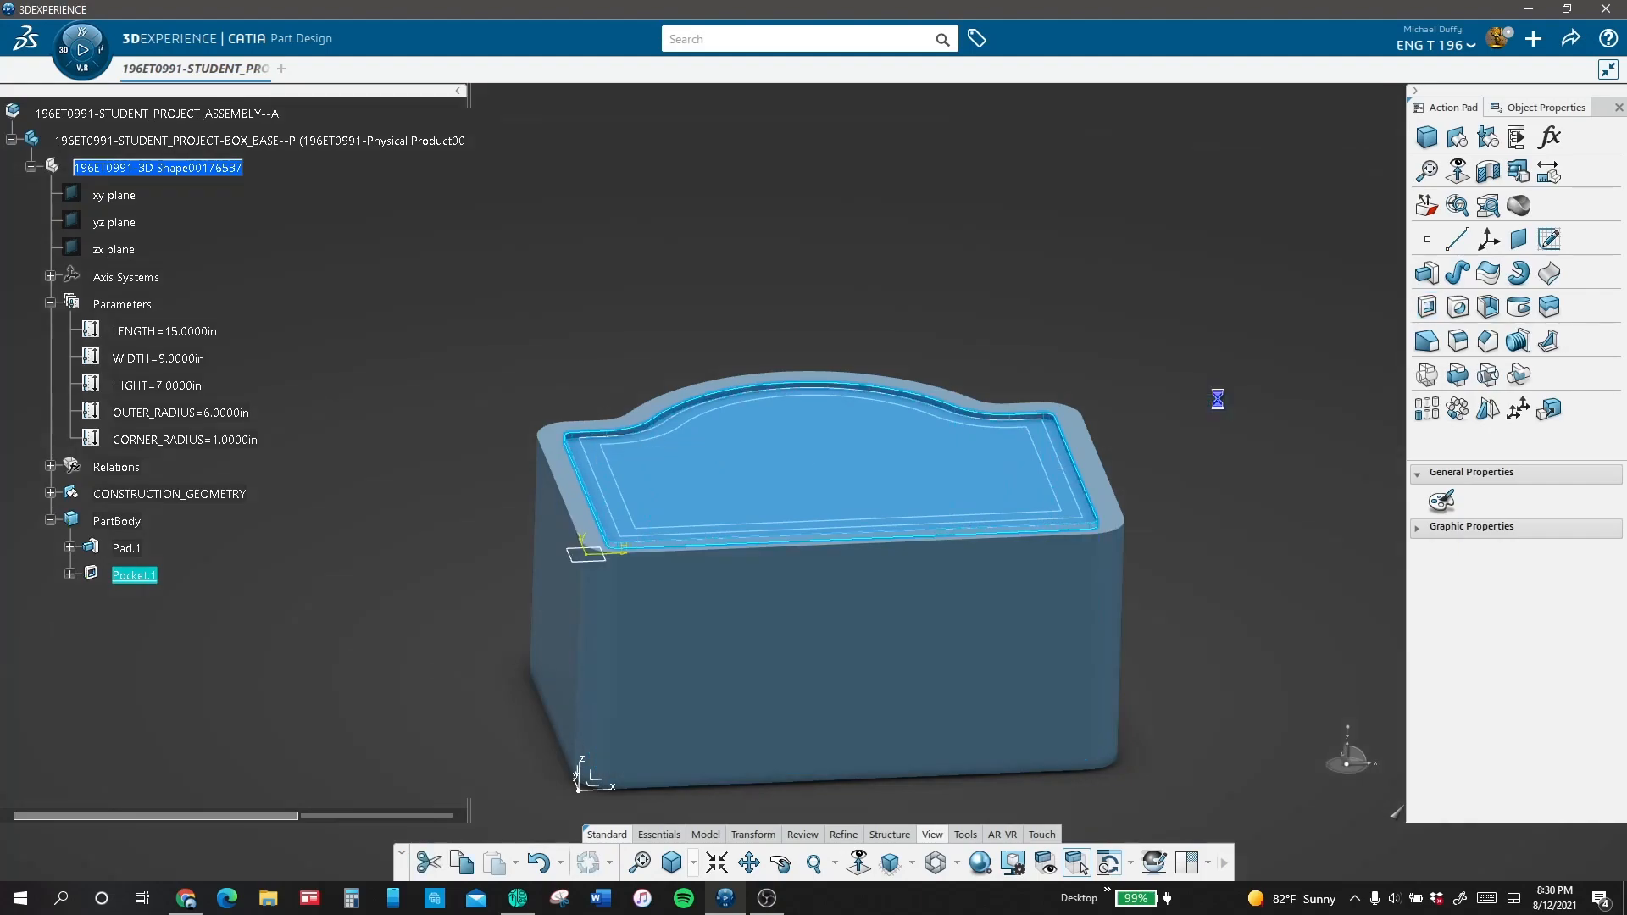
Step: Start a second pocket with the middle offset loop of the top-face sketch as its profile
click(1427, 307)
right_click(1263, 247)
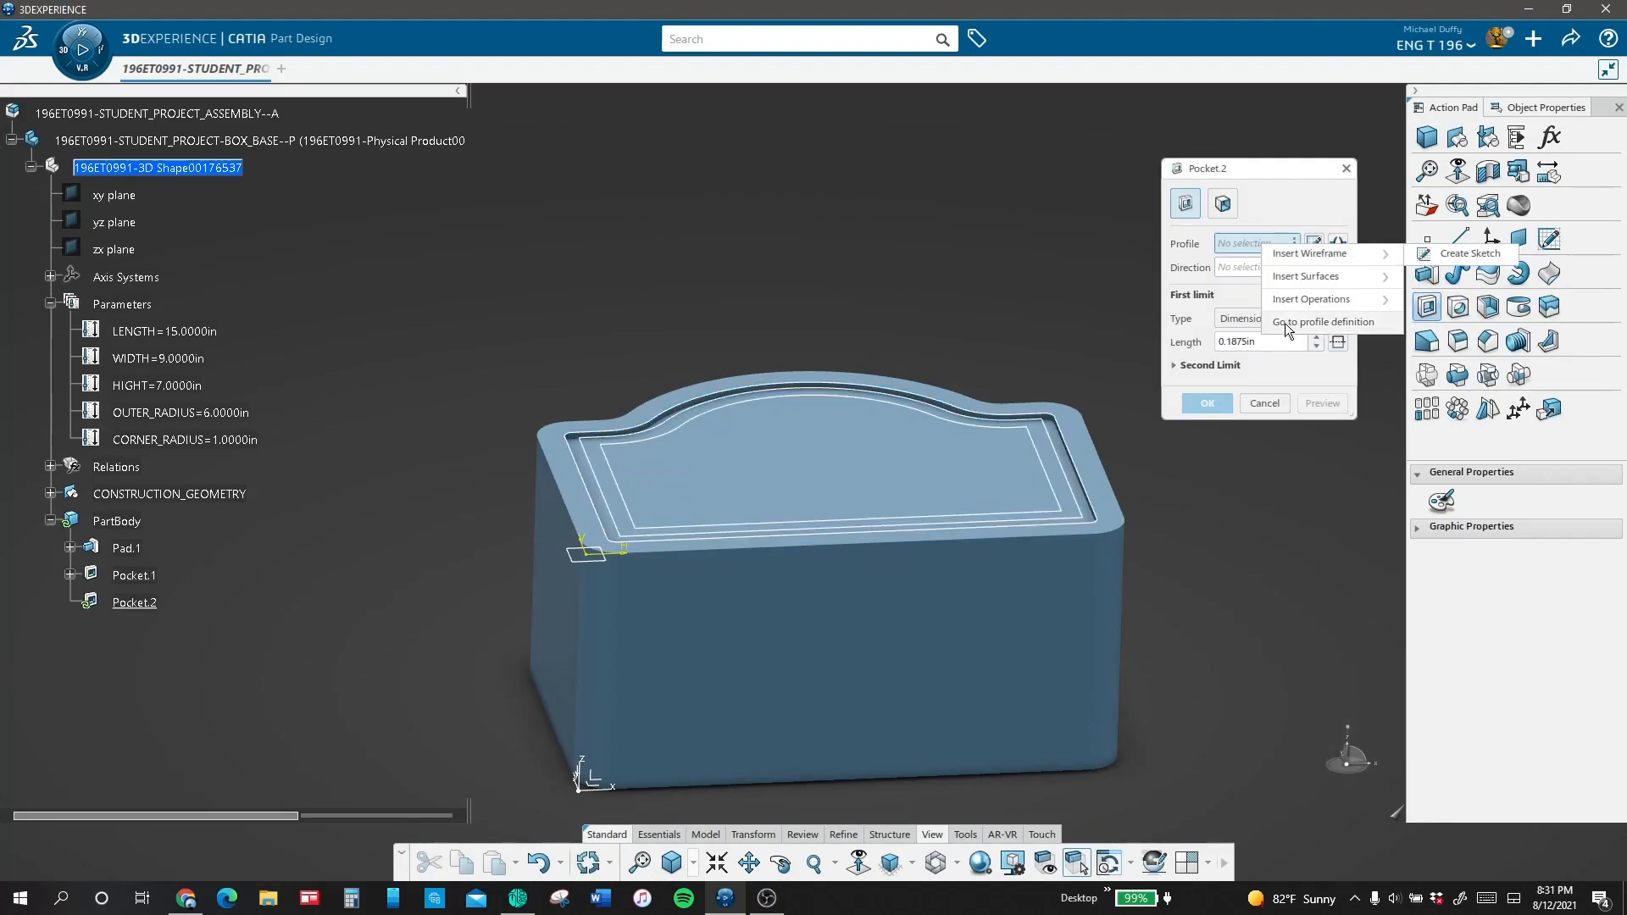
click(1291, 330)
click(1044, 447)
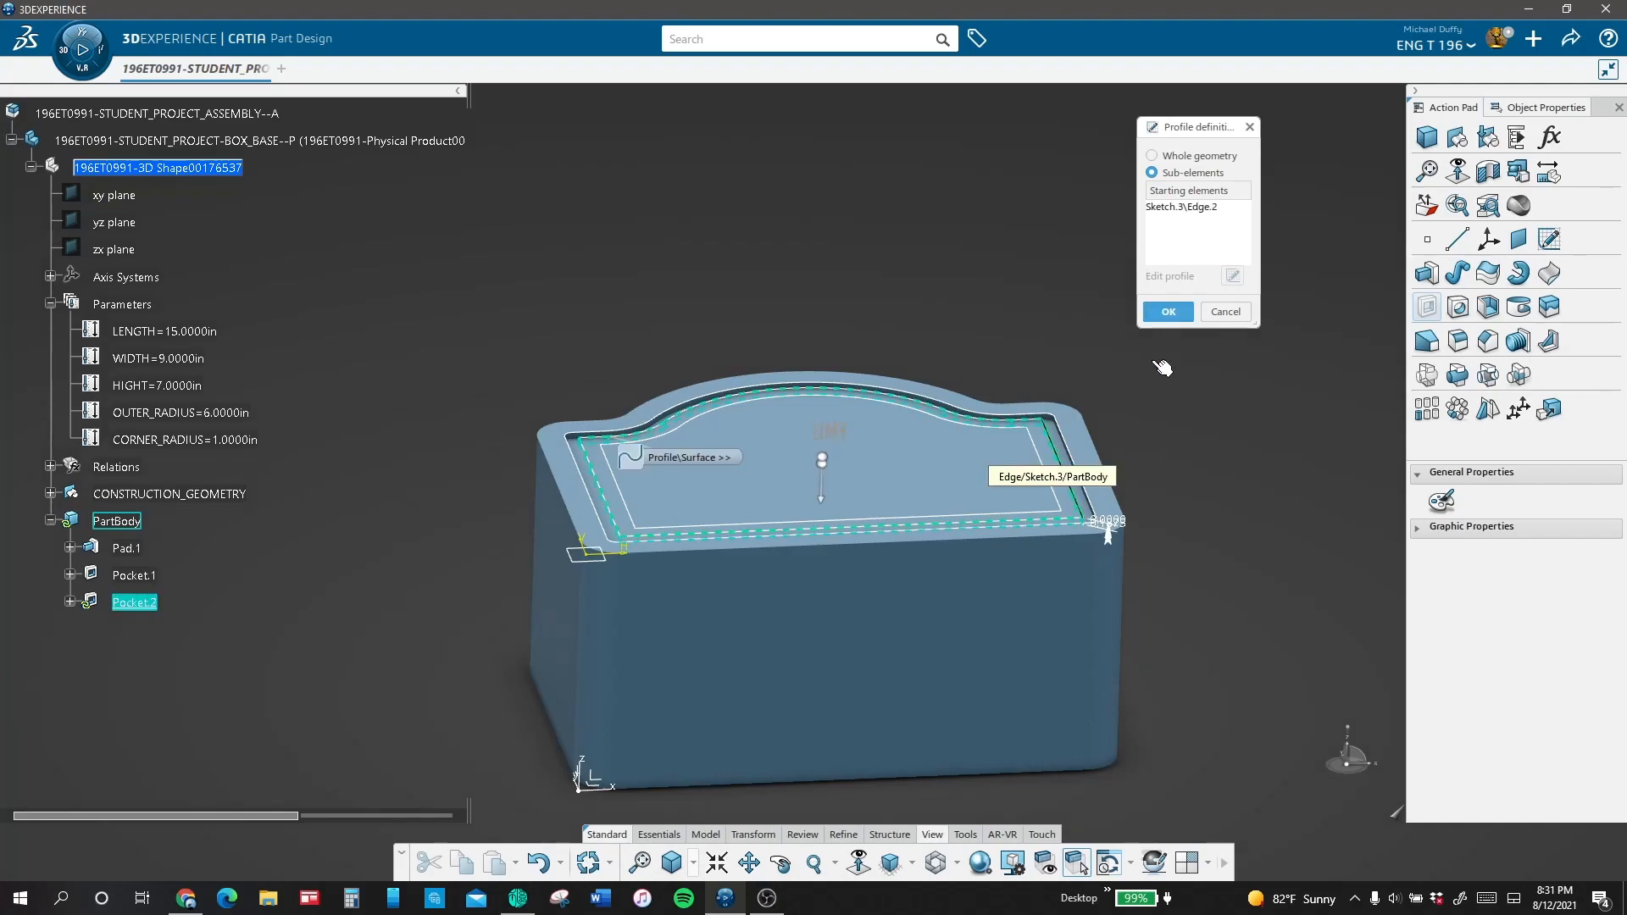
click(1167, 312)
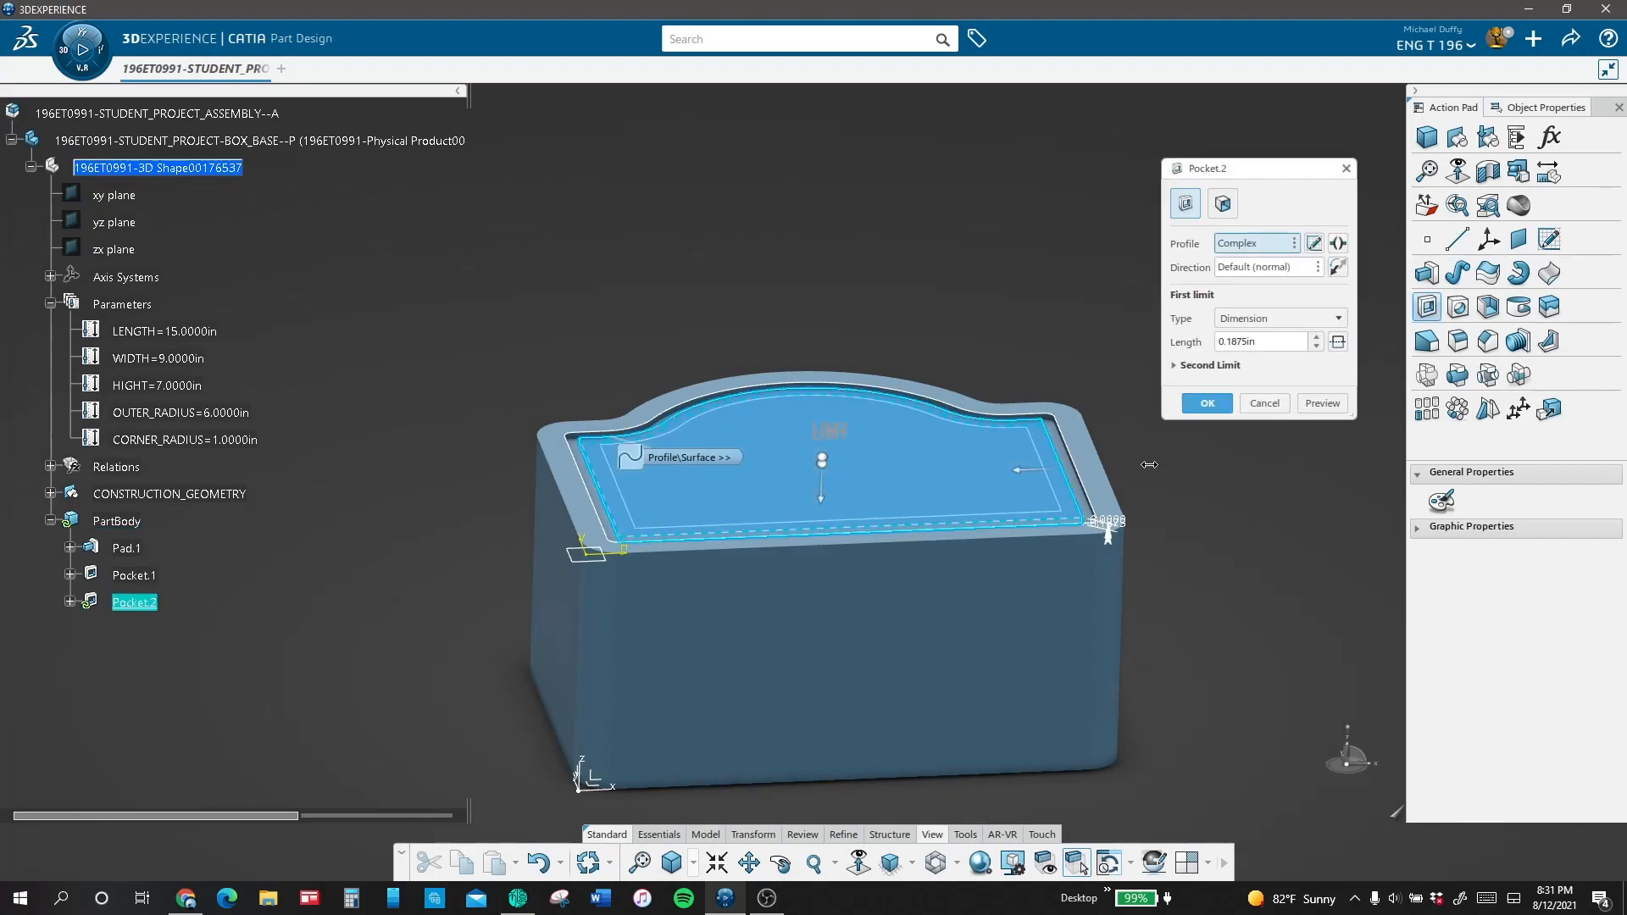
Step: Drive the second pocket's depth with the formula HIGHT / 2 and create the pocket
double_click(1281, 343)
right_click(1276, 342)
click(1326, 354)
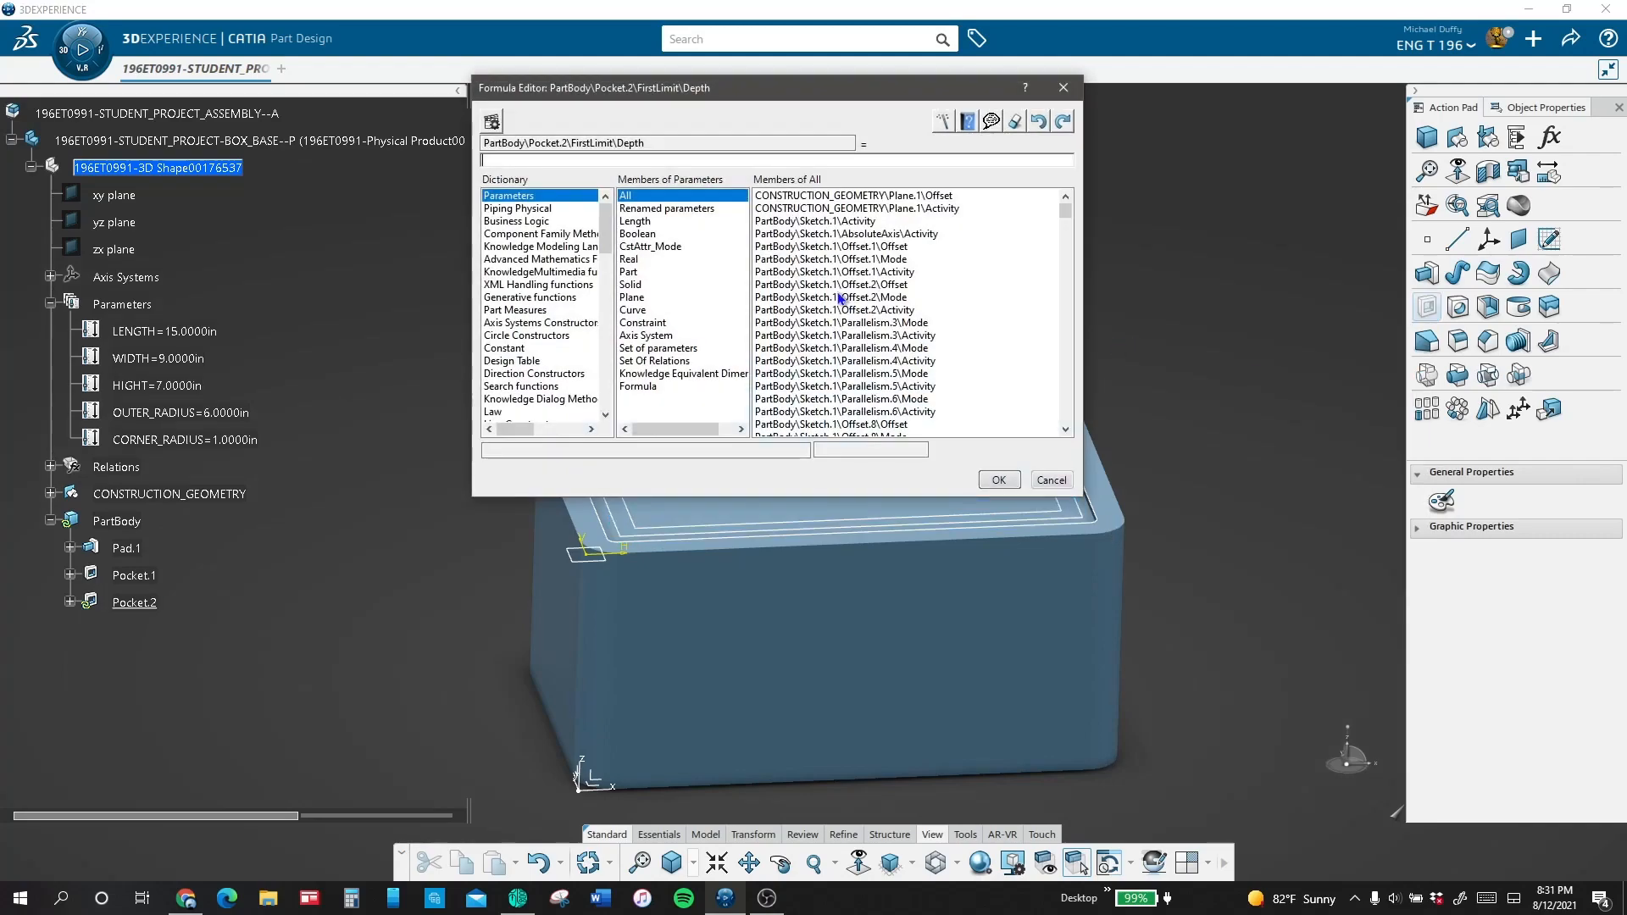
click(156, 386)
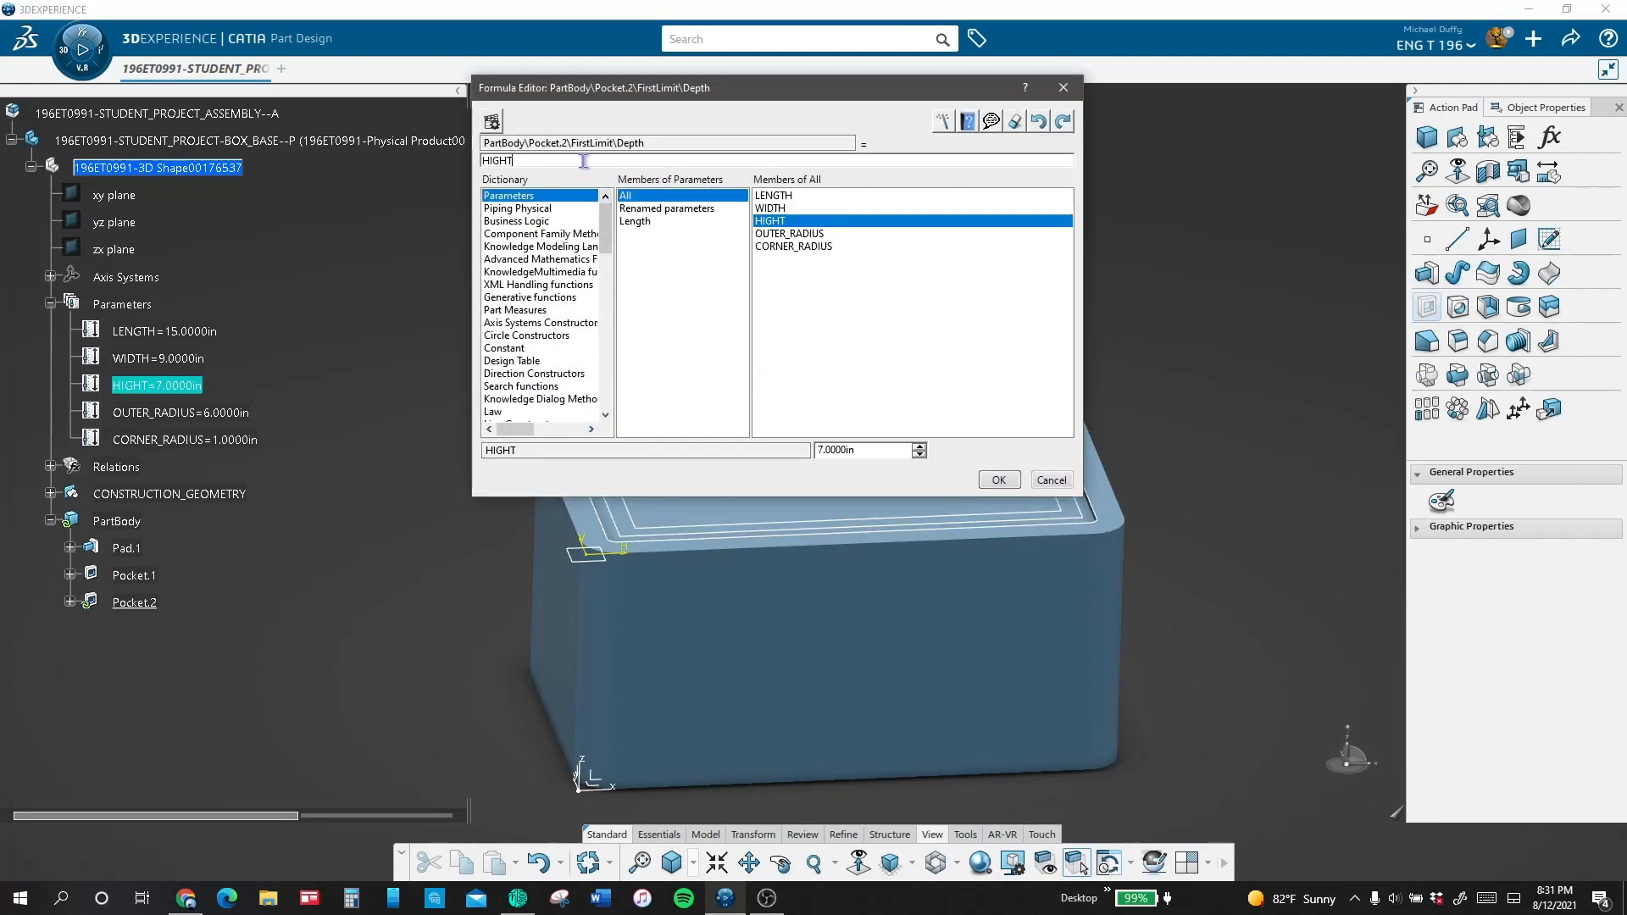
text(/ 2)
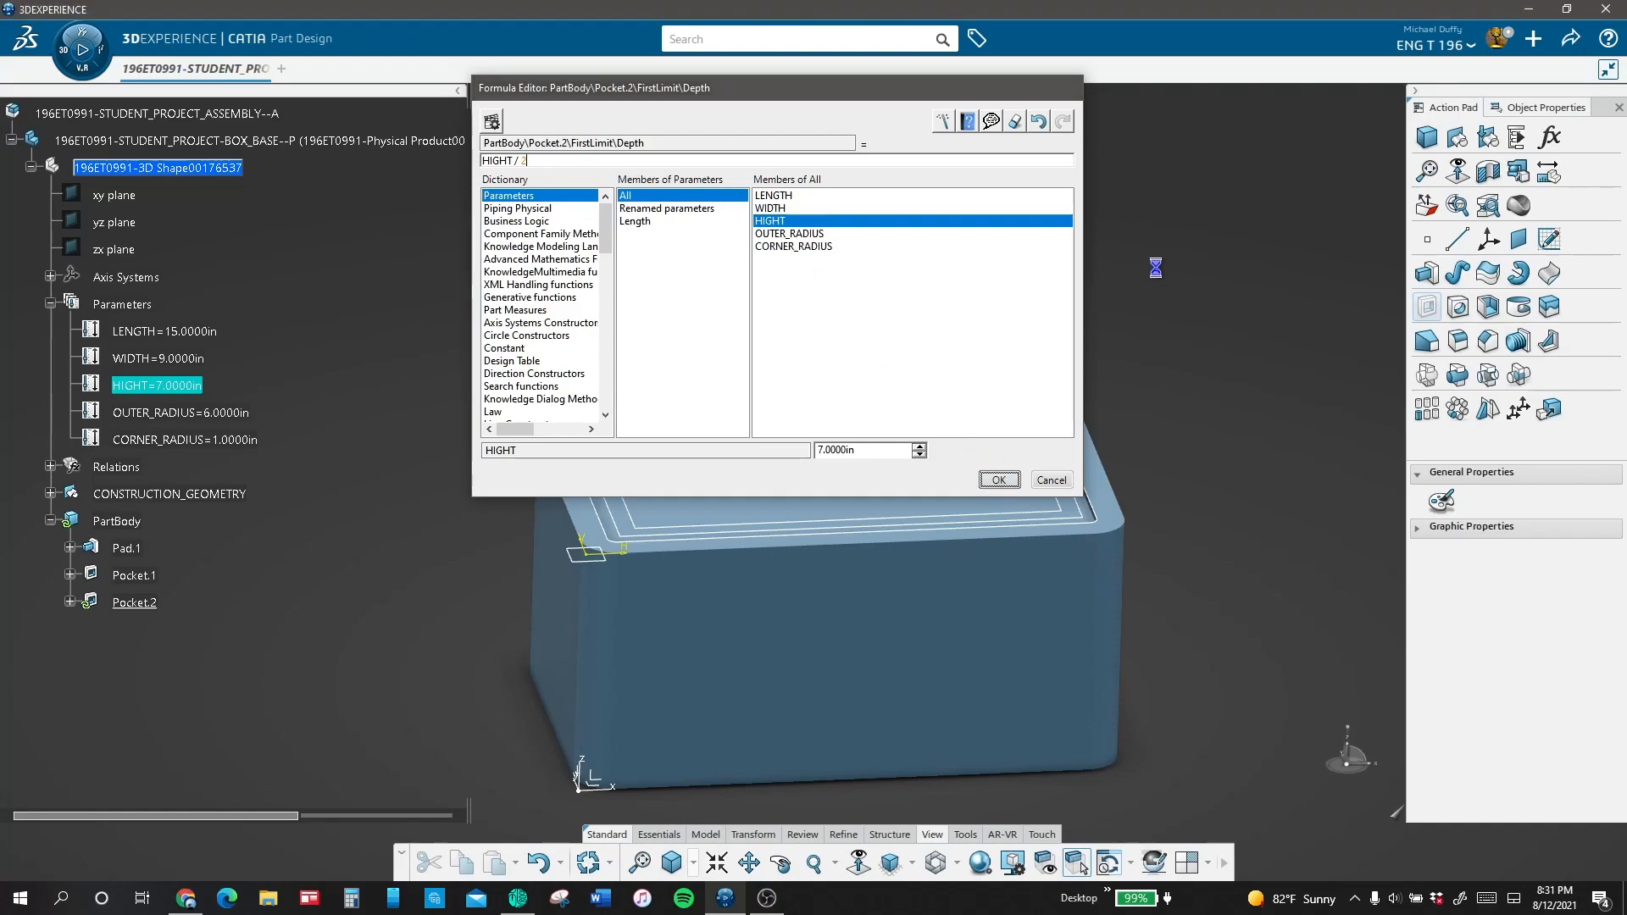
click(1000, 480)
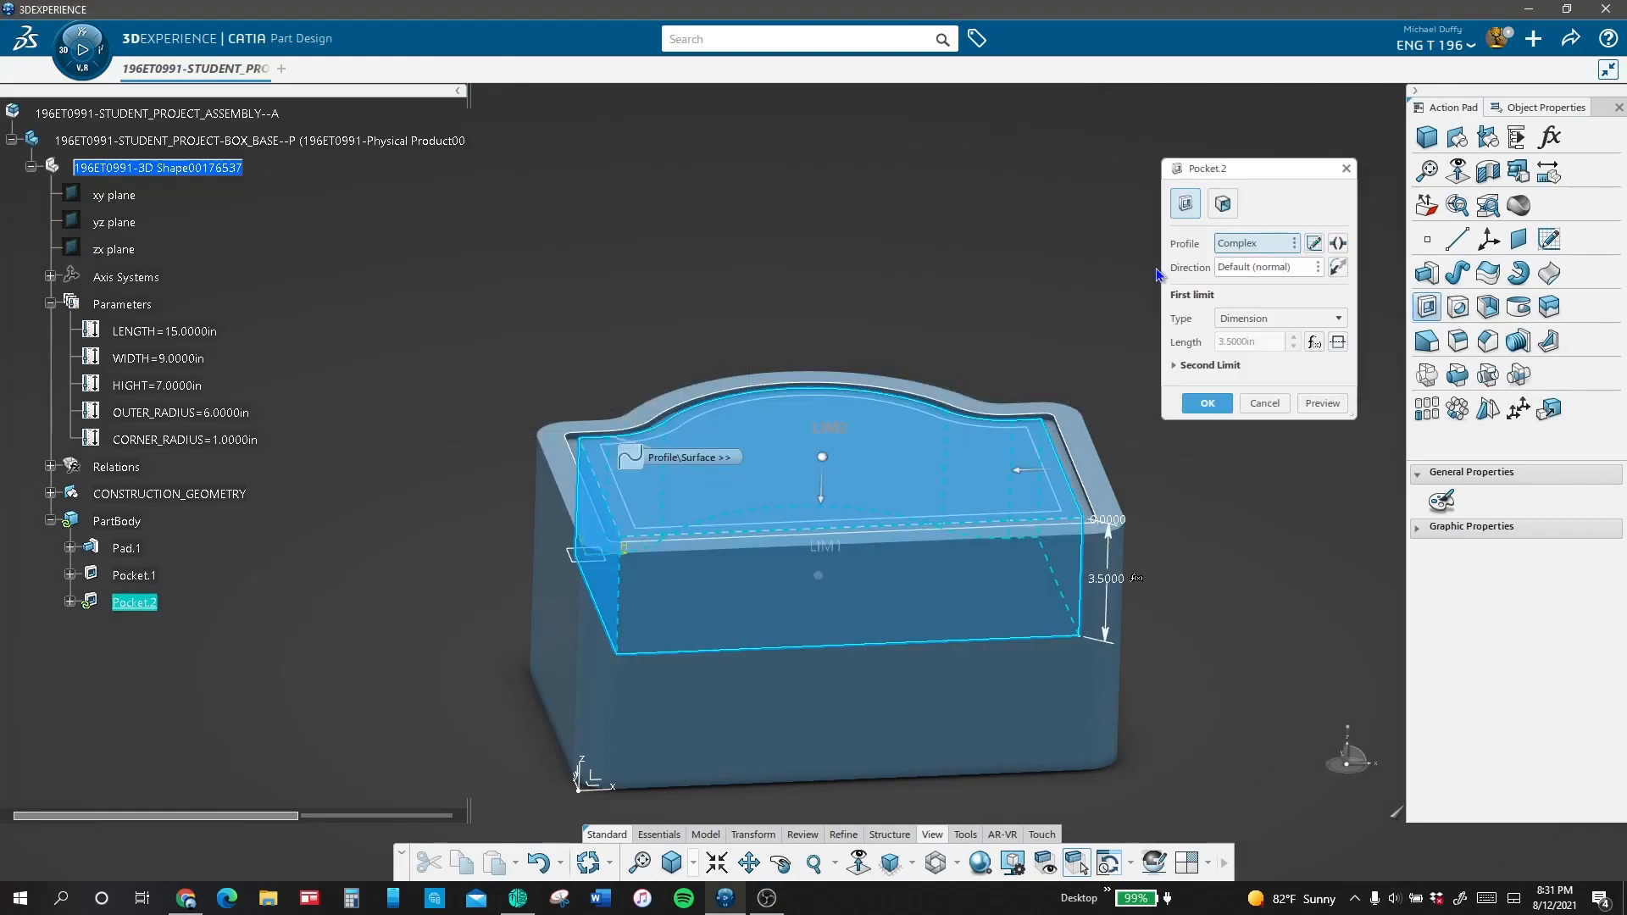
click(1206, 403)
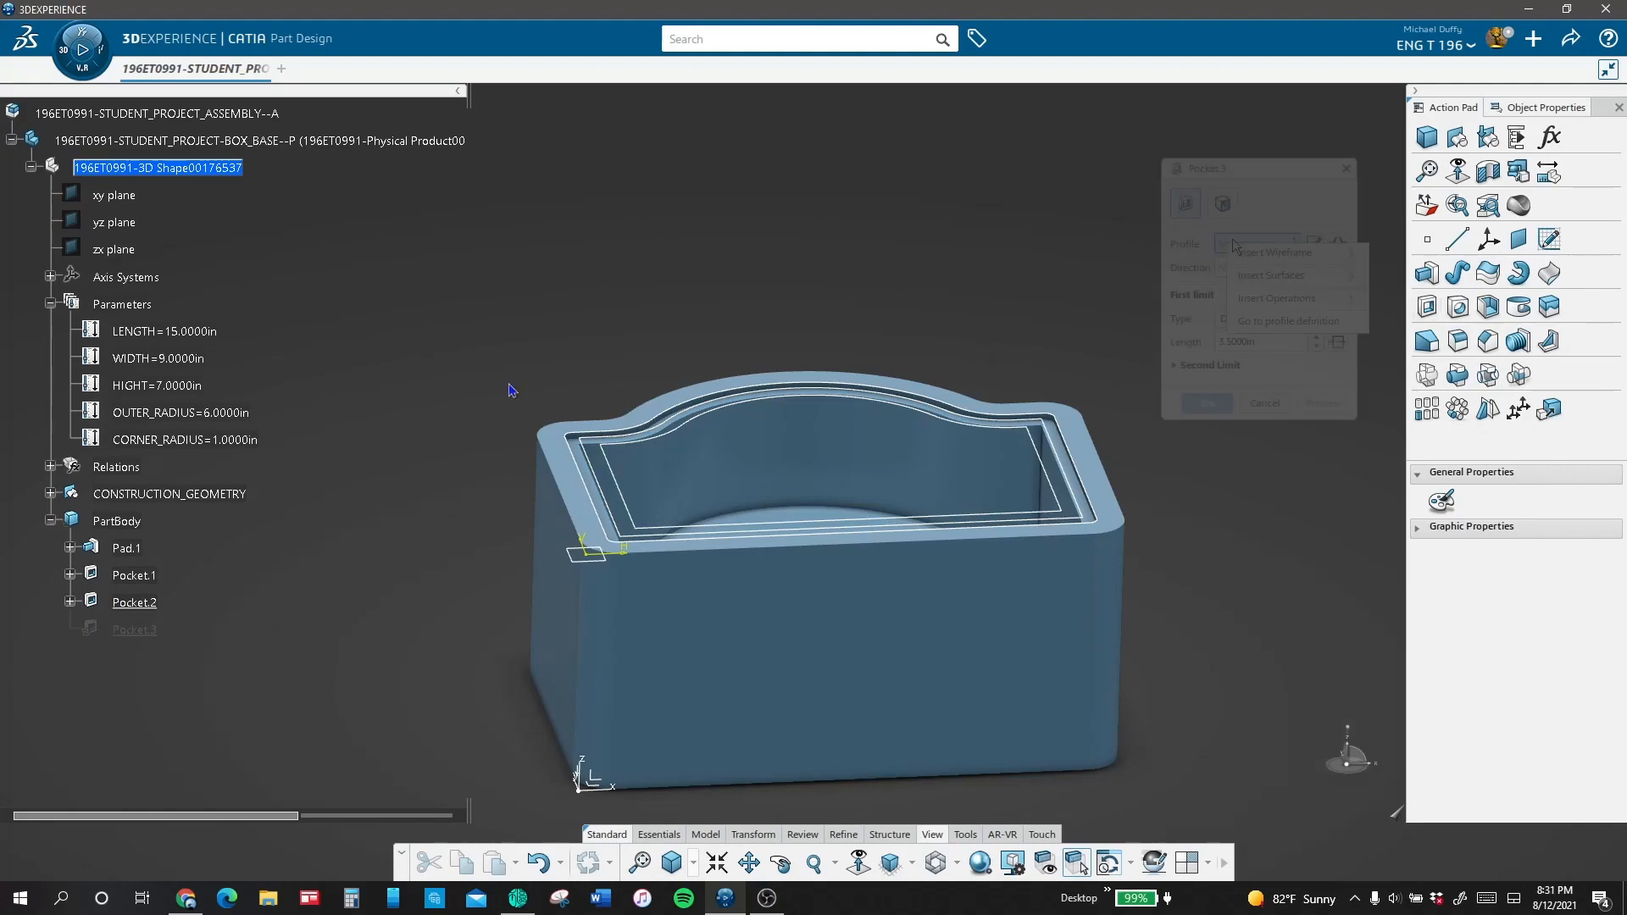
Step: Cut a third pocket from the innermost offset loop, with its depth driven by the formula HIGHT - .375in
right_click(1230, 245)
click(1274, 322)
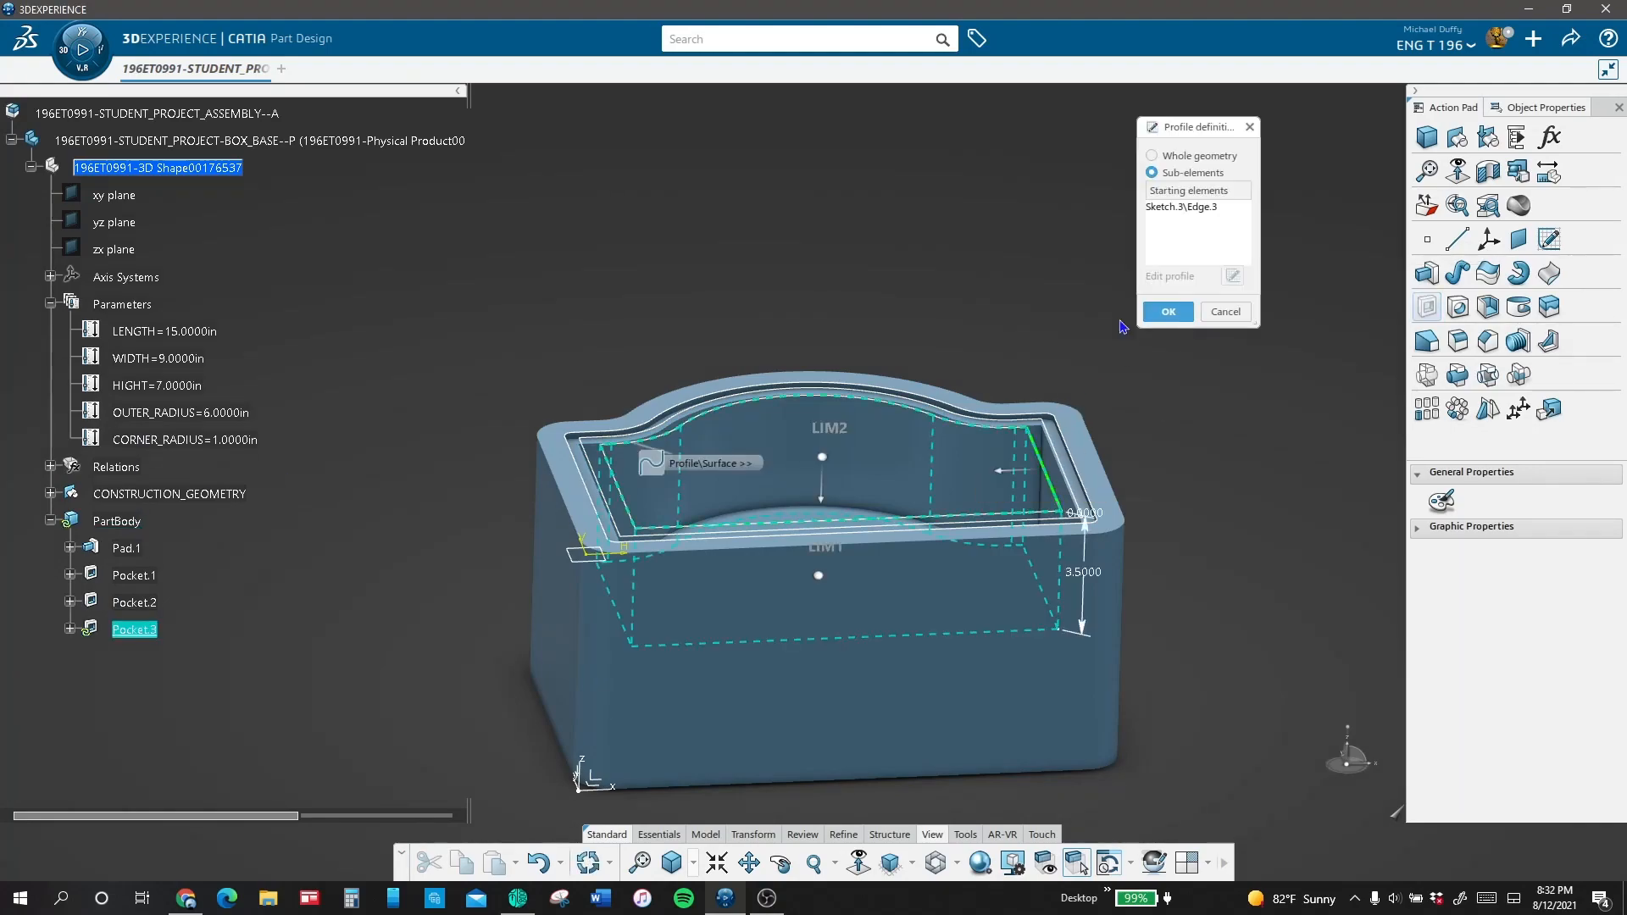
click(1158, 315)
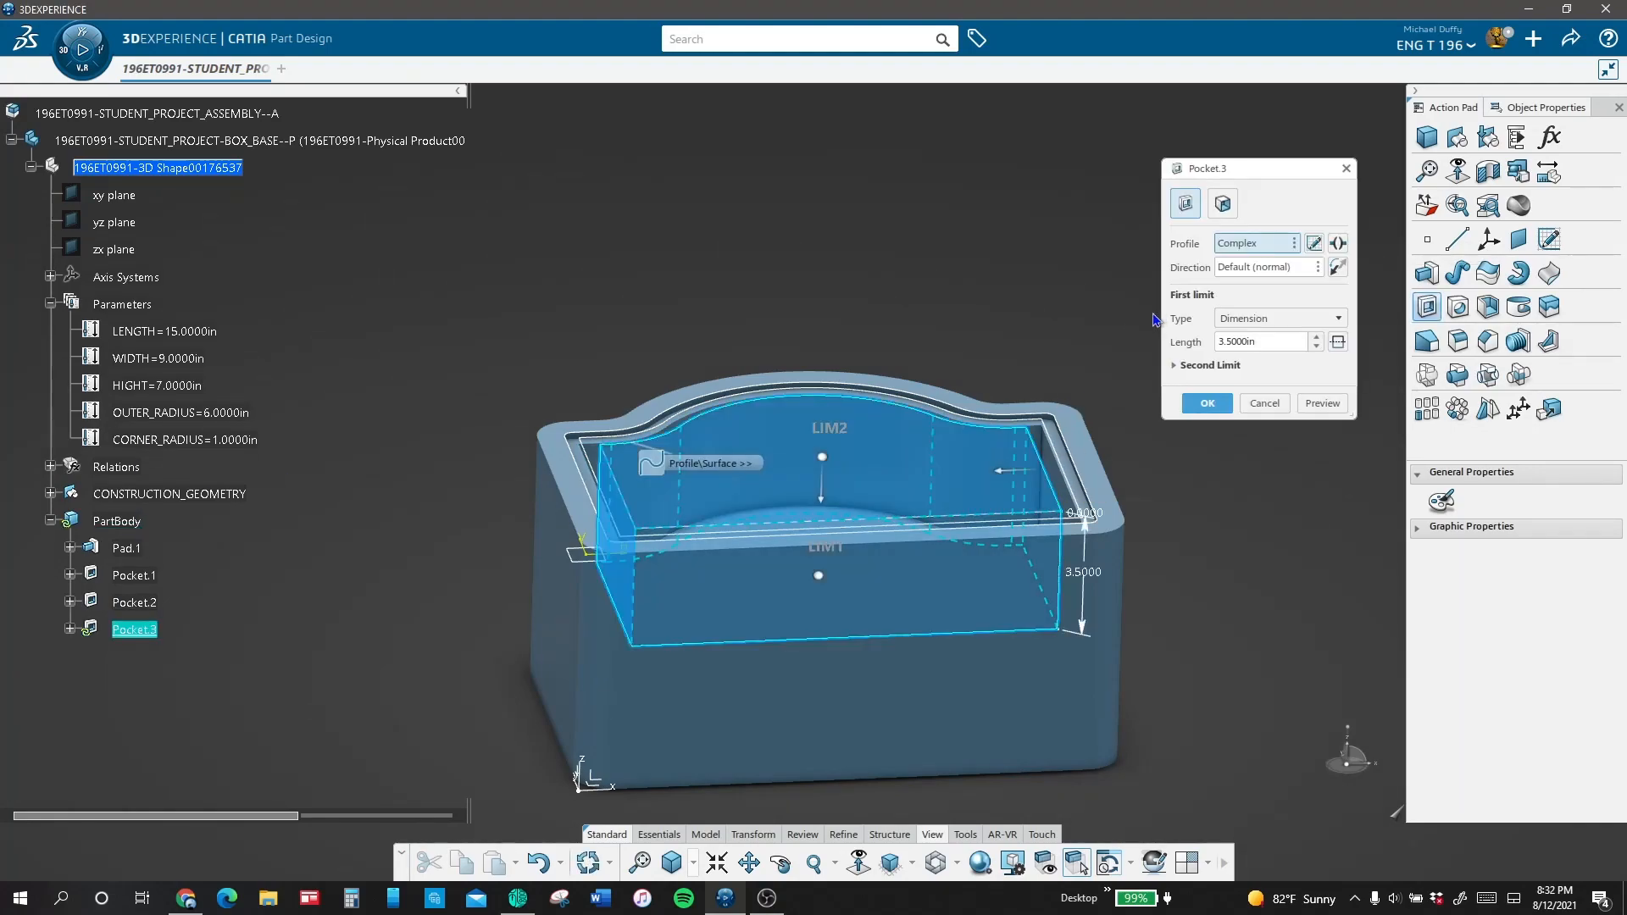
double_click(1246, 341)
right_click(1279, 346)
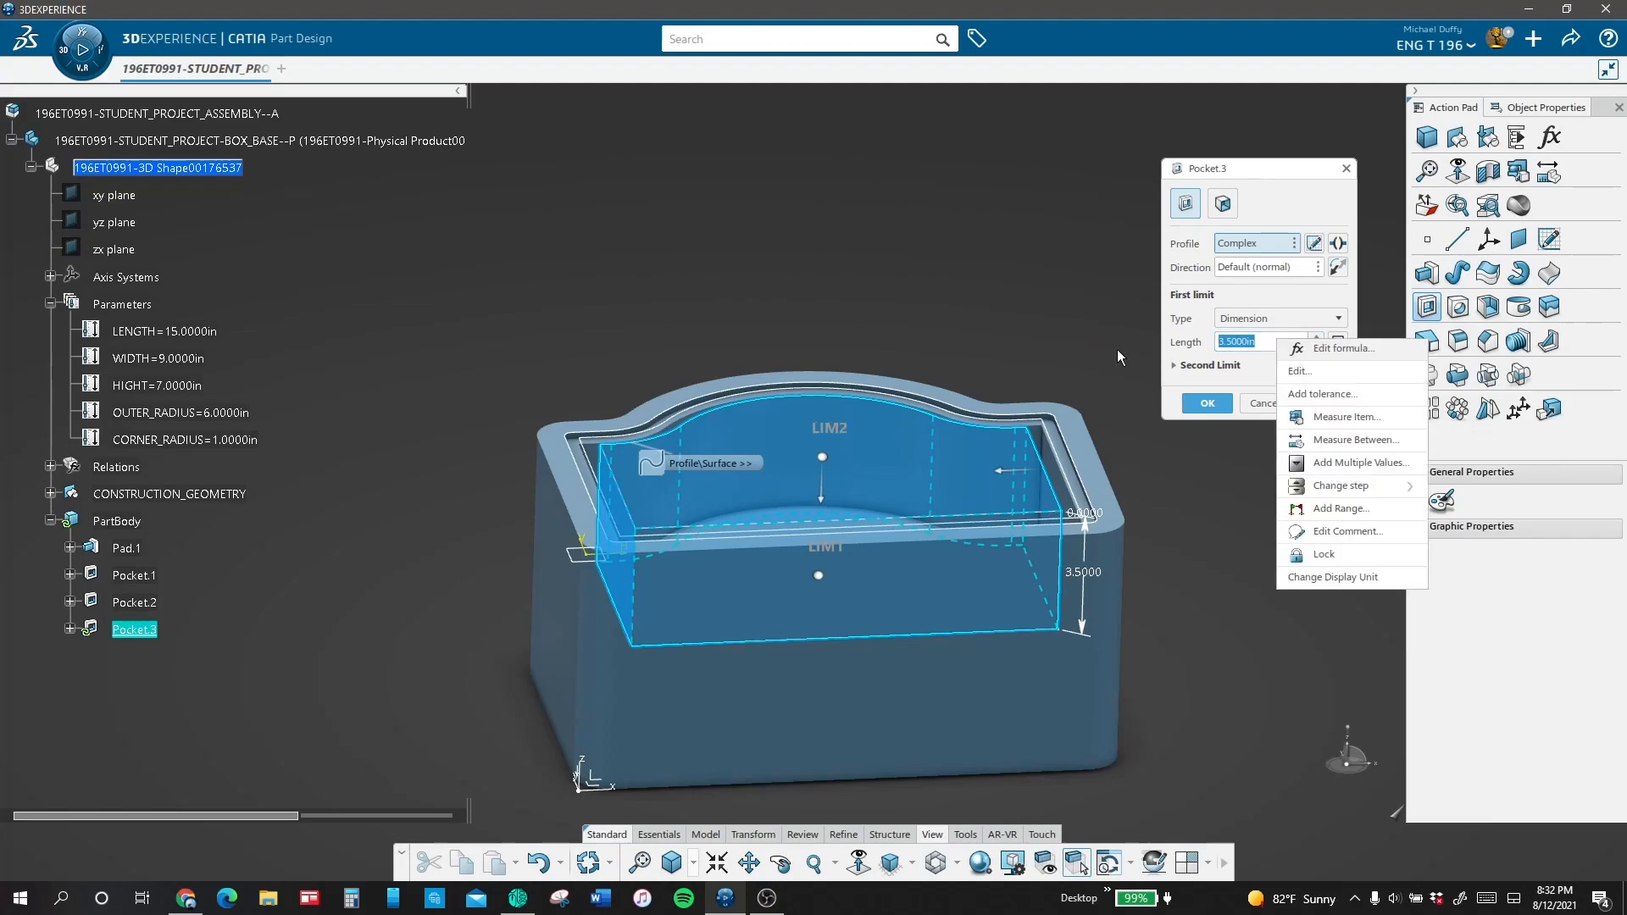
click(159, 385)
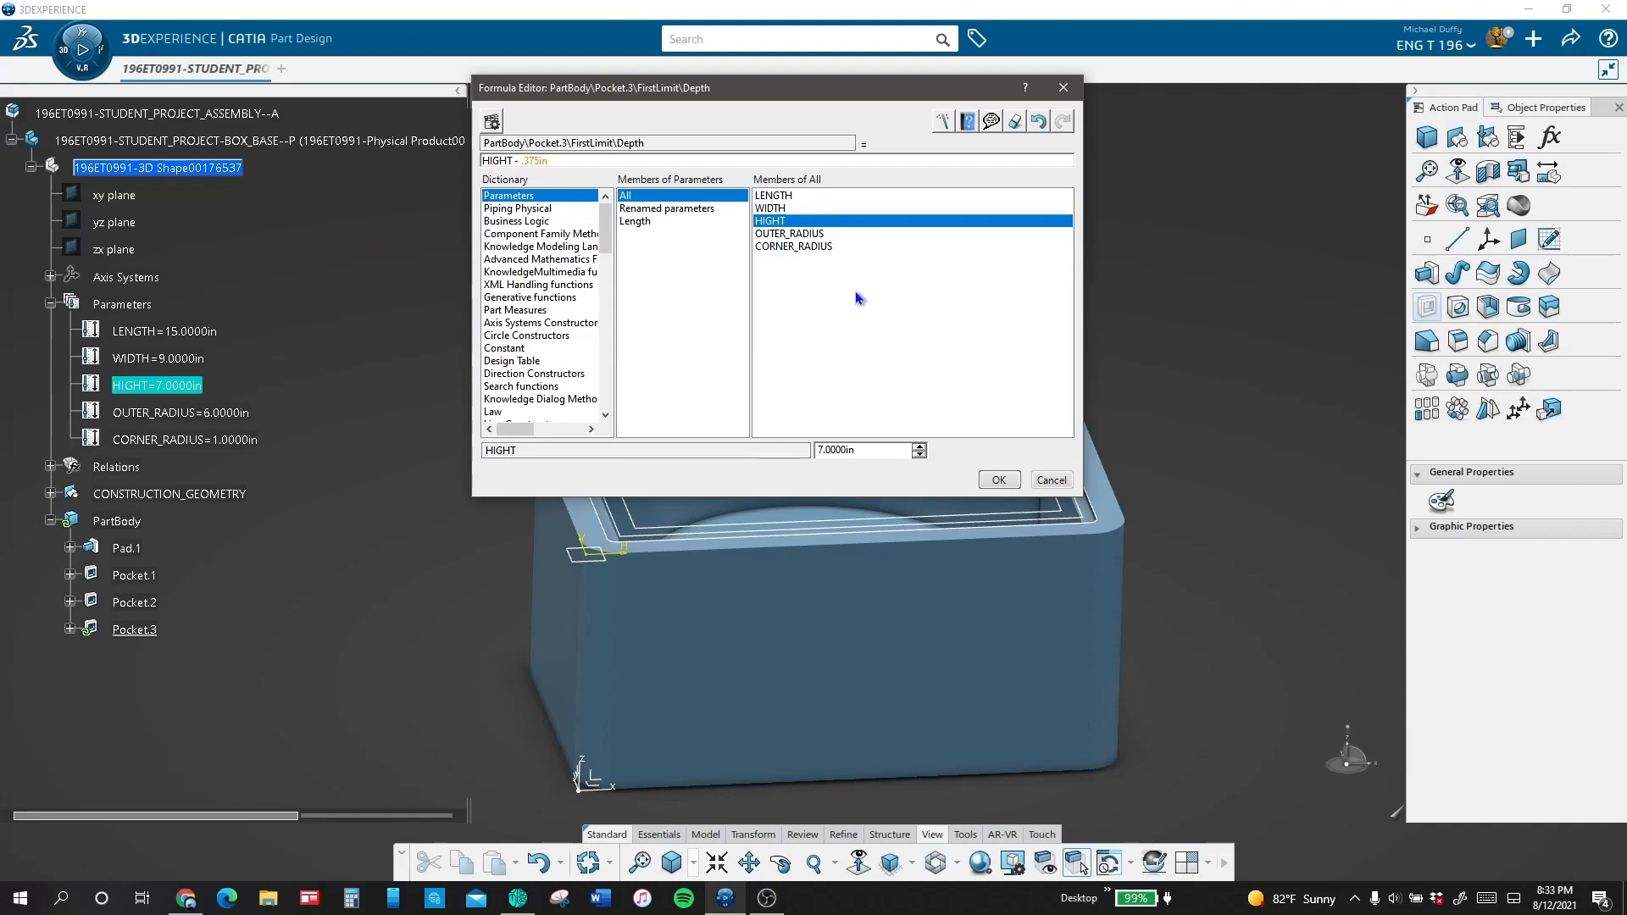
click(999, 479)
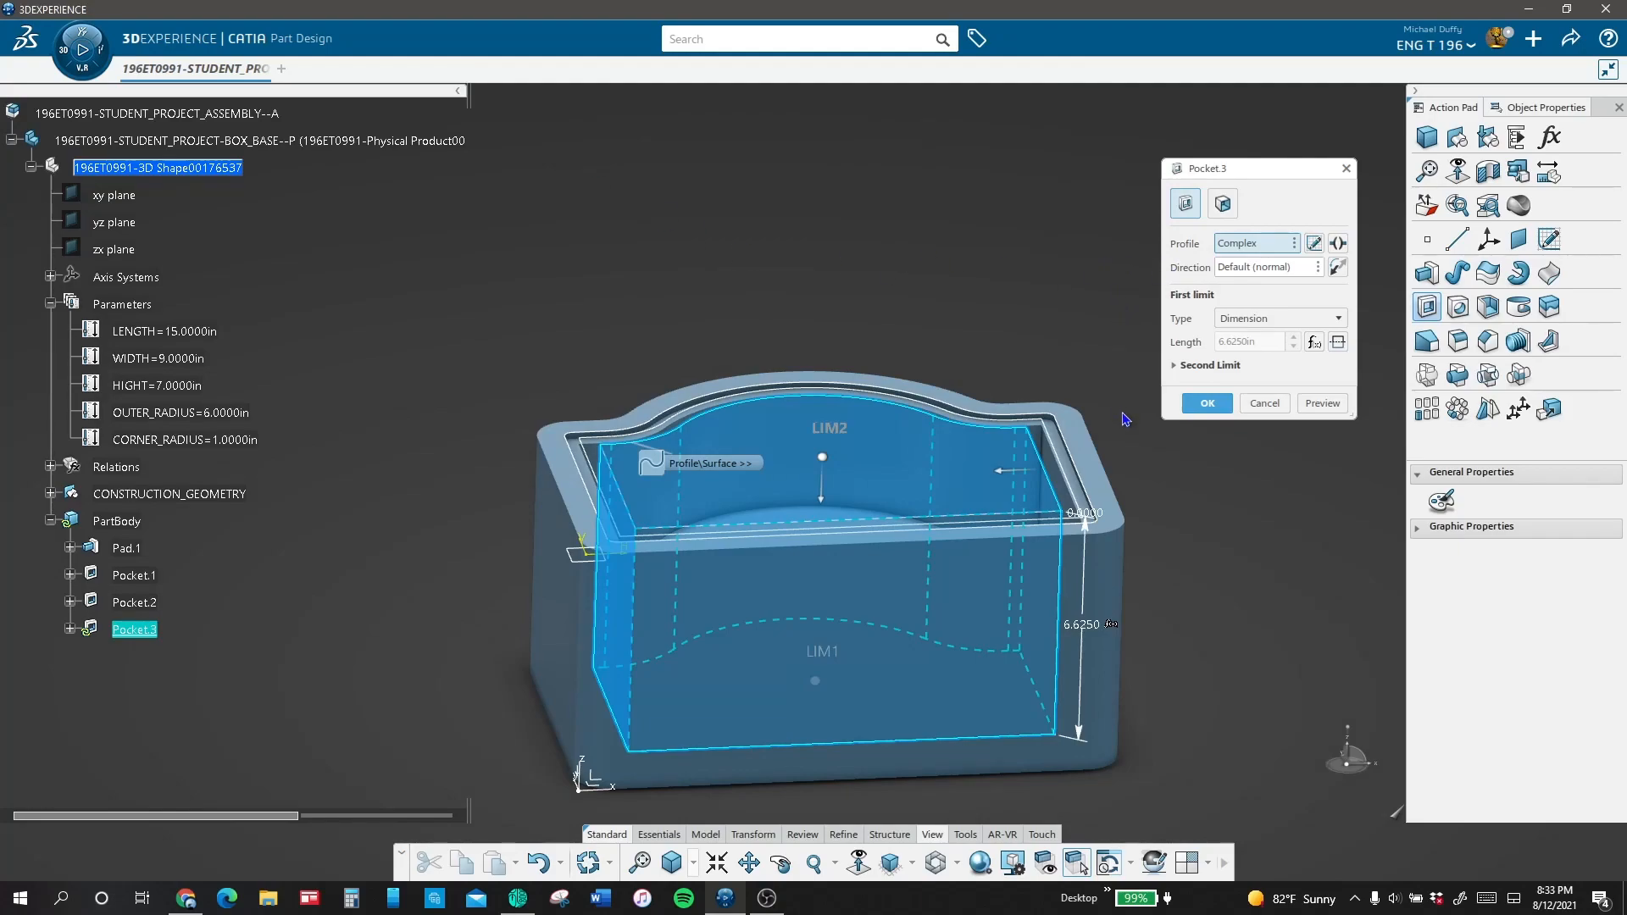
click(1321, 403)
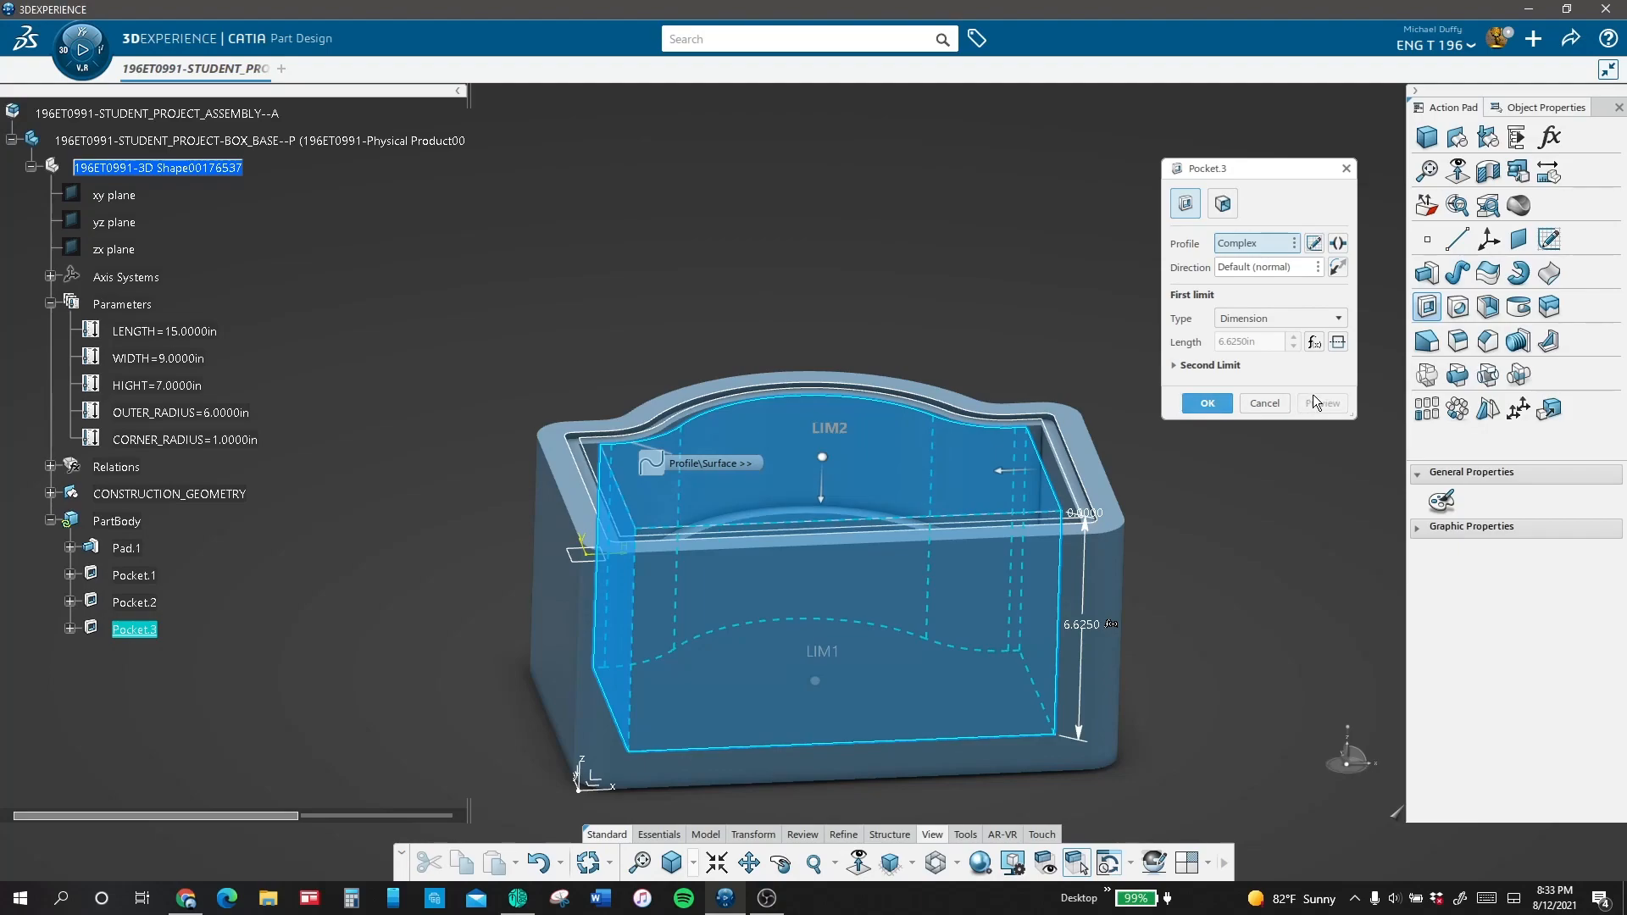
click(1206, 404)
Step: Hide the sketch used by the third pocket
click(70, 629)
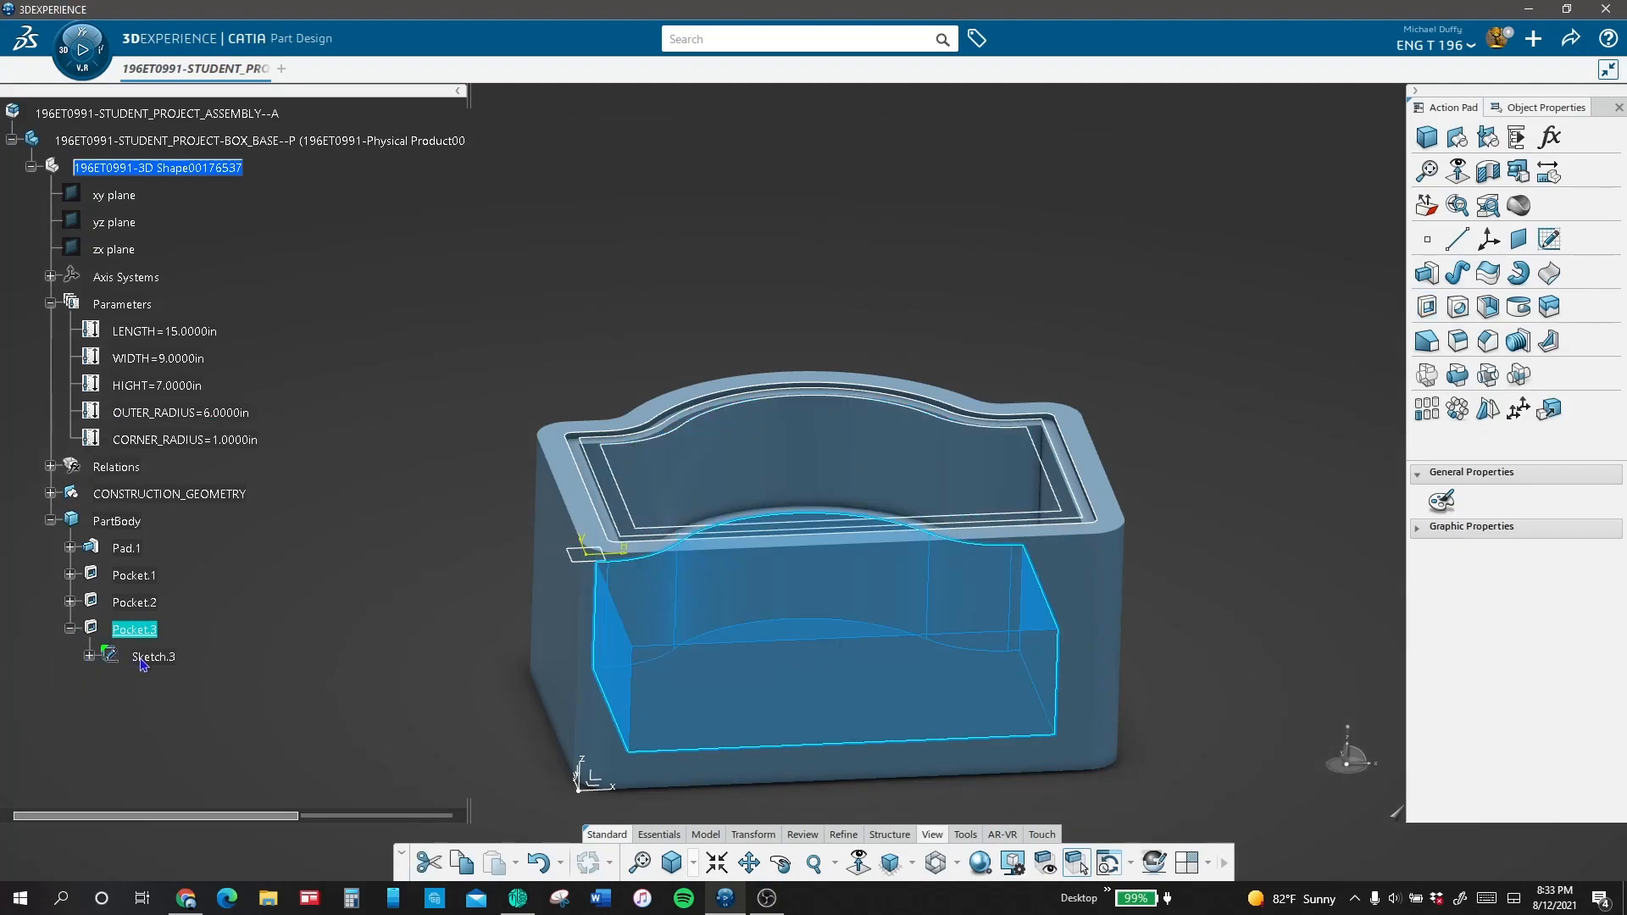
right_click(142, 660)
click(222, 256)
Step: Fillet the box's outer top rim edge together with the bottom face's edges at a 0.25 in radius
mouse_move(922, 166)
middle_down()
mouse_move(894, 233)
mouse_move(875, 450)
mouse_move(1031, 279)
mouse_move(1009, 305)
middle_up()
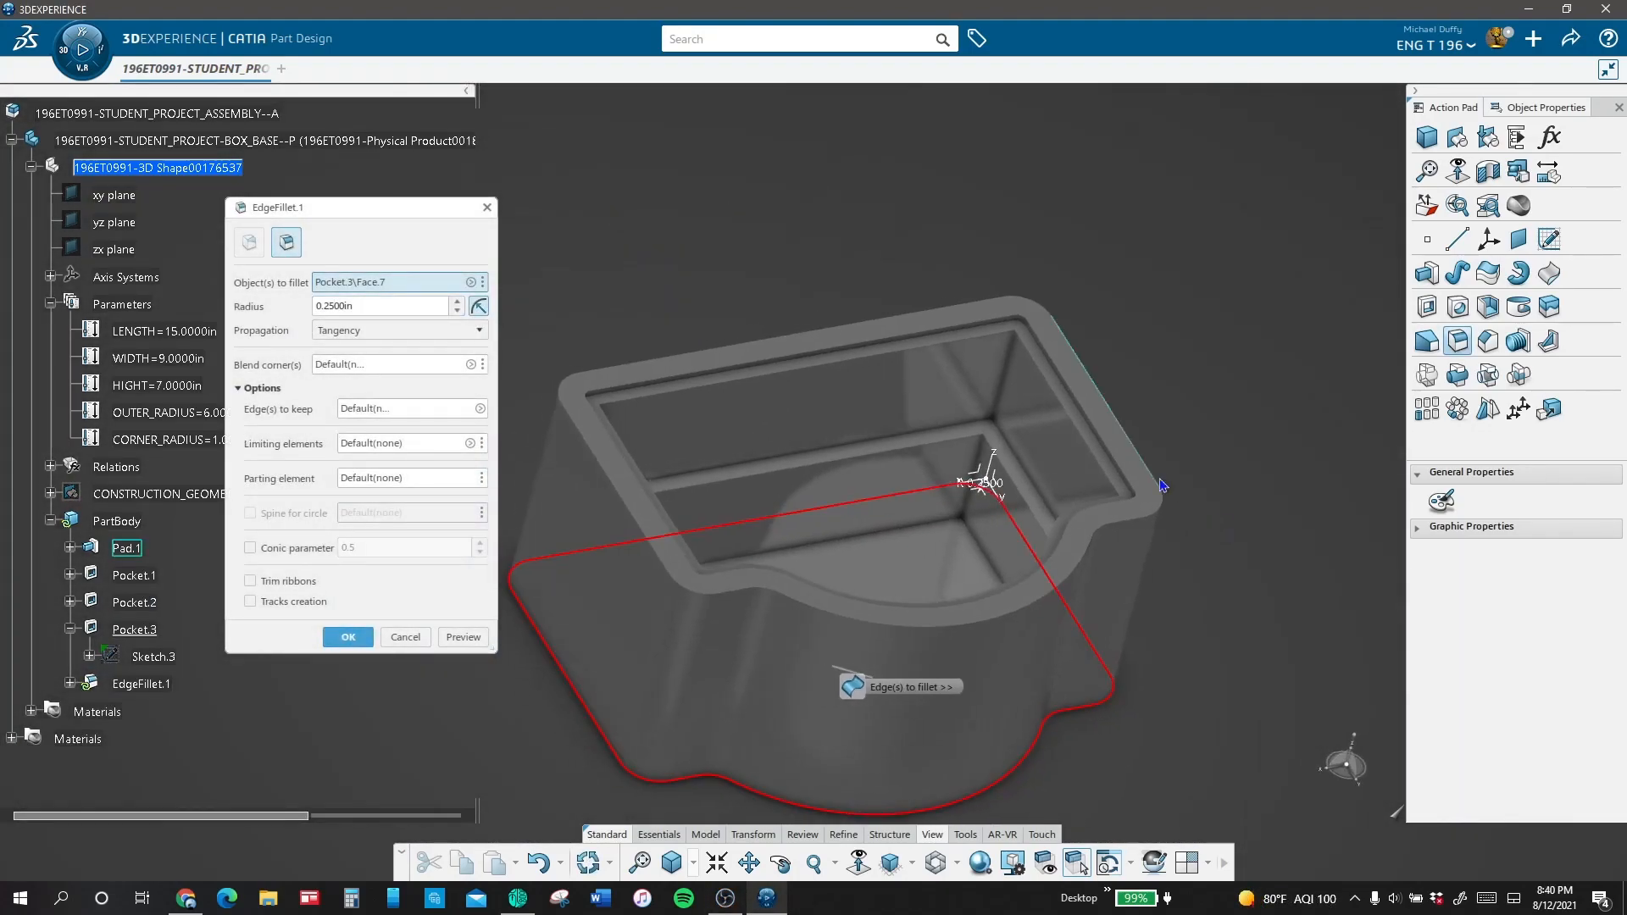
click(1160, 478)
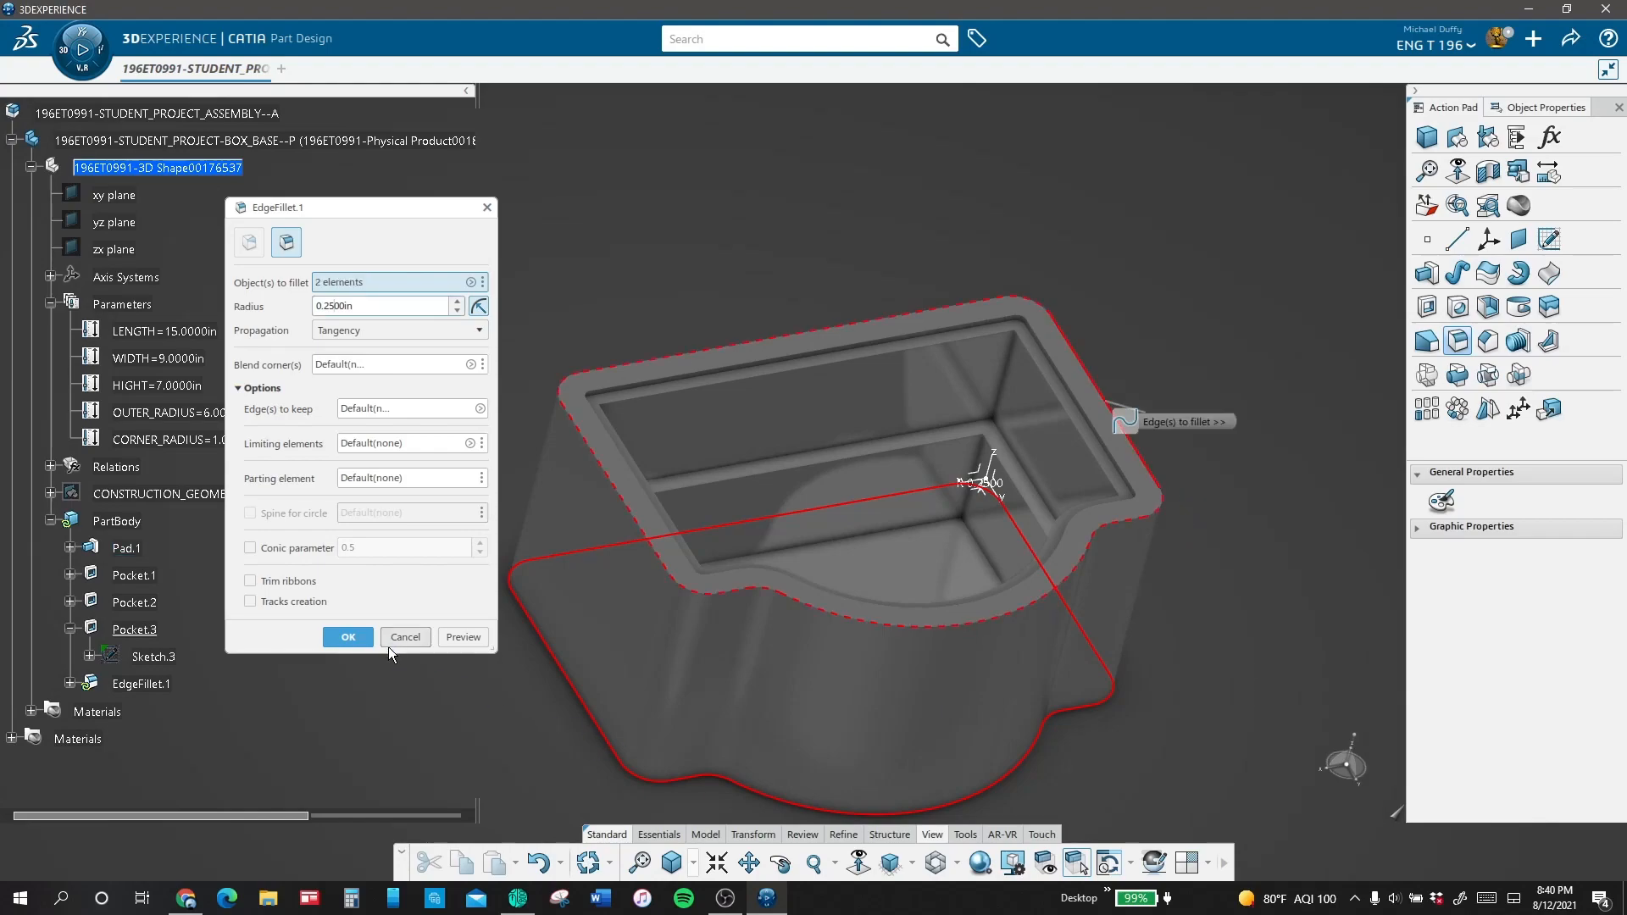
click(463, 638)
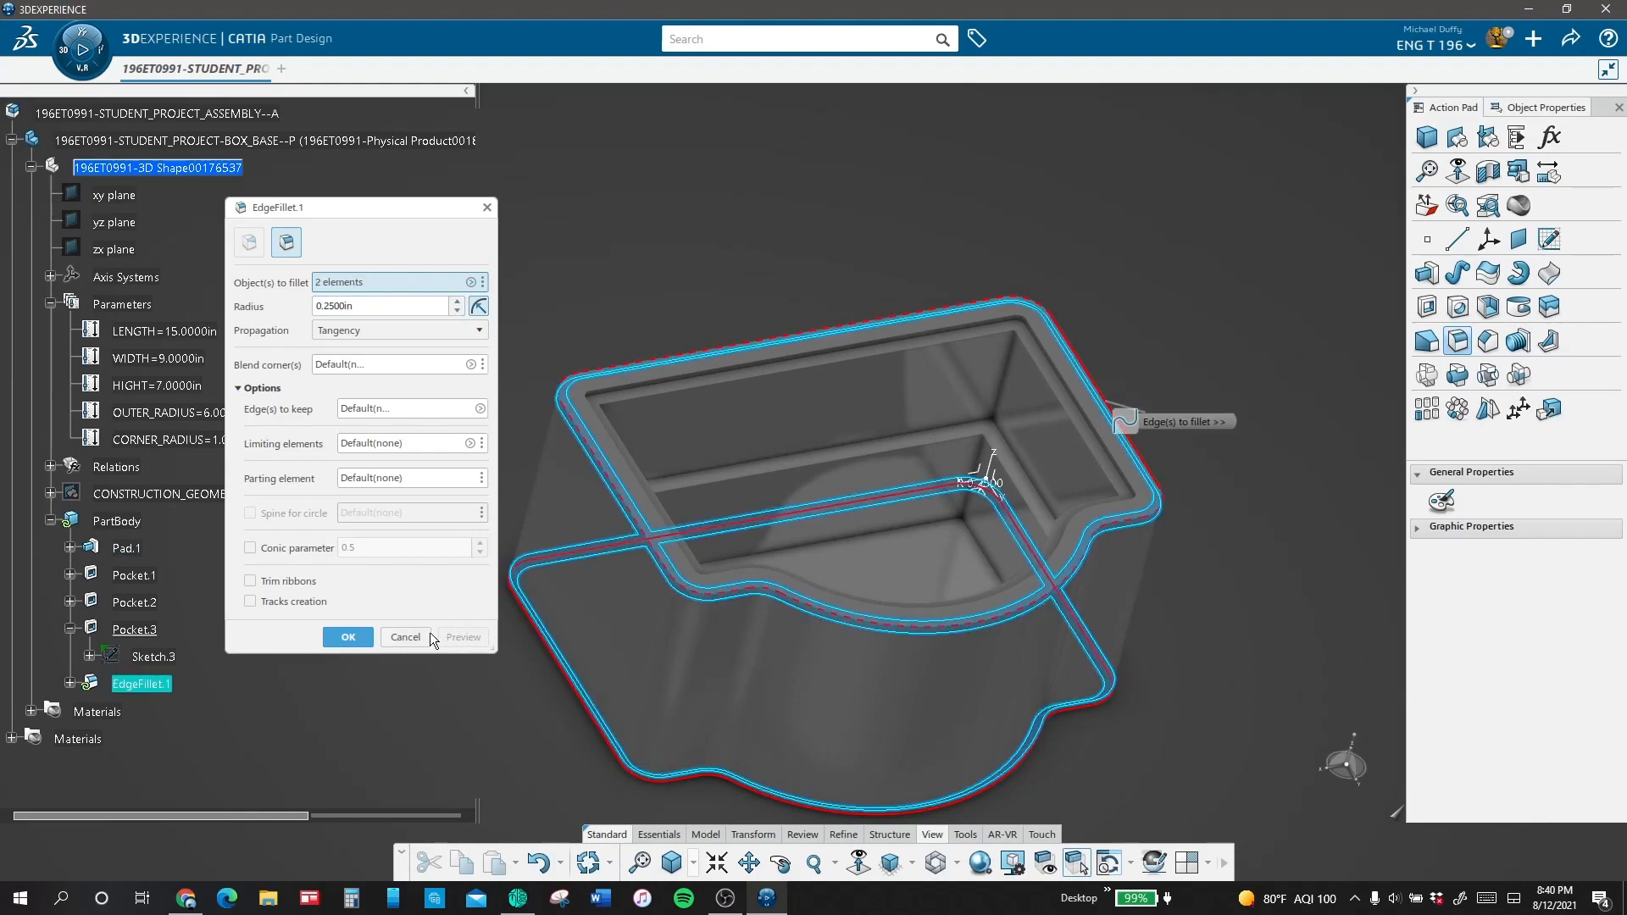
click(348, 638)
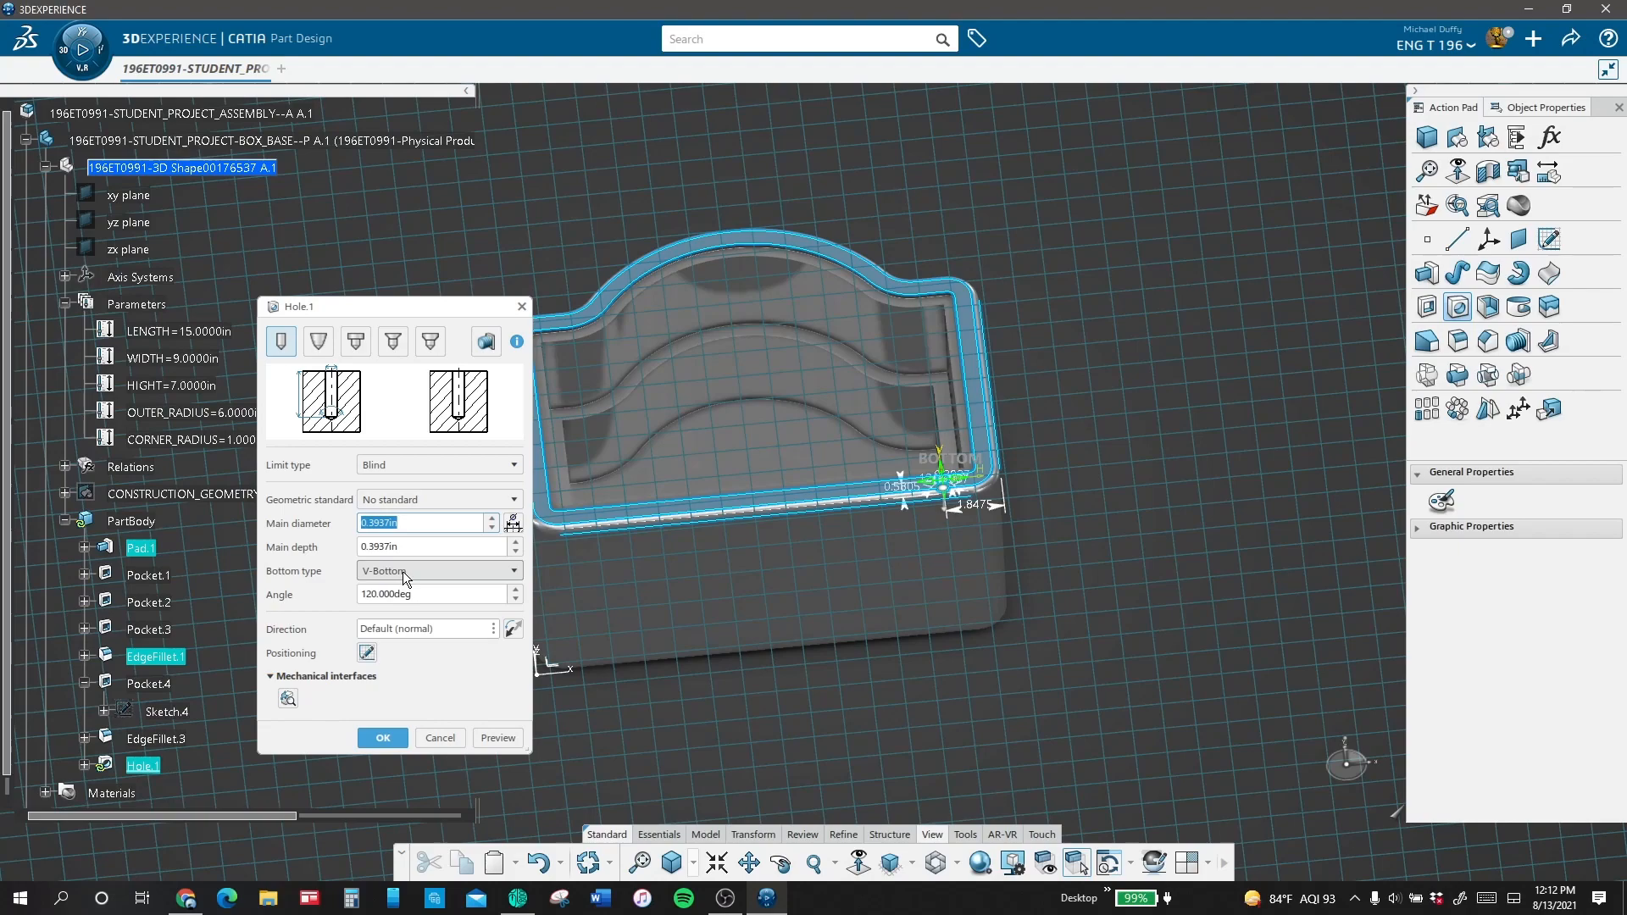
Step: Set the blind hole's main diameter to 0.1875 in and depth to 0.375 in, edit its positioning sketch, and preview the hole
text(.1875)
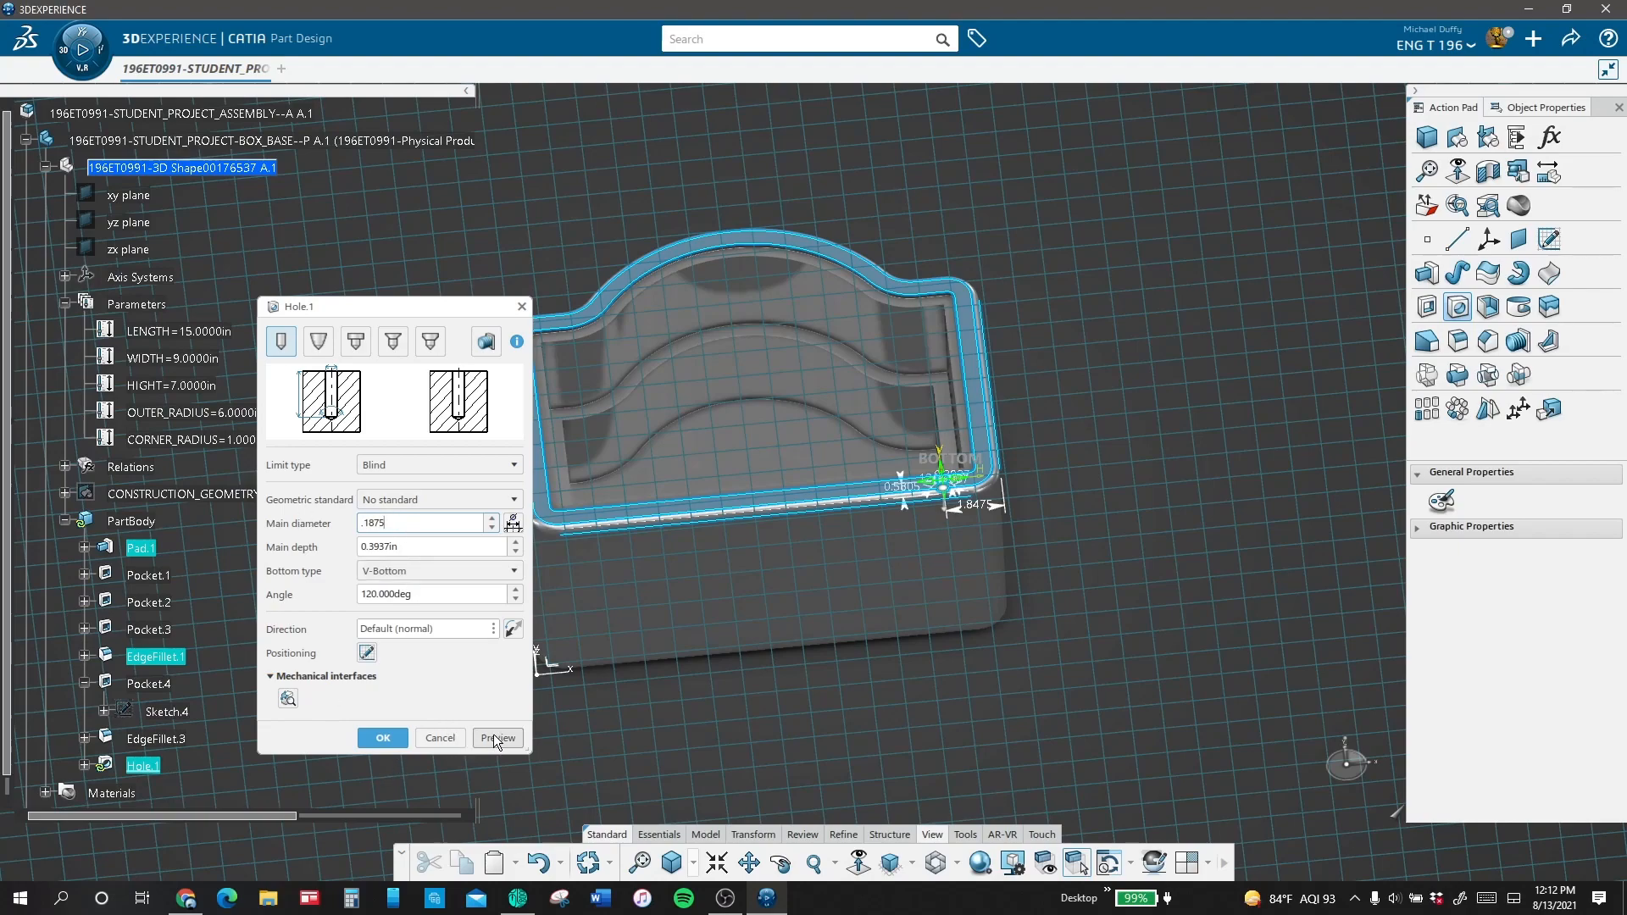
drag(466, 545, 361, 545)
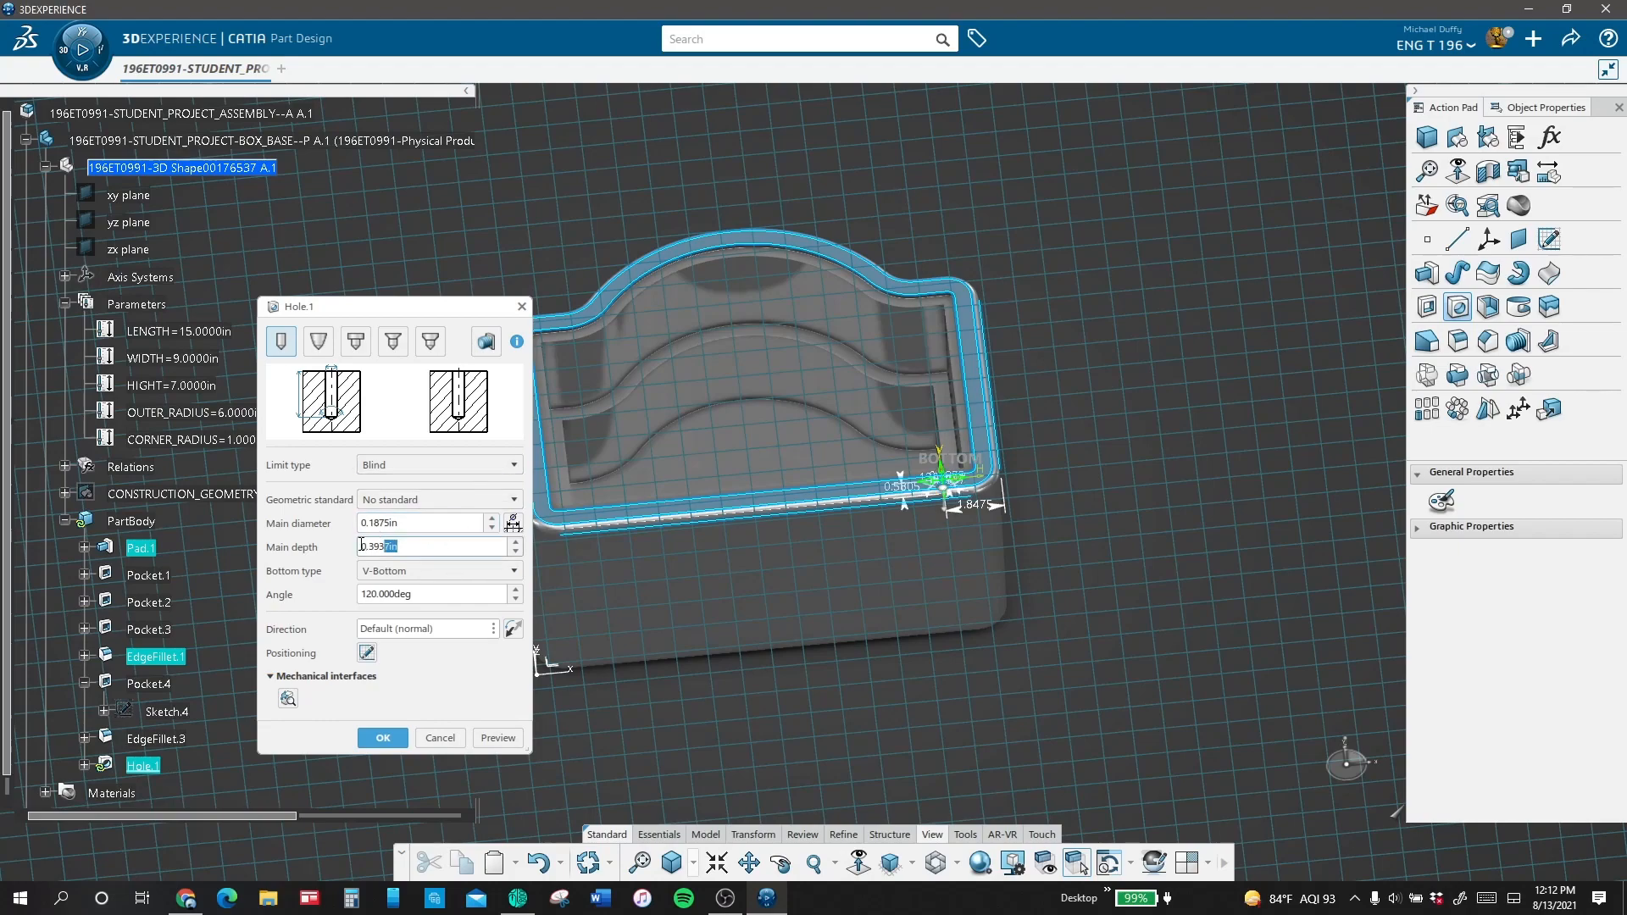
text(.375)
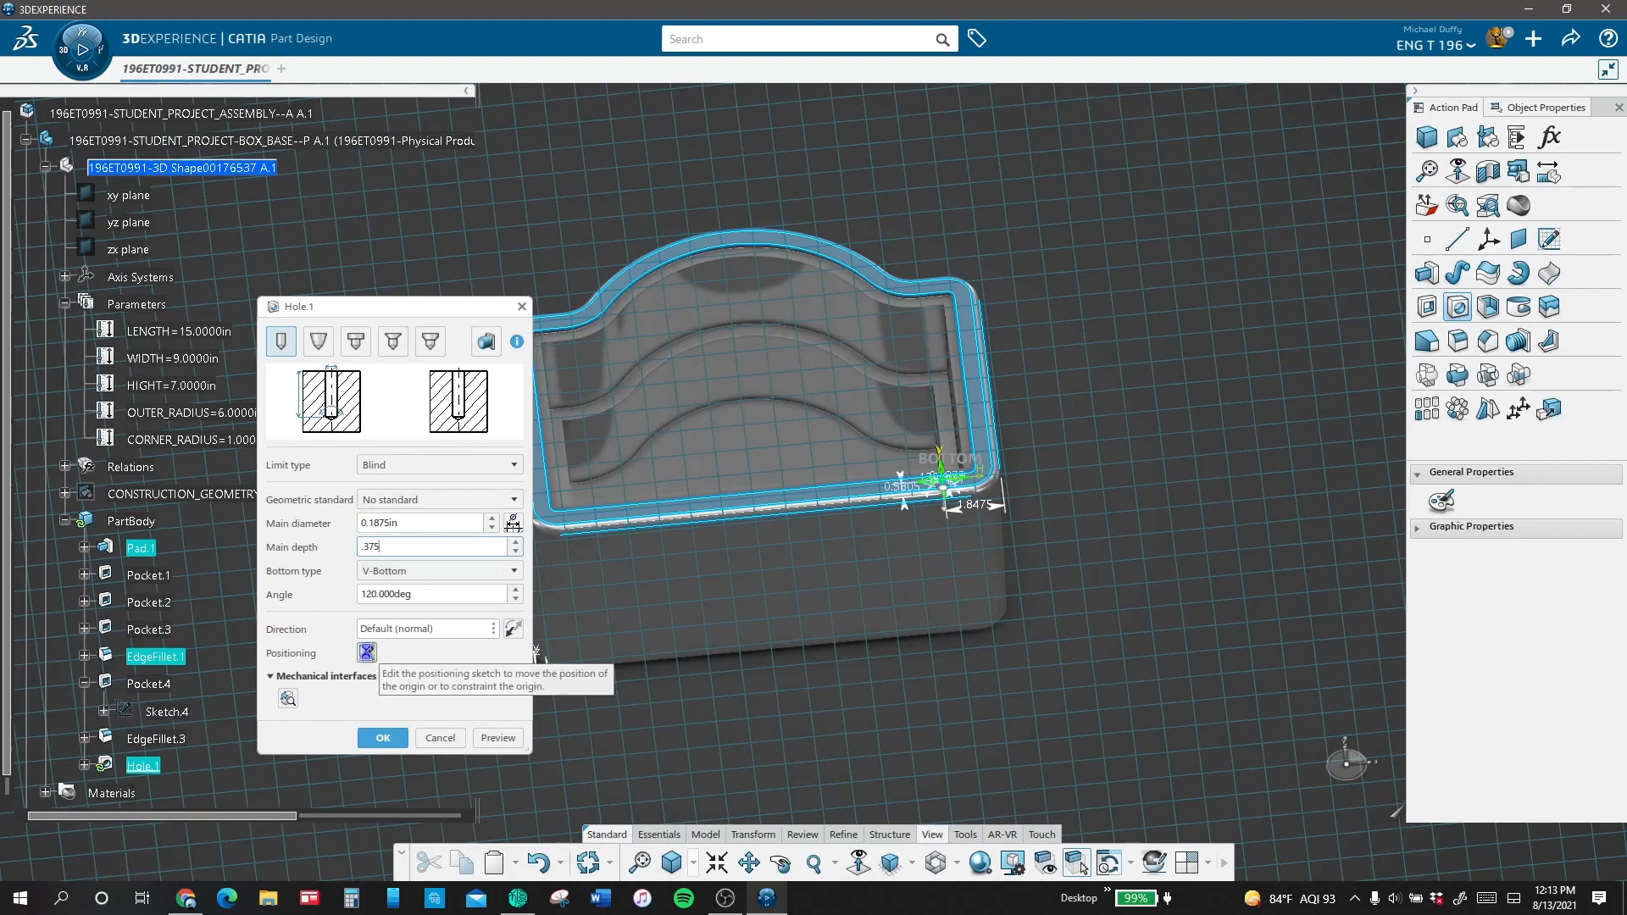
click(367, 651)
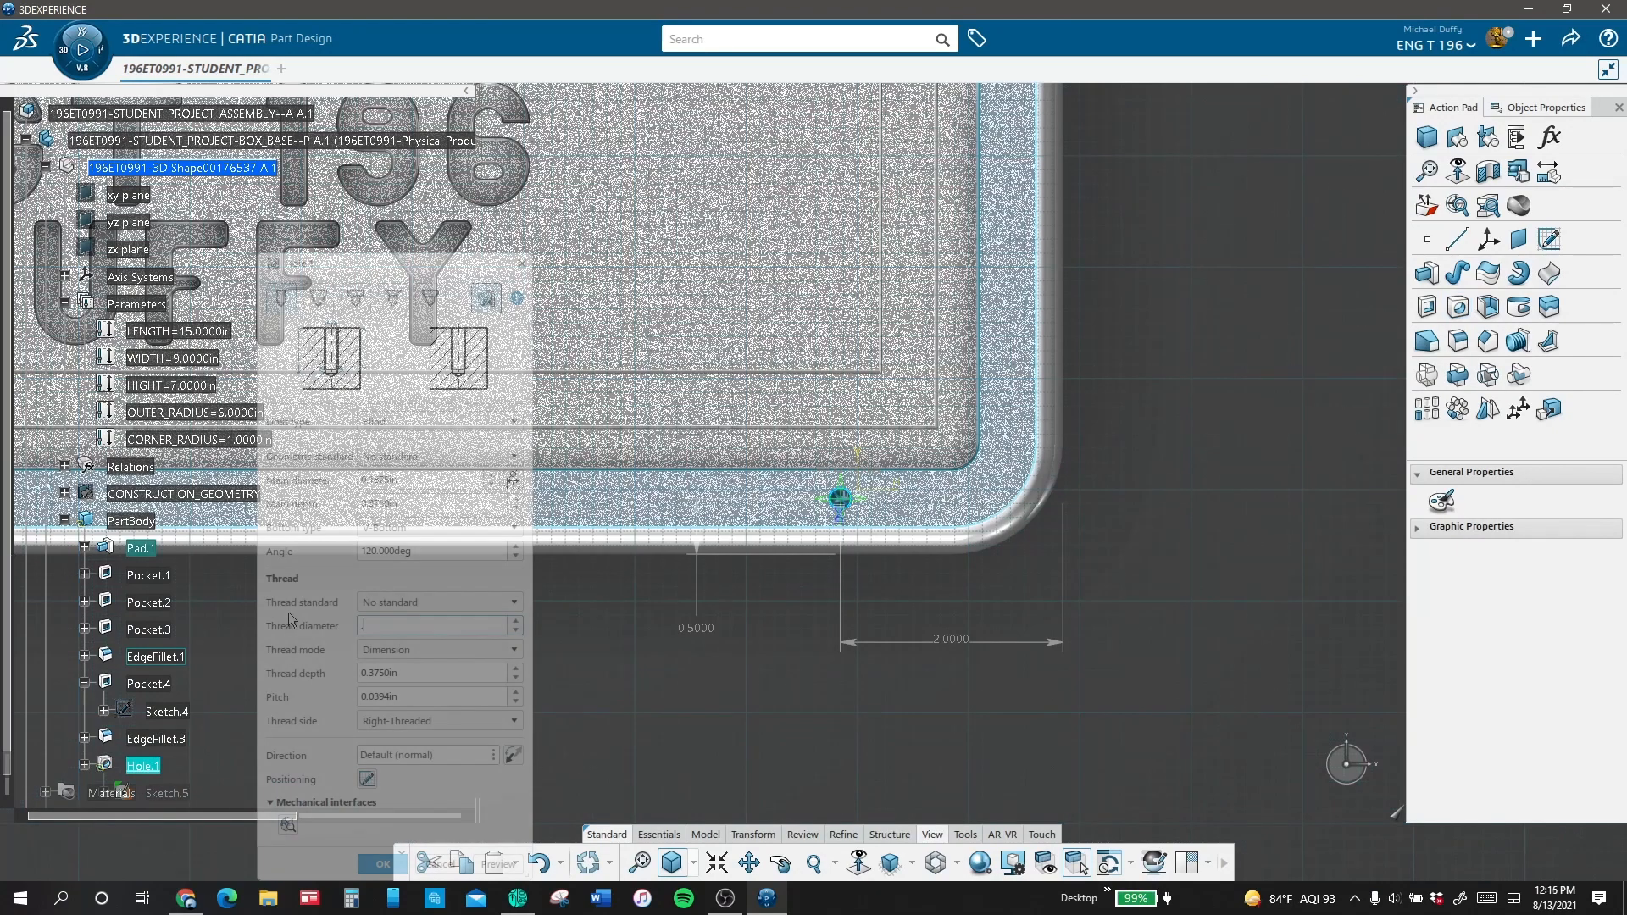
click(499, 863)
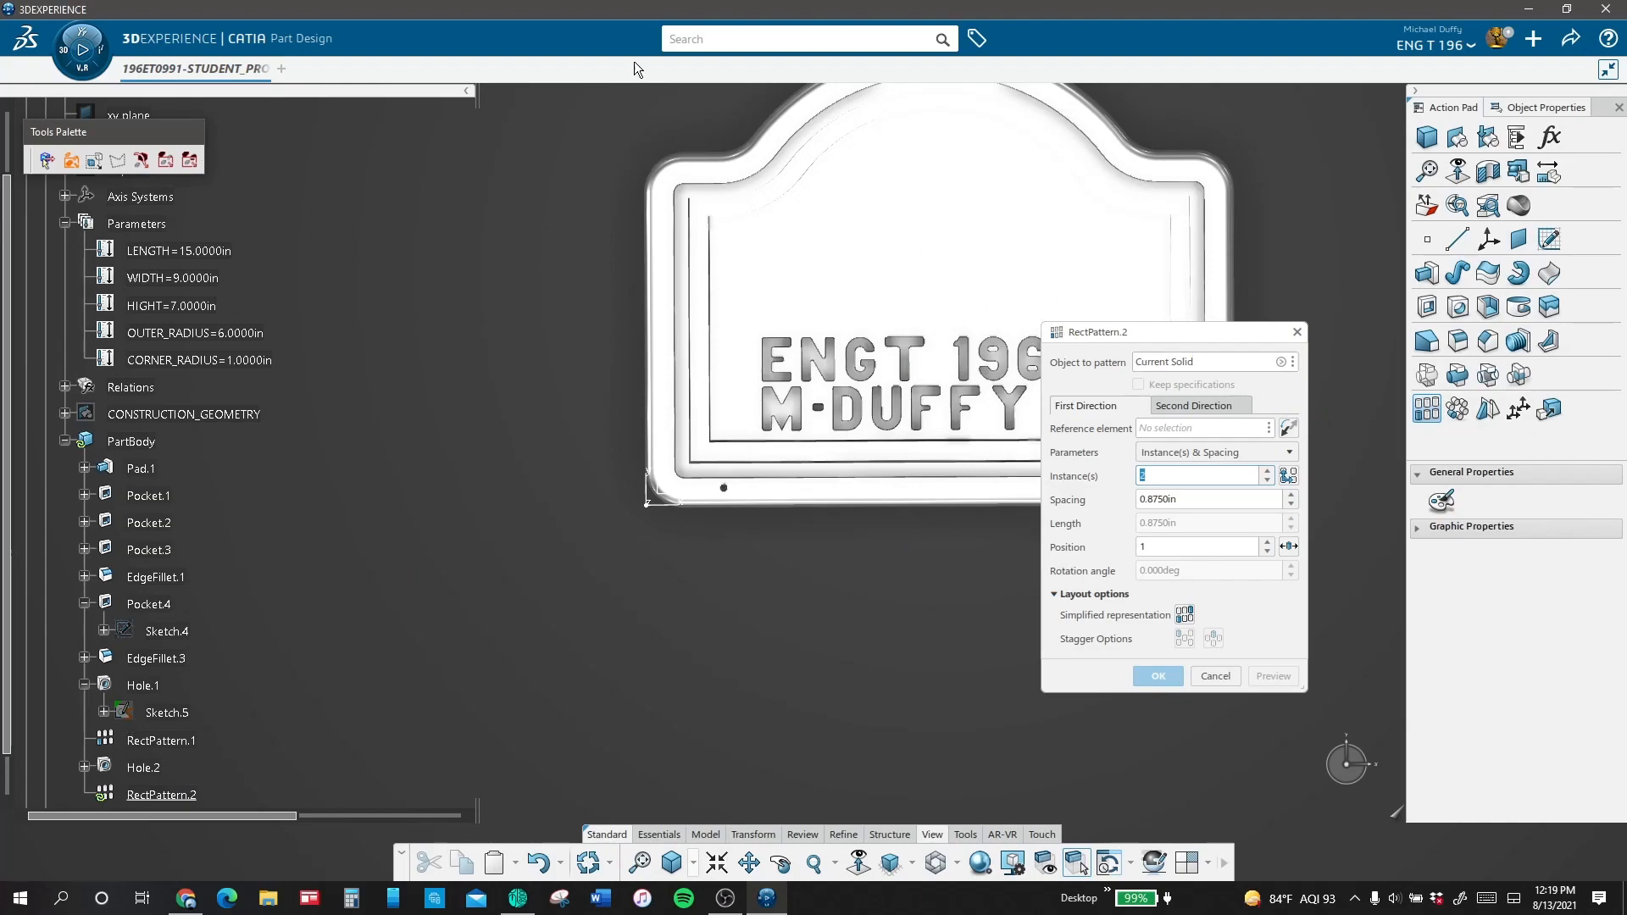
Step: Pattern the second hole rectangularly along the box's straight rim with 2 instances spaced 0.875 in apart
click(1205, 362)
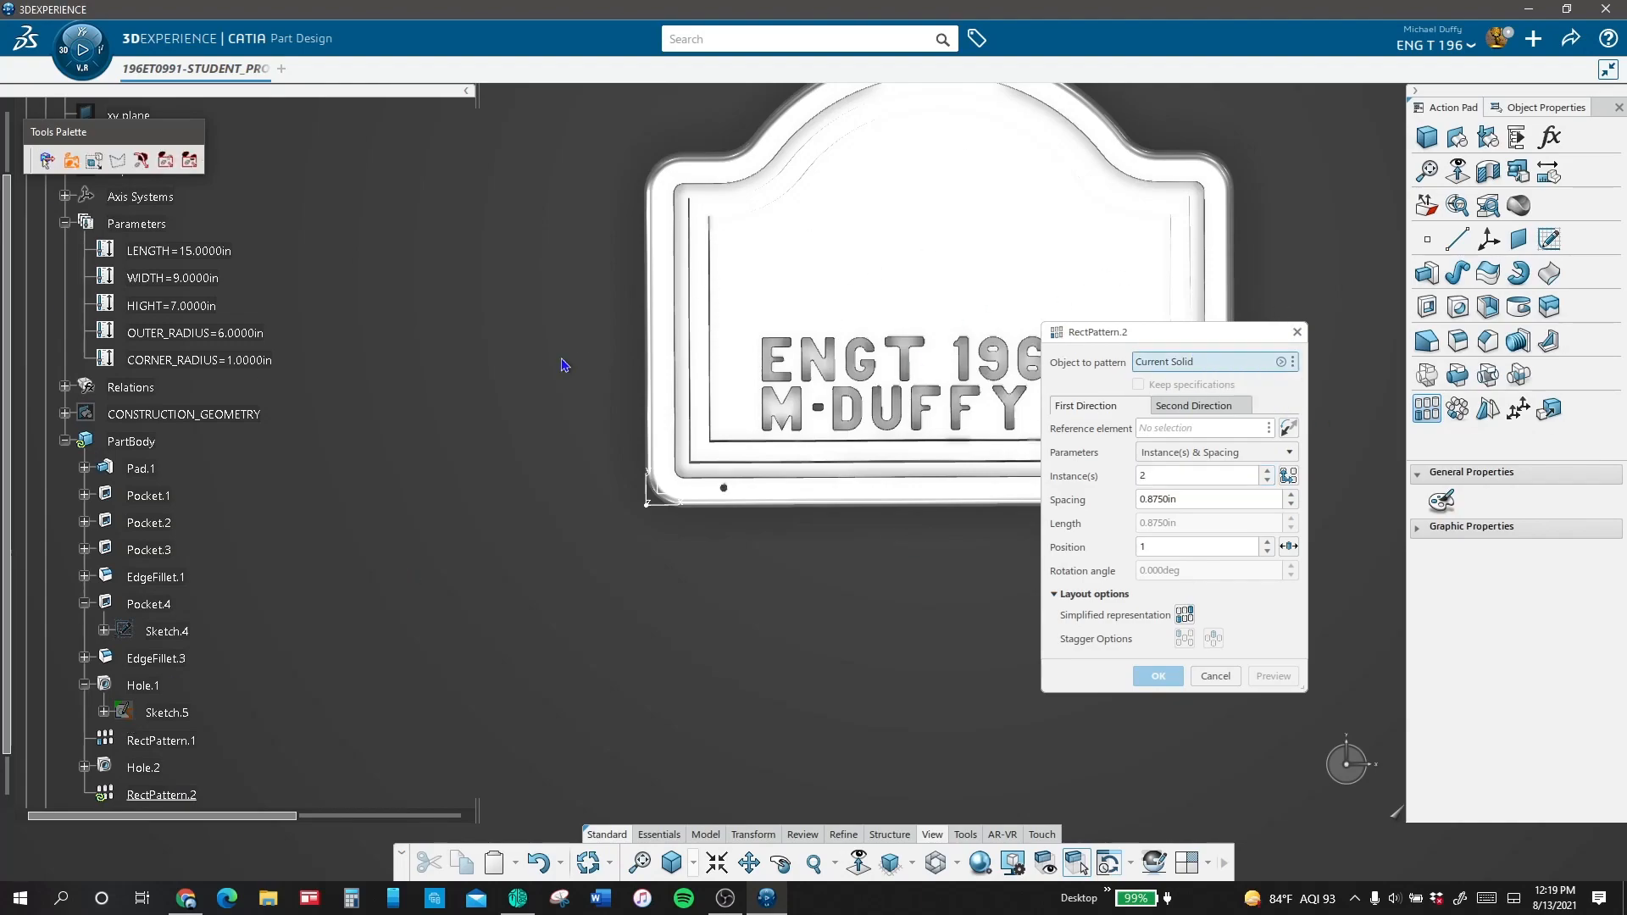
click(142, 767)
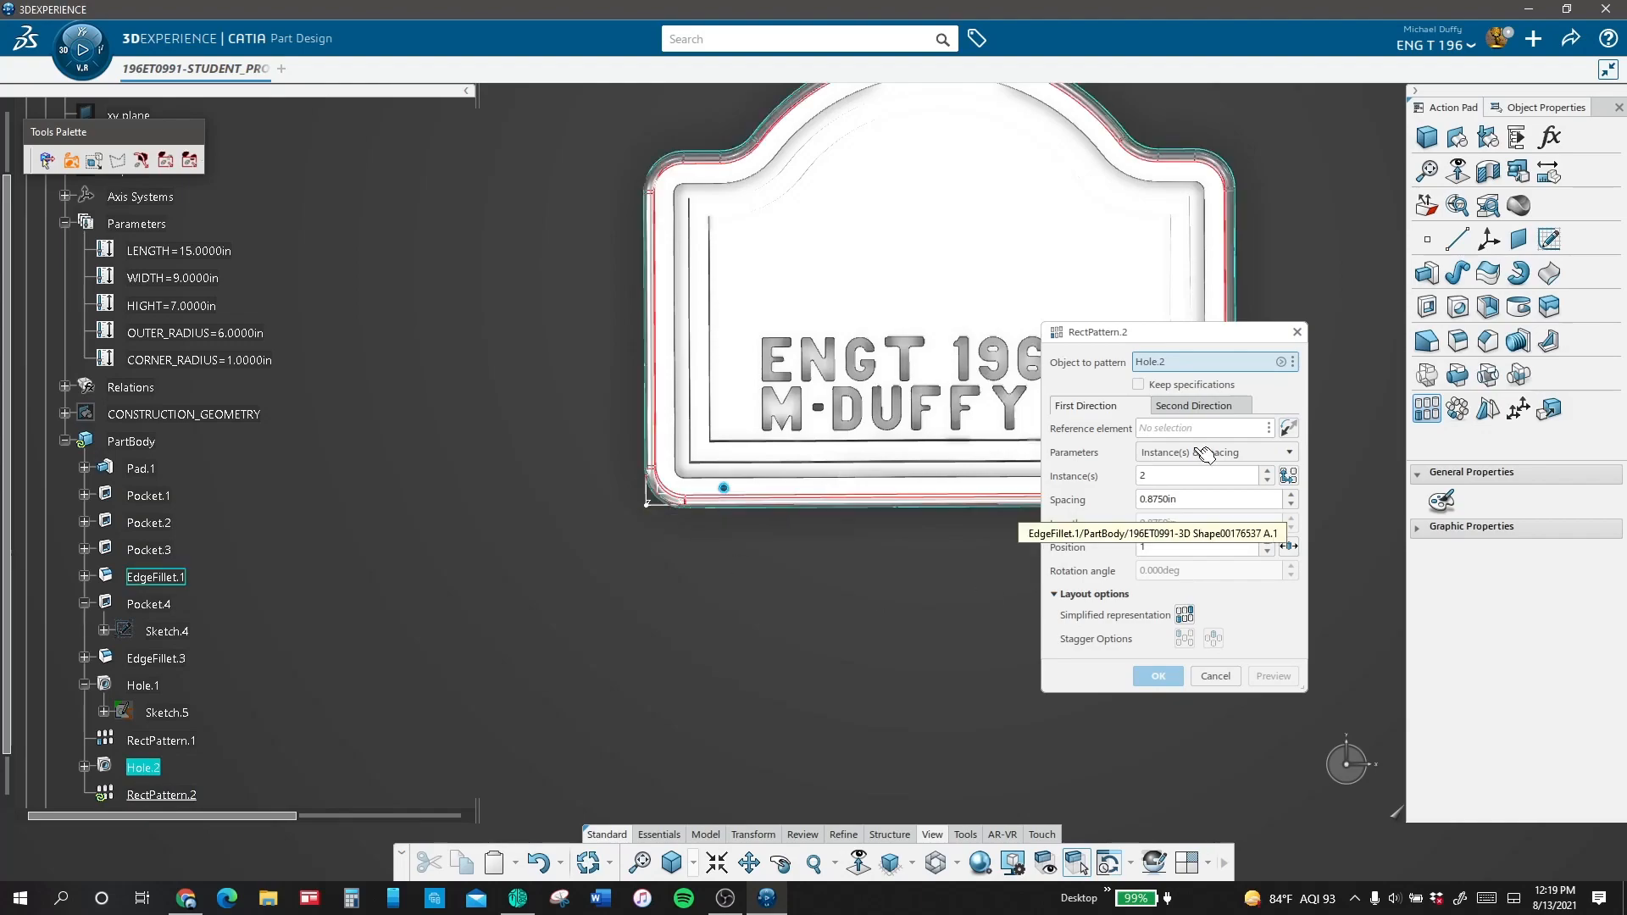
click(1153, 430)
click(914, 483)
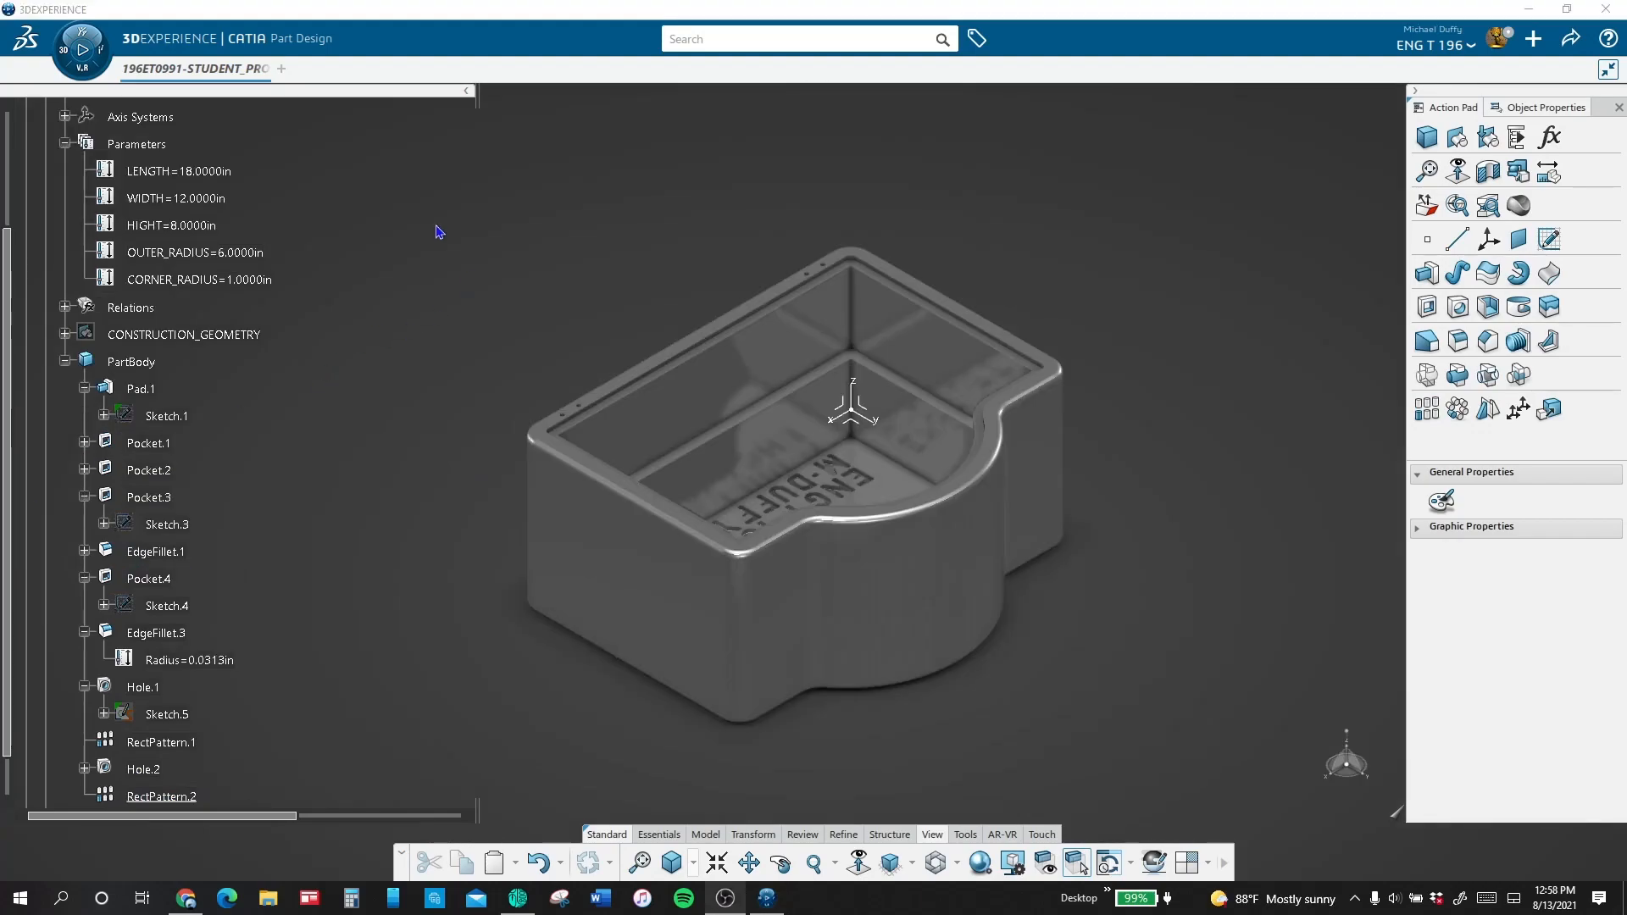
right_click(439, 232)
key(Escape)
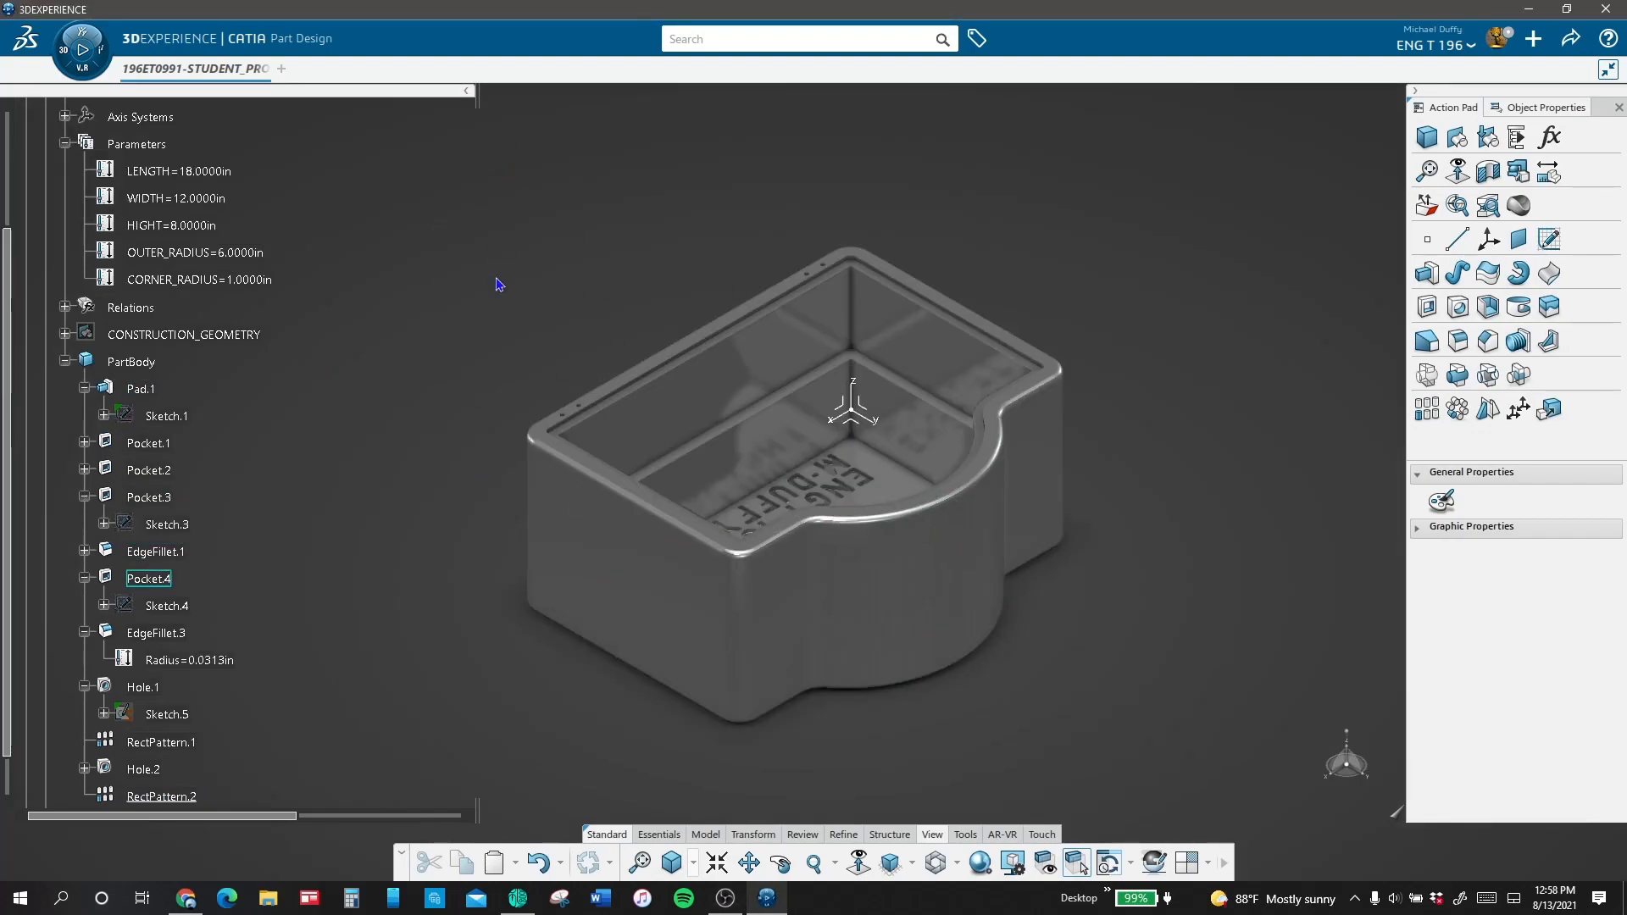
middle_drag(499, 284, 483, 189)
click(894, 865)
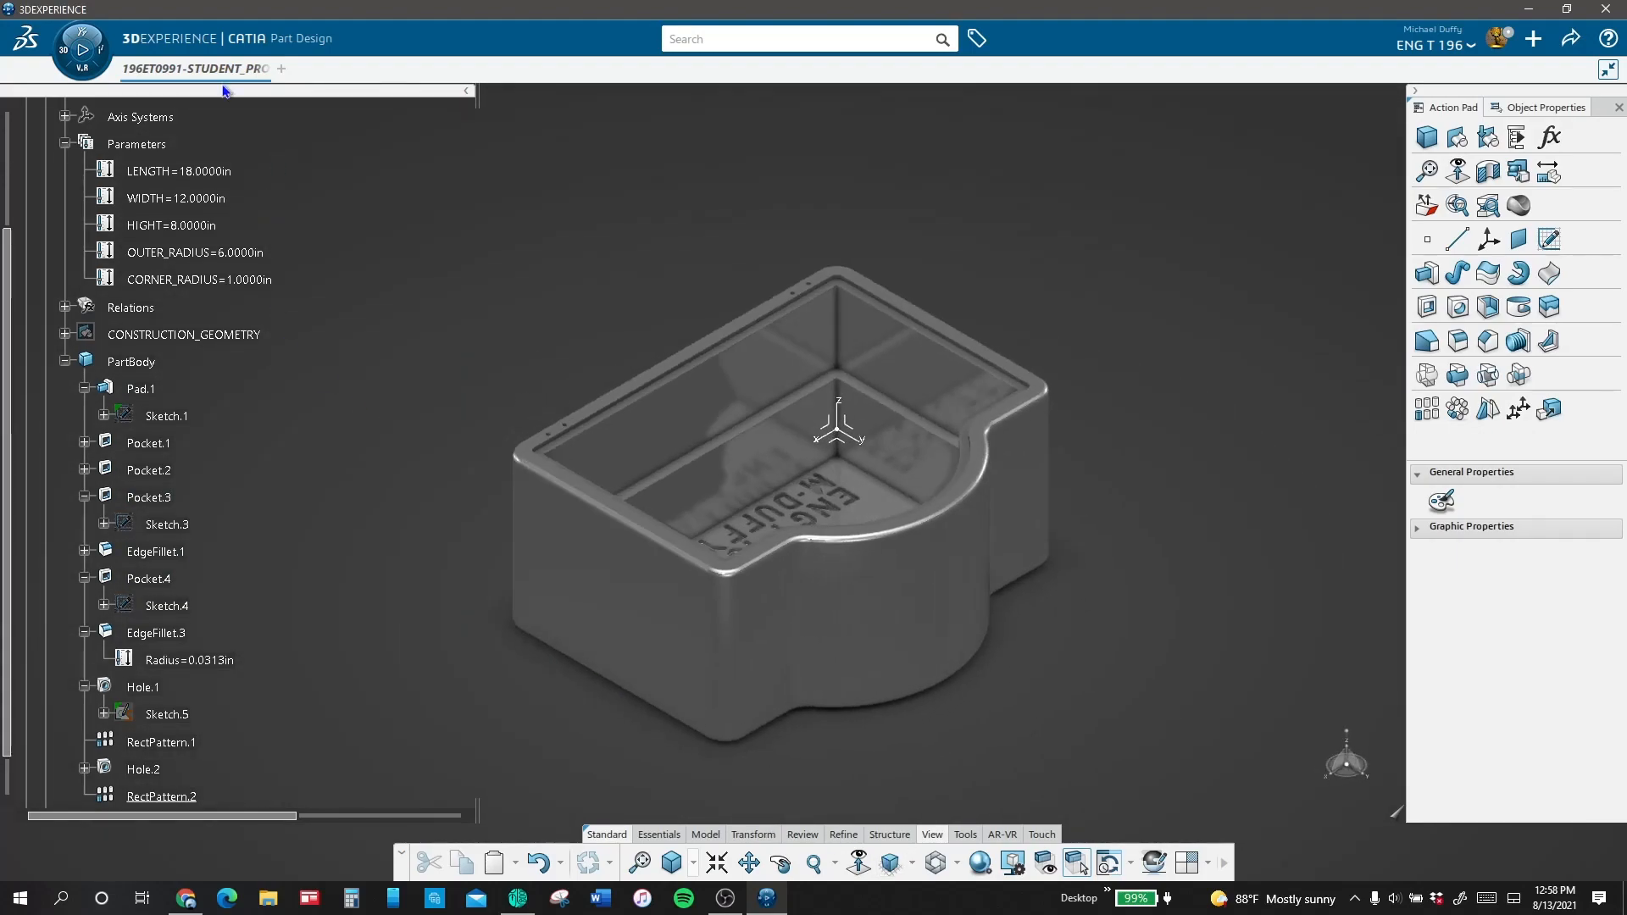
Step: Set the box base's HIGHT parameter to 7 in and its WIDTH parameter to 10 in
double_click(215, 226)
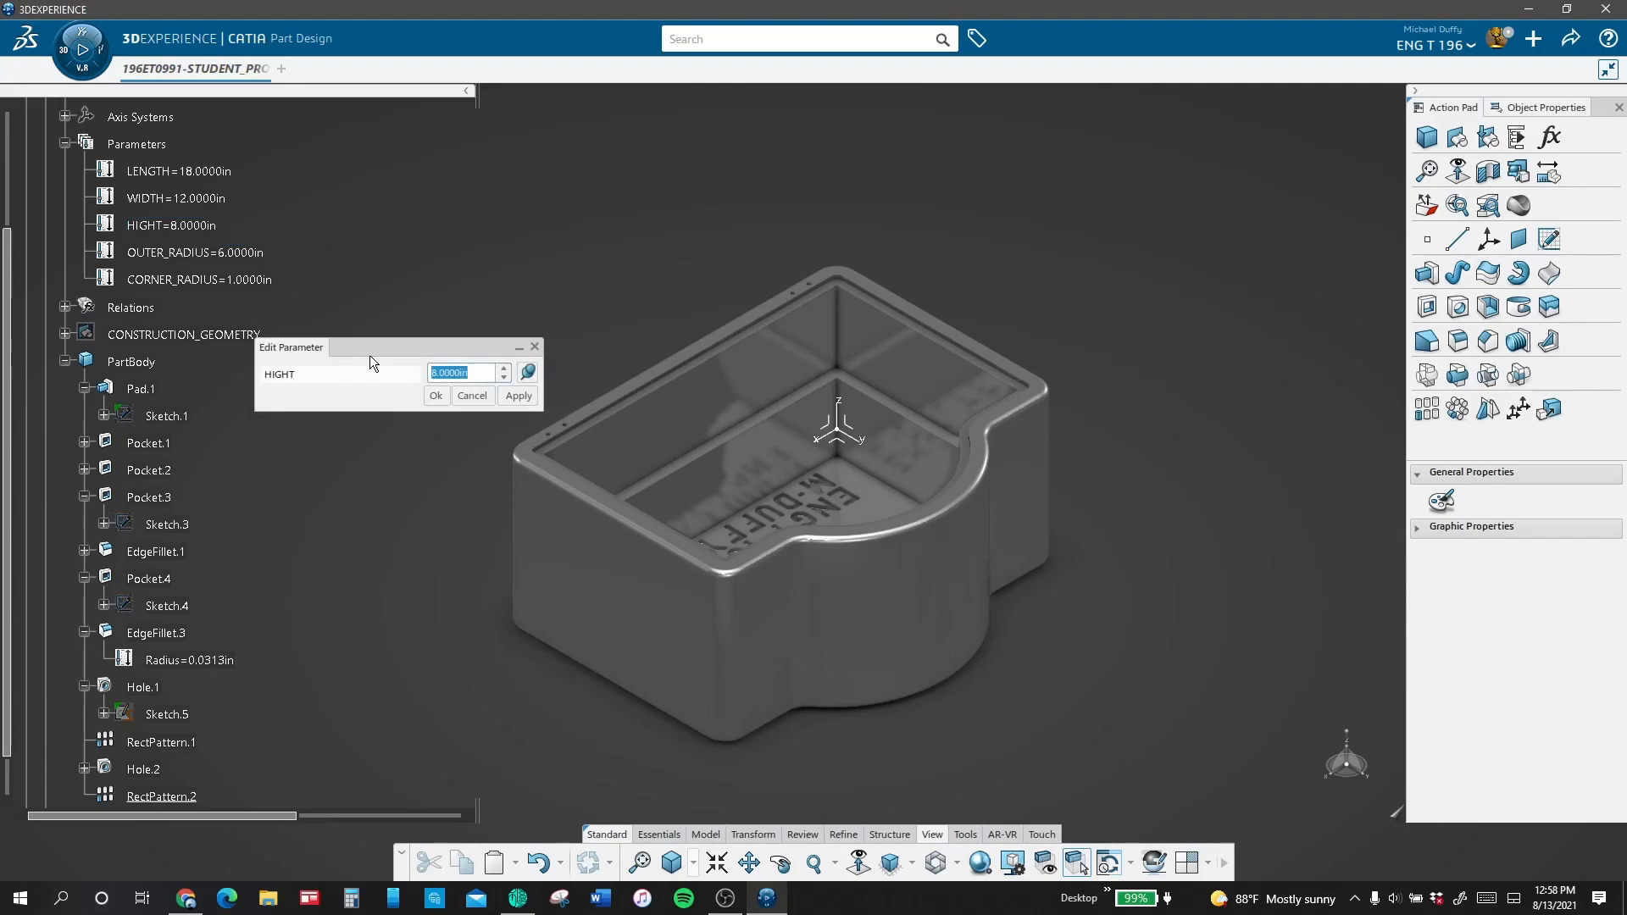
text(7)
key(Return)
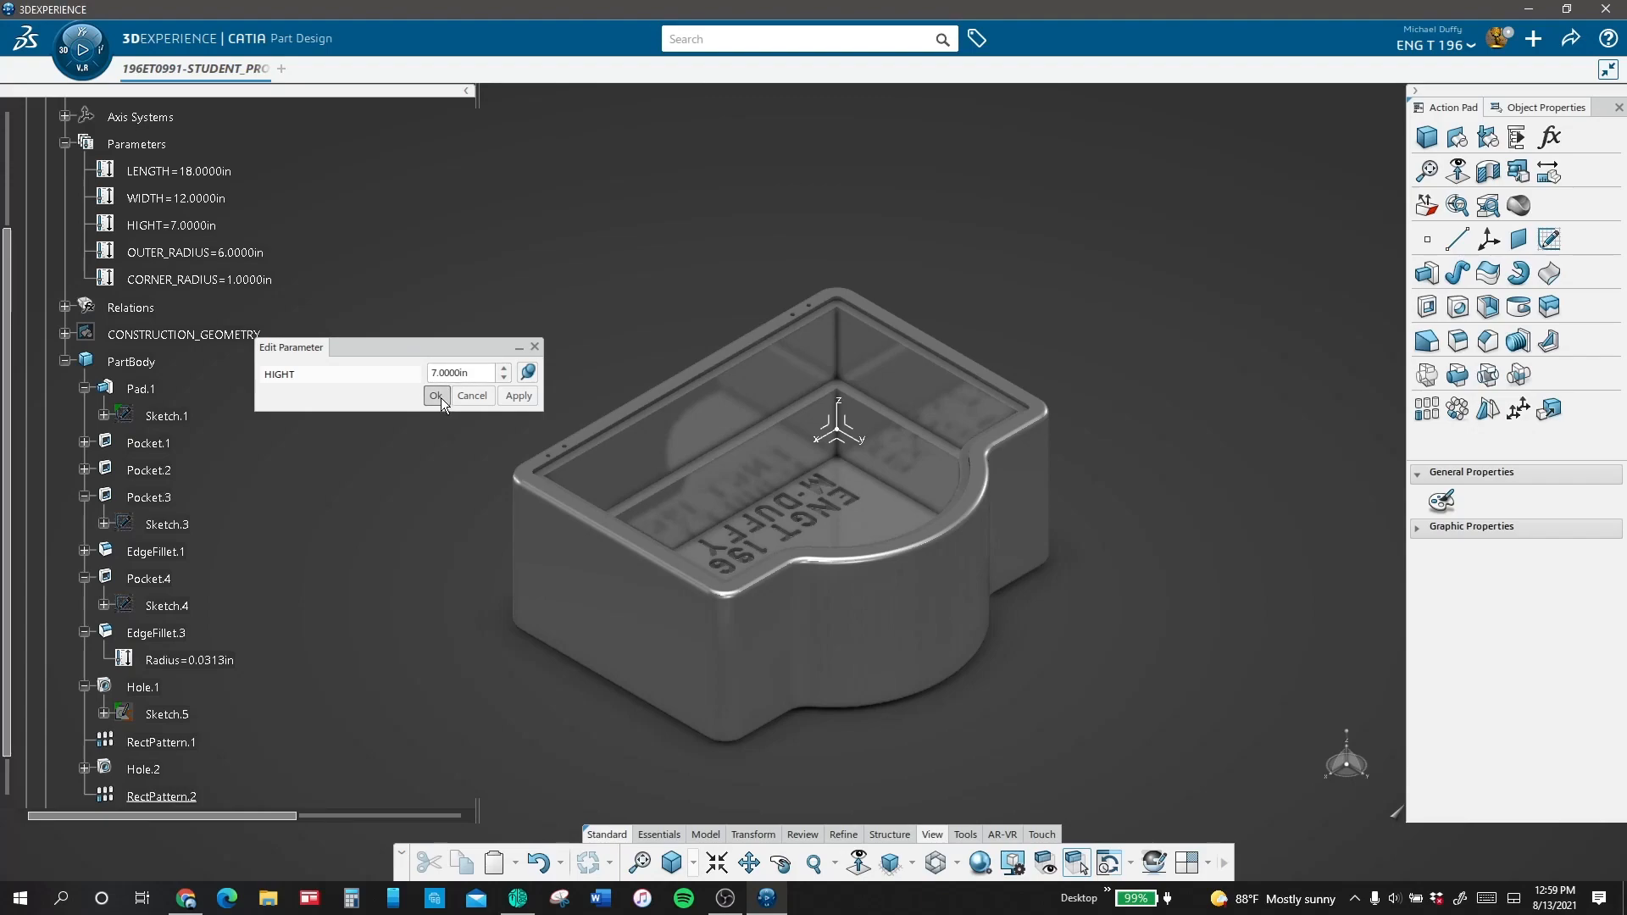
key(Return)
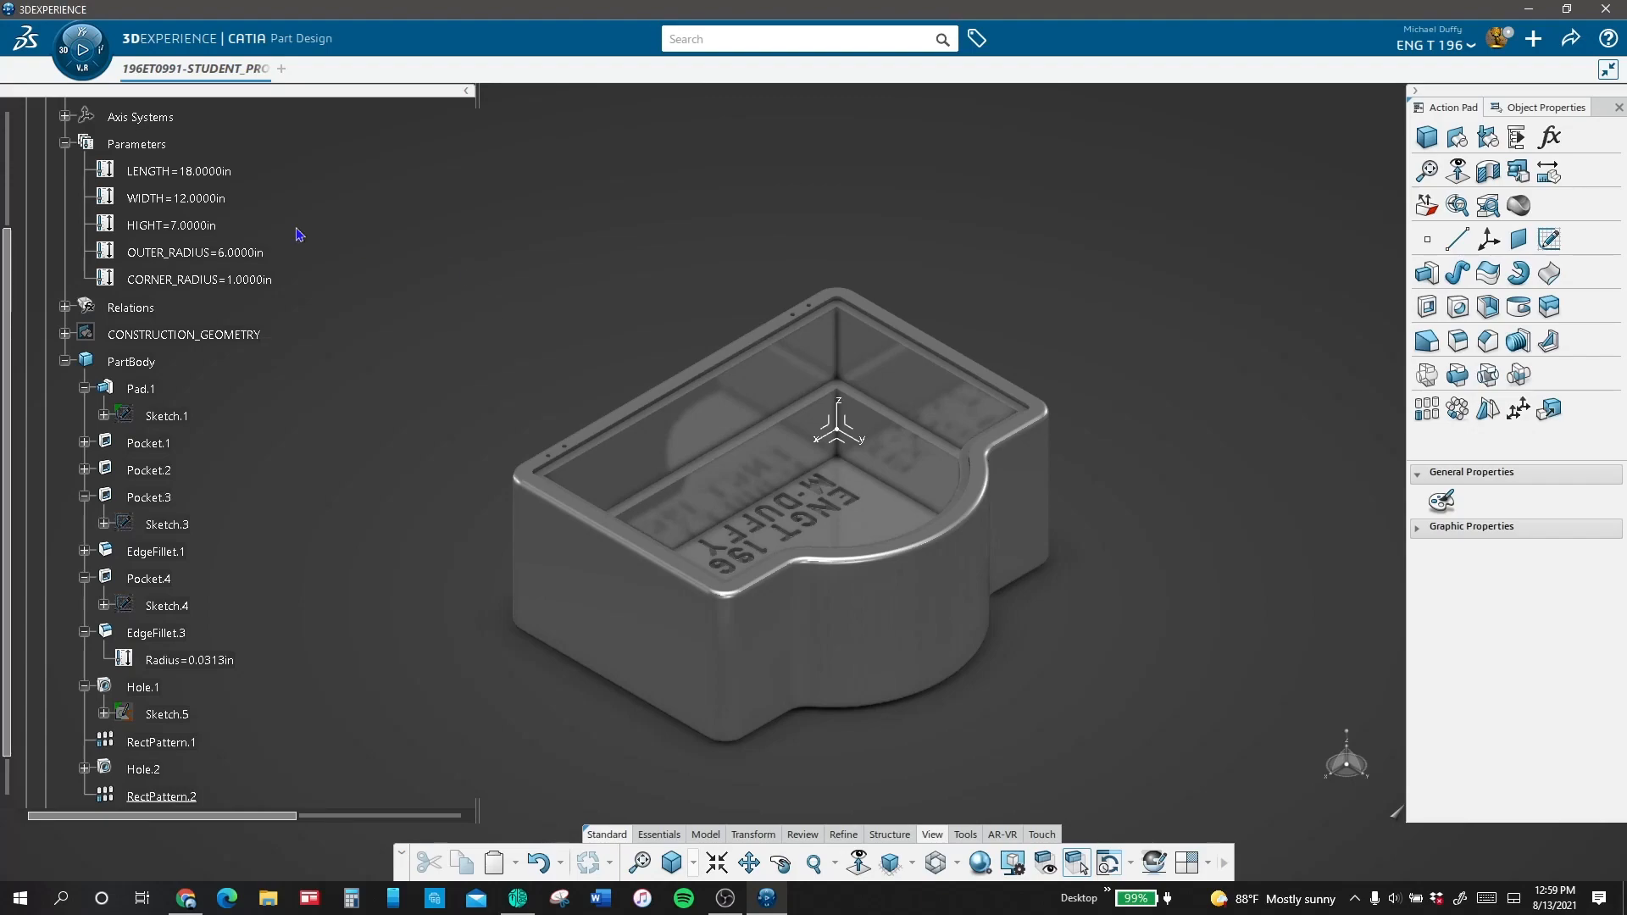
click(217, 200)
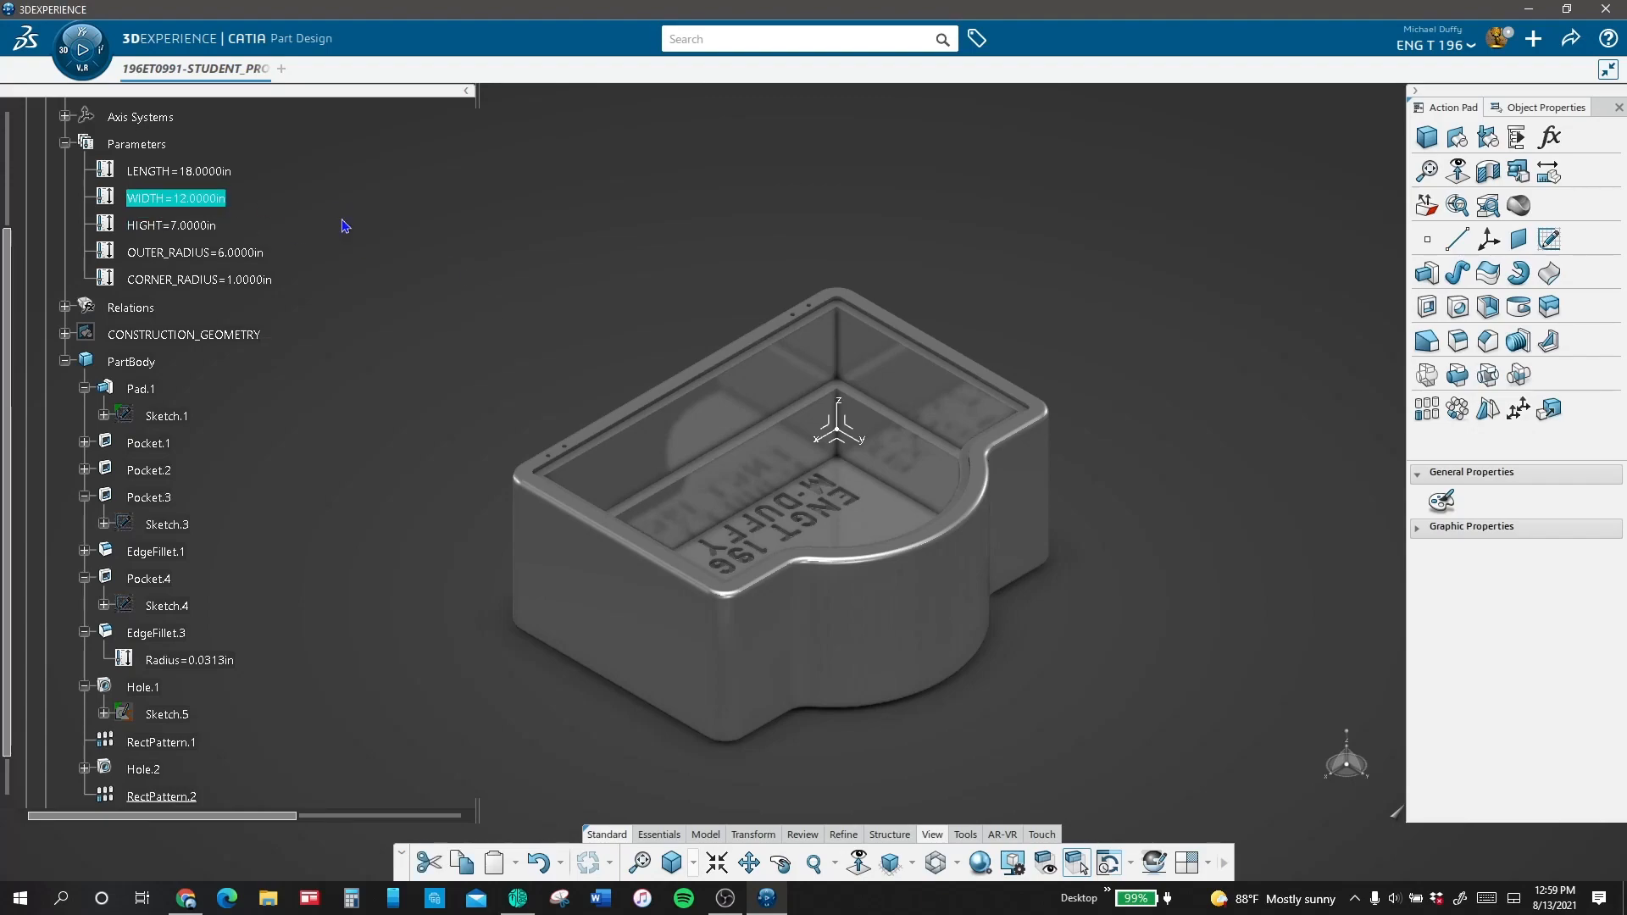
double_click(207, 204)
text(10)
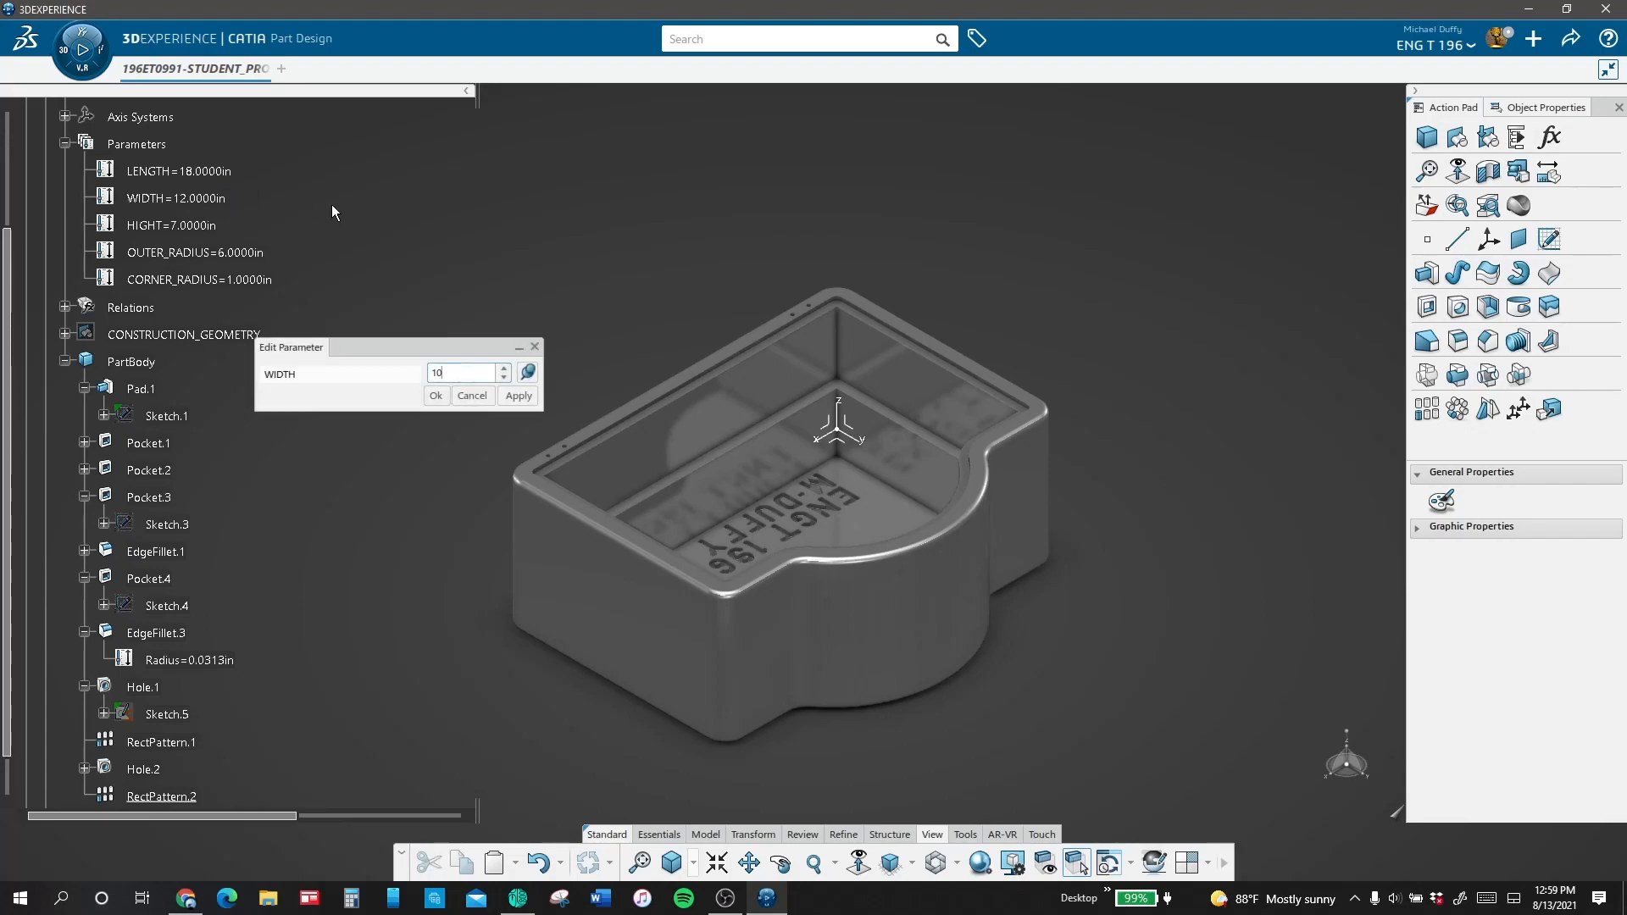
key(Return)
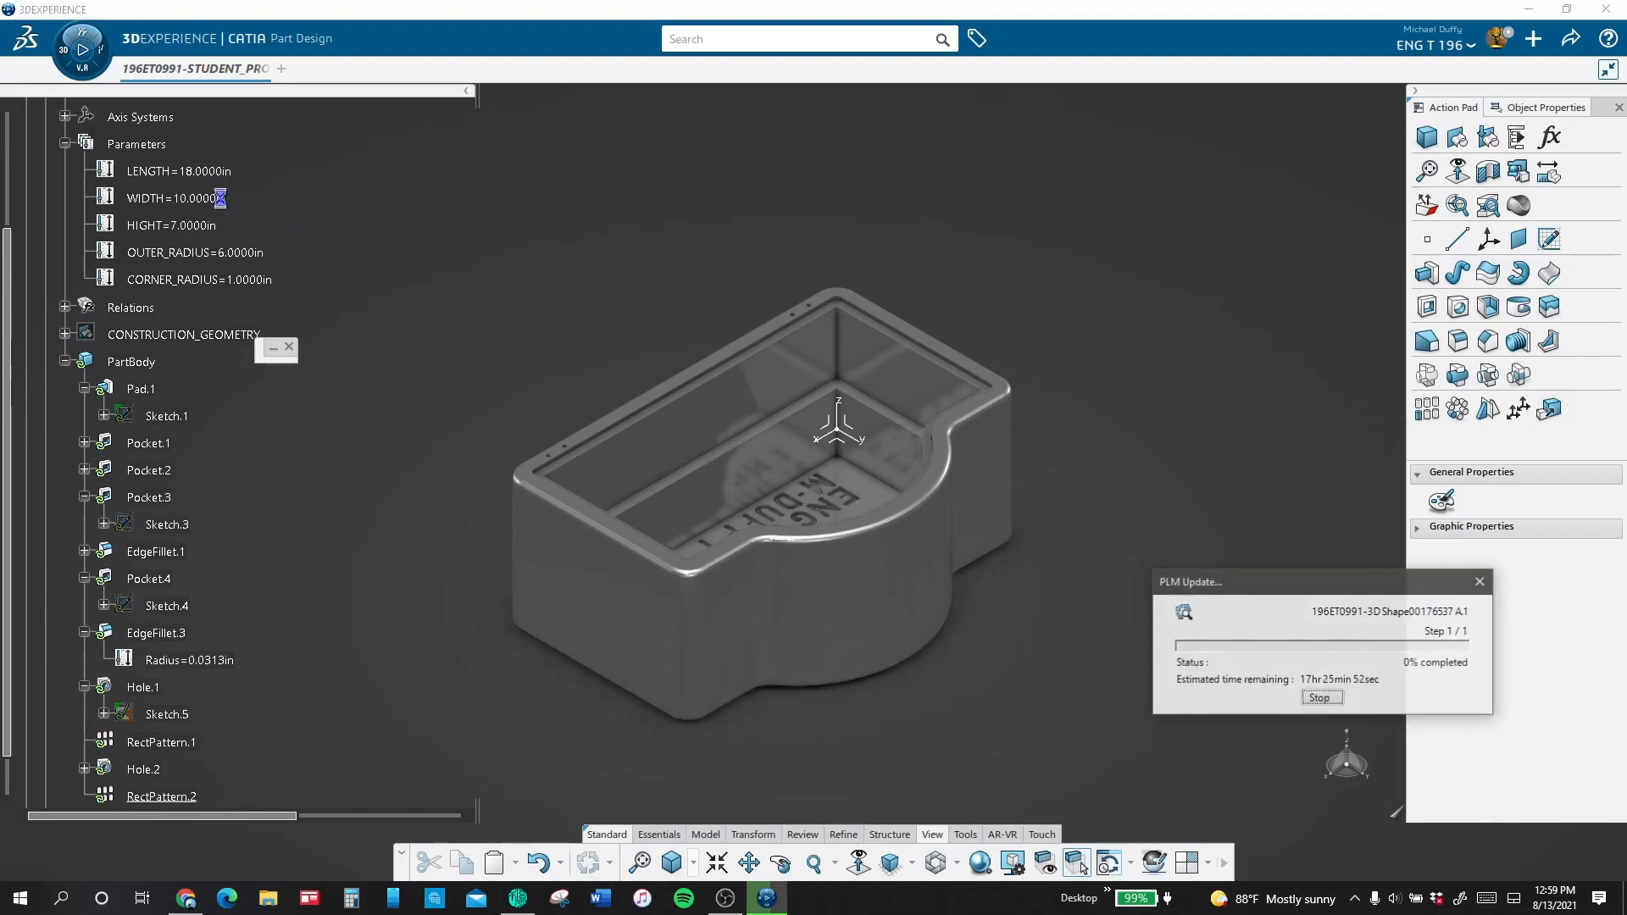
Step: Set the box base's LENGTH parameter to 16 in and its CORNER_RADIUS parameter to 0.875 in
double_click(222, 172)
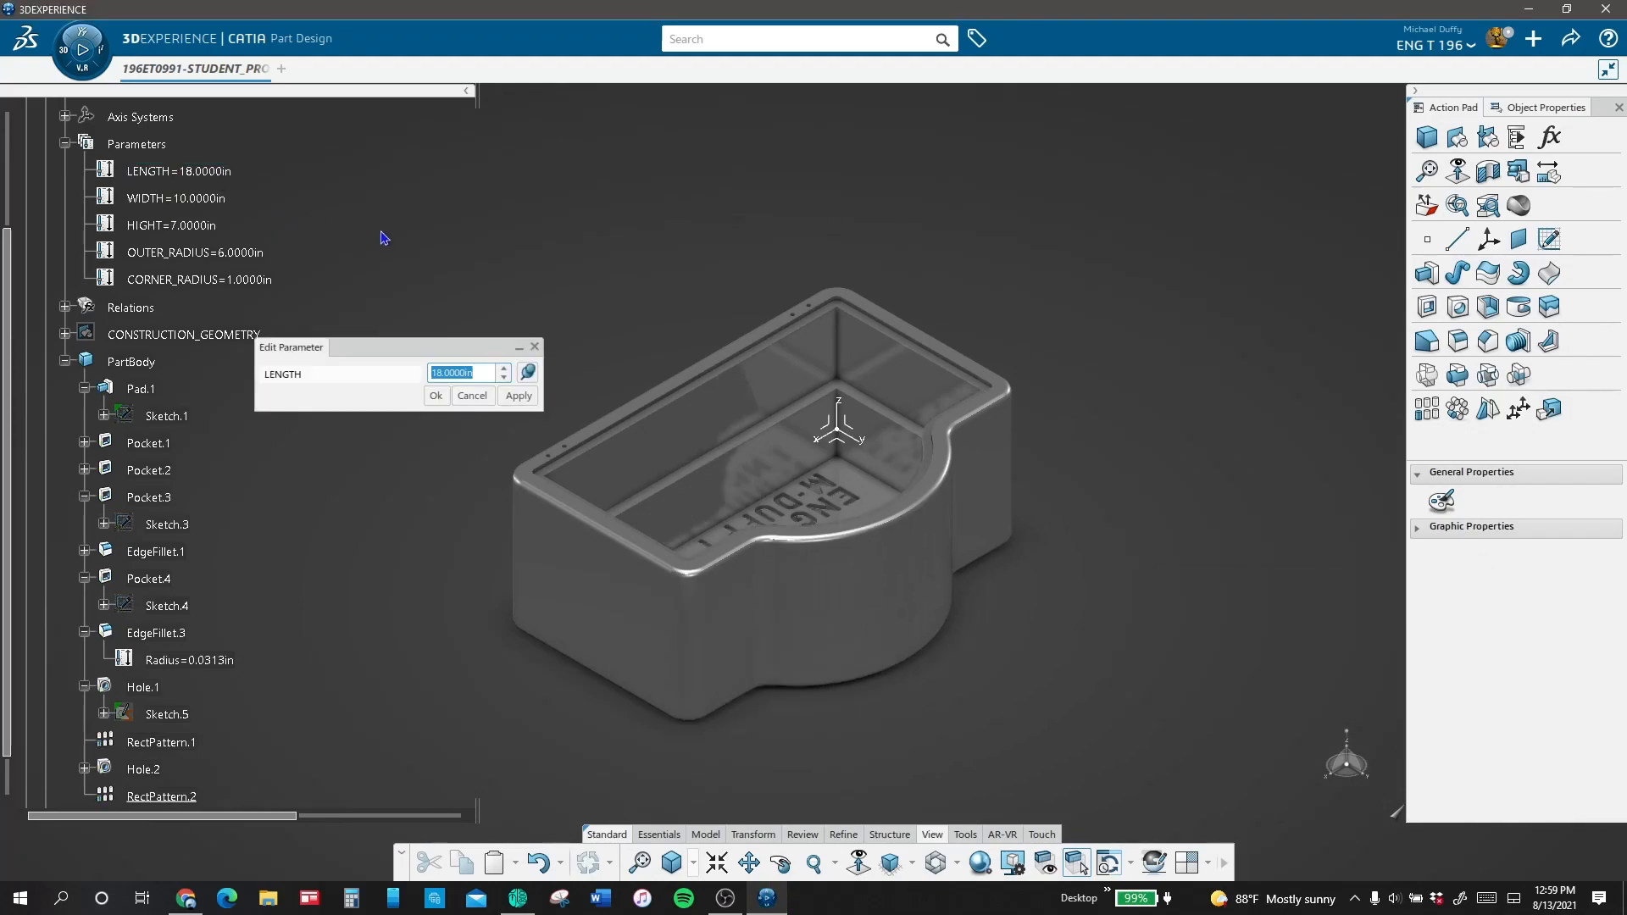
text(16)
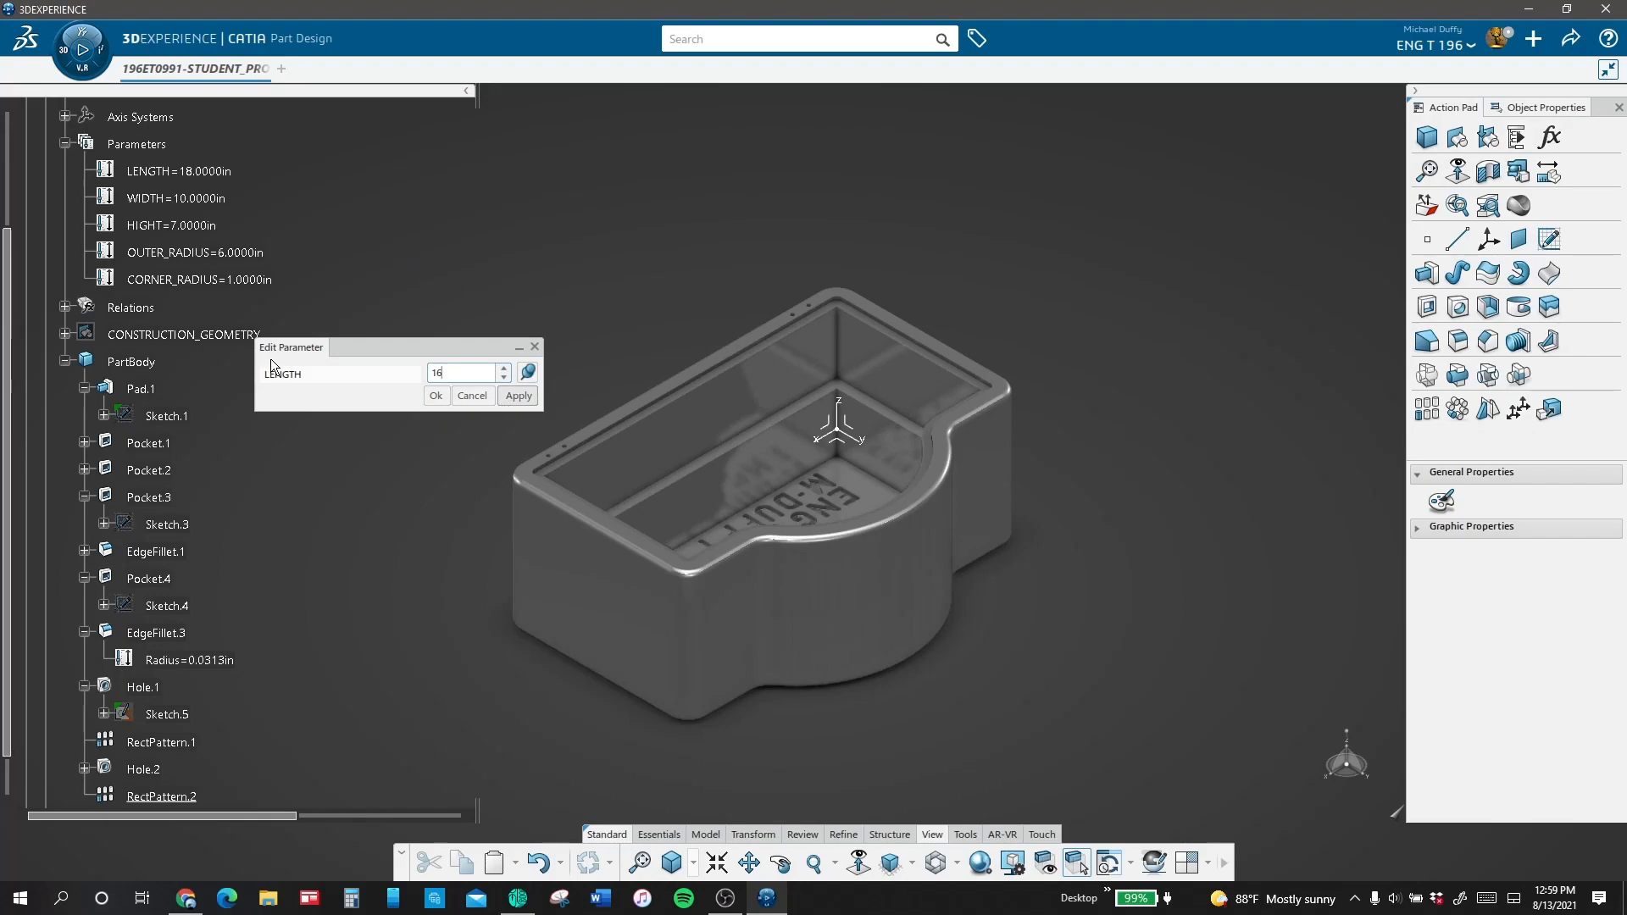
key(Return)
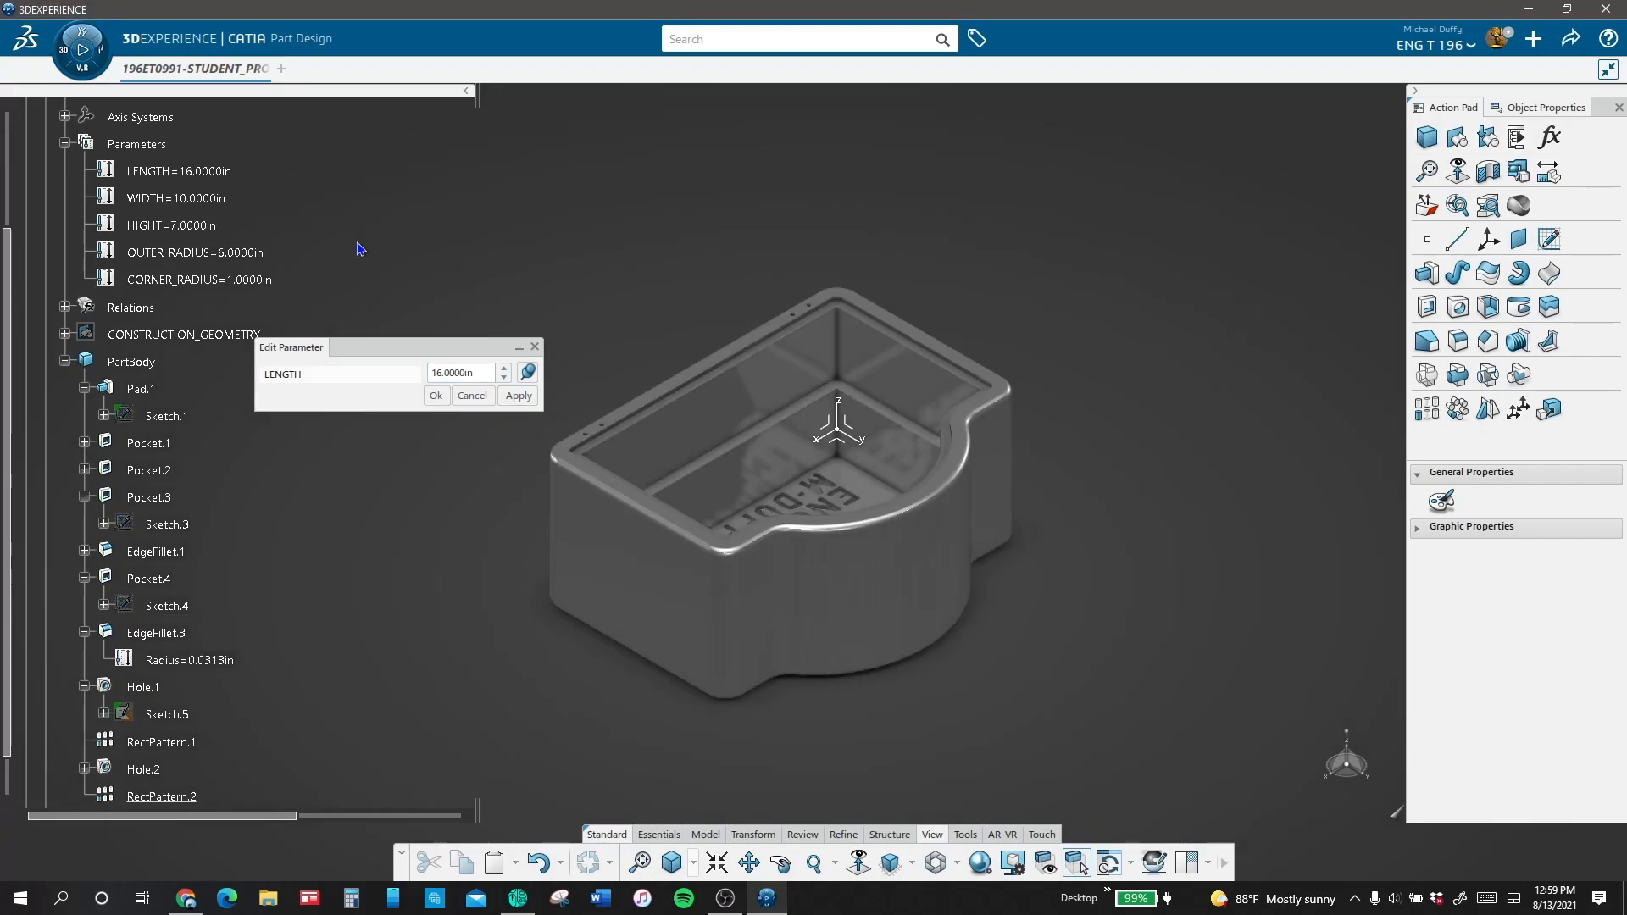
double_click(241, 279)
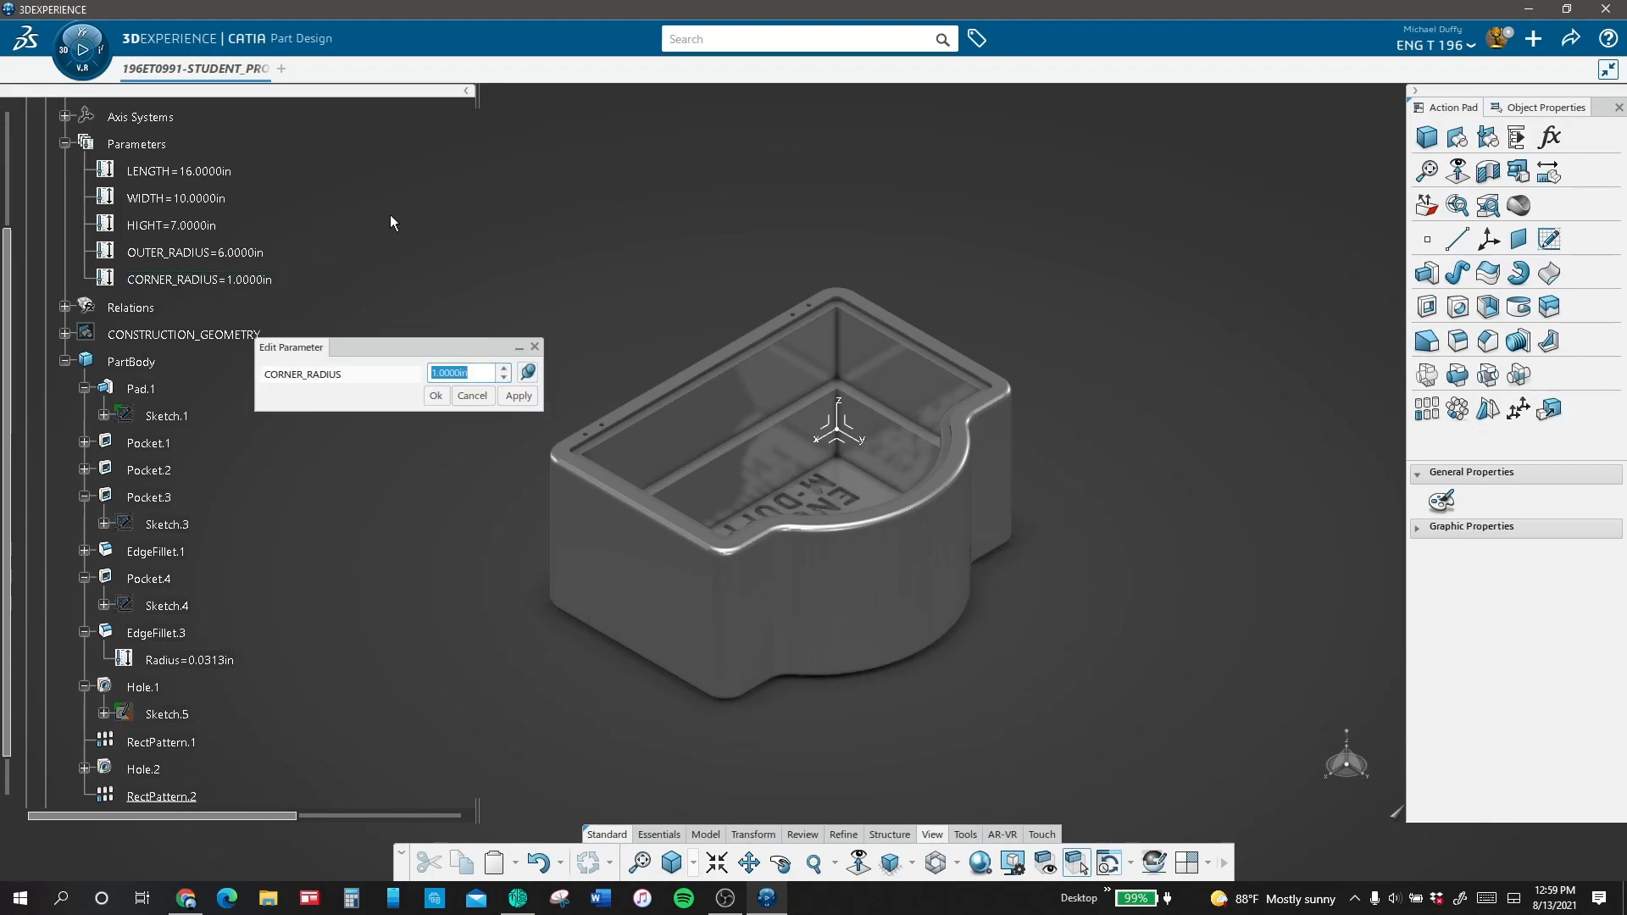
text(.875)
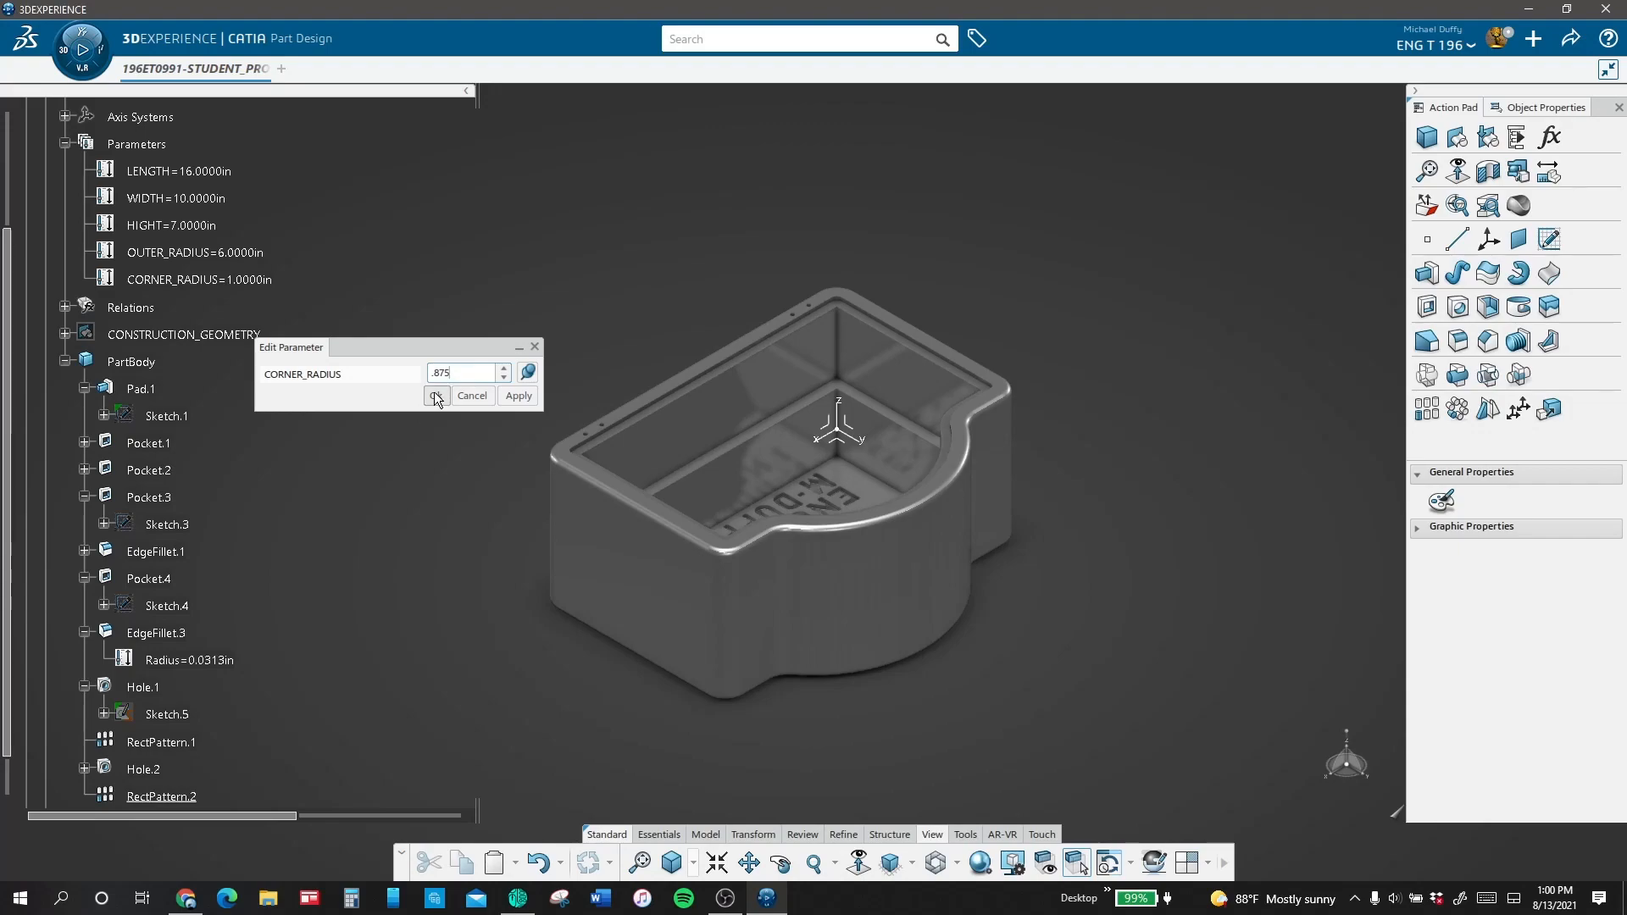
click(436, 396)
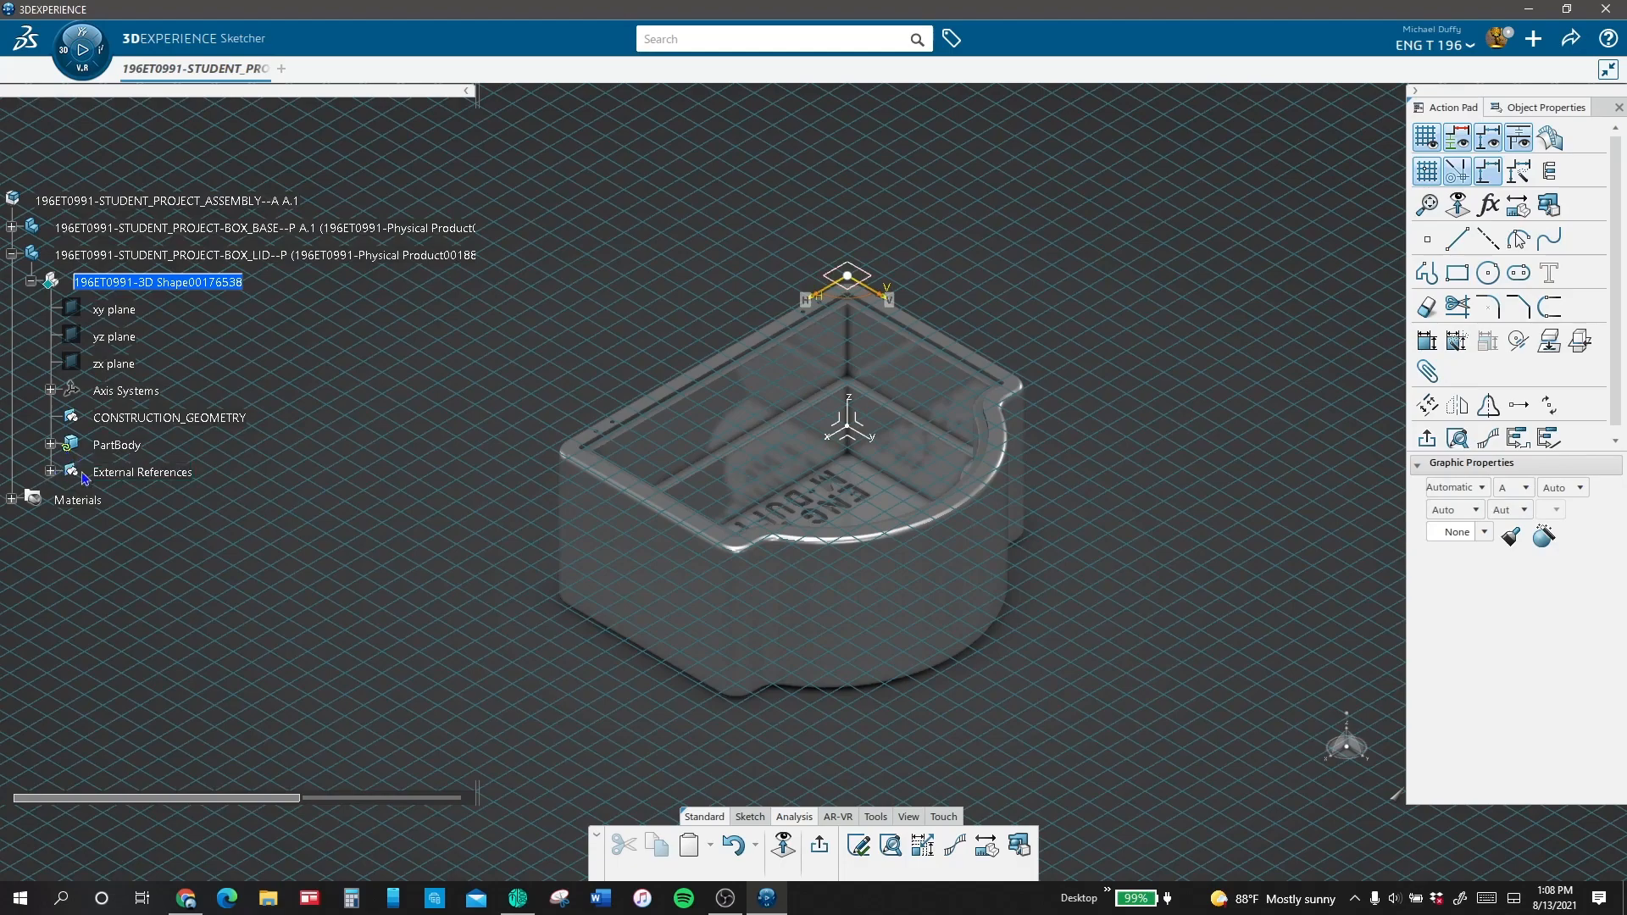
Step: Inspect the box base's rim from the lid's sketch and extrude the lid profile as a pad filling the rim recess
click(51, 473)
click(51, 473)
mouse_move(1093, 345)
middle_down()
mouse_move(1046, 401)
mouse_move(1008, 378)
middle_up()
middle_drag(1044, 459, 1043, 429)
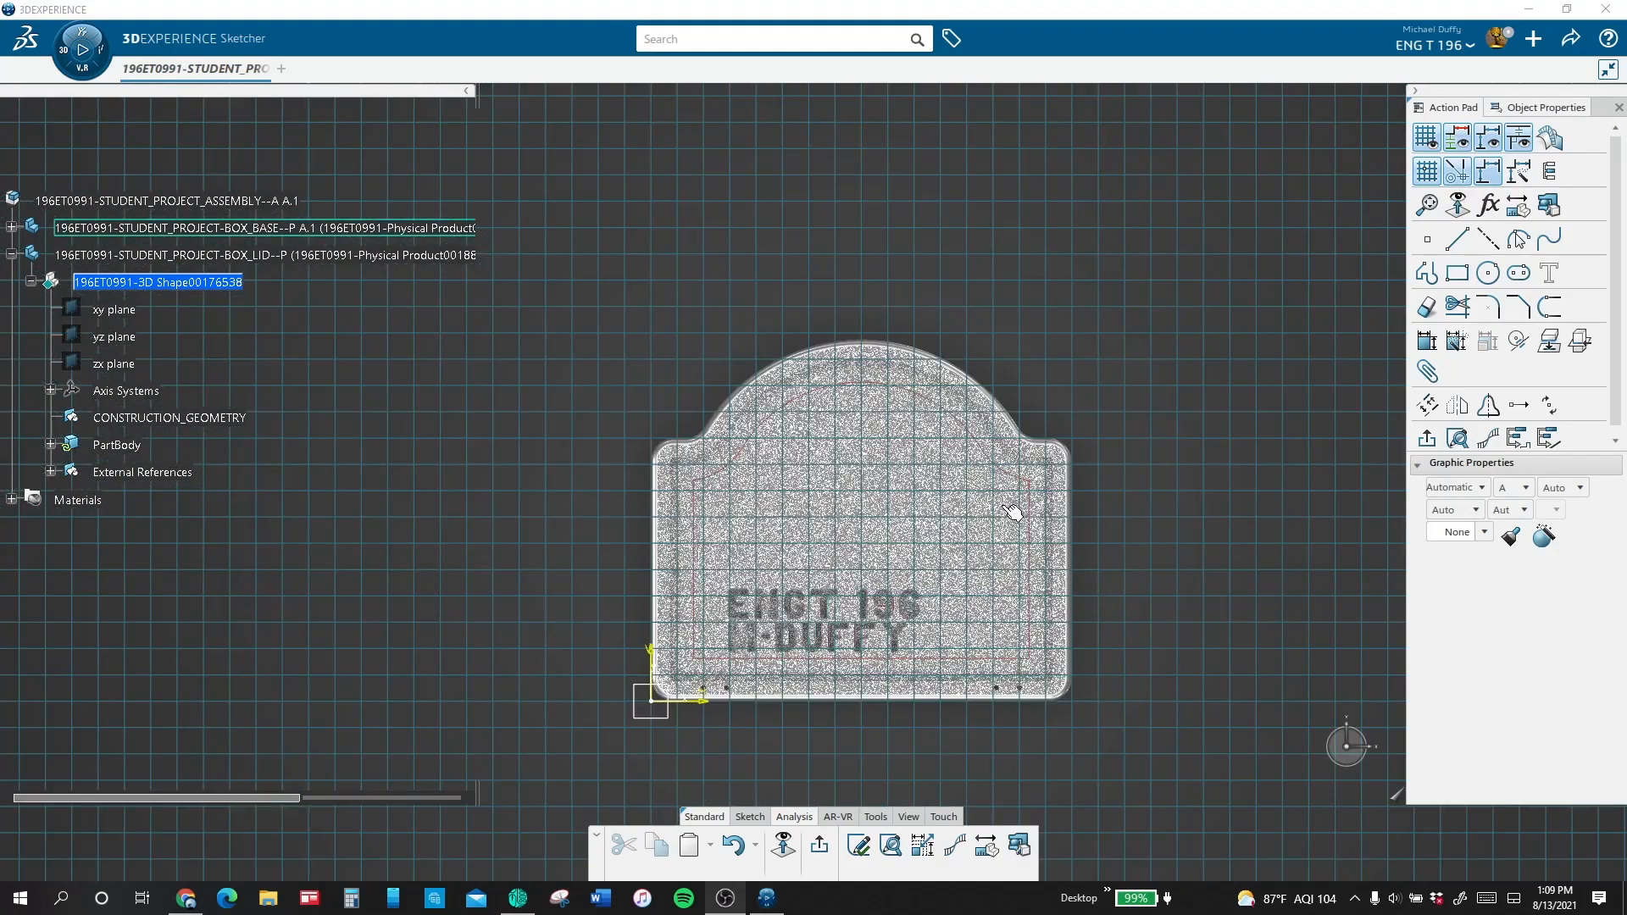
click(946, 521)
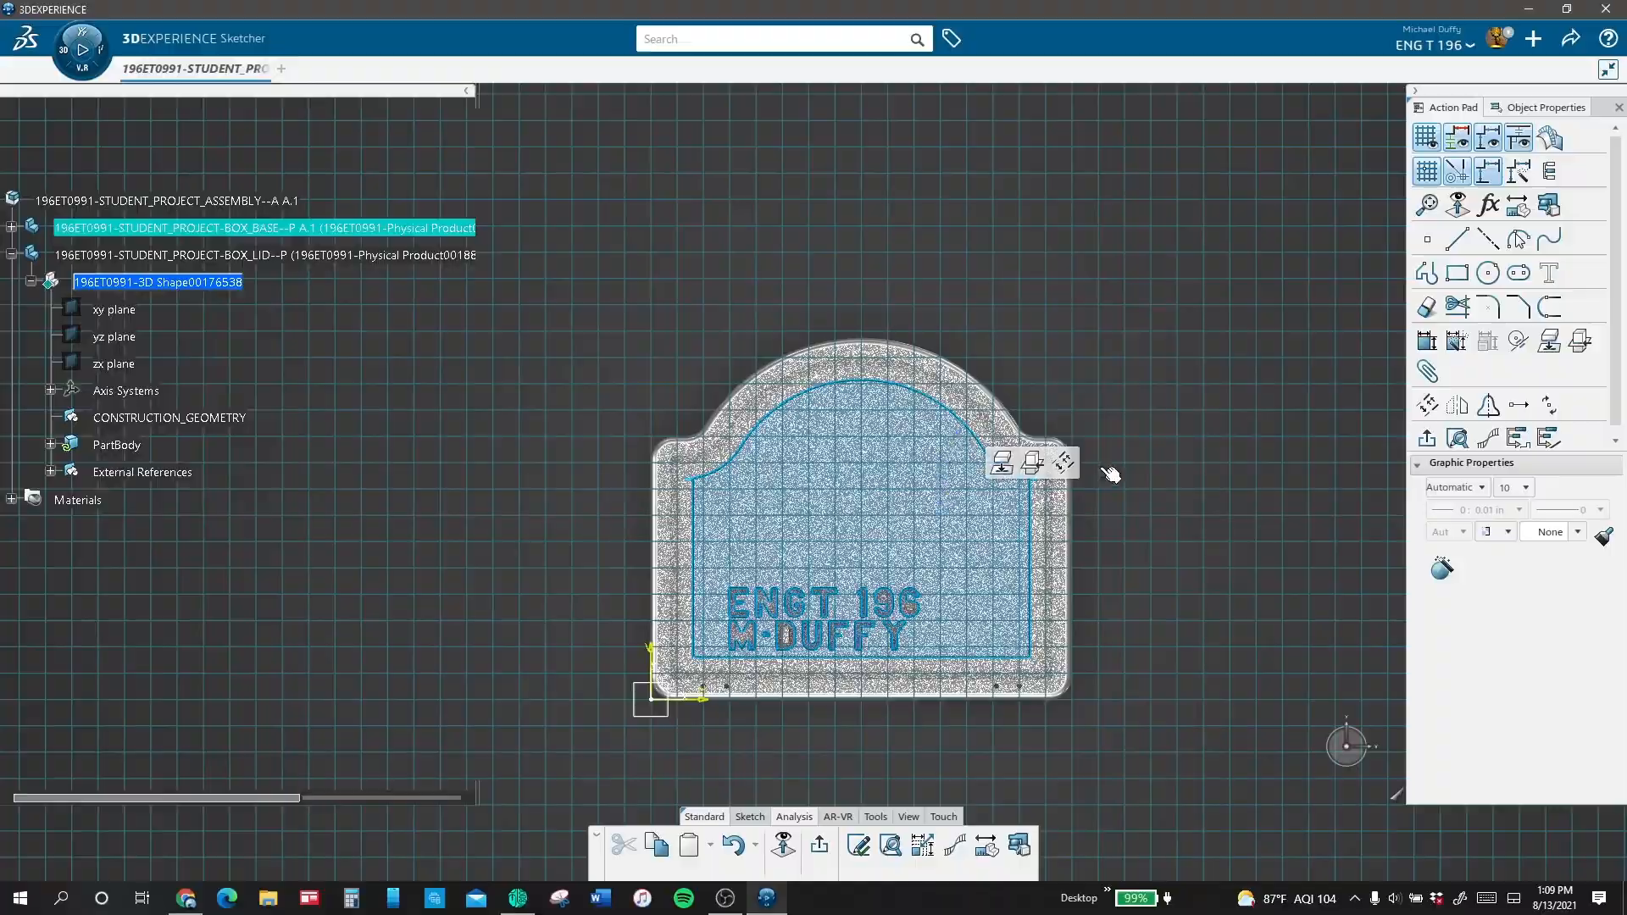
mouse_move(1144, 623)
middle_down()
mouse_move(1140, 334)
mouse_move(1072, 551)
middle_up()
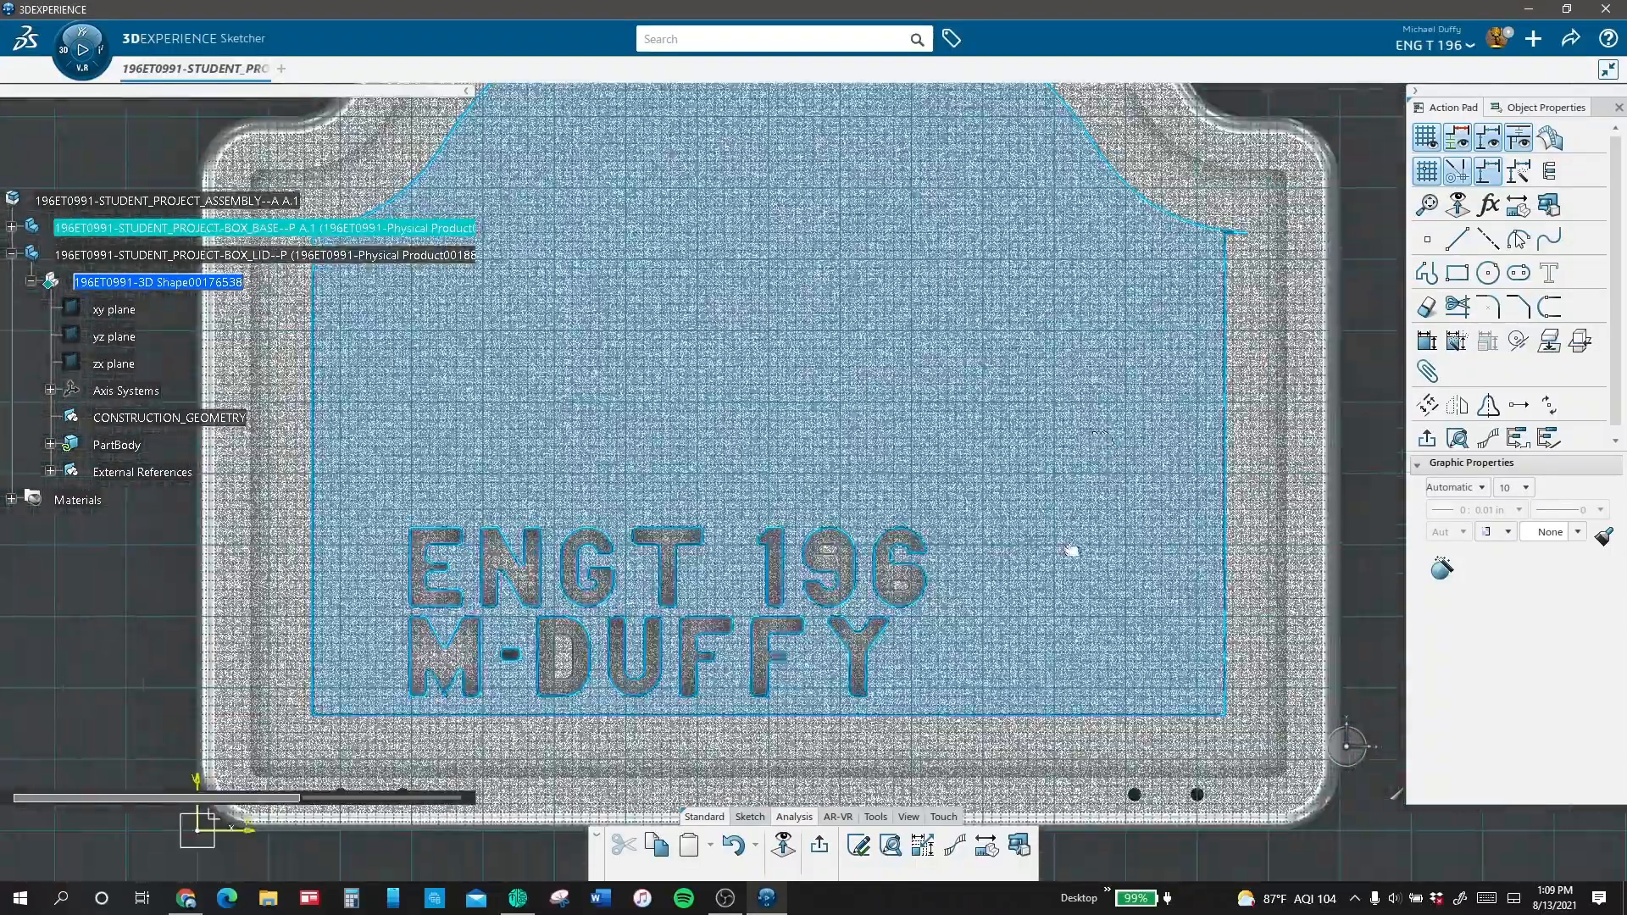
click(1362, 459)
middle_drag(1346, 508, 1176, 516)
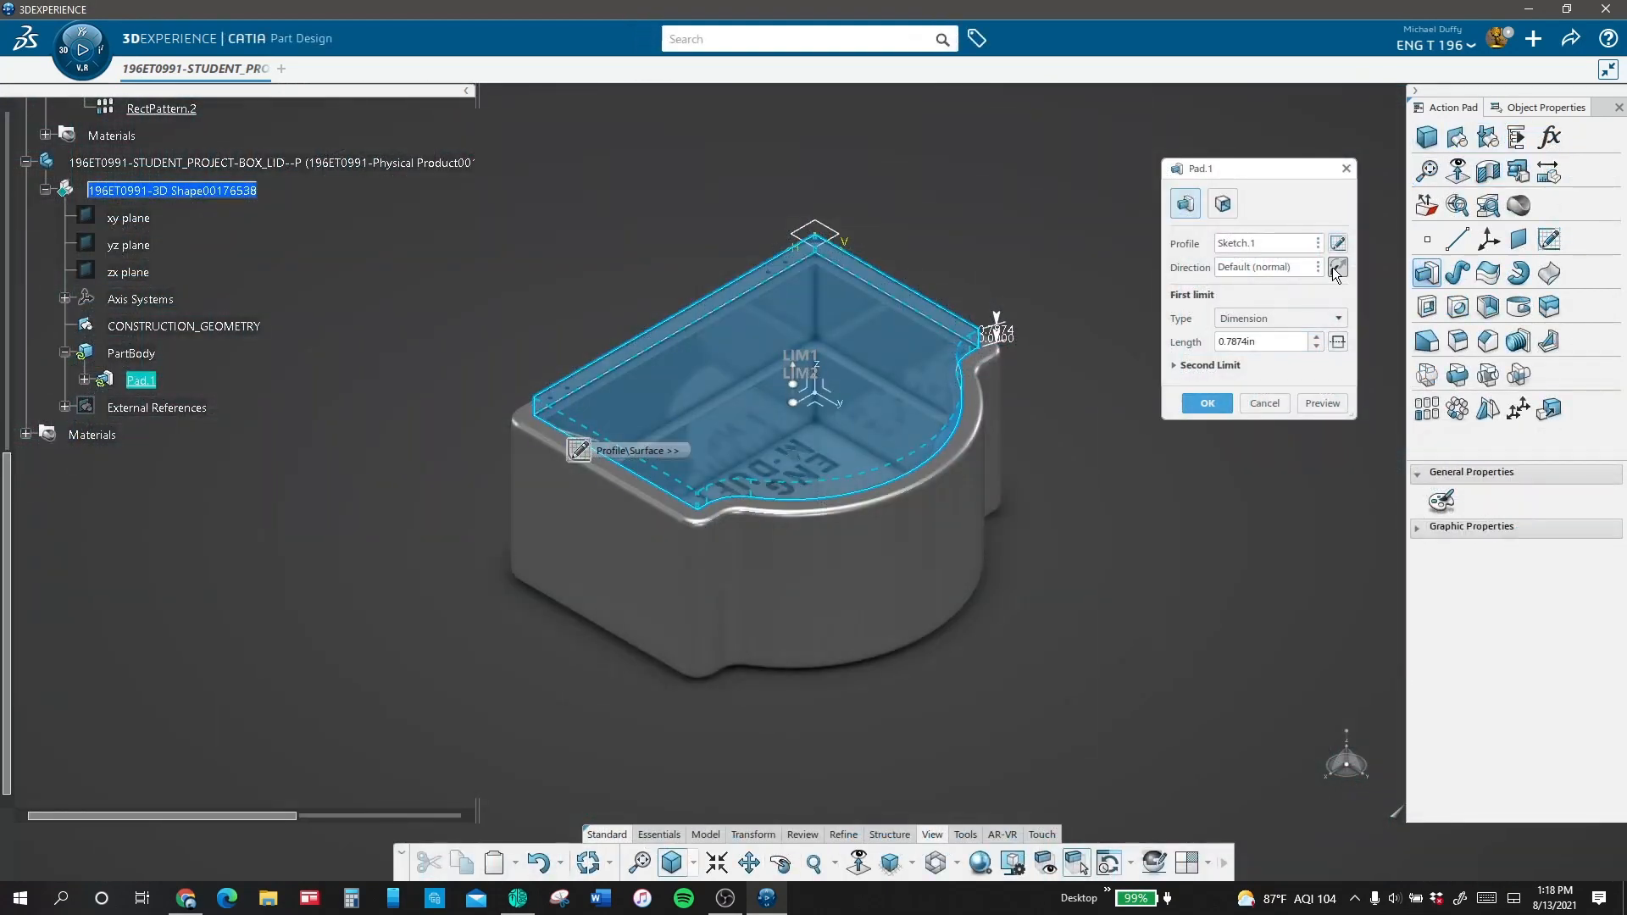
click(1208, 403)
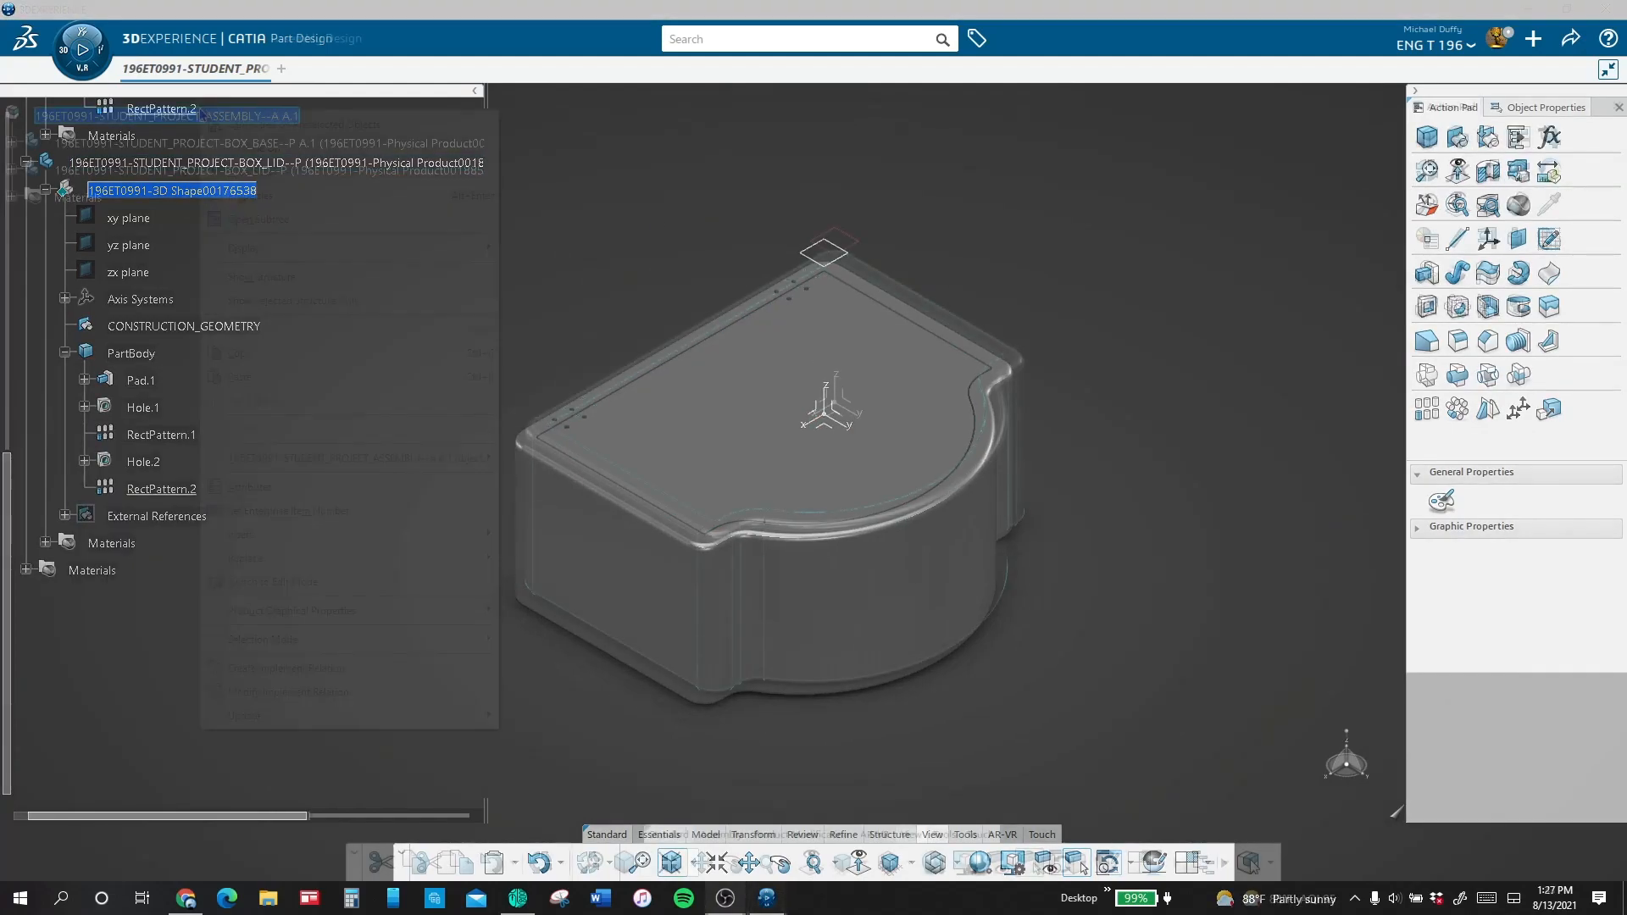
Step: Insert a new 3D part under the student project assembly and expand its shape in the tree
right_click(199, 116)
mouse_move(312, 536)
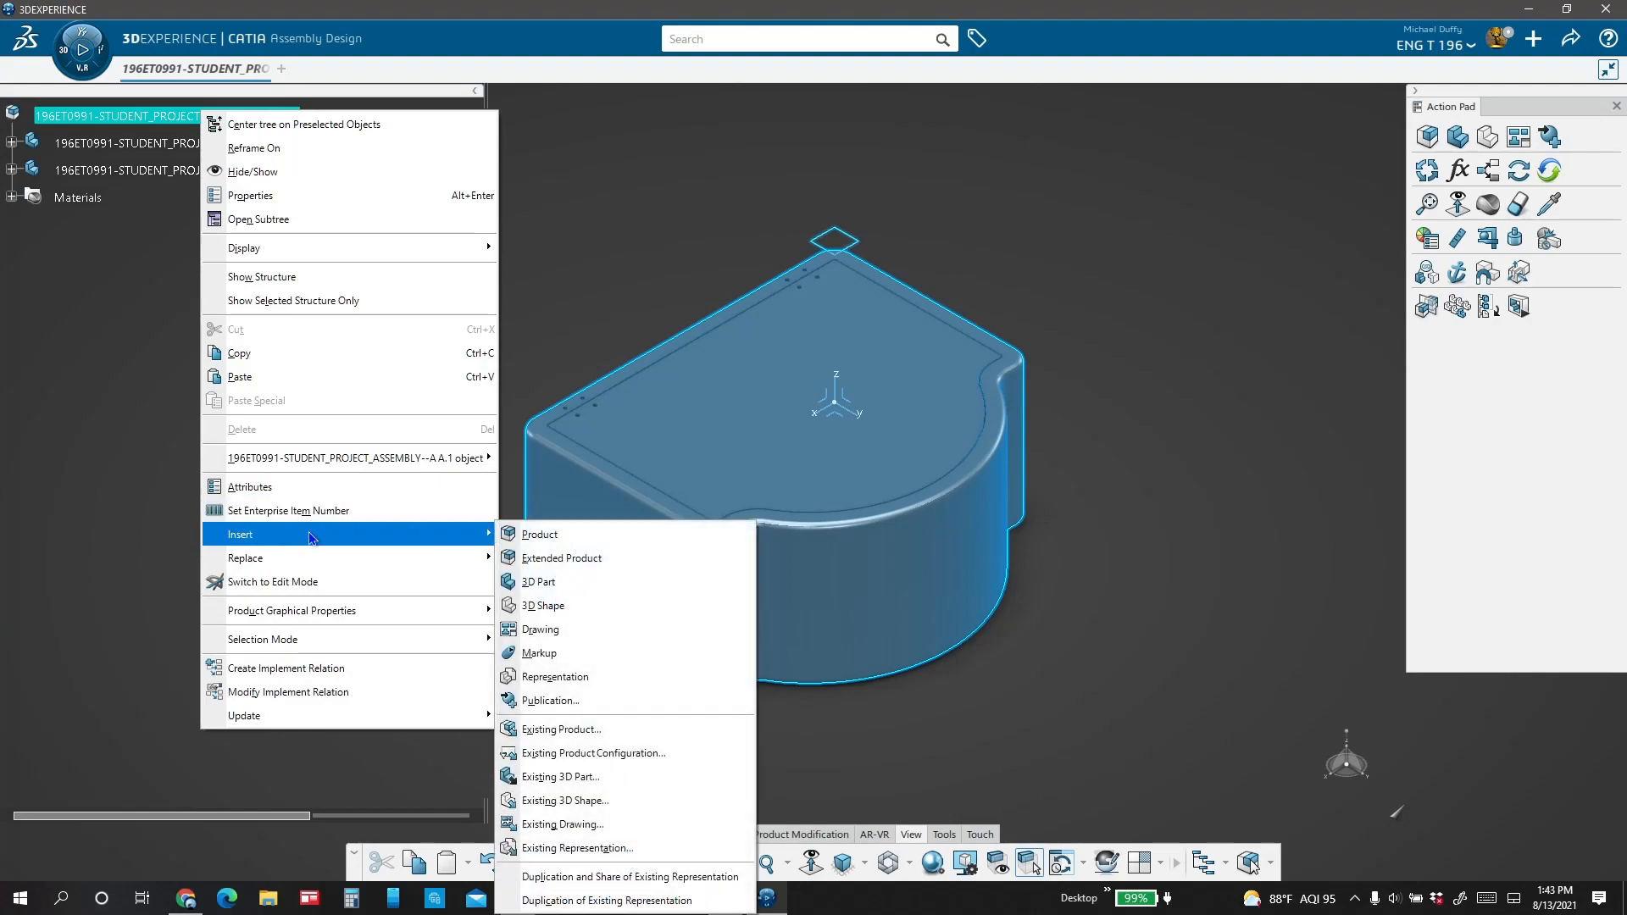
click(534, 583)
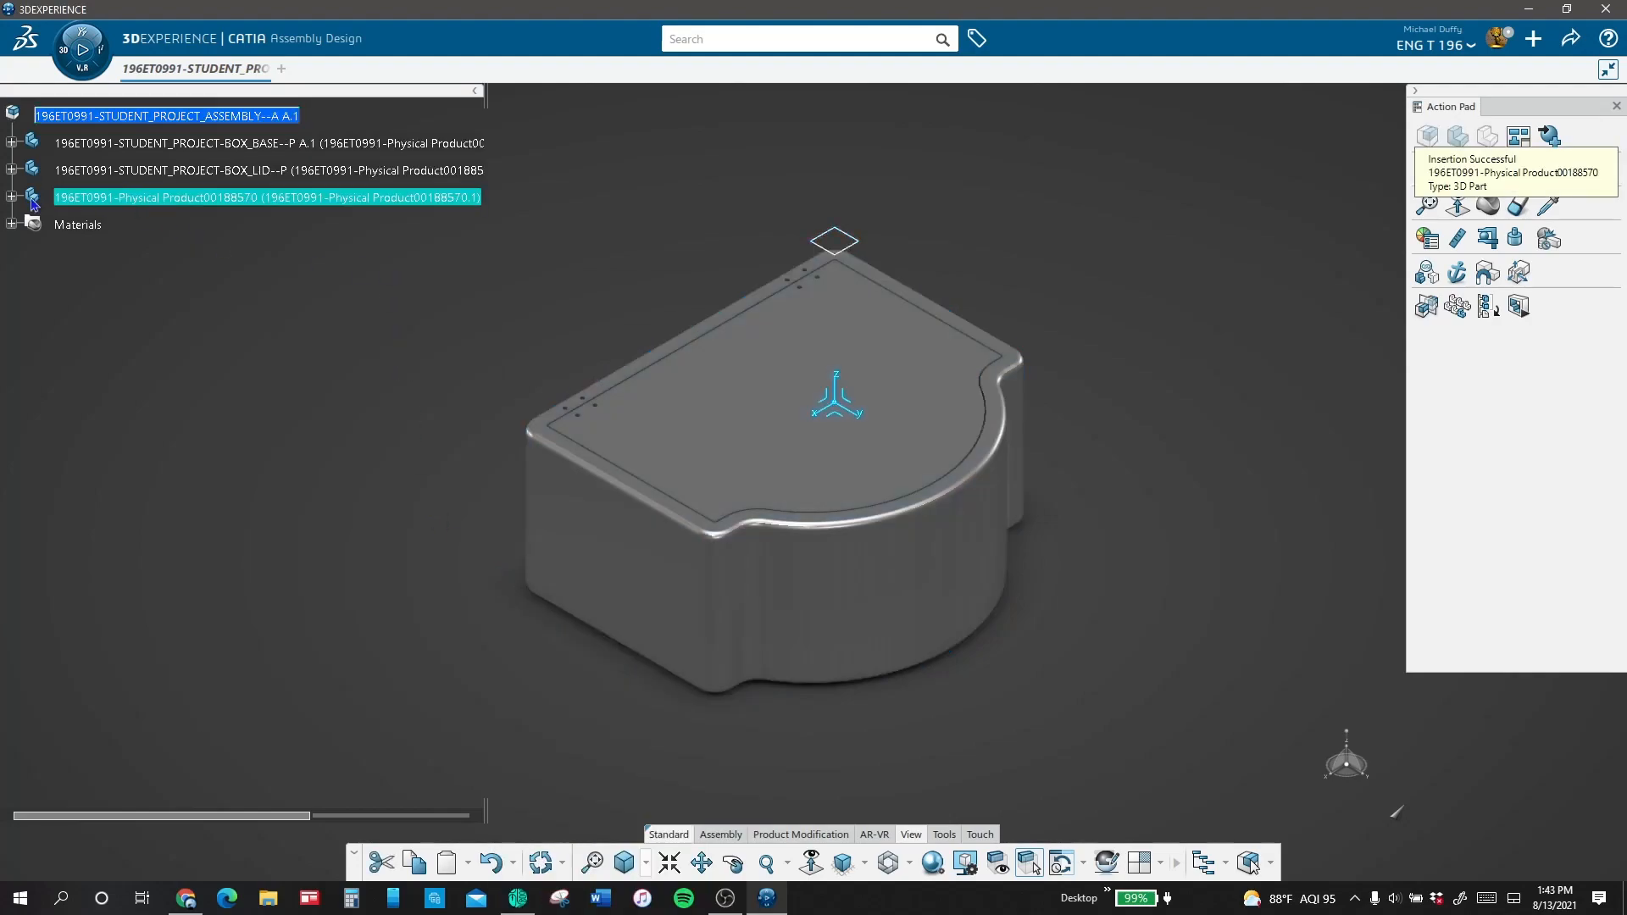
click(11, 197)
click(32, 224)
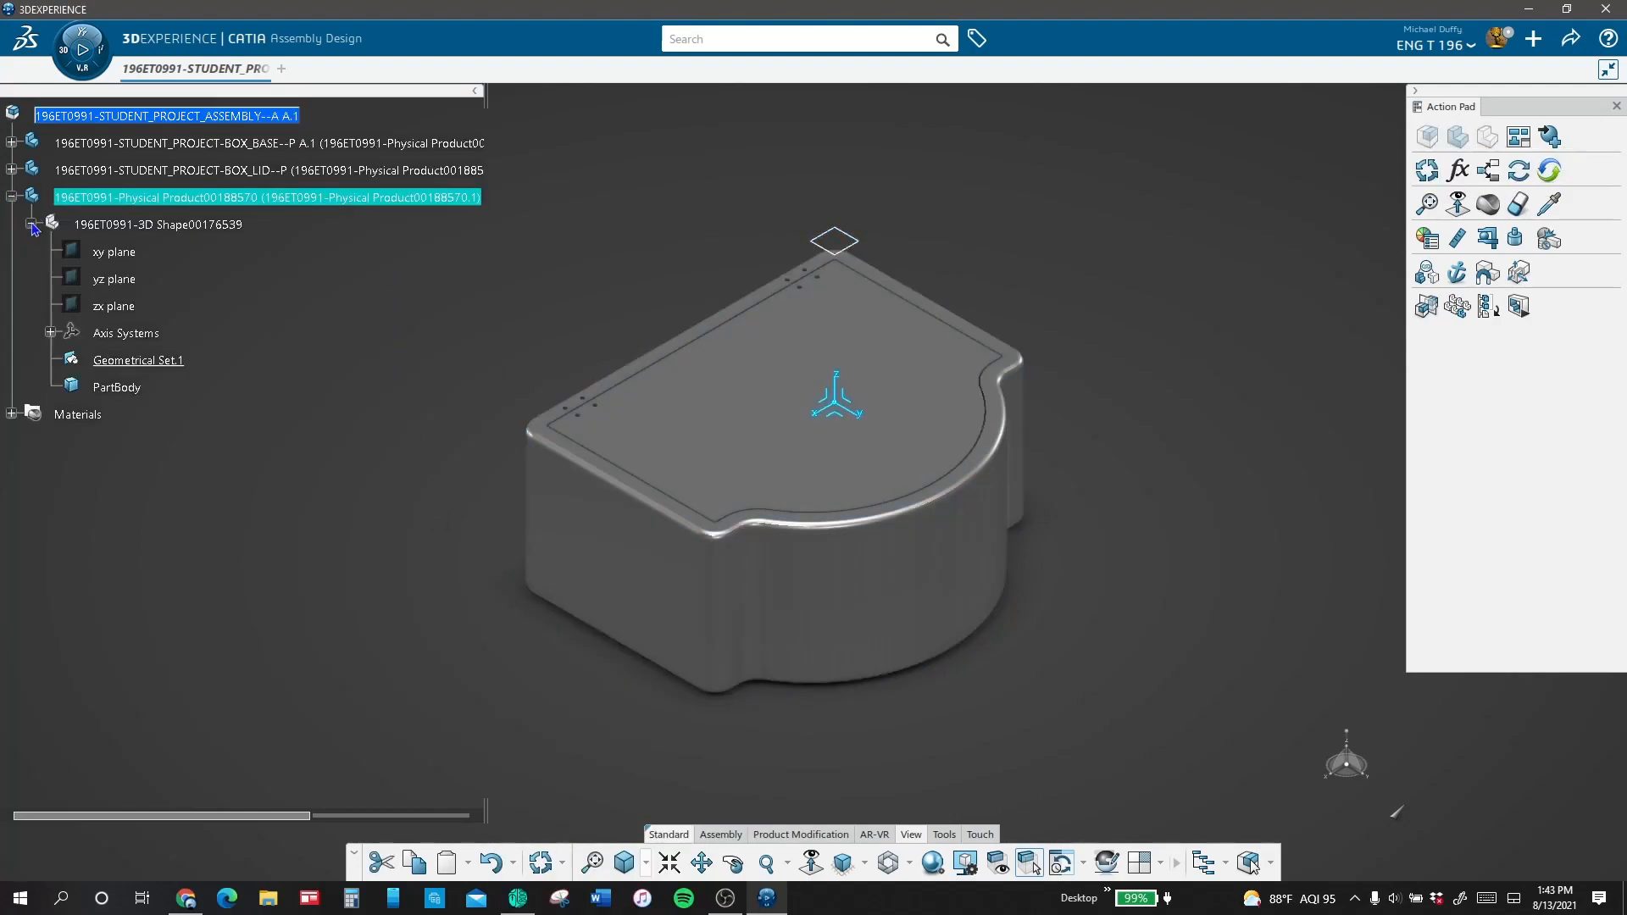
Step: Set the new part's title to 196ET0991-STUDENT_PROJECT-TRAY_INSERT--P
right_click(342, 201)
click(373, 112)
drag(964, 188, 1000, 204)
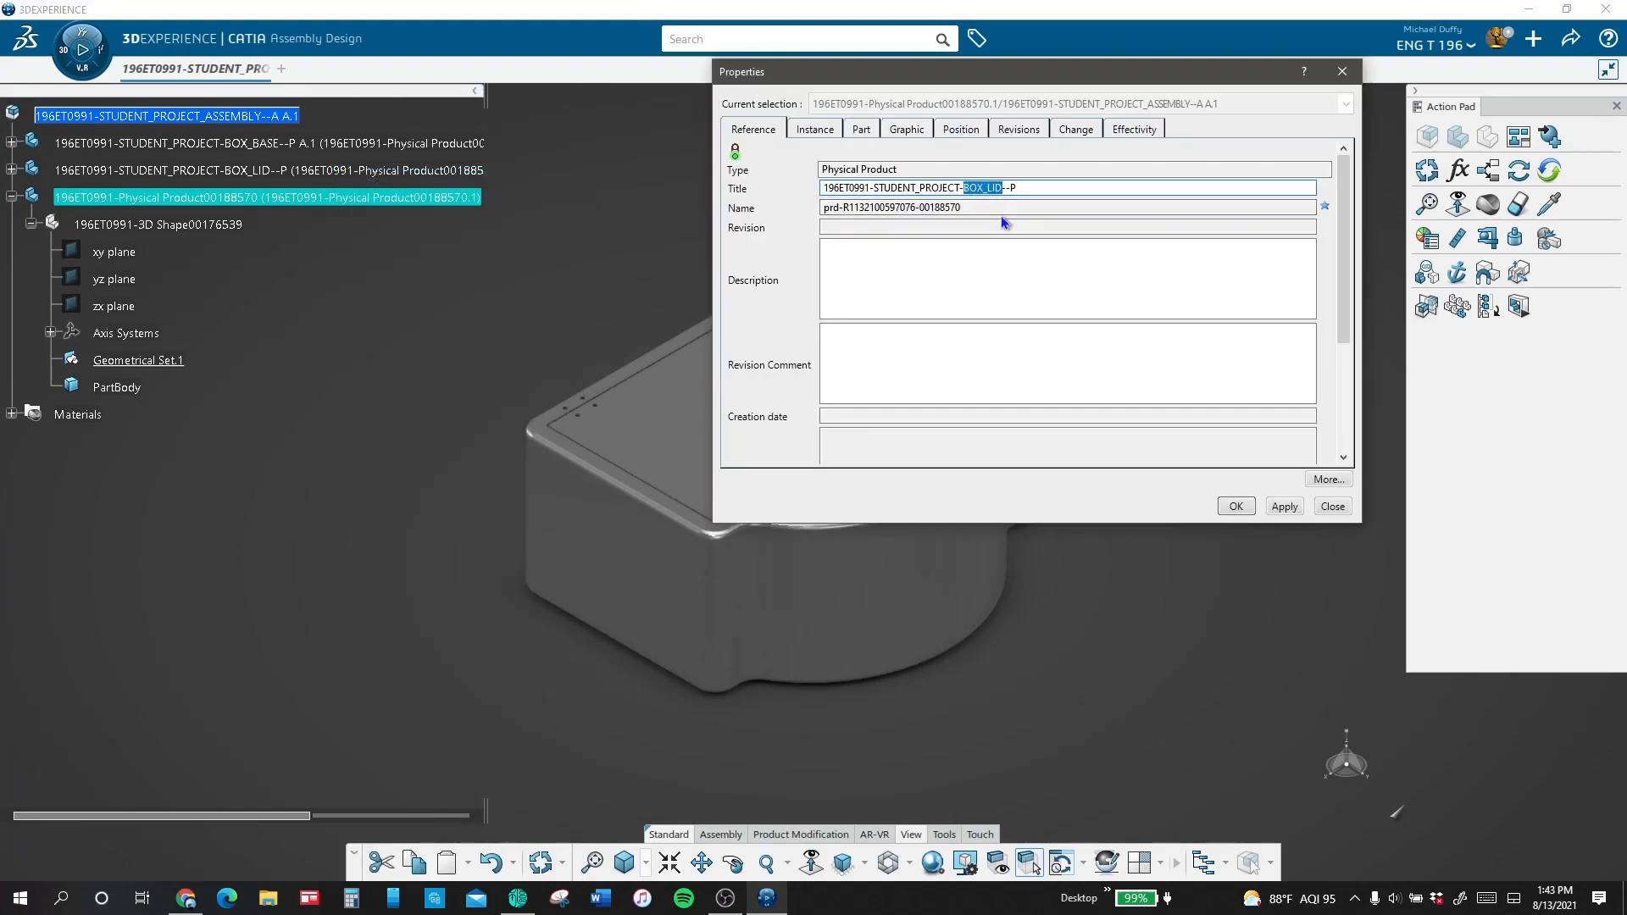
text(TRAY)
key(Return)
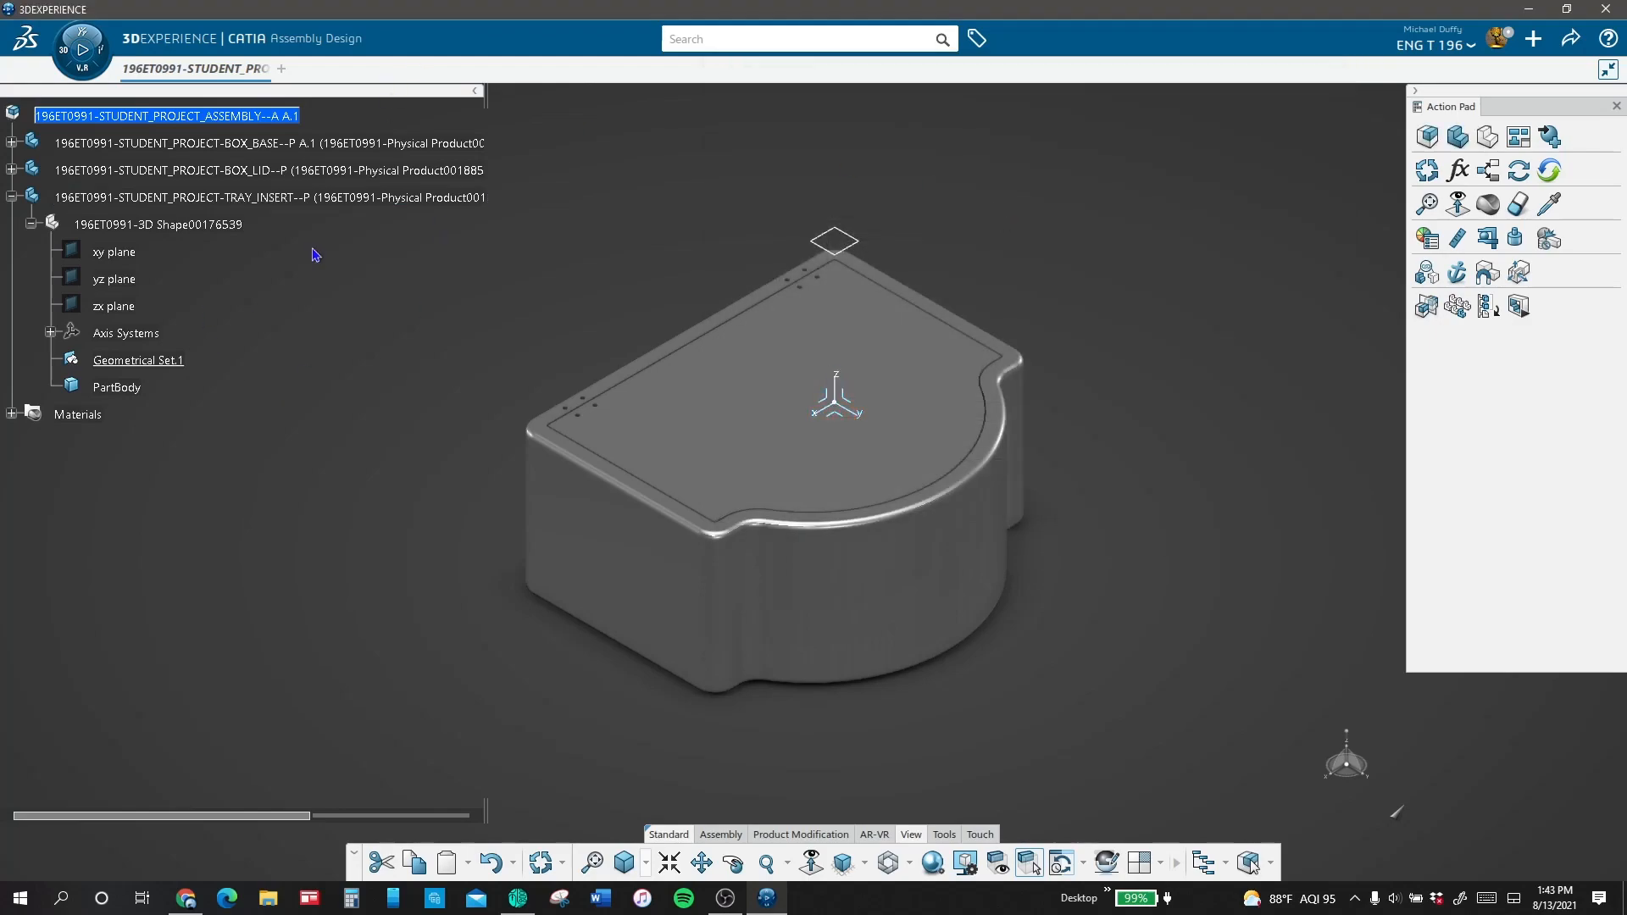
Step: Hide the box lid part in the assembly
right_click(485, 172)
click(626, 173)
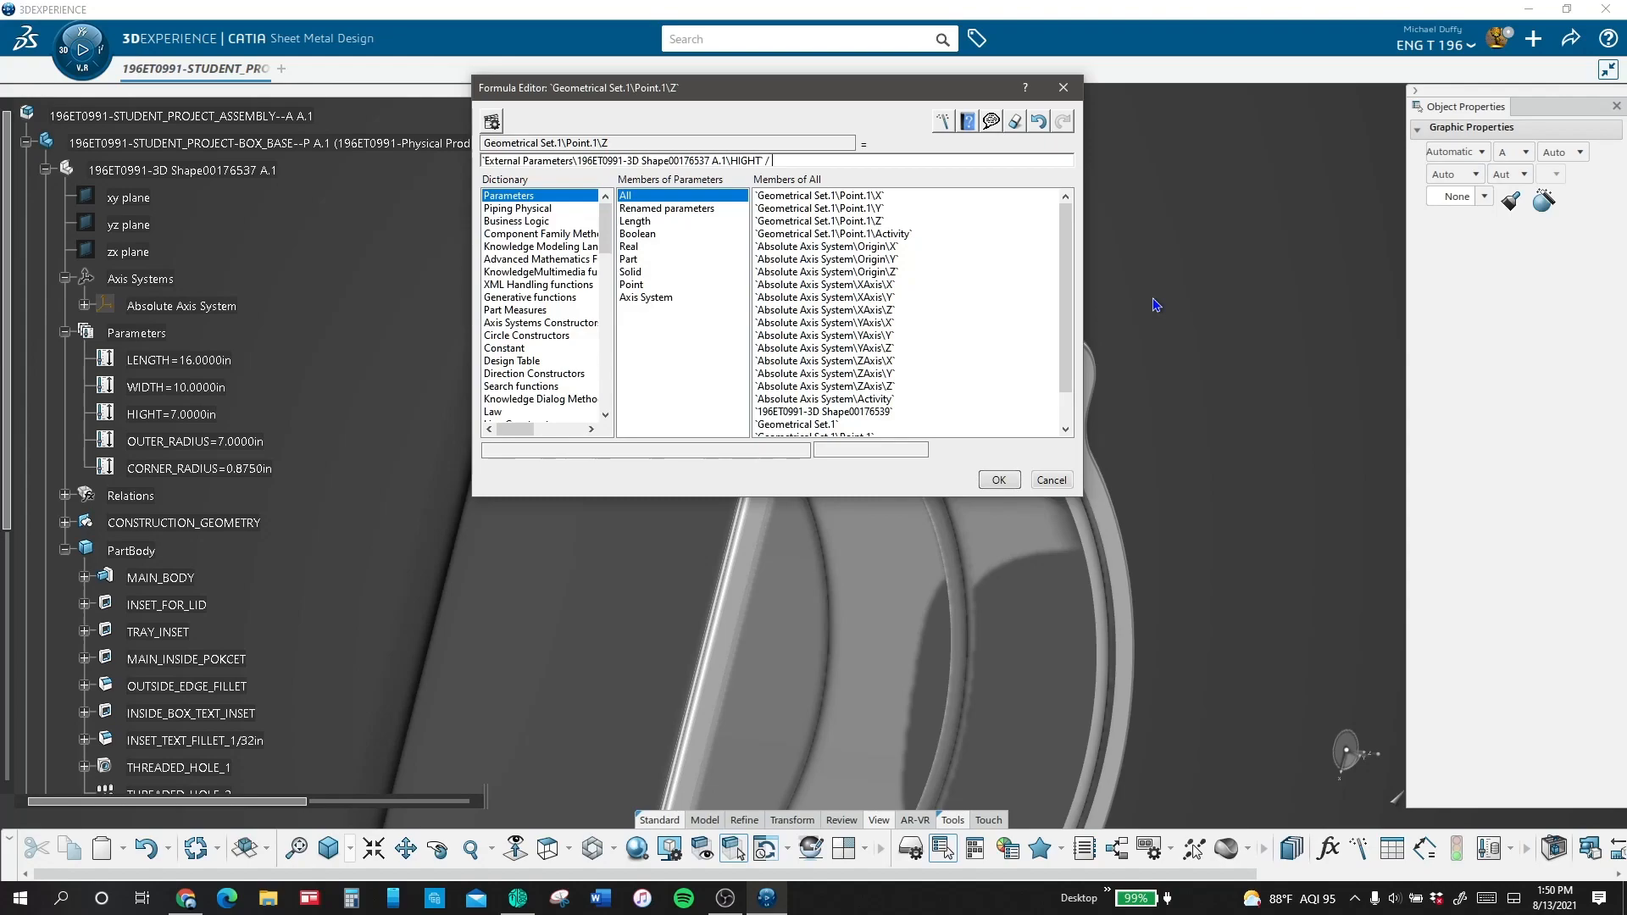
Step: Create the tray insert's coordinate point with Z driven by the base's HIGHT / 2 and X set to 1.125 in
click(998, 480)
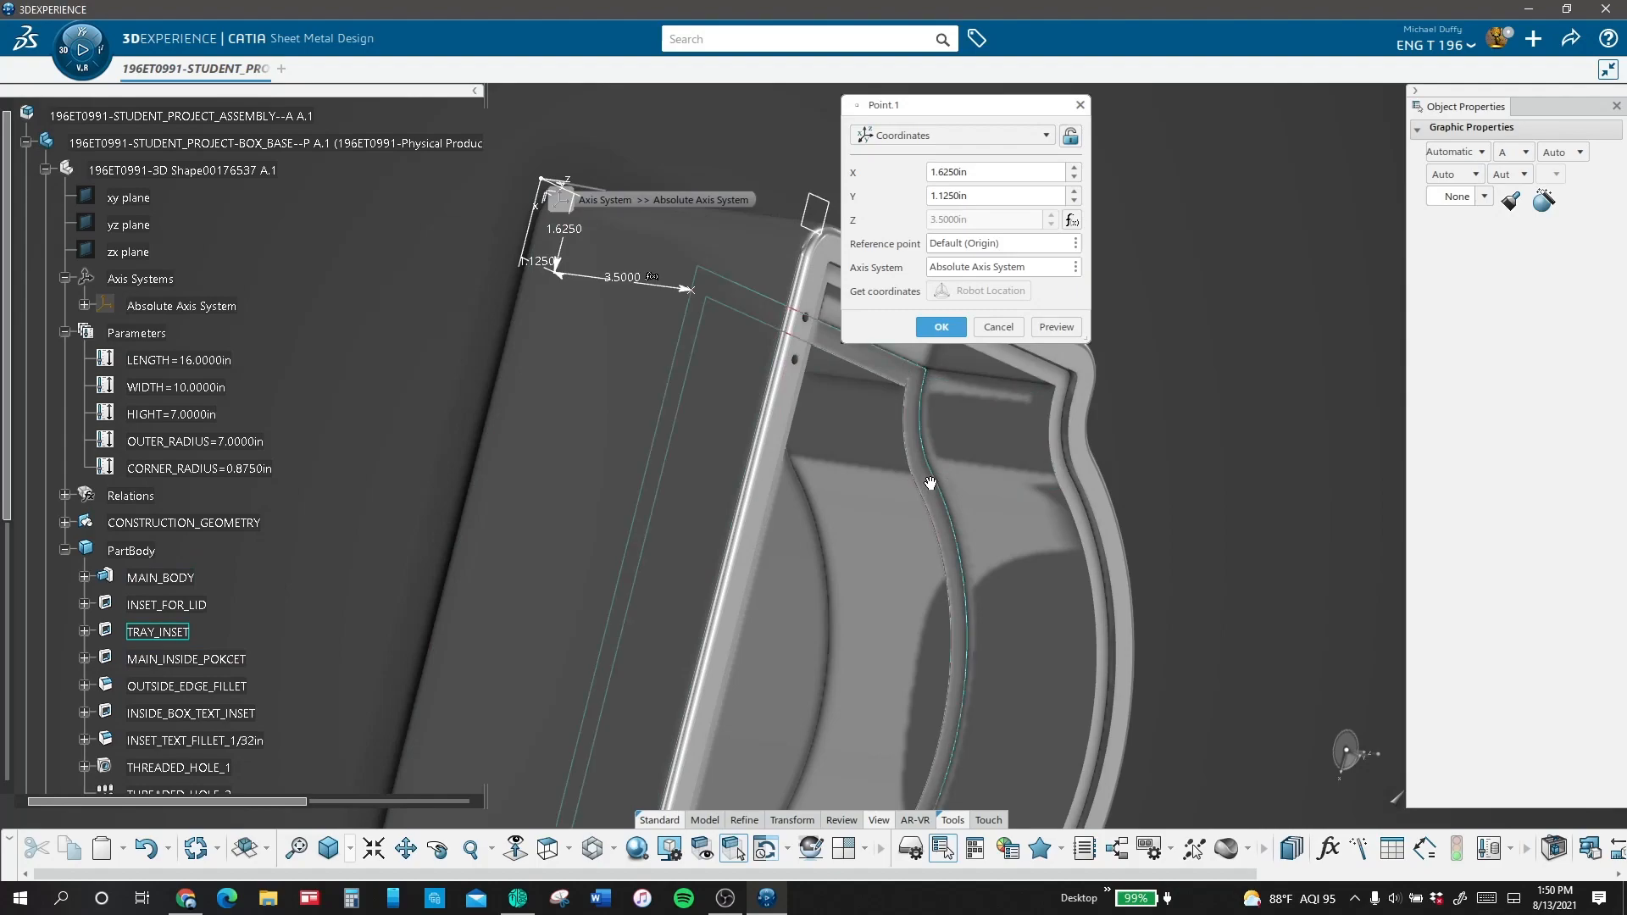
middle_drag(931, 483, 750, 335)
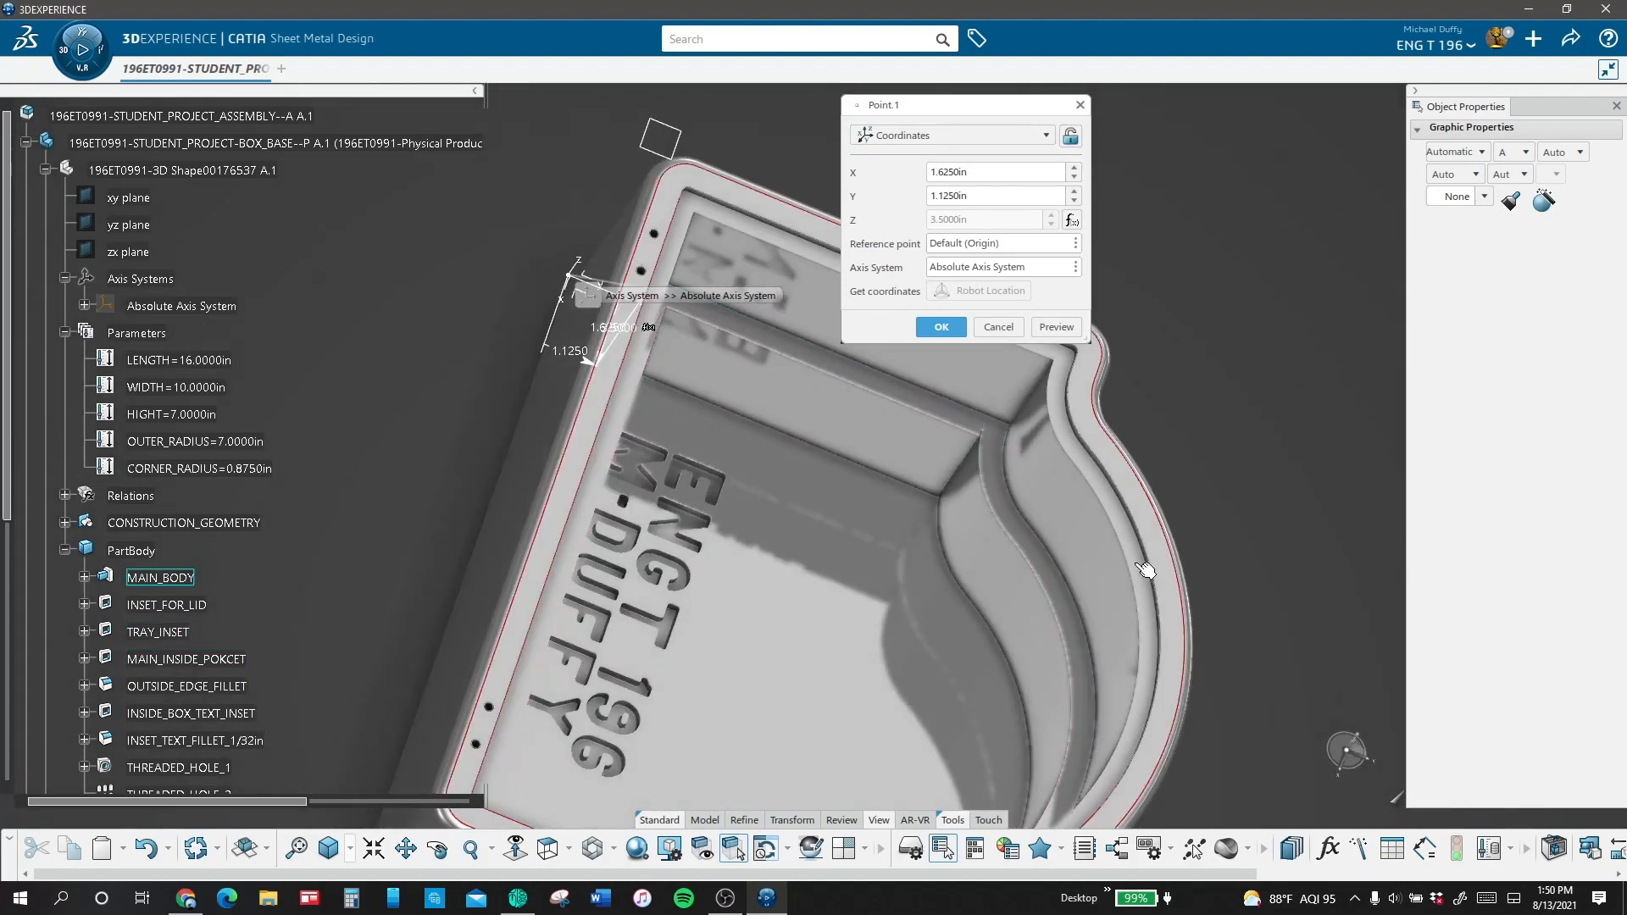
middle_drag(1008, 595, 827, 492)
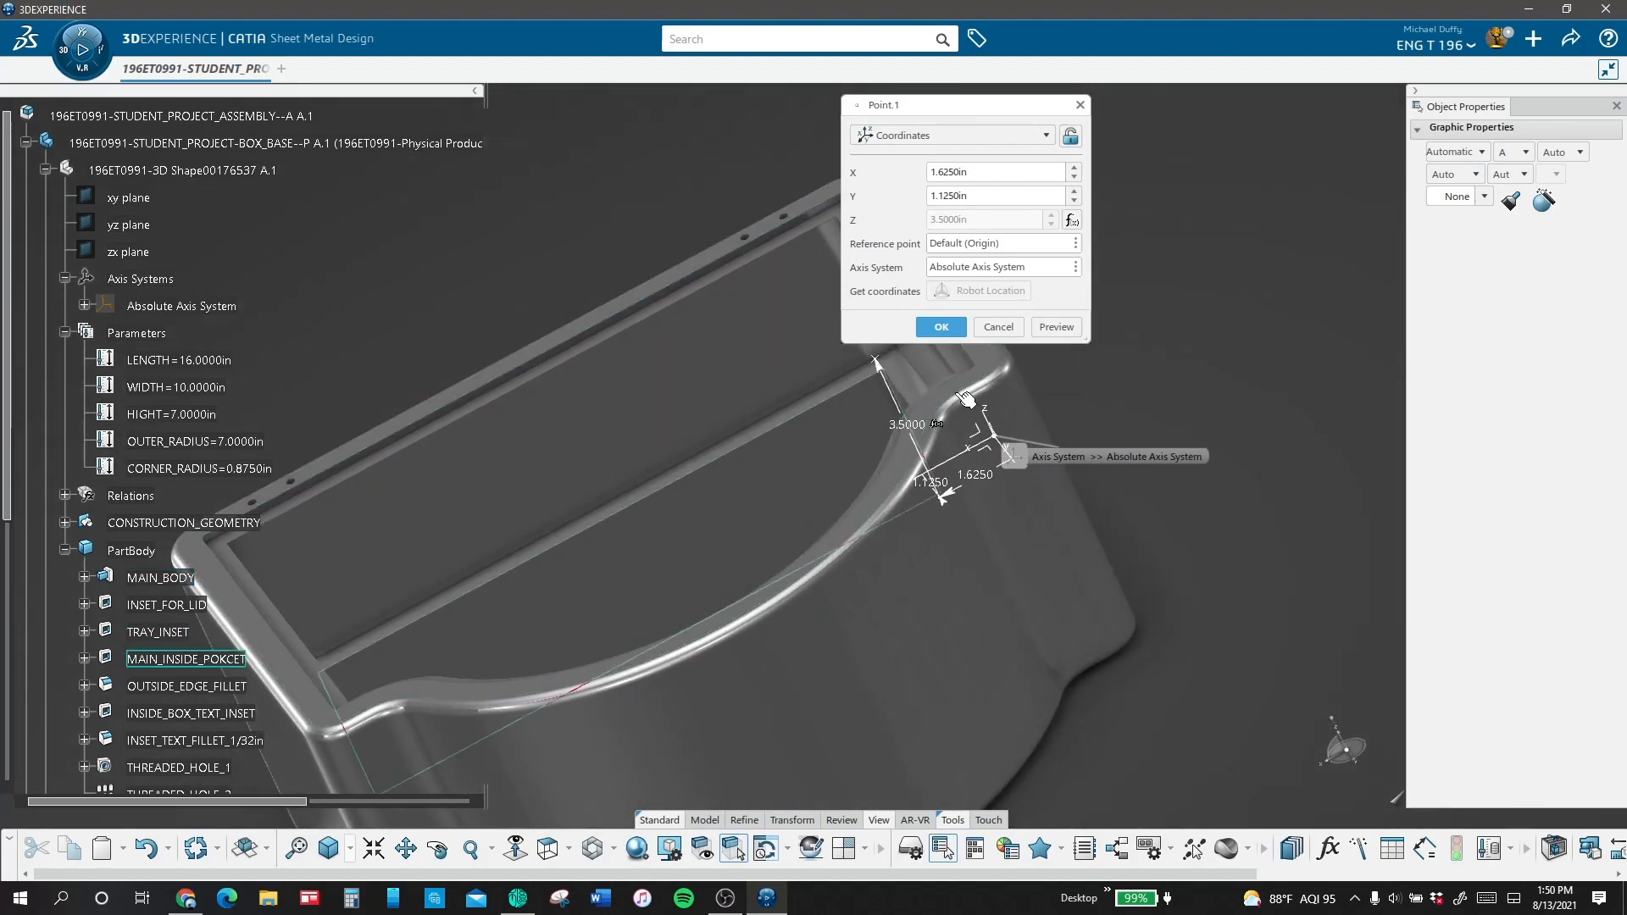
drag(949, 104, 1095, 124)
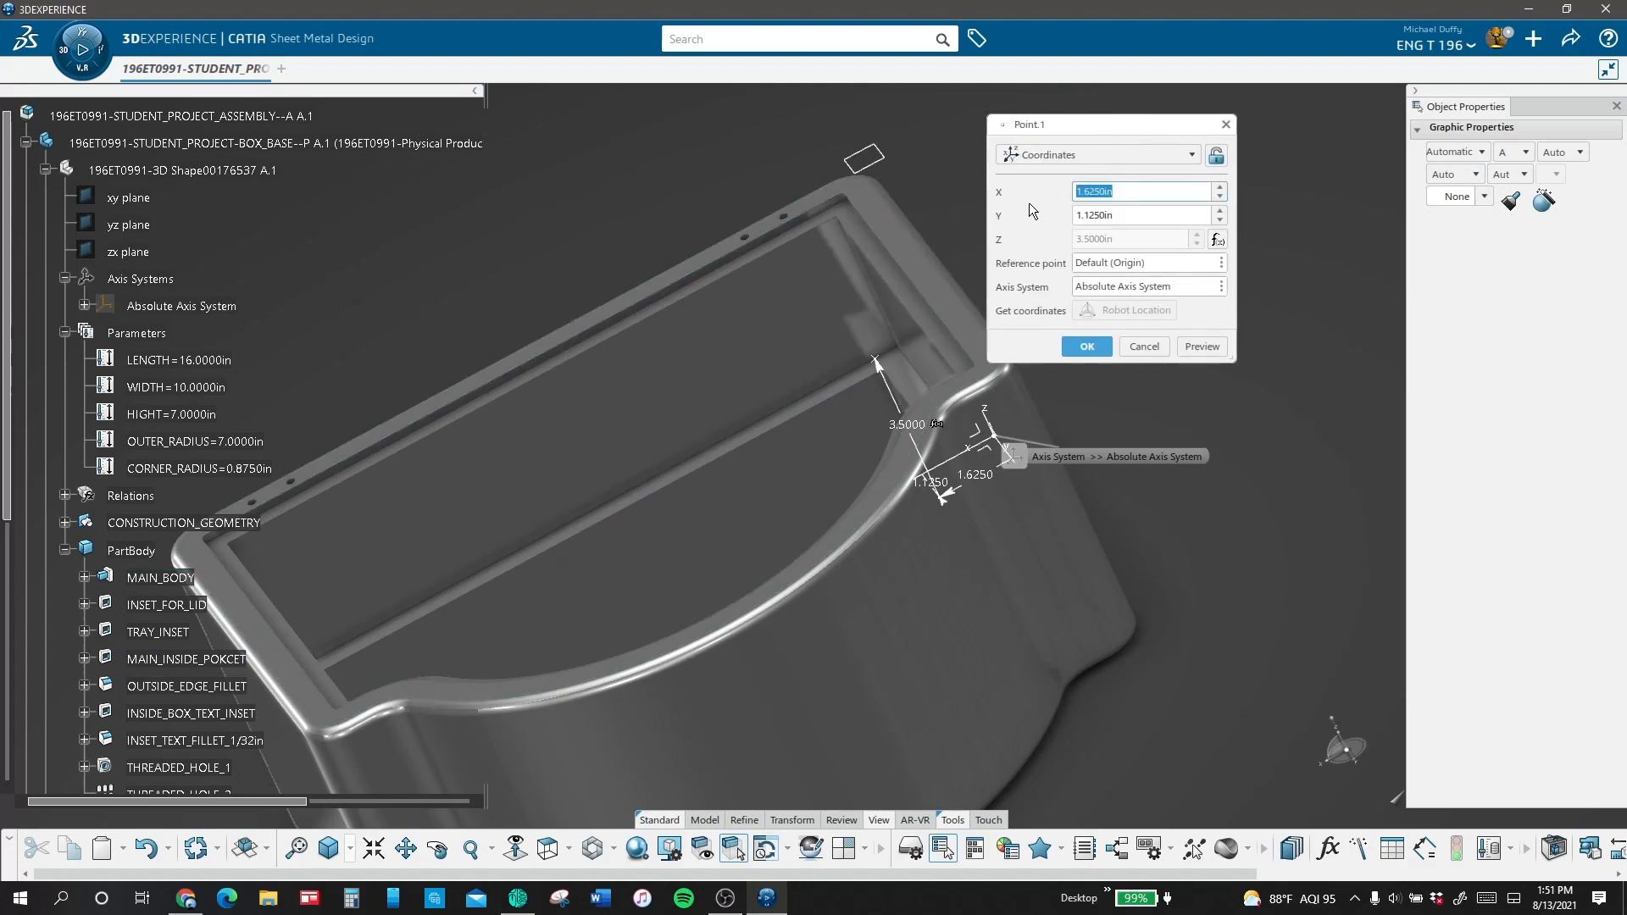
text(1.125)
click(1201, 345)
click(1093, 351)
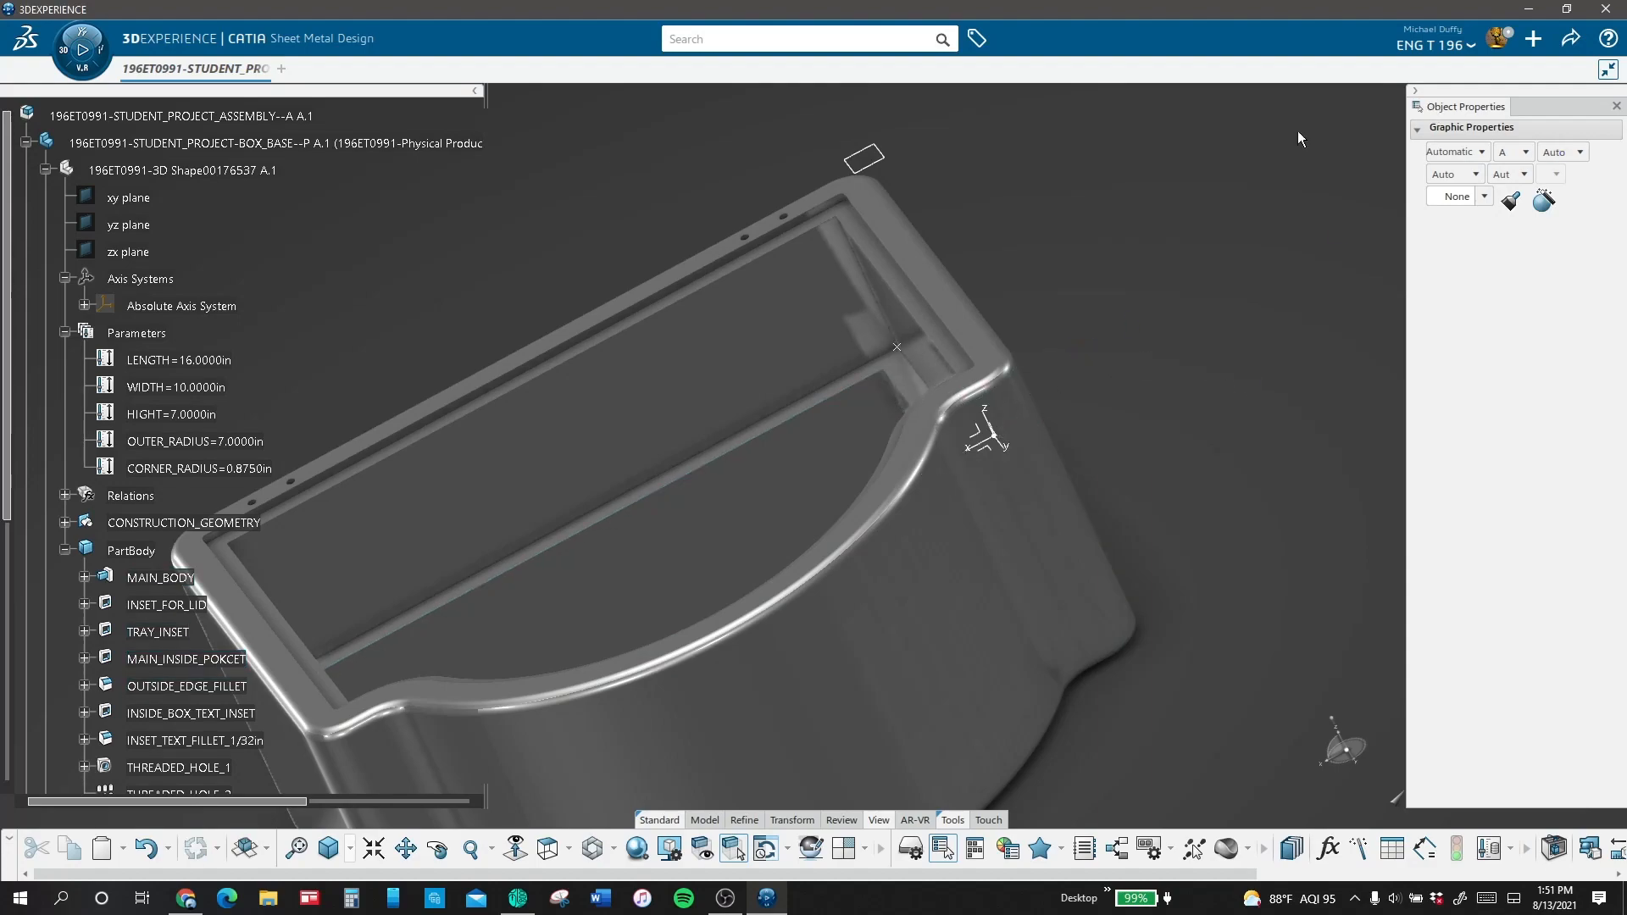
Step: Create a standard axis system in the tray insert with its origin at Point.1
click(705, 821)
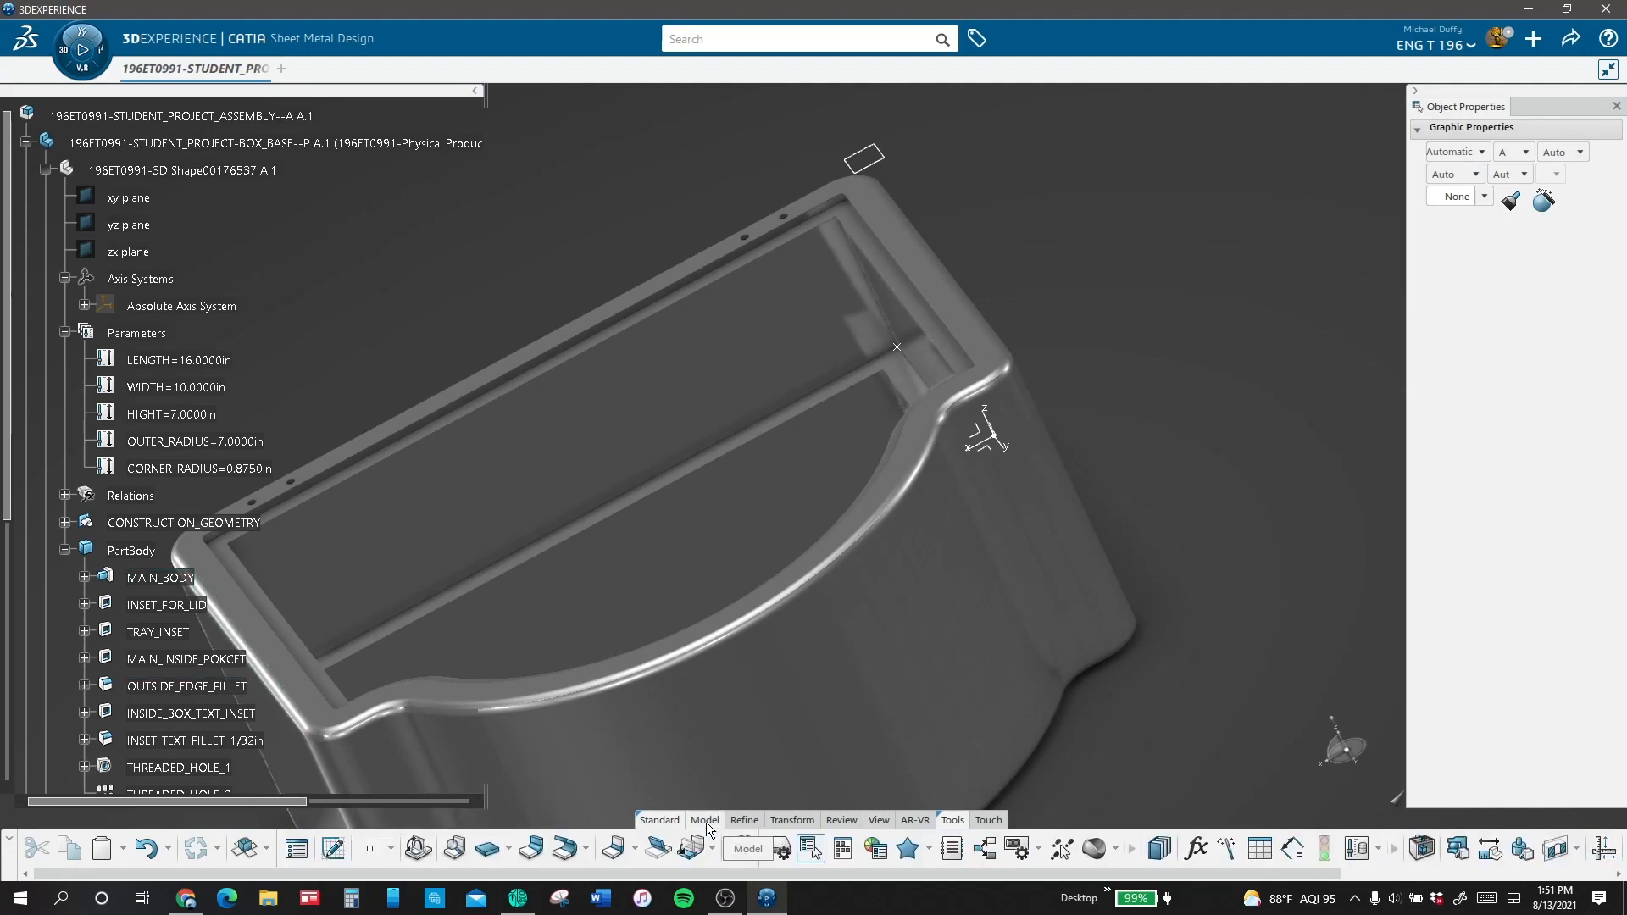
click(390, 849)
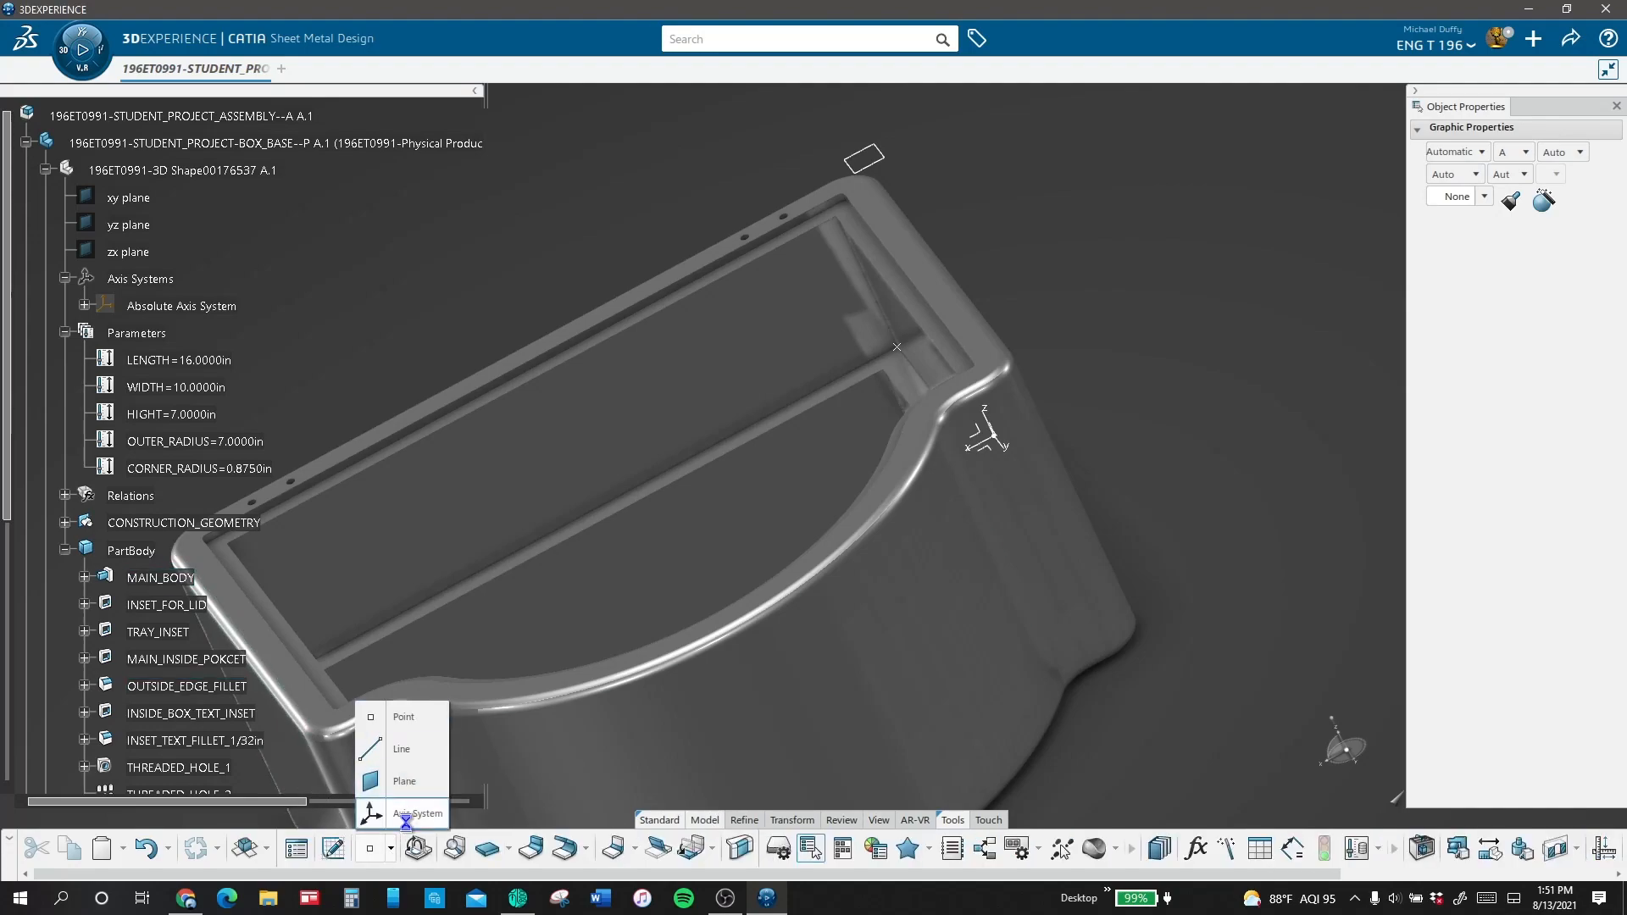
click(410, 816)
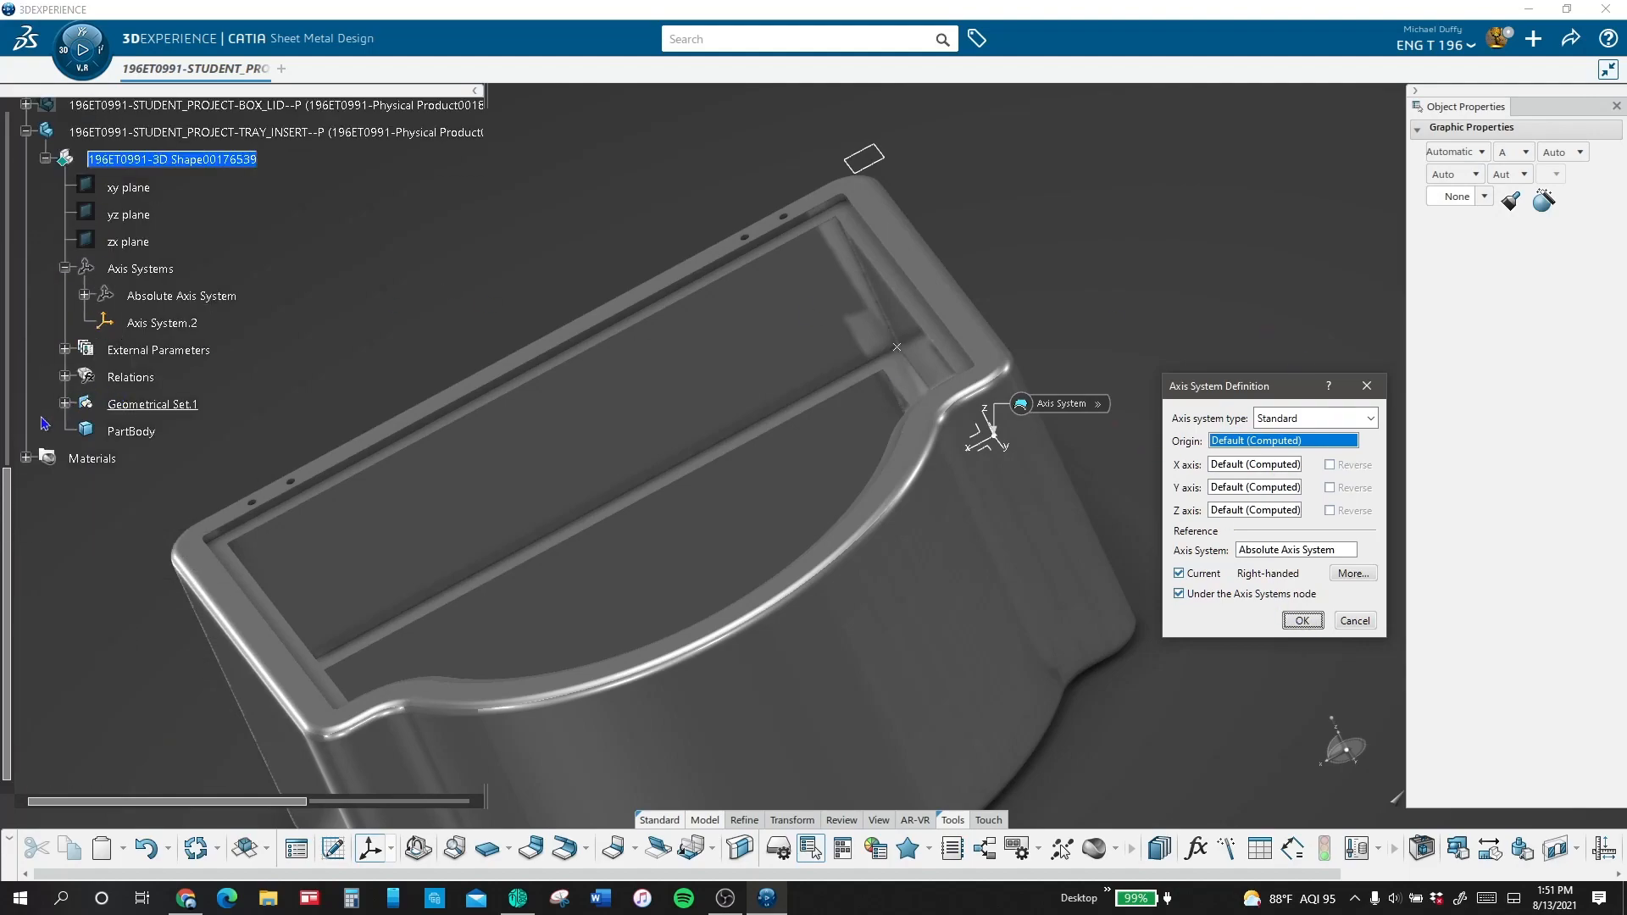
click(65, 404)
click(143, 432)
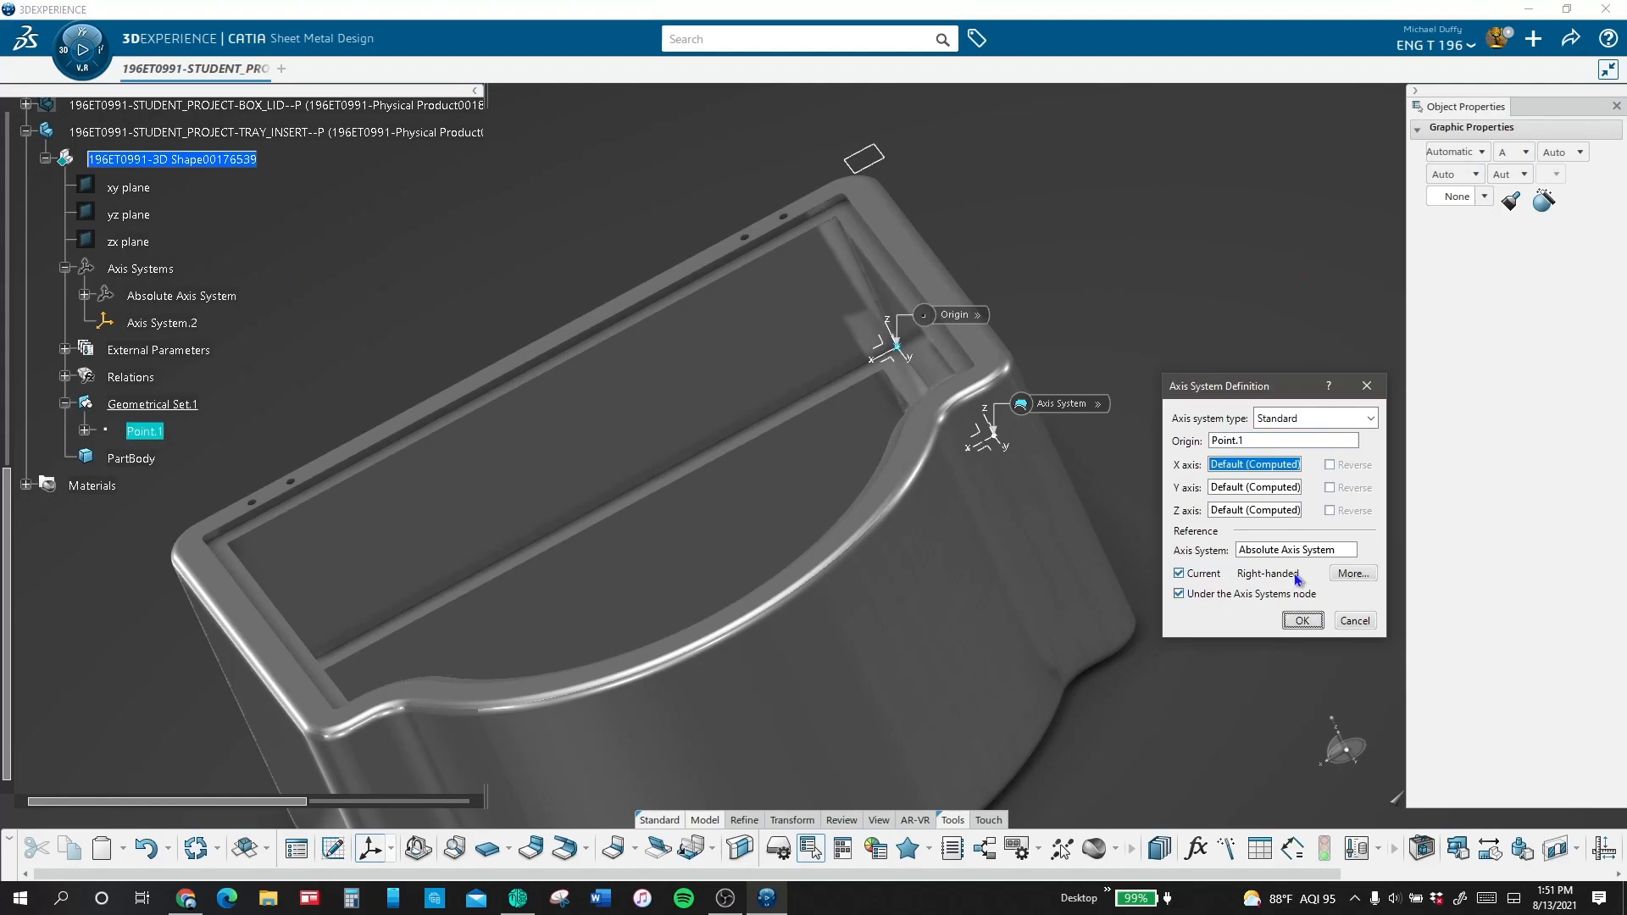
click(1301, 621)
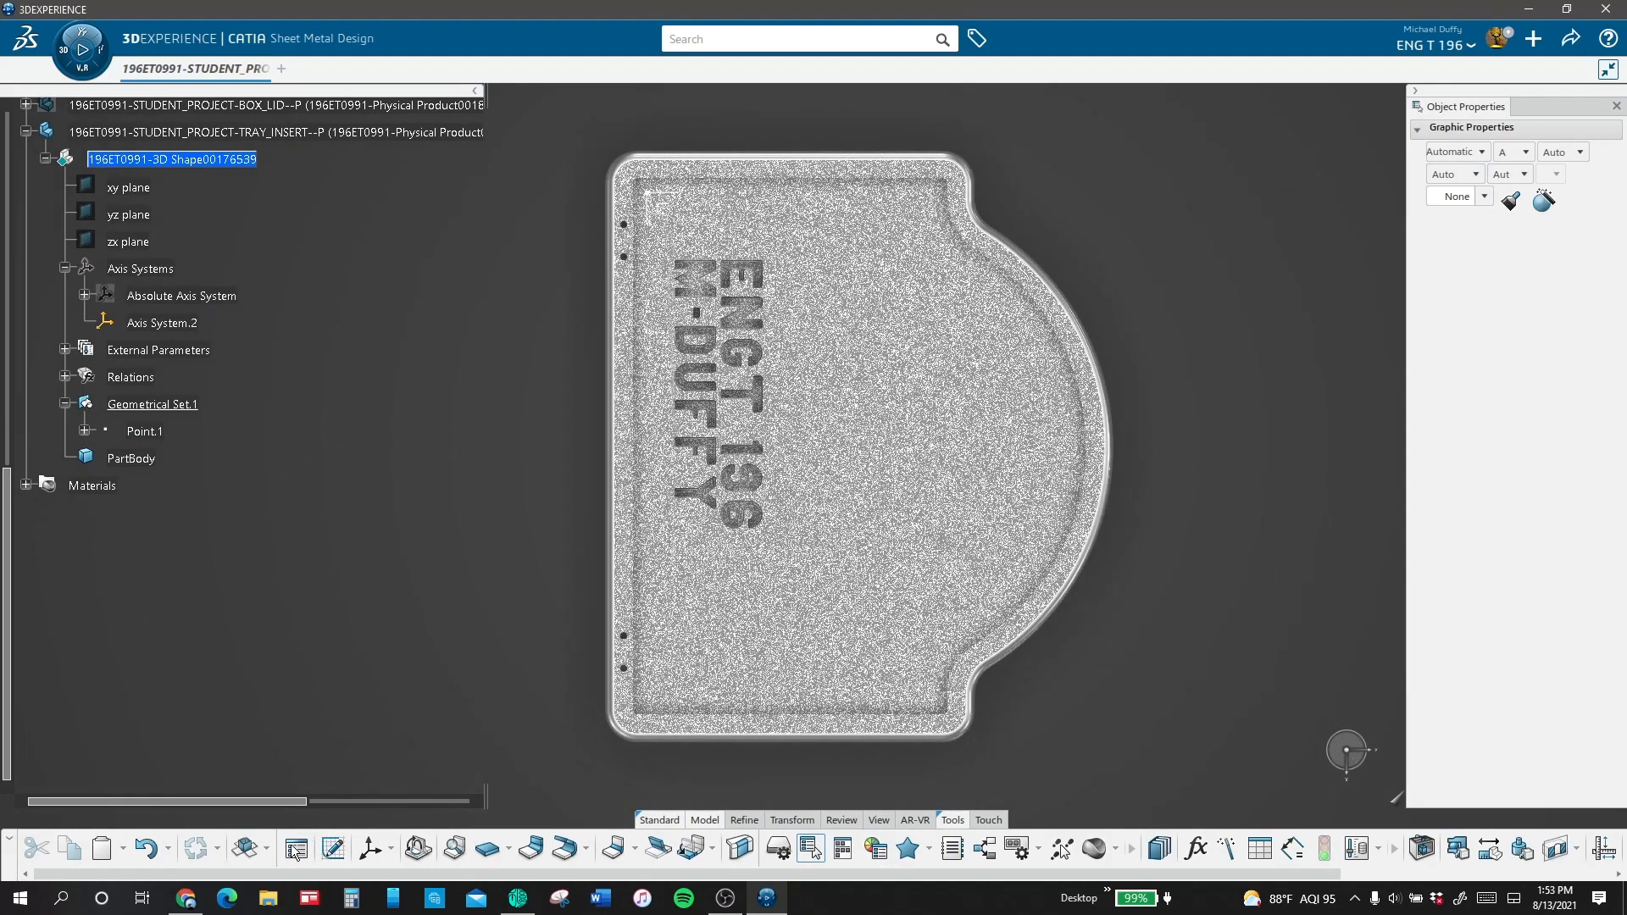
Step: Add sheet metal parameters to the tray insert and sketch a rectangle over the box base's interior floor
click(295, 849)
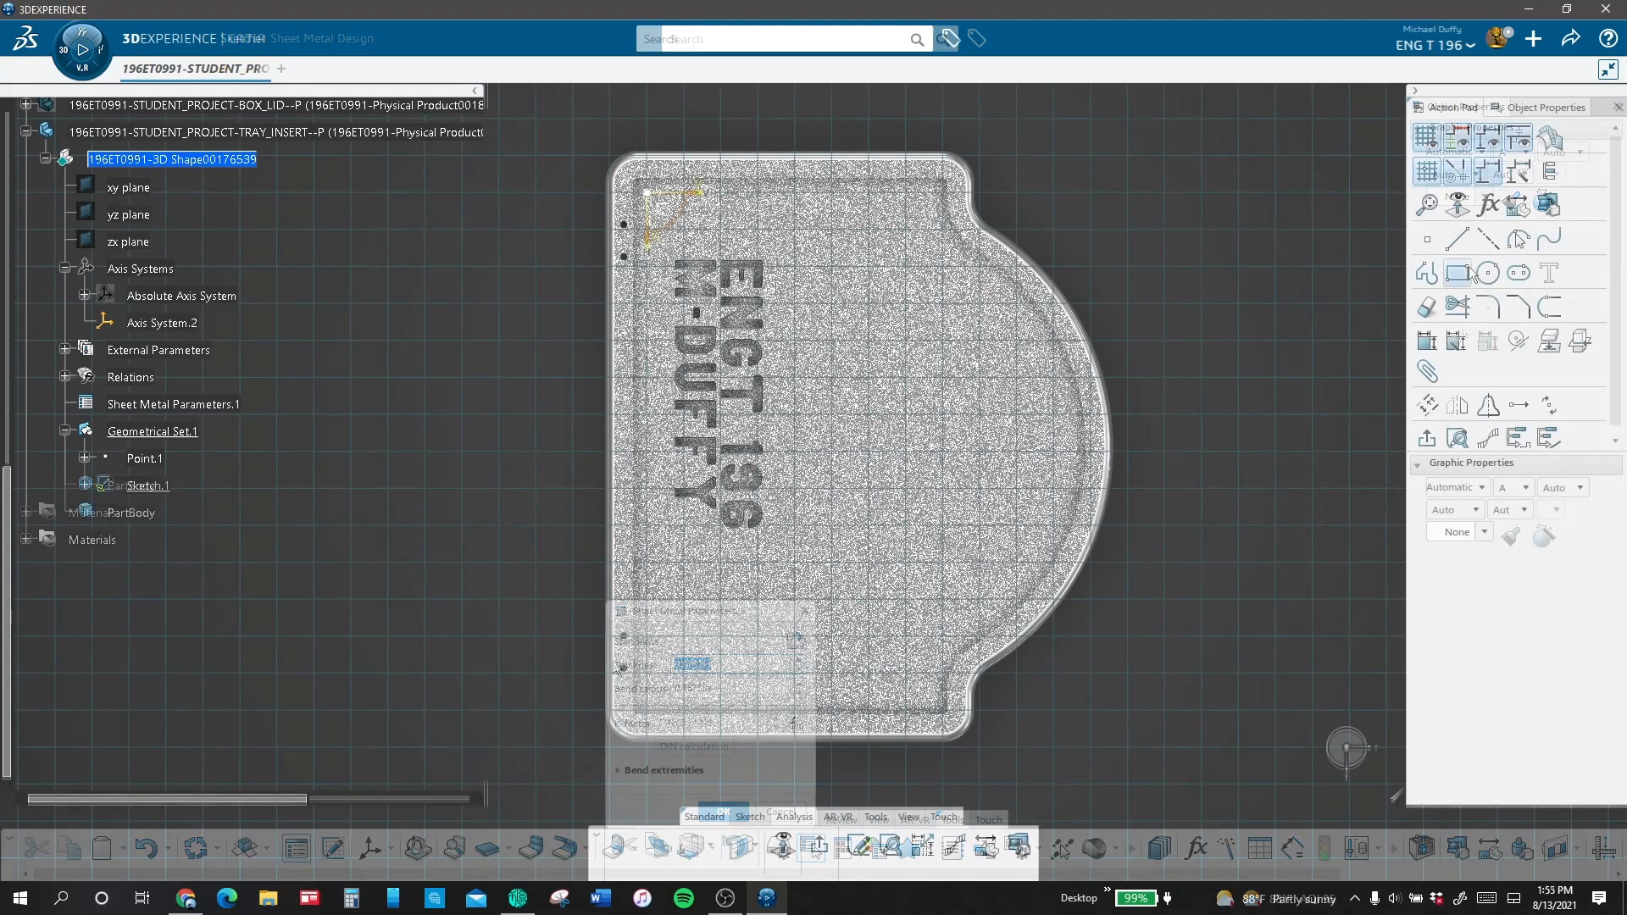
click(1458, 273)
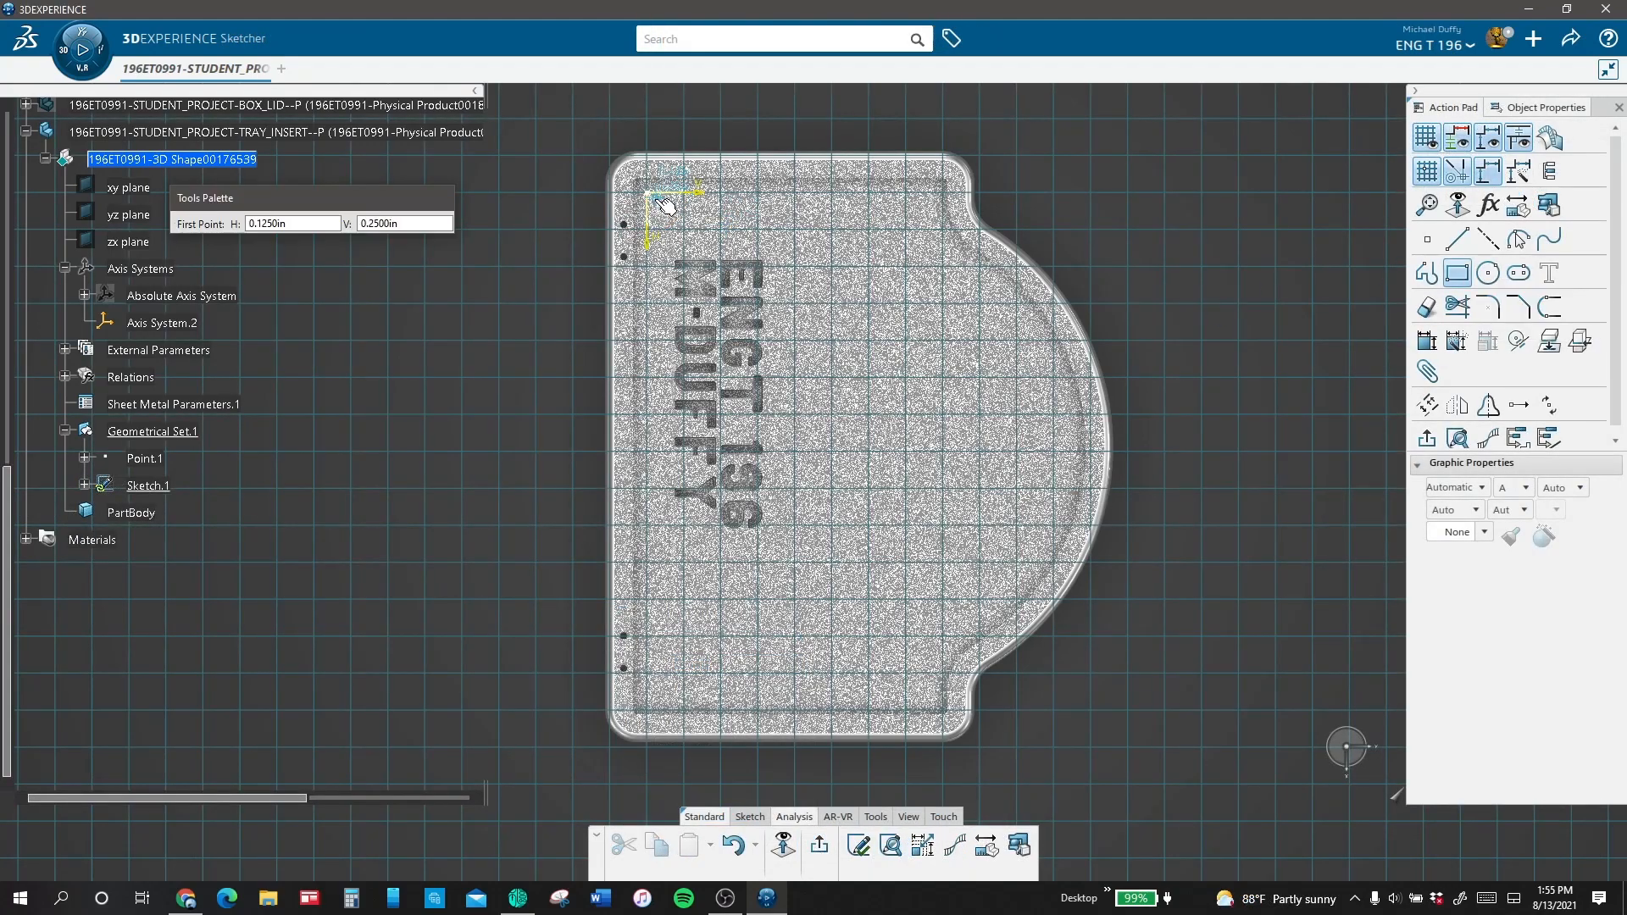
click(676, 254)
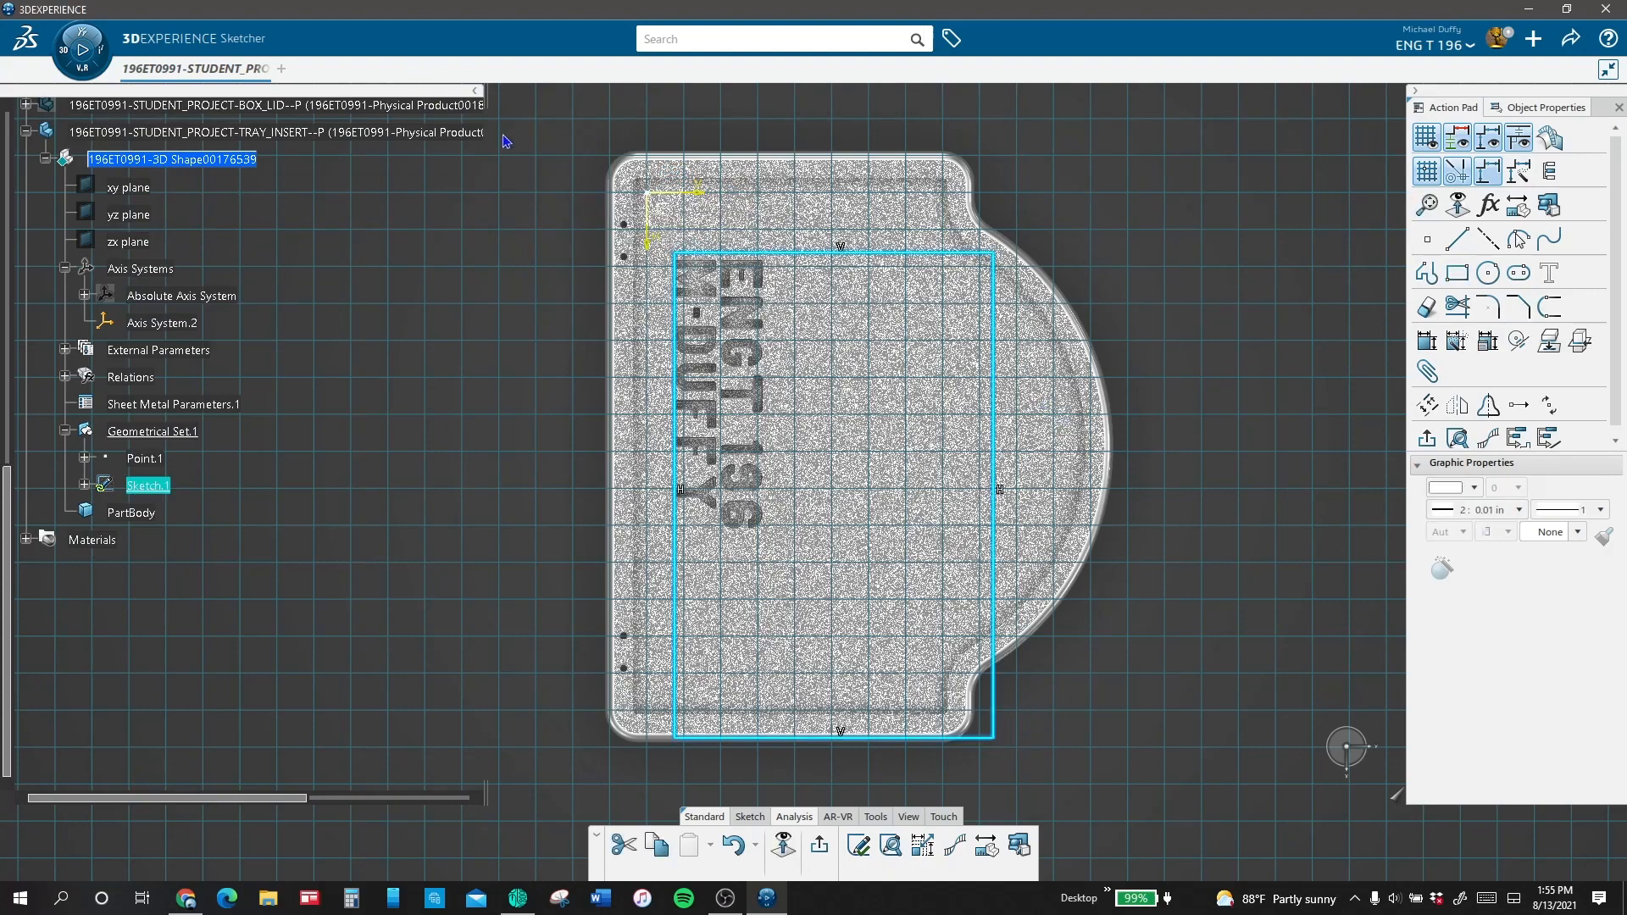
click(1232, 313)
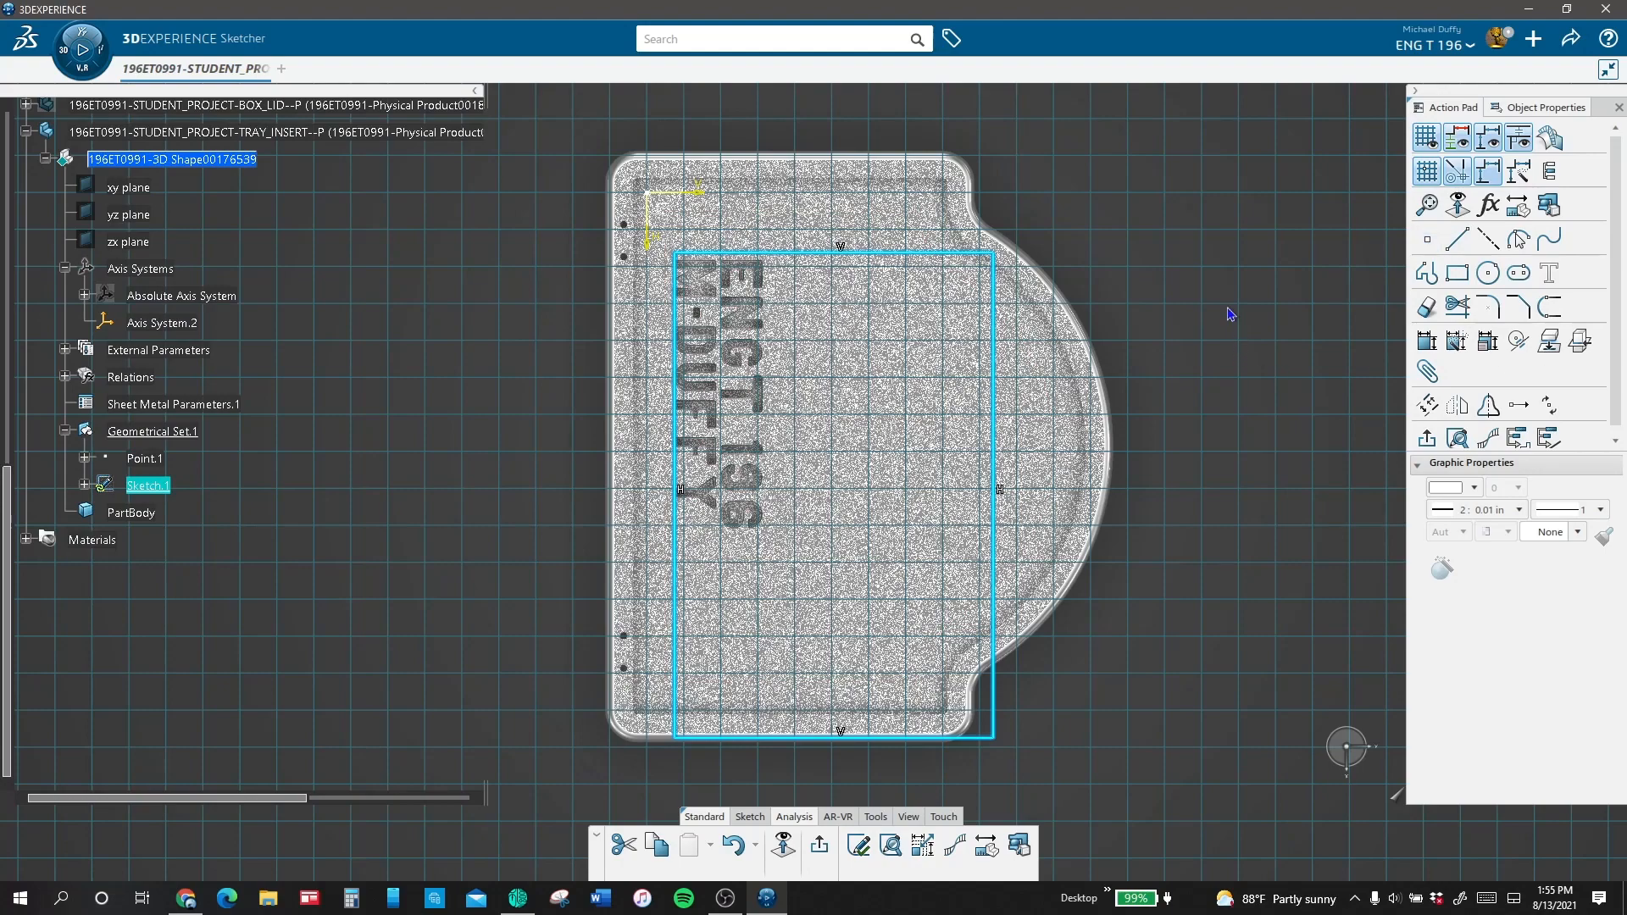
Step: Dimension the distance between the rectangle's edge nearest the origin and the sketch's horizontal axis
click(1457, 342)
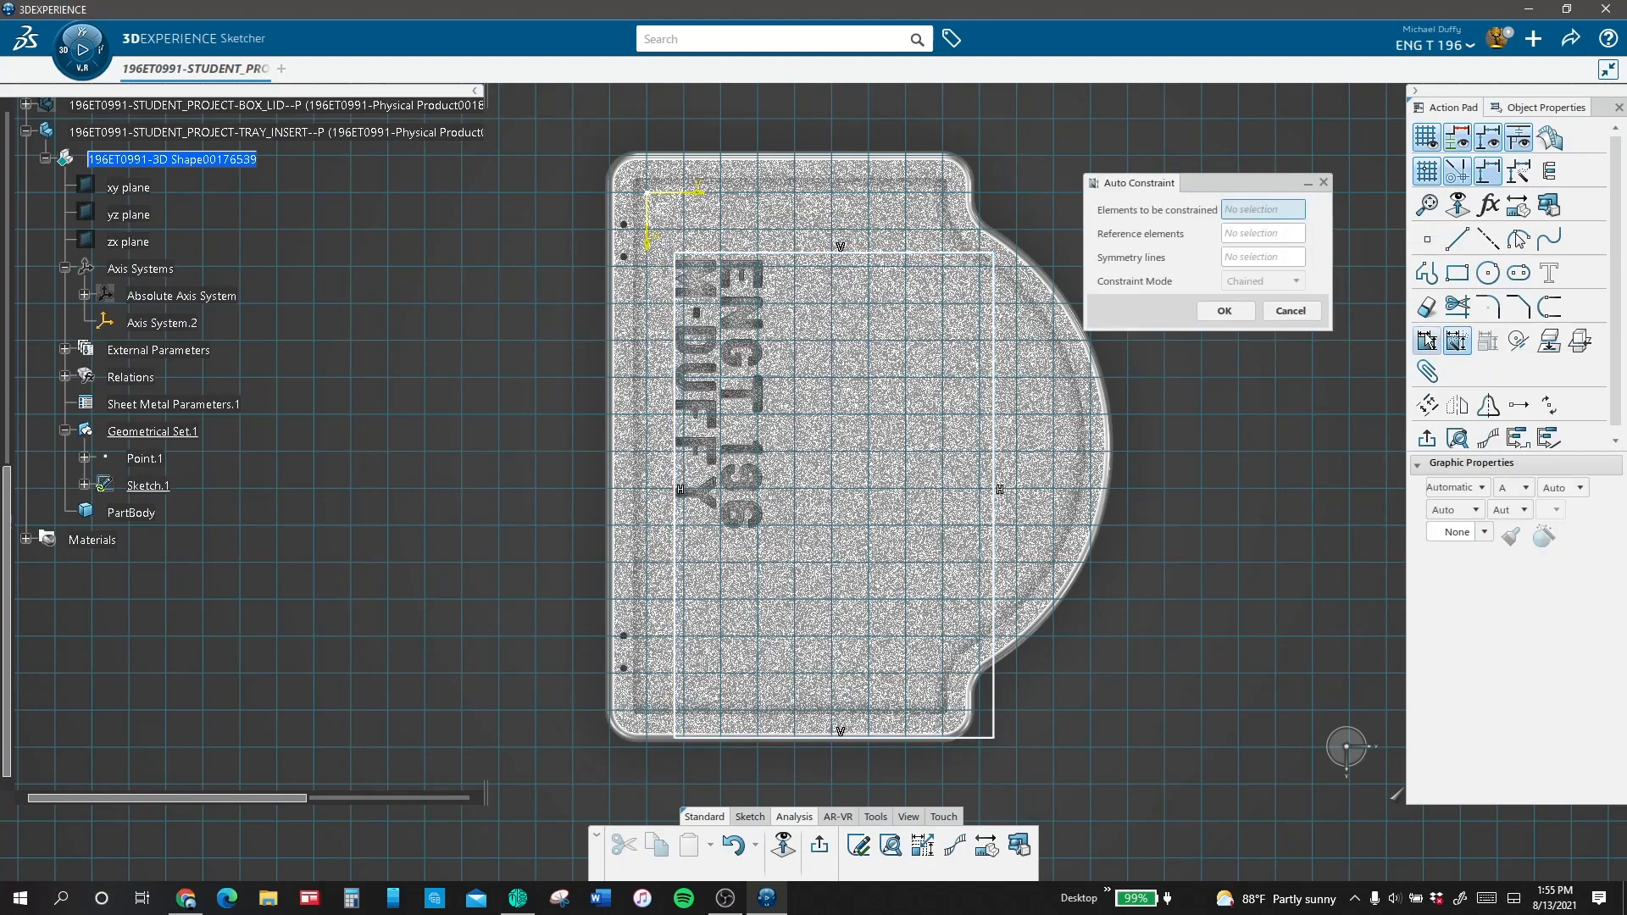
click(1427, 341)
click(725, 252)
click(700, 192)
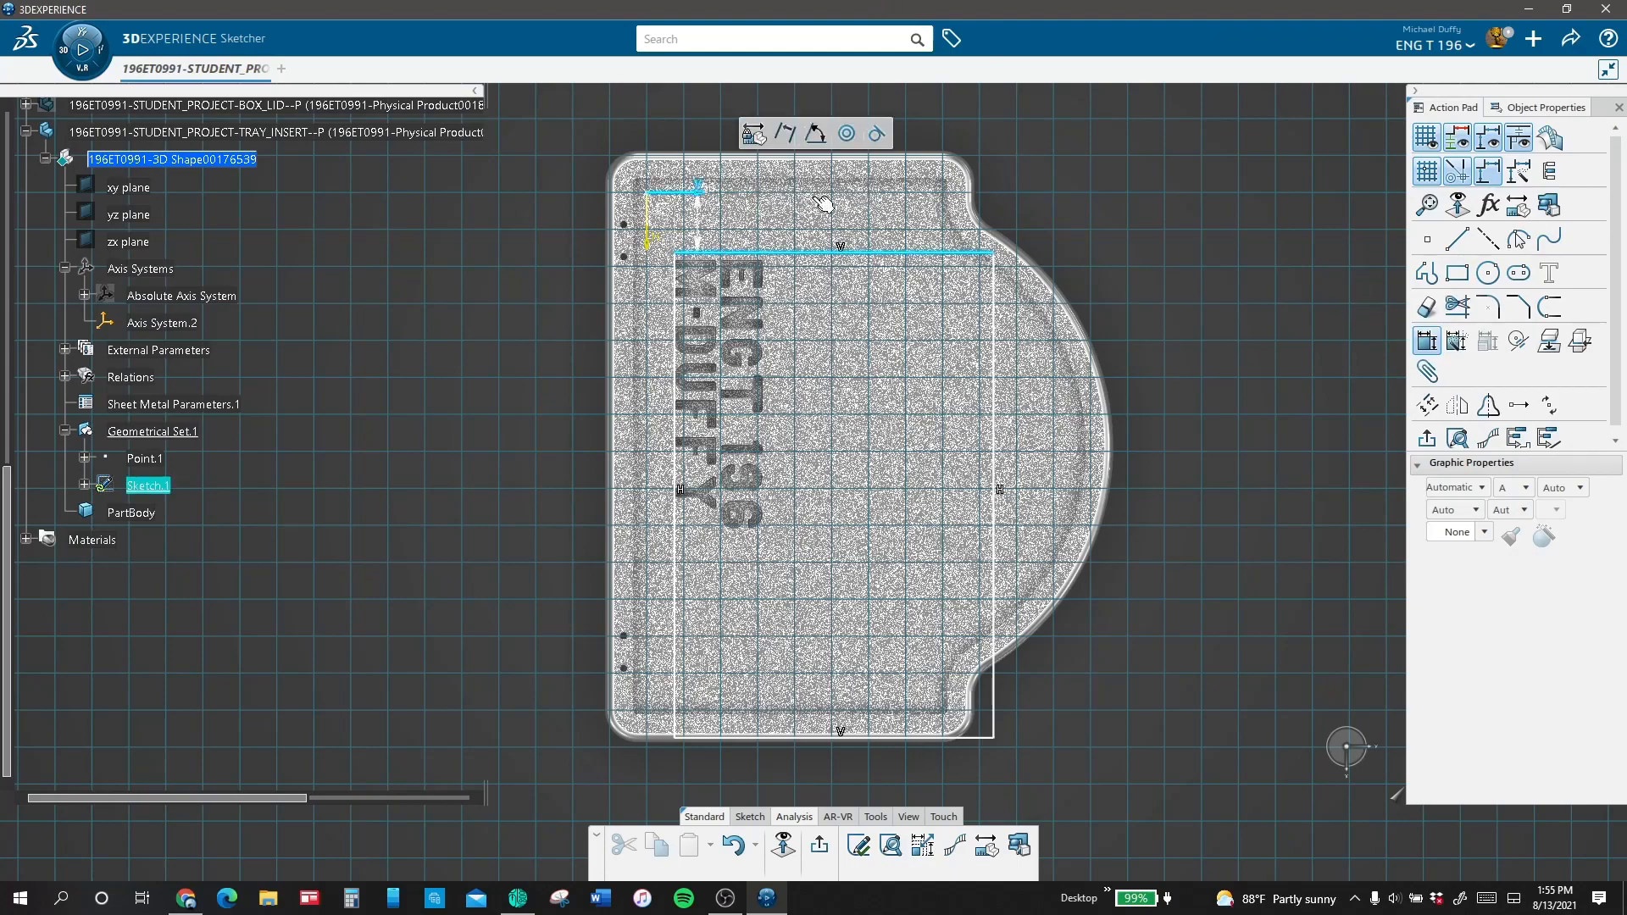
click(1059, 150)
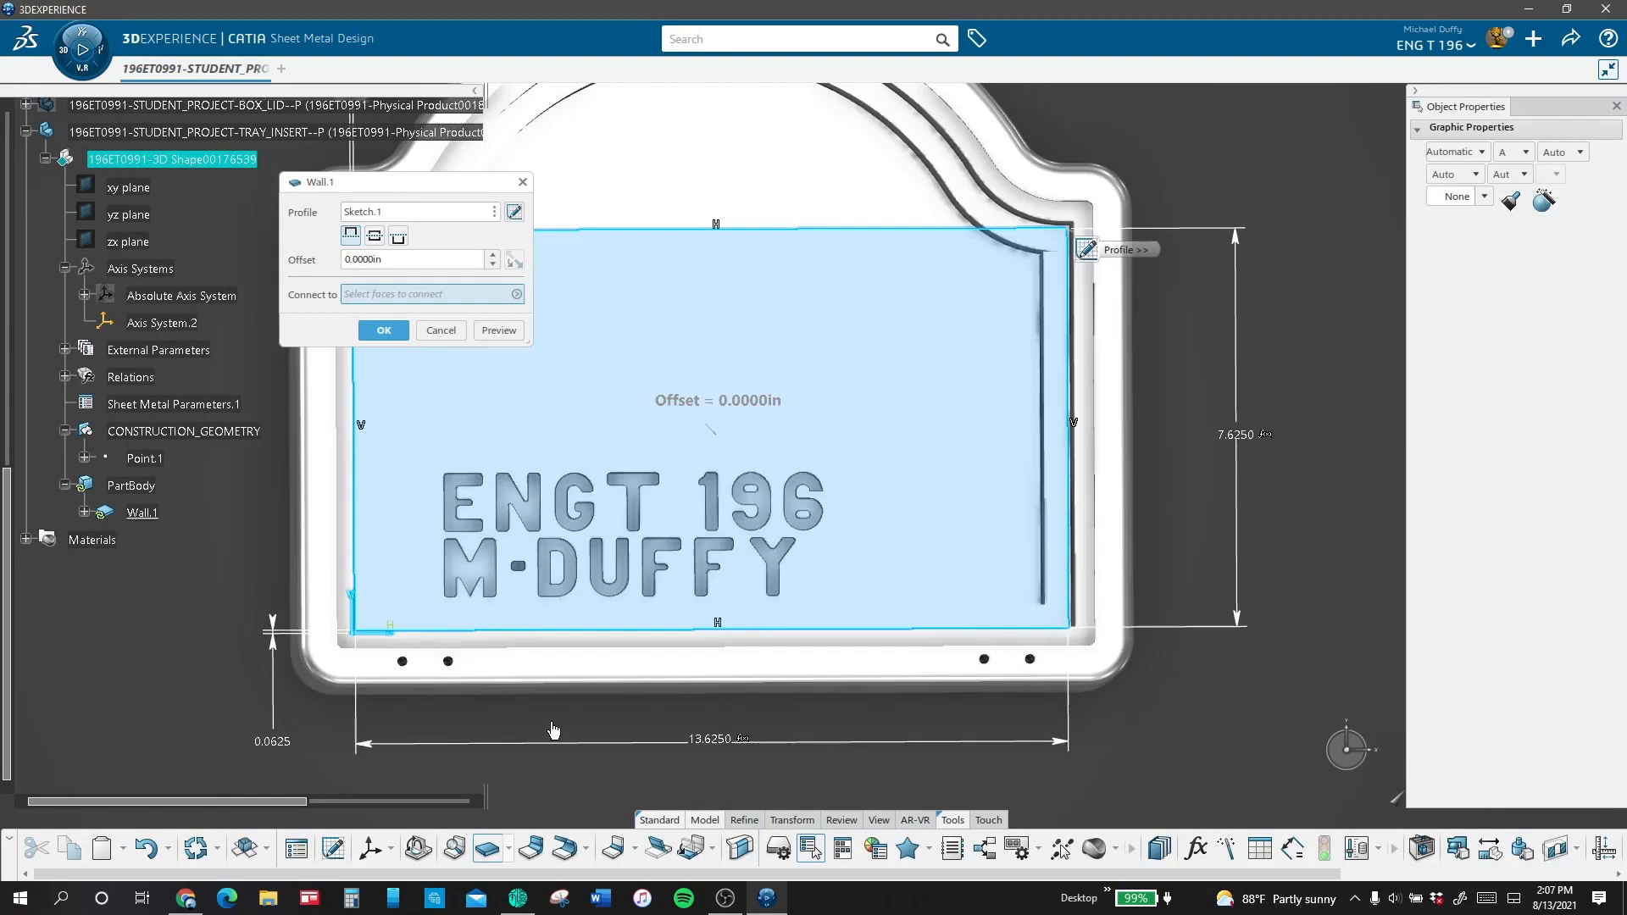
middle_drag(547, 737, 544, 700)
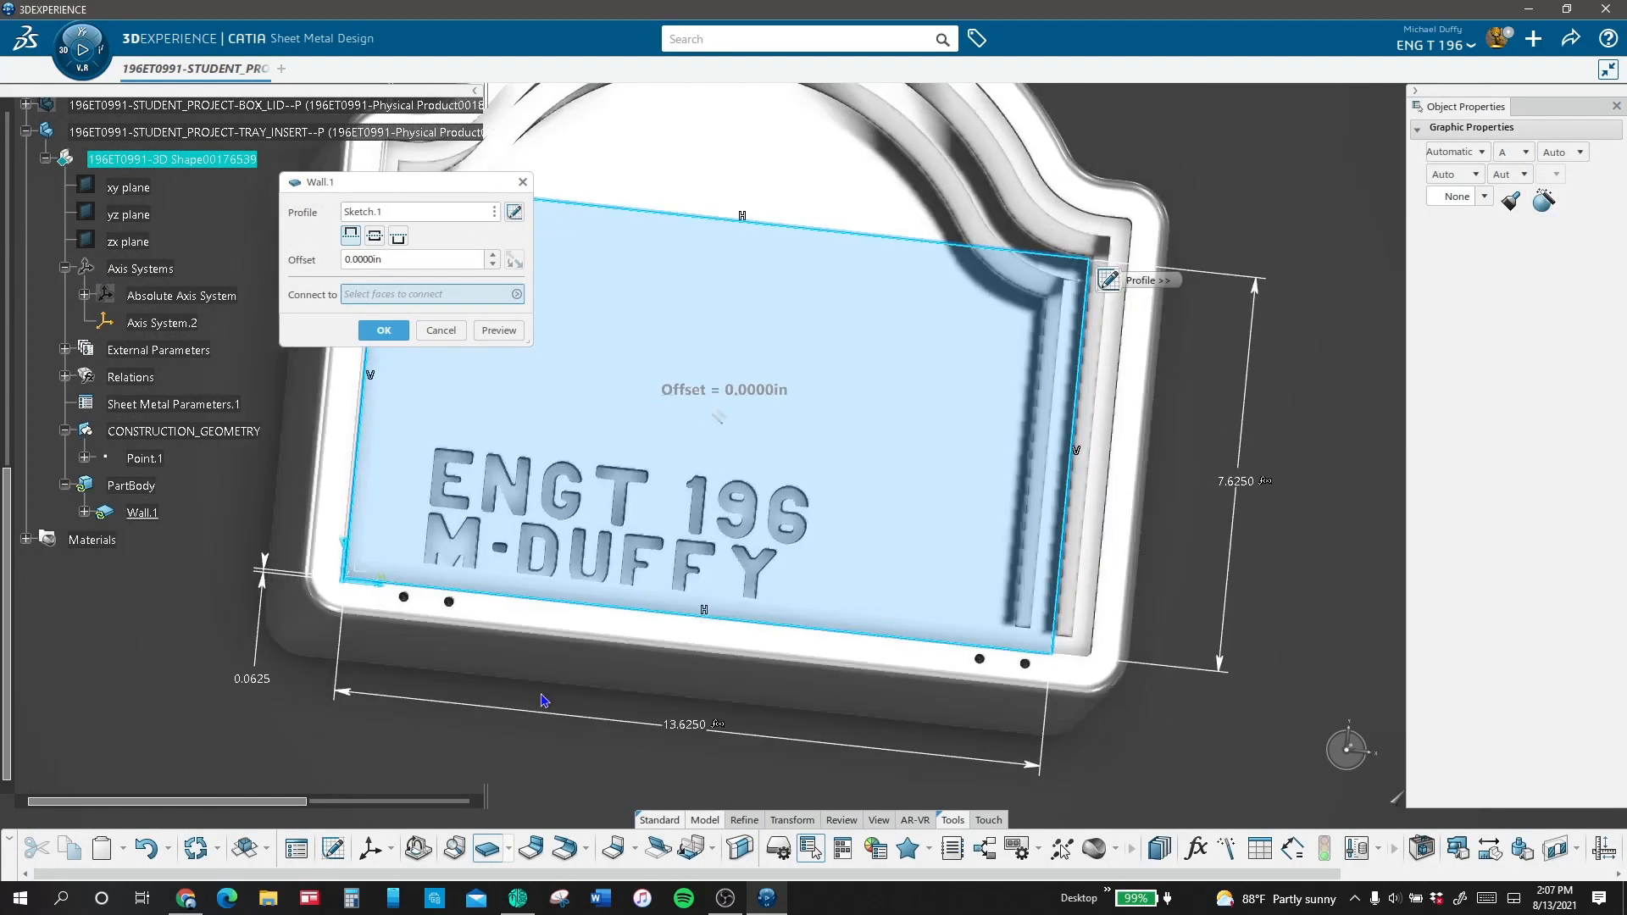
middle_drag(624, 644, 622, 684)
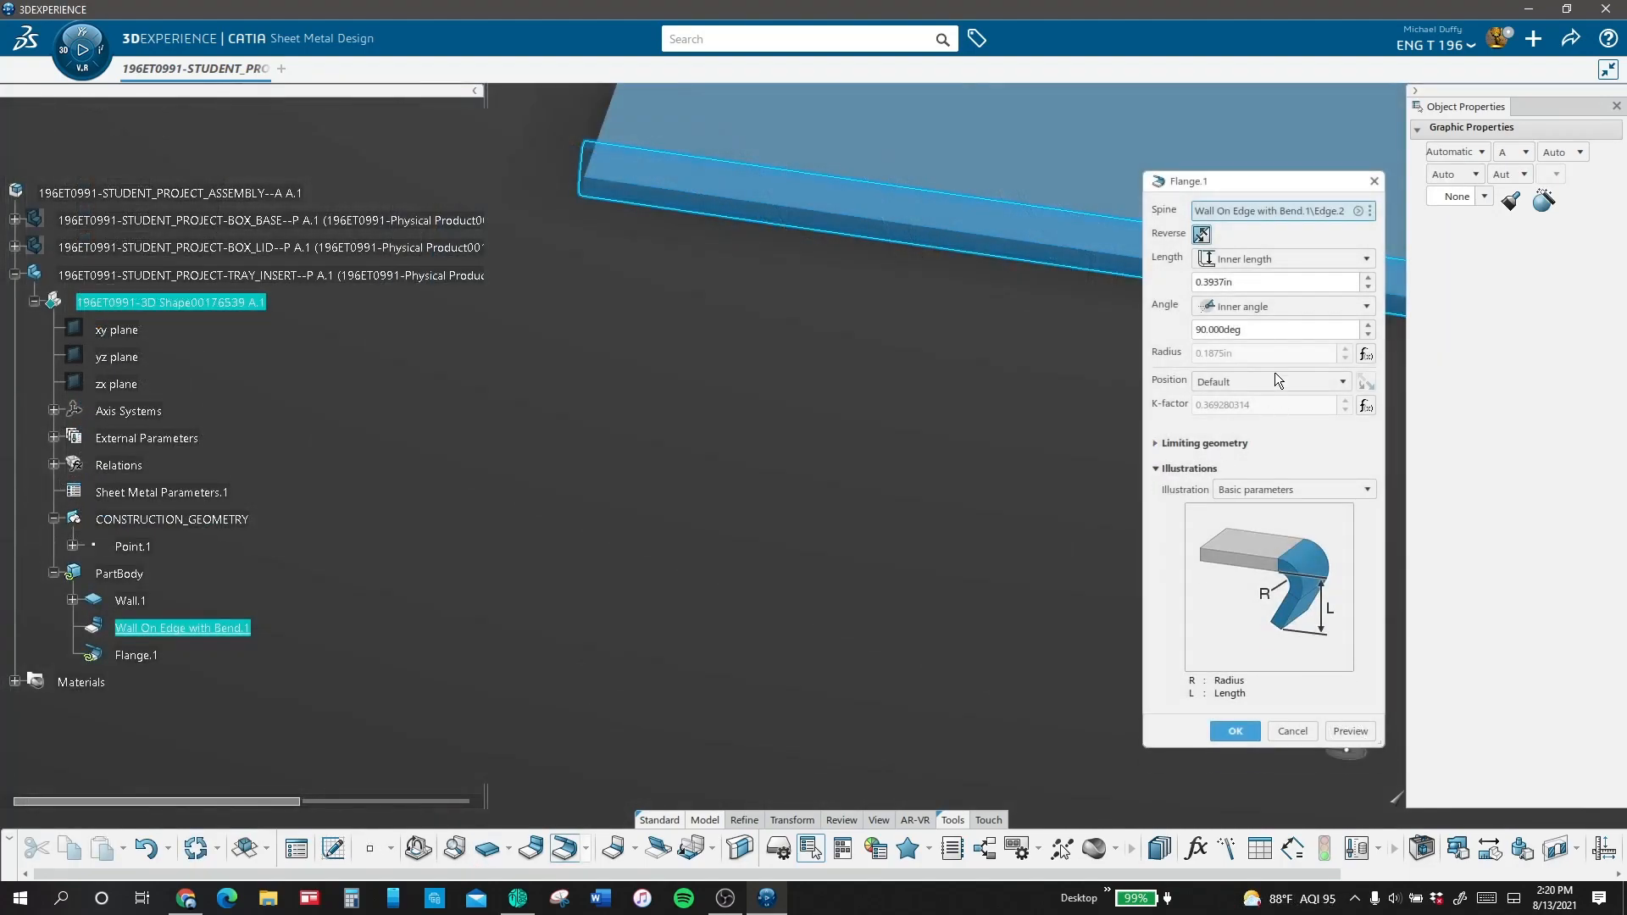
Step: Create a flange with a 90-degree inner angle along the edge of Wall On Edge with Bend.1
drag(1270, 284, 1002, 301)
key(Return)
Step: Show the box base part in the assembly
right_click(474, 220)
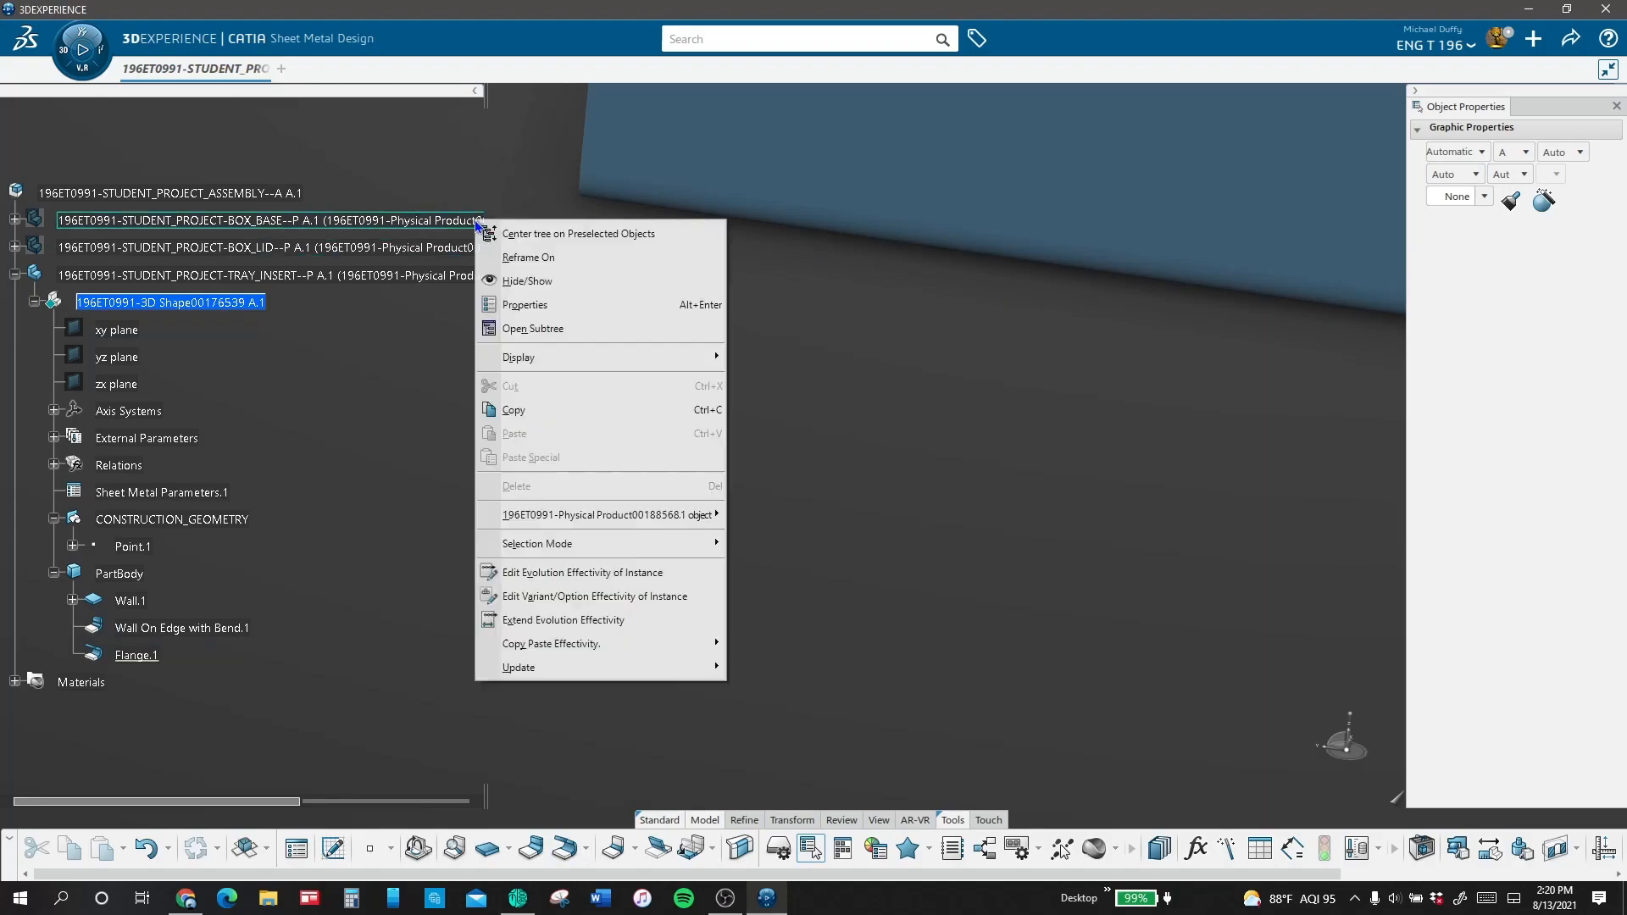
click(547, 280)
middle_drag(901, 137, 867, 283)
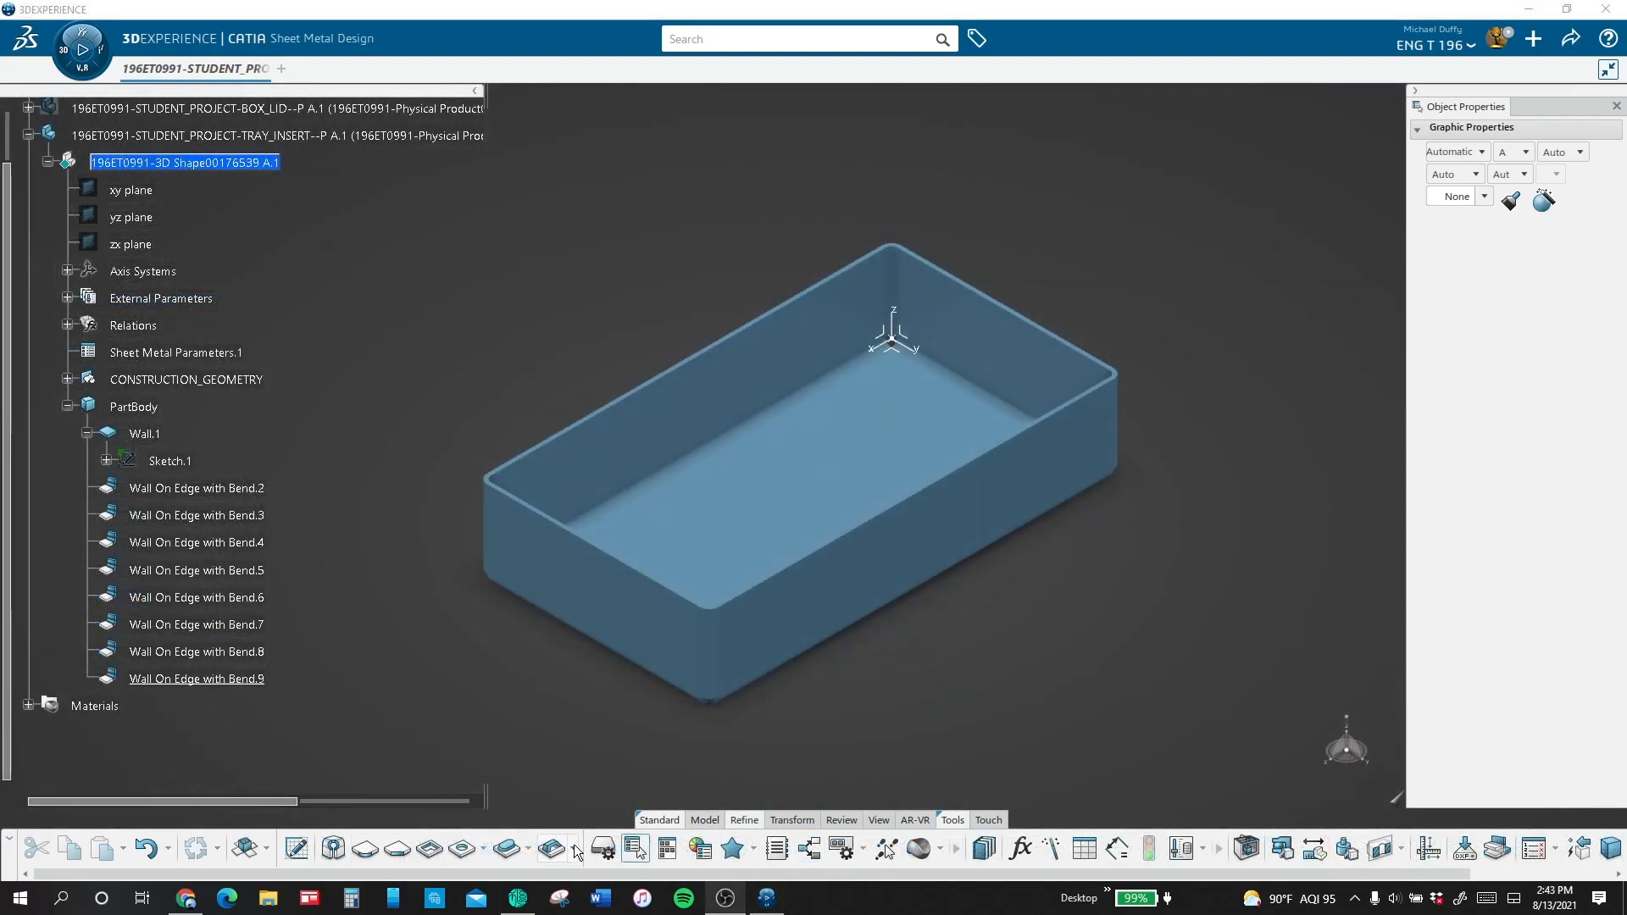
Step: Start a Bridge stamp on the tray's floor and open its positioning sketch in normal view
click(575, 852)
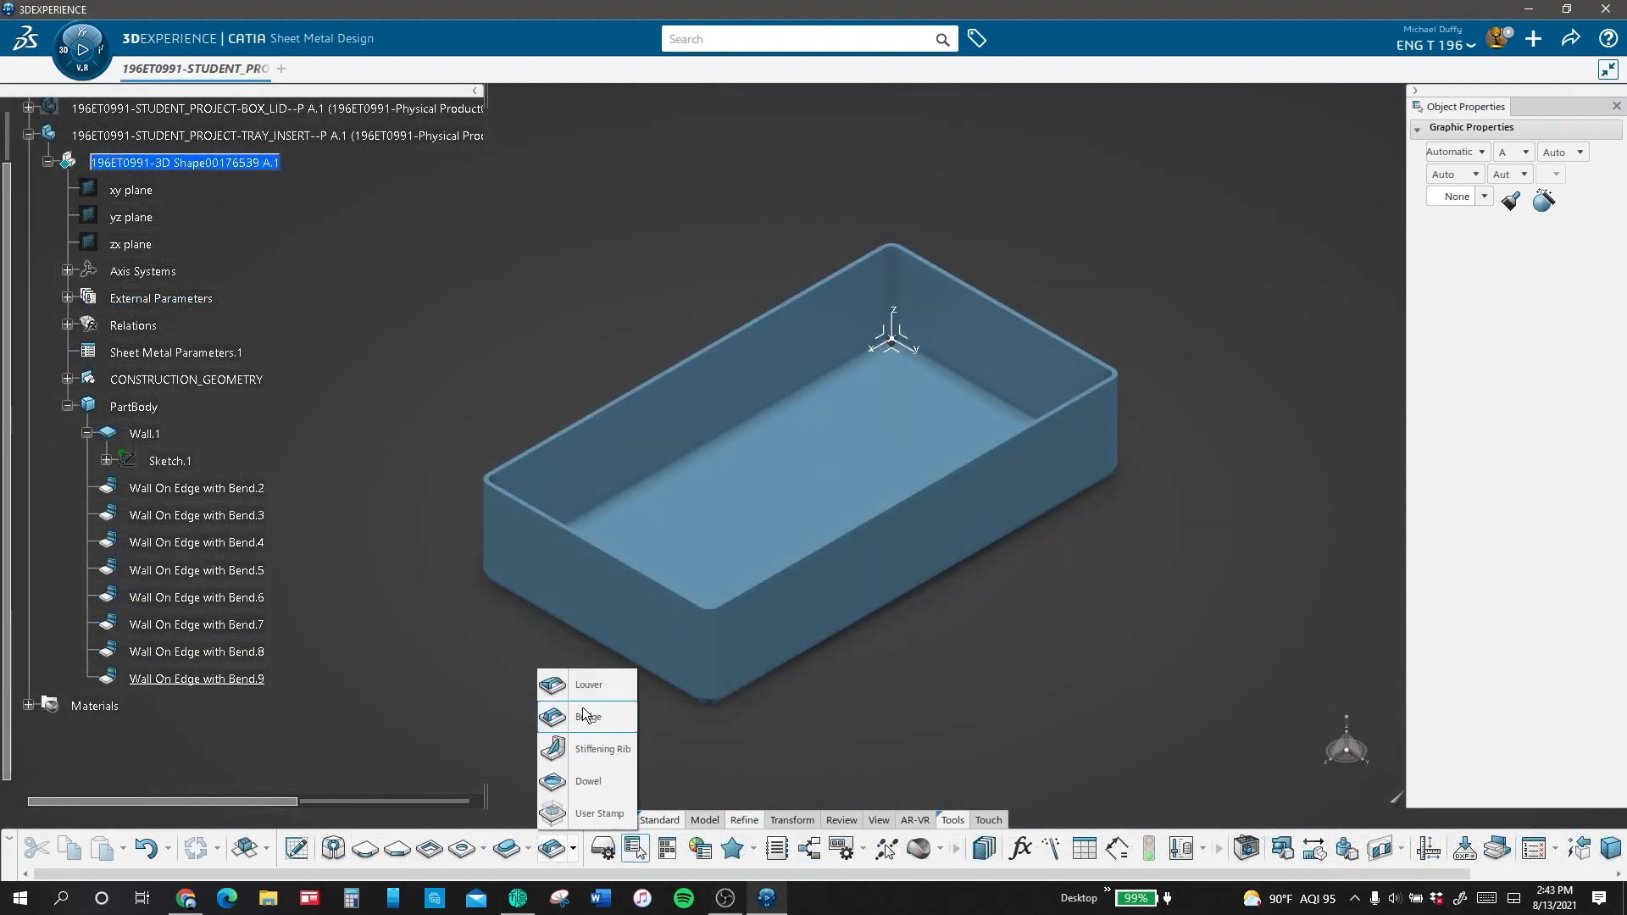
click(547, 714)
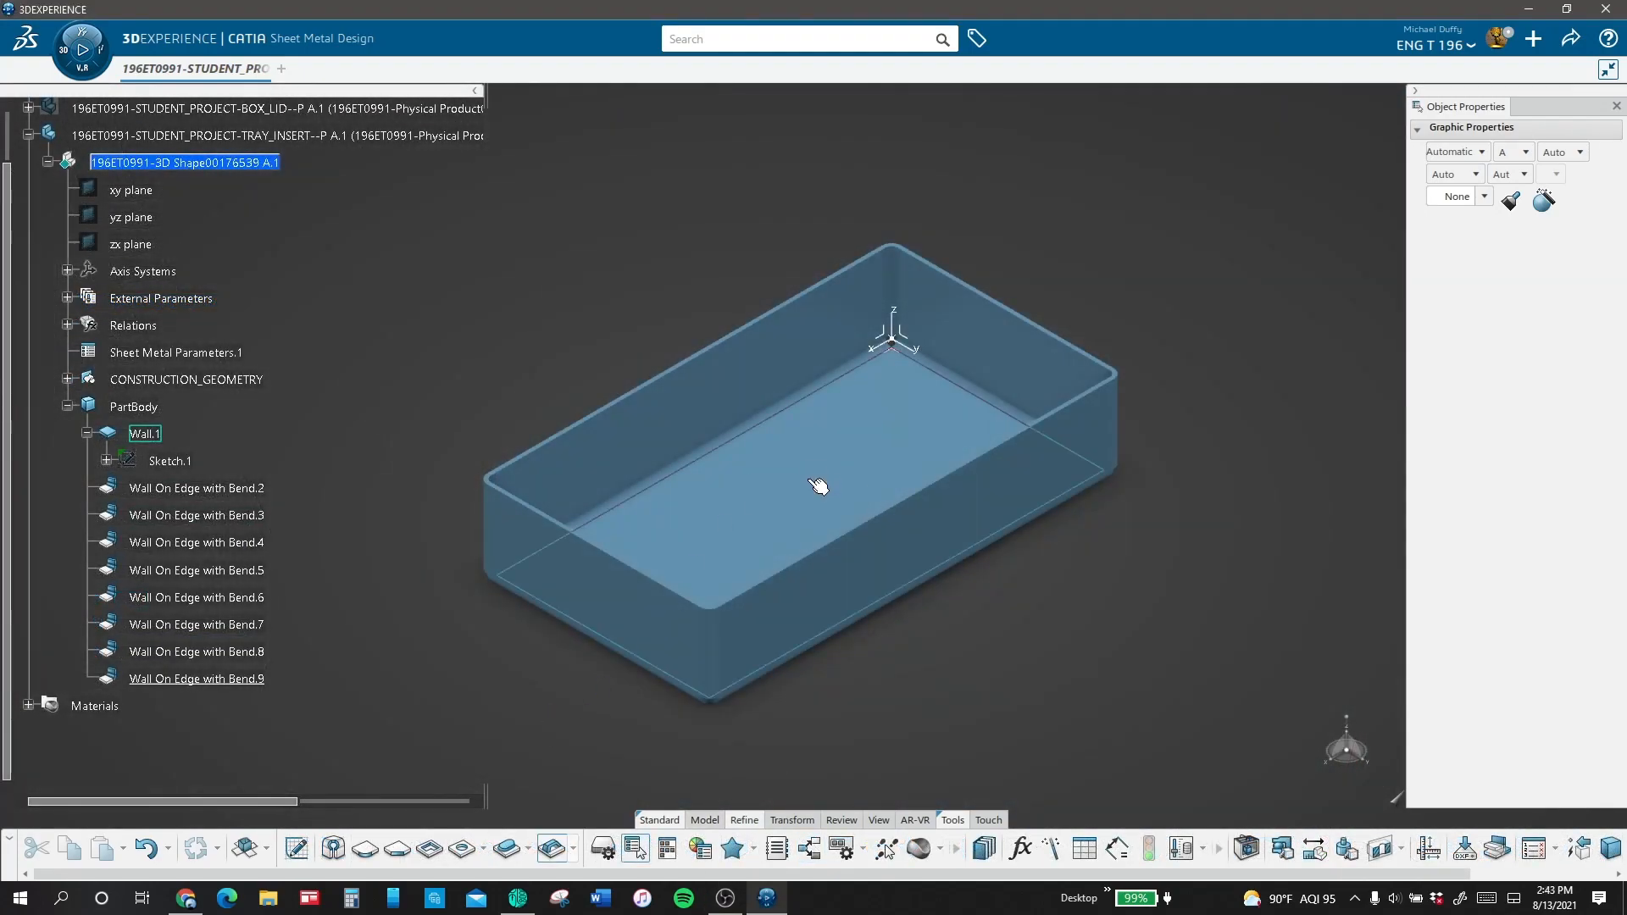
click(820, 489)
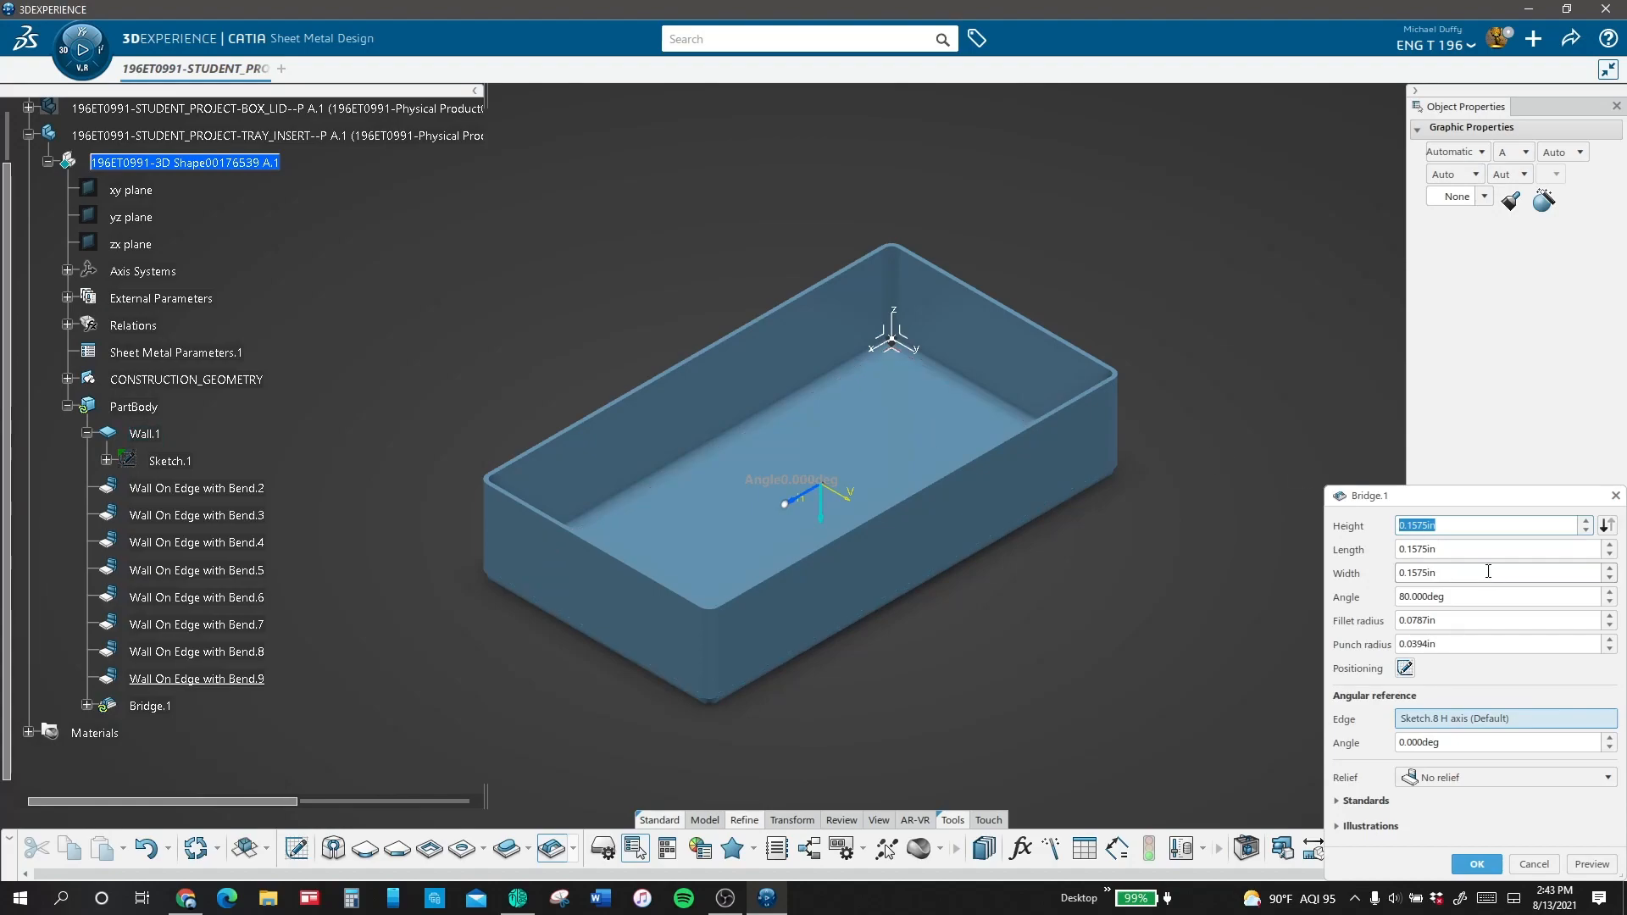
drag(1483, 490, 1341, 103)
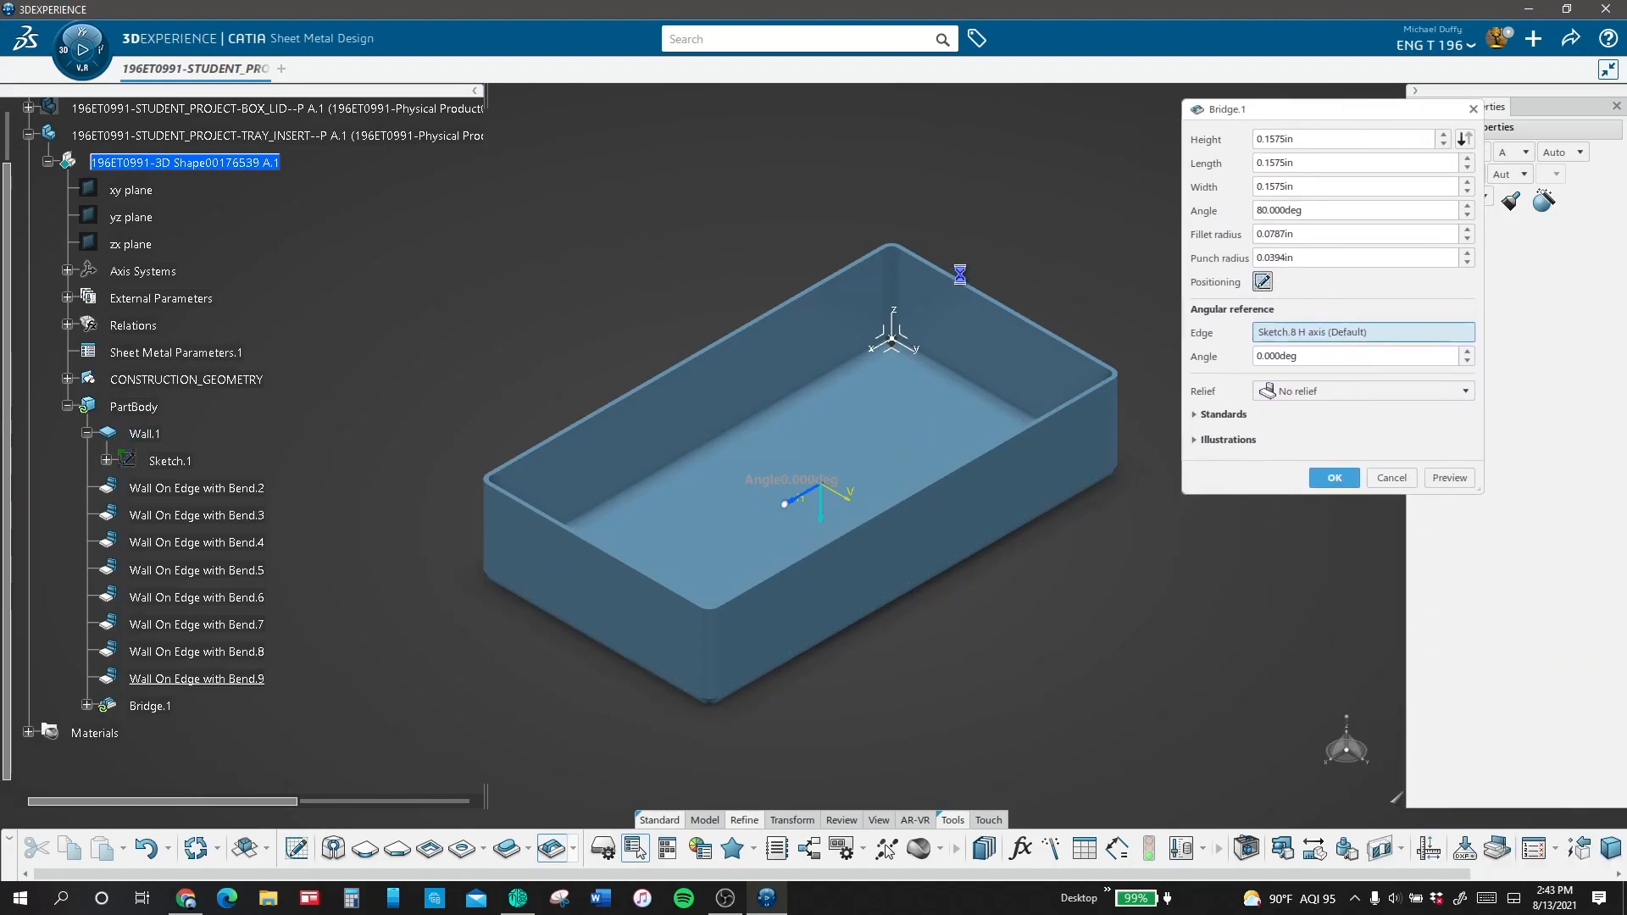
click(522, 845)
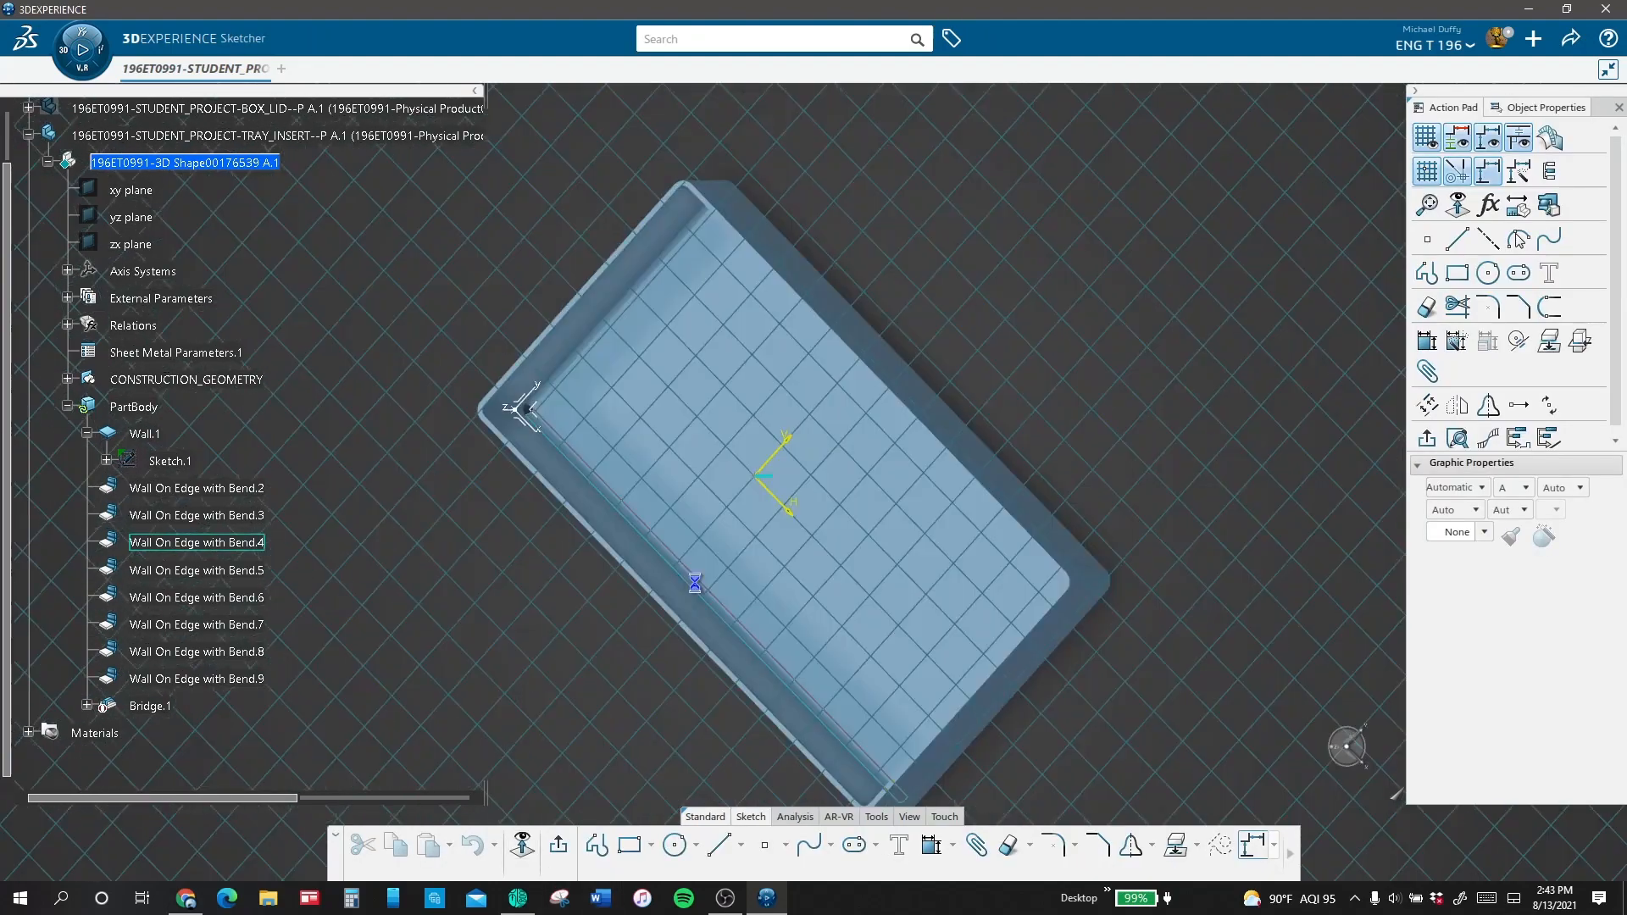
Step: Dimension the bridge's positioning point from the tray's short edge beside the axis system and from the x axis
click(932, 845)
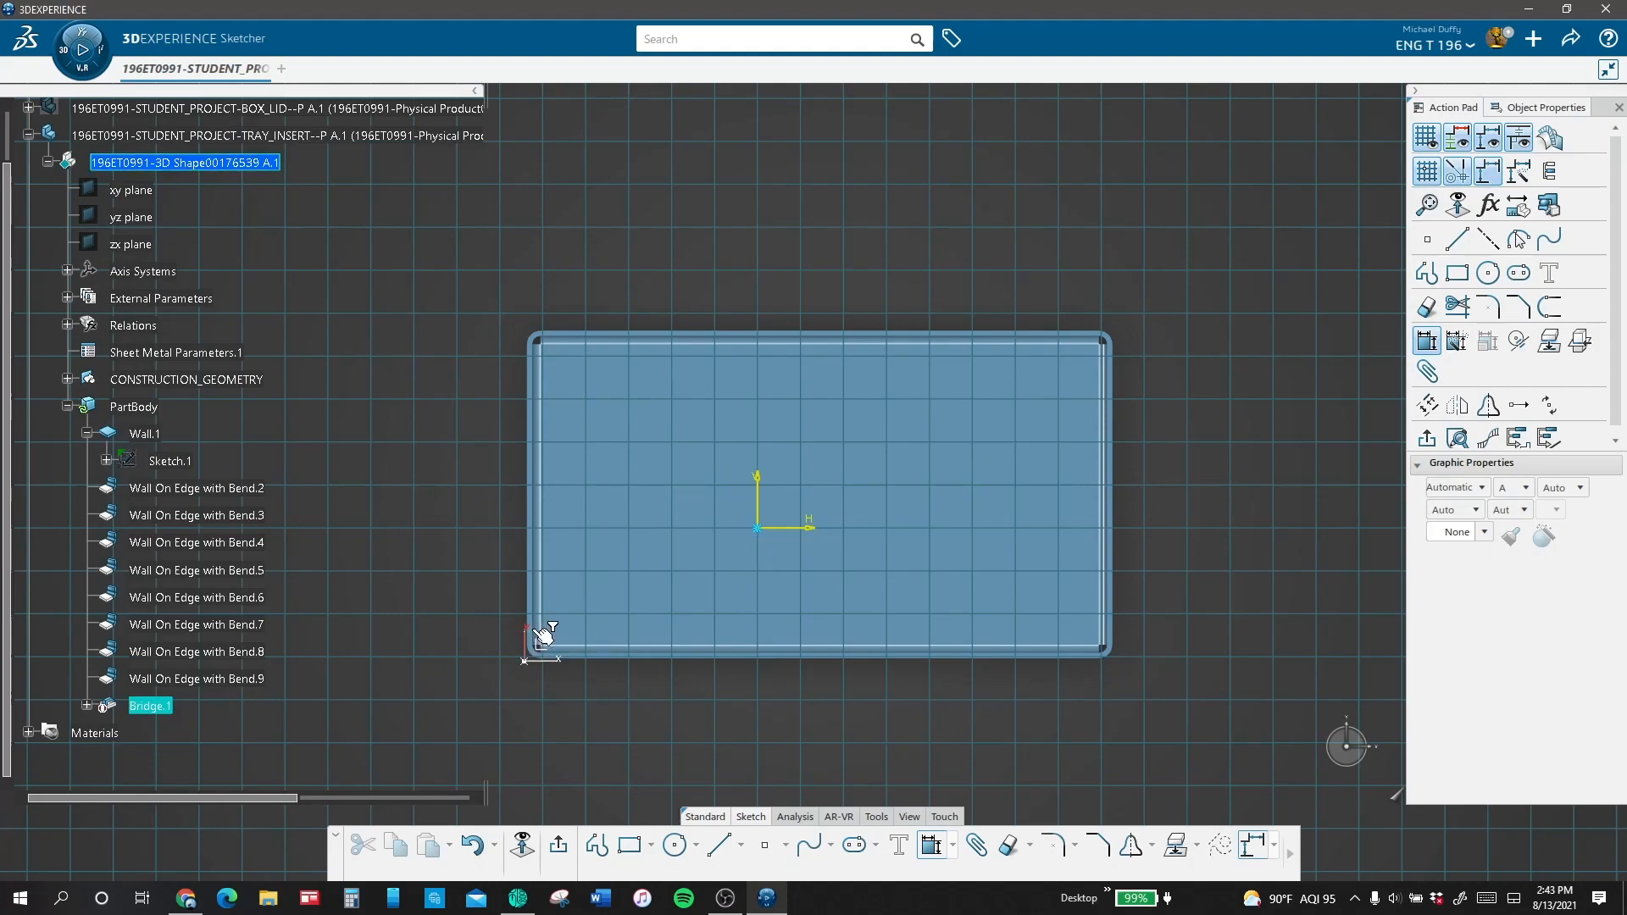
click(536, 637)
click(628, 739)
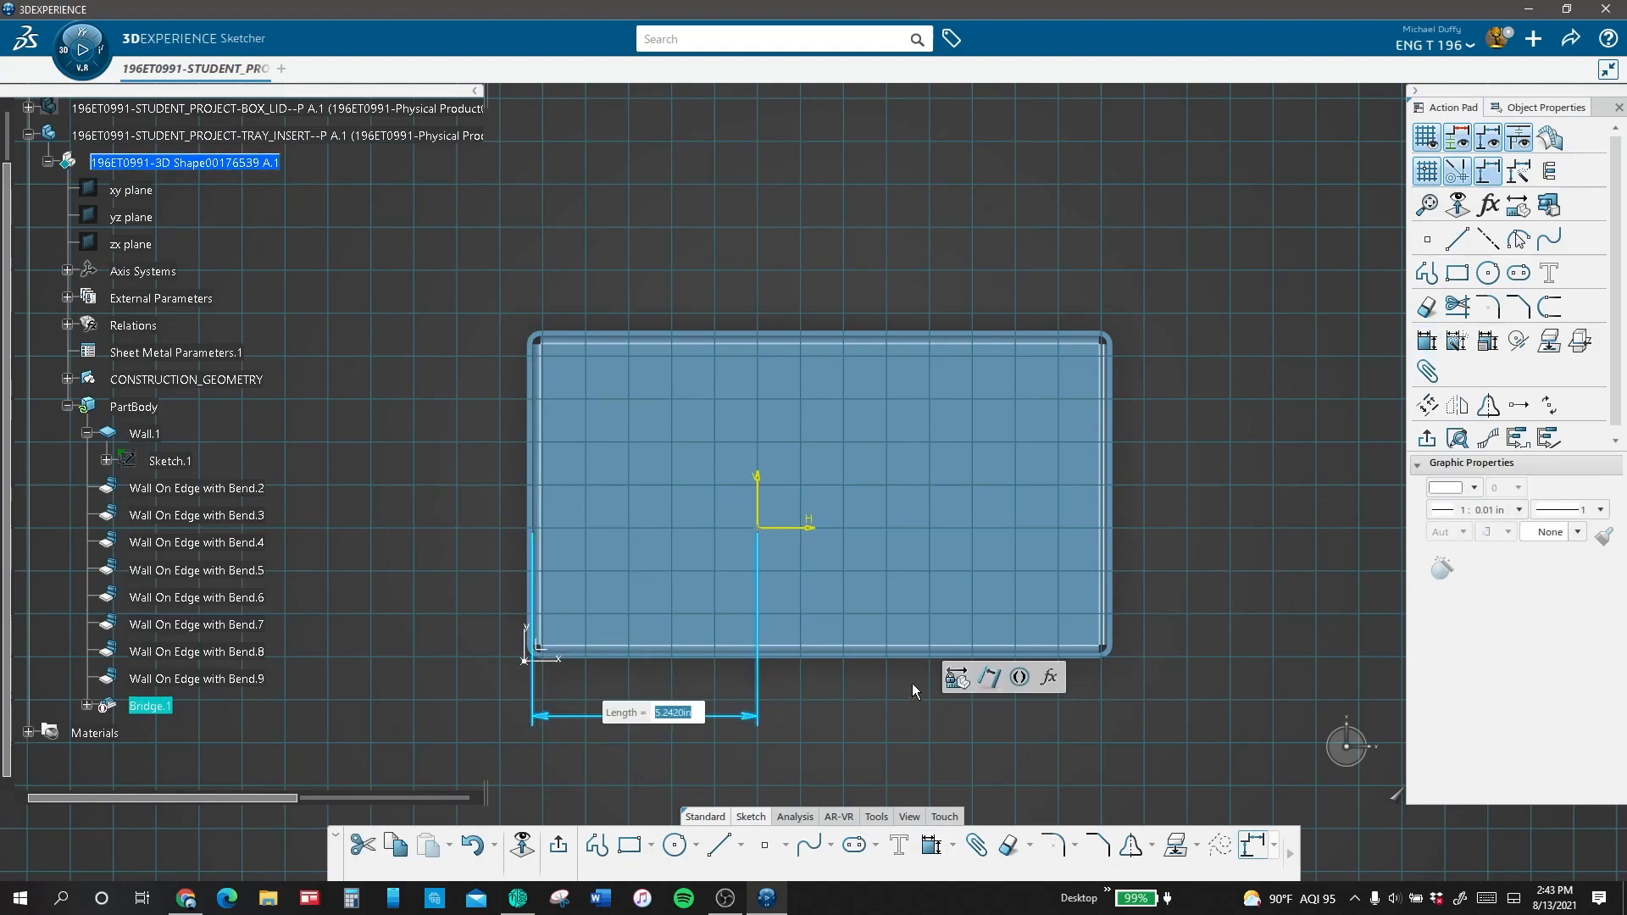
click(795, 513)
click(552, 657)
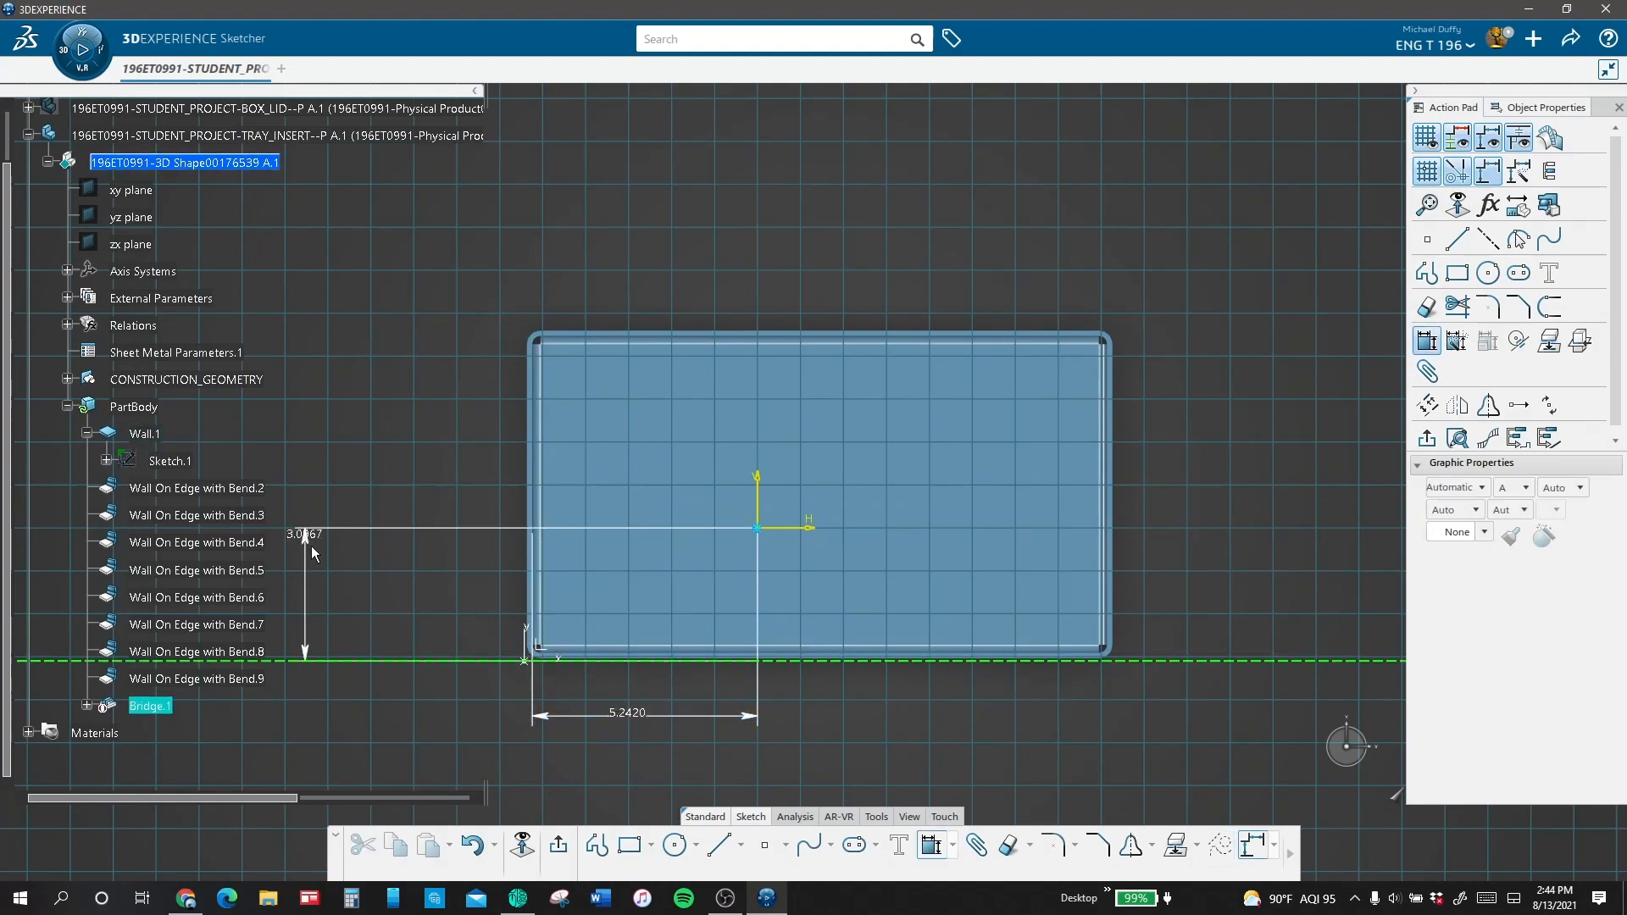
click(385, 602)
click(438, 436)
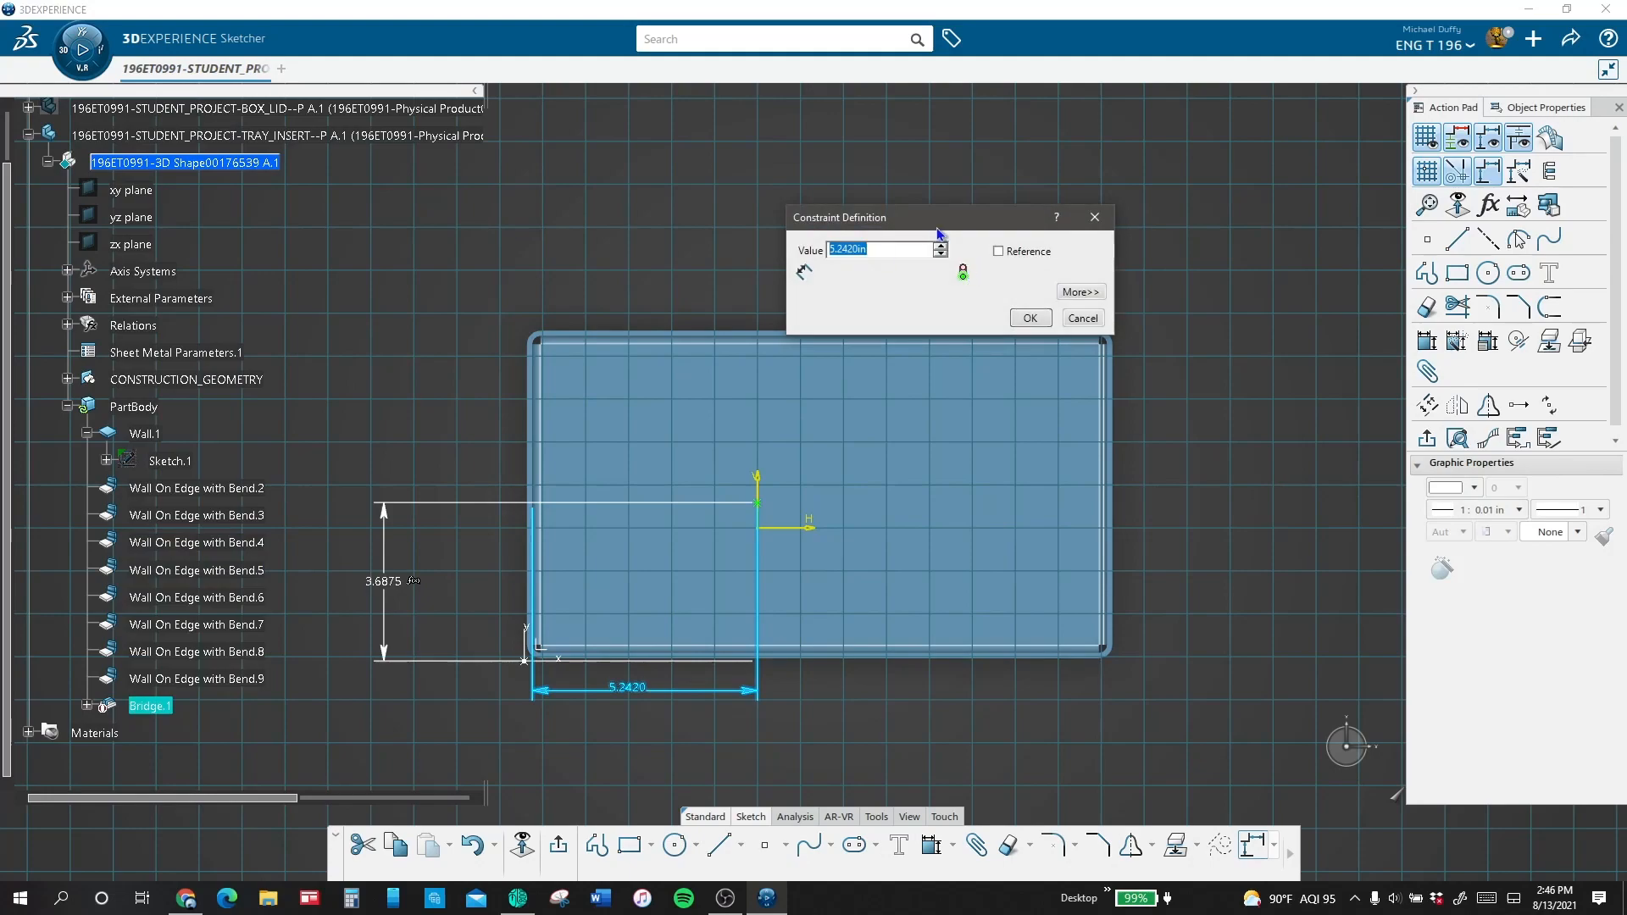
Step: Drive the bridge point's horizontal offset with the formula PartBody\Sketch.1\Length.8\Length / 2
right_click(836, 247)
click(949, 254)
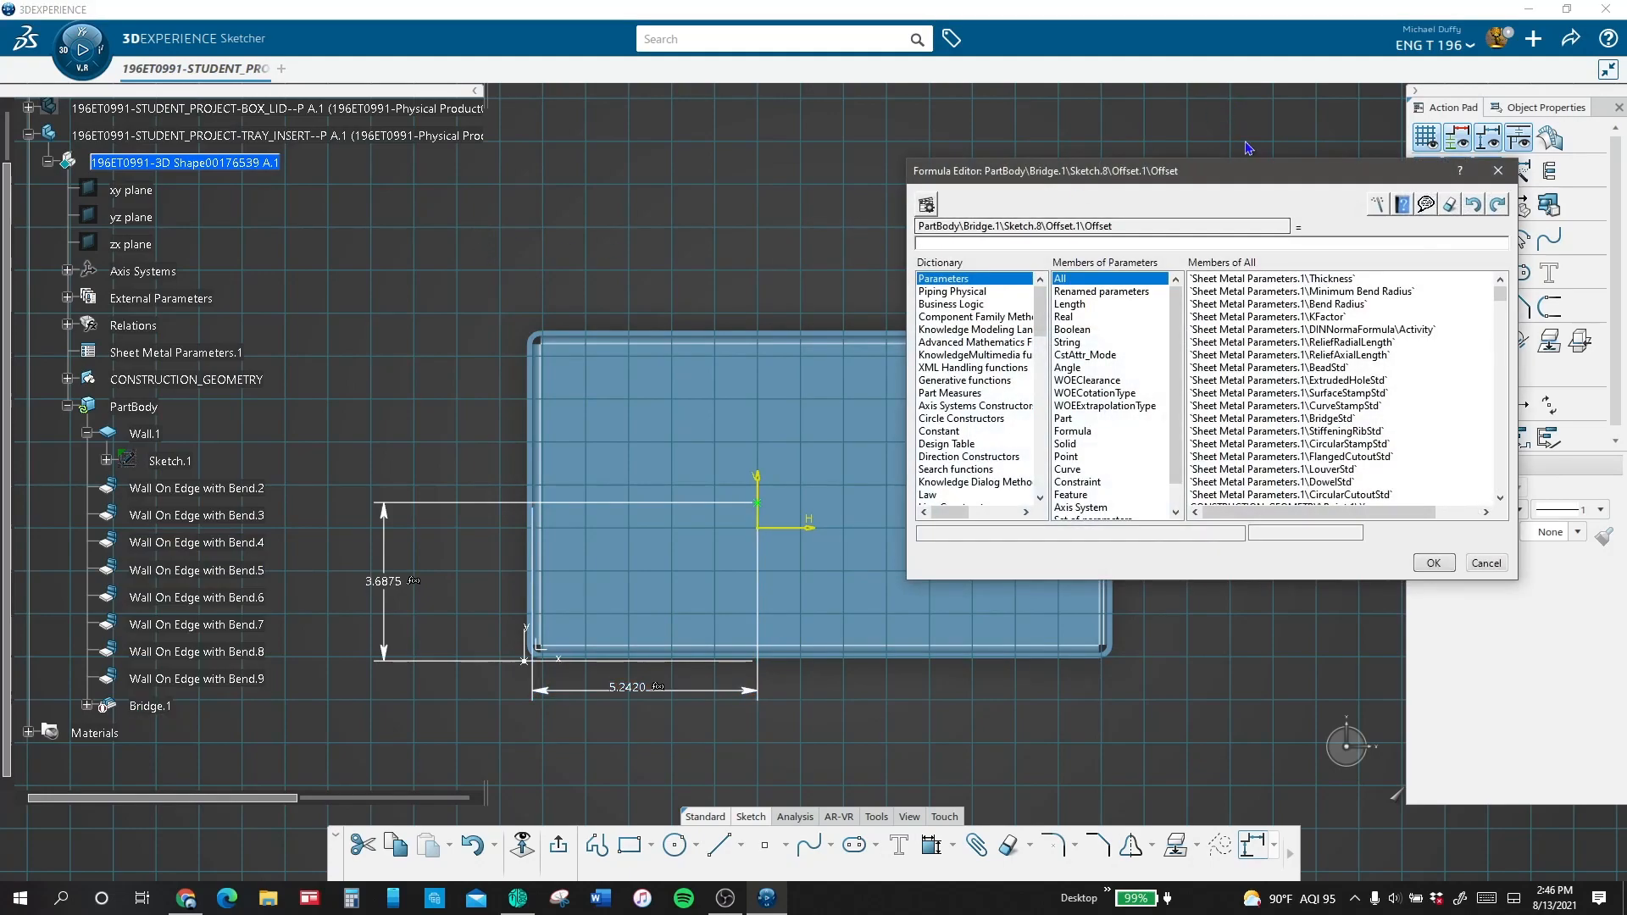
mouse_move(1275, 167)
mouse_down()
mouse_move(1078, 149)
mouse_move(1258, 111)
mouse_up()
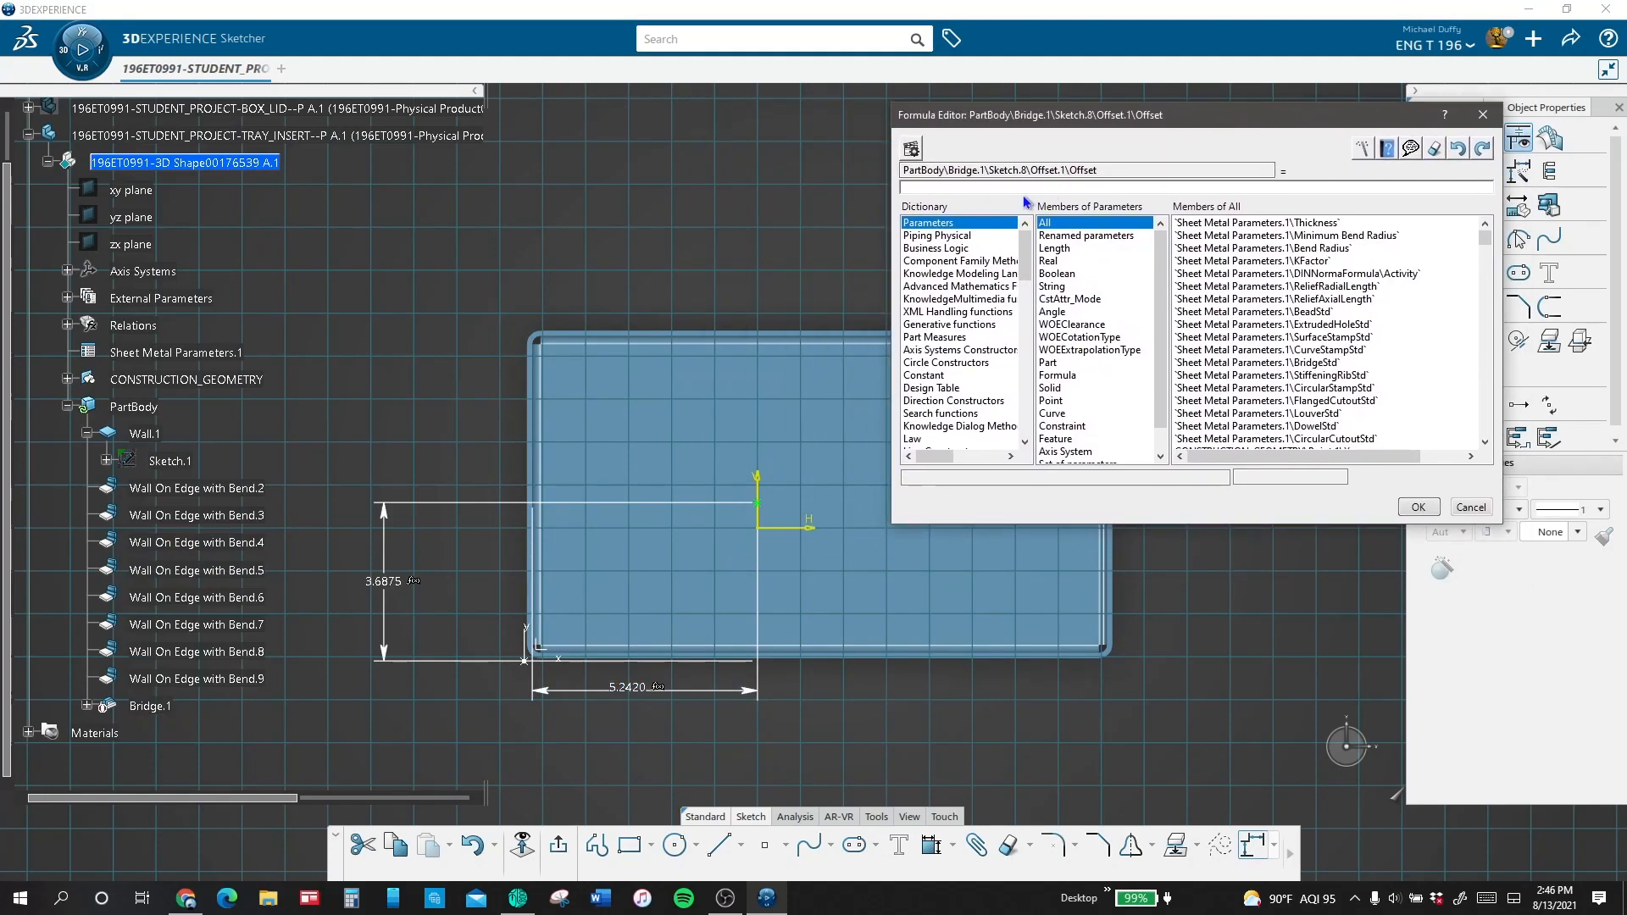
click(173, 463)
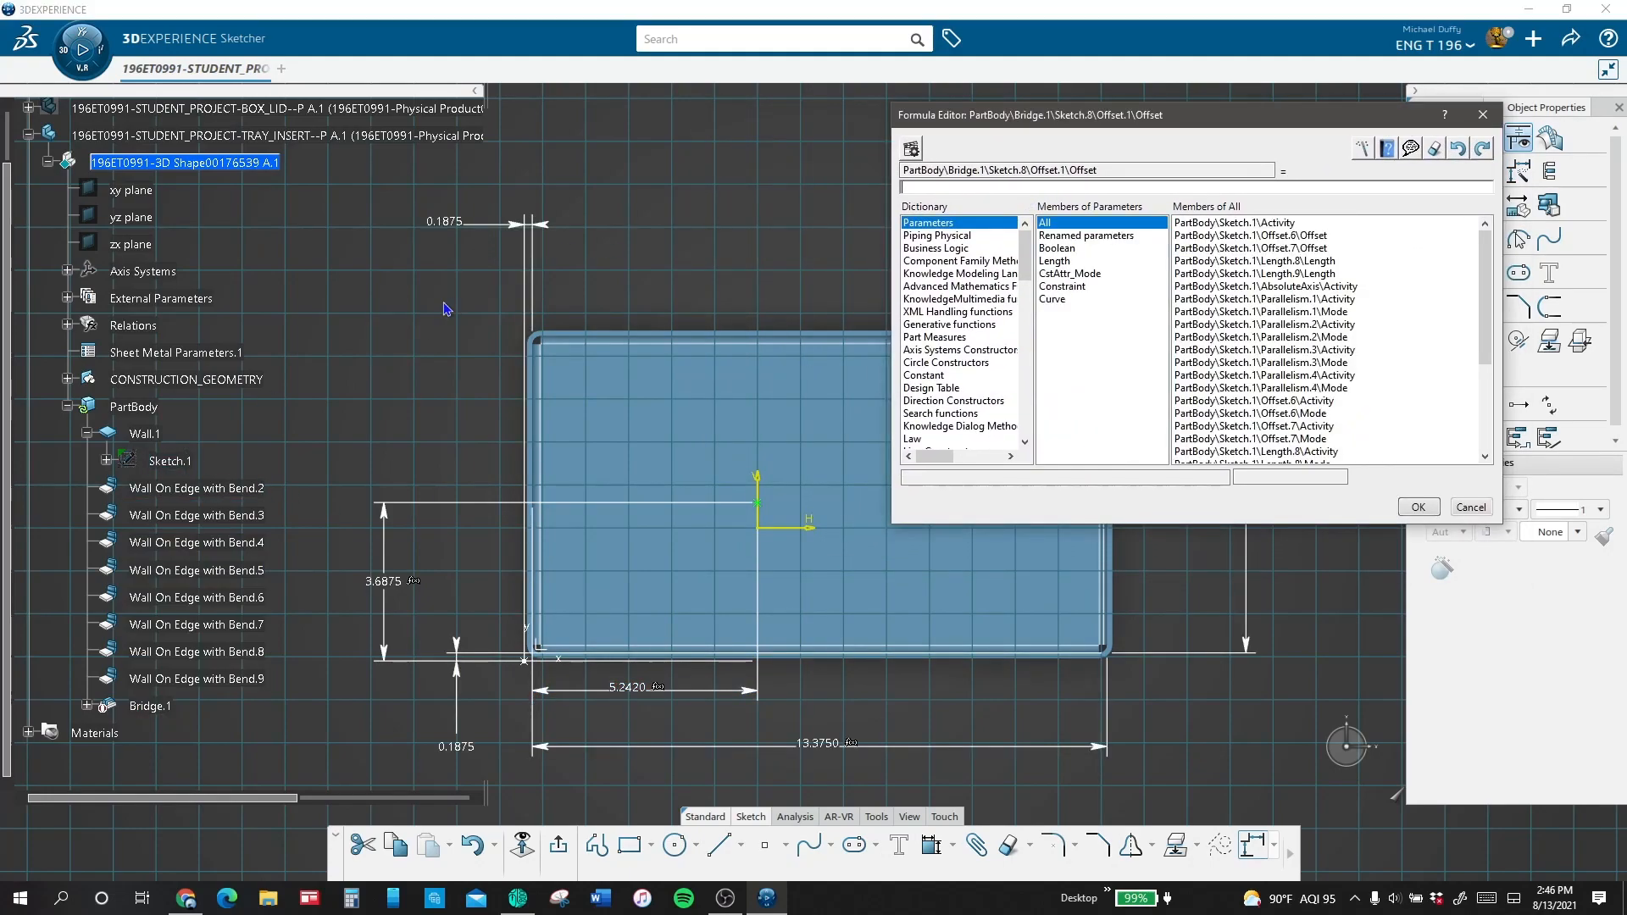
click(1059, 261)
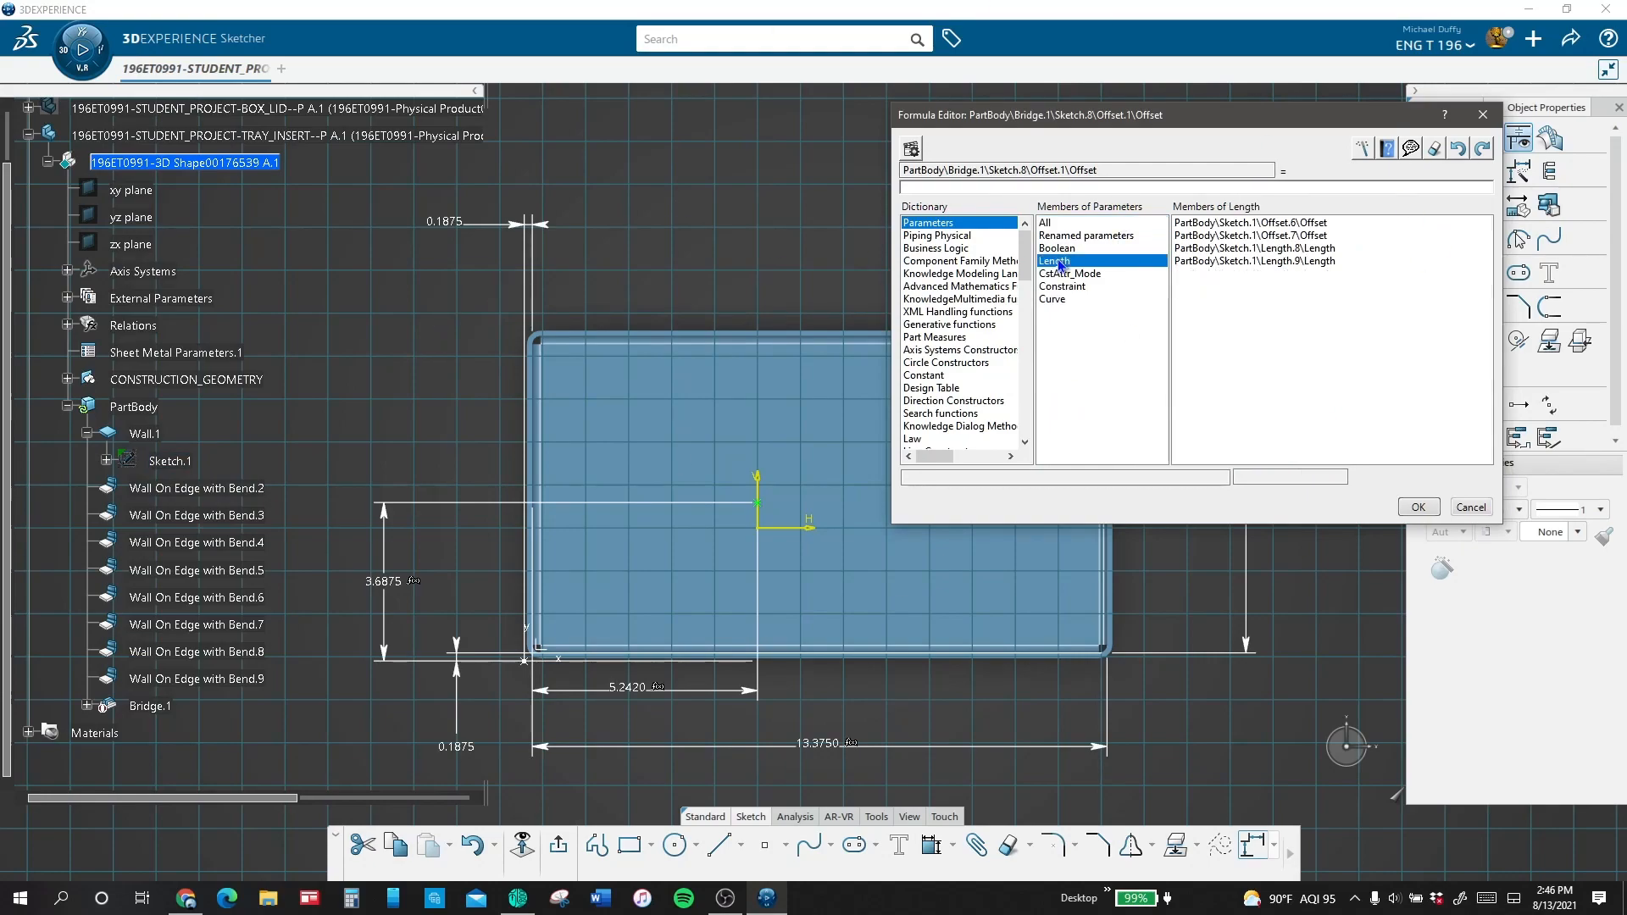
click(826, 745)
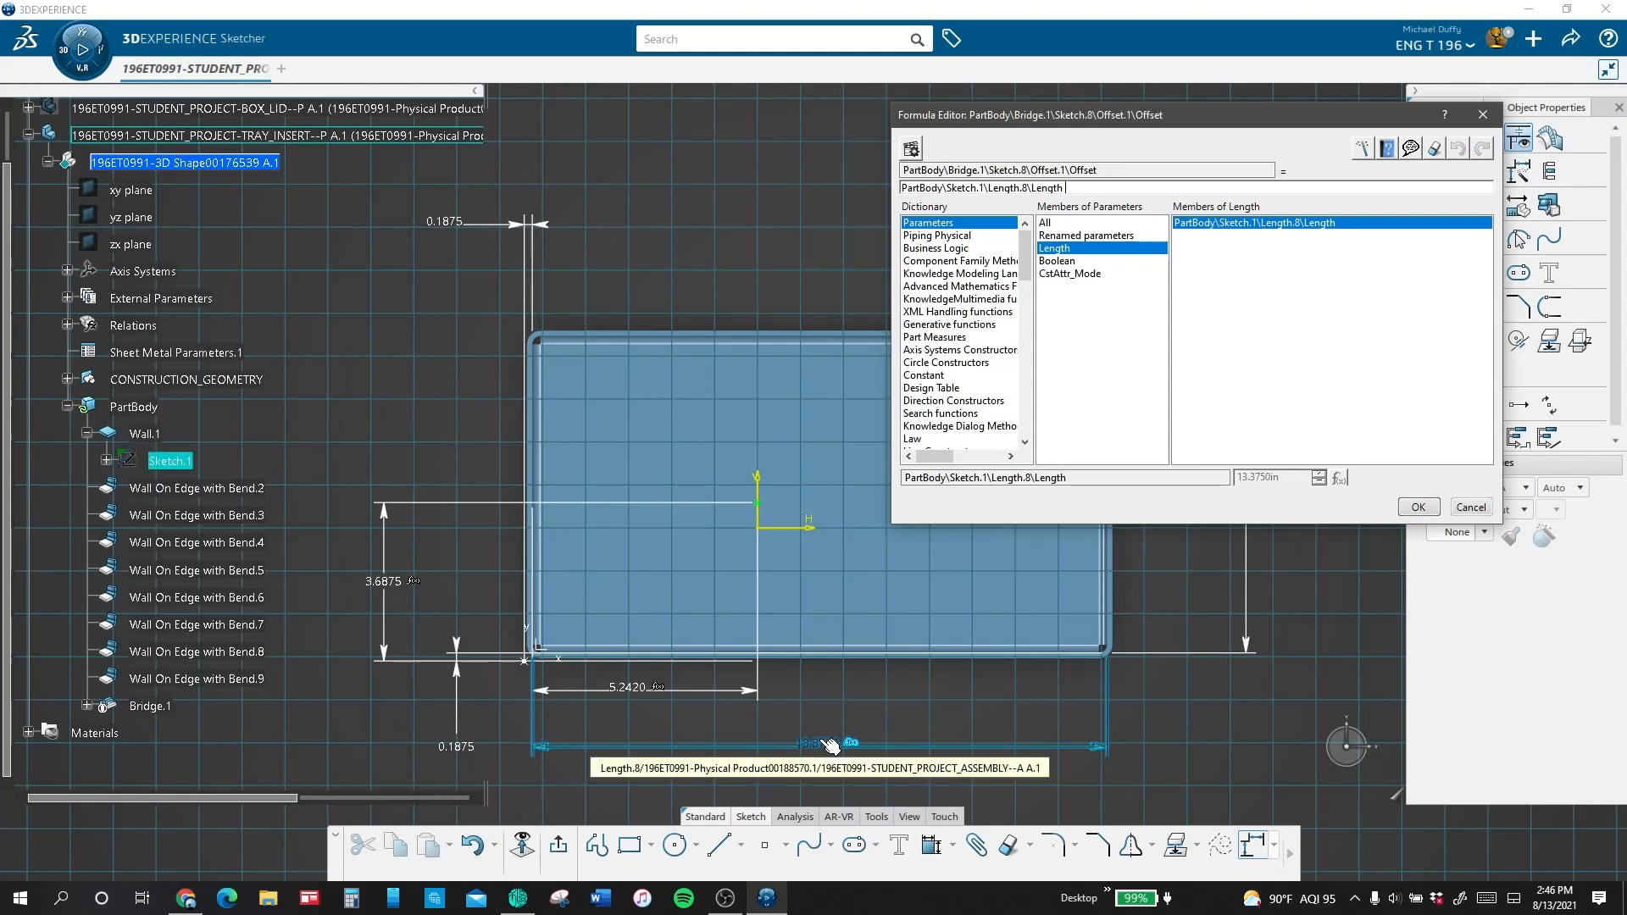
text(/ 2)
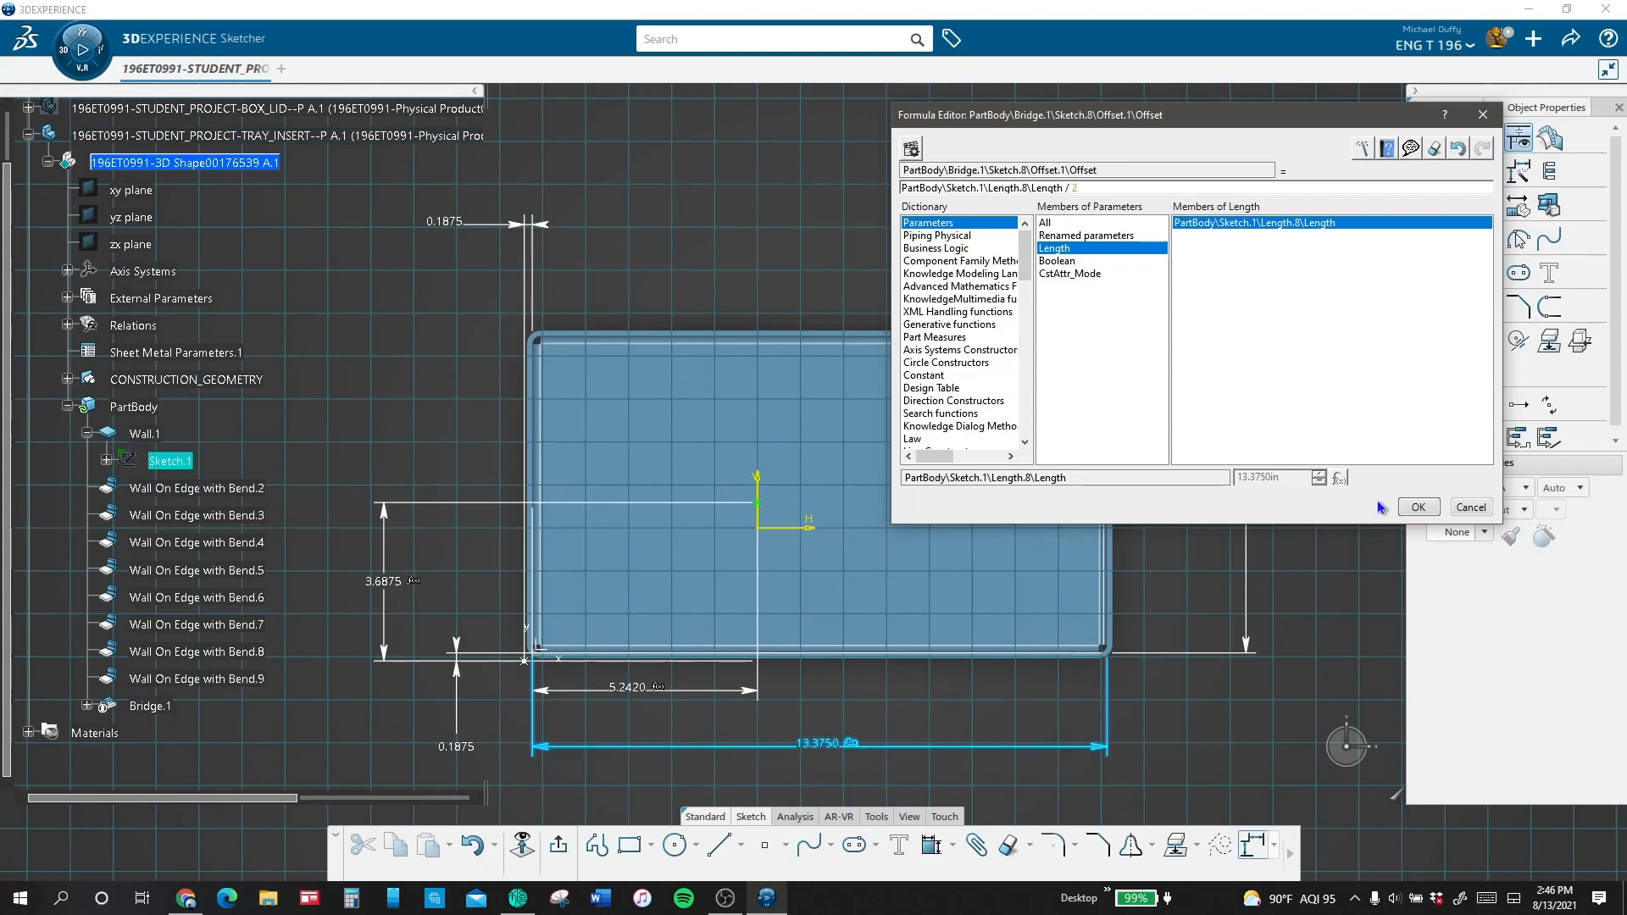
key(Return)
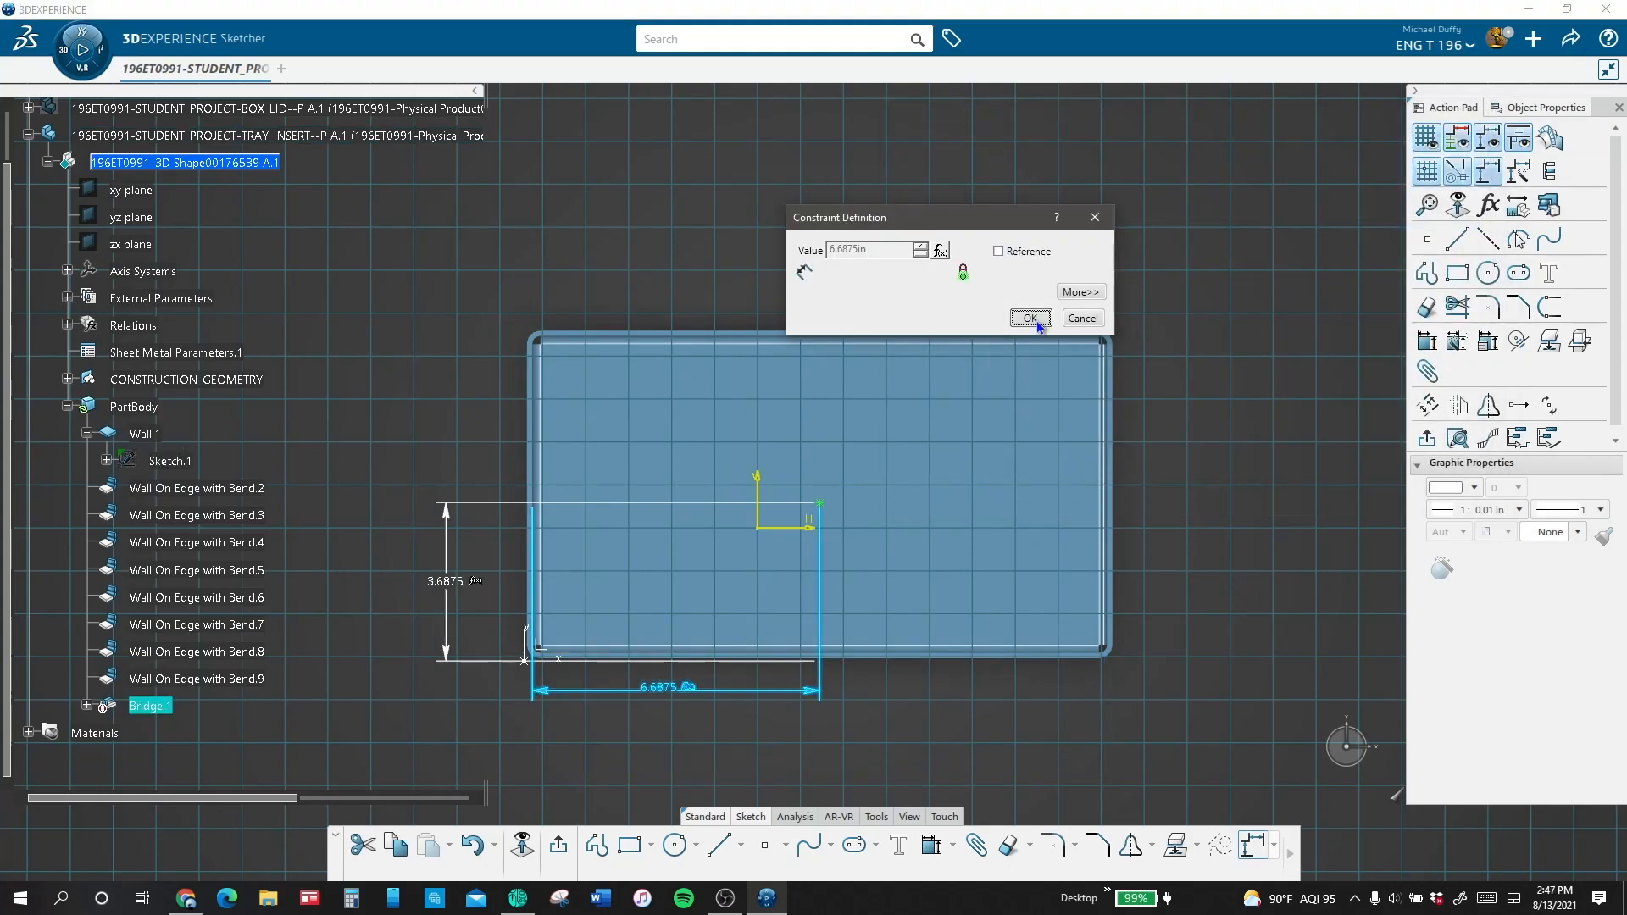
click(1030, 318)
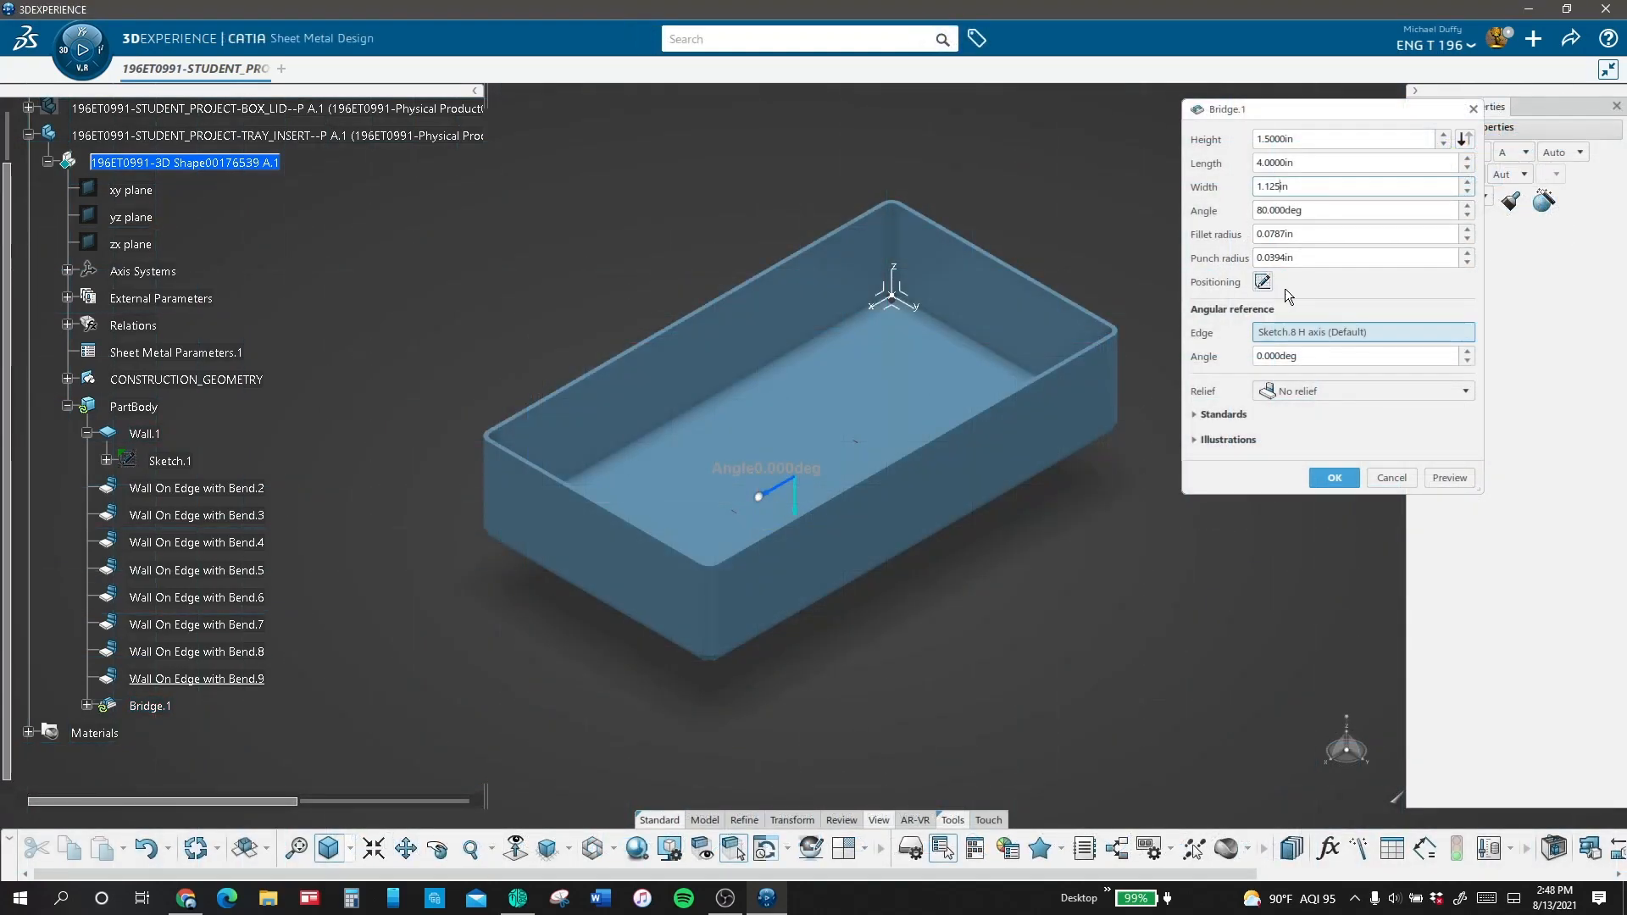
Step: Size the bridge with a height of 1.5 in, length of 4 in, width of 1.125 in and angle of 70 degrees
click(1454, 483)
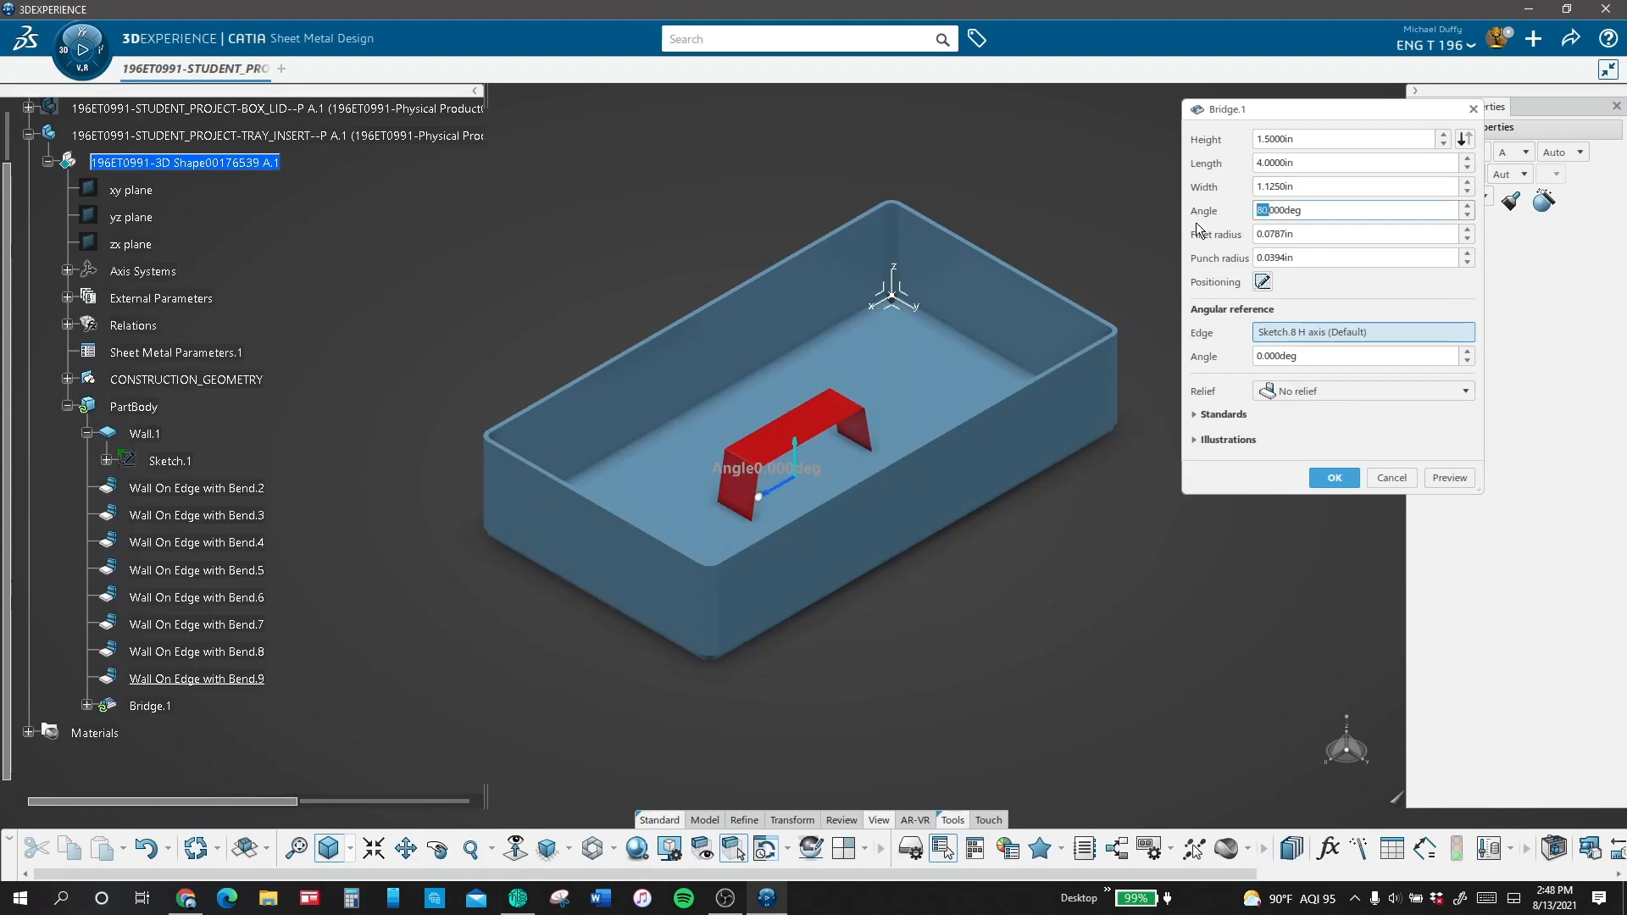
click(1451, 479)
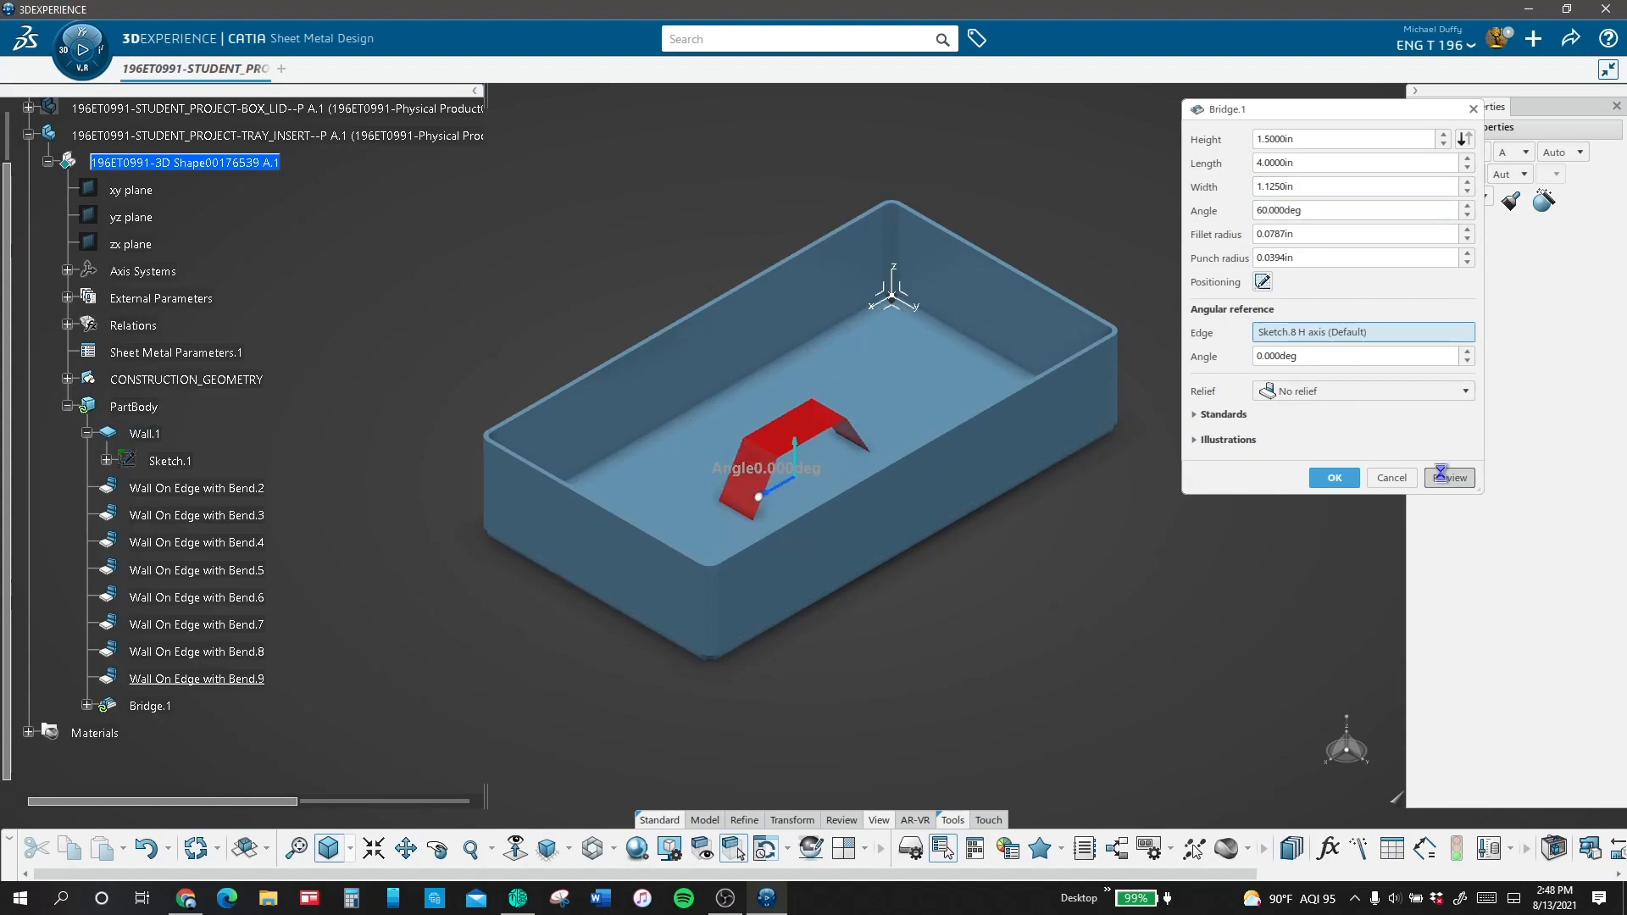
drag(1269, 210, 1234, 209)
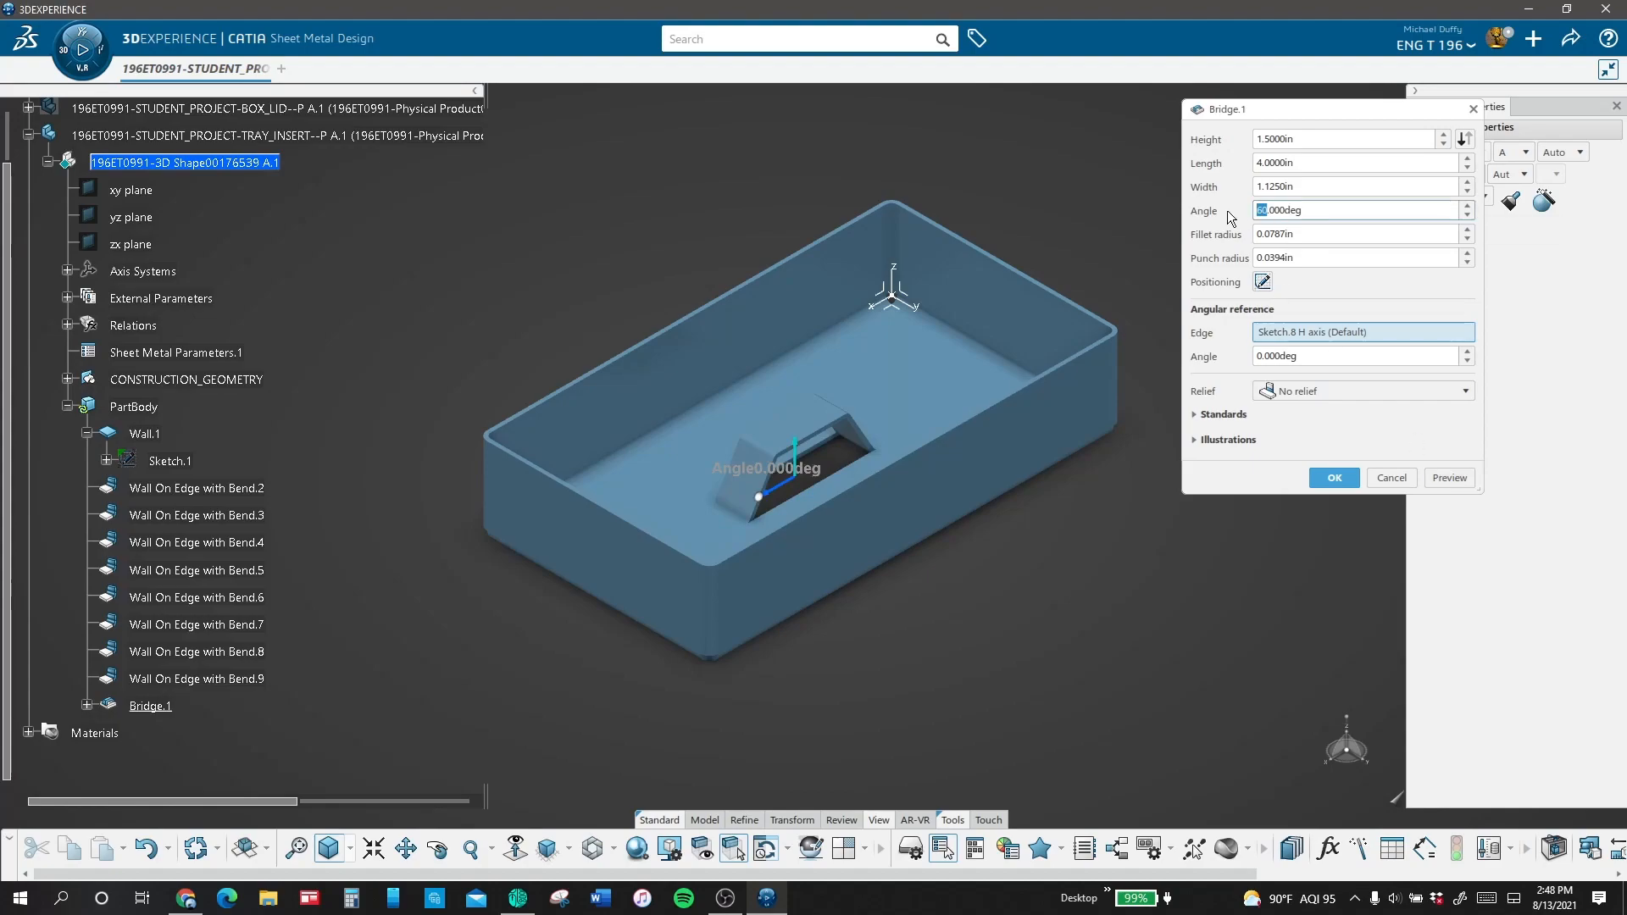
text(70)
click(1465, 484)
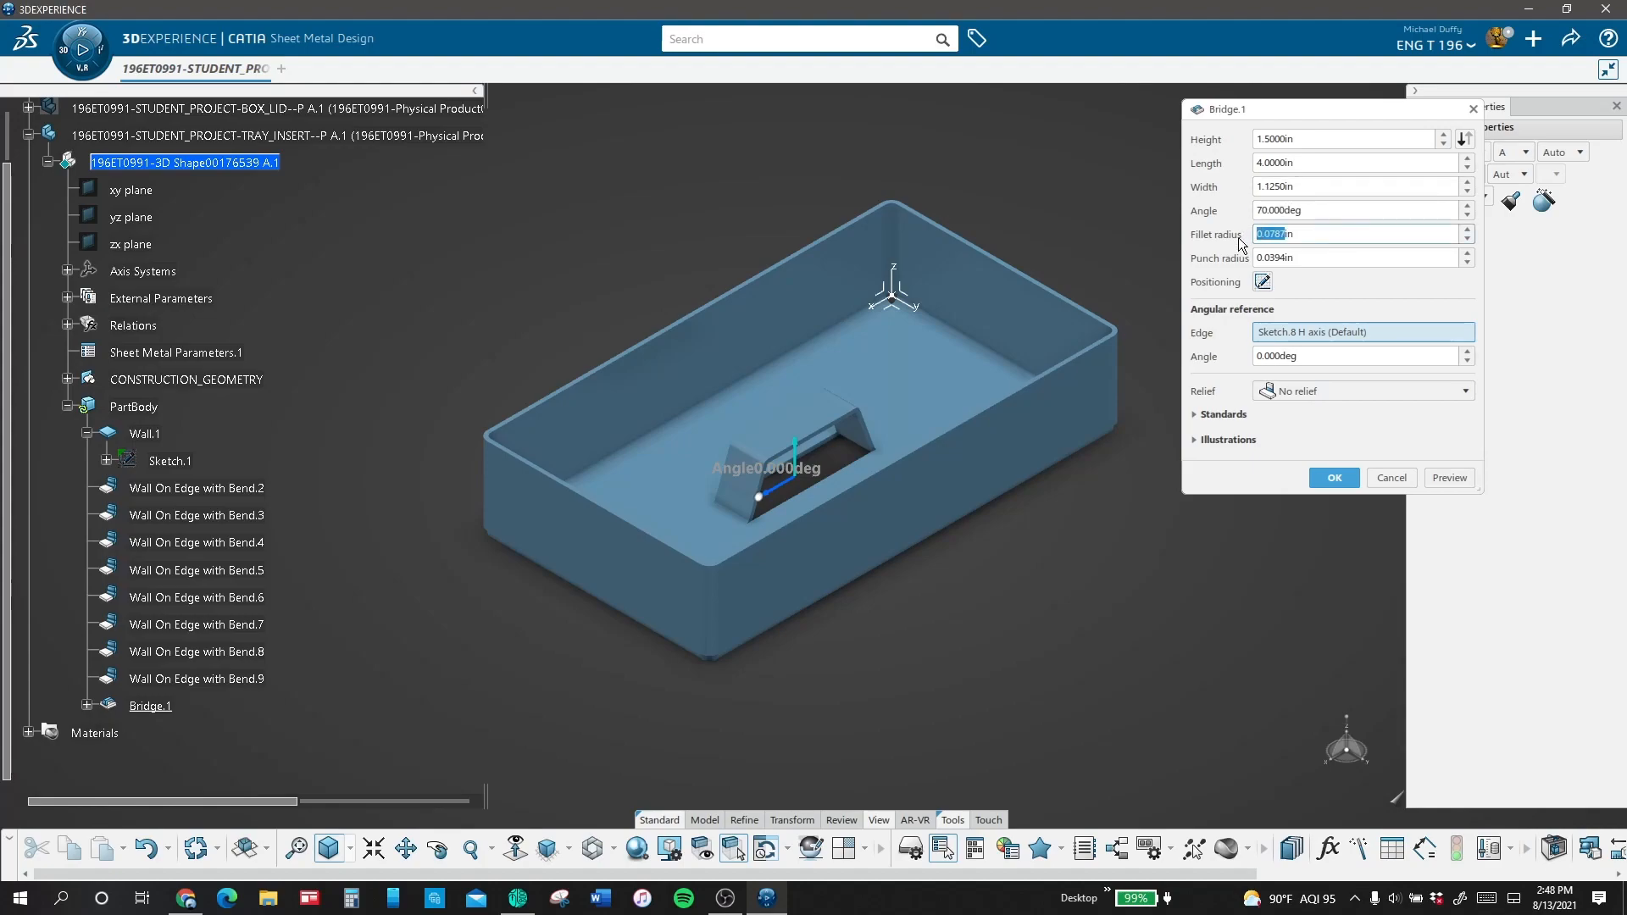
Step: Set the bridge's fillet radius and punch radius to 0.25 in and create the bridge
click(1452, 478)
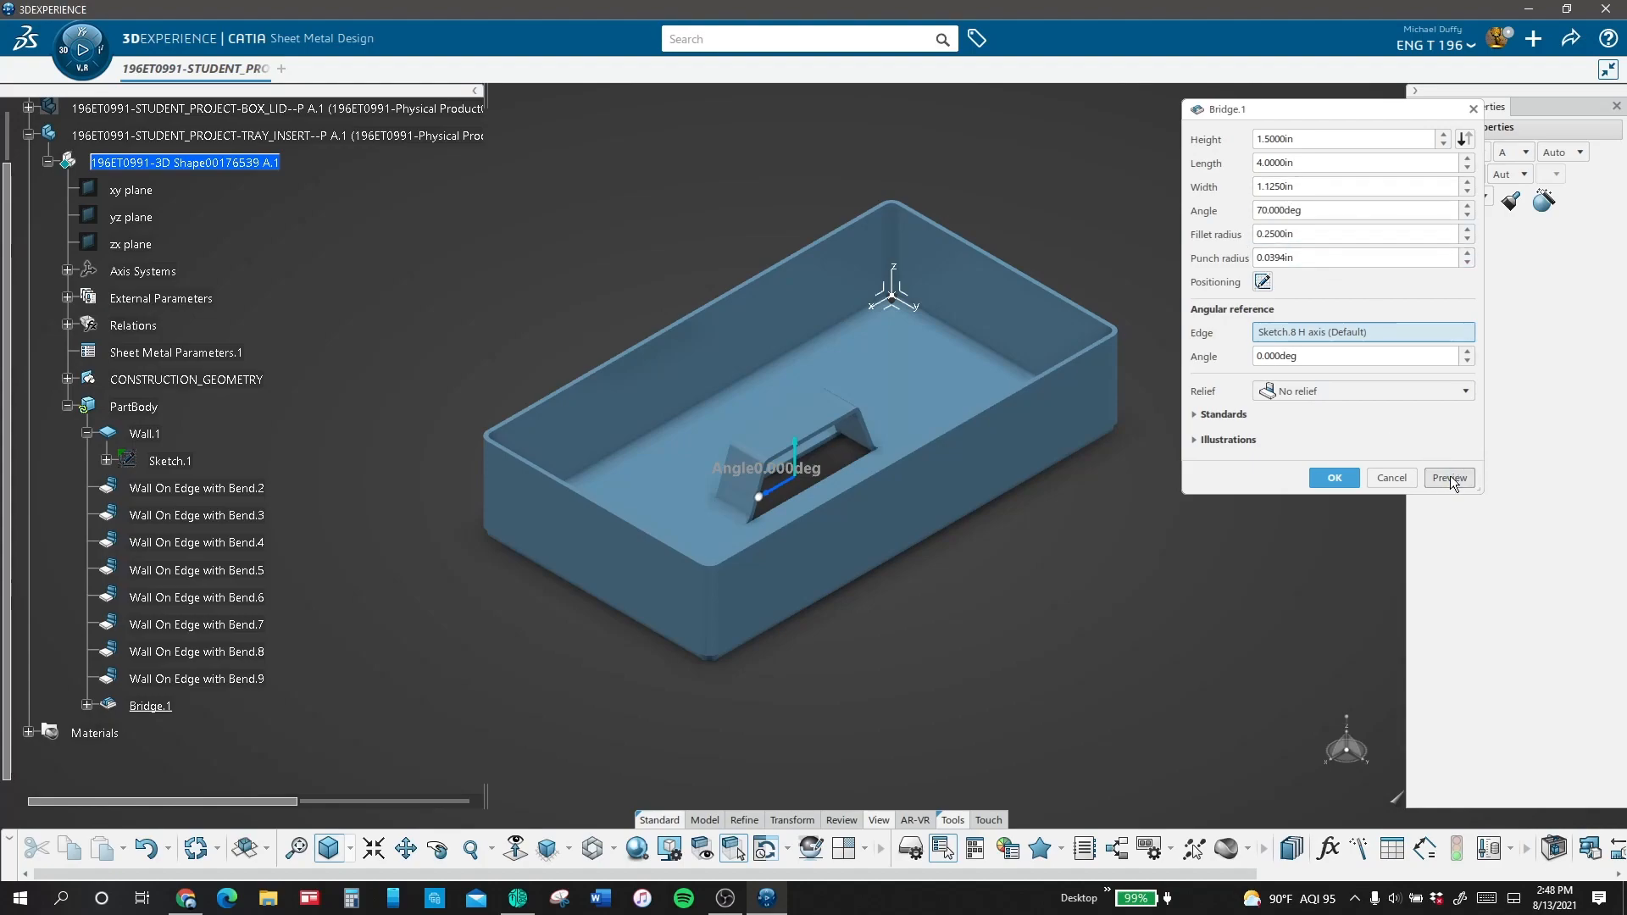
click(1305, 258)
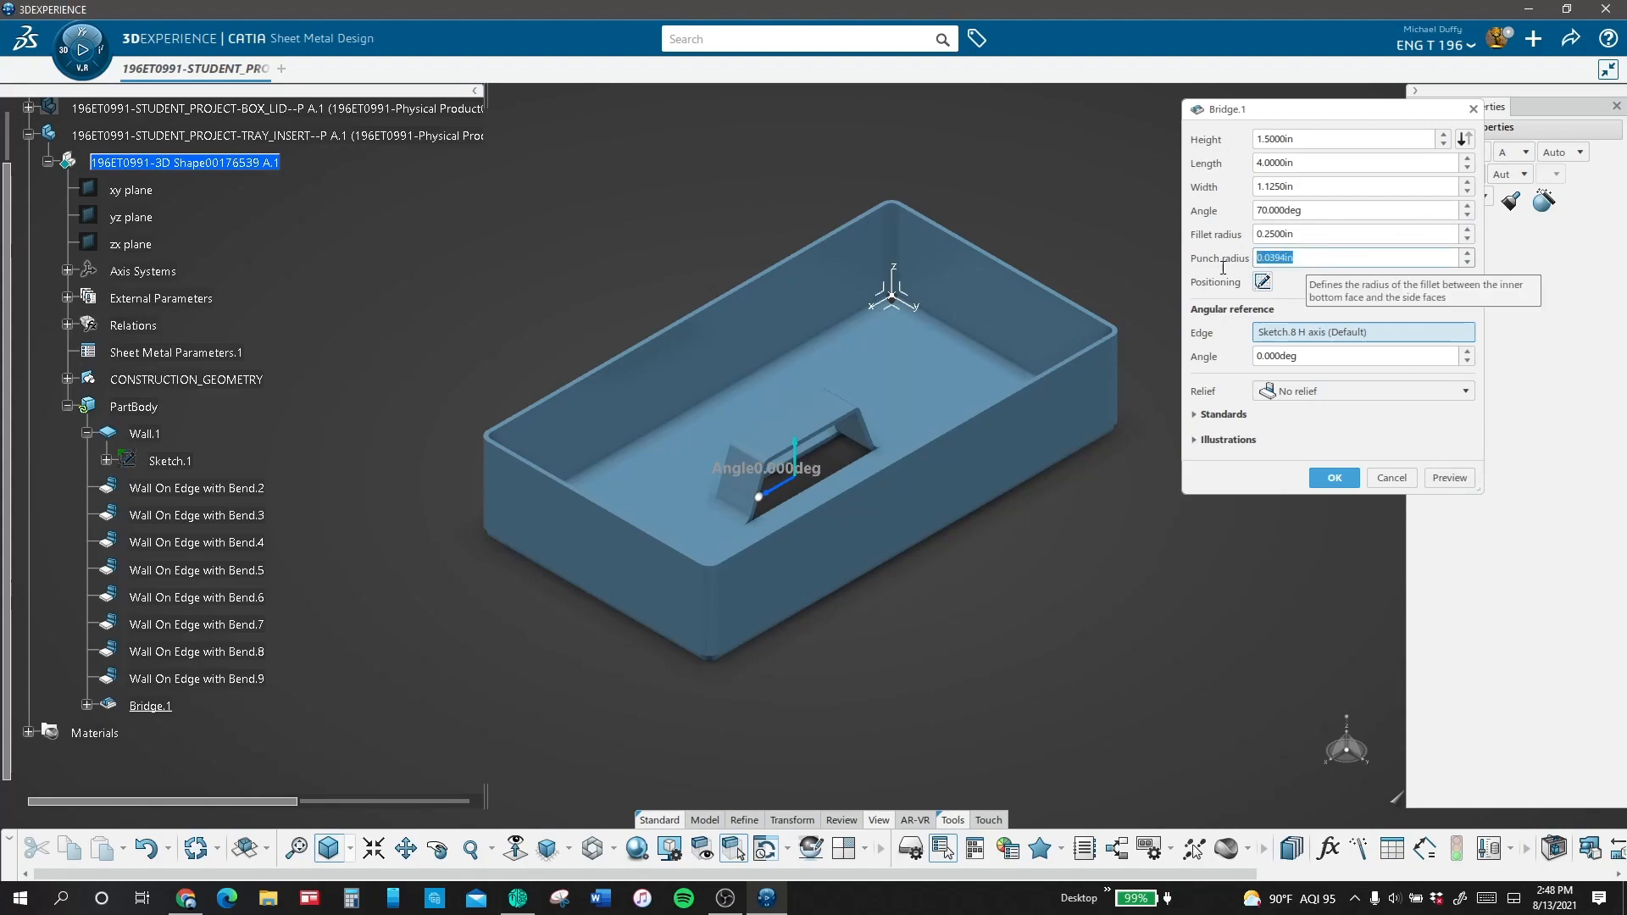
text(.25)
click(1457, 480)
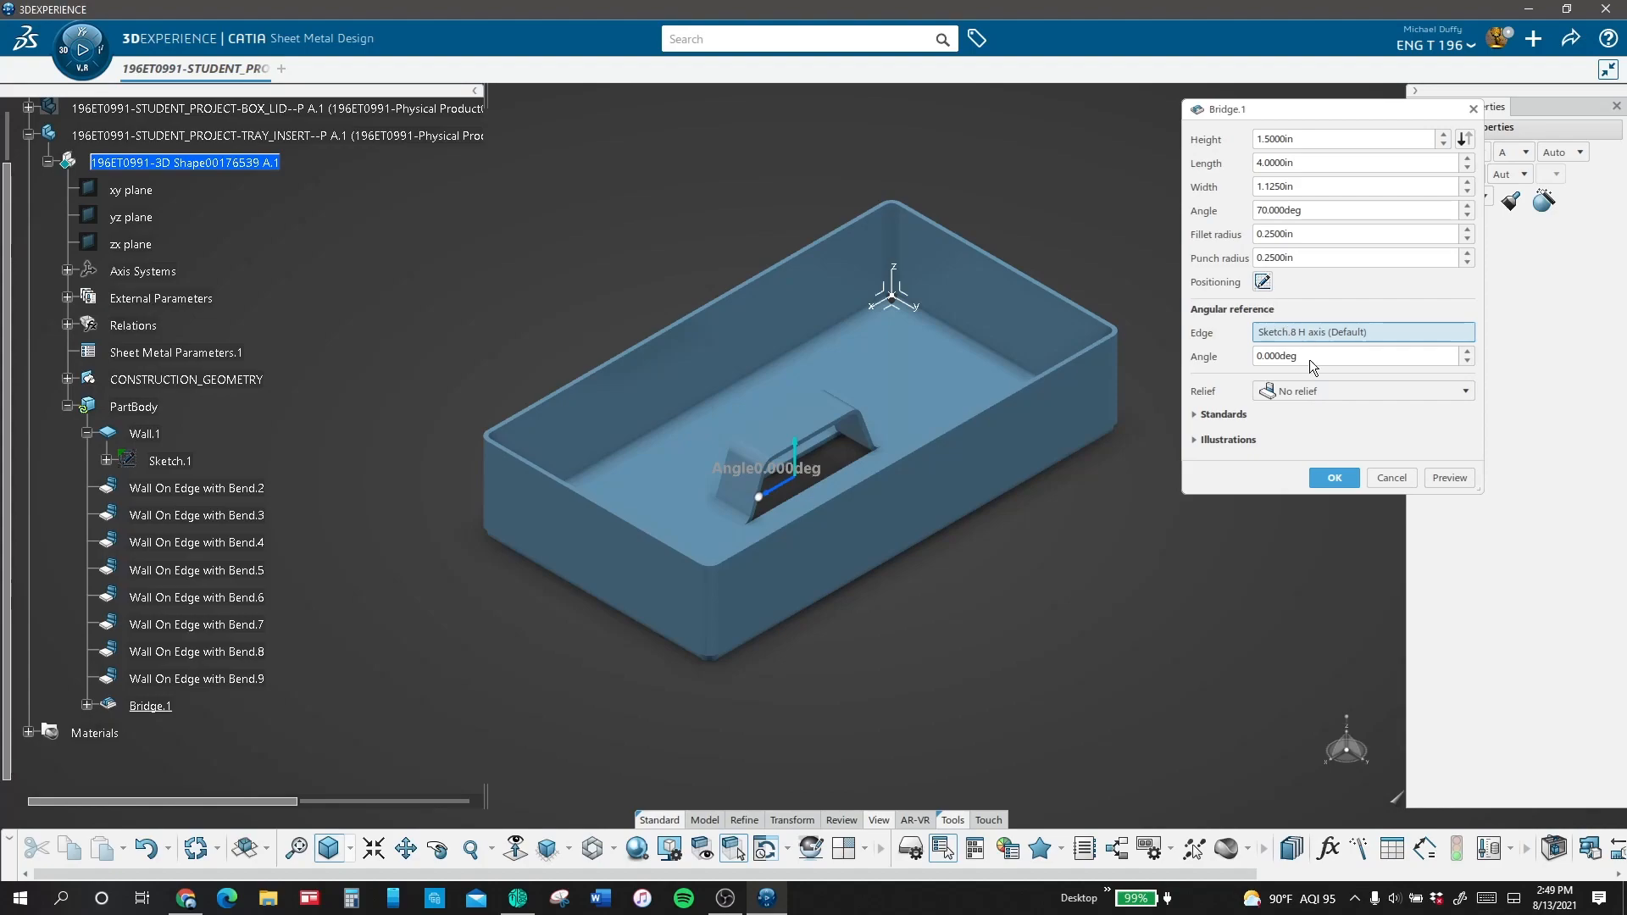
click(1333, 478)
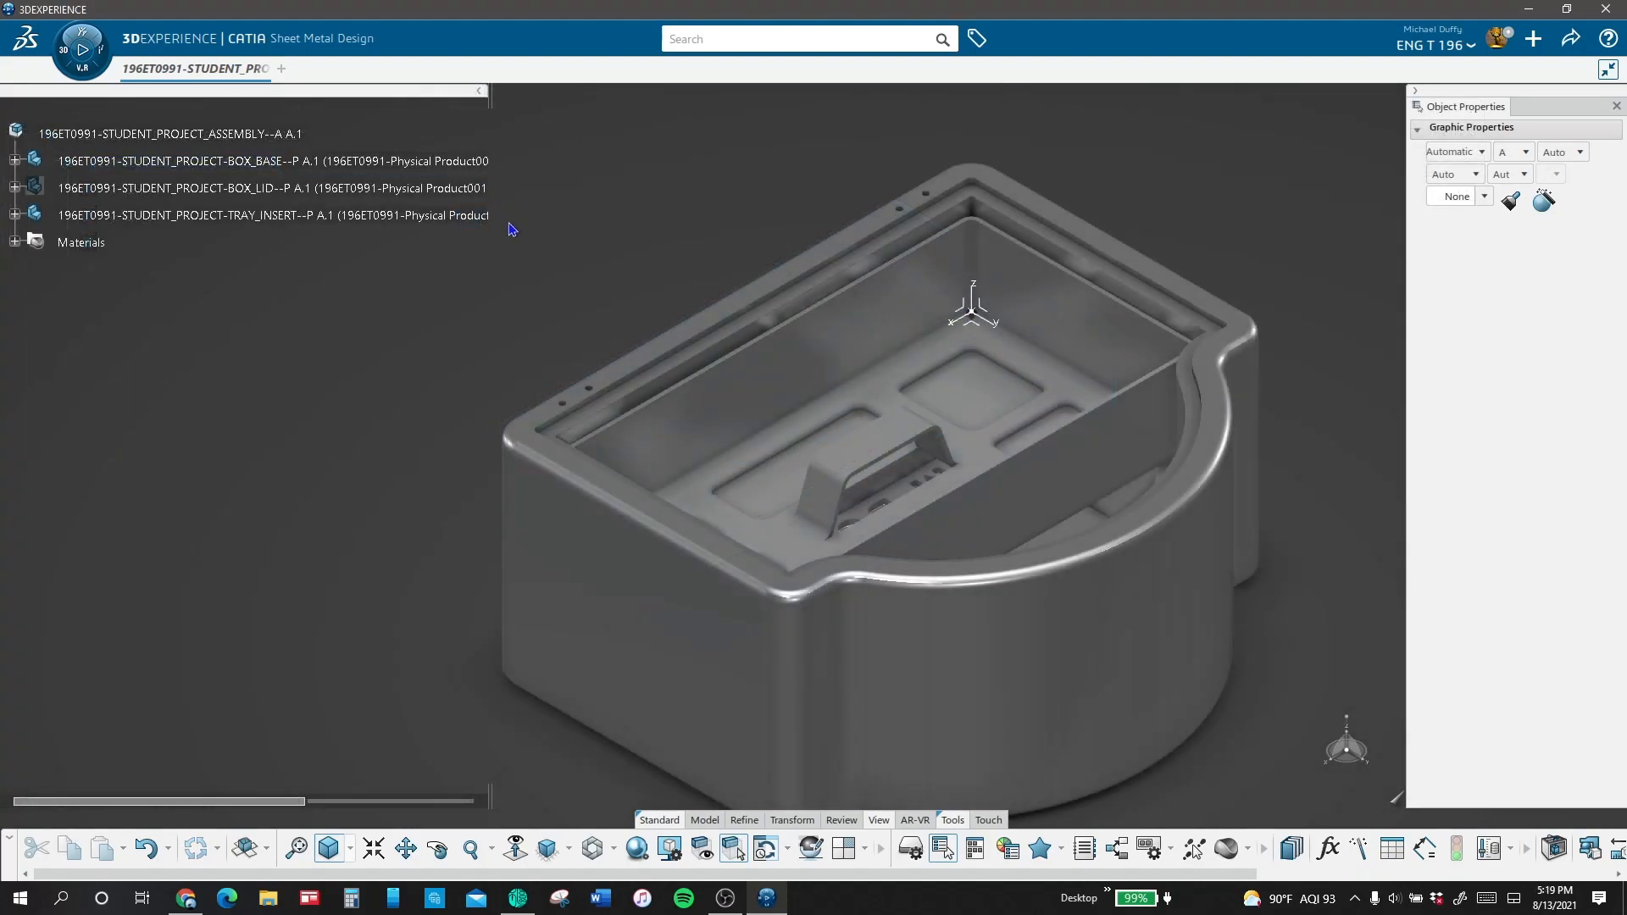
Step: Hide the tray insert to view the engraved interior of the box base
middle_drag(511, 229, 508, 441)
right_click(407, 215)
click(477, 276)
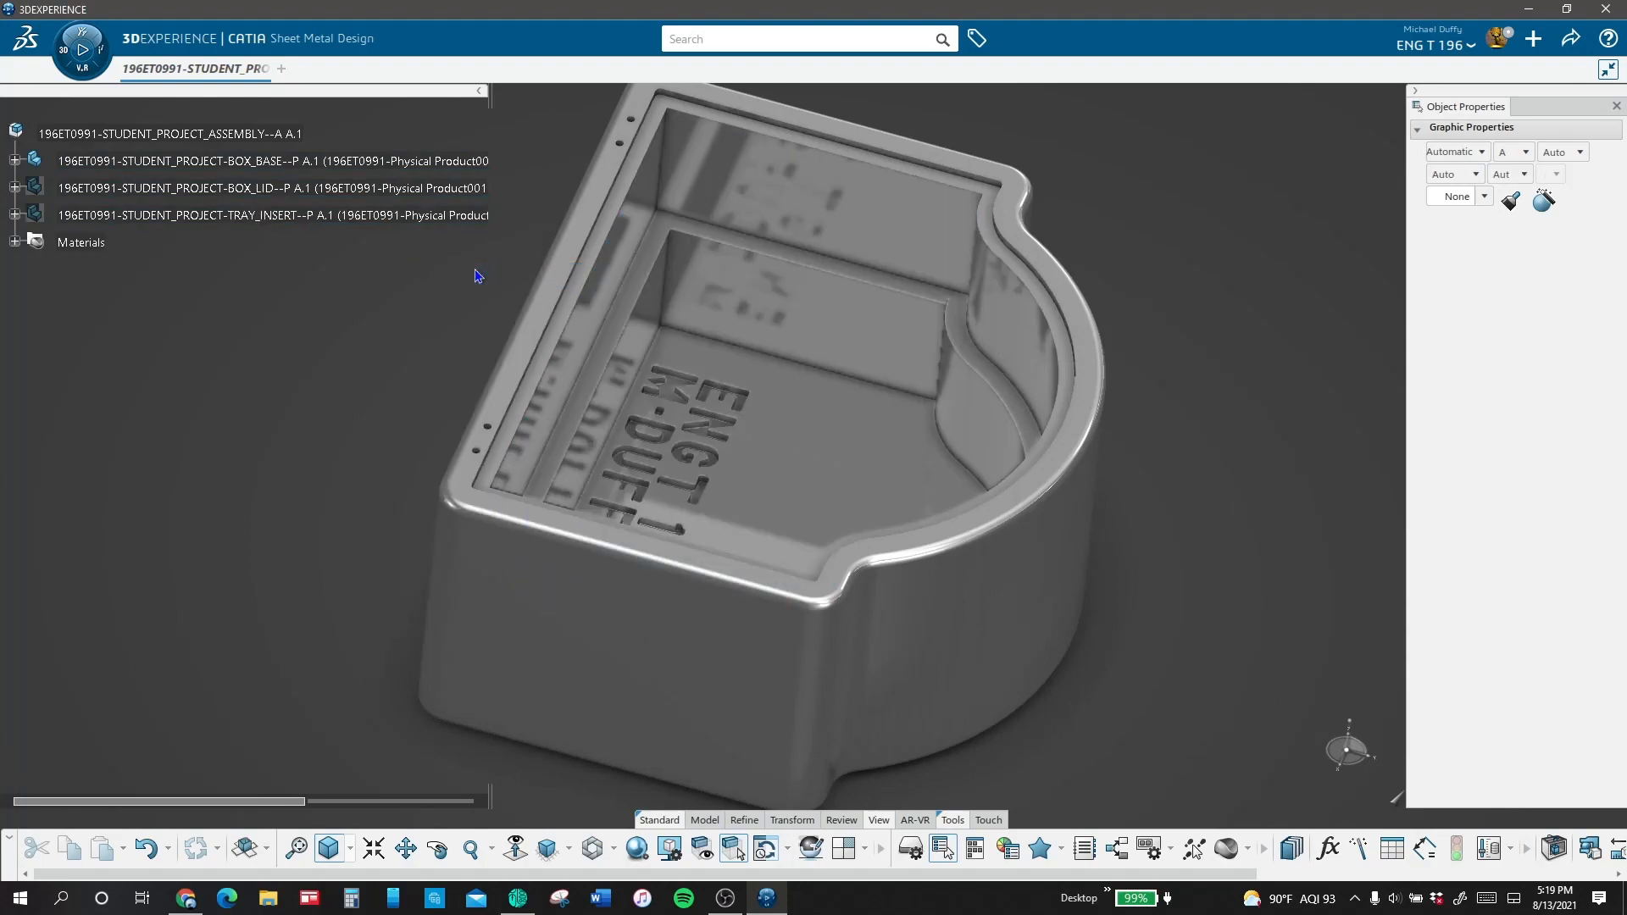
Step: Show the box lid and the tray insert in the assembly
right_click(463, 193)
click(509, 141)
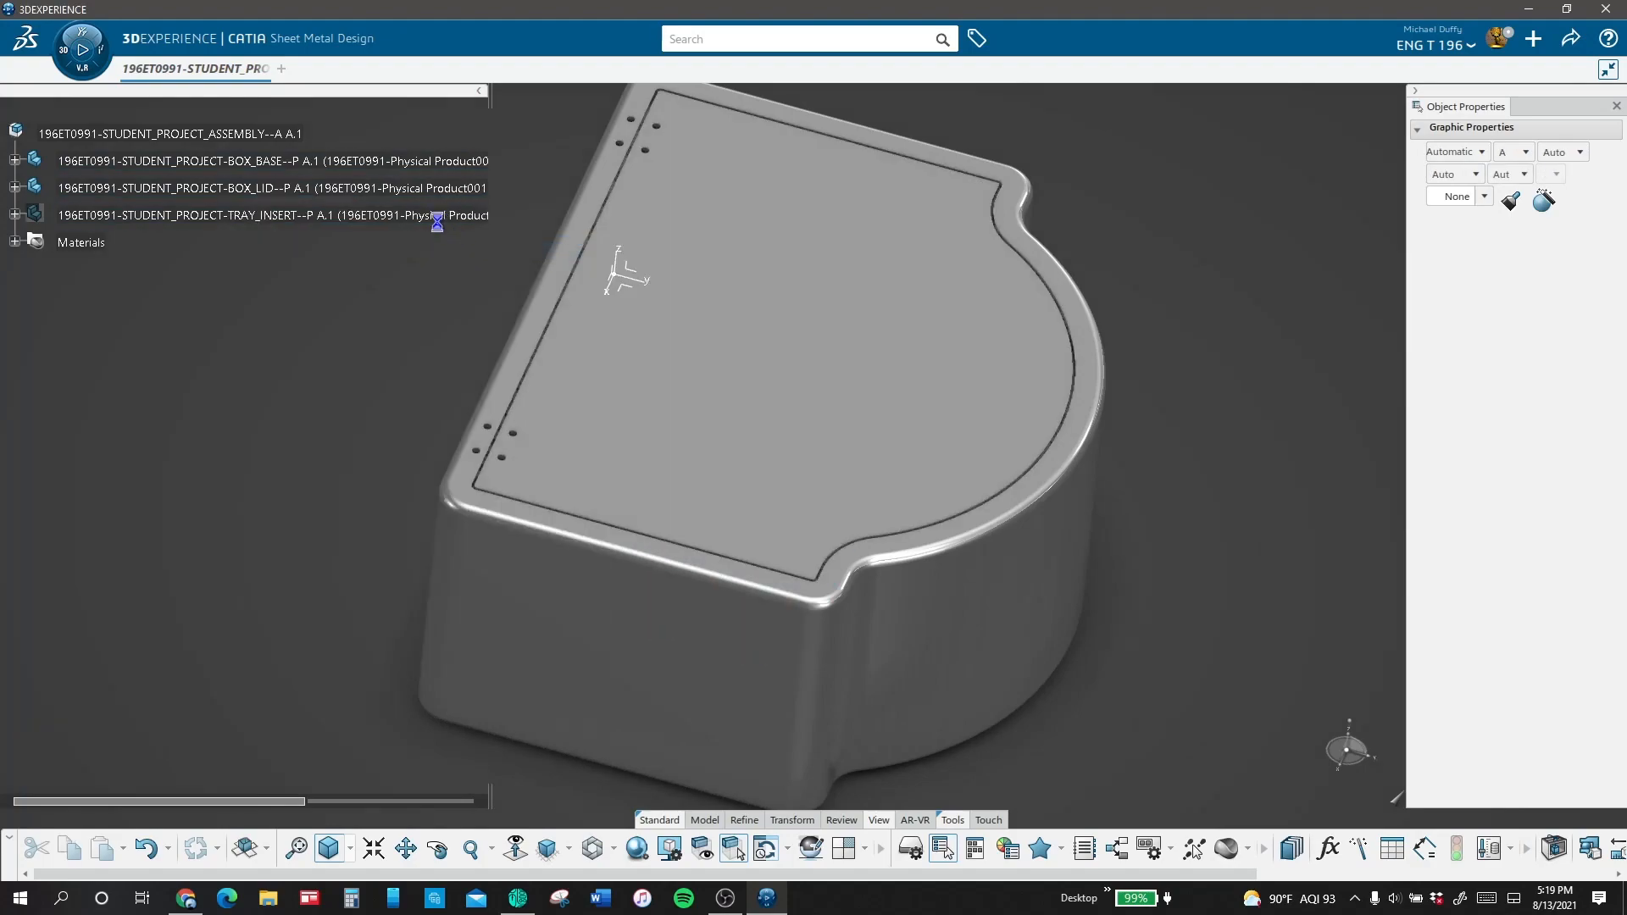
right_click(417, 219)
click(476, 275)
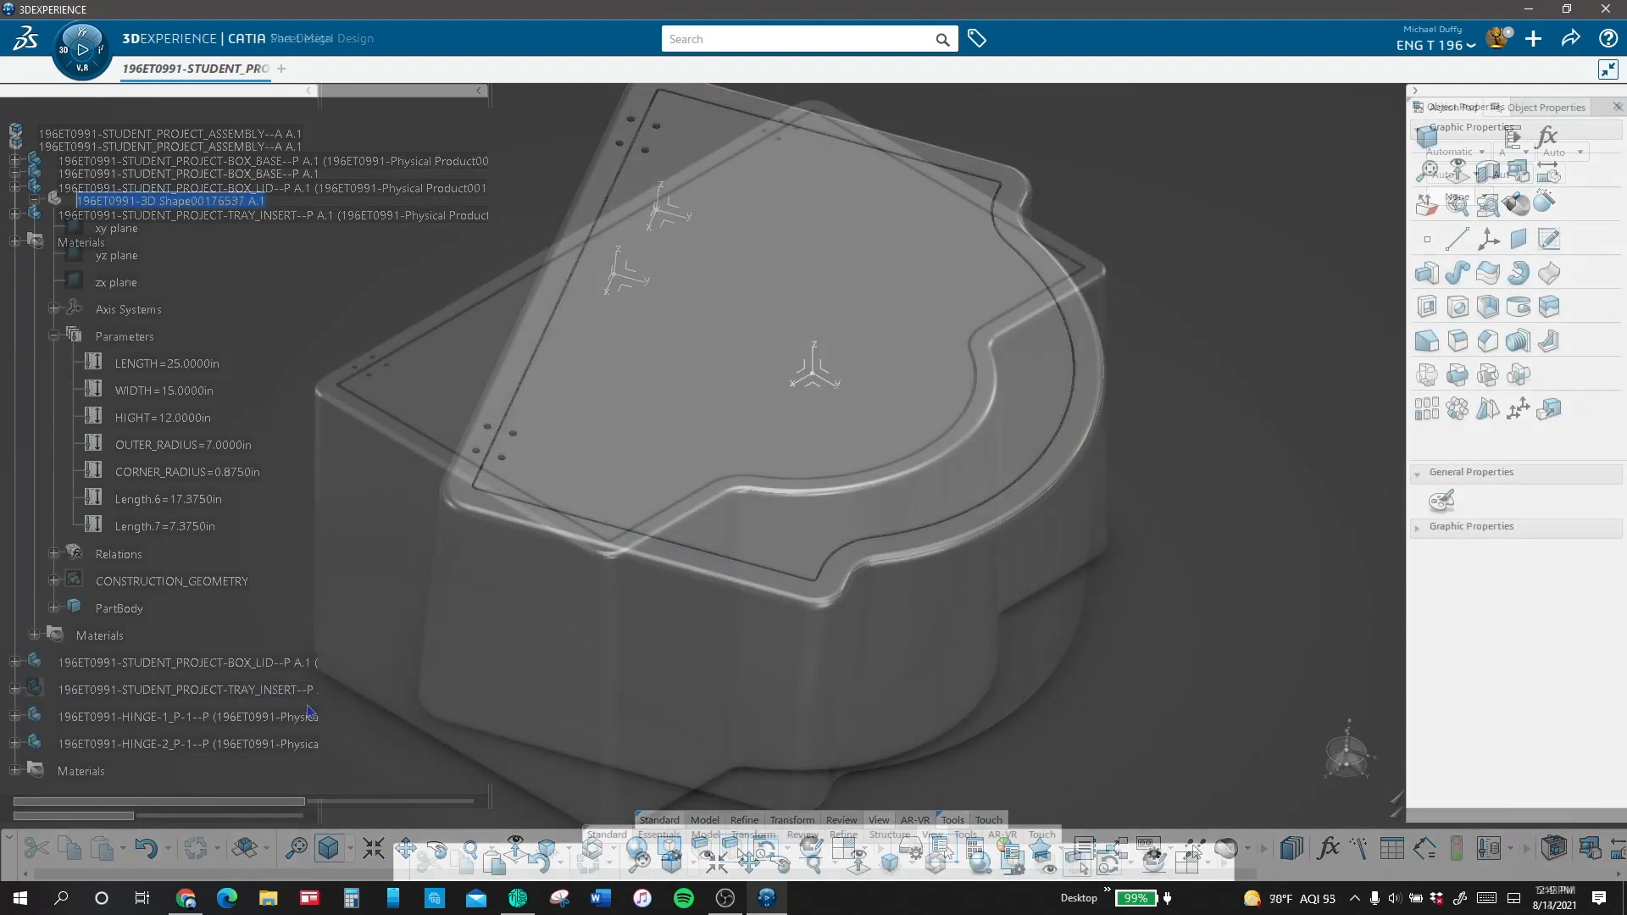
Step: Show the tray insert and hide the box lid to expose the tray inside the base
right_click(316, 692)
click(372, 310)
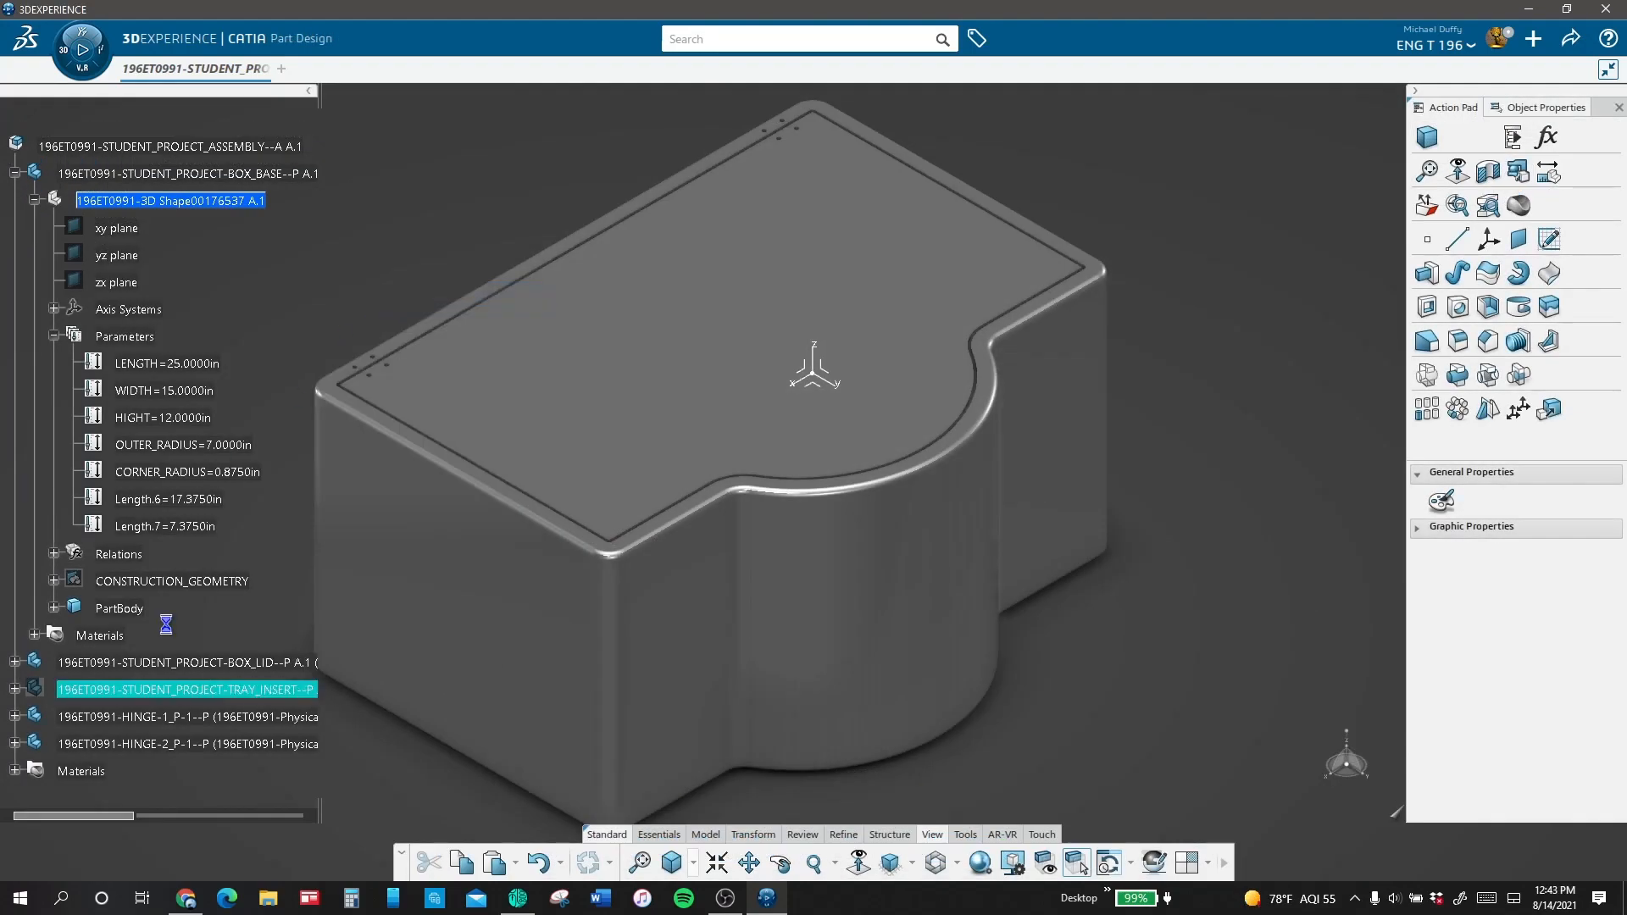
click(271, 662)
right_click(264, 662)
click(320, 272)
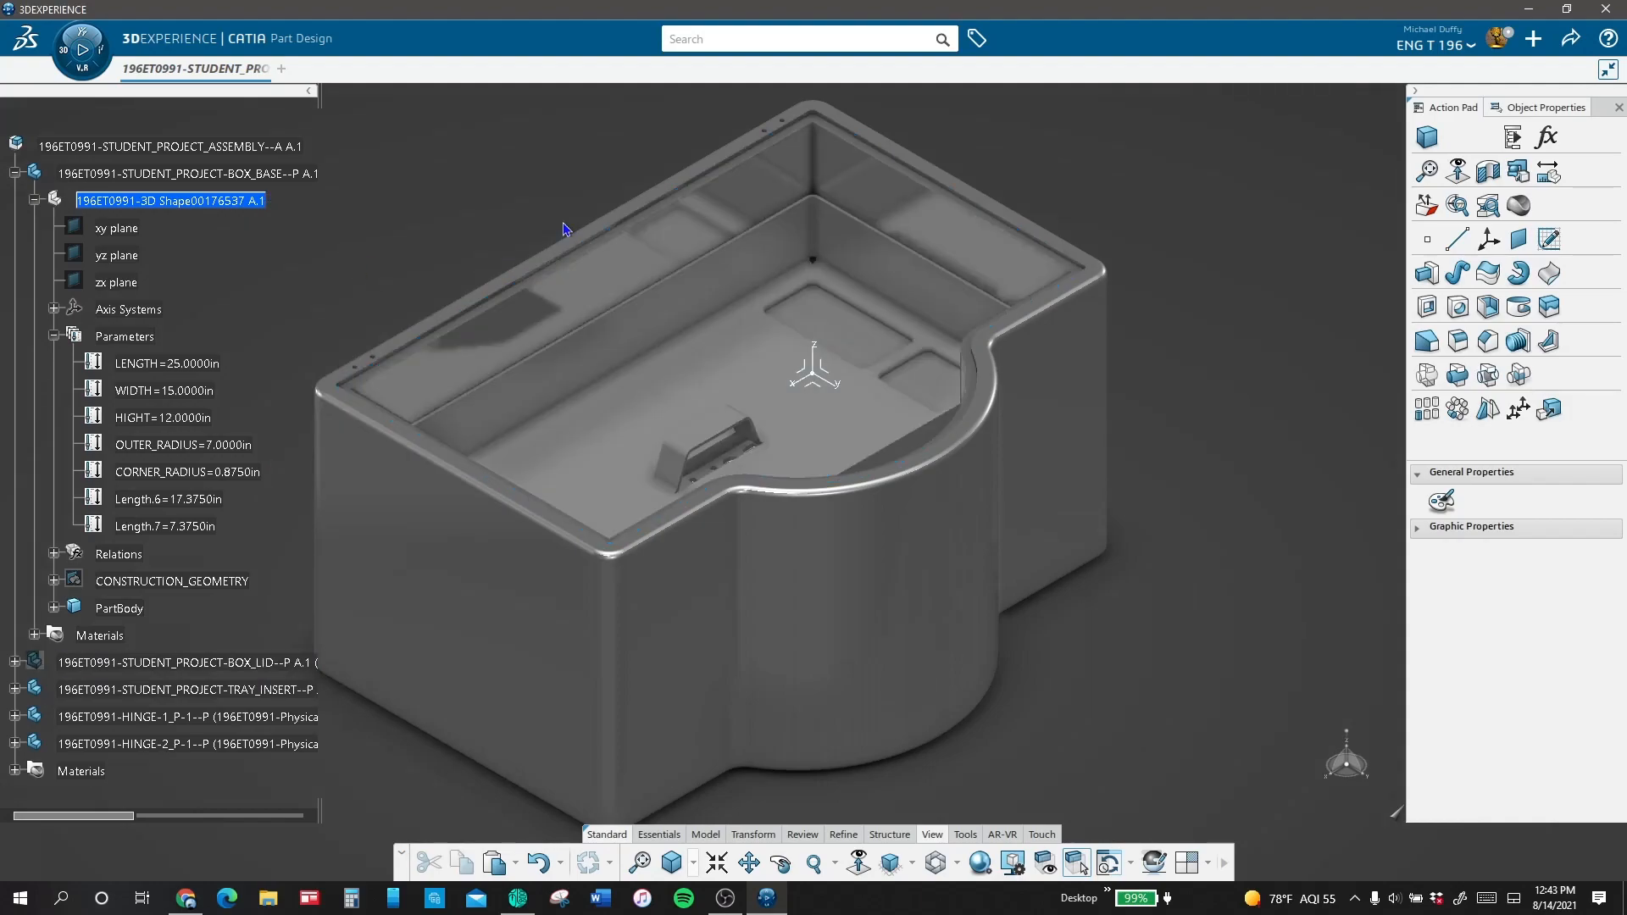
Step: Show the box lid on the base again after viewing the fitted tray
middle_drag(529, 234, 835, 279)
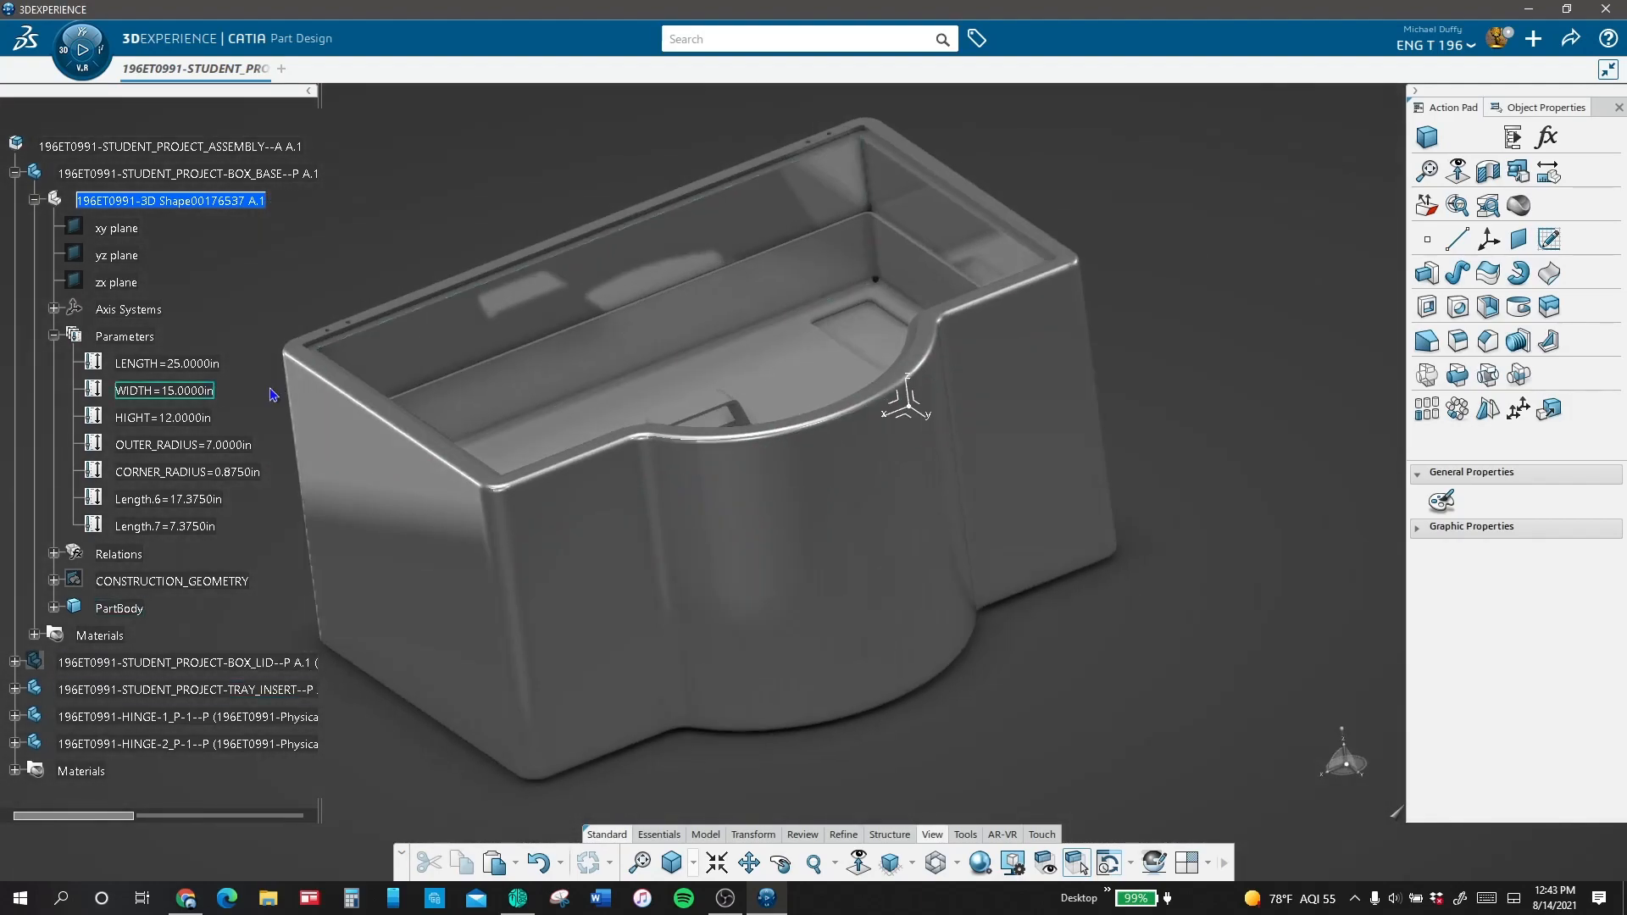
right_click(247, 662)
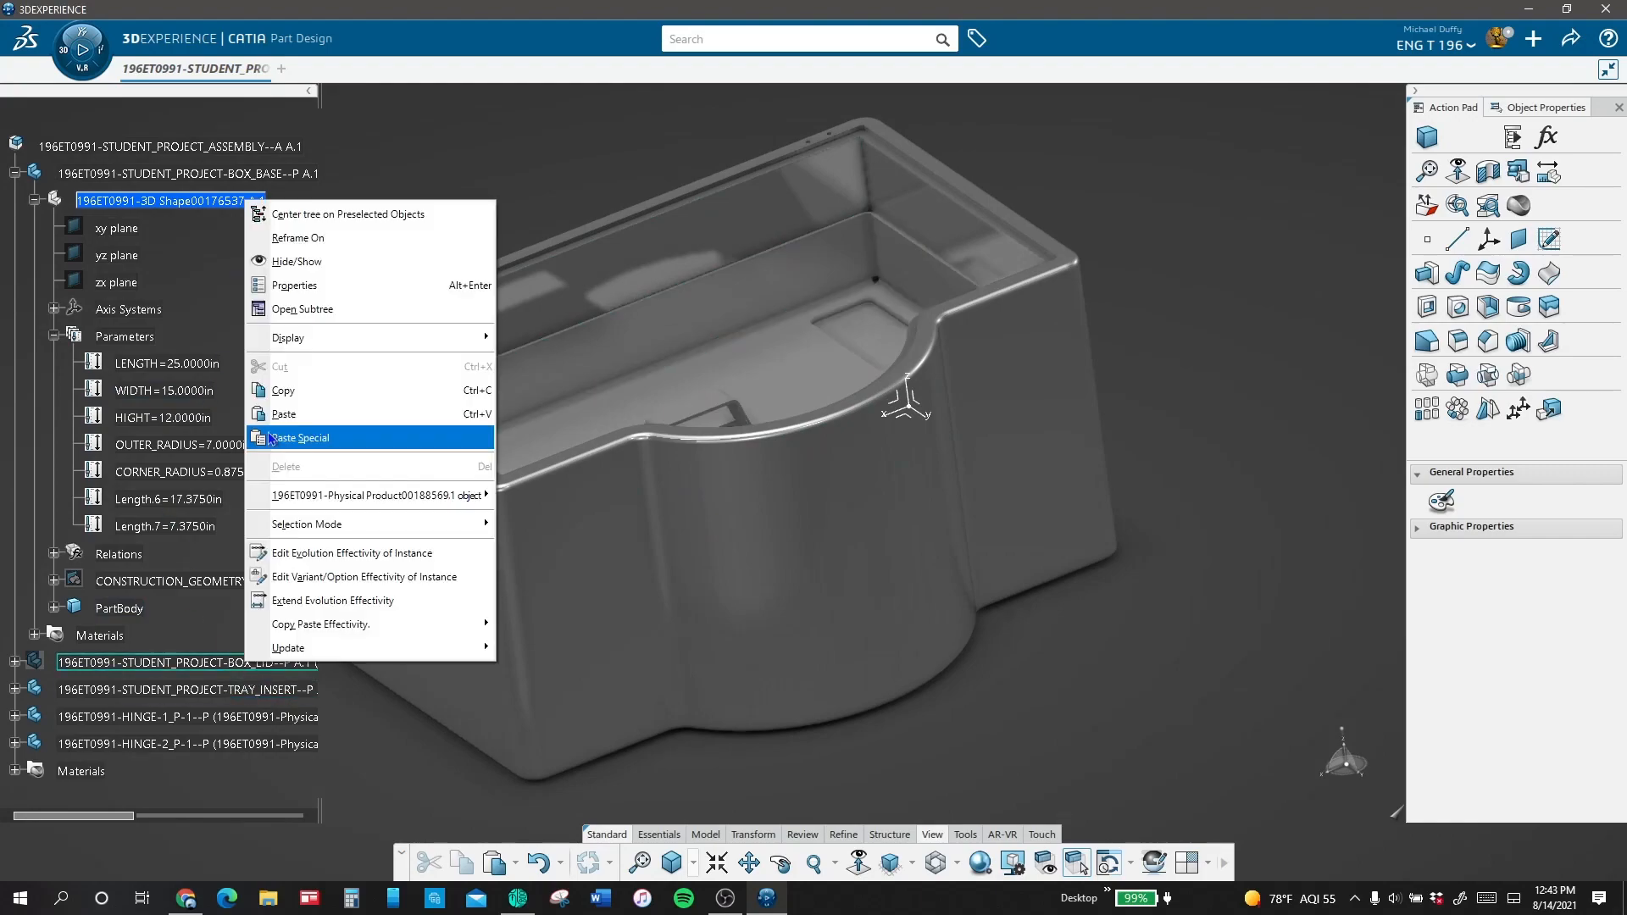
click(357, 266)
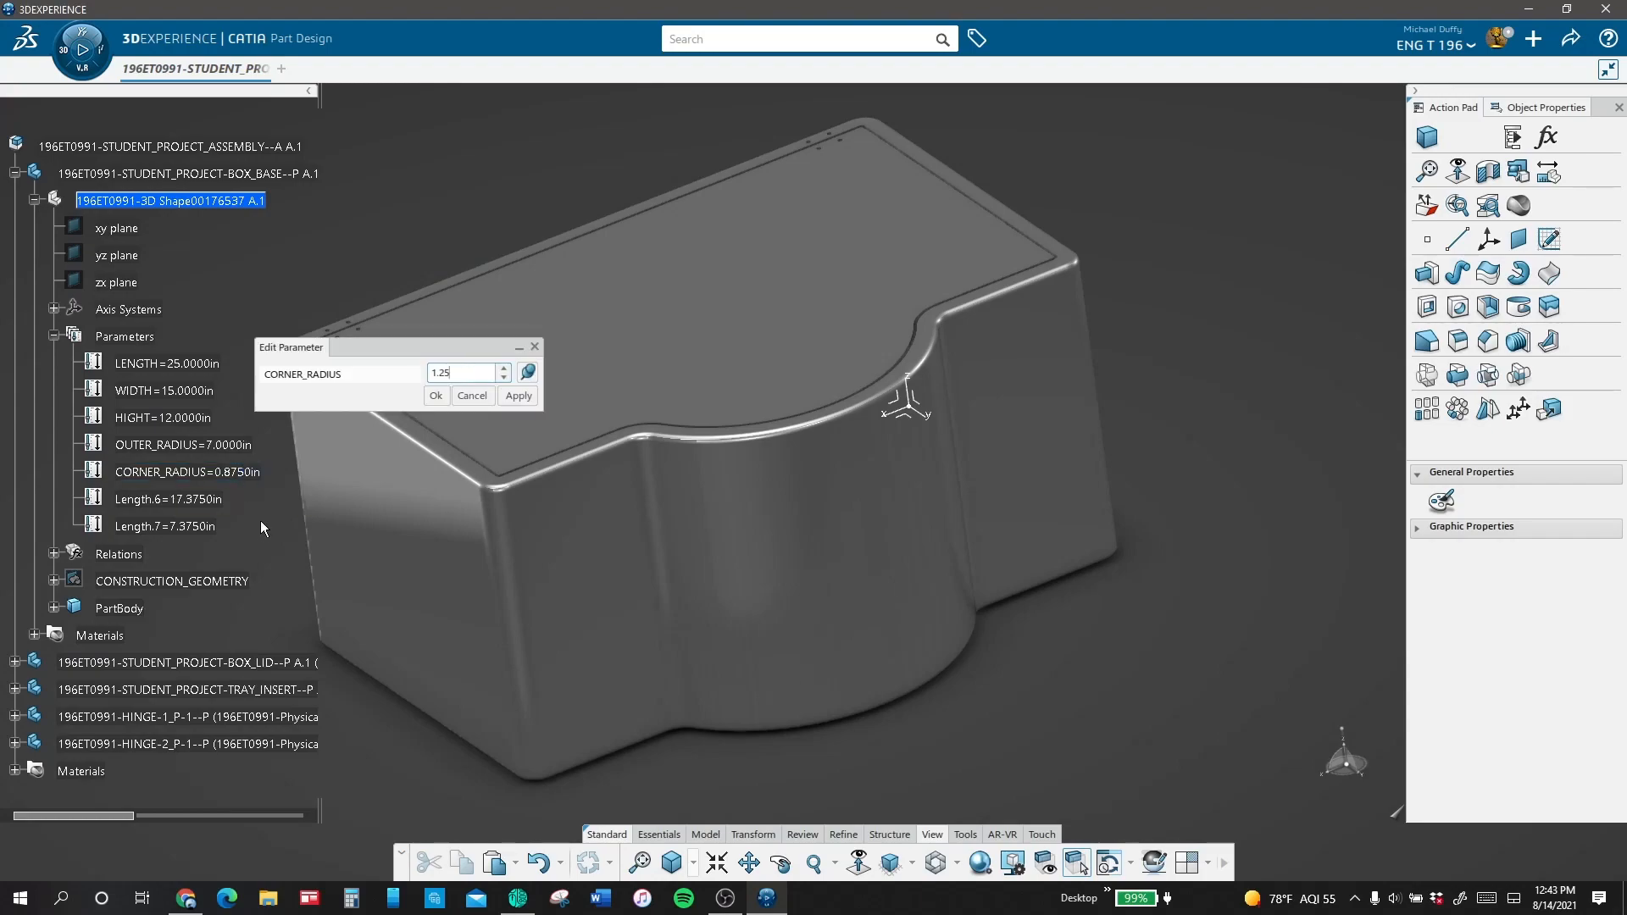
Step: Set the box base's CORNER_RADIUS to 1.25 in and OUTER_RADIUS to 10 in, and update the whole assembly
key(Return)
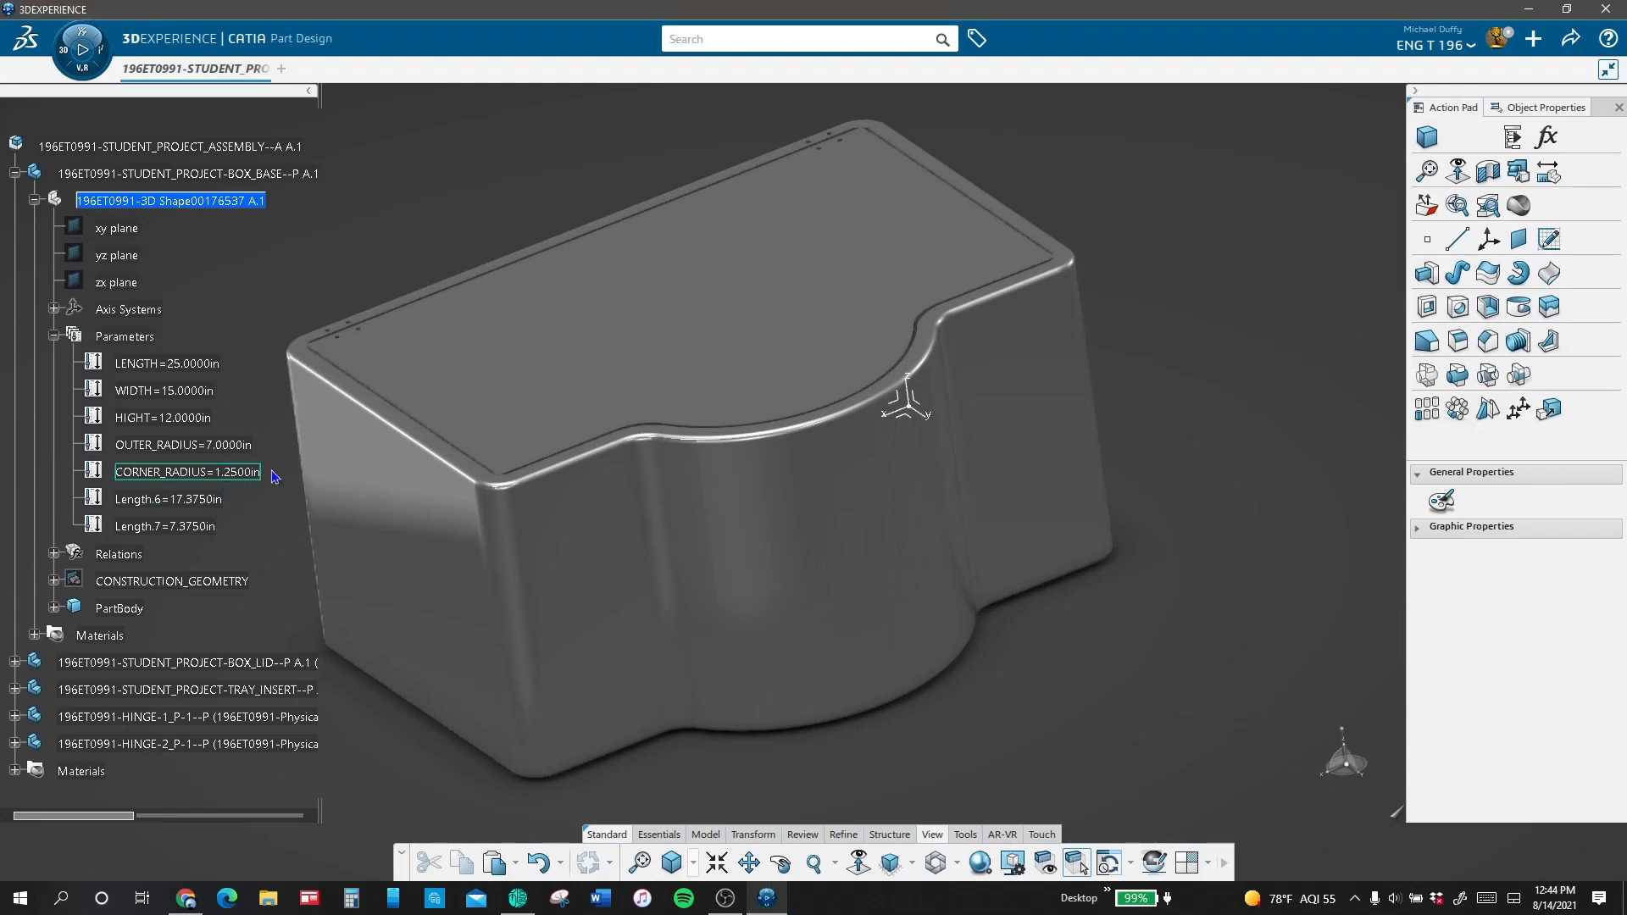
double_click(221, 442)
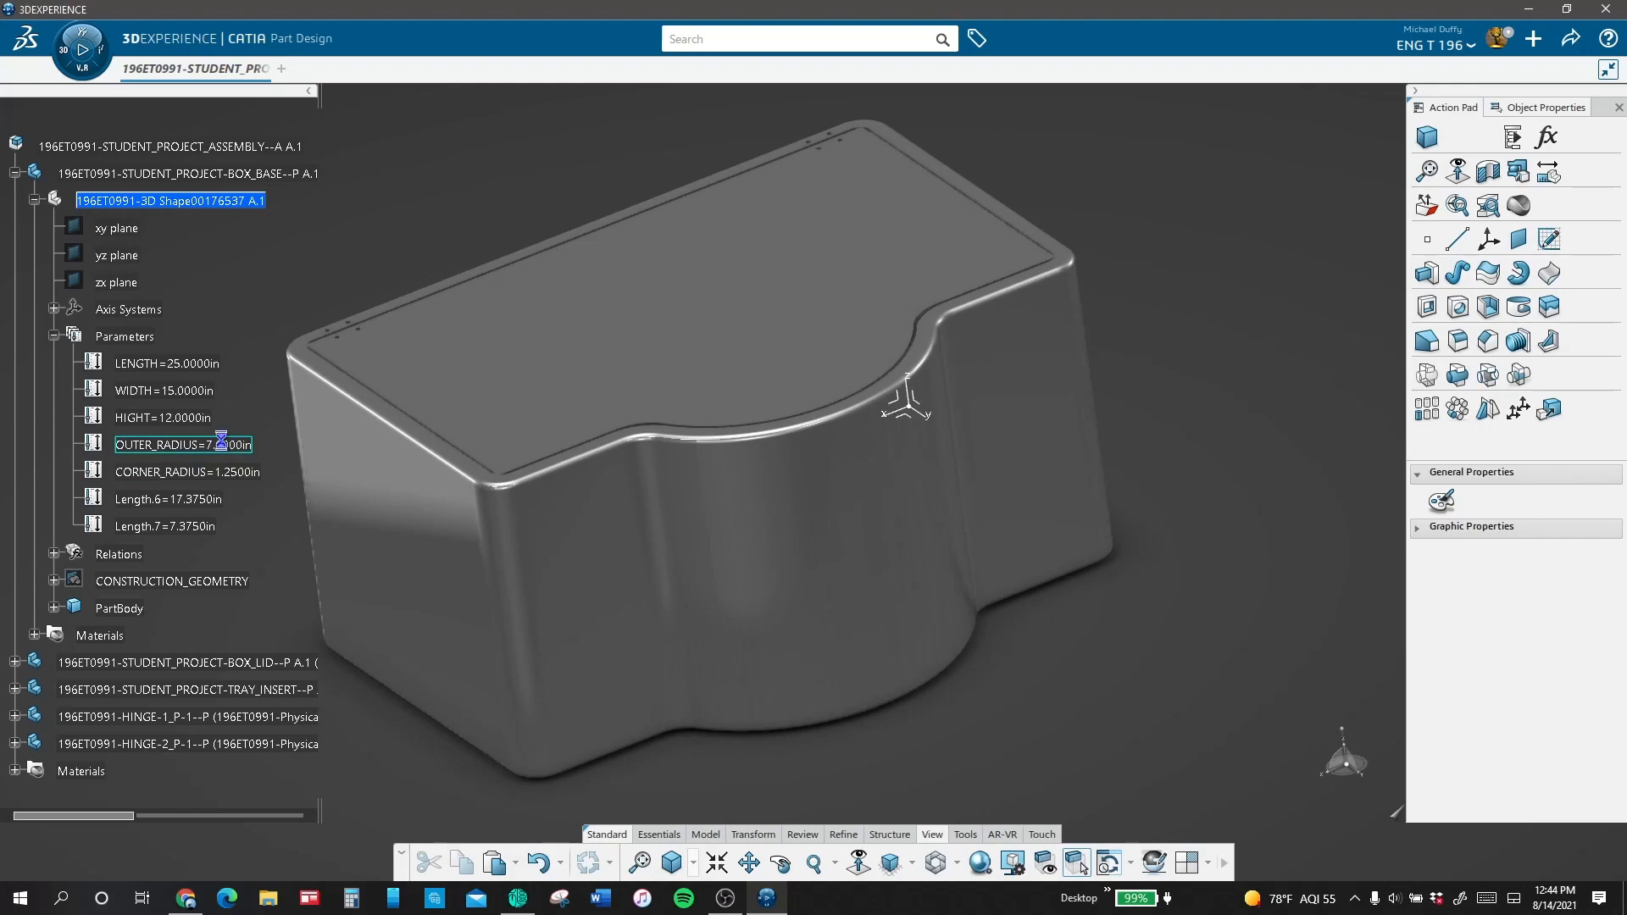
key(Return)
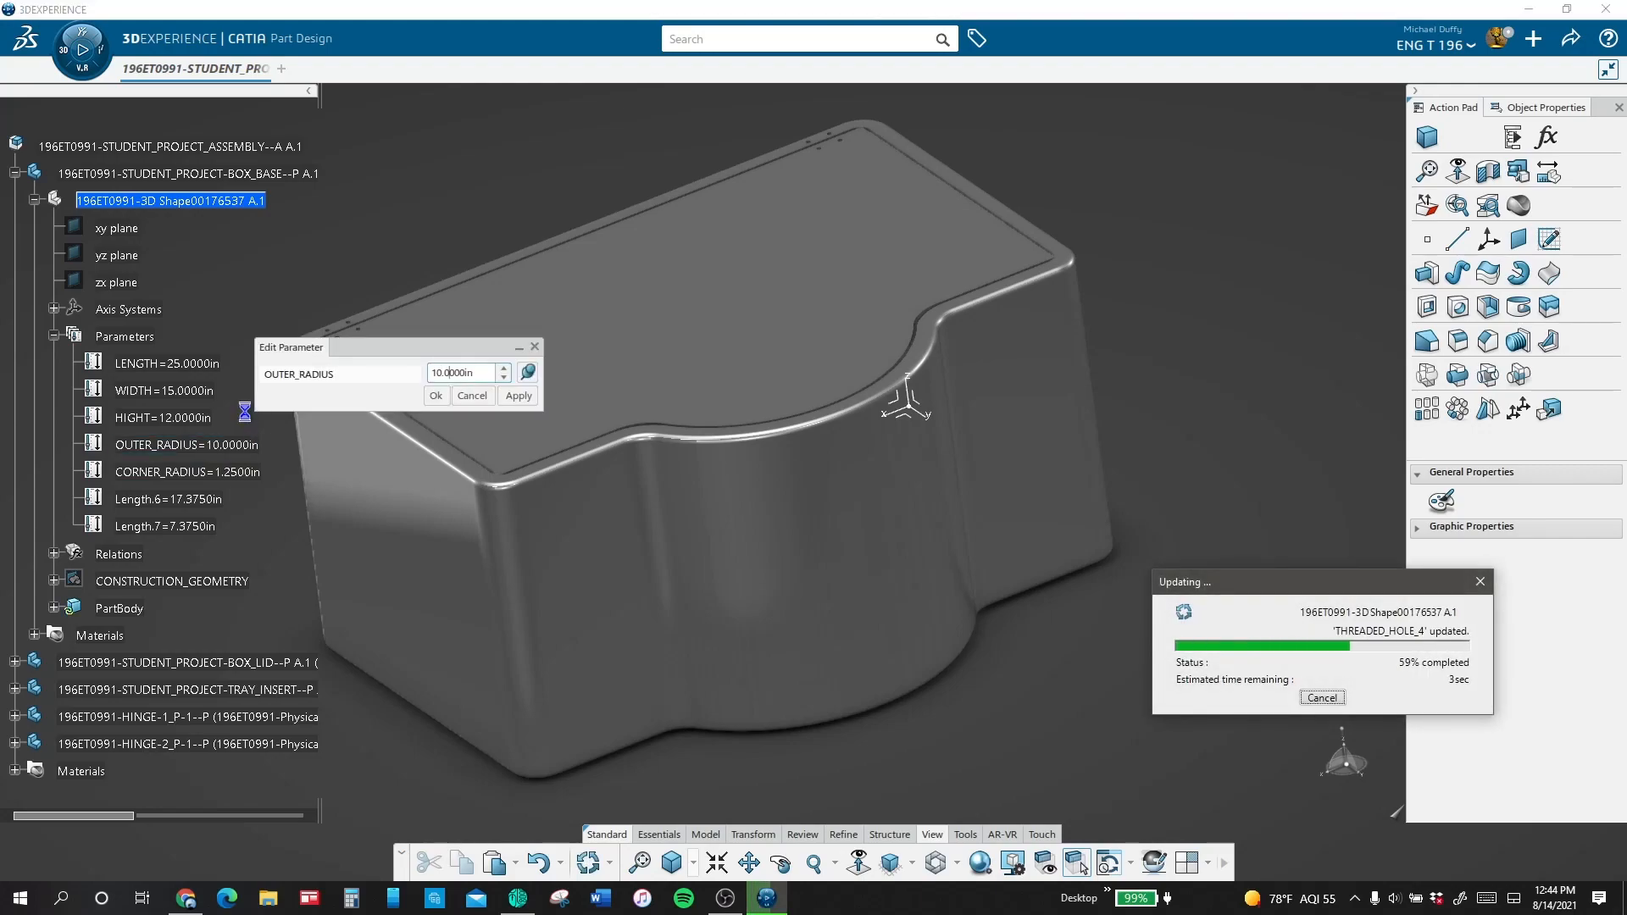
right_click(216, 149)
click(492, 500)
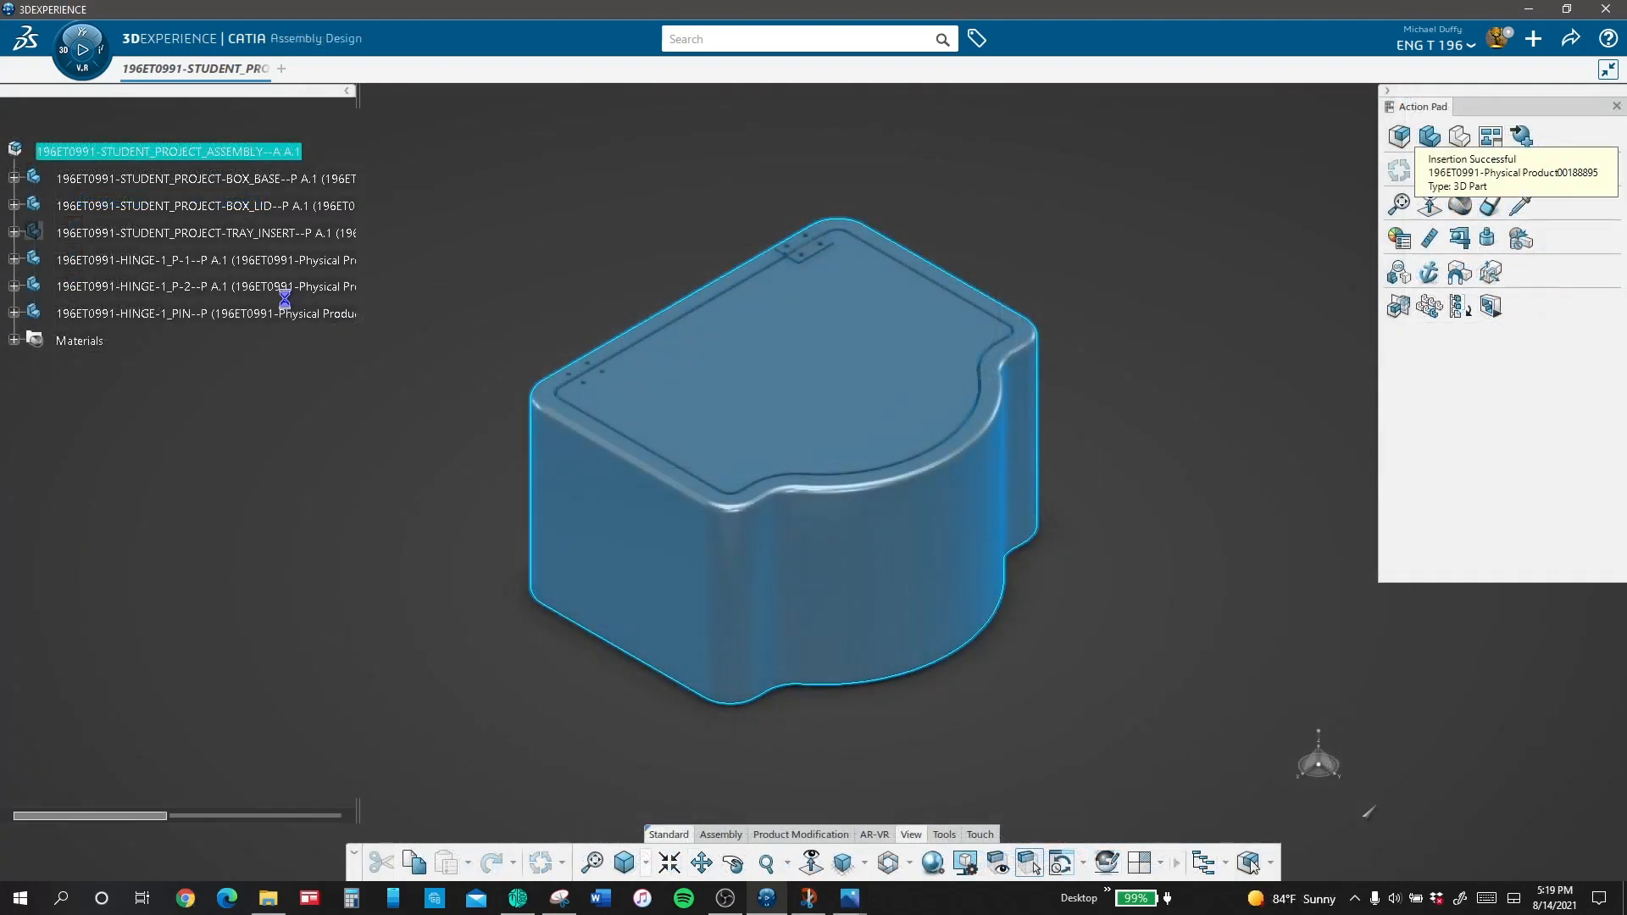
Step: Title the newly inserted 3D part 196ET0991-HINGE-2_P-1--P
right_click(273, 354)
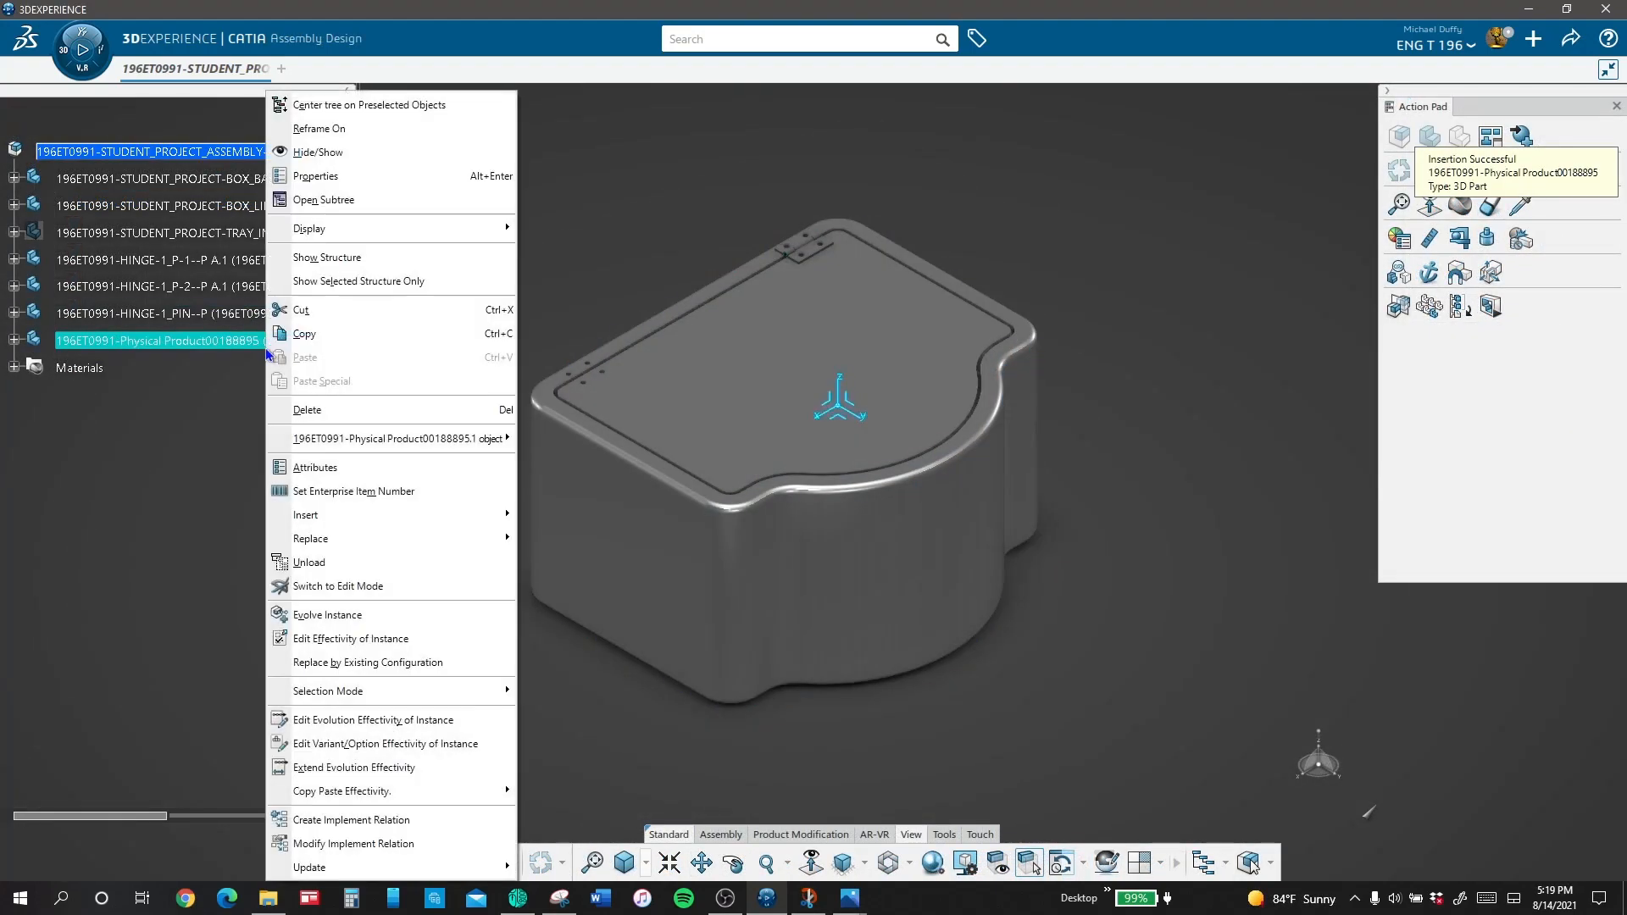
click(381, 176)
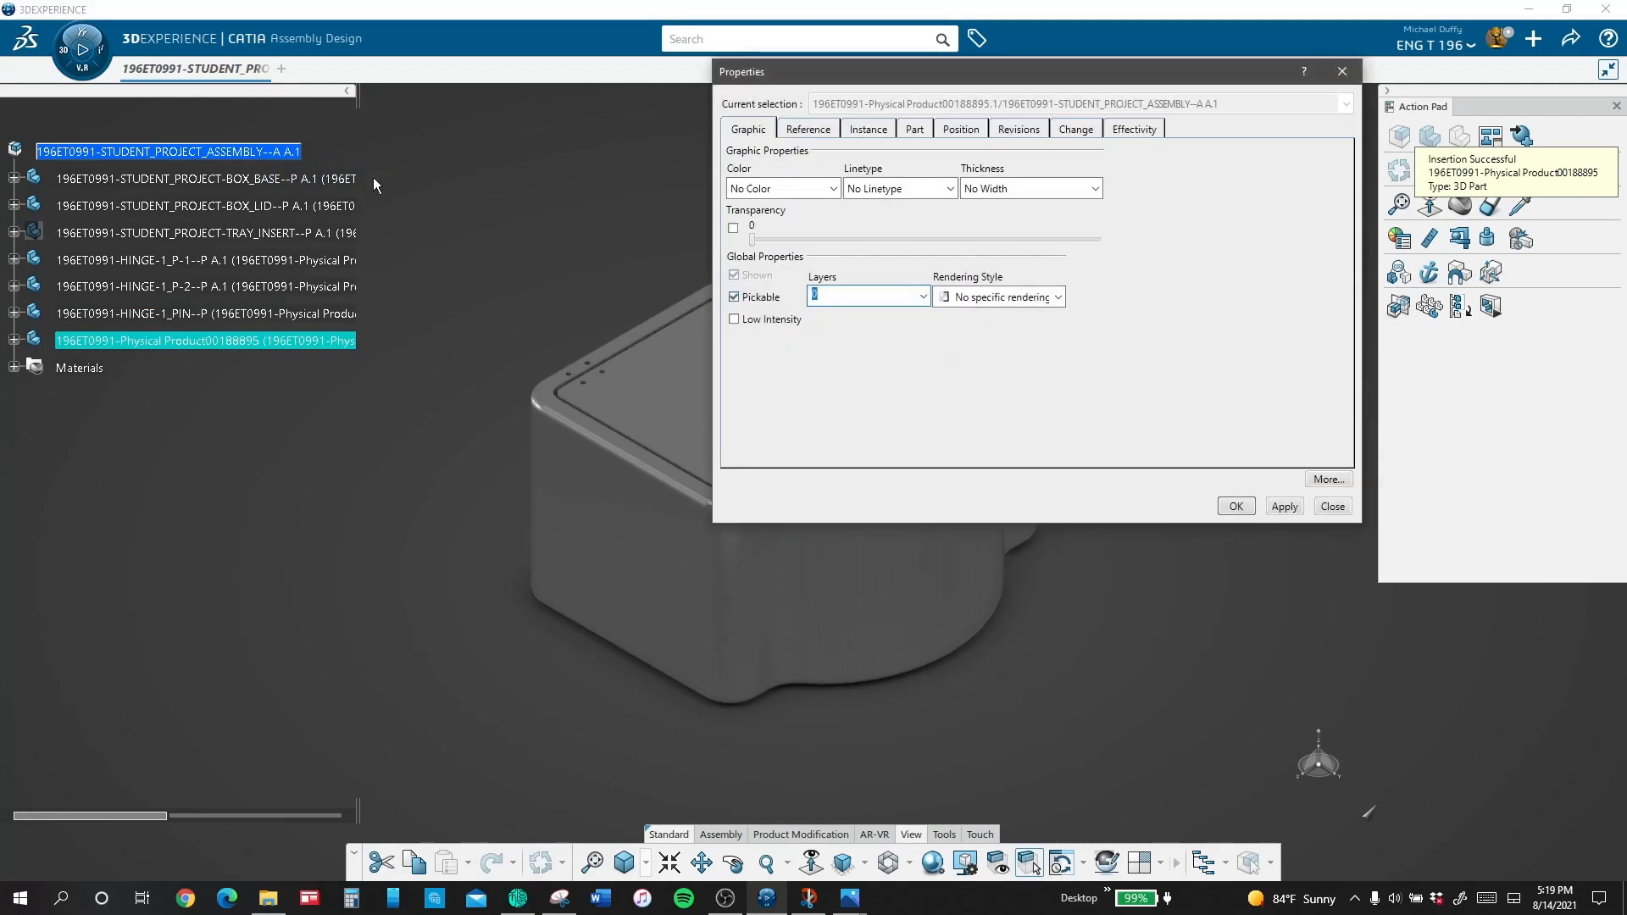
click(805, 136)
key(ctrl+a)
text(196ET0991-HINGE-1_PIN--P)
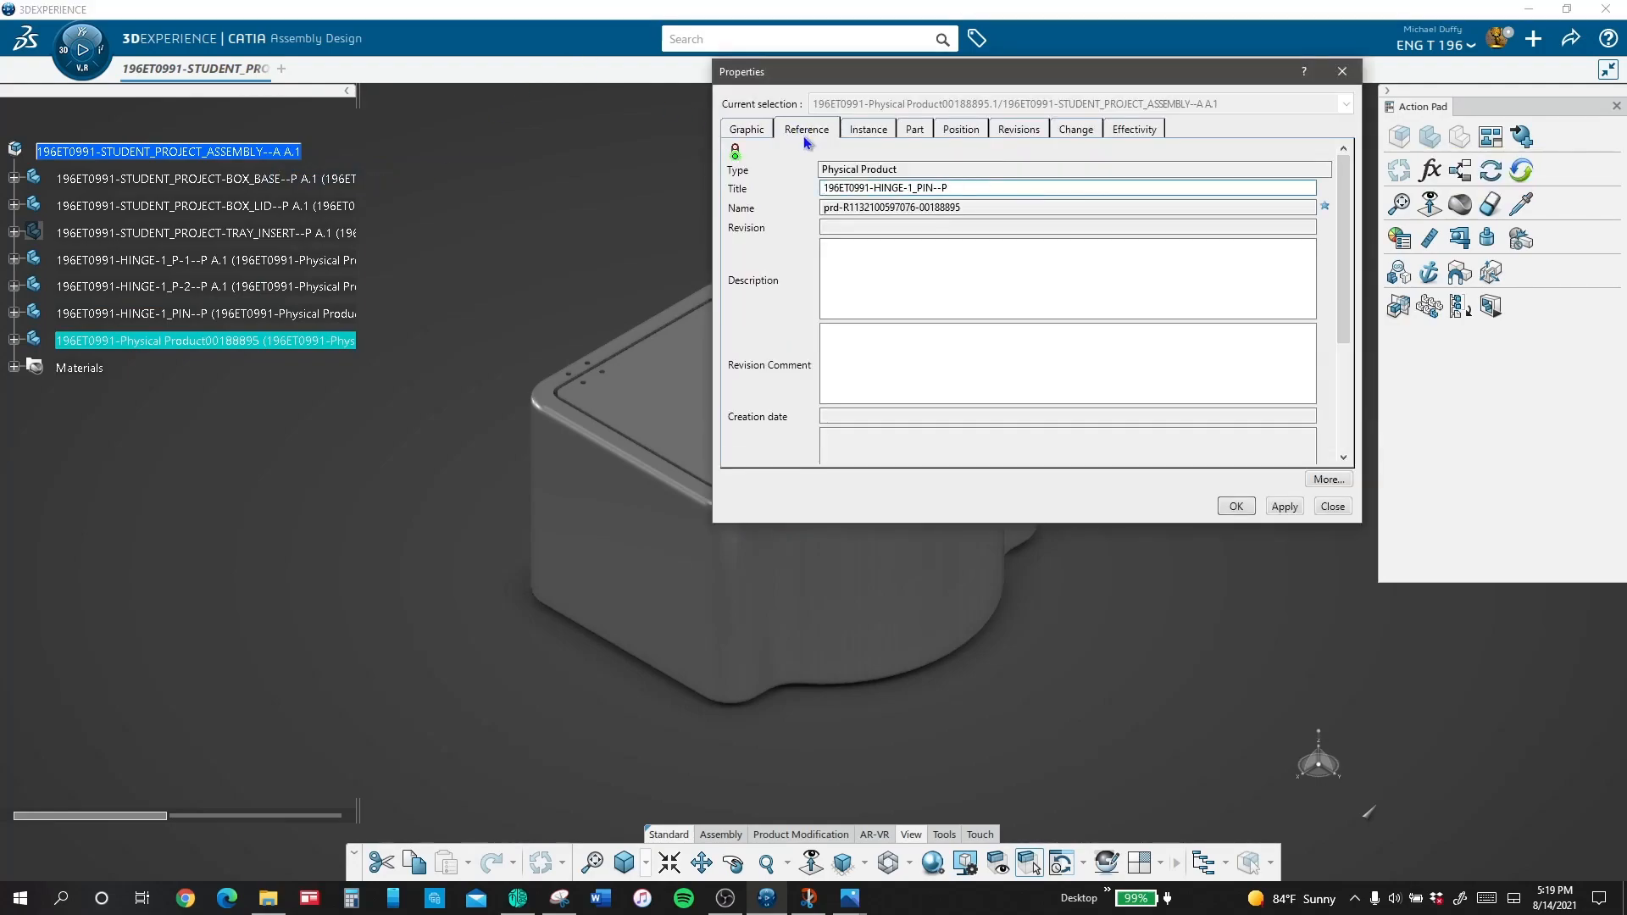
scroll(910, 187, up, 7)
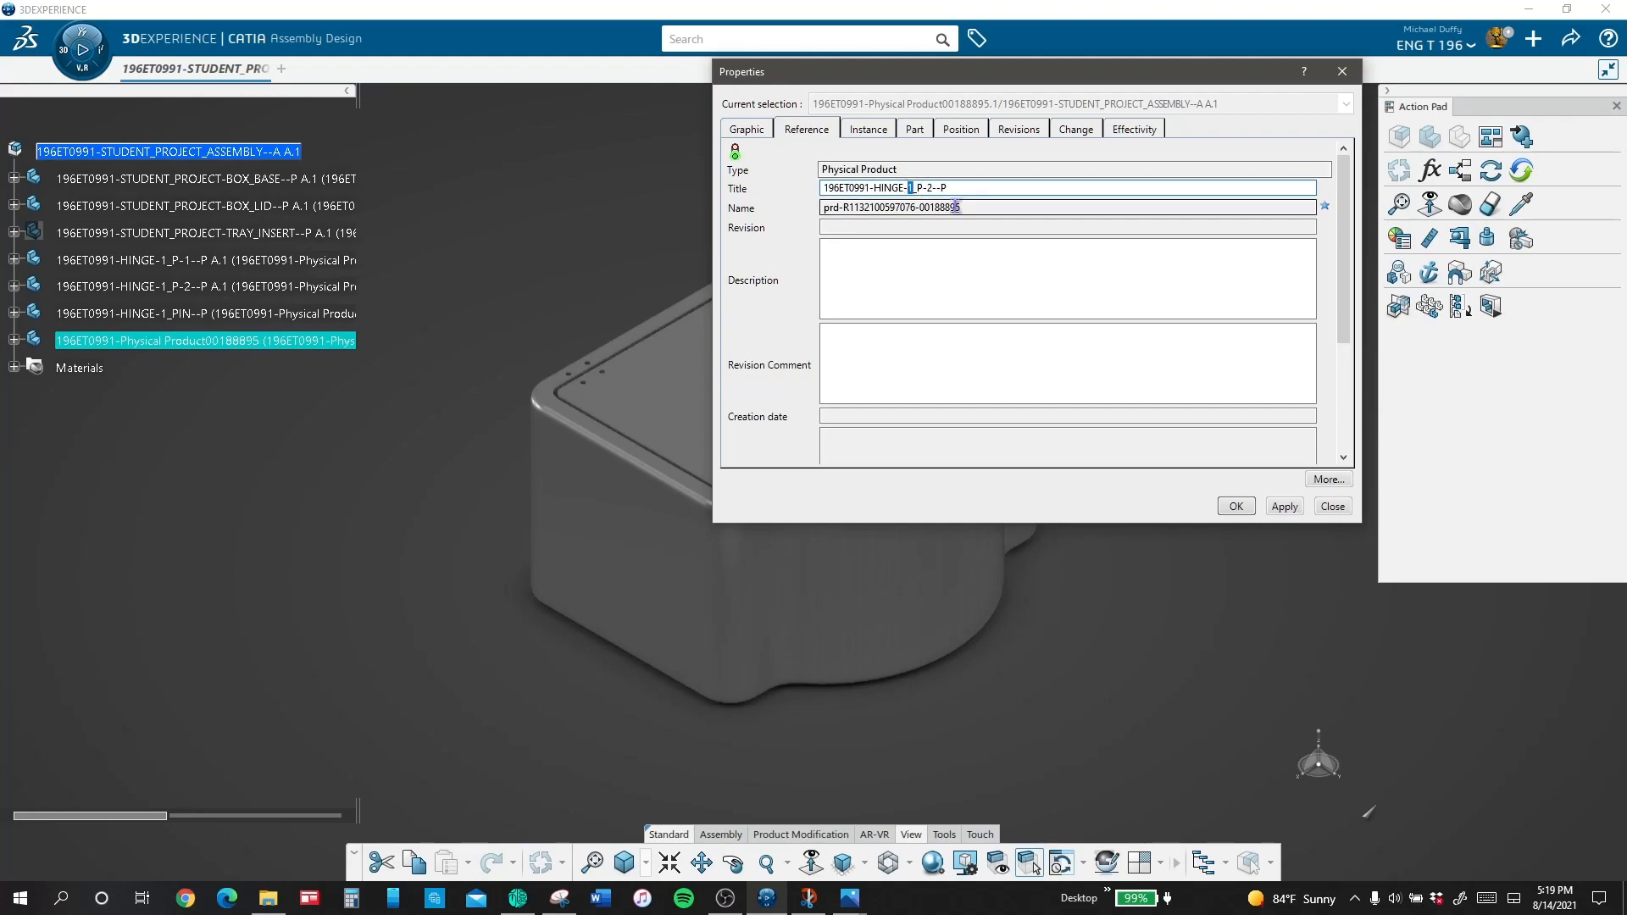
text(2)
key(Return)
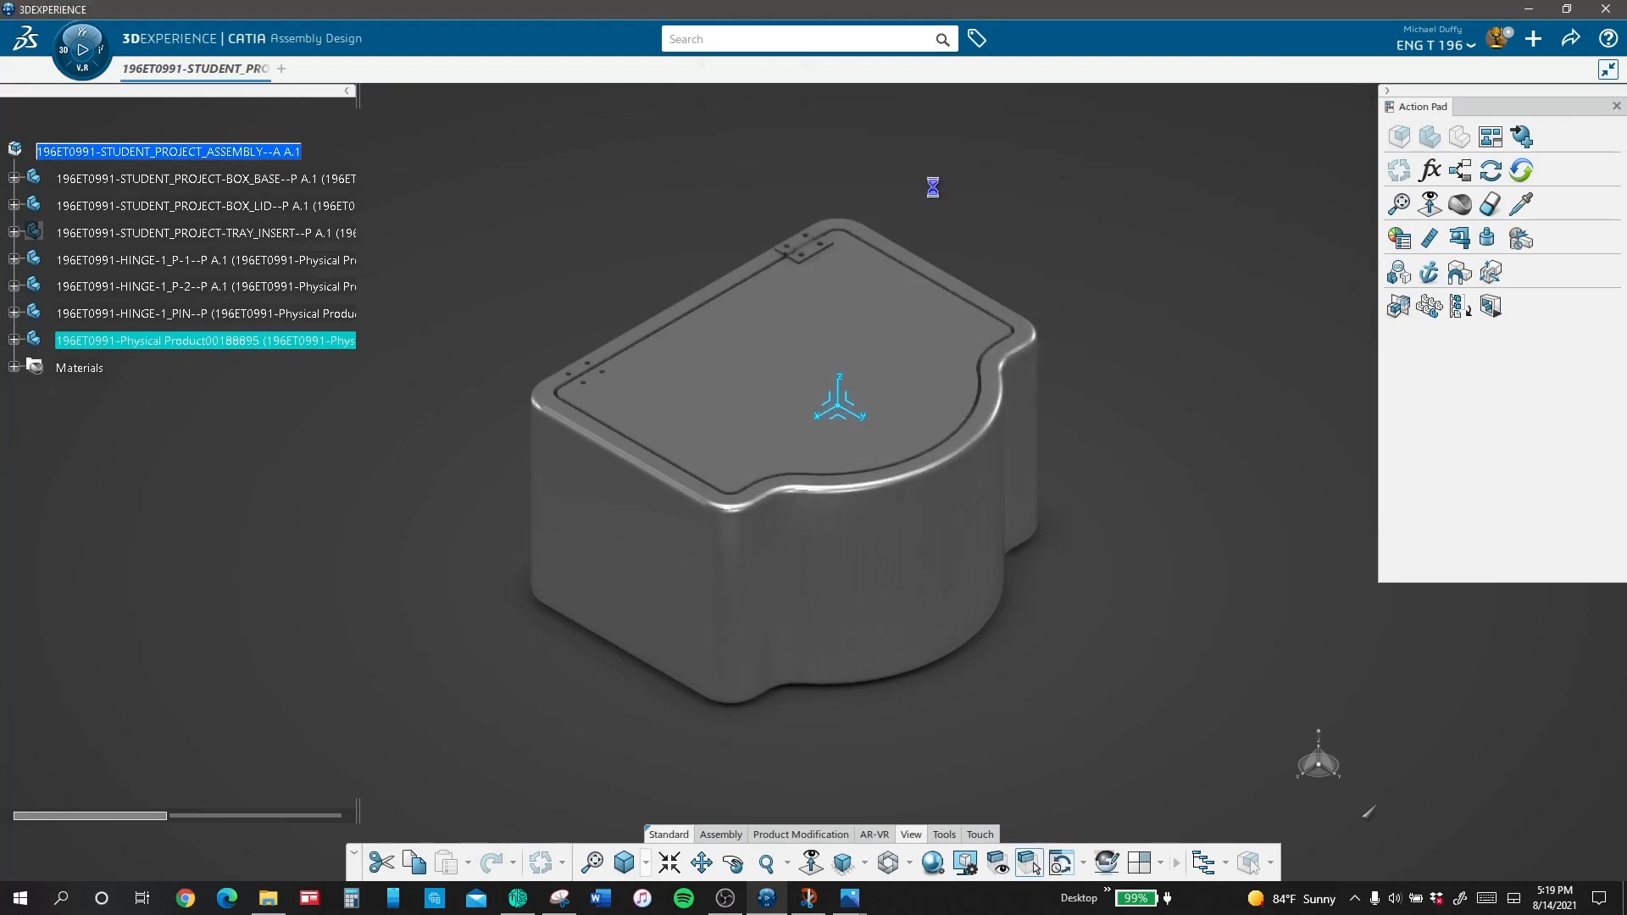
Step: Rename the geometrical set in the HINGE-2_P-1 part as CONSTRUCTION_GEOMETRY
click(14, 339)
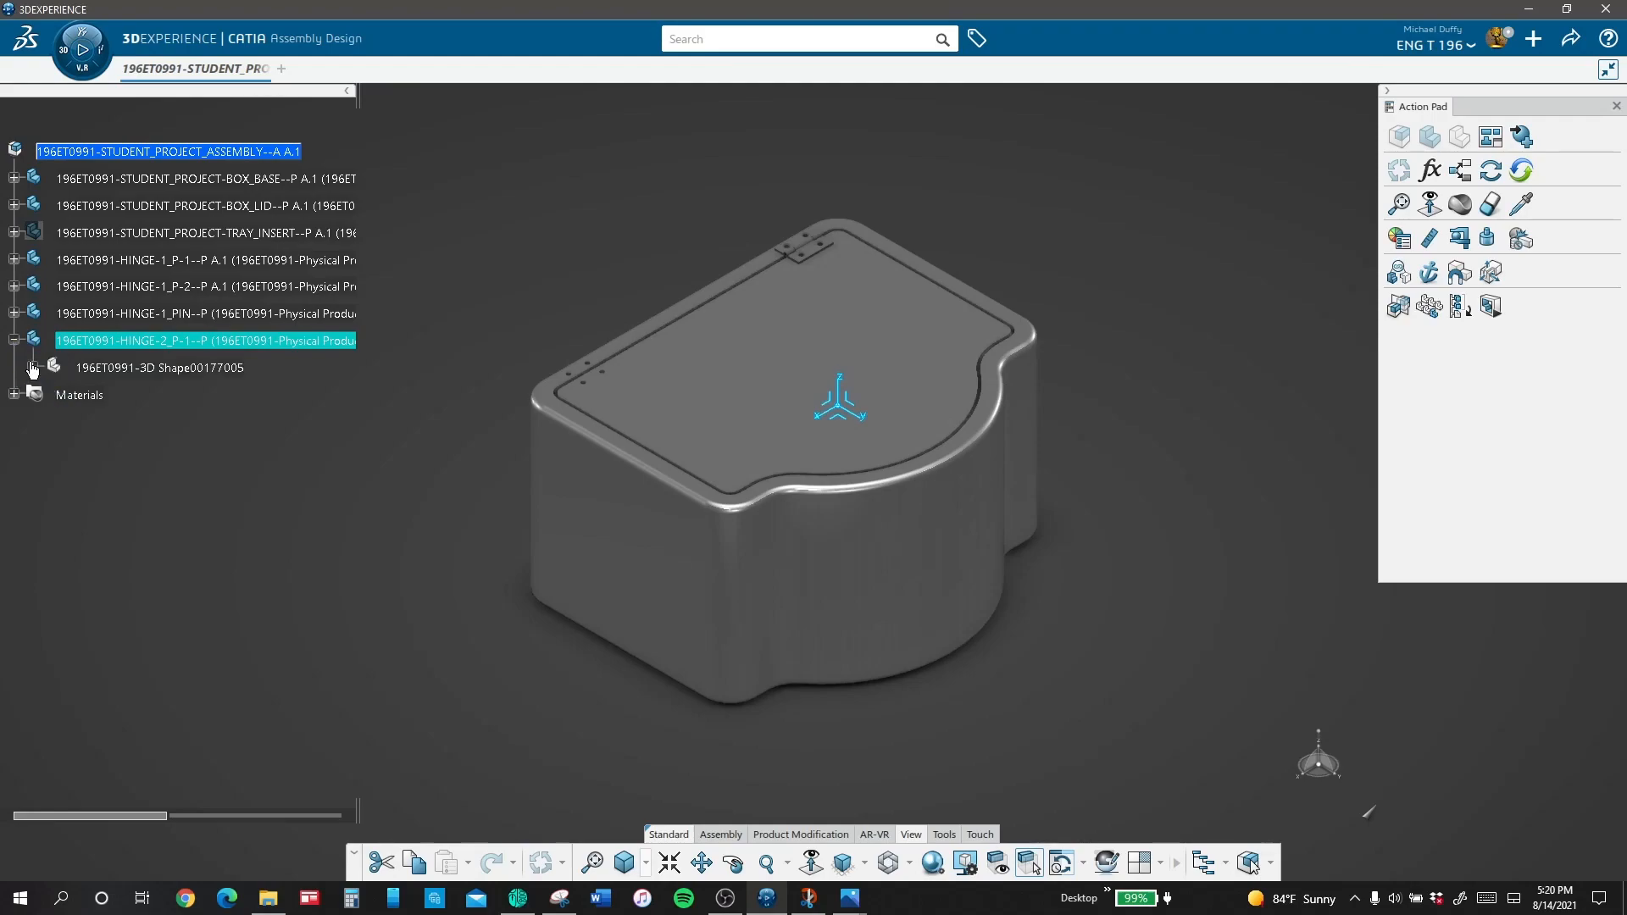
click(32, 367)
right_click(163, 502)
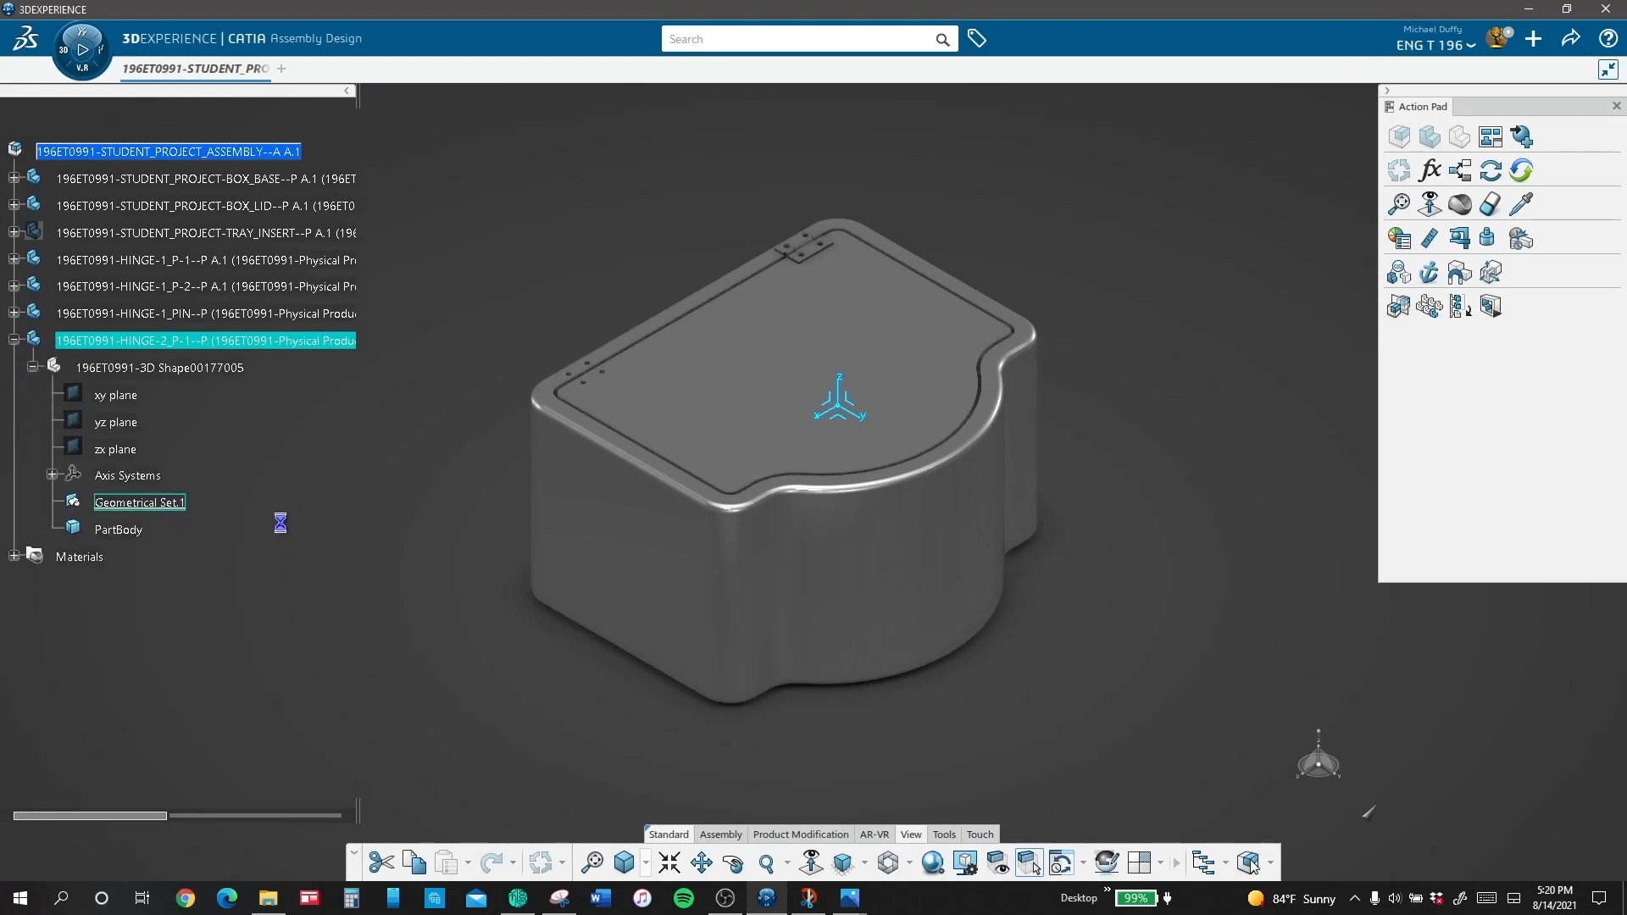
click(206, 588)
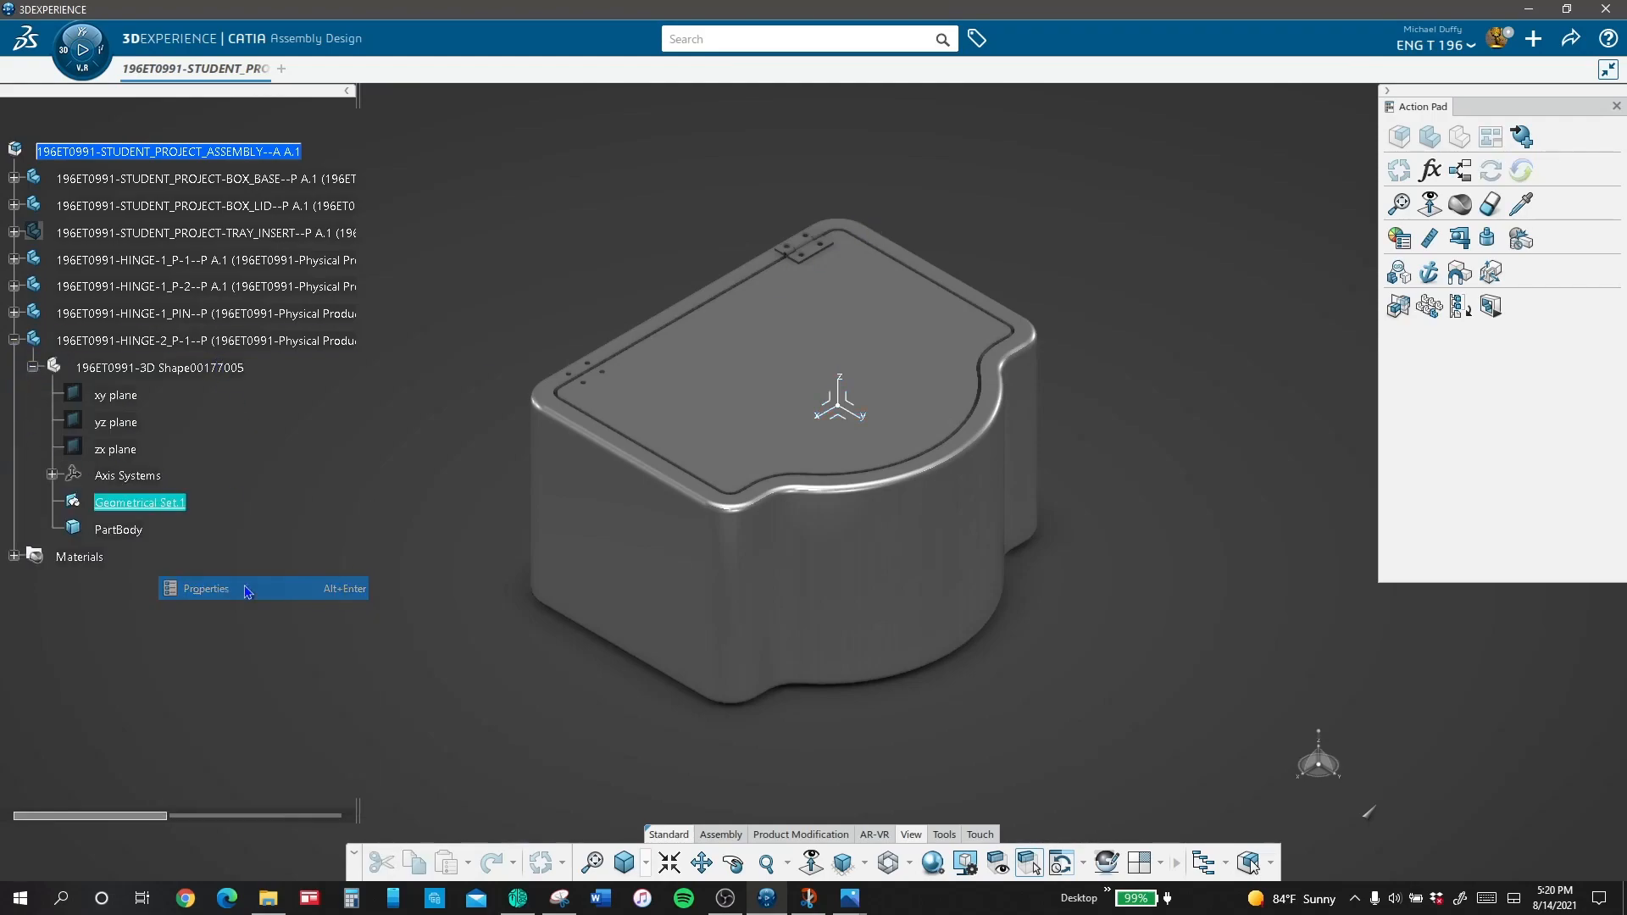
click(853, 132)
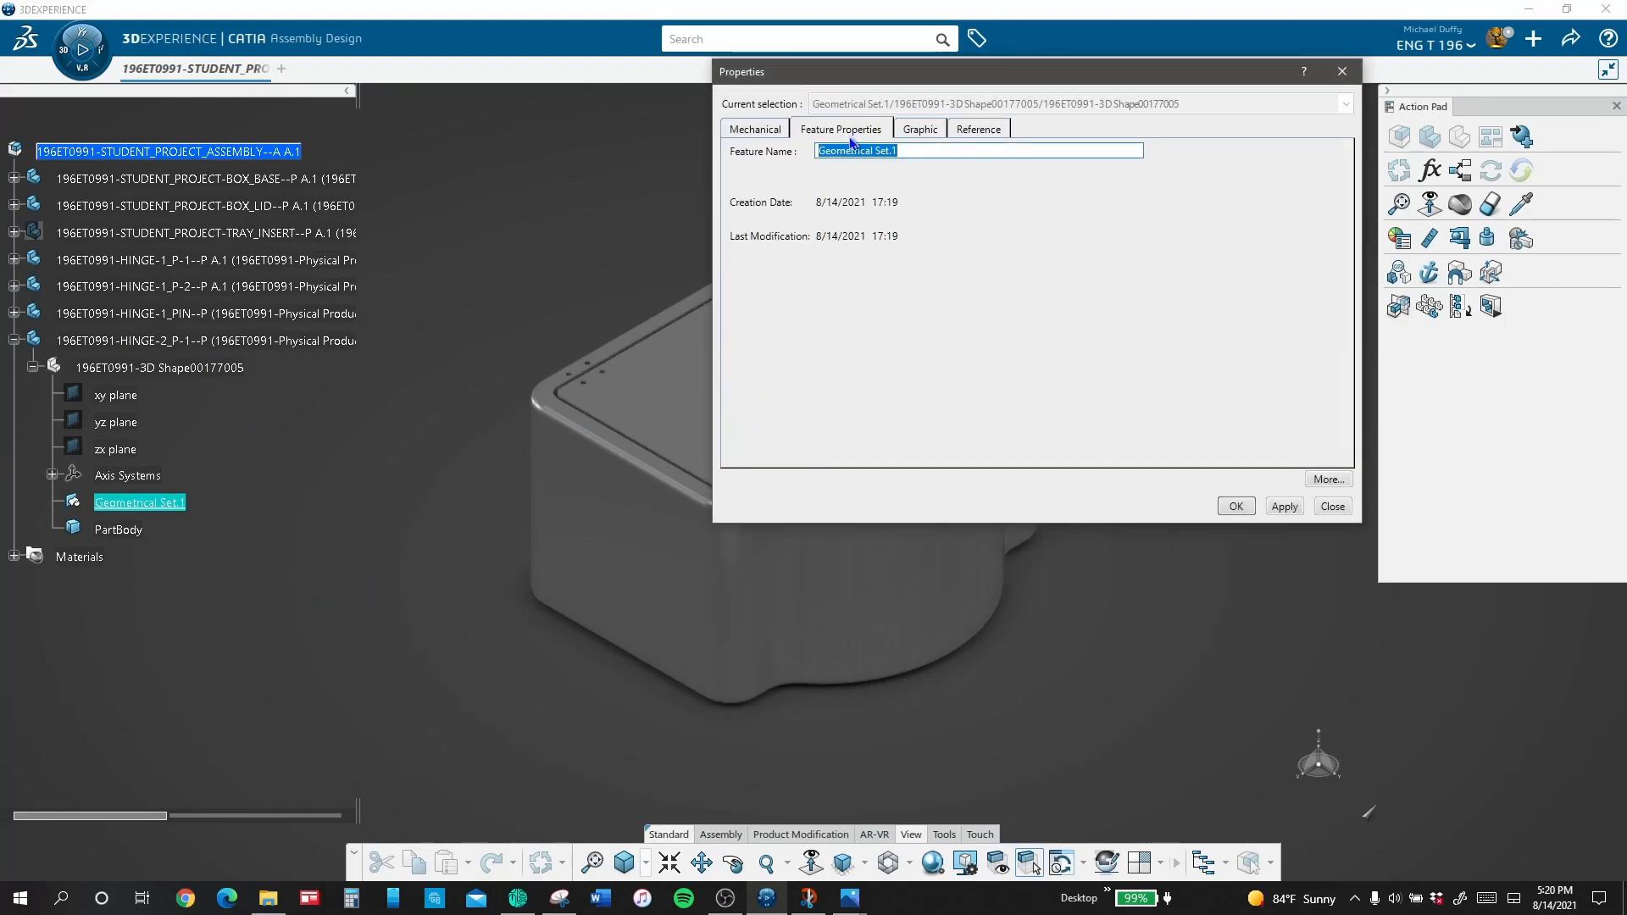
text(CONSTRUCTION_GEOMETRY)
key(Return)
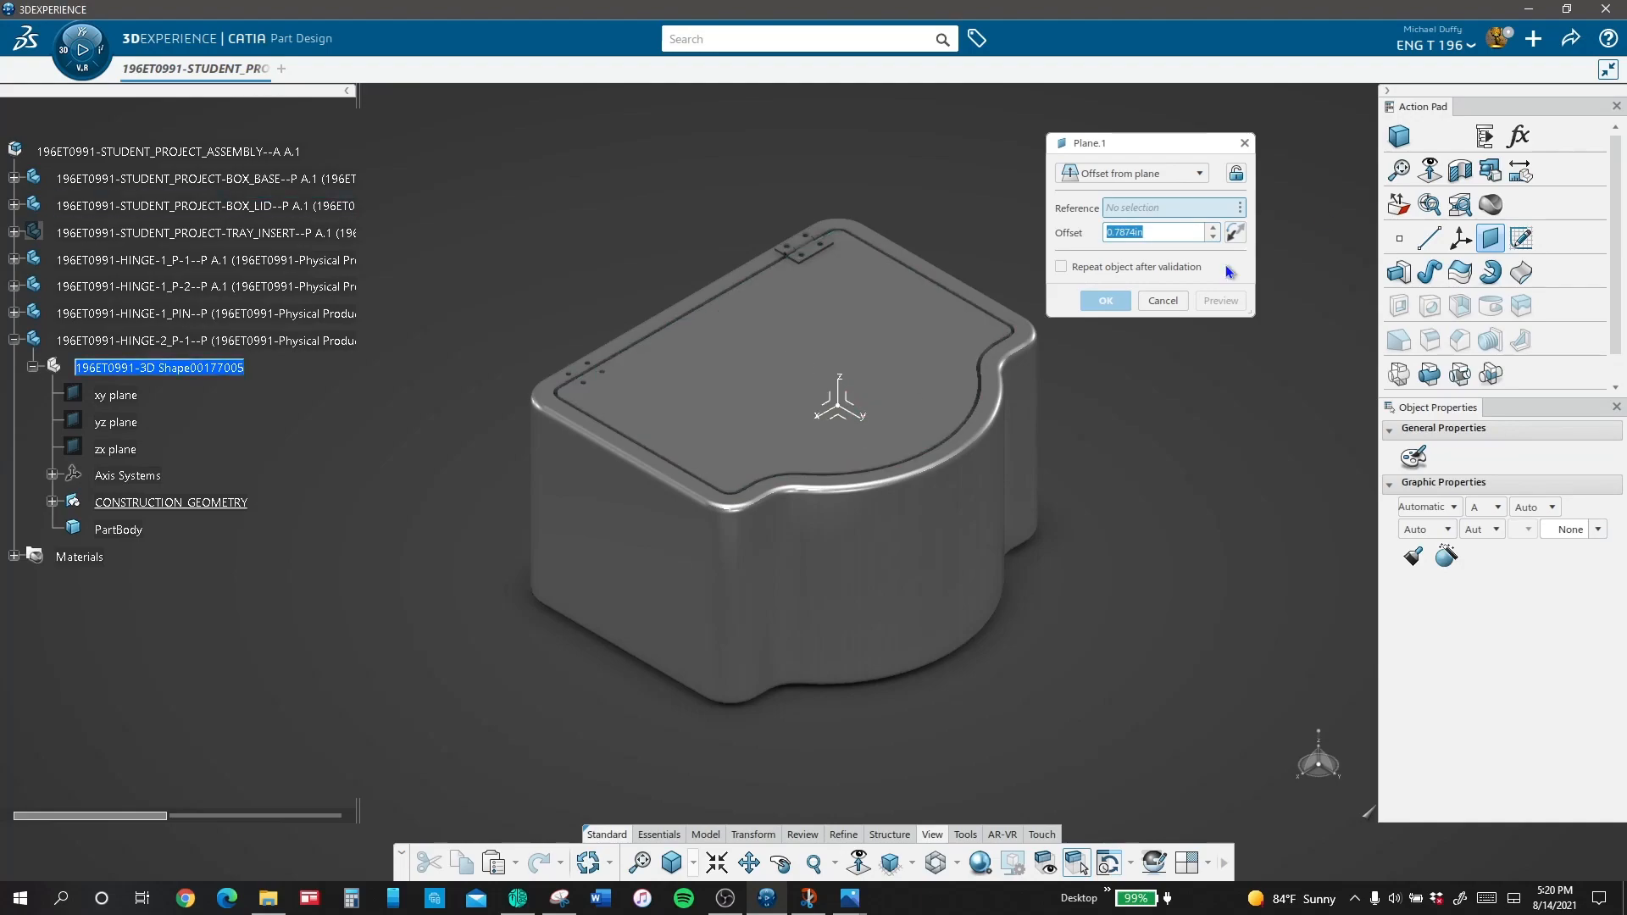
Step: Start a coordinates point in the HINGE-2_P-1 part and hide its Absolute Axis System
key(Escape)
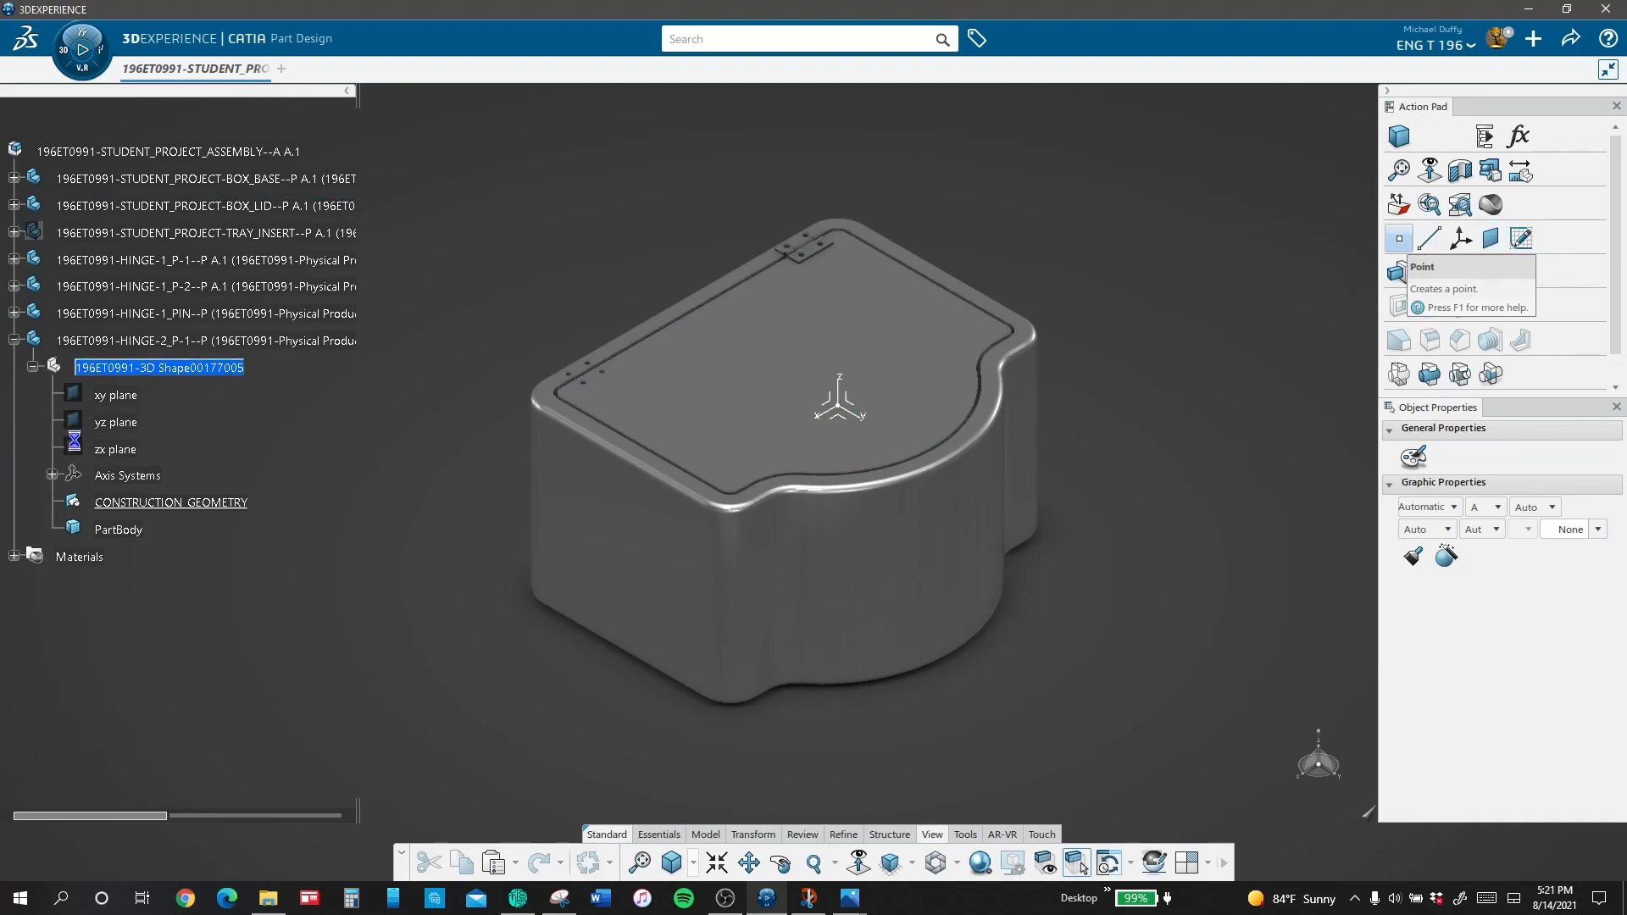
click(1399, 238)
click(52, 476)
right_click(140, 503)
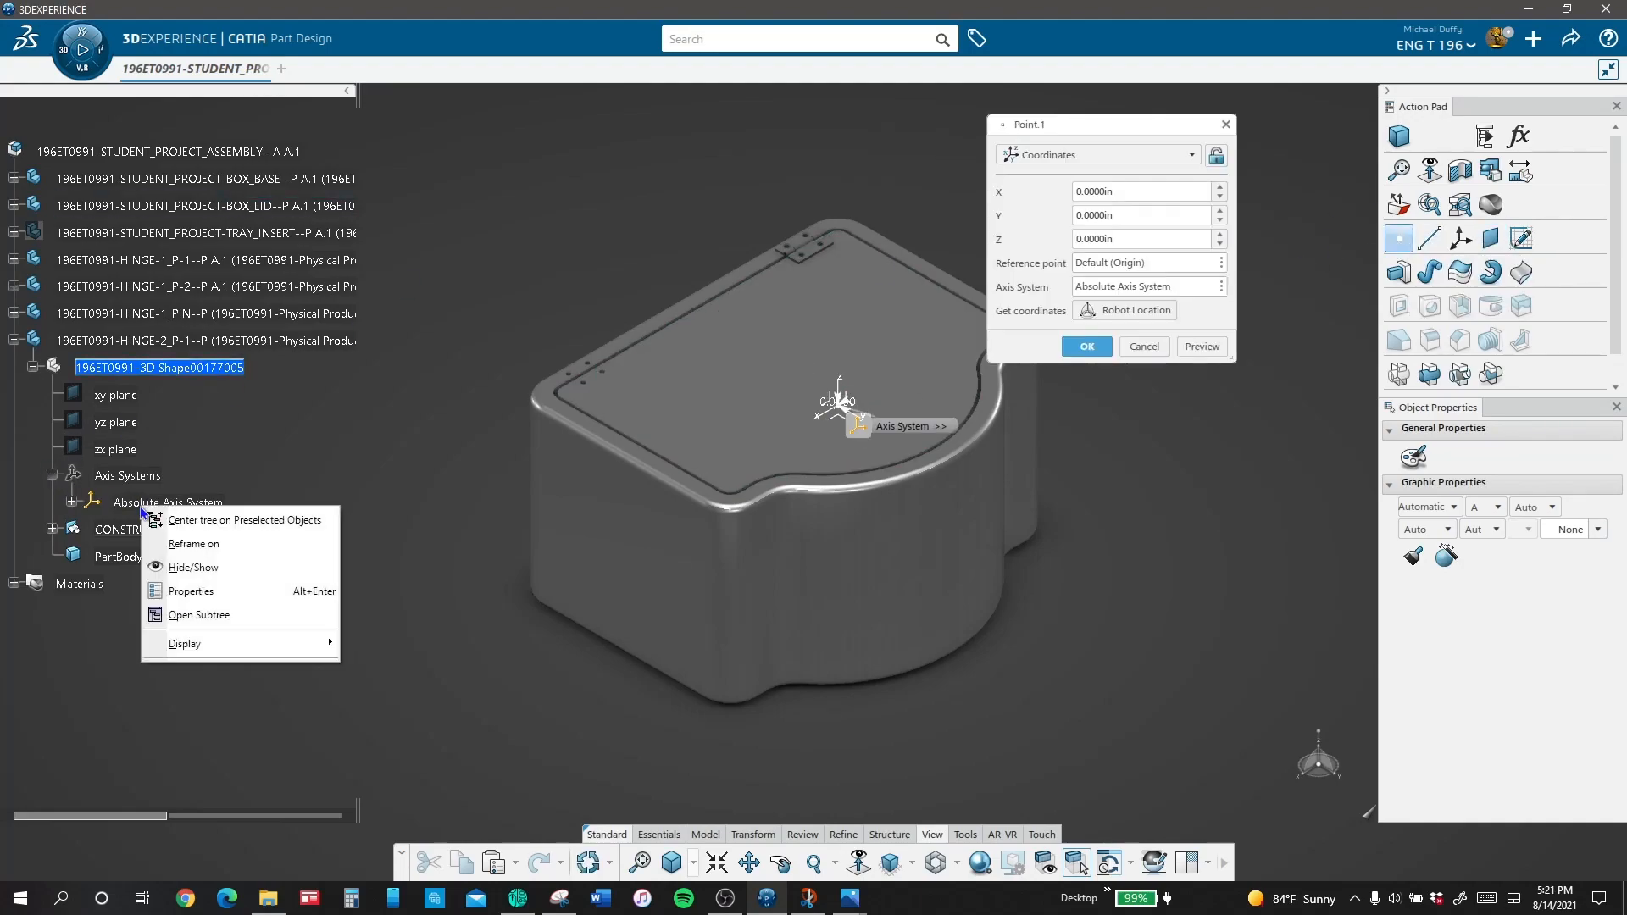
click(193, 568)
Step: Drive the point's Z coordinate with a formula using the box base's HIGHT parameter and create the point
right_click(1146, 239)
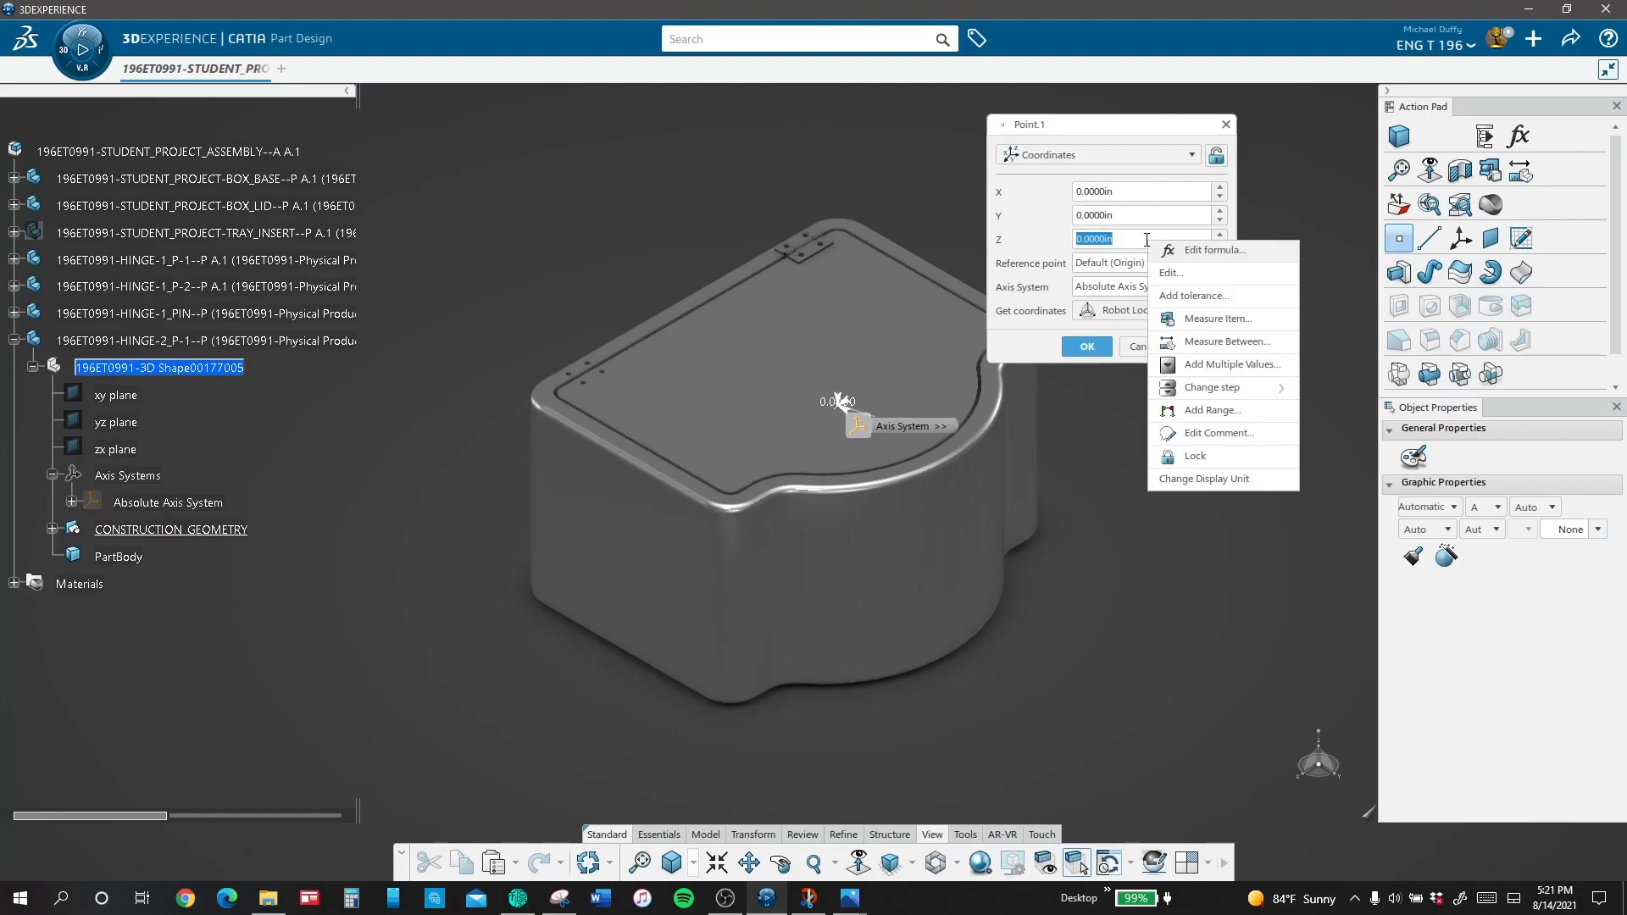
click(1212, 250)
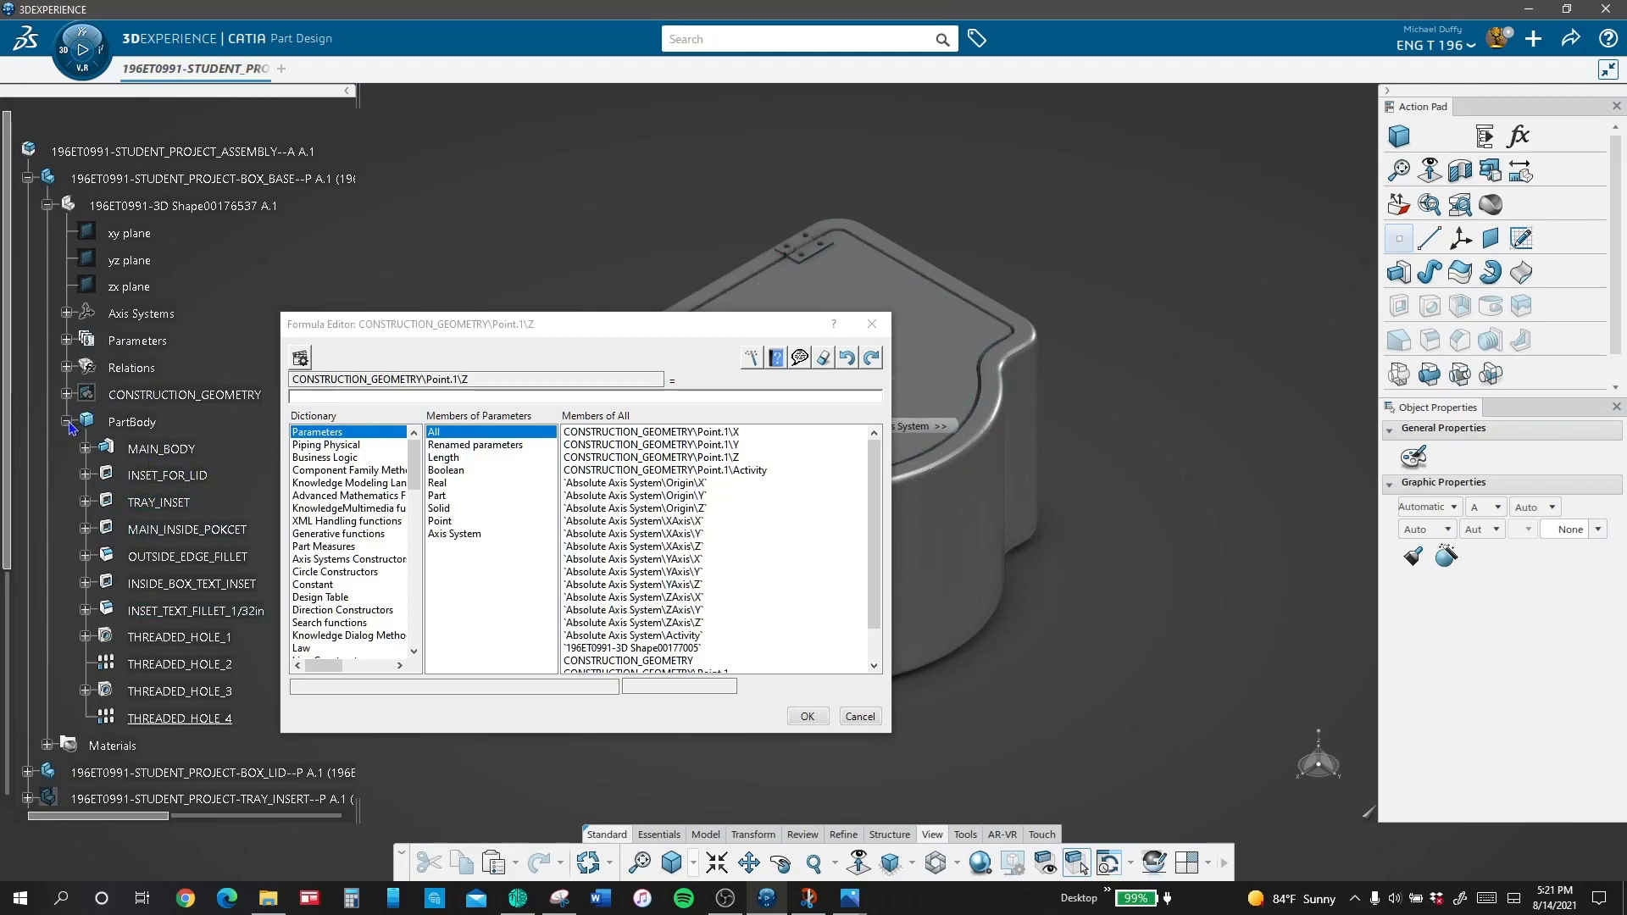
click(66, 341)
click(181, 422)
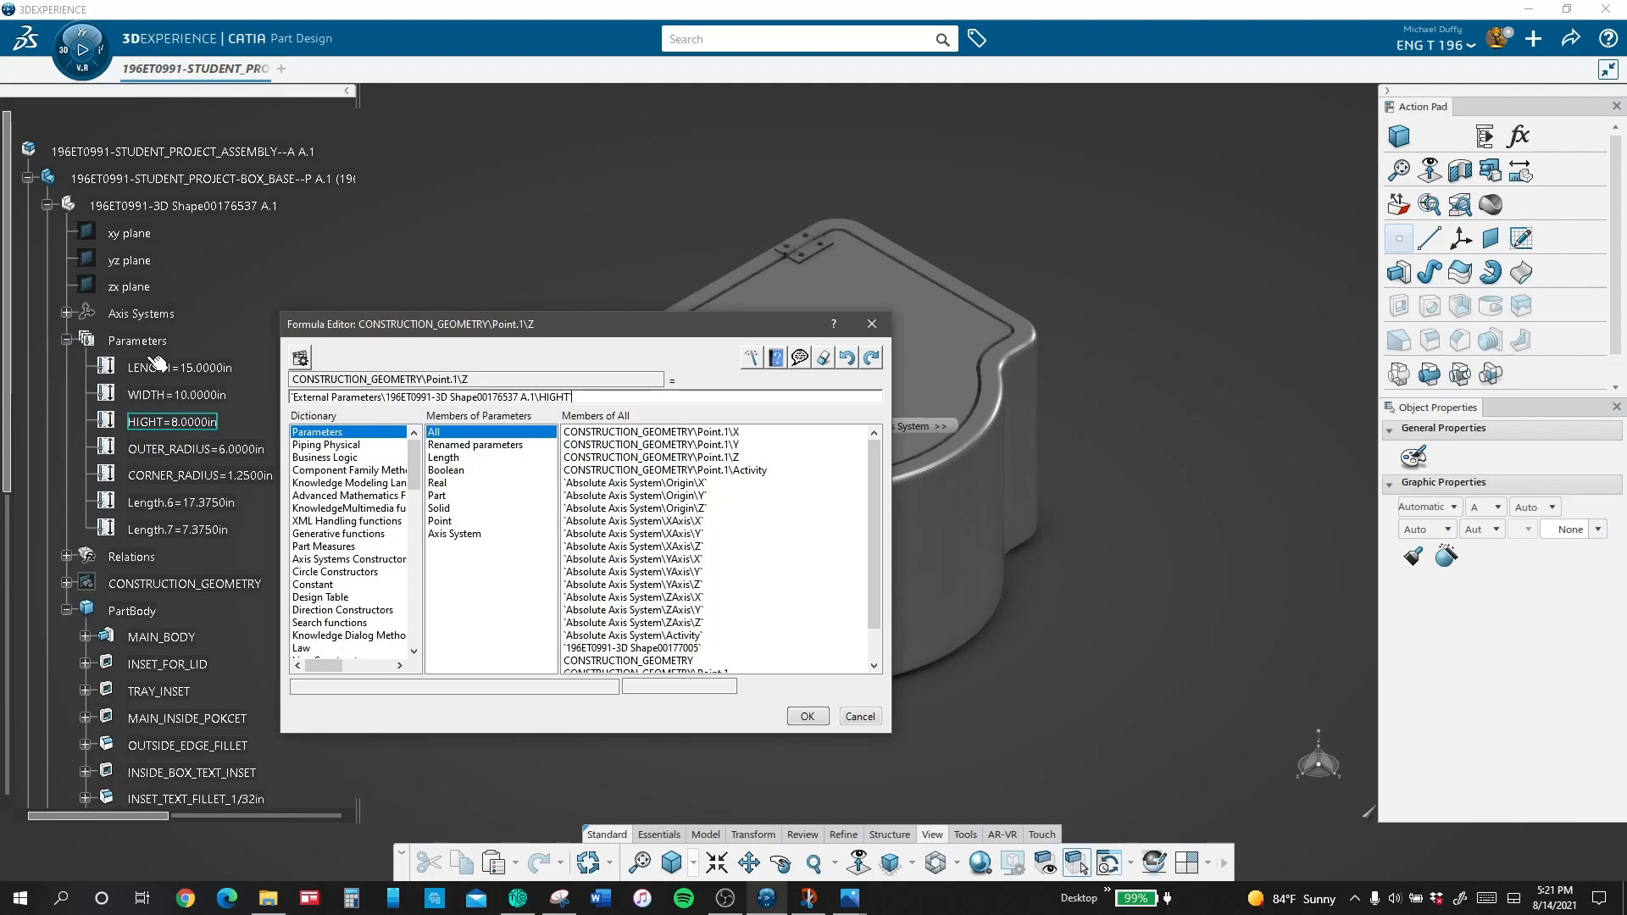
click(807, 716)
click(1087, 346)
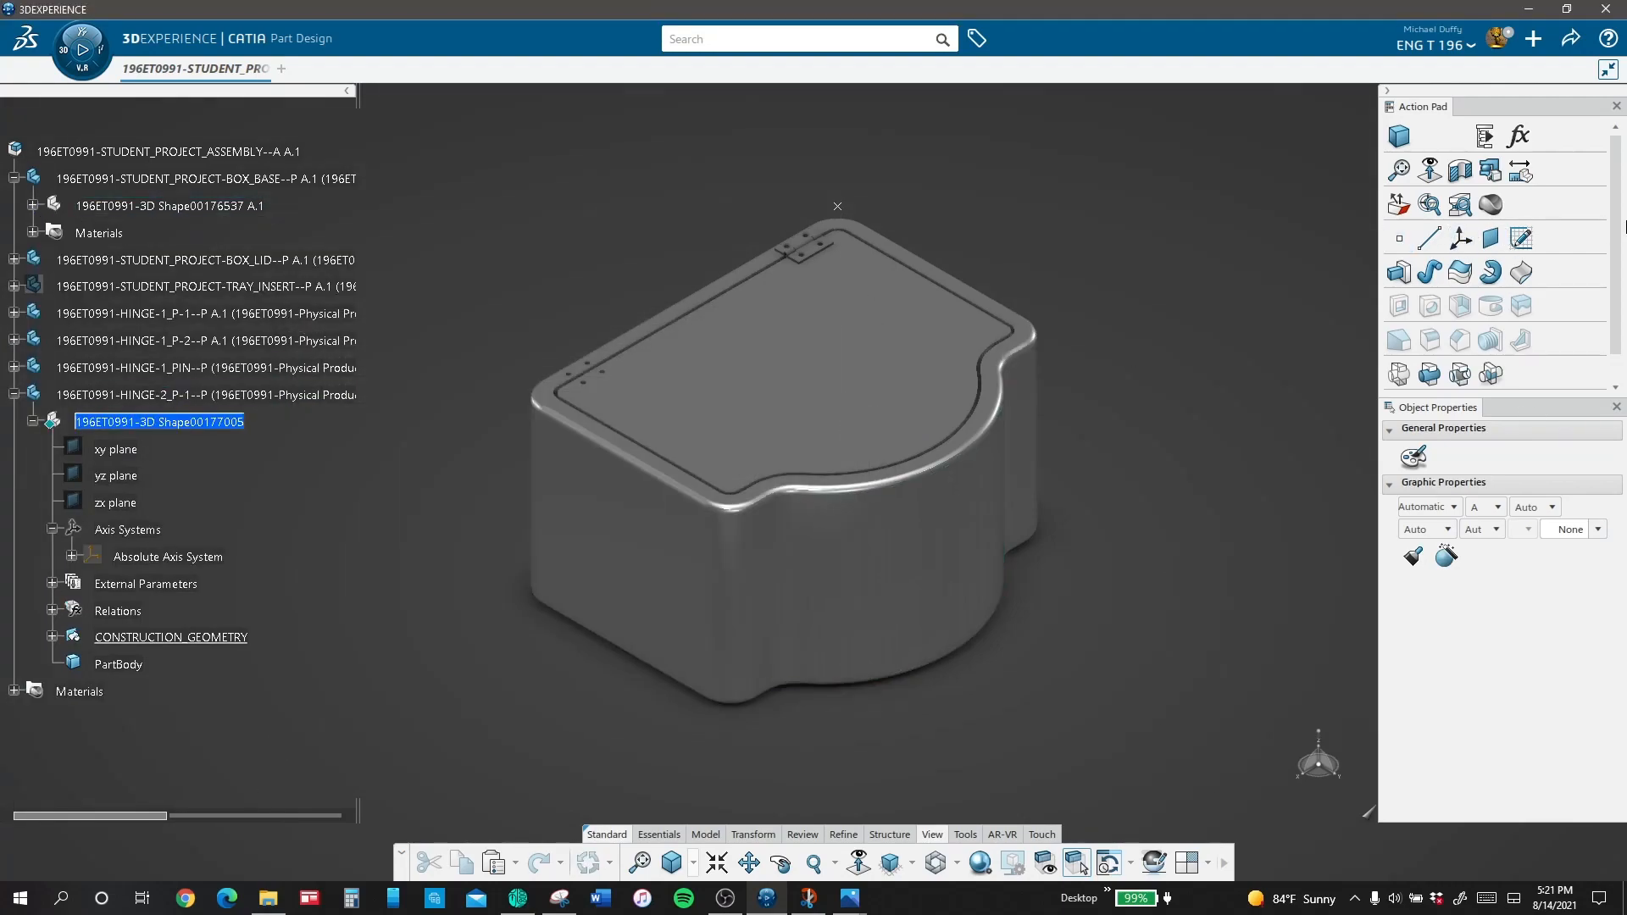
Step: Create a standard axis system with its origin at the new point and name it LOCAL_AXIS
click(1461, 239)
click(837, 207)
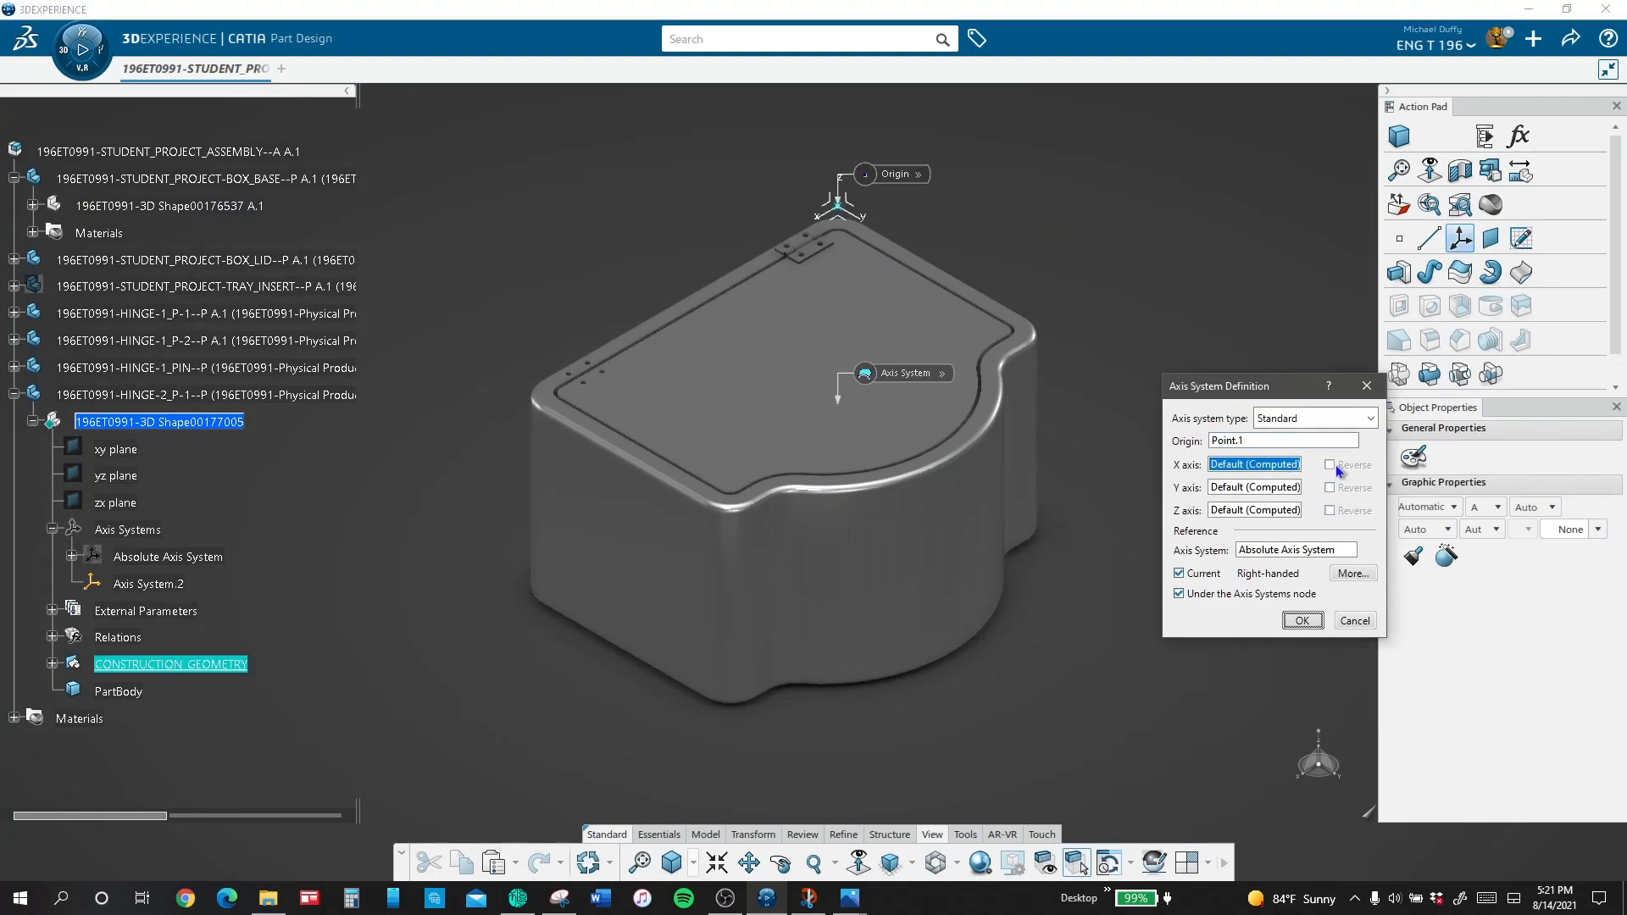
click(1302, 625)
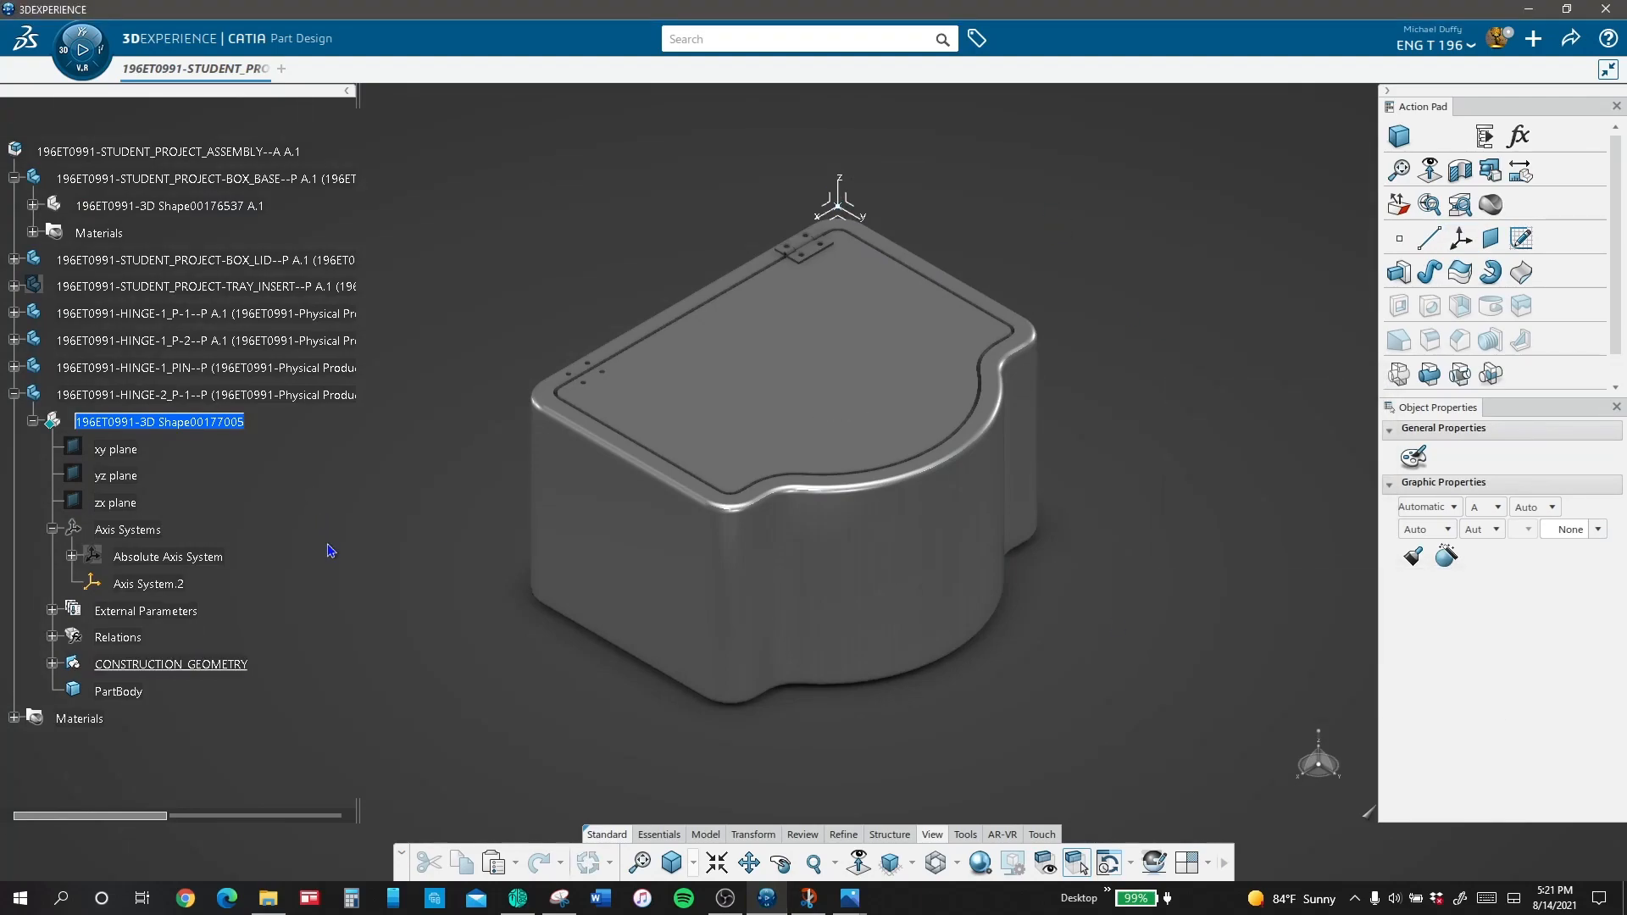
click(167, 583)
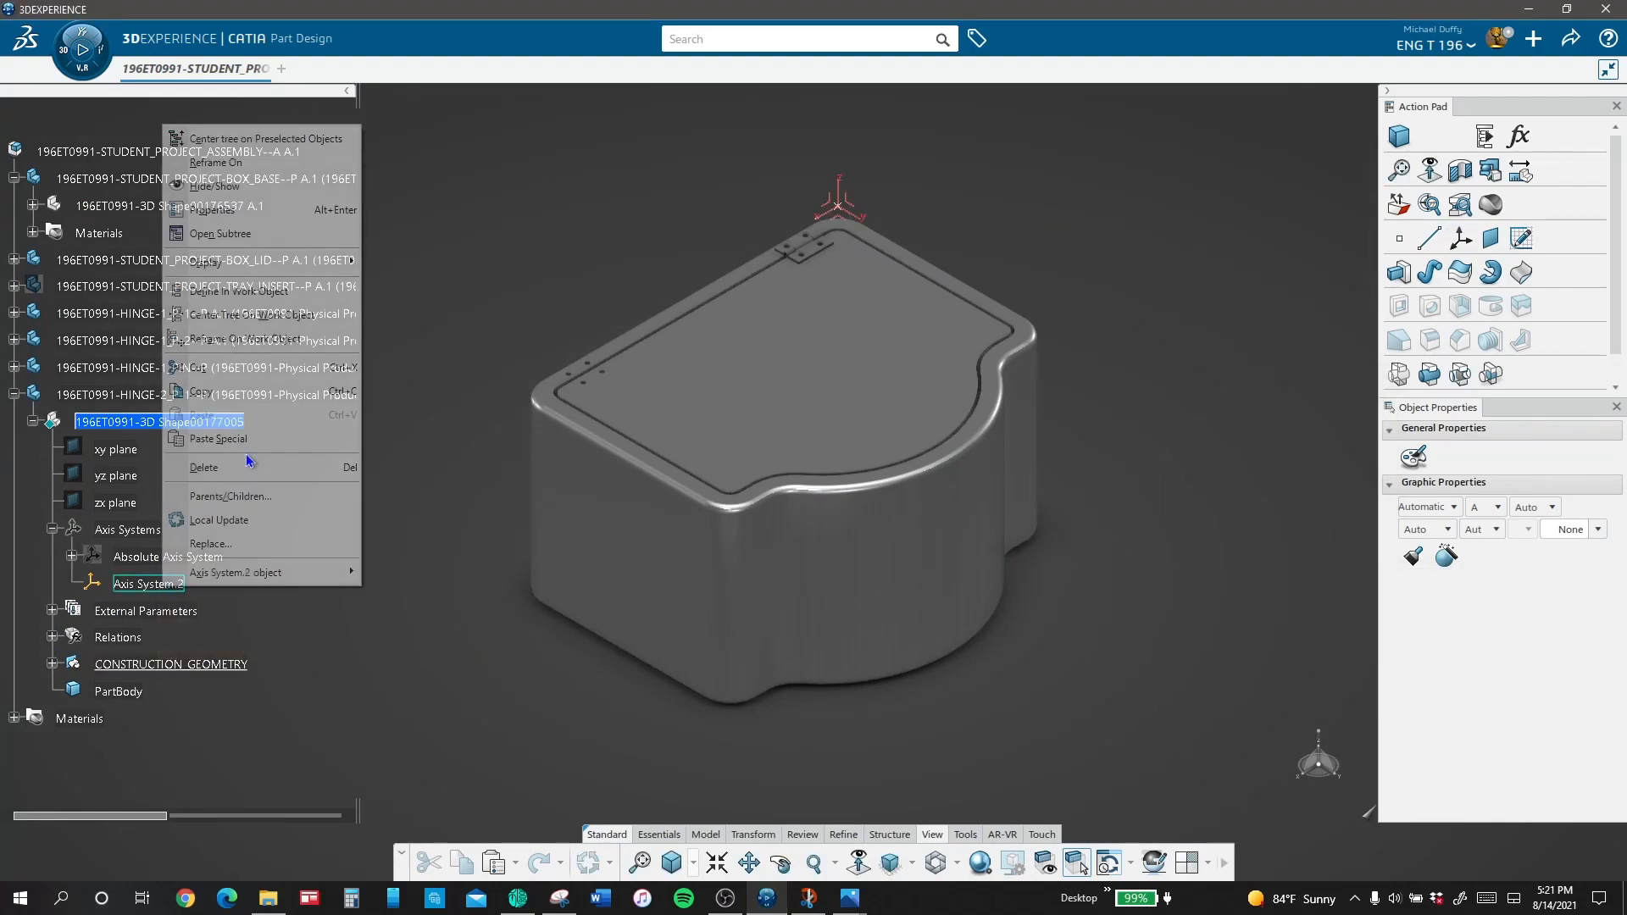
right_click(166, 583)
click(239, 210)
text(LOCAL_AXIS)
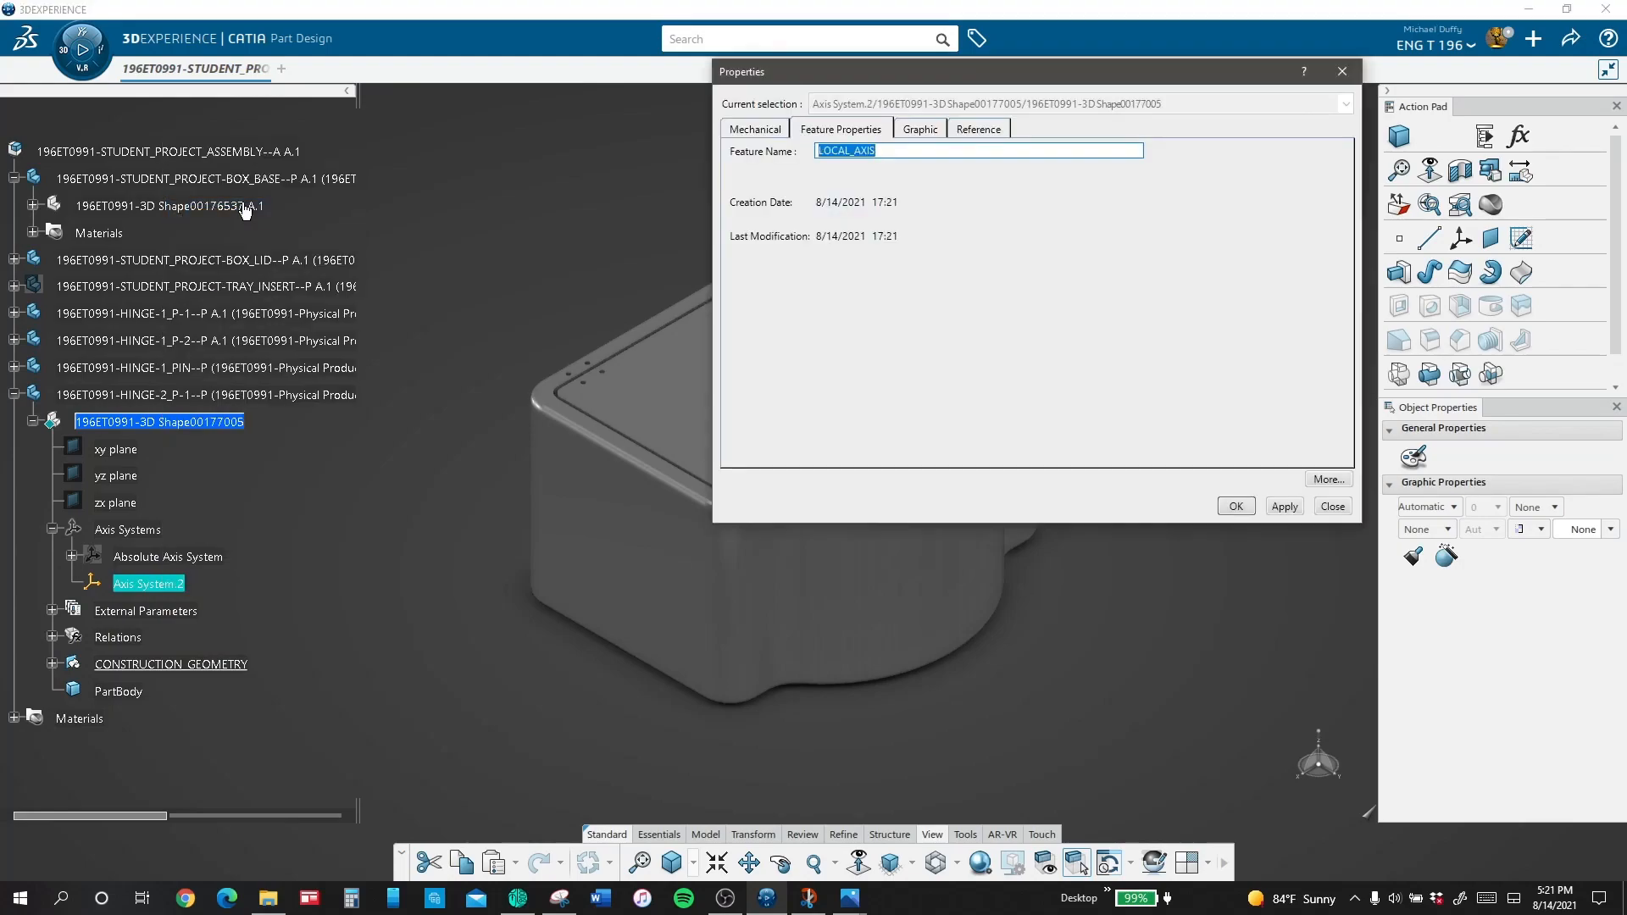
key(Return)
Step: Create a plane offset from LOCAL_AXIS's YZ plane, driving the offset with the formula of the box base's LENGTH parameter minus 1.625in
click(531, 267)
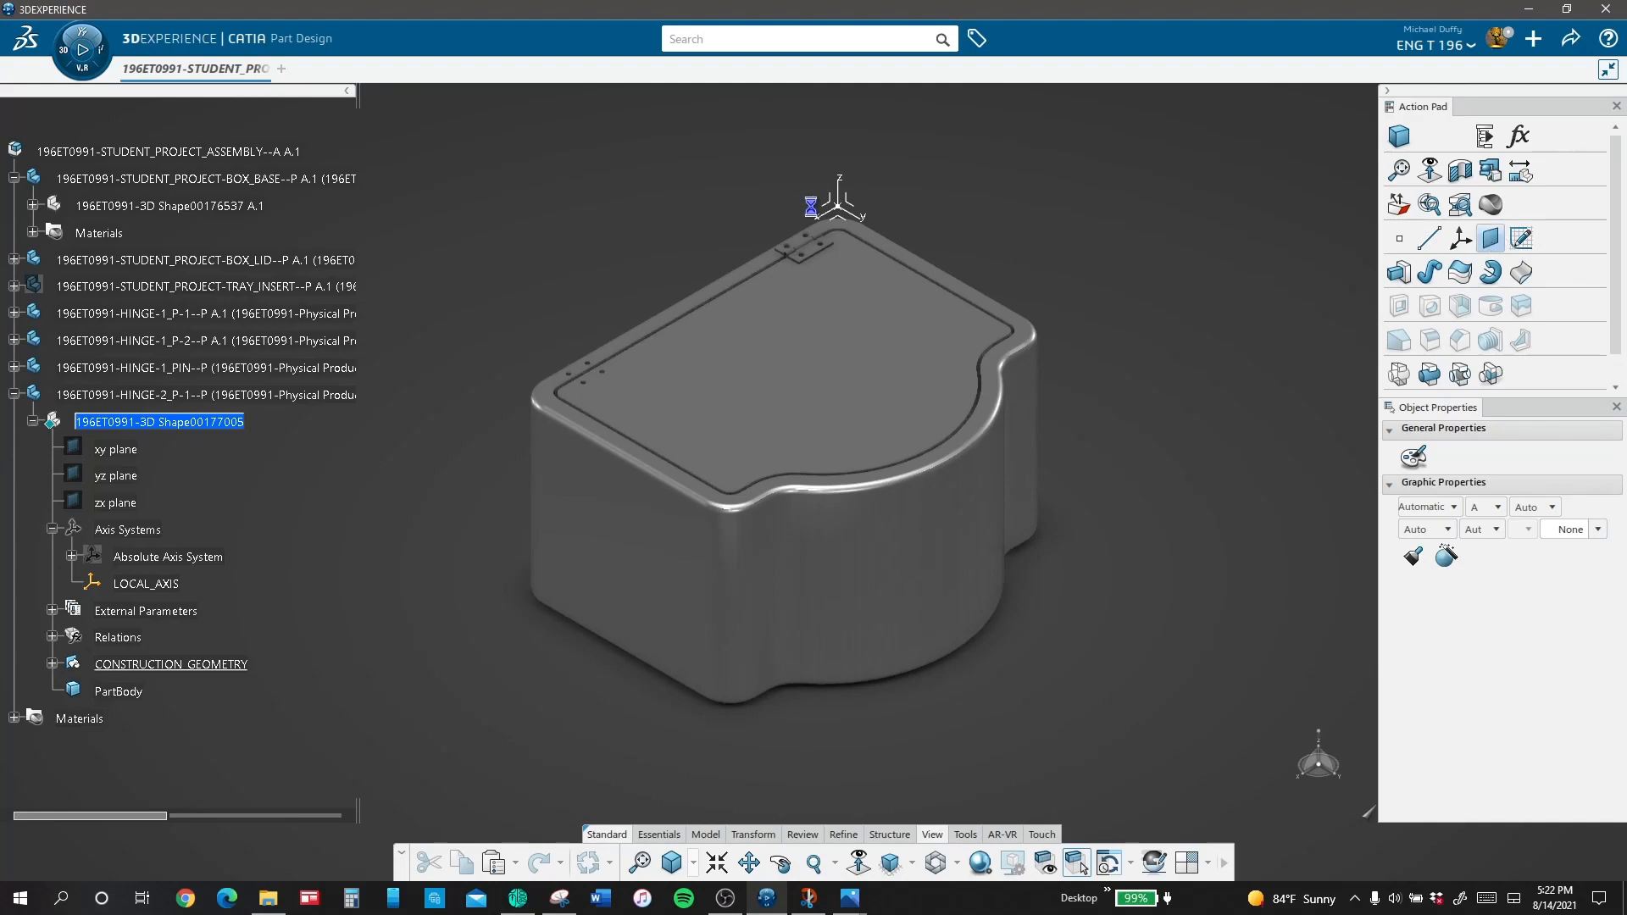
click(849, 203)
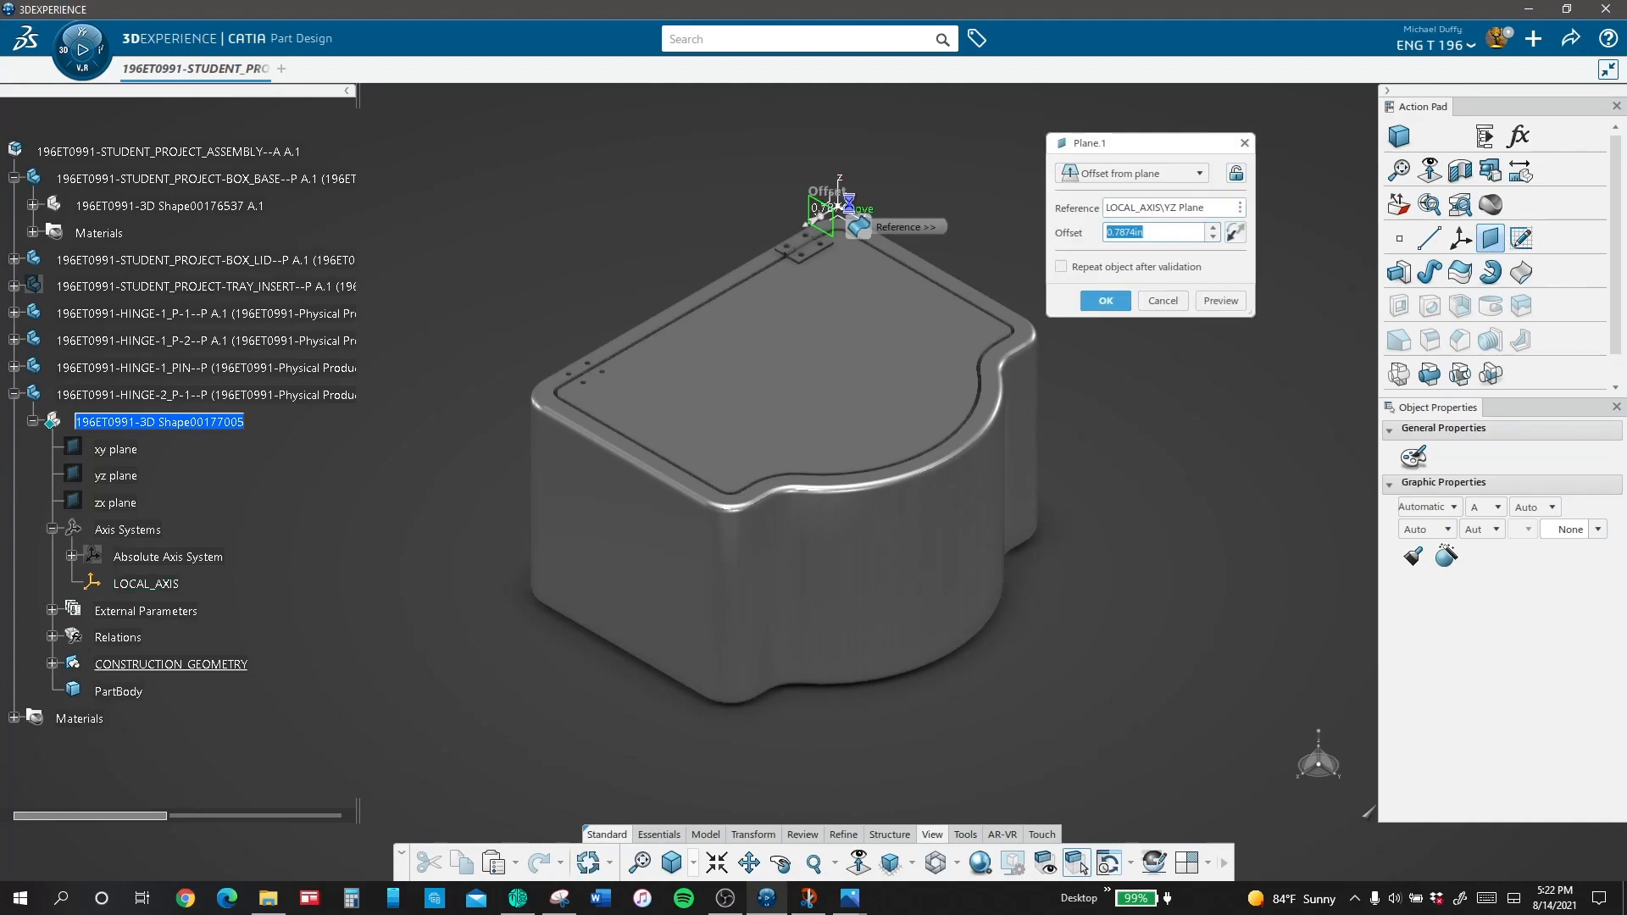
right_click(1182, 239)
click(1220, 280)
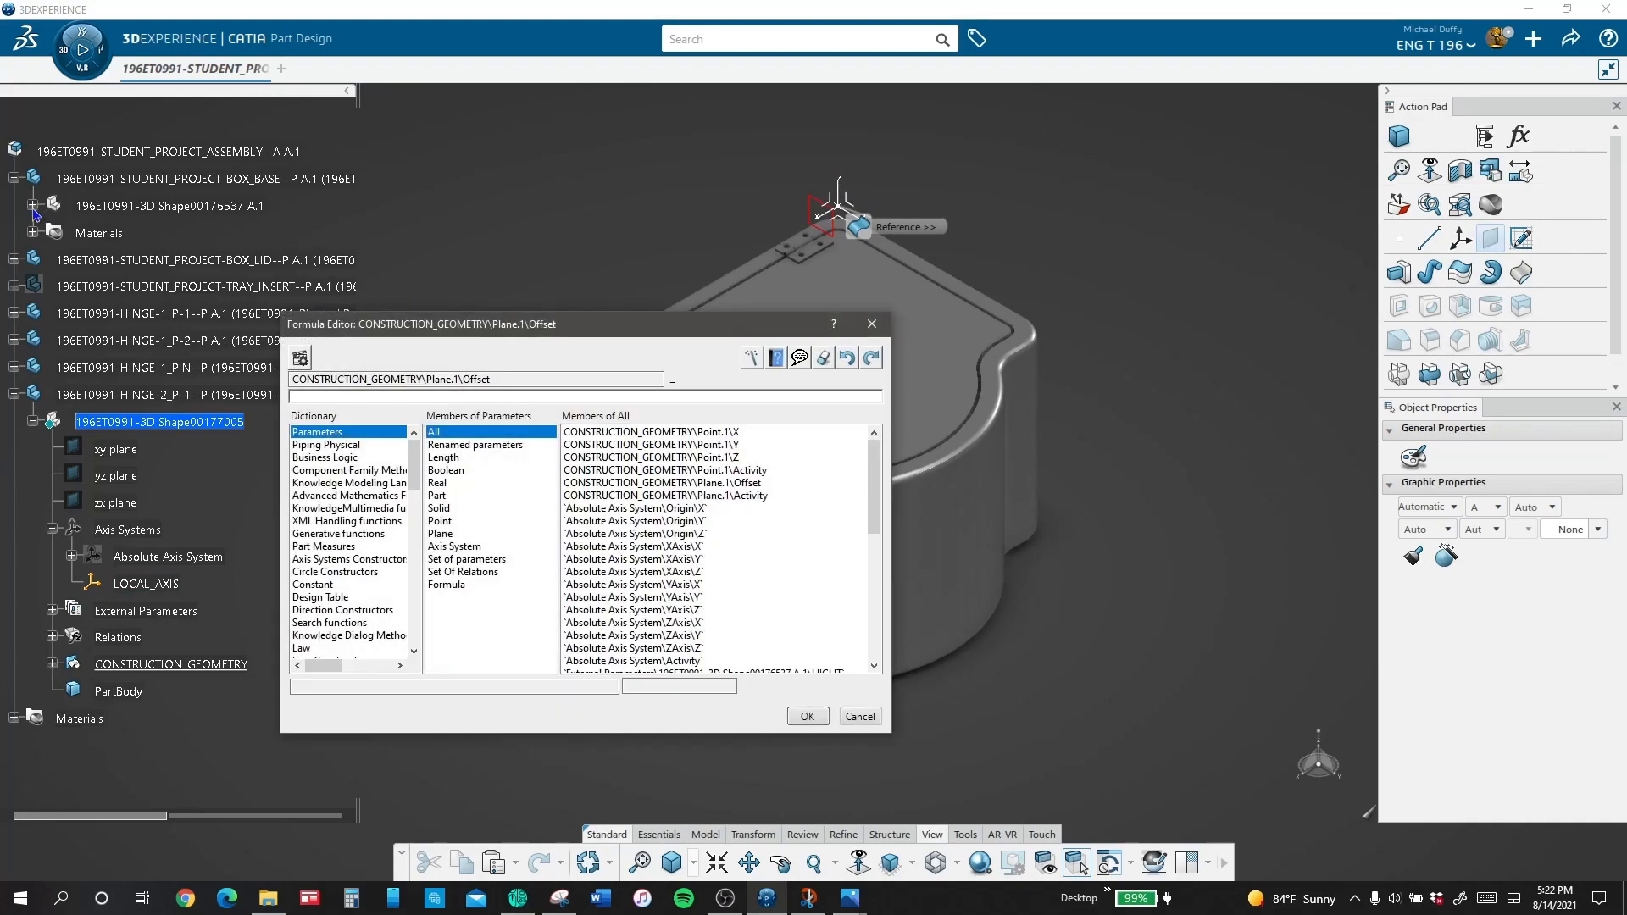
click(34, 206)
click(177, 237)
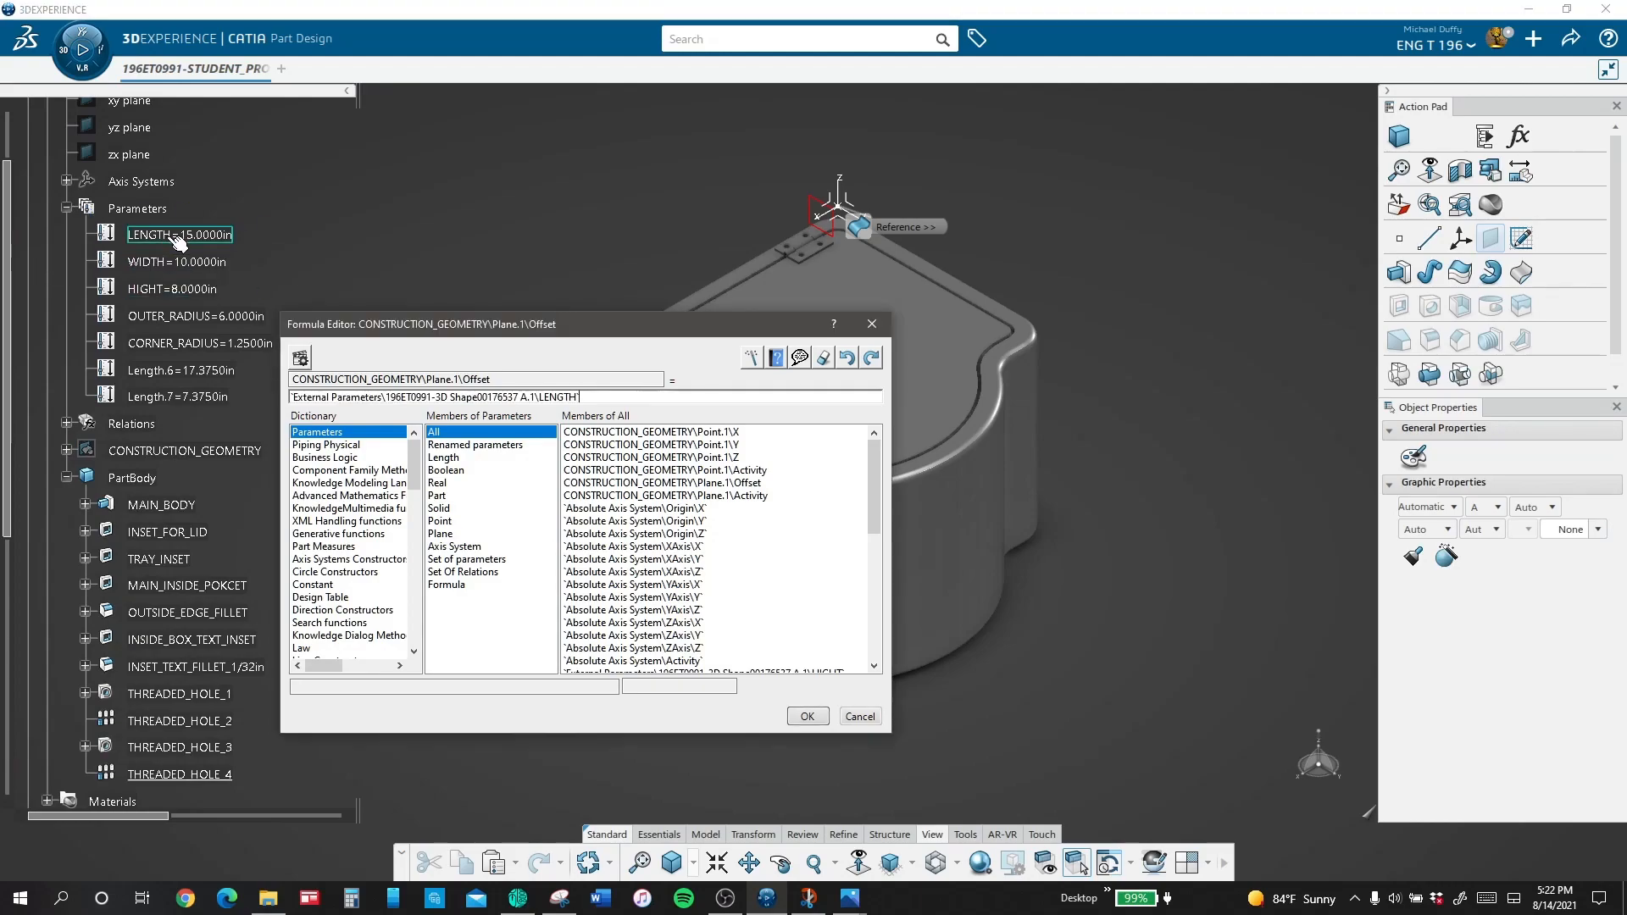
text(- 1.625in)
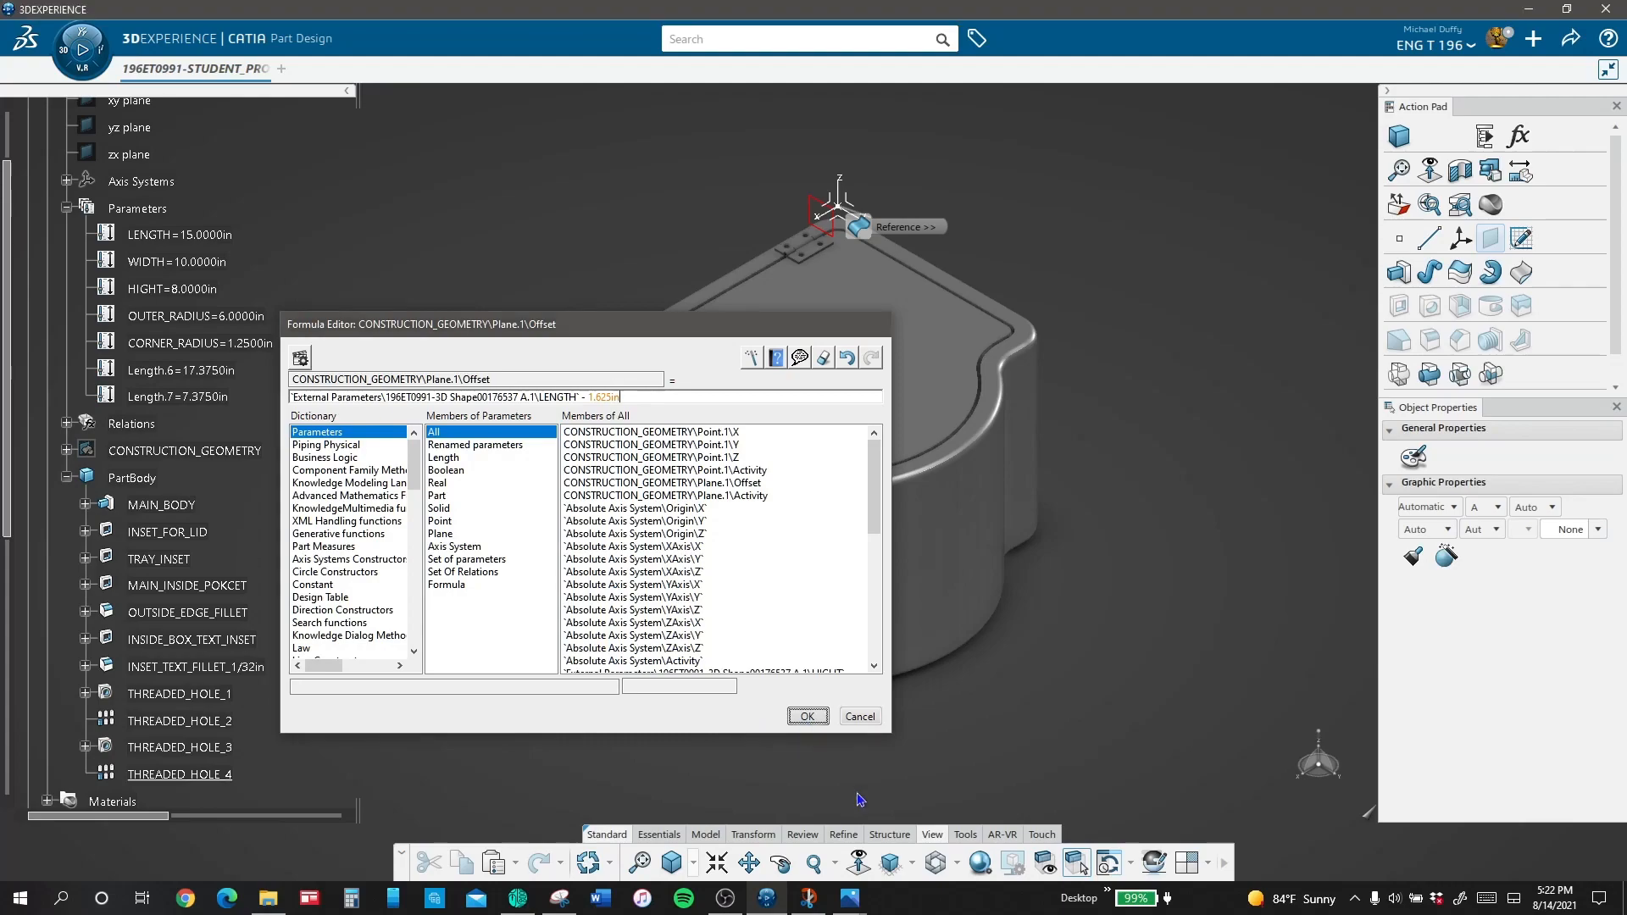
click(808, 717)
click(1107, 302)
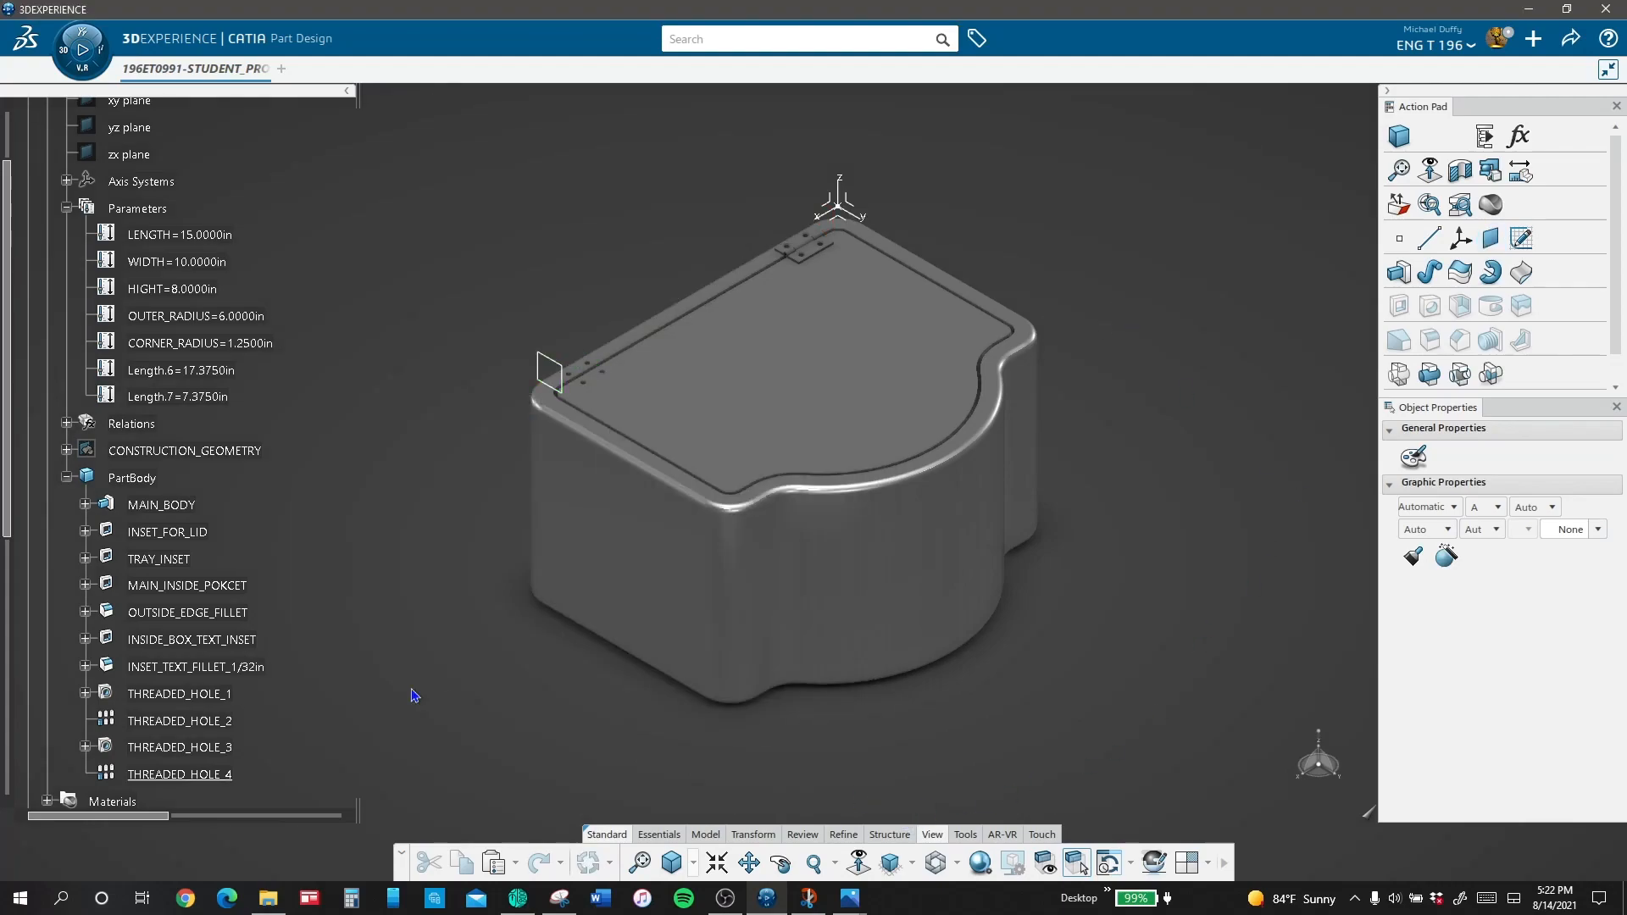
Step: Make the PartBody of the HINGE-2_P-1 part the in-work object
click(1519, 239)
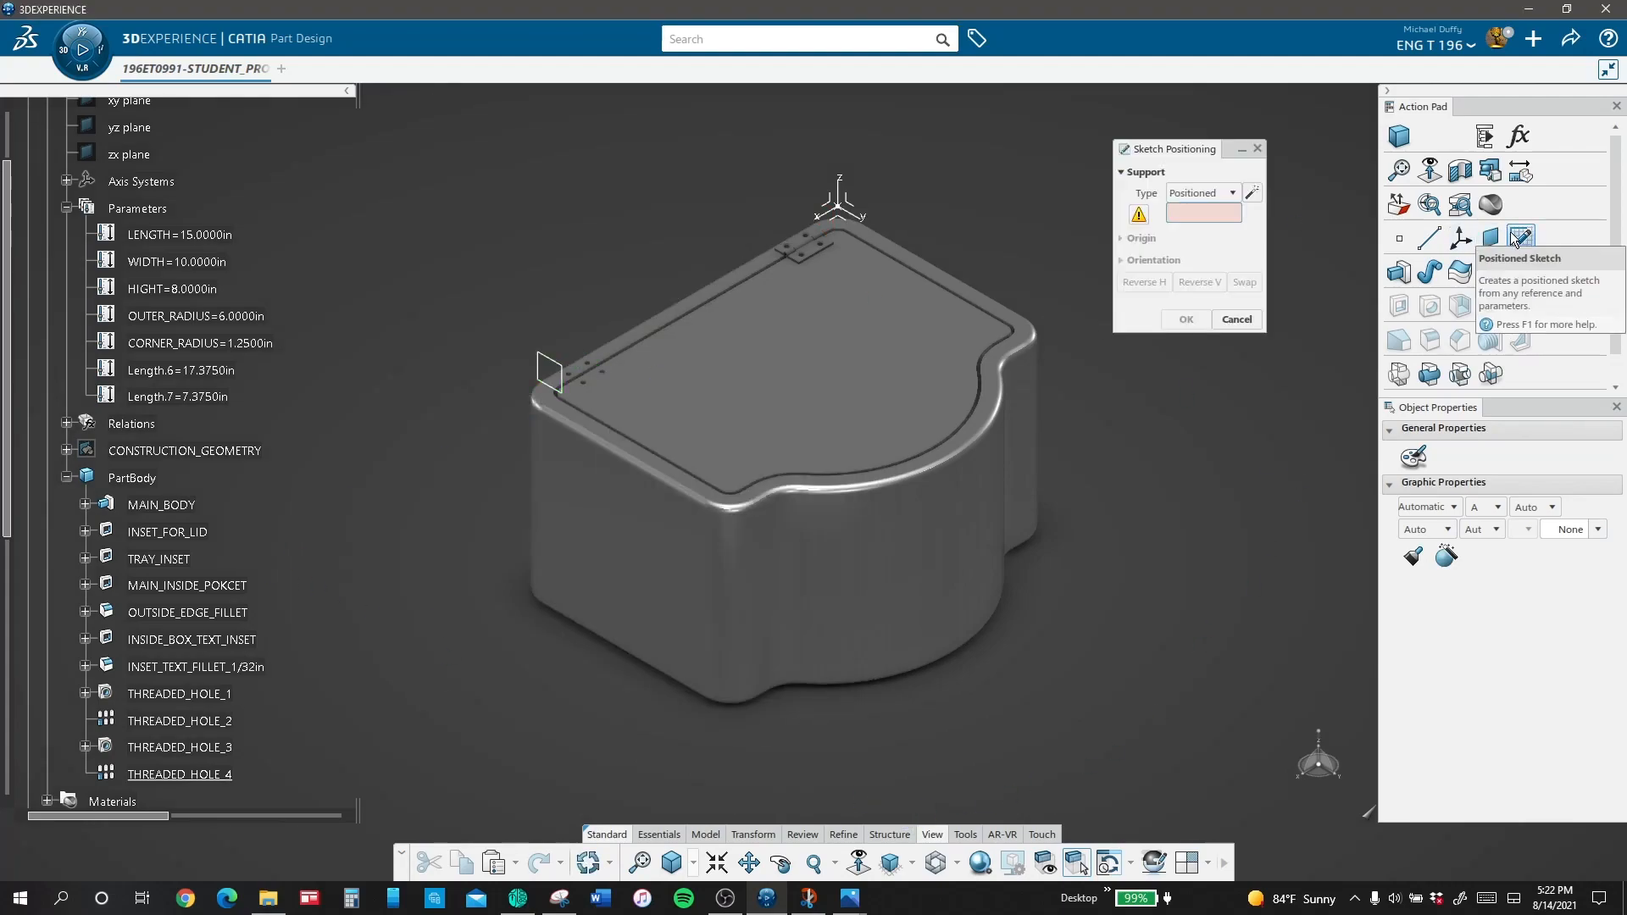
click(1239, 320)
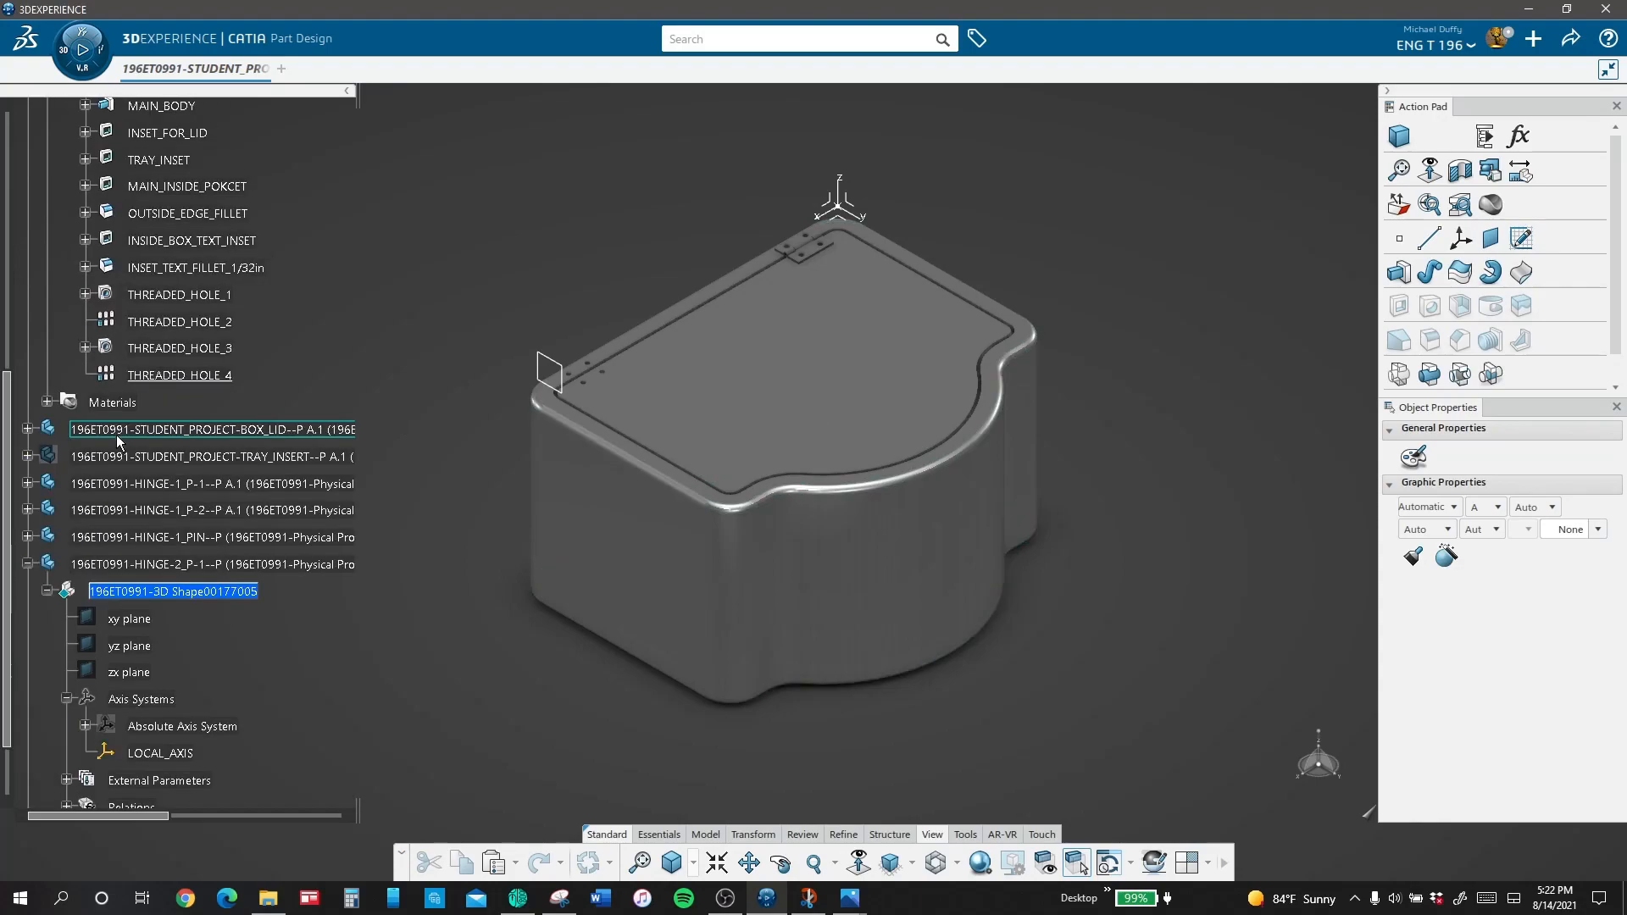
right_click(133, 544)
click(231, 247)
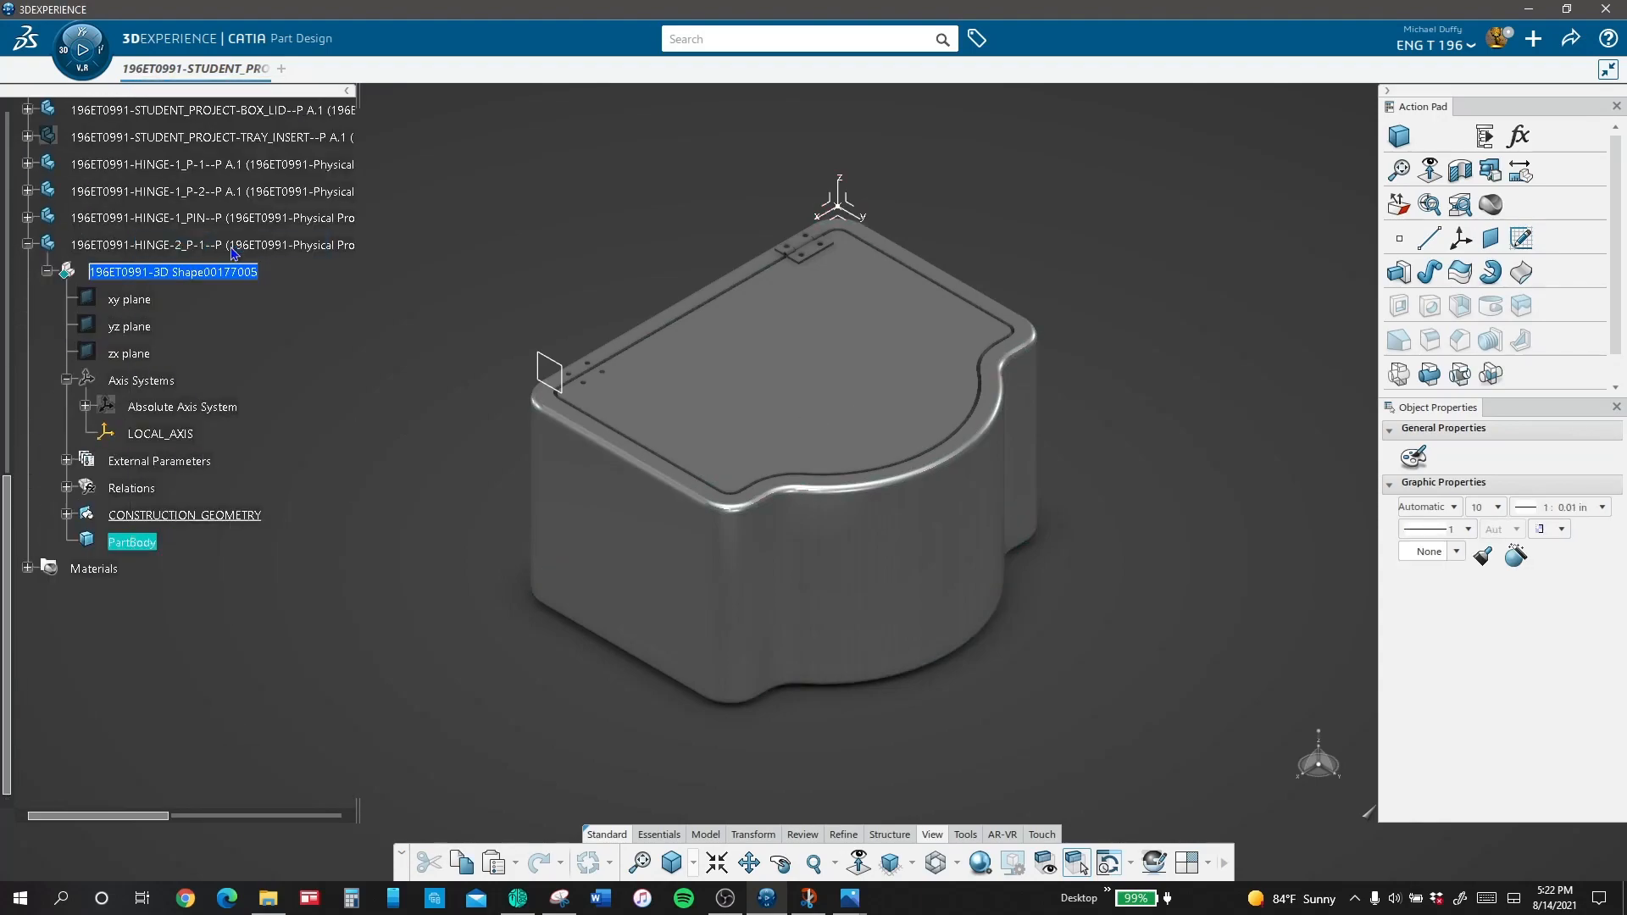
Step: Create a positioned sketch on the new offset plane with its origin at the intersection of LOCAL_AXIS's Z and Y axes
click(1521, 238)
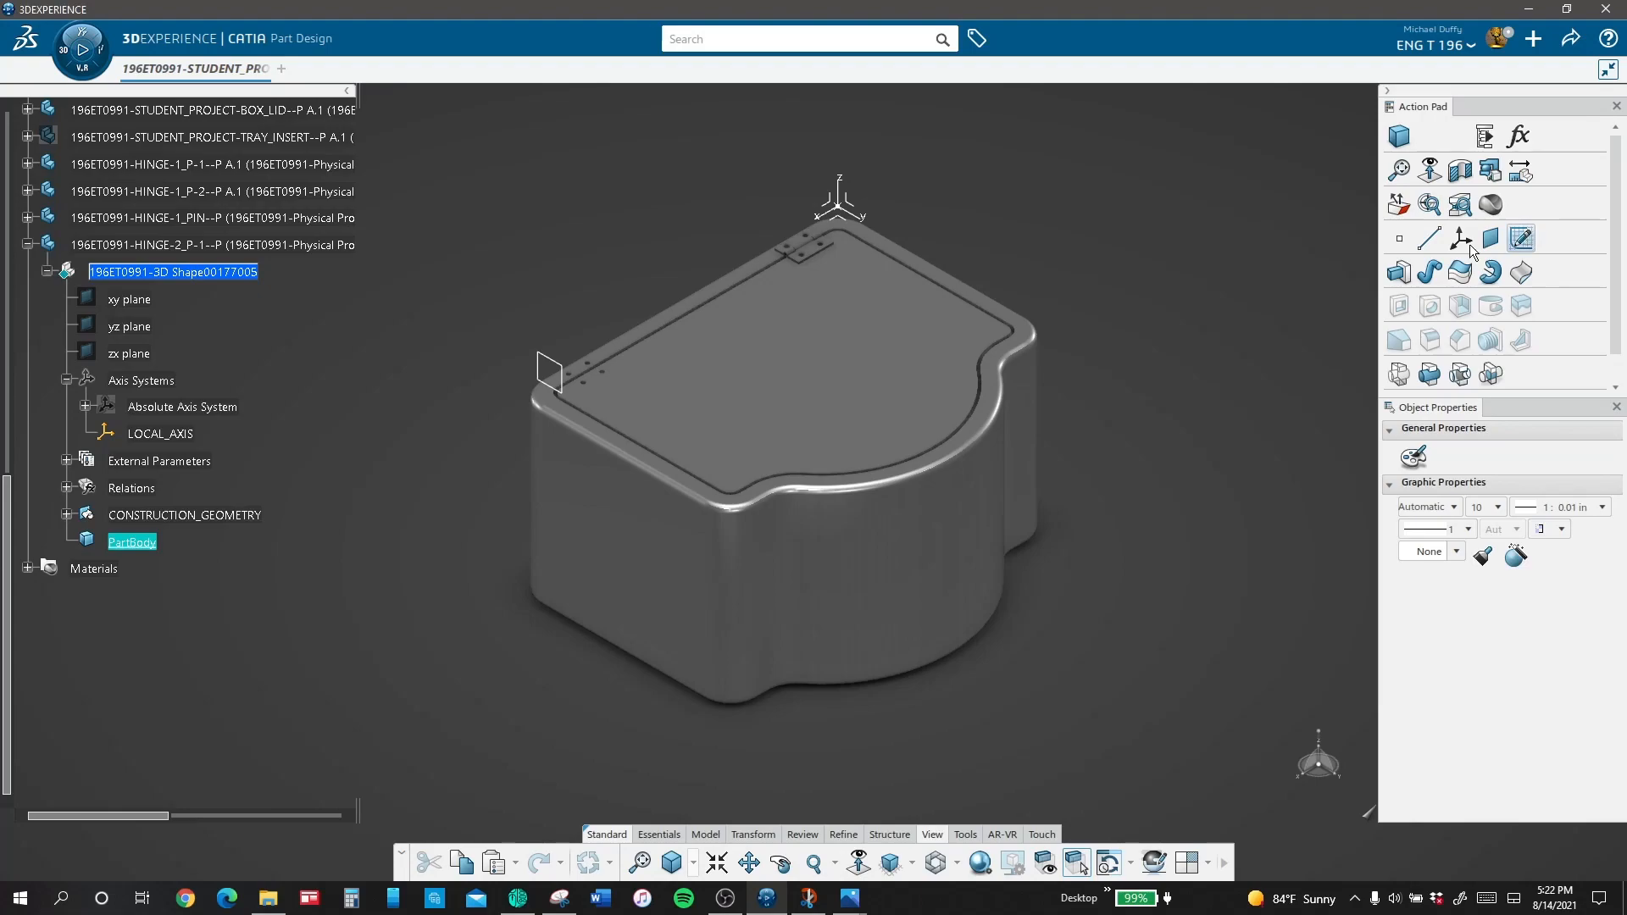
click(551, 371)
click(1125, 241)
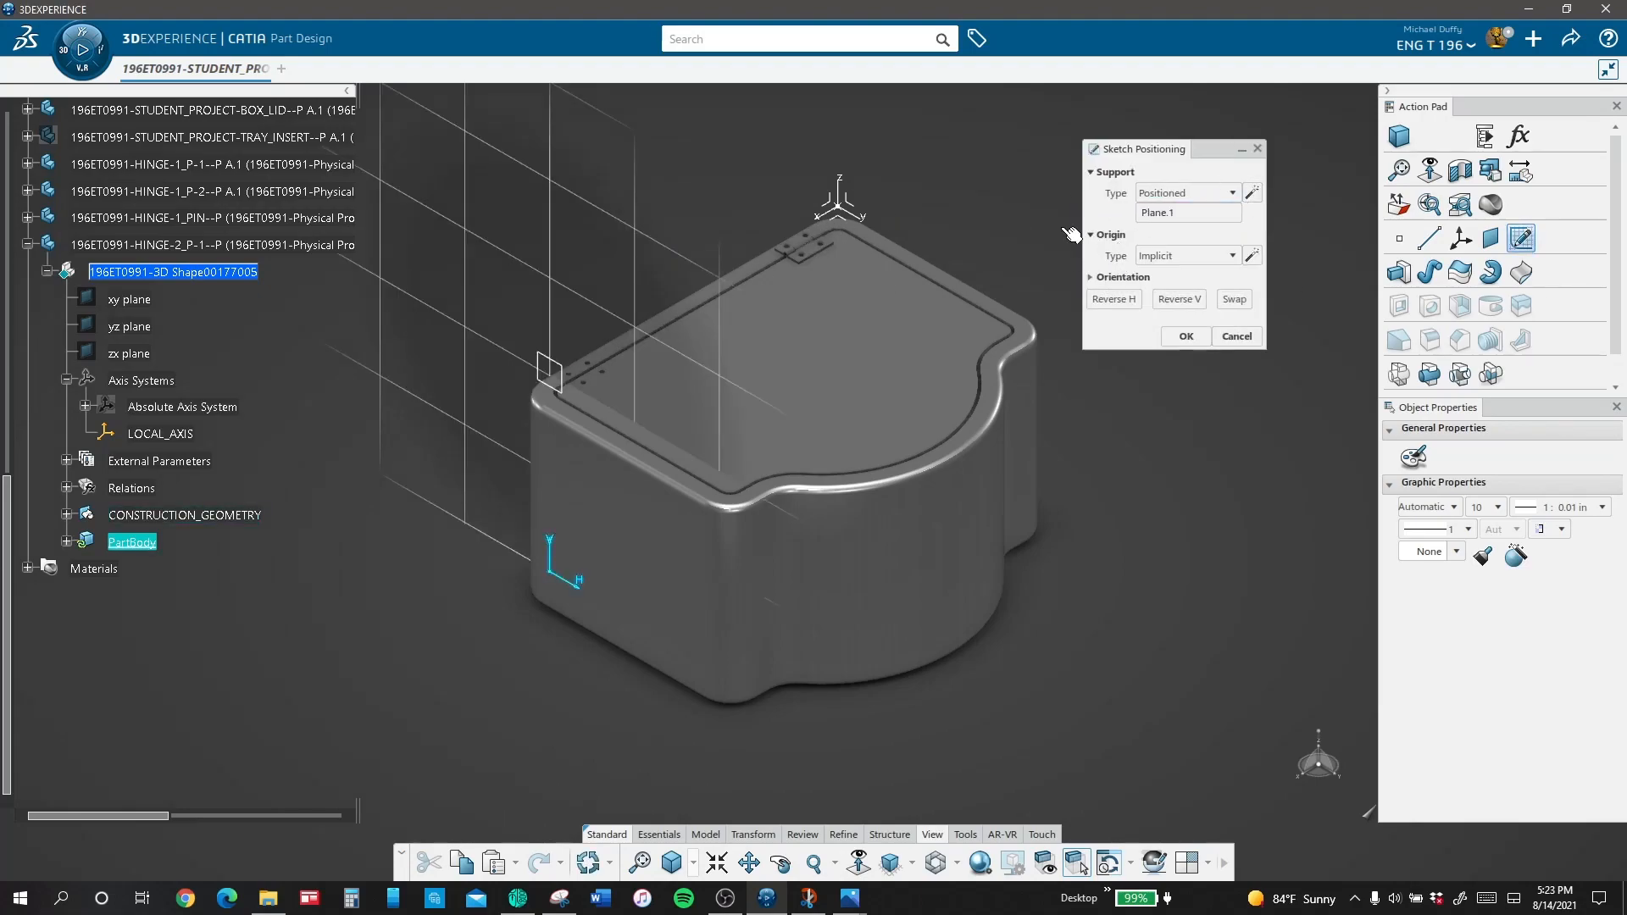
click(1187, 255)
click(1186, 306)
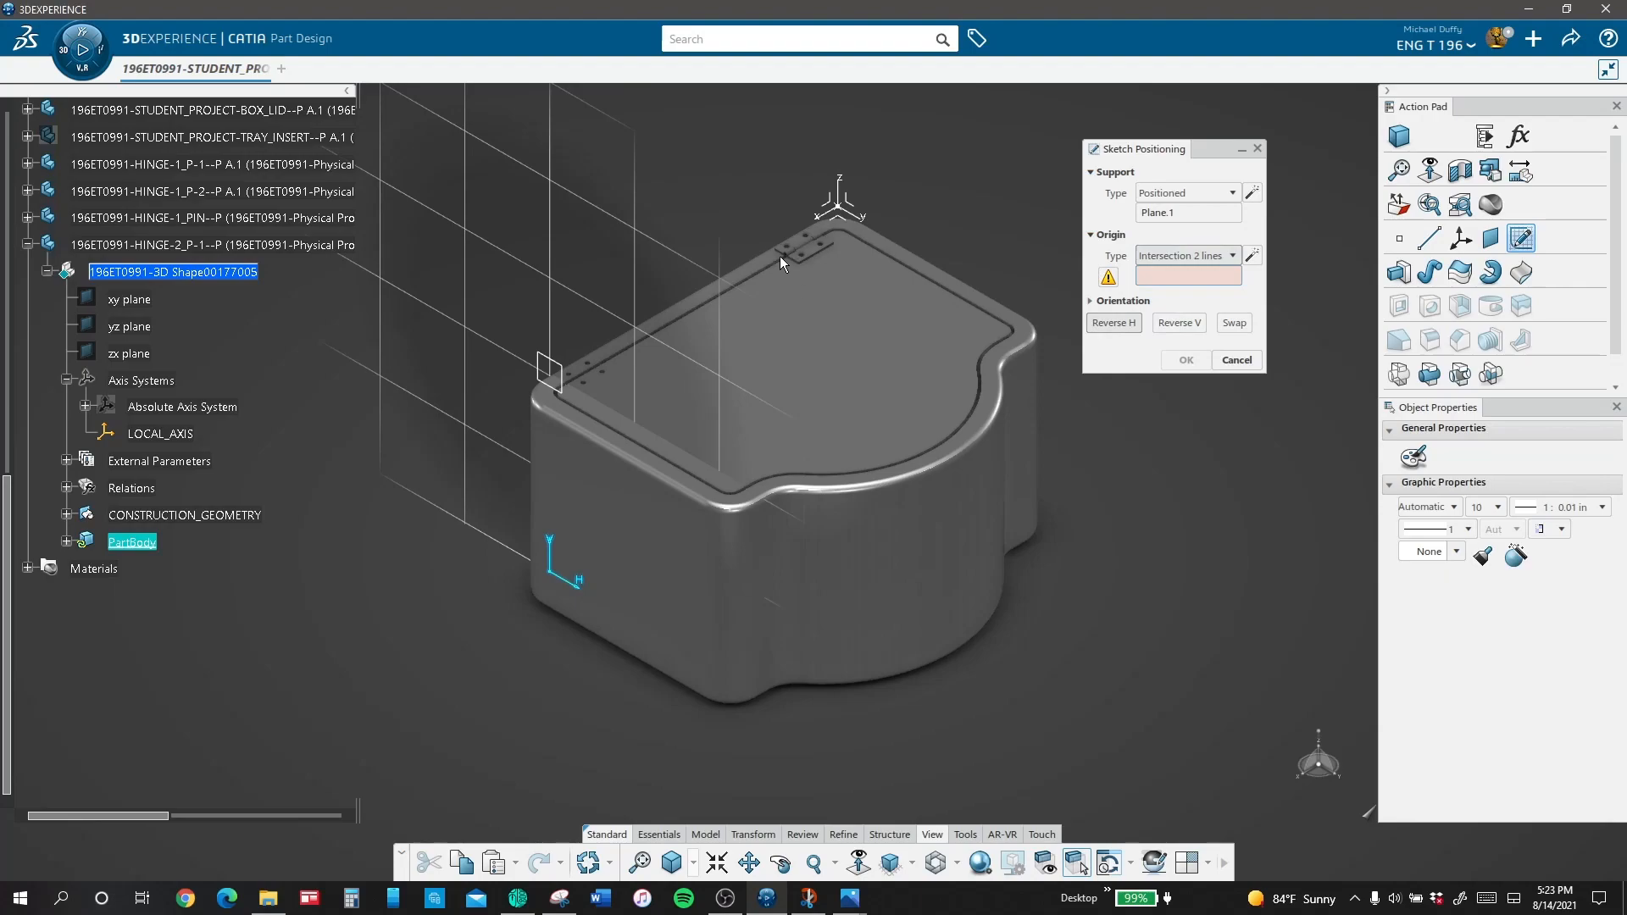
click(844, 200)
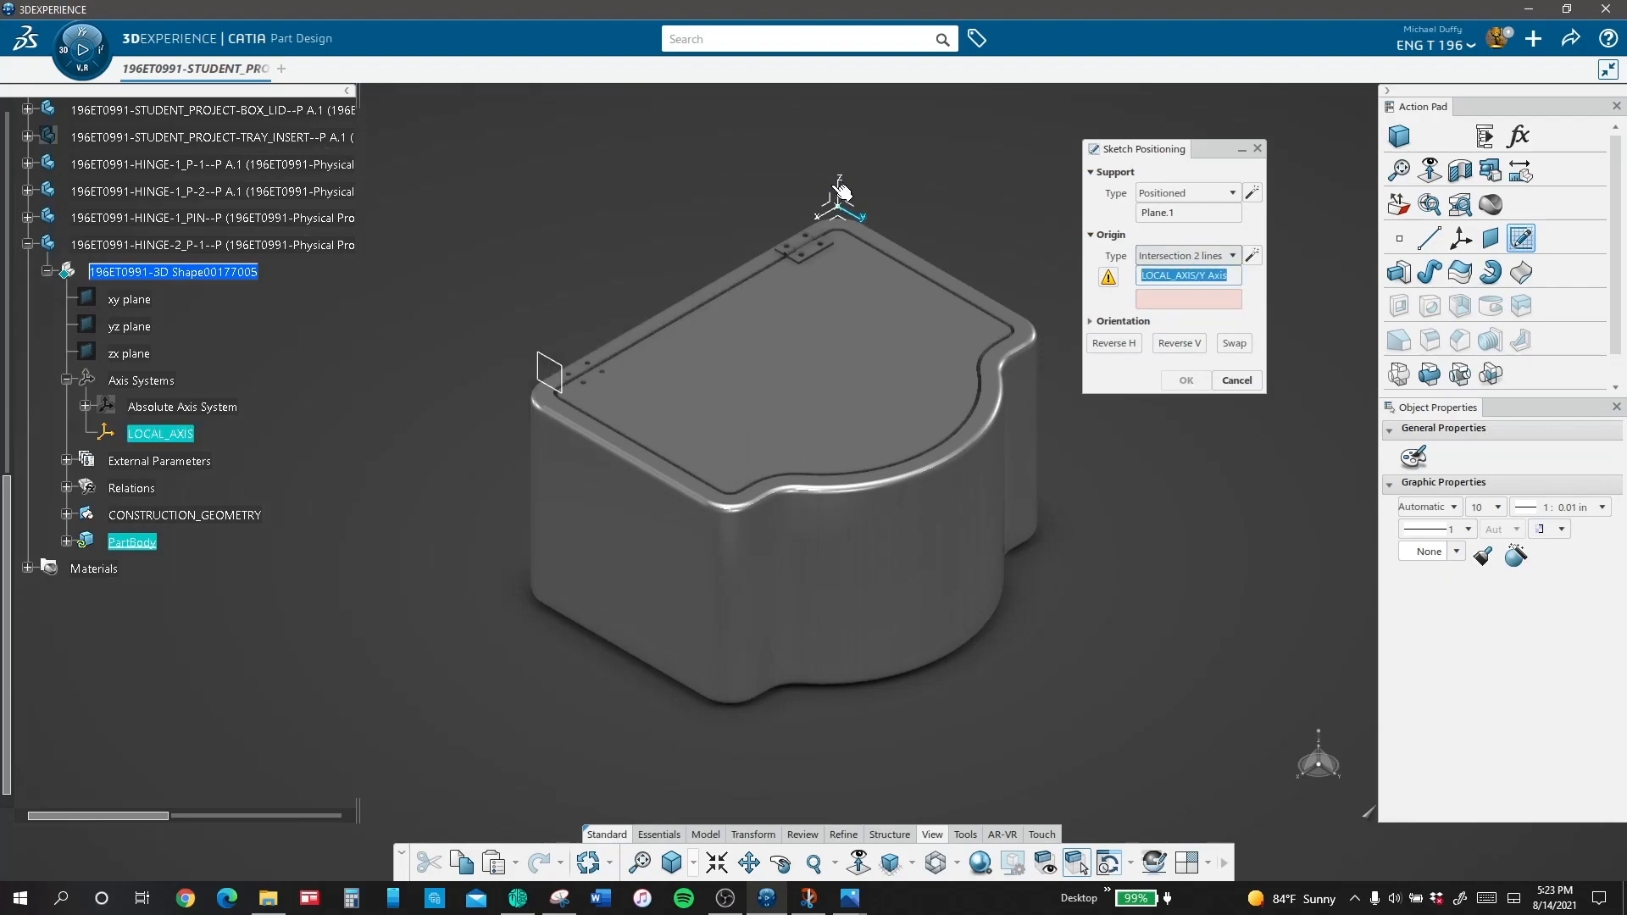
click(842, 193)
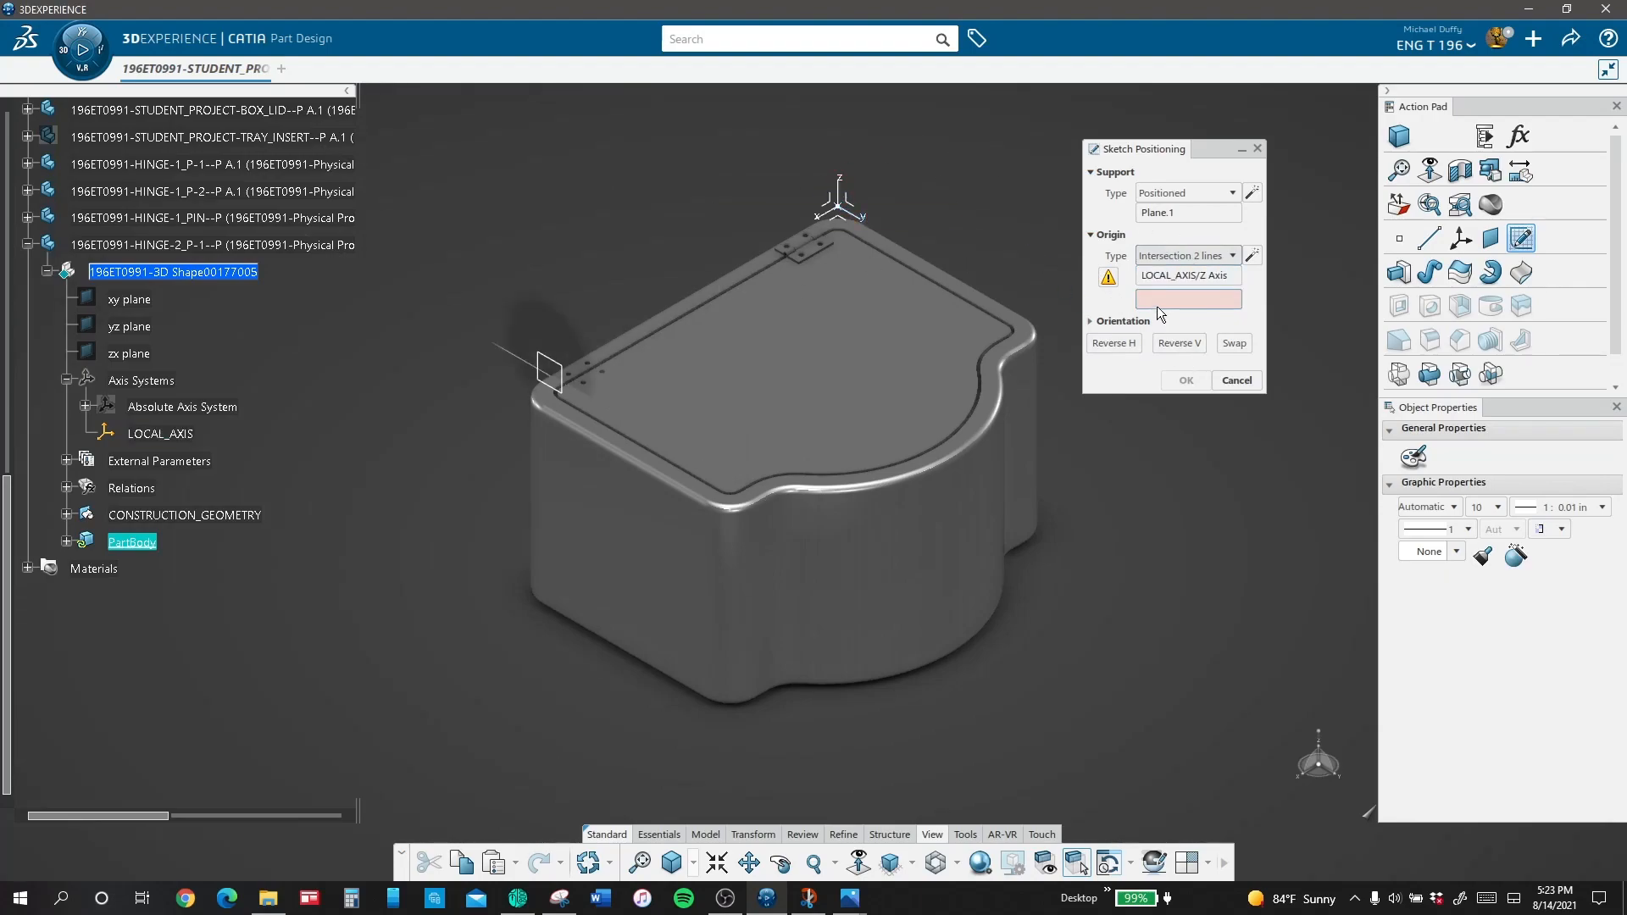
click(864, 220)
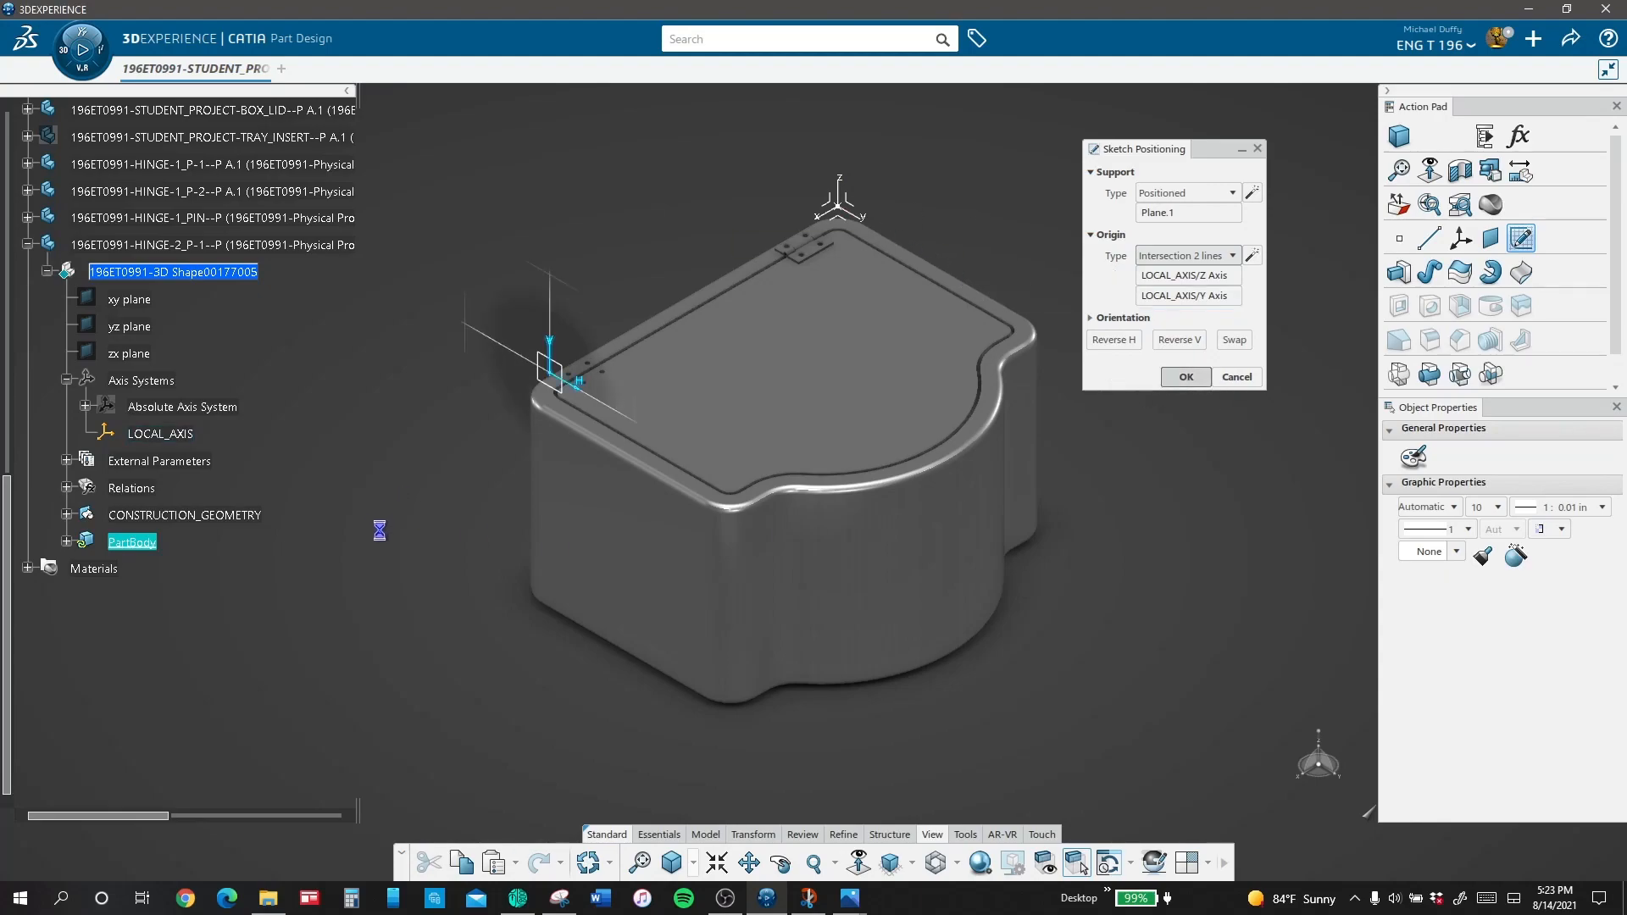
click(703, 849)
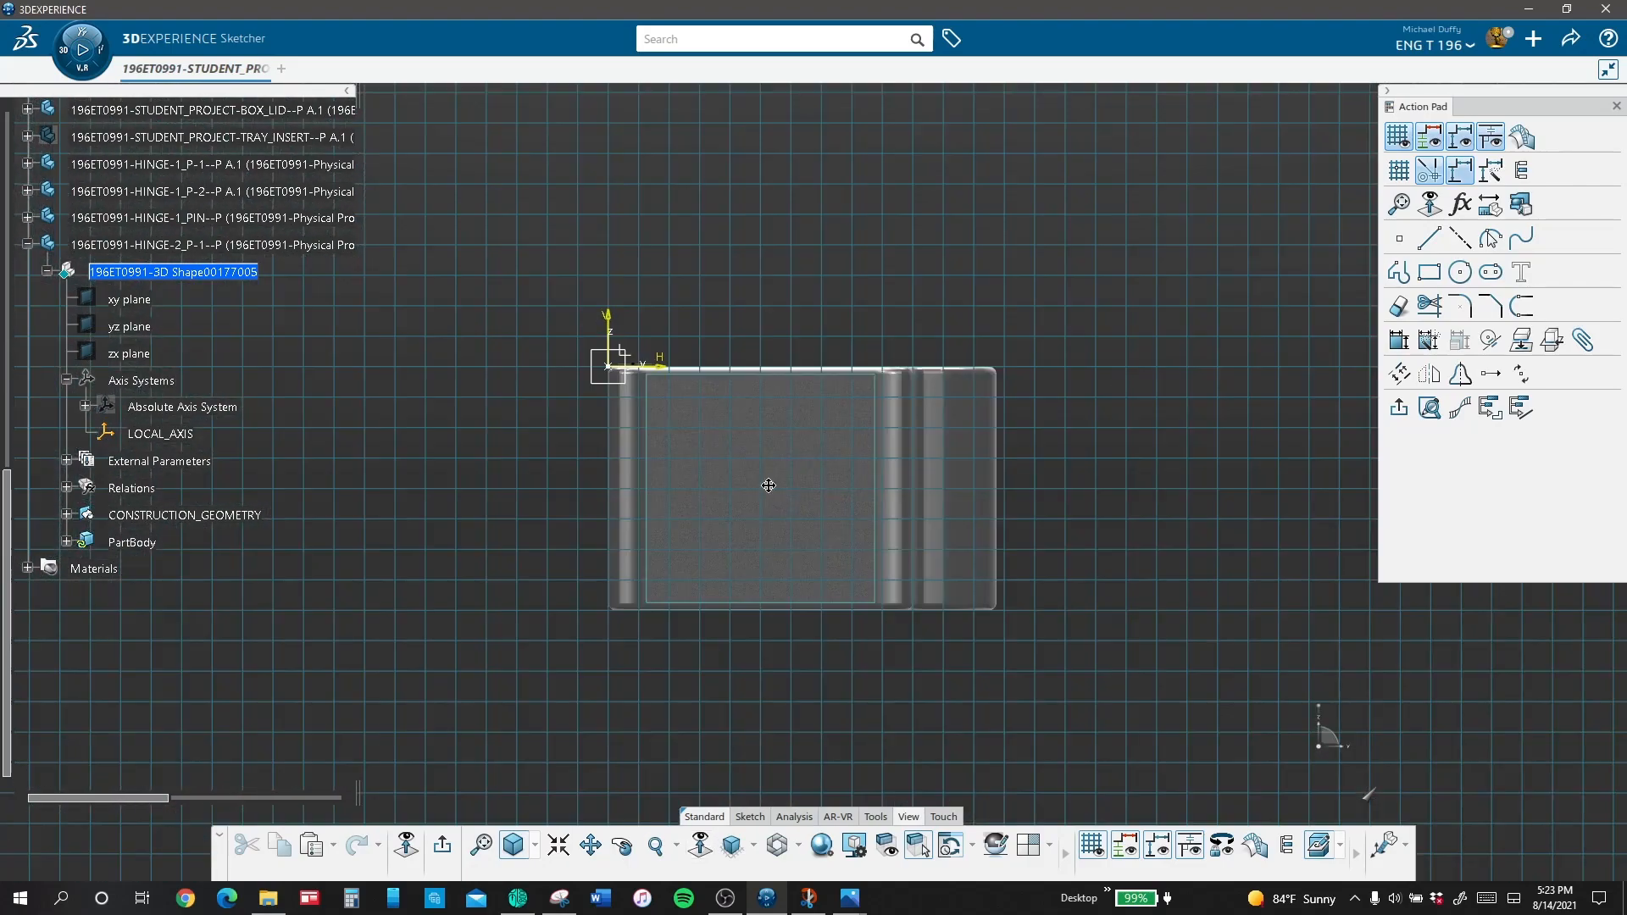
Step: Project the pin hole edge of the existing HINGE-1_P-1 hinge into the sketch
mouse_move(768, 485)
middle_down()
mouse_move(926, 628)
mouse_move(668, 253)
mouse_move(475, 435)
mouse_move(796, 370)
mouse_move(621, 784)
middle_up()
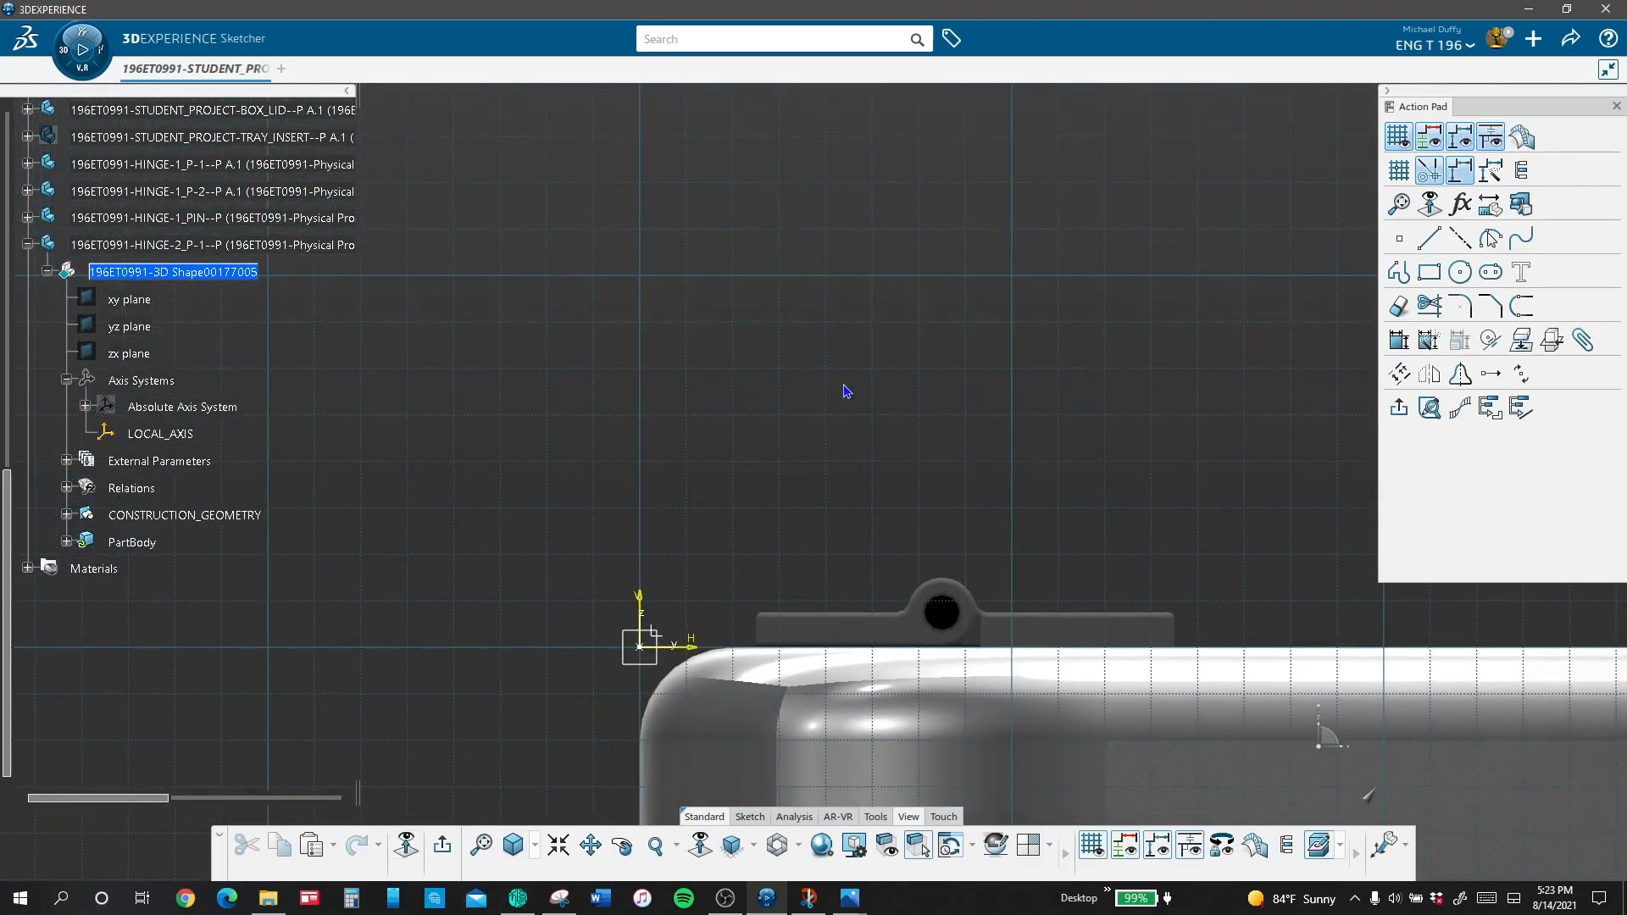
click(966, 583)
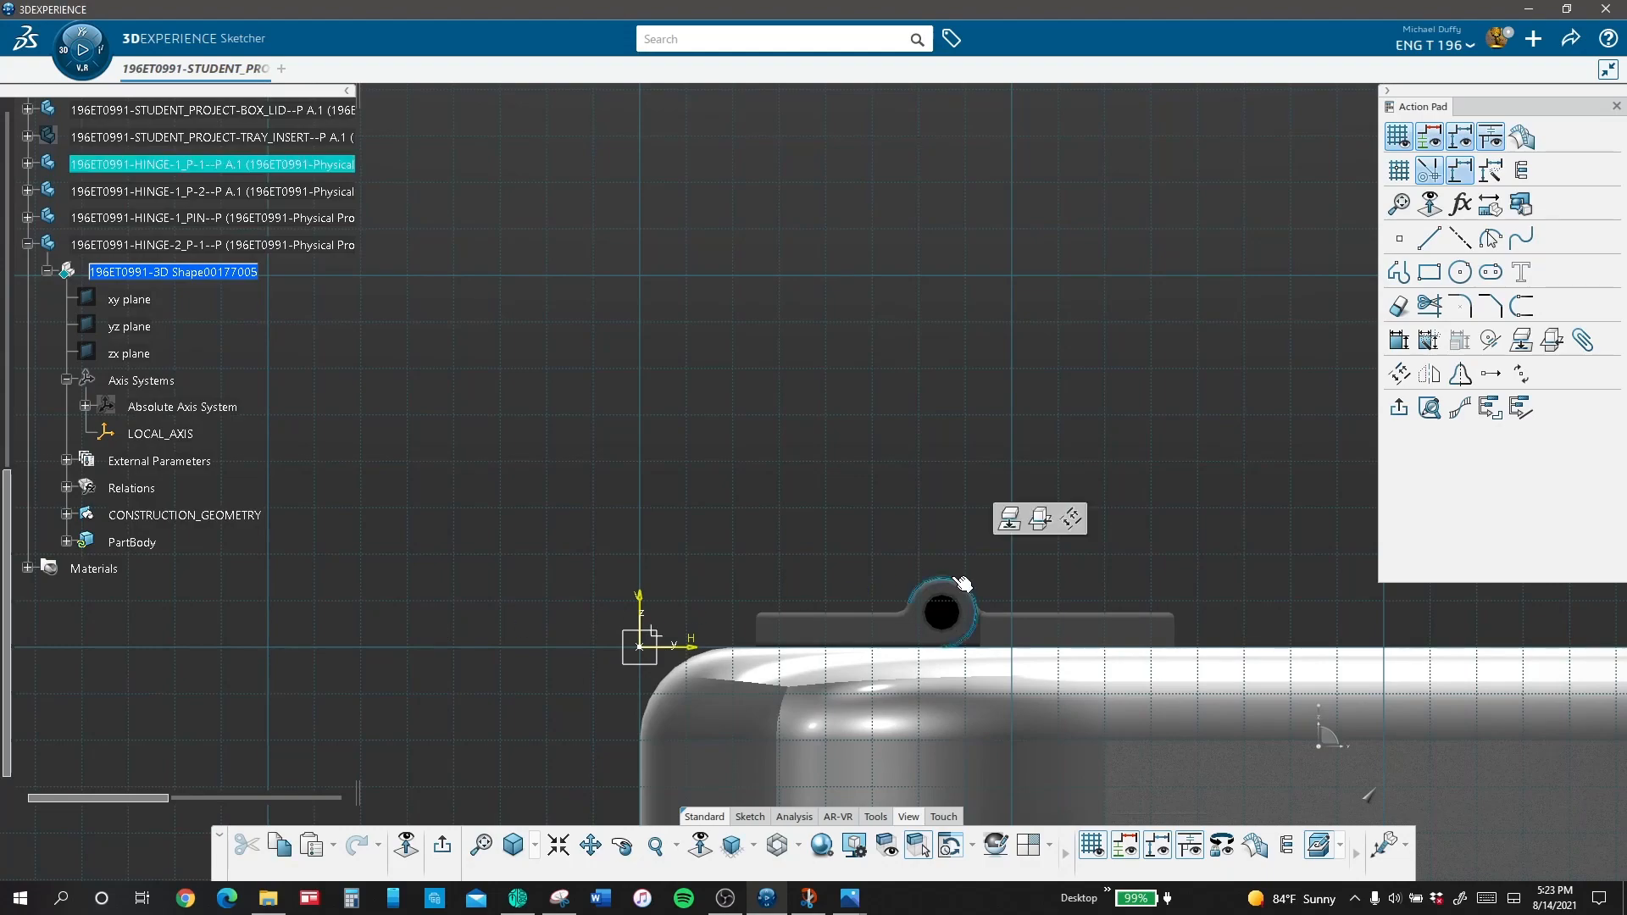
click(942, 596)
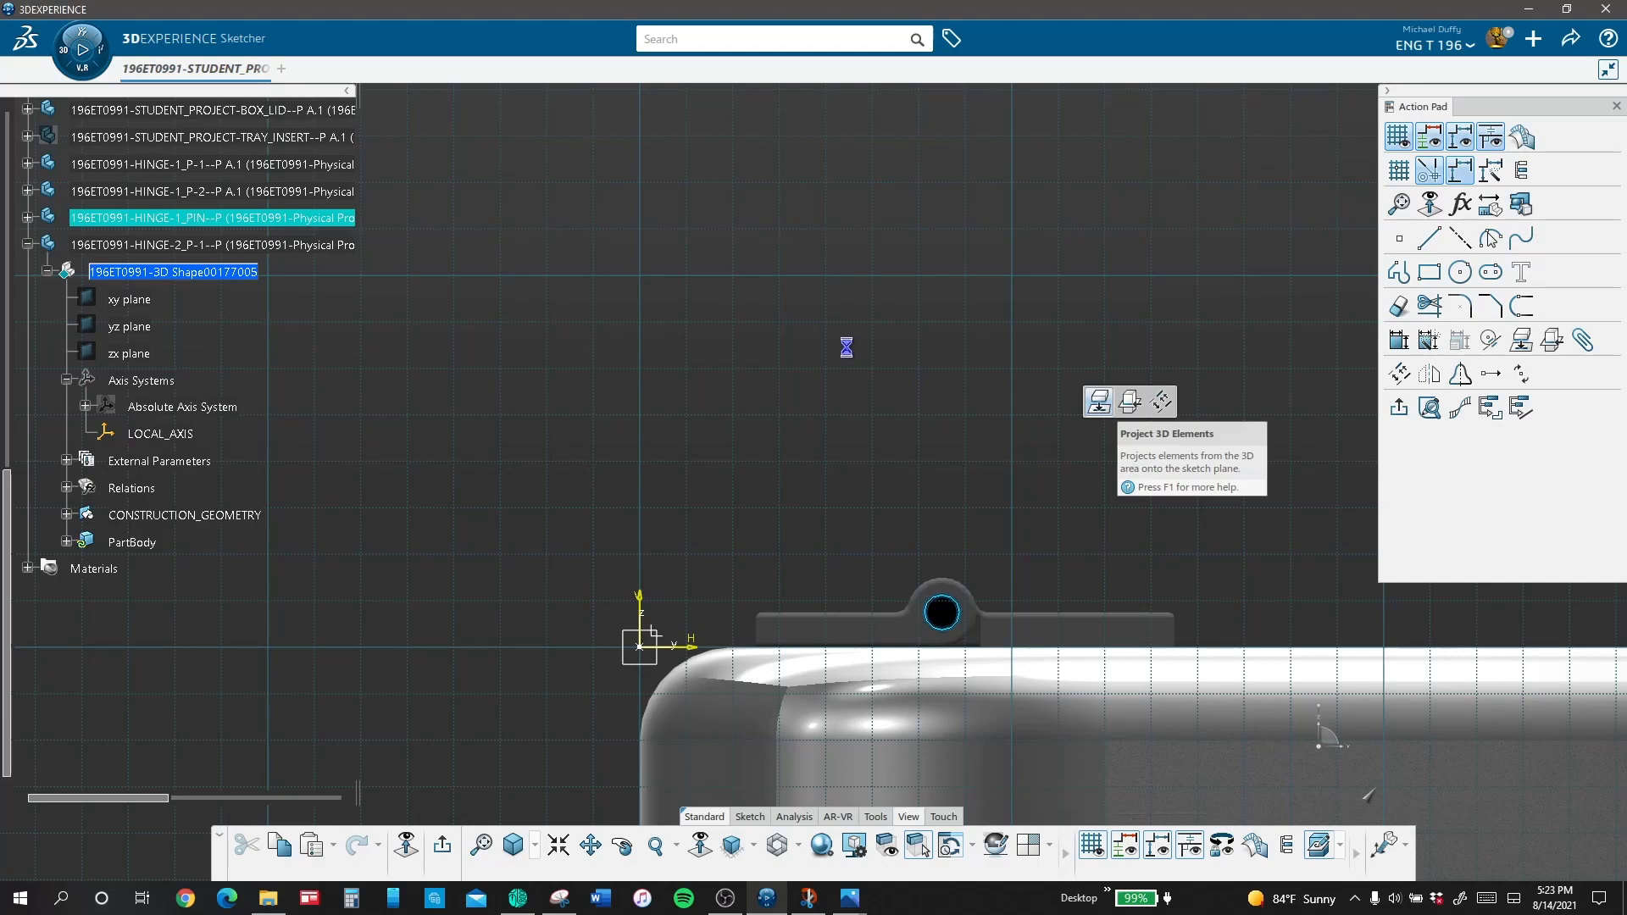
Step: Sketch a rectangle about 0.44 in by 0.10 in over the hinge leaf and a circle about 0.27 in in diameter above it
click(1429, 272)
click(742, 604)
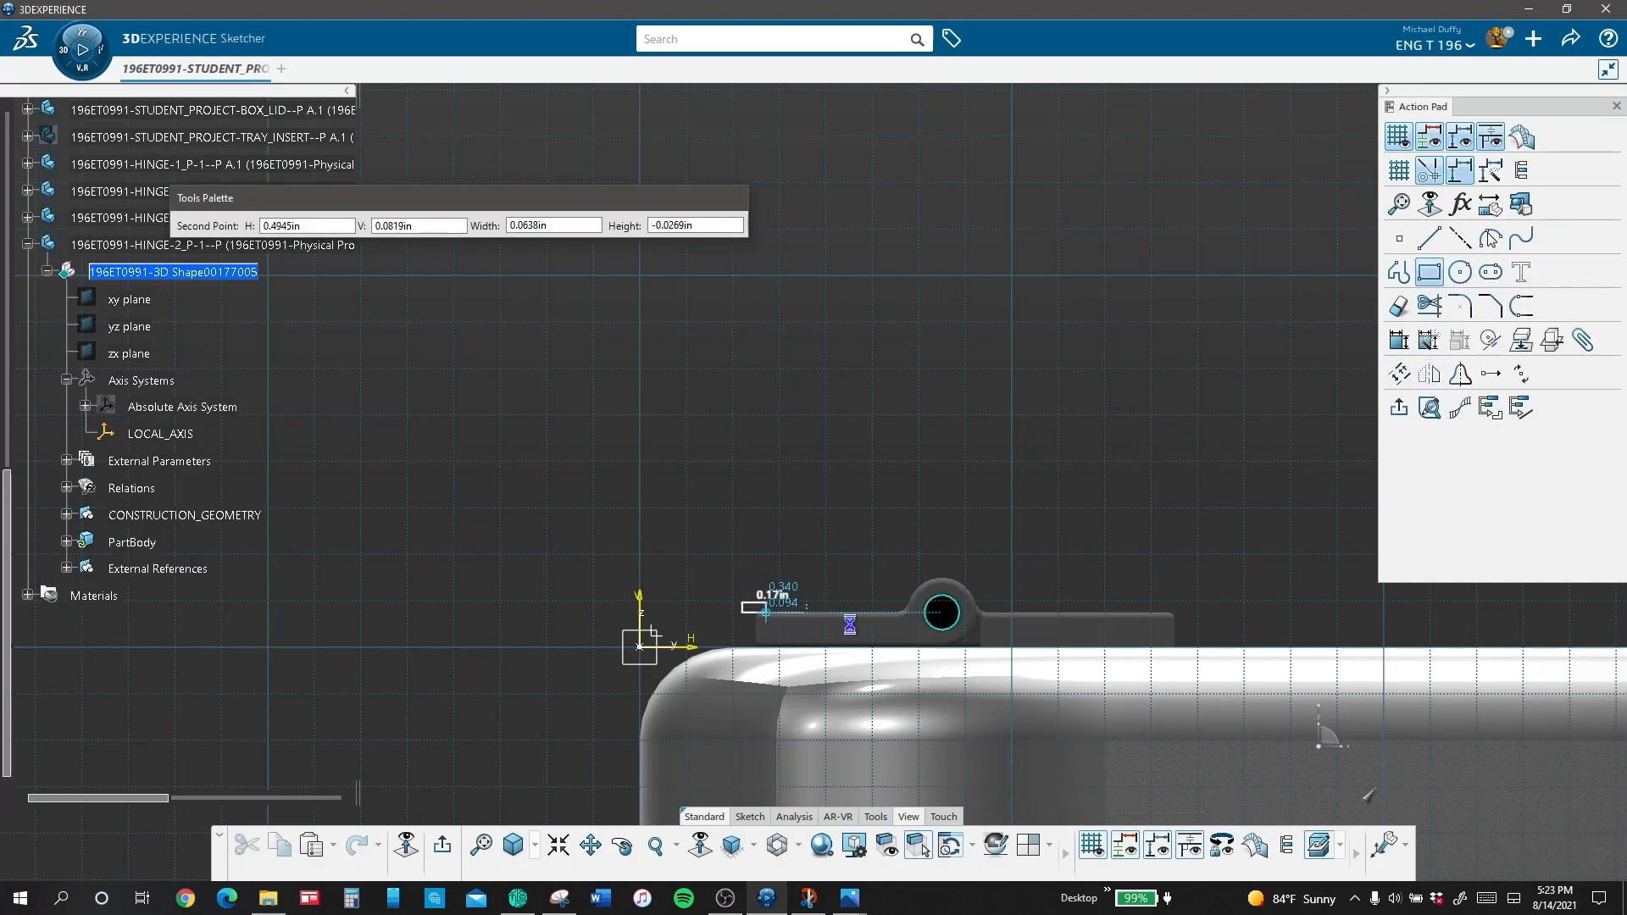
click(1461, 272)
click(893, 507)
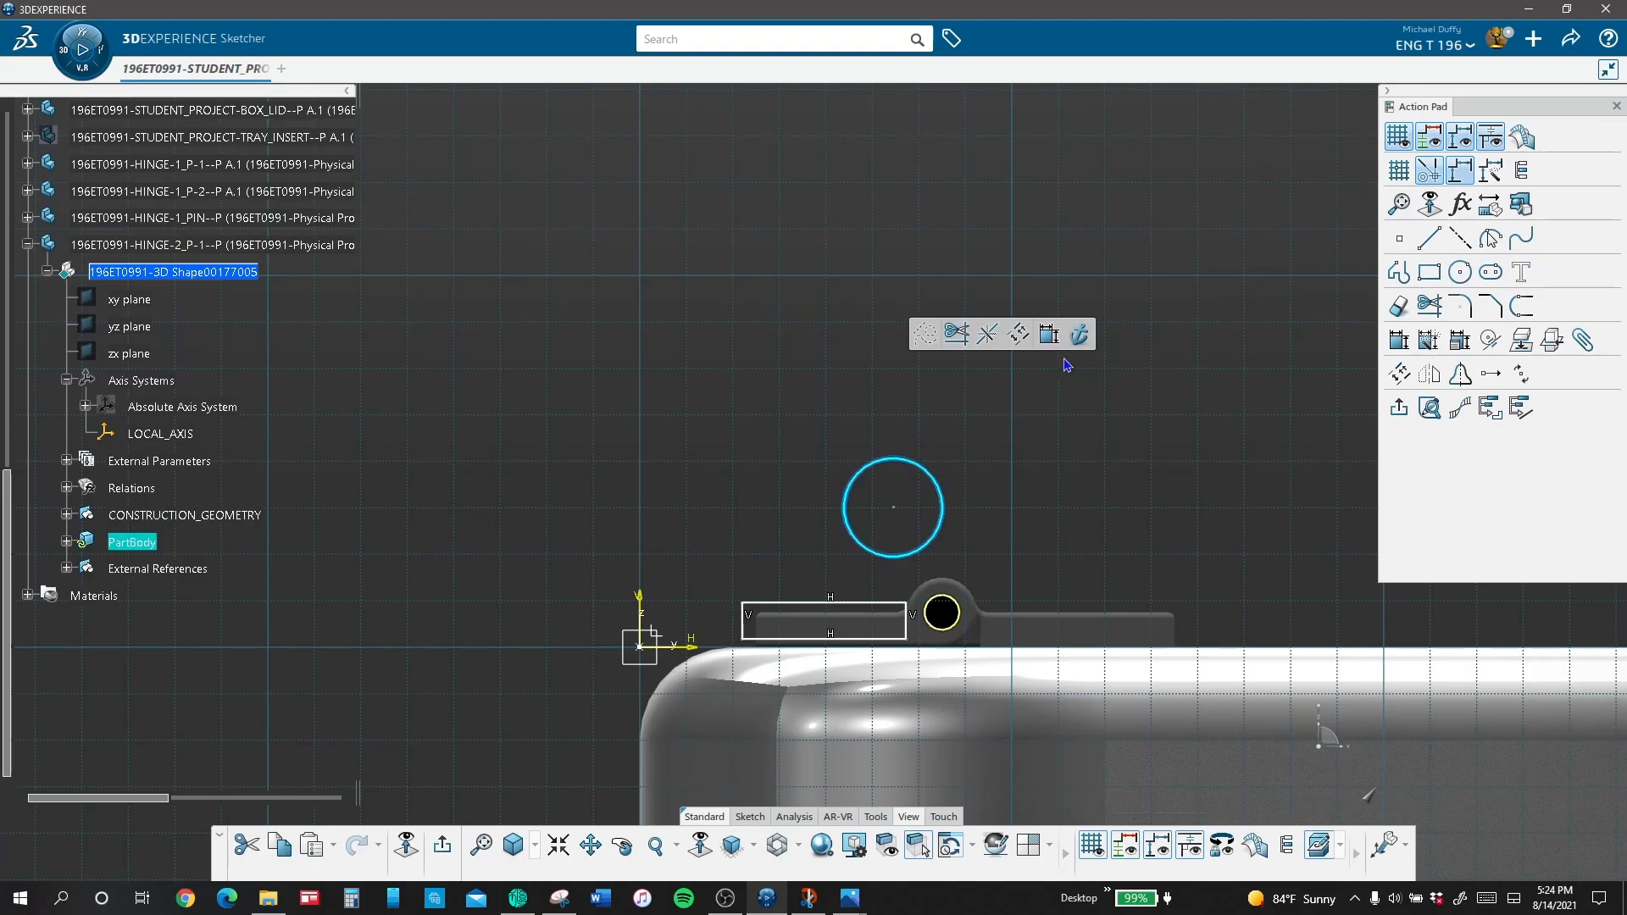
Step: Dimension the new circle, switch the dimension from radius to diameter and set it to 0.1875 in
click(1049, 334)
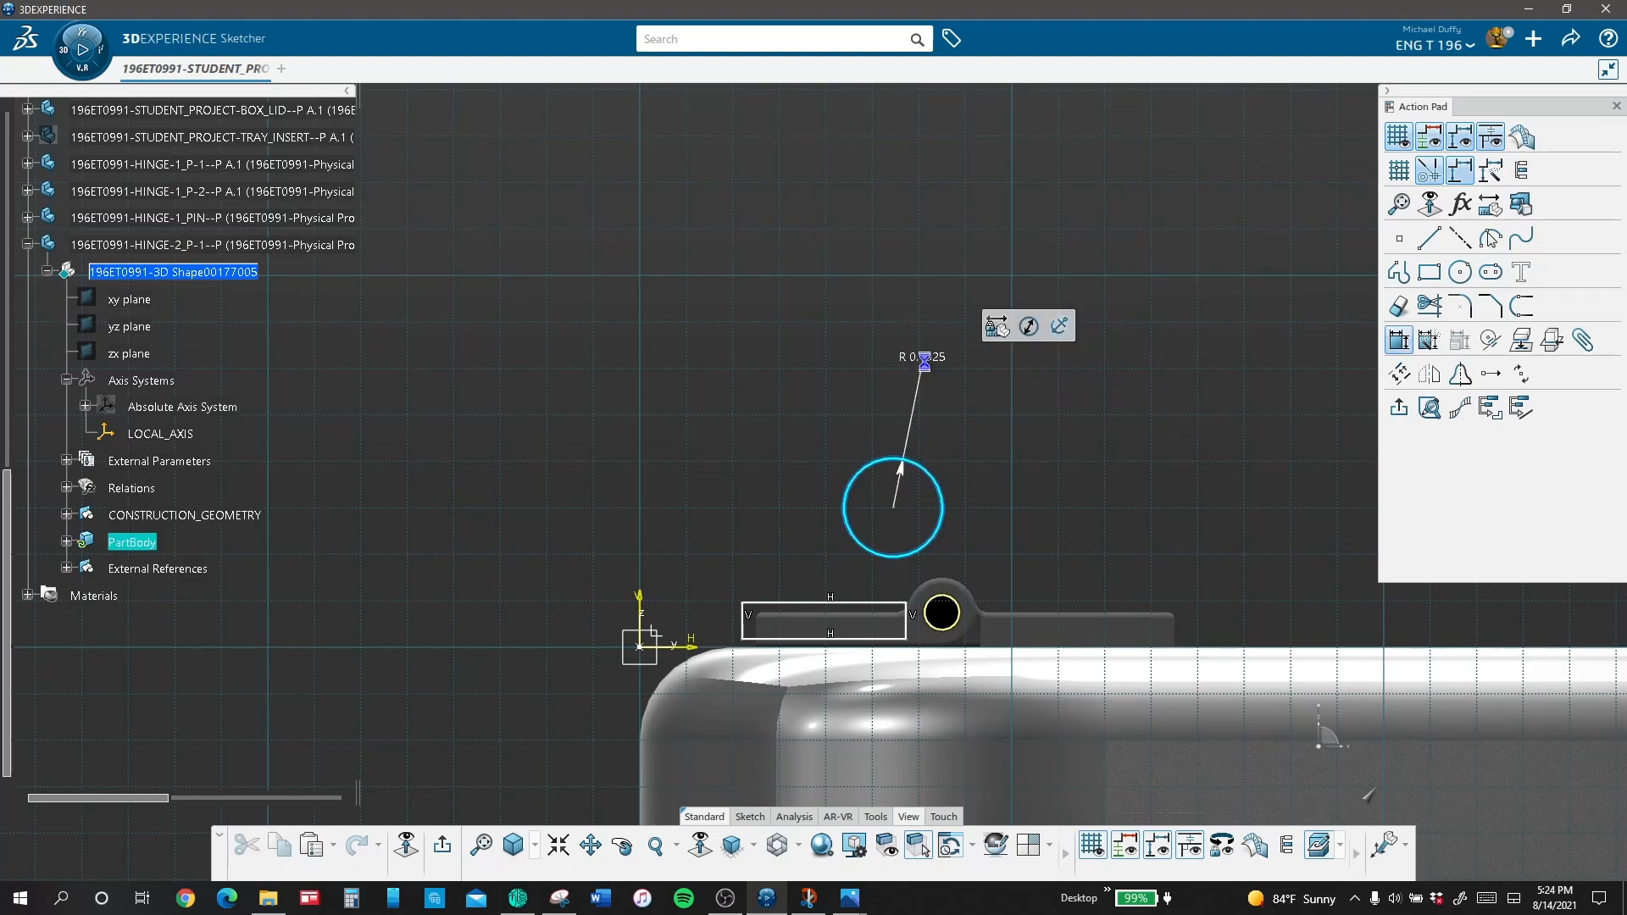
click(927, 362)
right_click(925, 367)
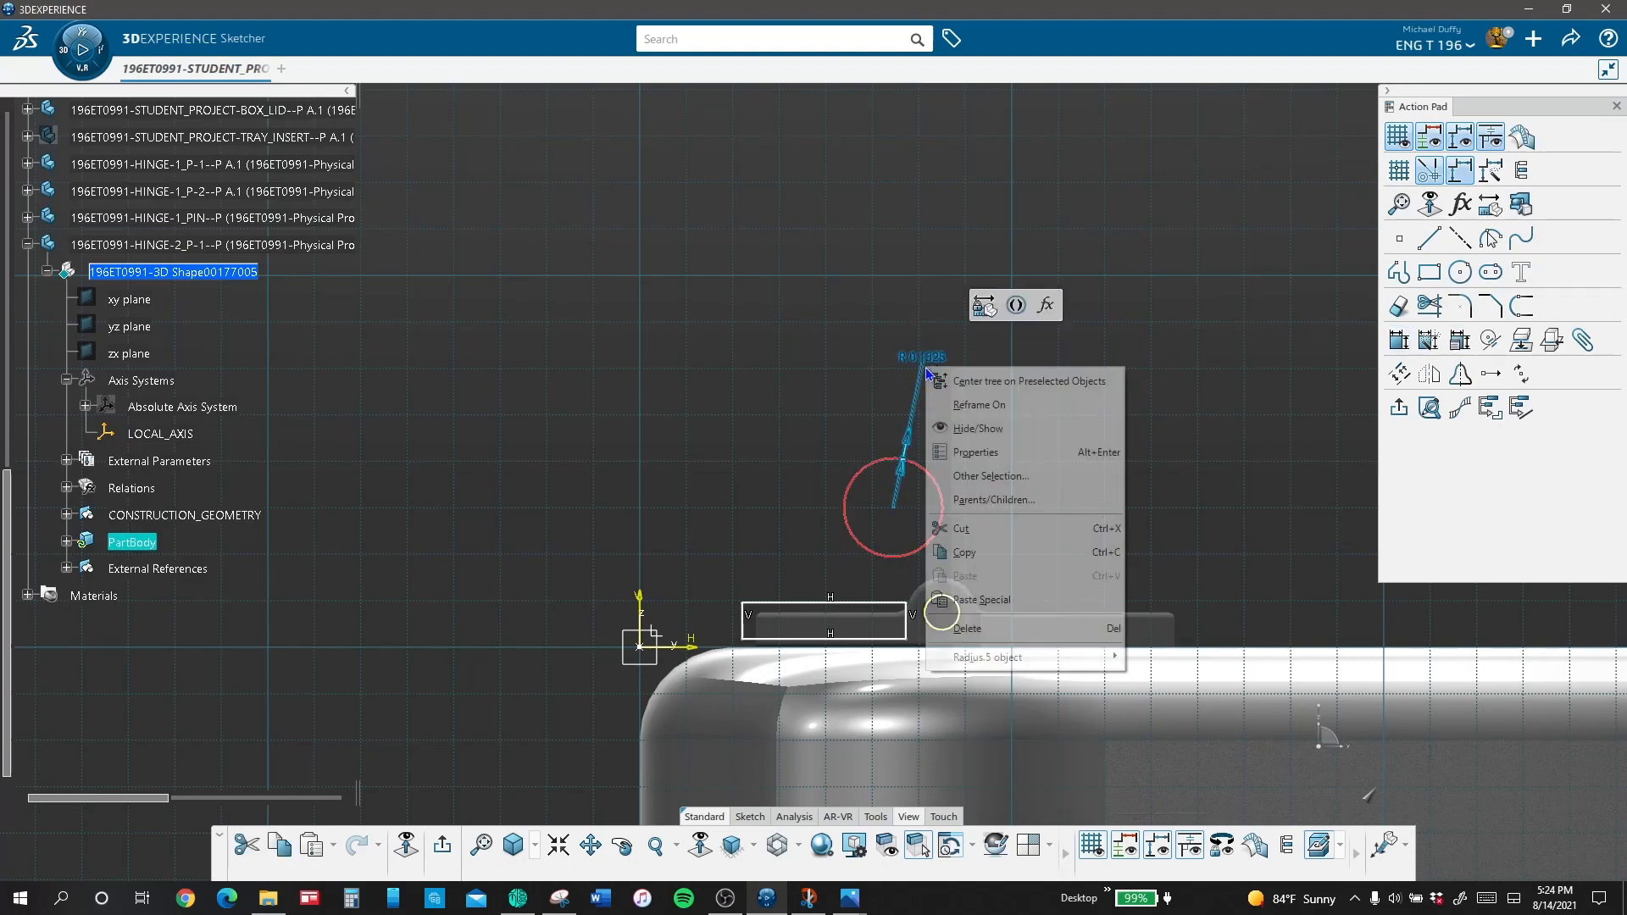
mouse_move(1029, 658)
click(1214, 885)
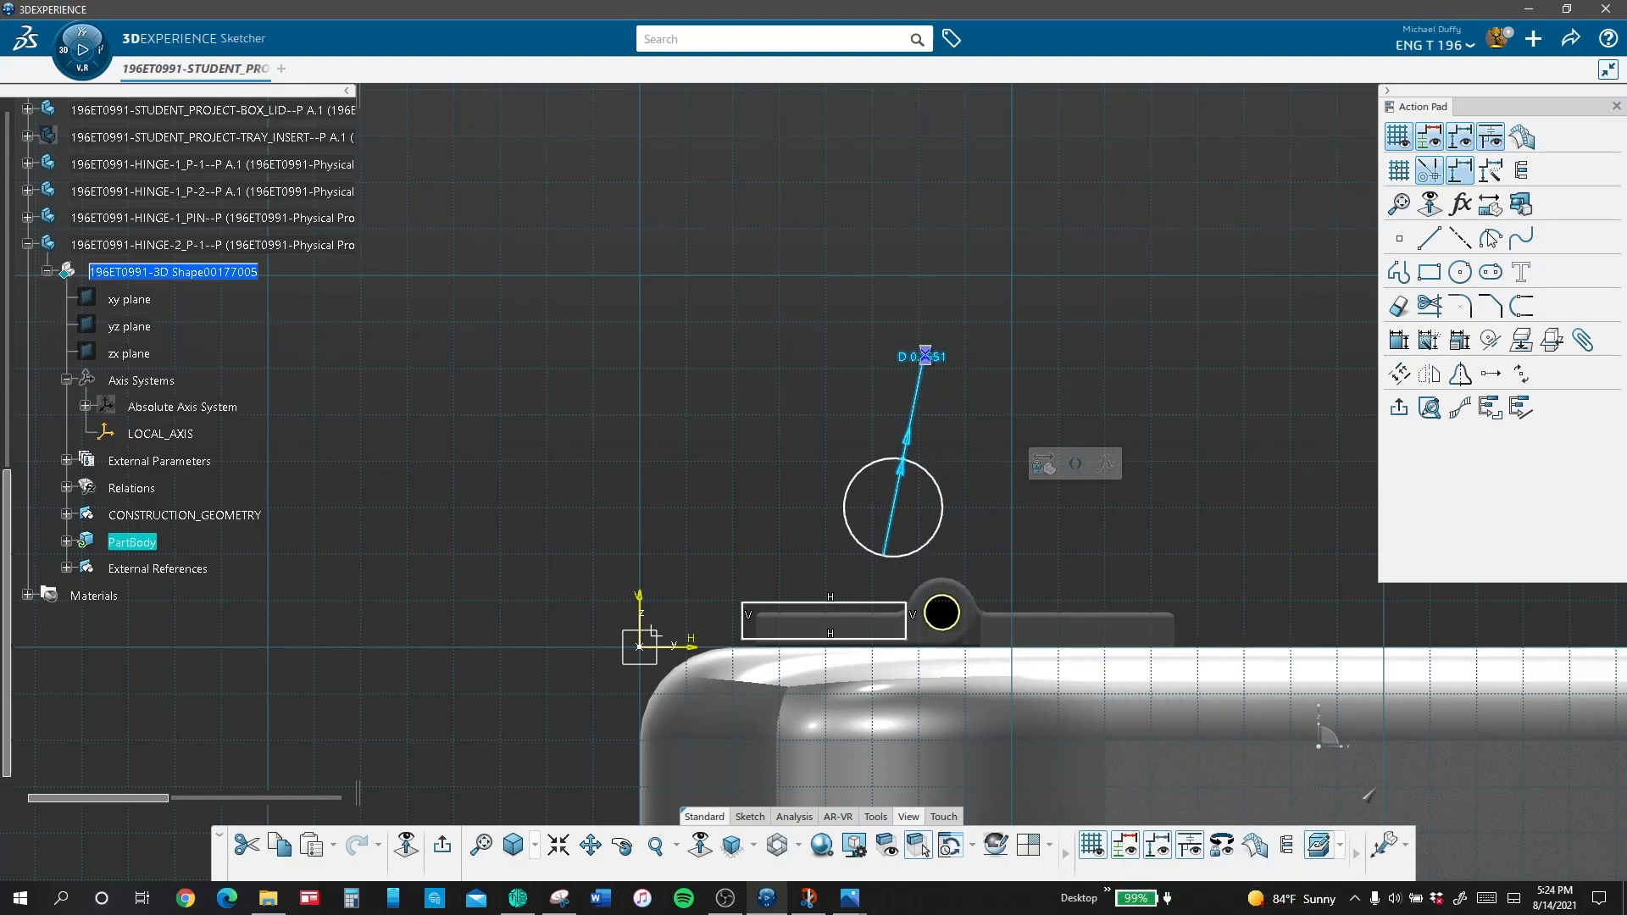
double_click(926, 354)
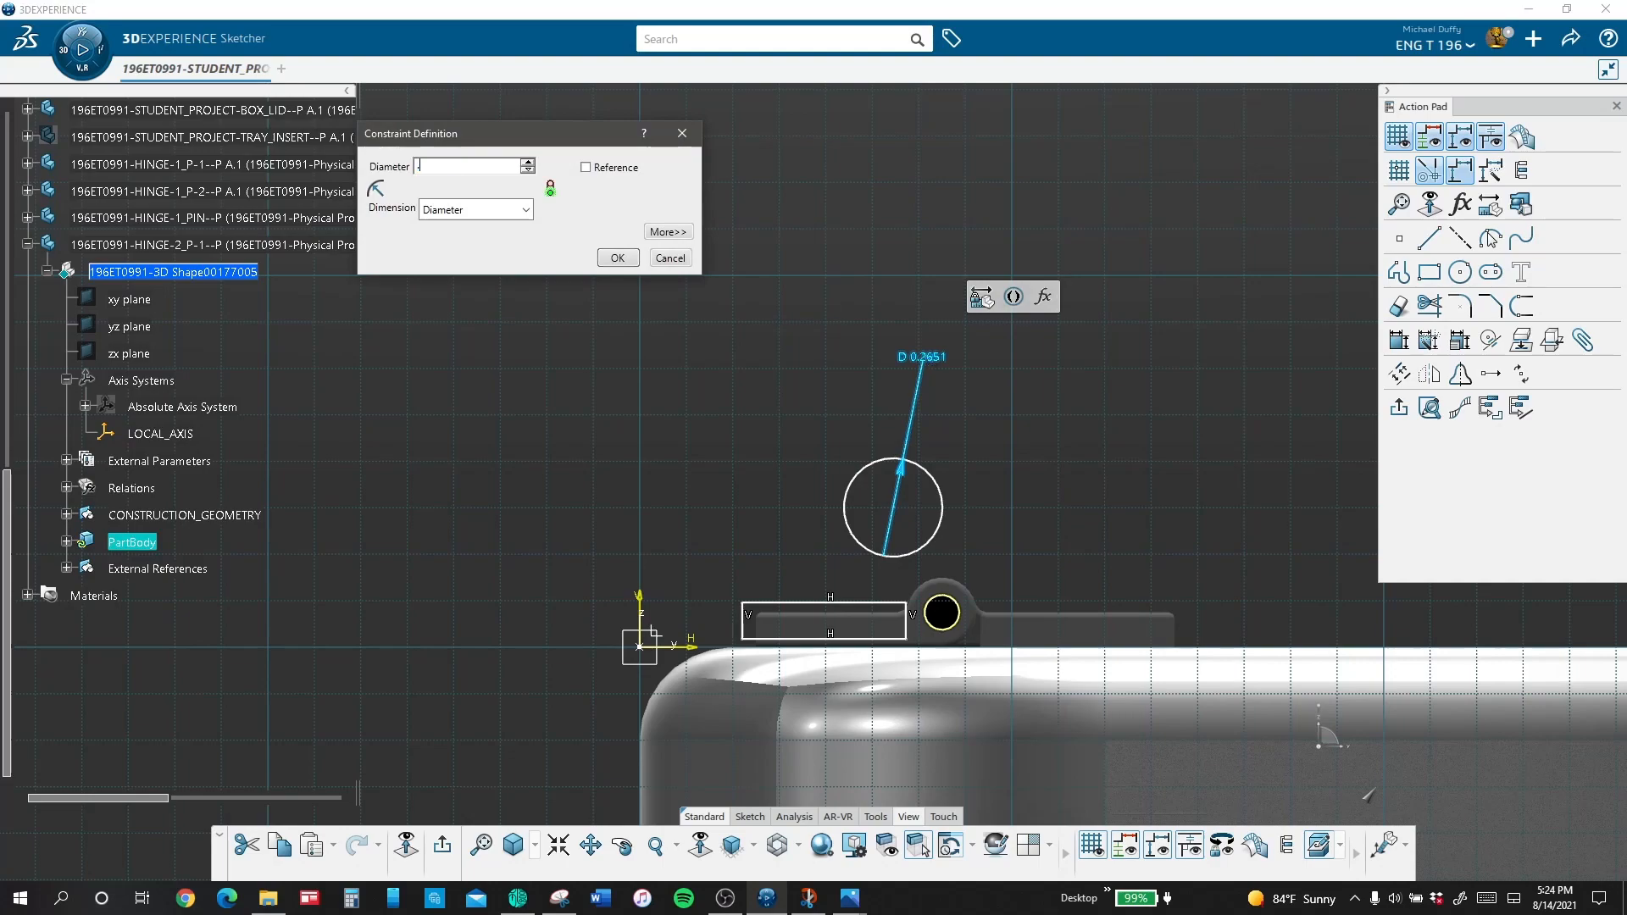
text(.1875)
key(Return)
Step: Constrain the 0.1875 in circle to be concentric with the projected hole circle
click(863, 476)
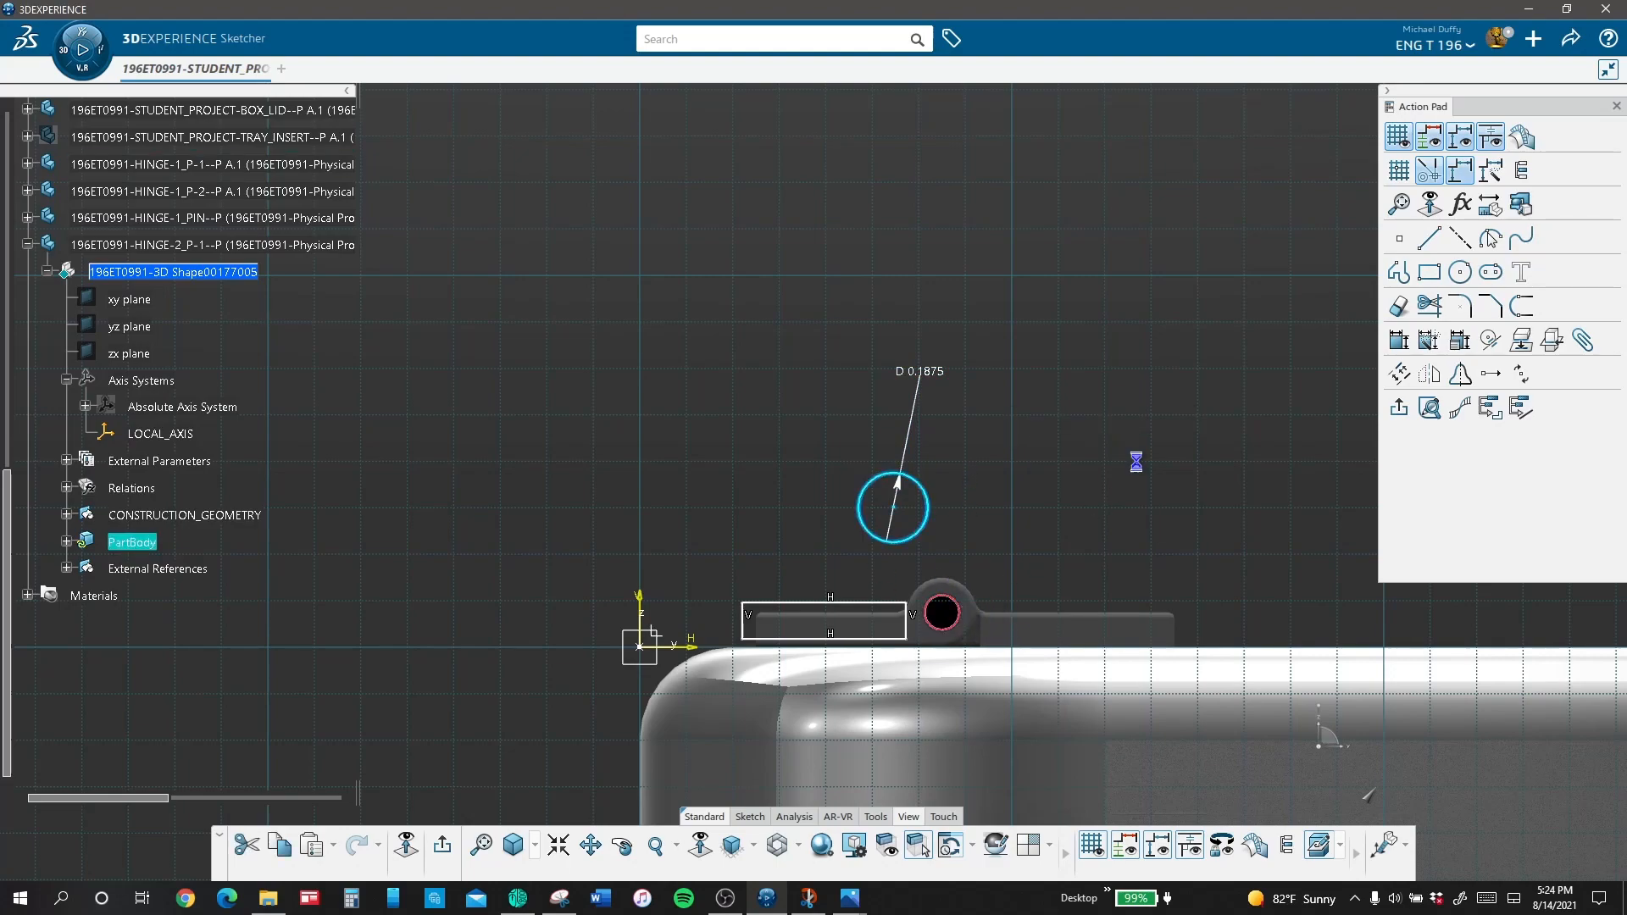
click(1463, 344)
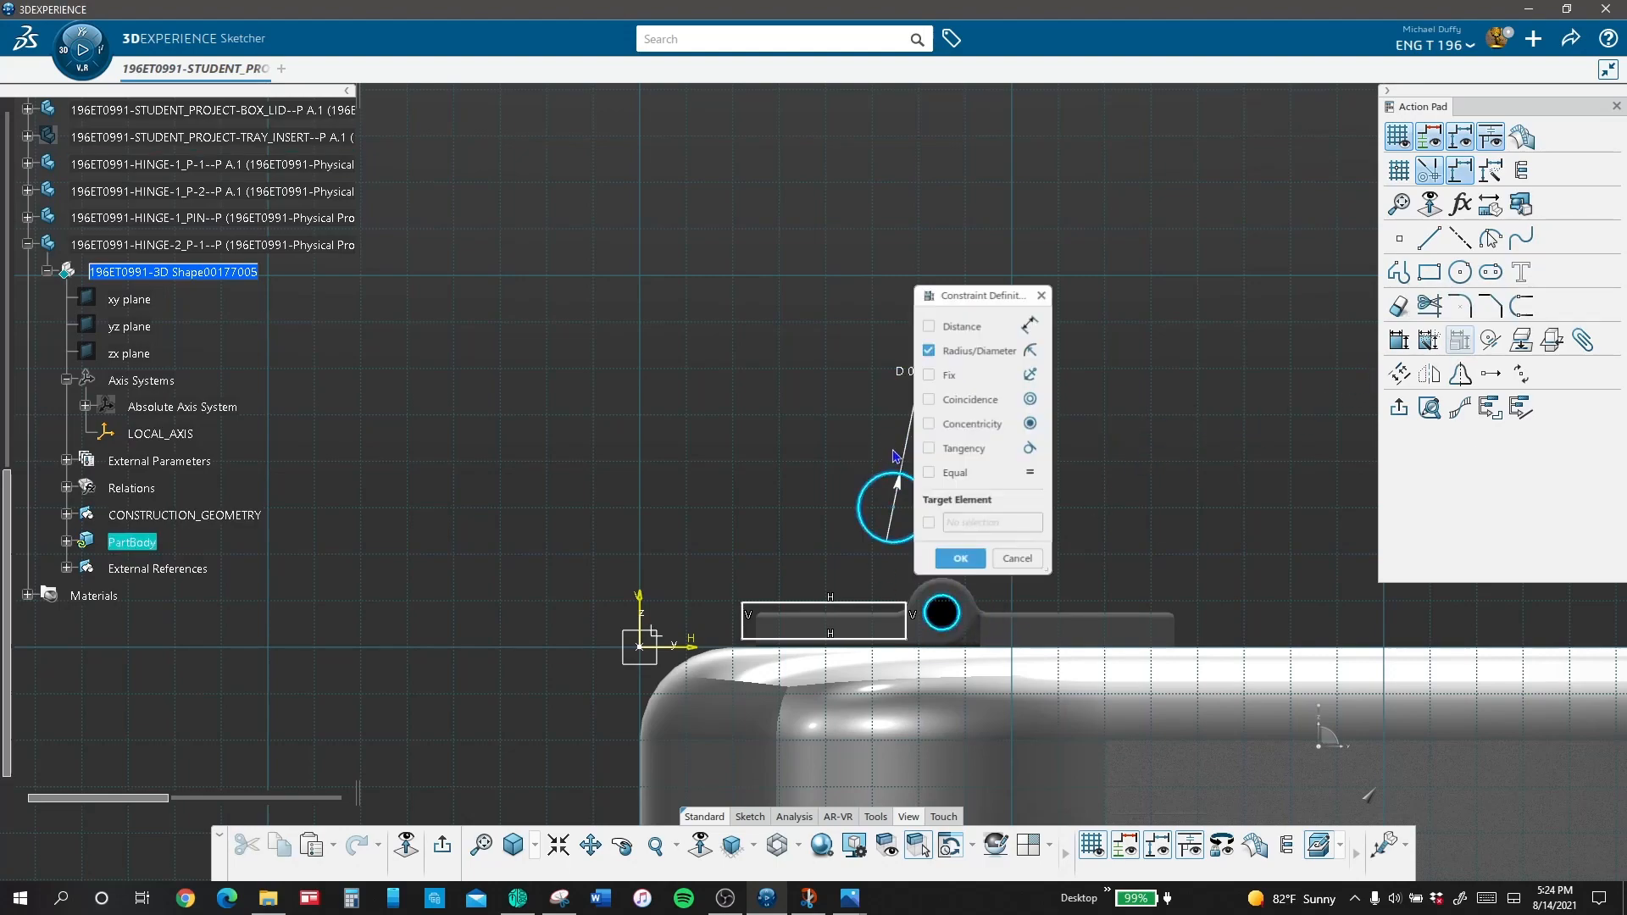
click(960, 559)
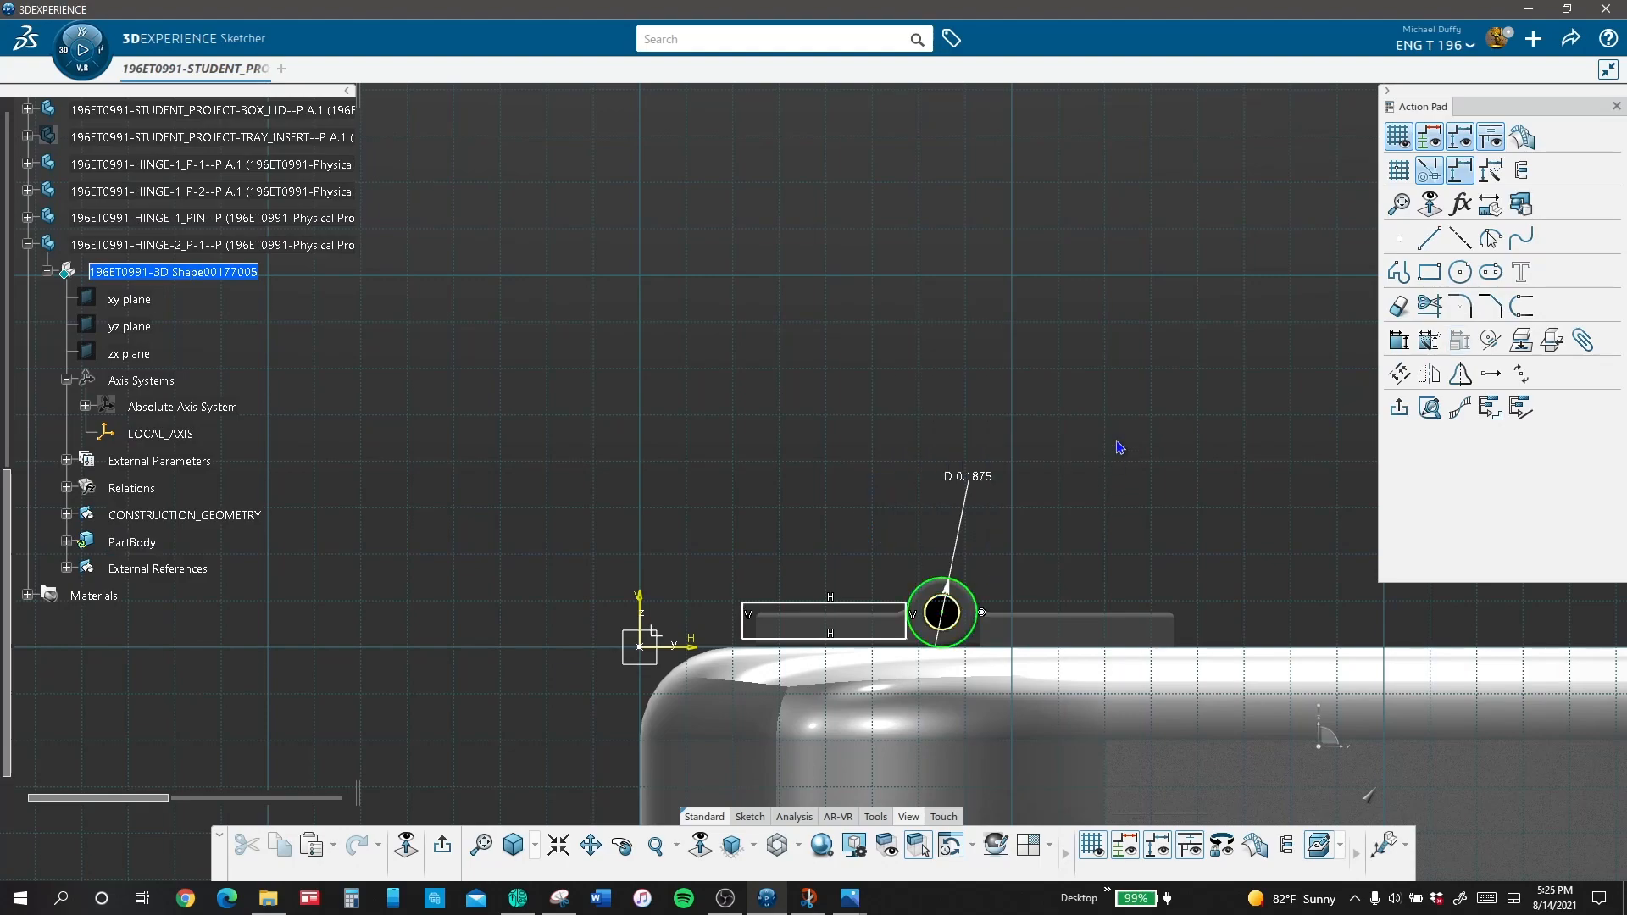
Step: Draw a line along the sketch's horizontal axis from below the rectangle's outer corner to the tangent point under the circle
scroll(895, 641, up, 5)
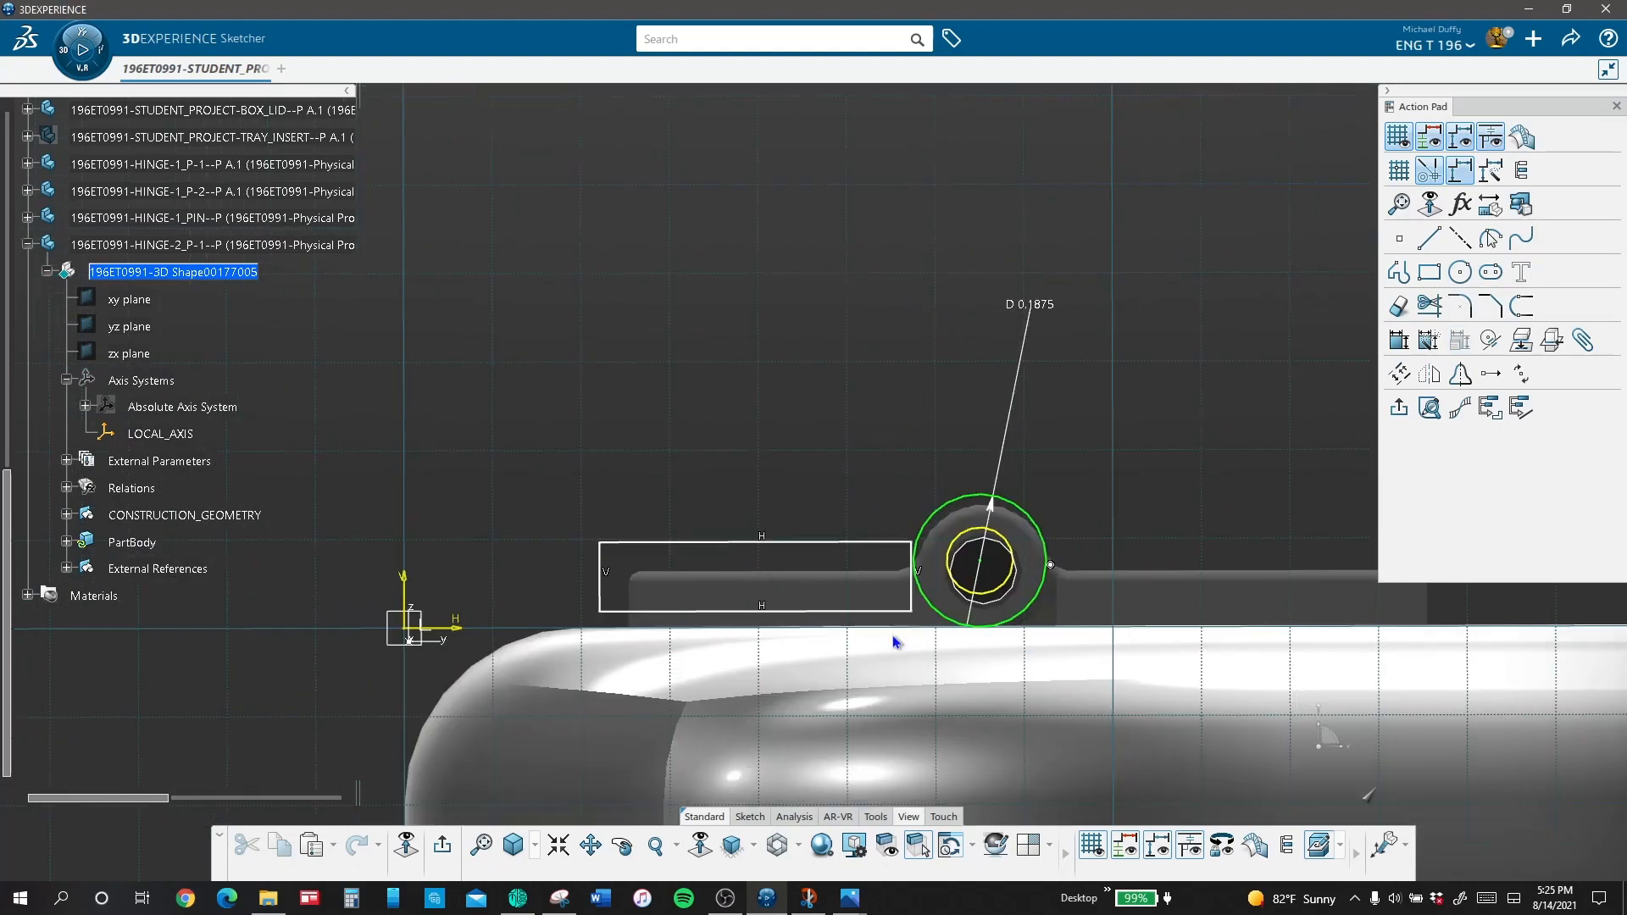
click(1429, 238)
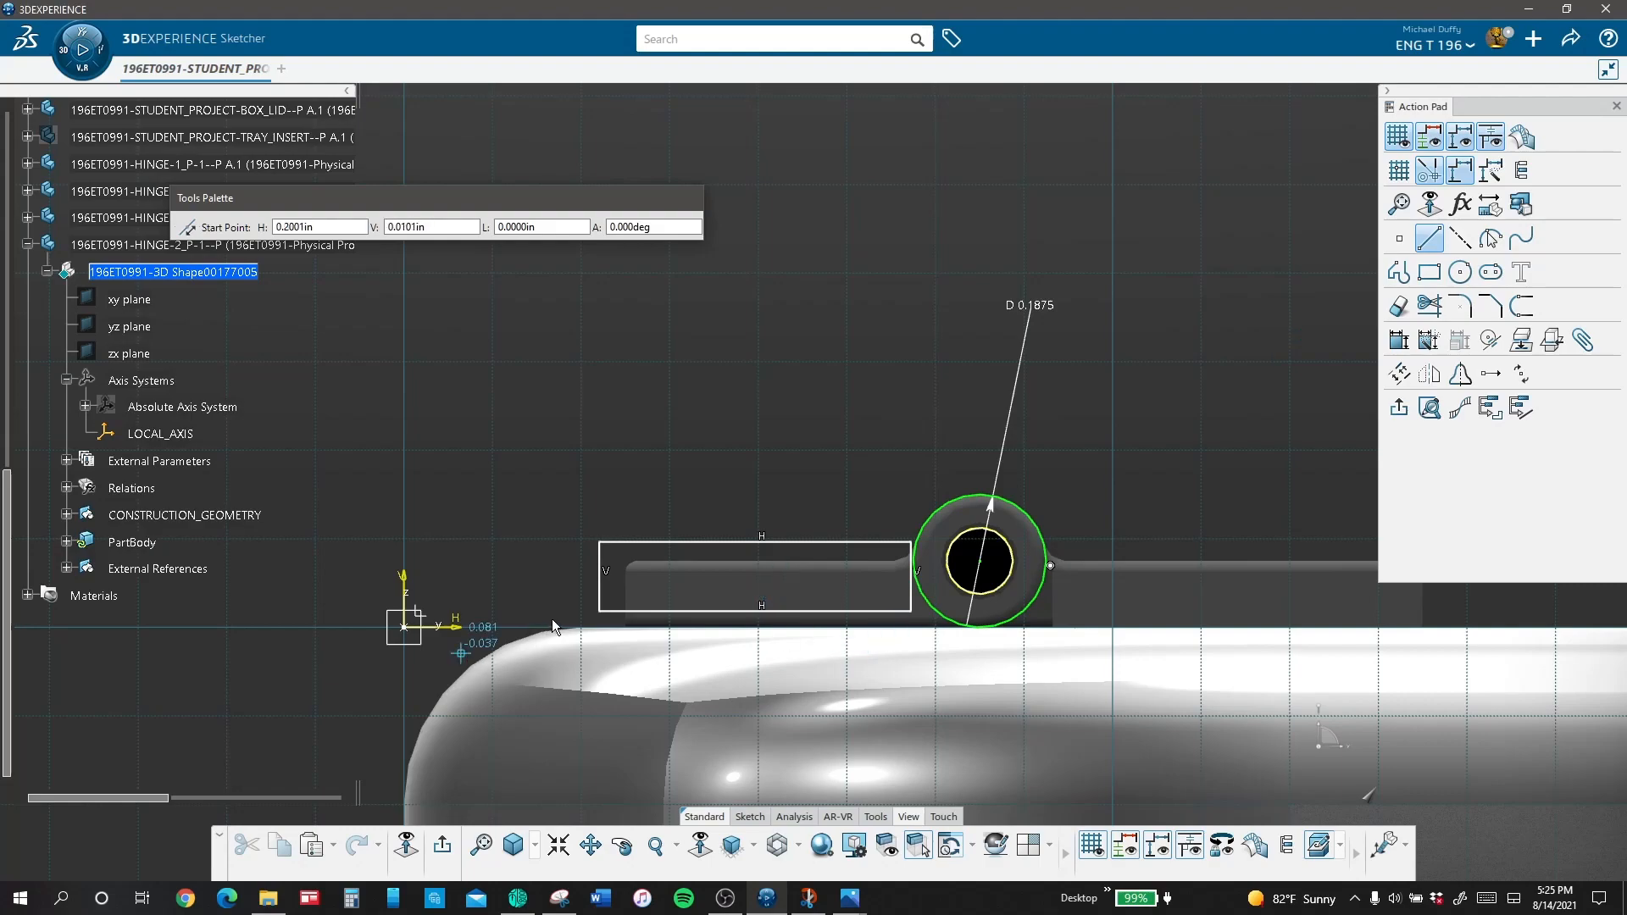
click(592, 628)
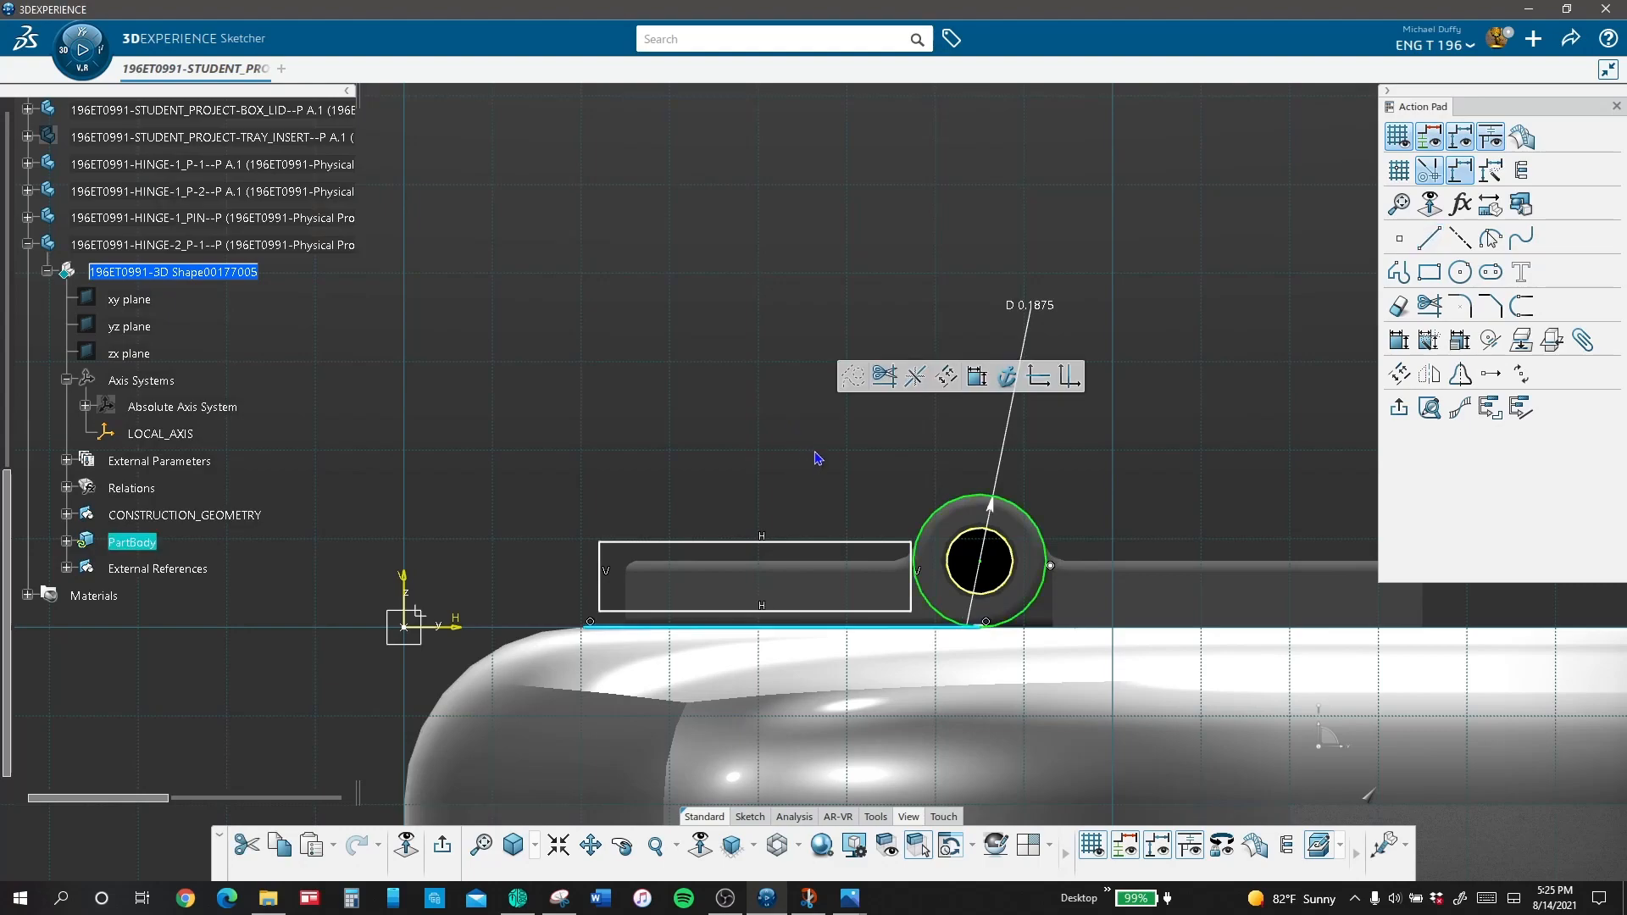
Step: Delete the rectangle's lower side and make its outer lower corner coincident with the outer end of the horizontal line
click(797, 450)
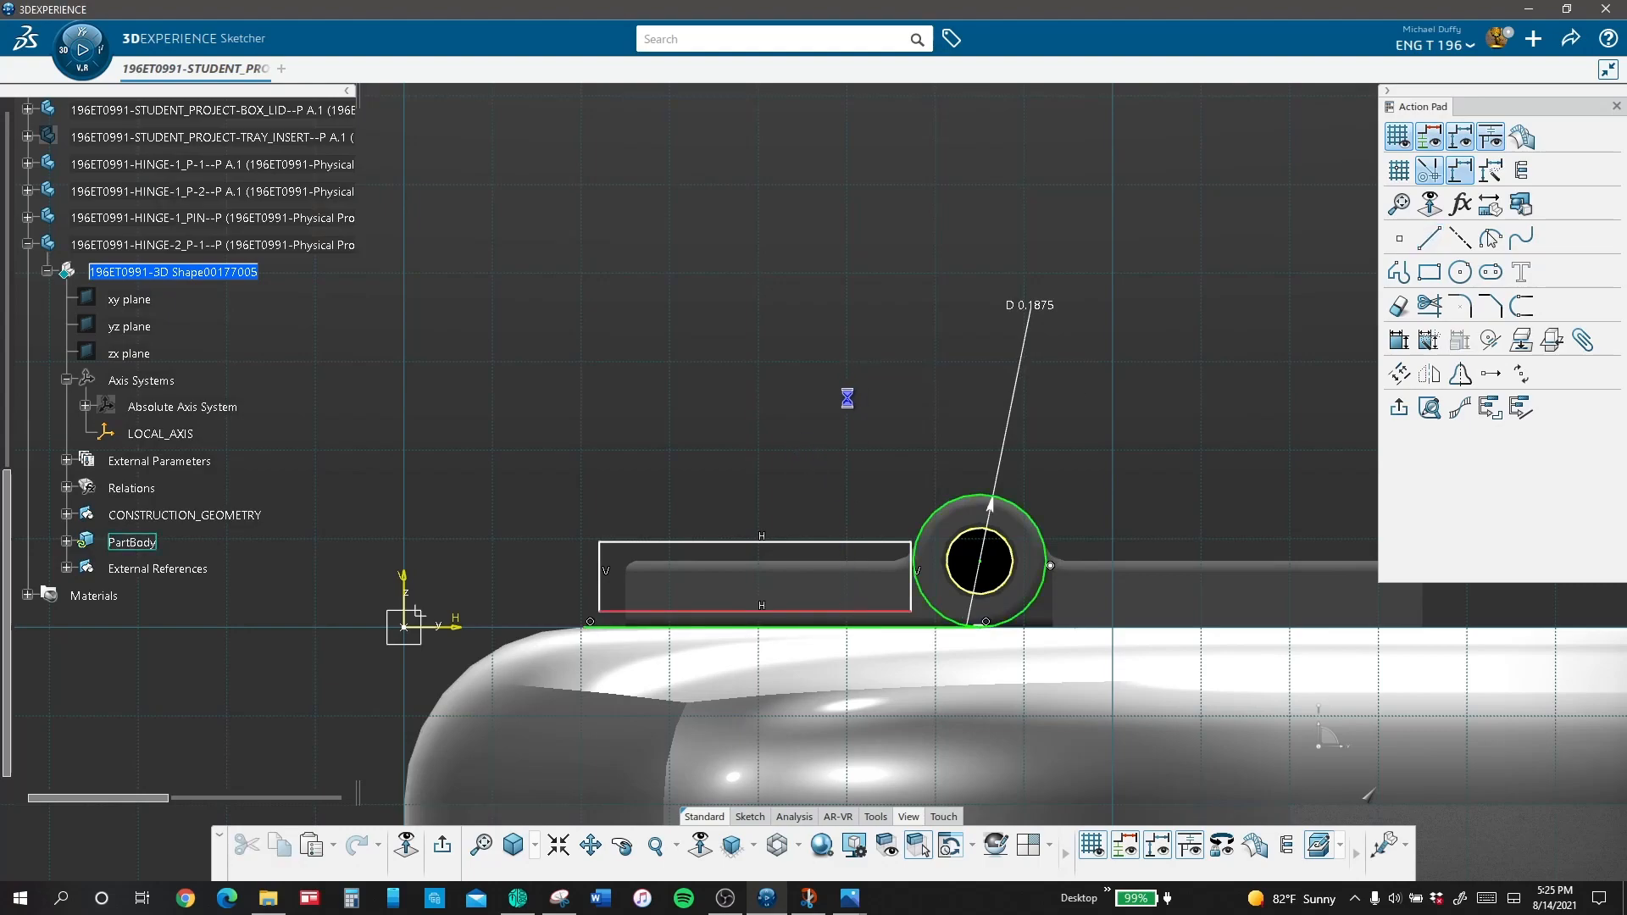
key(Delete)
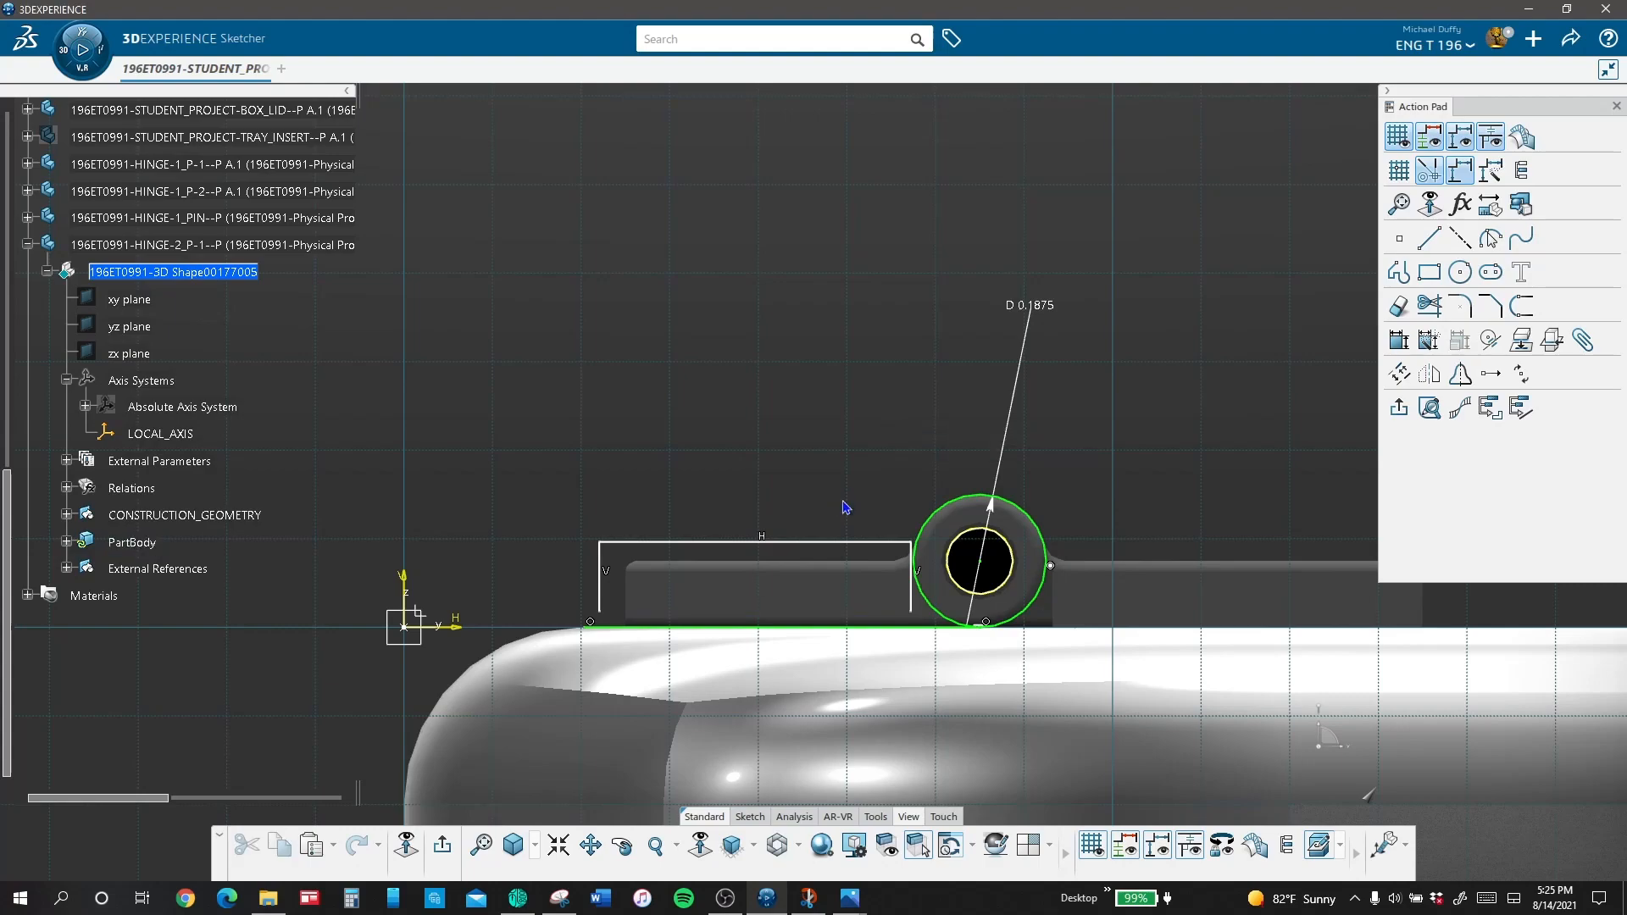
click(1491, 340)
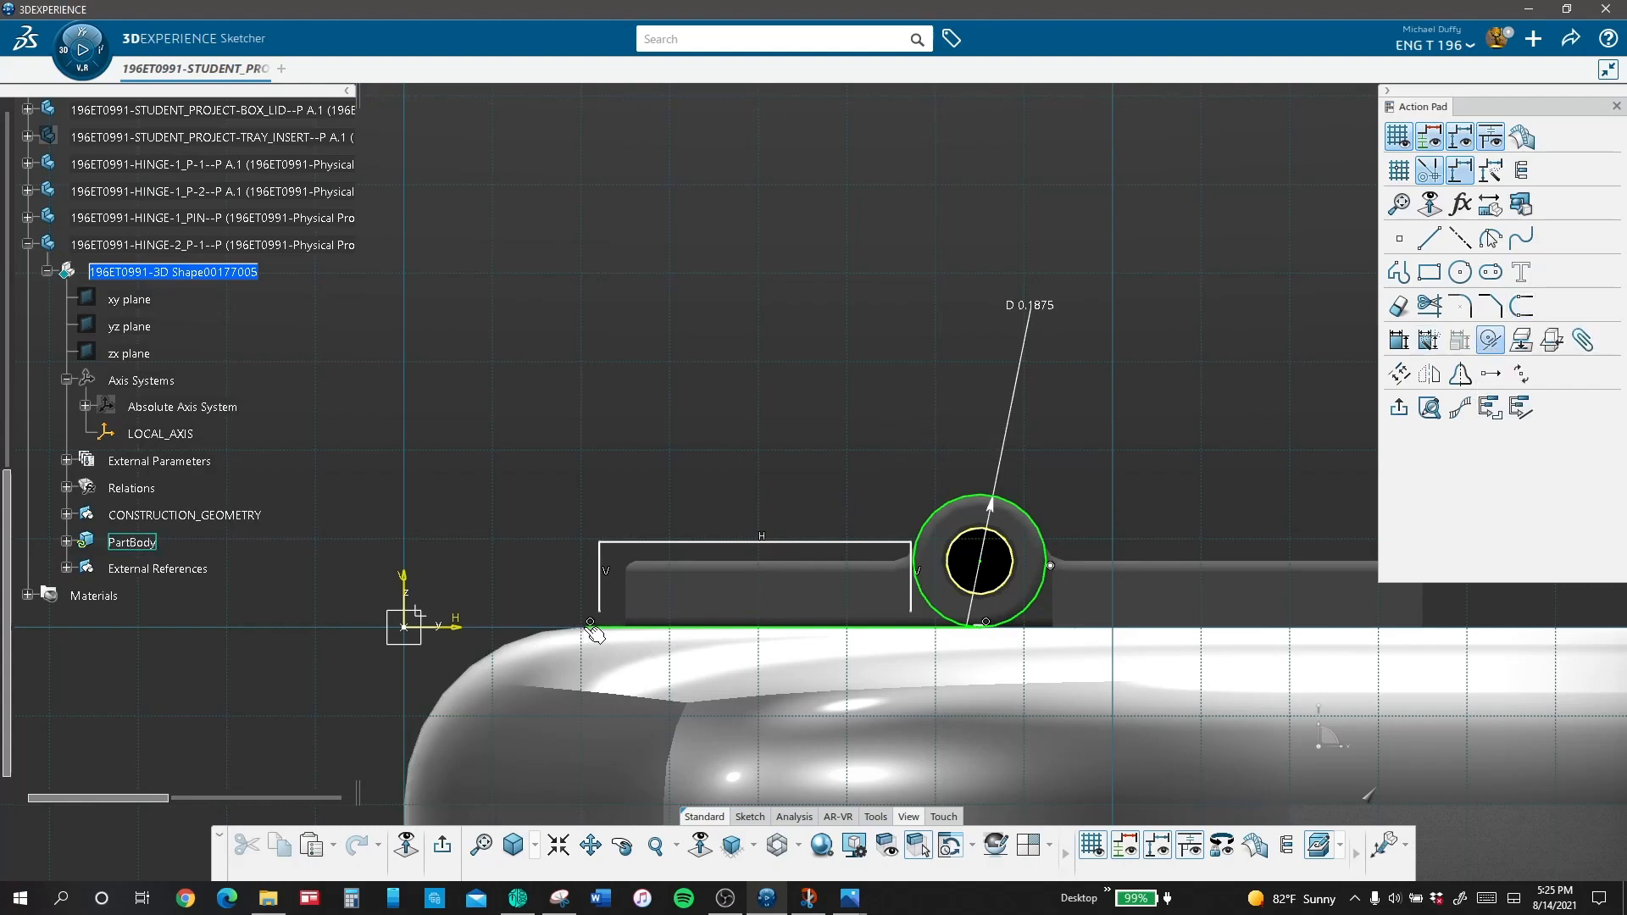
click(584, 628)
click(599, 611)
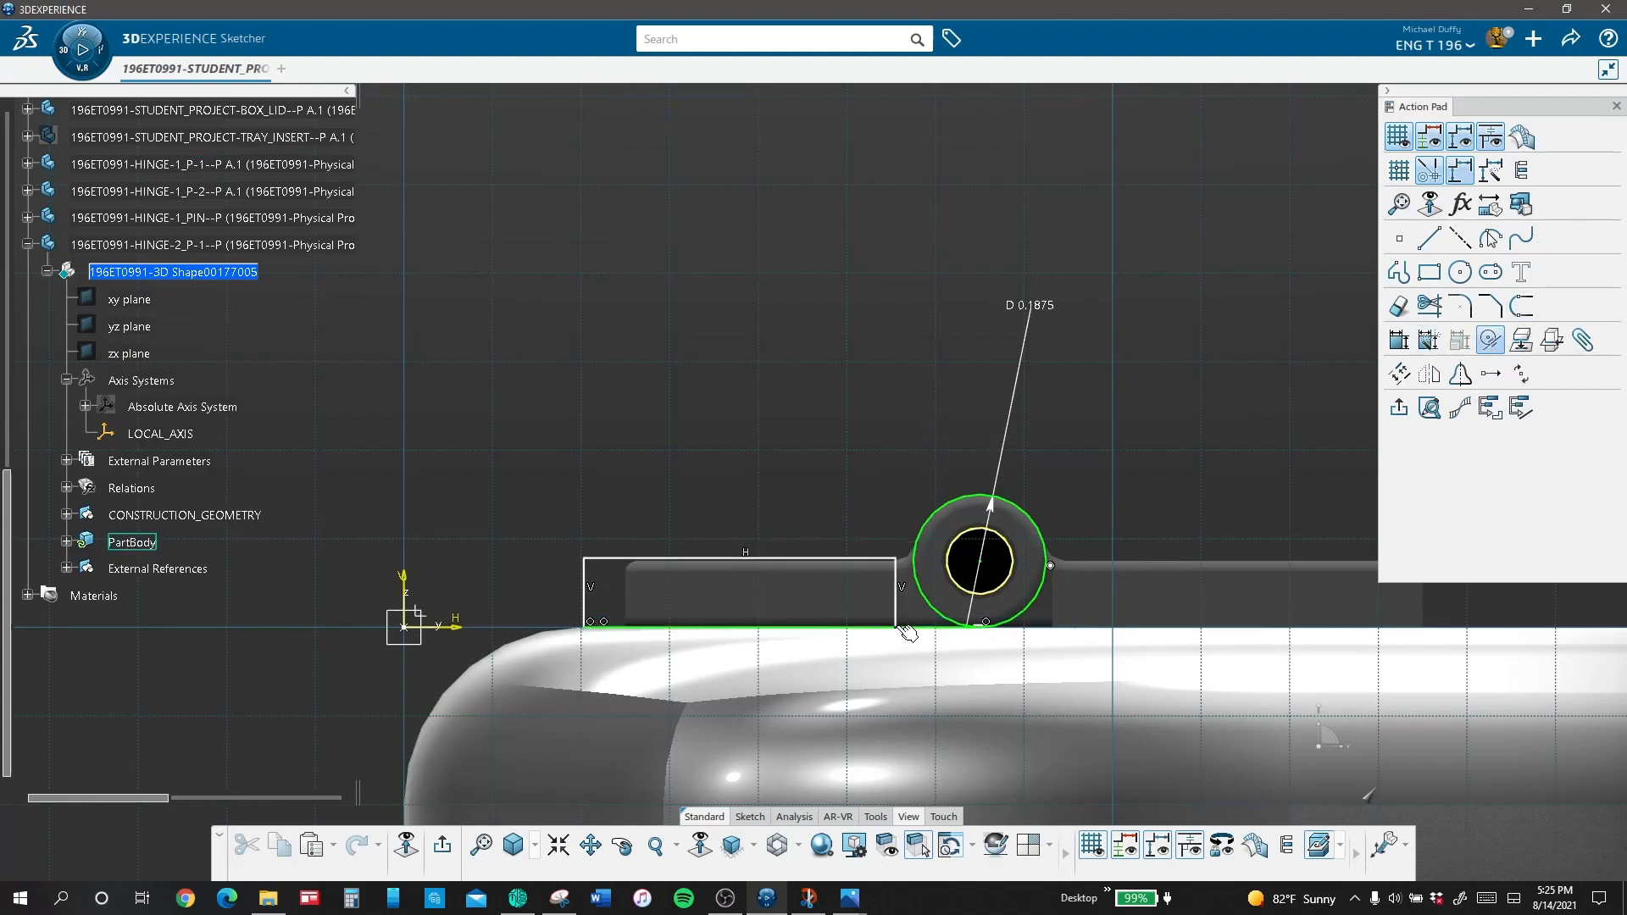
Step: Constrain the rectangle's inner side to end on the horizontal line and to be tangent to the 0.1875 in circle
click(898, 629)
click(898, 564)
click(926, 550)
Step: Trim away the rectangle's inner side below the circle's tangent point and the circle's lower arc facing the leaf
click(1399, 304)
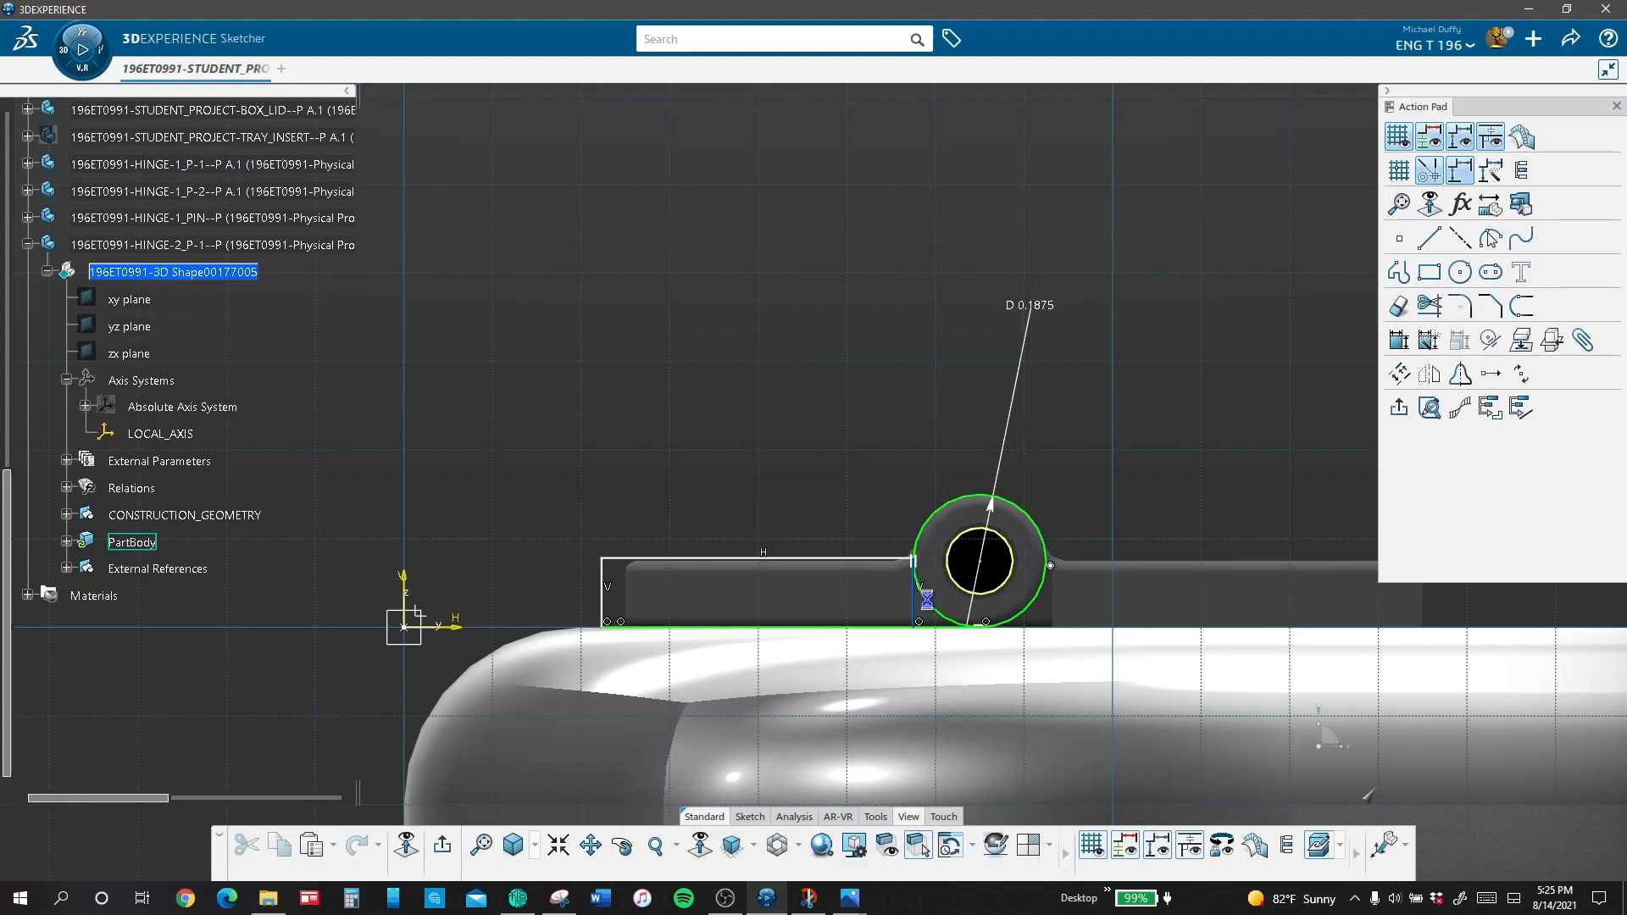
click(916, 599)
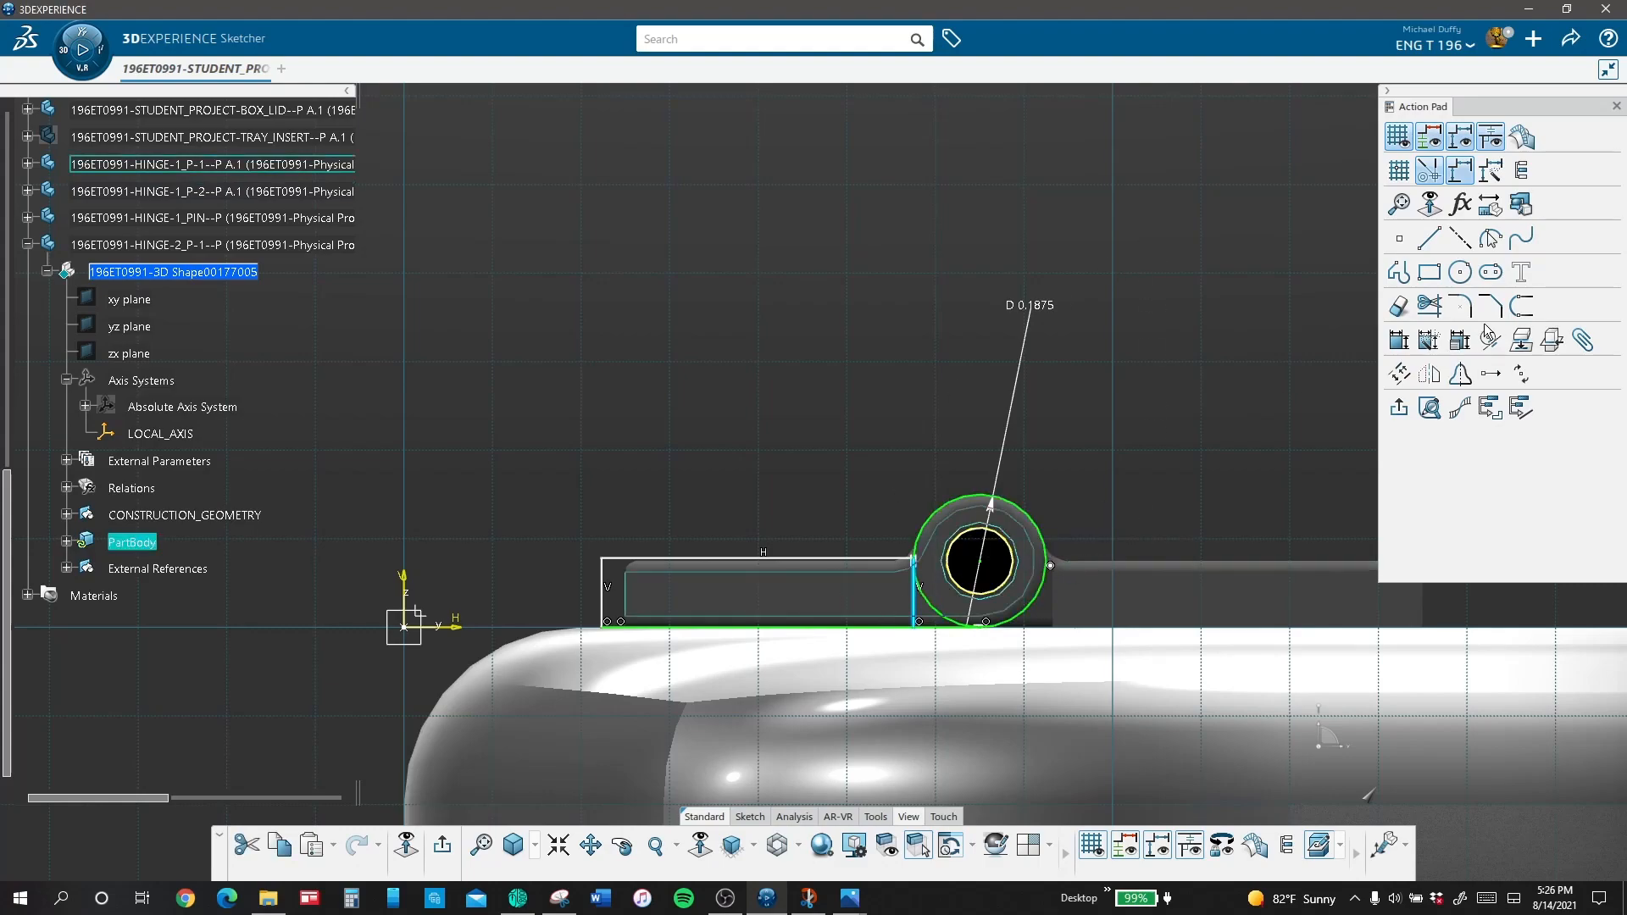
click(1398, 305)
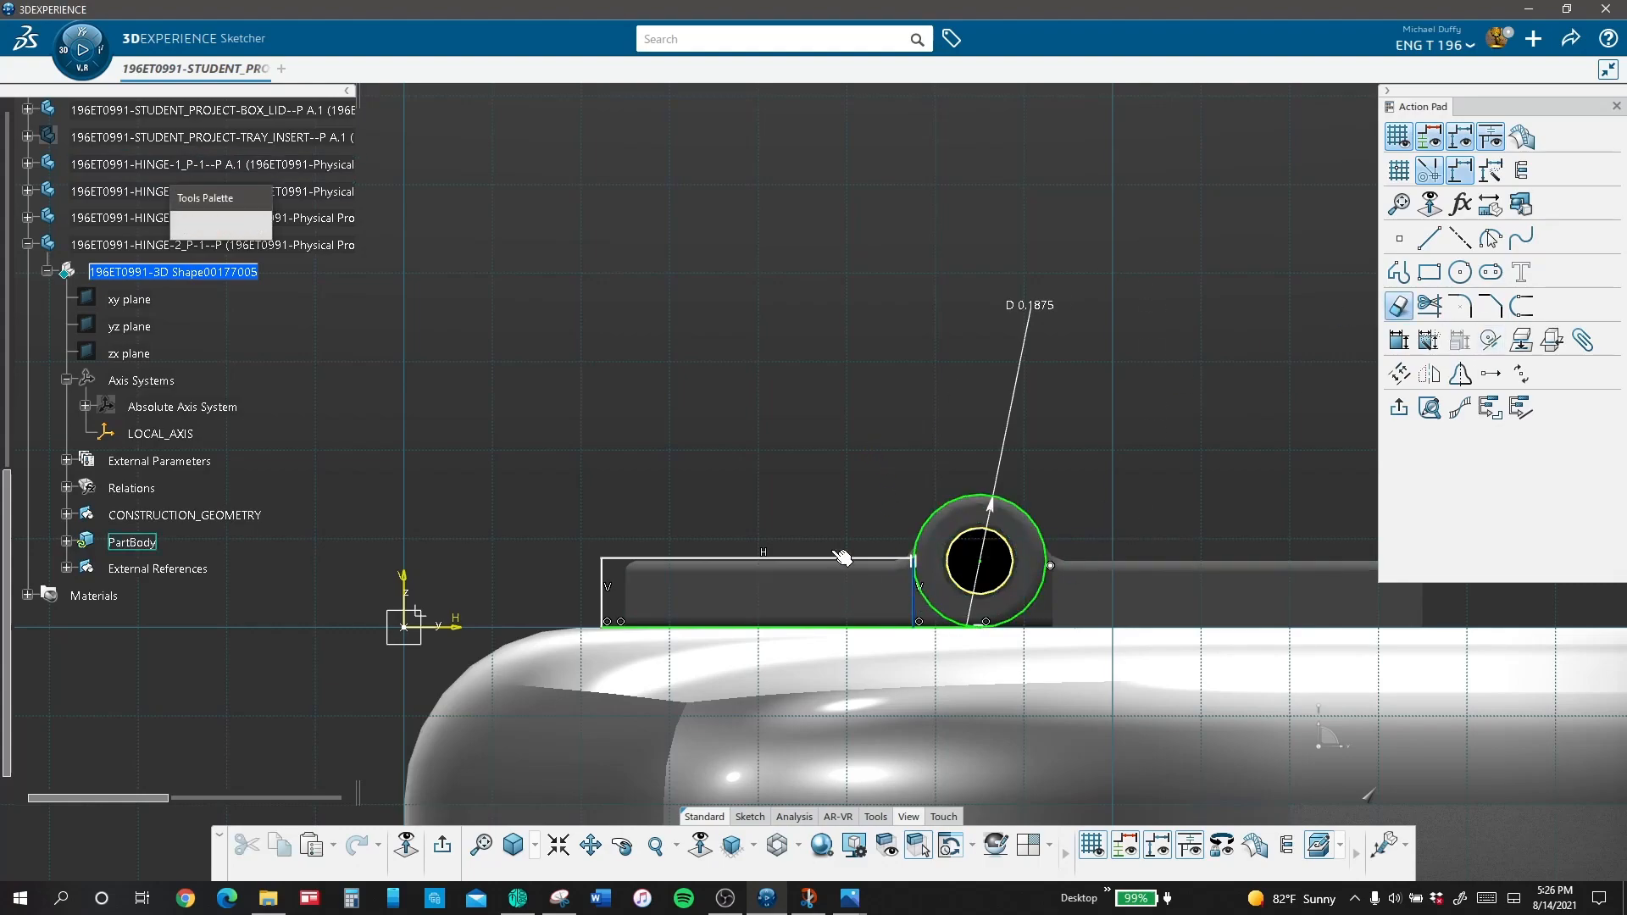
click(916, 593)
click(940, 607)
key(Escape)
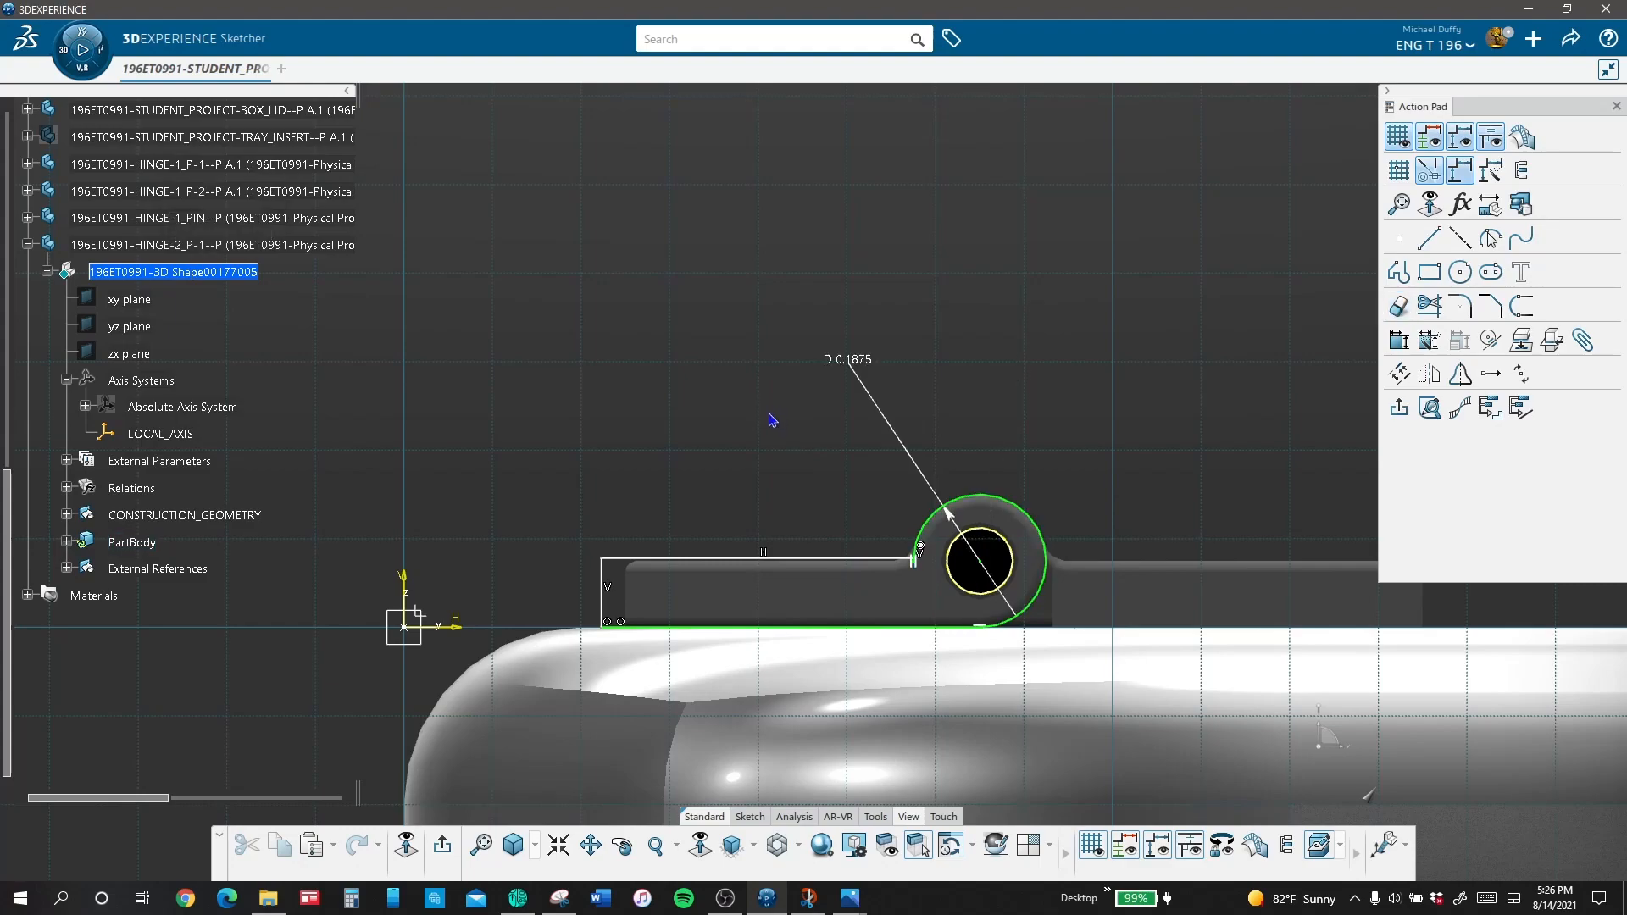
Step: Dimension the distance from the leaf's outer end to the circle's center and set it to 0.5 in
click(1398, 340)
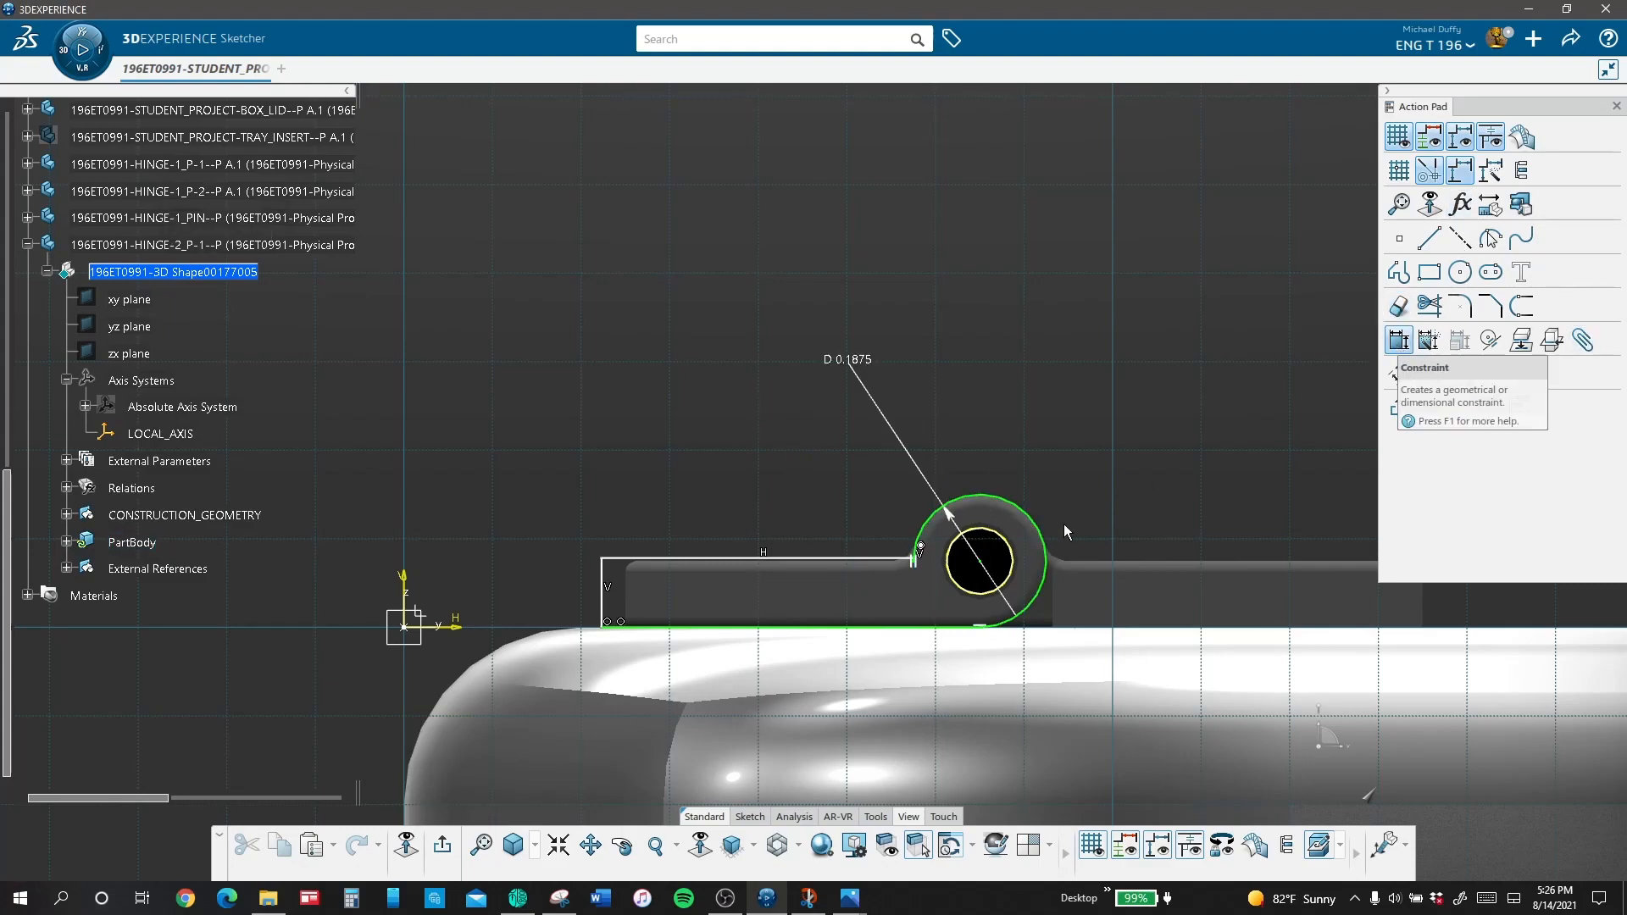
click(602, 583)
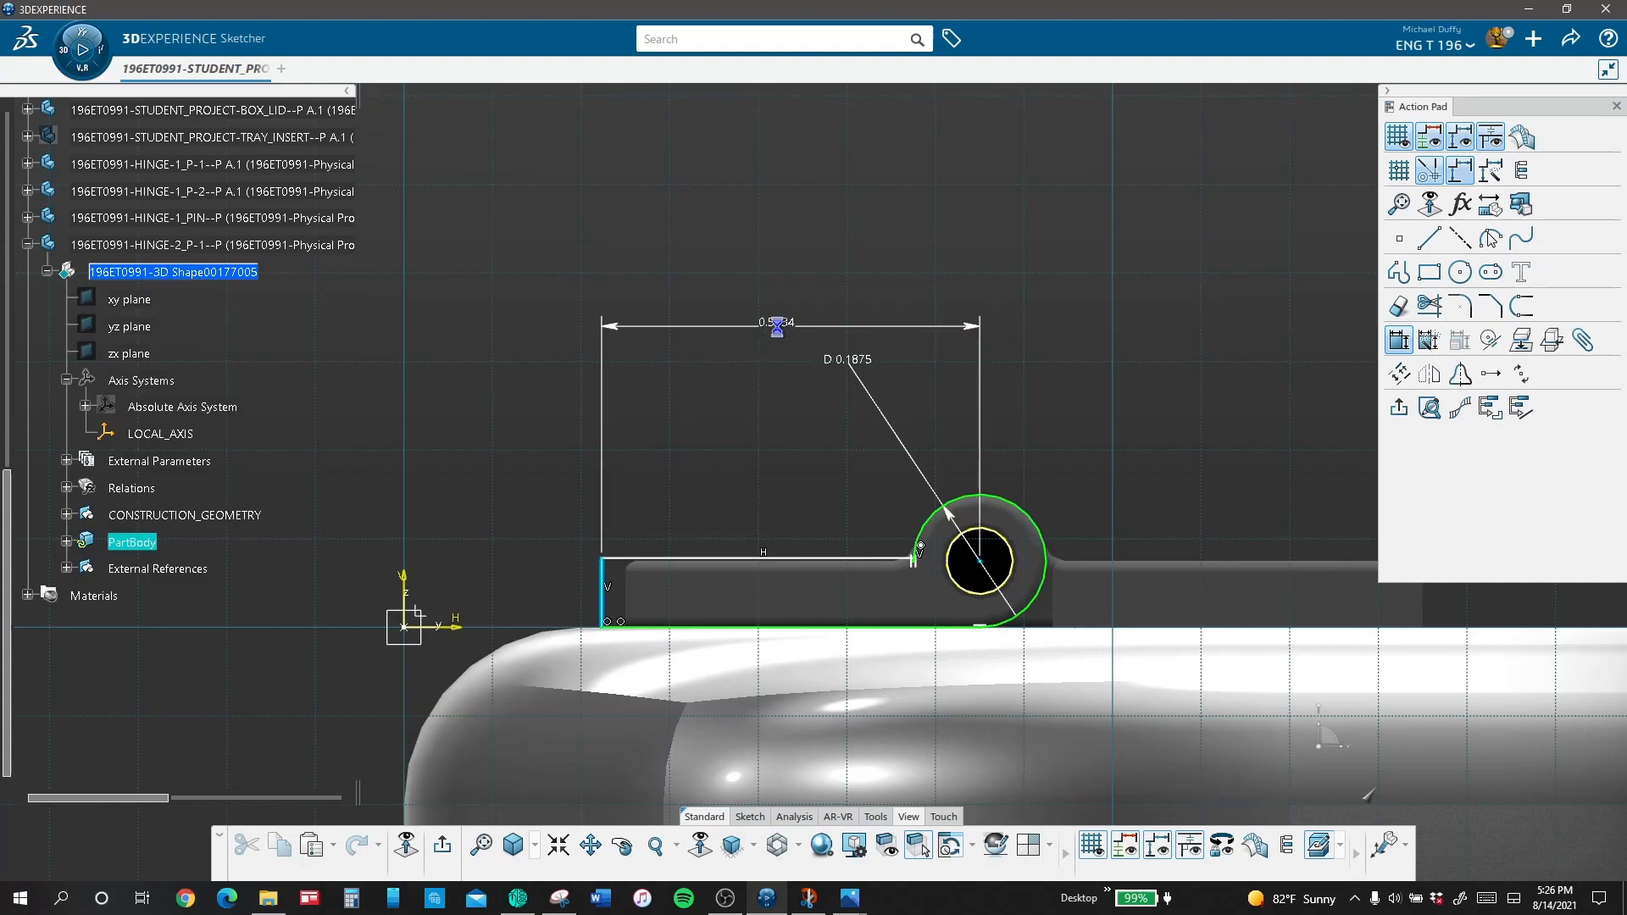
click(777, 326)
text(0.5)
key(Return)
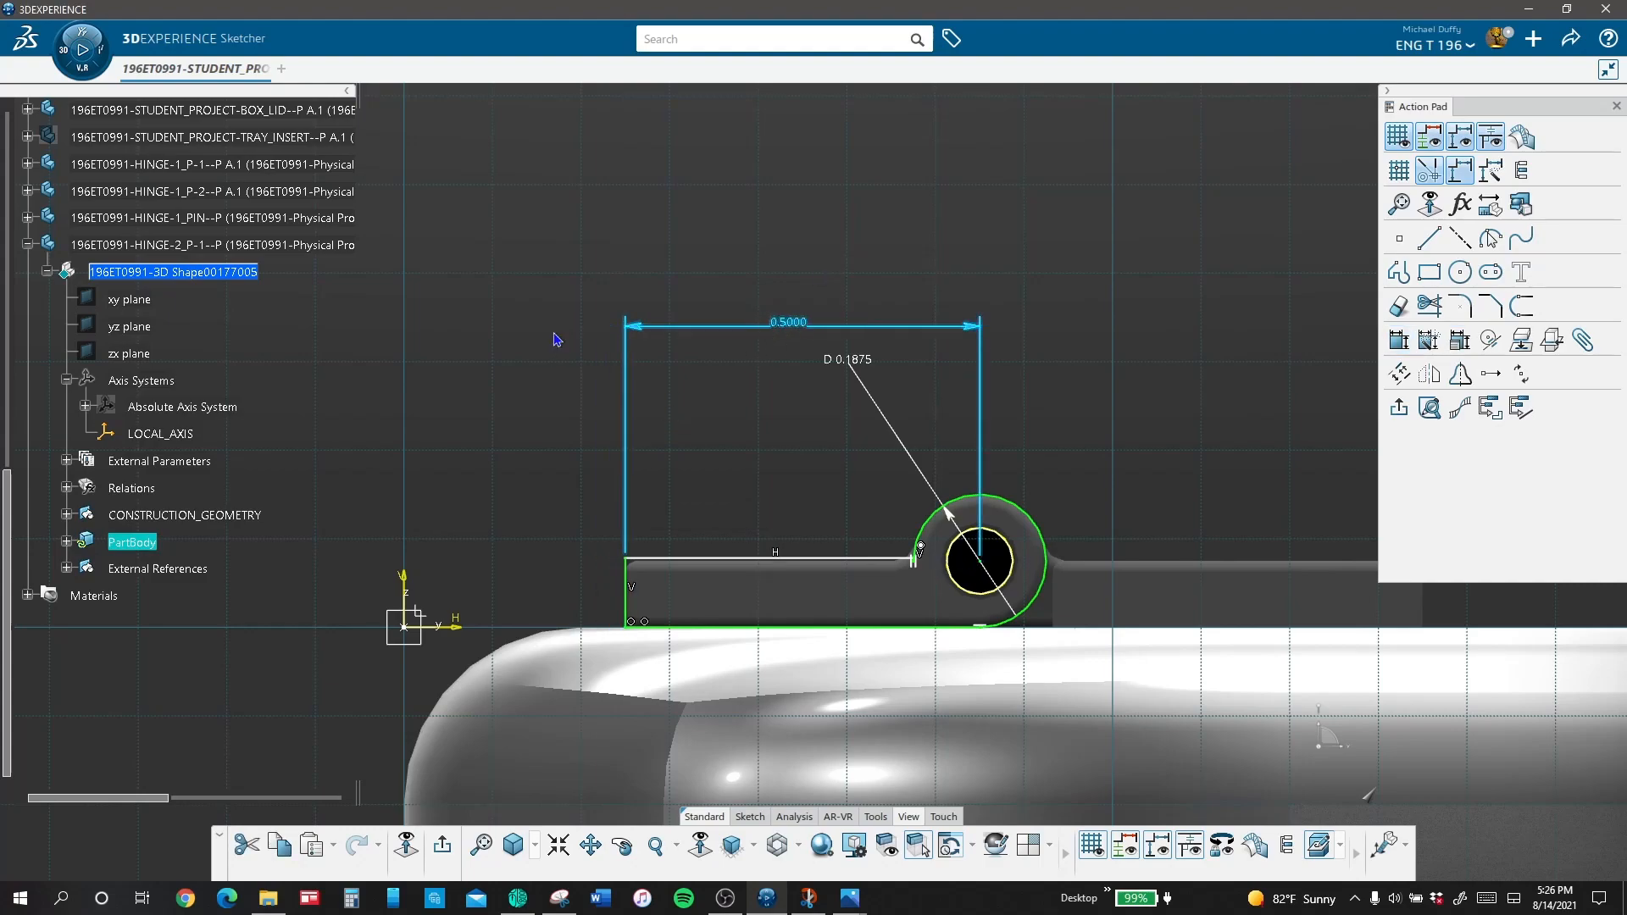
Step: Constrain the leaf's upper line to be coincident with the circle's center point
click(1494, 340)
click(982, 565)
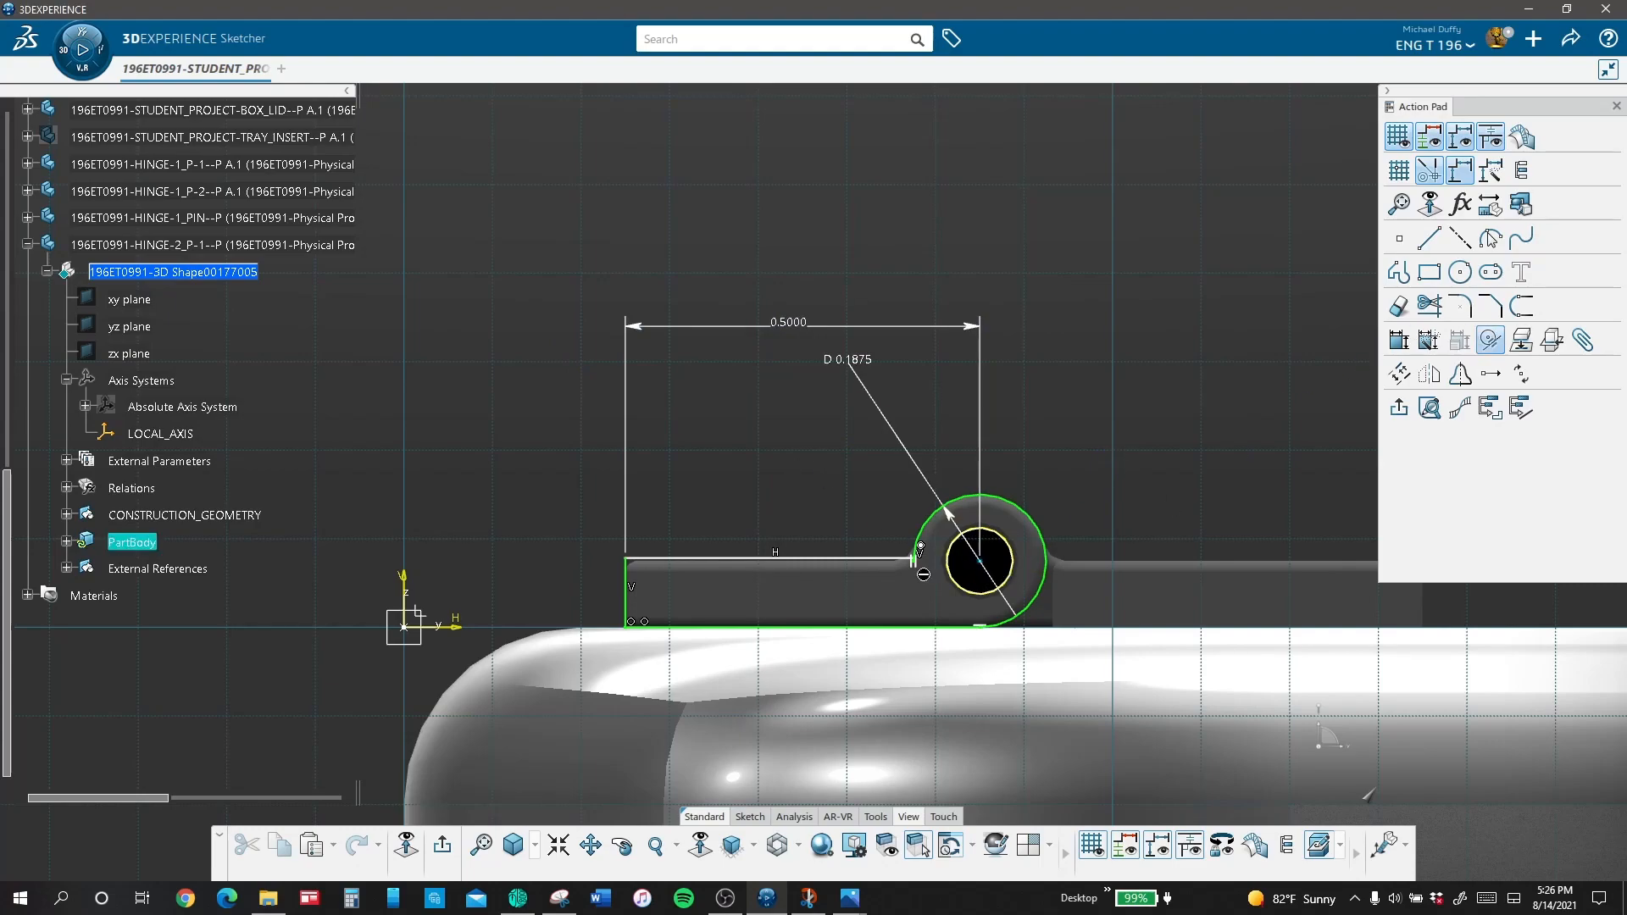
click(840, 558)
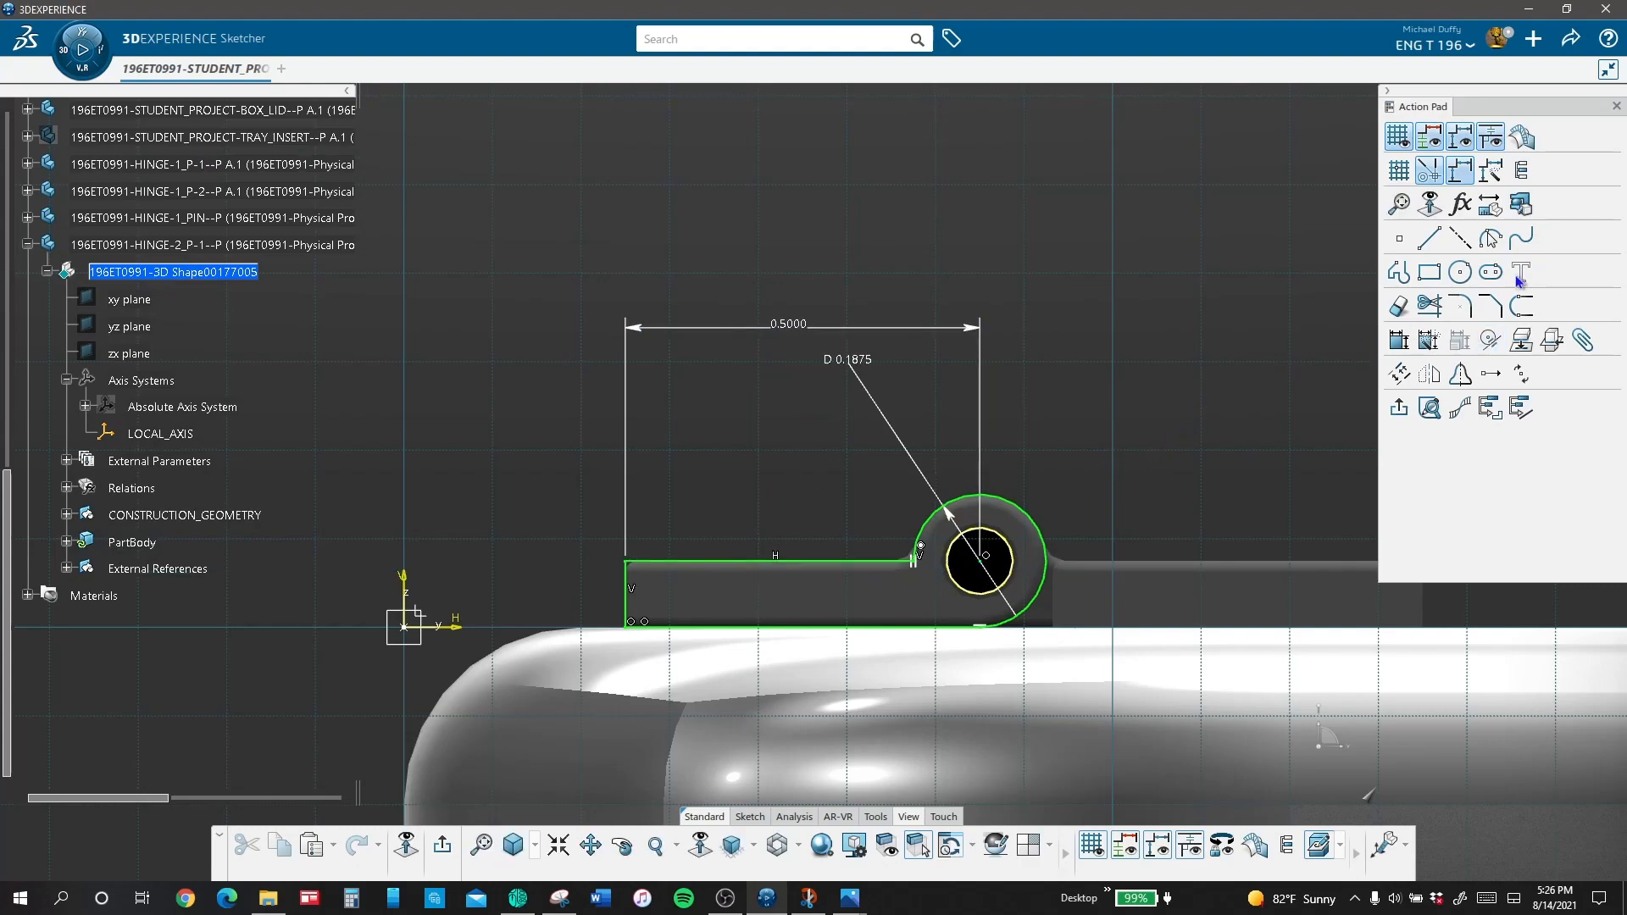
Step: Fillet the corner between the leaf's upper line and the knuckle arc with a 0.03125 in radius
click(1459, 306)
click(927, 546)
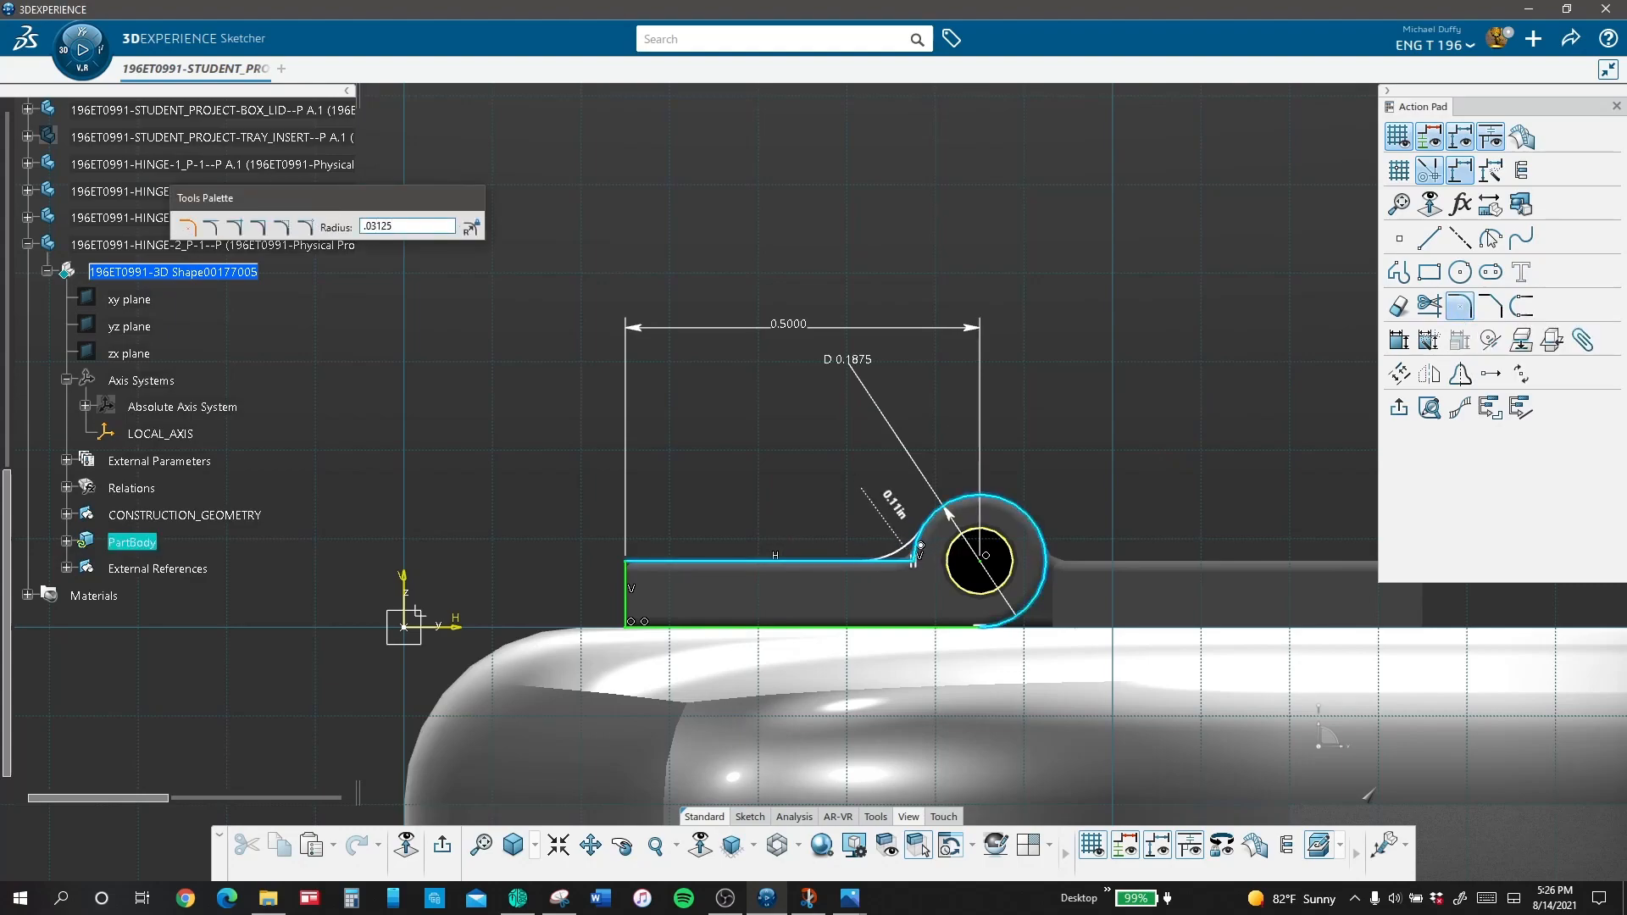
text(.03125)
key(Return)
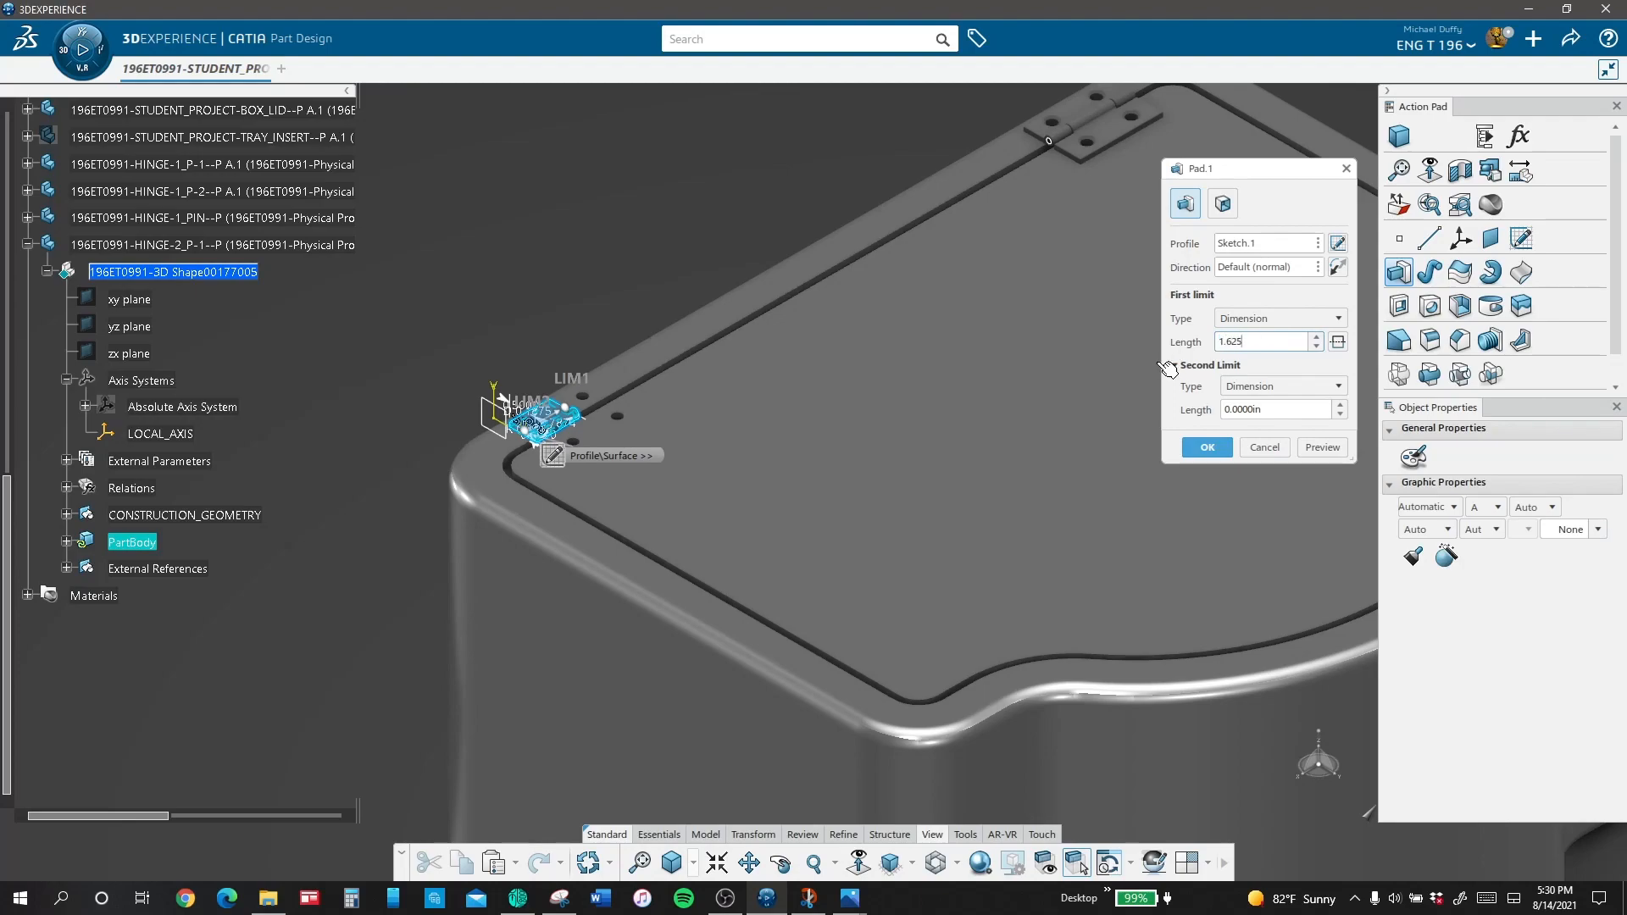
Step: Pad the hinge leaf profile to a length of 1.625 in
click(1322, 446)
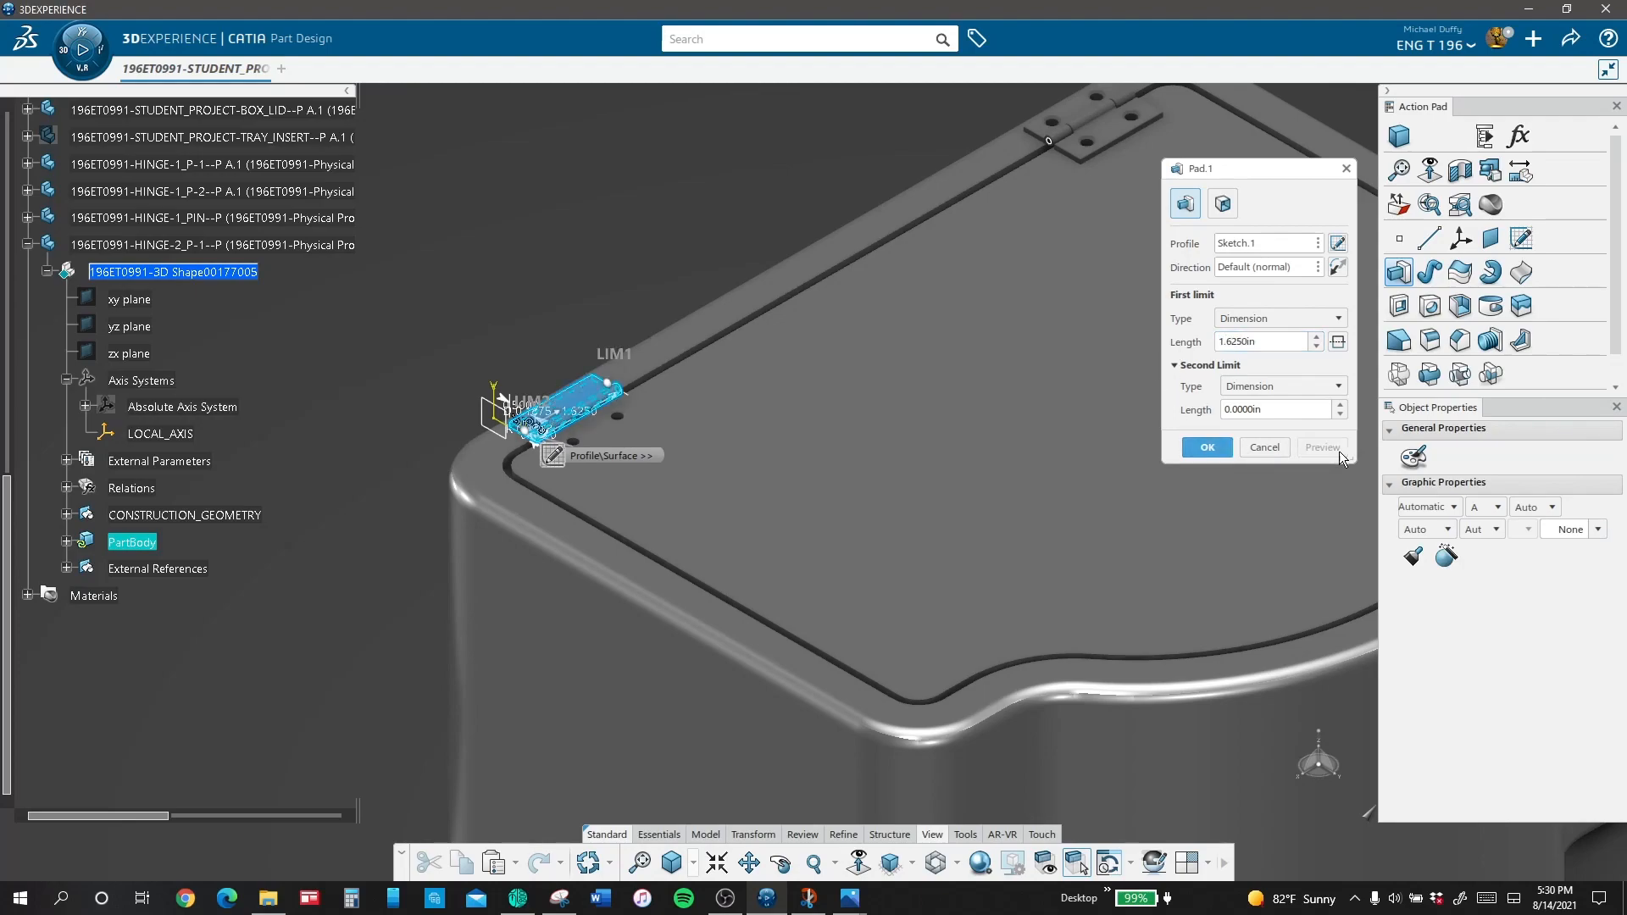
click(1203, 446)
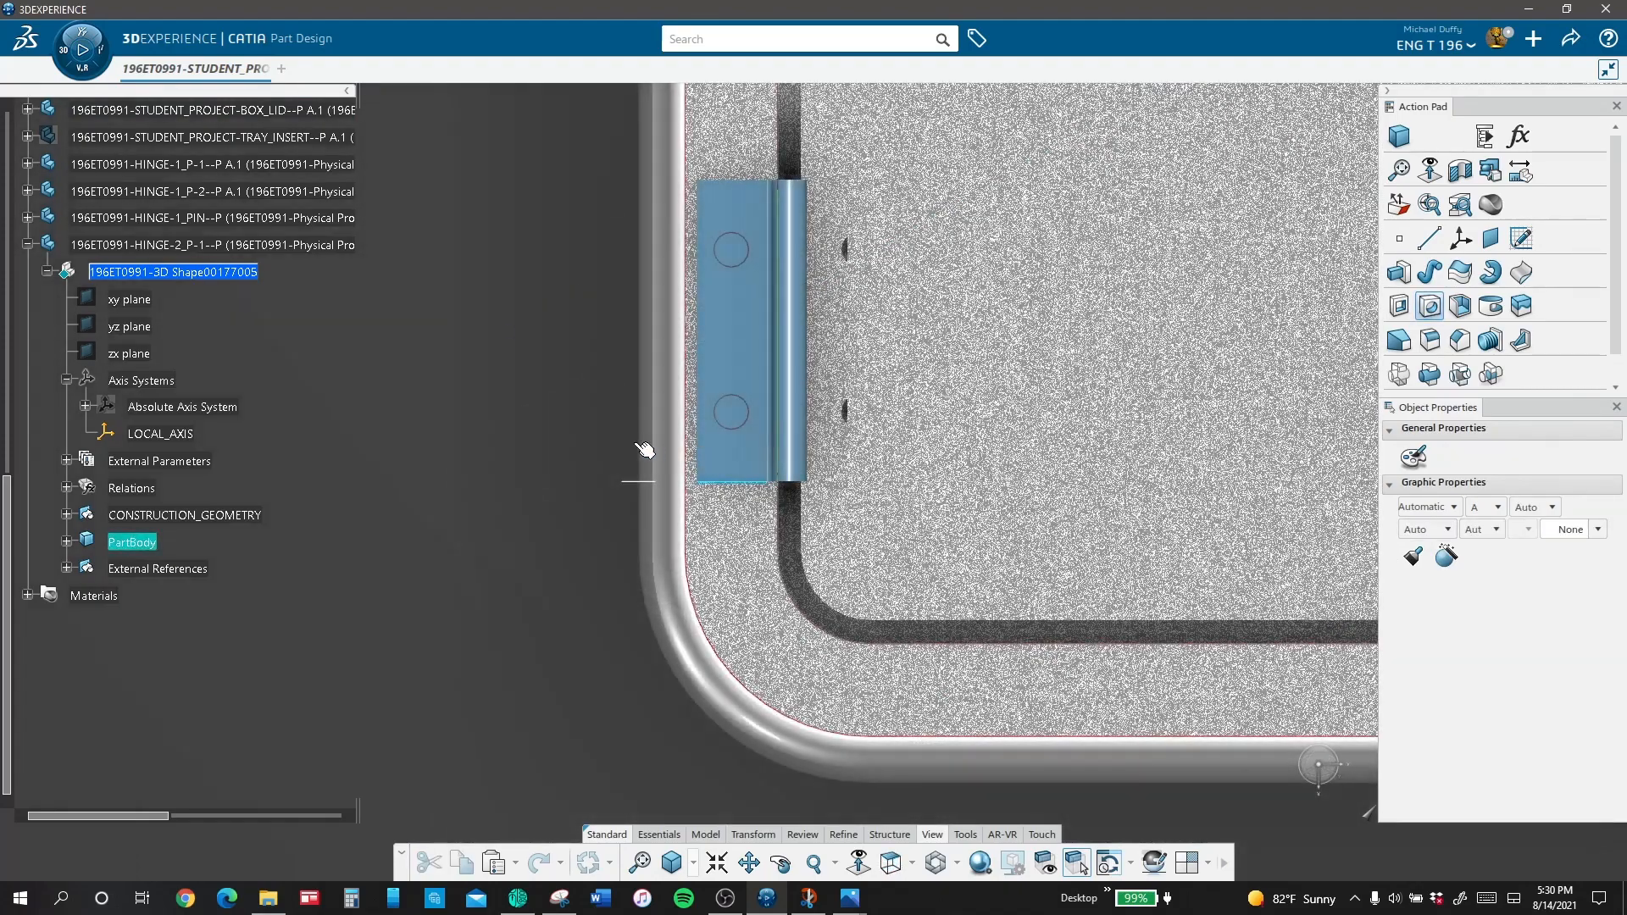
Step: Start a hole on the hinge leaf's flat top face with a 0.1875 in main diameter and an Up To Next limit
click(637, 443)
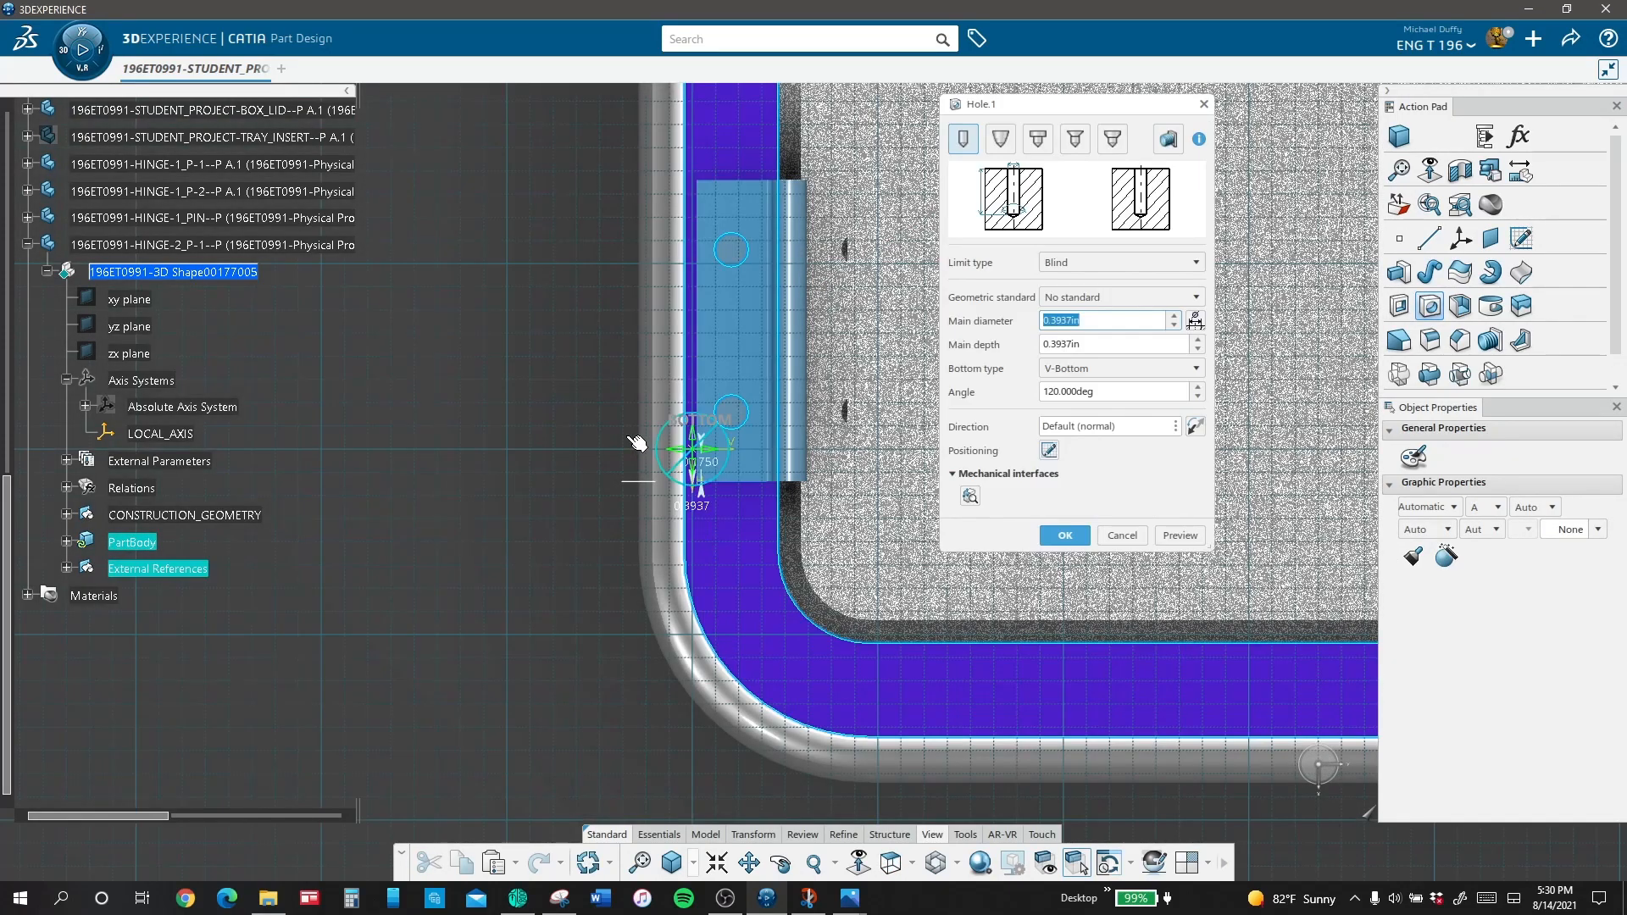
key(Escape)
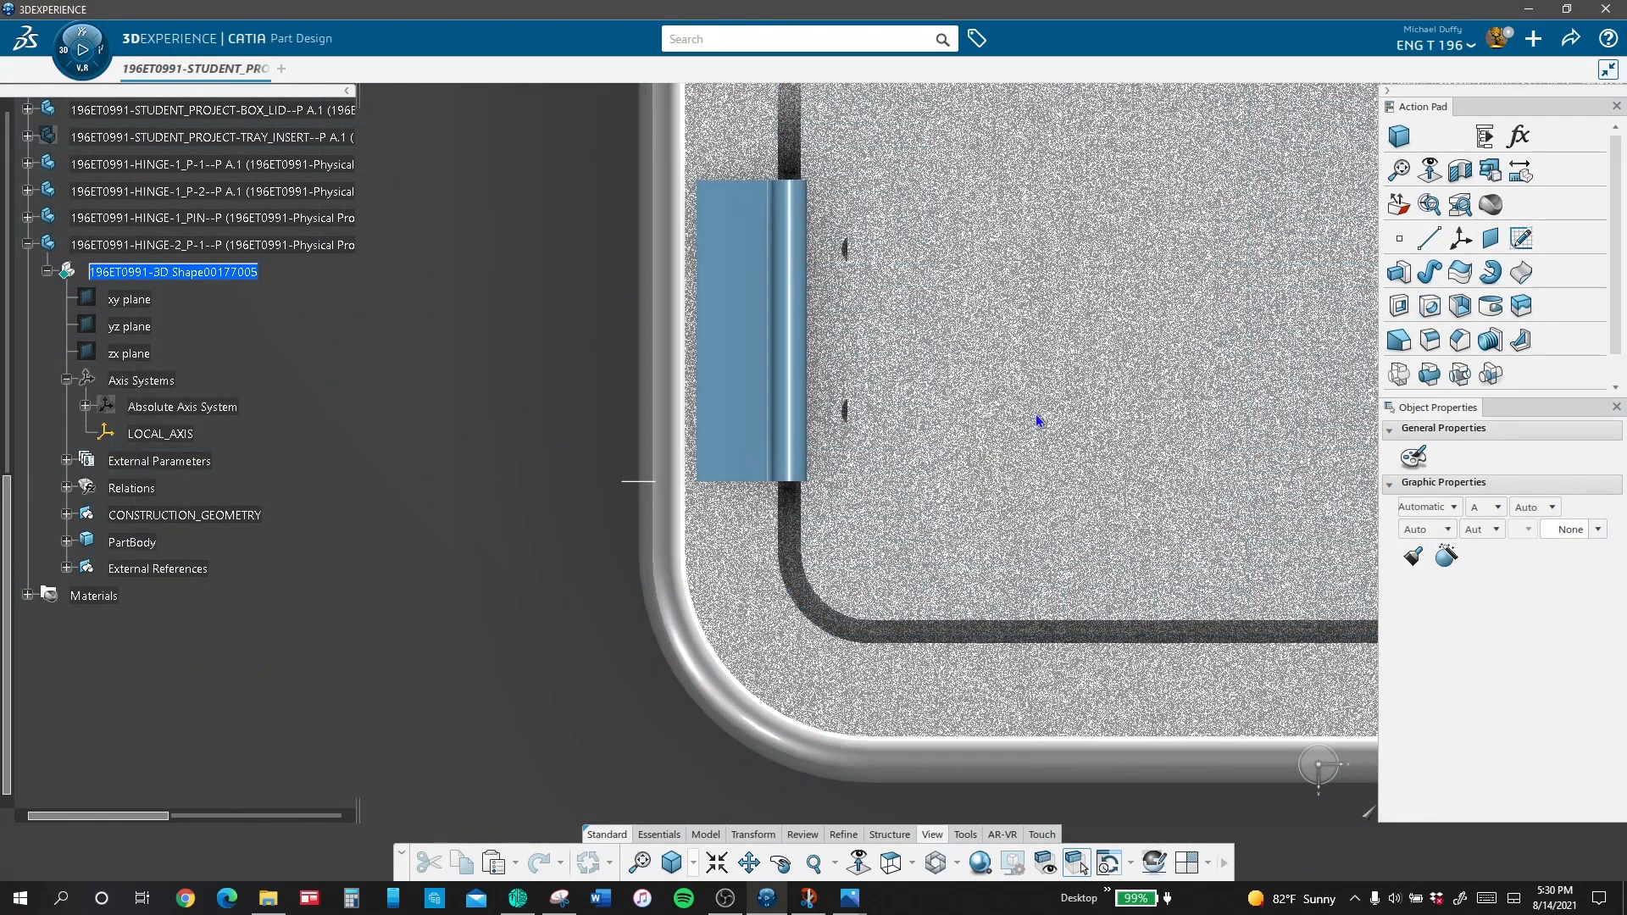
click(1427, 308)
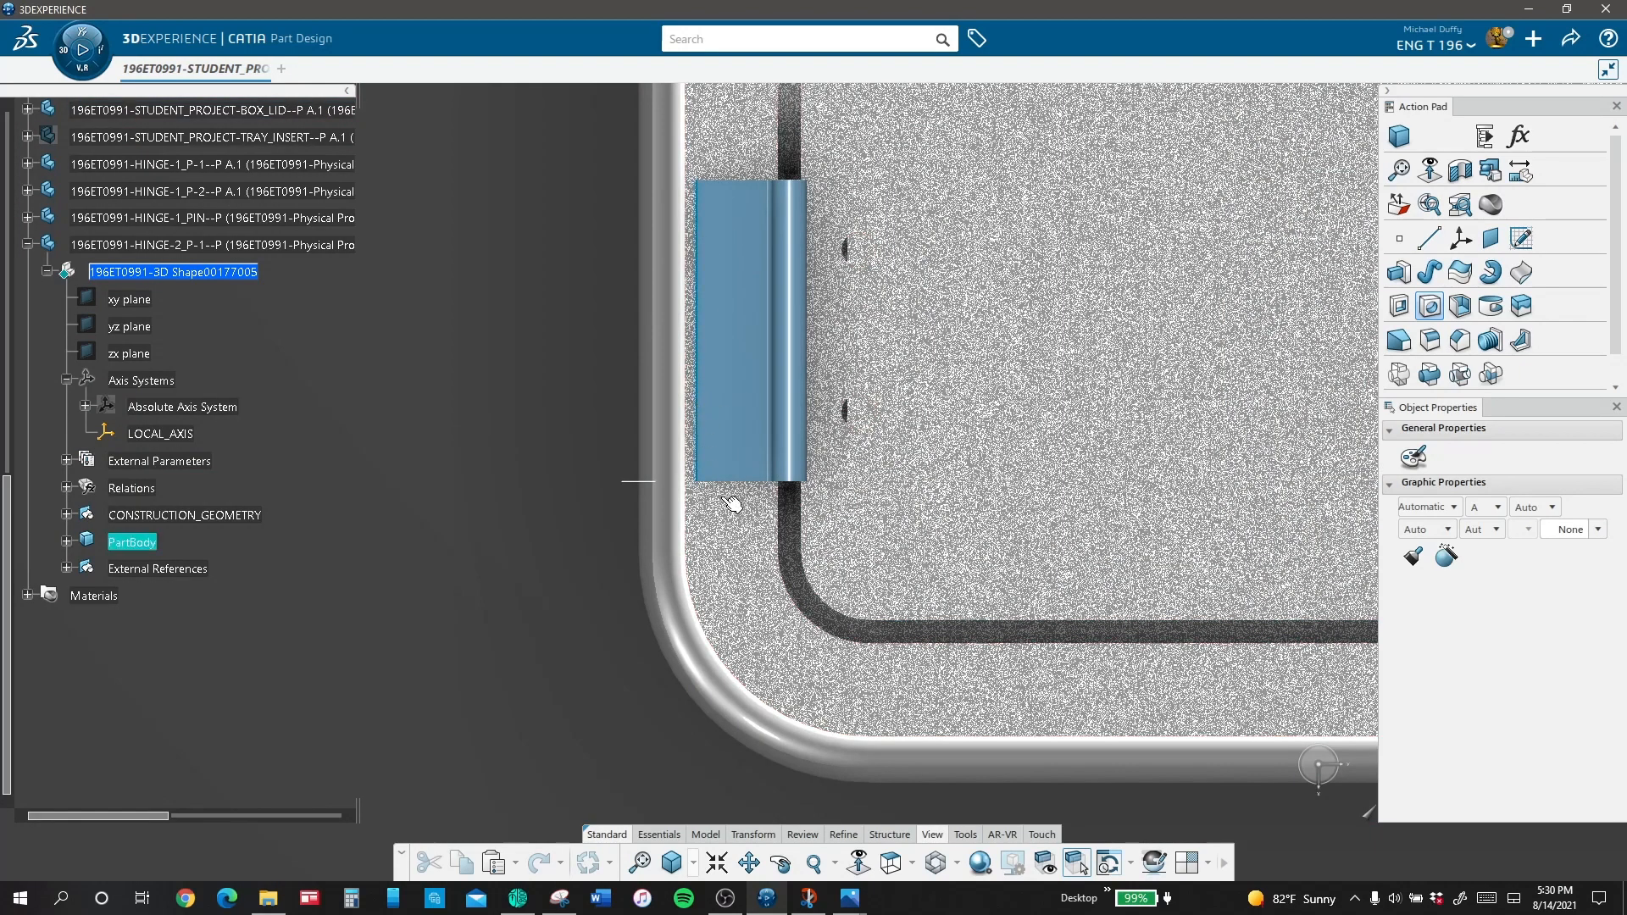
click(729, 412)
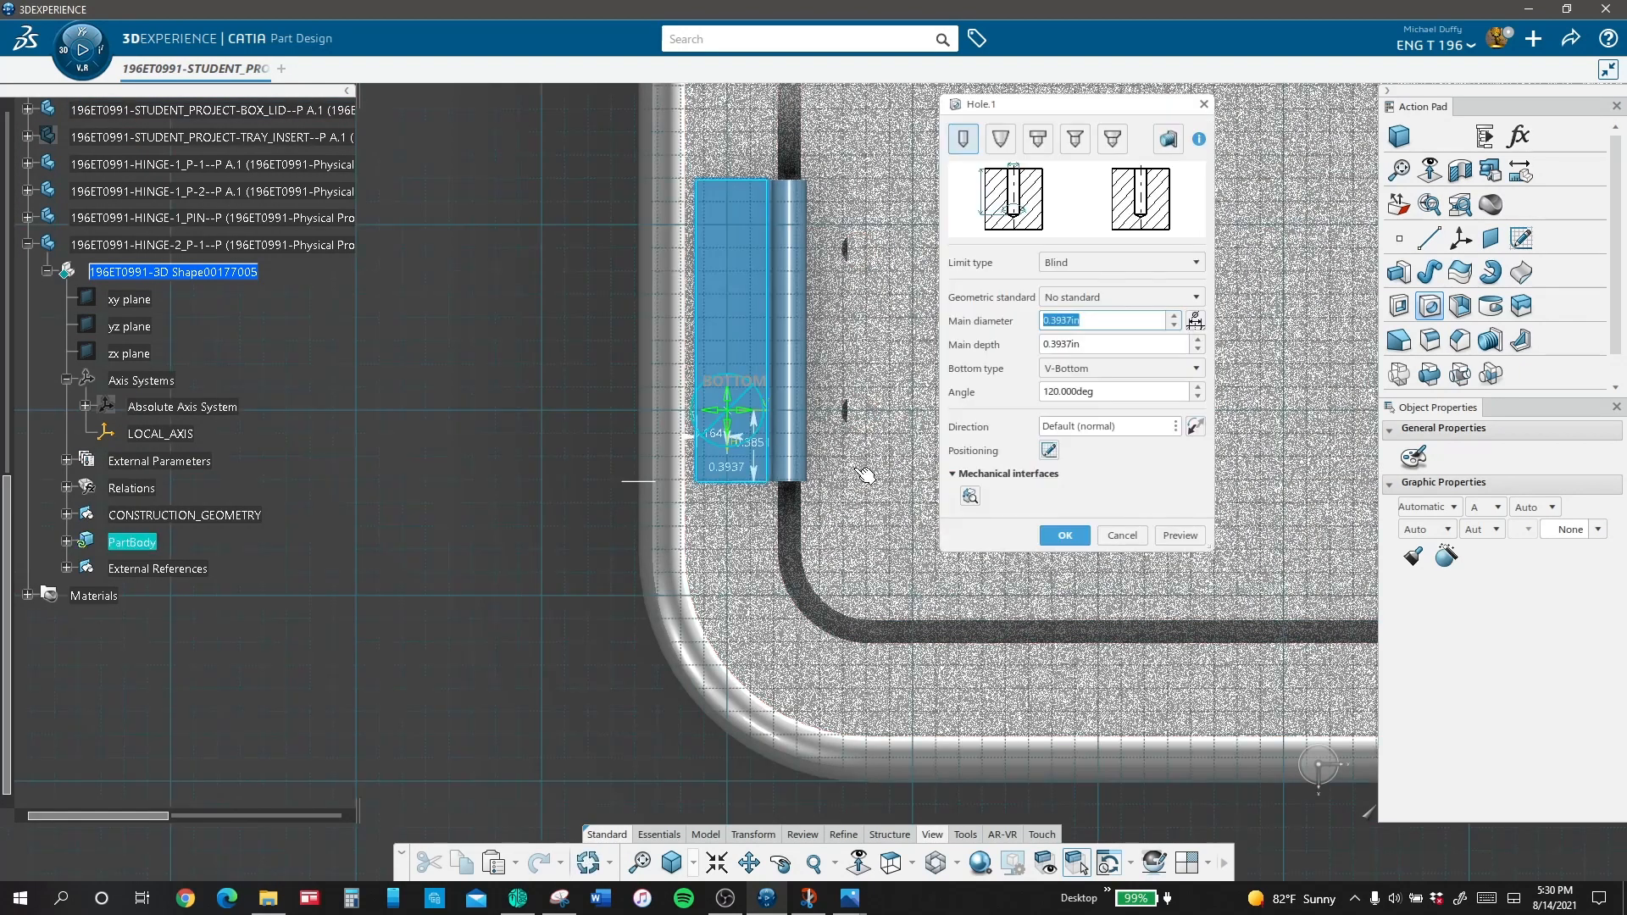
key(Tab)
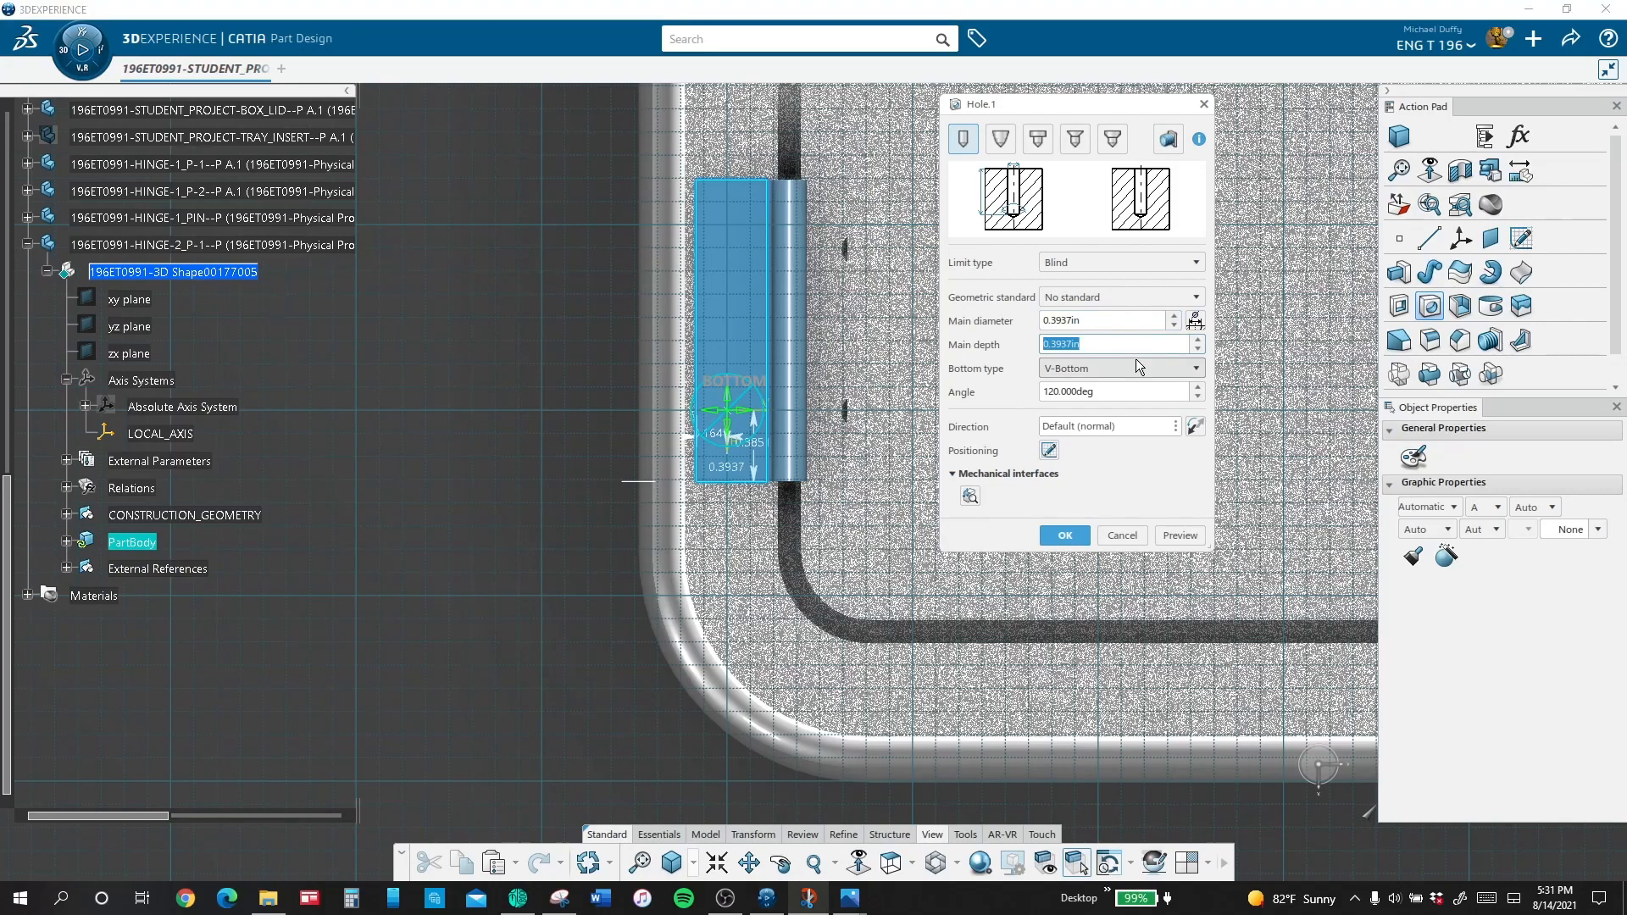
drag(1095, 321, 1002, 321)
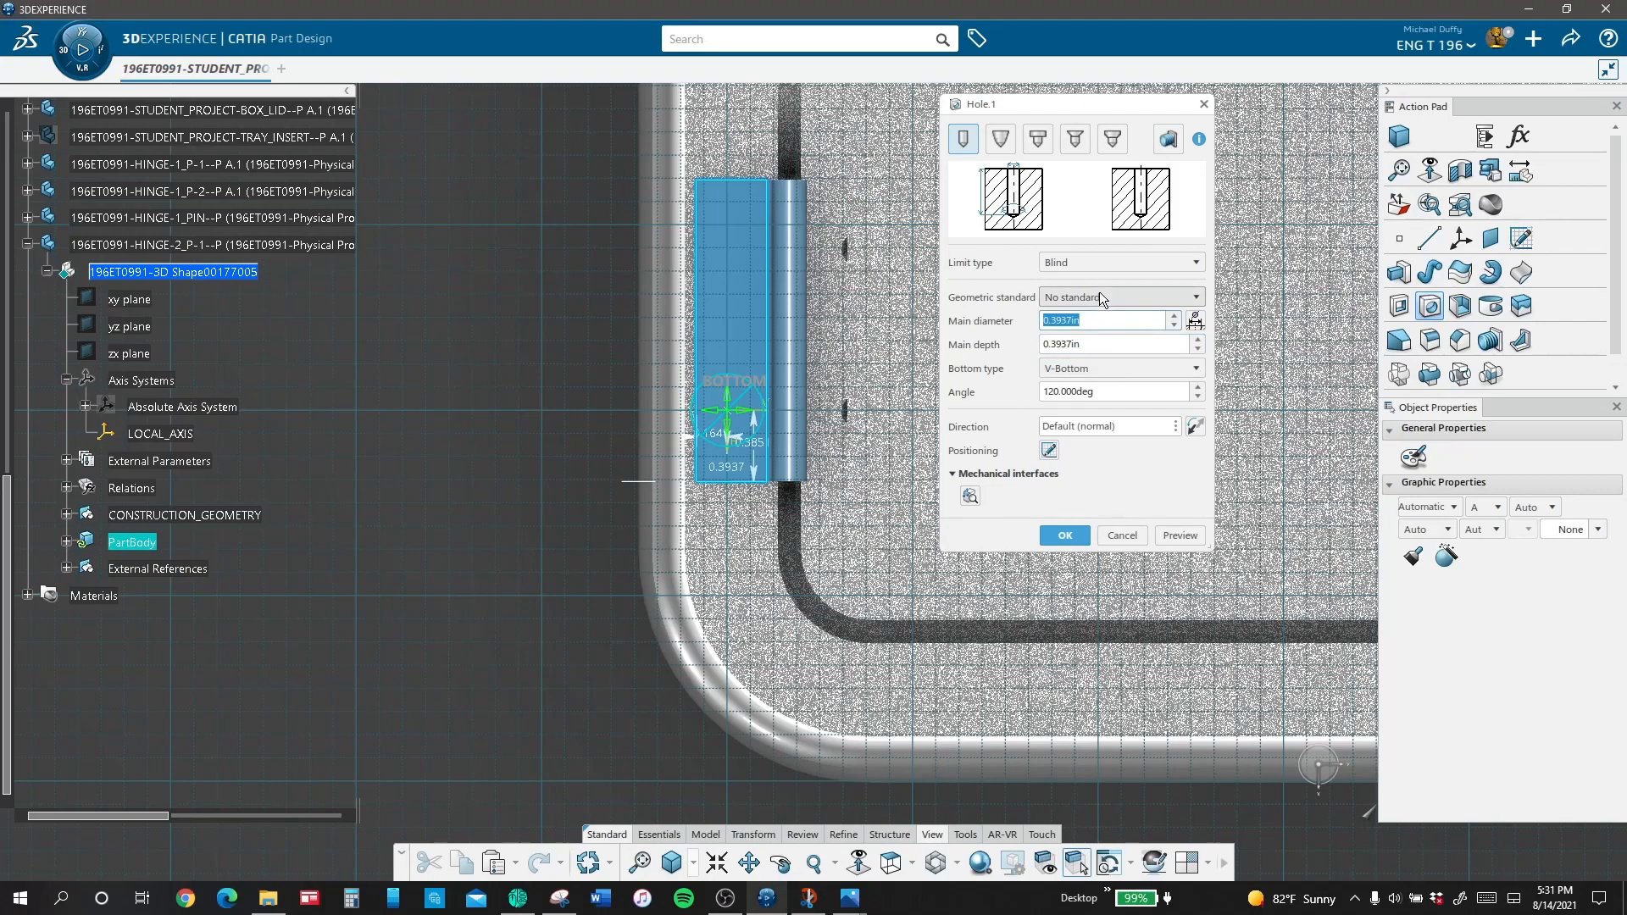
text(.1875)
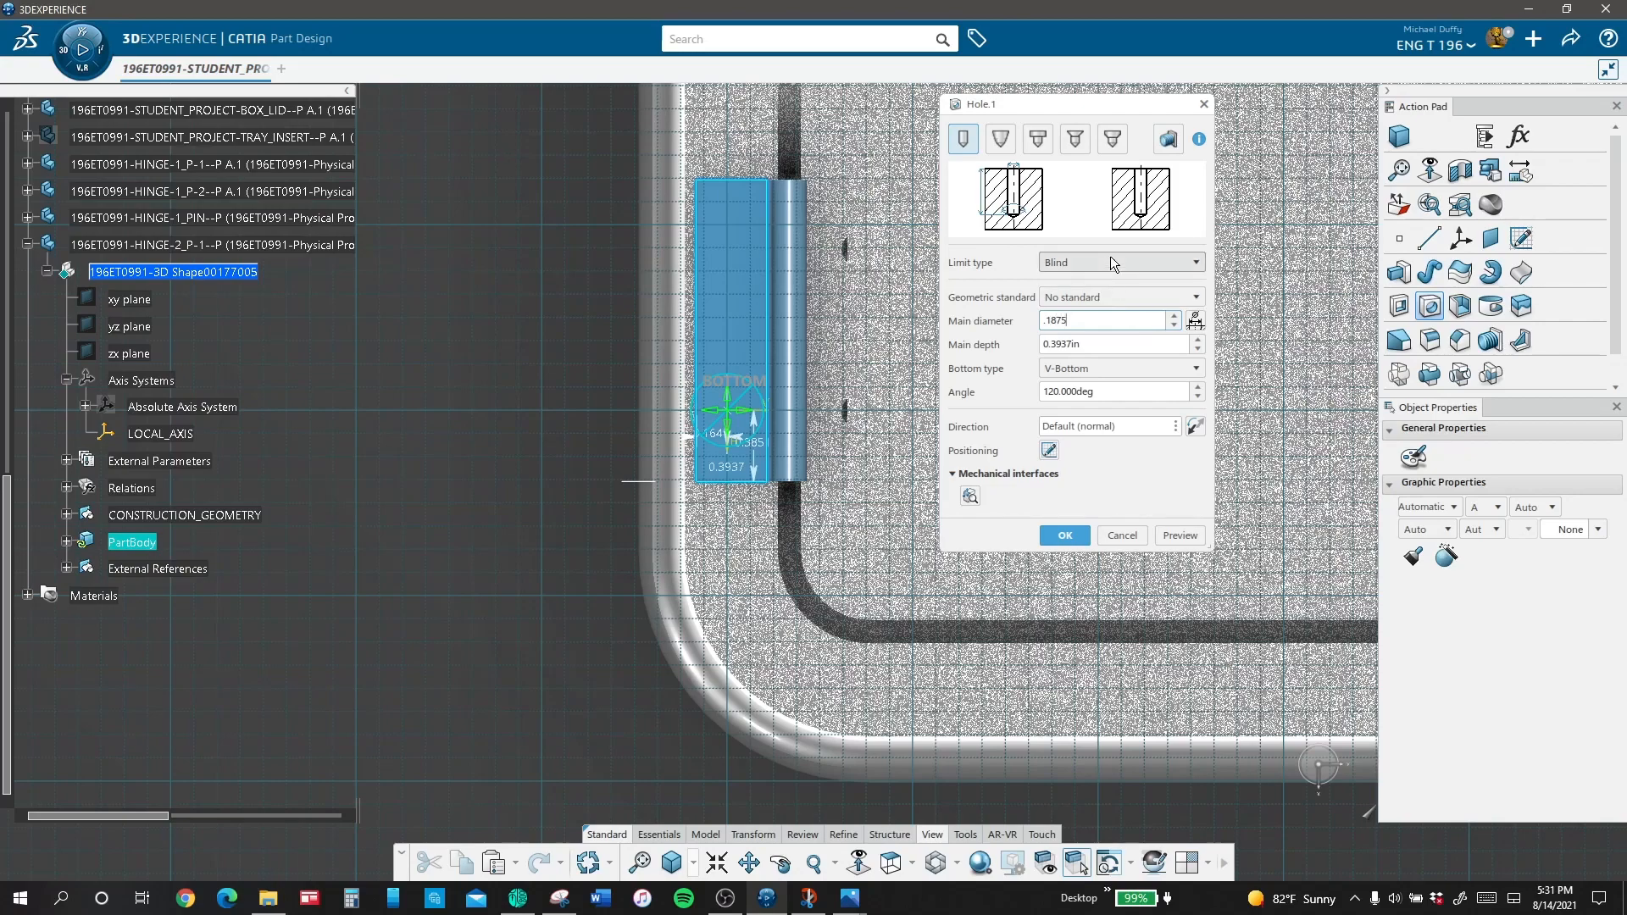
click(1110, 259)
click(1110, 297)
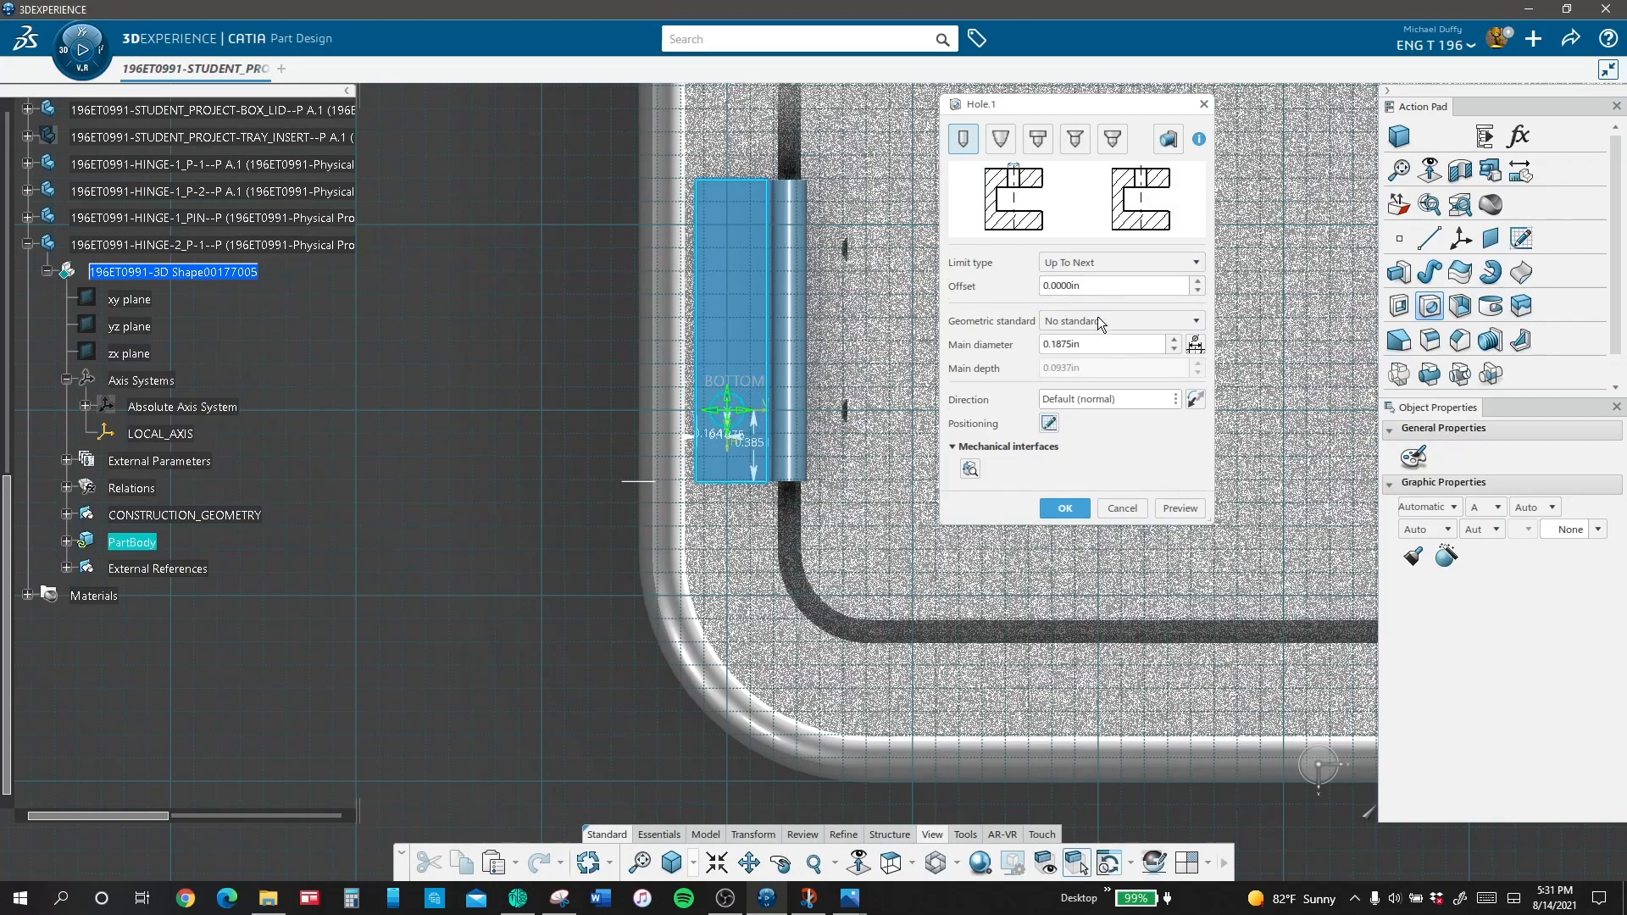
Step: Make the hole countersunk in Depth & Diameter mode with a 0.03125 in countersunk depth and create it
click(1076, 138)
click(1102, 417)
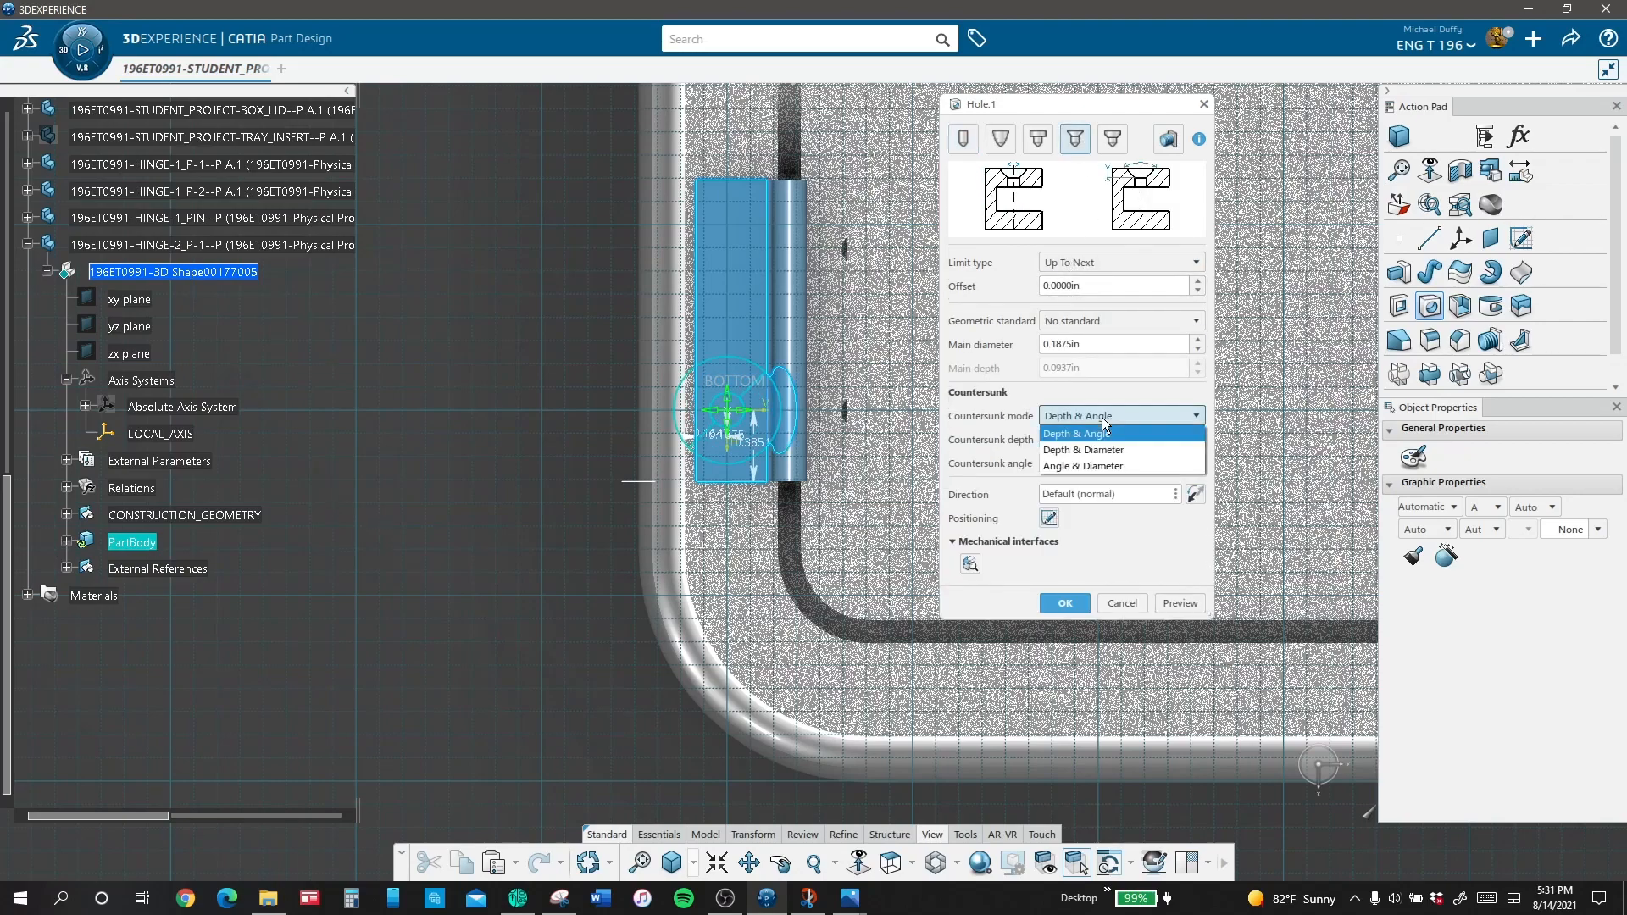
click(1103, 451)
click(899, 510)
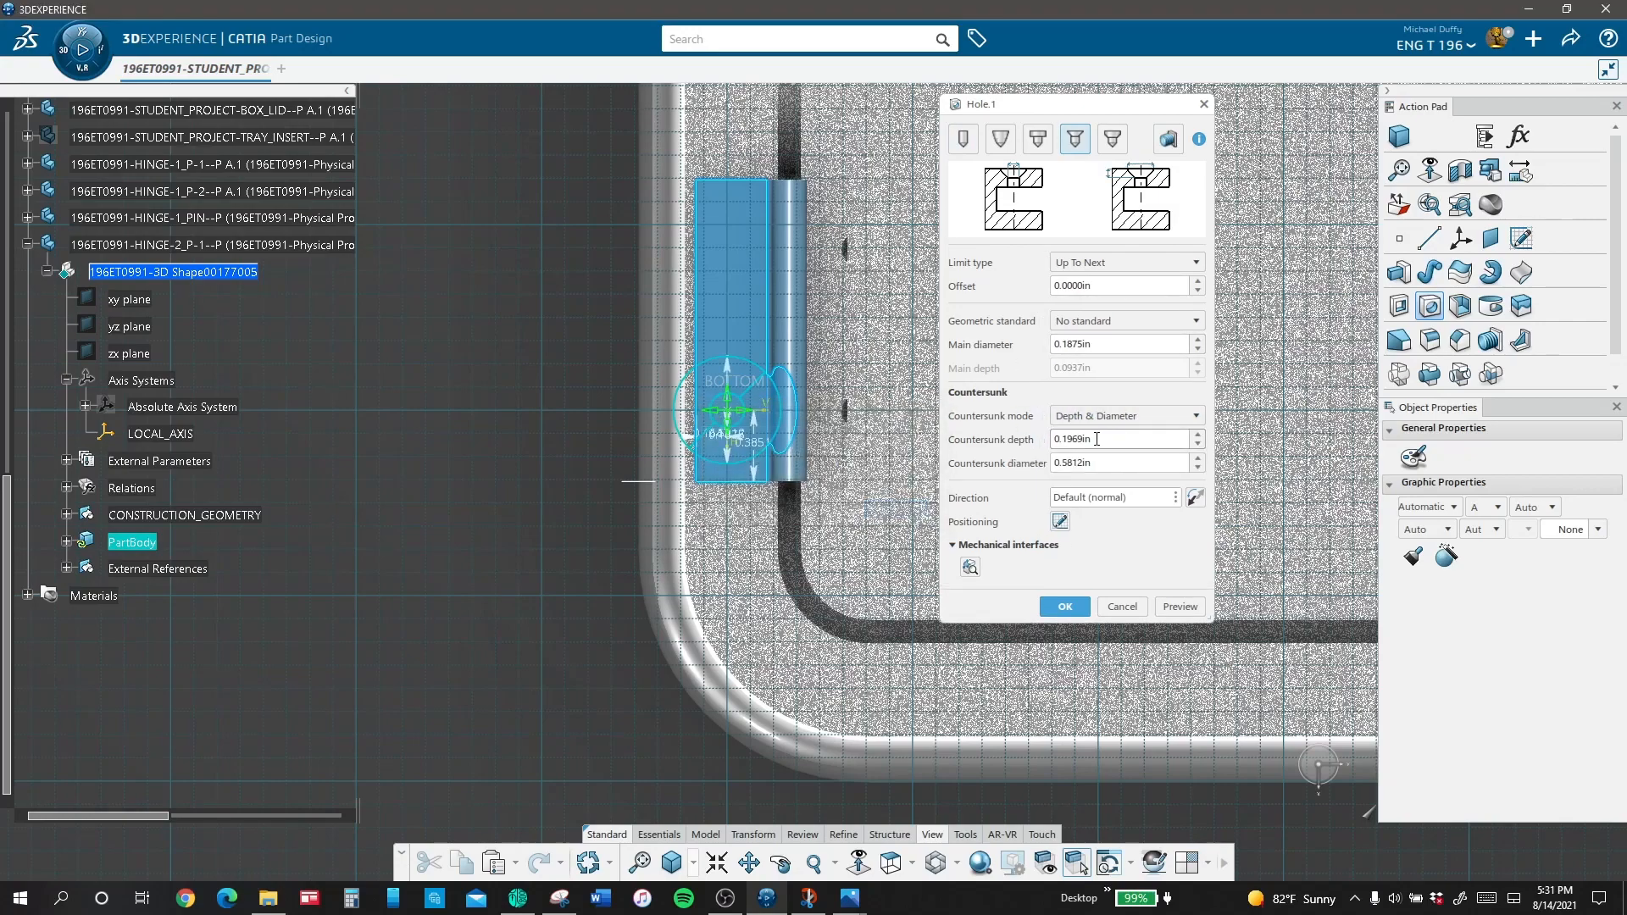
text(.03125)
key(Return)
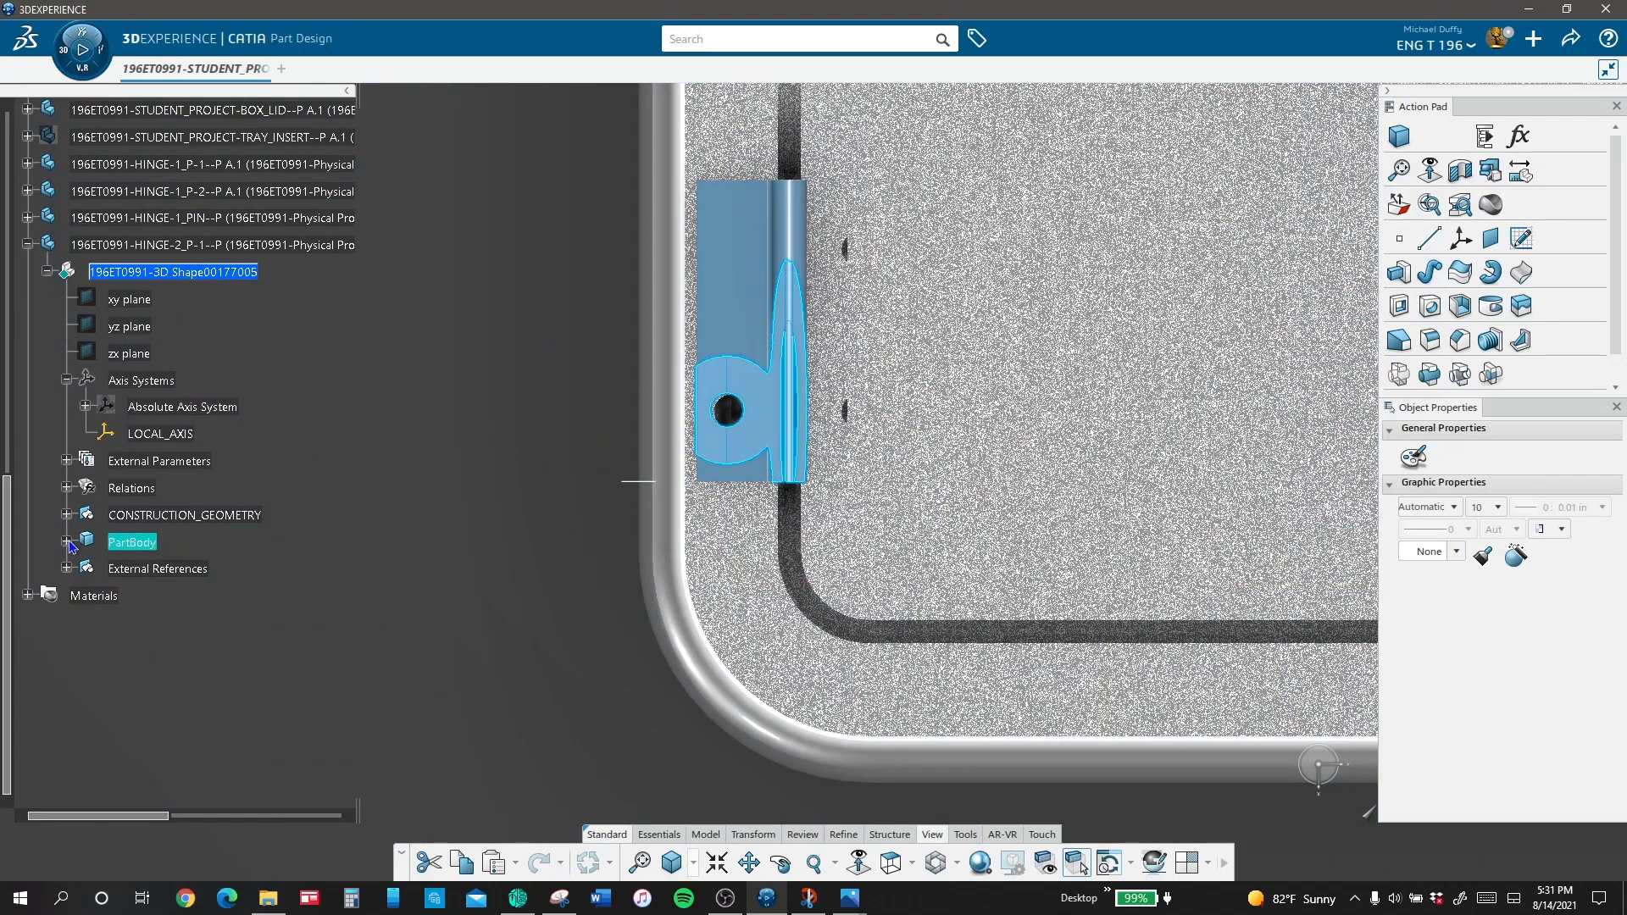
Step: Try to project the base's THREADED_HOLE_1 into the hole's positioning sketch, using Sketch.2 as the near element
click(67, 542)
double_click(153, 594)
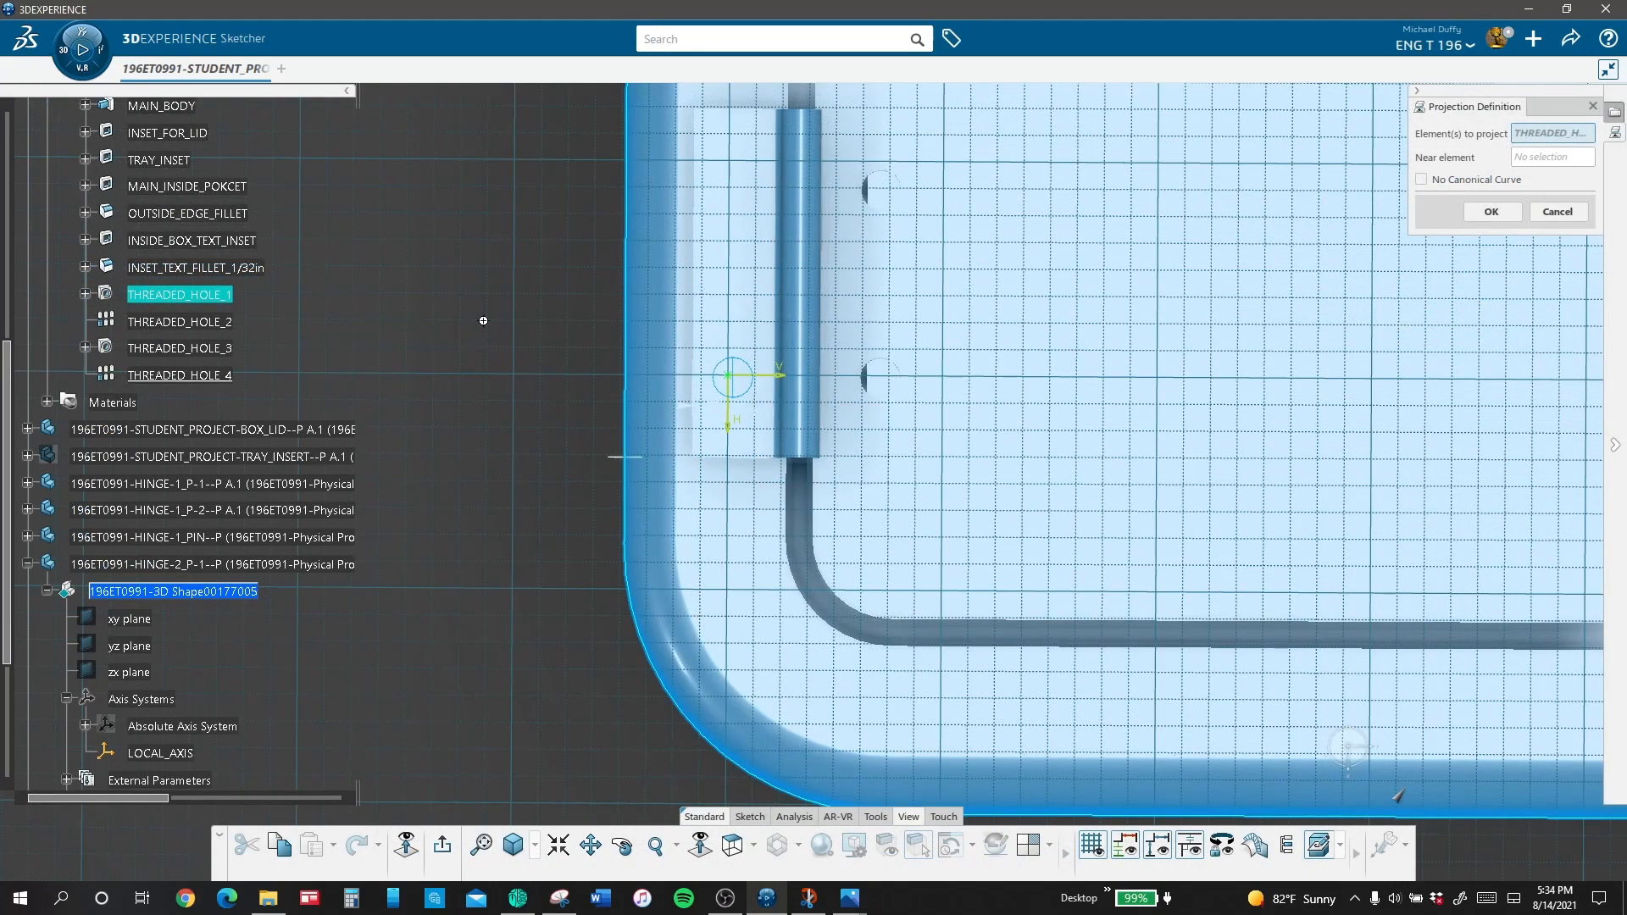
mouse_move(483, 320)
middle_down()
mouse_move(596, 410)
mouse_move(495, 407)
middle_up()
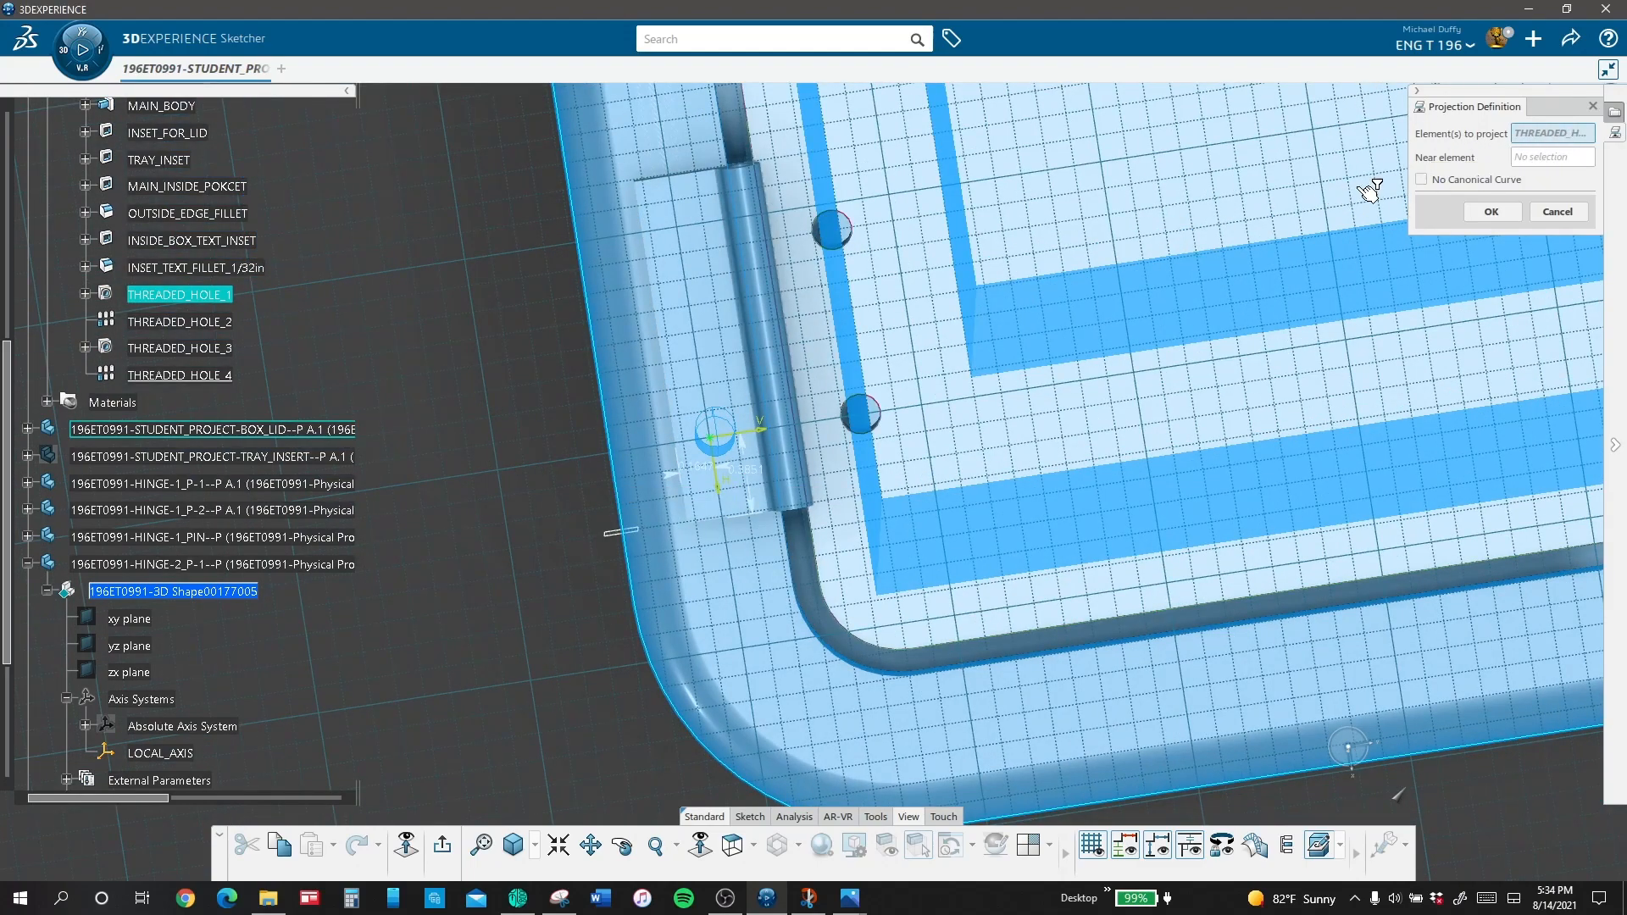
click(1524, 158)
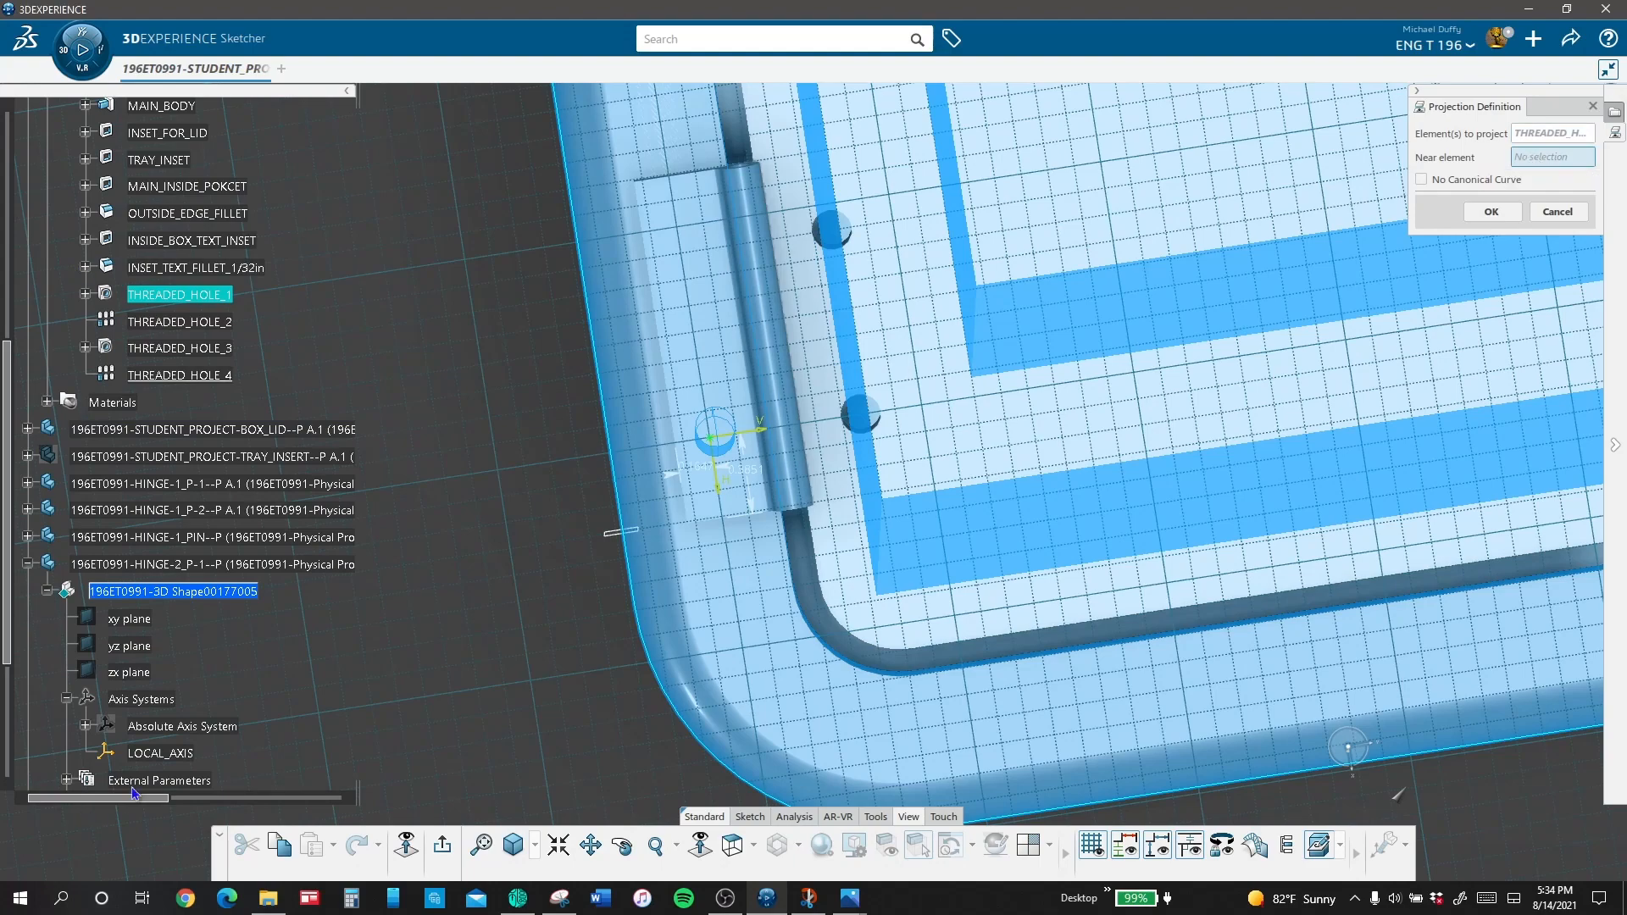
scroll(216, 695, down, 8)
scroll(217, 695, up, 5)
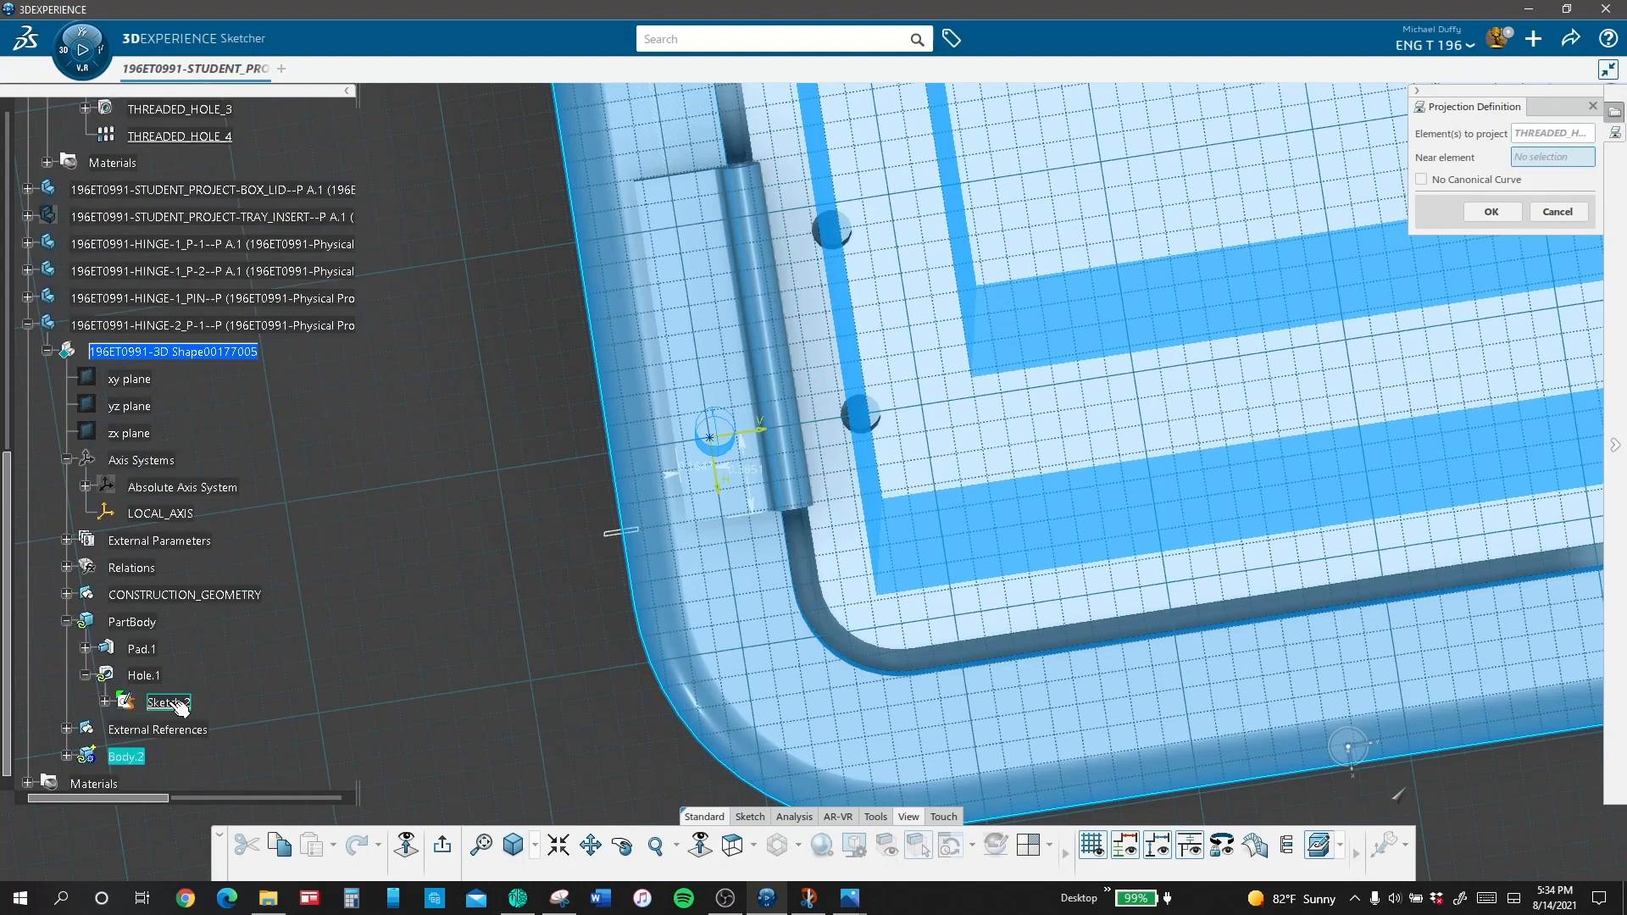
click(173, 703)
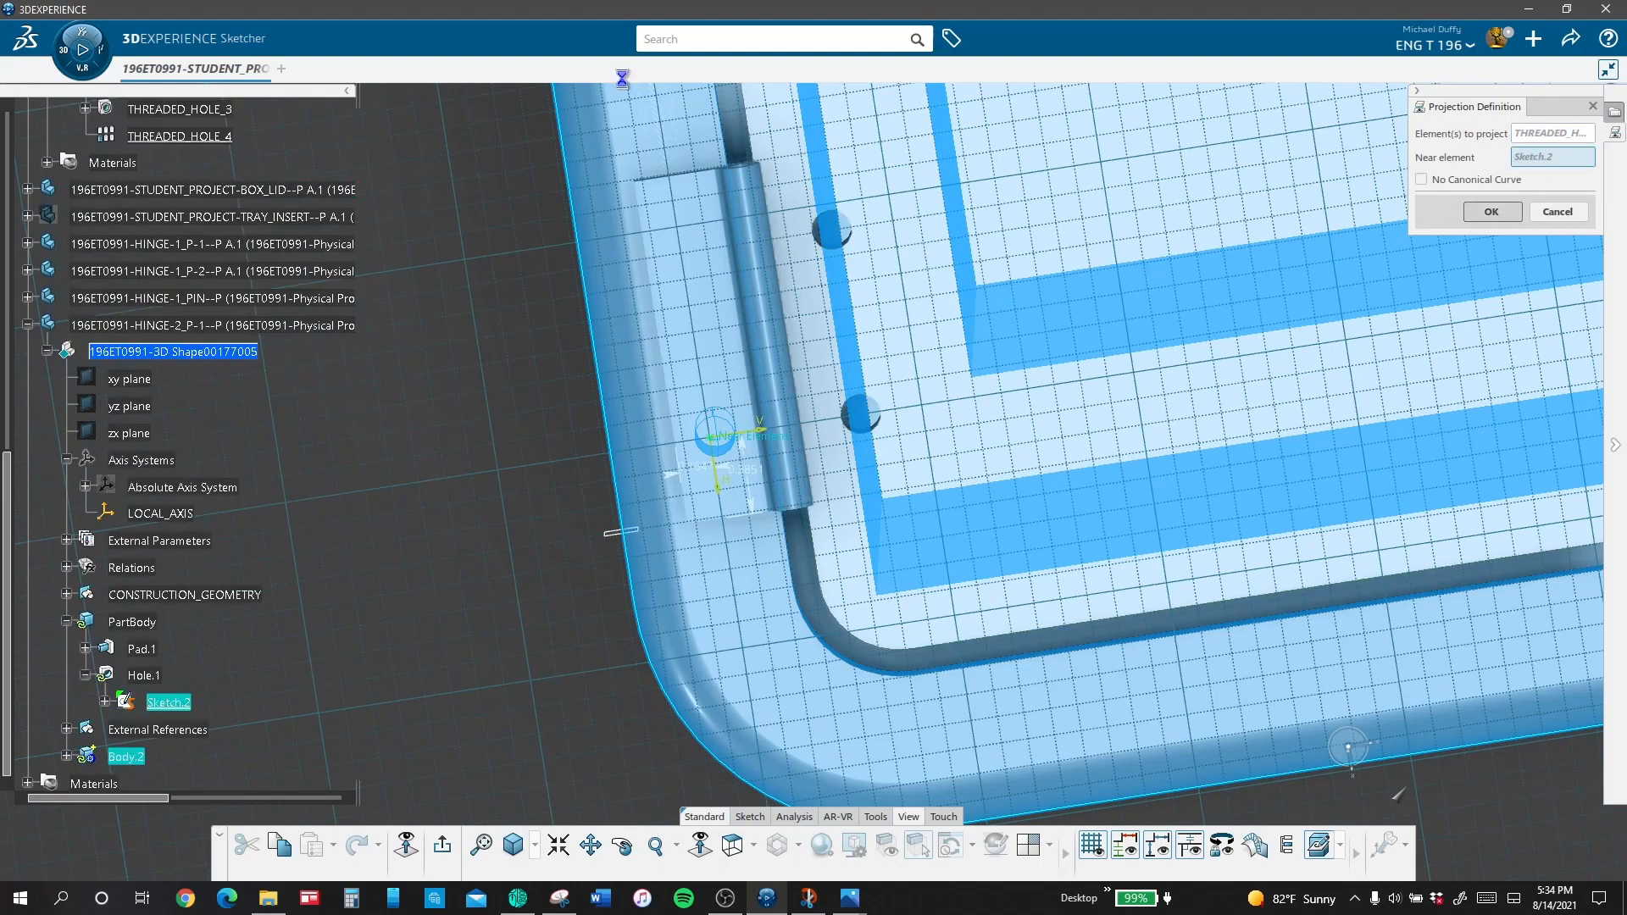
click(1514, 214)
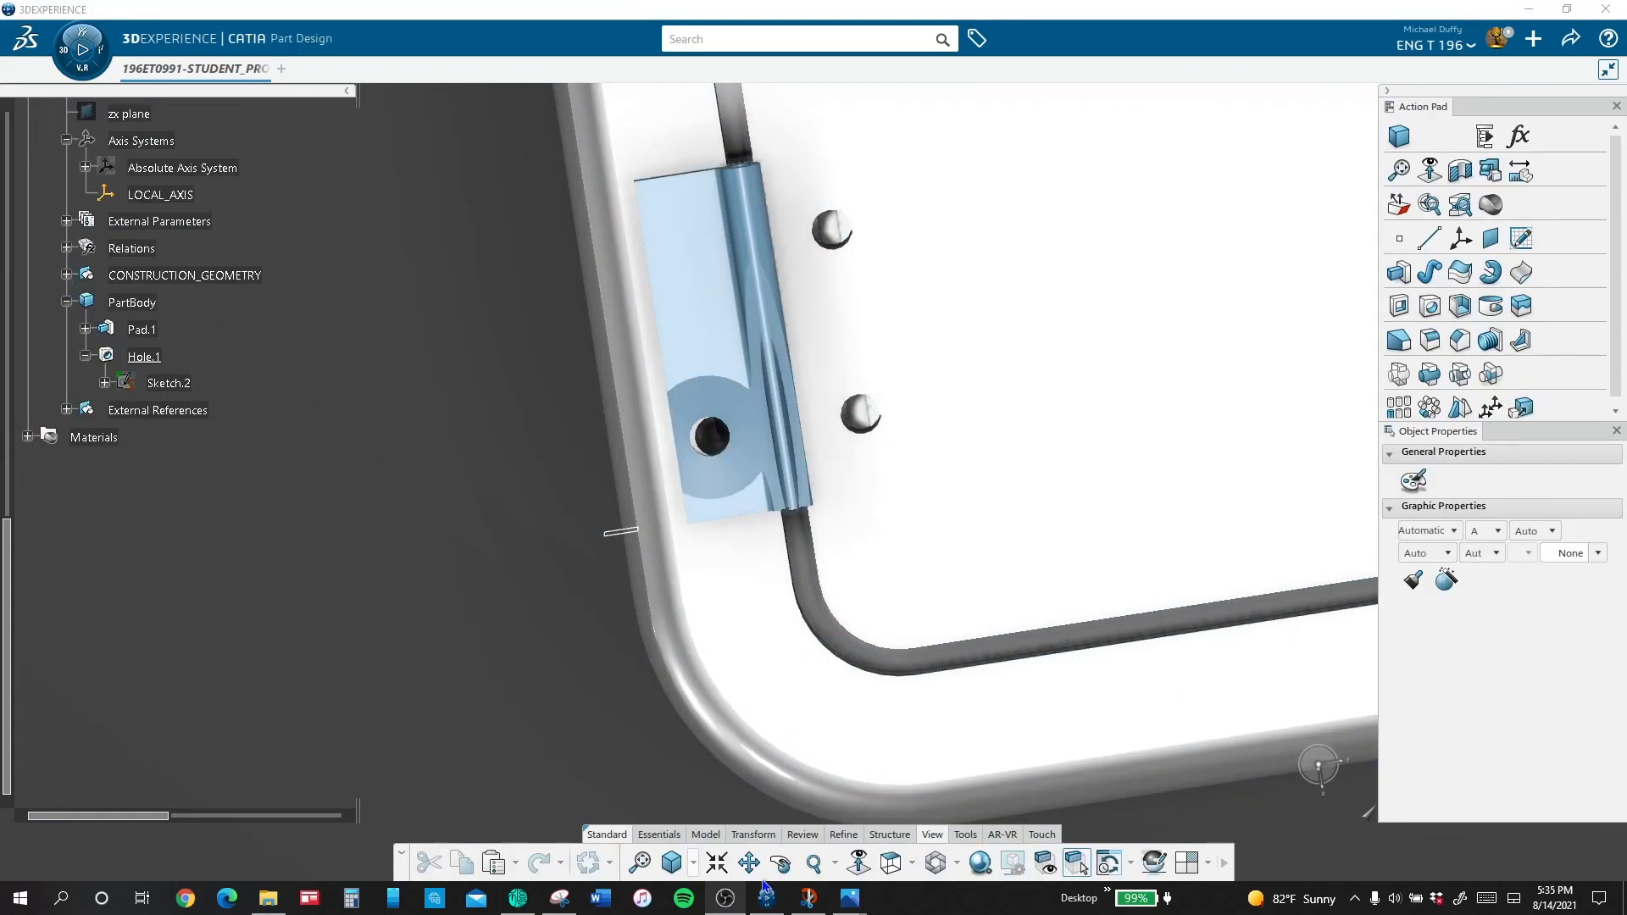
Step: Open the countersunk hole's definition and its positioning sketch for editing
click(766, 895)
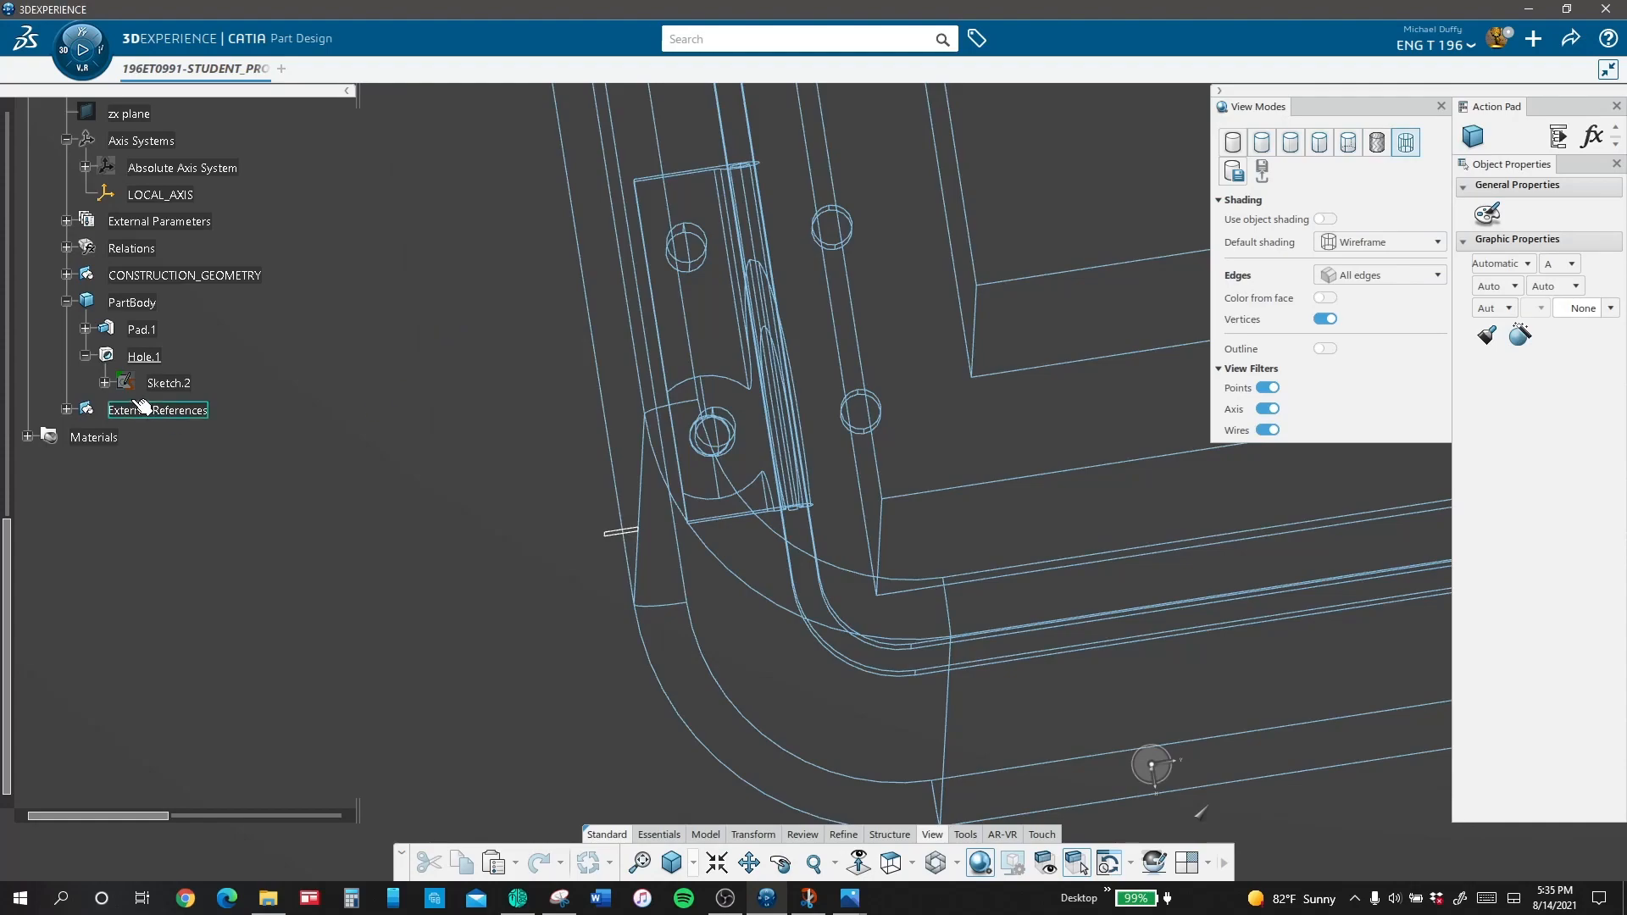
click(146, 358)
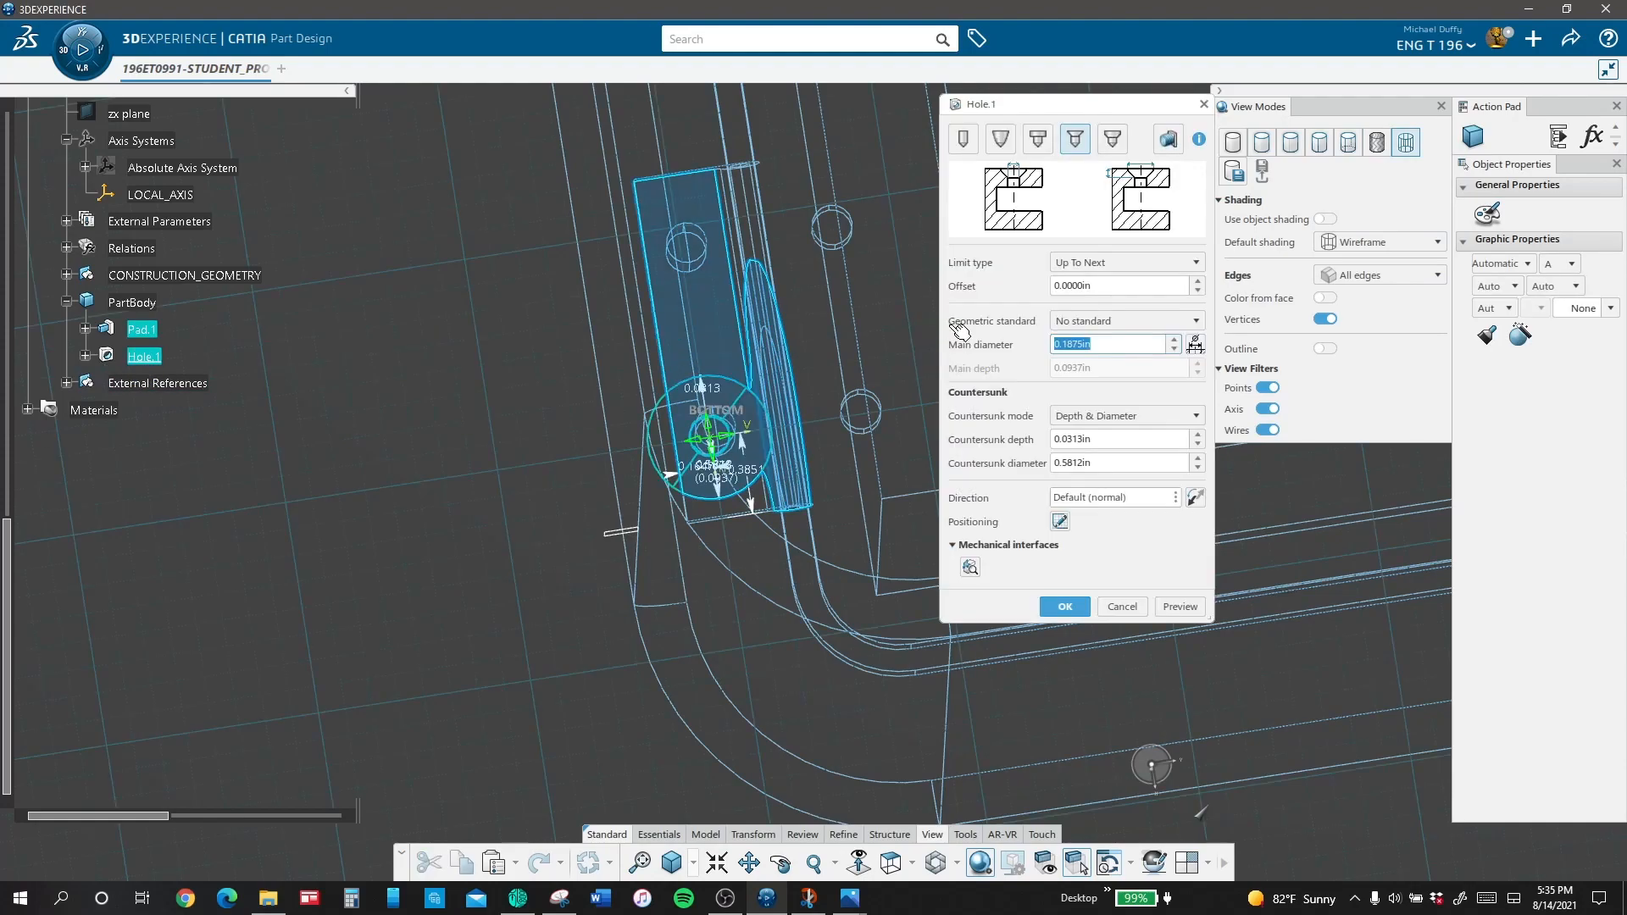
click(1055, 525)
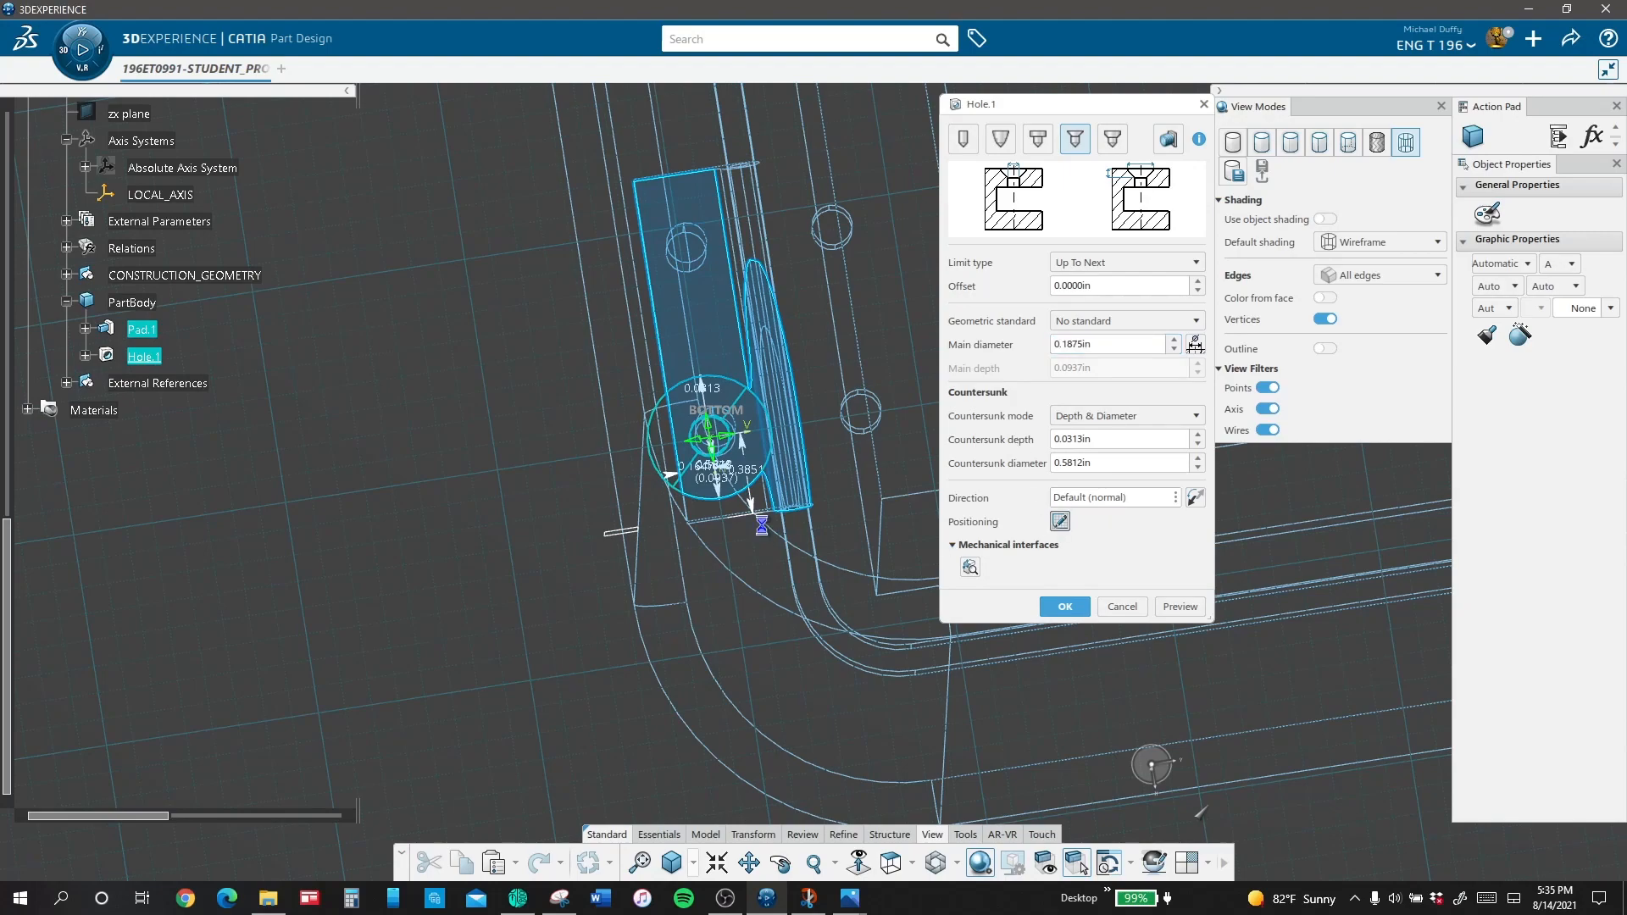
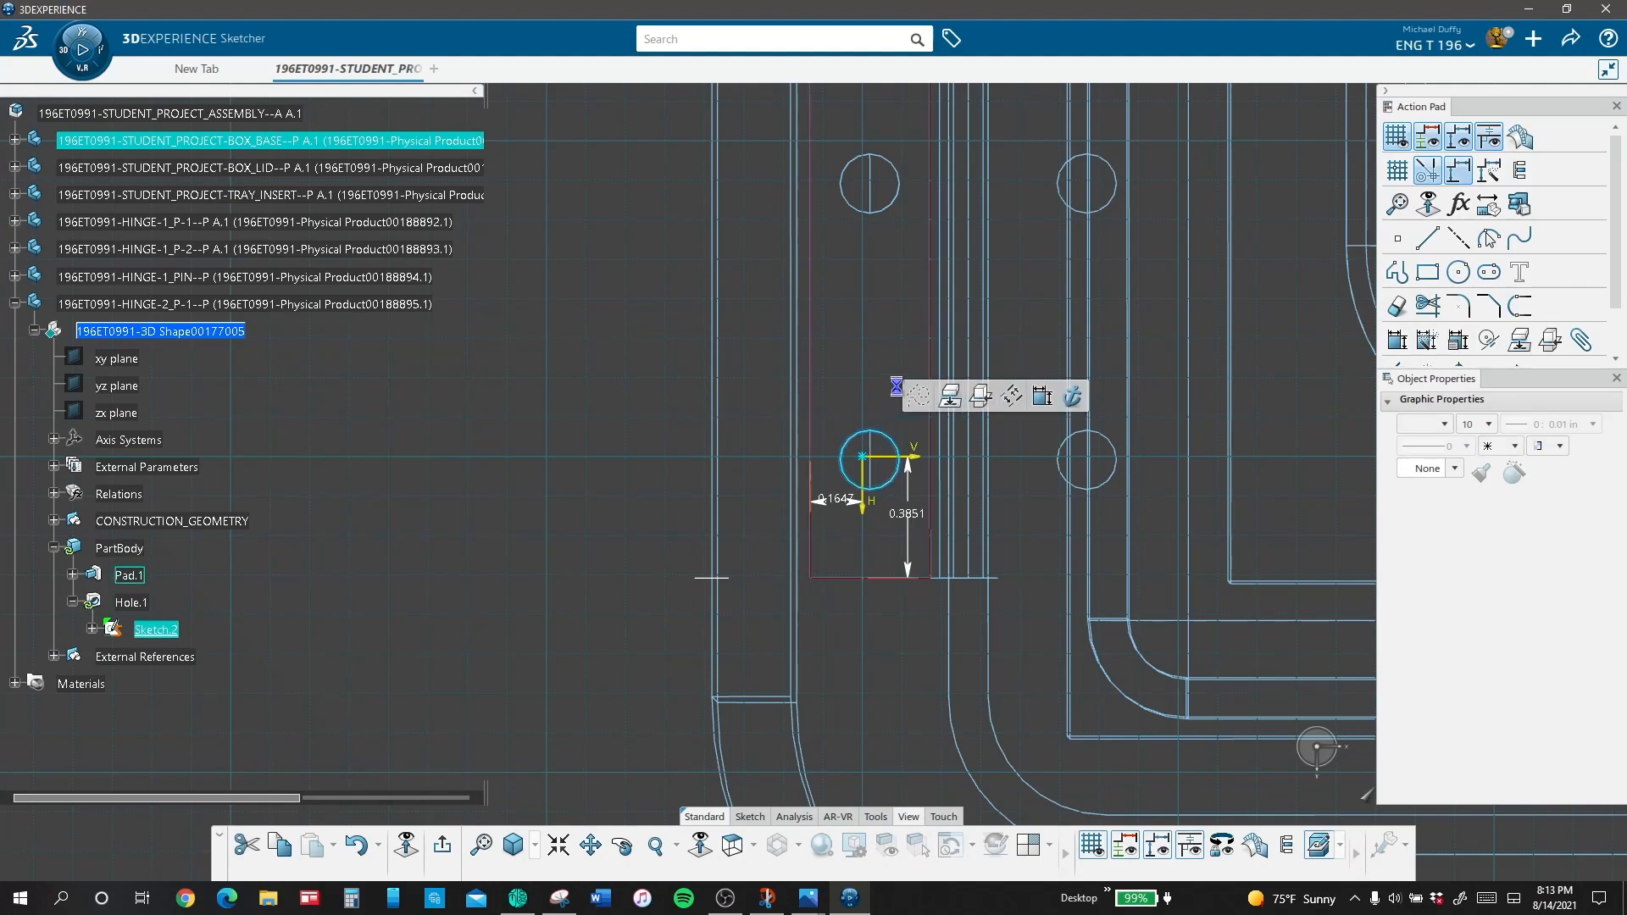
Step: Delete the two offset dimensions that locate the hole's center point in the positioning sketch
click(935, 378)
click(820, 491)
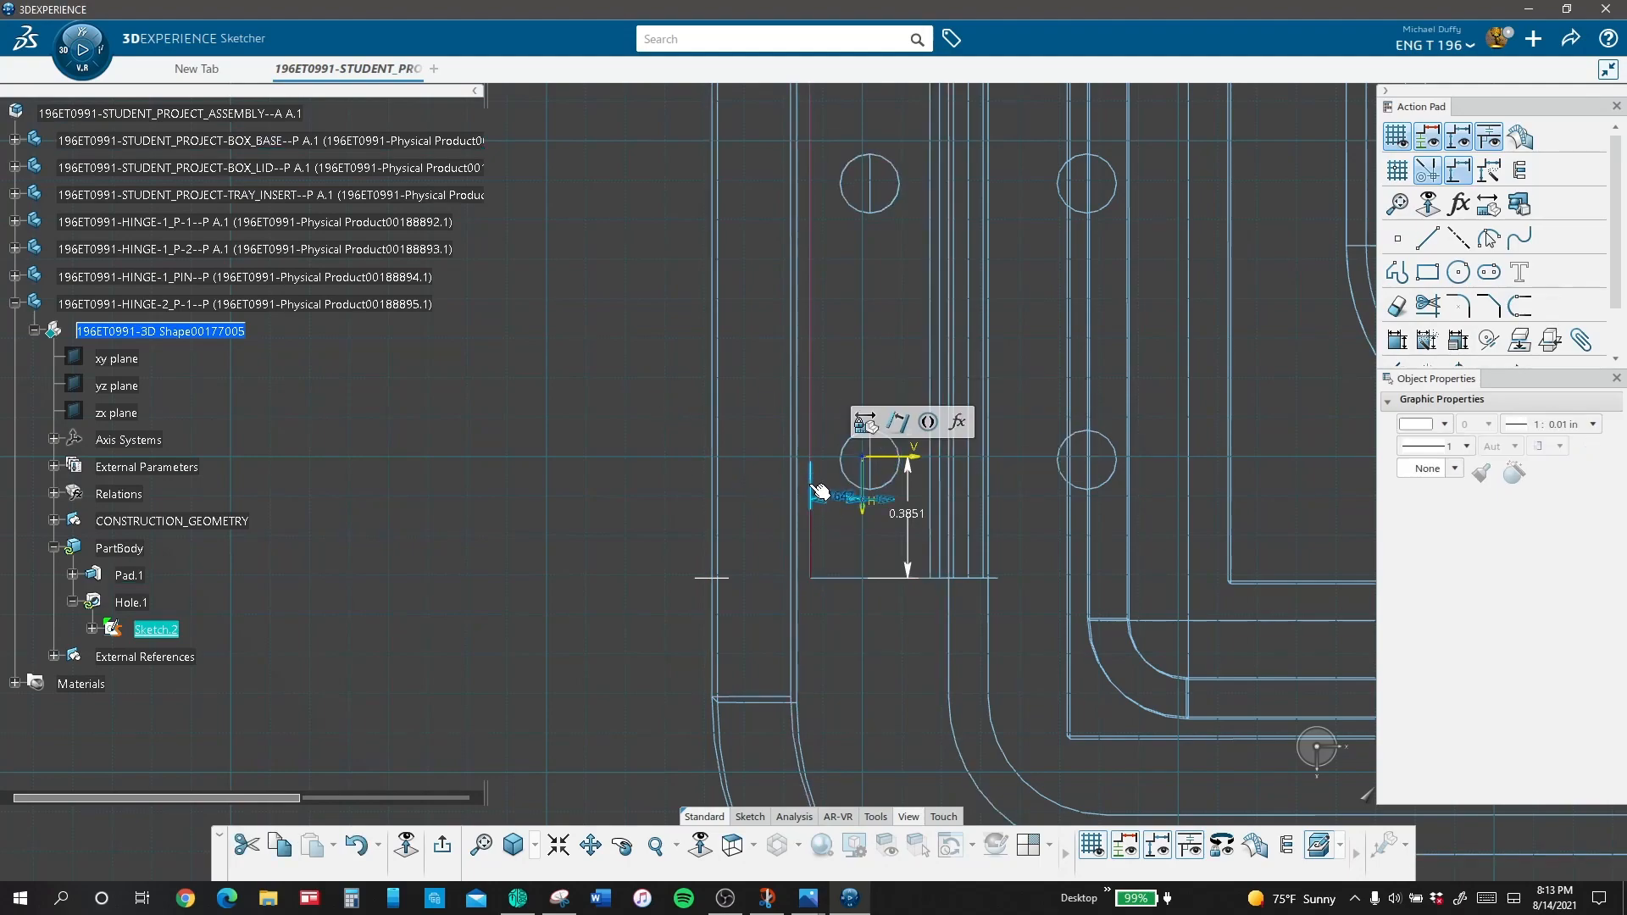
key(Delete)
click(909, 545)
key(Delete)
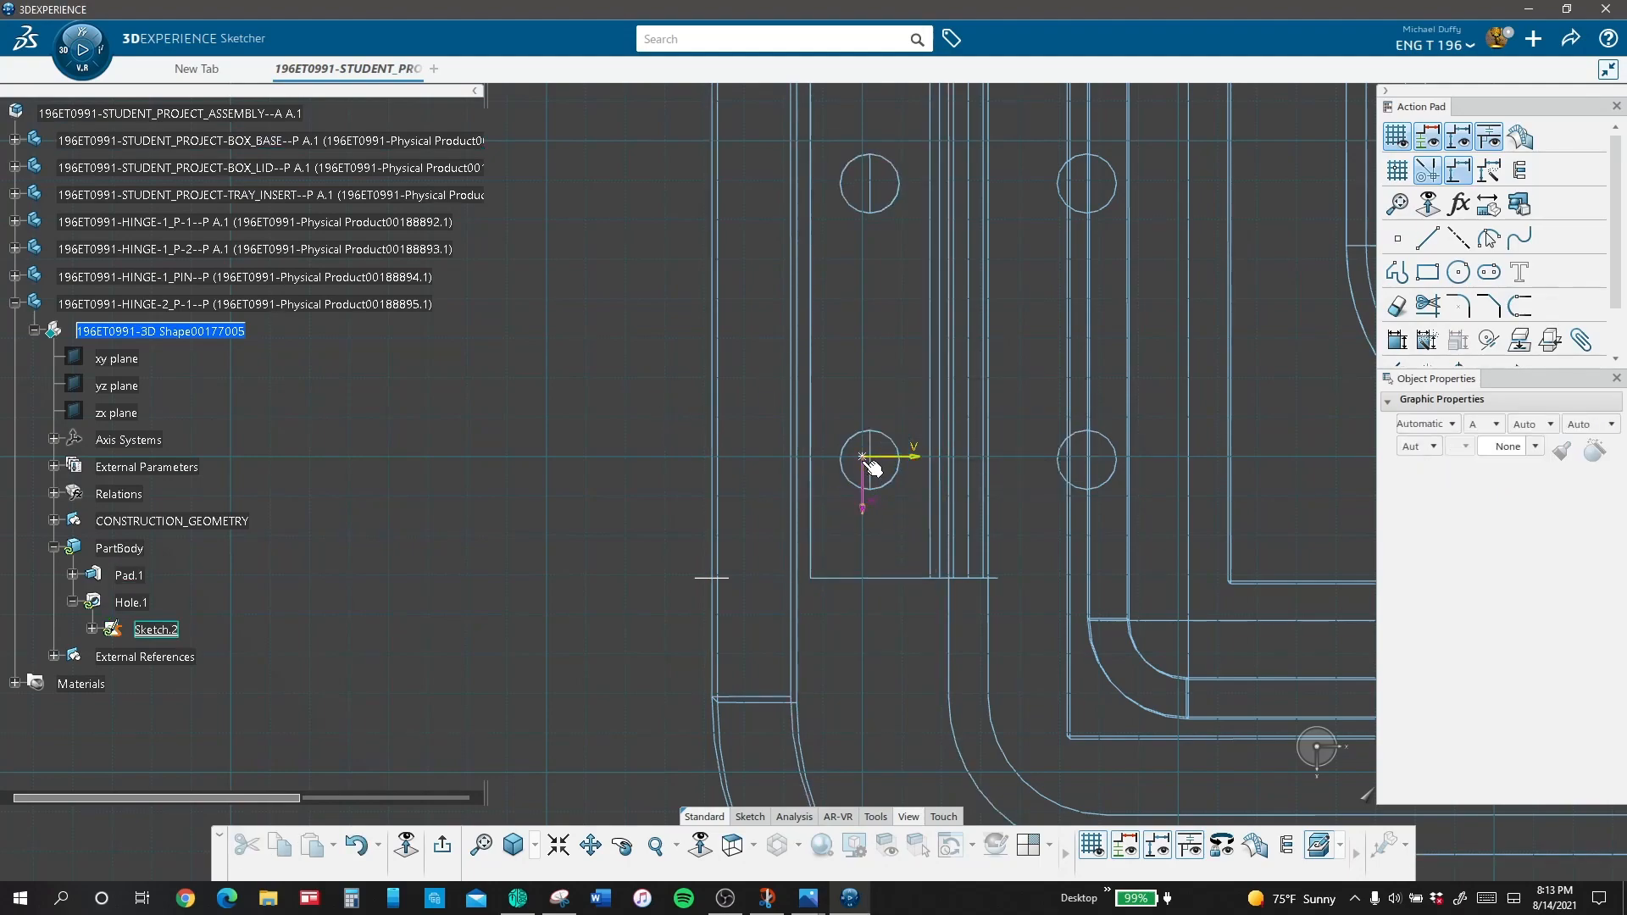
Step: Constrain the hole's center point concentric with the circular edge of the base's threaded hole
click(891, 479)
click(1465, 342)
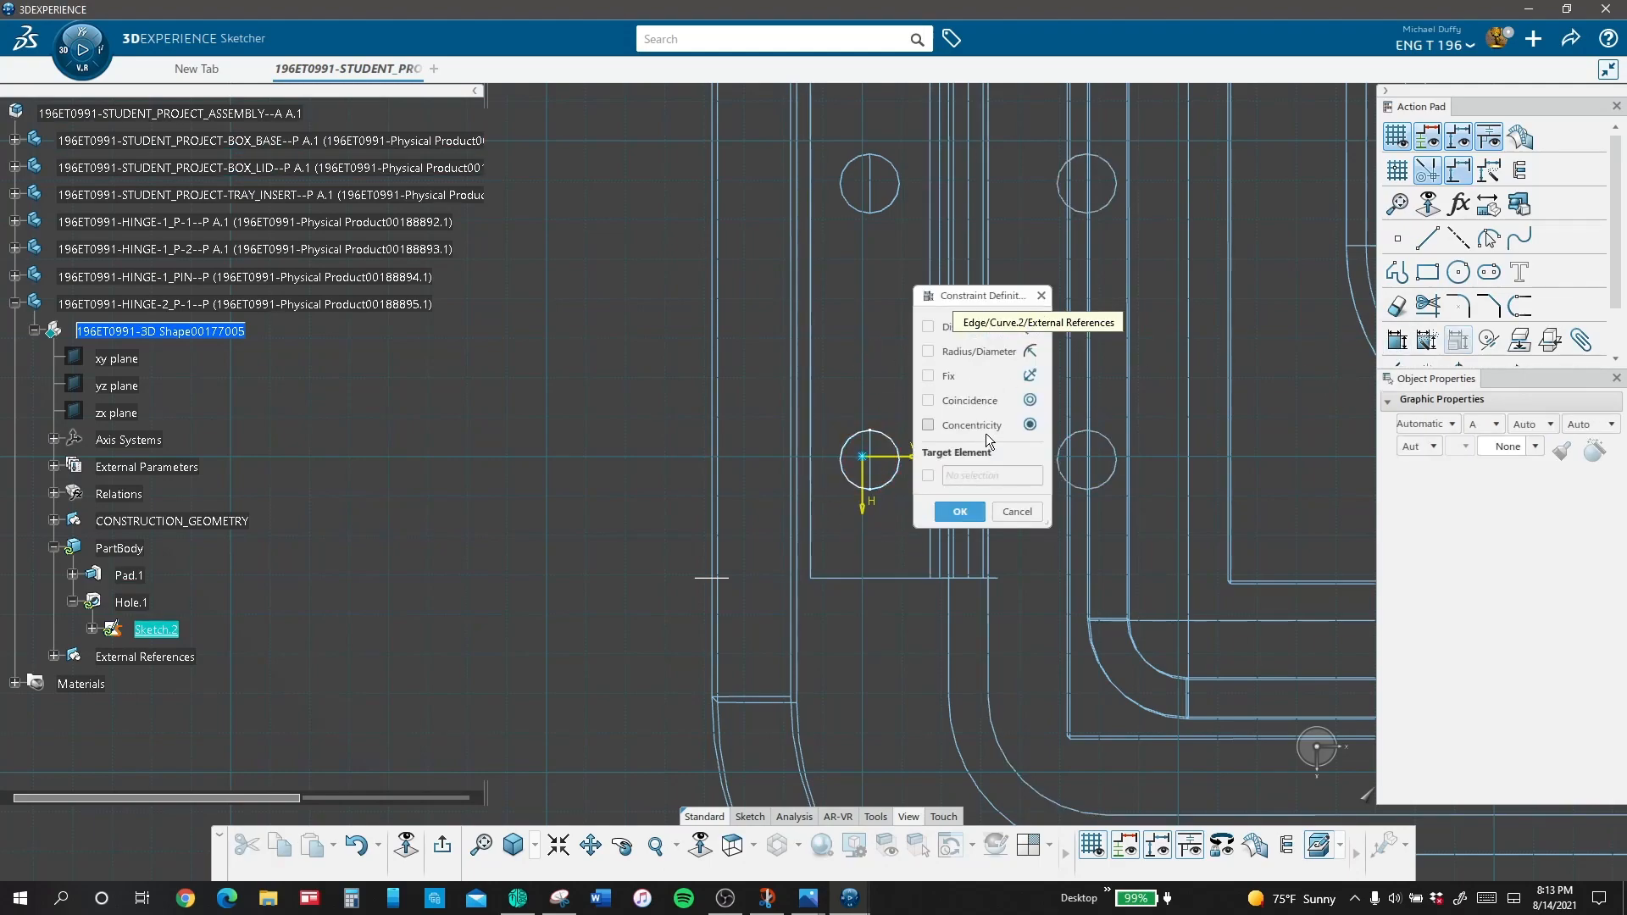
click(983, 425)
click(960, 511)
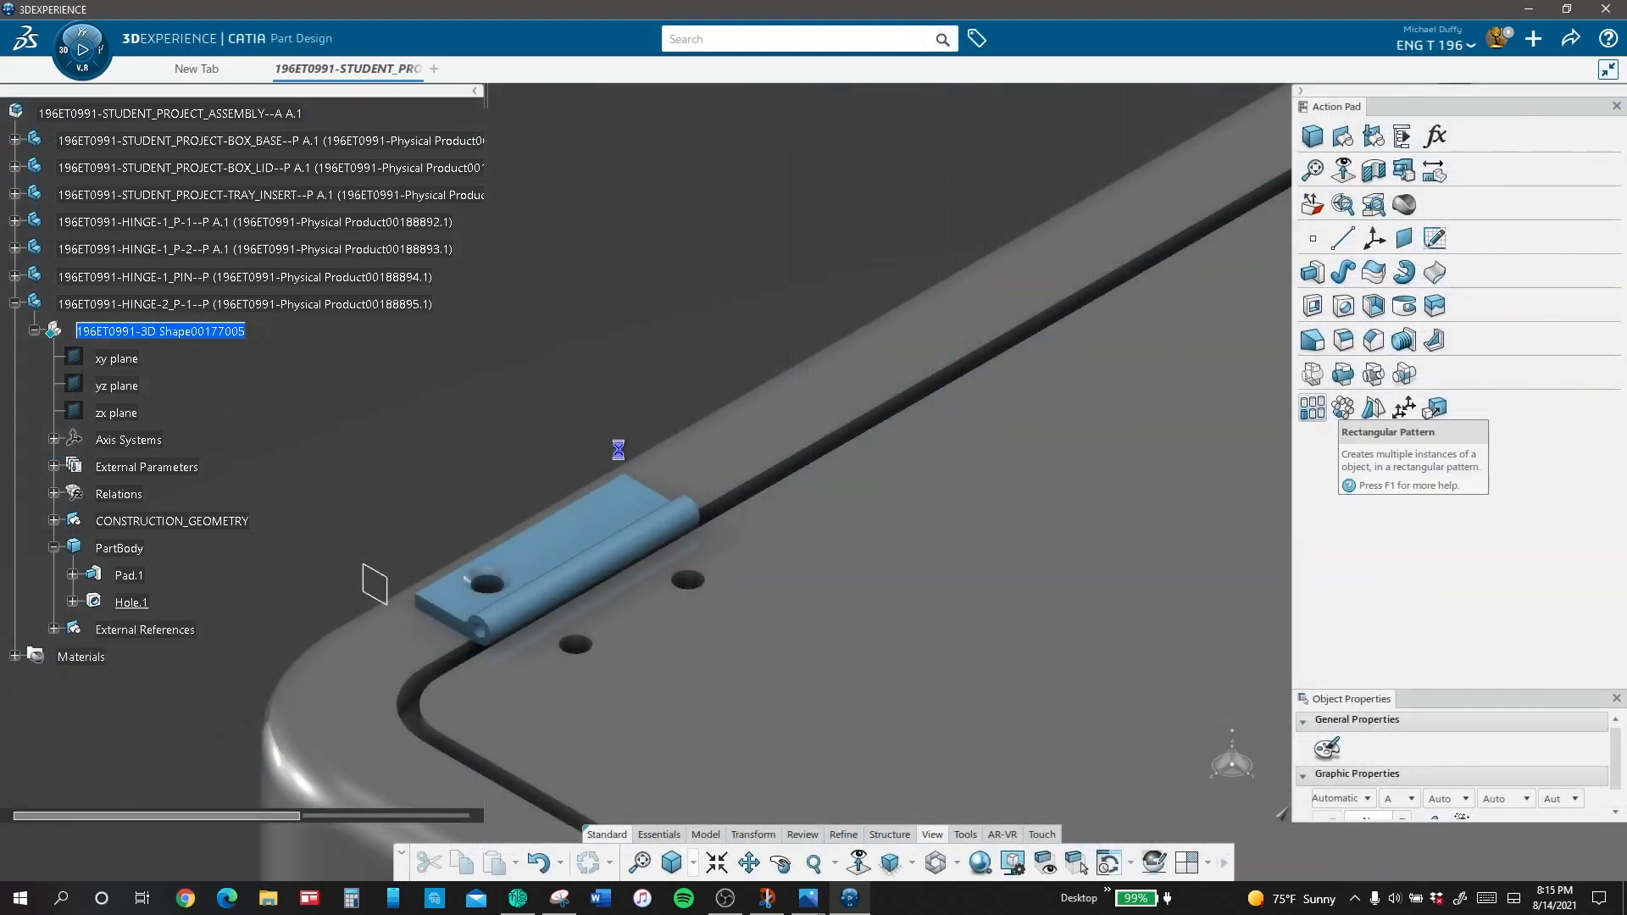
Step: Create a rectangular pattern of the countersunk hole with two instances along the leaf's long edge
click(1152, 292)
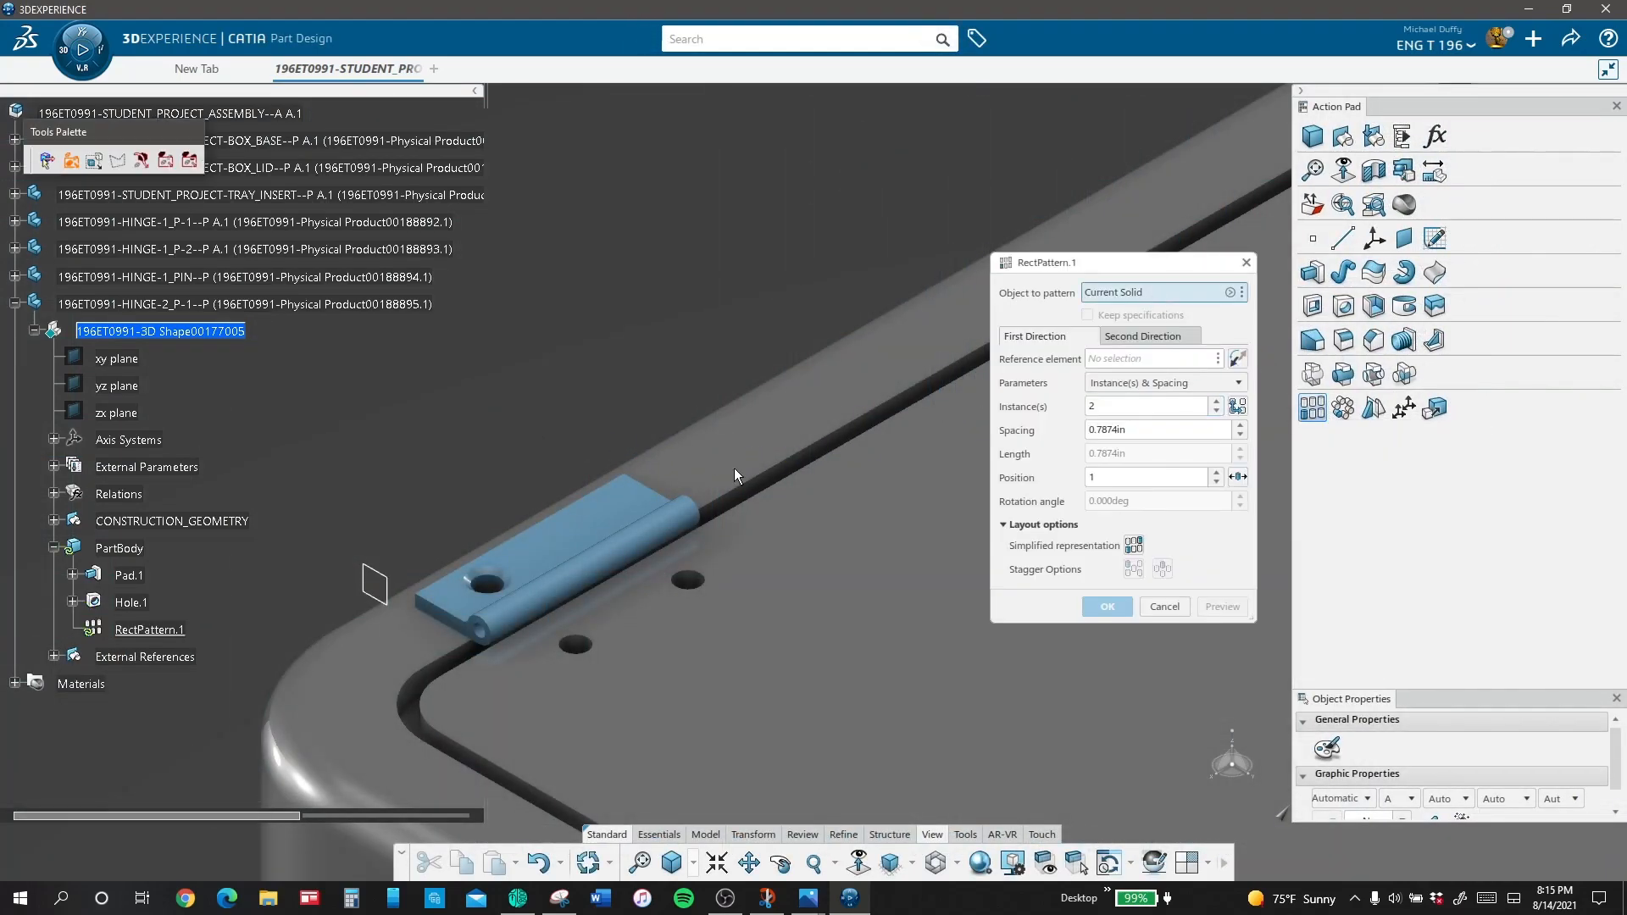
click(131, 602)
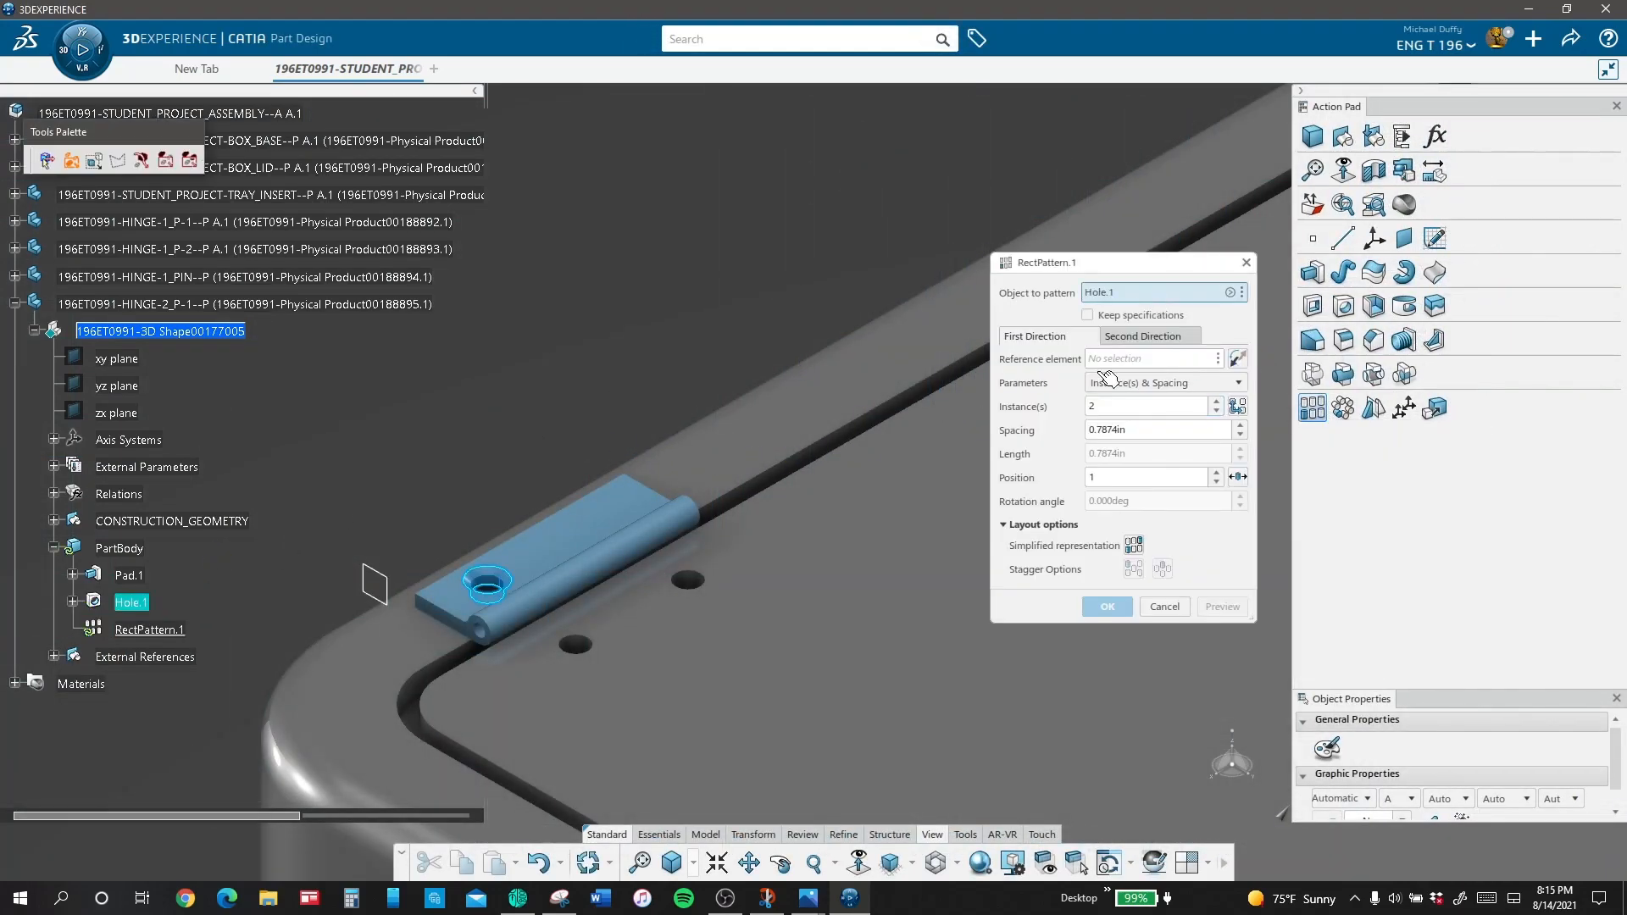
click(541, 524)
click(1145, 429)
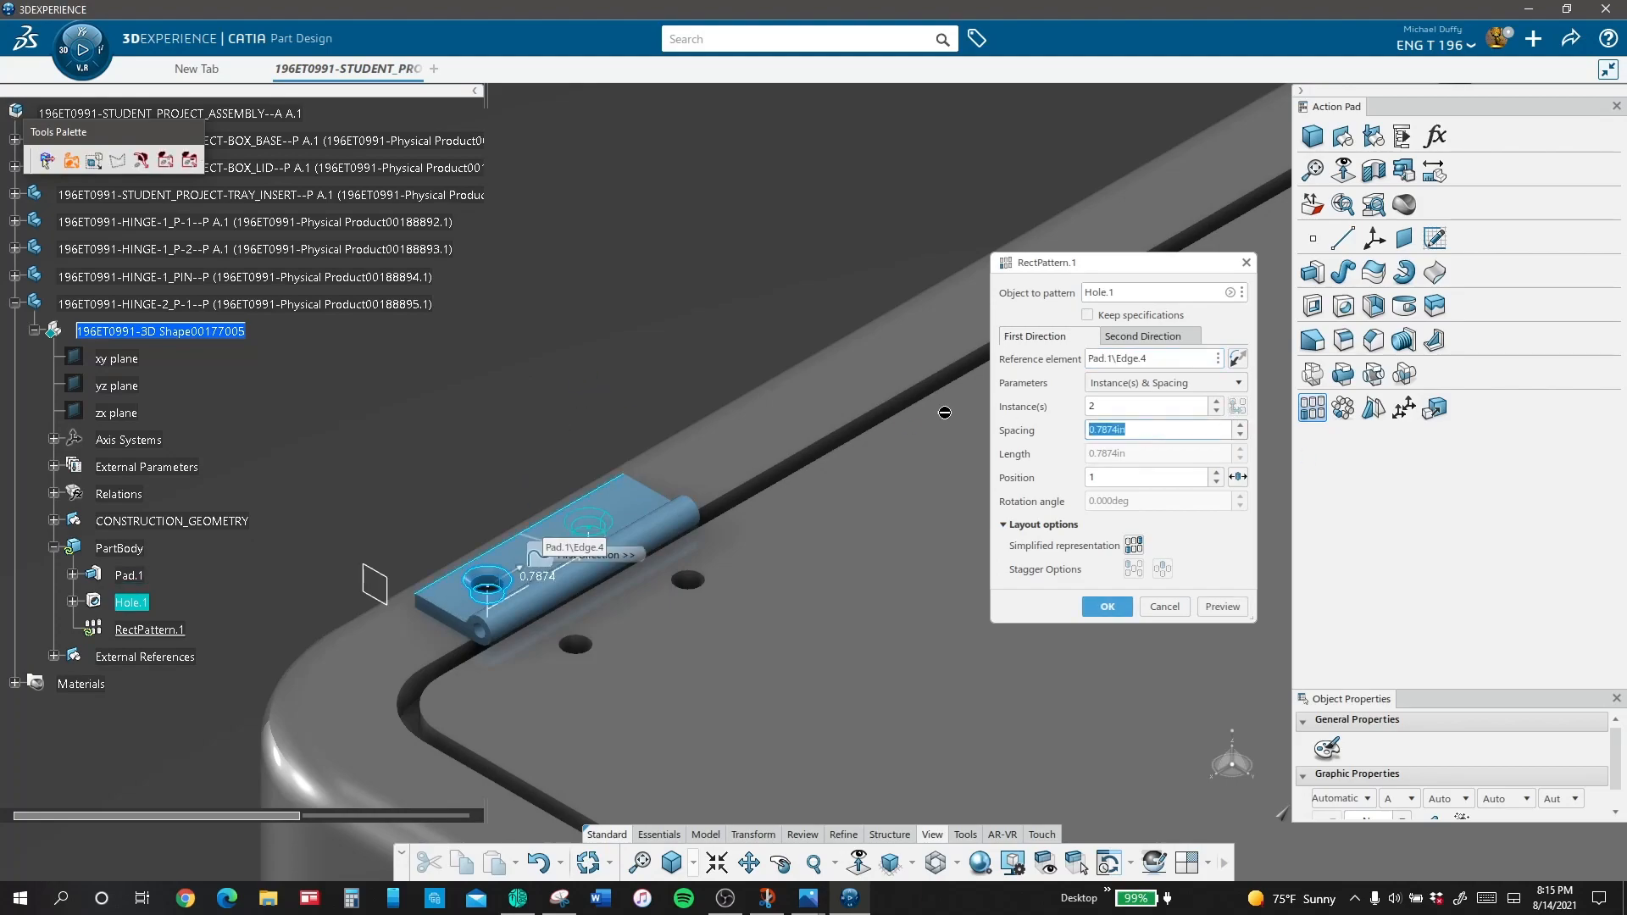
key(Return)
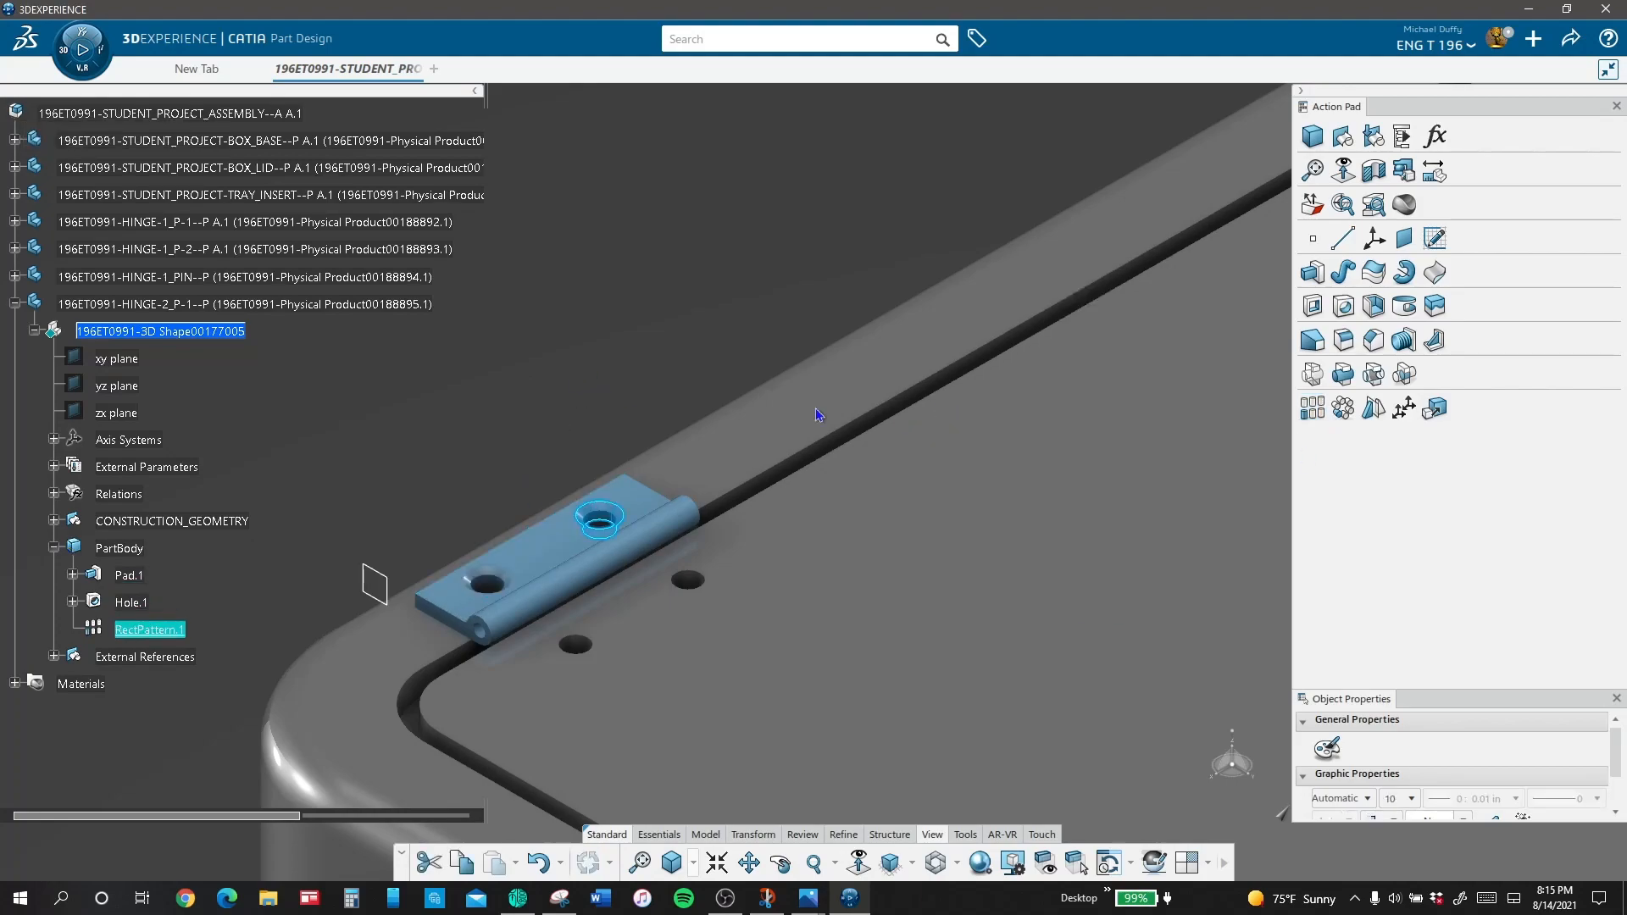
Step: Hide the CONSTRUCTION_GEOMETRY set and the LOCAL_AXIS axis system of the hinge leaf
right_click(200, 521)
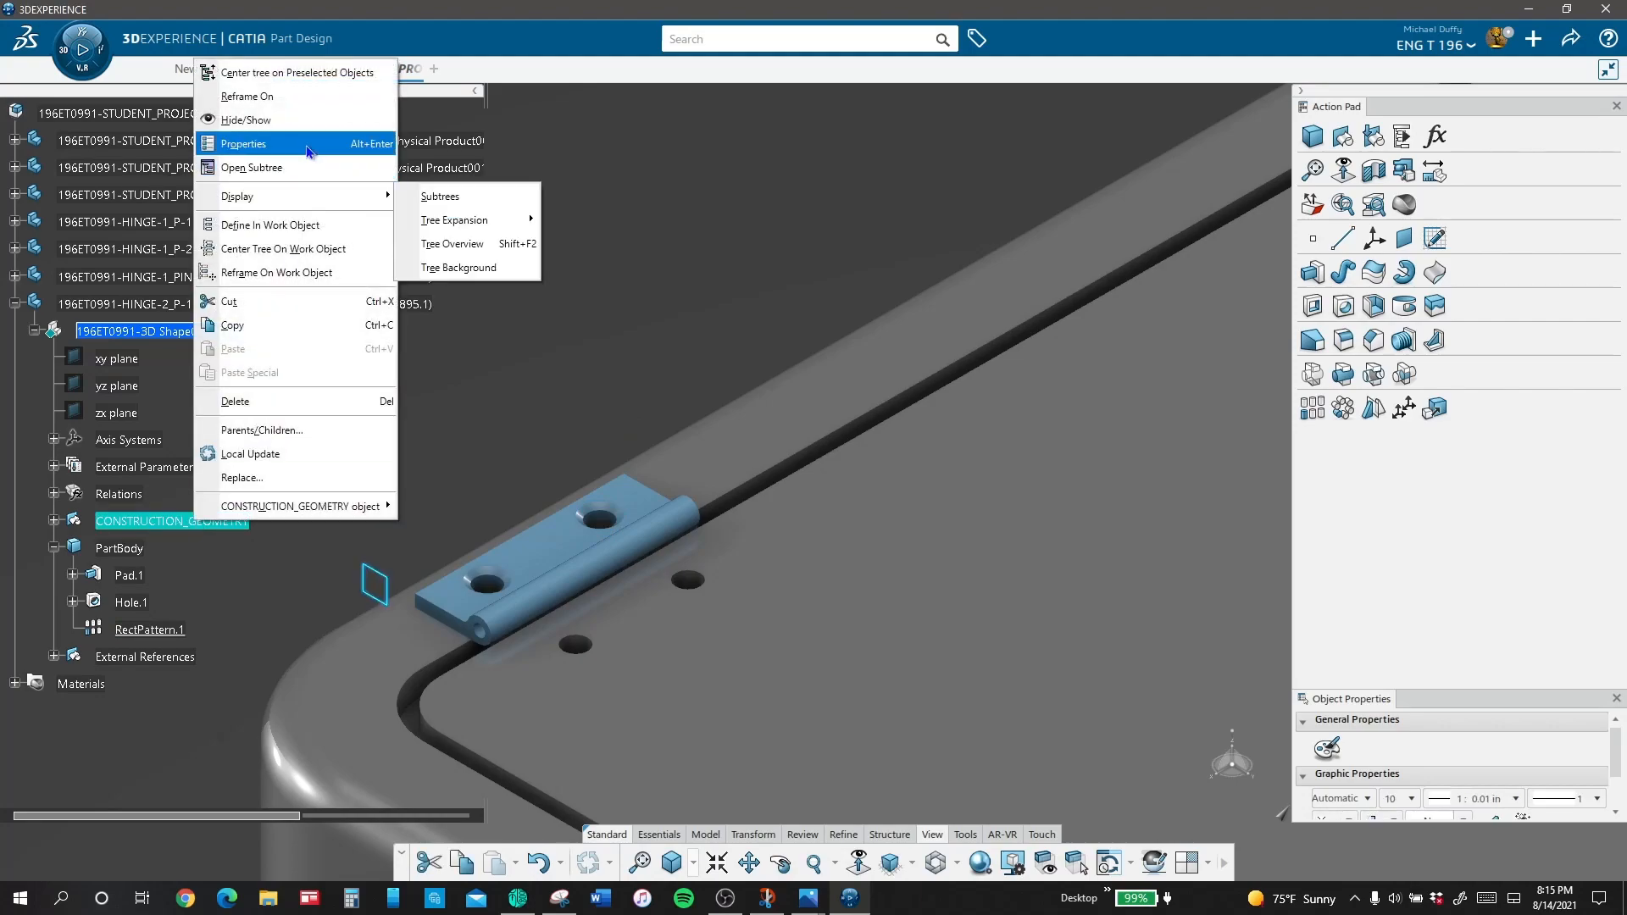
click(298, 123)
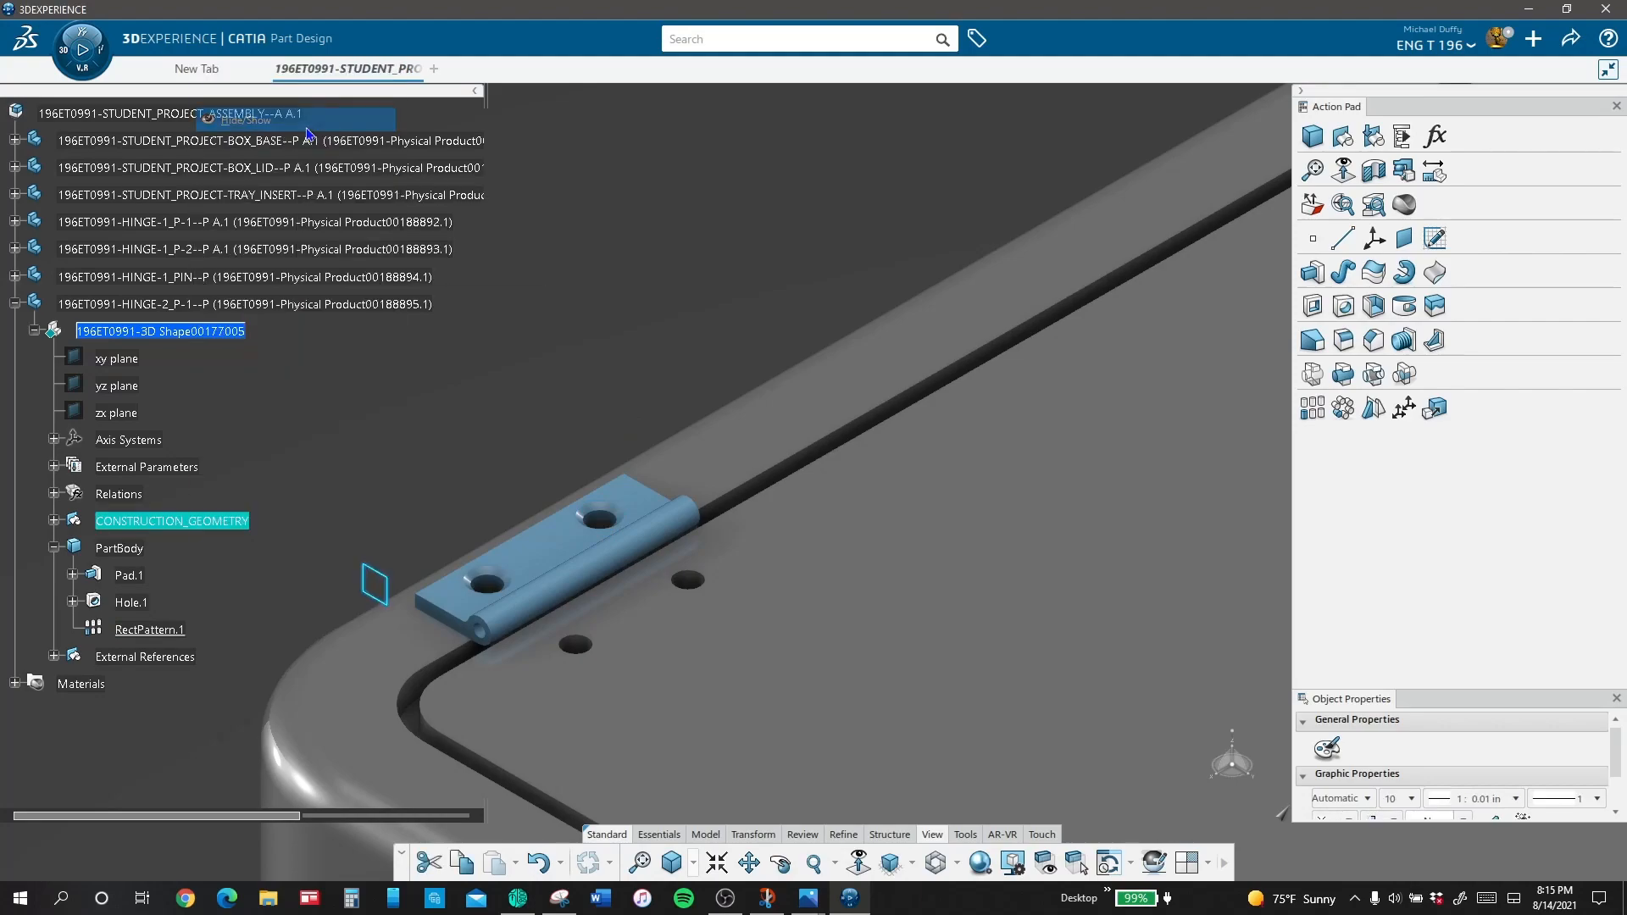
click(53, 440)
right_click(144, 494)
click(169, 98)
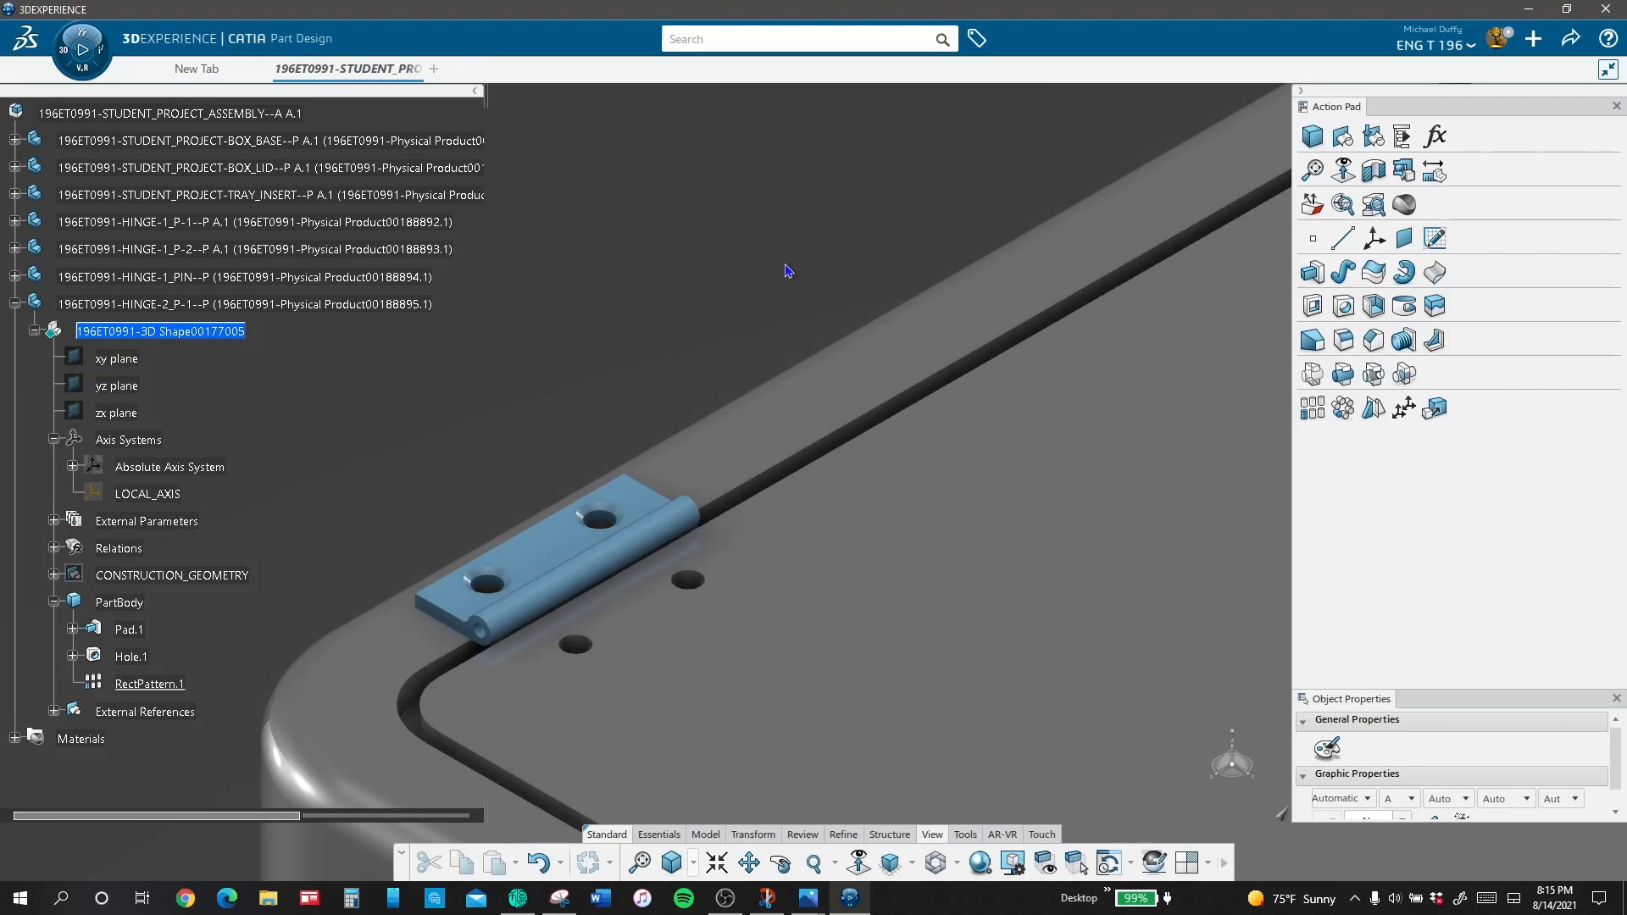
Step: Apply the Chroma core material from the material browser to the HINGE-2_P-1 part
click(1404, 206)
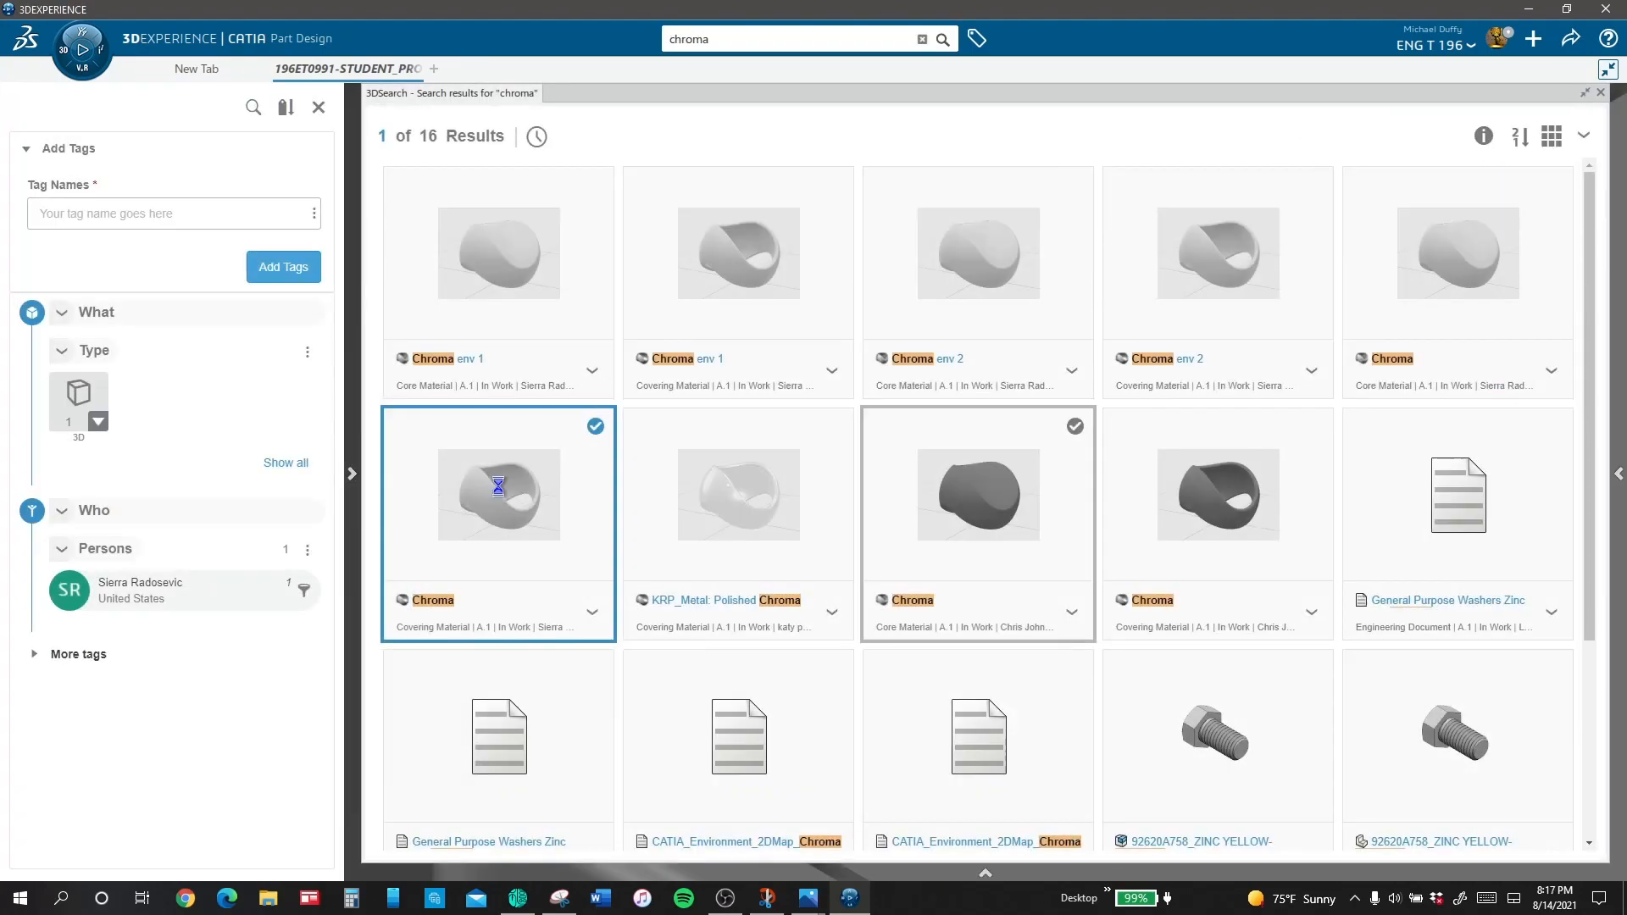
right_click(498, 485)
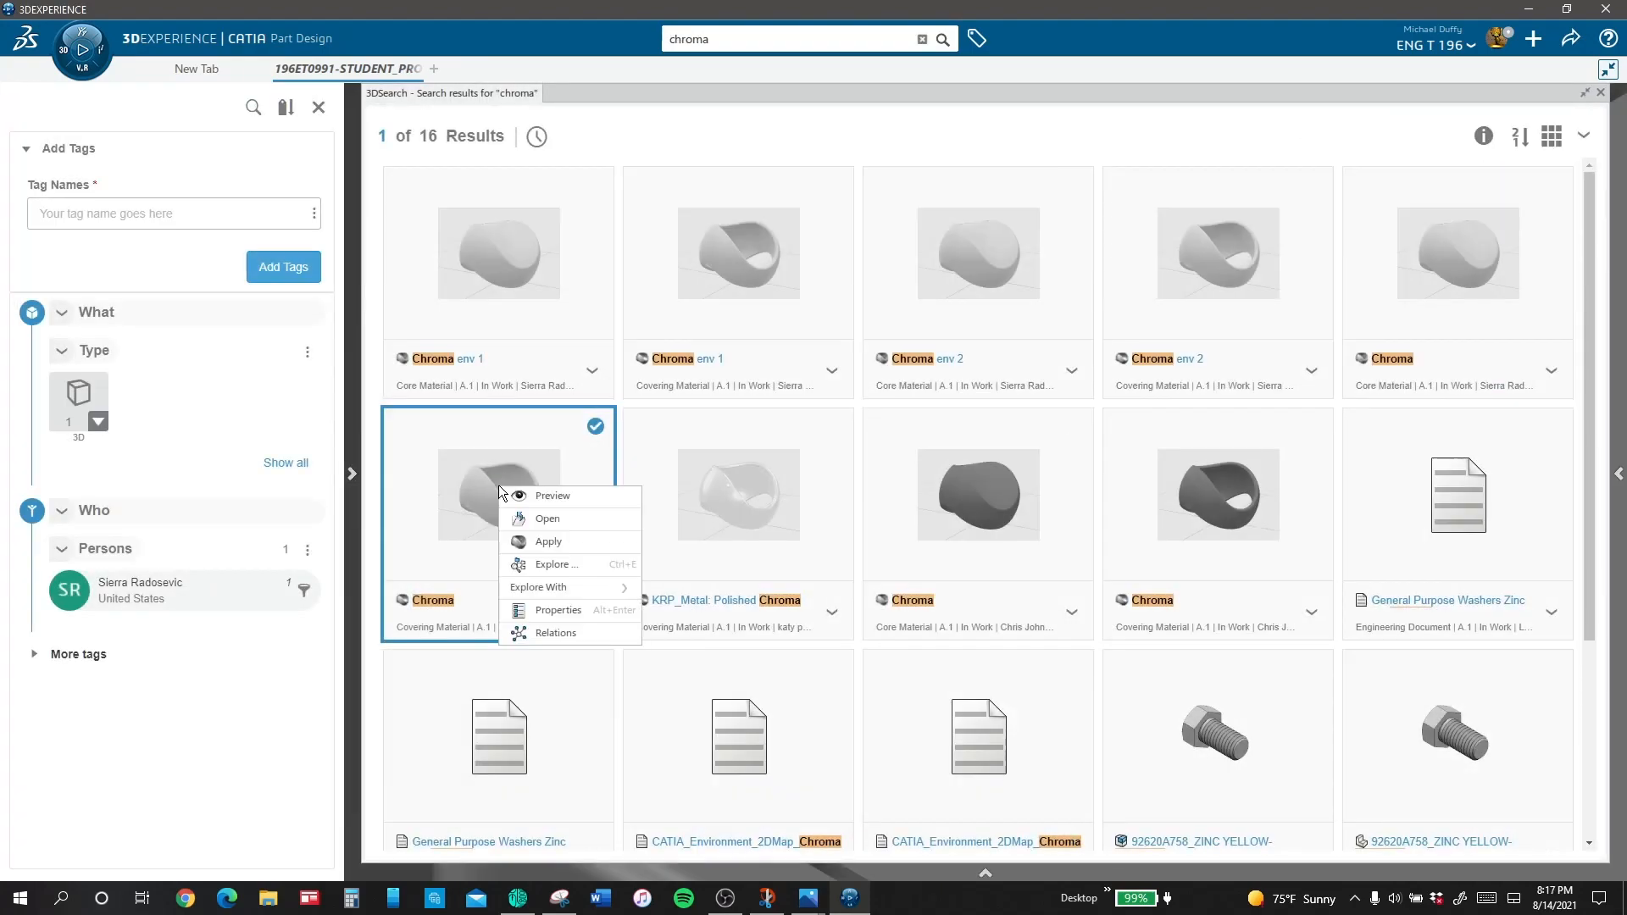
right_click(1065, 490)
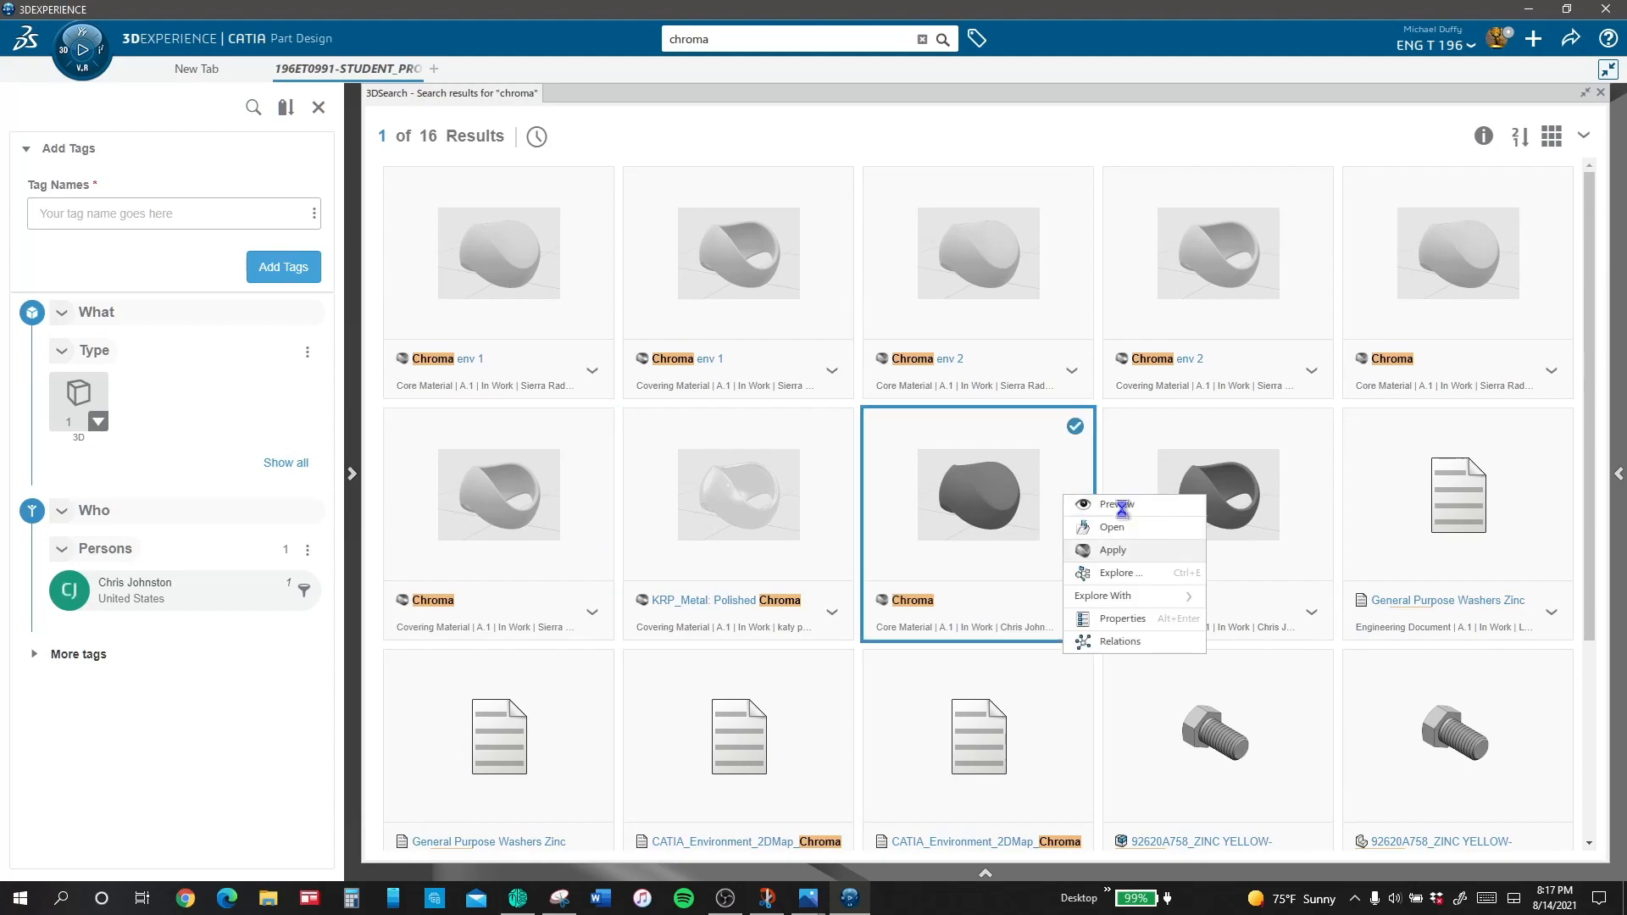
click(1600, 94)
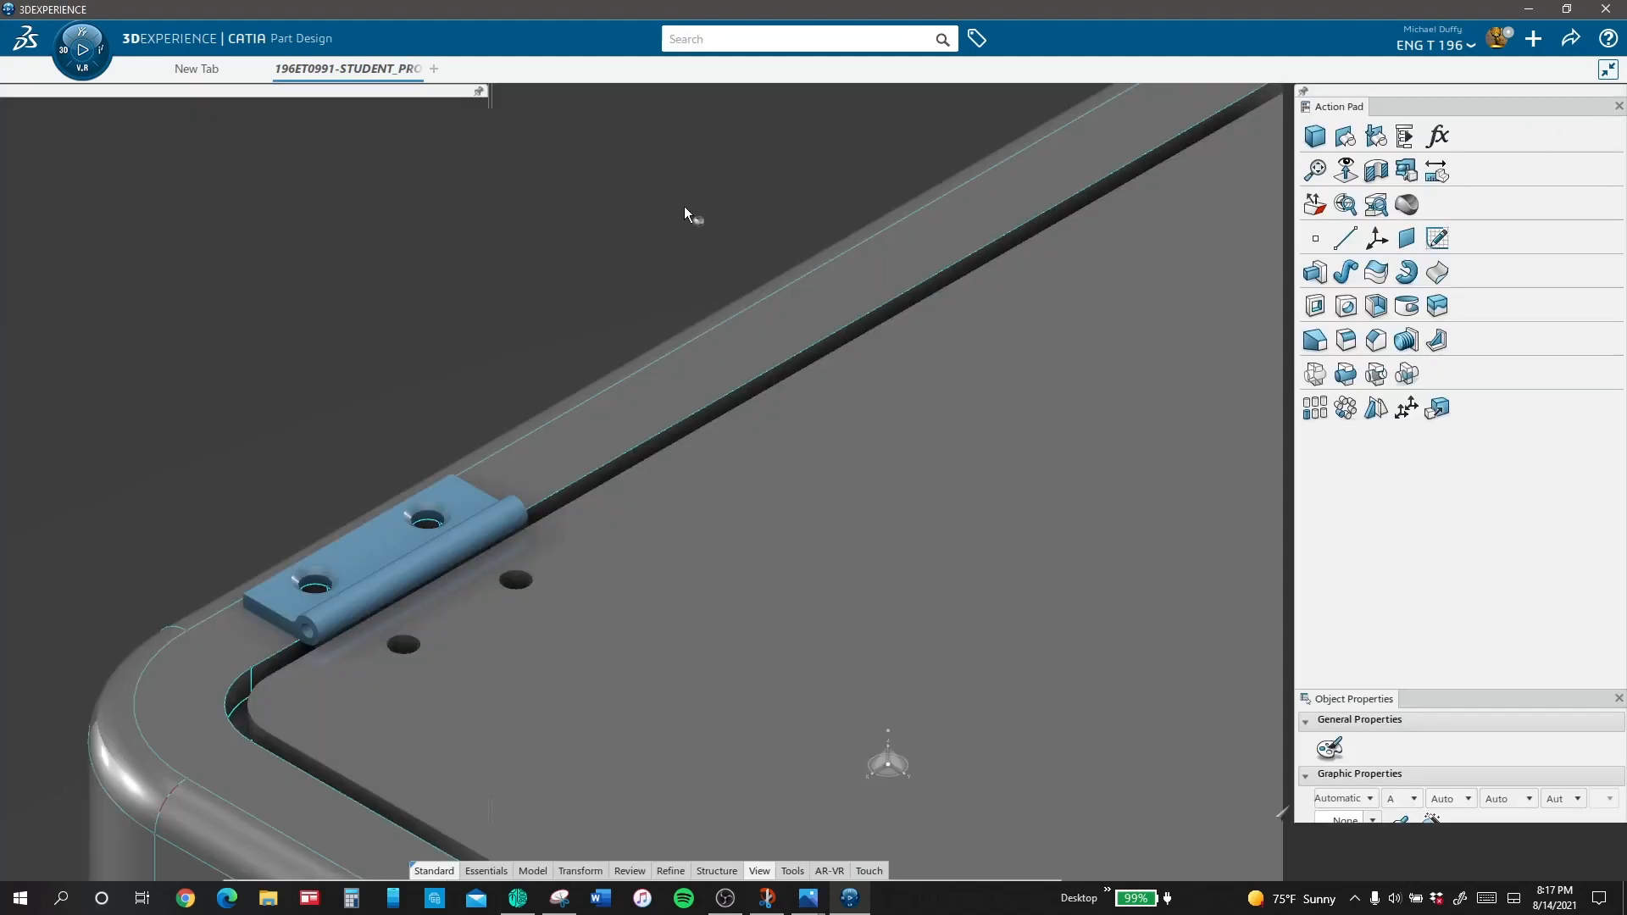
click(227, 330)
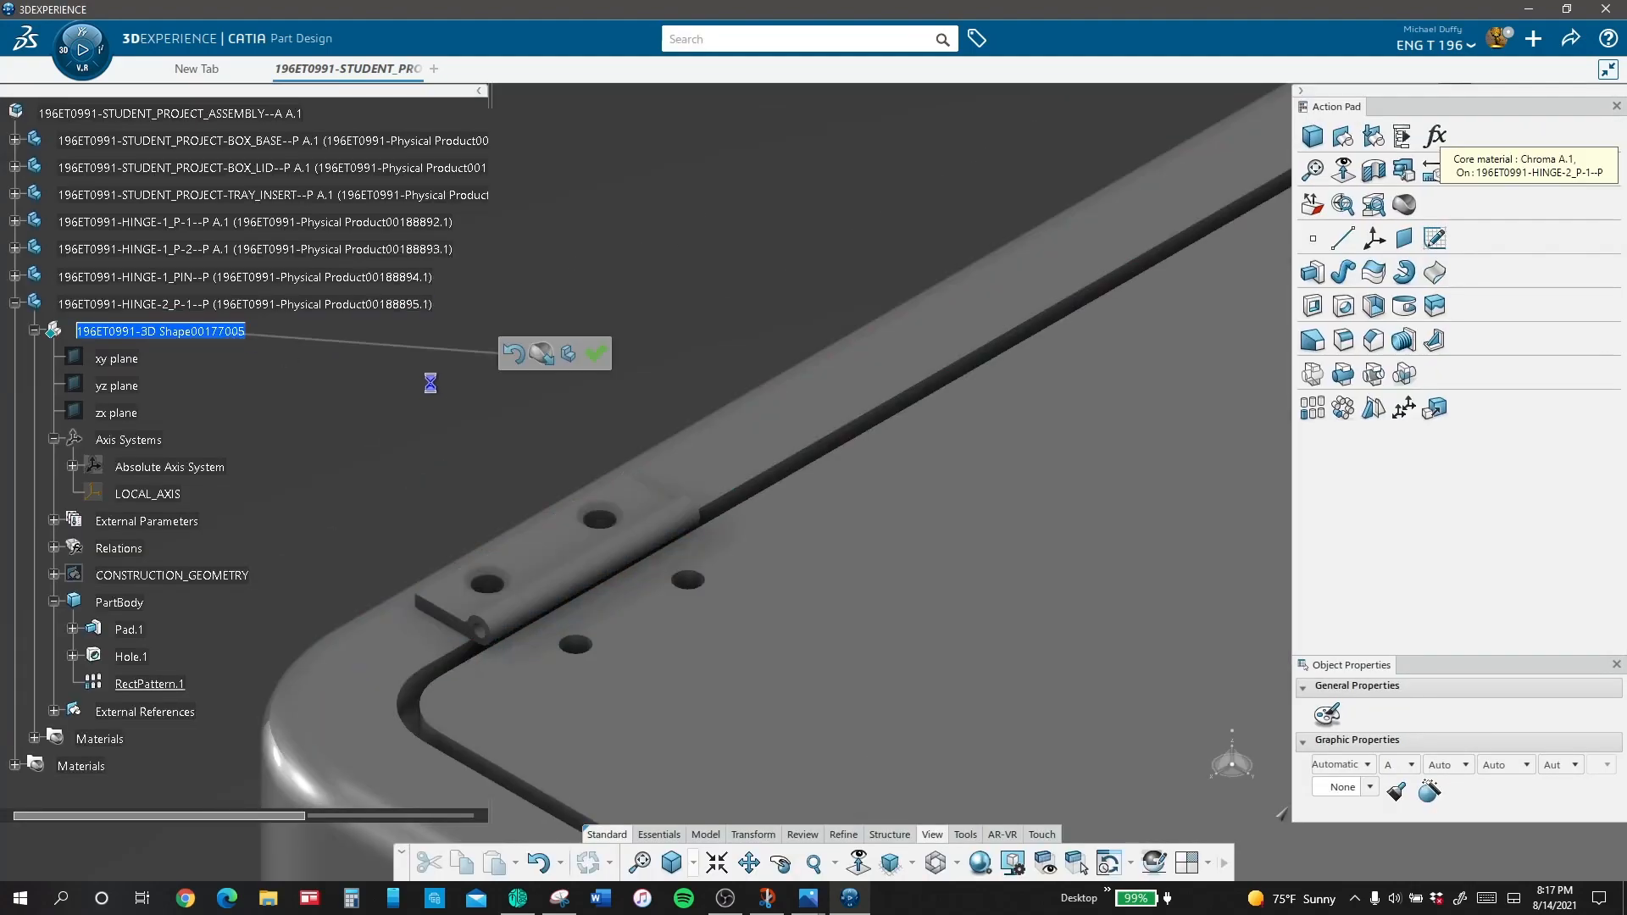
click(597, 354)
Step: Apply the Chroma covering material to the HINGE-2_P-1 shape and close the search results
click(1404, 206)
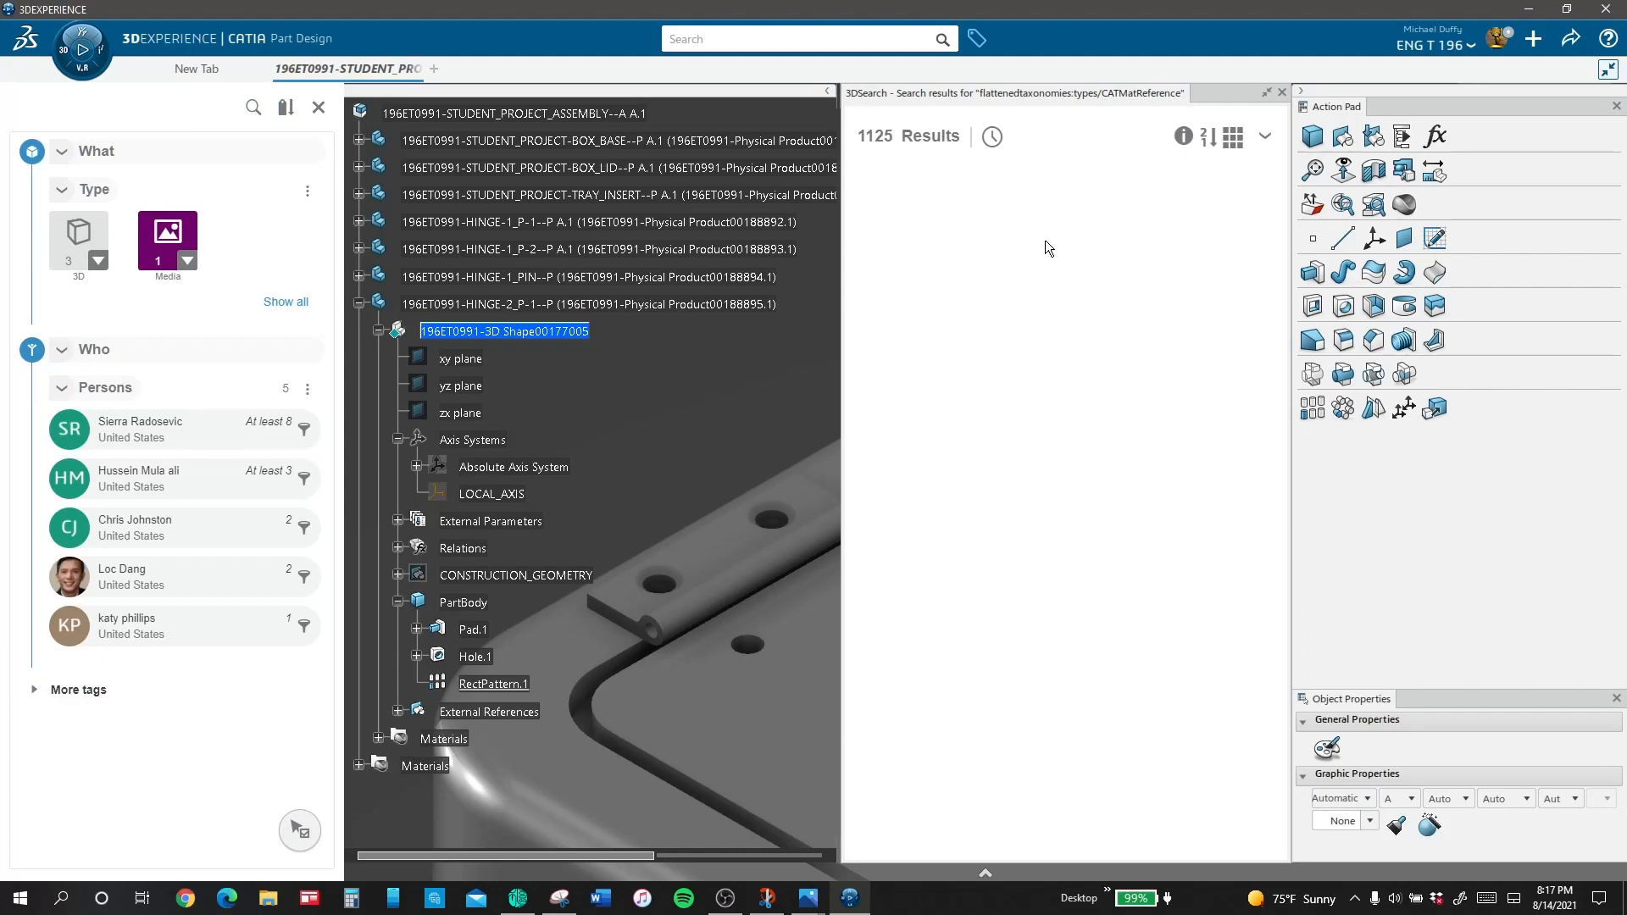
click(319, 107)
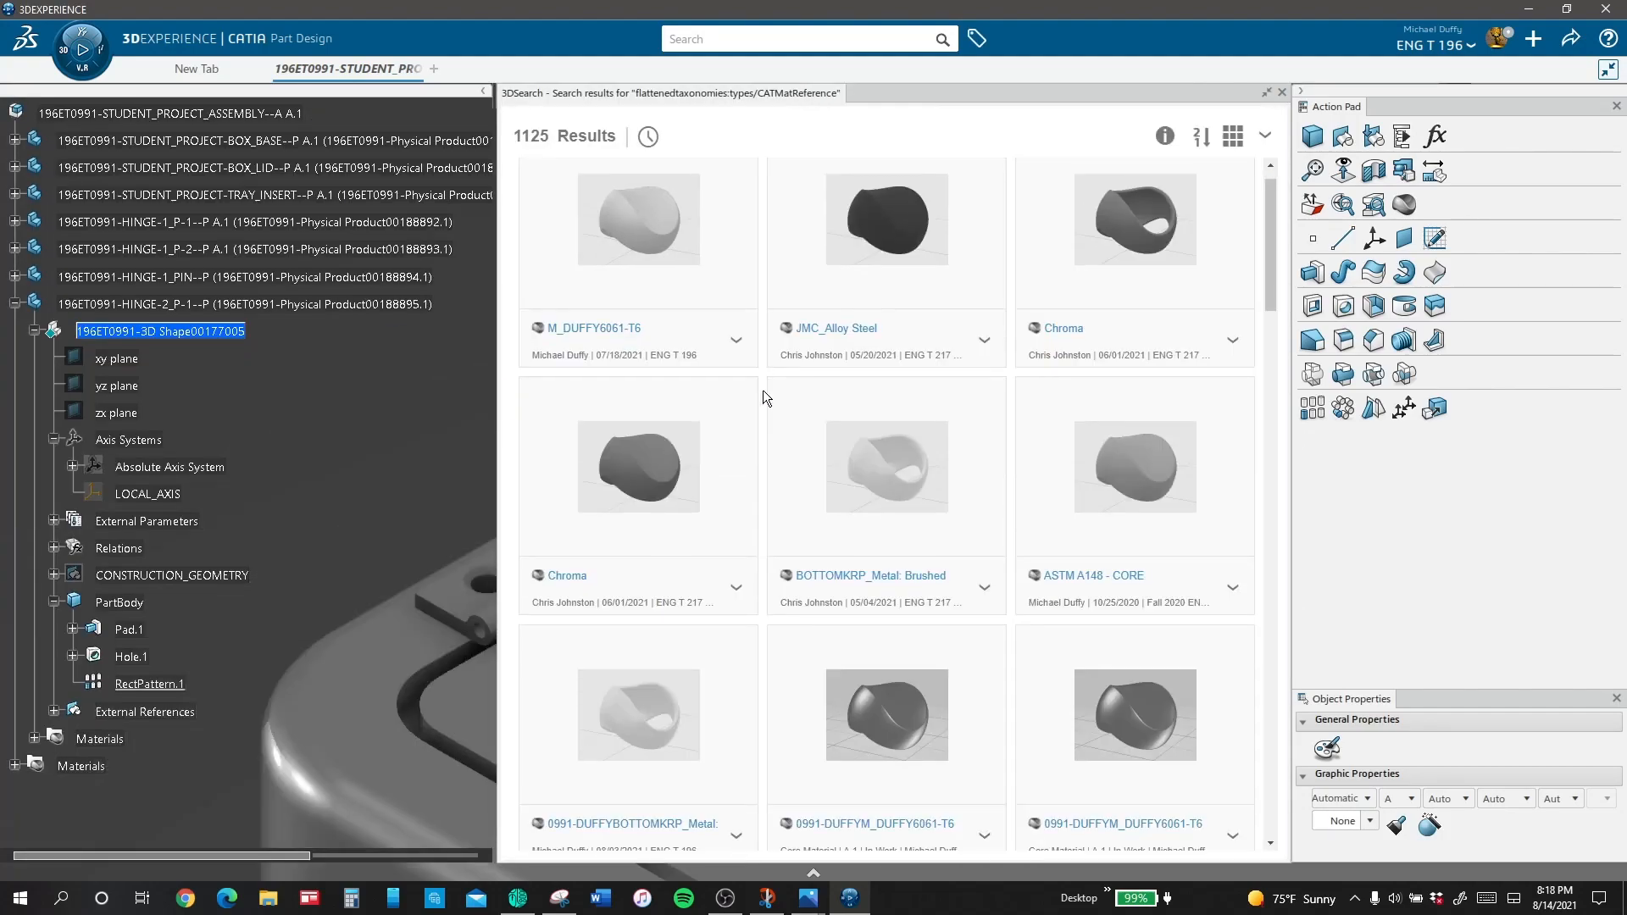
right_click(1144, 296)
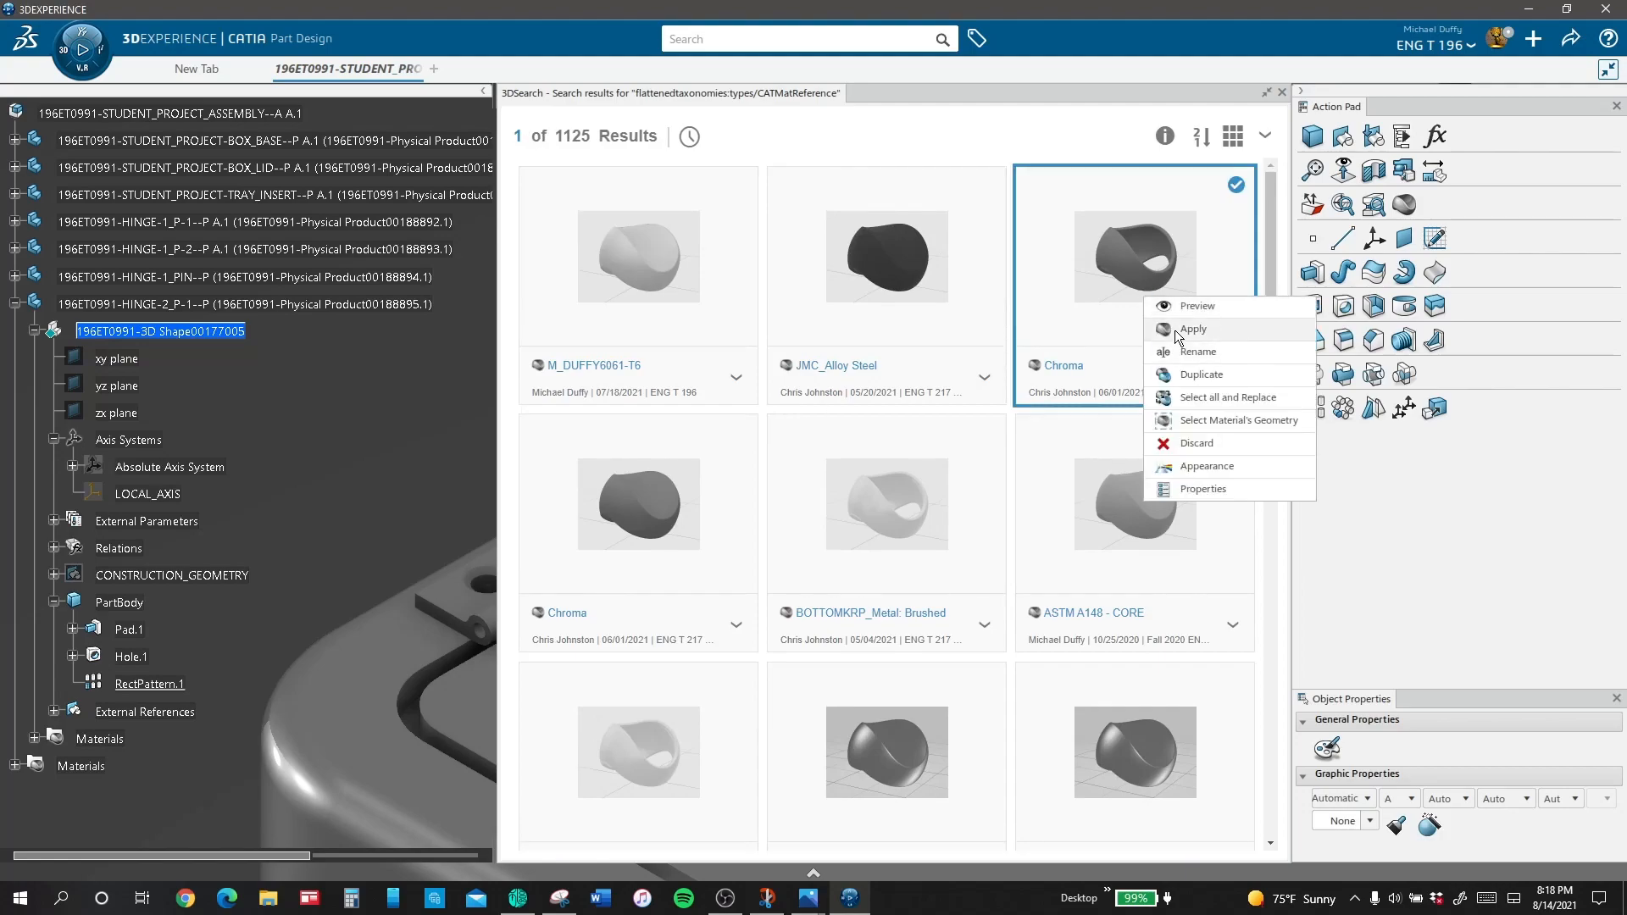
click(1175, 335)
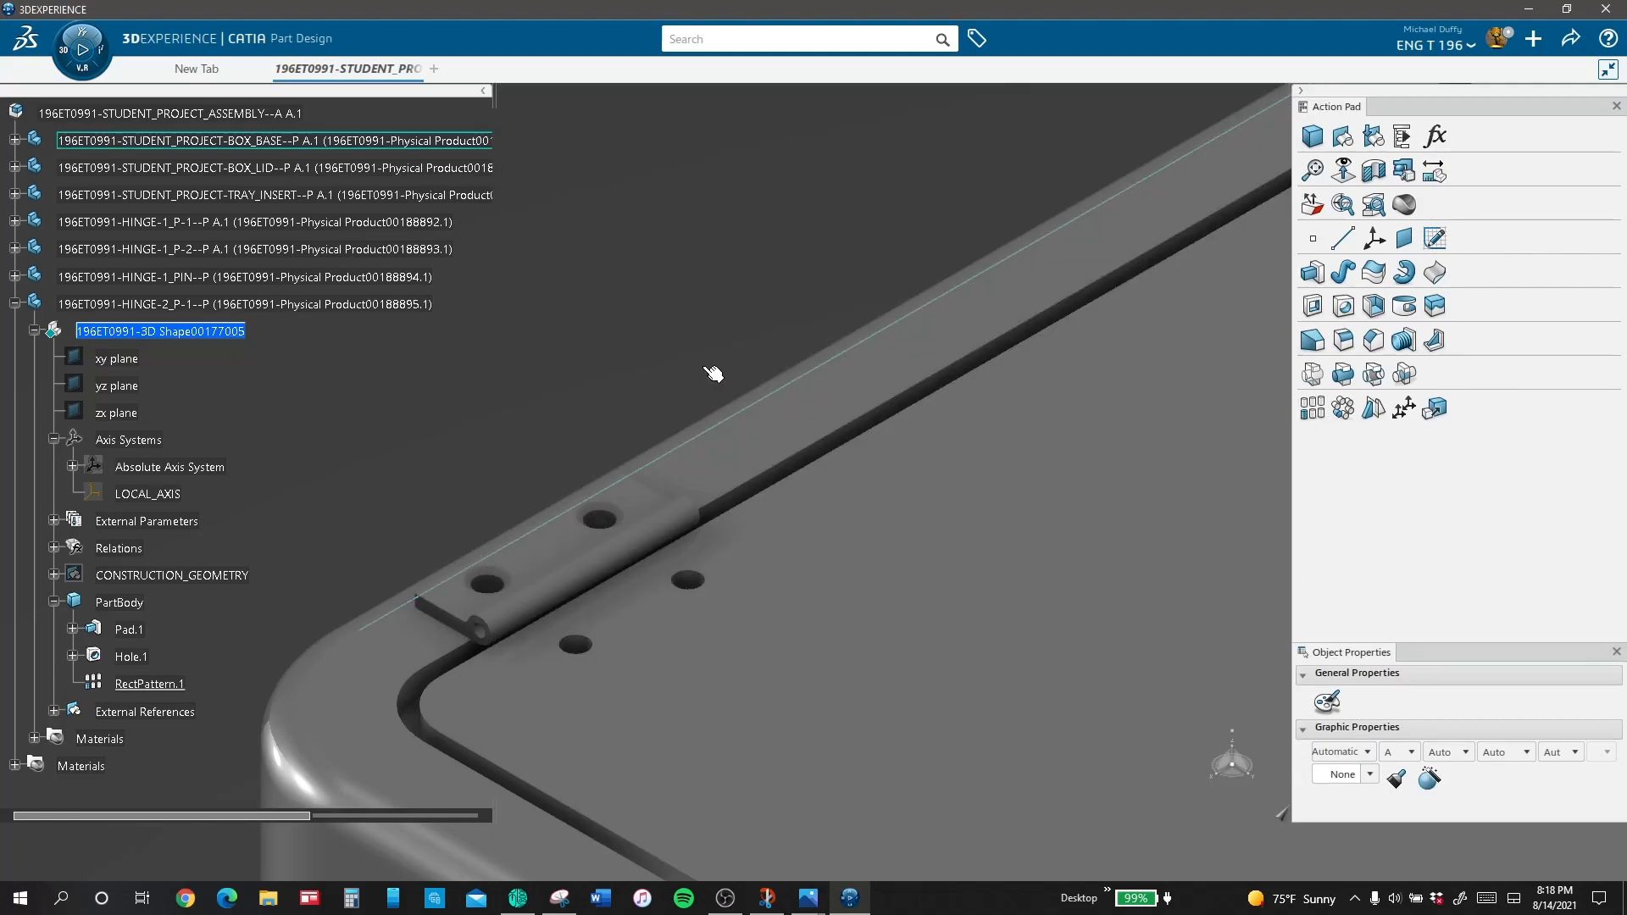
click(1281, 93)
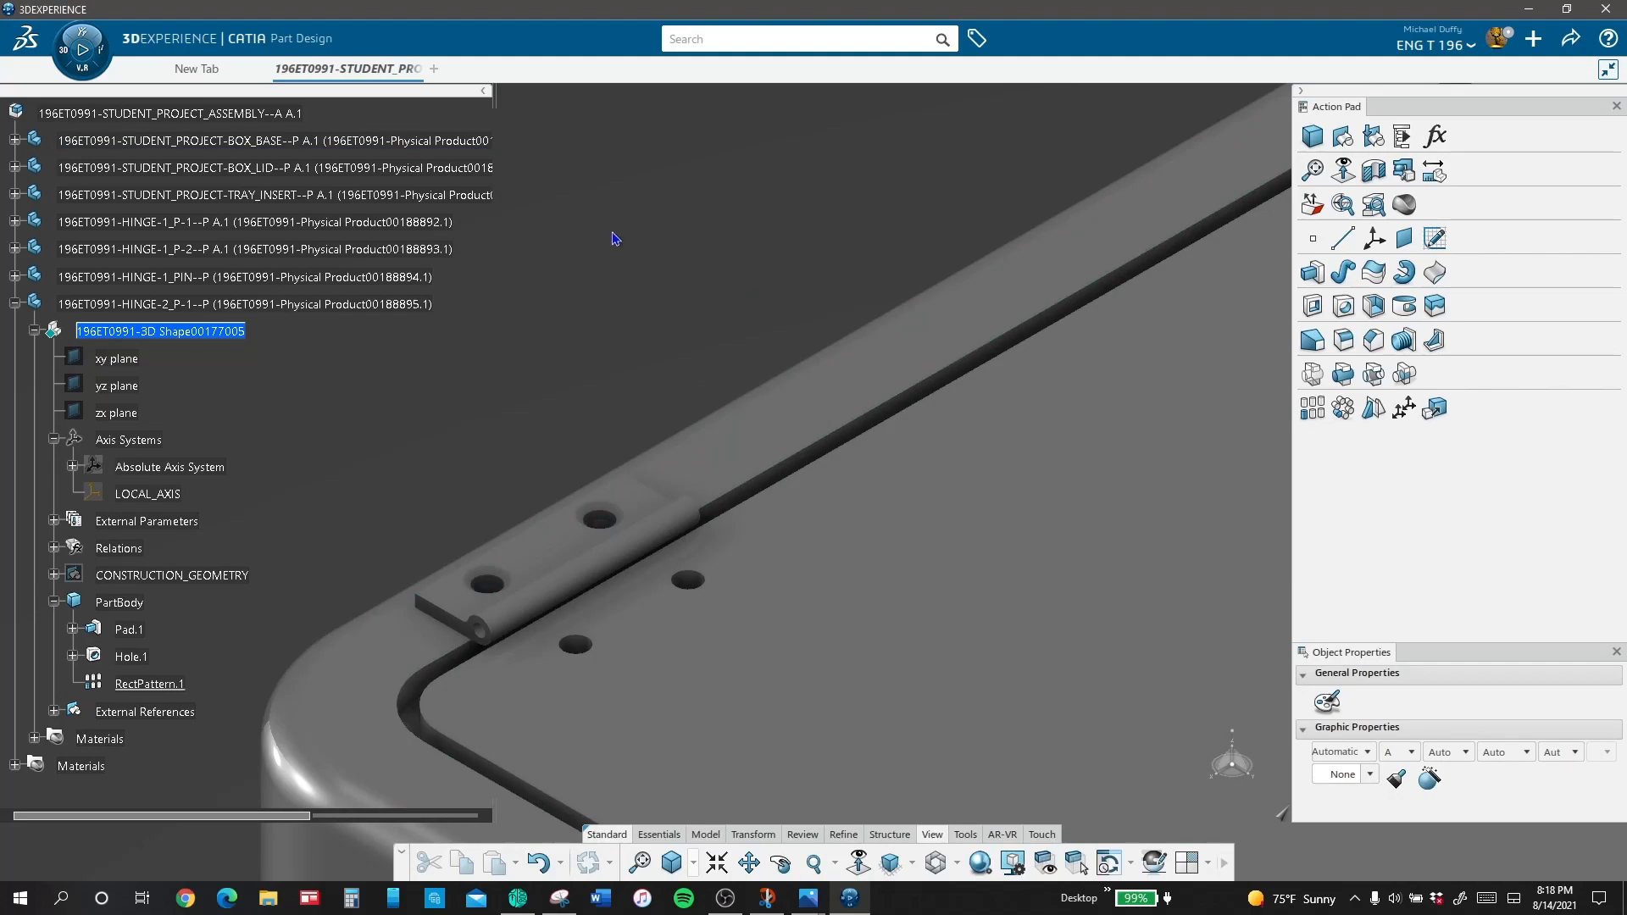
Step: Activate the top-level assembly, insert a new 3D Part into it and open the new part's properties
click(716, 863)
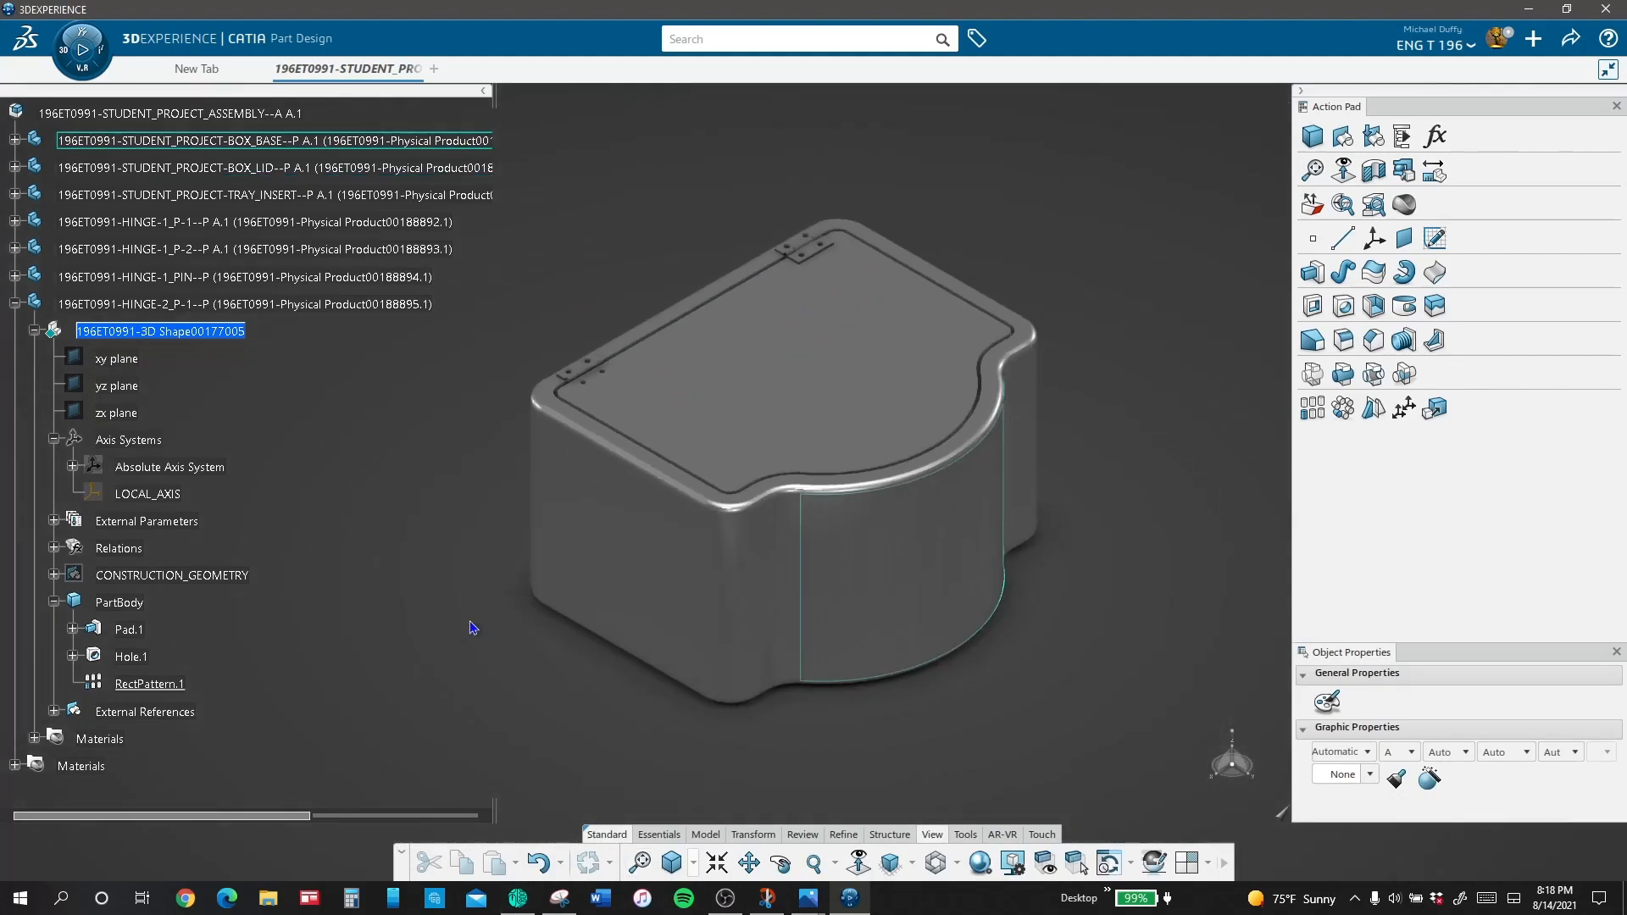
click(15, 304)
click(227, 114)
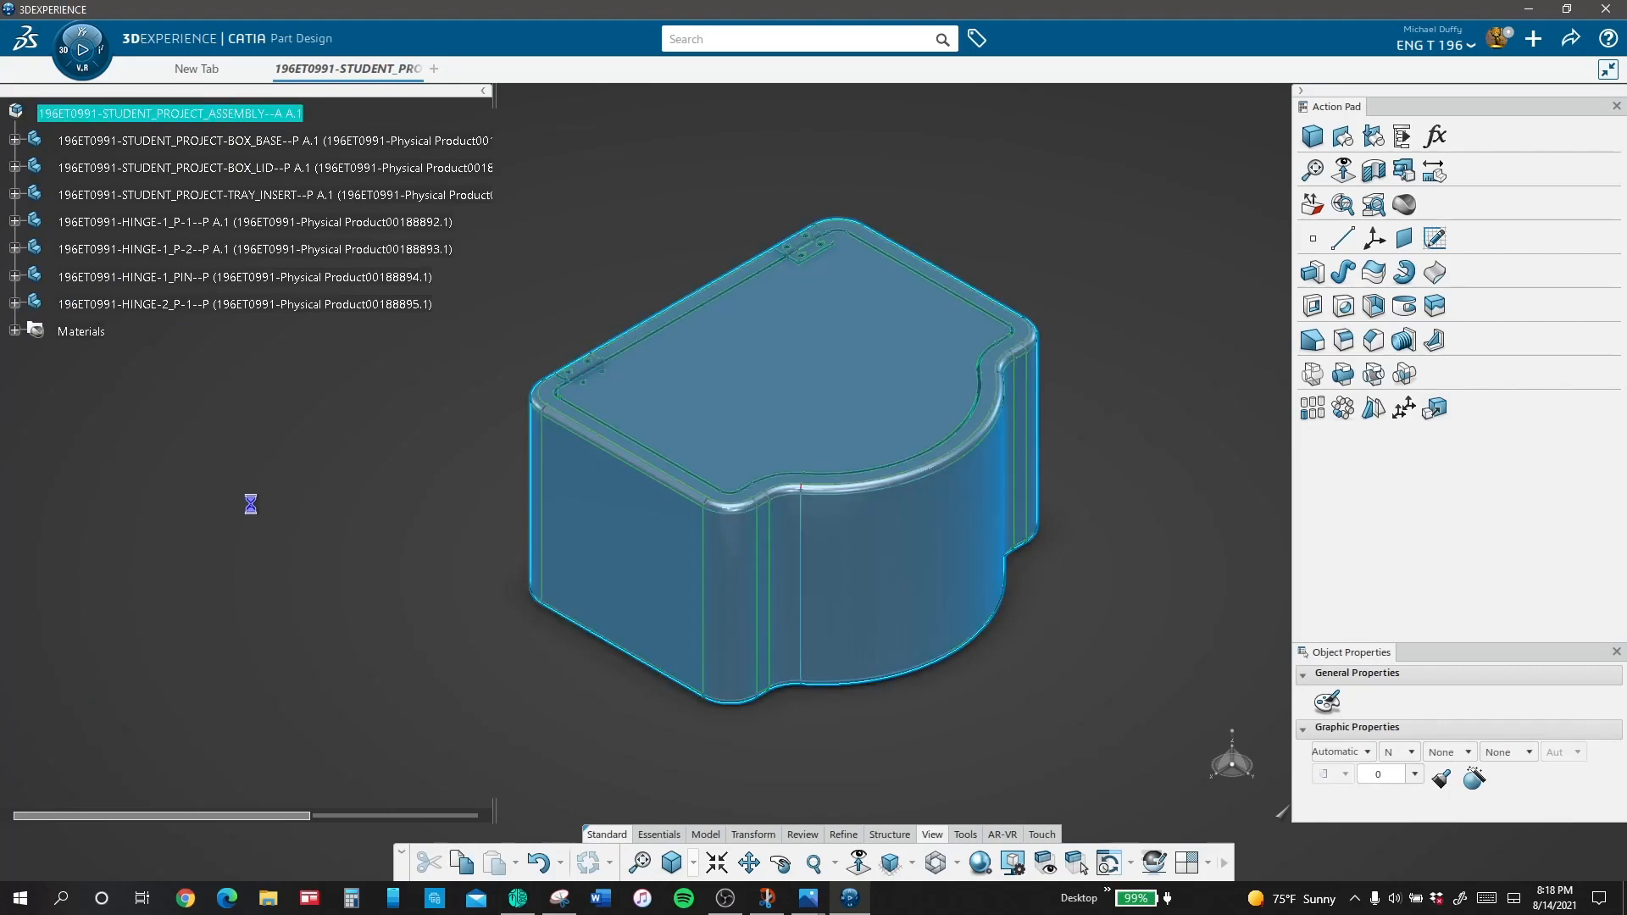
right_click(237, 120)
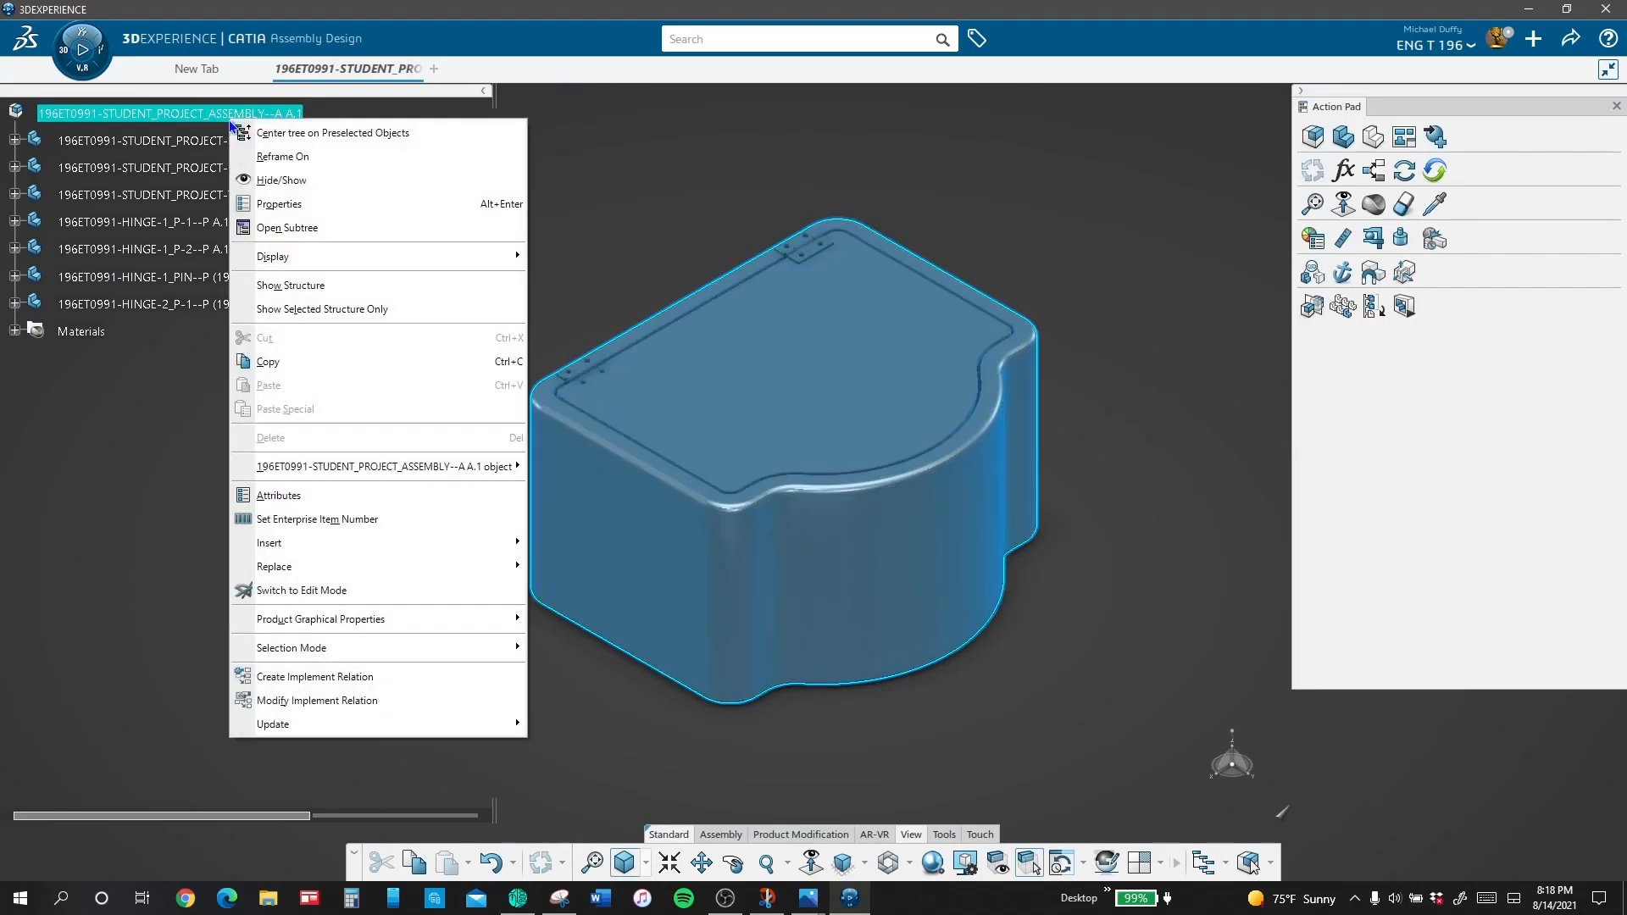
mouse_move(315, 542)
click(767, 224)
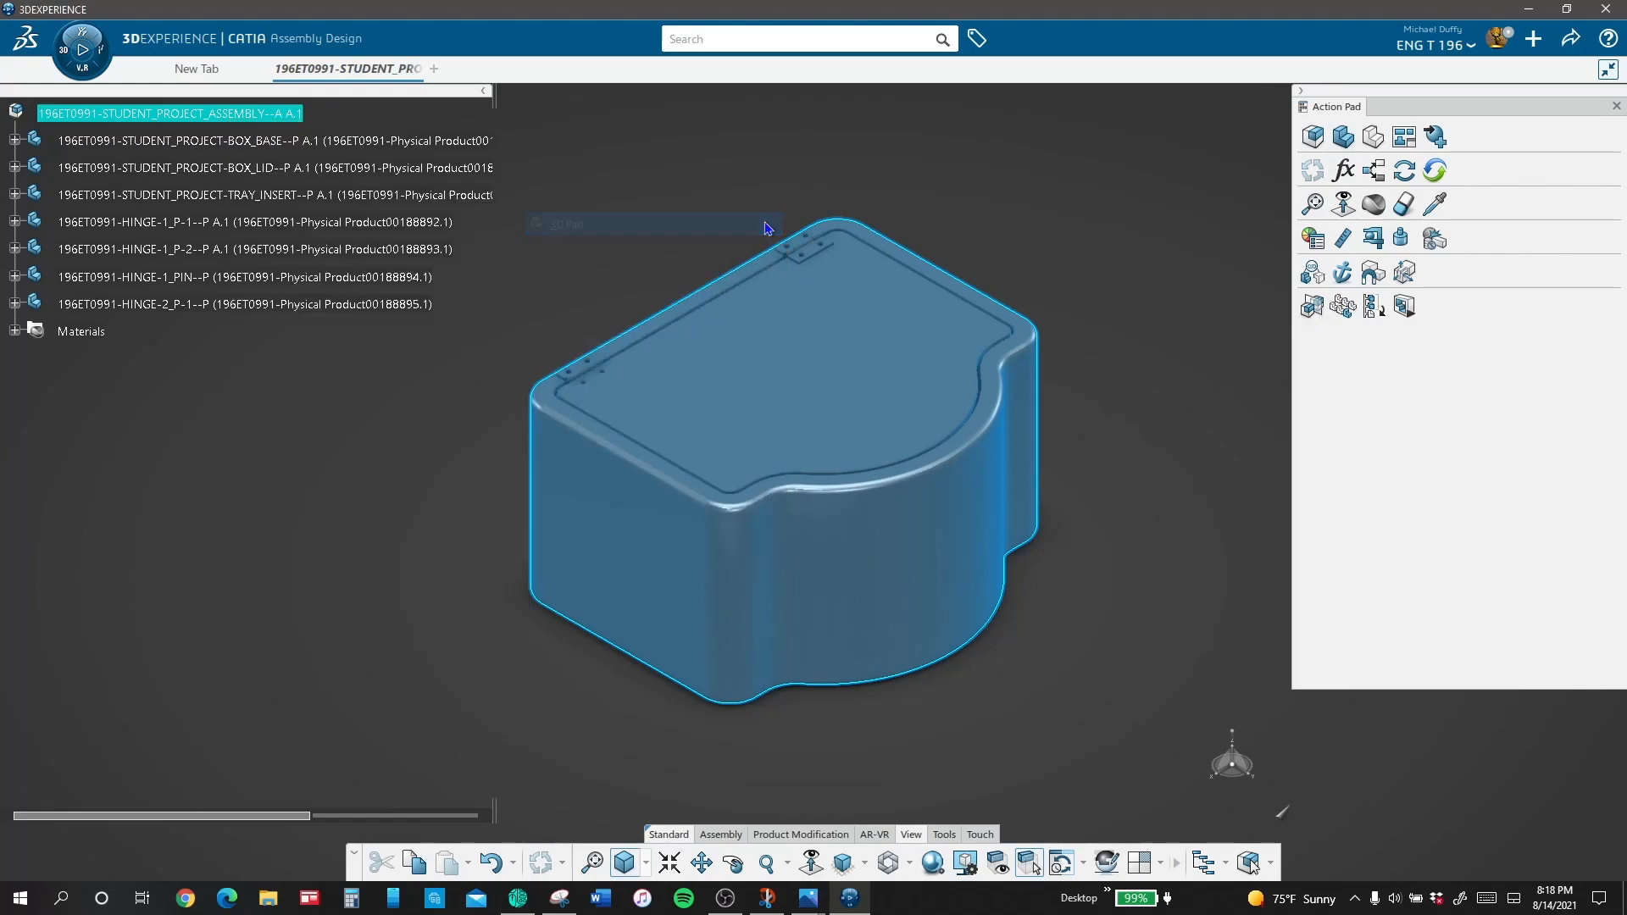
right_click(291, 335)
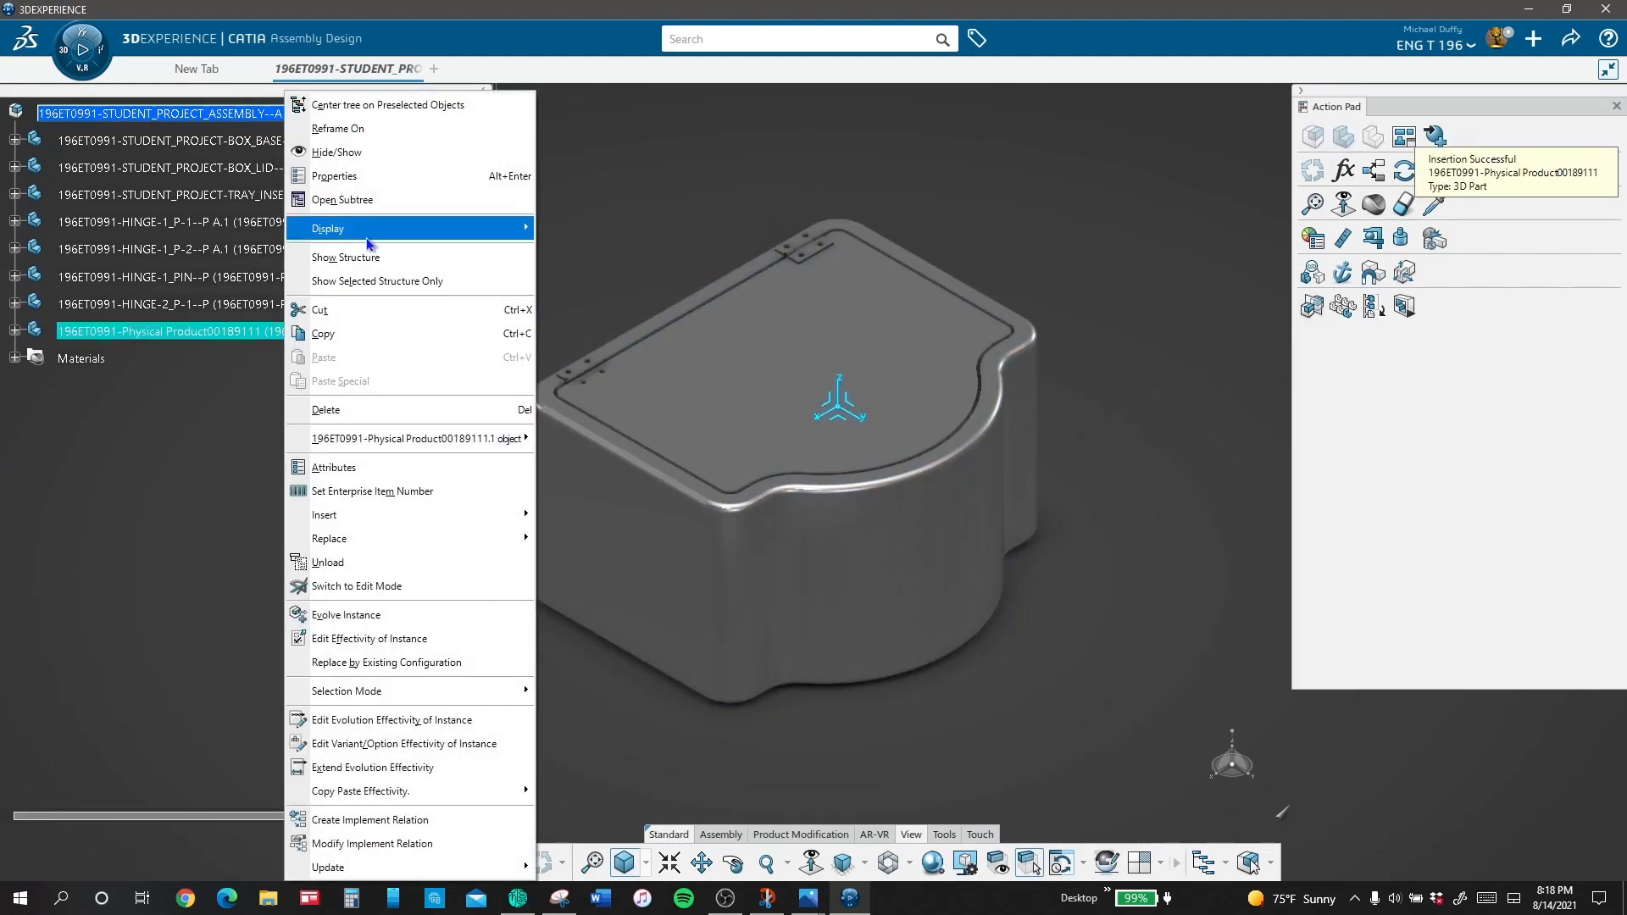
click(366, 179)
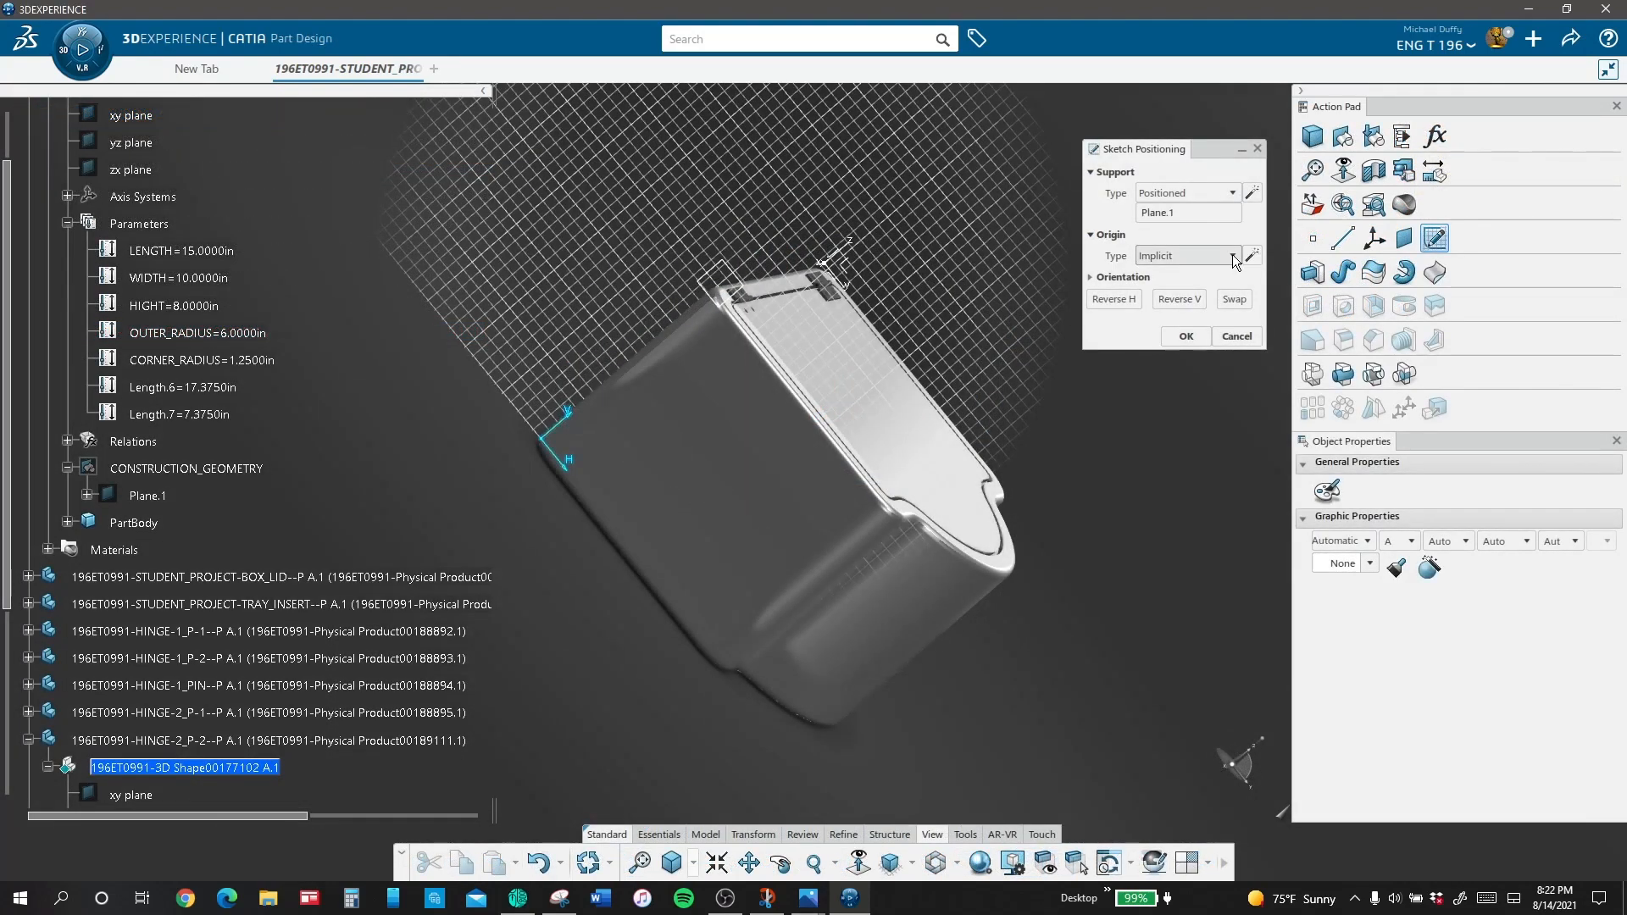
Step: Position the new sketch on Plane.1 with its origin at the intersection of LOCAL_AXIS's Z and Y axes
click(1187, 255)
click(1205, 321)
click(1186, 255)
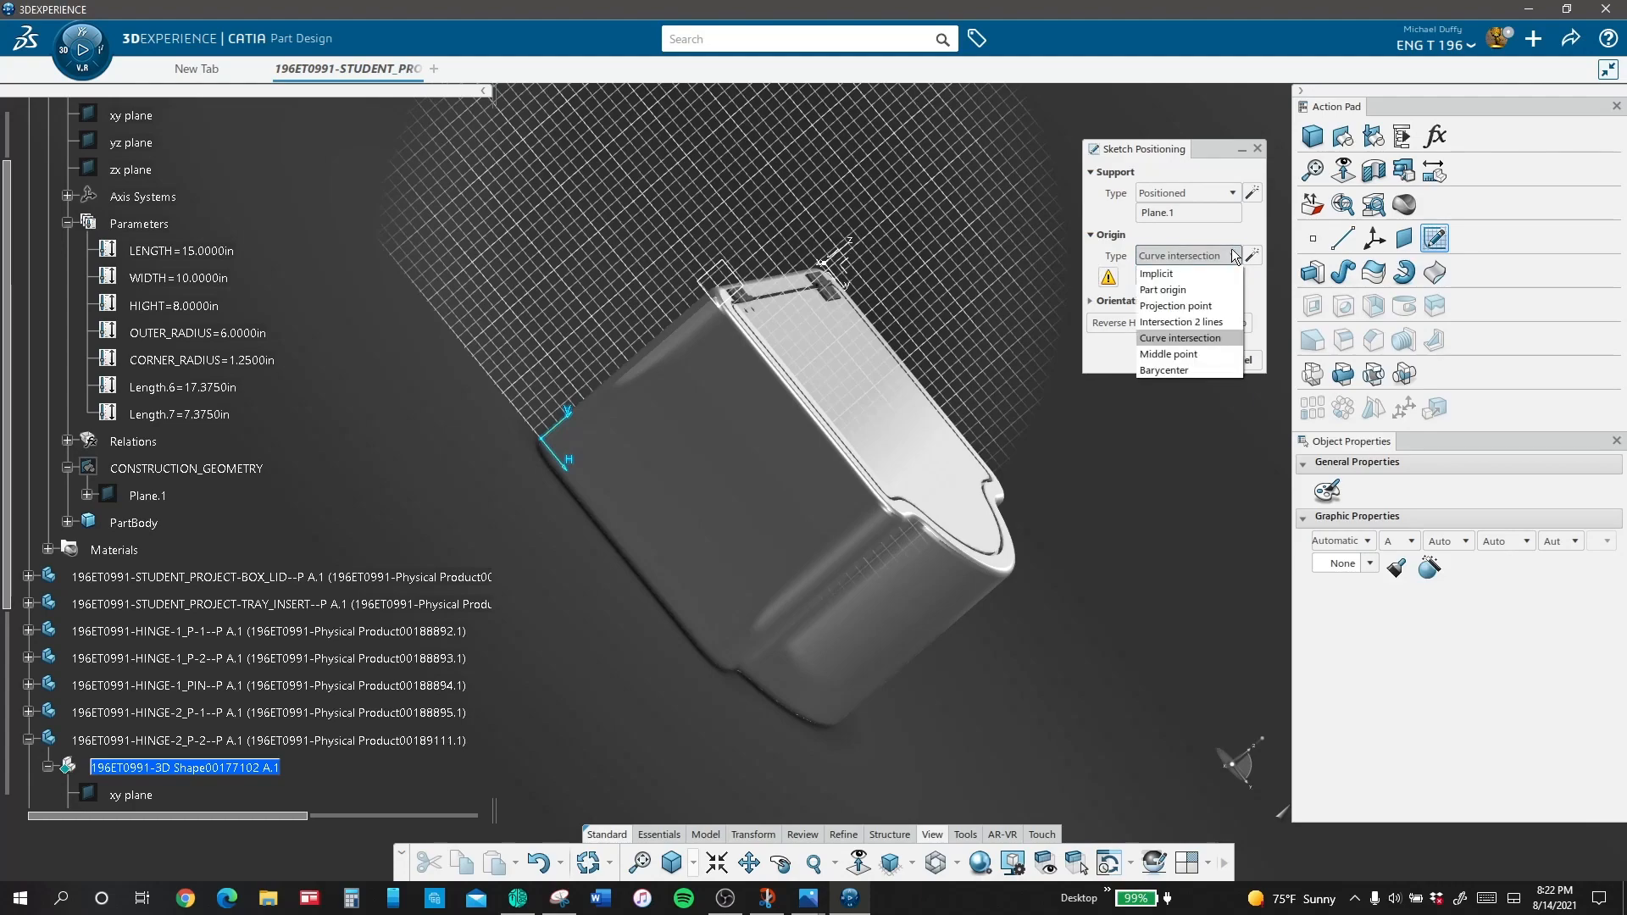
click(1186, 321)
click(849, 249)
click(849, 287)
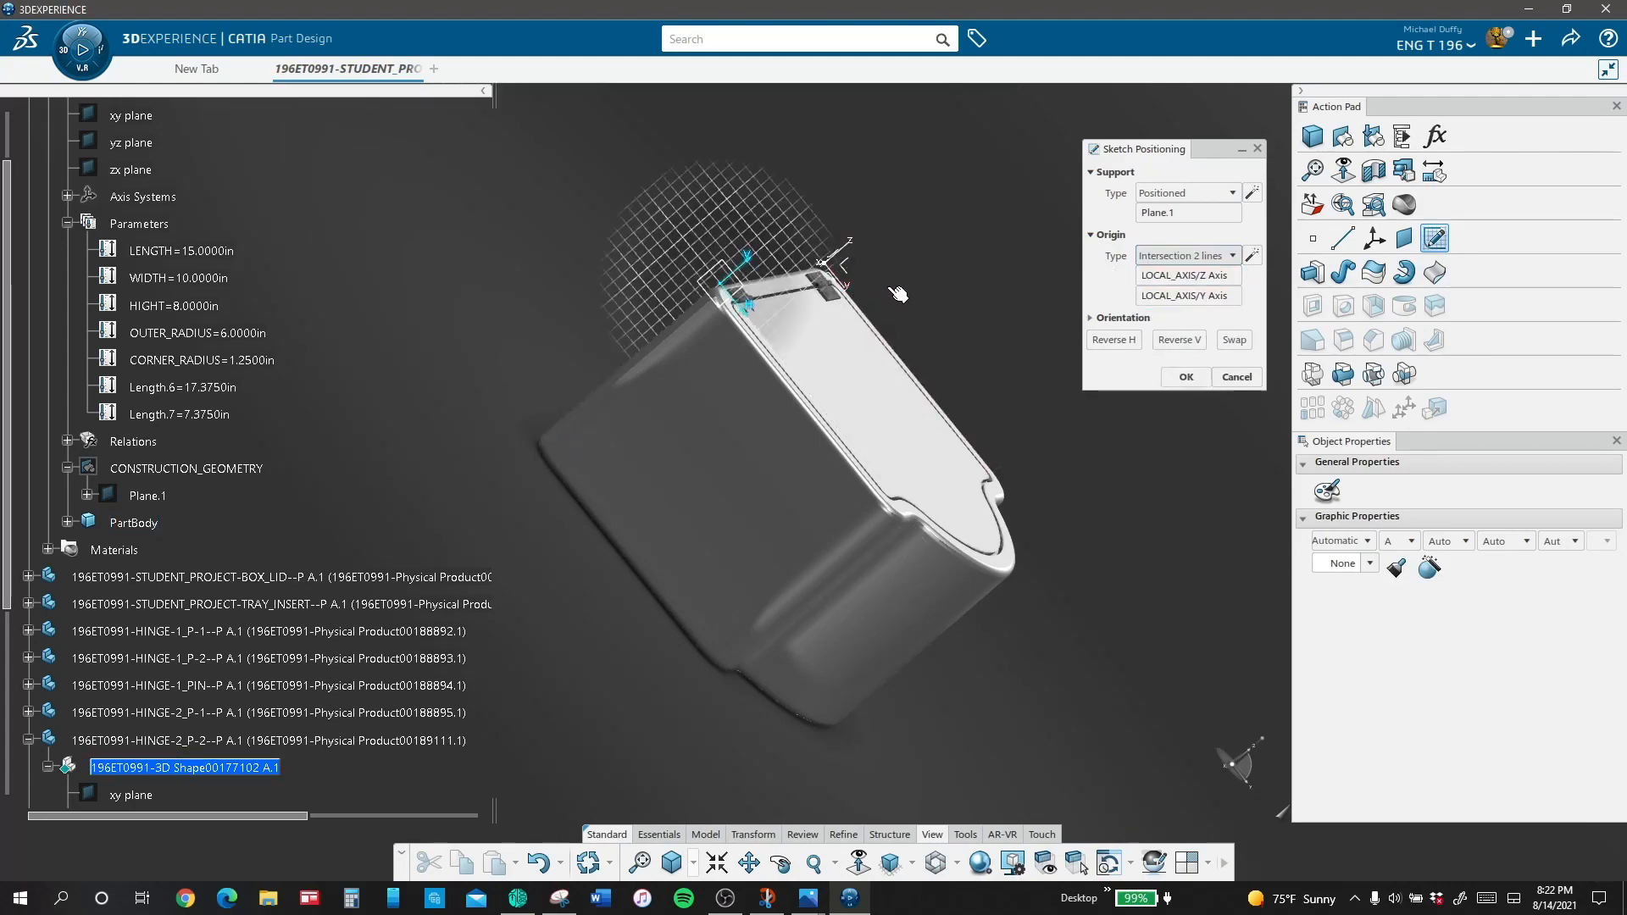
click(1183, 376)
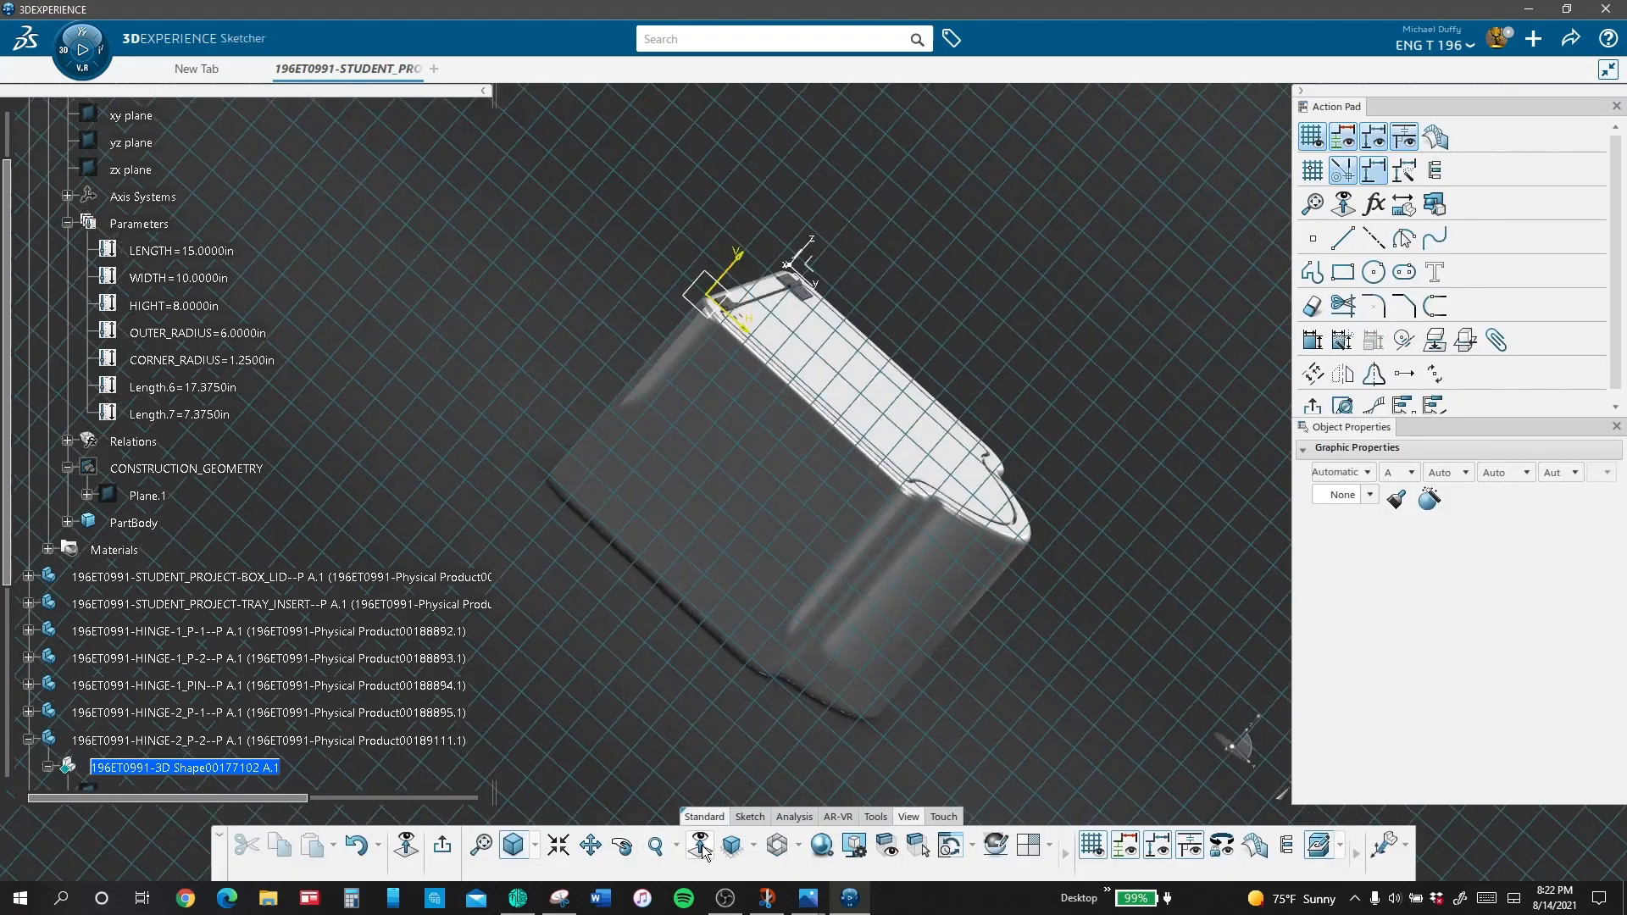
Step: Project the existing hinge knuckle's pin hole edge into the new sketch
click(702, 847)
mouse_move(773, 586)
middle_down()
mouse_move(941, 617)
mouse_move(858, 402)
mouse_move(552, 695)
mouse_move(836, 628)
middle_up()
click(709, 852)
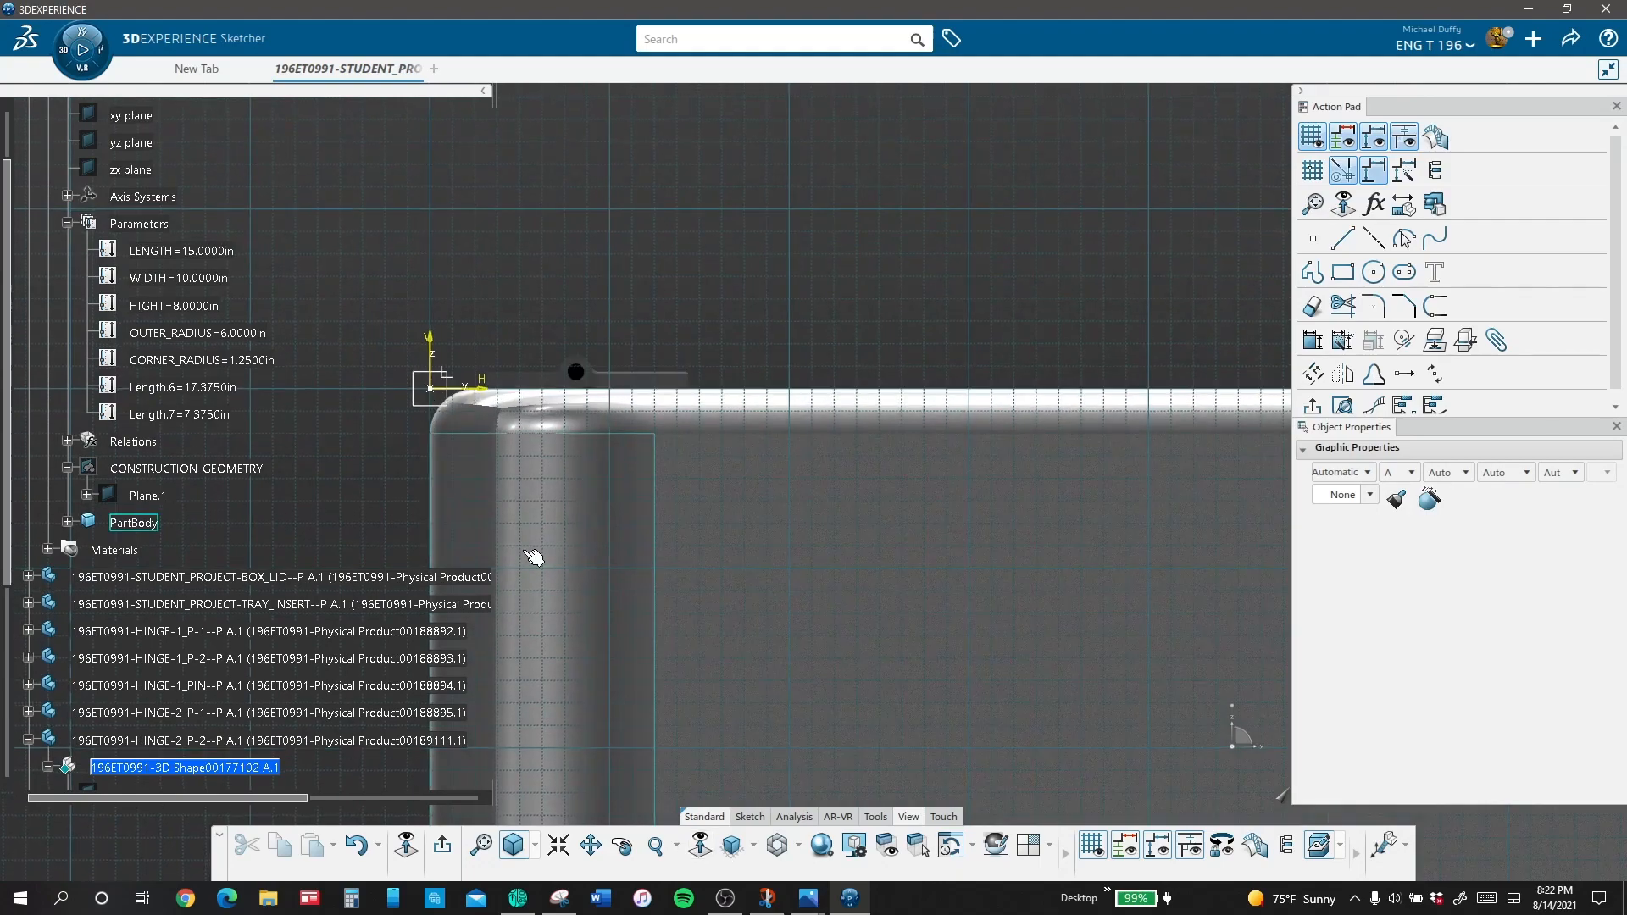
ctrl+middle_drag(534, 556, 527, 356)
mouse_move(612, 508)
middle_down()
mouse_move(723, 548)
mouse_move(1080, 739)
mouse_move(1172, 748)
middle_up()
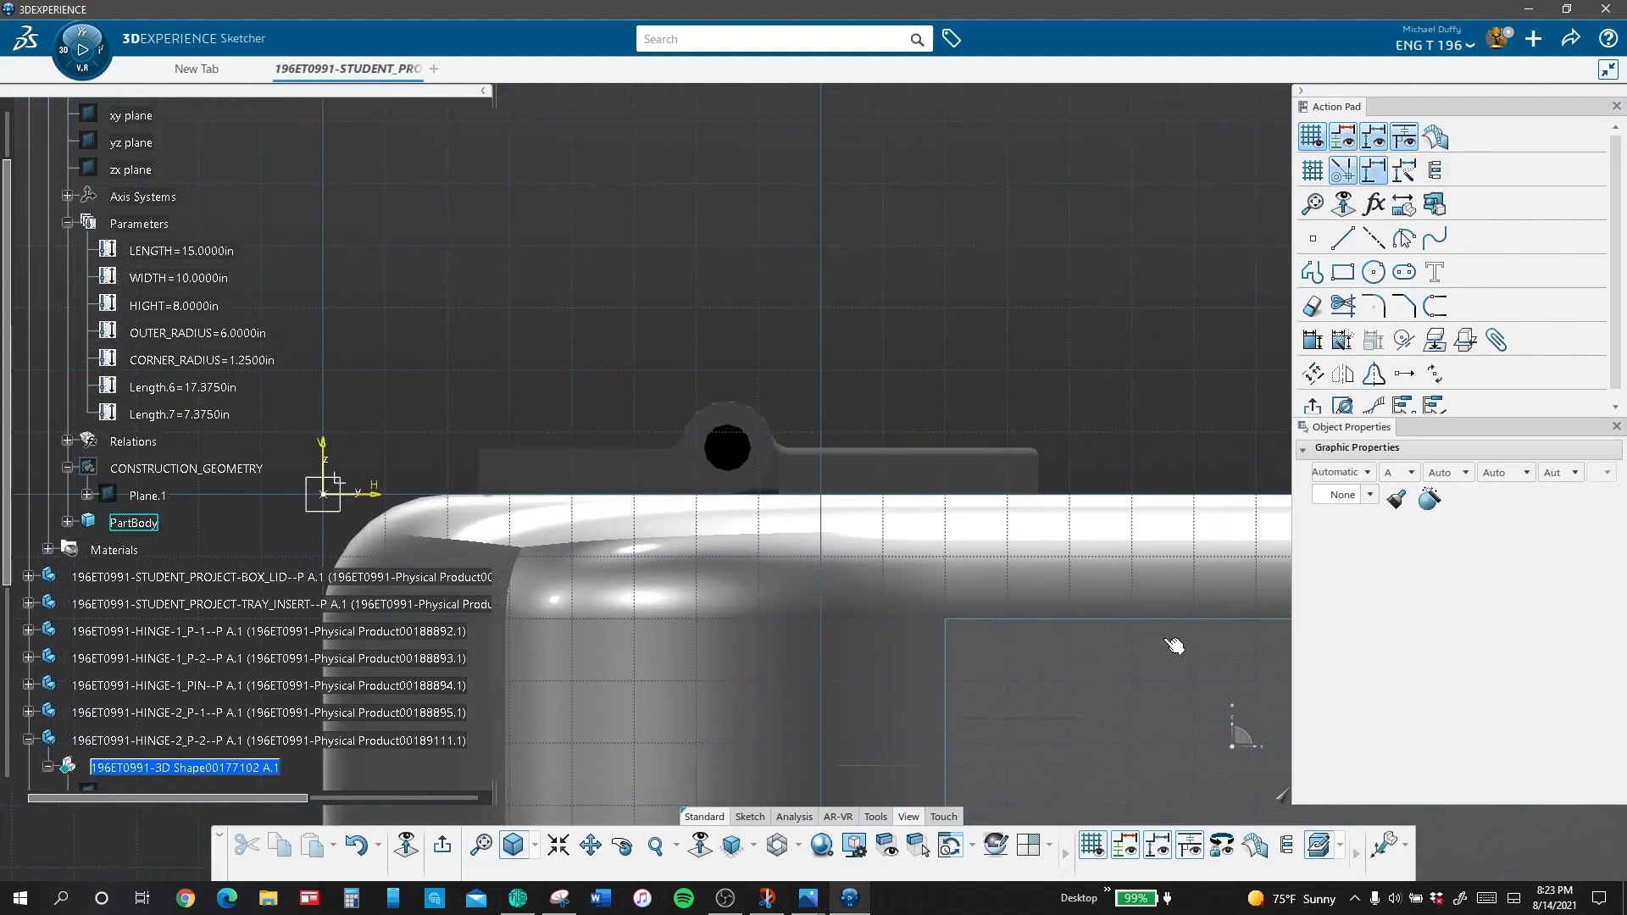
click(1374, 272)
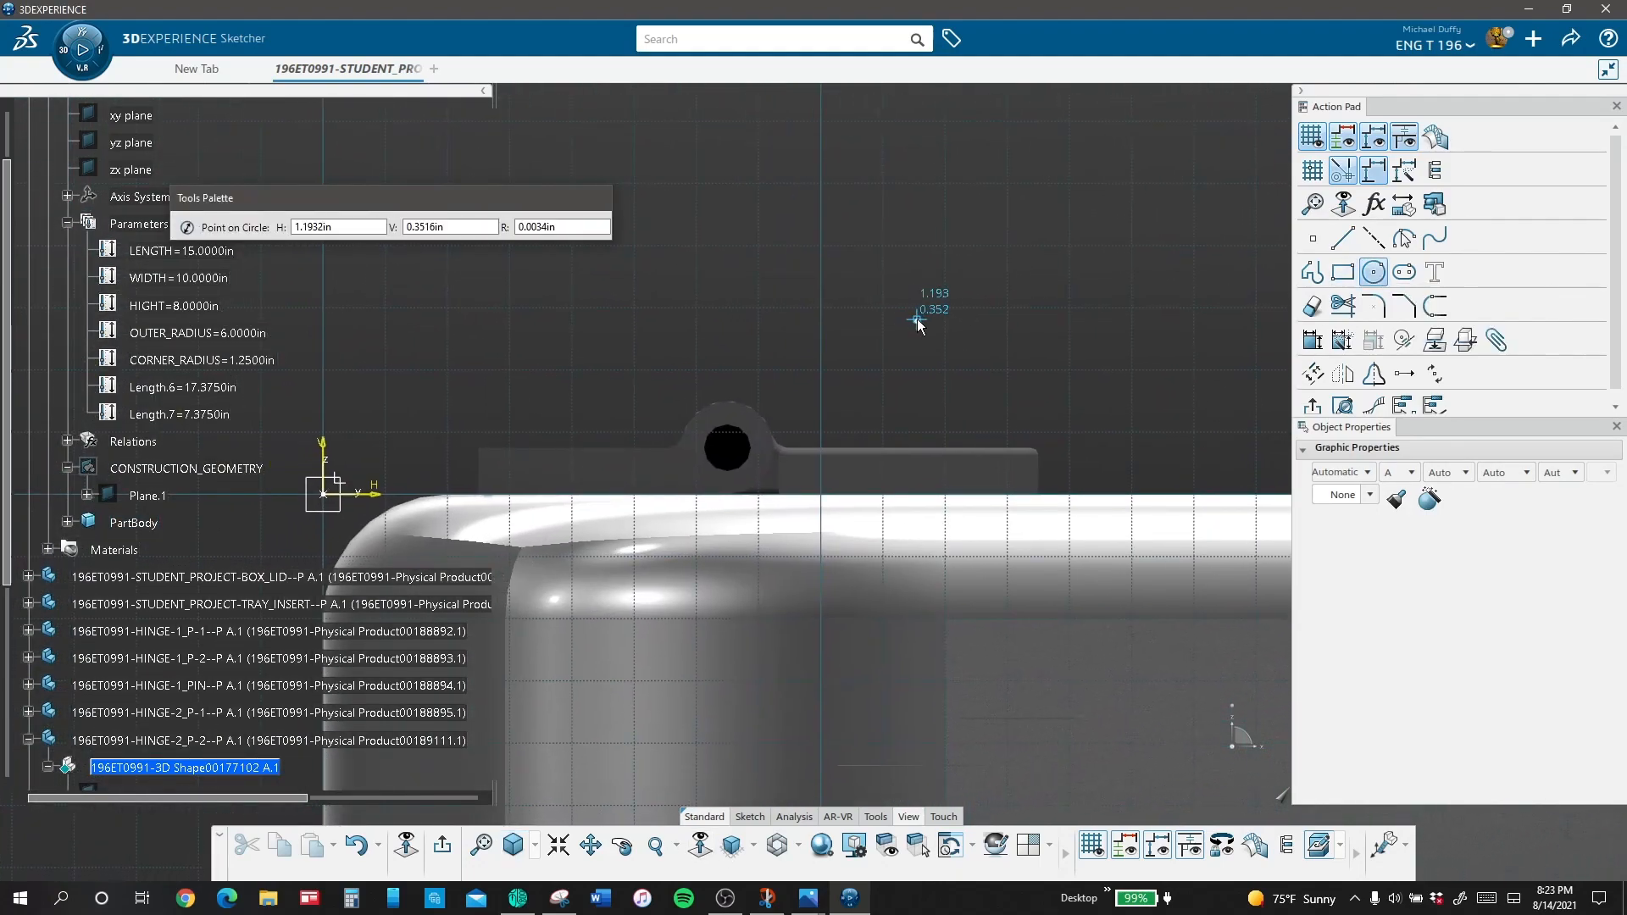
key(Escape)
click(727, 439)
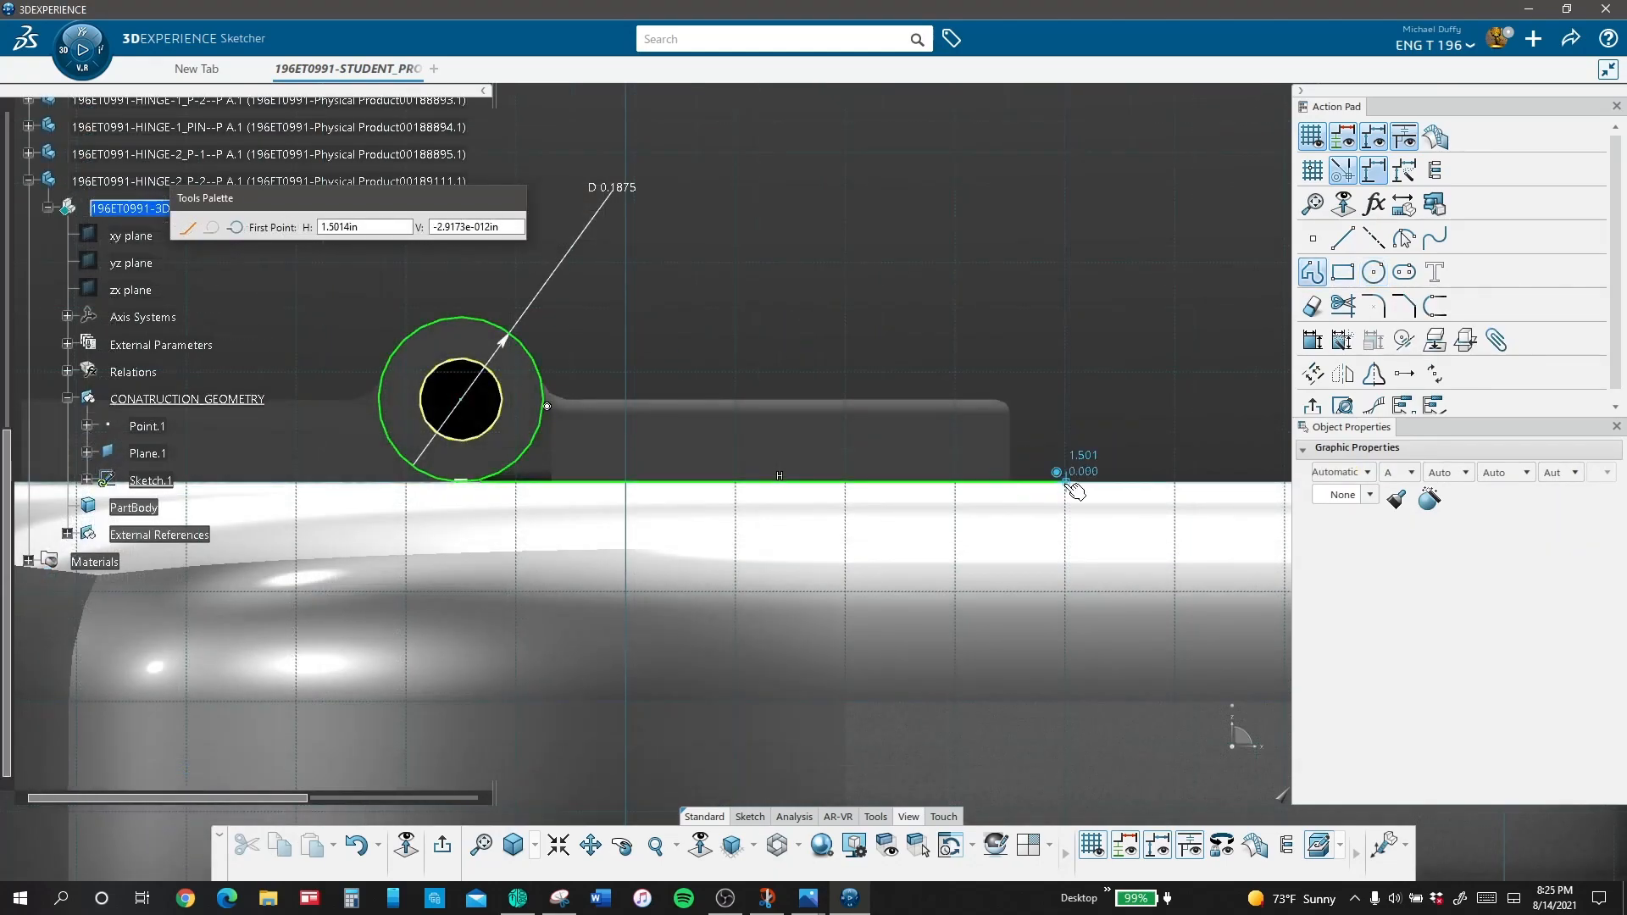
Step: Sketch the leaf outline off the knuckle circle with a base line, a vertical end and a top edge about 0.60 in long
click(1067, 481)
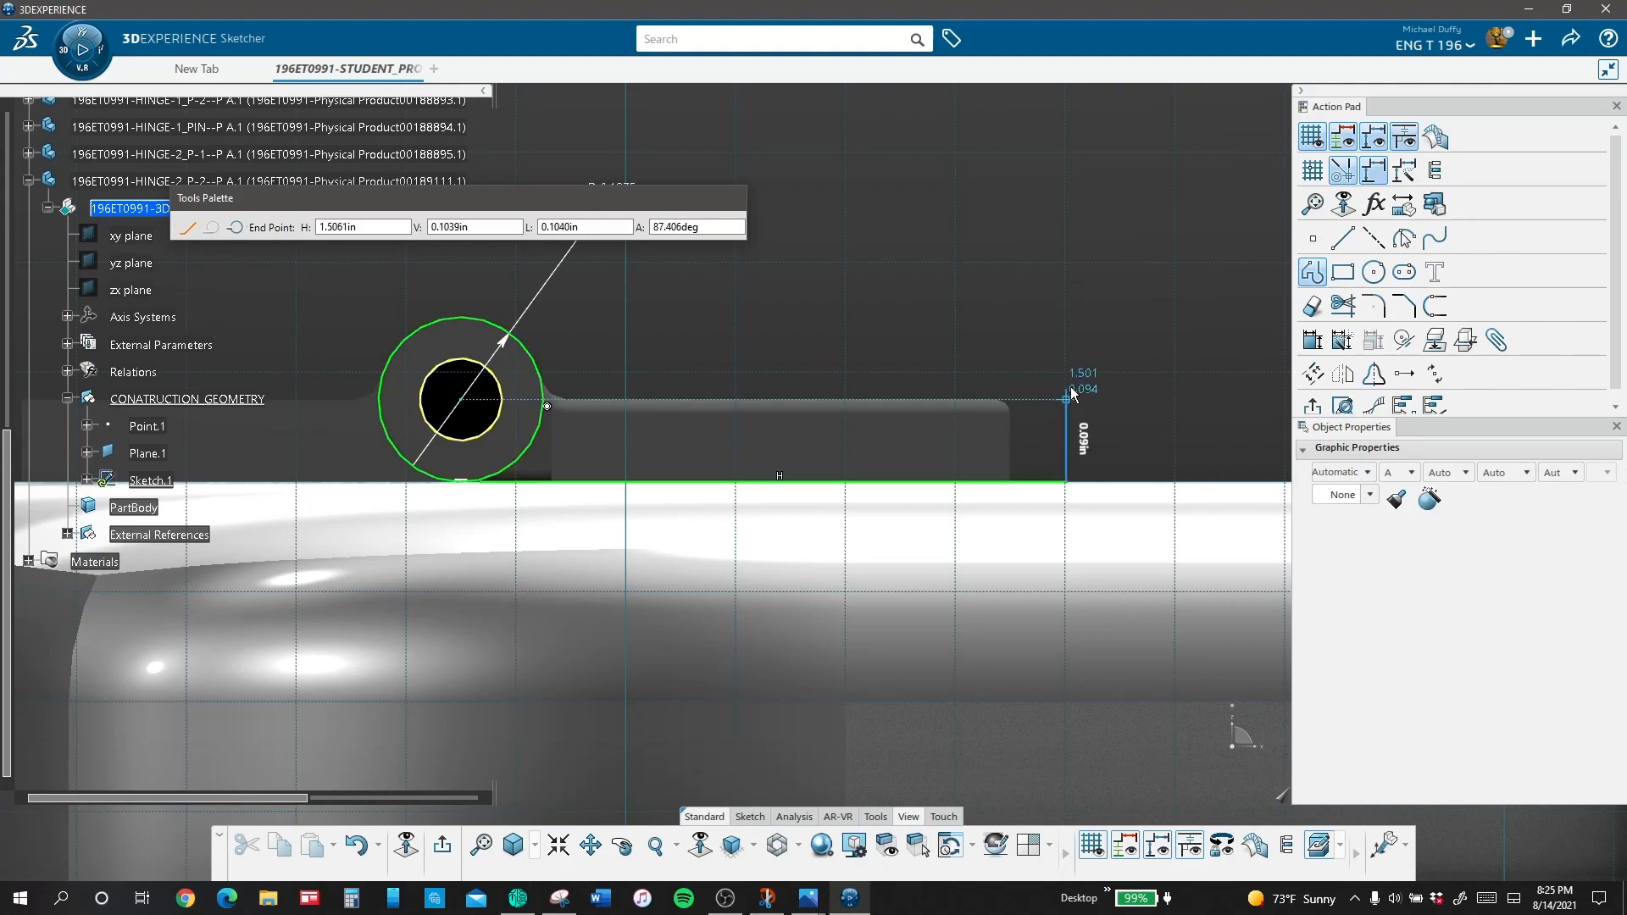
click(1066, 380)
click(547, 374)
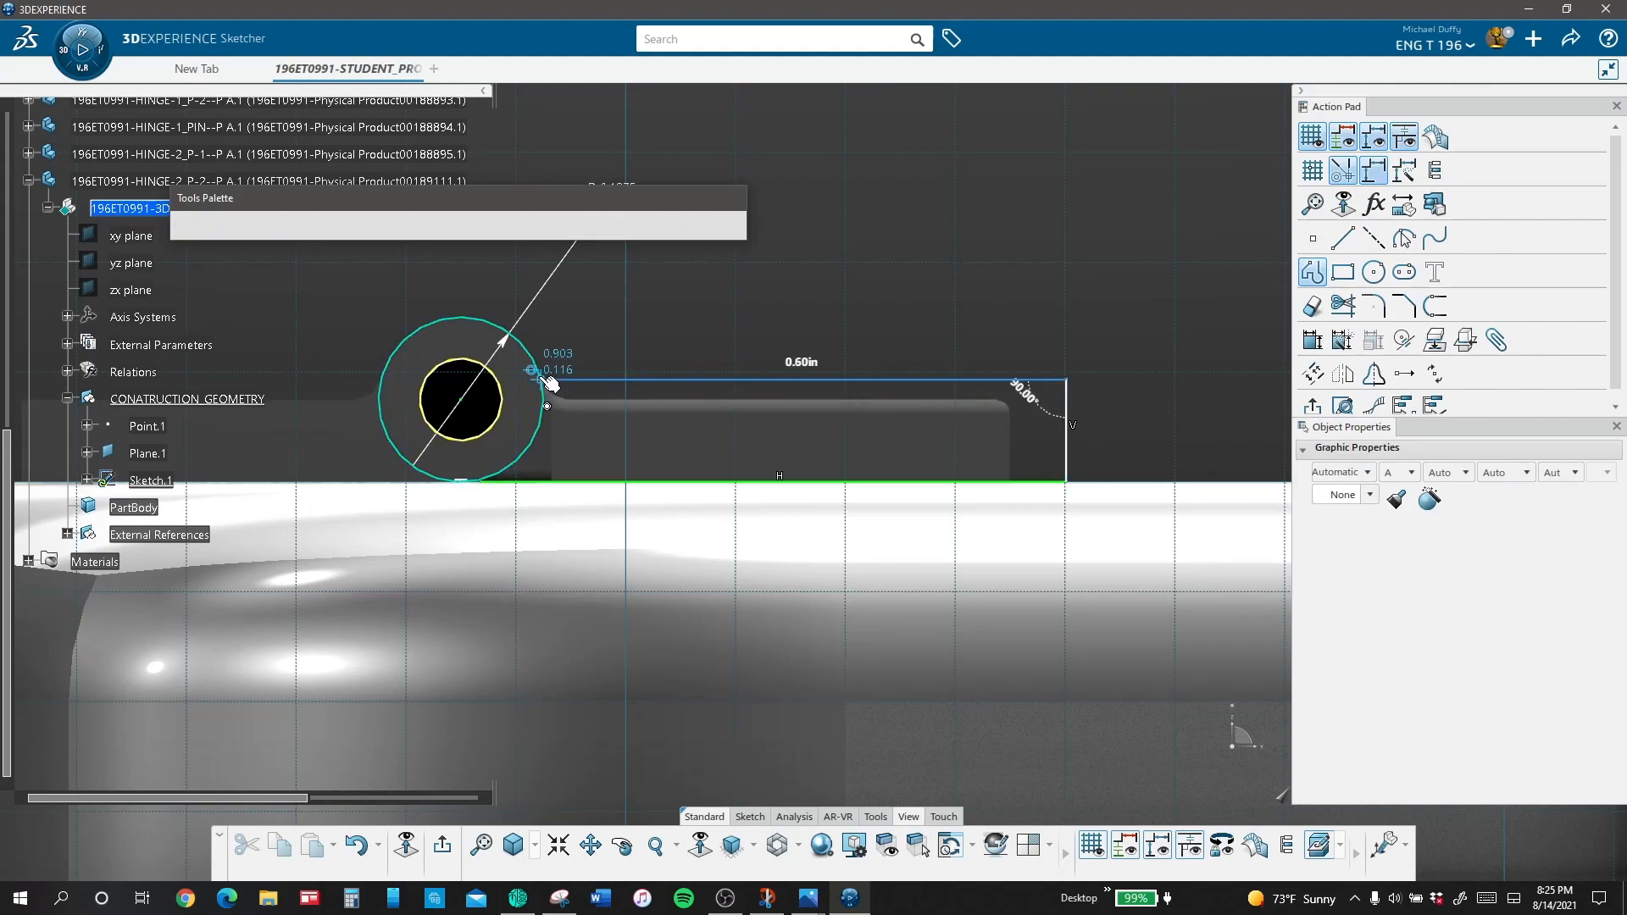
key(Escape)
click(1159, 373)
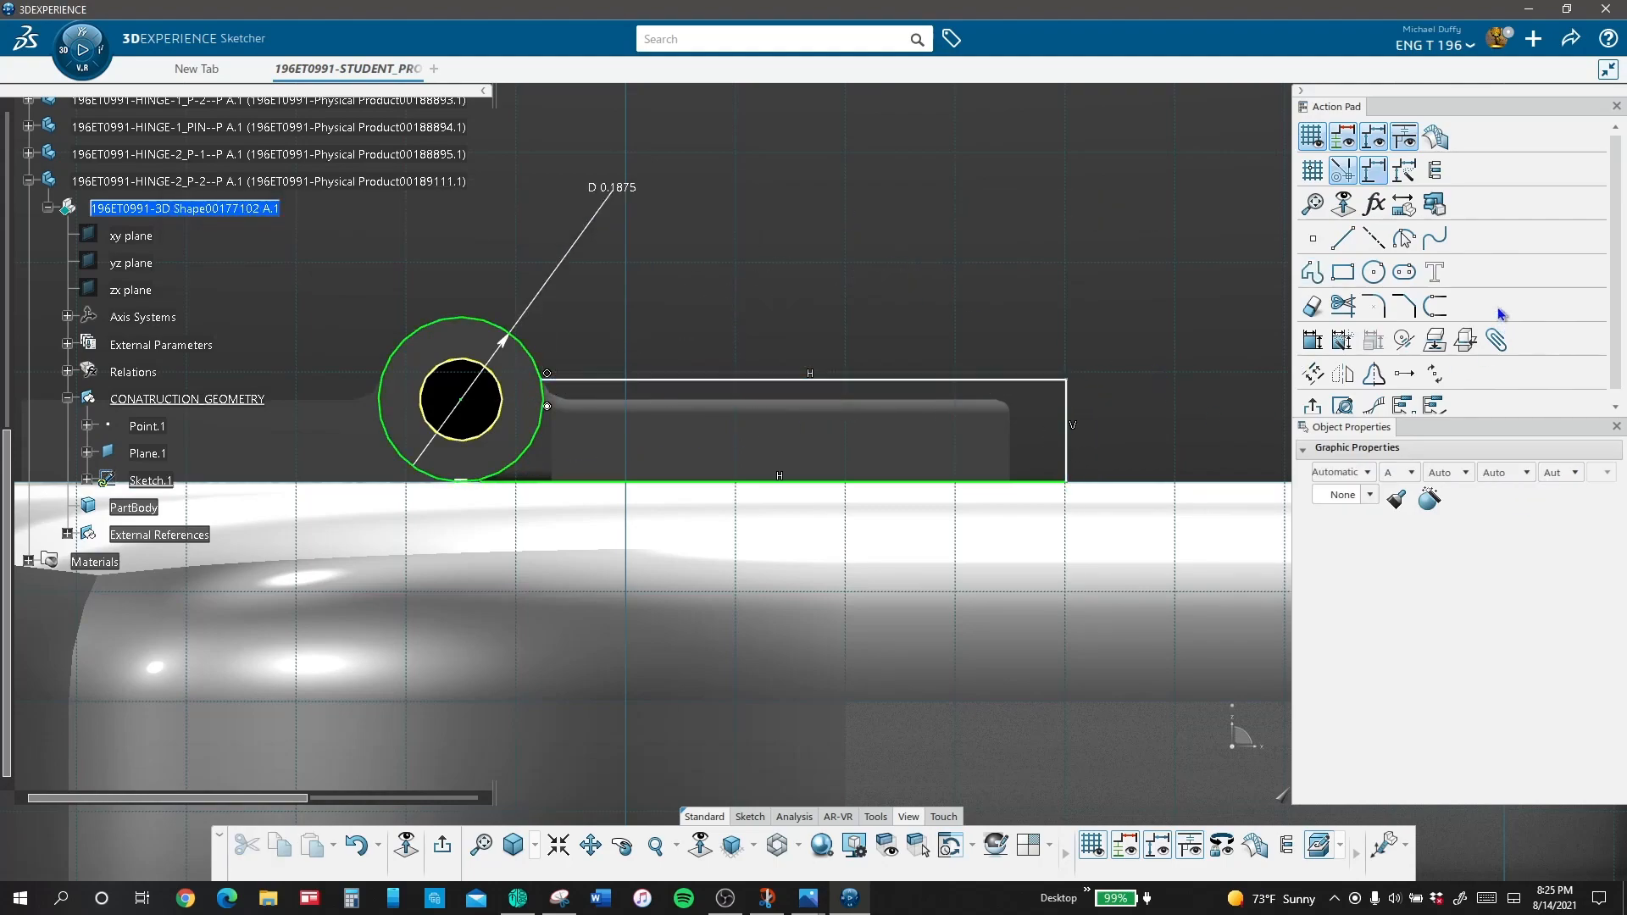
Step: Make the leaf outline's top edge coincident with the centre of the knuckle circle
click(1404, 340)
click(663, 381)
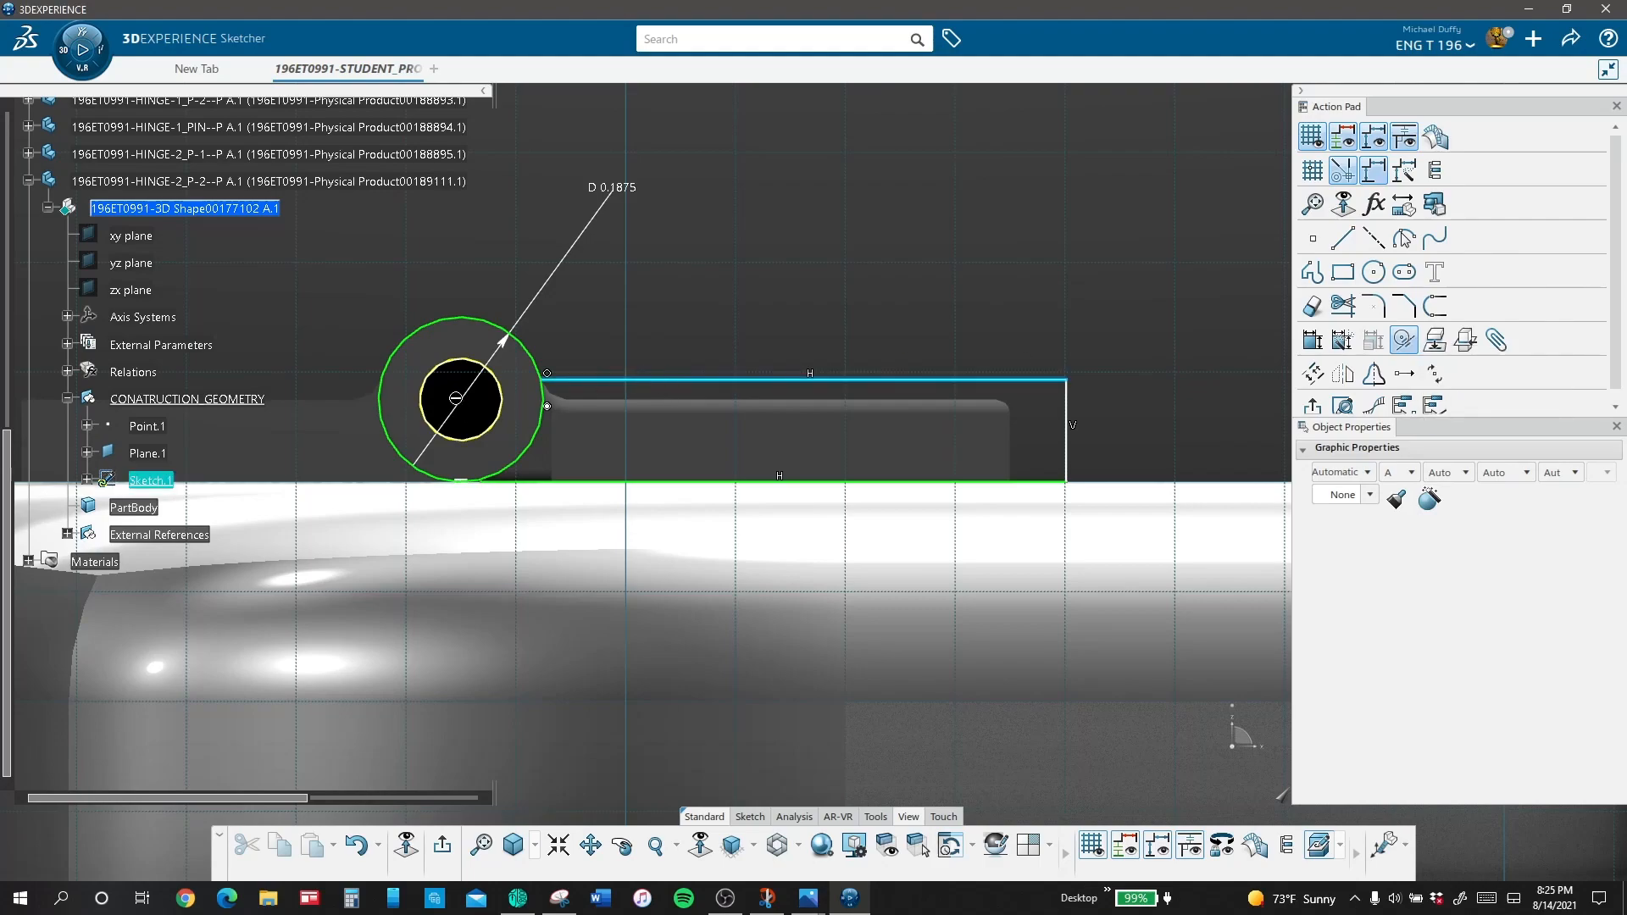
click(461, 399)
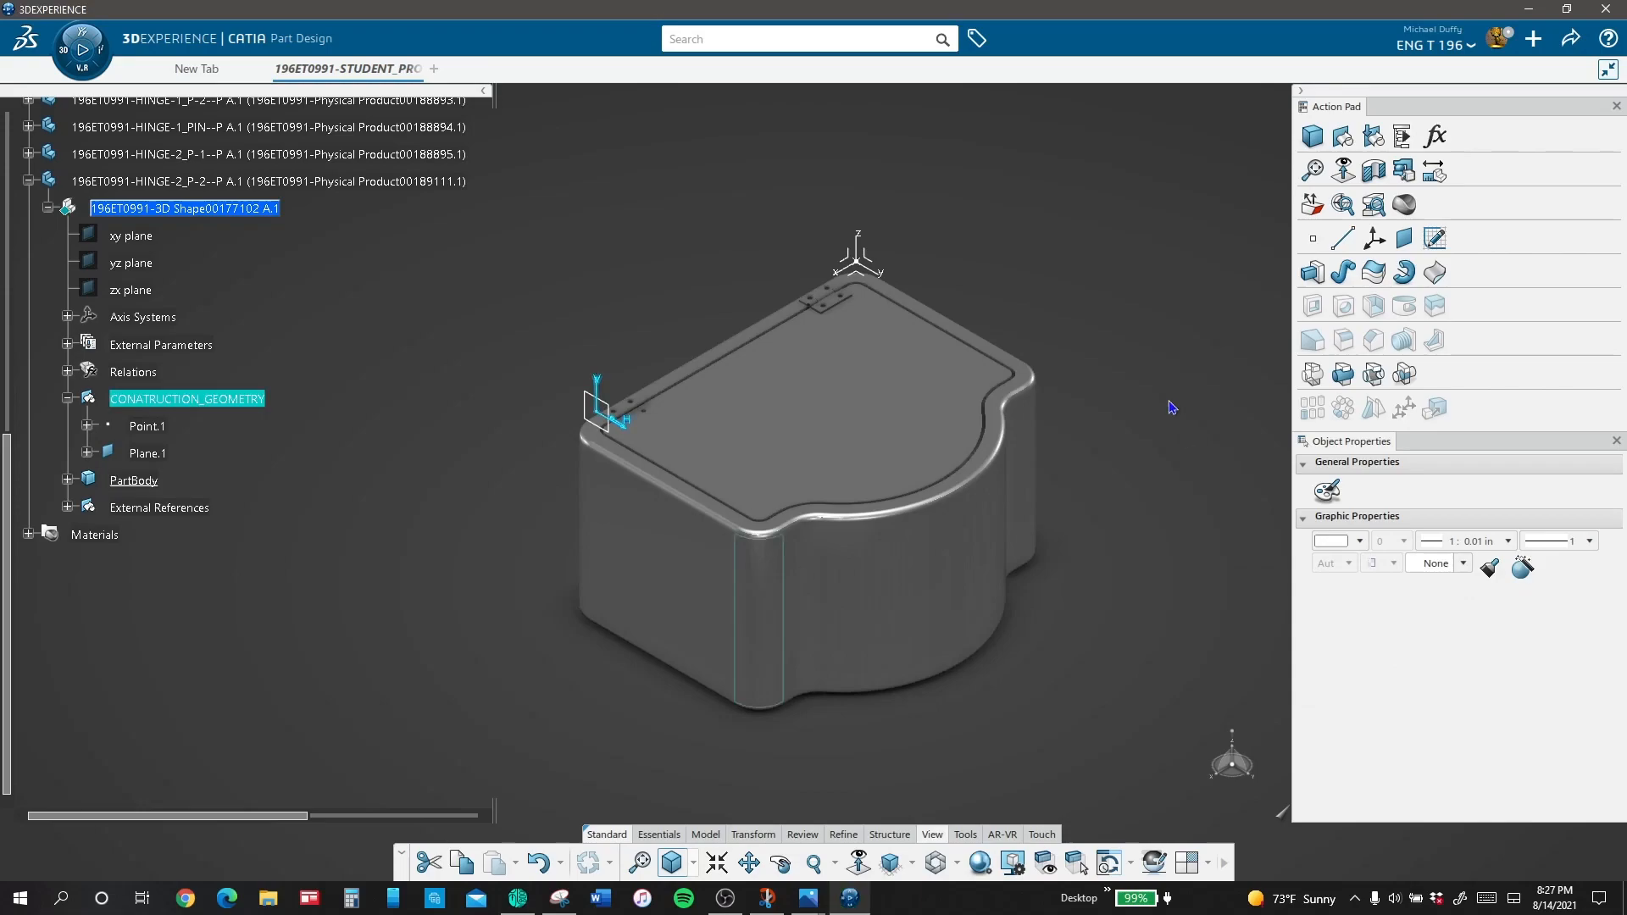
Step: Pad the leaf and knuckle profile 1.625 in, running alongside the existing leaf of the second hinge
click(1313, 274)
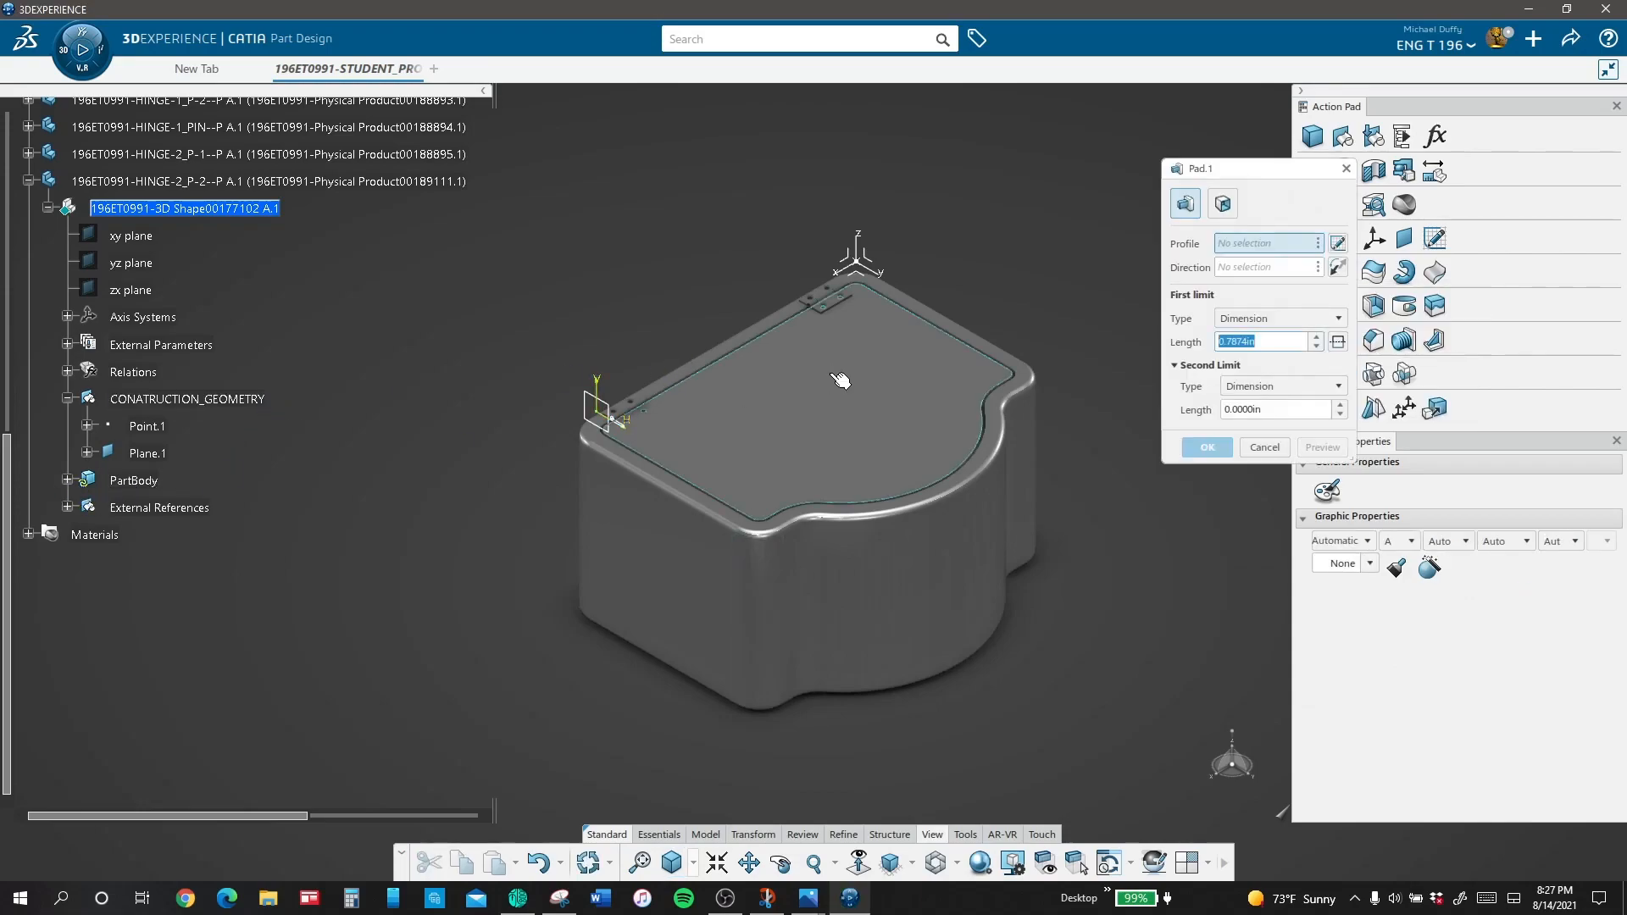
click(169, 508)
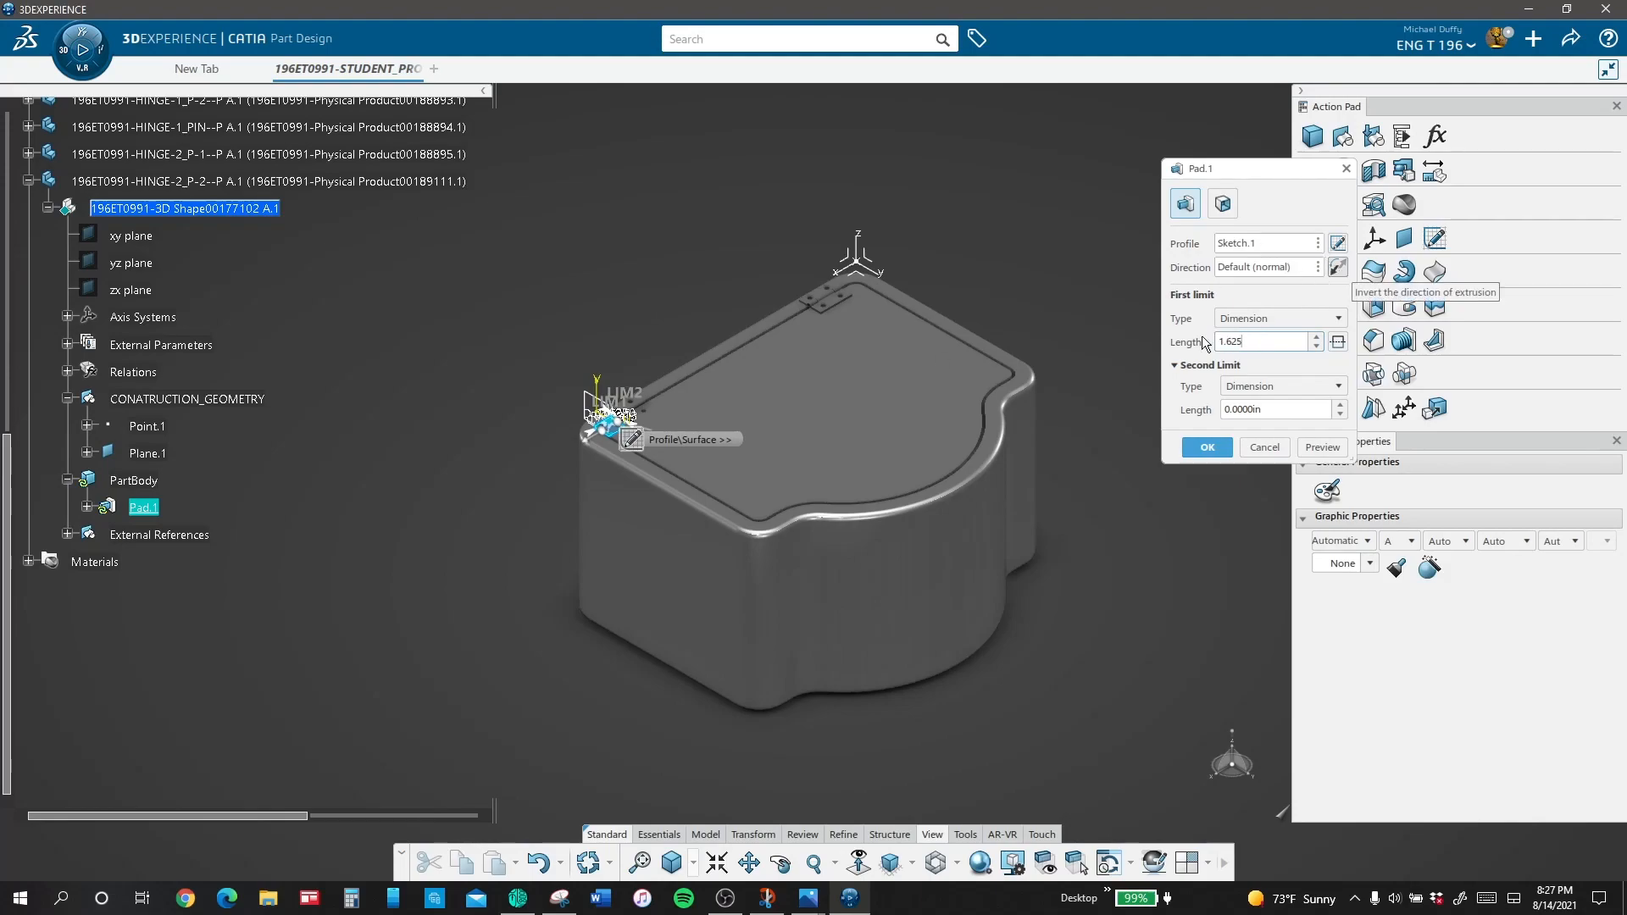
click(1207, 447)
click(632, 318)
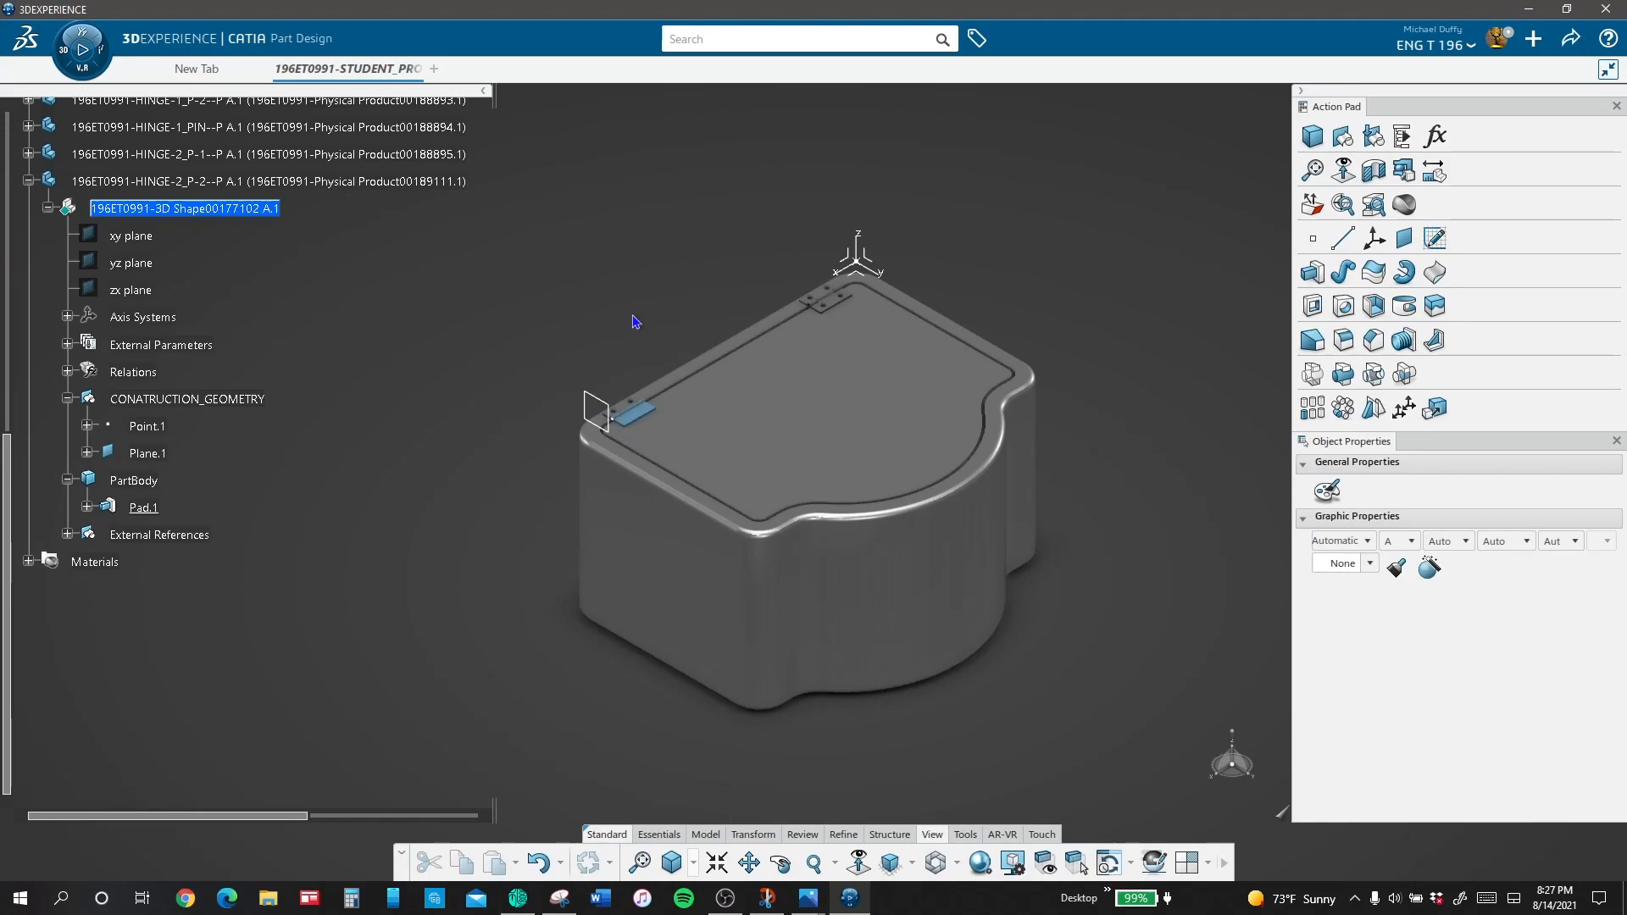
Step: Hide the HINGE-2_P-2 part and activate the 3D shape of HINGE-2_P-1
ctrl+middle_drag(632, 318, 542, 101)
middle_drag(451, 131, 366, 168)
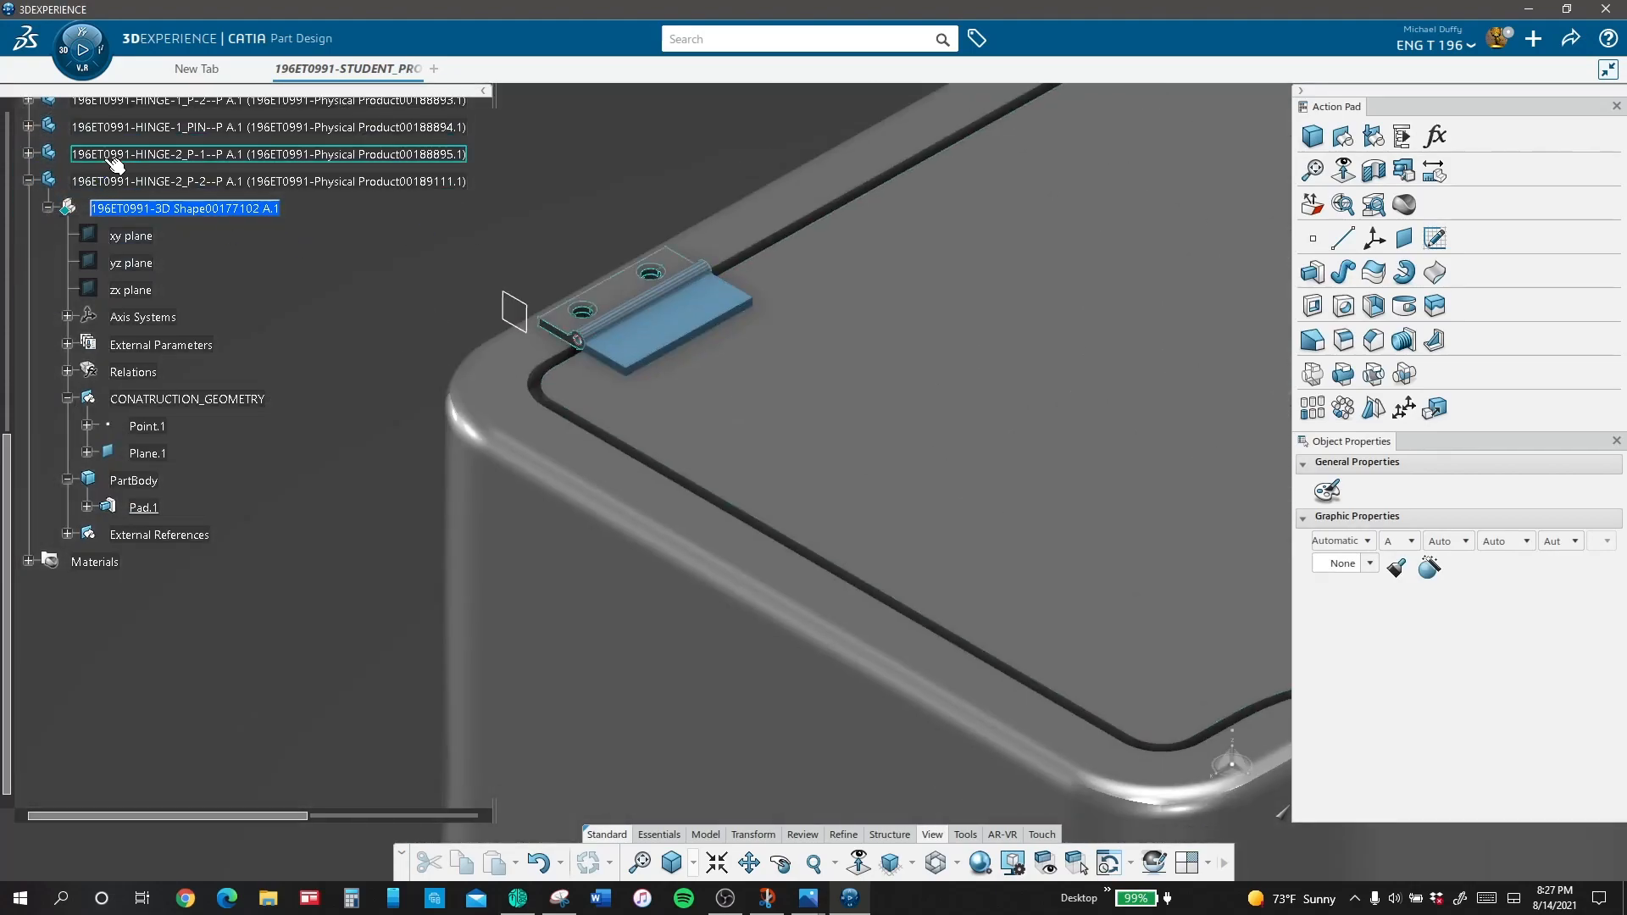
right_click(400, 180)
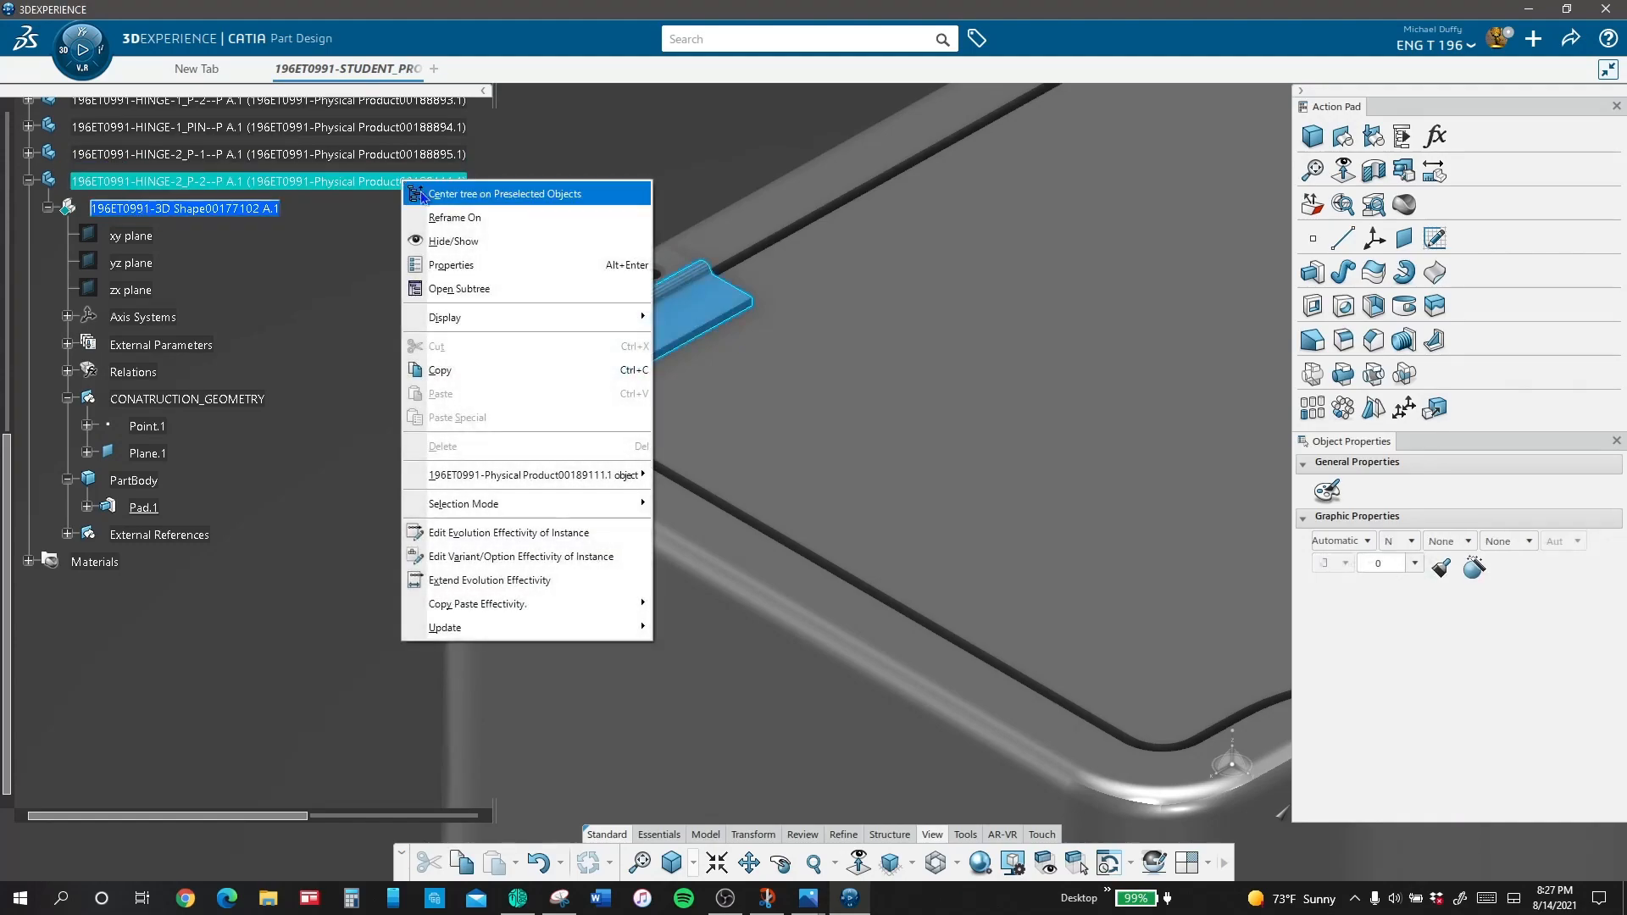
click(439, 243)
click(29, 154)
click(183, 182)
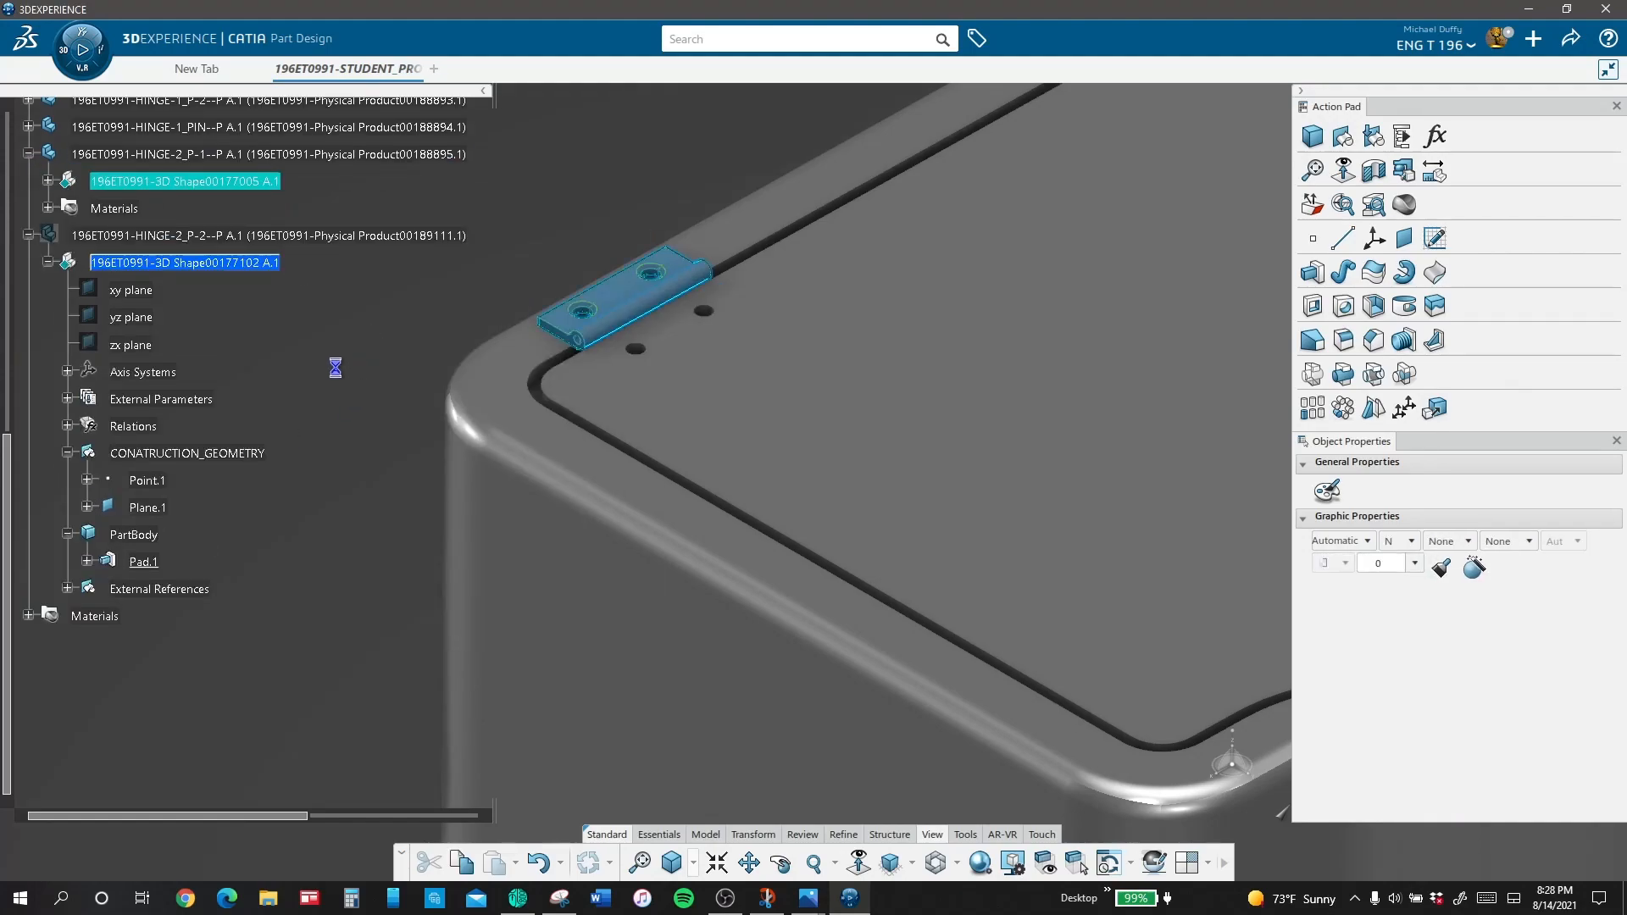
Step: Start a new sketch on the flat top face of the HINGE-2_P-1 leaf
middle_drag(440, 498, 785, 519)
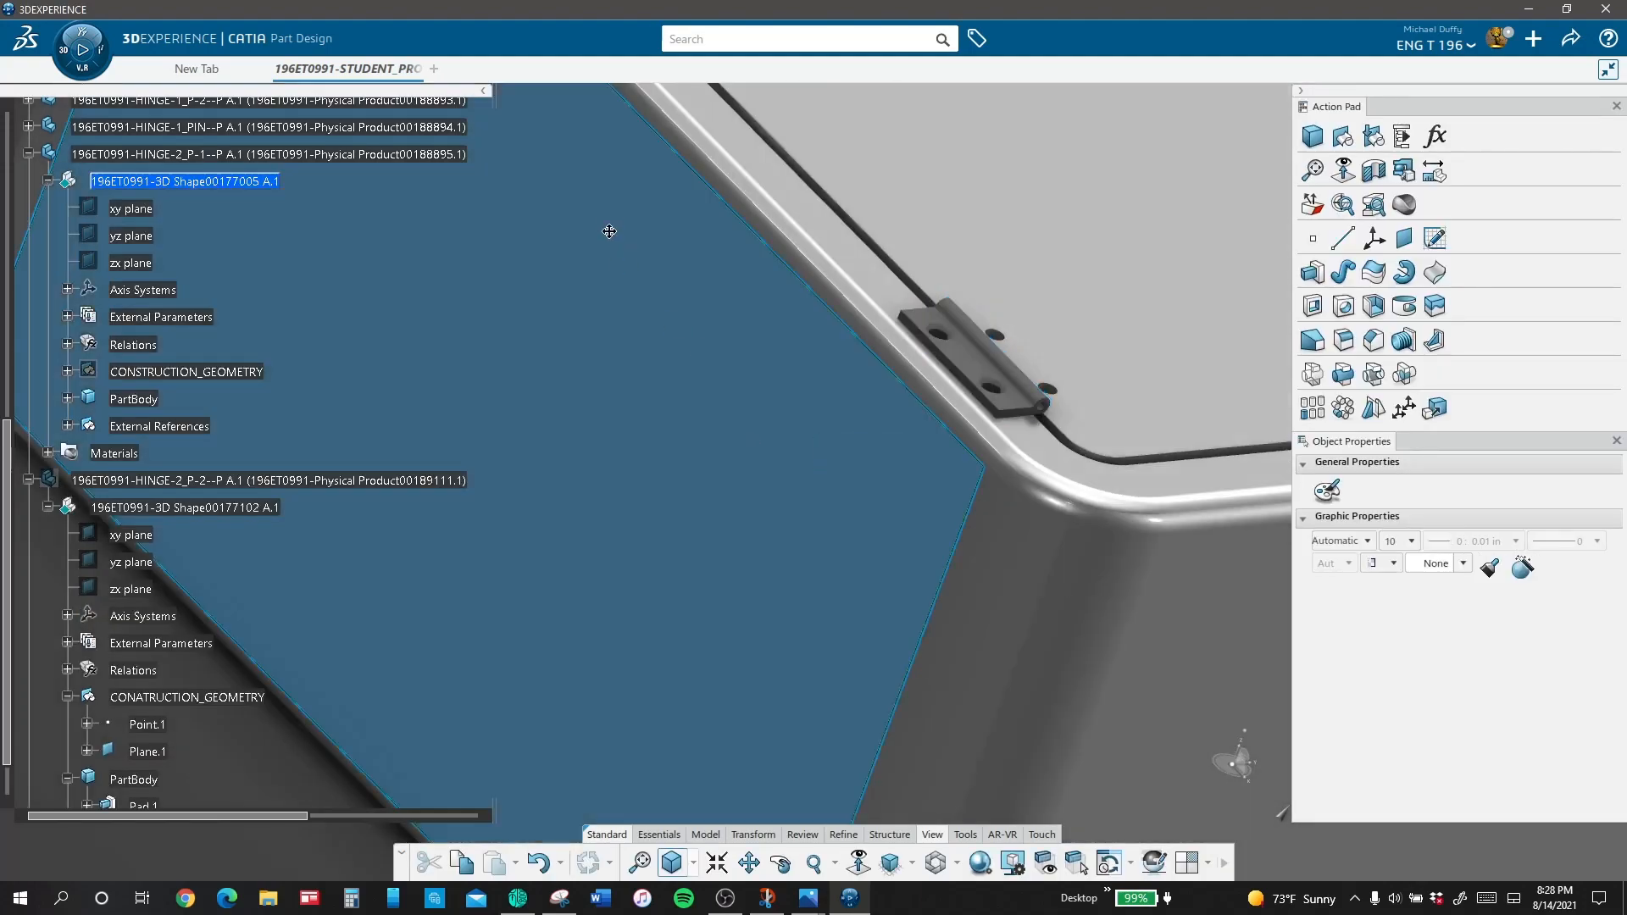
middle_drag(610, 231, 576, 665)
click(734, 711)
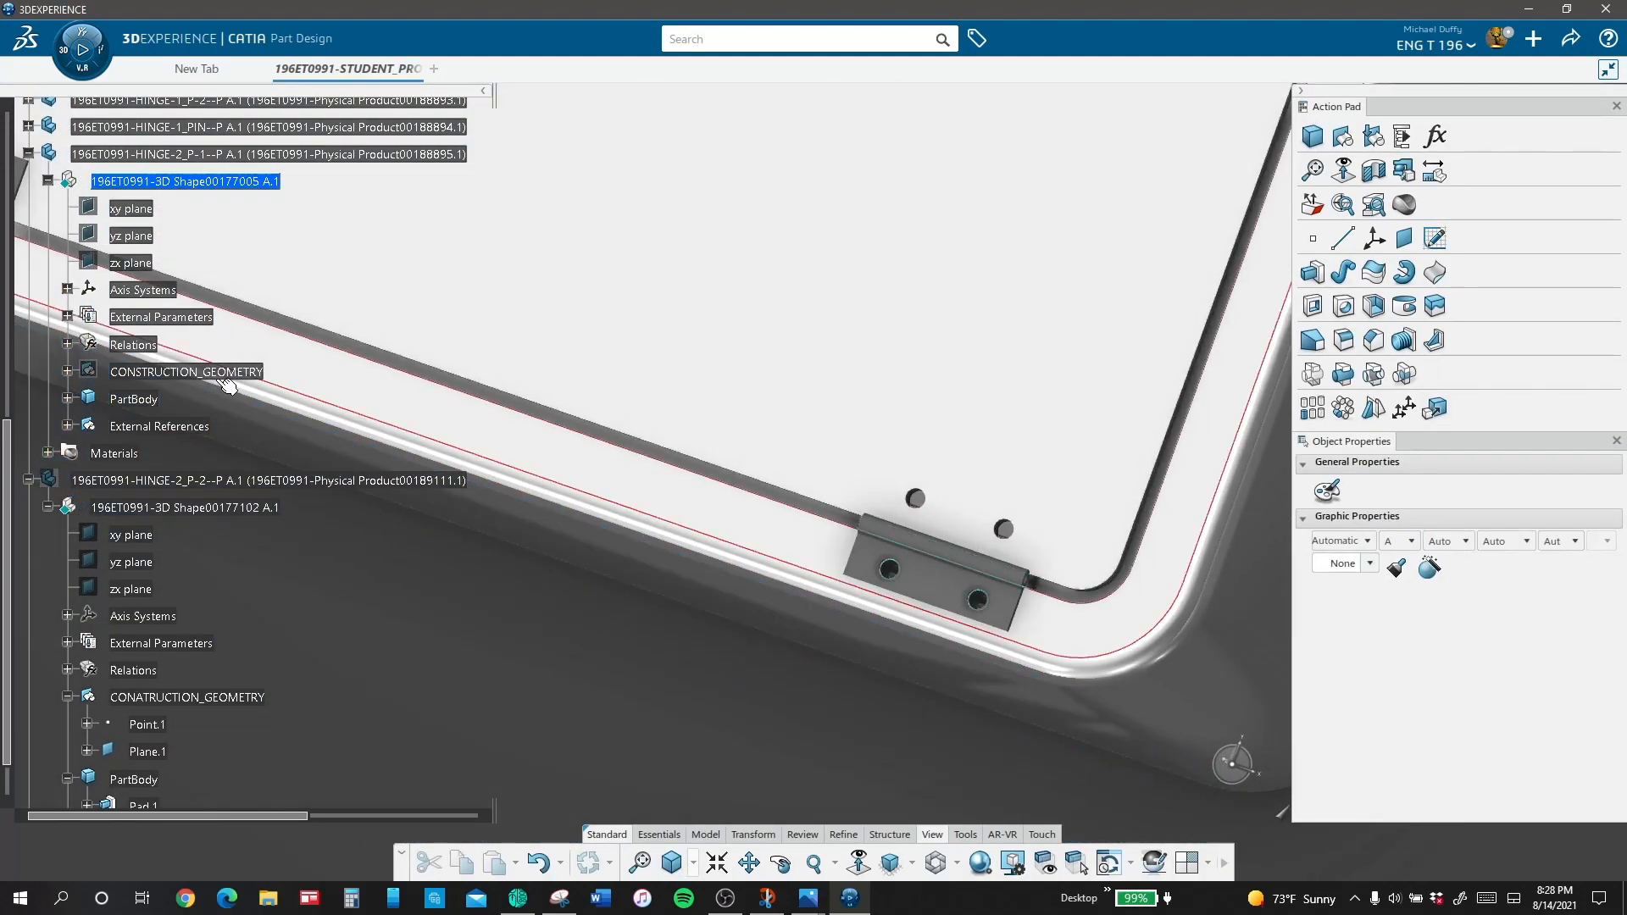
scroll(472, 473, up, 3)
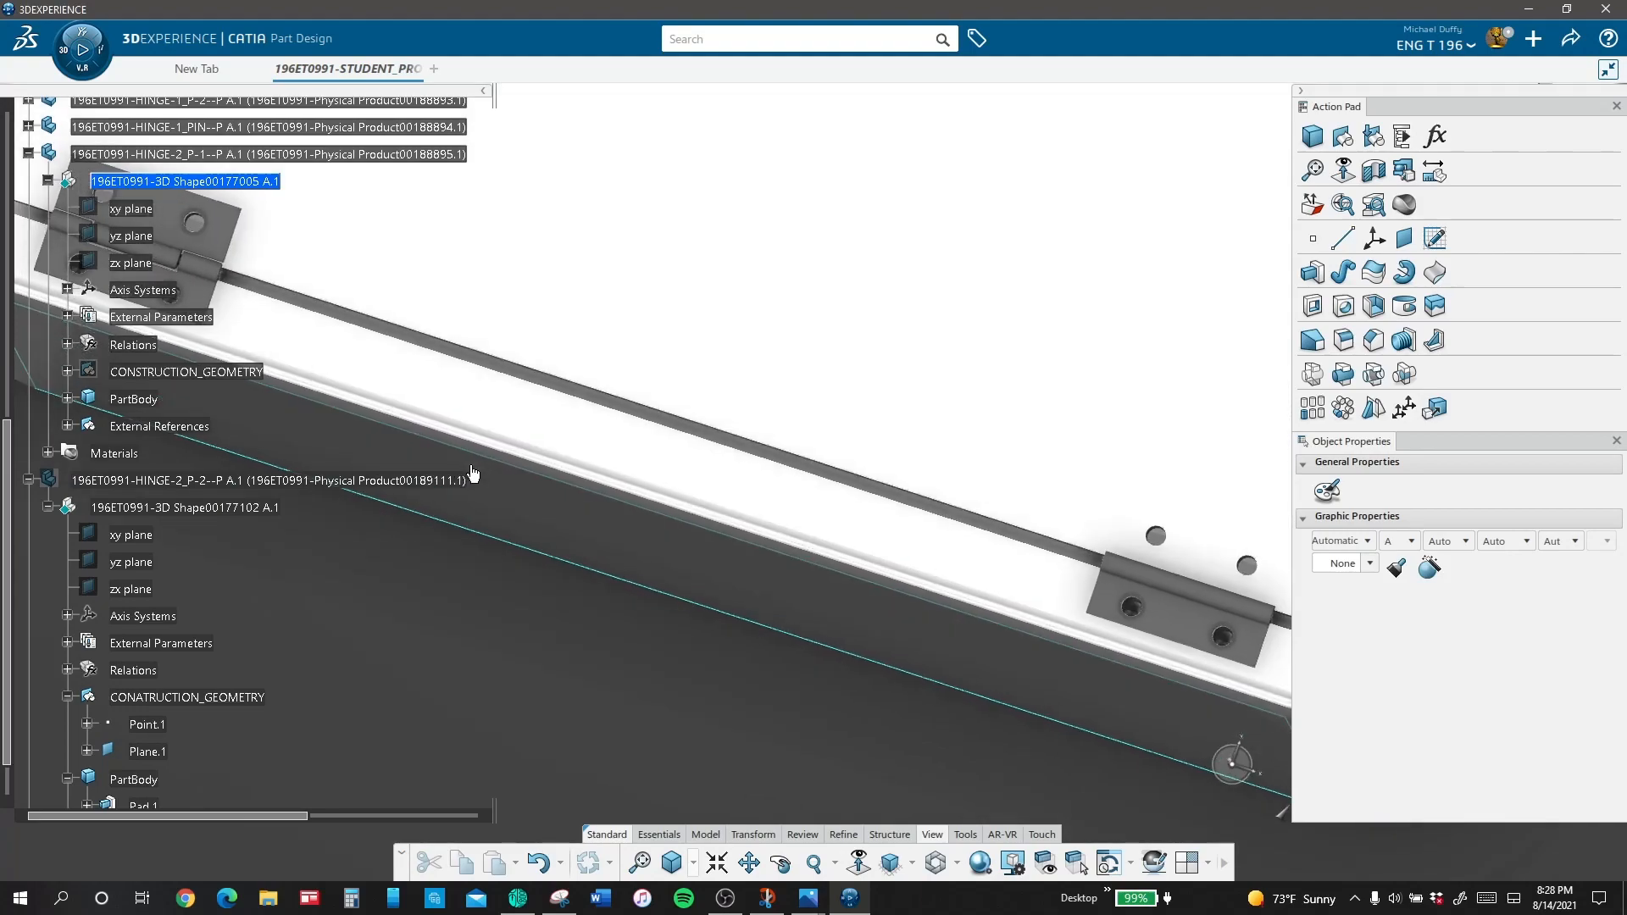
mouse_move(473, 472)
middle_down()
mouse_move(486, 472)
mouse_move(474, 462)
middle_up()
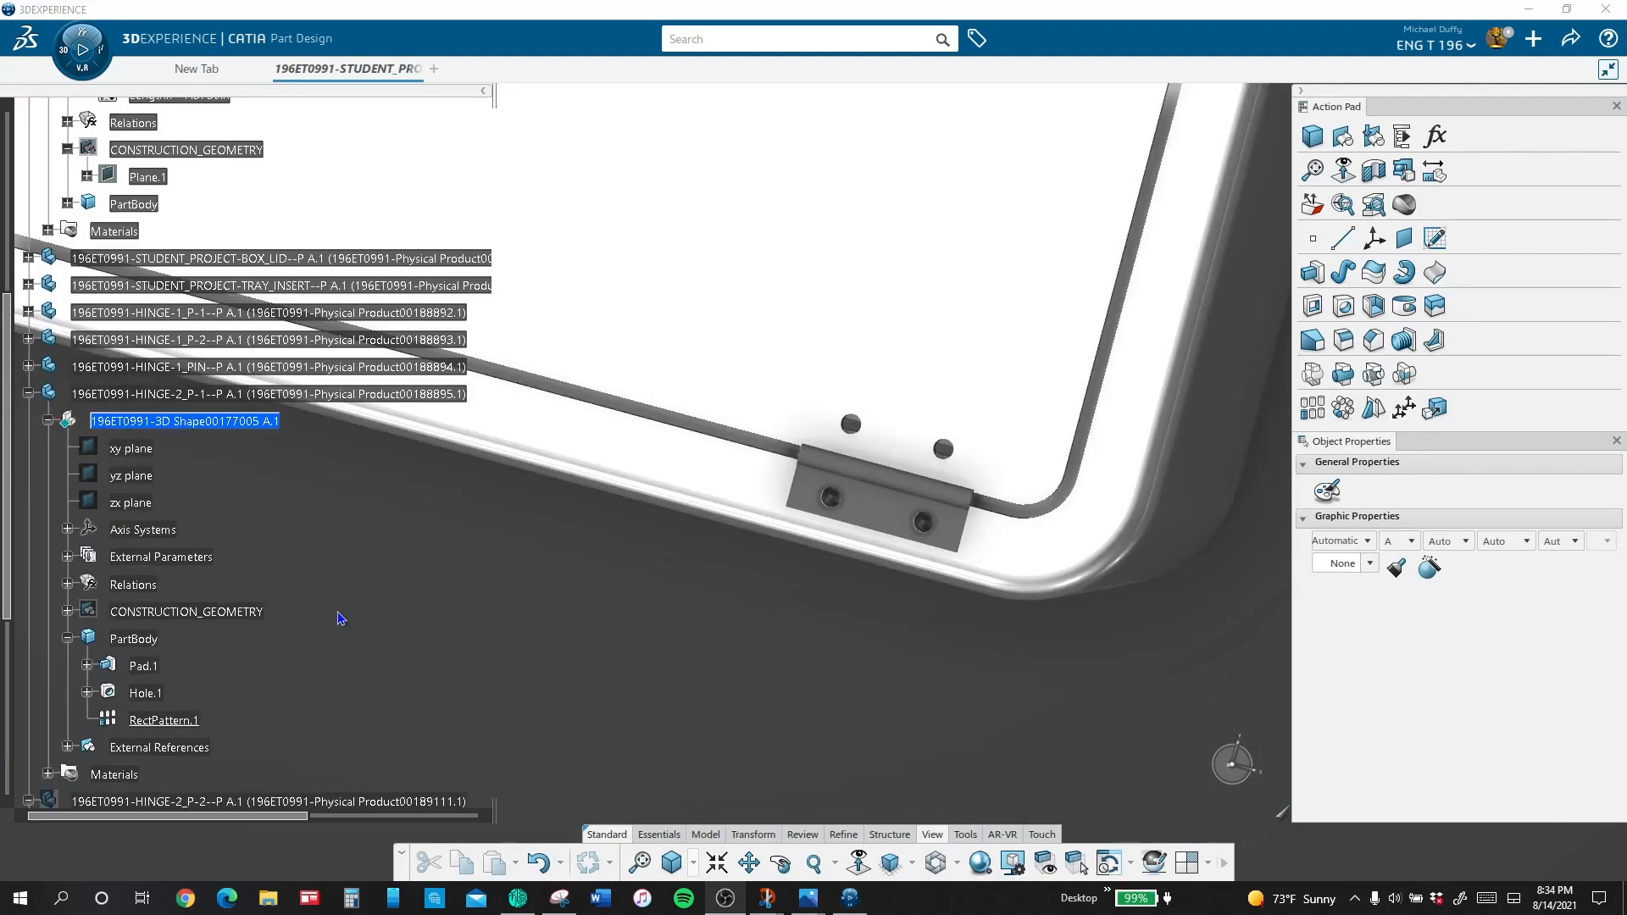
double_click(263, 421)
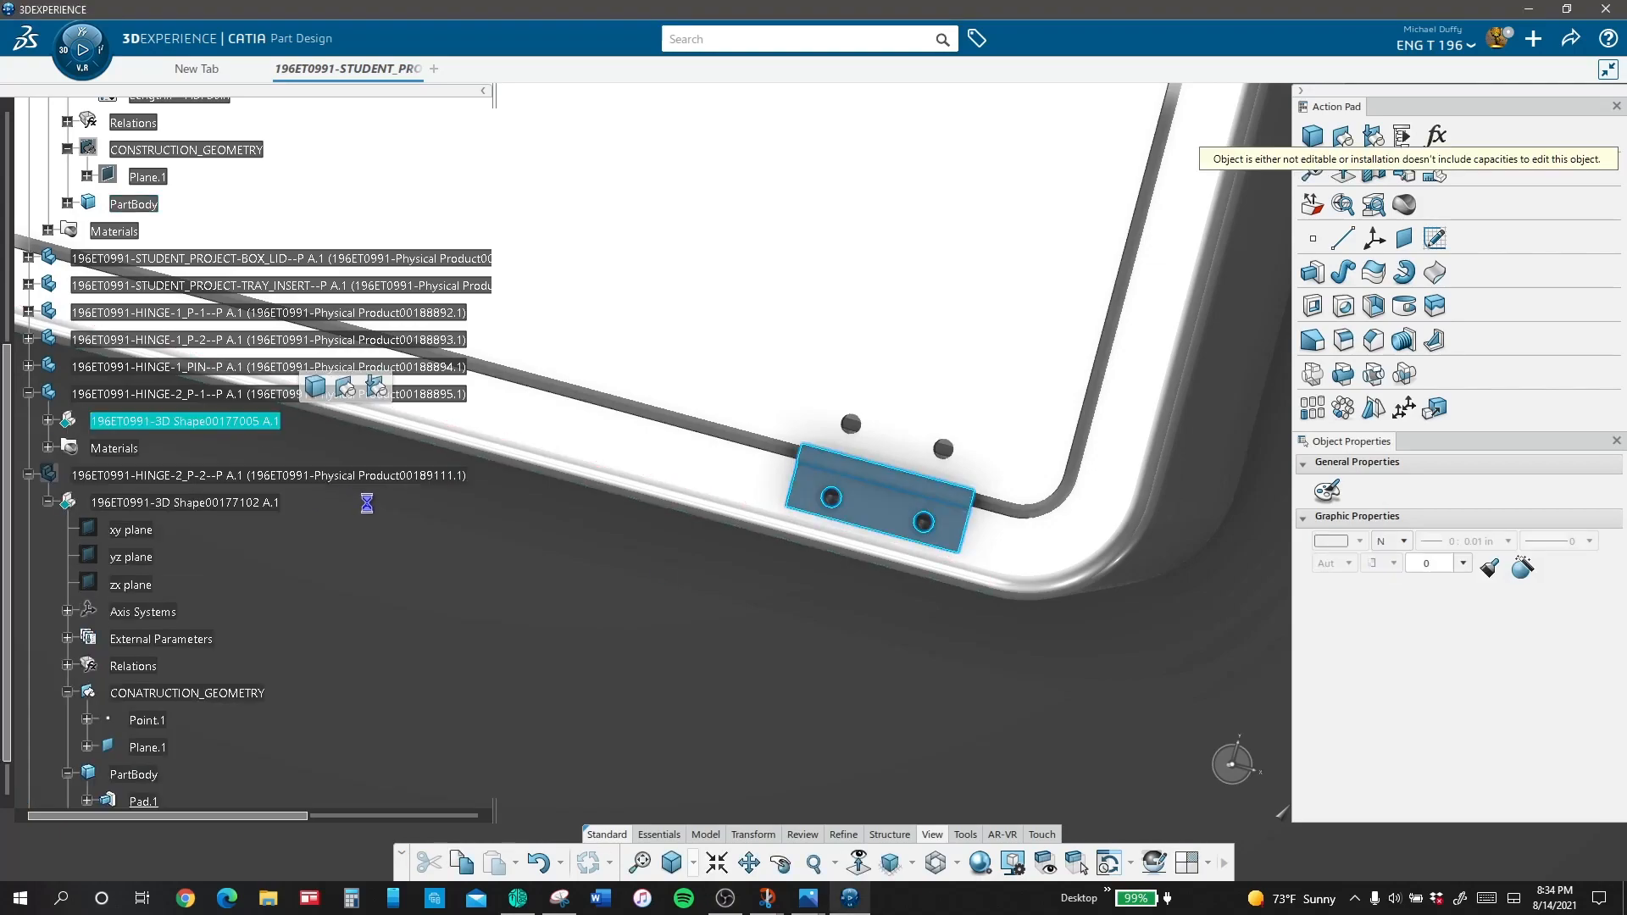
click(889, 515)
click(1000, 450)
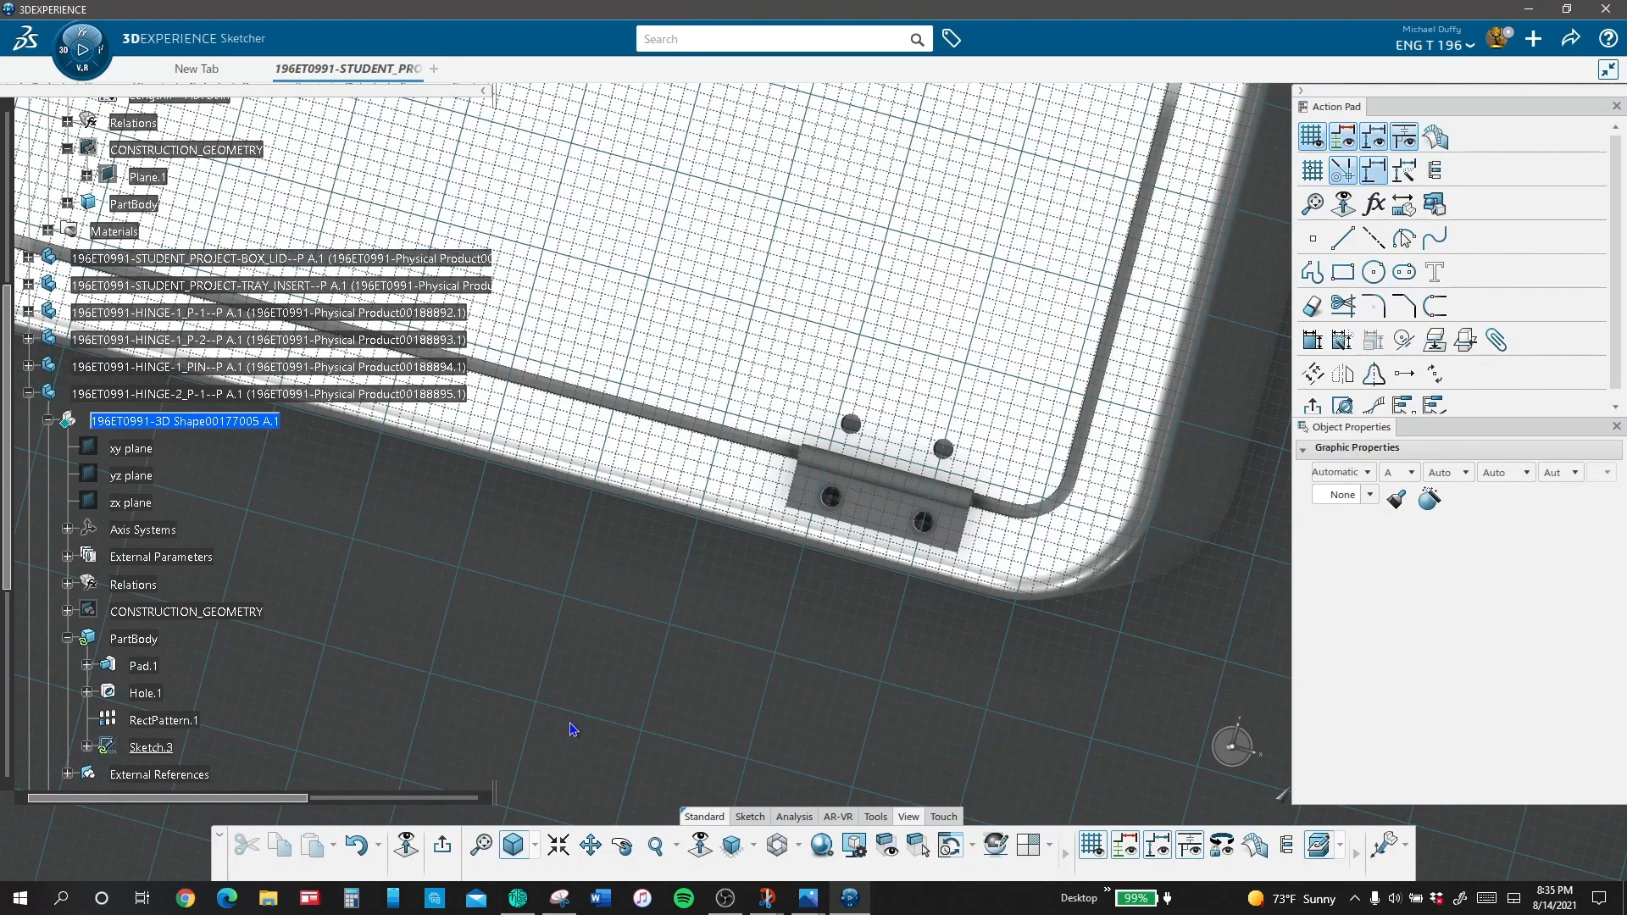
Step: Sketch a rectangle about 0.70 by 0.29 in across the middle of the HINGE-2_P-1 knuckle
click(1342, 272)
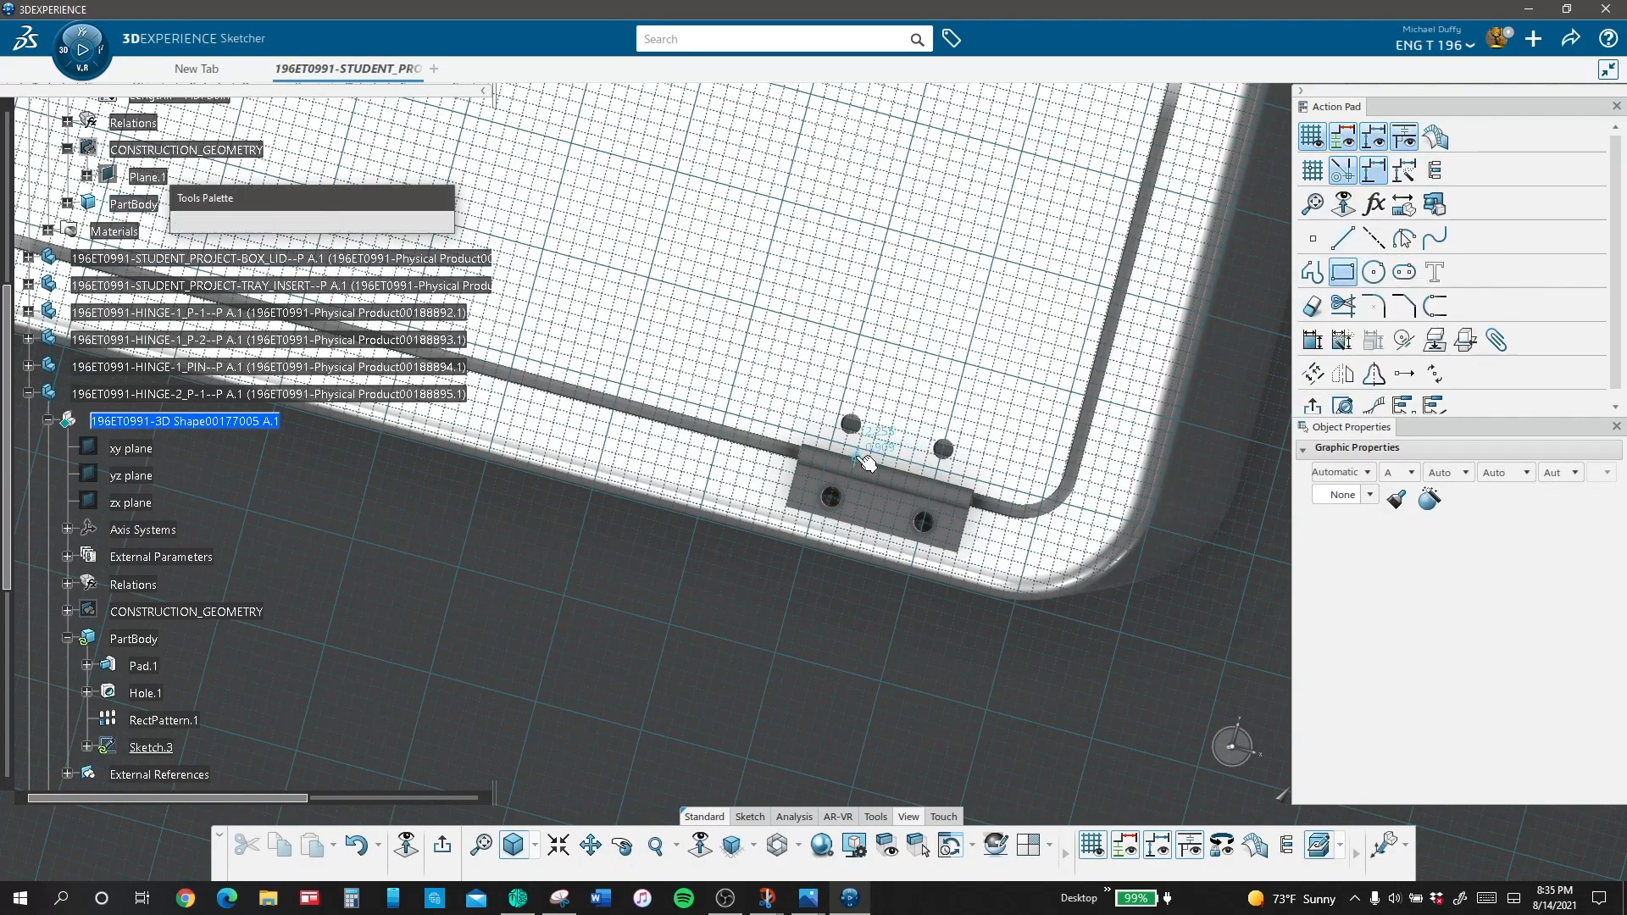
click(855, 459)
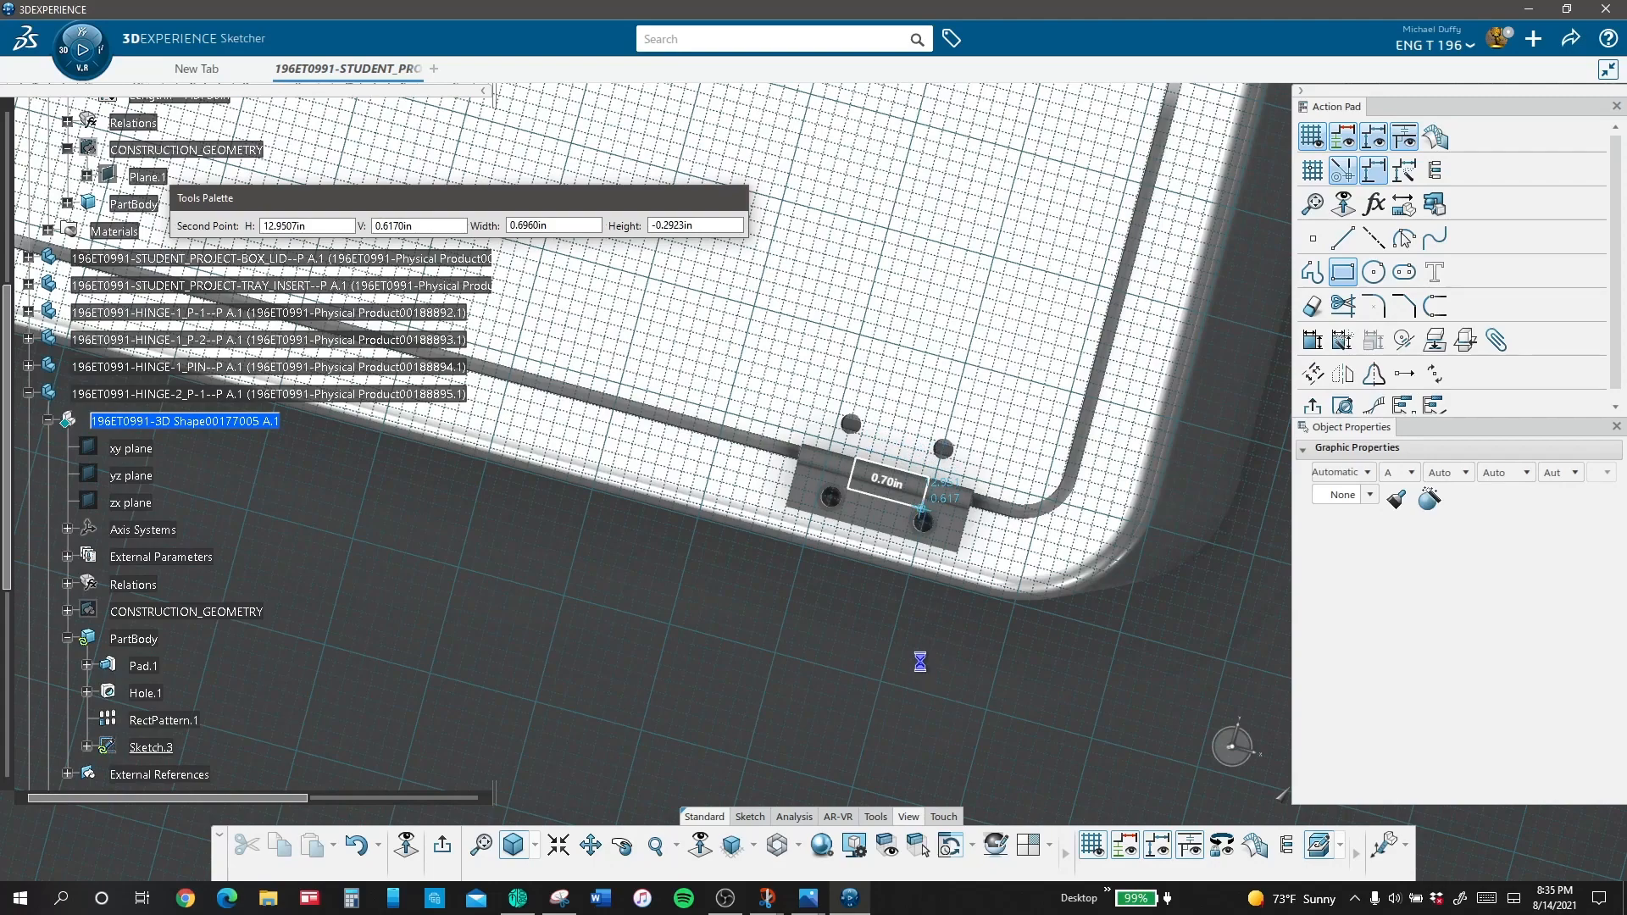
click(925, 507)
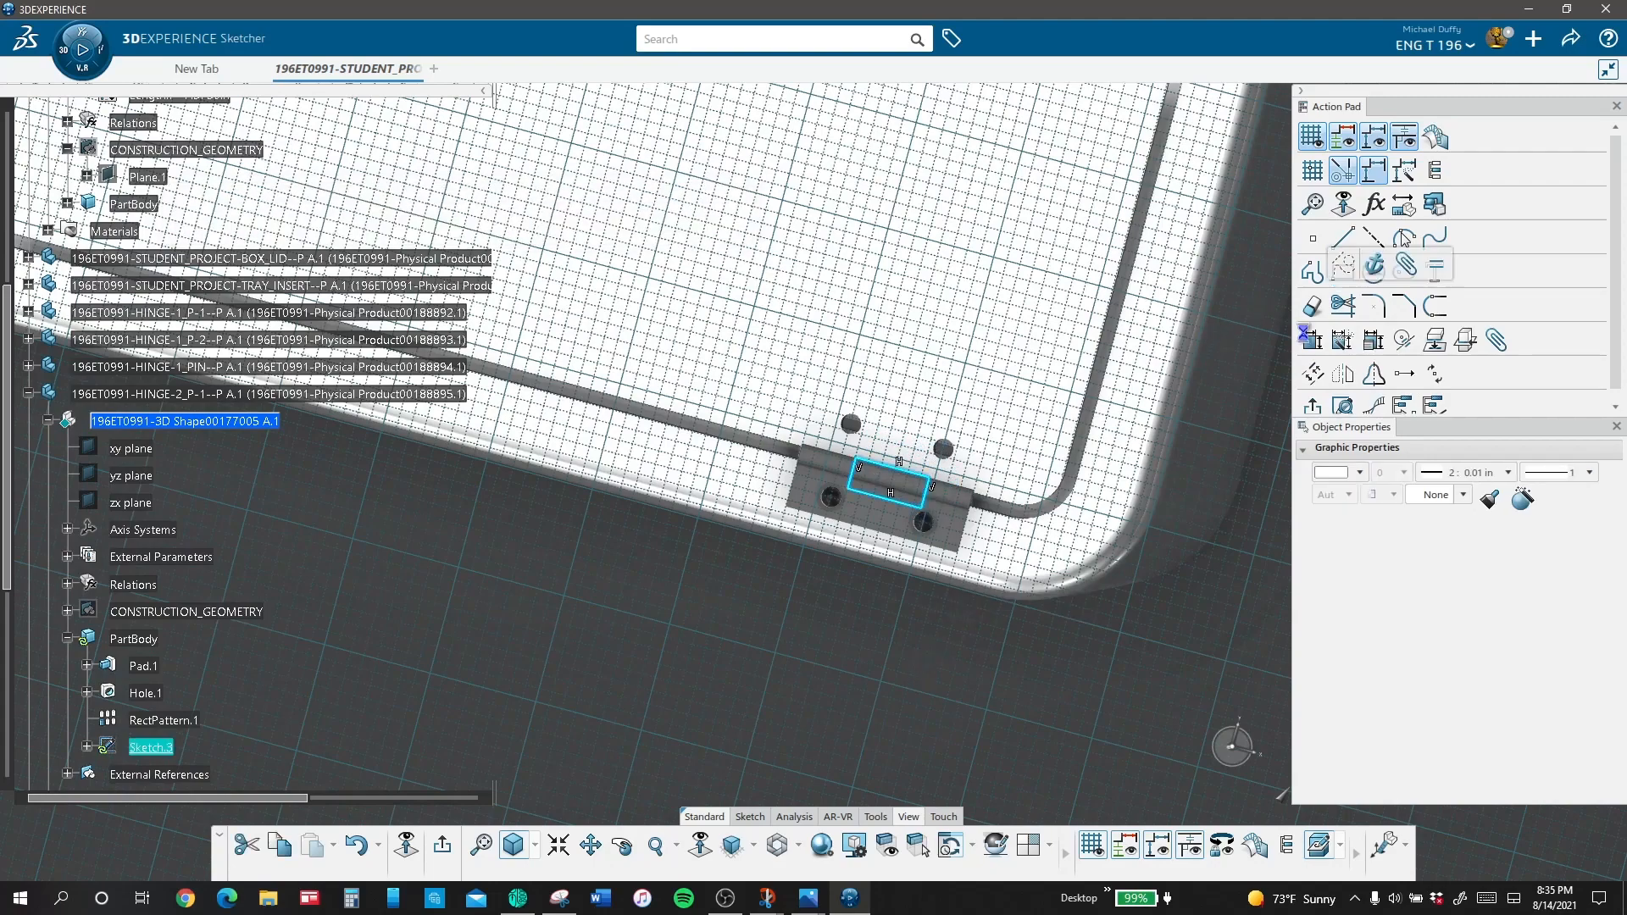
Step: Dimension the rectangle's short side nearest the box corner 0.375 in from the adjacent end of the hinge
click(931, 498)
click(972, 500)
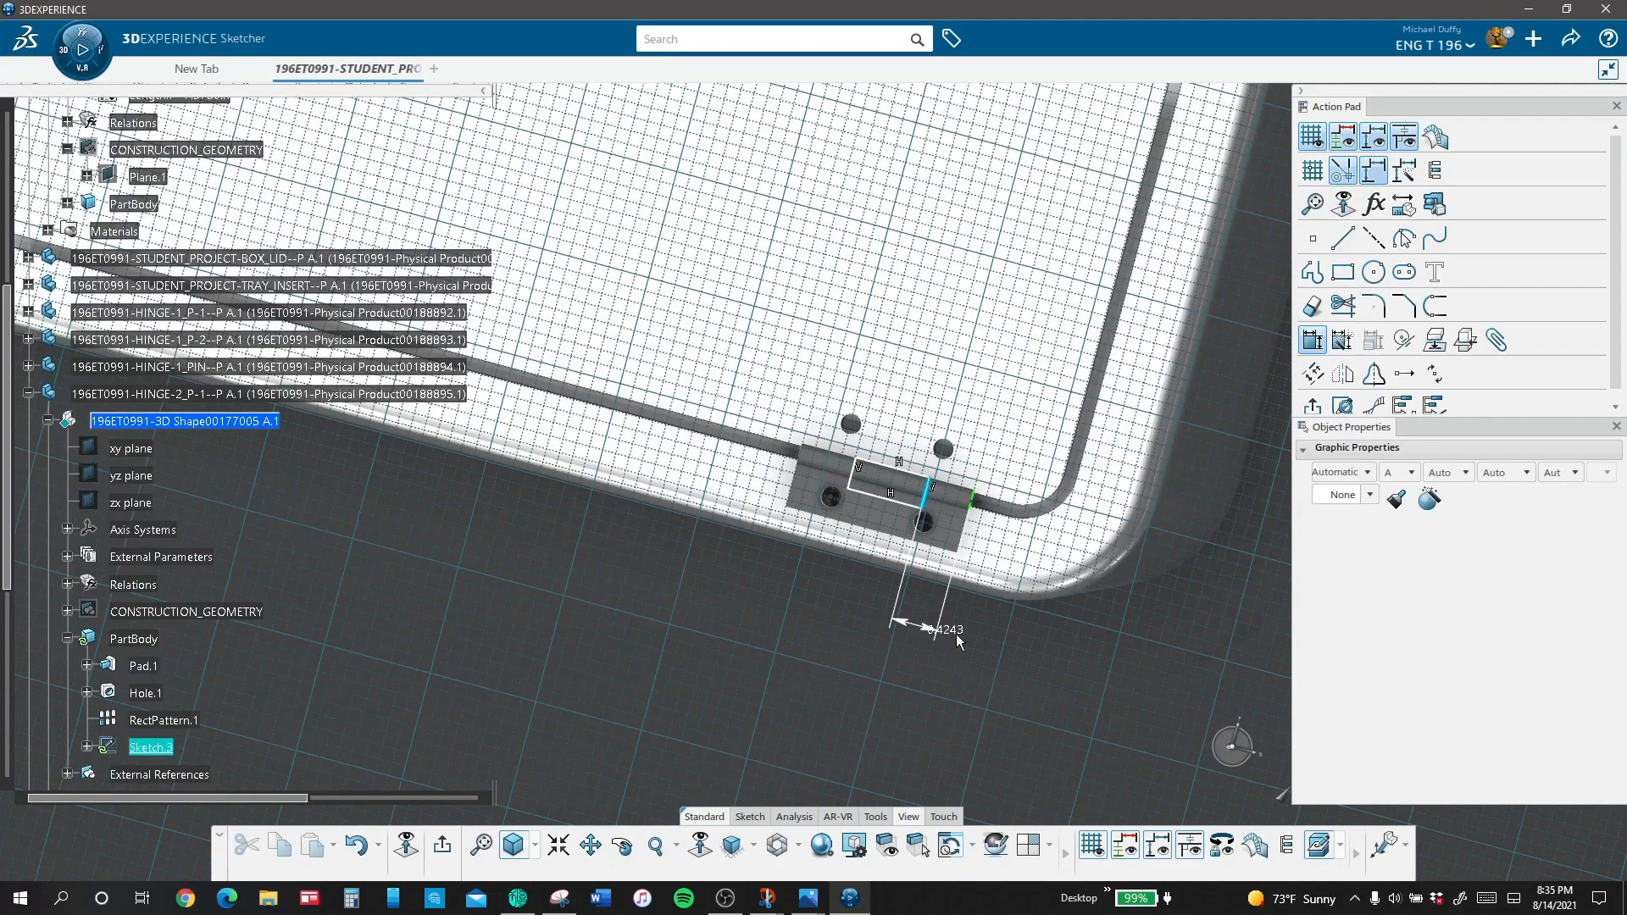
click(968, 643)
text(.375)
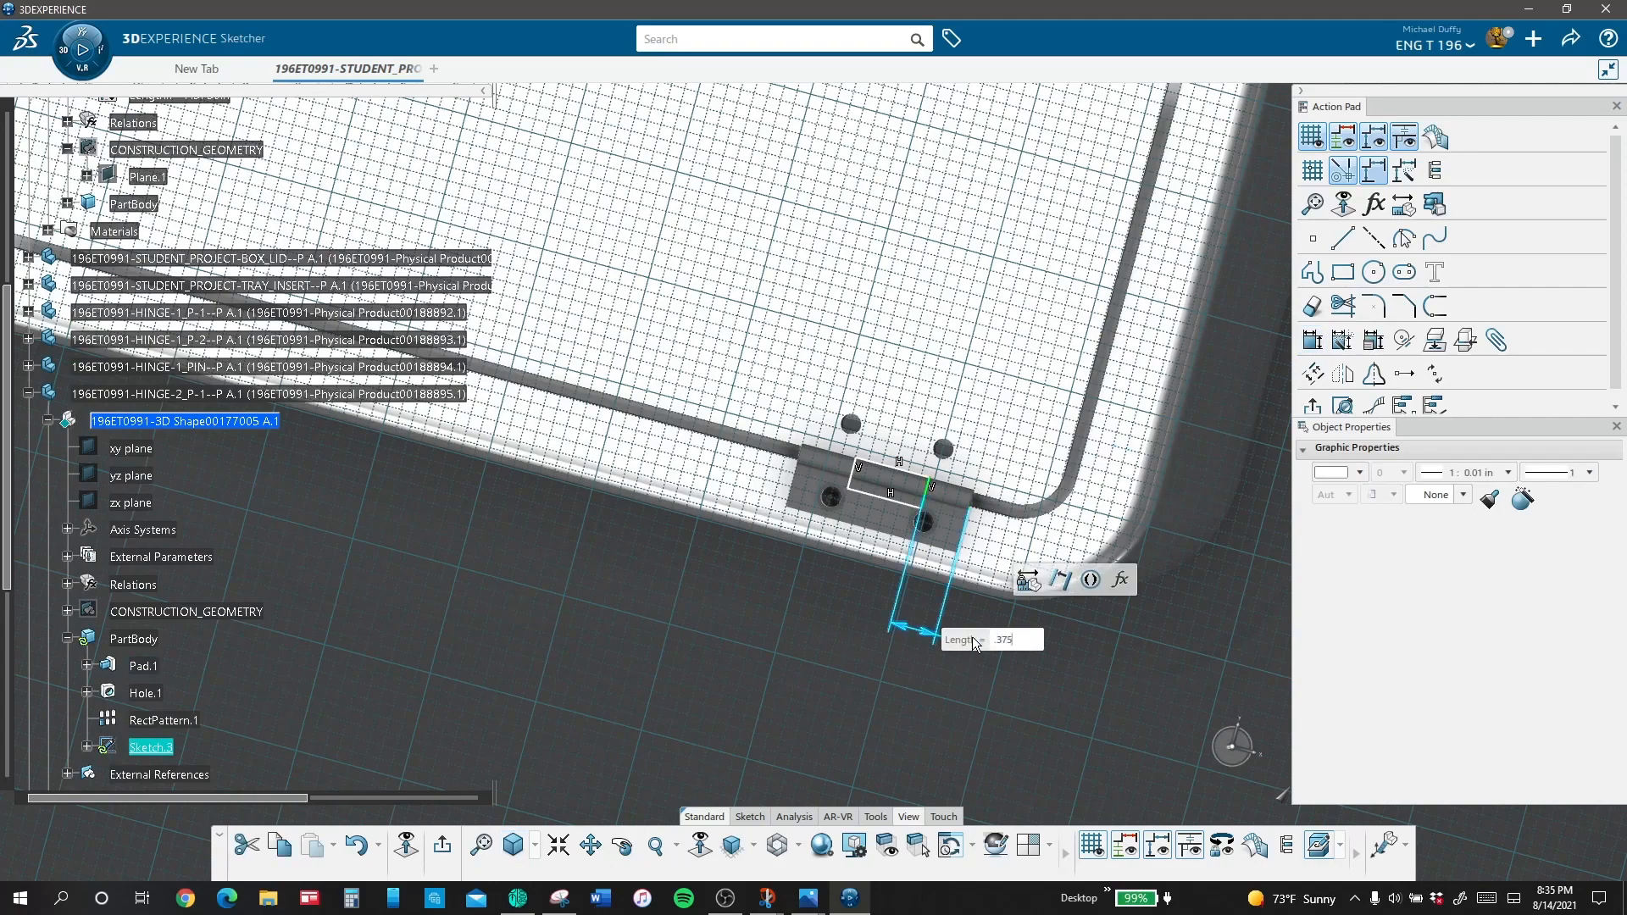
key(Return)
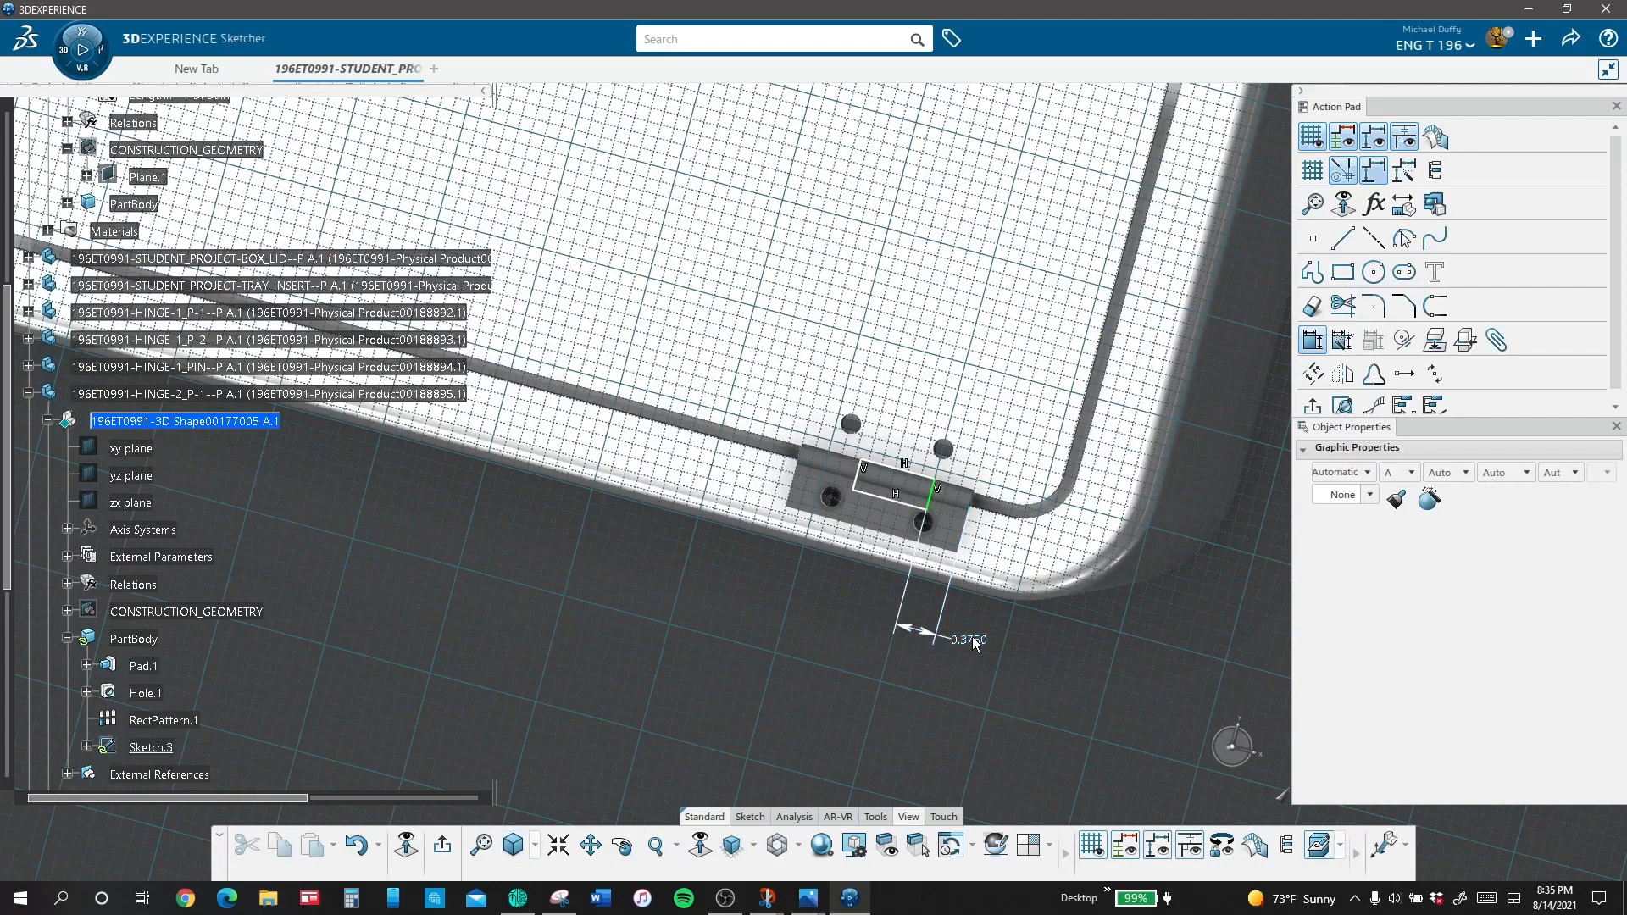
Step: Dimension the rectangle's other short side 0.375 in from the opposite end of the hinge
click(861, 479)
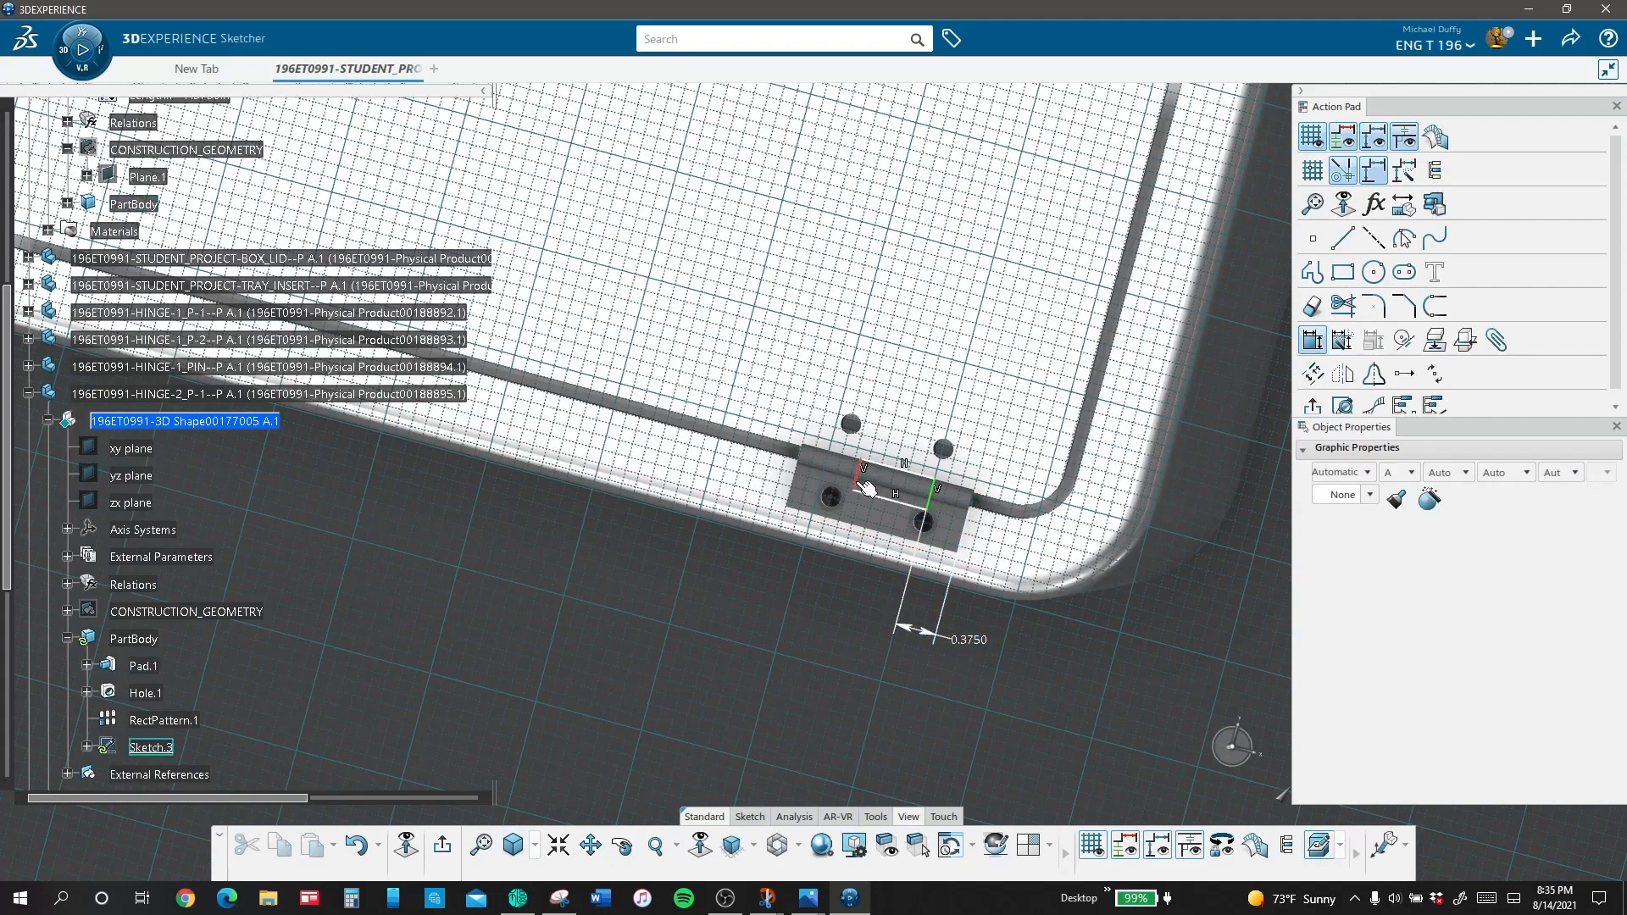
click(801, 498)
click(713, 568)
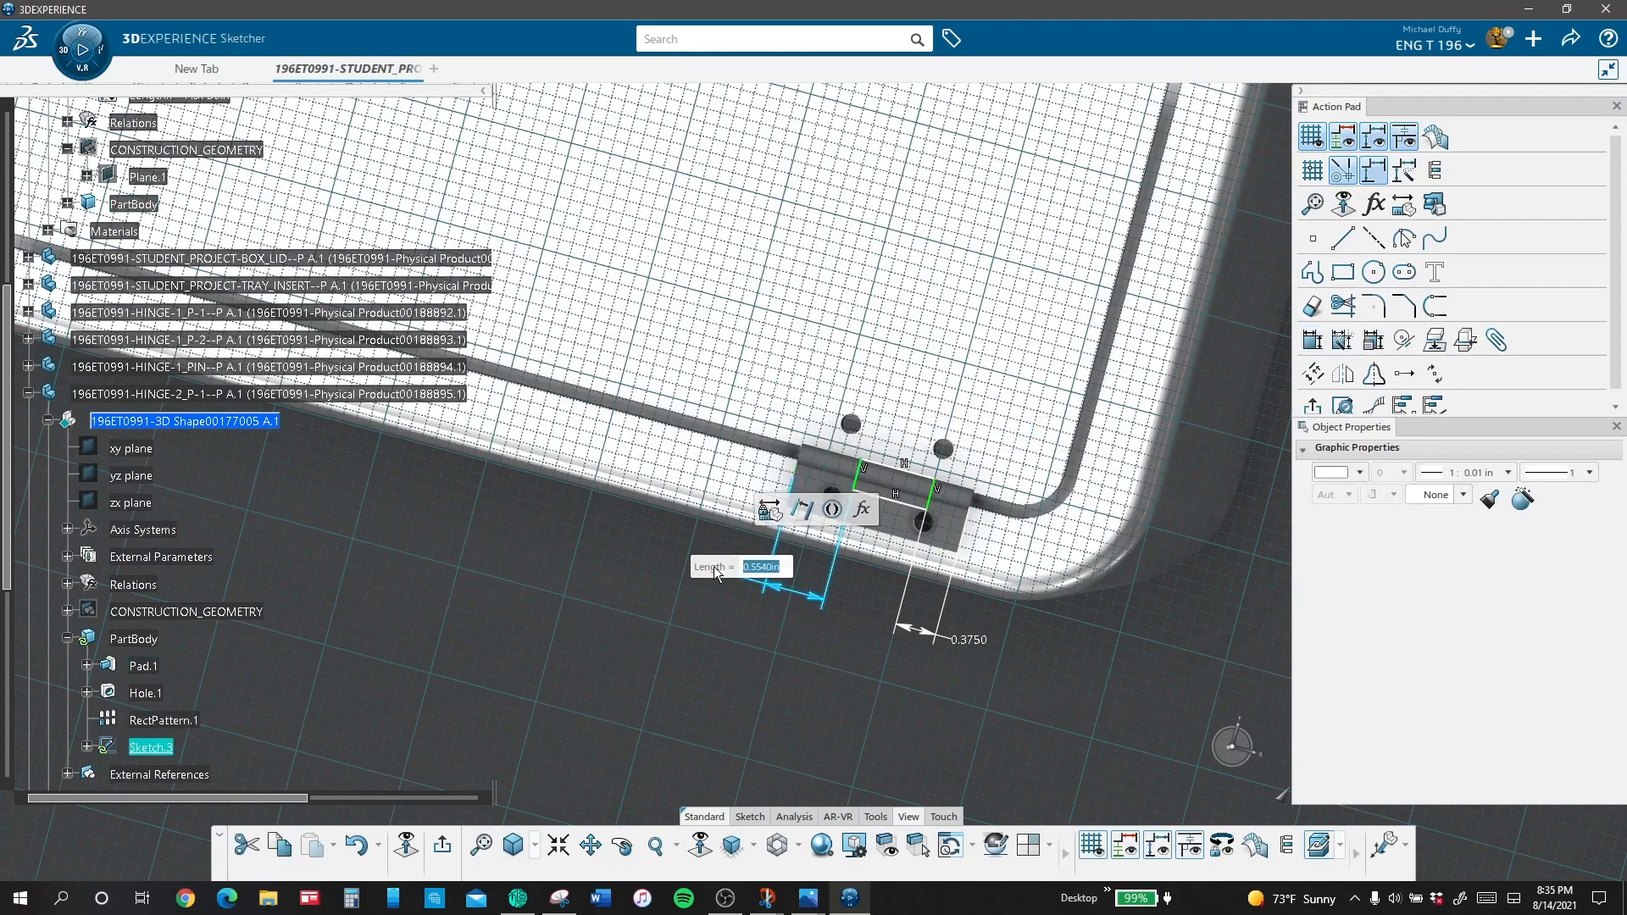
text(.375)
key(Return)
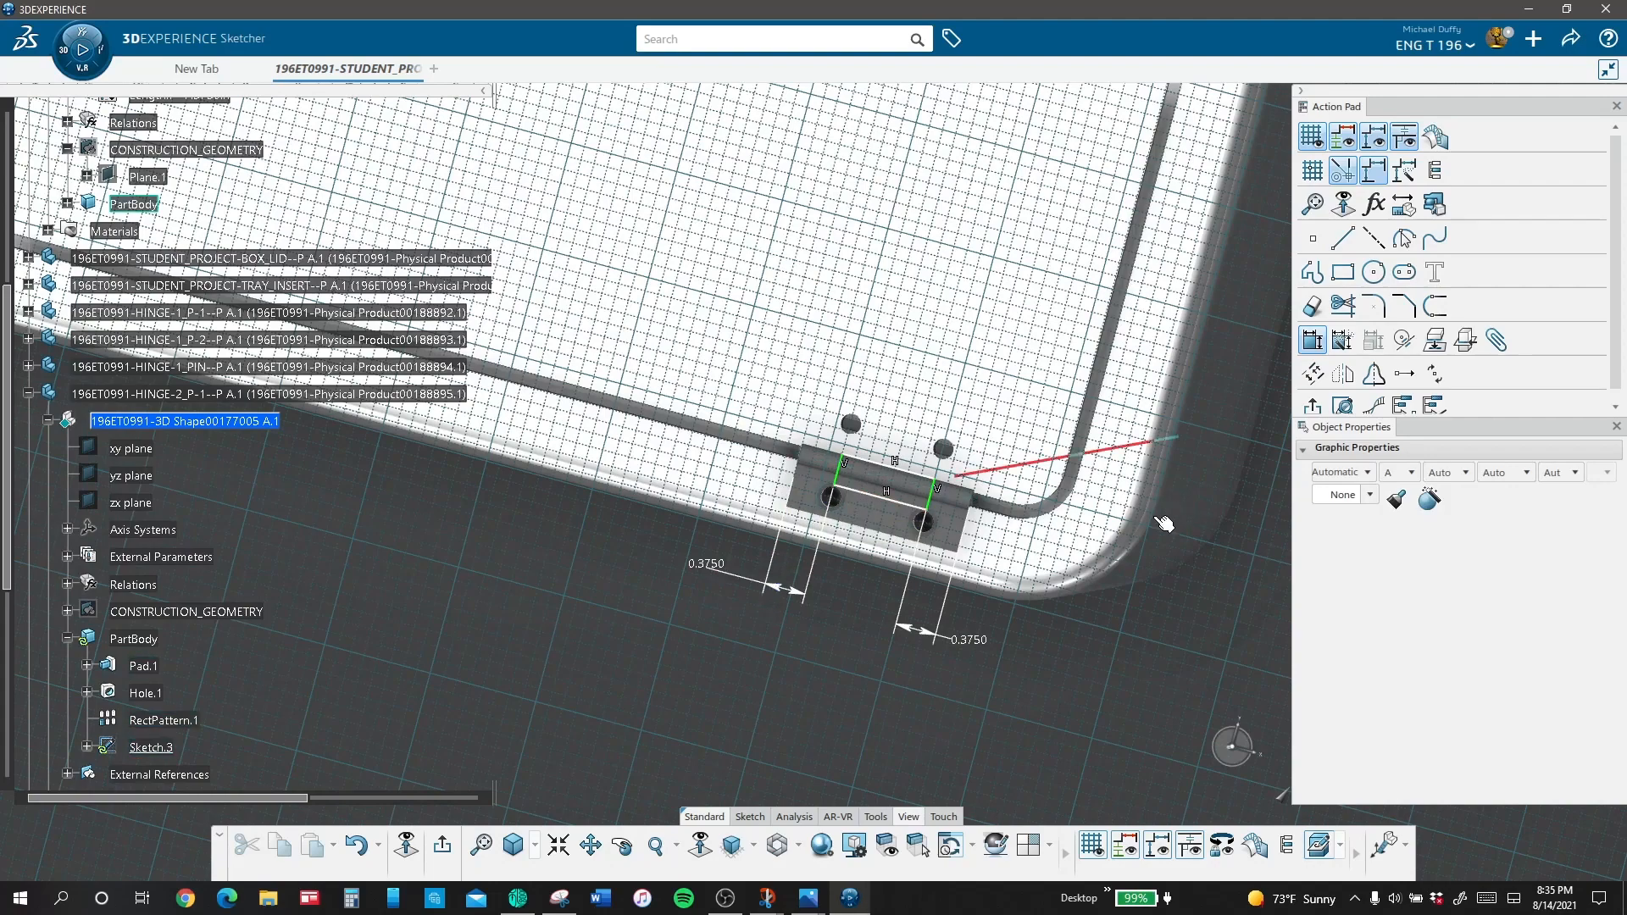
Step: Make the rectangle's long side nearest the screw holes coincident with the matching knuckle-notch edge of the first hinge
click(877, 496)
click(1404, 340)
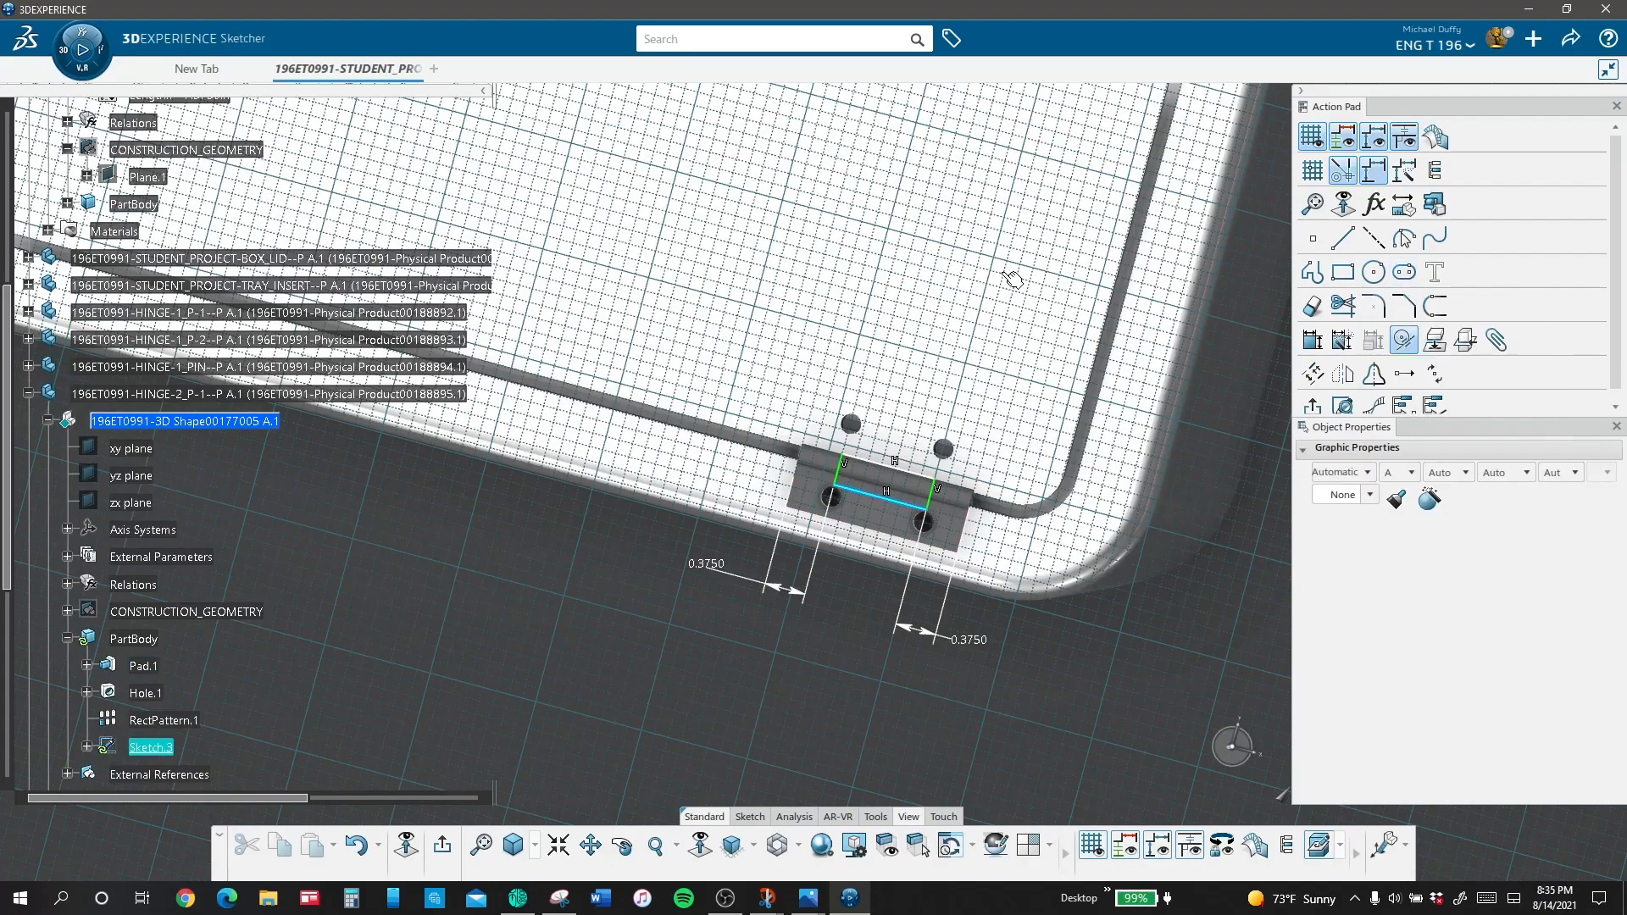
middle_drag(544, 248, 1358, 492)
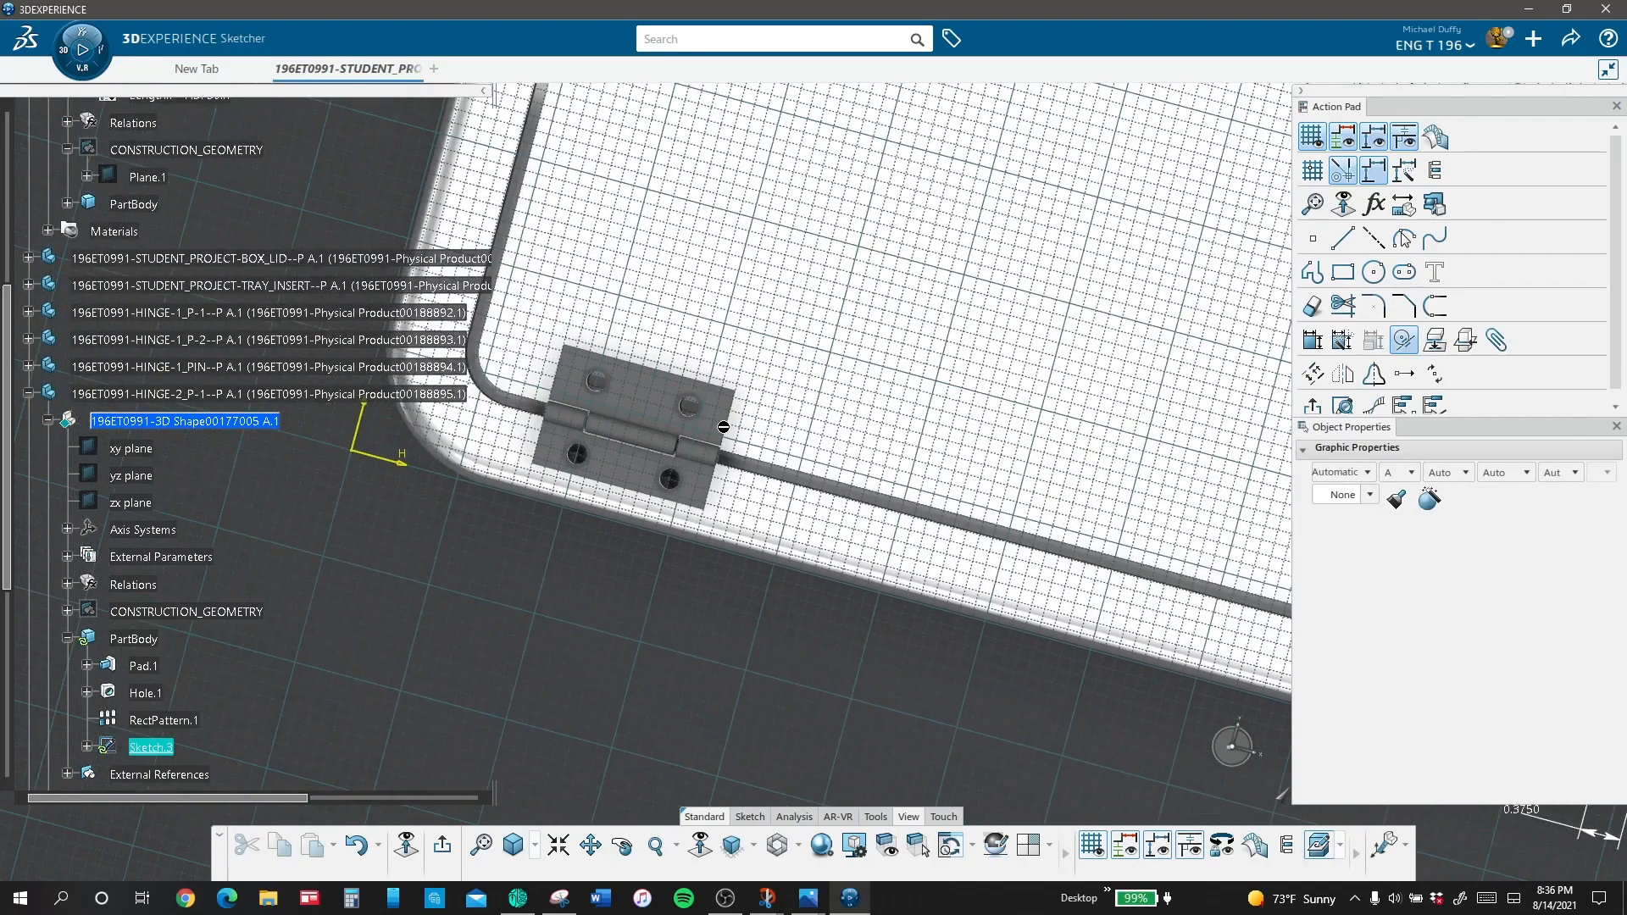
click(639, 451)
middle_drag(1129, 531, 241, 269)
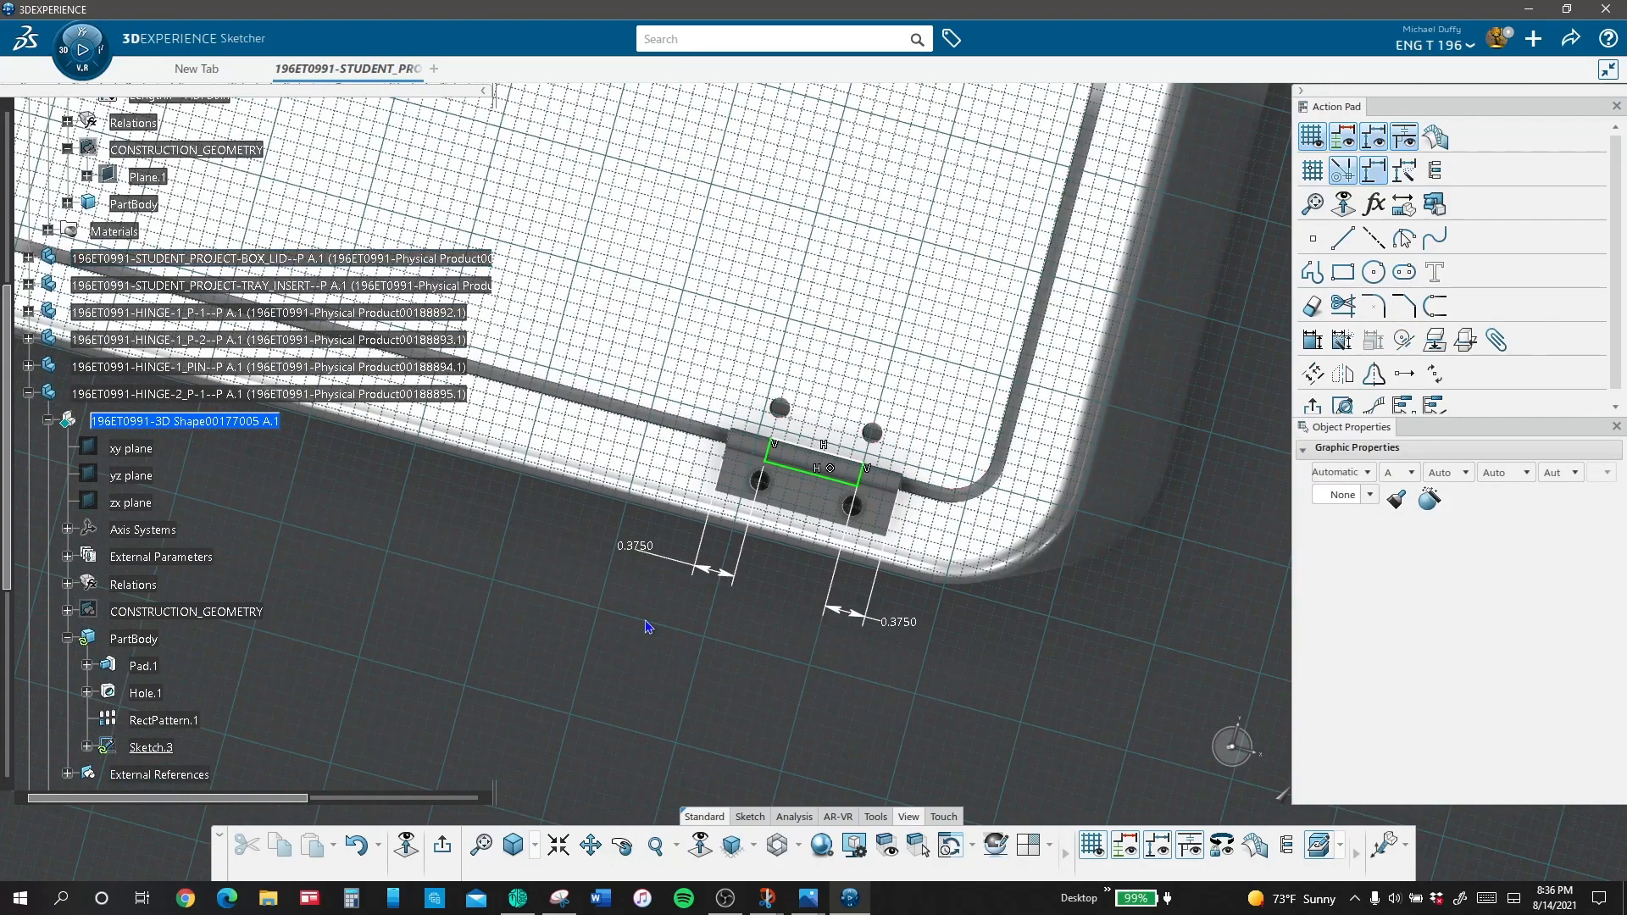
Step: Dimension the rectangle's short side to 0.231 in, leave the sketch and restore the isometric view
click(812, 450)
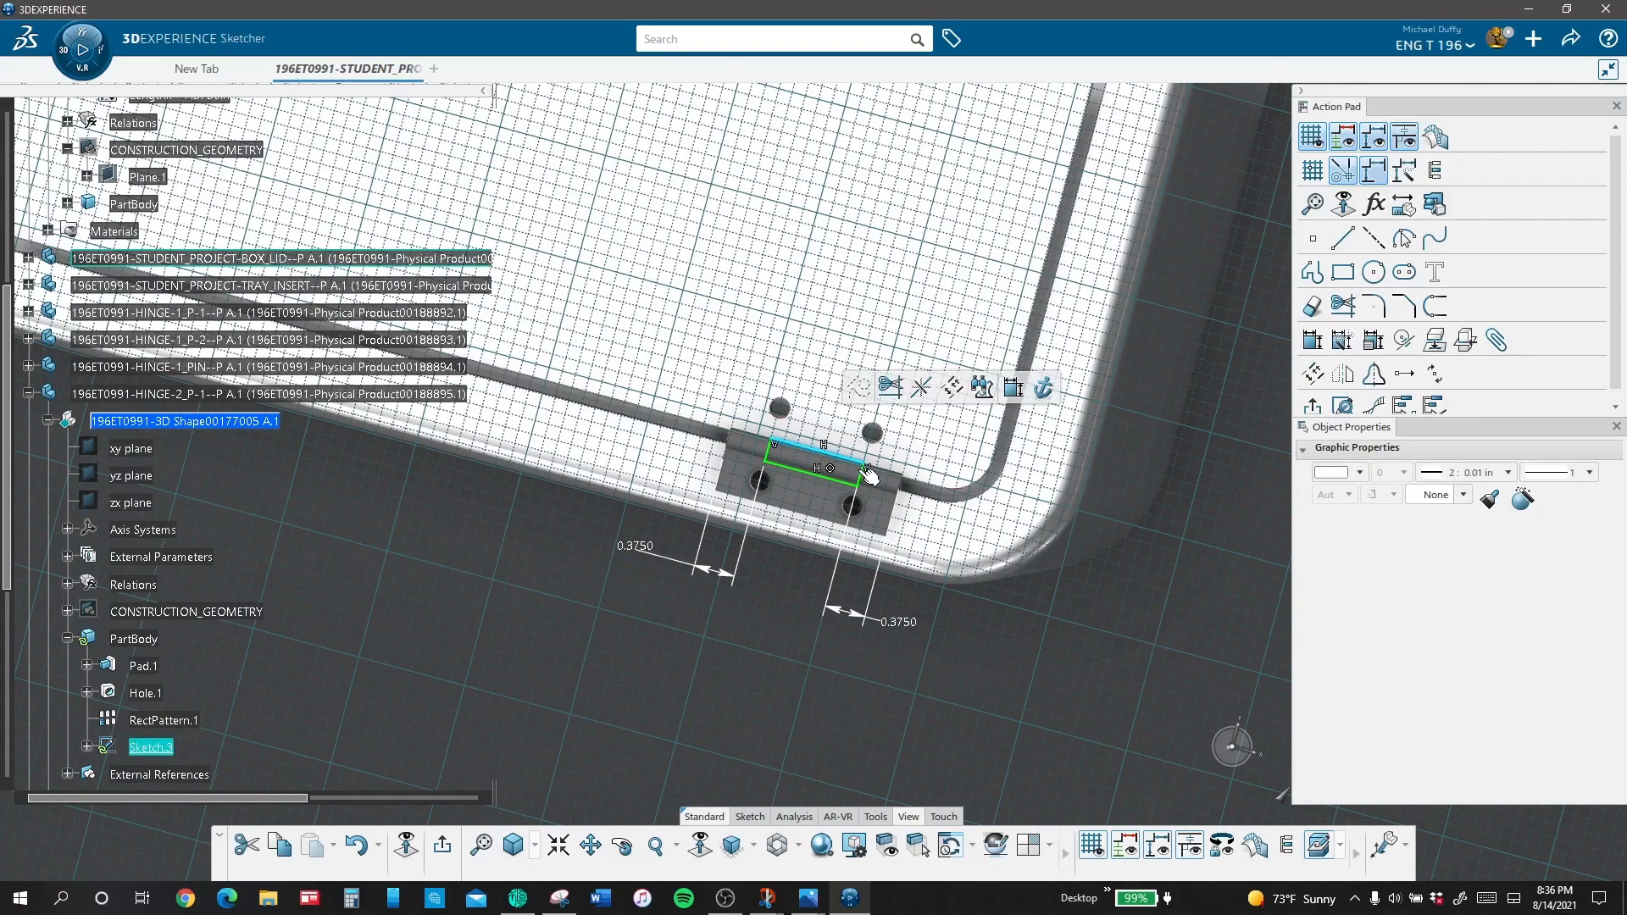
click(1312, 340)
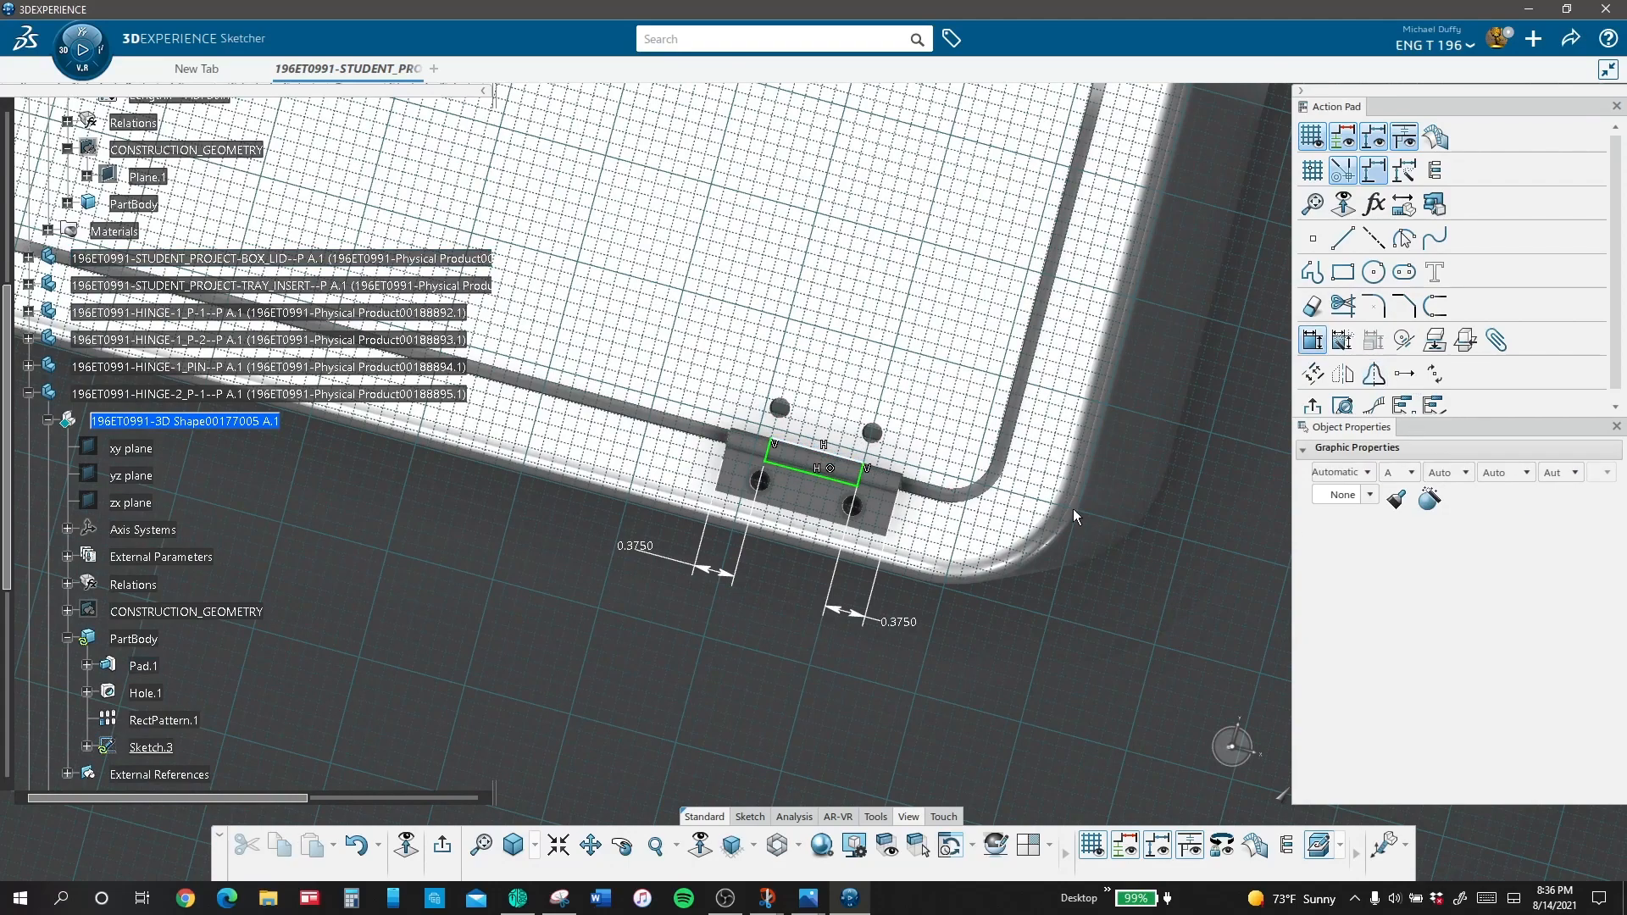
click(861, 476)
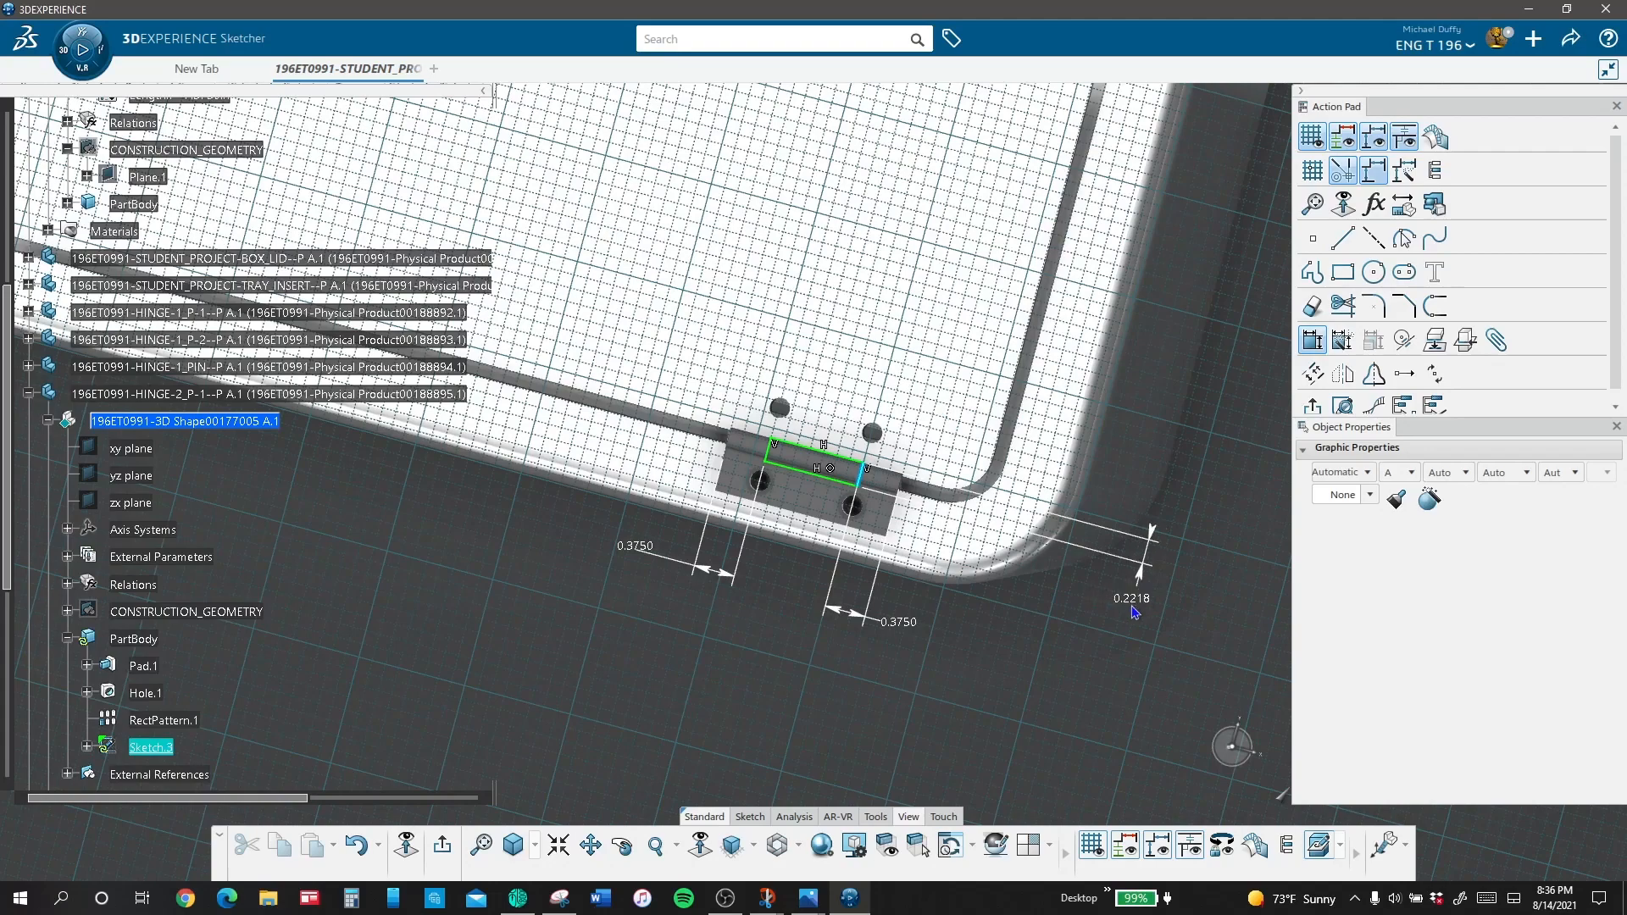
click(1140, 593)
text(.)
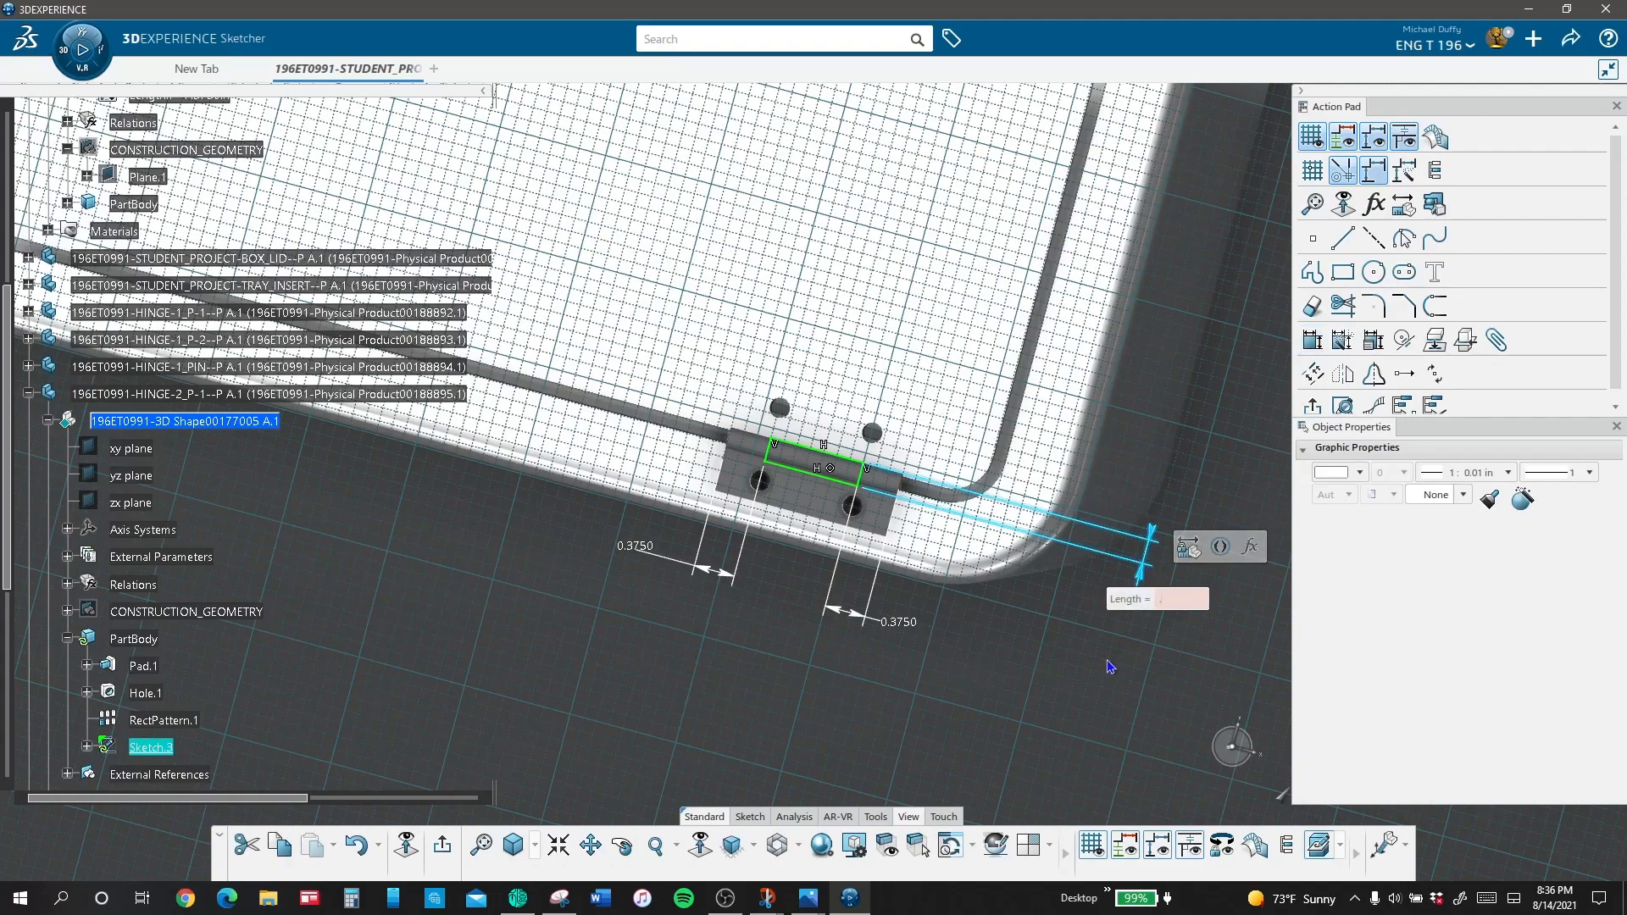
text(23125)
key(Return)
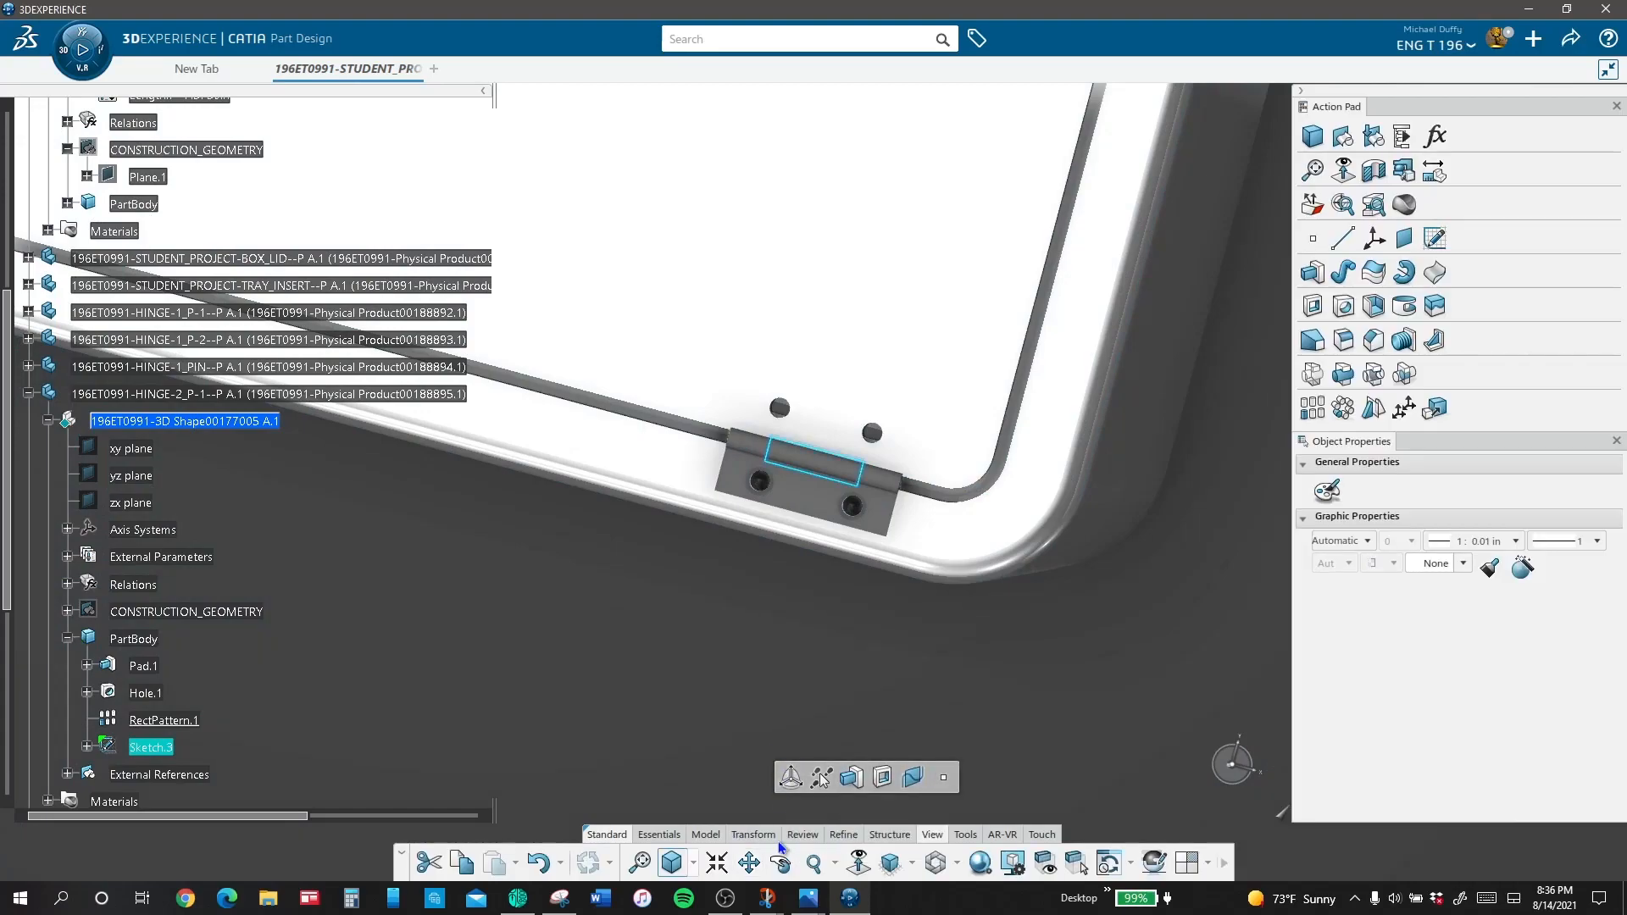
click(898, 864)
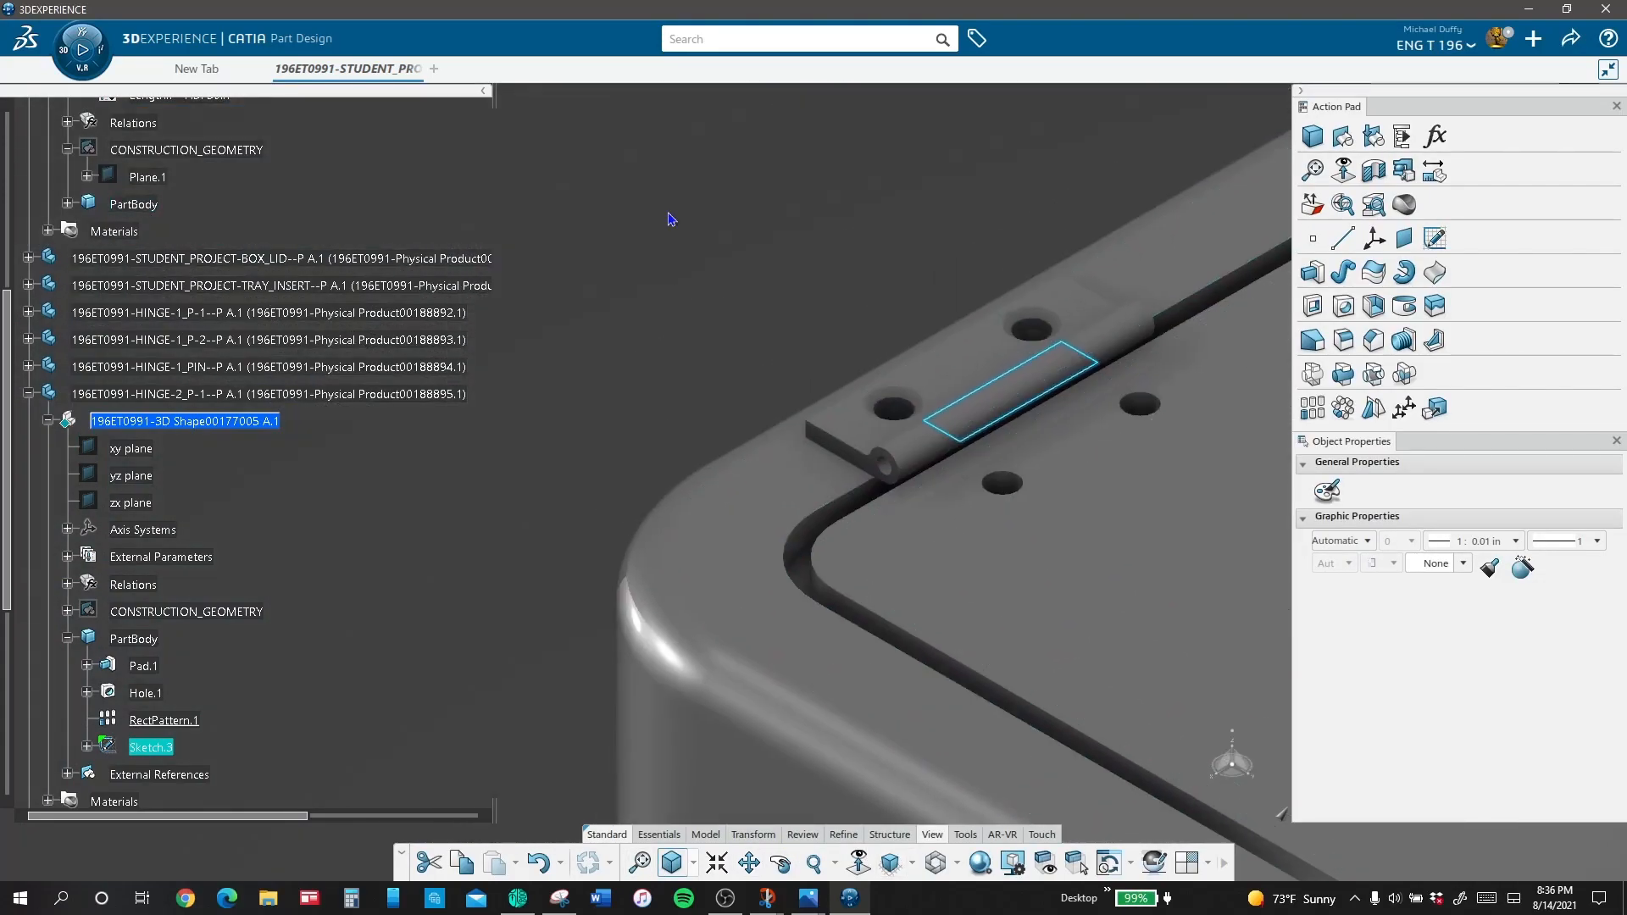
Step: Pocket the rectangle sketch through the second hinge's first leaf, with both limits set to Up to last
click(671, 220)
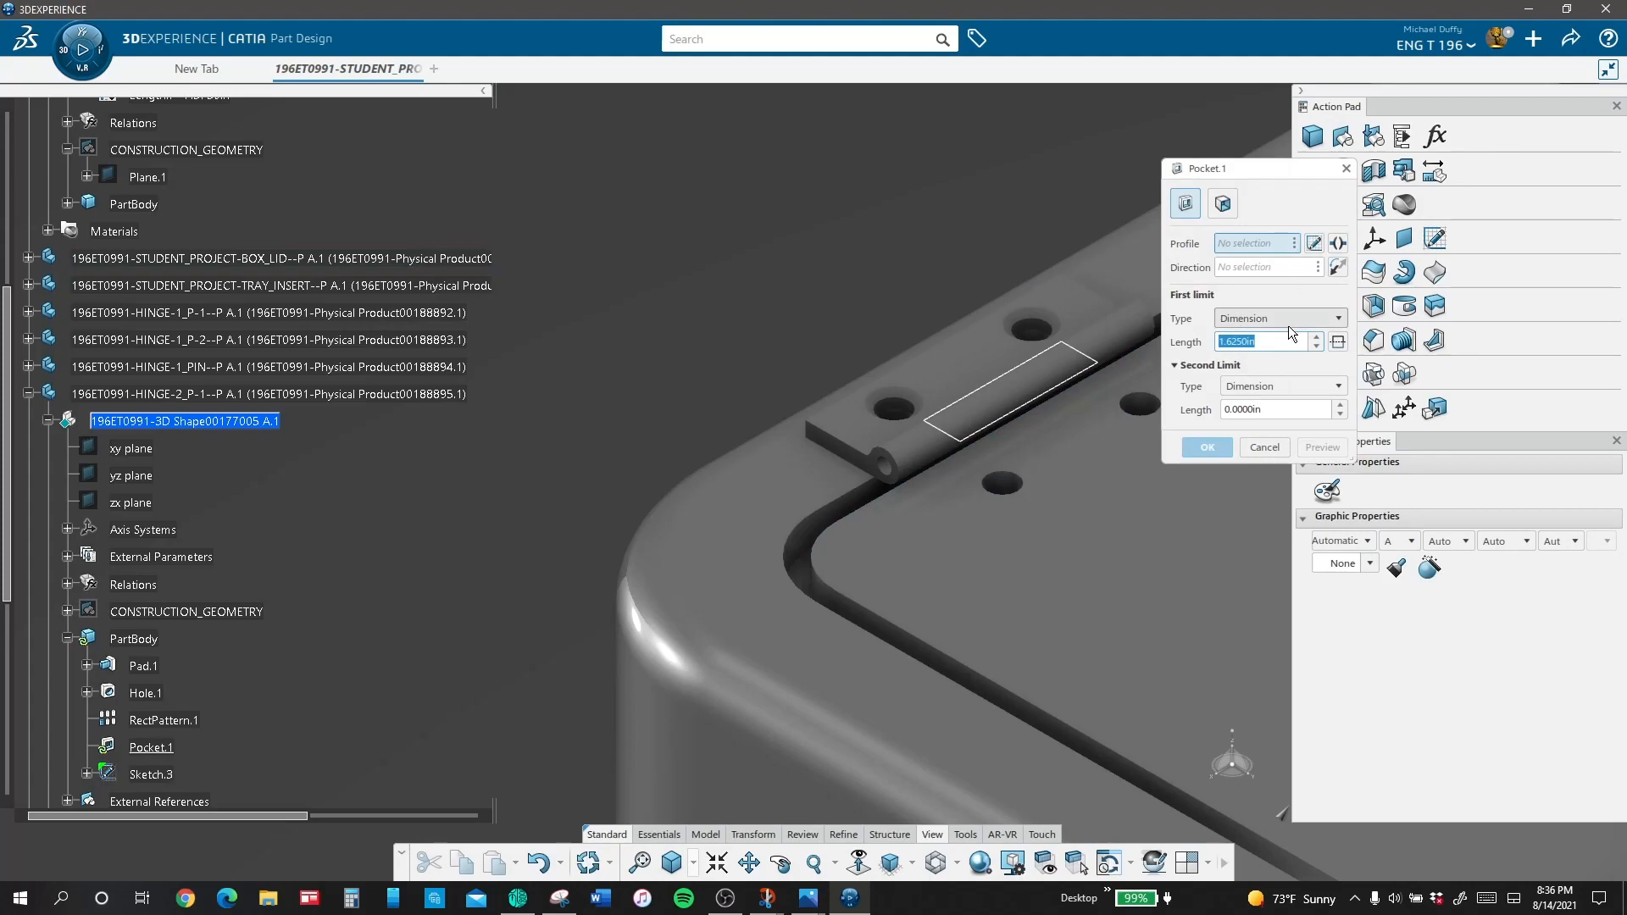
click(1289, 320)
click(1271, 368)
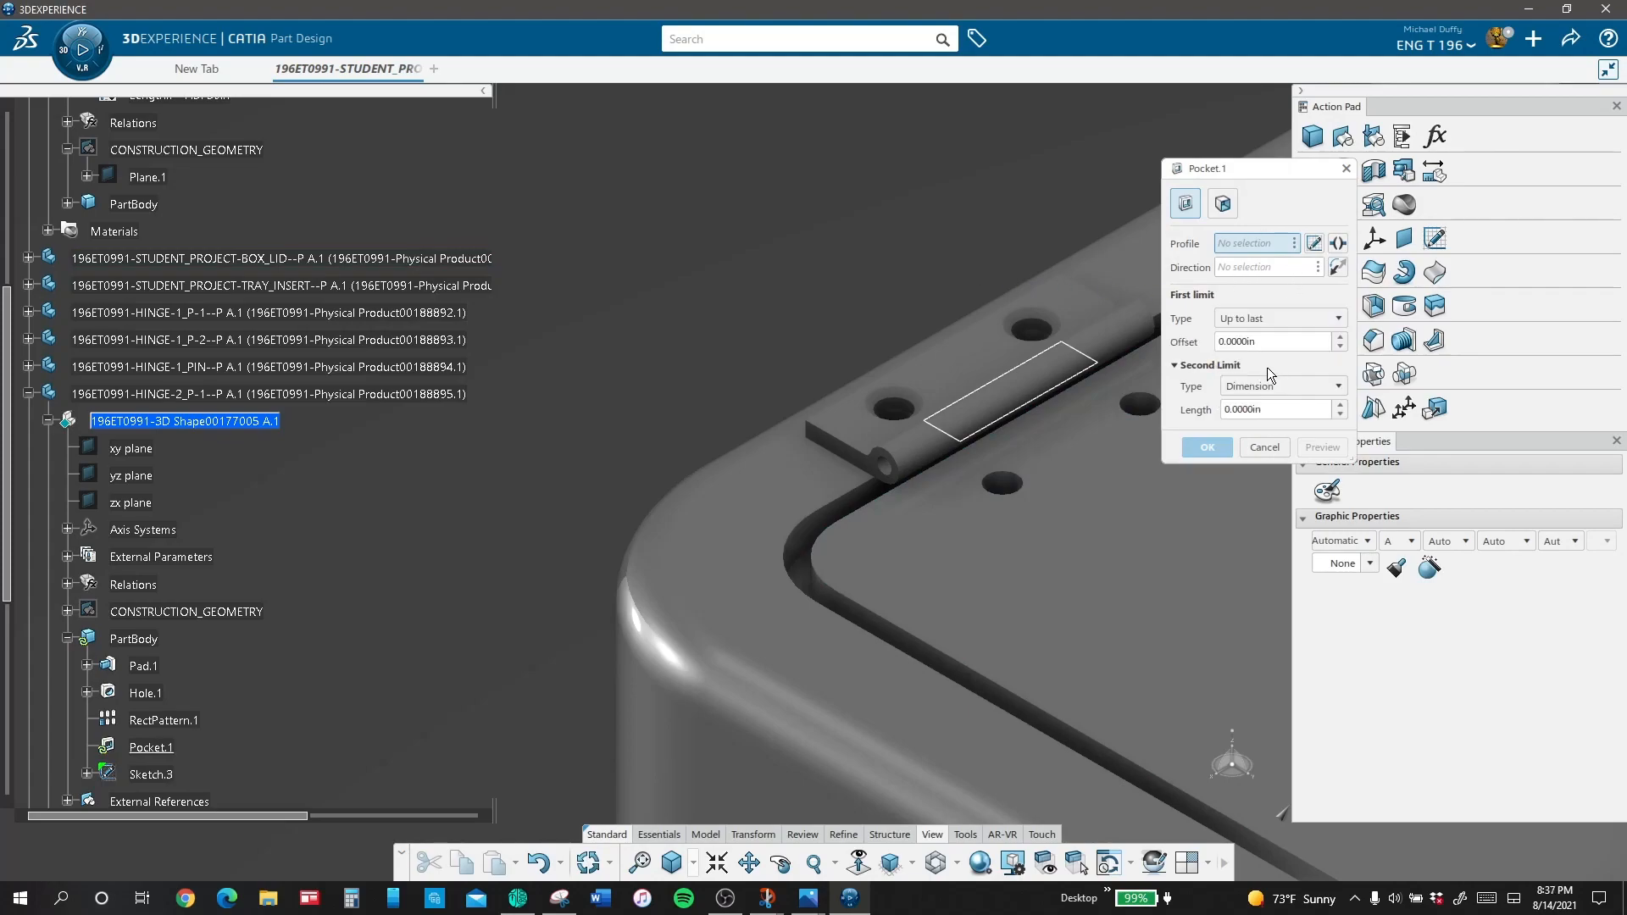
click(1274, 390)
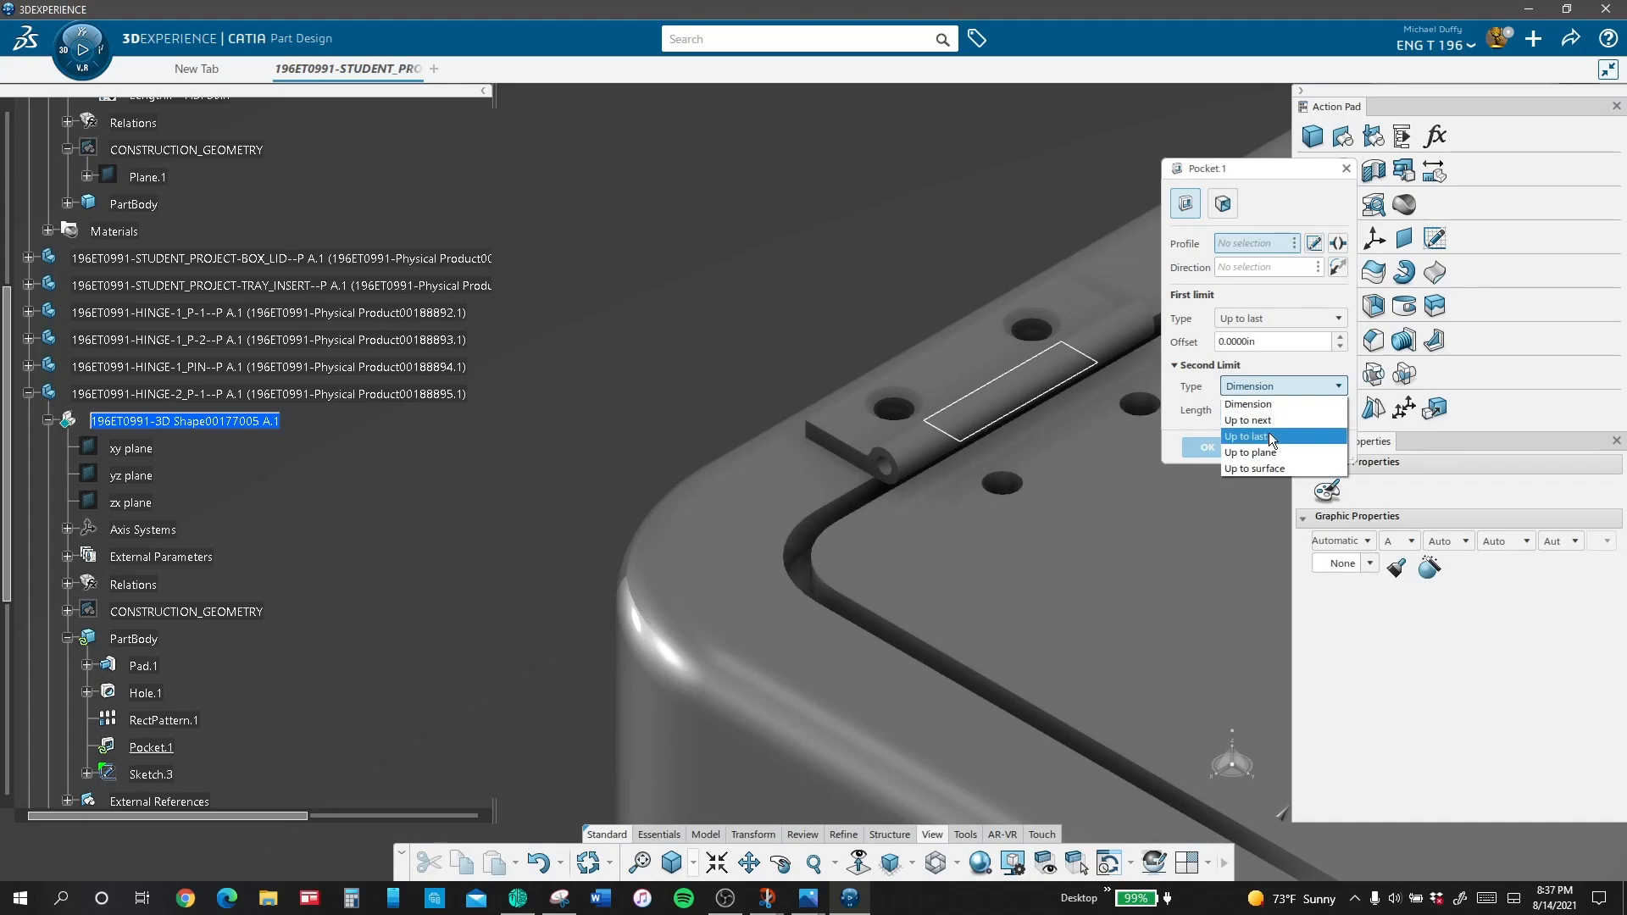
click(1269, 432)
click(1056, 387)
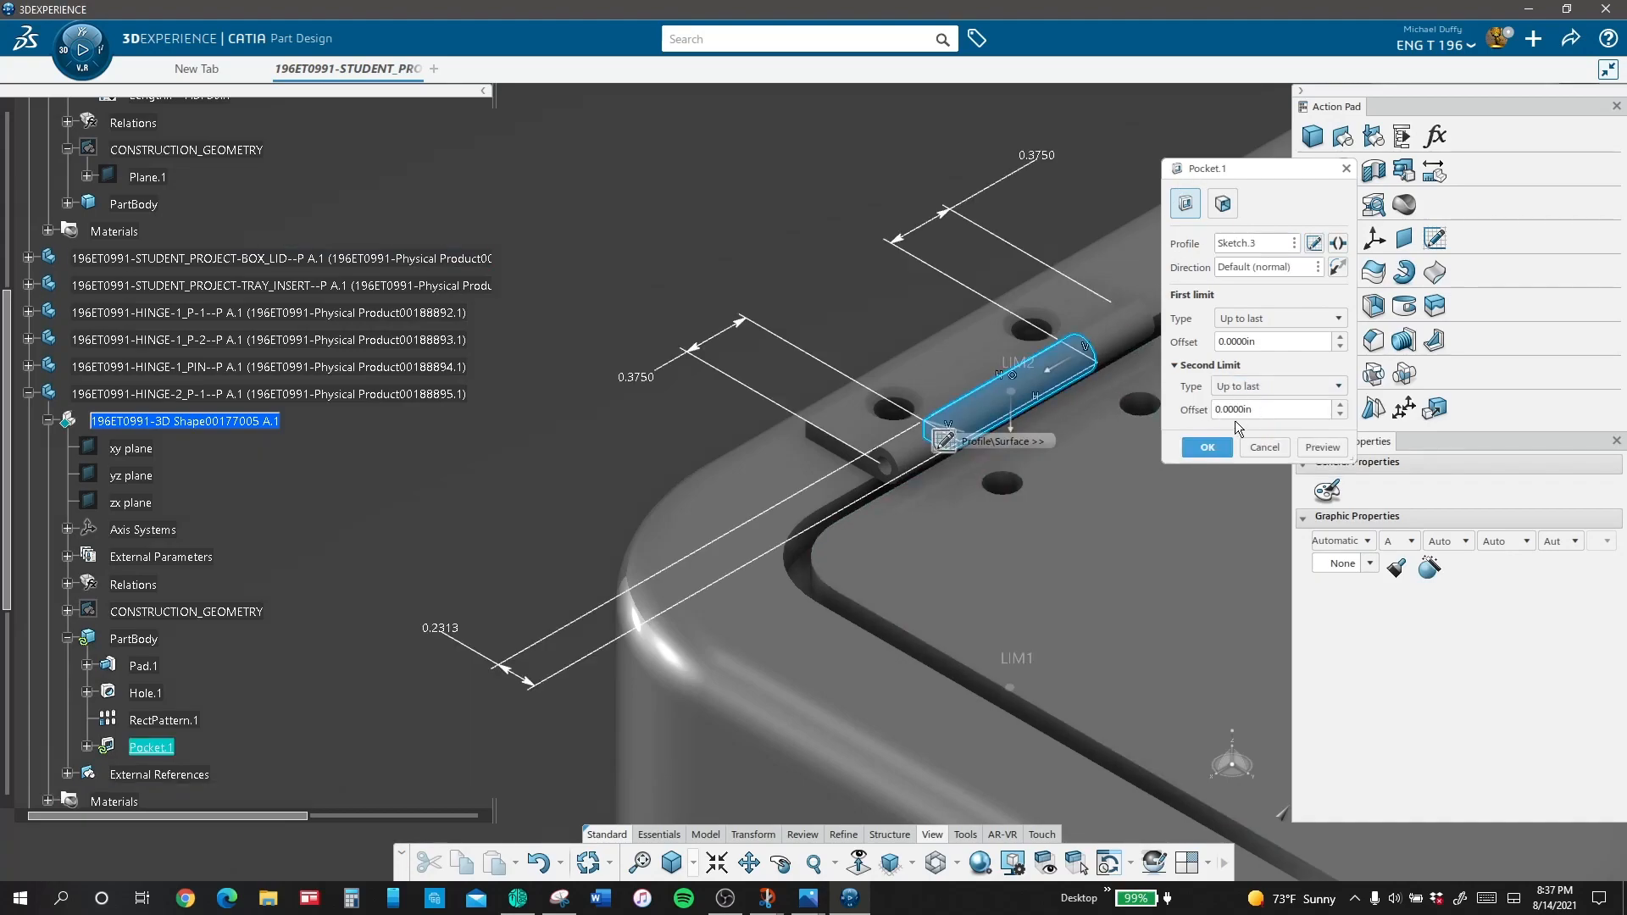
click(1322, 446)
click(1208, 447)
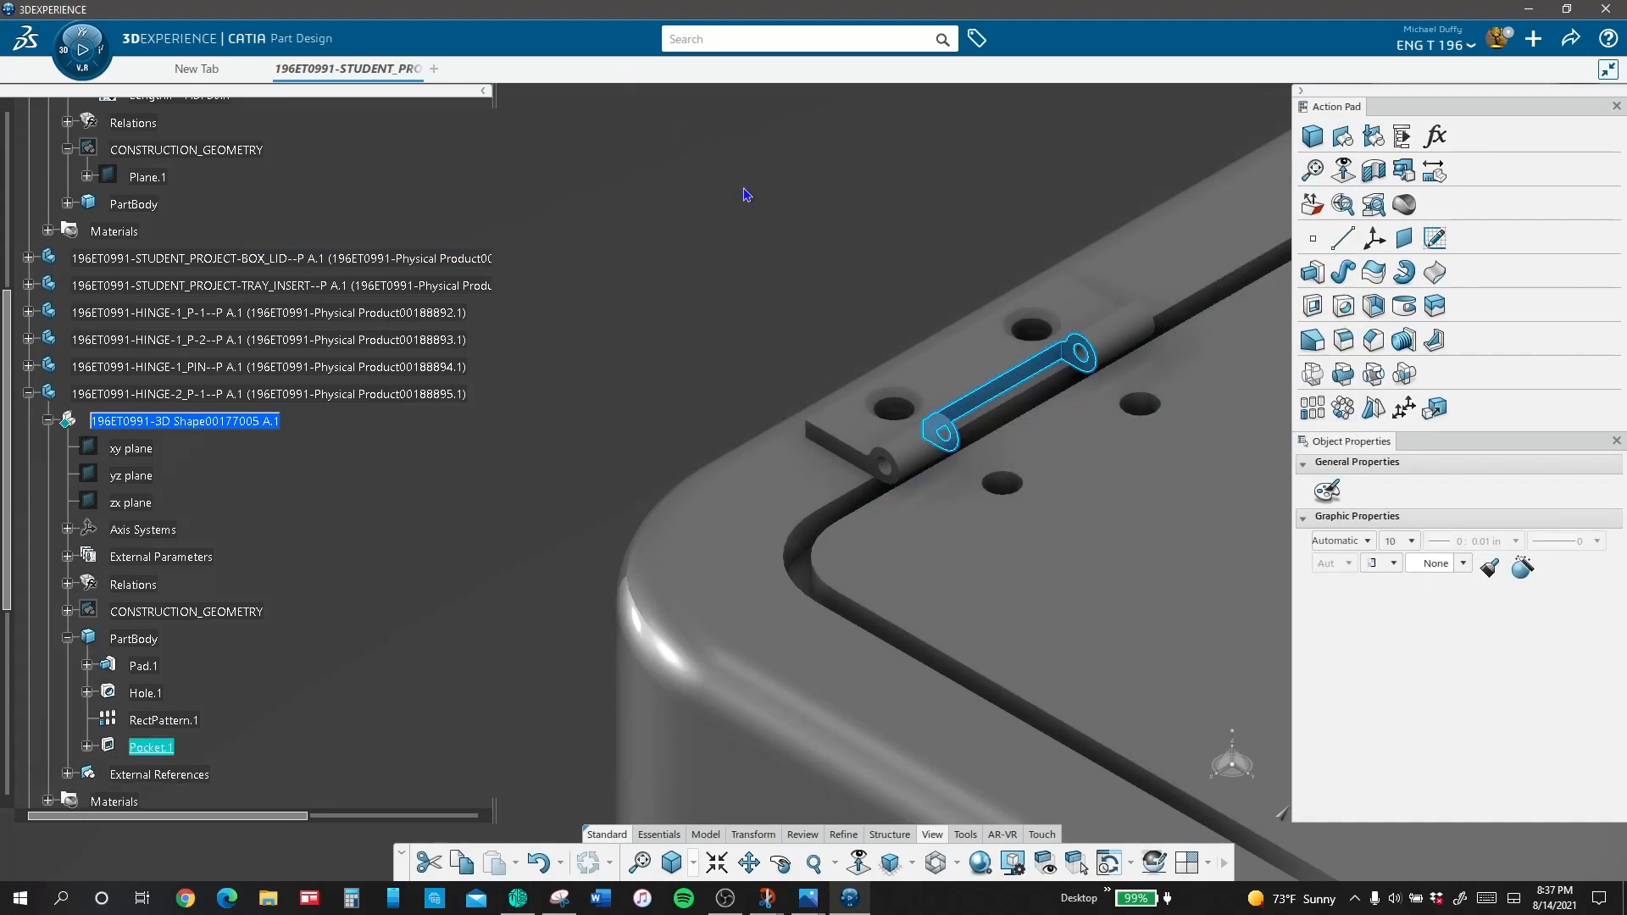
Step: Fillet the leaf's outer edges and the knuckle end edges with a 0.0156 in radius
click(742, 196)
click(1344, 340)
click(1092, 291)
click(932, 347)
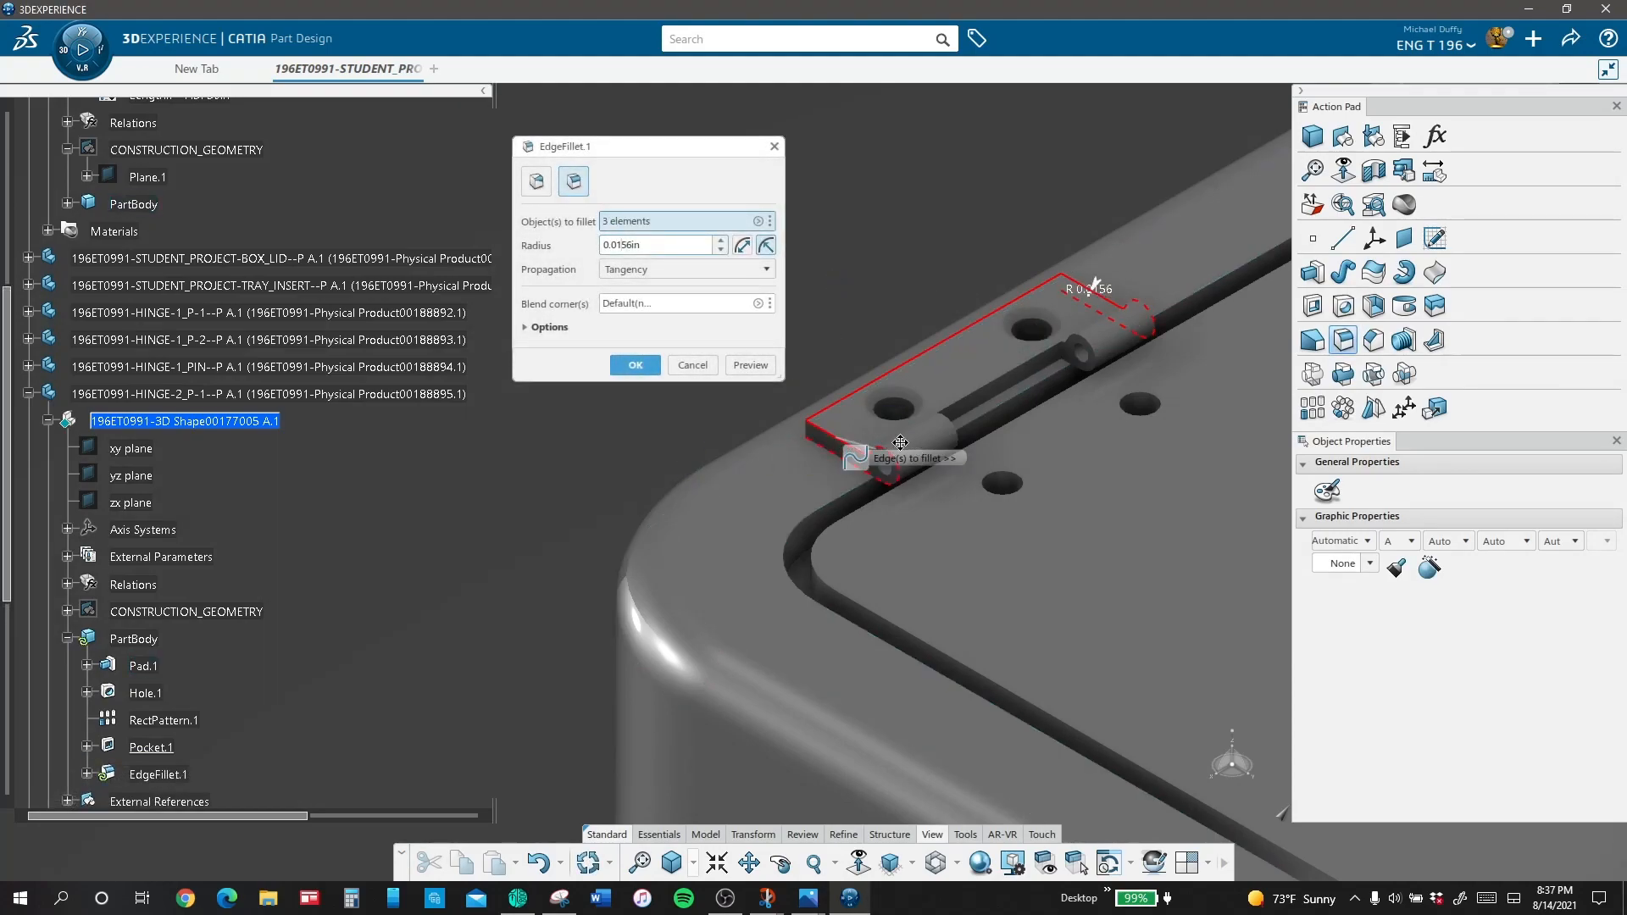
click(894, 459)
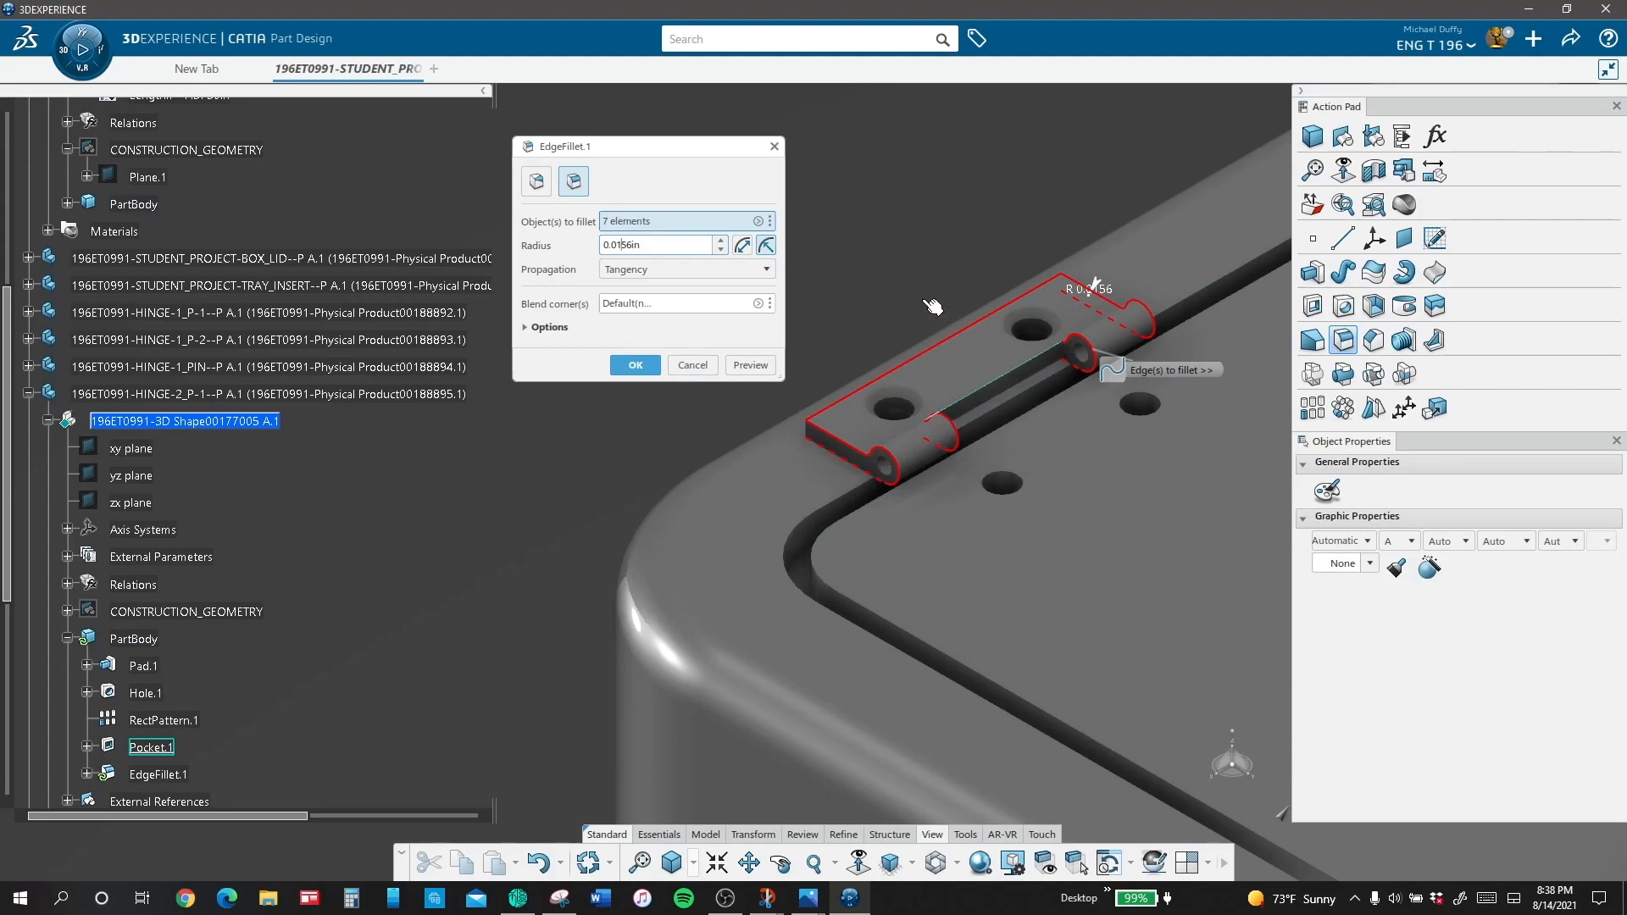
click(627, 363)
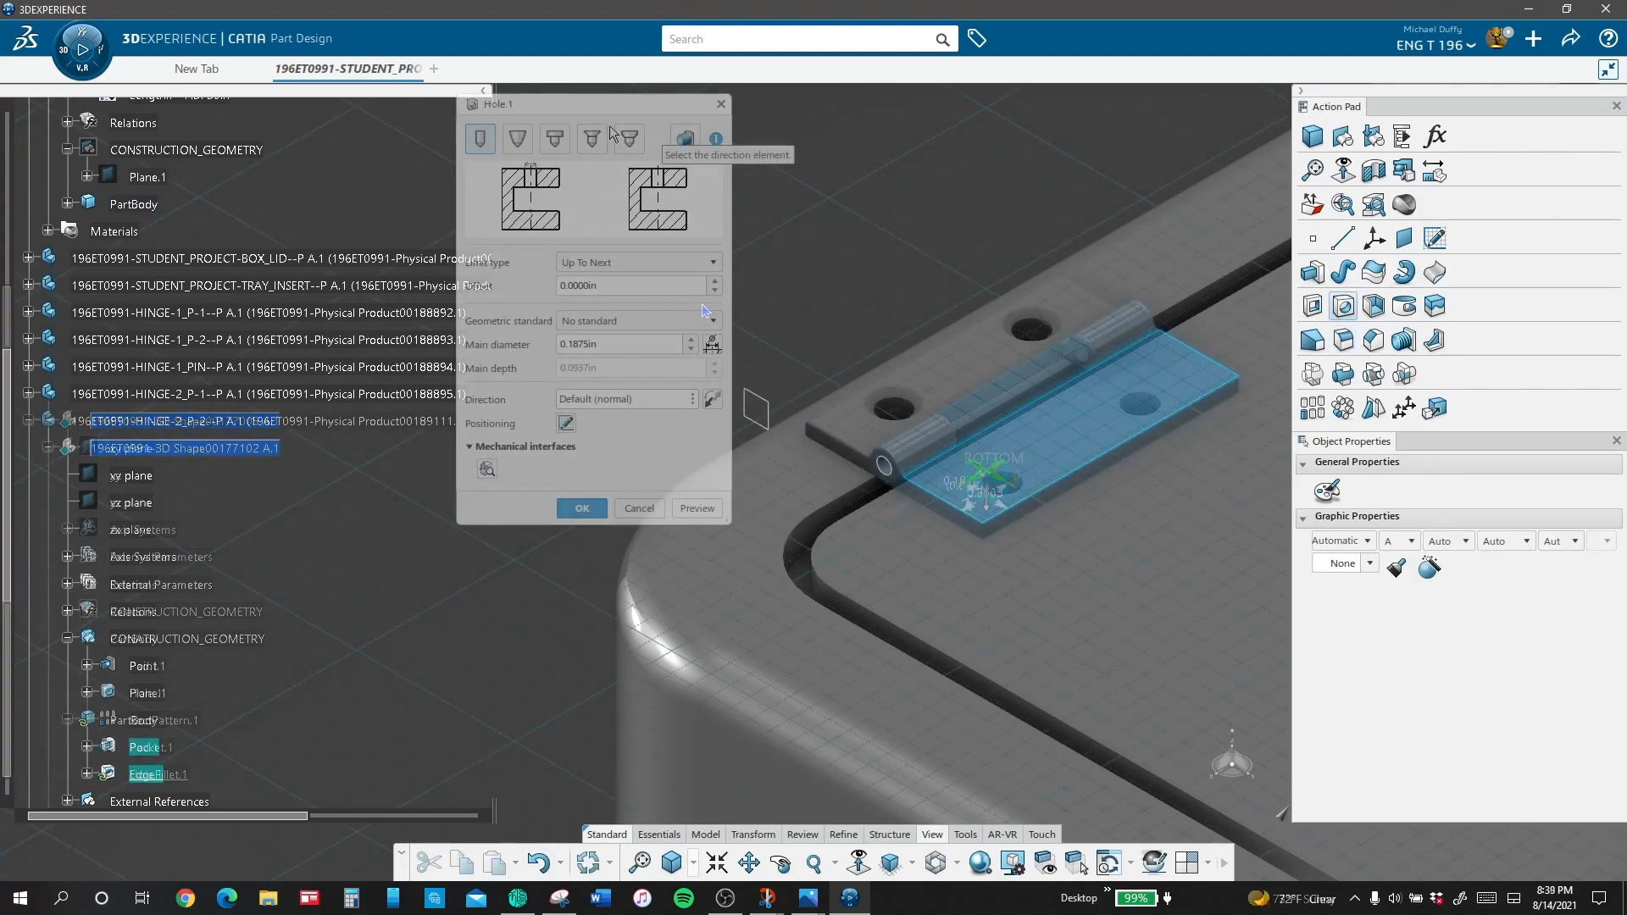
Step: Make the second leaf's hole countersunk in Depth & Diameter mode, with 0.0313 in countersink depth and 0.2656 in countersink diameter
click(592, 139)
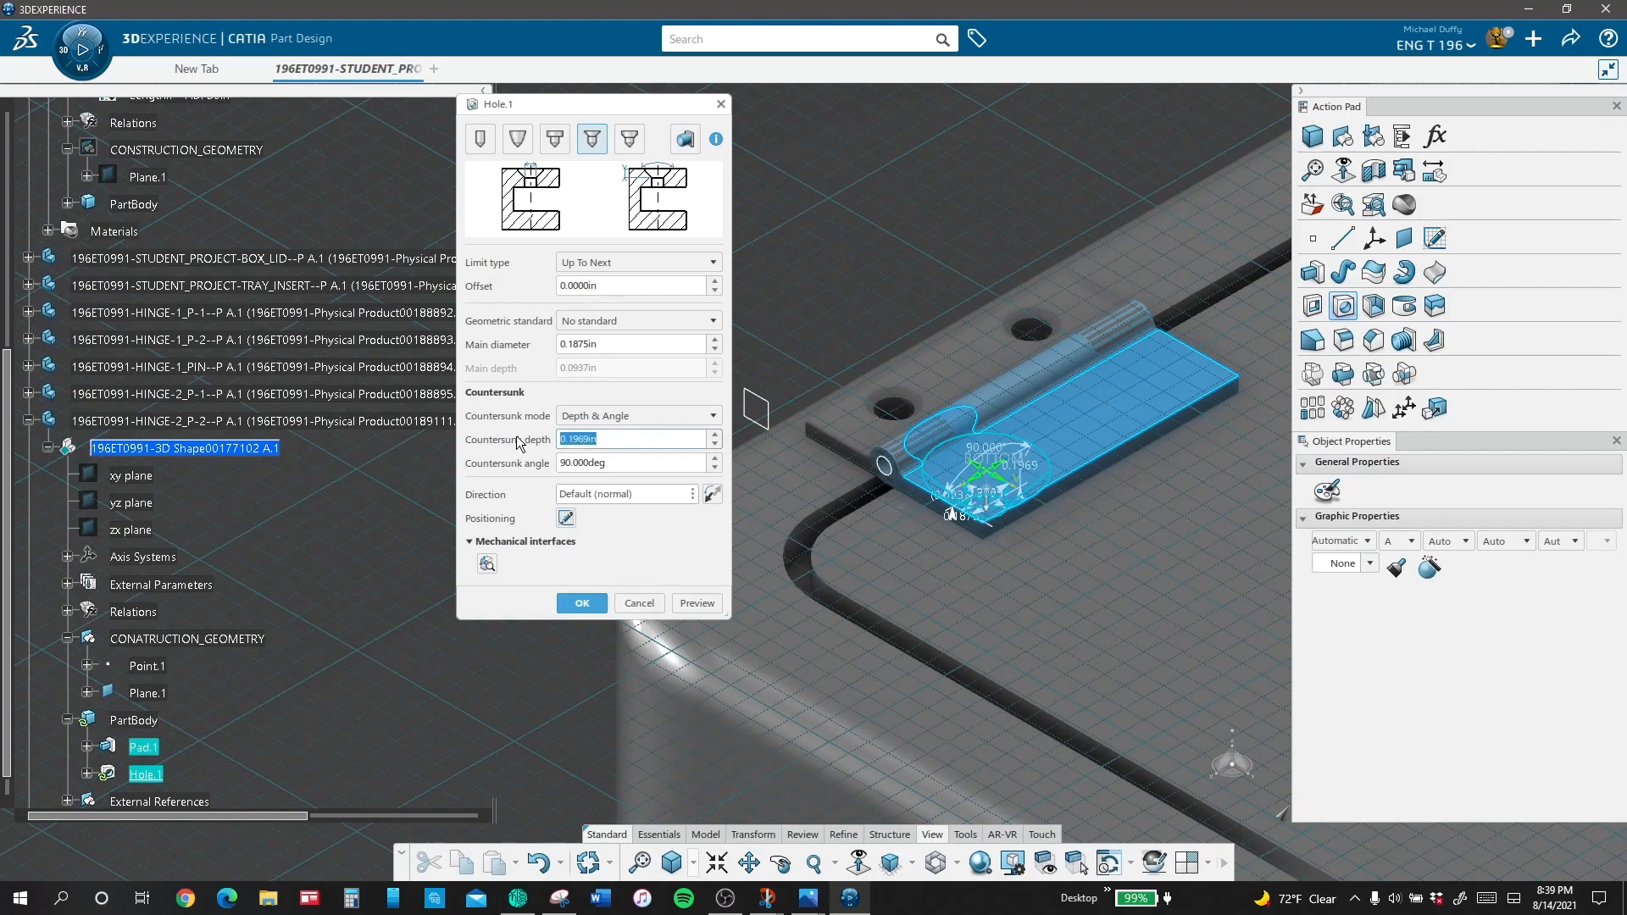
text(0.0313)
key(Return)
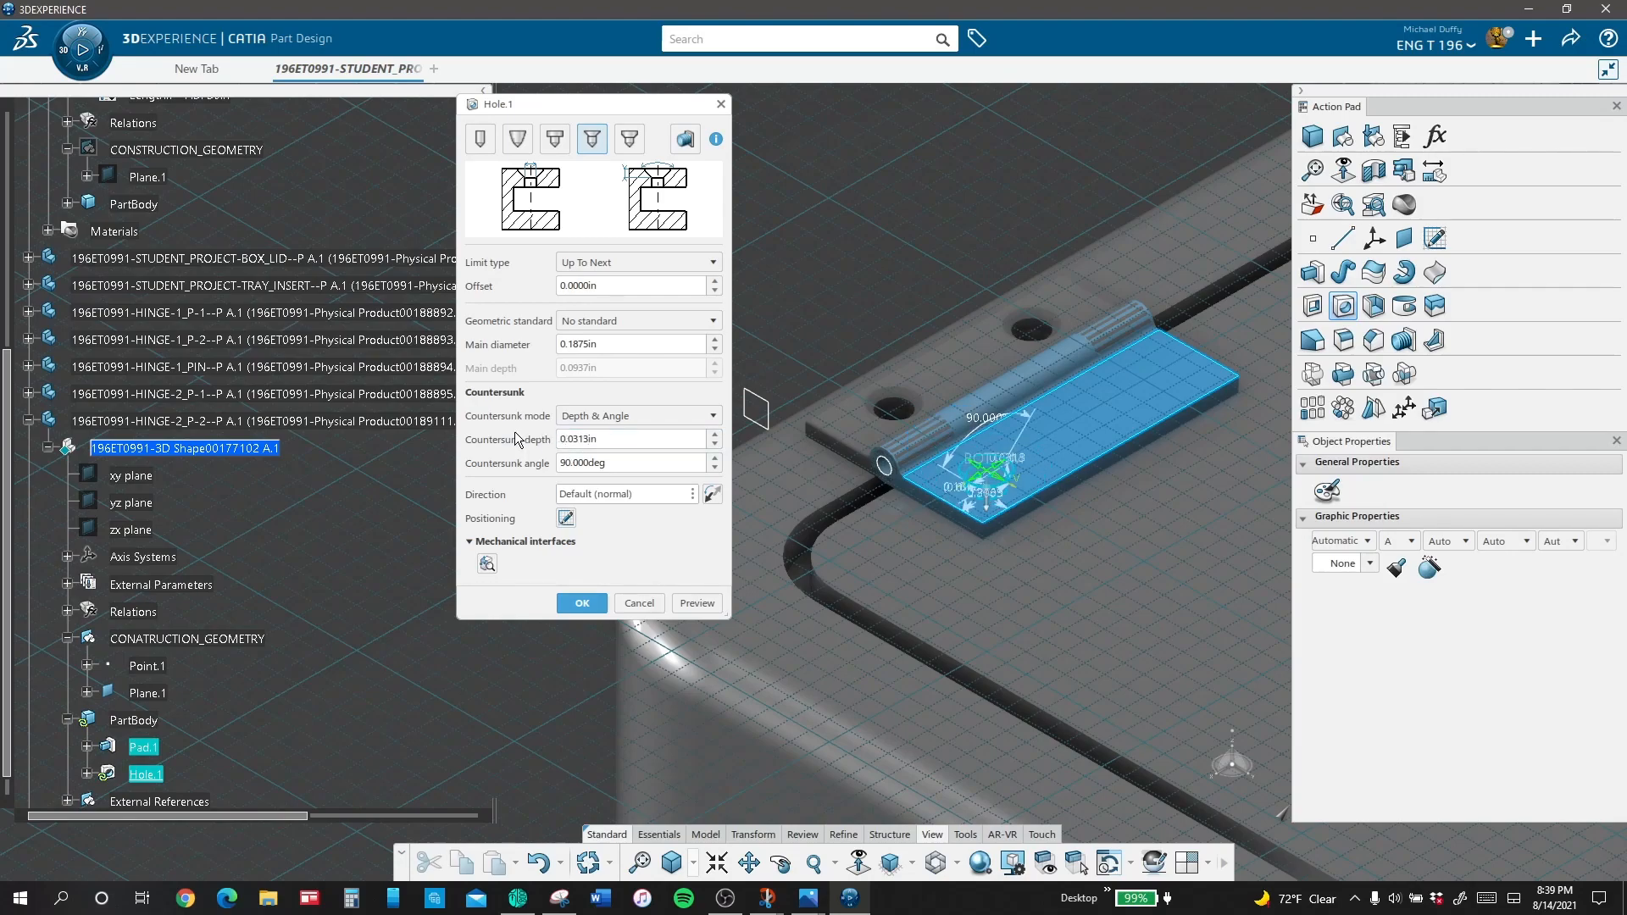
click(640, 415)
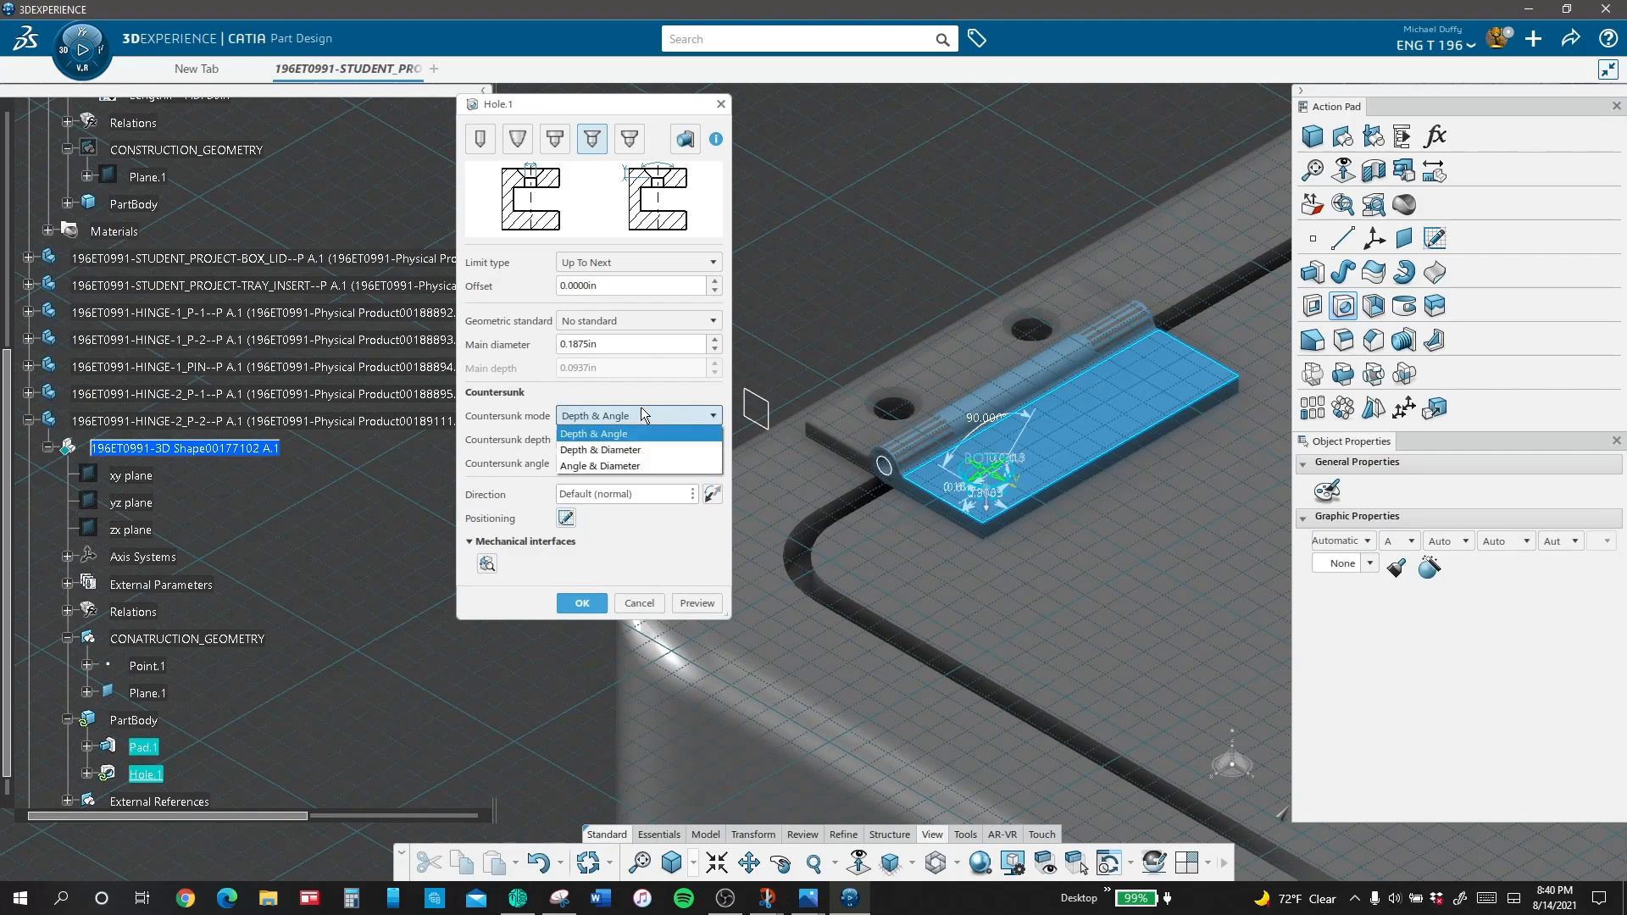
click(636, 441)
click(602, 461)
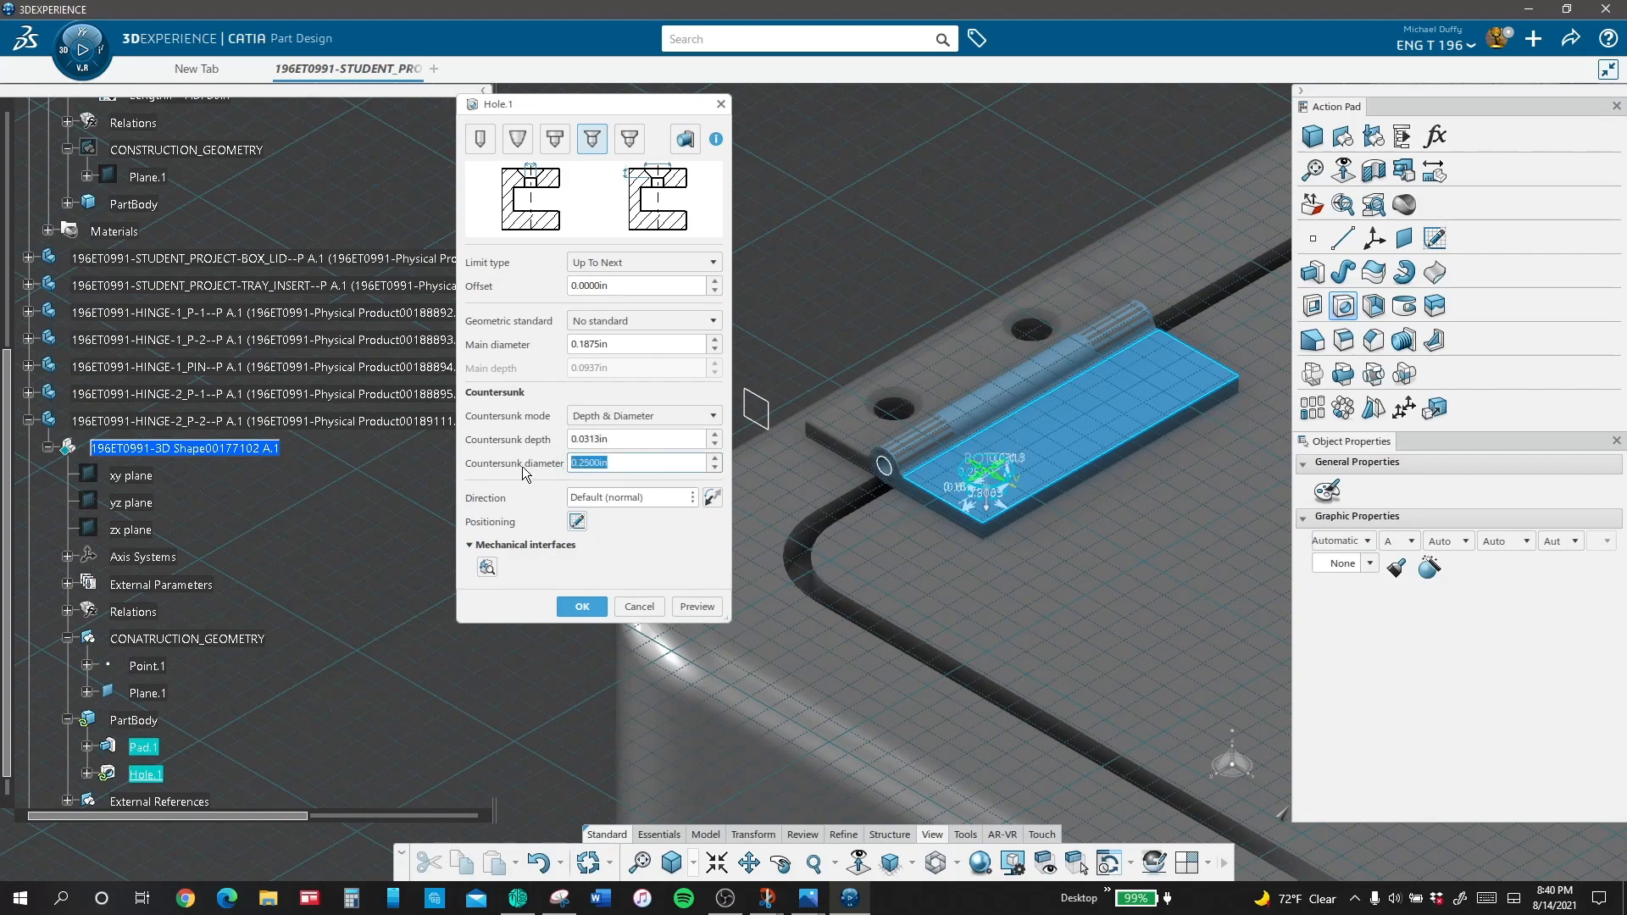
text(.2656)
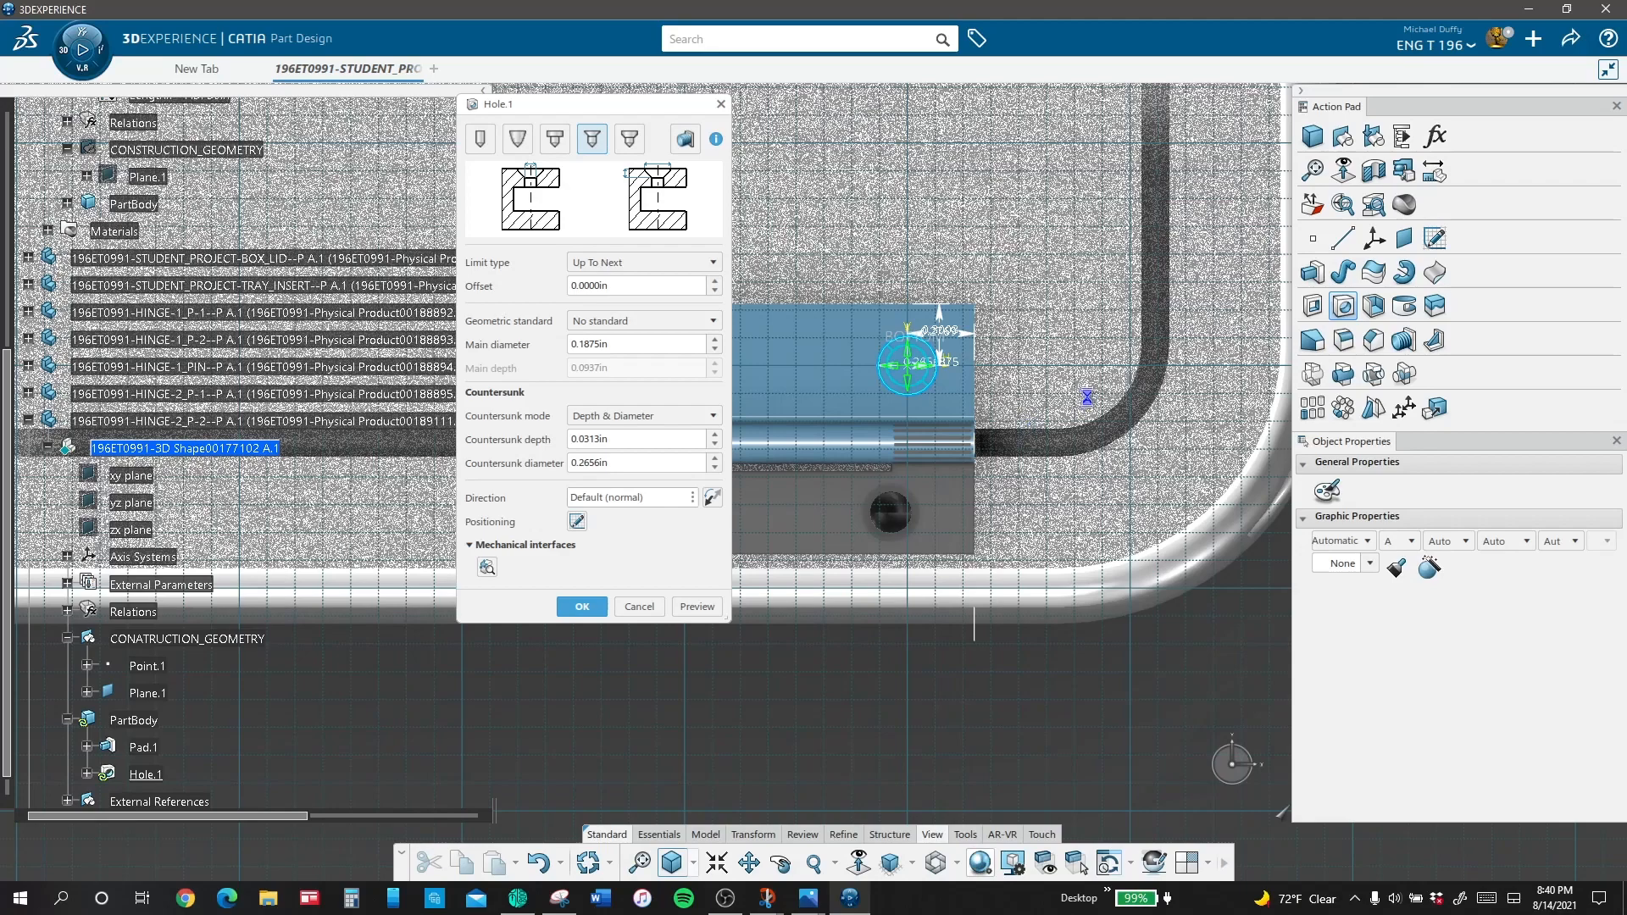
Step: Constrain the hole's center point concentric with the box lid's existing hole nearest the box corner
click(1405, 142)
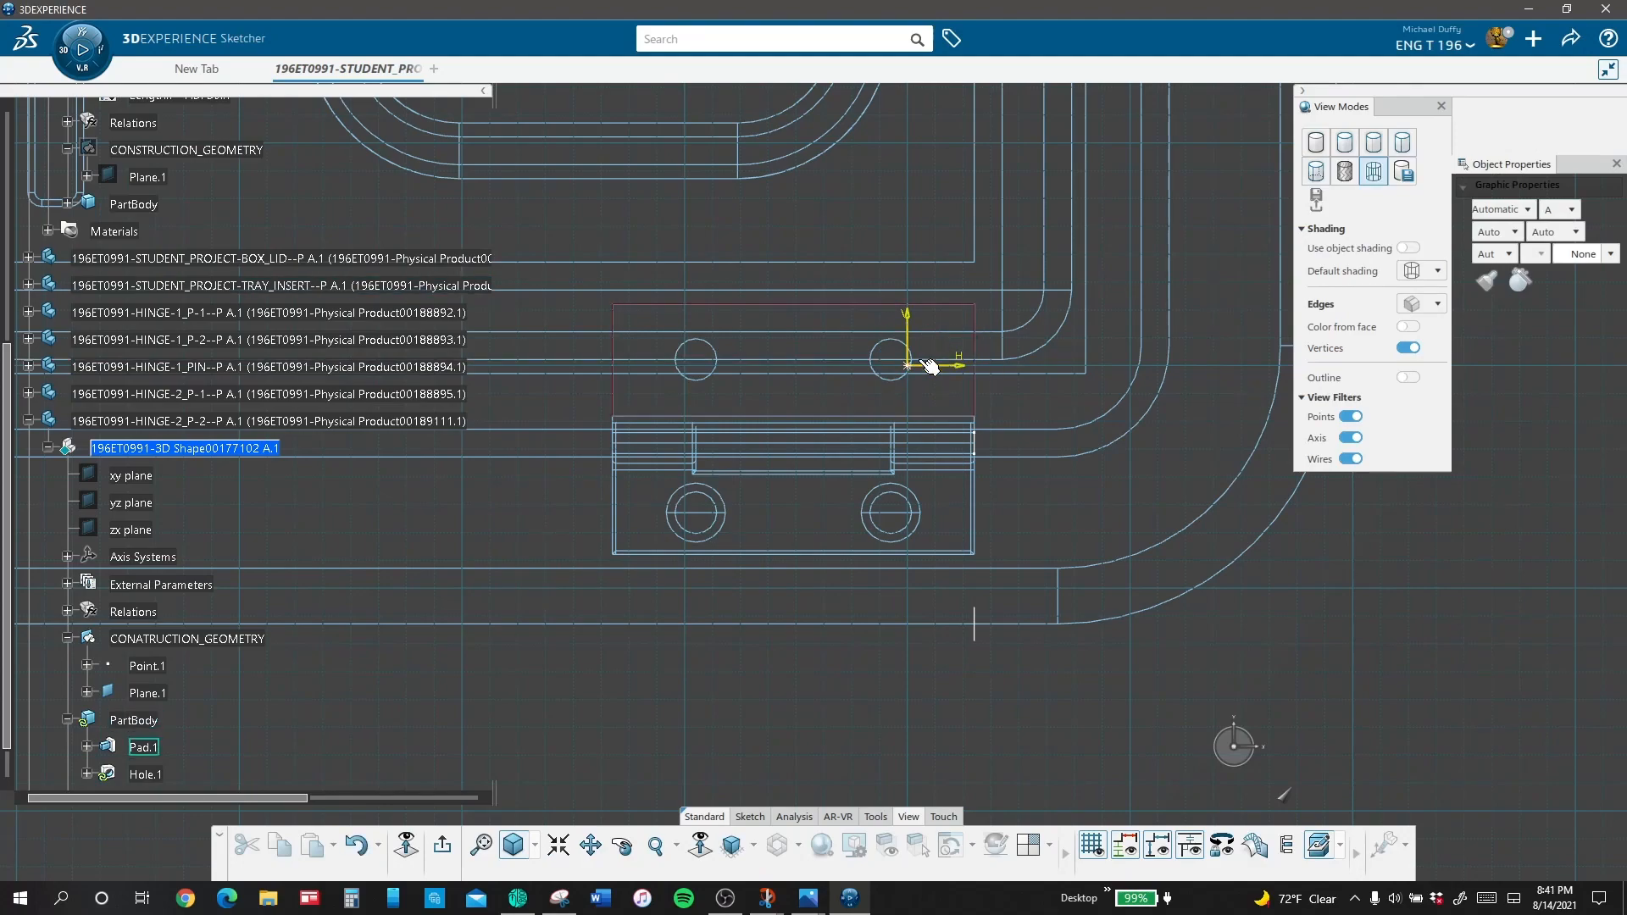
click(890, 343)
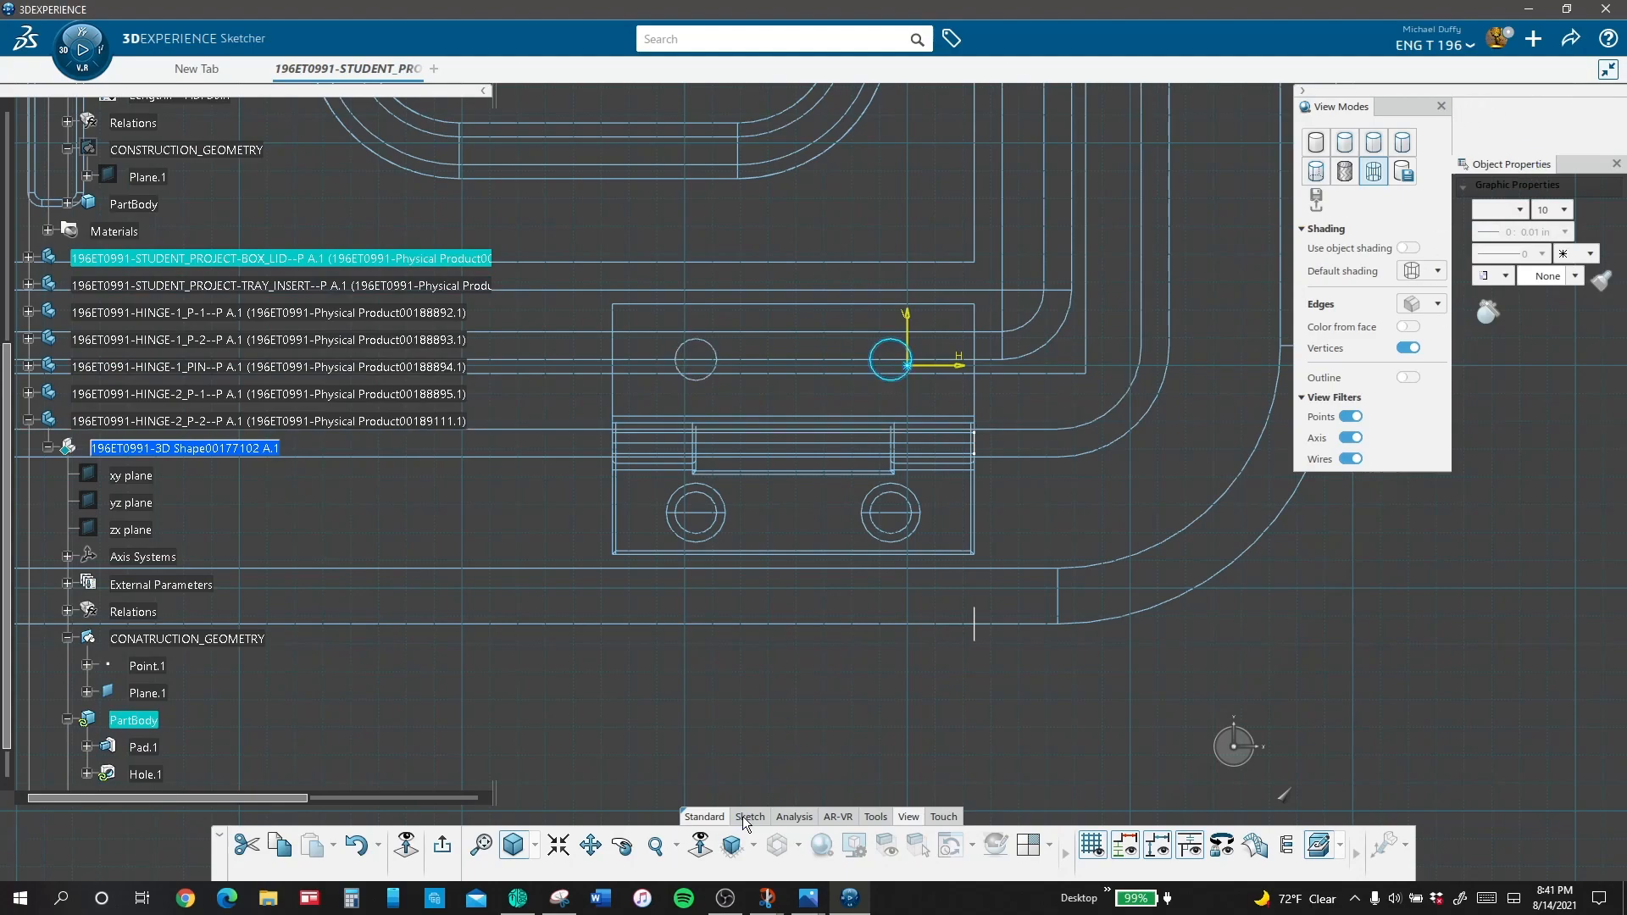
click(750, 816)
click(952, 845)
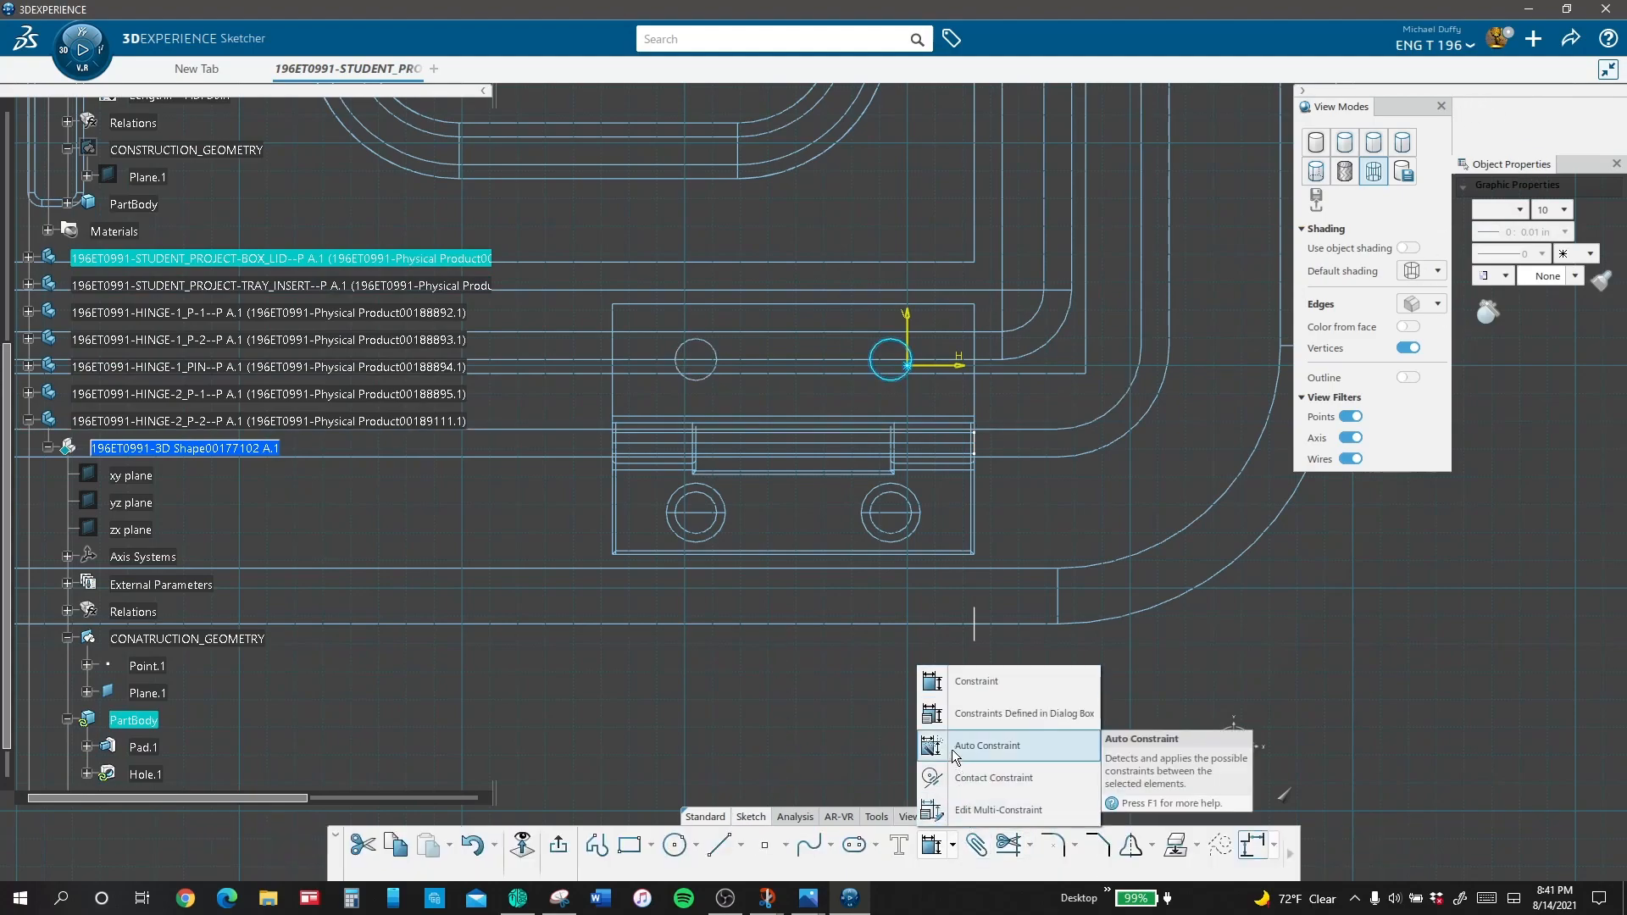
click(950, 713)
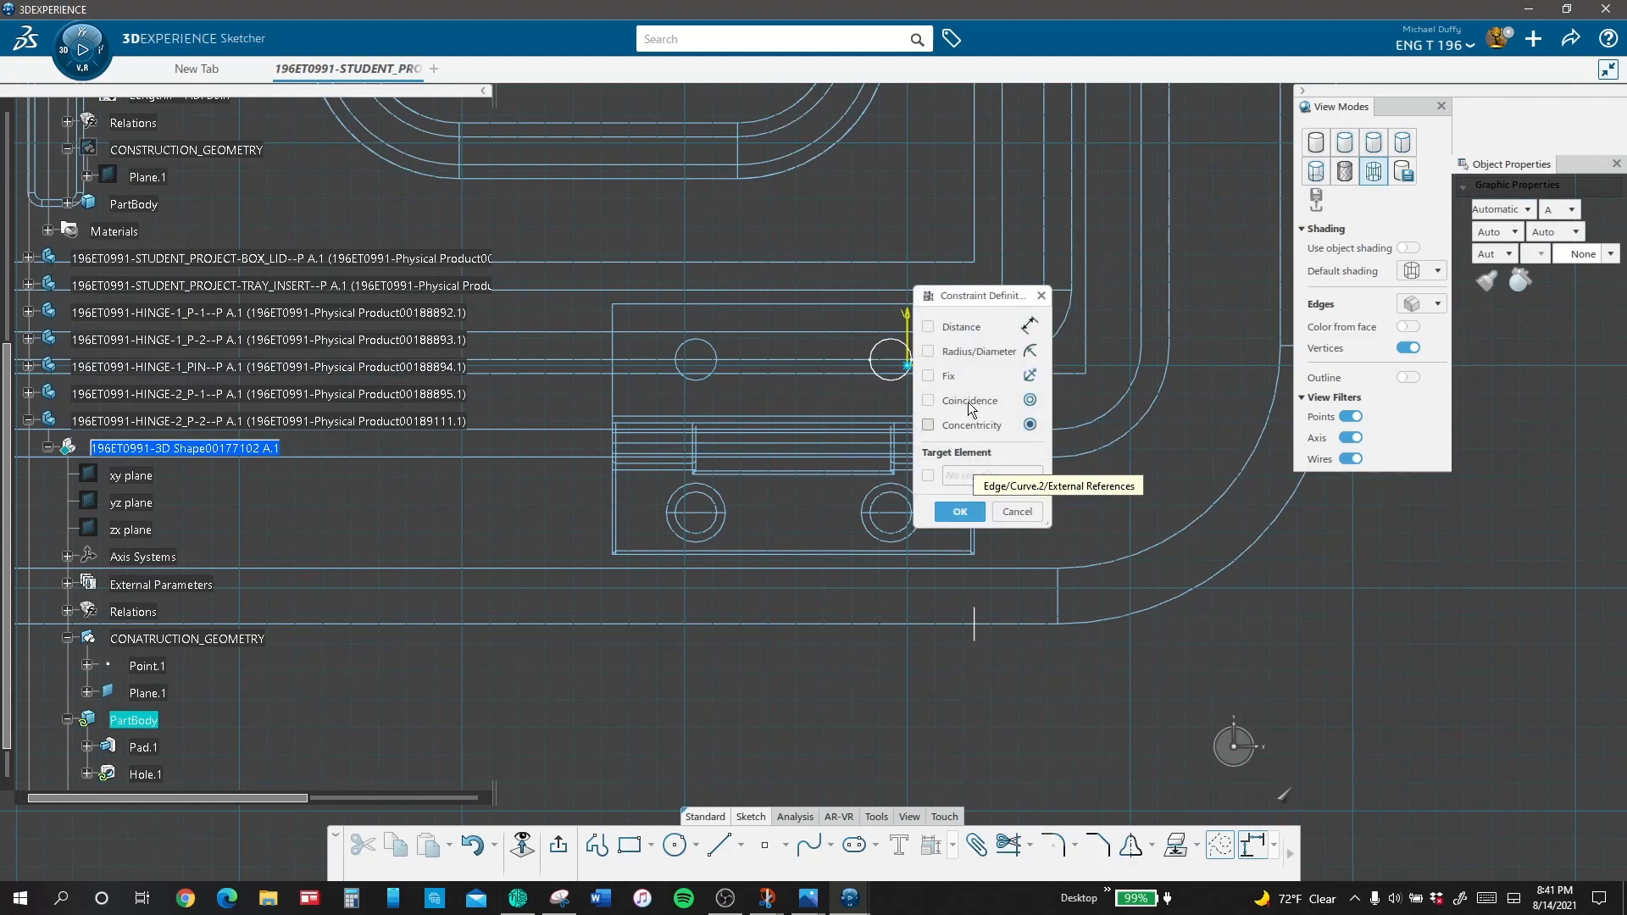
click(973, 425)
click(973, 512)
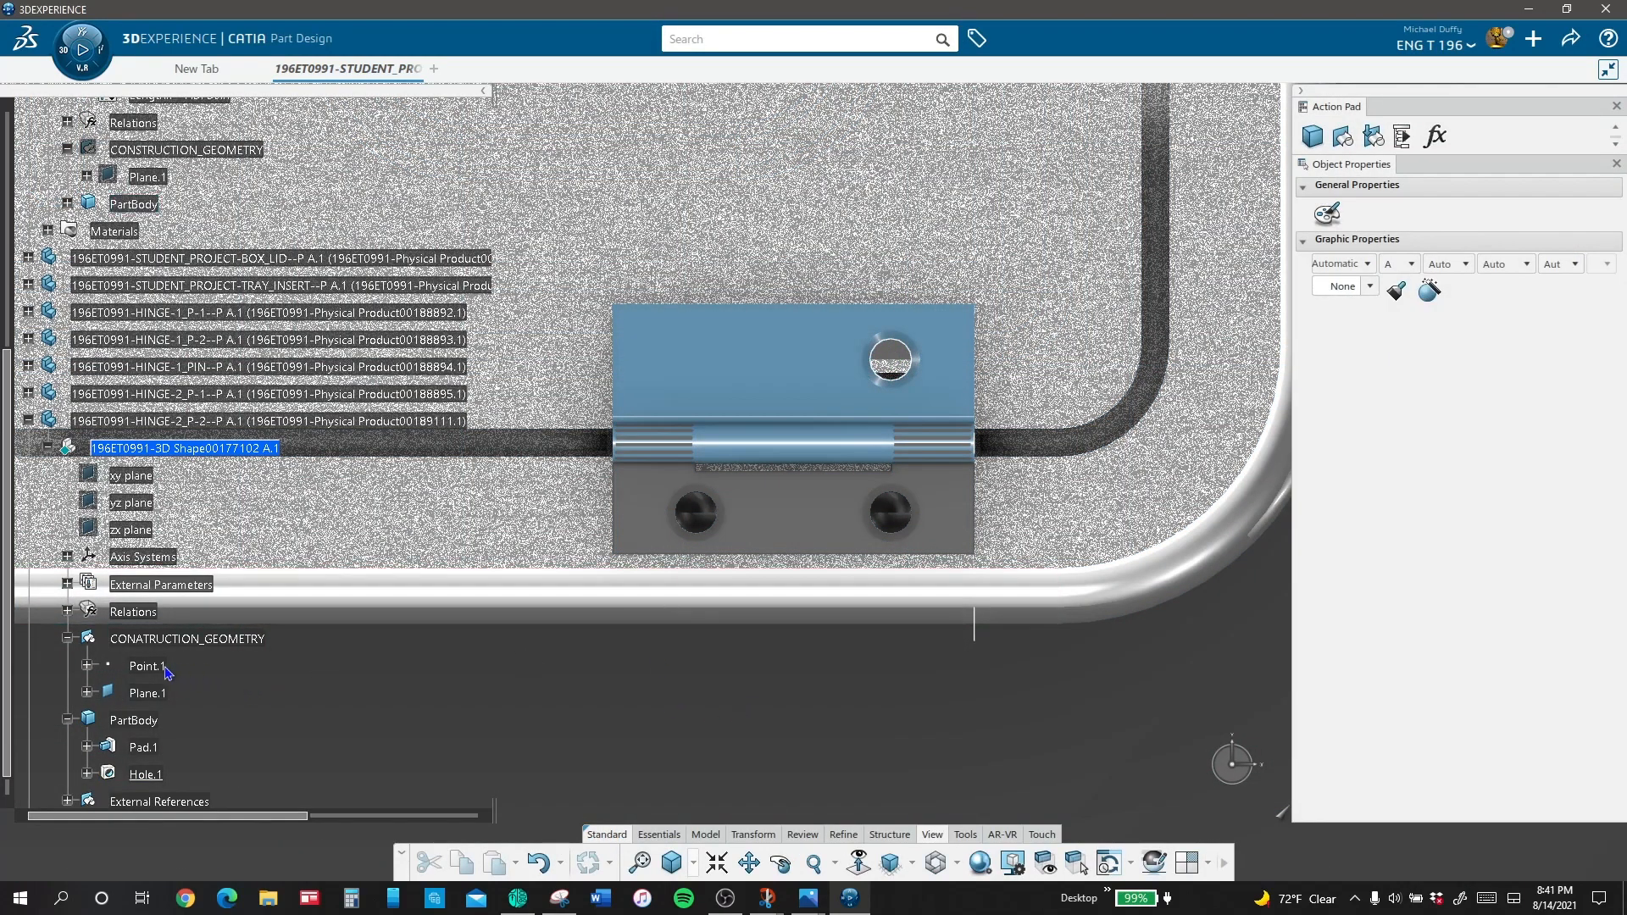
Step: Hide the External References set of the second leaf
scroll(161, 670, down, 1)
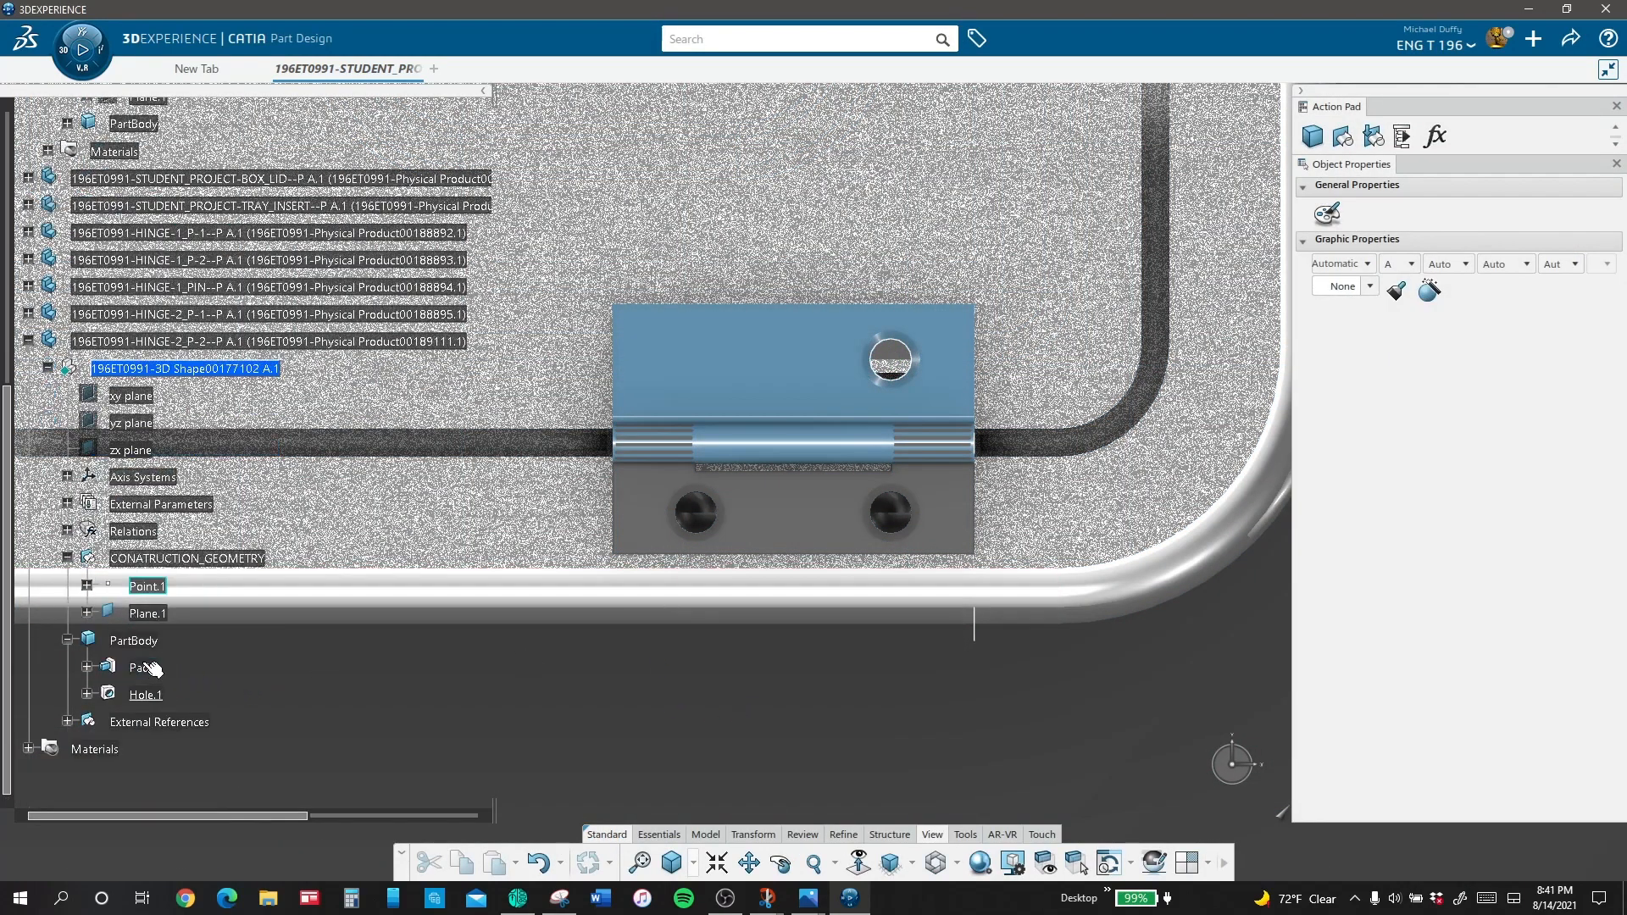
right_click(138, 725)
click(241, 328)
Step: Create a rectangular pattern of the countersunk hole along the leaf's long edge, with 2 instances spaced 0.7874 in apart
click(1361, 161)
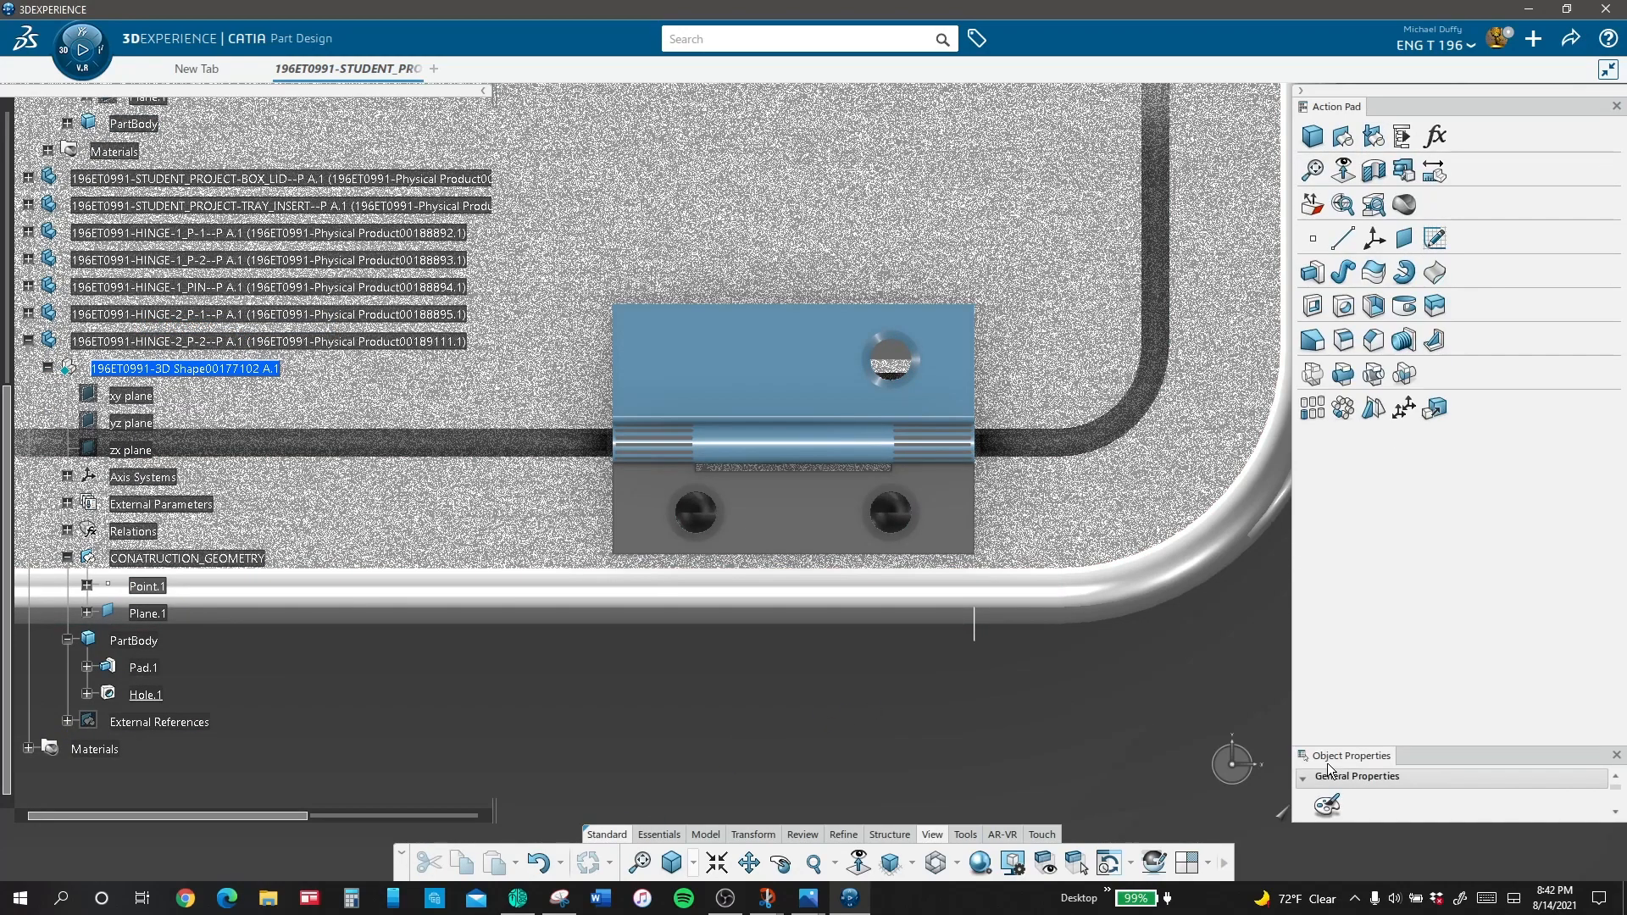
click(1312, 407)
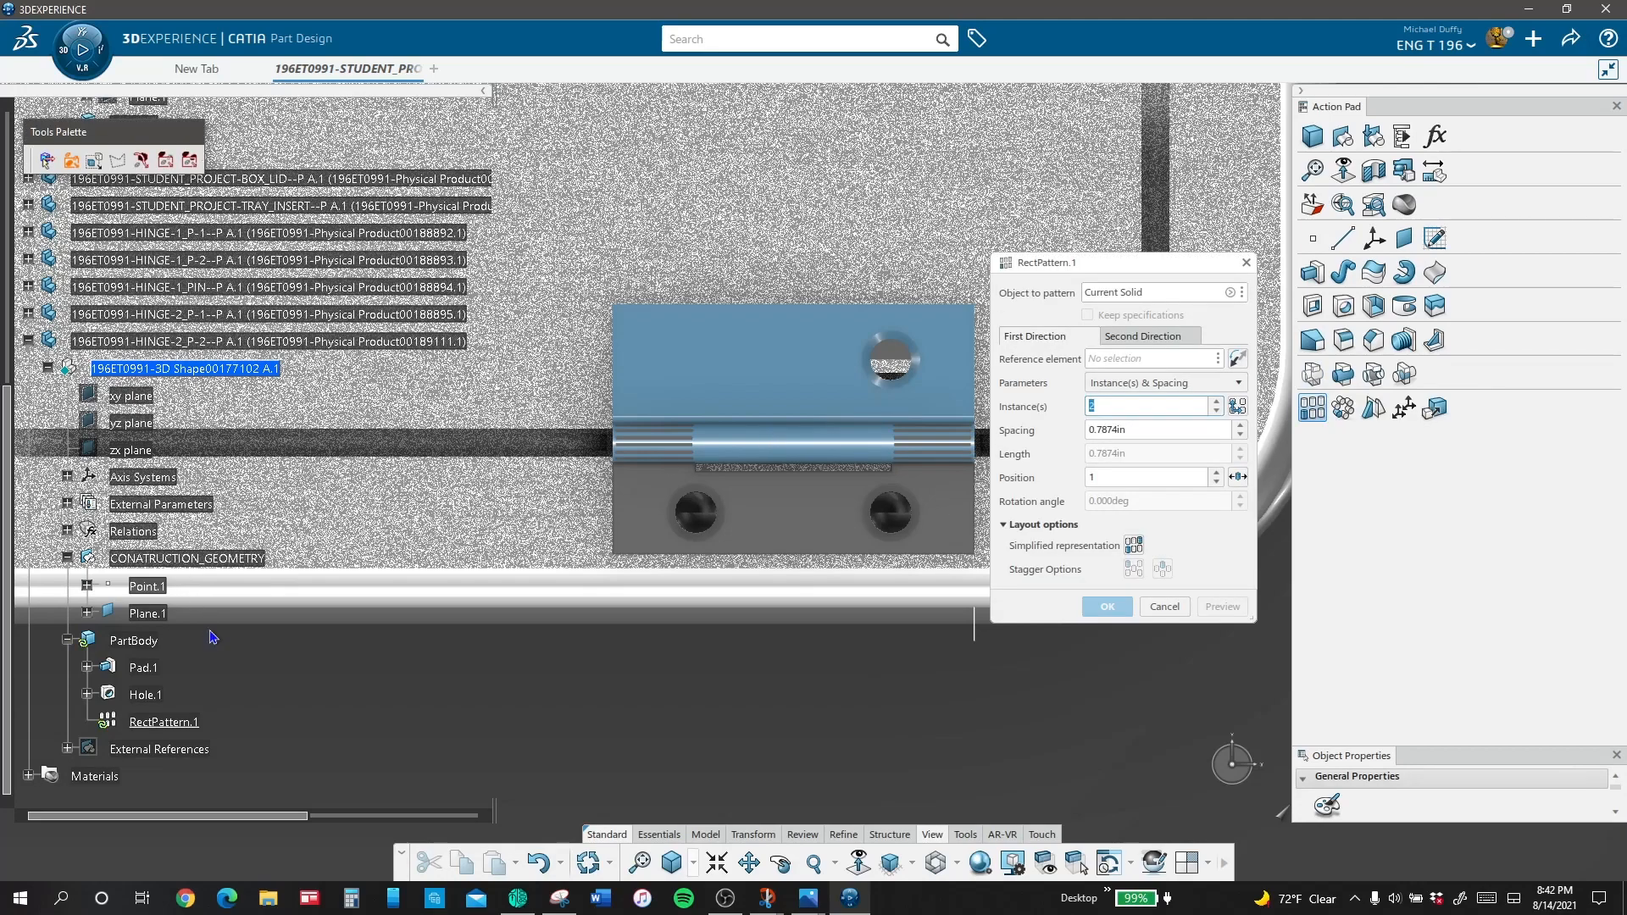
click(1118, 294)
click(144, 695)
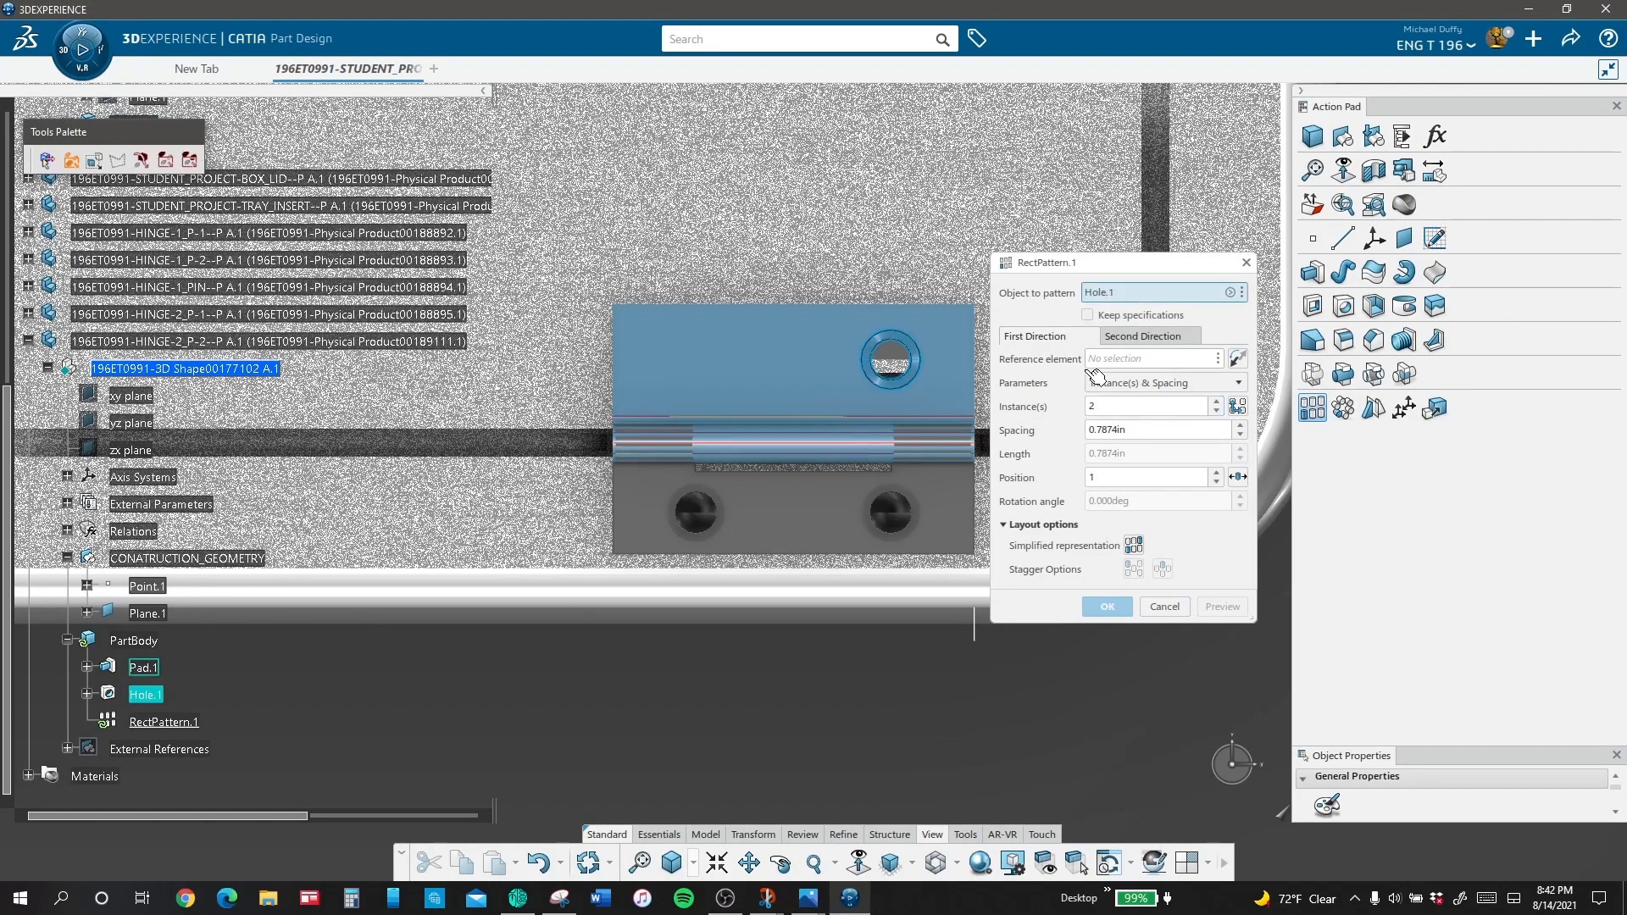
click(1106, 363)
click(936, 304)
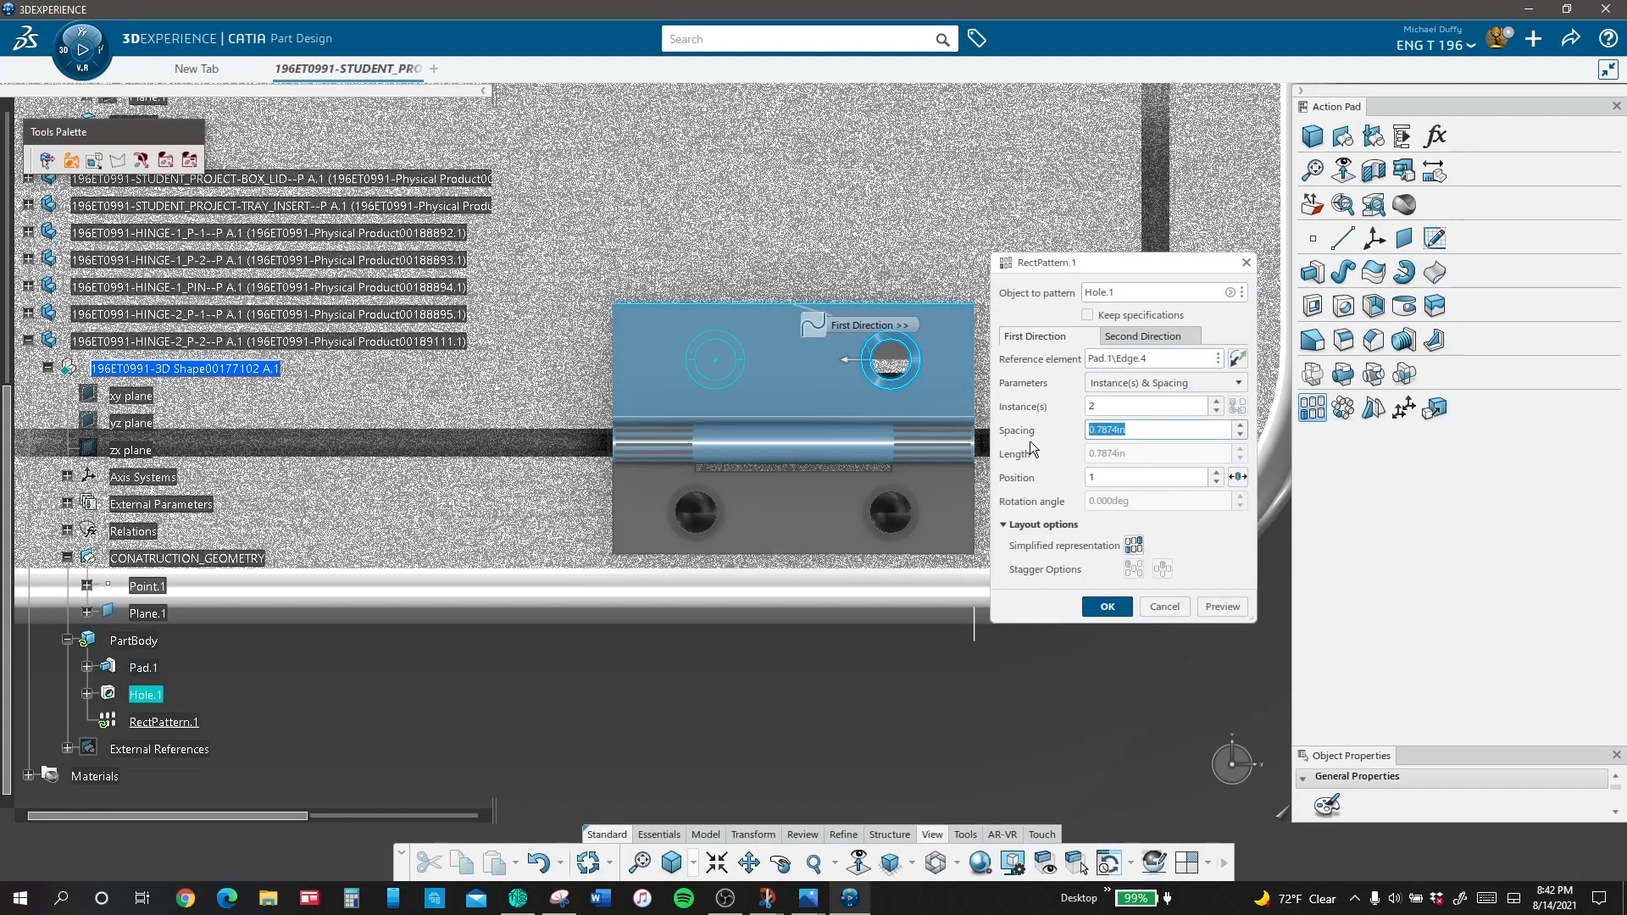
click(1107, 607)
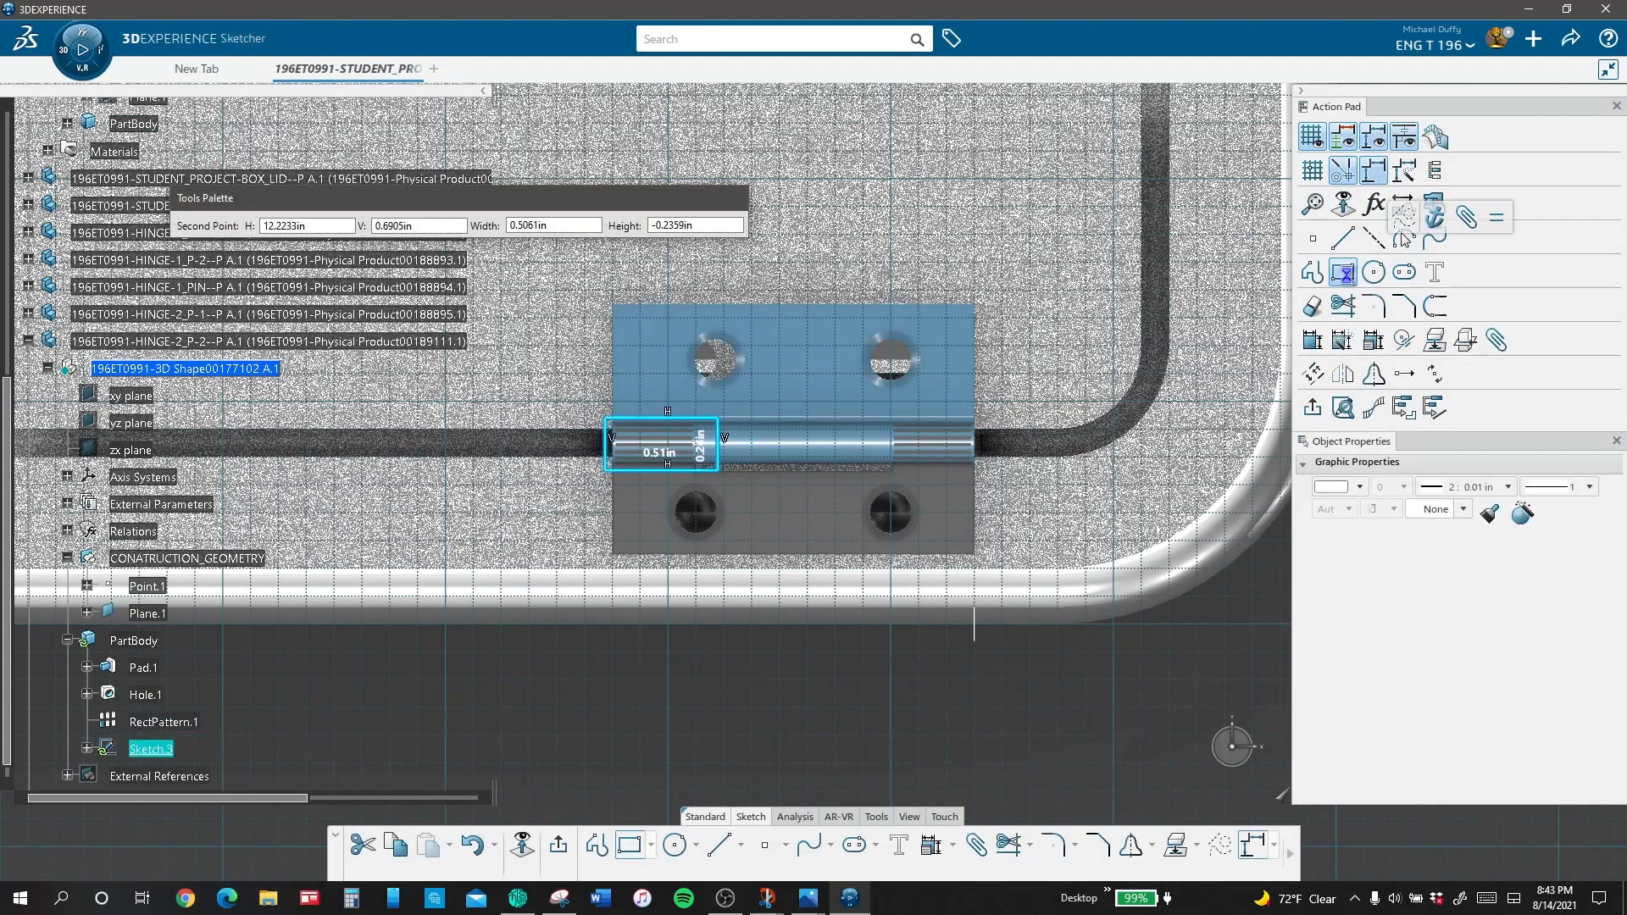
Step: Sketch a rectangle about 0.52 in by 0.24 in over the knuckle at the hinge end nearest the box corner
click(1345, 276)
click(887, 411)
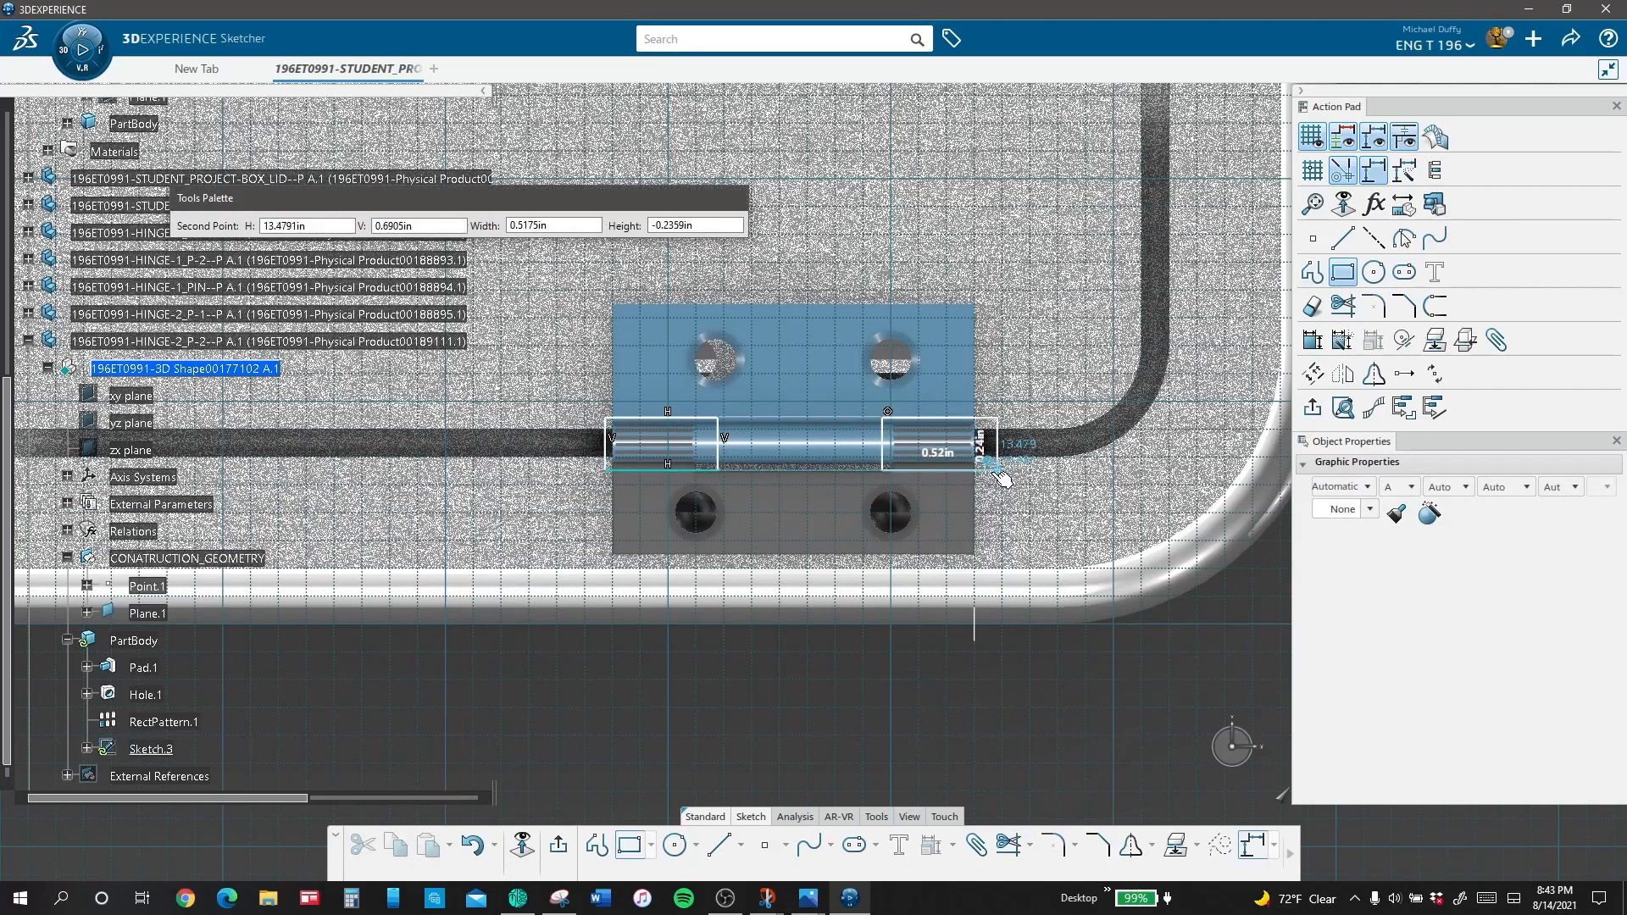
click(1000, 463)
click(972, 673)
Step: Make the outer short sides of both rectangles coincident with the corresponding ends of the hinge leaf
click(1402, 342)
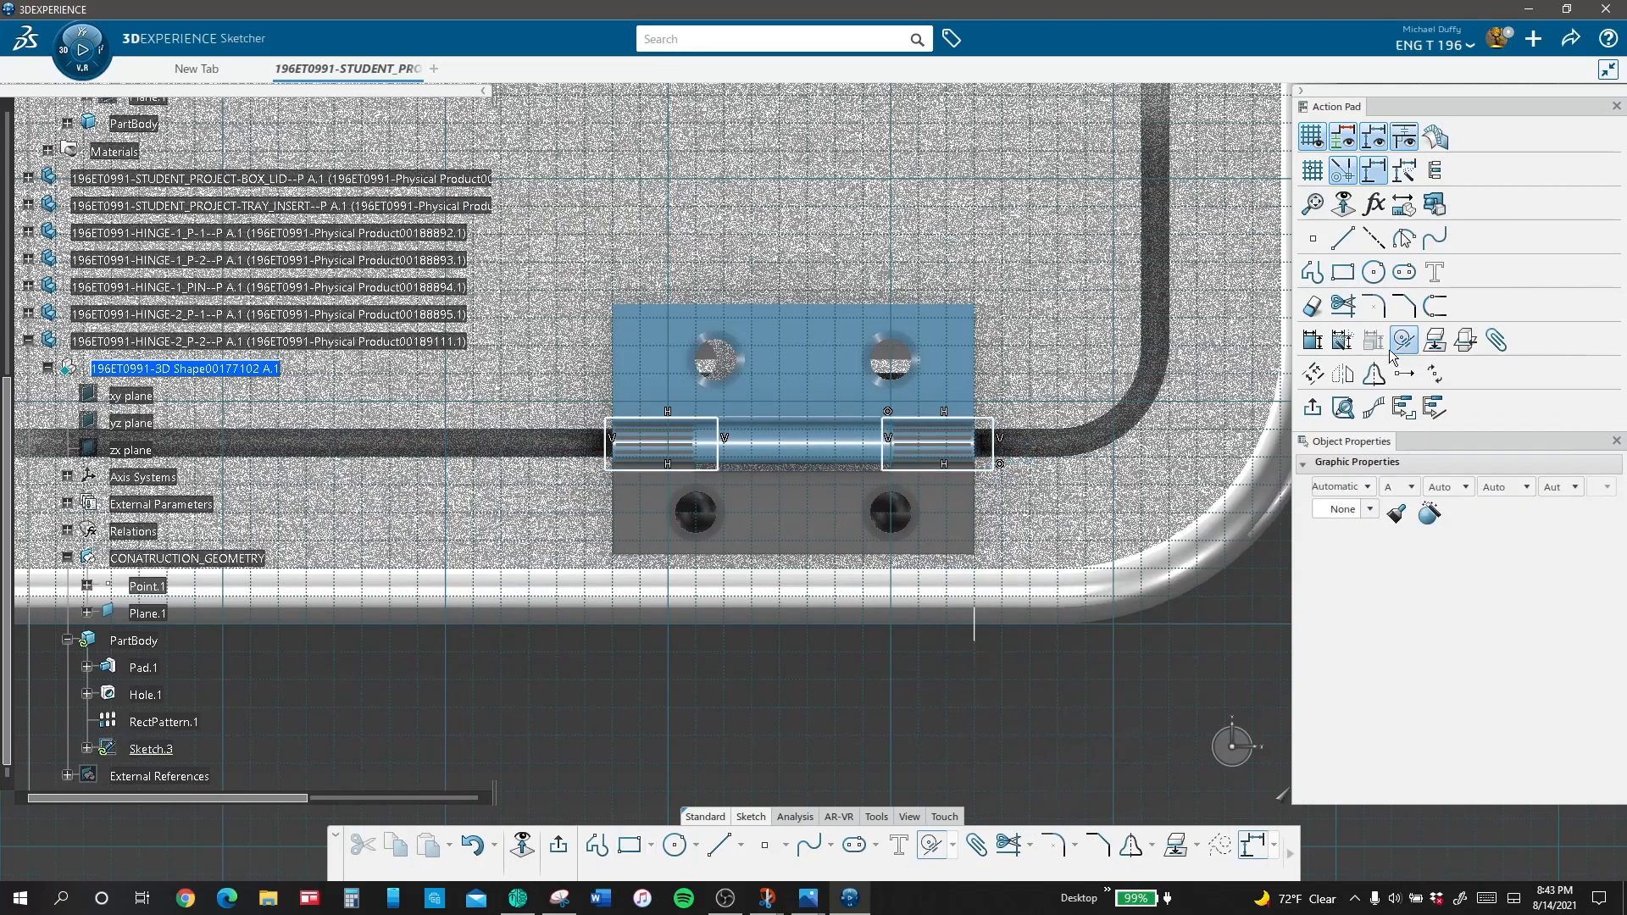
click(987, 447)
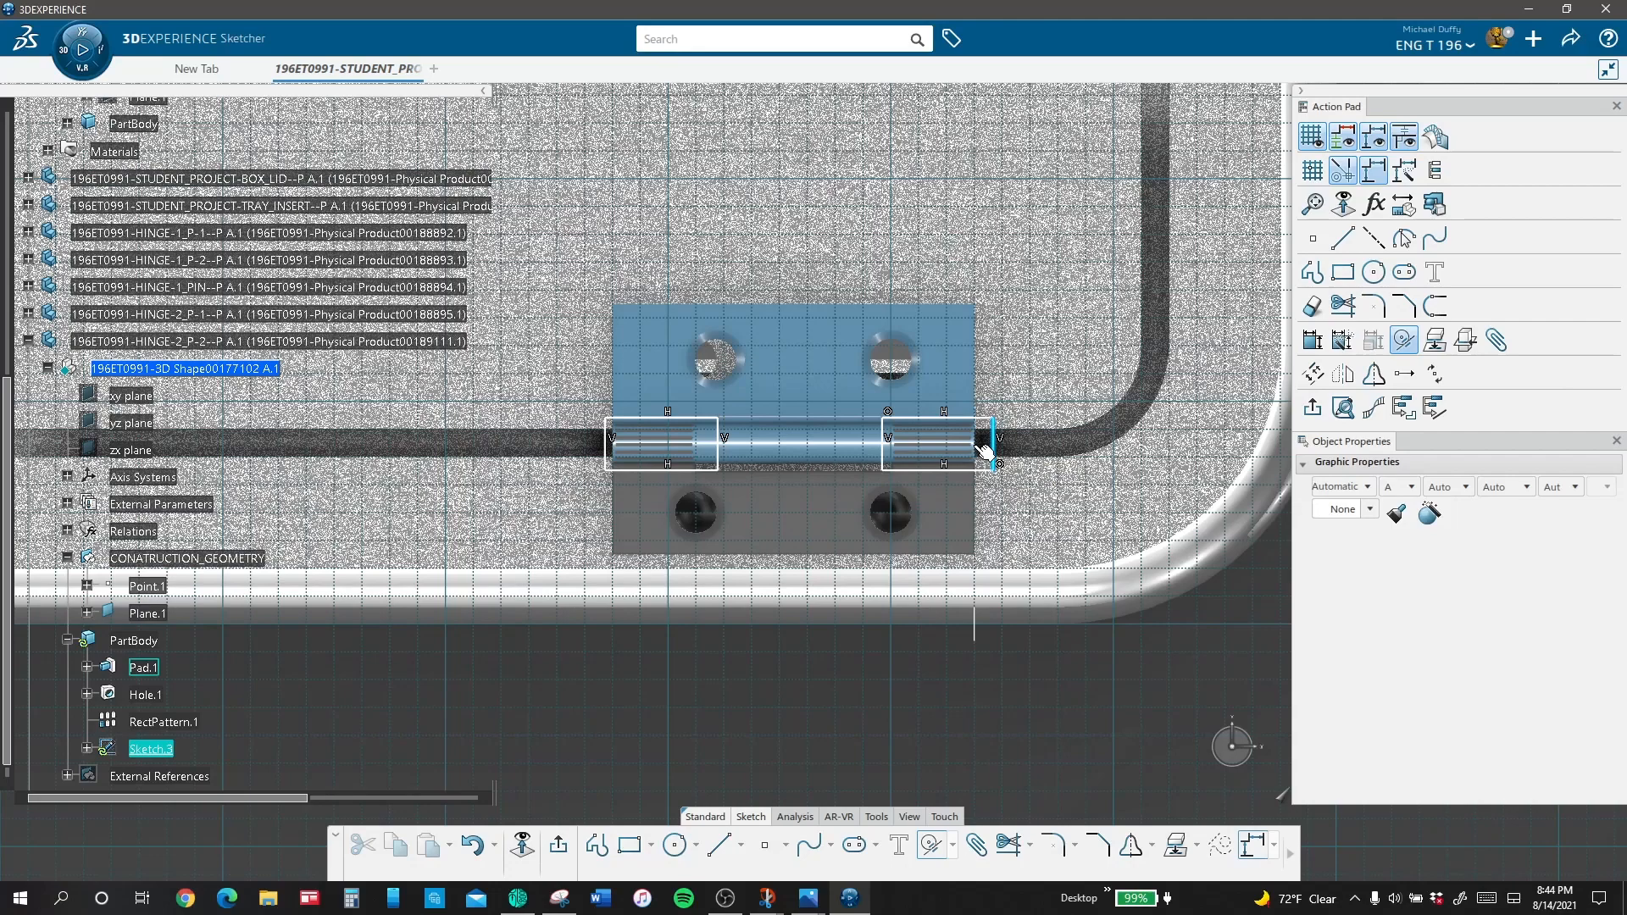
click(976, 479)
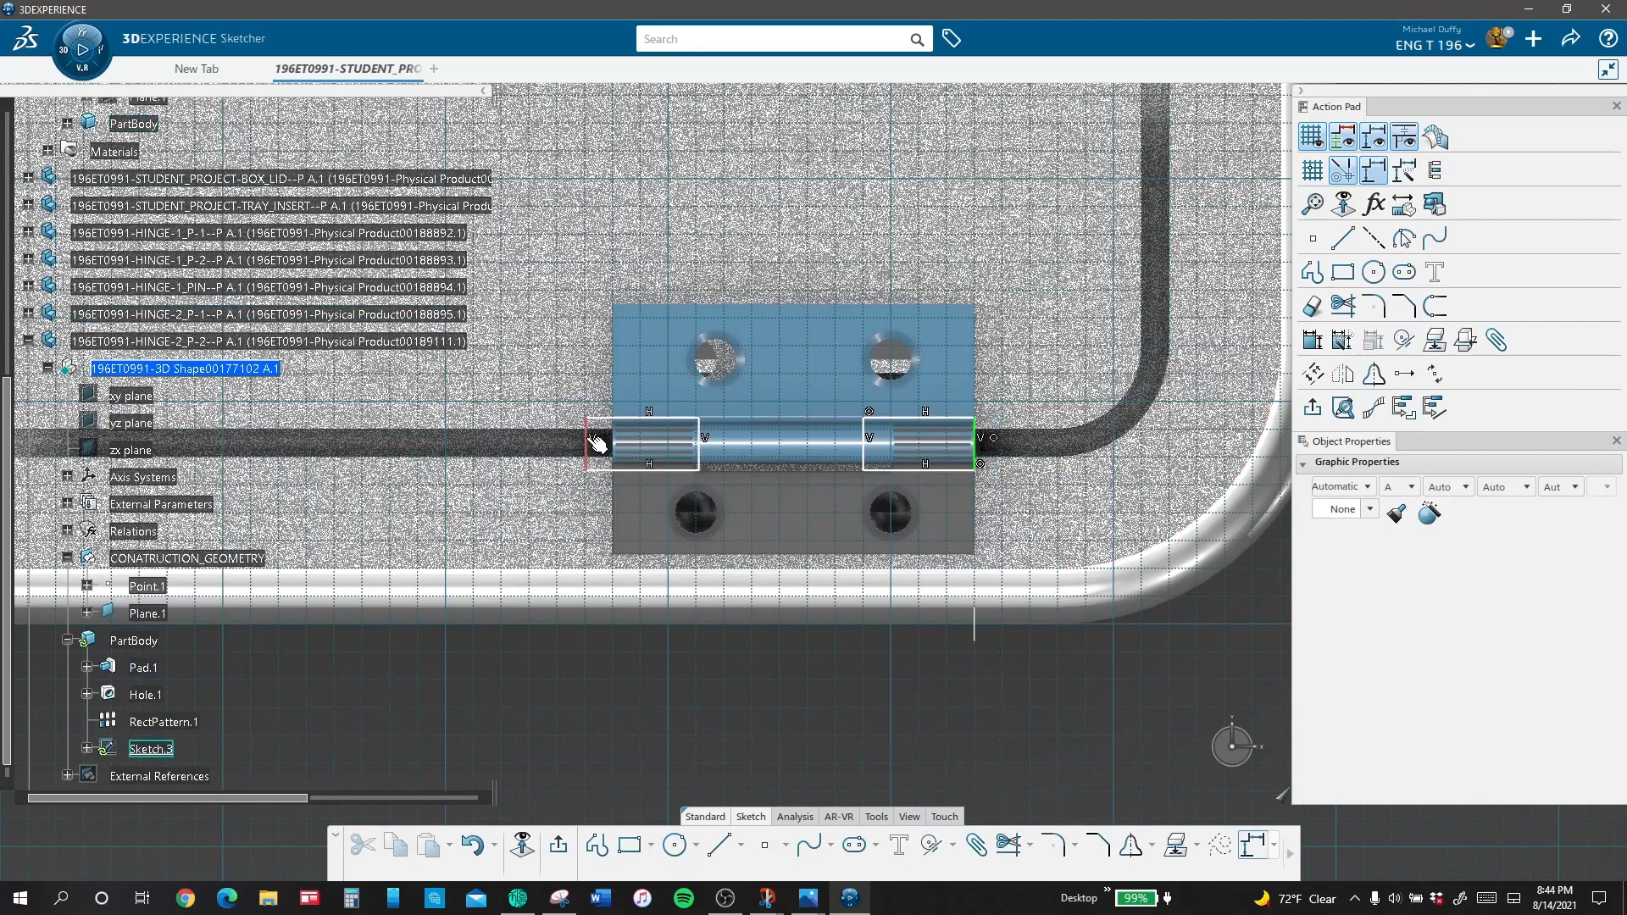
click(1409, 345)
click(589, 449)
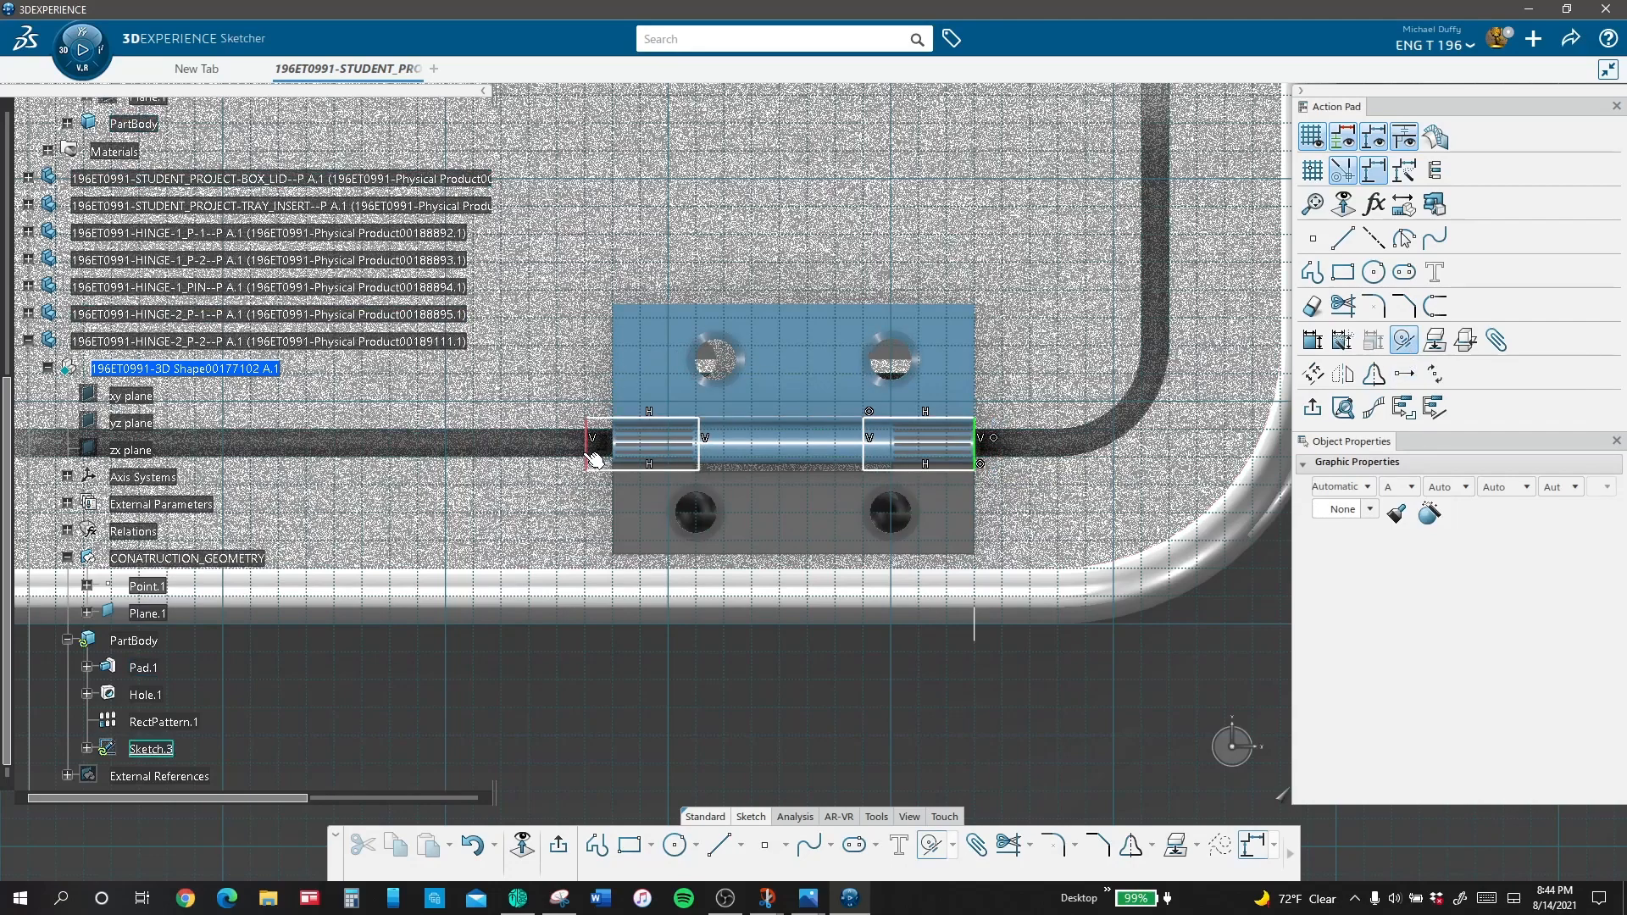
click(620, 510)
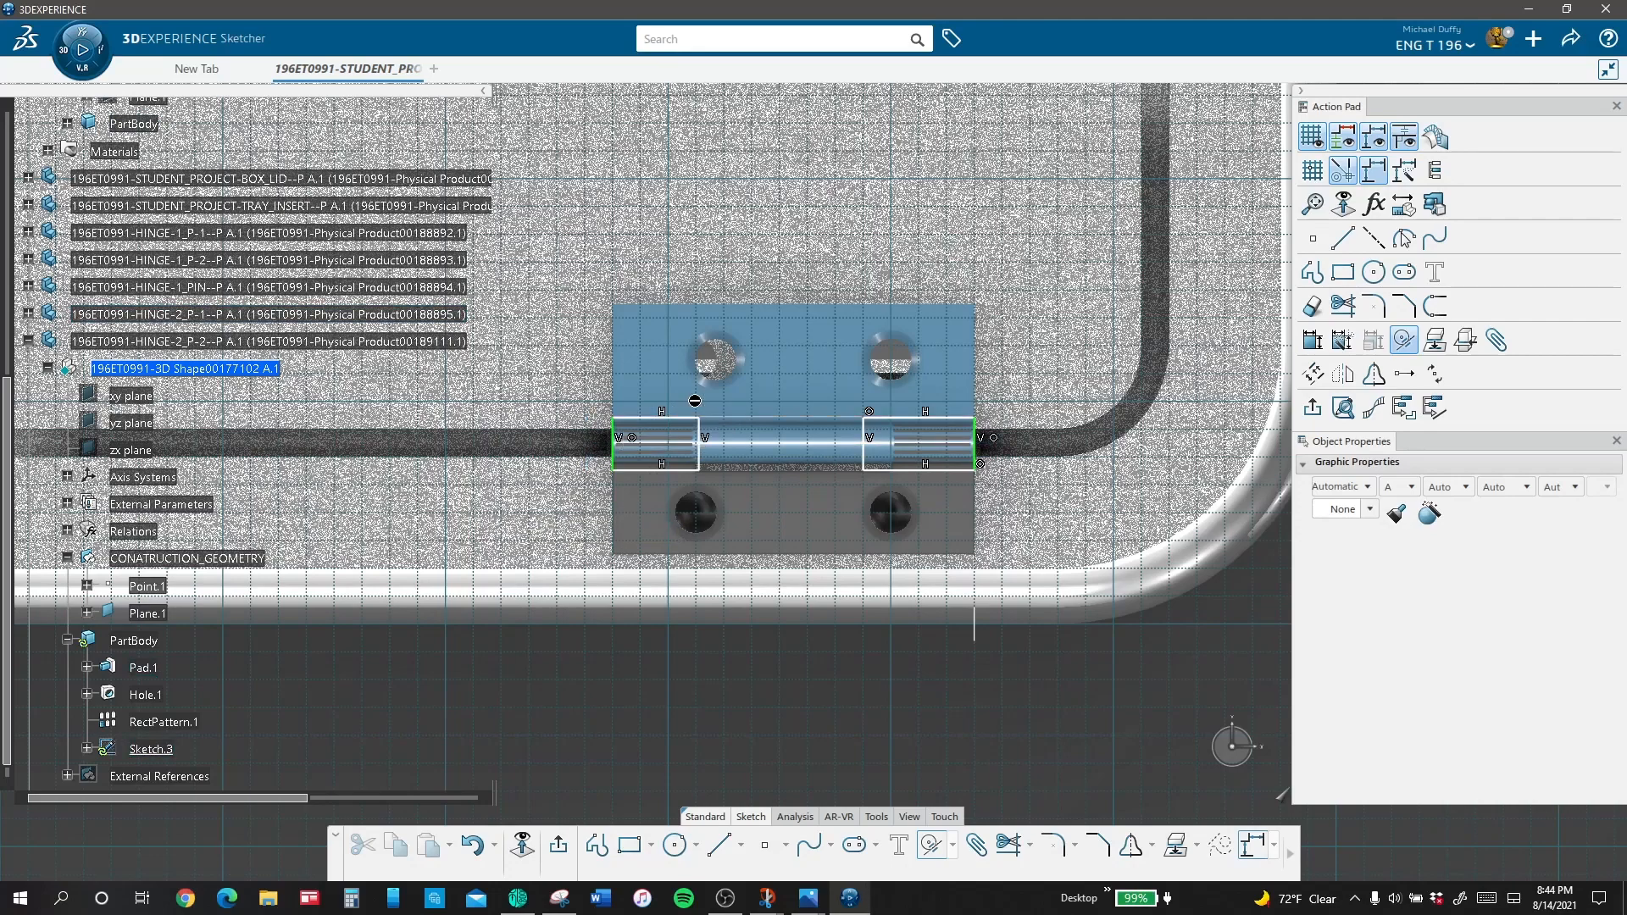
Step: Make the rectangles' long sides nearest the screw holes coincident with the matching knuckle-notch edge of the first hinge
click(1312, 340)
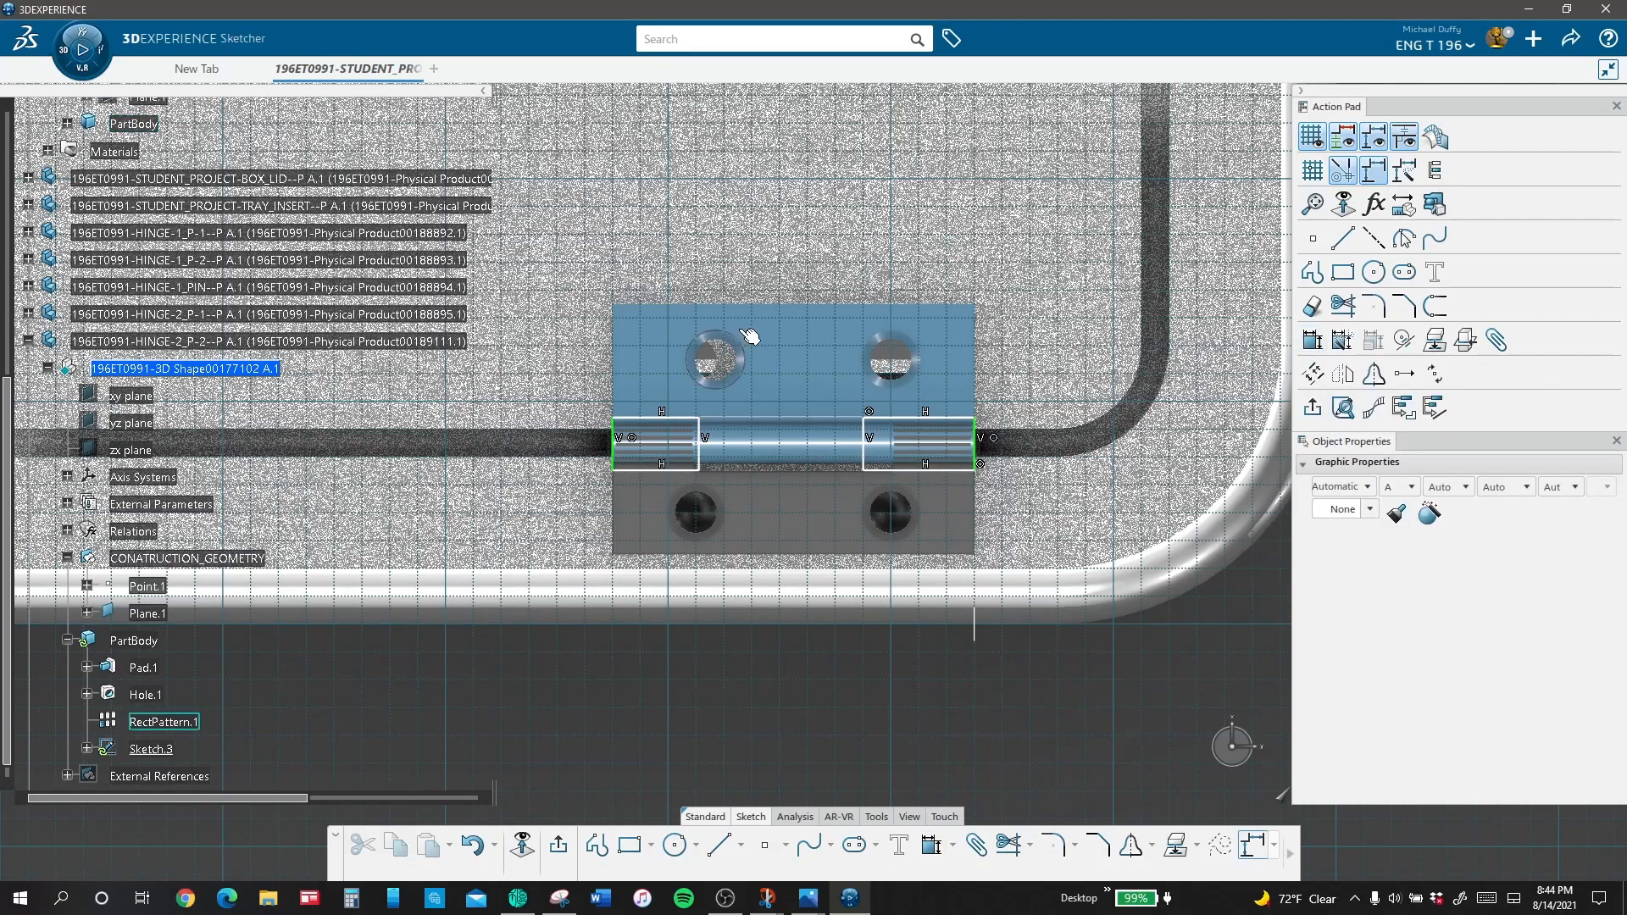
click(1403, 339)
mouse_move(339, 471)
middle_down()
mouse_move(1026, 479)
mouse_move(980, 647)
mouse_move(618, 566)
mouse_move(855, 447)
middle_up()
mouse_move(1053, 324)
middle_down()
mouse_move(1003, 345)
mouse_move(519, 377)
middle_up()
Step: Make the long sides of the two rectangles farthest from the leaf's holes equal in length
click(607, 449)
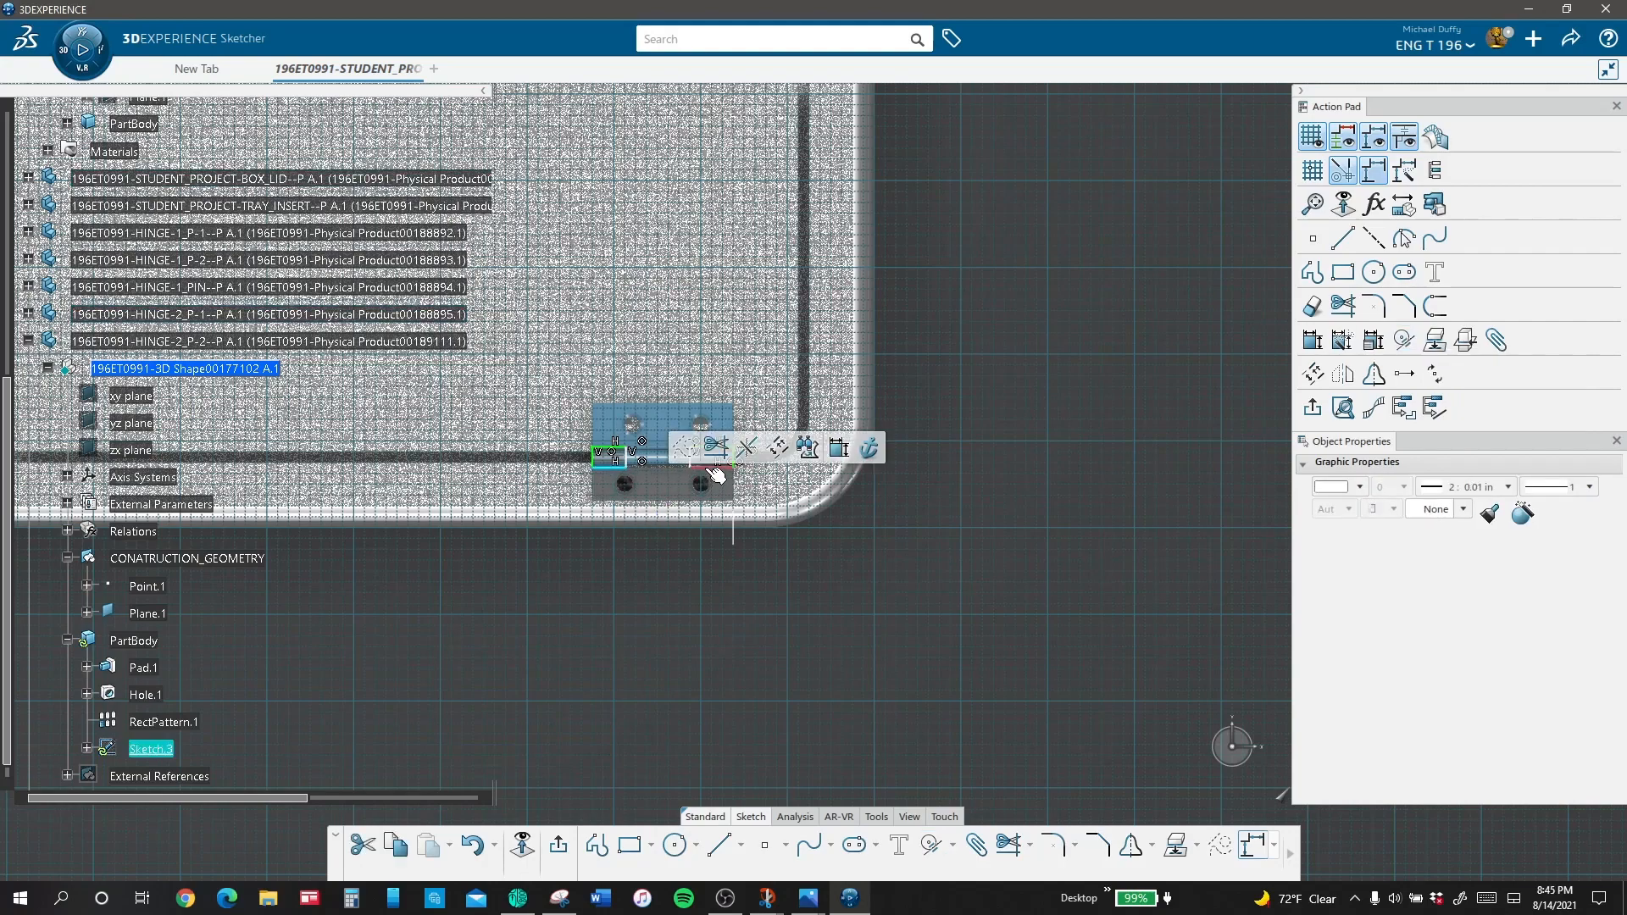
ctrl+click(717, 463)
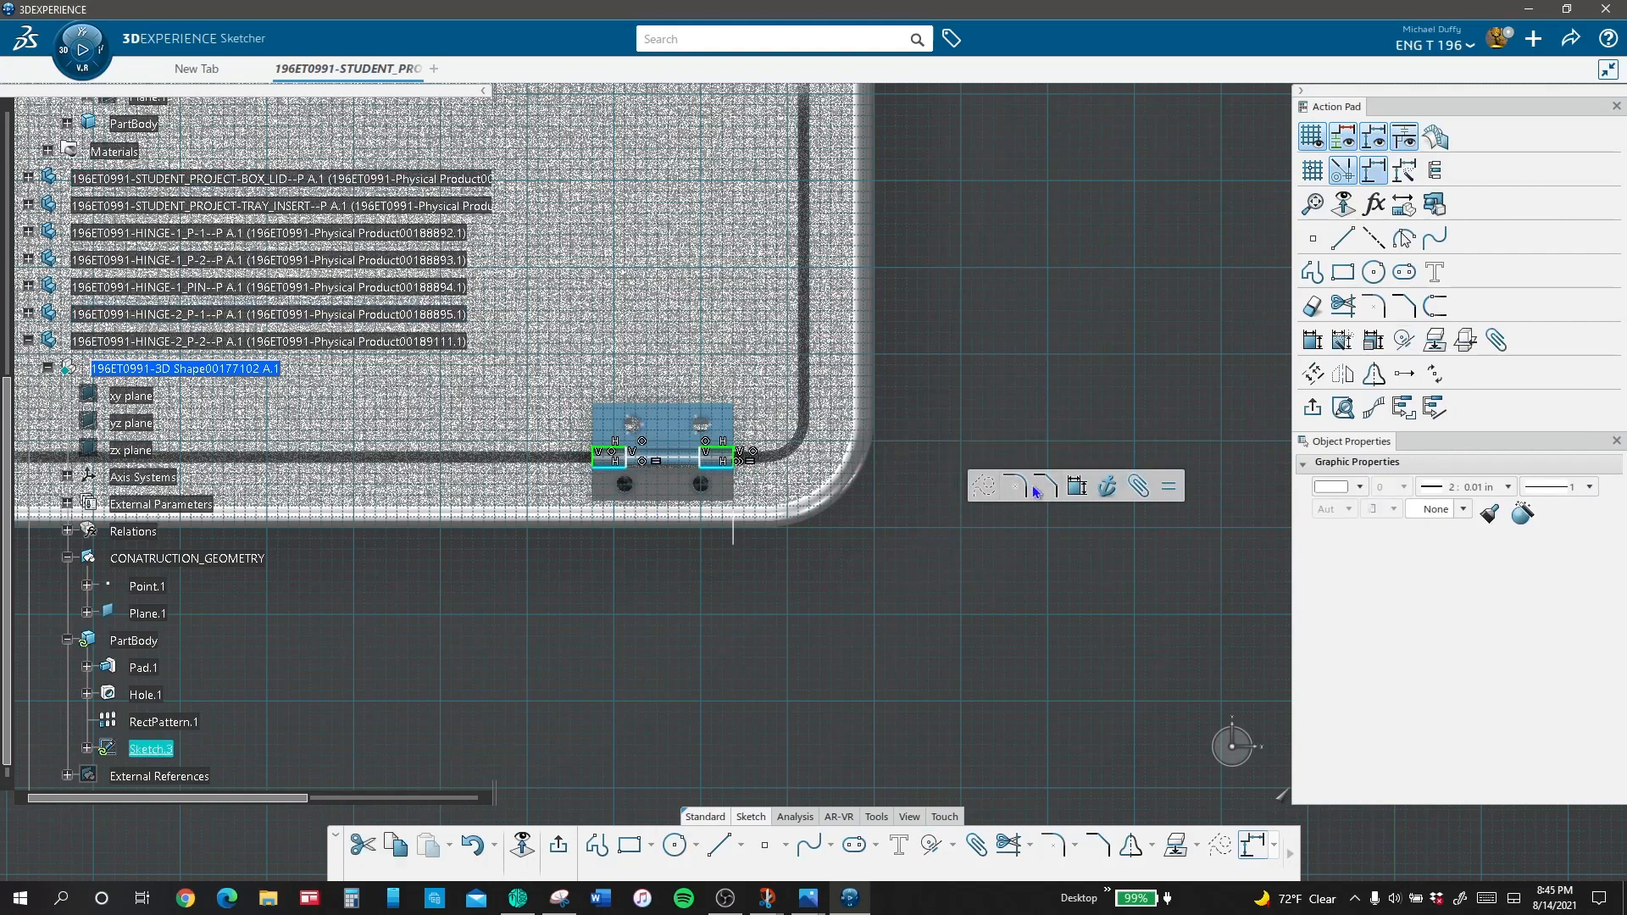
click(1079, 489)
key(Escape)
key(Escape)
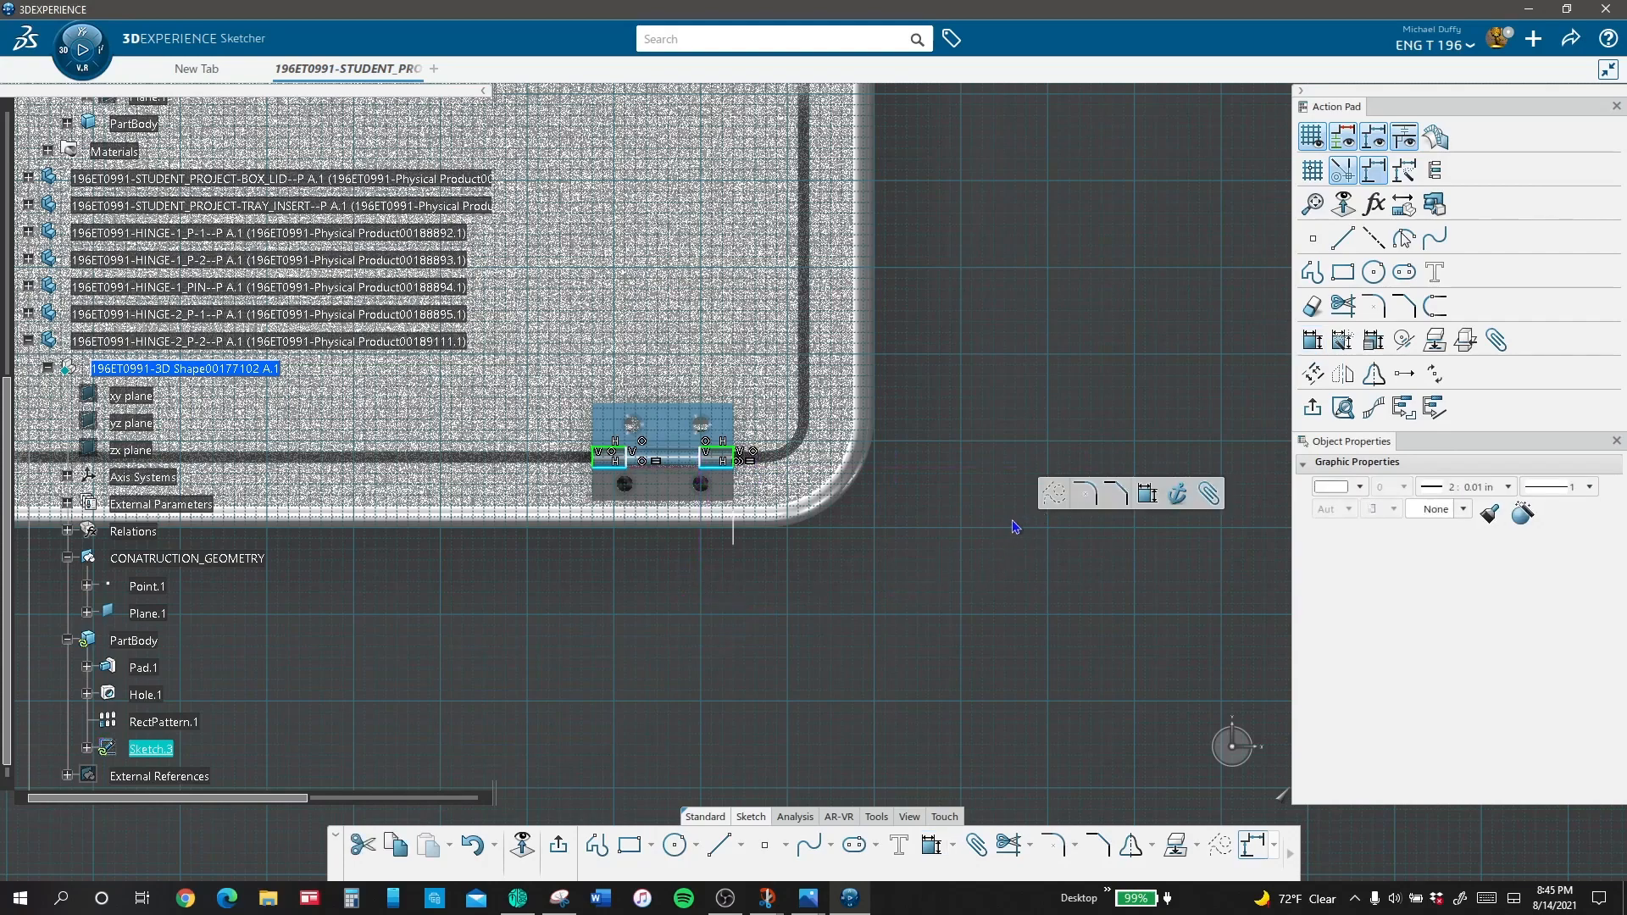
Step: Dimension the length of the rectangle nearest the box corner and close the knuckle-cutout sketch
click(1309, 338)
click(722, 464)
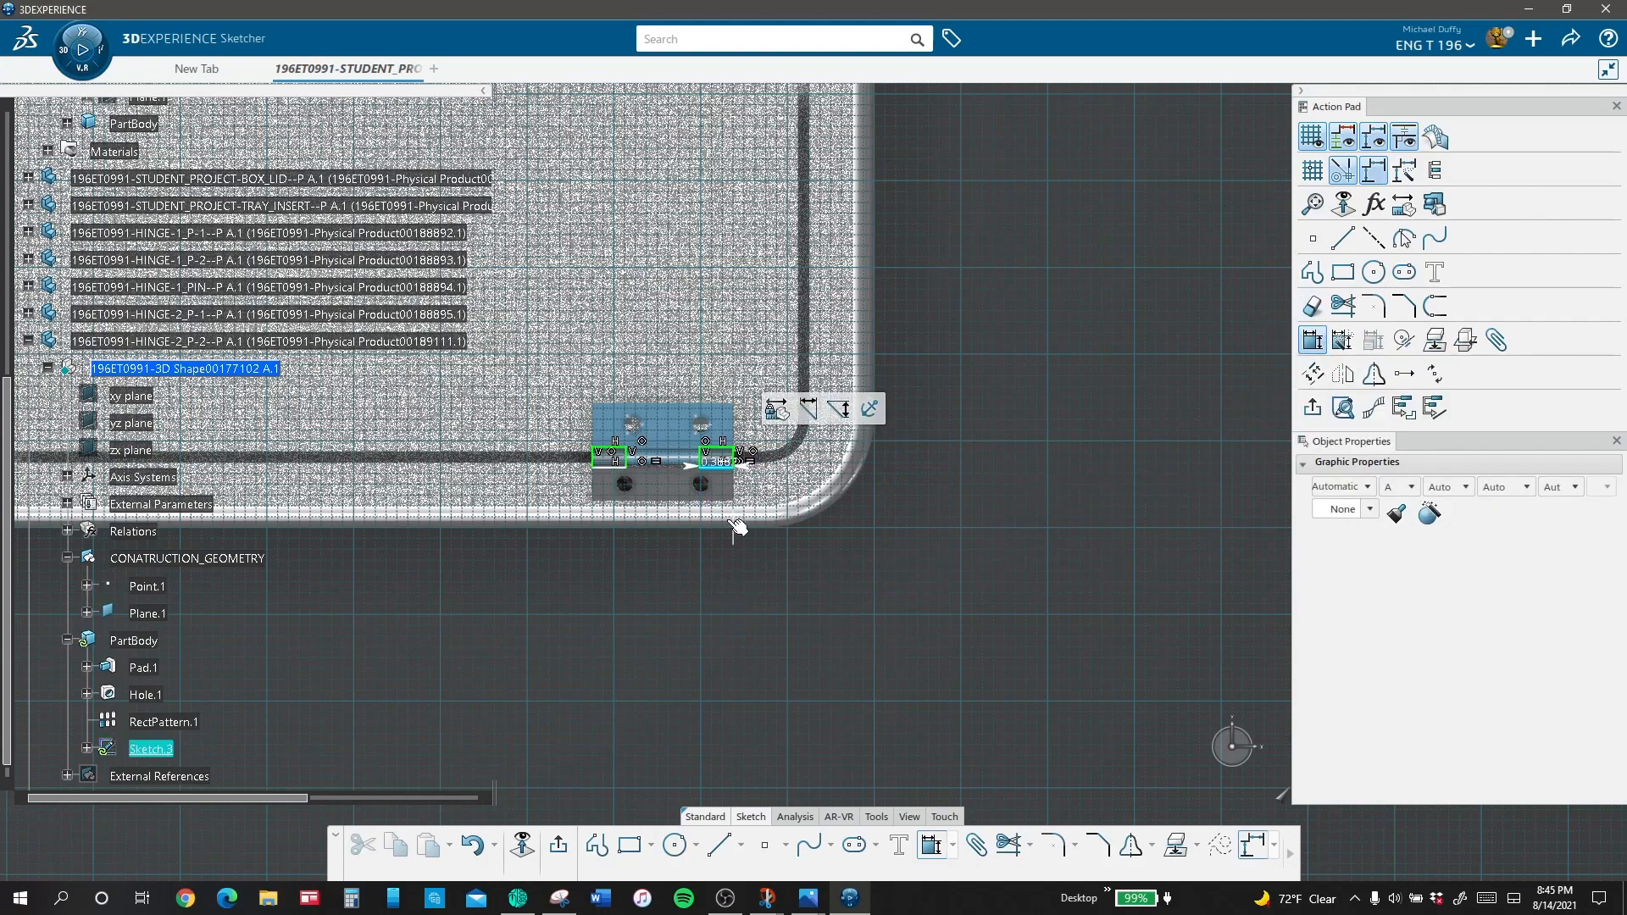
click(785, 567)
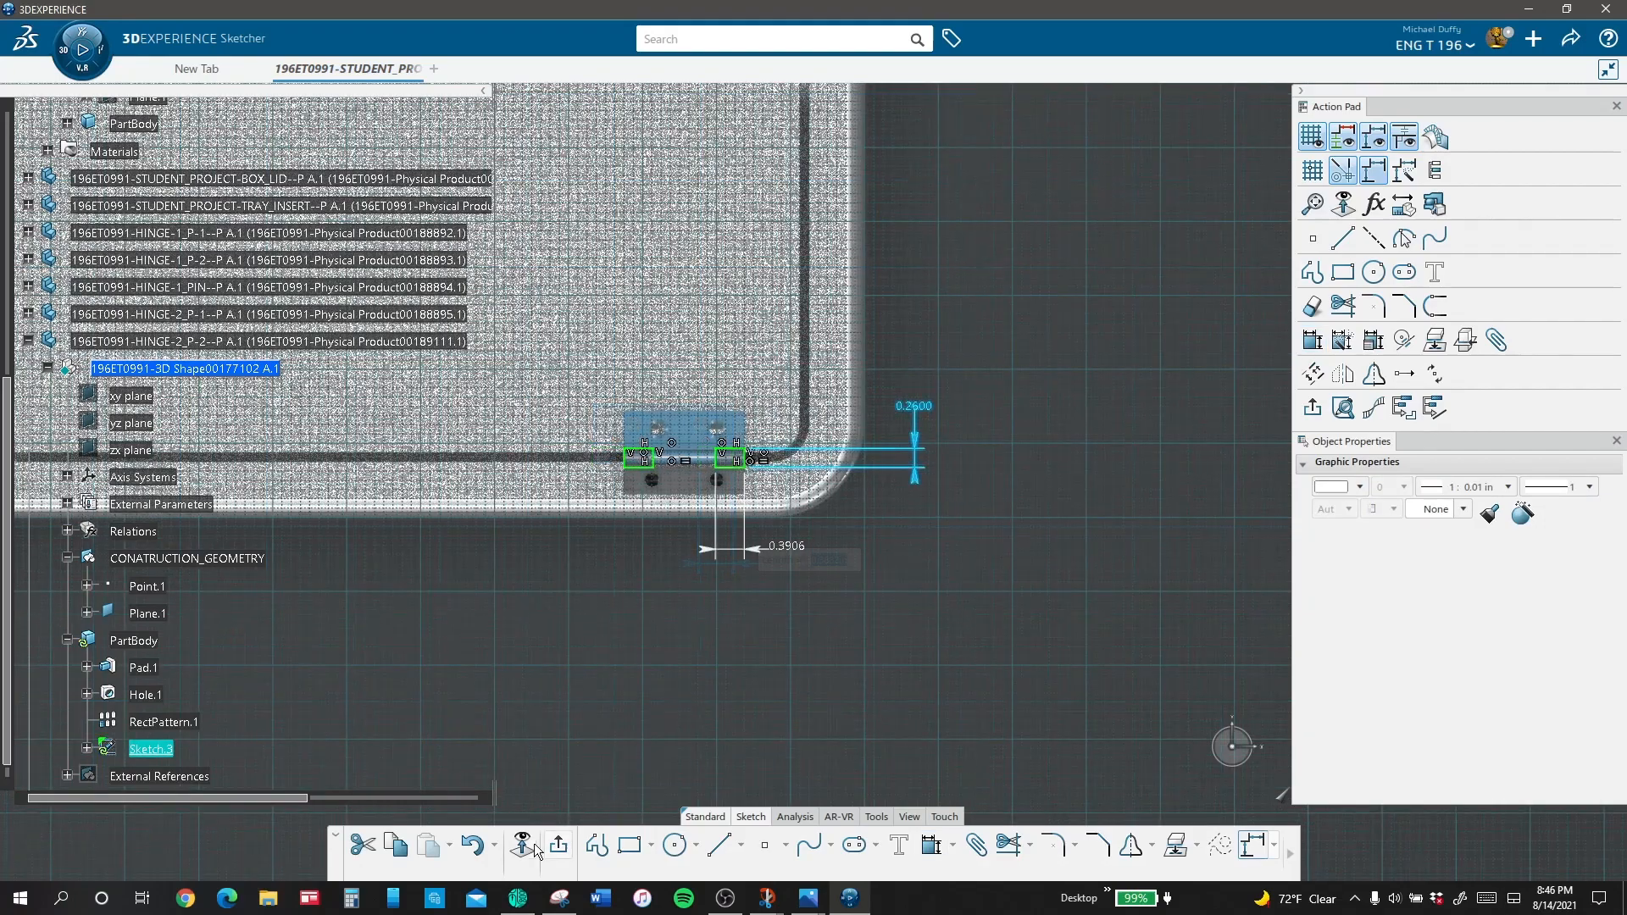
click(554, 848)
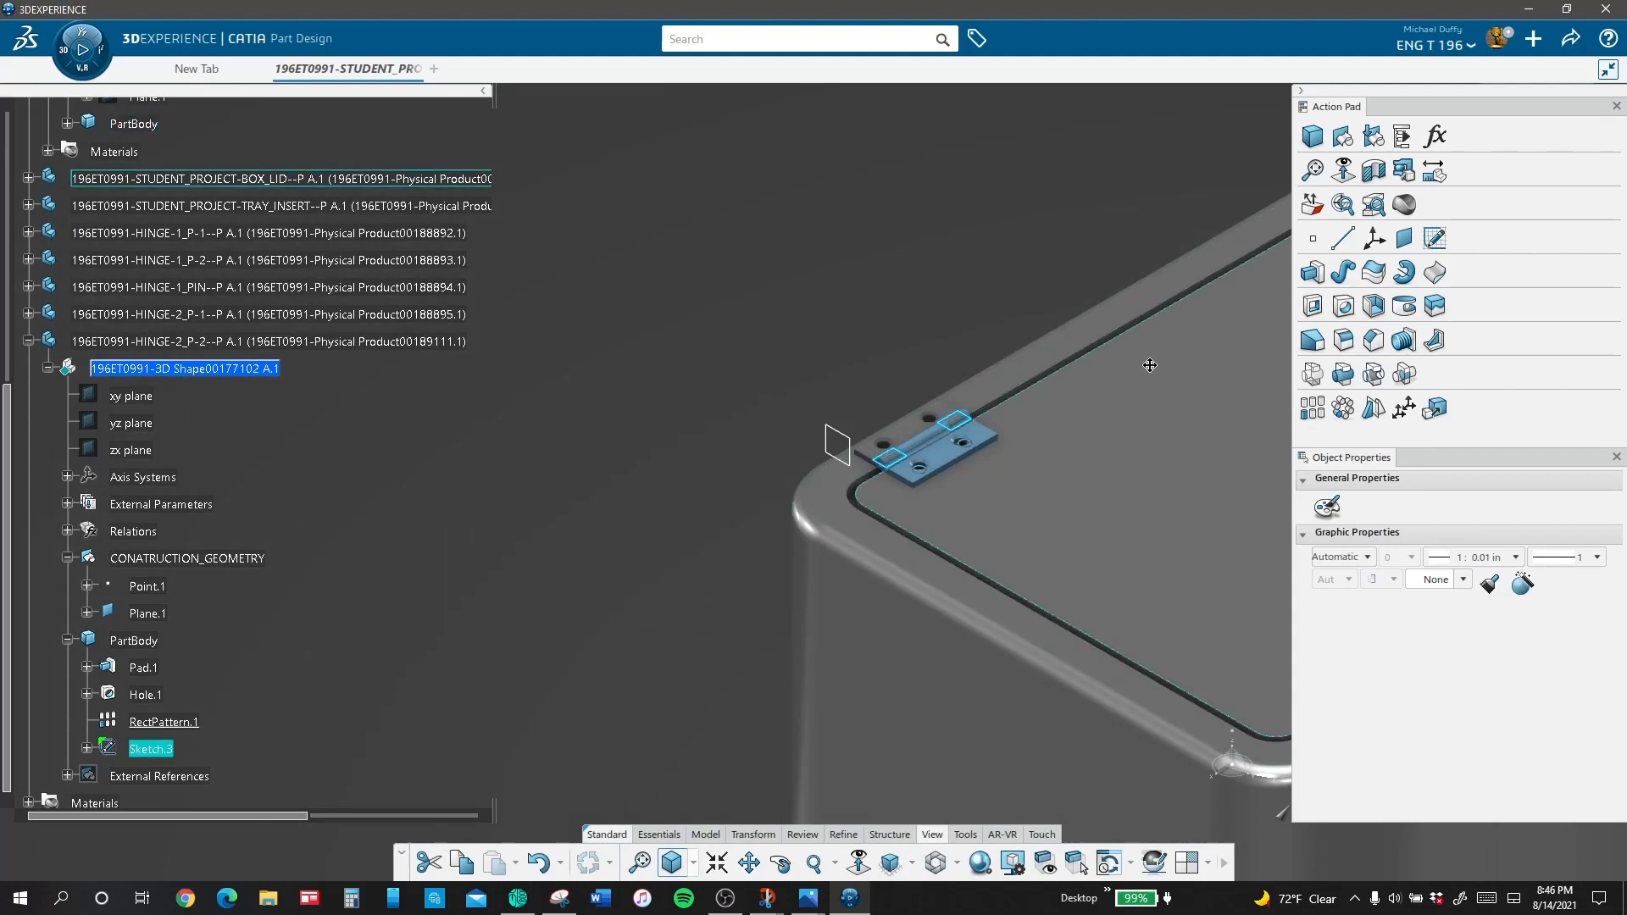
Step: Pocket the two knuckle rectangles through the blue hinge leaf, with both limits set to Up to last
middle_drag(1150, 365, 1145, 195)
middle_drag(1144, 196, 622, 272)
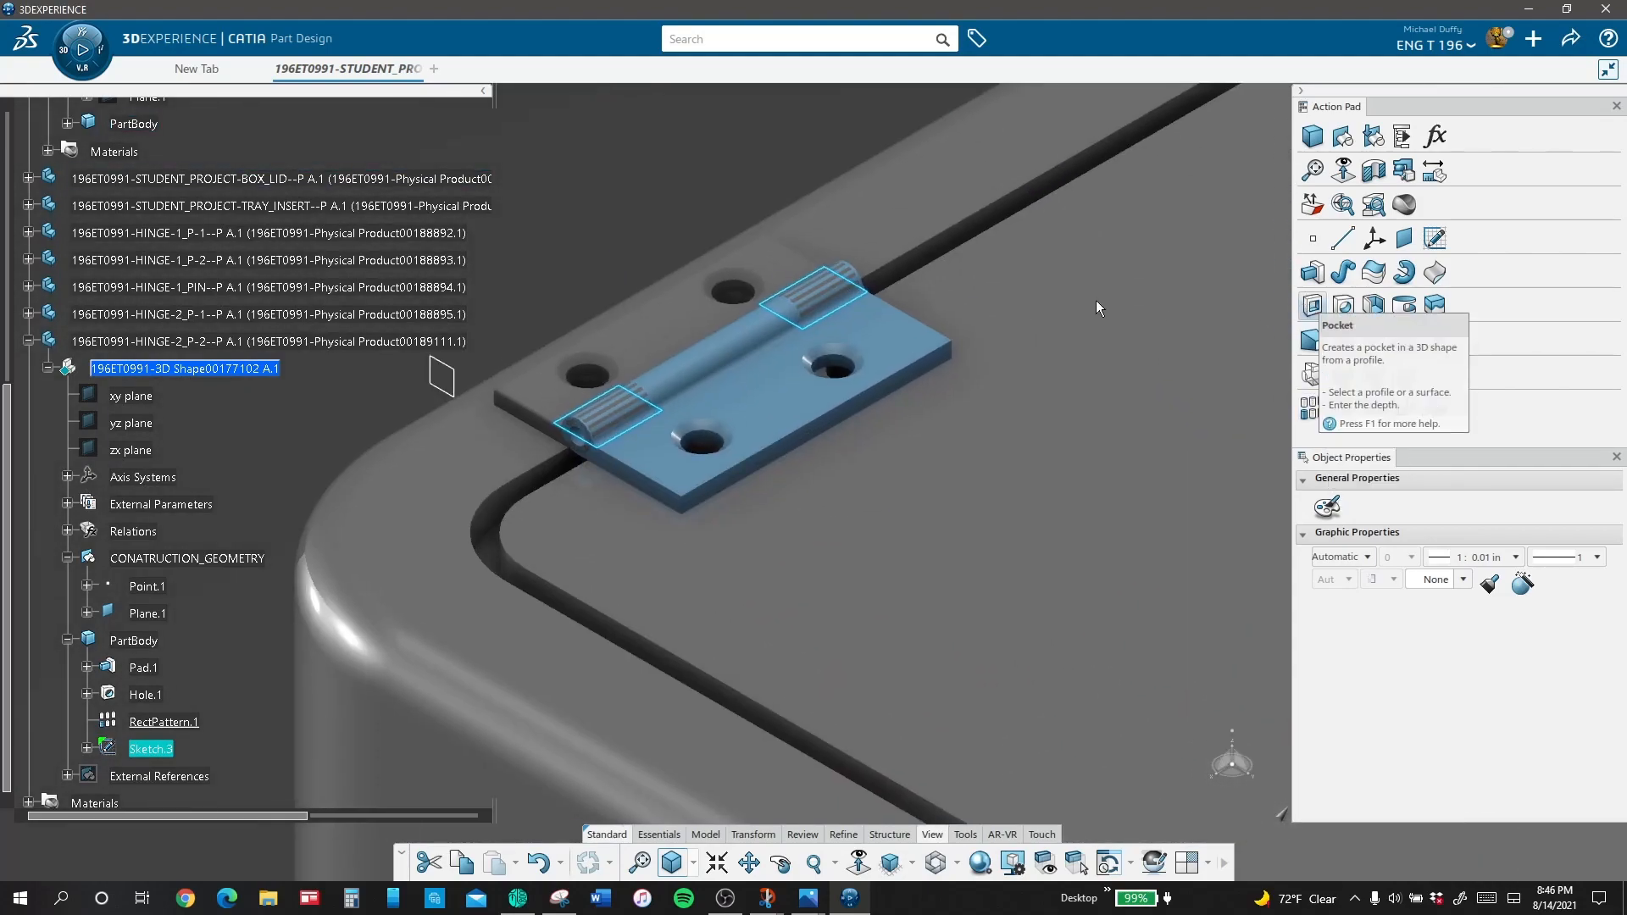
click(1280, 317)
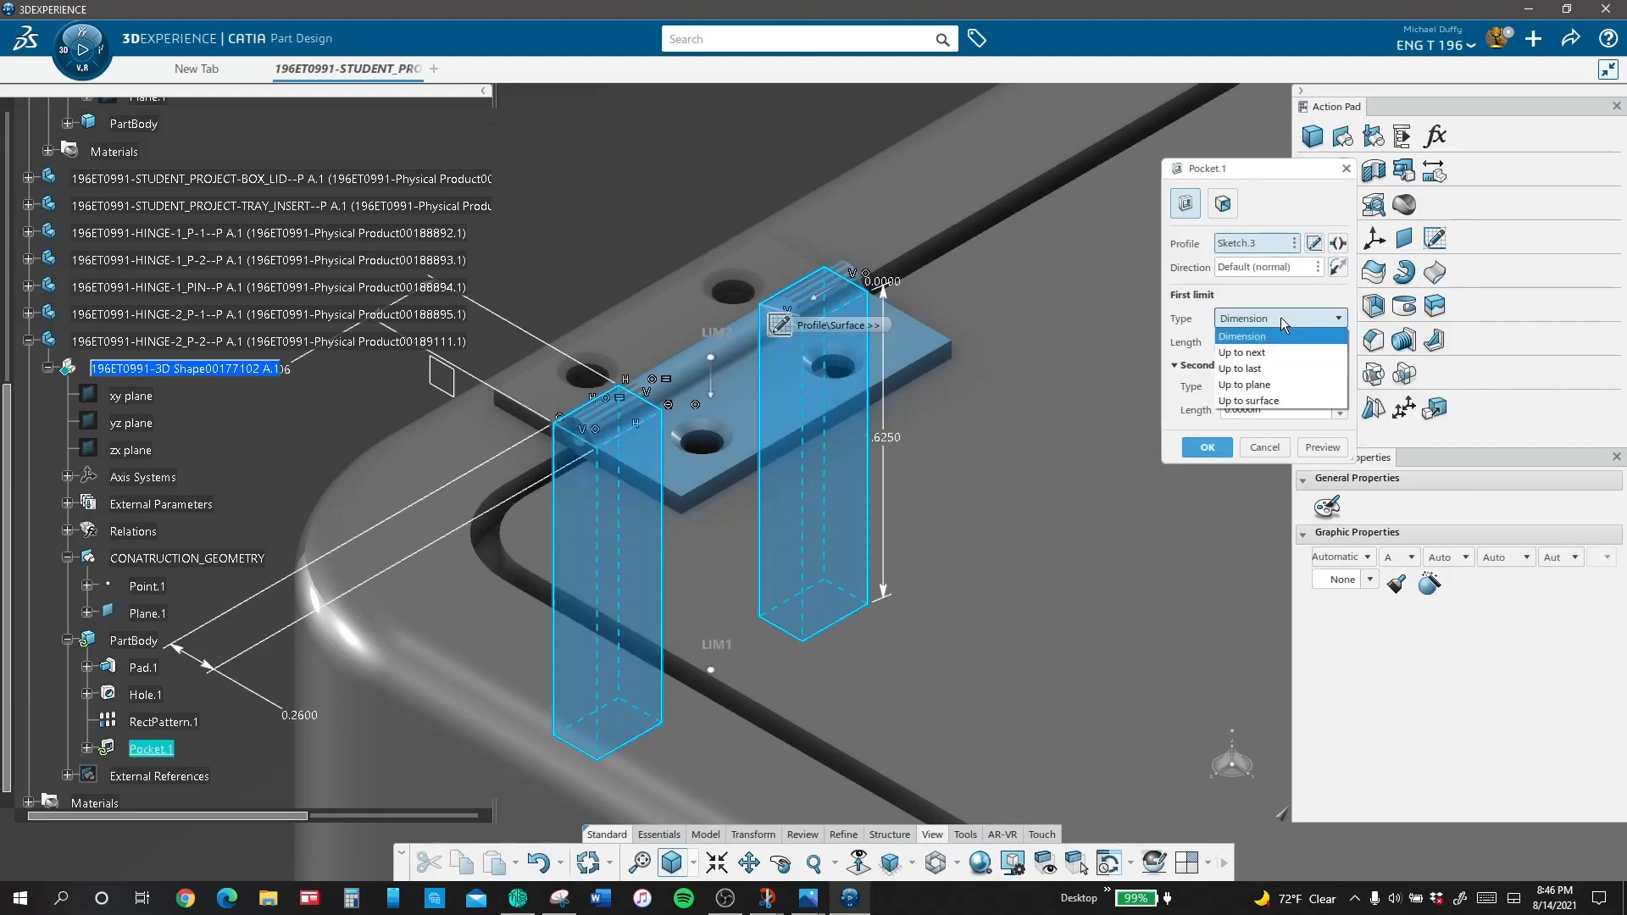
click(1244, 370)
click(1279, 386)
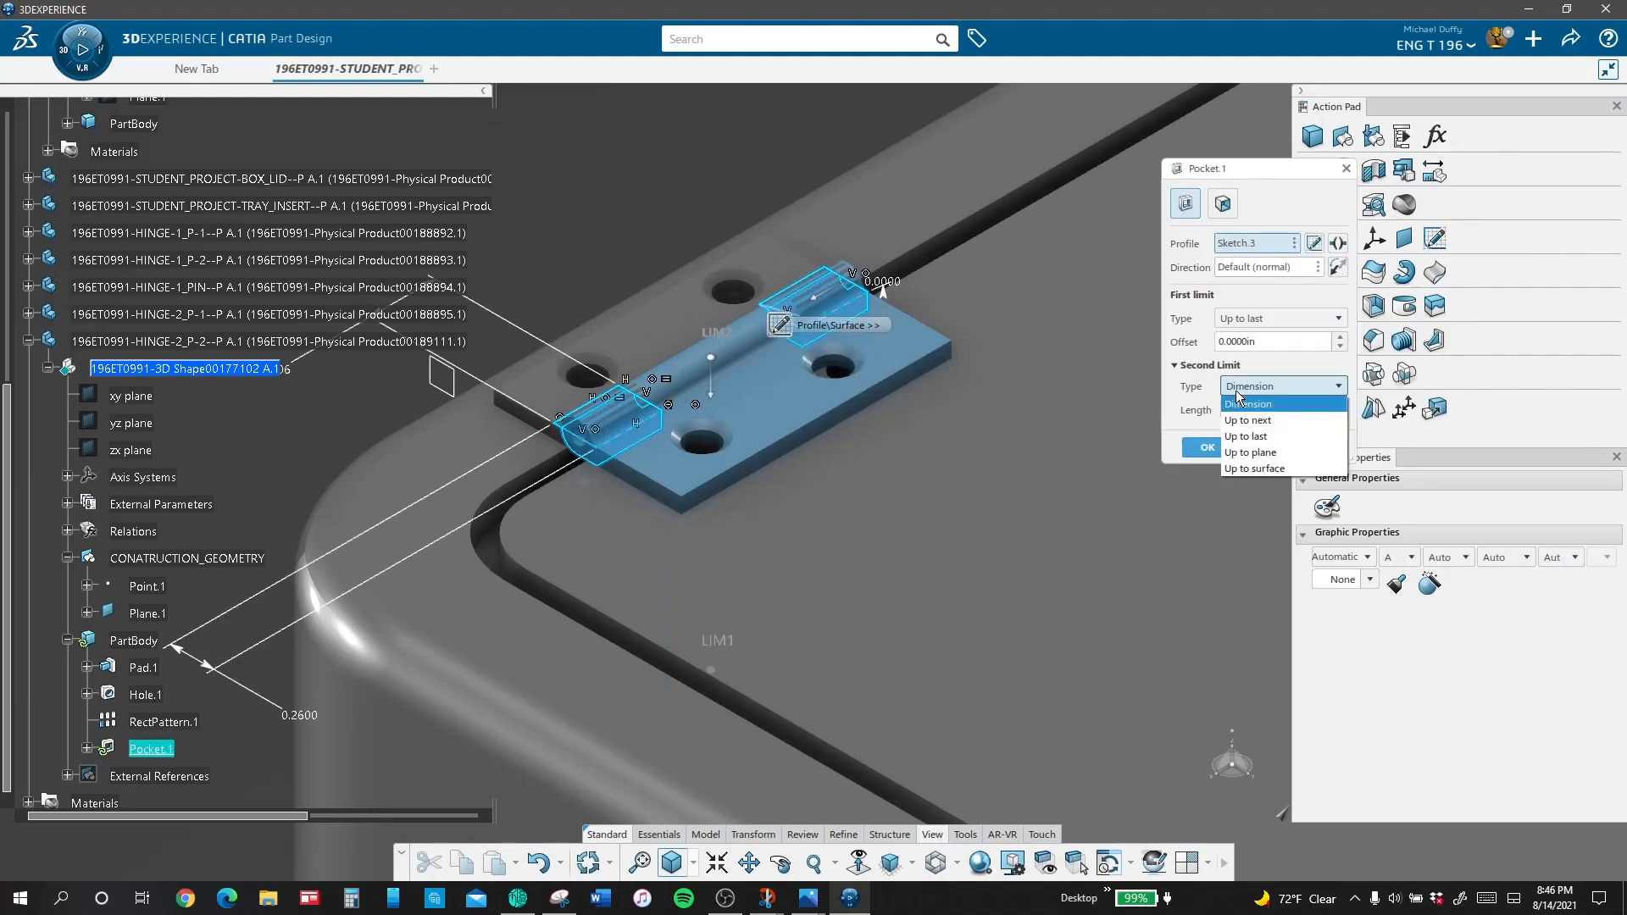
click(1242, 438)
click(1208, 447)
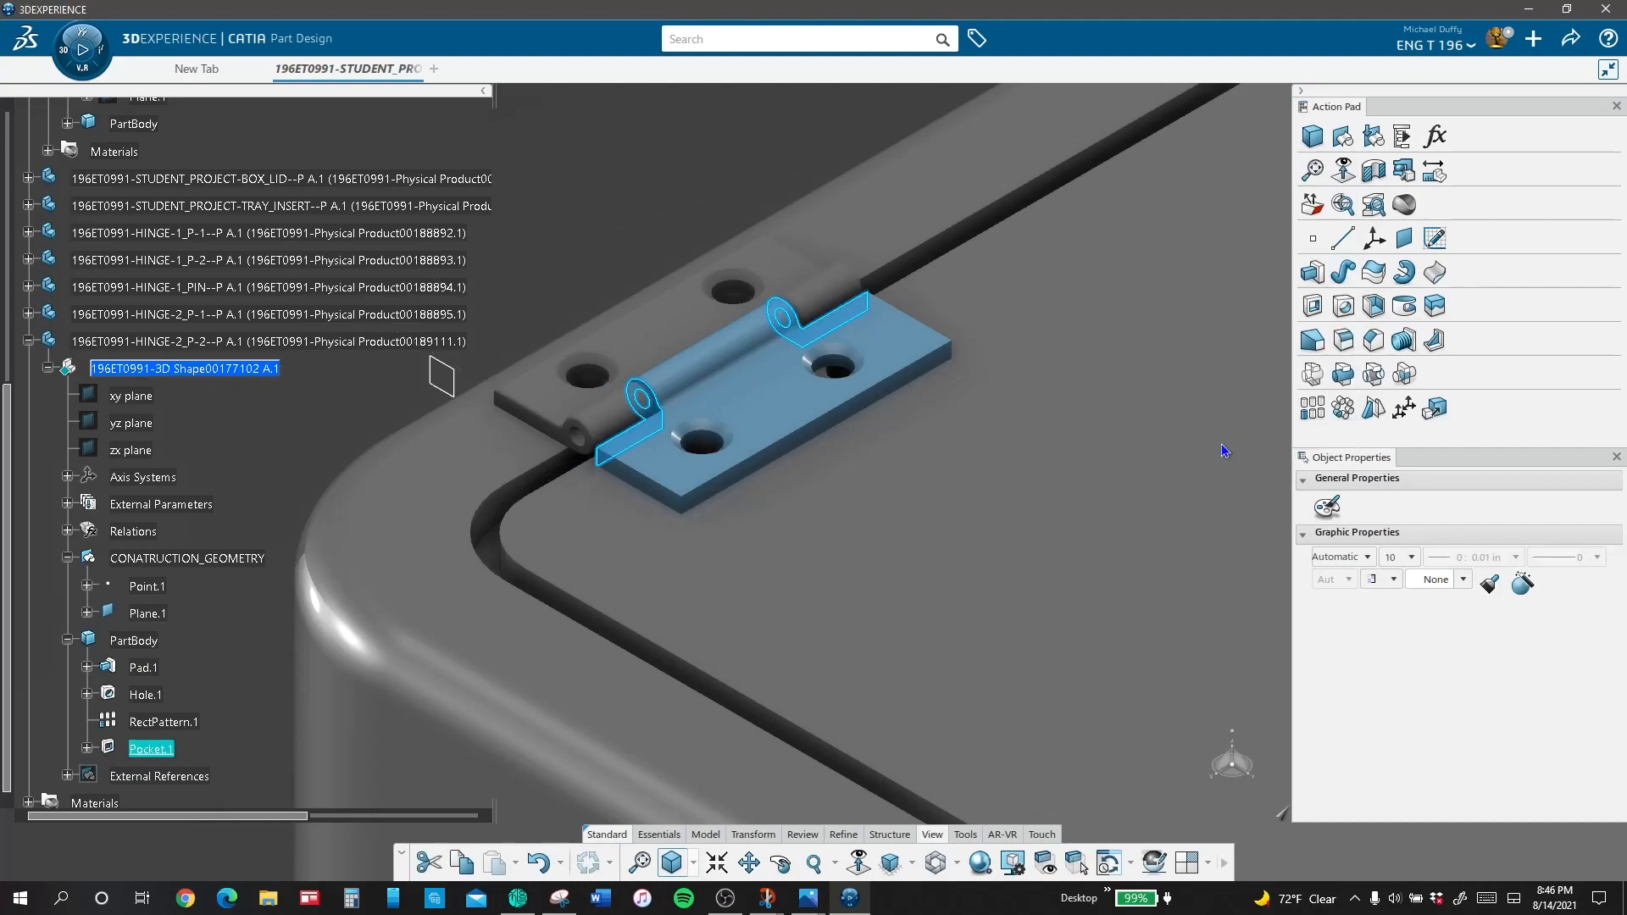
click(559, 167)
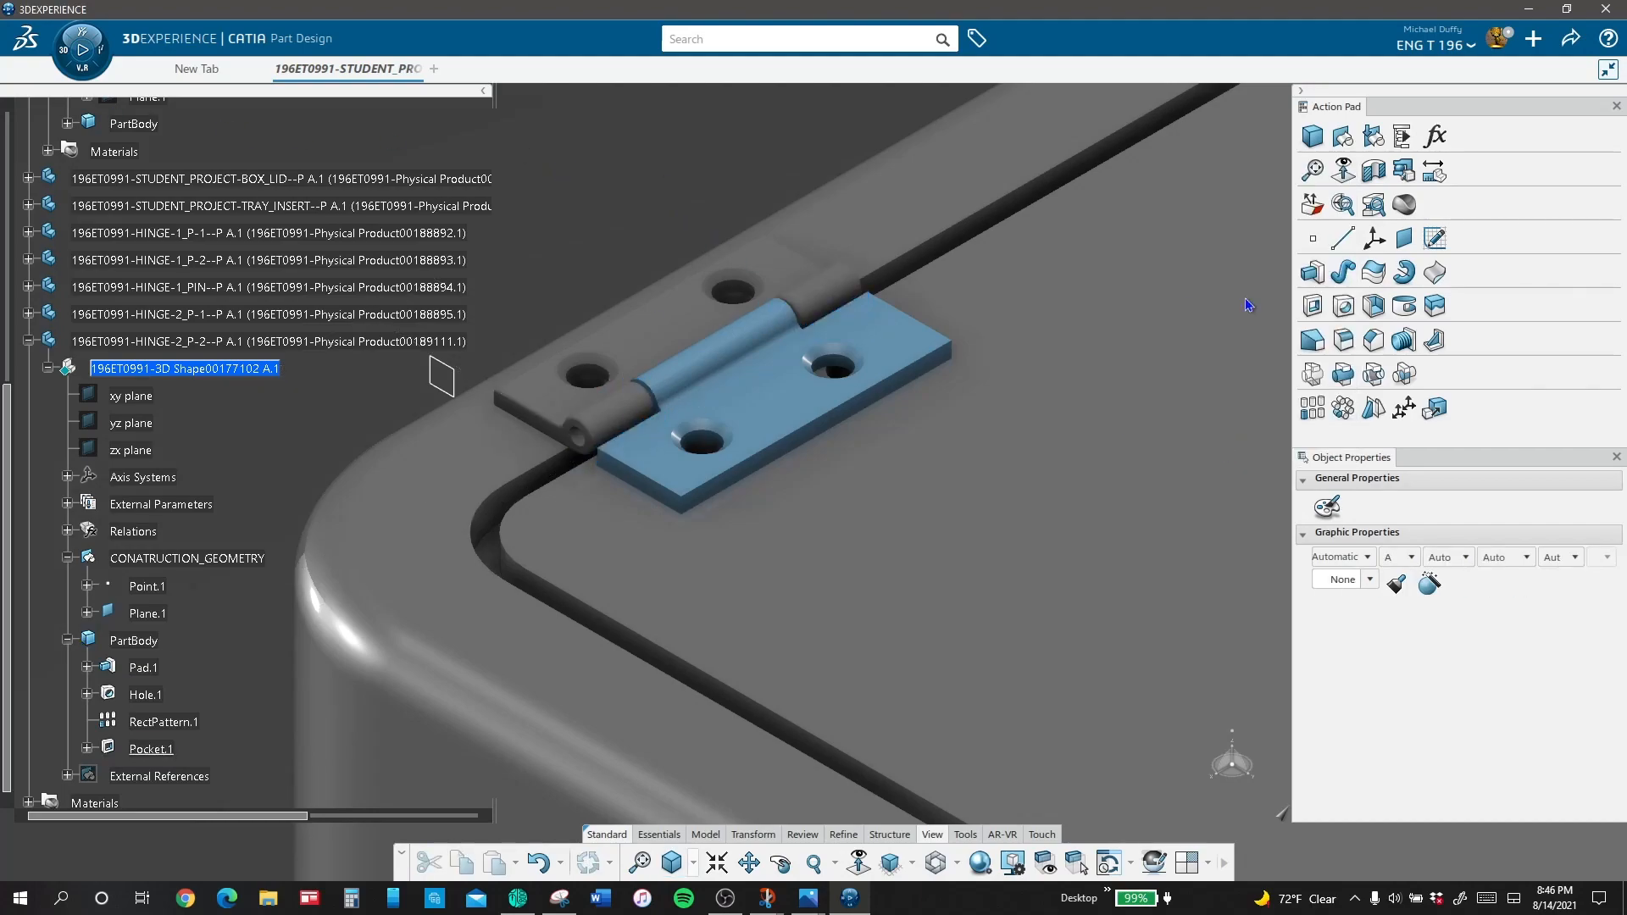
Step: Apply an edge fillet with a 0.0156 in radius to the edges of the hinge leaf
click(1344, 341)
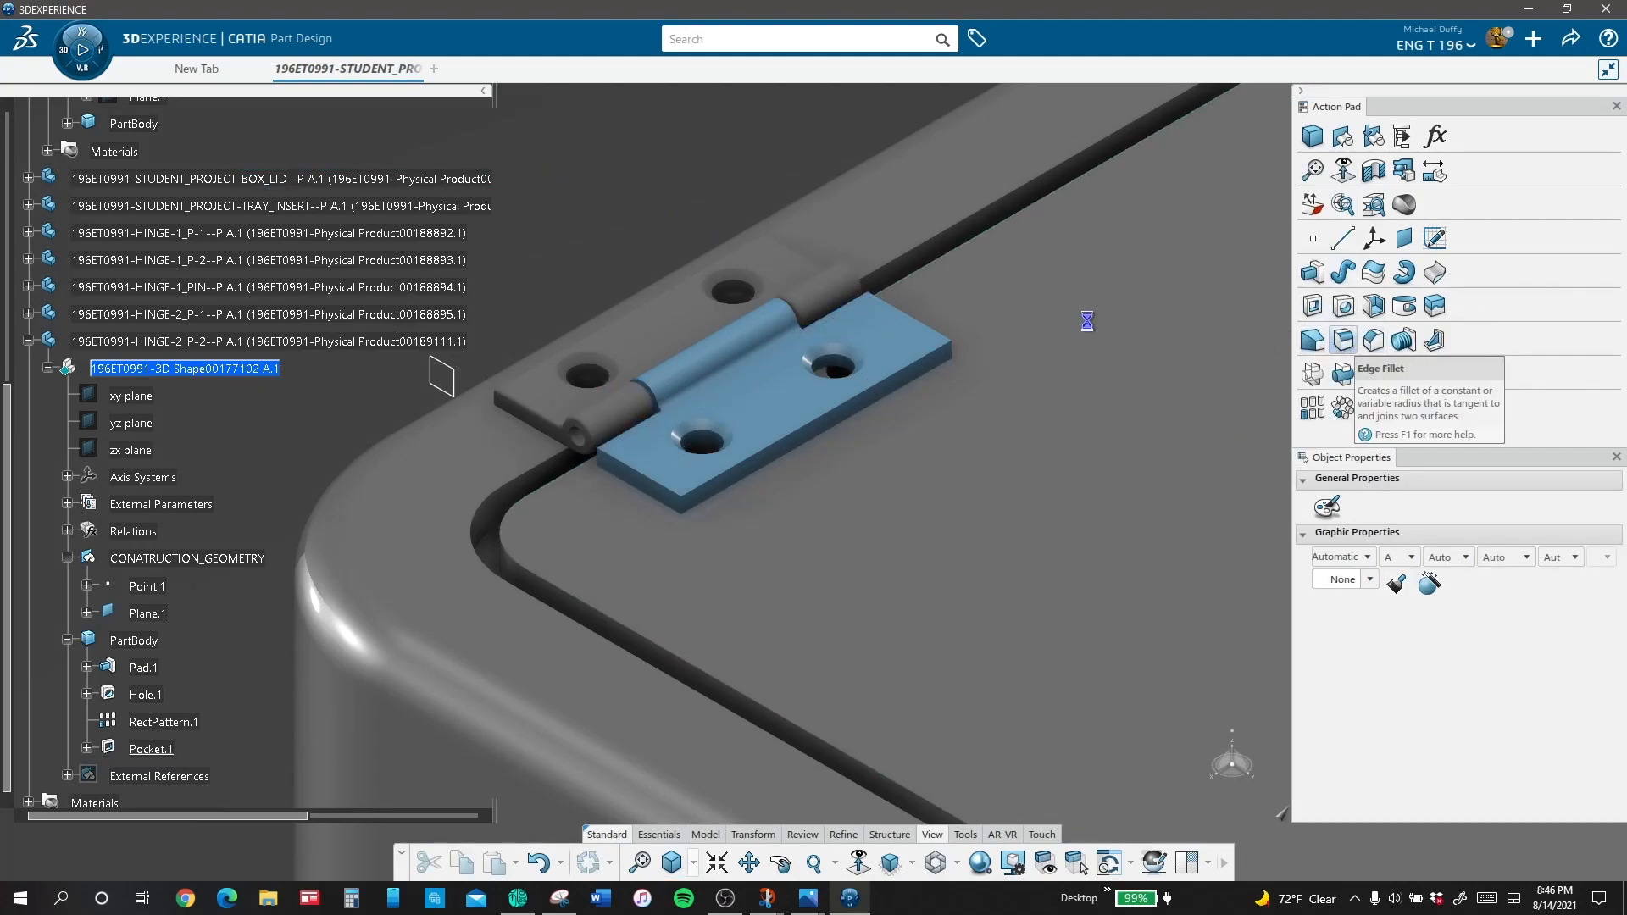
text(0.0156in)
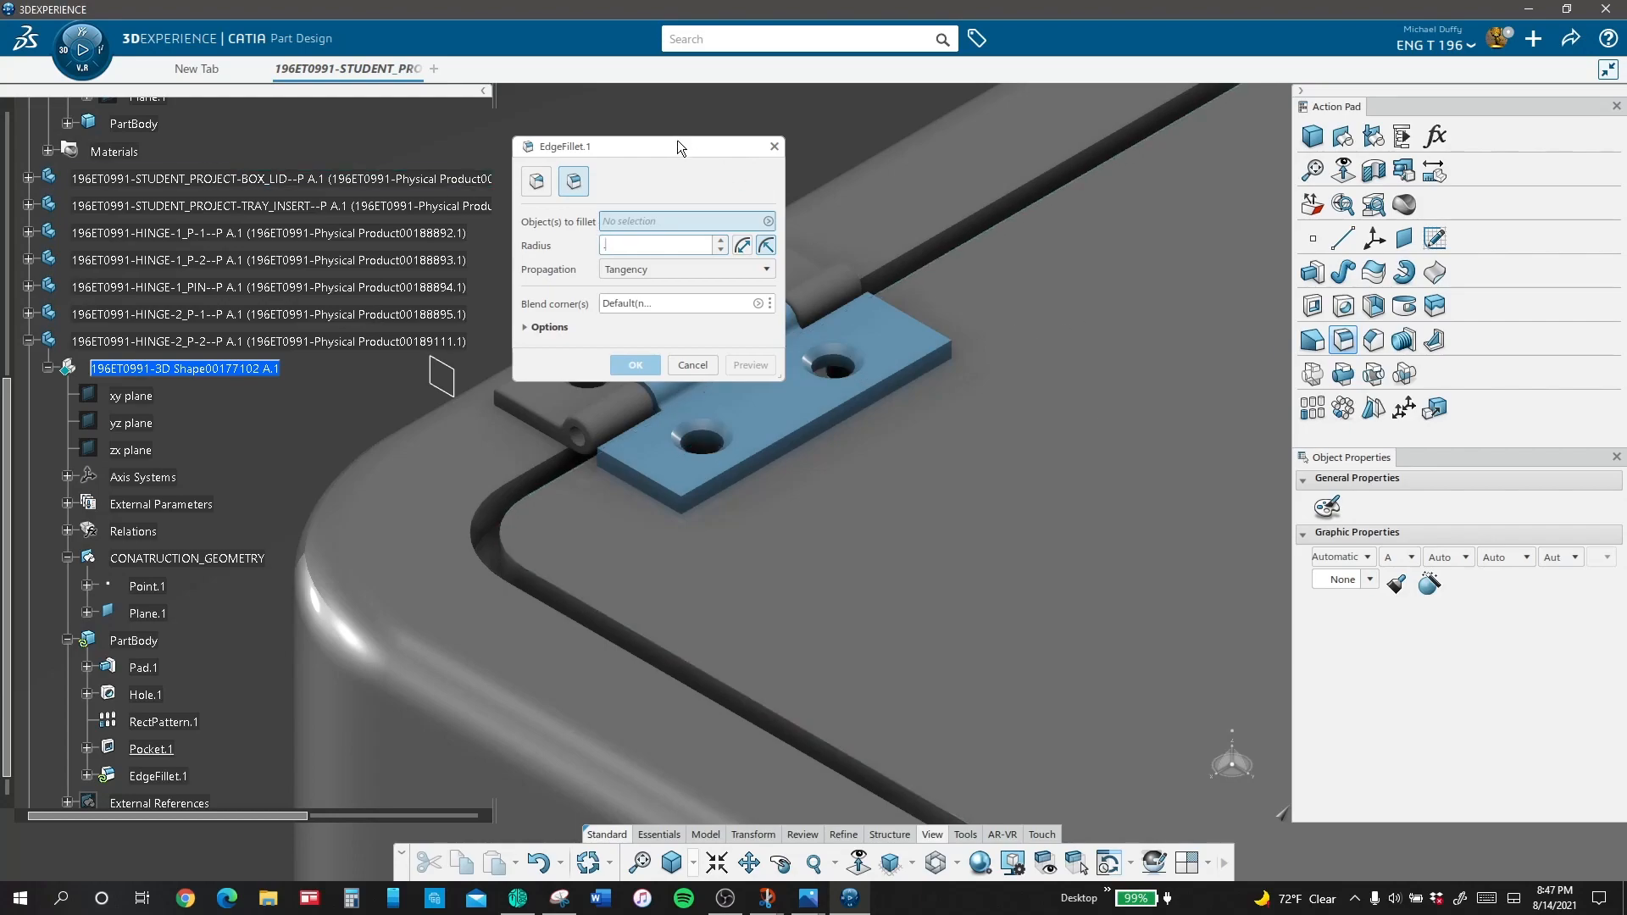
drag(622, 144, 1075, 177)
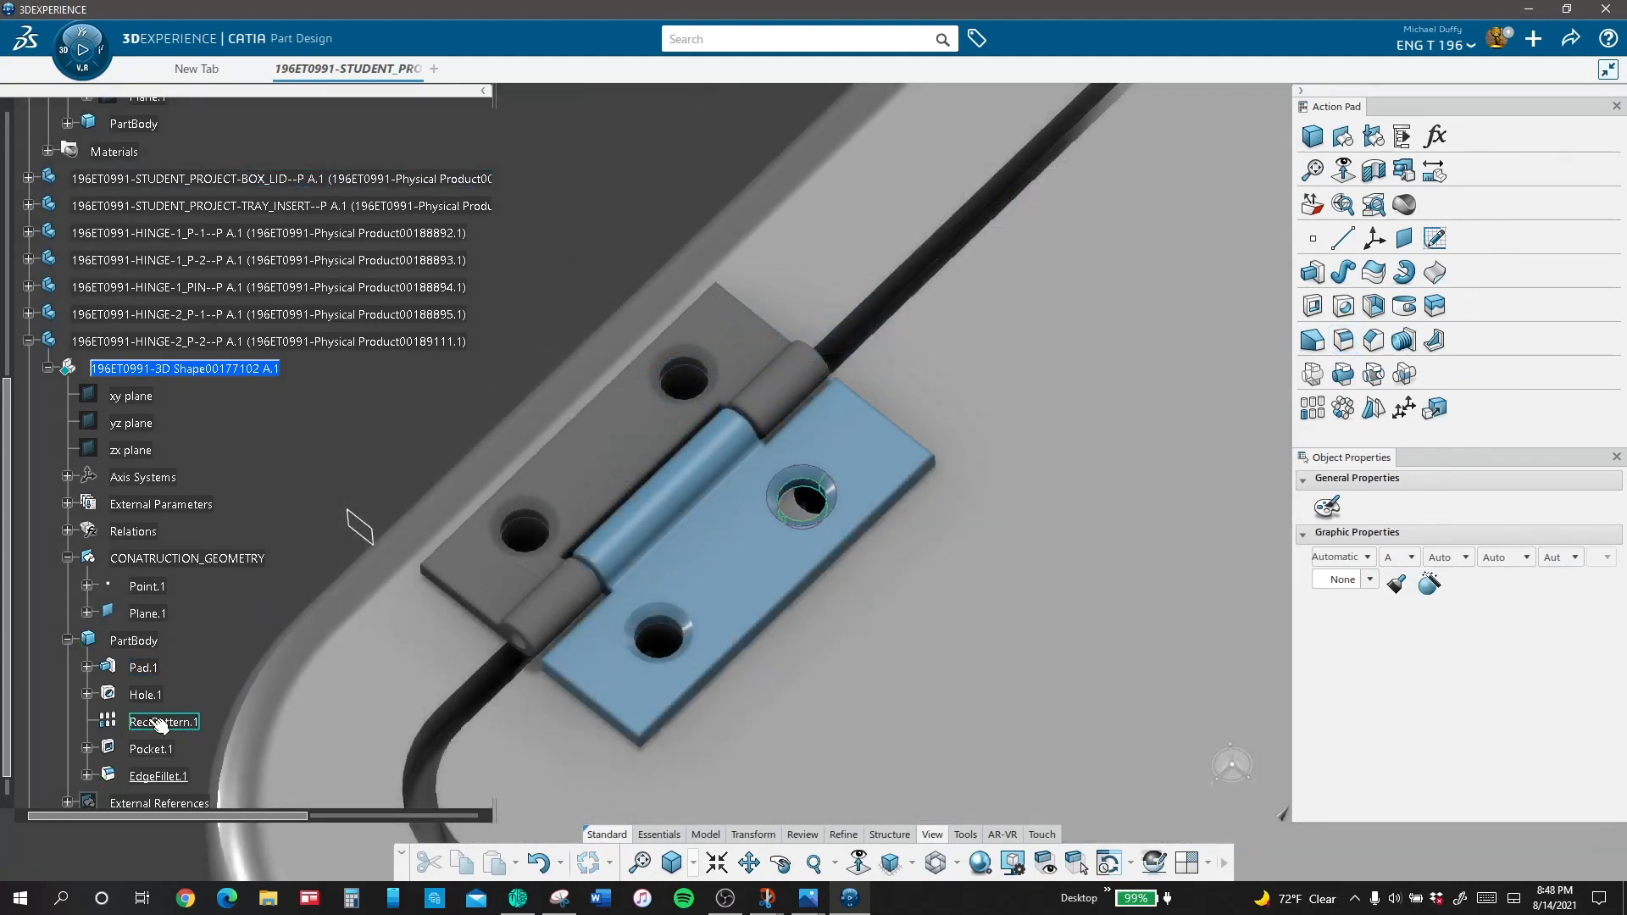
Step: Set the spacing of the hinge leaf's rectangular hole pattern to .875 in
double_click(160, 723)
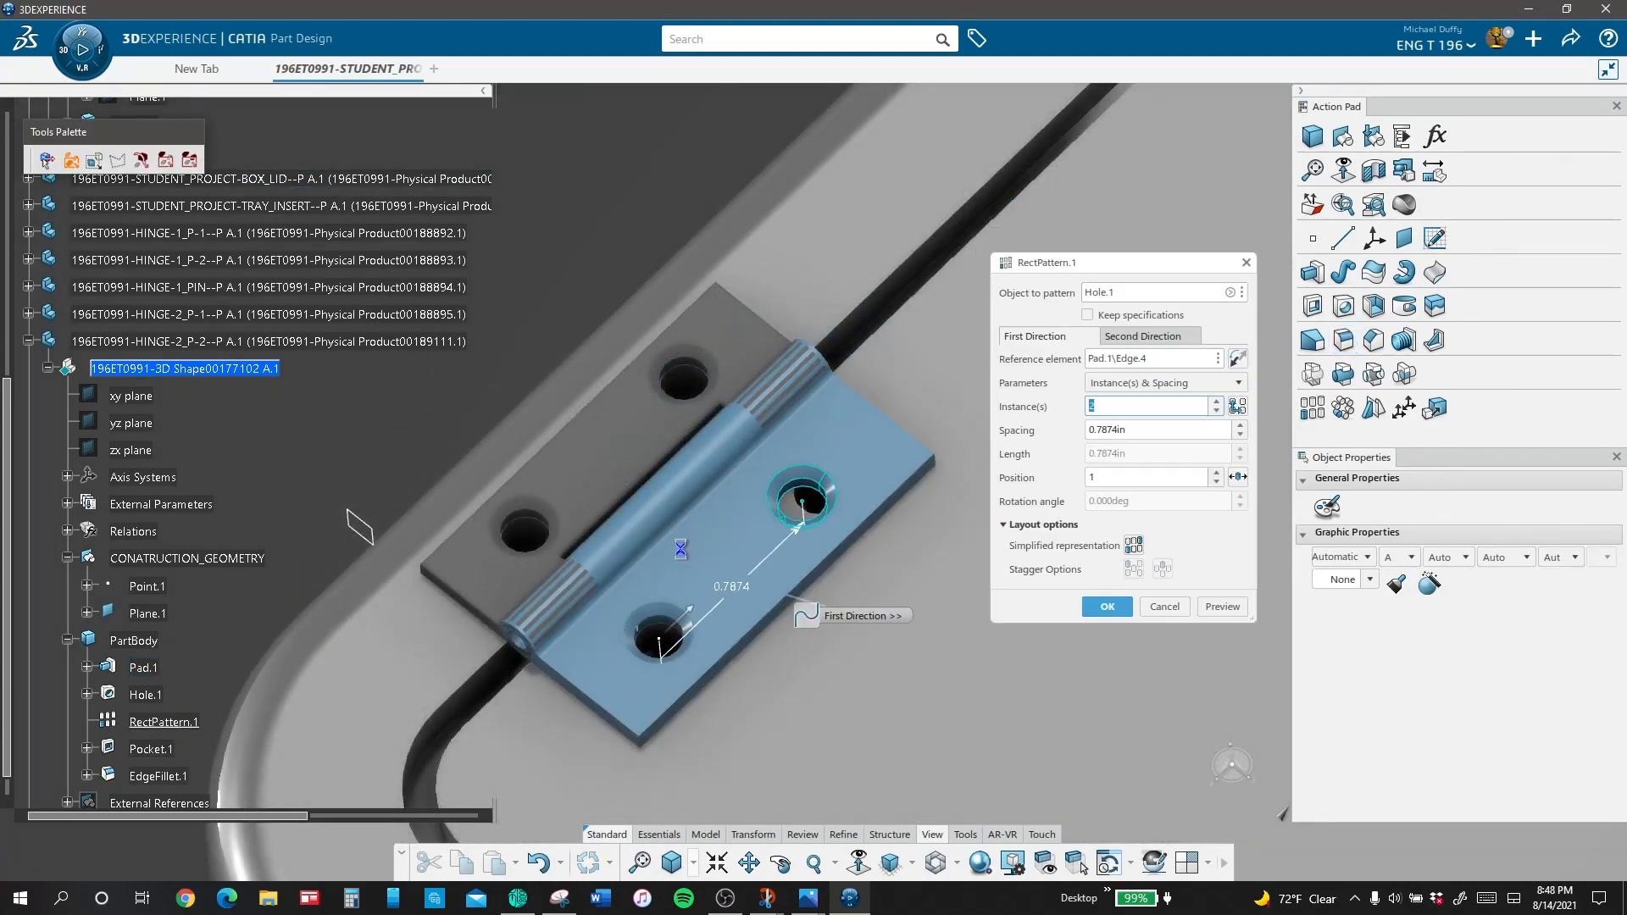
text(.875)
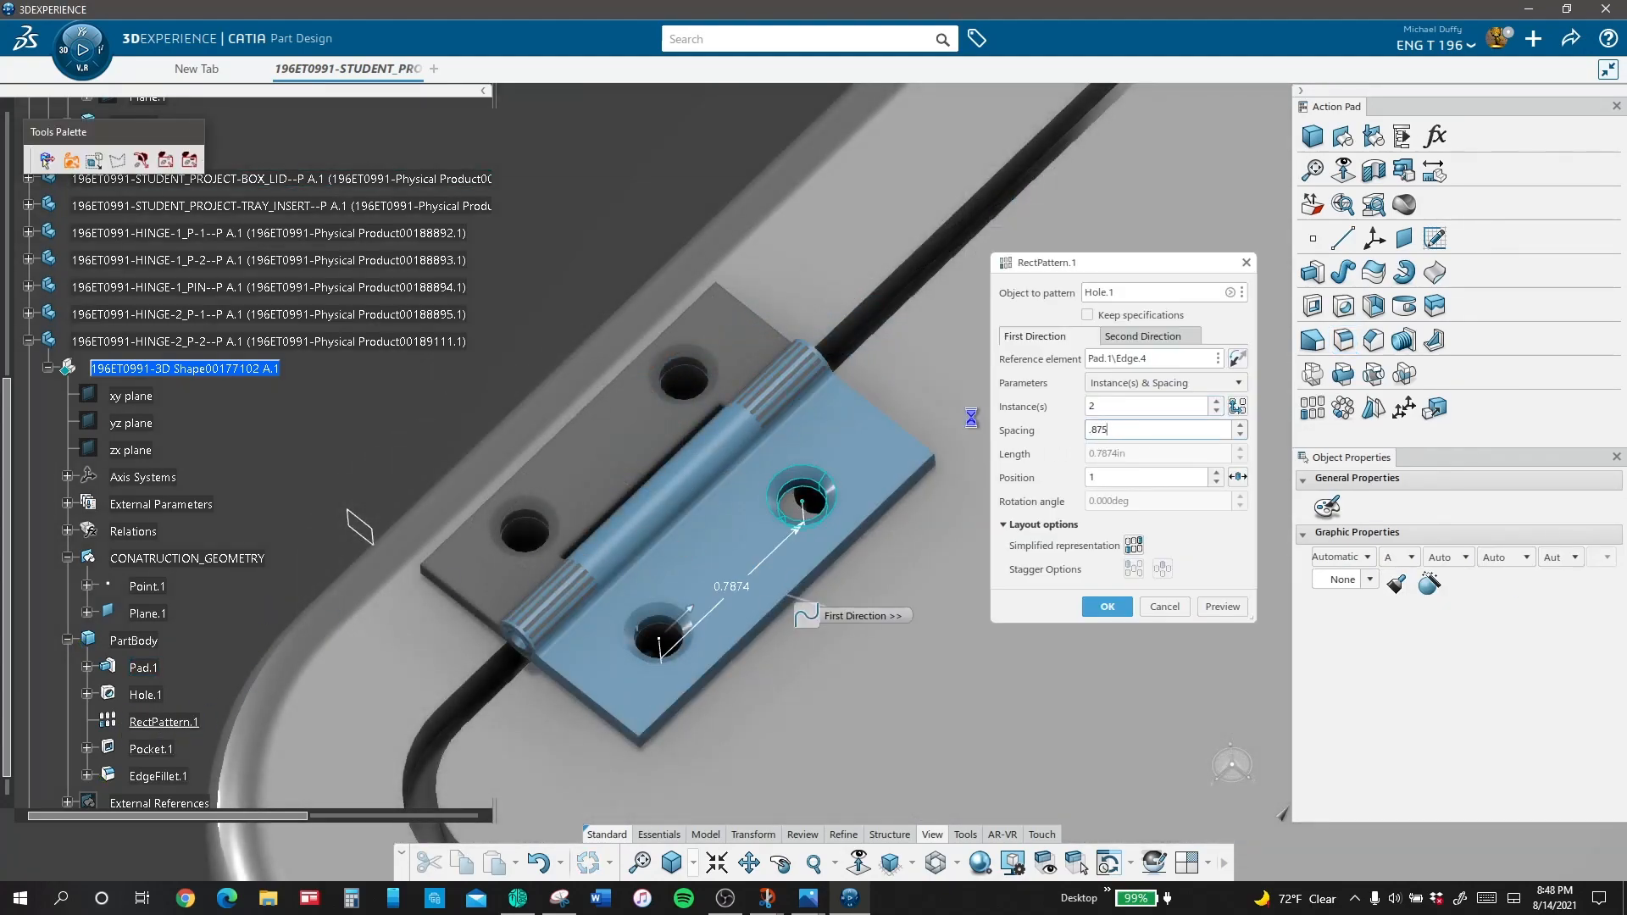
key(Return)
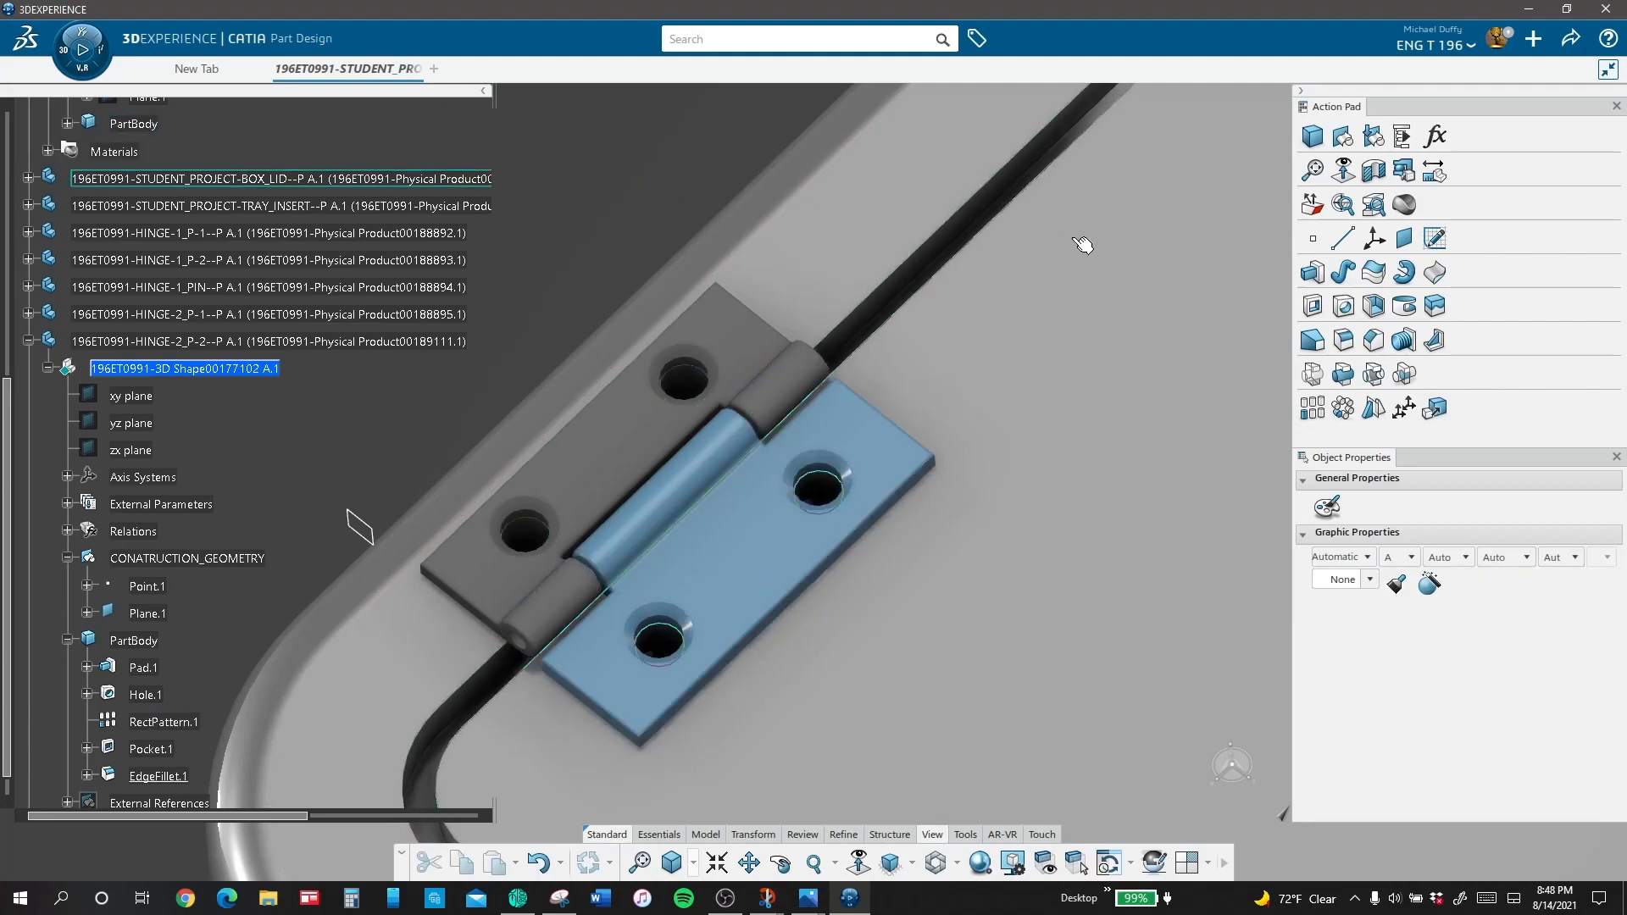
Step: Apply the Chroma material from the material library to the 3D shape of HINGE-2_P-2
click(1398, 209)
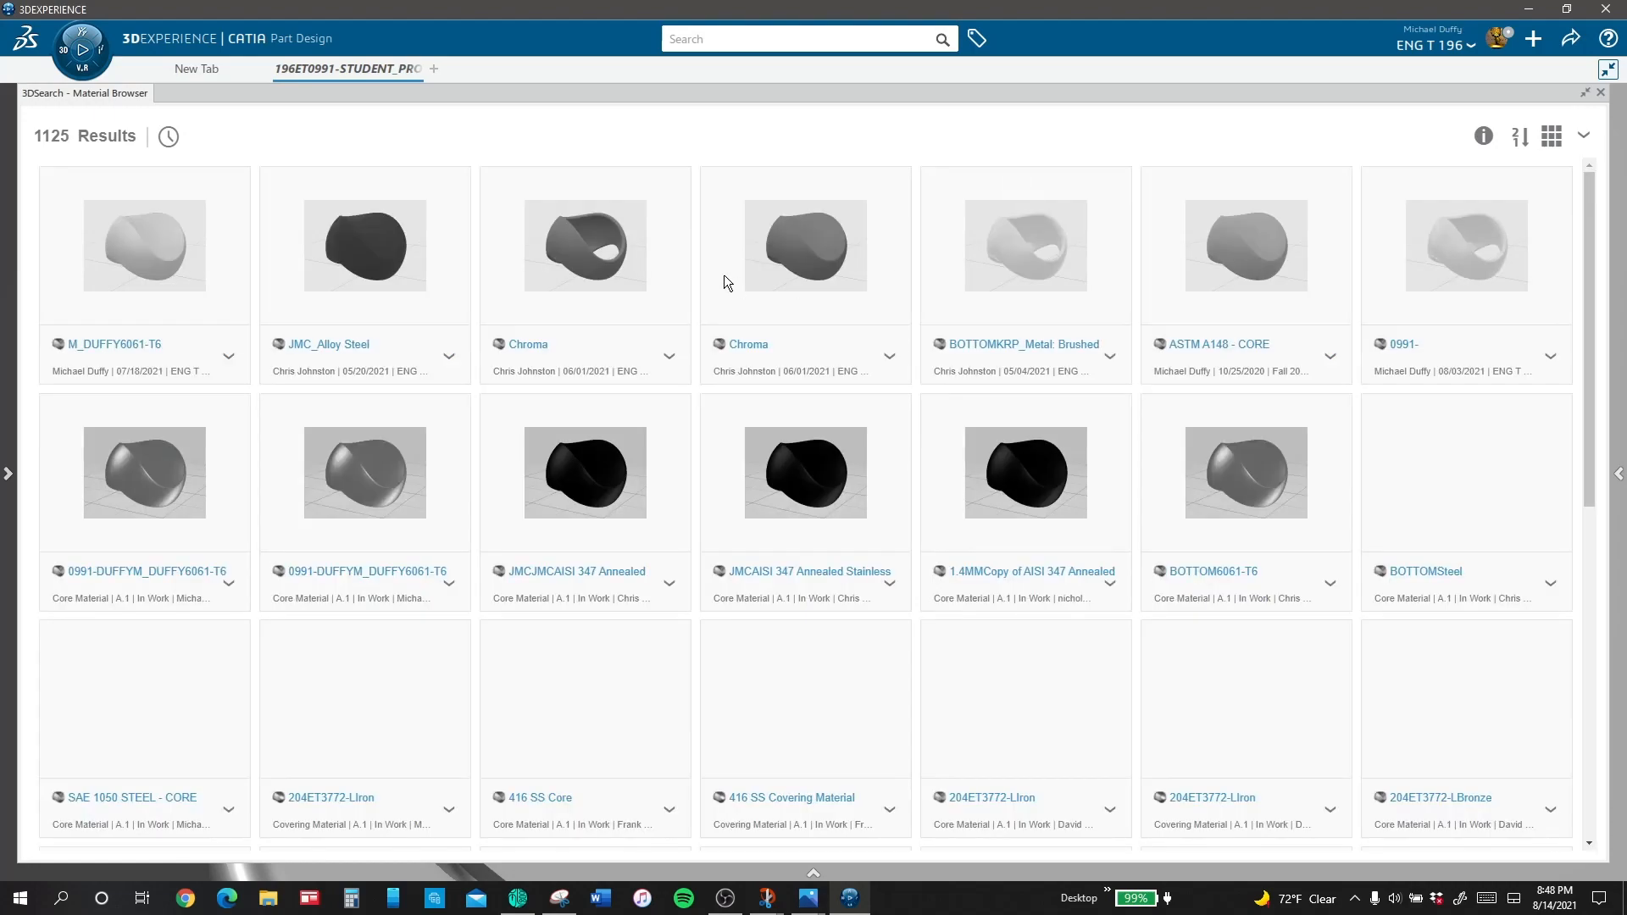
click(731, 292)
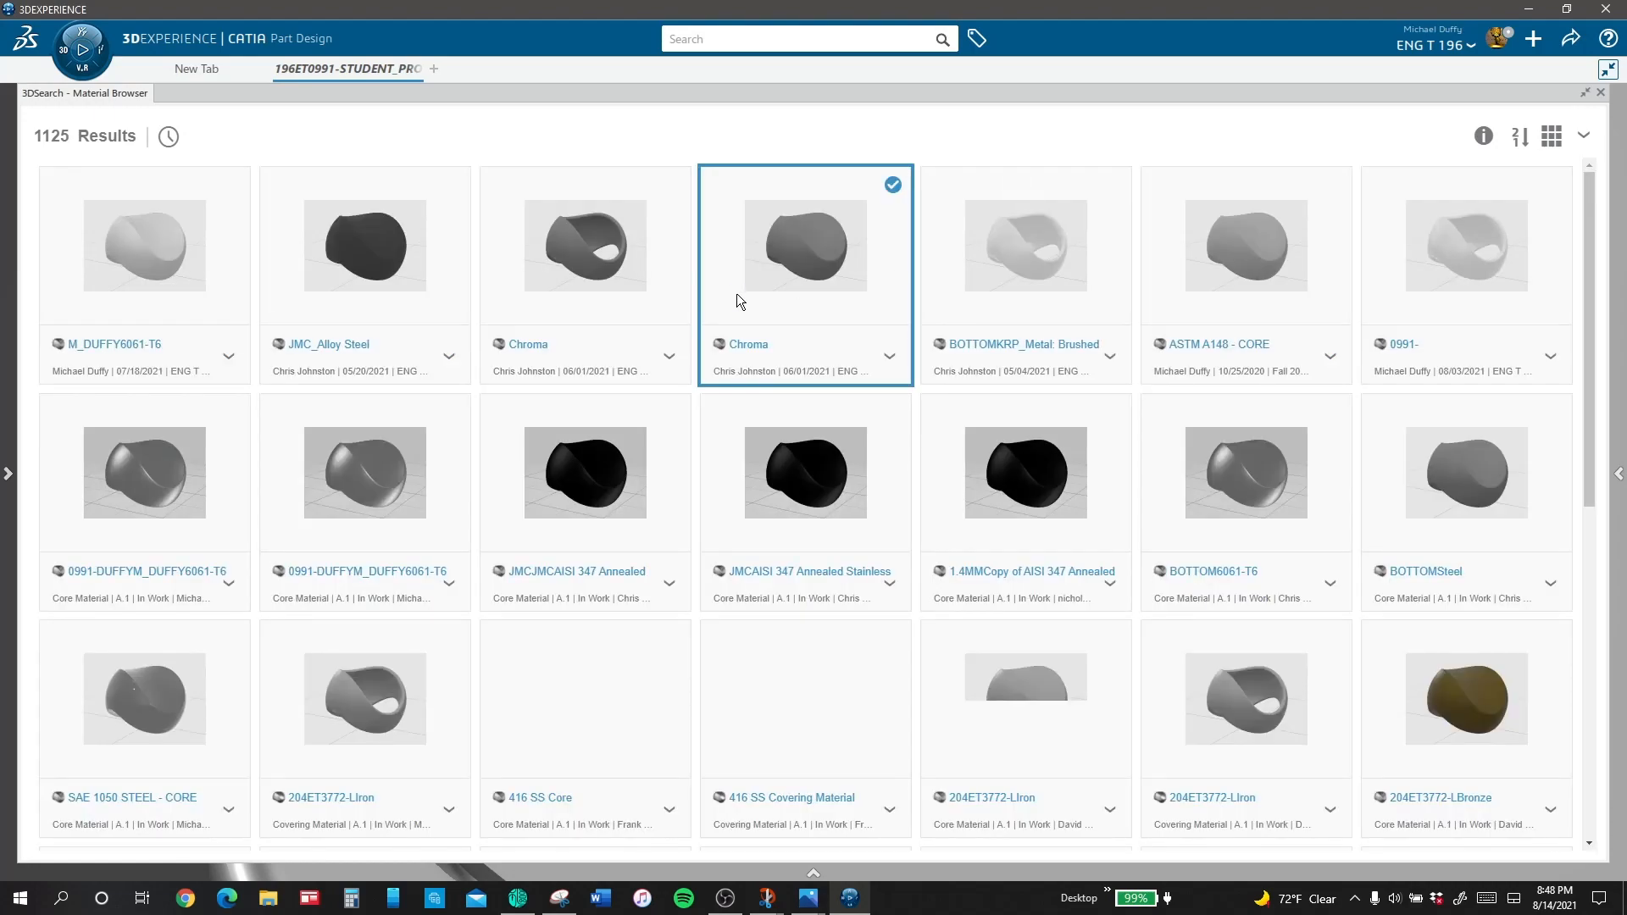
right_click(736, 294)
click(1601, 93)
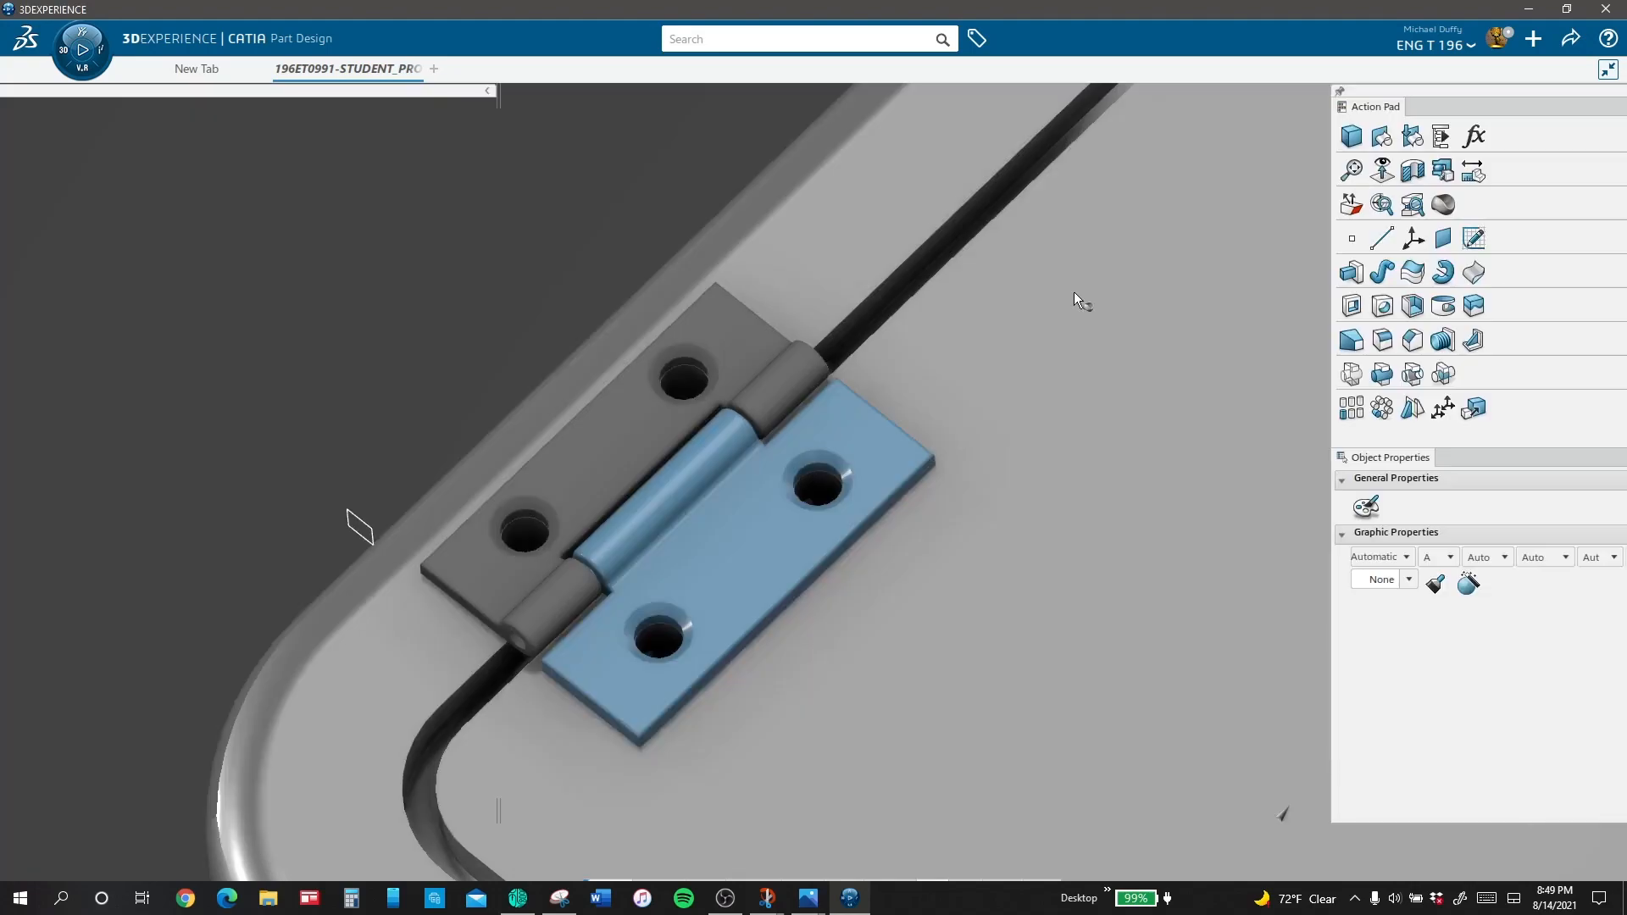
click(263, 373)
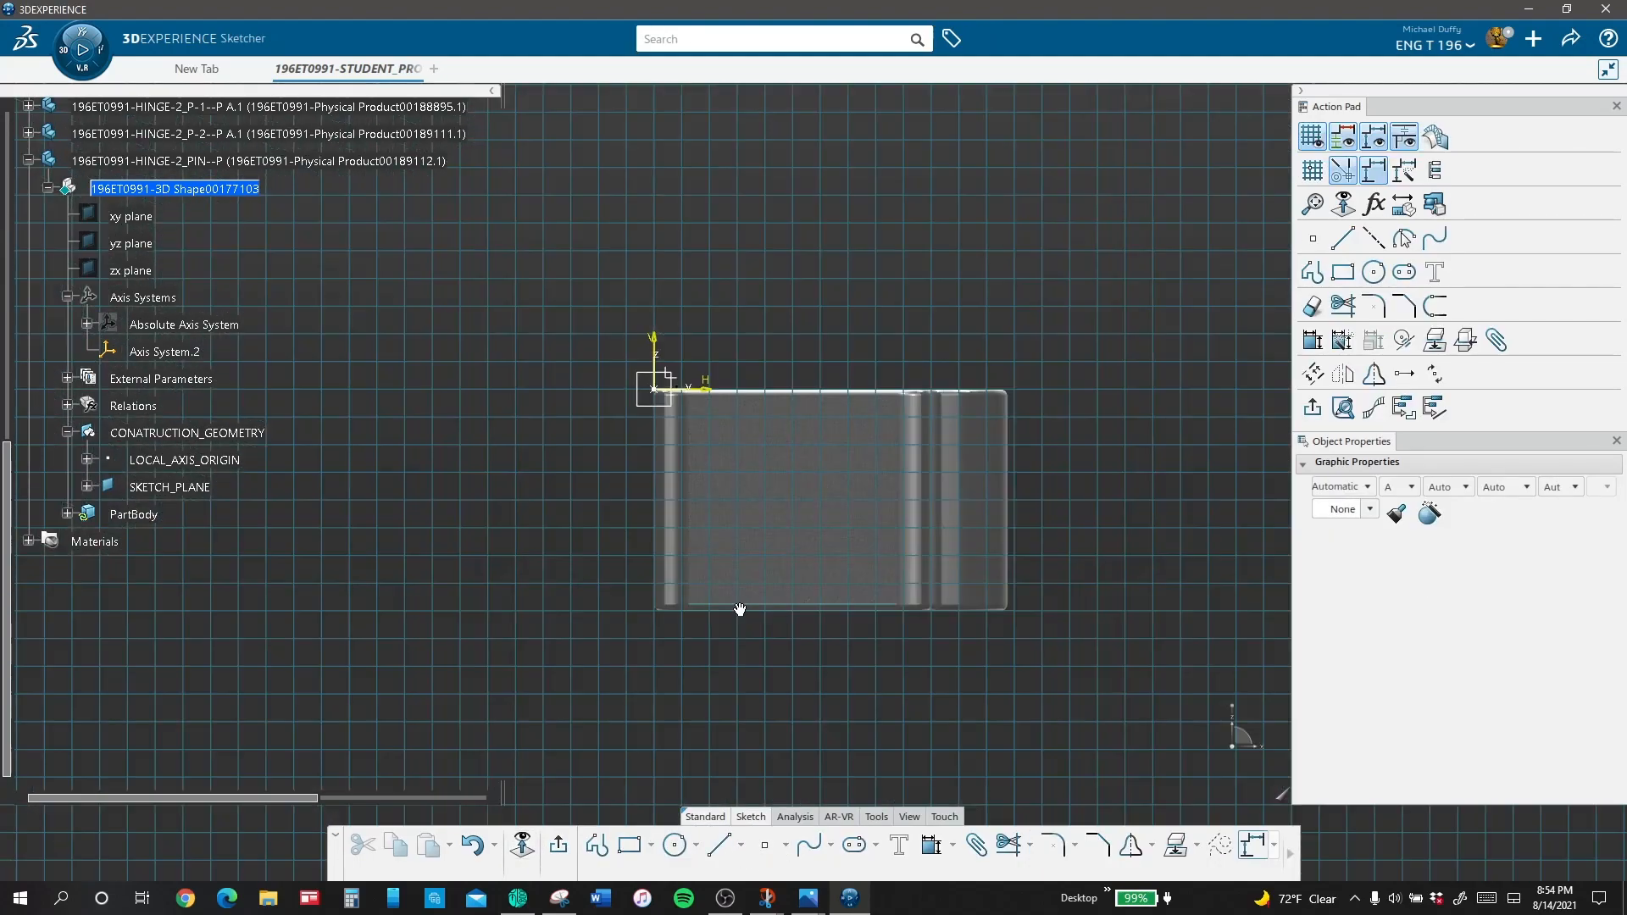
Step: Project the circular knuckle-hole edge of HINGE-2_P-1 into the HINGE-2_PIN sketch and close the sketch
mouse_move(740, 609)
ctrl+middle_down()
mouse_move(766, 480)
mouse_move(745, 288)
ctrl+middle_up()
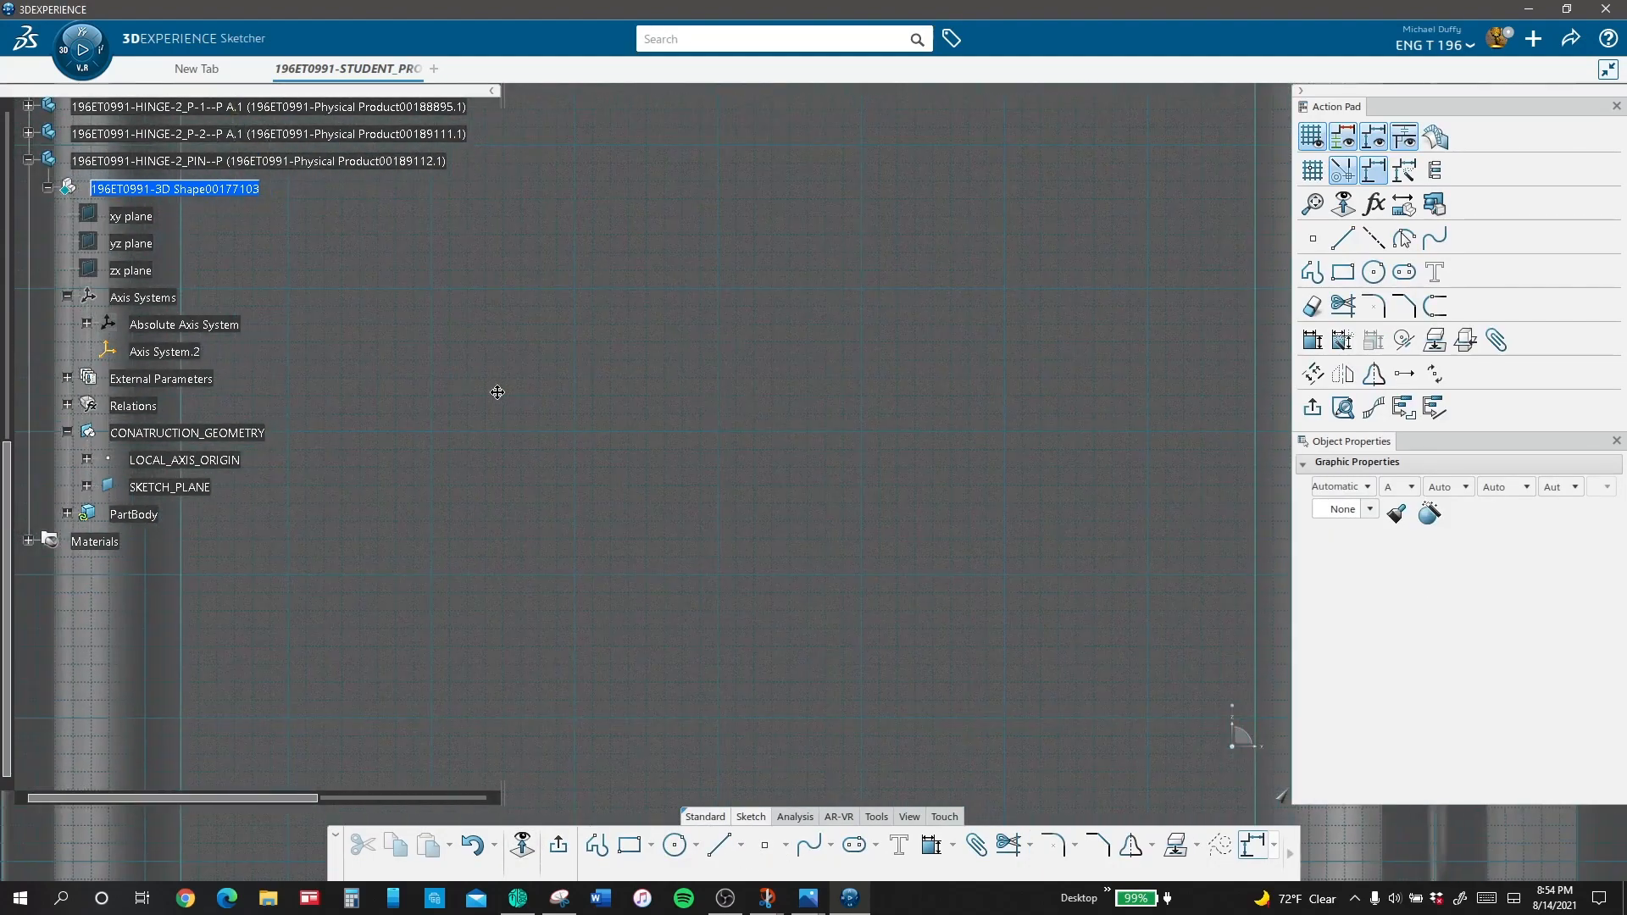
middle_drag(497, 389, 1224, 664)
click(990, 341)
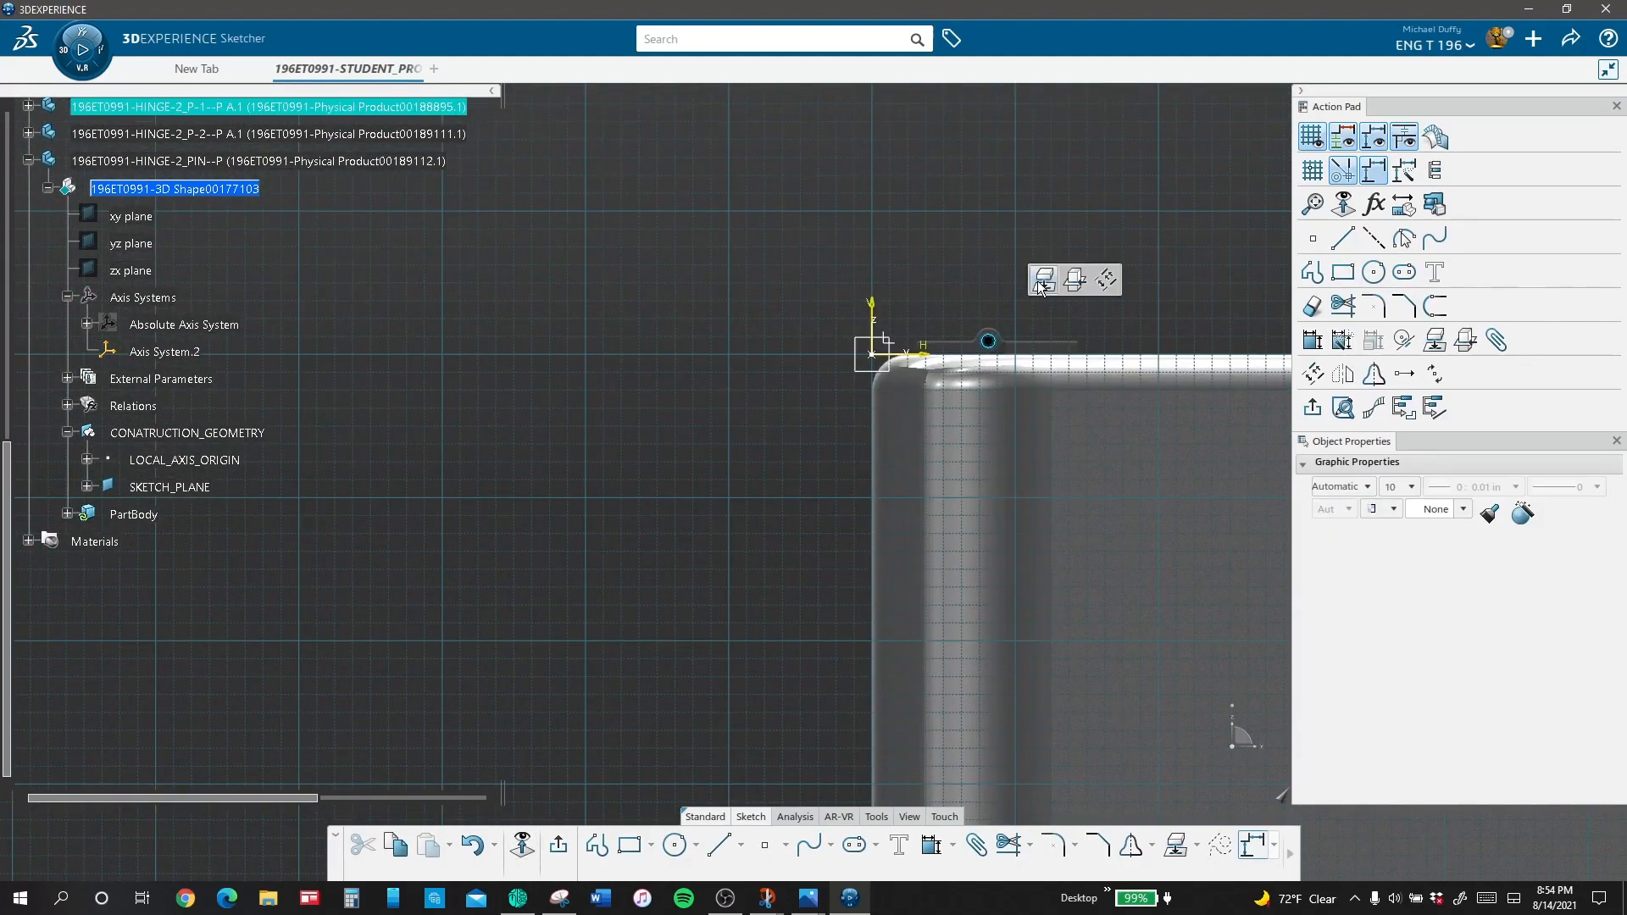
click(1044, 279)
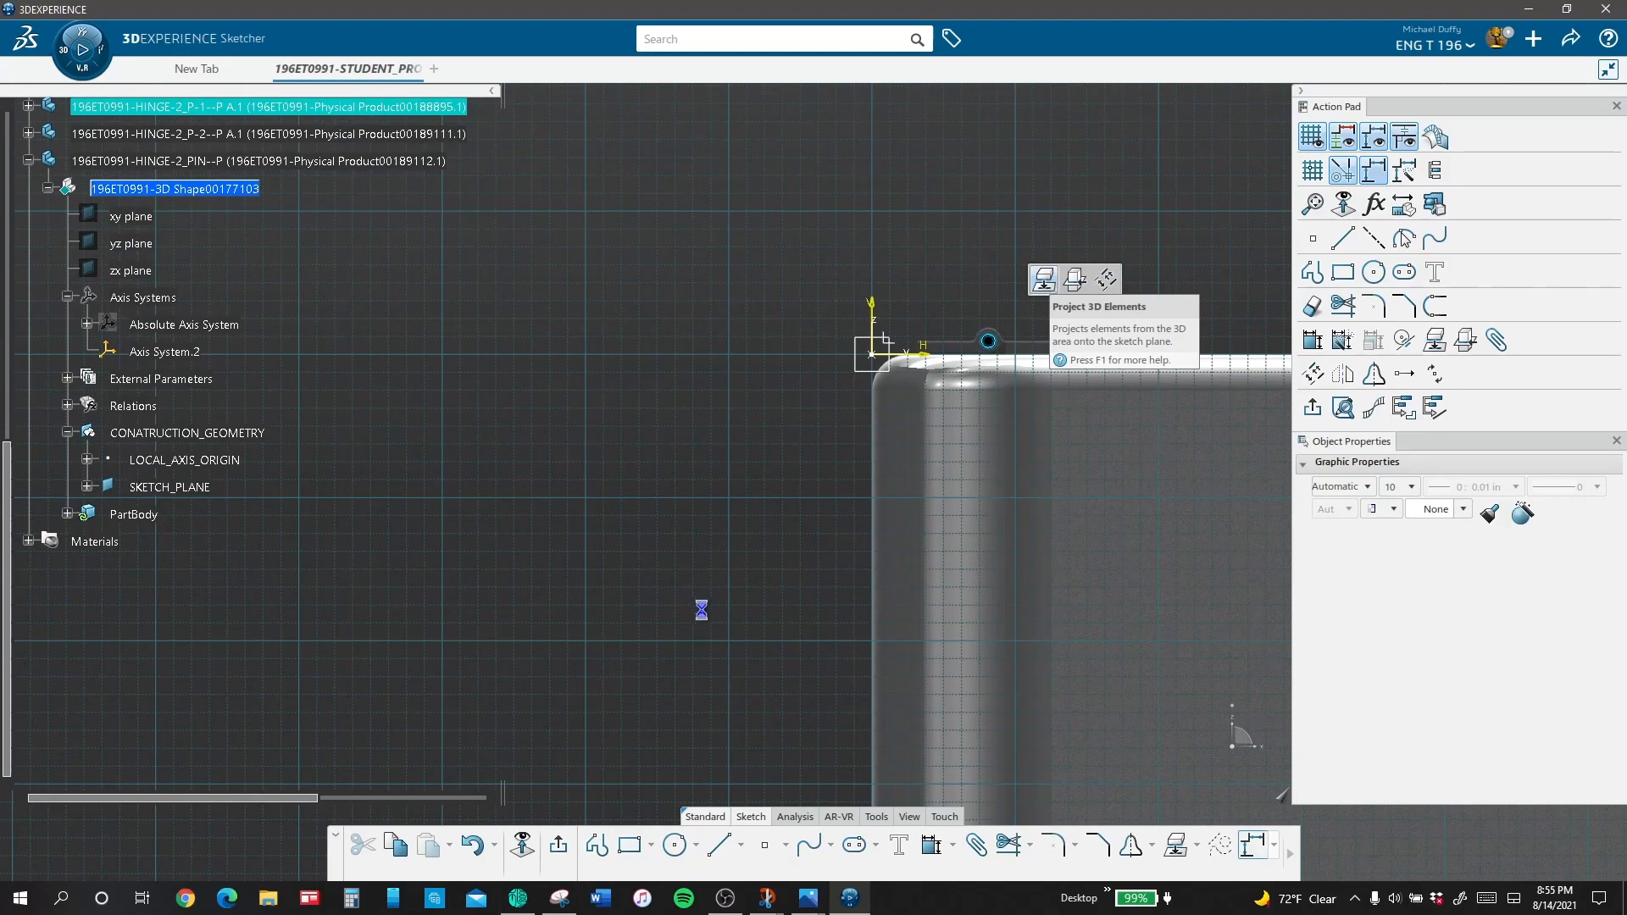
click(561, 851)
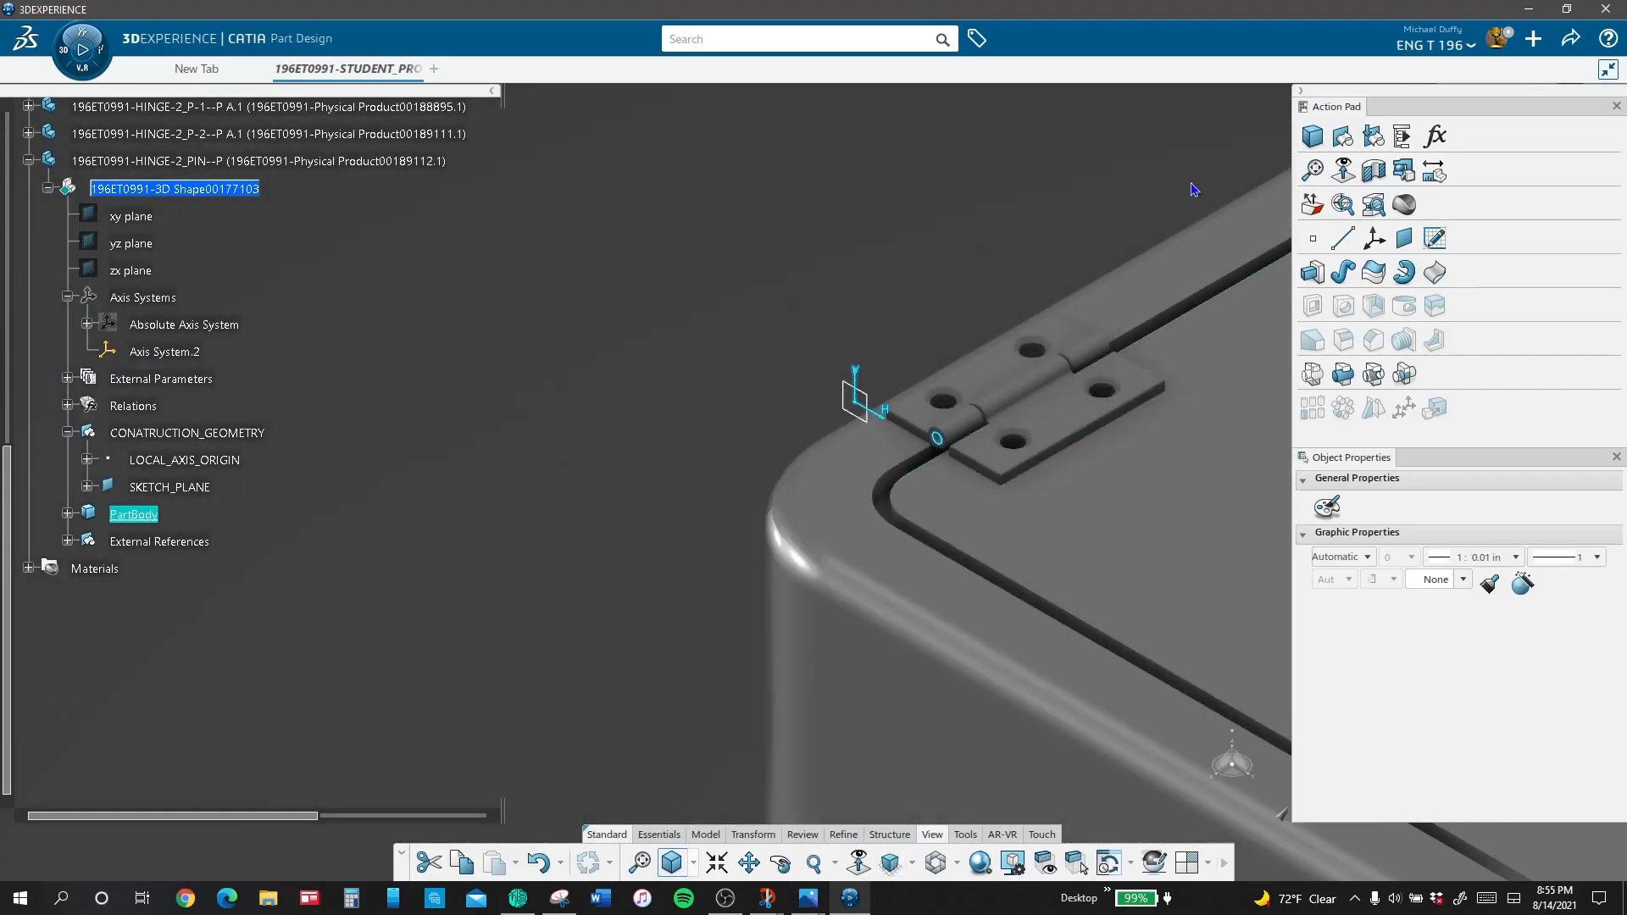
Step: Pad the projected pin circle 1.625 in along the hinge knuckles
click(1311, 275)
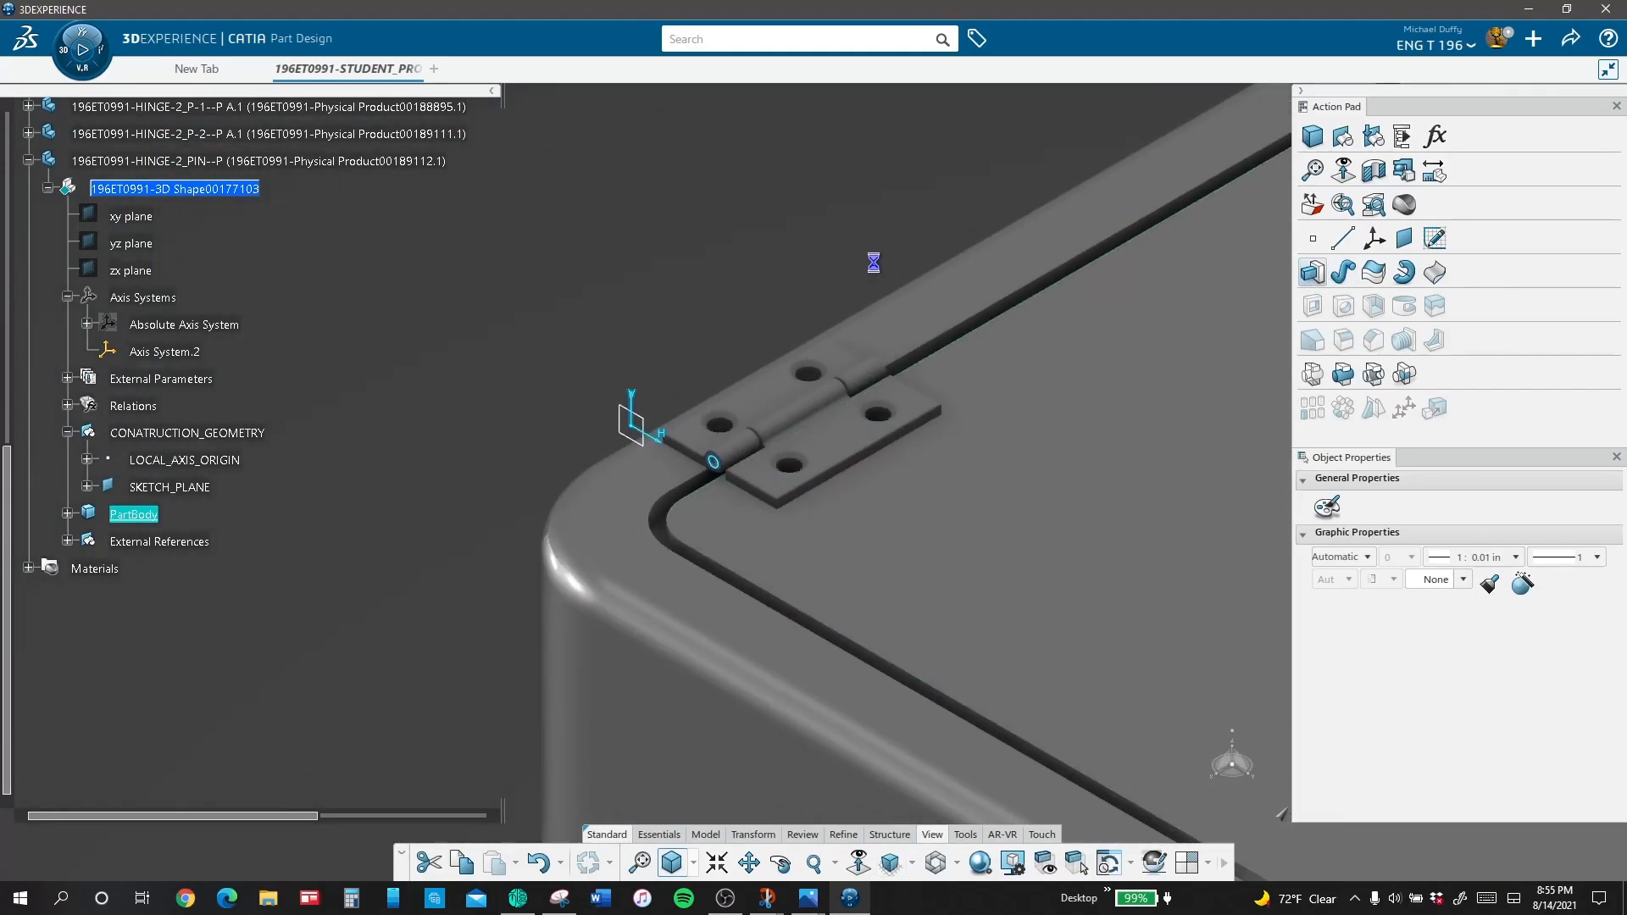
text(1.)
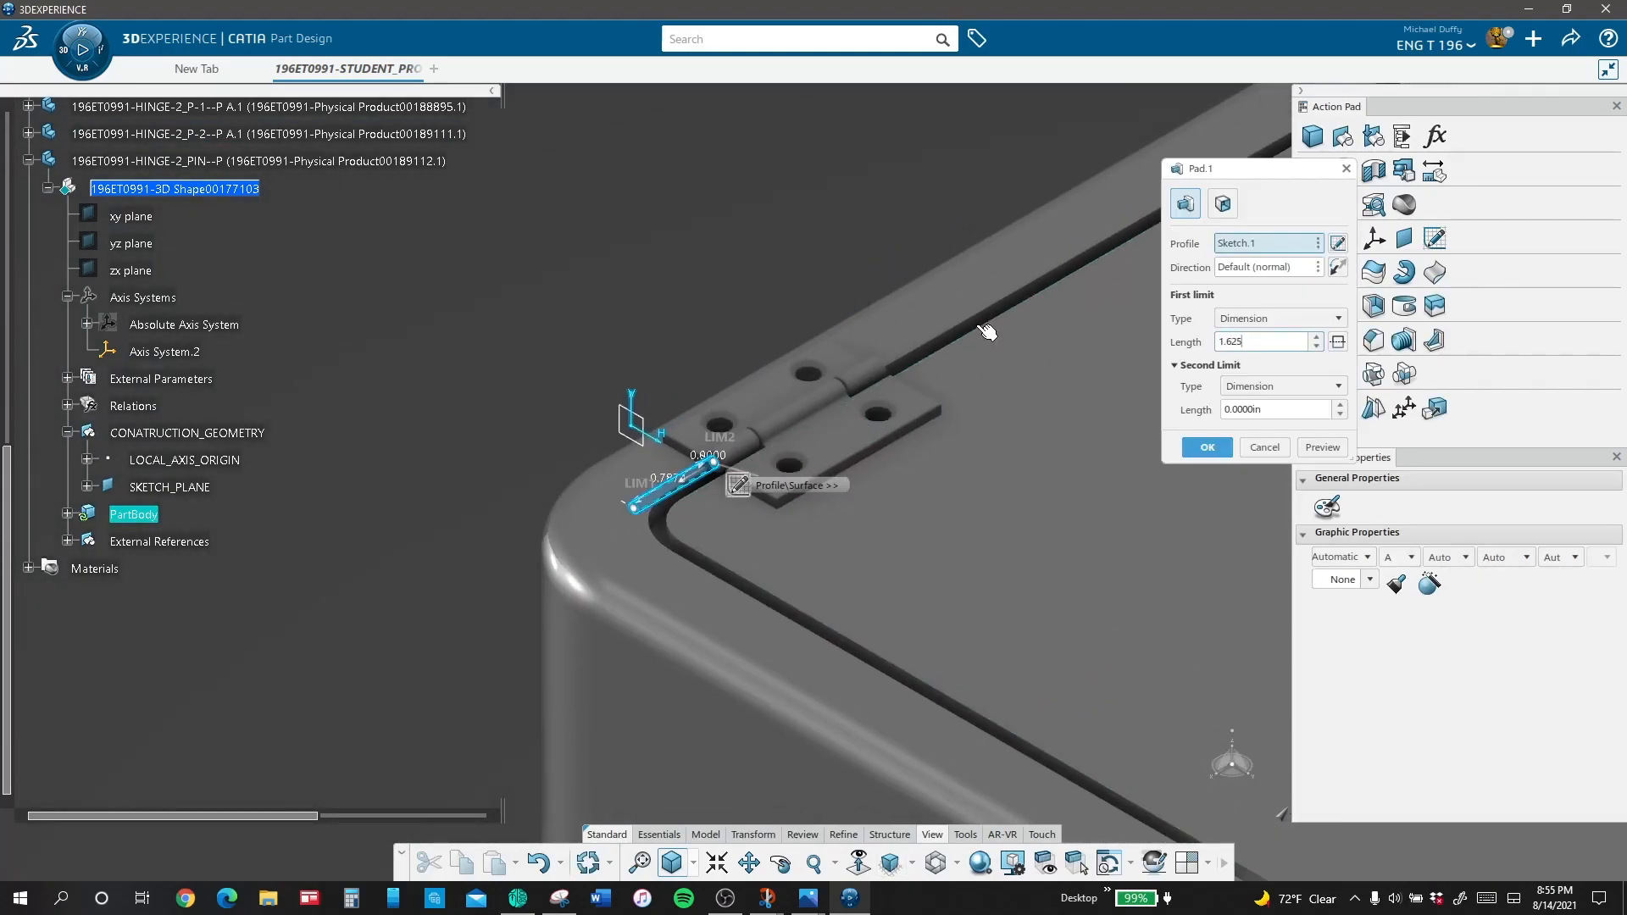
text(625)
key(Return)
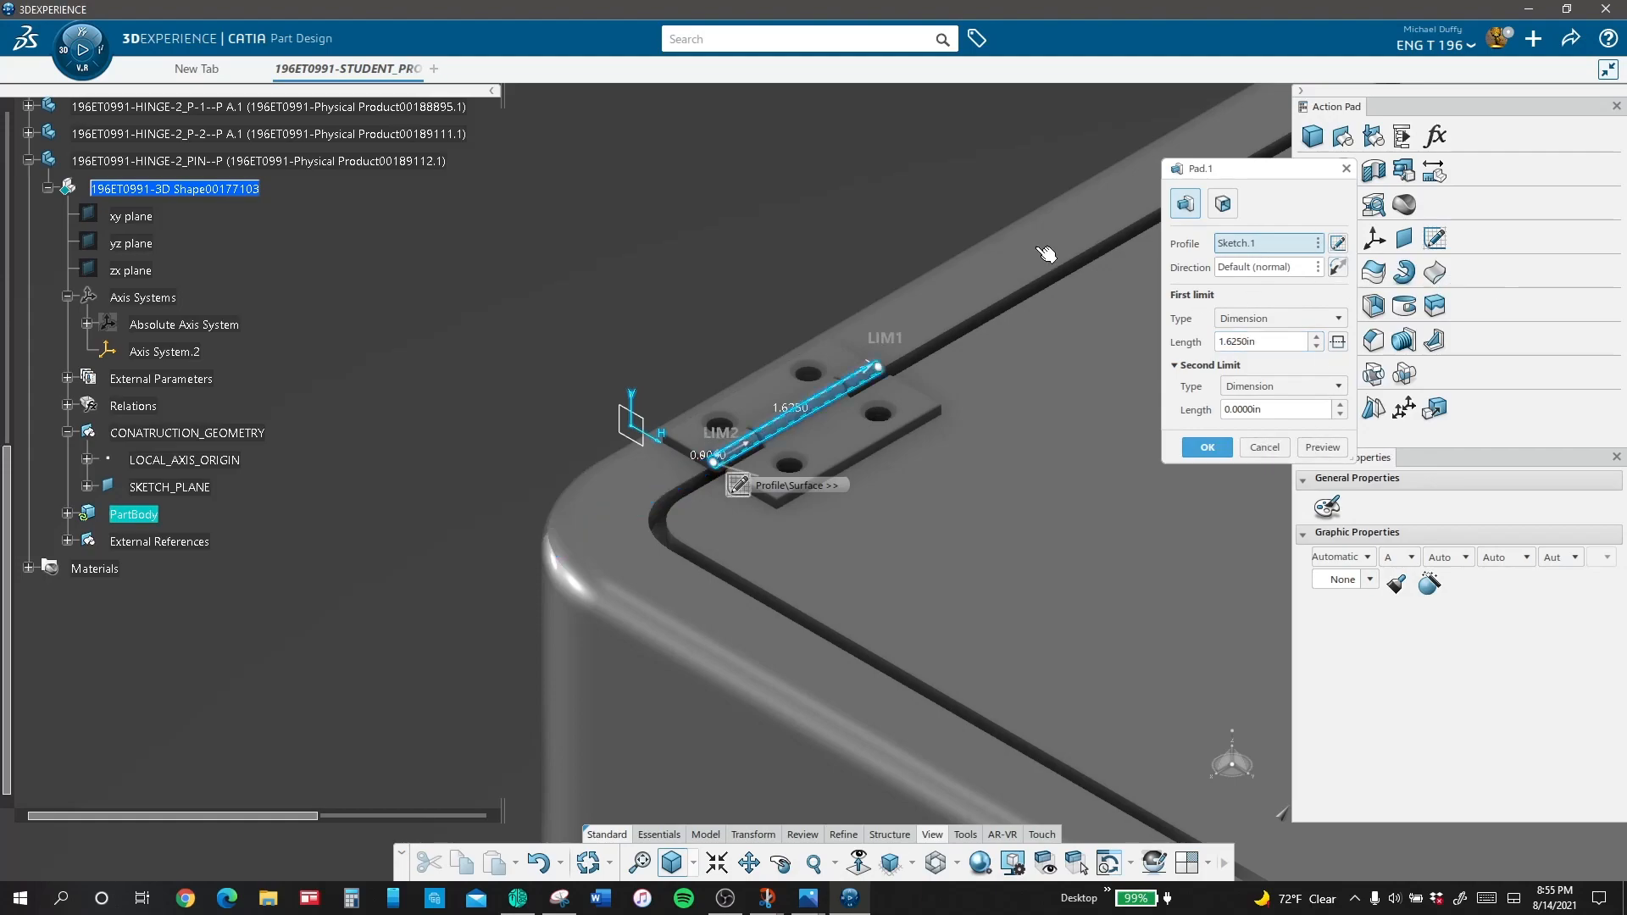
click(1199, 447)
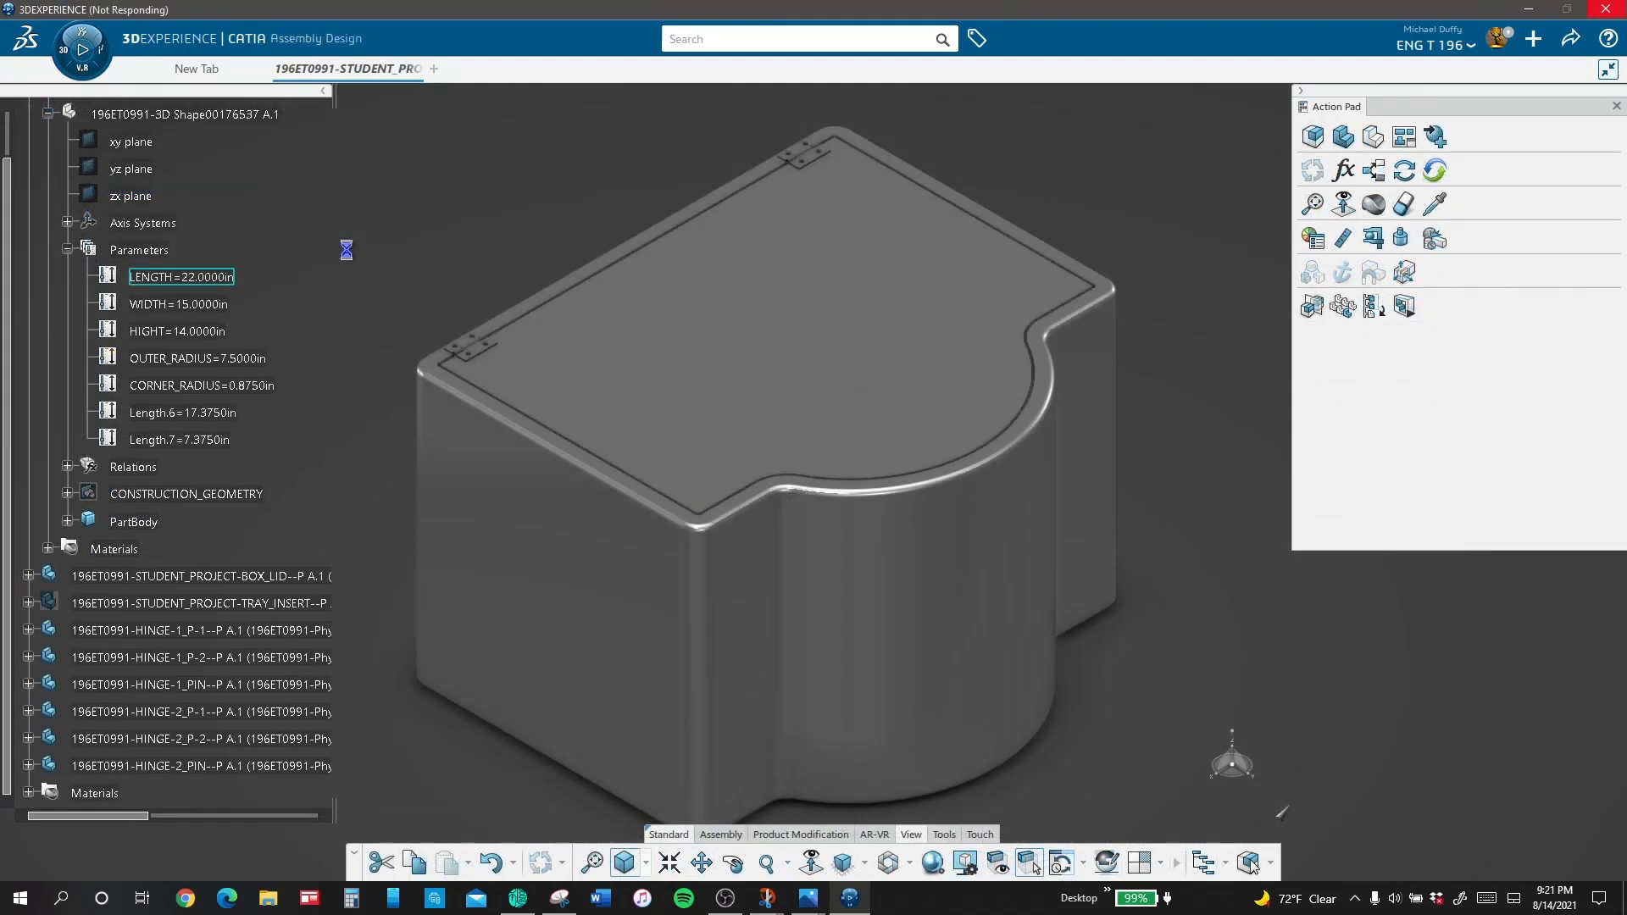
Step: Set the box's OUTER_RADIUS parameter to 6.5 in
double_click(262, 363)
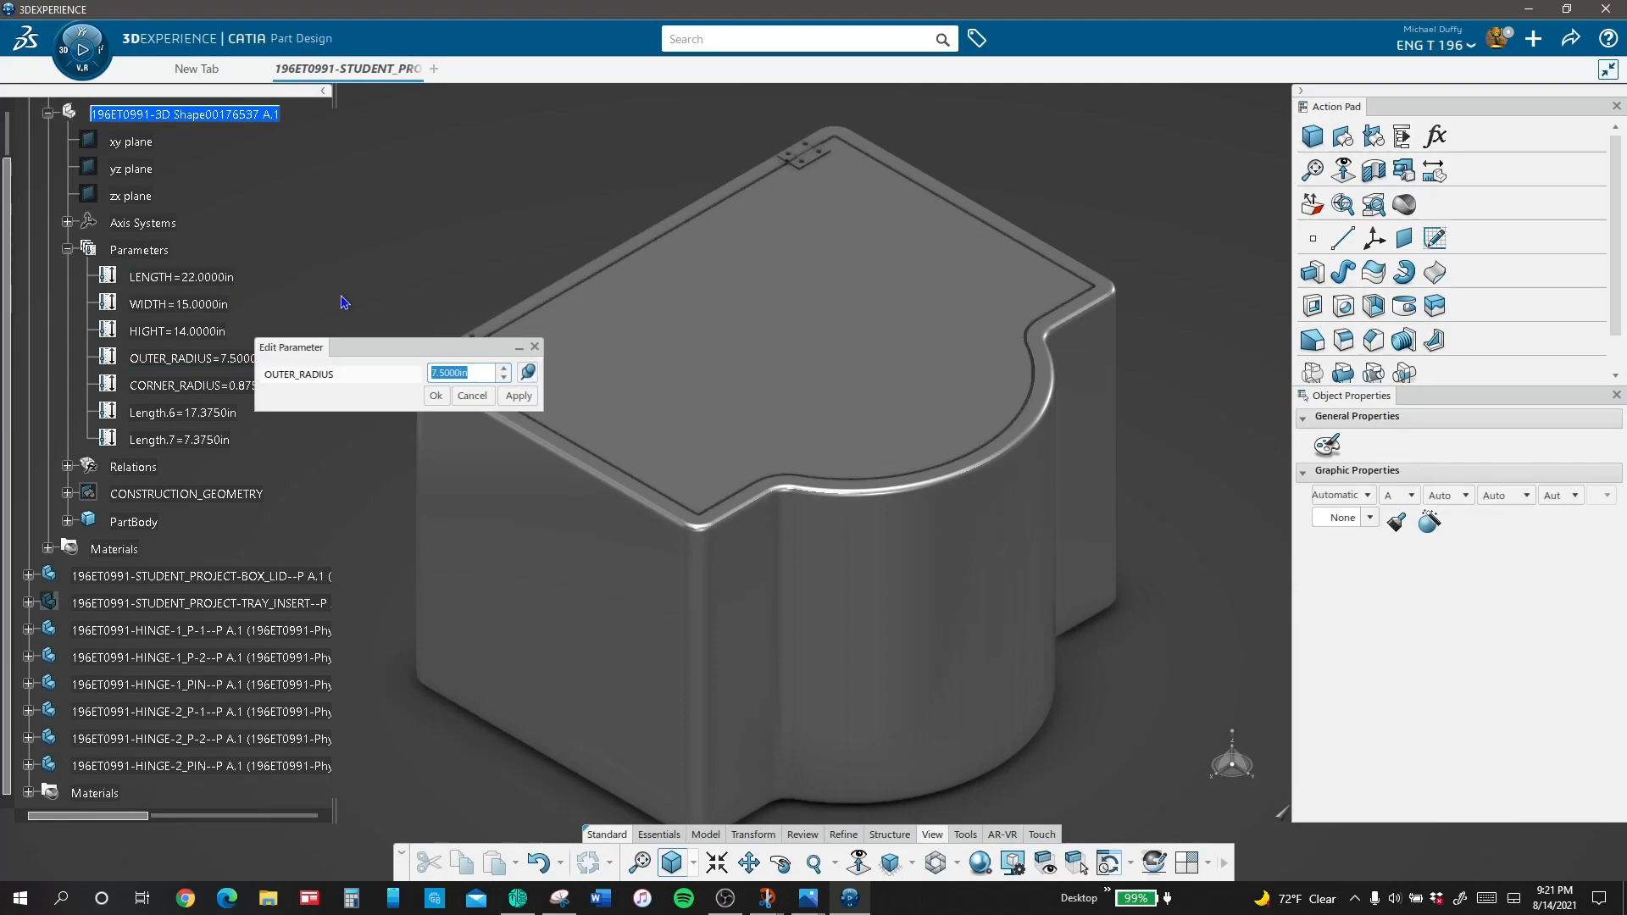
text(6.5)
key(Return)
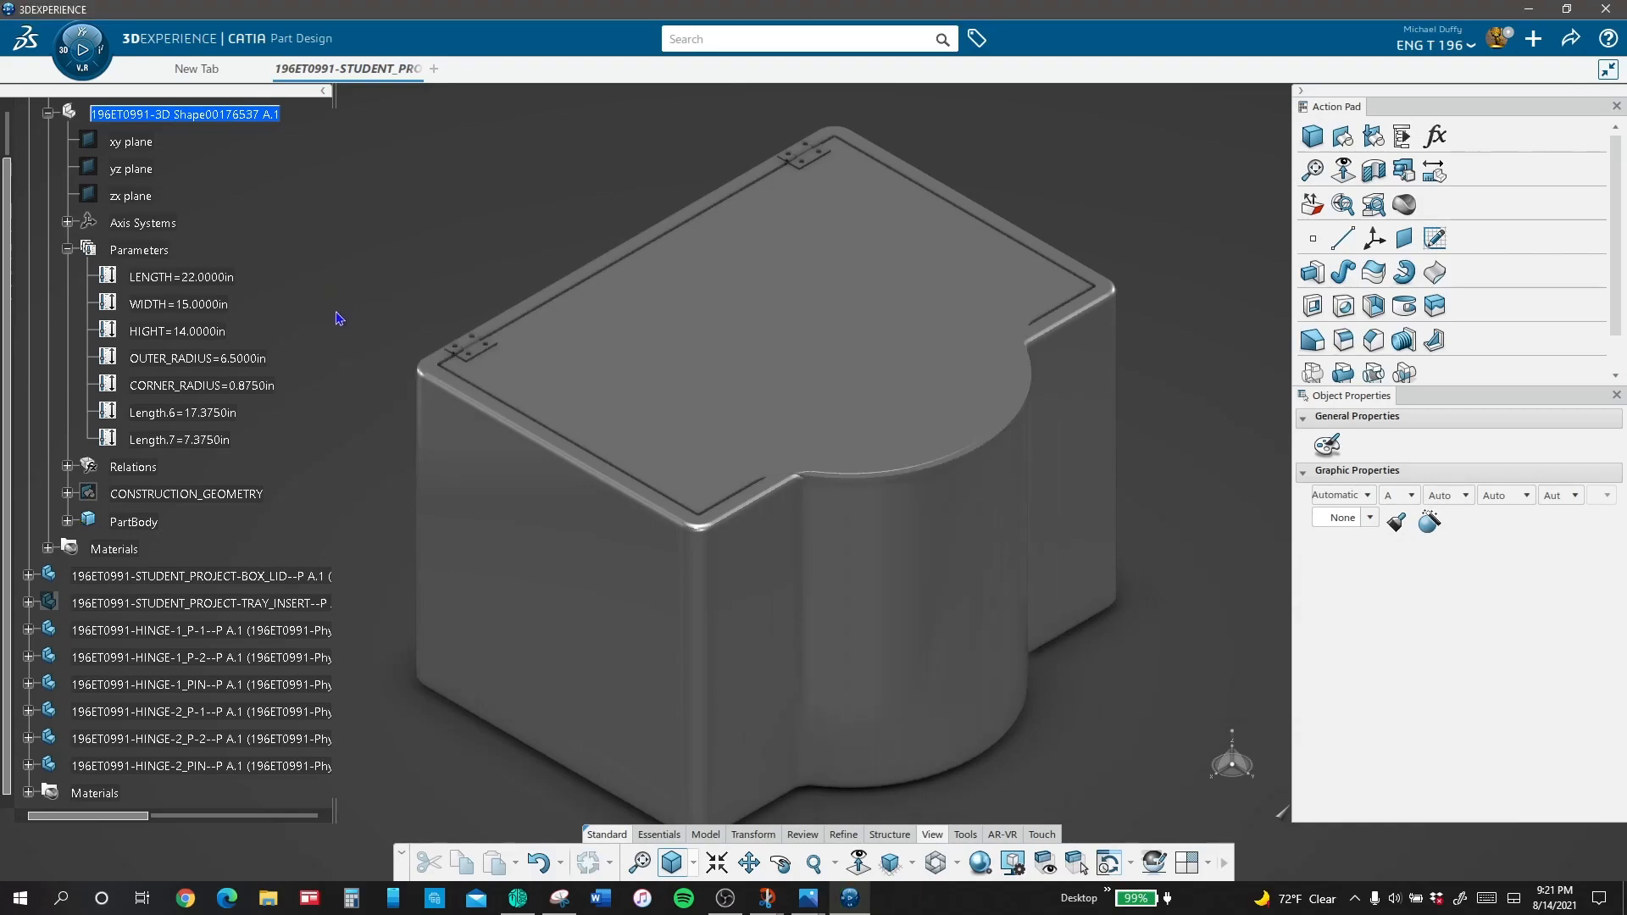
Step: Set the box's CORNER_RADIUS parameter to 1.125 in
double_click(252, 386)
text(1.1)
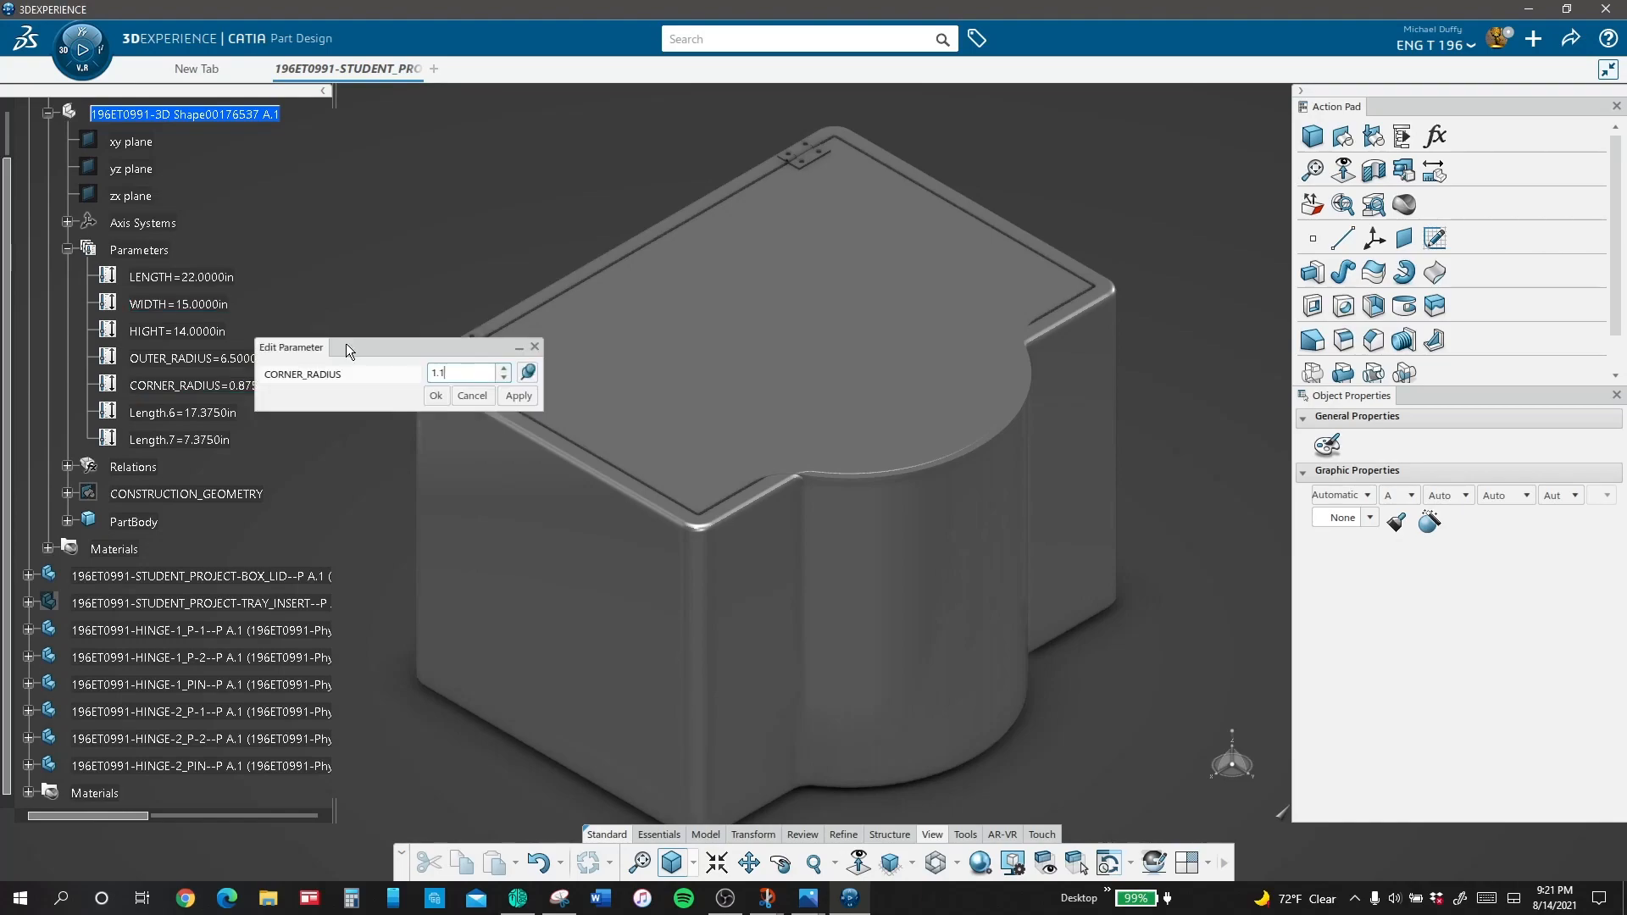
text(25)
key(Return)
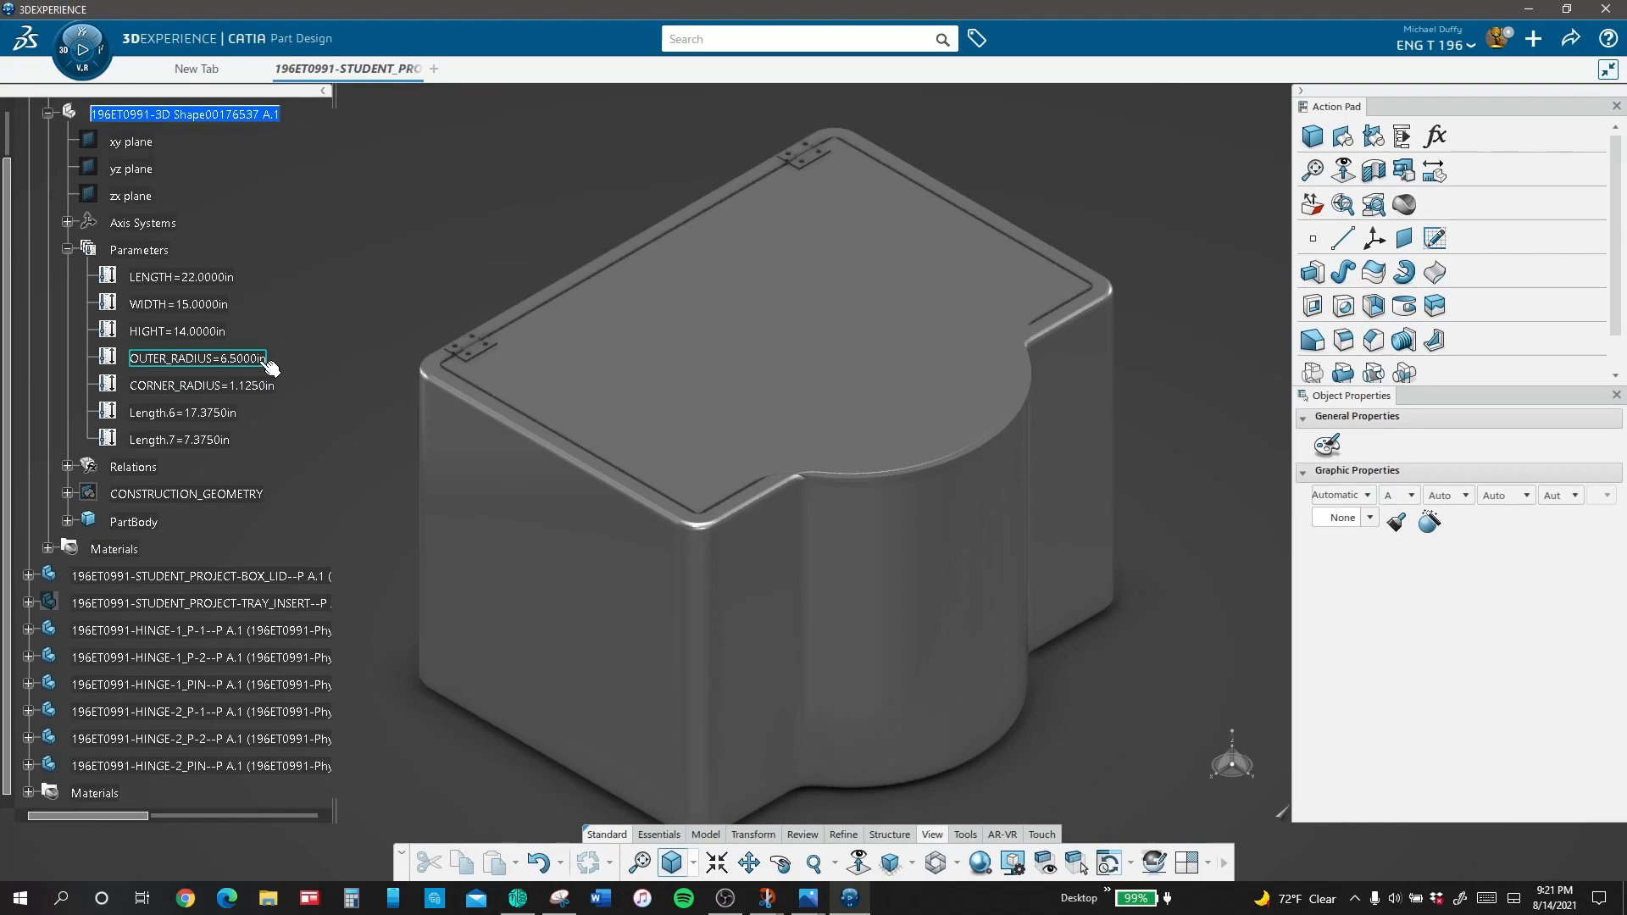
Step: Set the box's LENGTH parameter to 20 in
double_click(231, 277)
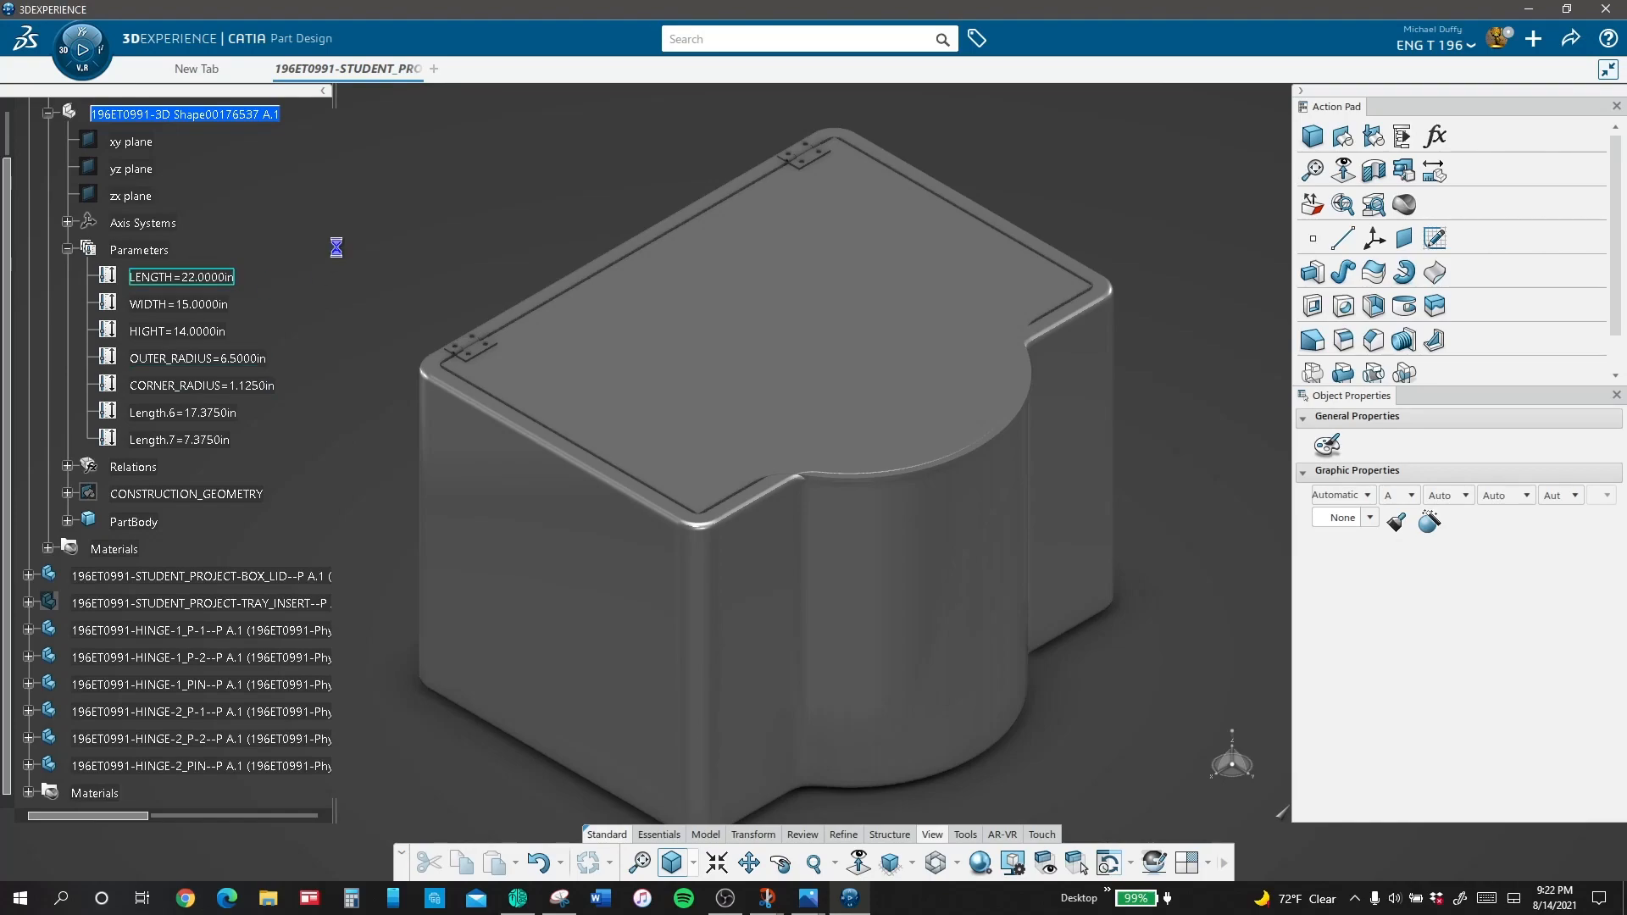
text(1)
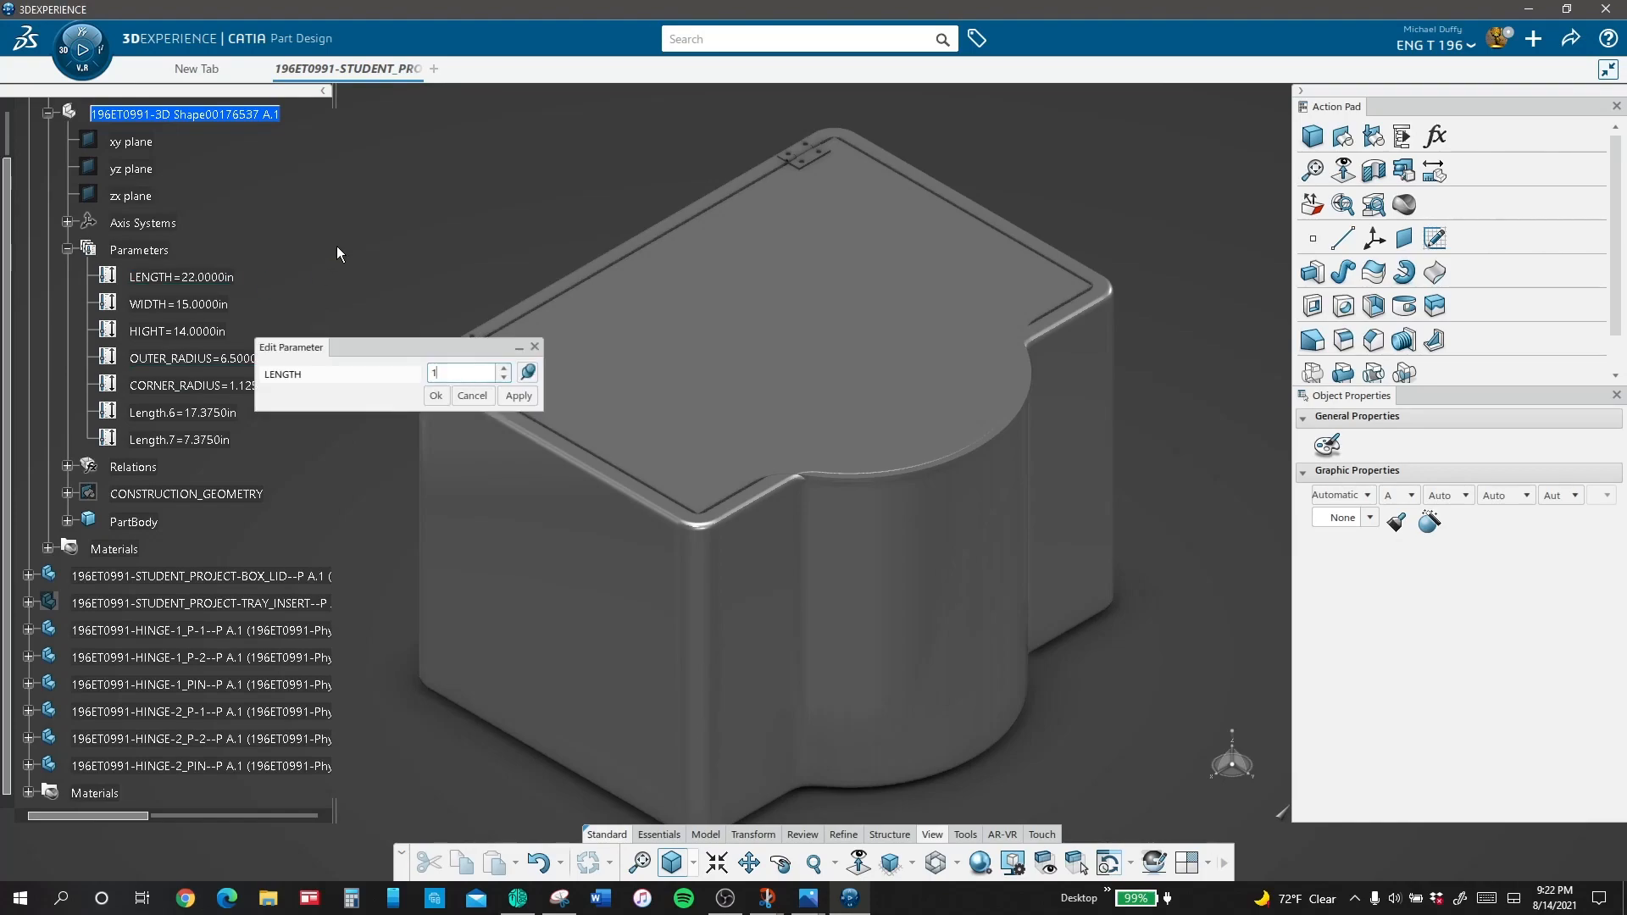
key(BackSpace)
text(20)
key(Return)
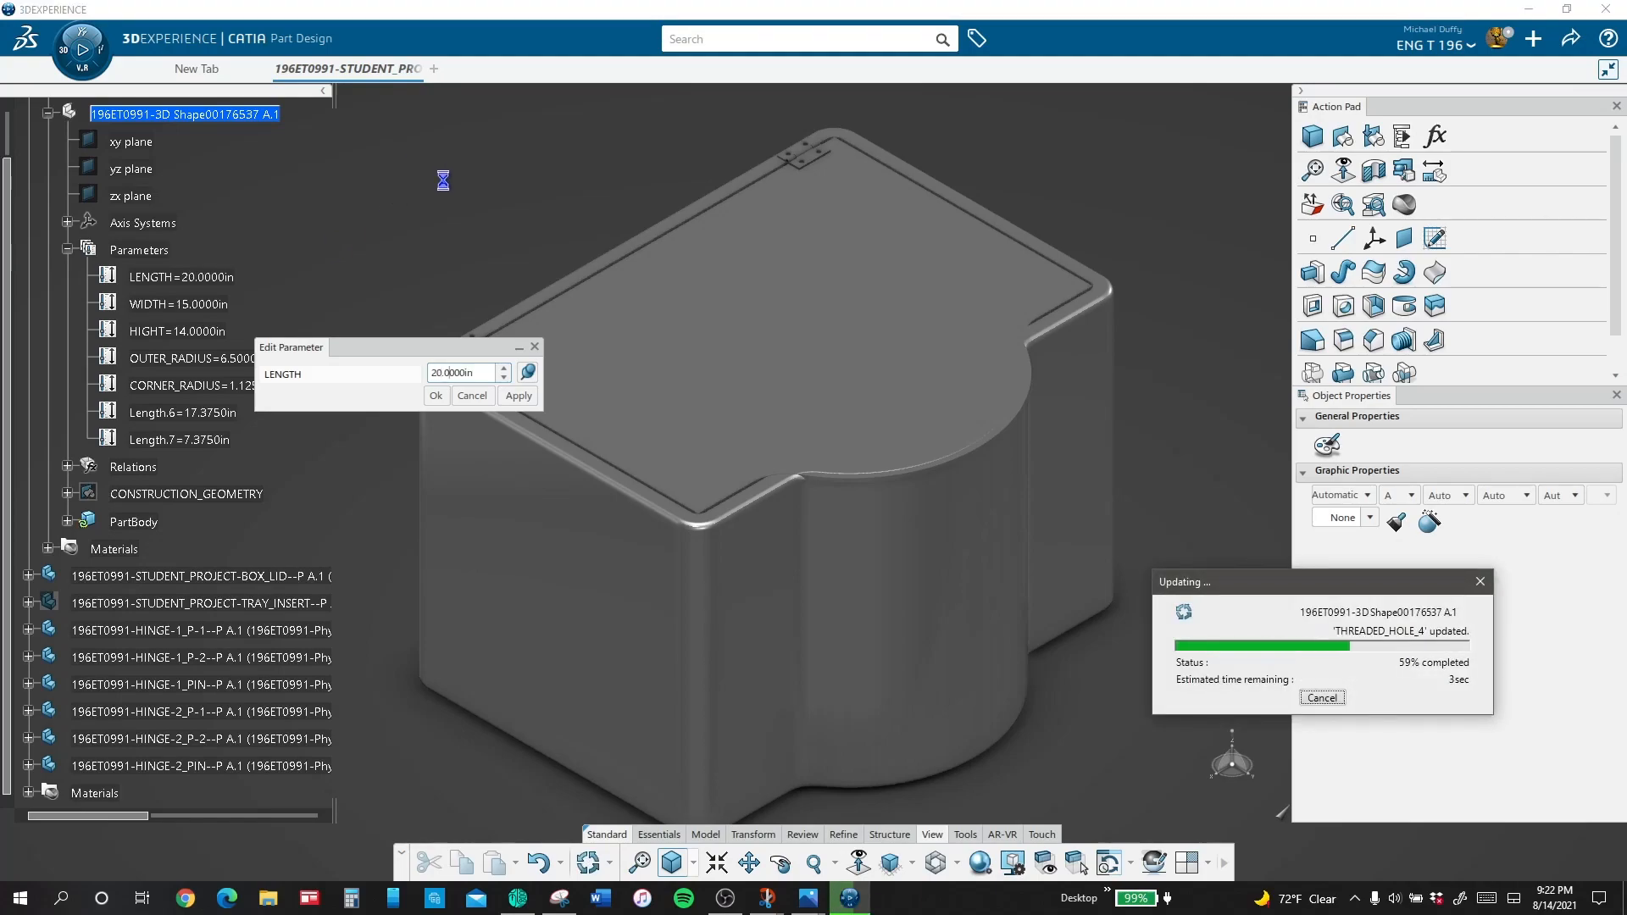
Step: Set the box's WIDTH parameter to 13 in
double_click(226, 309)
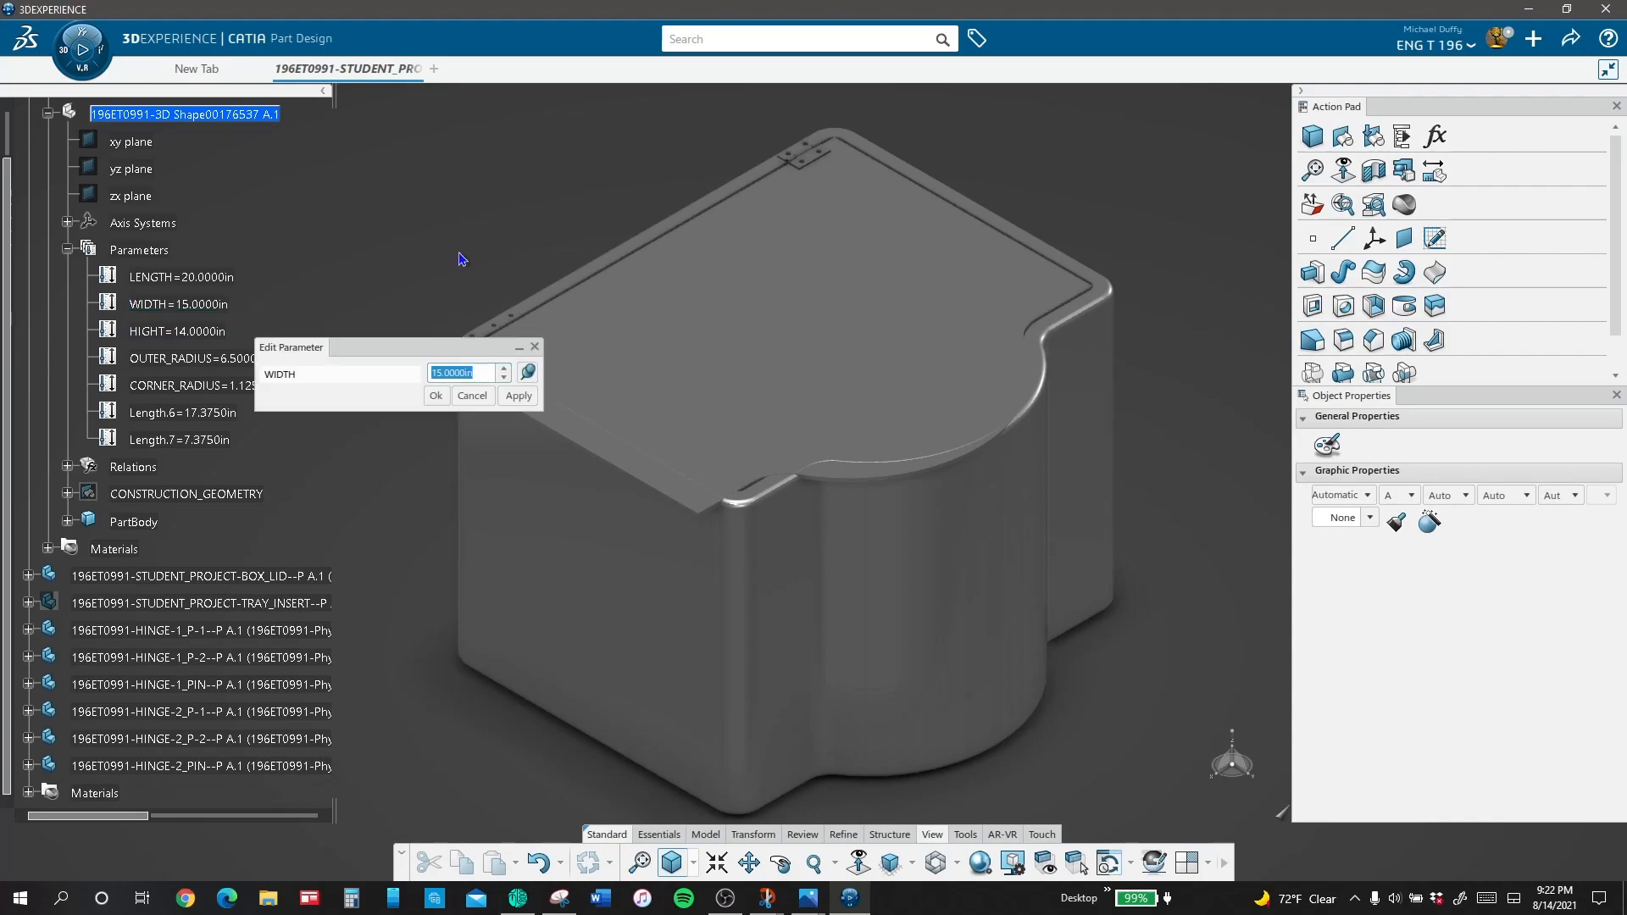
text(13)
key(Return)
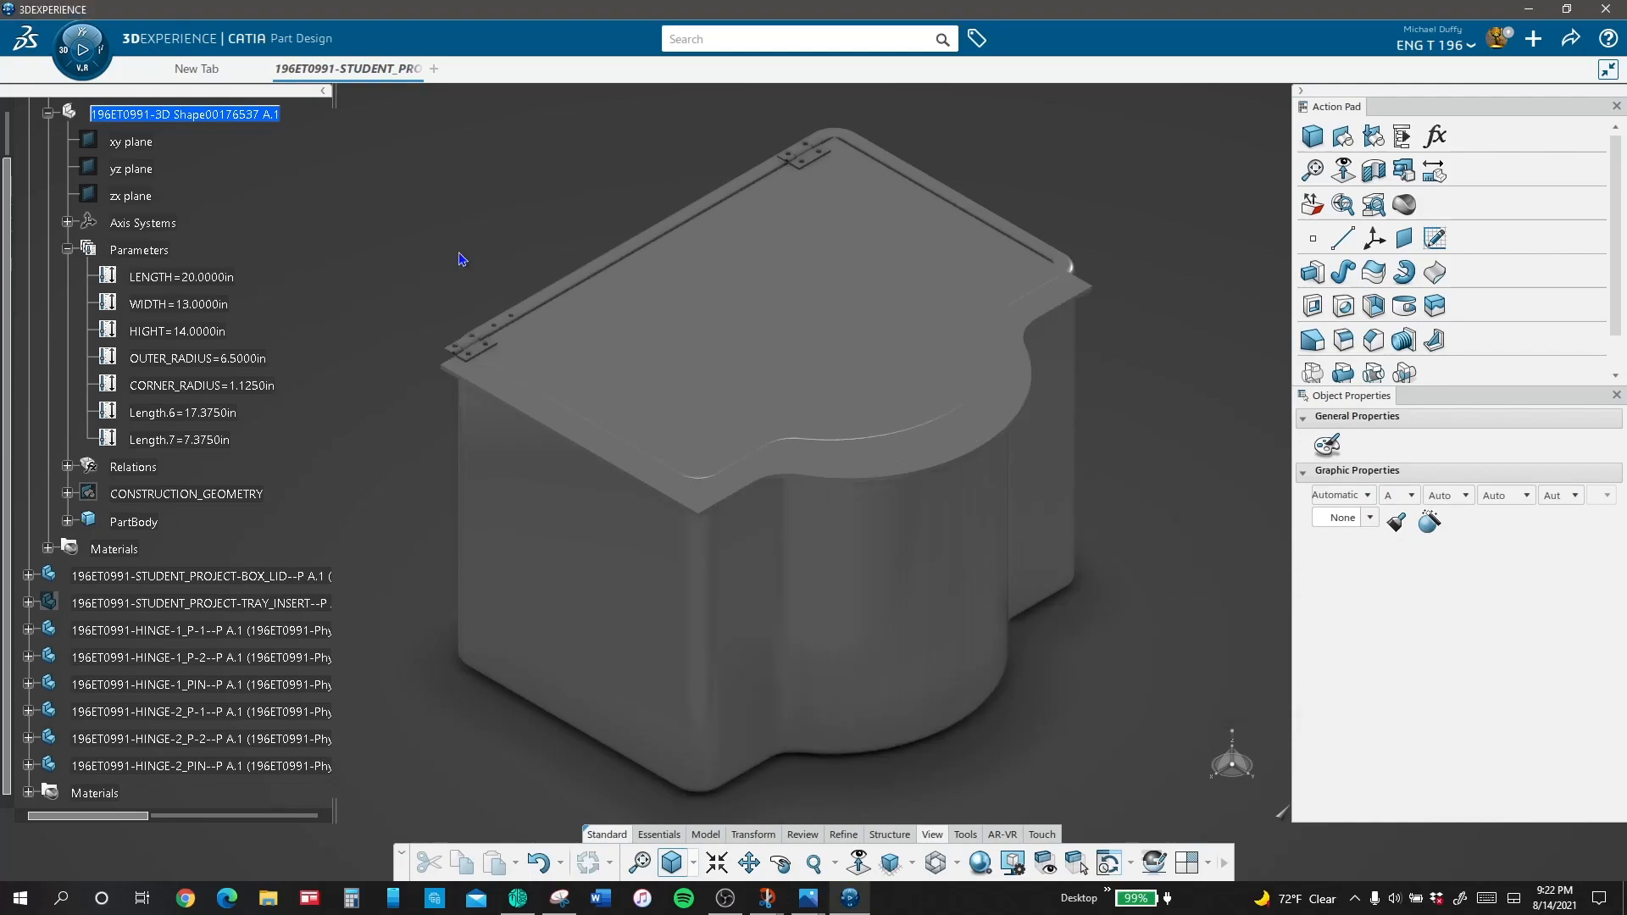
Step: Set the box's HIGHT parameter to 10 in
double_click(208, 336)
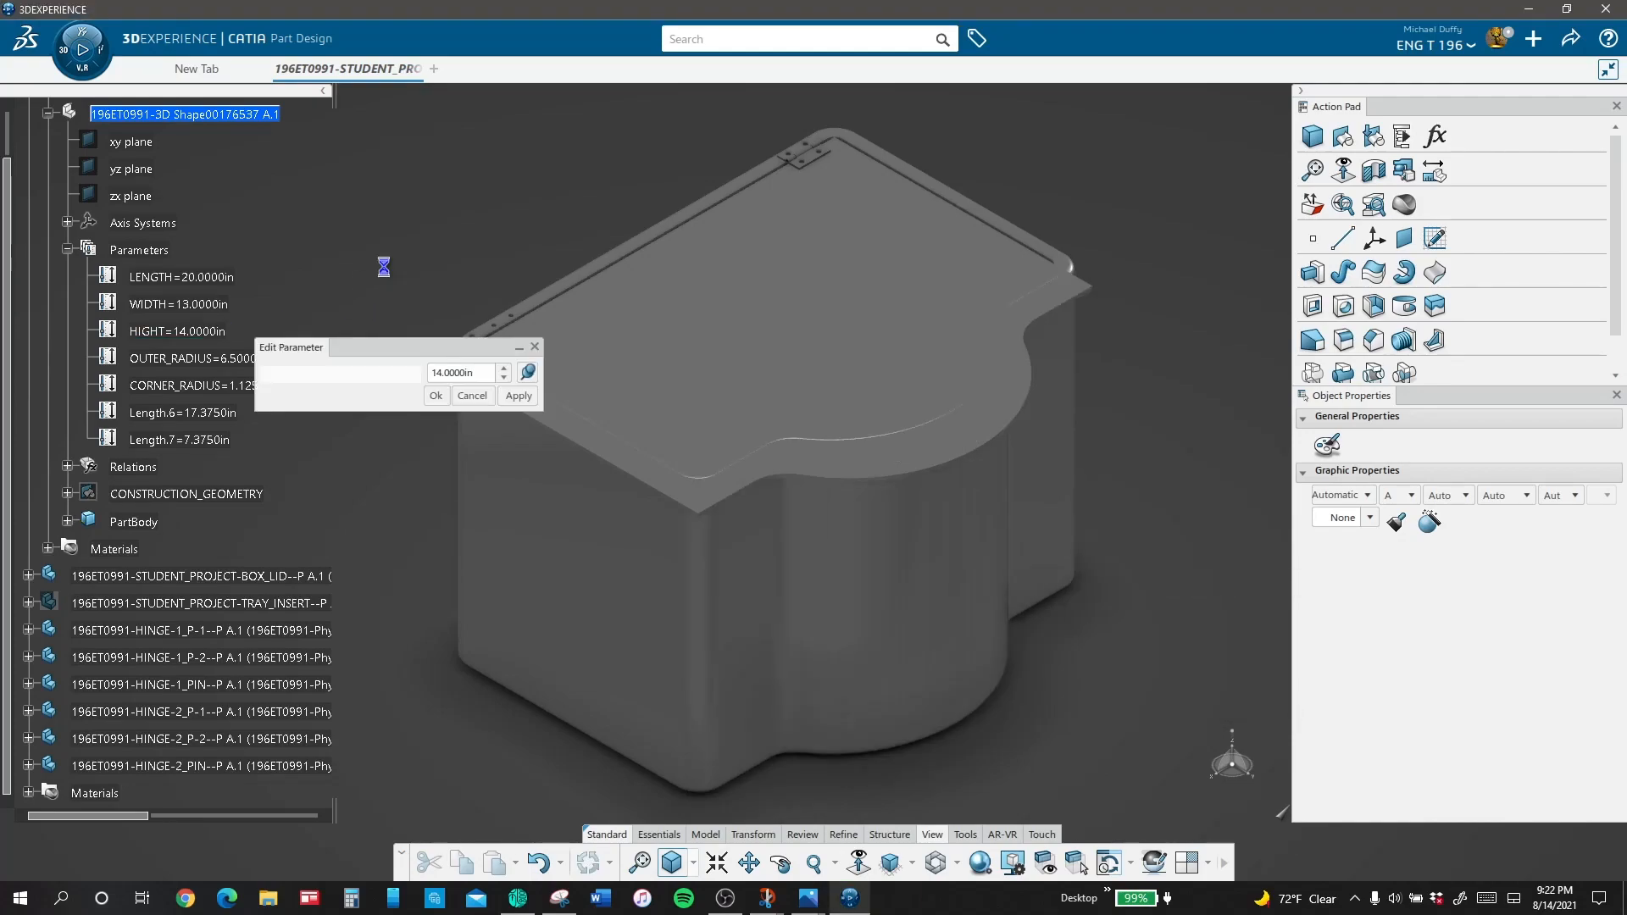
text(10)
key(Return)
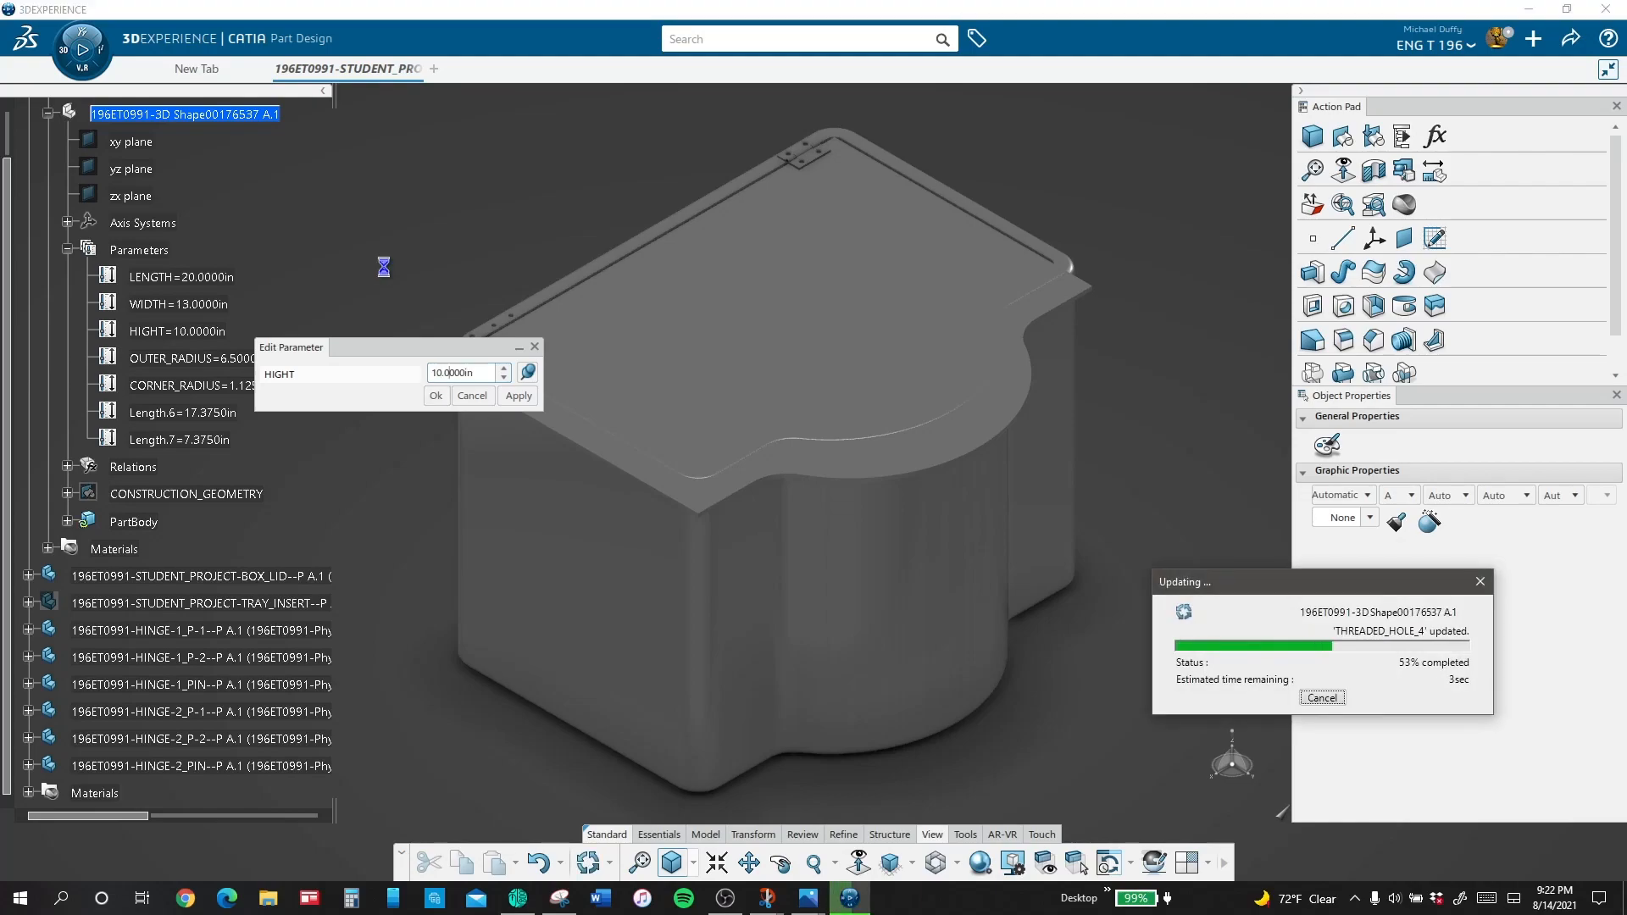
Step: Update the complete student project assembly so its lid, tray and hinges follow the changed box parameters
scroll(174, 128, up, 3)
right_click(157, 140)
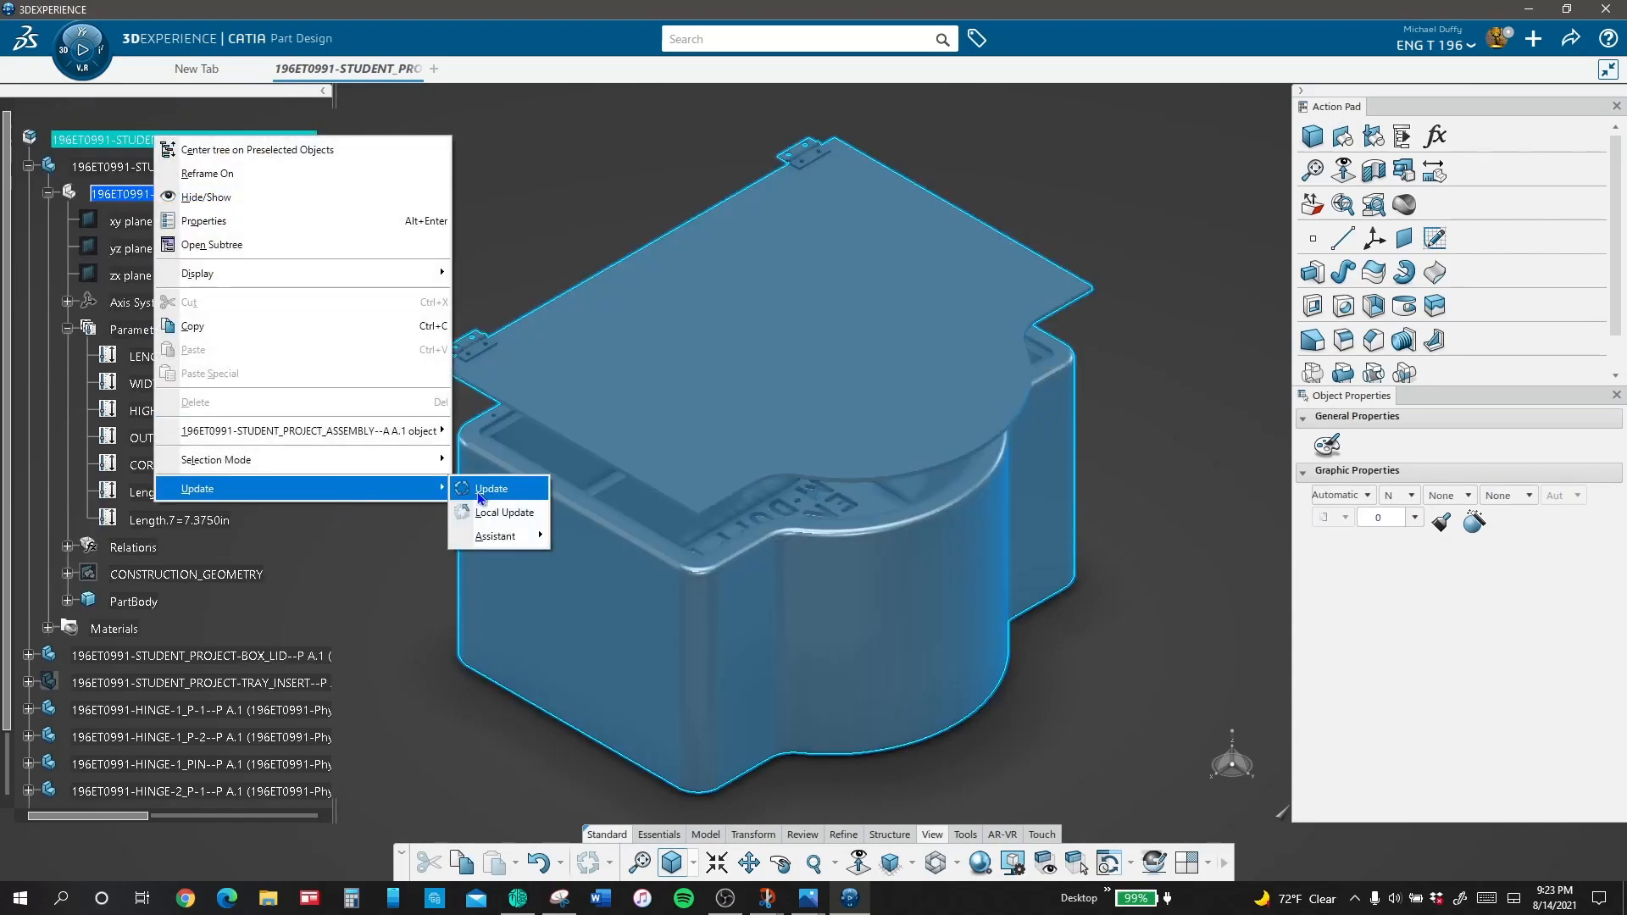
click(492, 489)
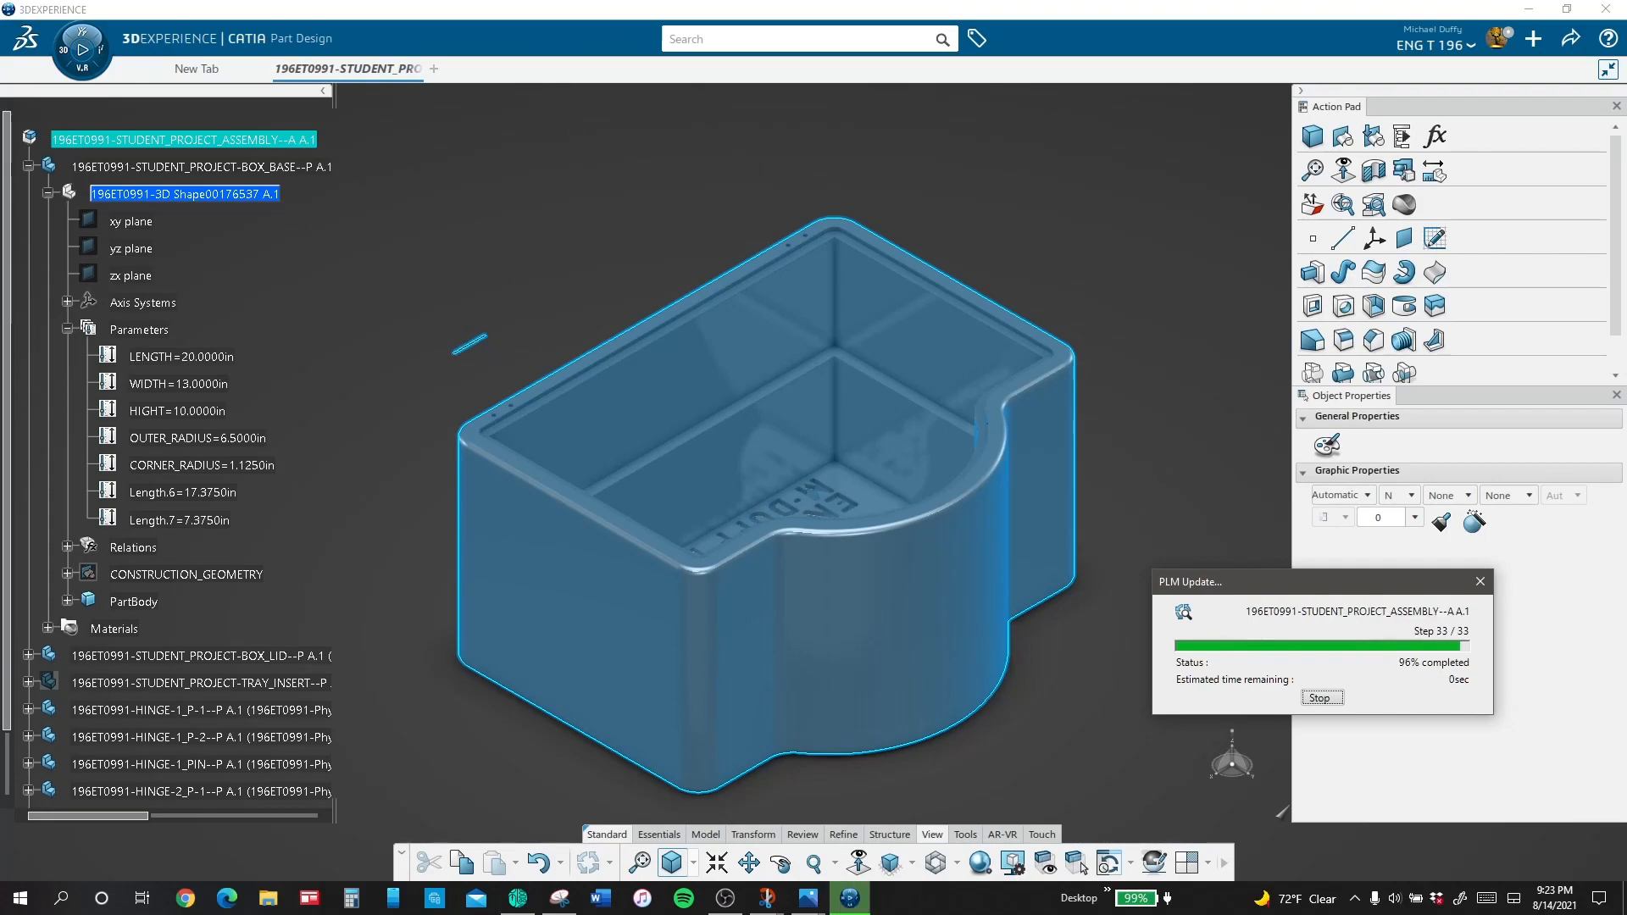
click(395, 362)
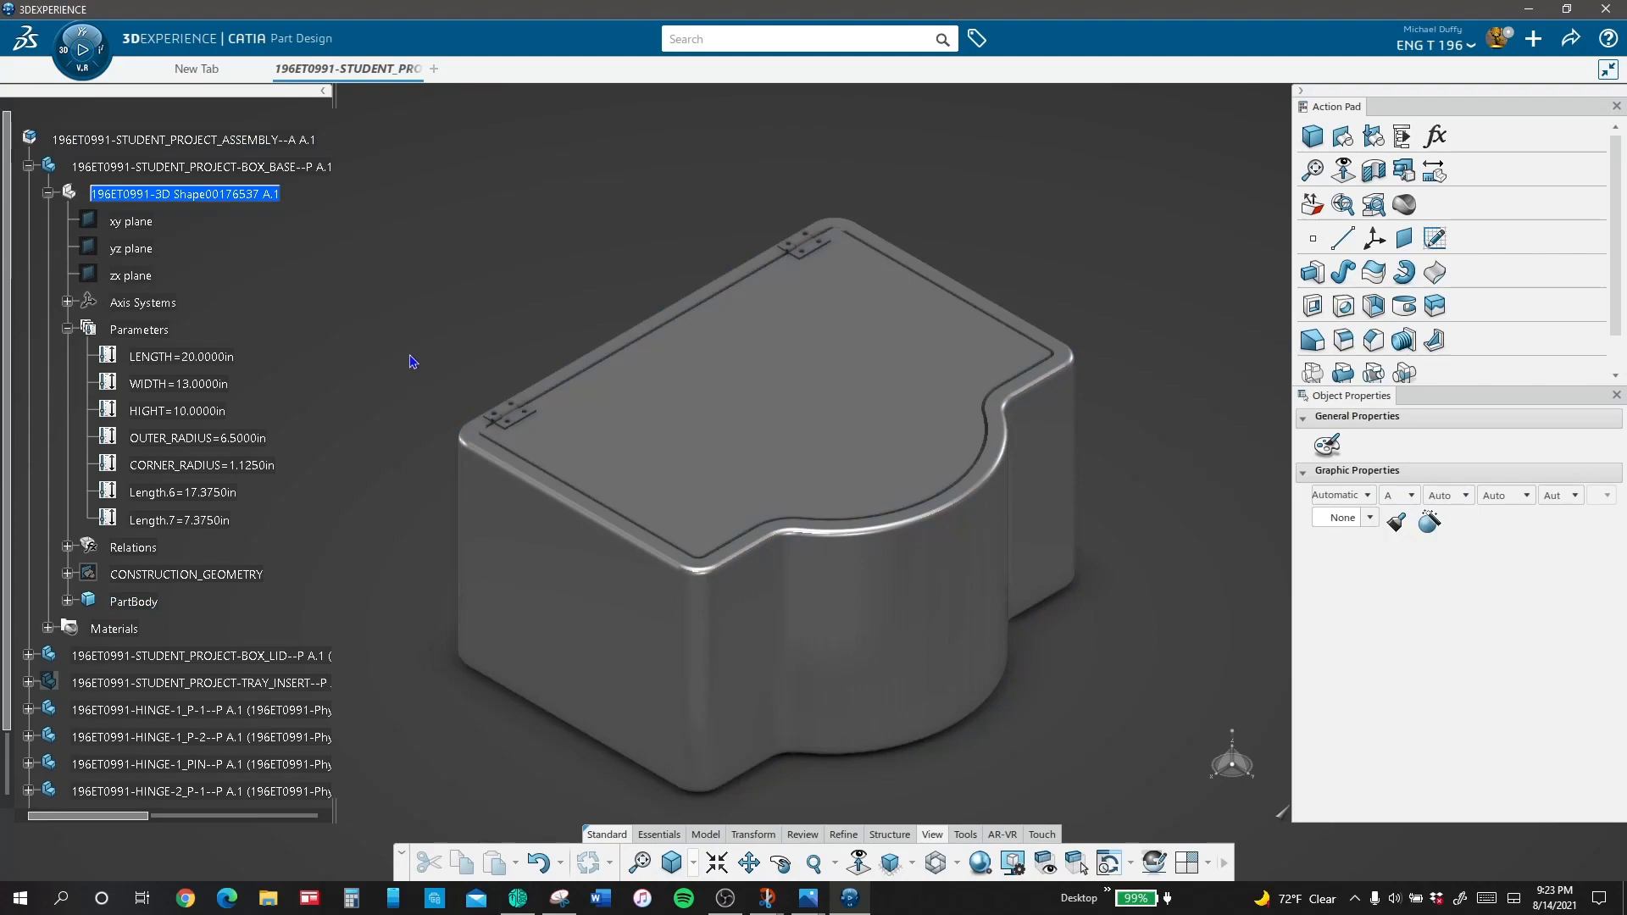
middle_drag(776, 494, 843, 657)
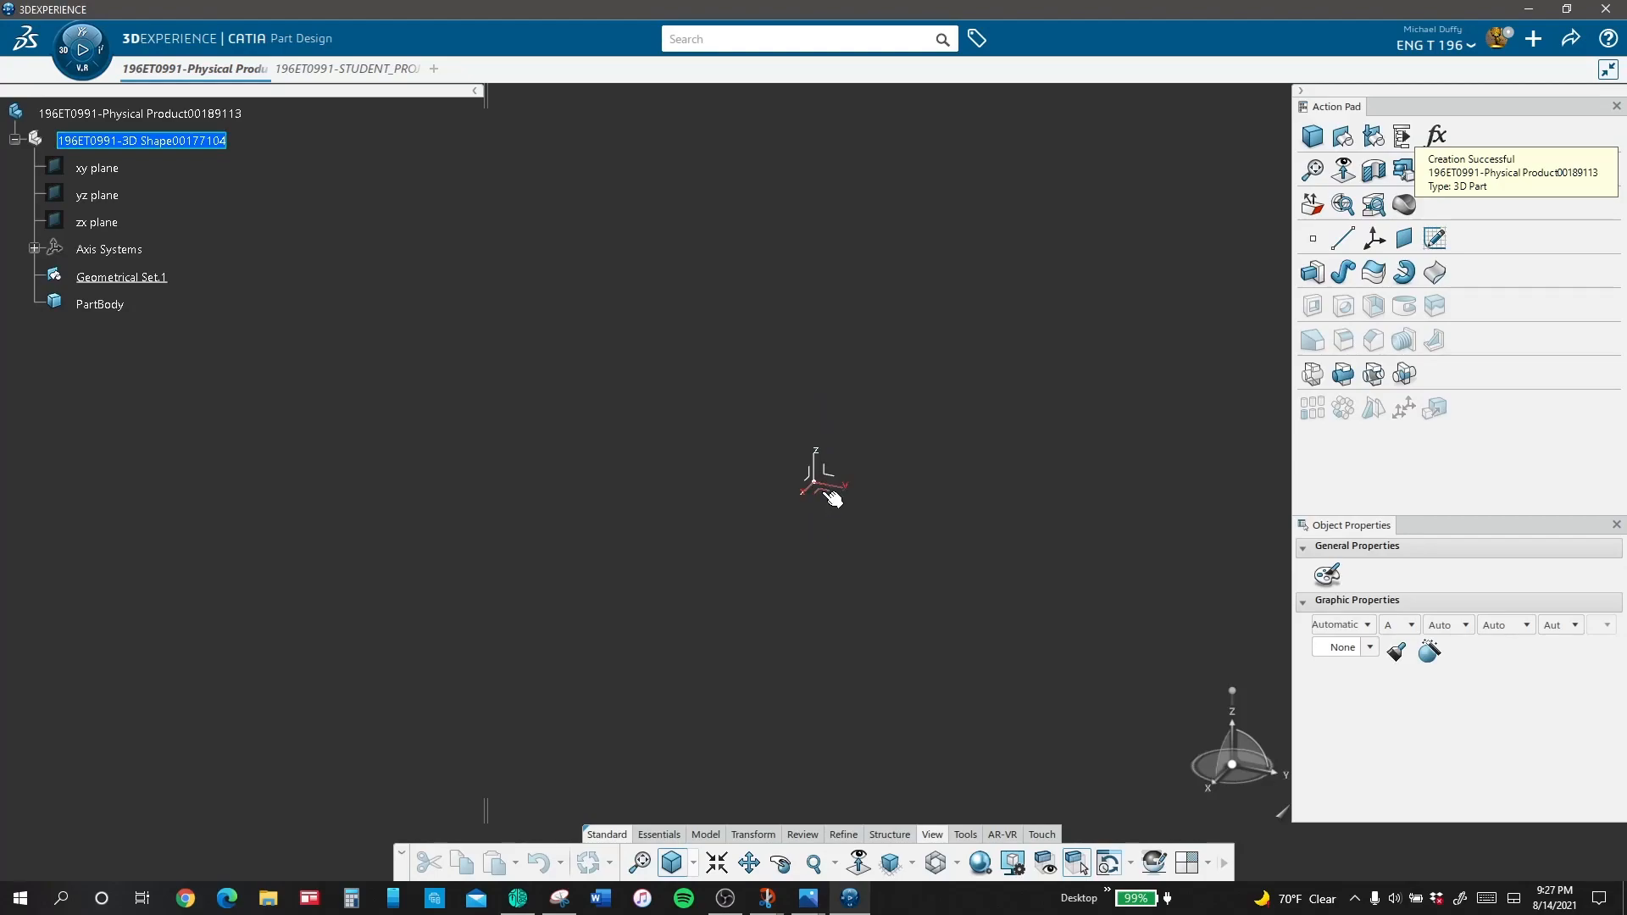
Step: Sketch two concentric circles about 0.52 in and 2.10 in in diameter on the new part's xy plane, away from the origin
click(829, 491)
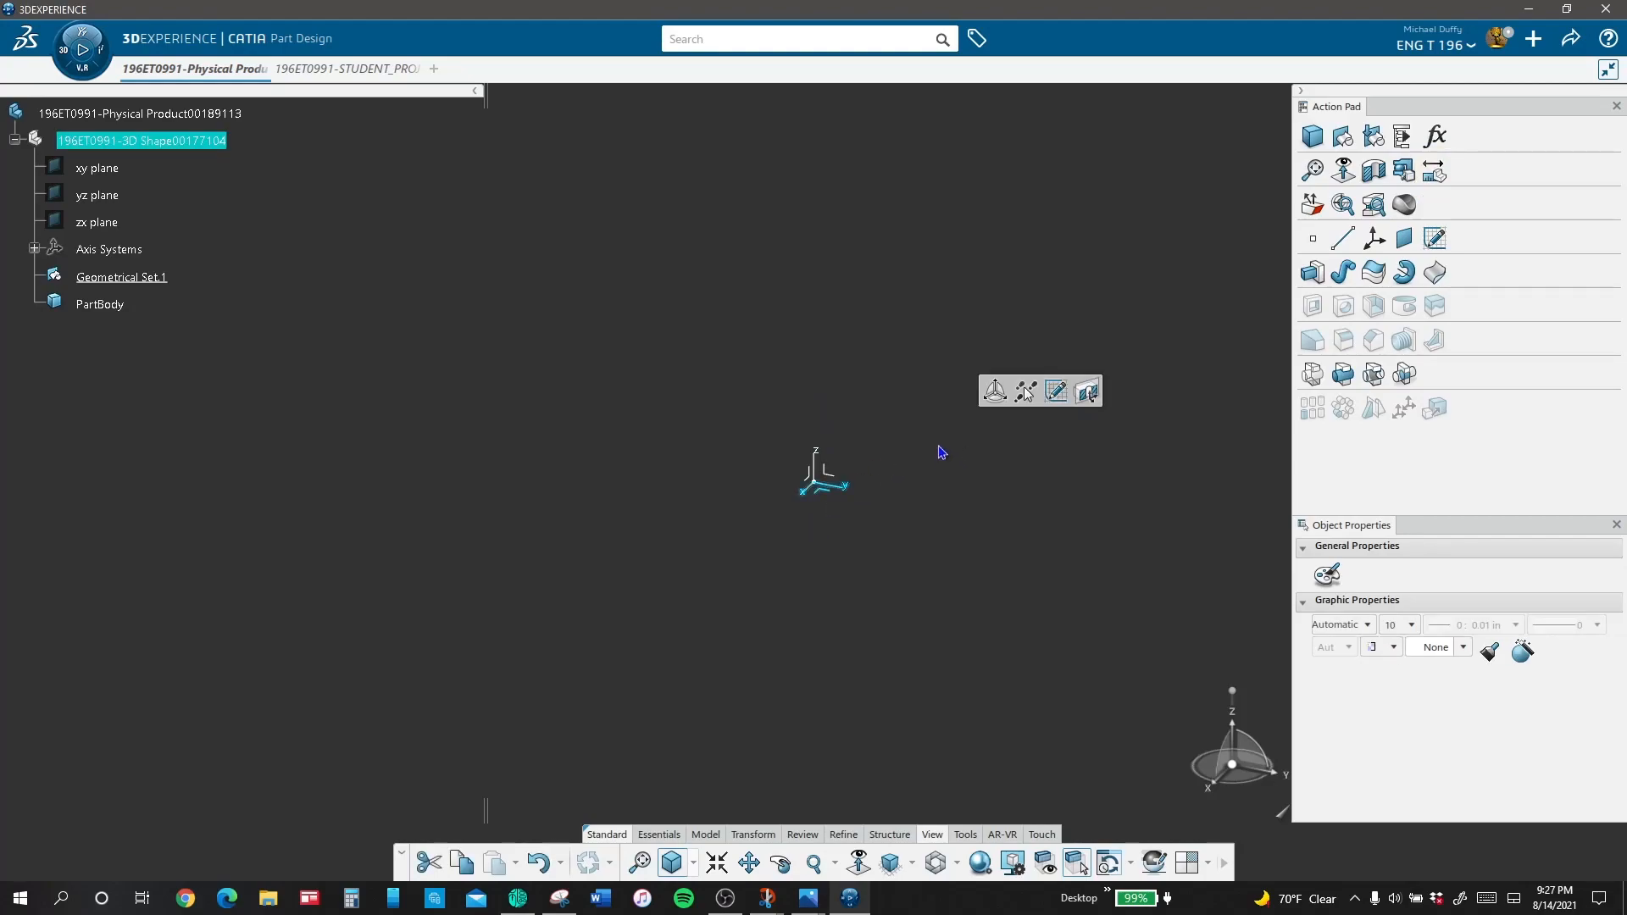
click(830, 490)
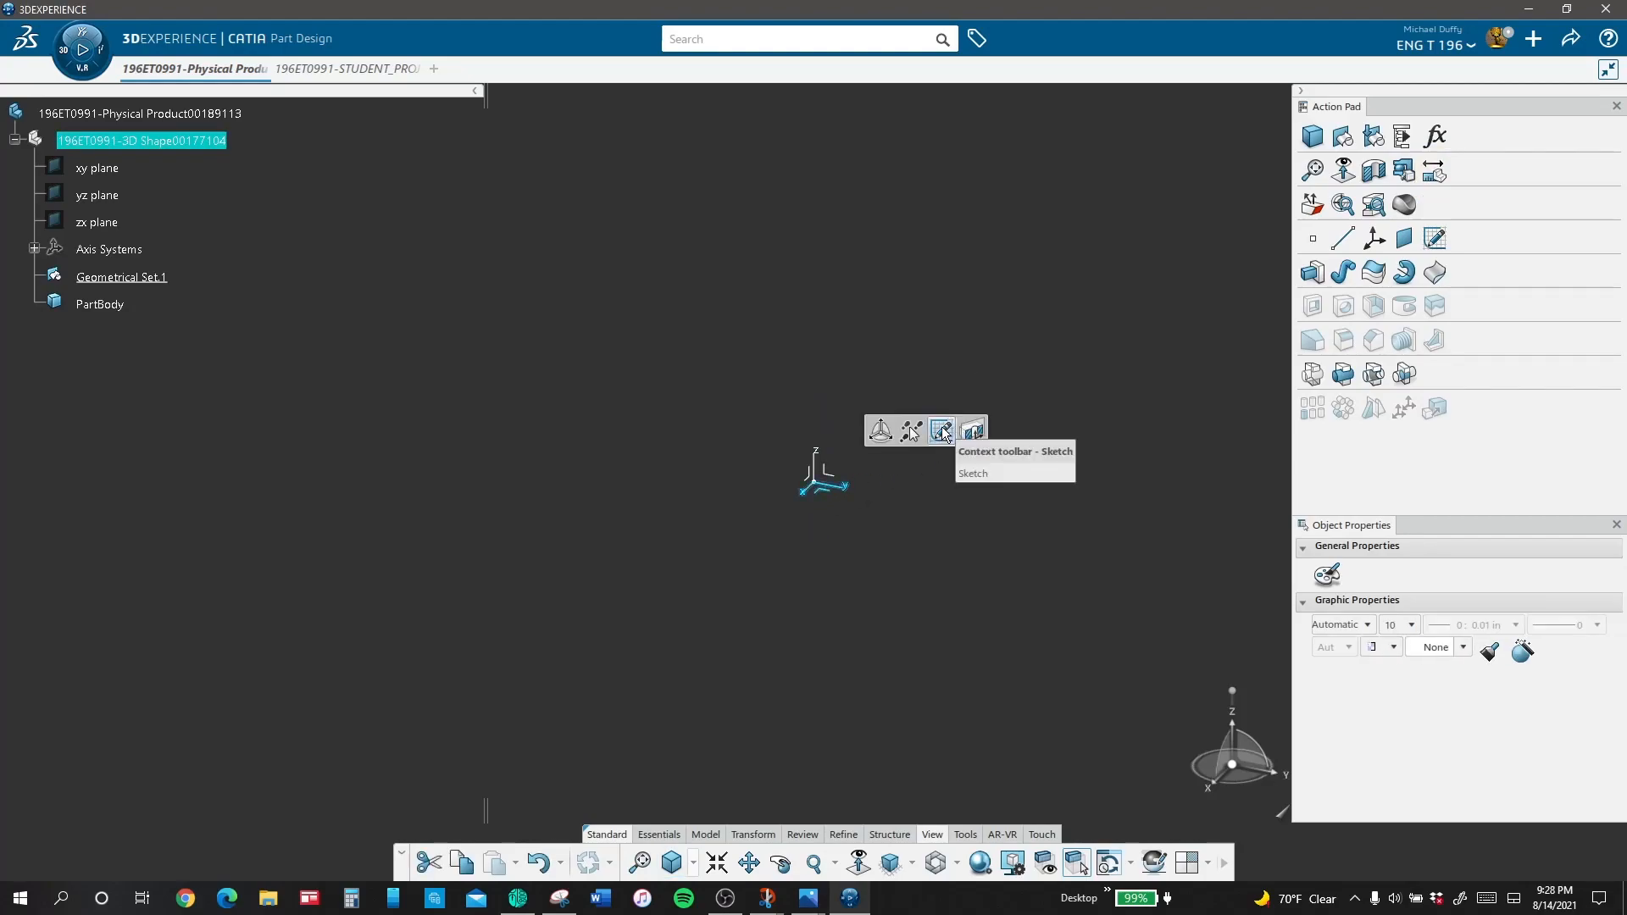
click(943, 433)
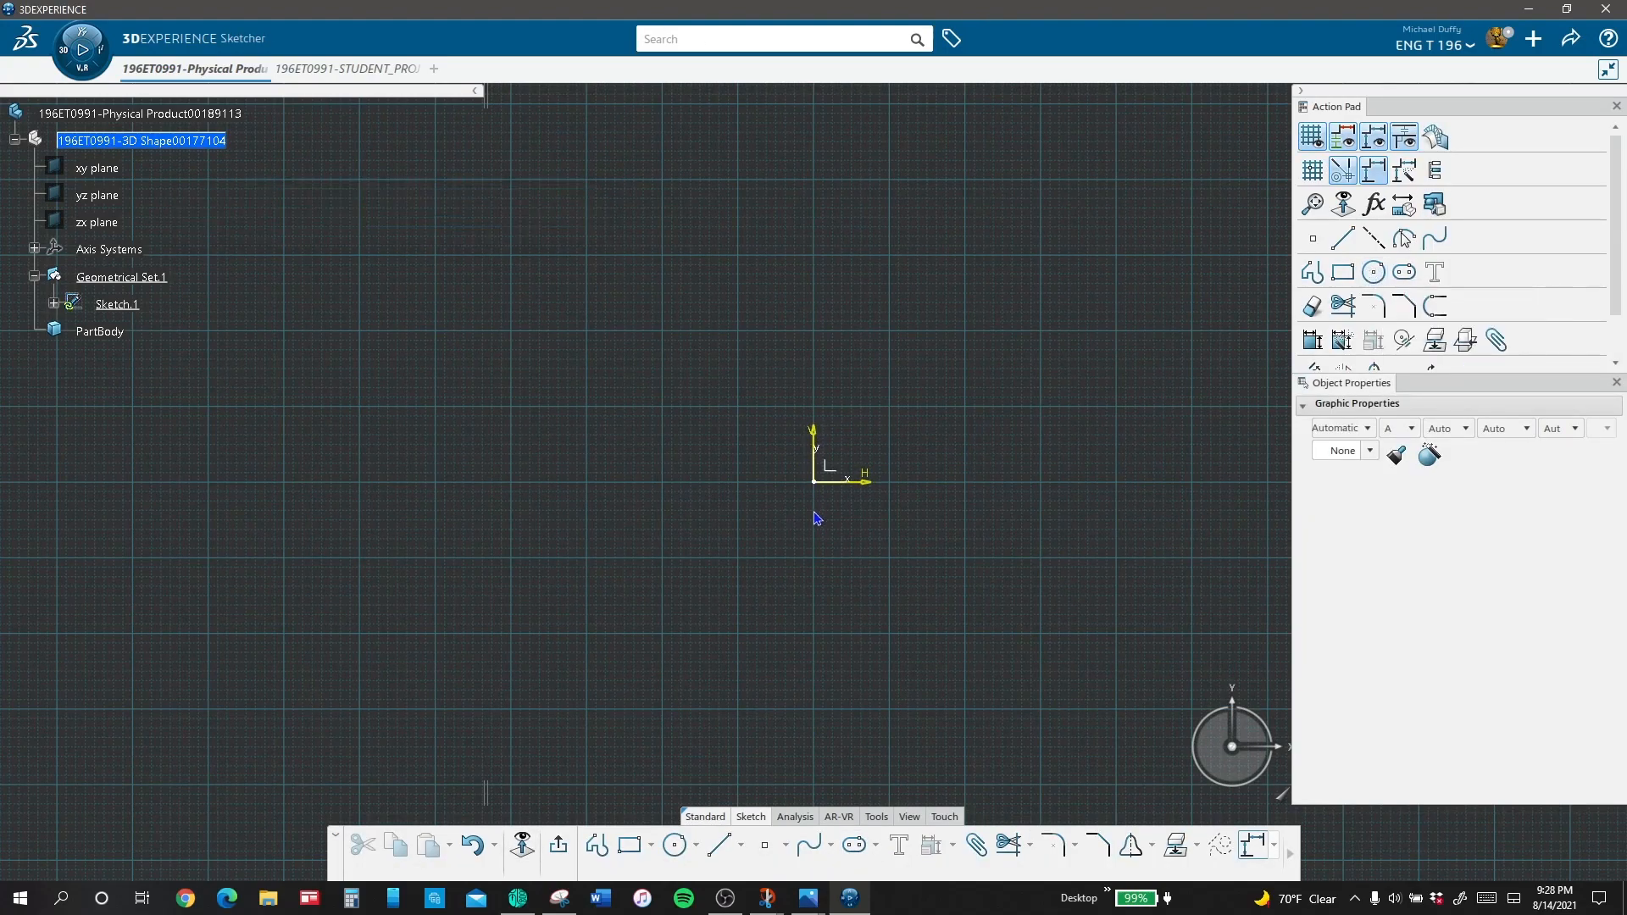
click(1373, 272)
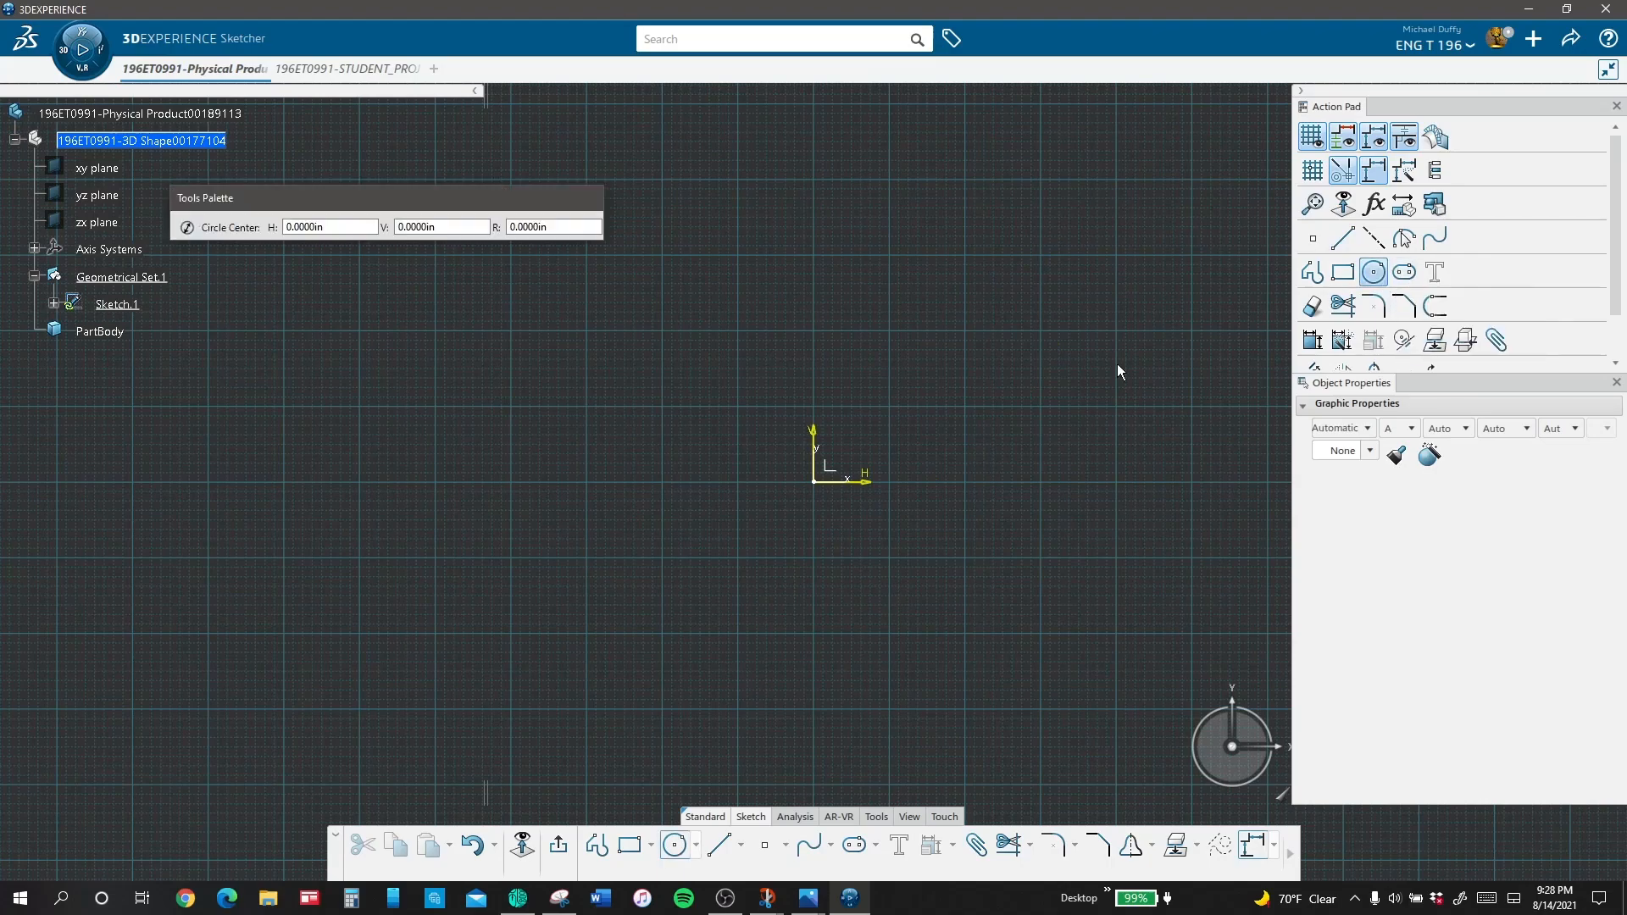
click(893, 388)
click(882, 402)
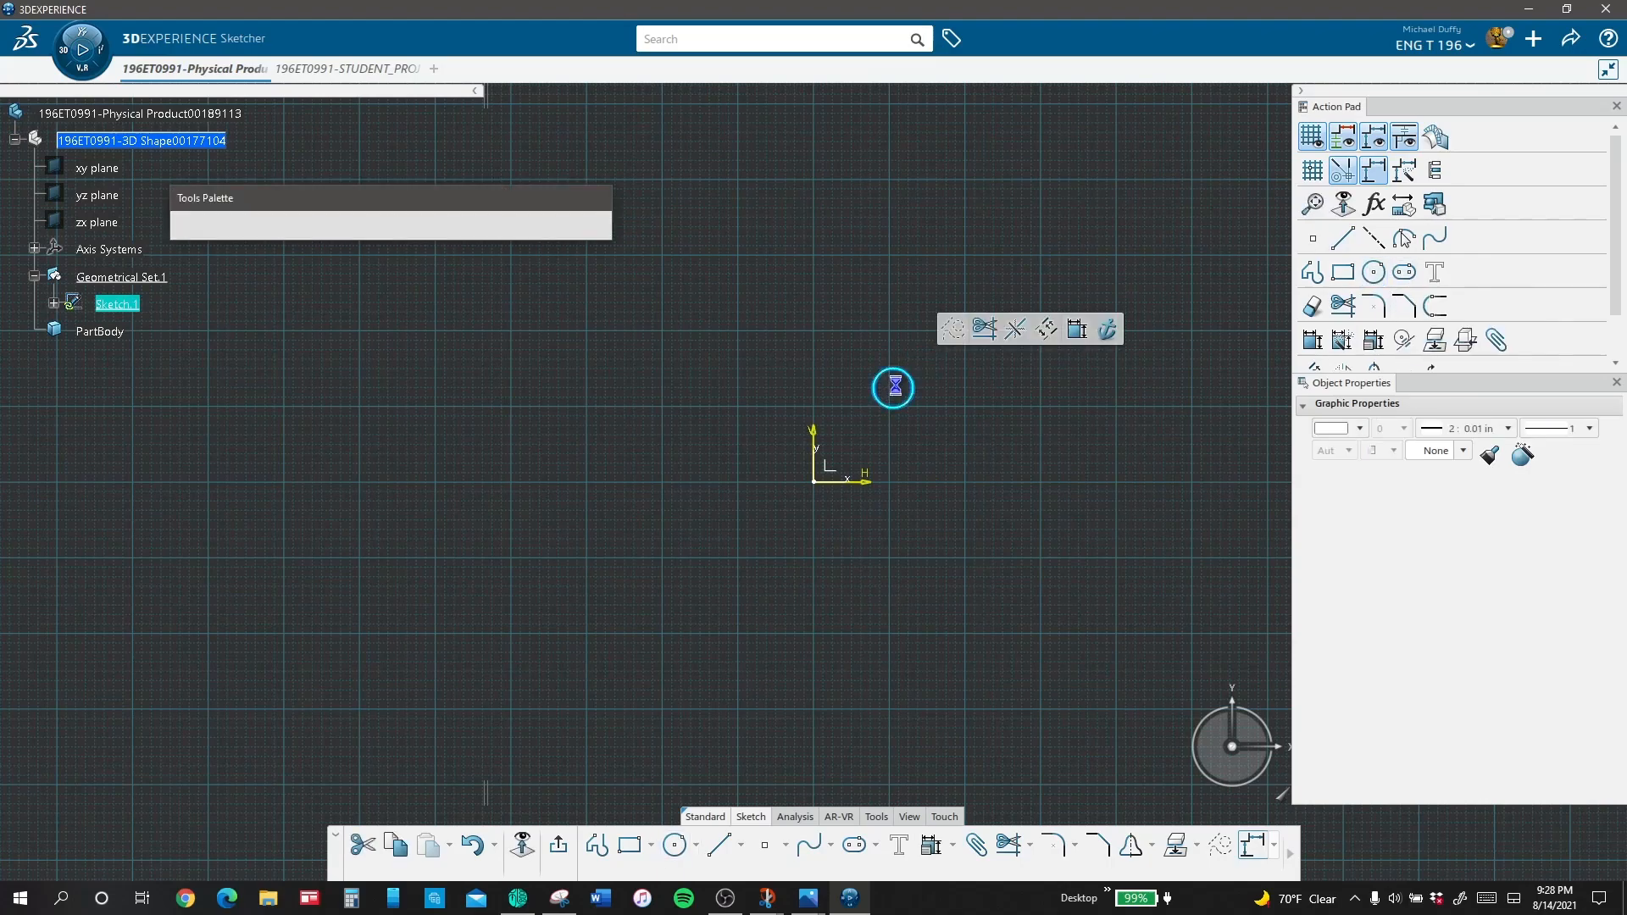
click(894, 388)
click(973, 388)
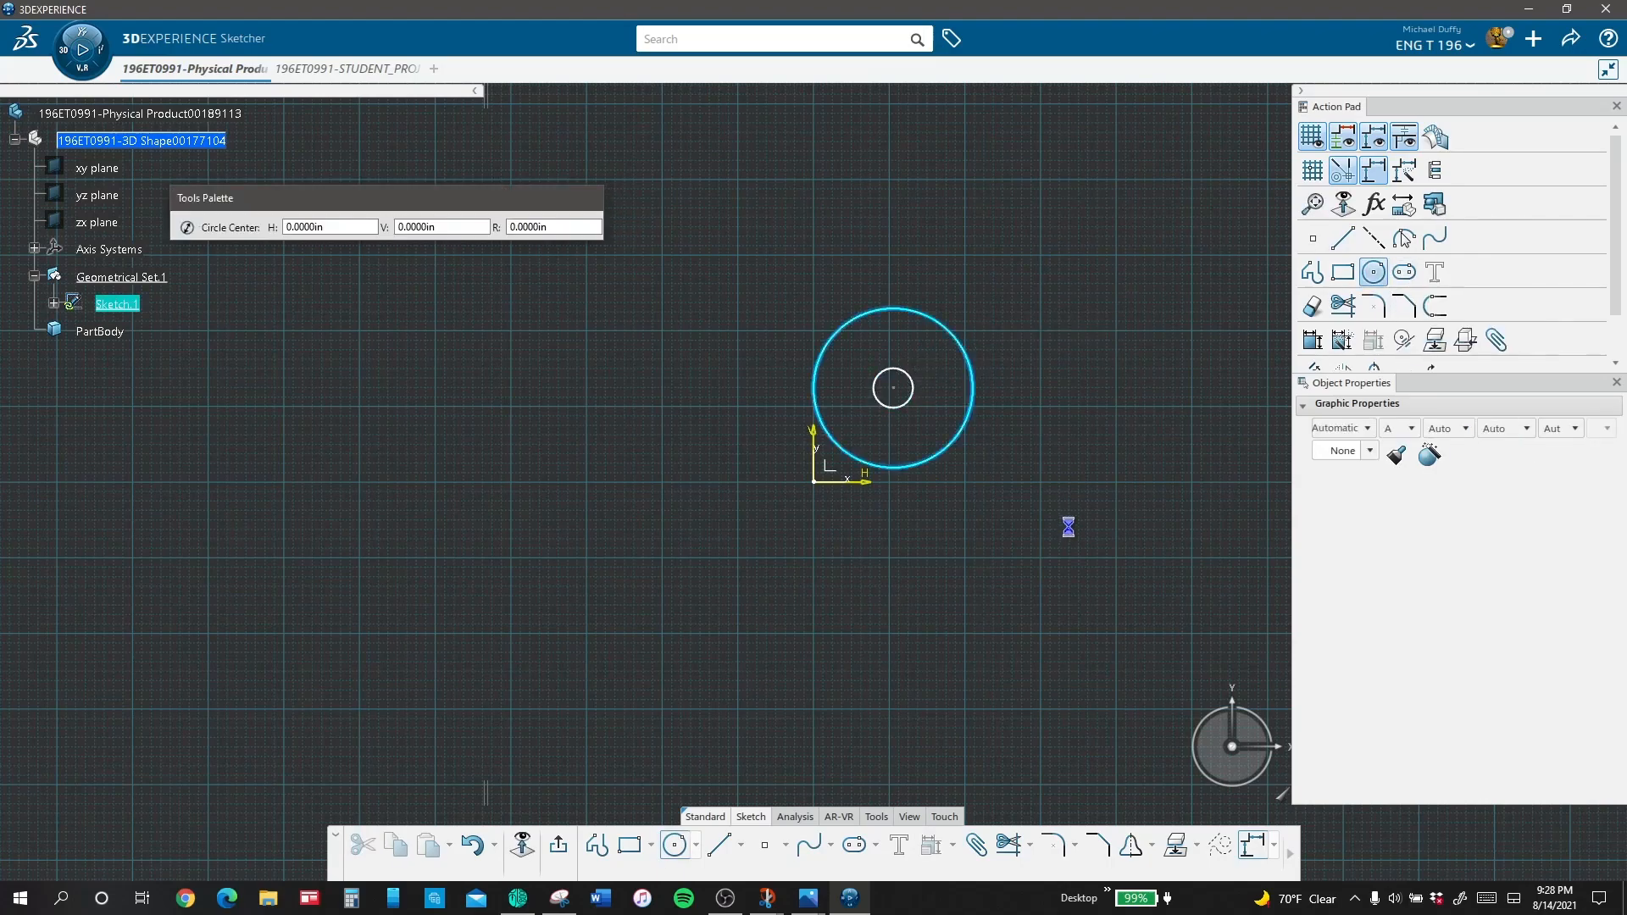
key(Escape)
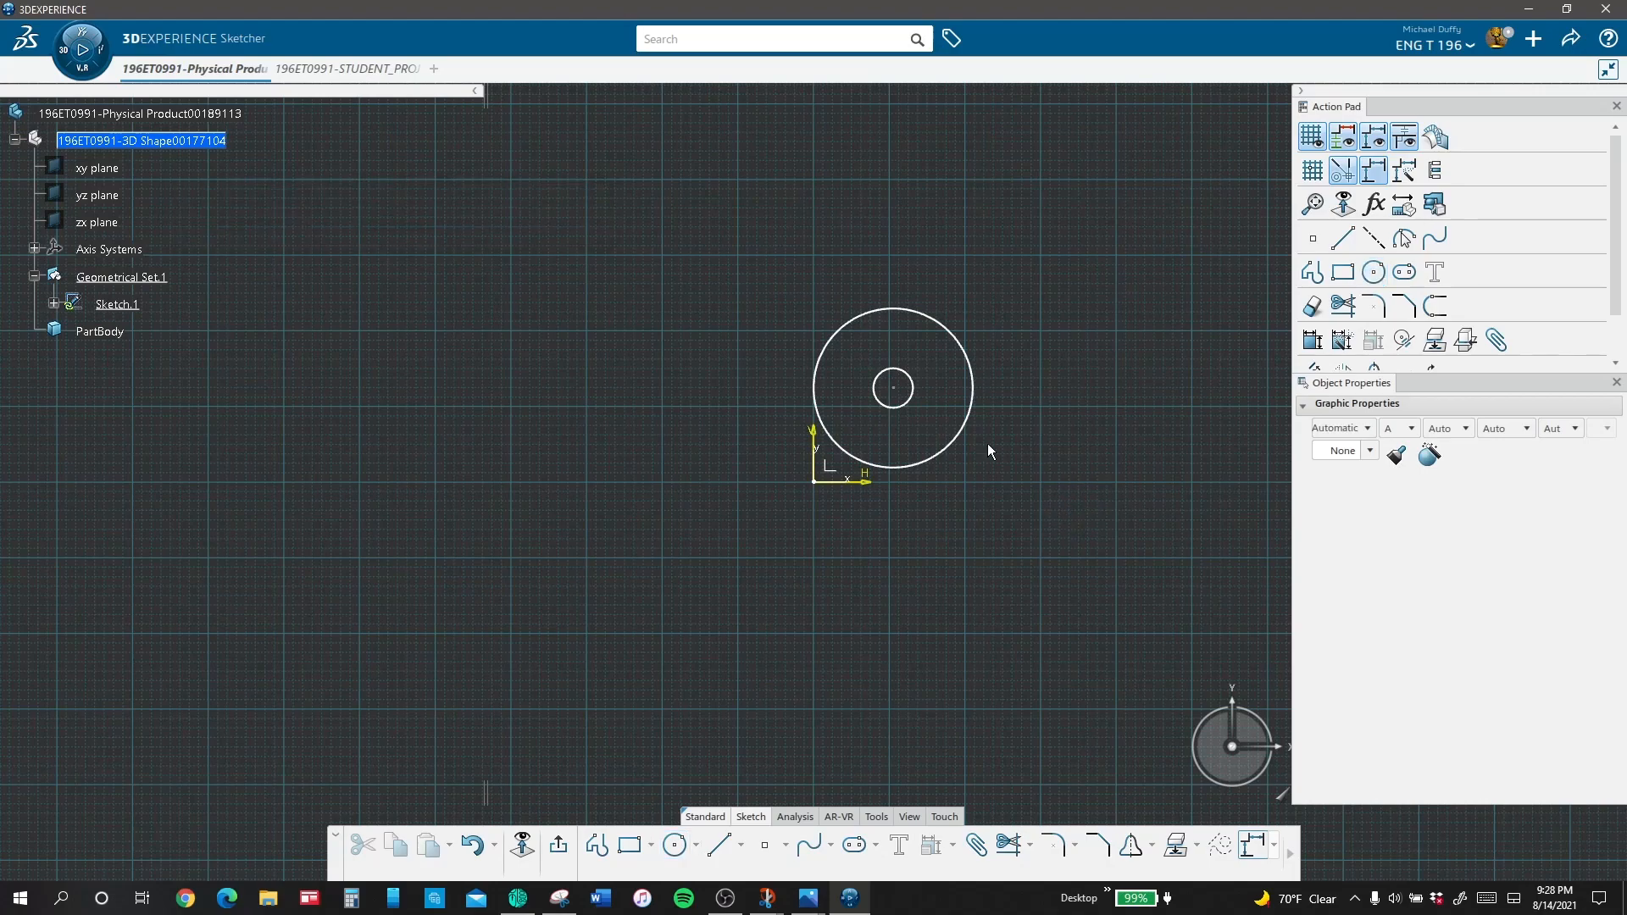
Step: Dimension the inner circle with a diameter of 0.1875 in
click(909, 402)
click(1171, 174)
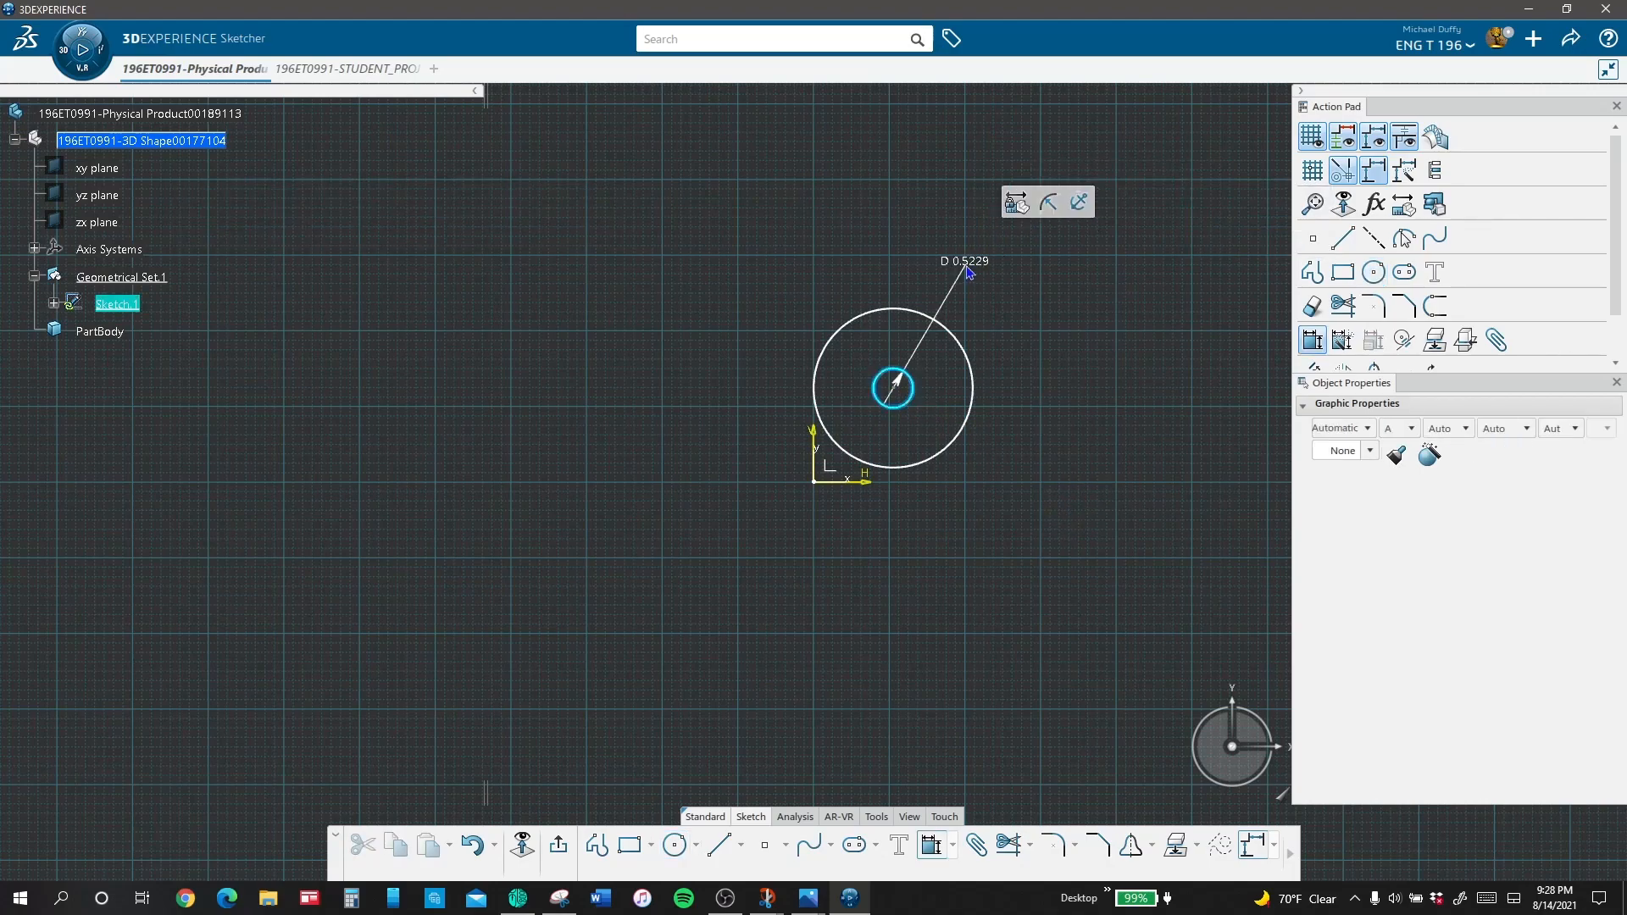
click(970, 272)
text(.1)
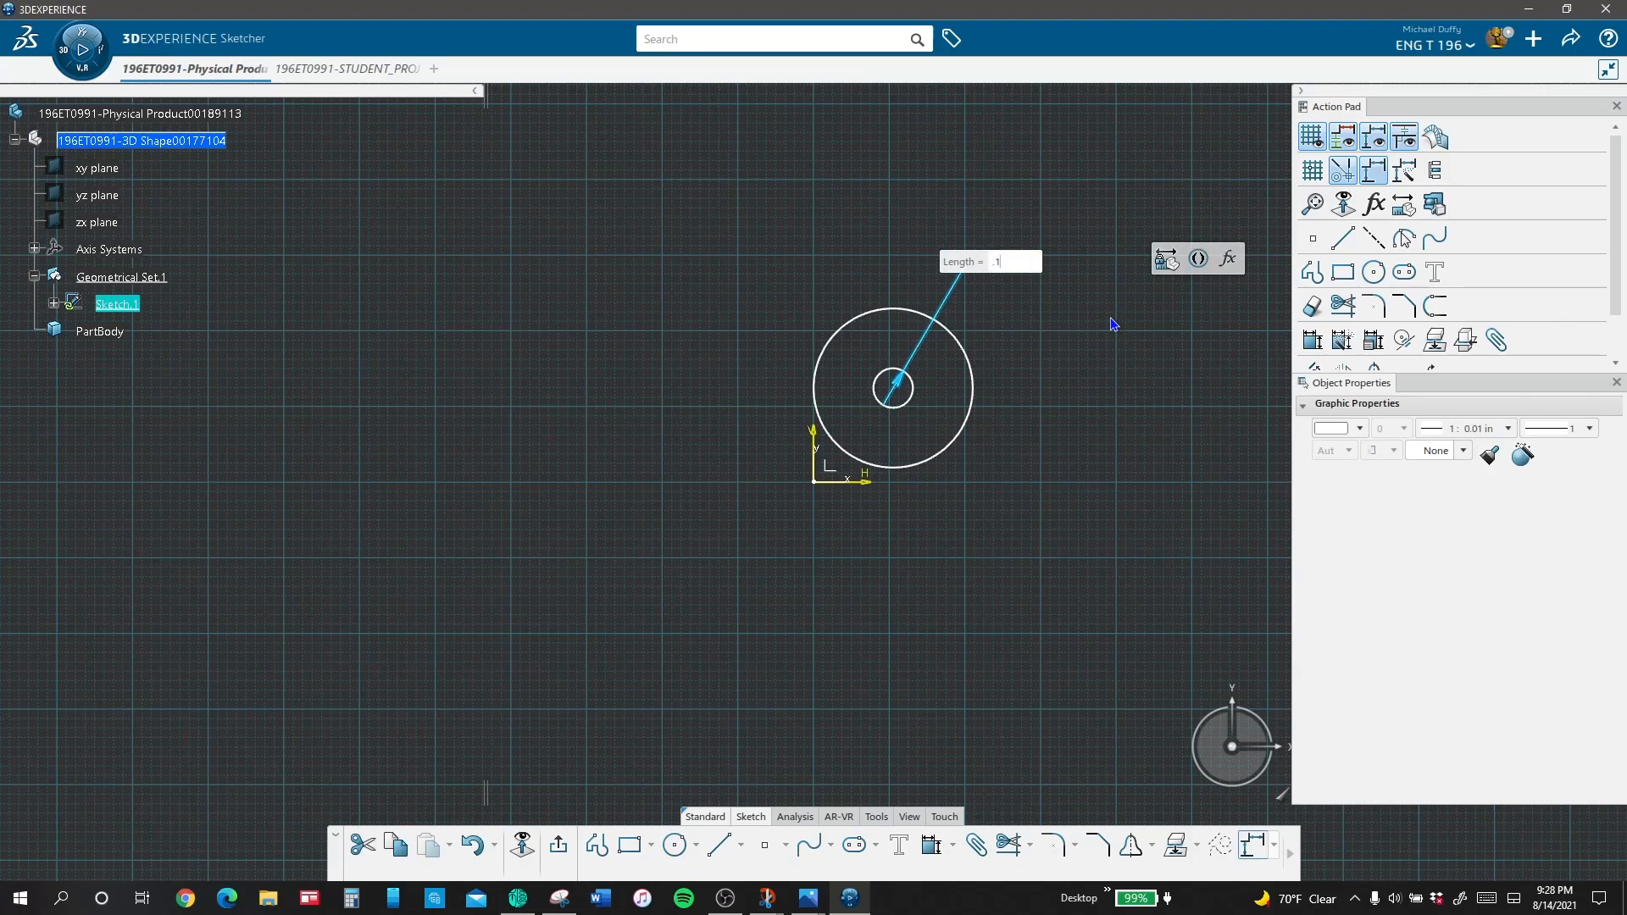
text(875)
key(Return)
click(1078, 344)
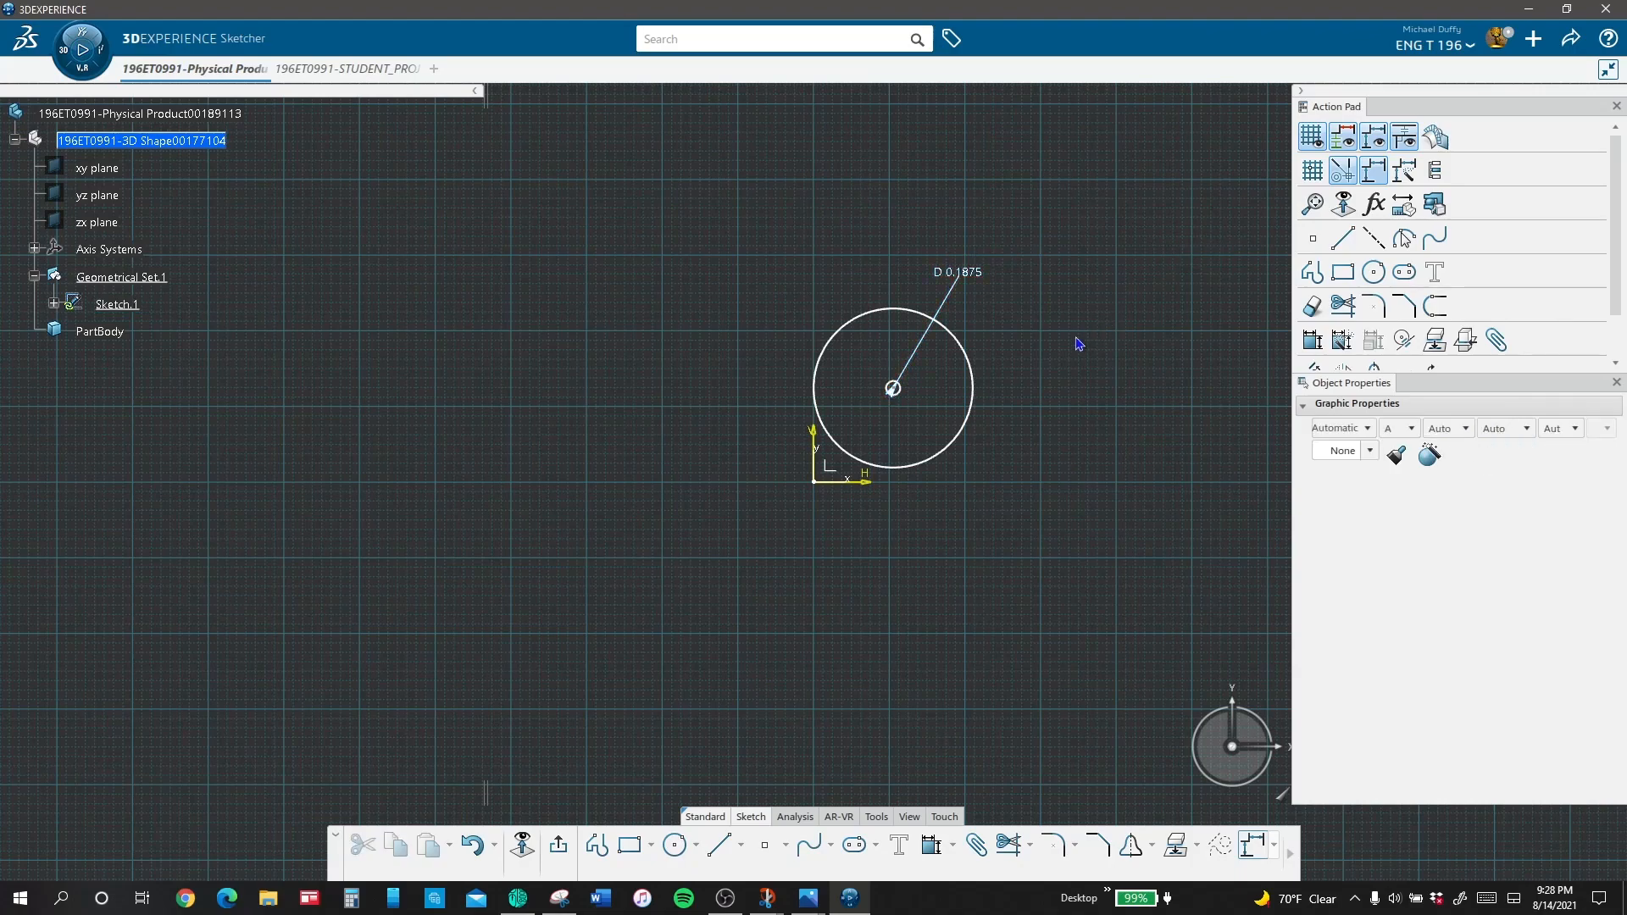
Step: Dimension the outer circle with a diameter of 0.2656 in
click(972, 407)
click(1313, 340)
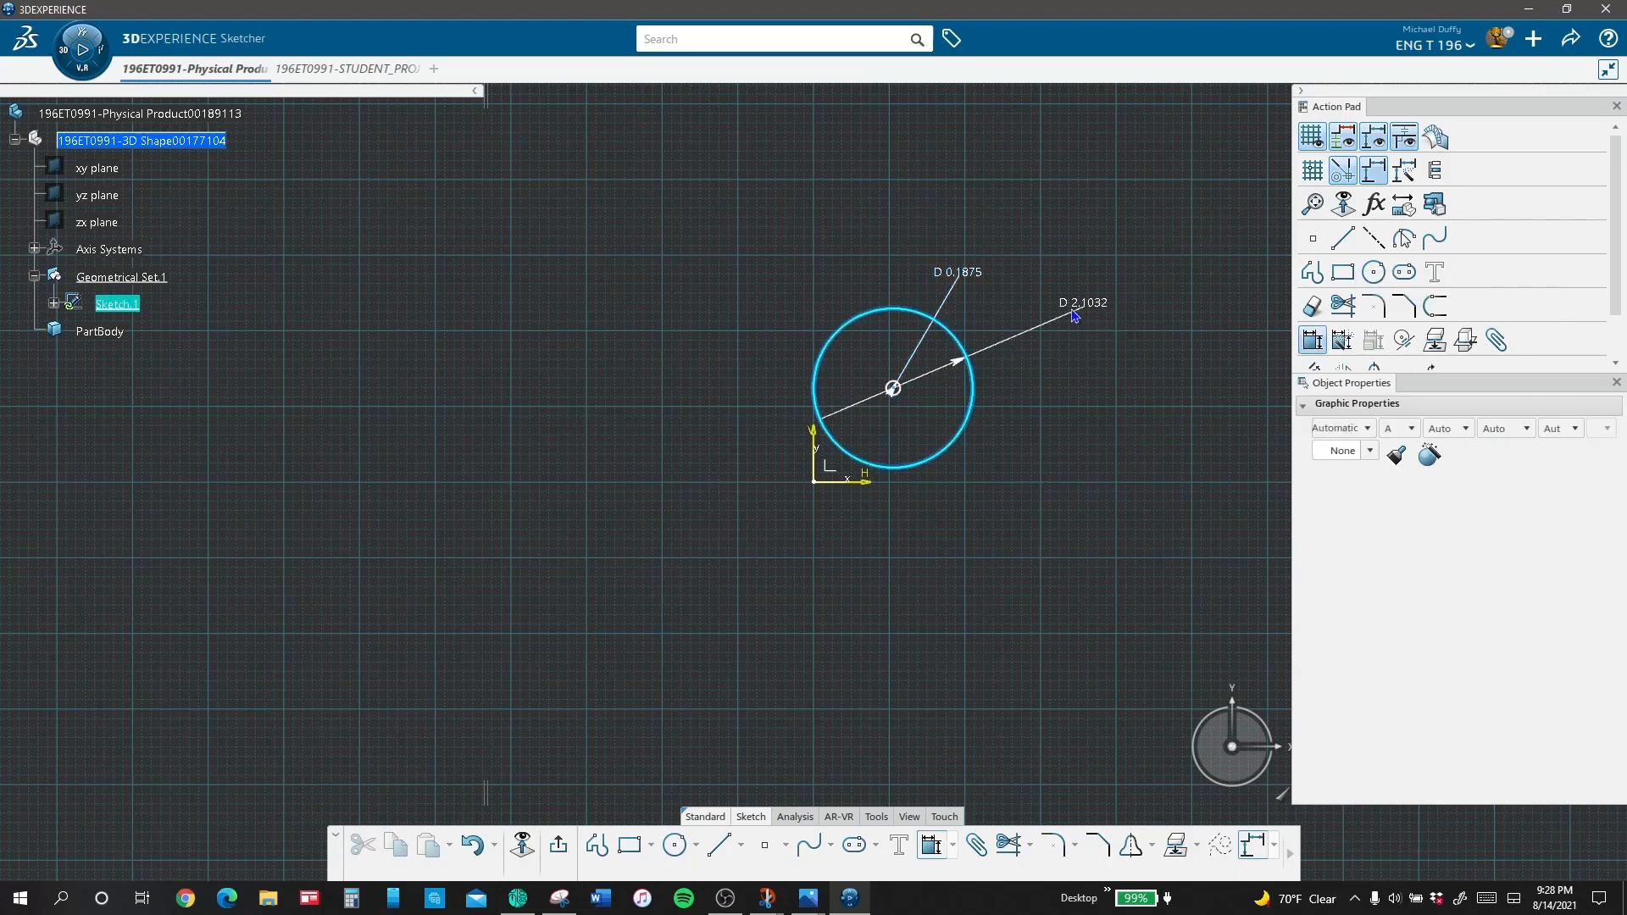
click(1051, 301)
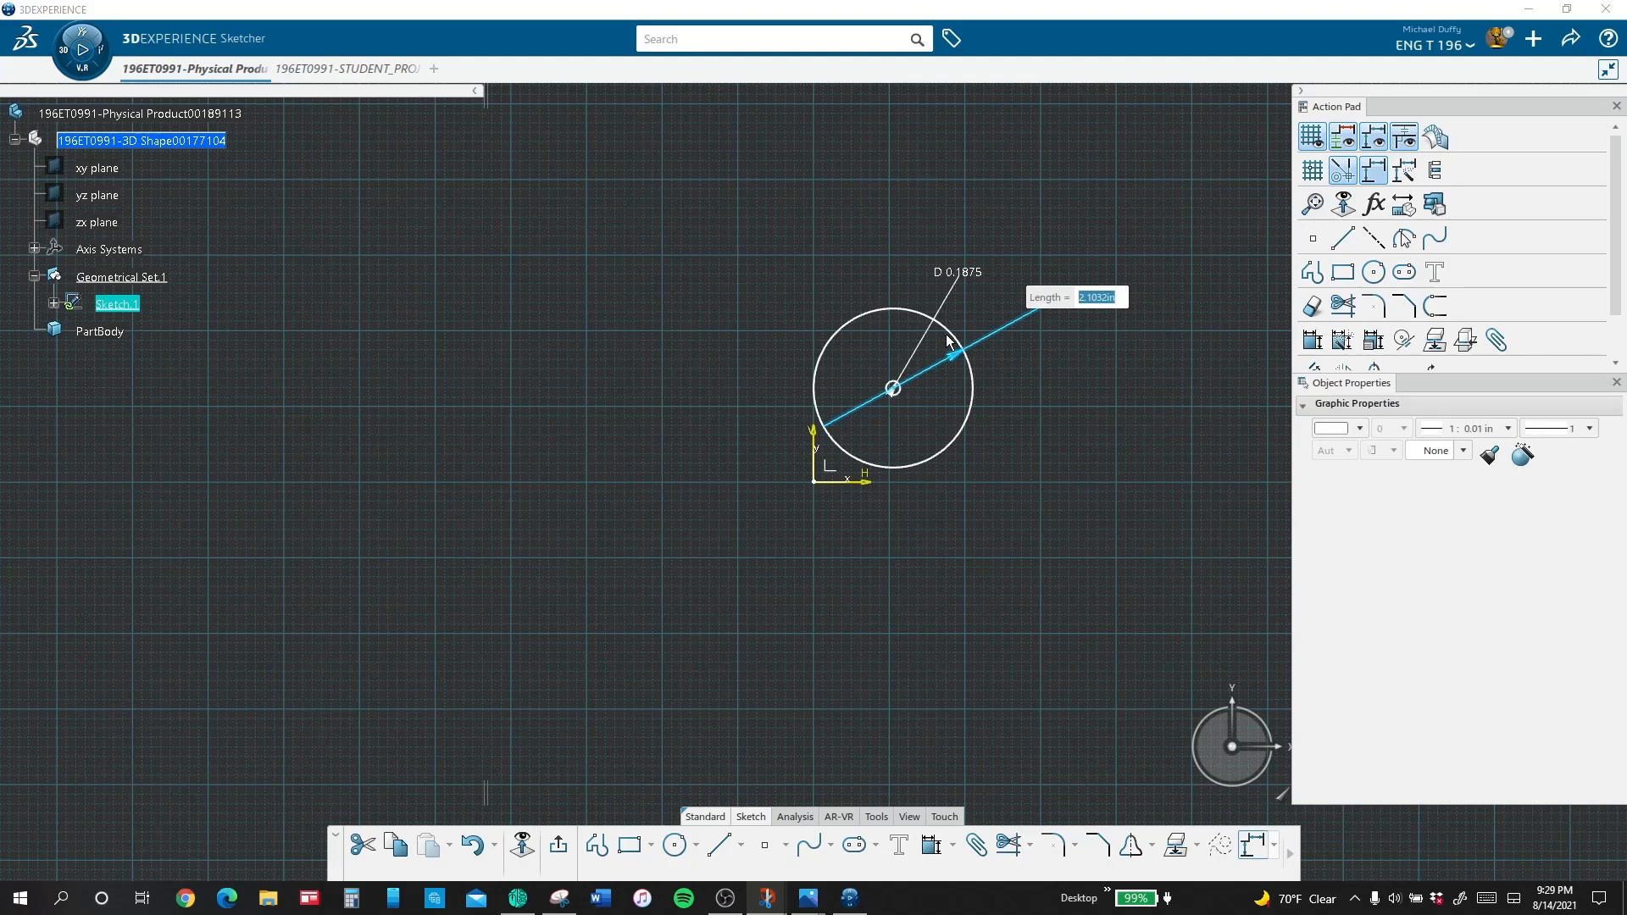
drag(1111, 297, 1041, 303)
text(.2656)
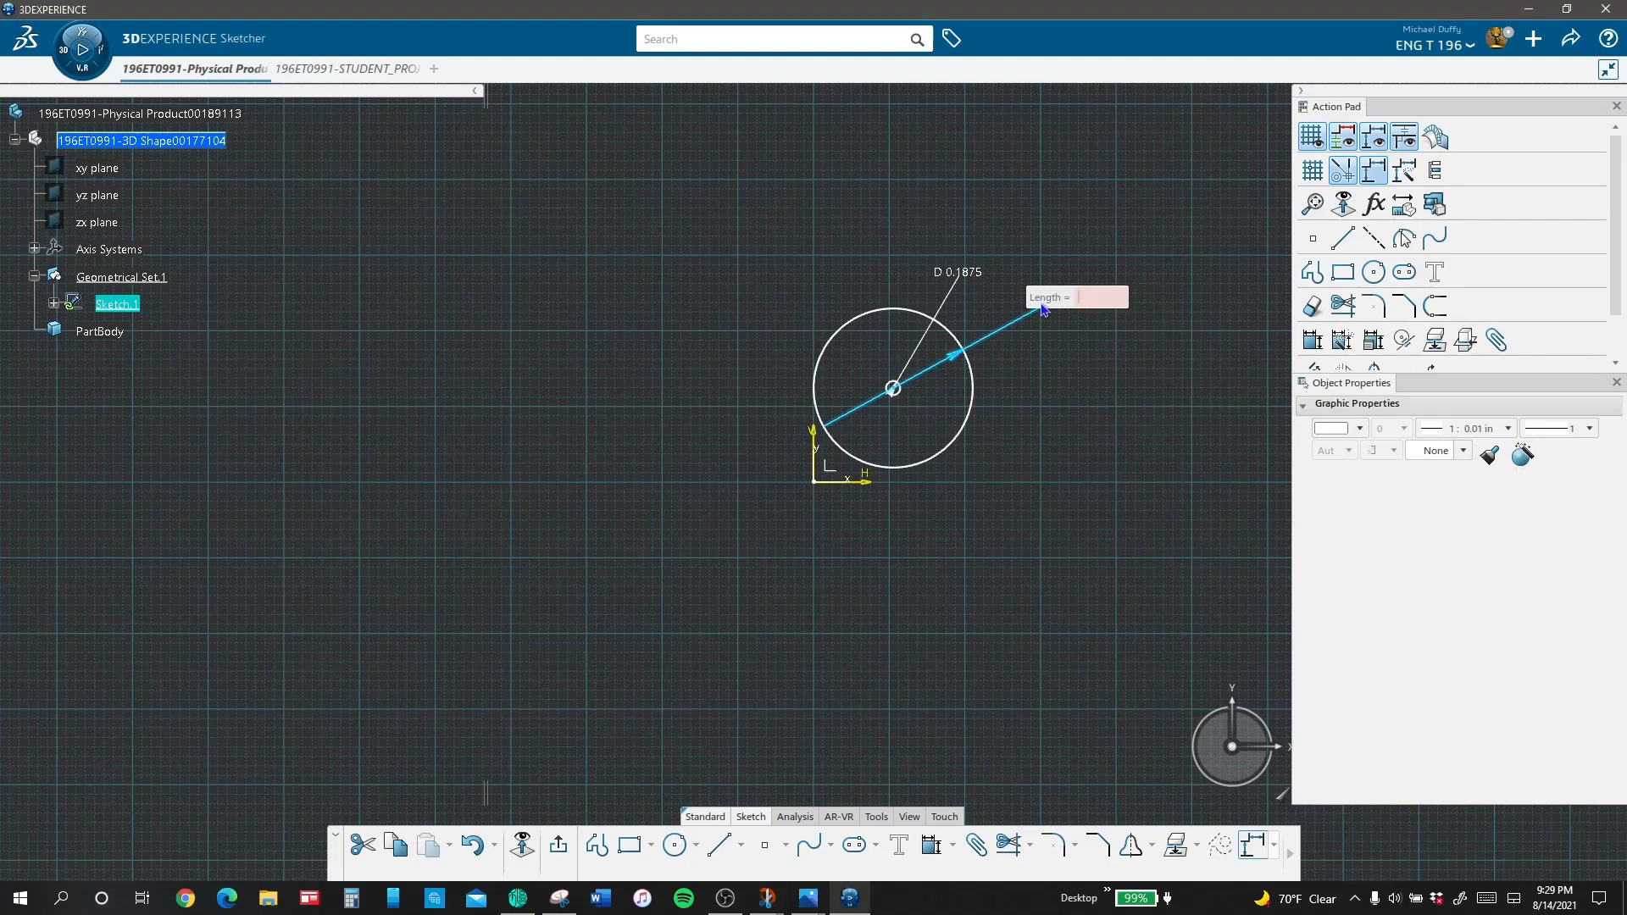
key(Return)
click(1075, 406)
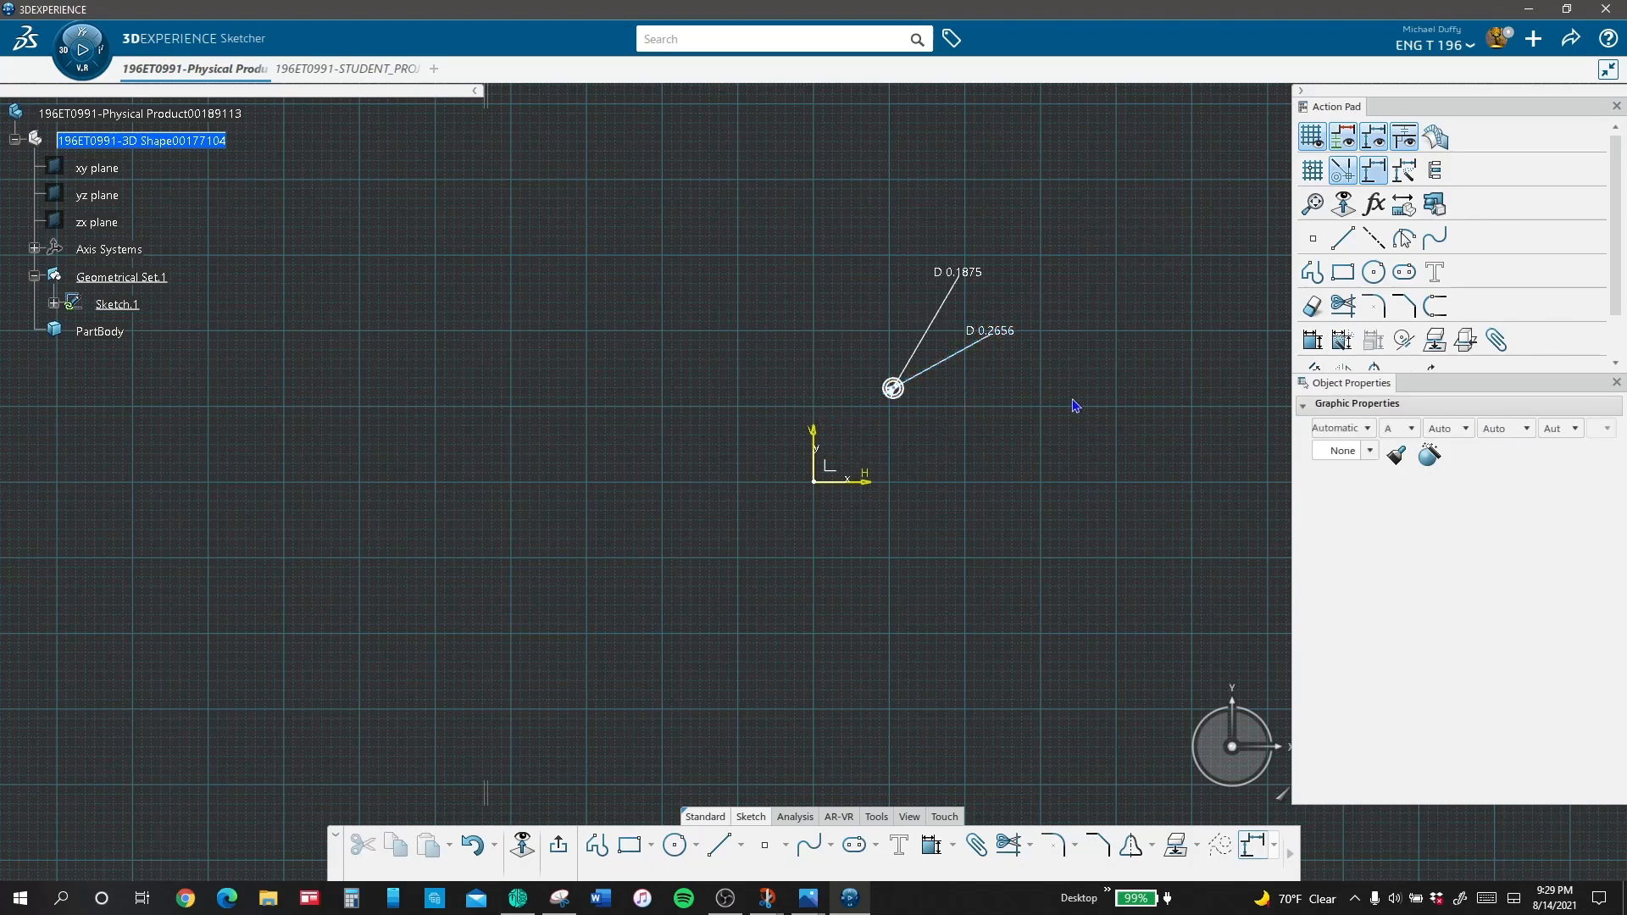
Step: Constrain the circles' shared centre point to coincide with the sketch origin
click(894, 389)
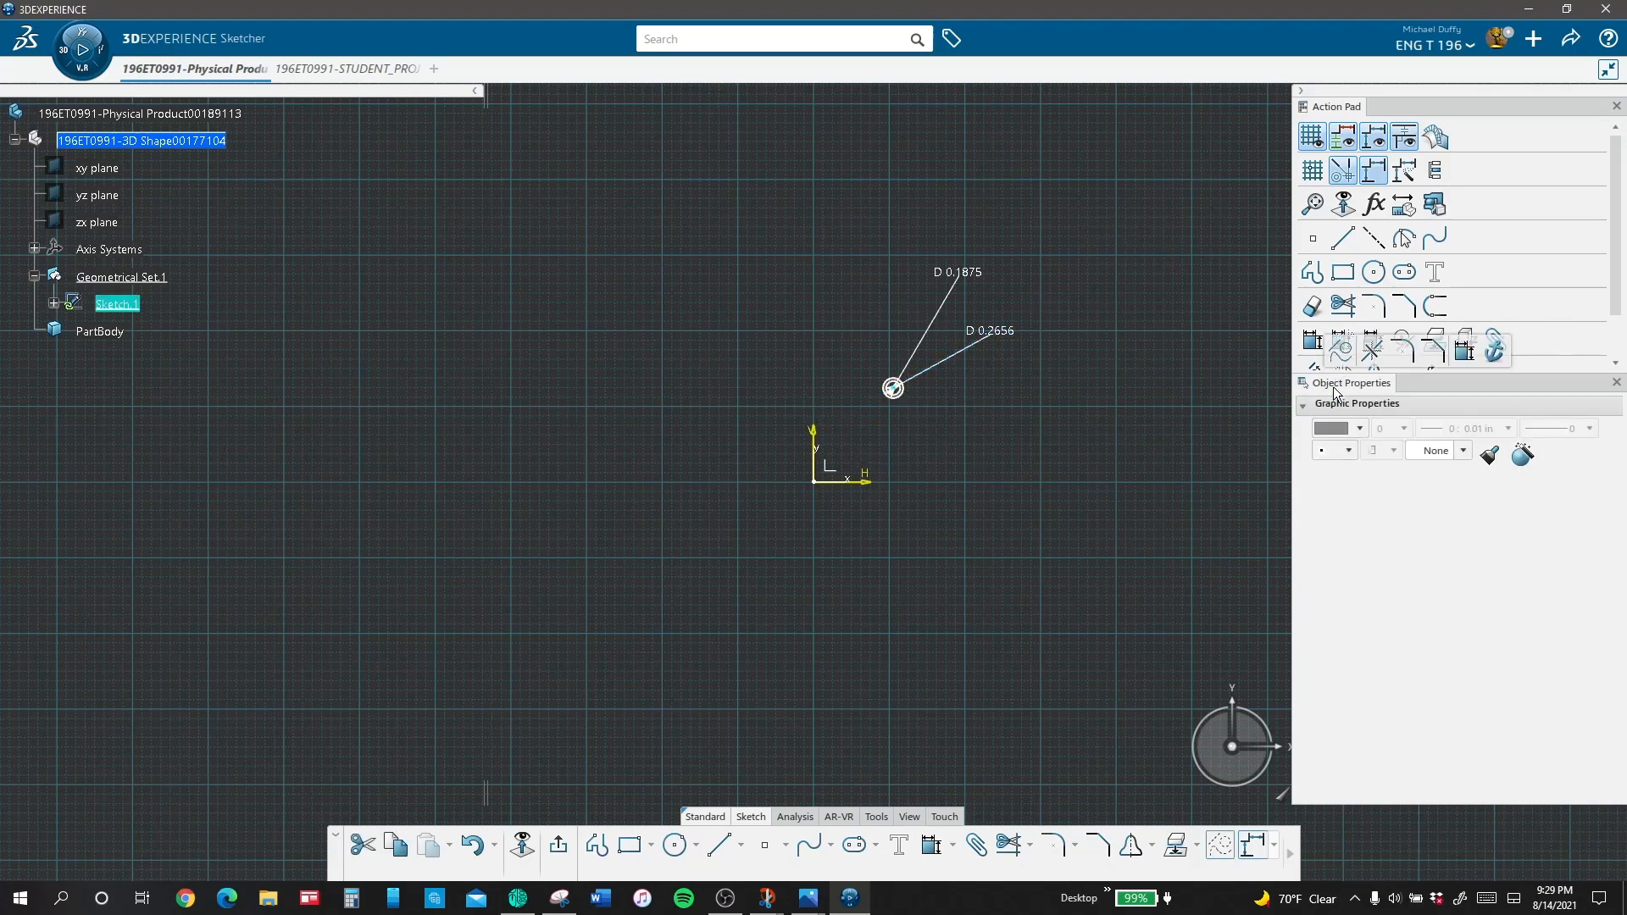
click(1405, 340)
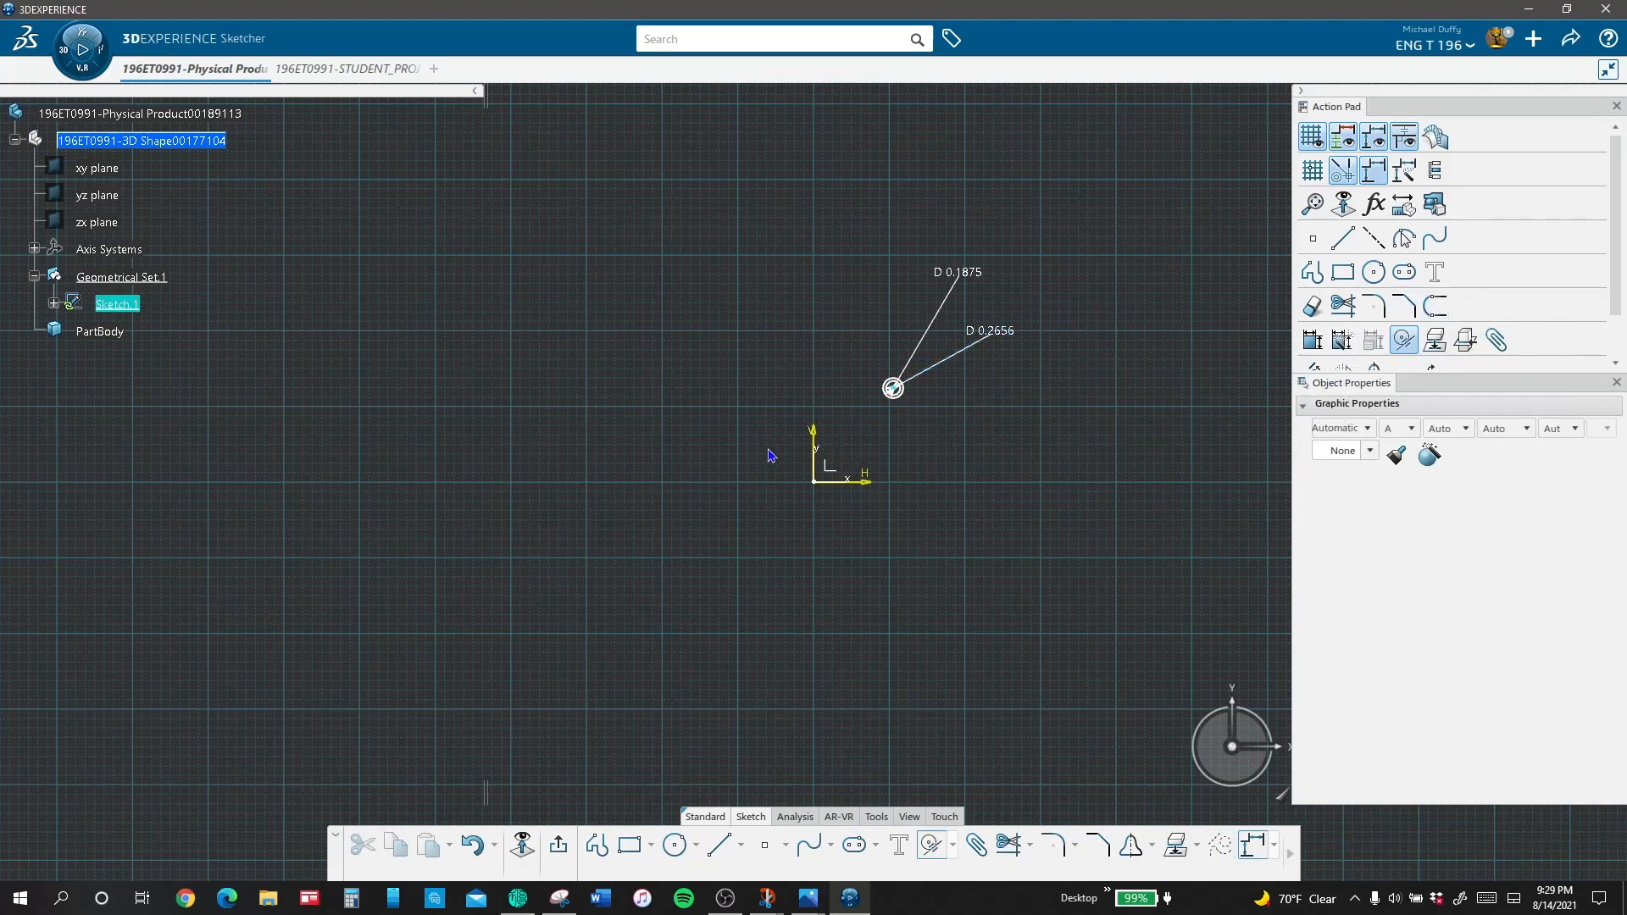
click(815, 482)
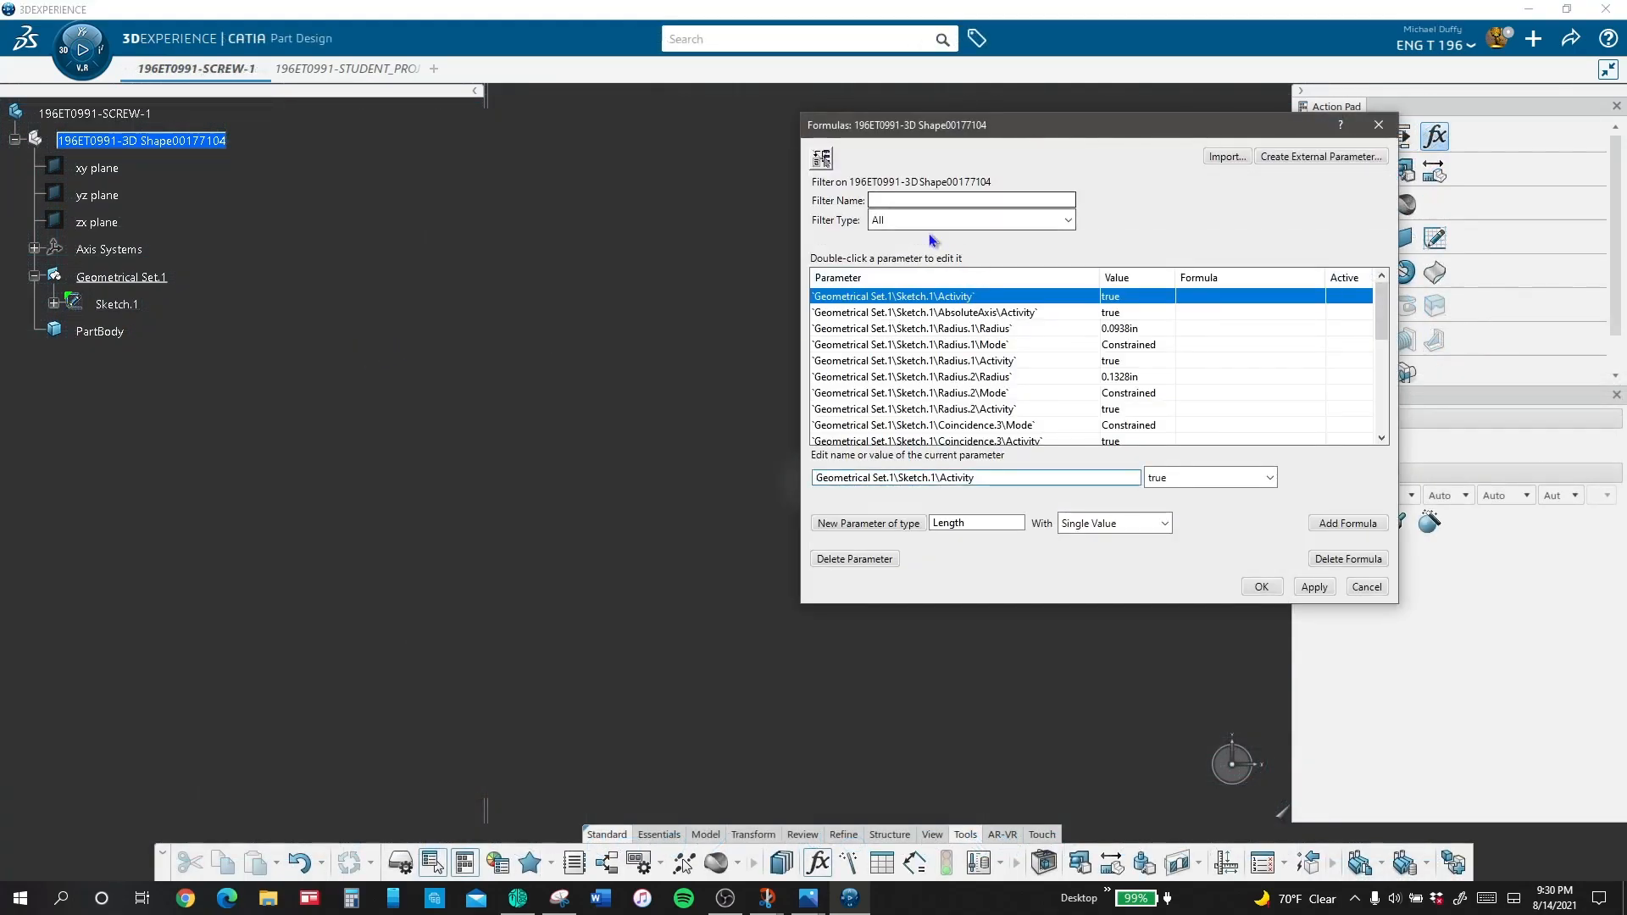
Step: Create a length parameter named SCREW_DIAMETER with the value 0.1875 in, and add another length parameter
click(857, 525)
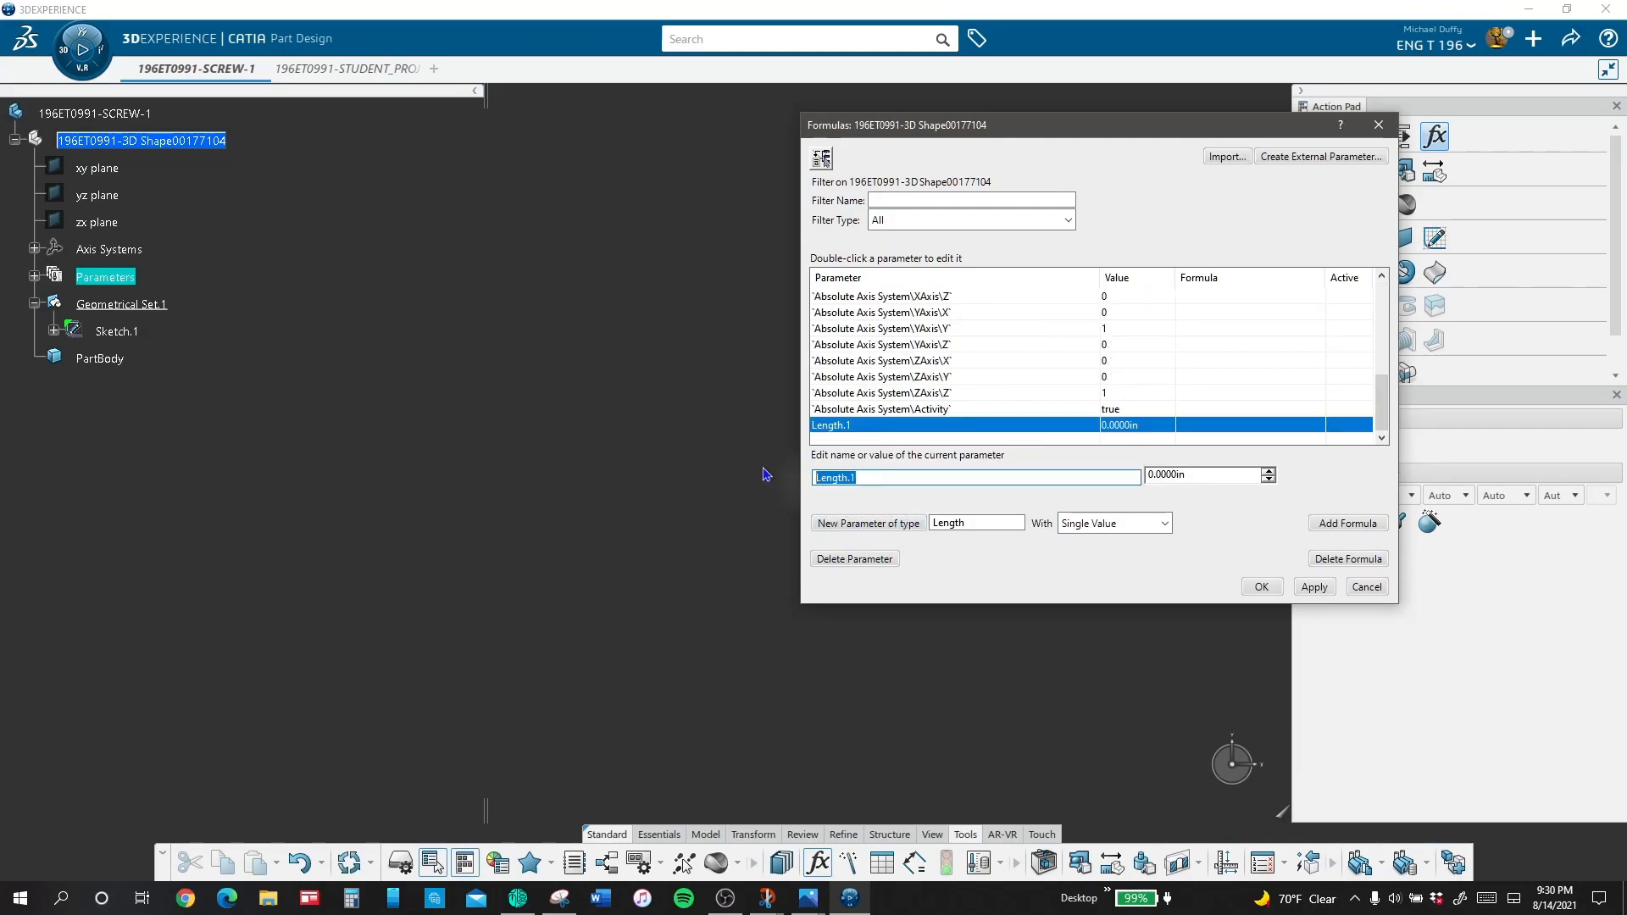
text(SCREW_DIAMETER)
key(Return)
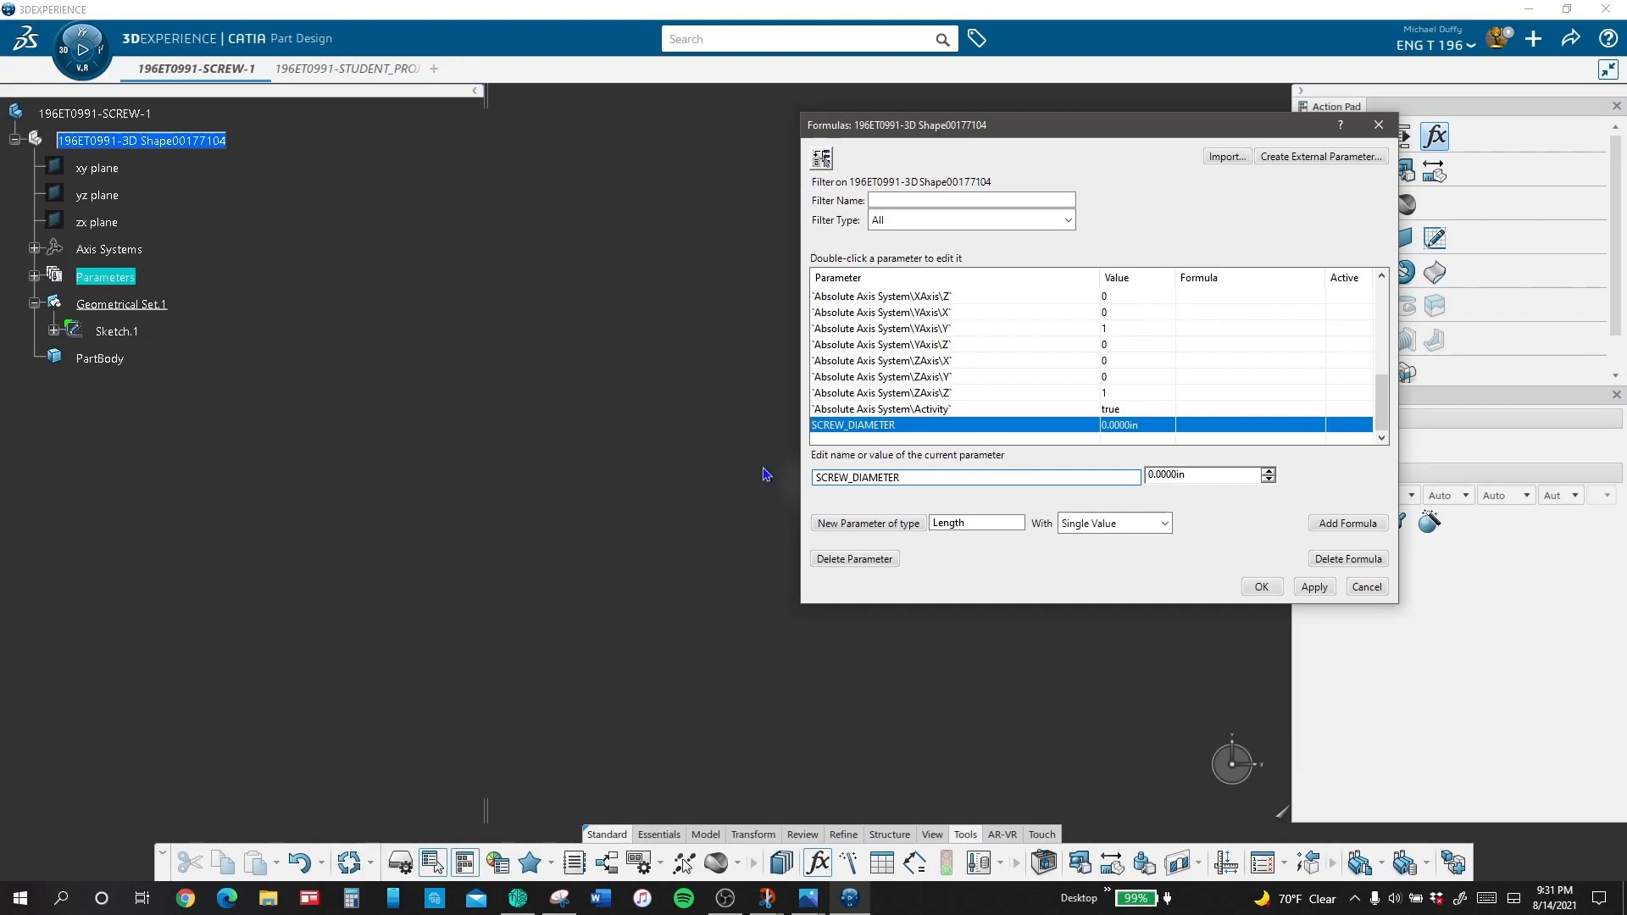
drag(1206, 475, 1002, 475)
text(.1875)
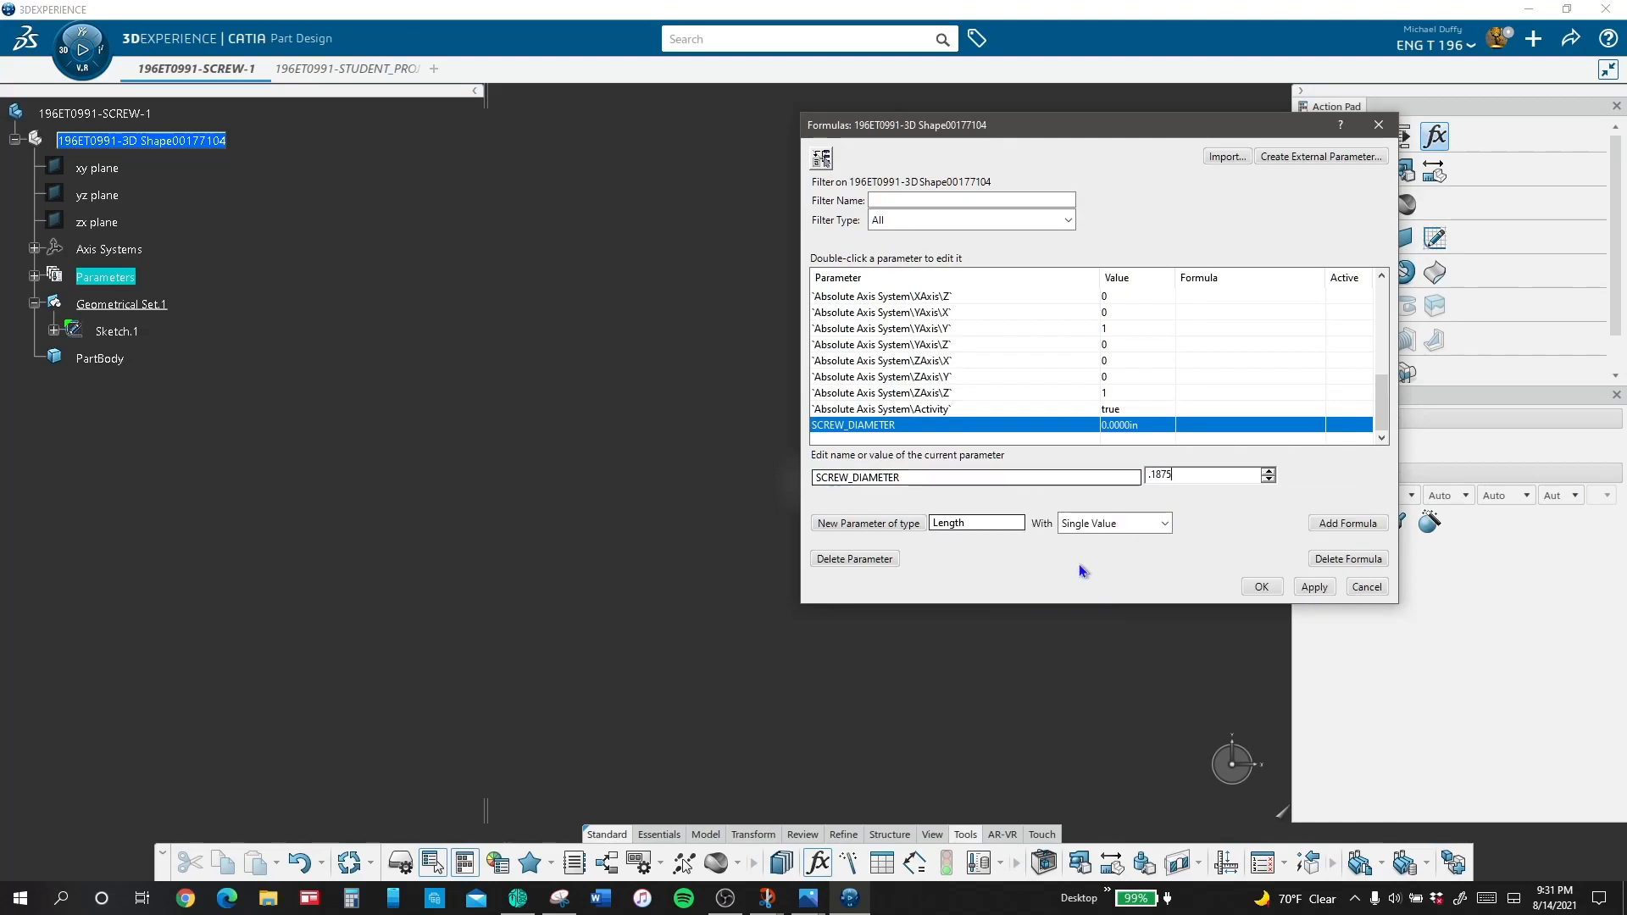
key(Return)
click(873, 524)
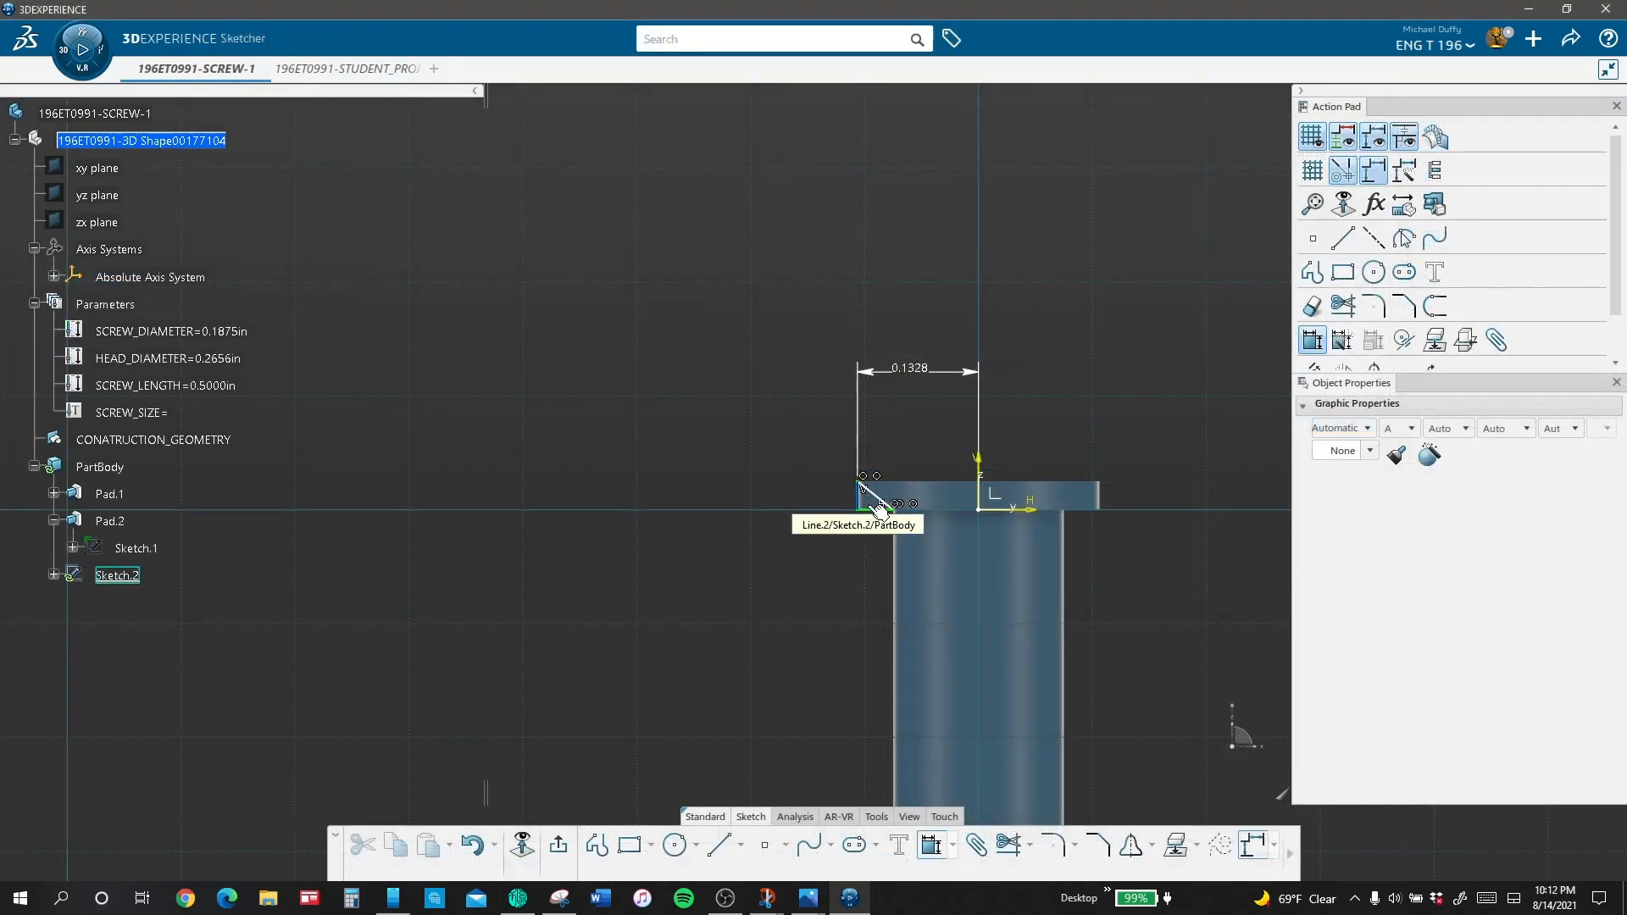
Step: Dimension the angle between the slanted and base lines of the triangular profile at the screw head's edge, and exit the sketch
click(877, 507)
click(874, 493)
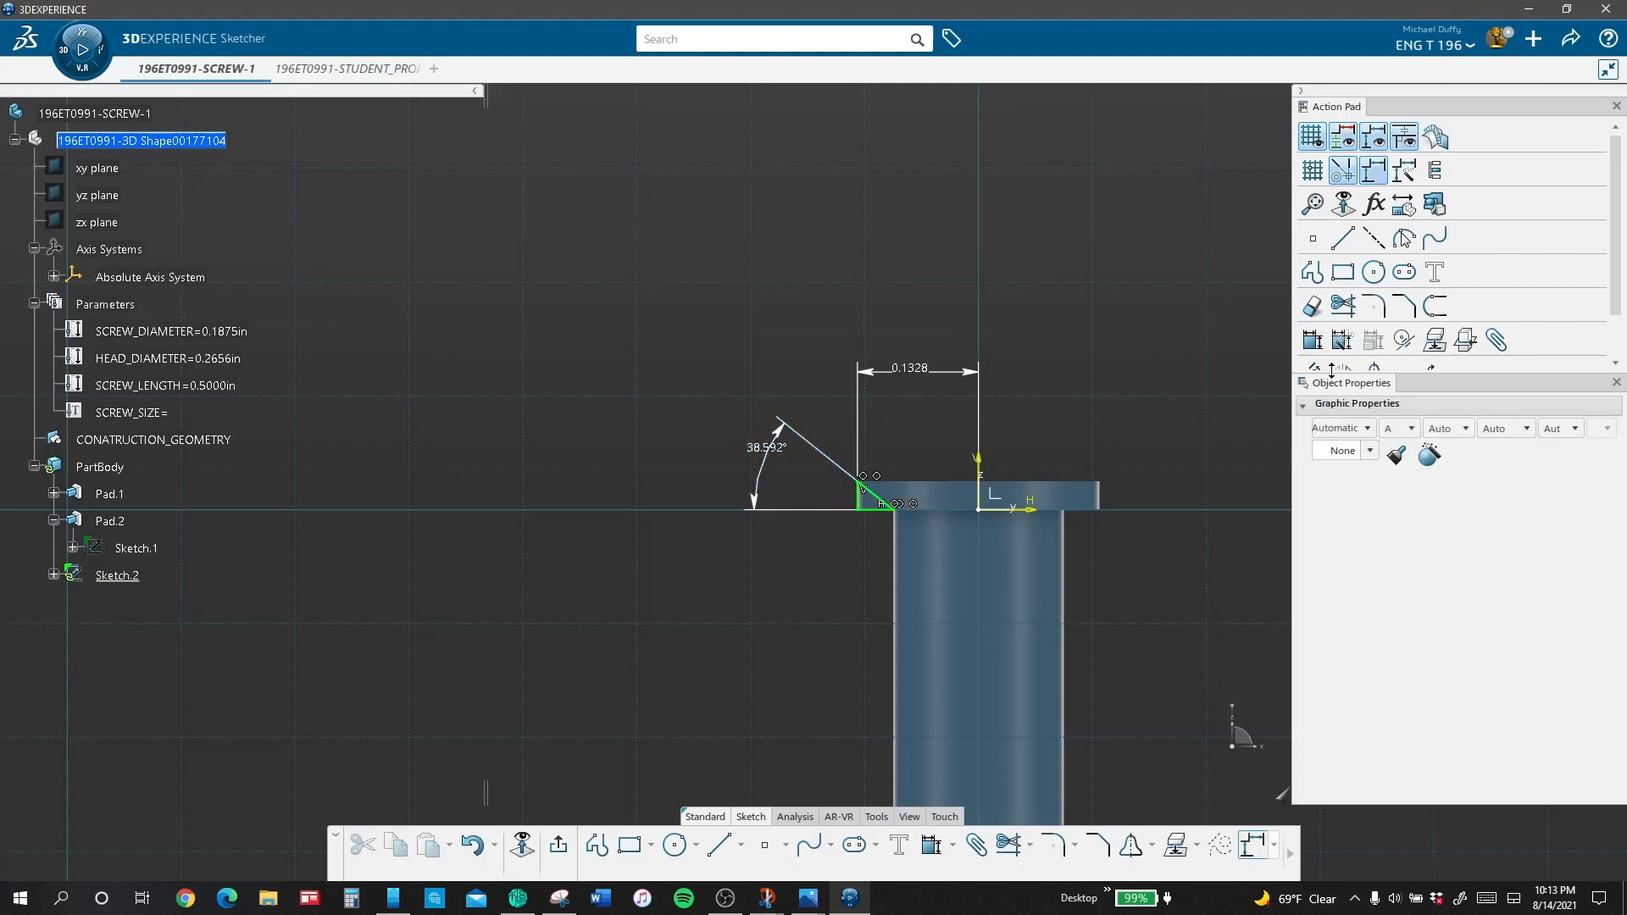
click(552, 851)
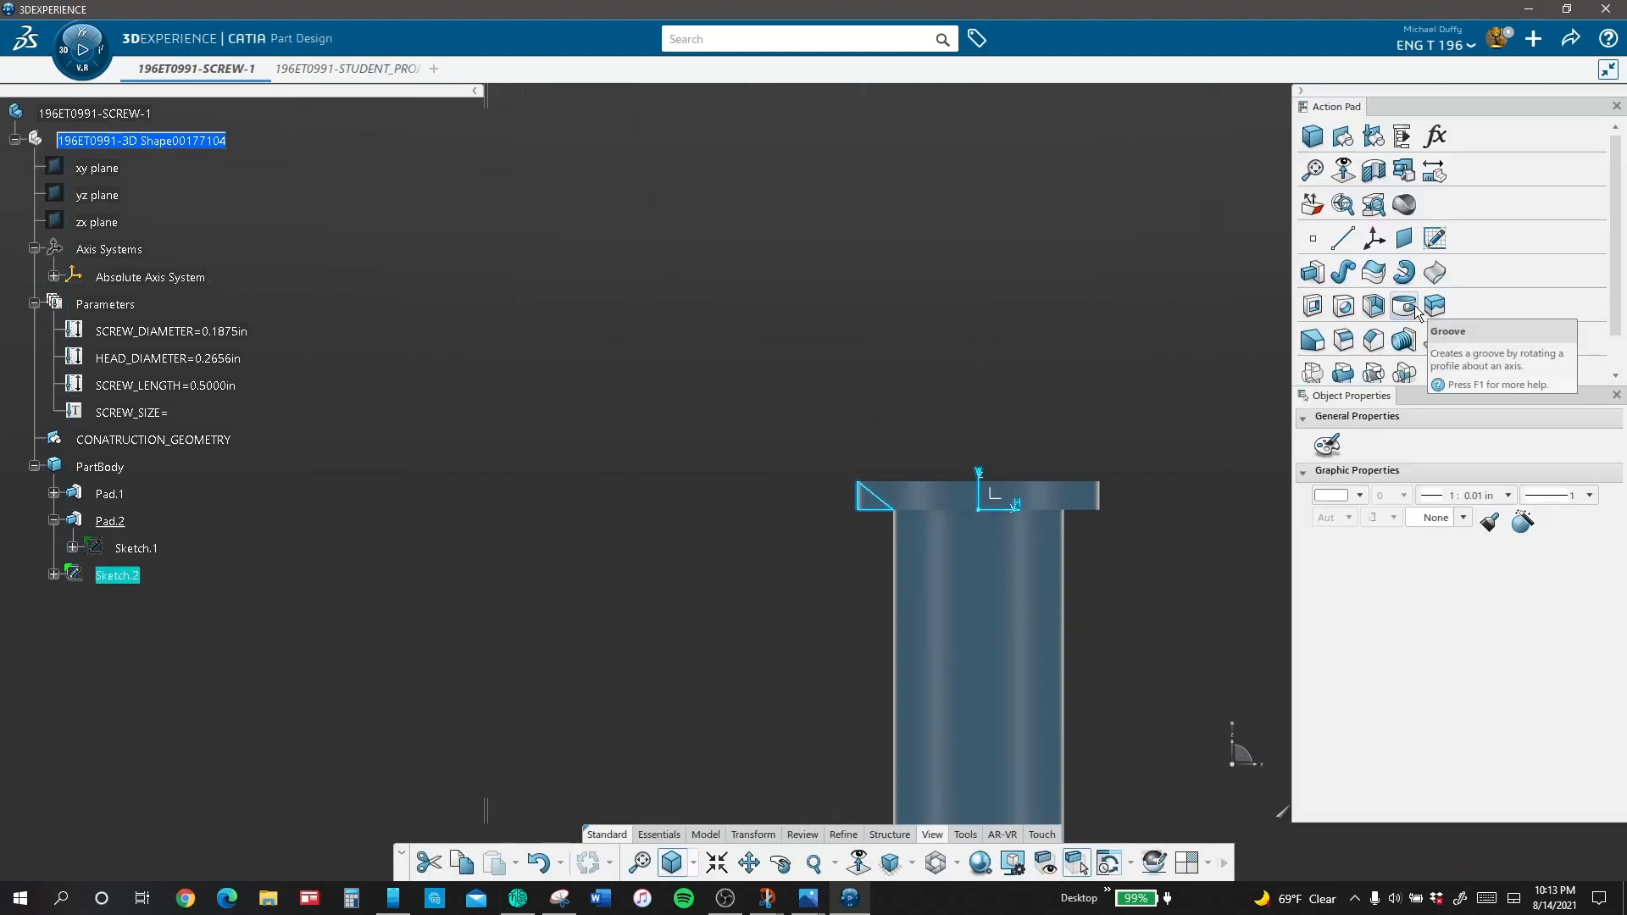
Step: Cut a 360-degree groove from the triangular sketch around its vertical axis to taper the screw head
click(1409, 306)
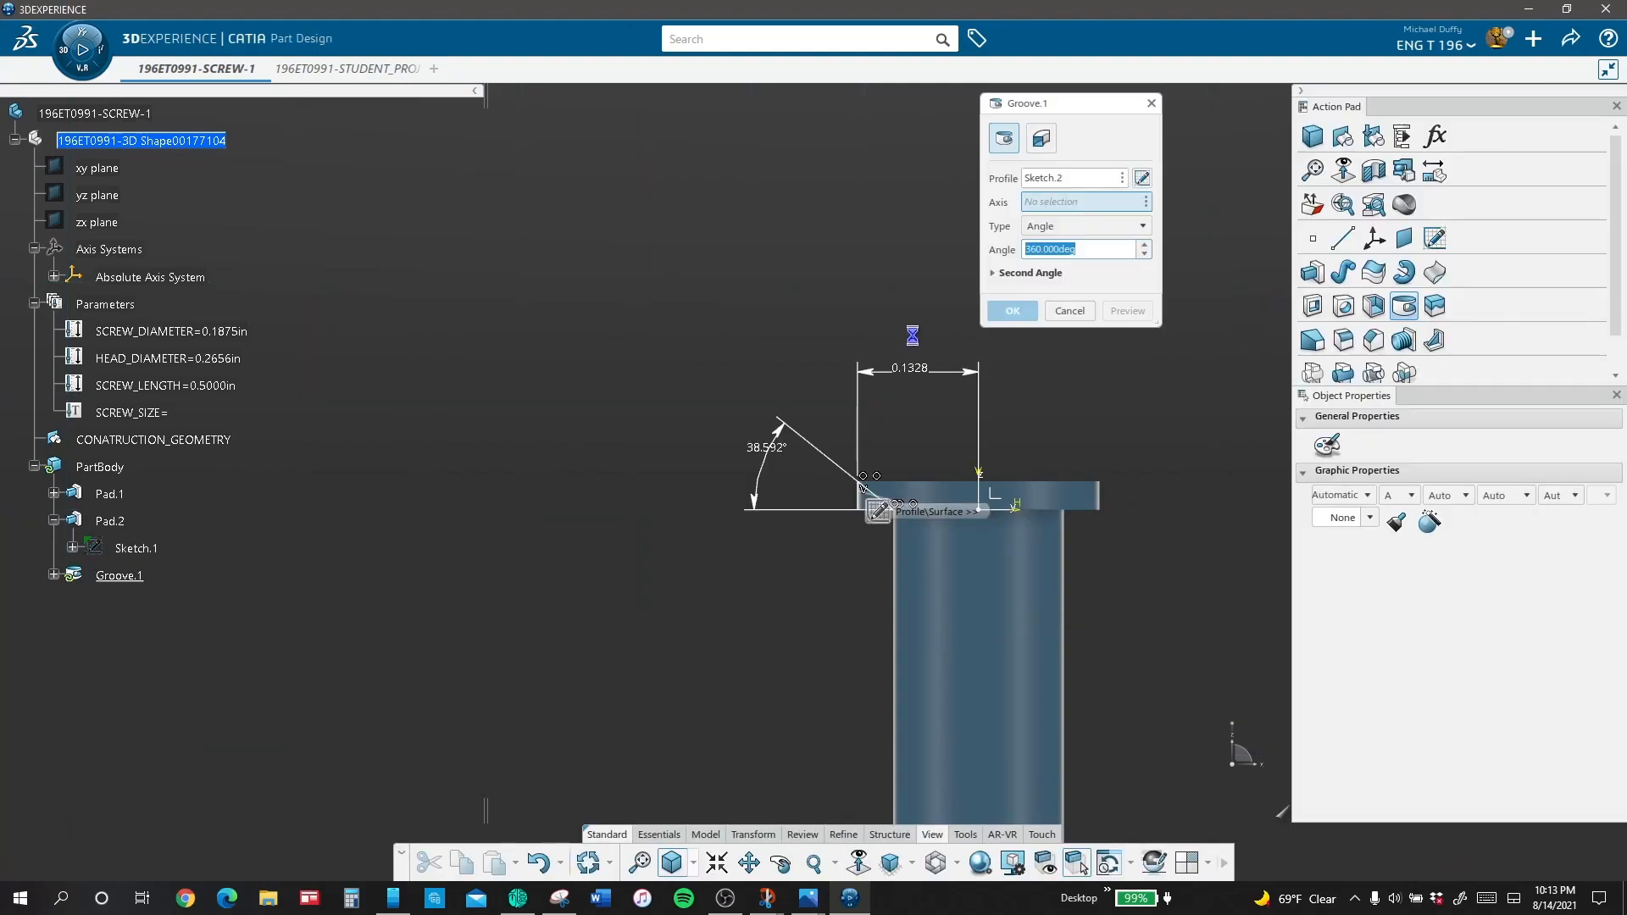
click(979, 477)
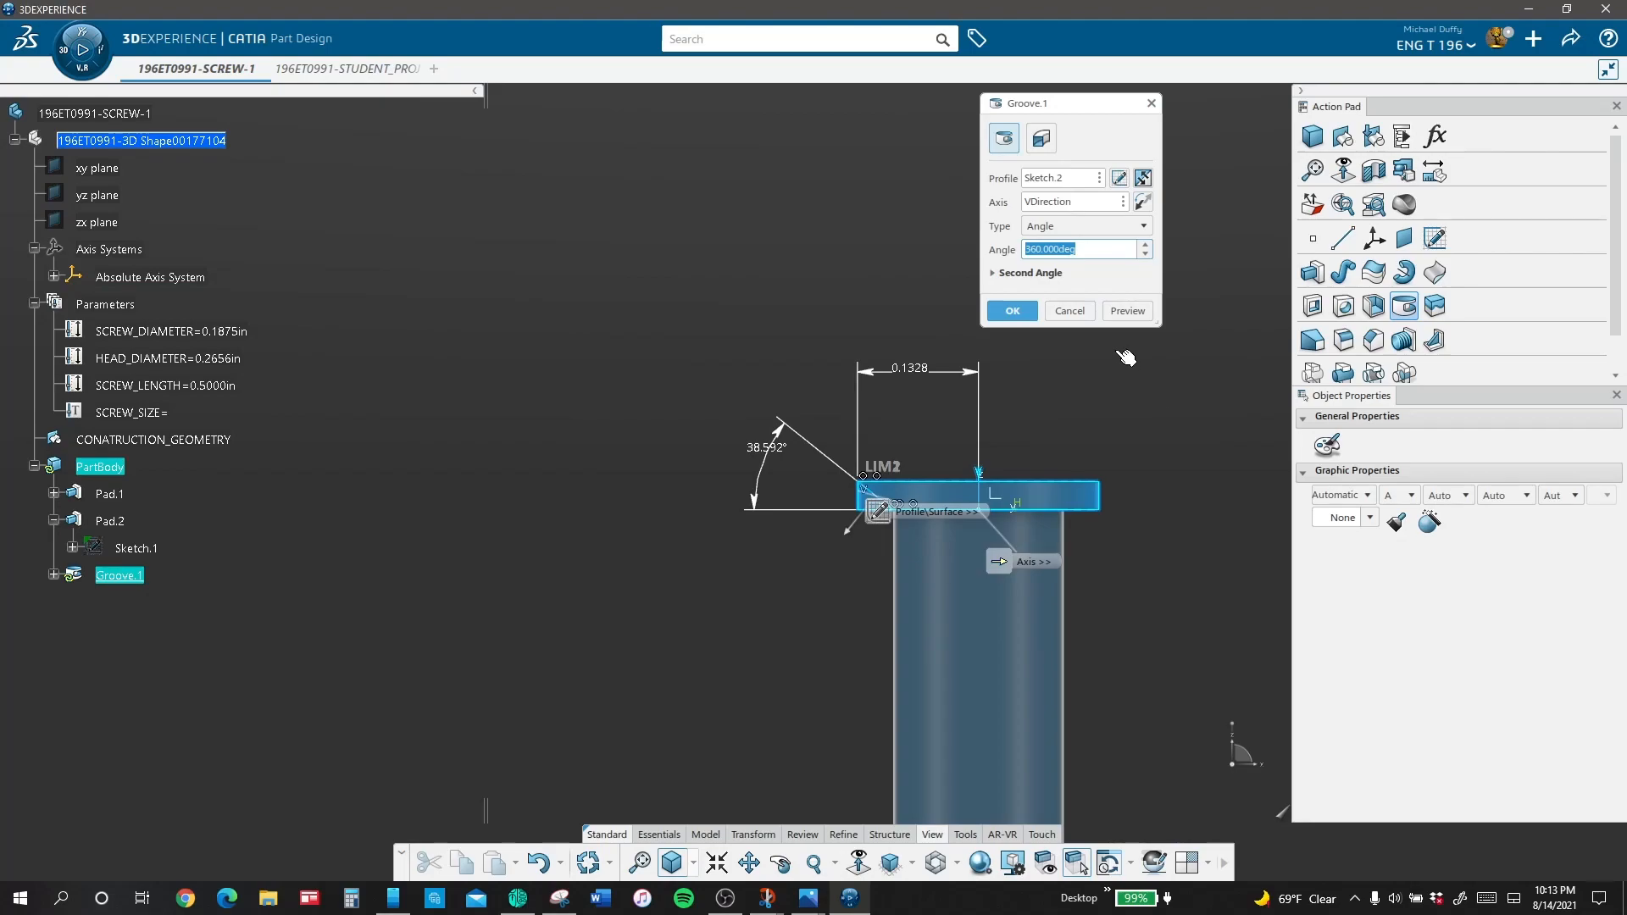
click(1127, 311)
click(1013, 311)
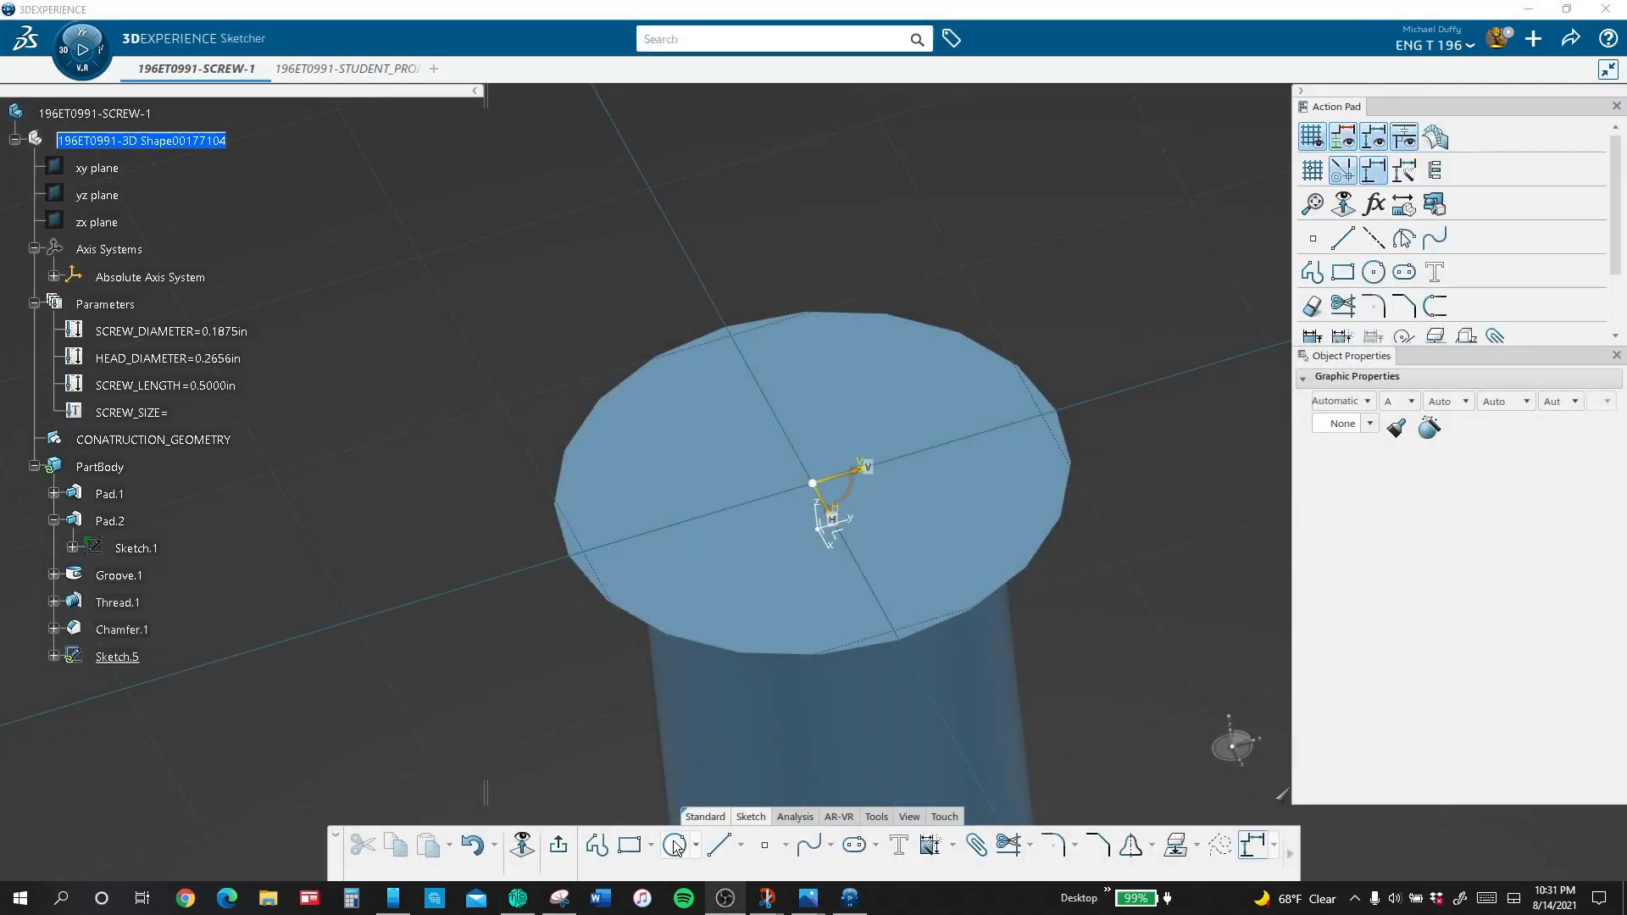
Step: Facing the sketch plane, draw a rectangle about 0.033 in wide and 0.106 in high on the screw head, extending up from the horizontal axis
click(534, 846)
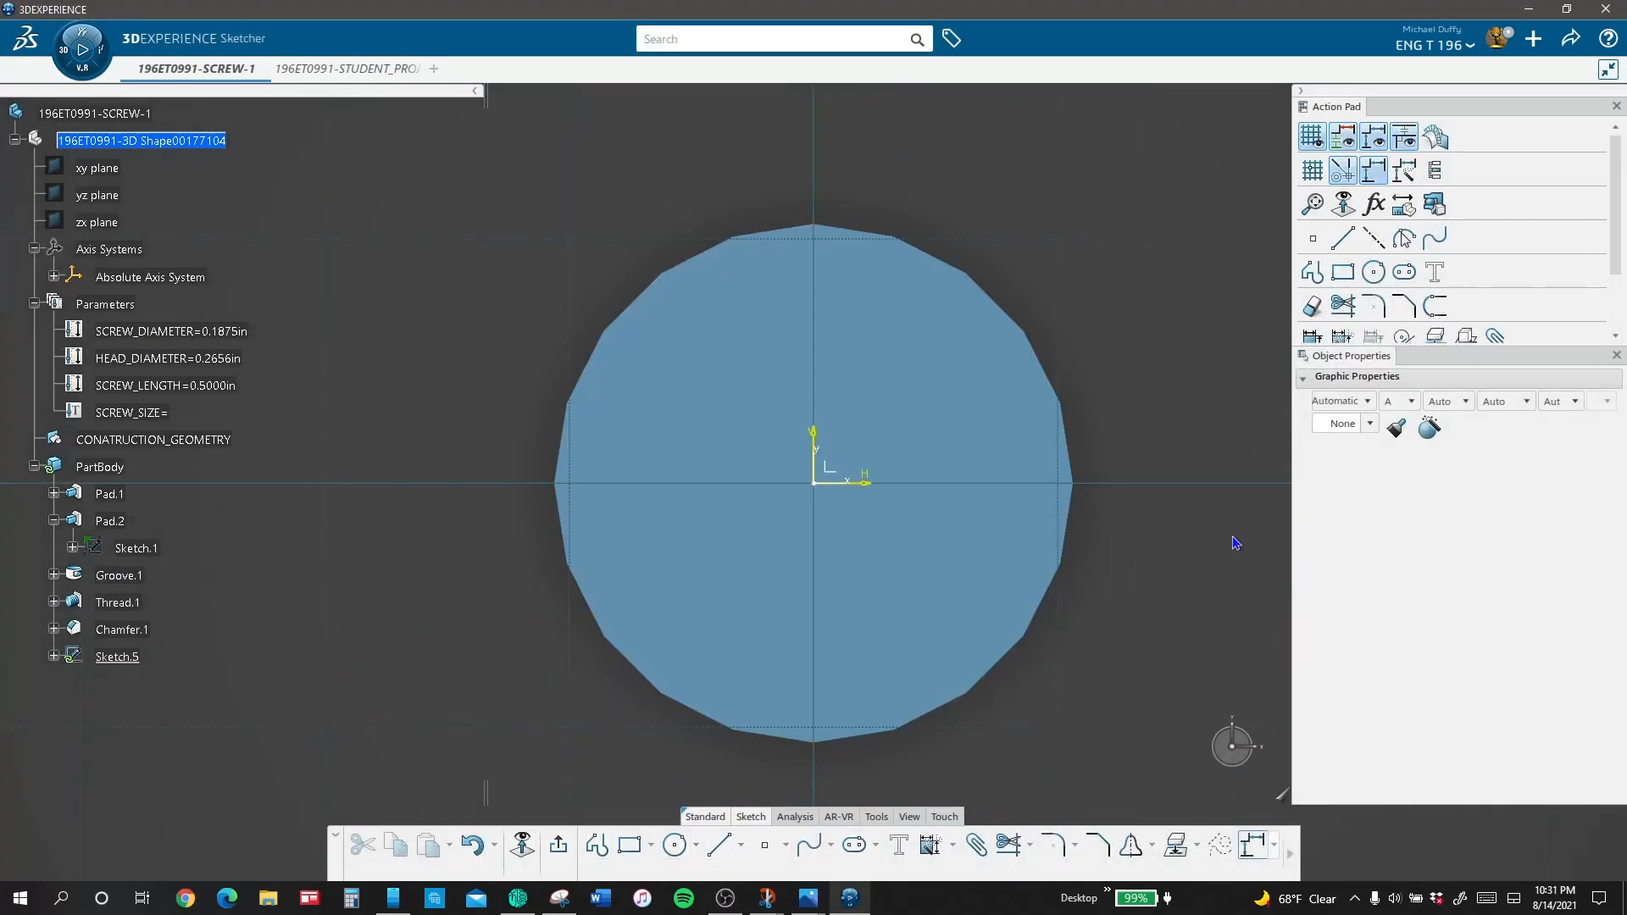
click(1343, 272)
click(780, 276)
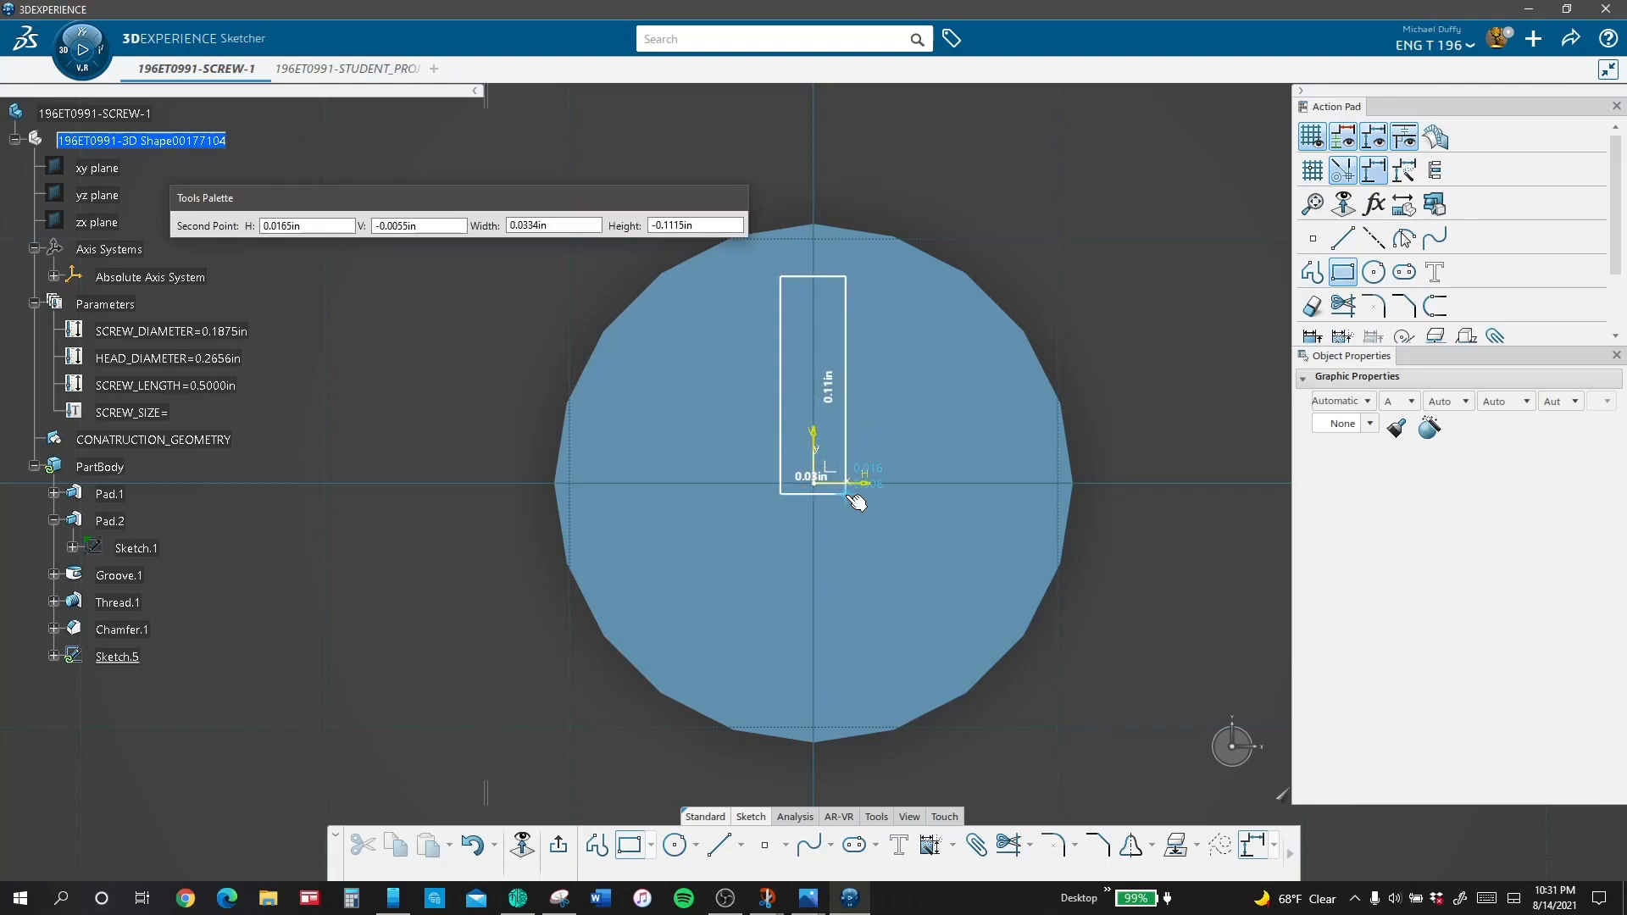
click(847, 483)
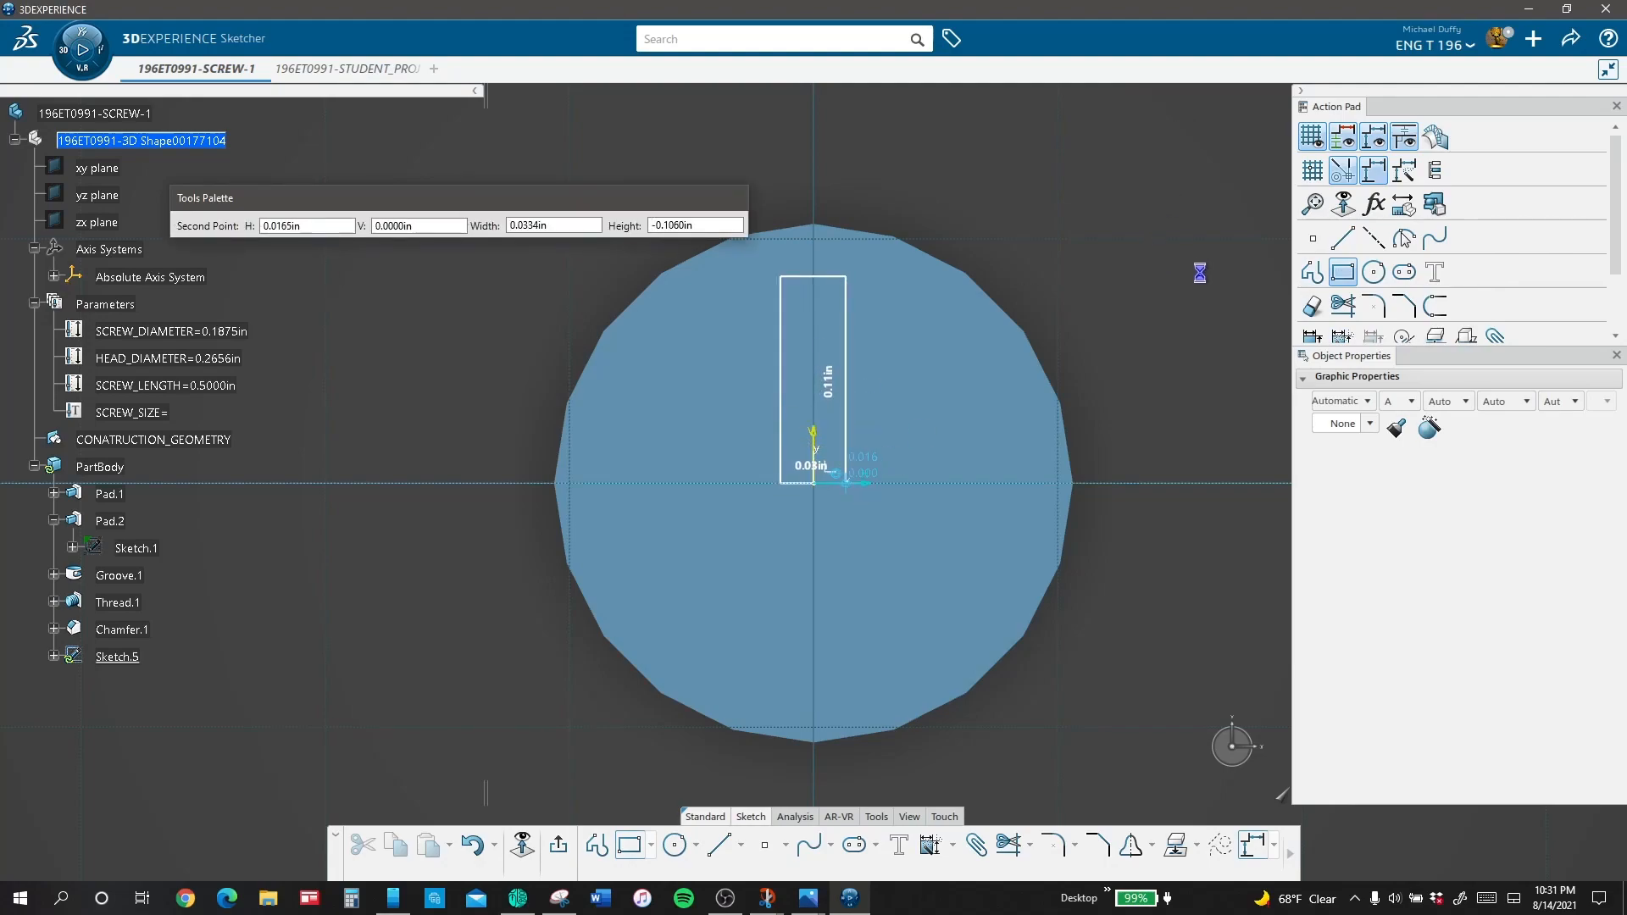
Step: Draw a vertical axis line from the origin to the rectangle's upper edge, and make the rectangle's two long sides symmetric about it
click(1373, 238)
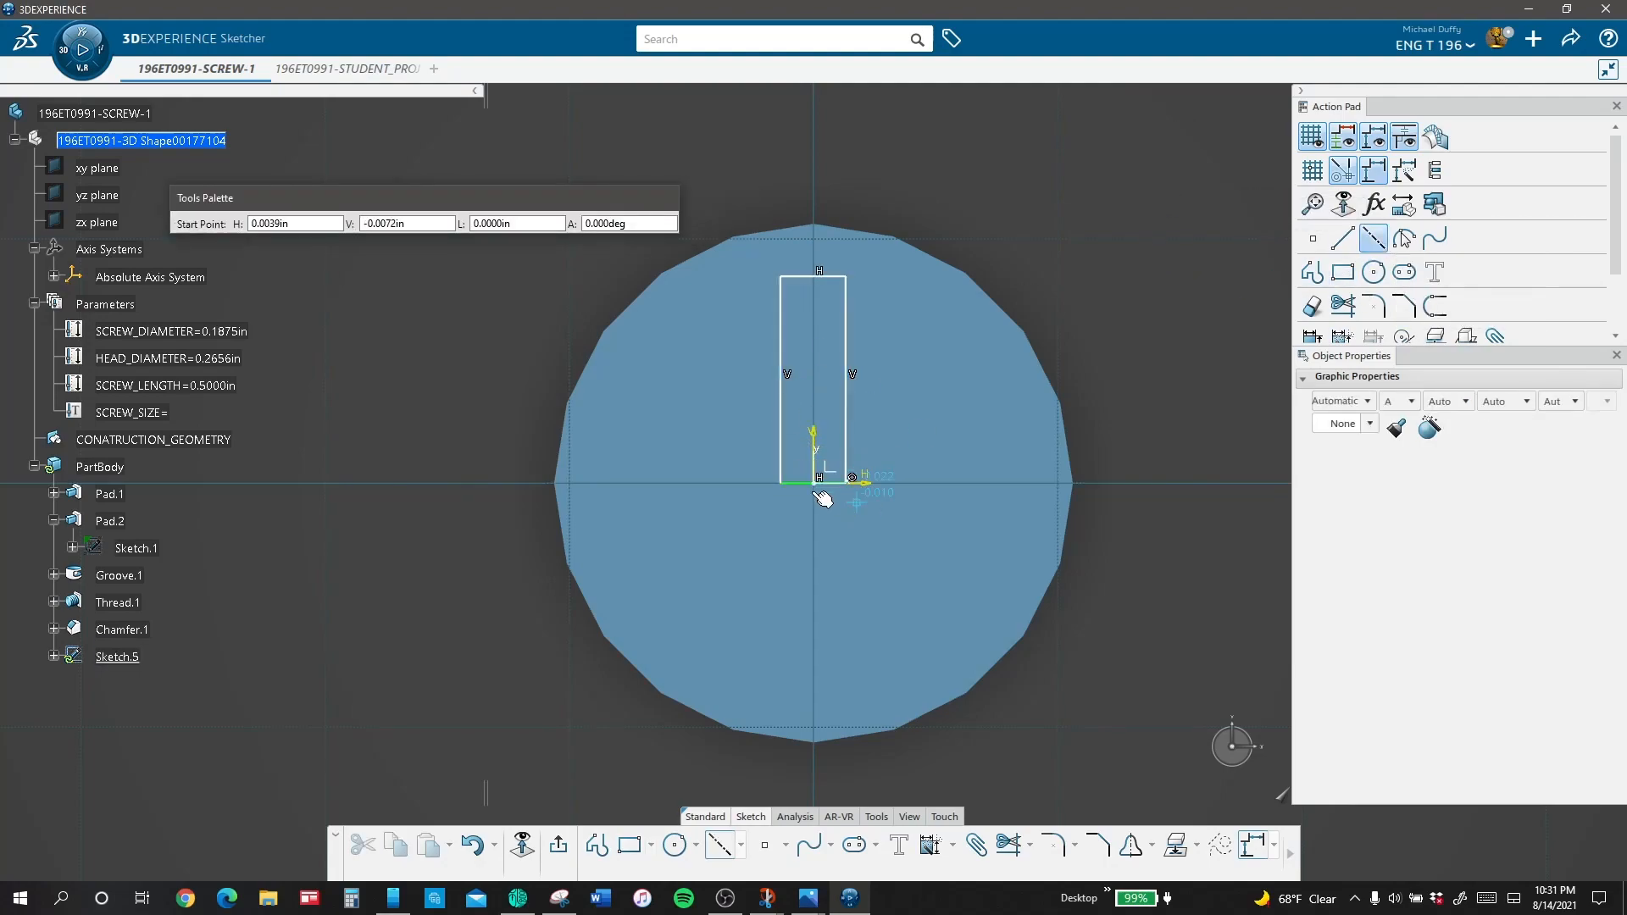
click(819, 479)
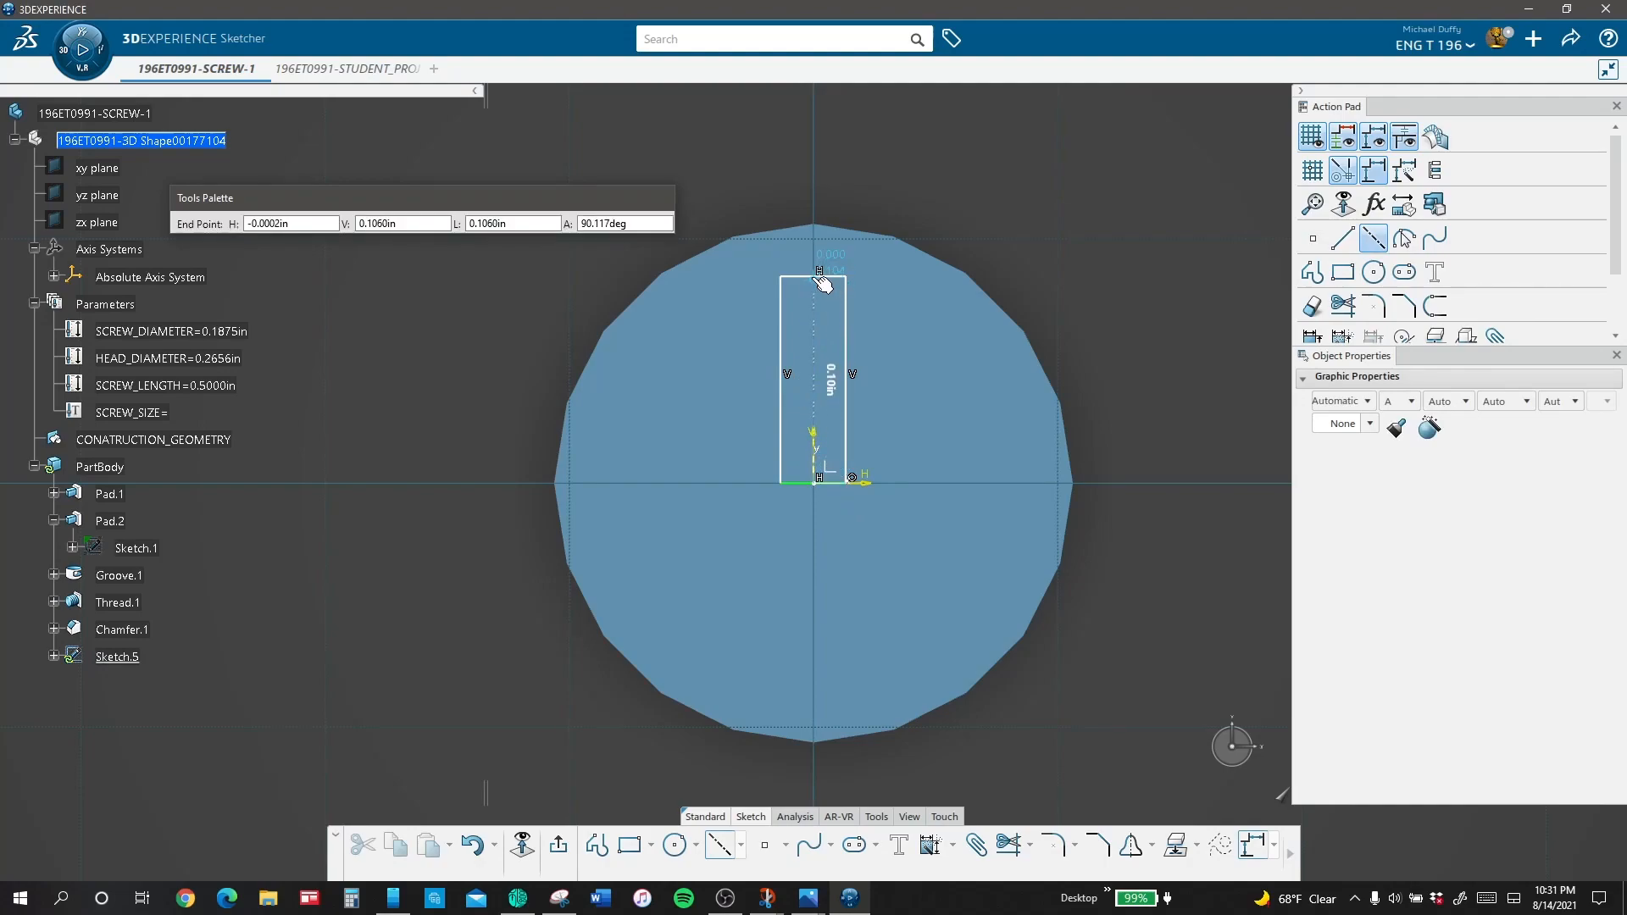
click(815, 271)
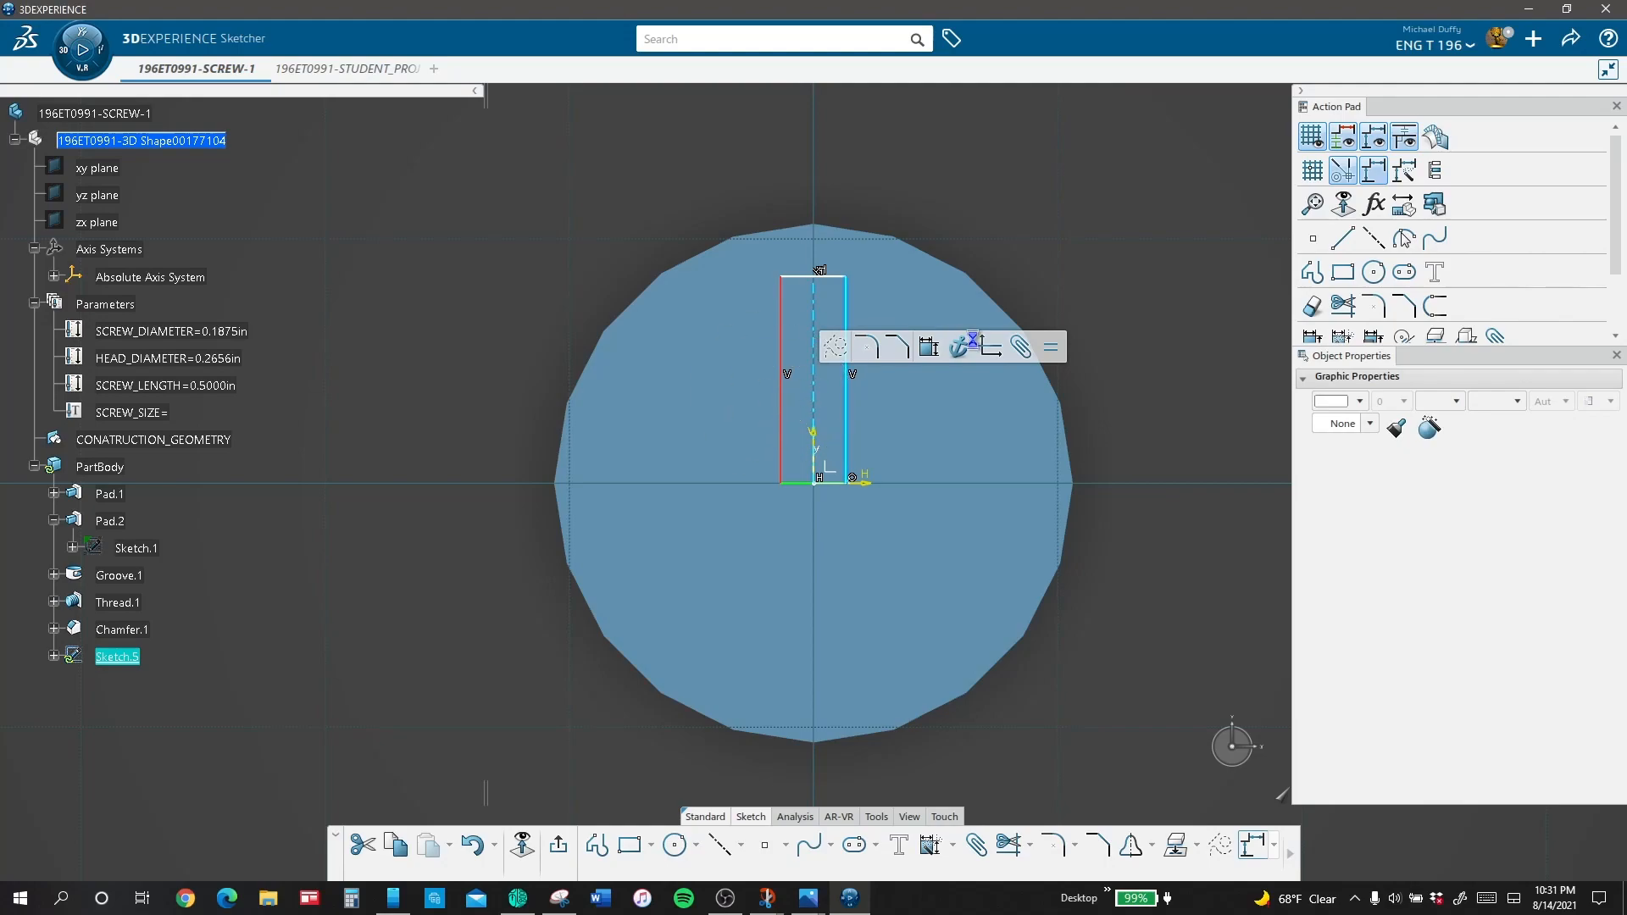
ctrl+click(781, 397)
click(1208, 281)
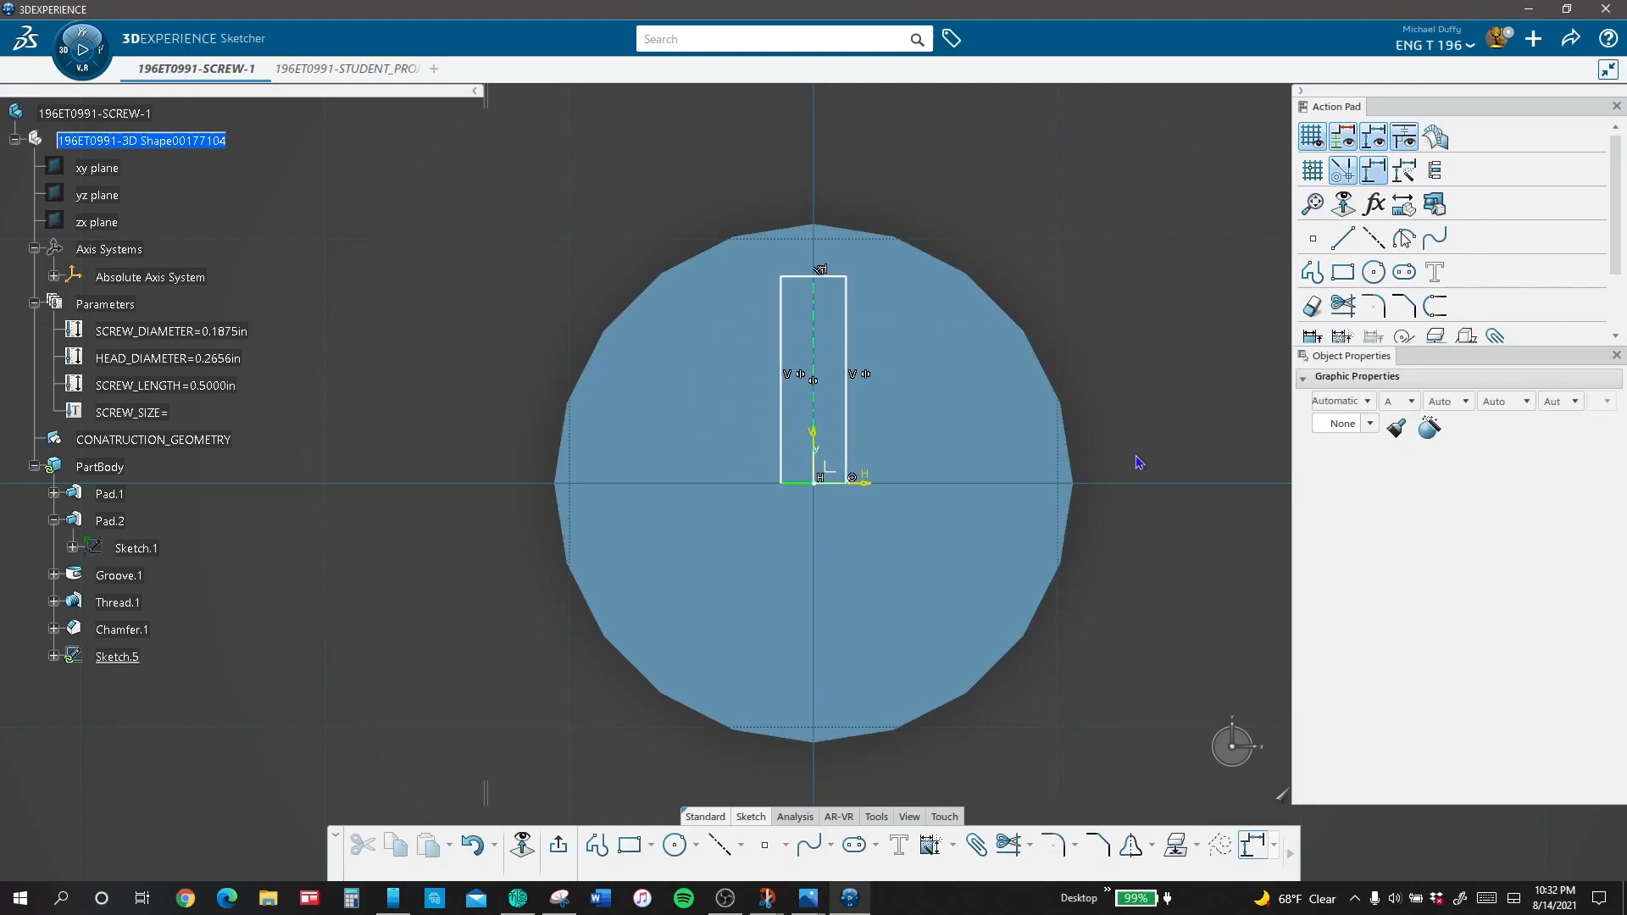
Step: Dimension the length of the rectangle's vertical side, placing the dimension outside the screw head
click(846, 312)
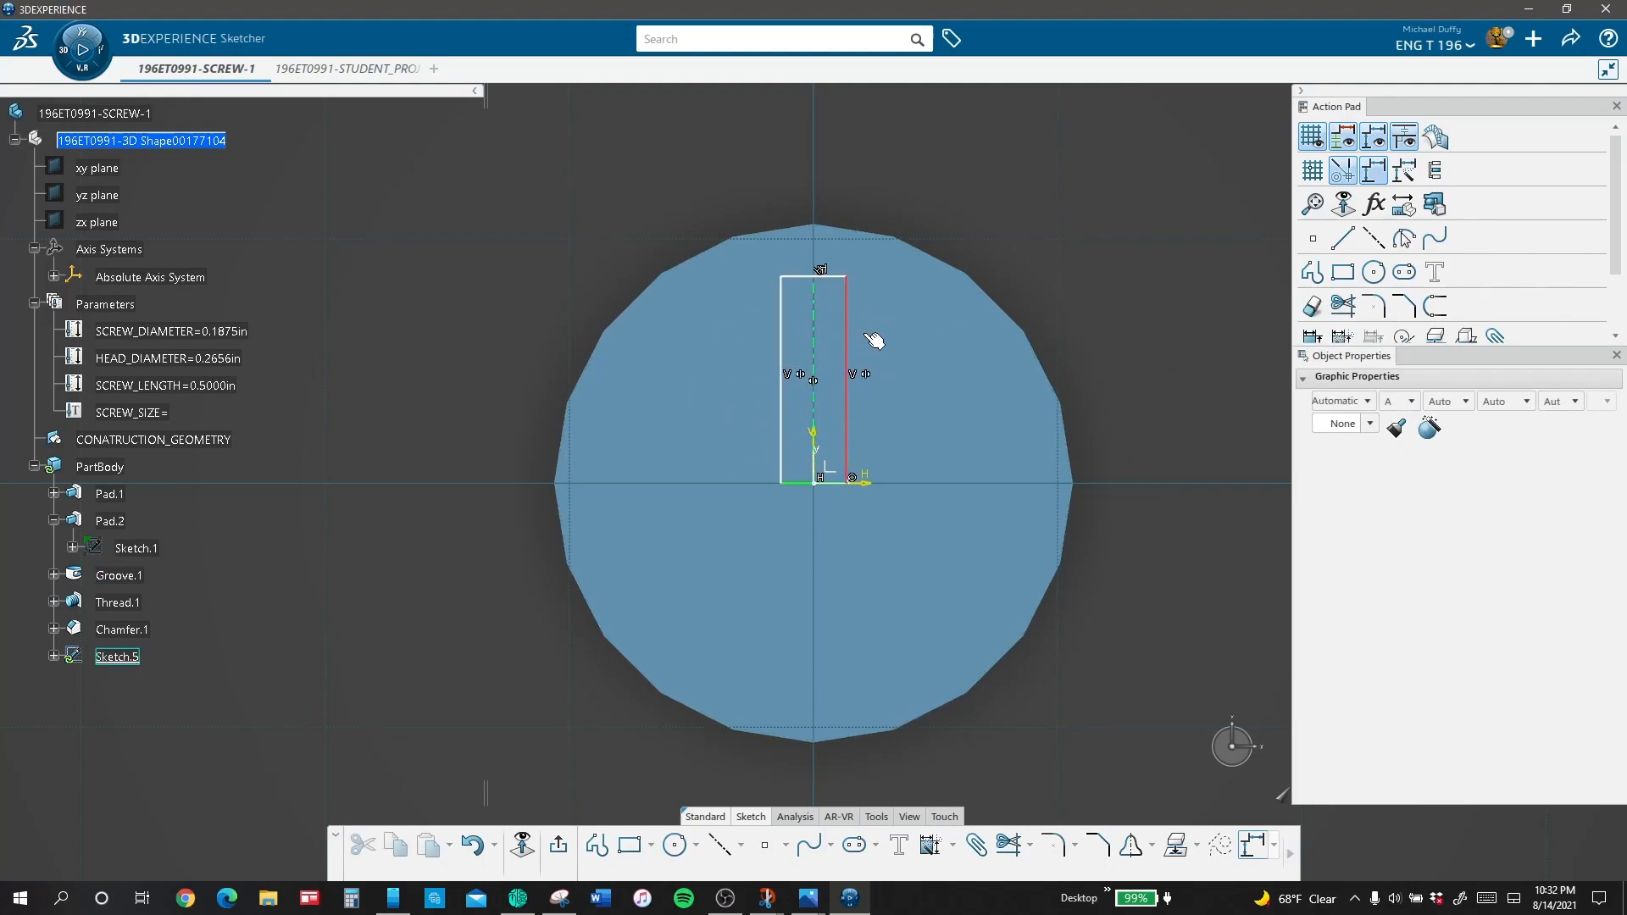
click(1312, 335)
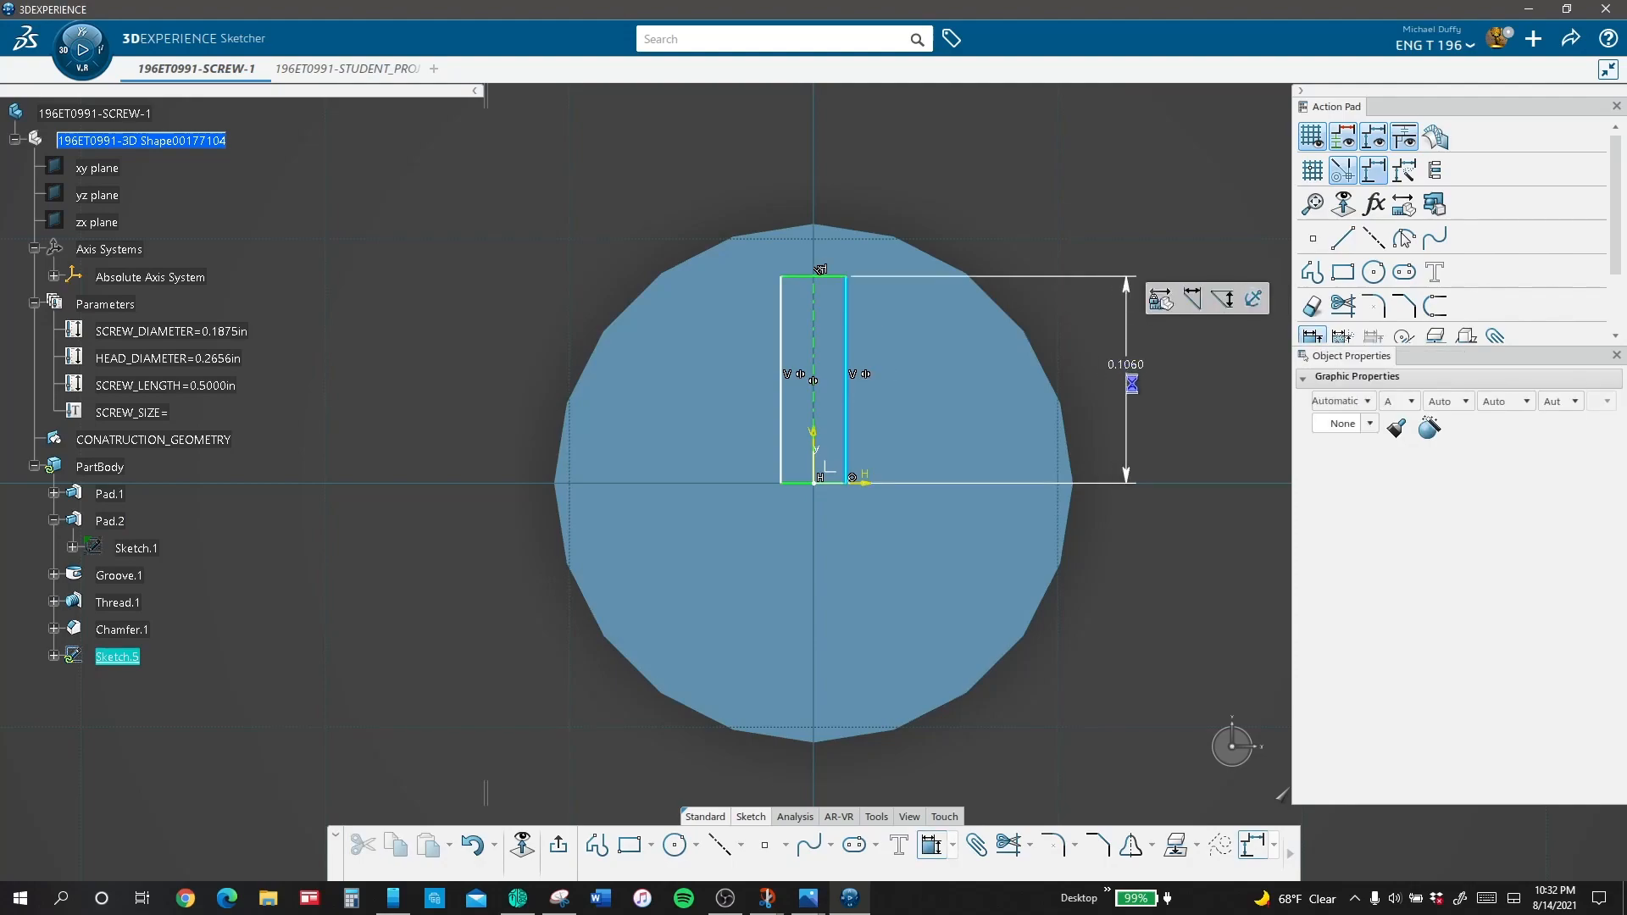
click(1131, 384)
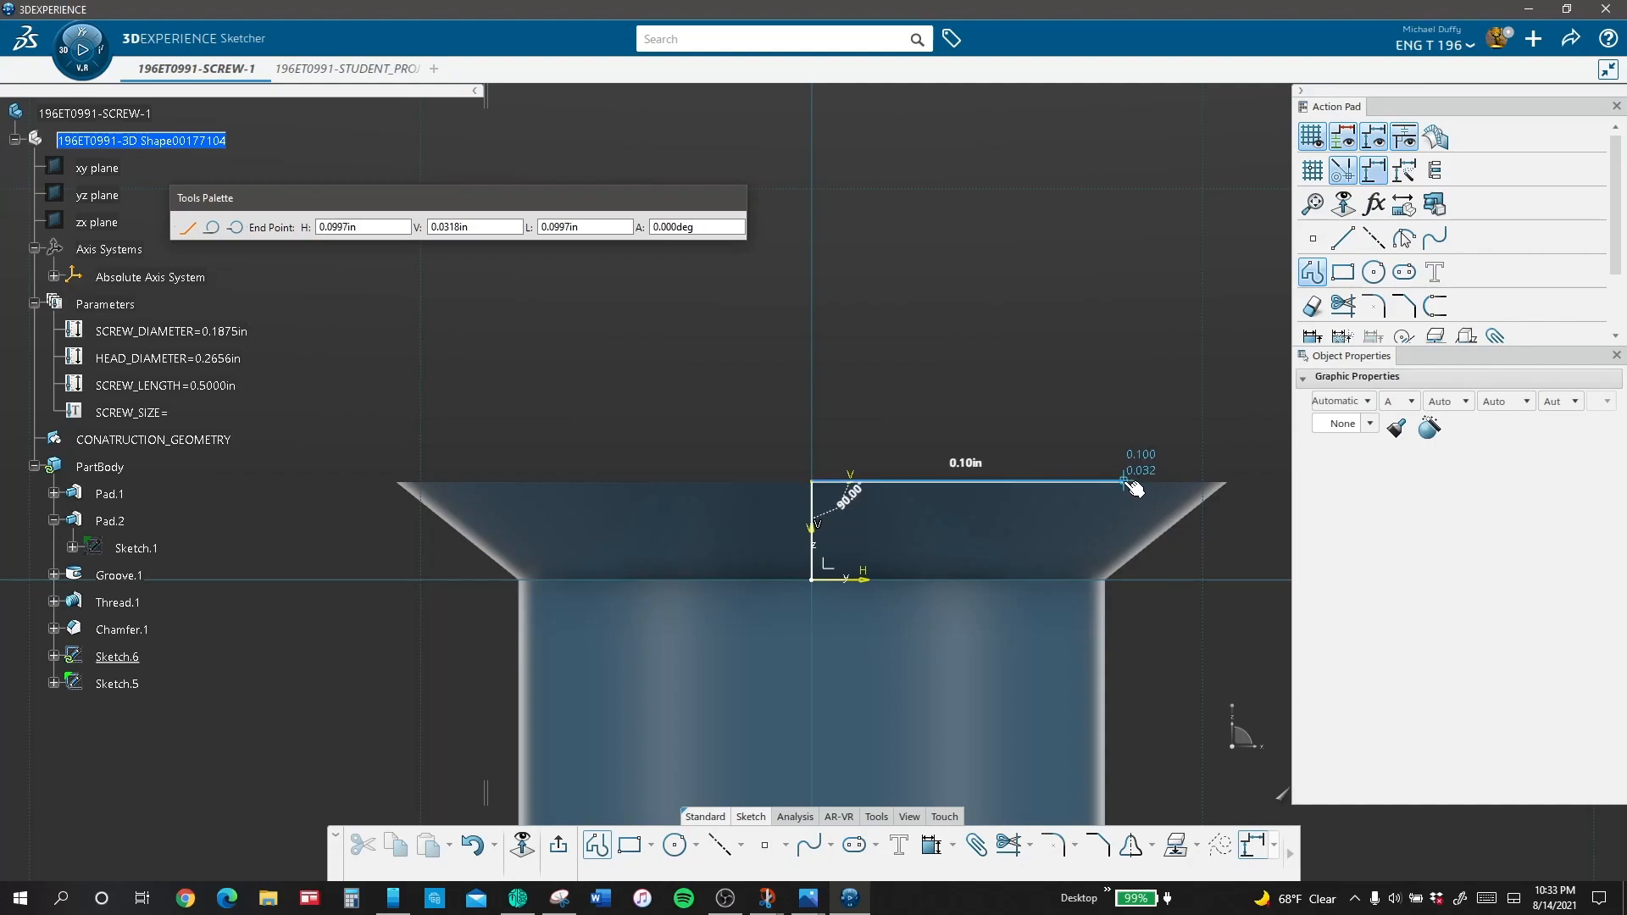
Step: Complete a four-sided profile inside the screw head, about 0.1 in wide above and 0.064 in below, and round its lower slanted corner
click(1124, 483)
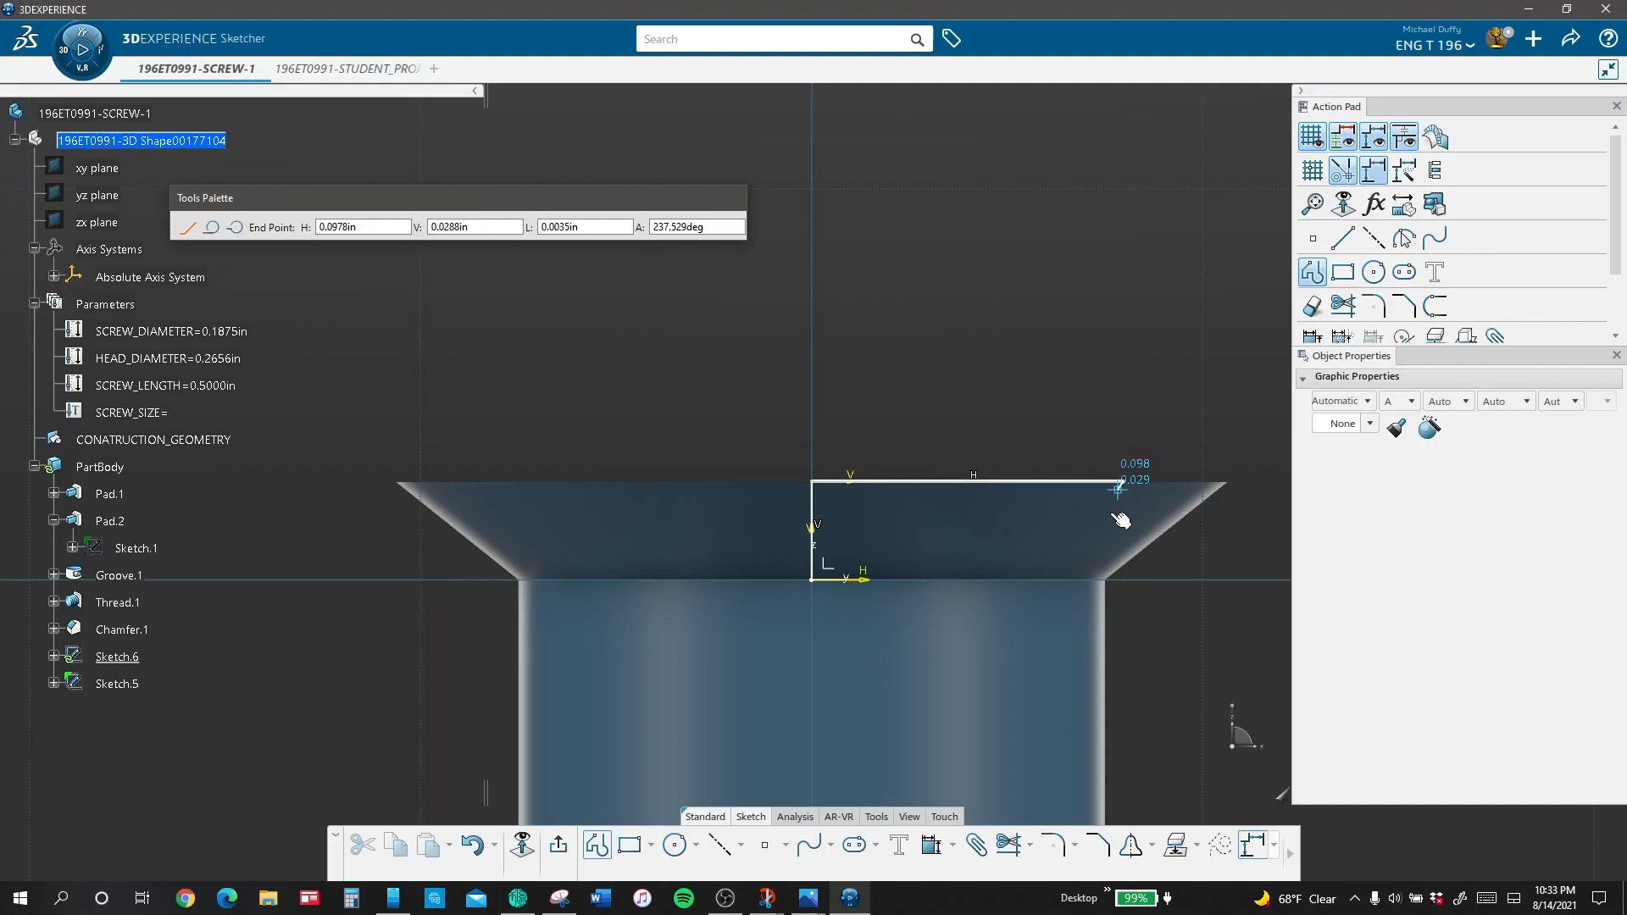
click(1015, 579)
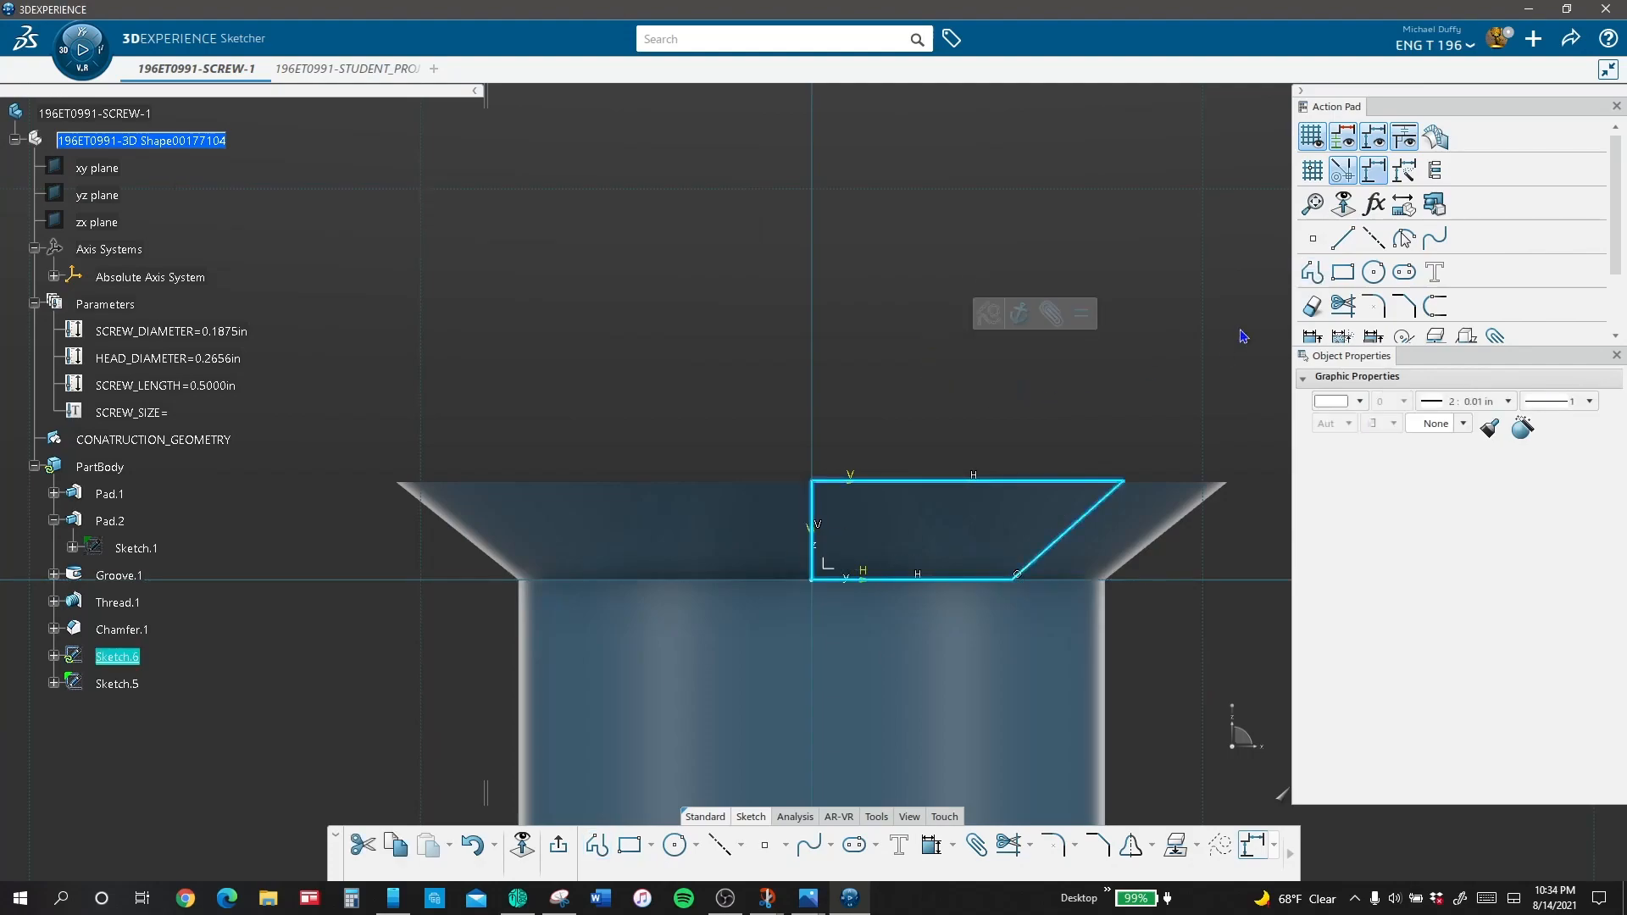
click(1374, 307)
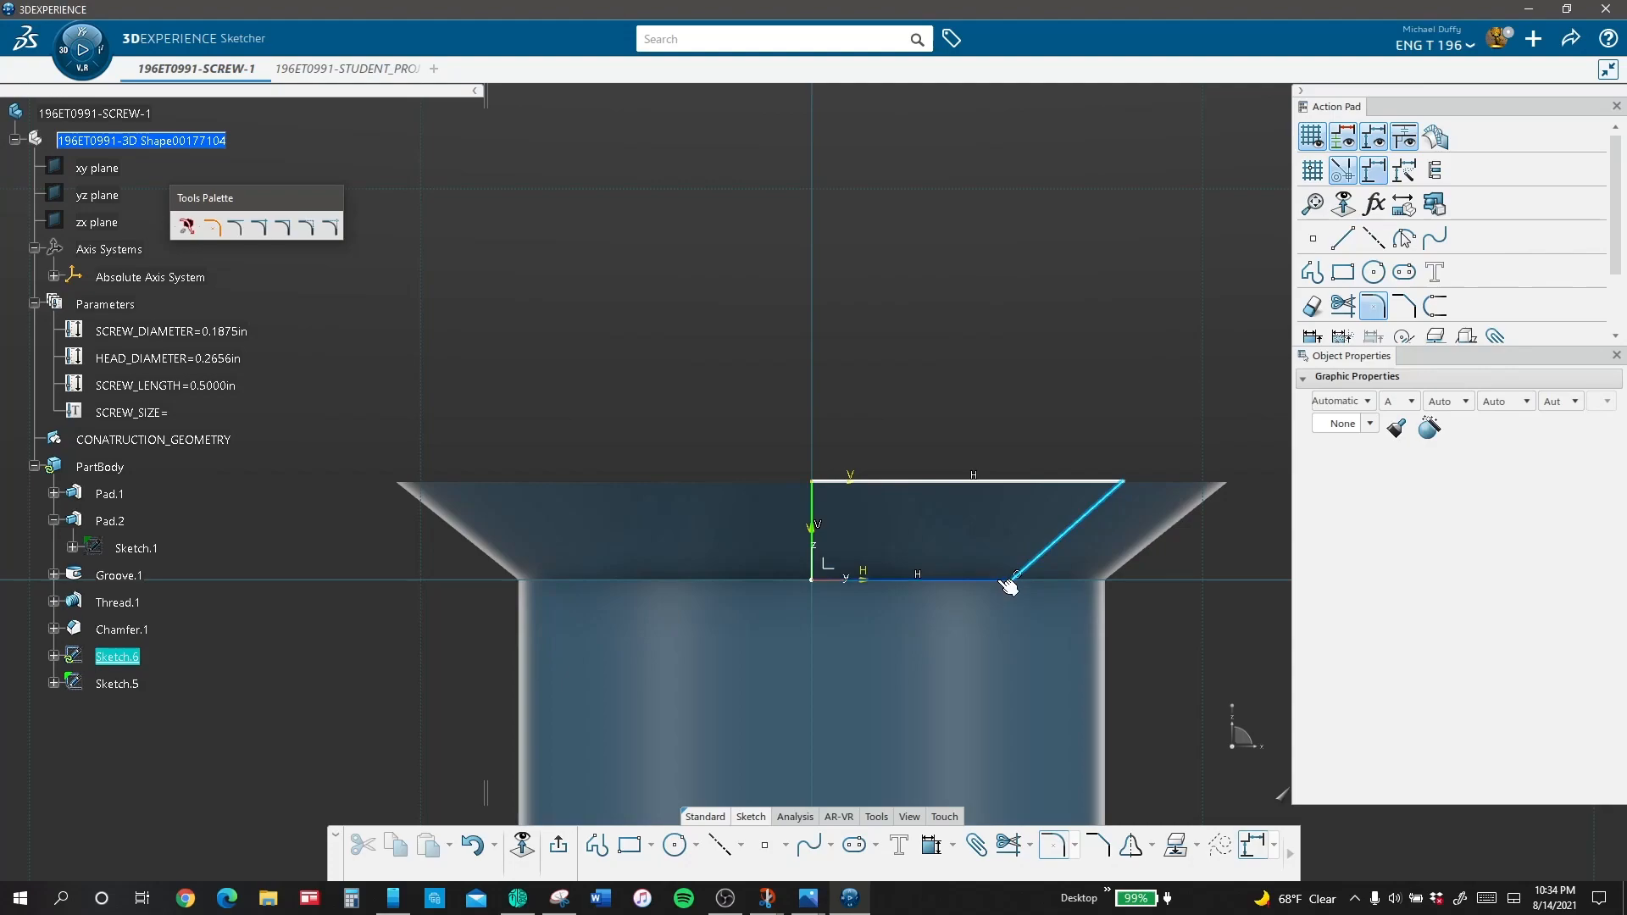
click(1011, 578)
click(1009, 570)
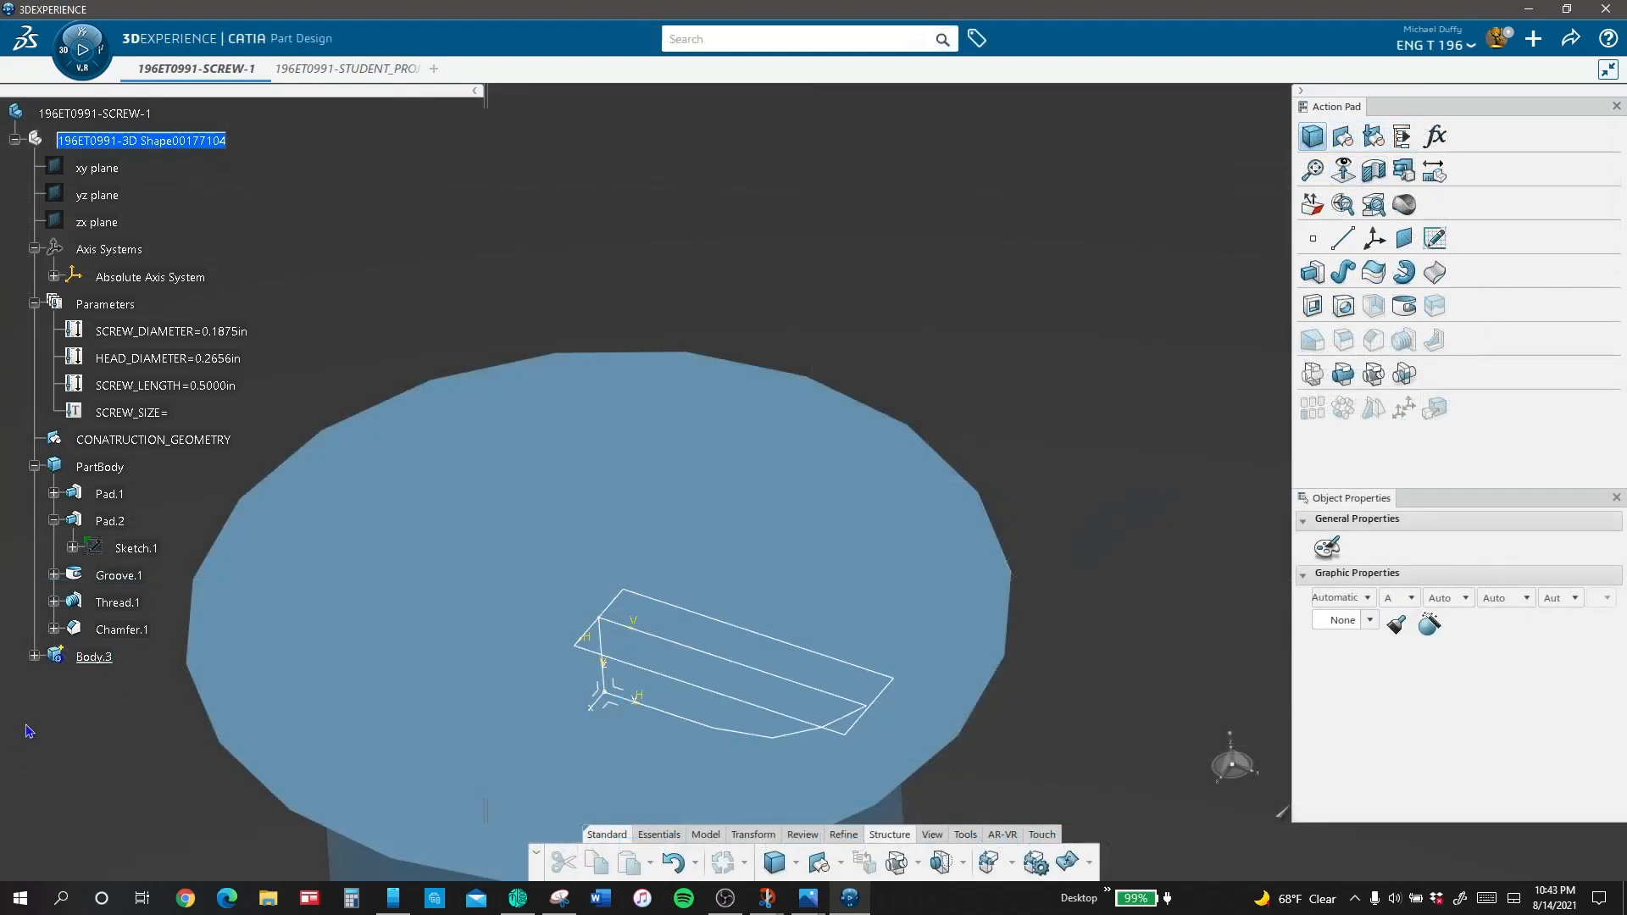
Step: Combine Sketch.6 and Sketch.5 of Body.3 into a solid, keeping both directions at Default (normal)
click(33, 657)
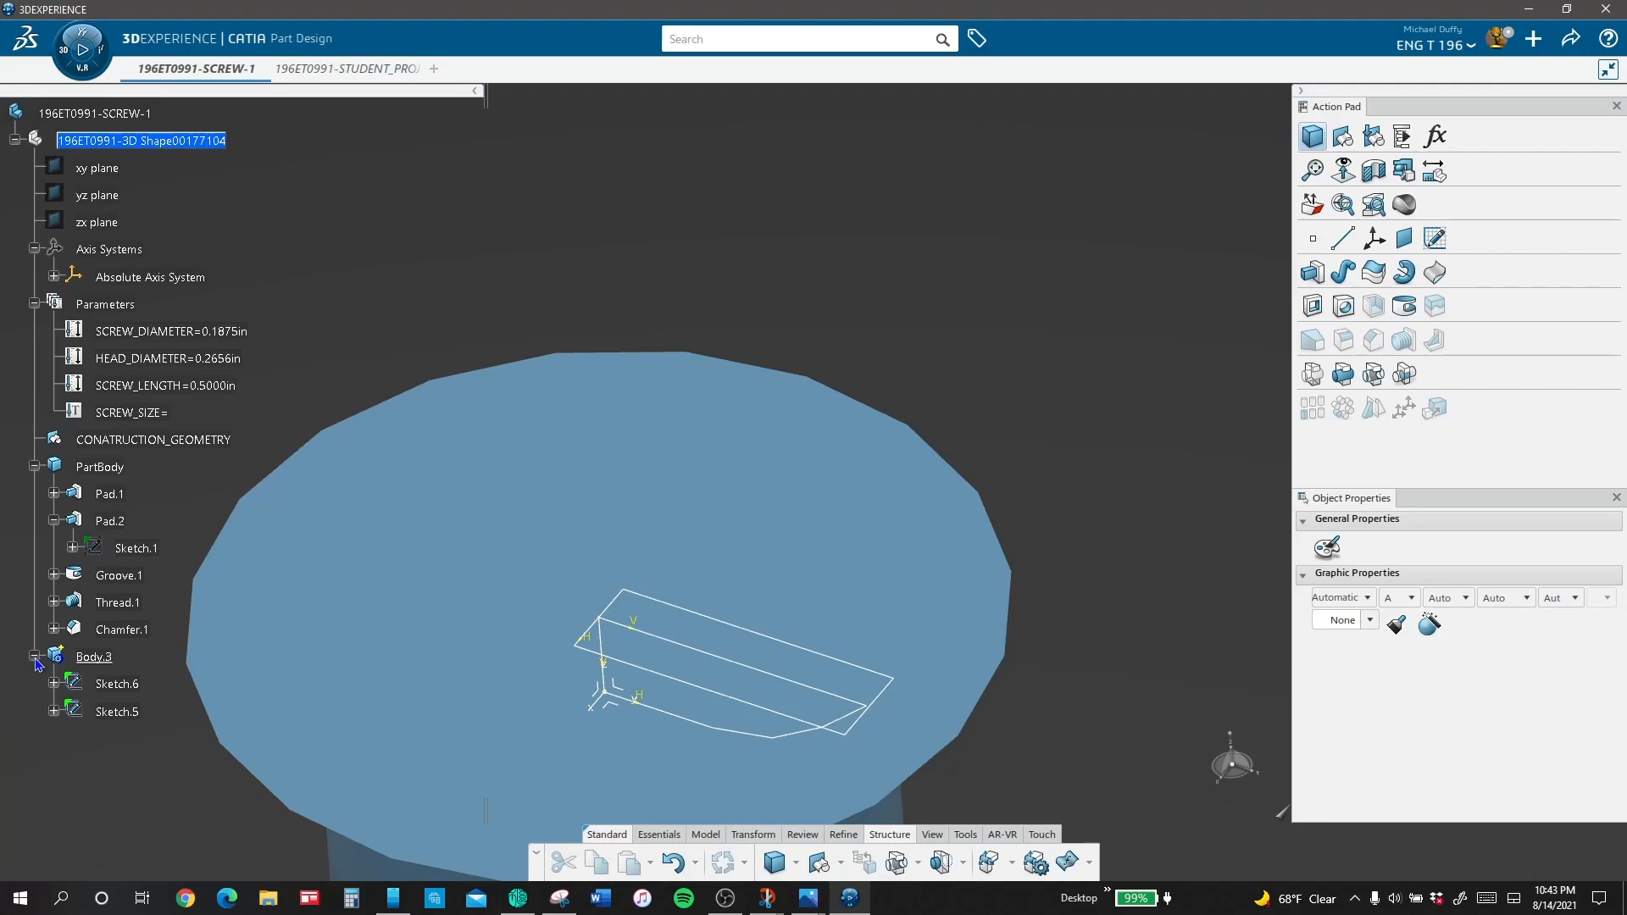
click(708, 836)
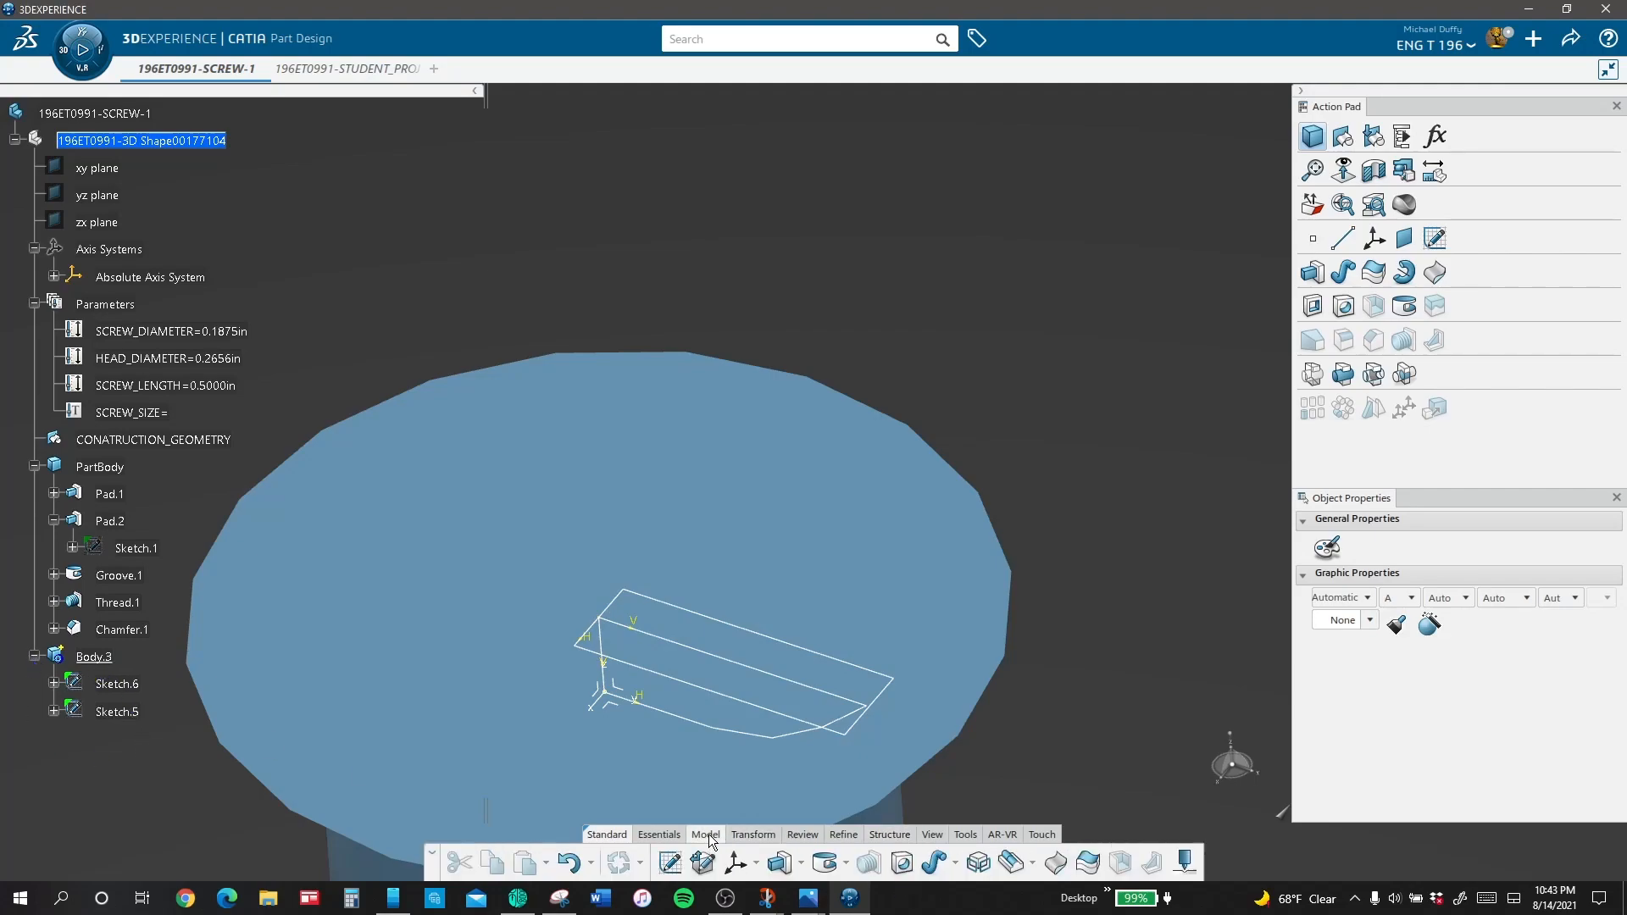
click(979, 863)
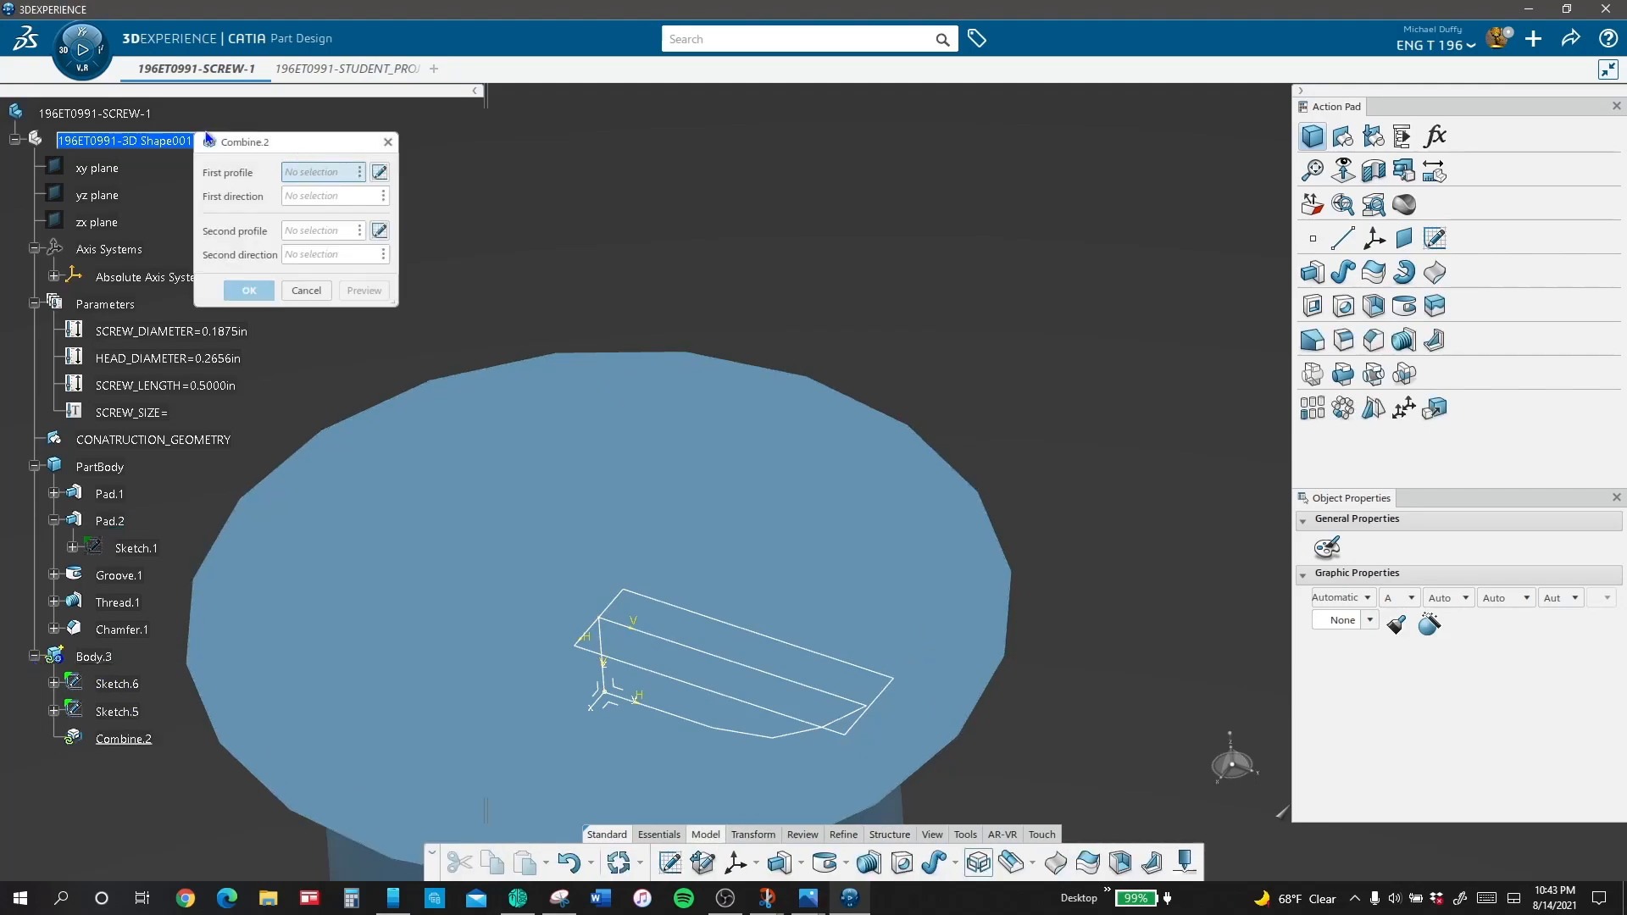
click(248, 148)
click(132, 683)
click(131, 684)
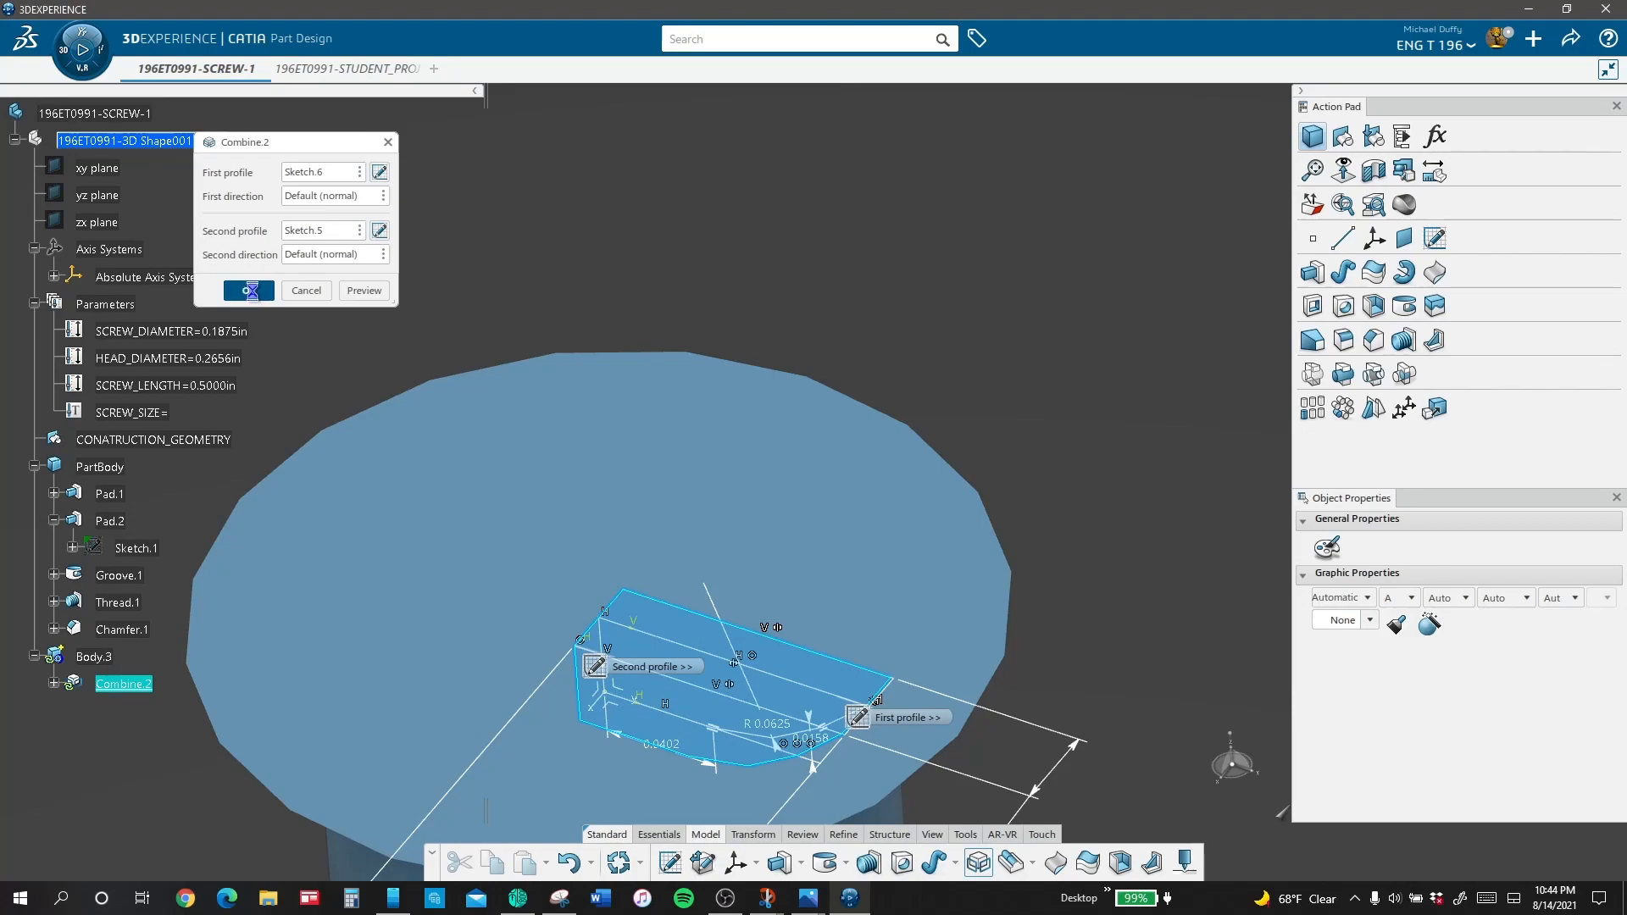
click(250, 290)
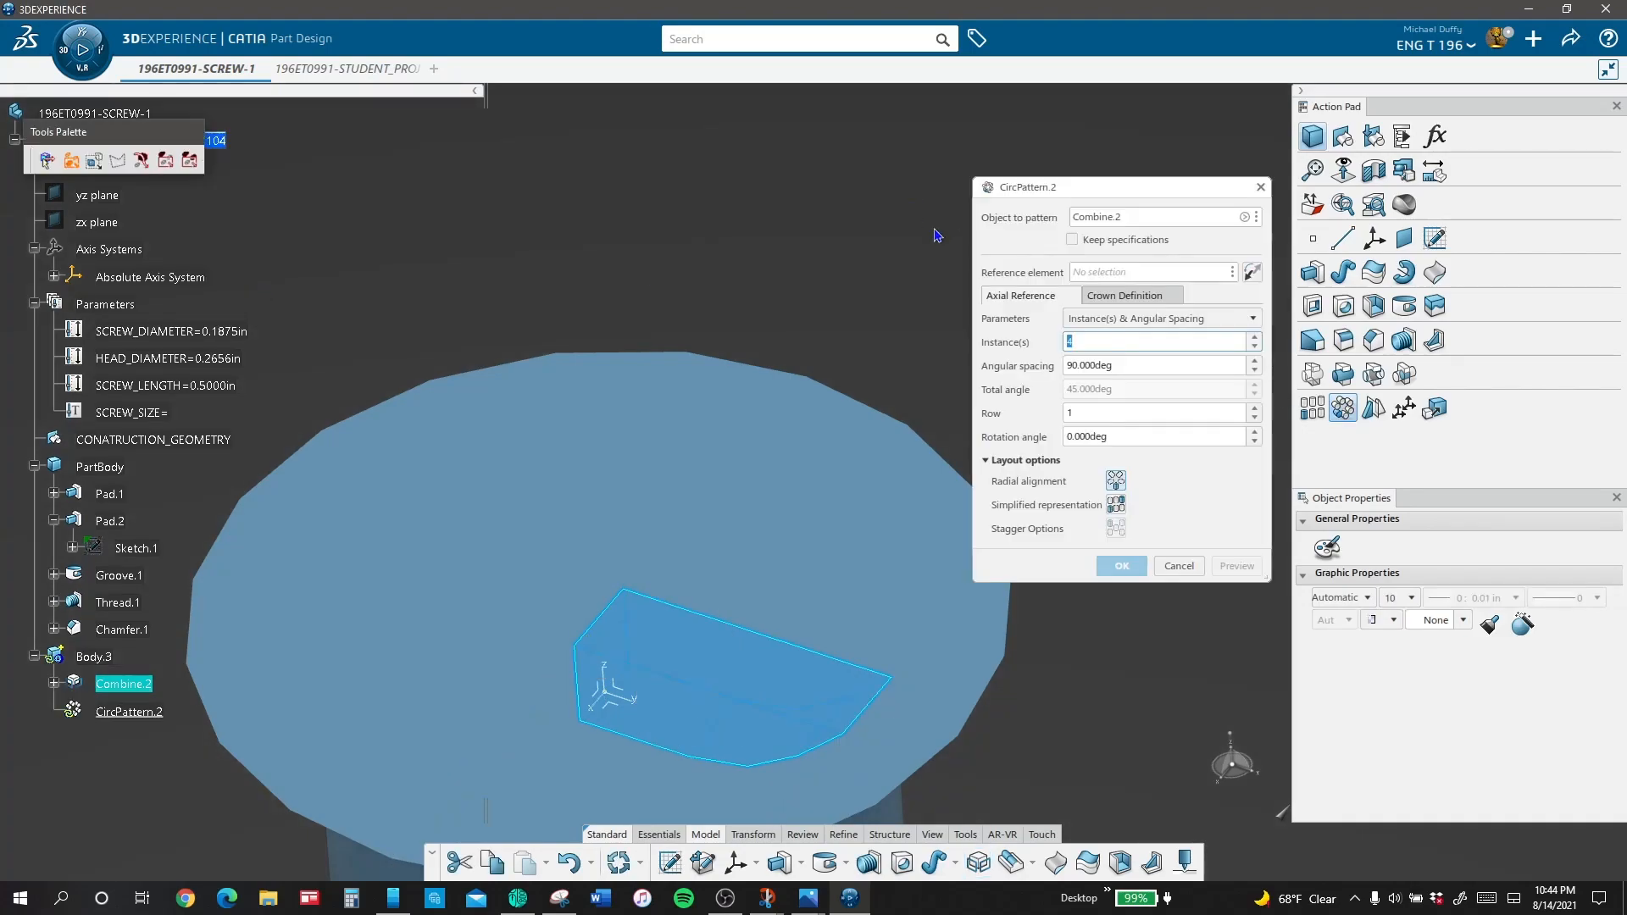
Step: Pattern the combined solid circularly about the screw head's top face, with 4 instances over a total angle of 270 degrees
key(Tab)
text(2)
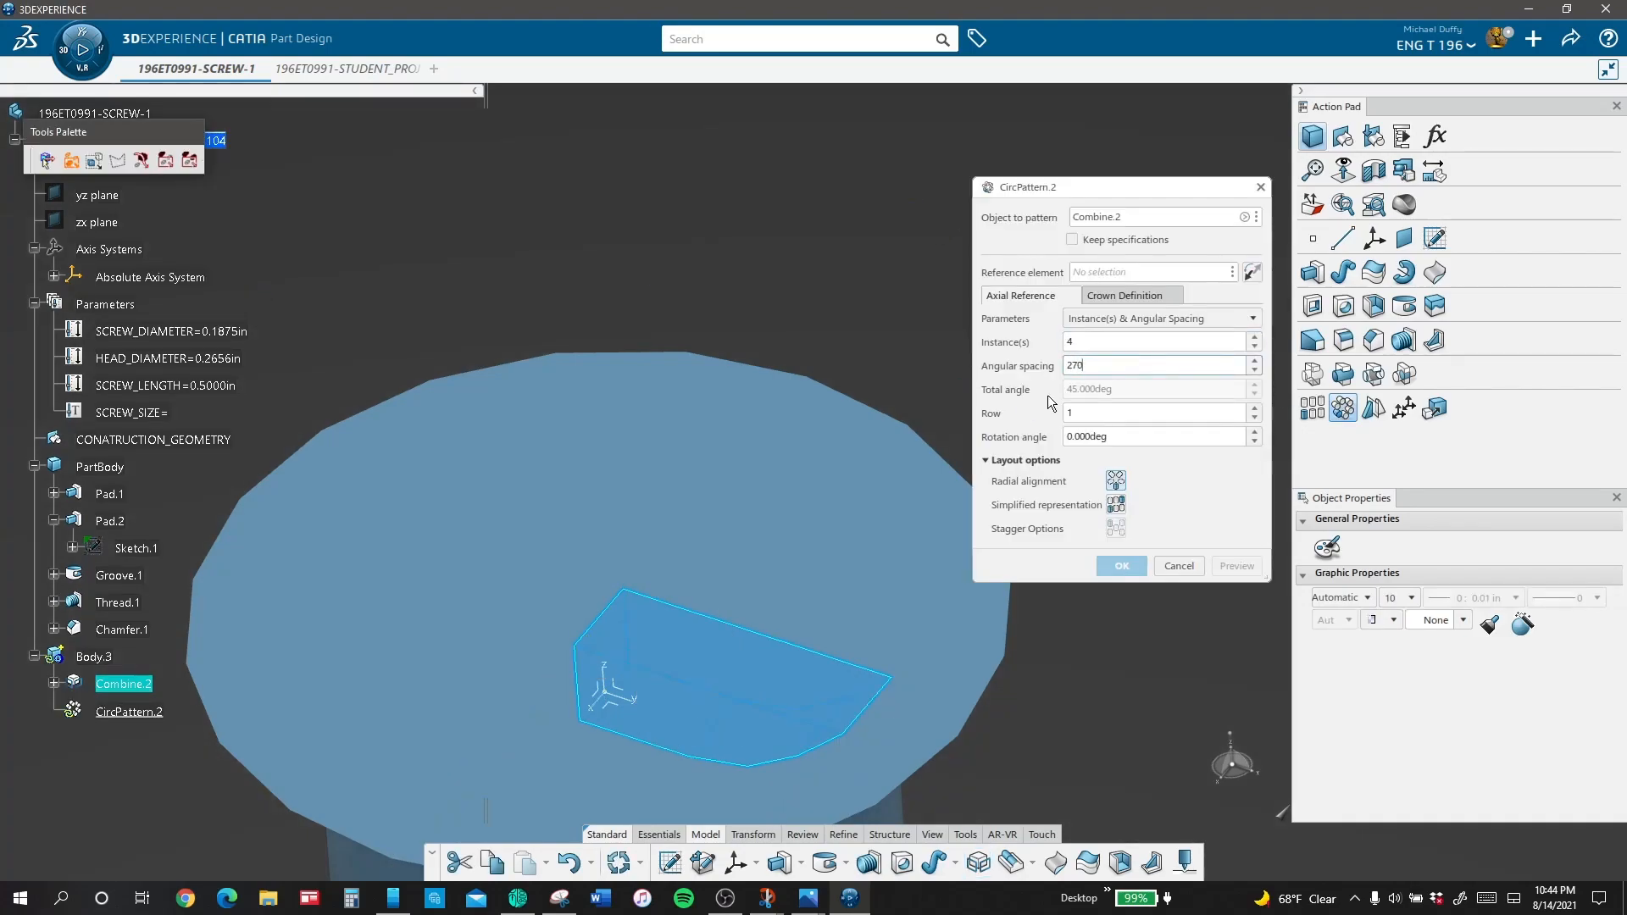
click(1128, 321)
click(1121, 339)
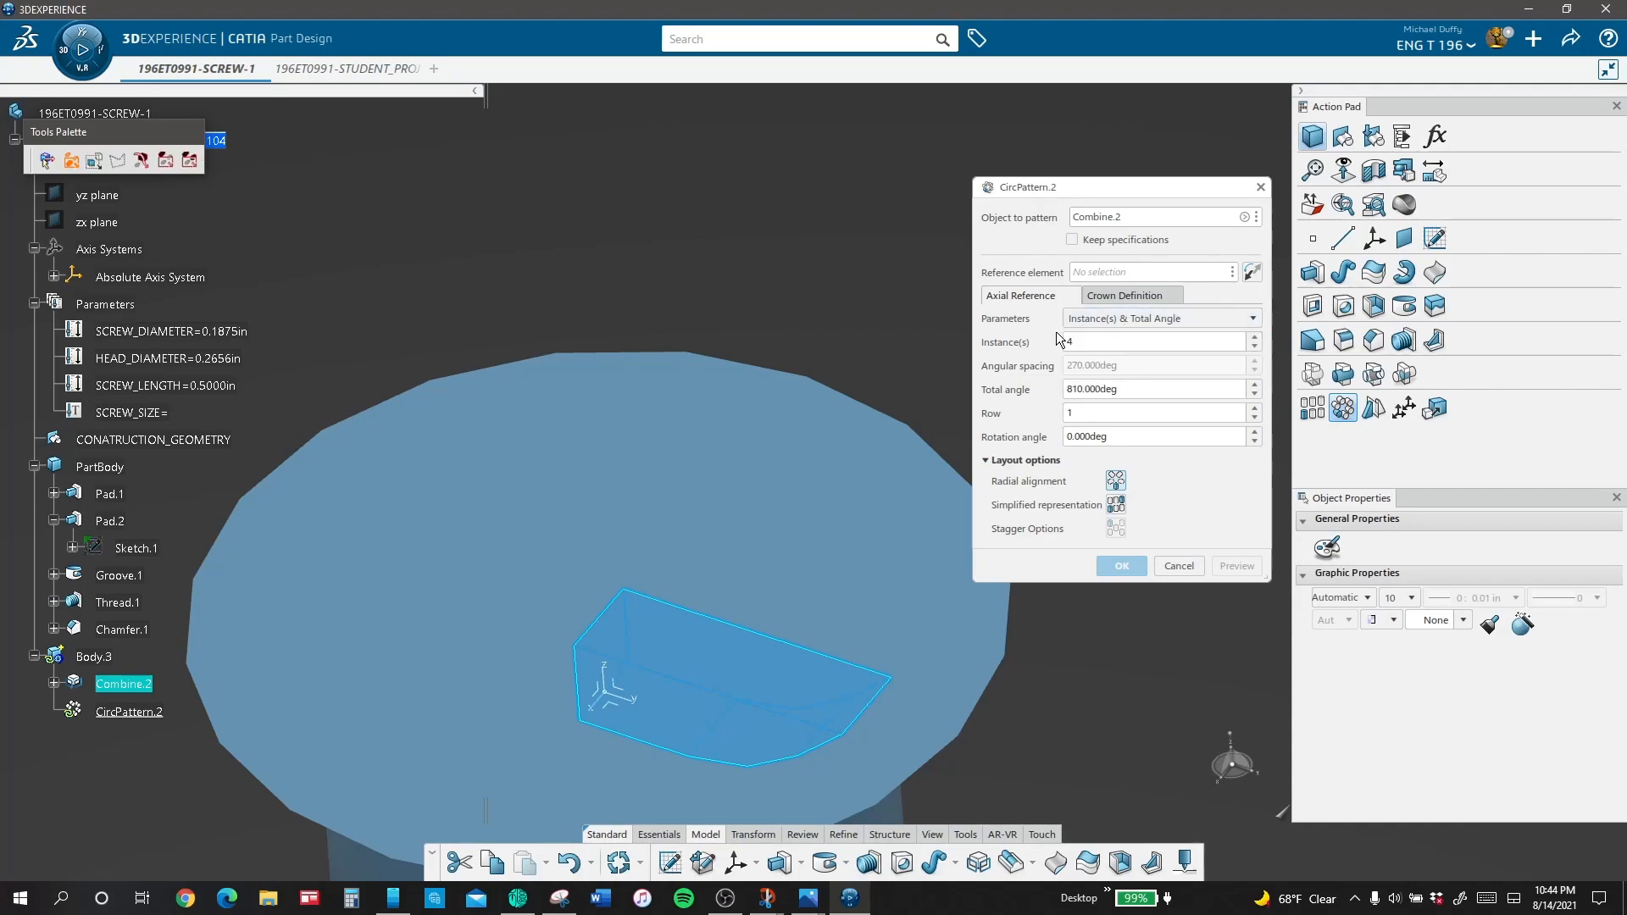
double_click(1132, 391)
text(270)
key(Tab)
click(857, 404)
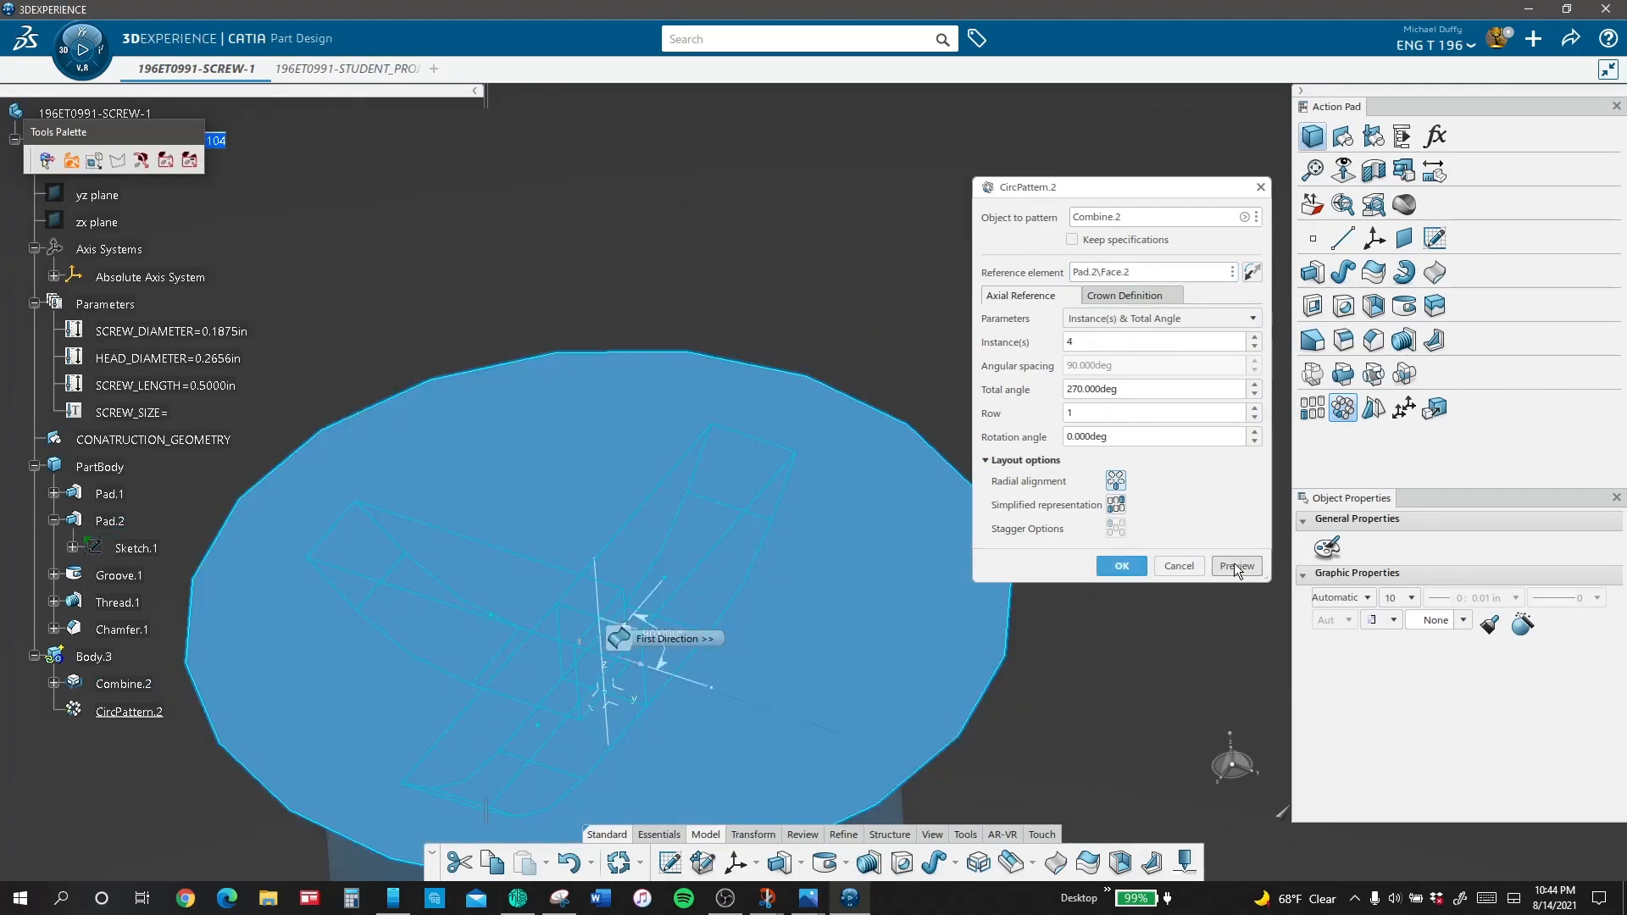
click(1121, 566)
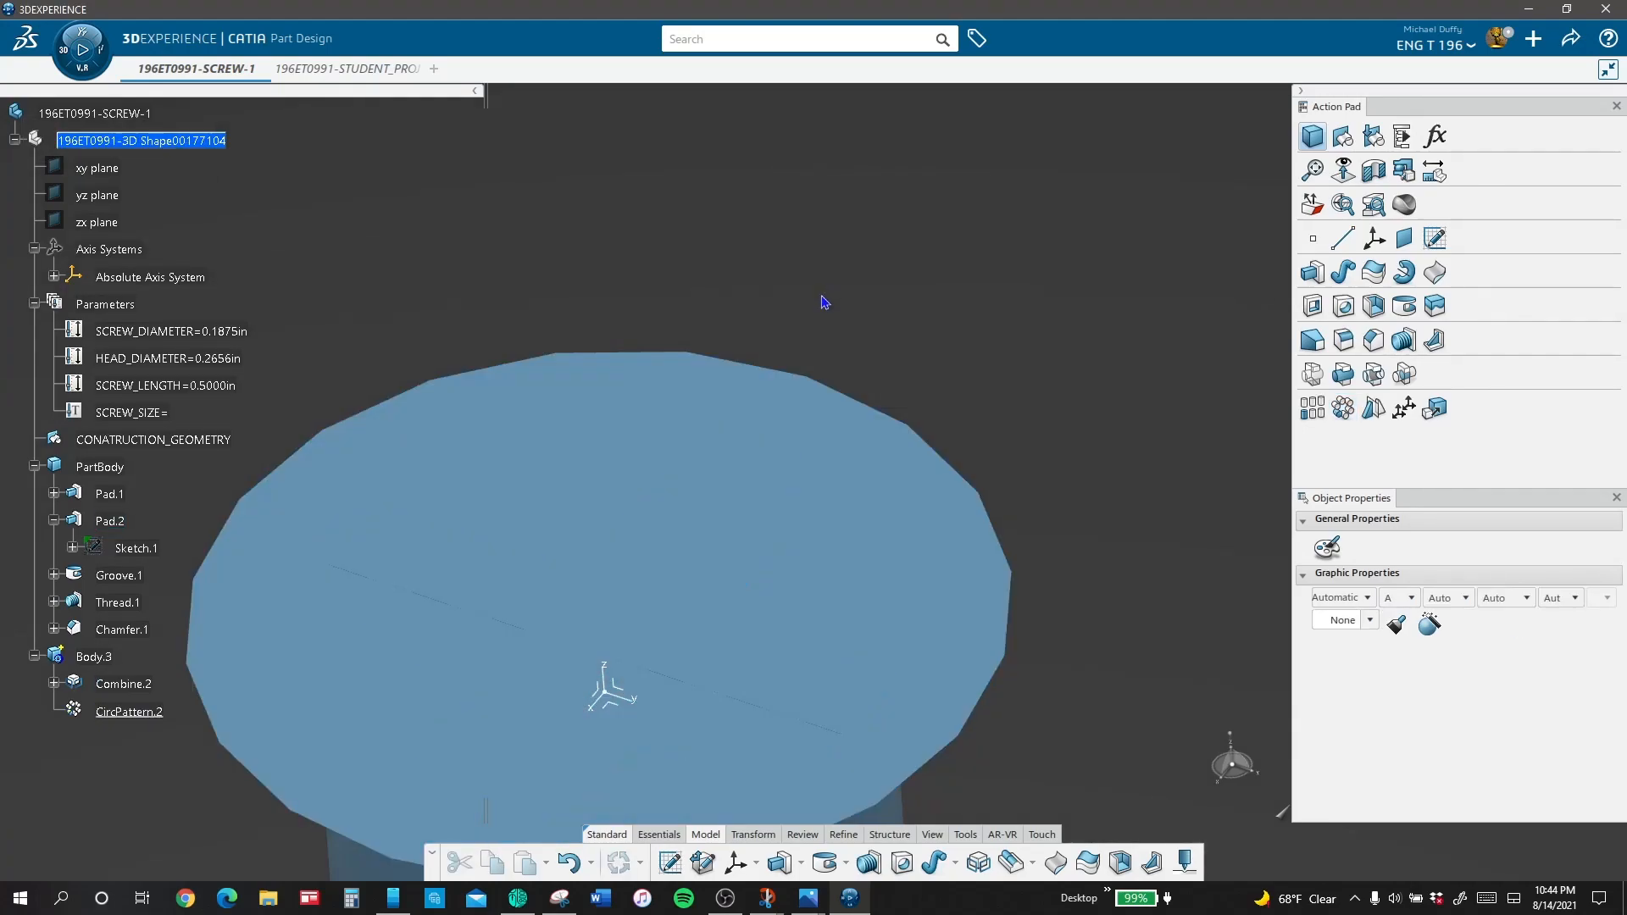
Step: Remove Body.3 from PartBody with a Boolean operation to cut the cross recess into the screw head
click(34, 656)
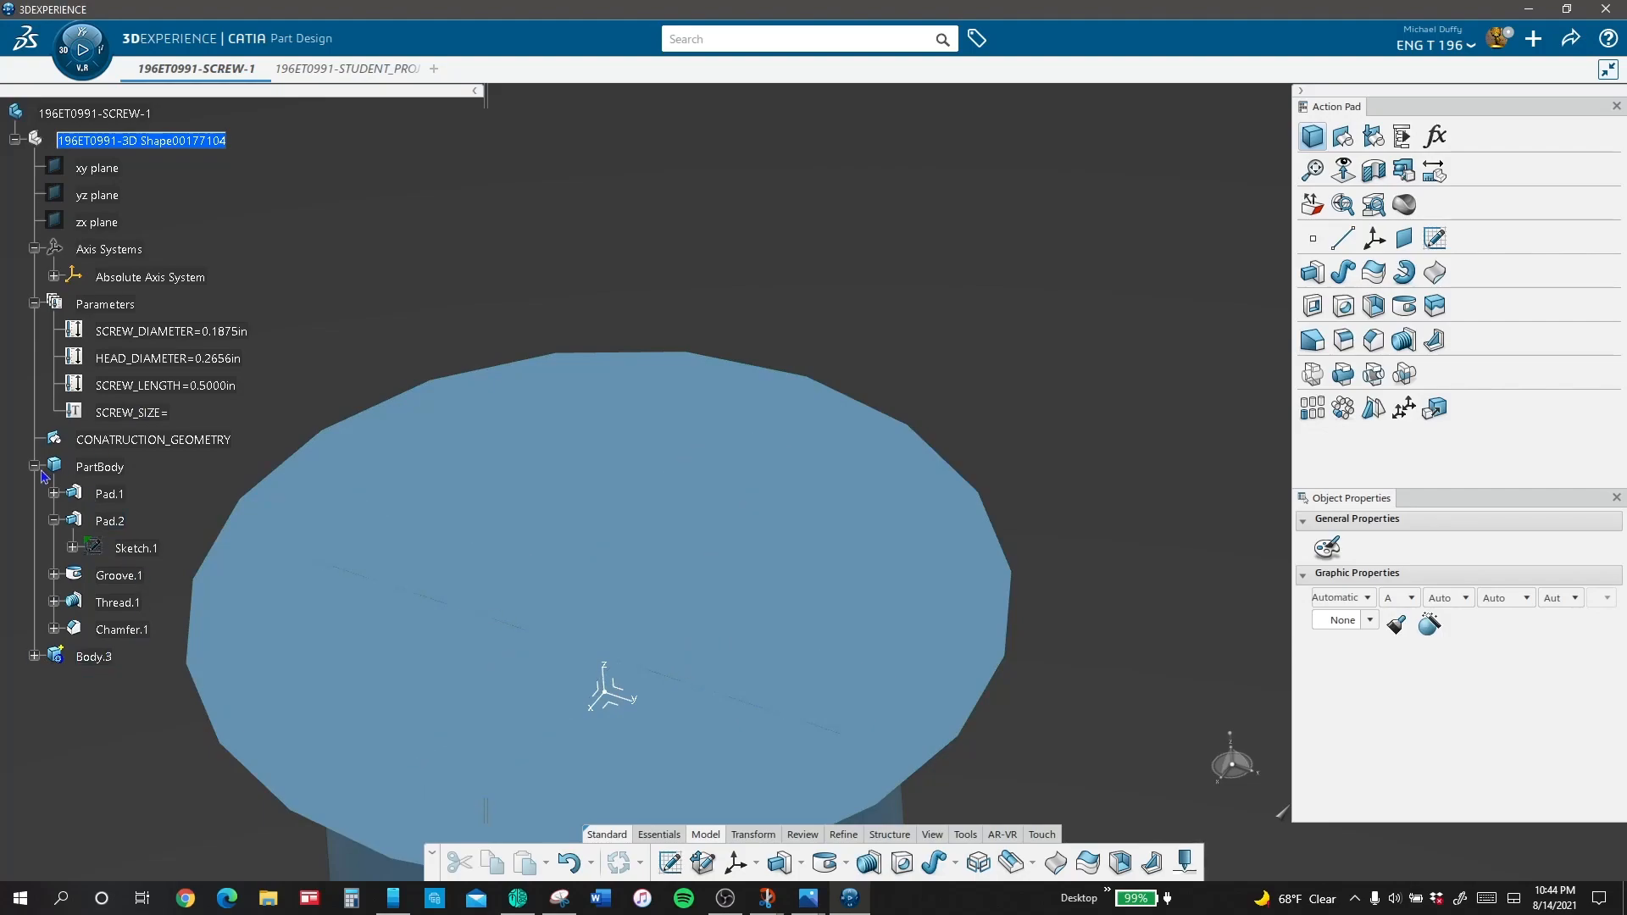
click(1371, 375)
click(100, 658)
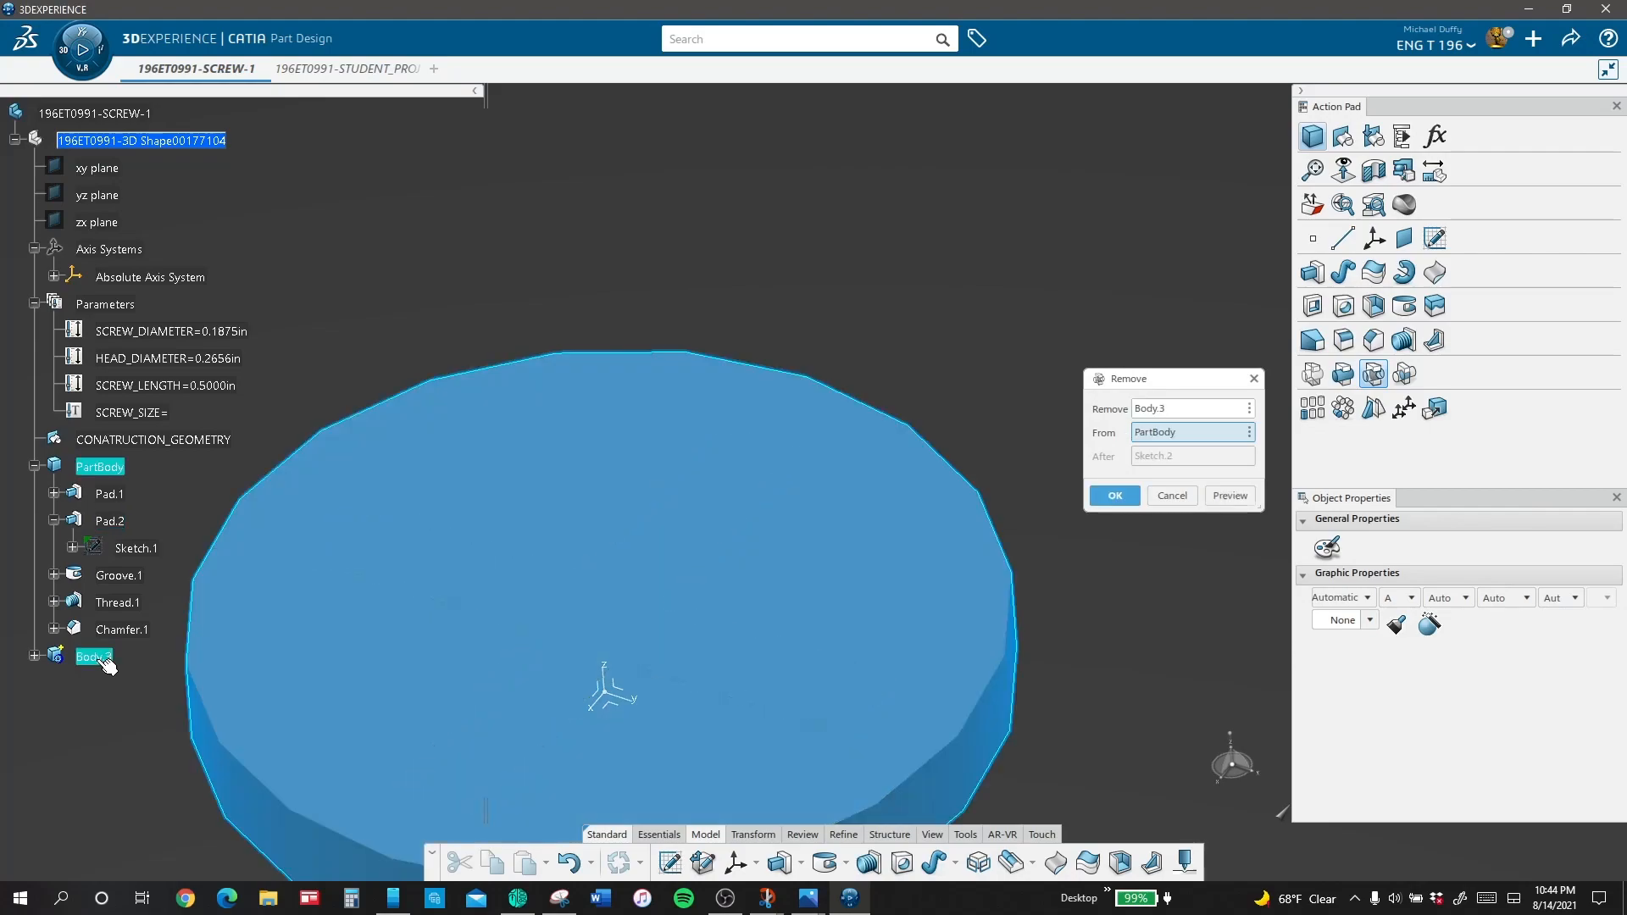
click(1223, 499)
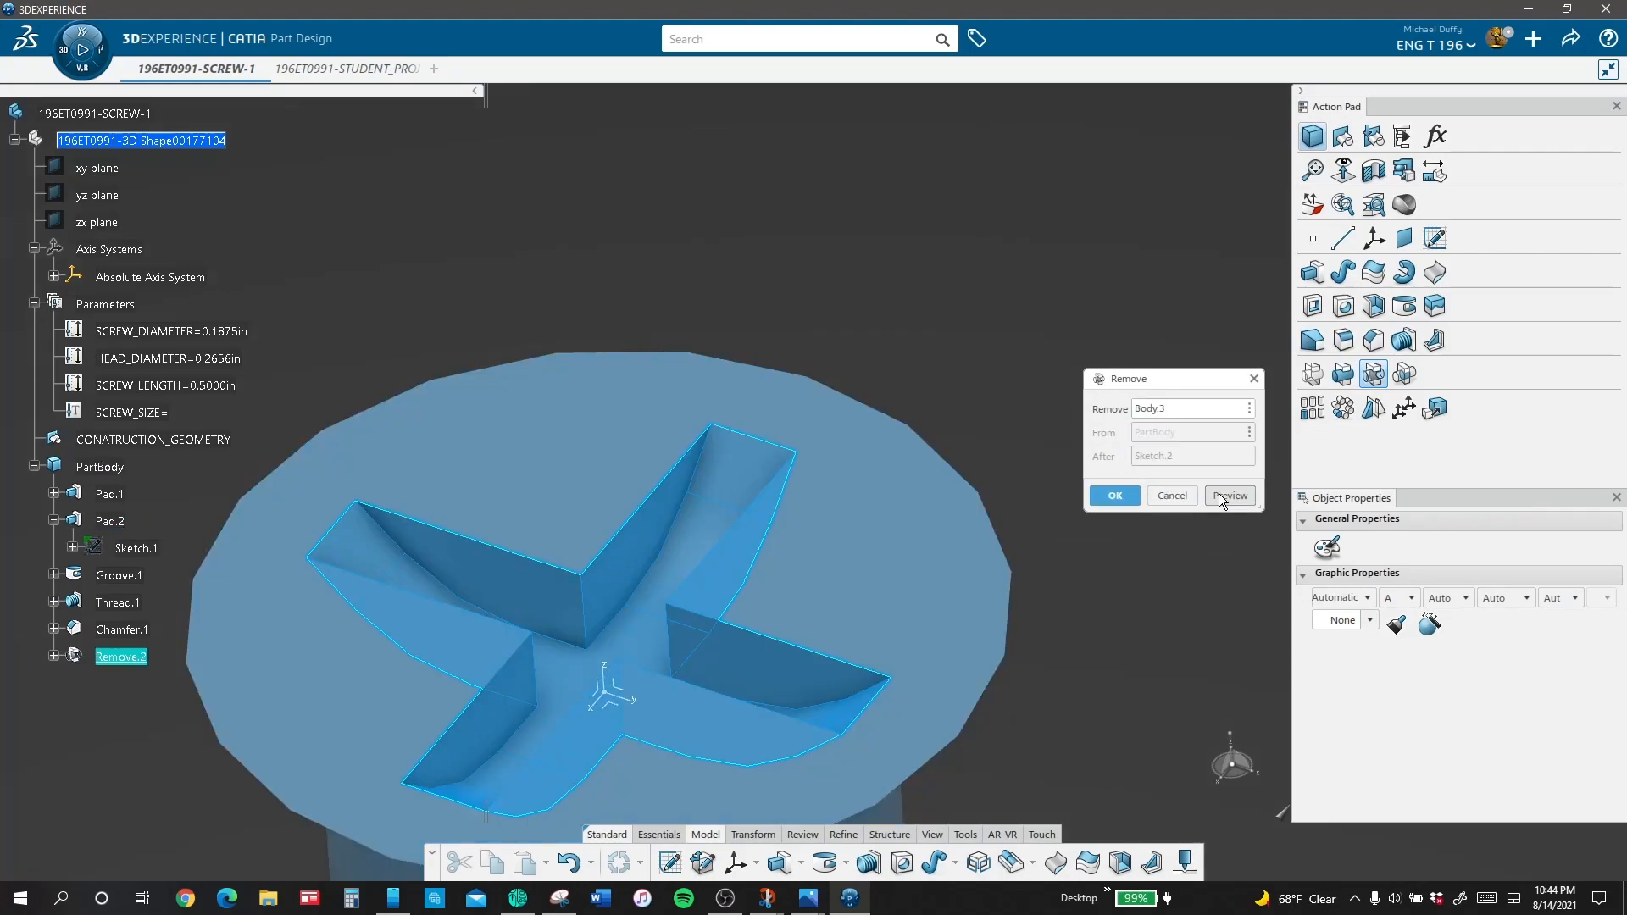
click(1115, 497)
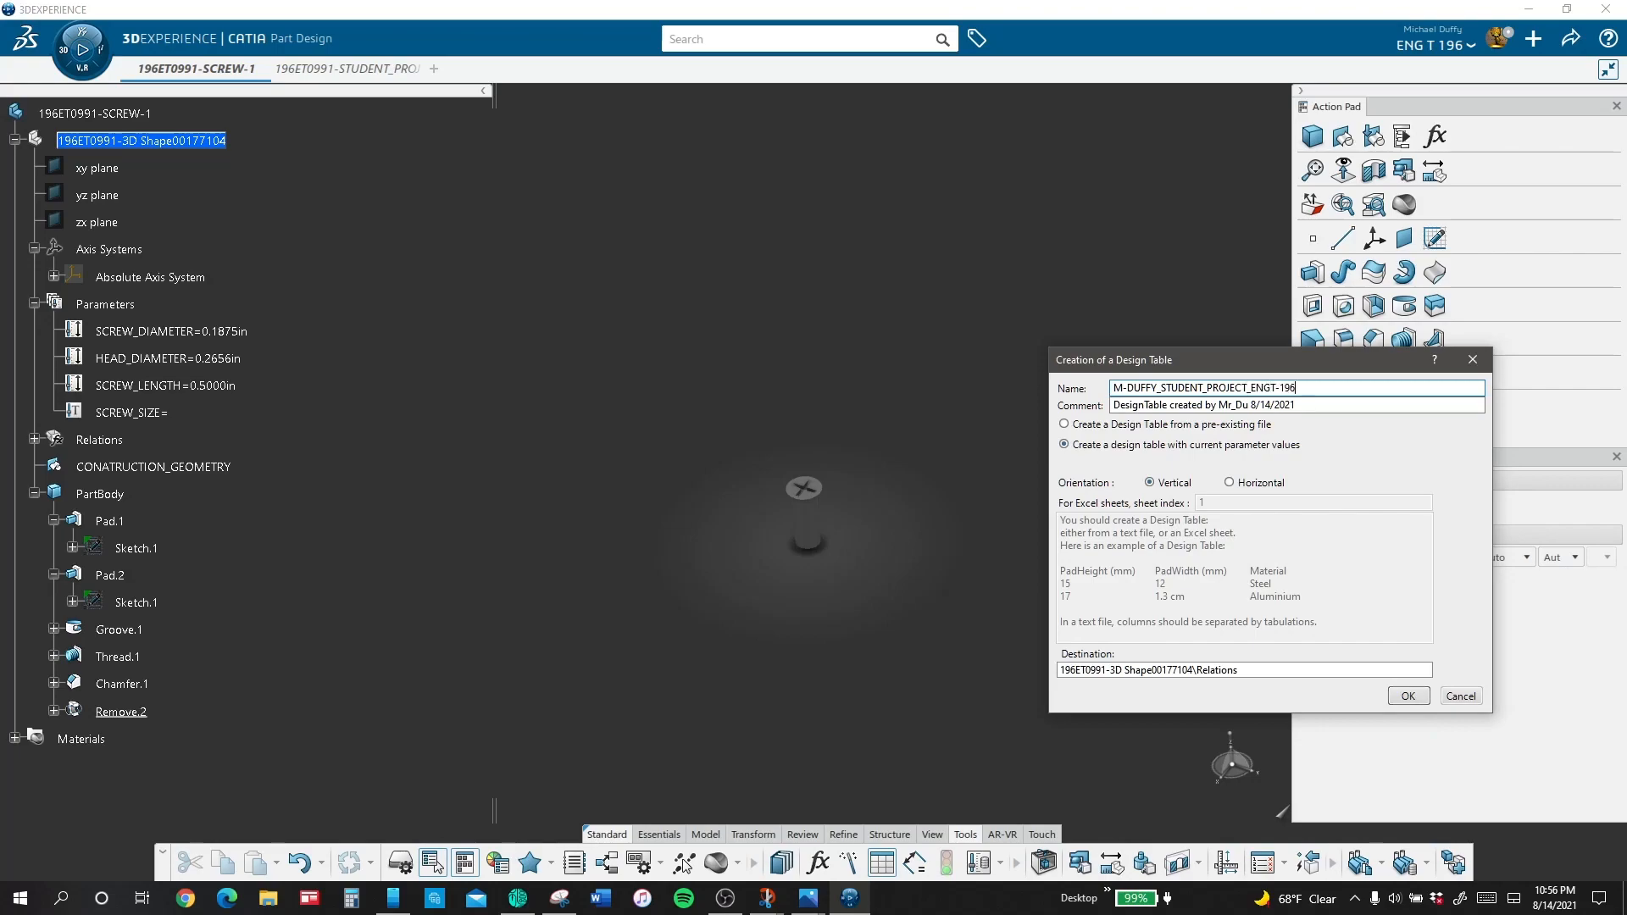
Step: Create the design table from current parameter values, inserting SCREW_DIAMETER, HEAD_DIAMETER, SCREW_LENGTH and SCREW_SIZE
click(1409, 697)
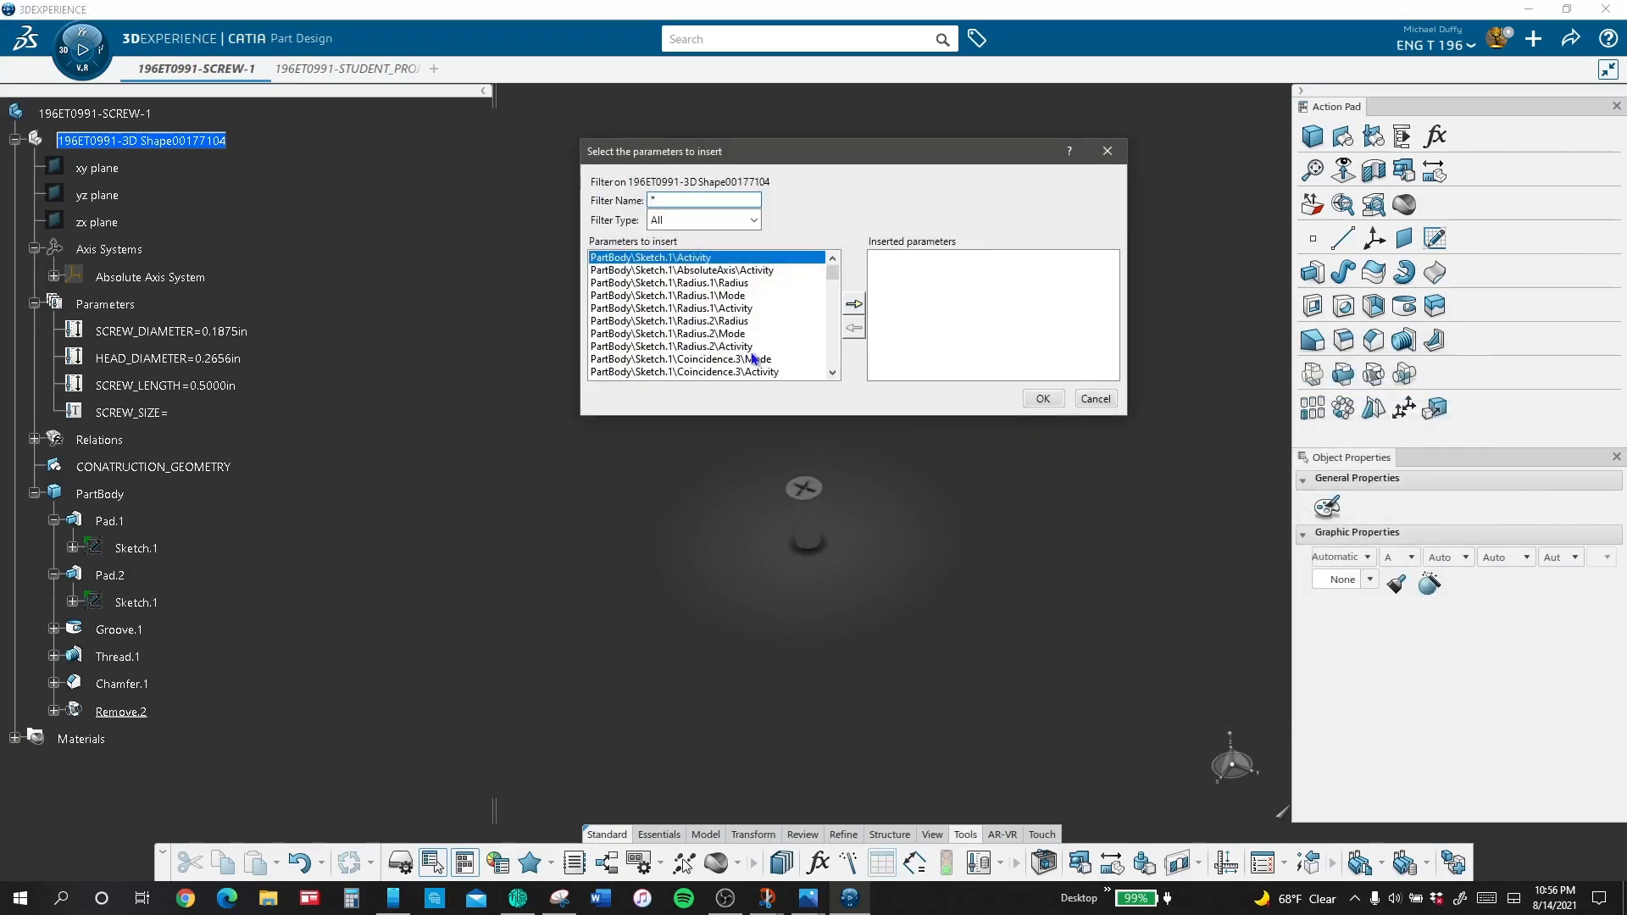
click(183, 331)
click(854, 304)
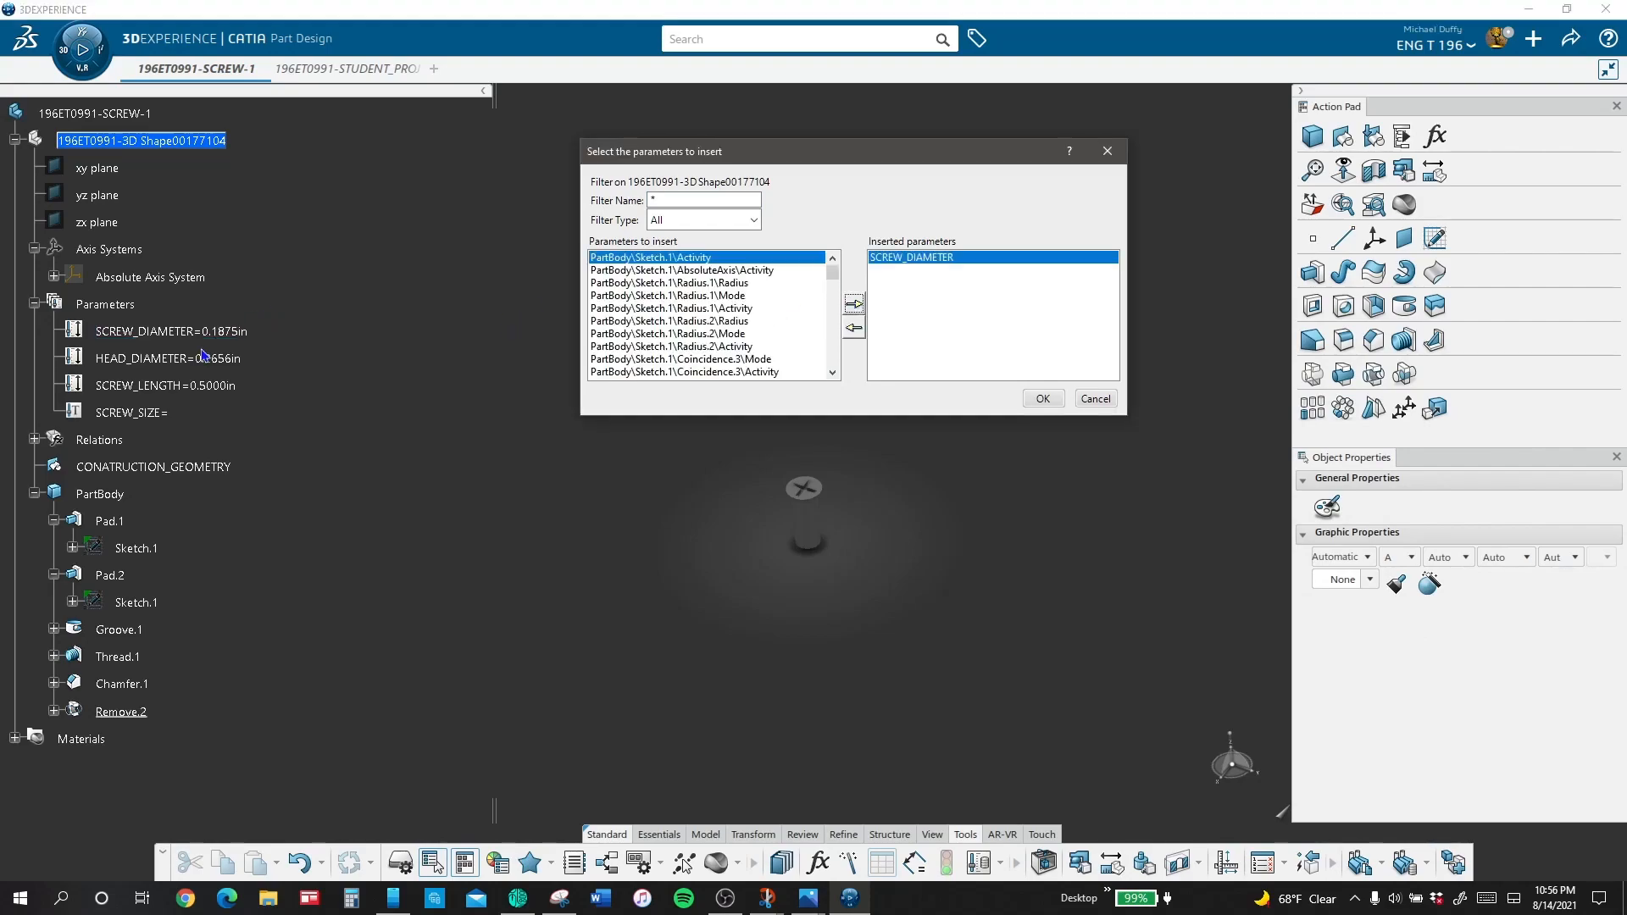
click(216, 358)
click(857, 306)
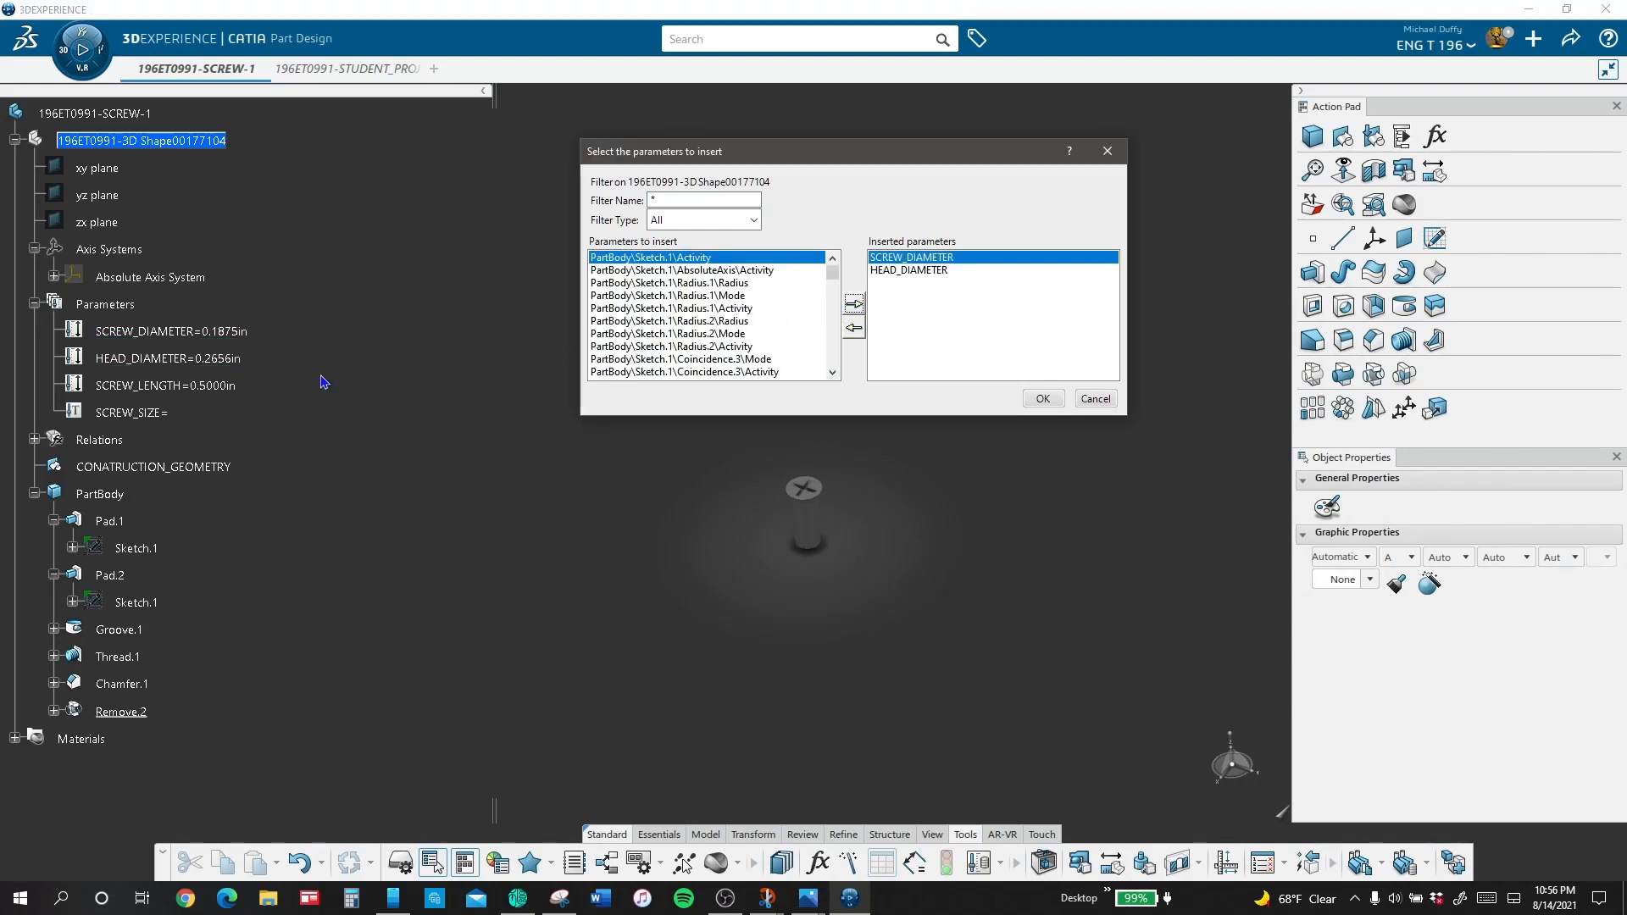
click(216, 386)
click(845, 311)
click(131, 412)
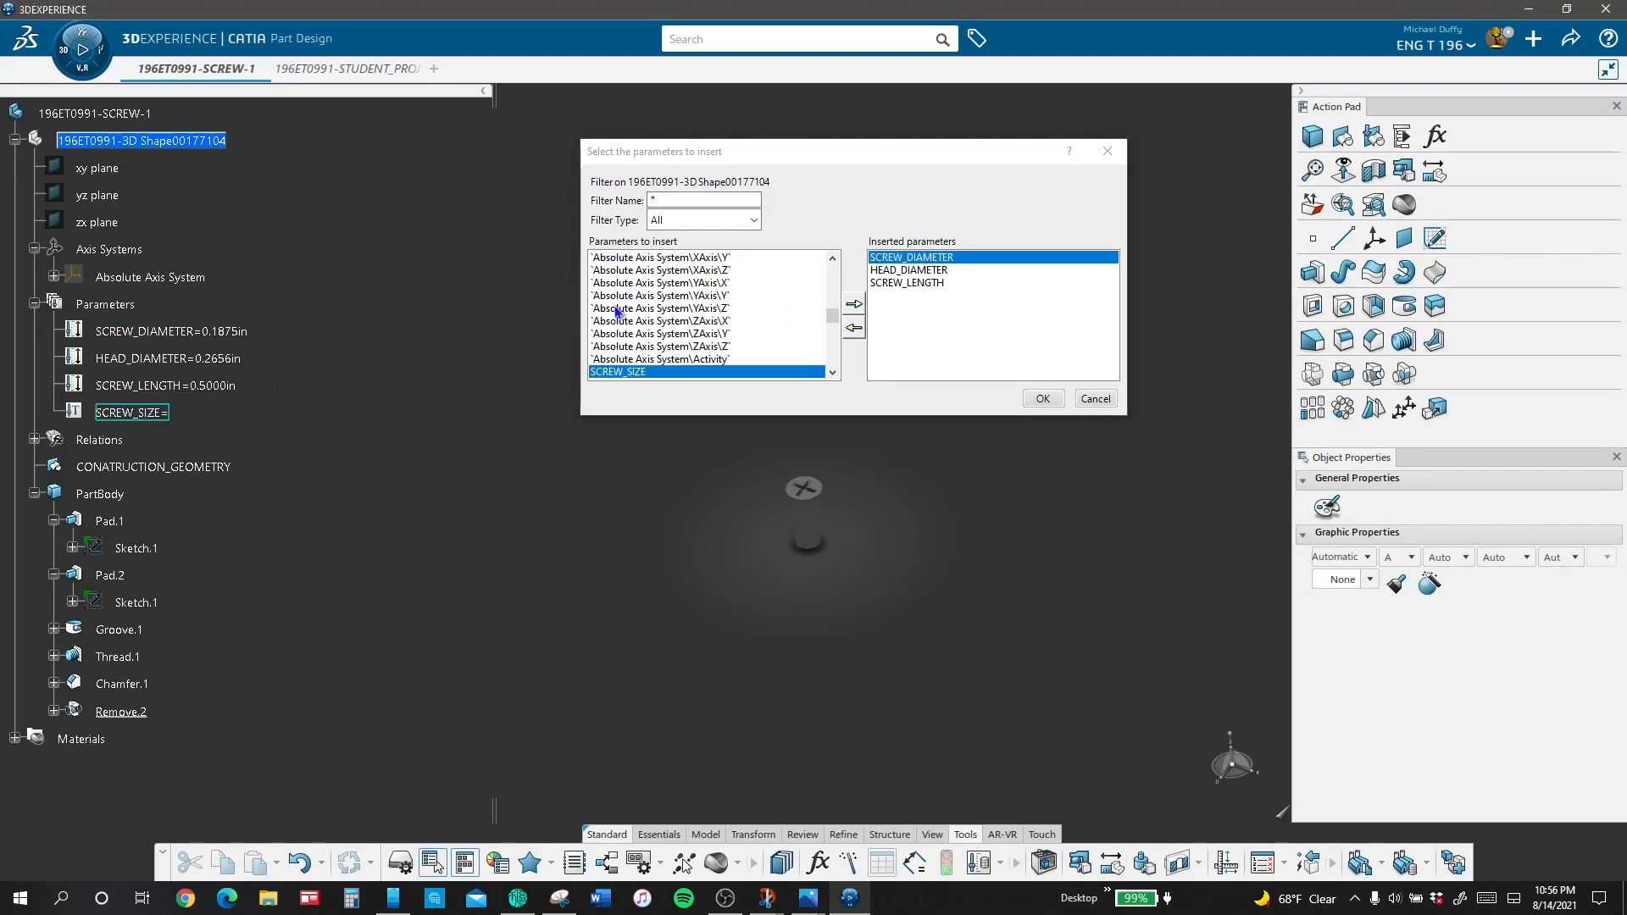
click(853, 304)
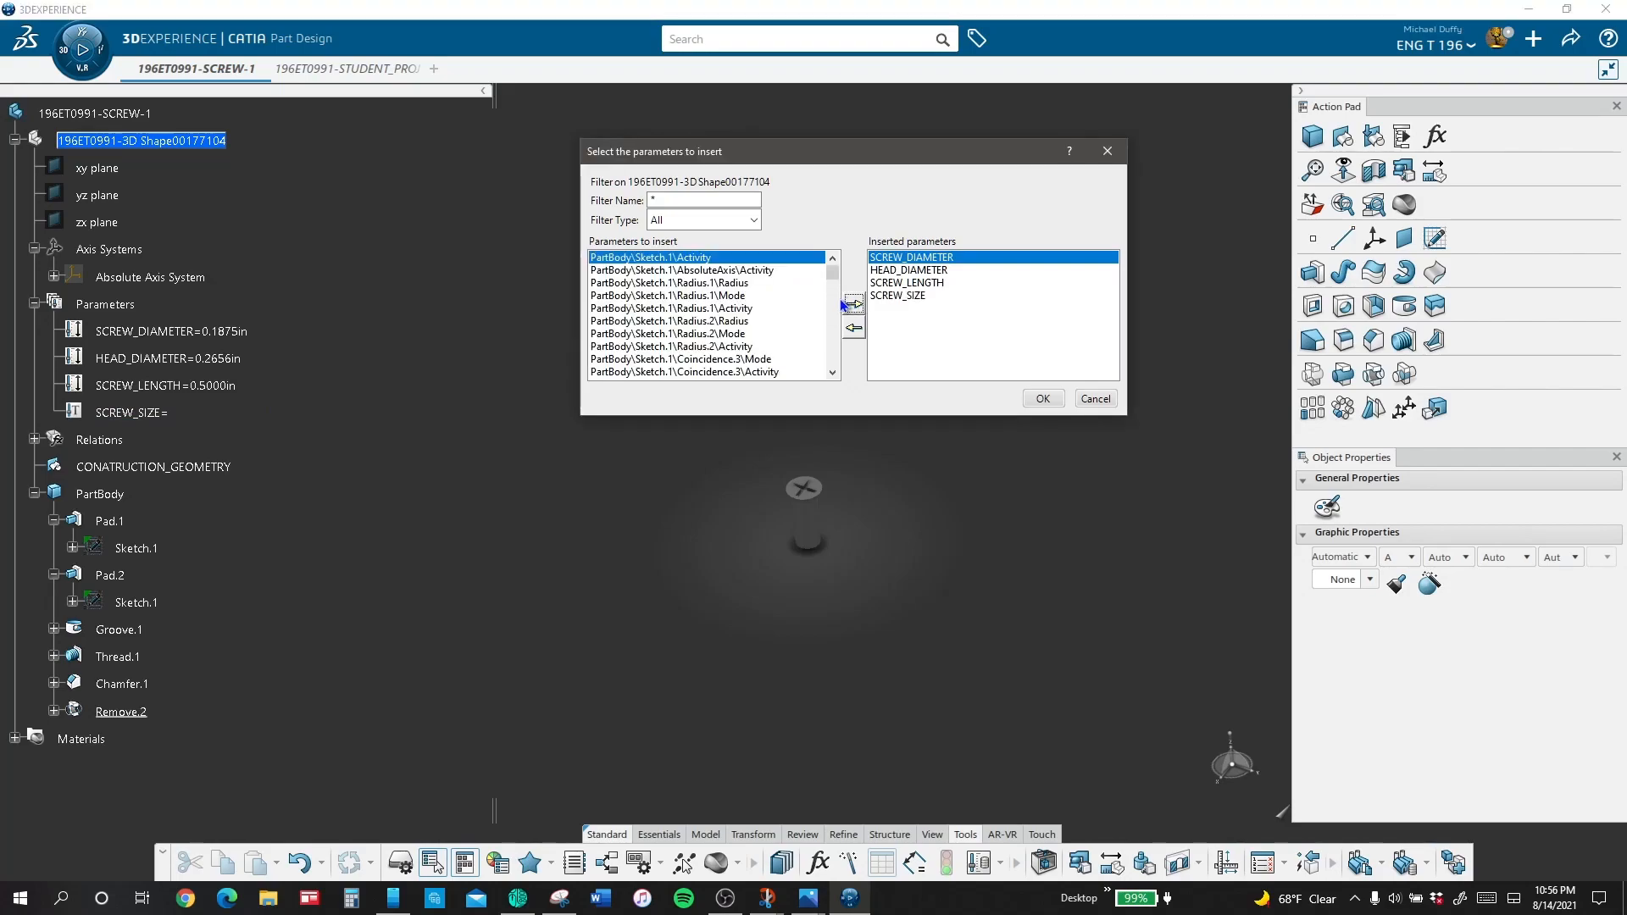
click(1045, 399)
Step: Store the design table as an engineering document with its default title, and open the table for editing in Excel
click(880, 513)
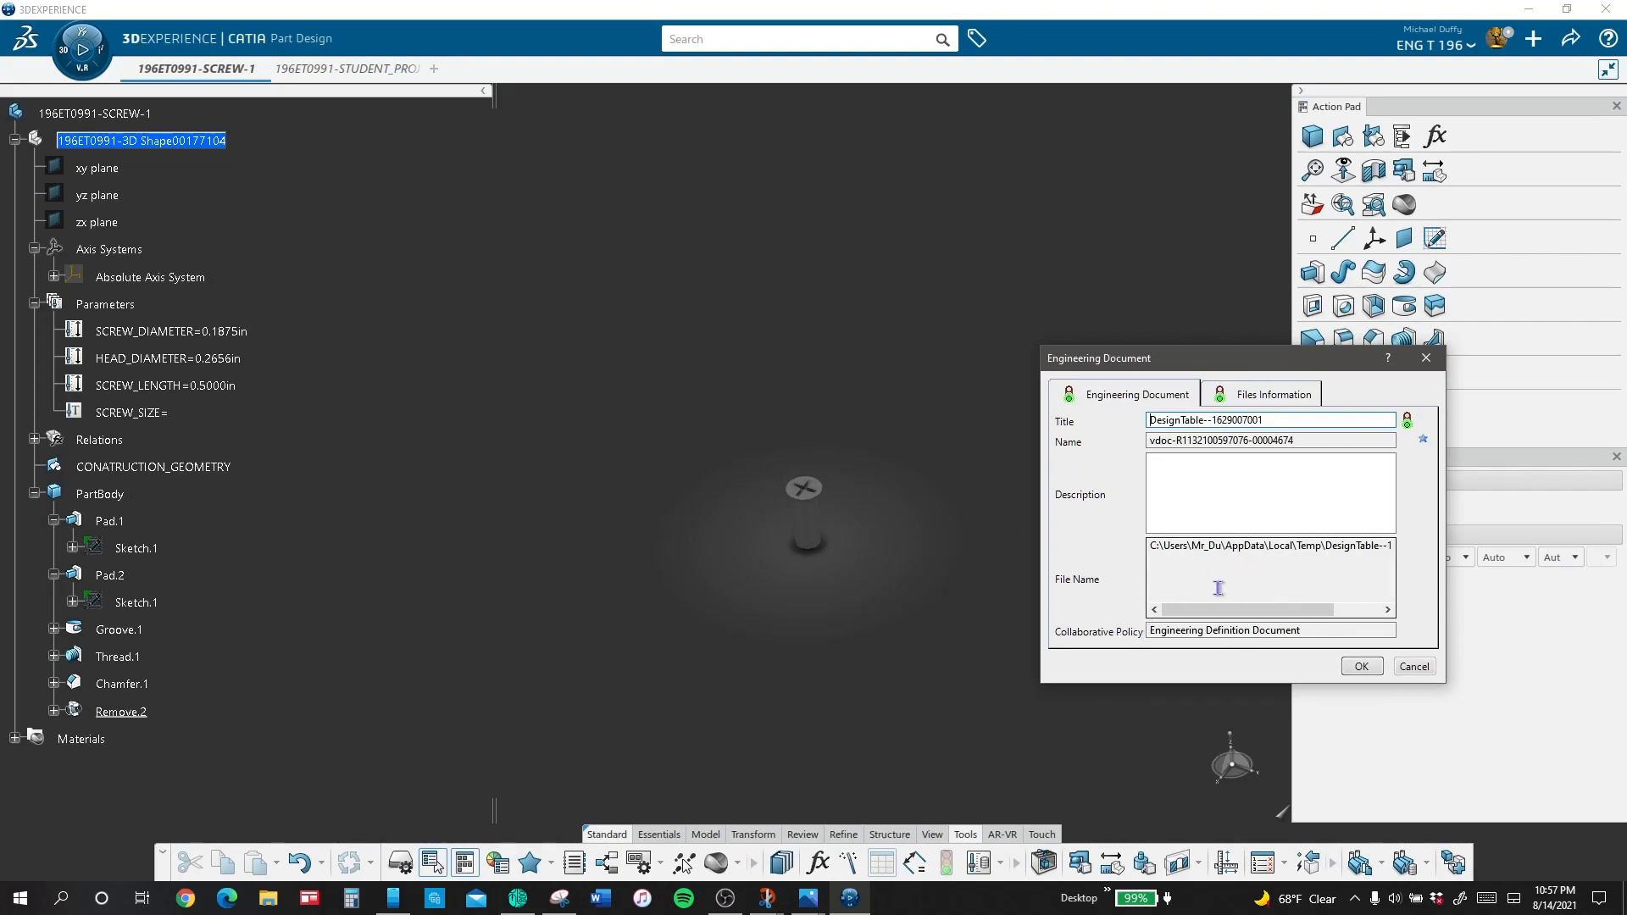
click(1356, 665)
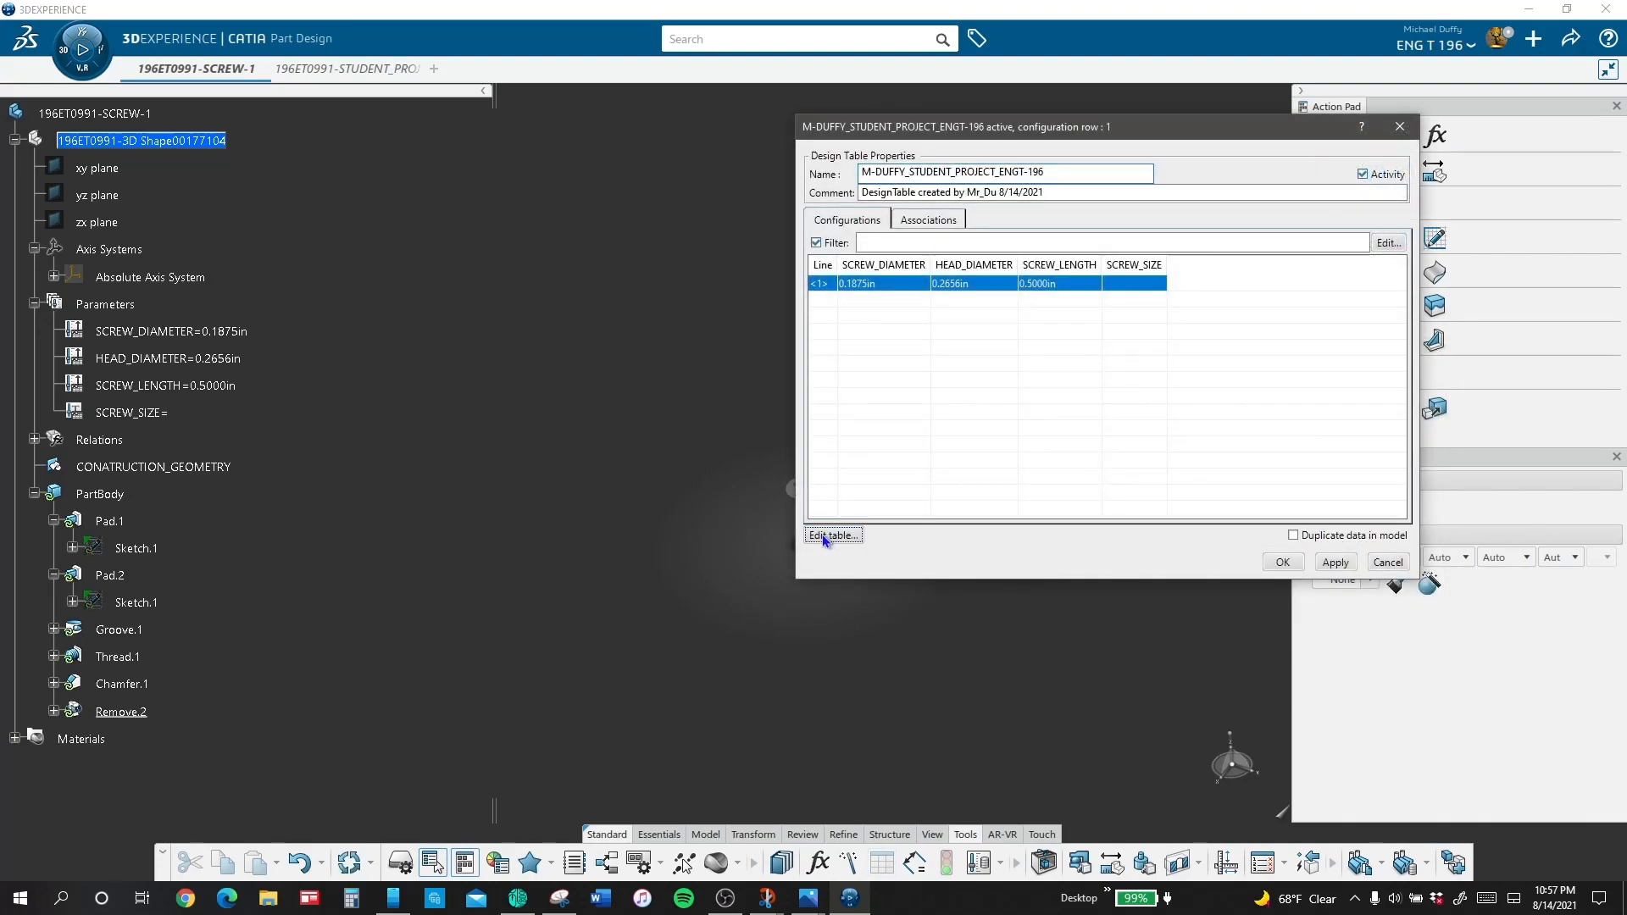
click(823, 536)
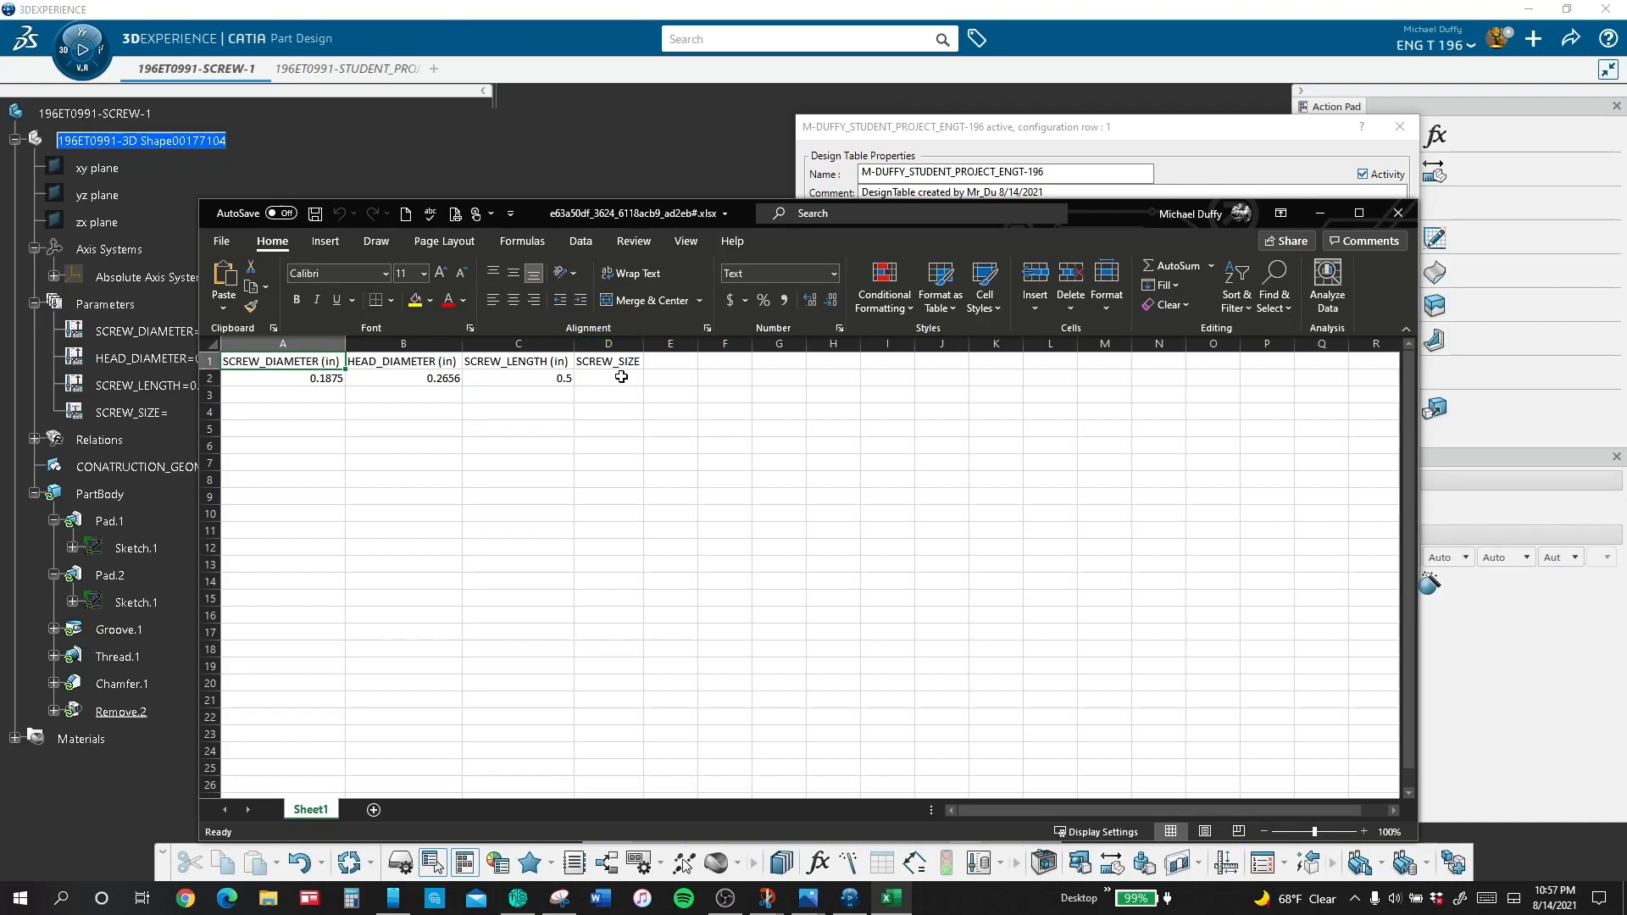
Step: Try to extend the SCREW_LENGTH values in C2:C3 as a series down to row 8, and undo the fill
click(616, 379)
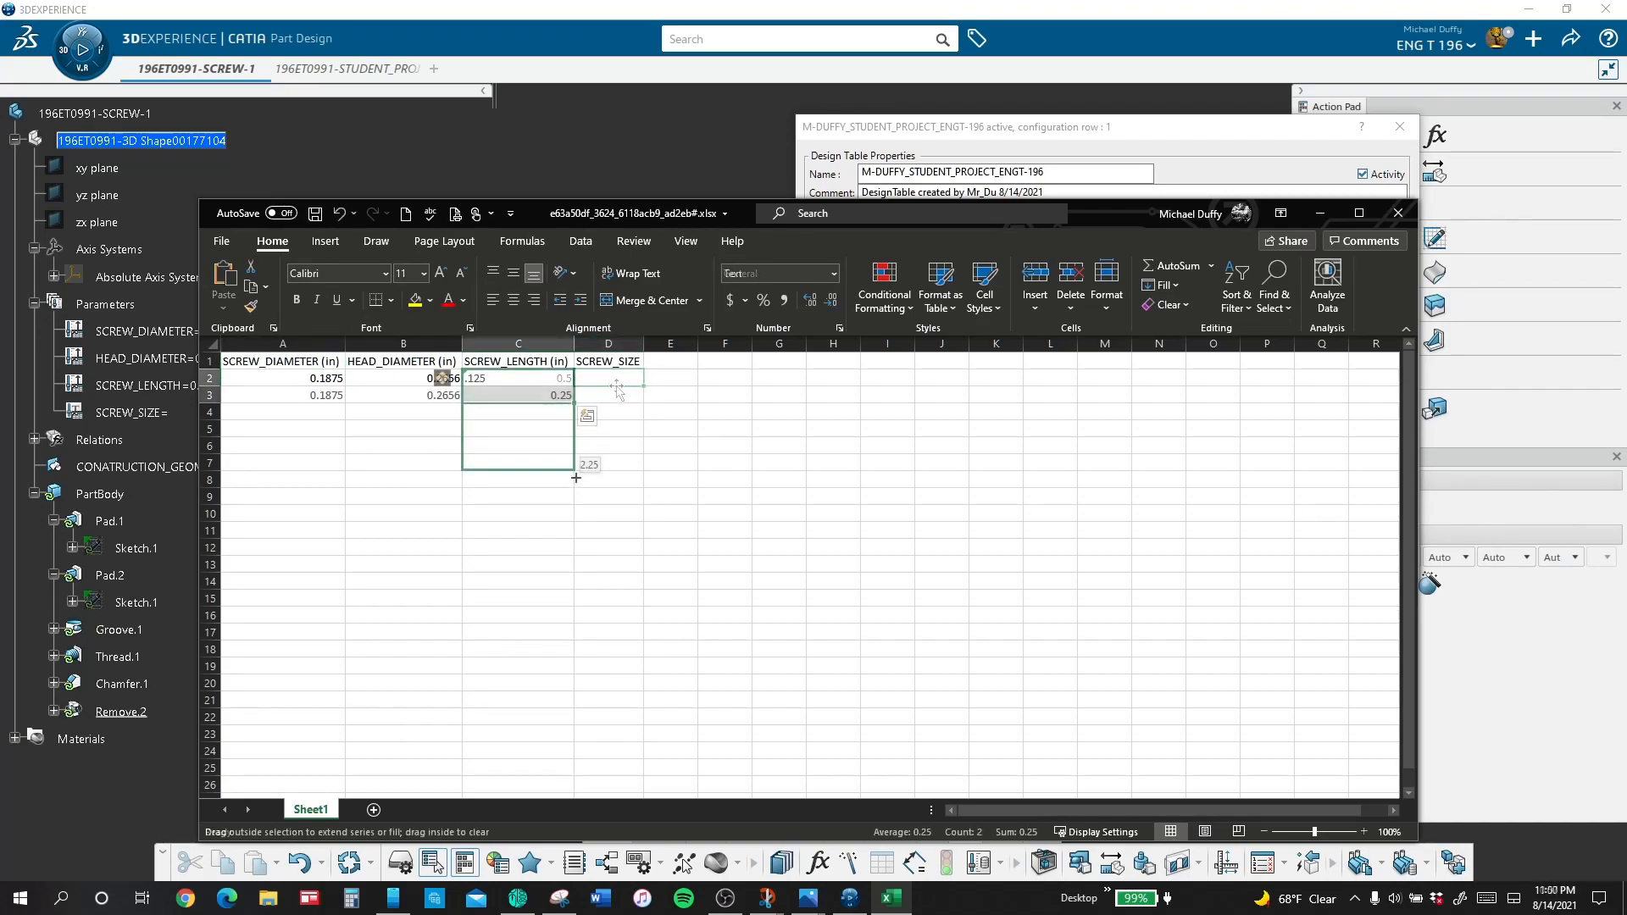
drag(568, 428, 574, 494)
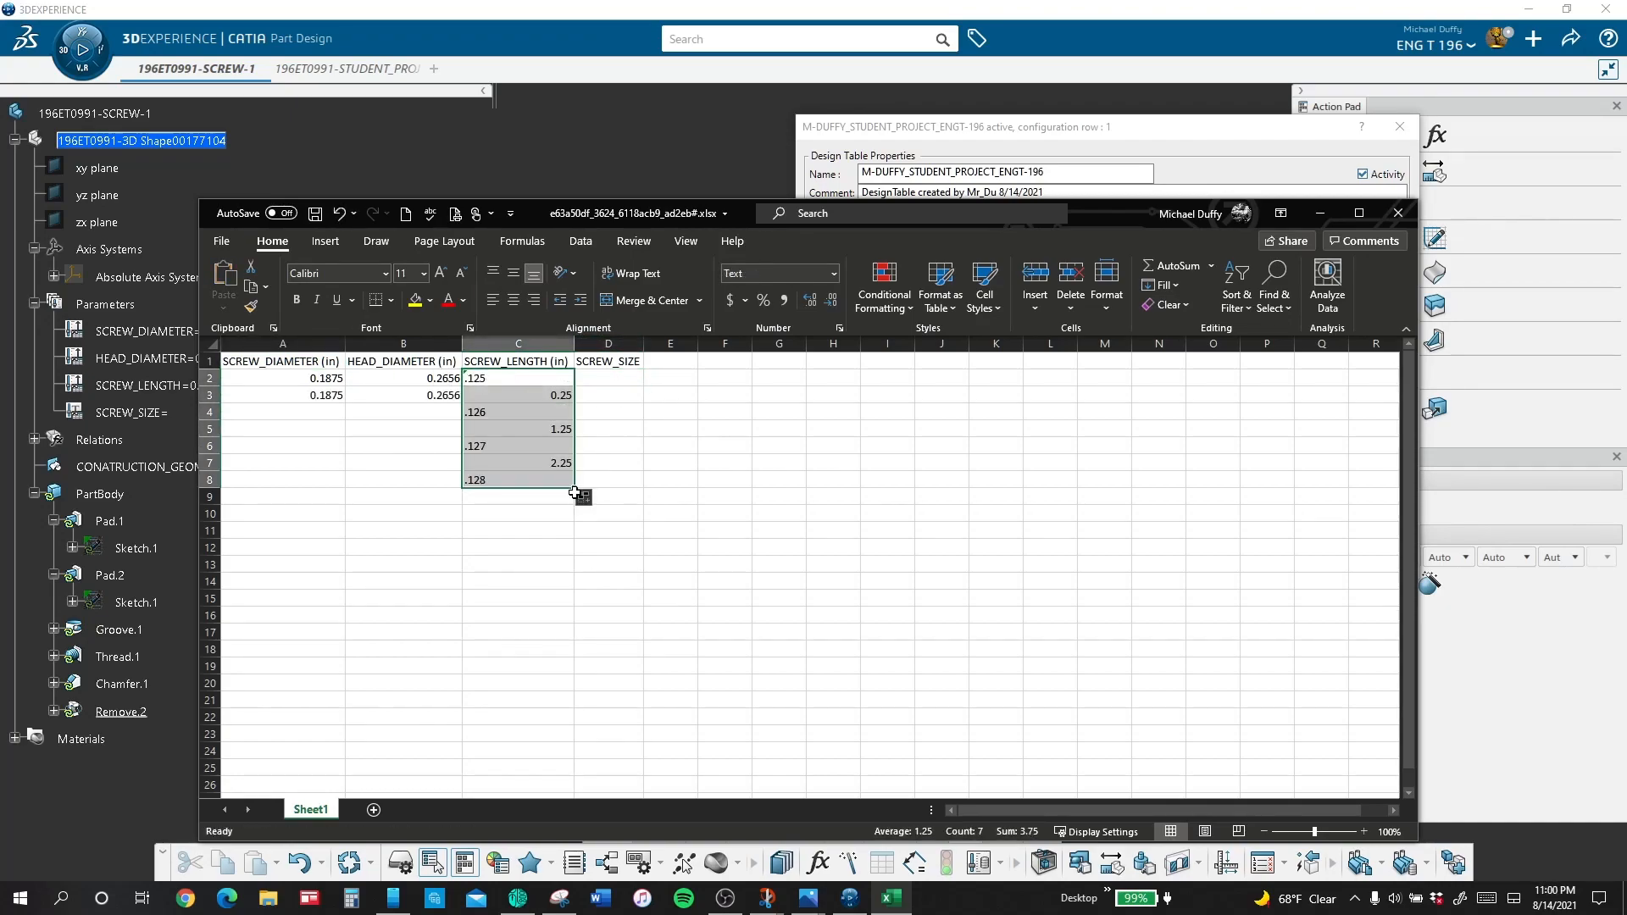
click(544, 606)
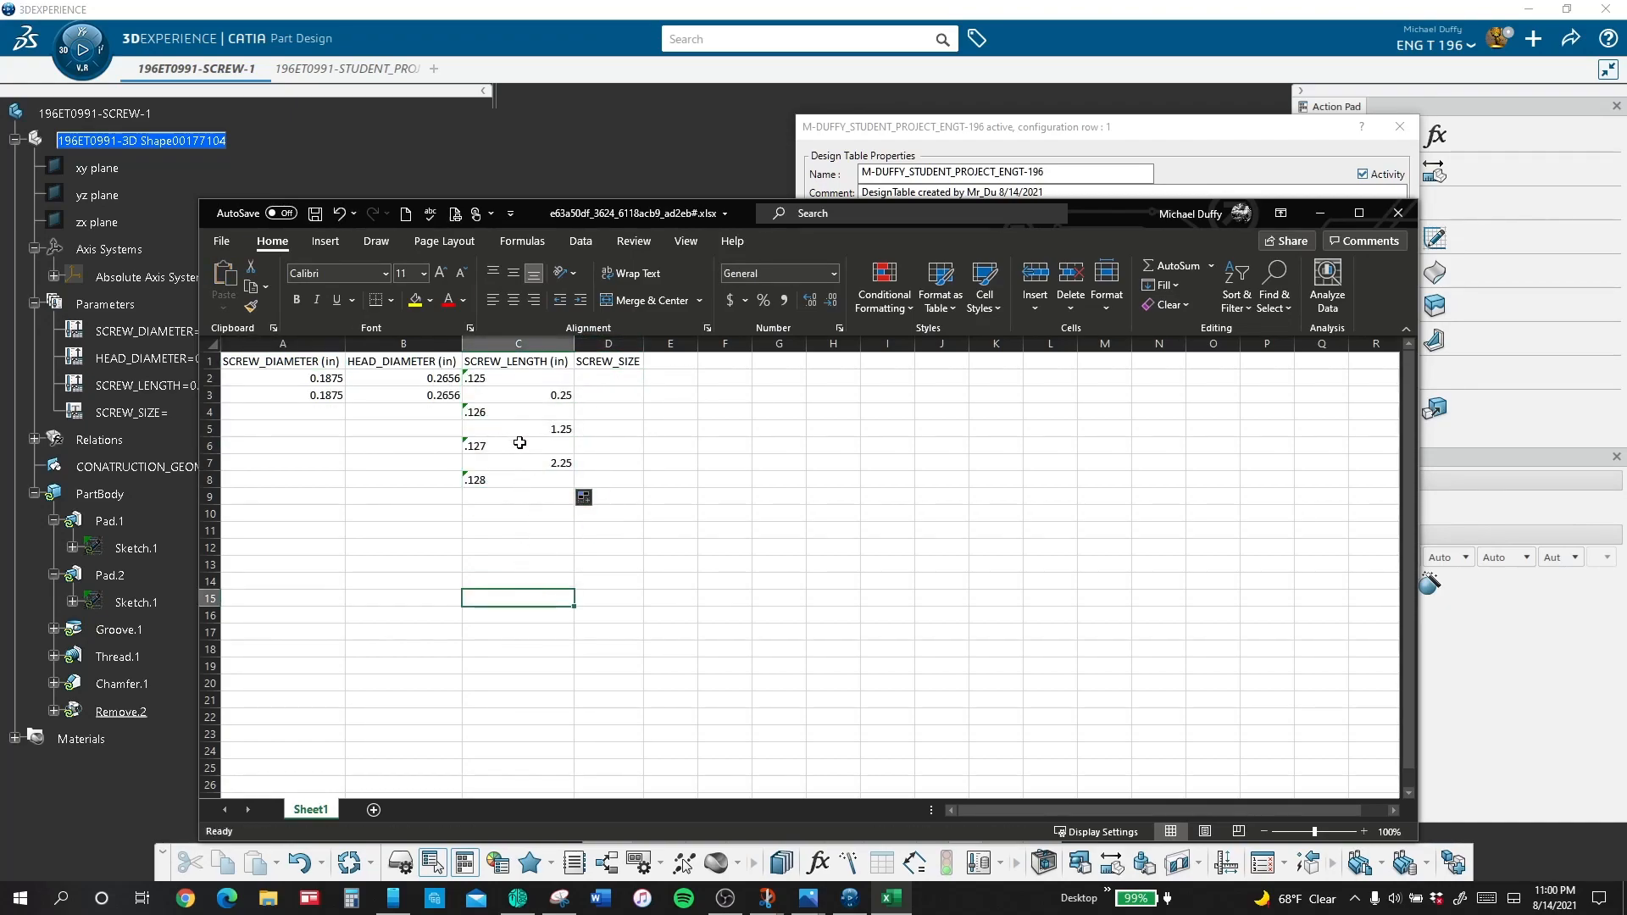
key(ctrl+z)
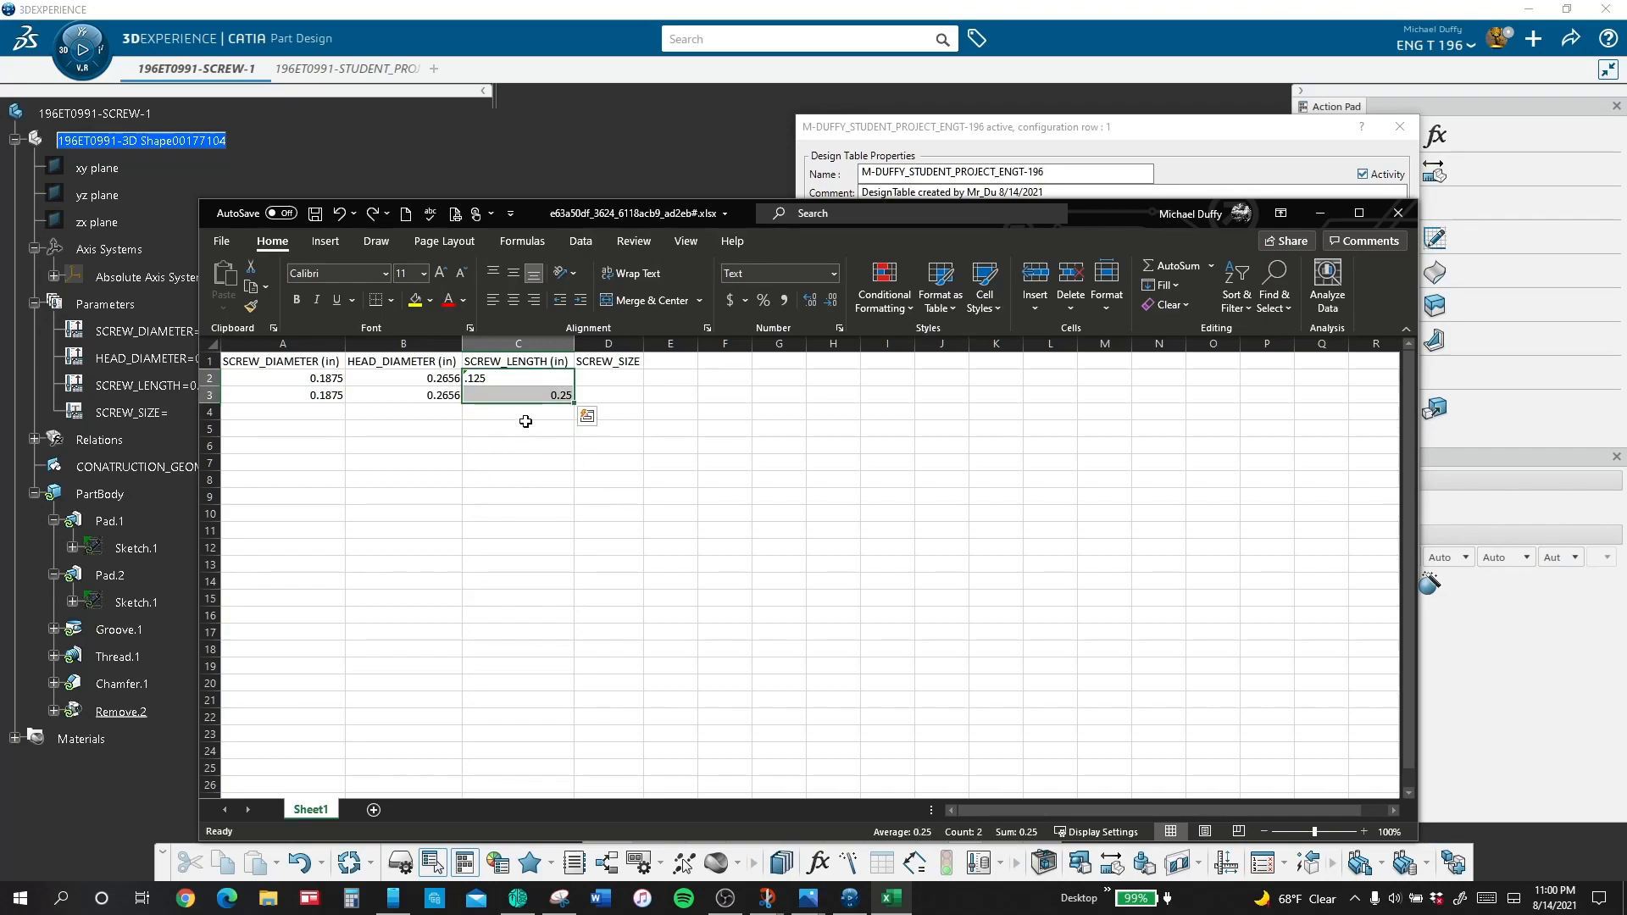
Step: Right-align cell C2 and extend the SCREW_LENGTH series in 0.125 in increments, reaching 0.875 in row 8
click(513, 374)
click(537, 303)
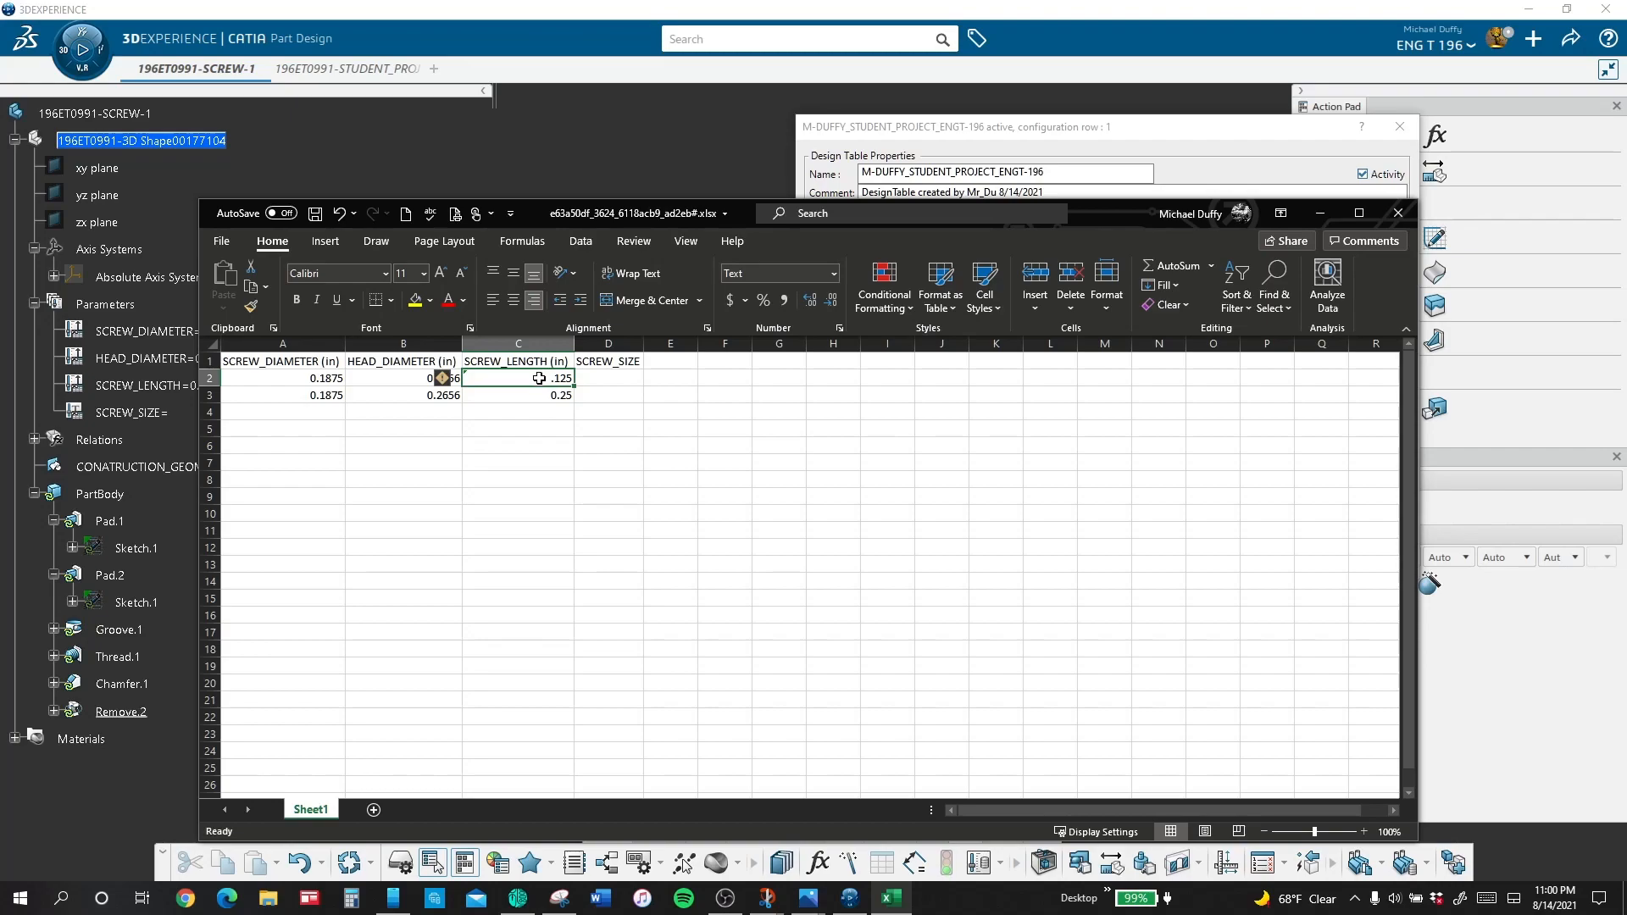
drag(539, 378, 565, 533)
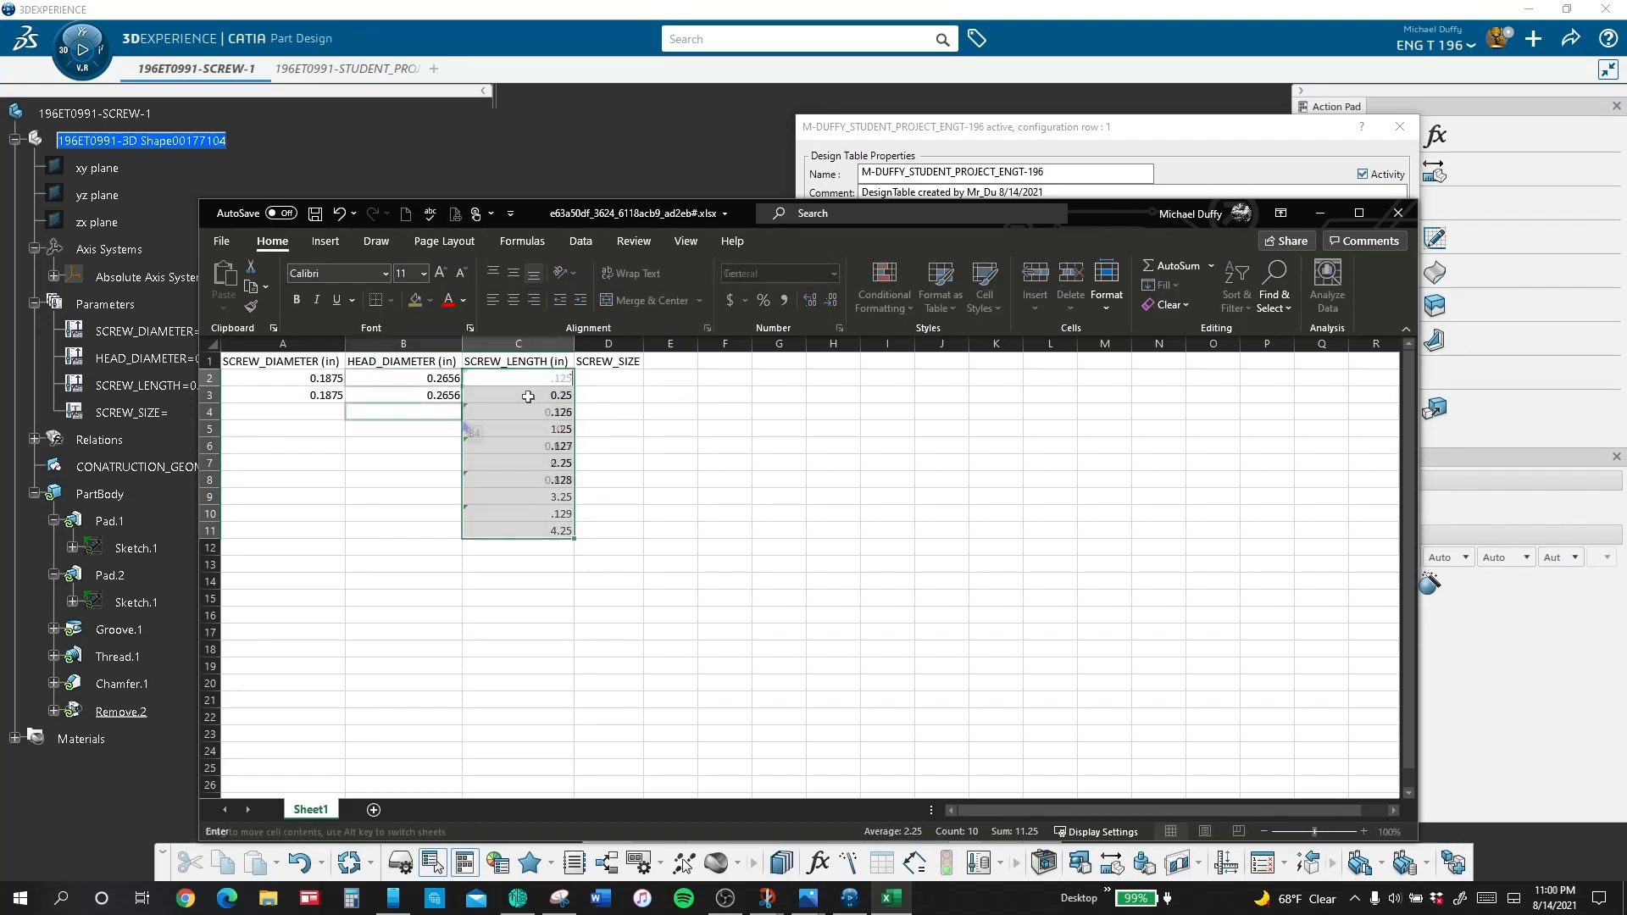
Step: Fill the HEAD_DIAMETER value 0.2656 and the SCREW_DIAMETER value 0.1875 down to row 8
drag(458, 383, 462, 488)
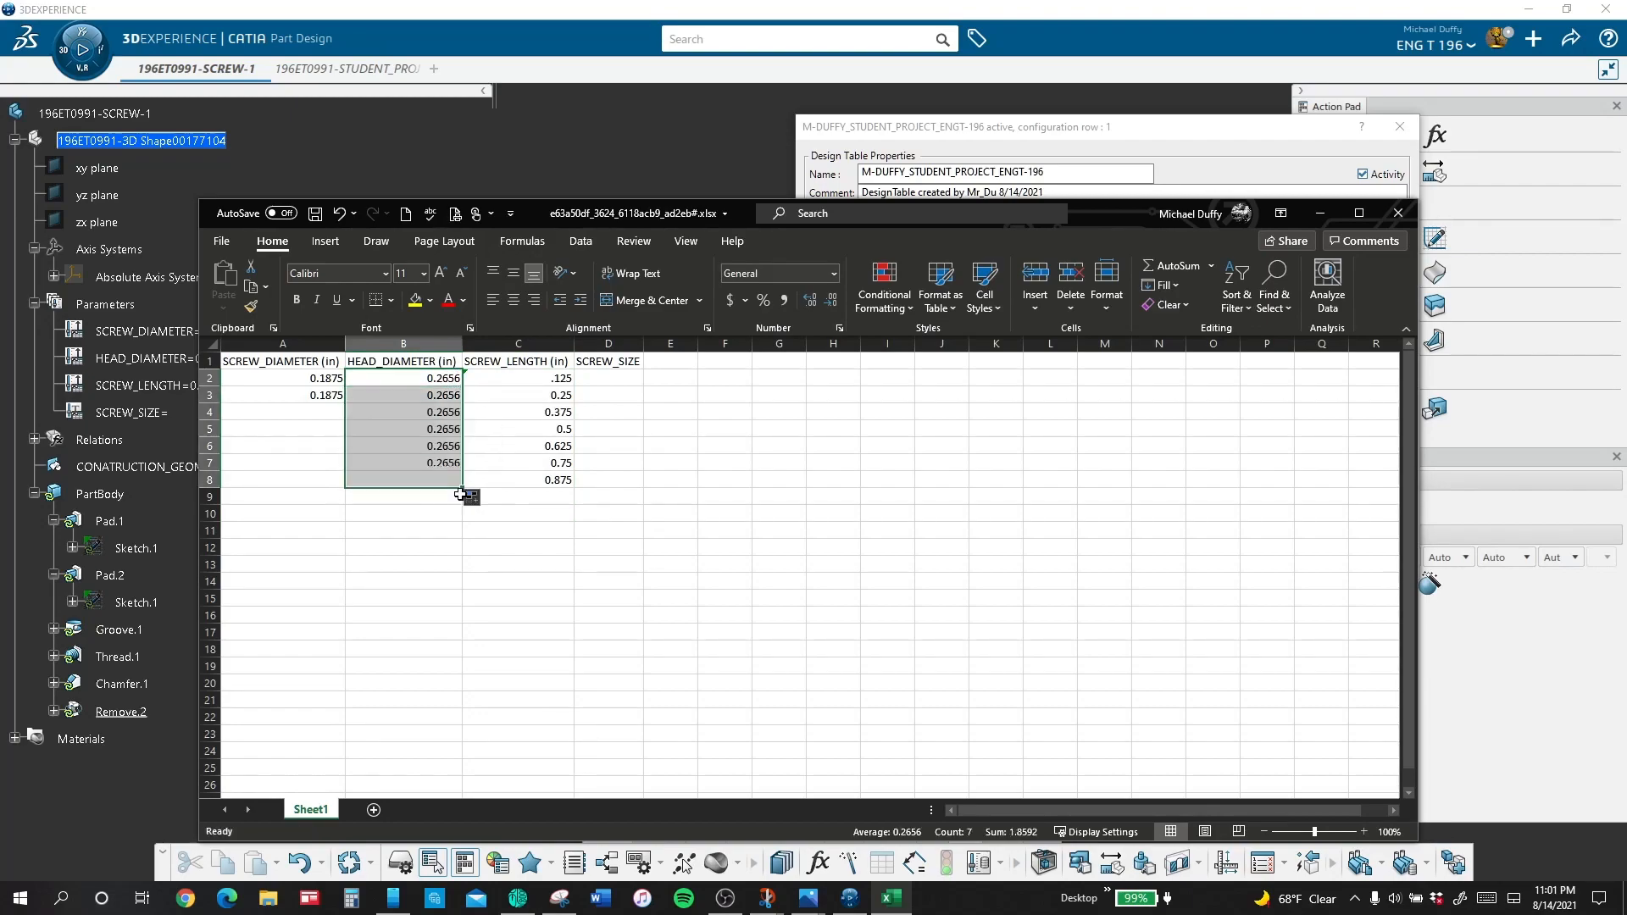
click(305, 382)
drag(347, 387, 353, 485)
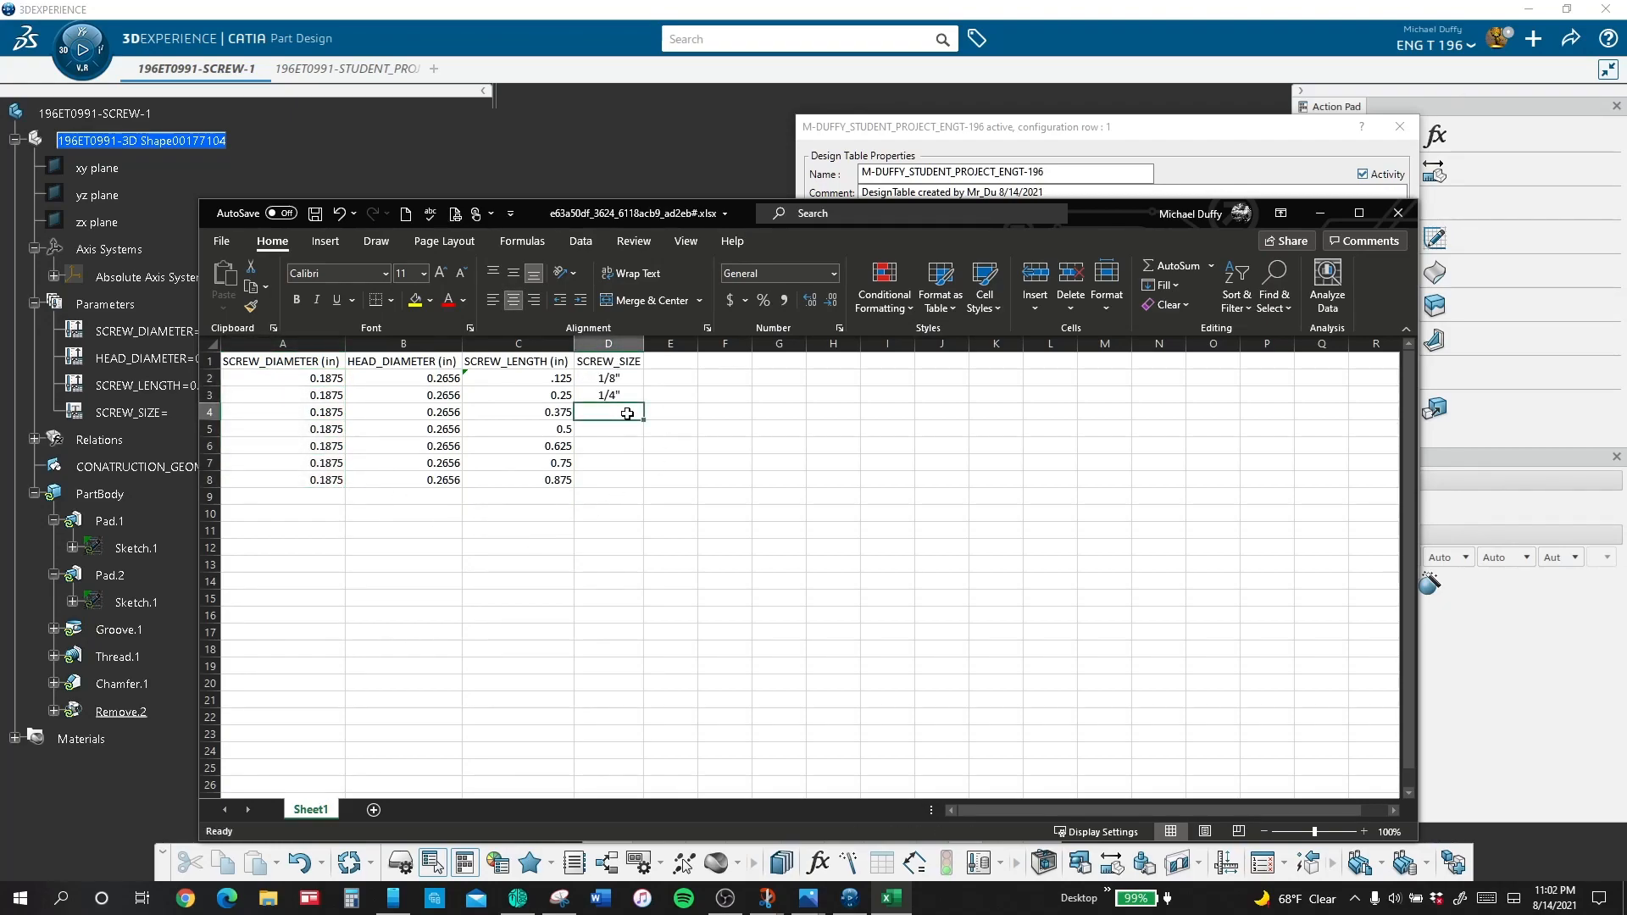
Step: Enter the SCREW_SIZE values 1/8", 1/4" and 3/8" in D2:D4 and fill them down to row 8
text(3/8)
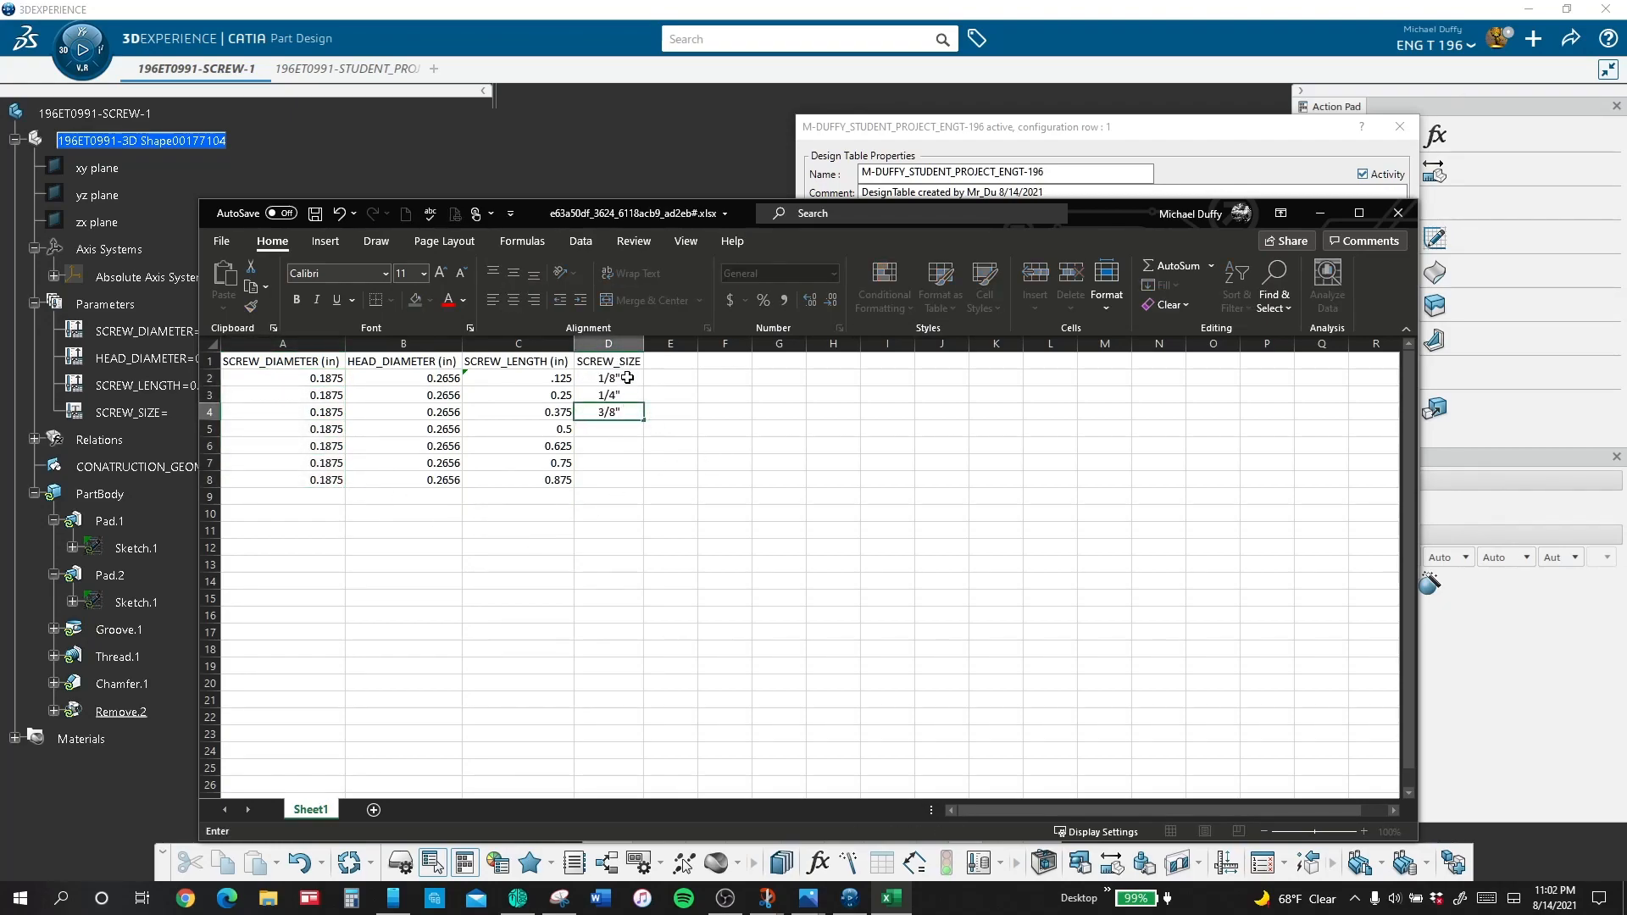
drag(627, 378, 642, 494)
click(649, 612)
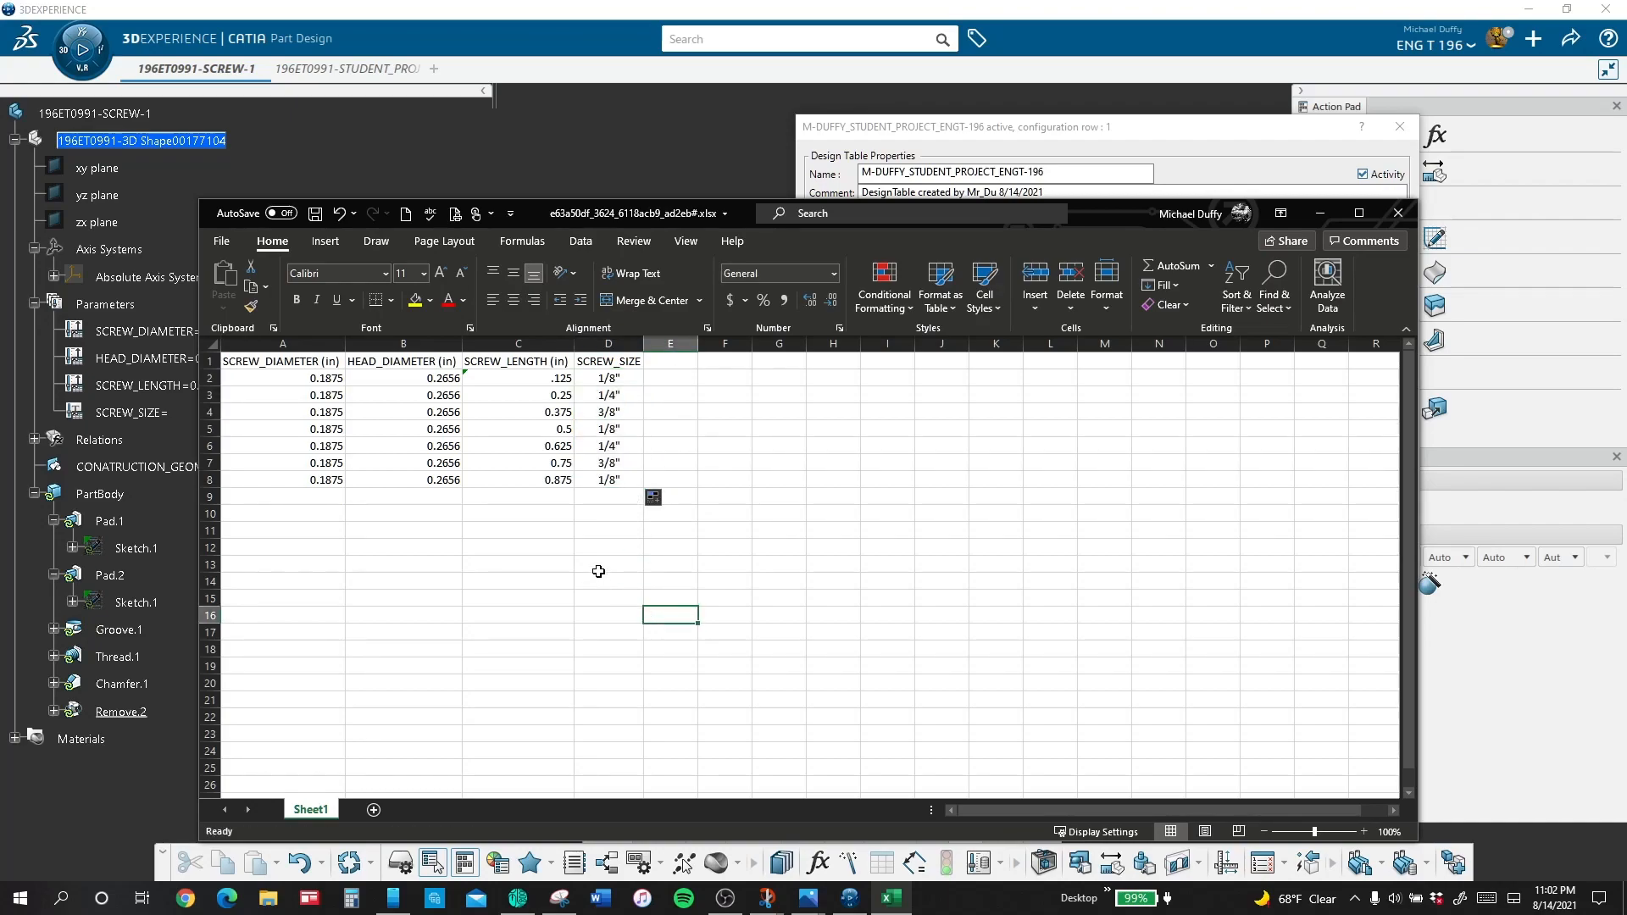
Step: Save the design table workbook and close Excel to return to the table's configurations in CATIA
click(314, 214)
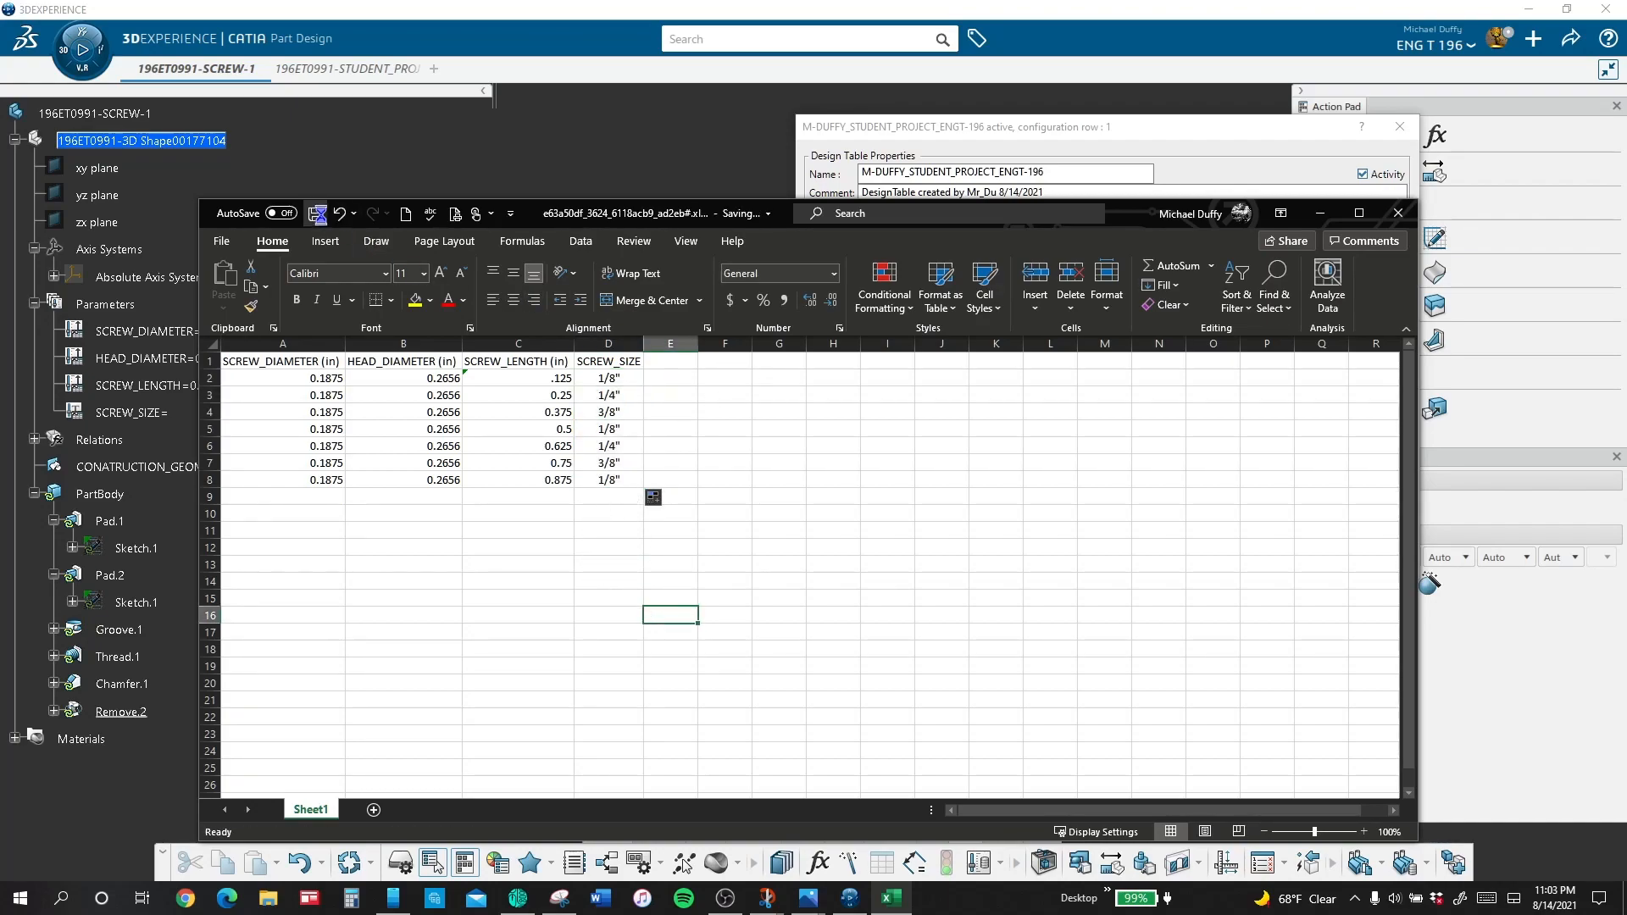
click(1398, 213)
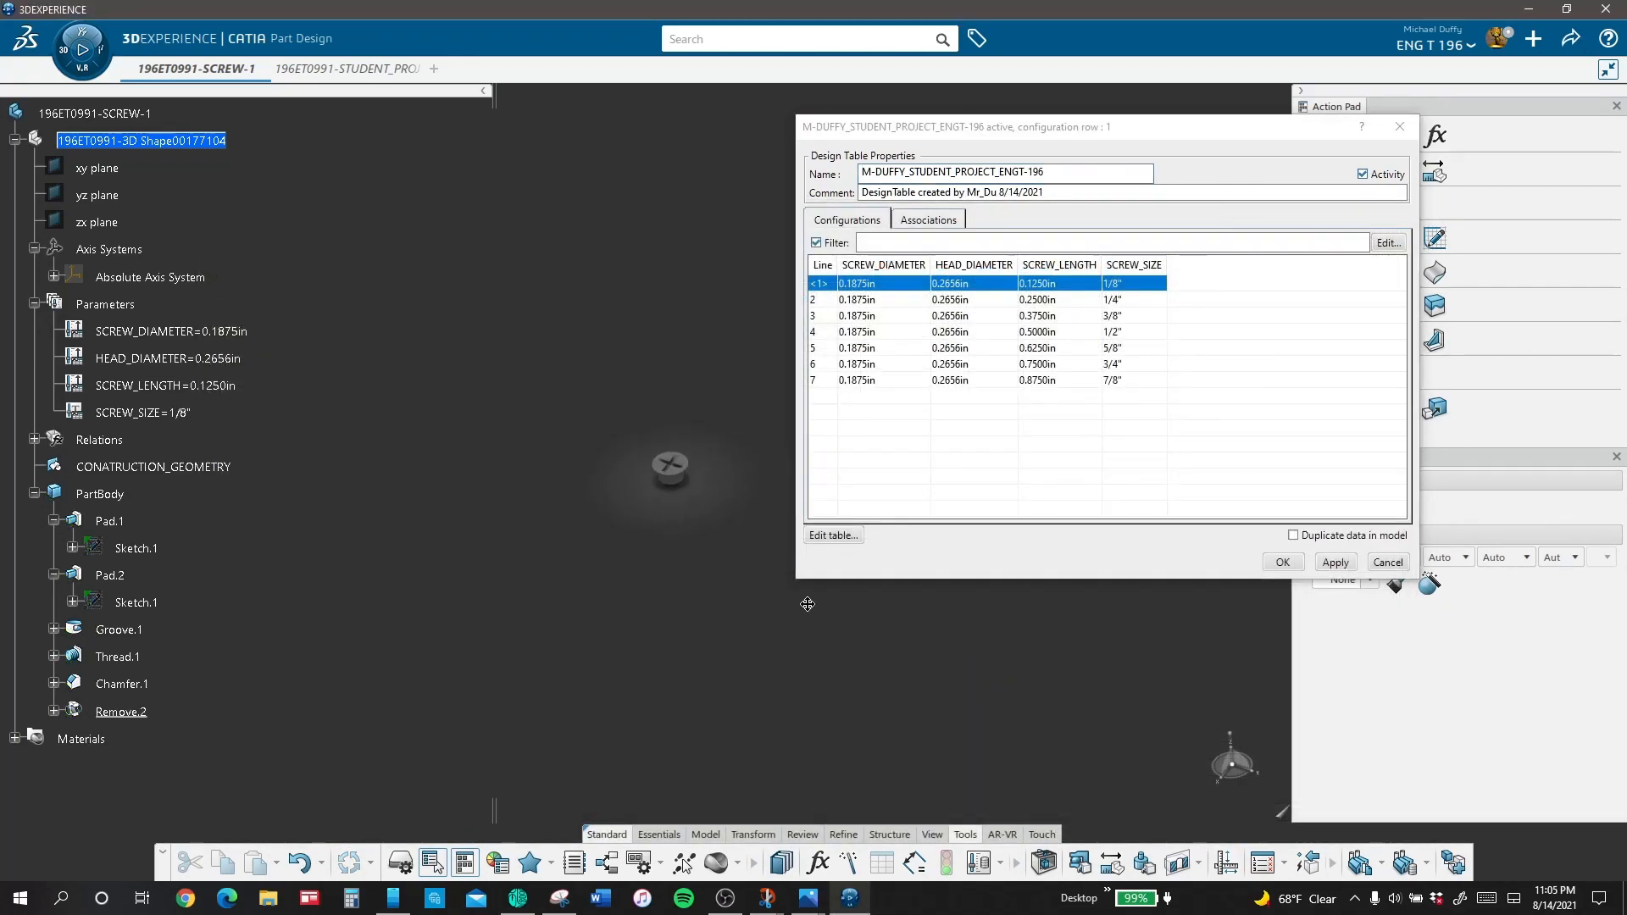
middle_drag(807, 604, 719, 373)
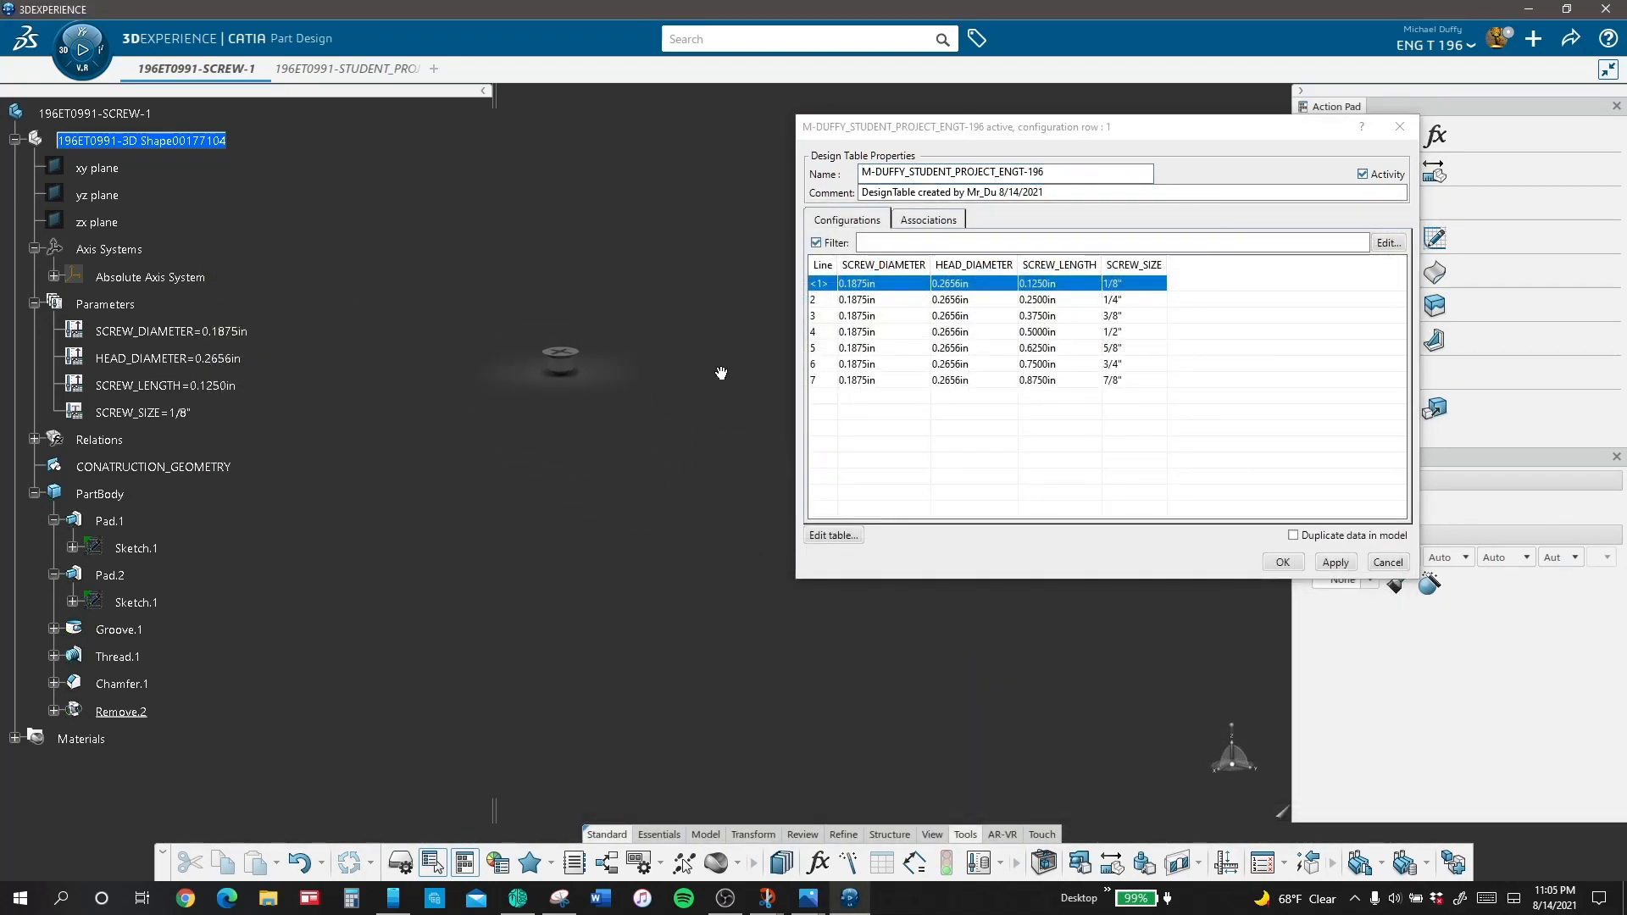
Step: Apply the 3/8" configuration in row 3 of the design table to the screw, followed by the 1/2" configuration in row 4
click(822, 319)
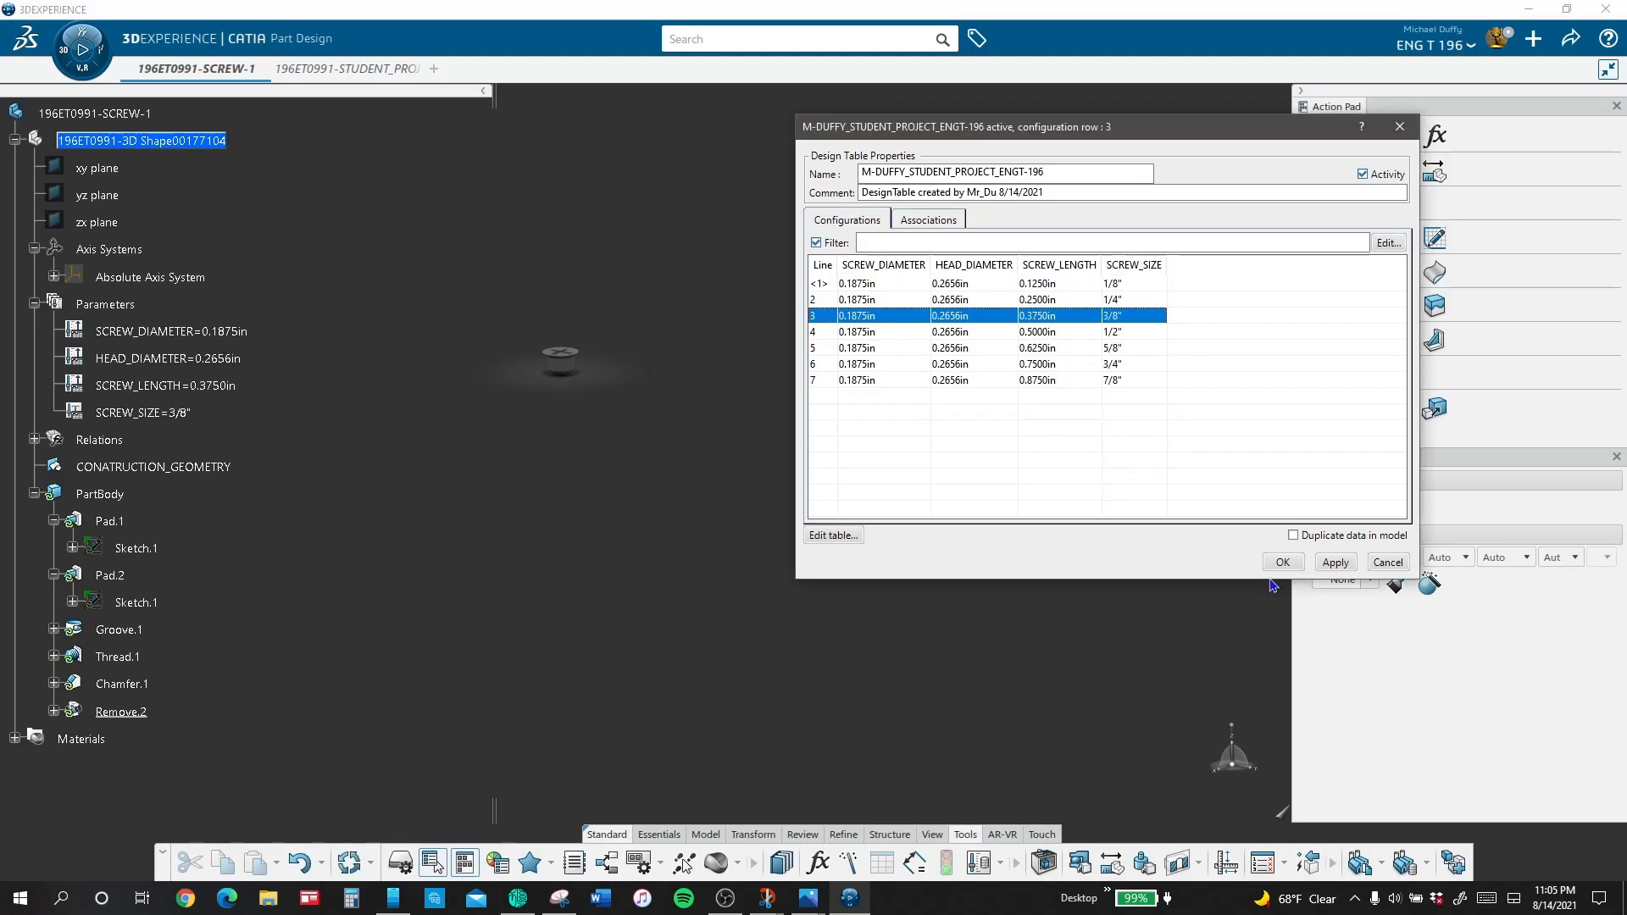
click(1335, 562)
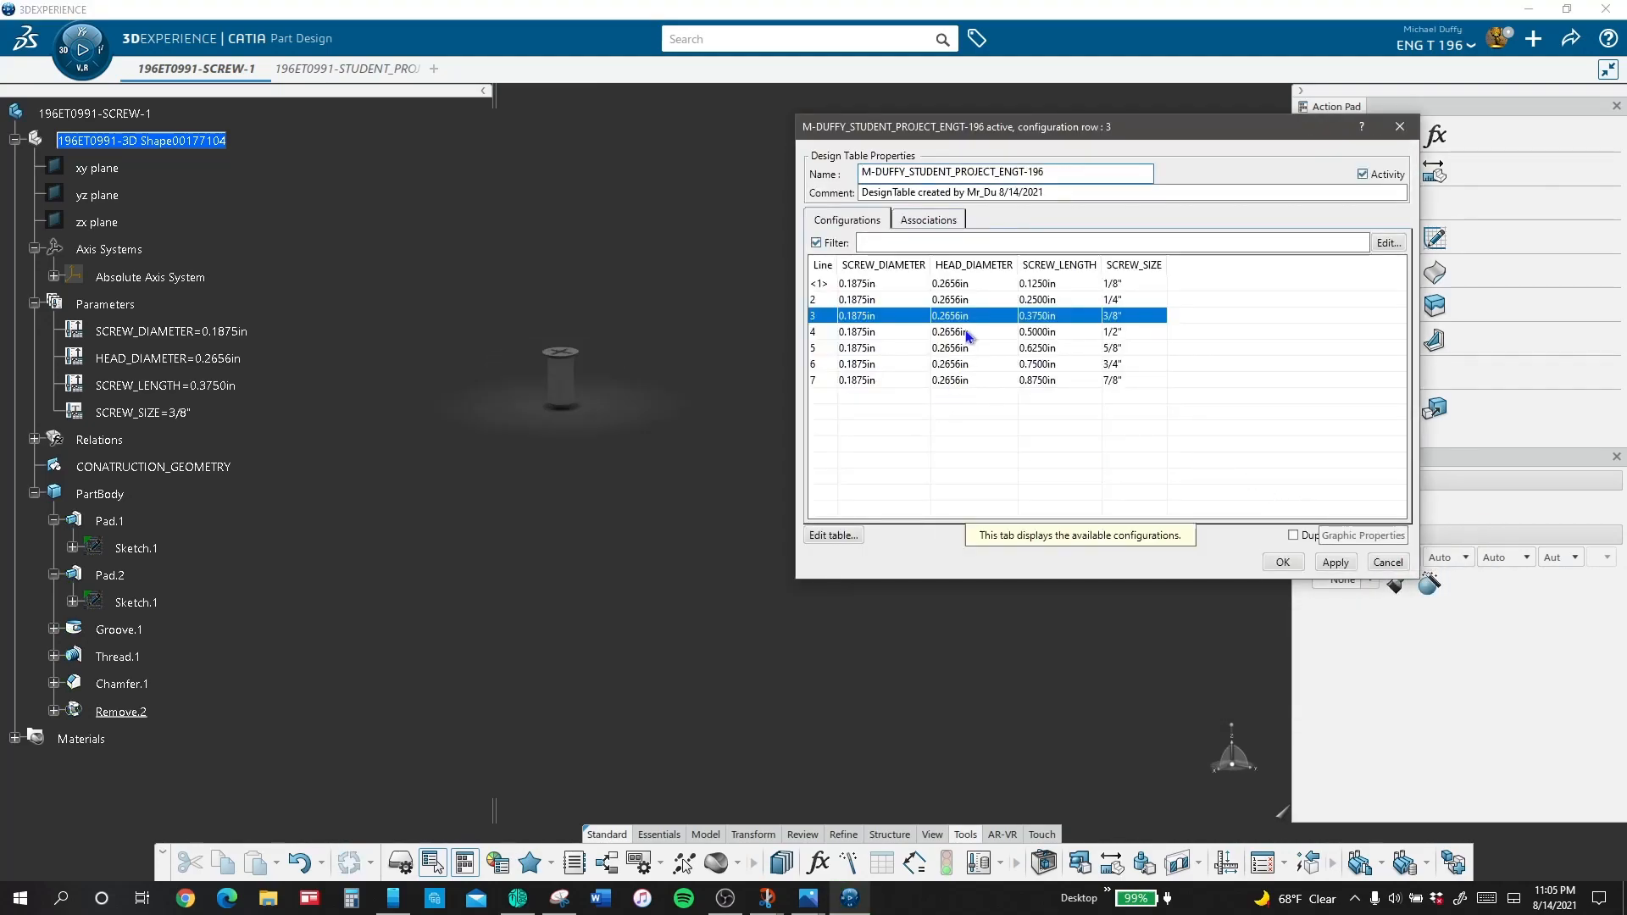
click(848, 334)
click(1334, 562)
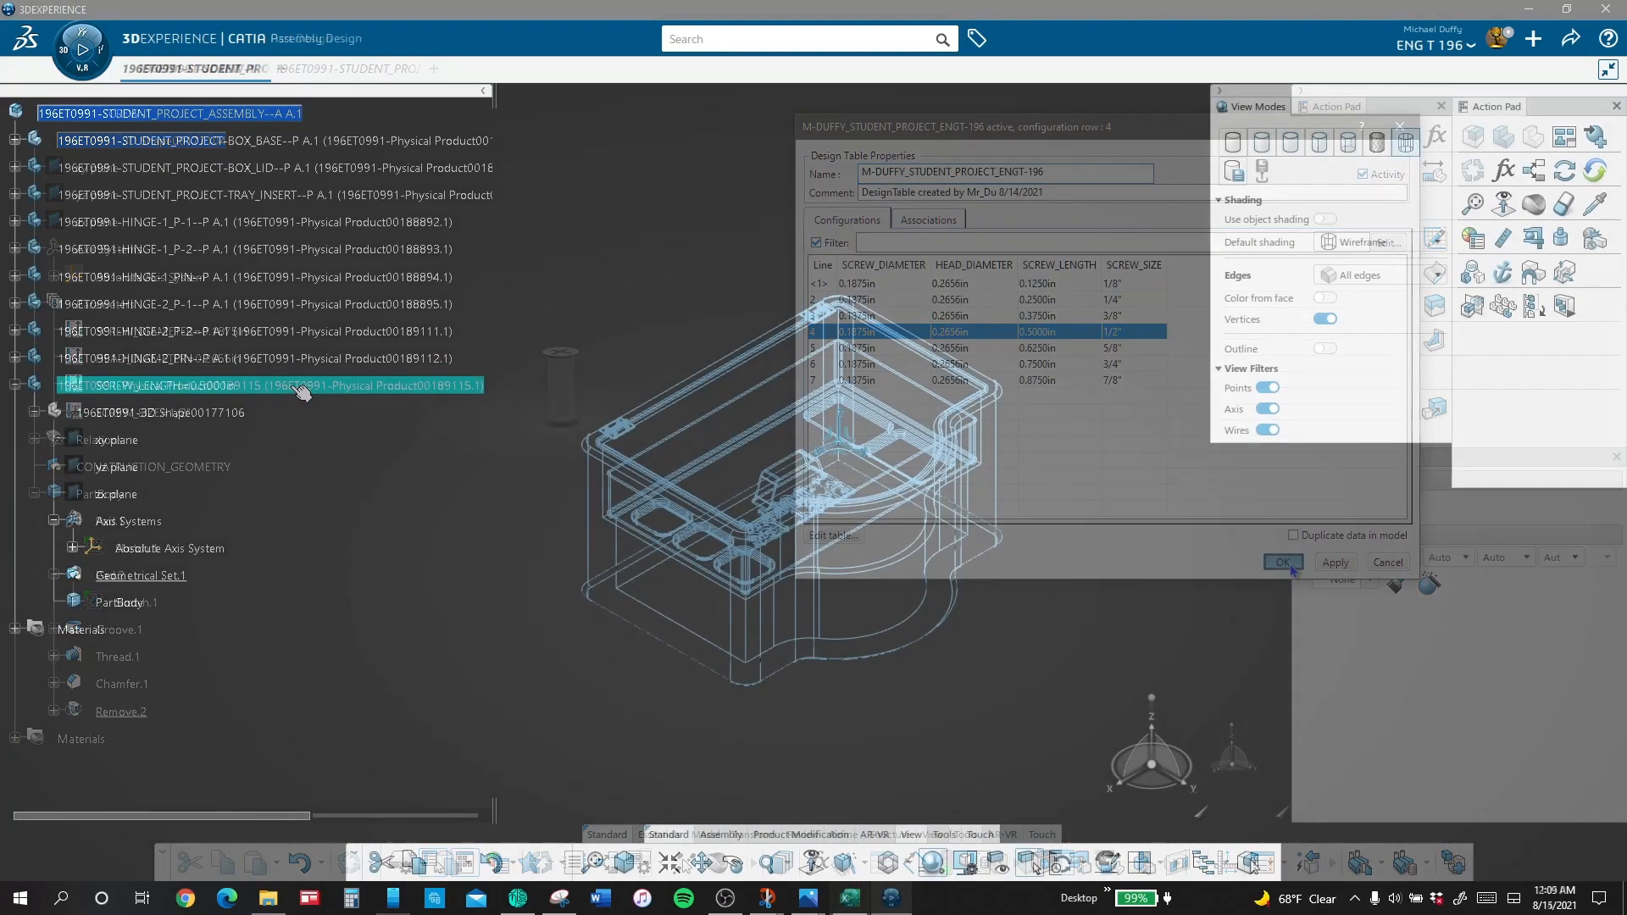
Step: Open the properties of the last physical product listed in the student project assembly, below the HINGE-2 pin
right_click(280, 385)
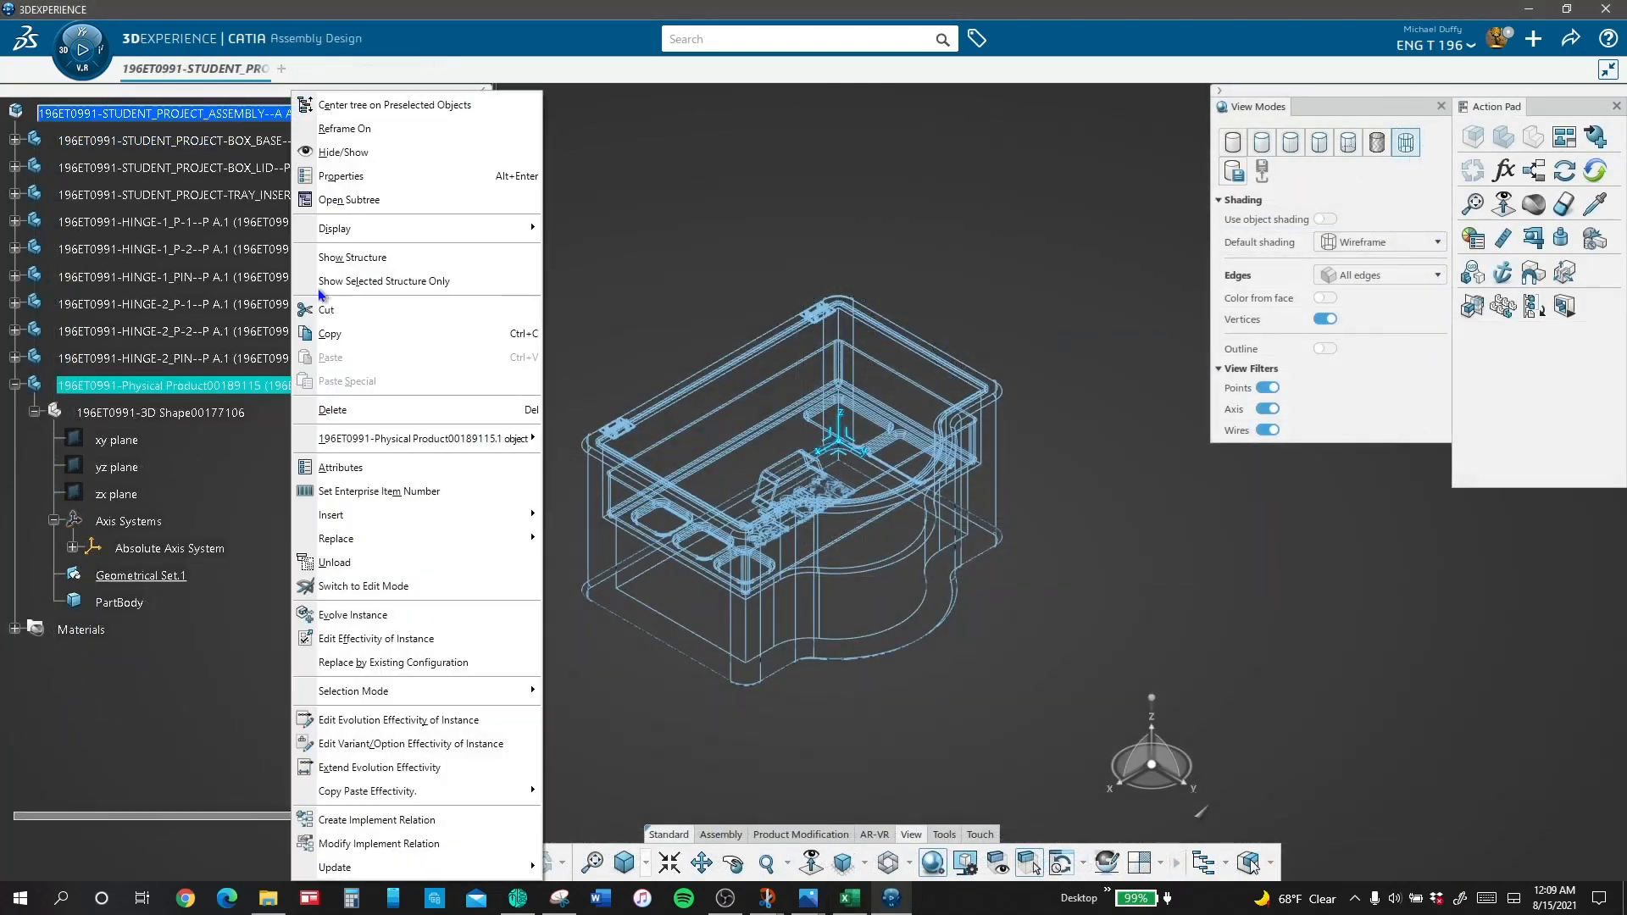
click(356, 176)
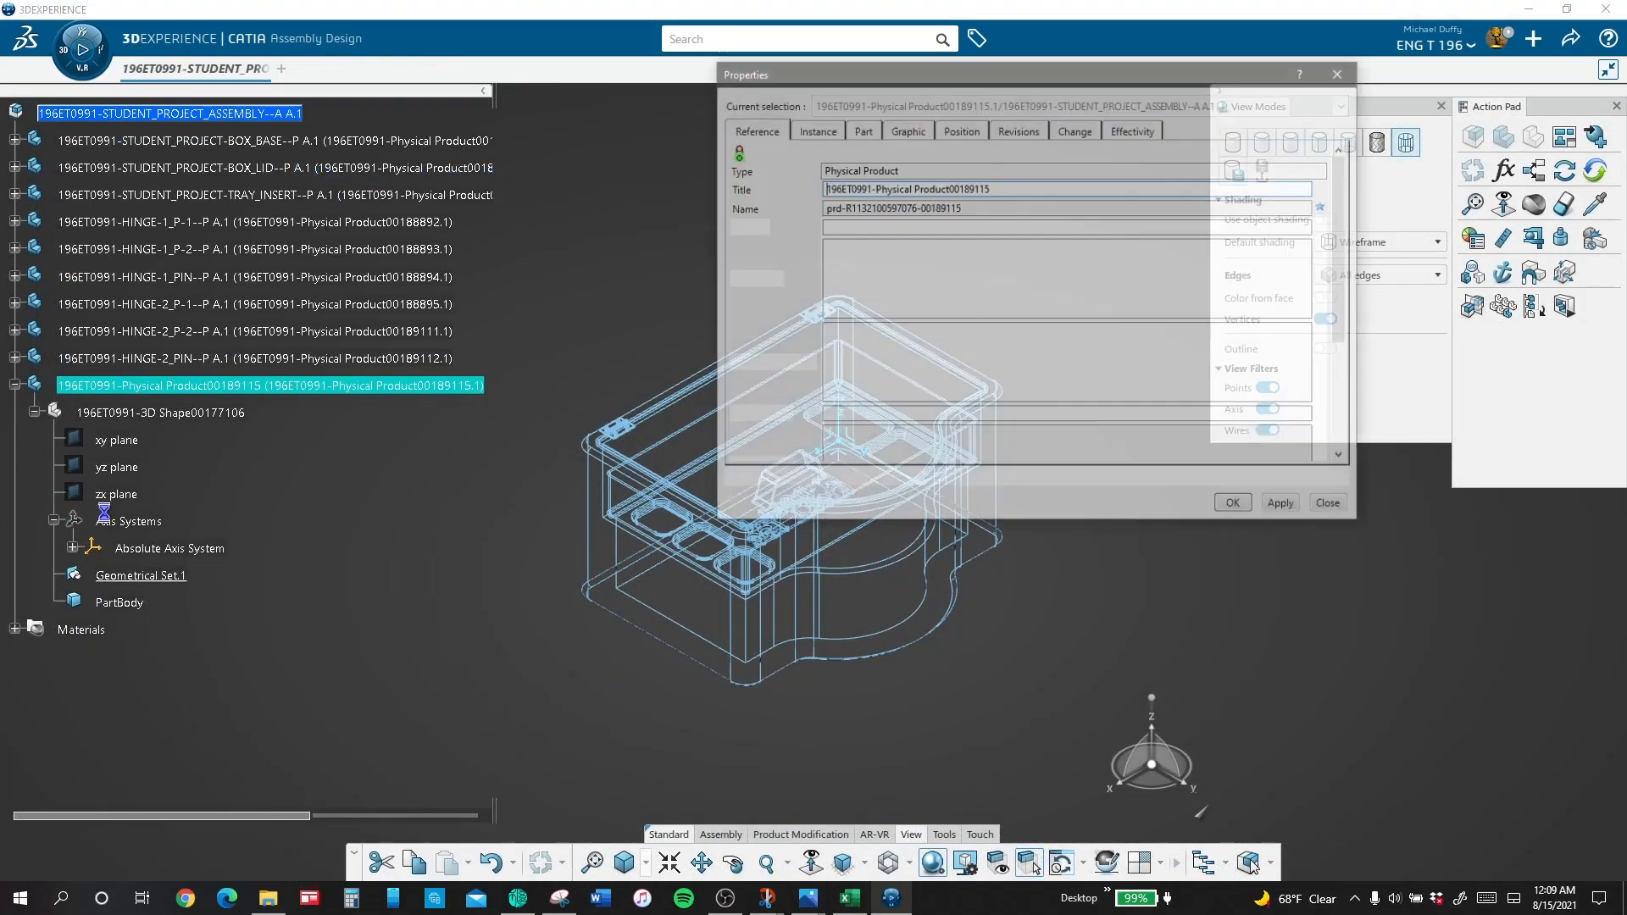
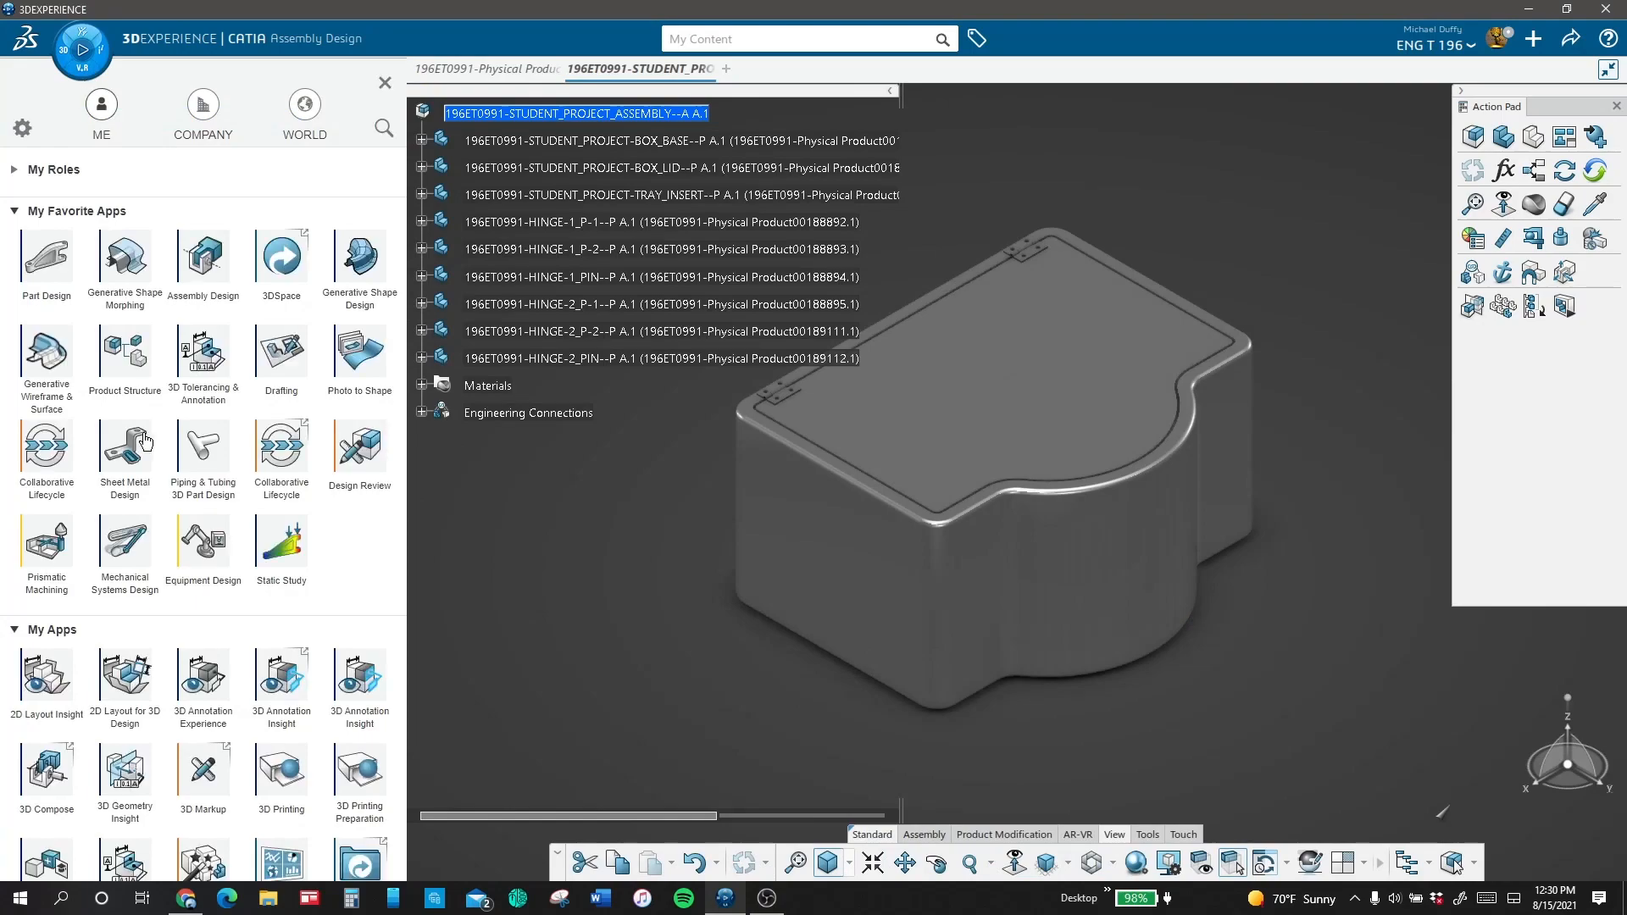
Step: Switch to the Equipment Design app and hide the HINGE-1_P-2 leaf at the lid's rear corner to expose the hinge pin
click(219, 551)
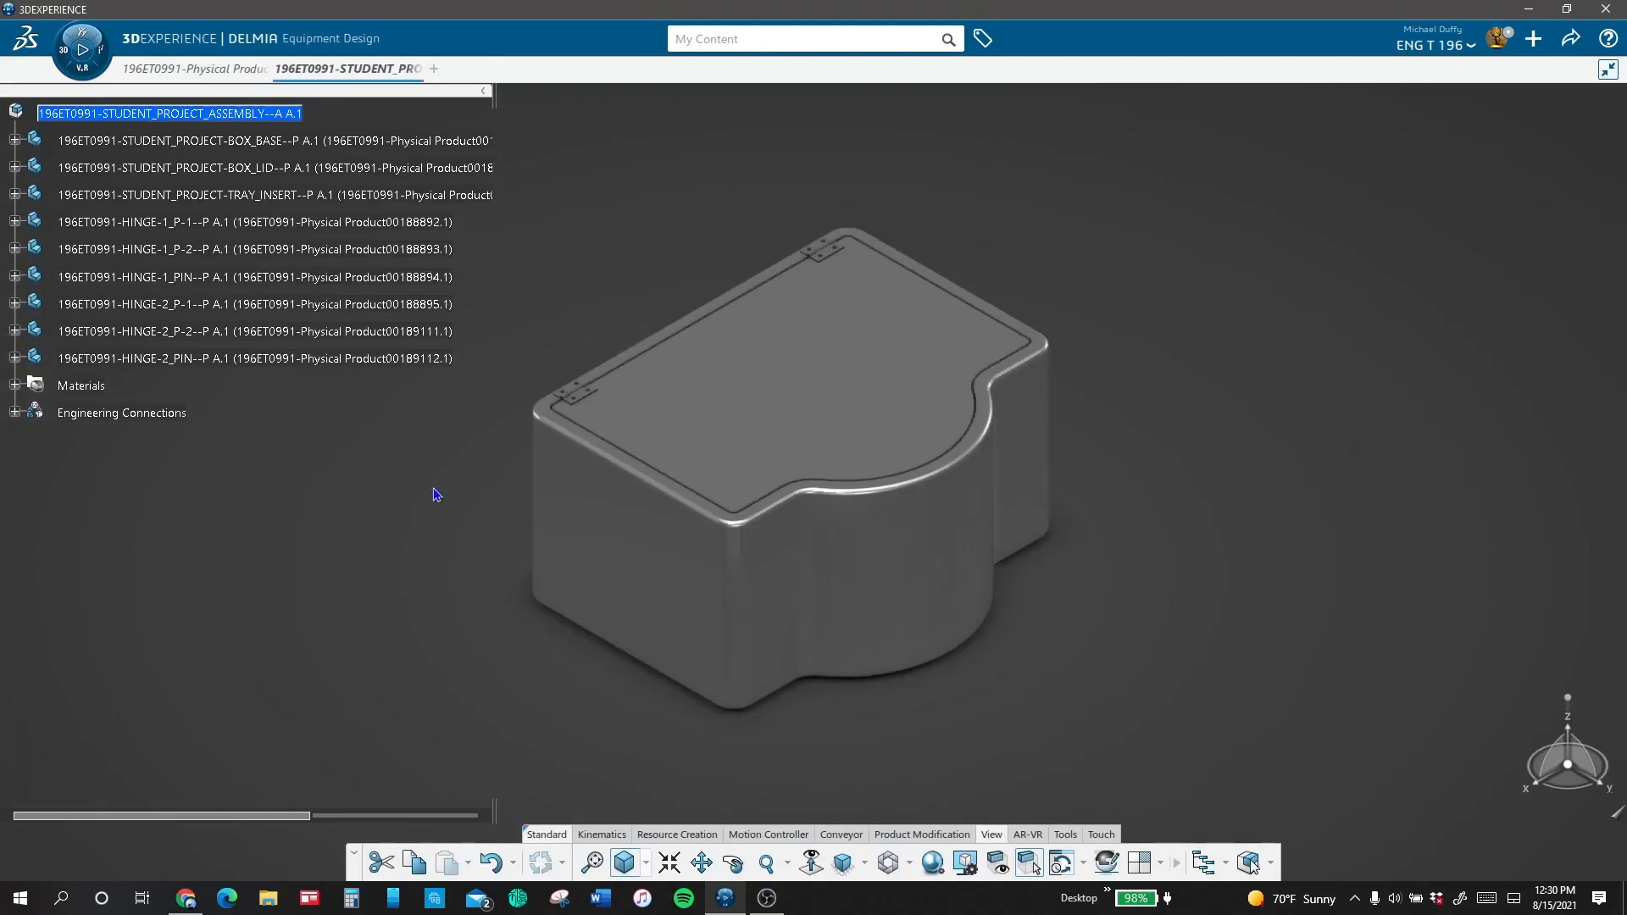
scroll(773, 204, up, 5)
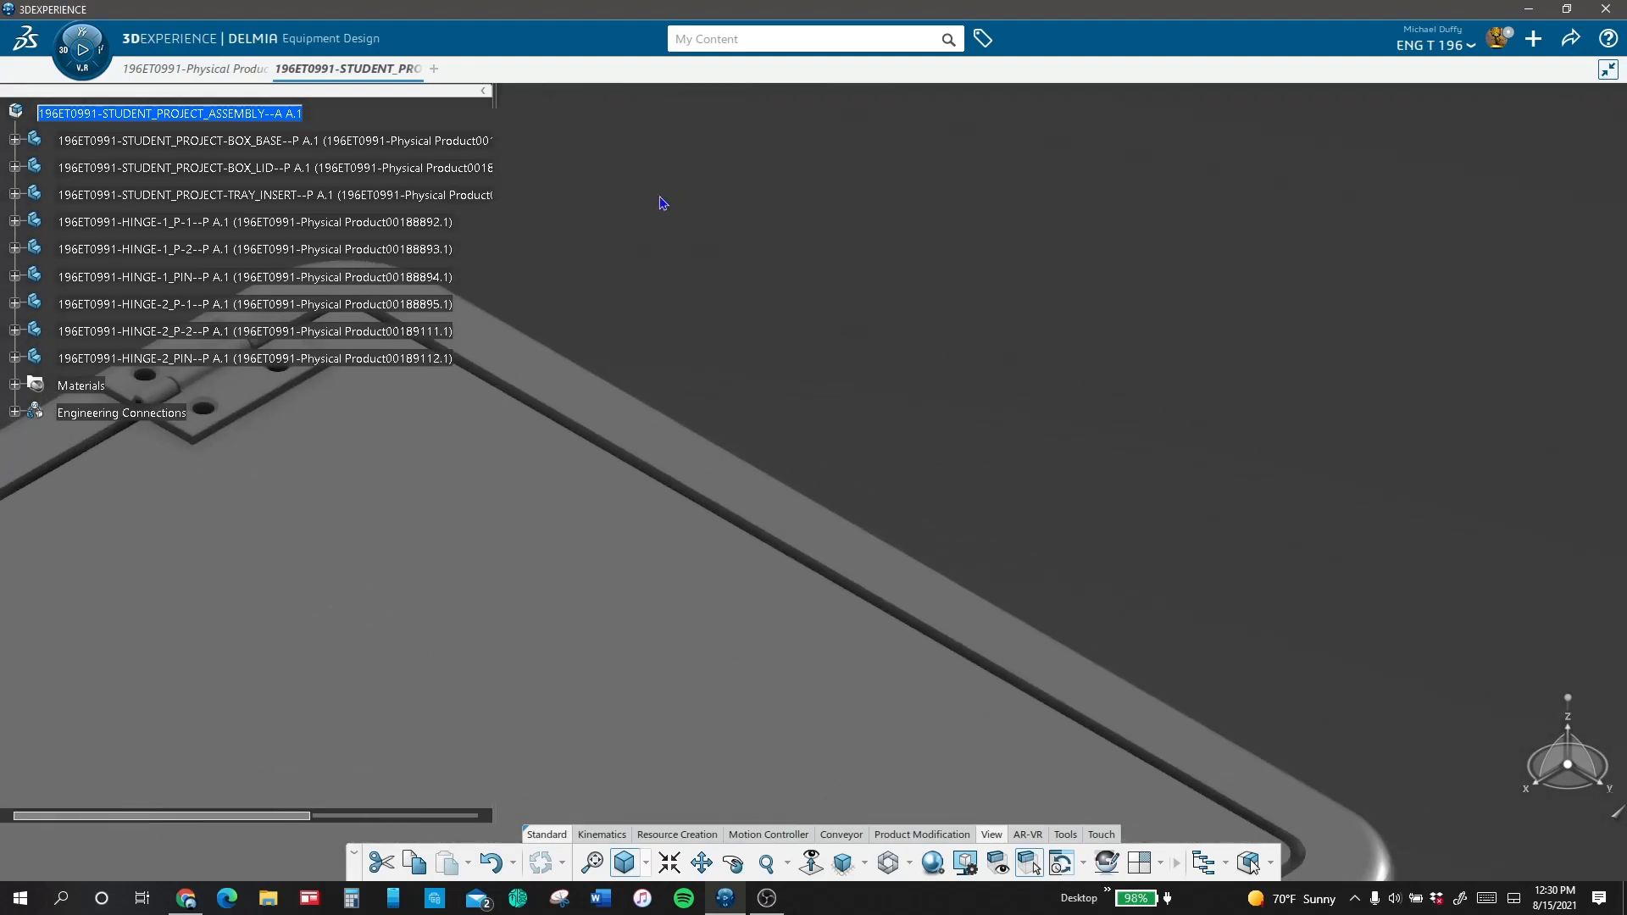
right_click(418, 252)
click(469, 152)
scroll(773, 367, up, 5)
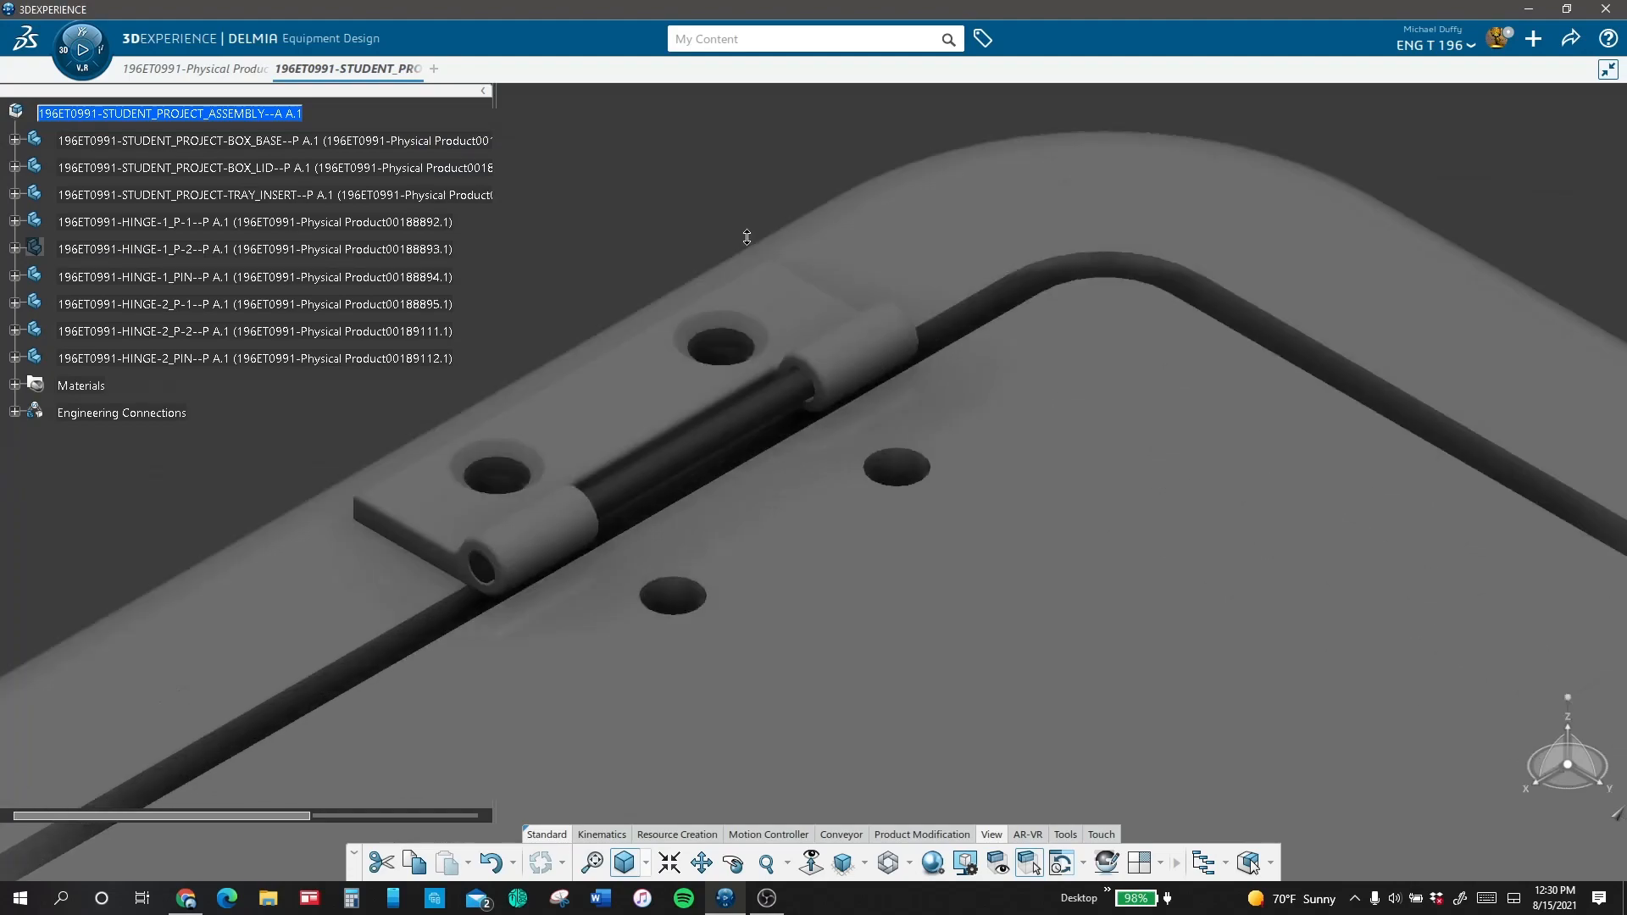
click(797, 376)
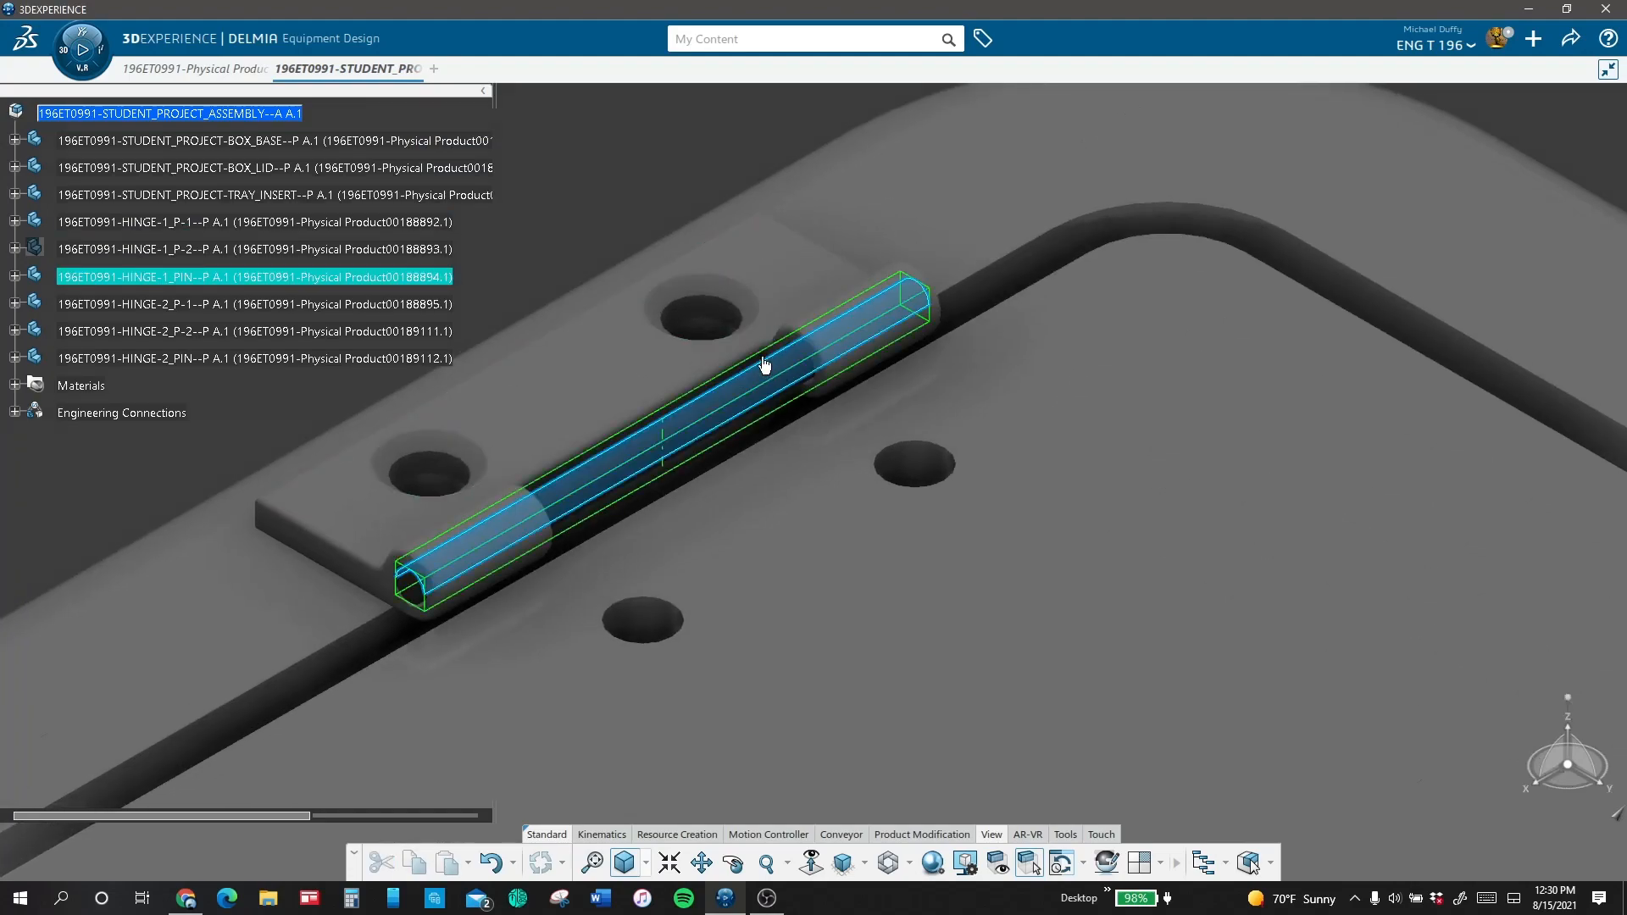
click(577, 207)
Step: Create a mechanism representation titled 196ET0991-STUDENT_PROJECT in the student project assembly
click(603, 834)
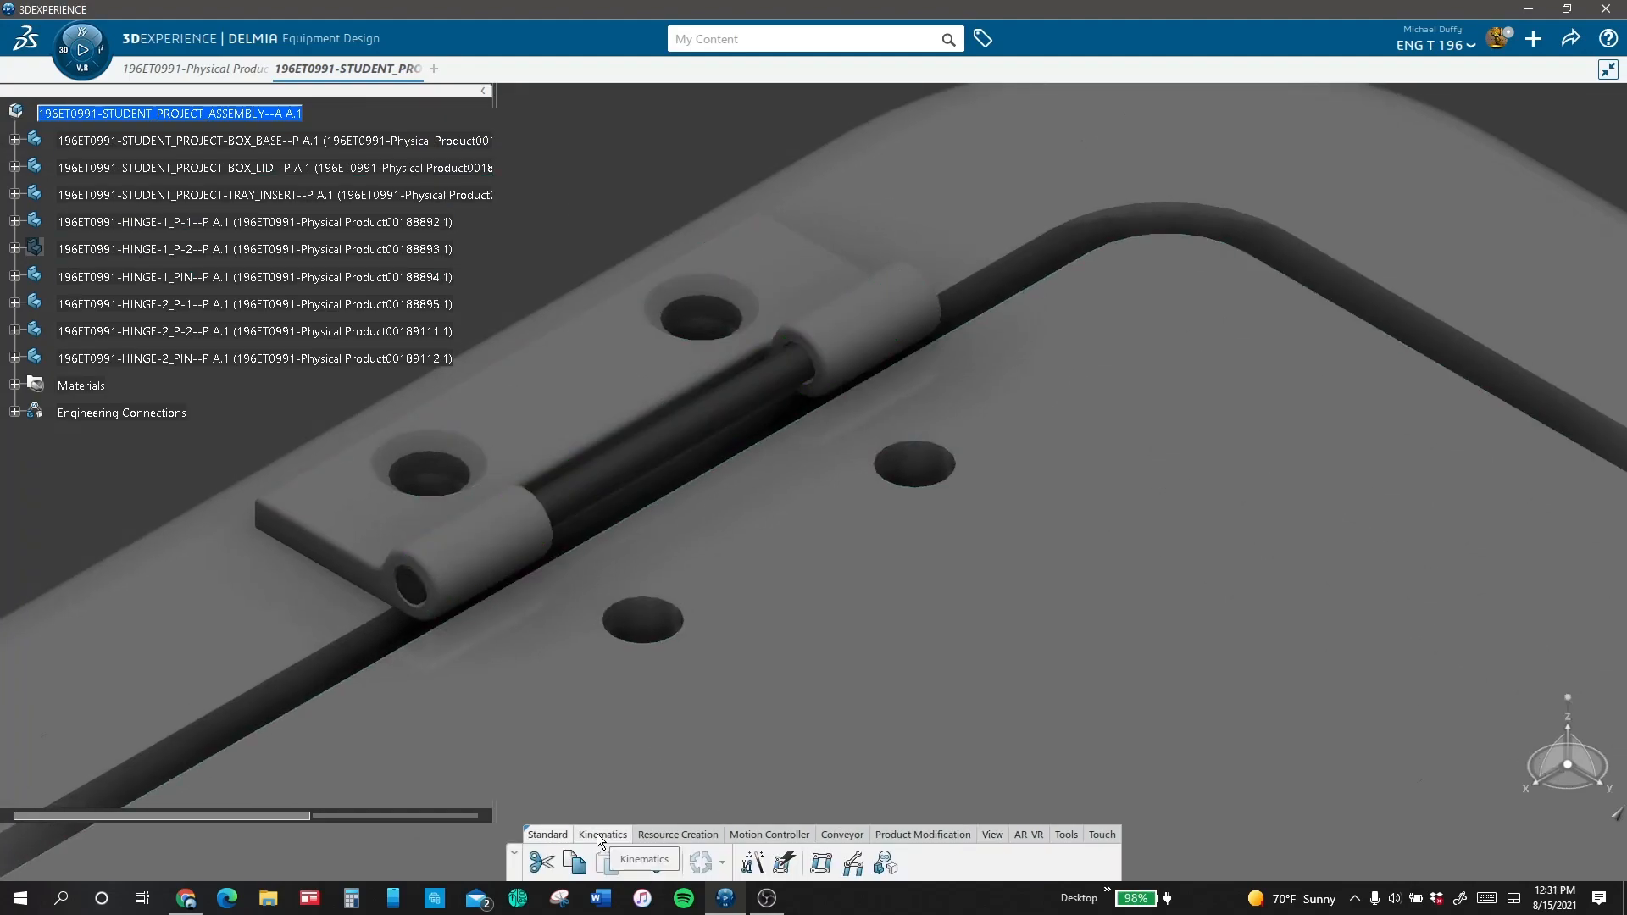
click(821, 863)
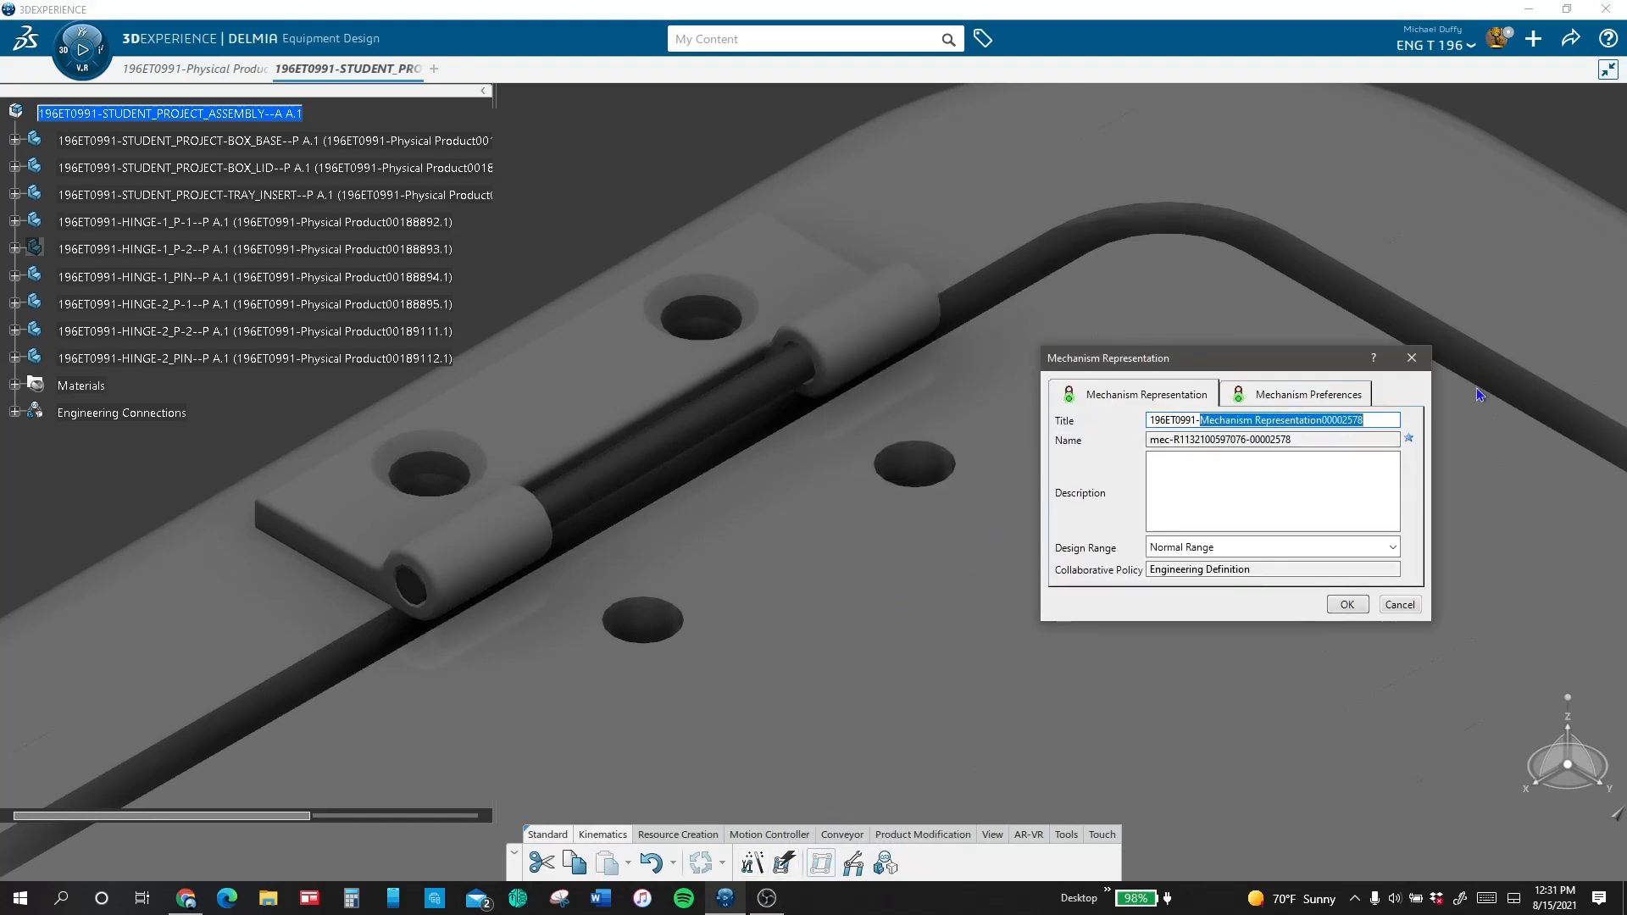
text(s)
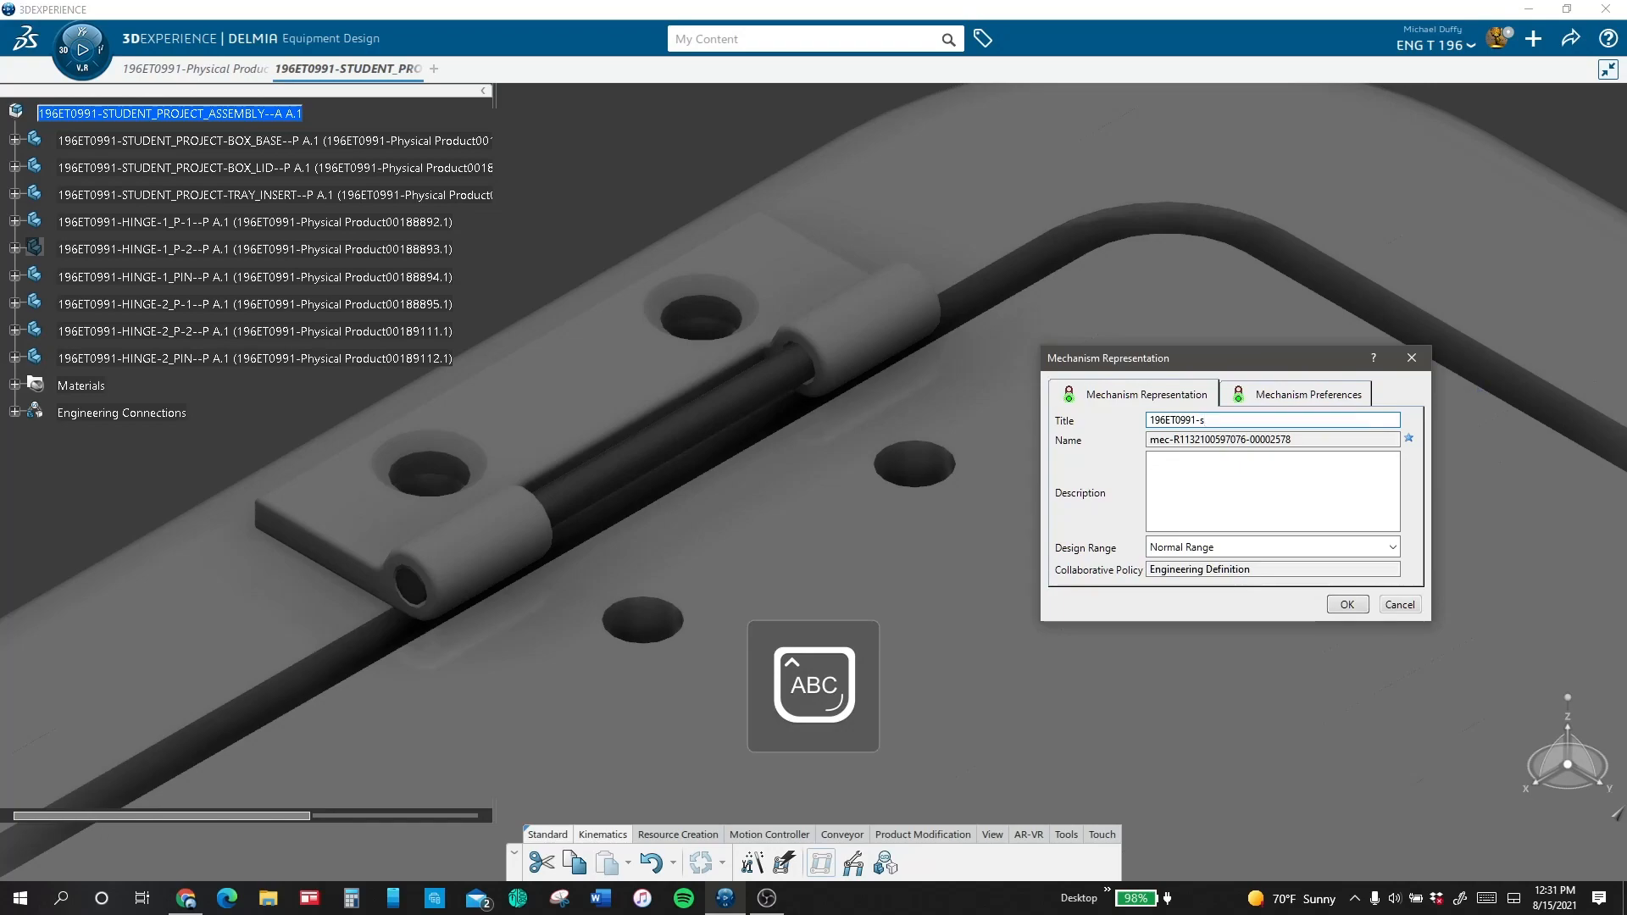
key(BackSpace)
key(Caps_Lock)
text(ST)
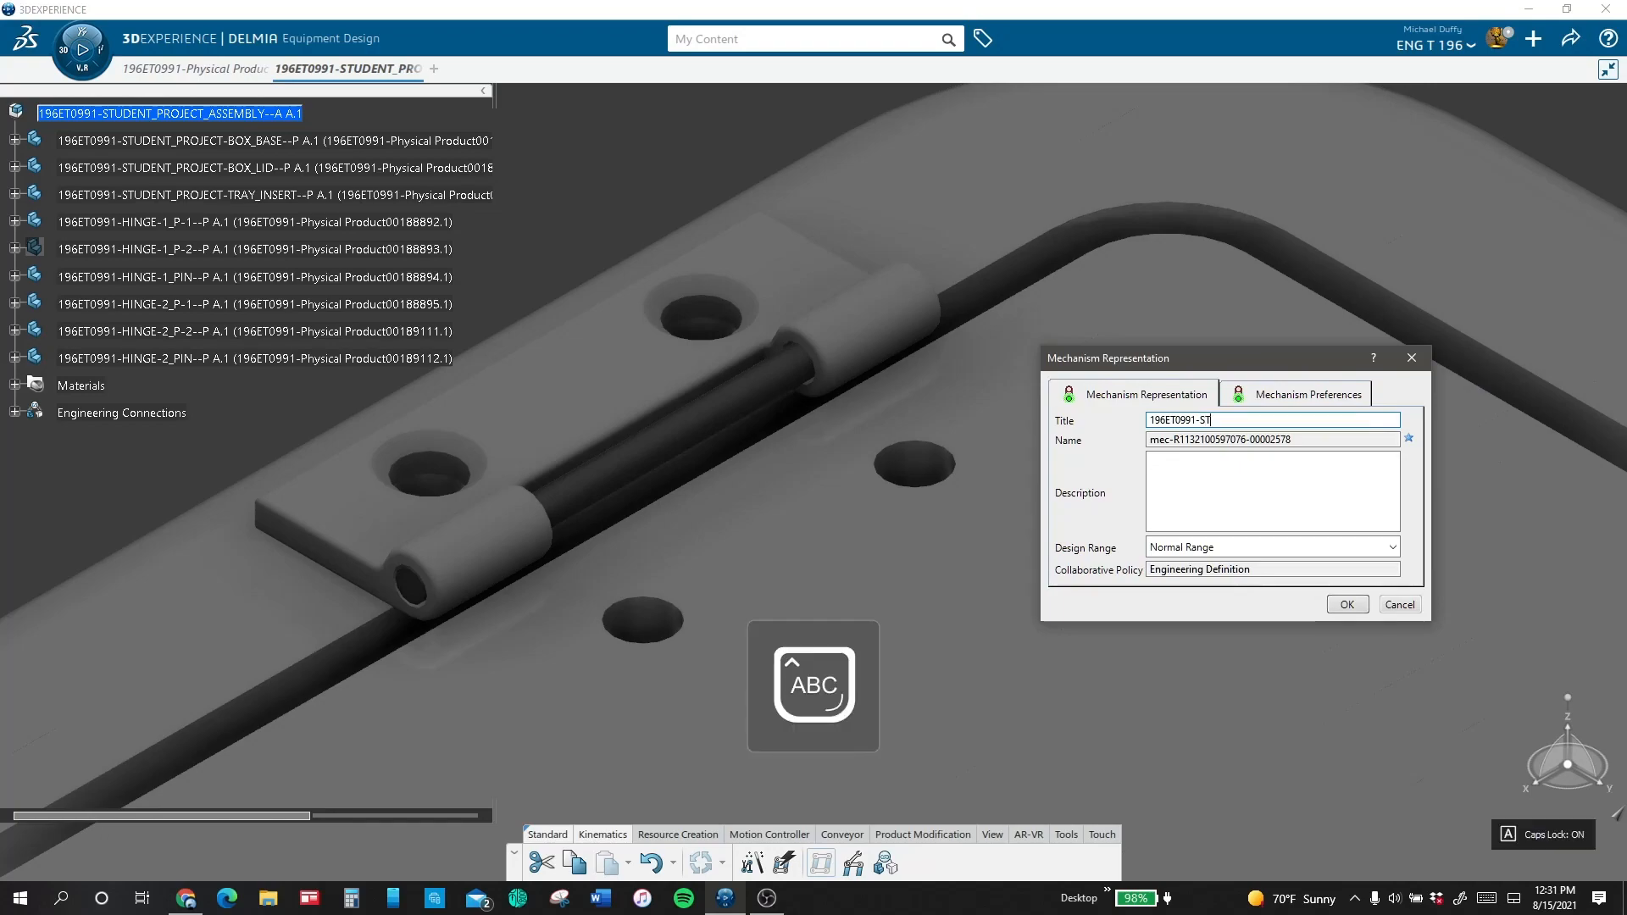
text(UDENT_PROJECT)
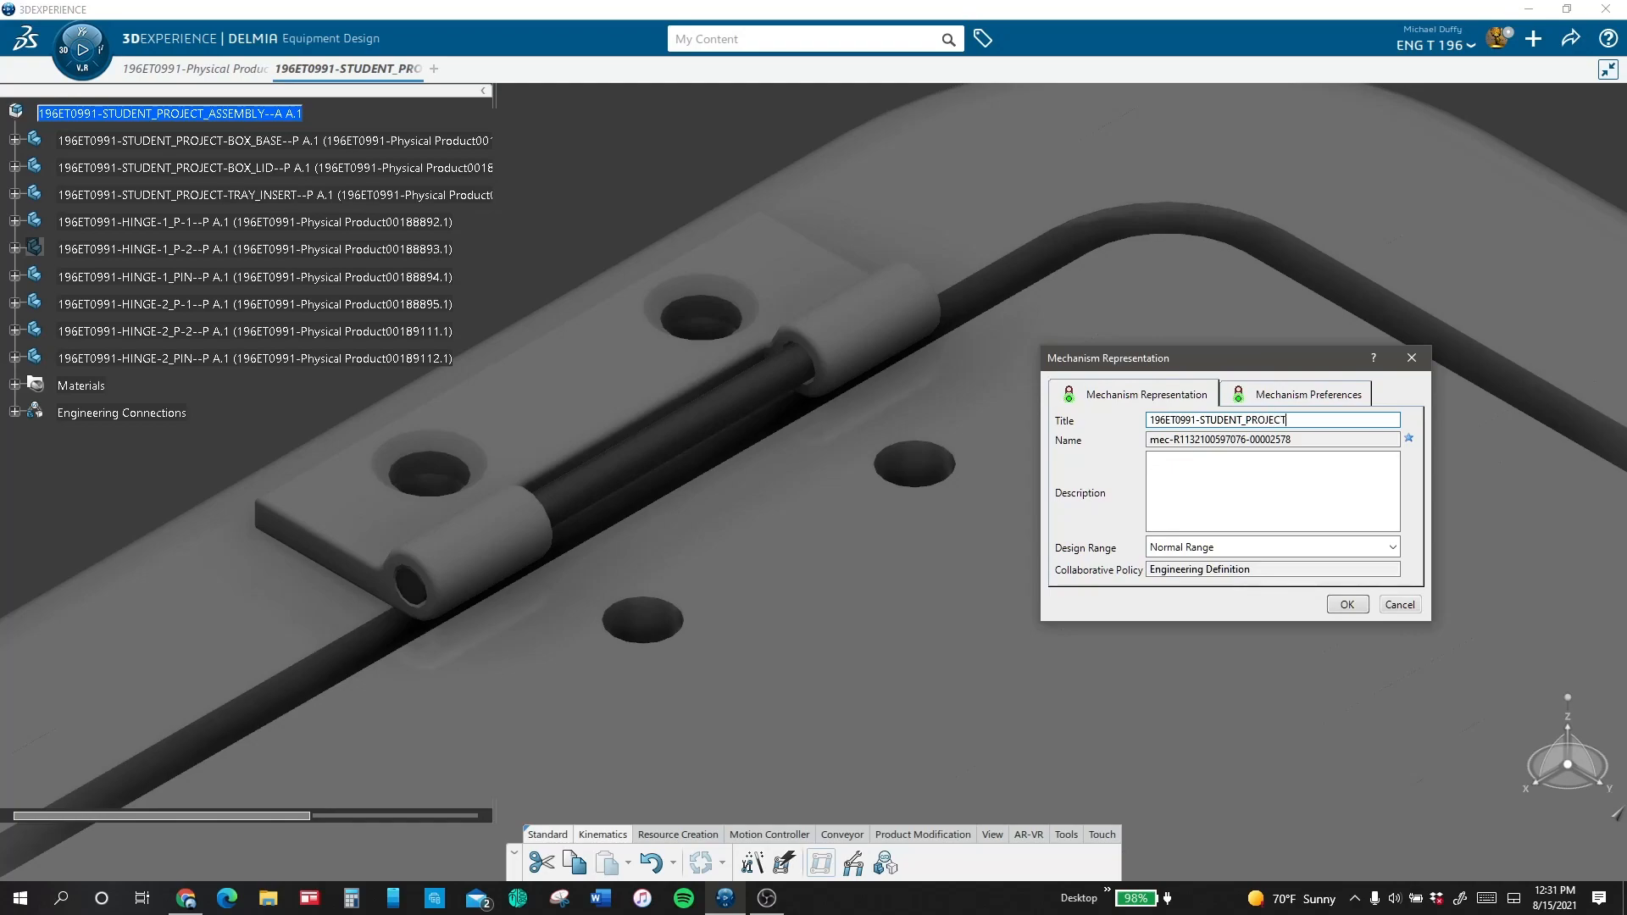
key(Return)
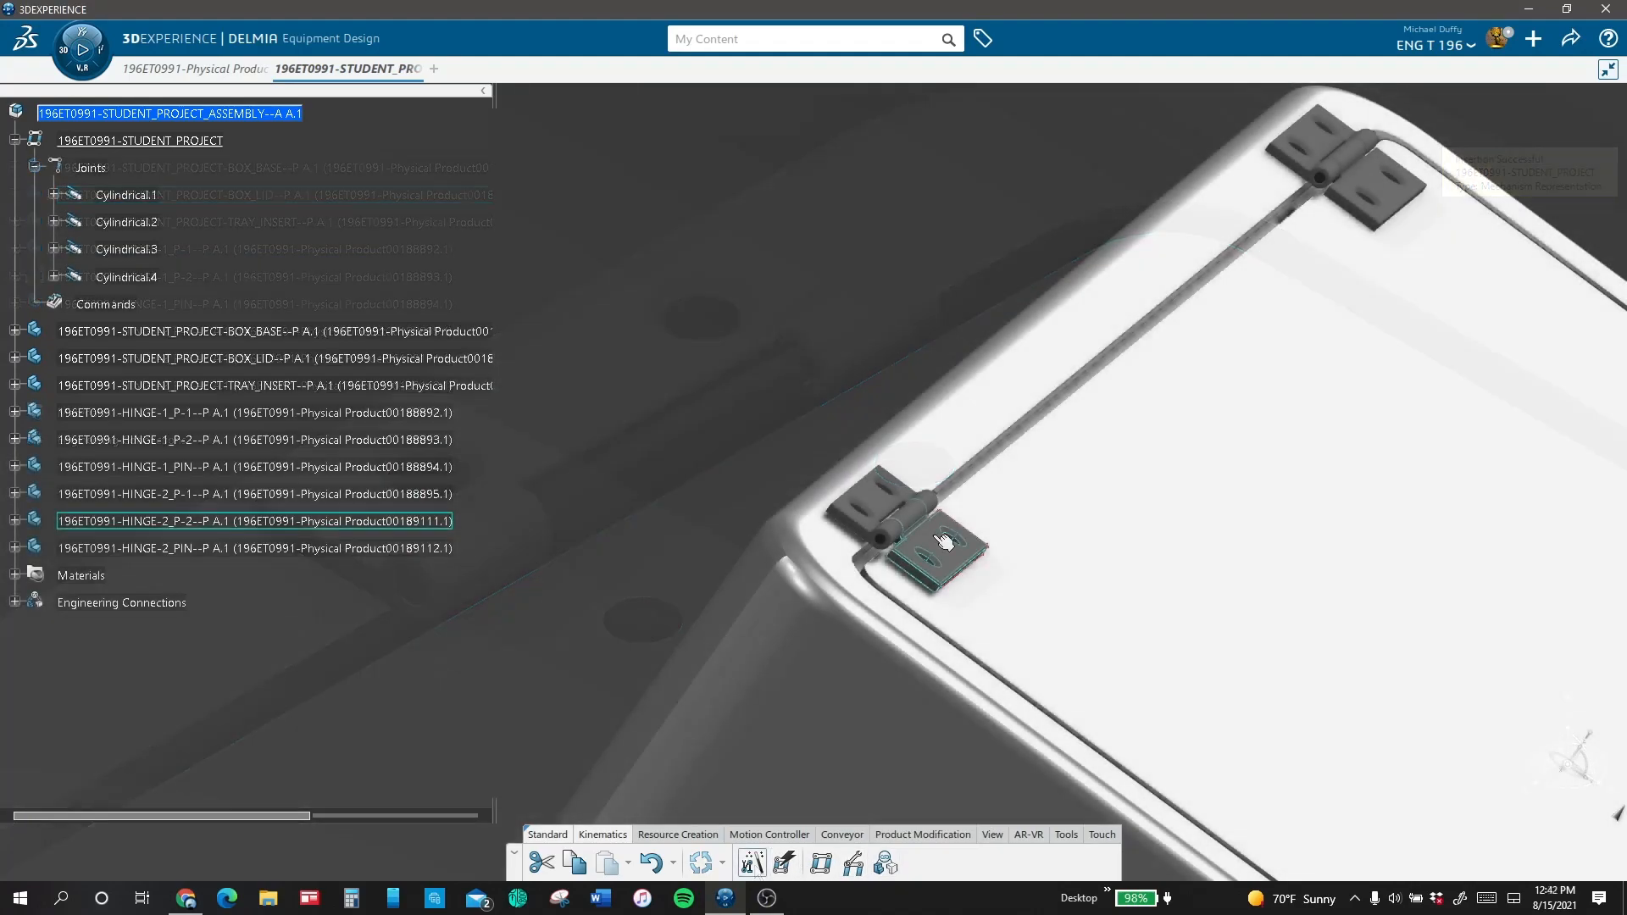
Step: Create a revolute joint with a command between HINGE-2_P-2 and HINGE-2_P-1, centred on the circular end of the hinge knuckle
click(946, 542)
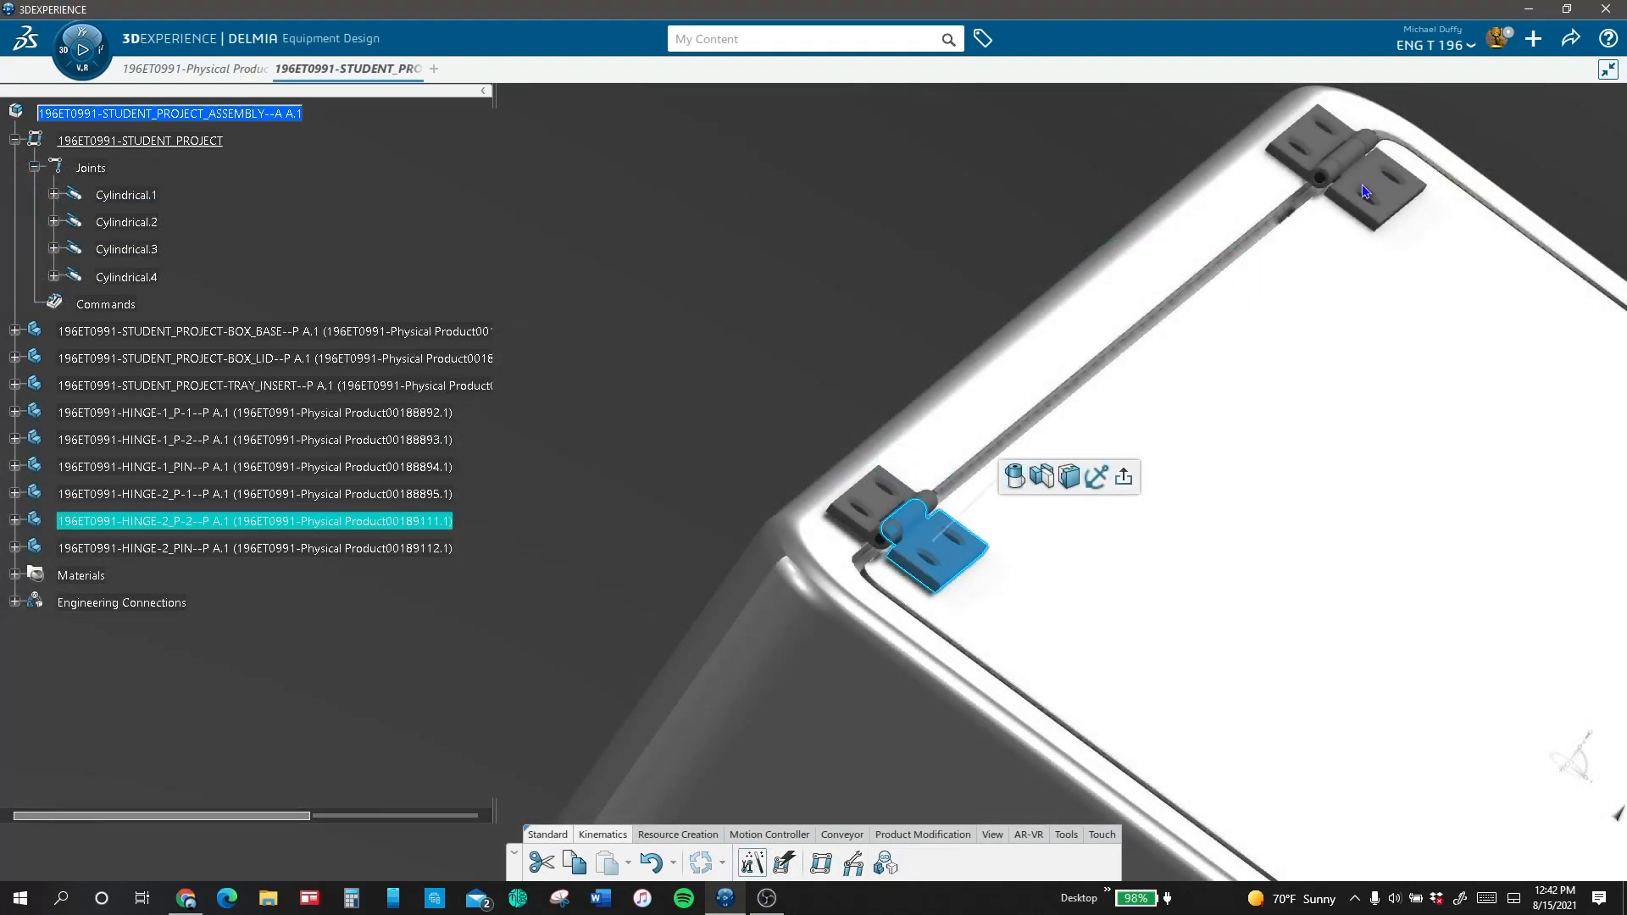
click(1023, 476)
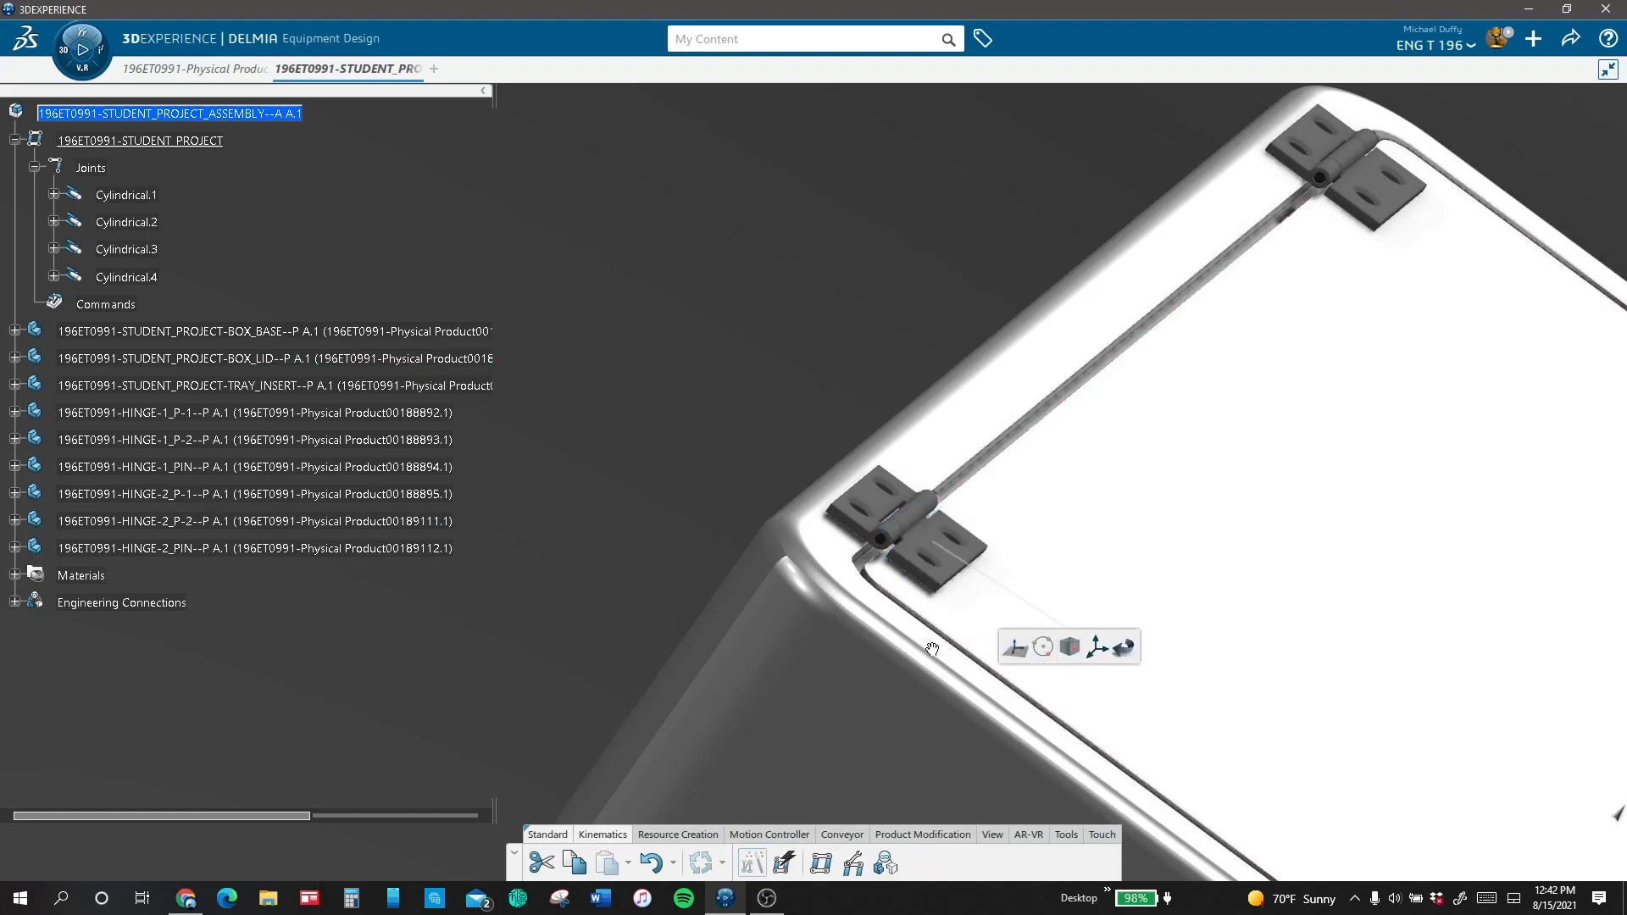
ctrl+middle_drag(929, 647, 1009, 425)
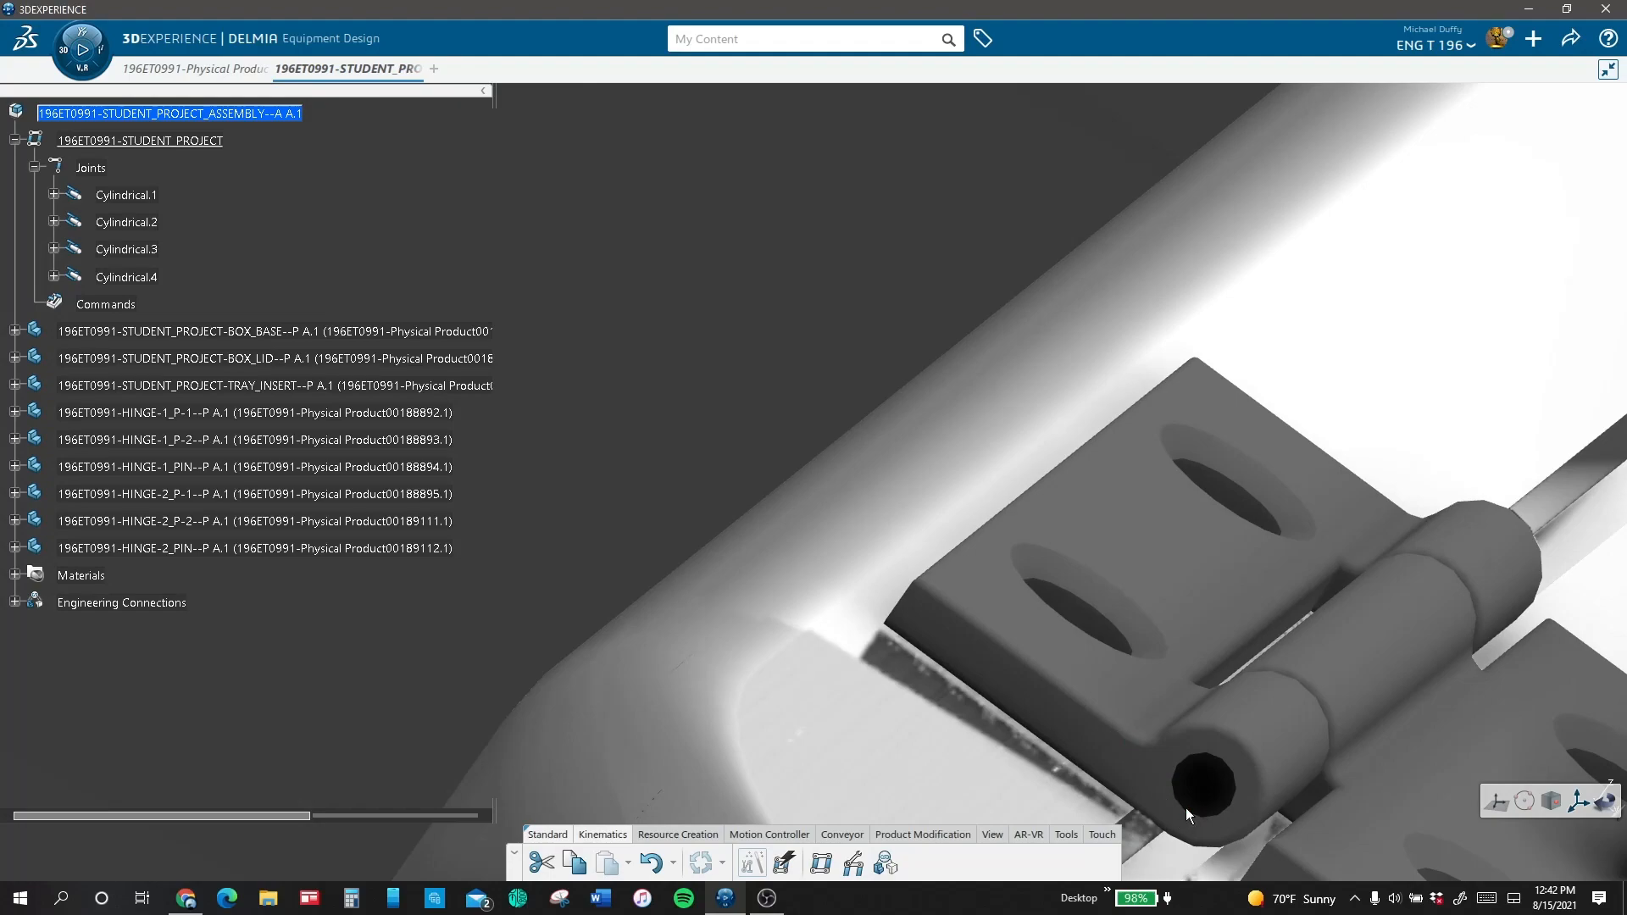
click(1202, 760)
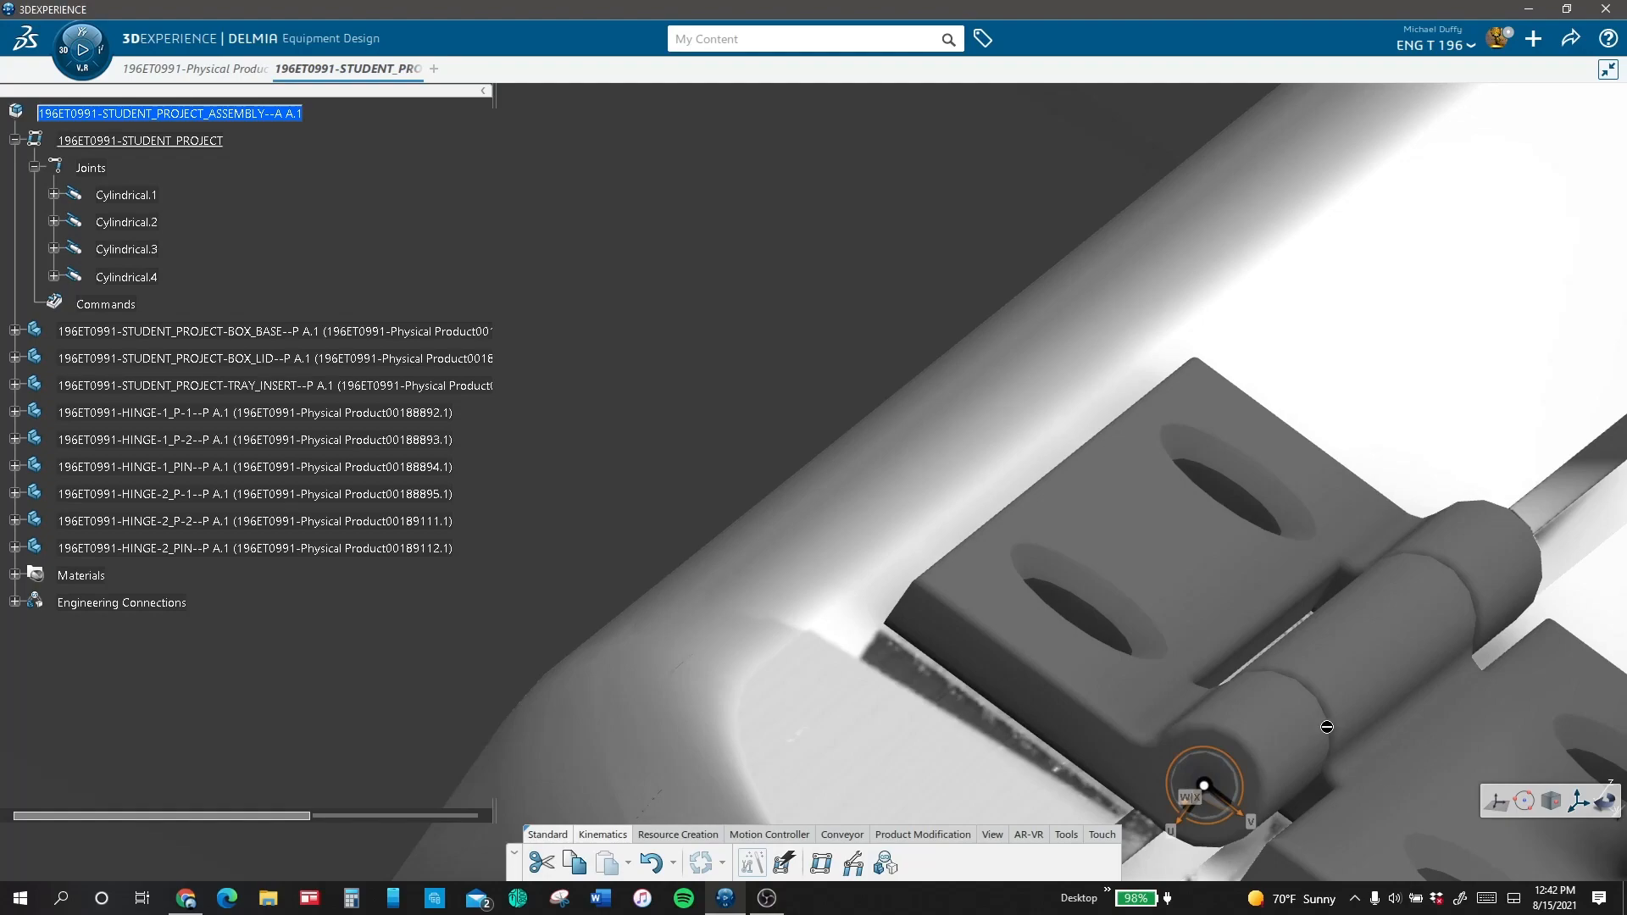
click(1155, 692)
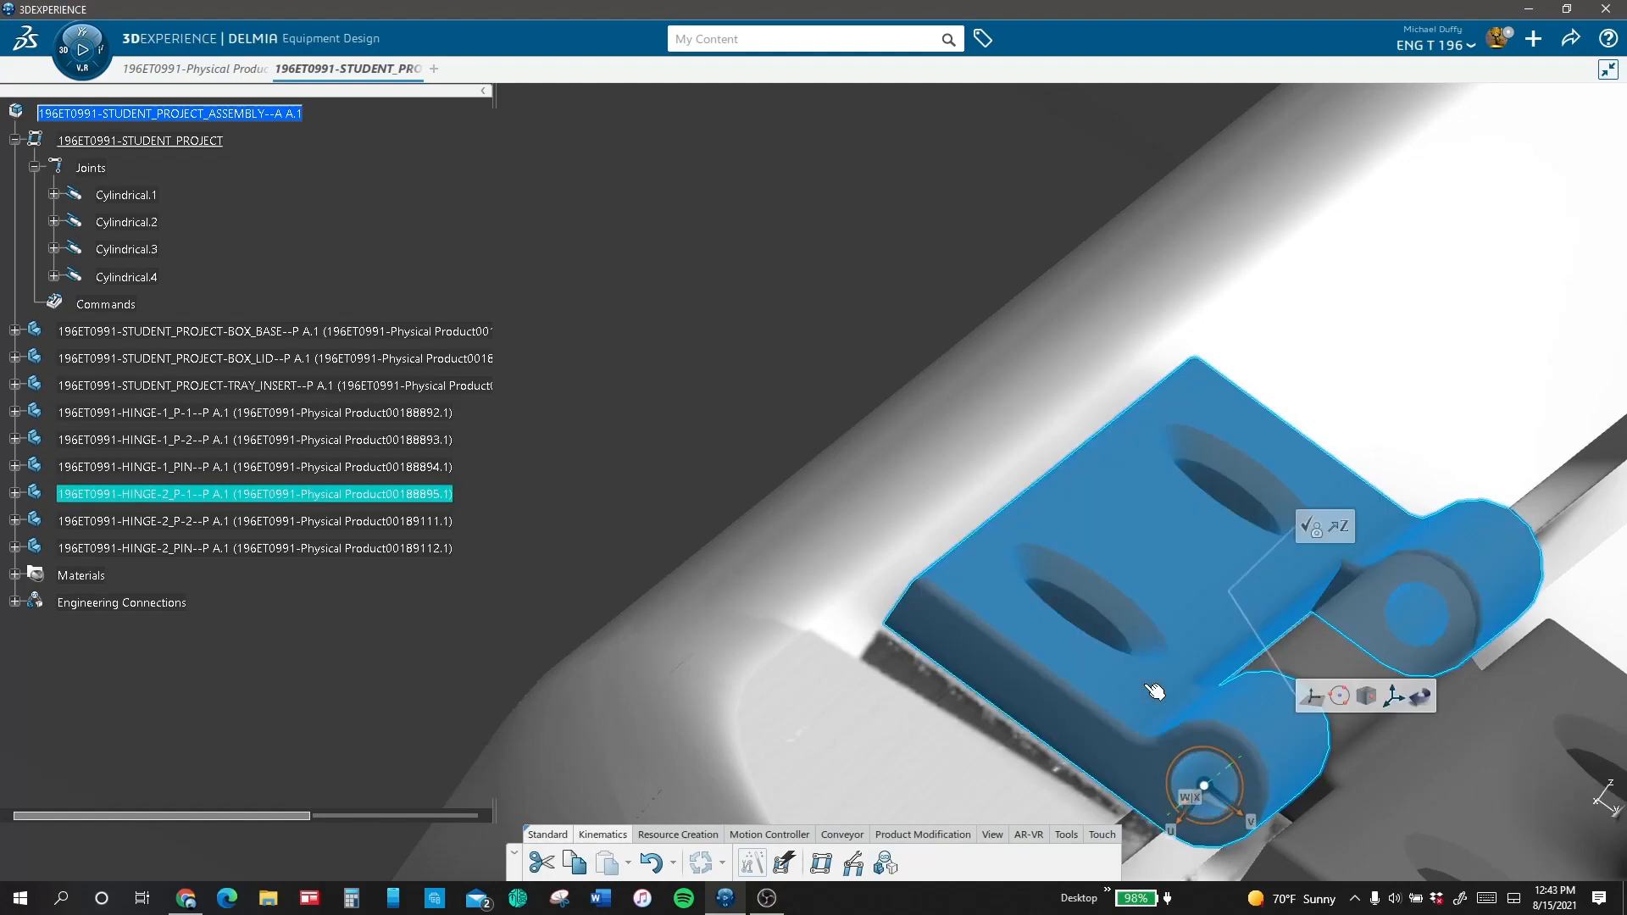
click(1307, 527)
Step: Create a revolute joint with a command between HINGE-1_P-2 and HINGE-1_P-1, centred on the circular end of the knuckle
middle_drag(1488, 449, 343, 912)
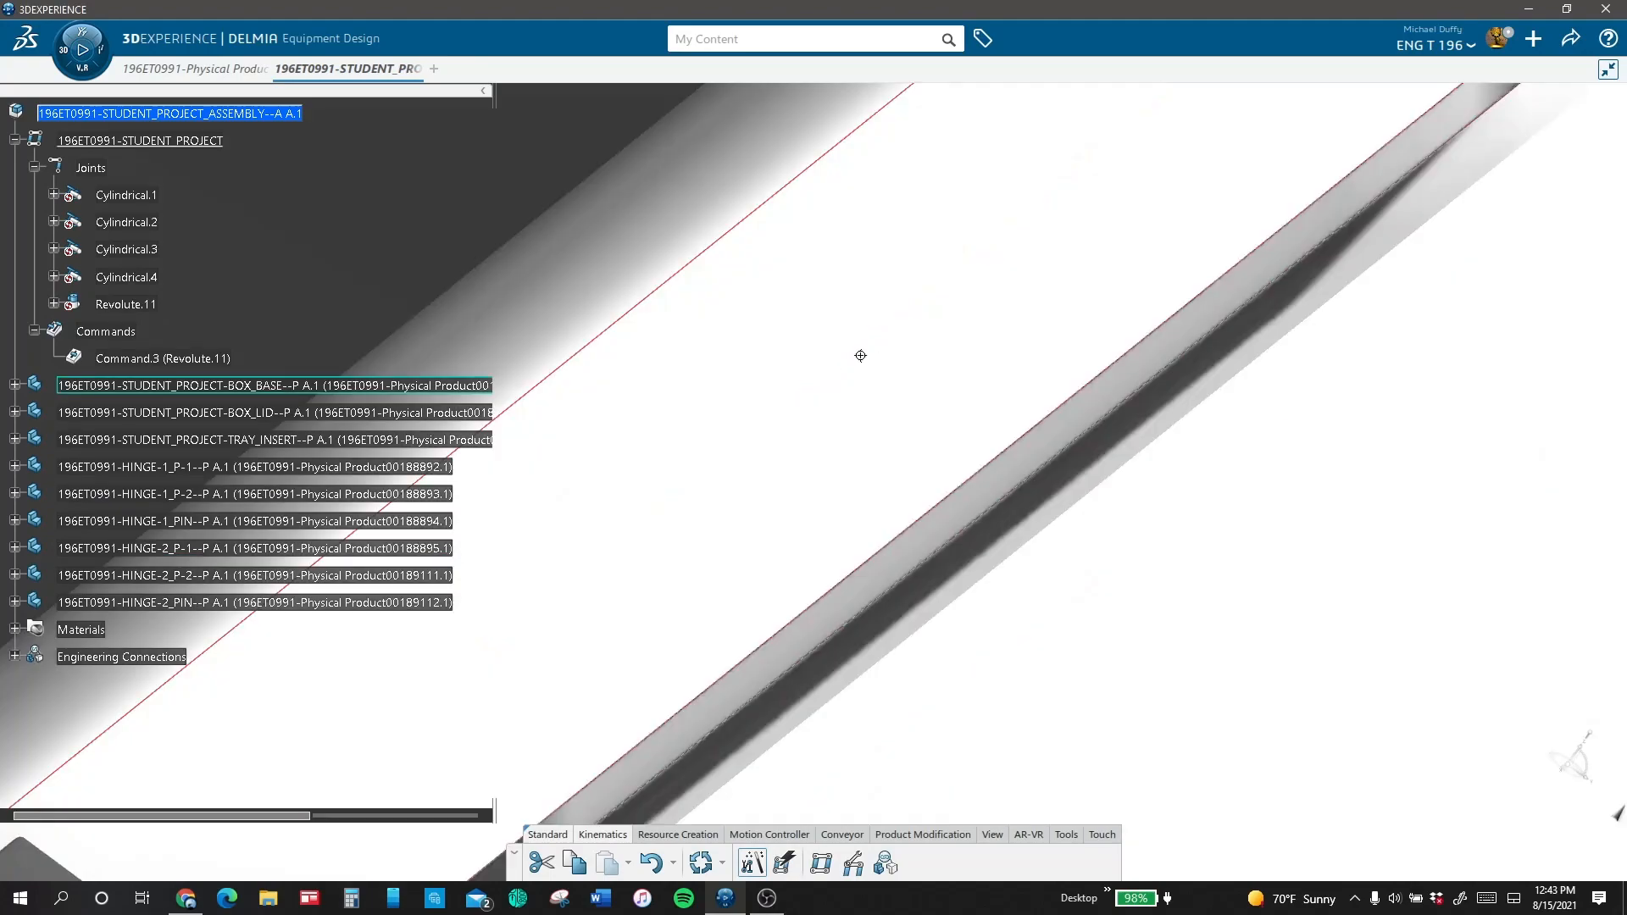
middle_drag(1273, 119, 1035, 545)
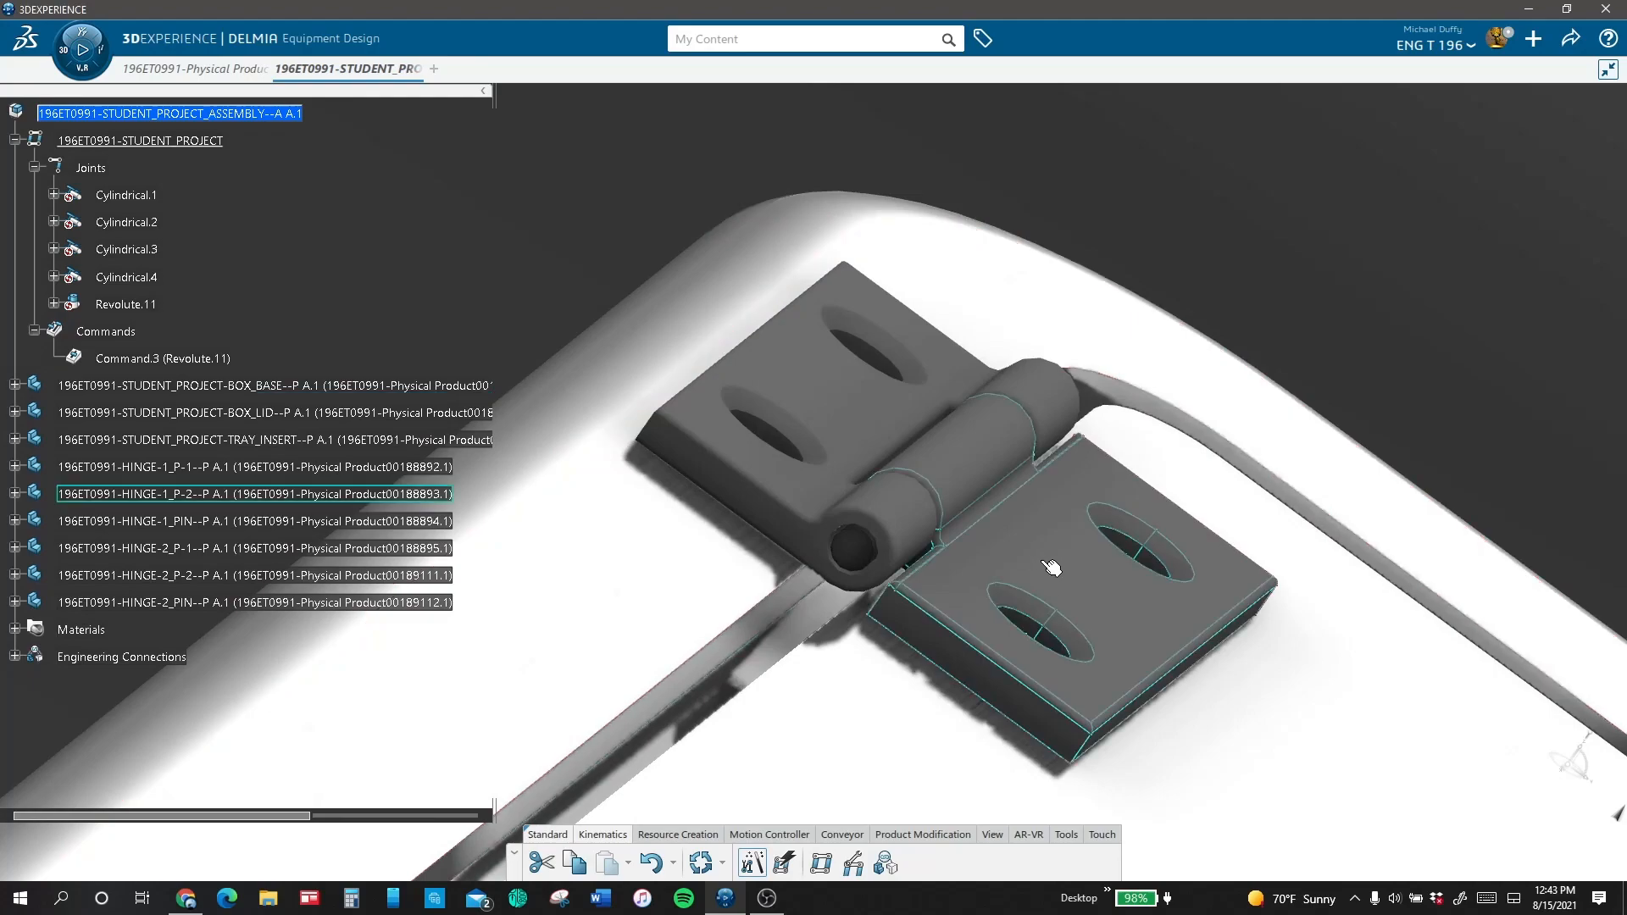
click(1036, 547)
click(1134, 489)
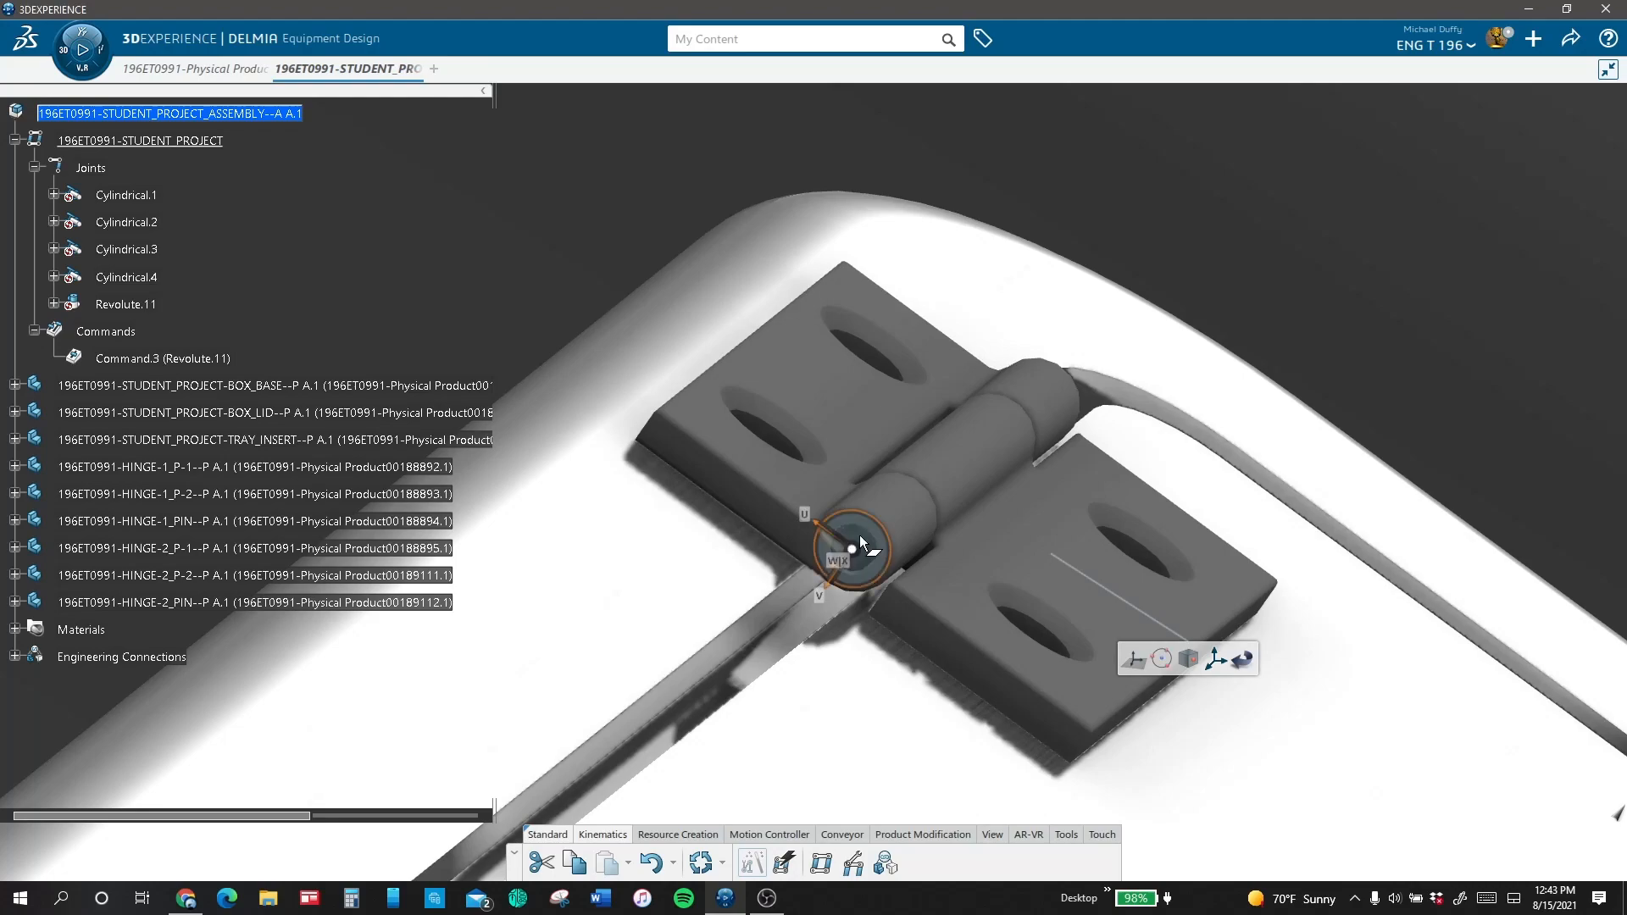
click(1215, 658)
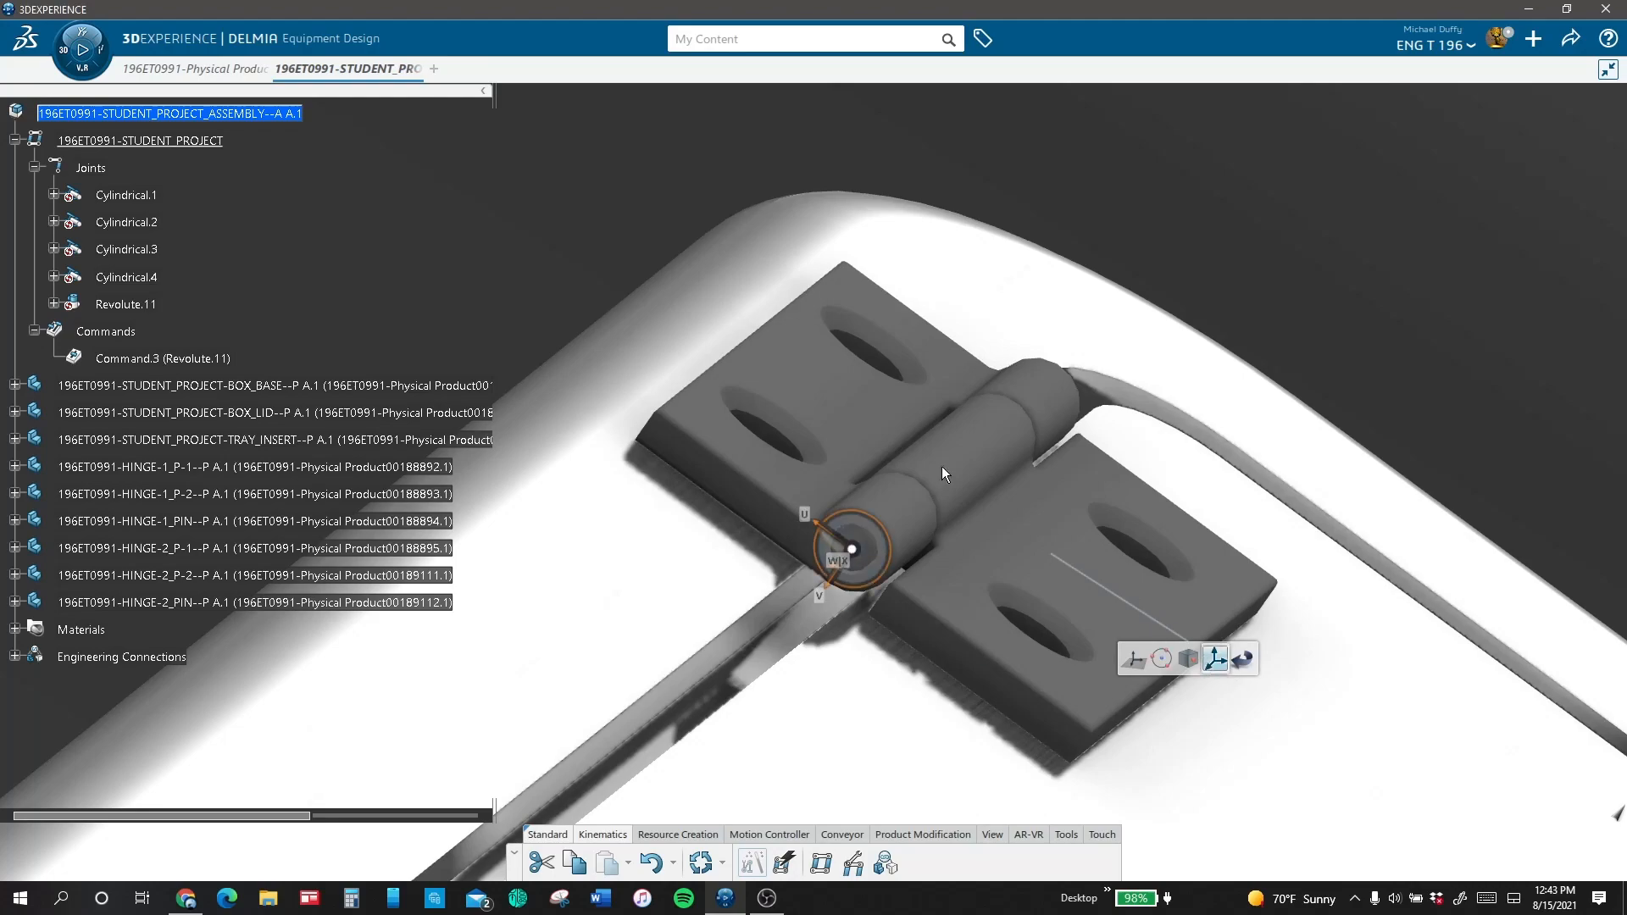
click(1001, 433)
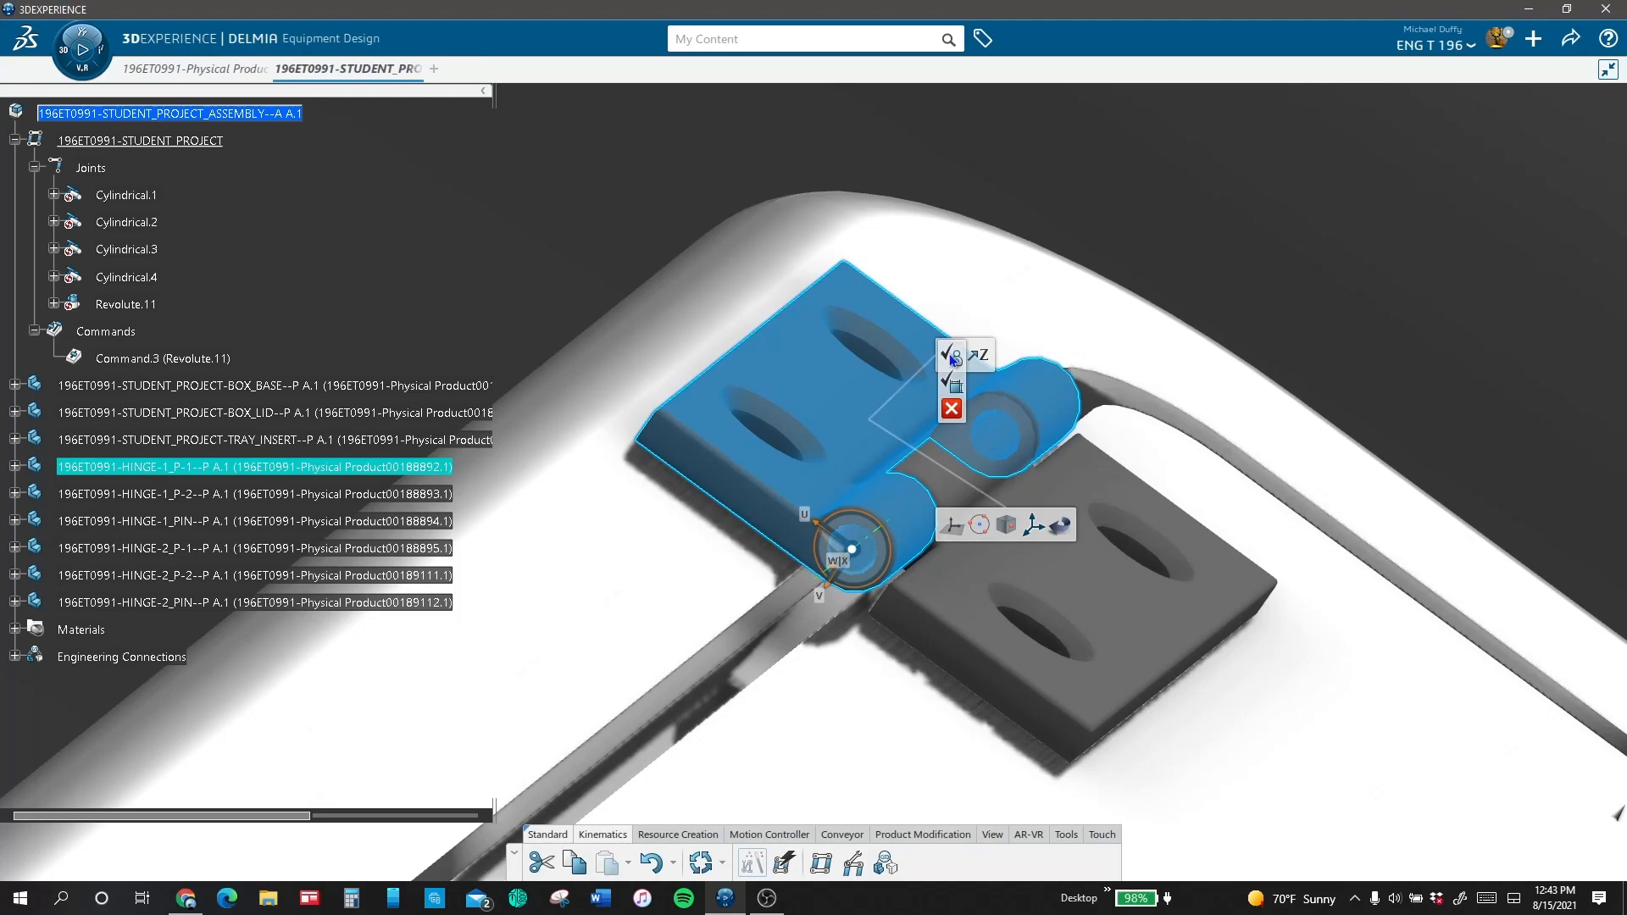
click(951, 356)
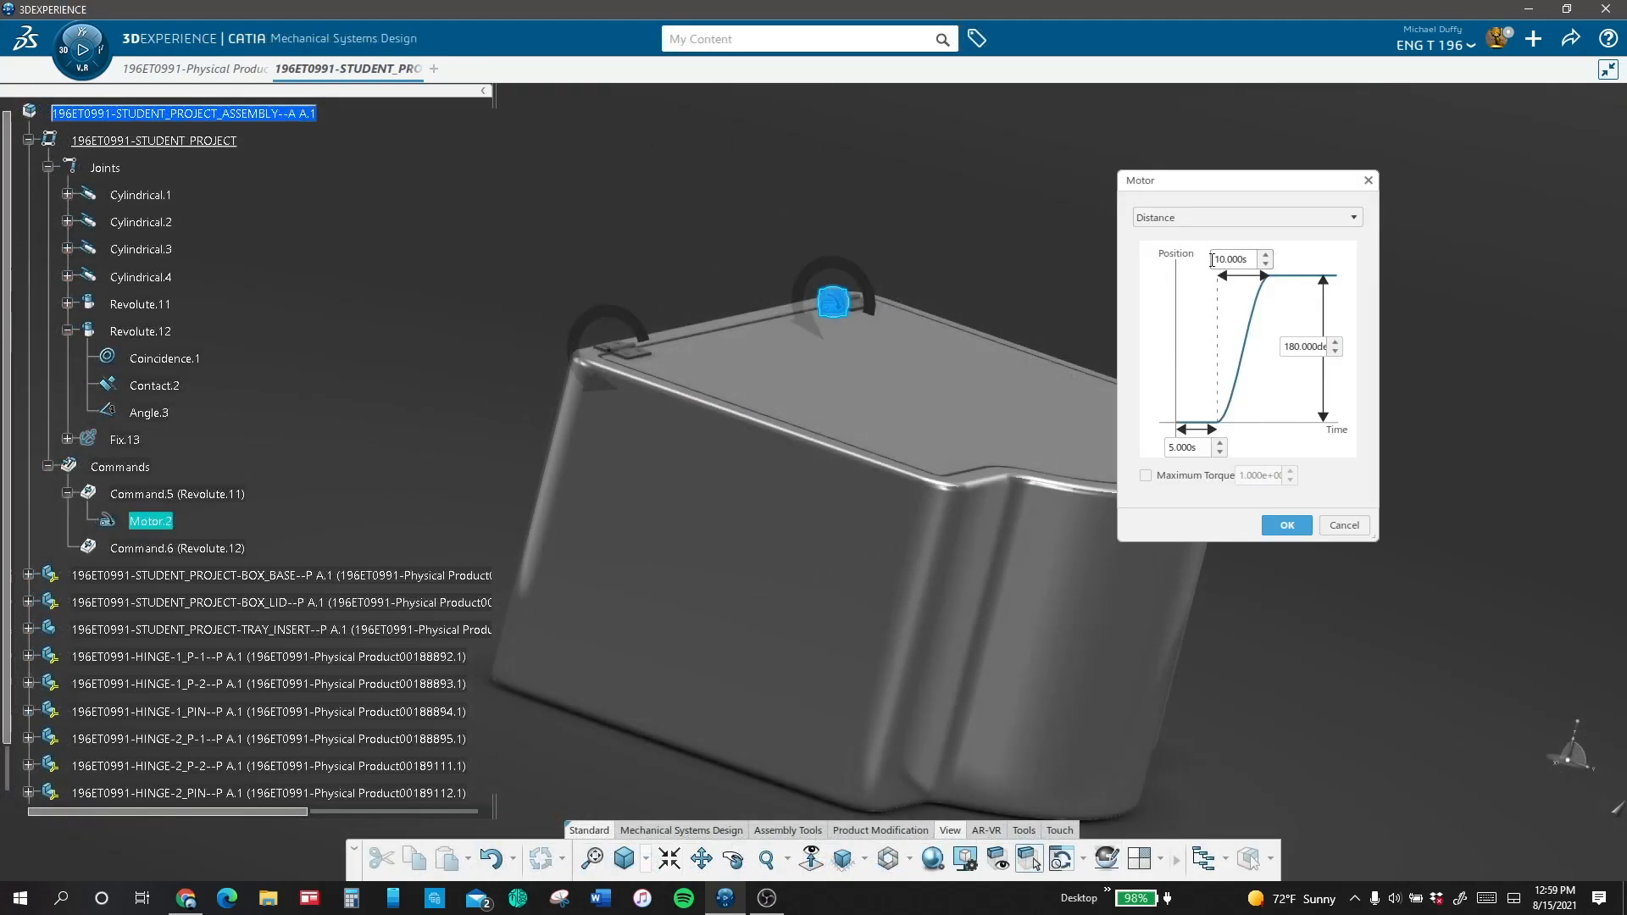
Step: Set the motor on the Revolute.11 command to Oscillating with an amplitude of -90 degrees
click(1213, 213)
click(1217, 269)
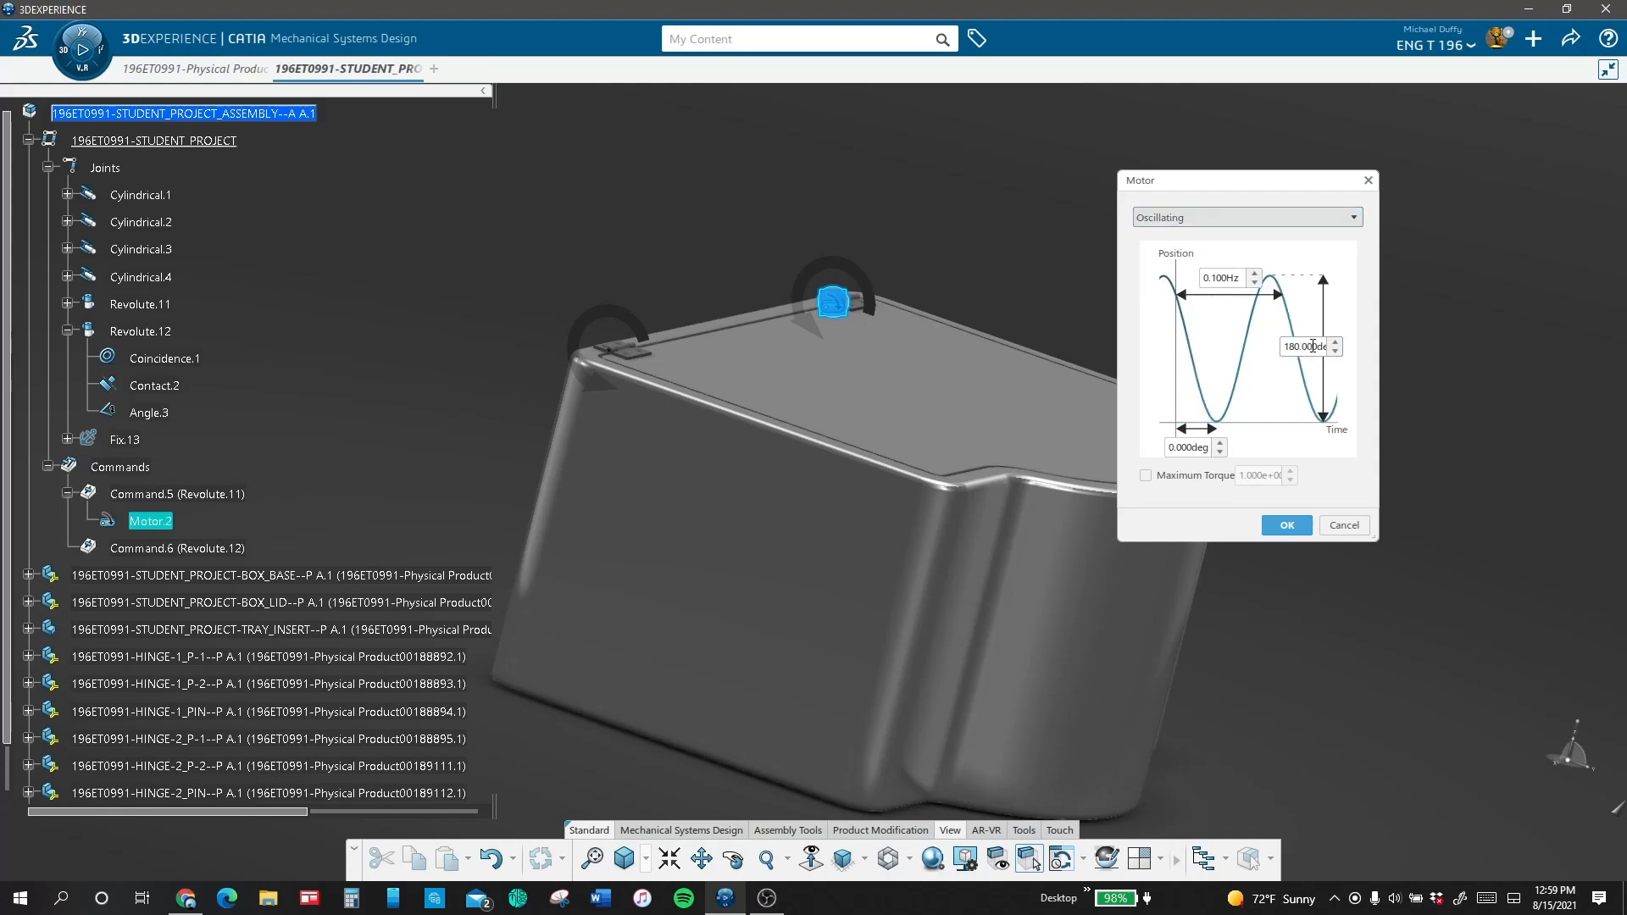
drag(1325, 347, 1276, 346)
text(-90)
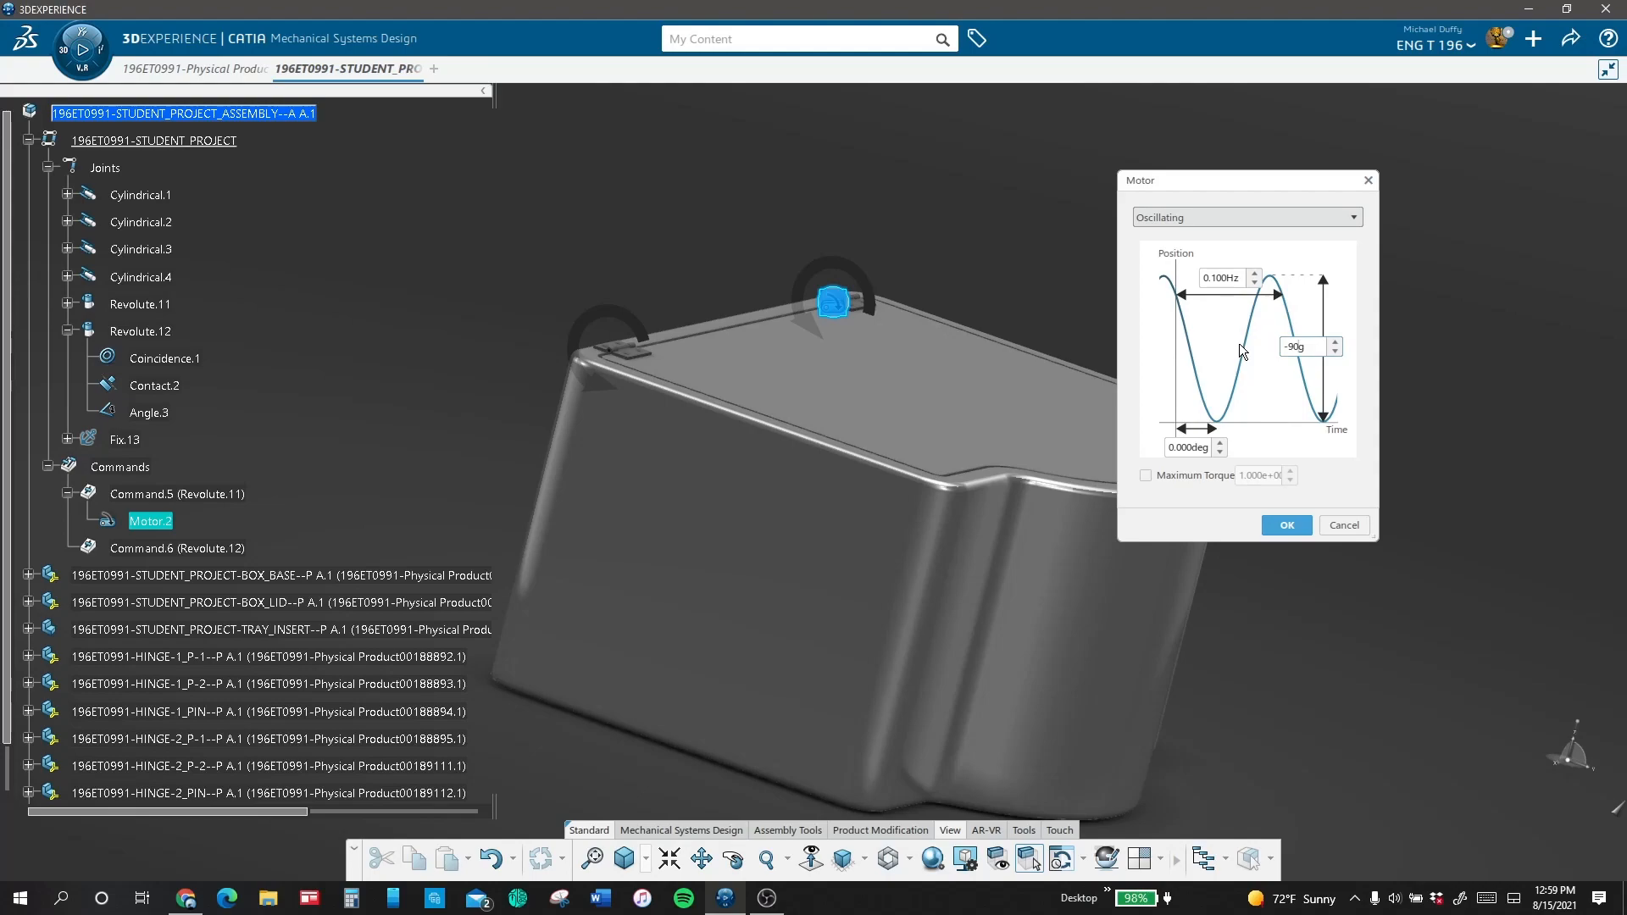
click(1287, 524)
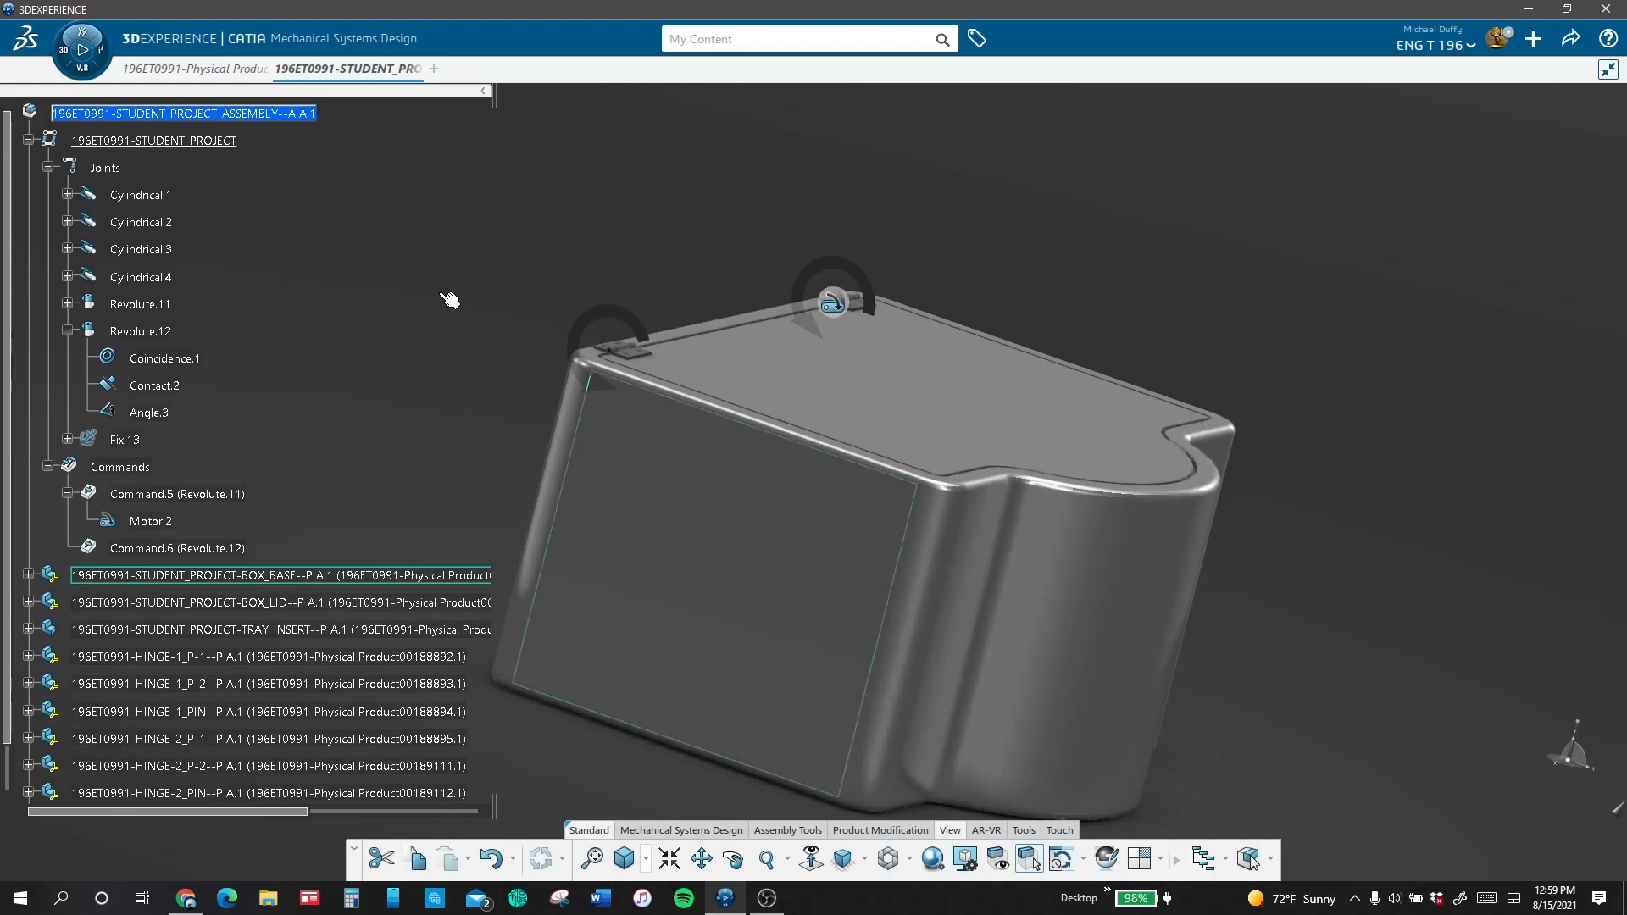
Step: Play the lid motion simulation, raising the playback speed through 4x and 16x to 32x and slowing it to 1/8x
double_click(170, 497)
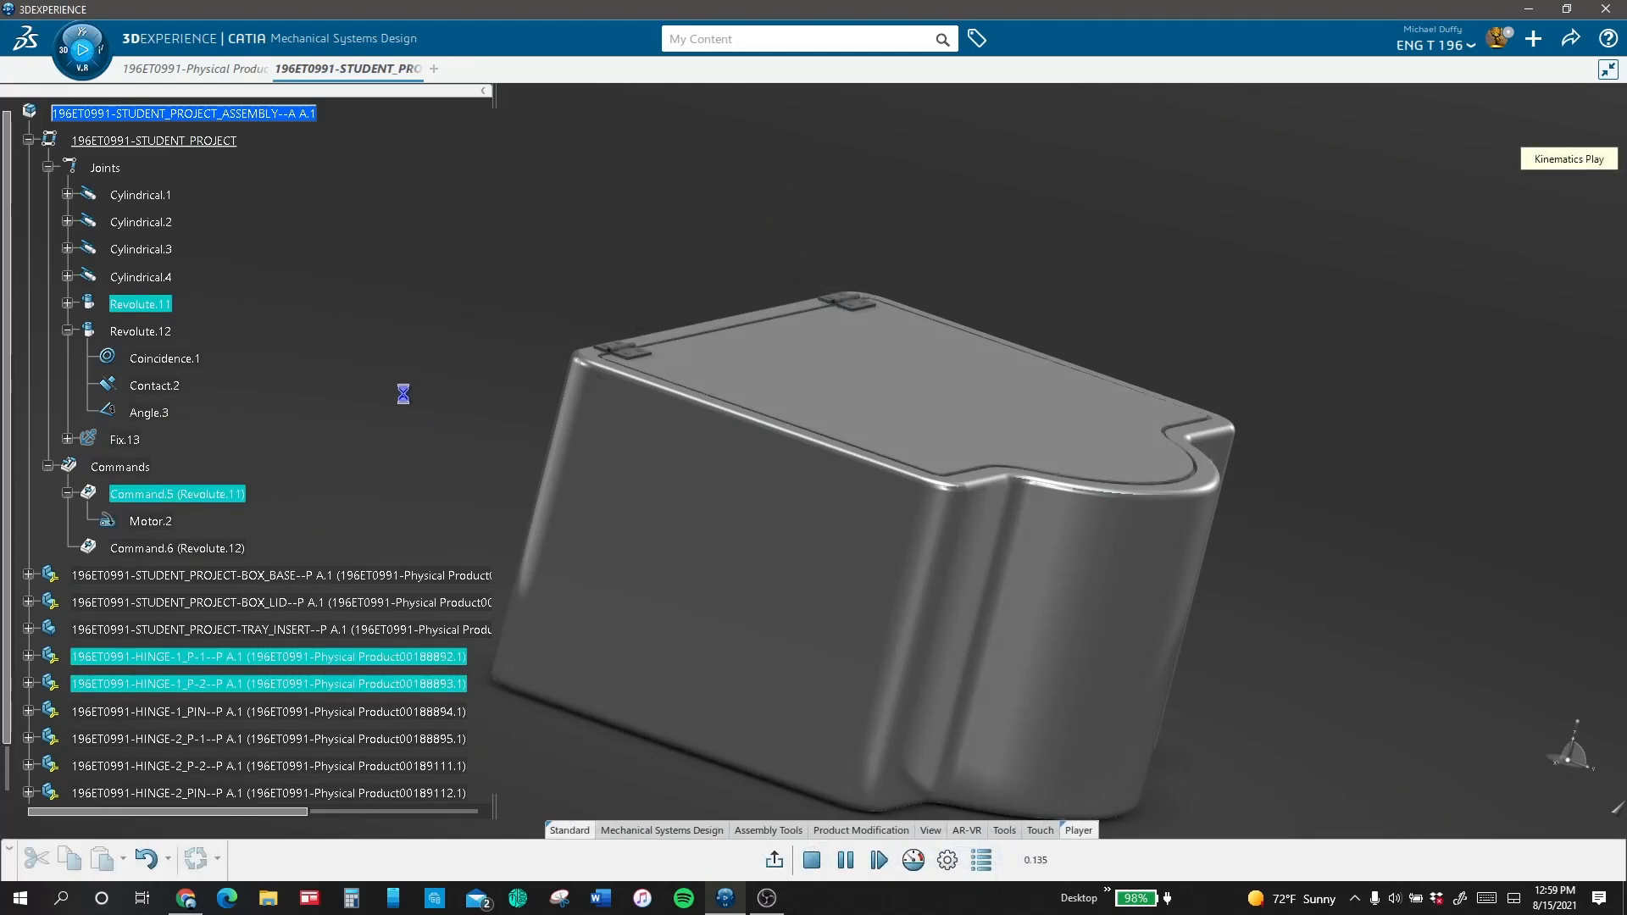
click(914, 861)
drag(1379, 196, 1405, 199)
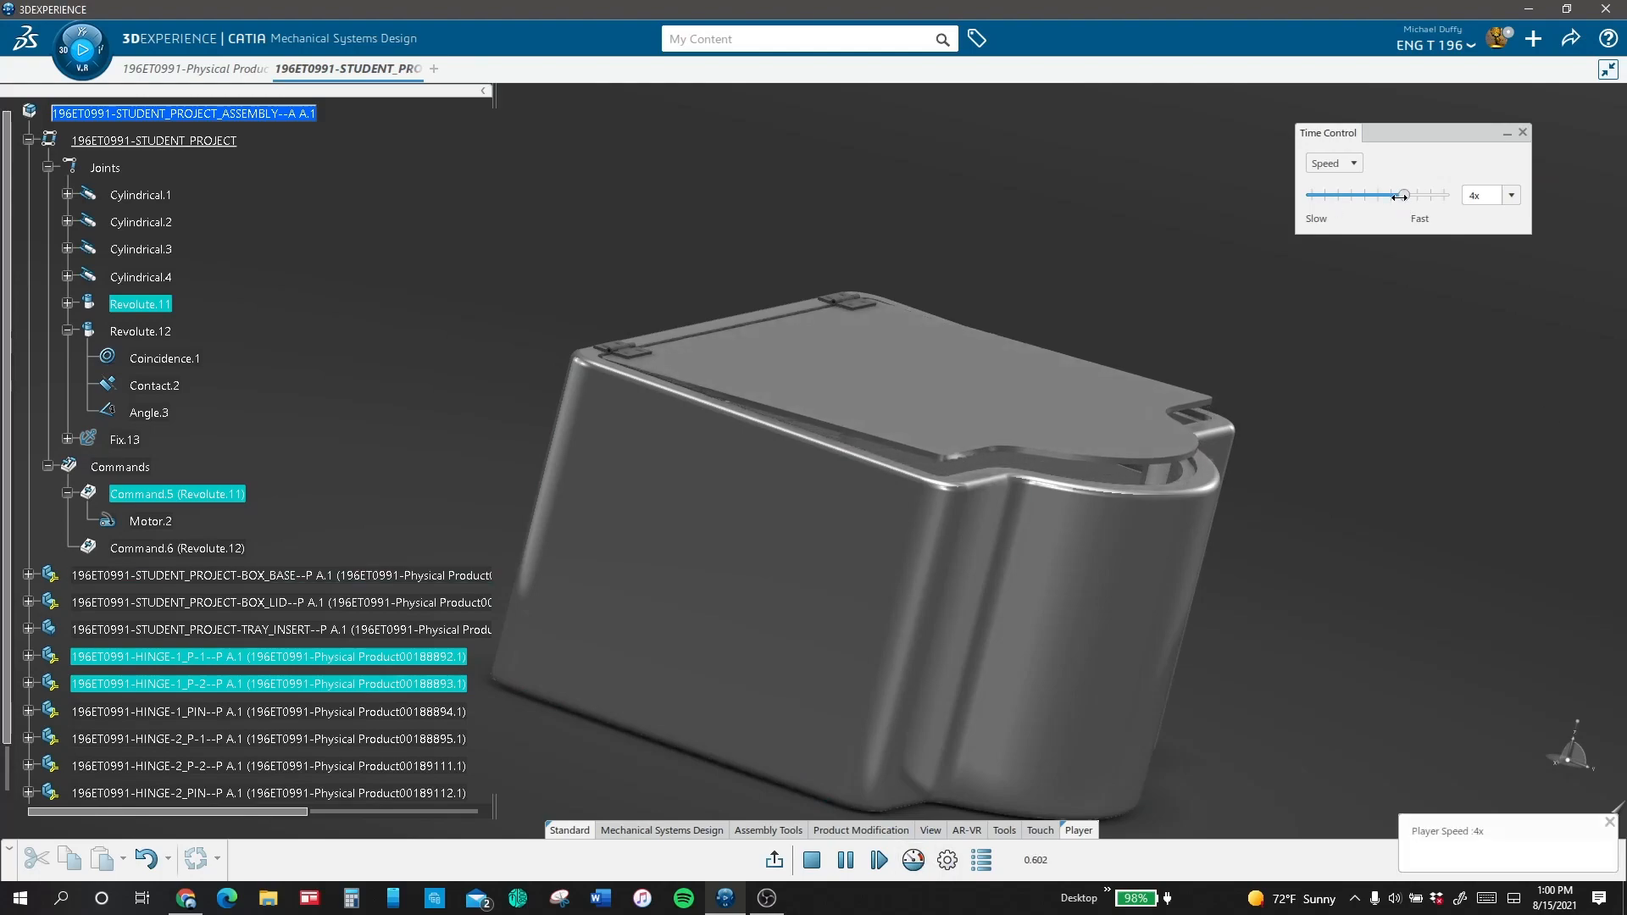
click(1432, 195)
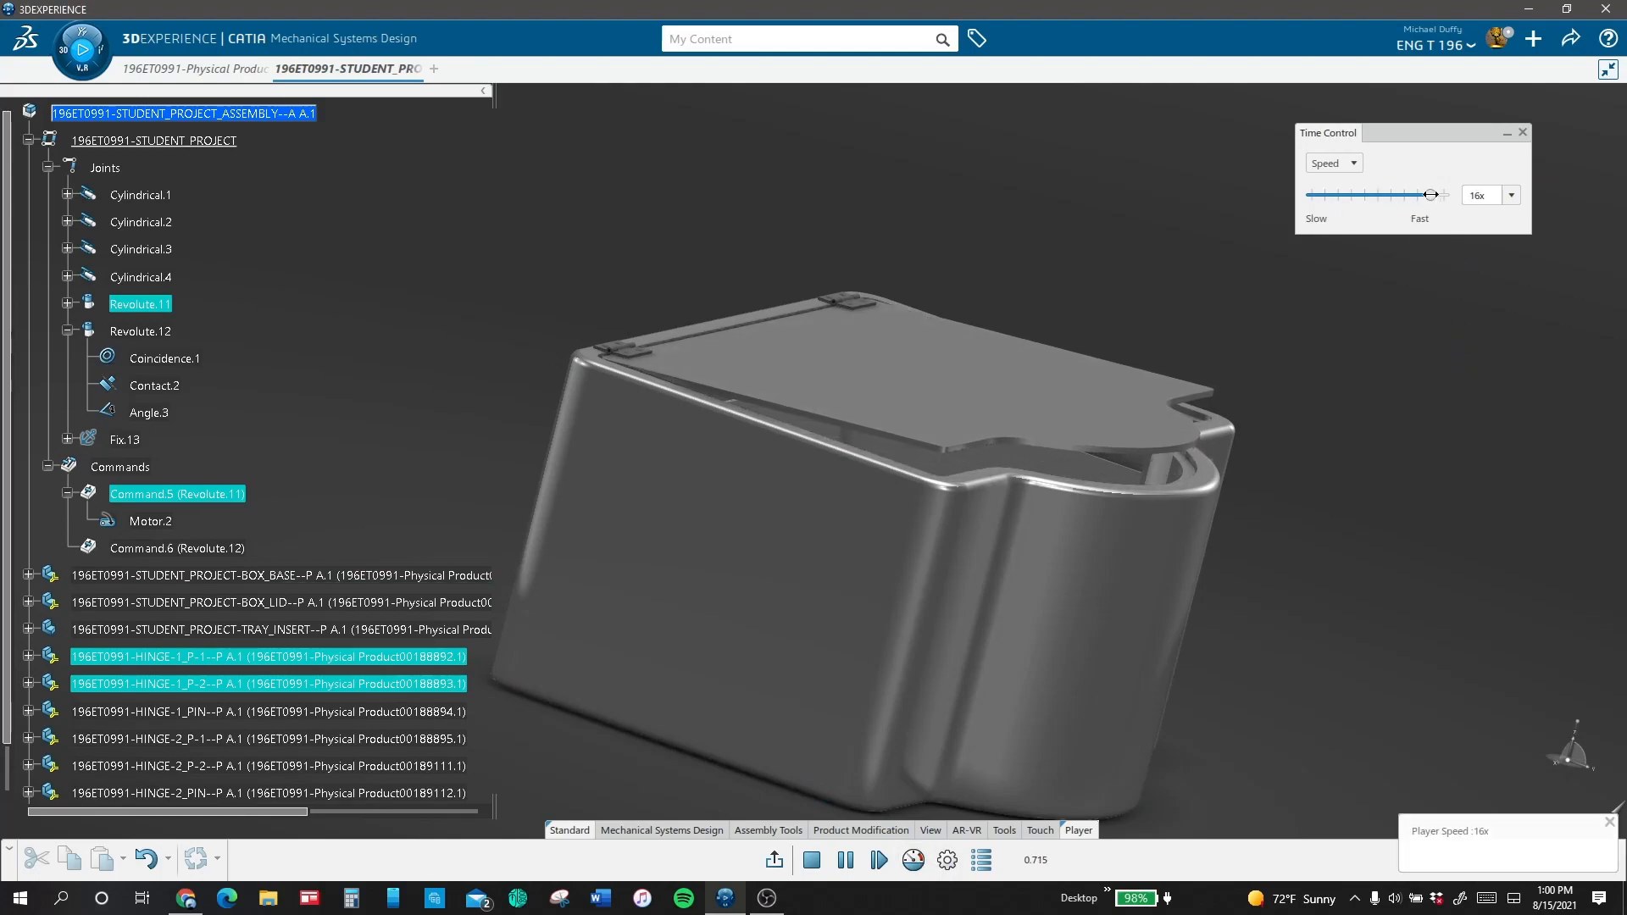
click(1516, 196)
click(1480, 357)
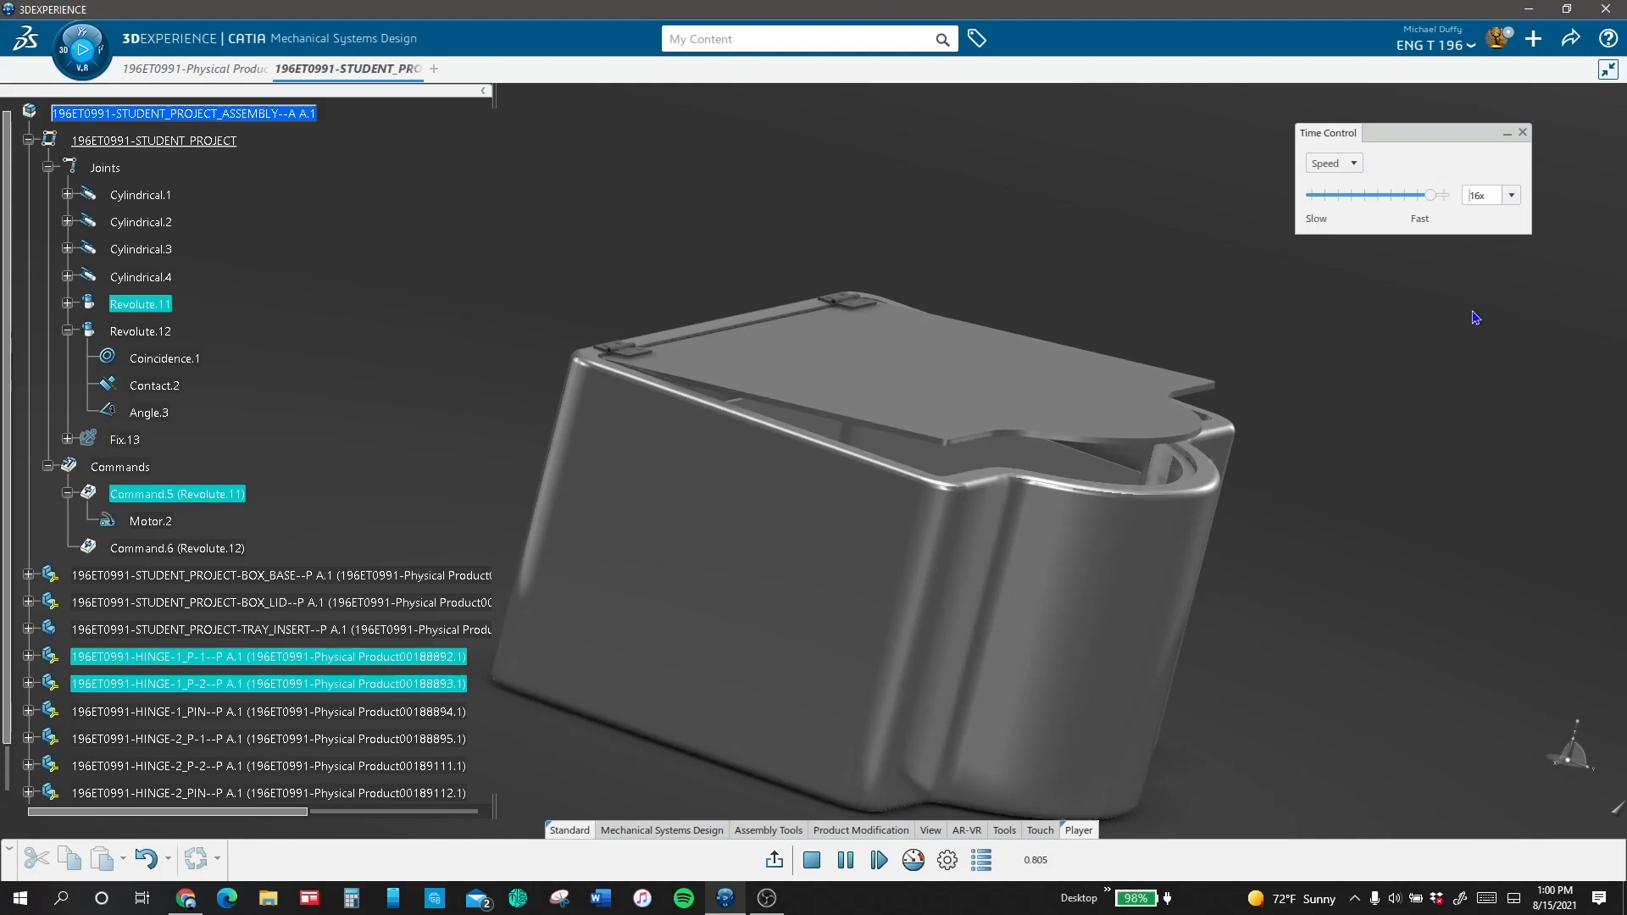
click(1443, 196)
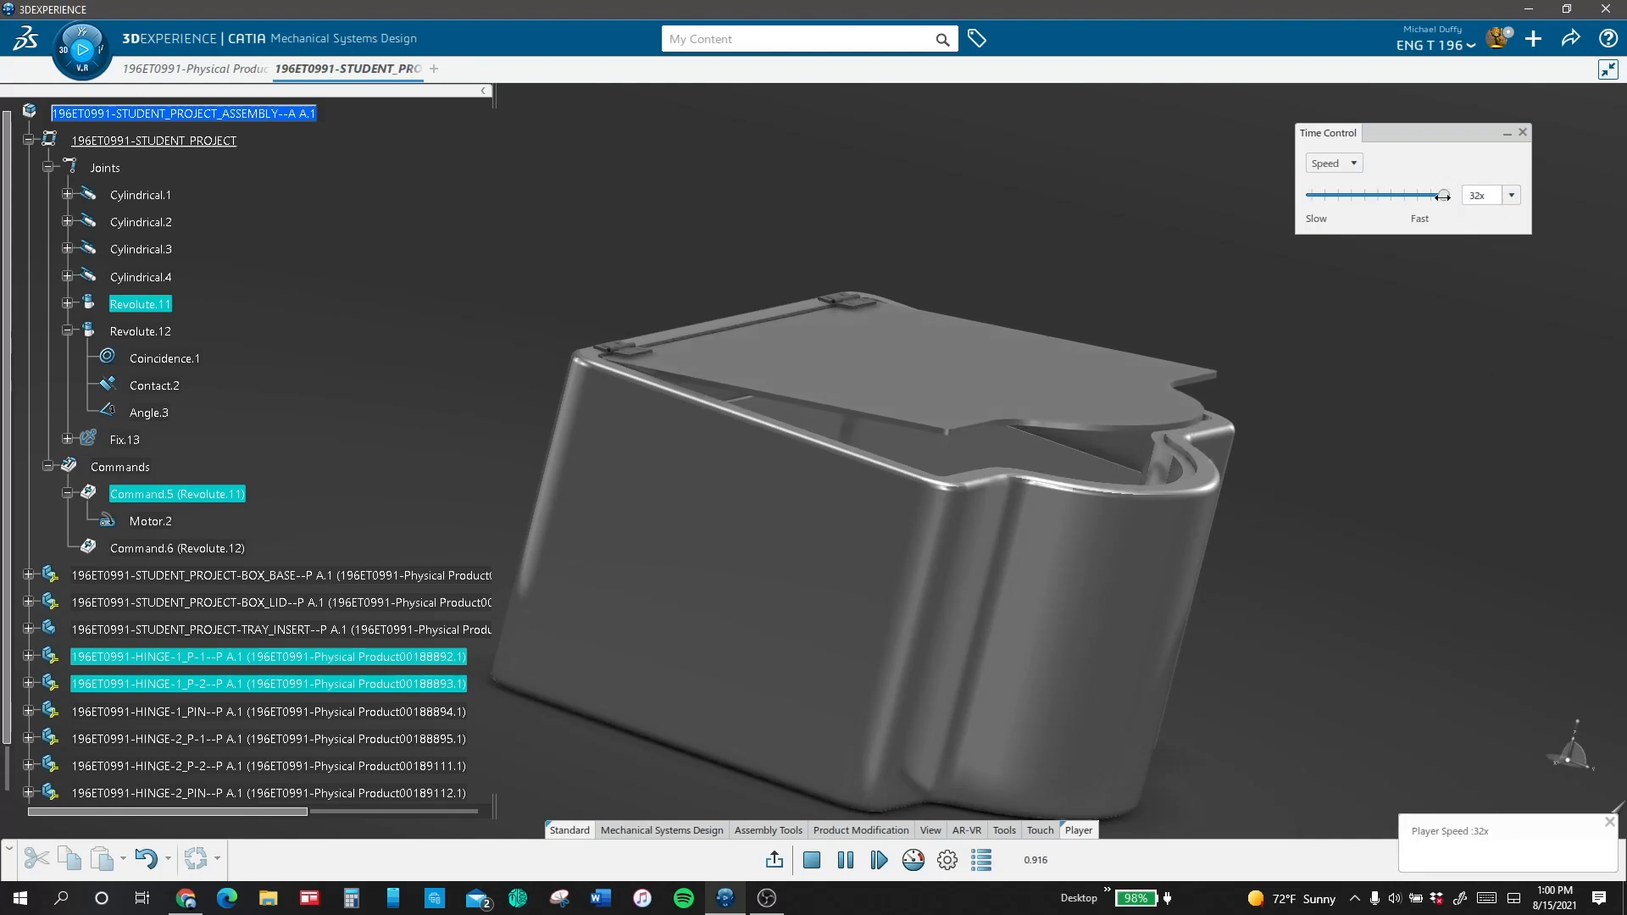
drag(1444, 196, 1340, 196)
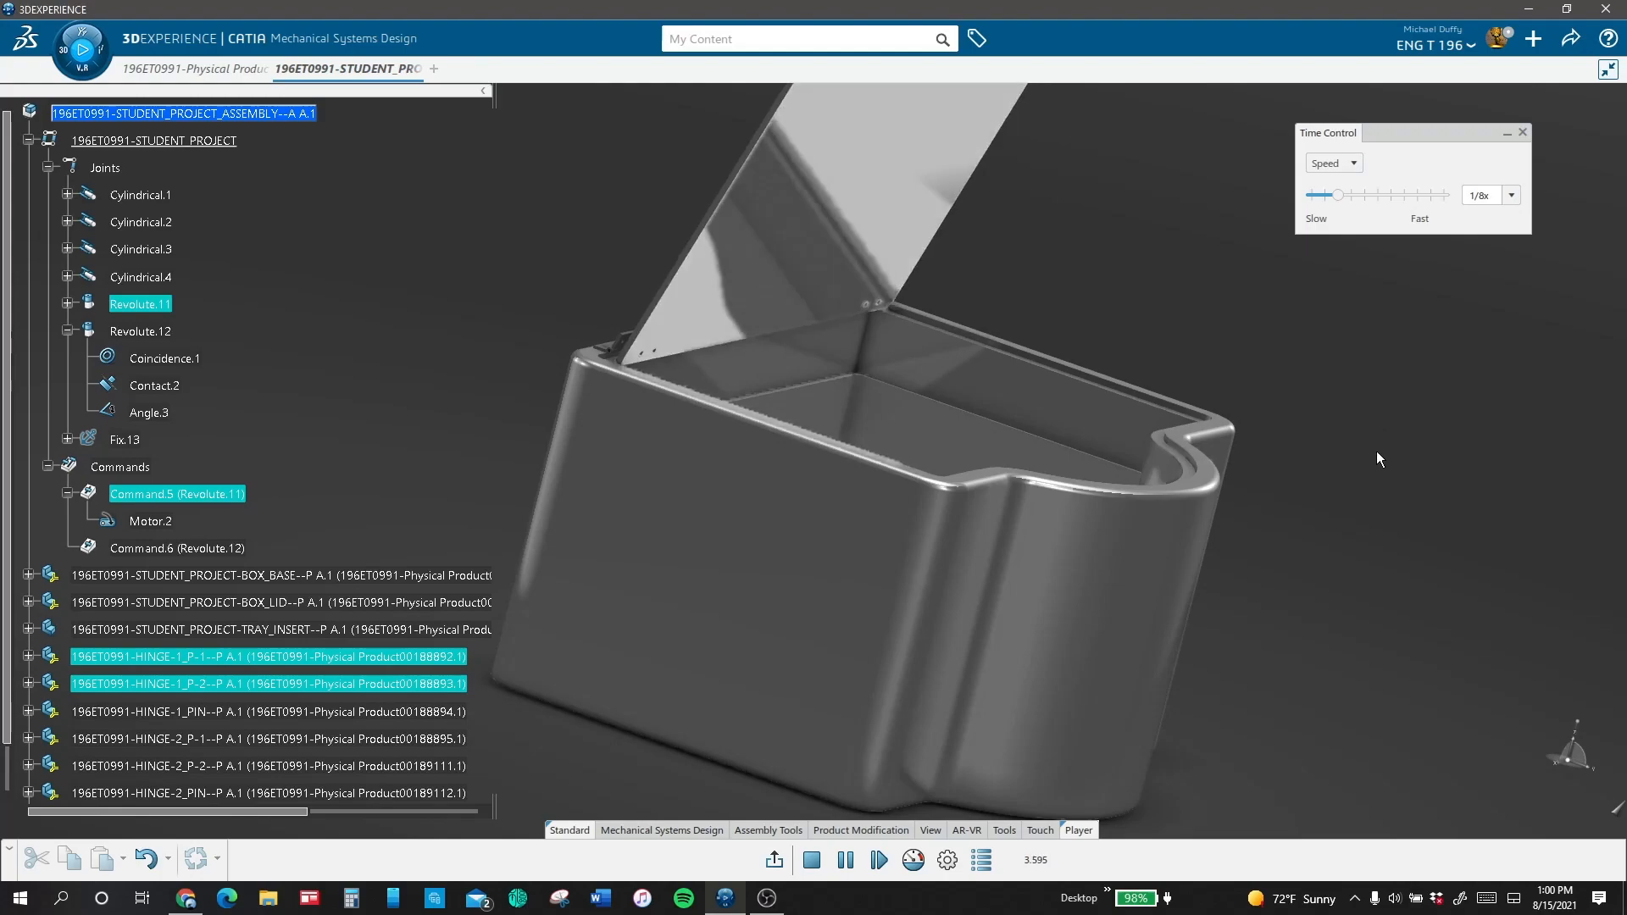
Step: Watch the lid motion in isometric view at playback speeds of 1/16x and 1x, finishing at 1/2x
ctrl+middle_drag(1376, 451, 1200, 646)
click(930, 832)
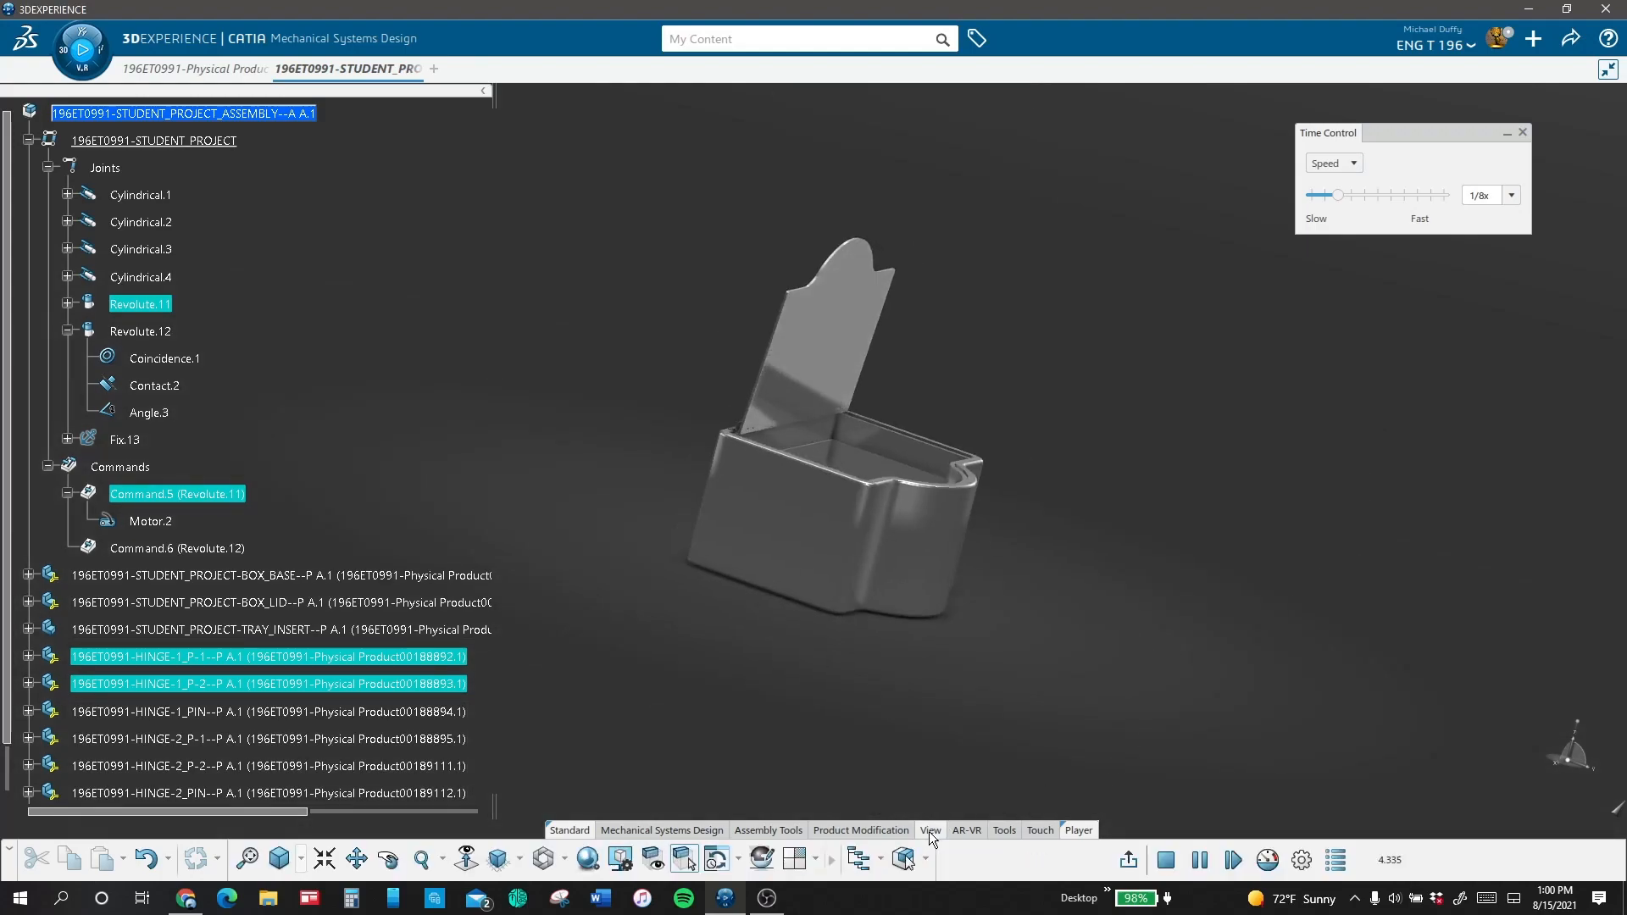
click(498, 859)
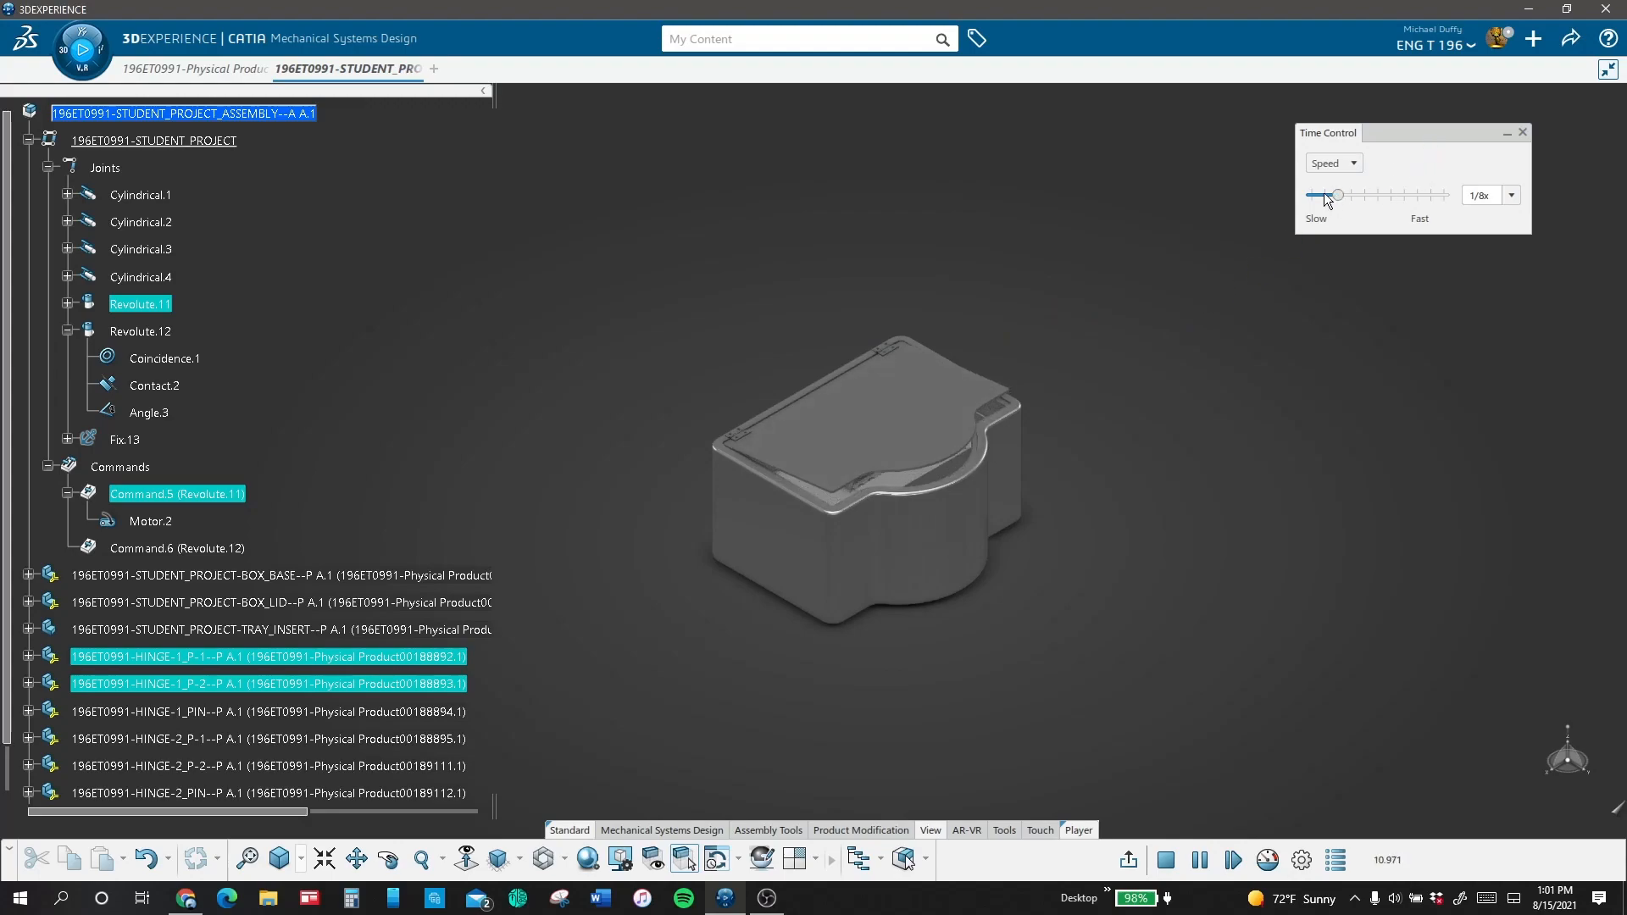
drag(1328, 199, 1315, 199)
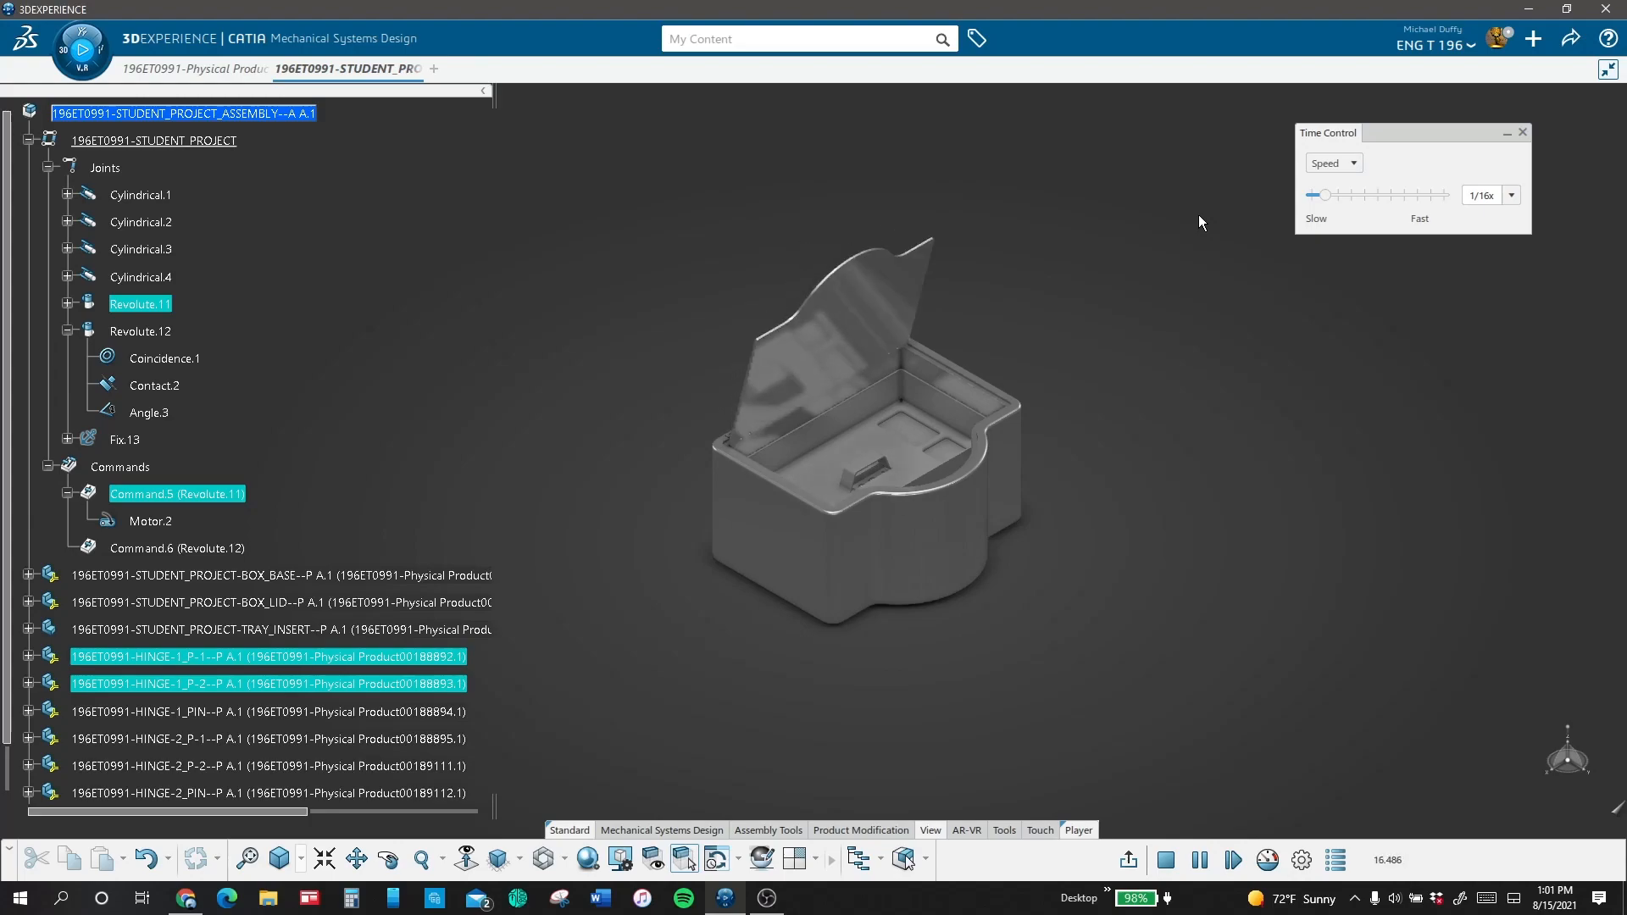
click(1364, 197)
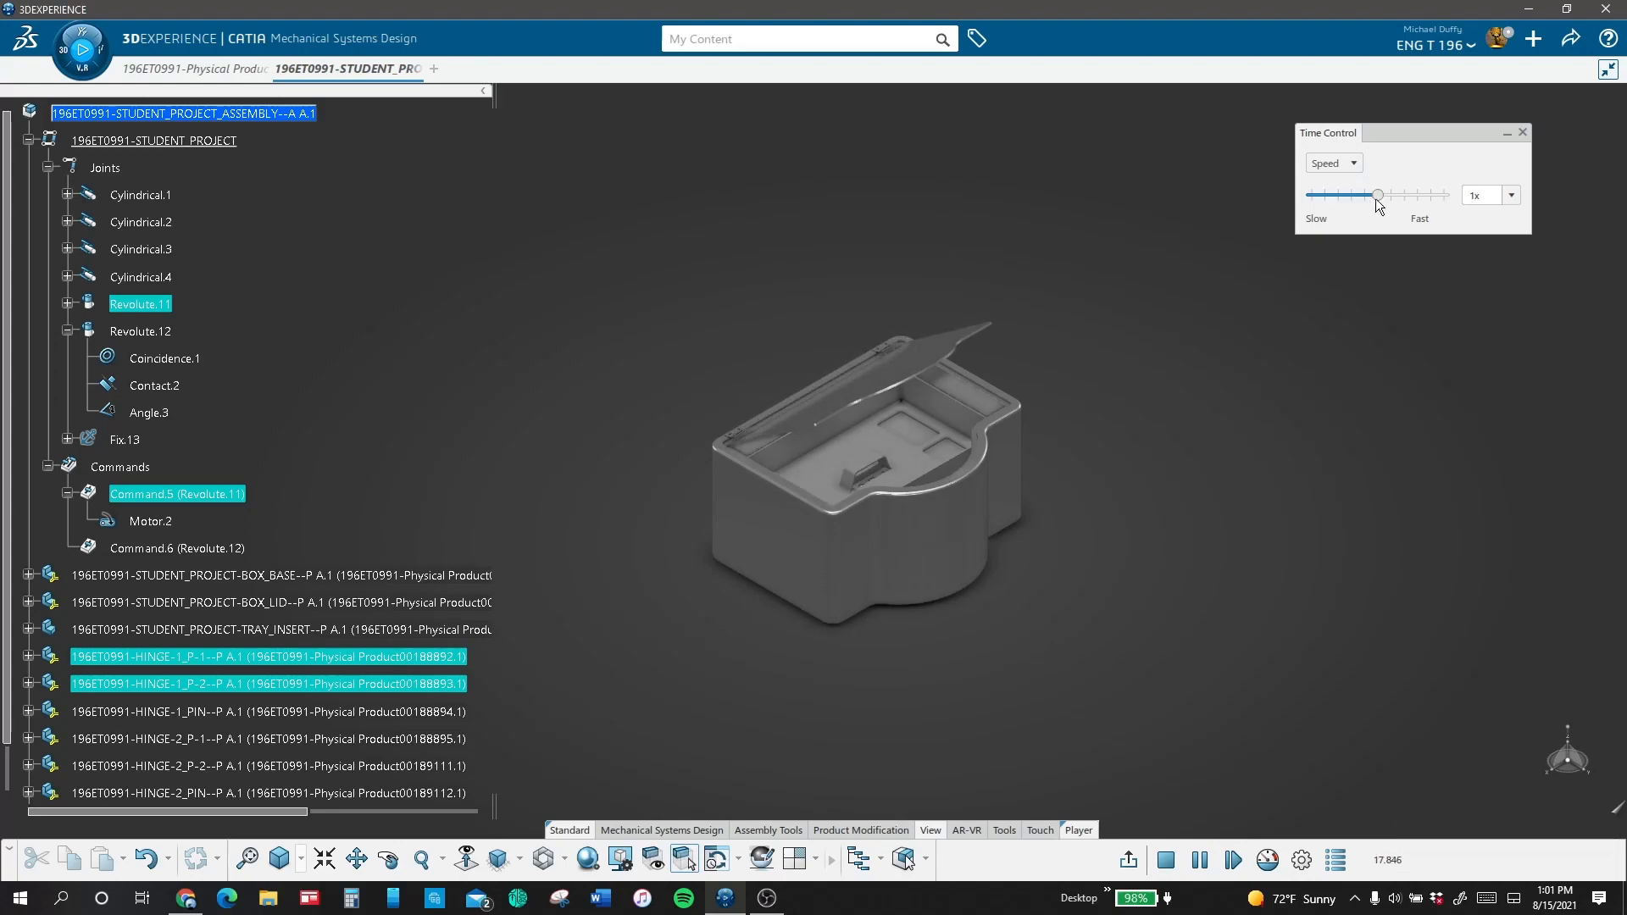
click(1388, 197)
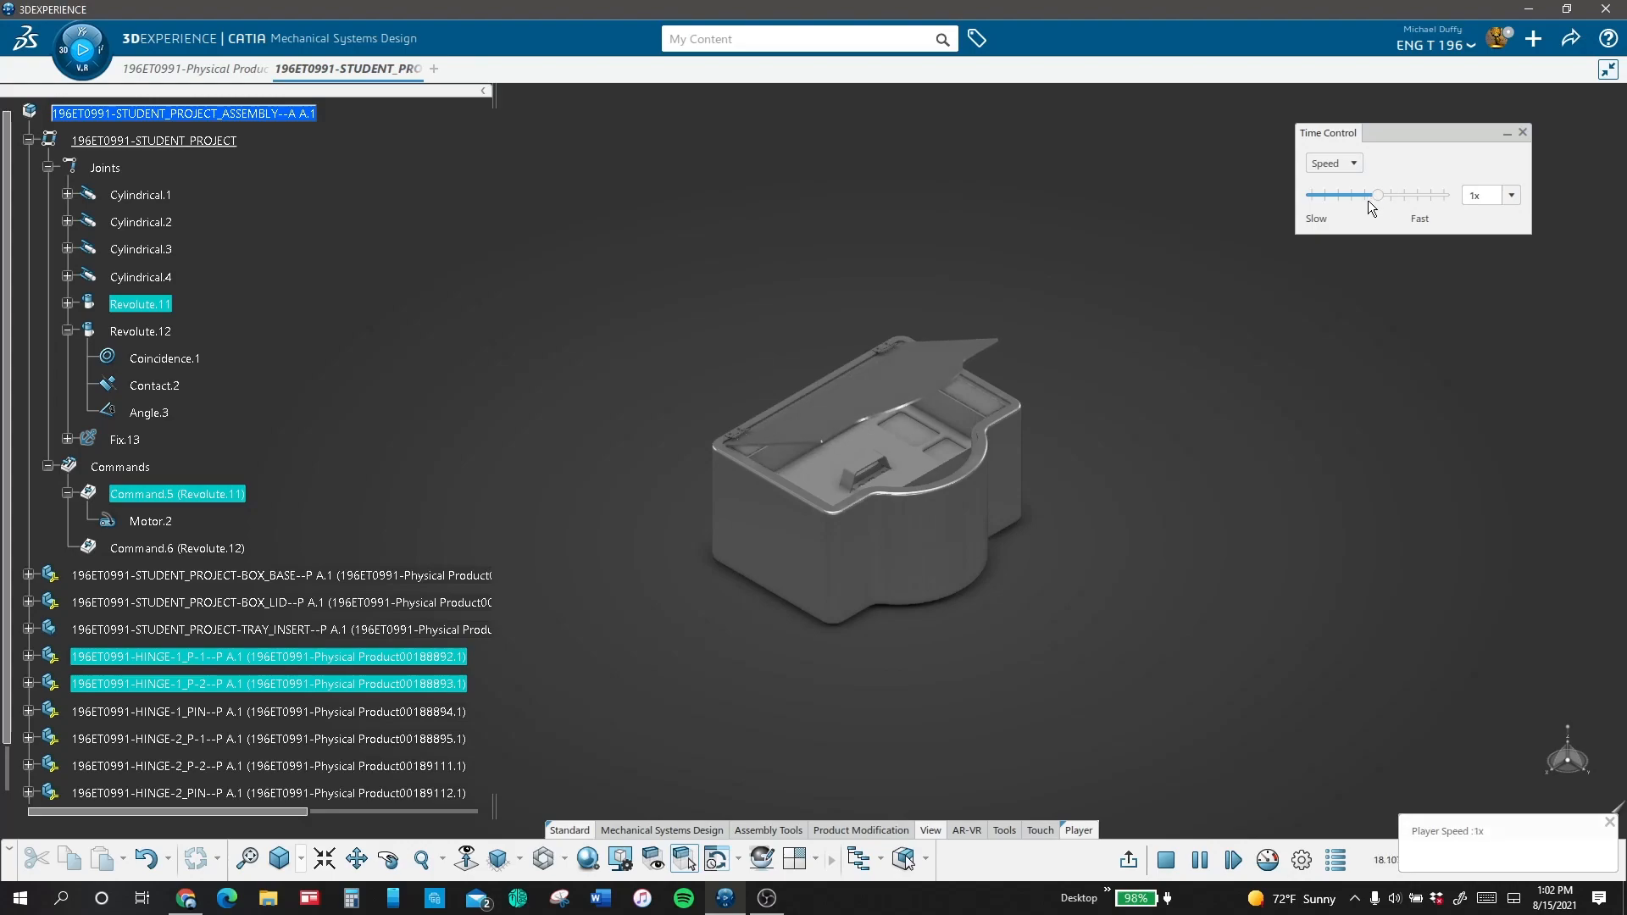
click(1368, 200)
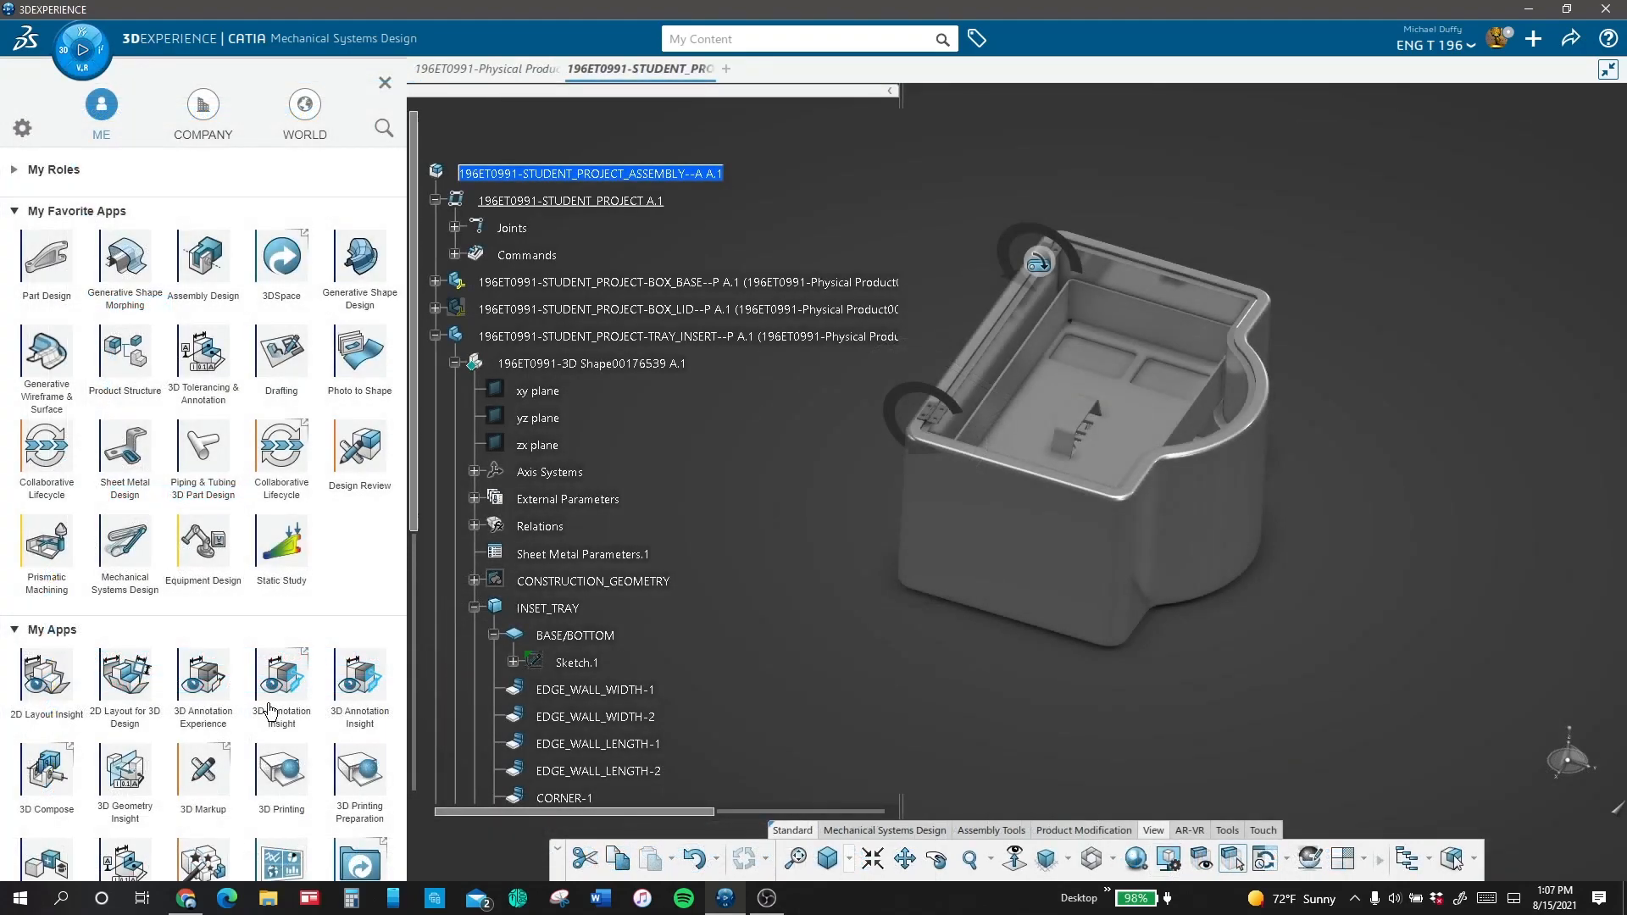
Step: Switch to the Equipment Design app
click(193, 570)
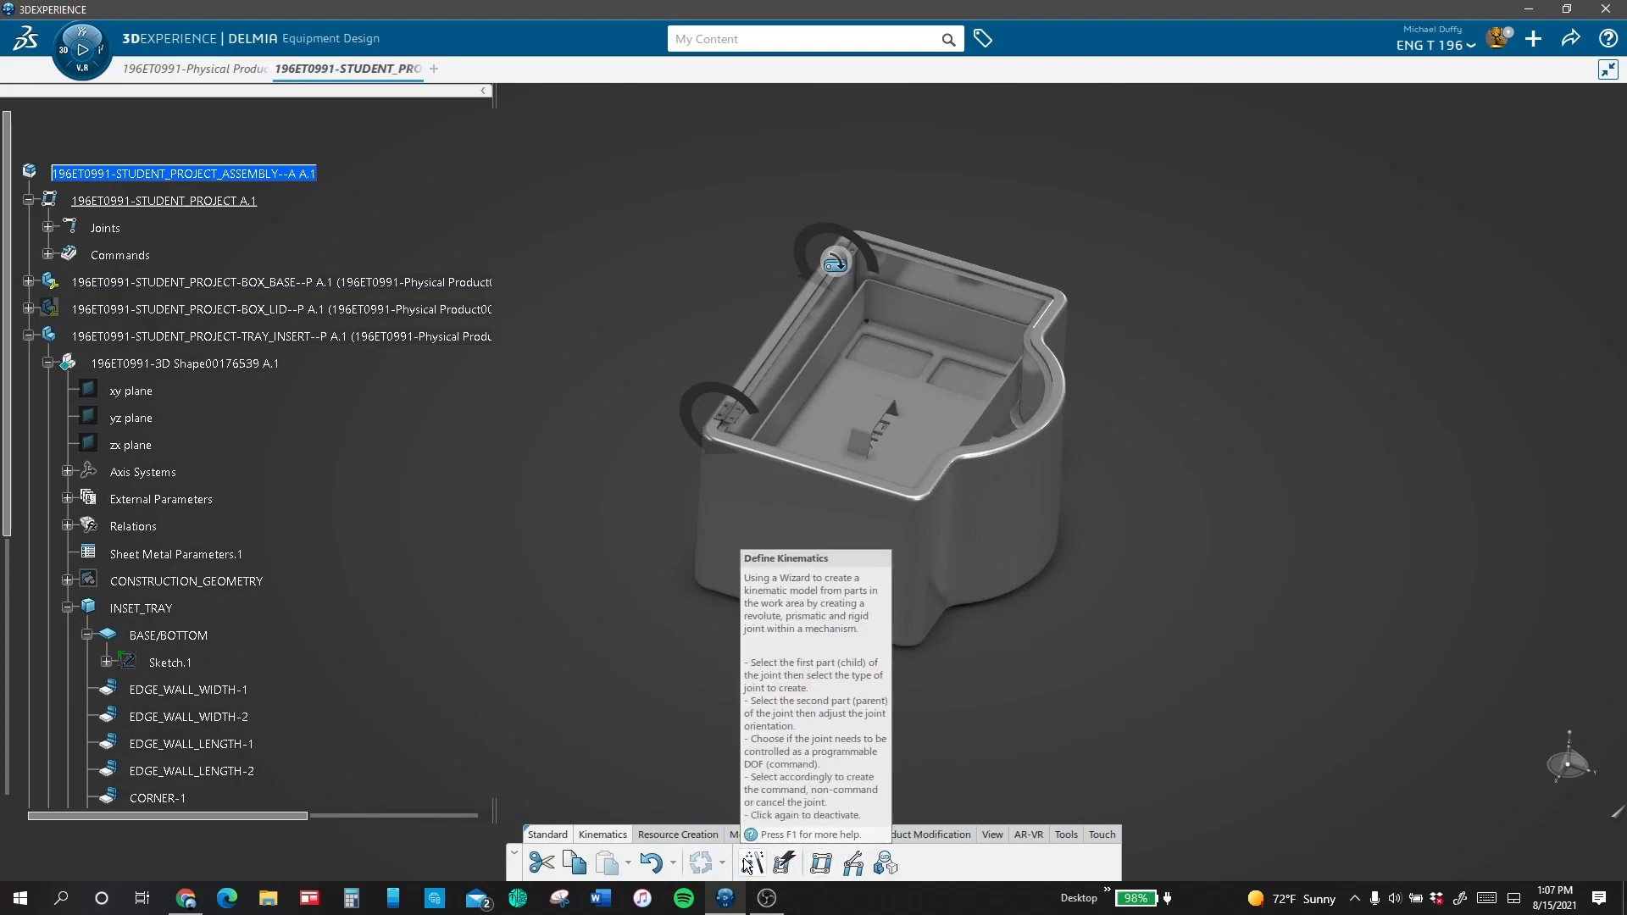
click(747, 864)
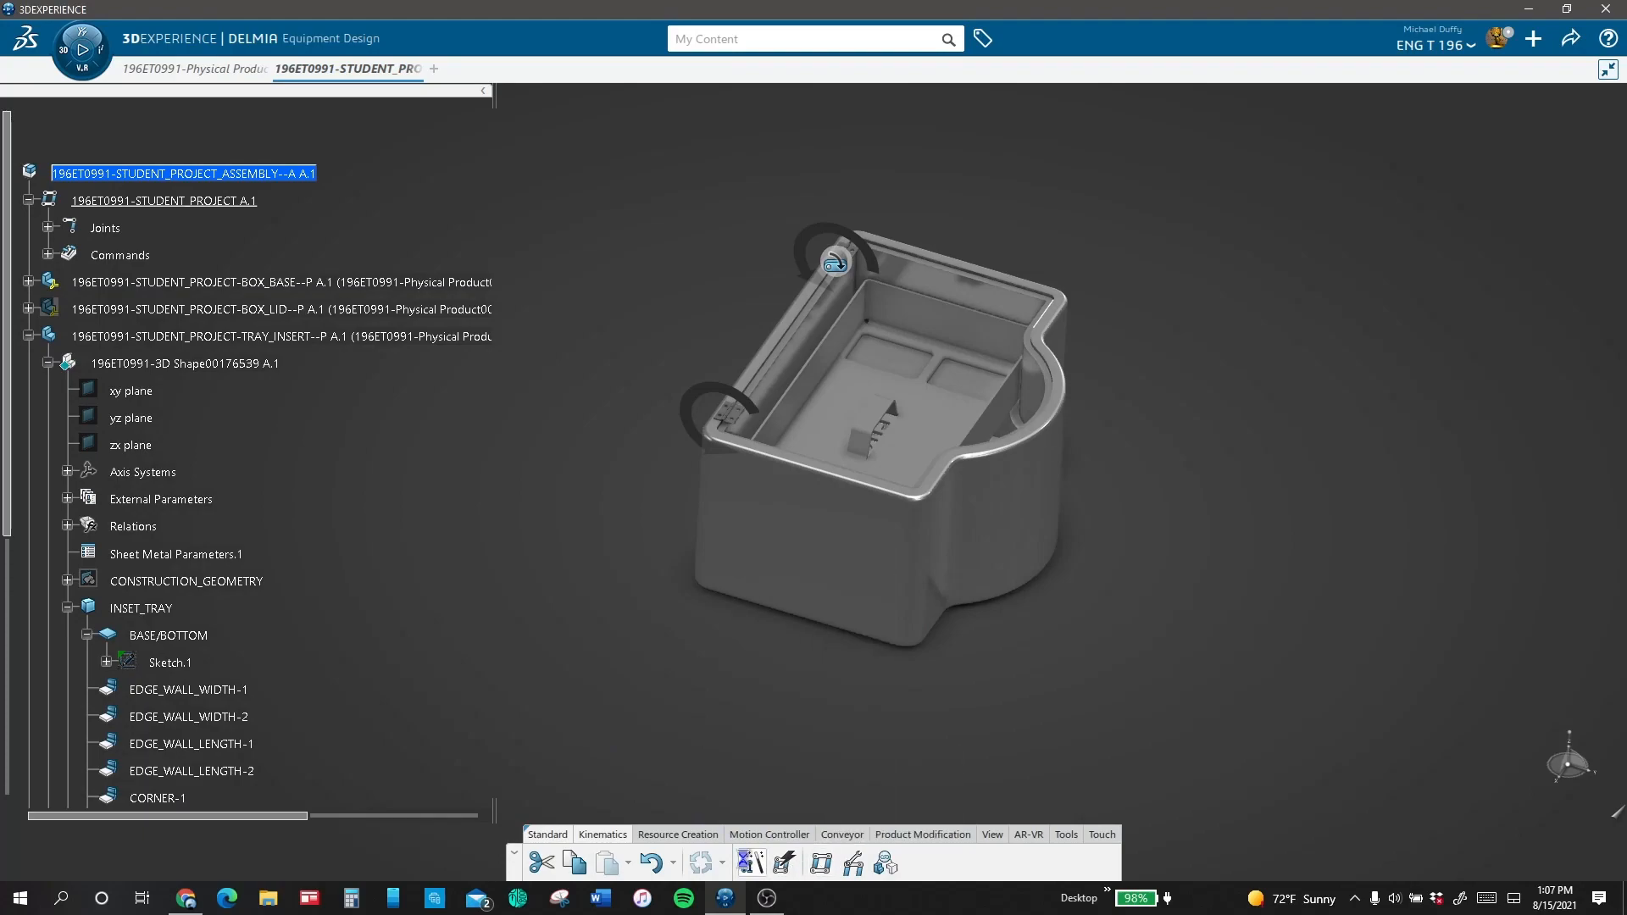
click(950, 326)
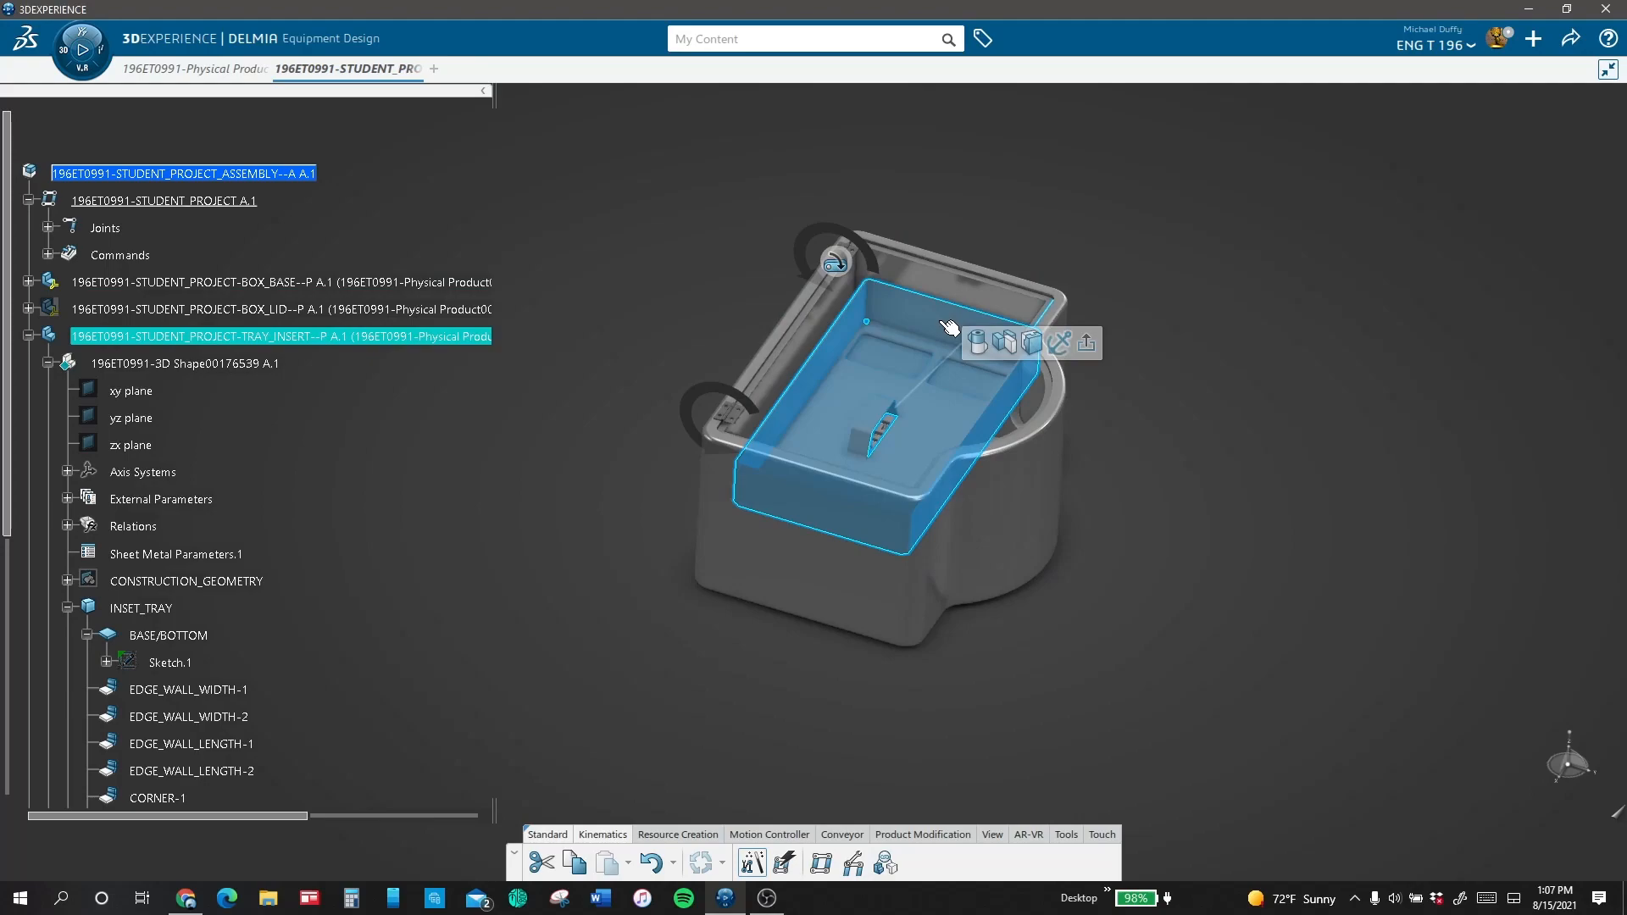
click(997, 342)
key(Escape)
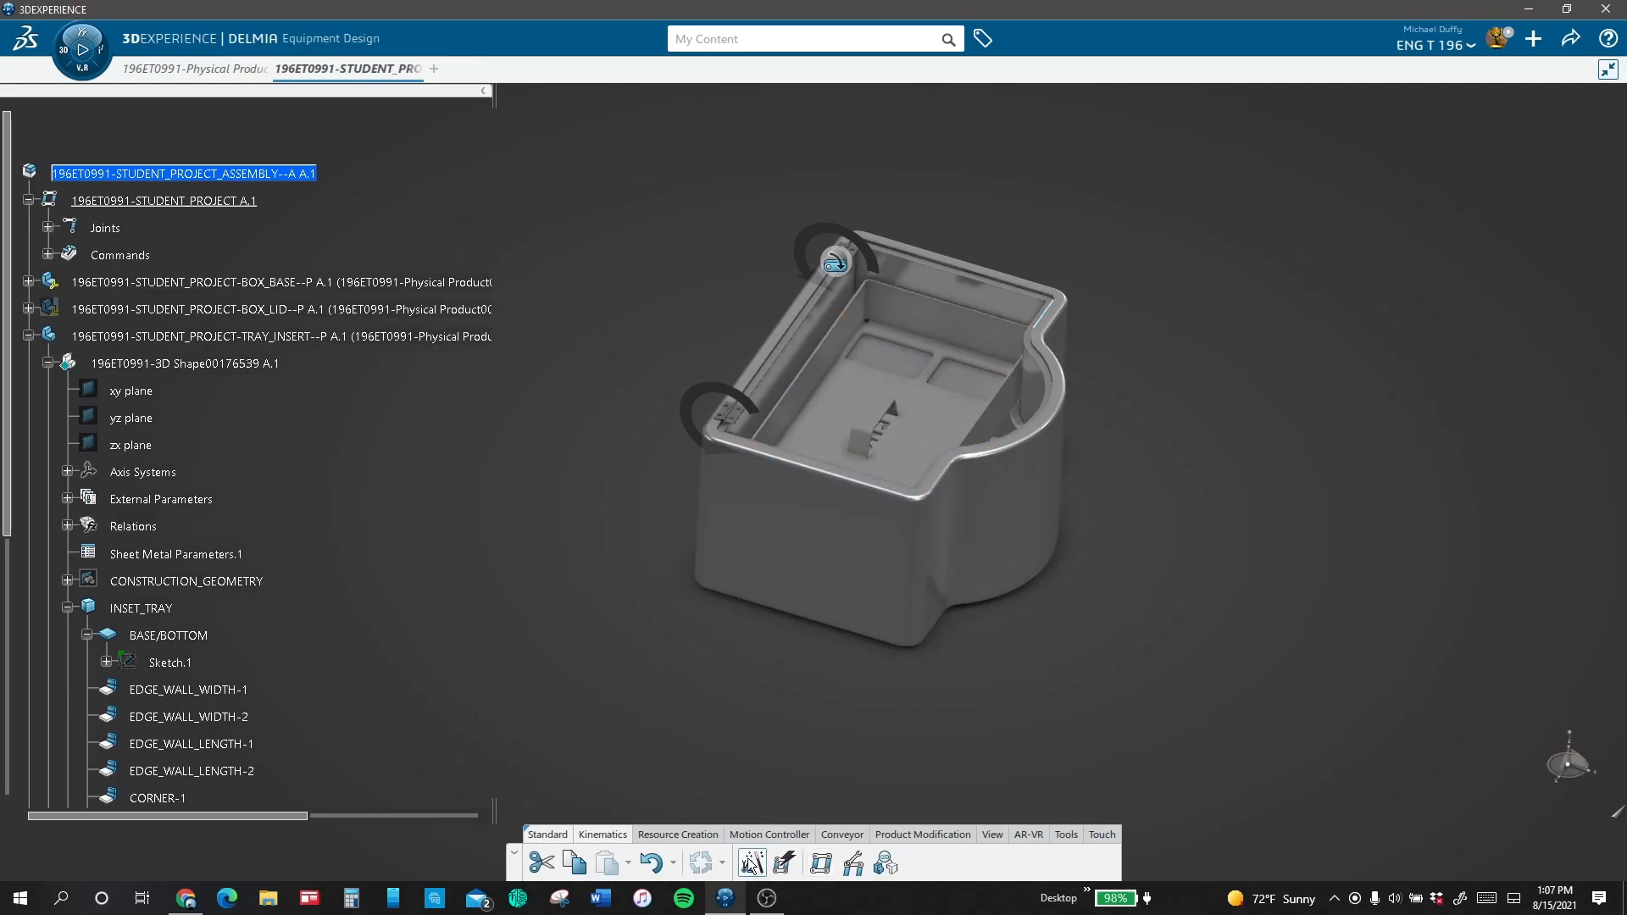
Step: Define a prismatic joint with a command between BOX_BASE and TRAY_INSERT, with its origin raised about 16.7 in along the vertical axis
click(983, 296)
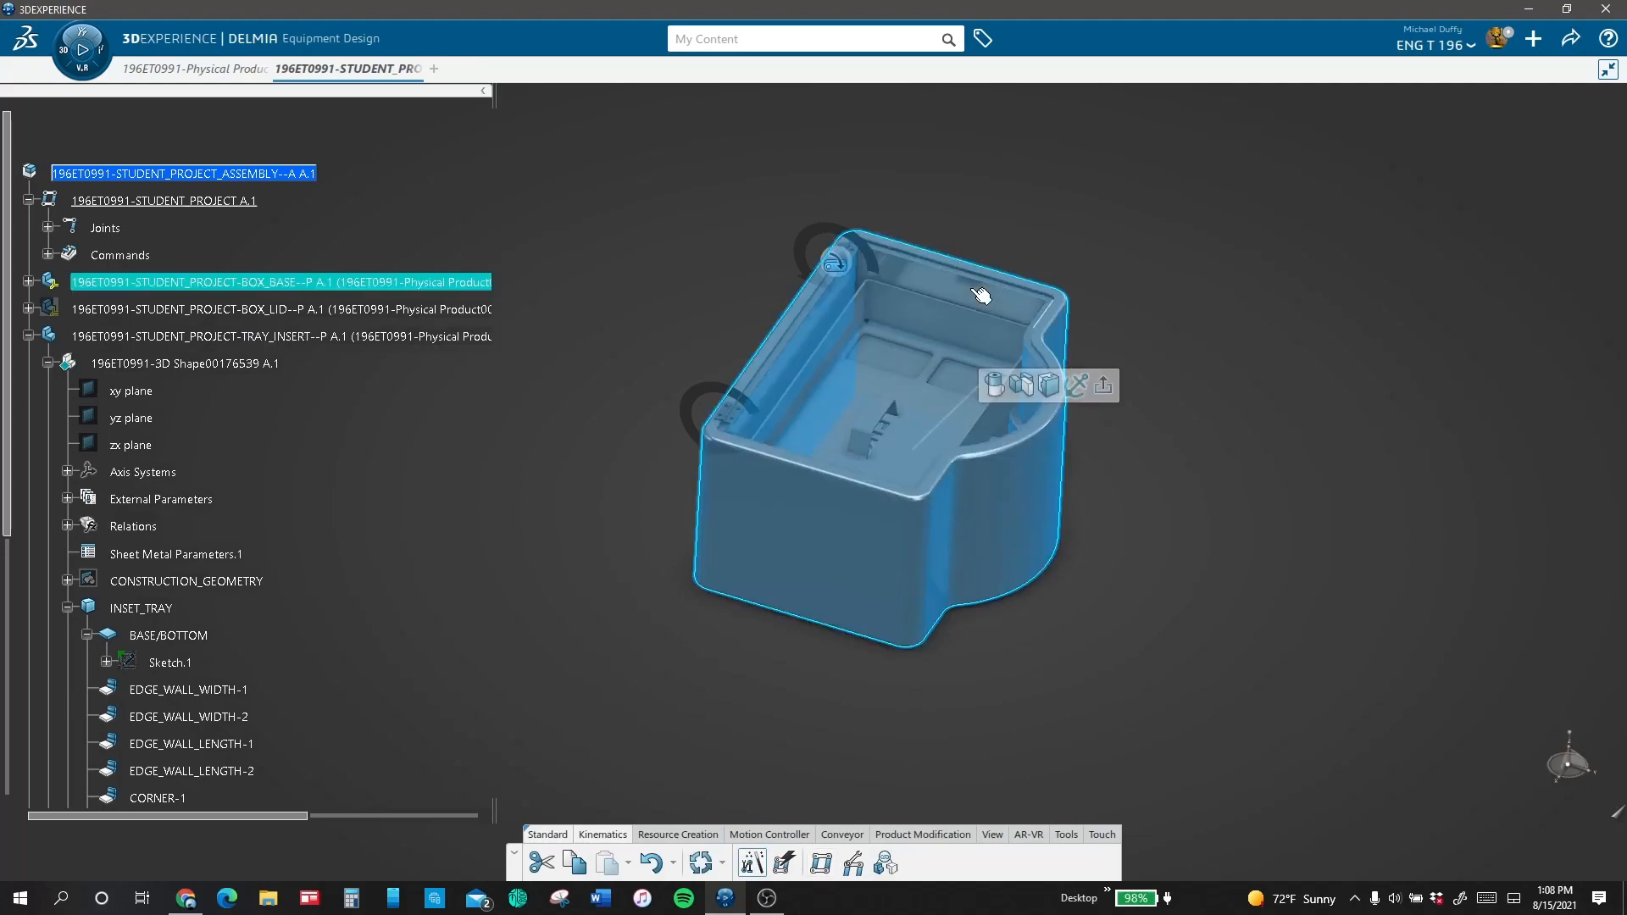
click(1022, 386)
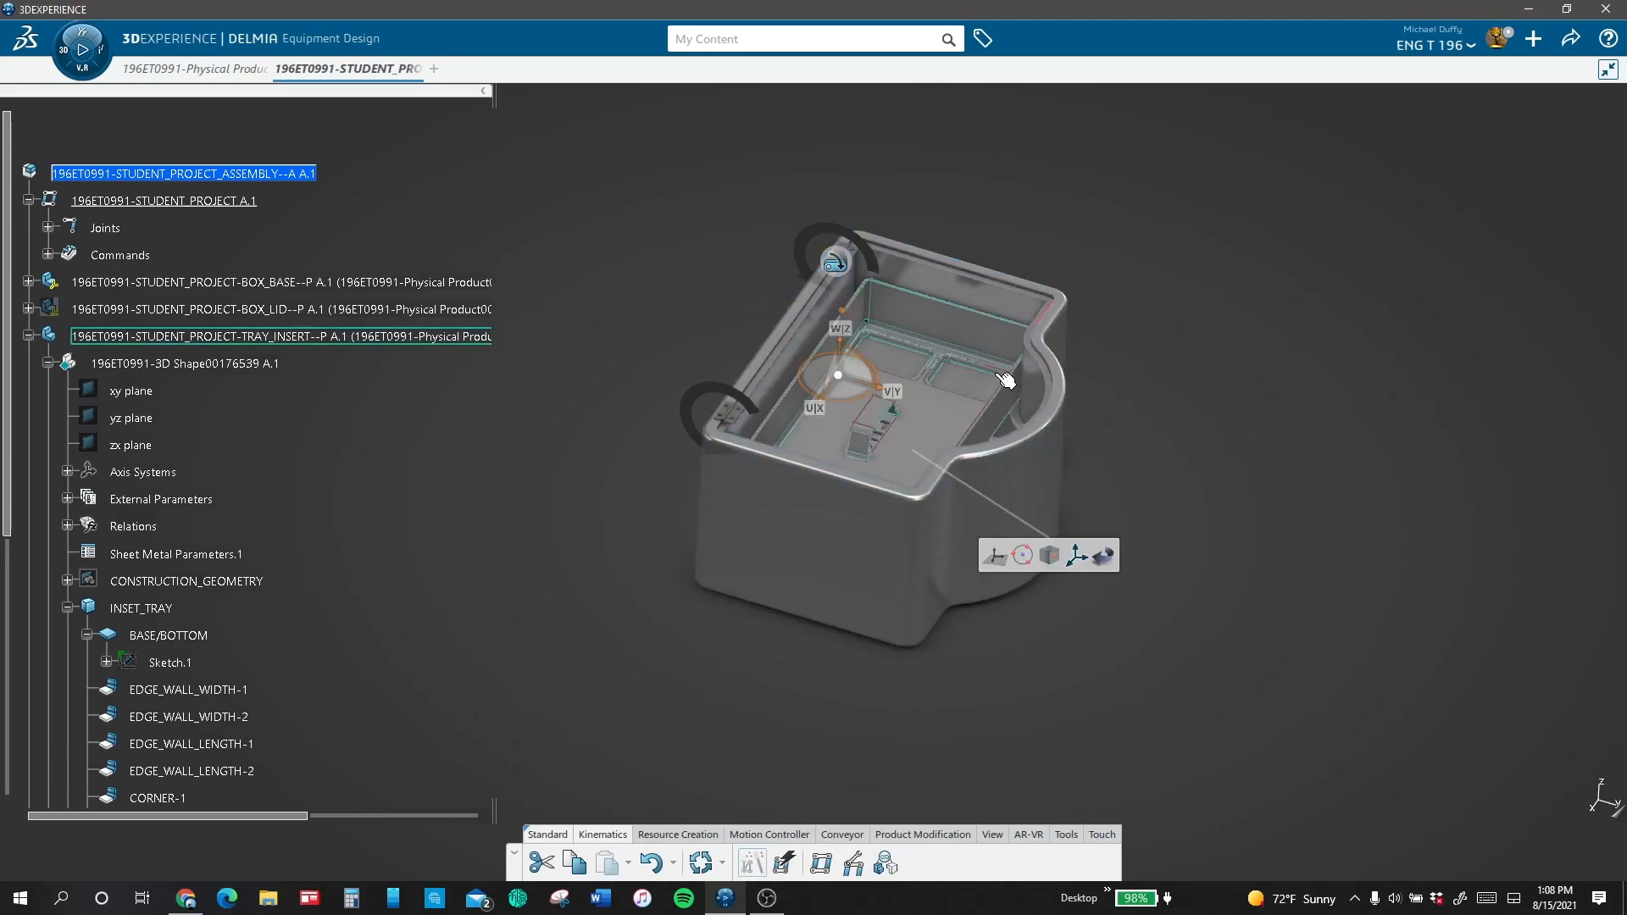
drag(840, 344, 820, 95)
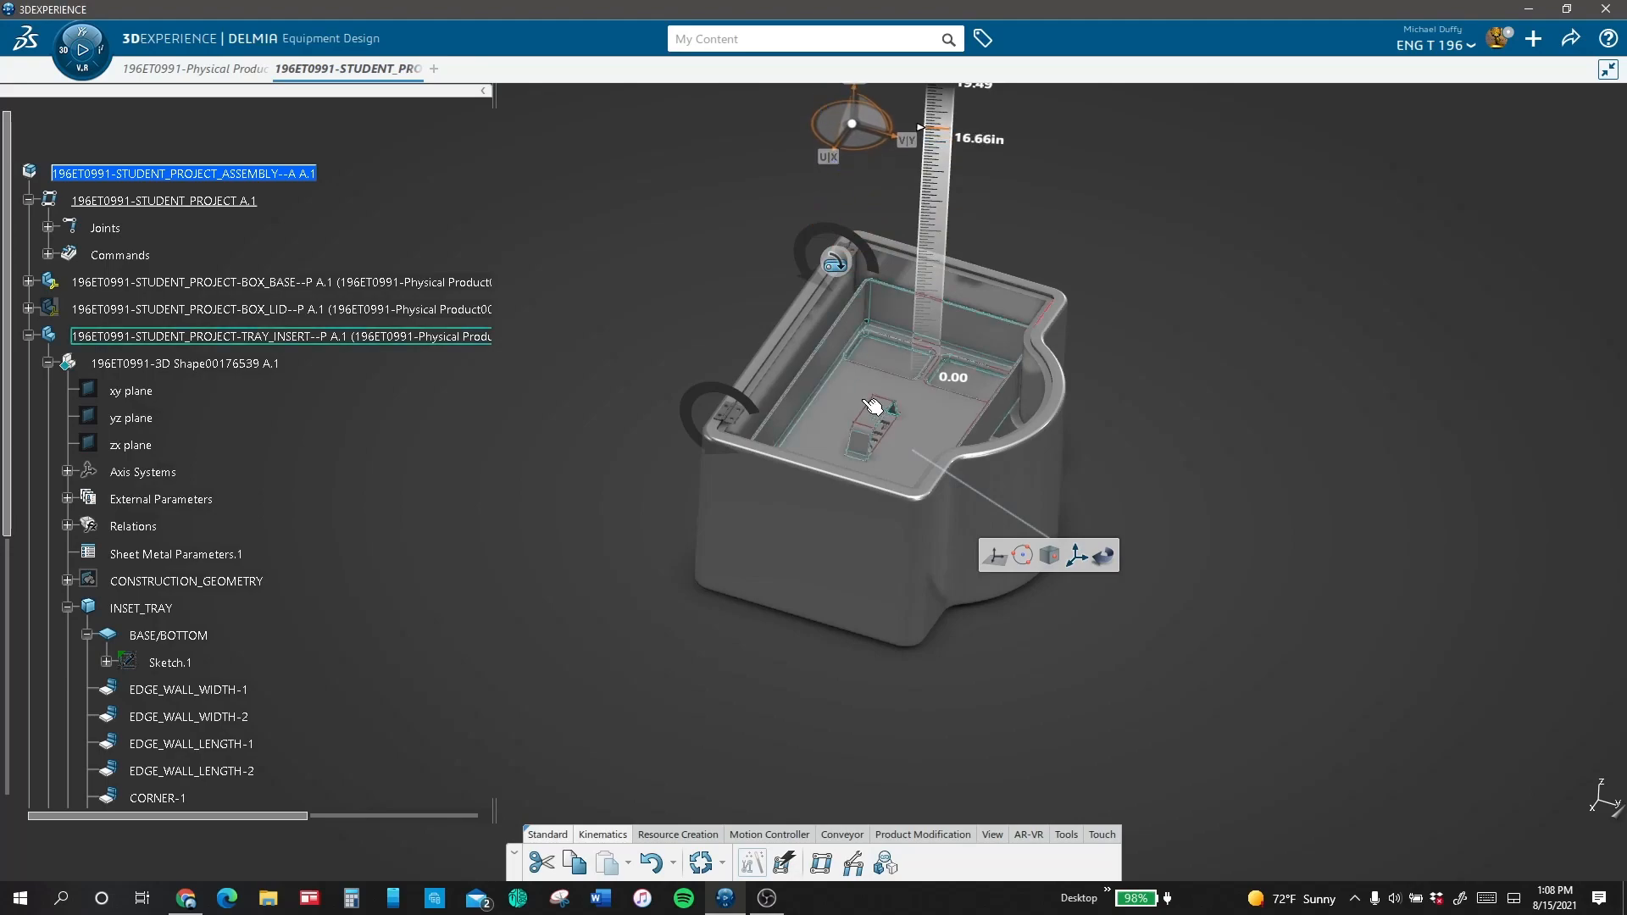
click(719, 290)
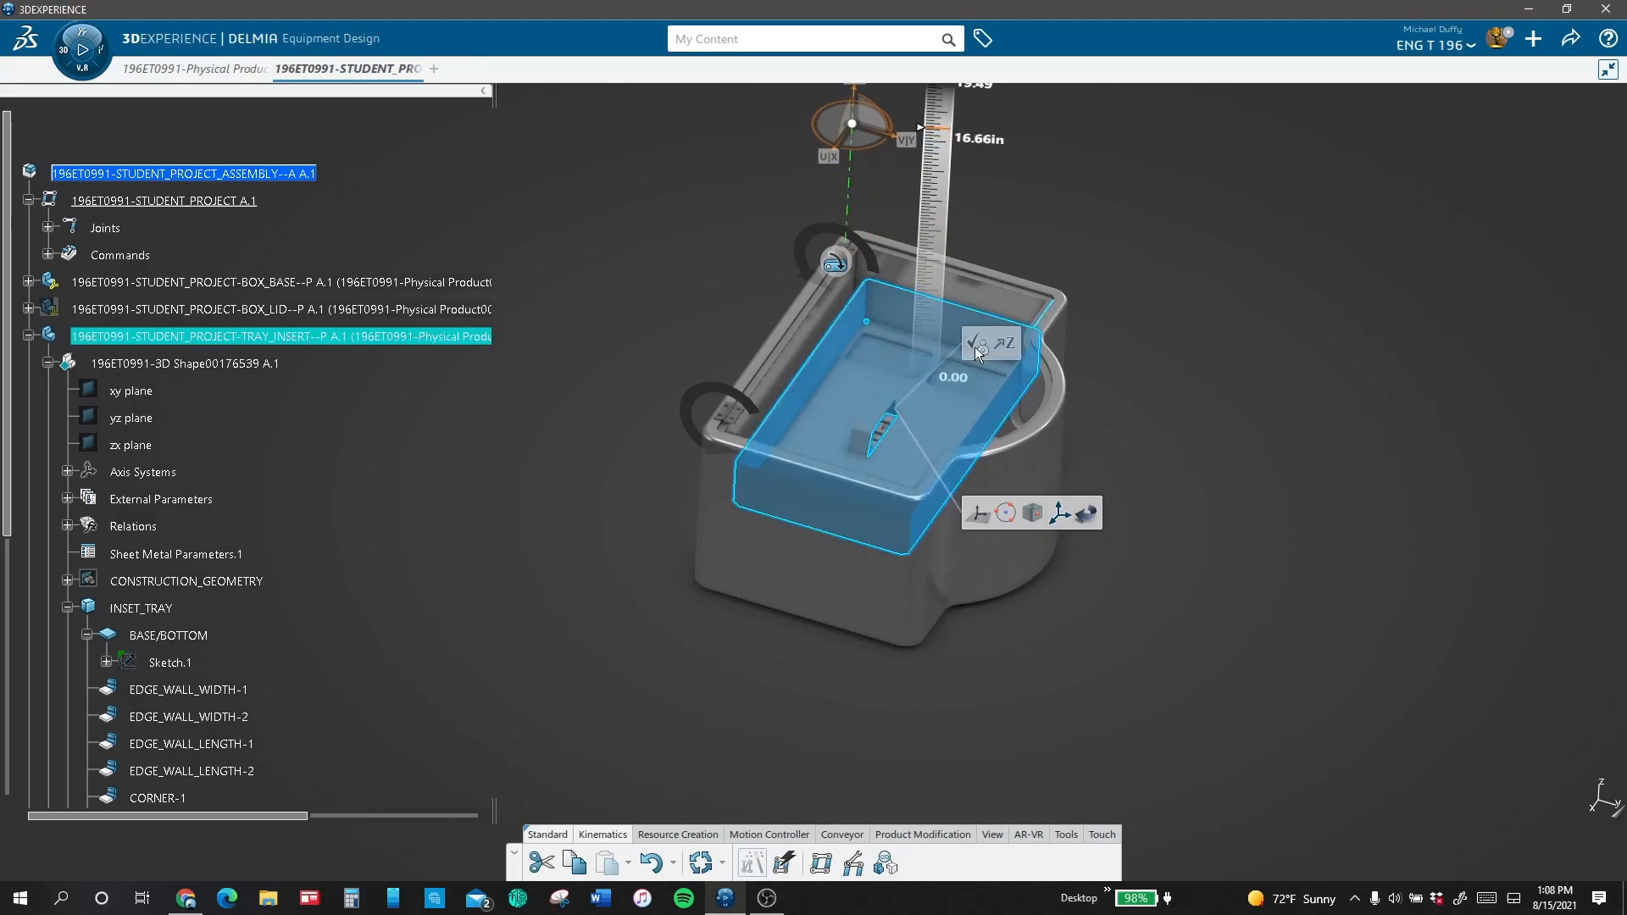
mouse_move(977, 349)
click(479, 240)
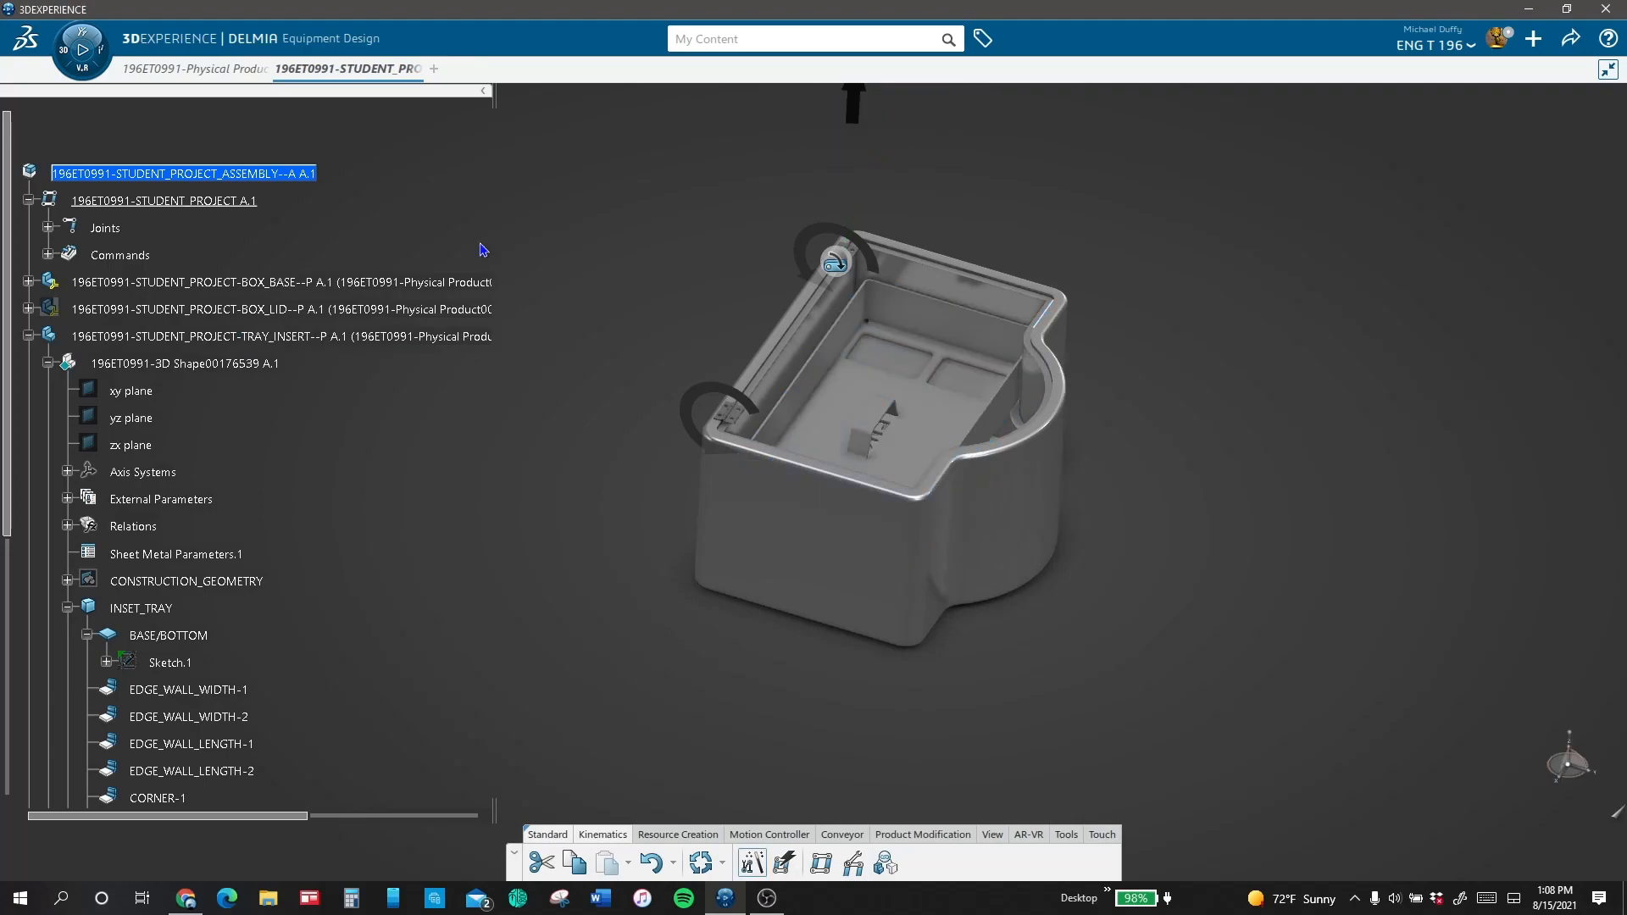
Step: Update the mechanism and expand the joints down to the constraints of Prismatic.14
click(49, 228)
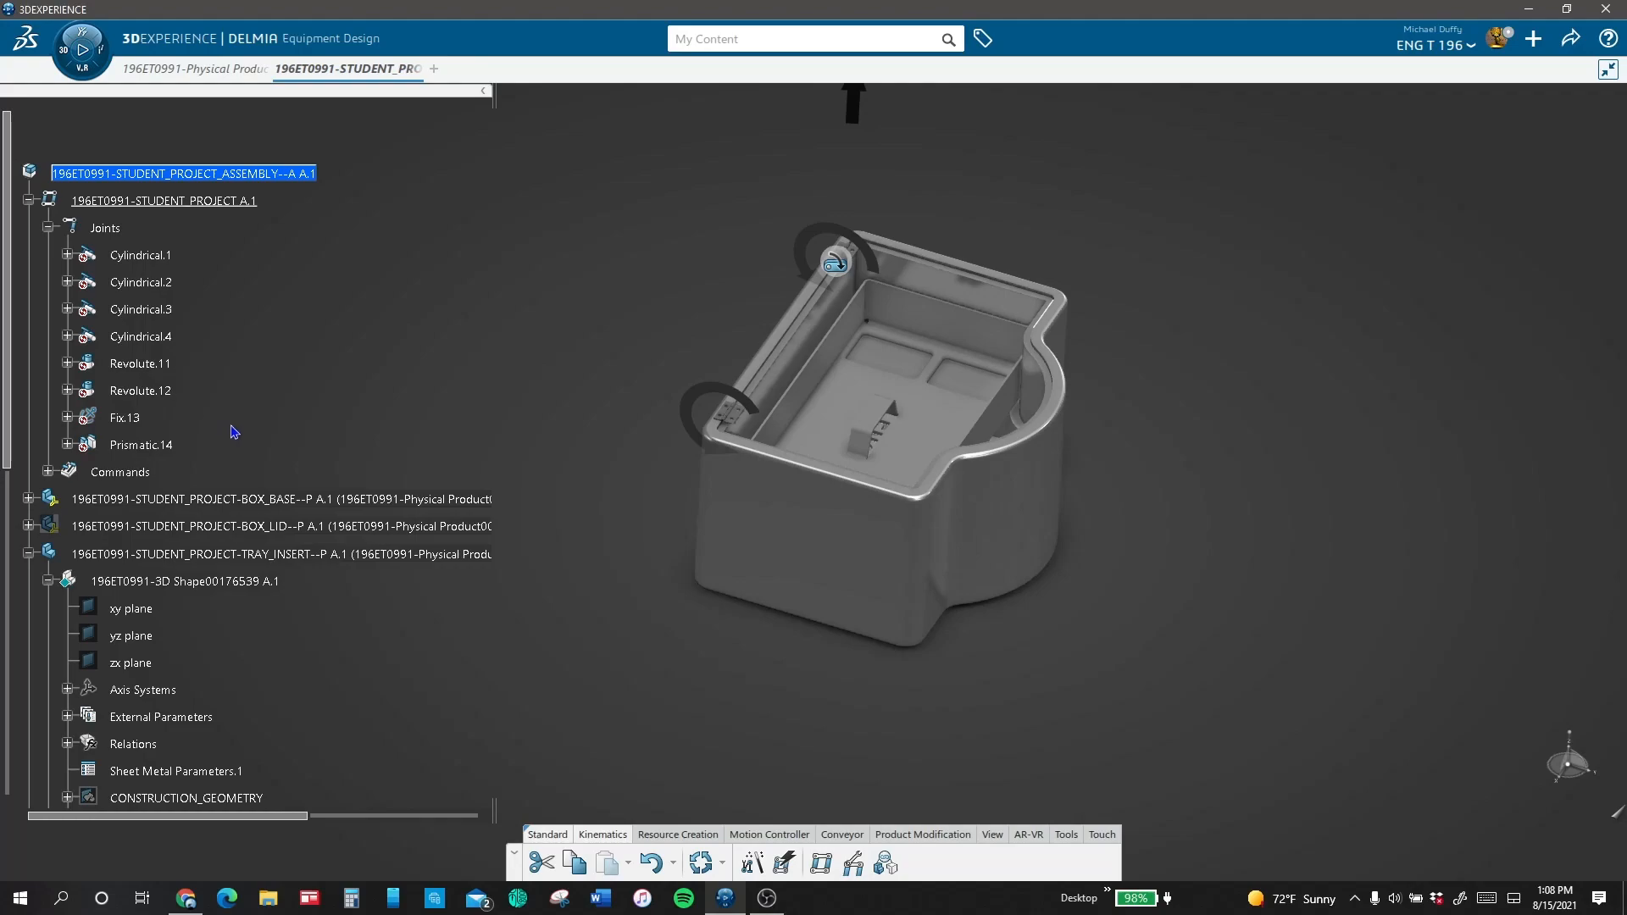
click(702, 863)
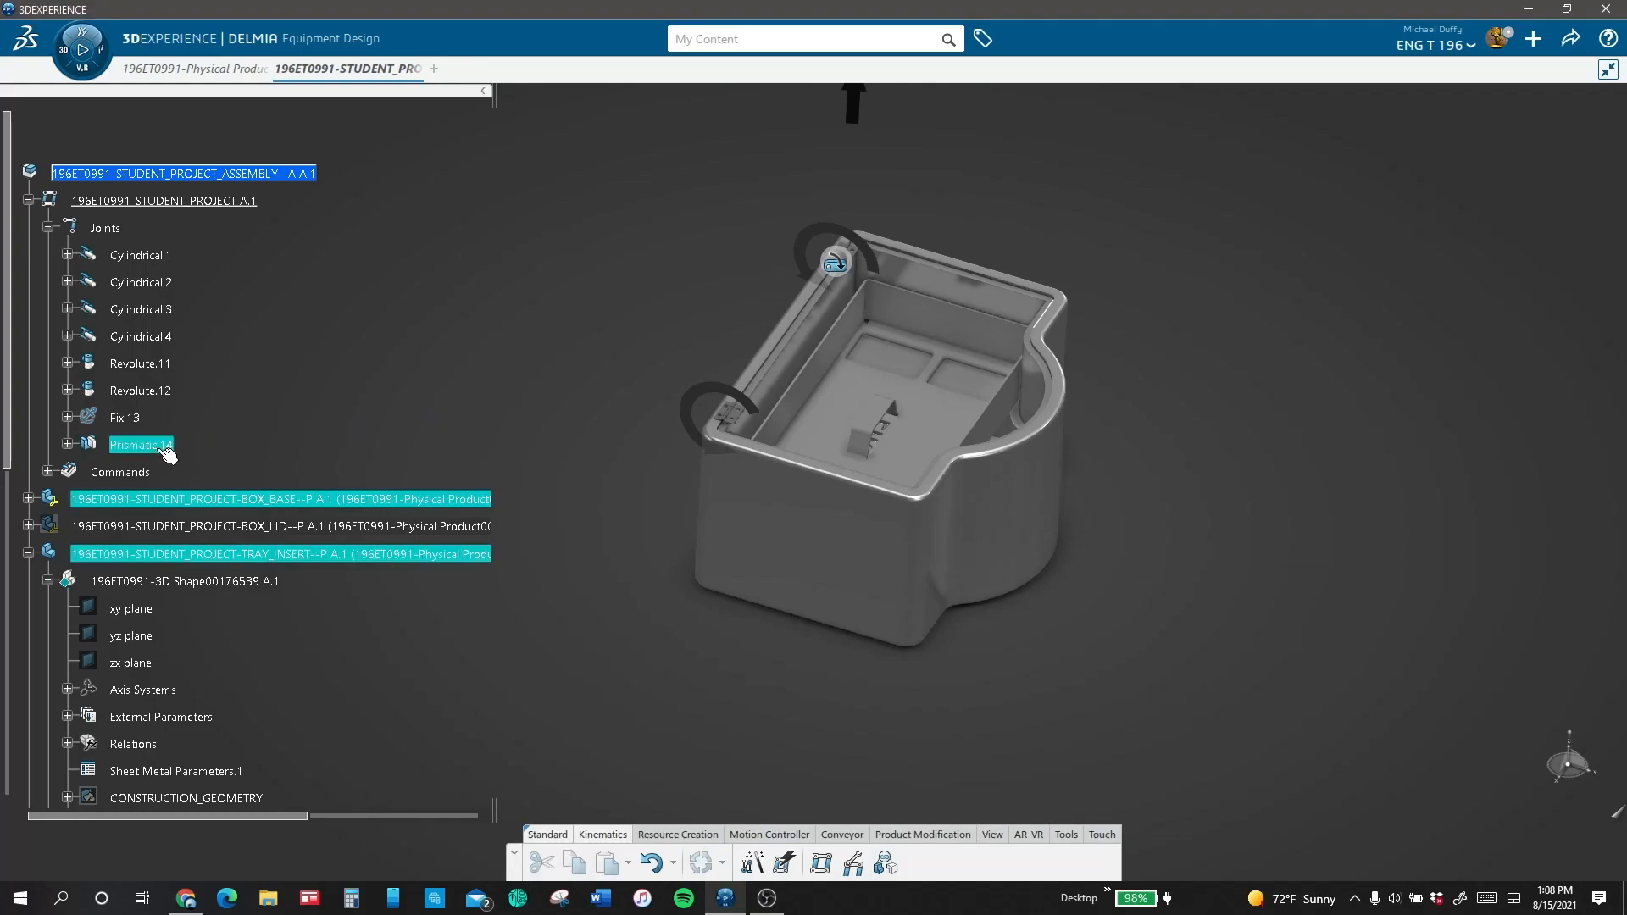
key(Escape)
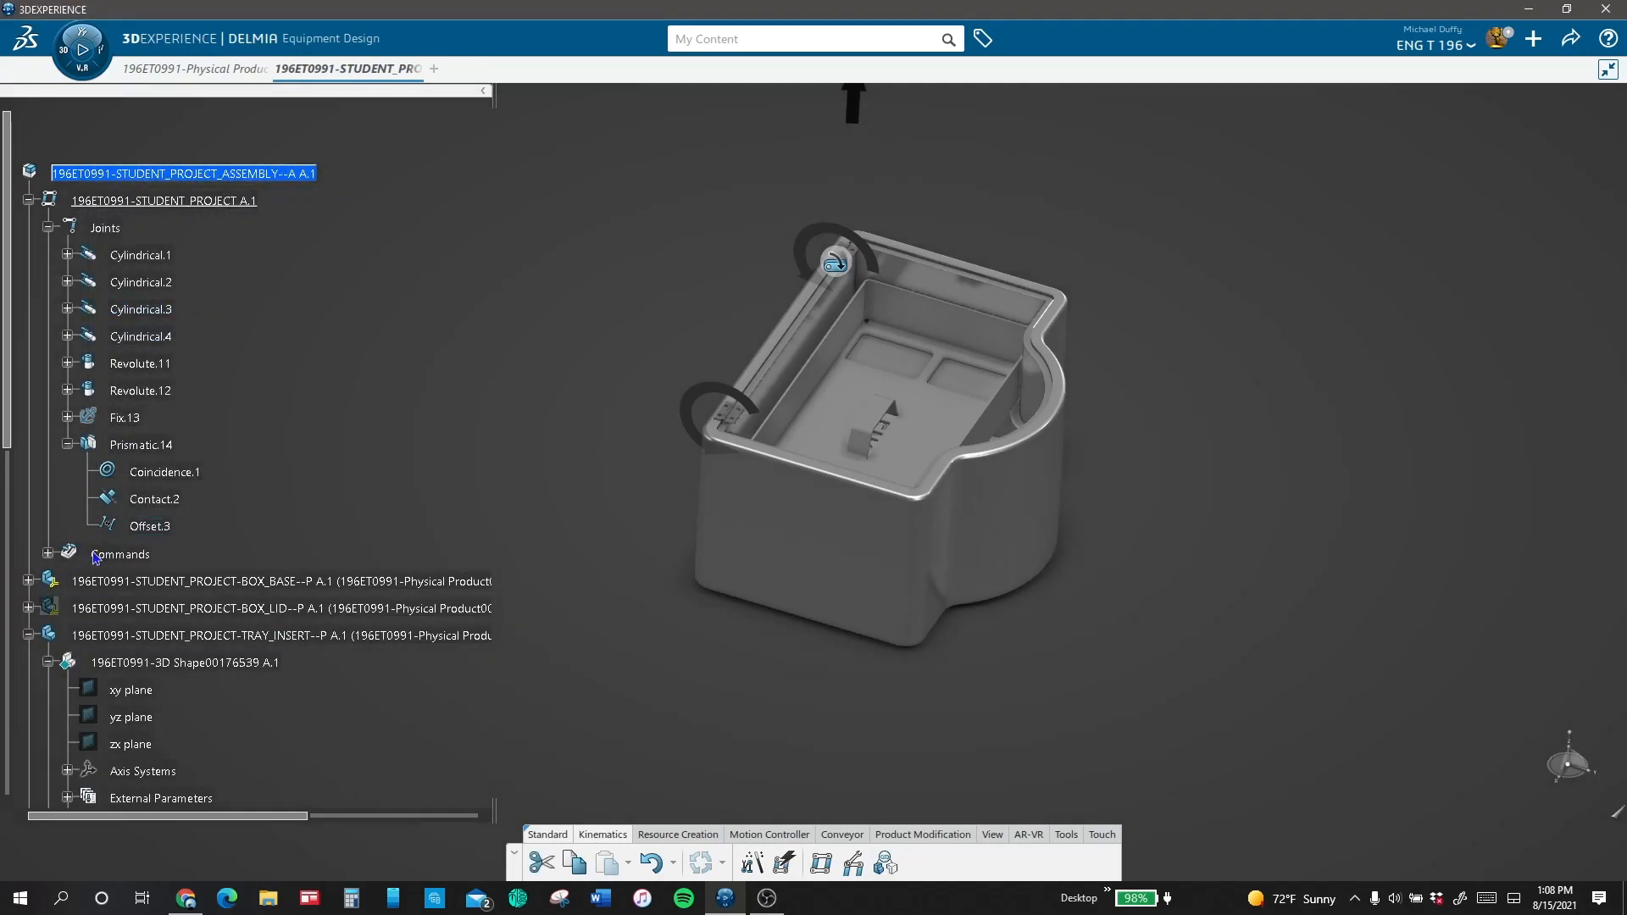
Step: Test the tray's Command.7 (Prismatic.14) in the Mechanism Player by lifting the tray to -3.94 in
click(49, 555)
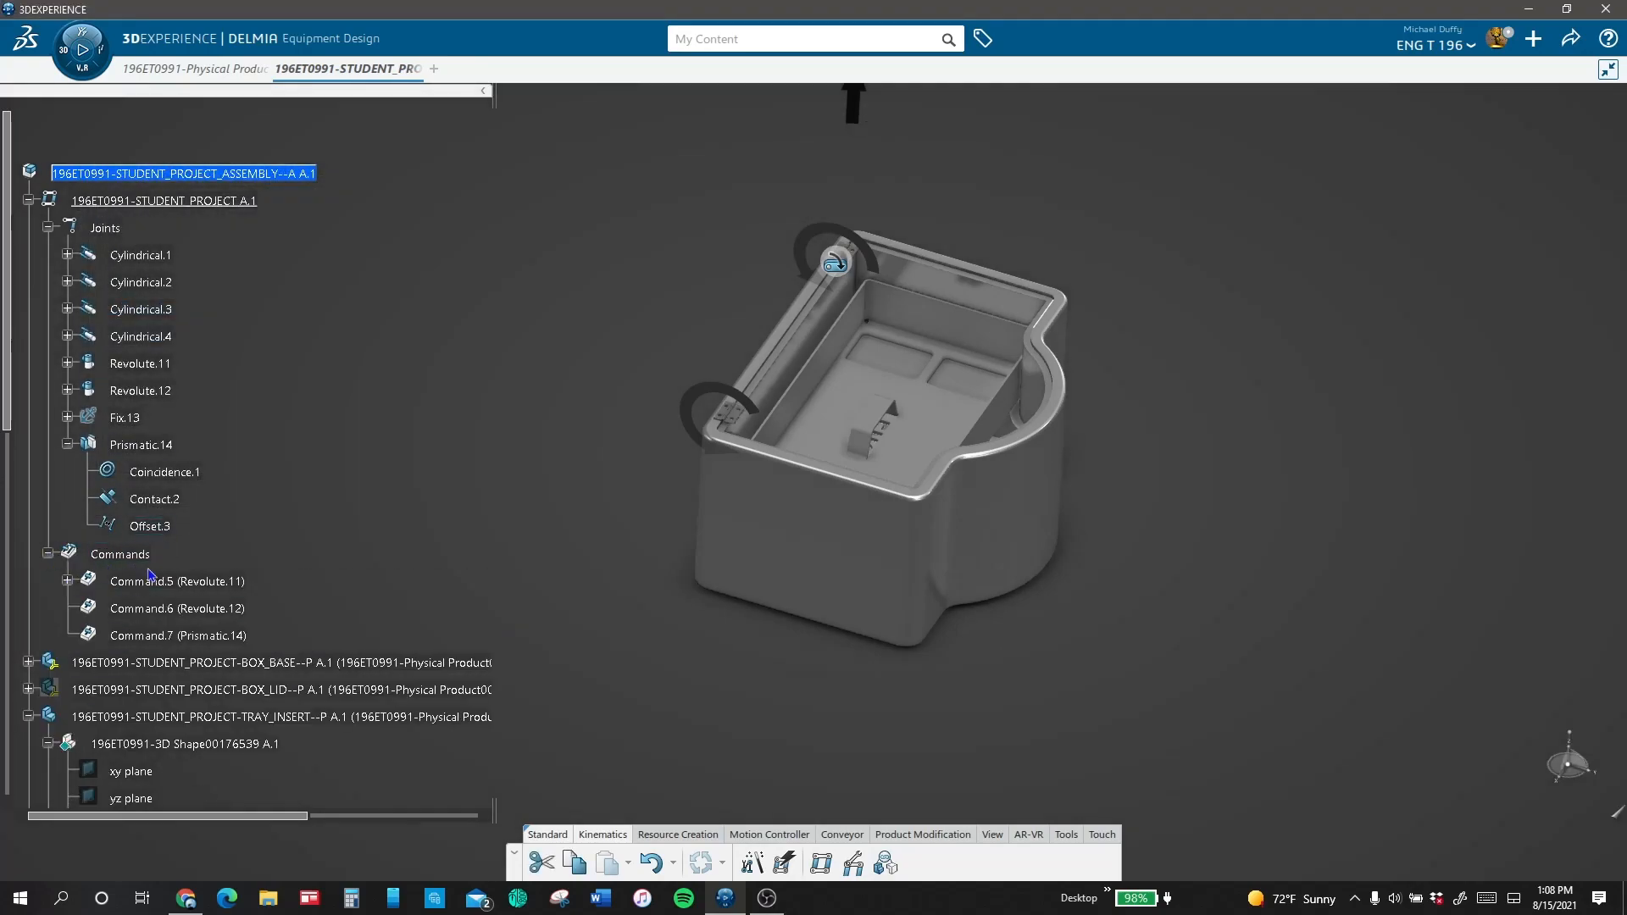
double_click(204, 640)
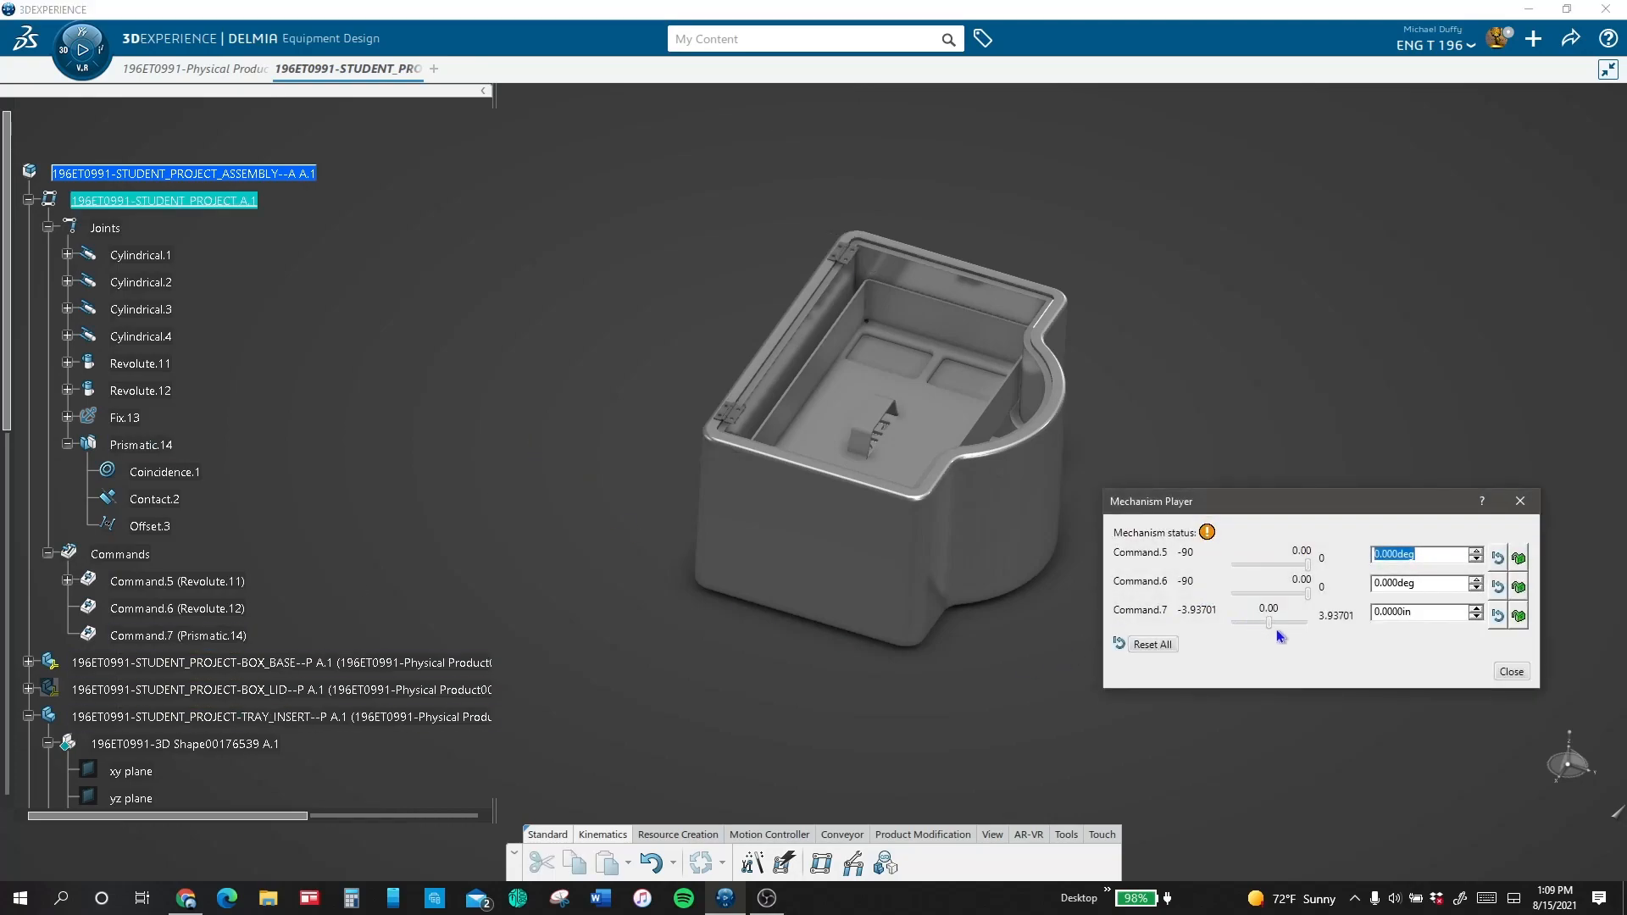
mouse_move(1269, 623)
mouse_down()
mouse_move(1197, 636)
mouse_move(1331, 616)
mouse_move(1189, 630)
mouse_move(1263, 624)
mouse_up()
drag(1258, 623, 1159, 621)
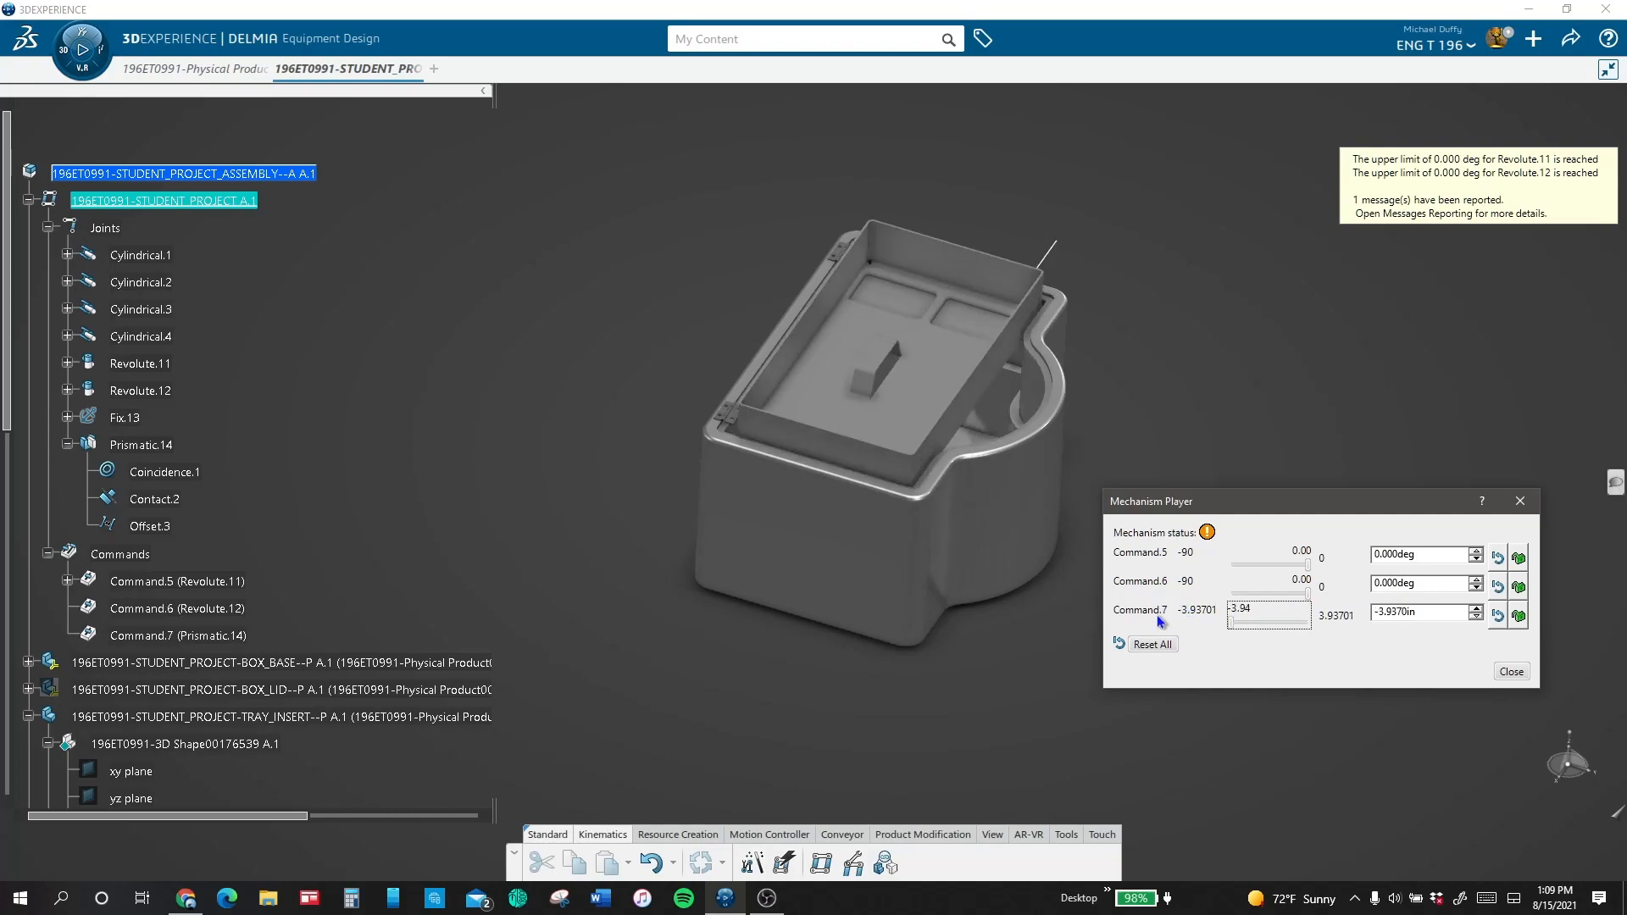
click(1510, 672)
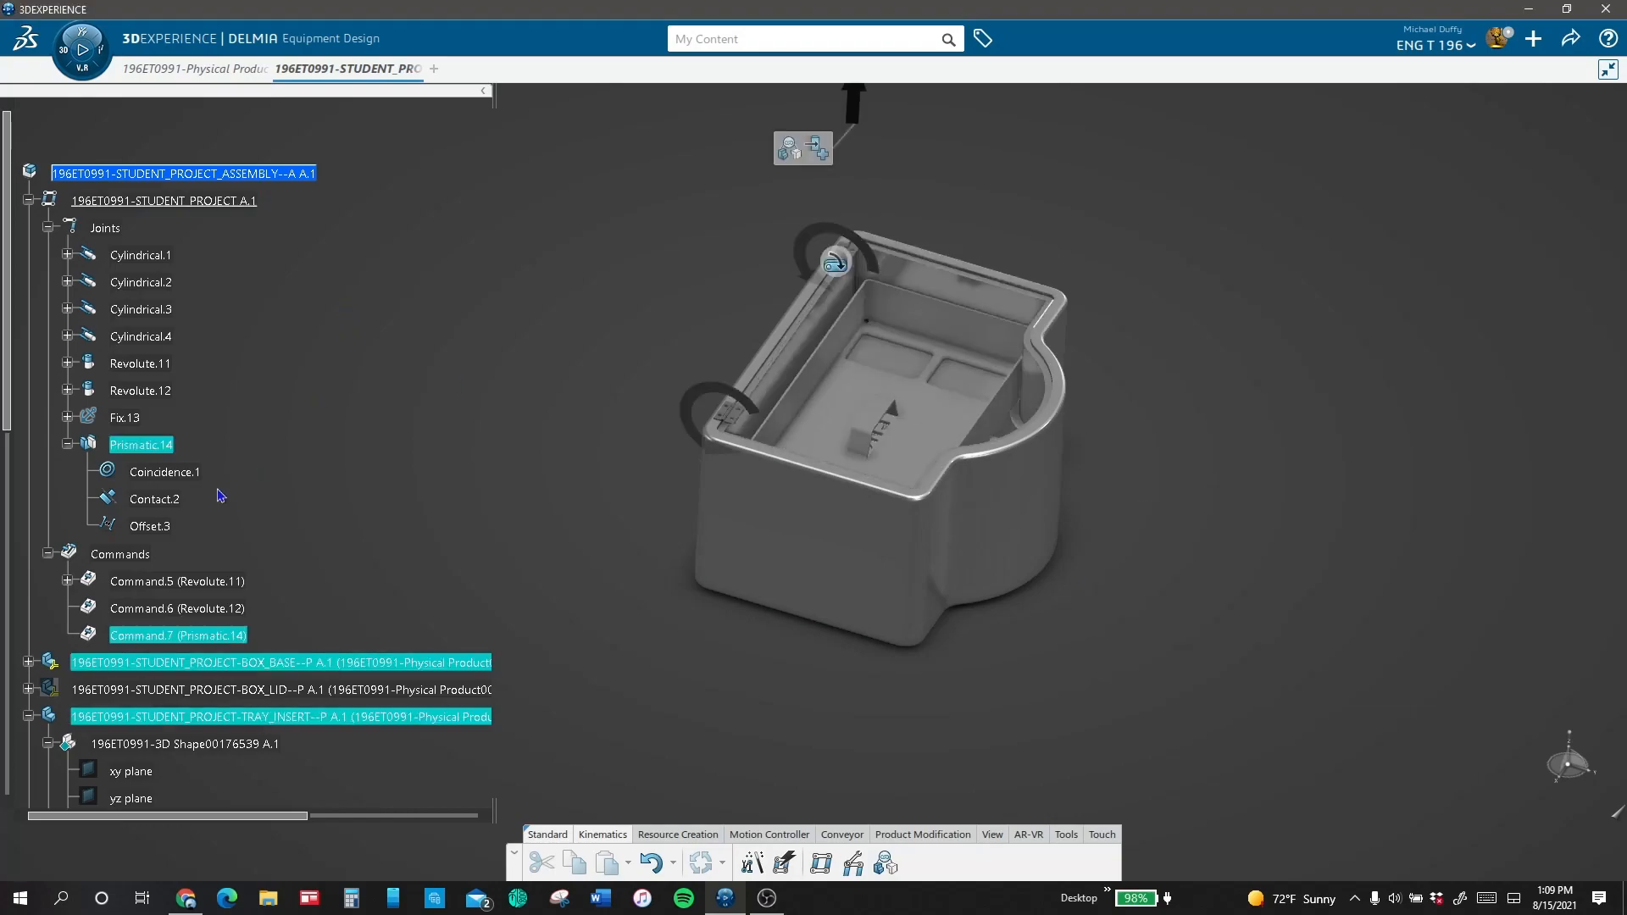
Step: Limit the controlled XY Plane distance of Prismatic.14 to a lower value of -16 in and an upper value of 0 in
double_click(157, 446)
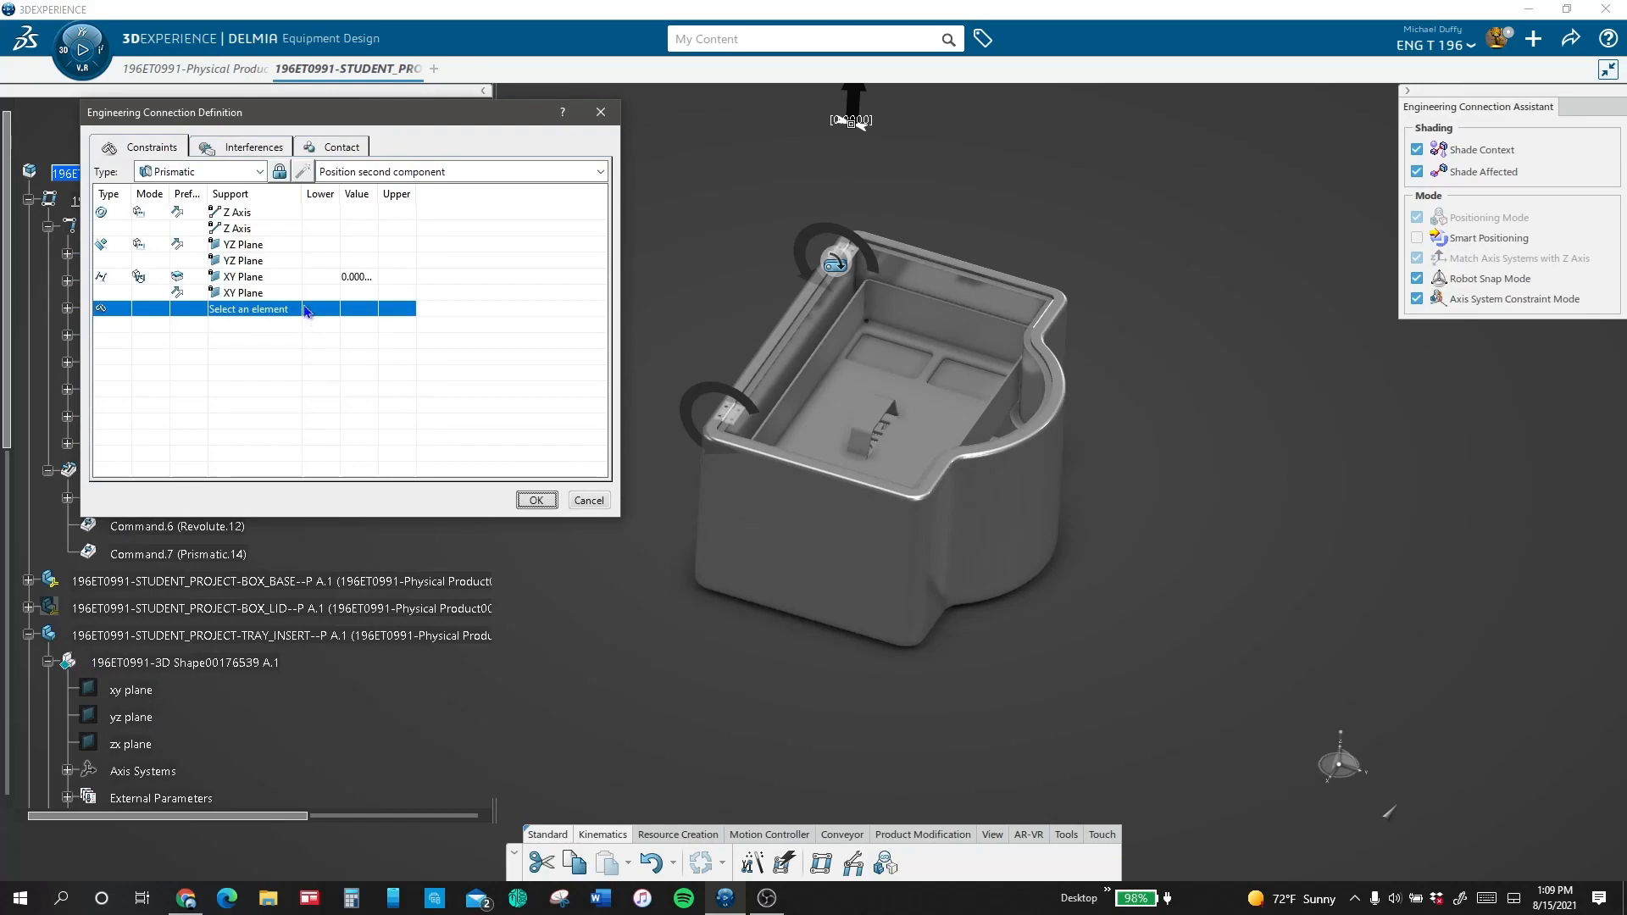
click(355, 280)
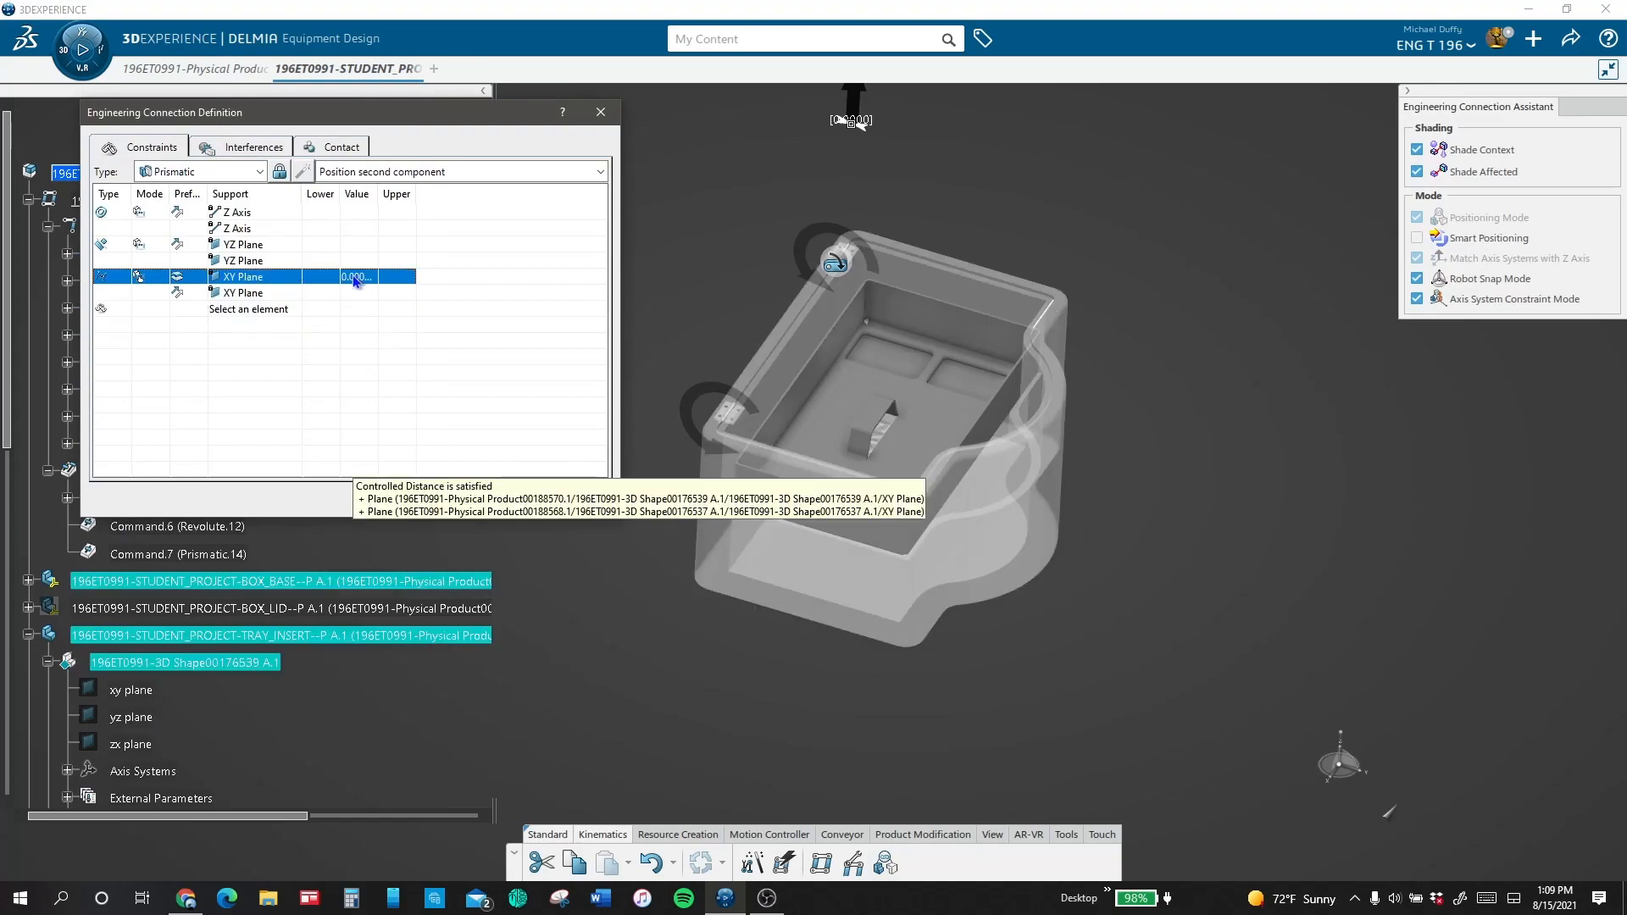
double_click(317, 283)
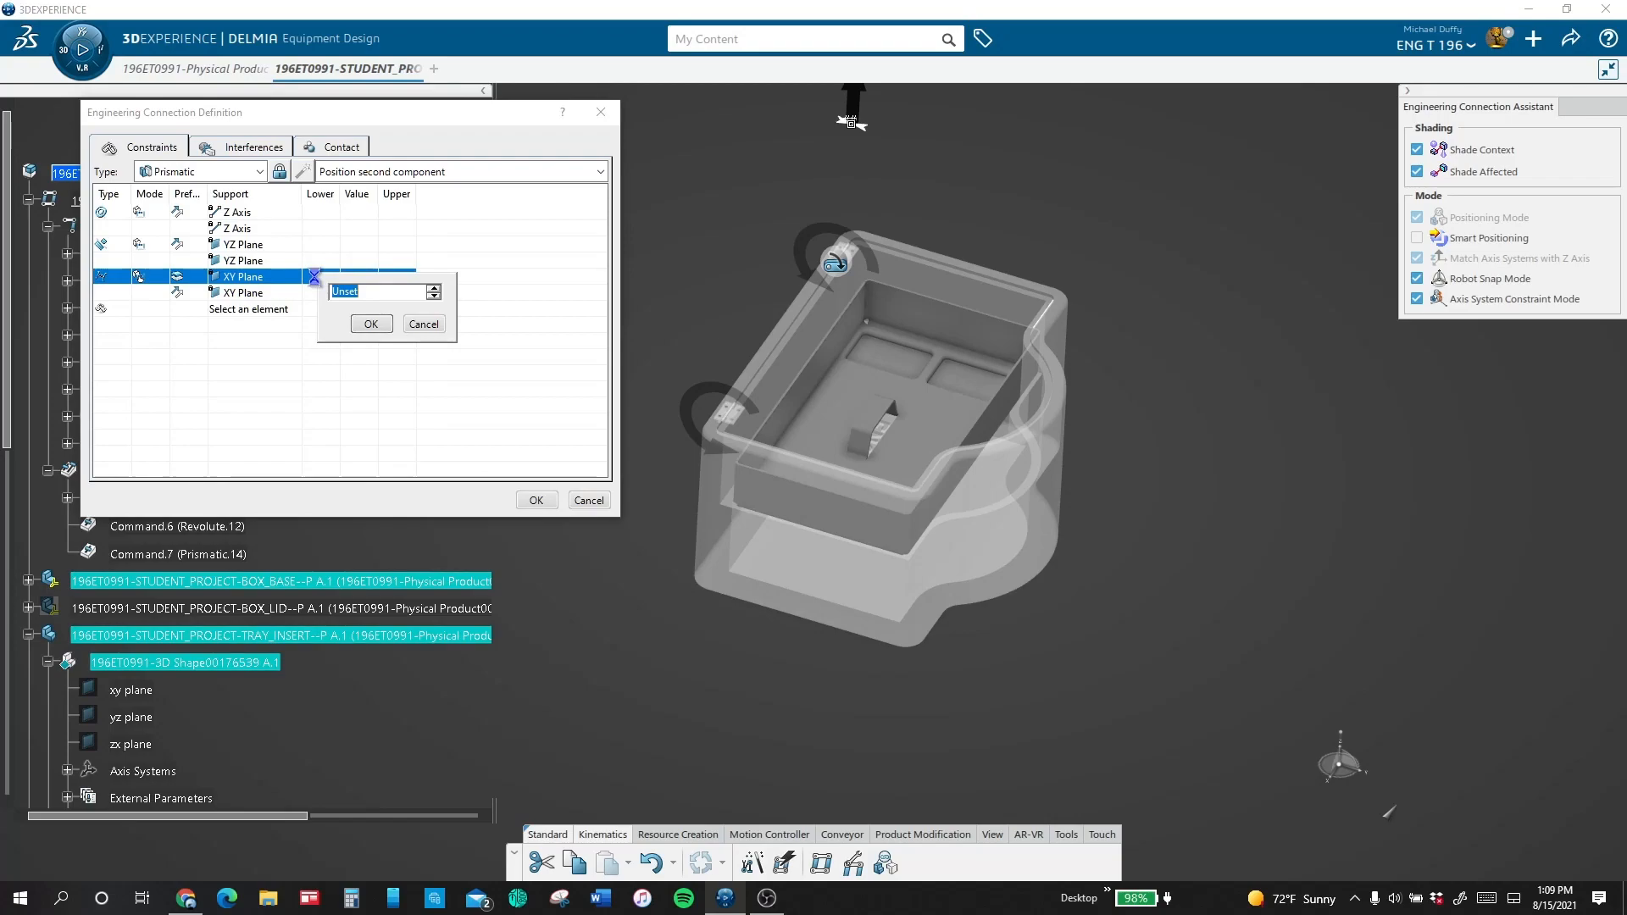
text(-16)
click(370, 324)
double_click(392, 280)
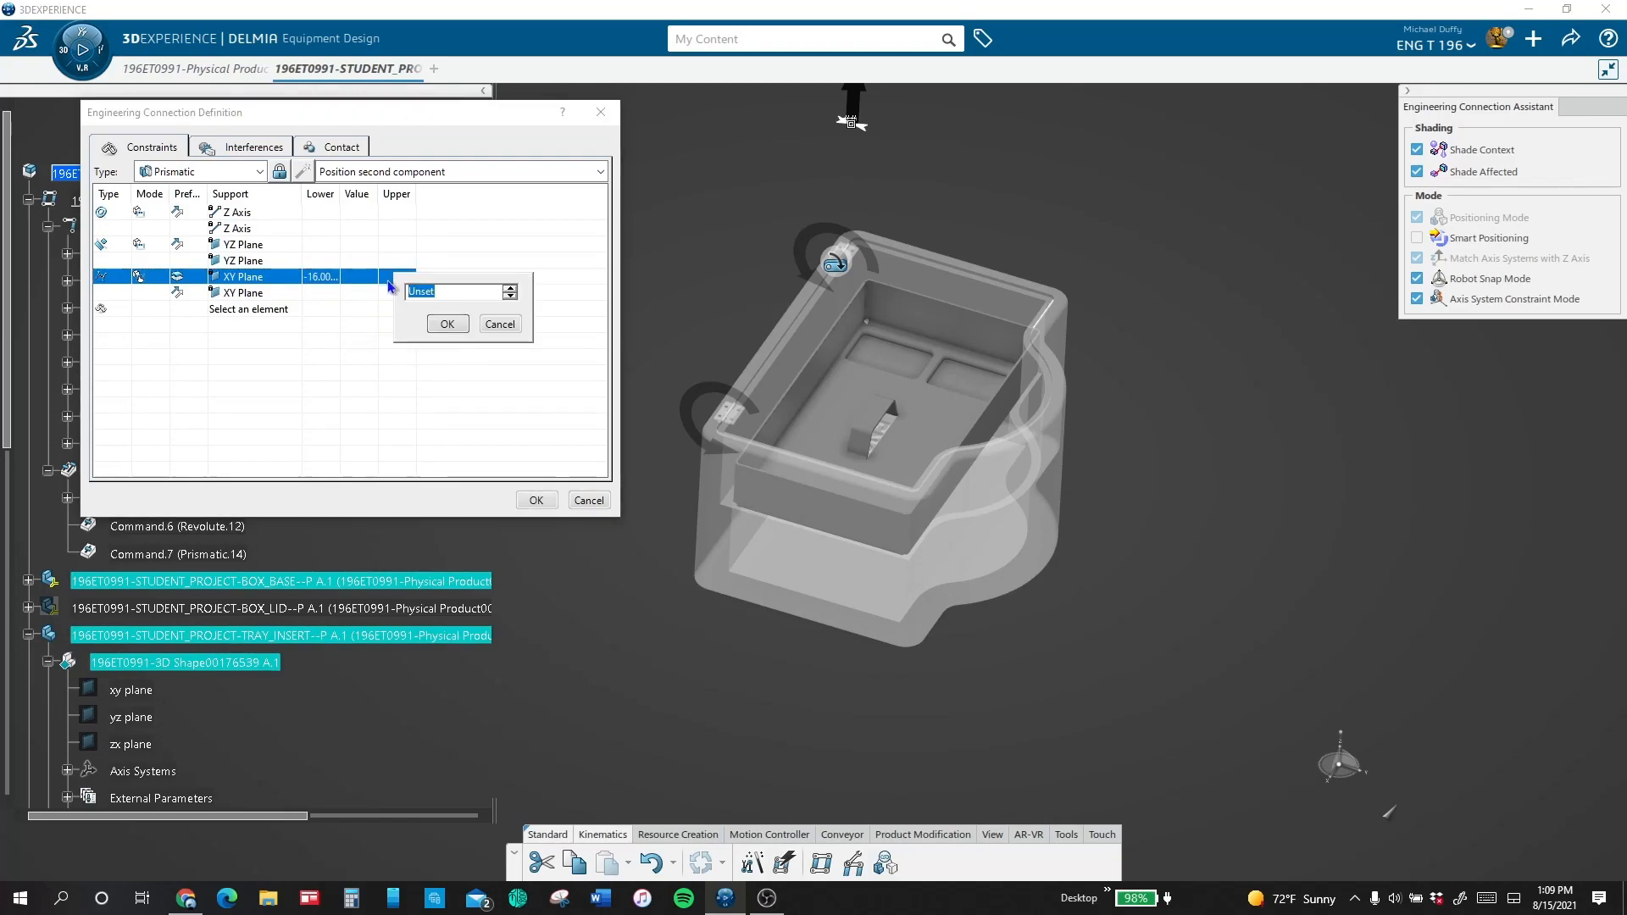
text(0.000...)
click(447, 323)
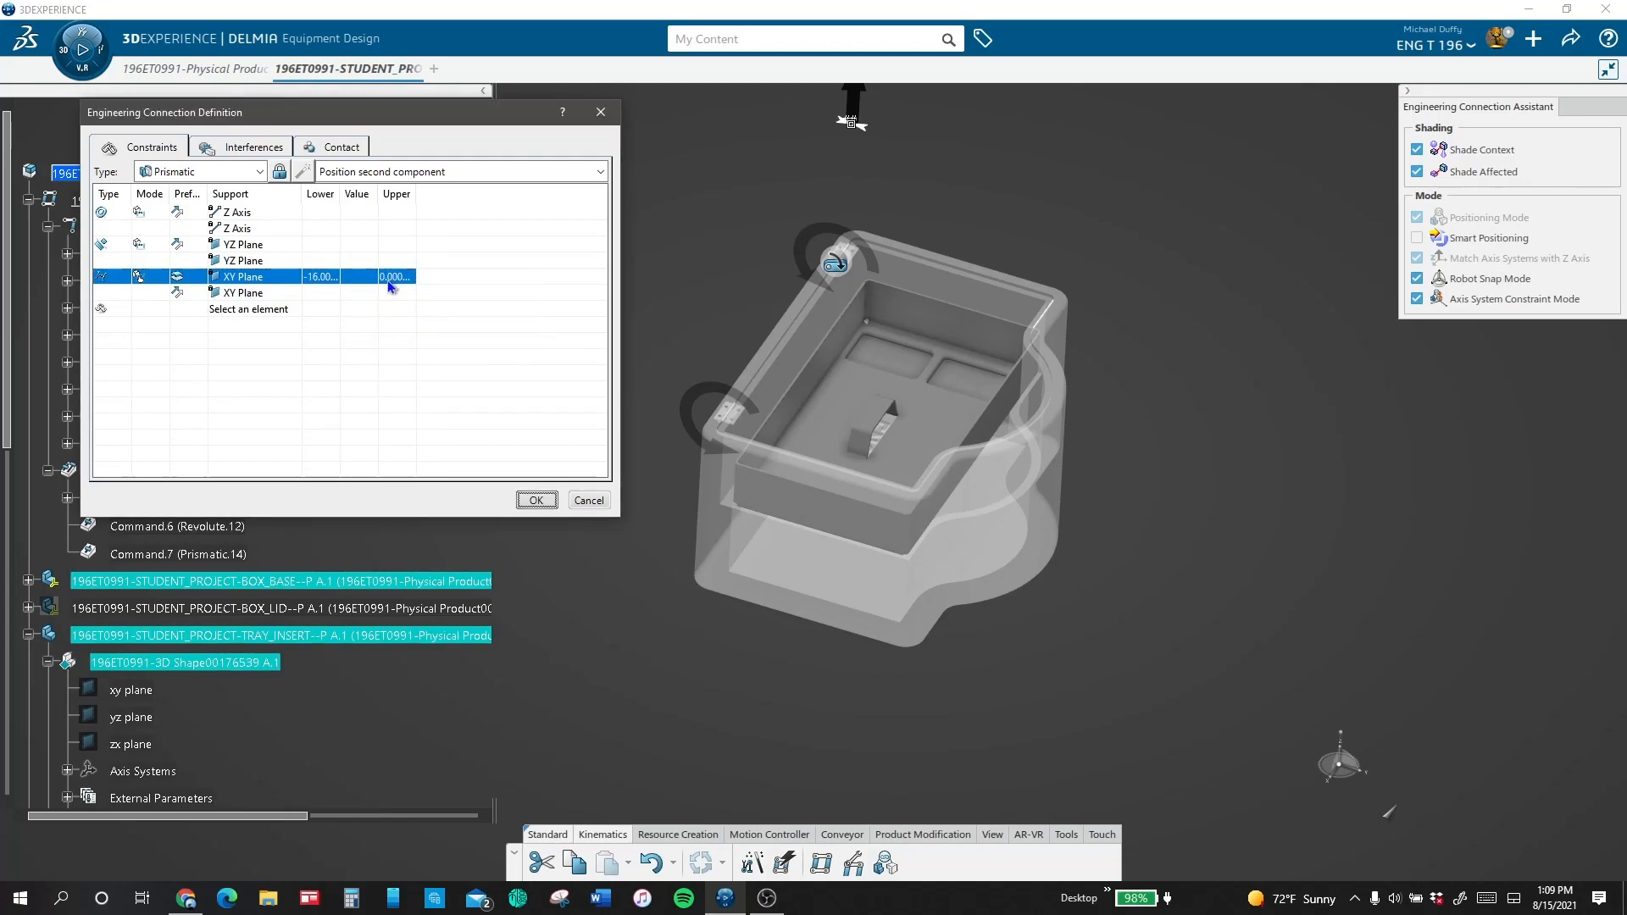
click(538, 501)
click(873, 511)
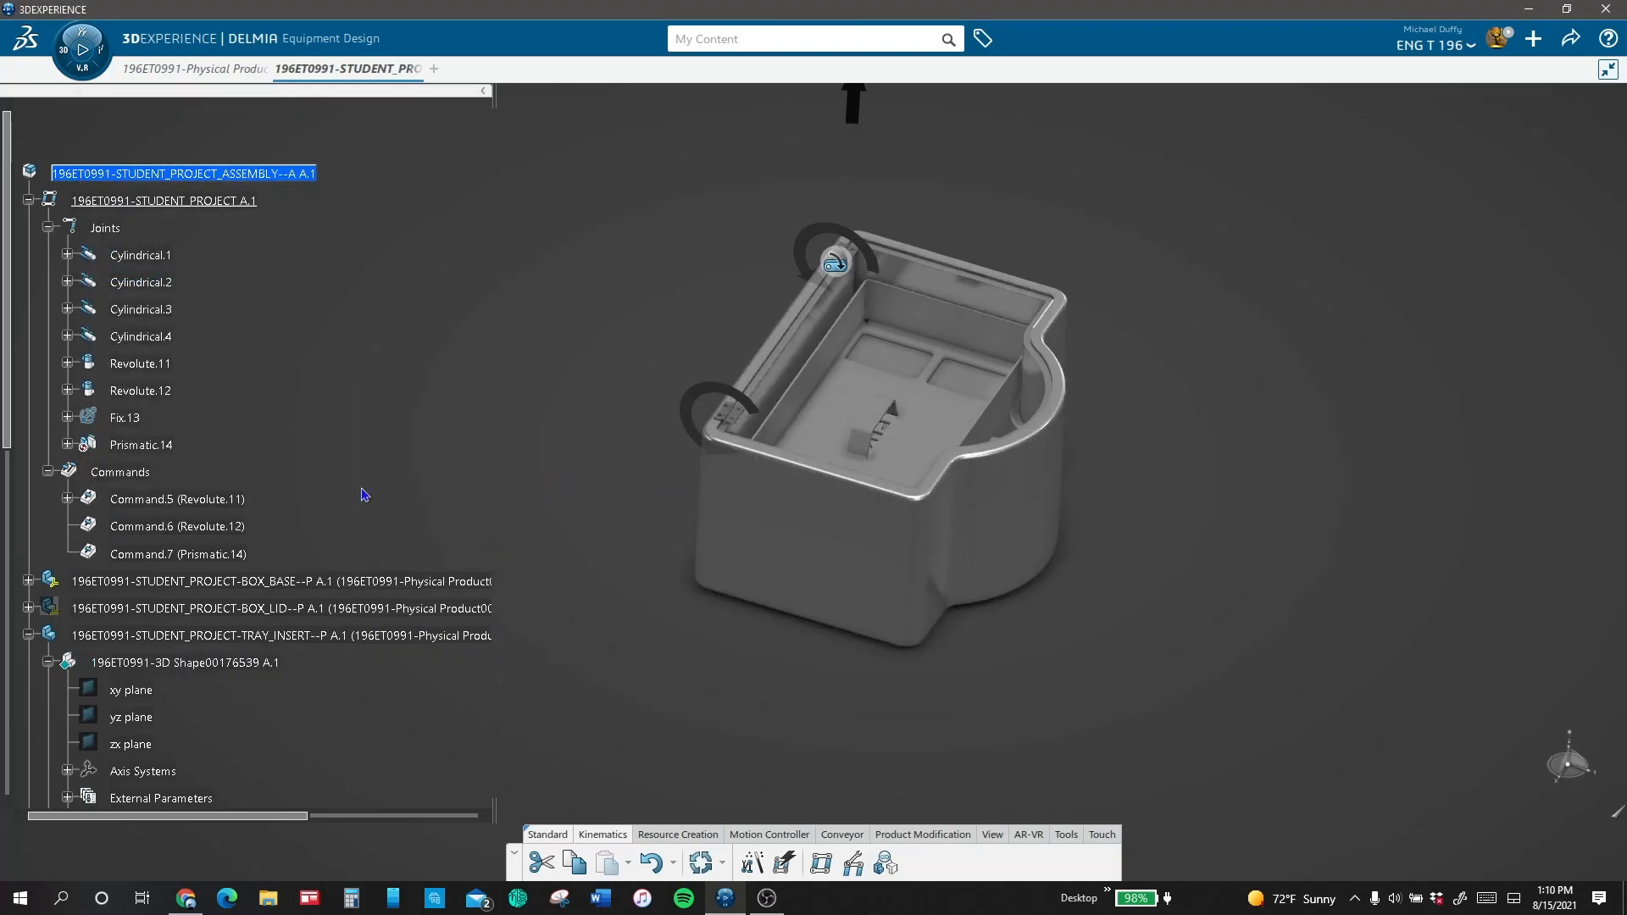
Step: Test the tray's travel with Command.7 in the Mechanism Player and return it to 0 in
double_click(204, 556)
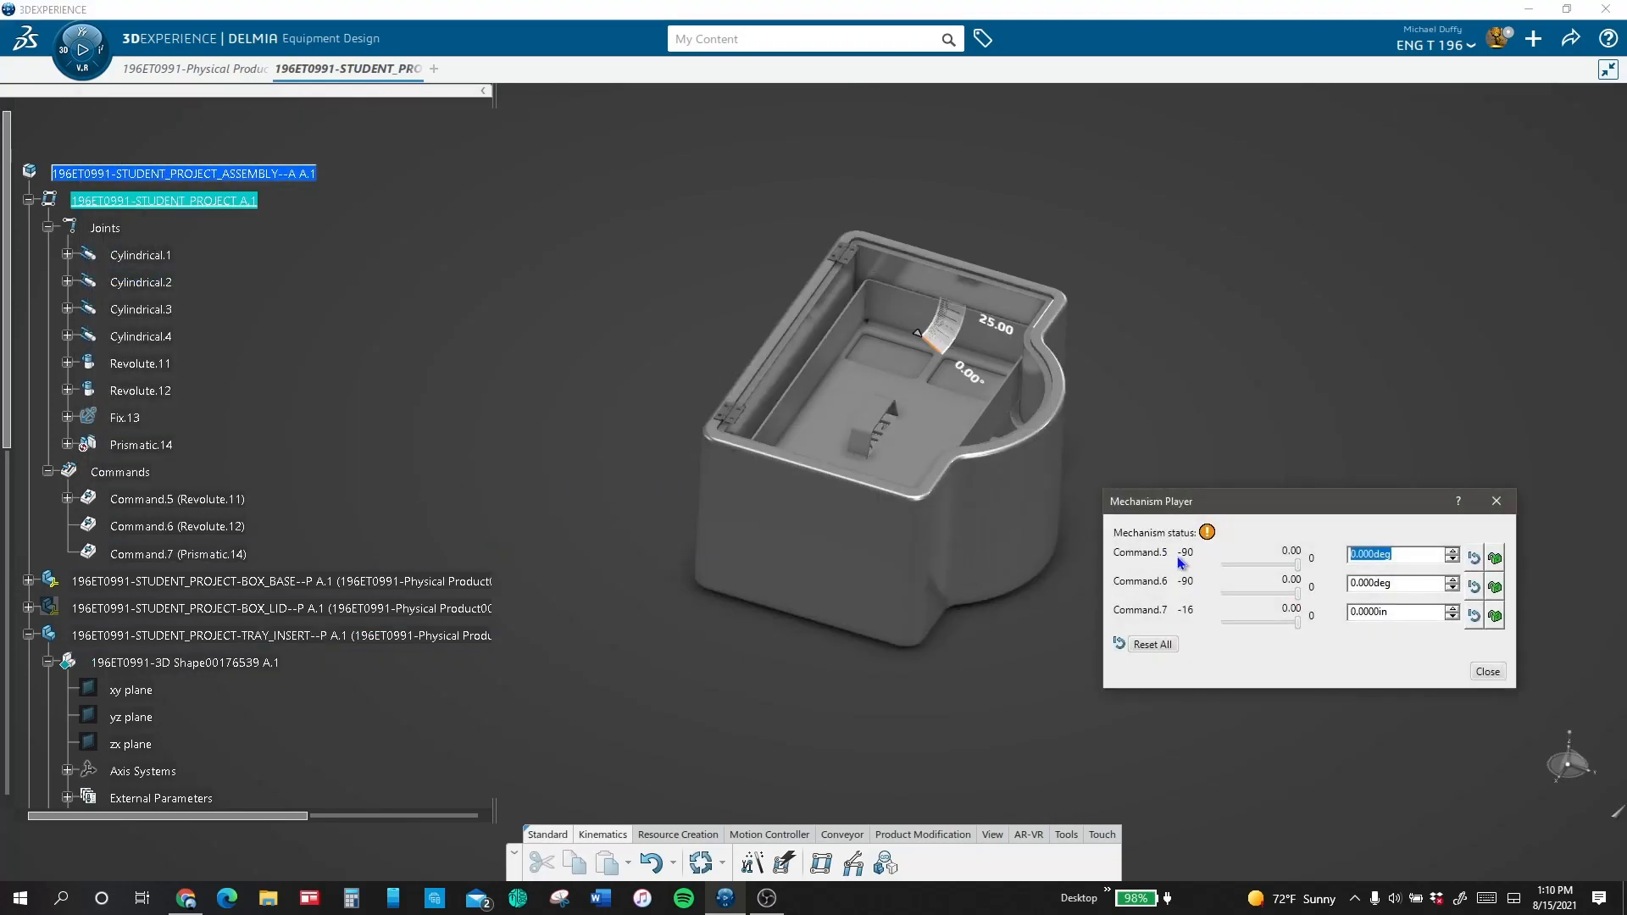
click(1299, 624)
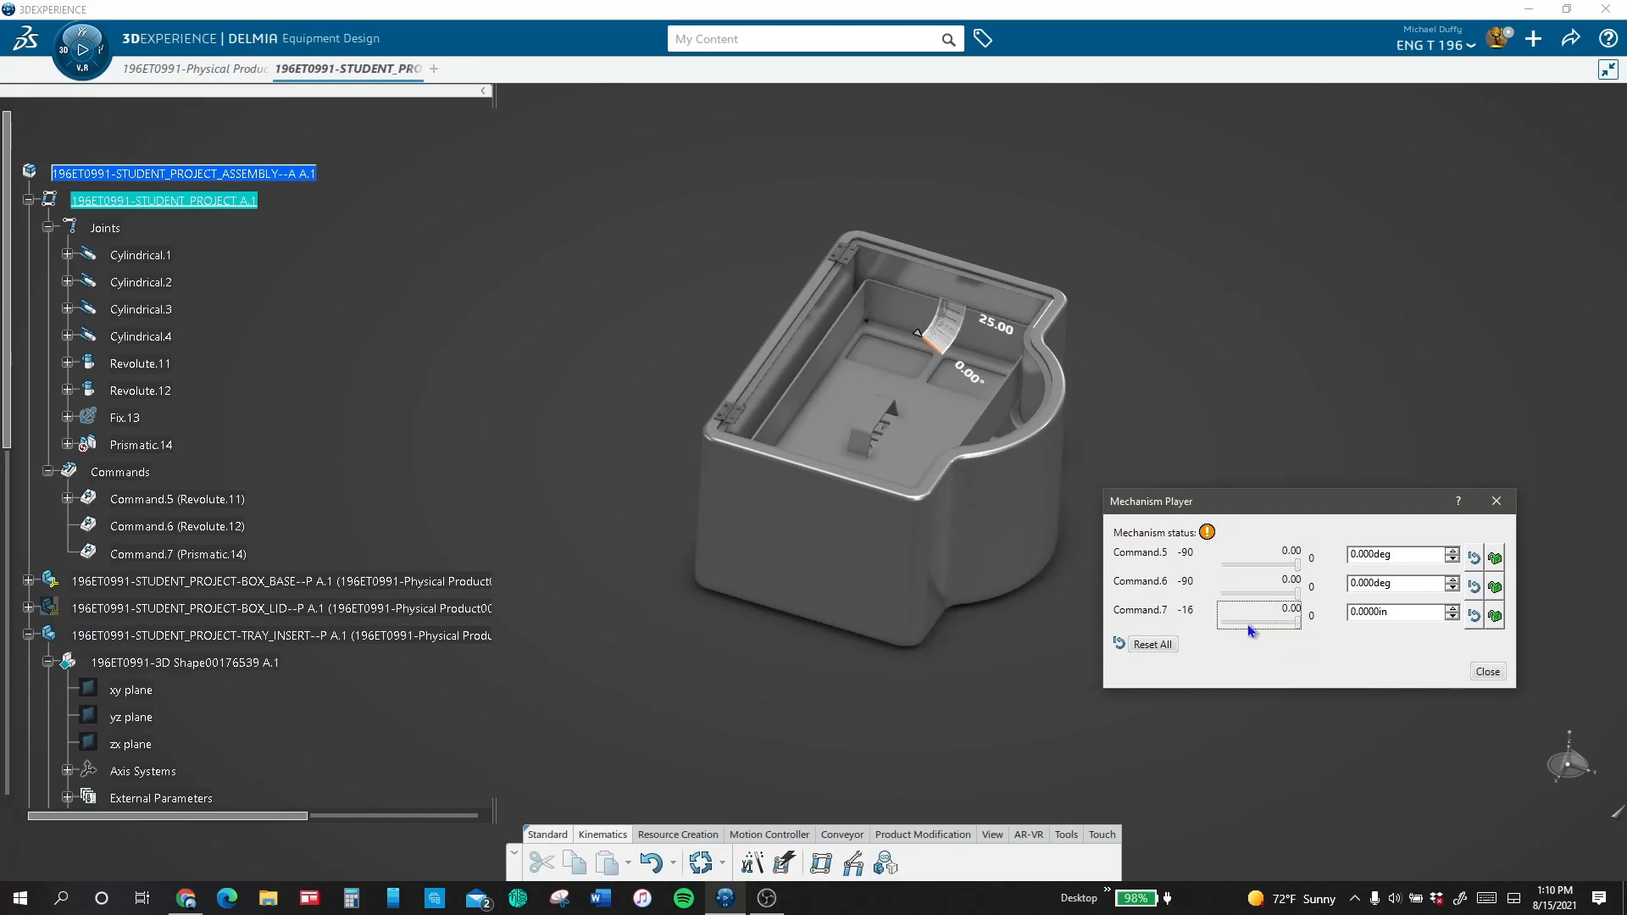
mouse_move(1294, 624)
mouse_down()
mouse_move(1209, 620)
mouse_move(1319, 612)
mouse_up()
click(1488, 671)
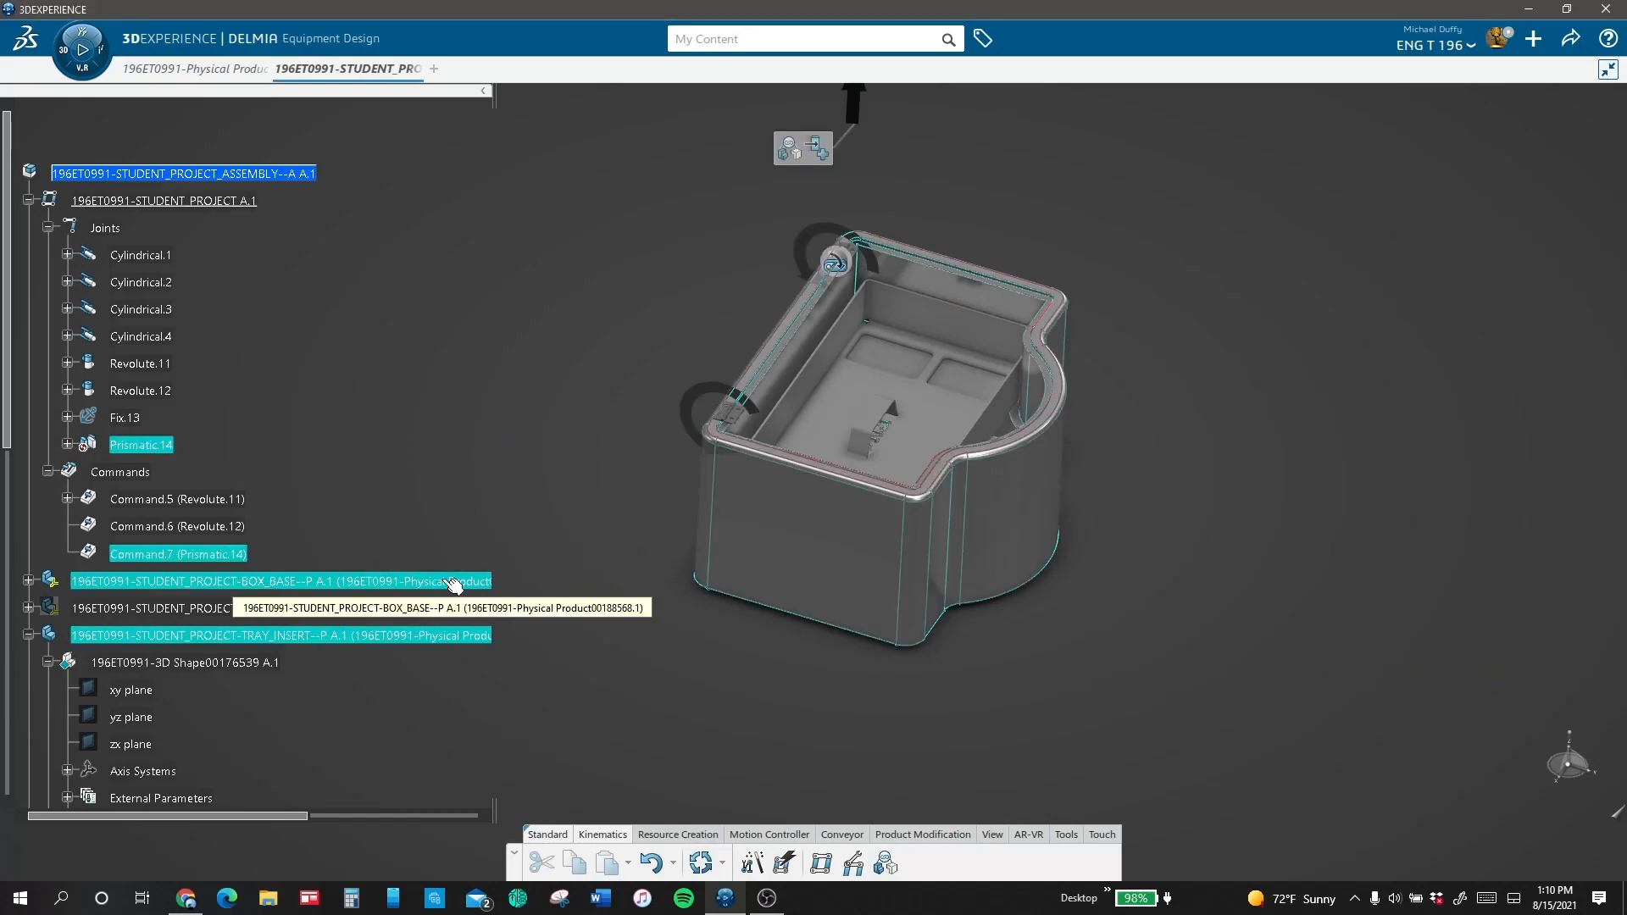
Step: Show the hidden BOX_LID part
right_click(140, 609)
click(195, 152)
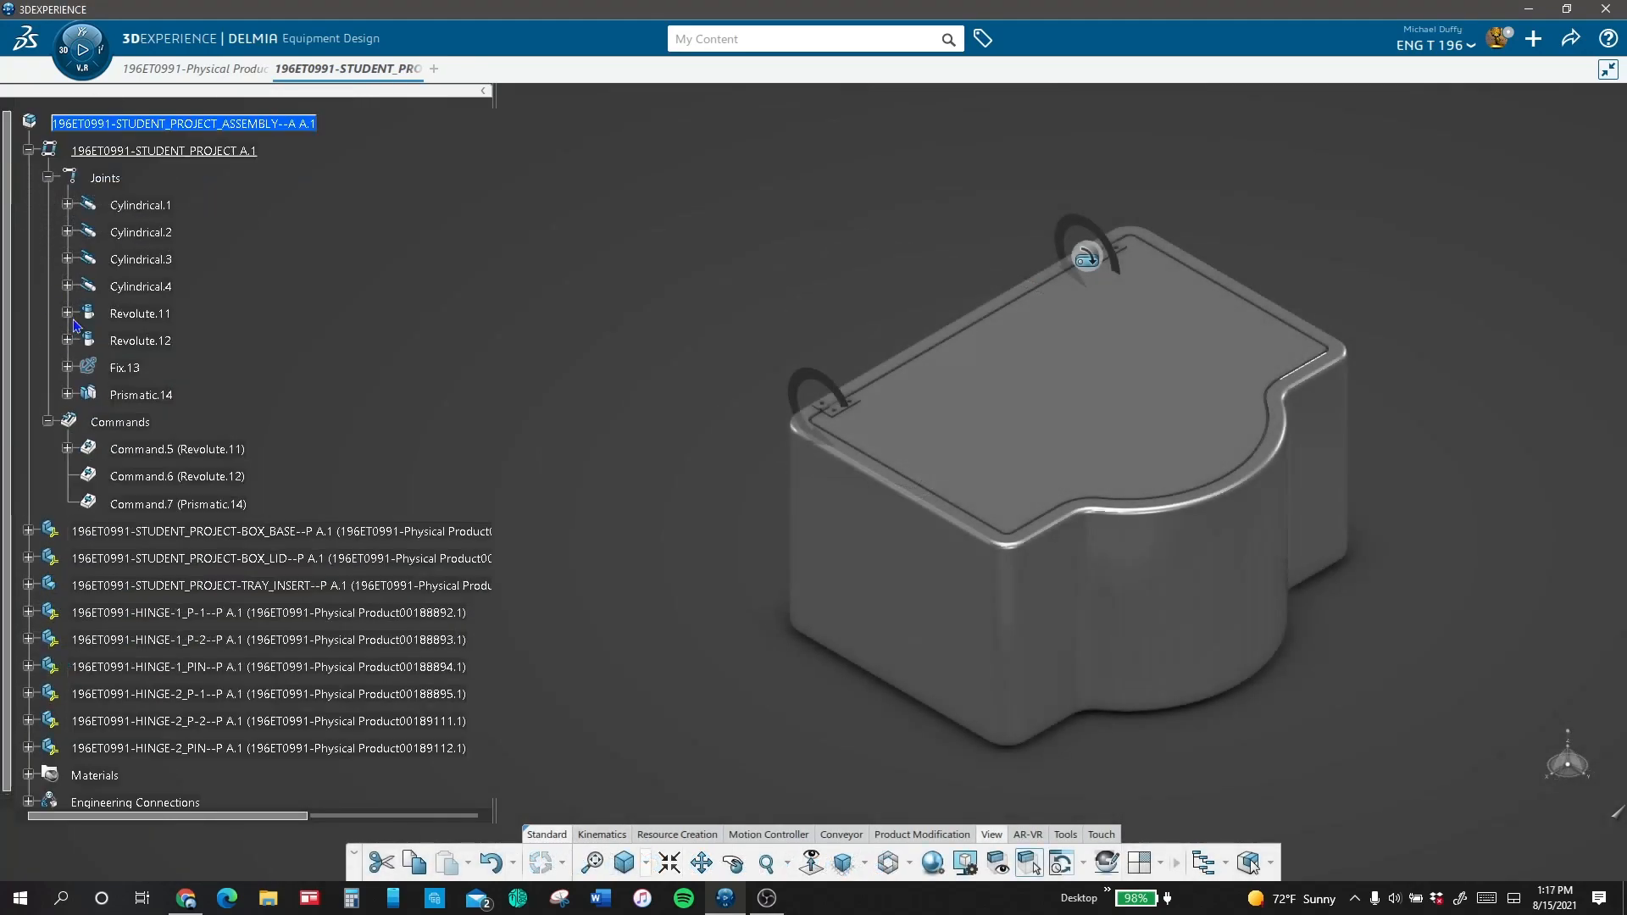
Step: Test the mechanism in the Mechanism Player by opening the lid to -90 degrees and raising the tray to -16 in
click(219, 504)
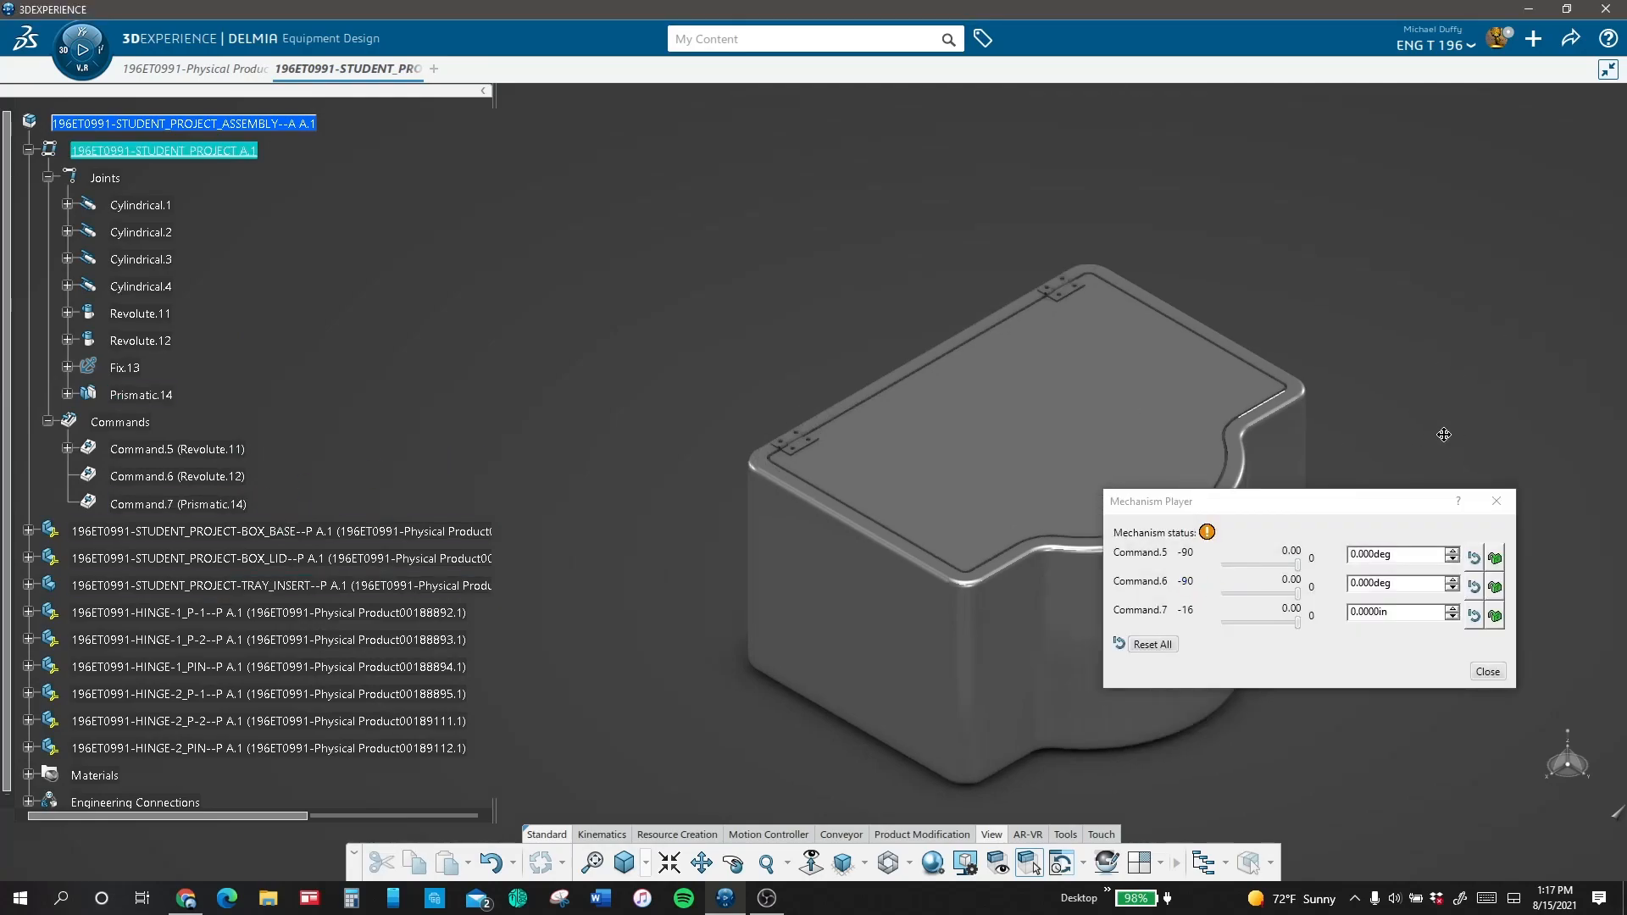
drag(1299, 565, 1170, 563)
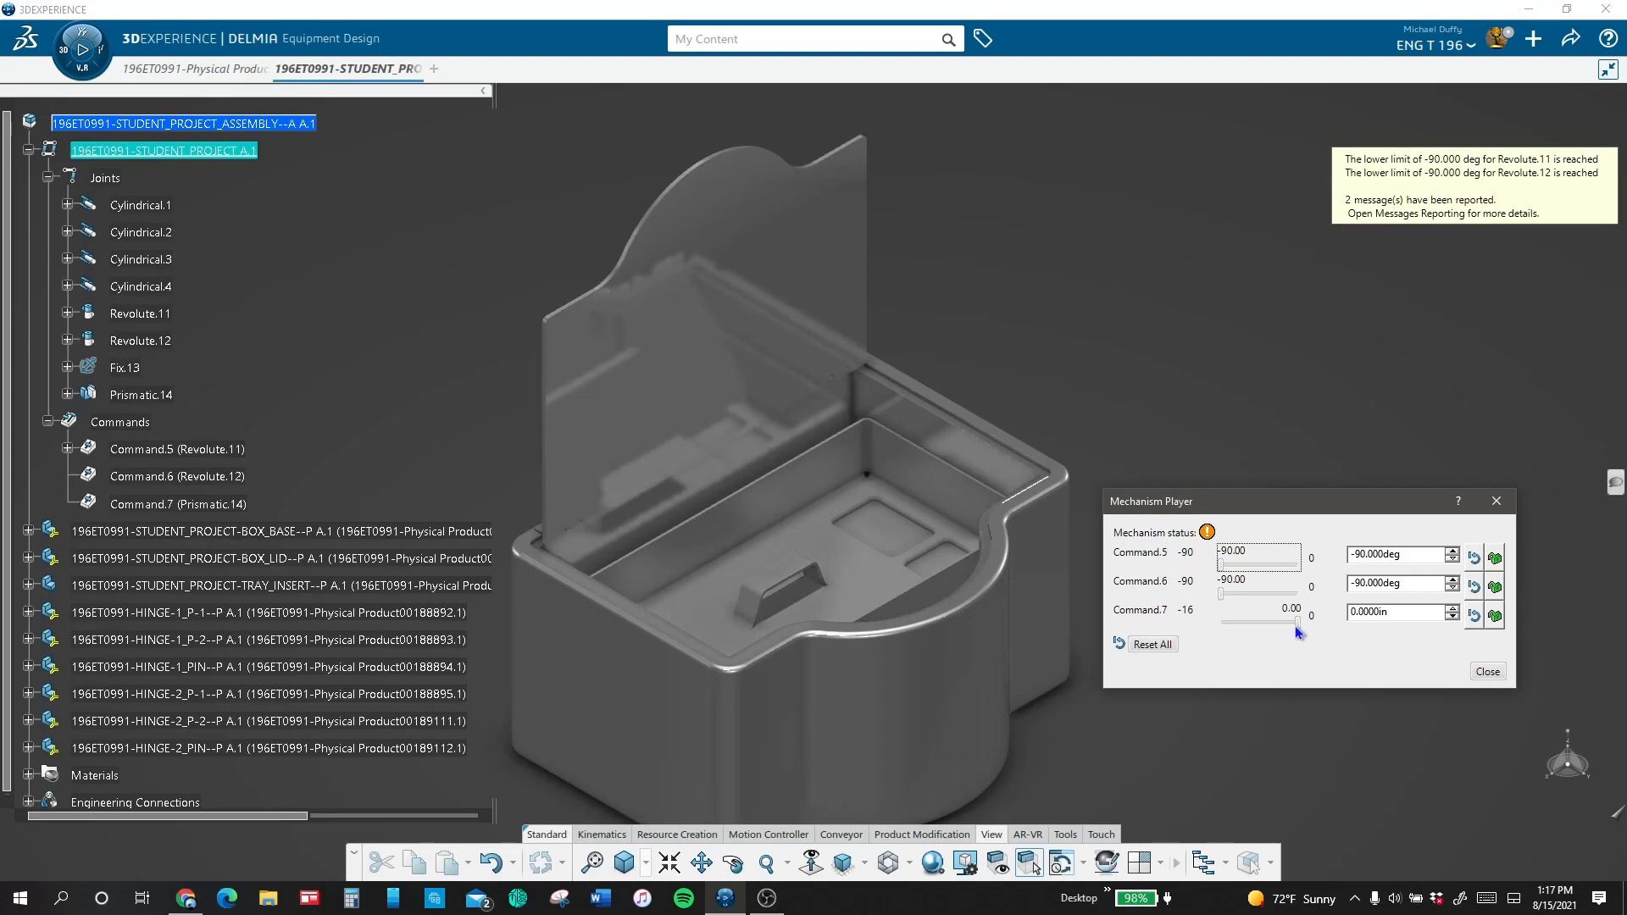
drag(1295, 627, 1139, 616)
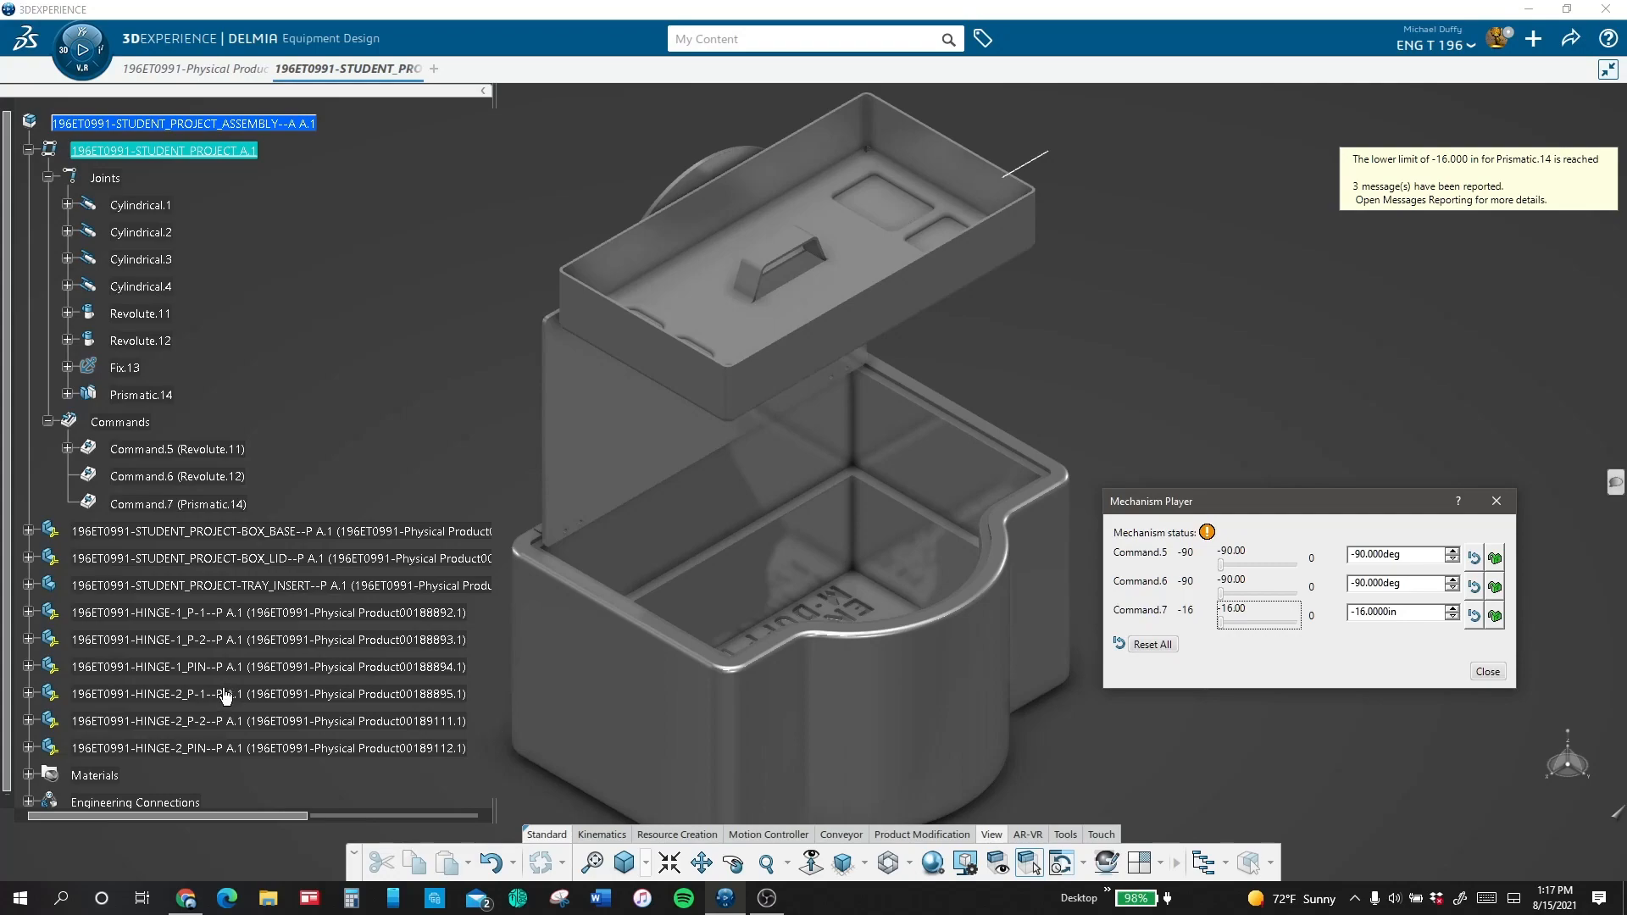
Step: Close the Mechanism Player and hide the External References of the TRAY_INSERT part
click(28, 586)
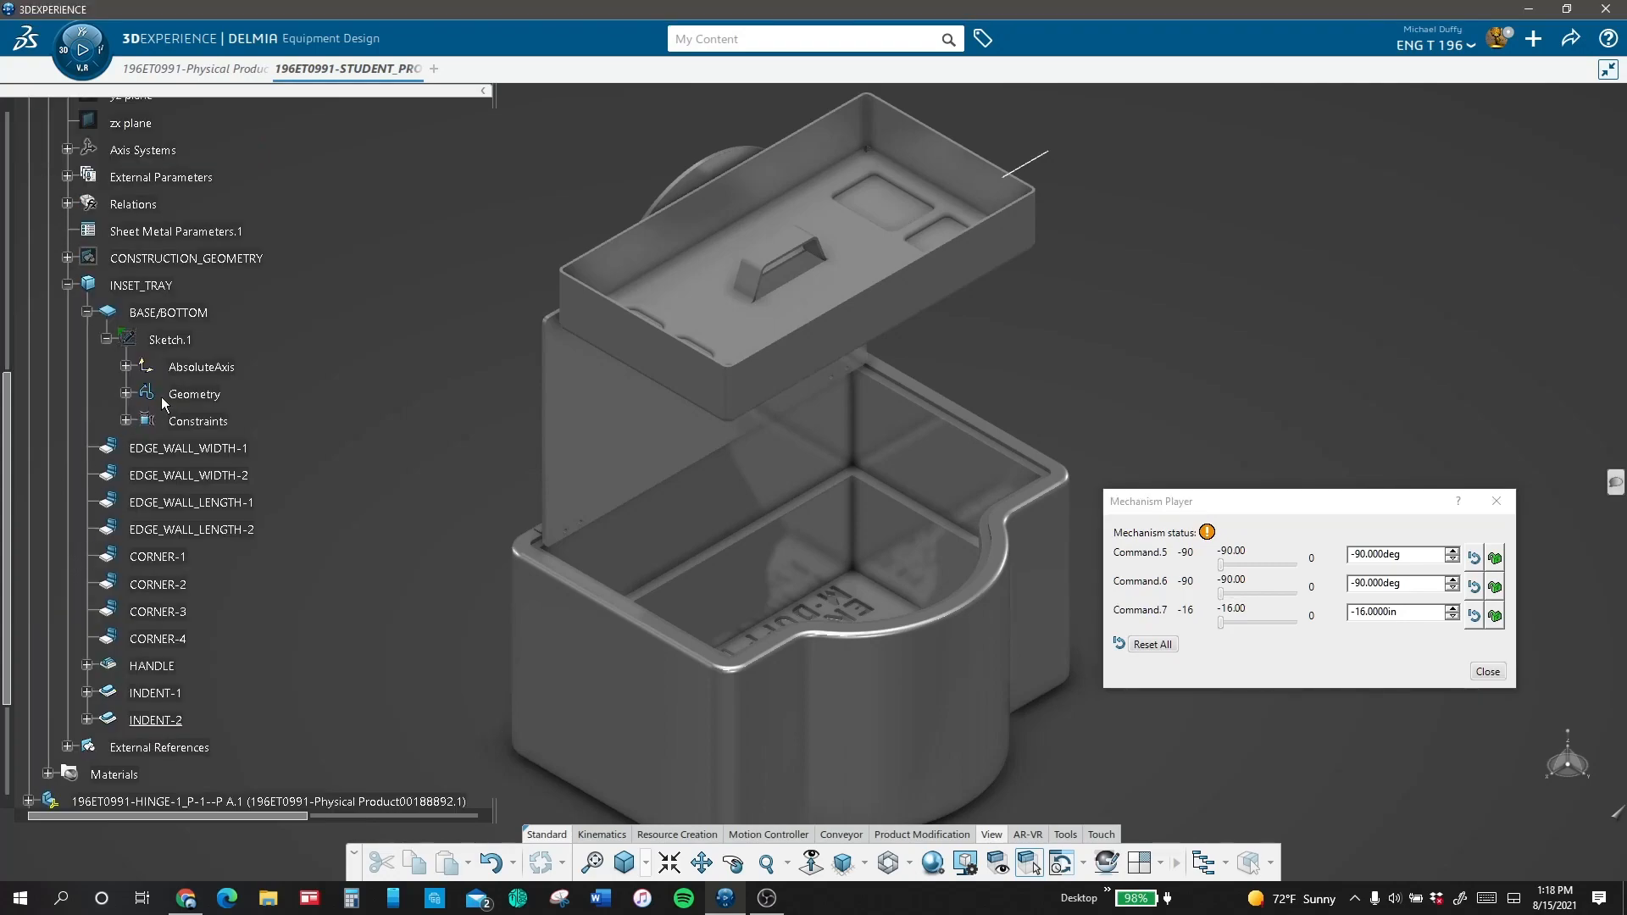
click(86, 312)
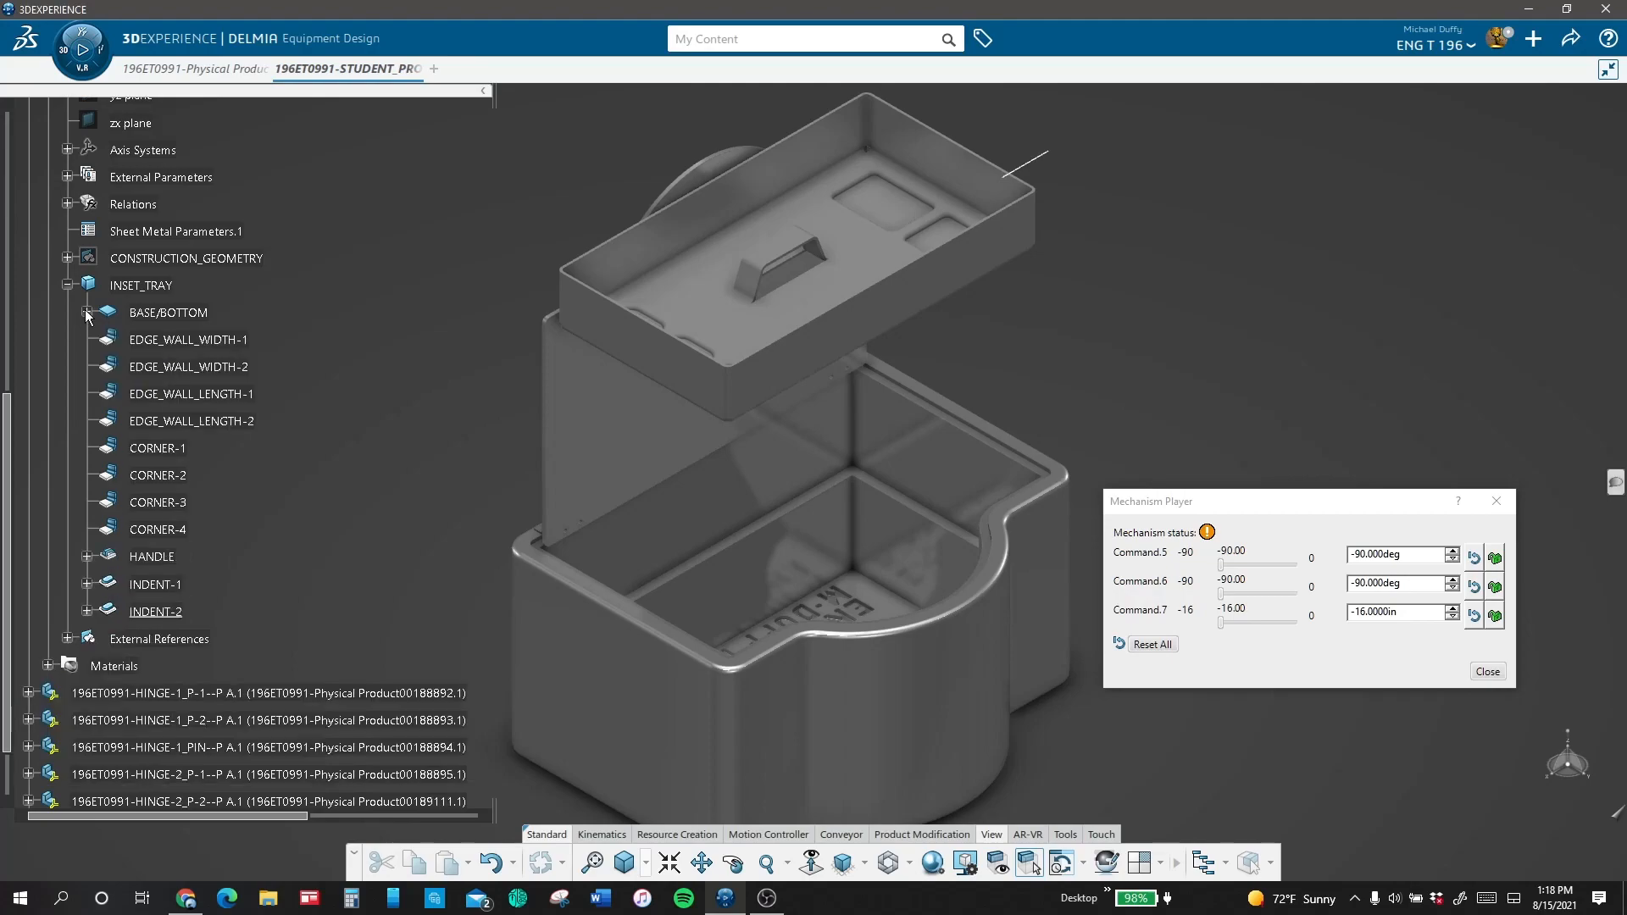
click(1489, 670)
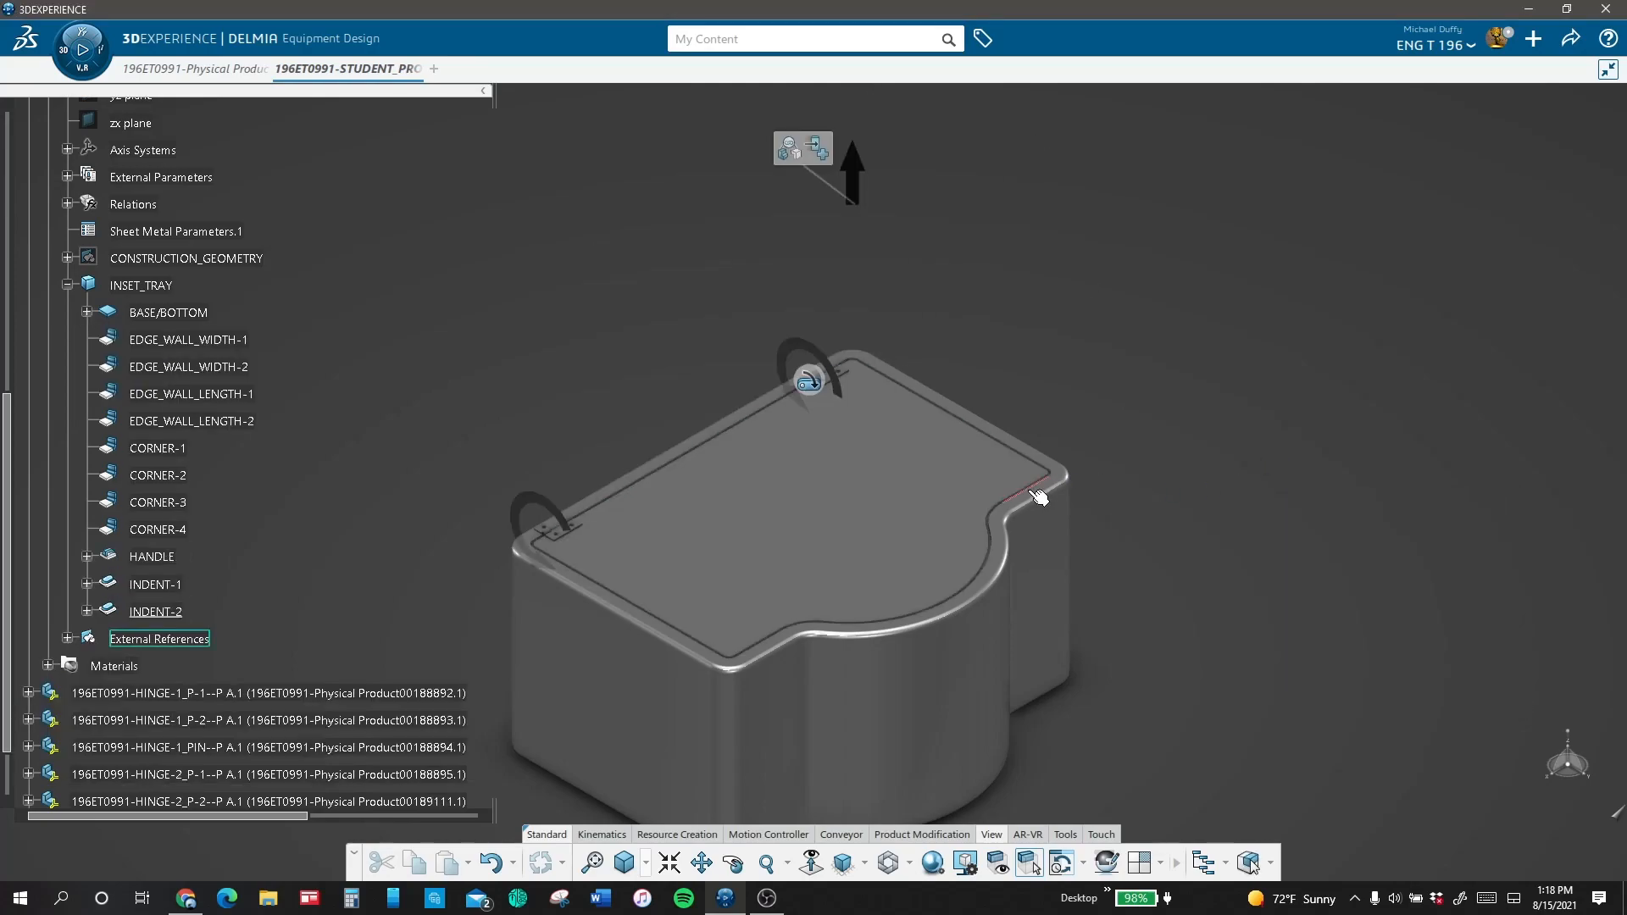
right_click(174, 640)
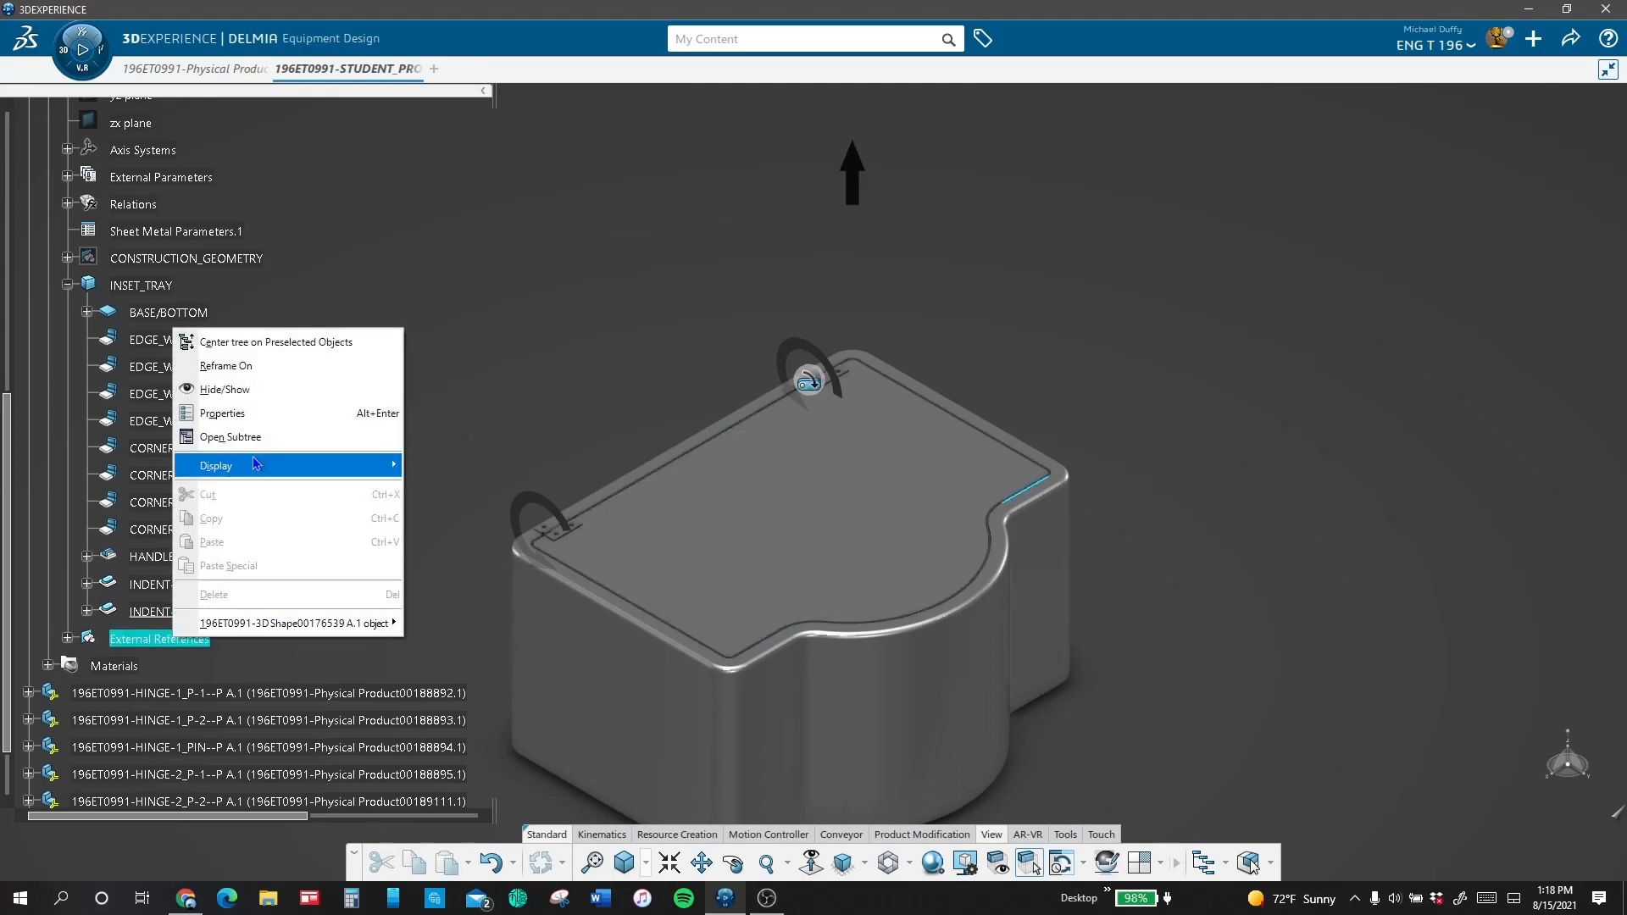
click(281, 395)
Step: Switch the assembly to the Mechanical Systems Design app
scroll(281, 394, up, 10)
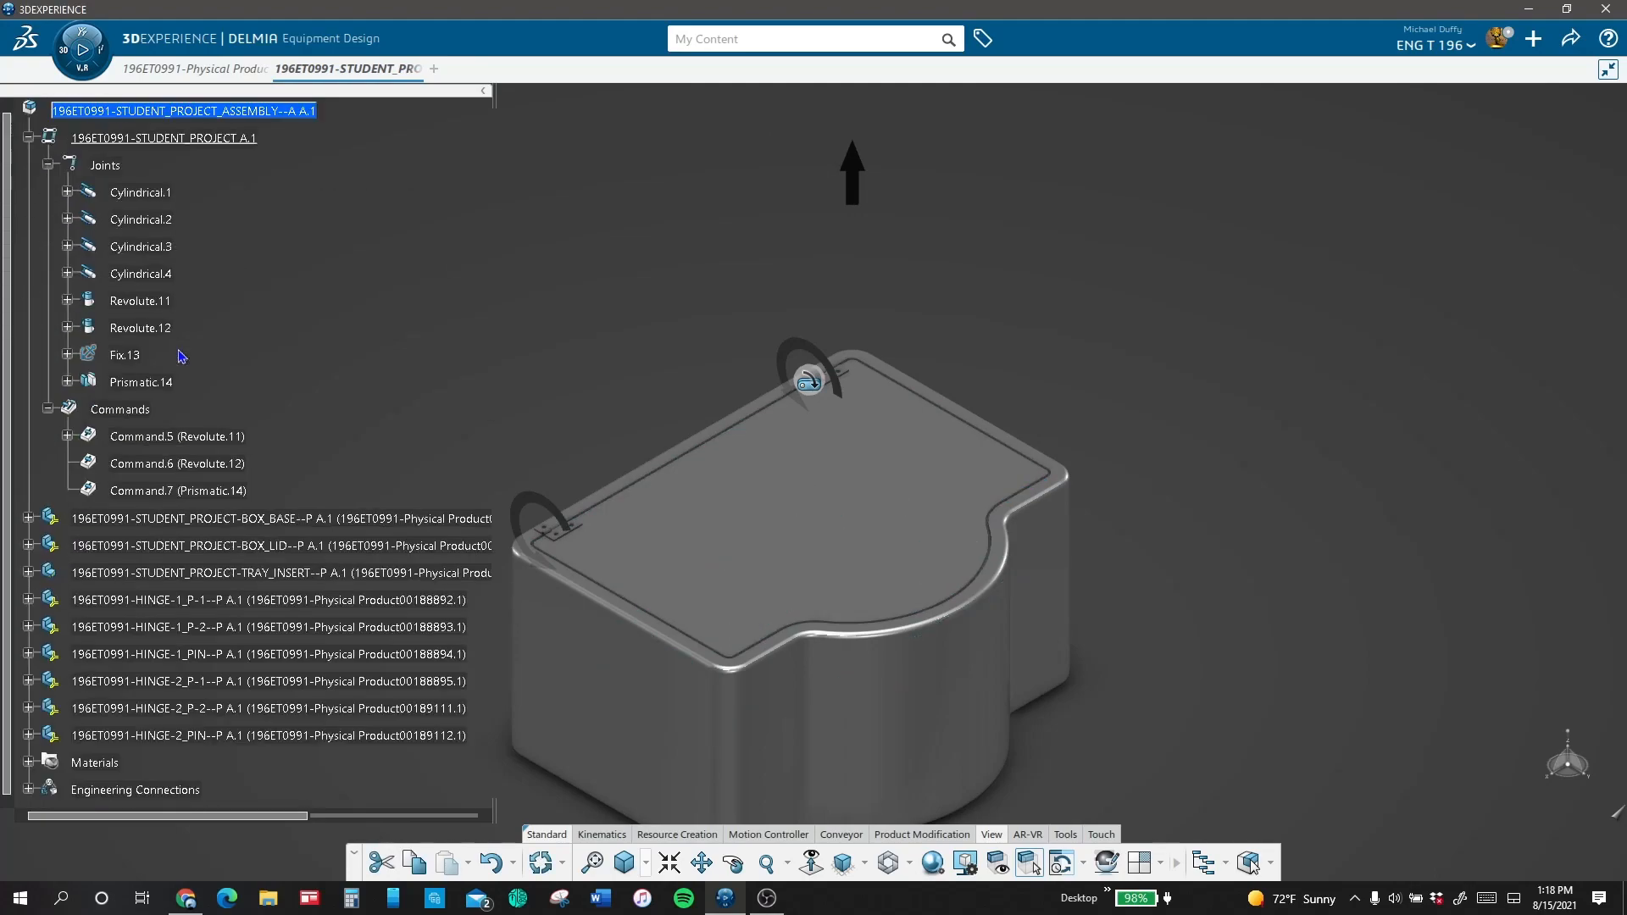
right_click(204, 493)
key(Escape)
click(82, 49)
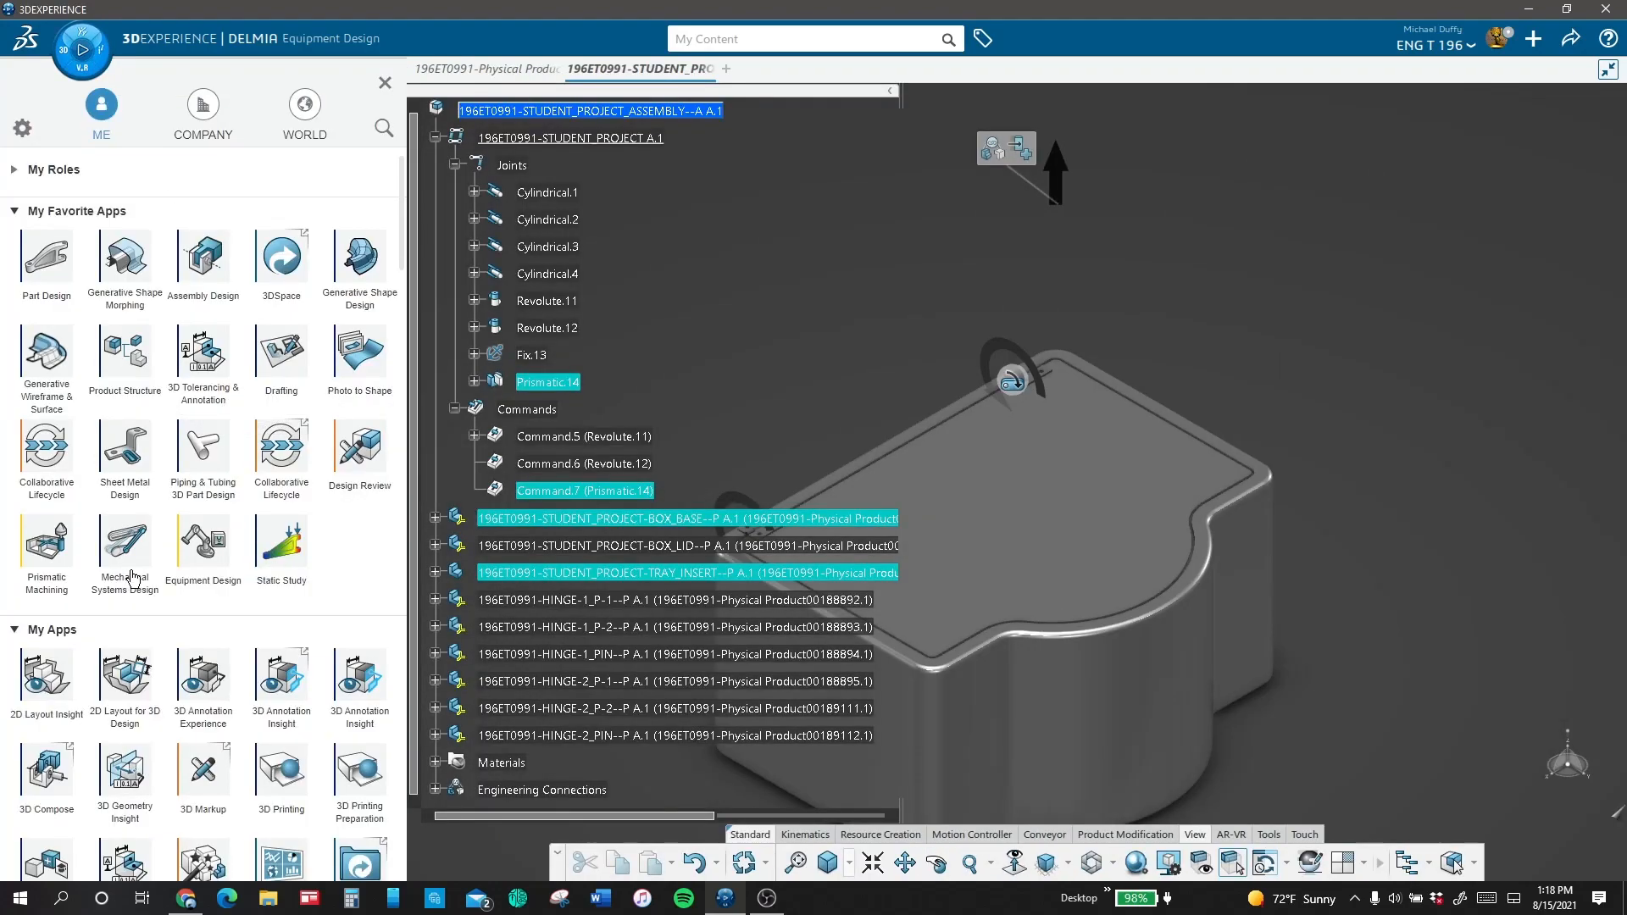
click(128, 572)
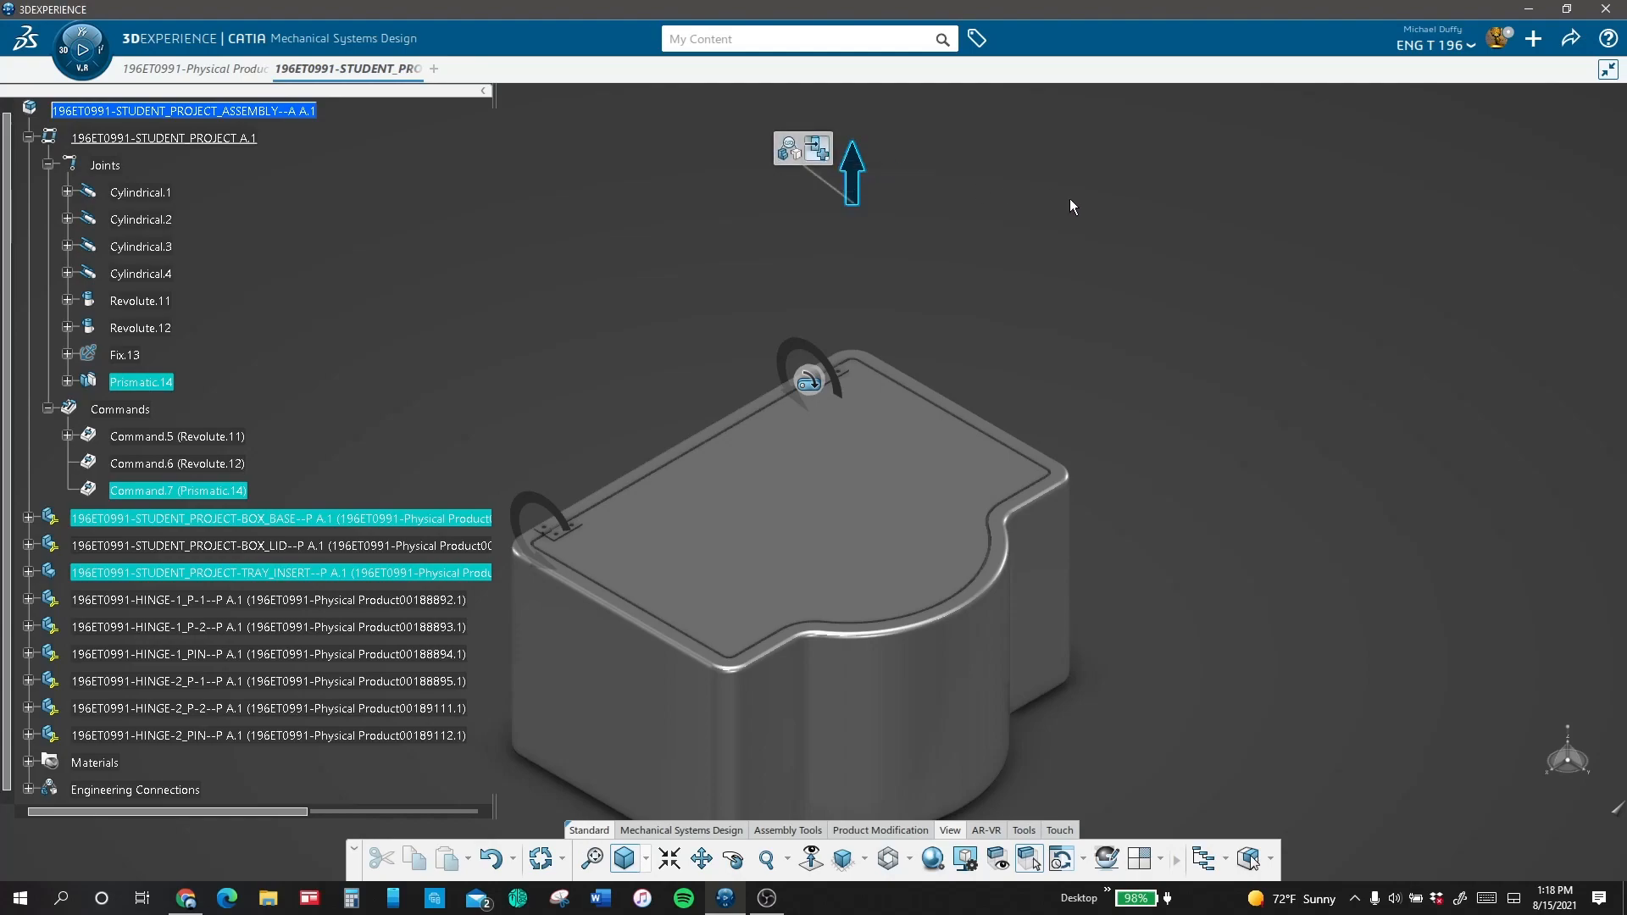
Step: Add a Distance motor to the Prismatic.14 joint with a 0 s start delay and a distance of 8 in
click(852, 170)
click(1280, 219)
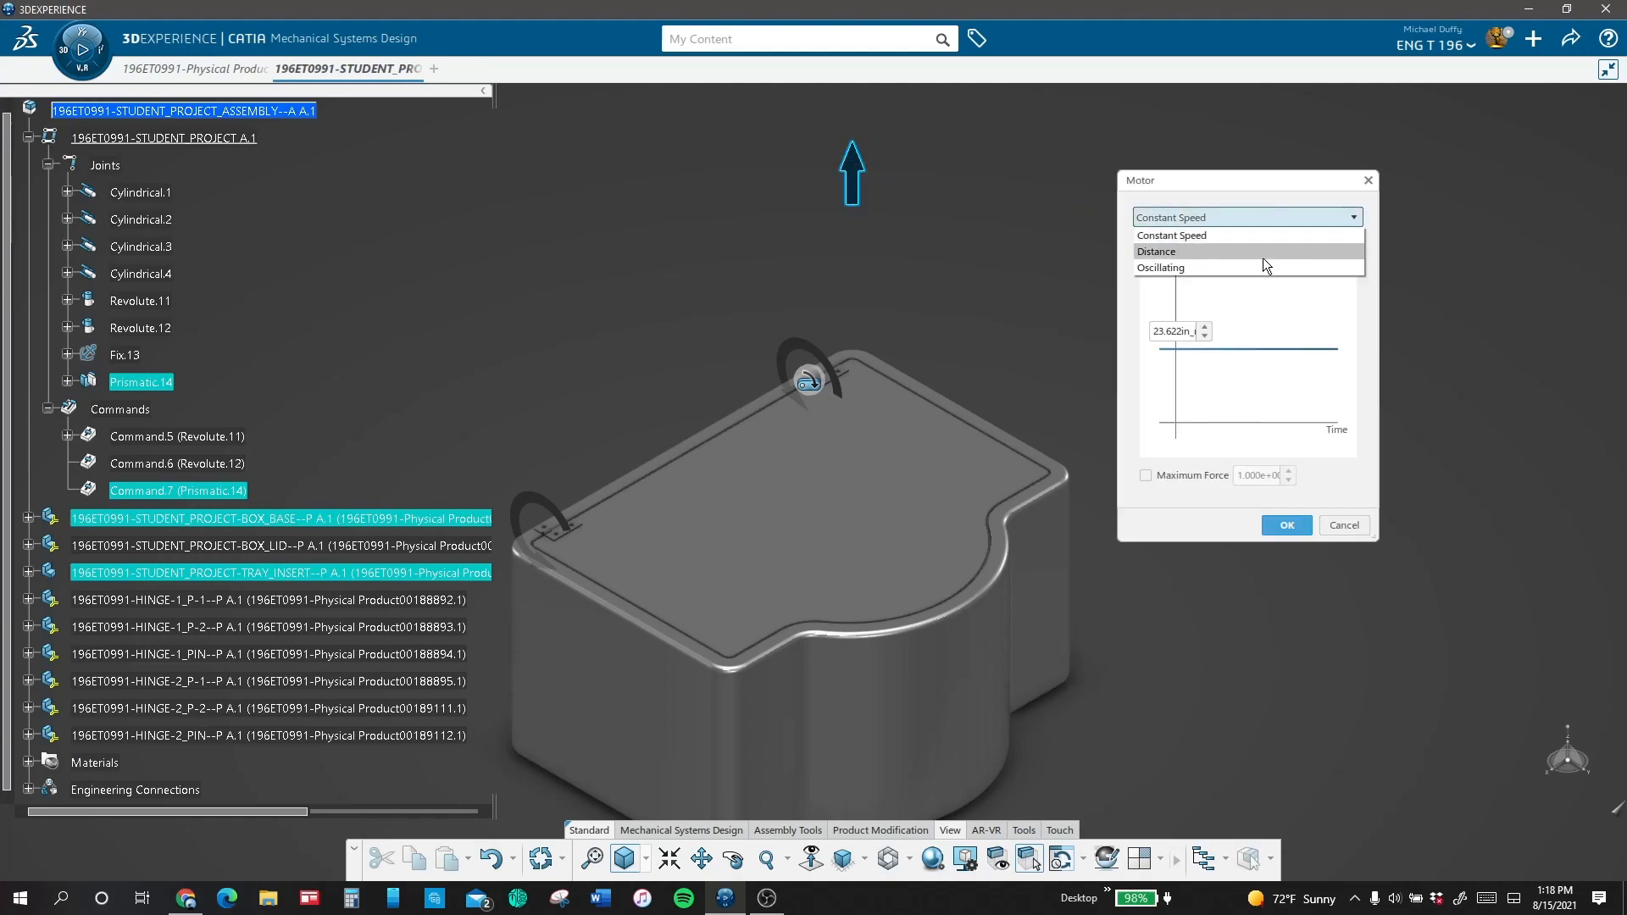
click(1262, 249)
double_click(1188, 447)
text(0)
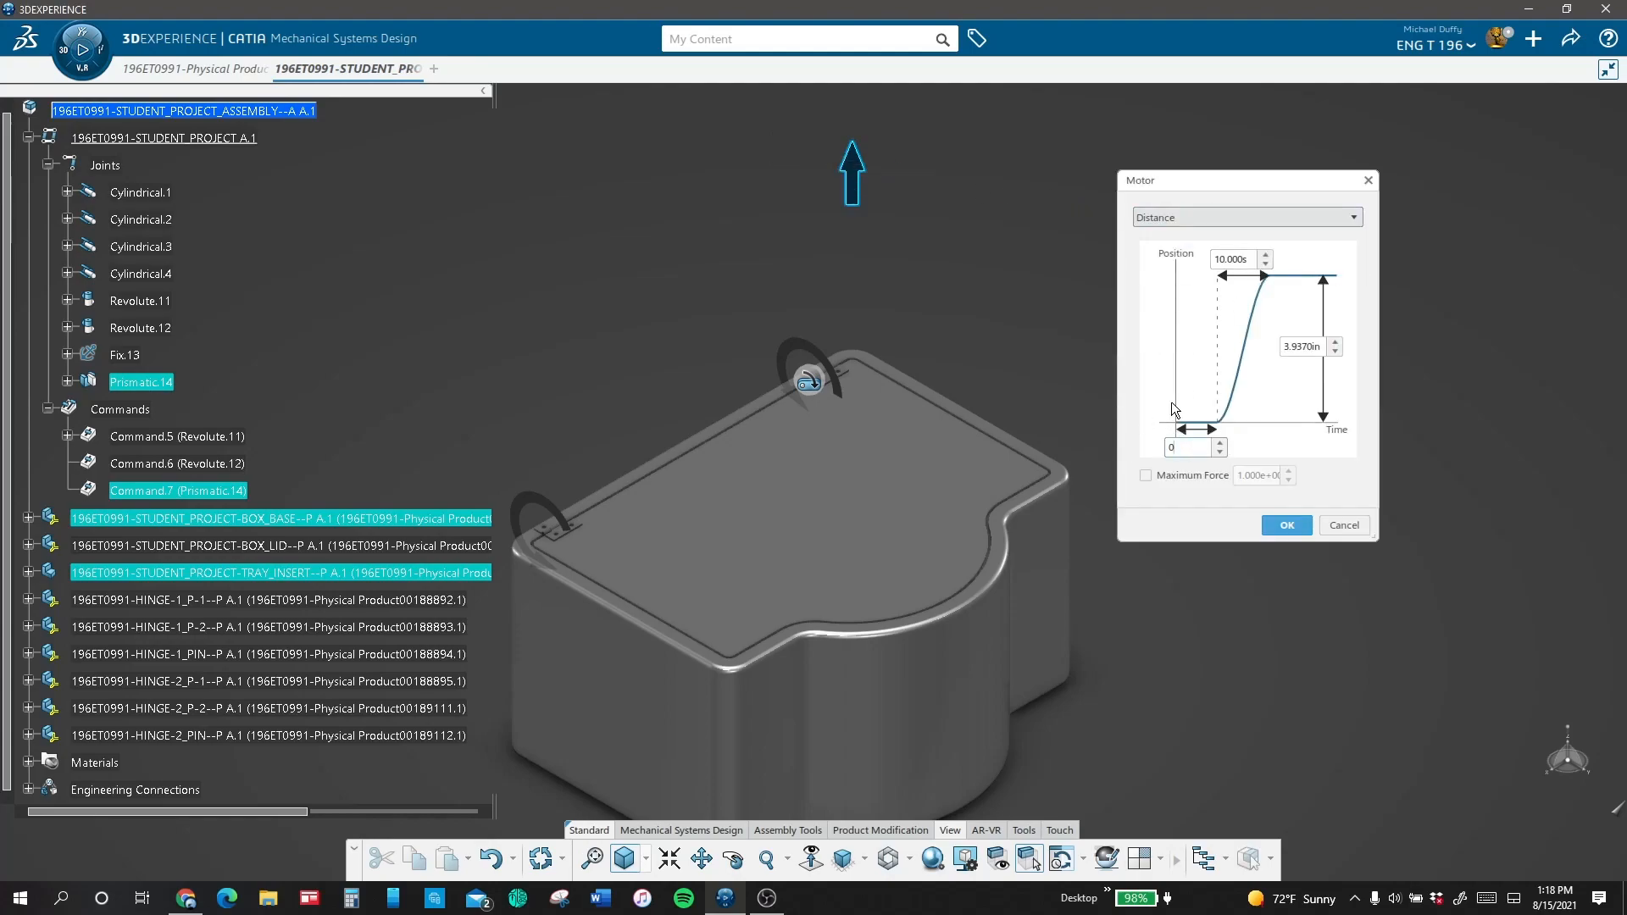
double_click(1318, 346)
text(8)
click(1291, 528)
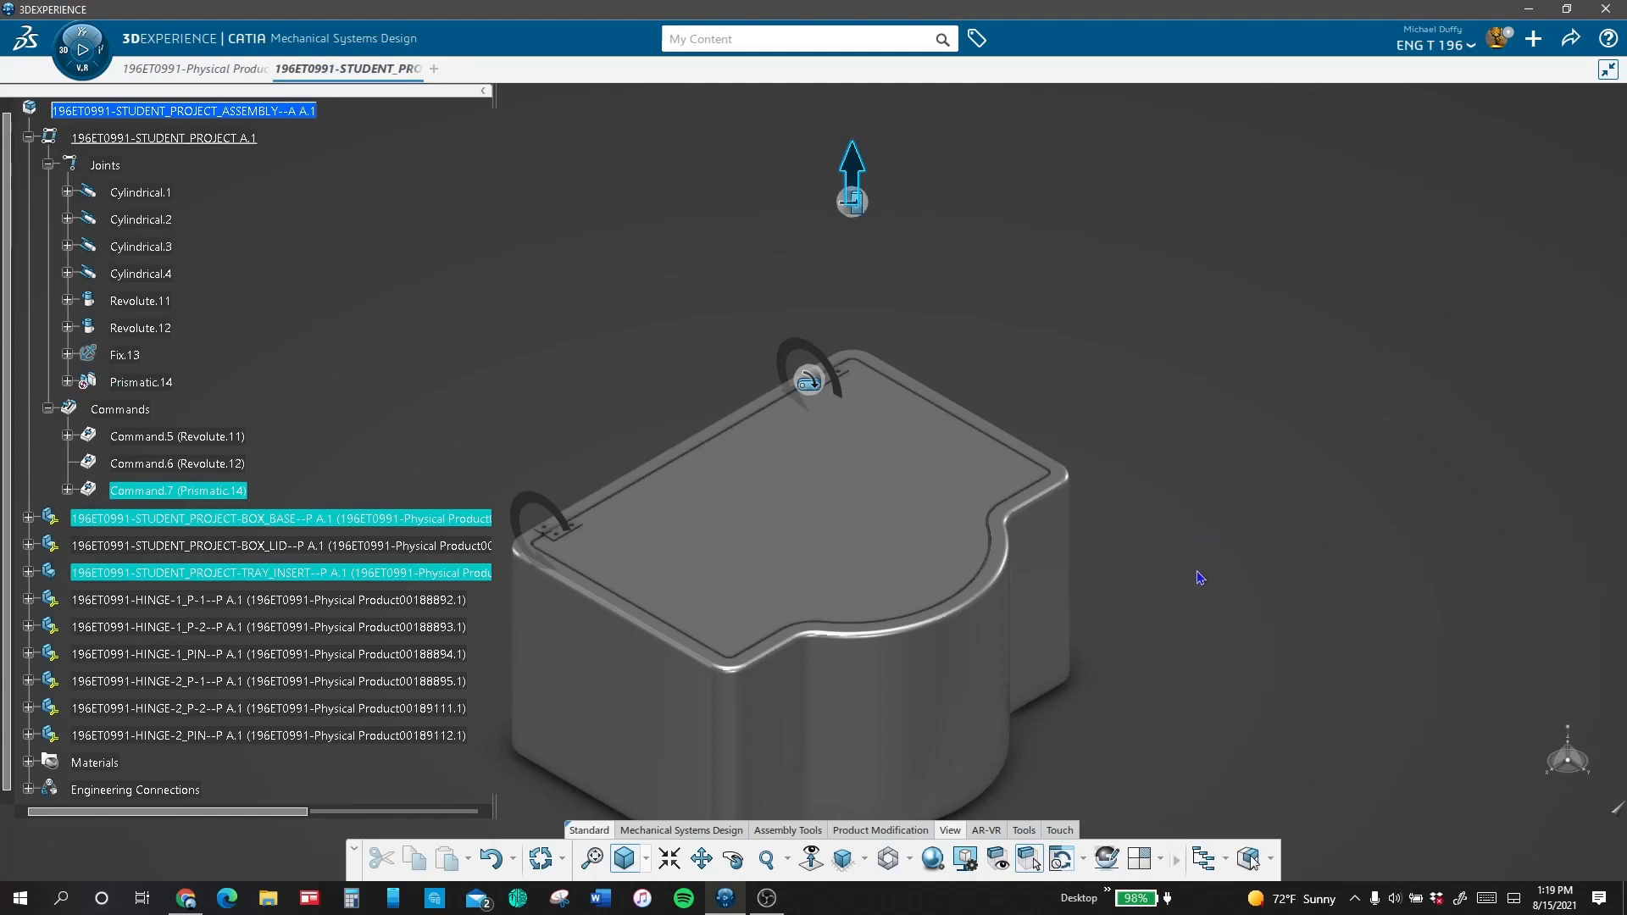
Step: Hide the BOX_LID part in the updated assembly and play the mechanism simulation
click(540, 859)
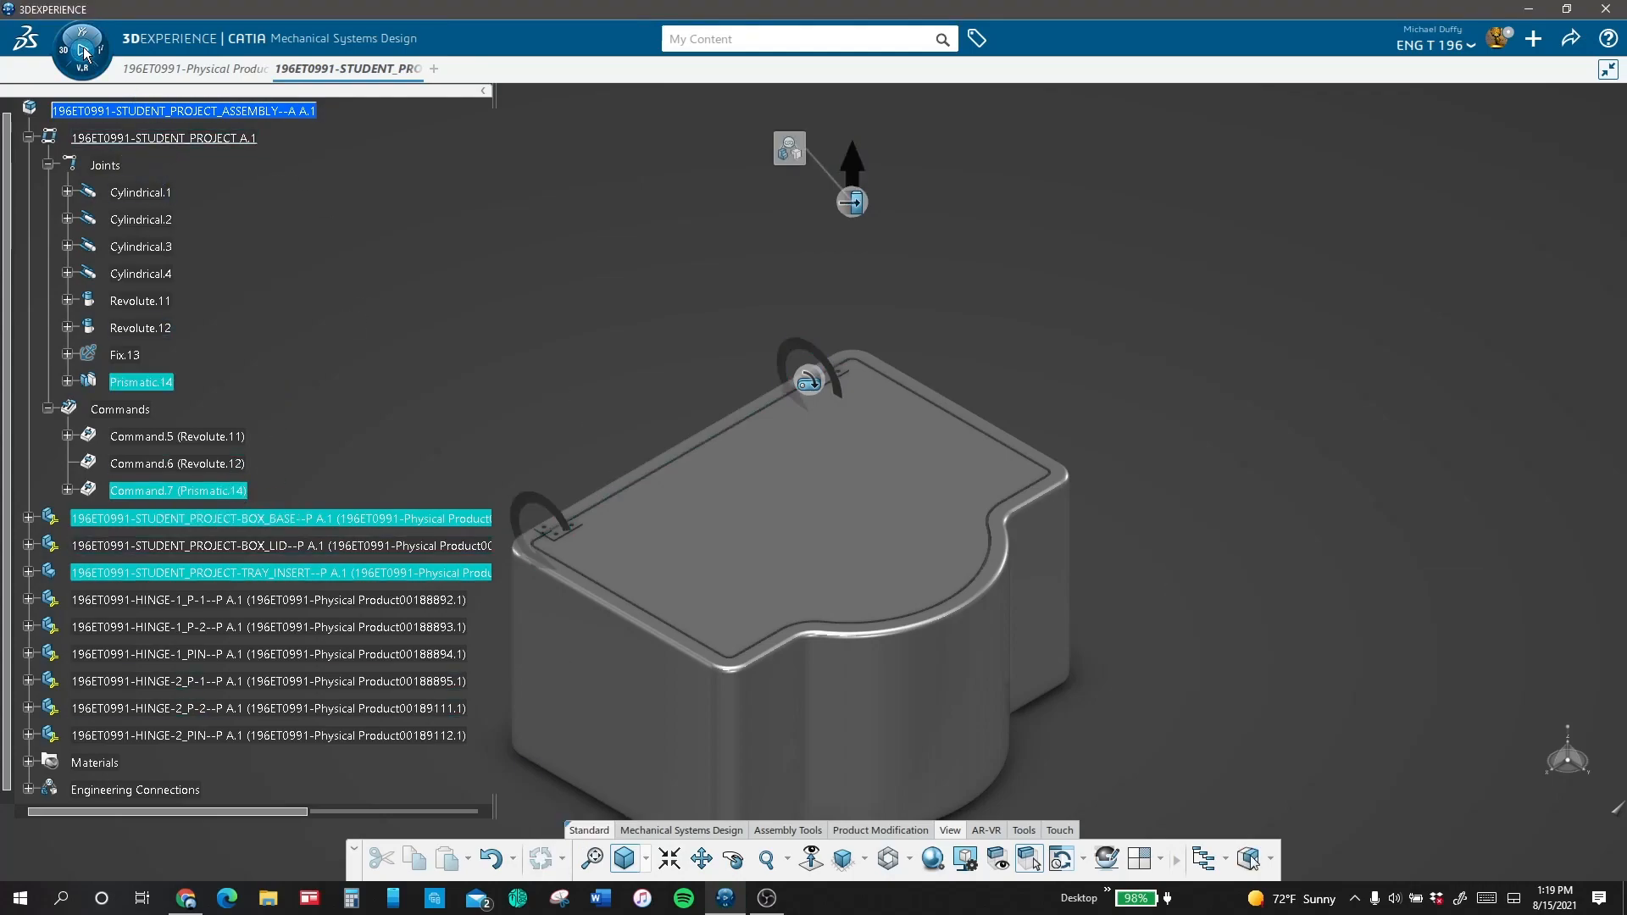
right_click(304, 549)
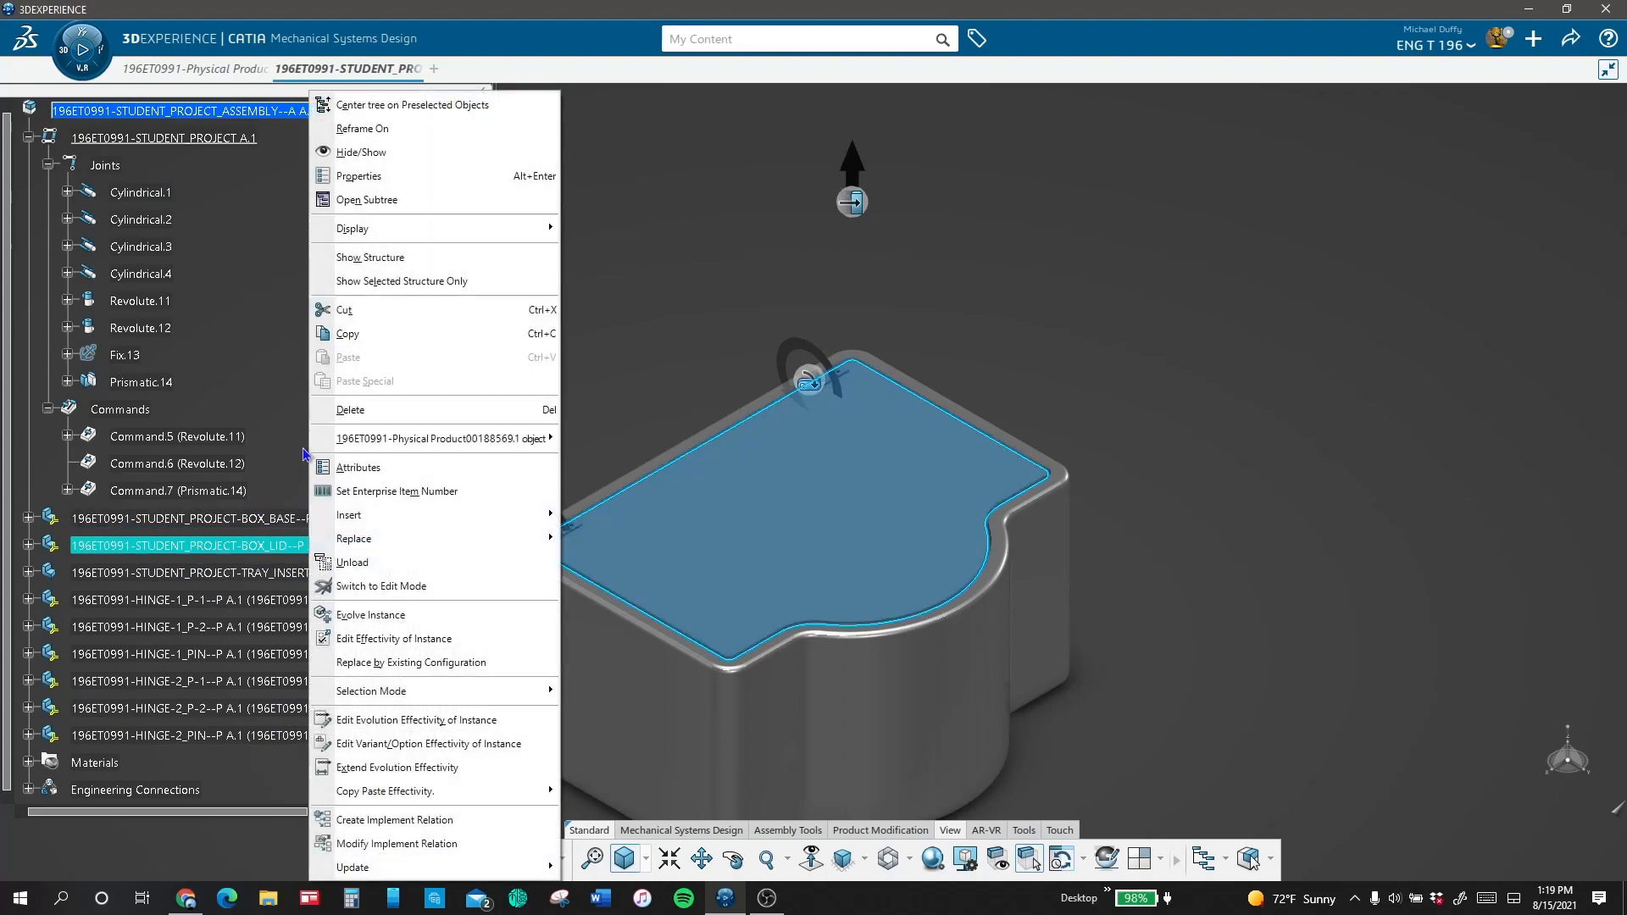
click(397, 153)
click(92, 61)
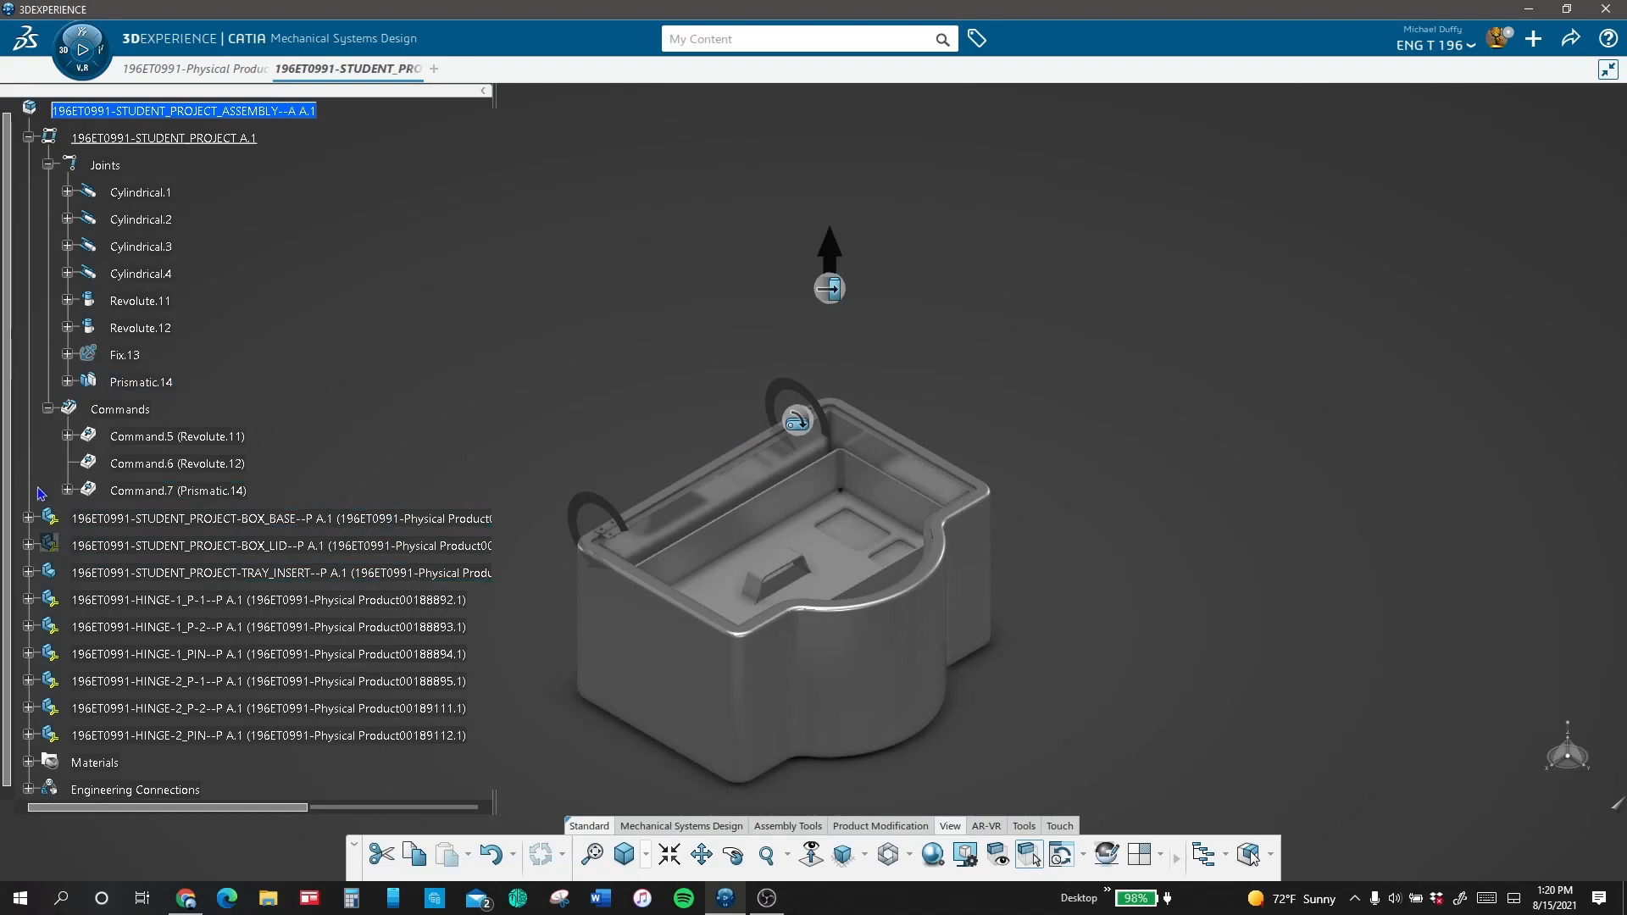
Step: Expand Command.7 to its motor and check the offset limits of the Prismatic.14 joint
click(67, 490)
click(141, 520)
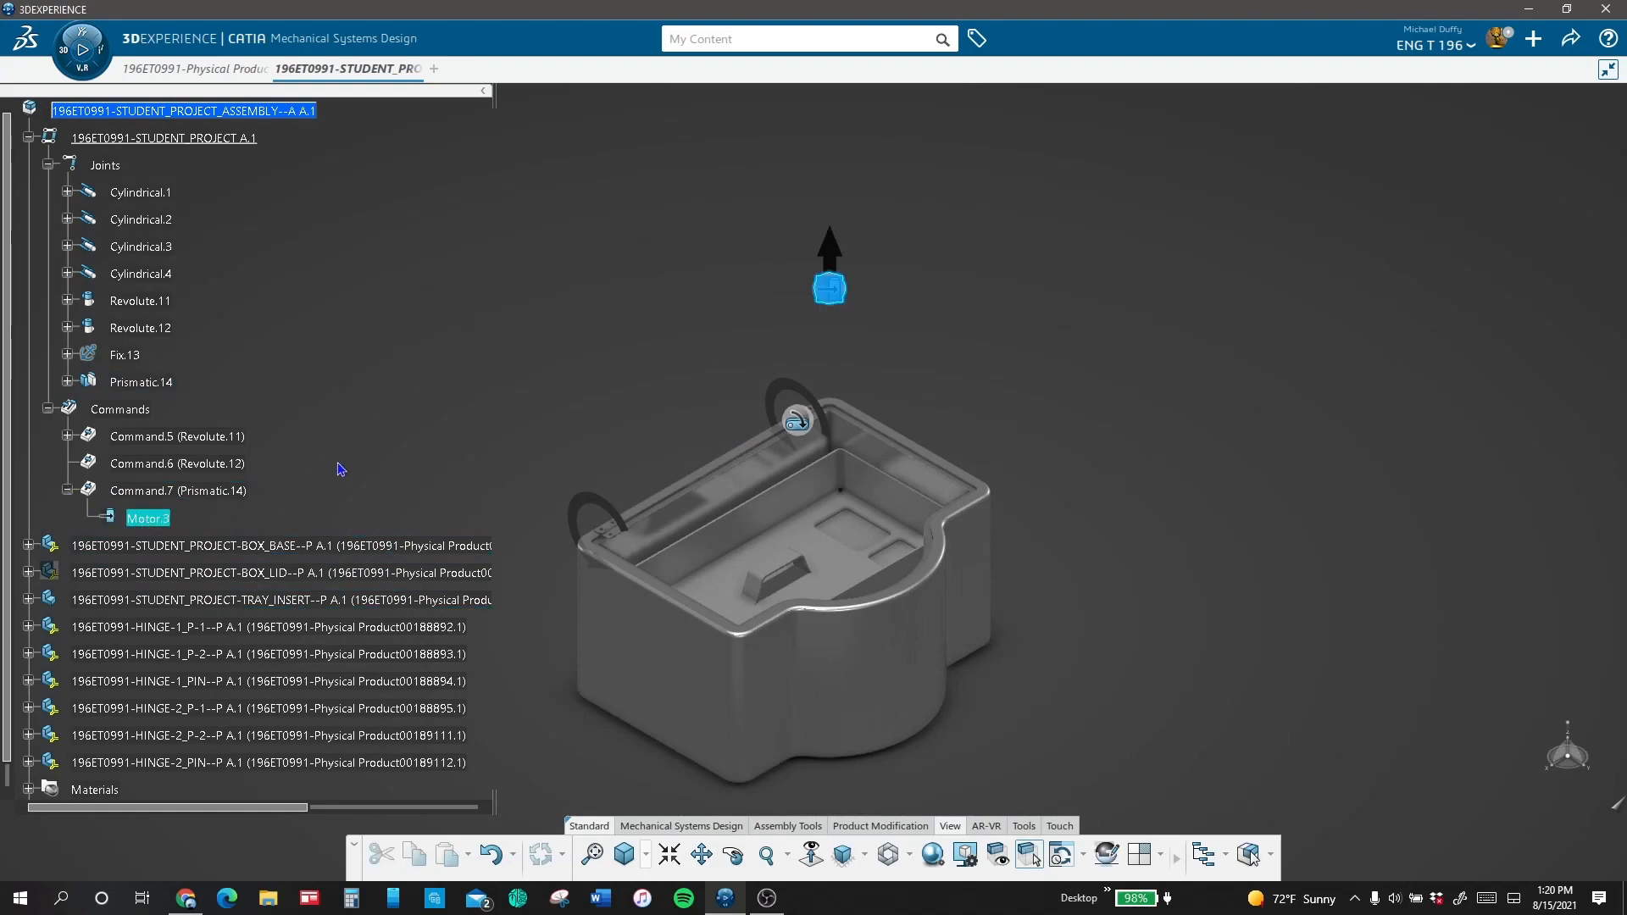
double_click(141, 383)
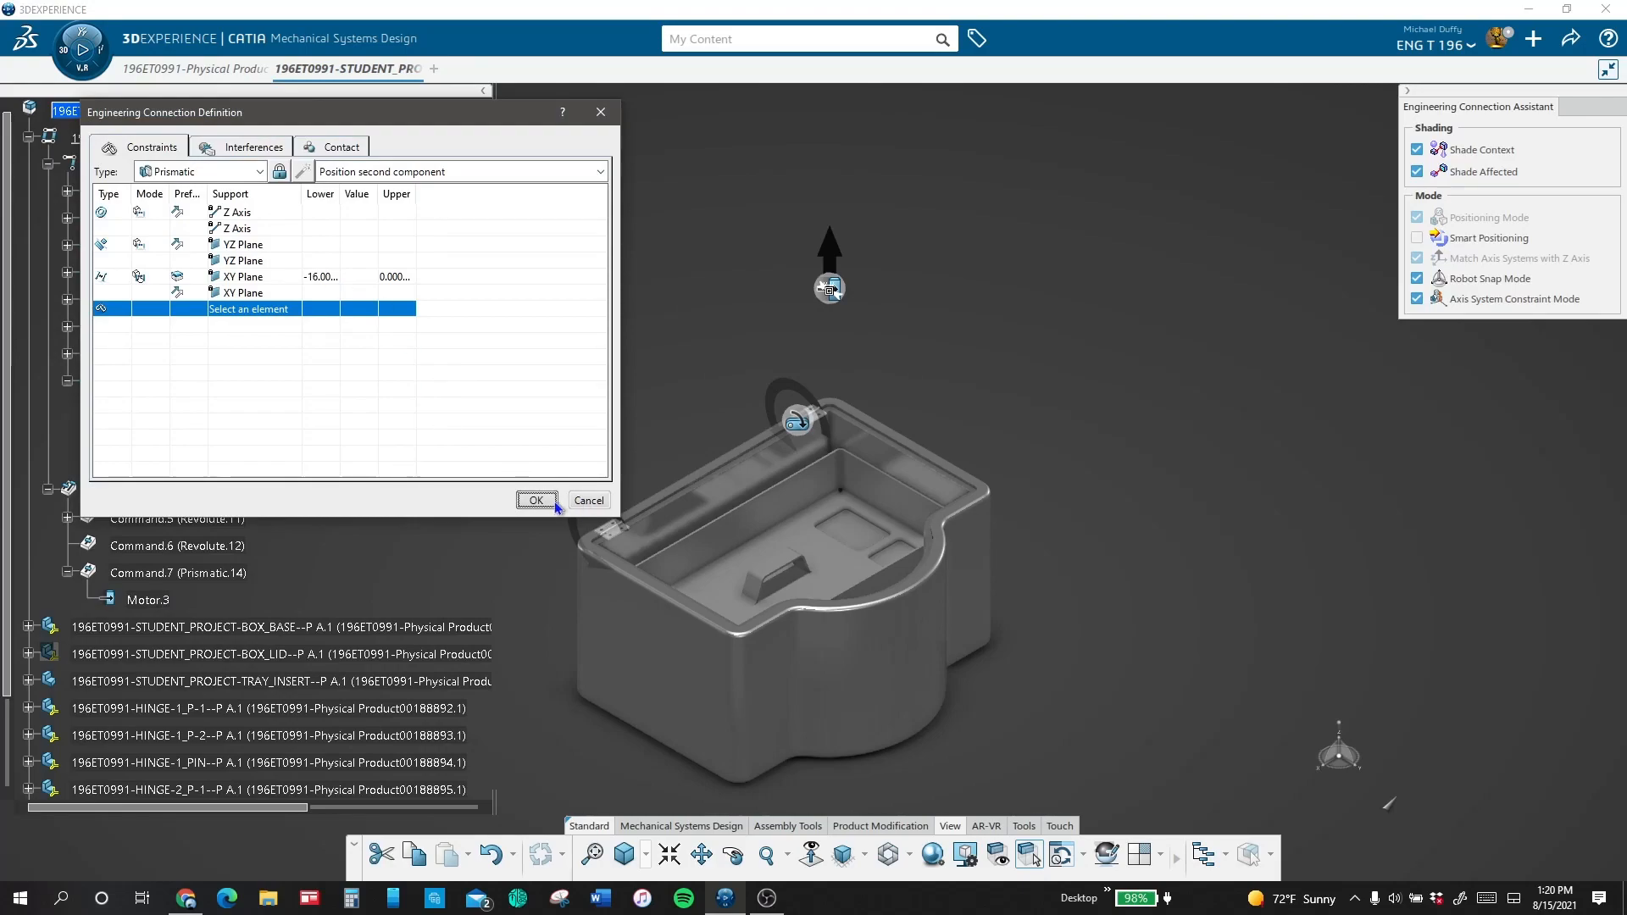
click(536, 501)
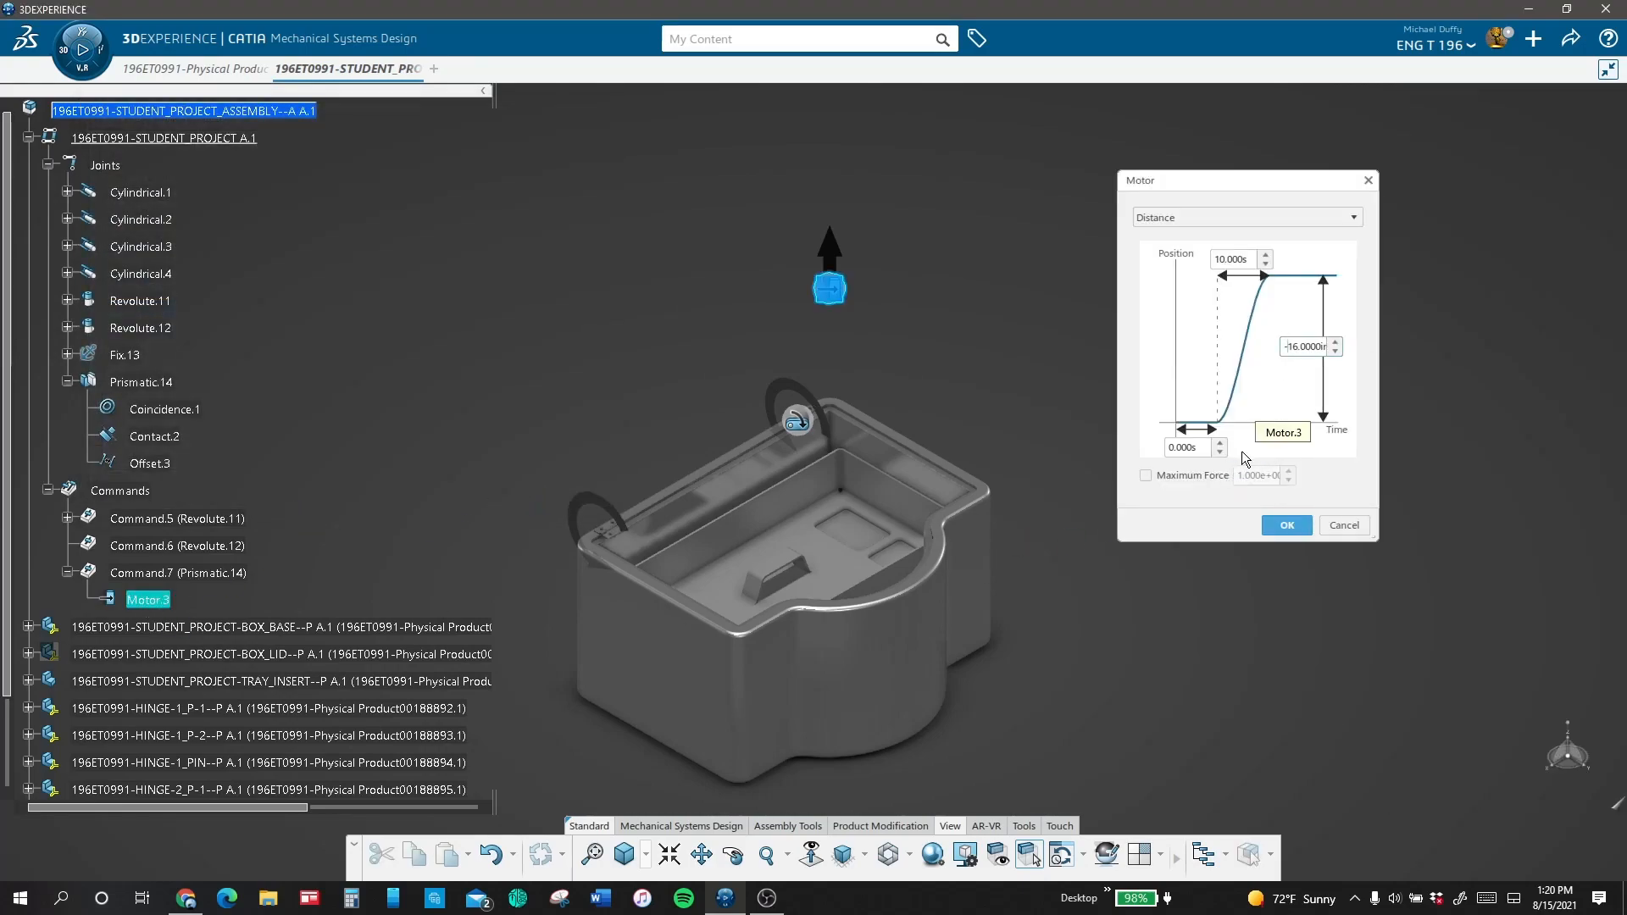
Step: Set the duration of the tray's Motor.3 to 4 s
drag(1227, 259, 1174, 245)
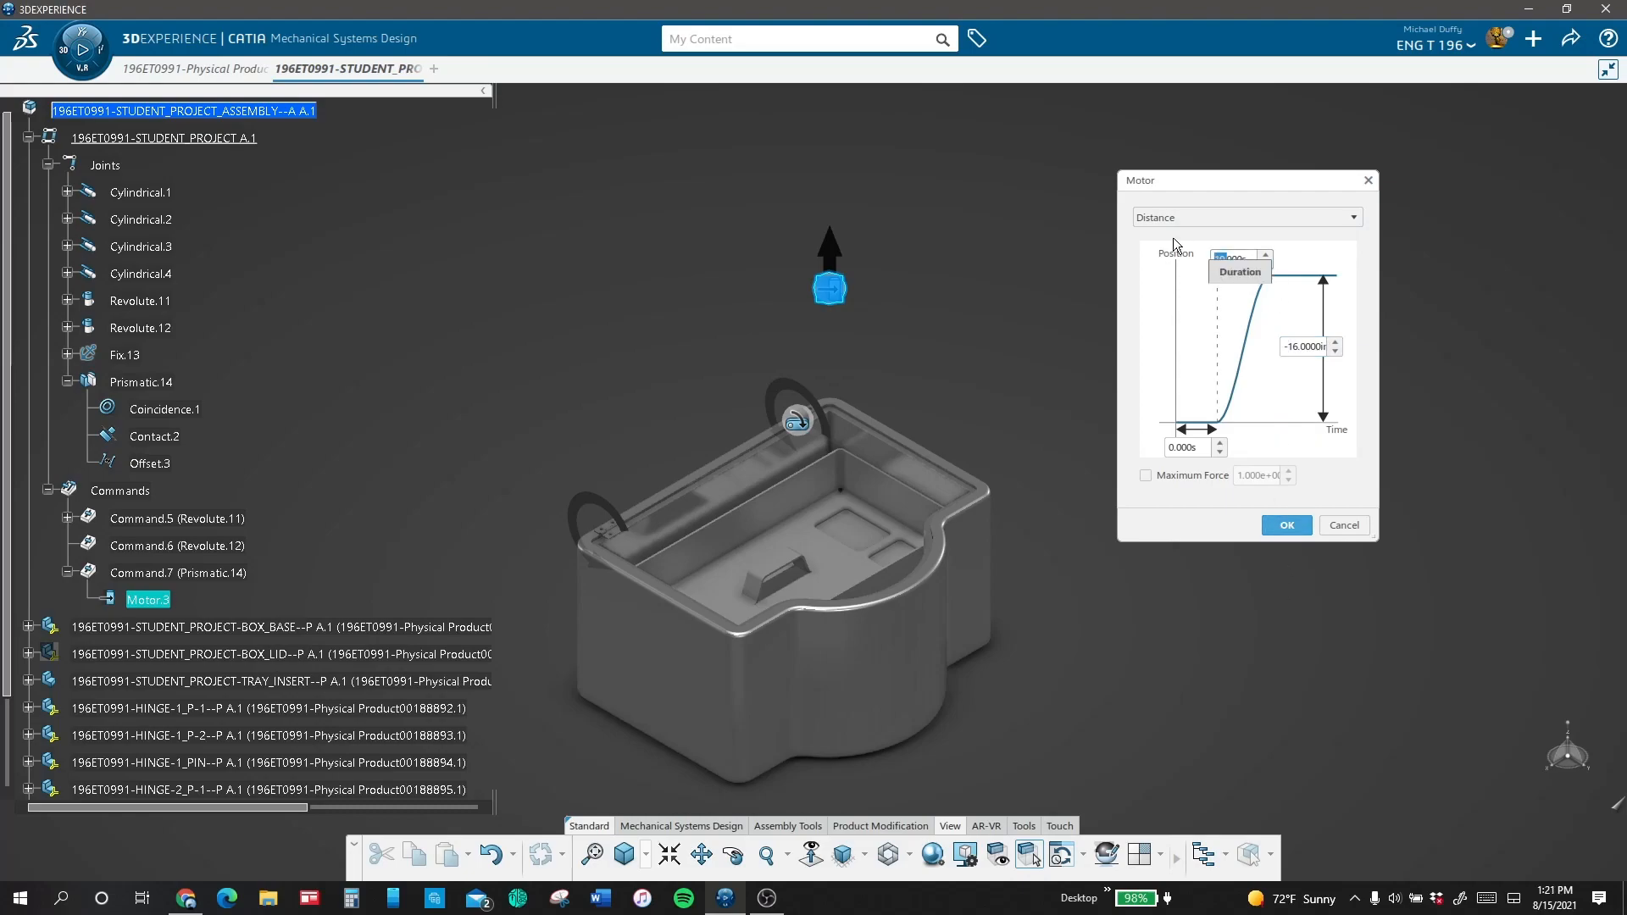
text(4.)
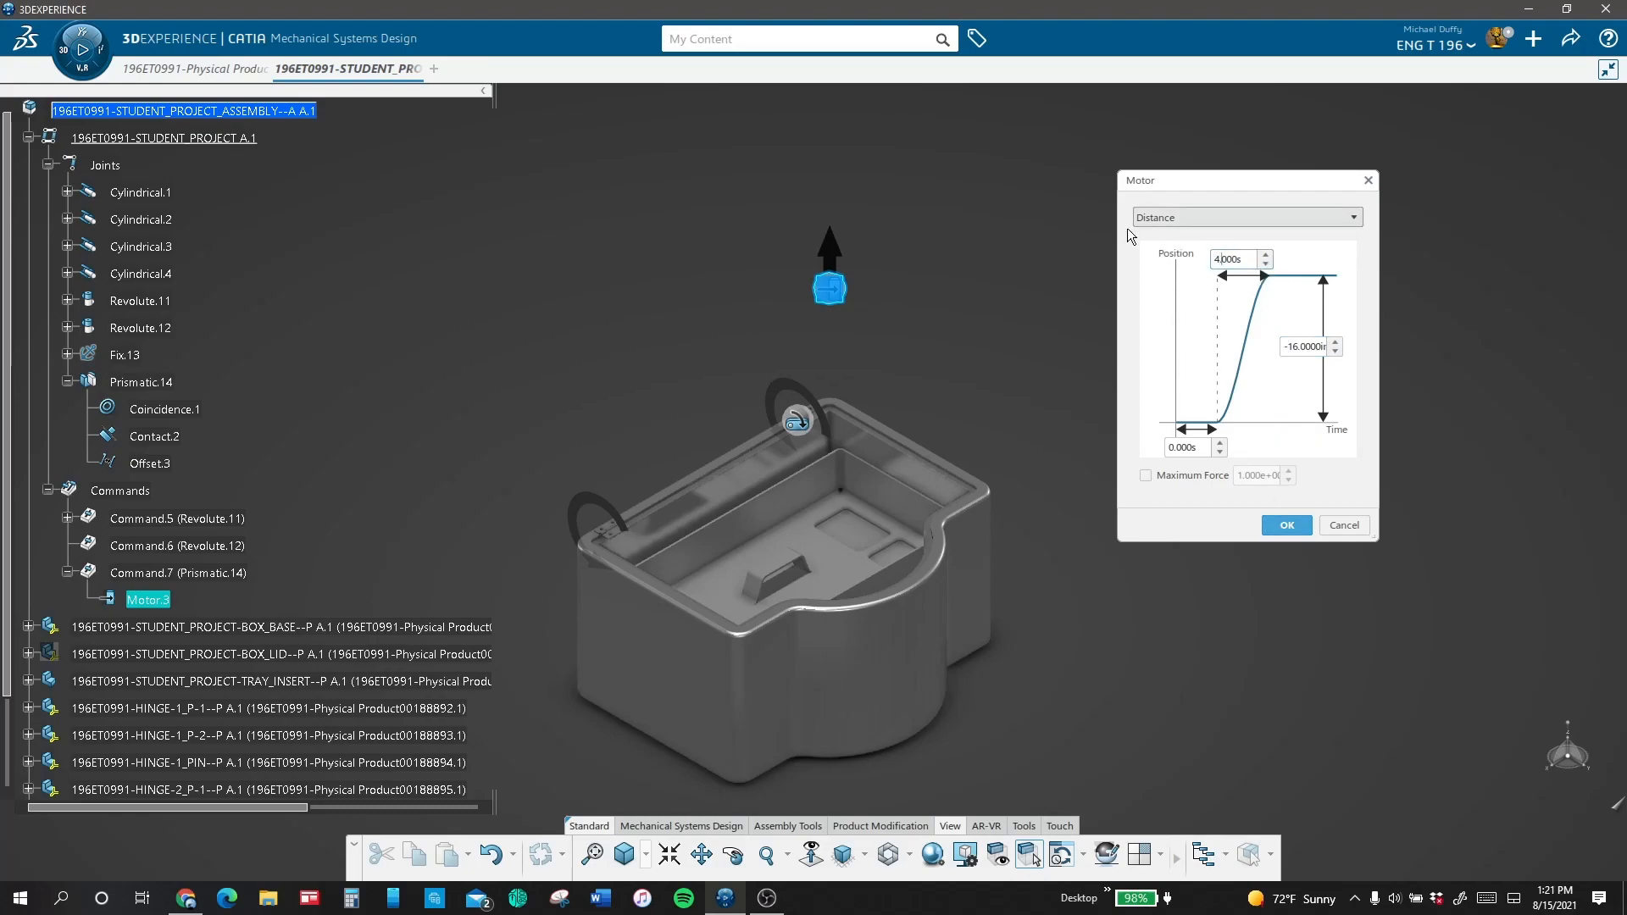
click(1285, 525)
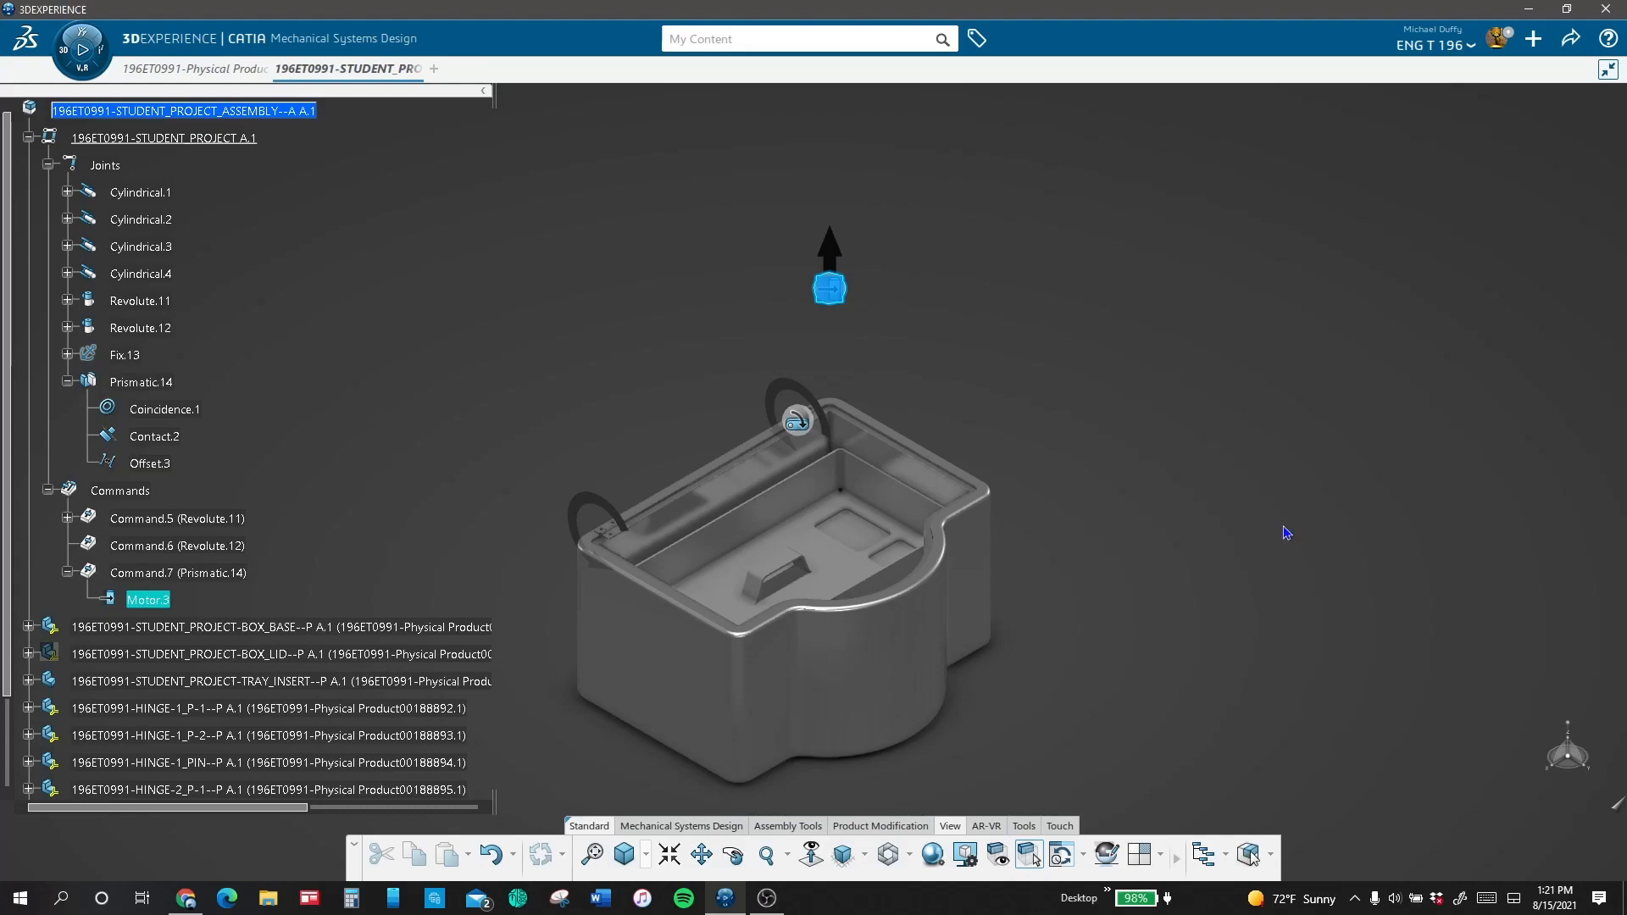
Step: Play the motor-driven tray simulation at 1/4x and 1/2x speed and stop it
click(215, 573)
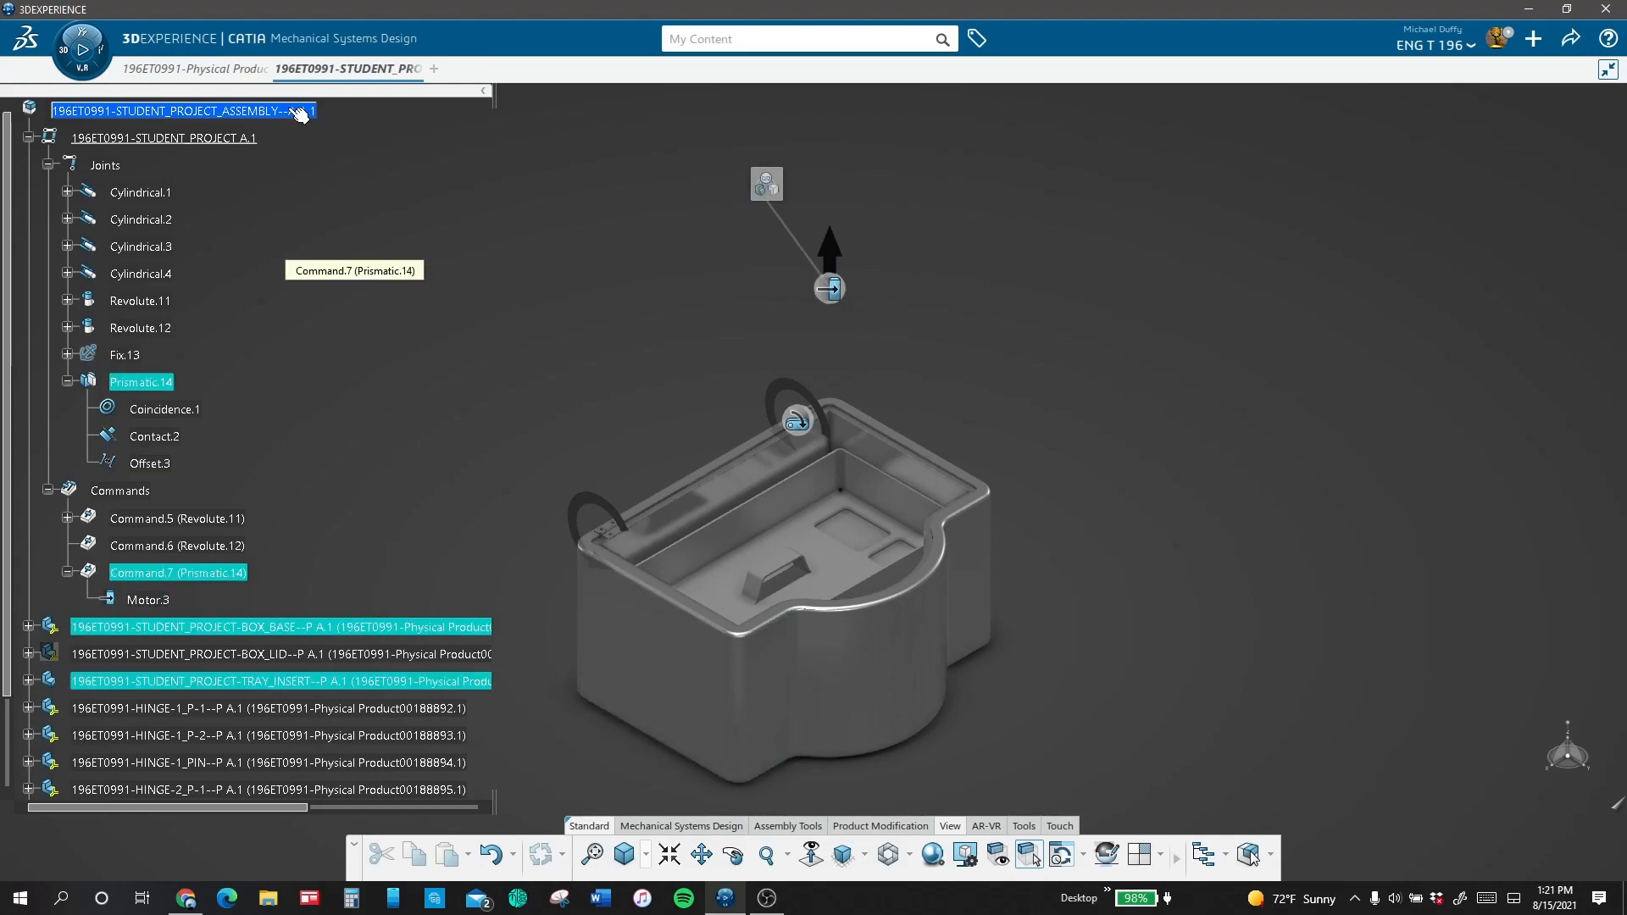
click(82, 49)
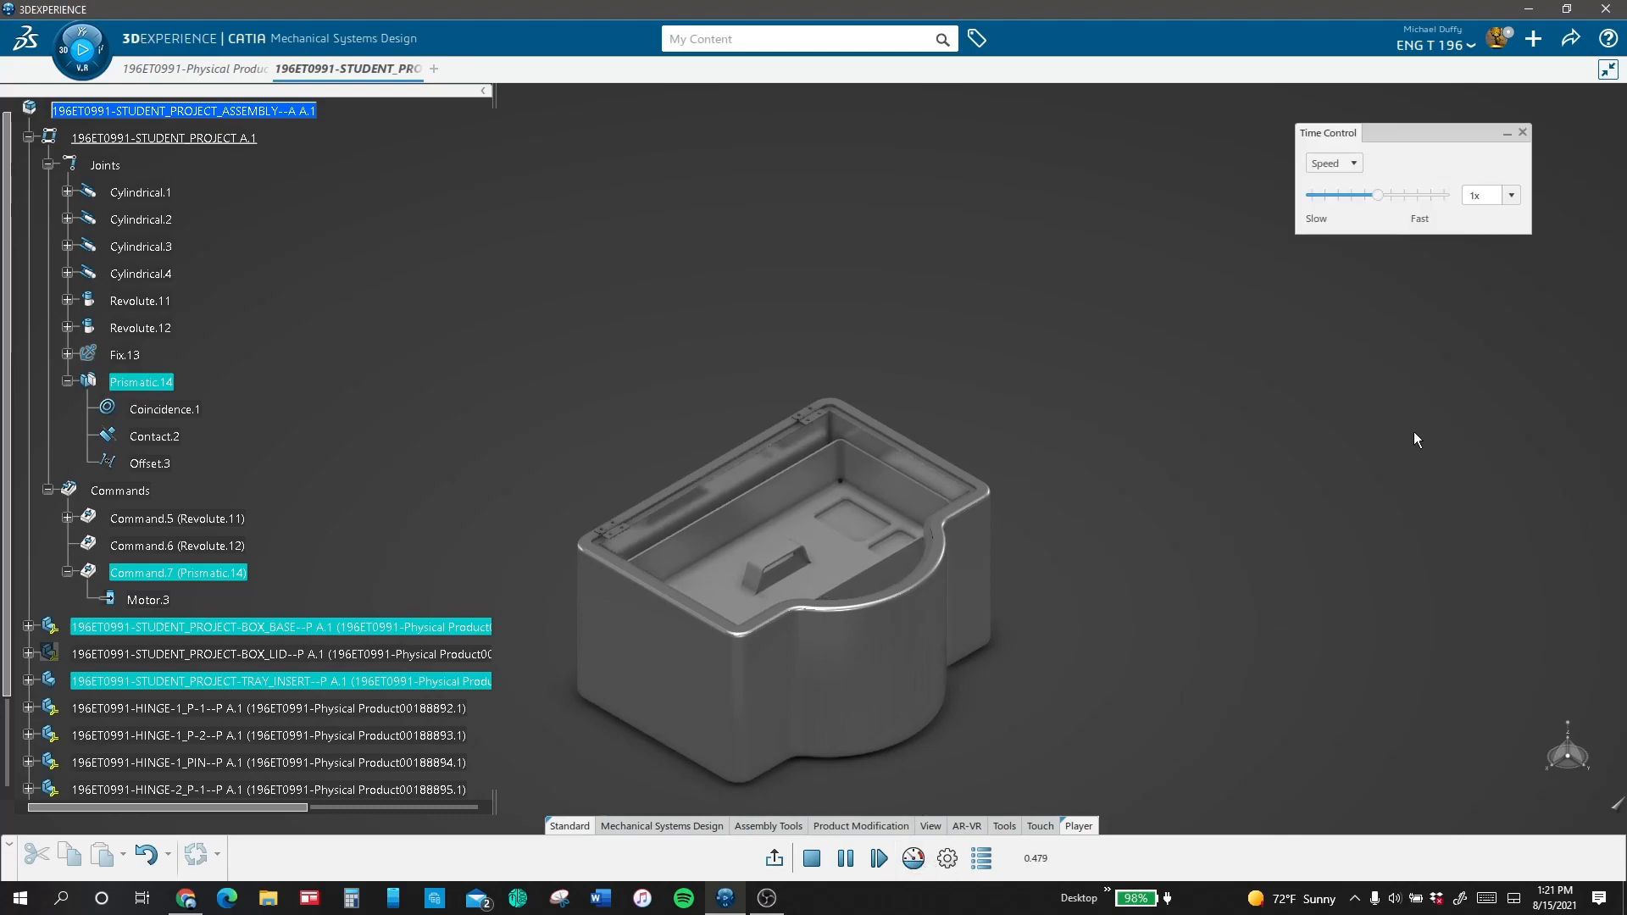
click(1351, 195)
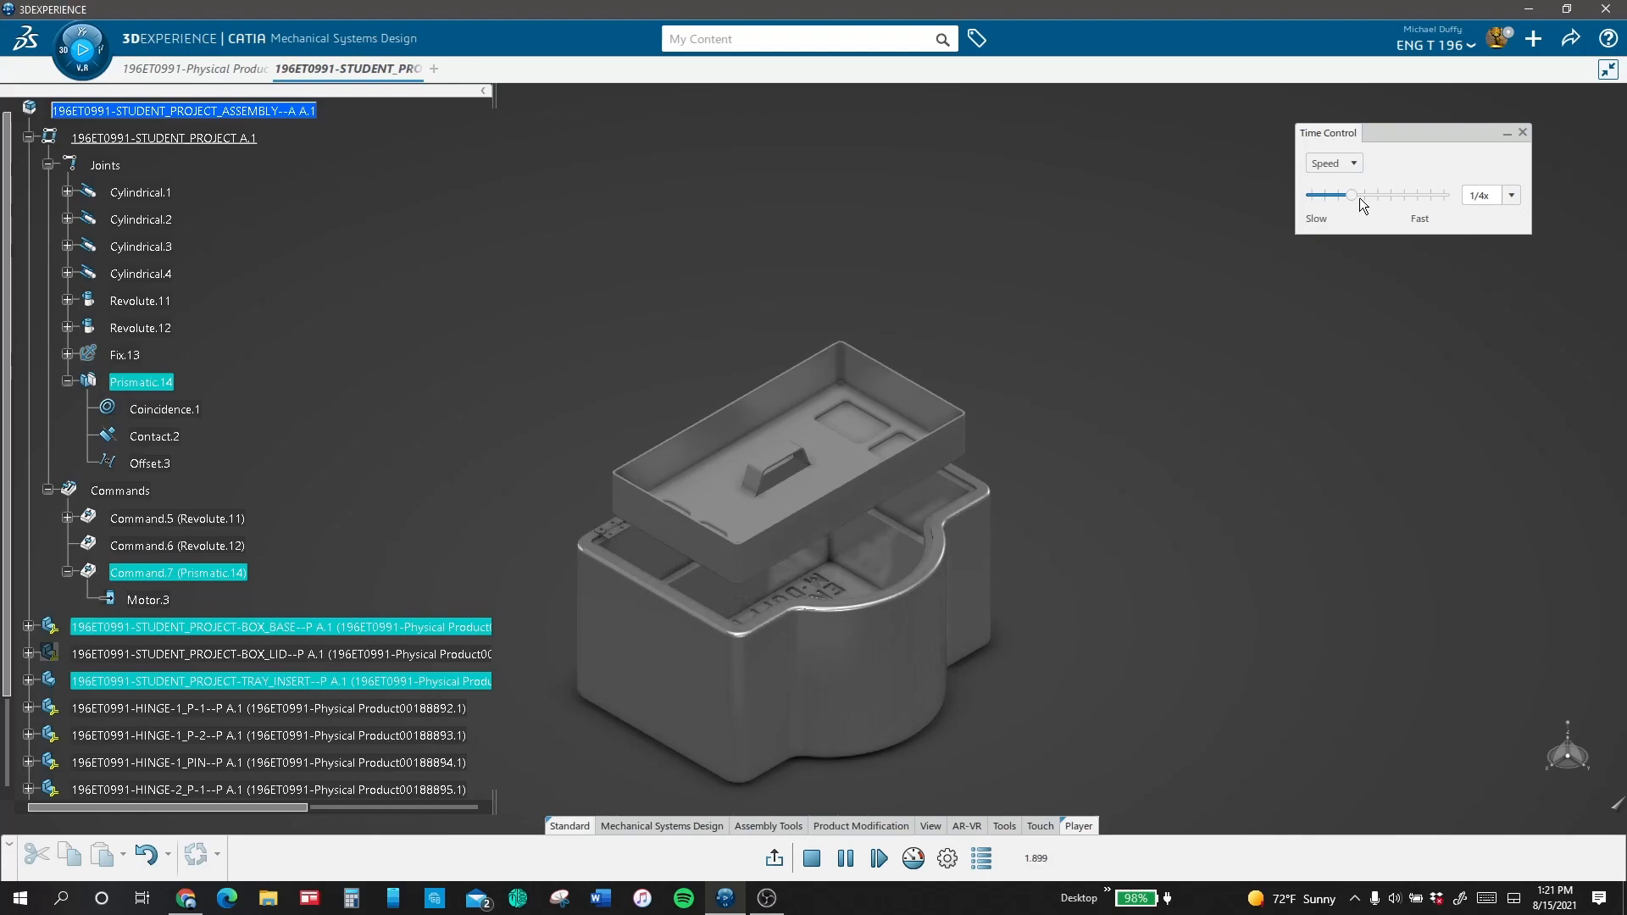
click(1357, 195)
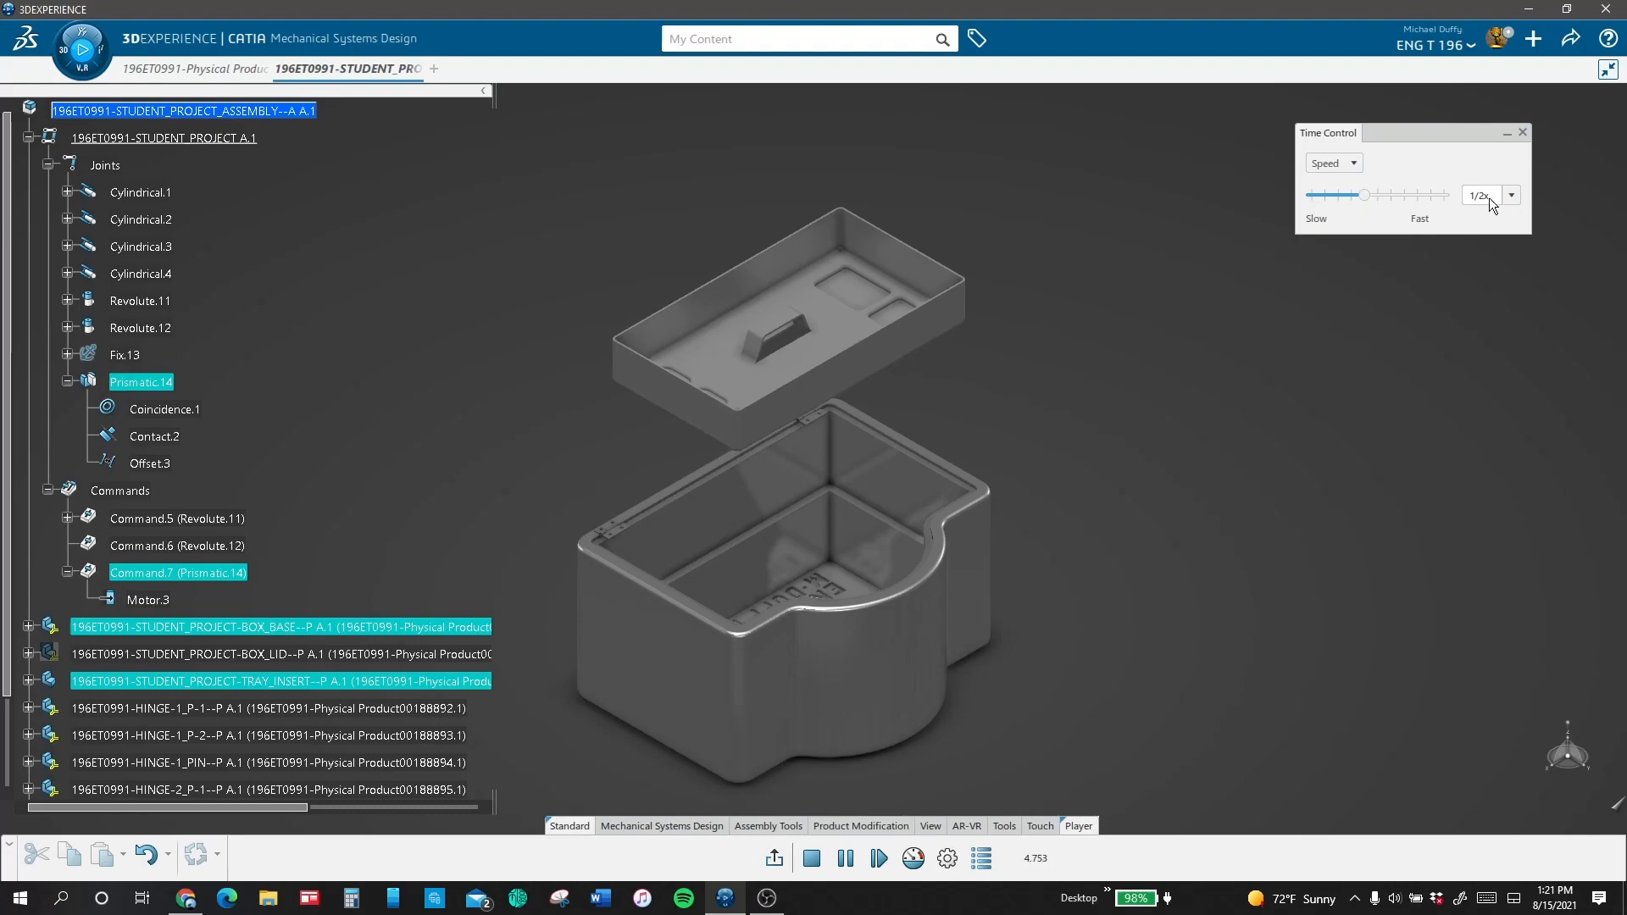
click(812, 859)
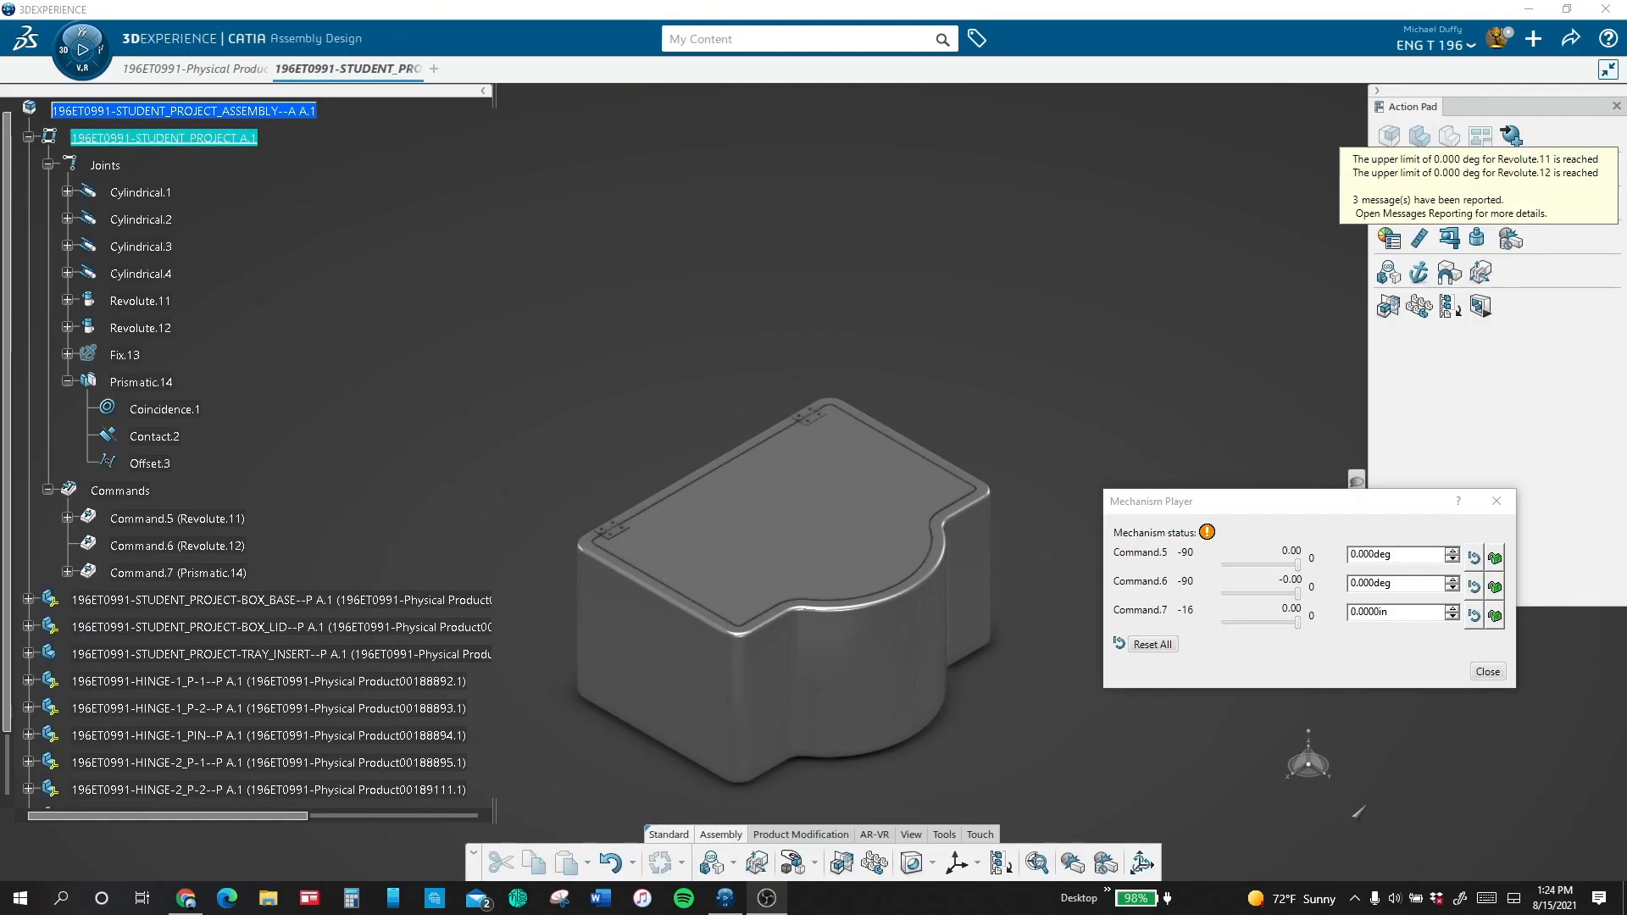
Step: Test the mechanism by opening the lid to -90 degrees and raising the tray, returning both to their closed positions
drag(1299, 566, 1194, 563)
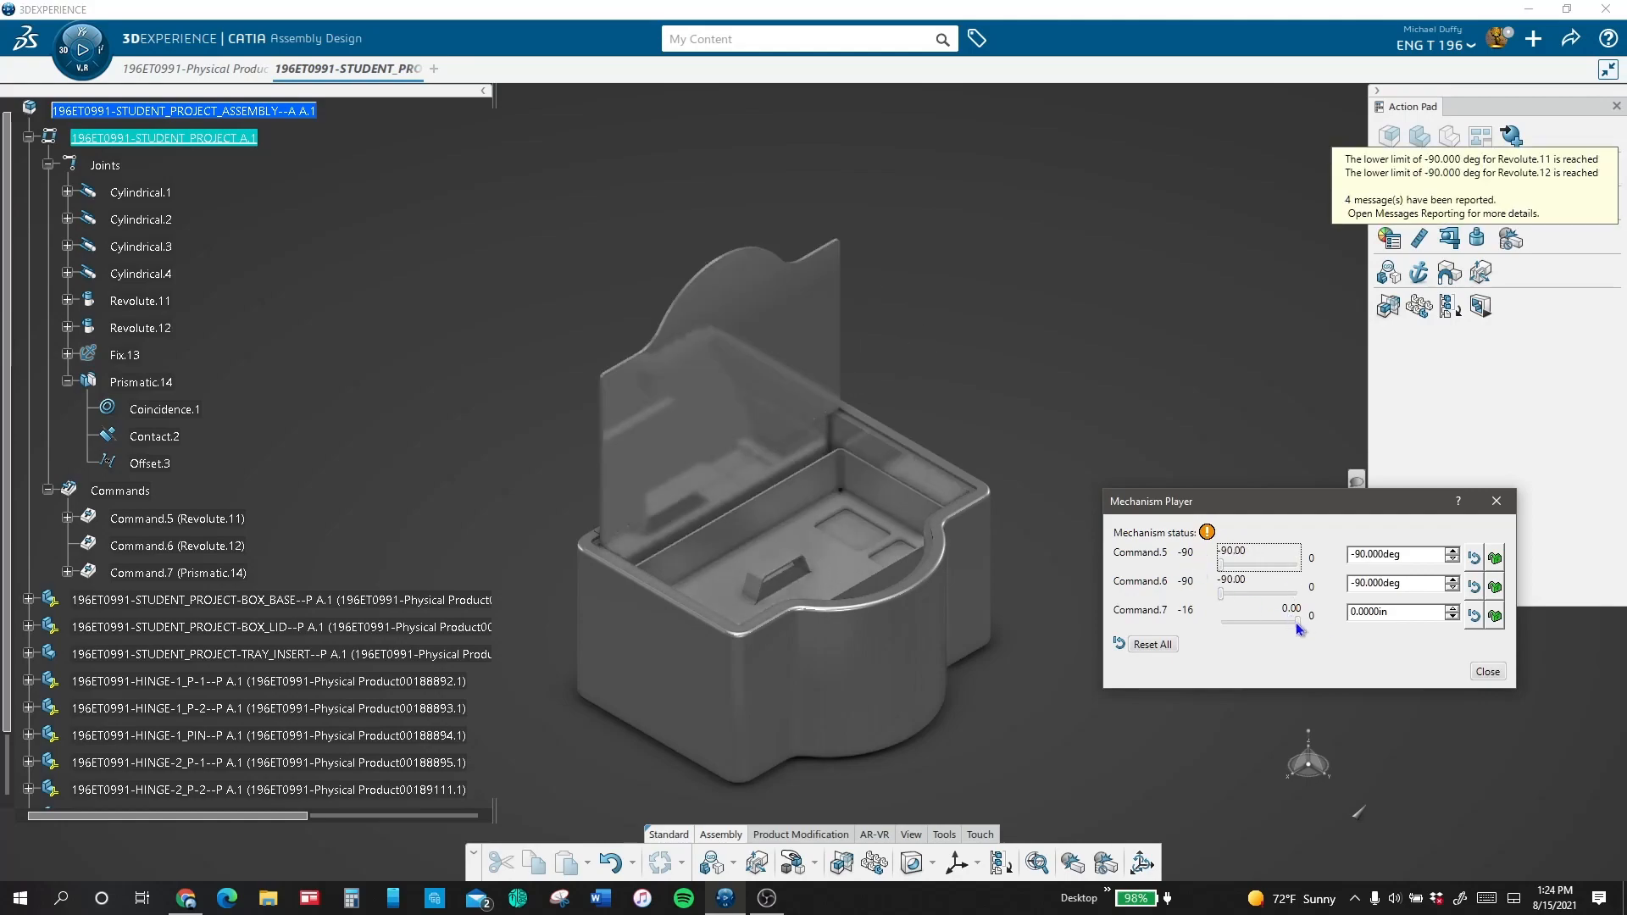
drag(1297, 623, 1113, 628)
drag(1220, 622, 1297, 622)
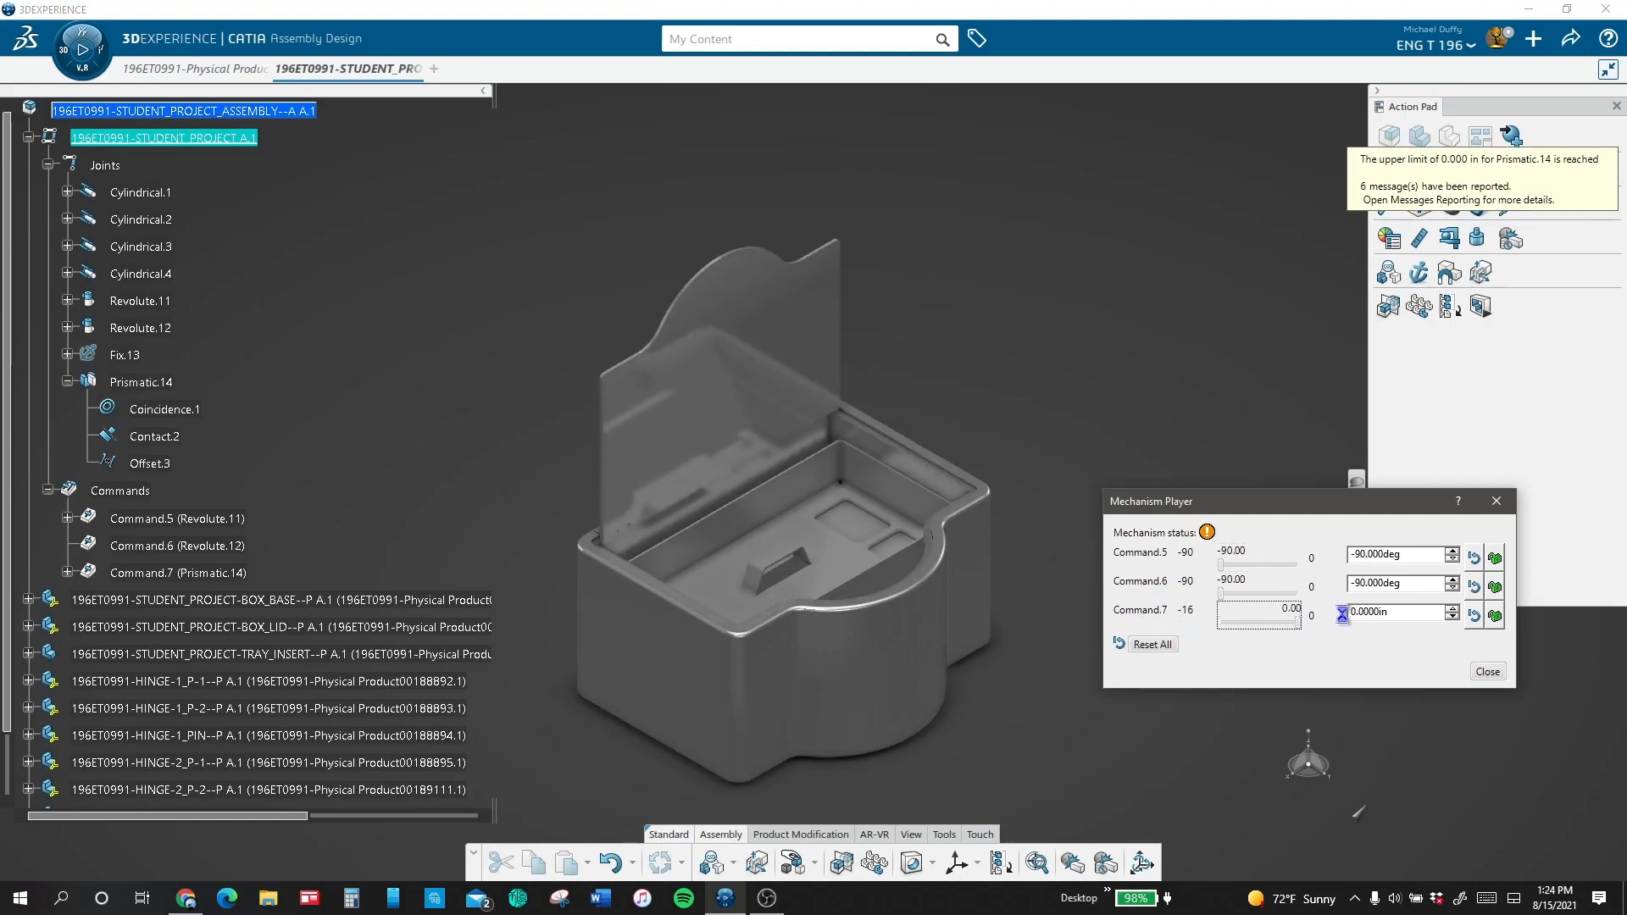
click(1254, 567)
drag(1225, 566, 1298, 567)
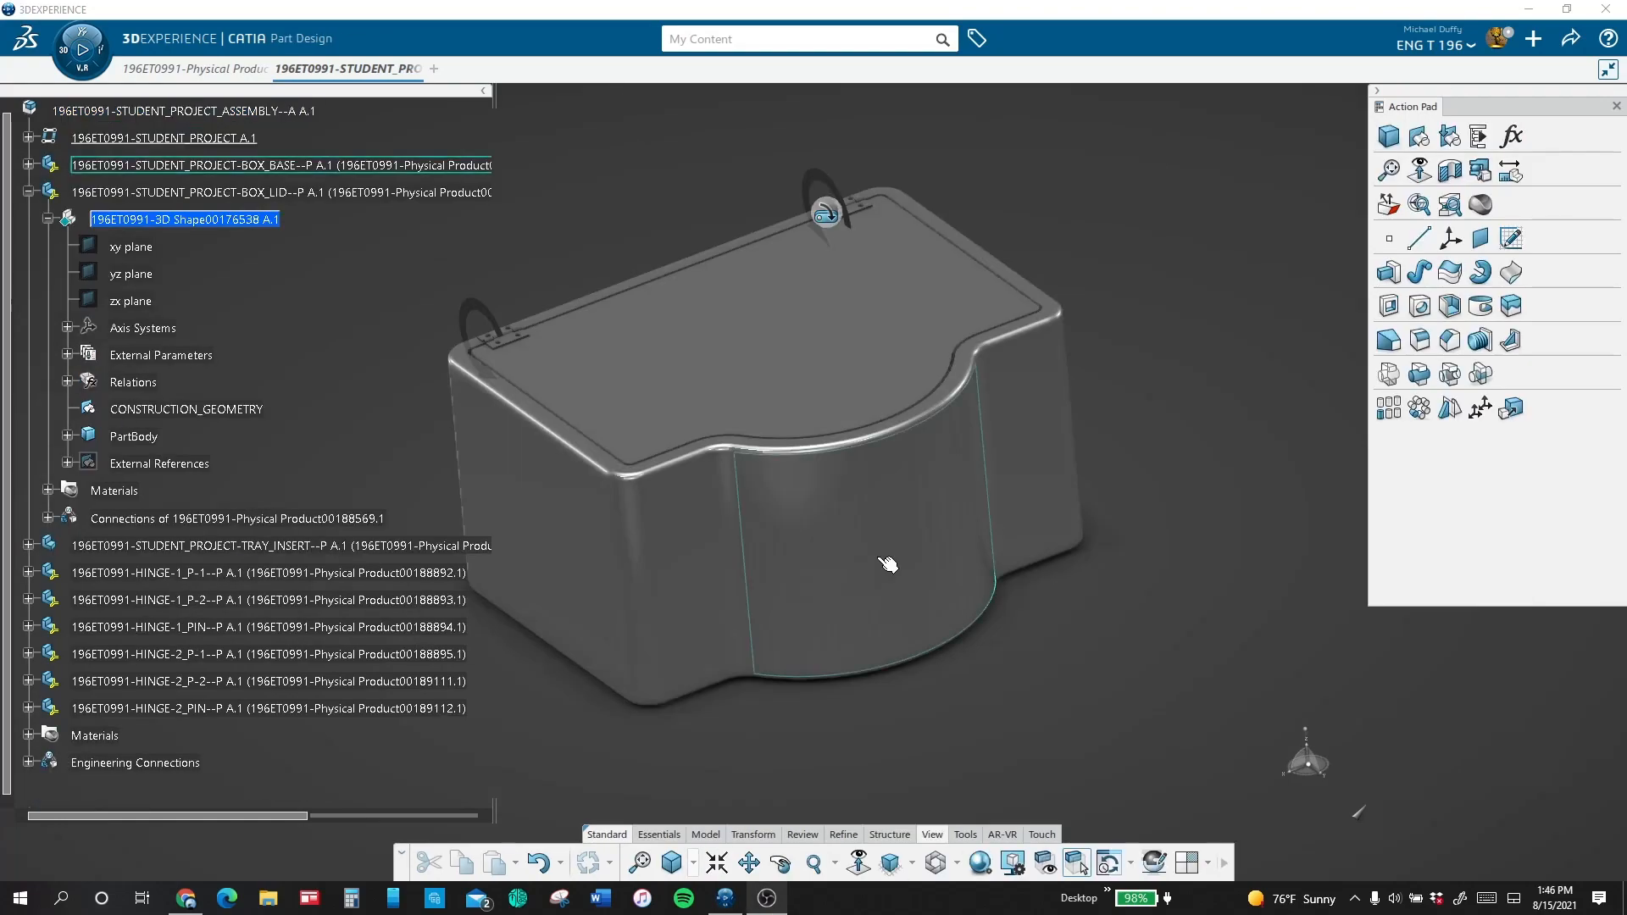
Step: Switch to the Prismatic Machining app with the BOX_LID part's 3D shape selected
middle_drag(599, 177, 597, 167)
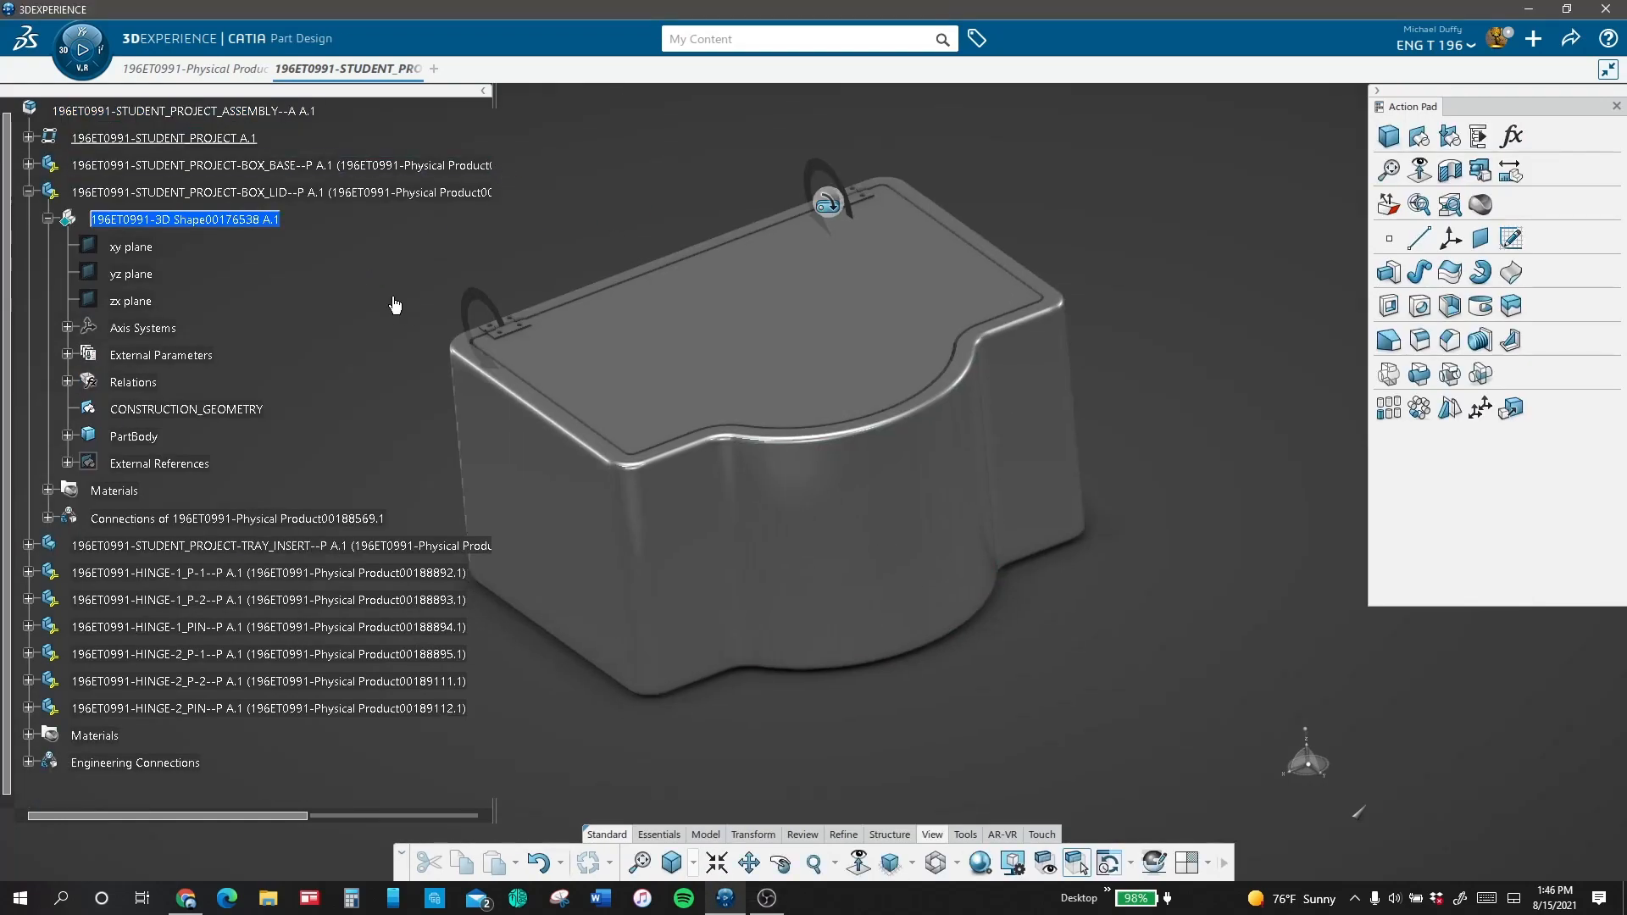
middle_drag(424, 310, 589, 350)
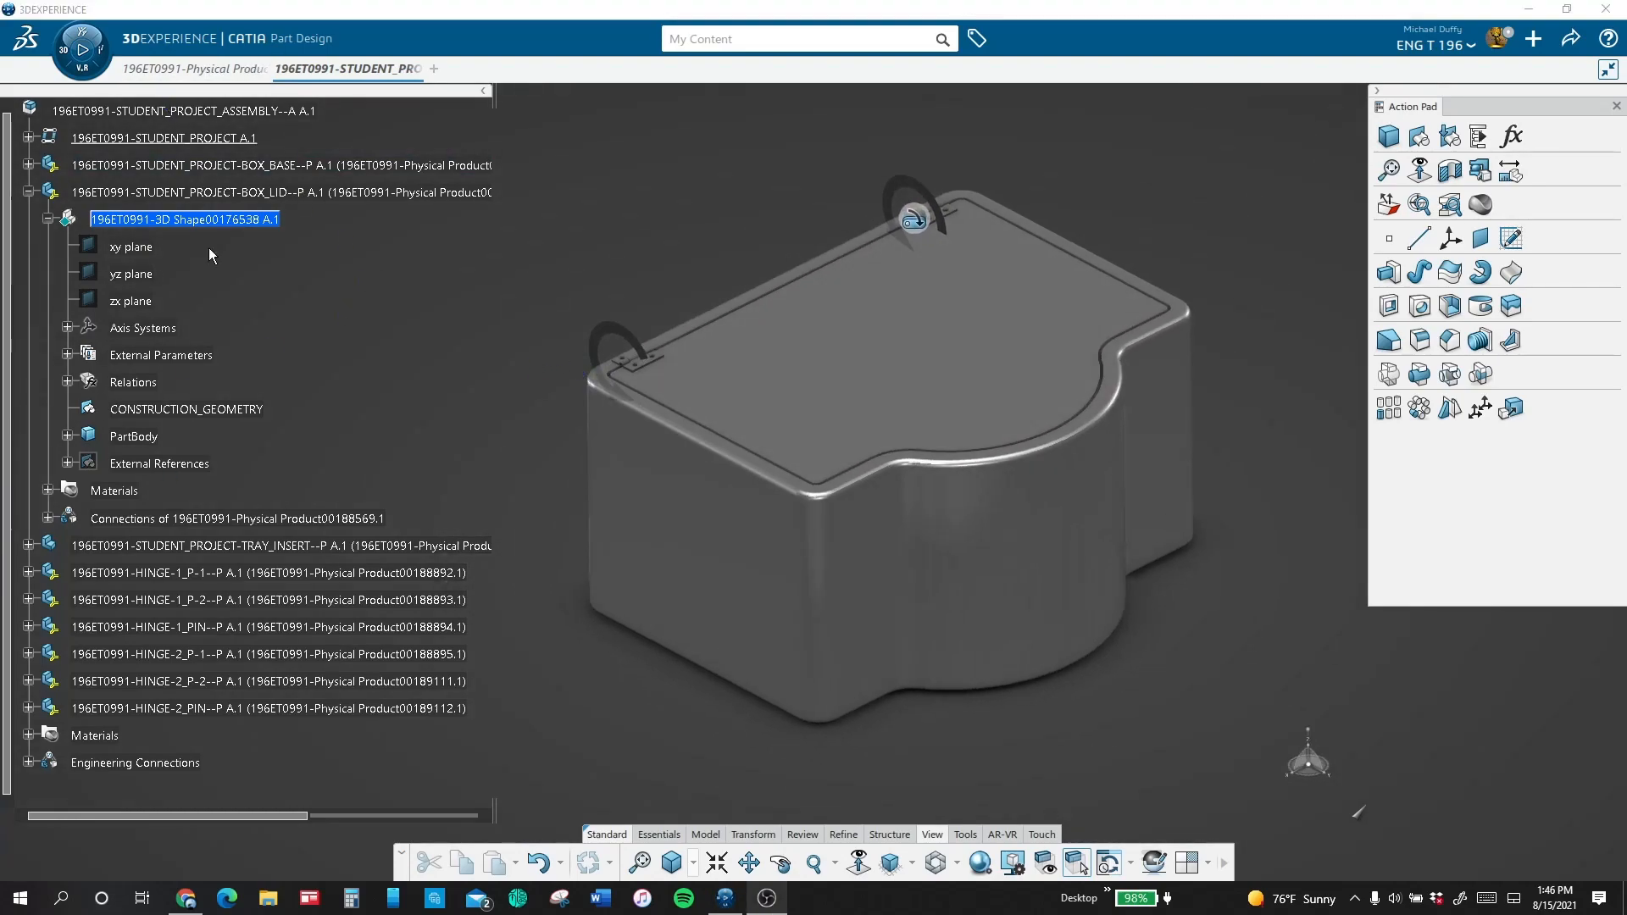
click(82, 49)
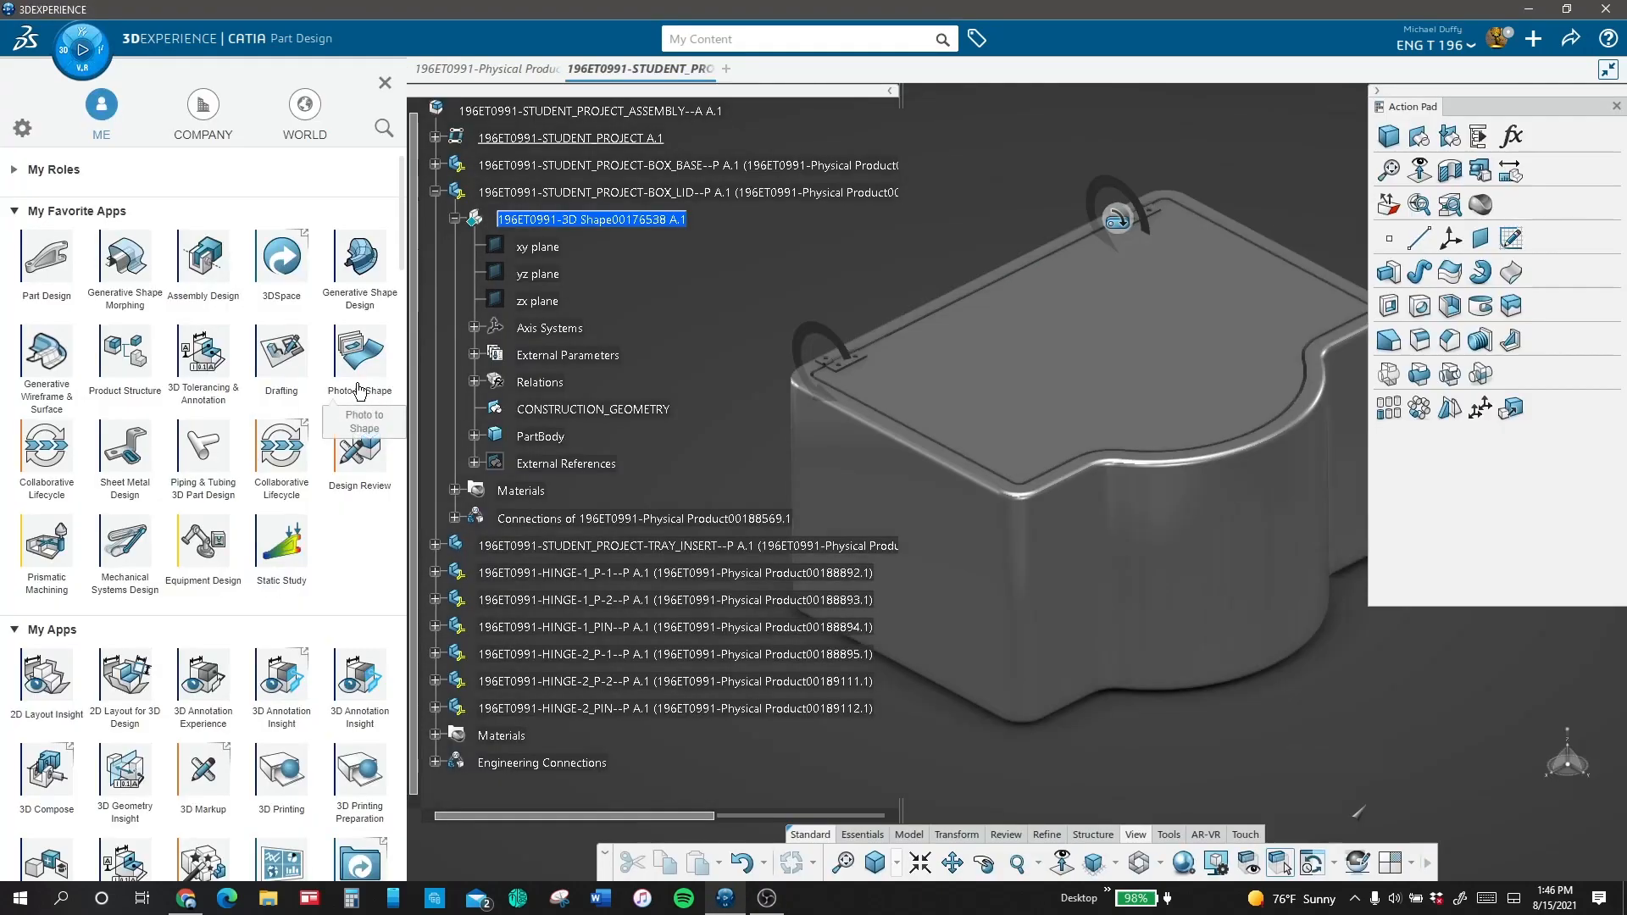
click(68, 564)
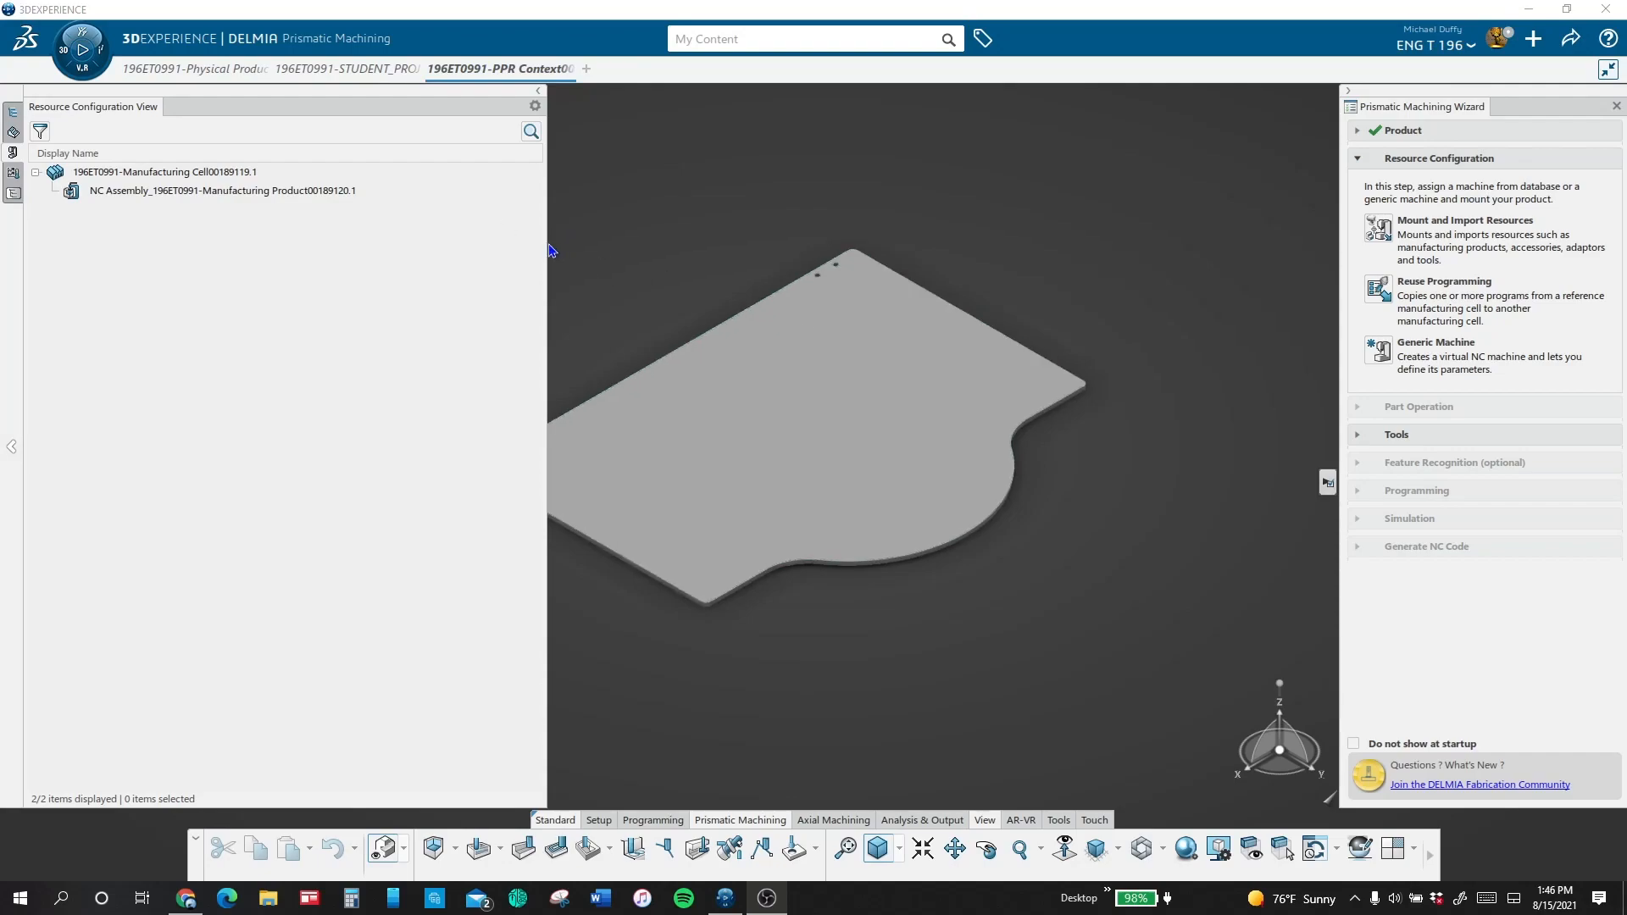
Step: Create a generic 3-axis machine with its numerical control home point strategy set to From
drag(549, 251, 292, 241)
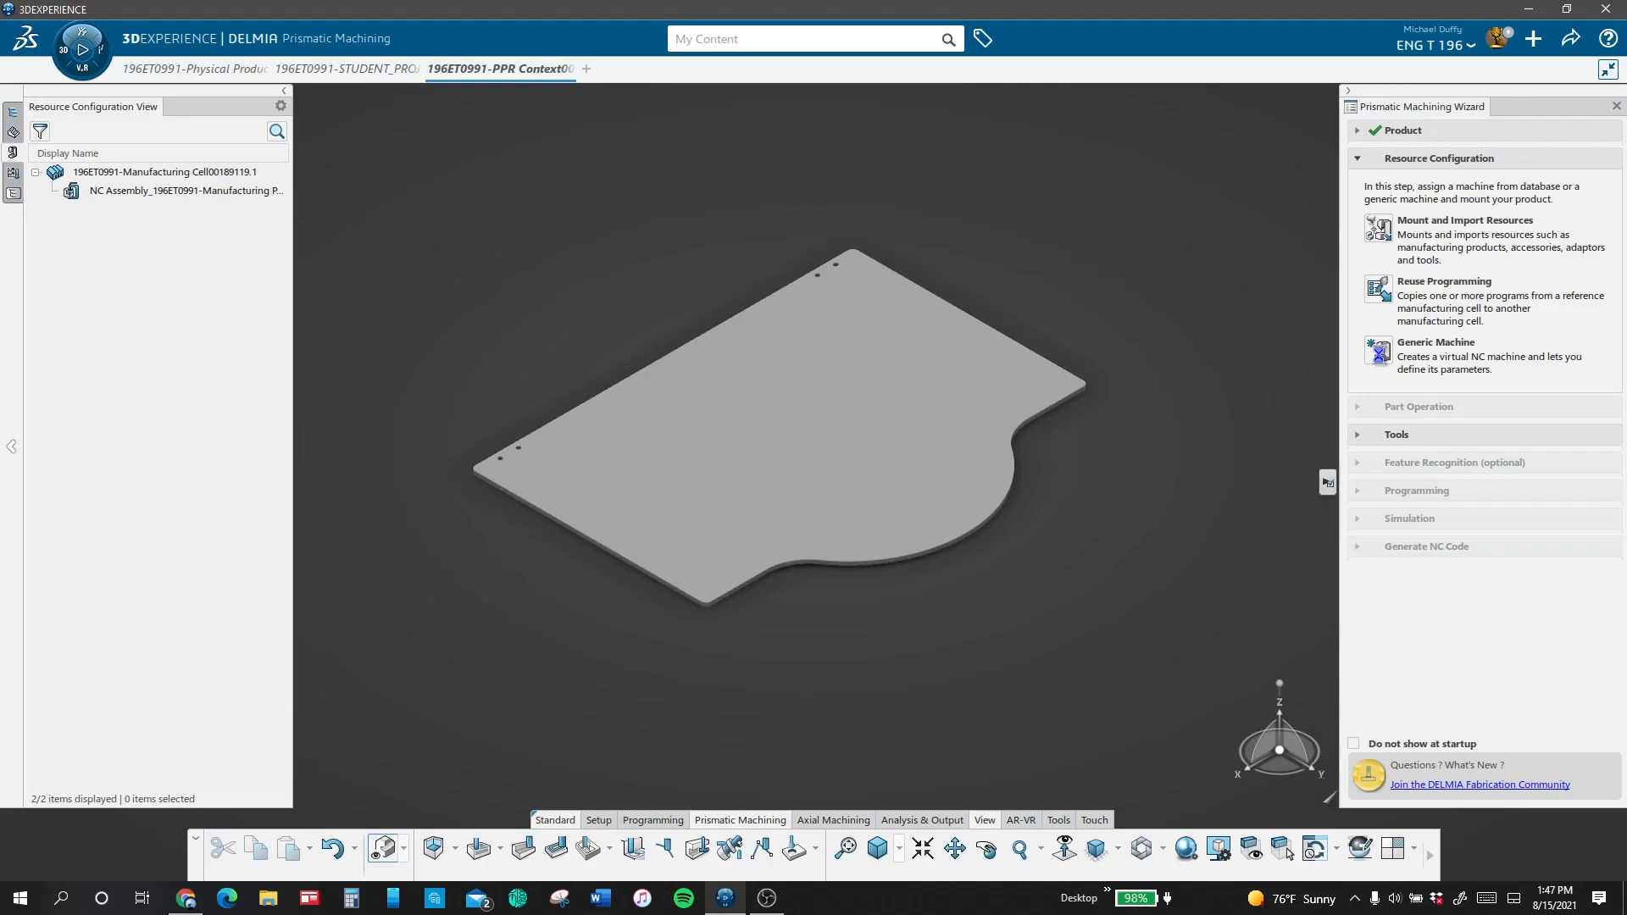
click(1378, 349)
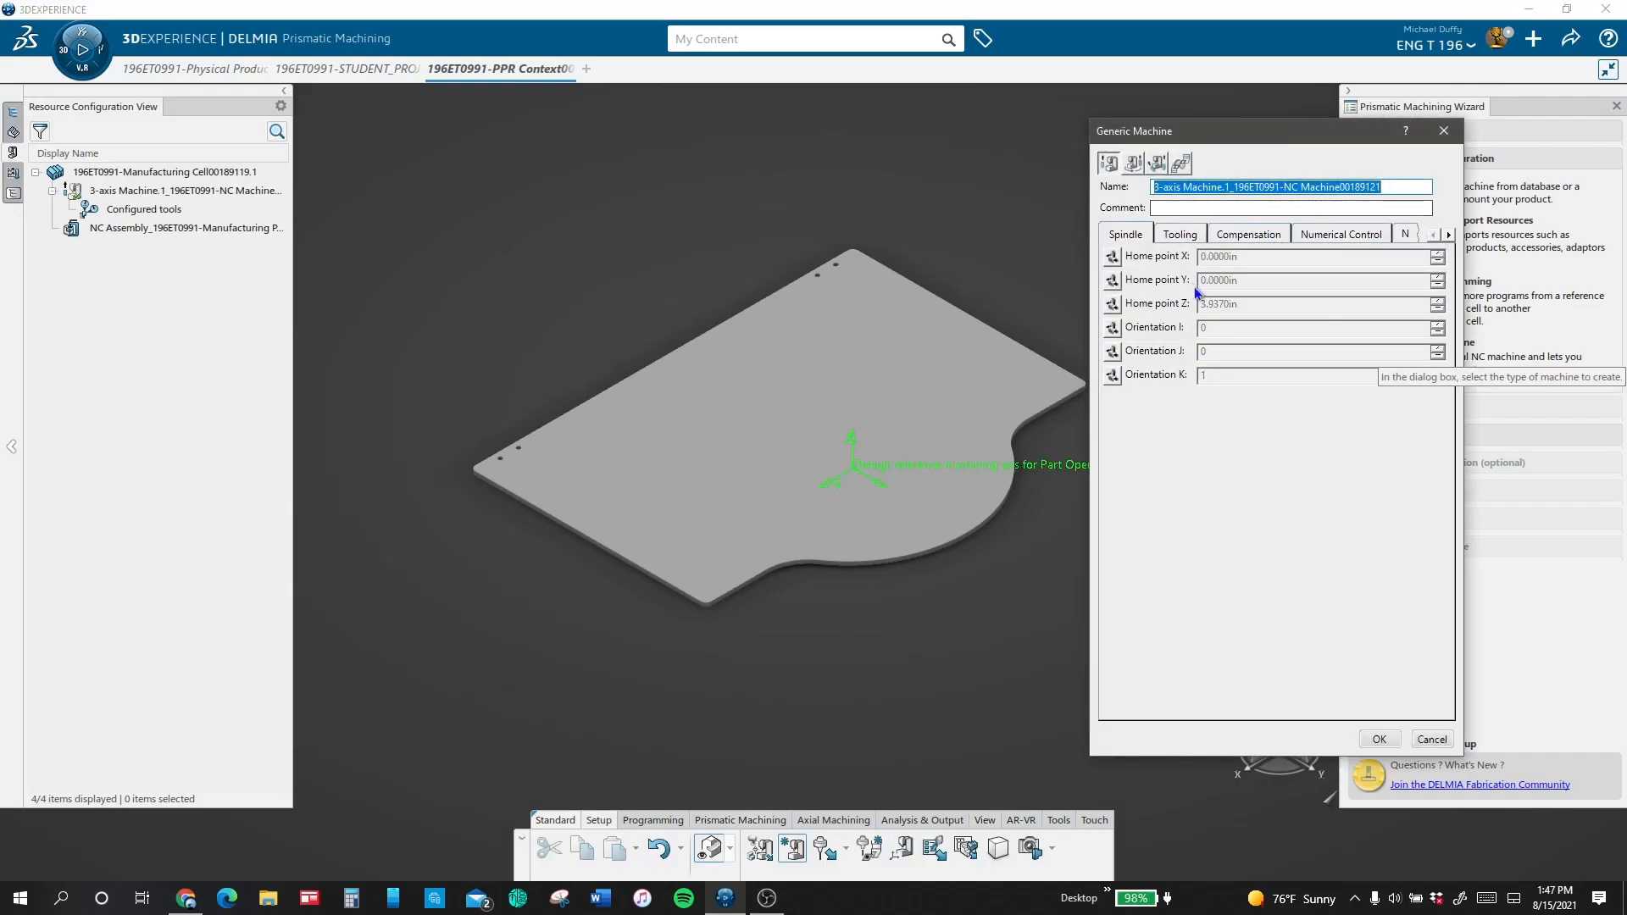
click(1180, 234)
click(1248, 234)
click(1316, 234)
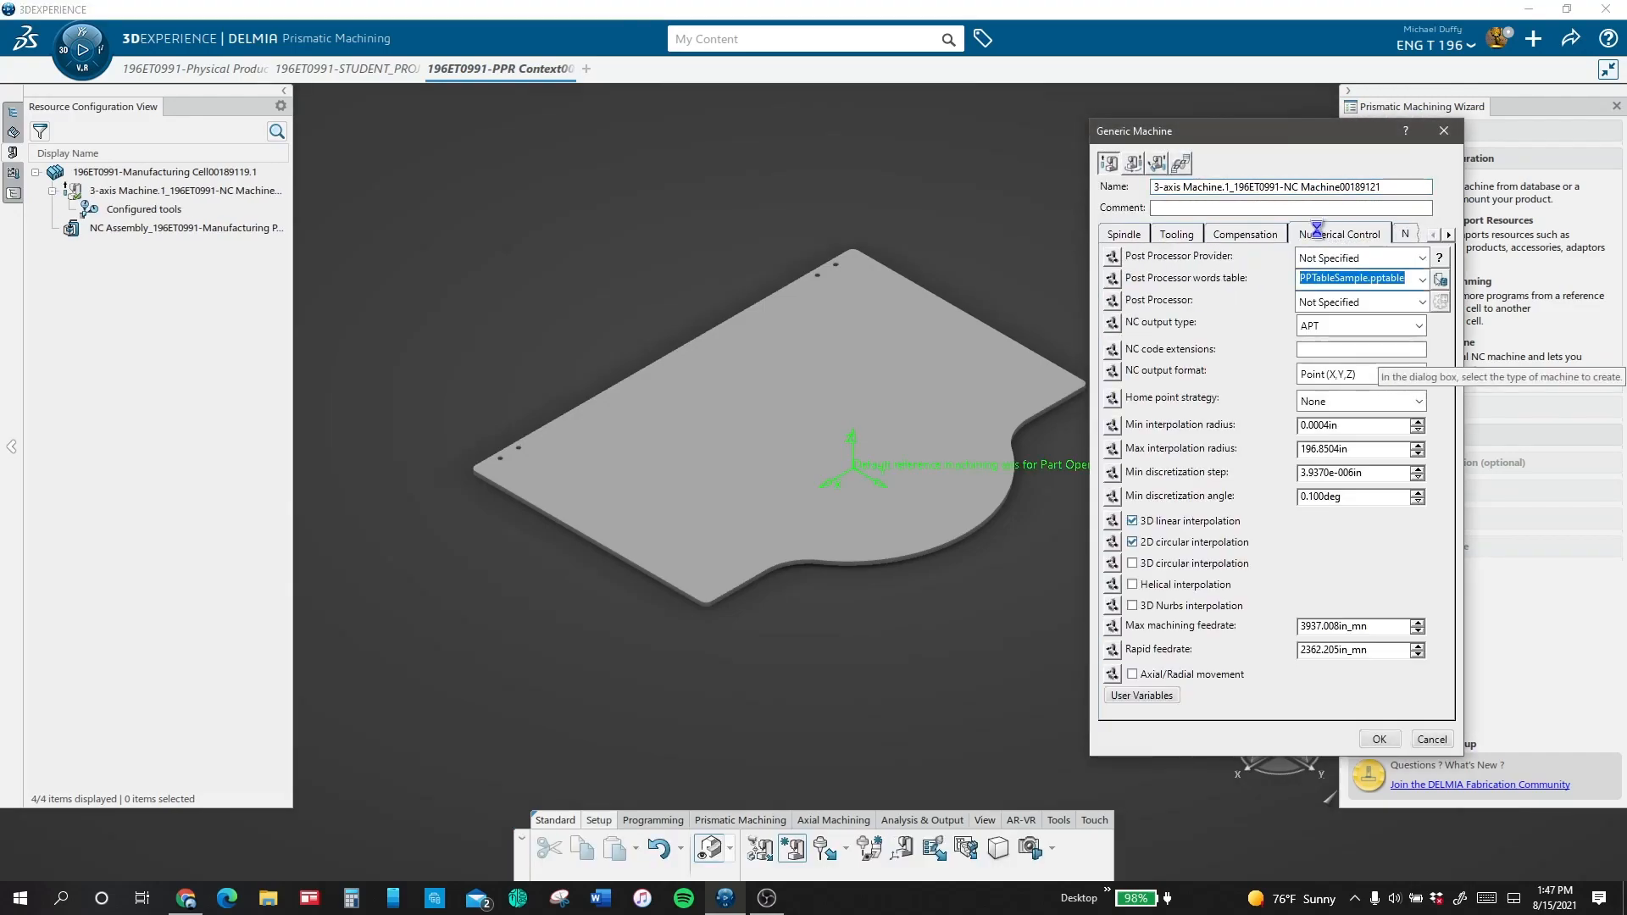
click(1327, 401)
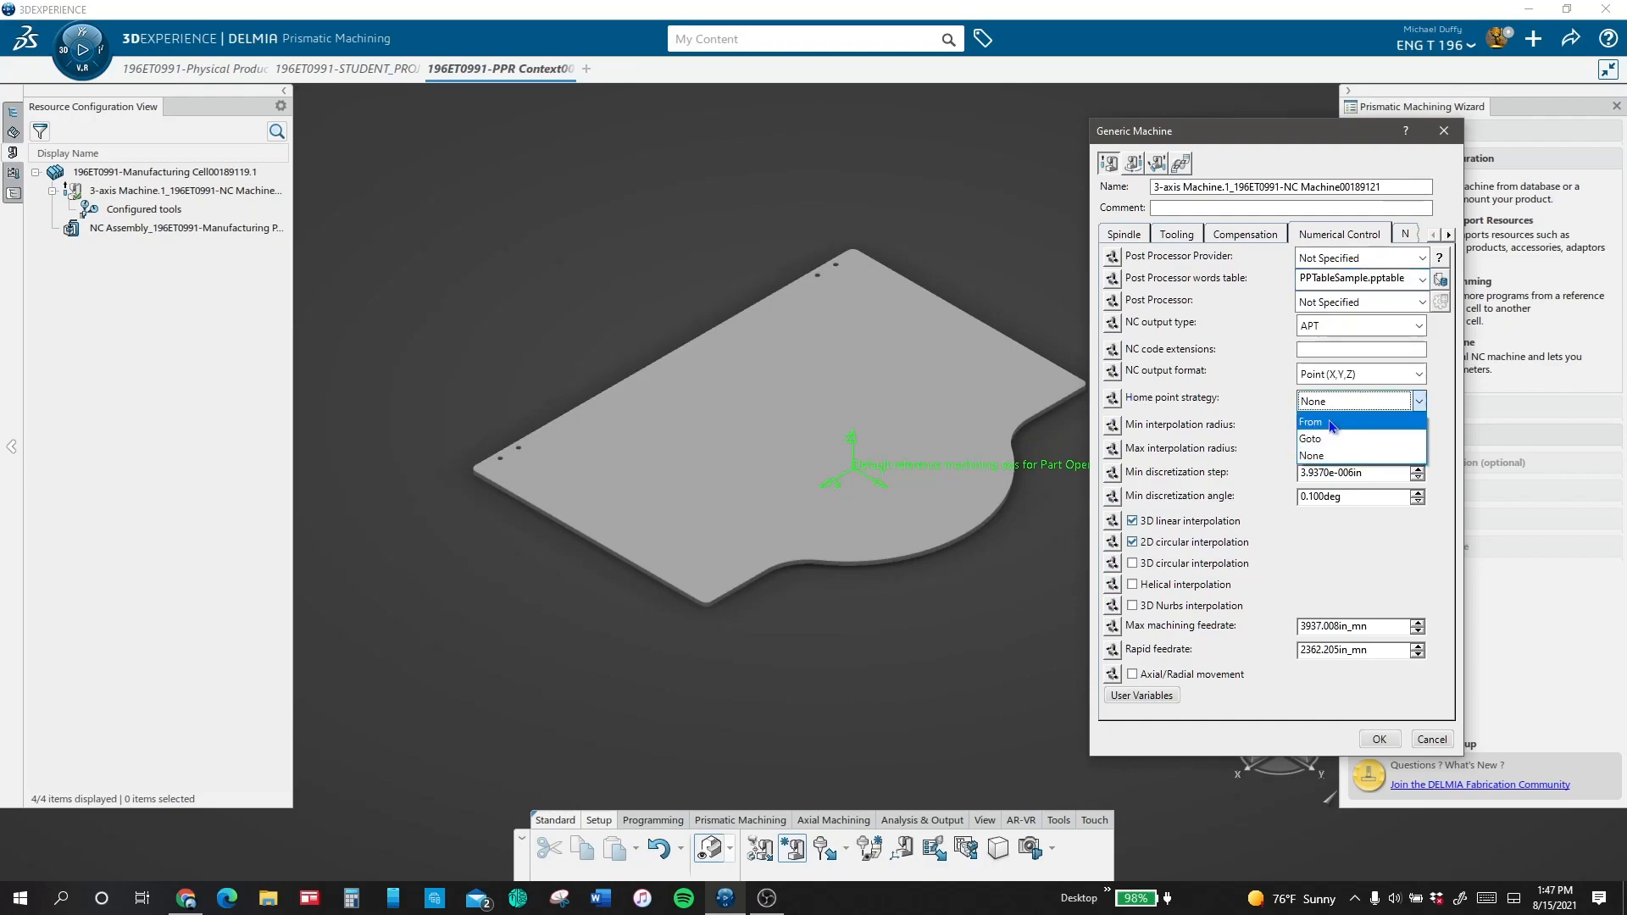
click(1332, 426)
click(1379, 739)
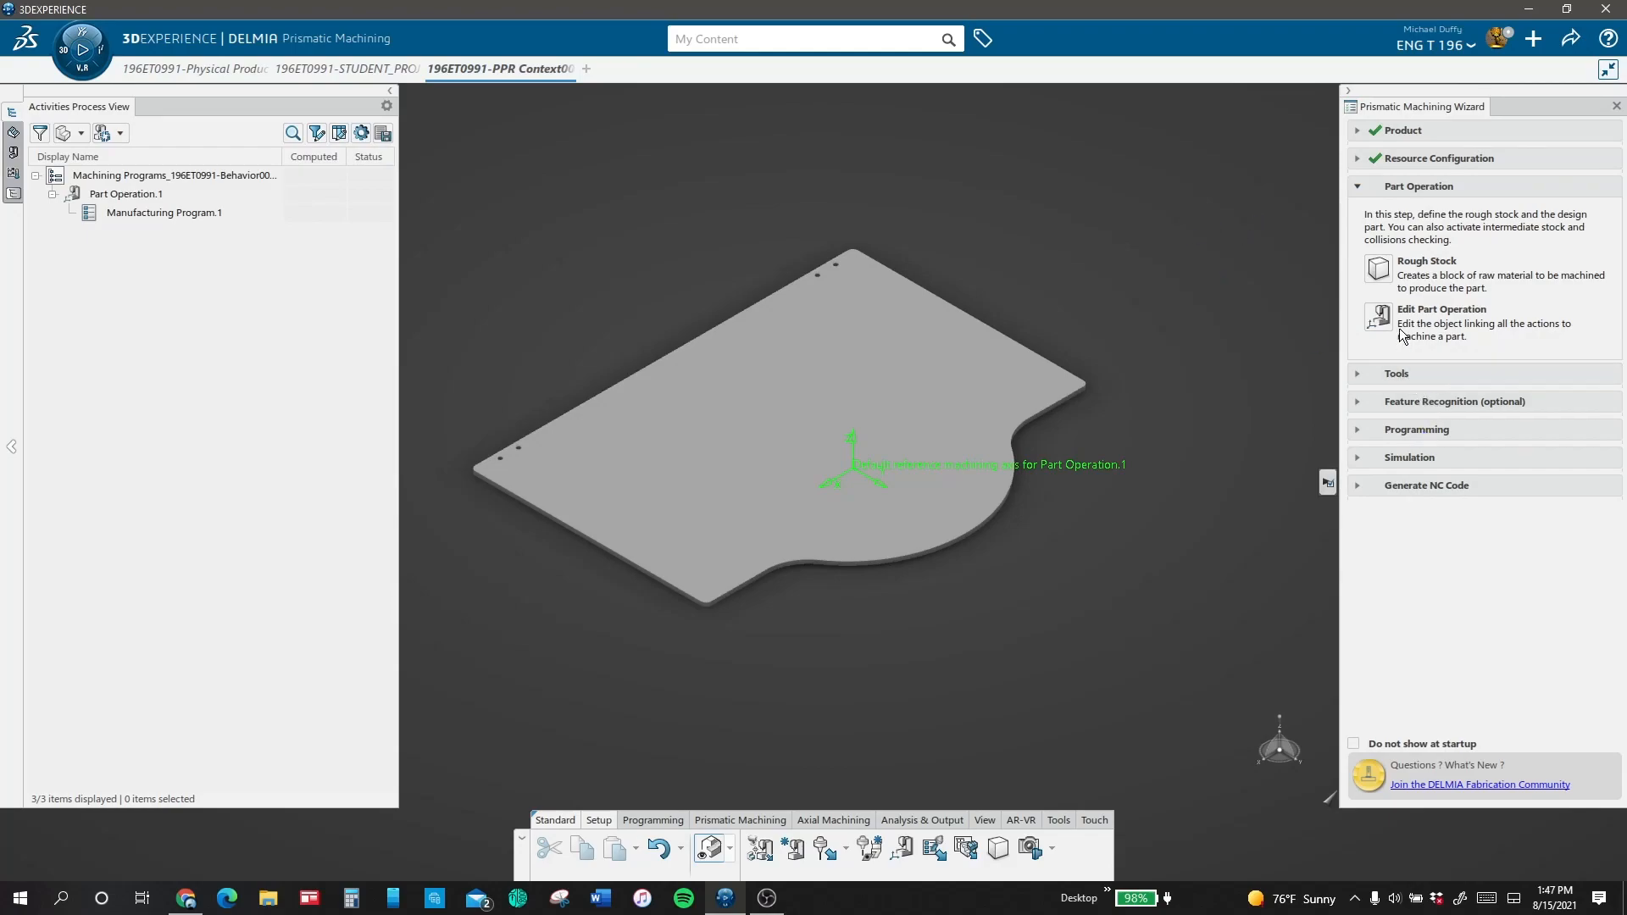
Step: Begin a rough stock as a new part in the NC Assembly, based on the box lid's PartBody
click(1377, 267)
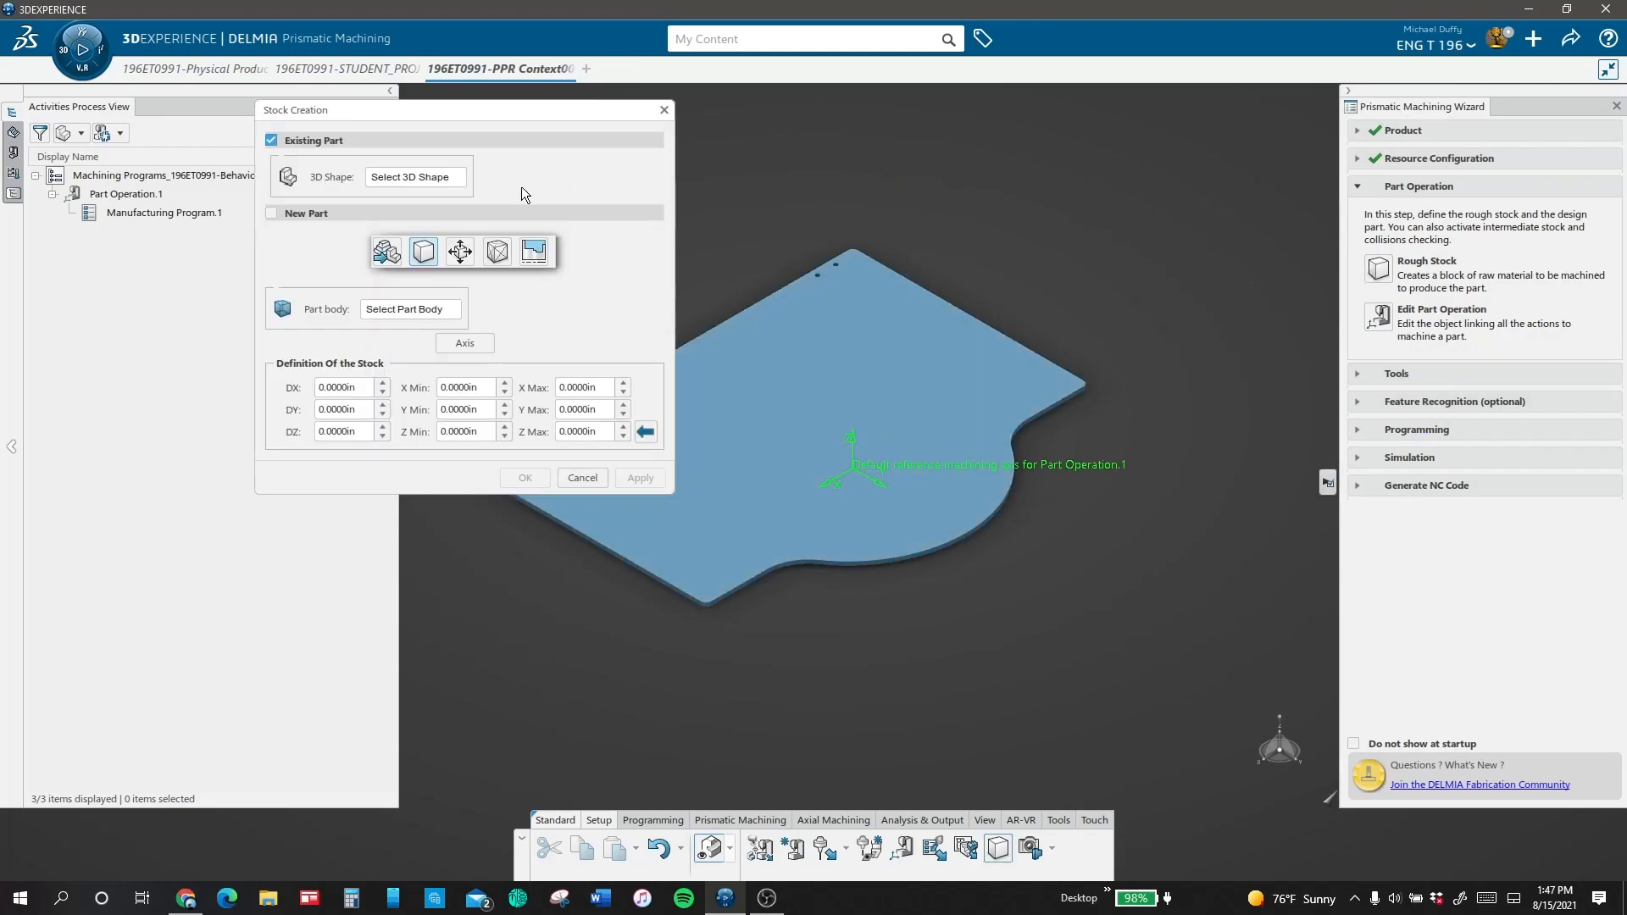
click(273, 214)
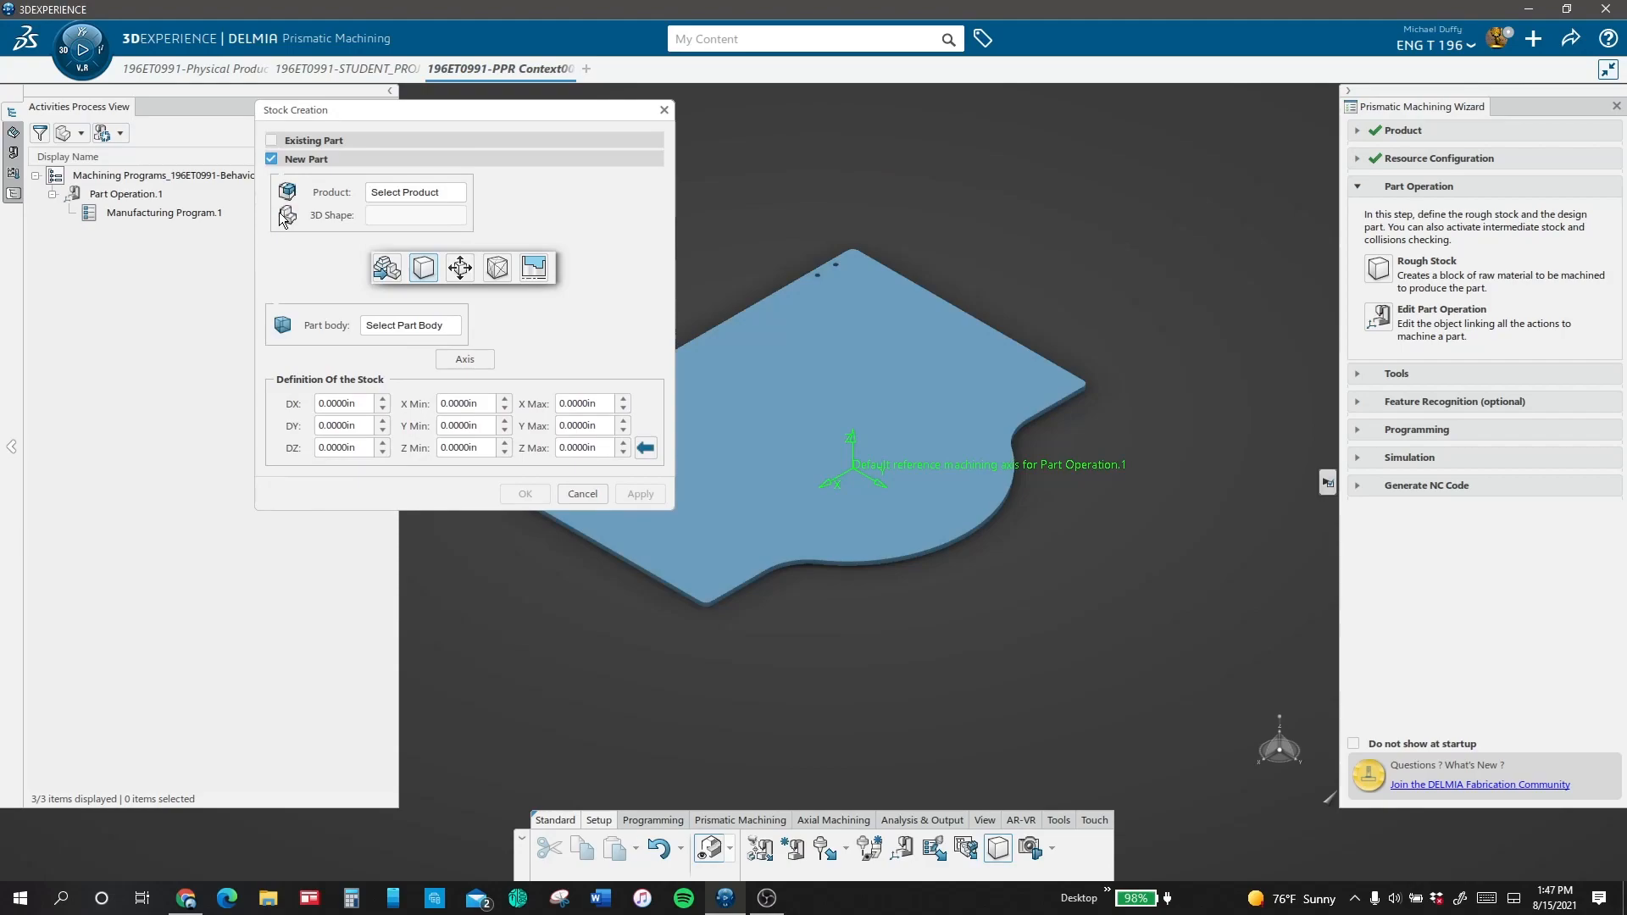
click(12, 193)
click(39, 139)
click(58, 194)
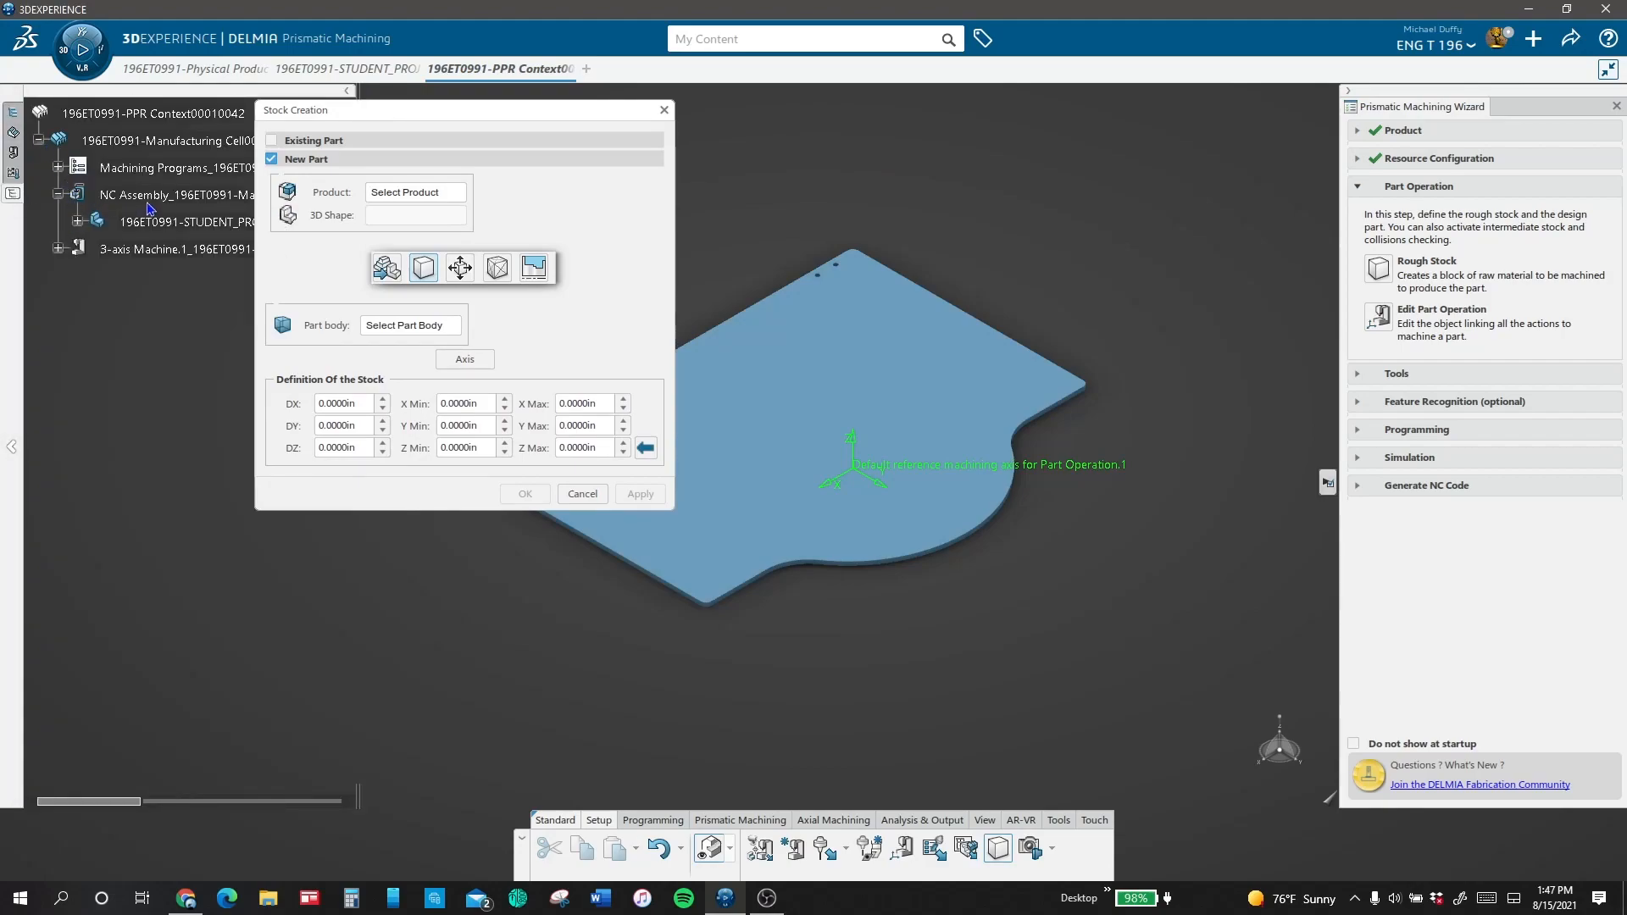
click(157, 196)
click(77, 222)
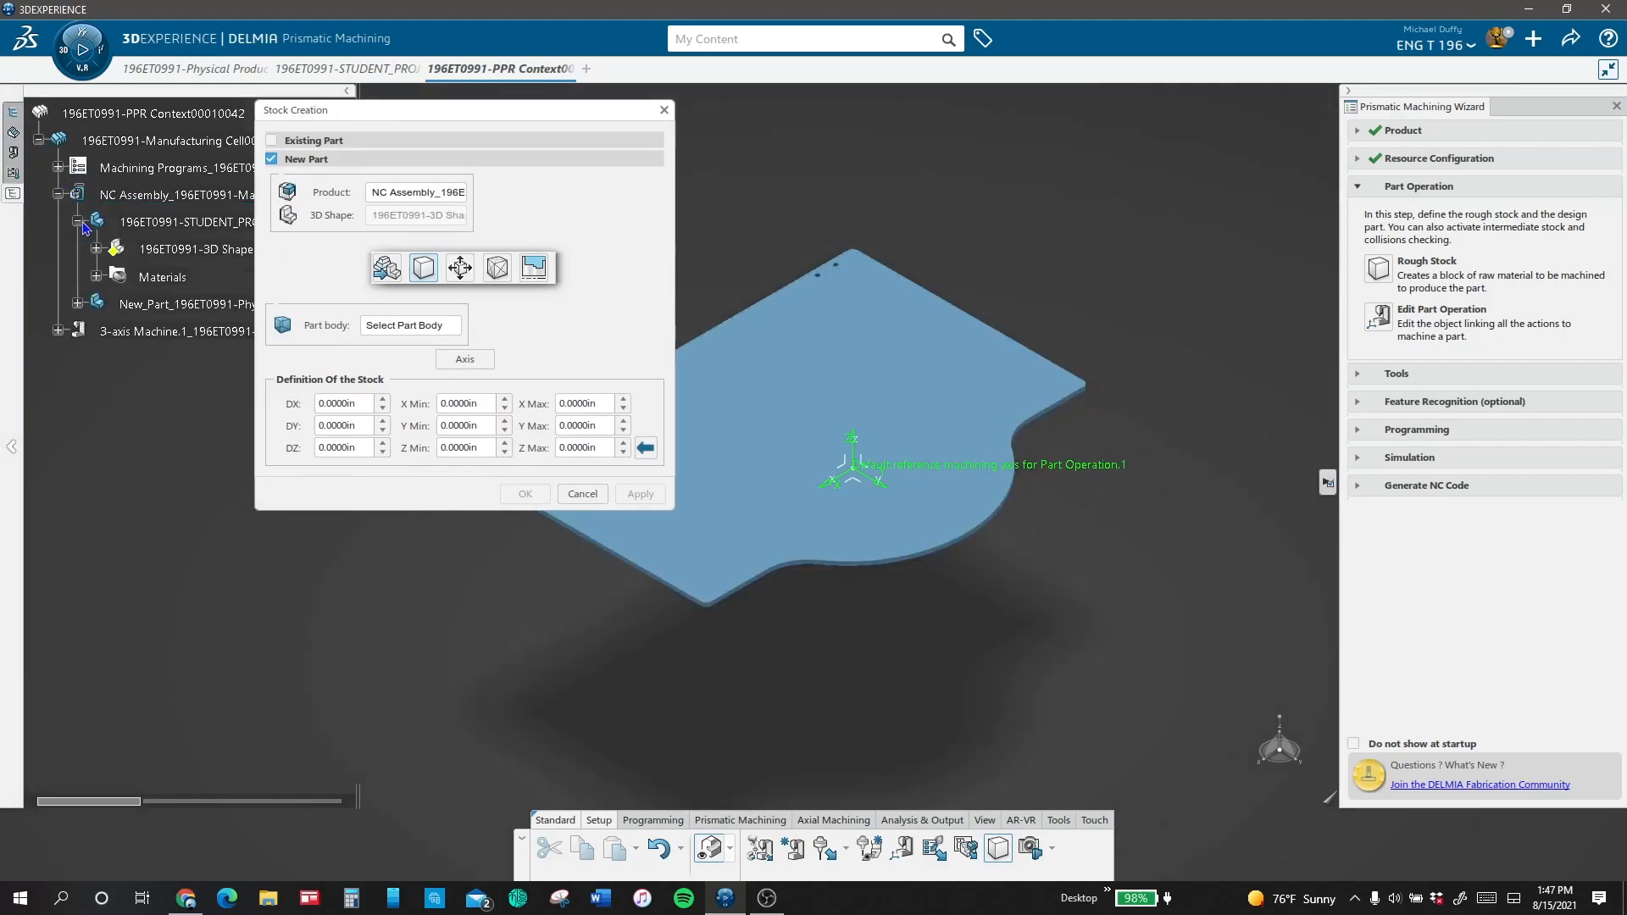
click(96, 249)
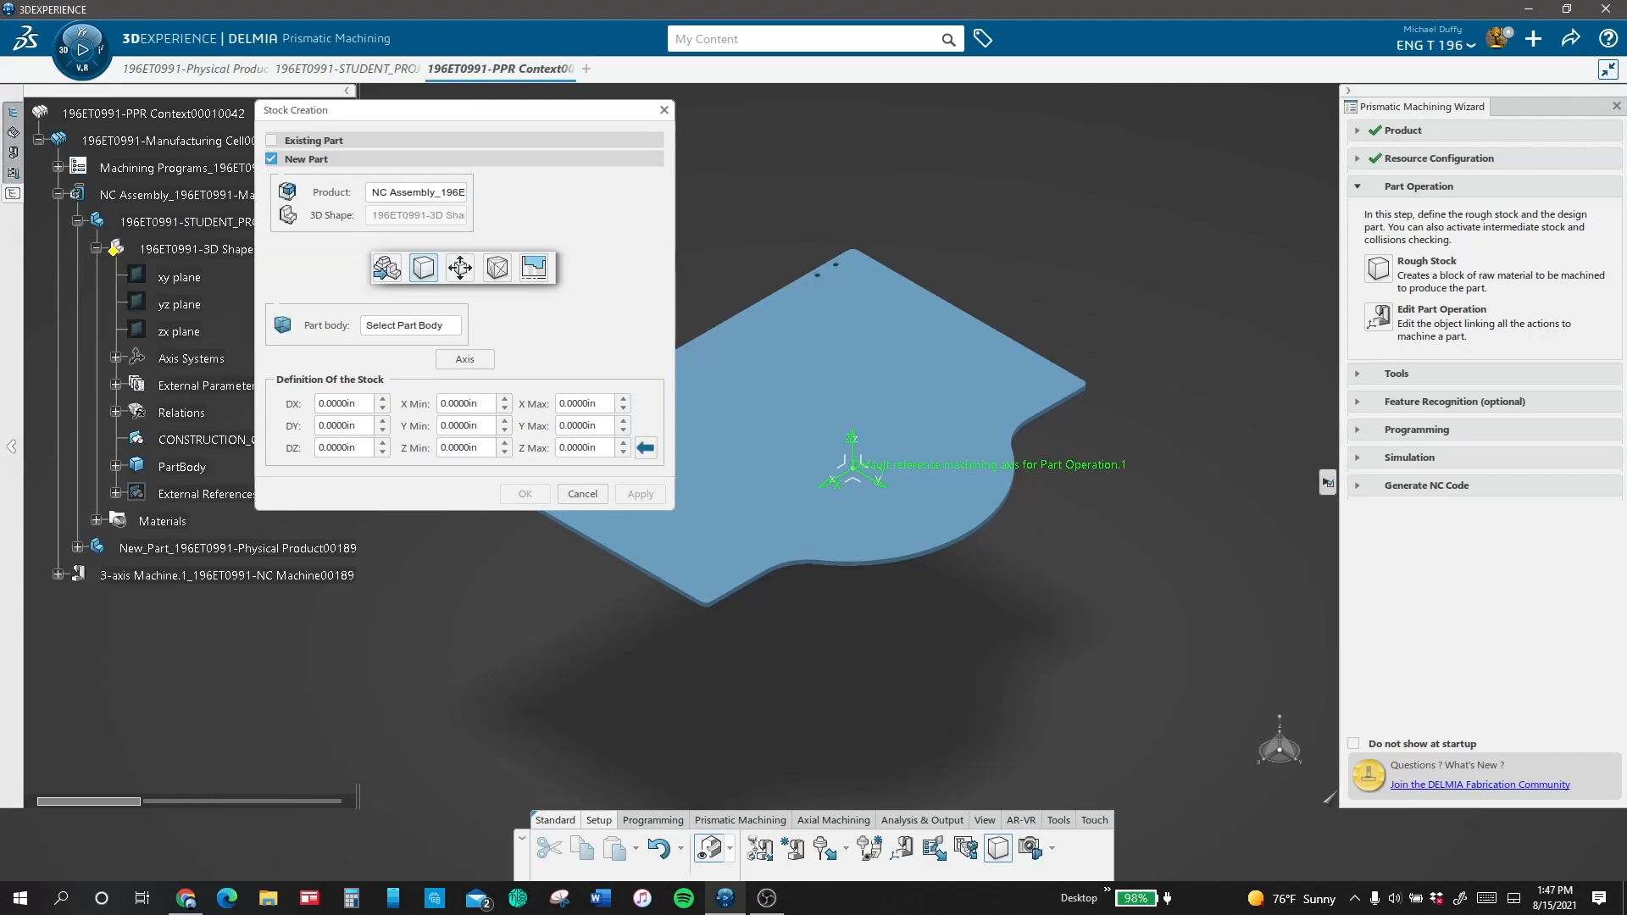
click(183, 467)
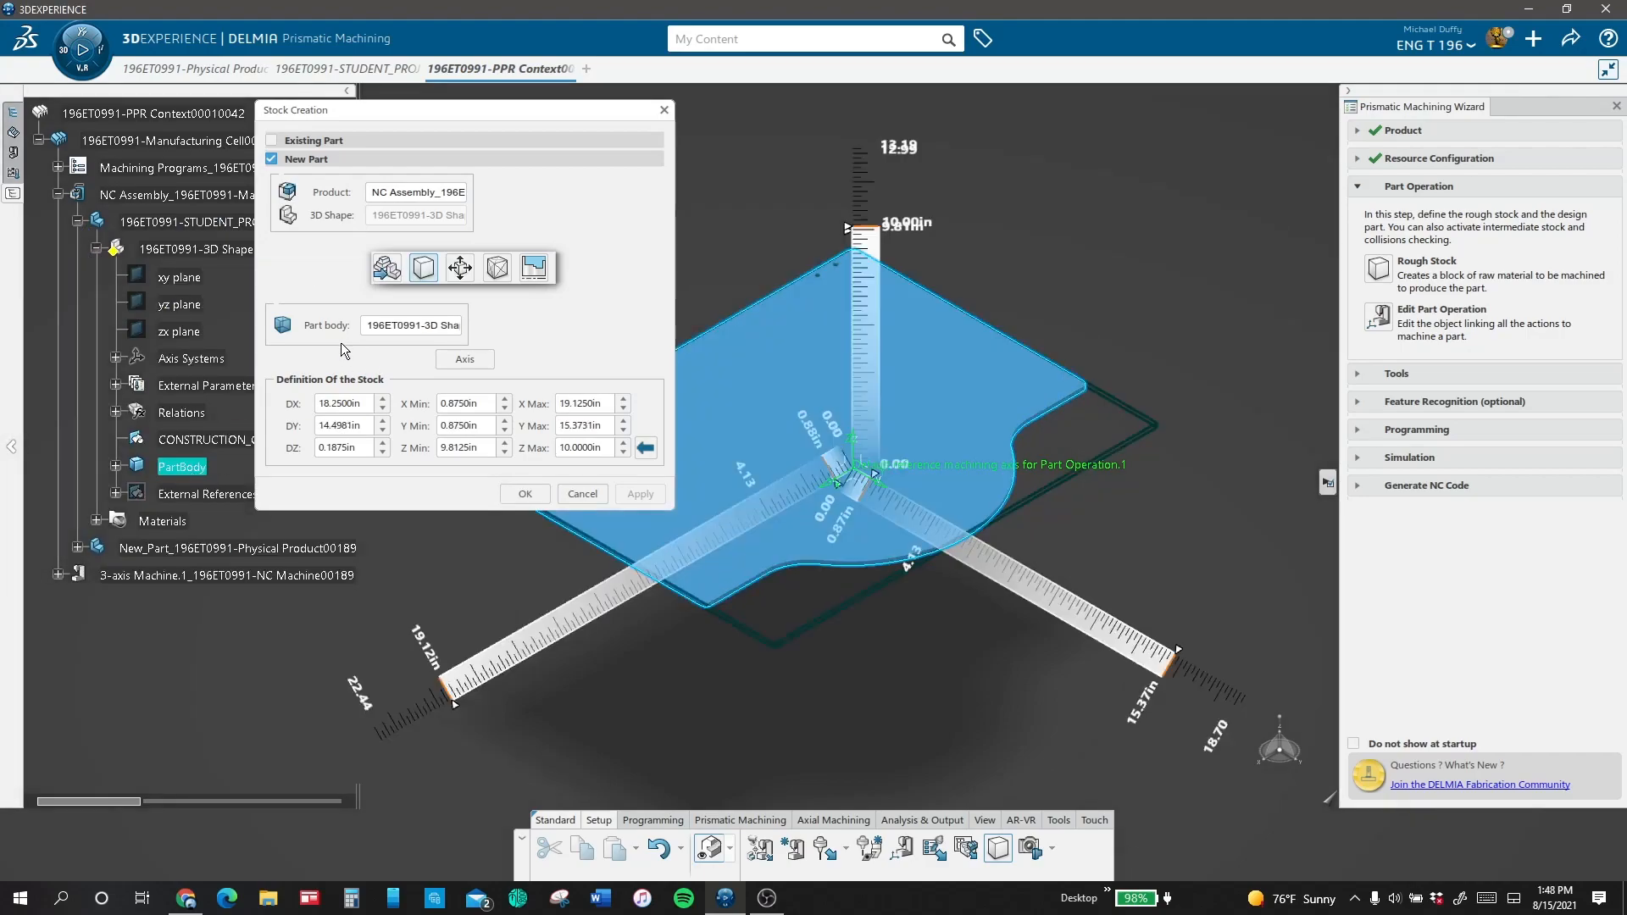
Step: Set the stock's X Max to 20 in, Y Max to 15.75 in, Z Max to 10.25 in and X Min to 2 in
drag(615, 402, 548, 401)
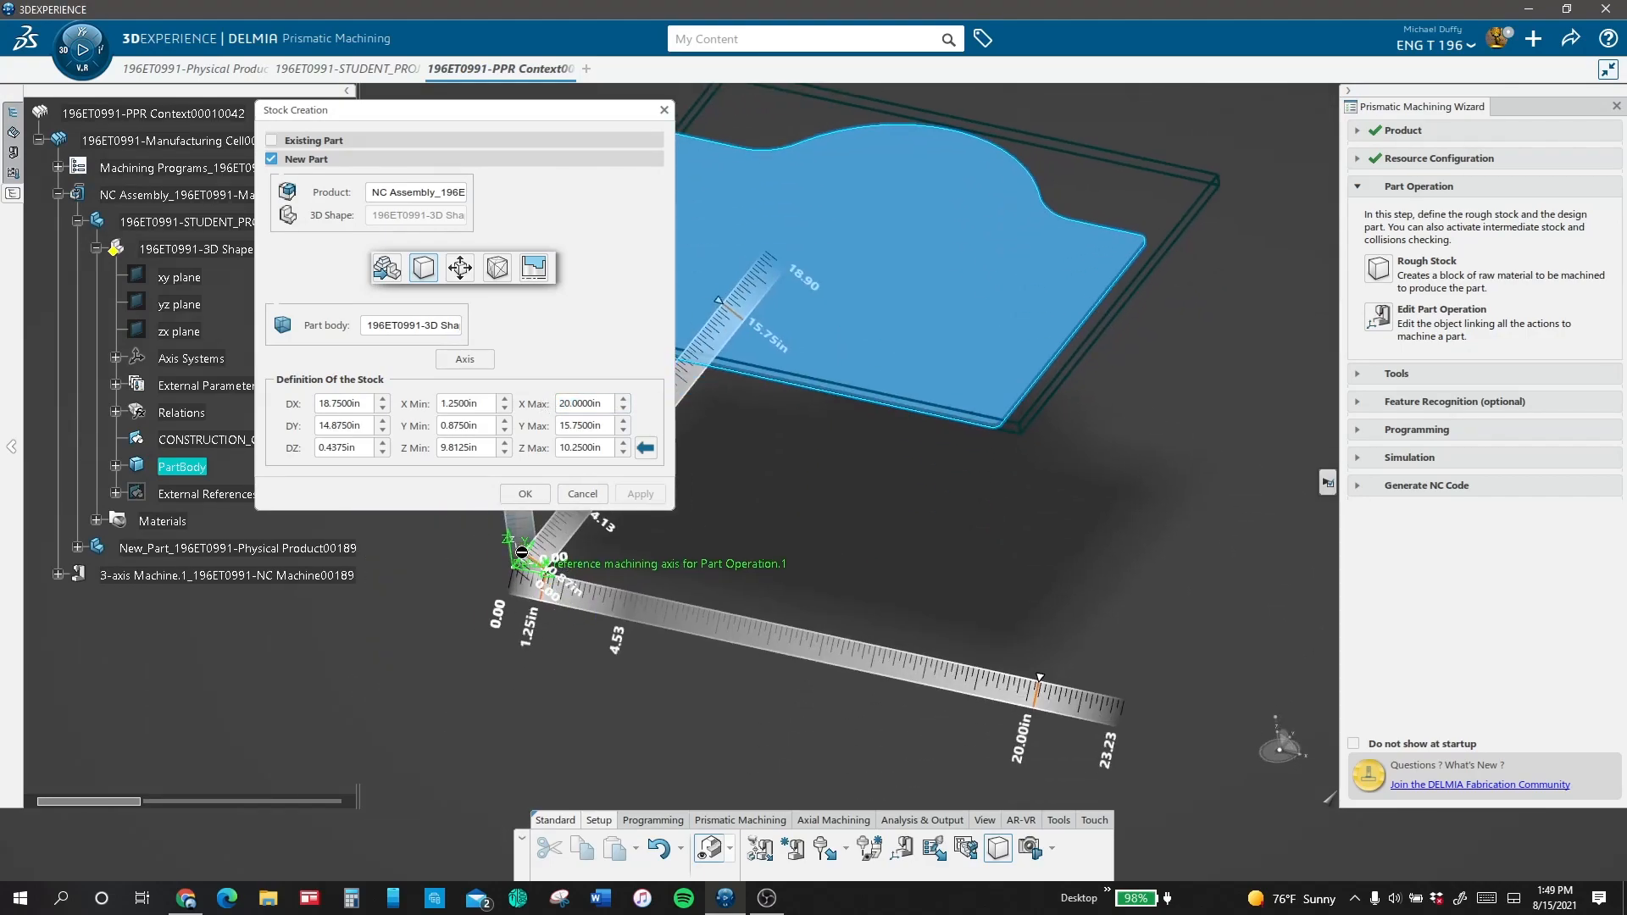
middle_drag(574, 640, 627, 543)
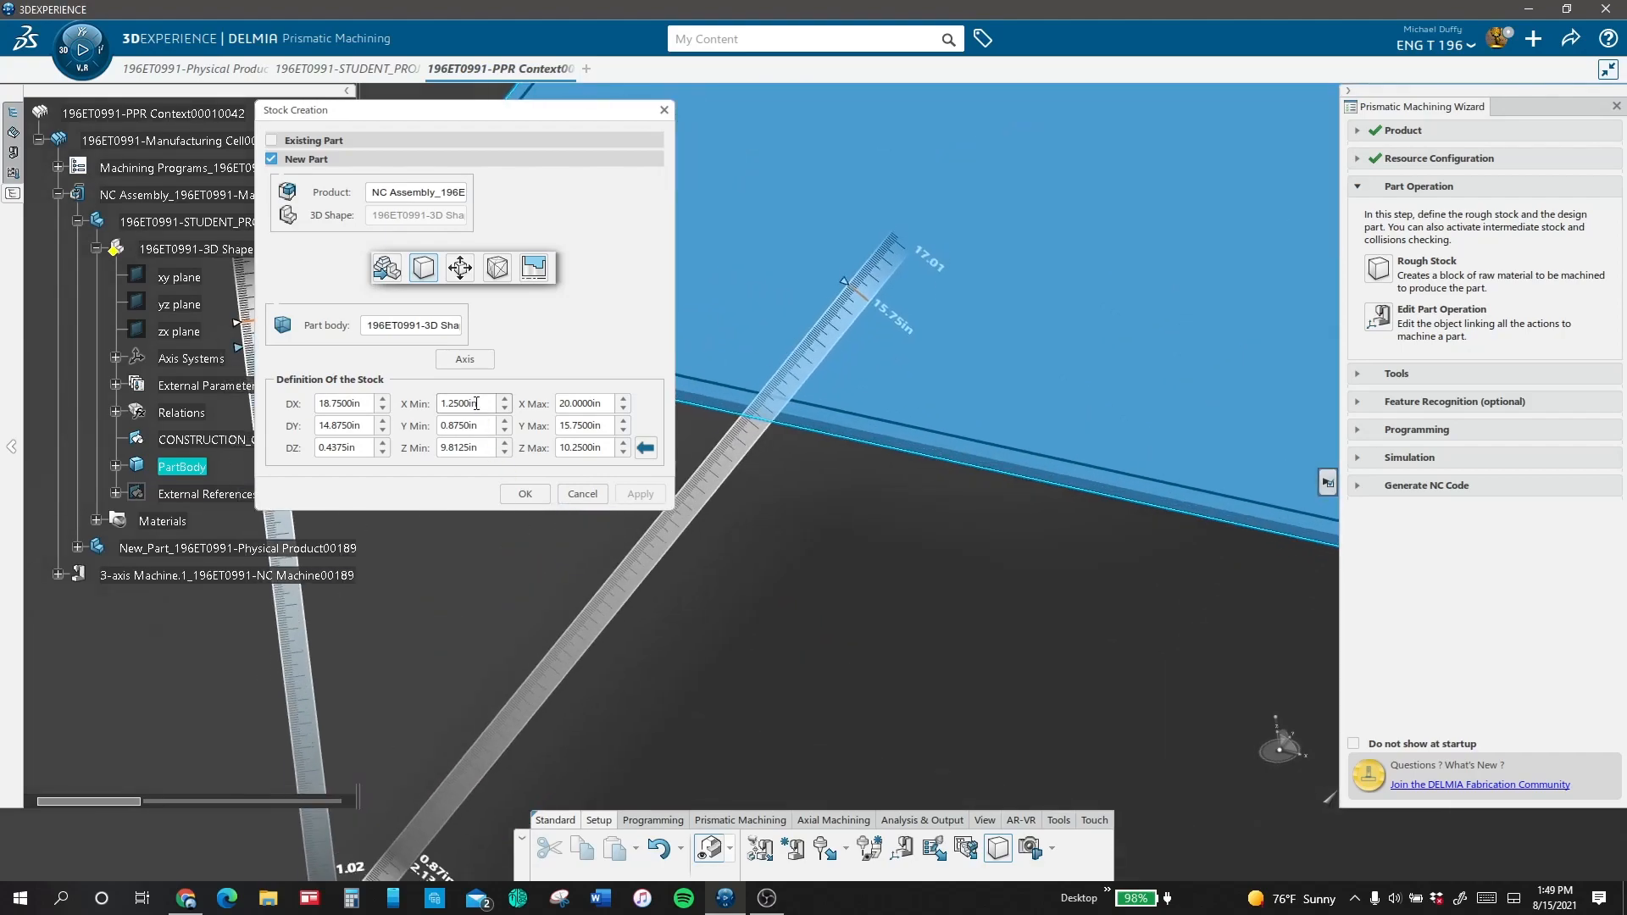
drag(466, 398, 373, 383)
key(Return)
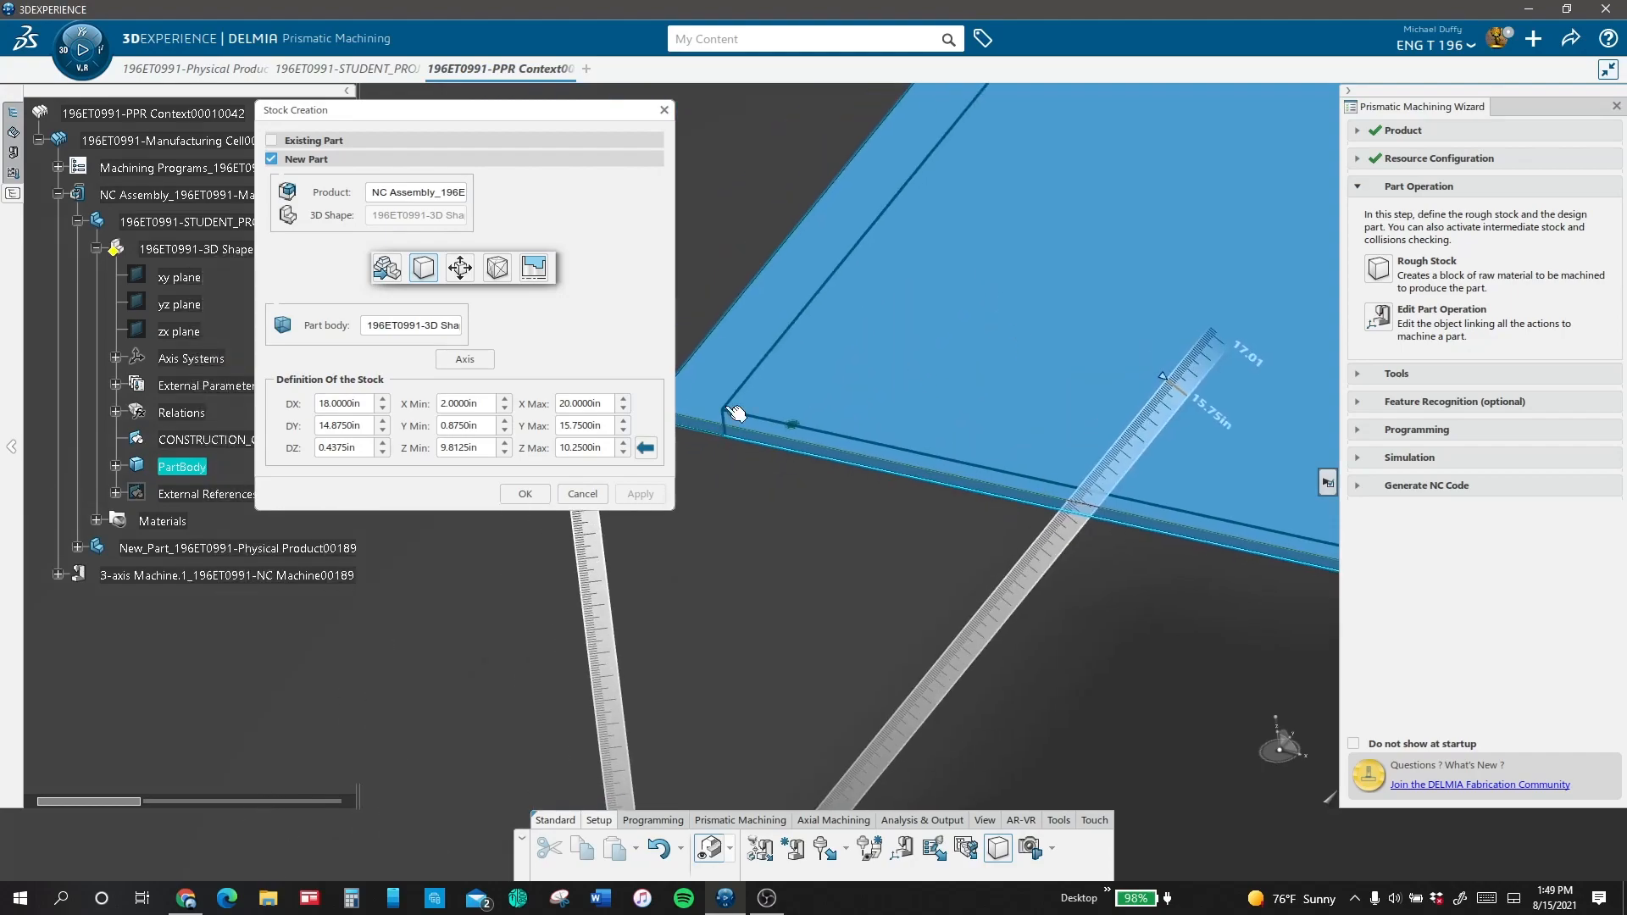
Step: Extend the stock past the lid's hinge-hole edge by lowering Y Min to 0.5 in and further to -0.5 in
drag(485, 426, 408, 428)
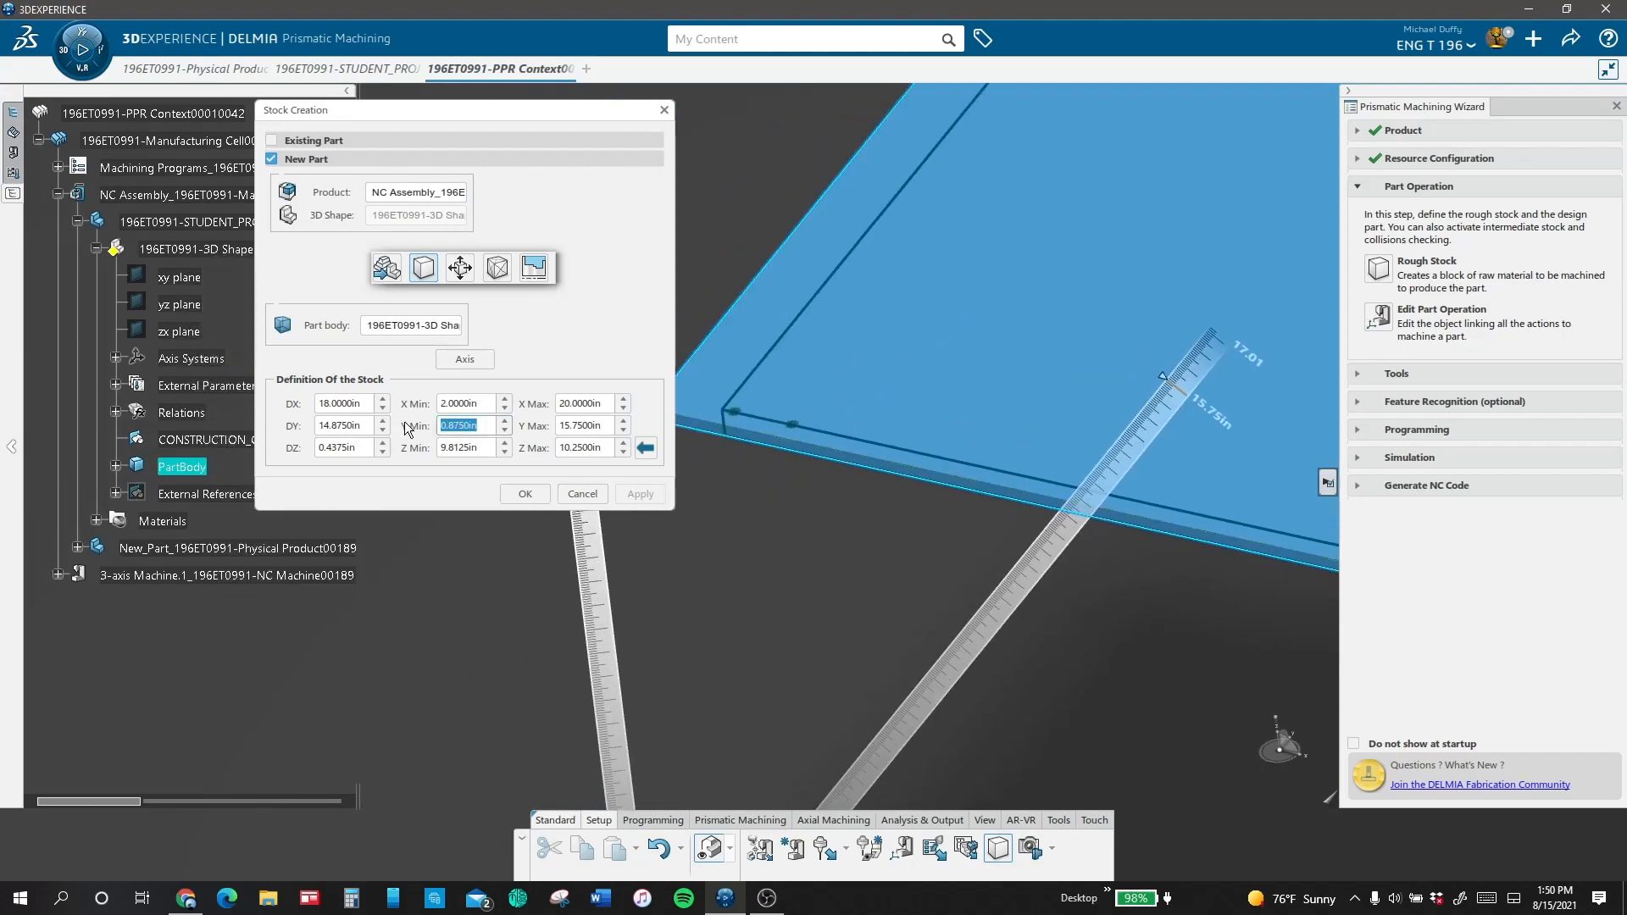
key(BackSpace)
text(.5)
key(Return)
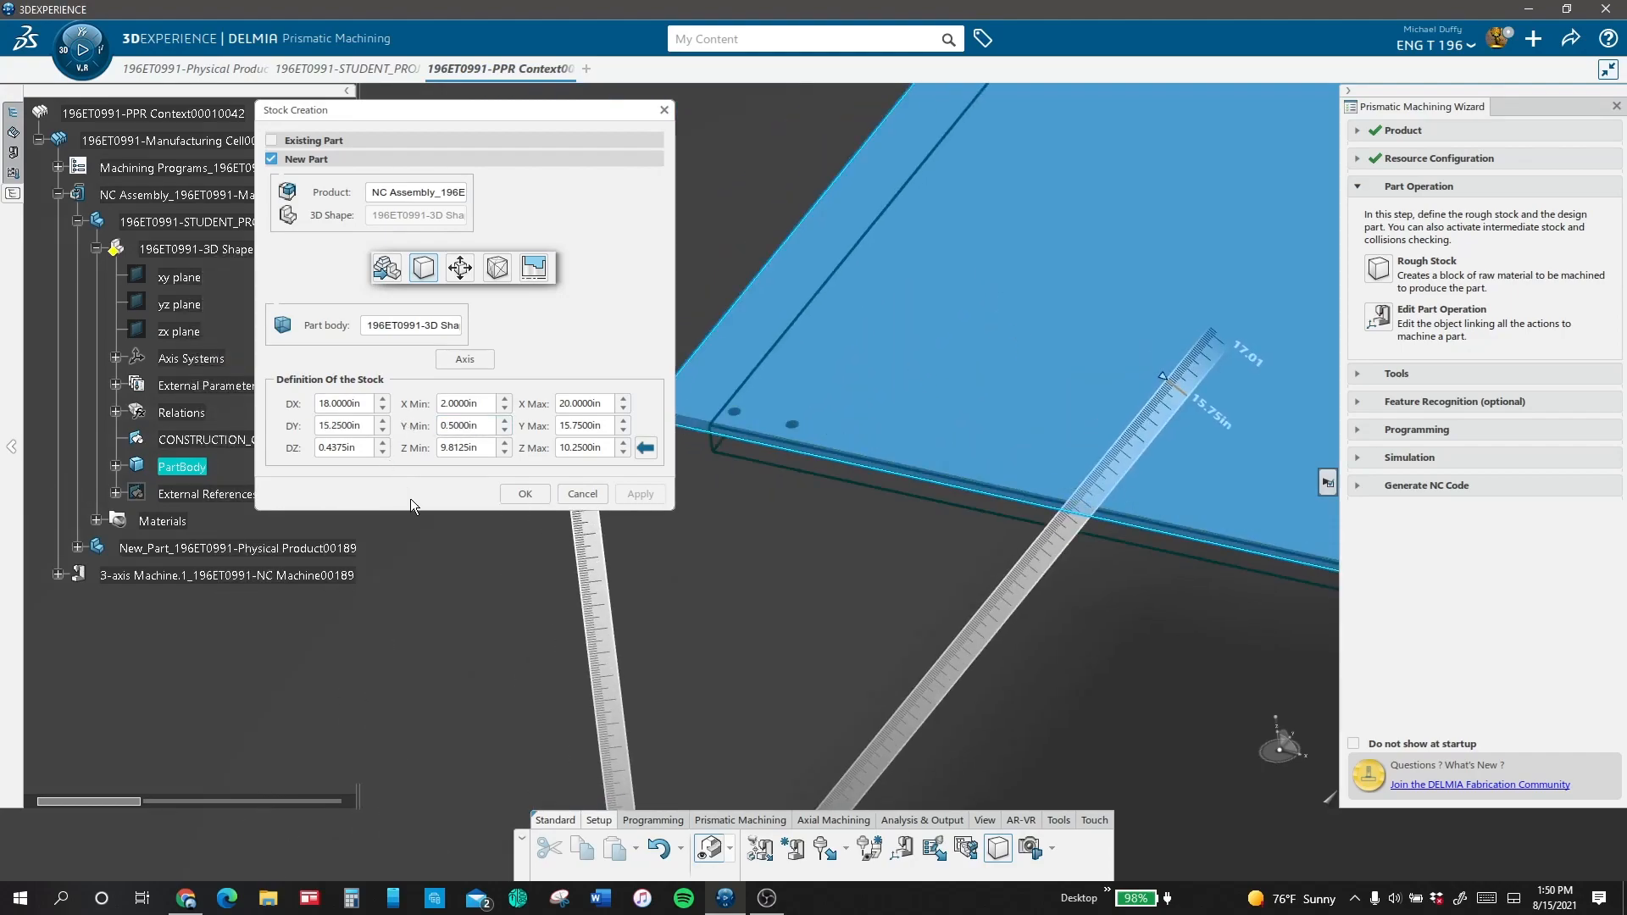
mouse_move(1009, 498)
middle_down()
mouse_move(1154, 441)
mouse_move(1020, 507)
middle_up()
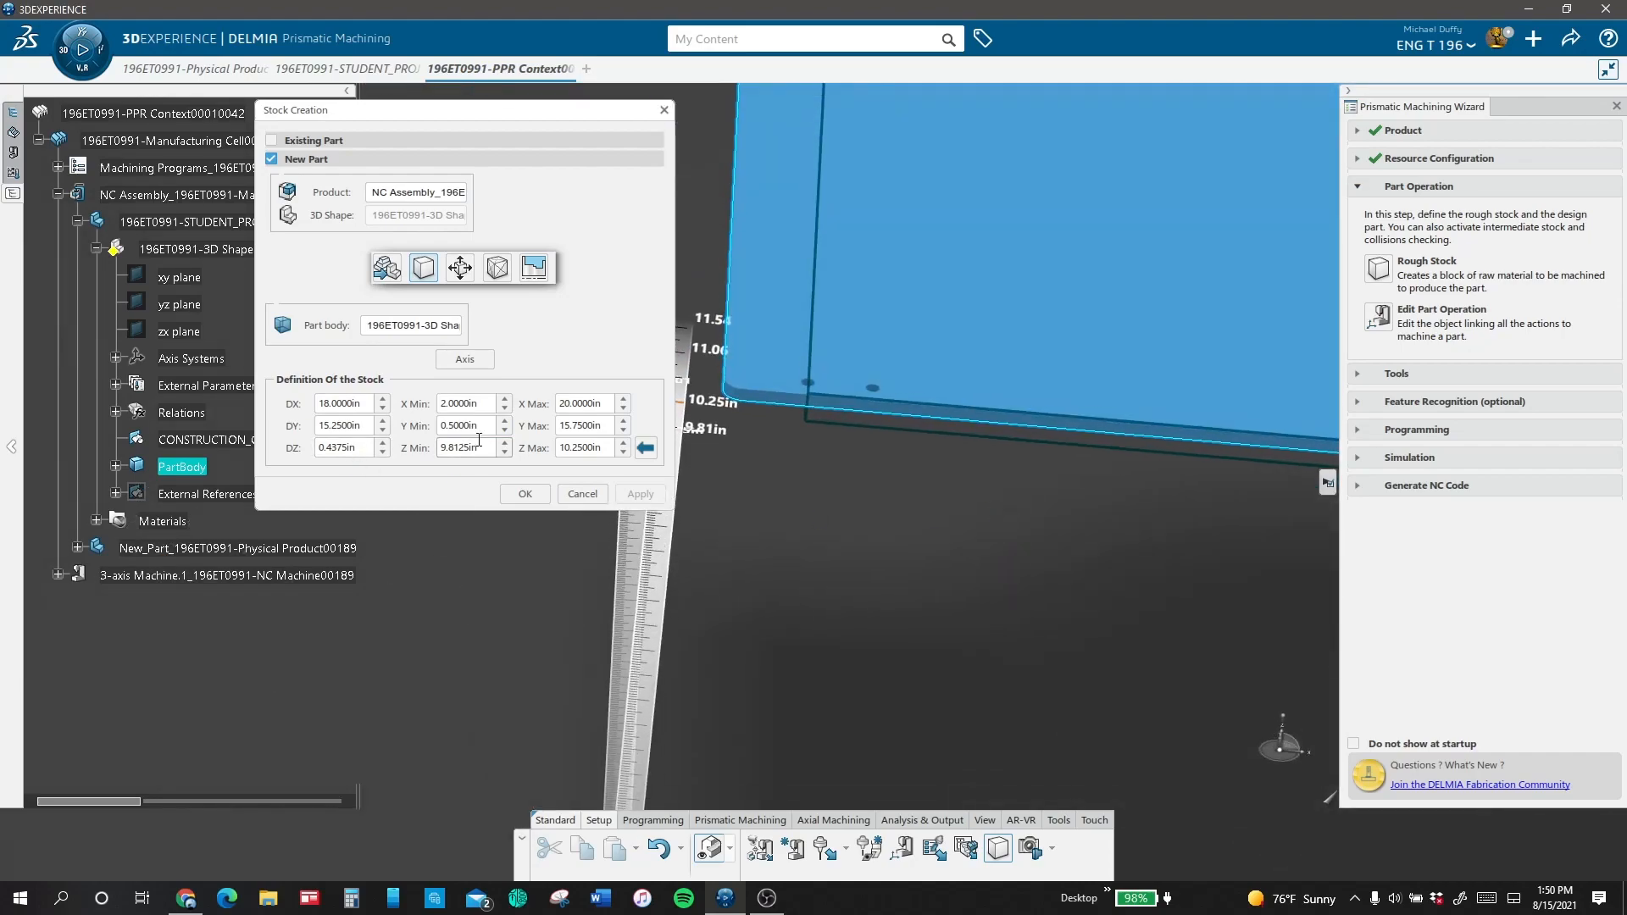
click(506, 431)
click(506, 431)
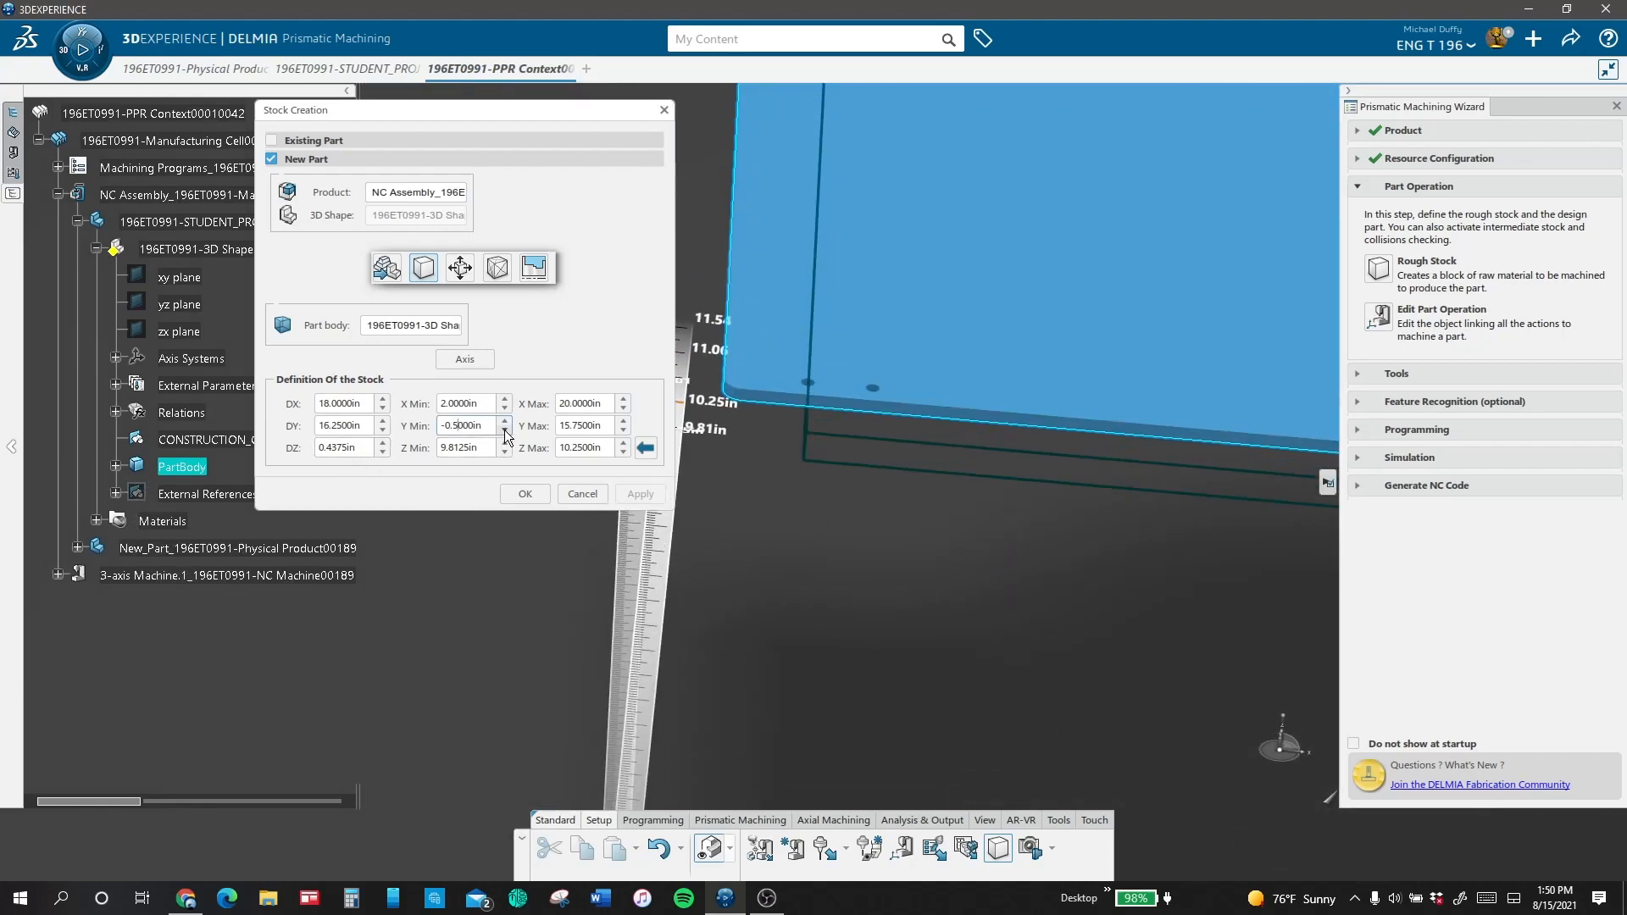
Step: Set the stock's X Min to 0 in and Z Min to 9.75 in, and create the stock
middle_drag(1004, 516, 893, 721)
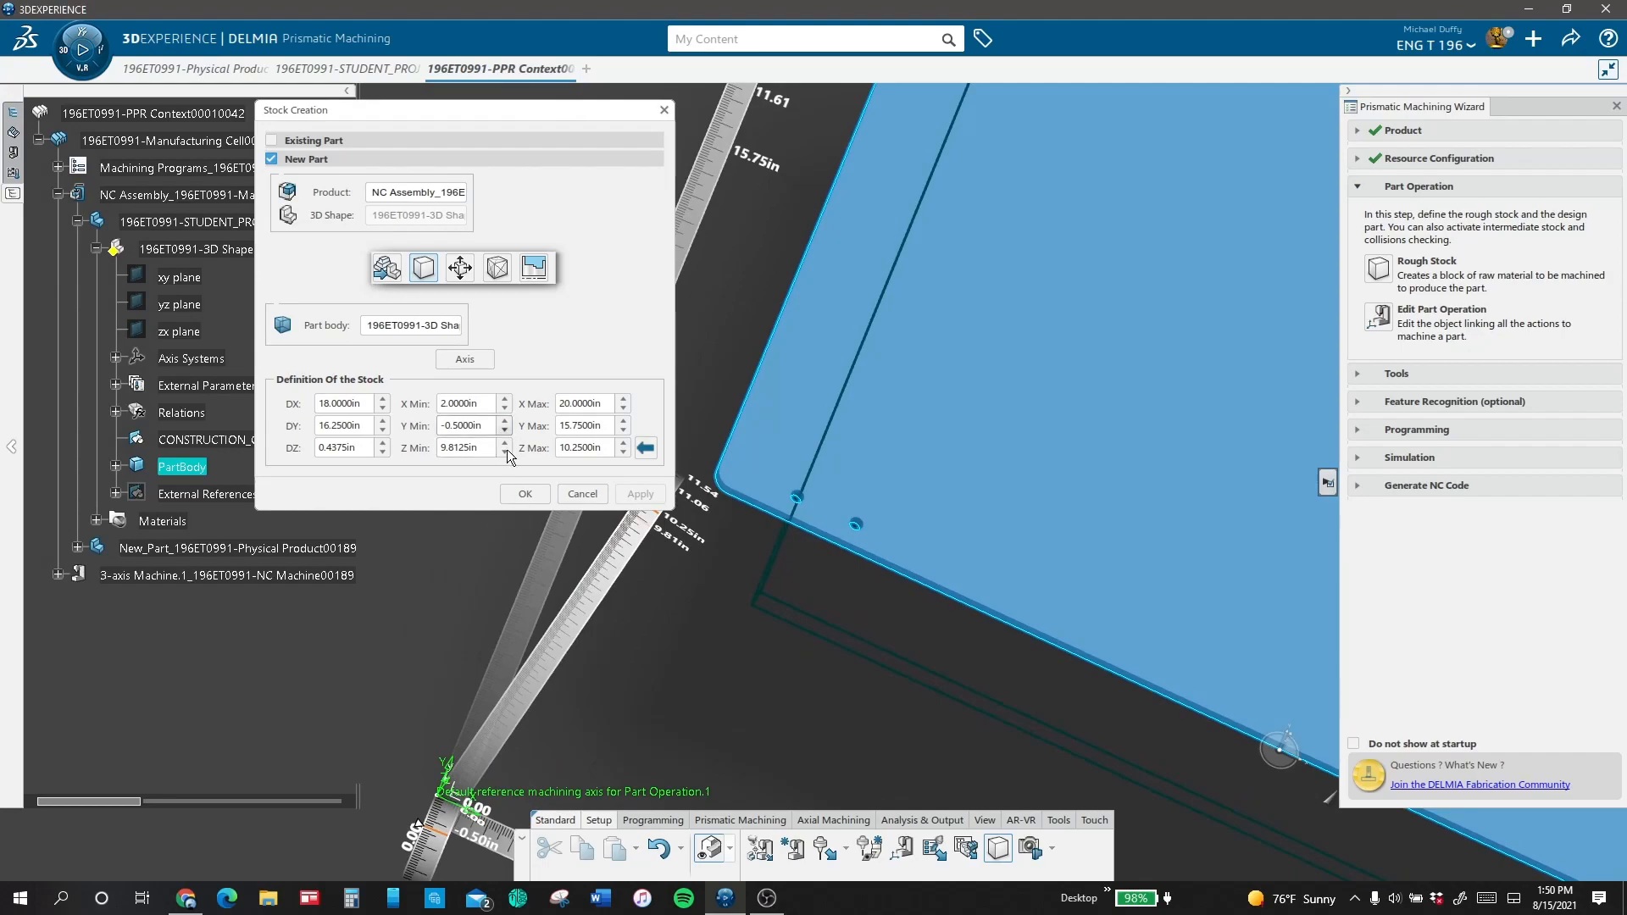
click(506, 408)
click(505, 409)
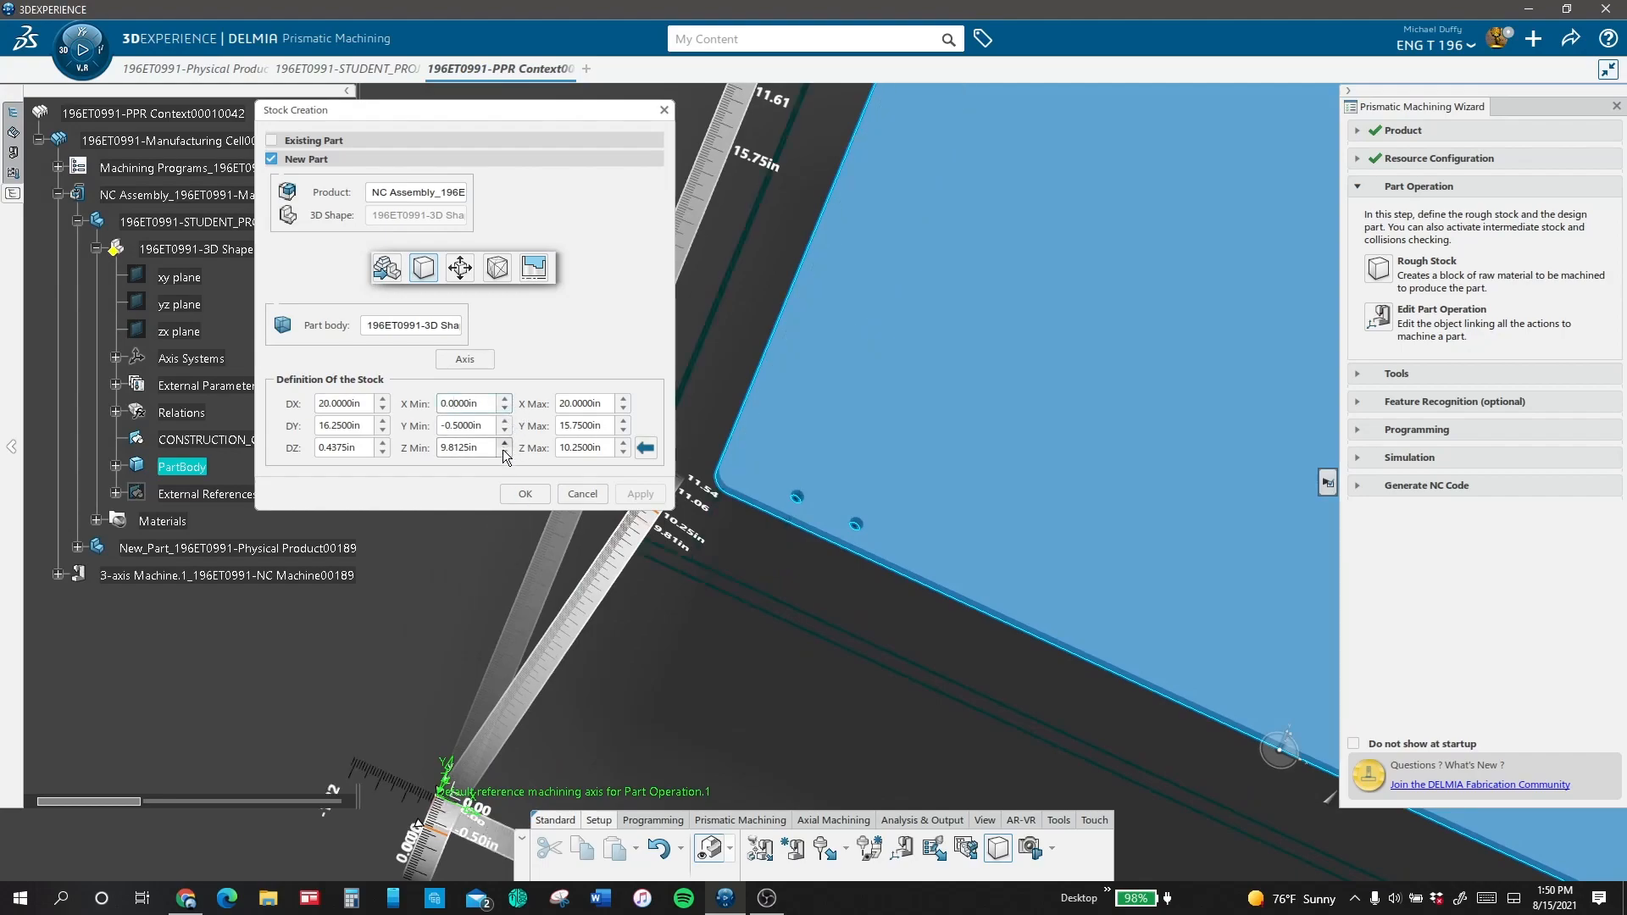
click(507, 454)
click(505, 443)
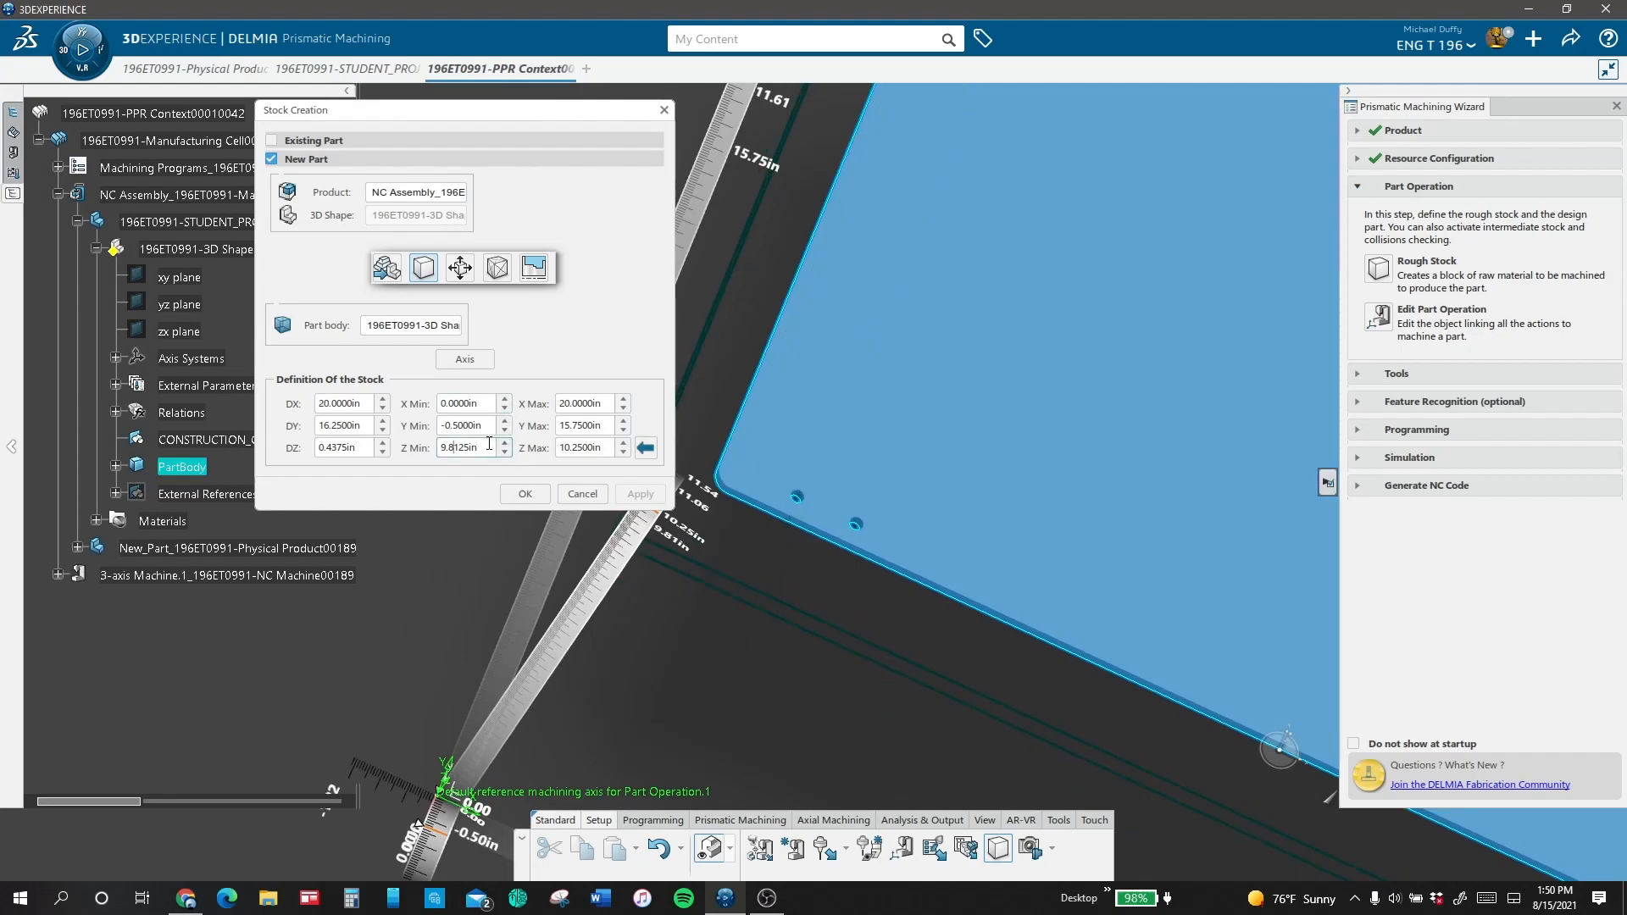
drag(490, 445, 371, 444)
text(9.75)
click(450, 487)
scroll(1028, 577, down, 5)
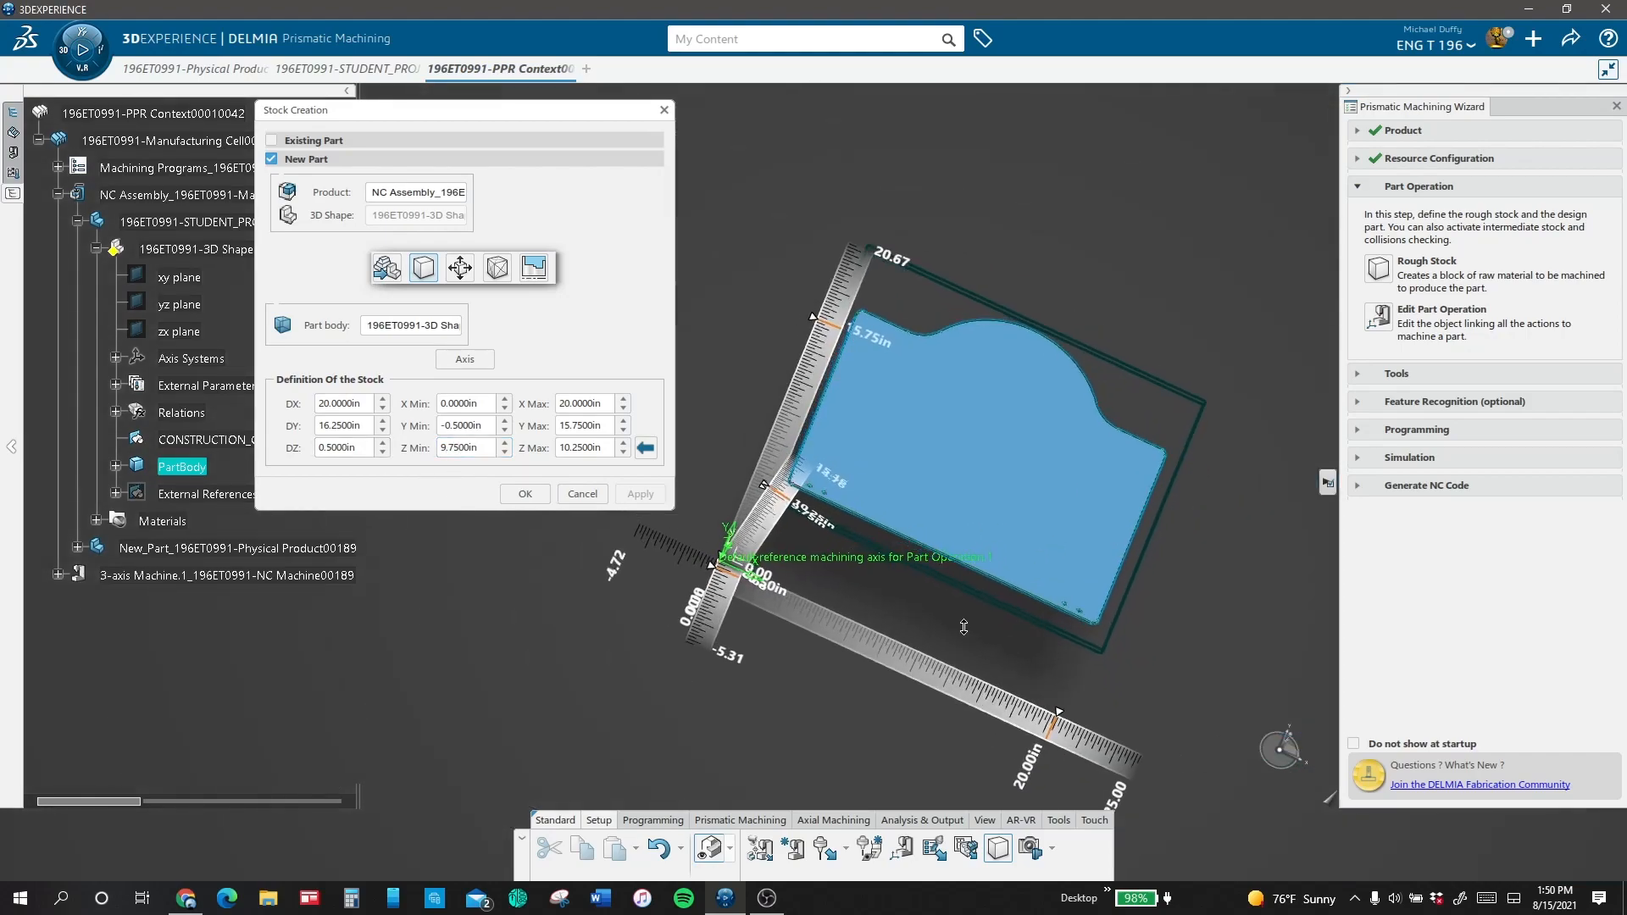
click(527, 494)
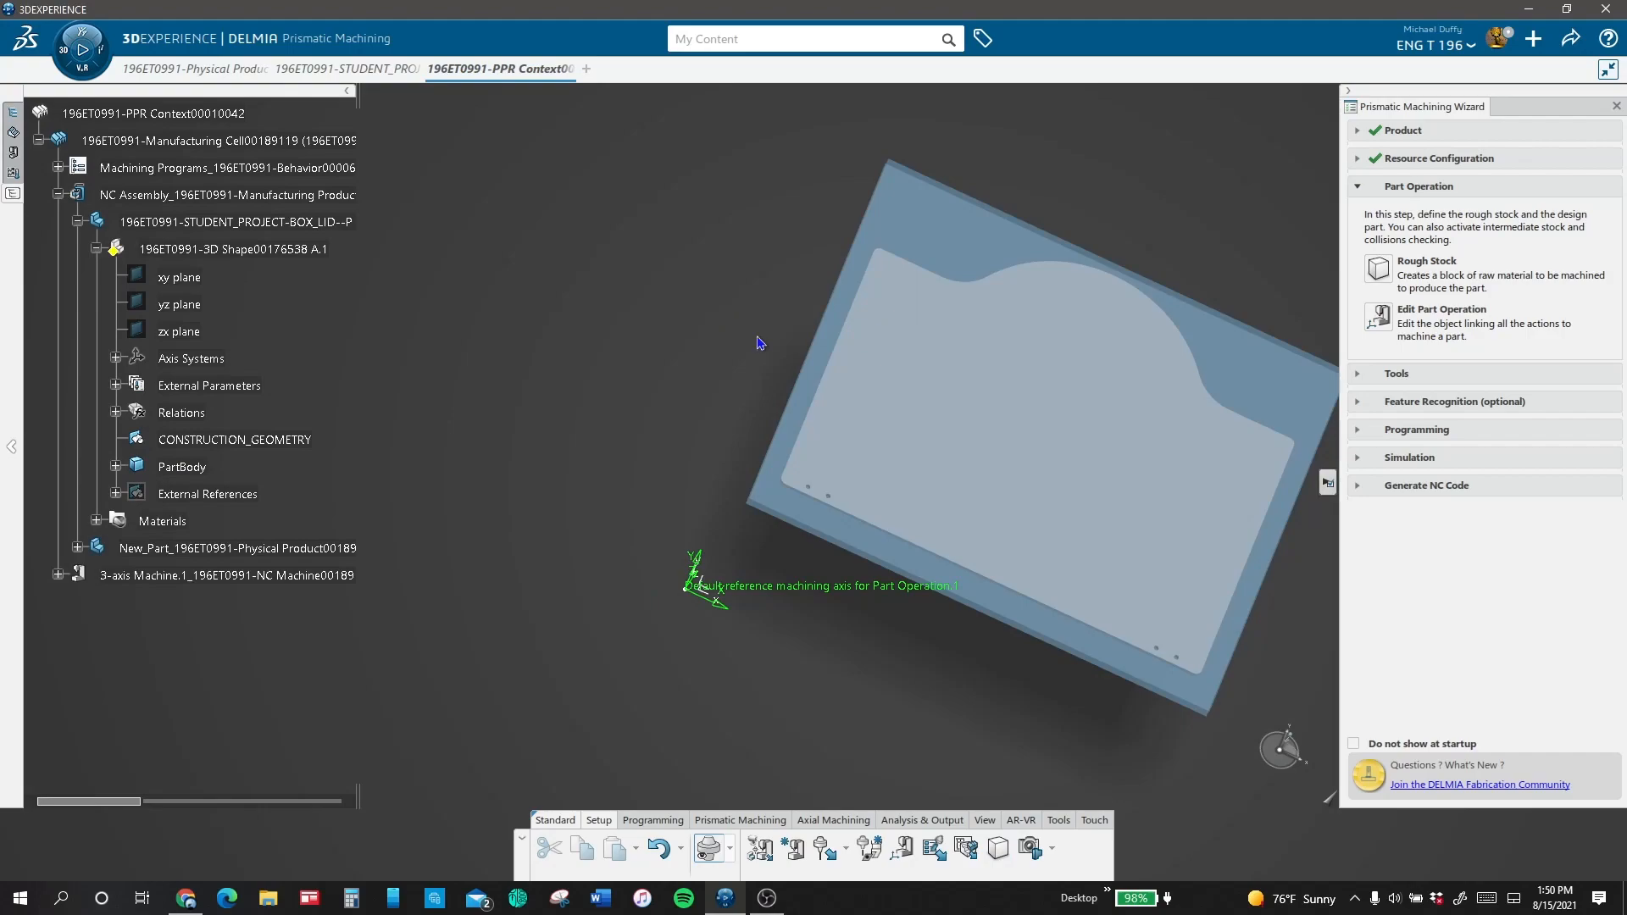
Step: Edit the part operation and define its safety plane from the stock's upper face
middle_drag(983, 592, 1161, 438)
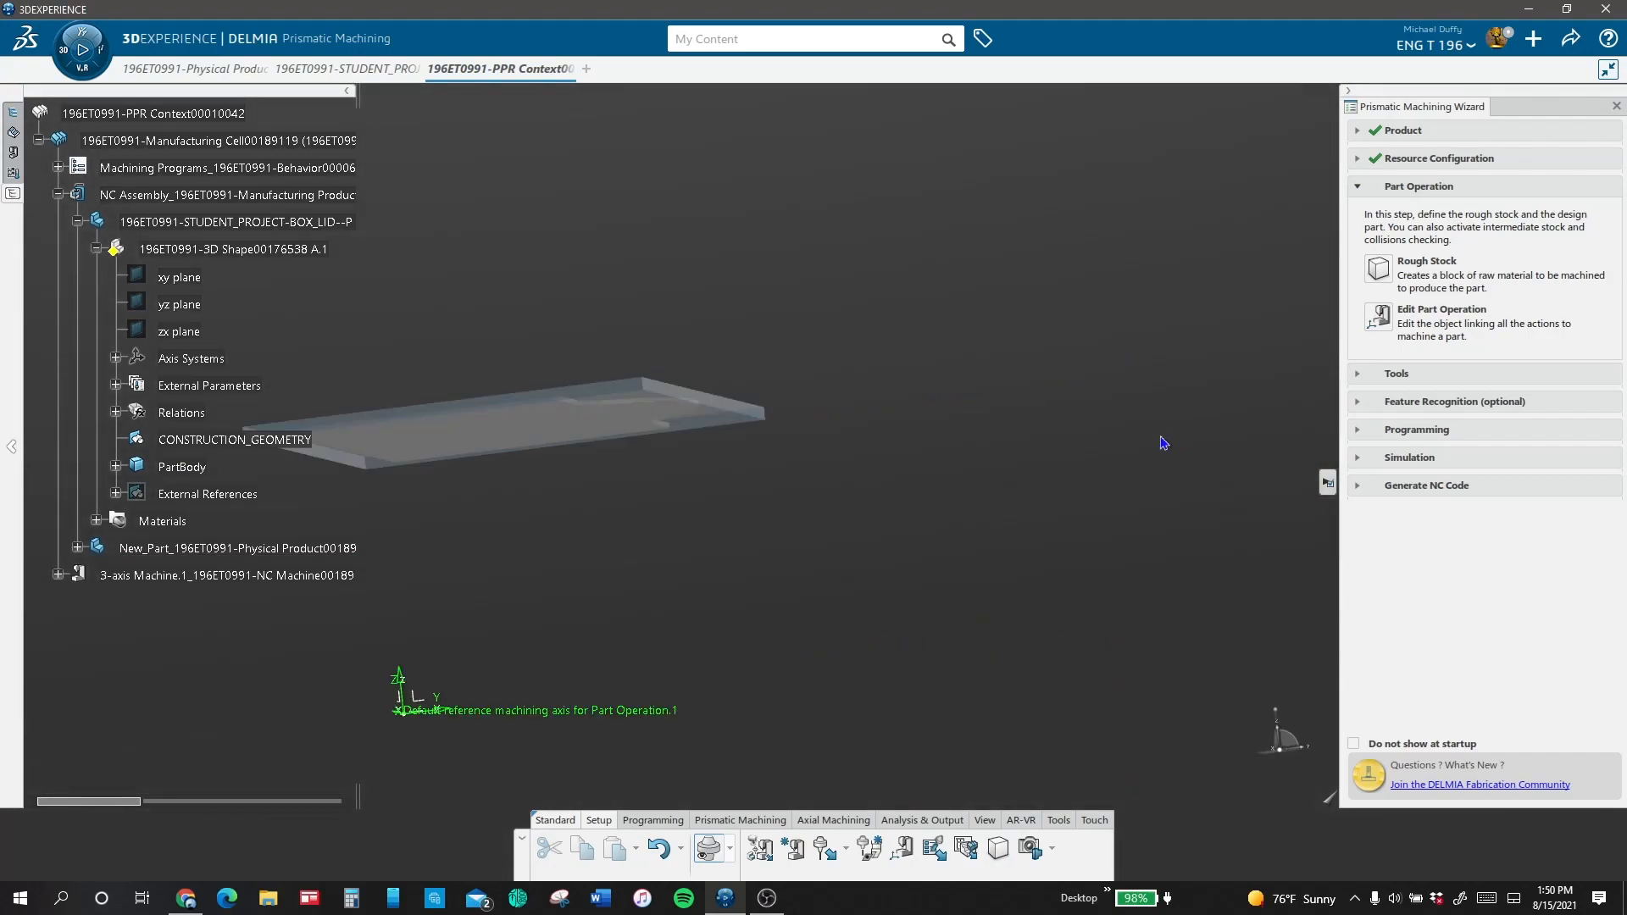
middle_drag(727, 322, 972, 464)
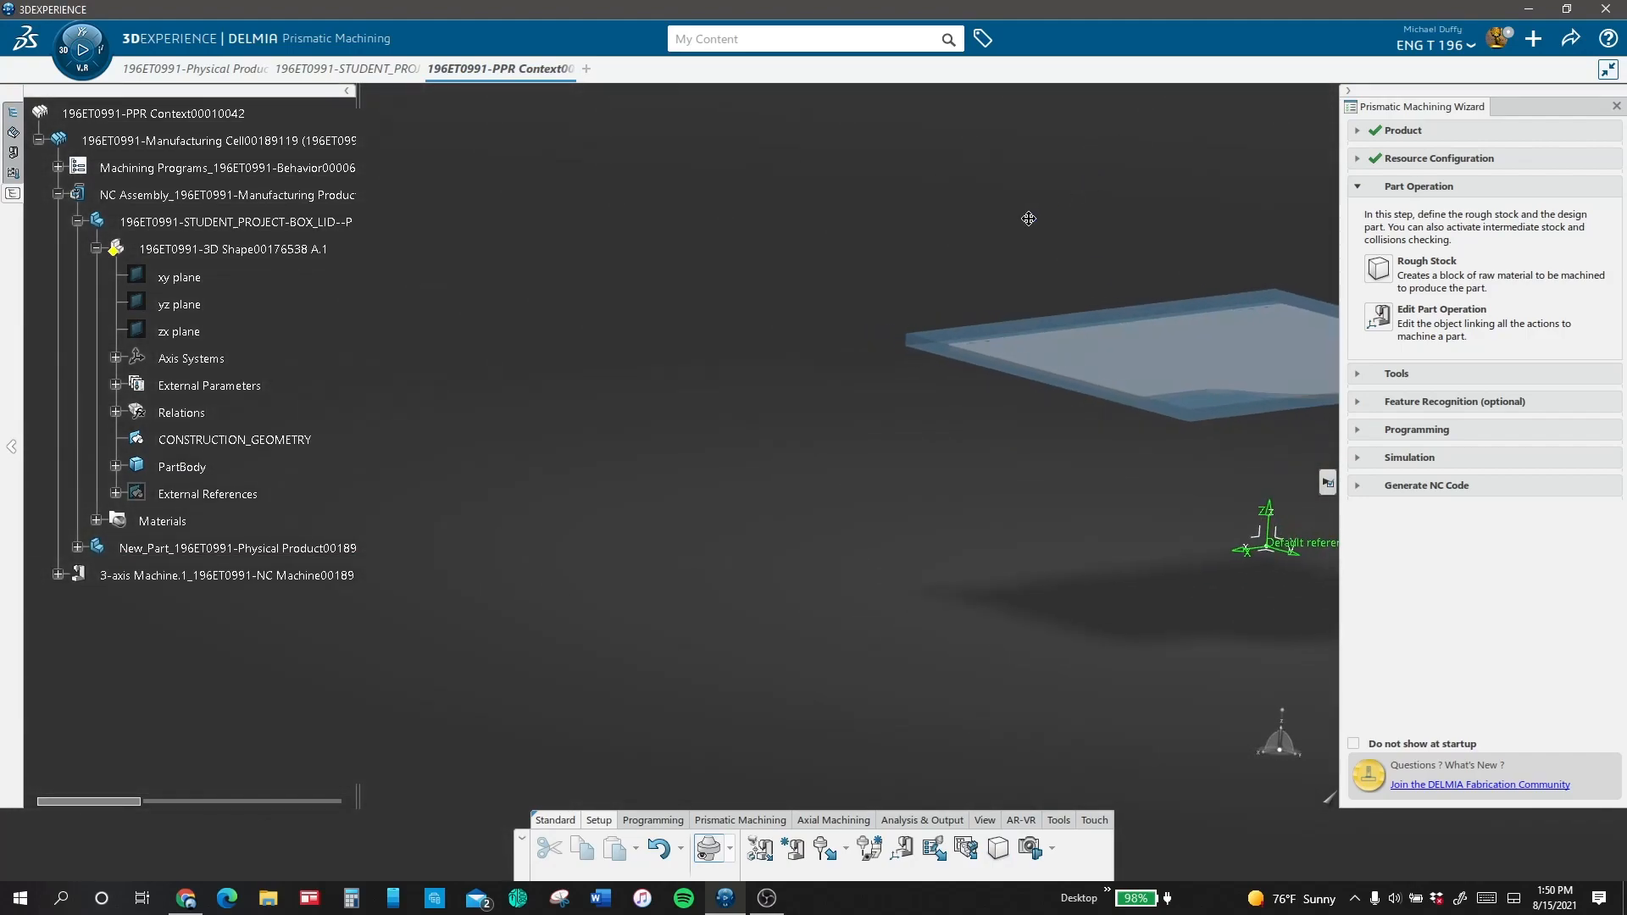
middle_drag(1029, 219, 610, 297)
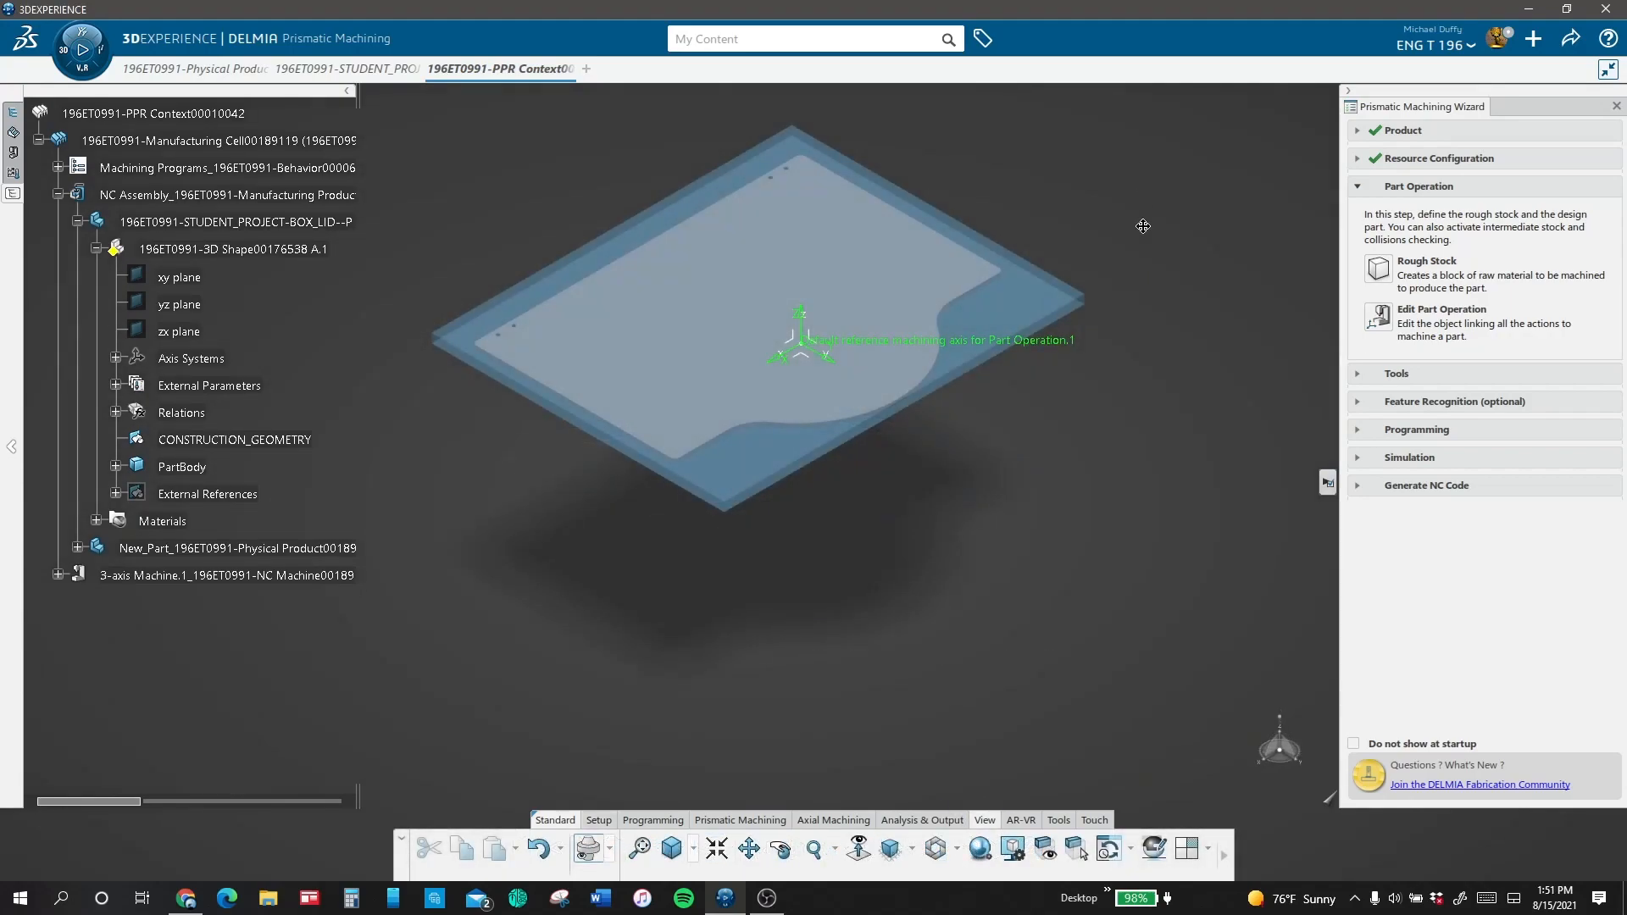
middle_drag(1144, 226, 1088, 383)
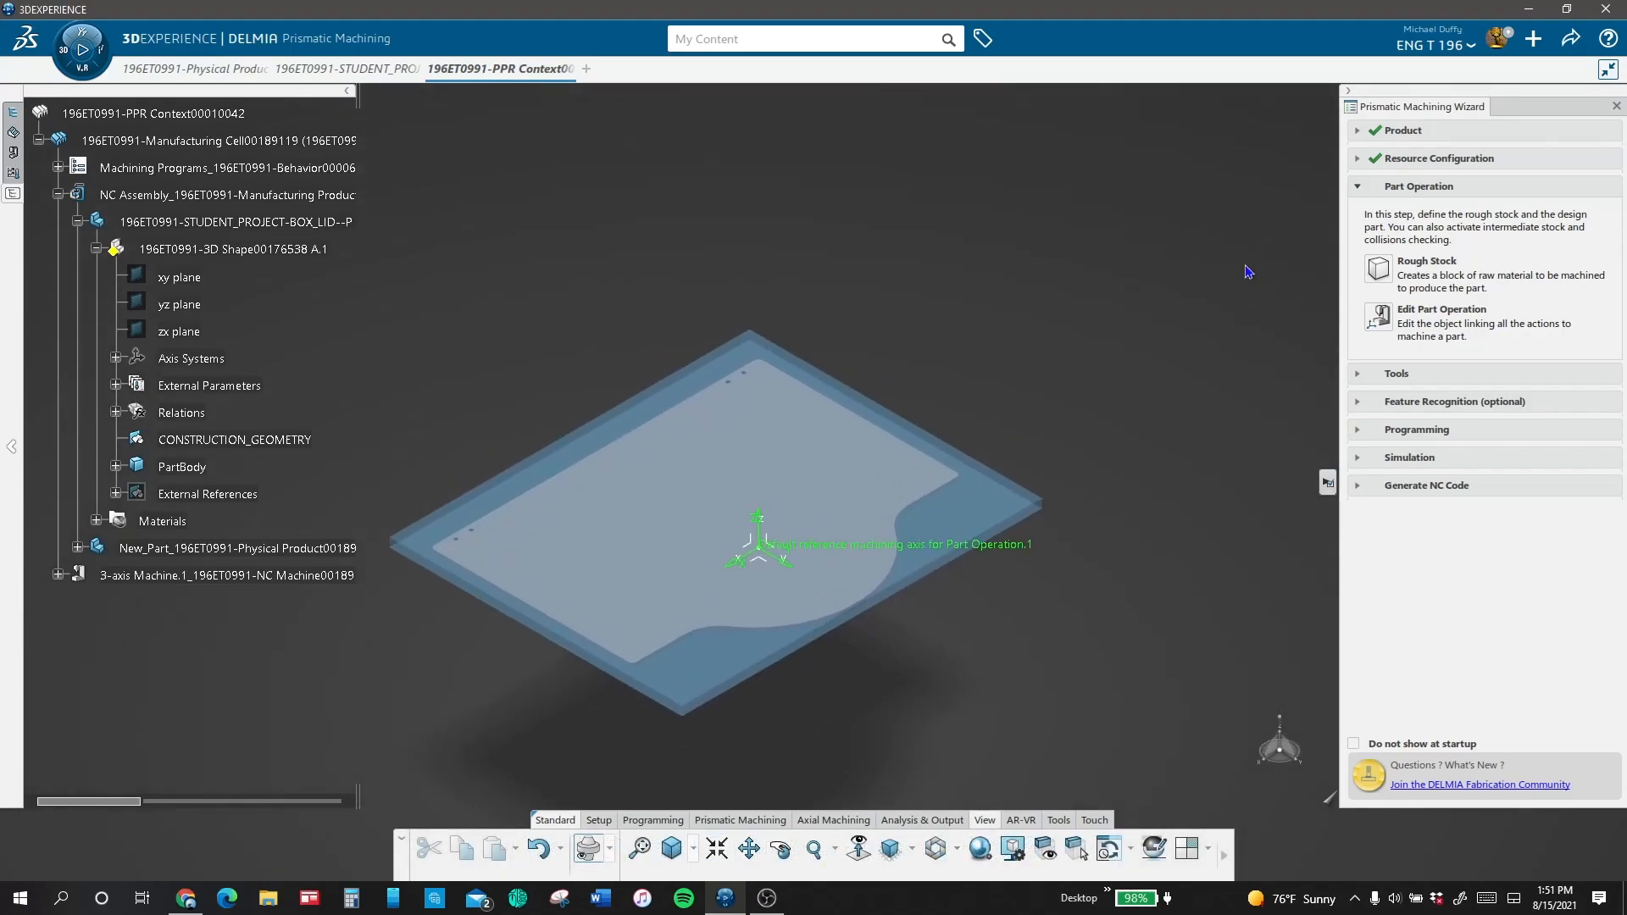
click(1379, 316)
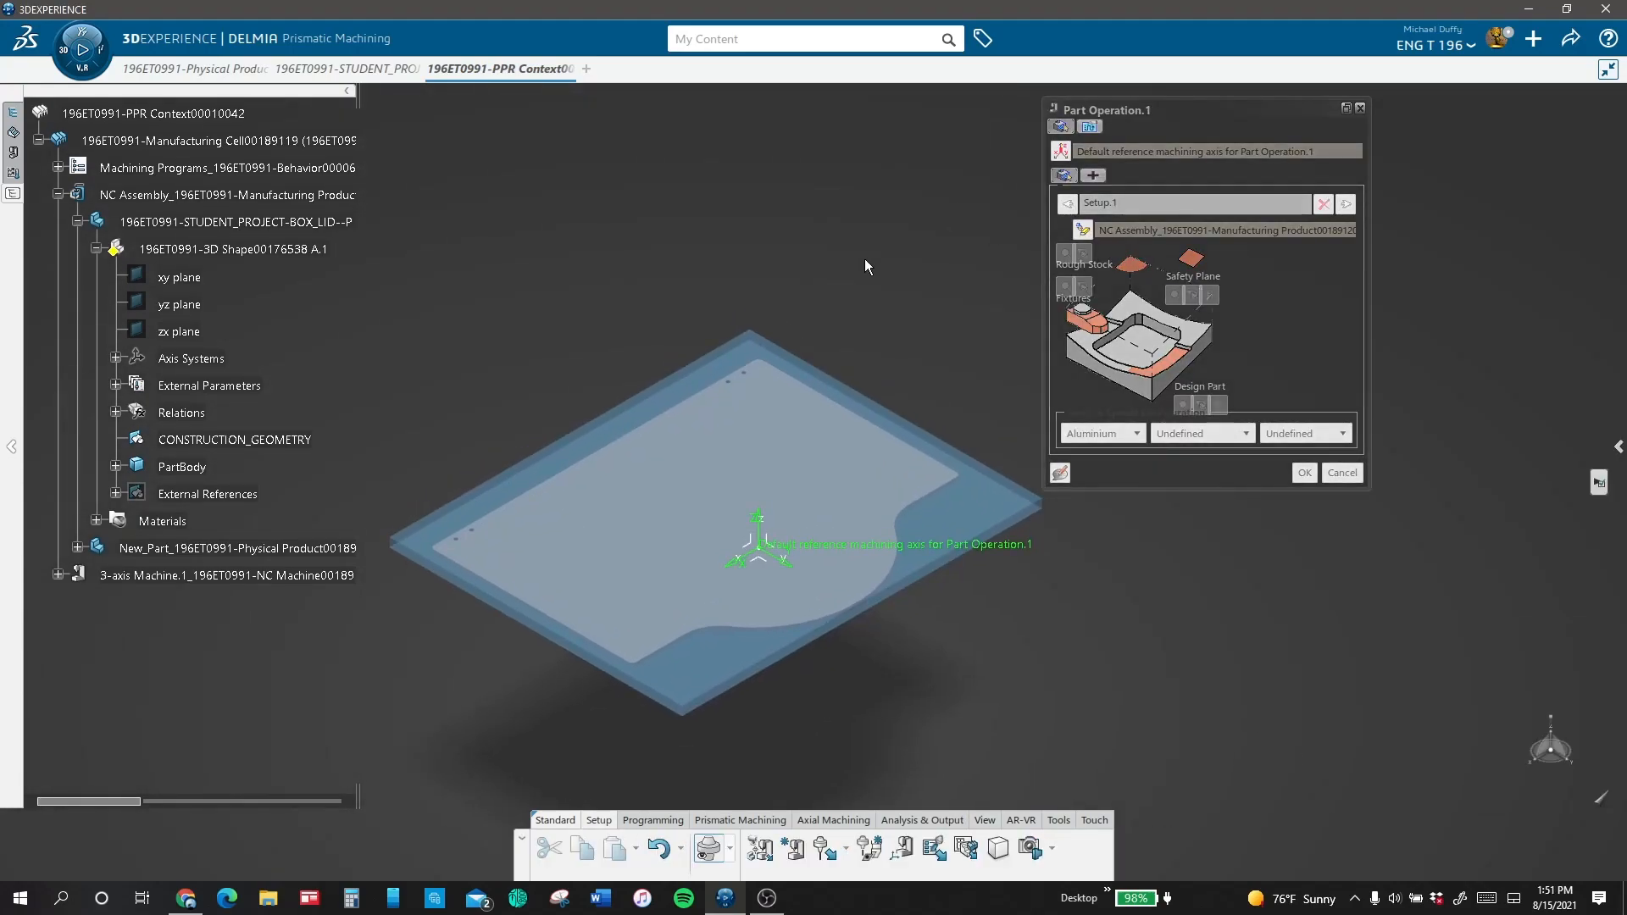
click(1195, 261)
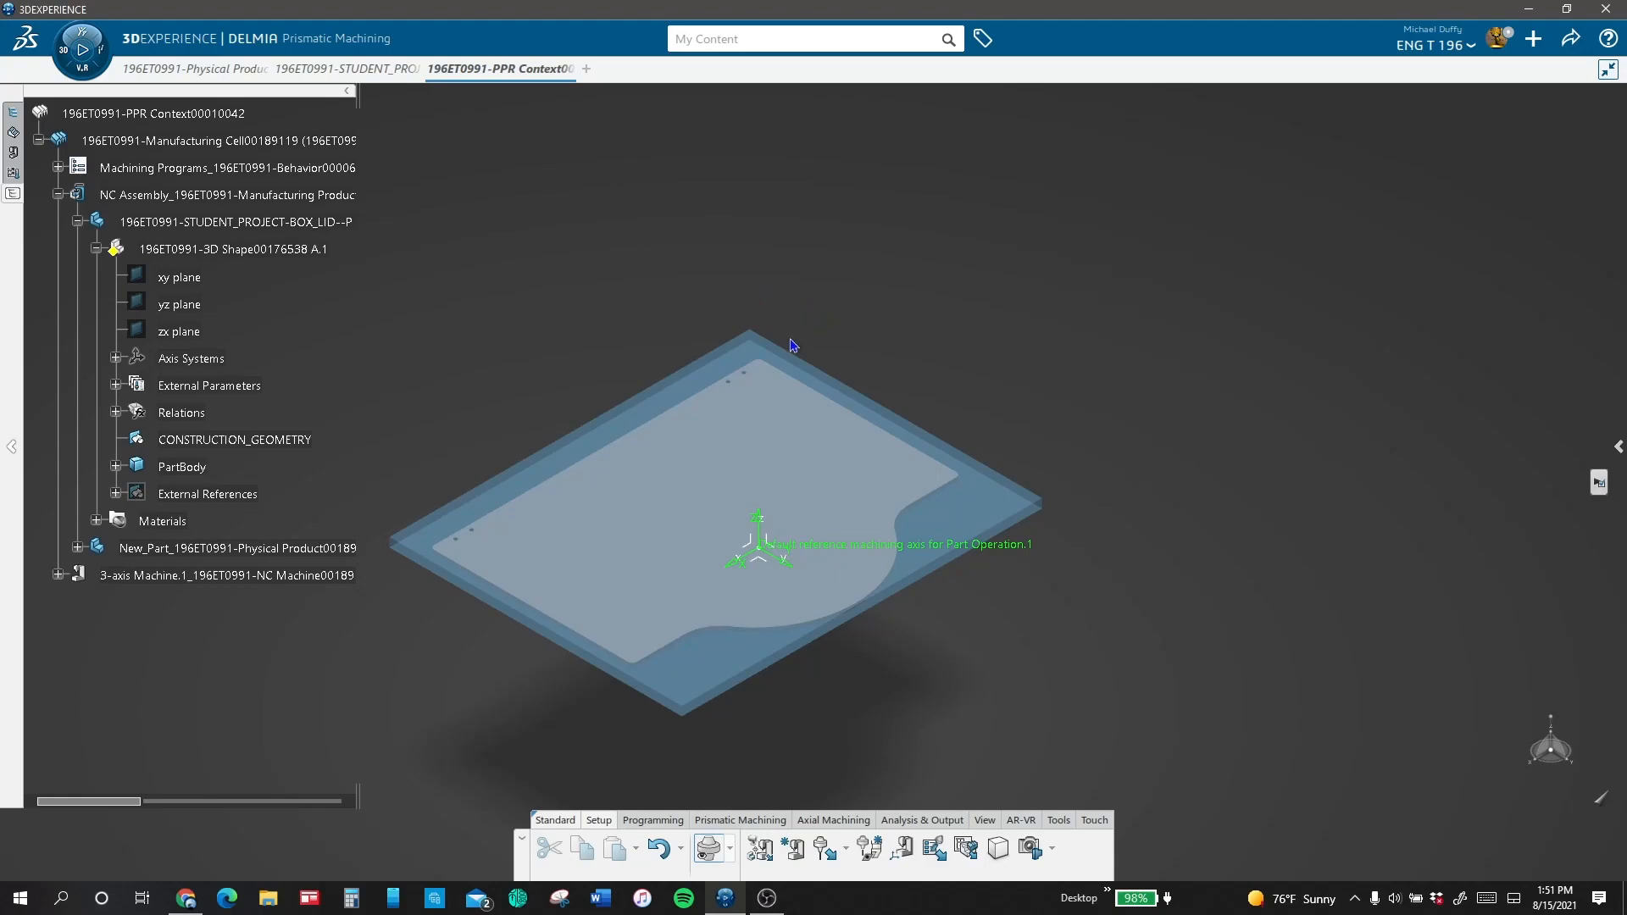
click(751, 363)
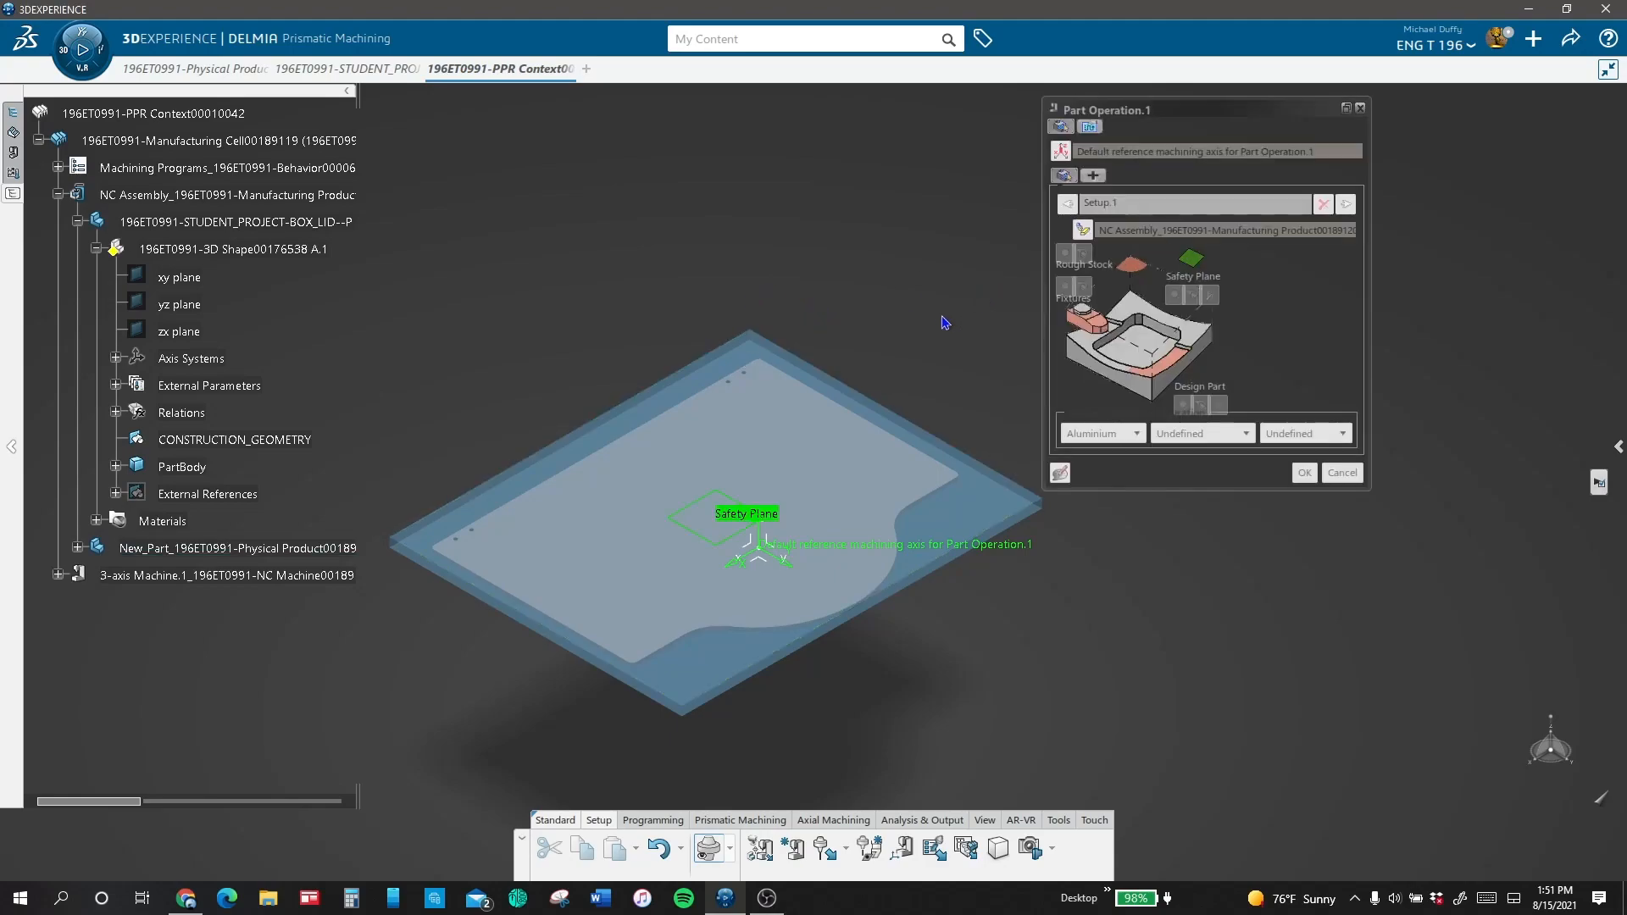
Step: Assign the new stock part as the part operation's rough stock and hide it
click(1133, 267)
click(1012, 507)
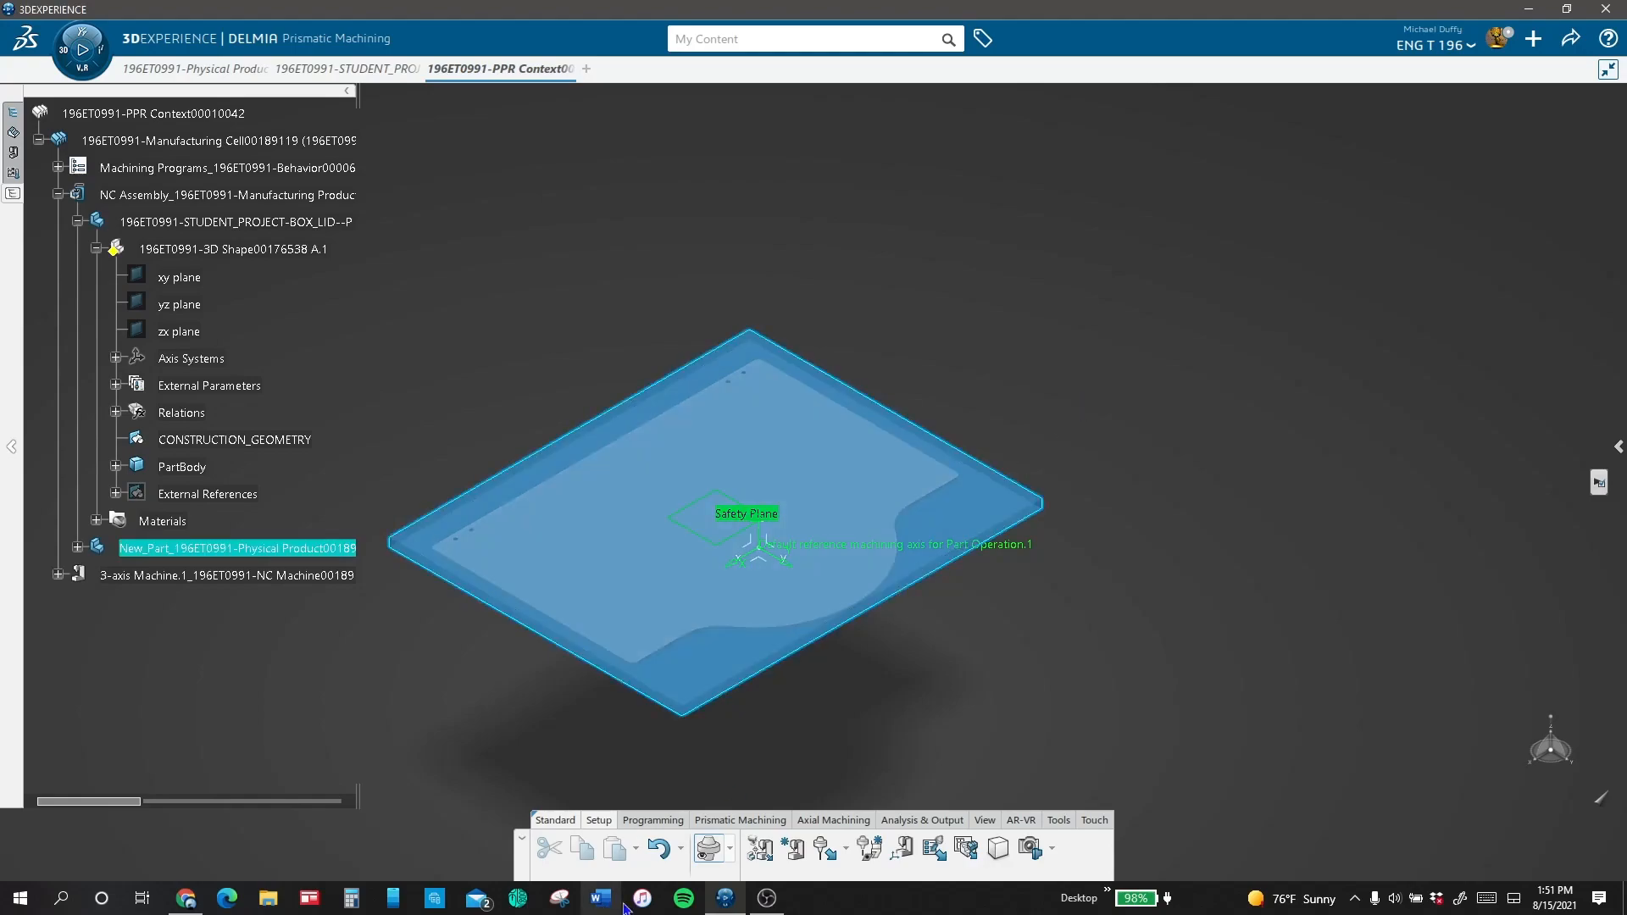
click(729, 849)
click(700, 720)
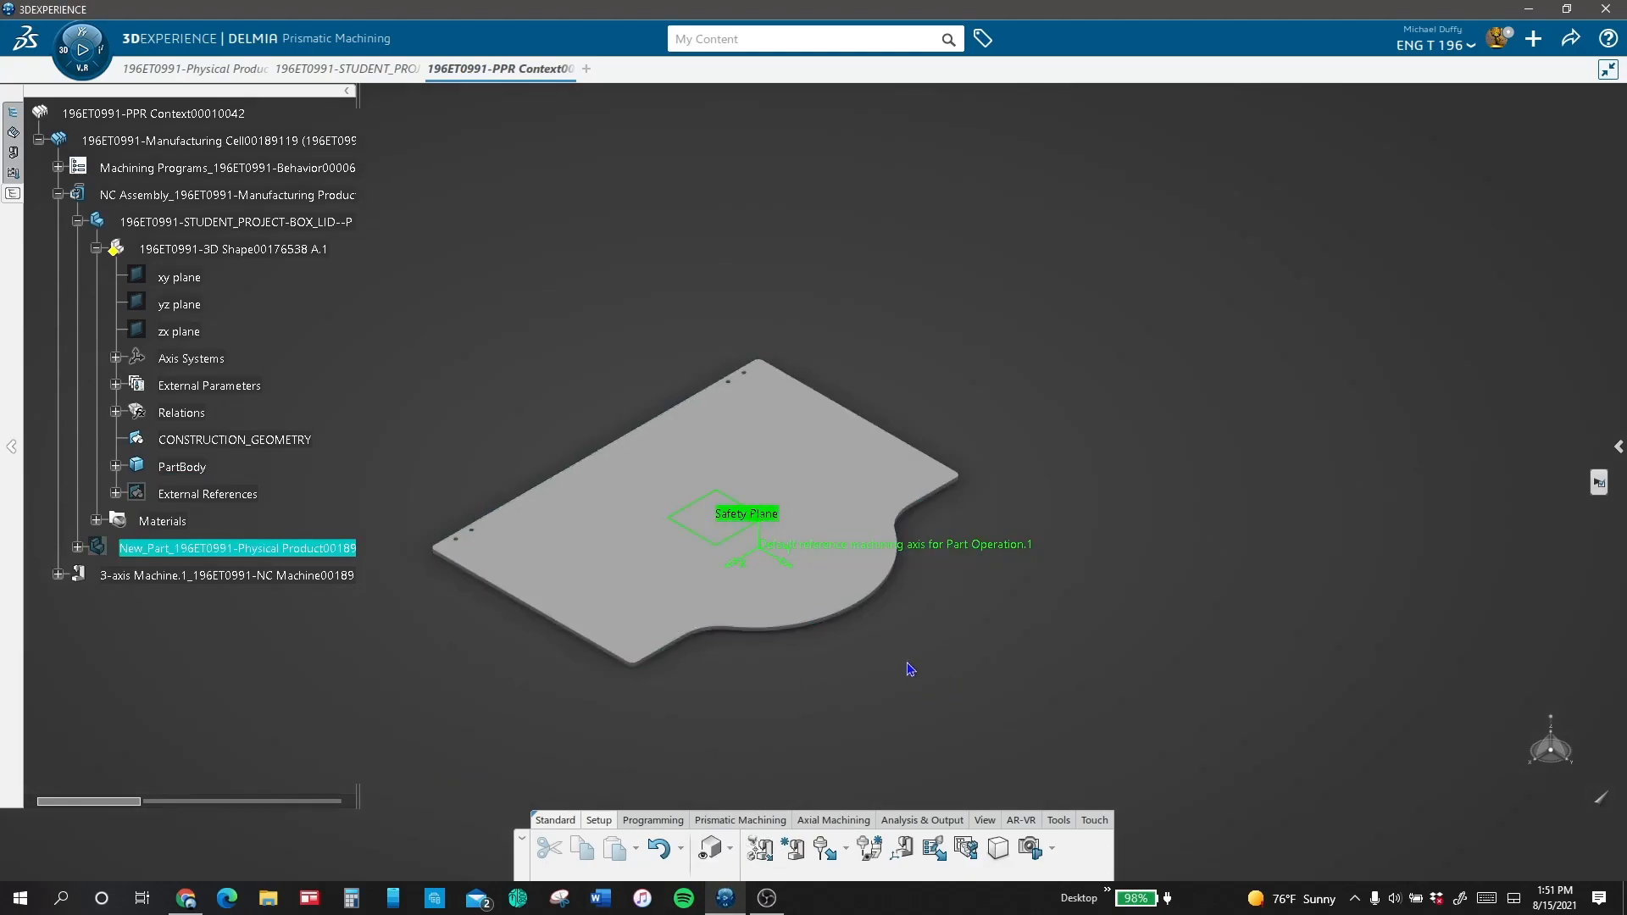
Step: Assign the box lid as the design part and turn off collision checking on fixtures for the part operation
click(1178, 363)
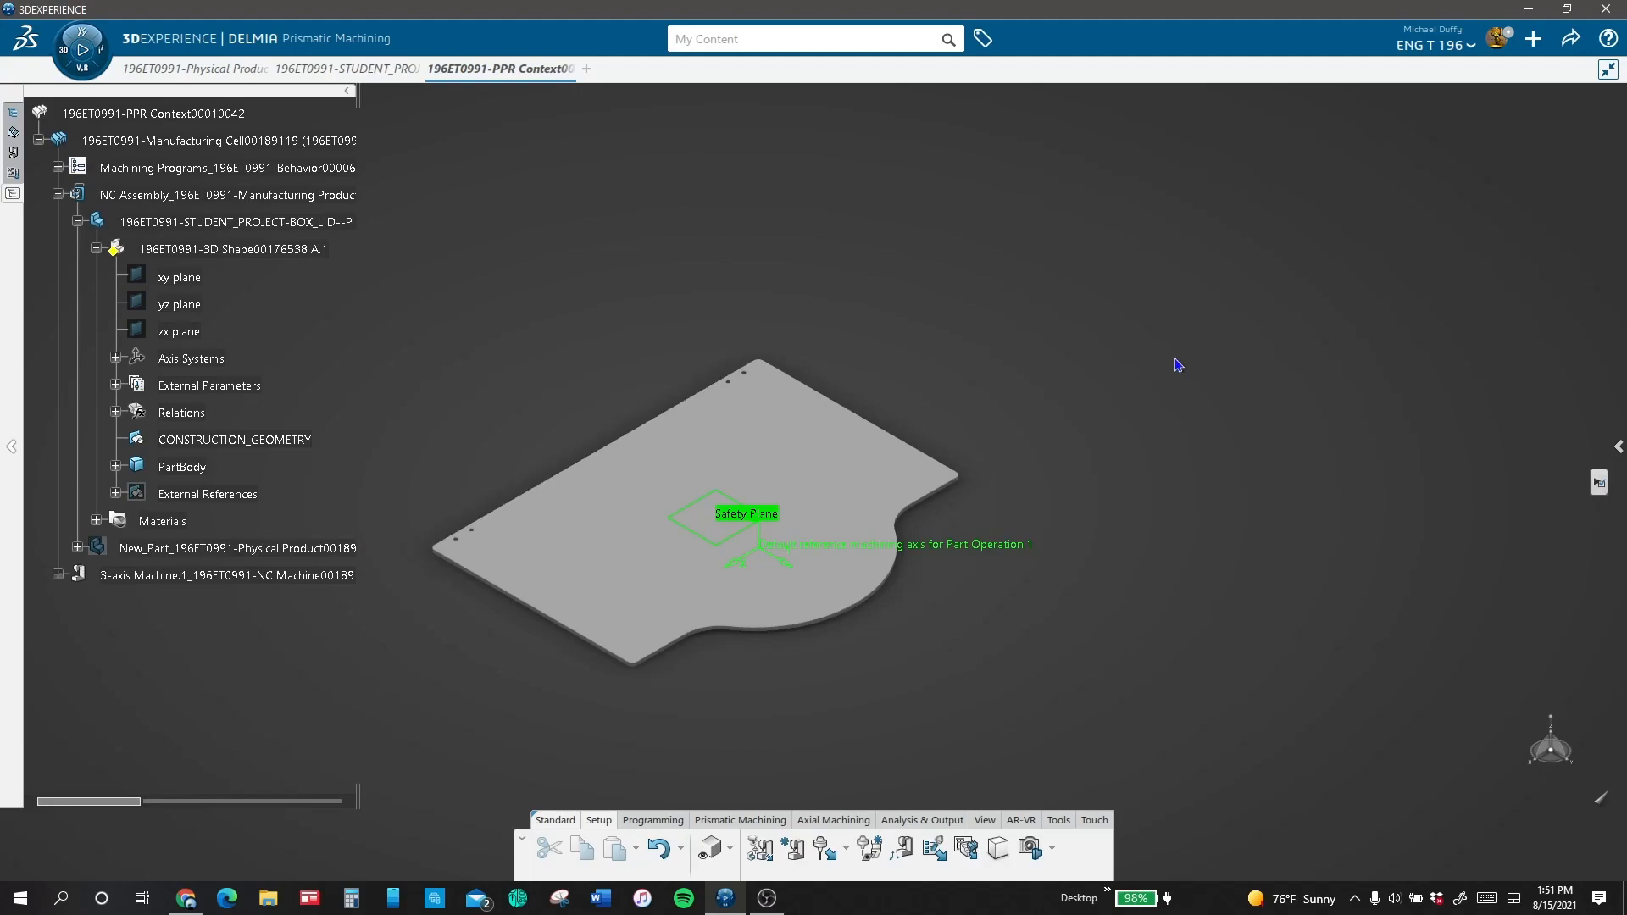
click(819, 515)
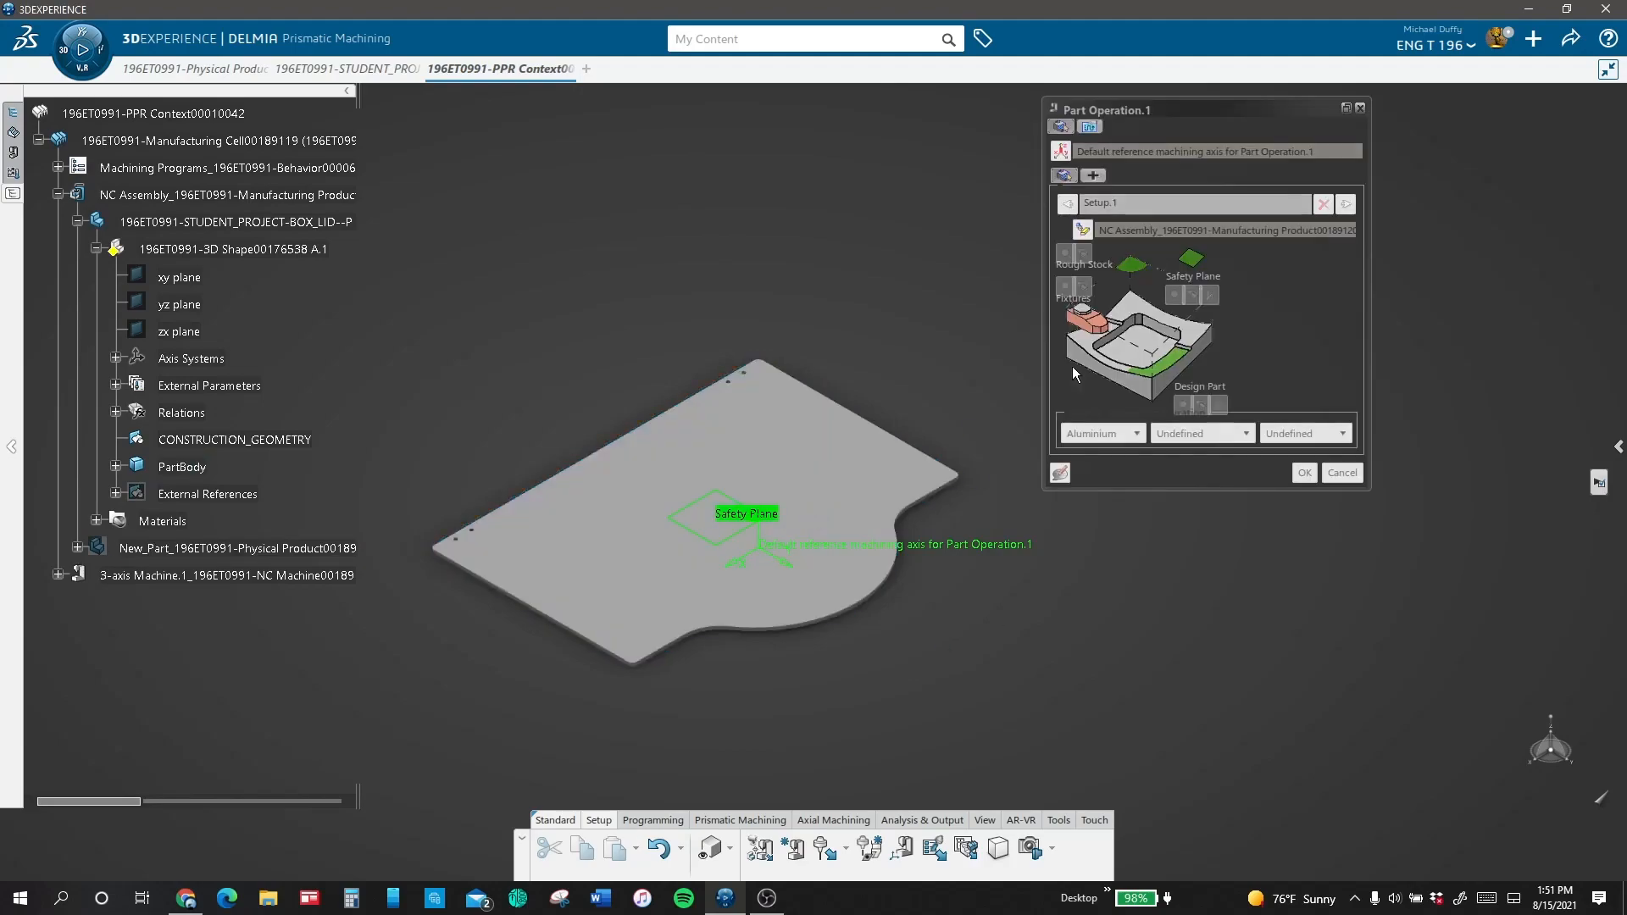
click(1093, 126)
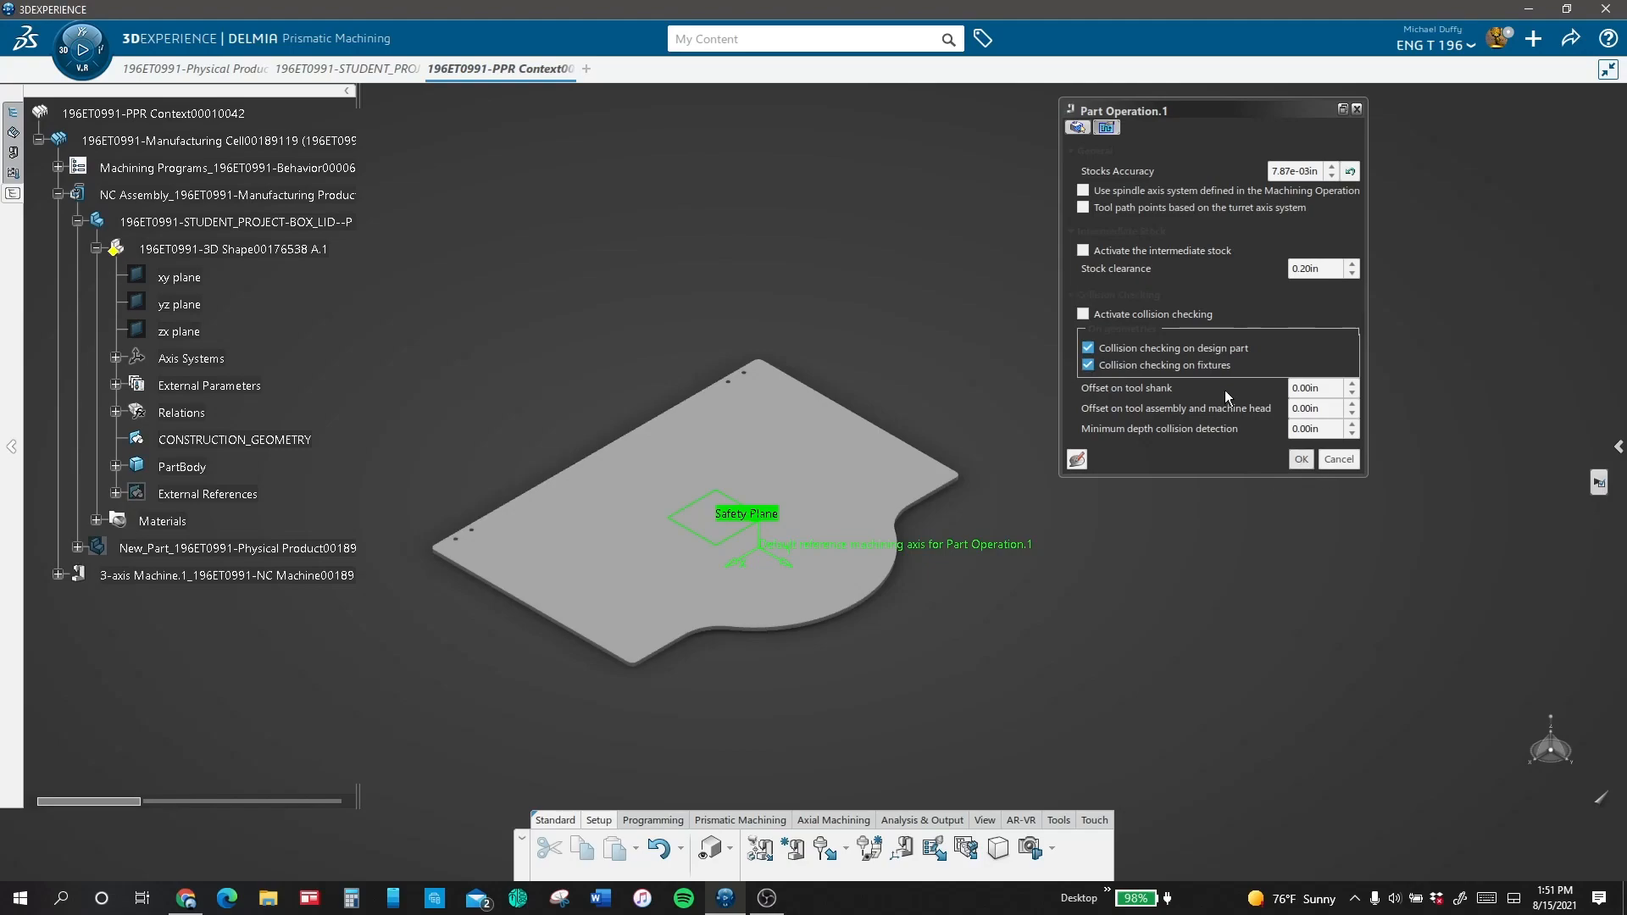
click(1088, 365)
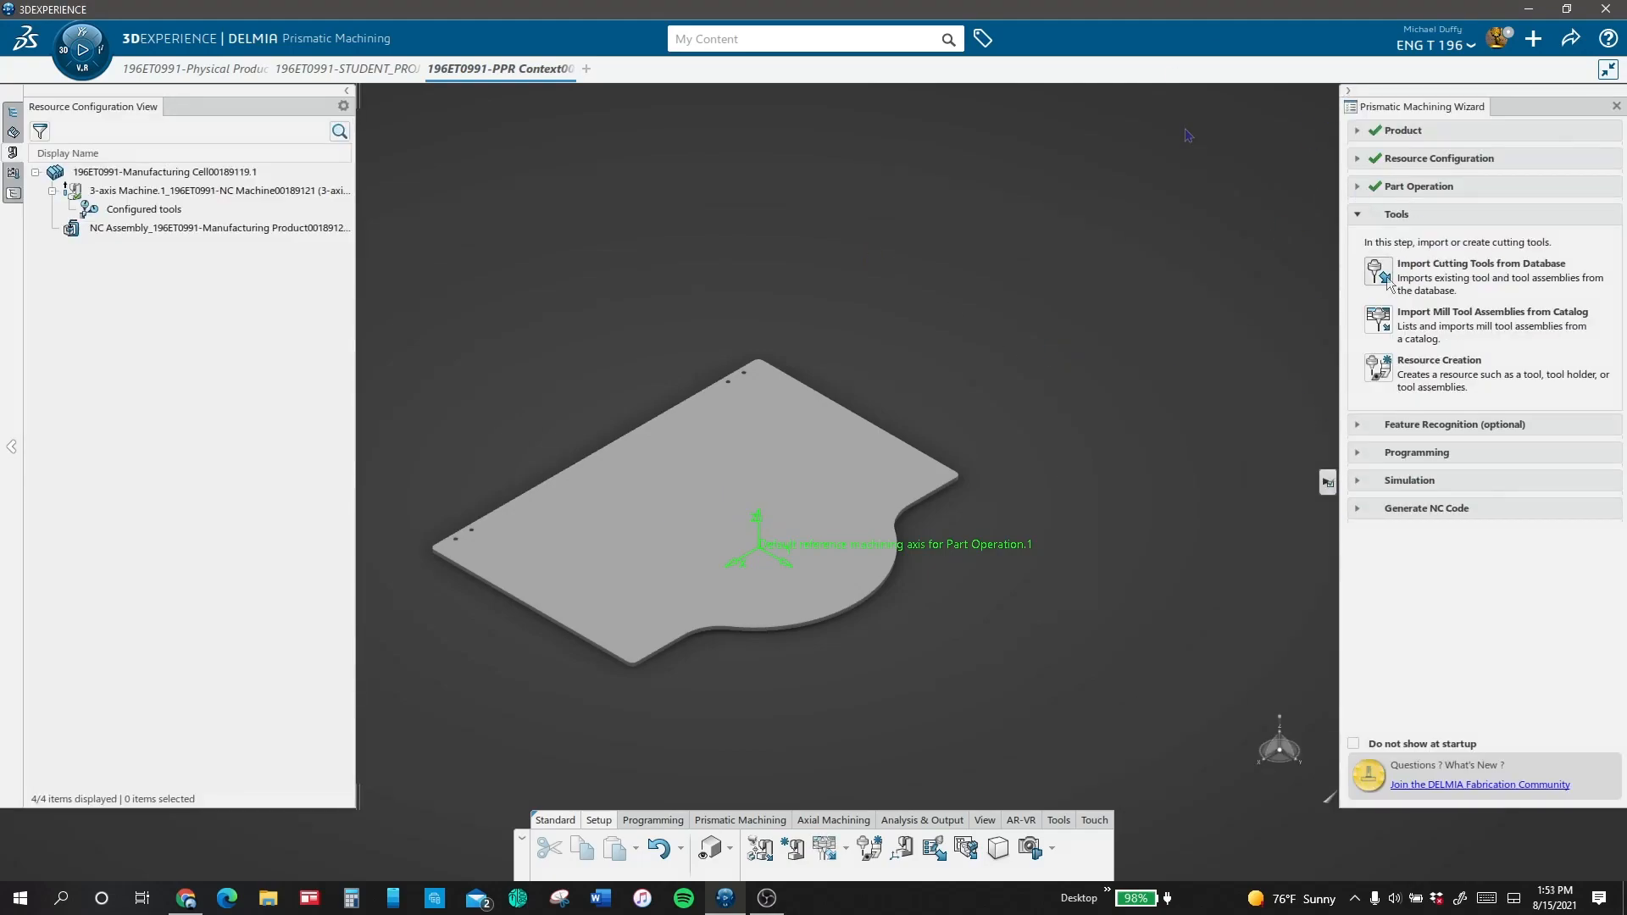
Step: Start a new face mill resource and set its maximum cutting diameter to 2 in
click(1379, 368)
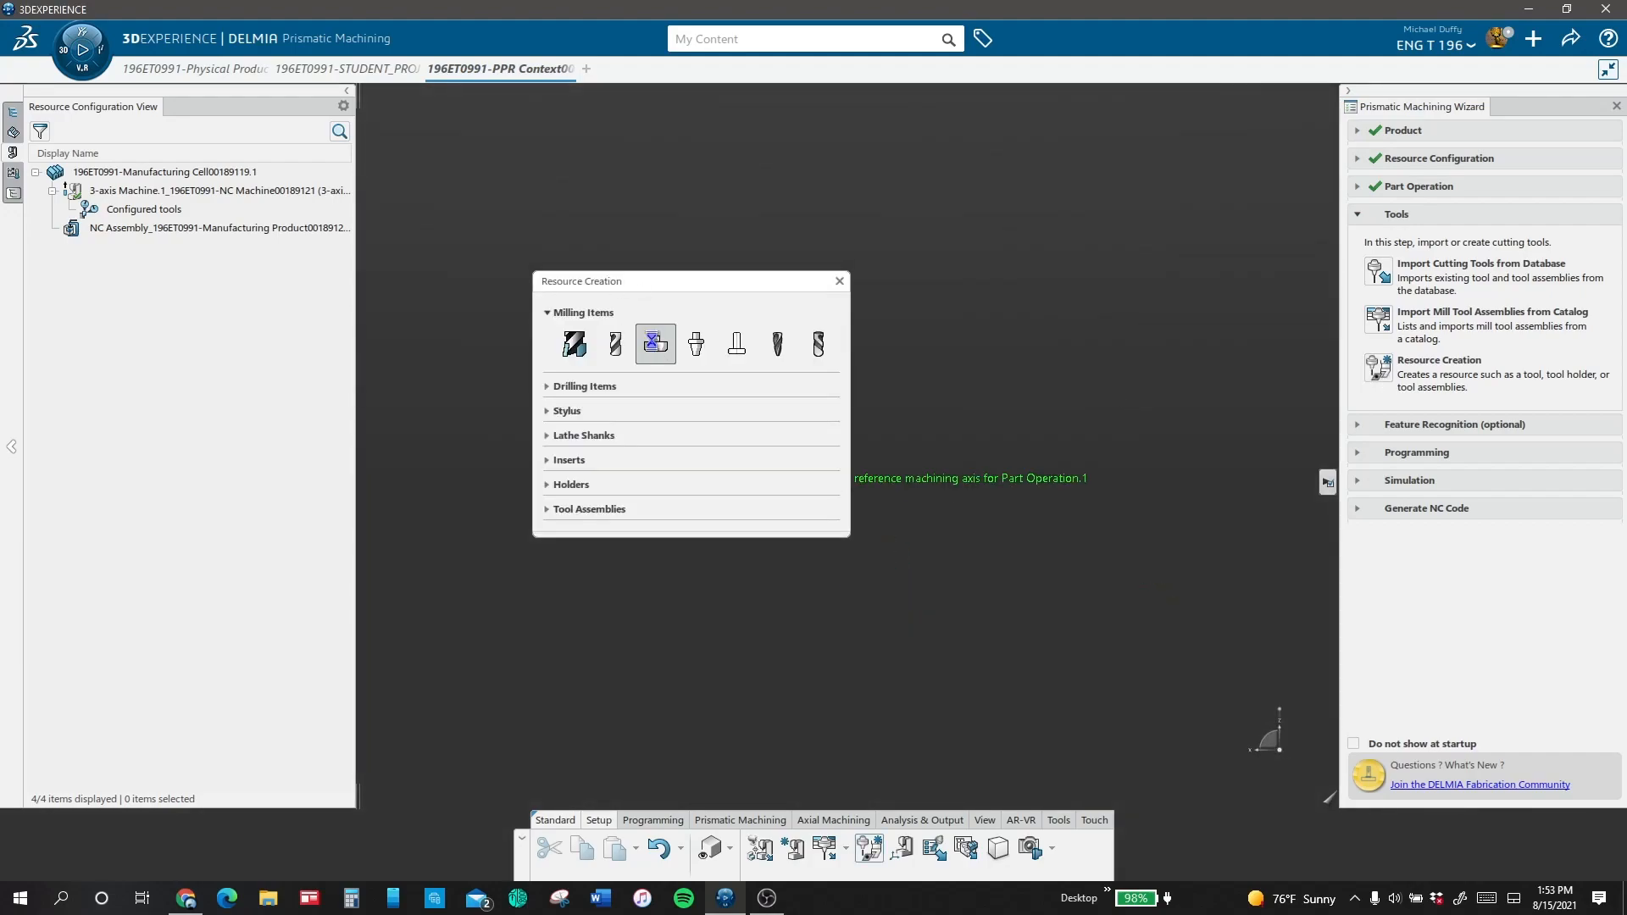
click(655, 343)
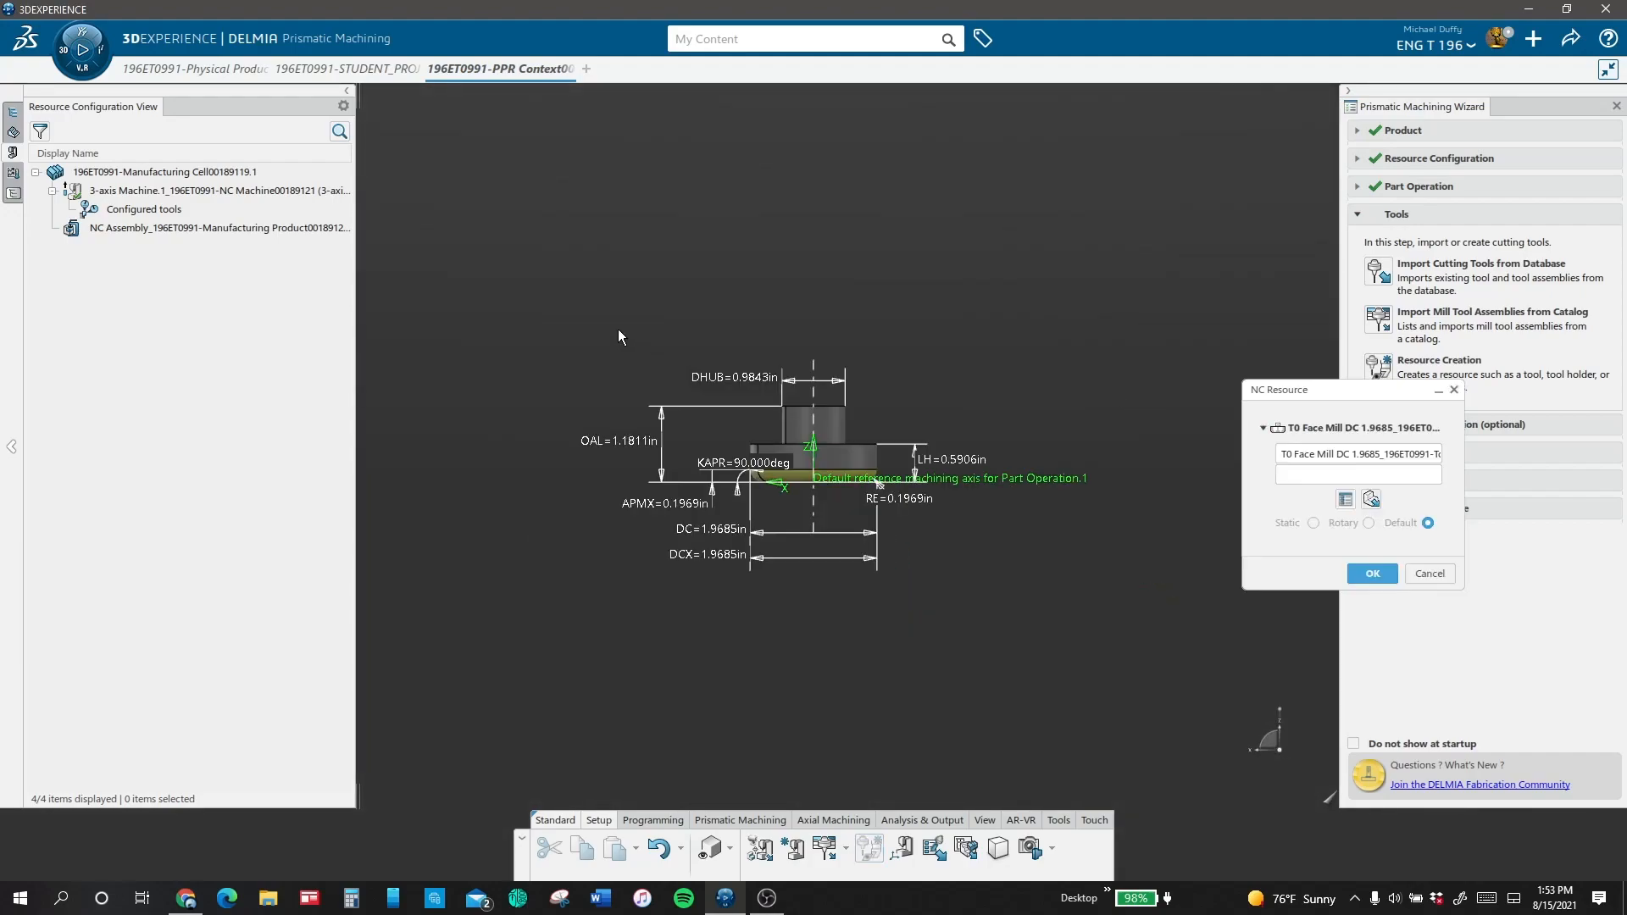
double_click(703, 556)
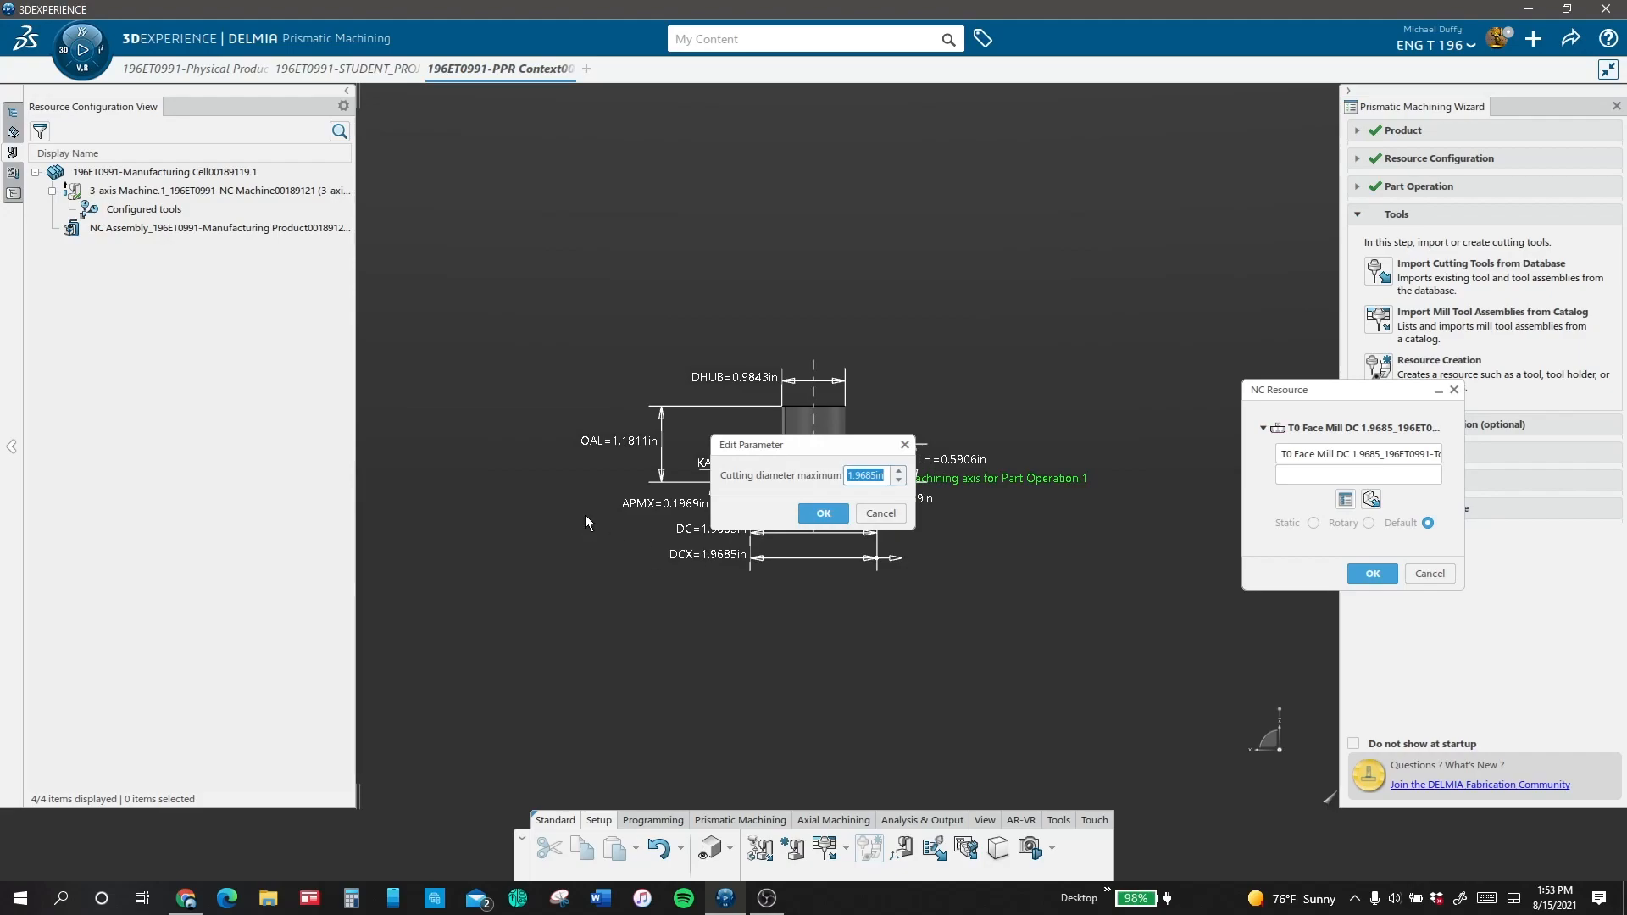
text(2)
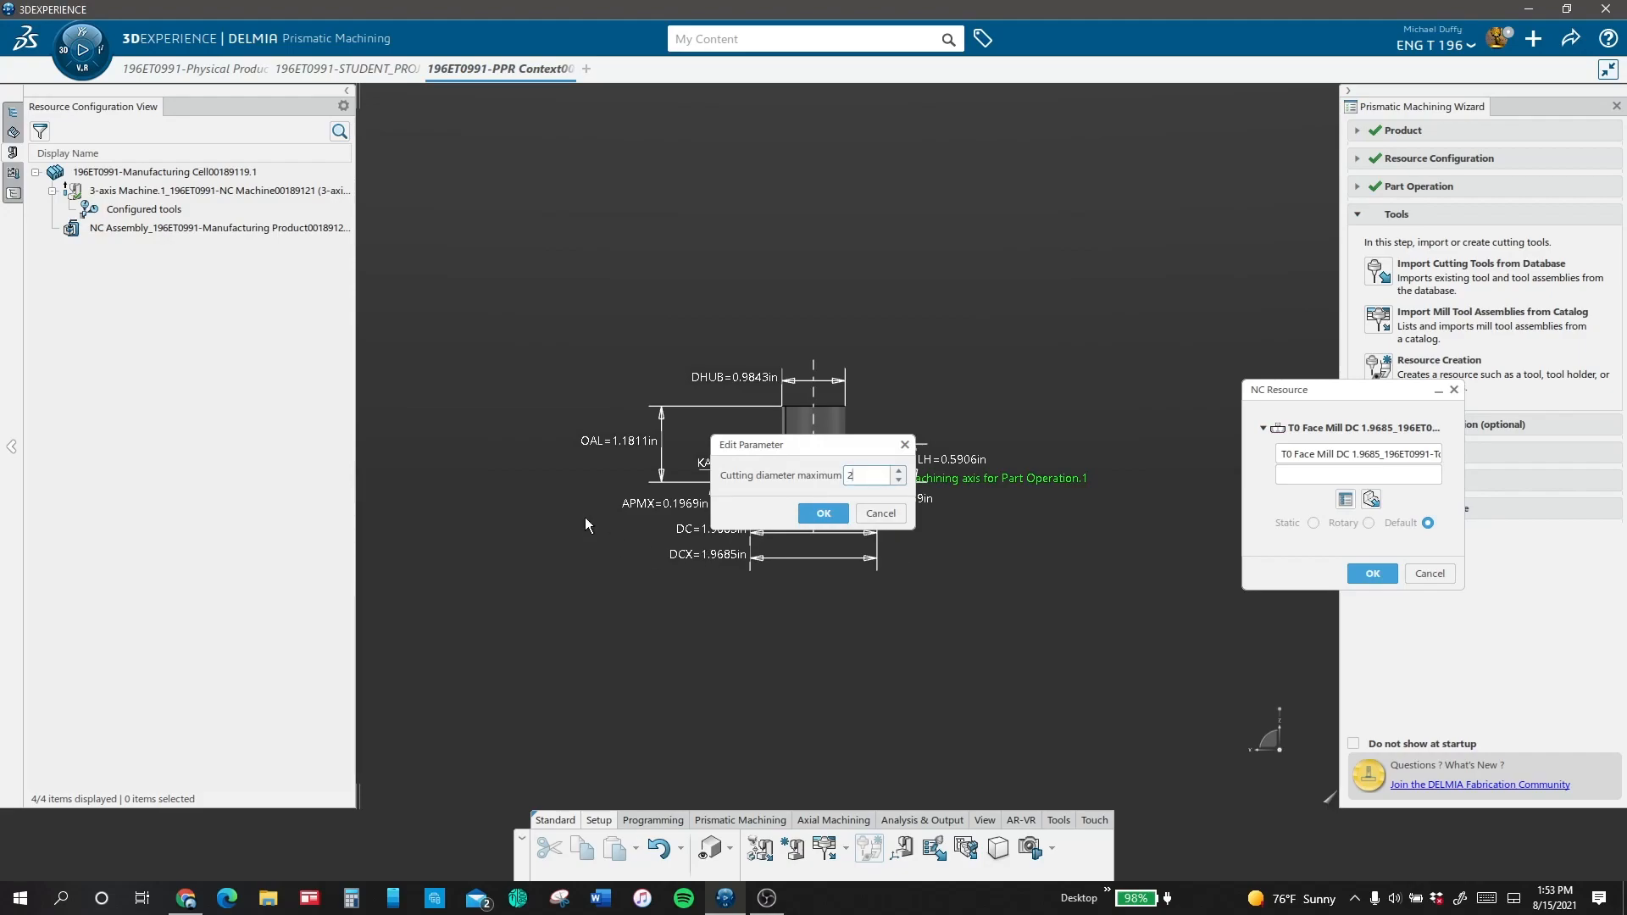
click(823, 514)
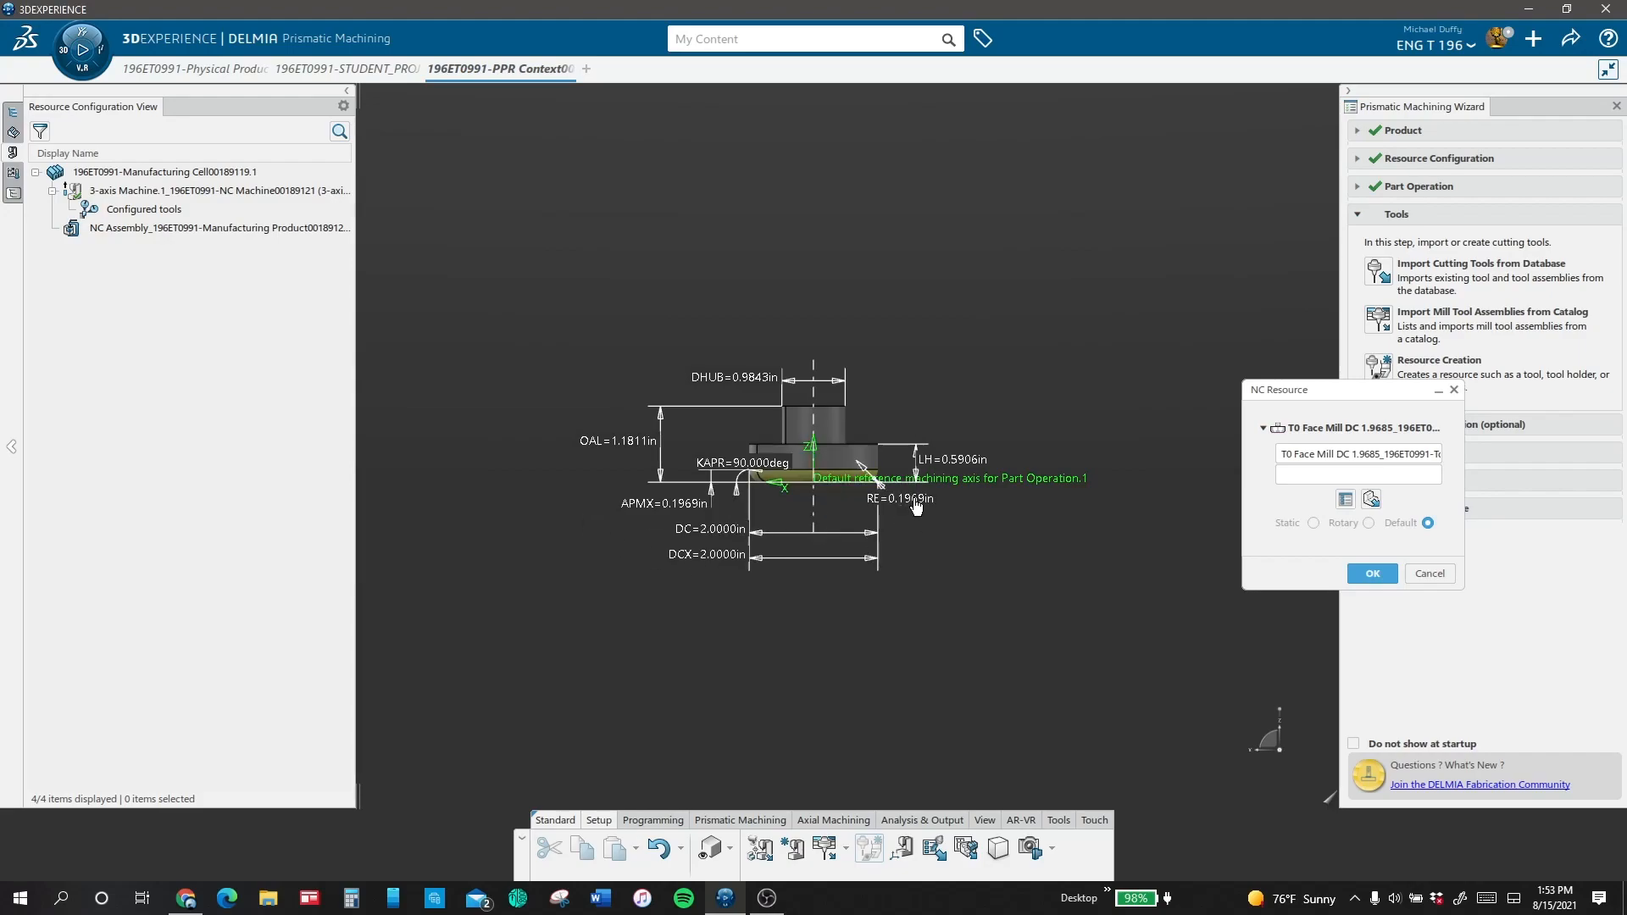
Step: Set the face mill's corner radius to 1/8 in
double_click(900, 500)
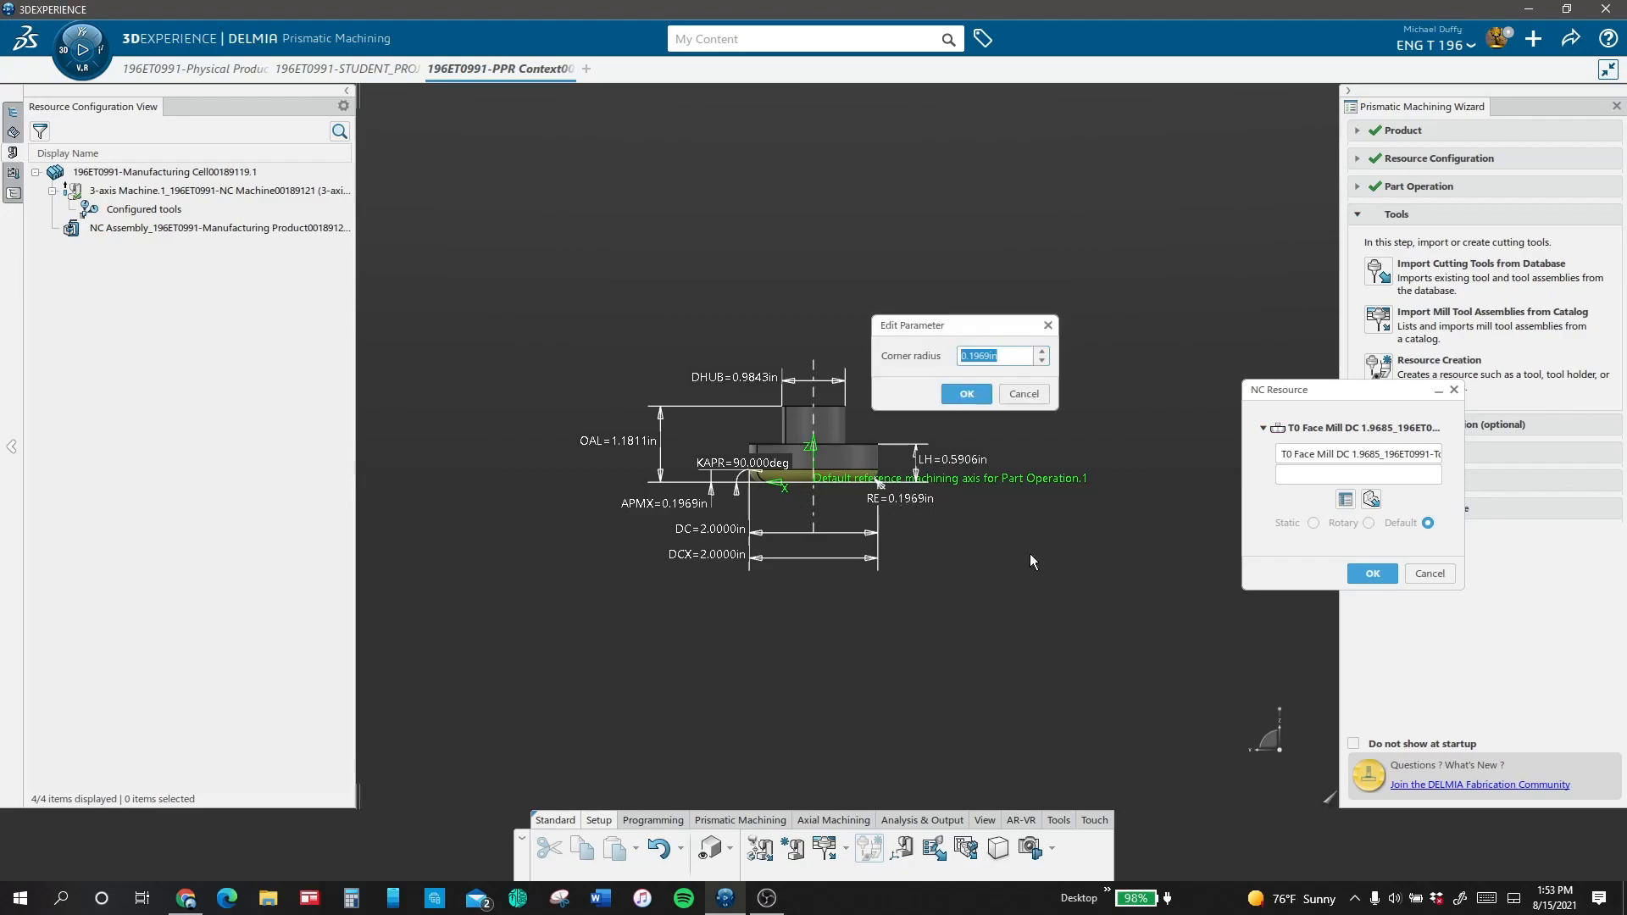
text(1.)
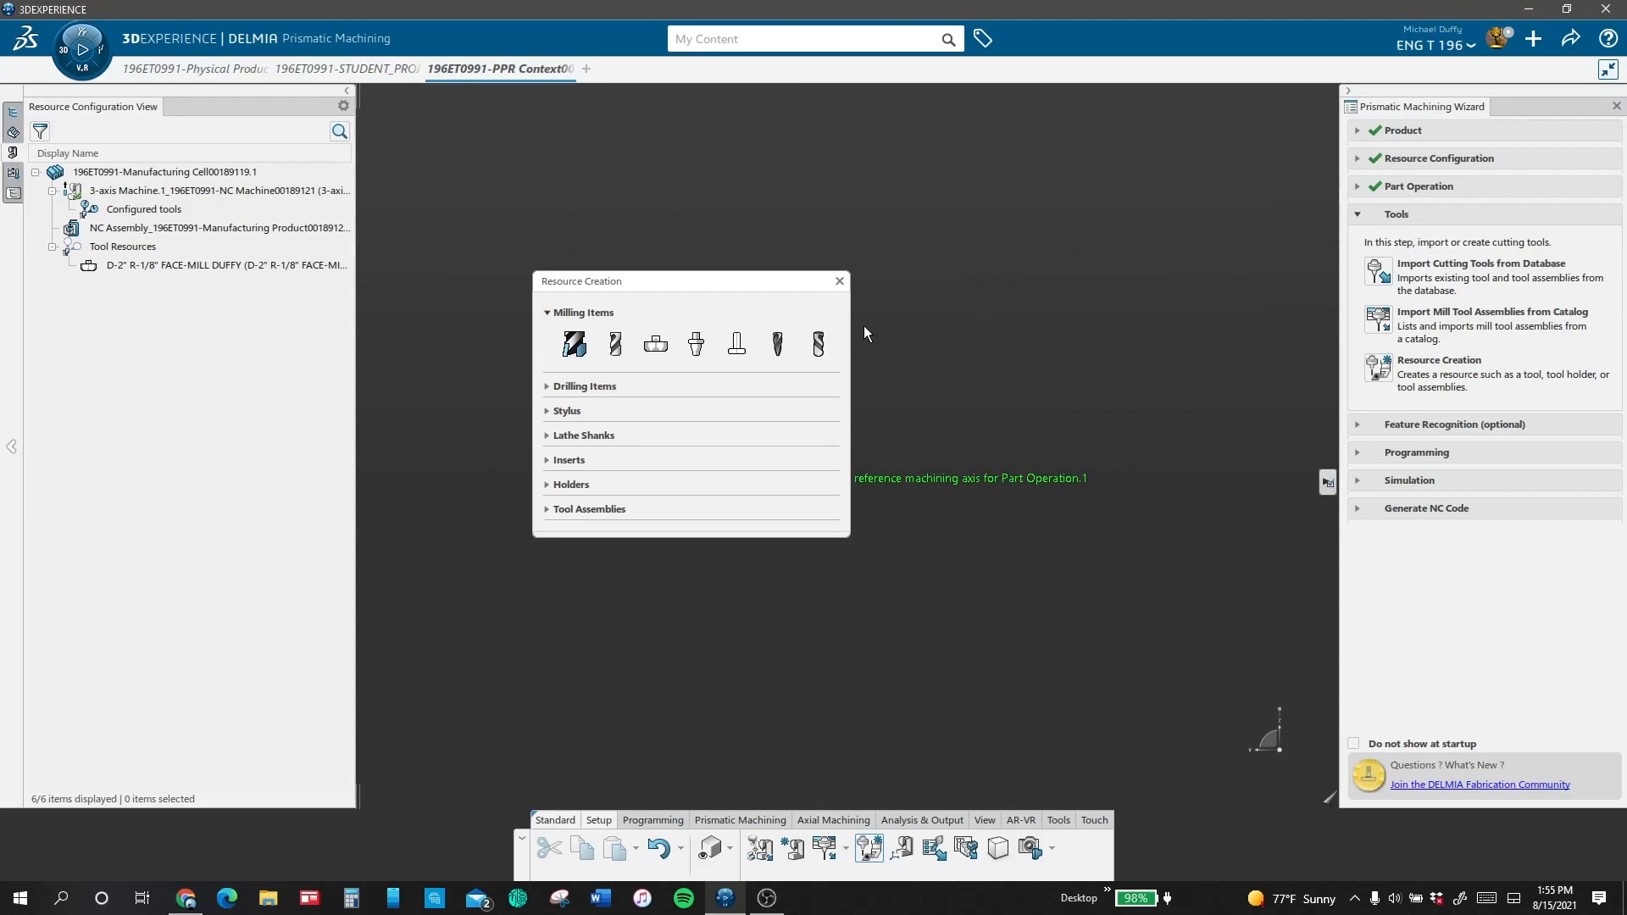
Step: Start a new end mill resource with a 0.625 in hub diameter and a 0.75 in cutting diameter
click(618, 344)
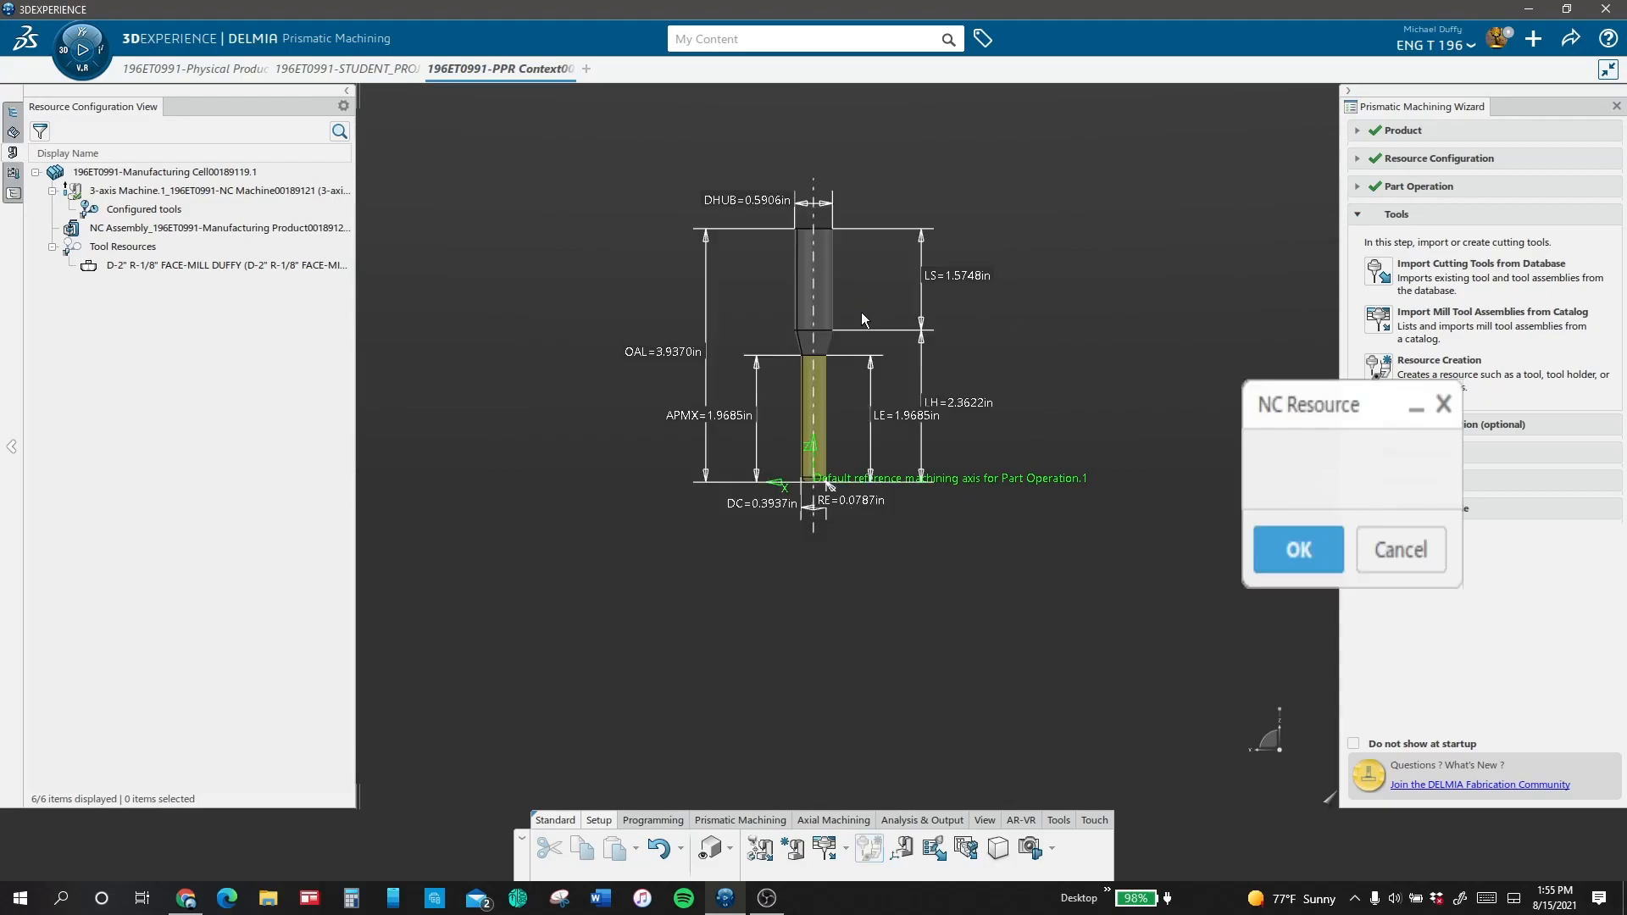
double_click(764, 202)
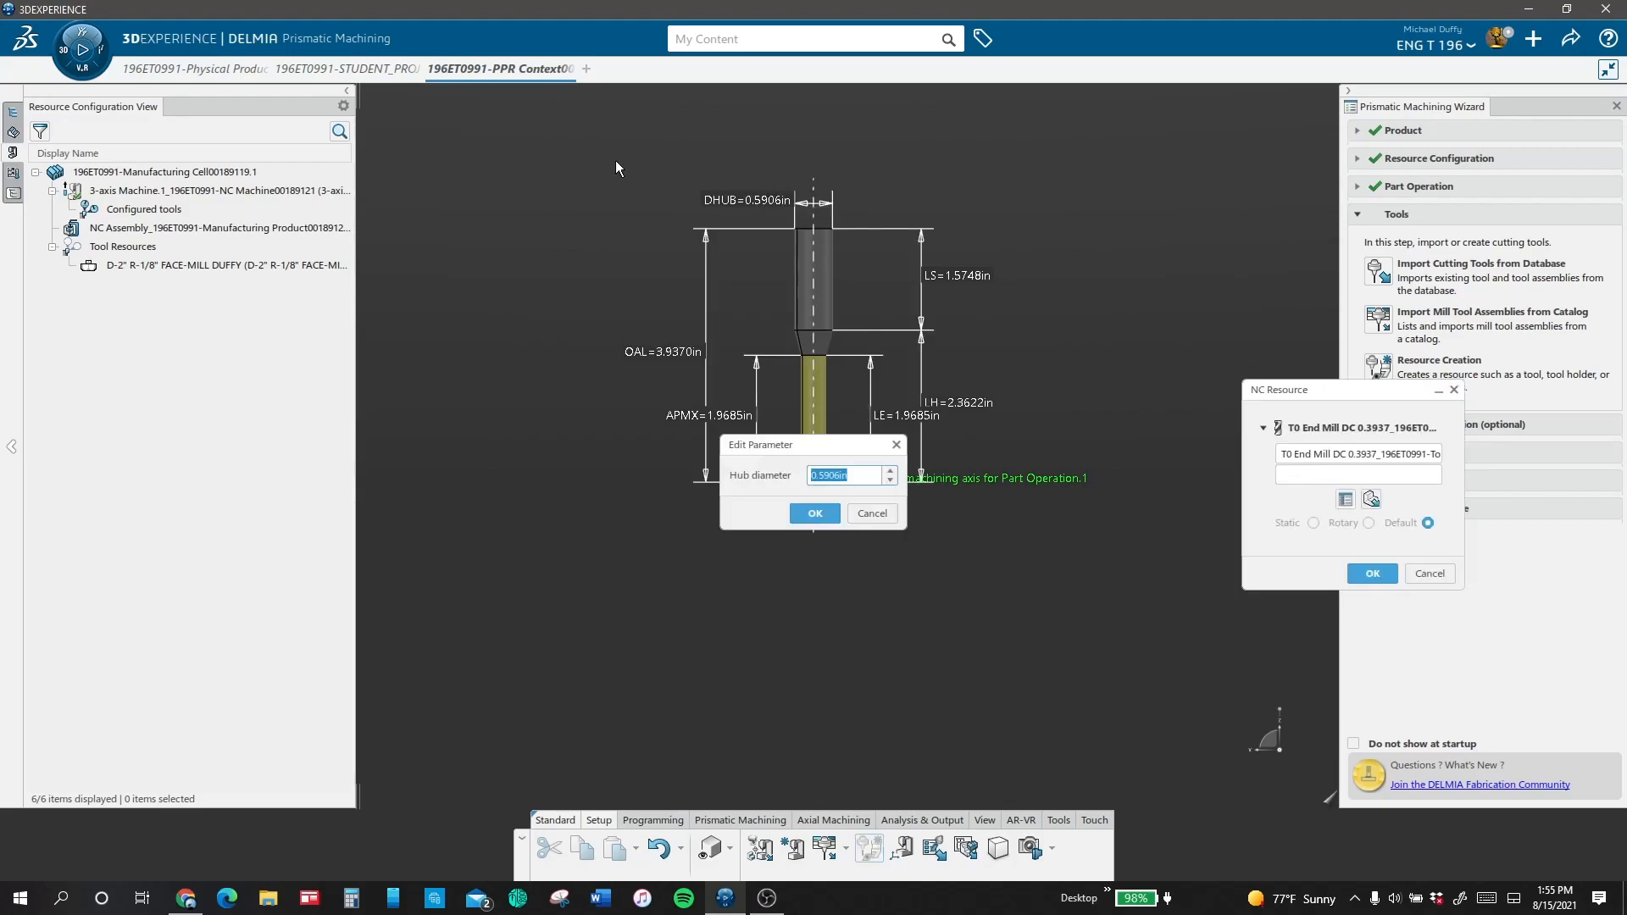
text(0.625)
key(Return)
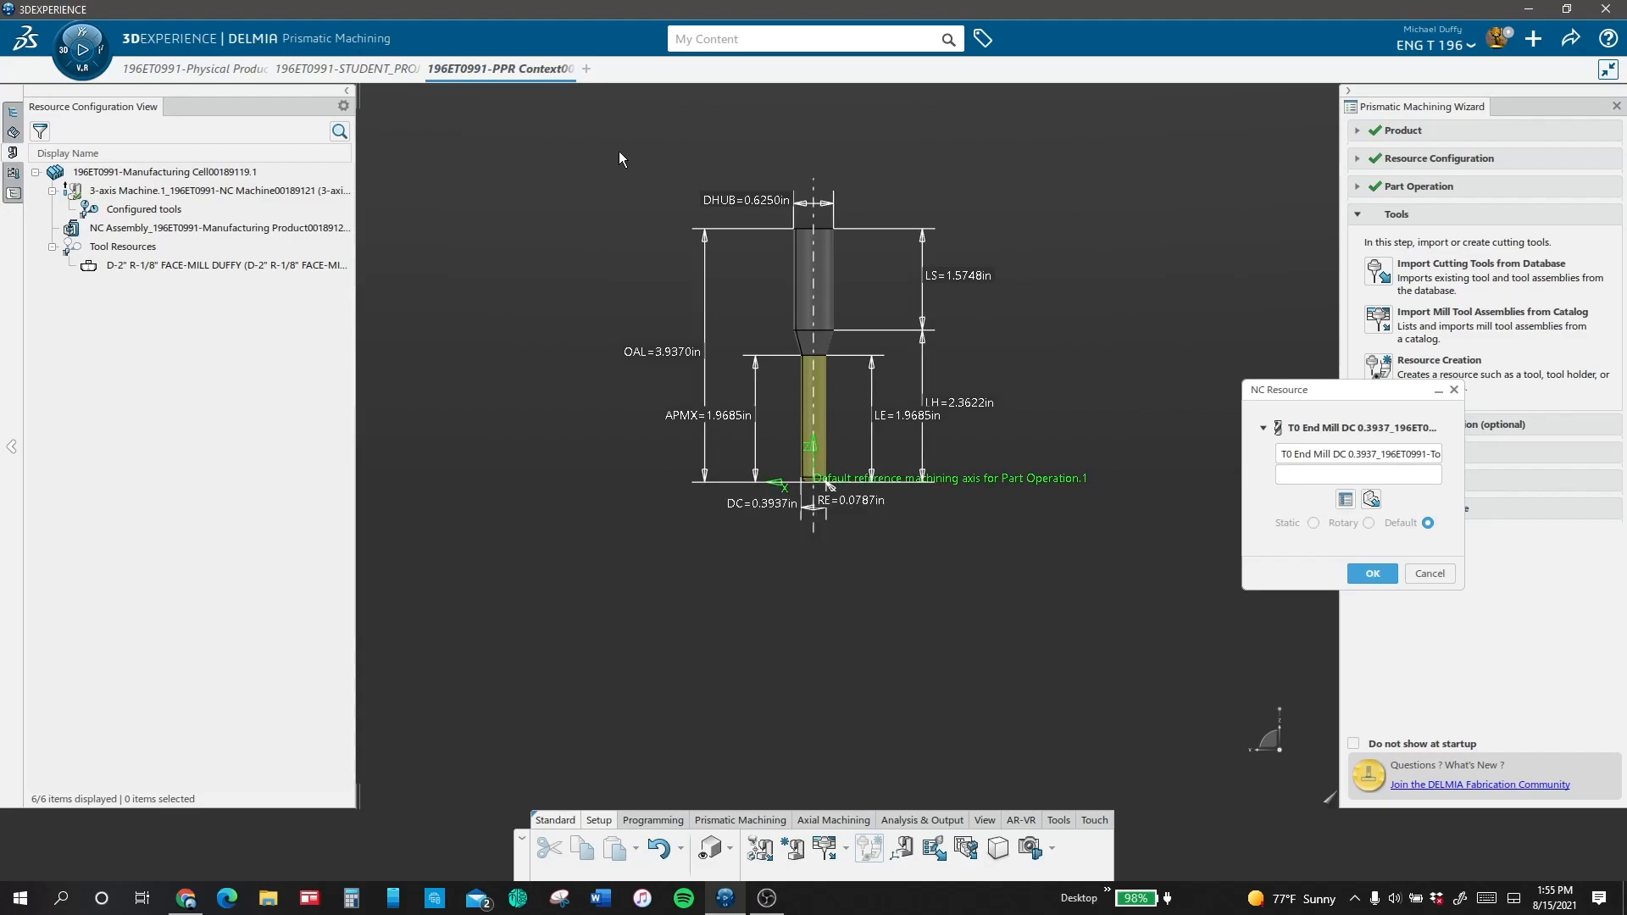
double_click(763, 503)
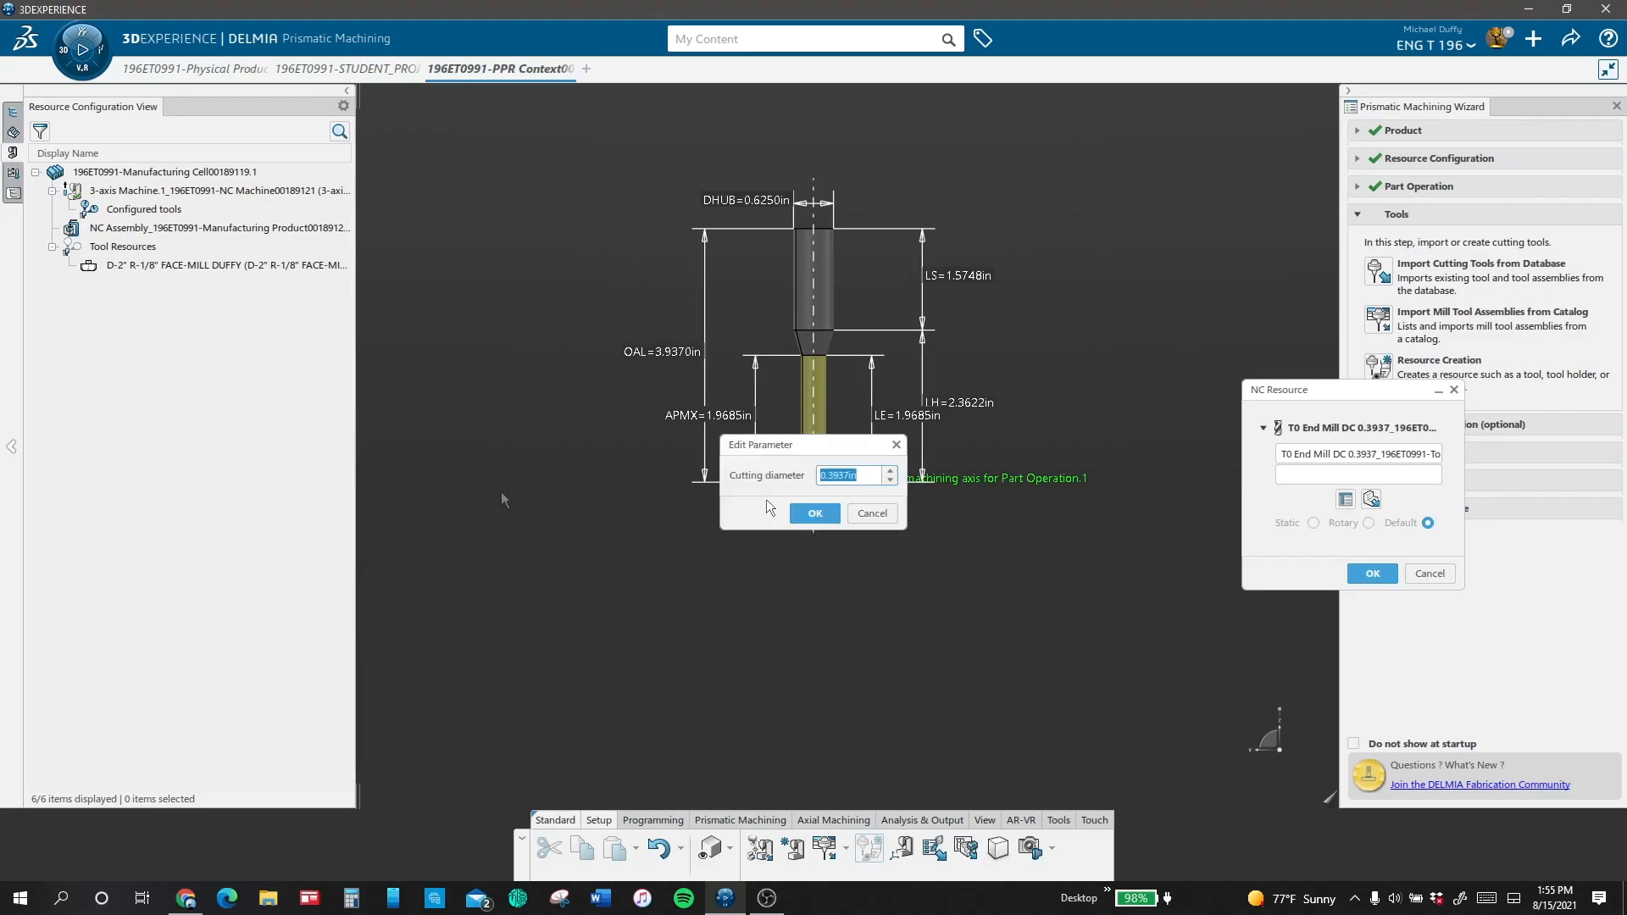
text(5)
key(Return)
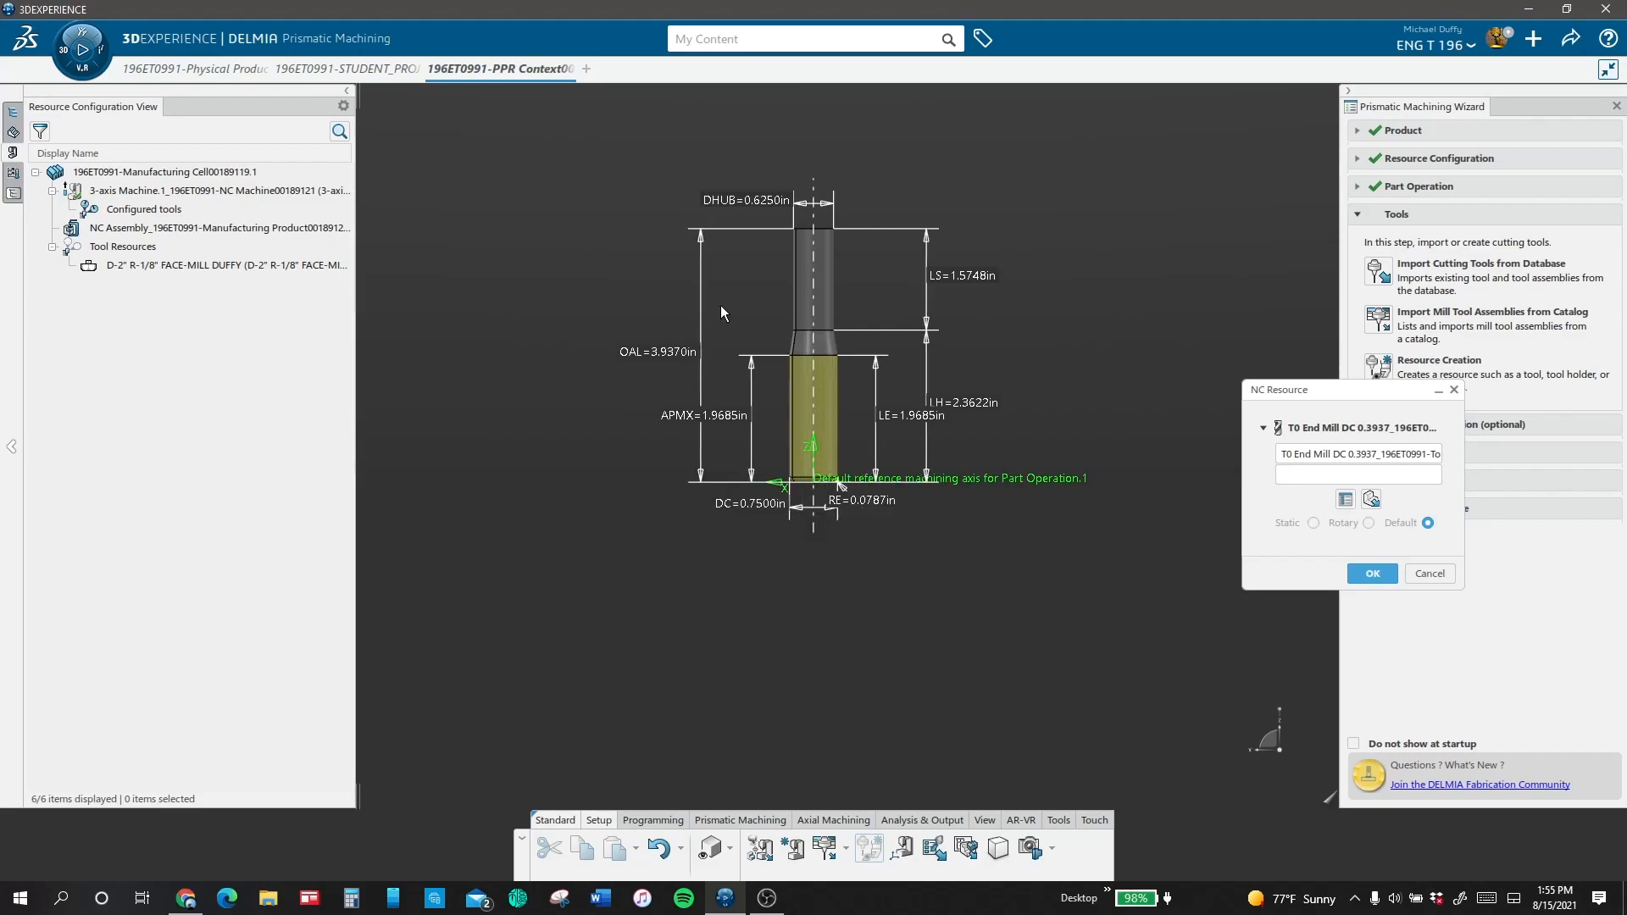
Step: Set the end mill's hub diameter to 1 in and its overall length to 5 in
double_click(771, 205)
text(1)
key(Return)
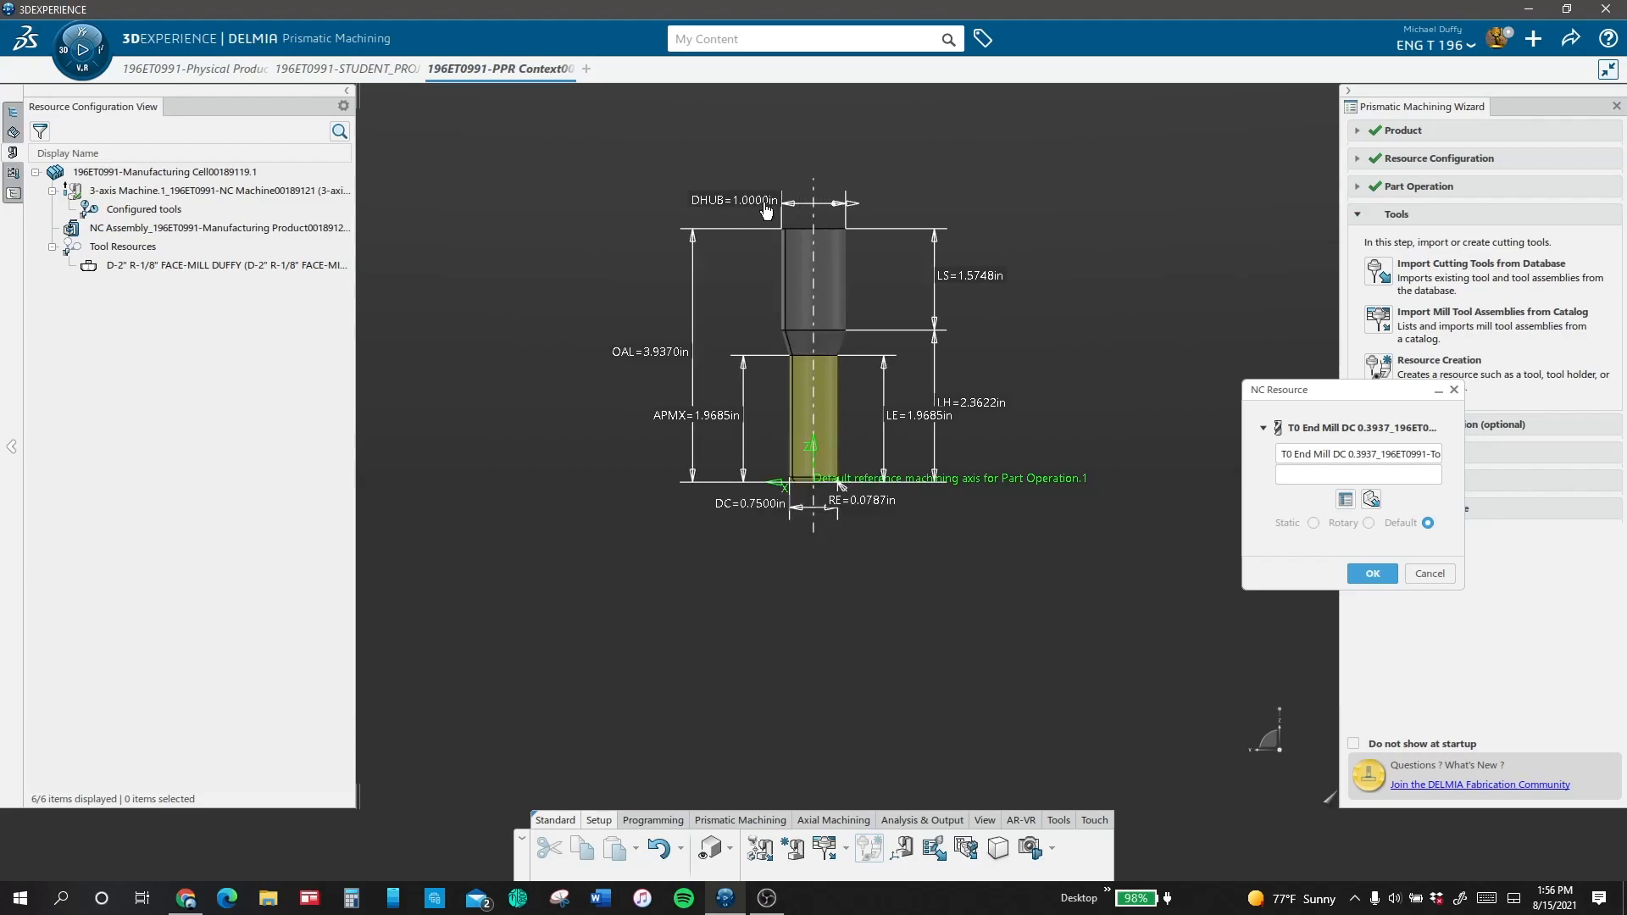
double_click(658, 360)
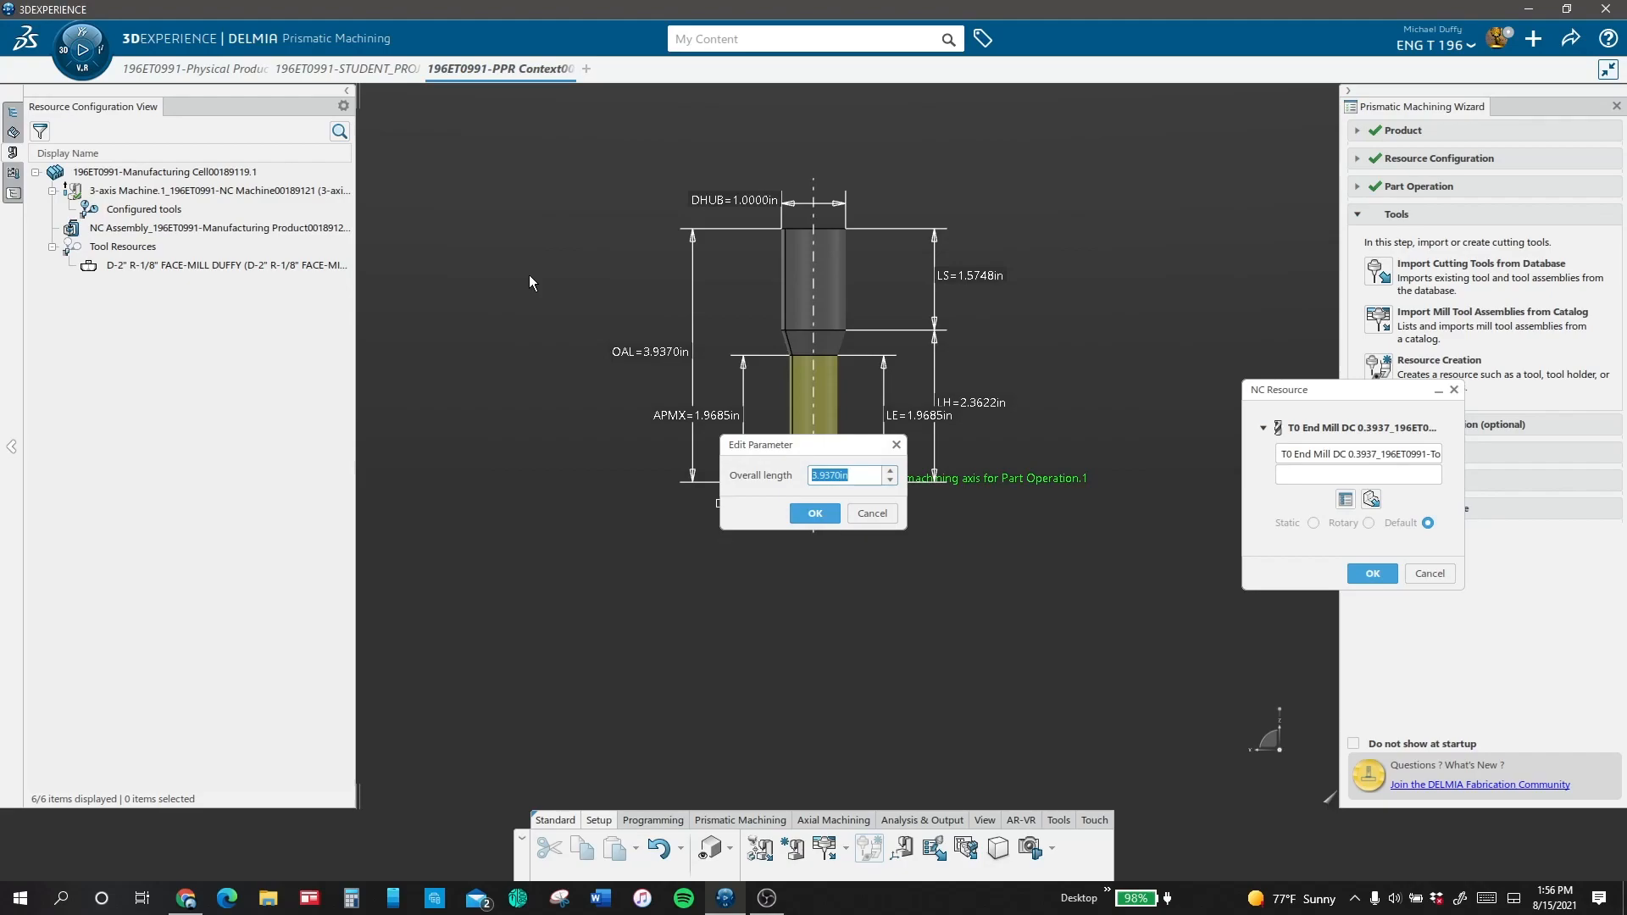
text(5)
key(Return)
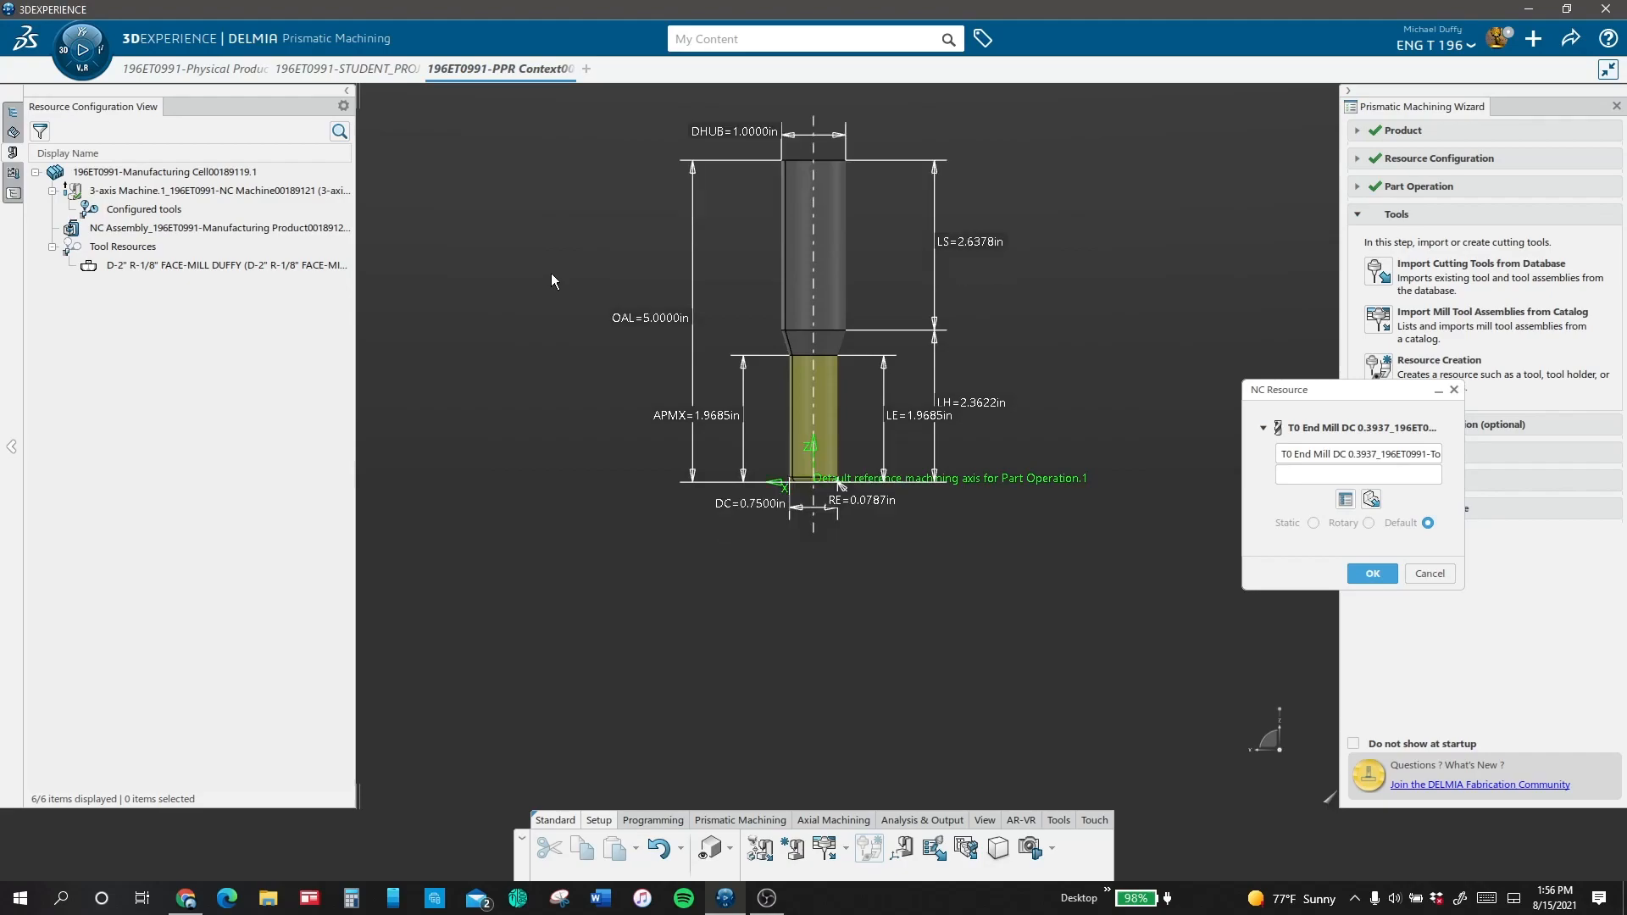
Step: Set the end mill's LH length to 3.5 in and its effective length to 3 in
double_click(996, 413)
text(3.5)
key(Return)
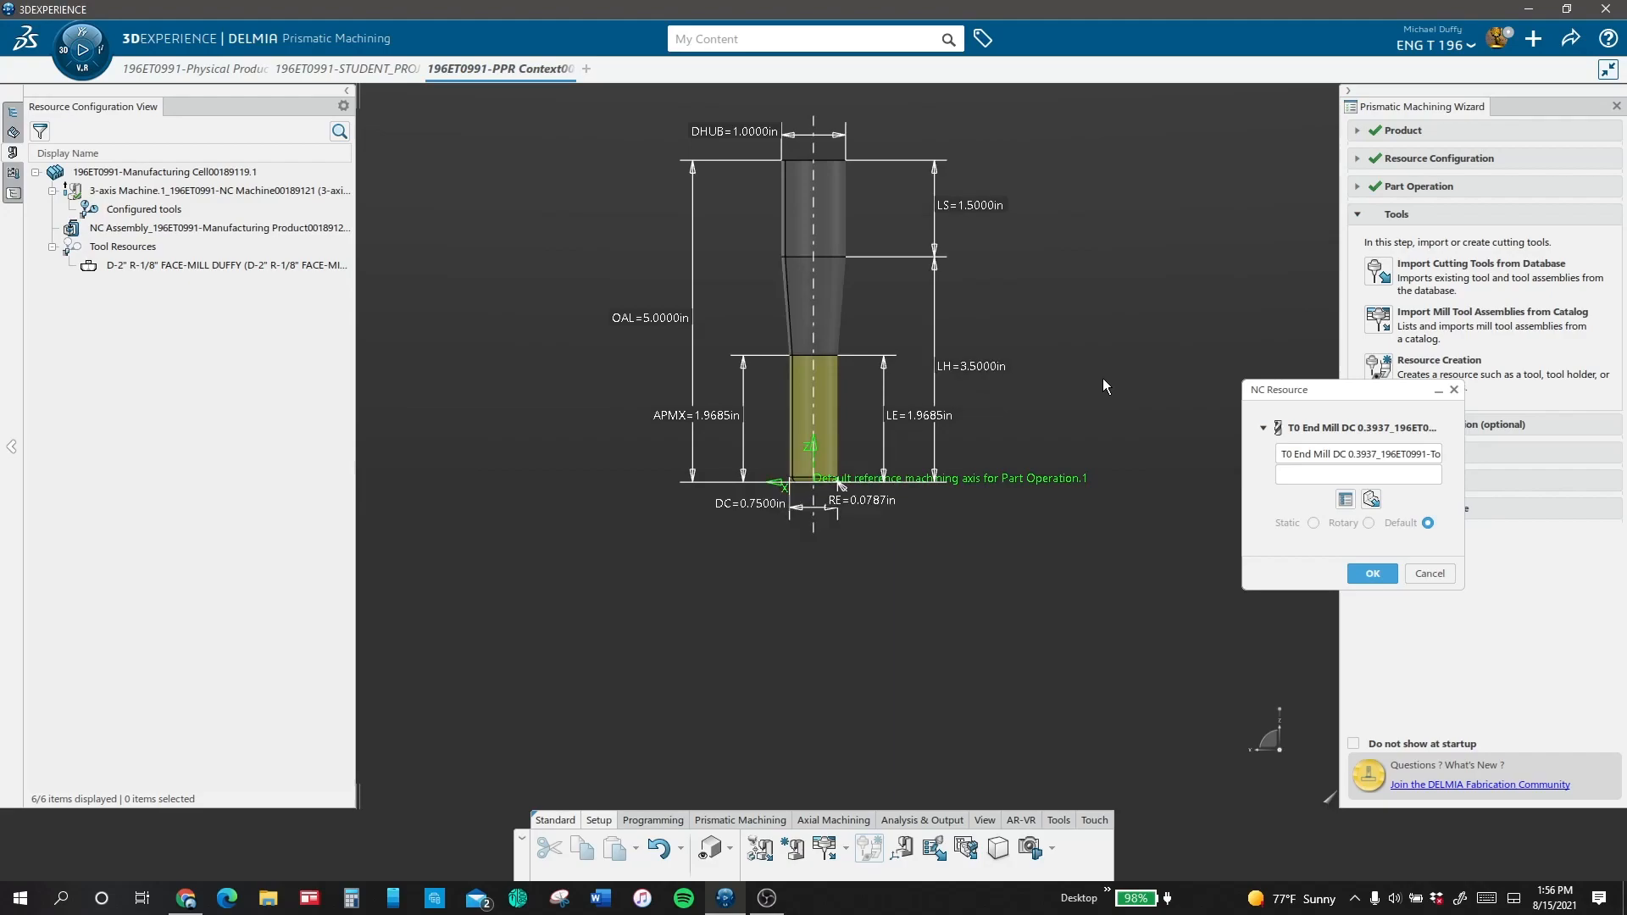
double_click(919, 415)
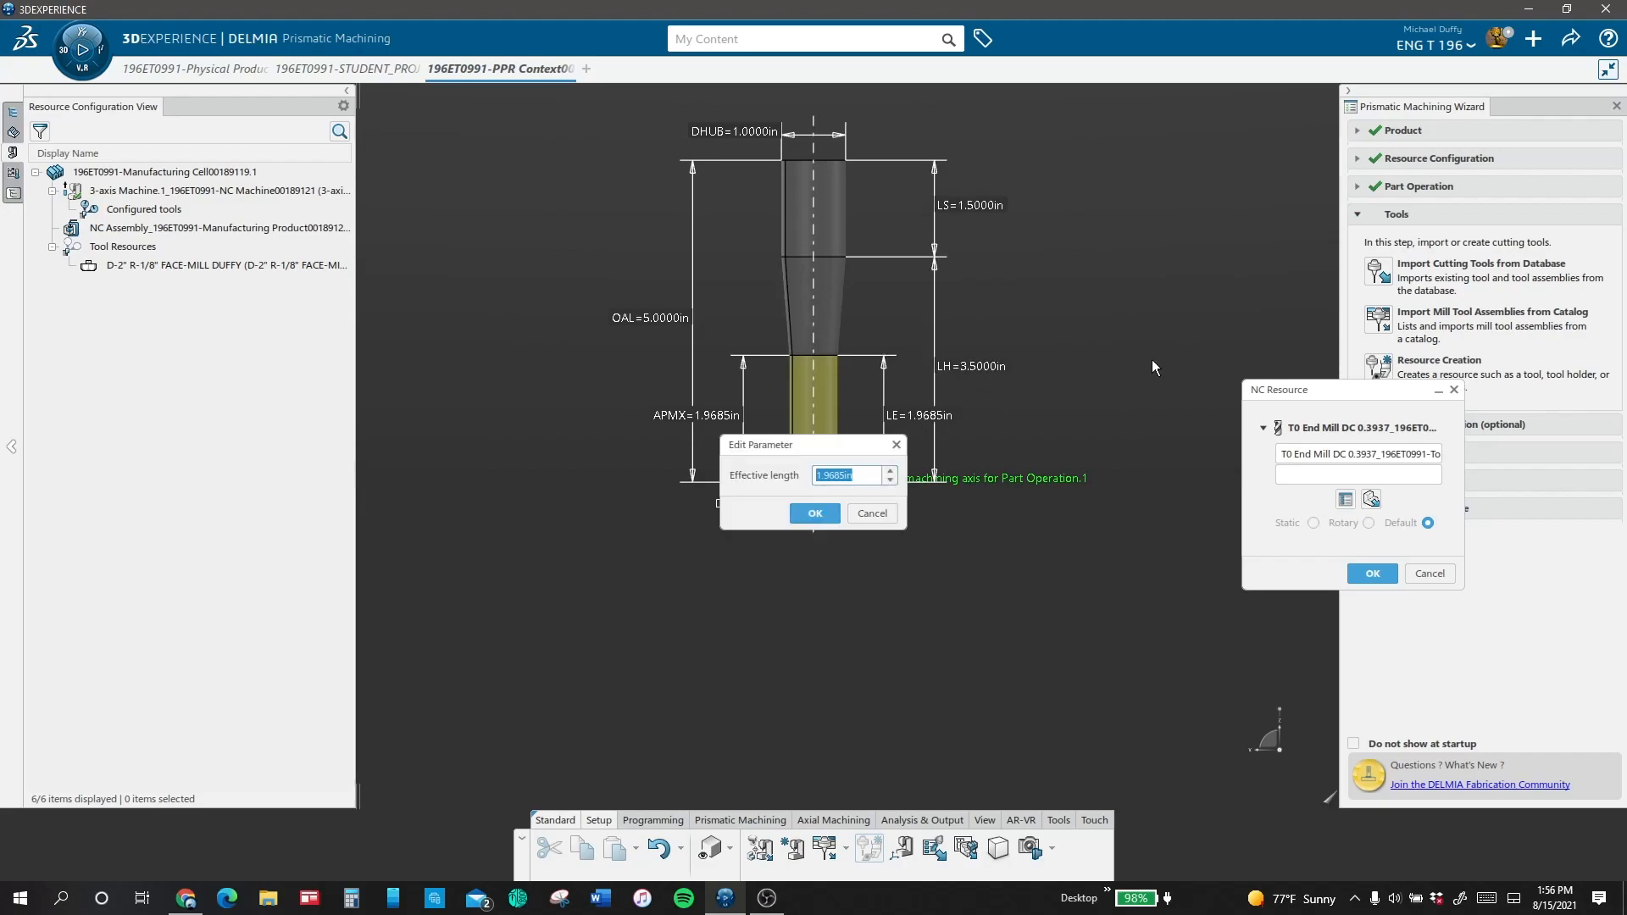
text(3)
key(Return)
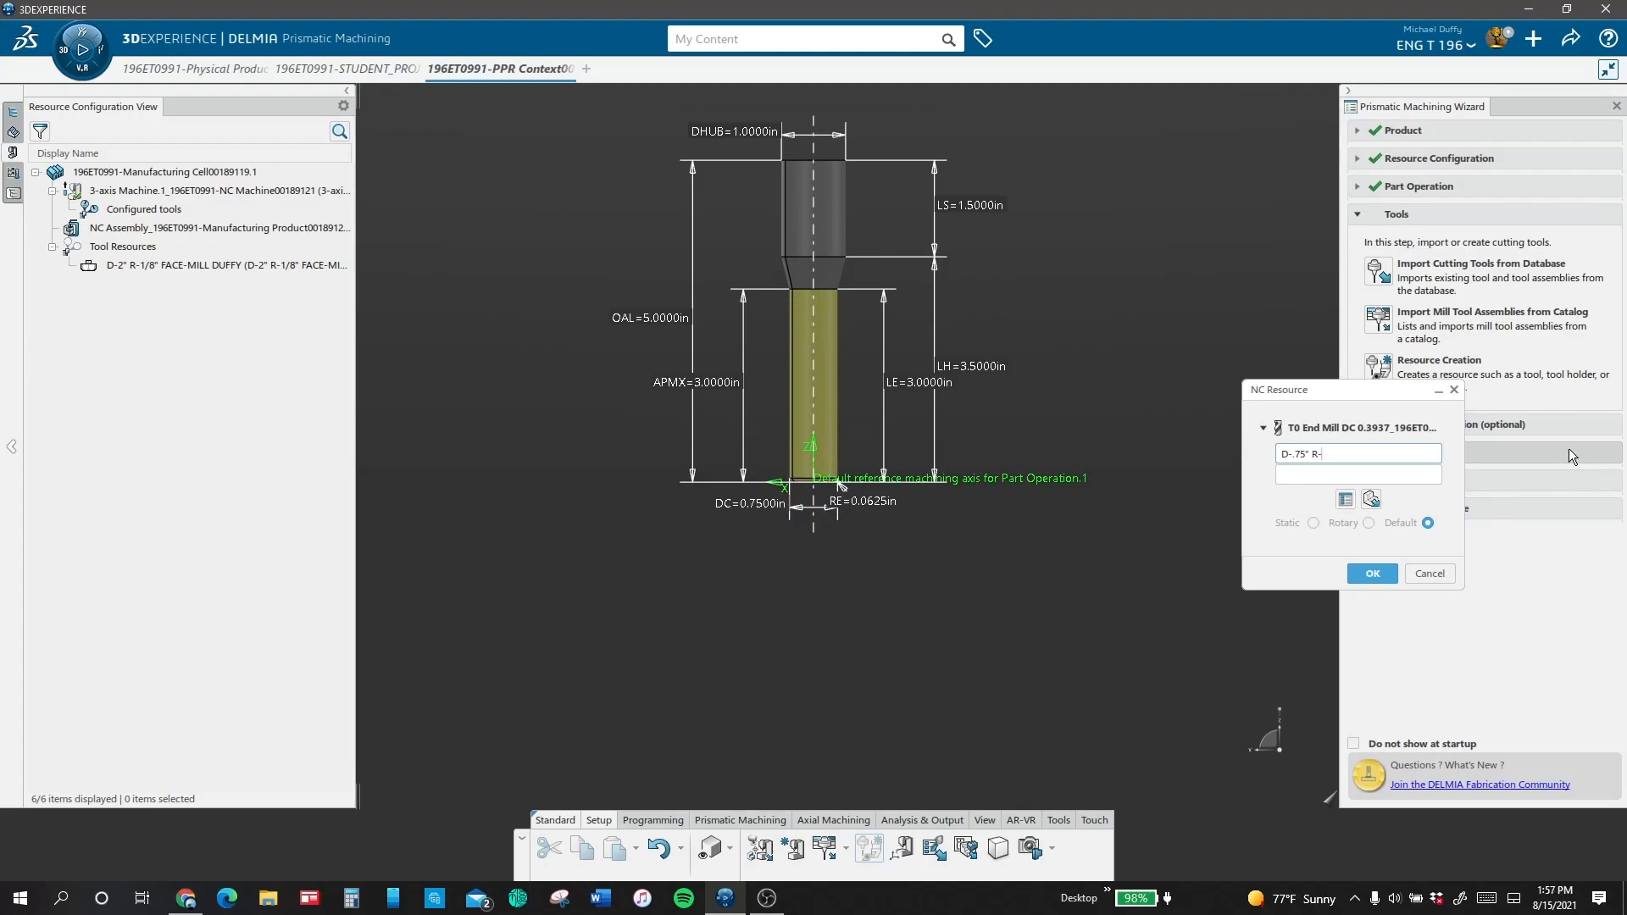
Step: Finish naming the end mill D-.75" R-.0625" END MILL and create the resource
text(.0625" END MILL)
click(1366, 576)
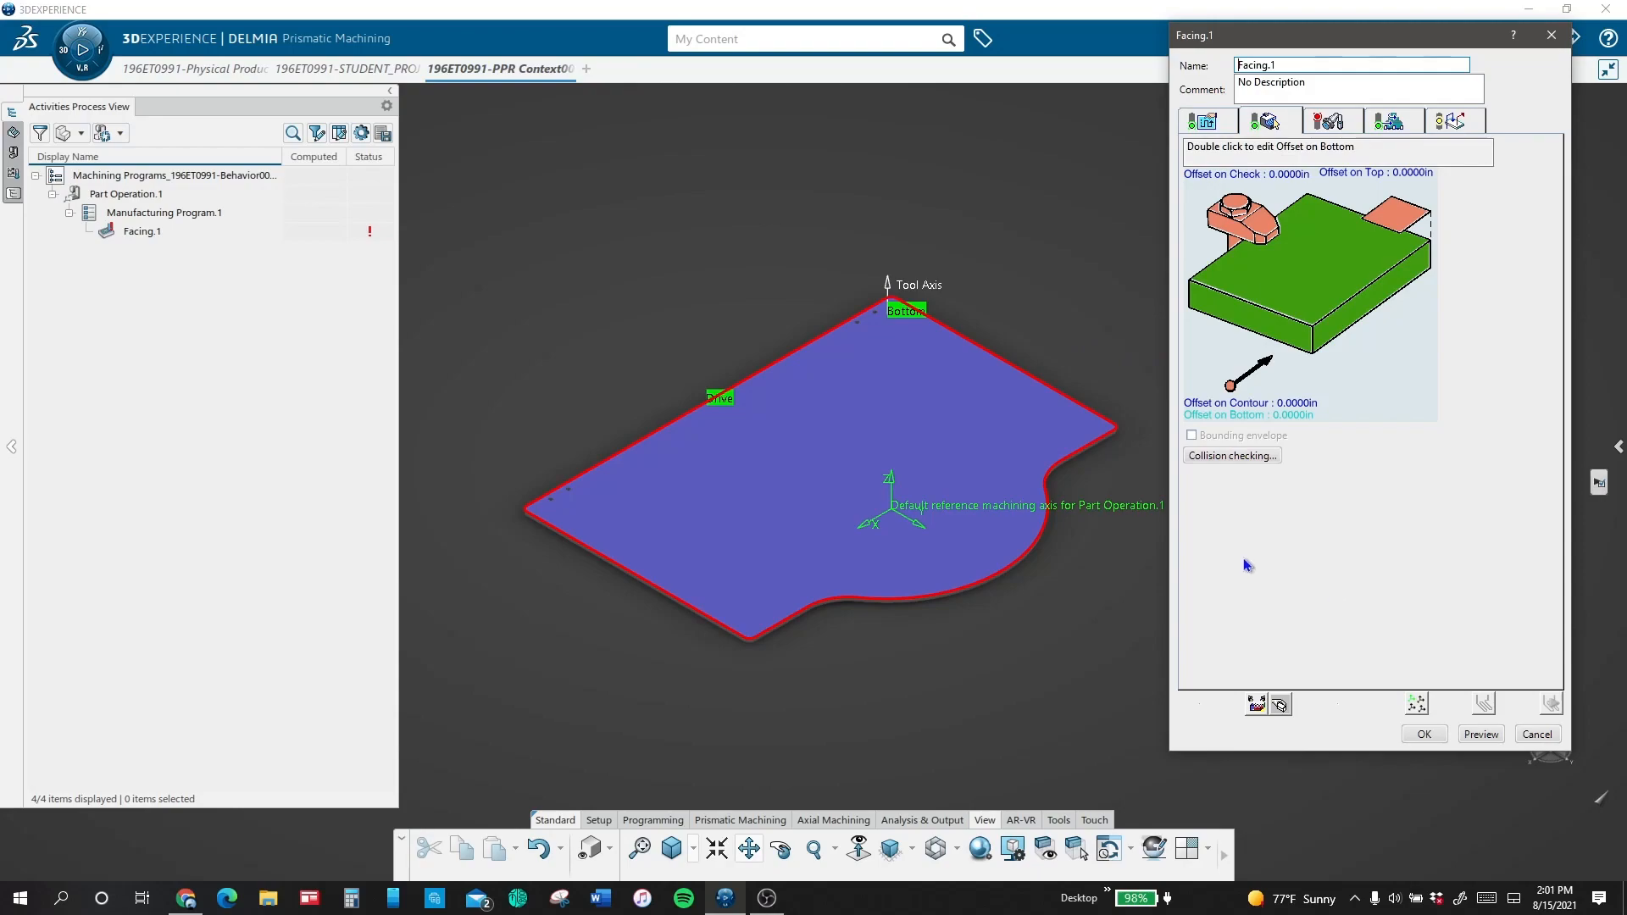
Step: Define the top plane of the Facing.1 operation from the rough stock's upper face
click(1398, 217)
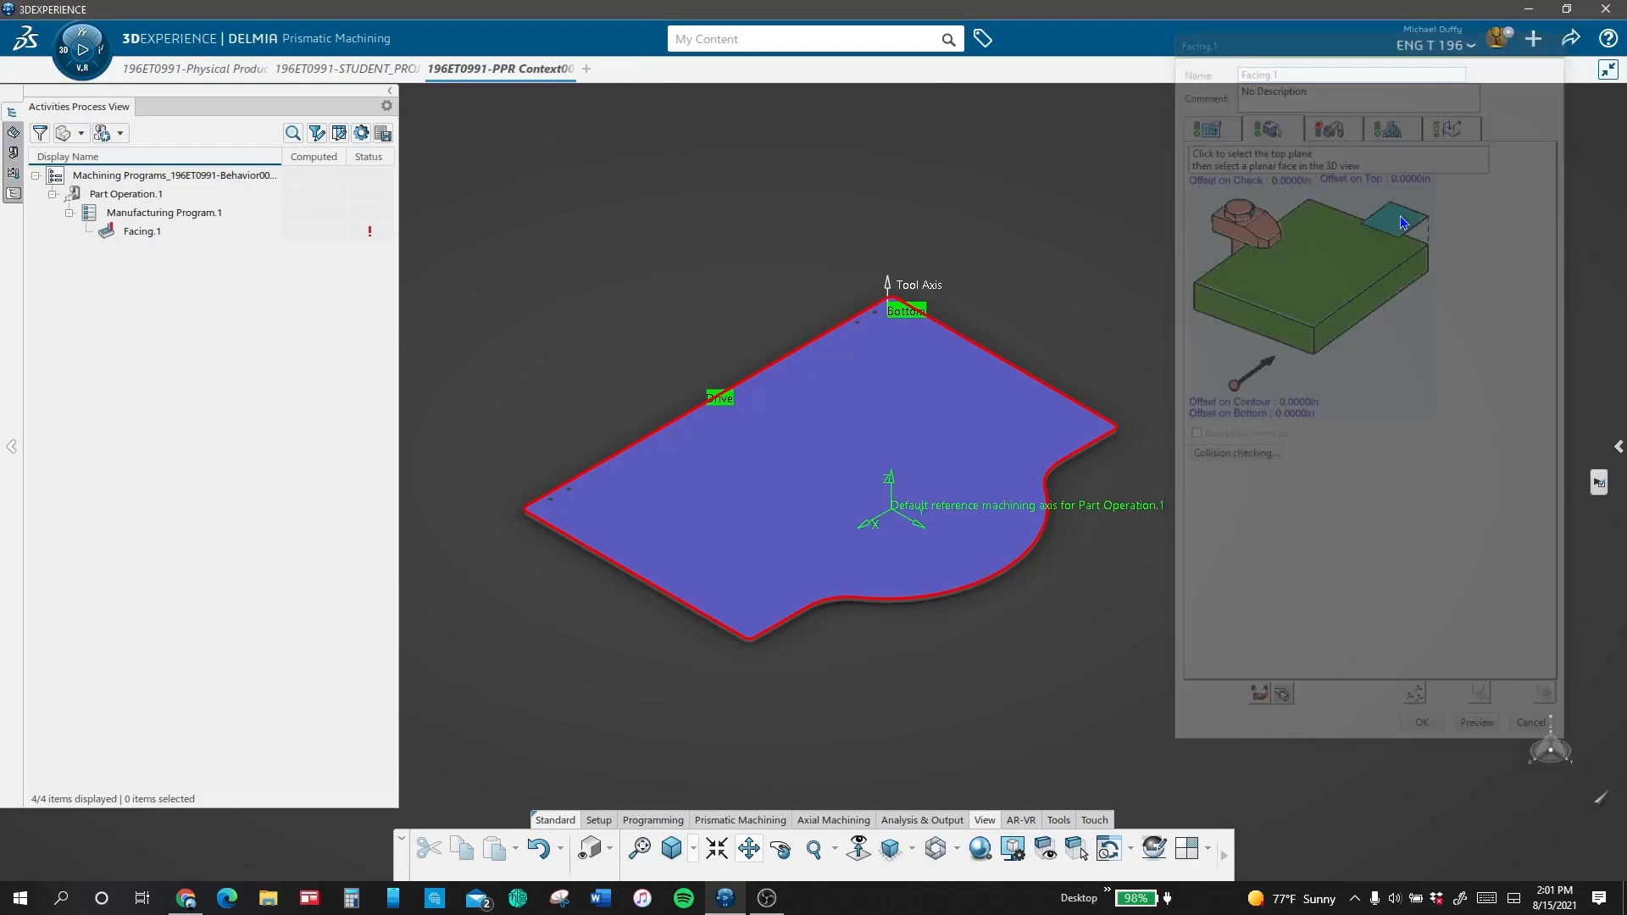
click(591, 848)
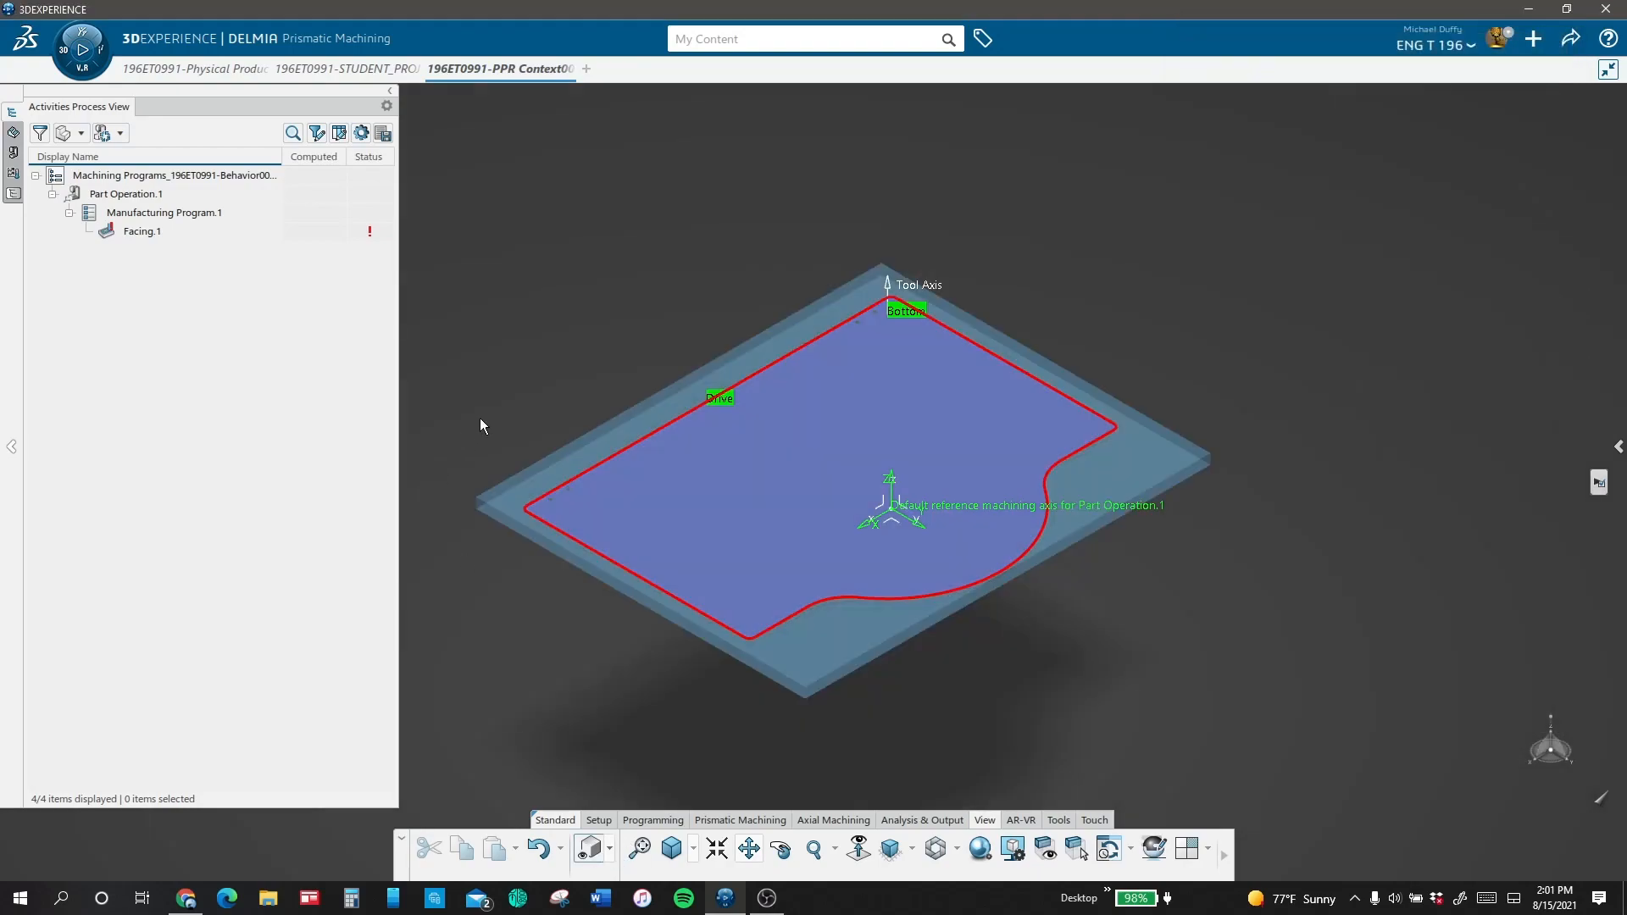
click(532, 502)
click(591, 848)
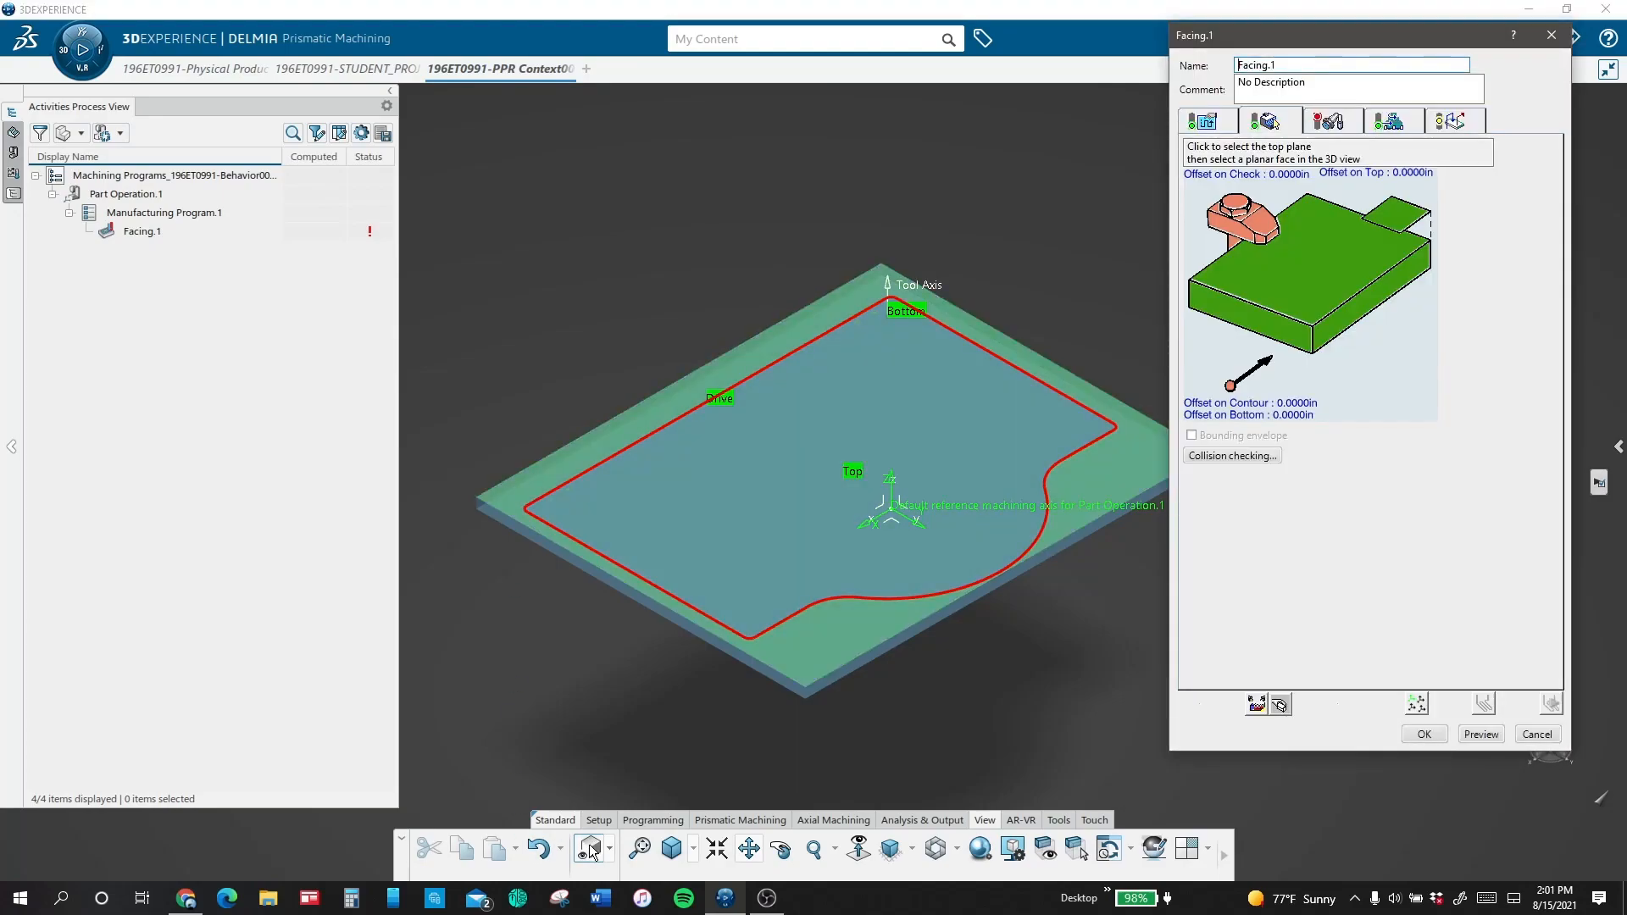
Step: Set the facing operation's tool path style to Back and forth
click(1203, 121)
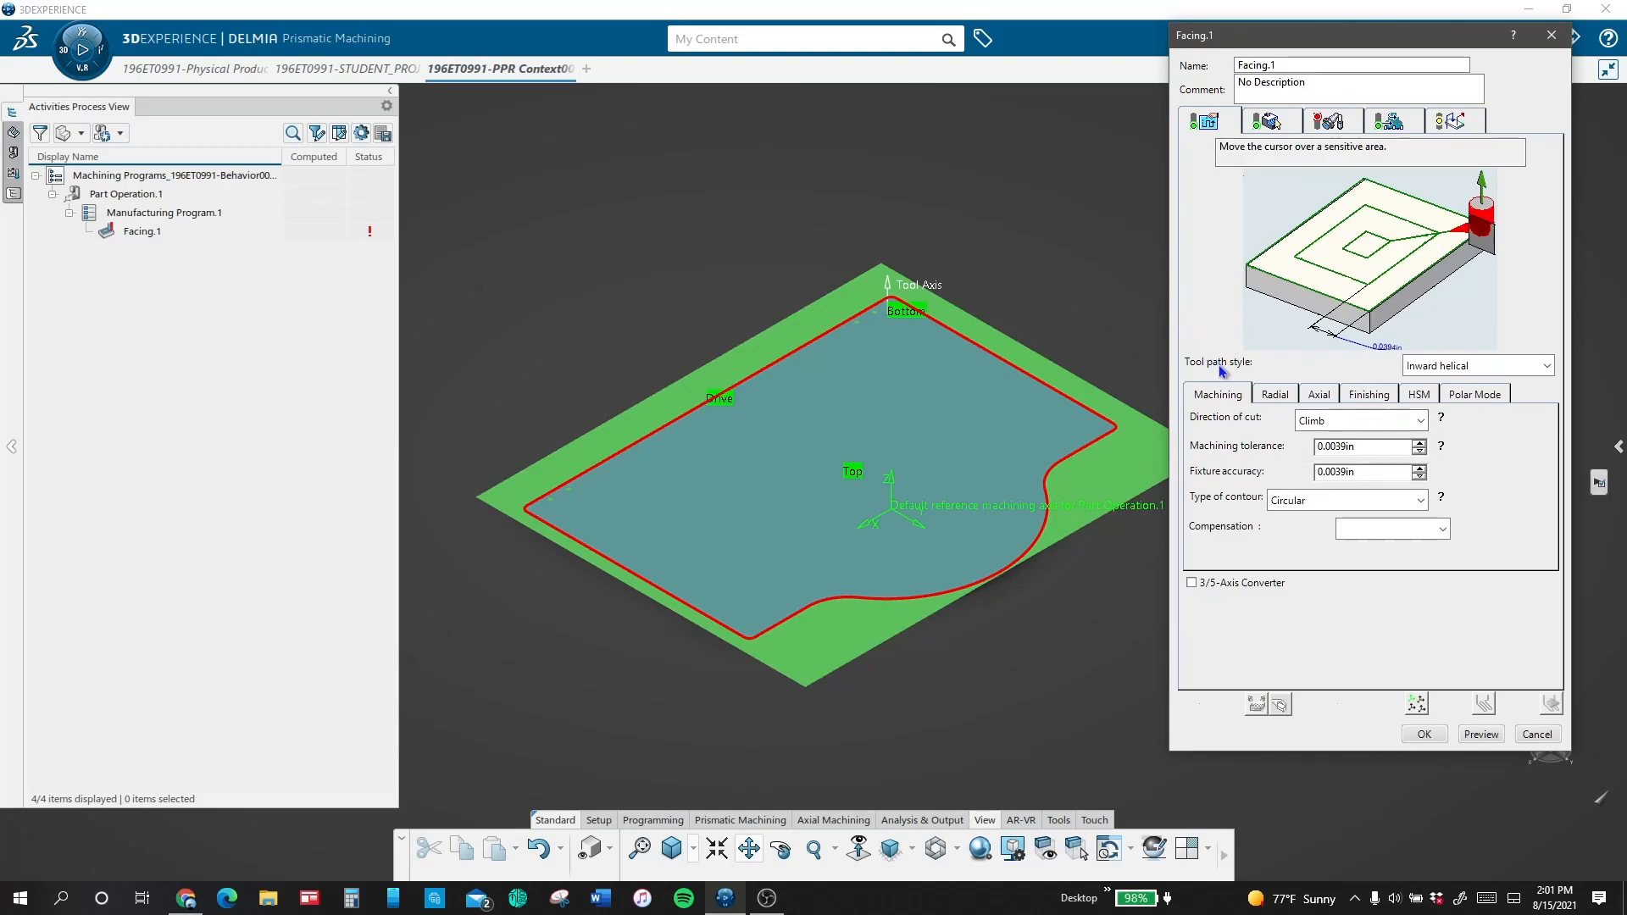
click(1510, 366)
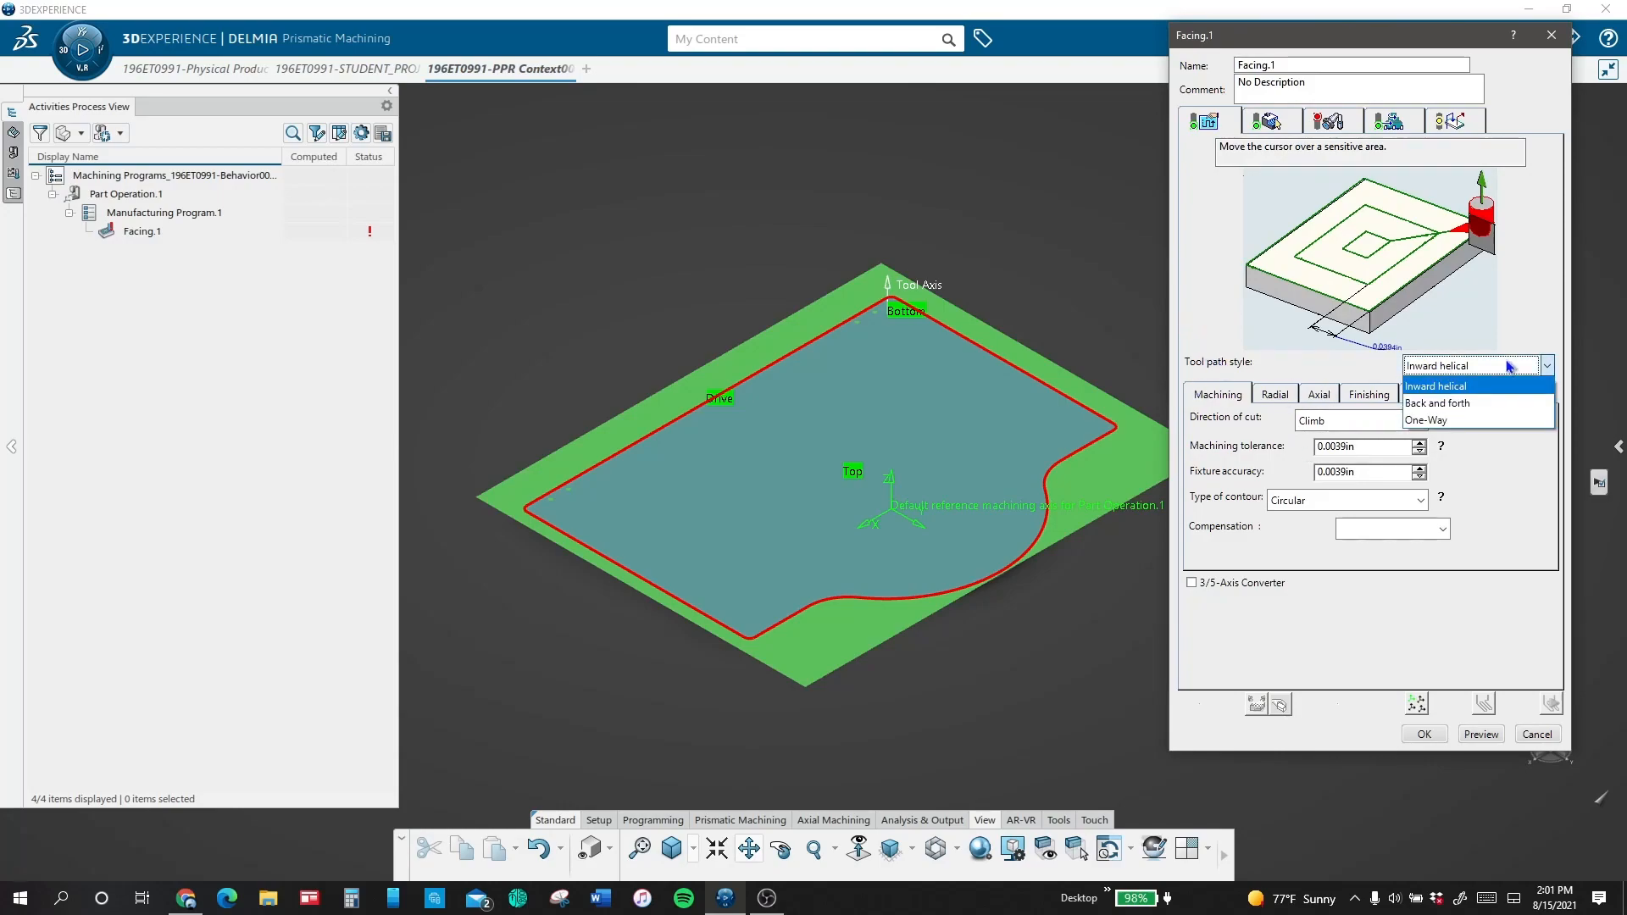
click(1508, 404)
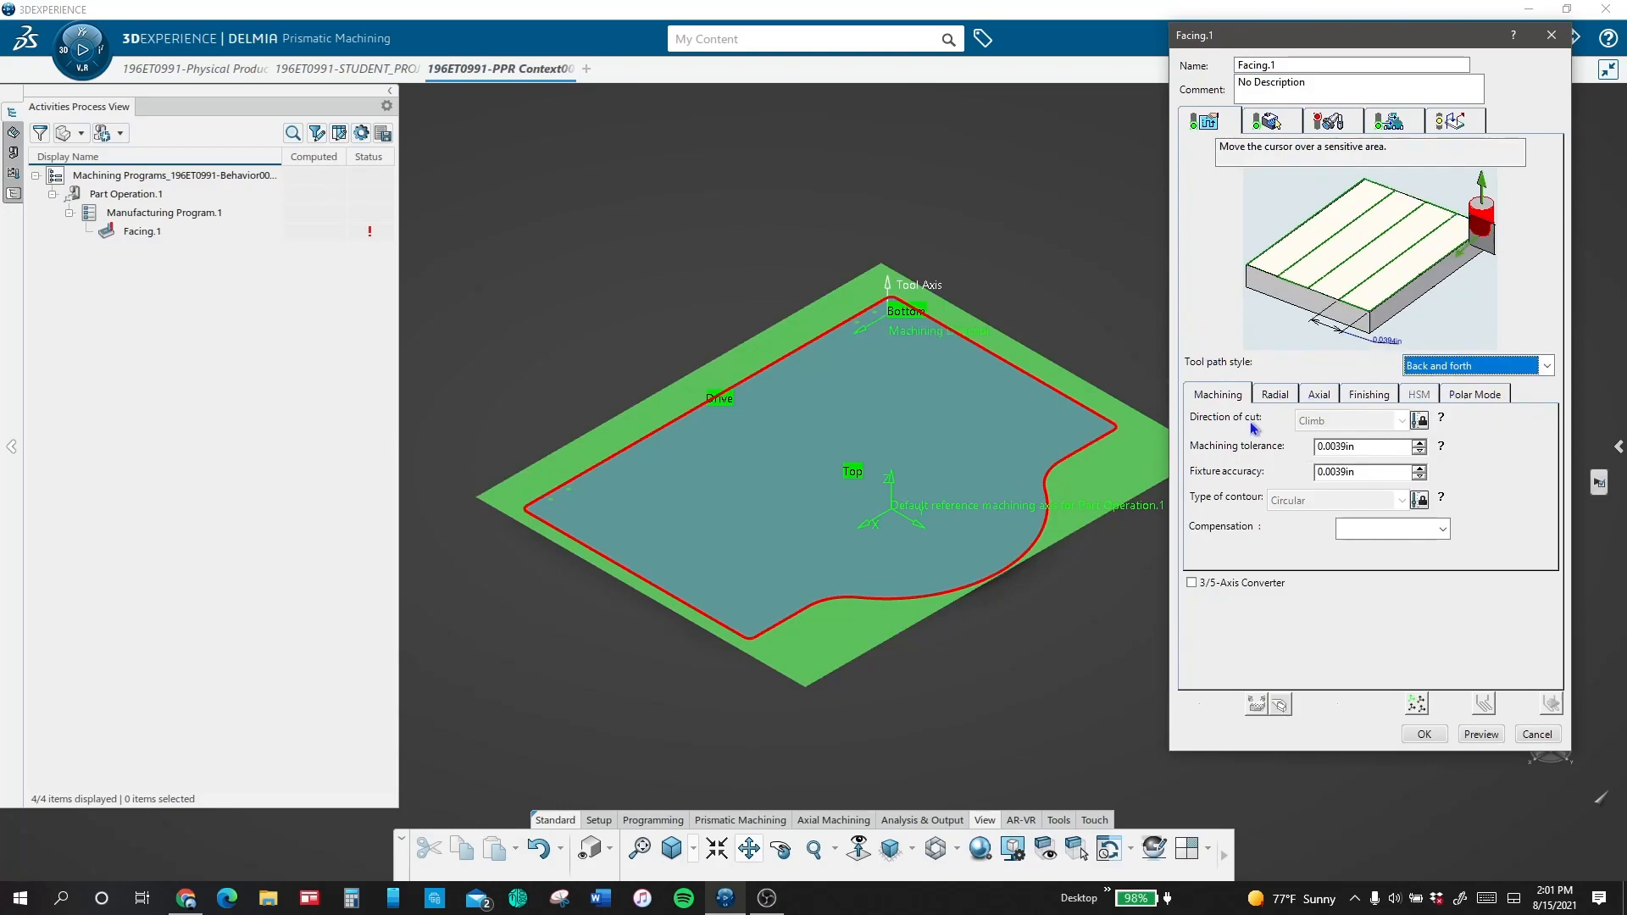
Step: Set the facing operation's axial strategy to Maximum depth of cut with a depth of 0.1 in
click(1274, 397)
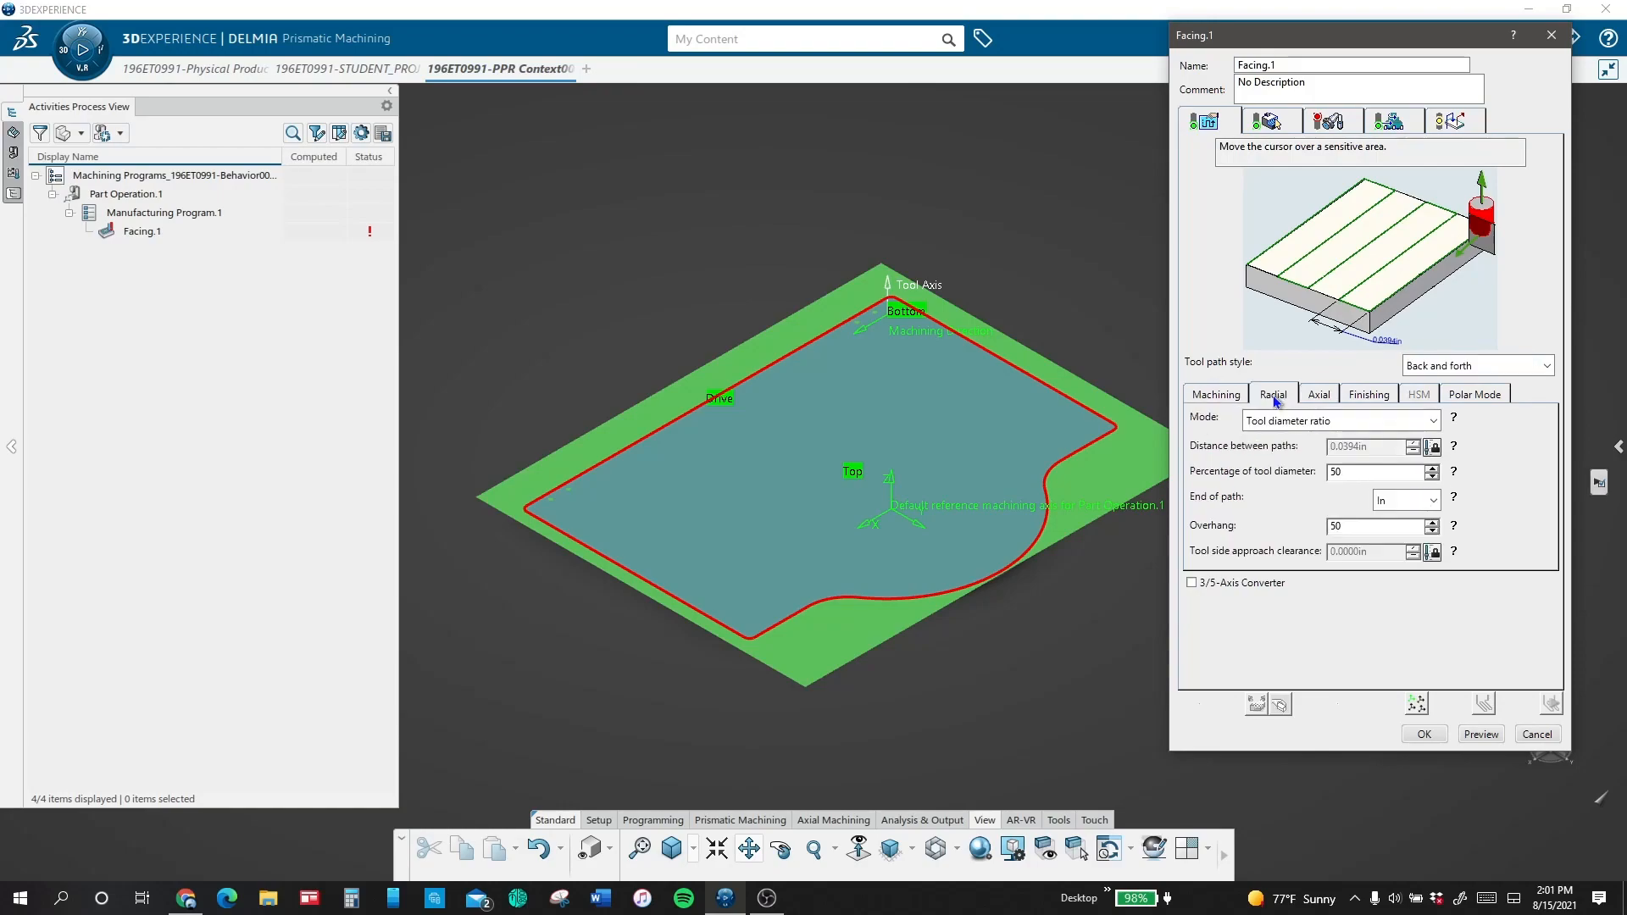
click(1318, 395)
click(1288, 420)
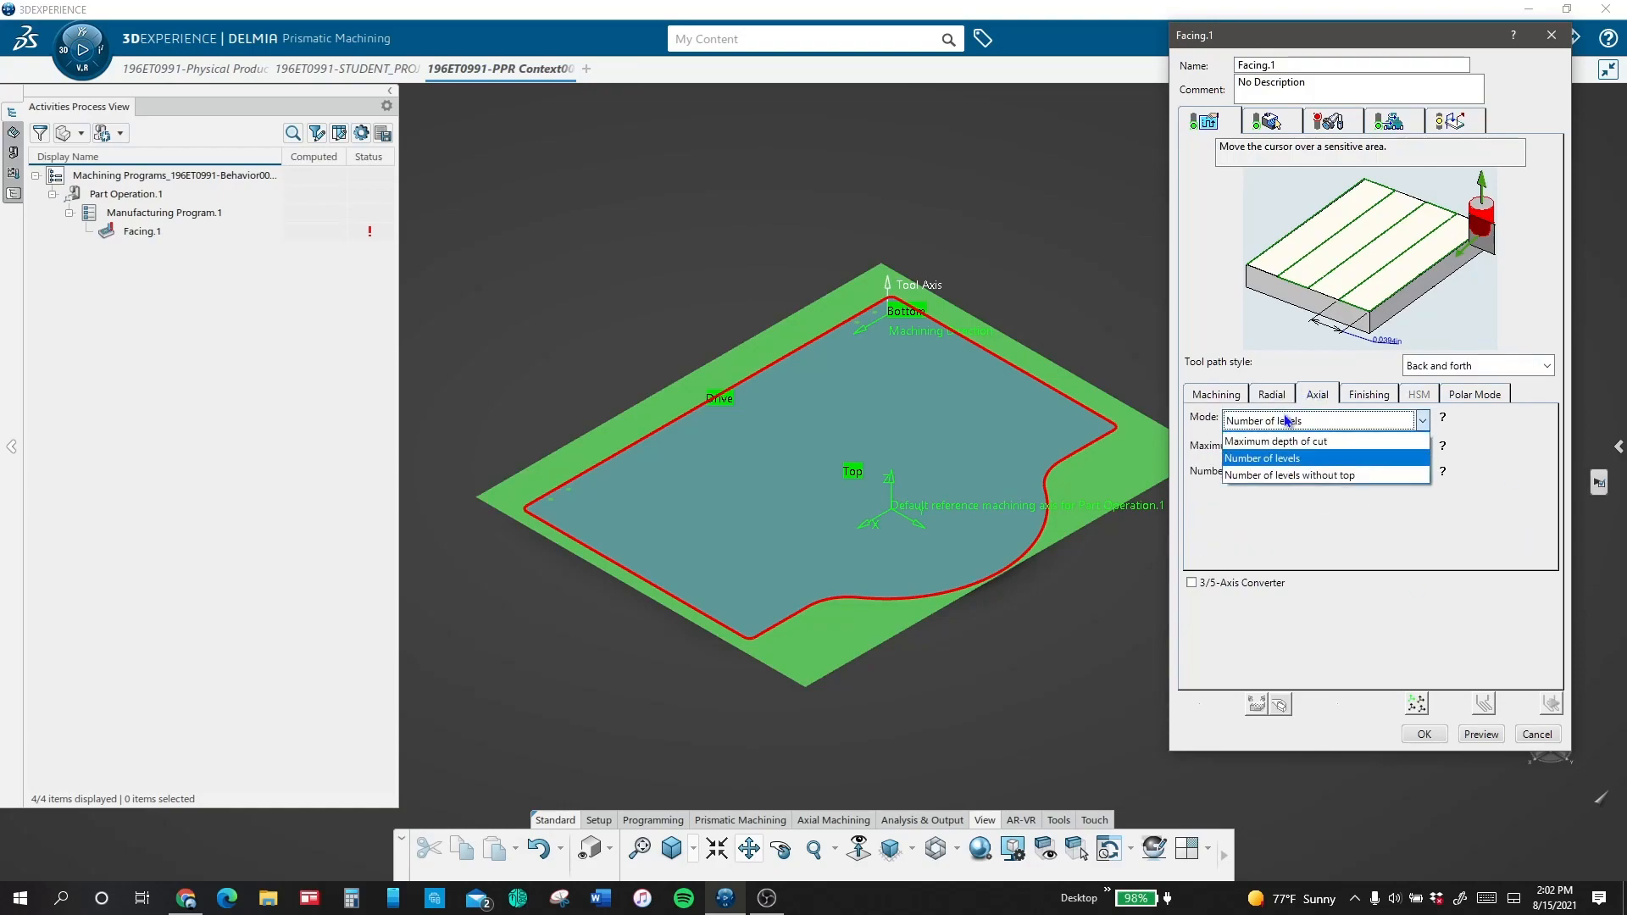
click(1290, 449)
text(.1)
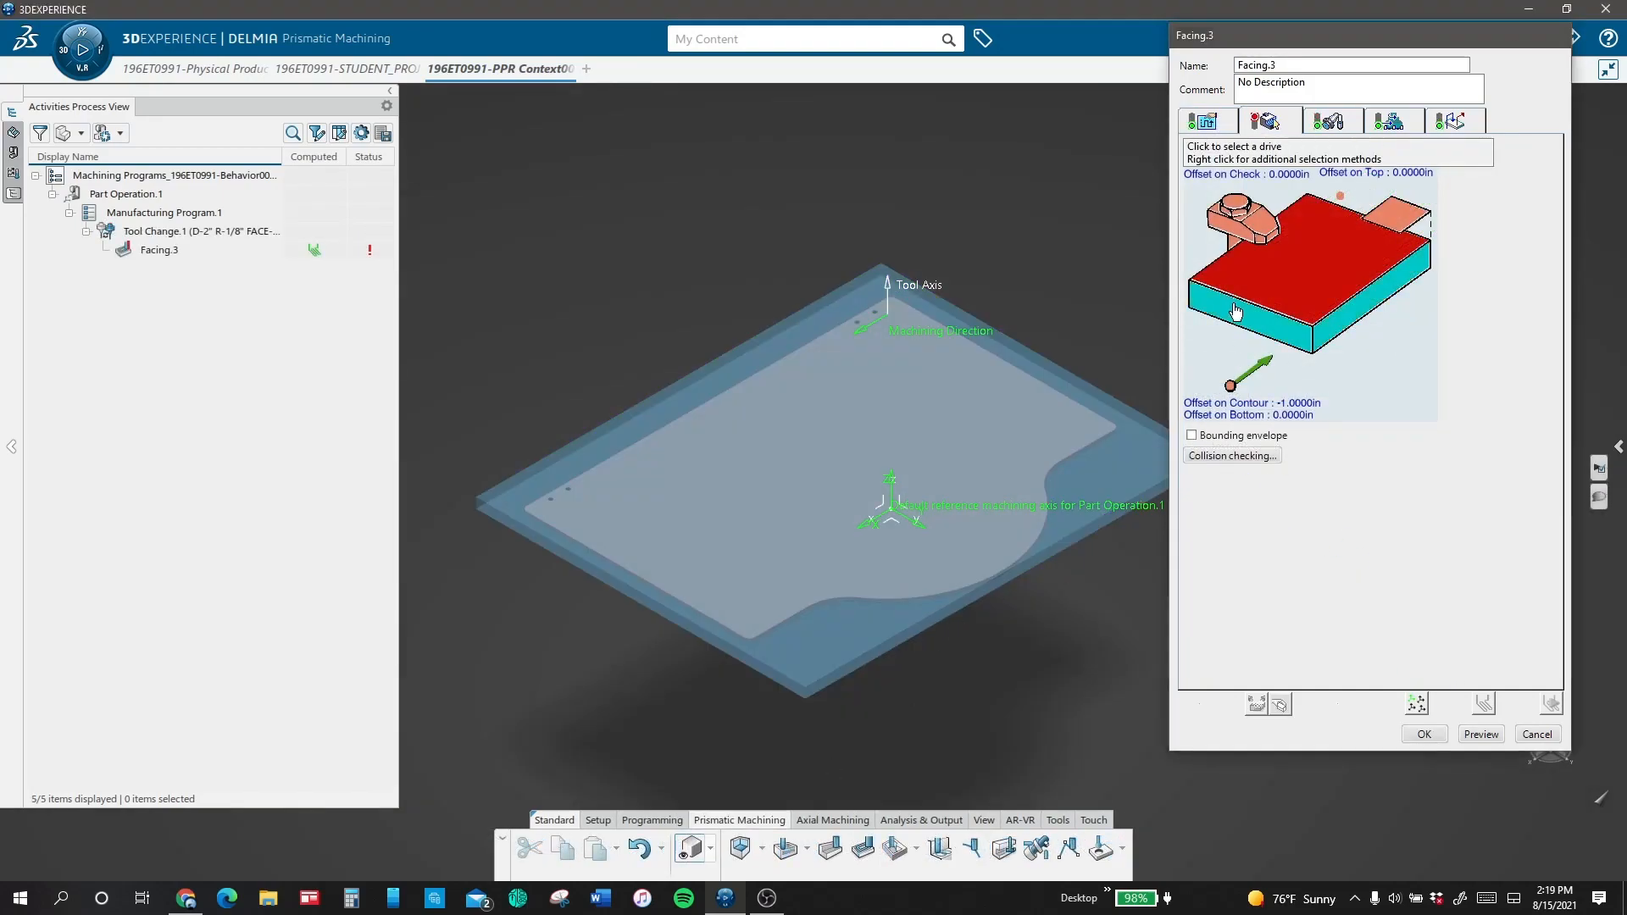
Step: Define the Facing.3 drive contour from the four upper outer edges of the rough stock
click(1236, 312)
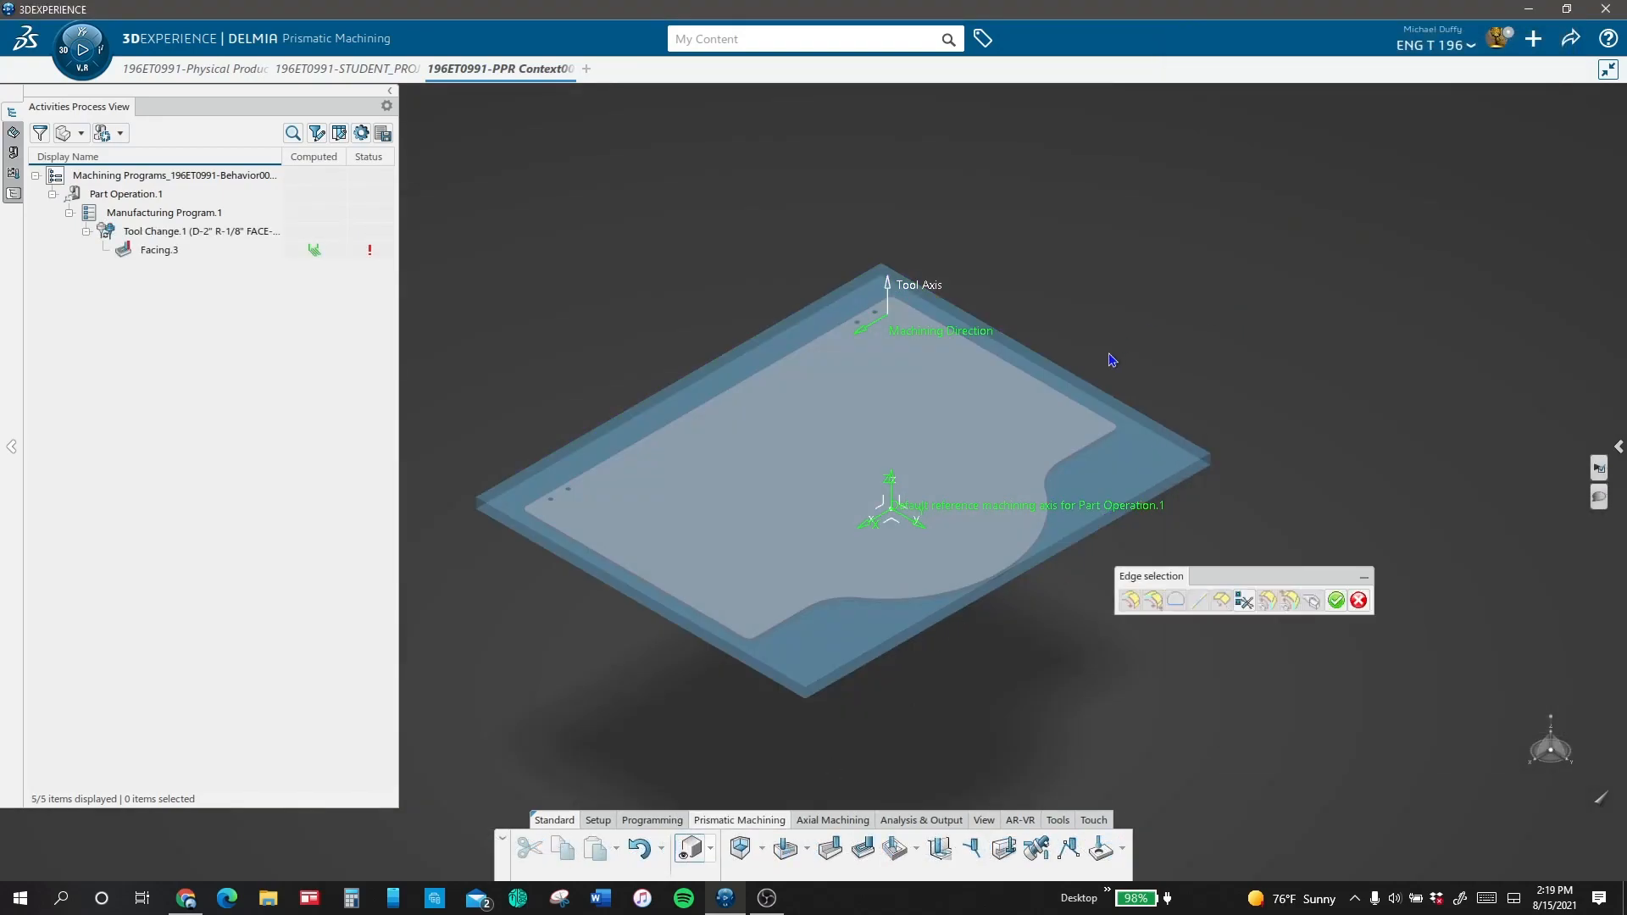
click(1061, 359)
click(765, 341)
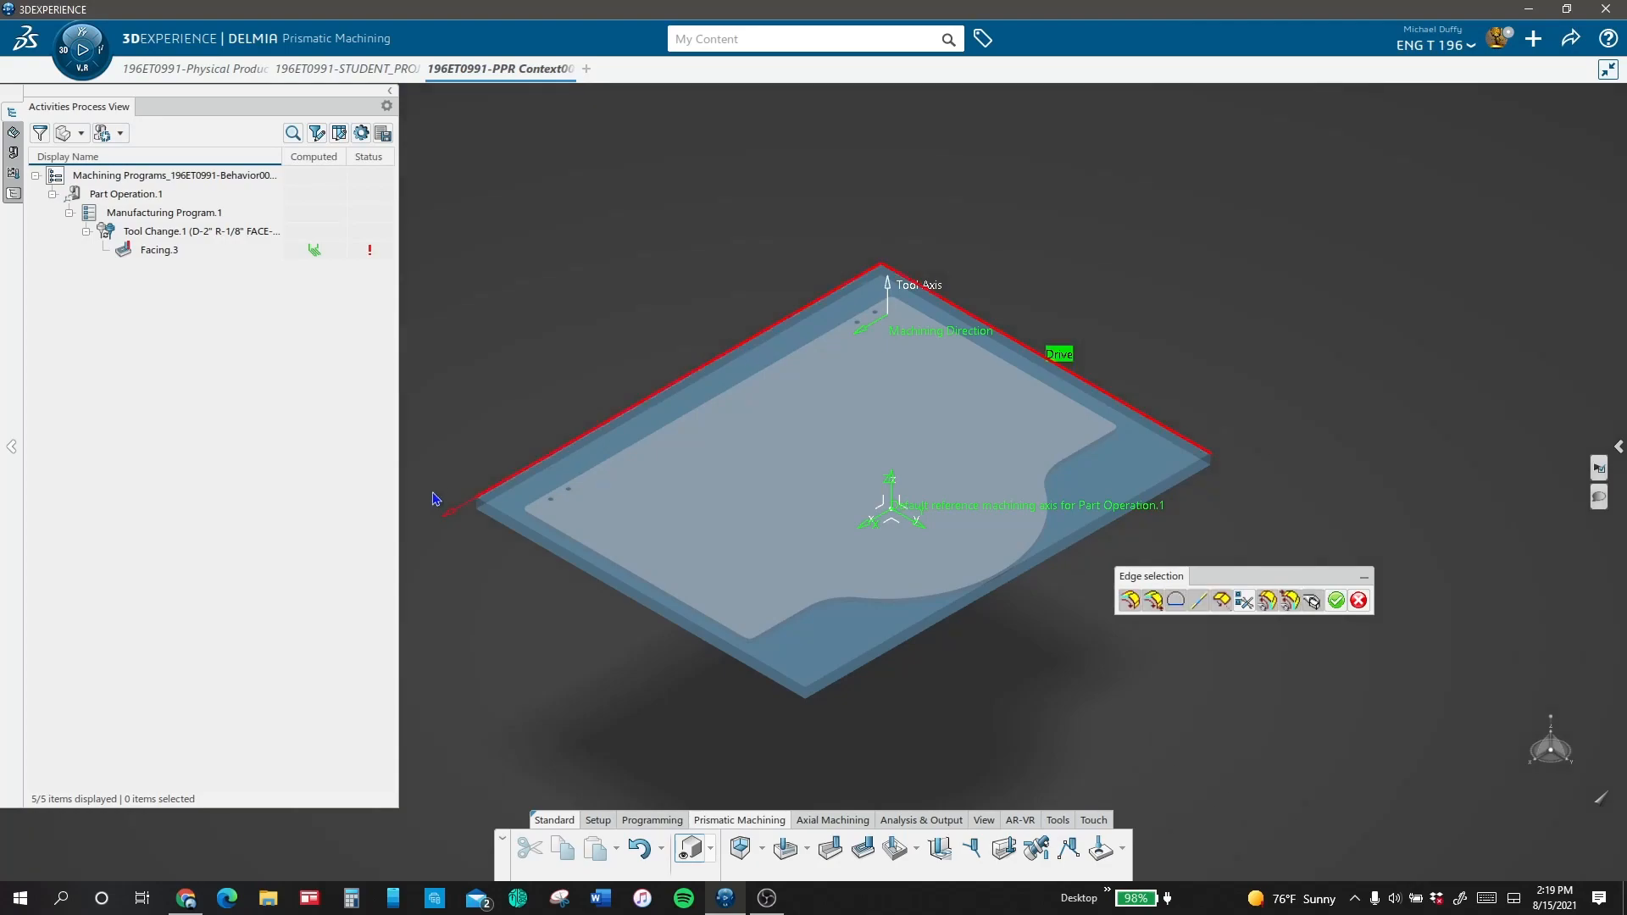
click(583, 560)
click(902, 645)
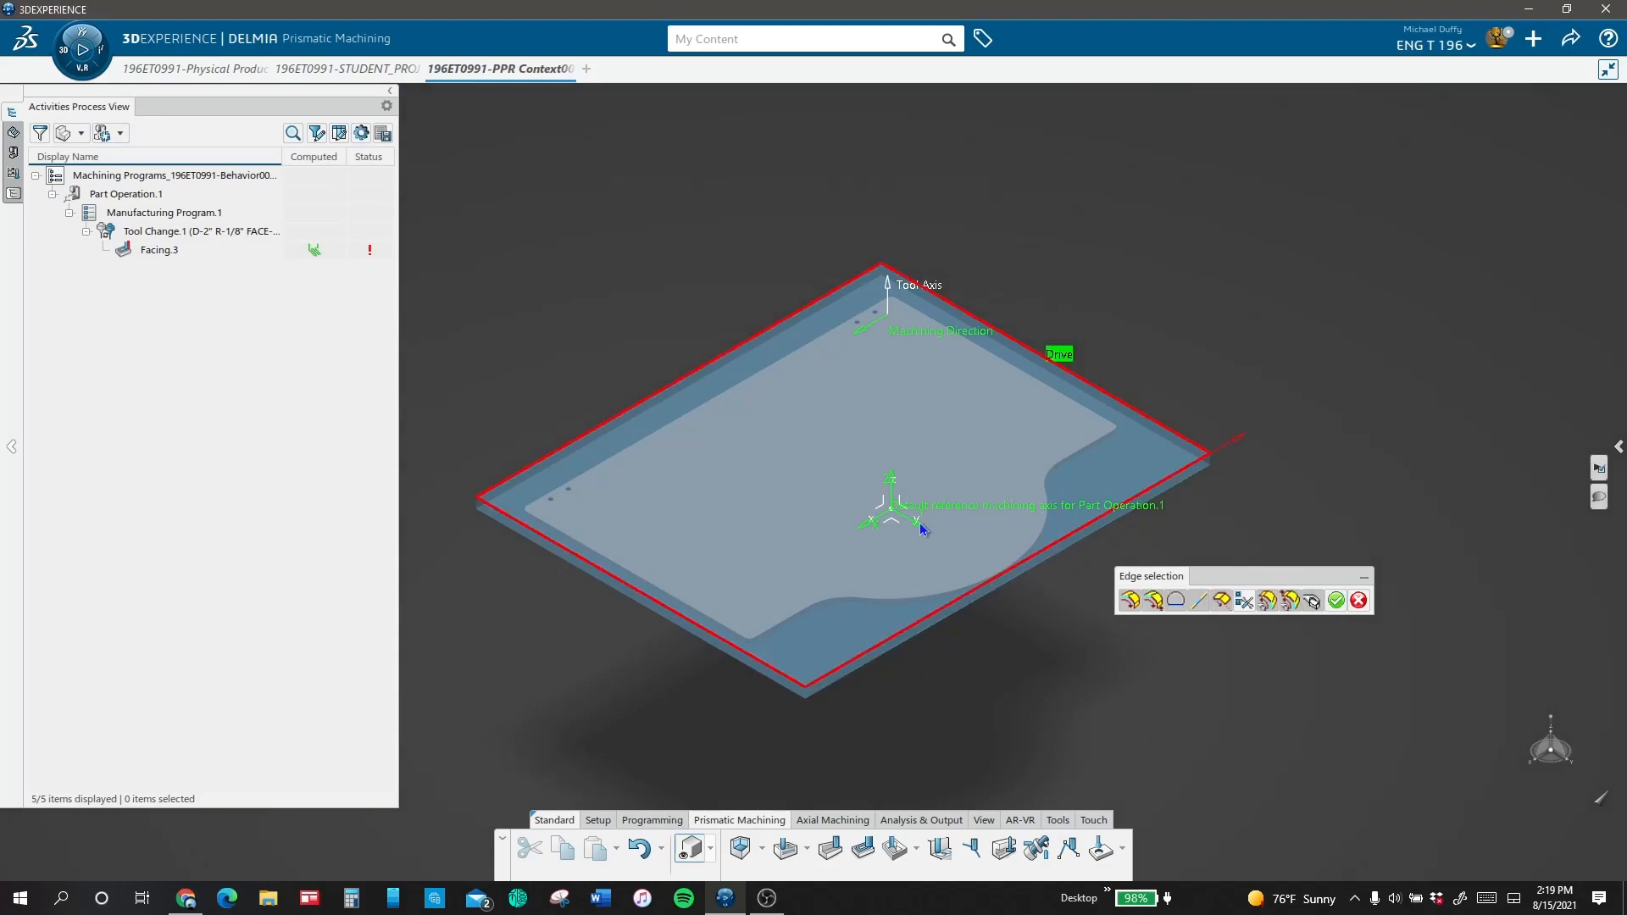
click(1337, 601)
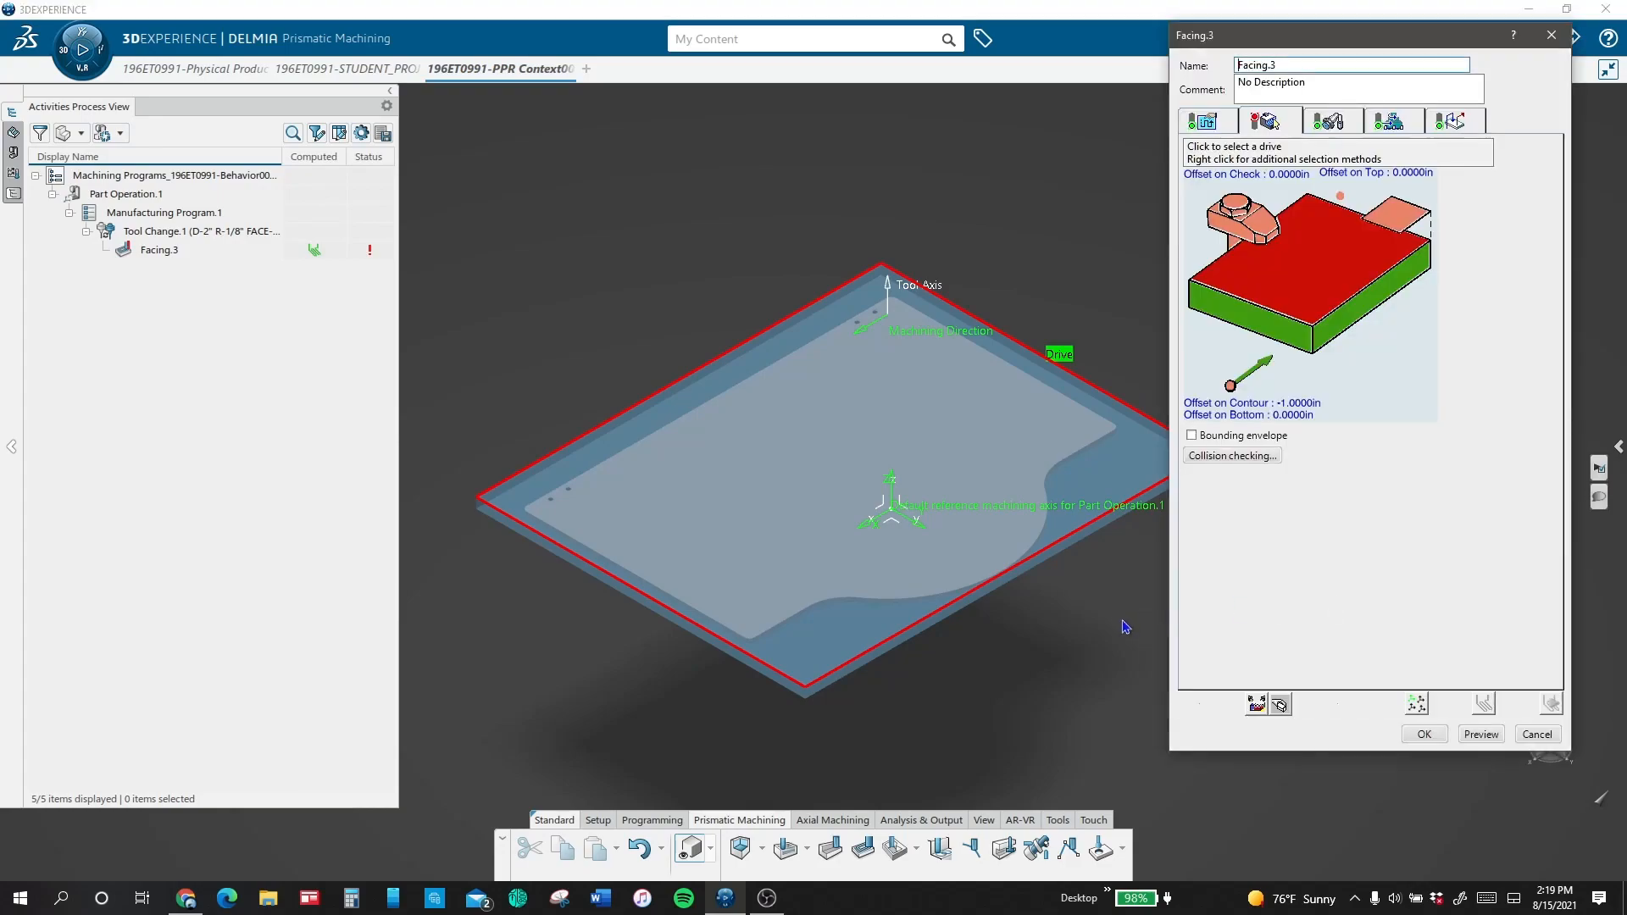
Step: Define the facing bottom from the box lid's upper face and the top plane from the rough stock's upper face
click(1356, 270)
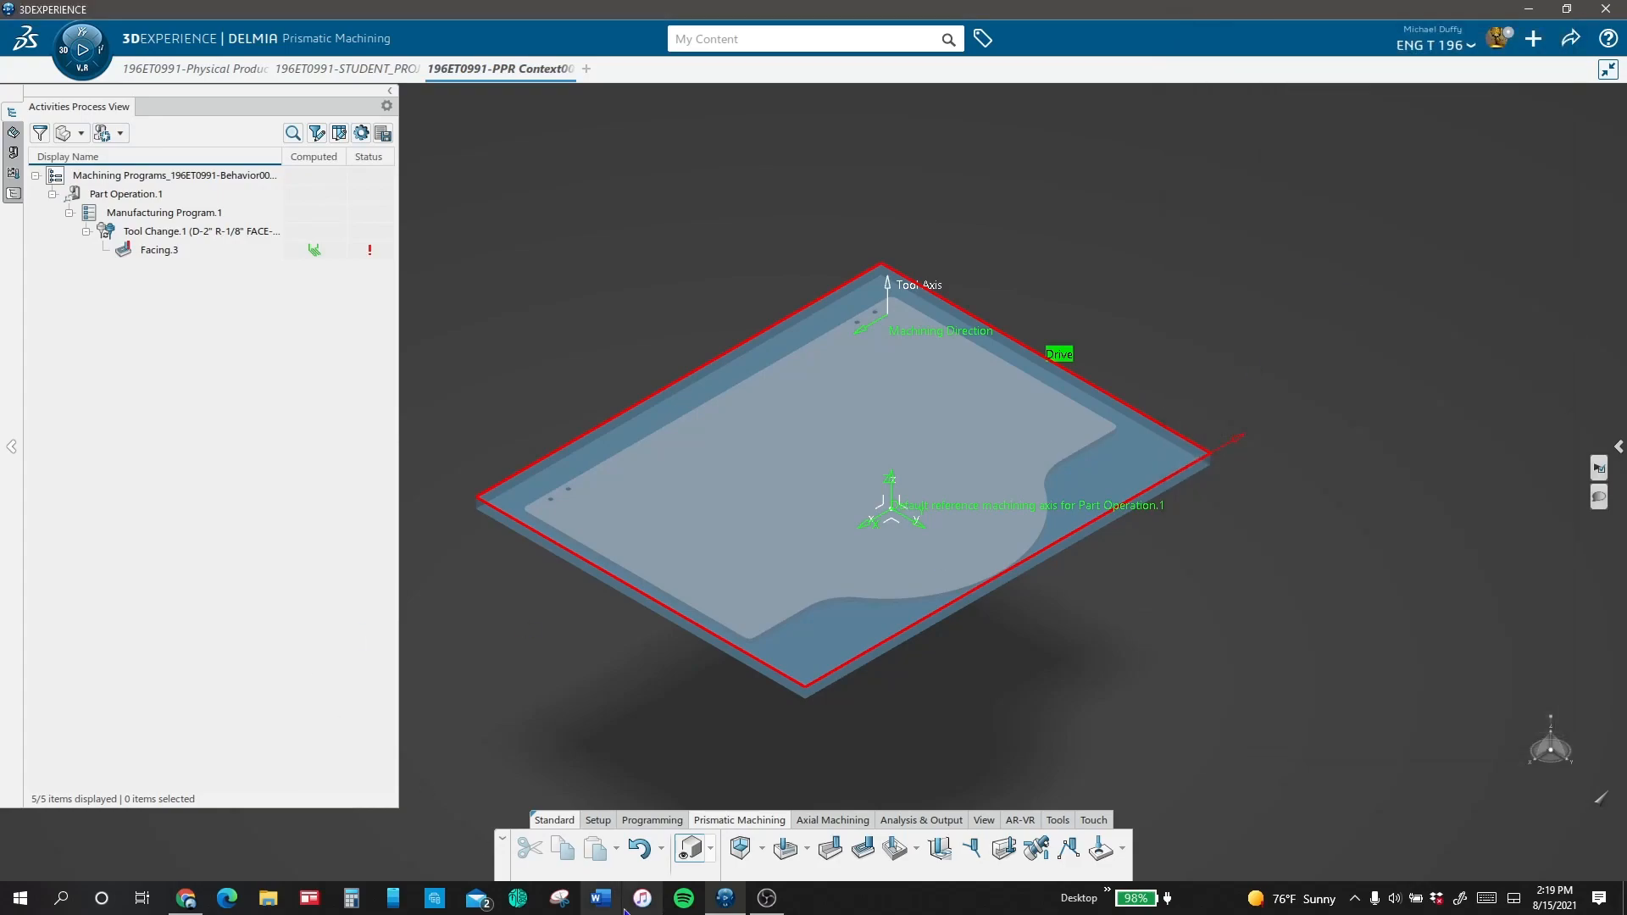
click(692, 852)
click(774, 483)
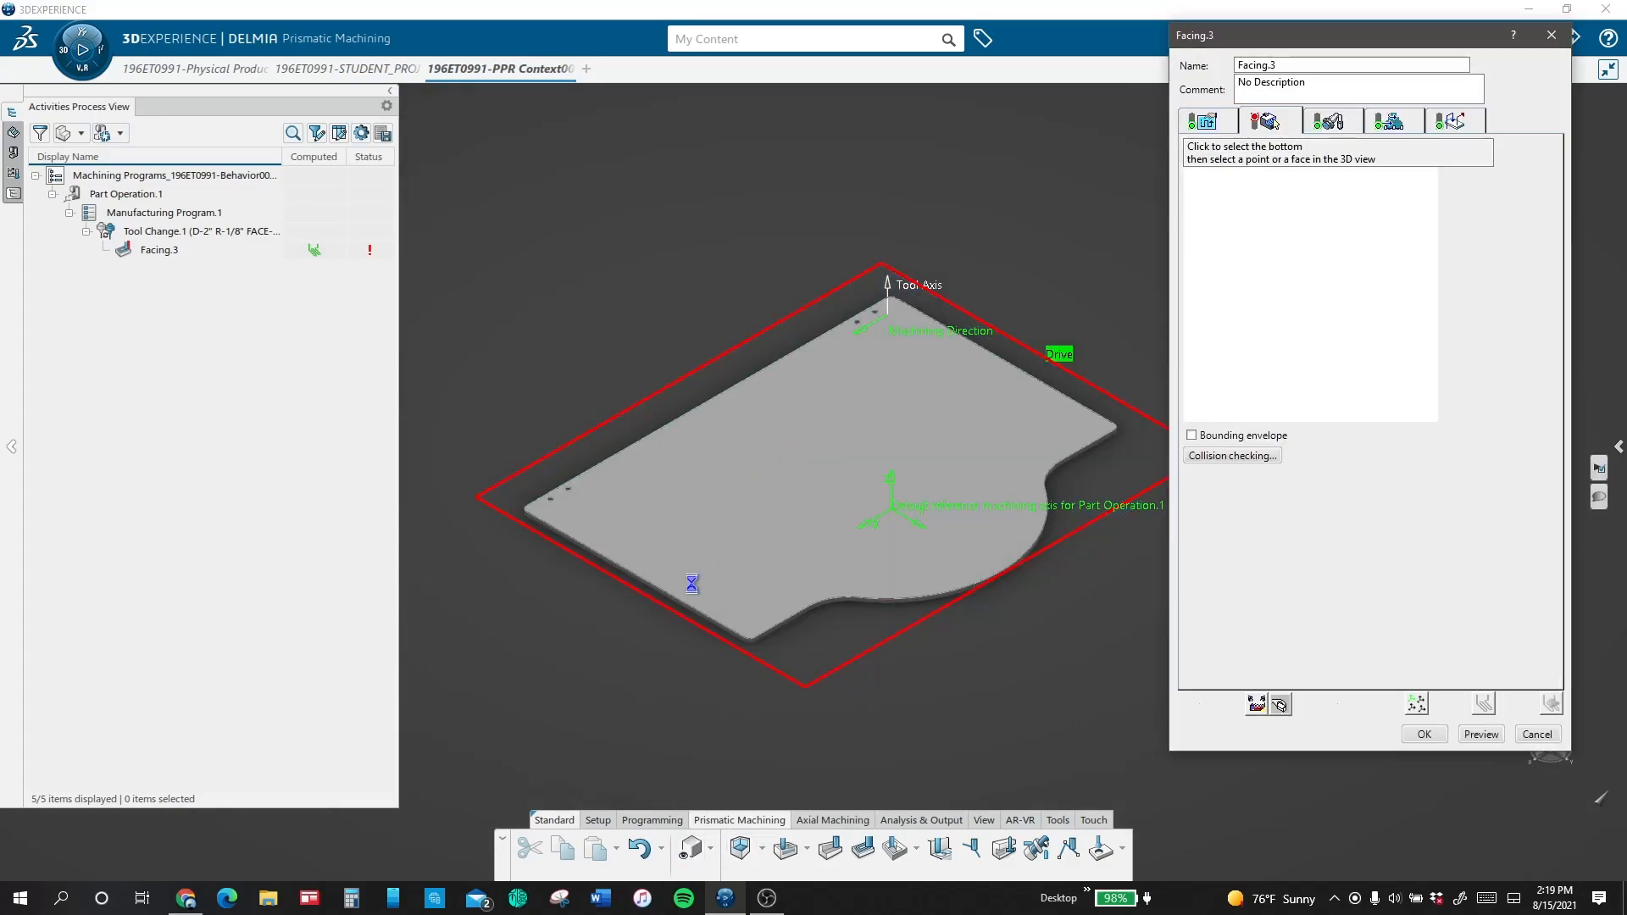
click(692, 850)
click(1407, 216)
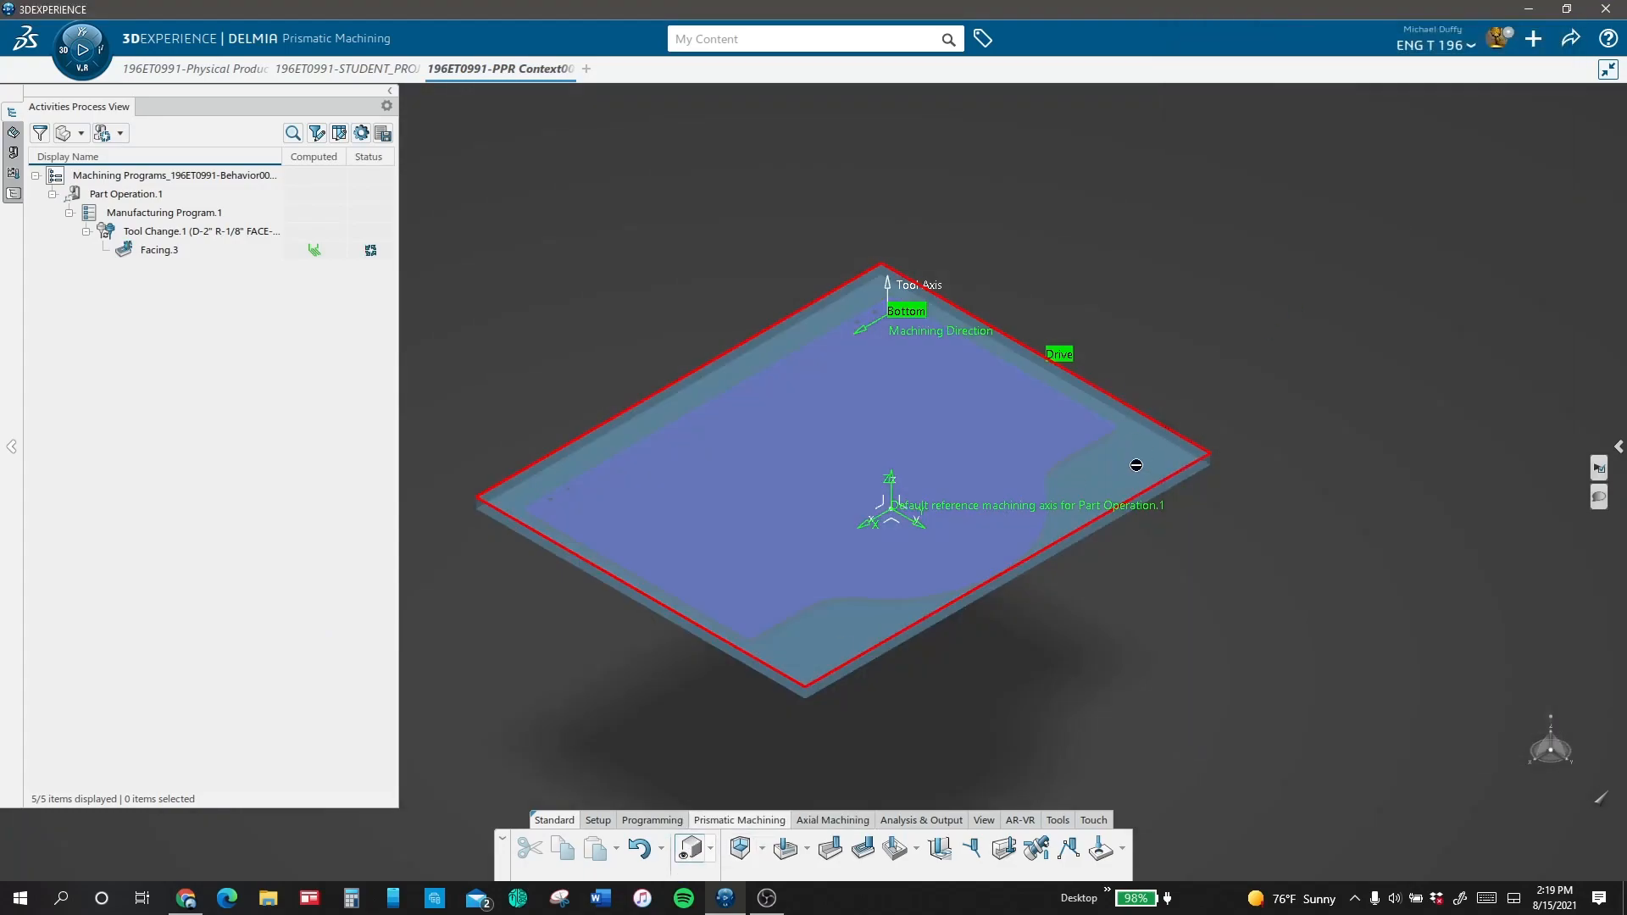
click(1160, 458)
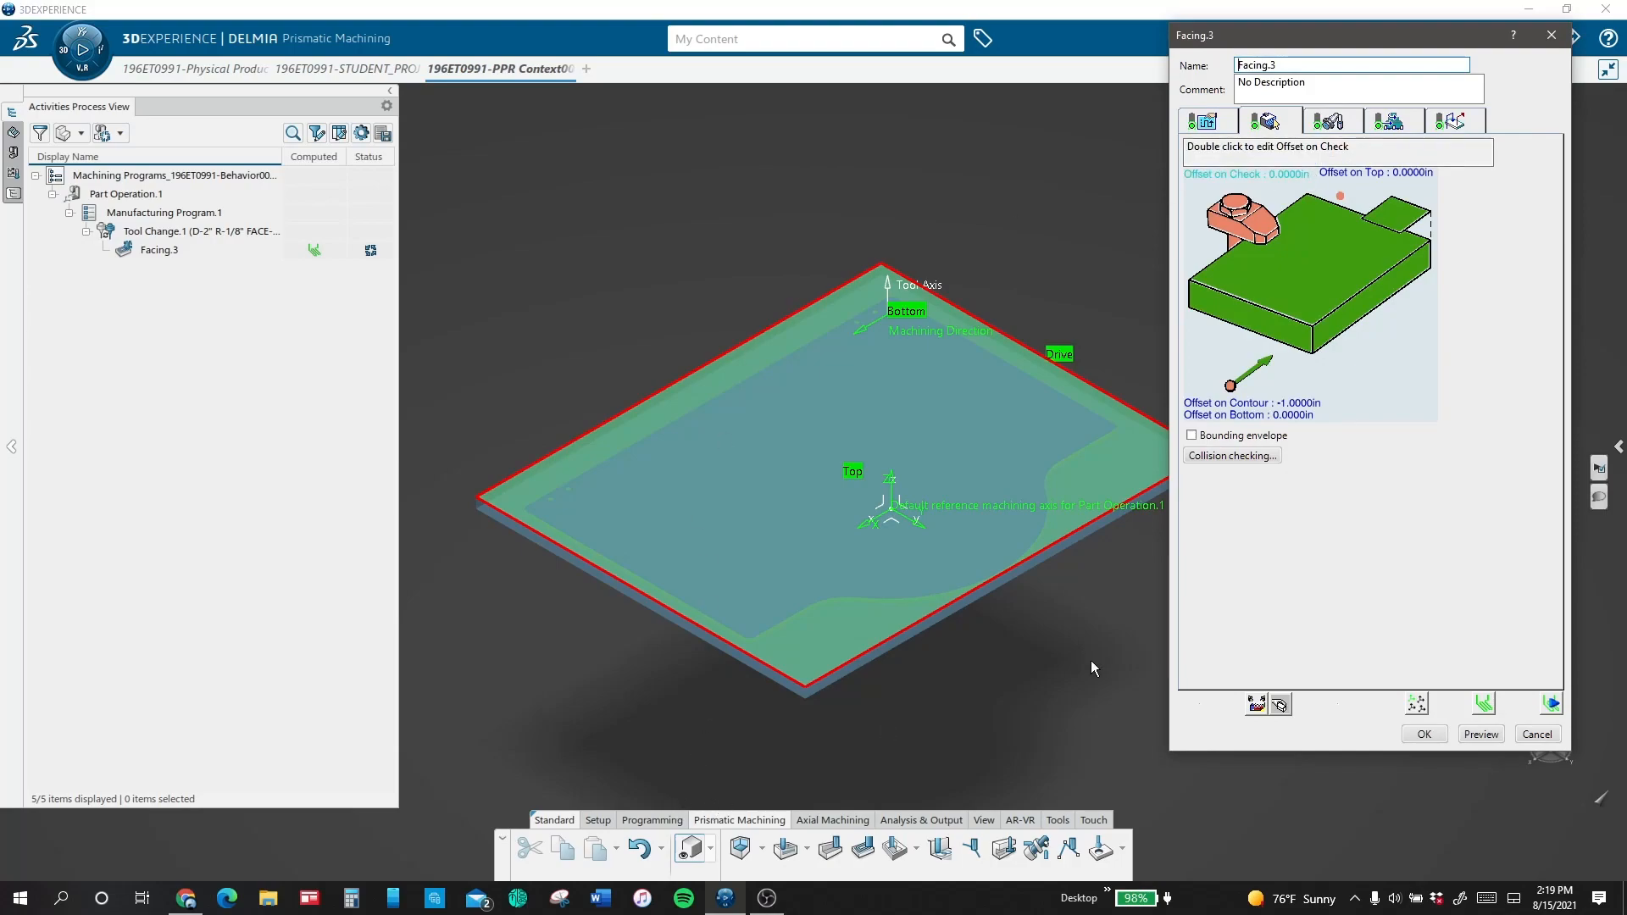
Step: Set the facing operation's offset on contour to -0.25 in
double_click(1295, 406)
text(-.25)
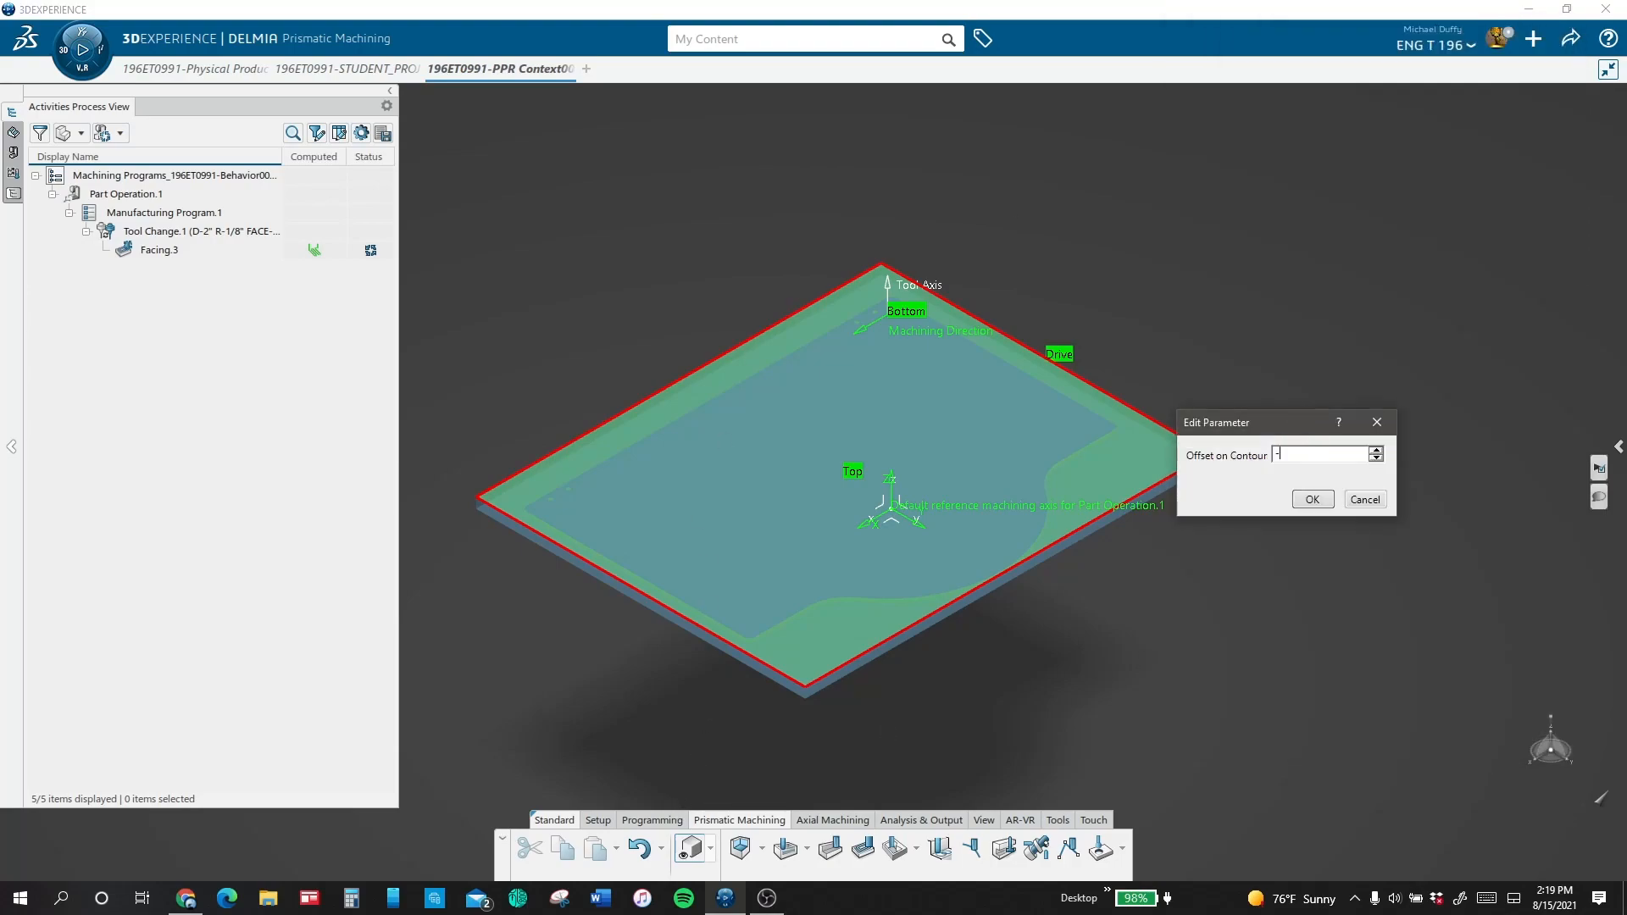
click(1312, 500)
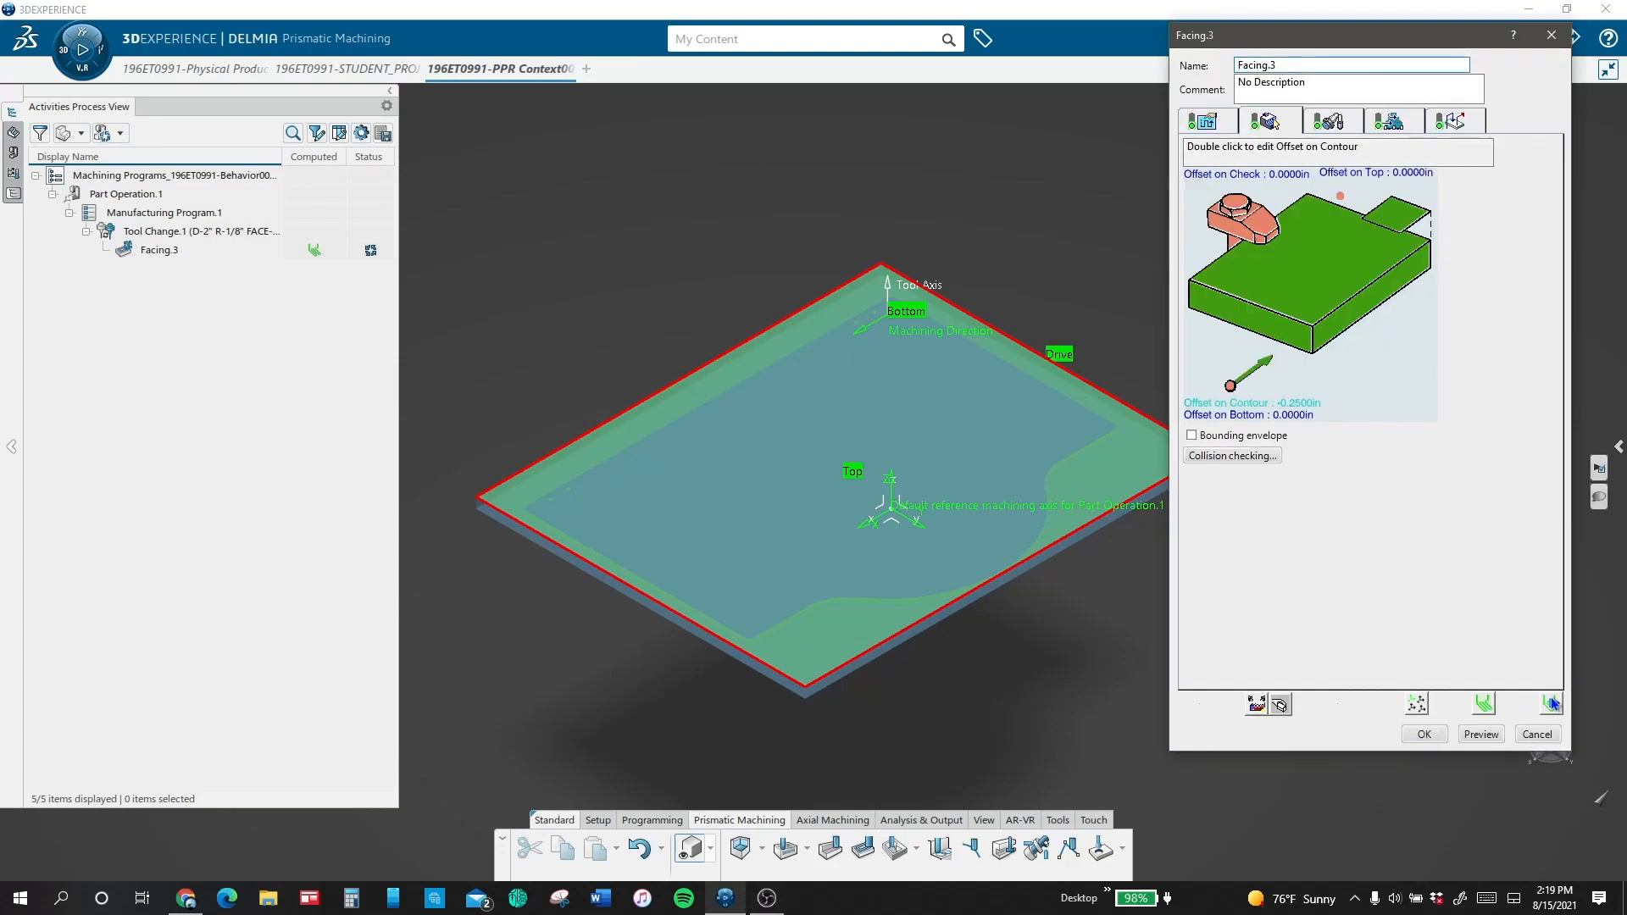
Step: Compute the facing tool path and play its material removal simulation
click(1552, 705)
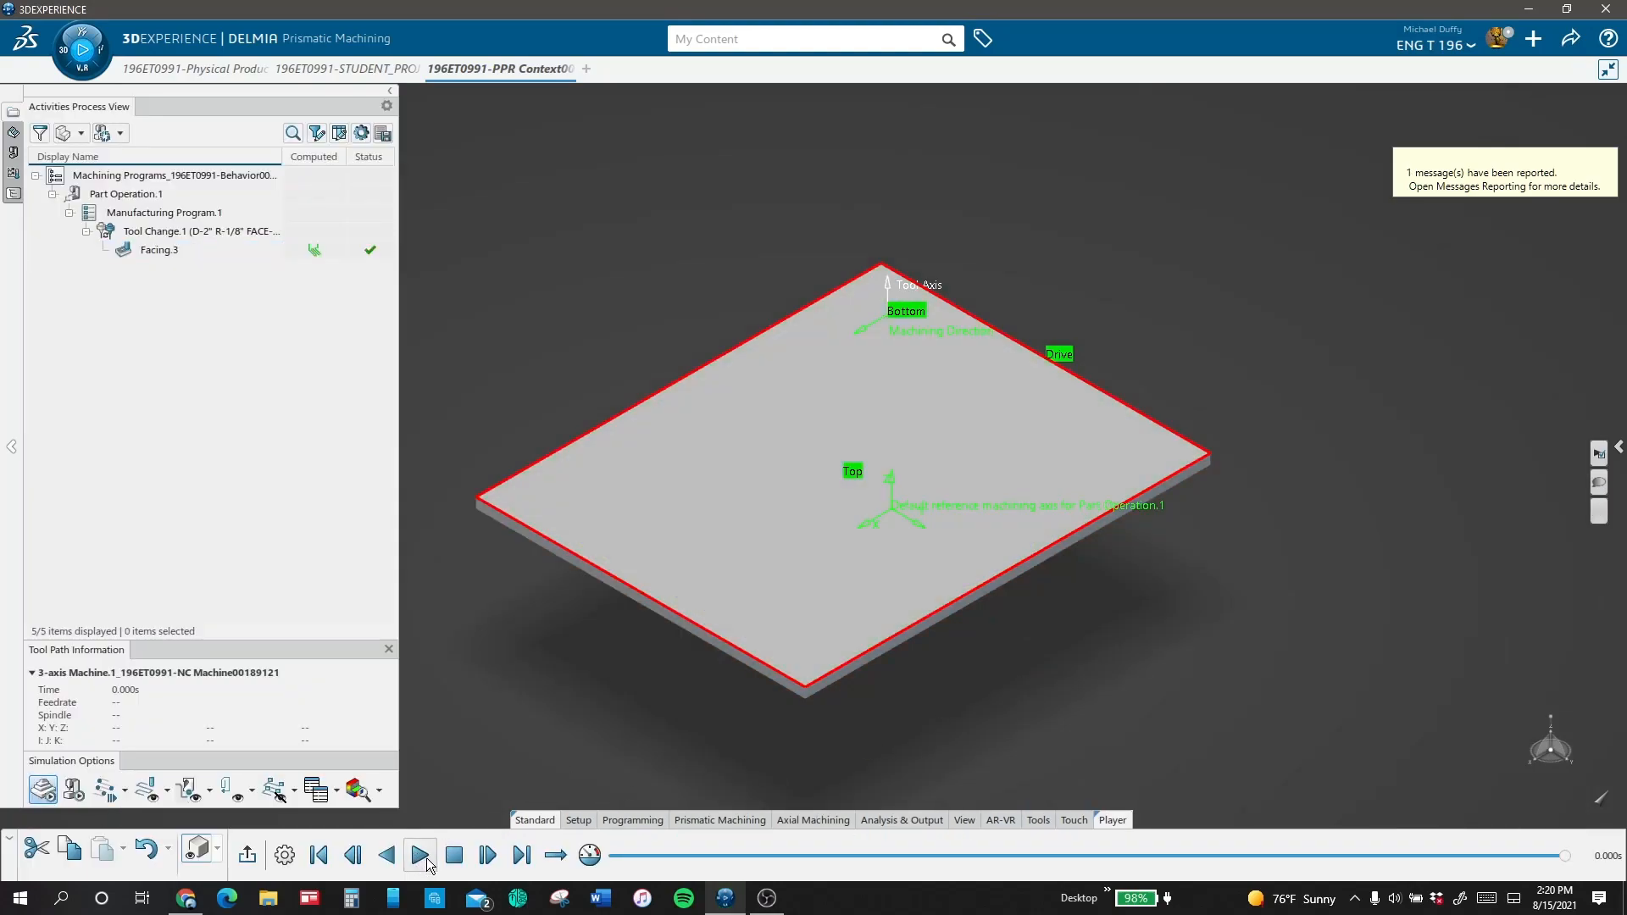
click(421, 856)
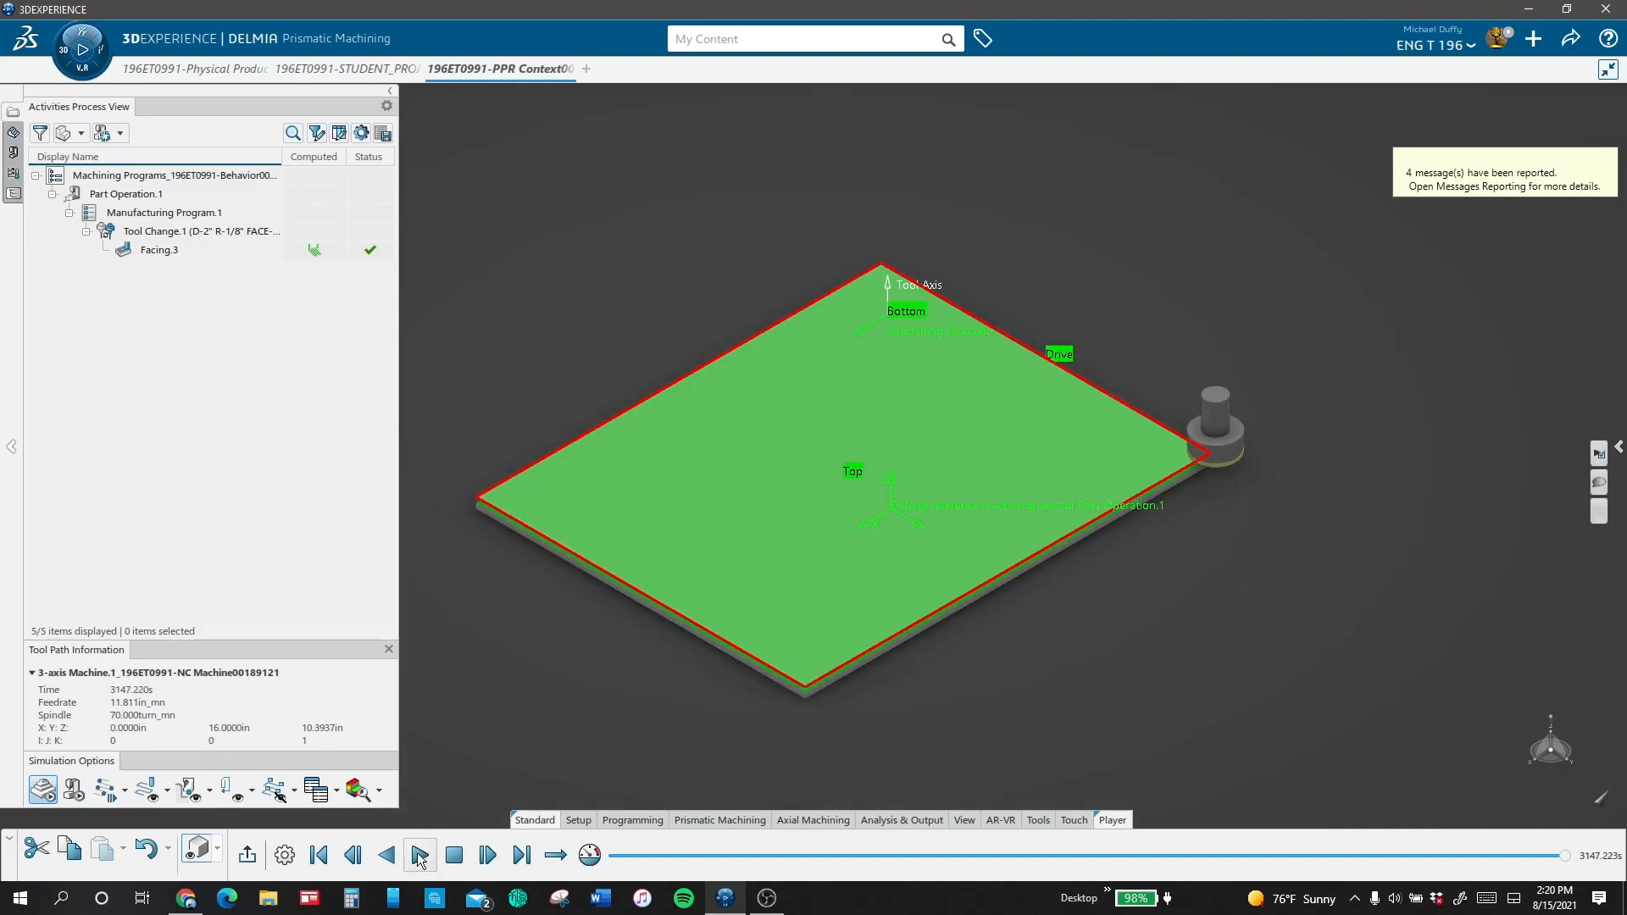
Step: Add an axial motion with a distance of 2 in to Facing.3's return finish pass retract macro
click(243, 854)
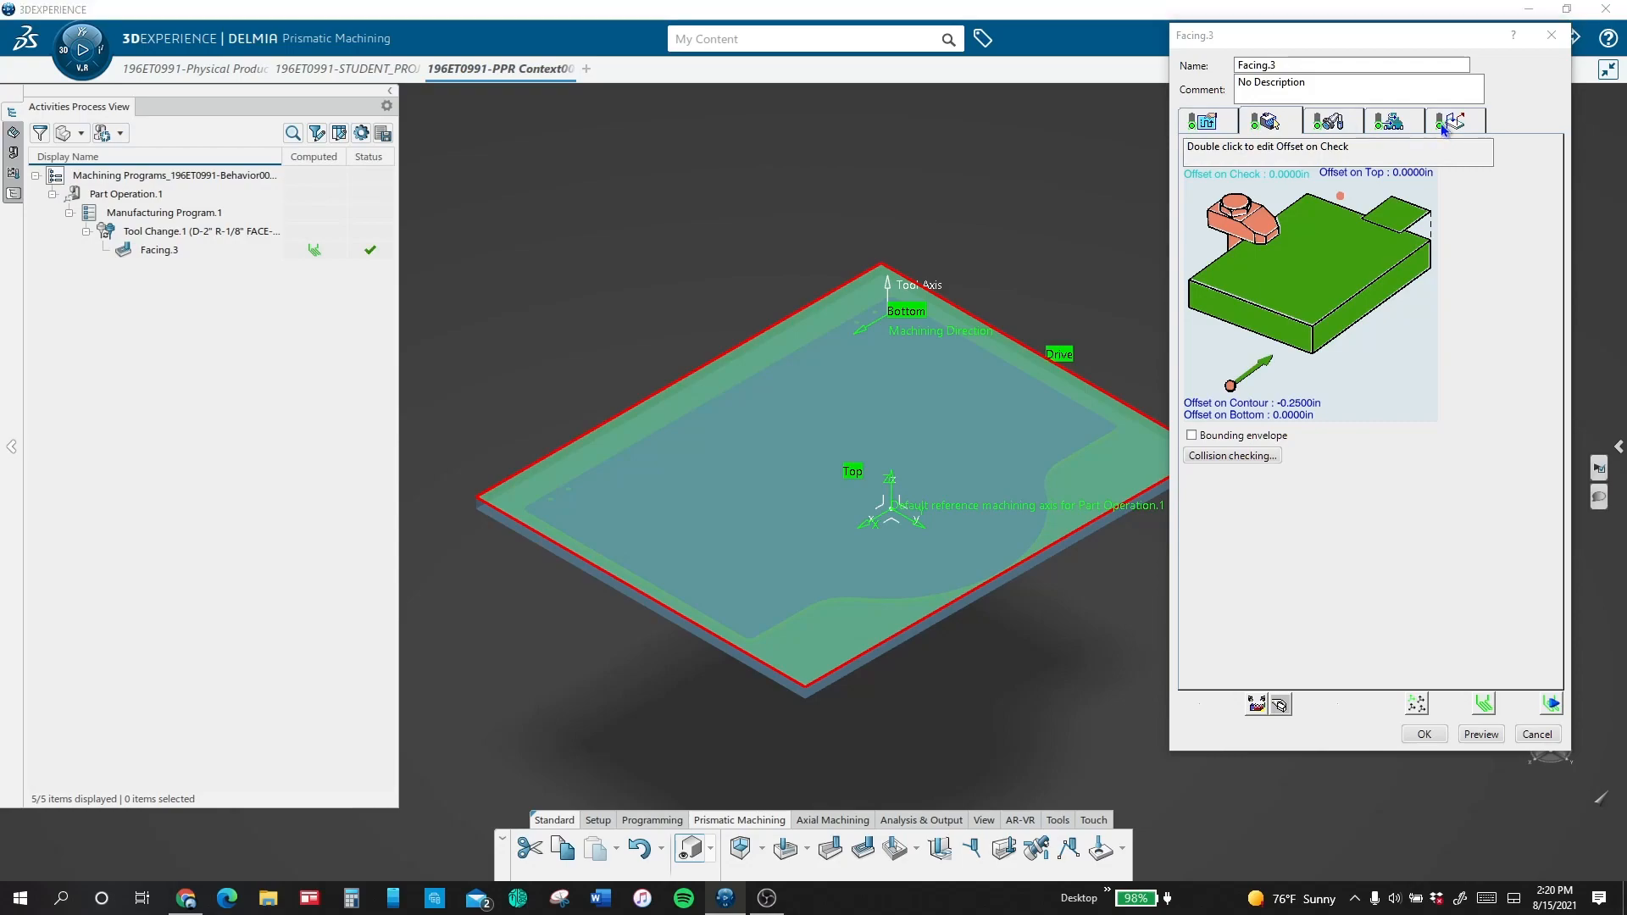
click(1445, 125)
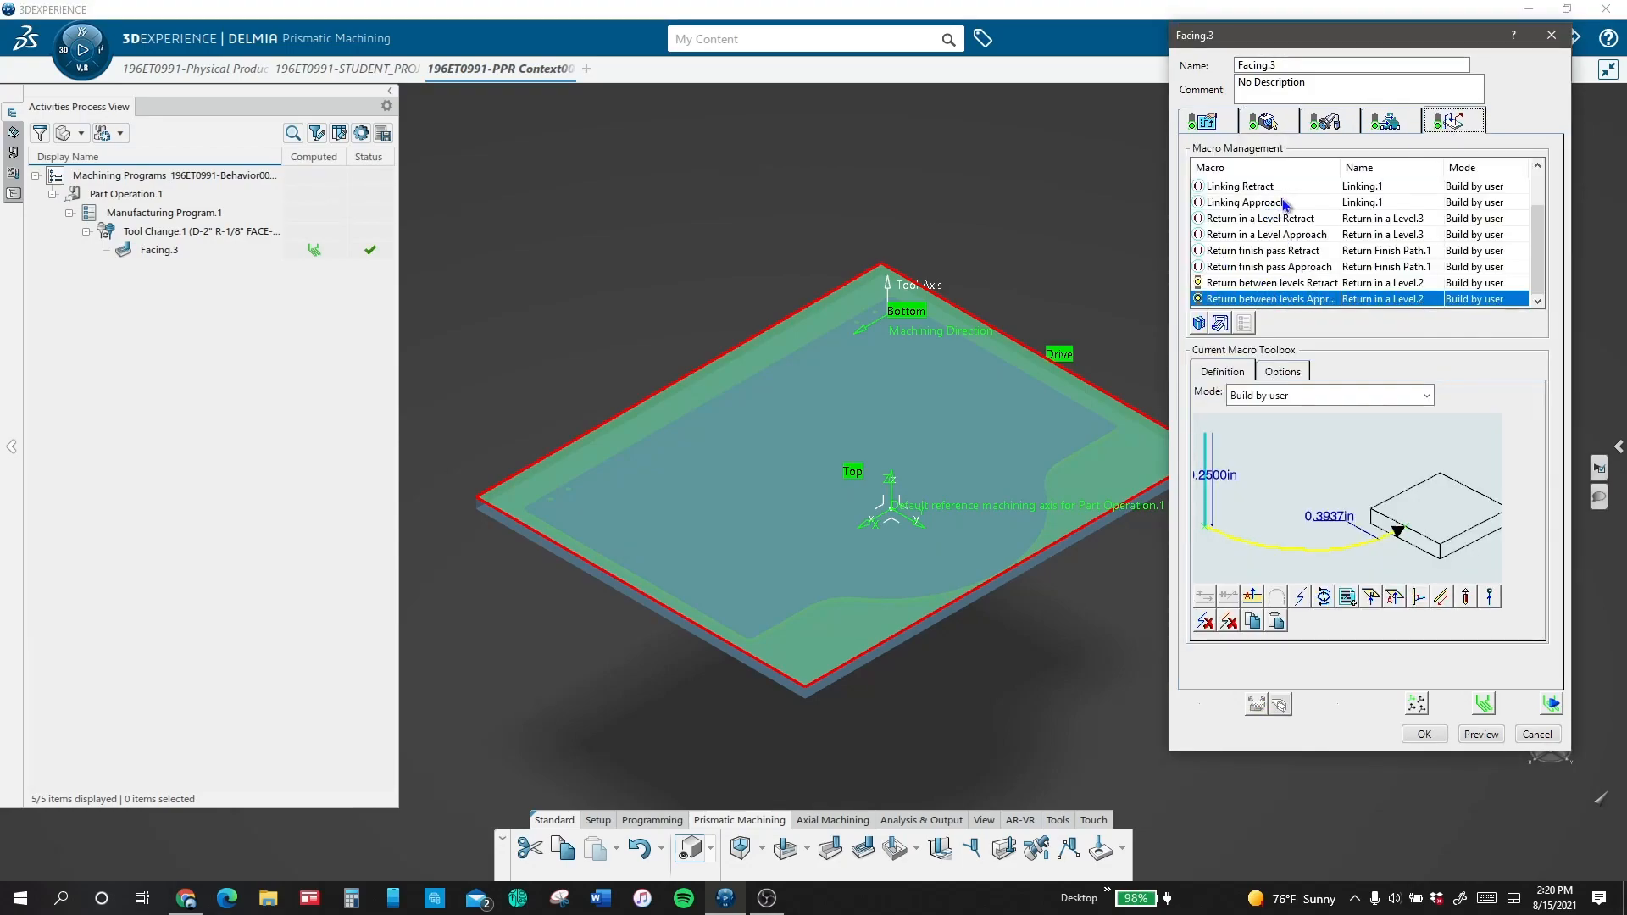
click(1247, 253)
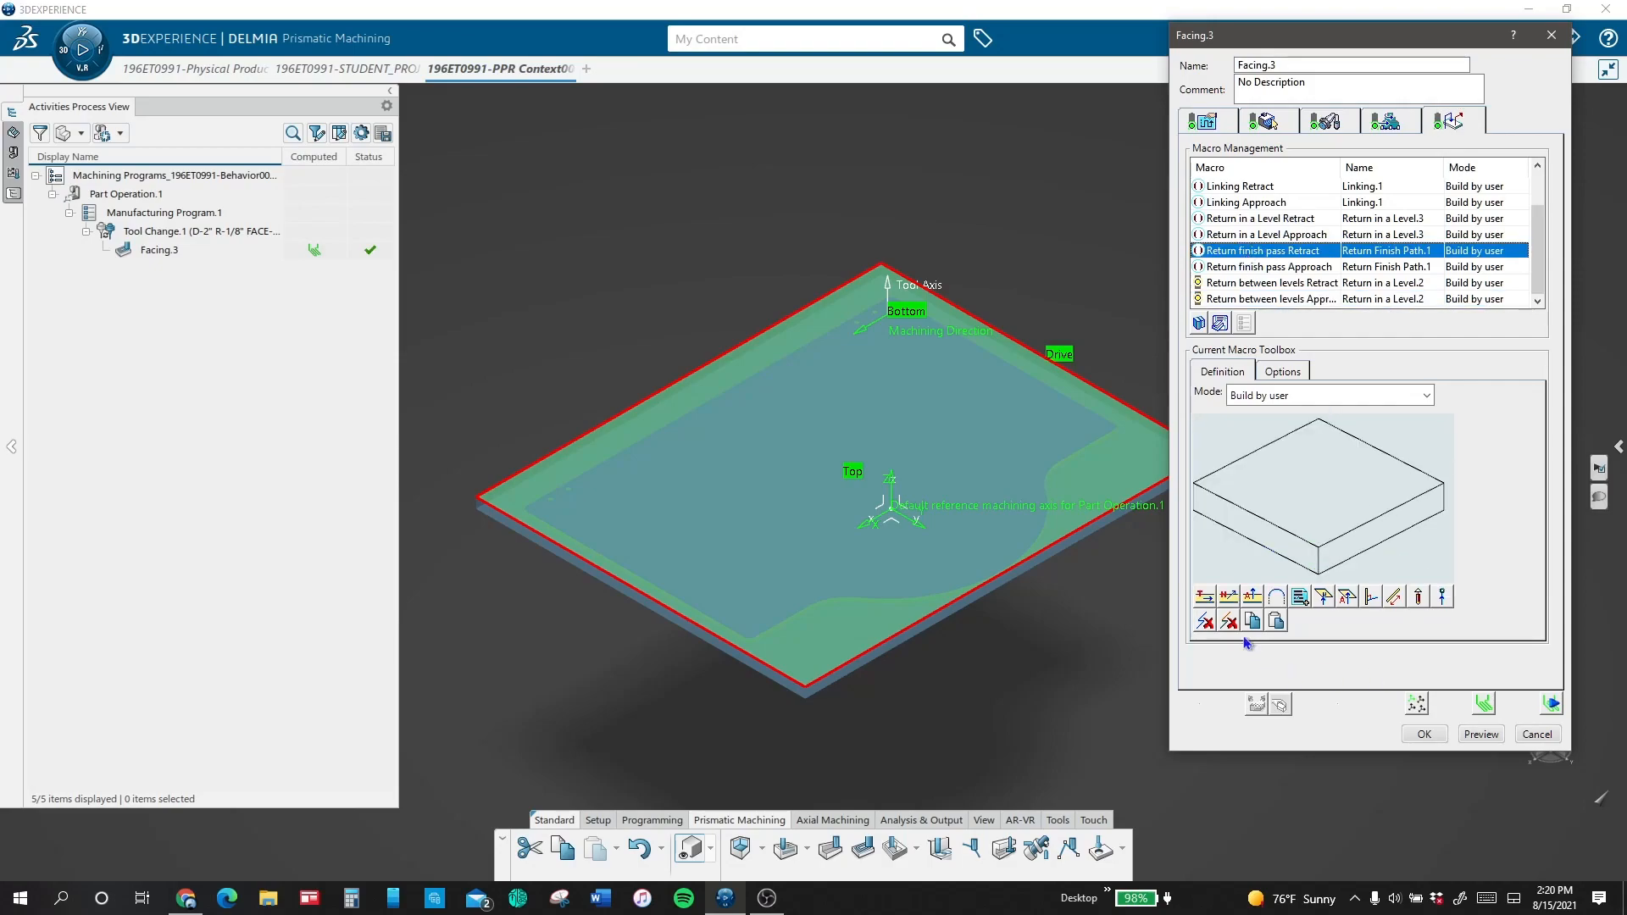
click(1253, 597)
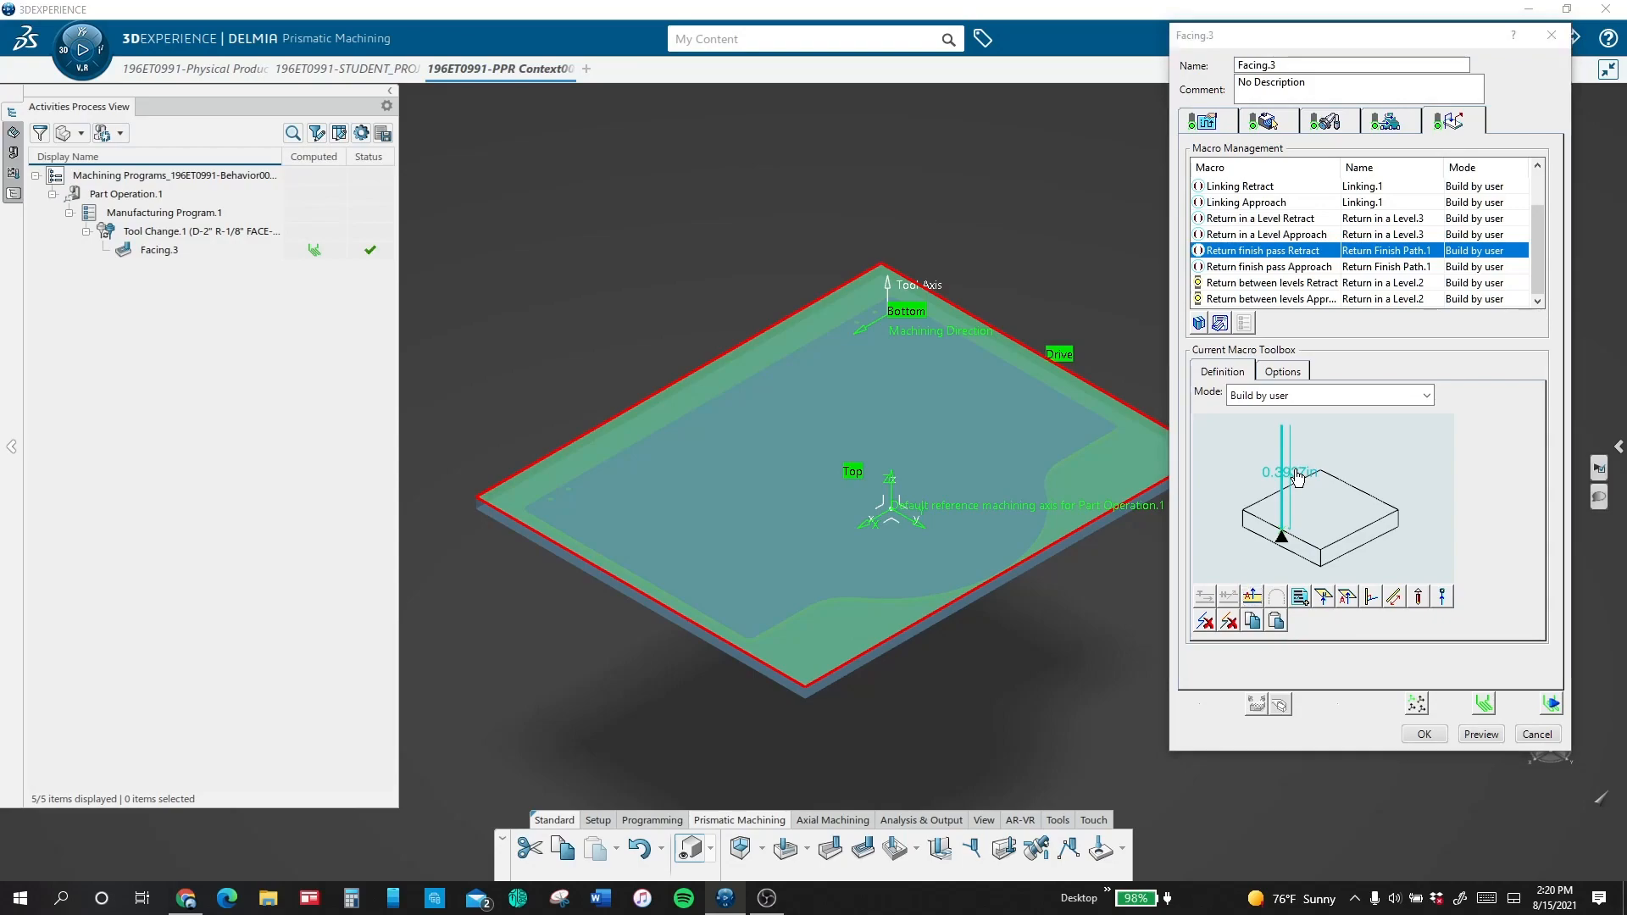
double_click(1289, 472)
text(.25)
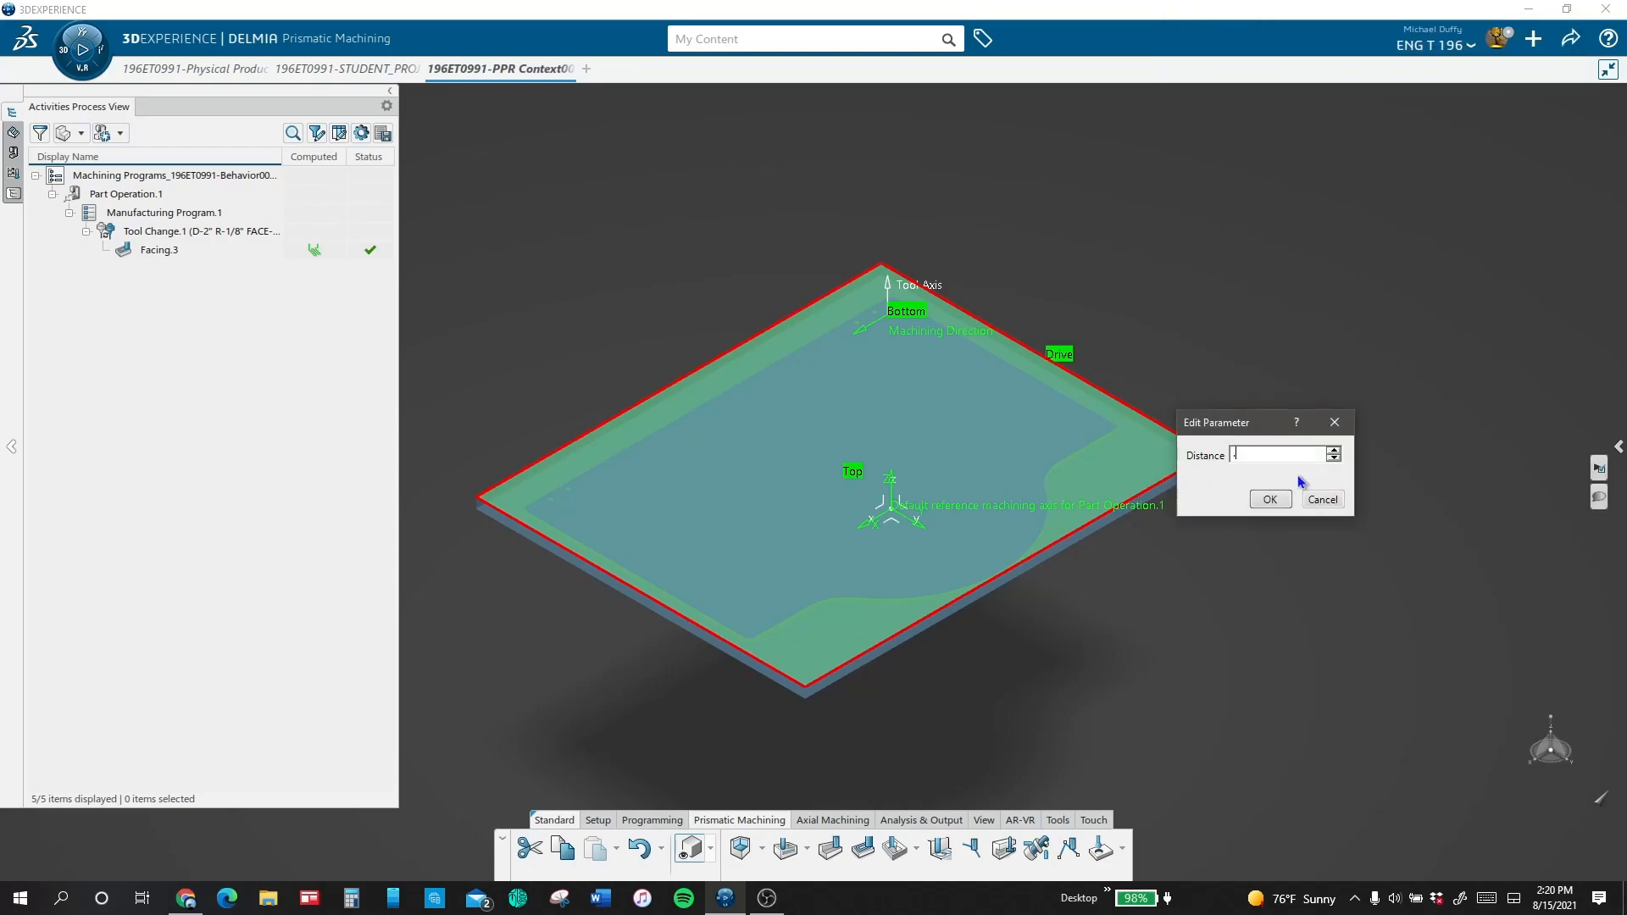
click(1286, 503)
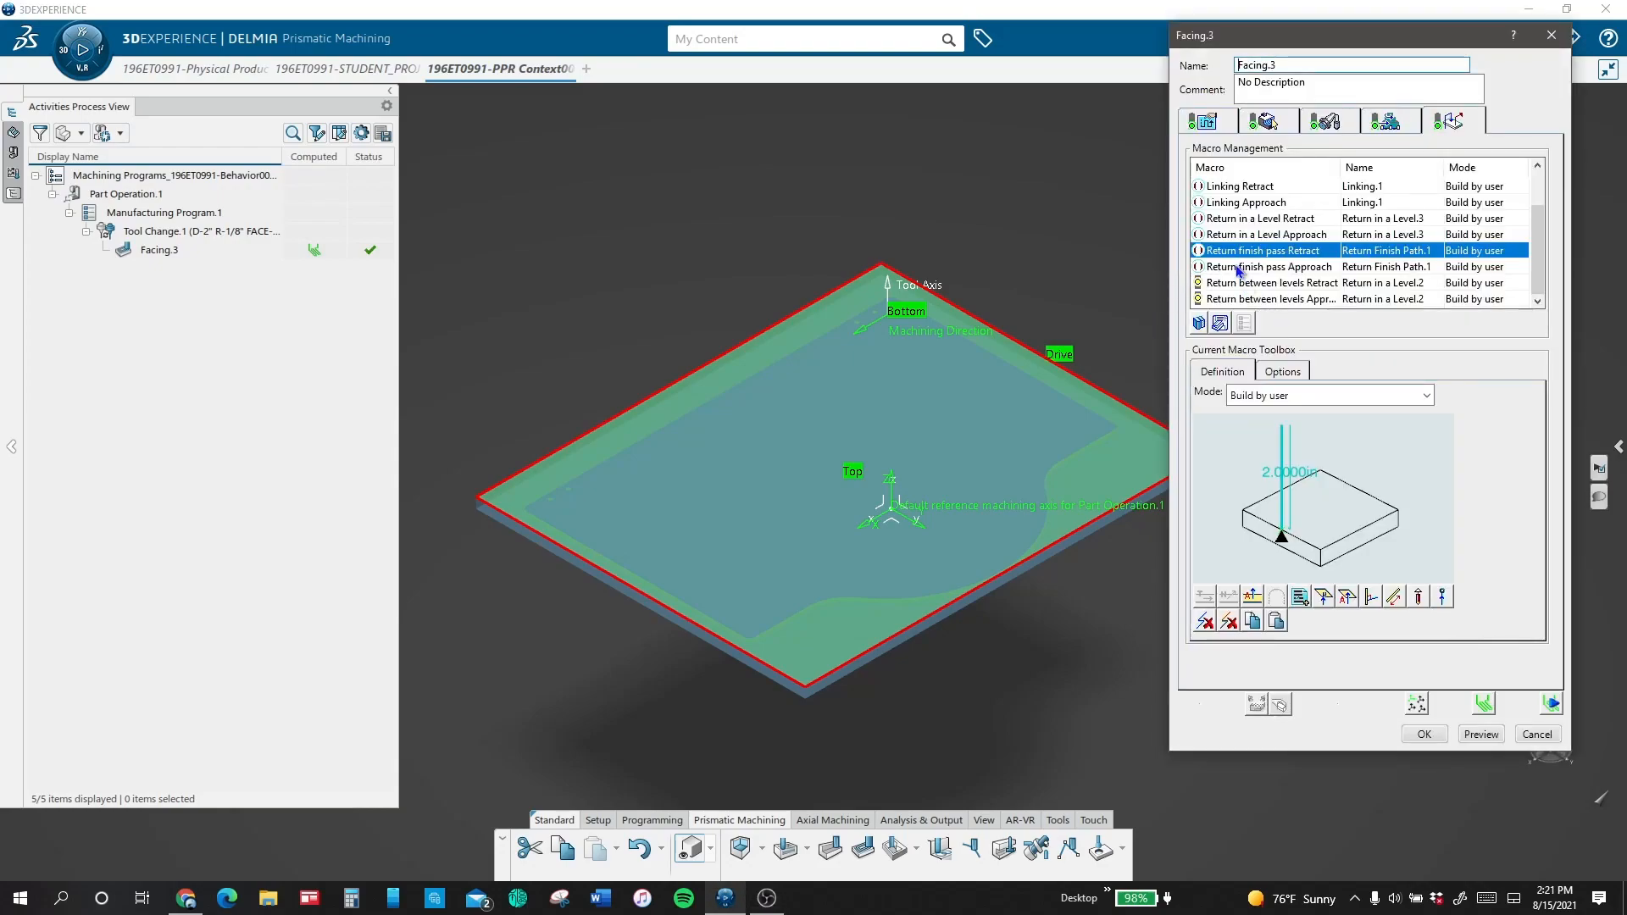
Step: Set the arc radius of Facing.3's approach macro to 1.5 in
click(1237, 266)
double_click(1320, 510)
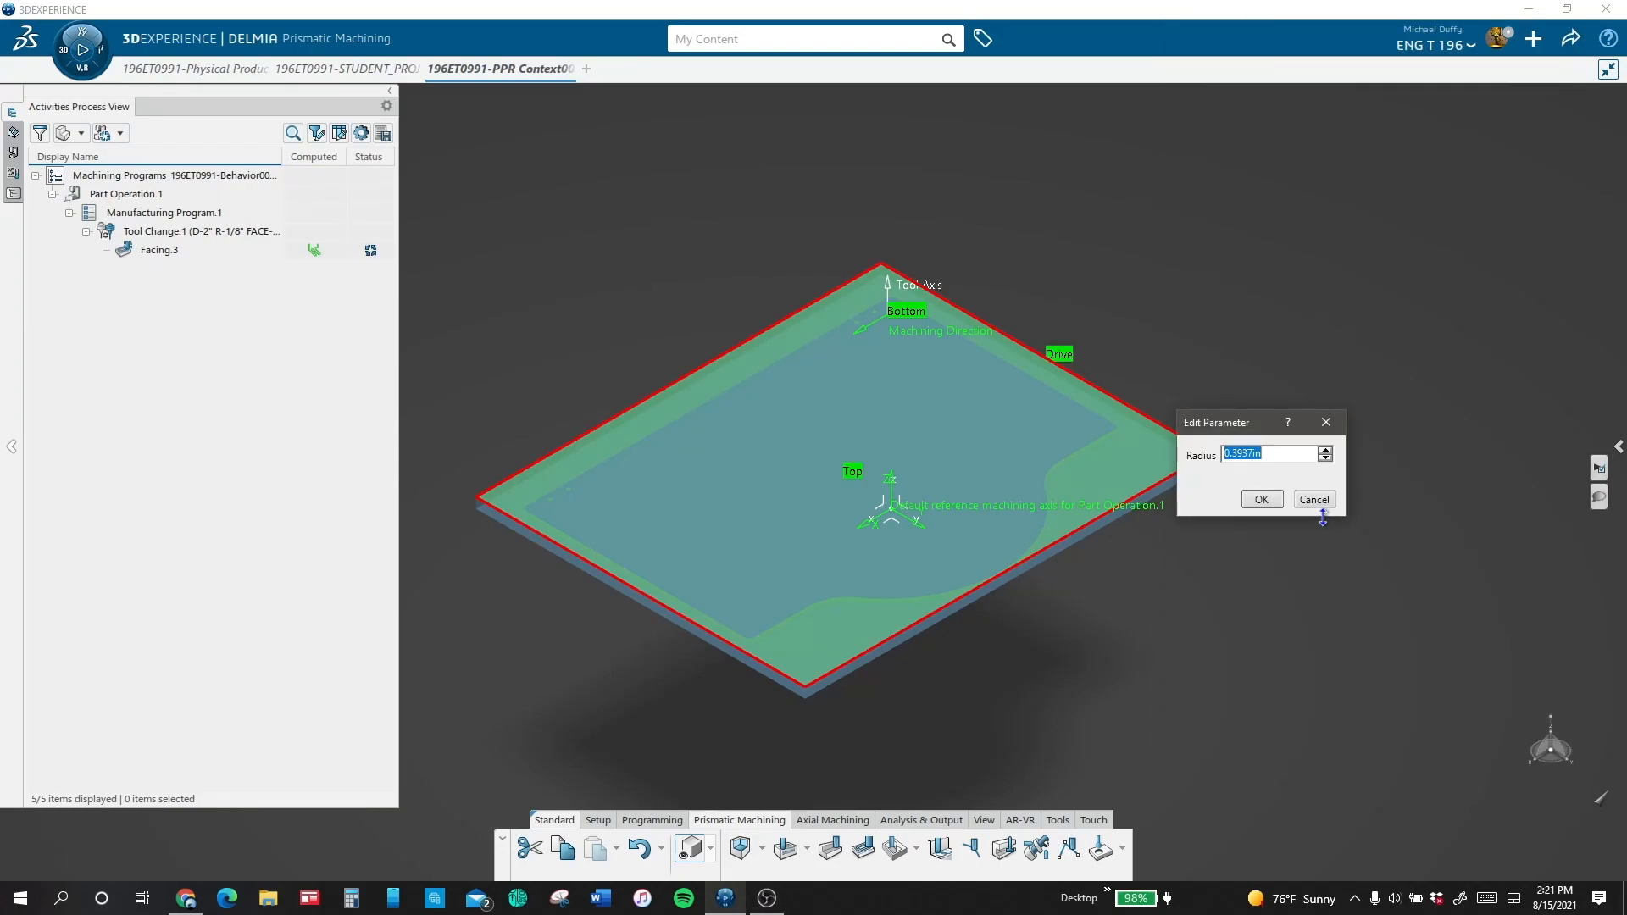
text(1.5)
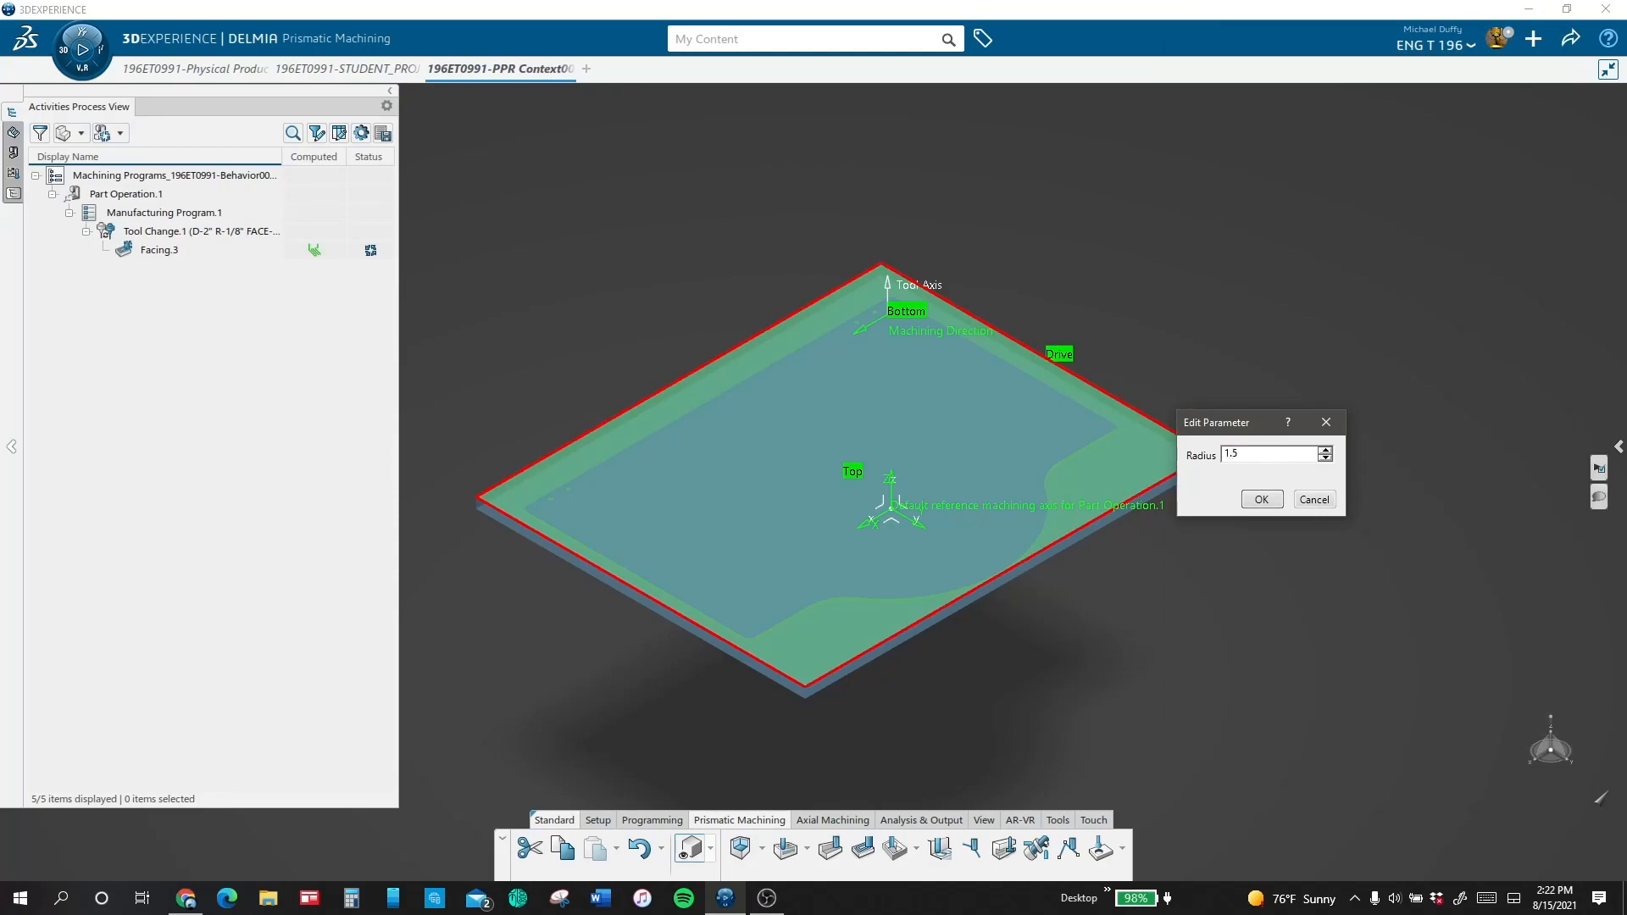
key(Return)
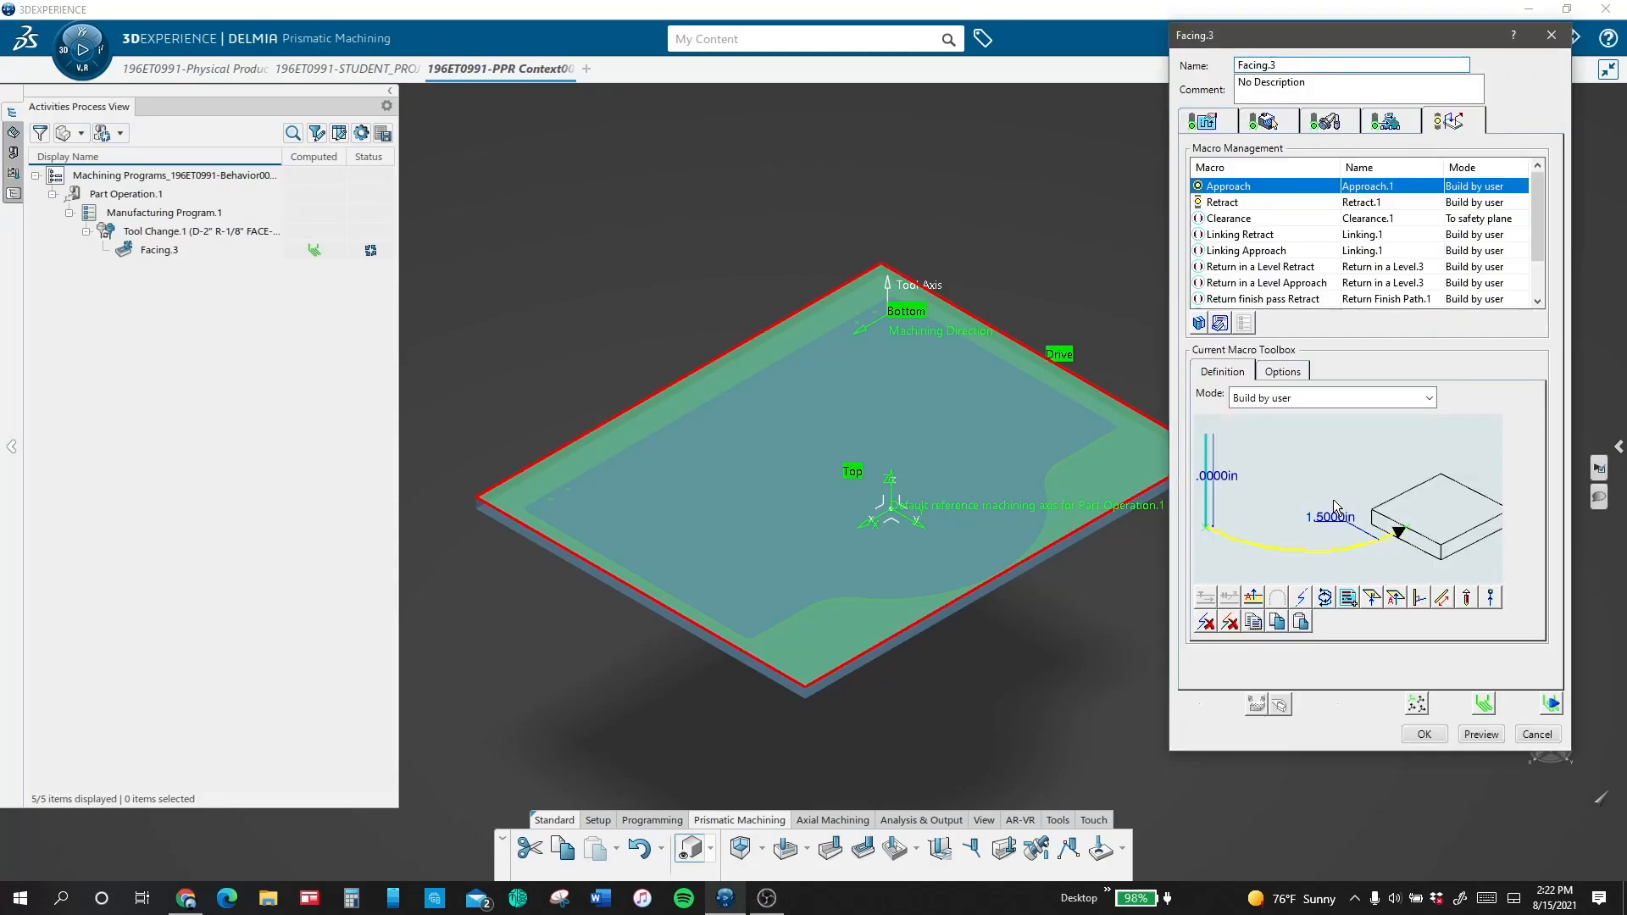
Step: Replay the Facing.3 material removal simulation with the updated macros
click(1551, 705)
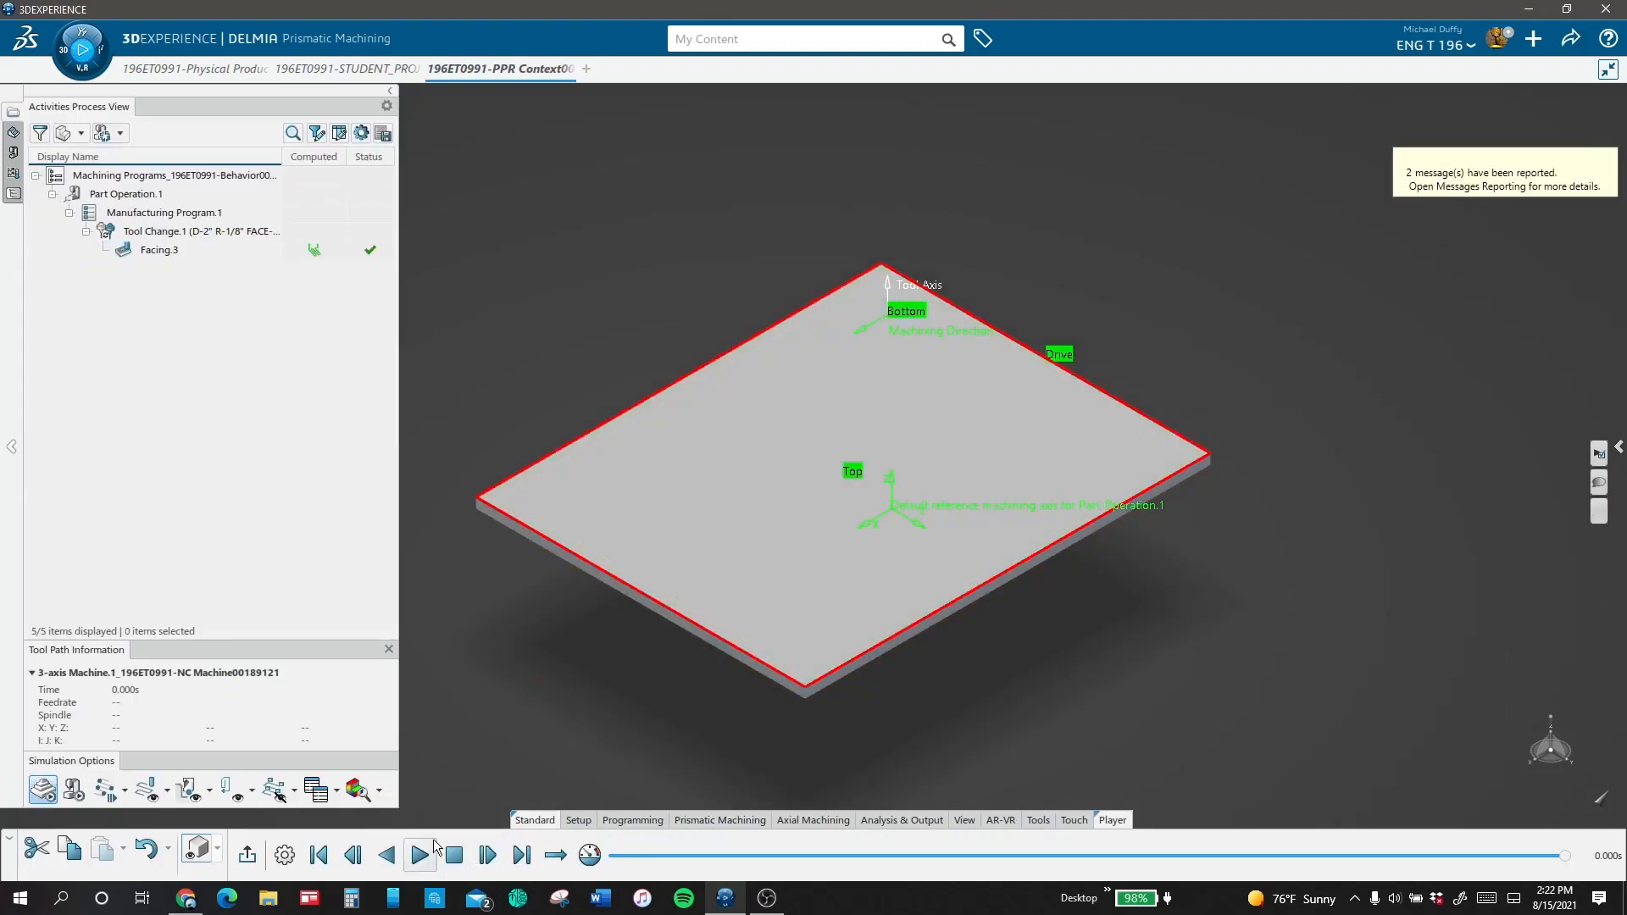
click(433, 848)
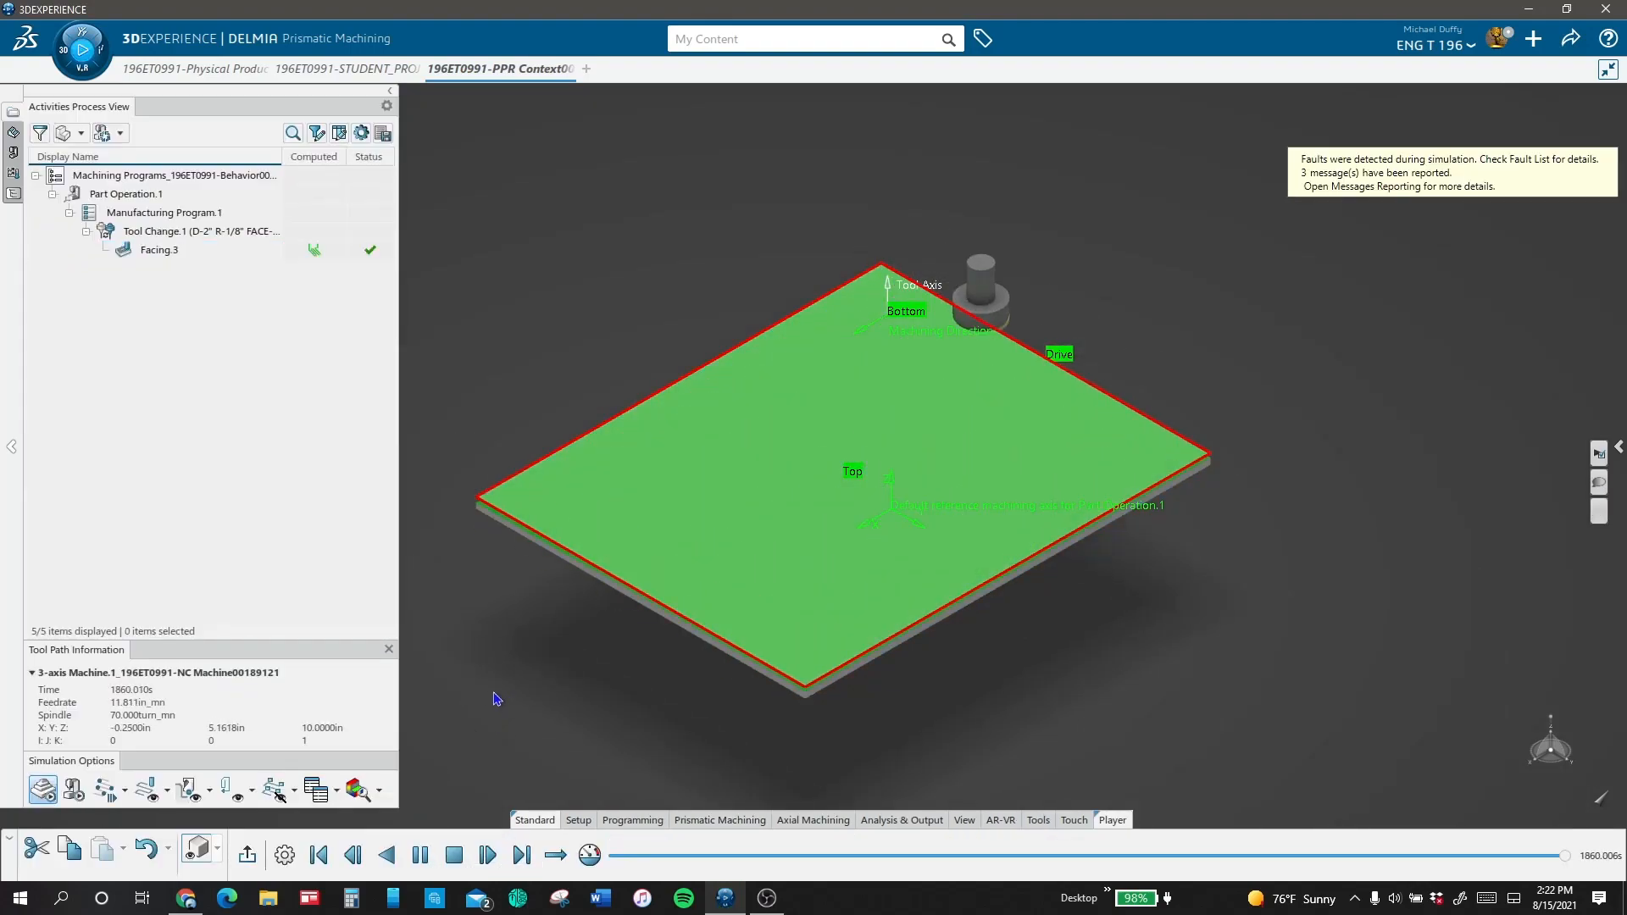
click(1597, 486)
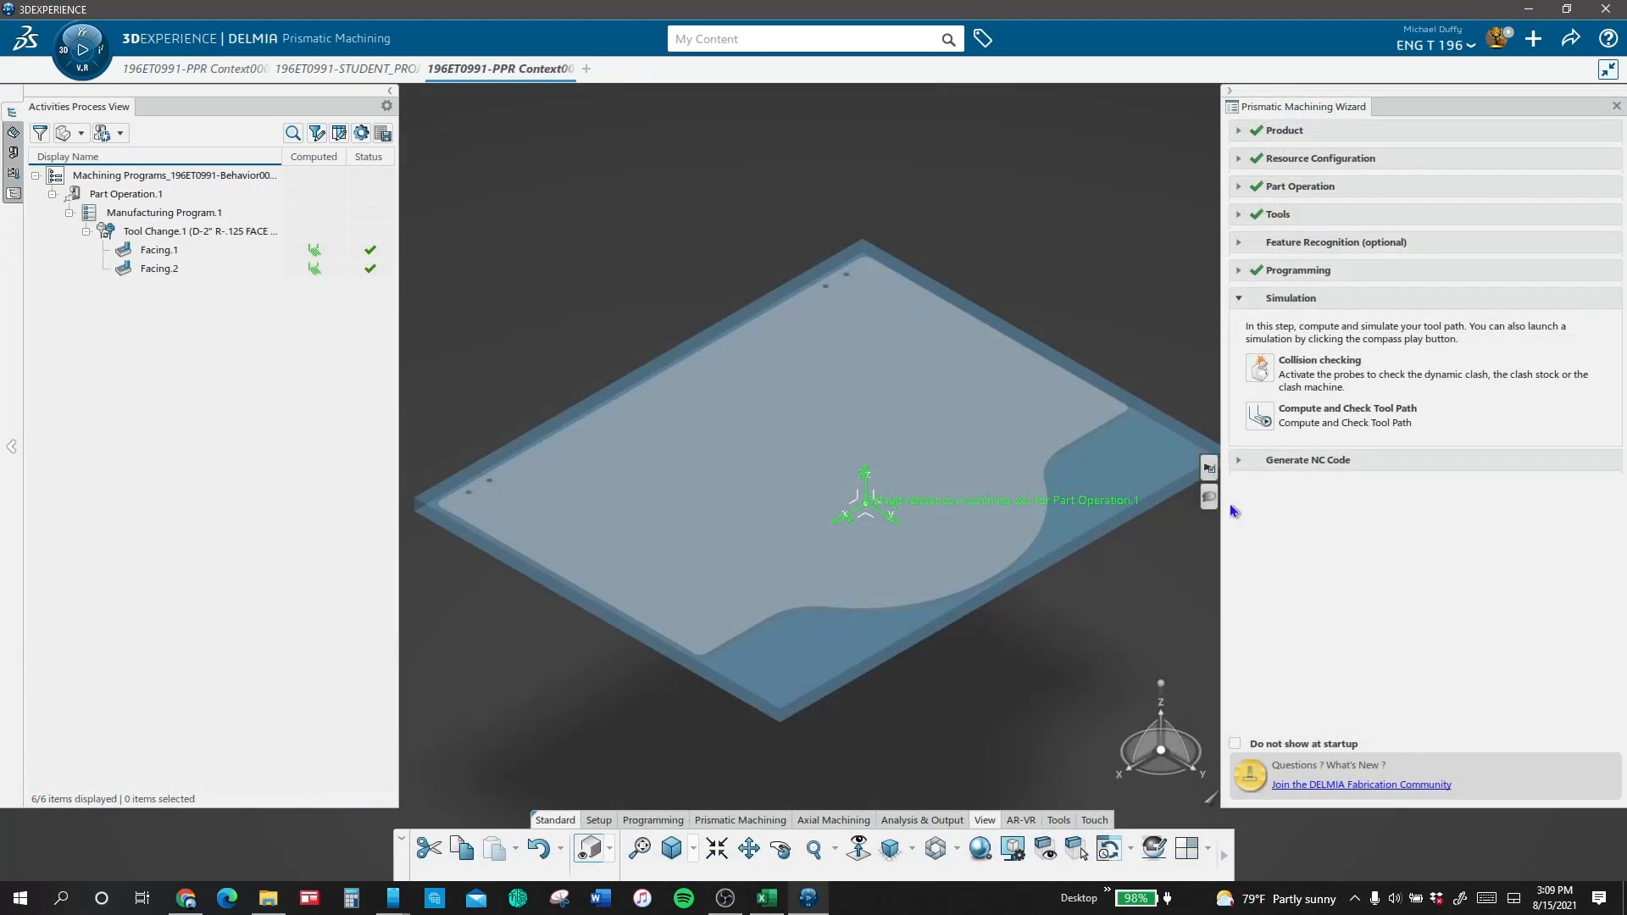
Step: Hide the rough stock and define the profile contouring operation's guide from the box lid's outer edges
click(734, 821)
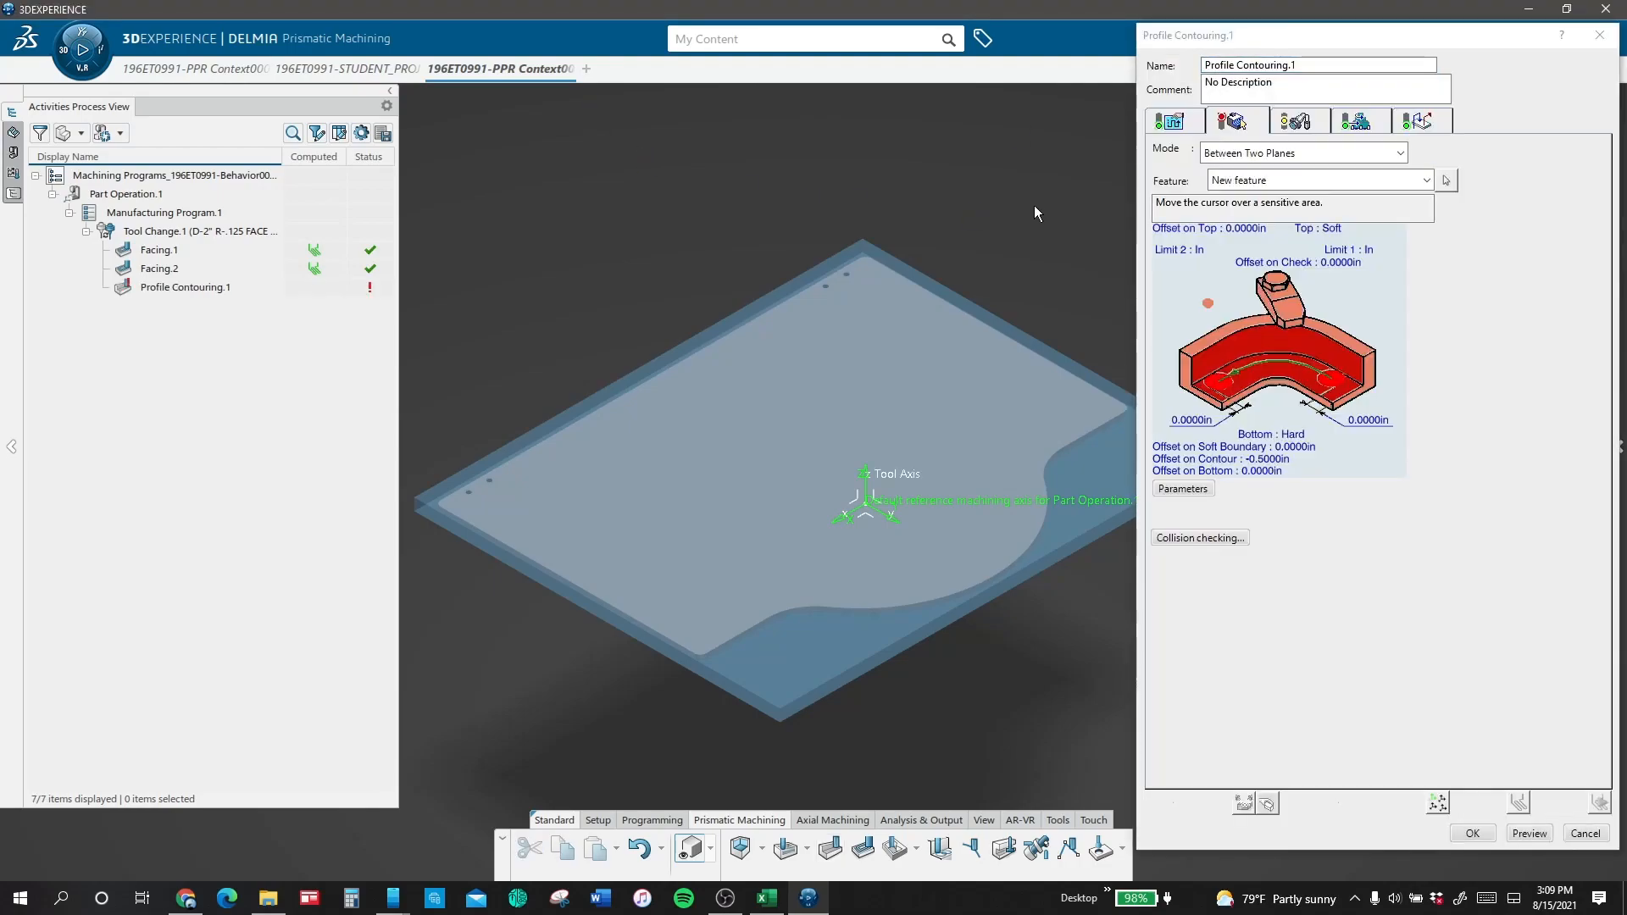
click(691, 850)
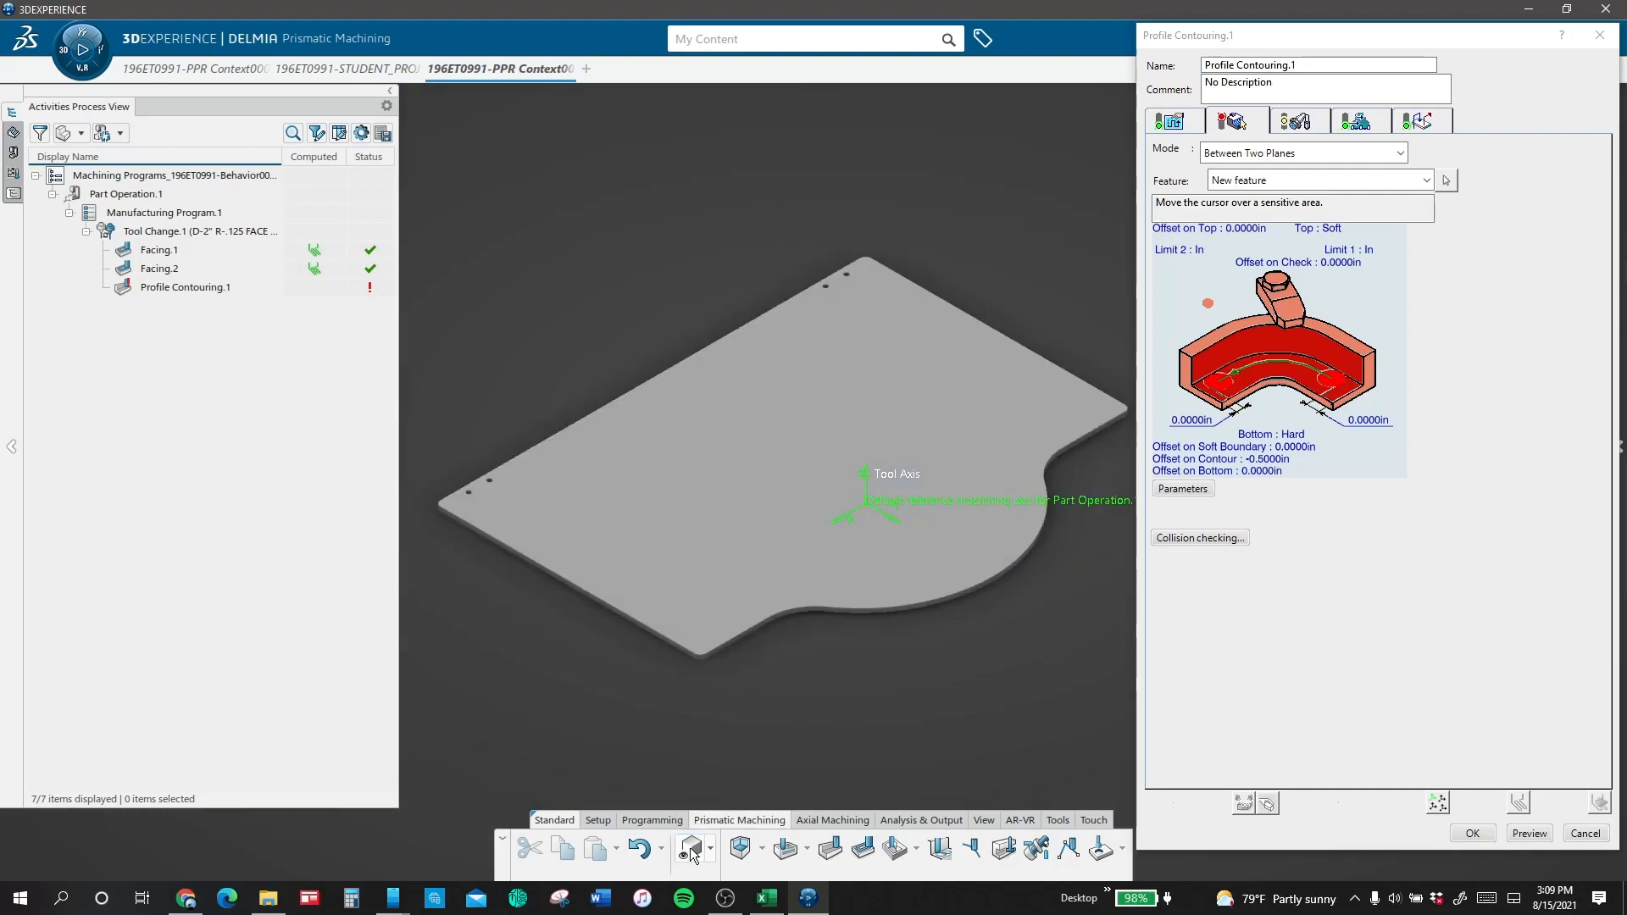
click(1263, 349)
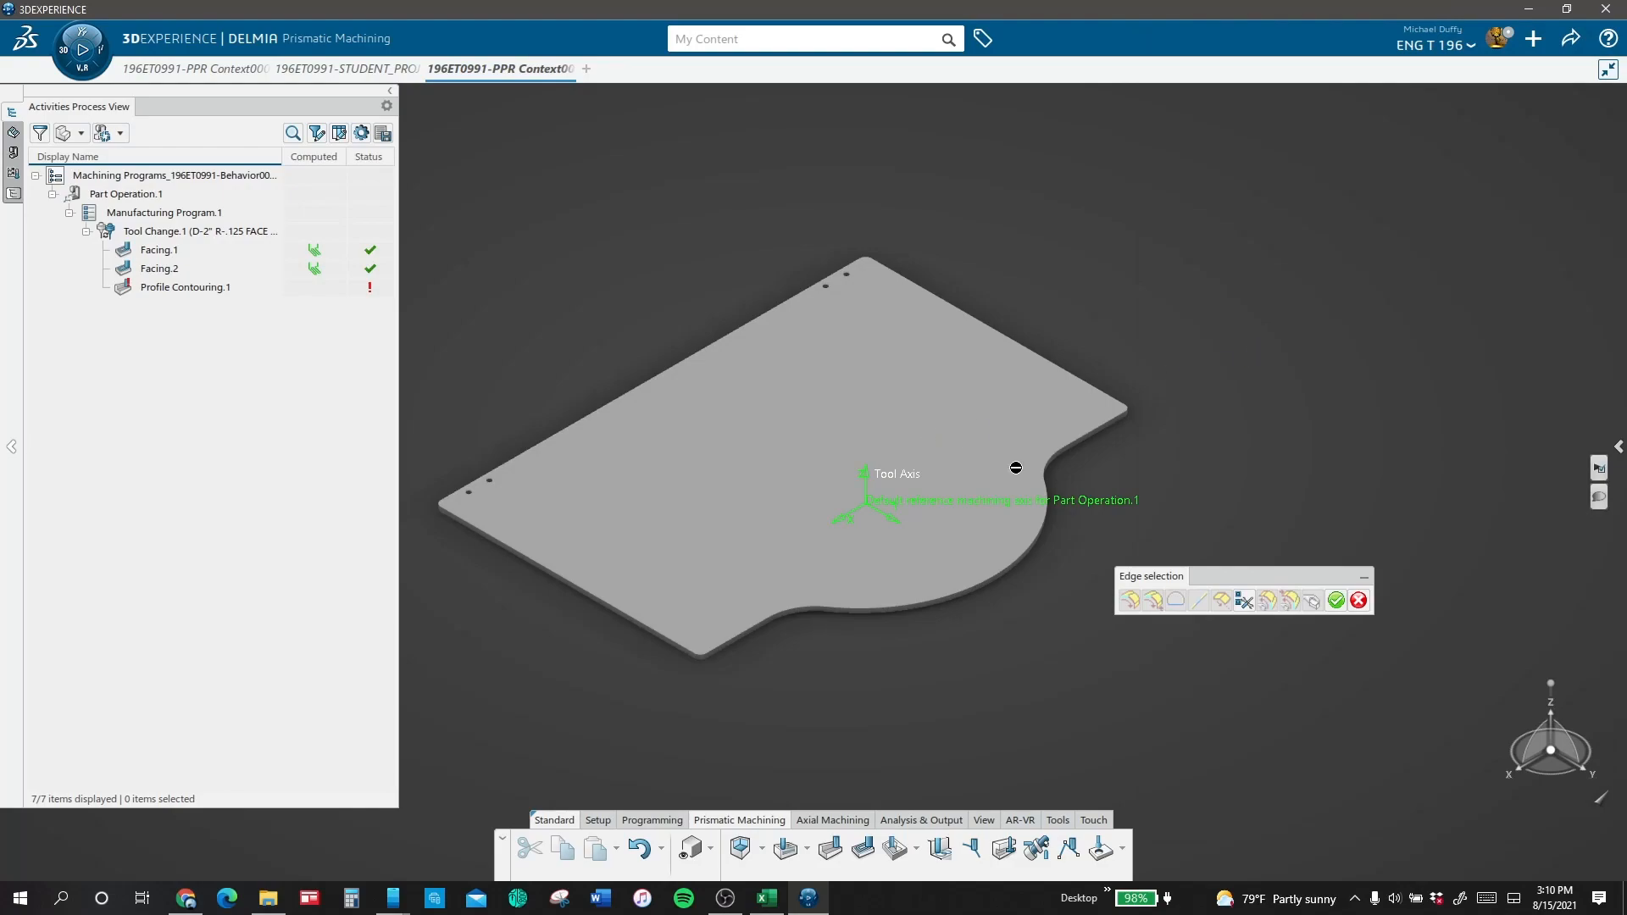
click(1107, 475)
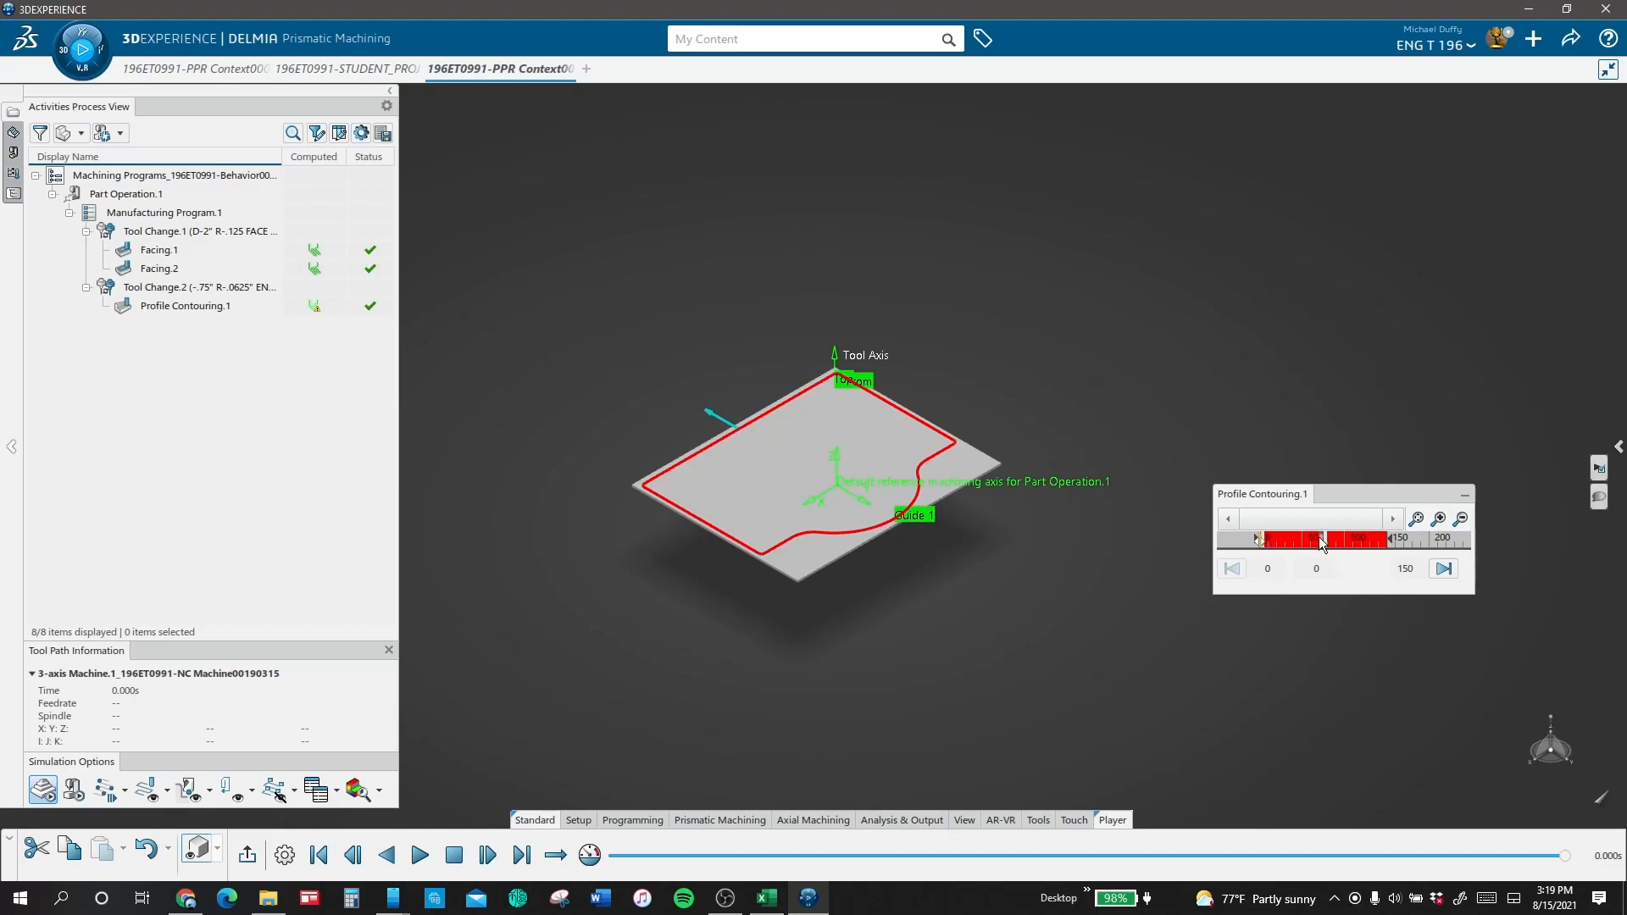
Step: Play the Profile Contouring.1 material removal simulation around the lid's outline and replay it from the operation's definition
scroll(1324, 542, up, 5)
click(420, 855)
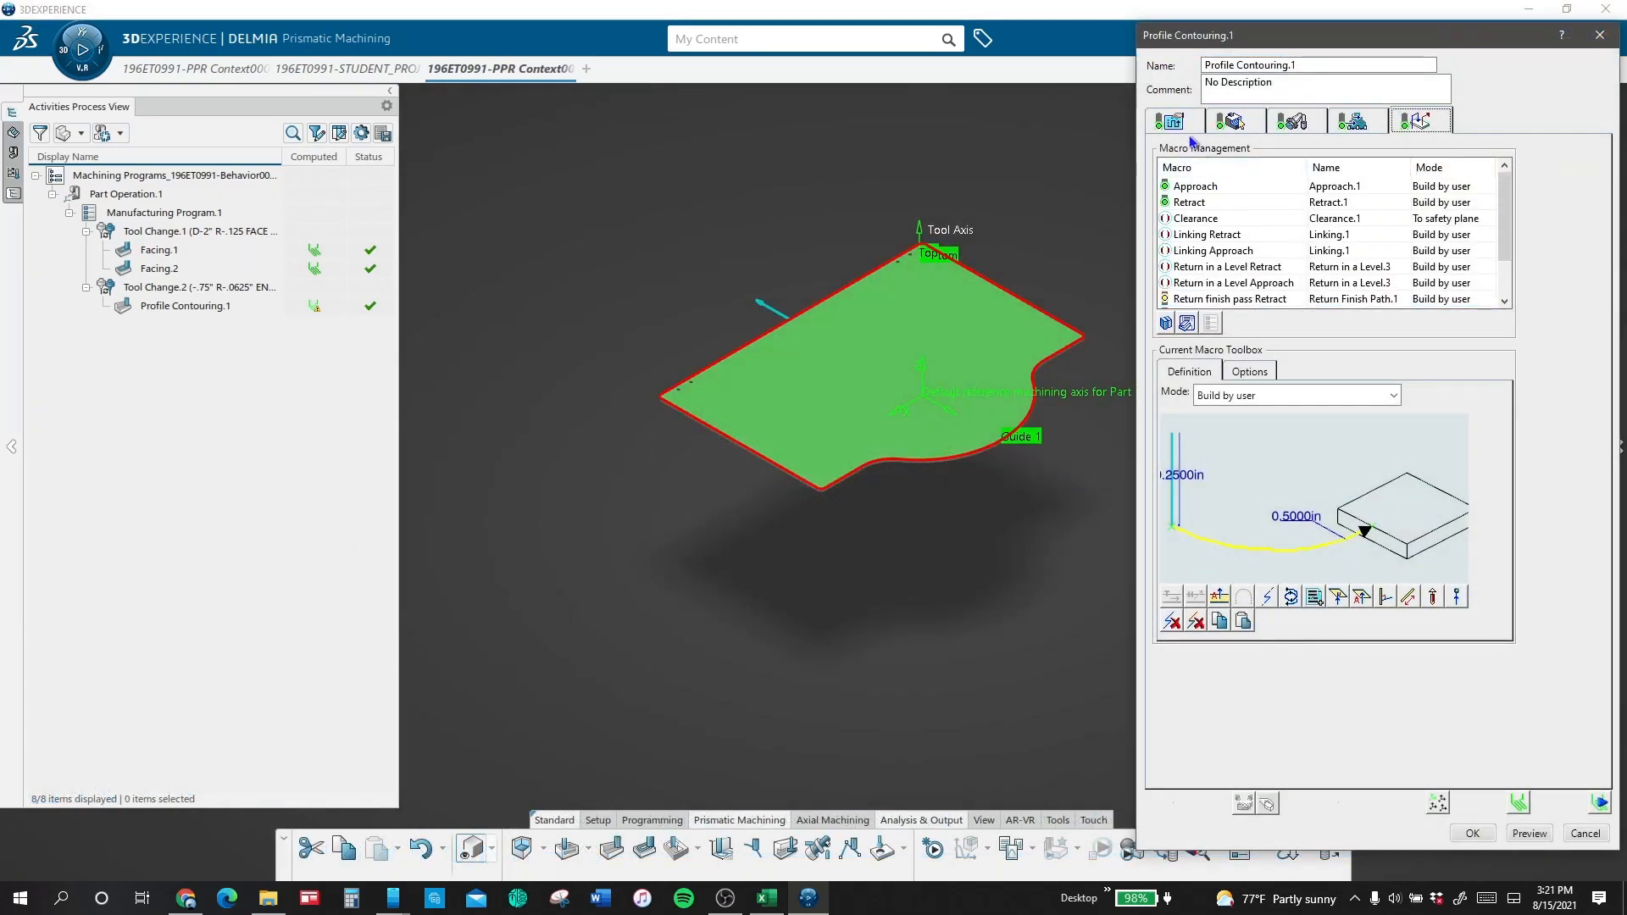
click(1600, 805)
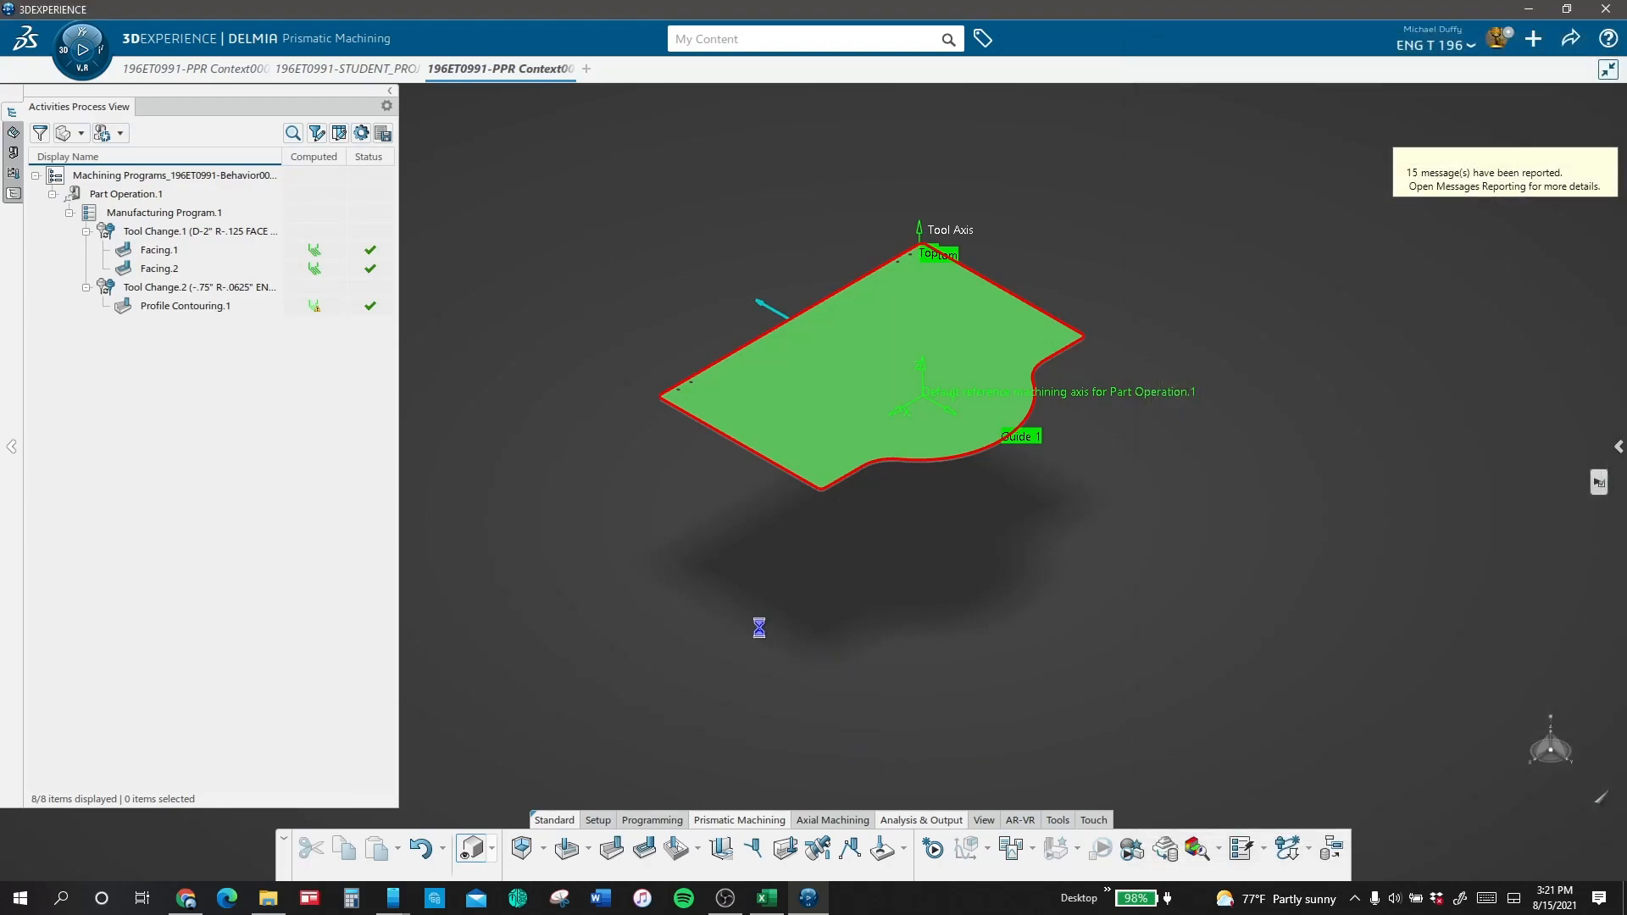
click(421, 856)
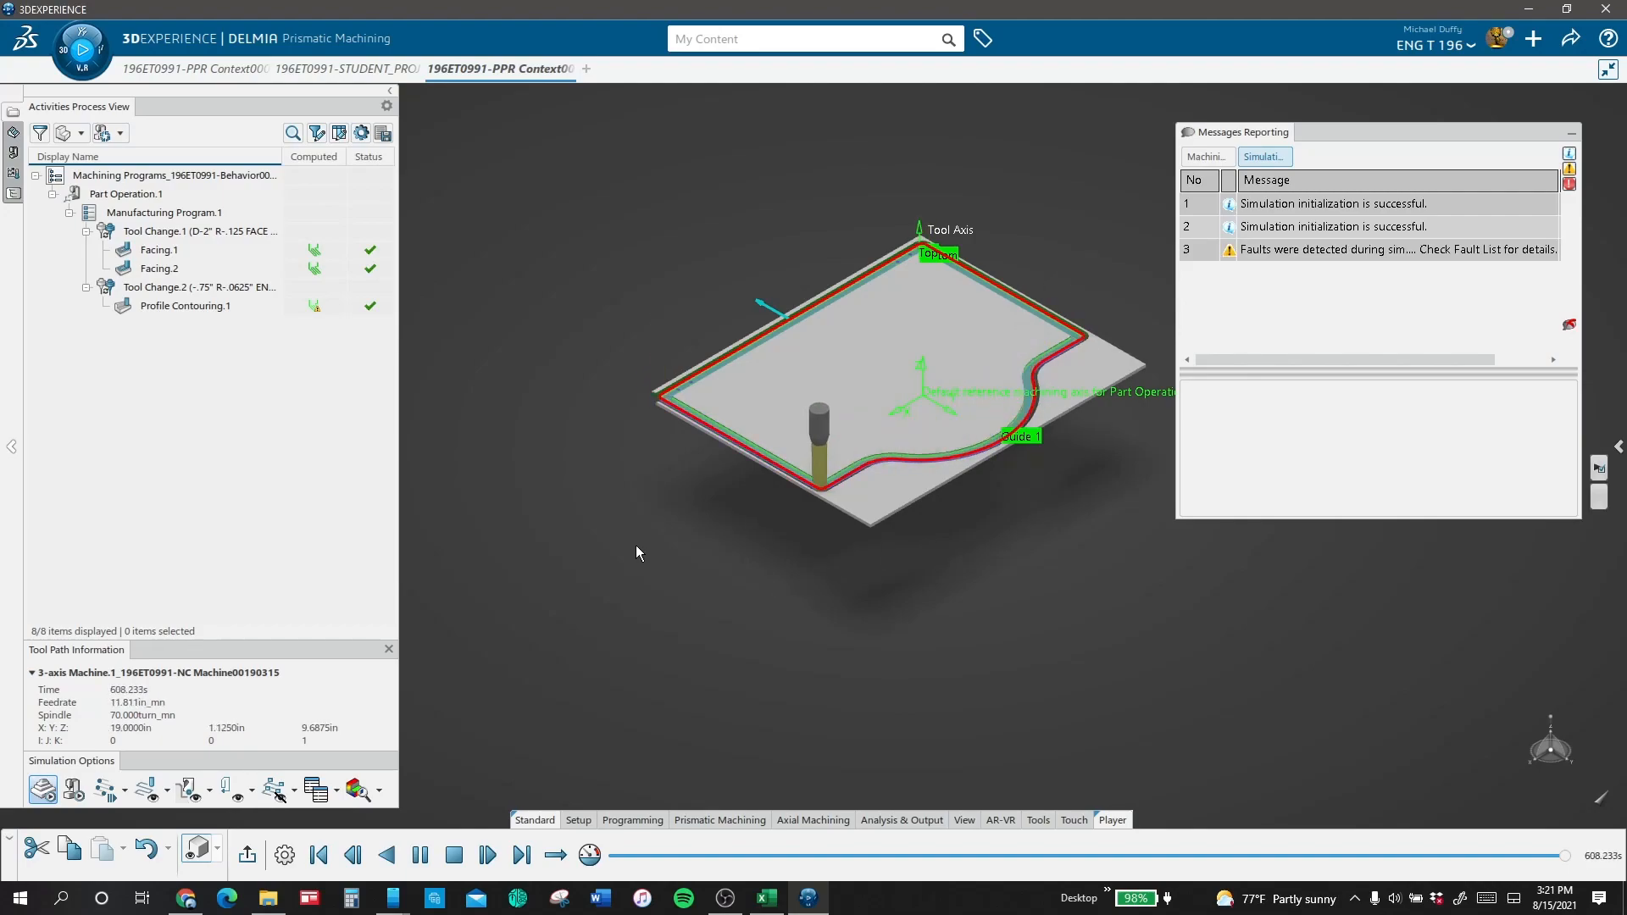
click(1572, 134)
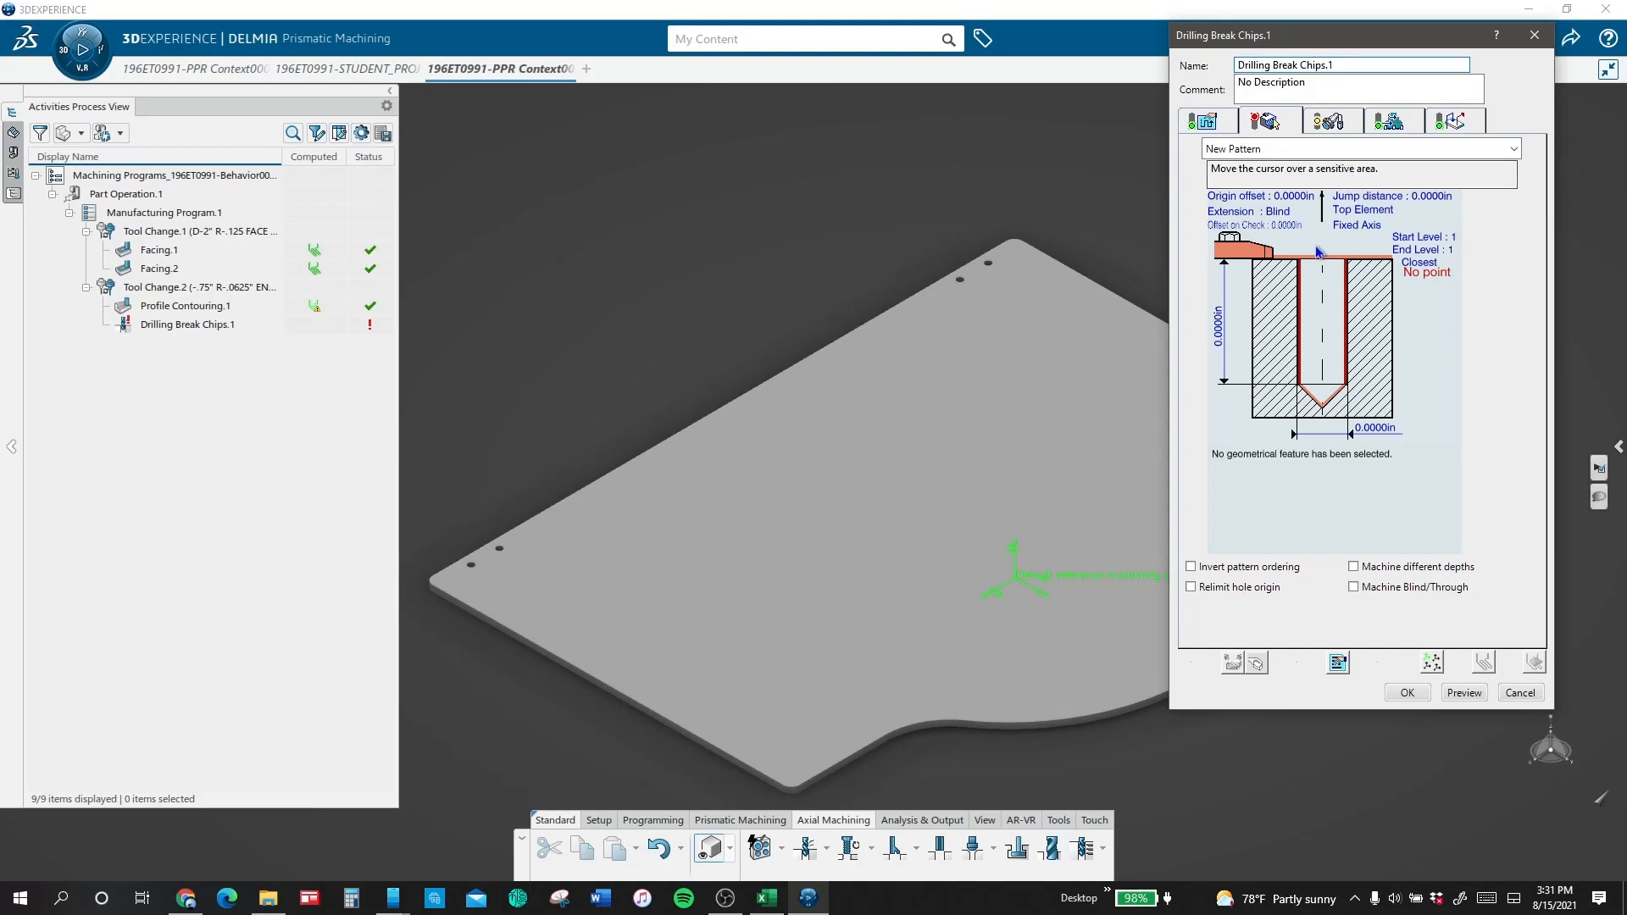
Step: Define the top element of Drilling Break Chips.1 from the box lid's upper face
click(1319, 251)
click(1045, 370)
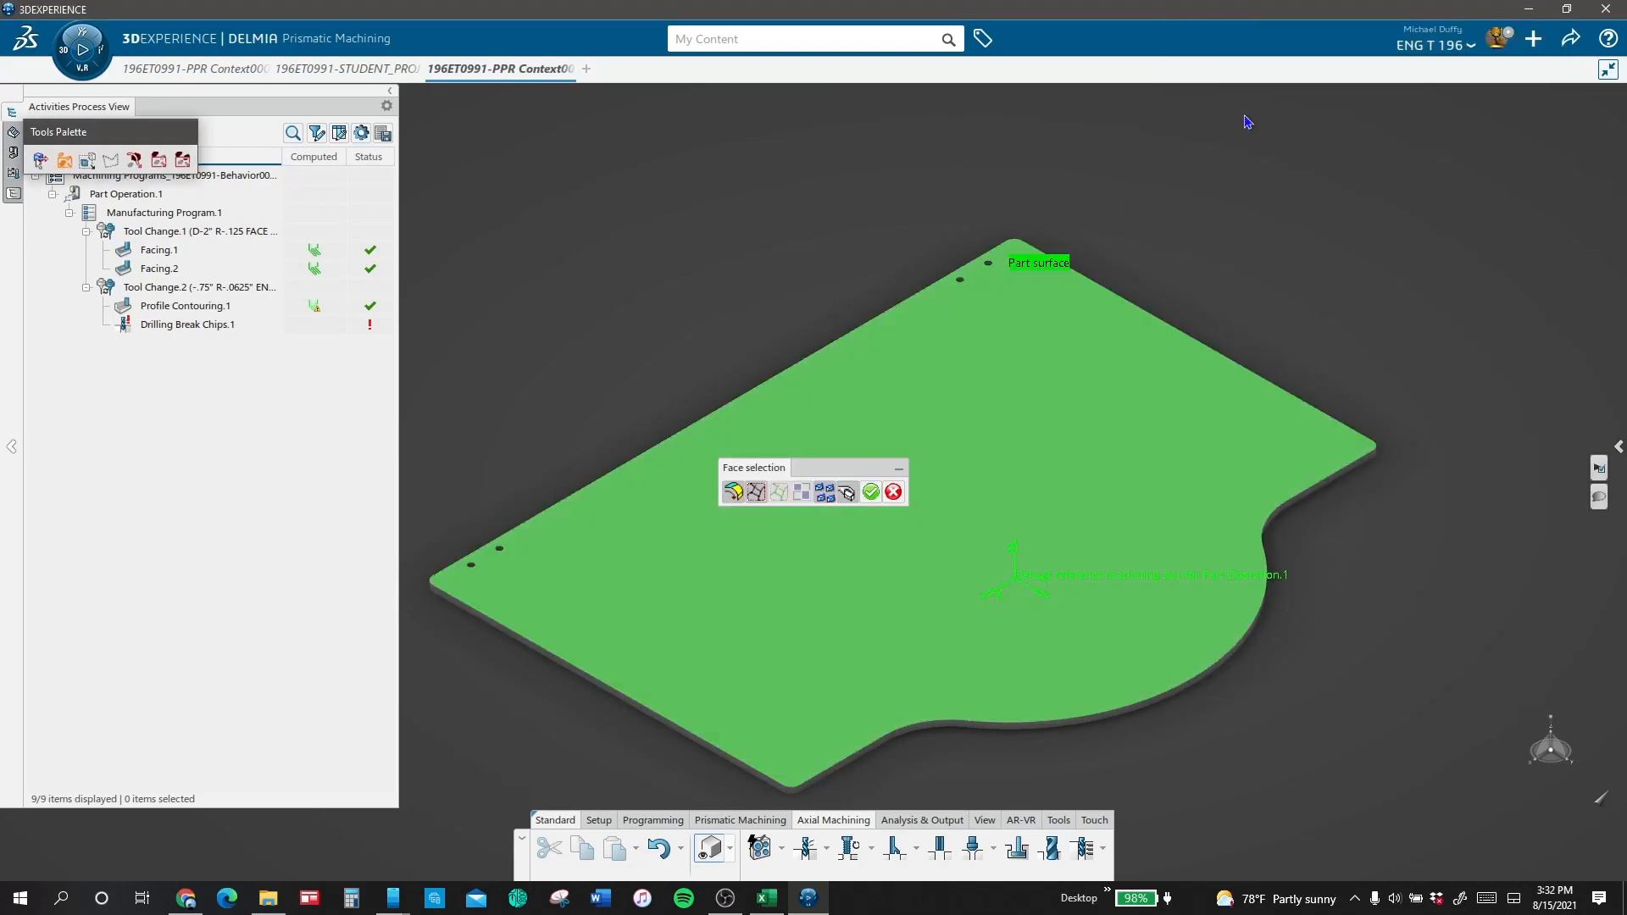
click(868, 495)
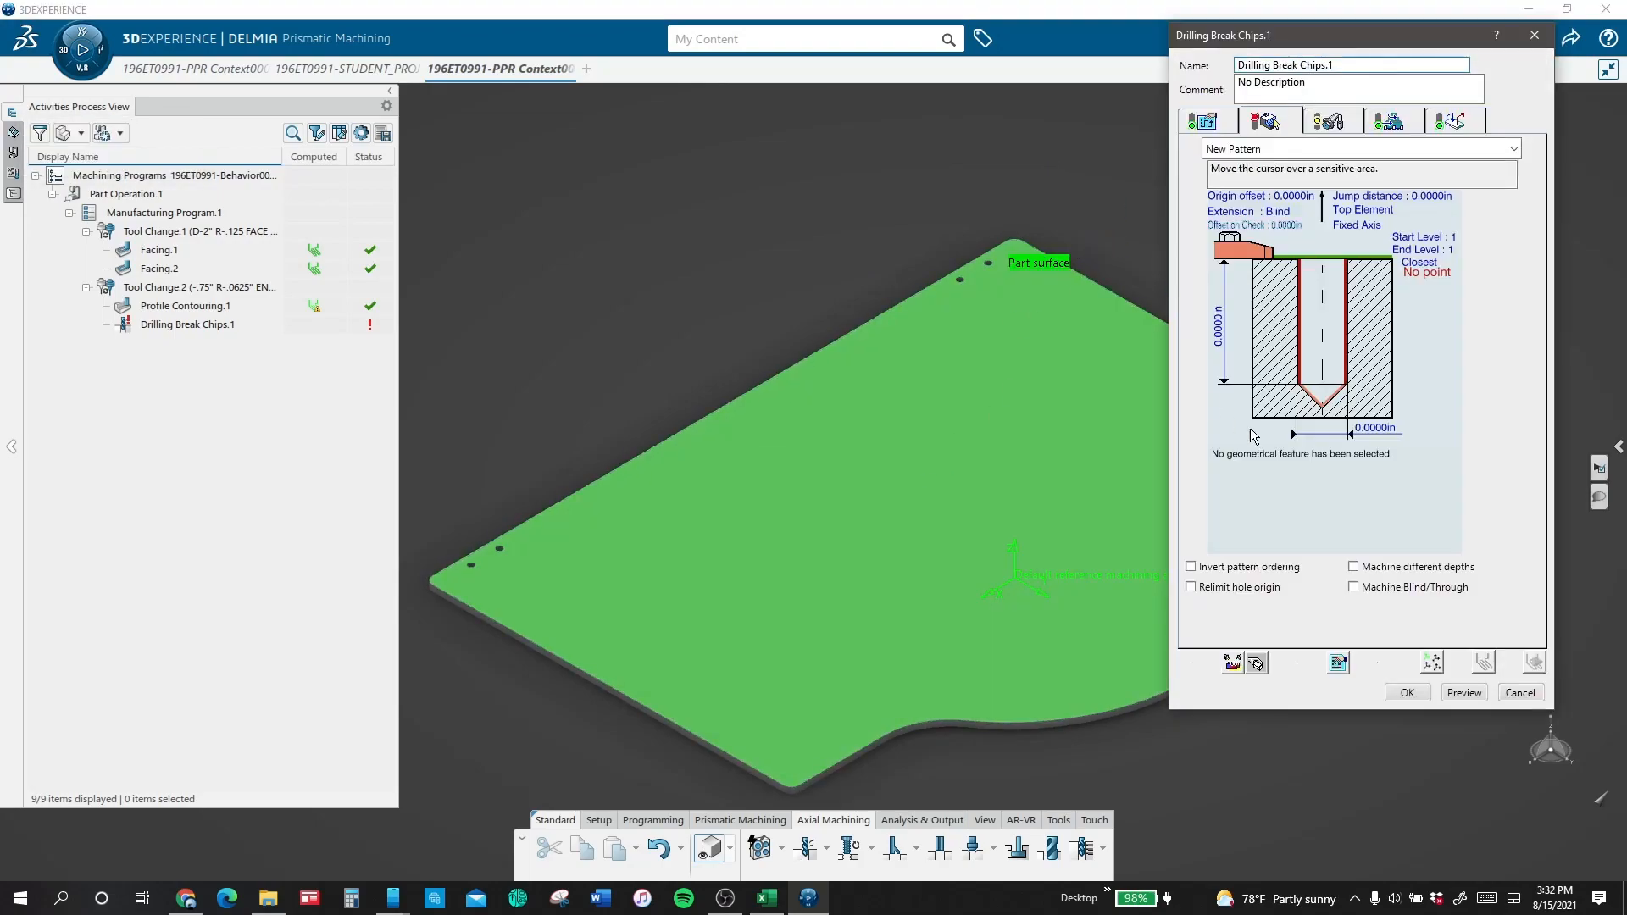
Step: Change the drilling extension to Through and pick the lid's underside as the bottom element
click(1288, 211)
click(1313, 418)
middle_drag(1298, 696, 1014, 313)
middle_drag(1228, 425, 897, 580)
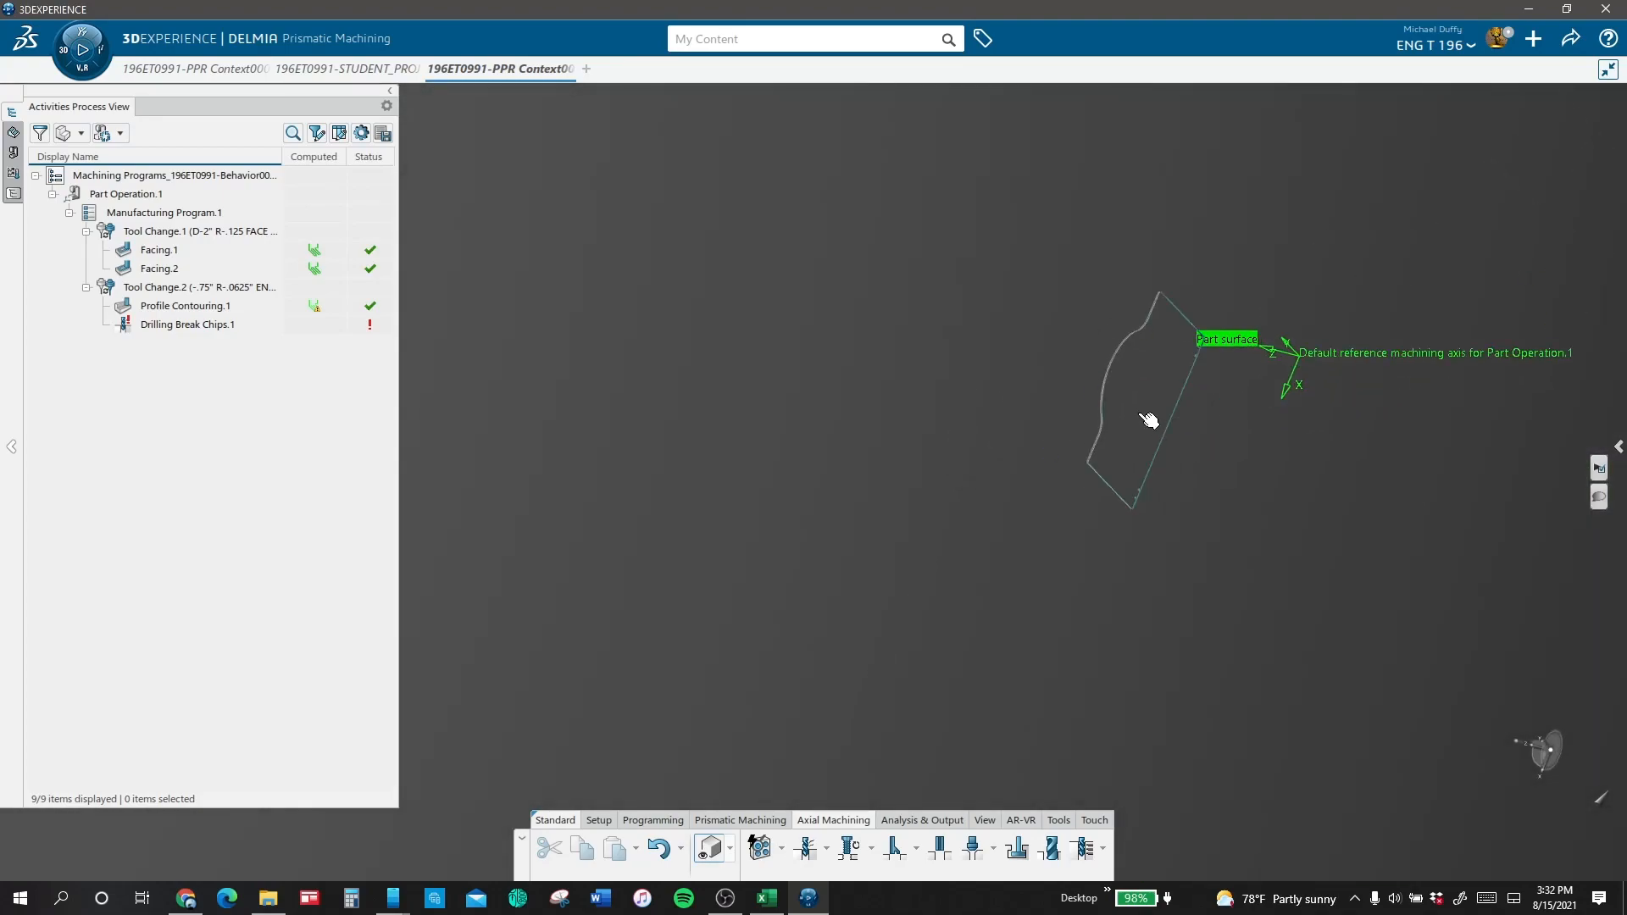
click(1132, 410)
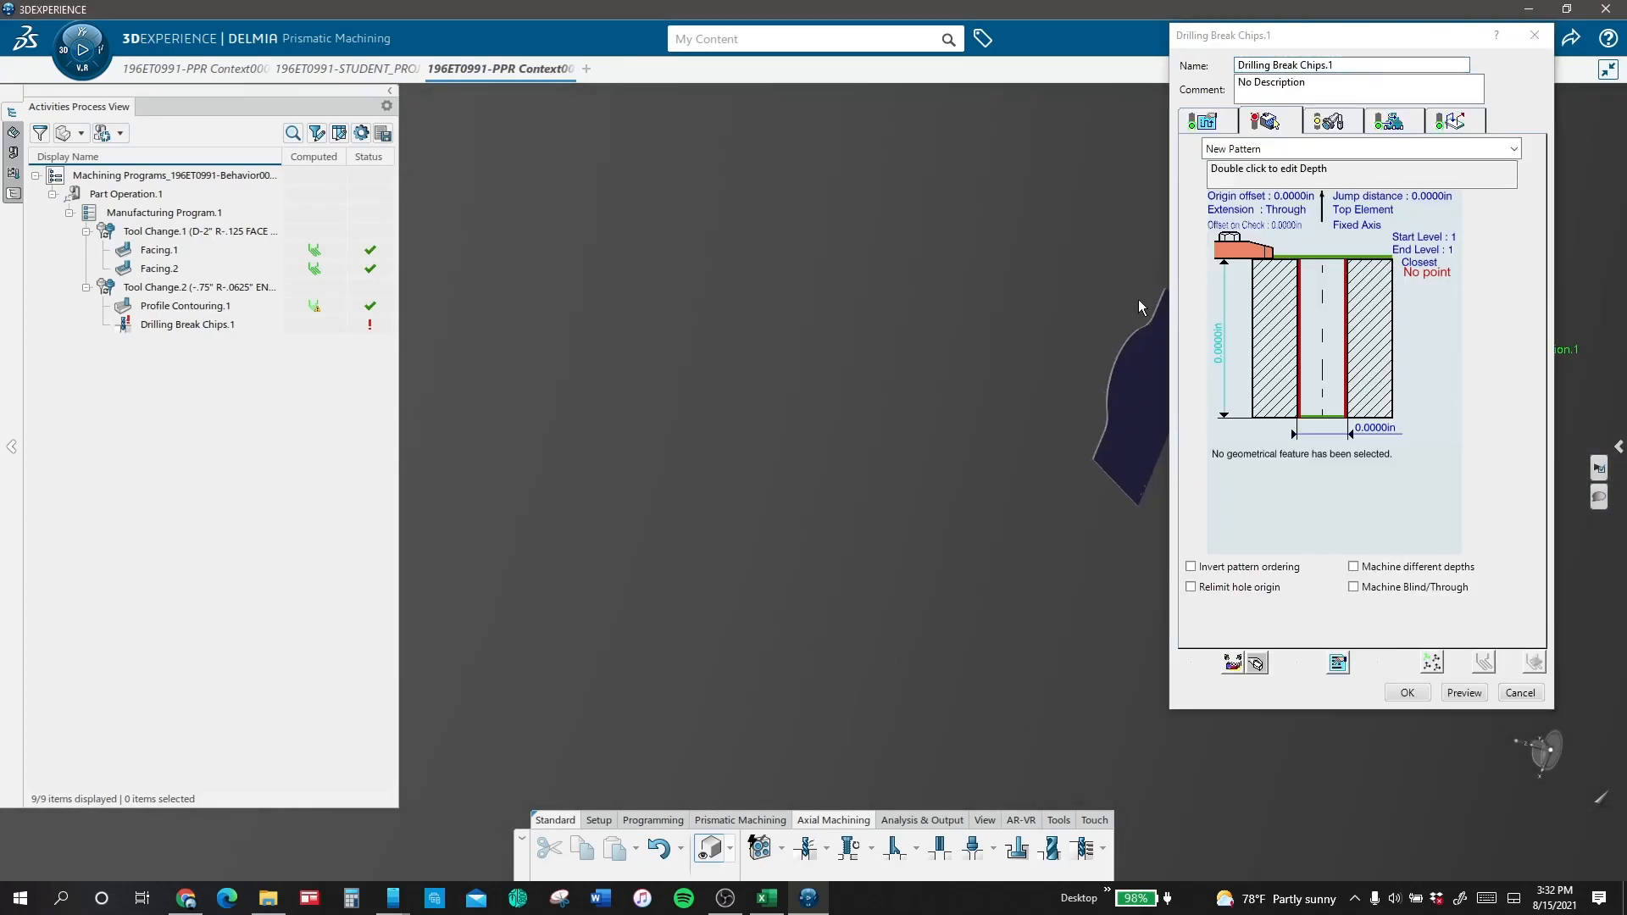
Step: Start selecting the hole positions for the drilling operation and expand the lid's part structure in the product tree
middle_drag(1142, 308, 1233, 660)
middle_drag(787, 551, 877, 351)
click(1304, 326)
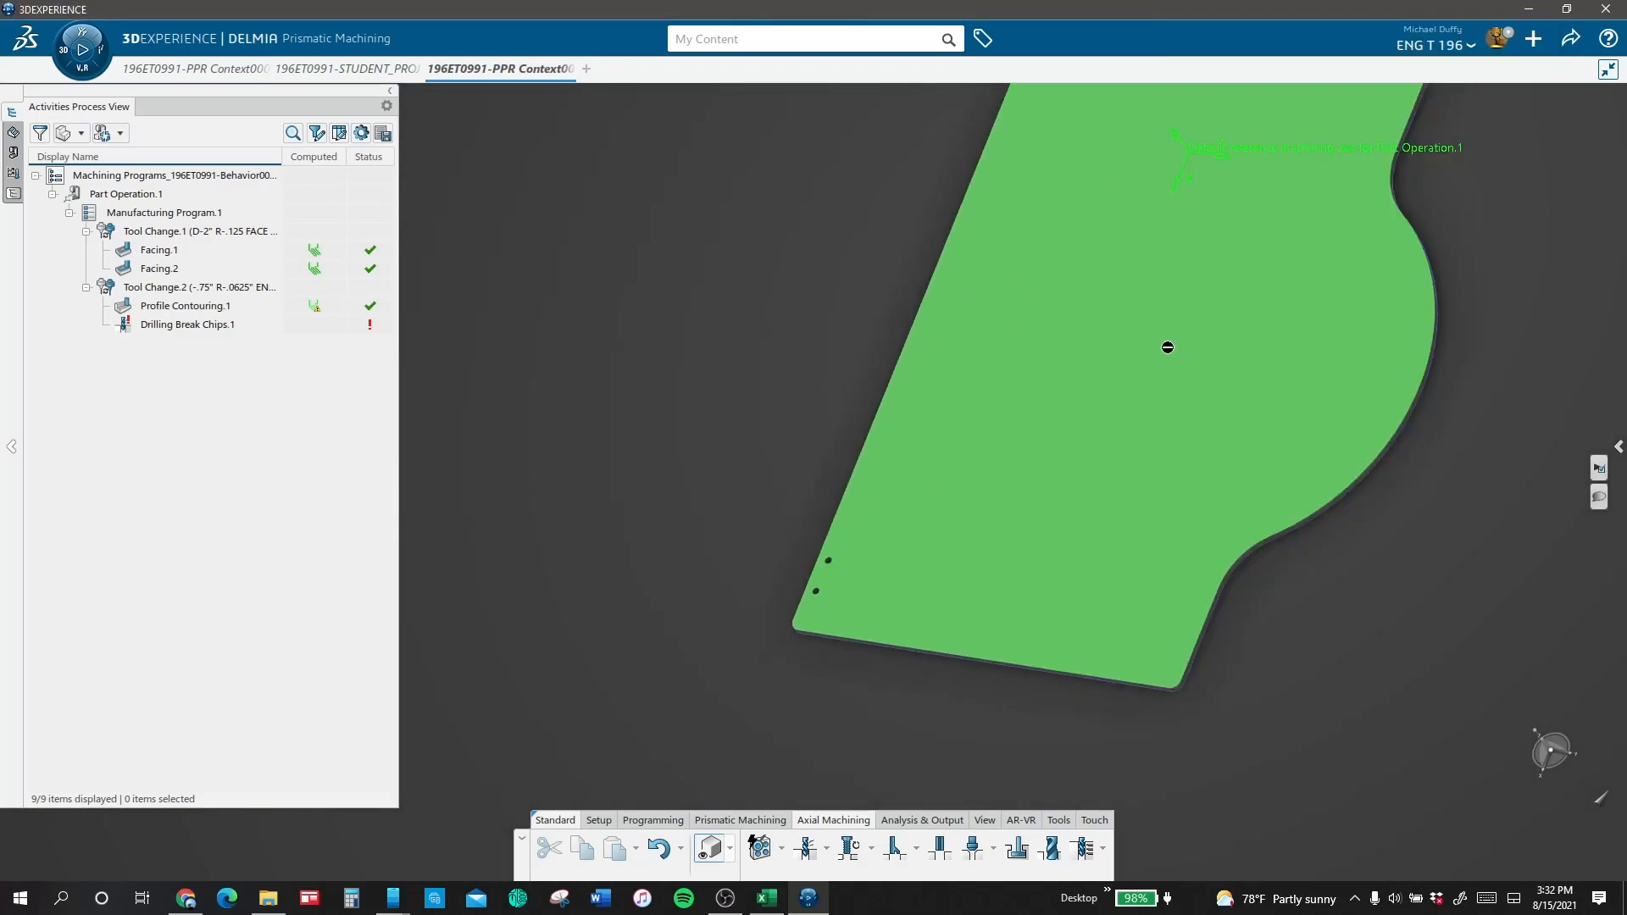
click(12, 200)
click(119, 466)
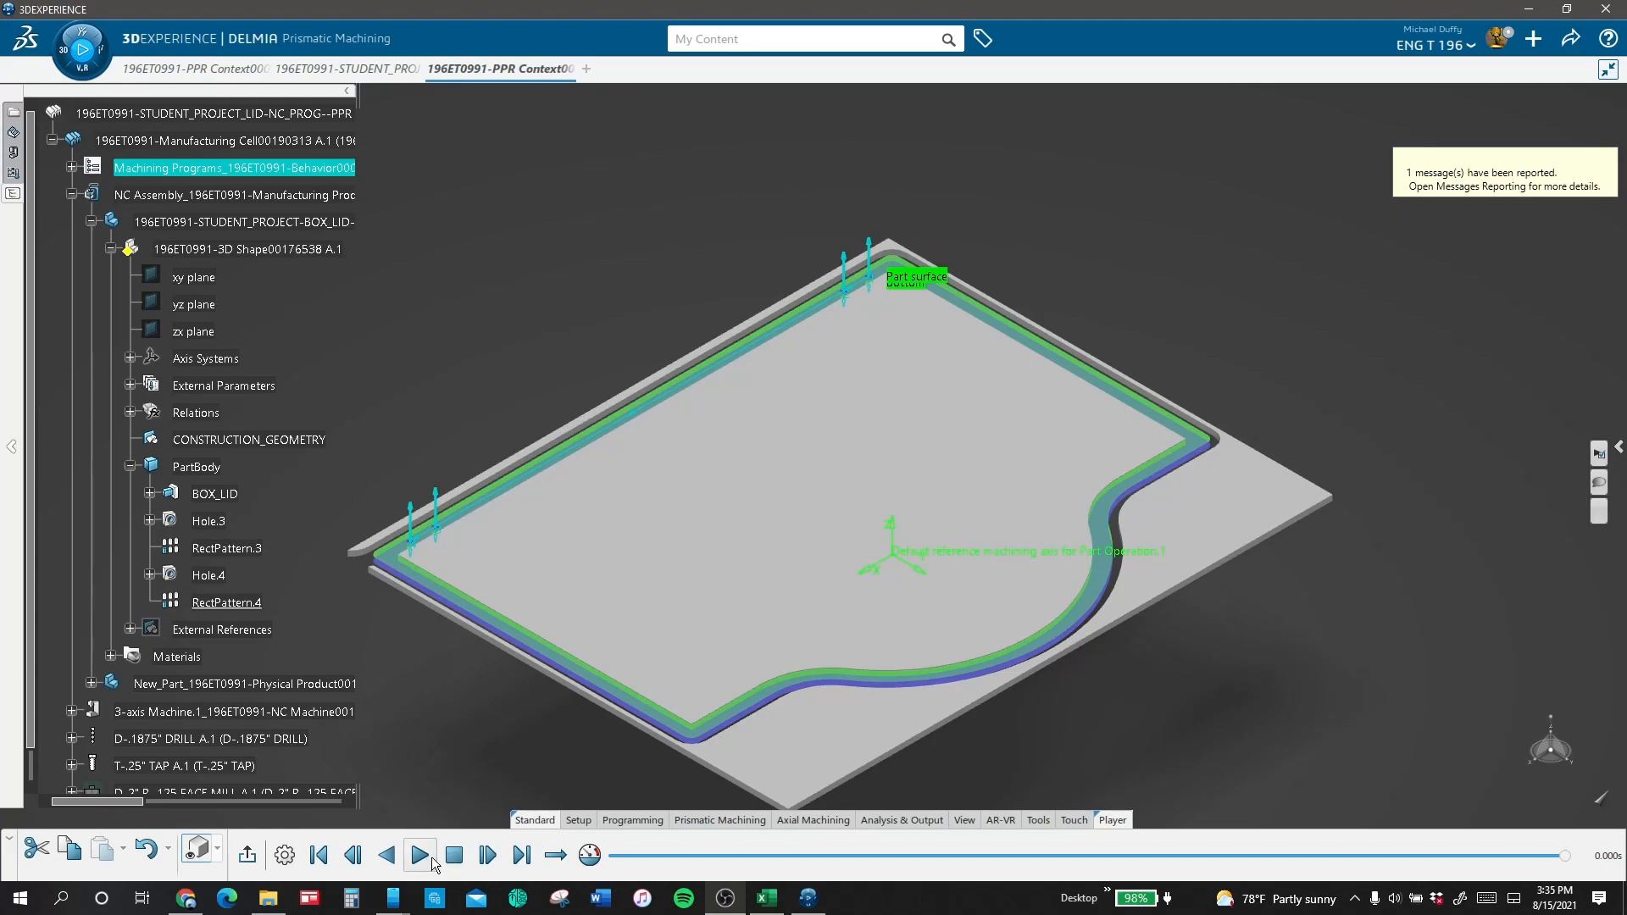
click(1608, 514)
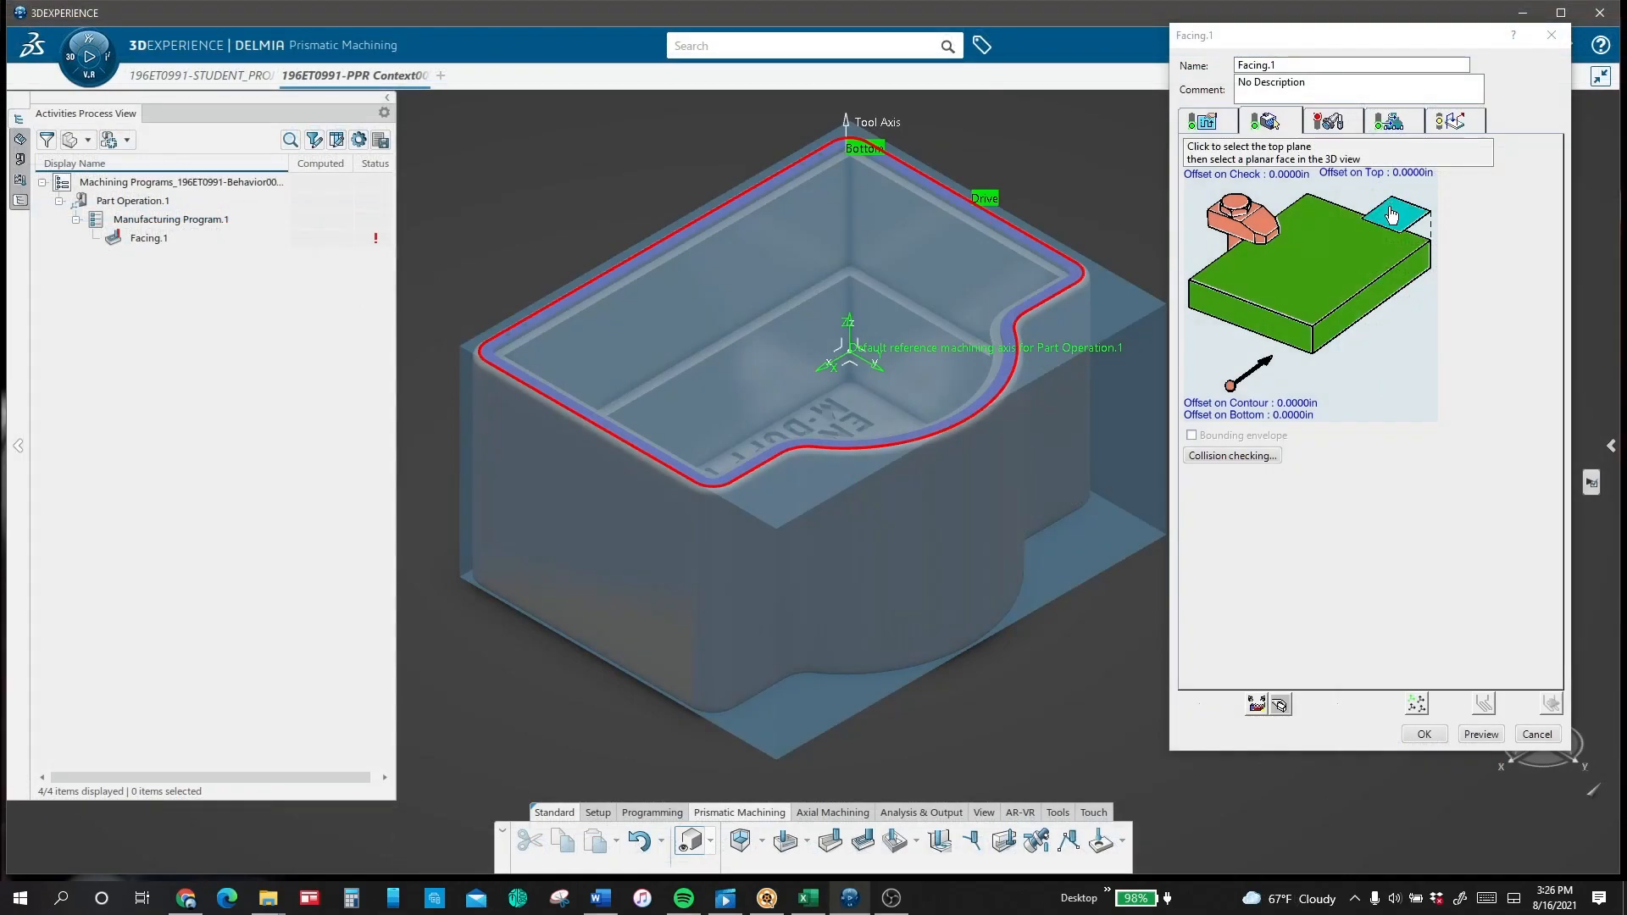
Step: Define Facing.1's top plane from the rough stock's upper face and redefine its drive contour from the stock's four upper edges
click(1391, 215)
click(1096, 319)
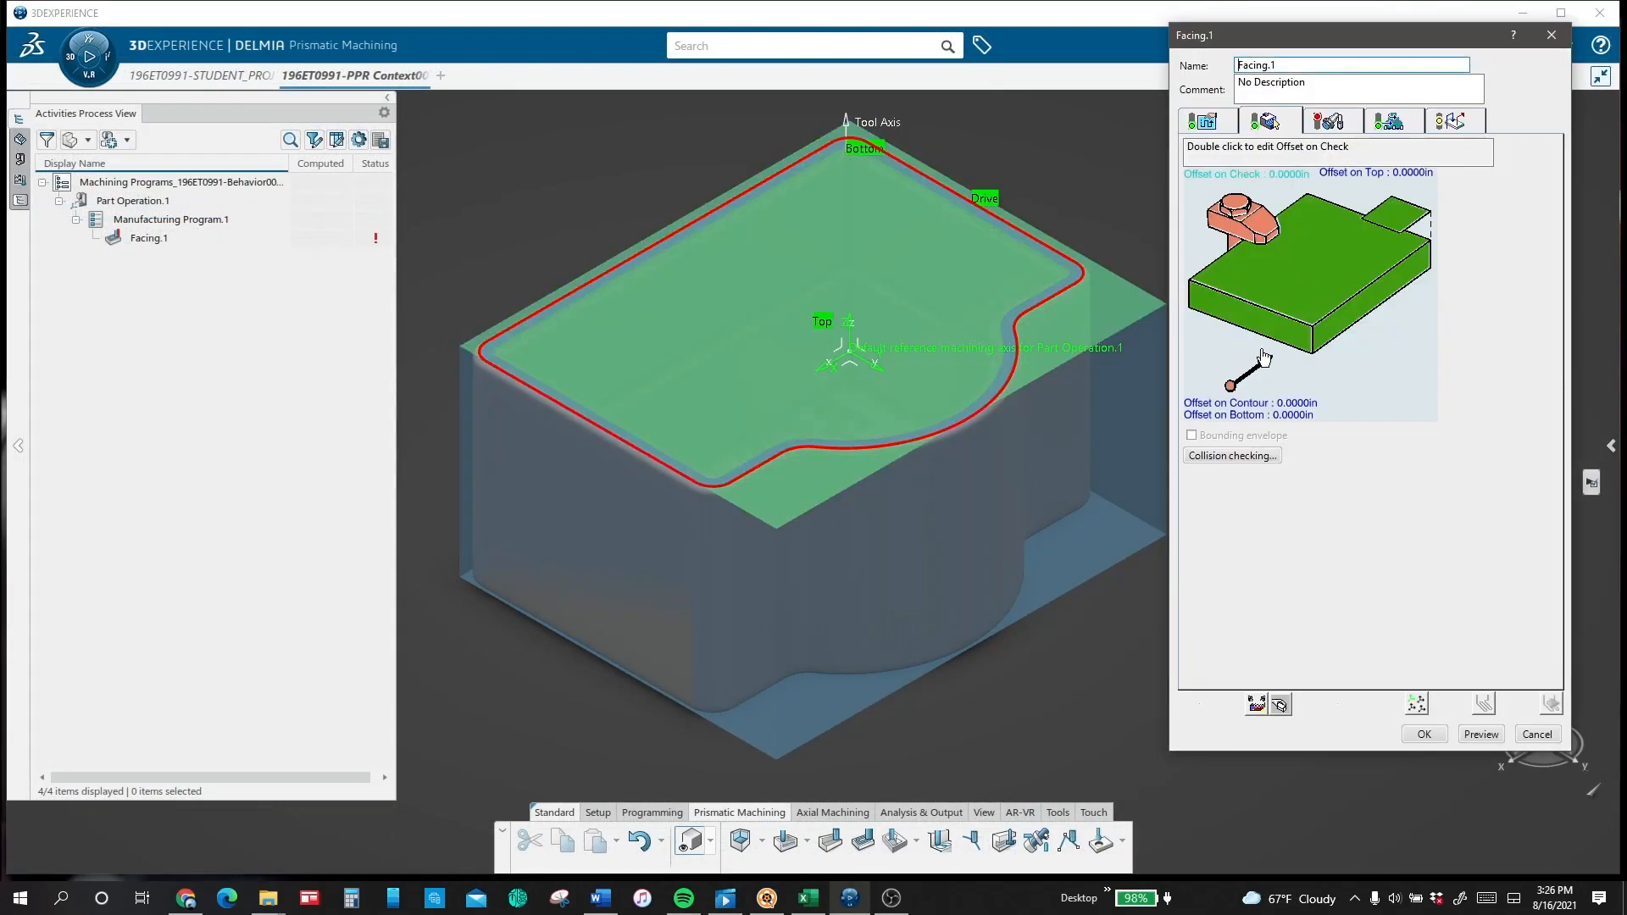
right_click(1261, 319)
click(1296, 383)
click(1214, 323)
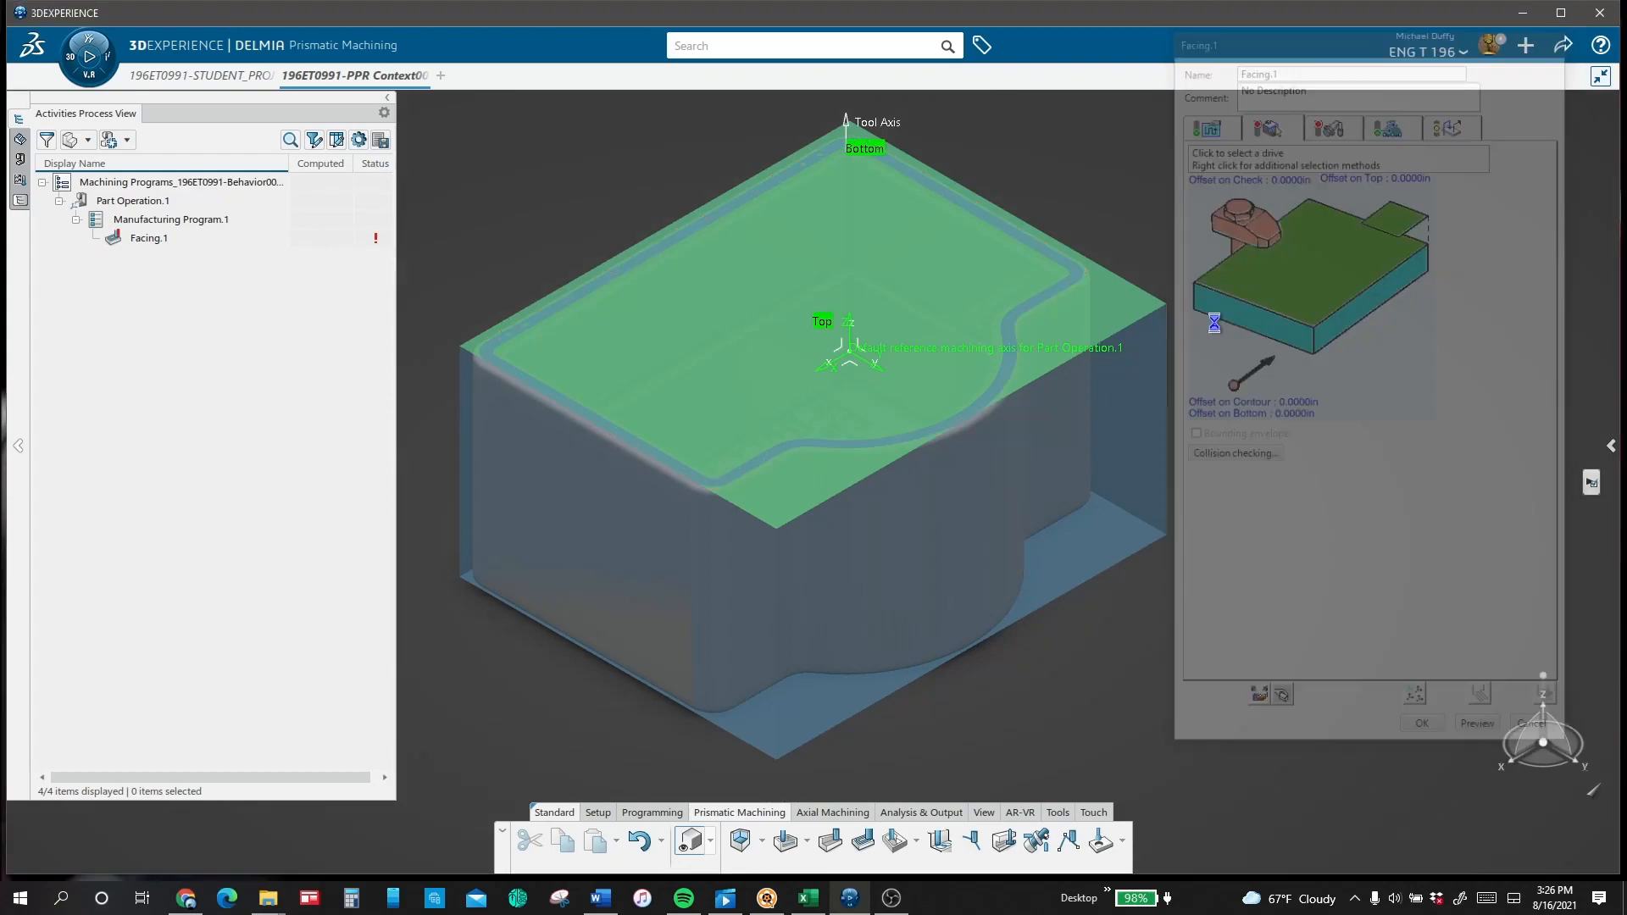
click(1154, 314)
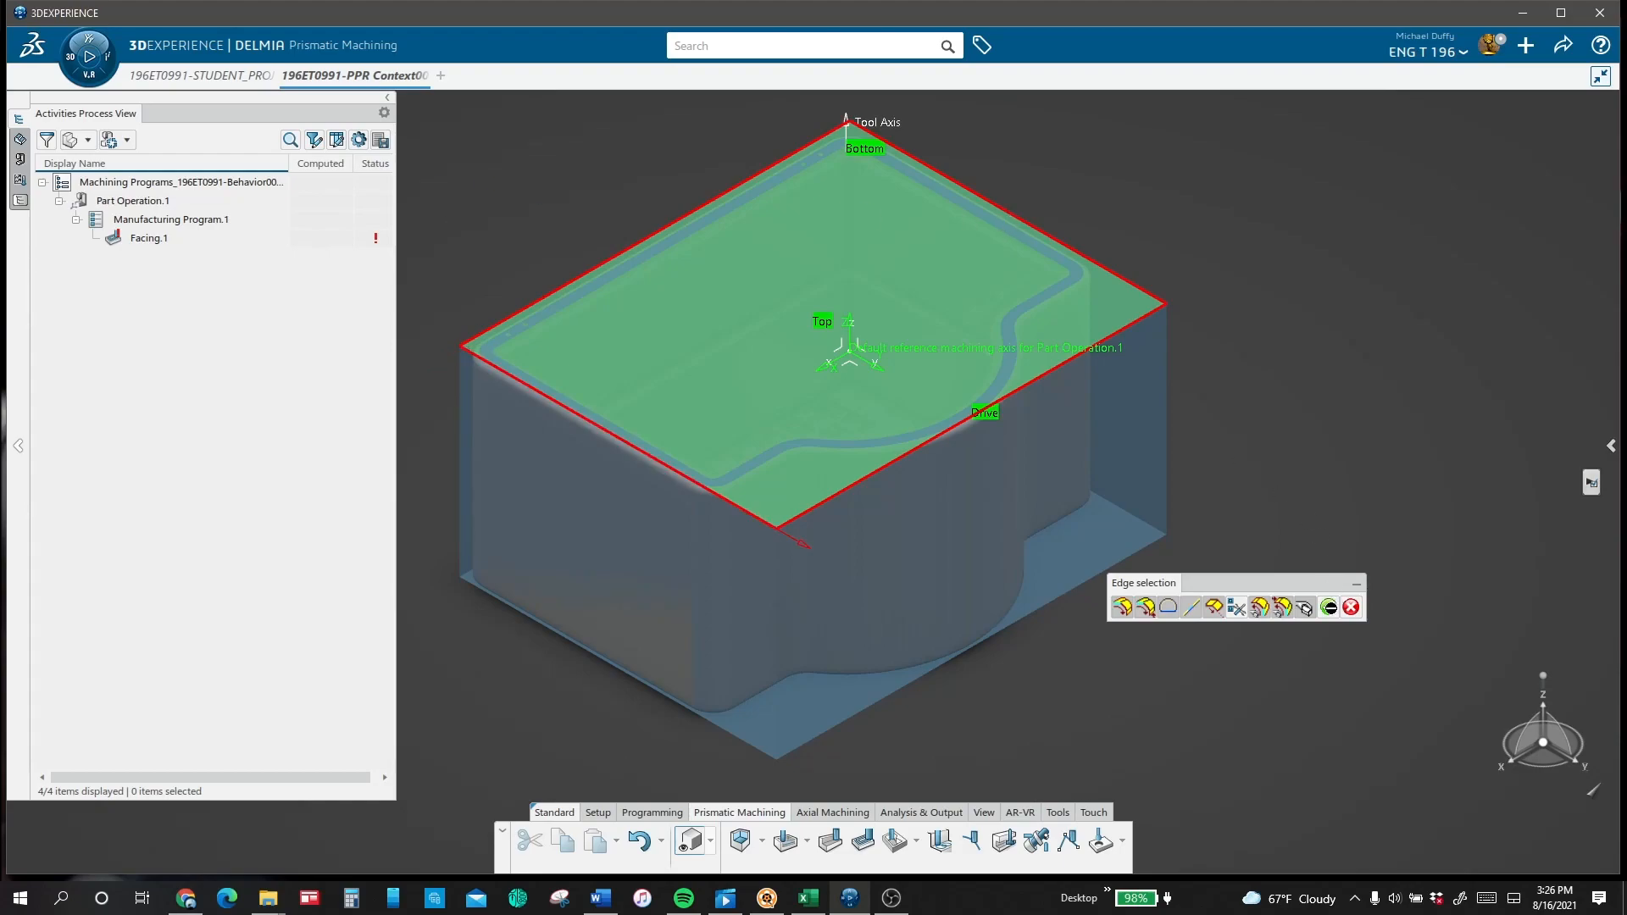
click(1329, 607)
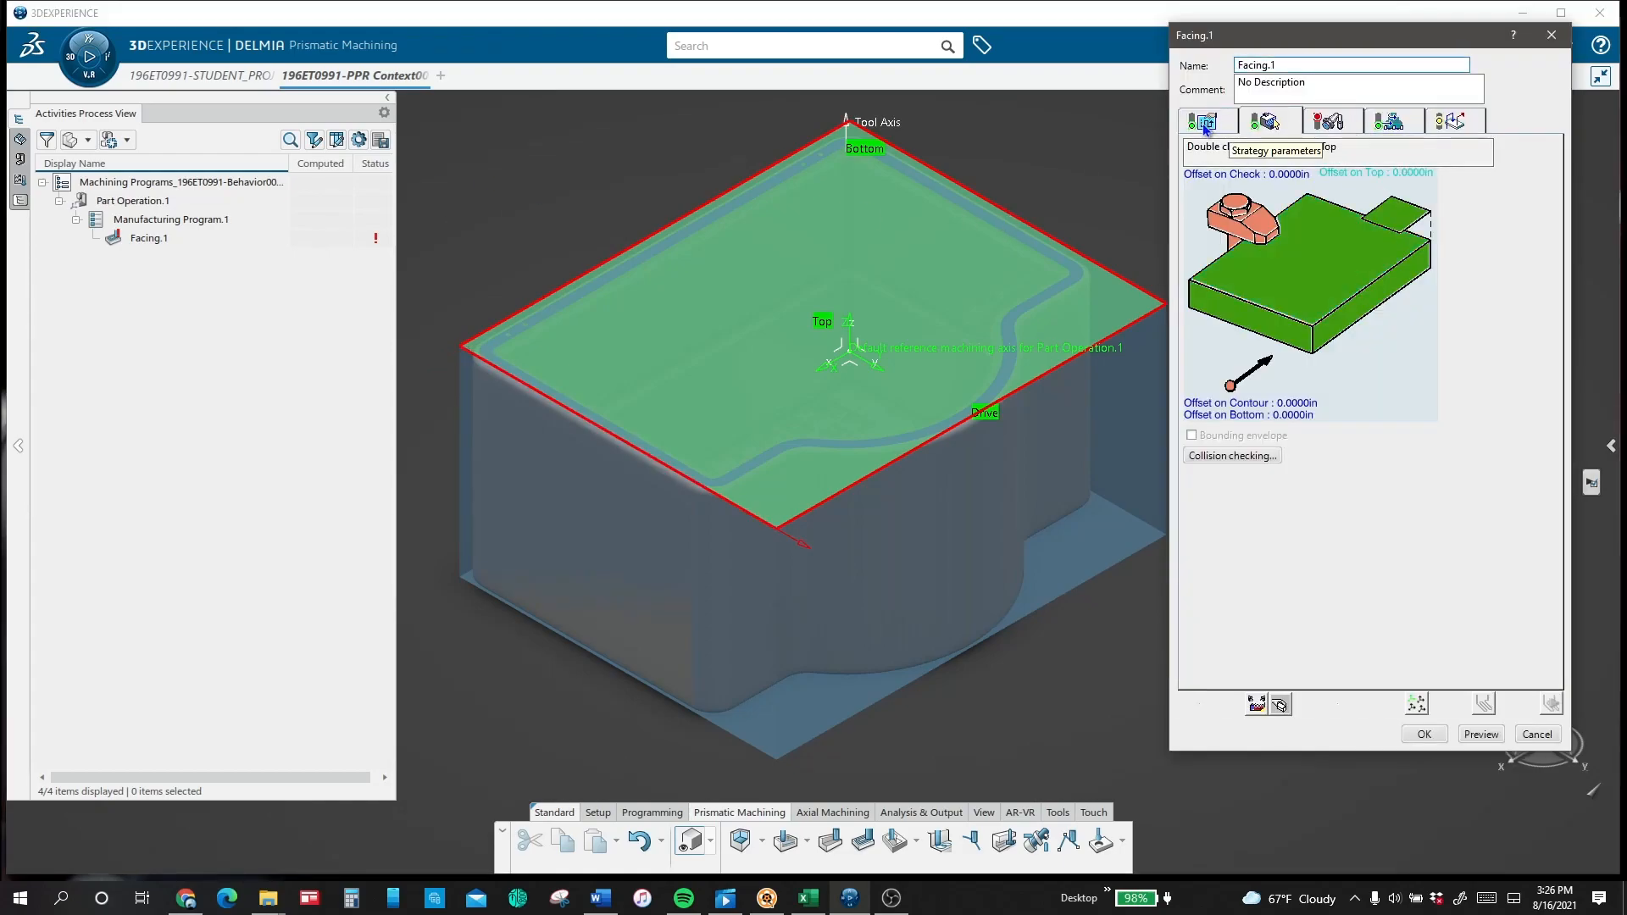
Step: Lower the simulation speed below 1x and play the Facing.1 material removal on the box stock
click(1204, 128)
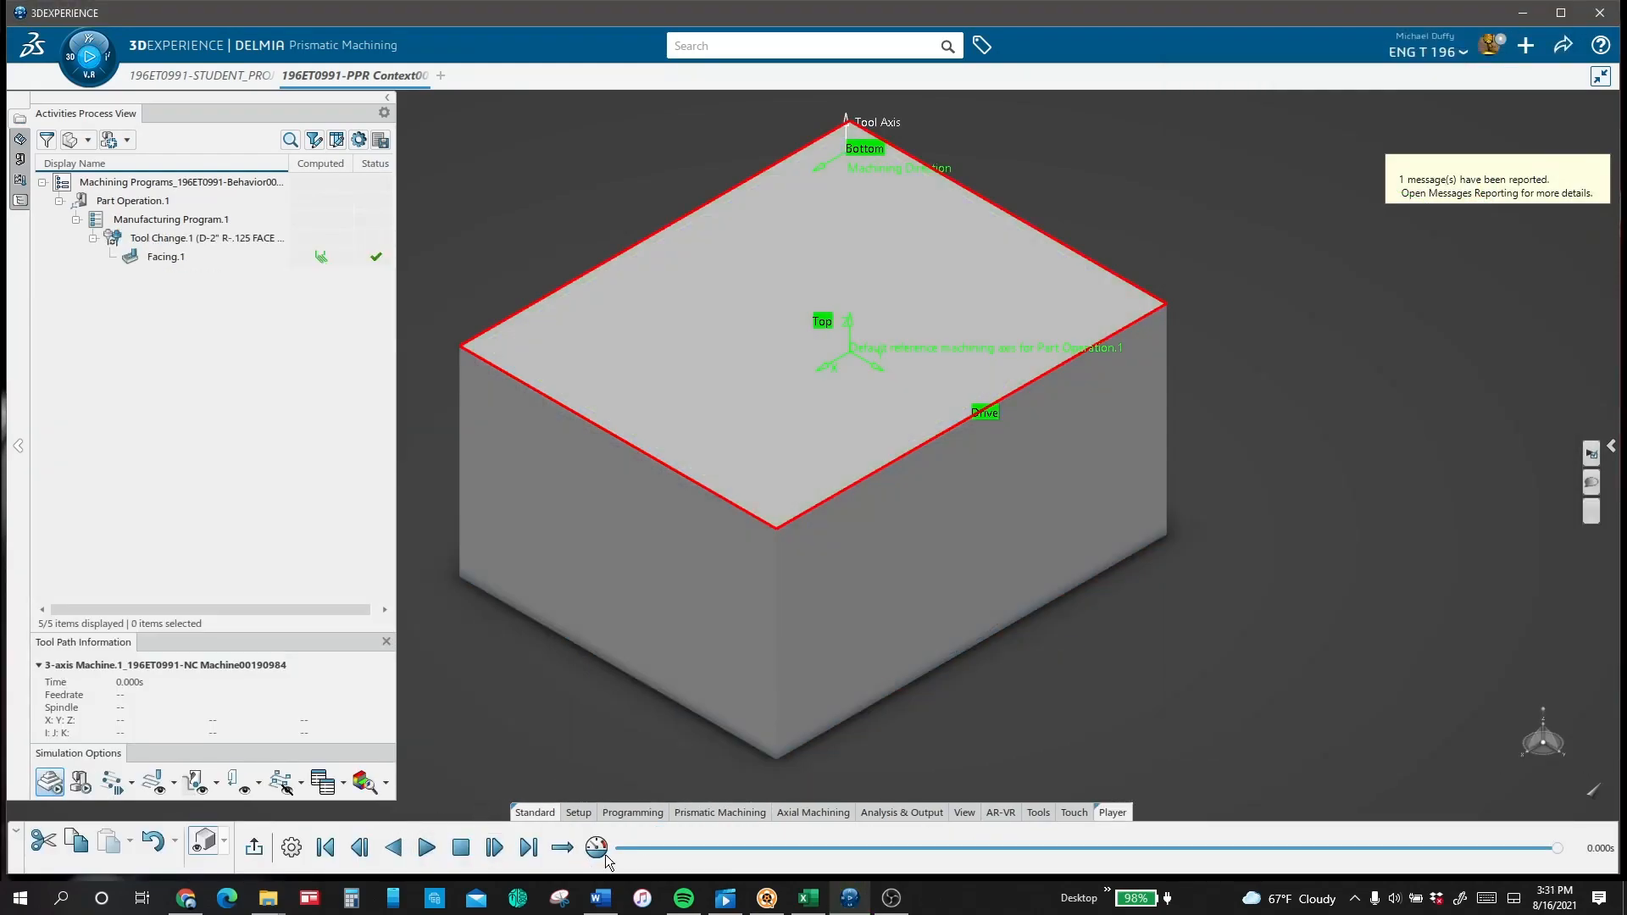
click(597, 848)
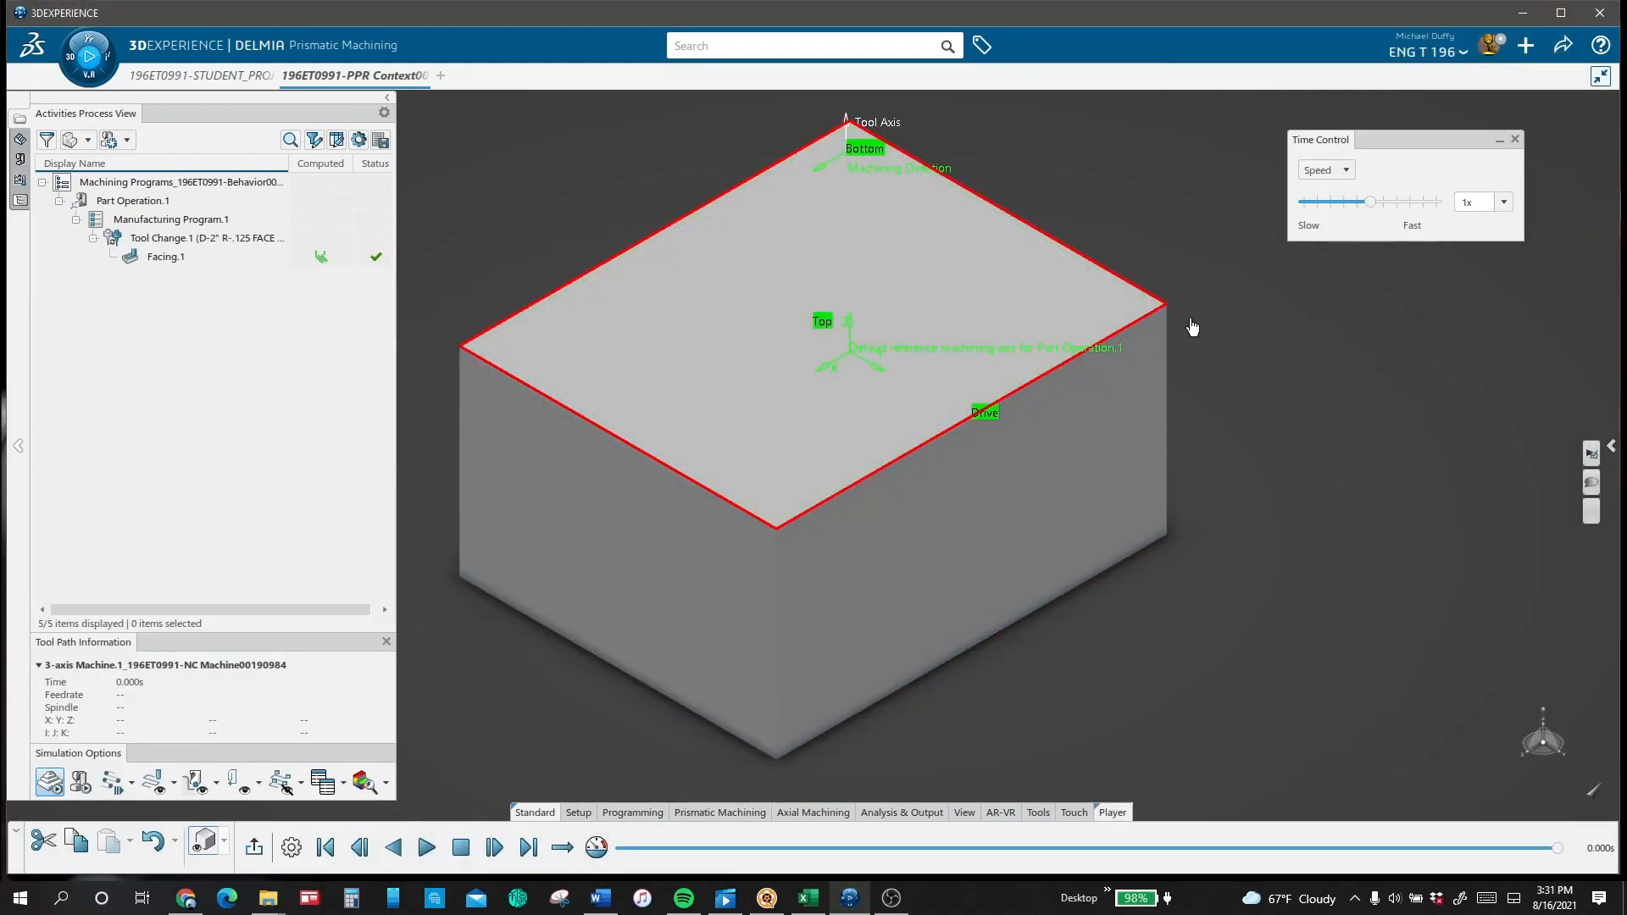
click(1349, 201)
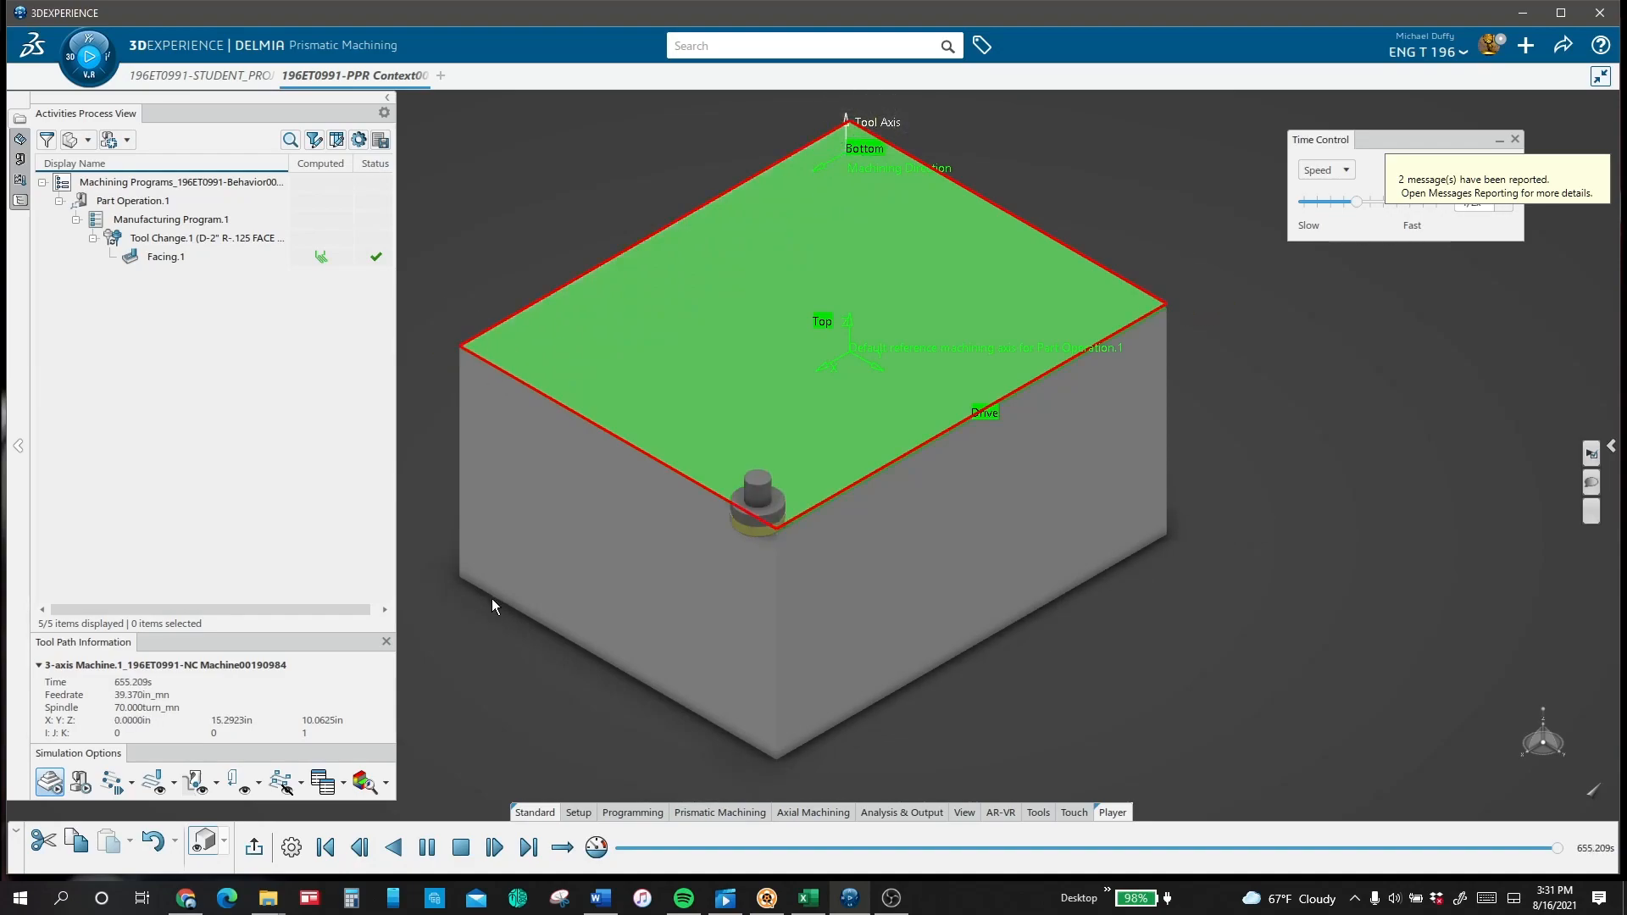
right_click(445, 588)
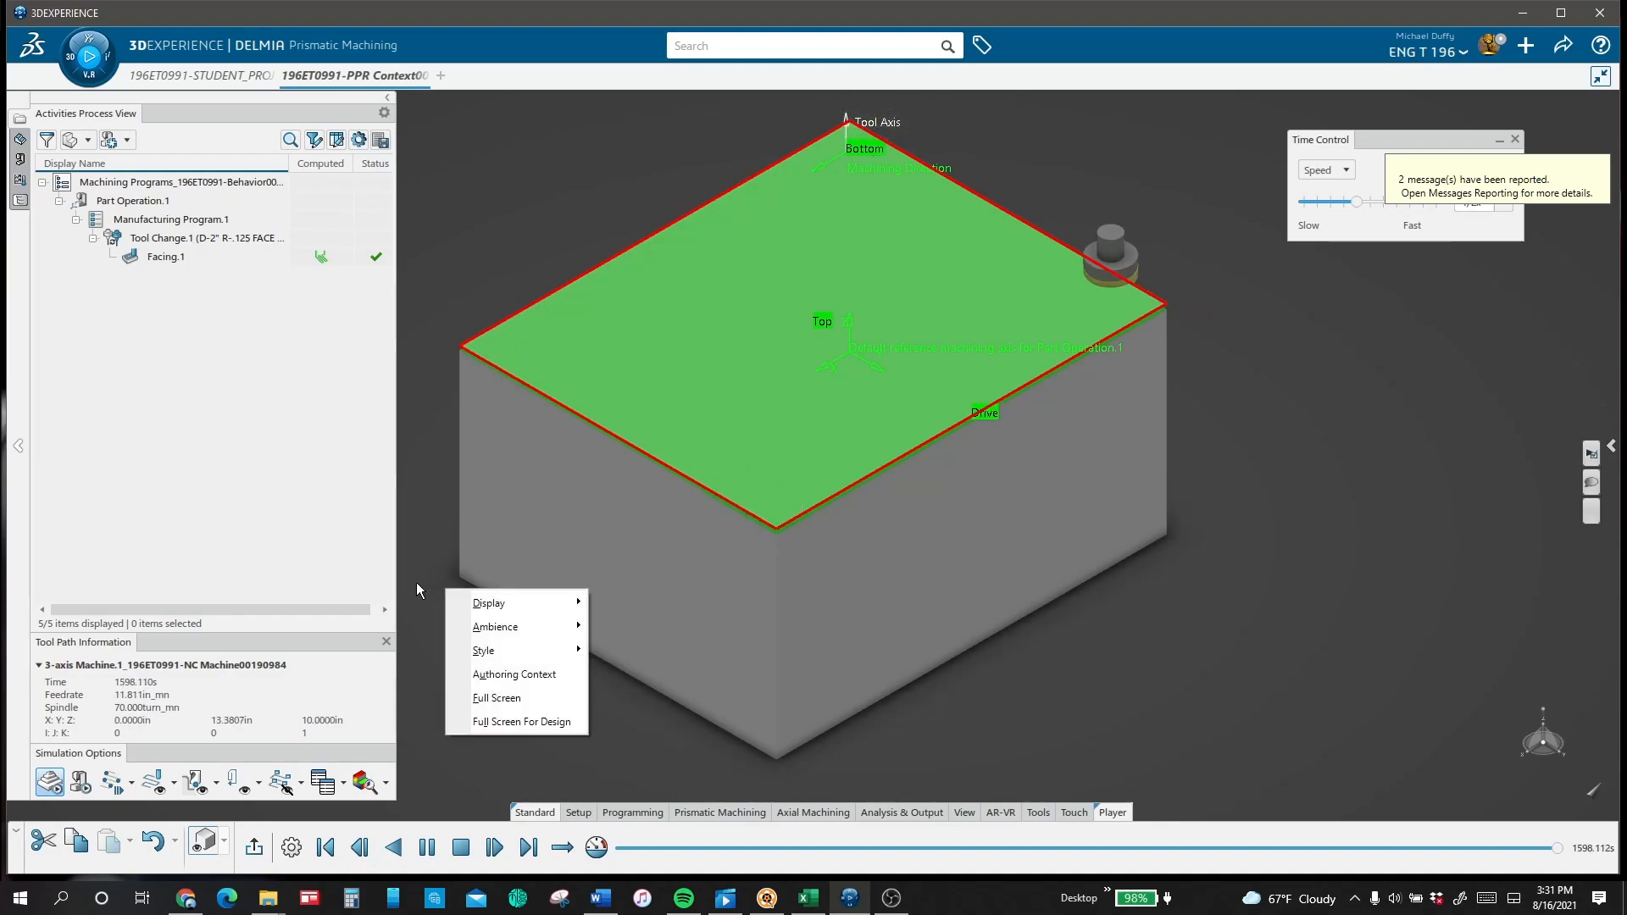
click(415, 505)
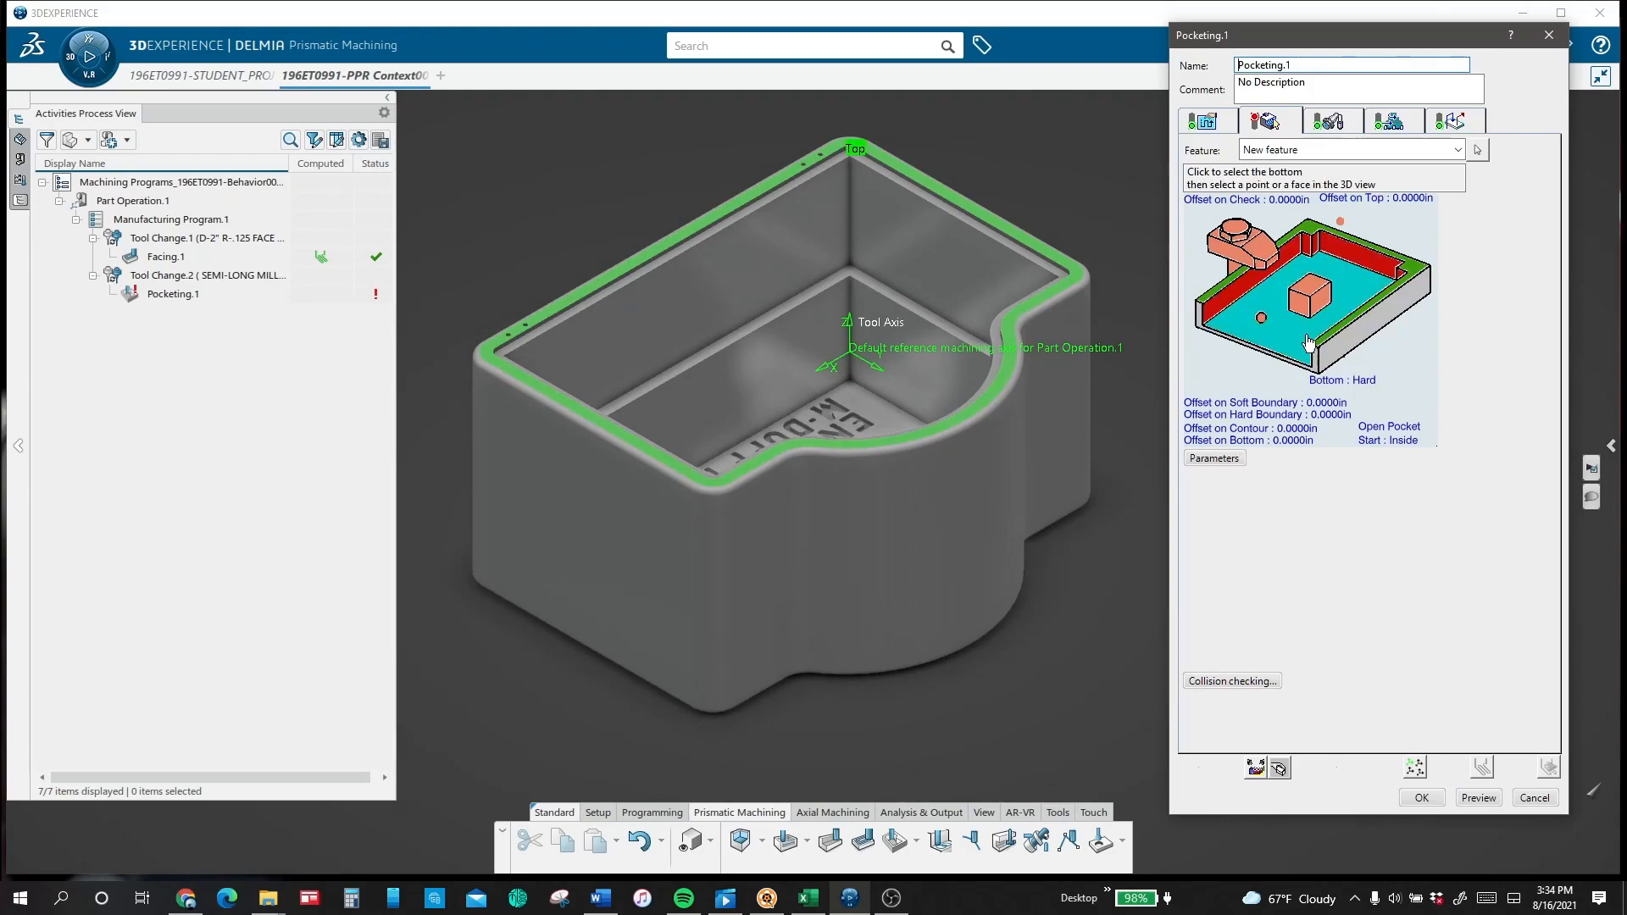
Step: Toggle Pocketing.1's Open Pocket setting and pick the pocket's bottom element inside the box
click(1389, 427)
click(1348, 283)
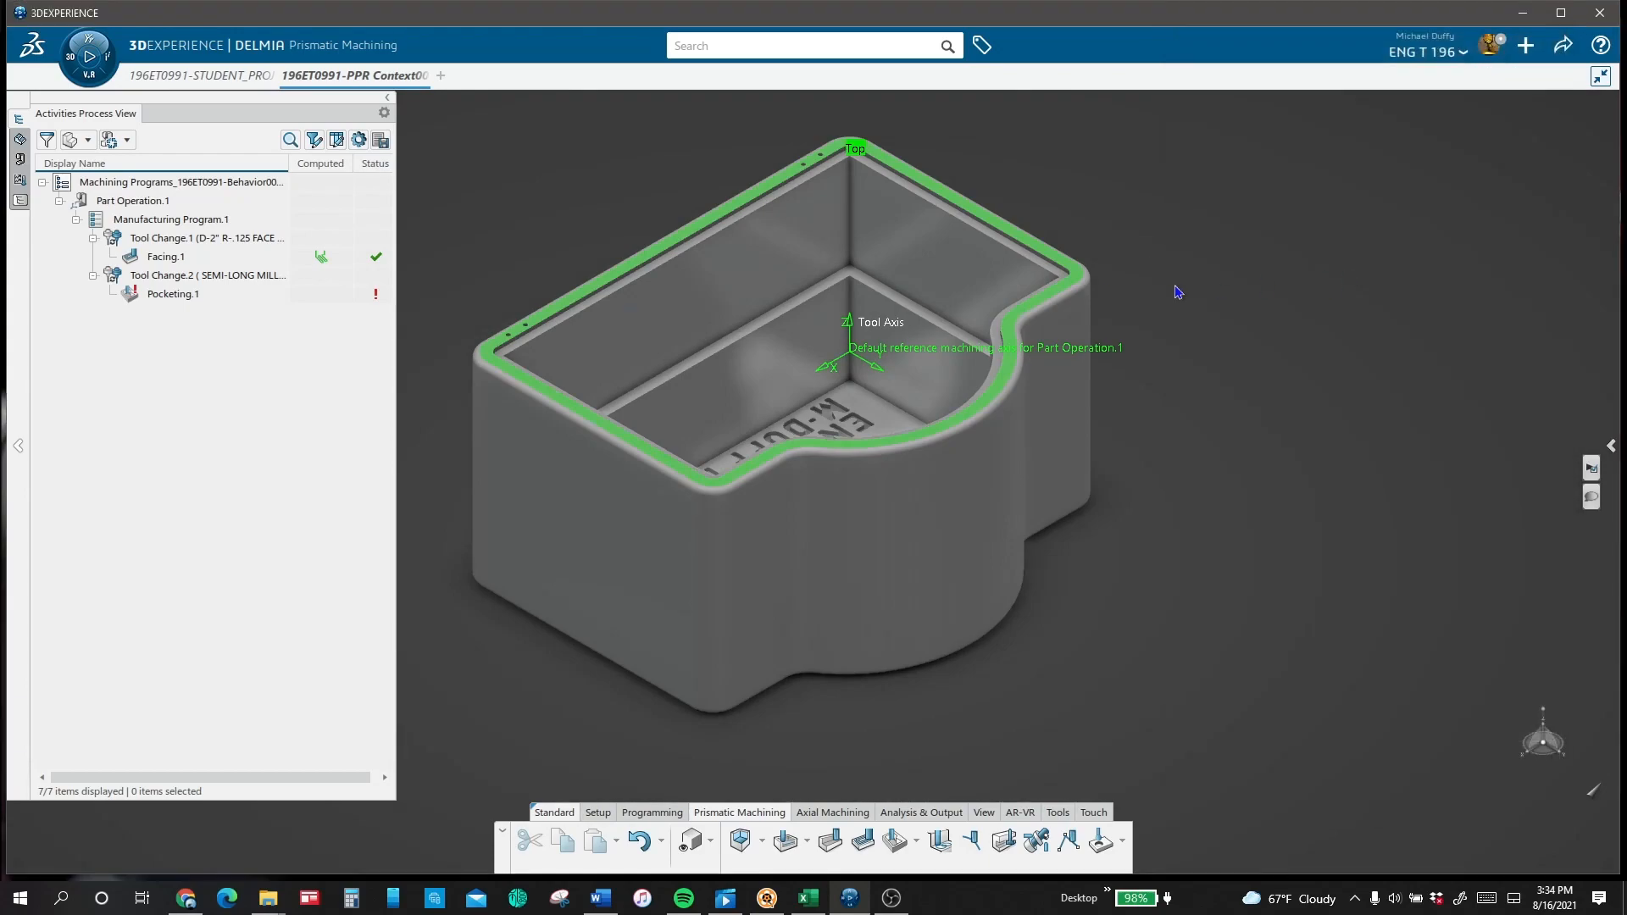
scroll(1075, 167, up, 3)
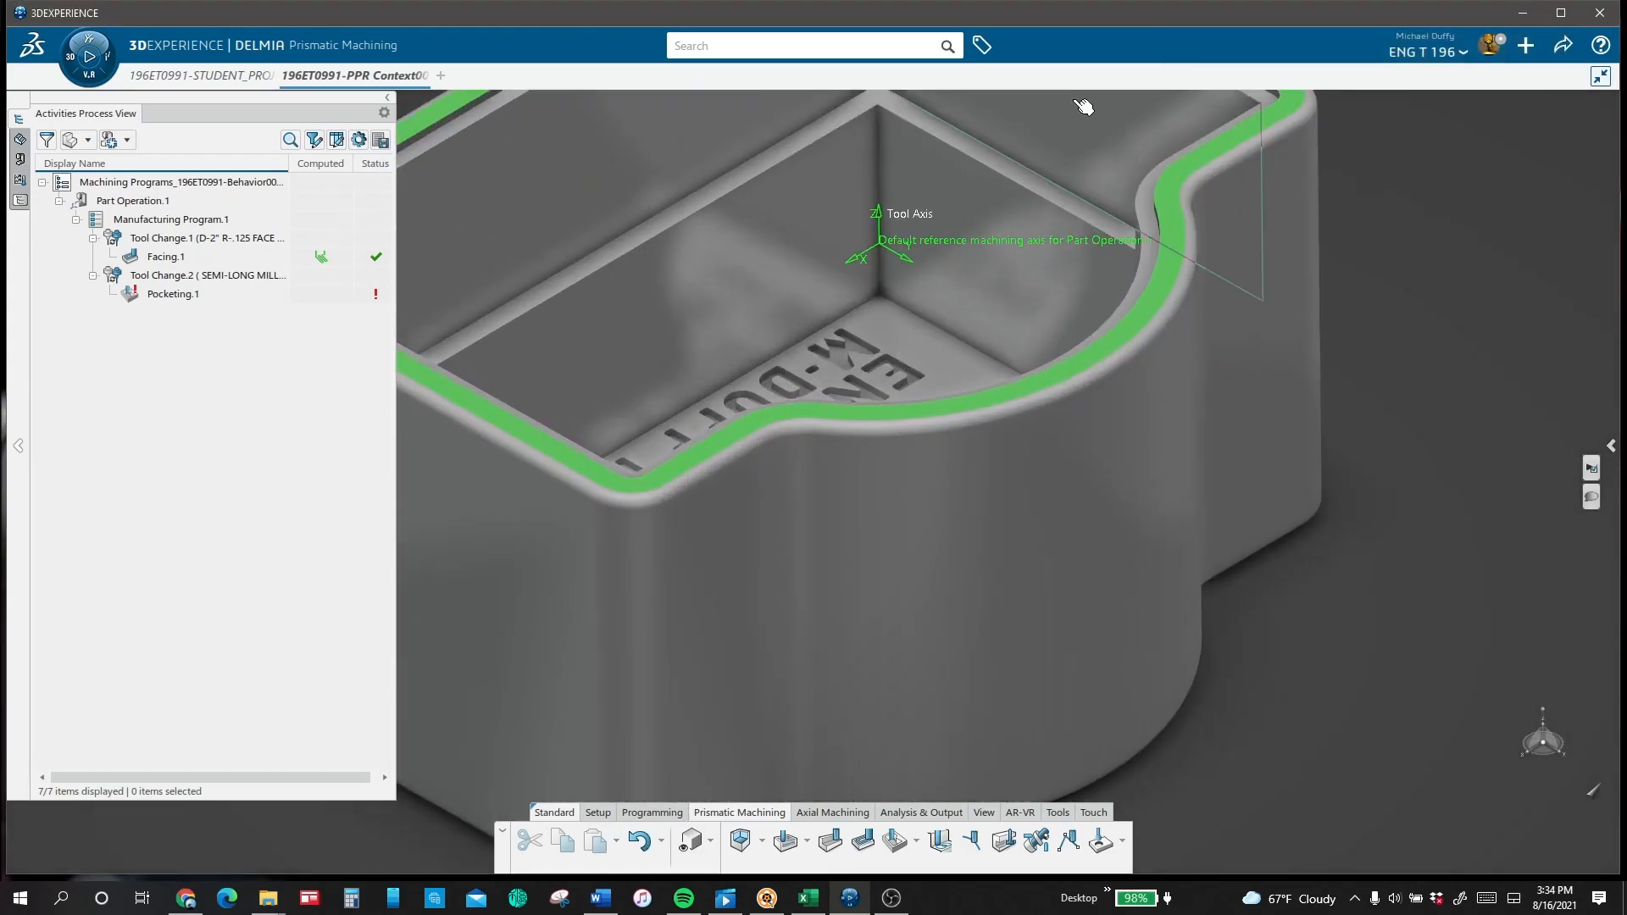
click(1158, 218)
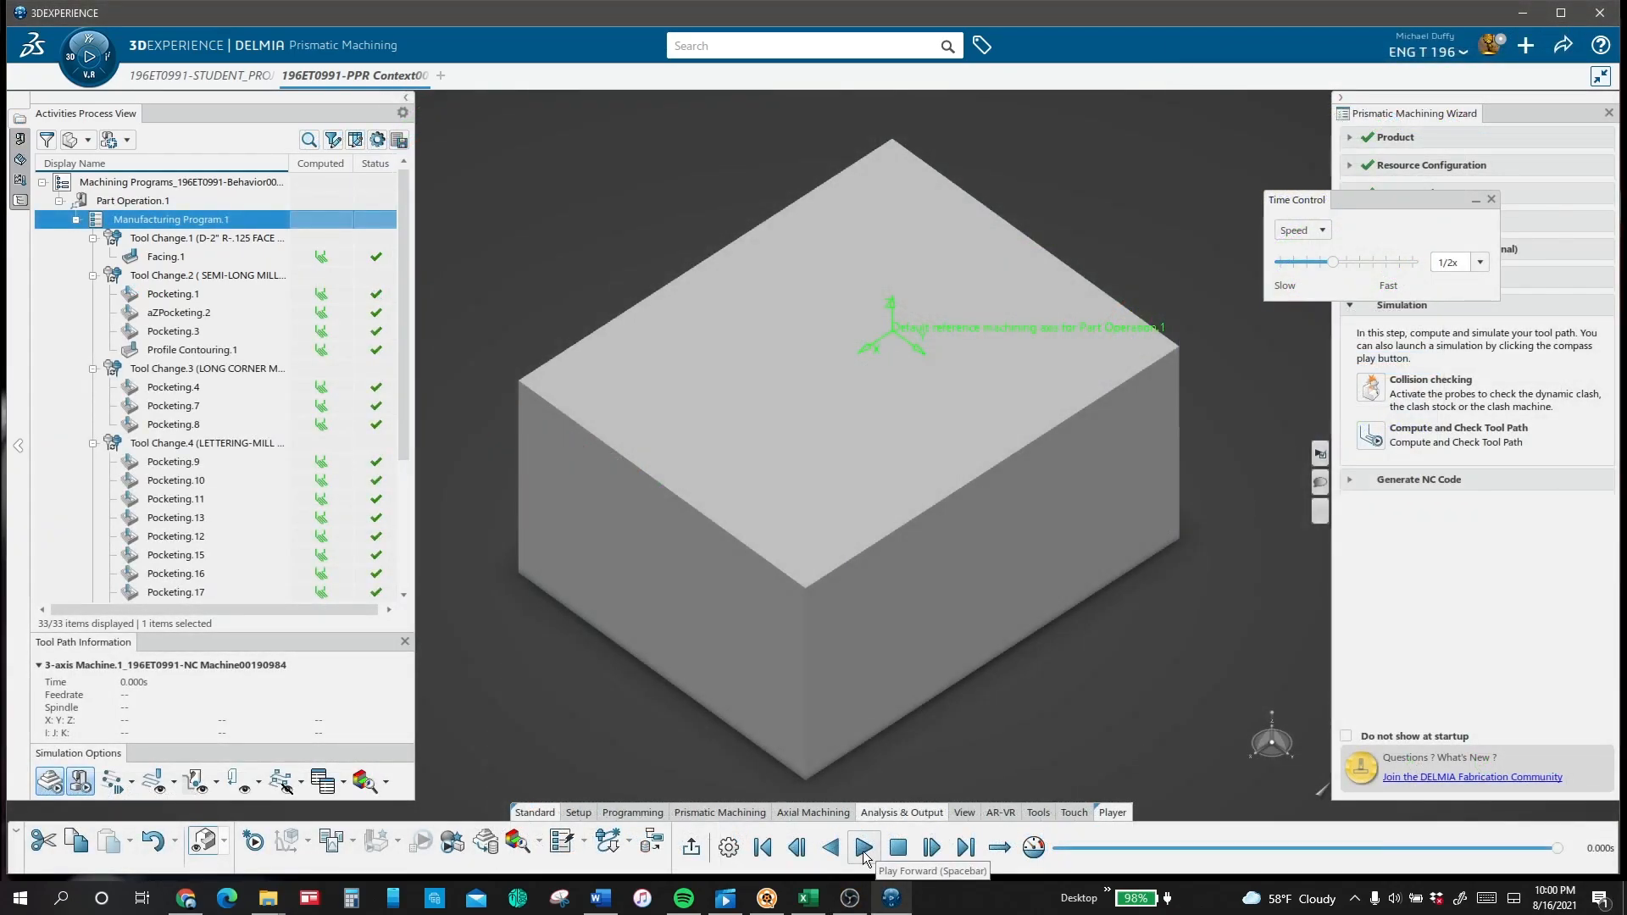
Step: Play the material removal of the whole Manufacturing Program.1 on the box stock, raising the speed to 16x and finally 32x
click(864, 847)
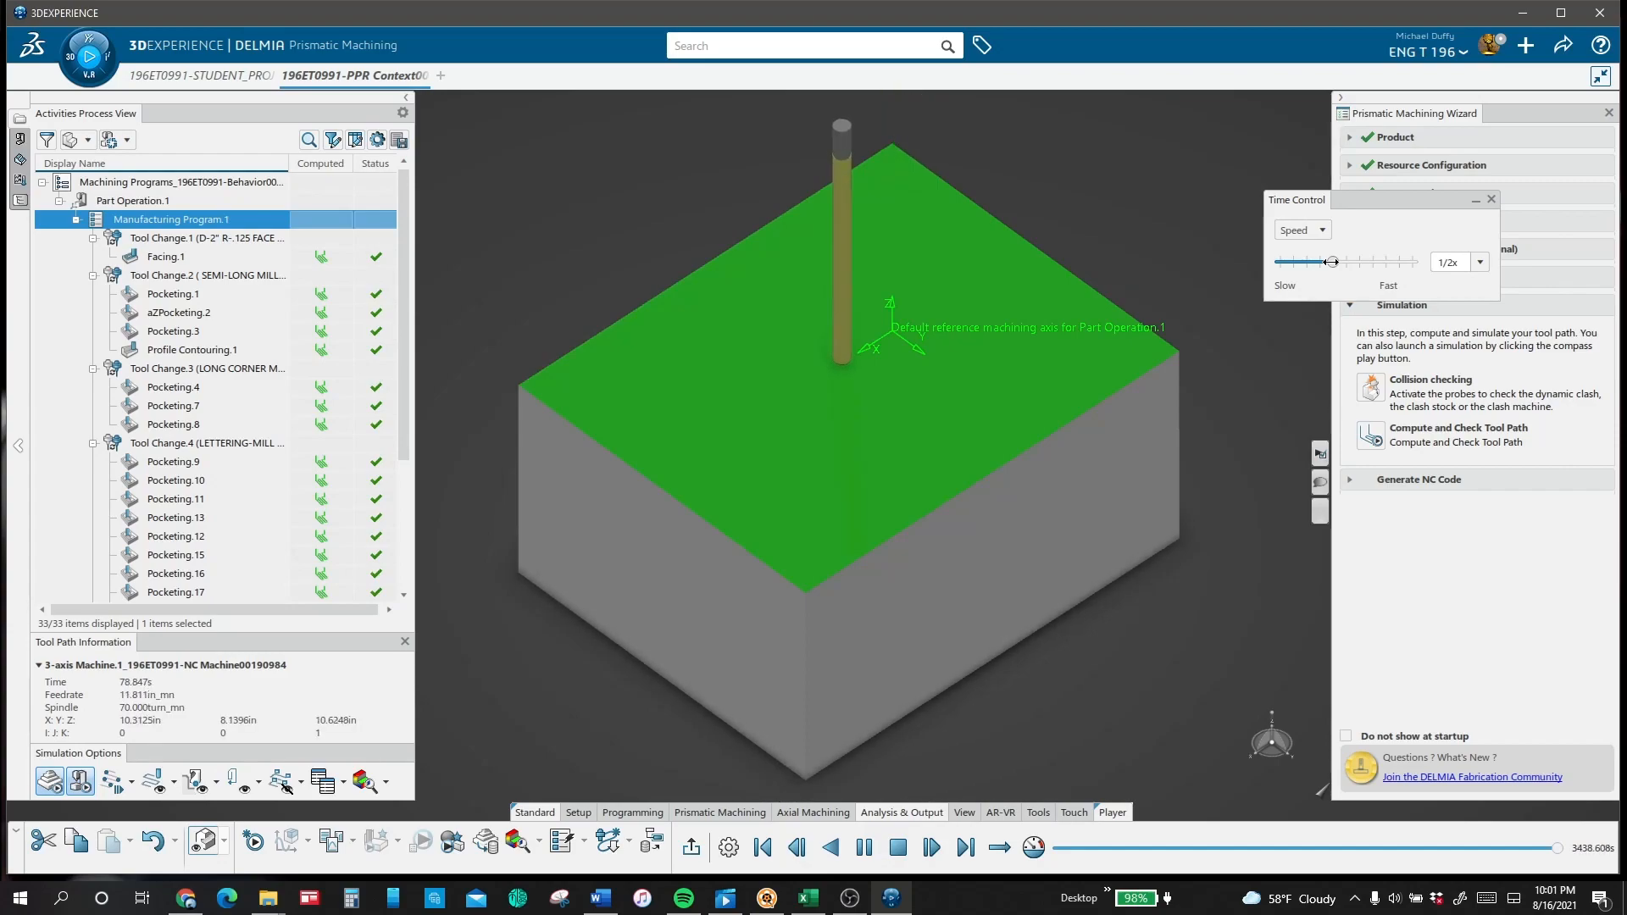
drag(1358, 262, 1396, 263)
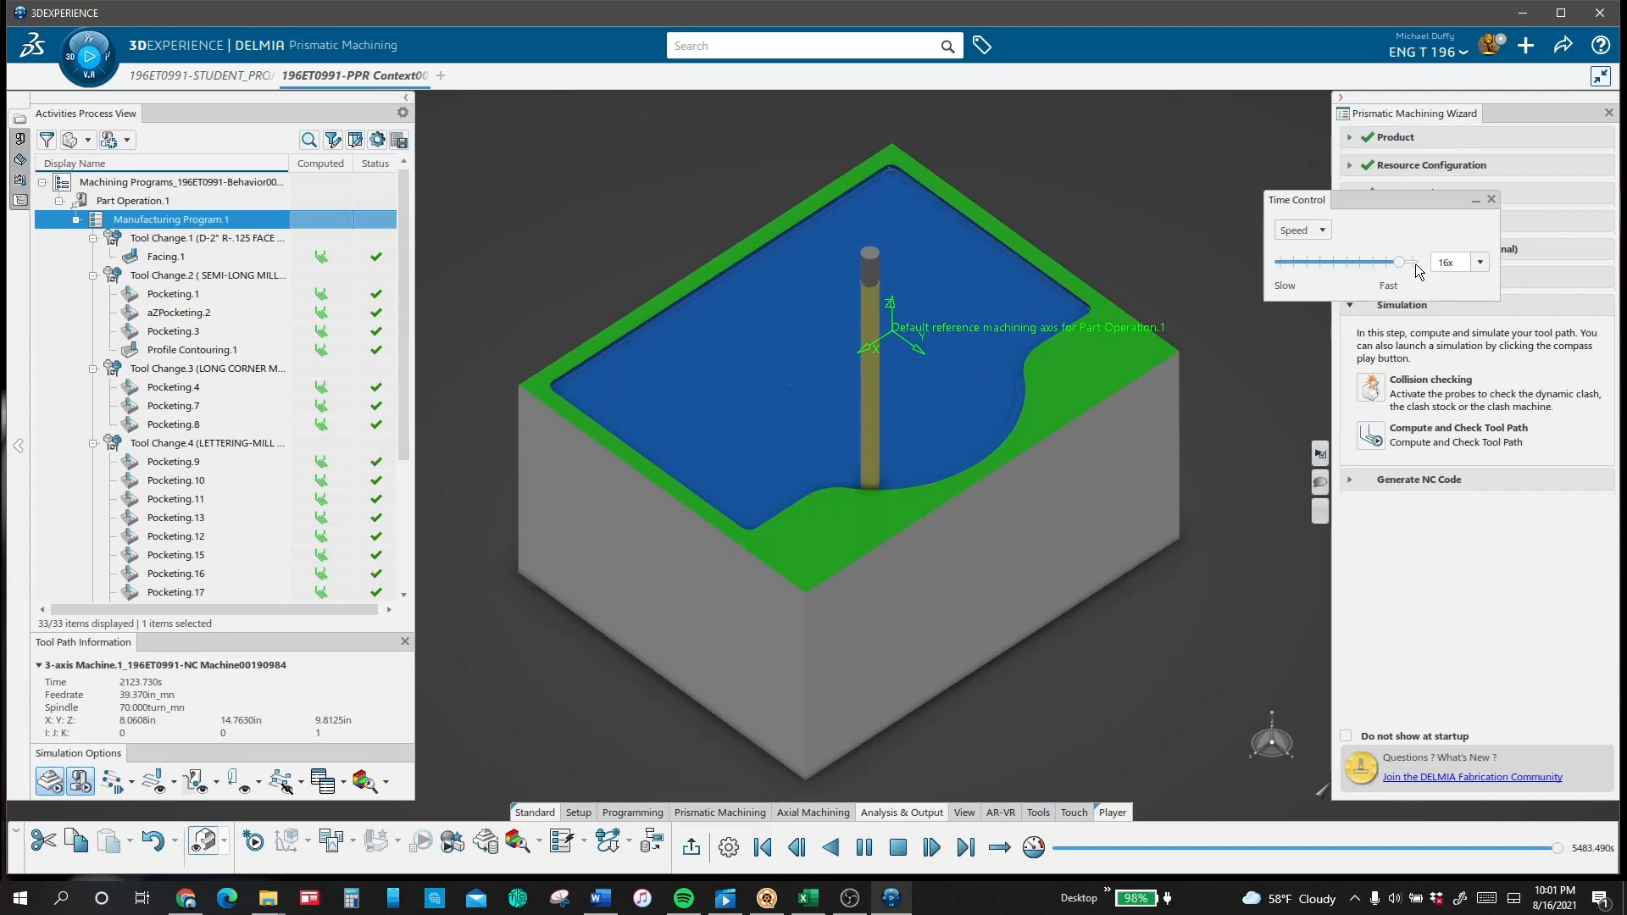
click(1413, 262)
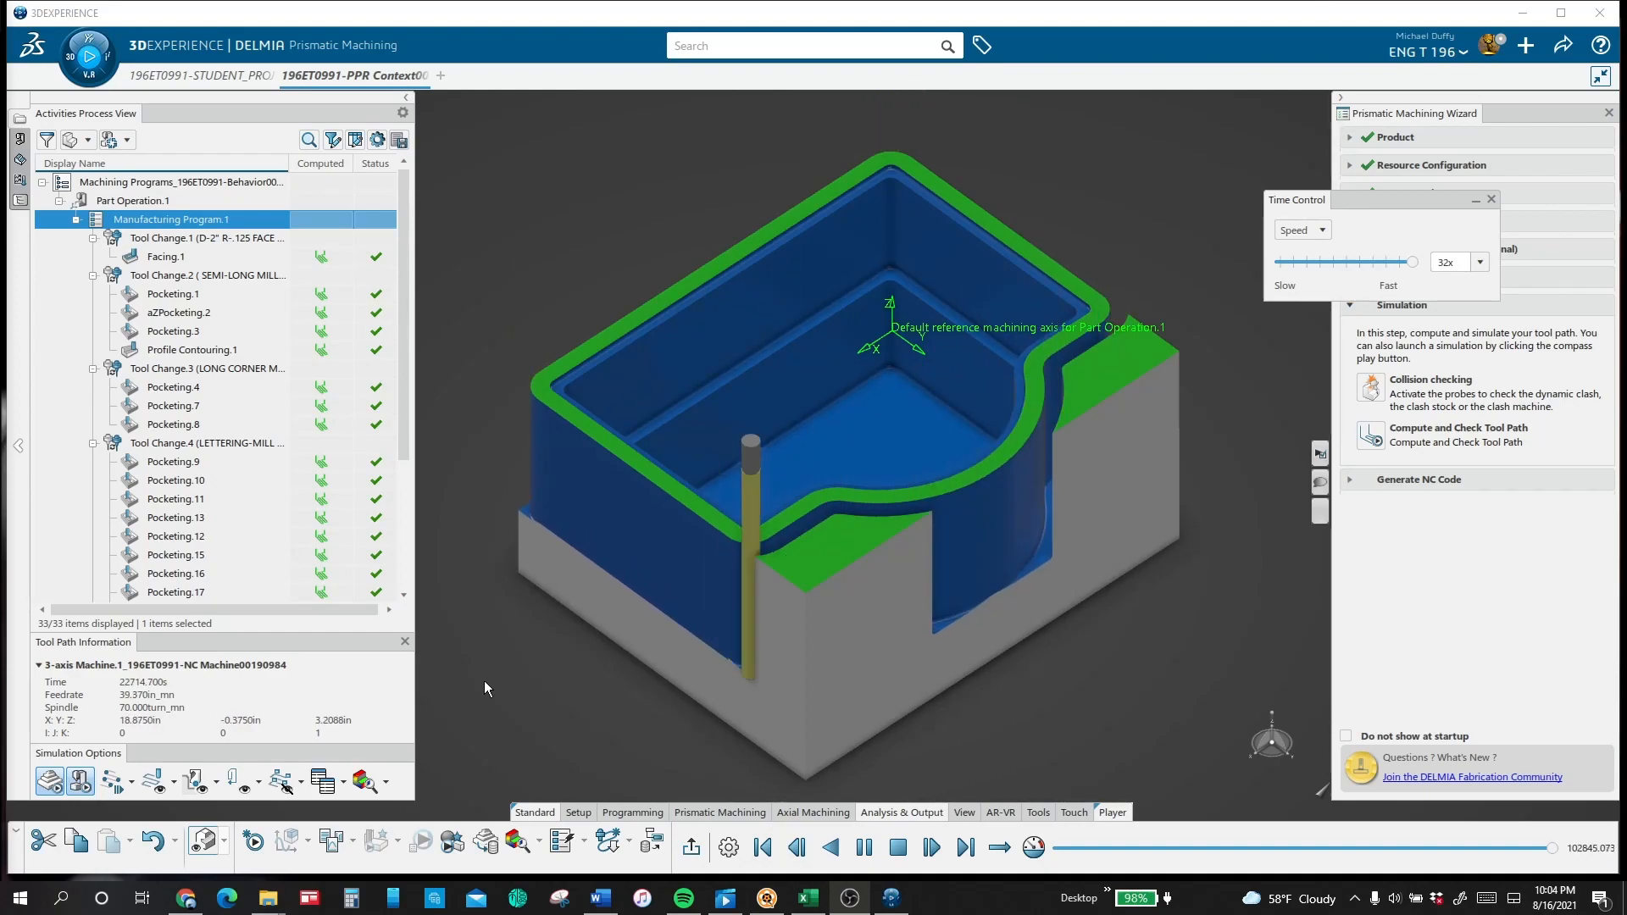
Step: Slow the simulation to 4x as the long corner mill starts, and raise it through 16x to 32x for its pocketing passes
click(1372, 263)
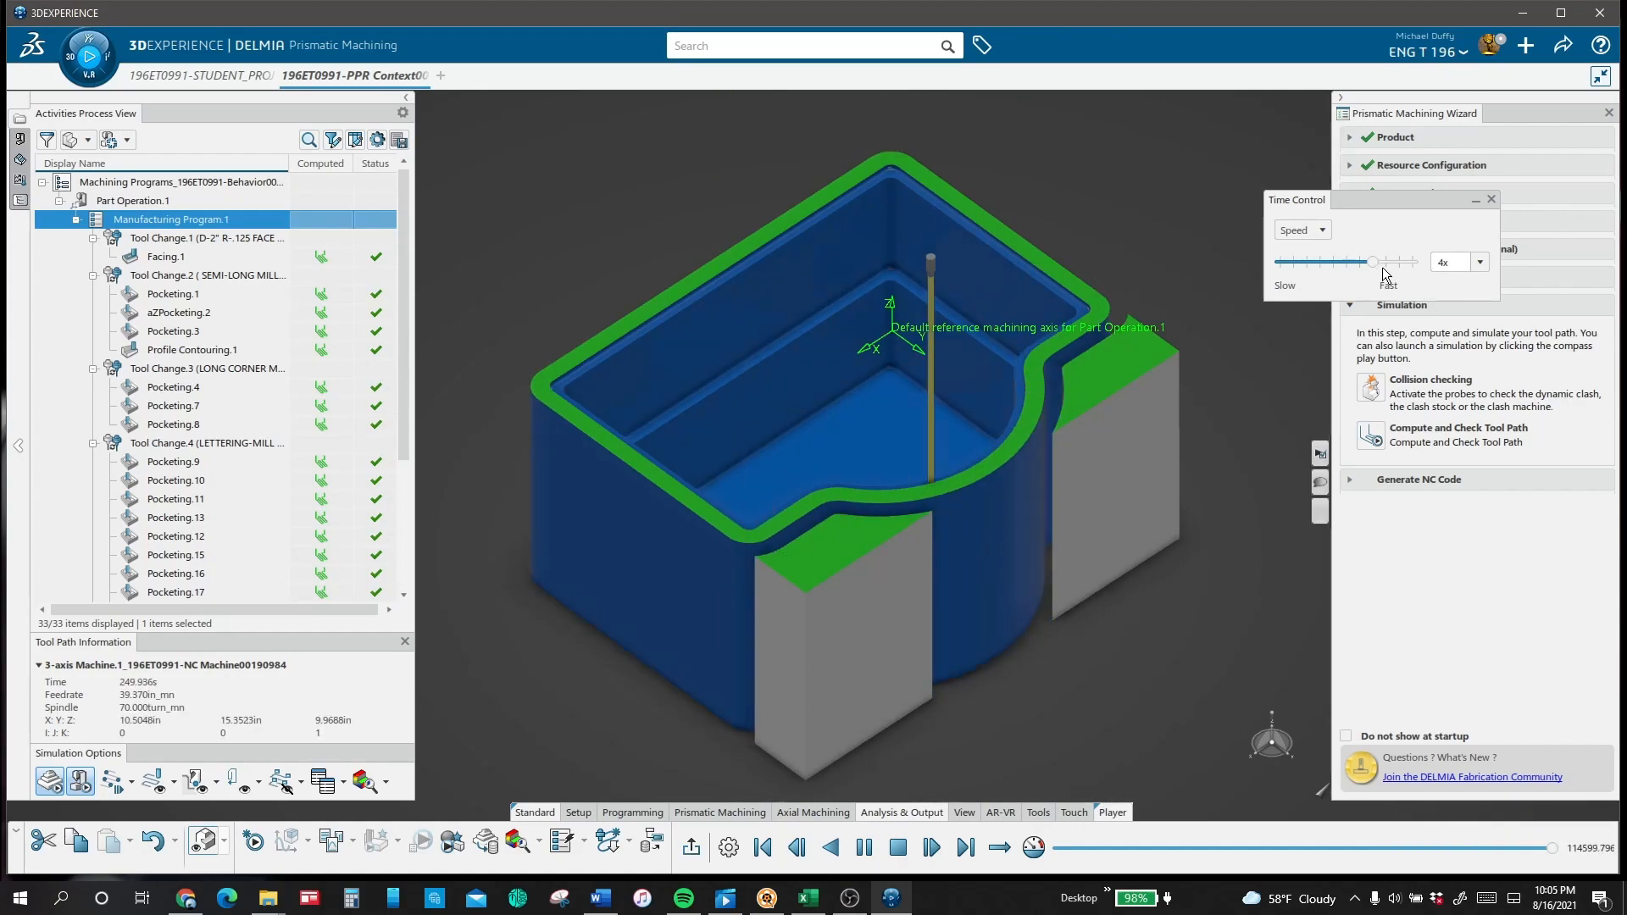
click(1399, 263)
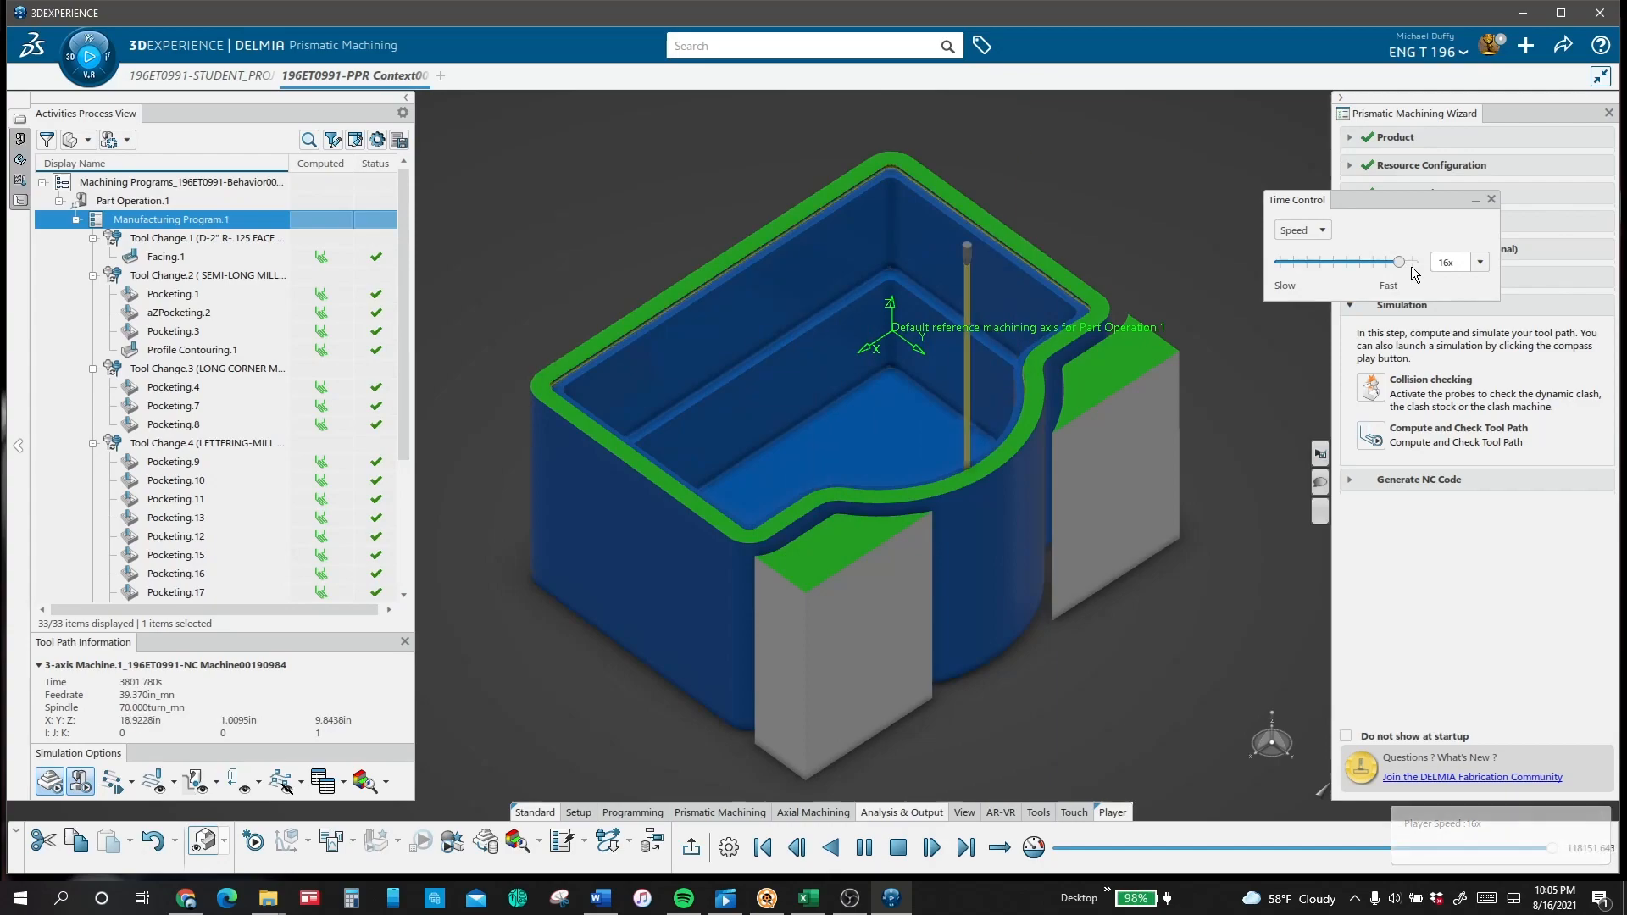
click(1412, 262)
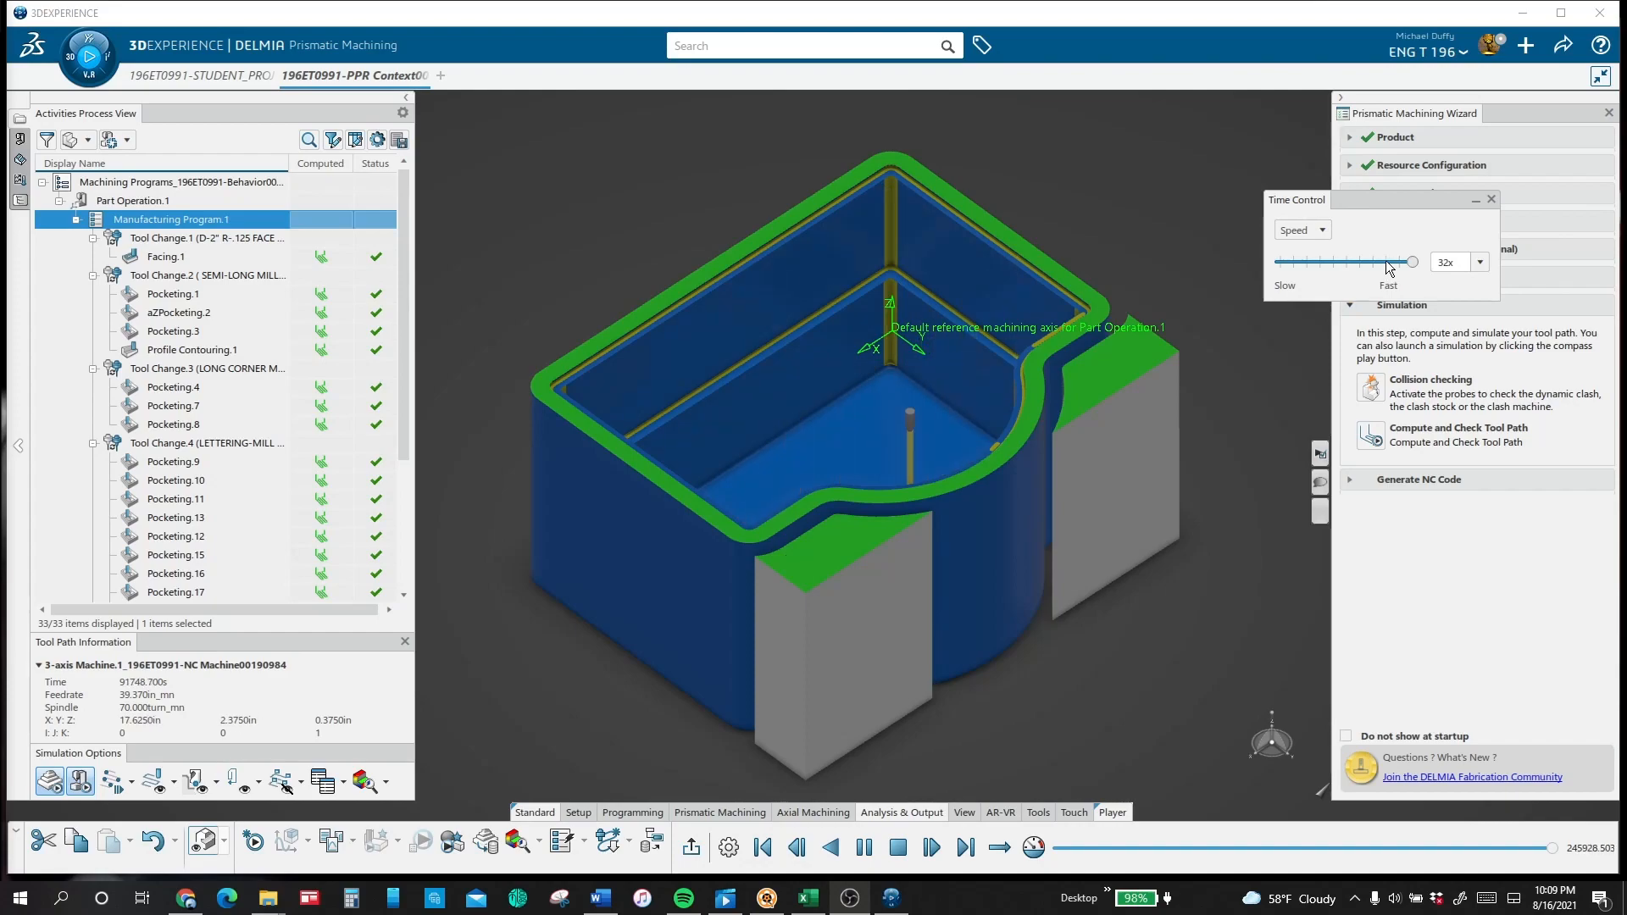
Step: Slow the simulation to 4x as the lettering mill starts on the box floor, and raise it to 16x to watch the engraving
click(1383, 263)
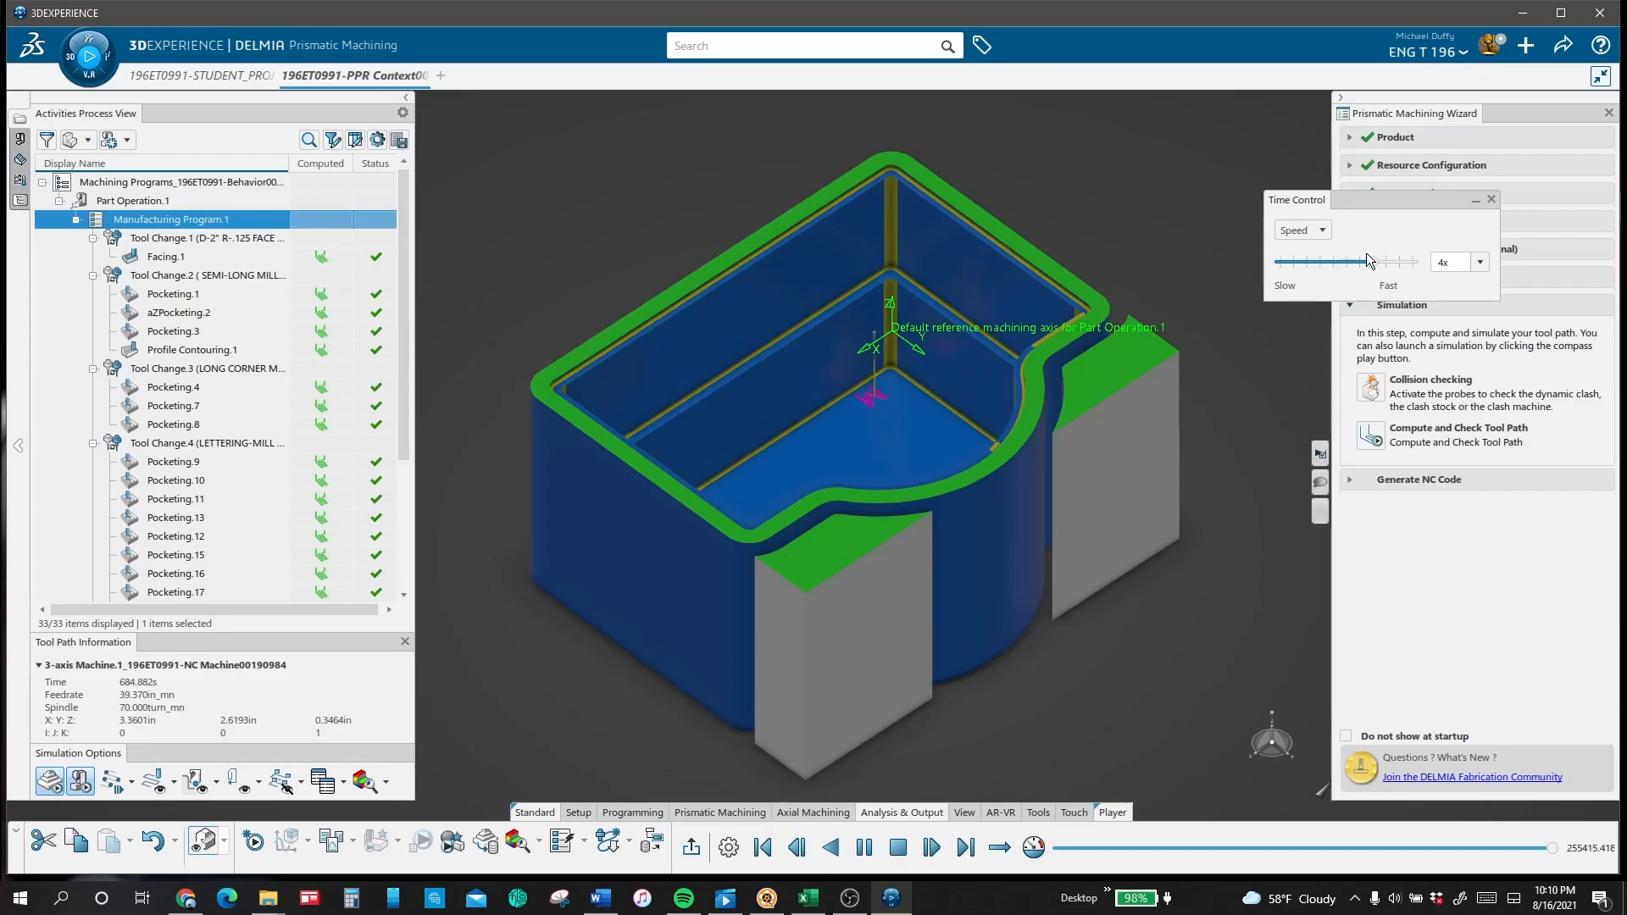
drag(1366, 253, 1398, 263)
scroll(1063, 313, up, 5)
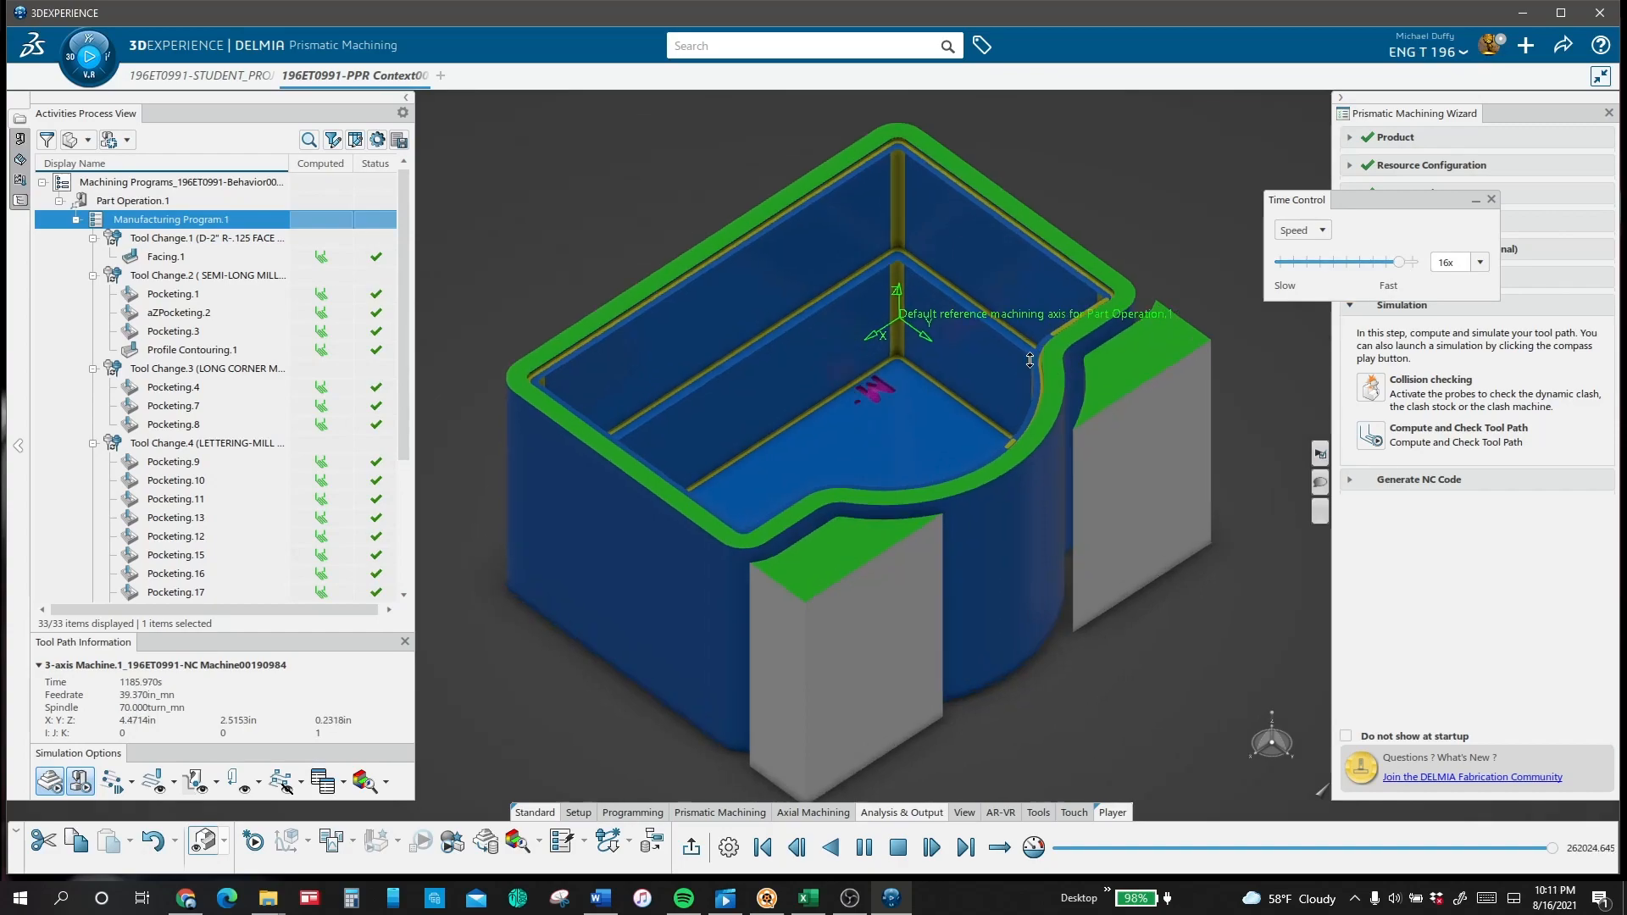
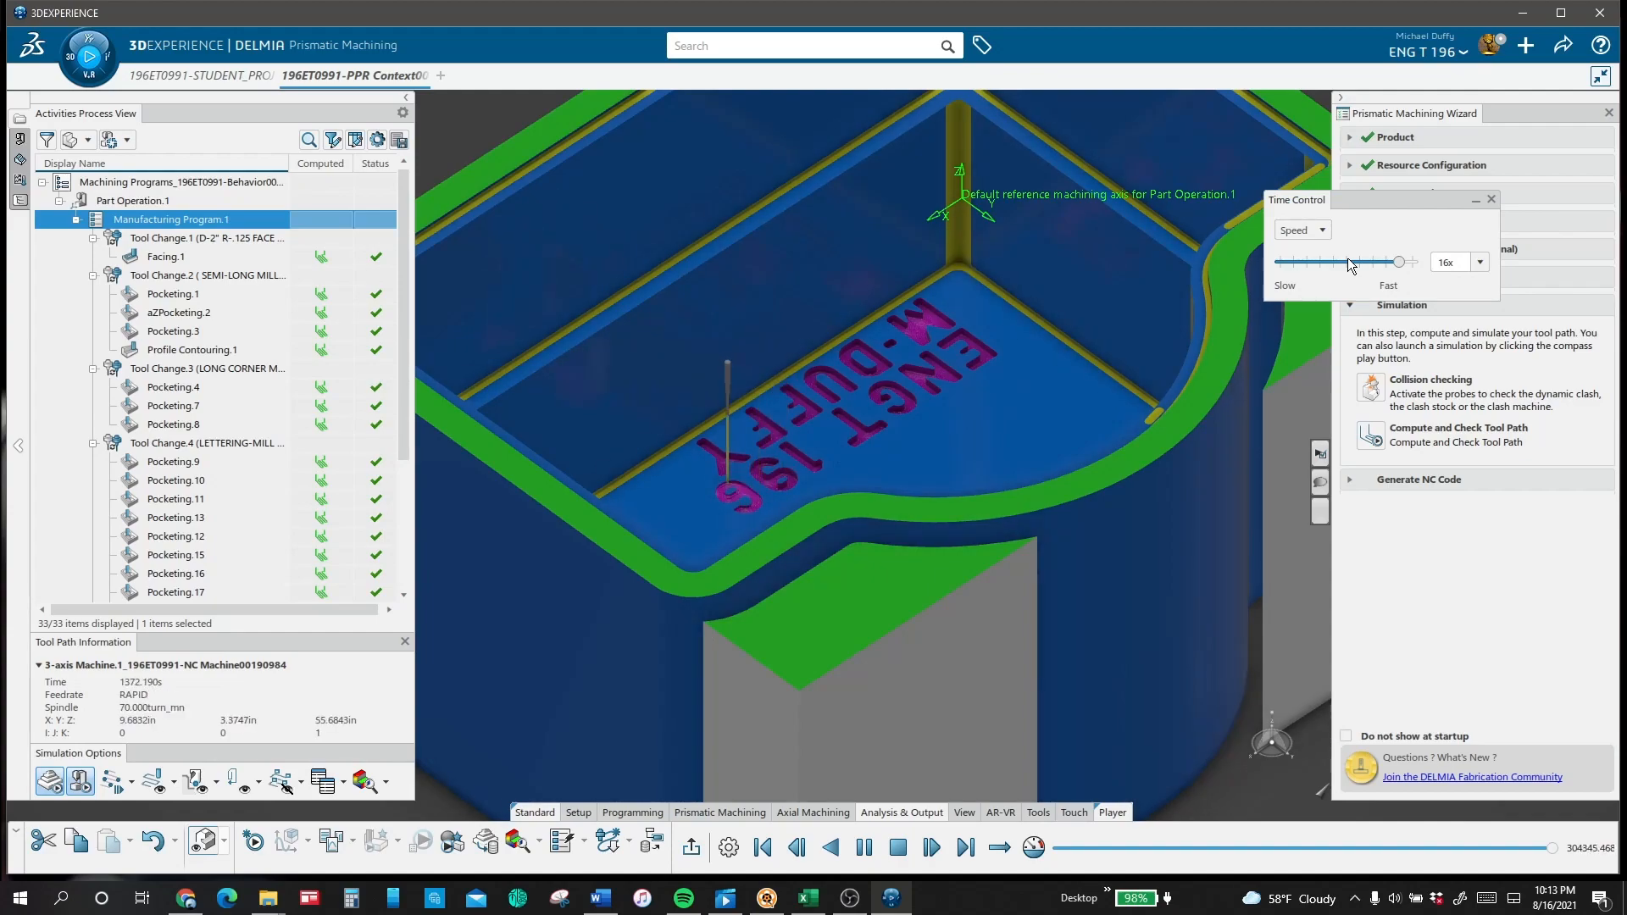
Step: Slow the material removal simulation to 1x to watch the drilling of the hinge holes in the box's rim
middle_drag(1032, 301, 1027, 373)
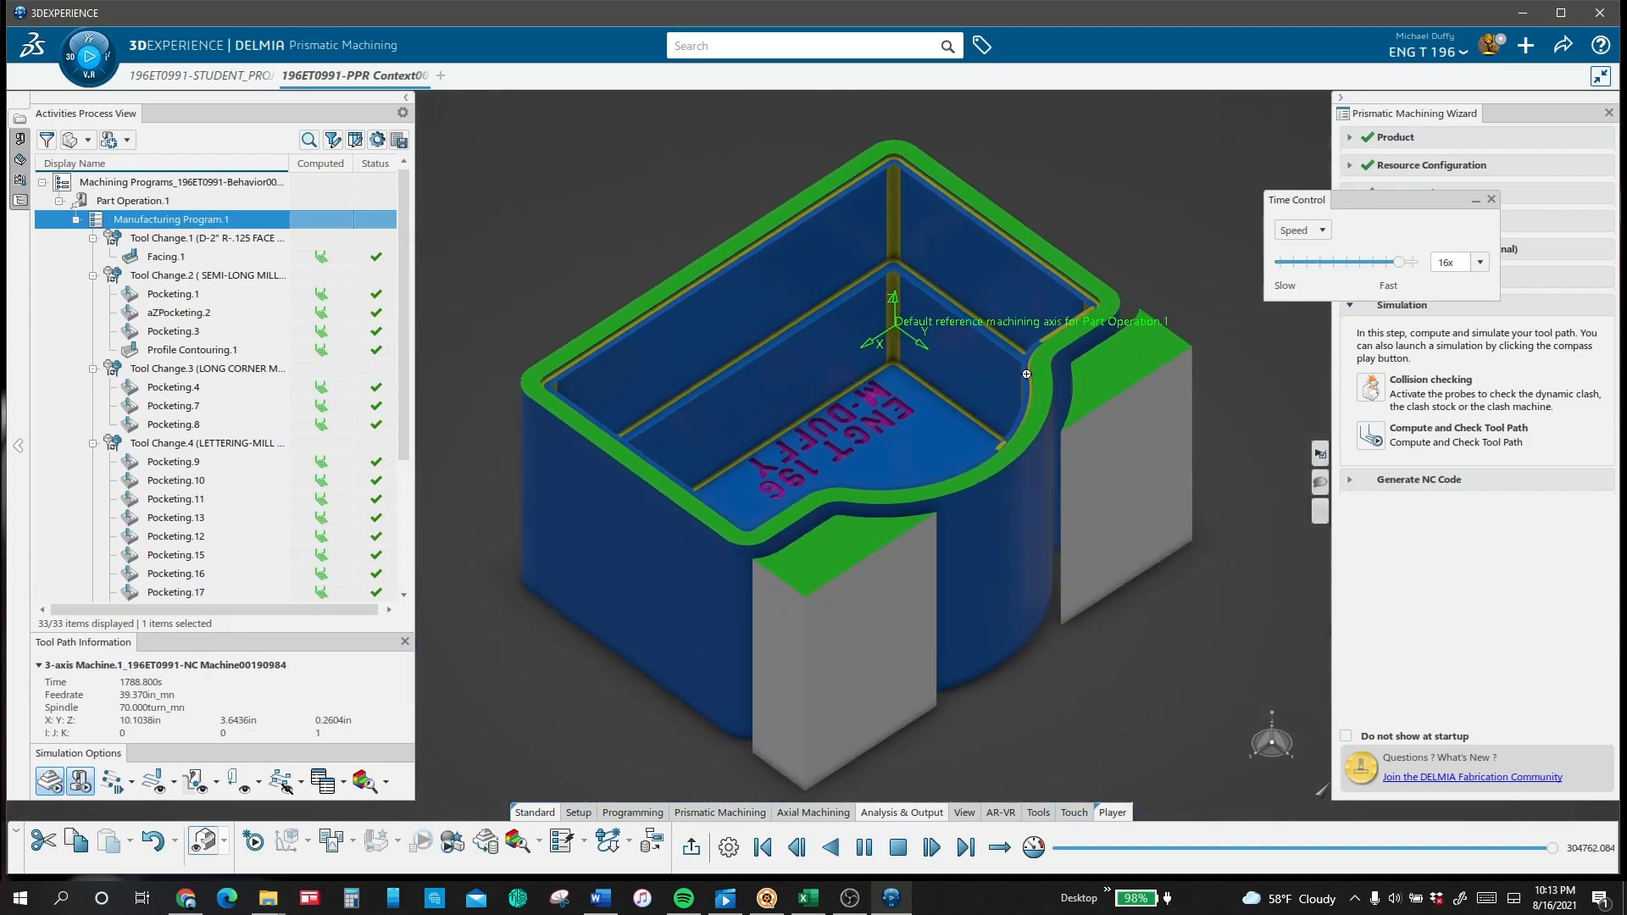
click(1344, 265)
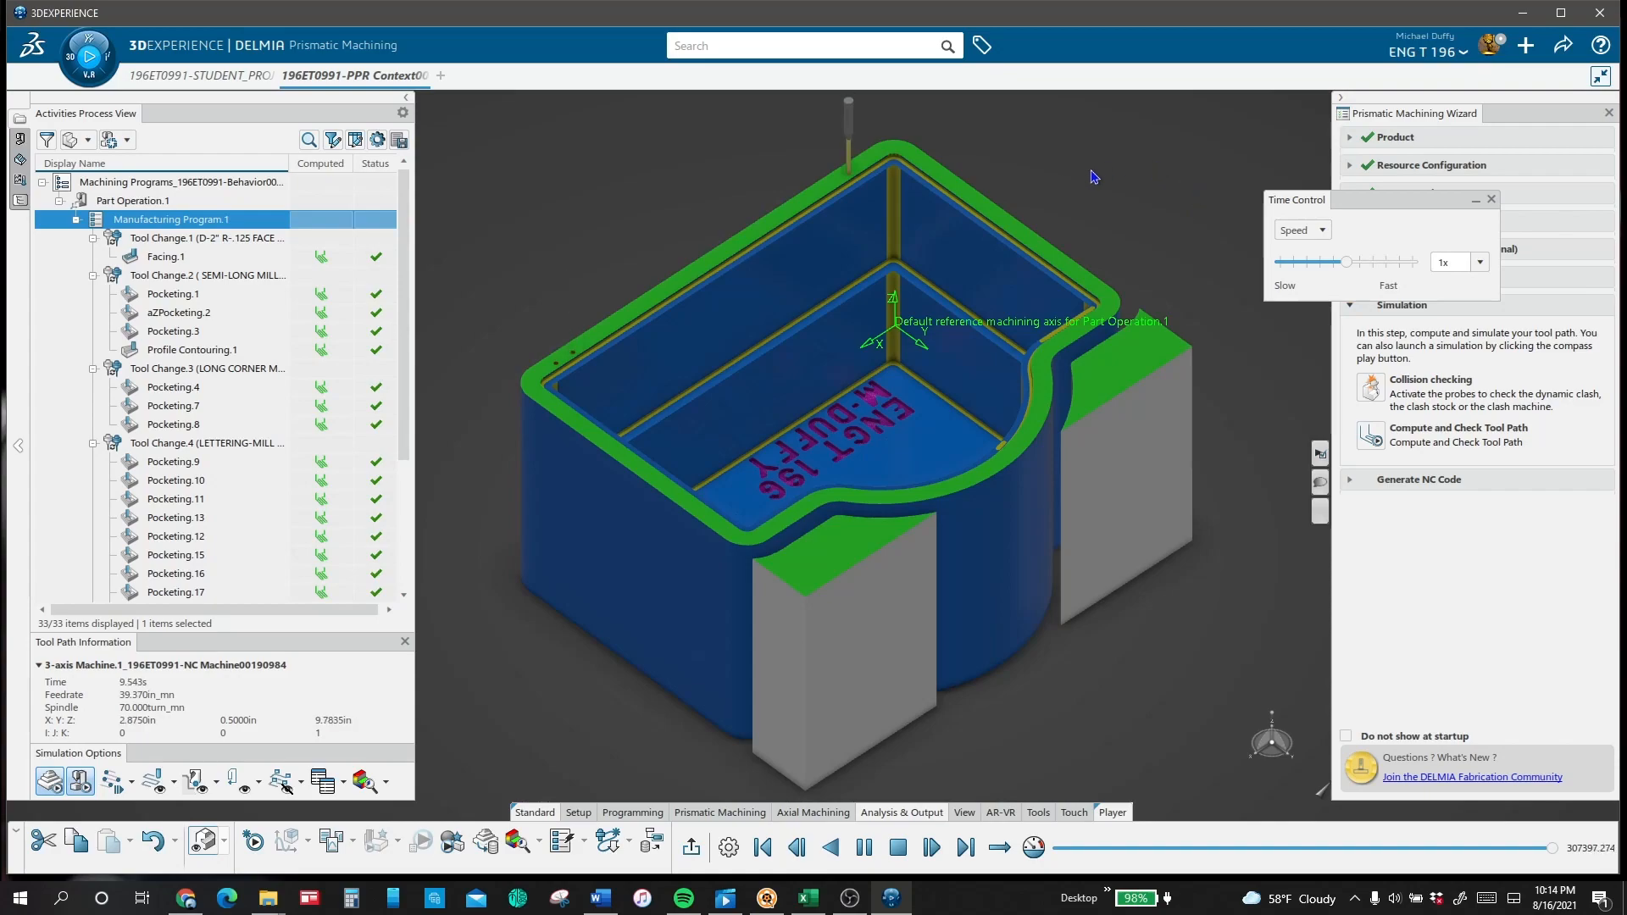
middle_drag(1093, 176, 1091, 219)
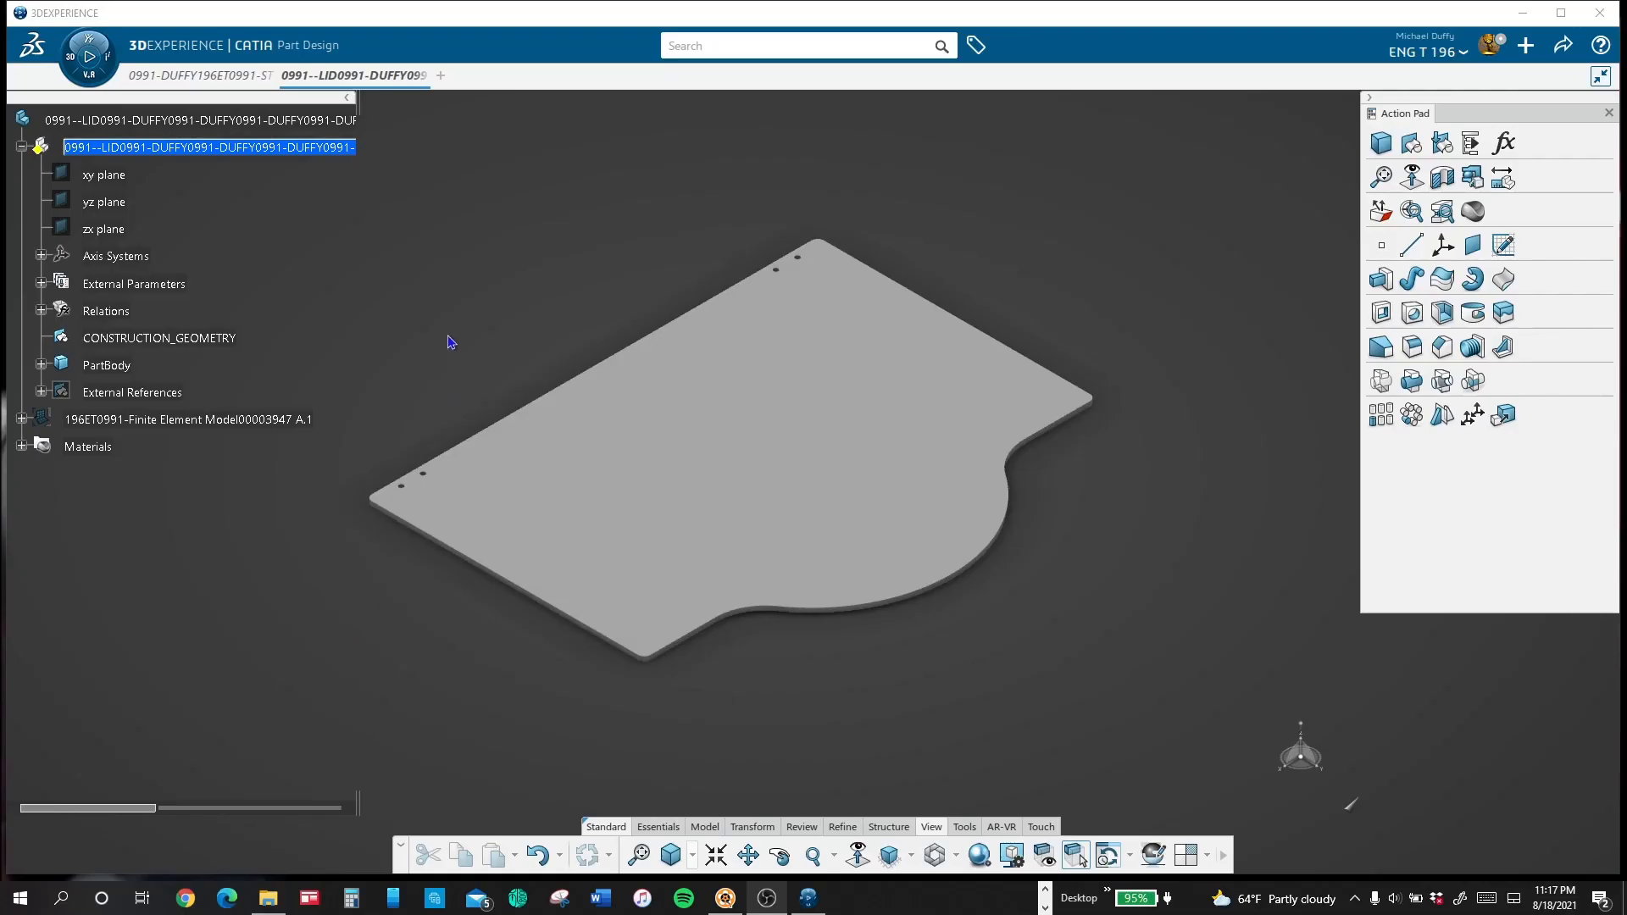
Step: Start a Static Study of the box lid and clamp the lid's short straight end face
click(80, 72)
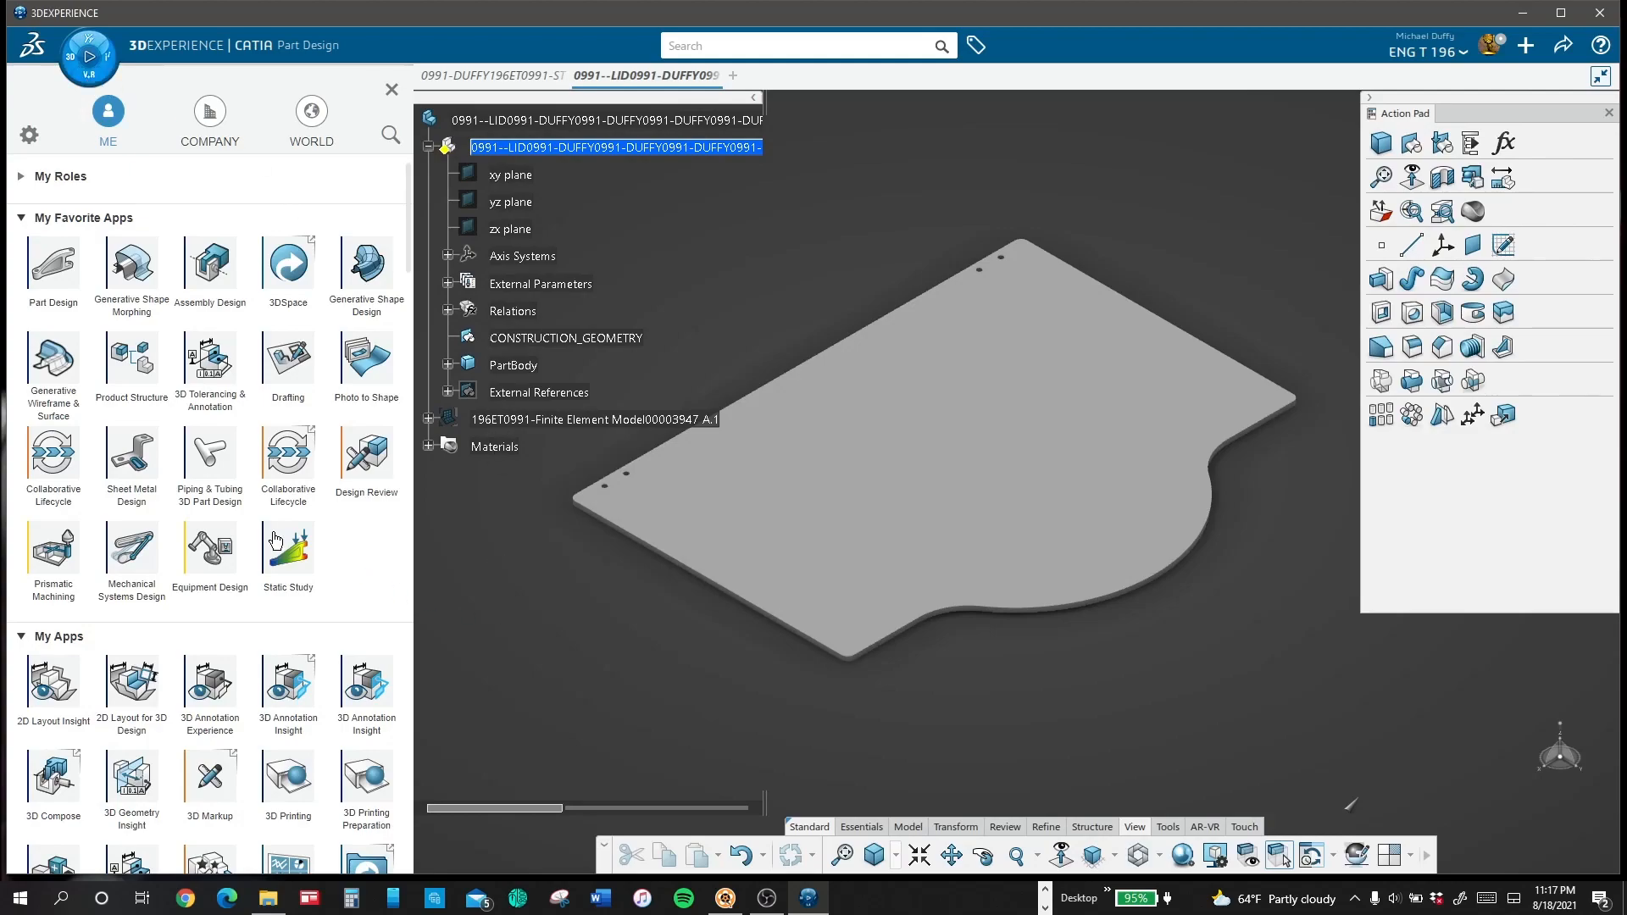
click(285, 543)
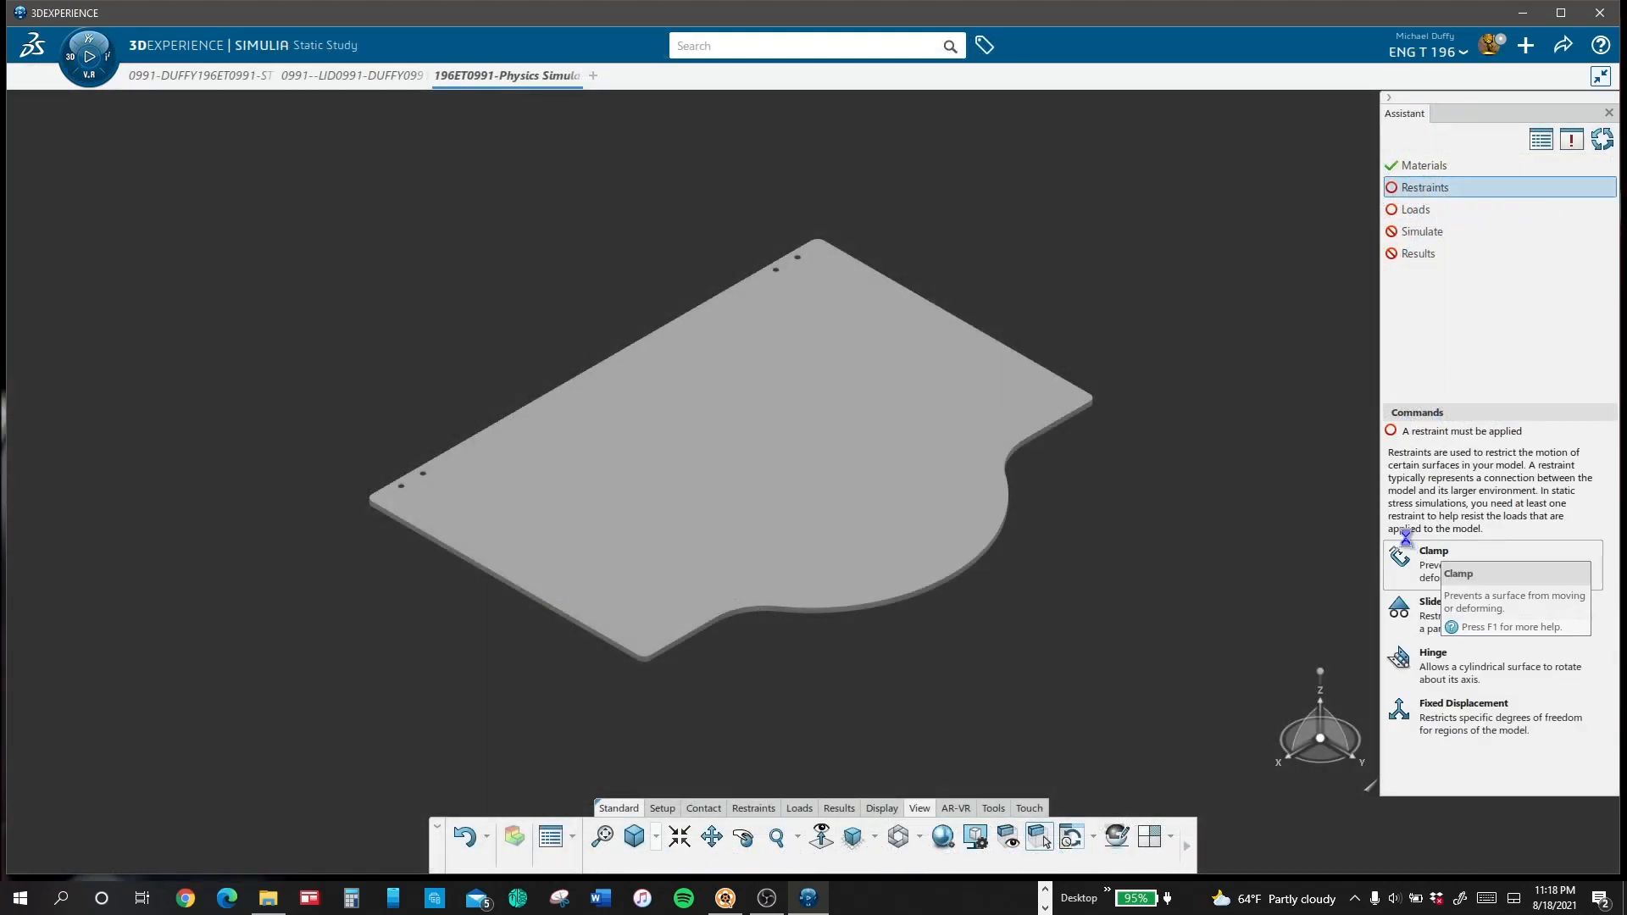
middle_drag(418, 638, 586, 349)
scroll(559, 462, down, 5)
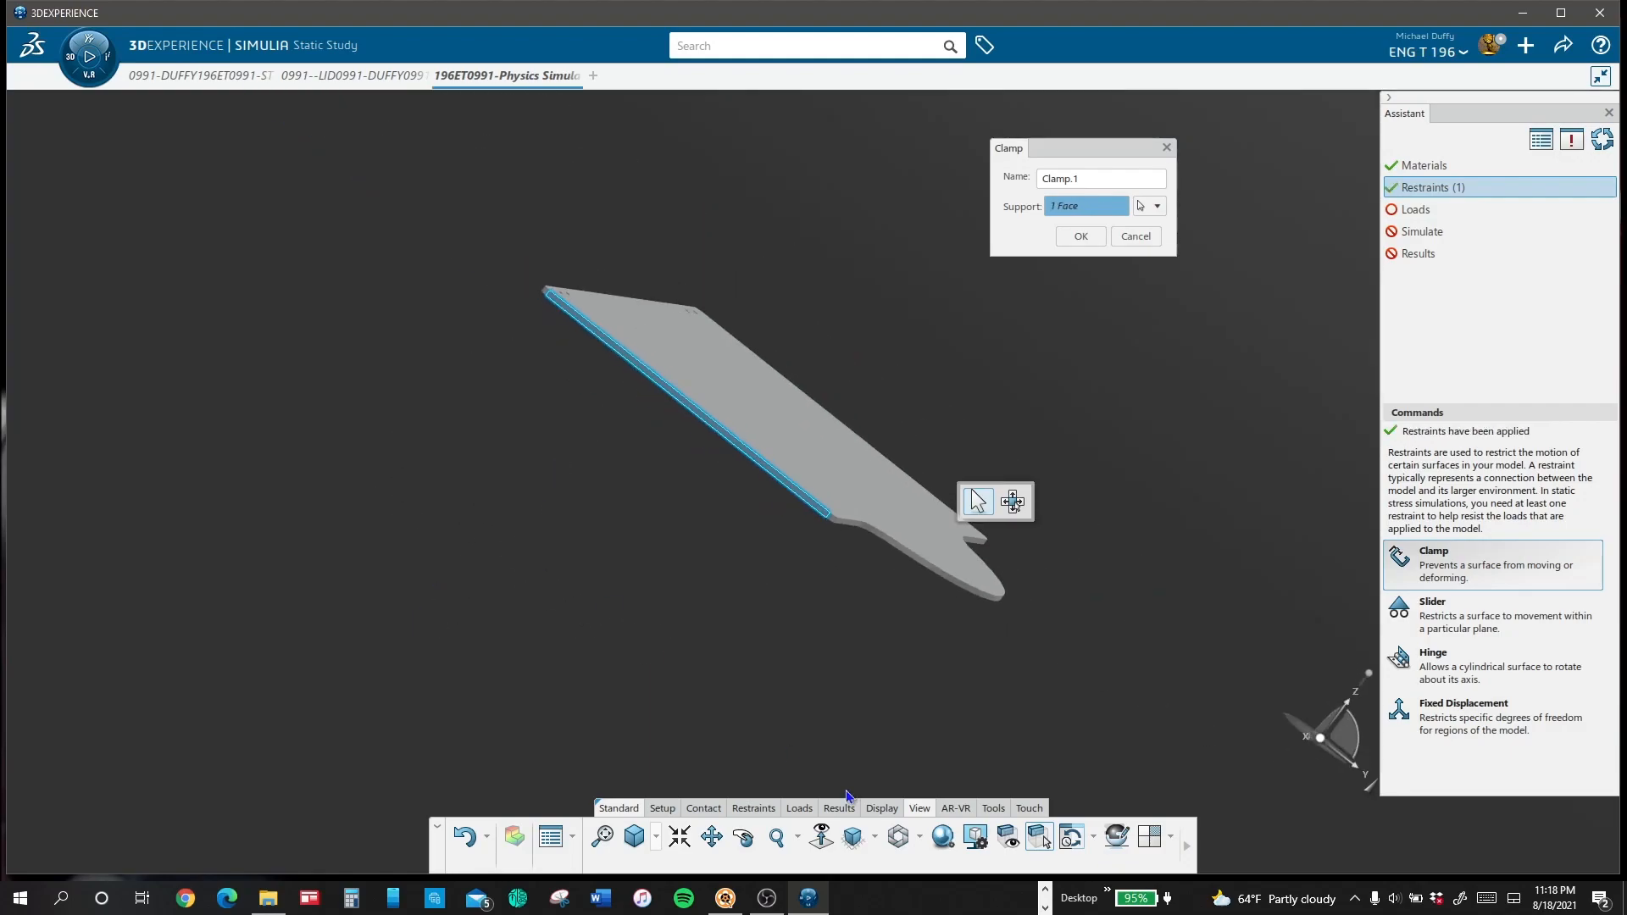
click(635, 837)
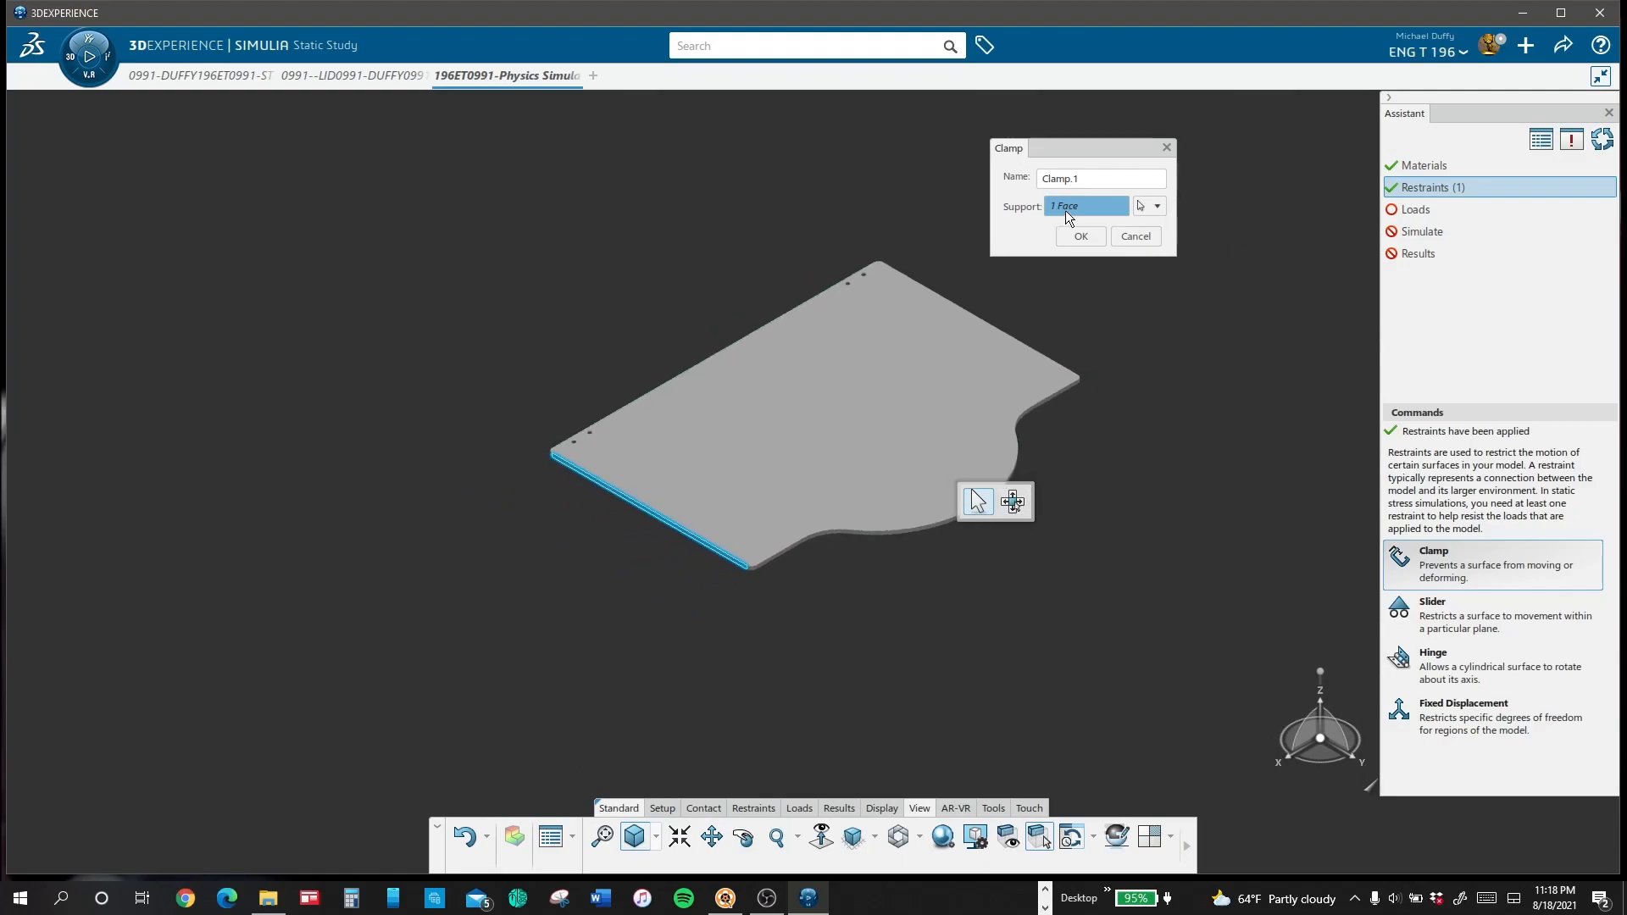
click(1082, 237)
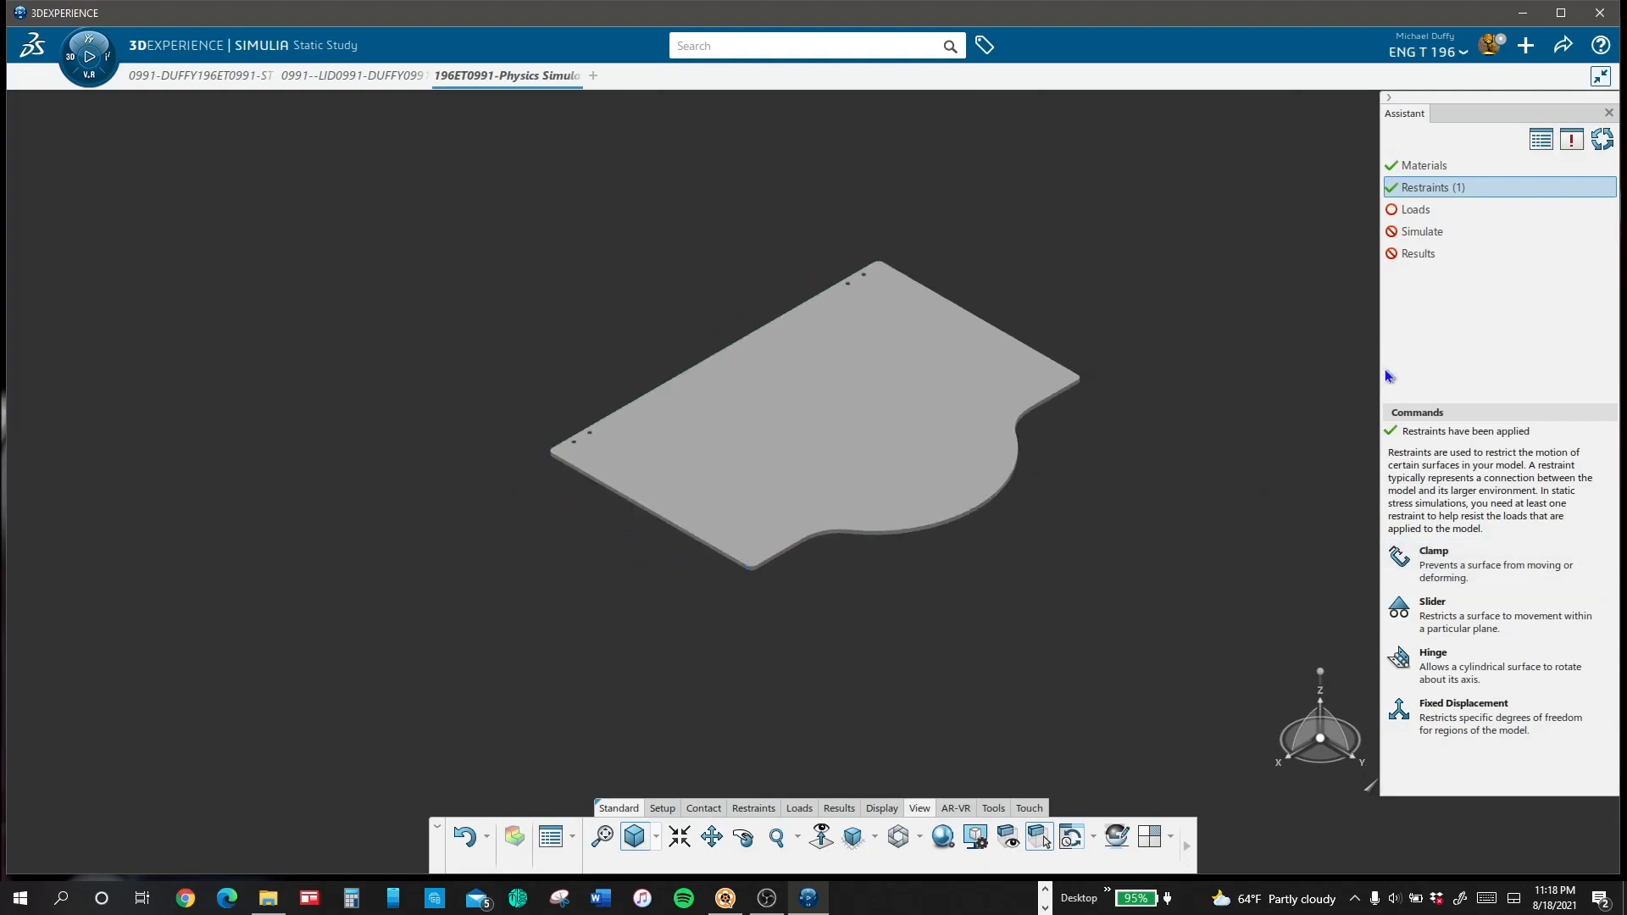
Step: Apply a 300 N force to the lid's top face, with the force's Z axis reversed
click(1417, 215)
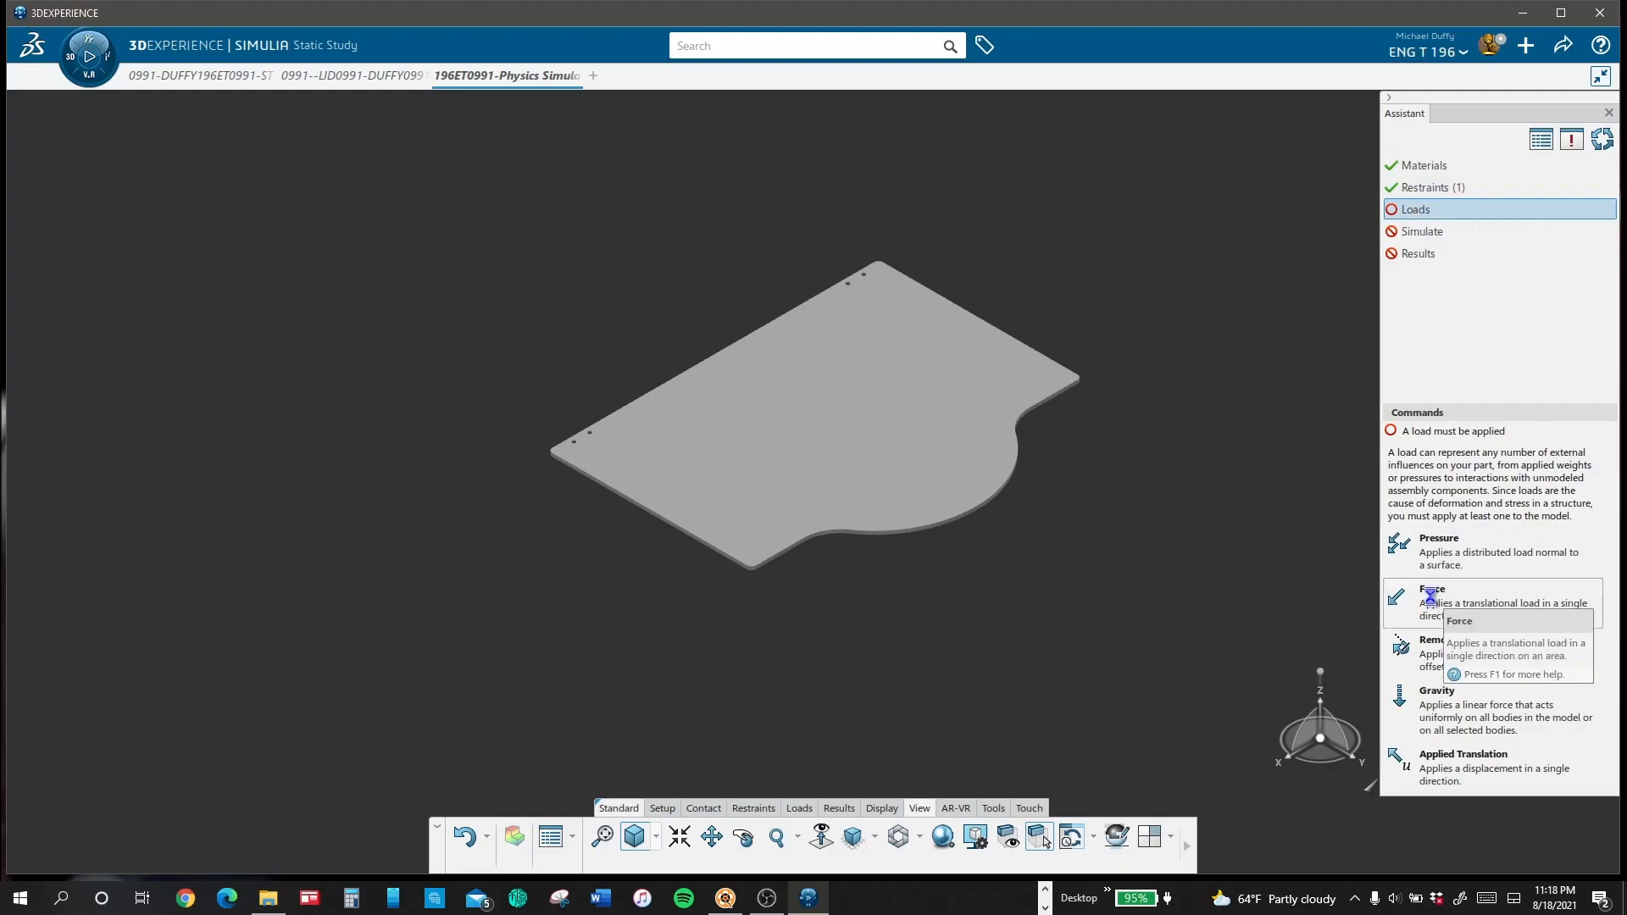
click(1430, 597)
click(844, 424)
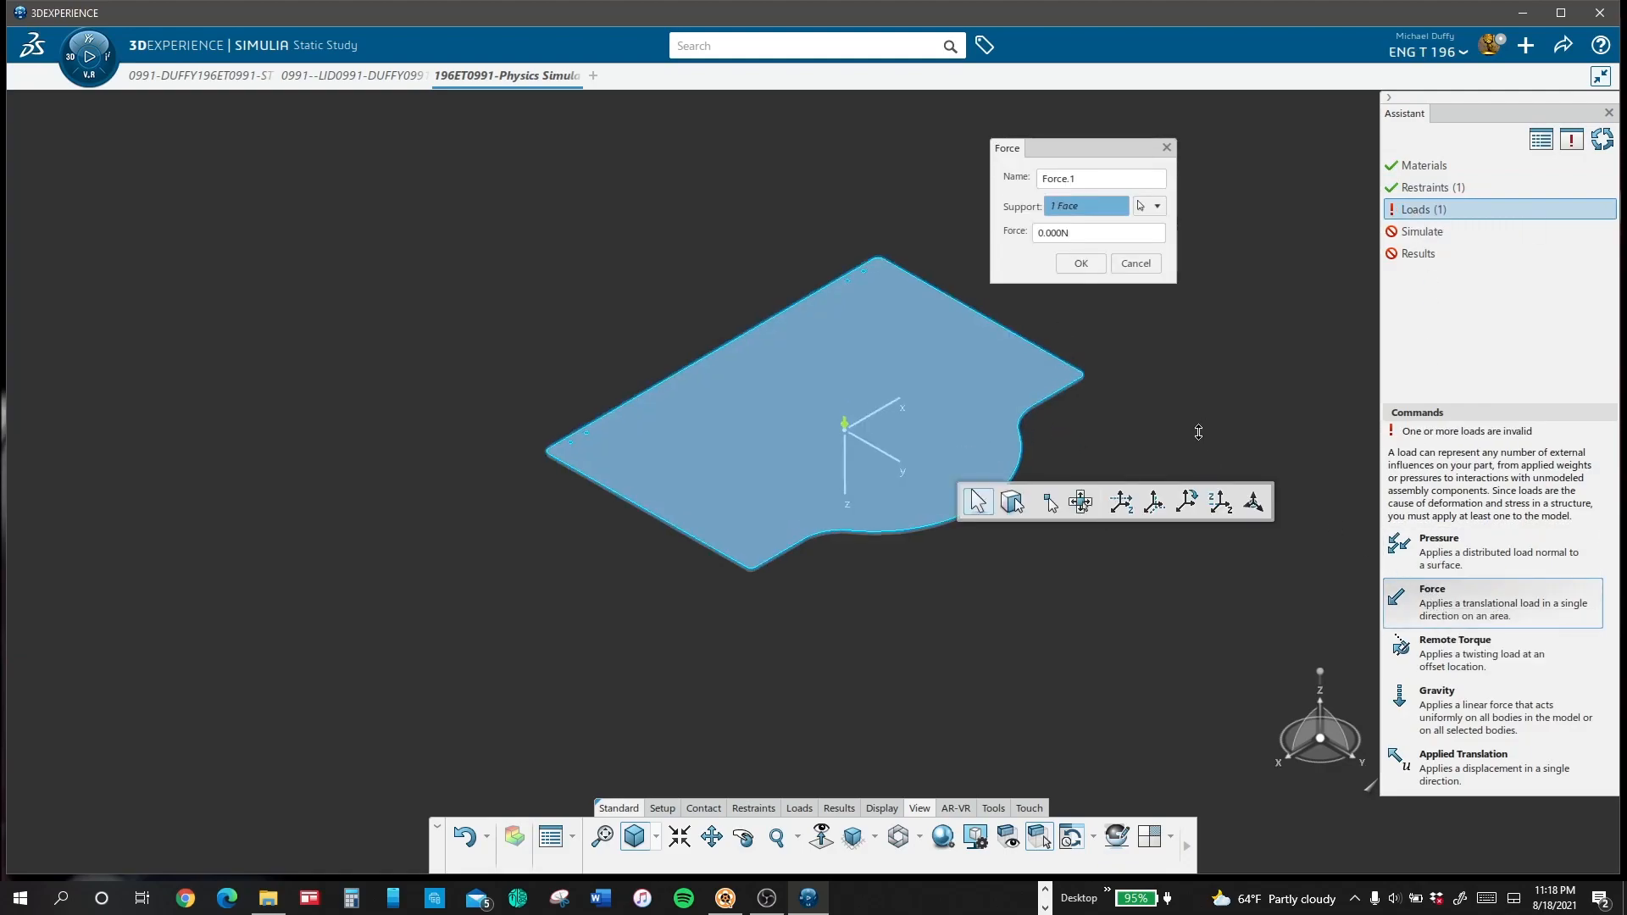
middle_drag(1198, 433, 1224, 326)
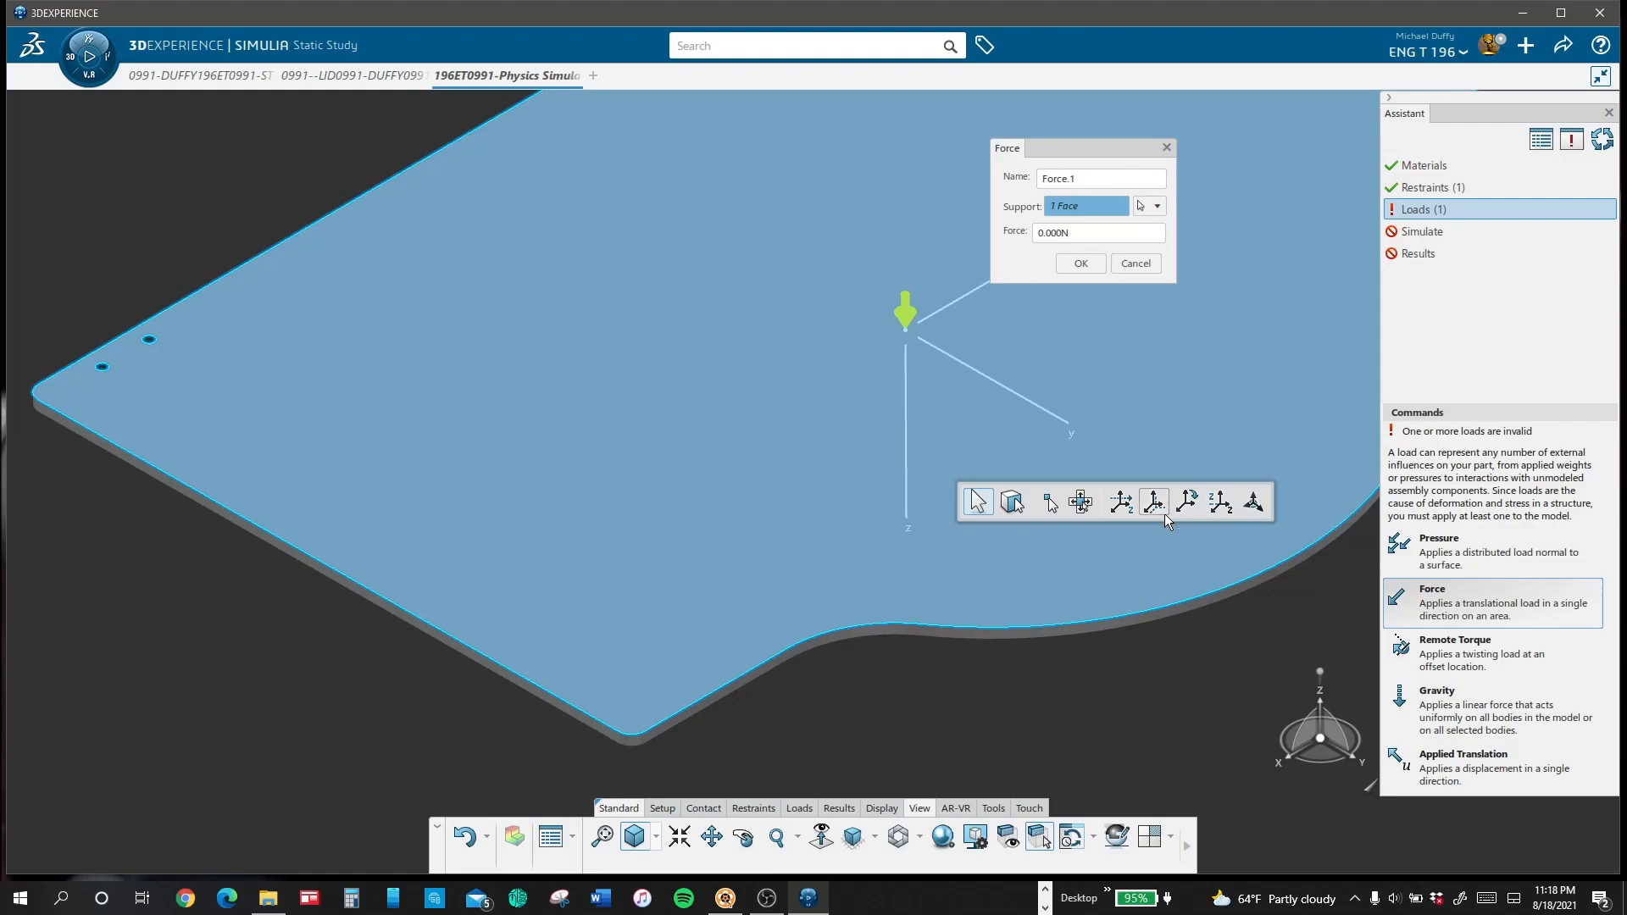
click(1221, 503)
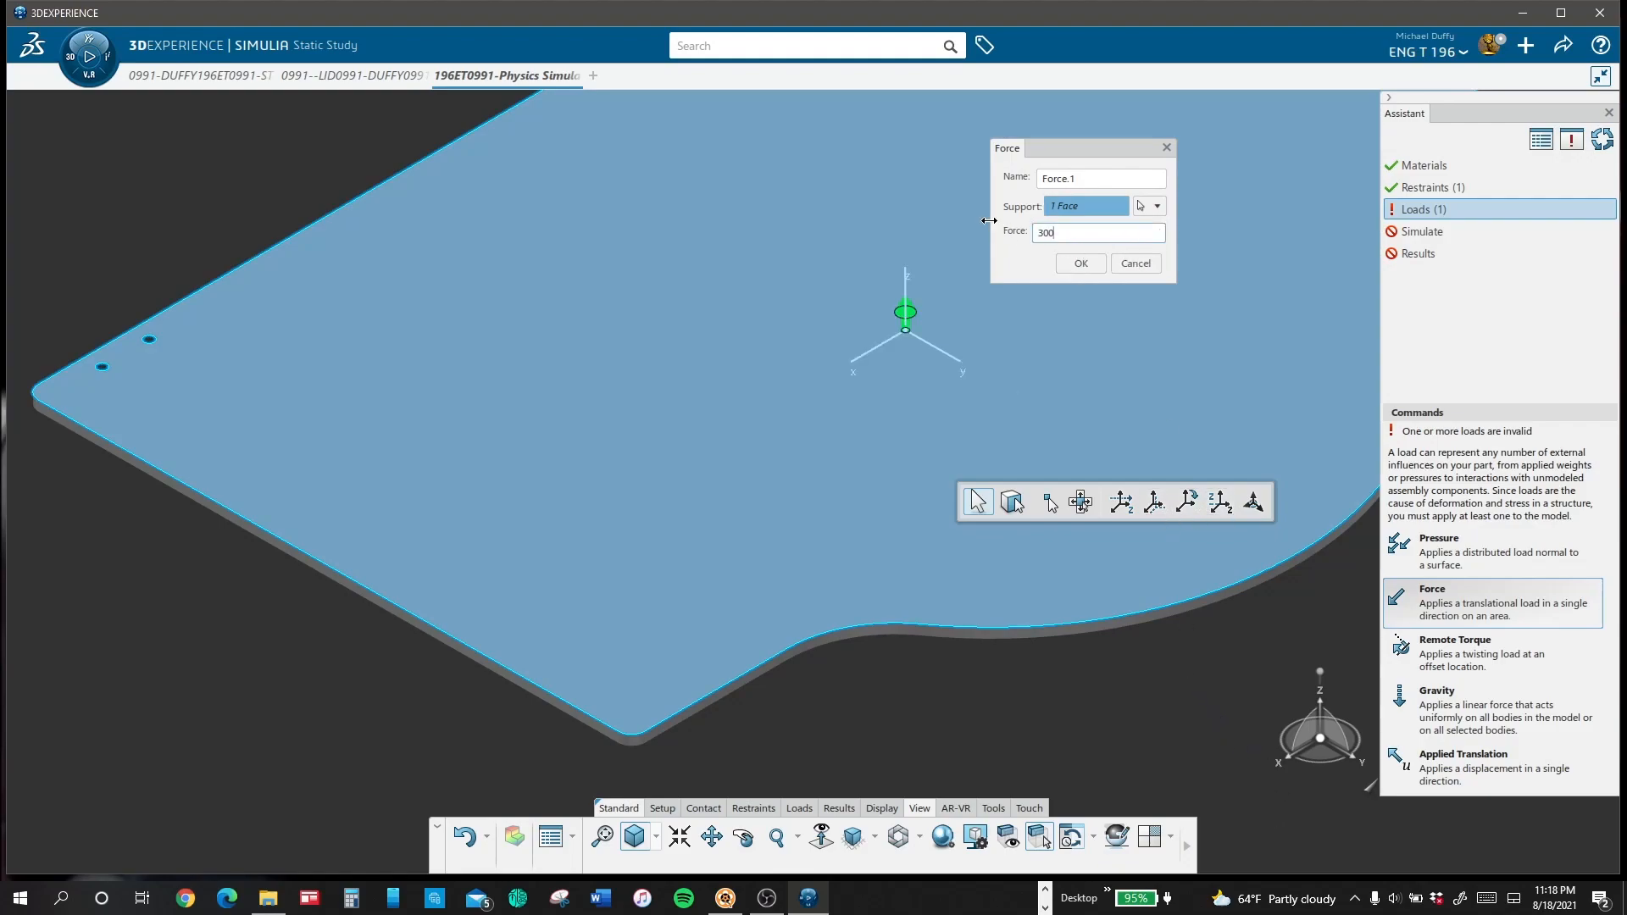
key(Return)
click(1081, 263)
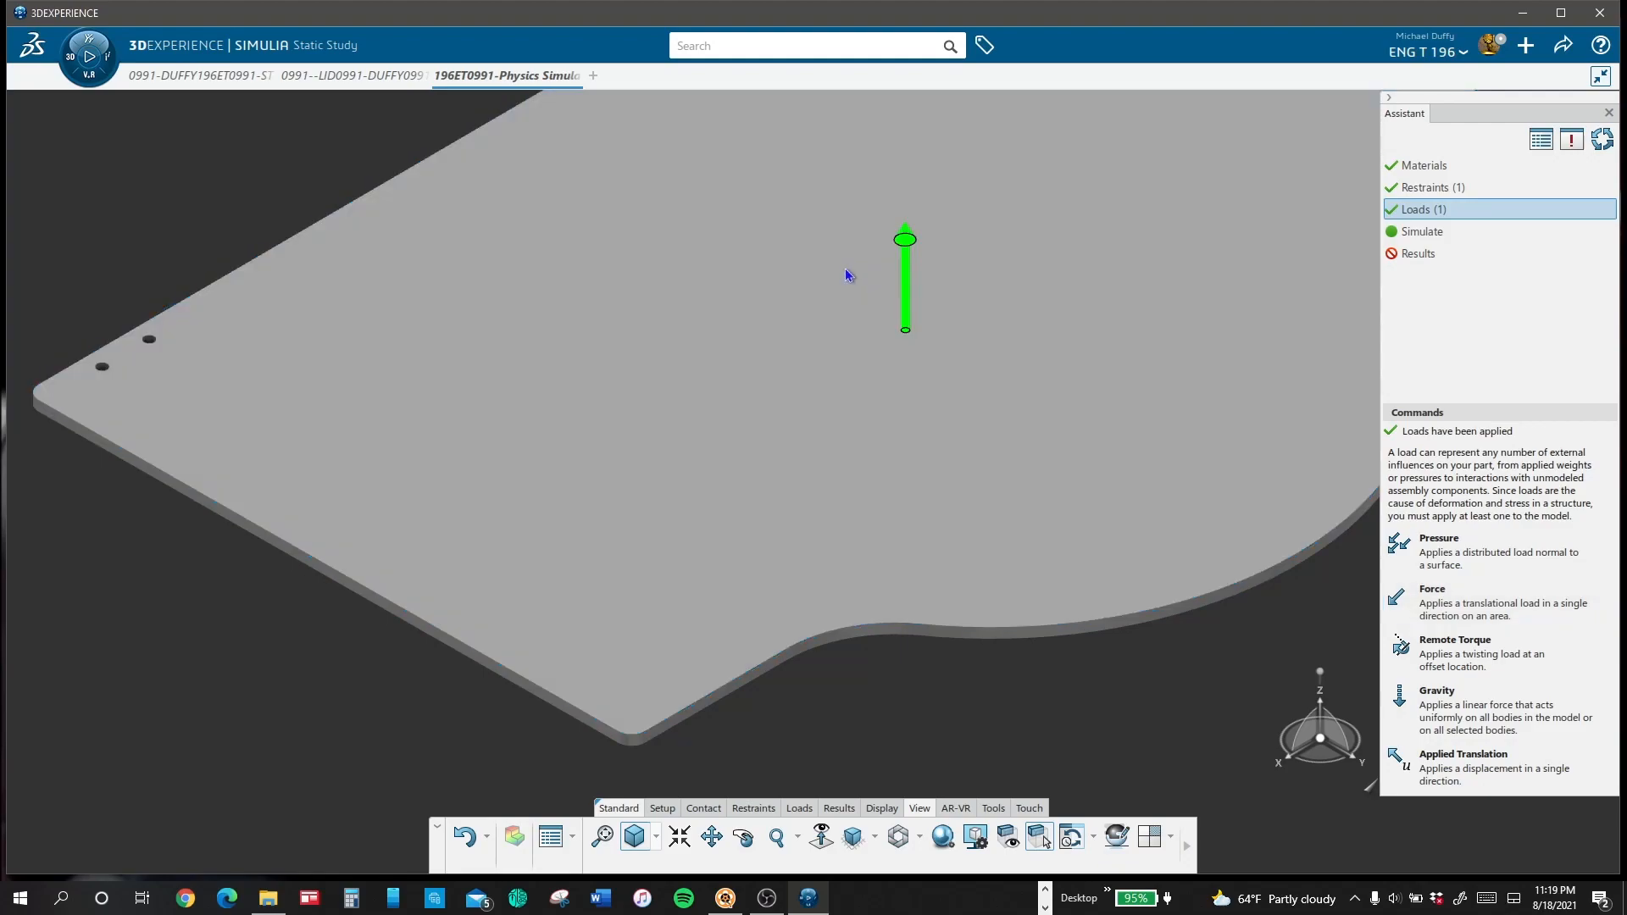
Step: Simulate the lid study and inspect the Deformation plot from the side and in isometric view
click(1431, 259)
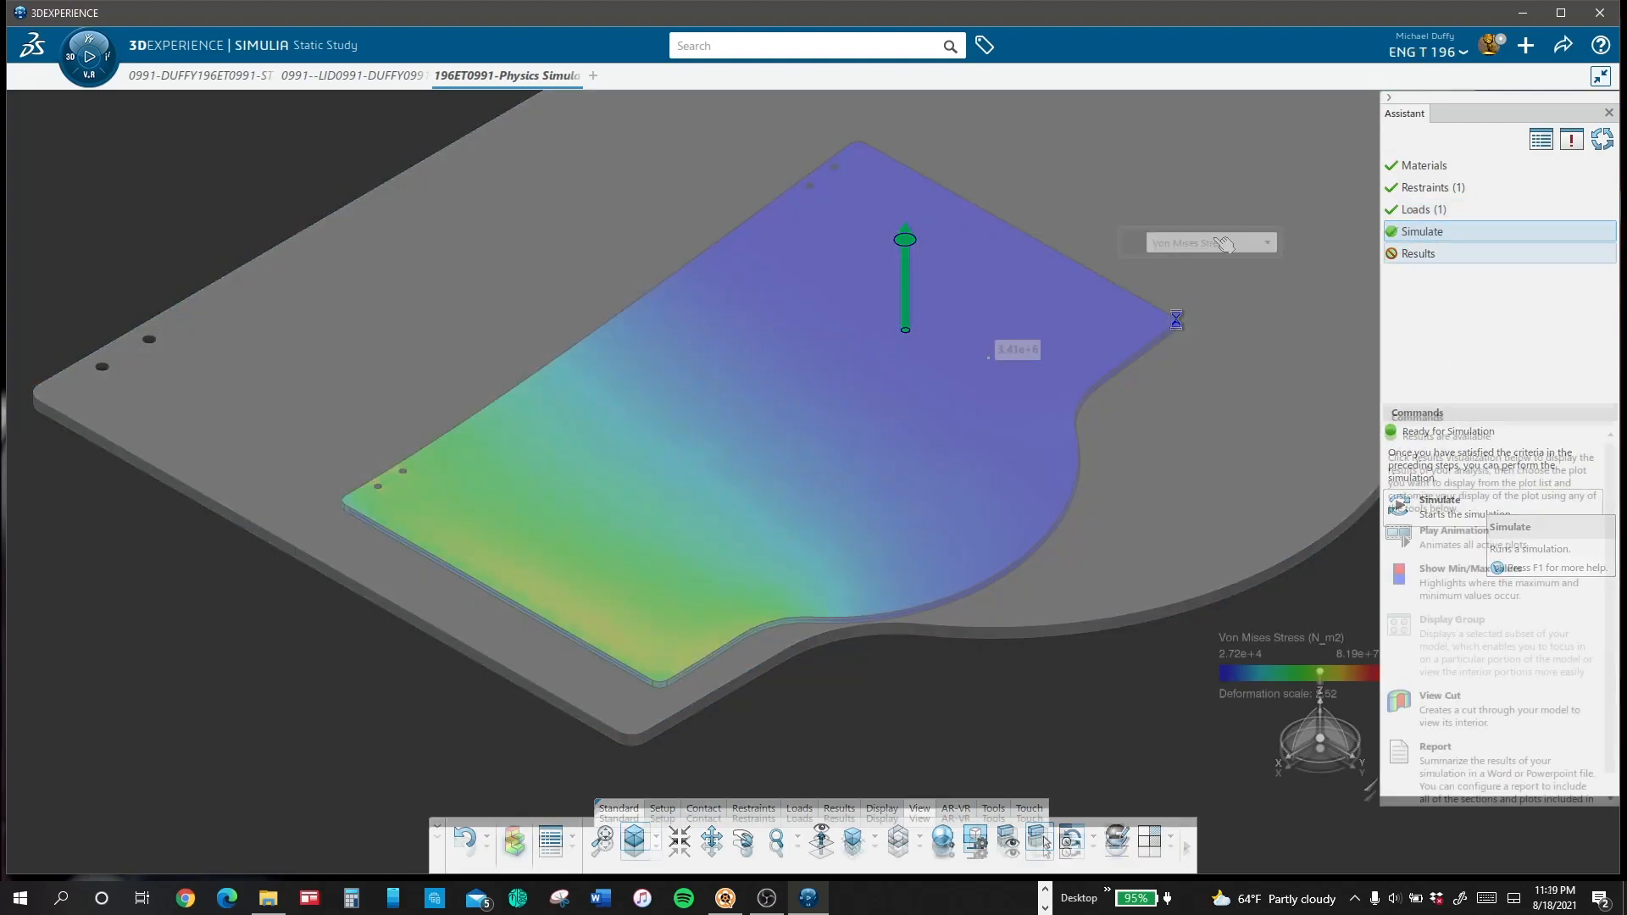
click(1212, 244)
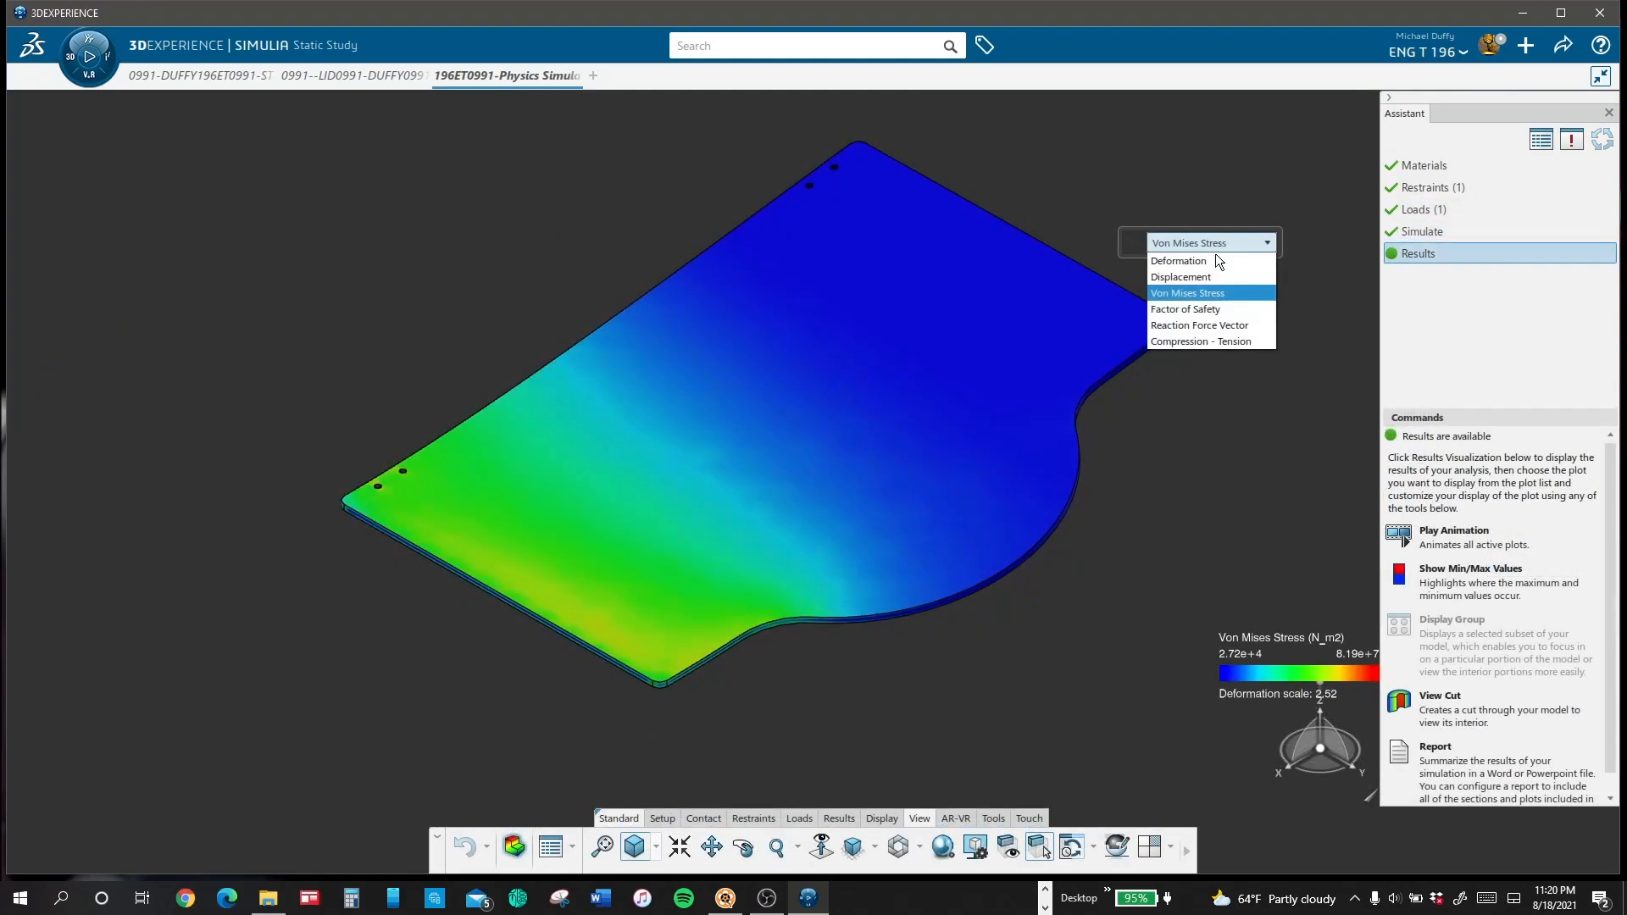
click(1210, 258)
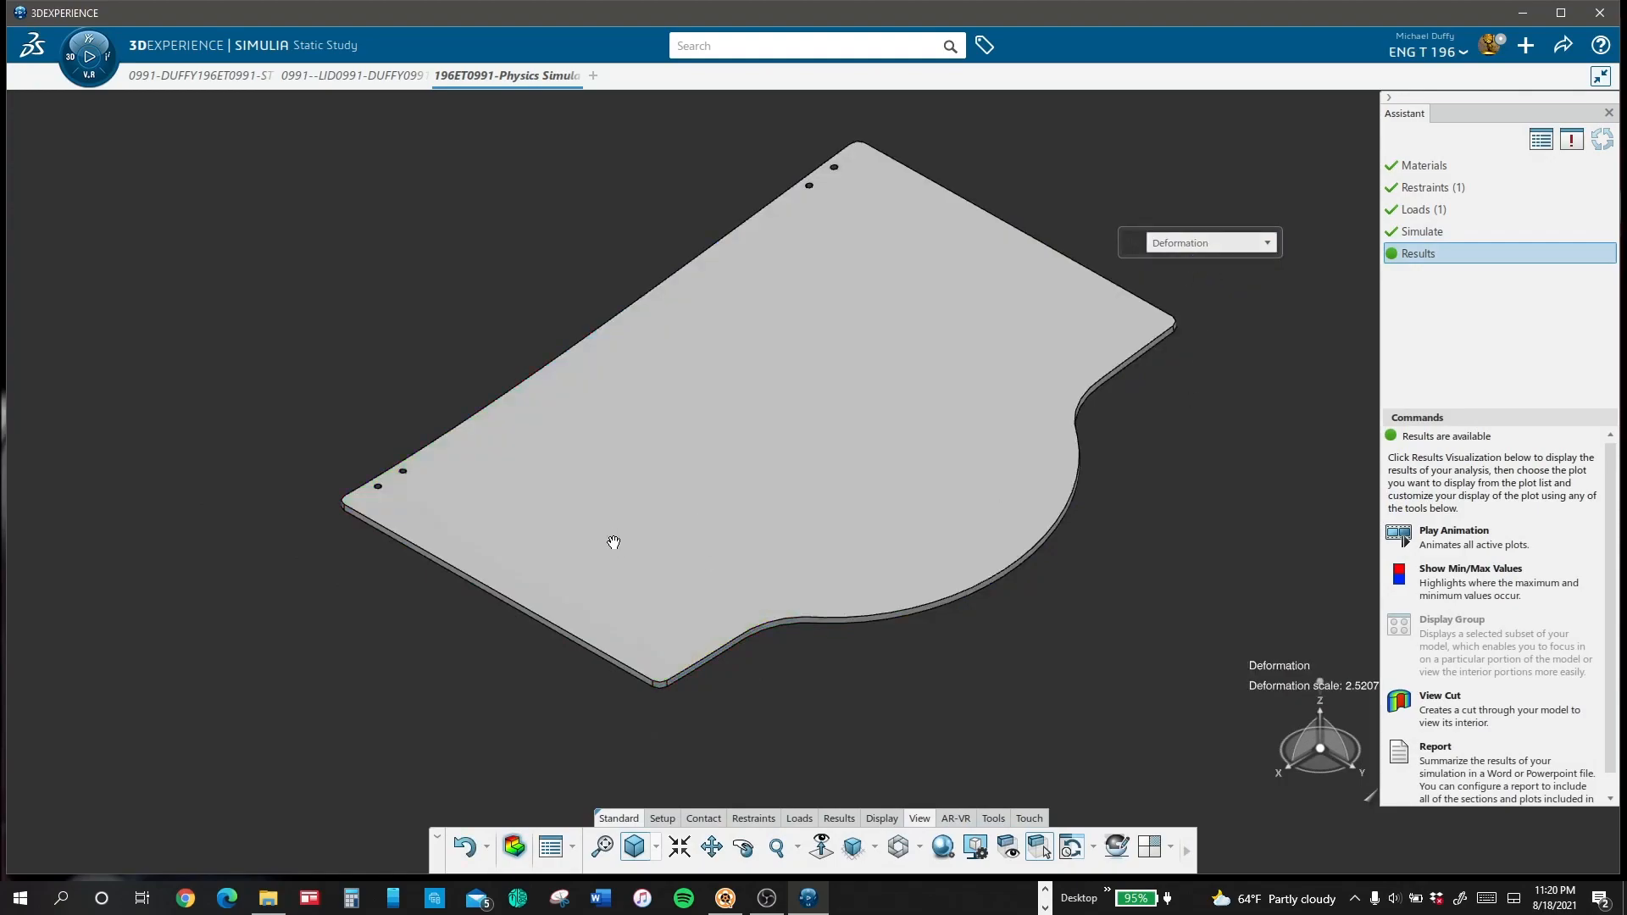
middle_drag(610, 545, 638, 309)
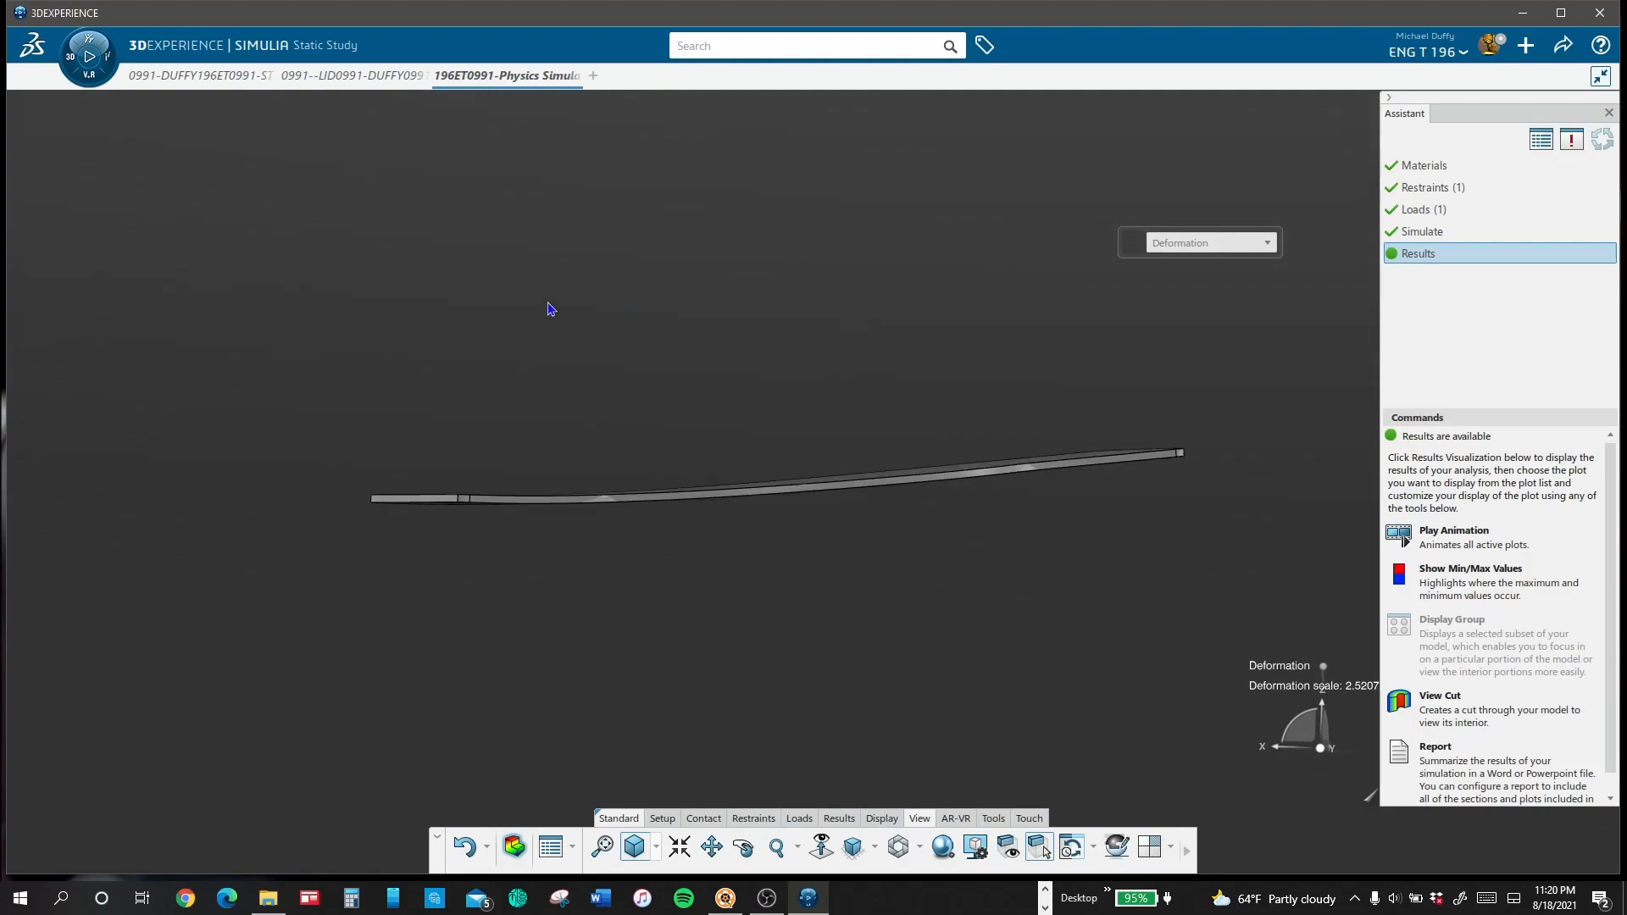
middle_drag(363, 215, 963, 363)
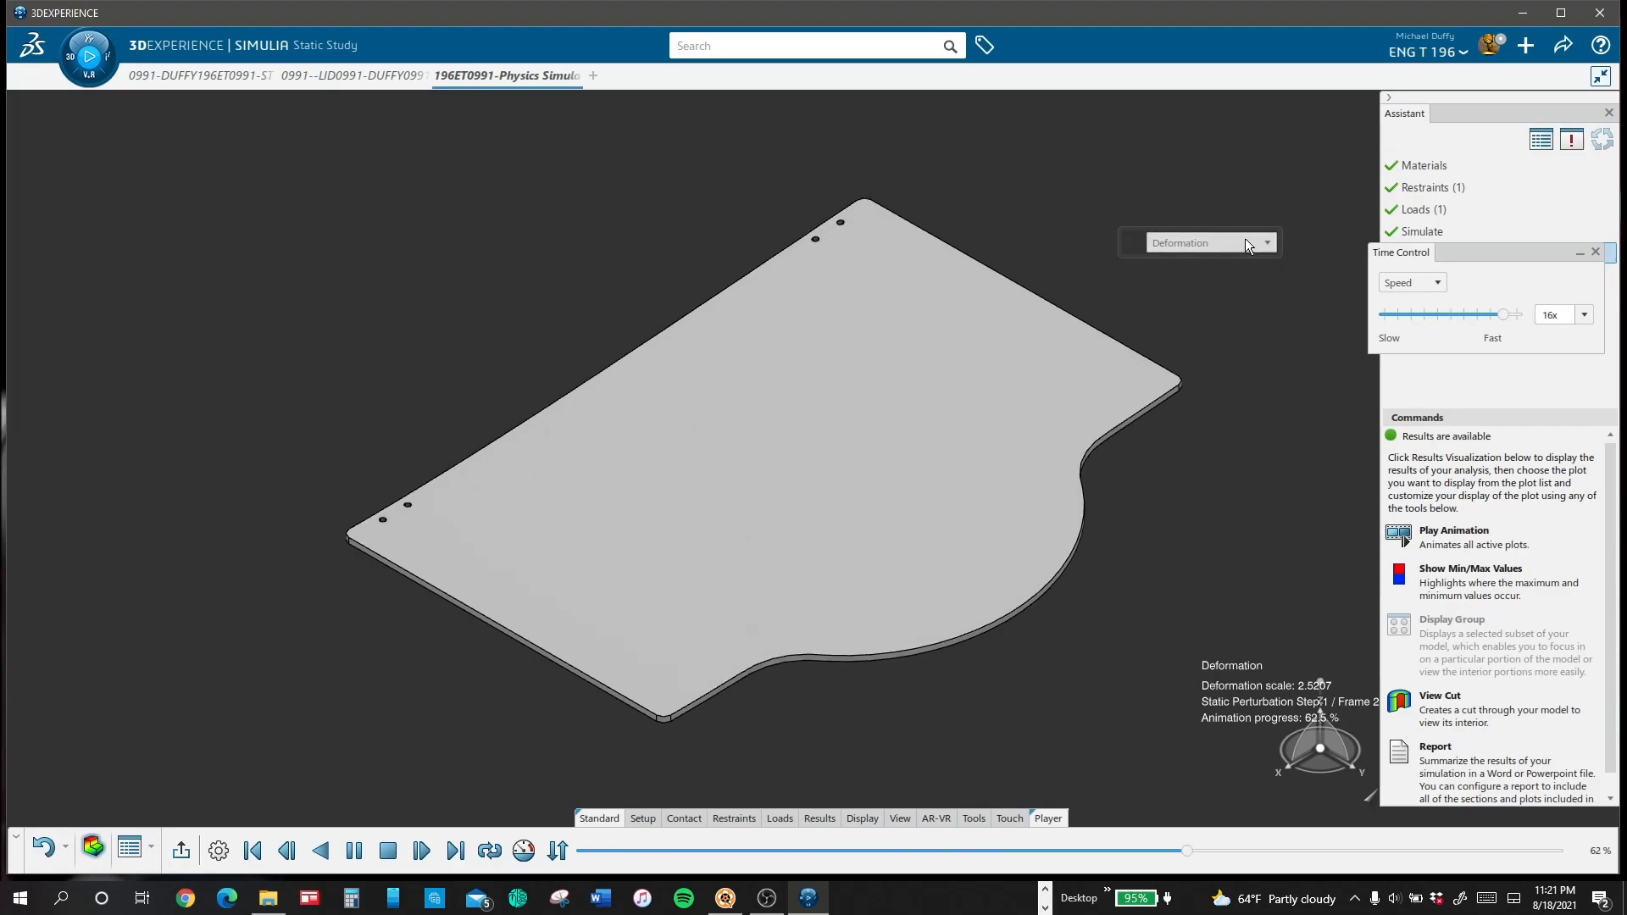
Step: Examine the lid's animated Displacement and Von Mises Stress plots
click(1238, 243)
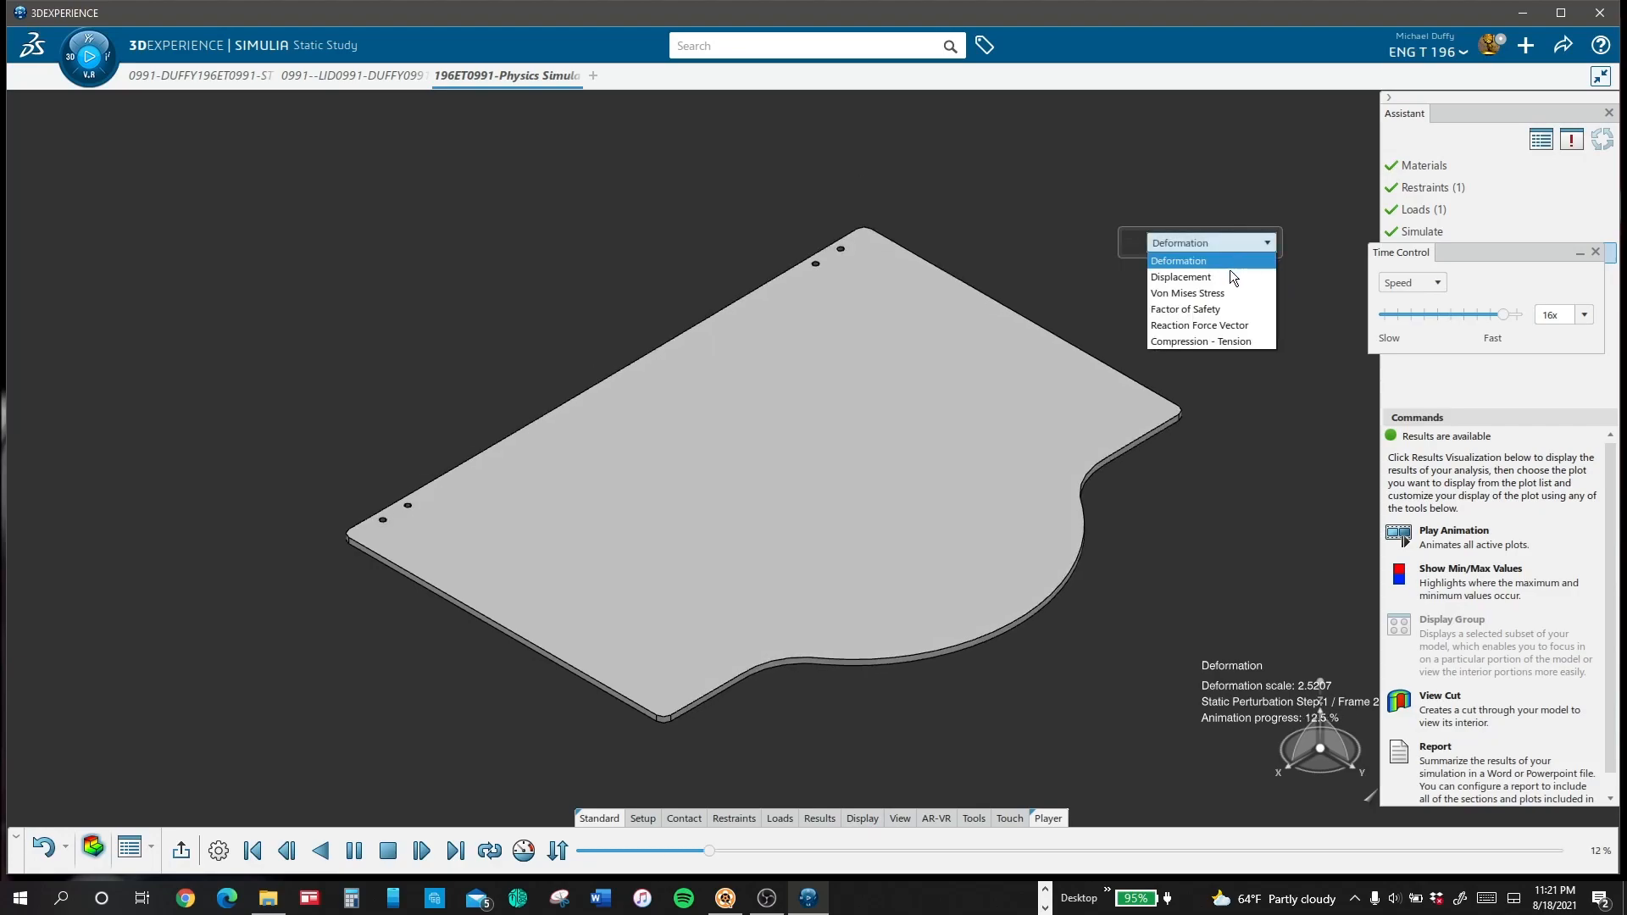
click(1226, 276)
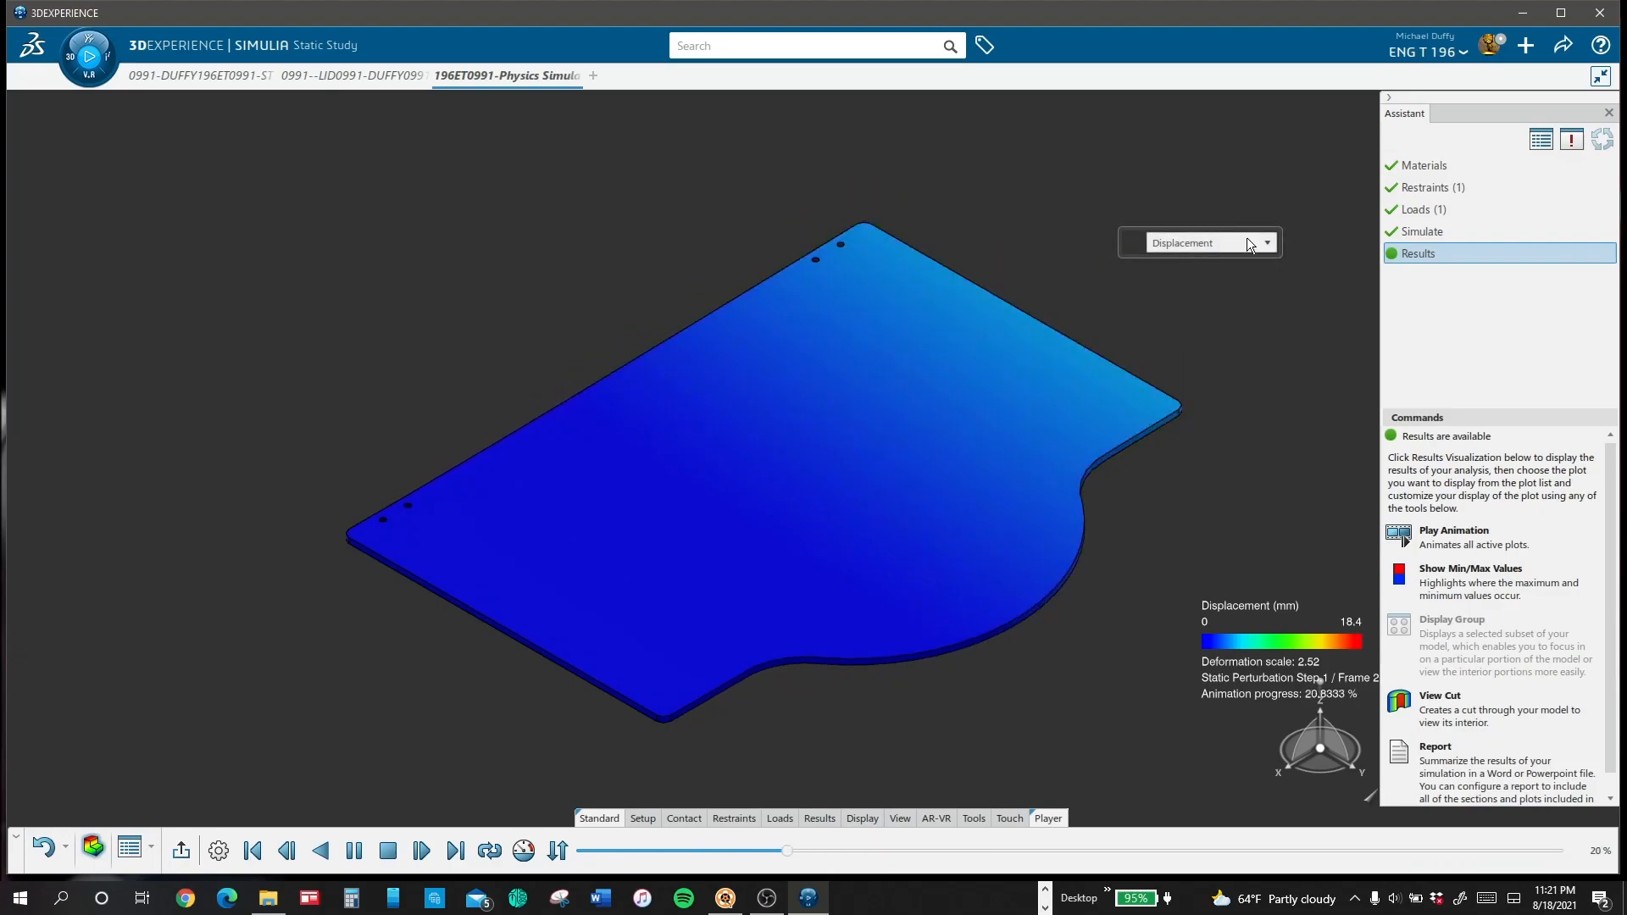
click(1248, 244)
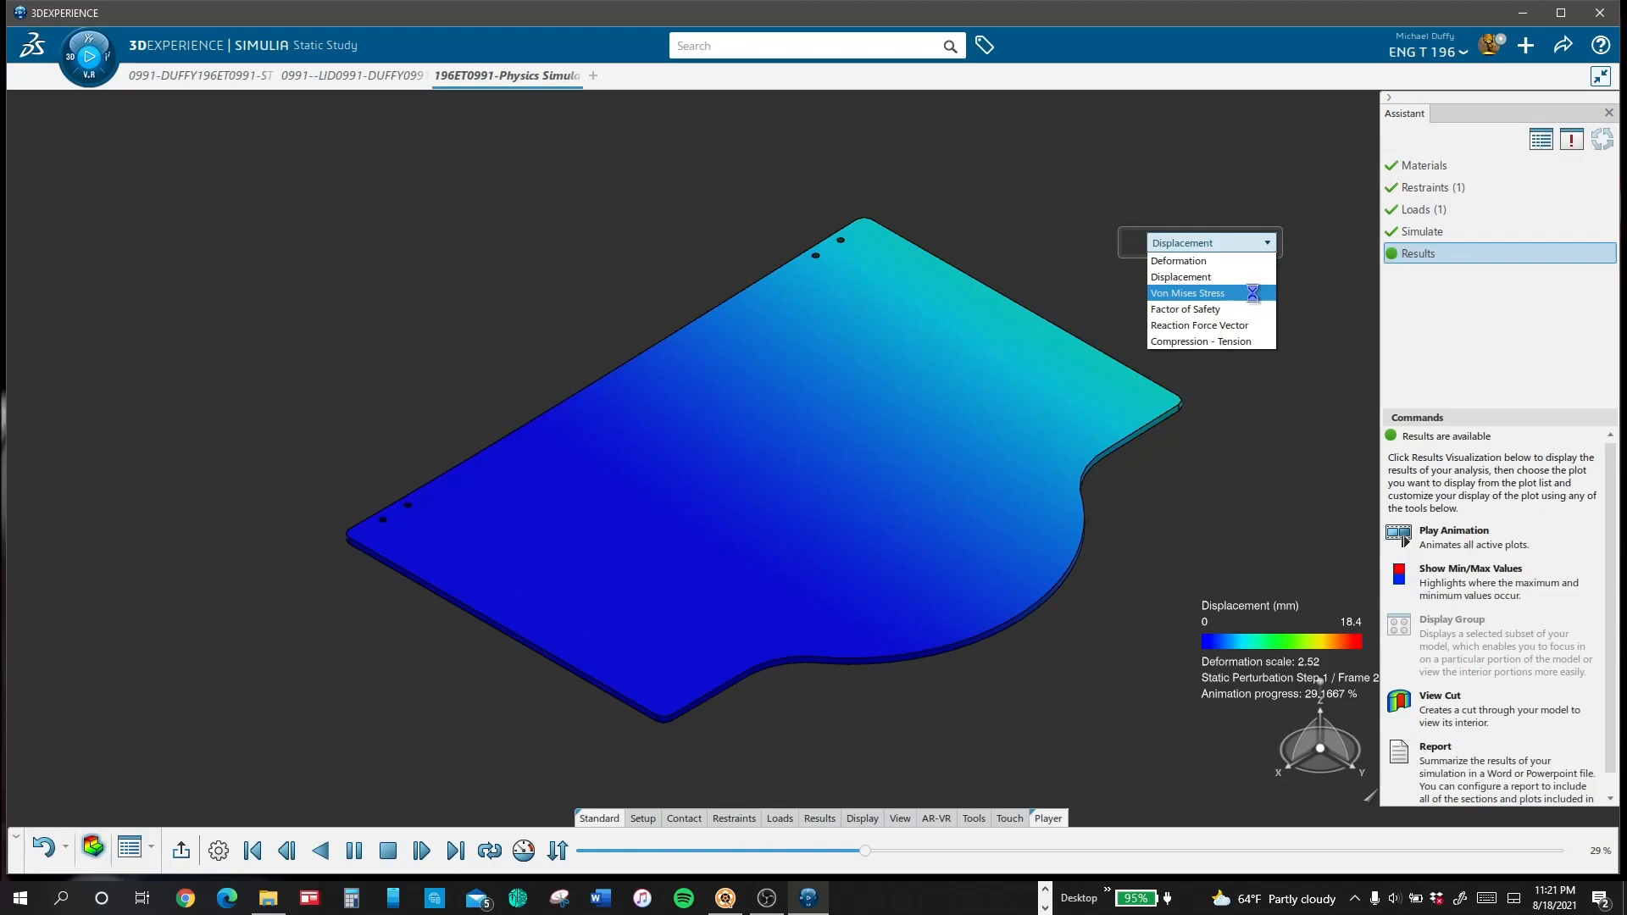
click(1253, 295)
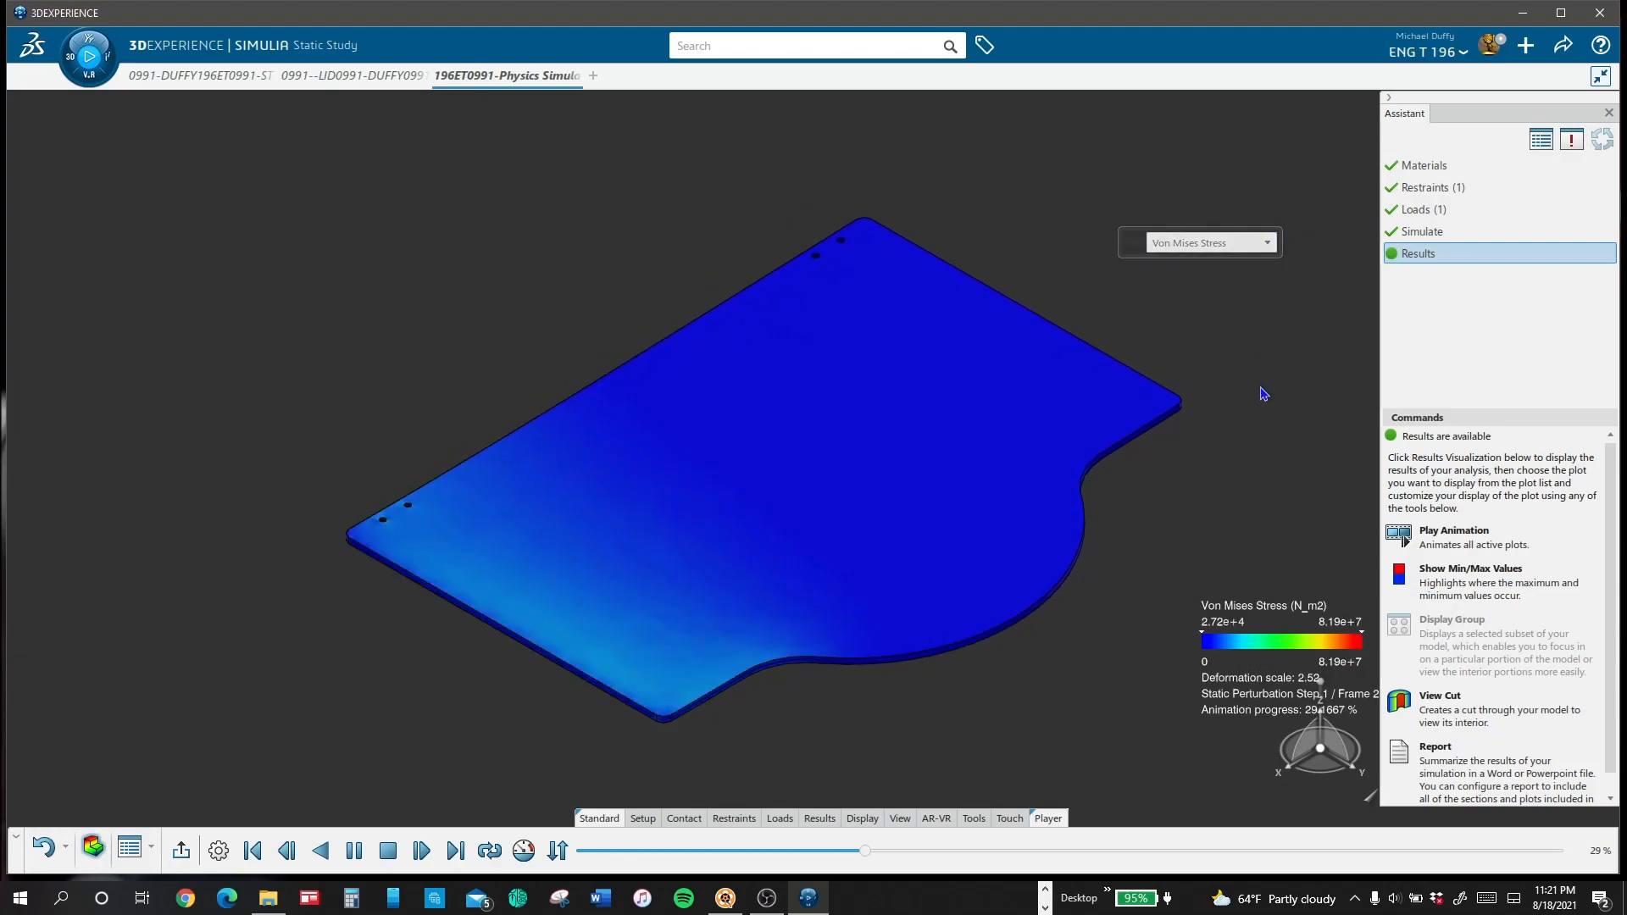
middle_drag(1151, 506, 1193, 486)
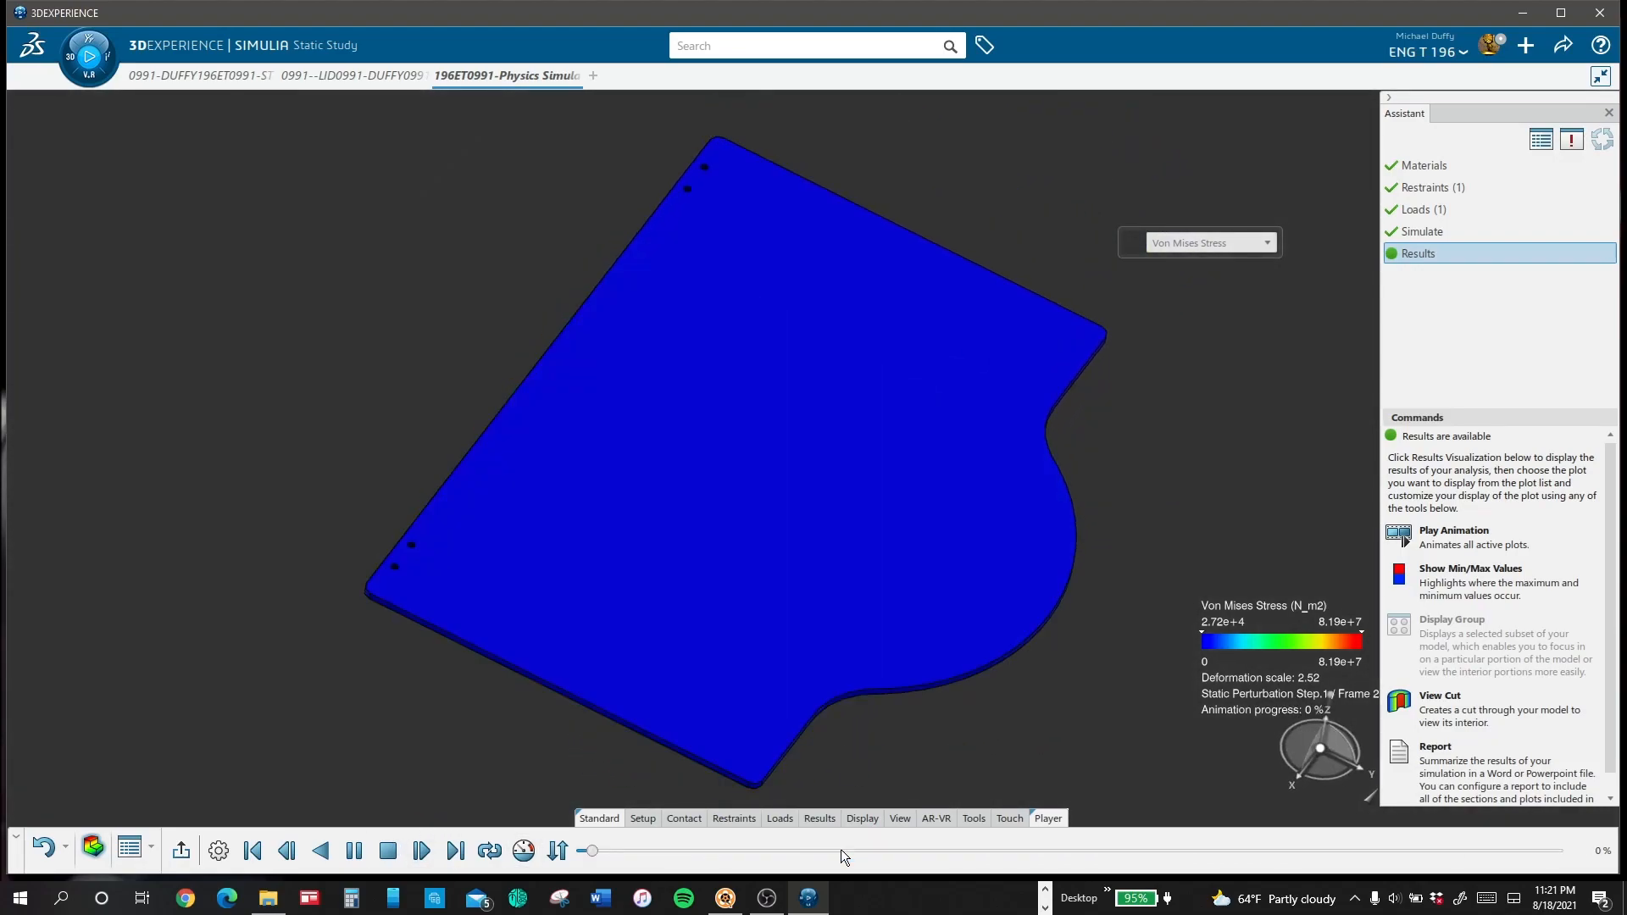
click(898, 818)
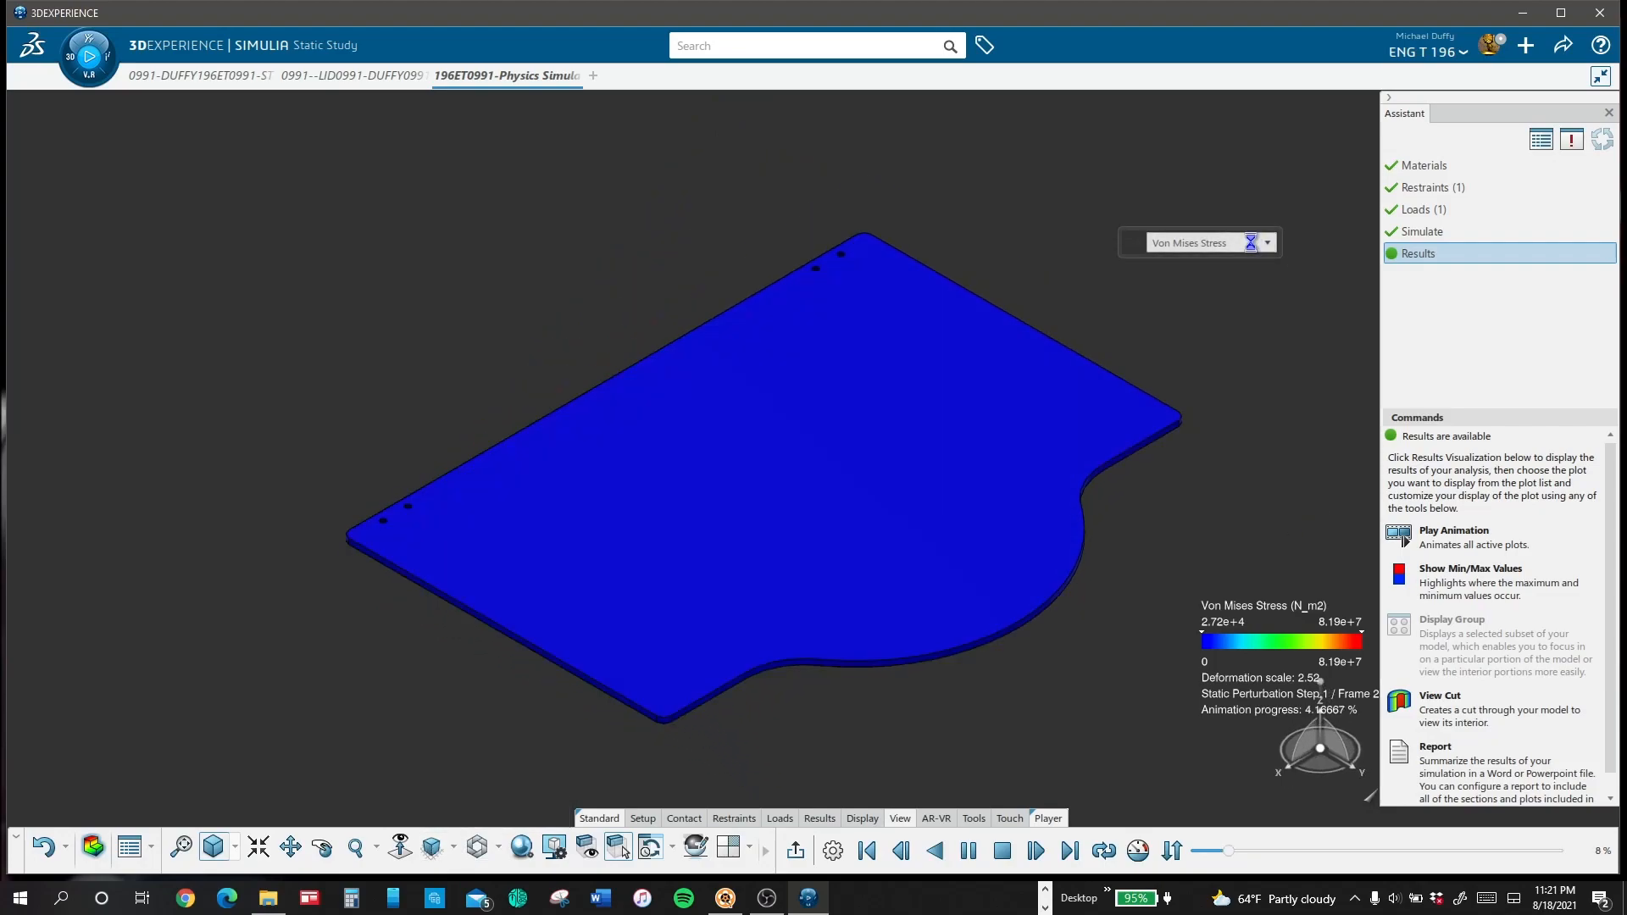
Step: Examine the lid's animated Factor of Safety, Reaction Force Vector and Compression - Tension plots
click(1266, 242)
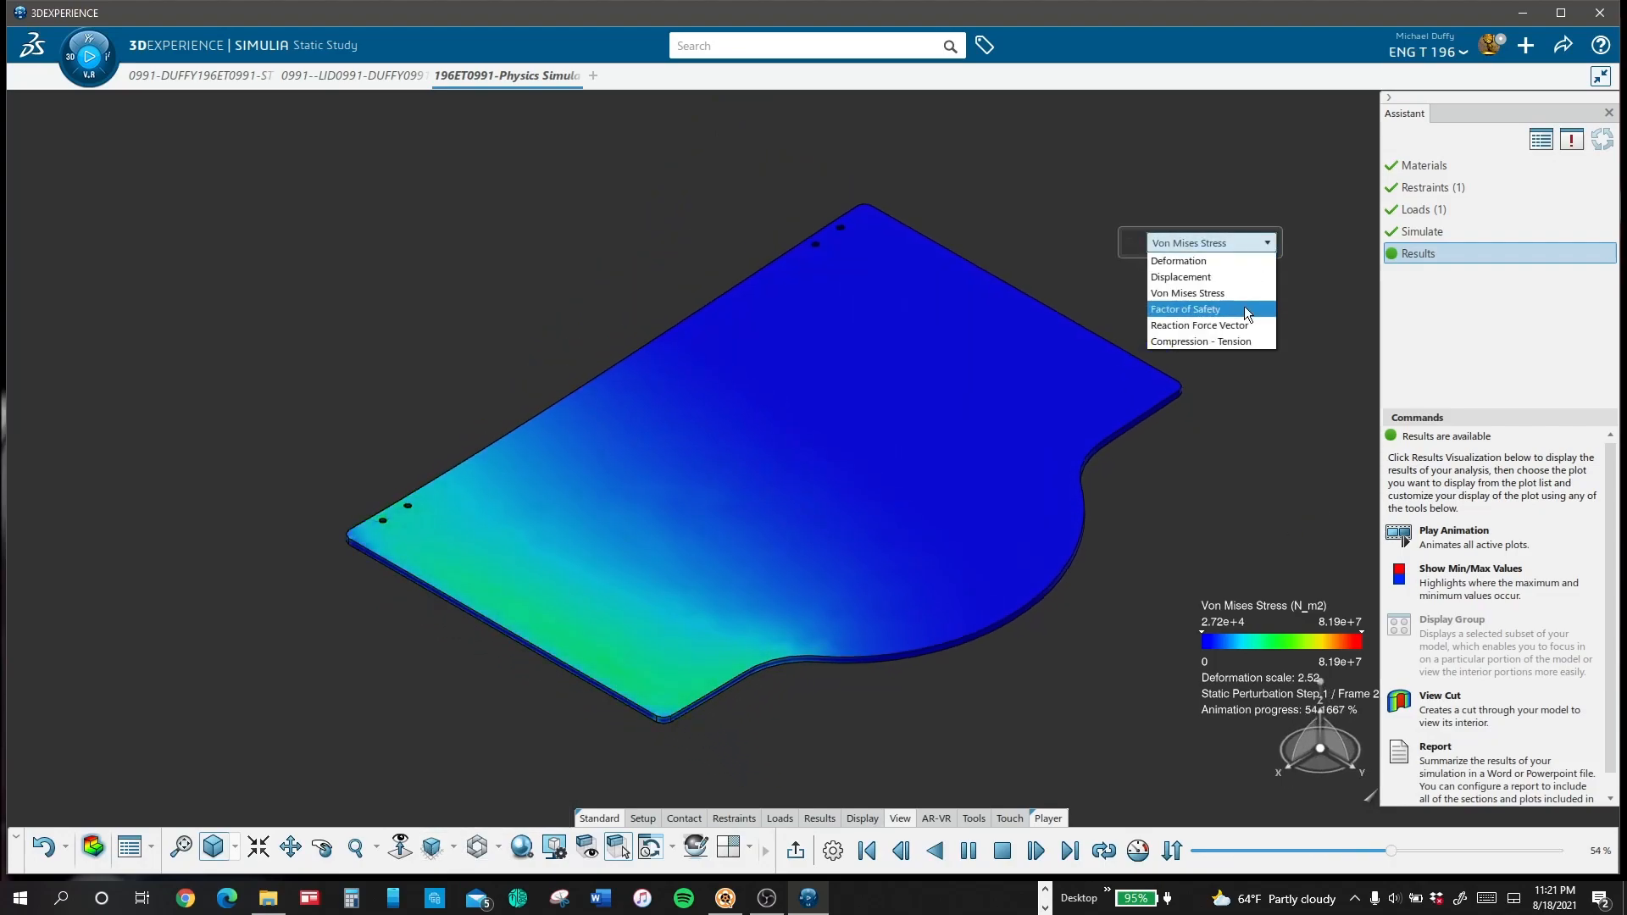
click(1244, 308)
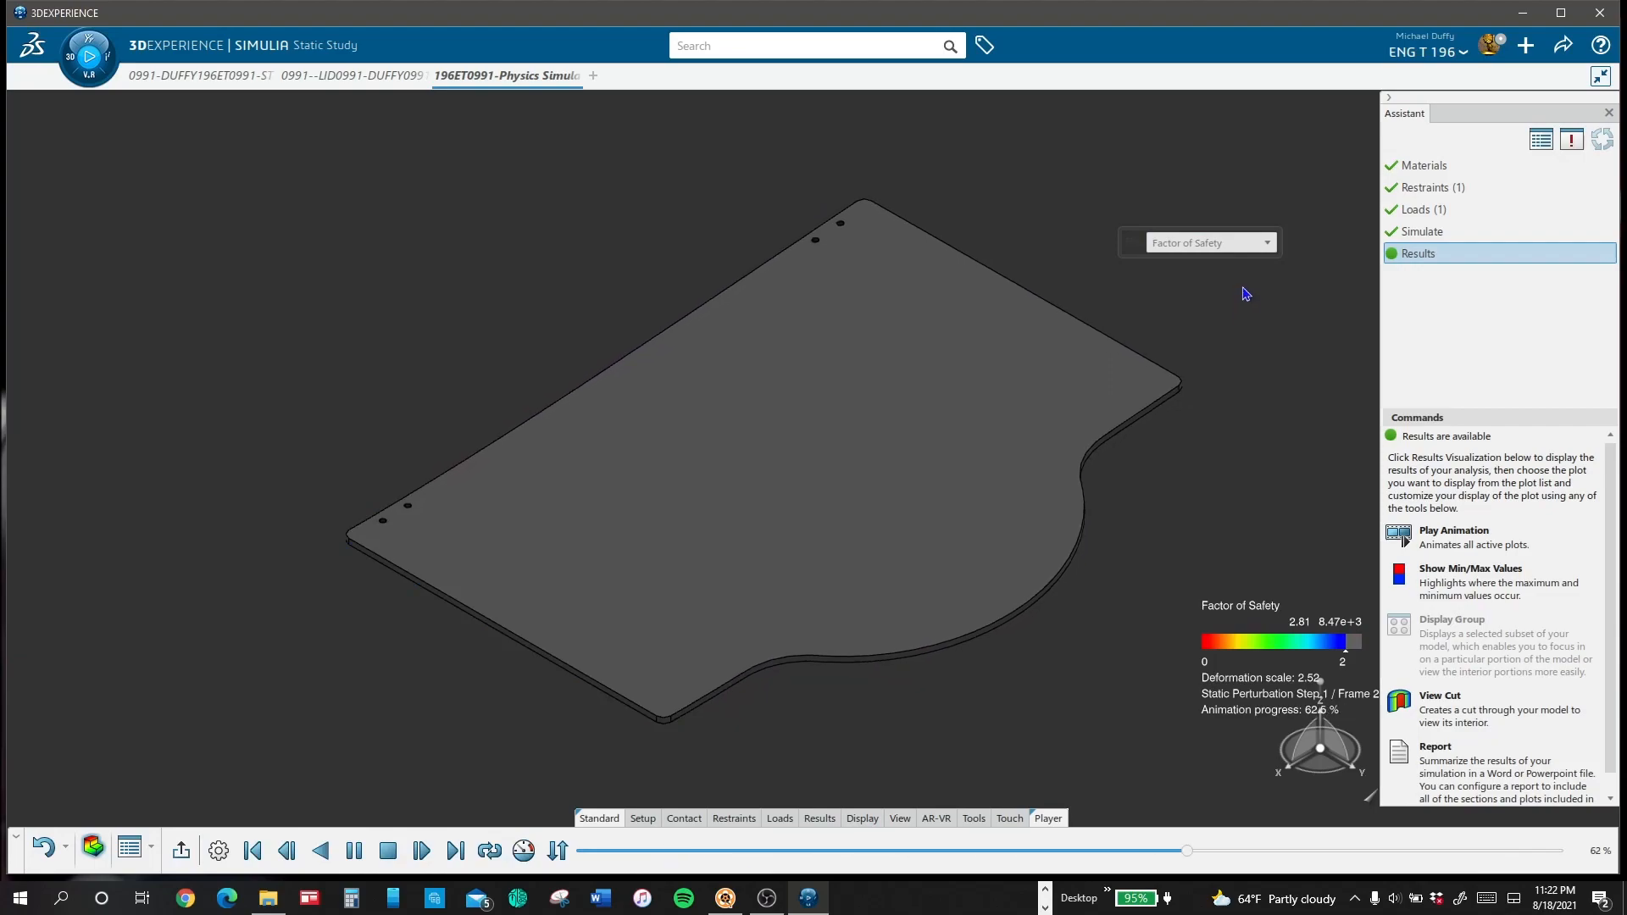
click(1262, 247)
click(1242, 323)
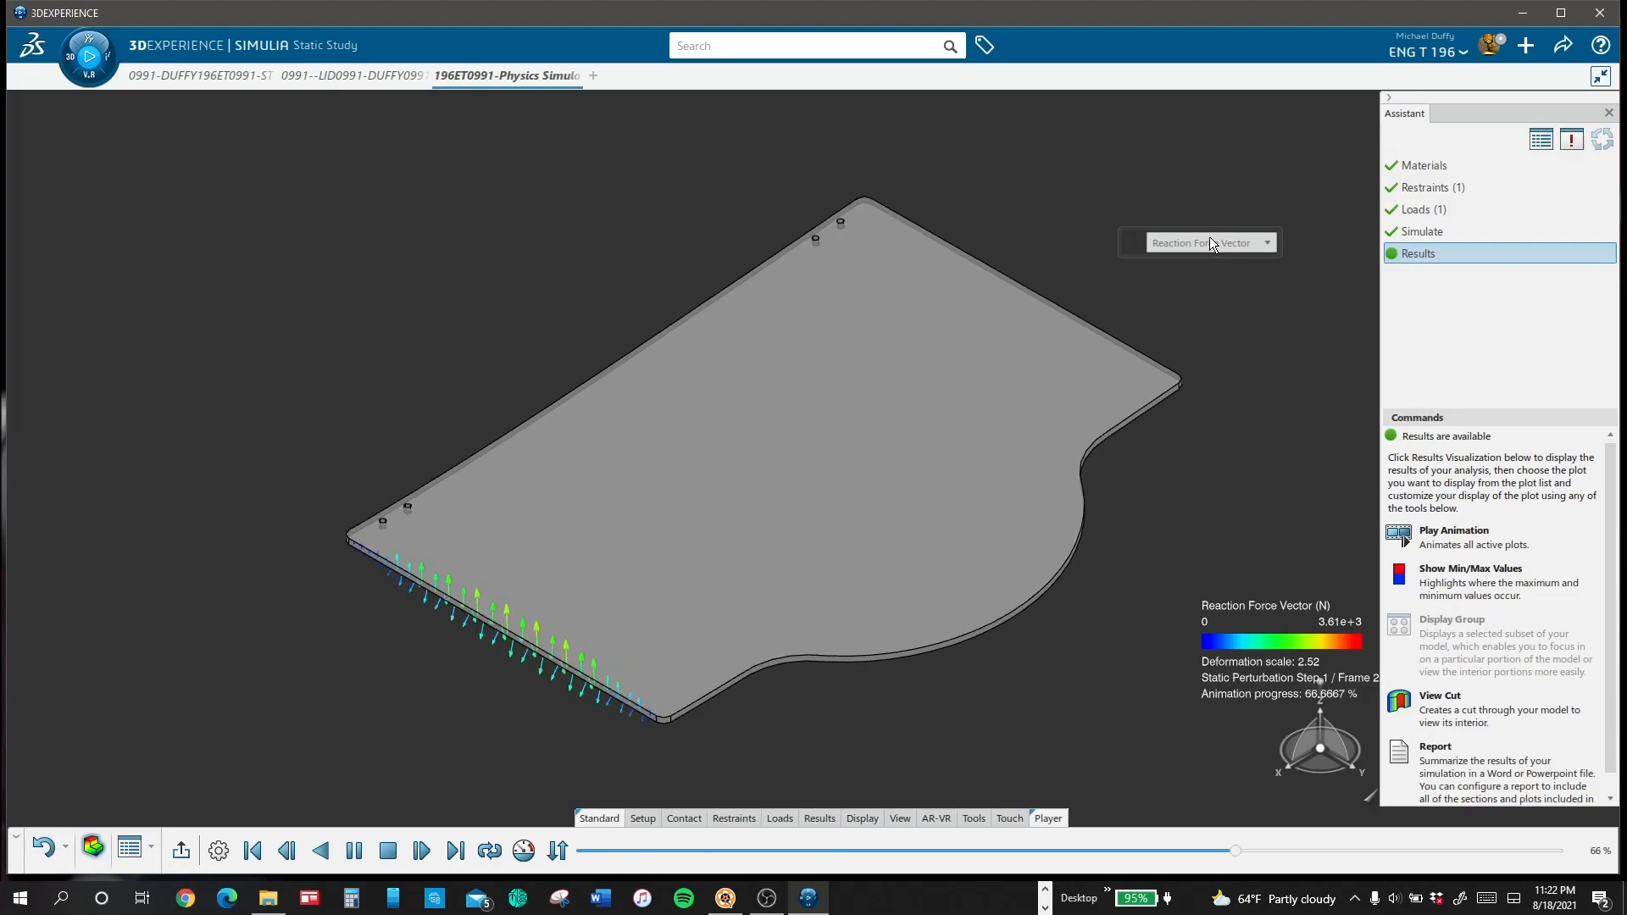
click(1213, 241)
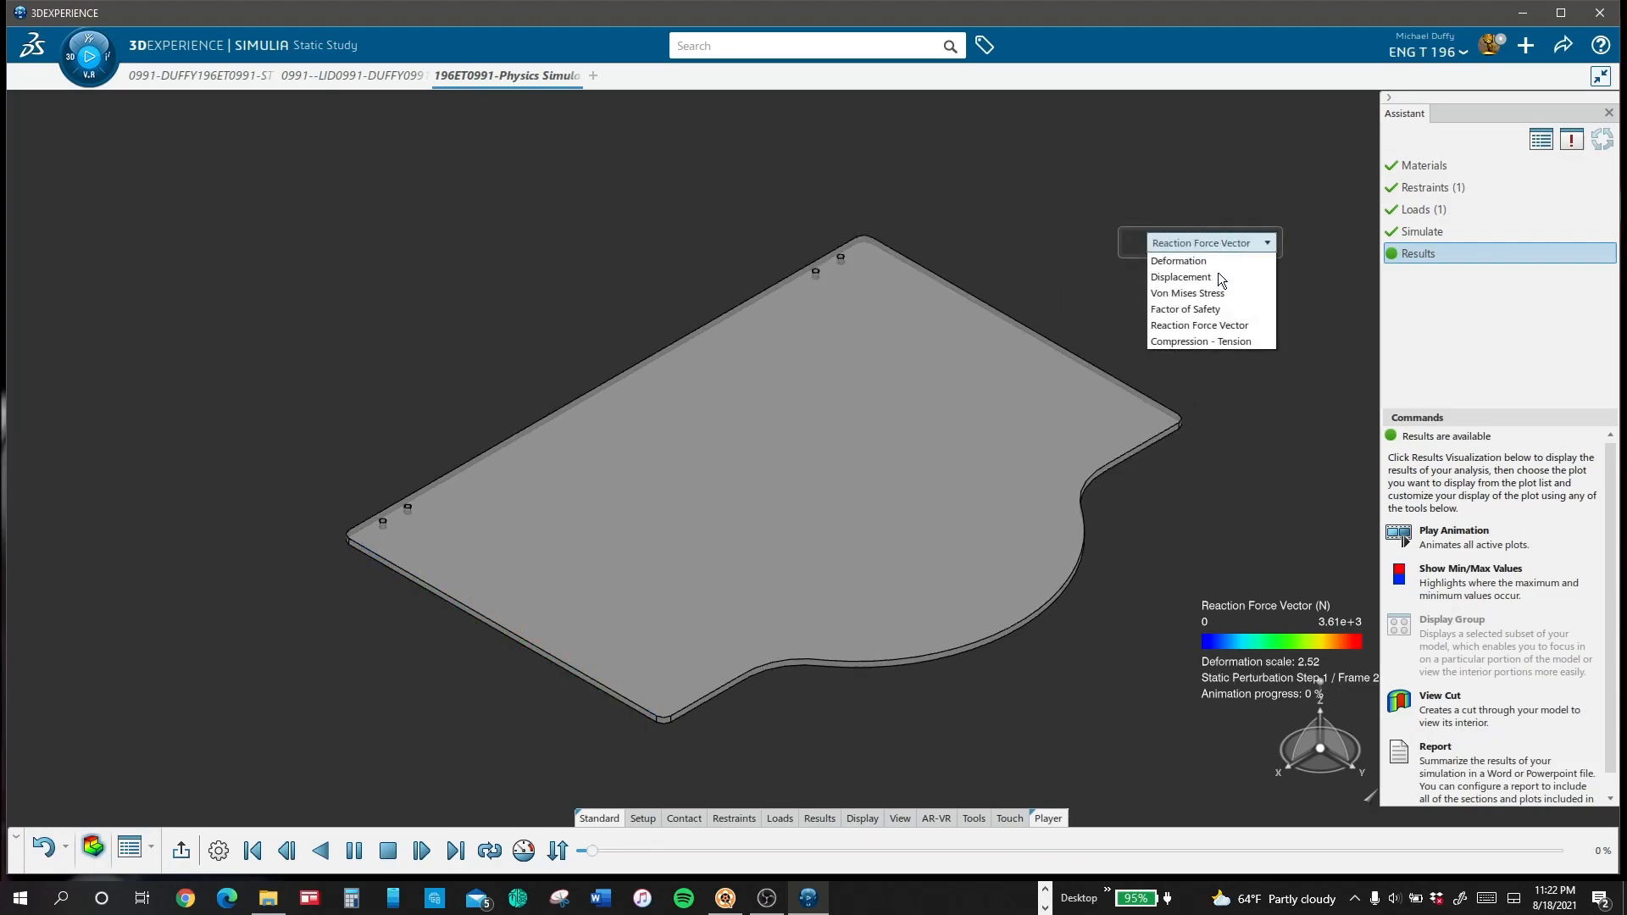
click(1219, 342)
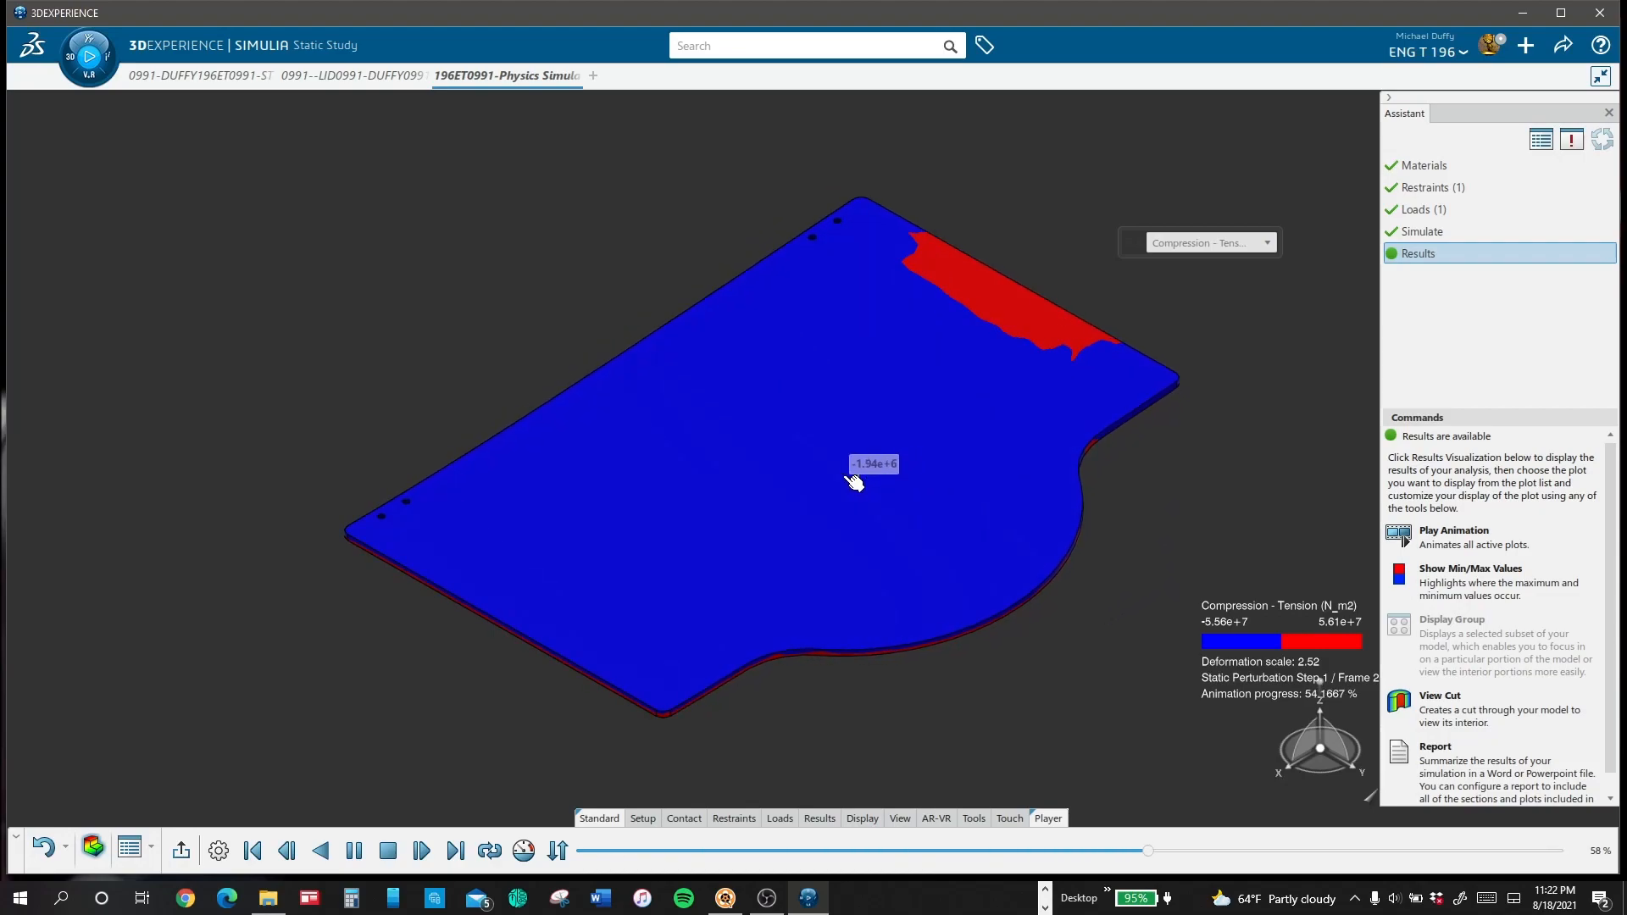
middle_drag(1034, 745, 804, 412)
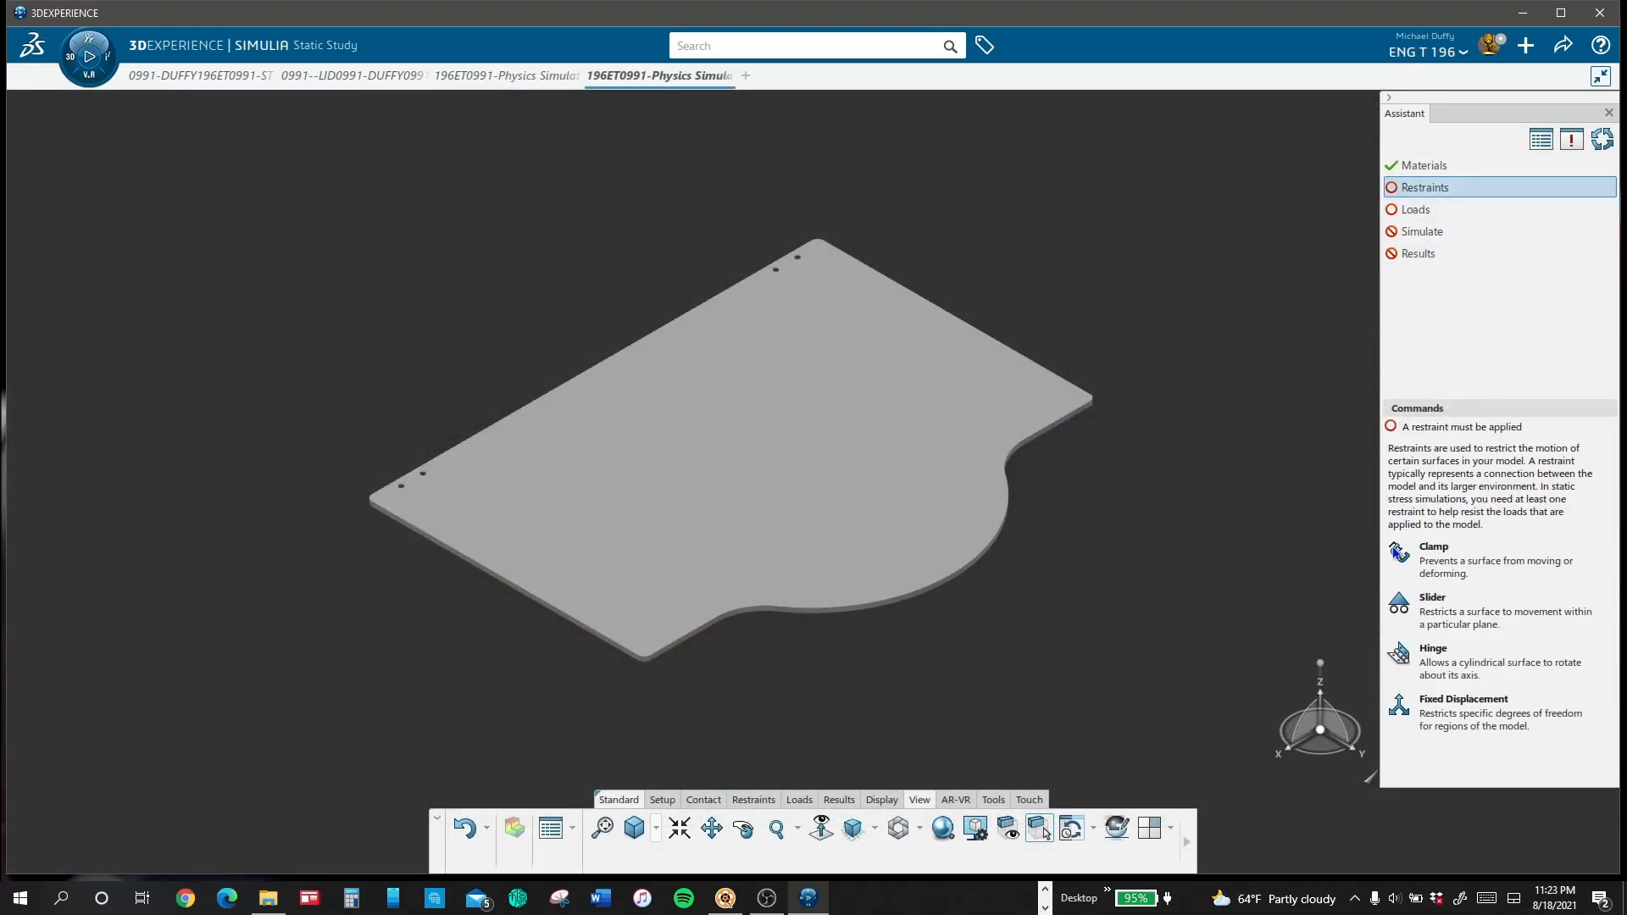
Step: Clamp the lid's short straight end face in the new physics simulation and restore the isometric view
click(1432, 555)
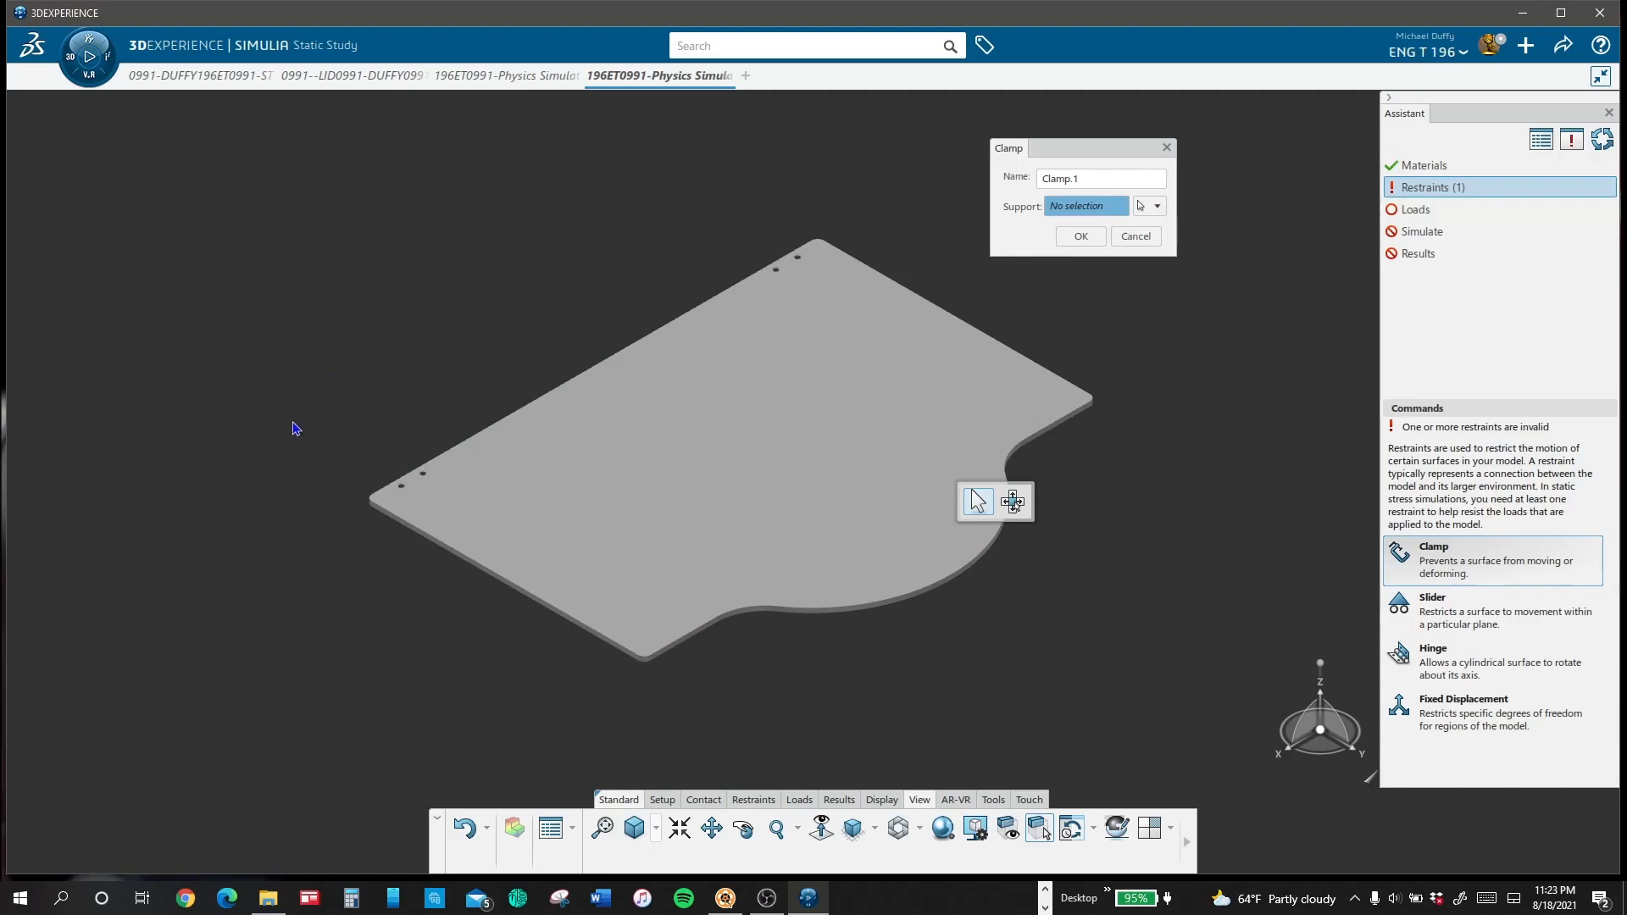
mouse_move(285, 427)
middle_down()
mouse_move(414, 440)
mouse_move(549, 373)
mouse_move(683, 385)
mouse_move(692, 280)
mouse_move(658, 253)
middle_up()
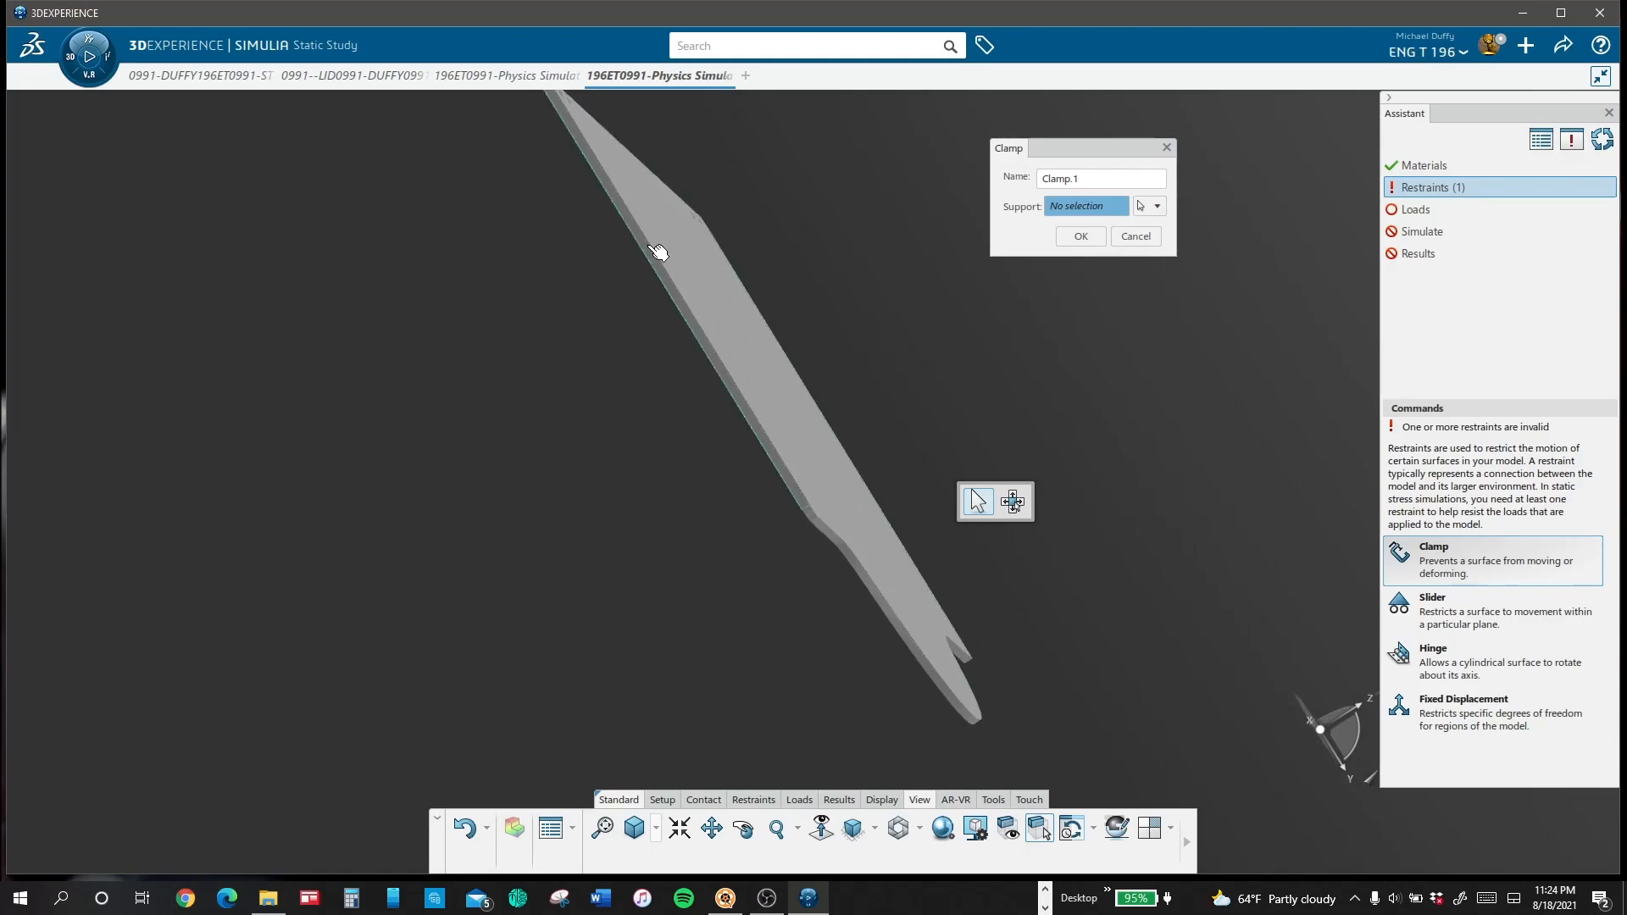
click(655, 253)
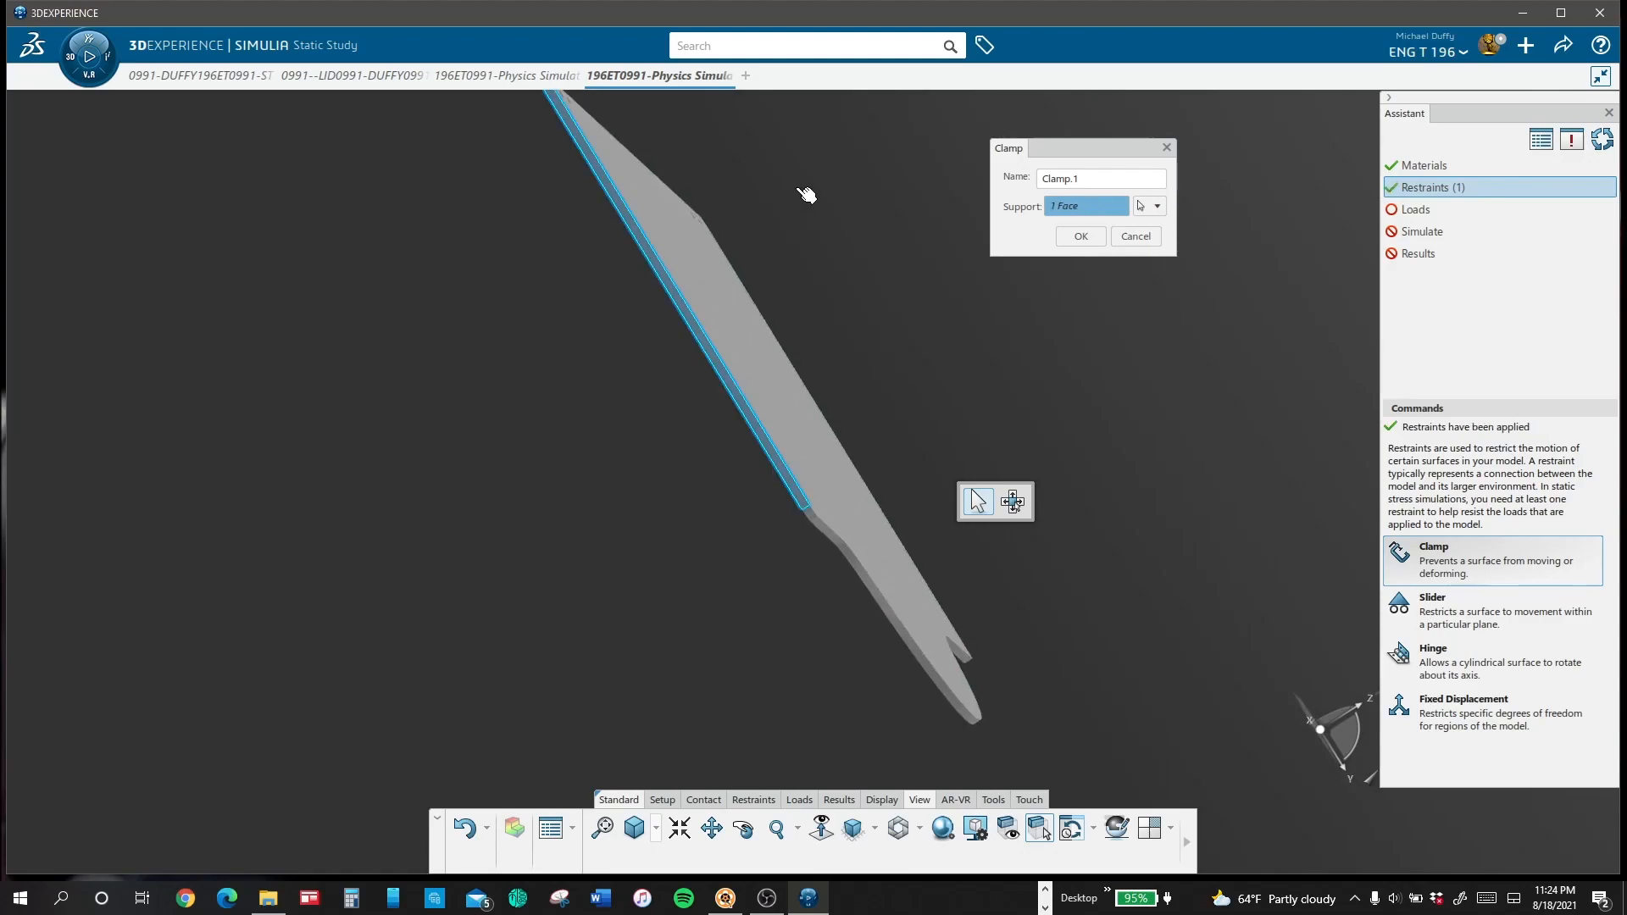
click(1070, 239)
click(852, 829)
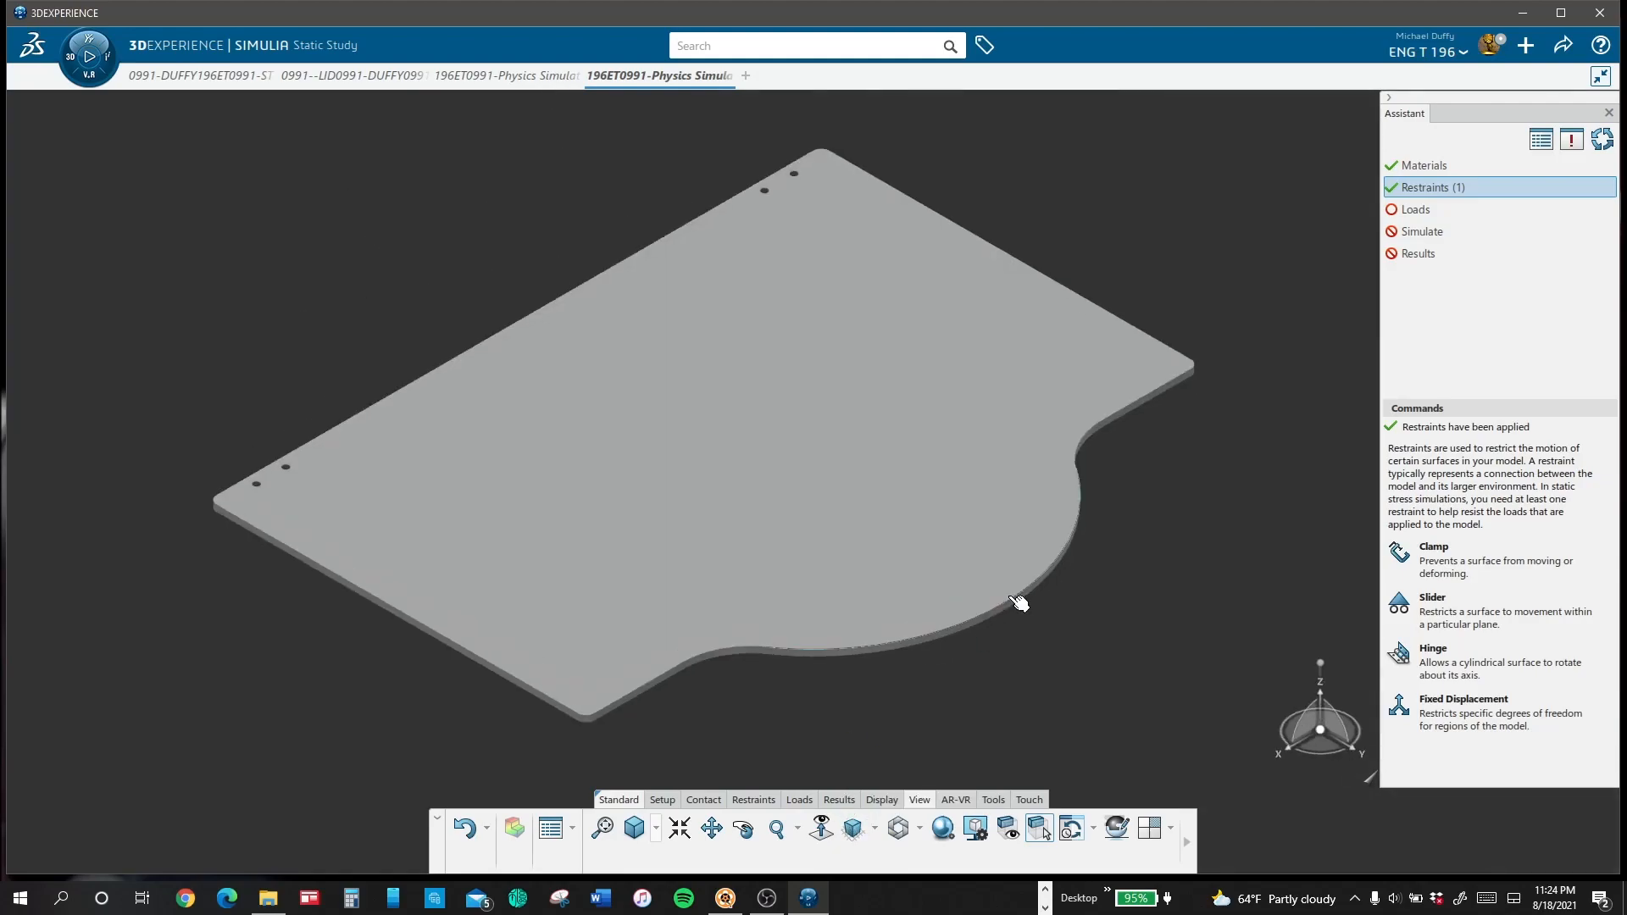
Step: Apply a Remote Torque of 300 Nxm to the lid's straight end face opposite the clamped one
click(1433, 208)
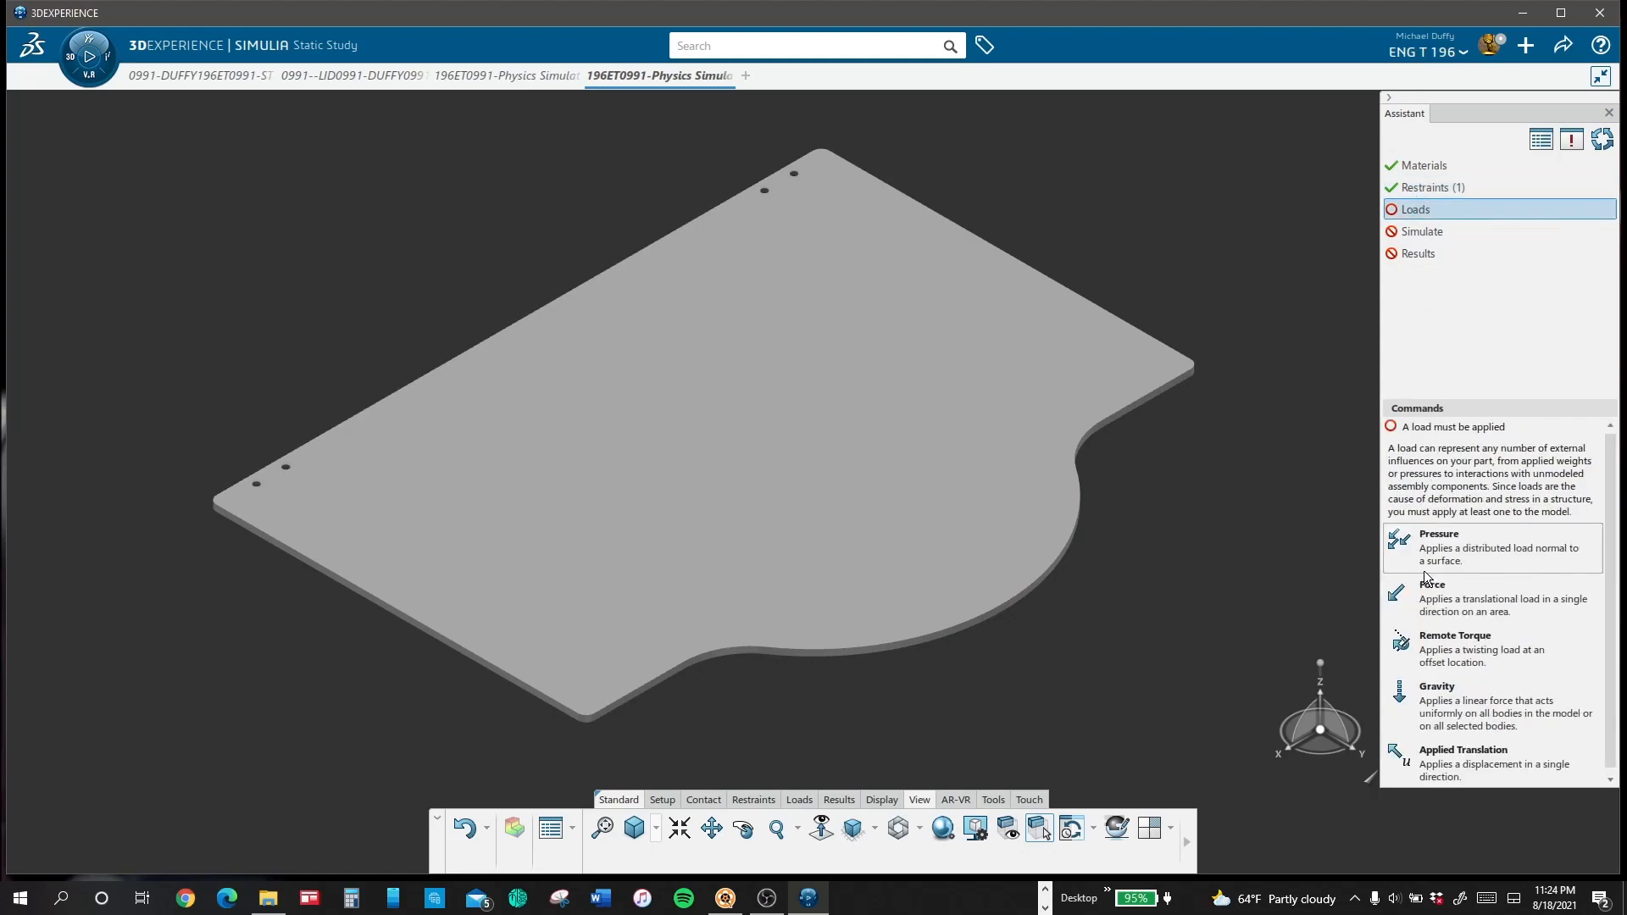
click(1422, 649)
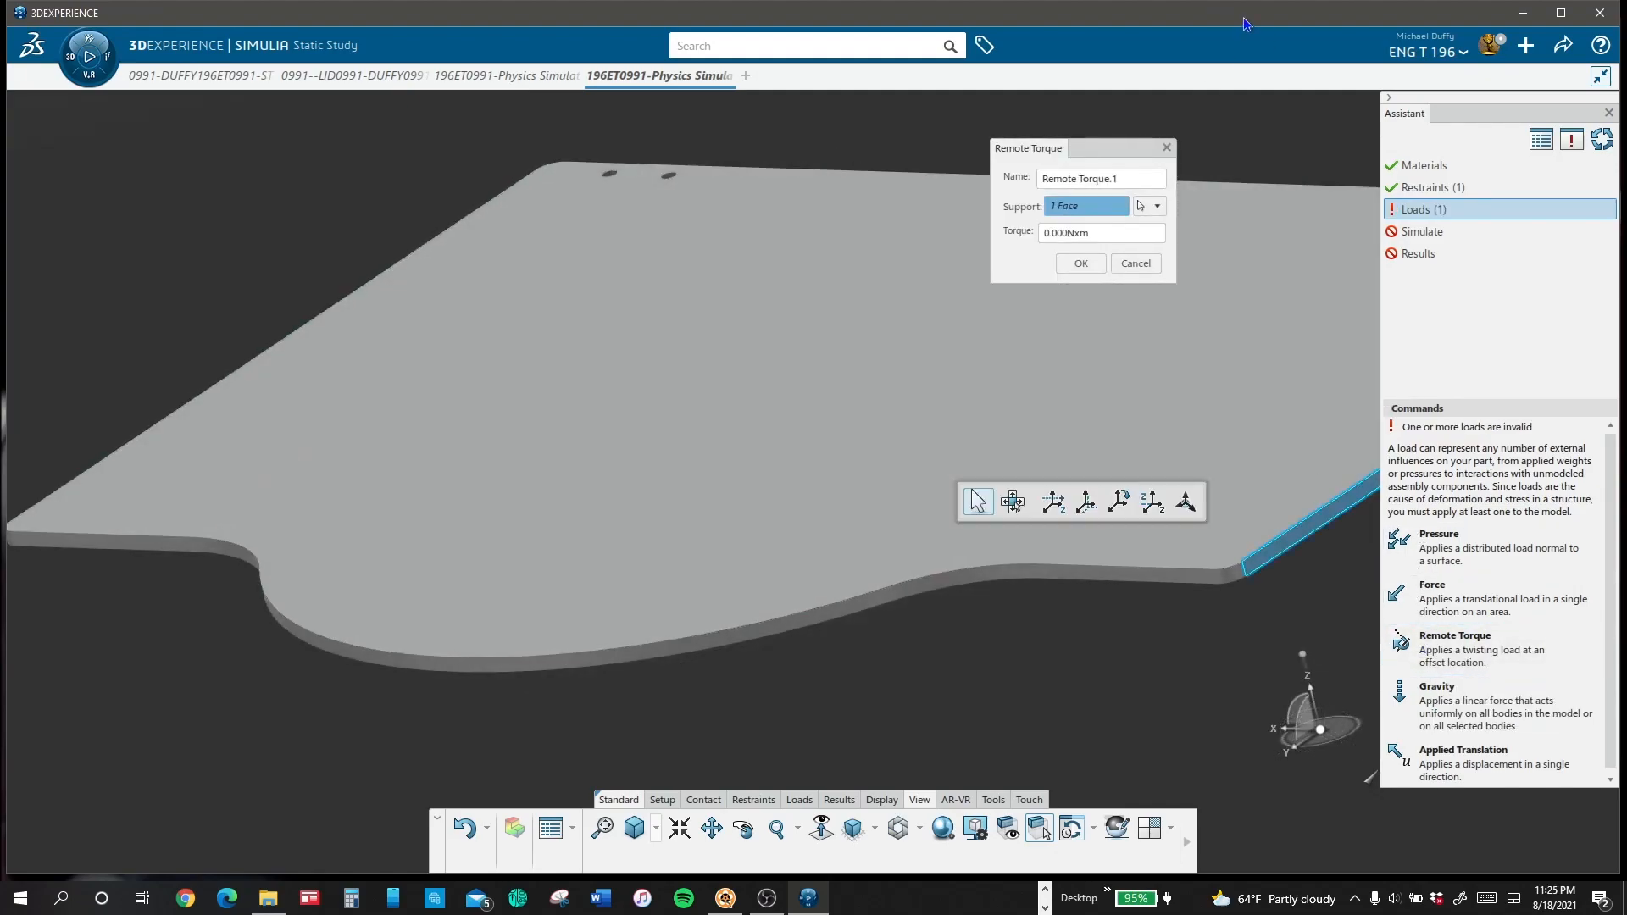
middle_drag(1185, 336, 836, 308)
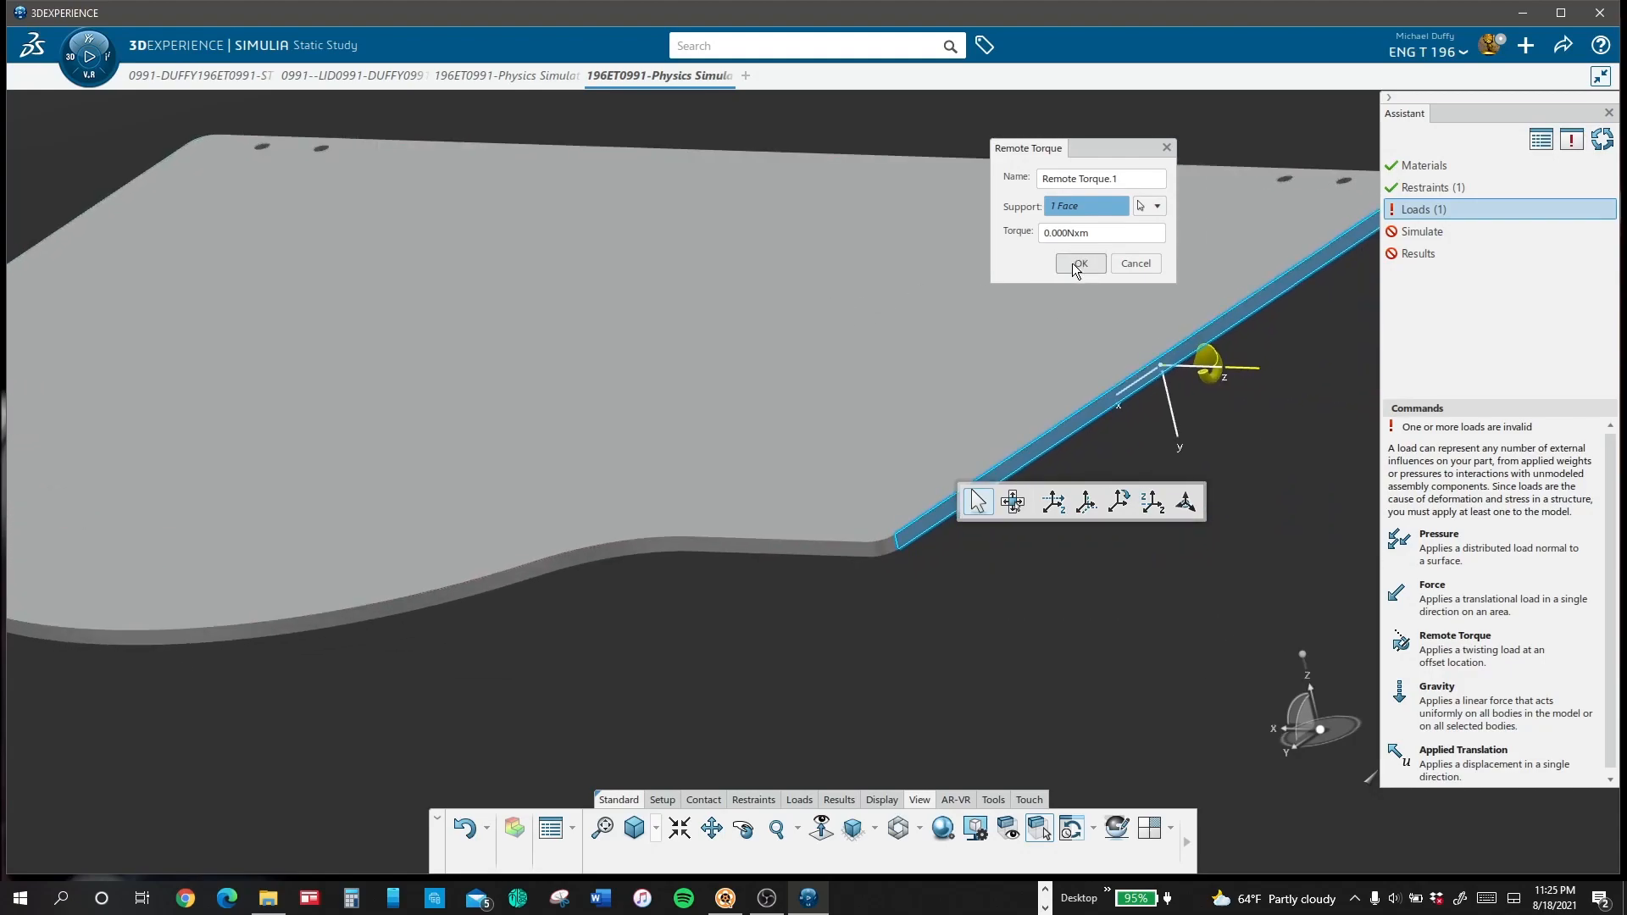
click(1156, 508)
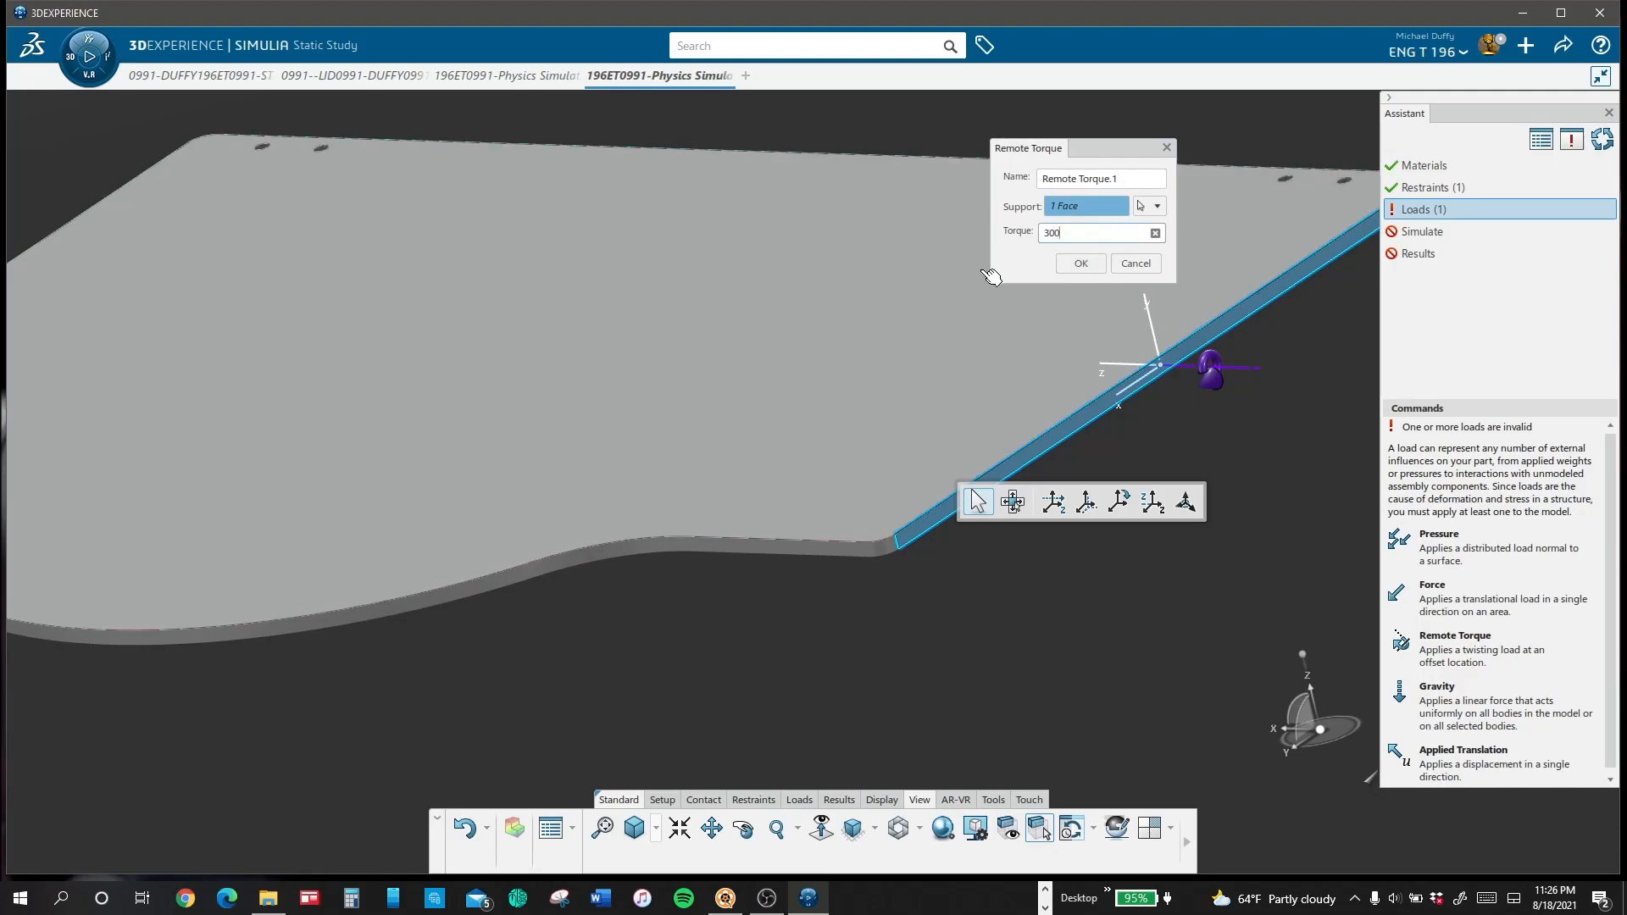
click(1072, 266)
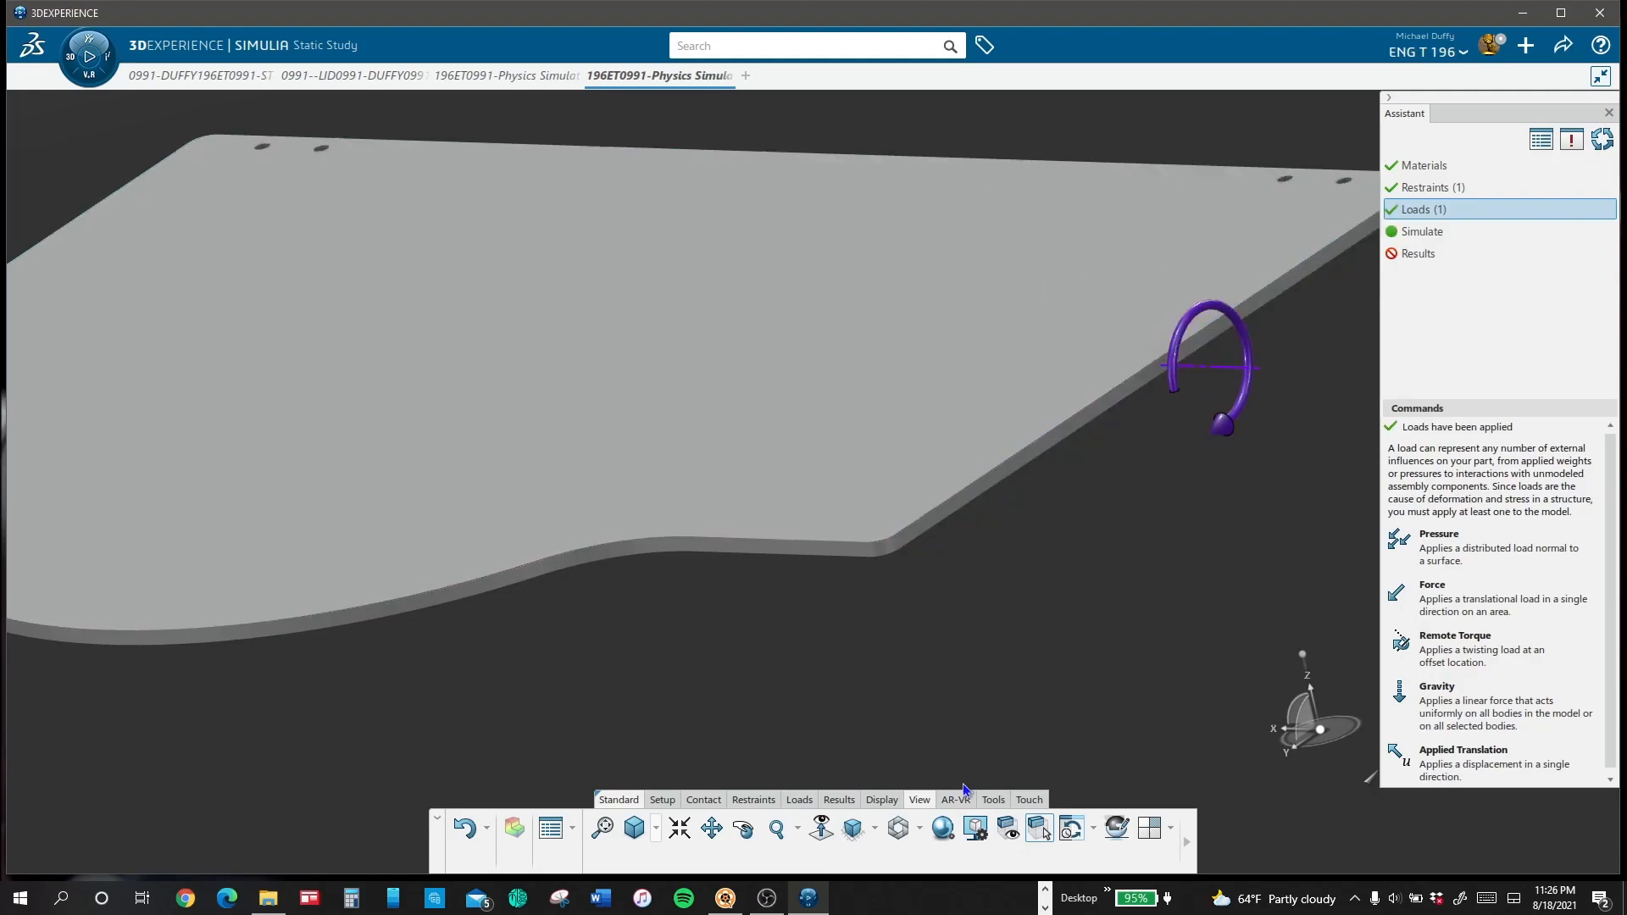
click(854, 829)
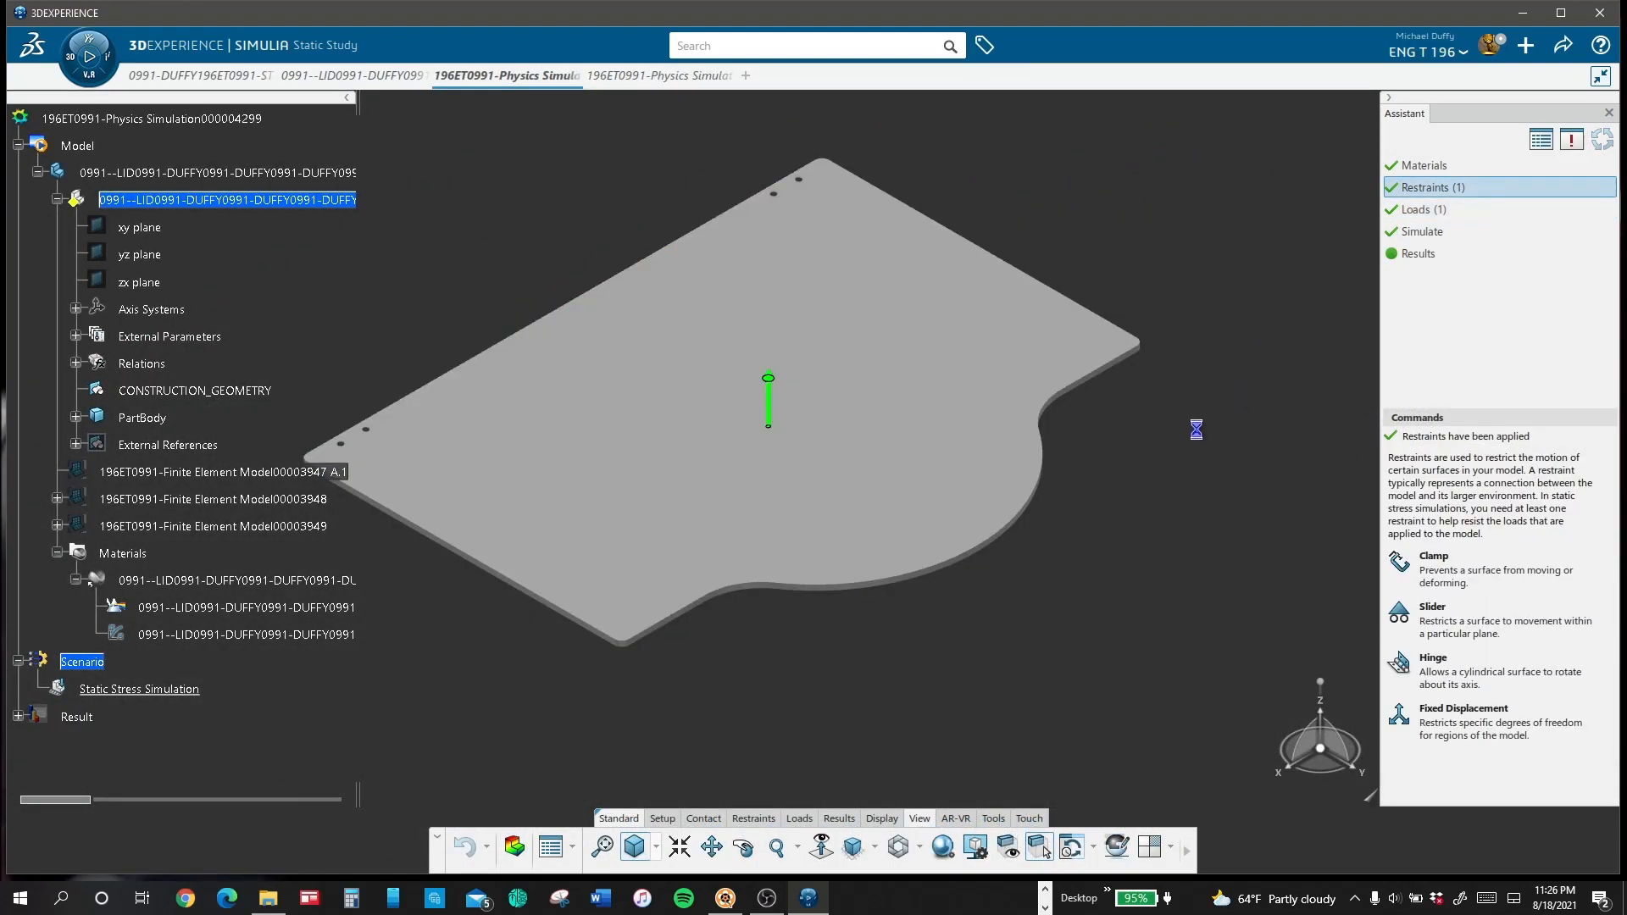
Step: Switch to the earlier lid physics simulation and add a second clamp on the lid's opposite straight end face
middle_drag(1253, 139, 573, 492)
scroll(813, 485, up, 5)
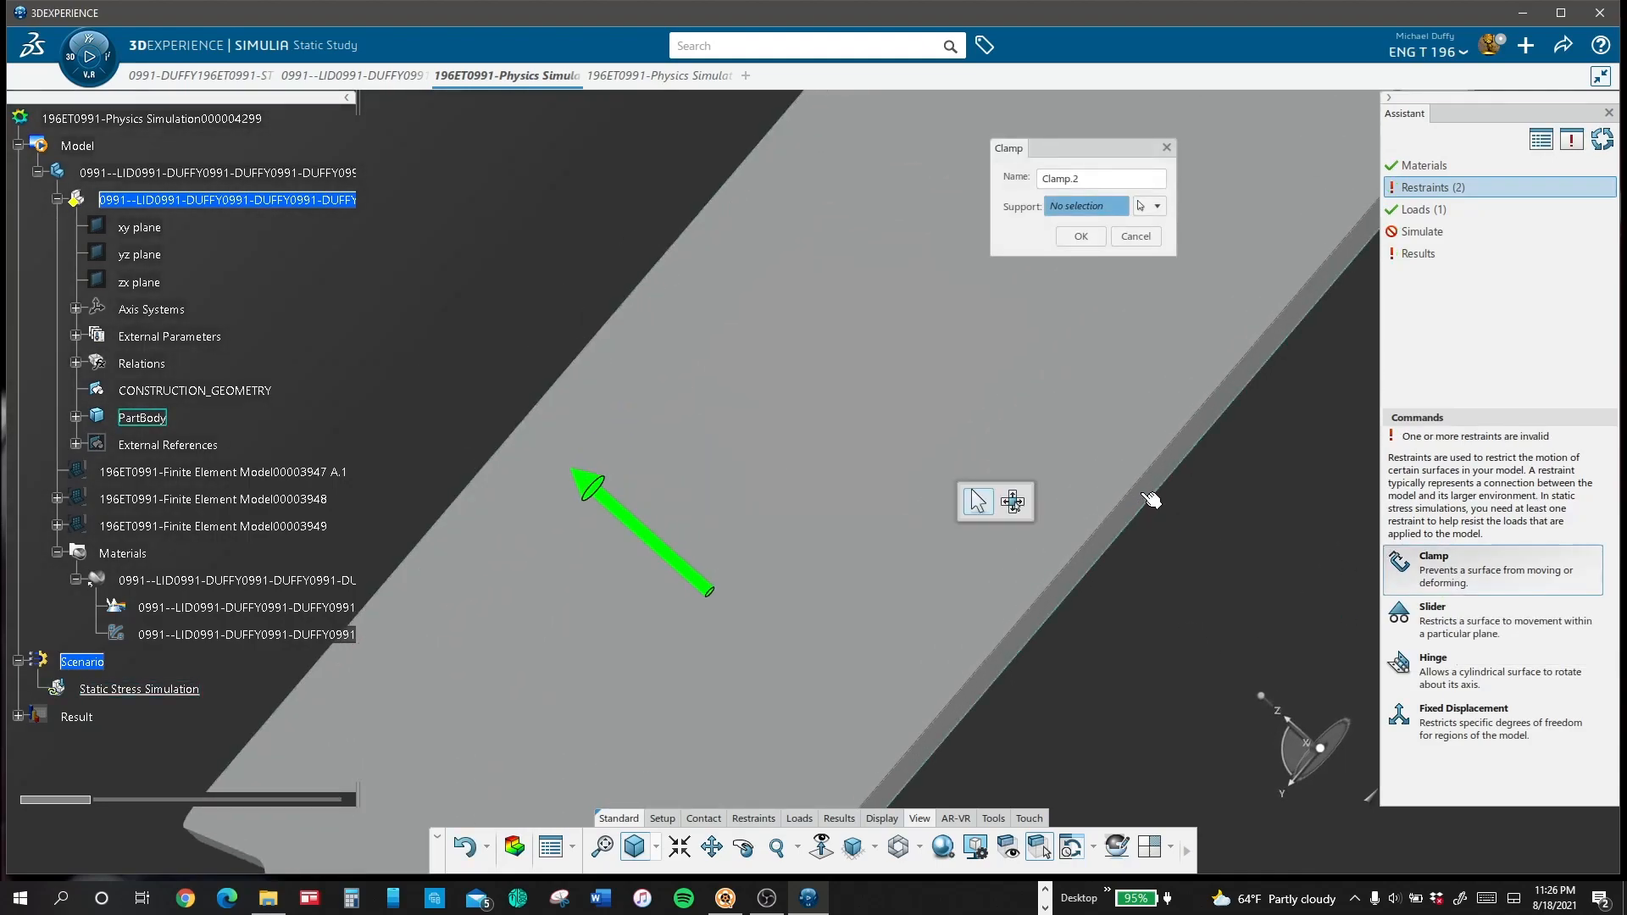
click(1140, 494)
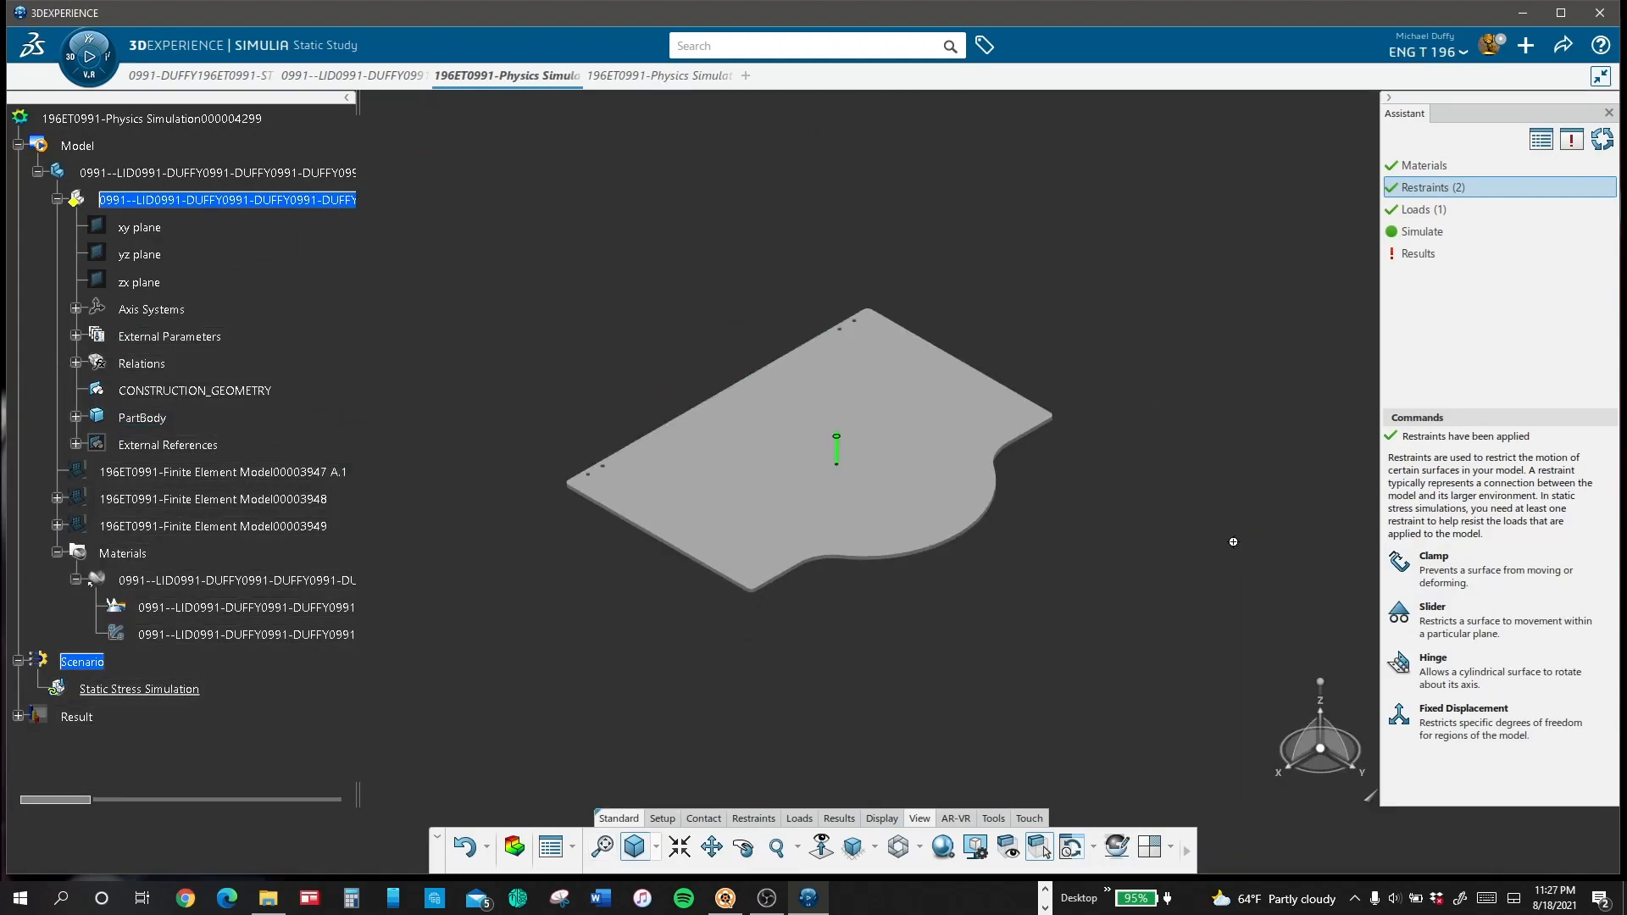
ctrl+middle_drag(1233, 542, 1244, 483)
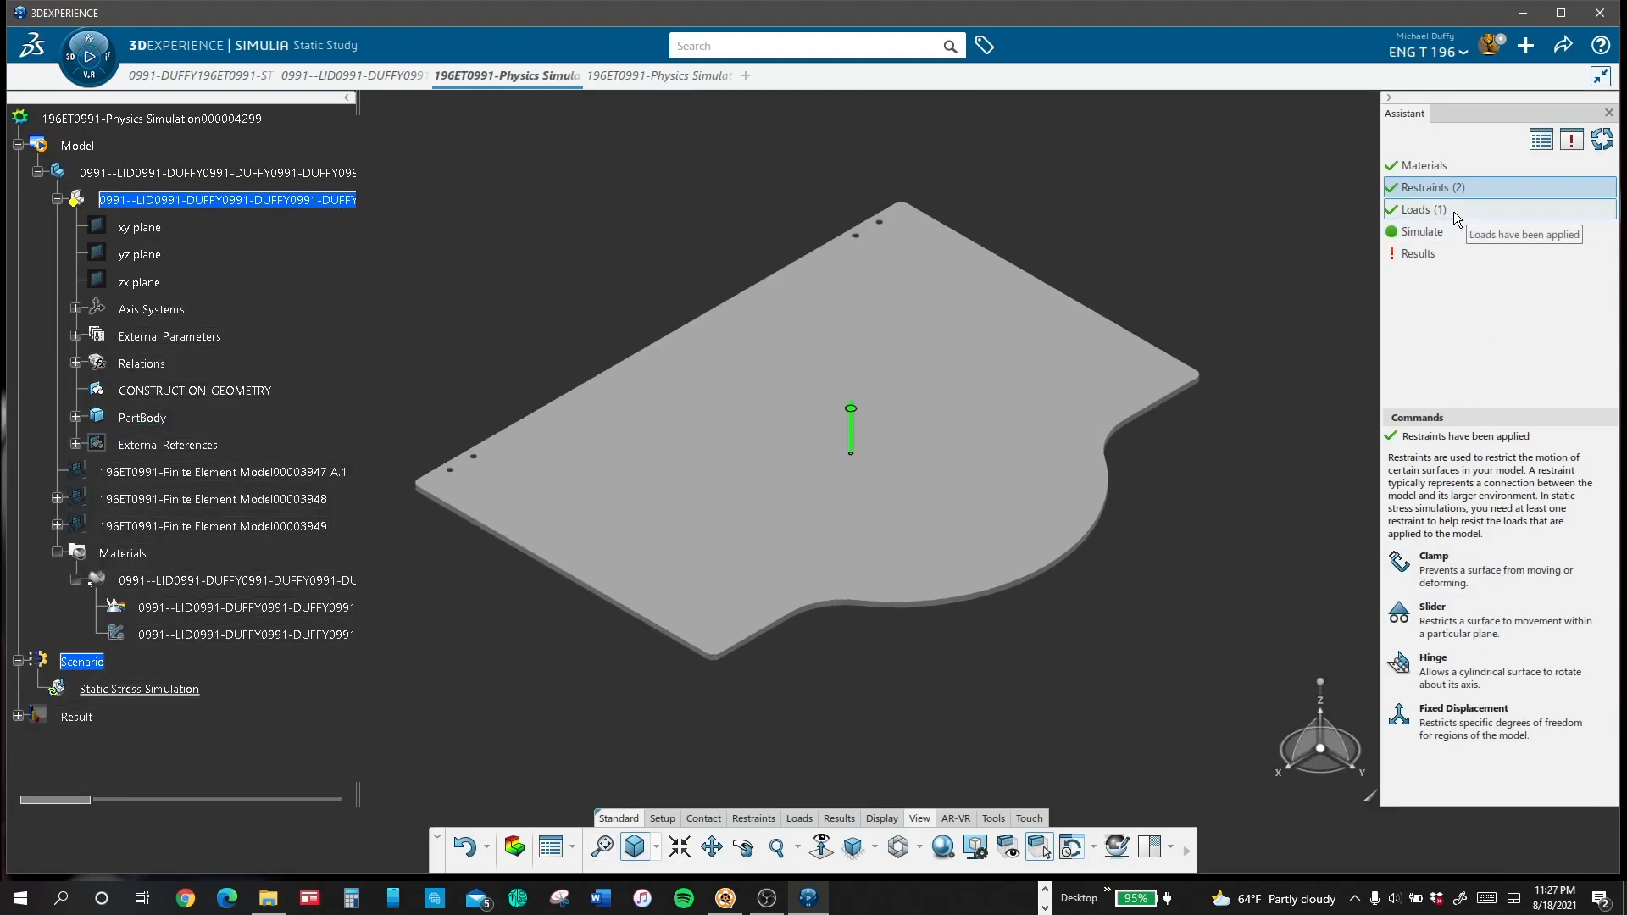
Step: Simulate the lid study with two clamps and play the results animation at 16x speed
click(1439, 231)
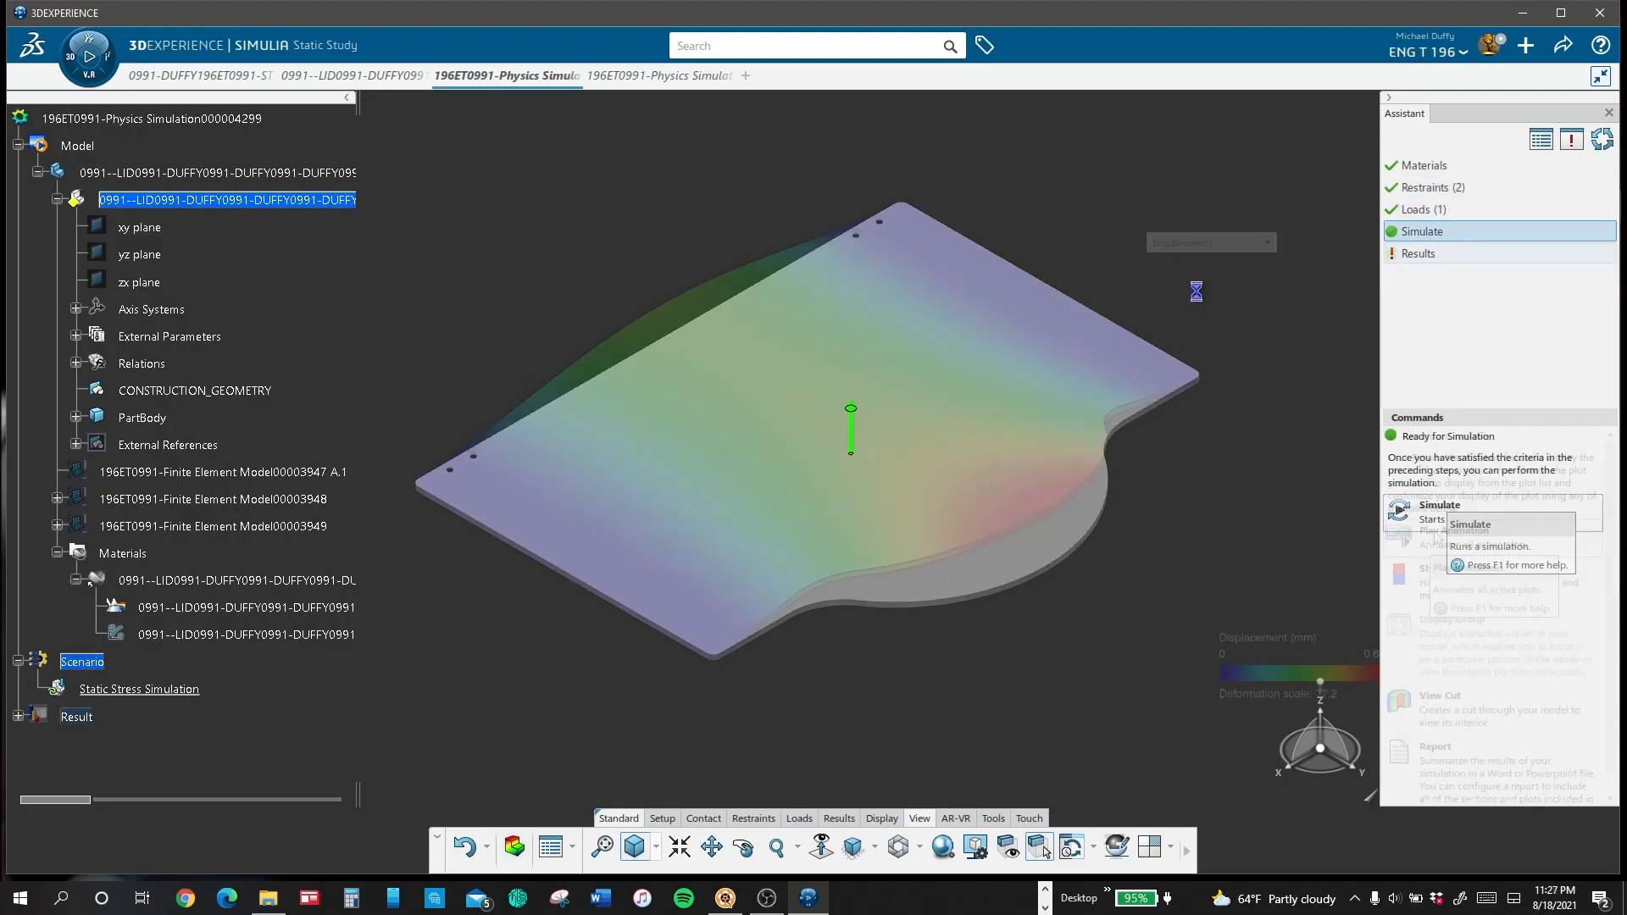
click(1423, 541)
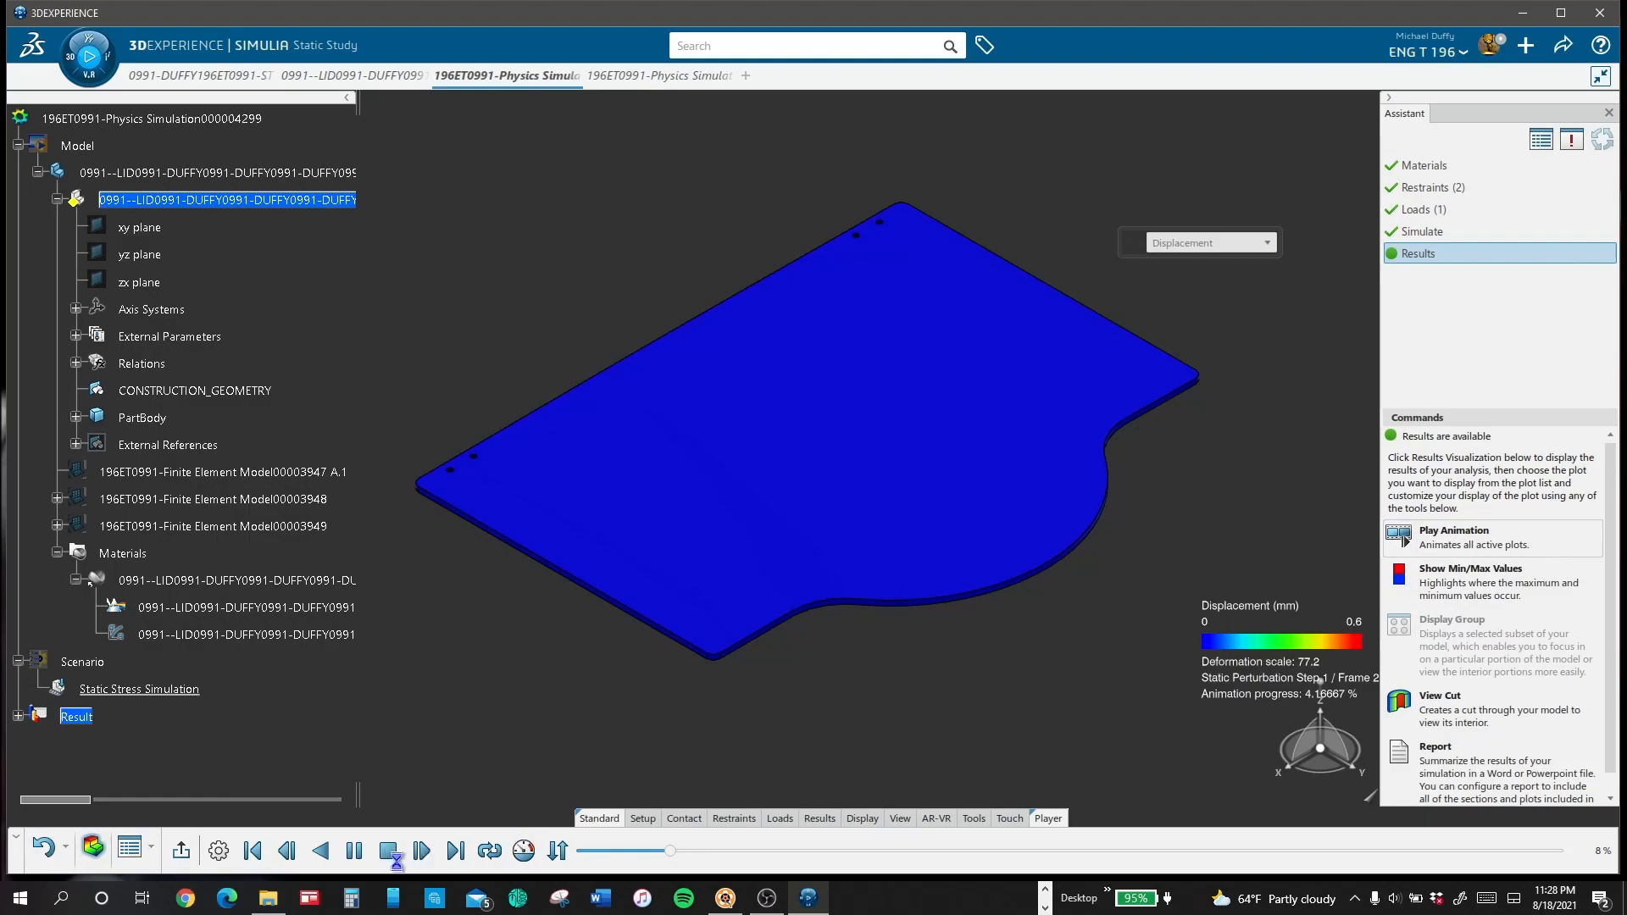
click(526, 850)
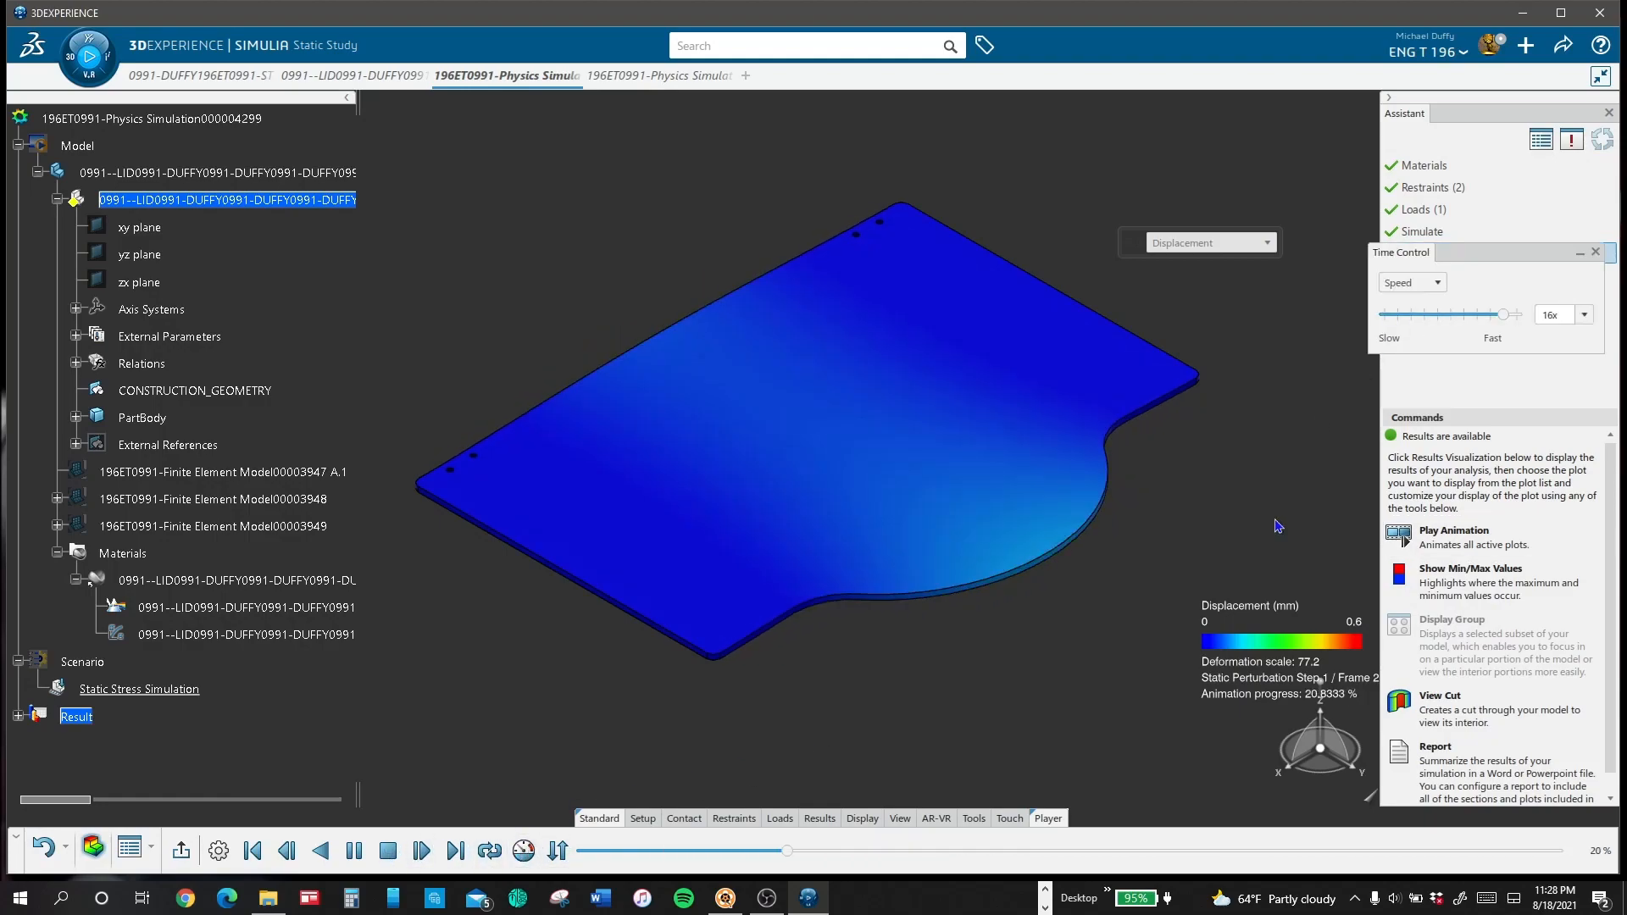
Step: Examine the animated Deformation and Displacement plots of the lid clamped at both ends
click(1247, 243)
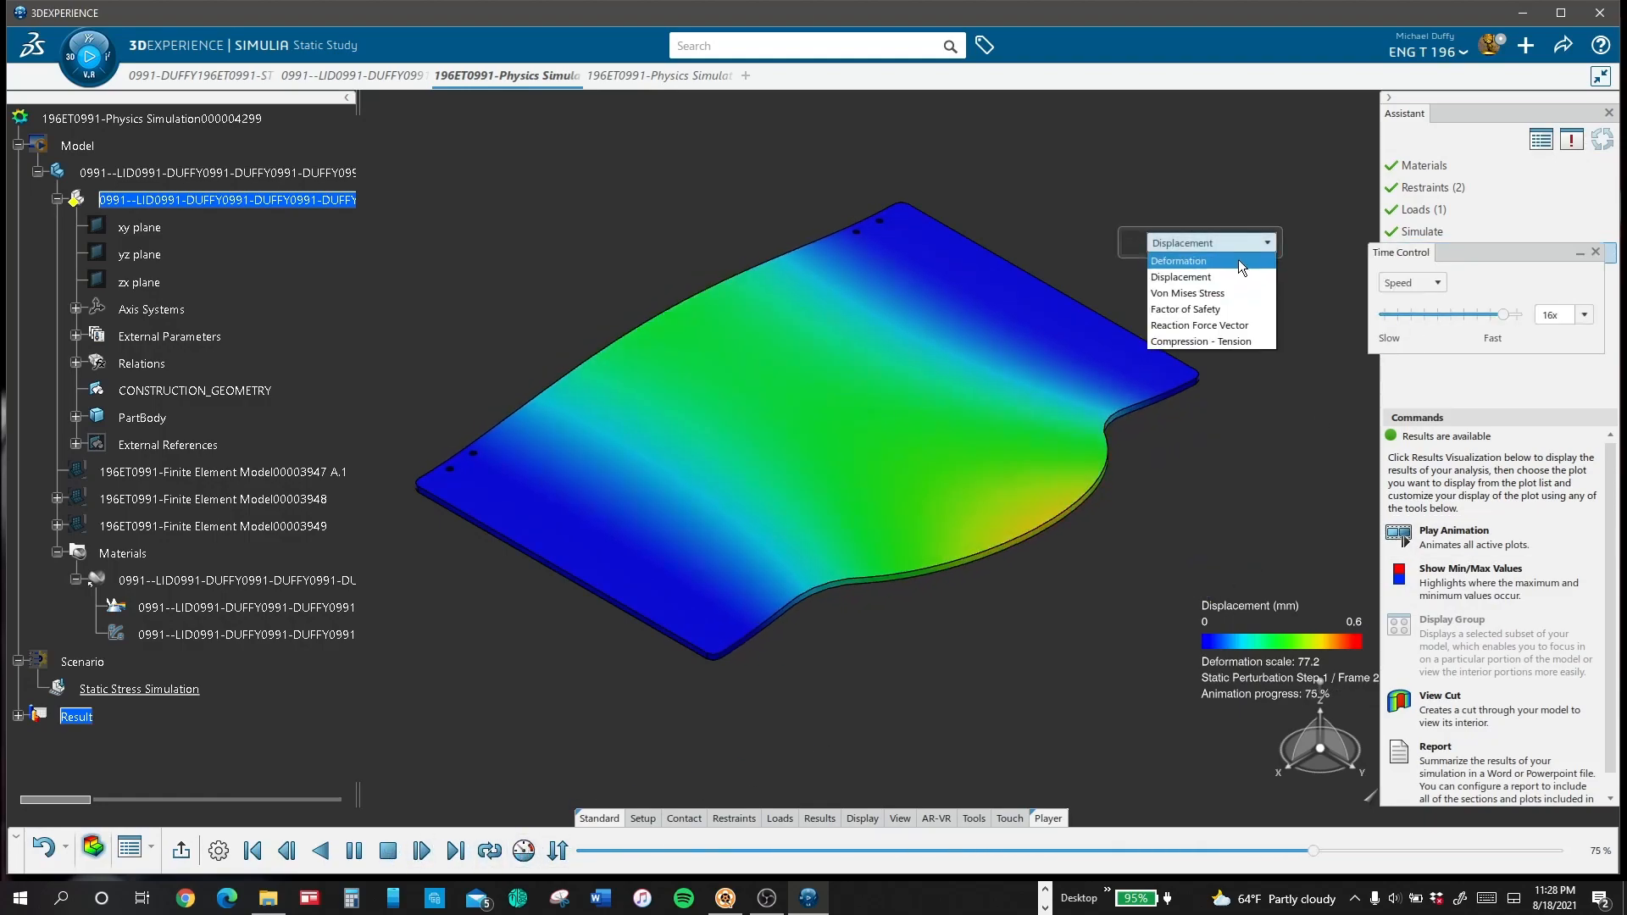
click(1238, 261)
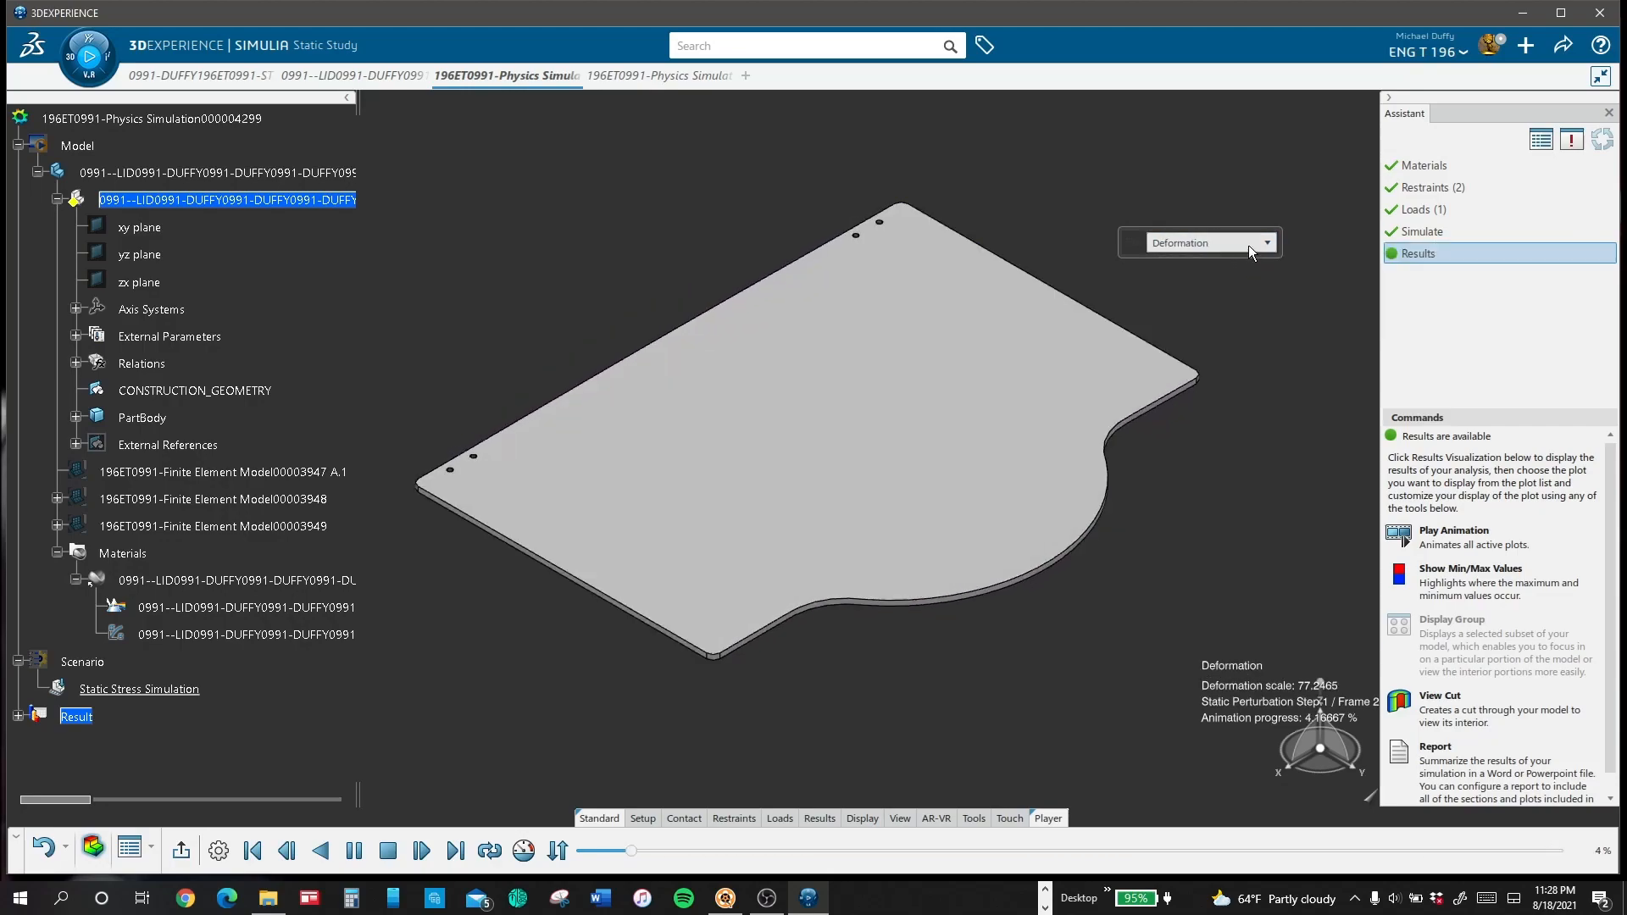
click(1239, 244)
click(1240, 261)
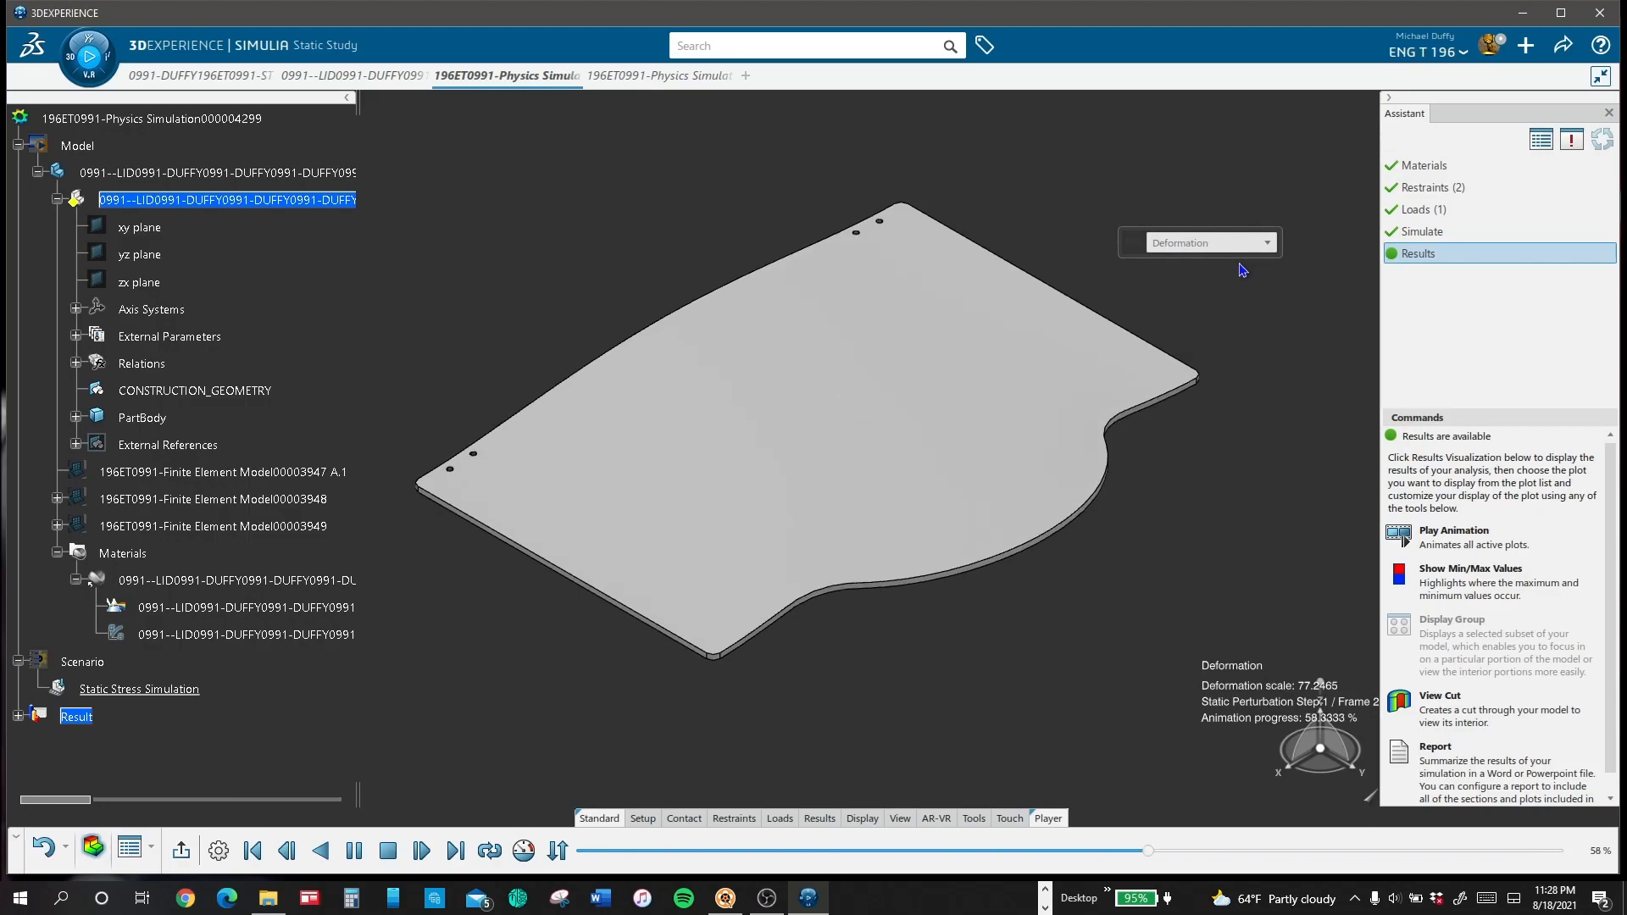
click(1252, 244)
click(1253, 246)
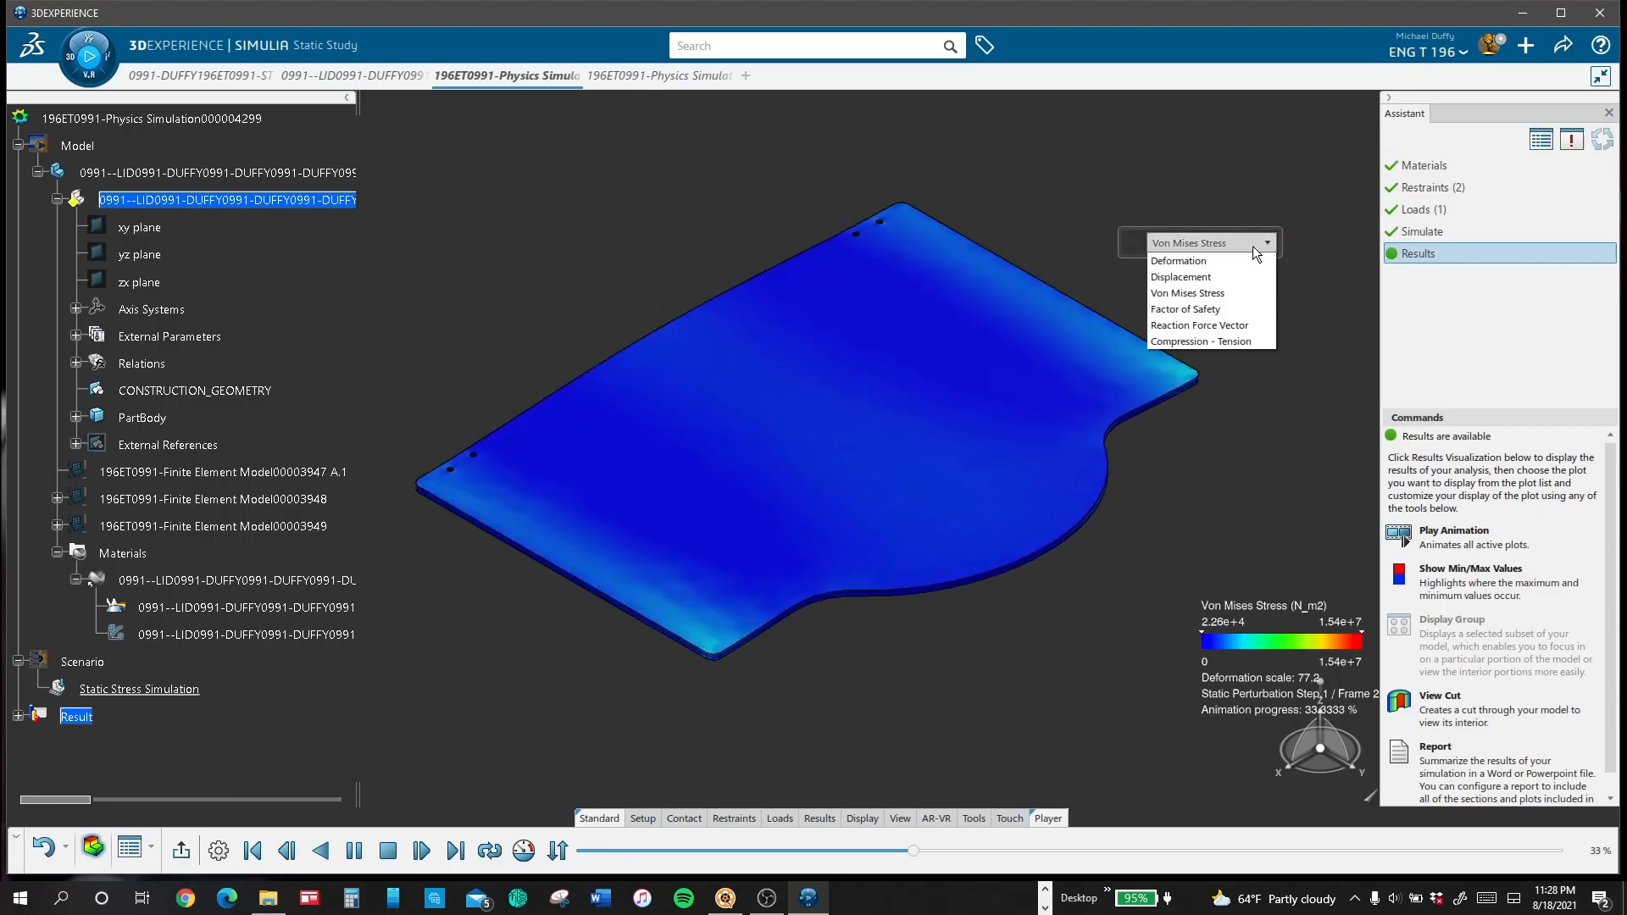
click(1250, 278)
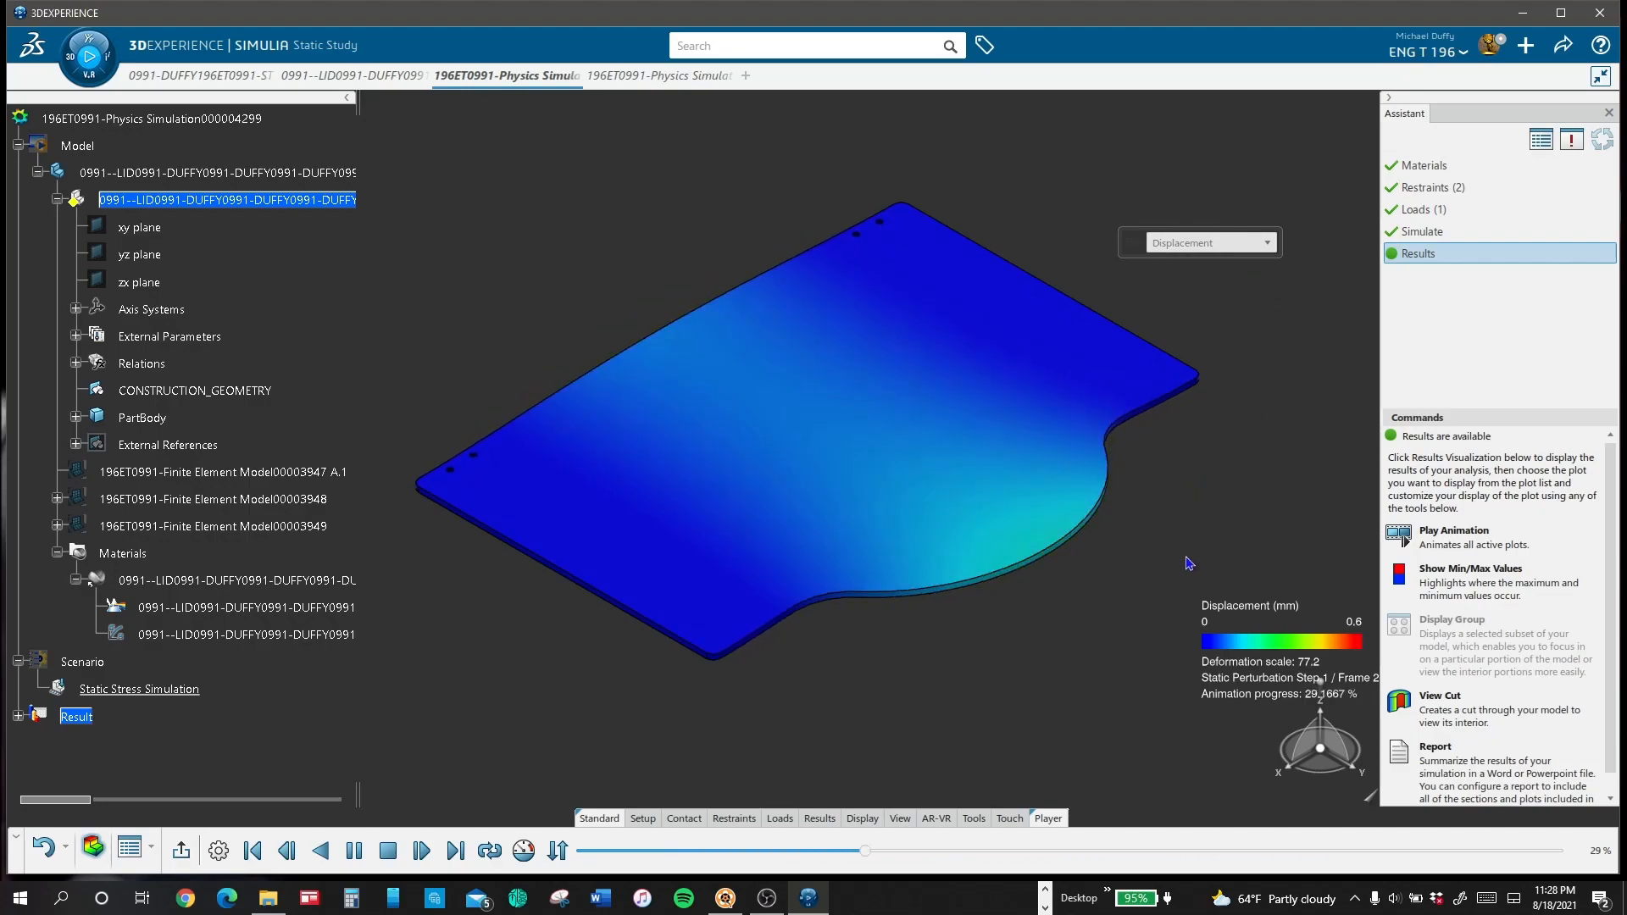
middle_drag(934, 385, 1155, 438)
Step: Examine the two-clamp lid's animated Von Mises Stress plot from several angles and its Factor of Safety plot
click(1234, 247)
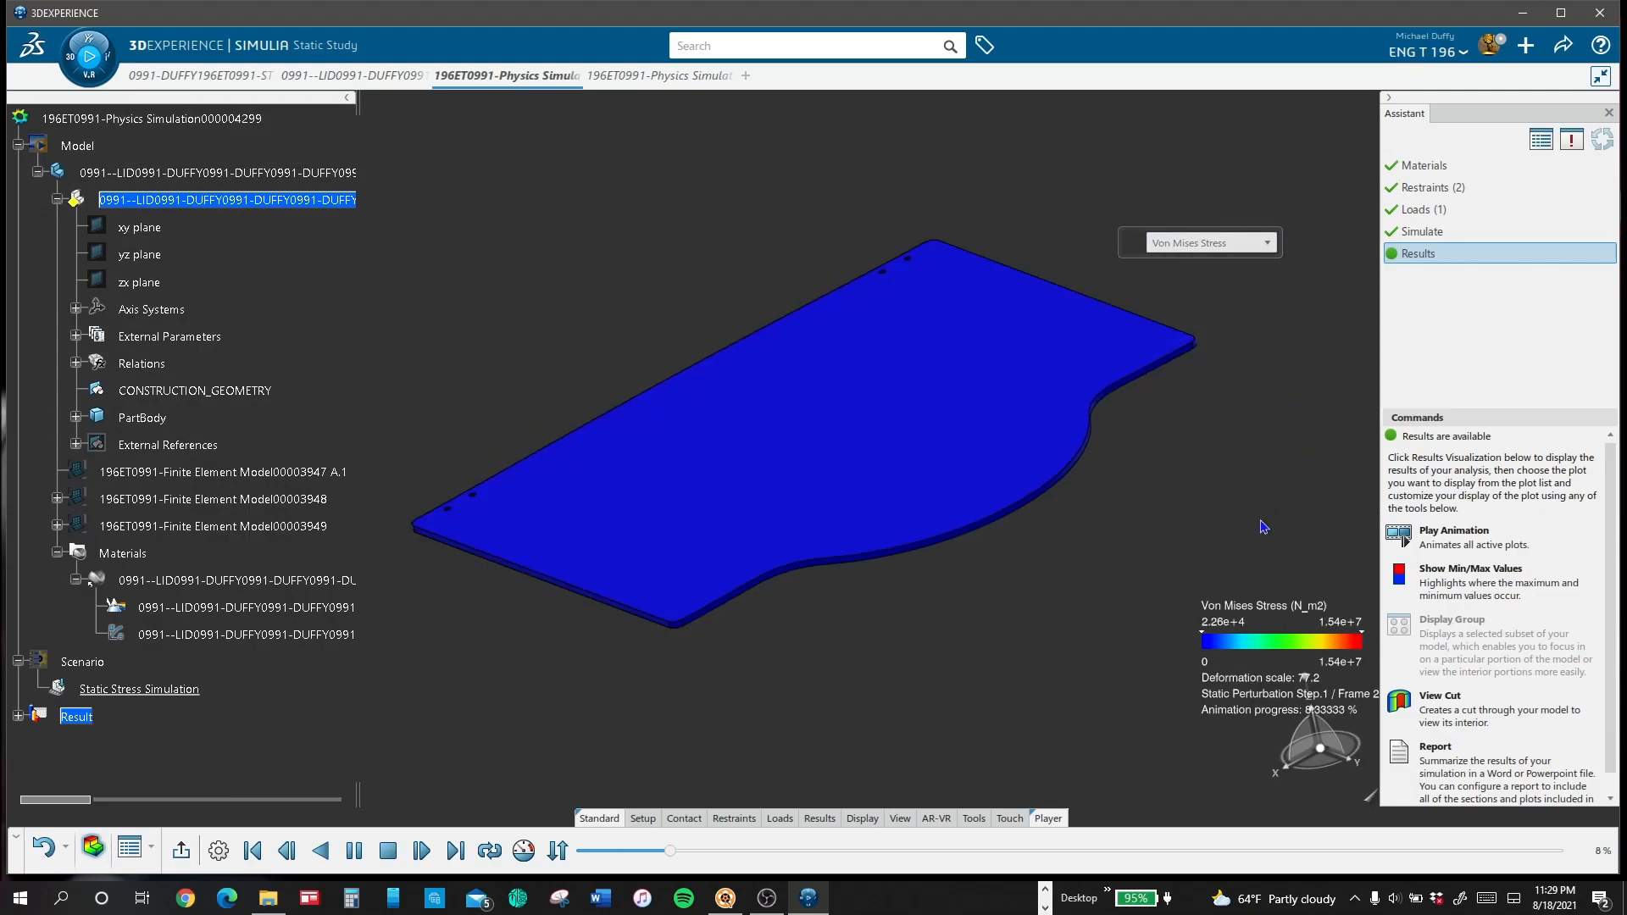
middle_drag(1288, 501, 1204, 365)
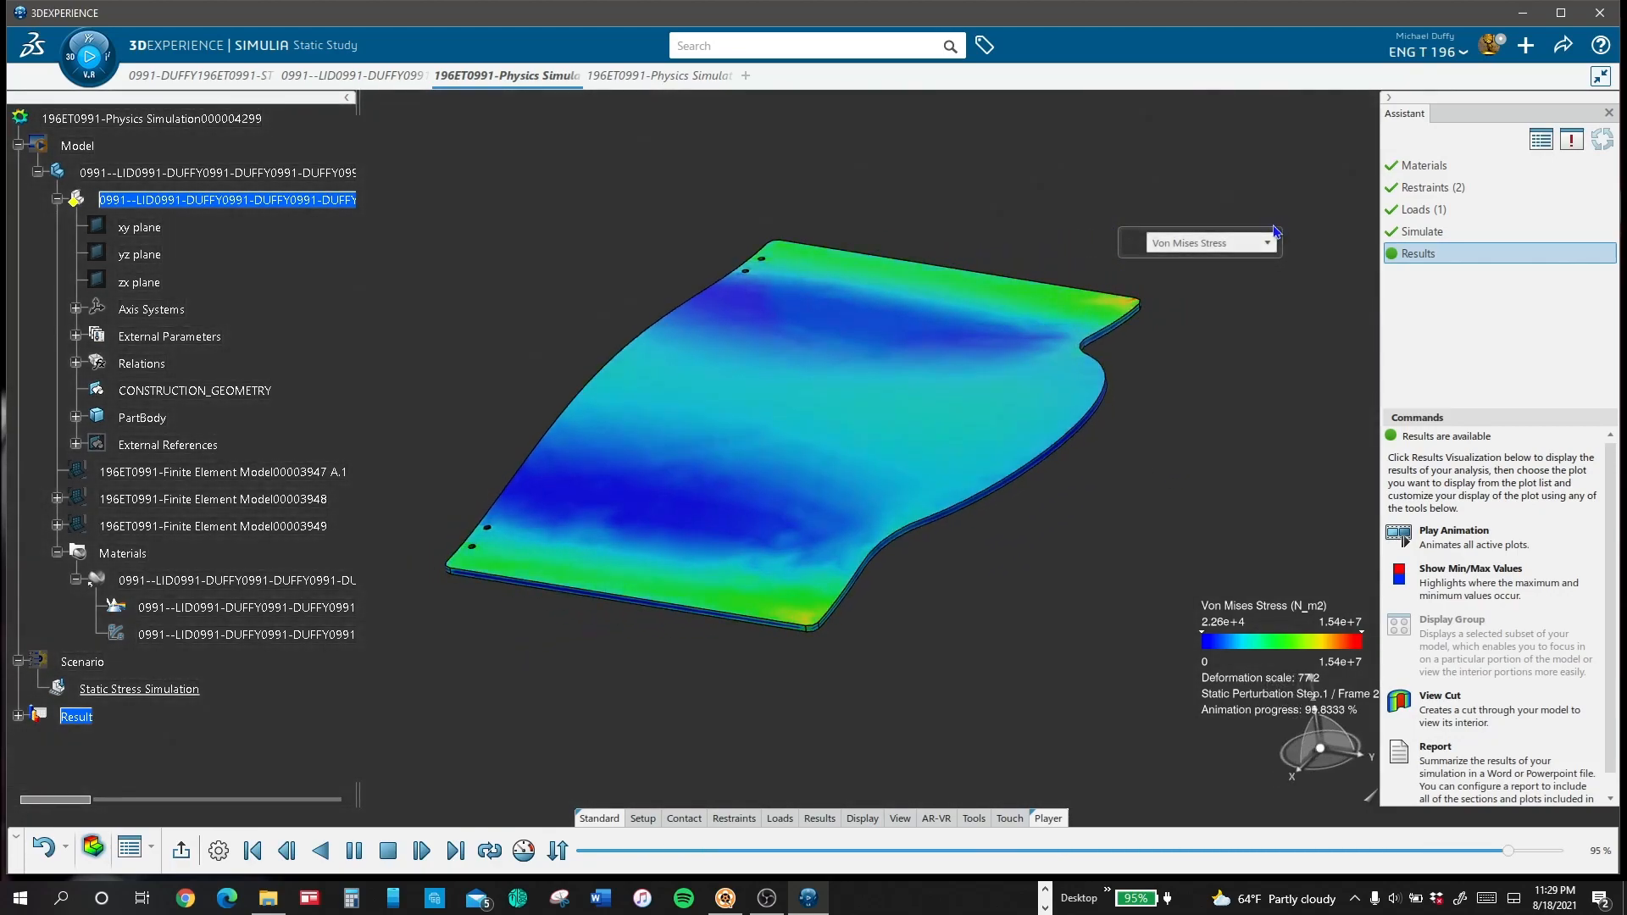
click(1249, 245)
click(1233, 311)
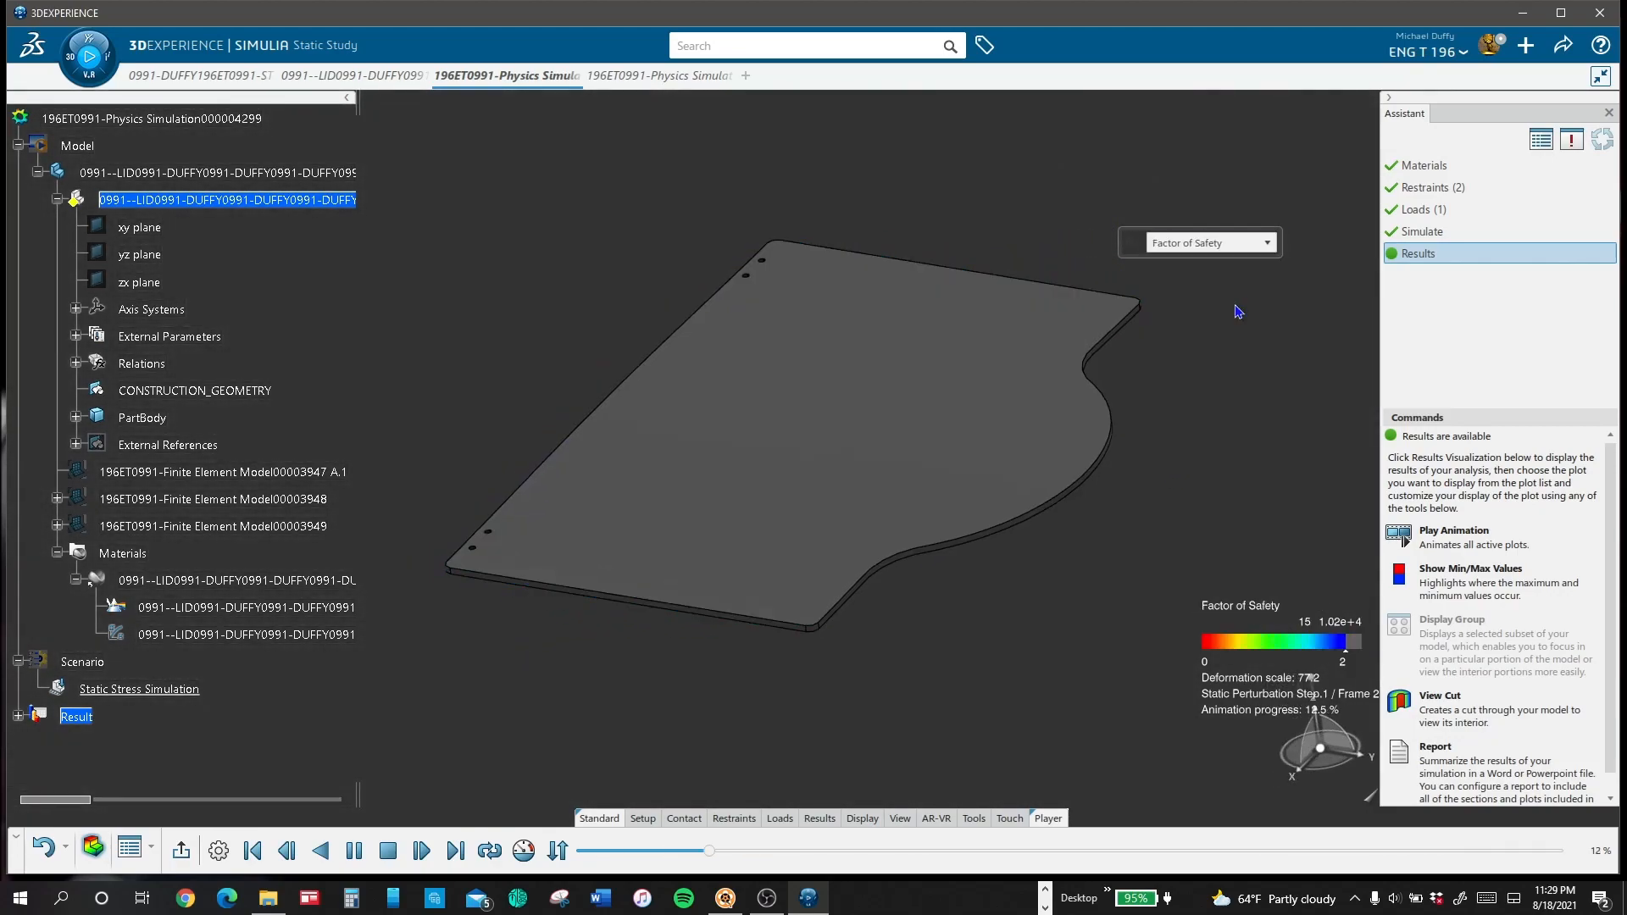
Step: Examine the two-clamp lid's animated Reaction Force Vector and Compression - Tension plots from several angles
click(1210, 243)
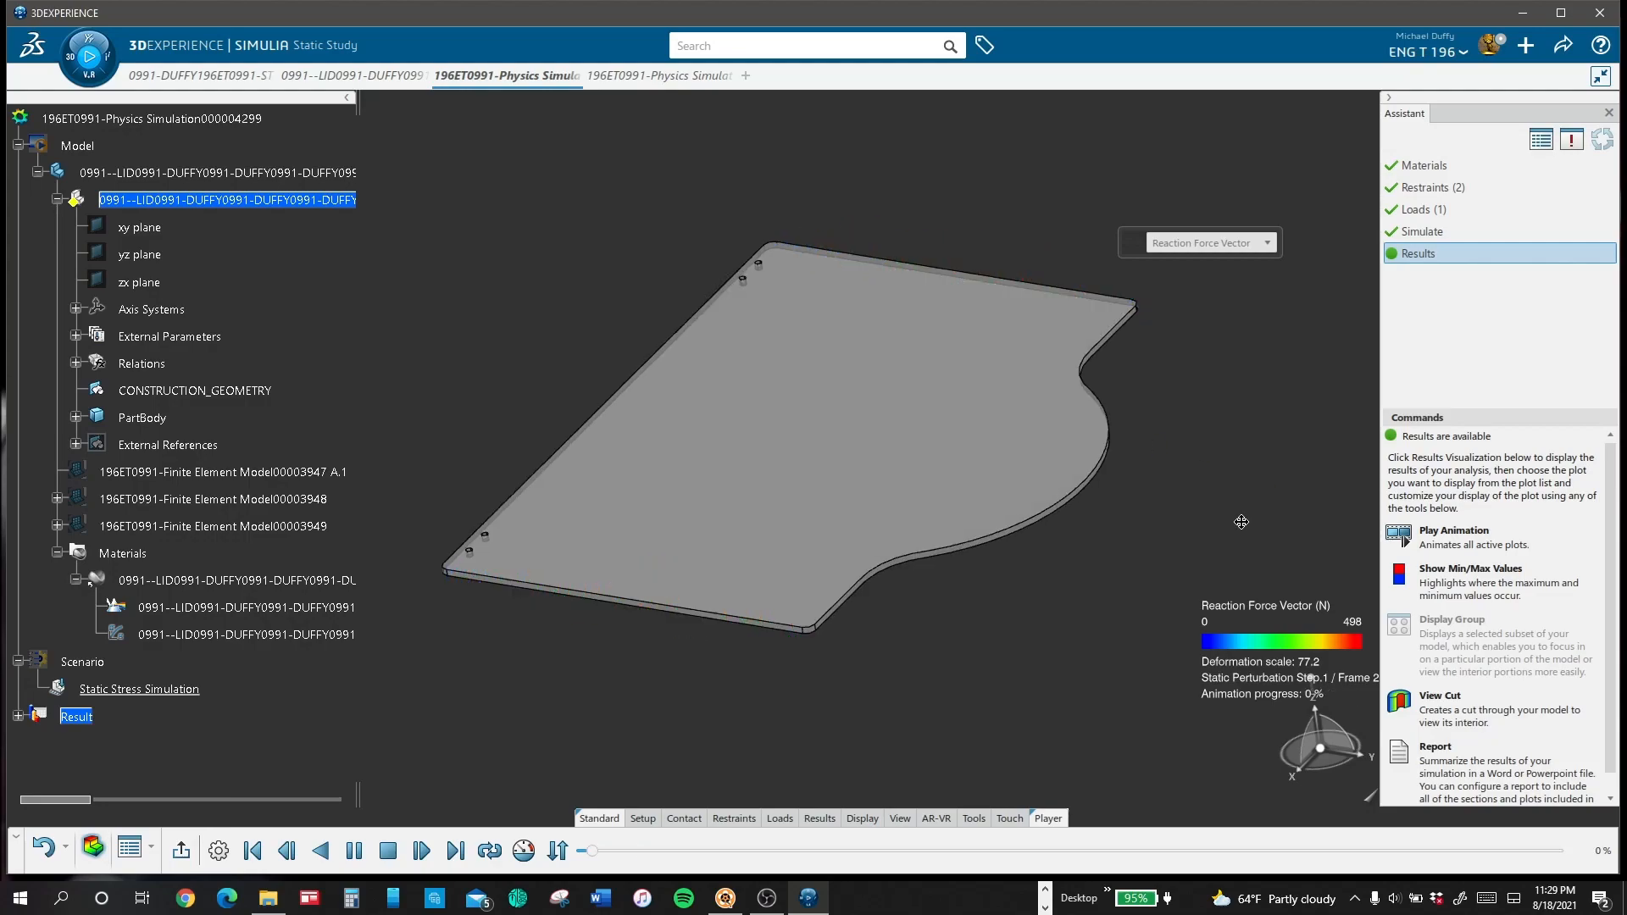
middle_drag(971, 471, 1031, 472)
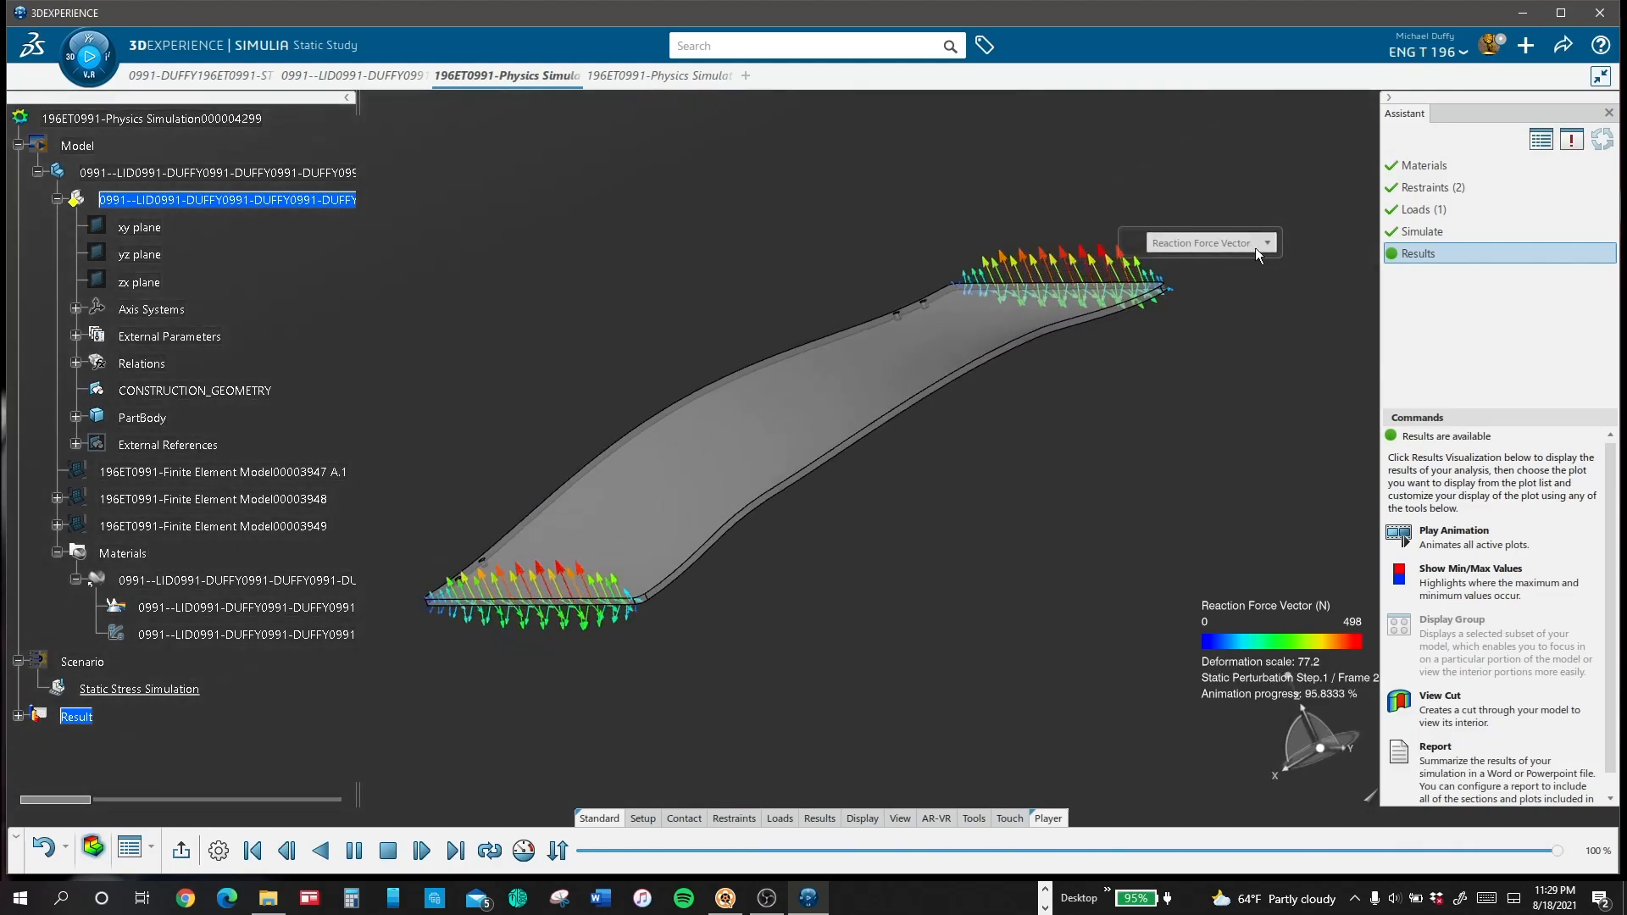
click(1253, 247)
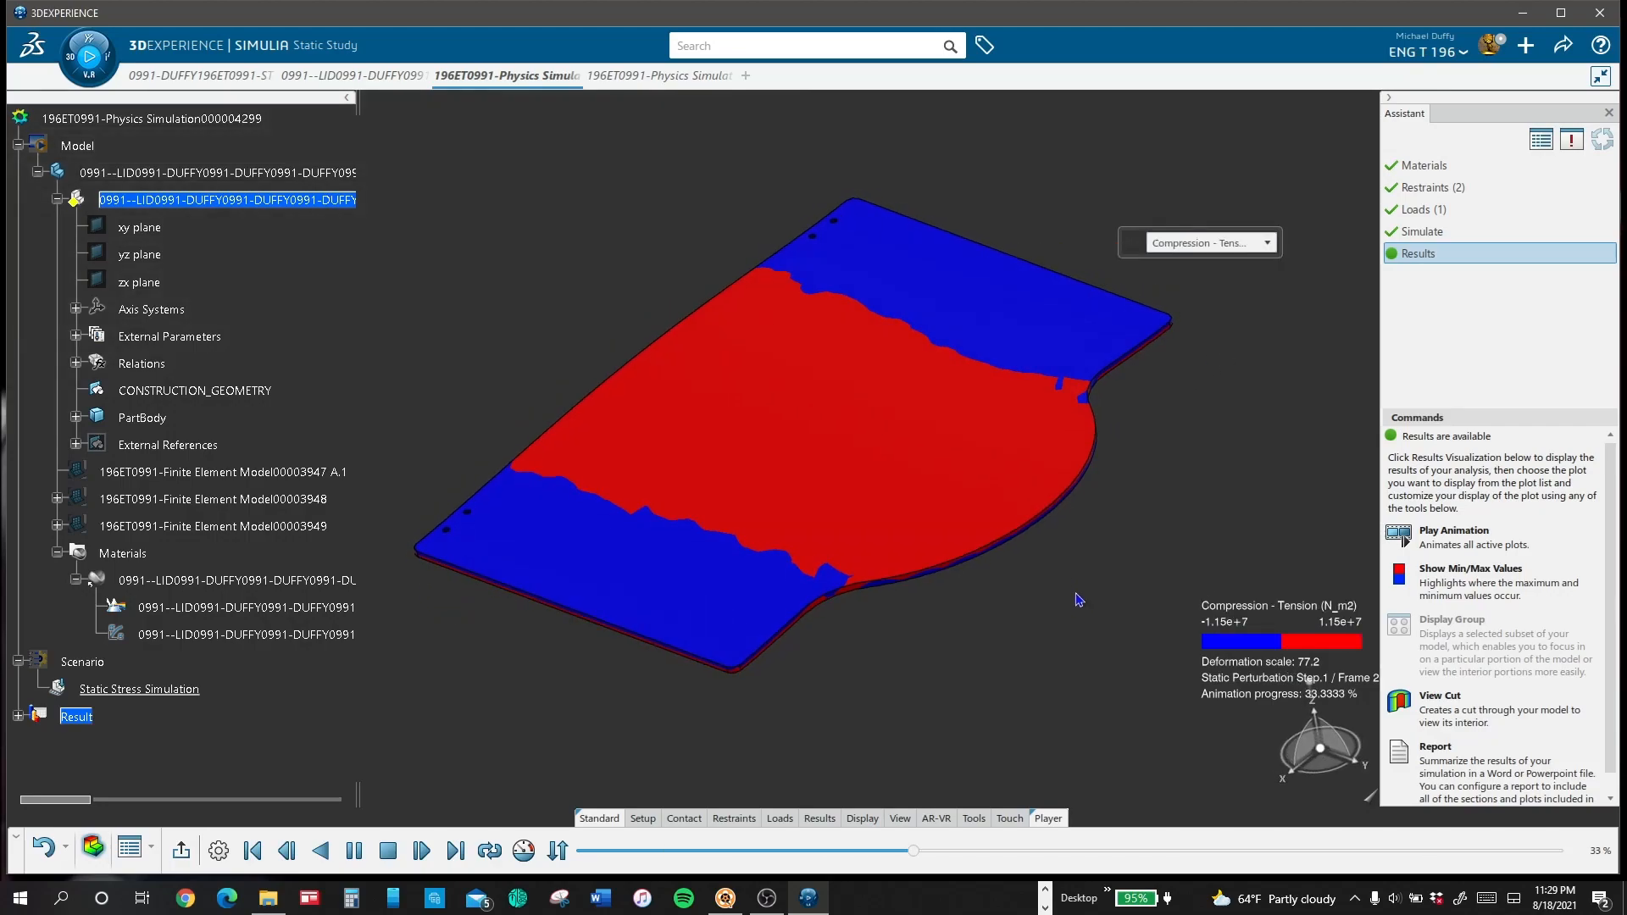
middle_drag(1073, 595, 899, 467)
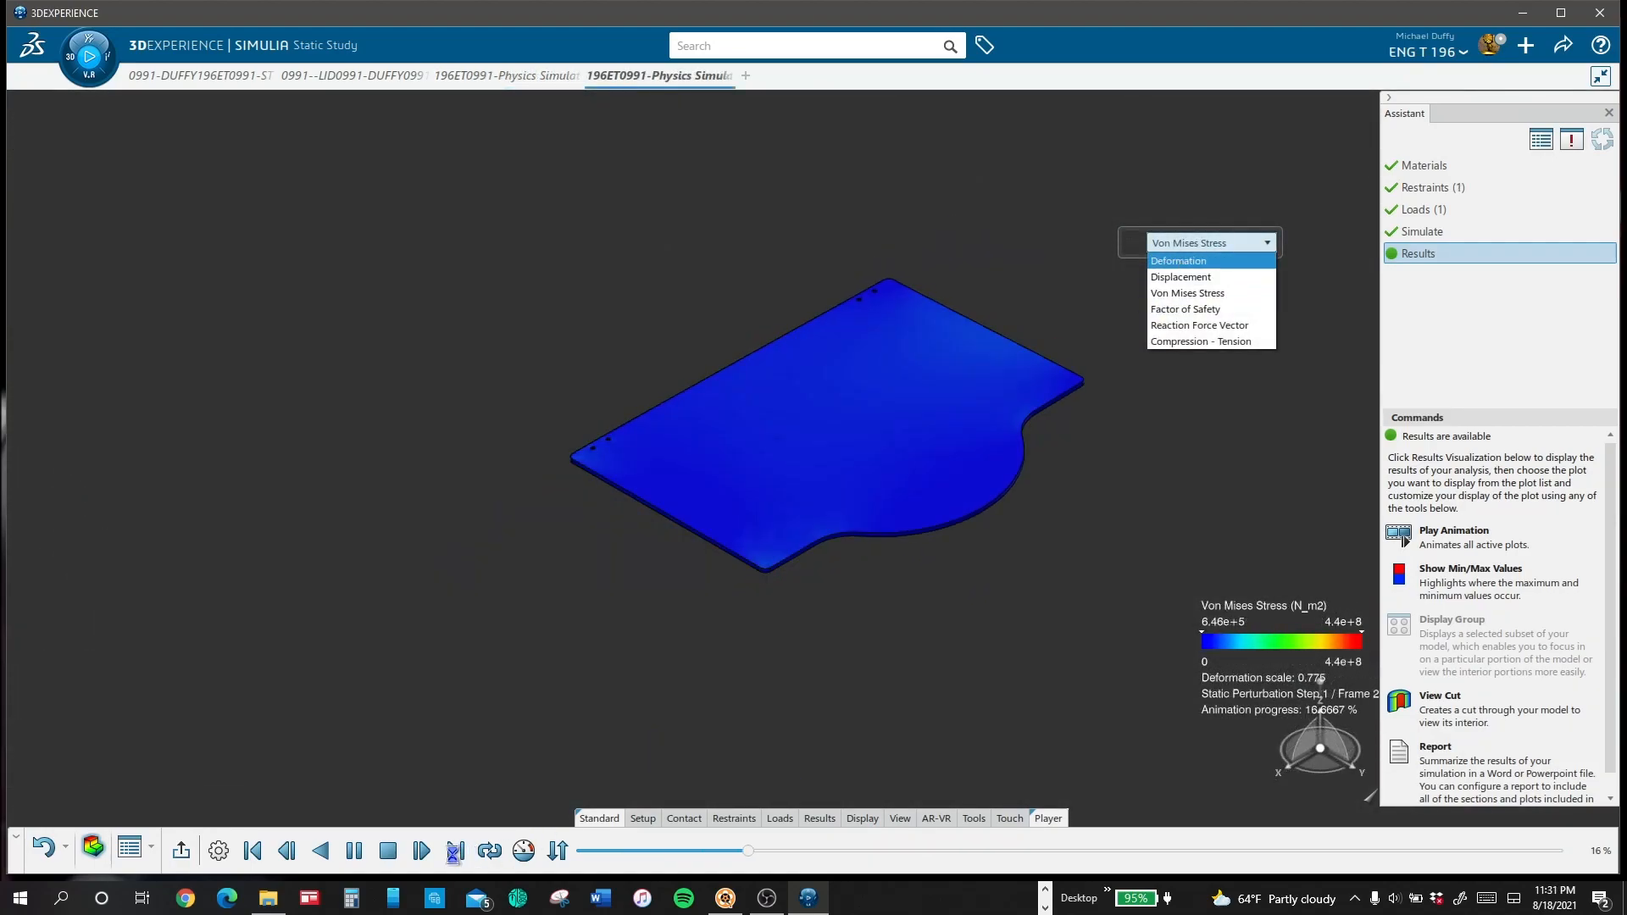
Step: Examine the animated Deformation and Displacement plots of the torque-loaded lid in the other physics simulation
click(1178, 260)
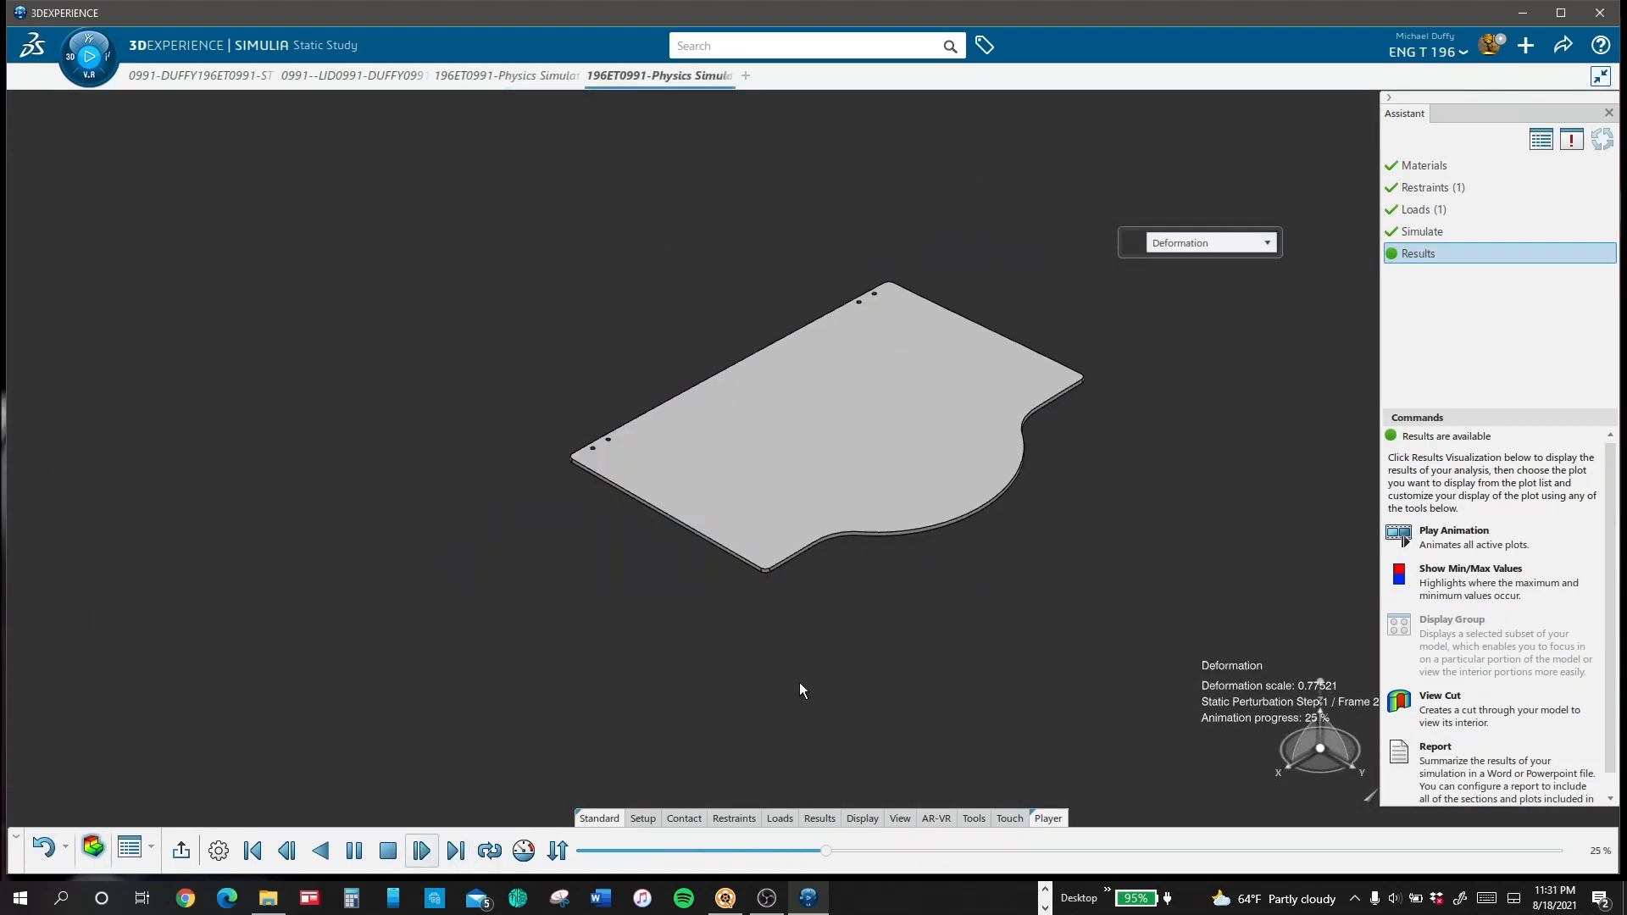
middle_drag(913, 626, 933, 572)
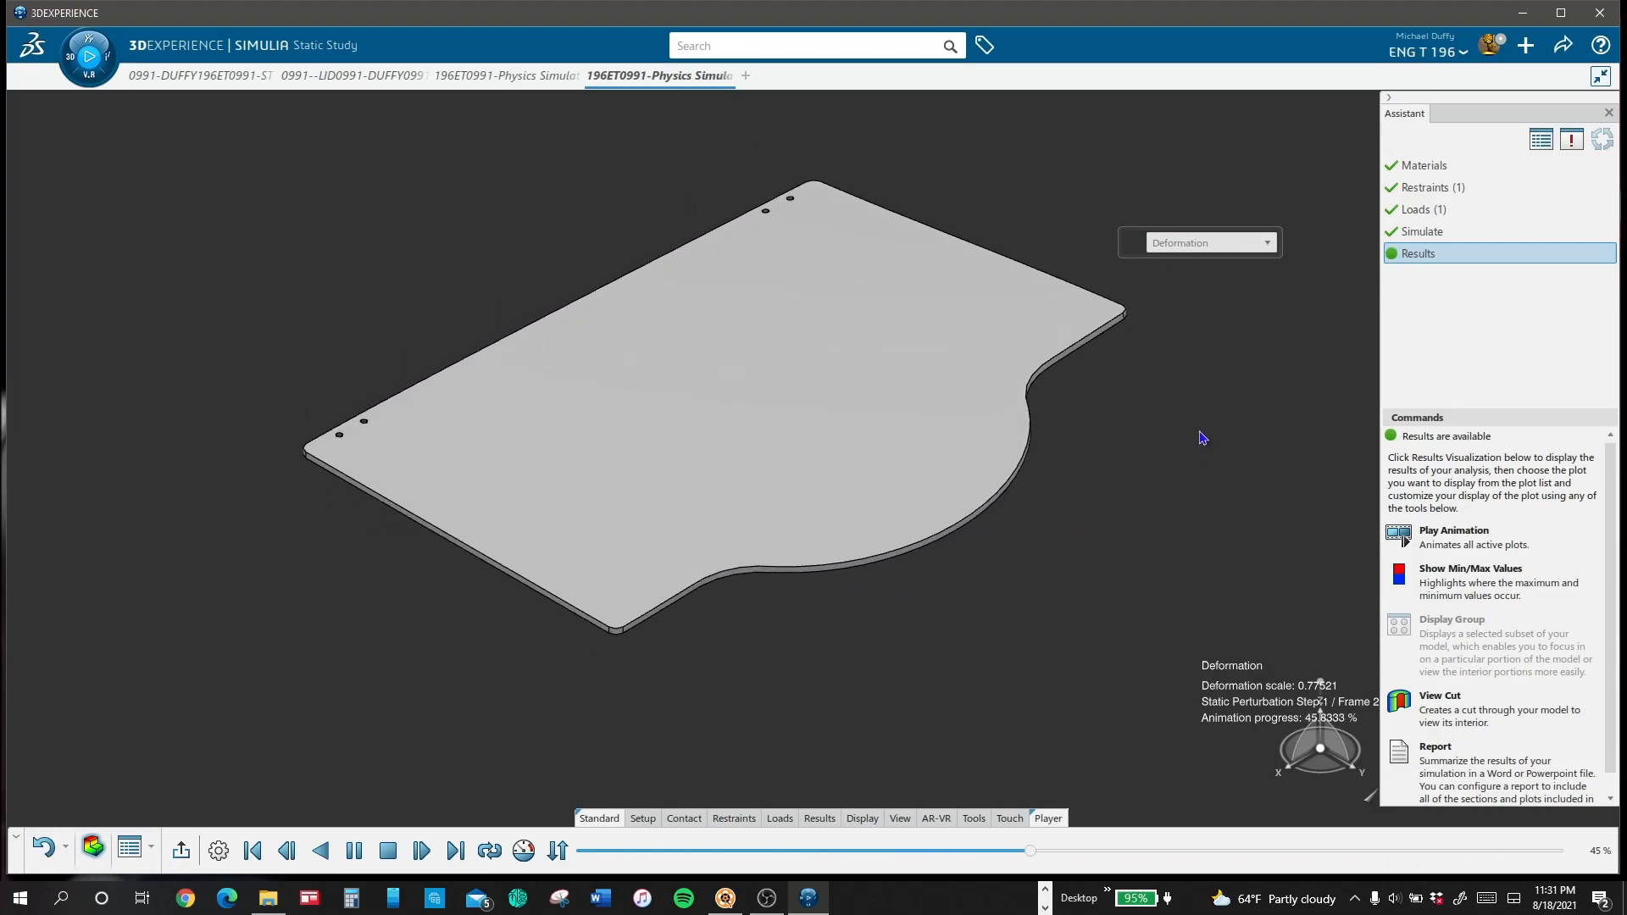
click(1261, 245)
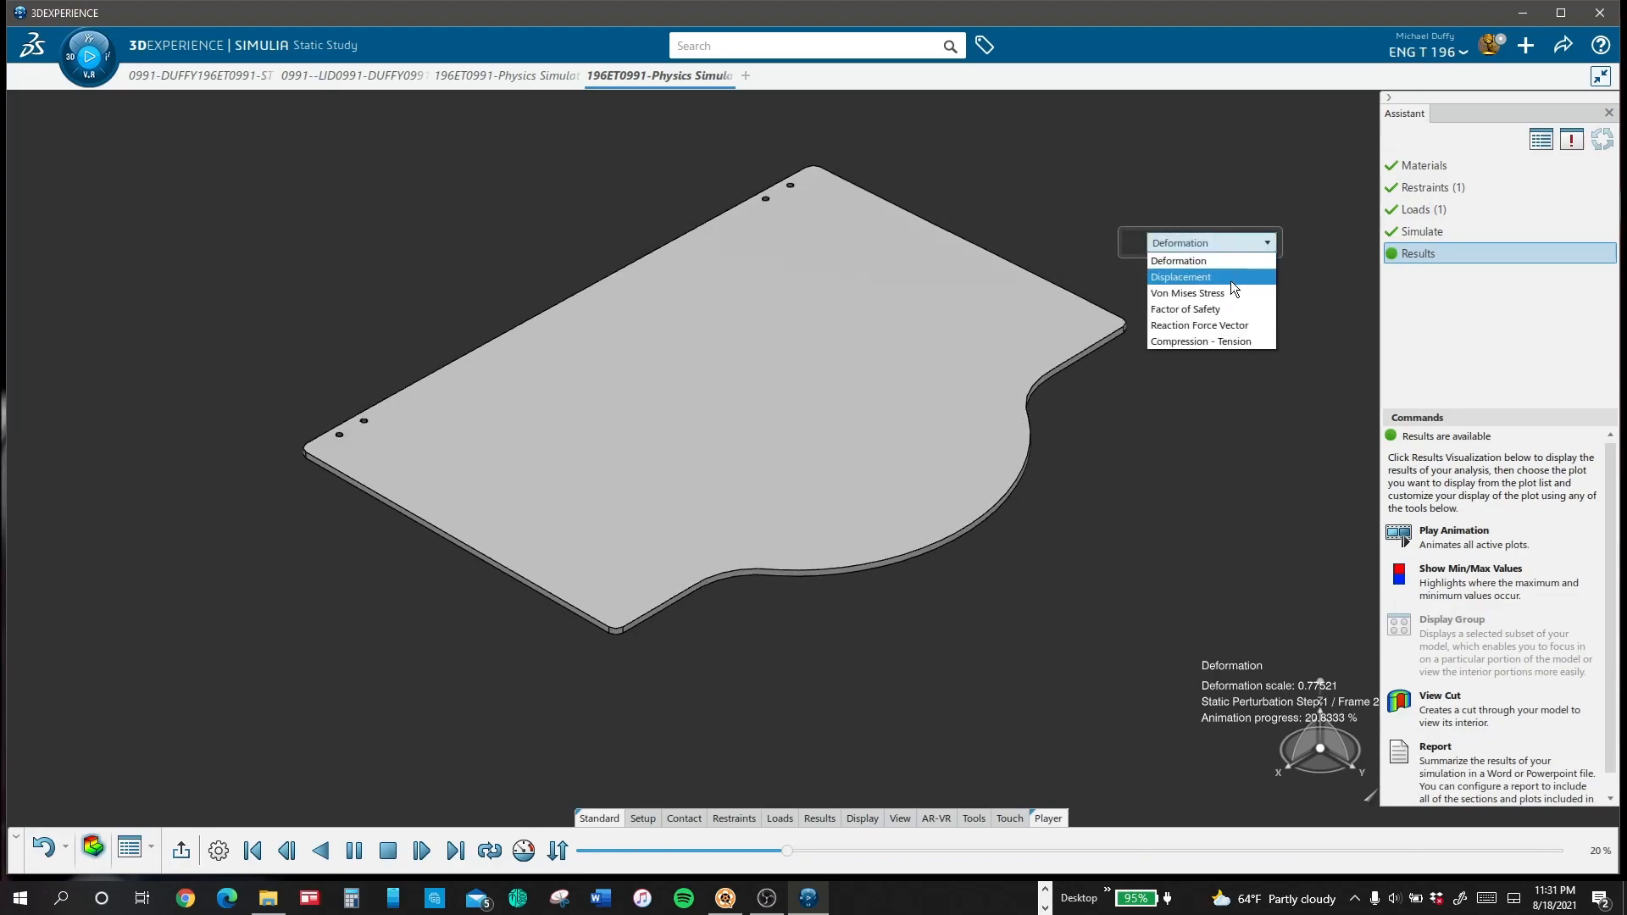
click(1228, 278)
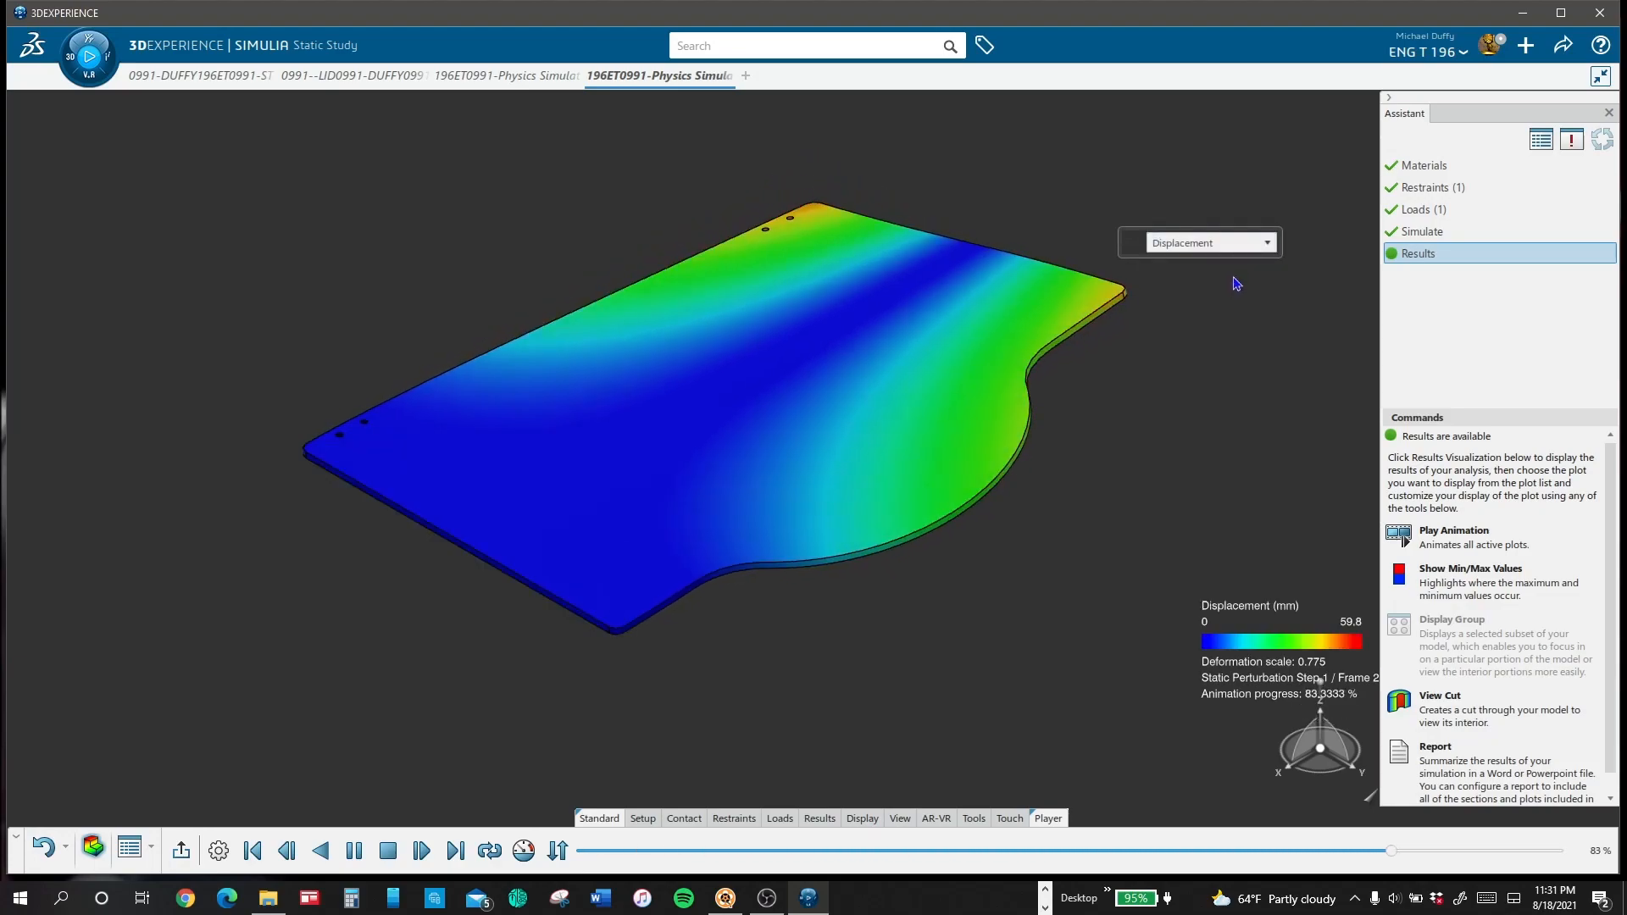
middle_drag(1100, 504, 1049, 532)
Step: Examine the torque-loaded lid's Von Mises Stress plot from above and below, and restore the isometric view
click(1187, 243)
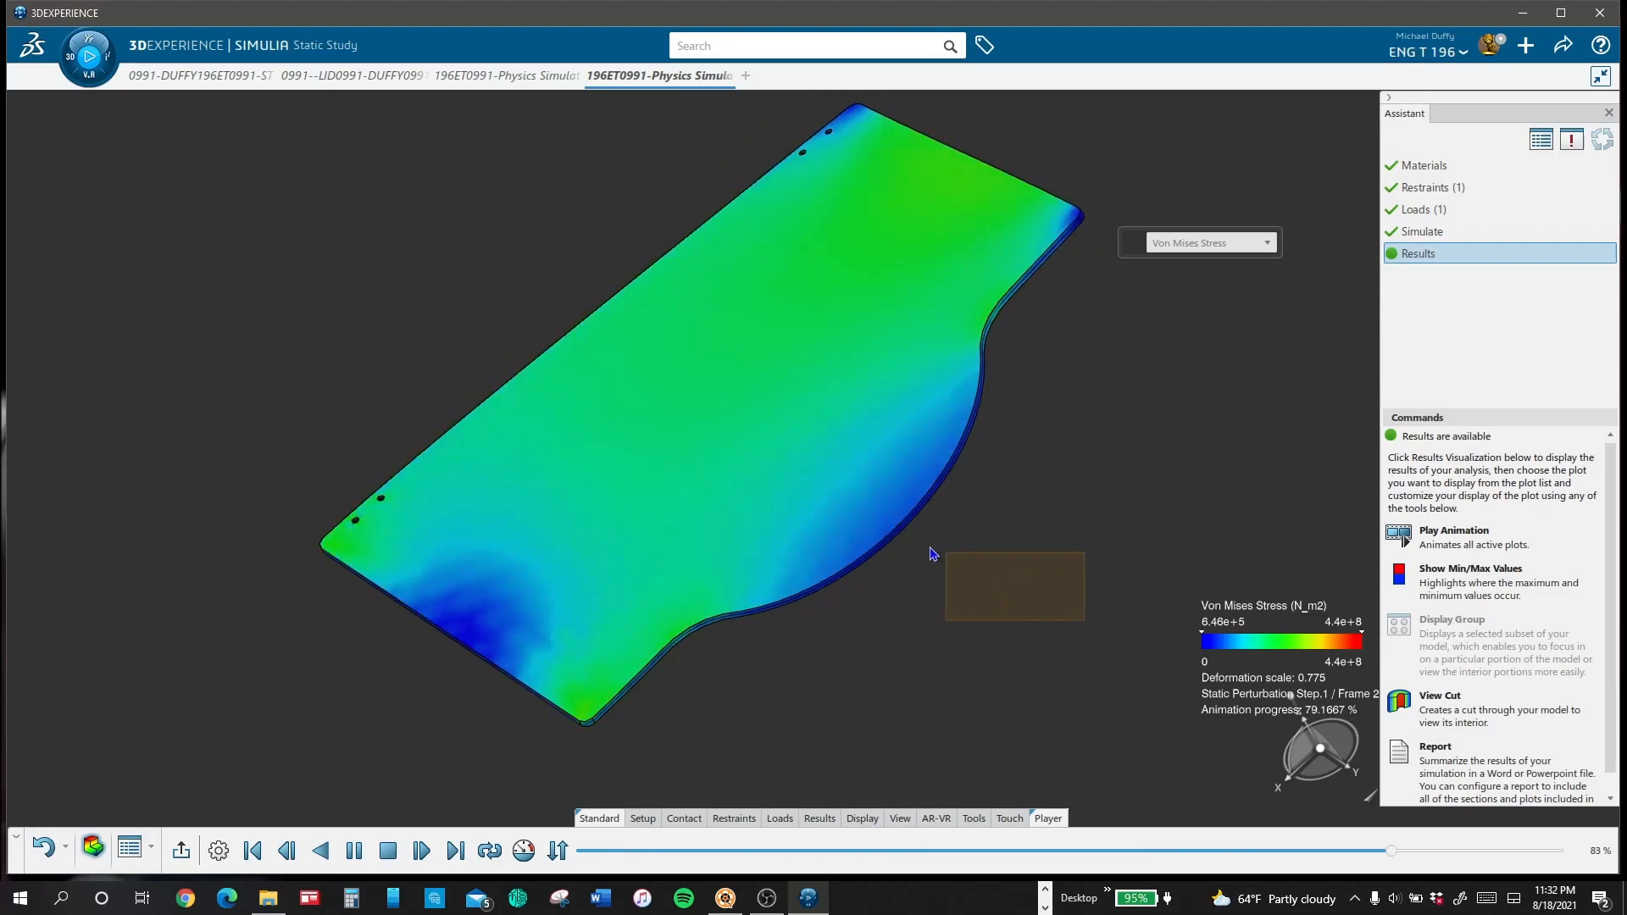
middle_drag(1089, 639, 694, 403)
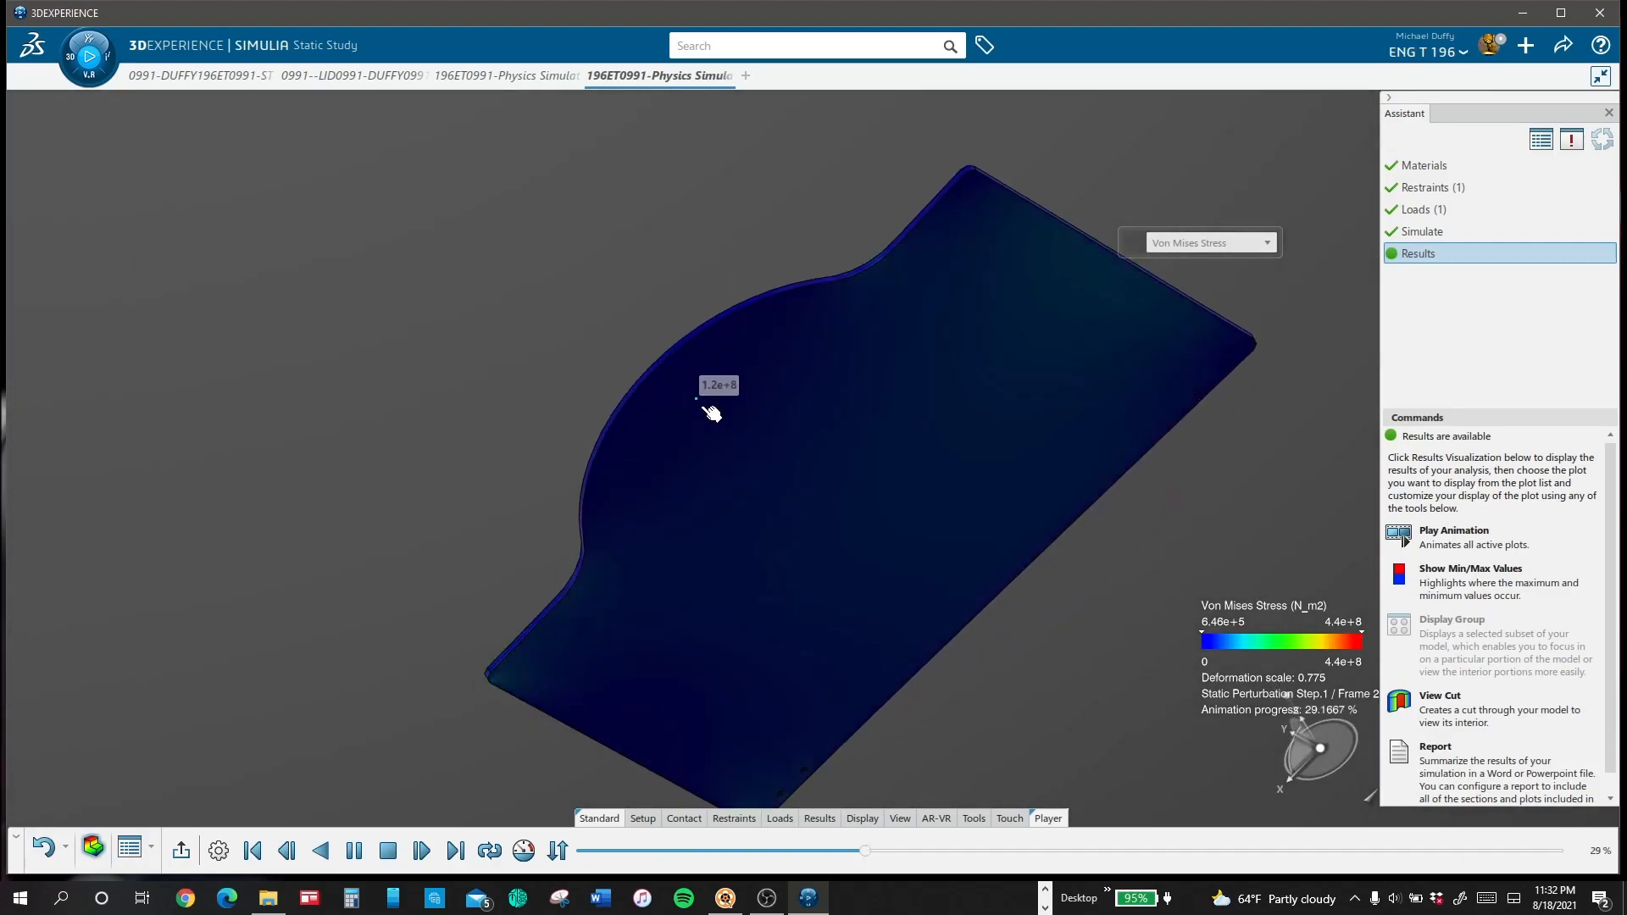
middle_drag(421, 259, 894, 251)
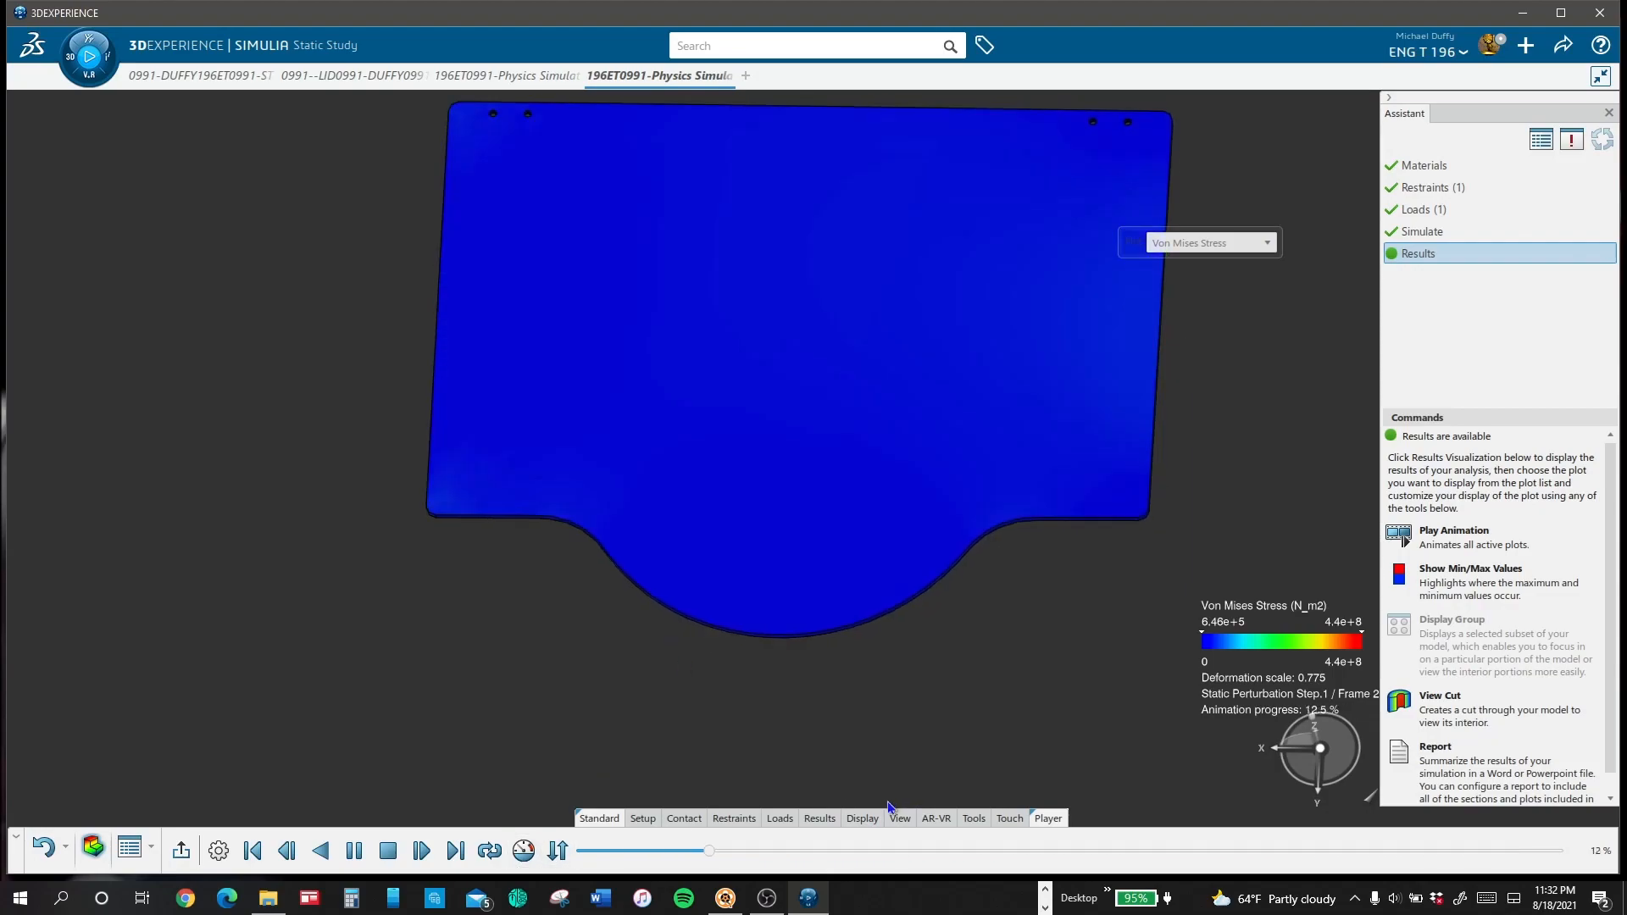
click(900, 817)
click(433, 848)
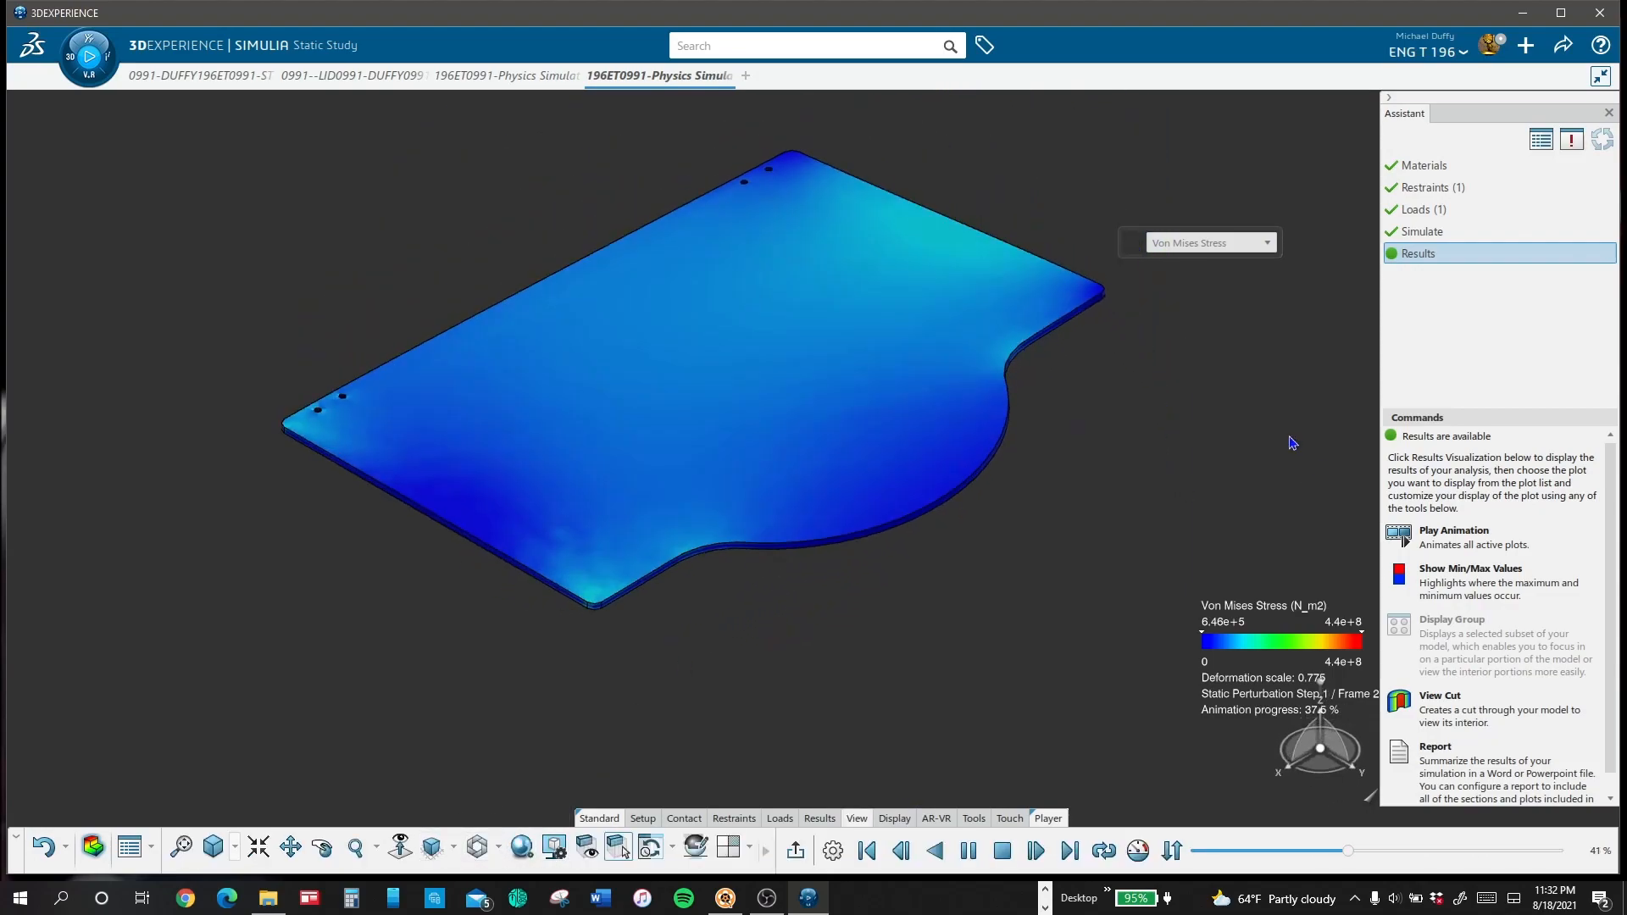
Step: Examine the torque-loaded lid's animated Factor of Safety and Reaction Force Vector plots
click(1237, 244)
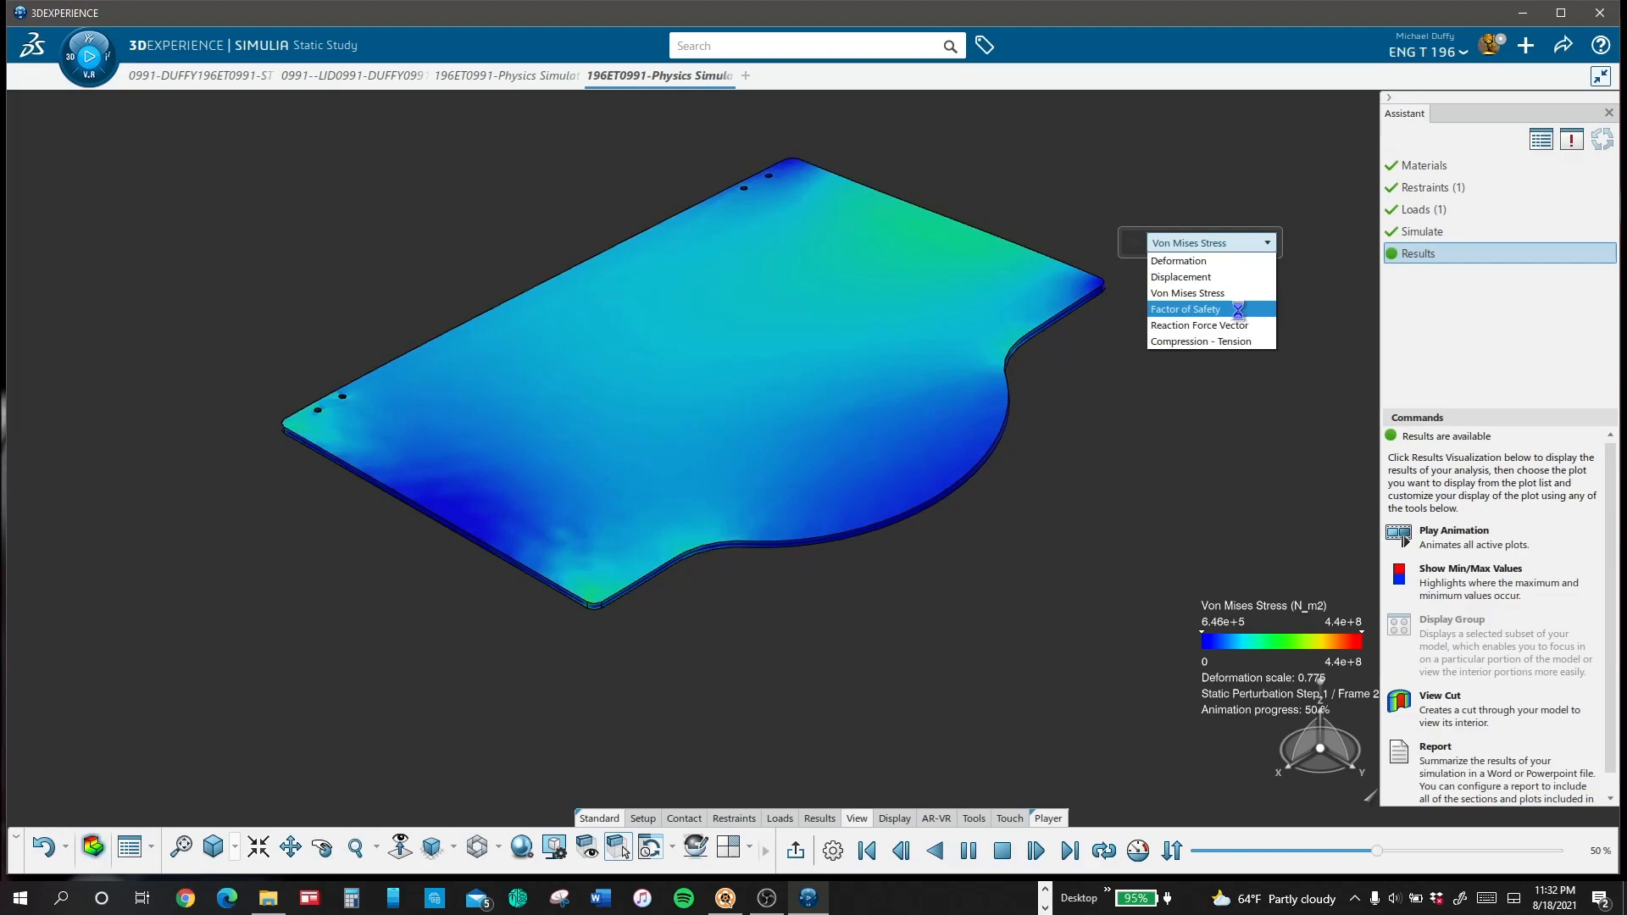
click(1238, 309)
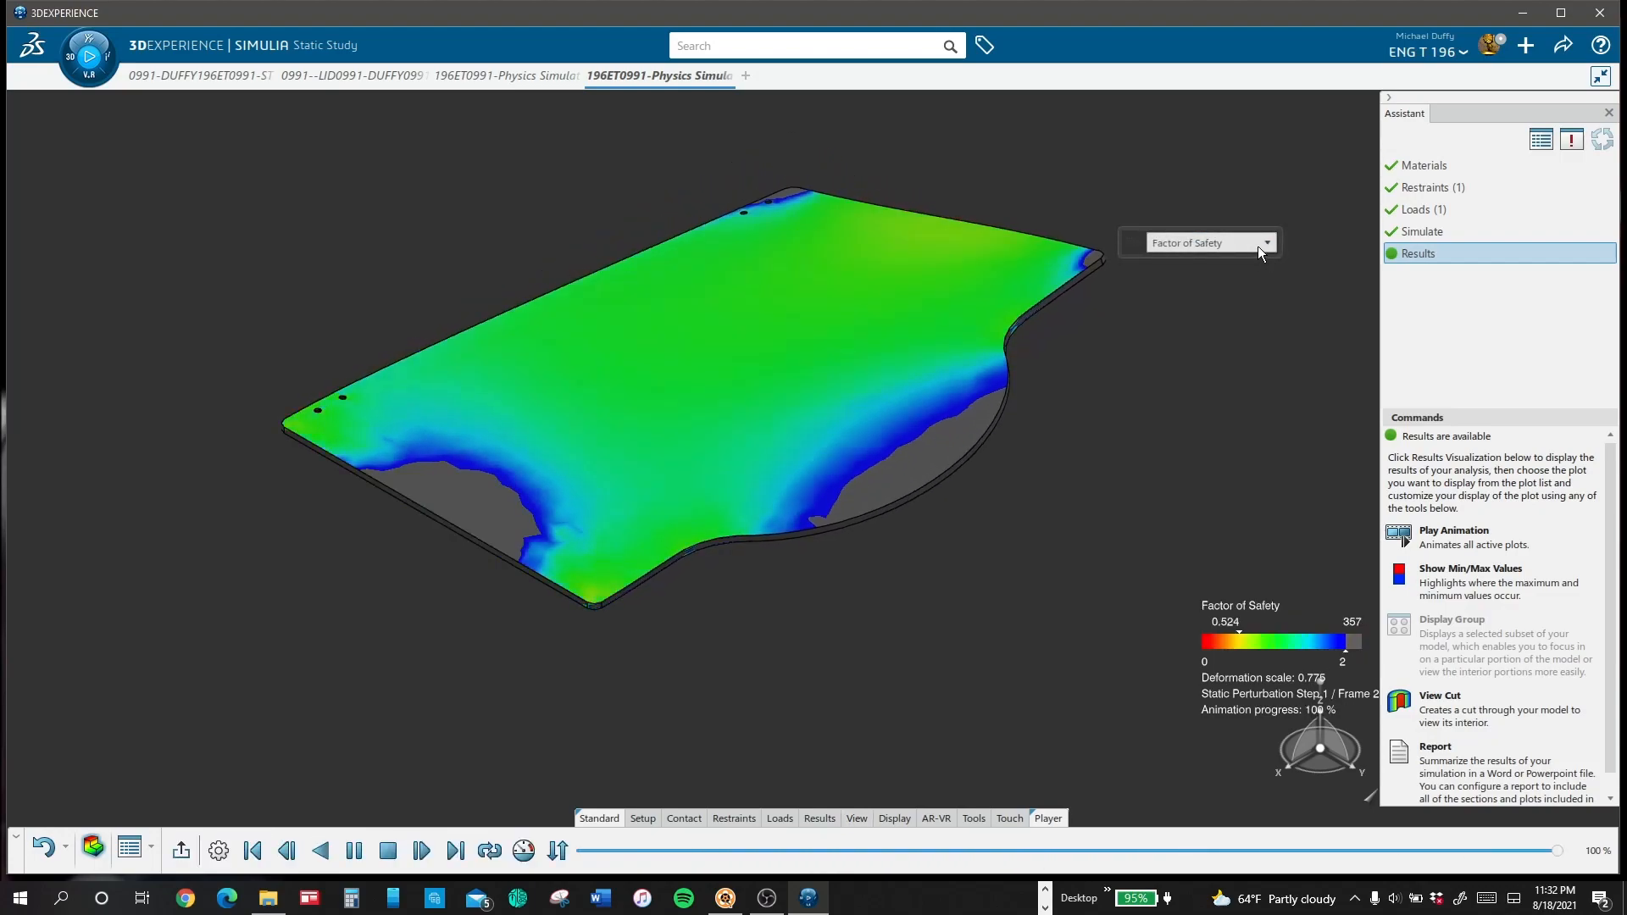
click(1258, 246)
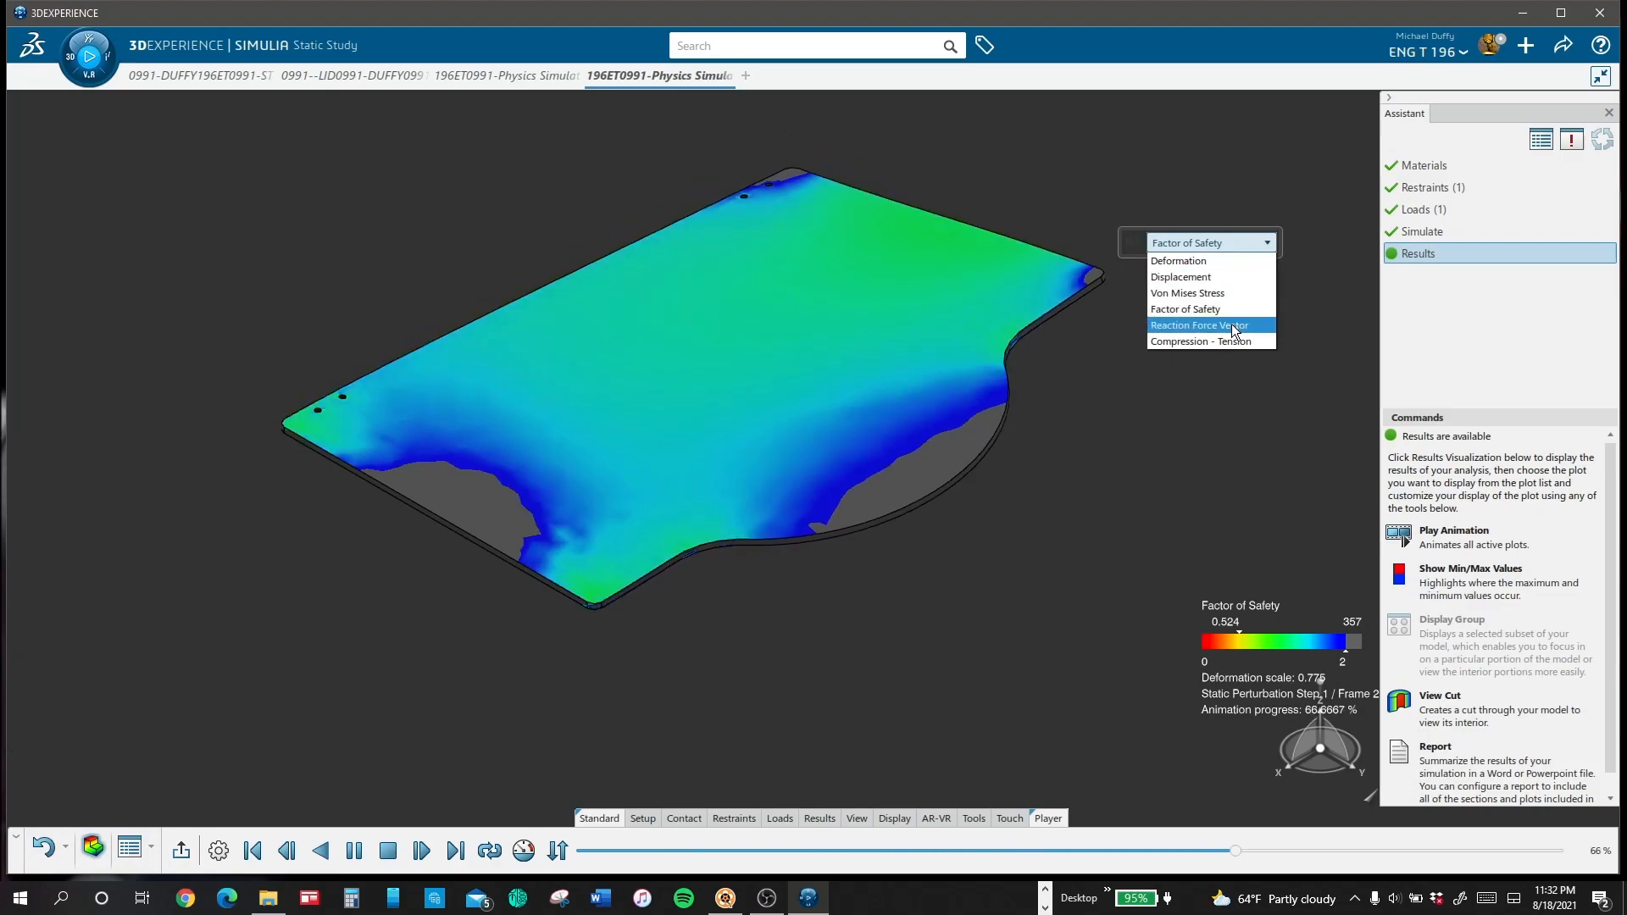
click(1228, 325)
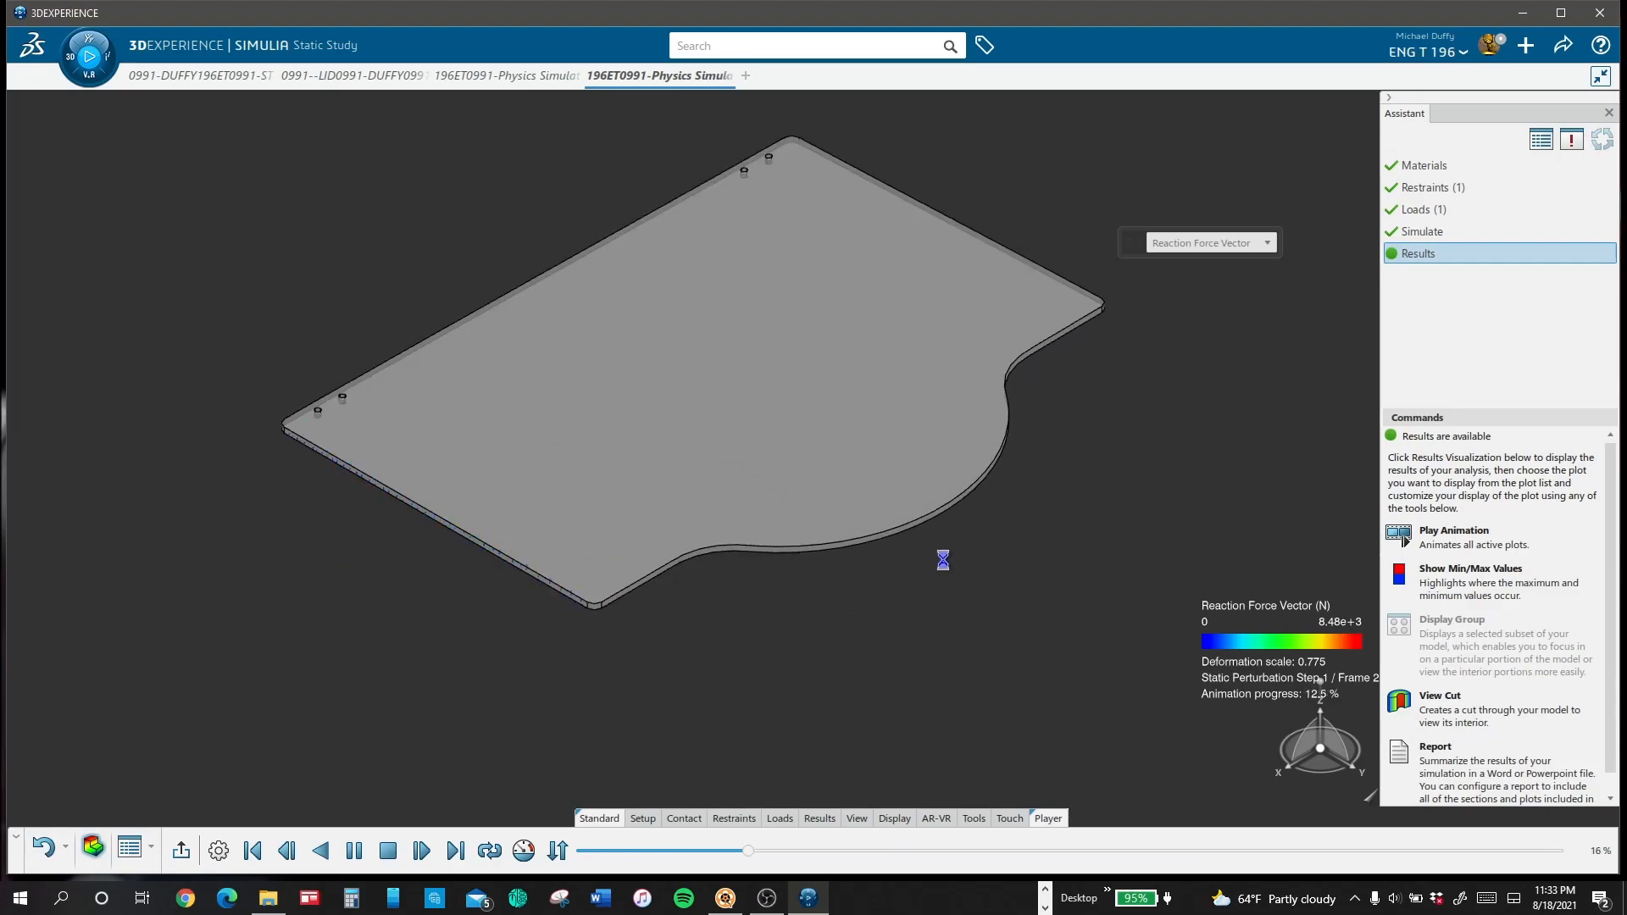
Step: Examine the torque-loaded lid's animated Compression - Tension plot from above and below
click(1252, 245)
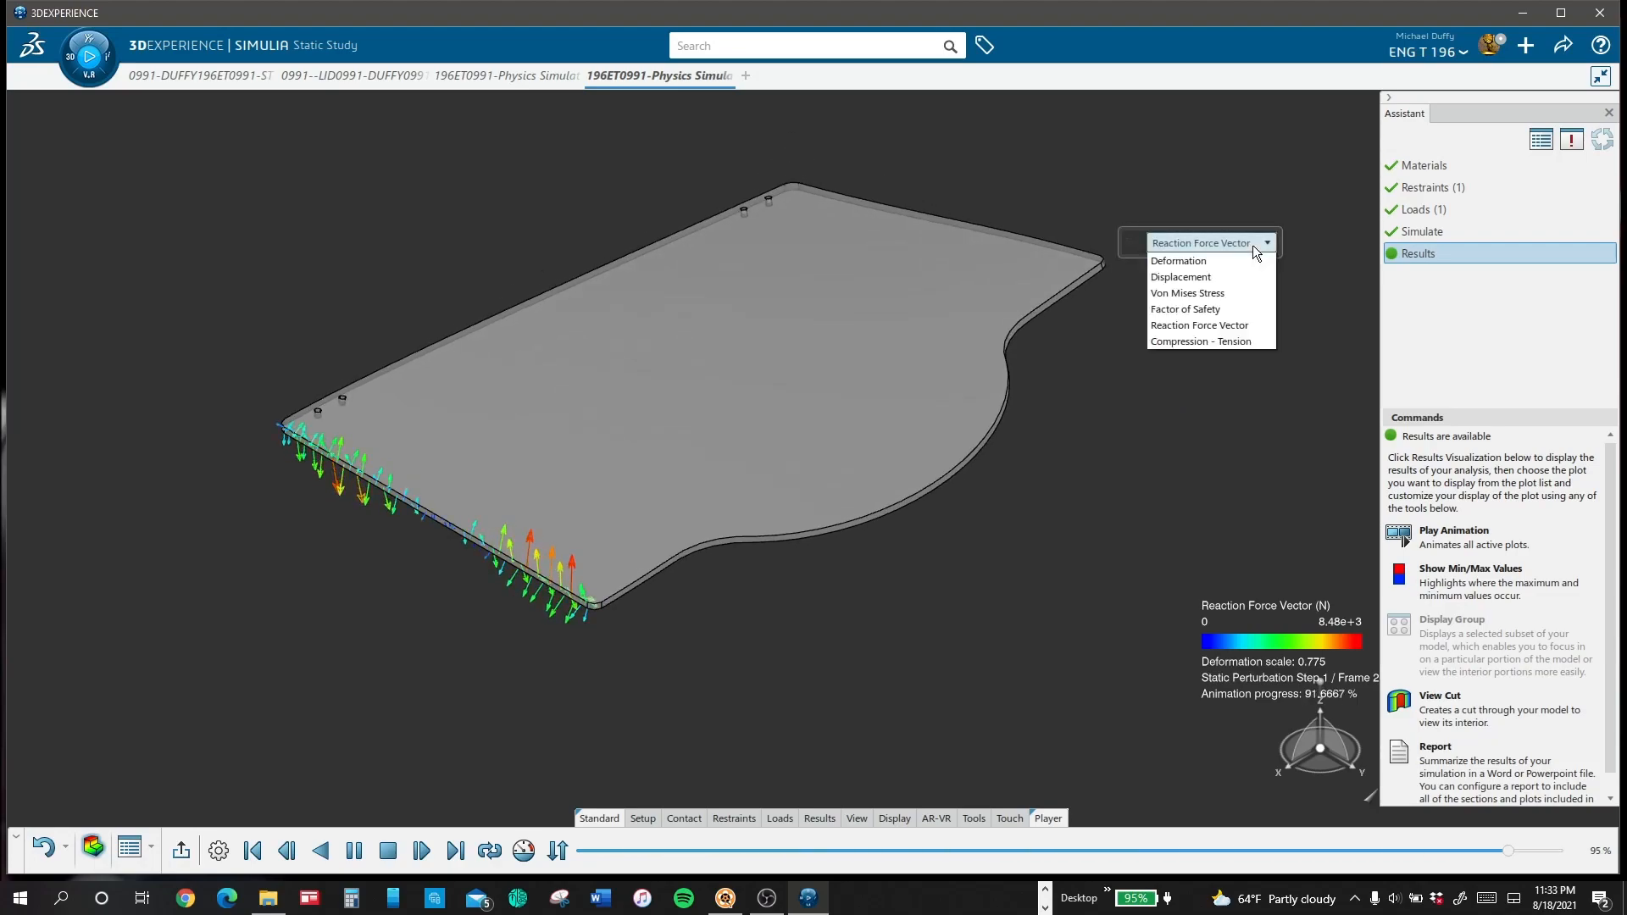
click(1248, 343)
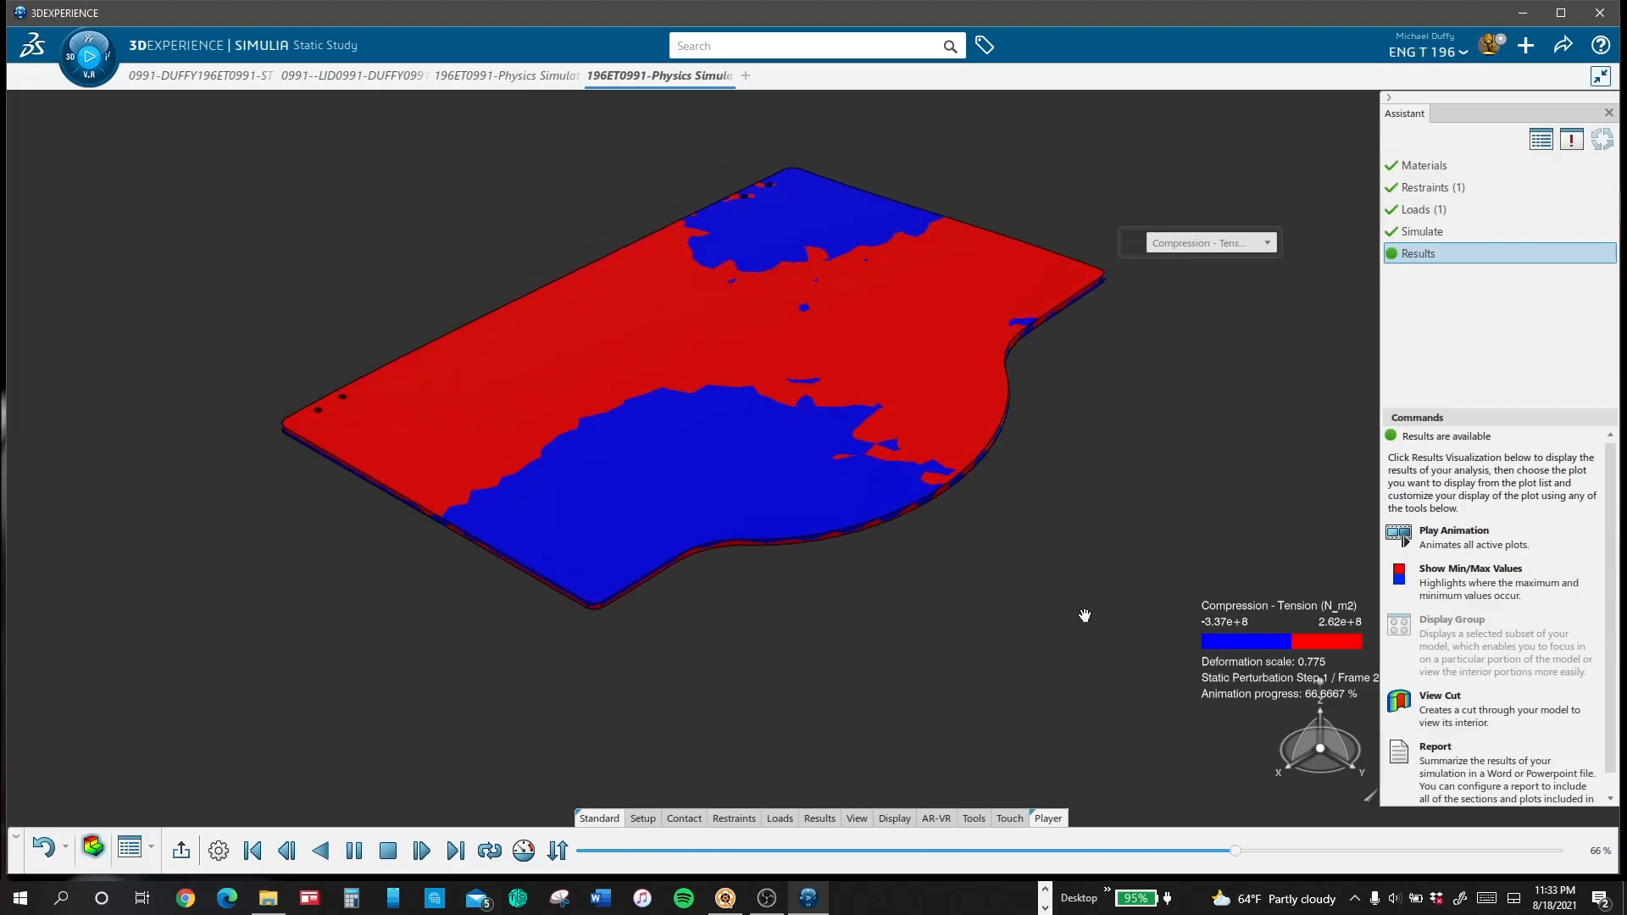
middle_drag(1085, 616, 783, 314)
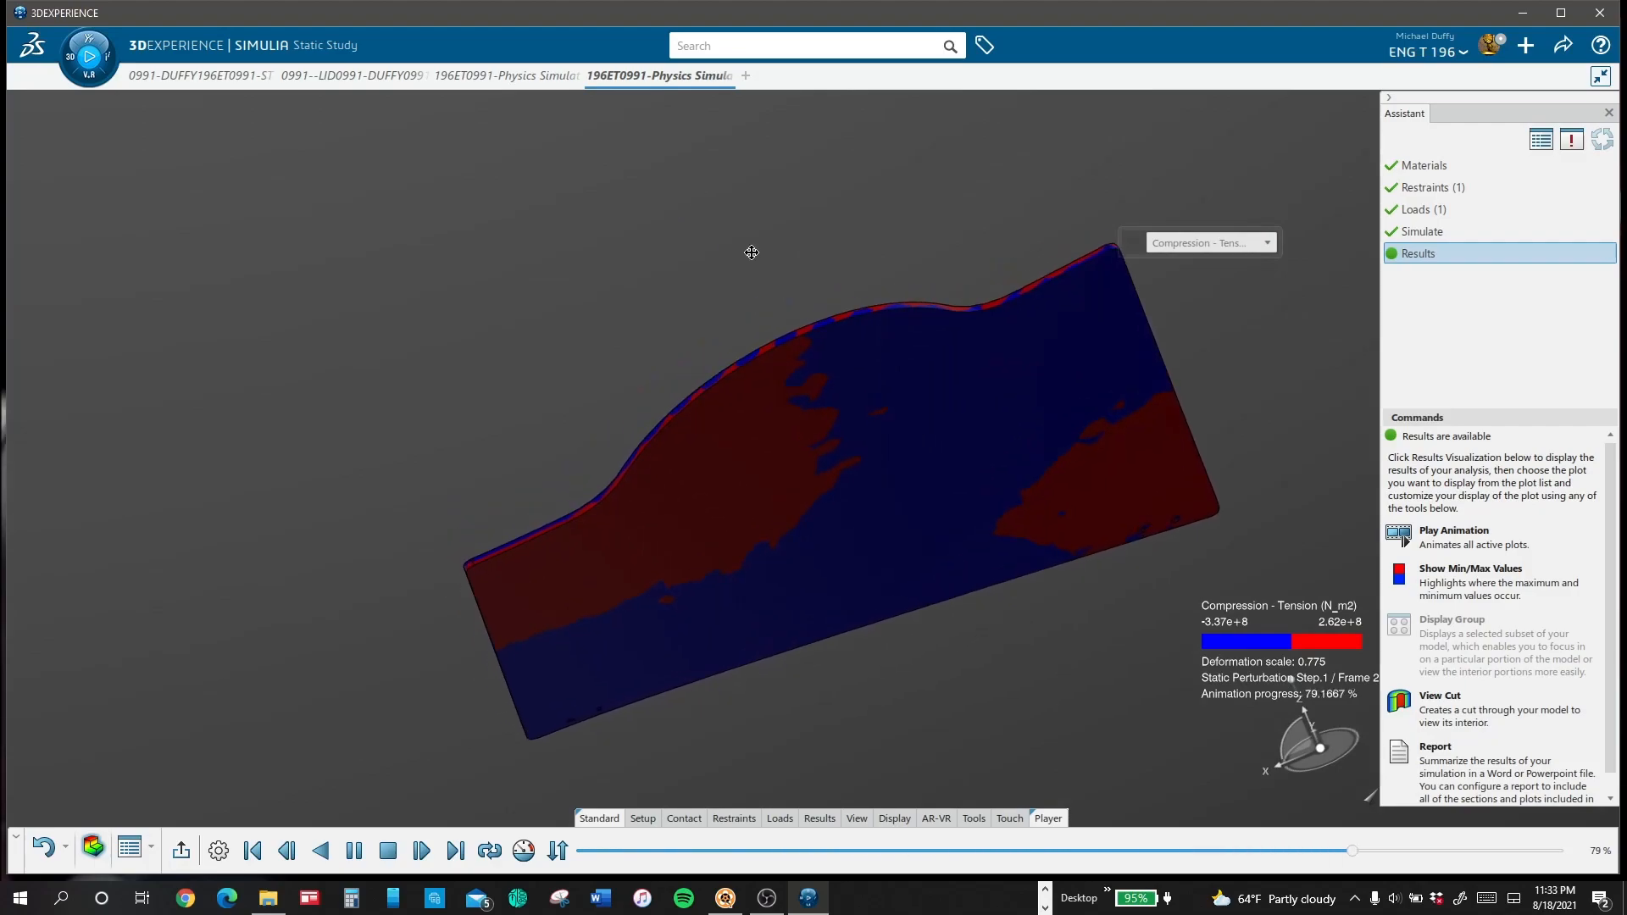
middle_drag(599, 236, 789, 416)
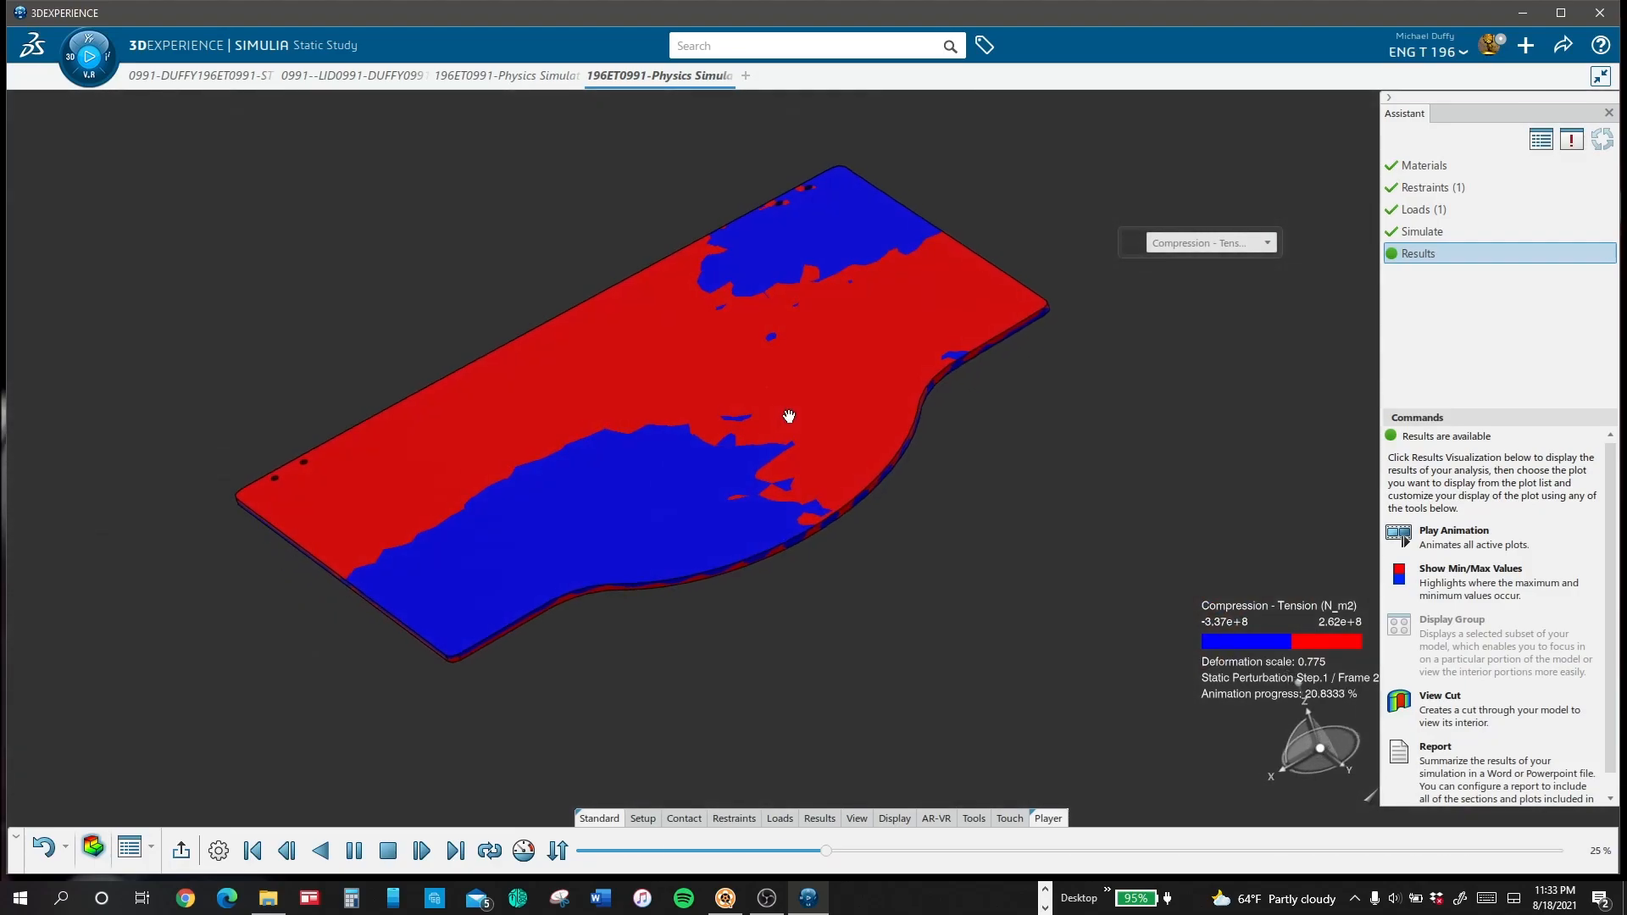
Step: Display the torque-loaded lid's Displacement plot again and pause its animation
click(1228, 246)
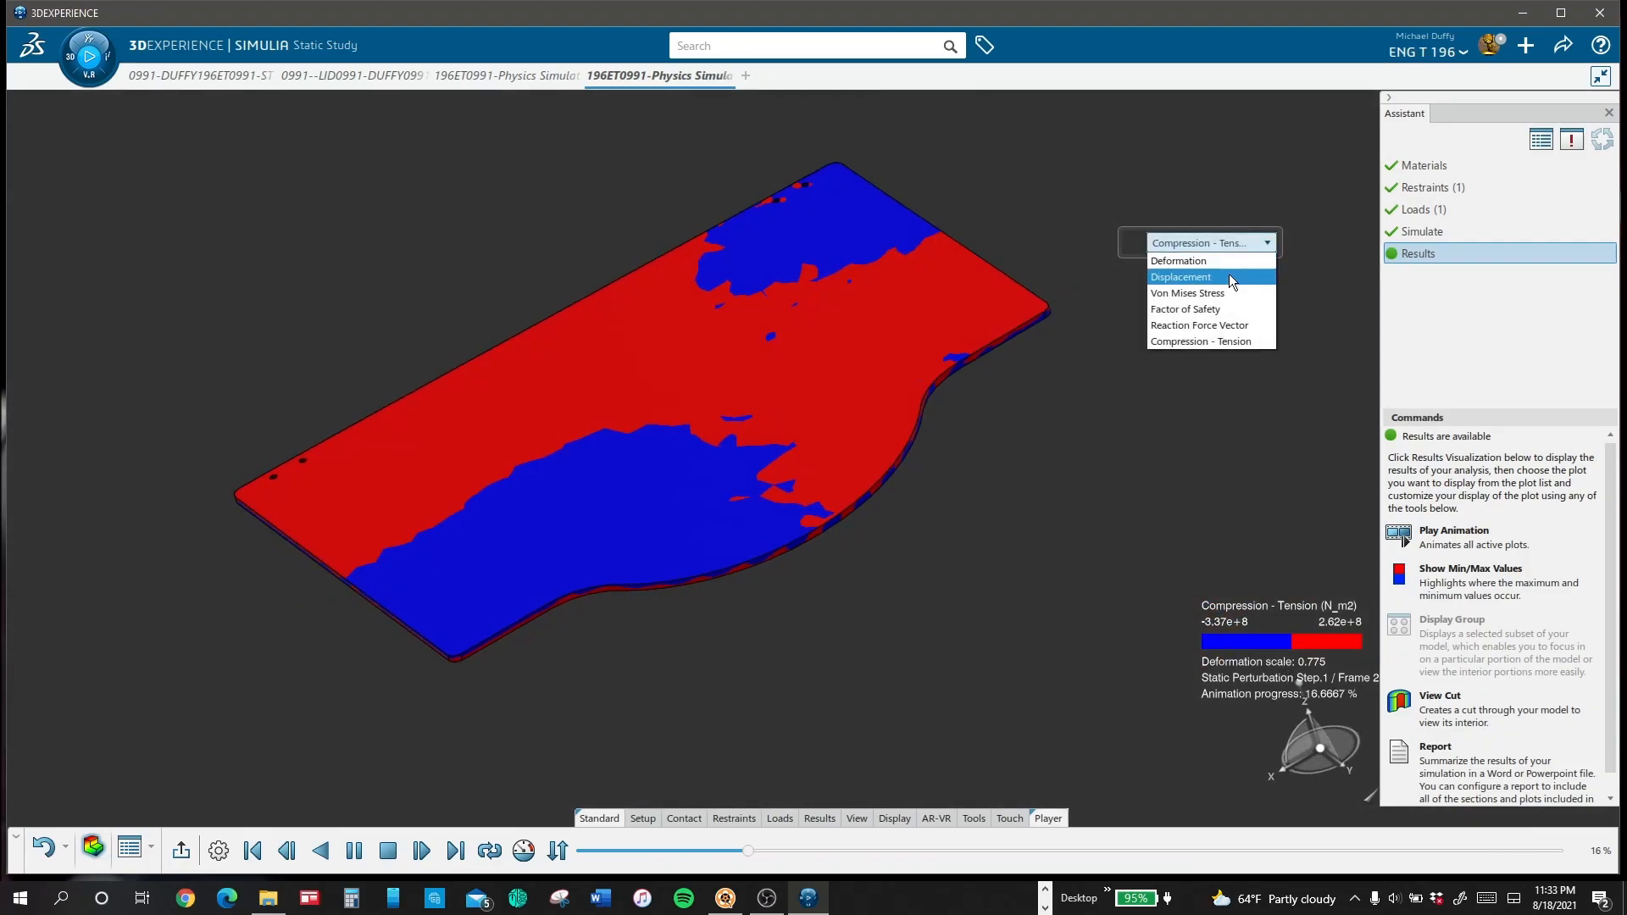
click(1229, 276)
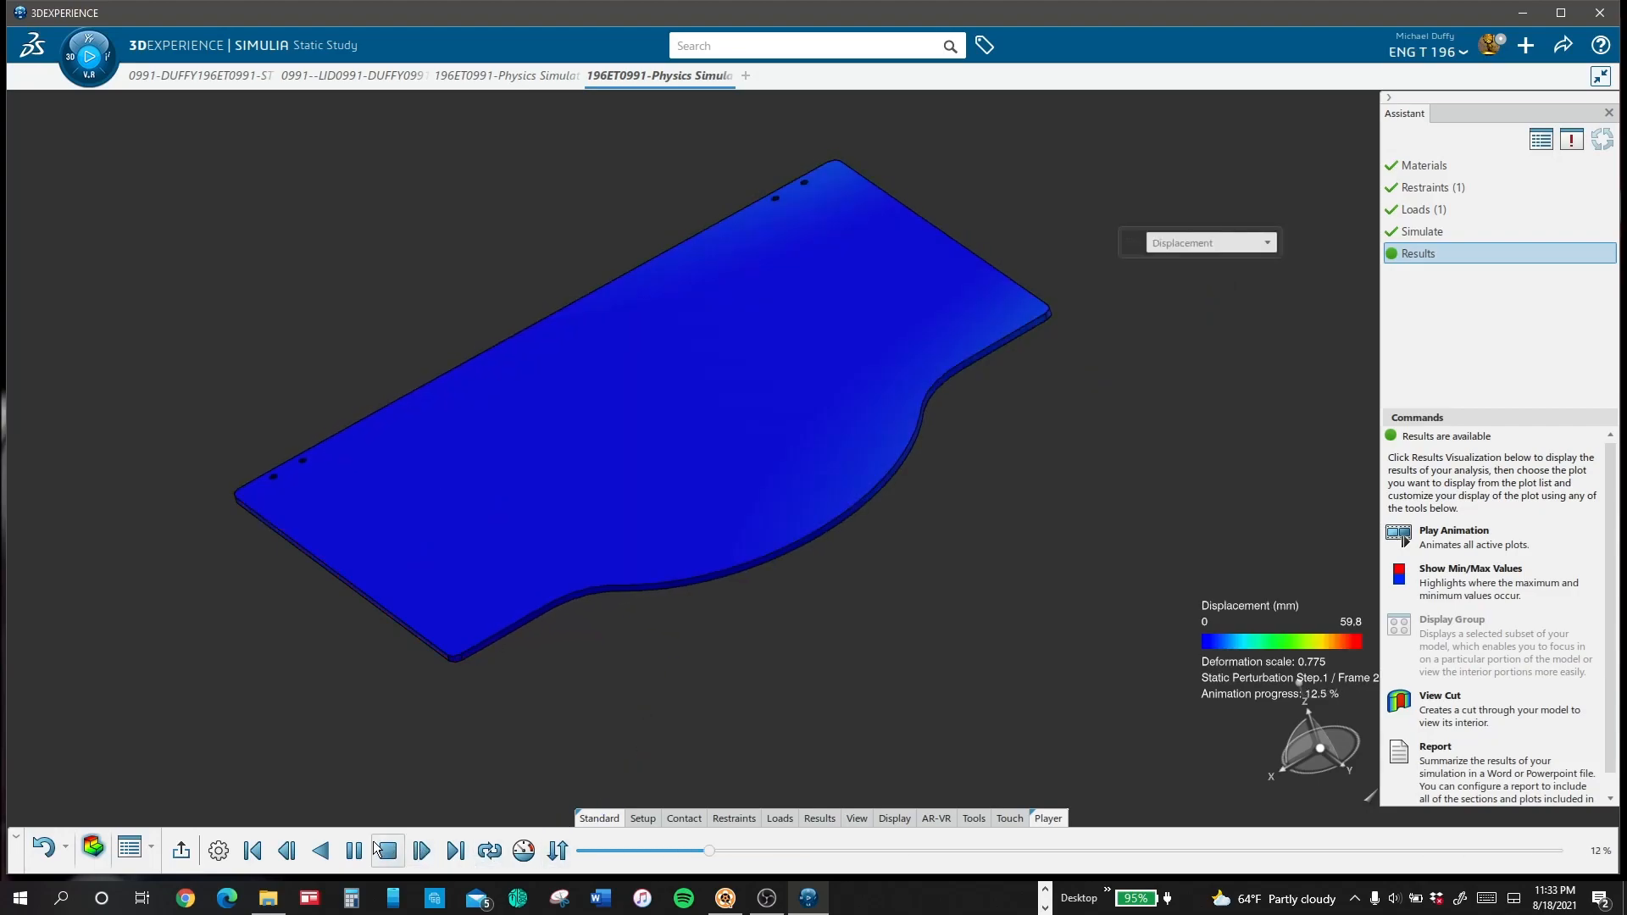
click(345, 850)
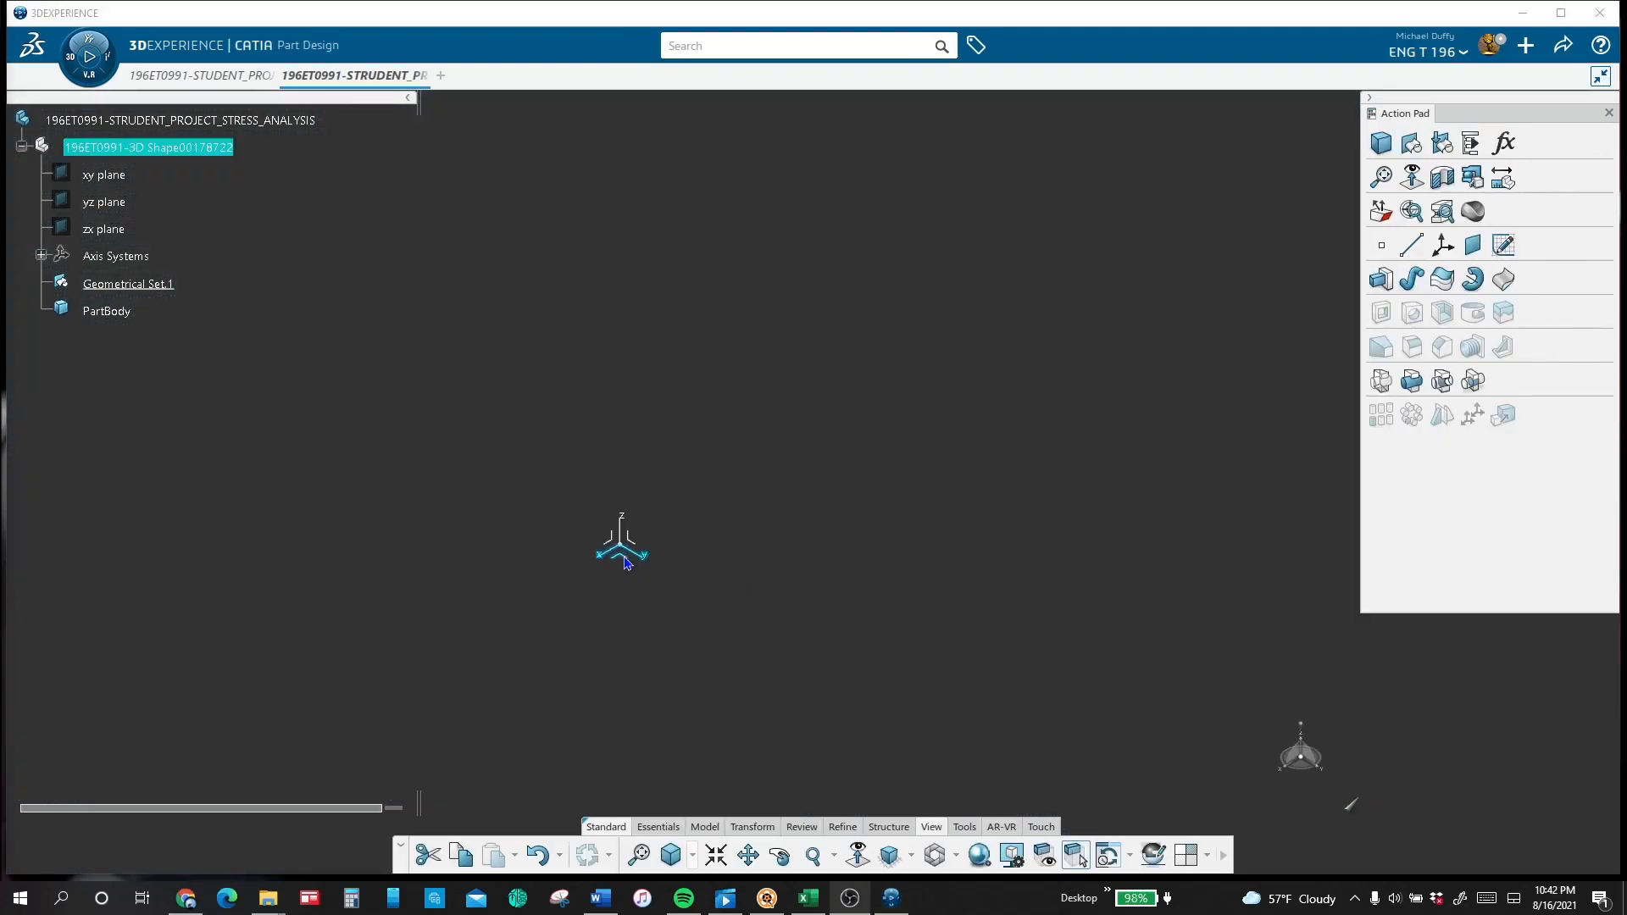
Step: Start a sketch on the XY plane of the stress analysis part and draw two circles, one near the origin and one above it
click(626, 564)
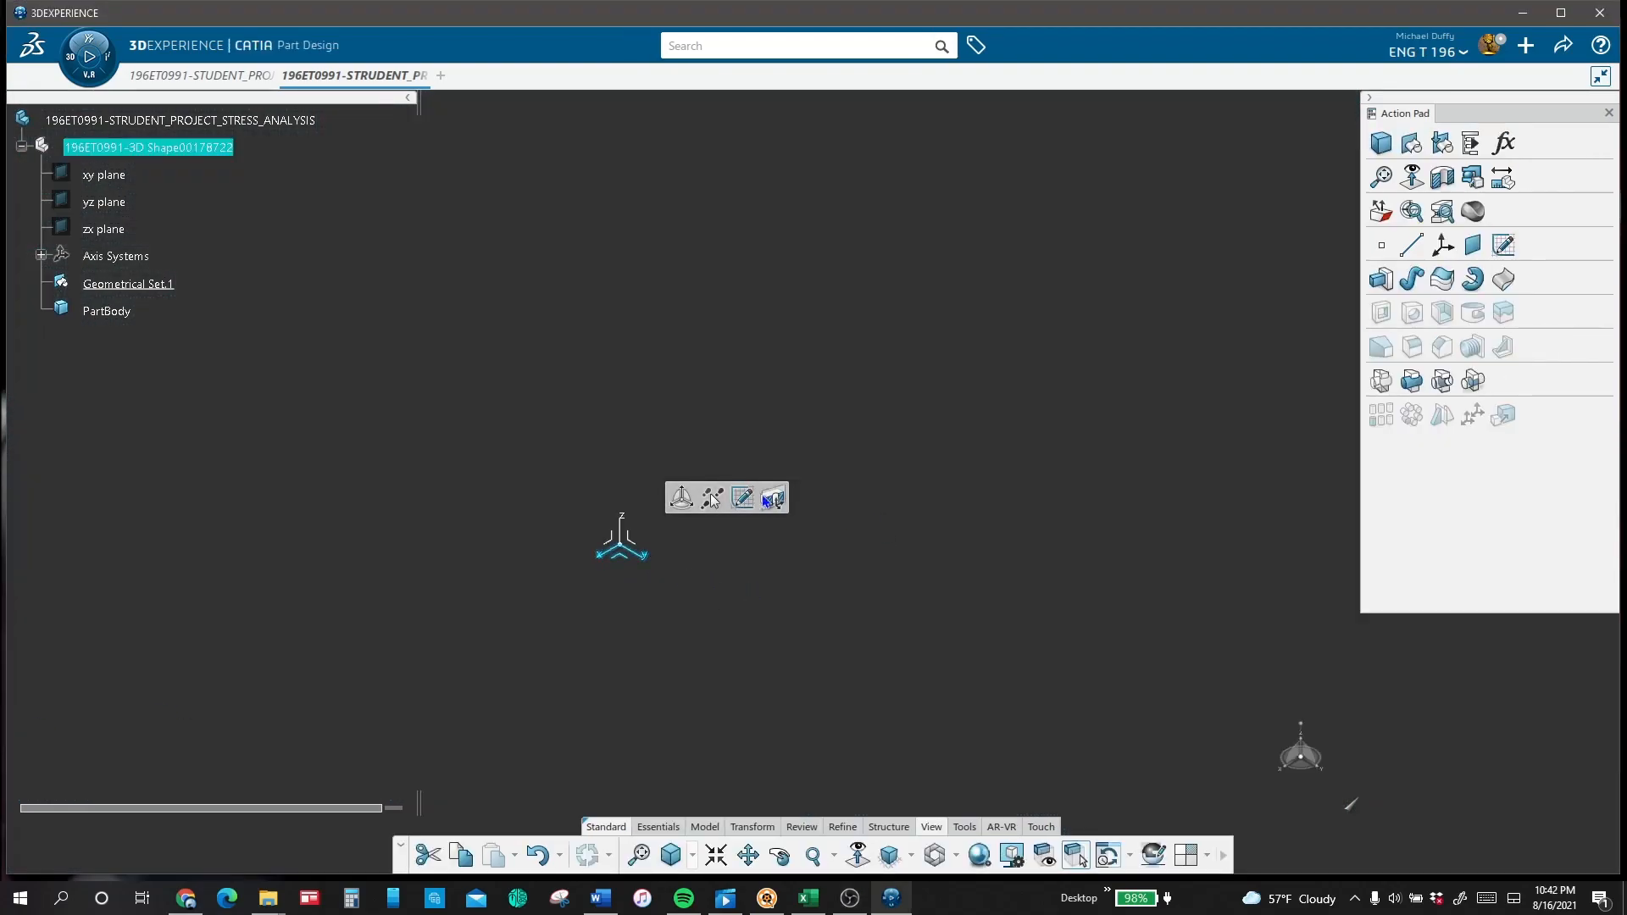
click(748, 498)
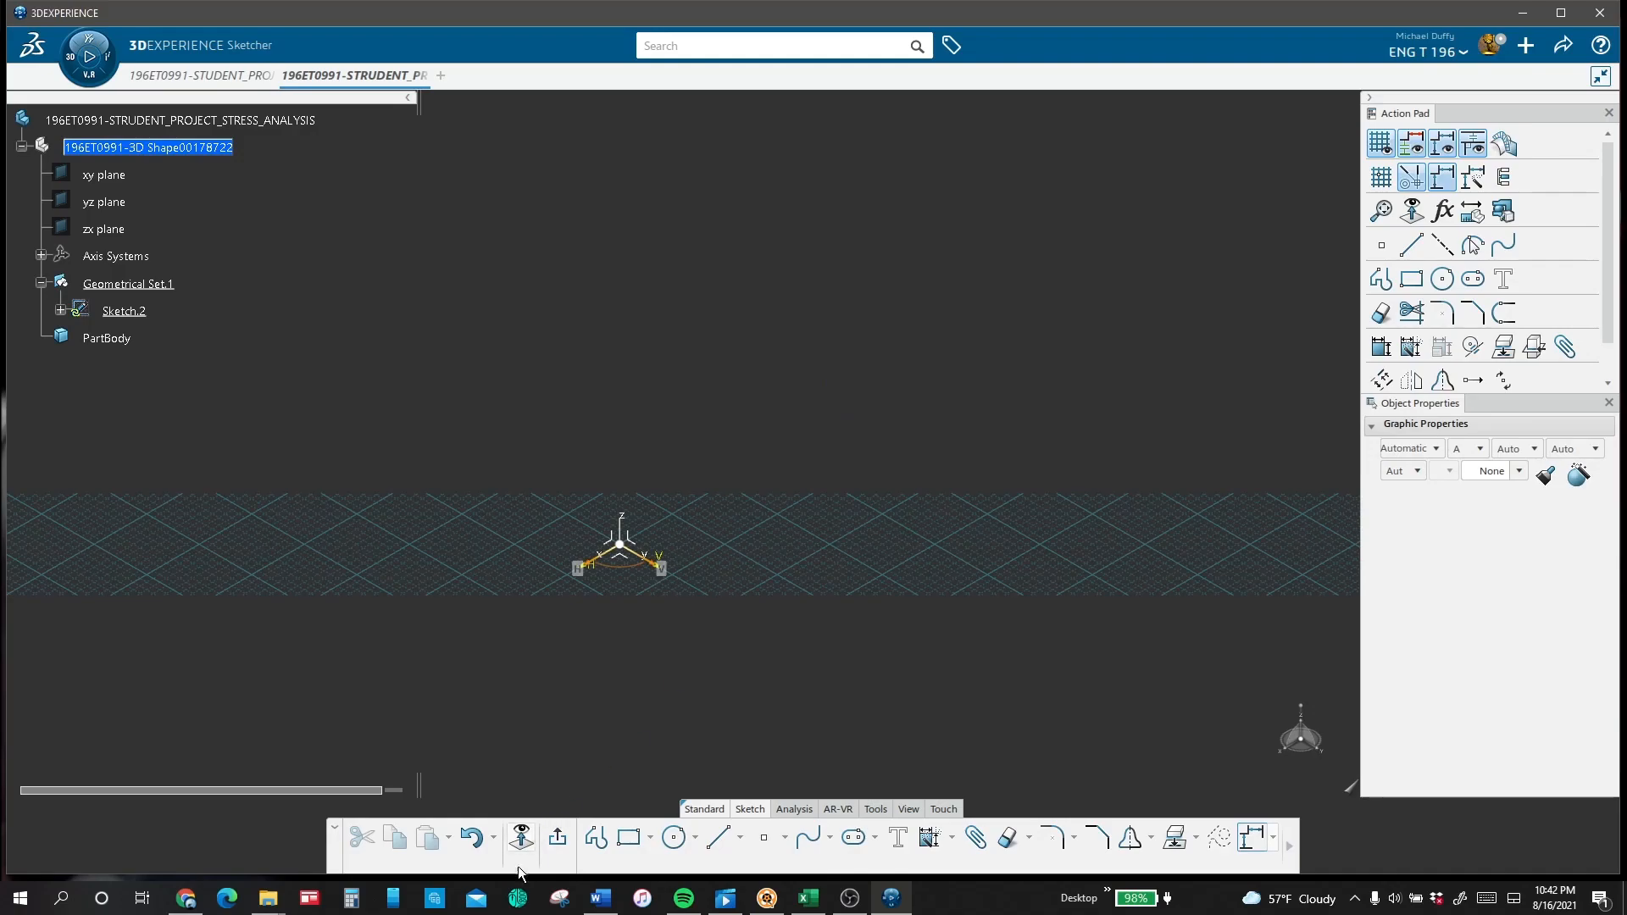
click(674, 837)
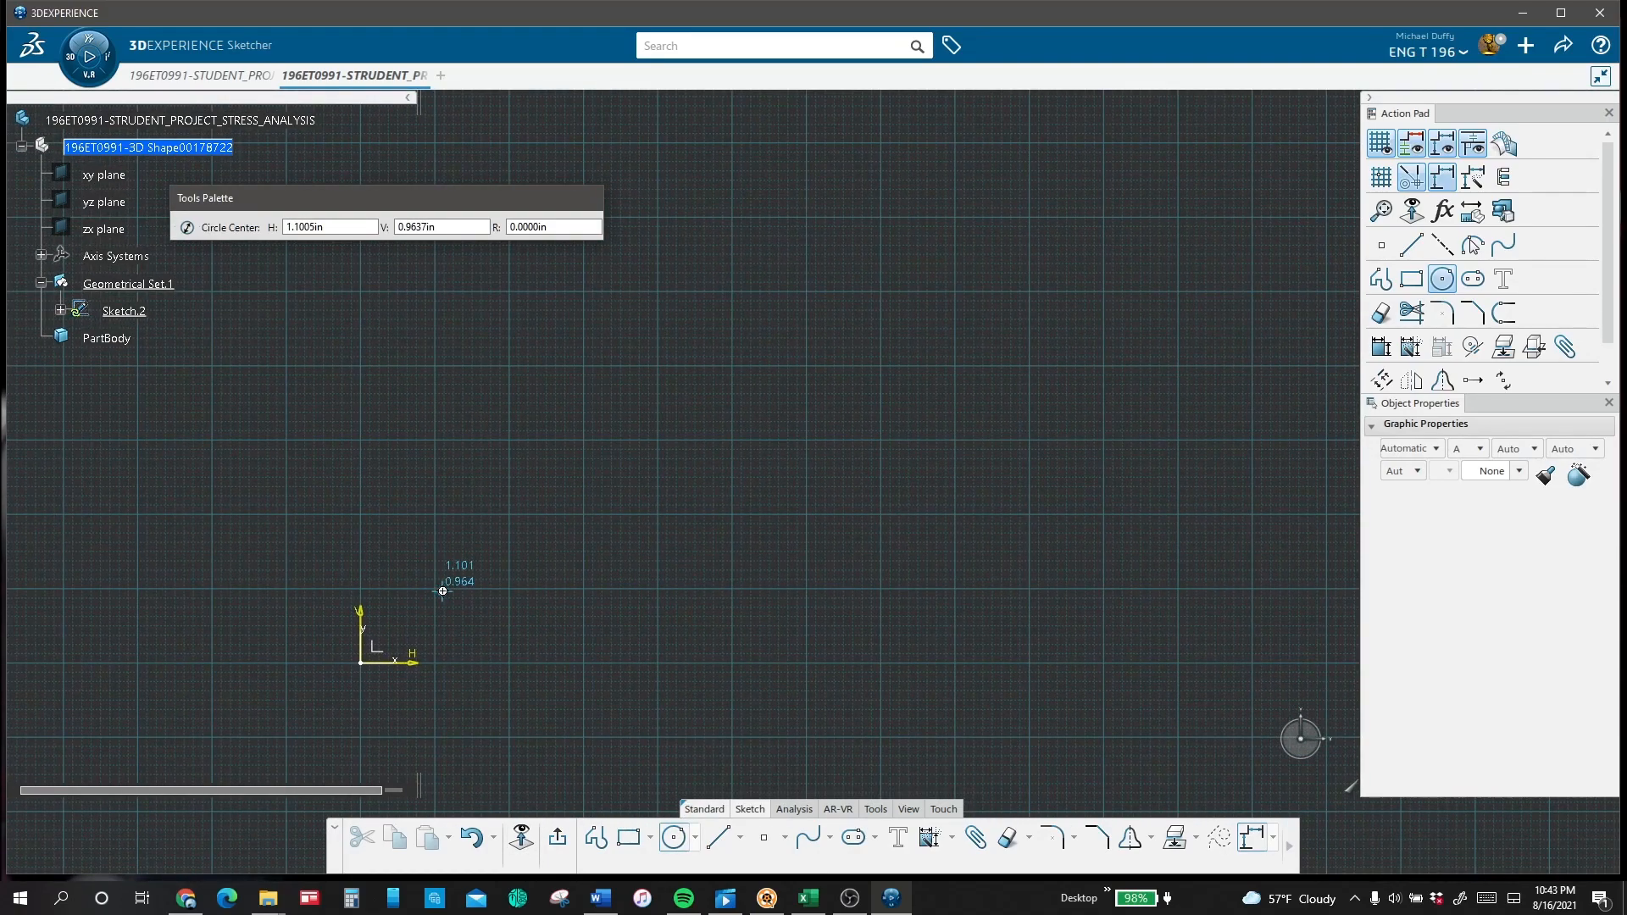
click(419, 268)
click(479, 271)
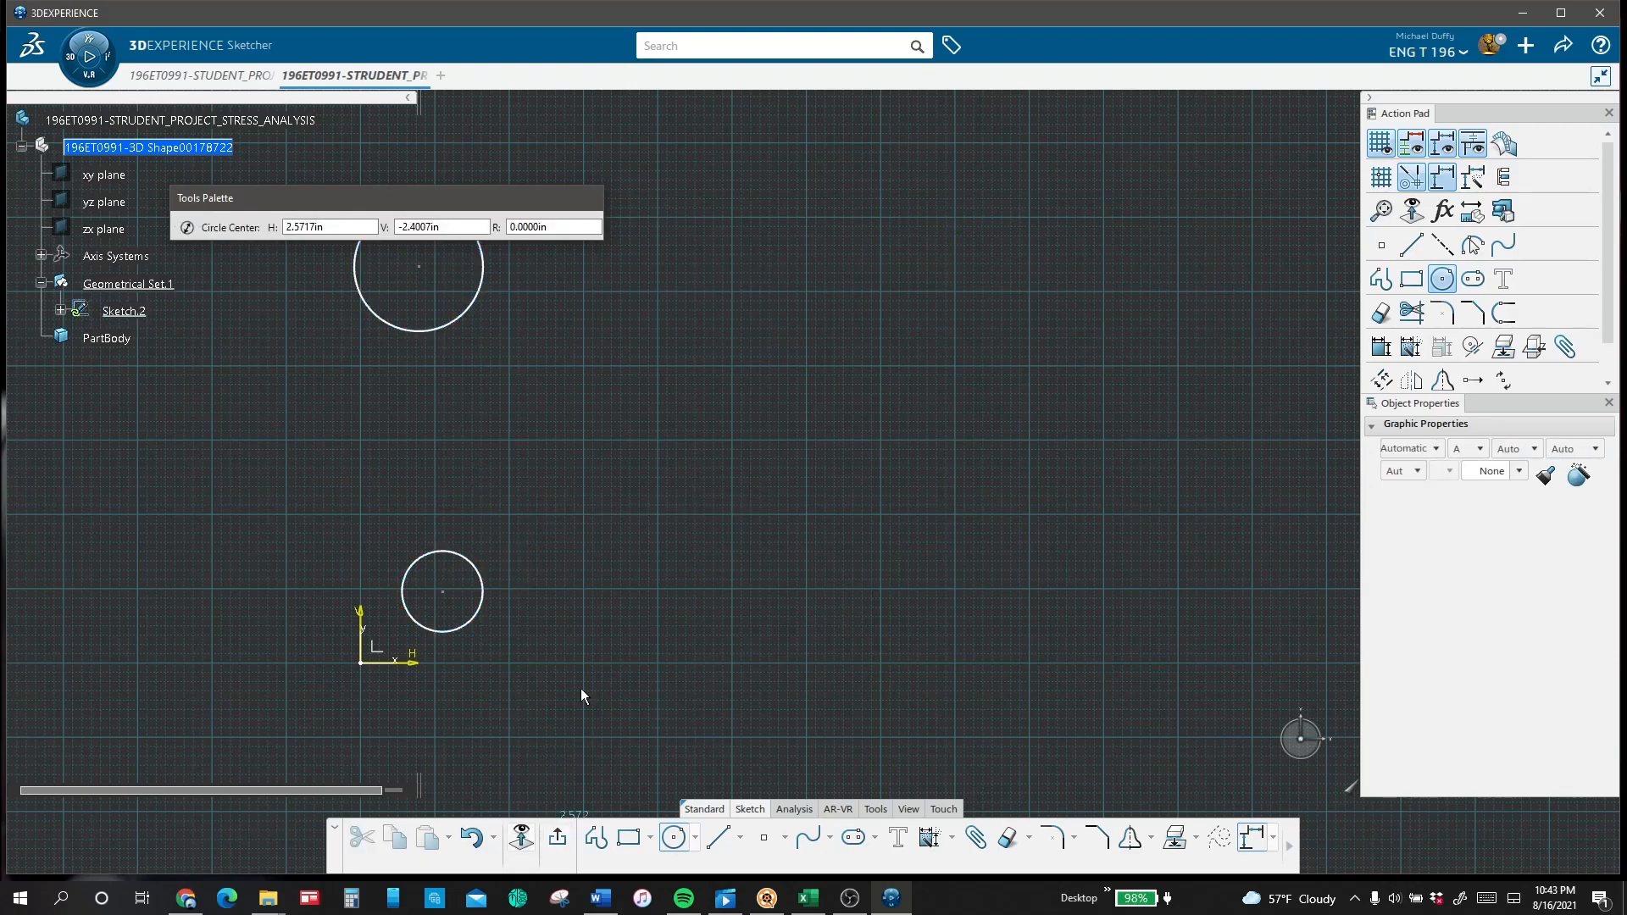
key(Escape)
Step: Dimension the upper and lower circles to a diameter of 1.5 in each
click(477, 313)
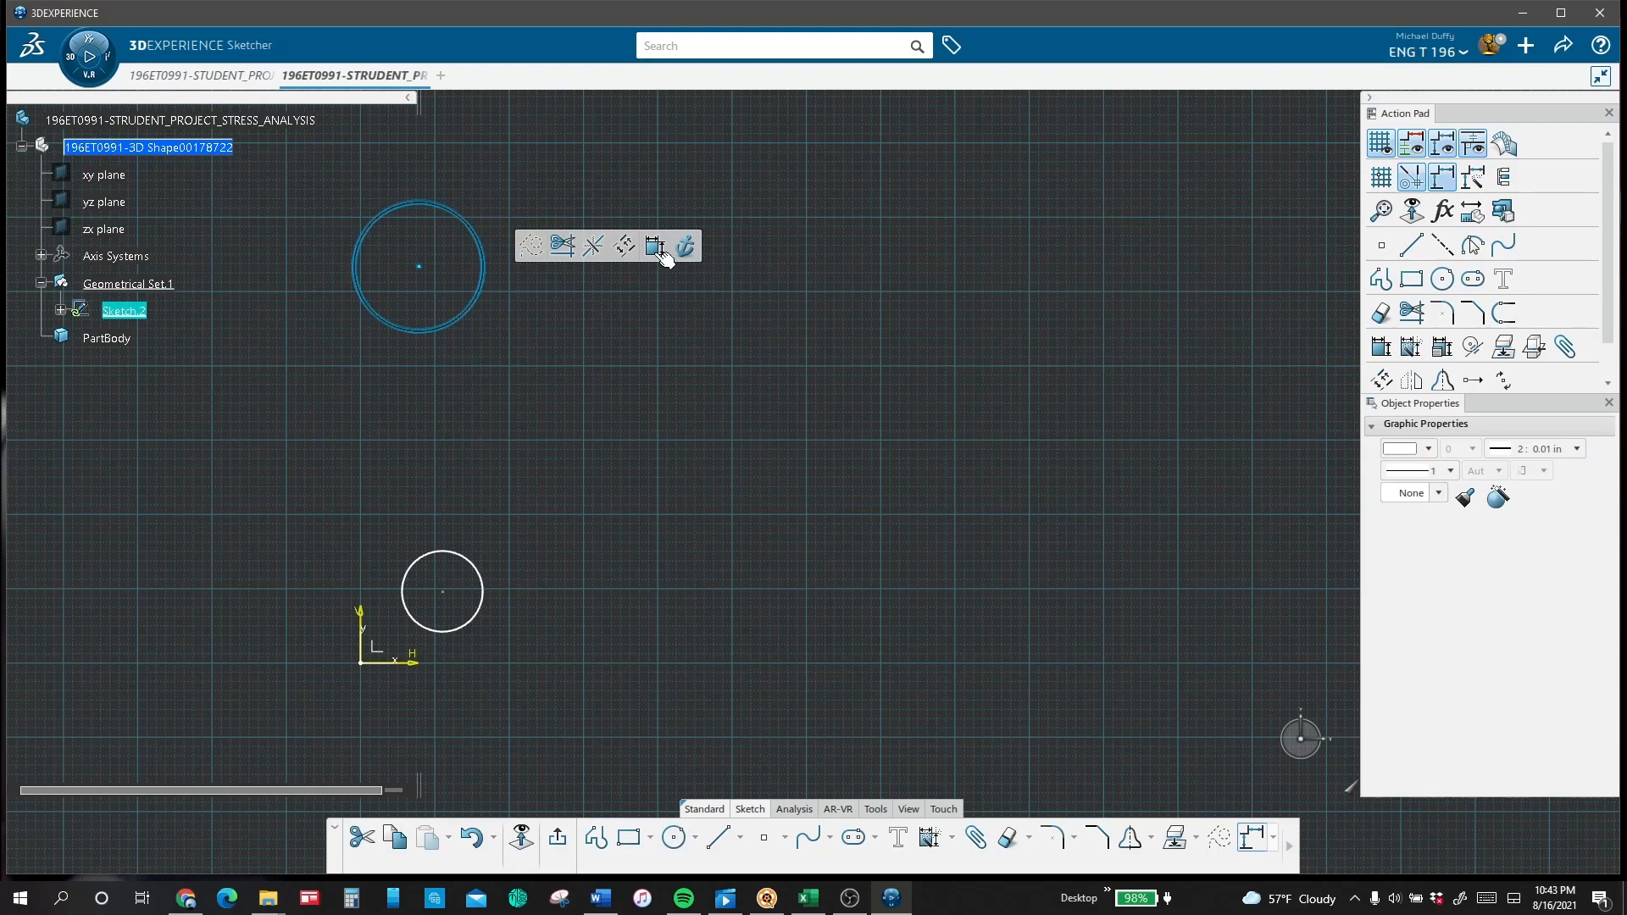
click(675, 243)
click(552, 161)
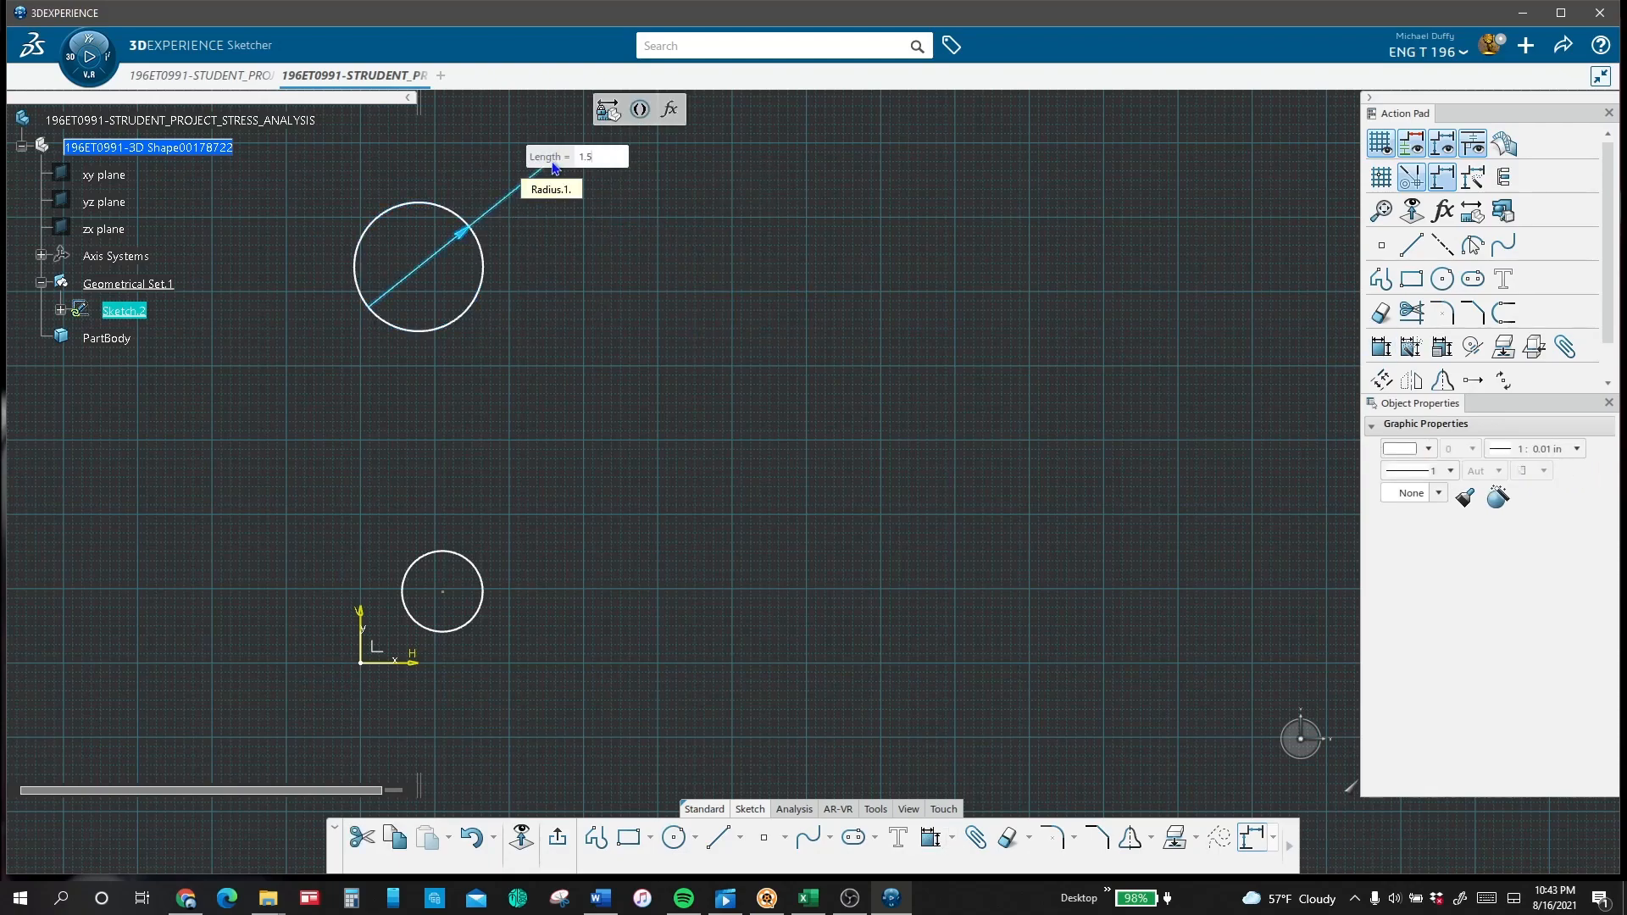
key(Return)
click(472, 560)
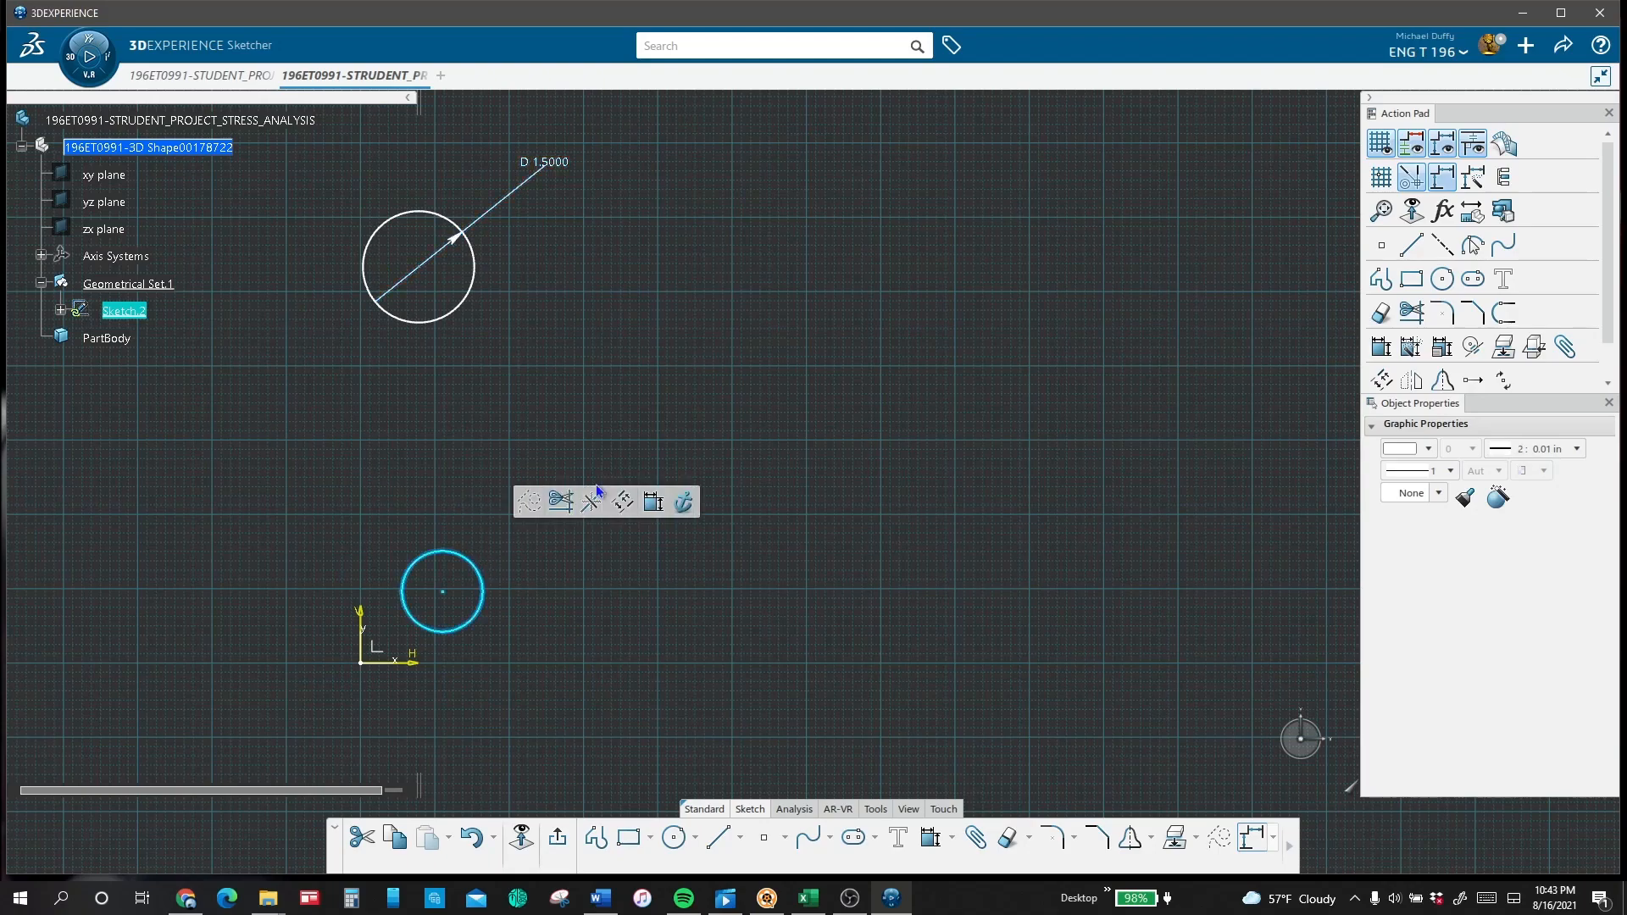
click(675, 496)
click(526, 465)
text(1.5)
key(Return)
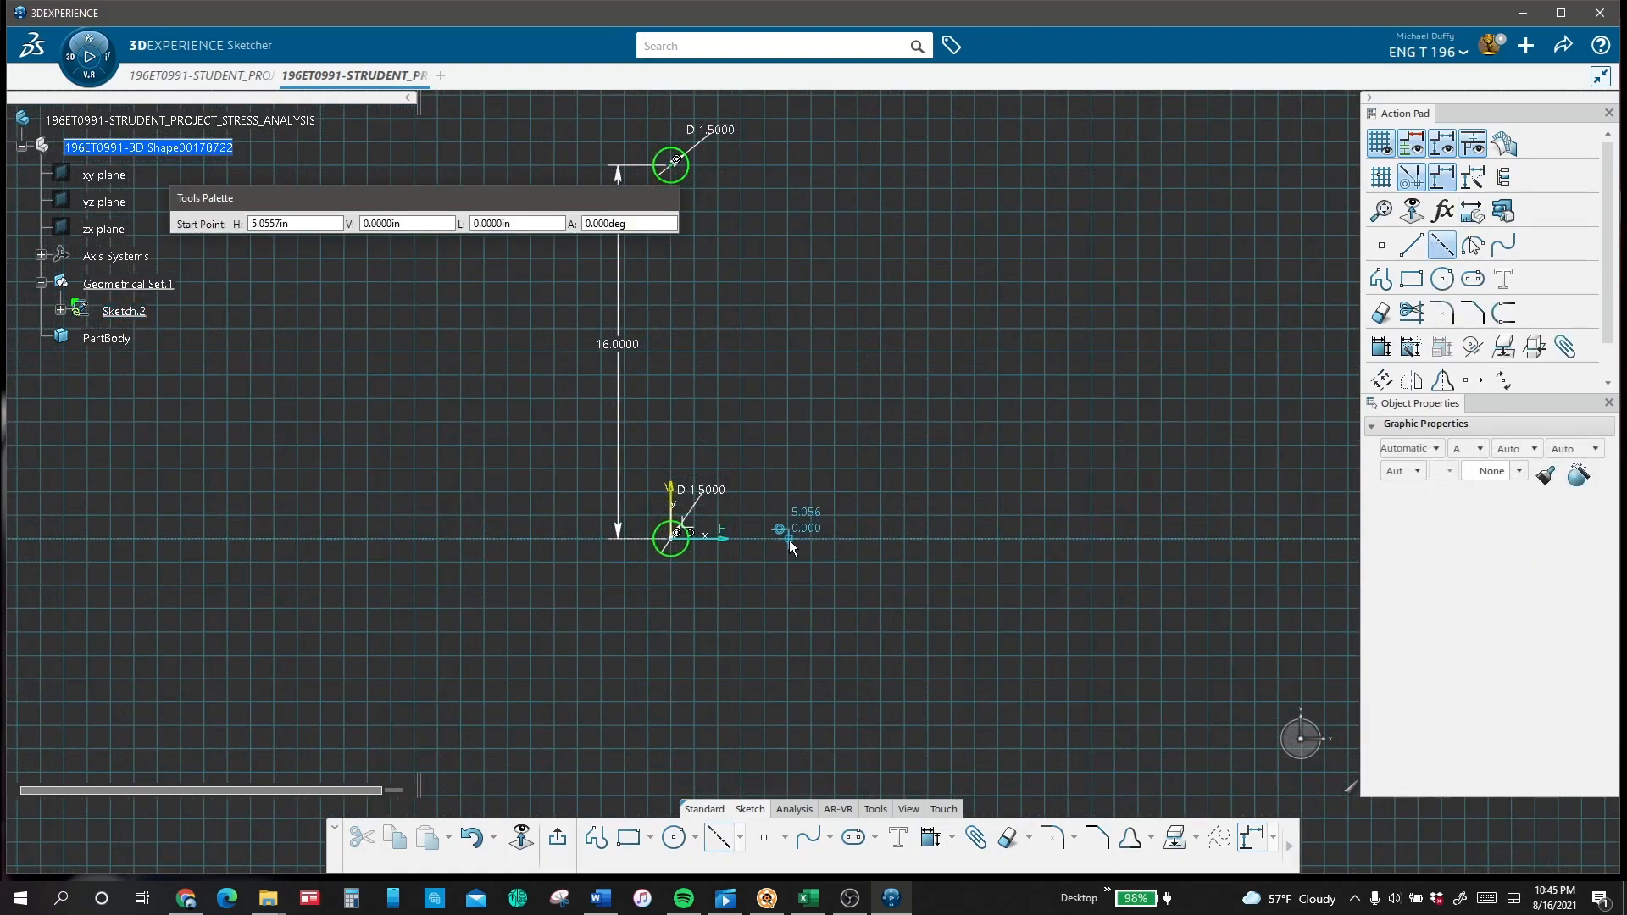
Step: Sketch a vertical axis line to the right of the circles and dimension it 8 in from the sketch's vertical axis
click(790, 539)
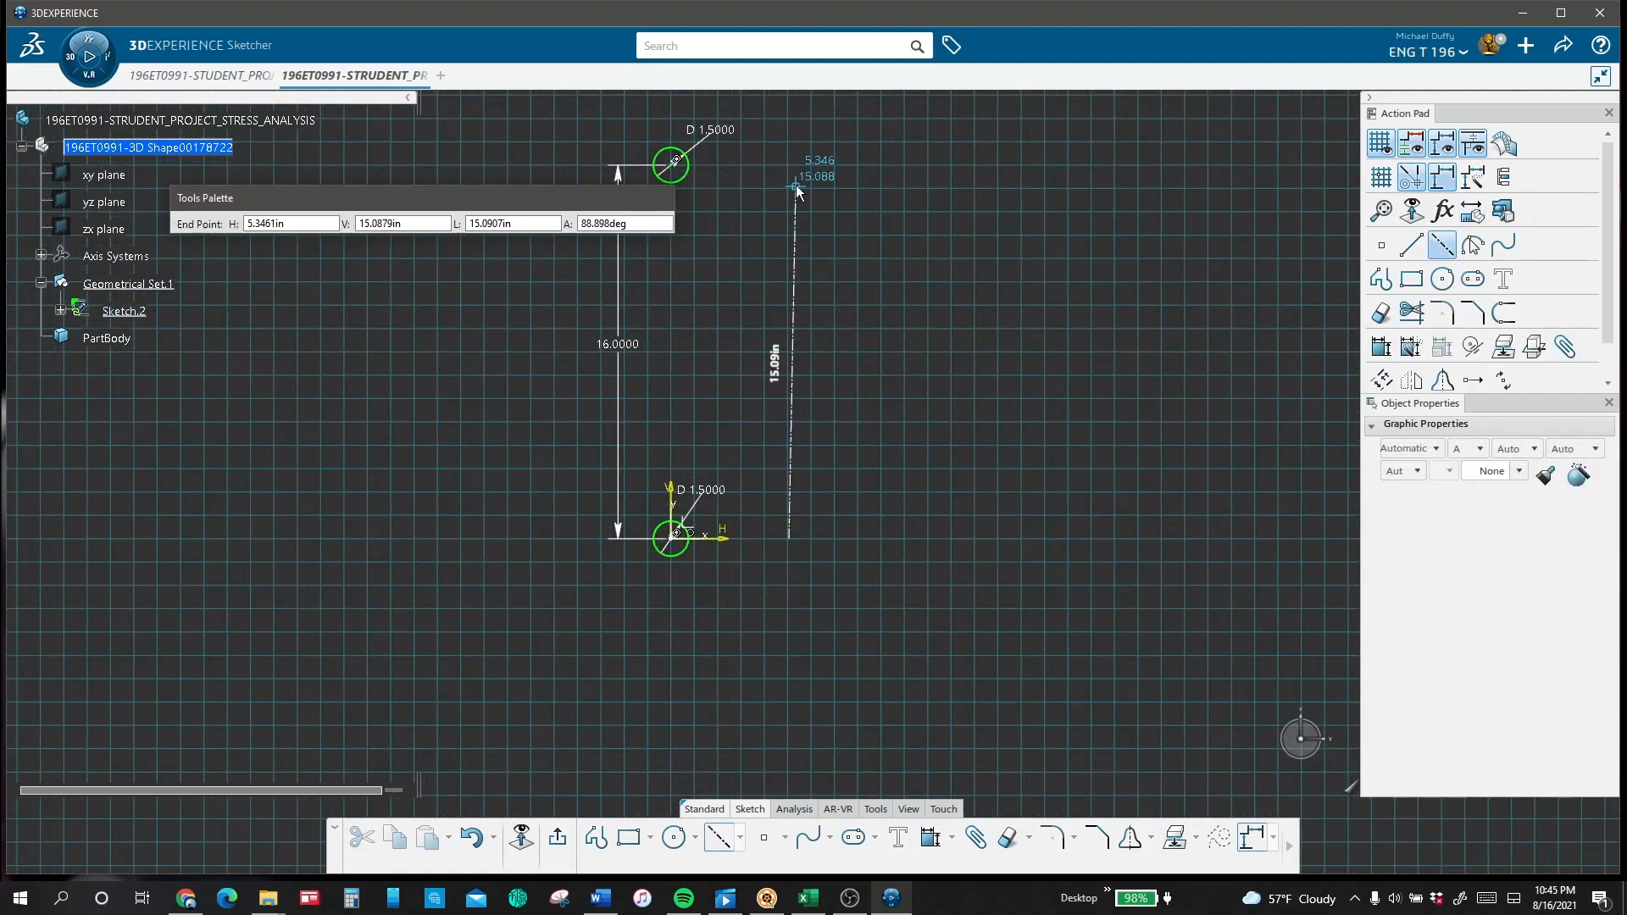
click(789, 327)
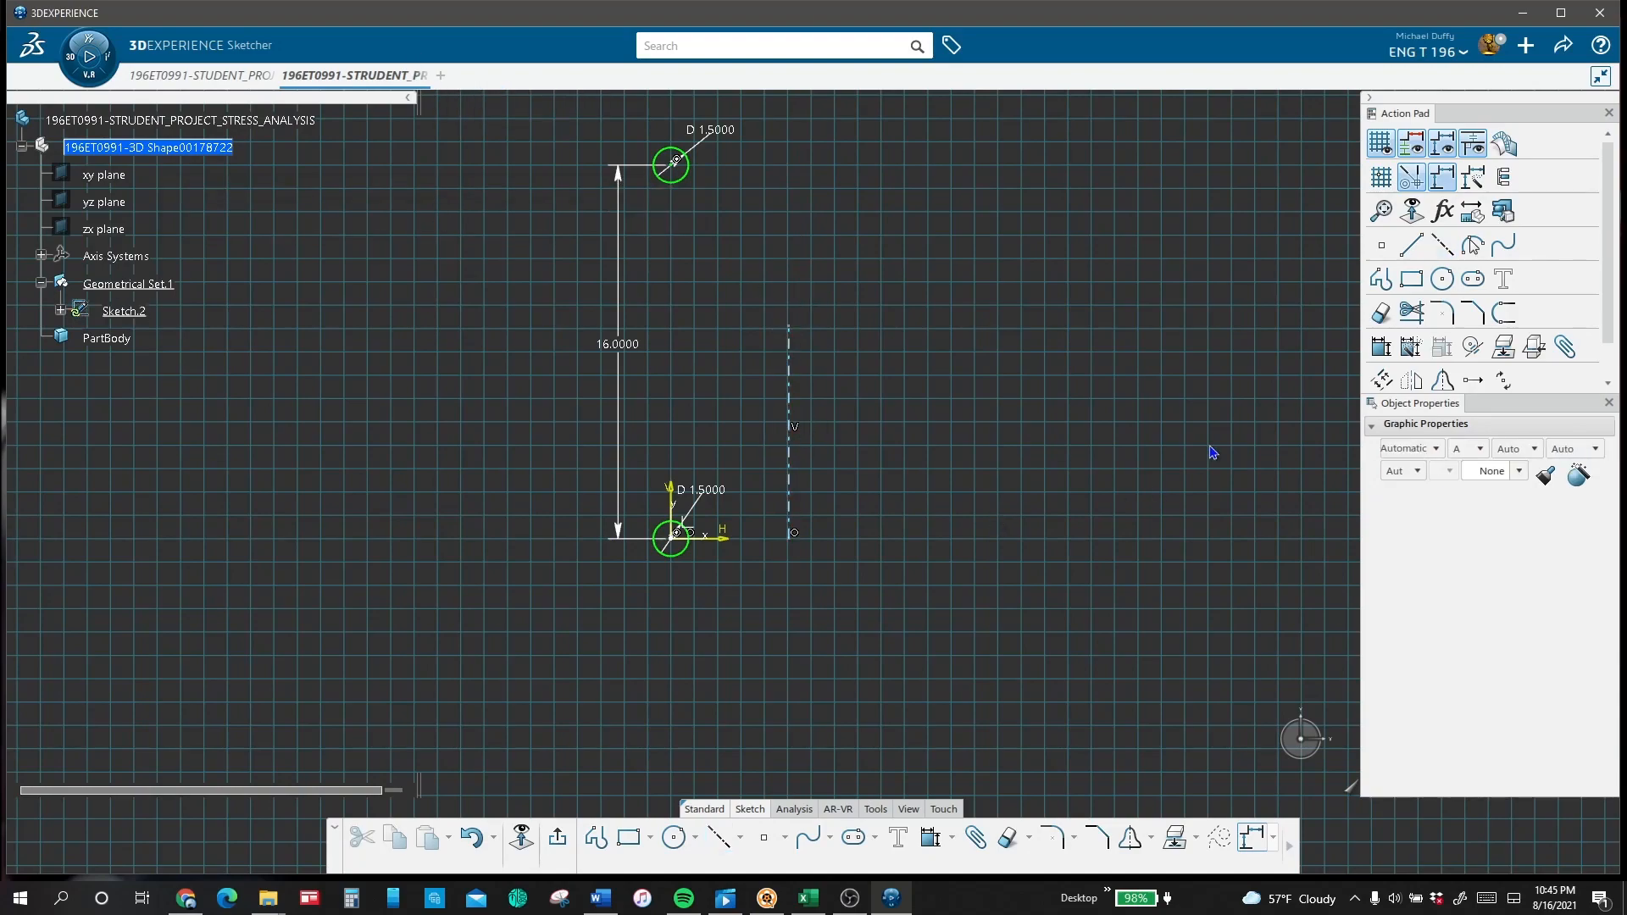
click(1380, 346)
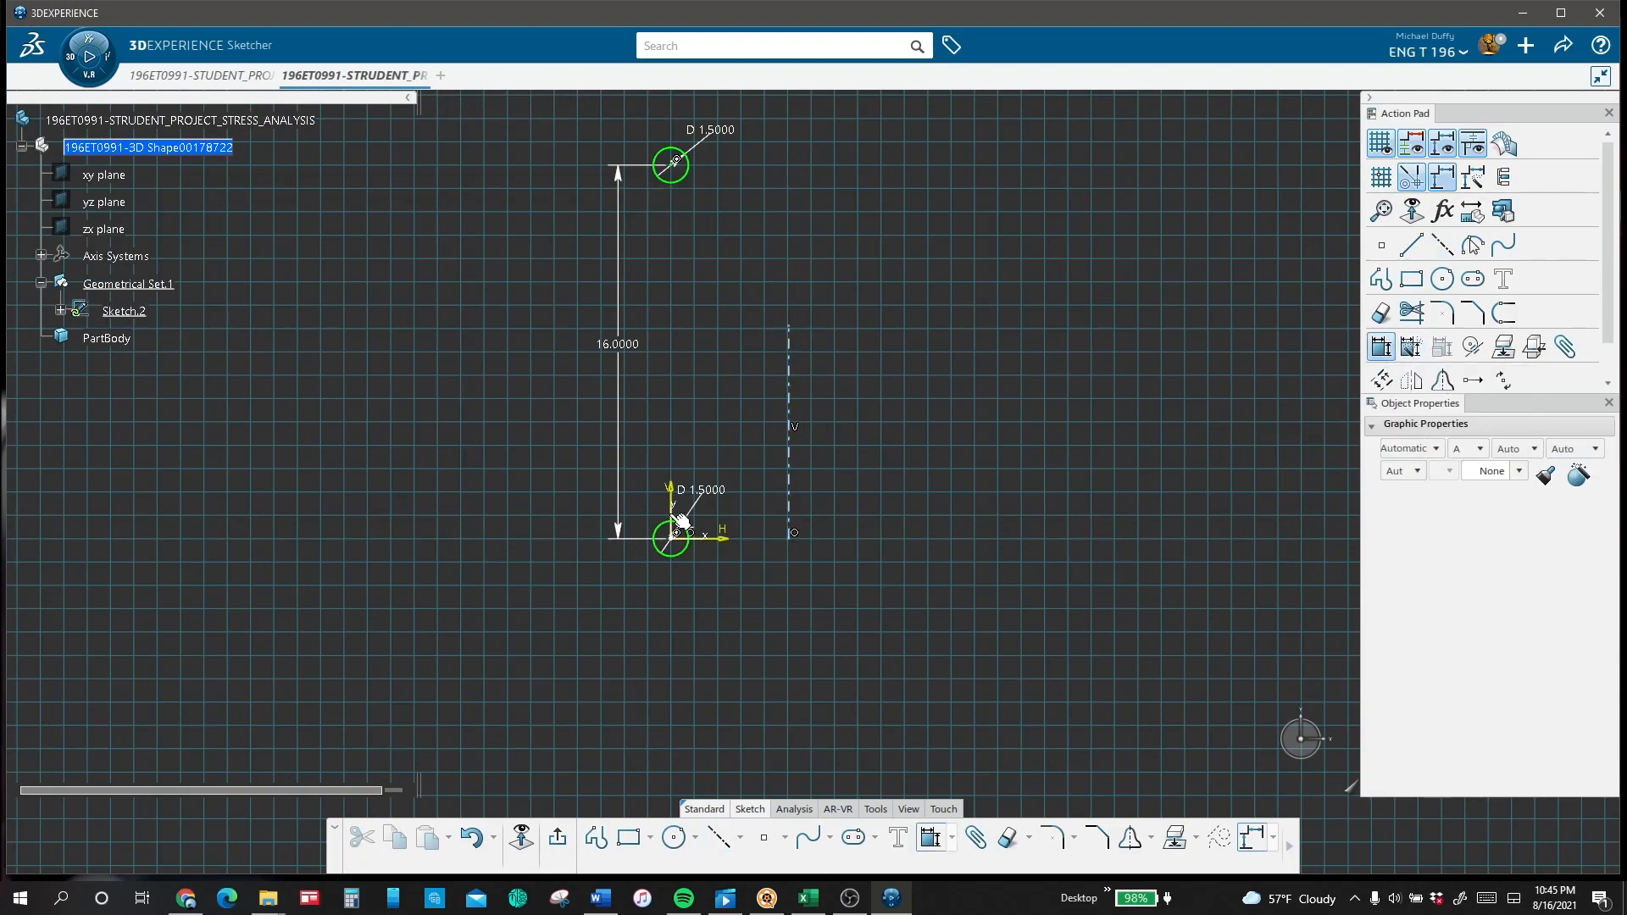
click(781, 524)
click(735, 630)
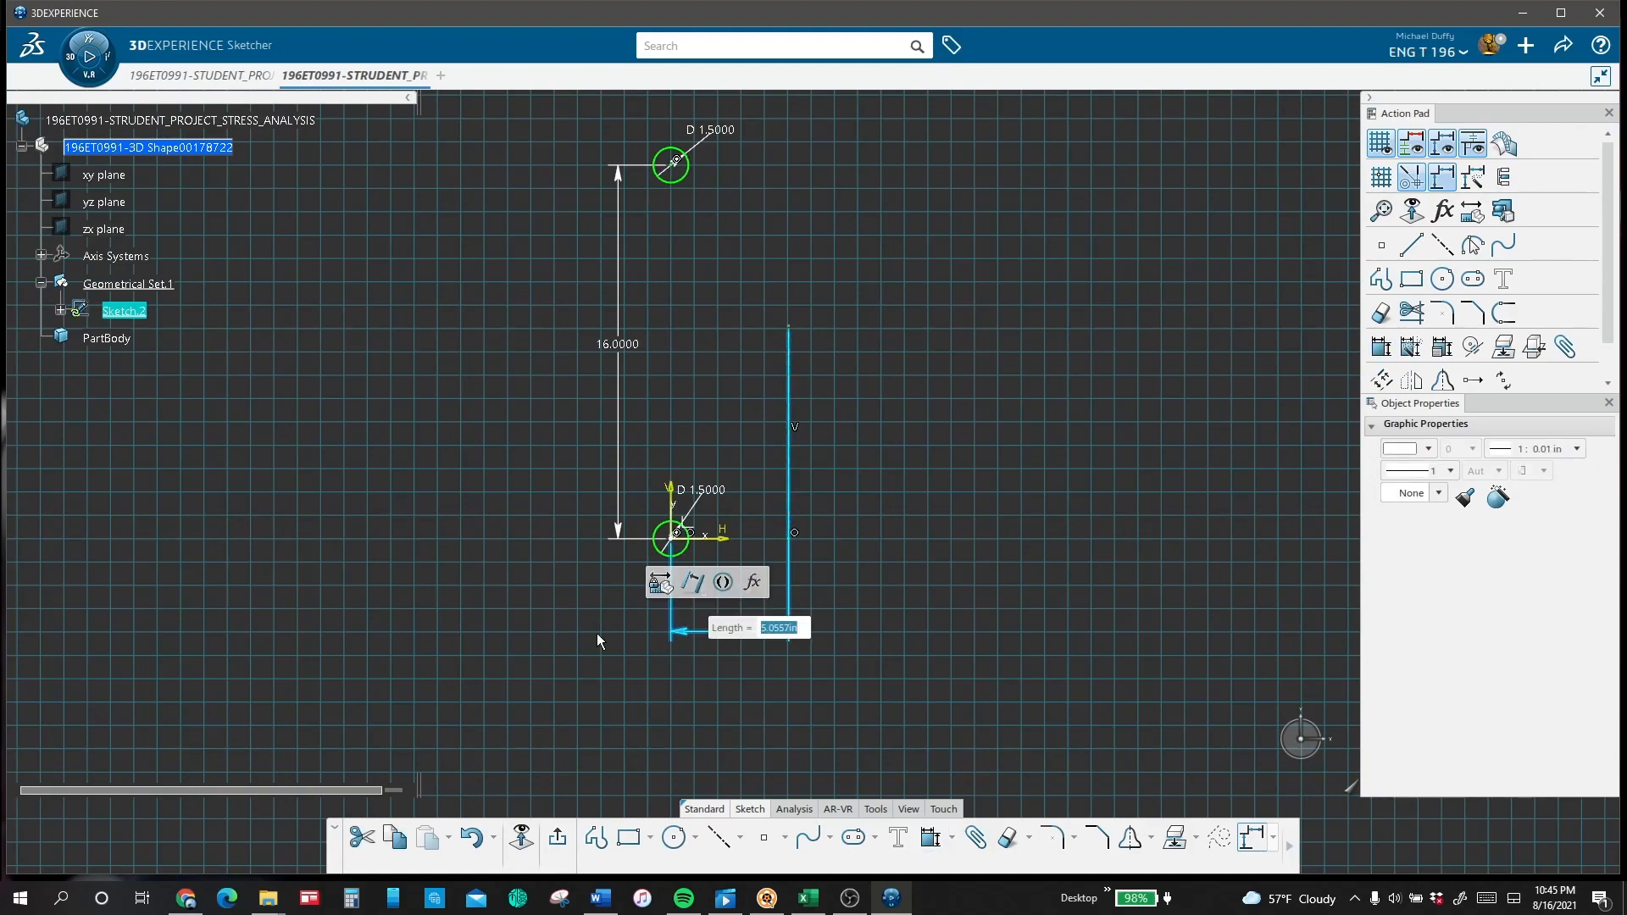
text(8)
key(Return)
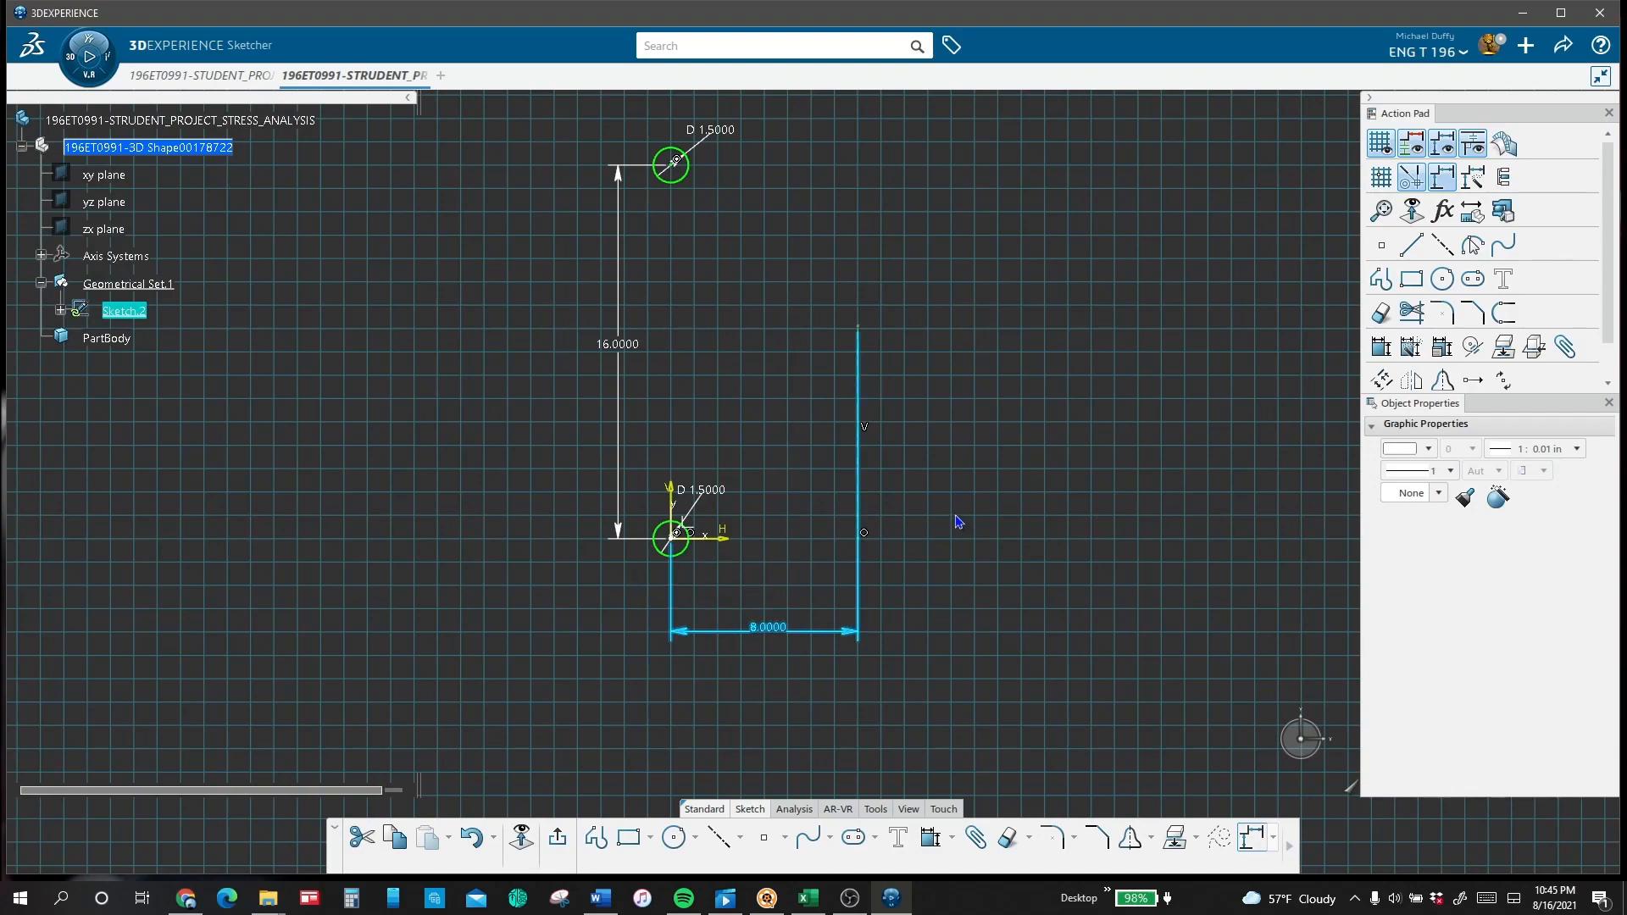
Step: Mirror both circles about the vertical axis line and exit the sketch
click(670, 535)
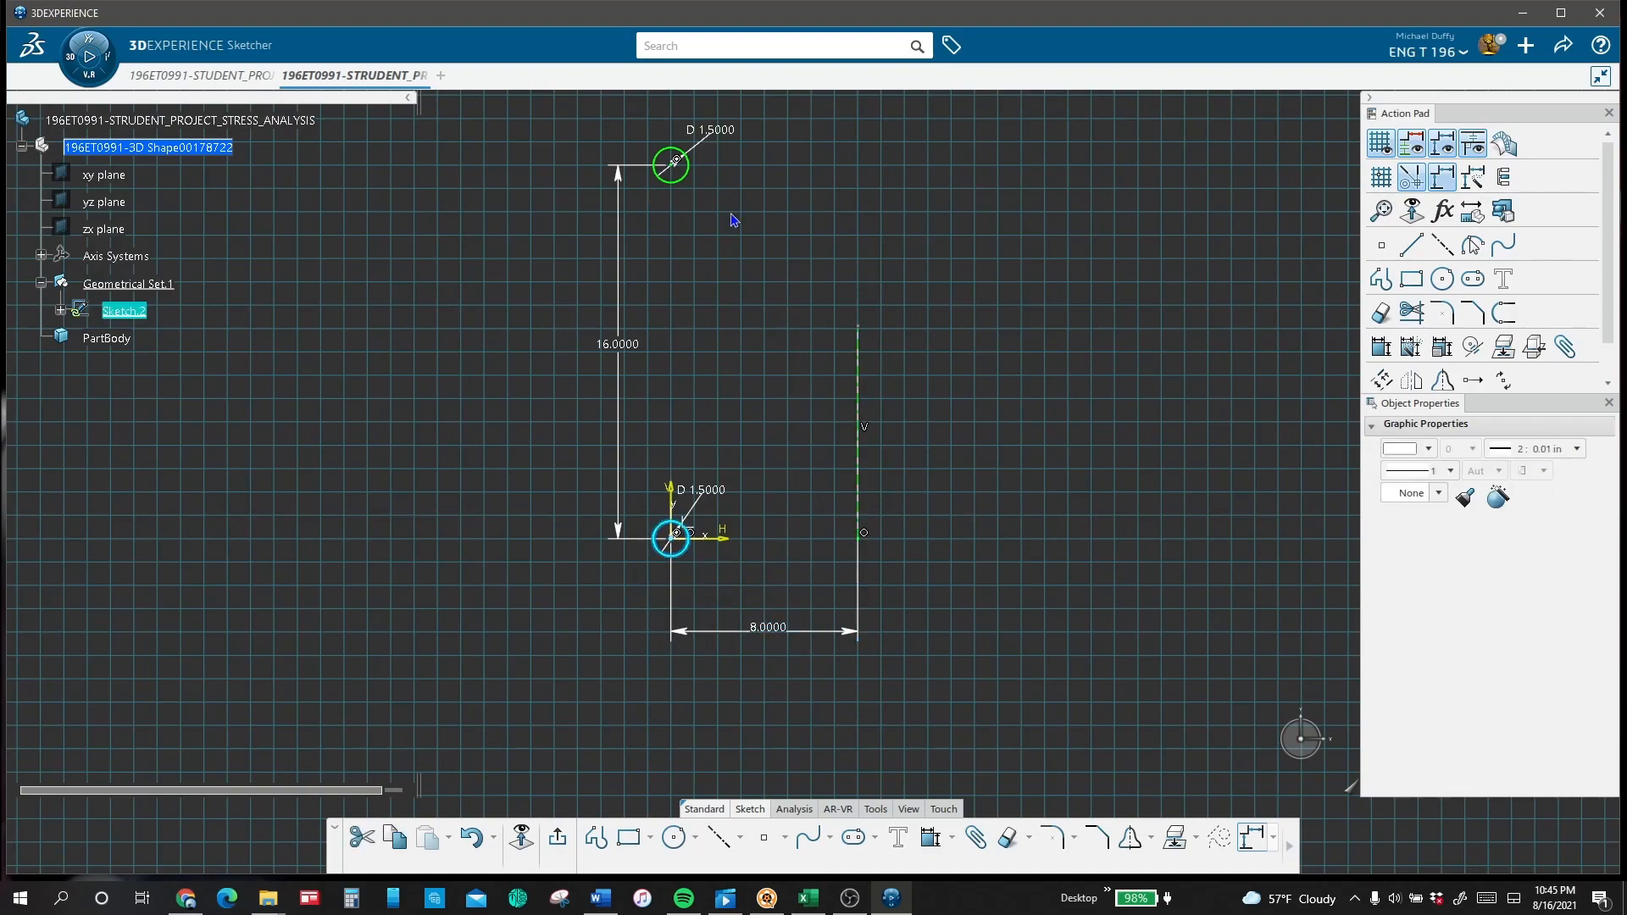
ctrl+click(678, 181)
click(1442, 381)
click(857, 378)
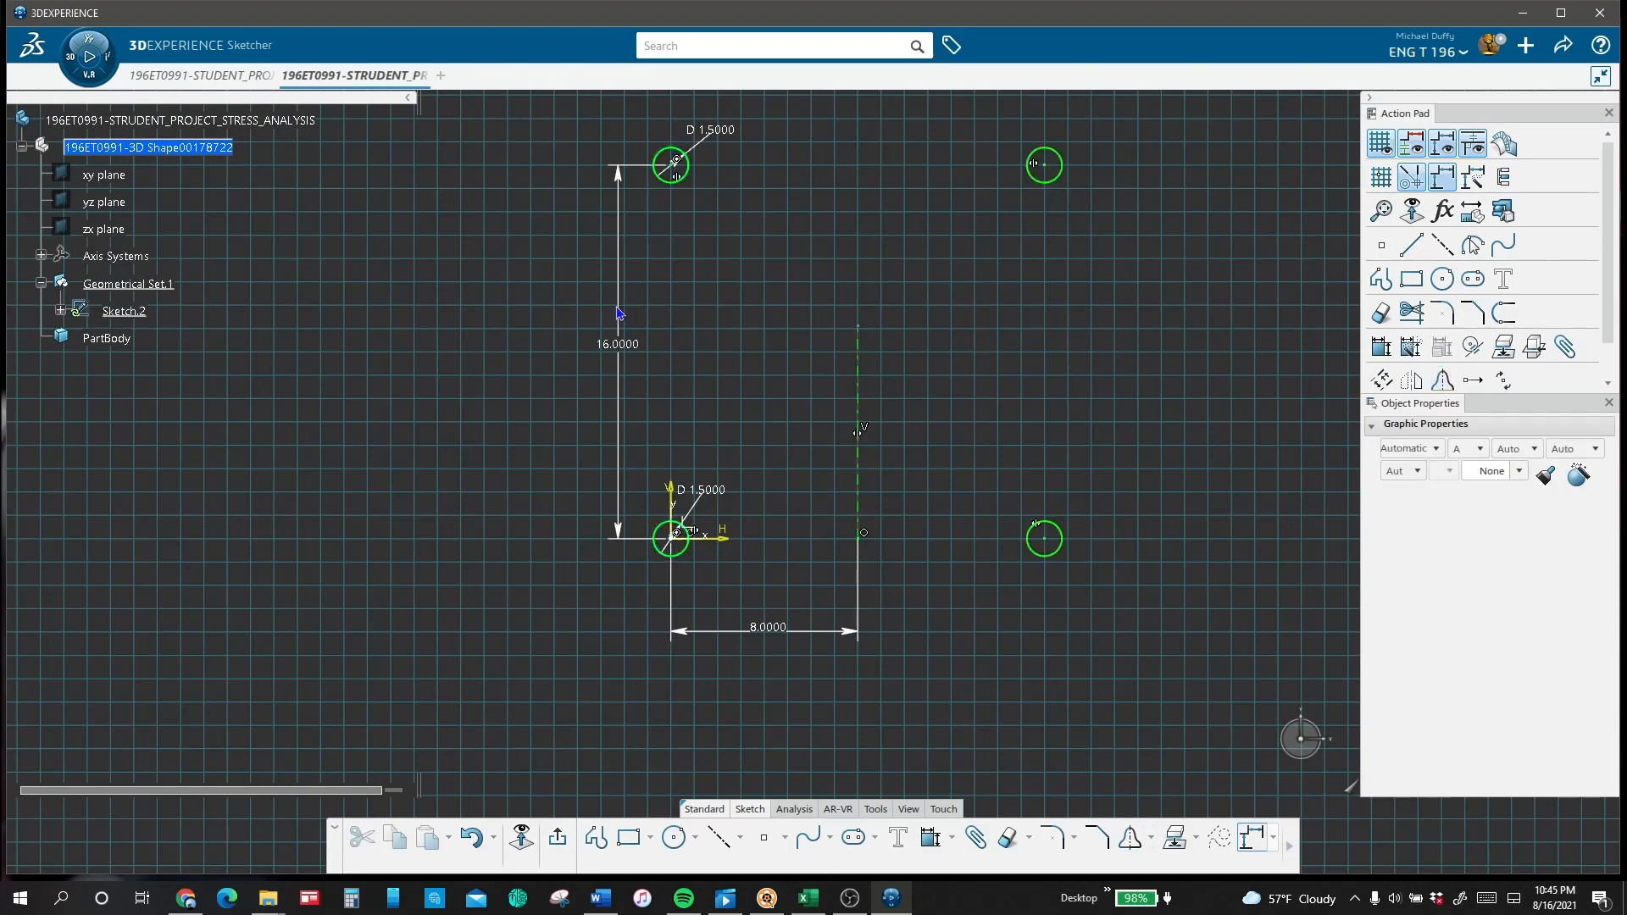
click(561, 839)
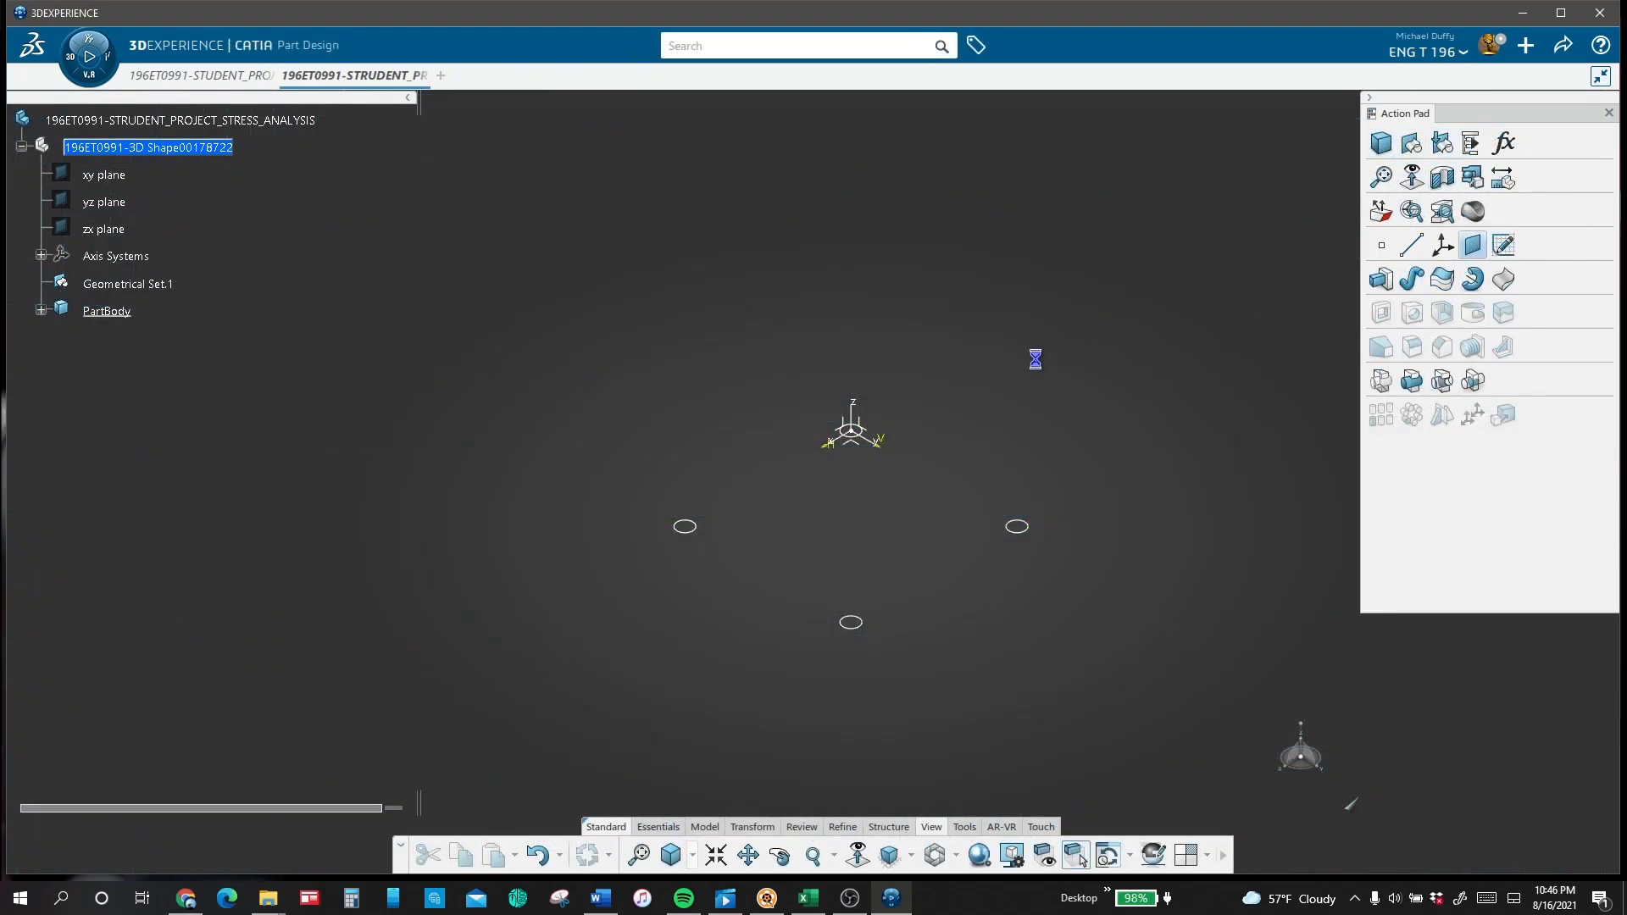
Step: Make Geometrical Set.1 the active work object and create a plane offset 17 in from the XY plane
click(1162, 412)
right_click(125, 286)
click(182, 456)
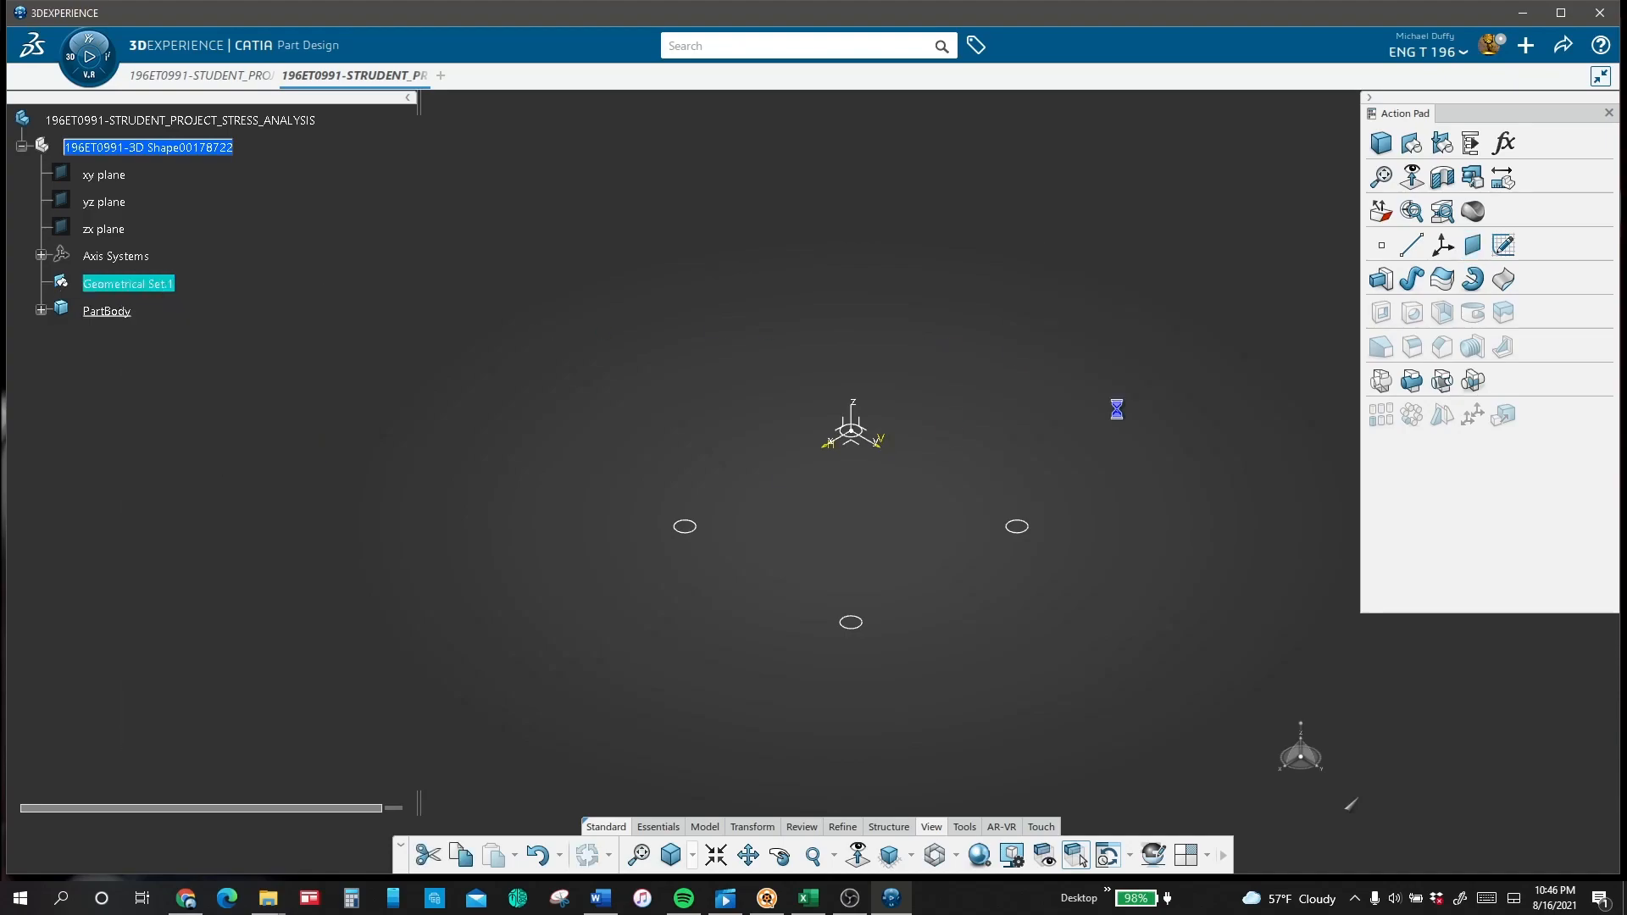
click(1473, 246)
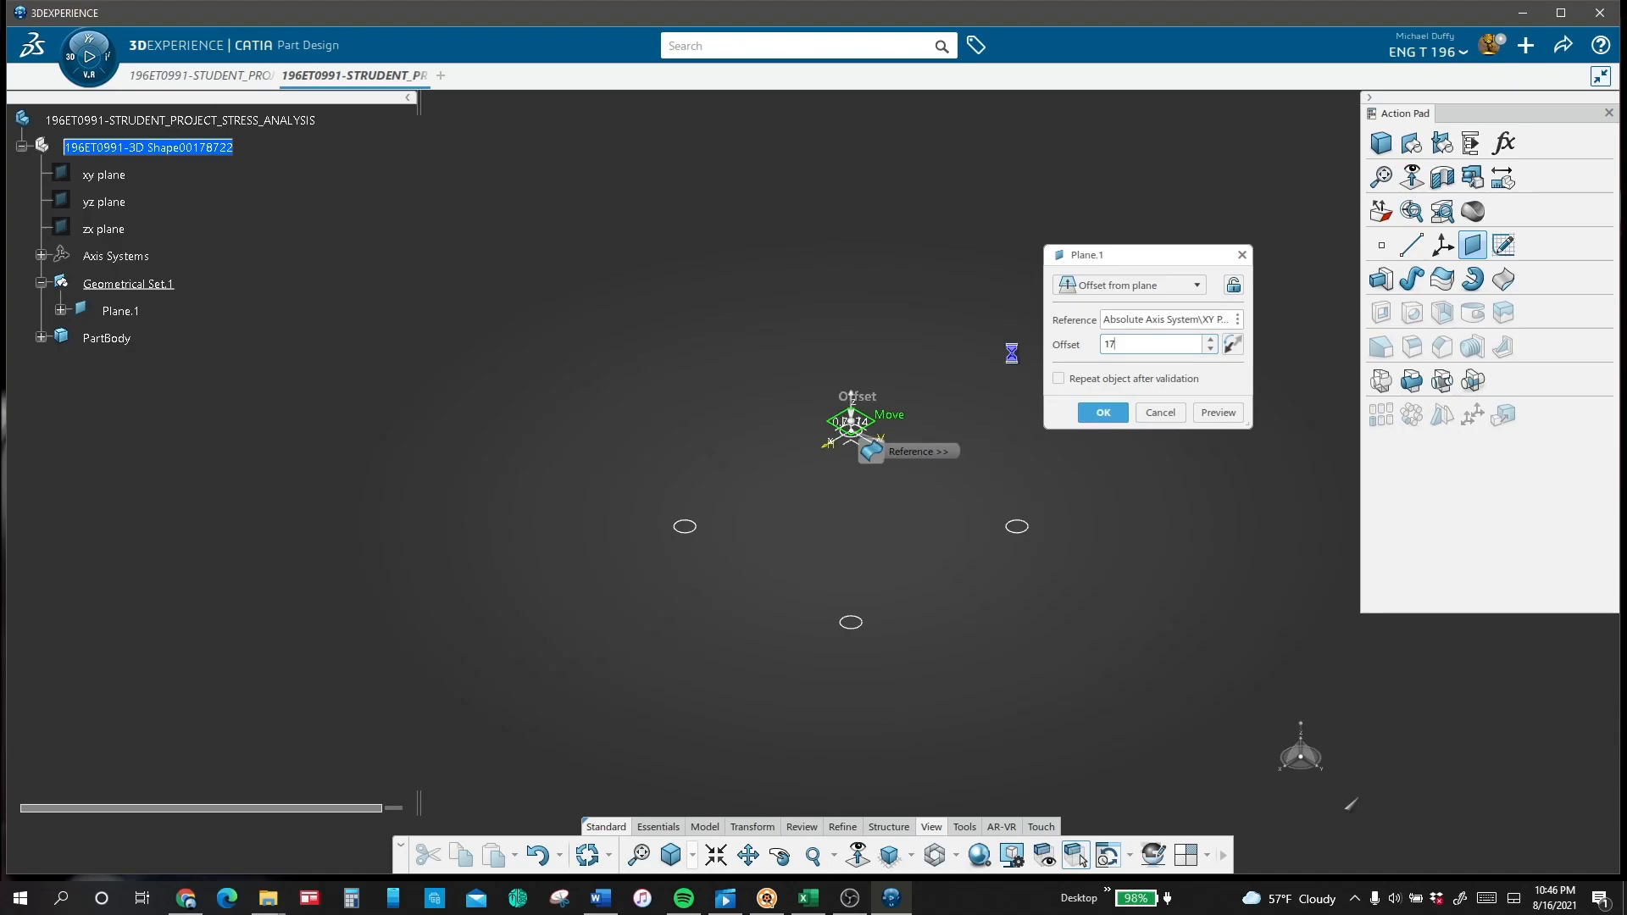
key(Return)
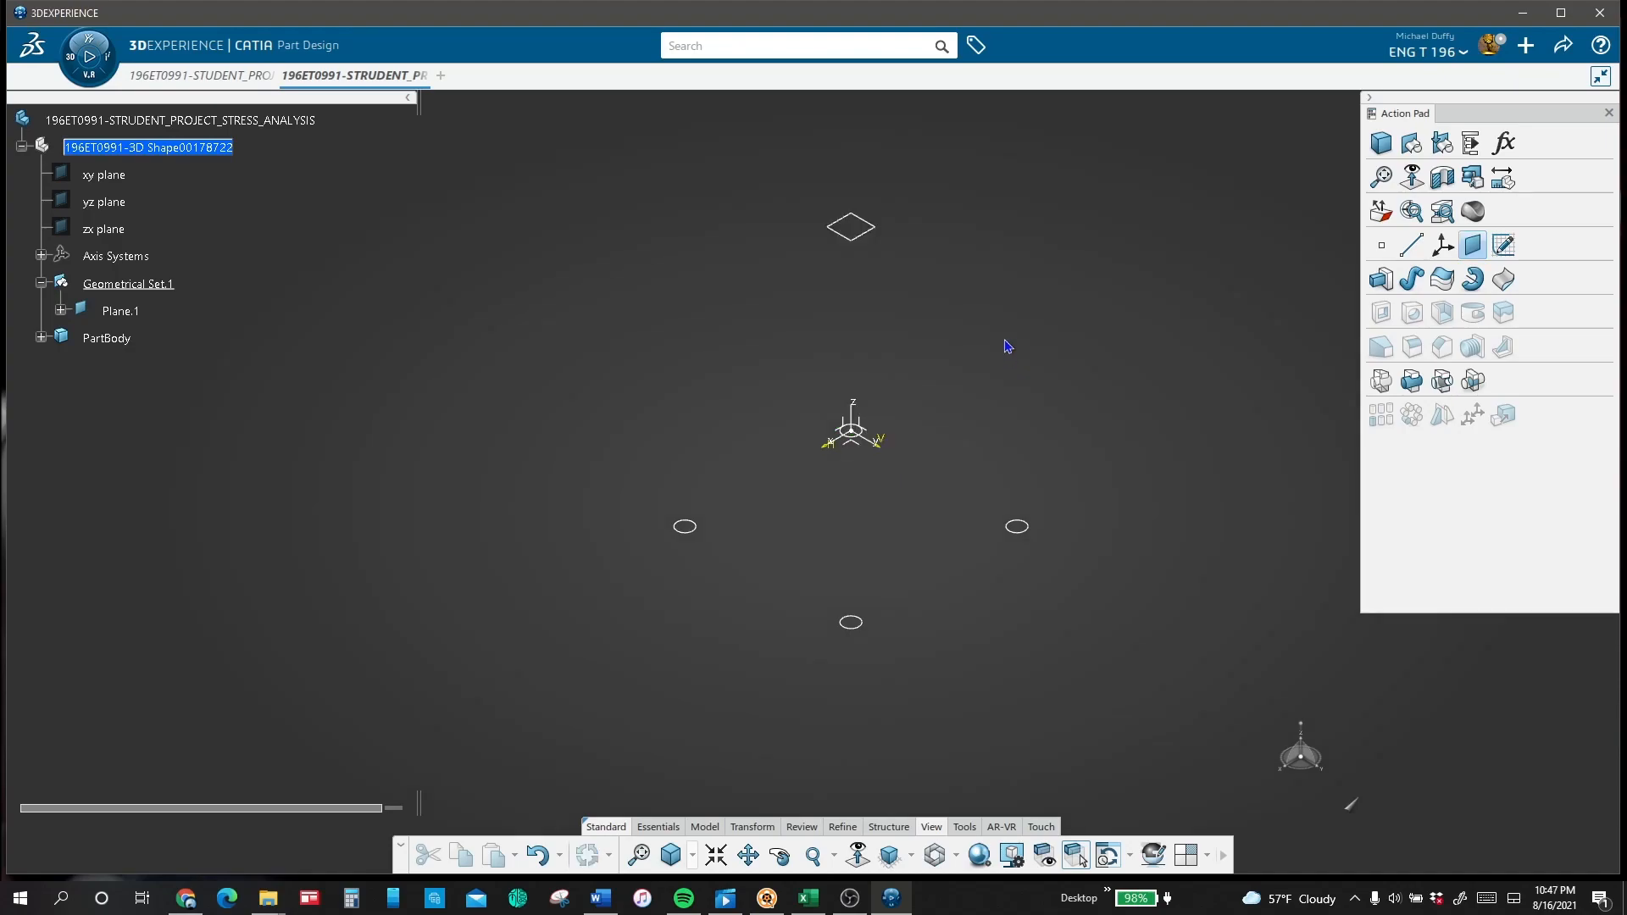
Step: Start a sketch on the 17 in offset plane and begin a rectangle above the circles
click(871, 234)
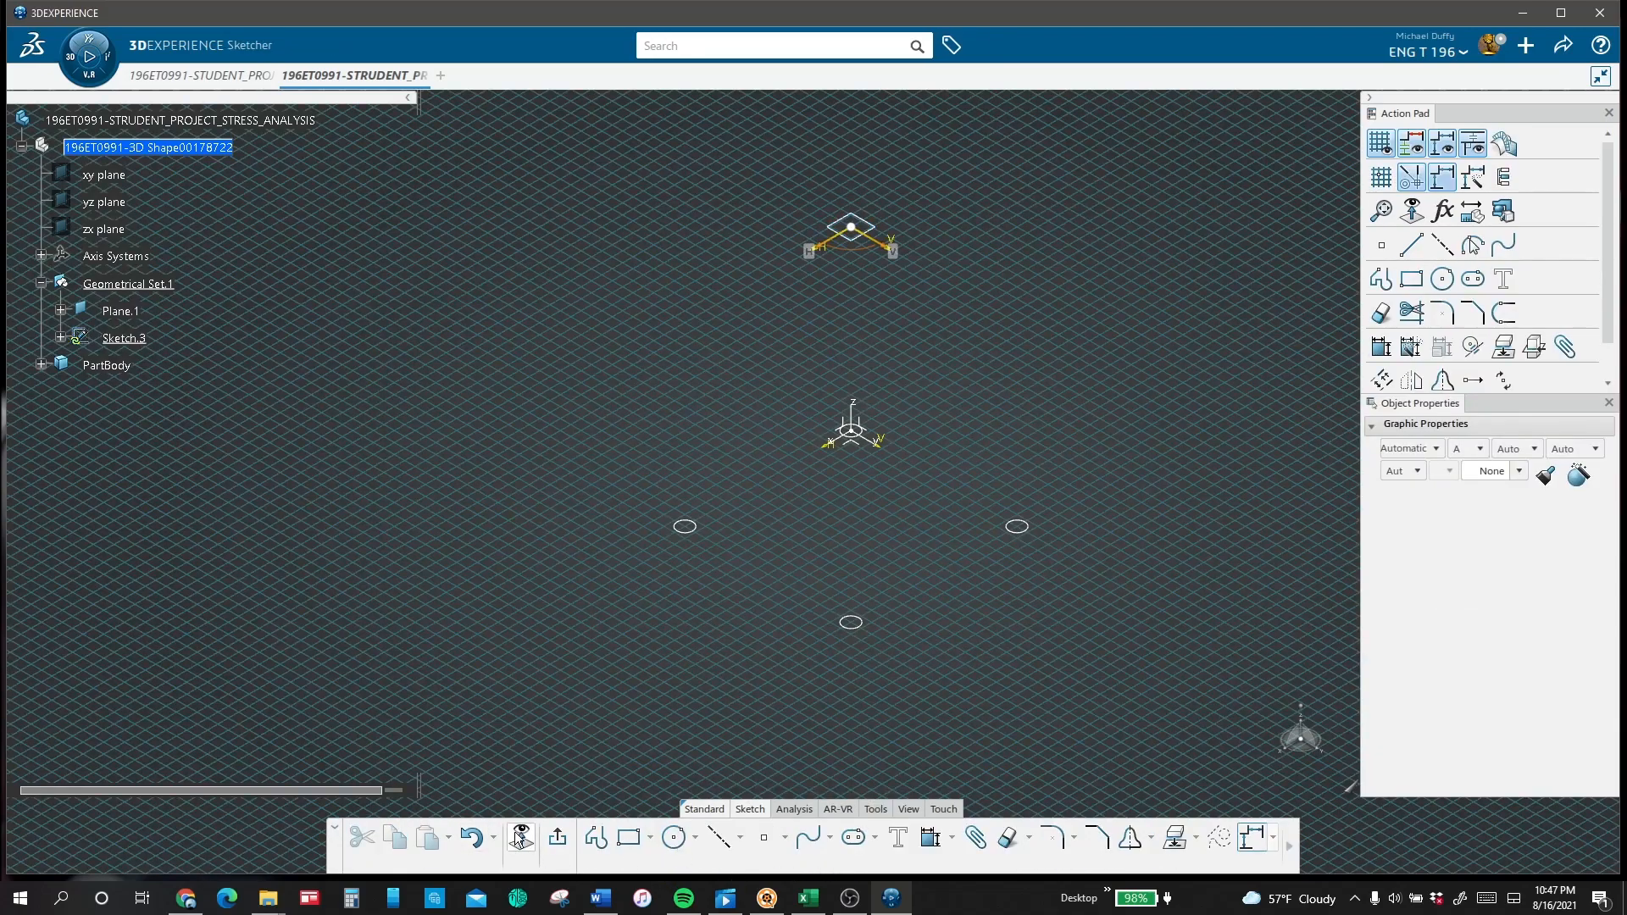
click(1412, 279)
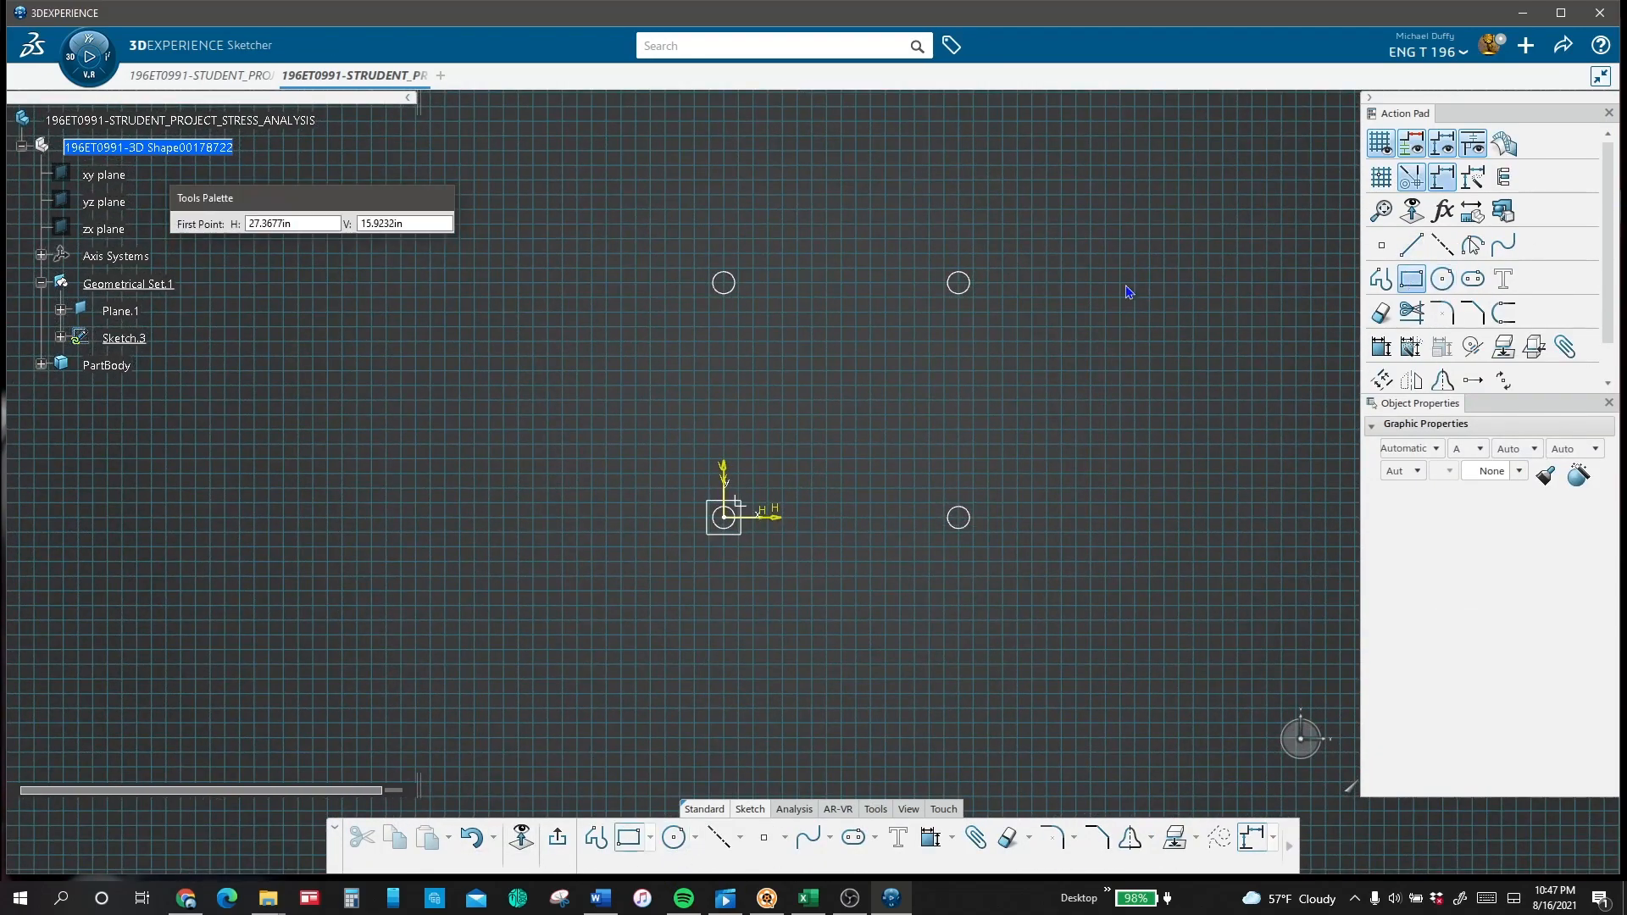
click(781, 222)
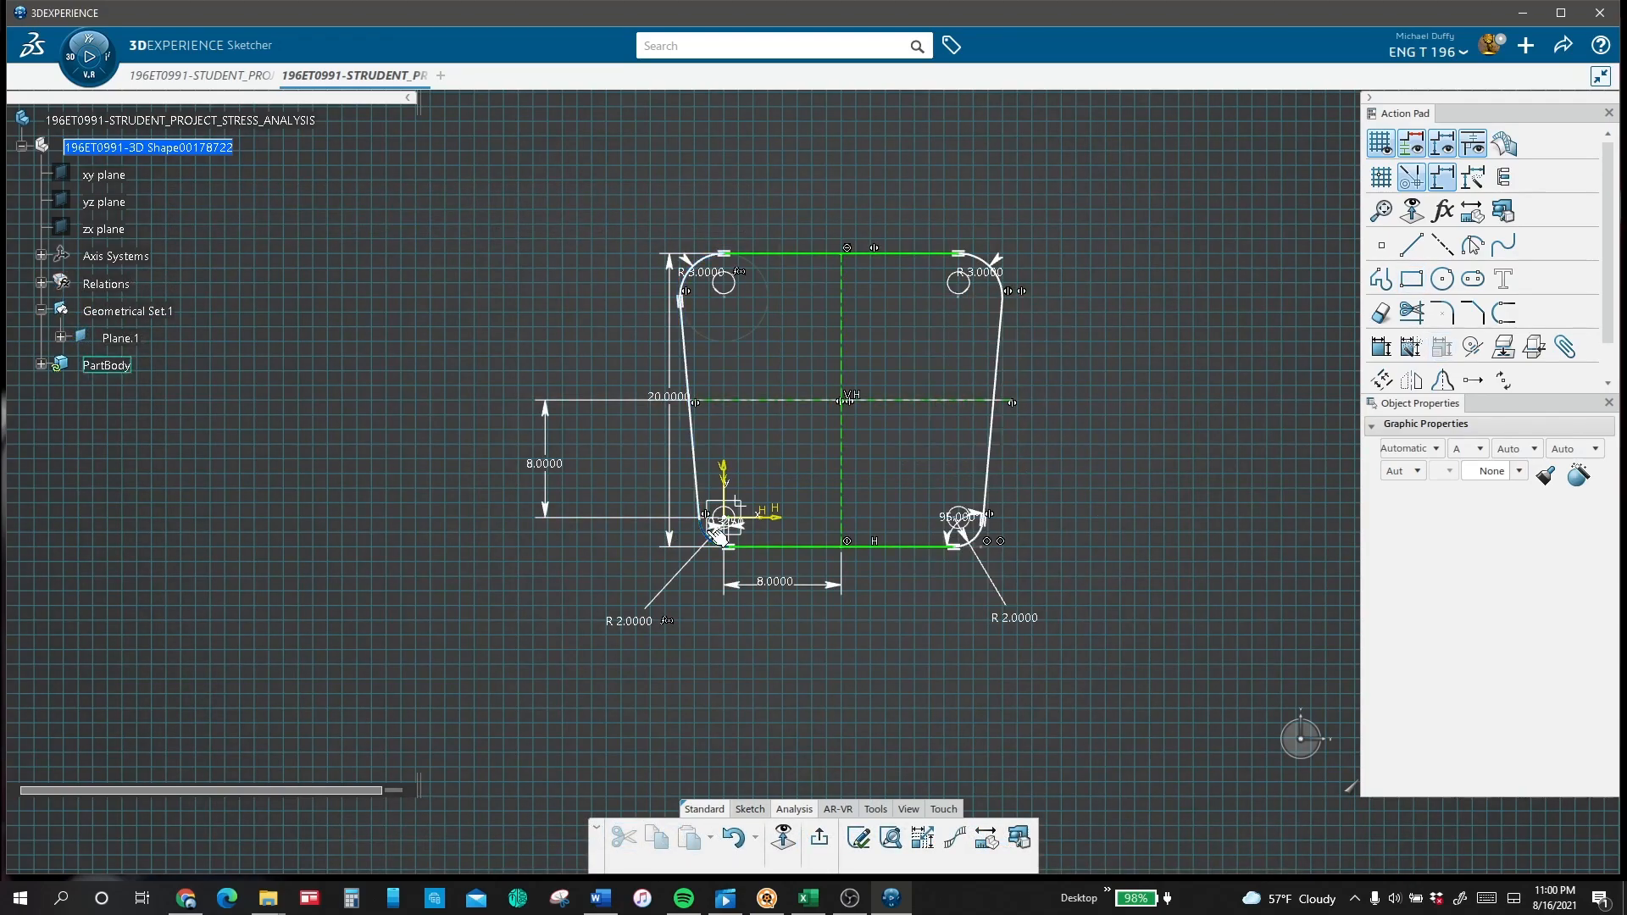
Step: Constrain the profile's lower-left 2 in radius arc to be tangent to the slanted left side line
click(717, 534)
click(1442, 347)
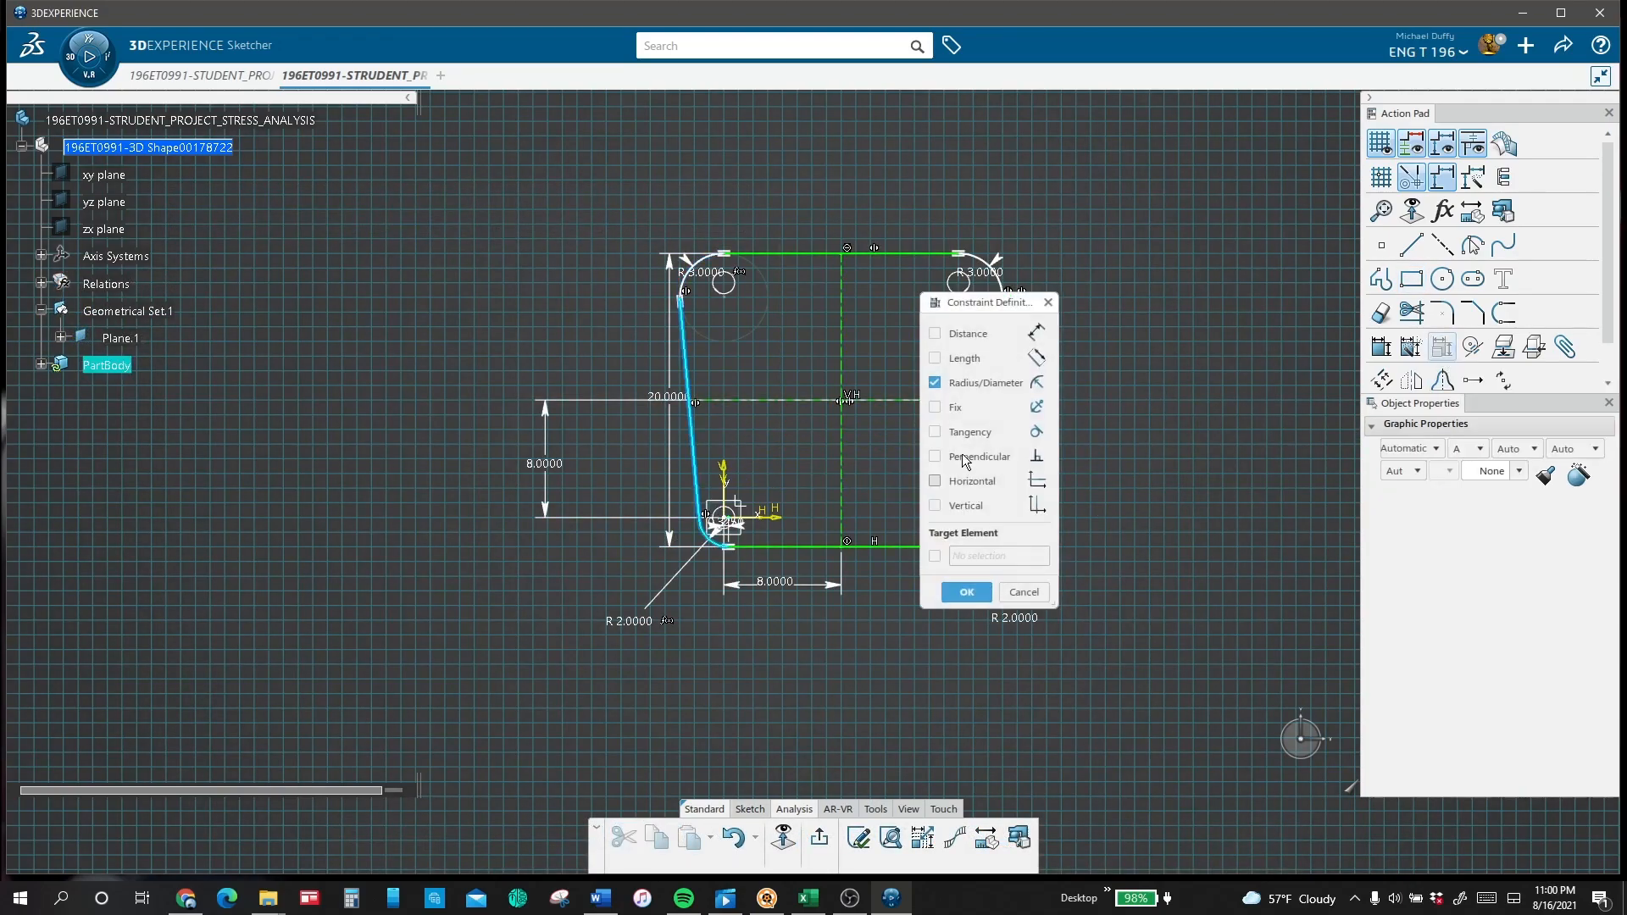
click(967, 592)
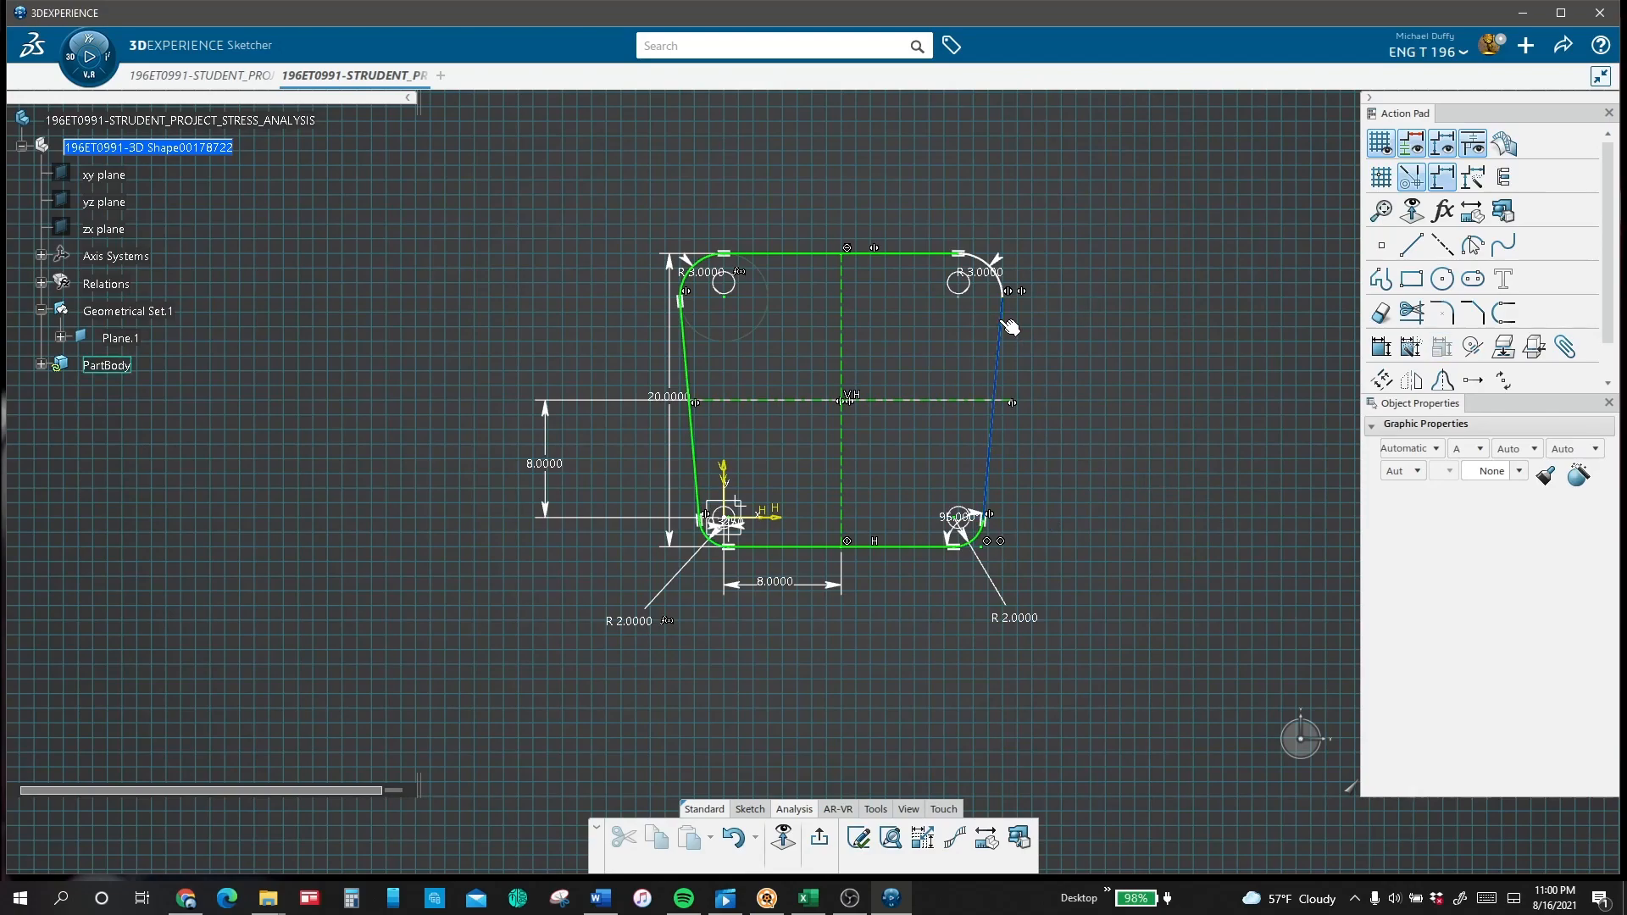
Step: Constrain the slanted right side line to be tangent to the profile's upper-right 3 in radius arc
click(1002, 322)
ctrl+click(1001, 288)
click(1442, 346)
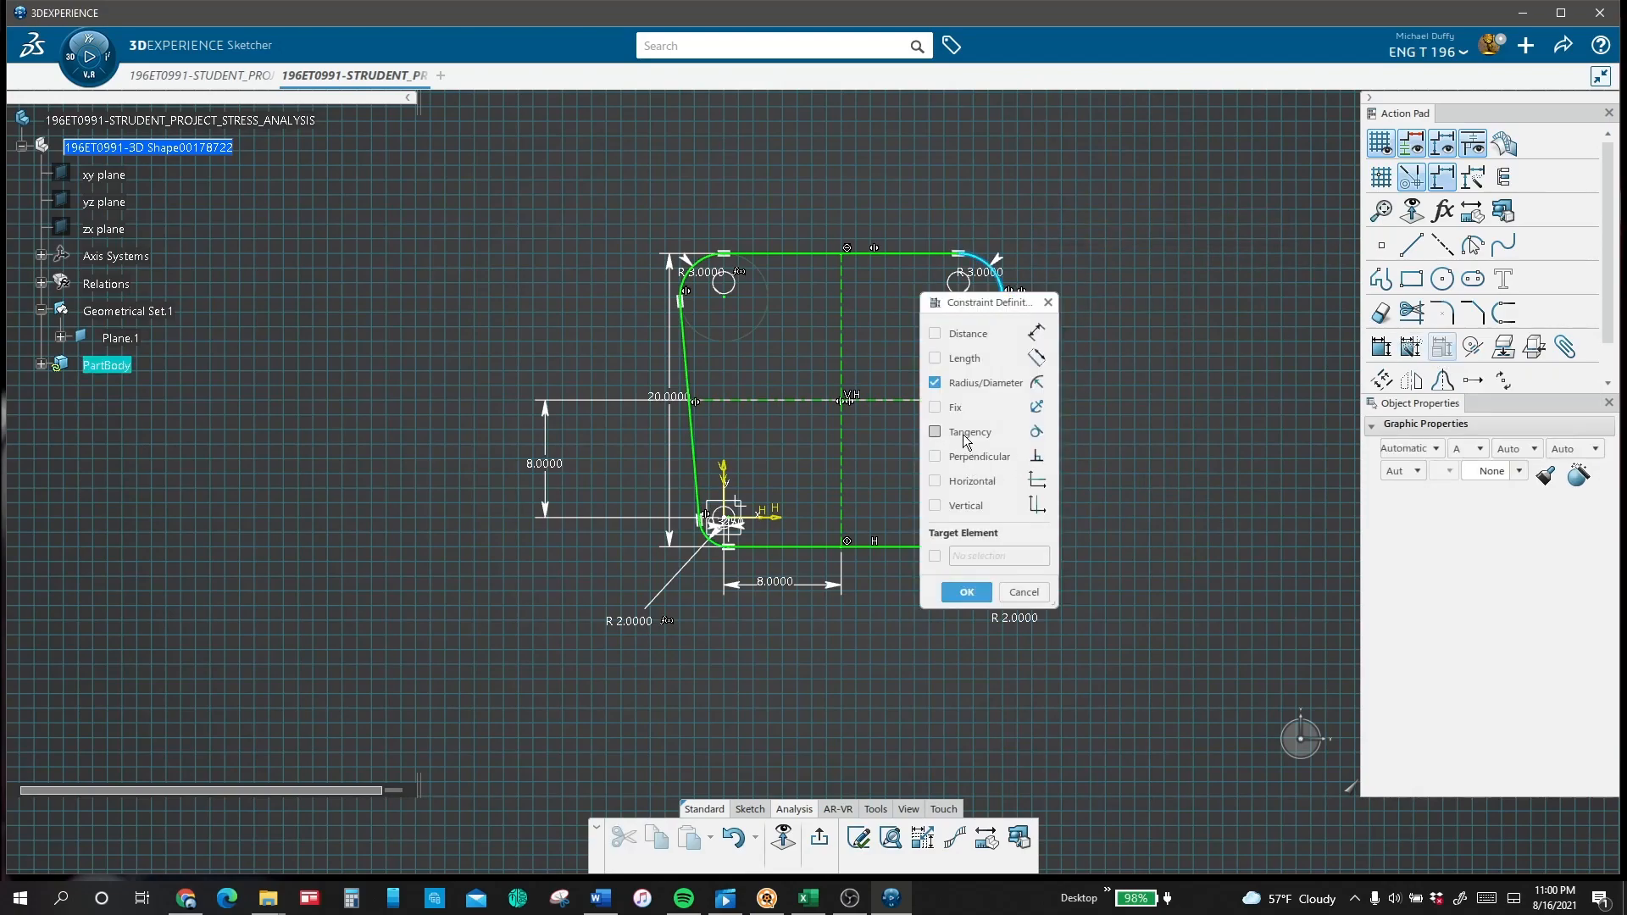
click(935, 432)
click(967, 592)
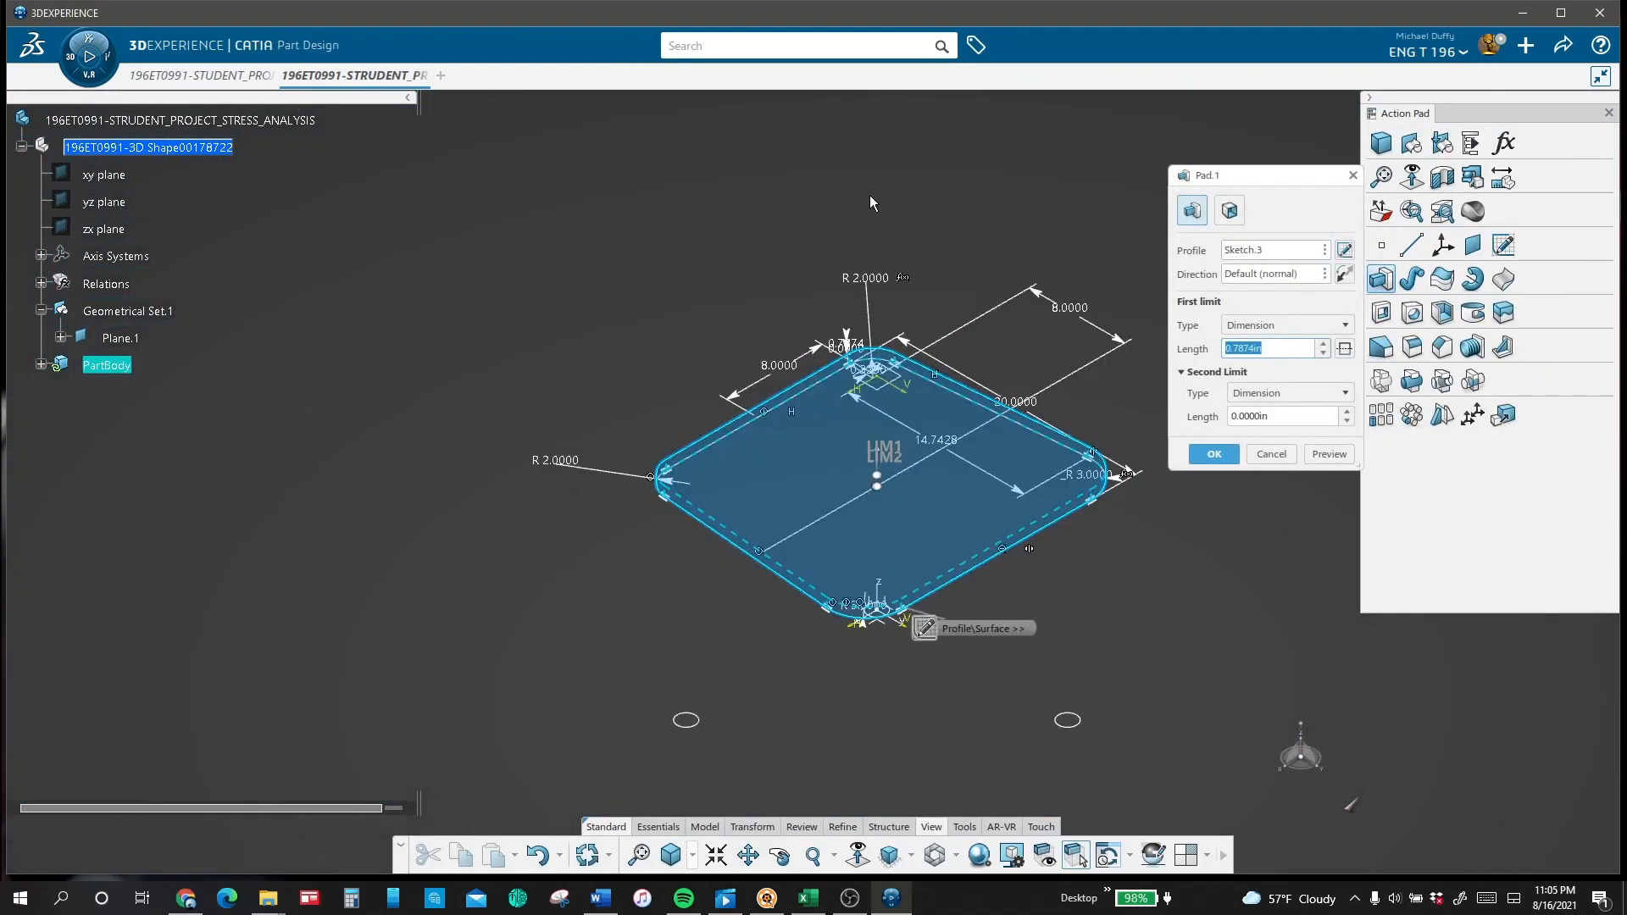
Step: Pad the rounded seat profile 1.75 in and pad the leg circles up to the underside of the seat
text(1.75)
key(Return)
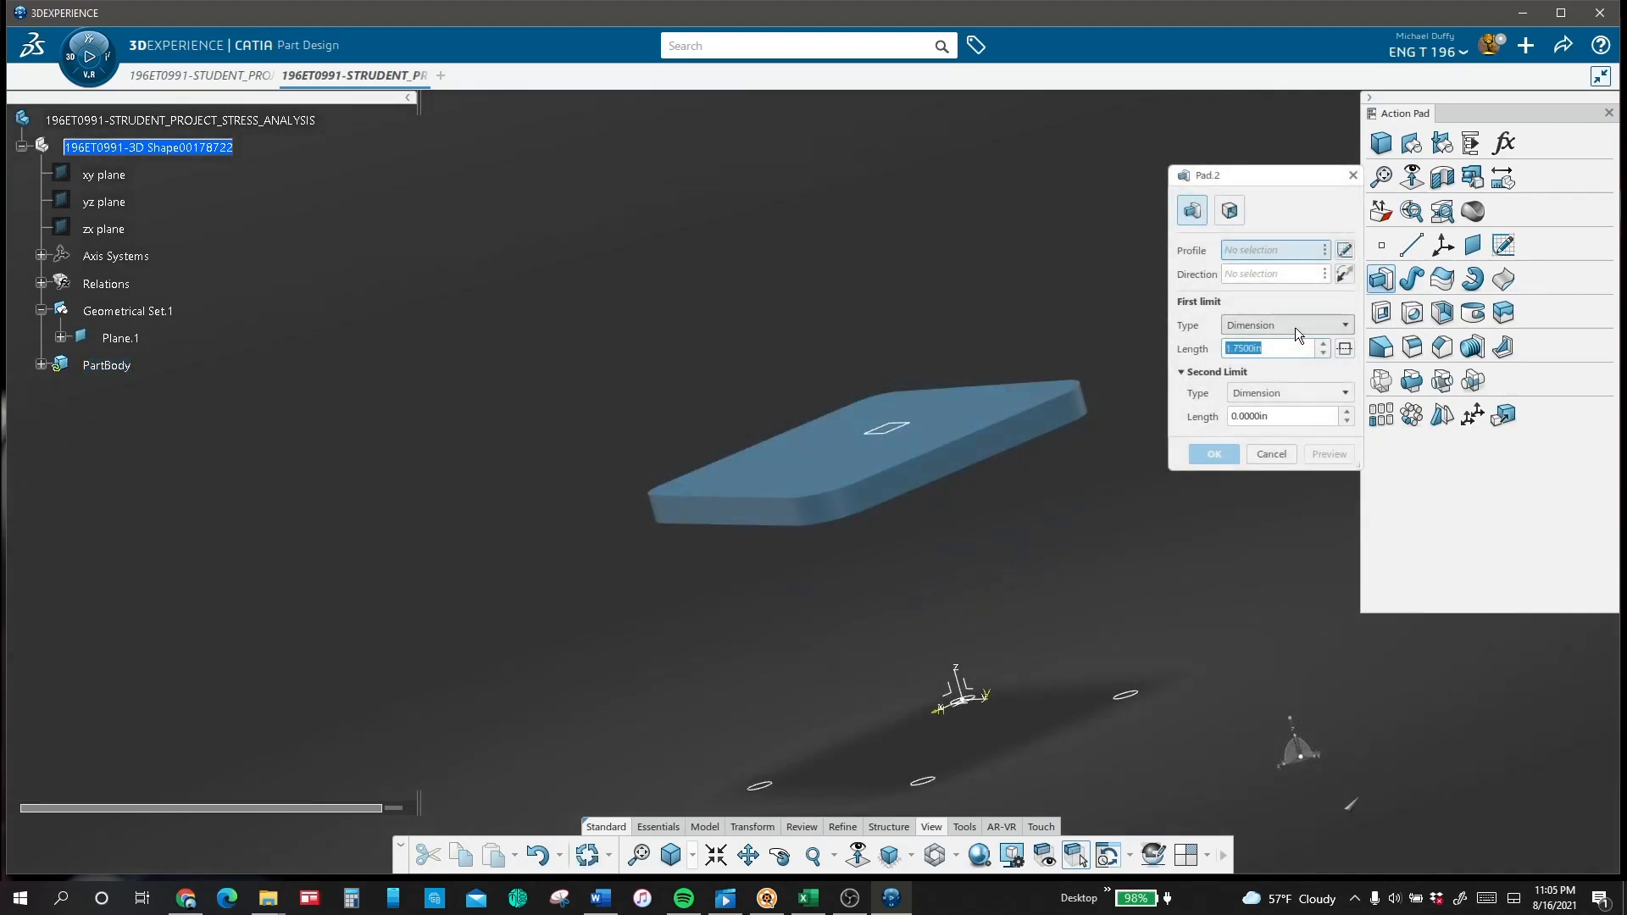
click(1295, 325)
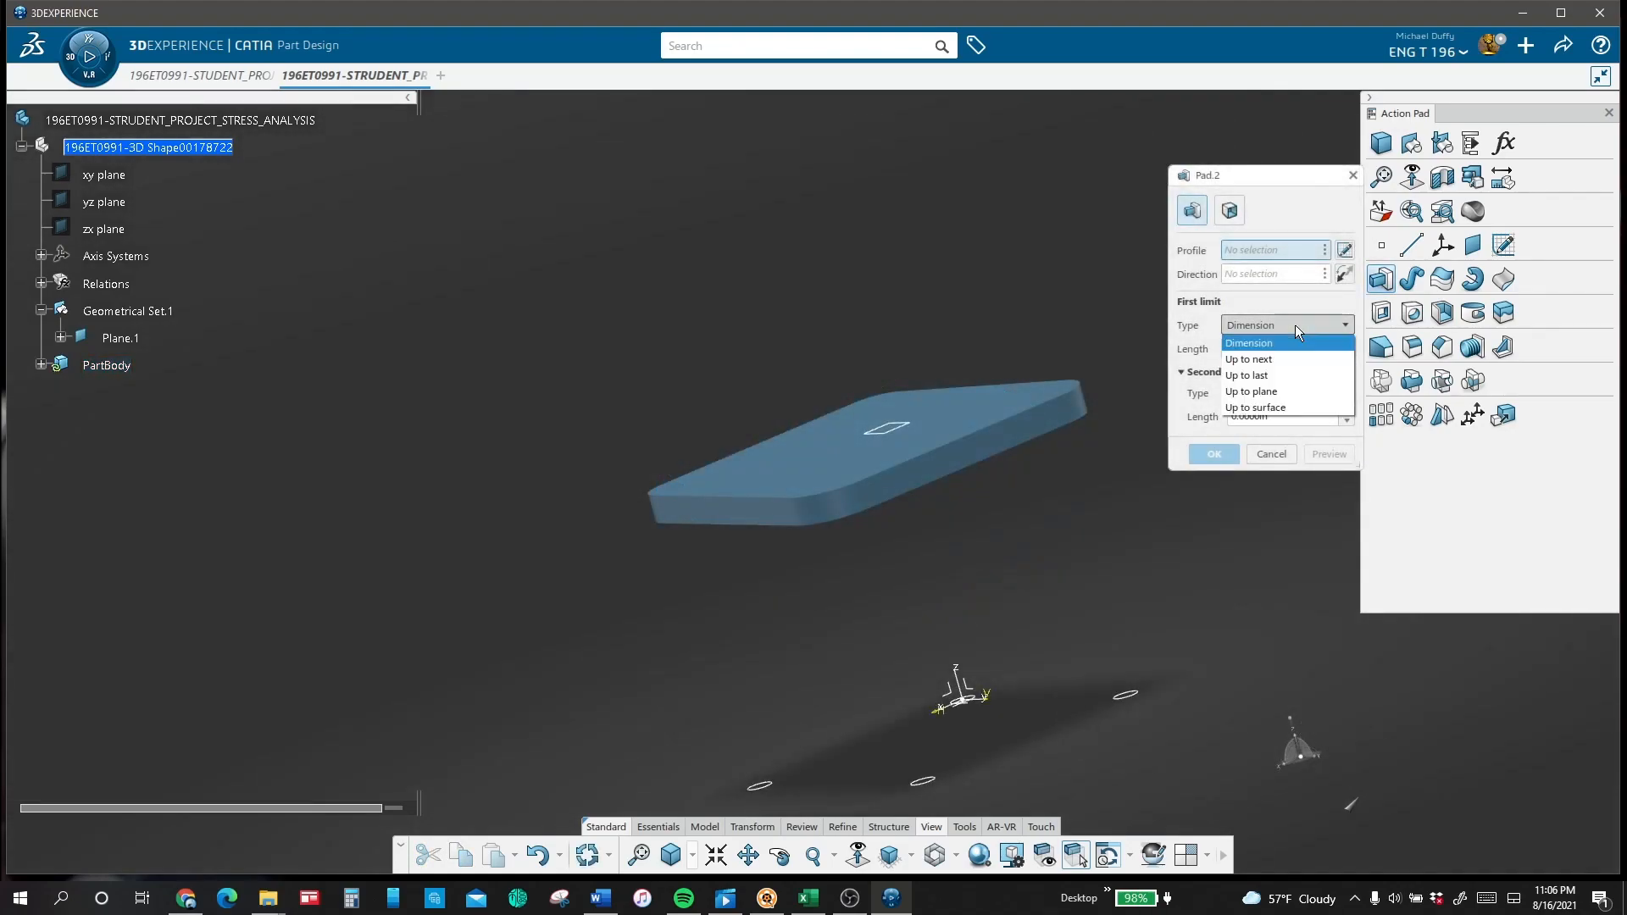
click(1290, 407)
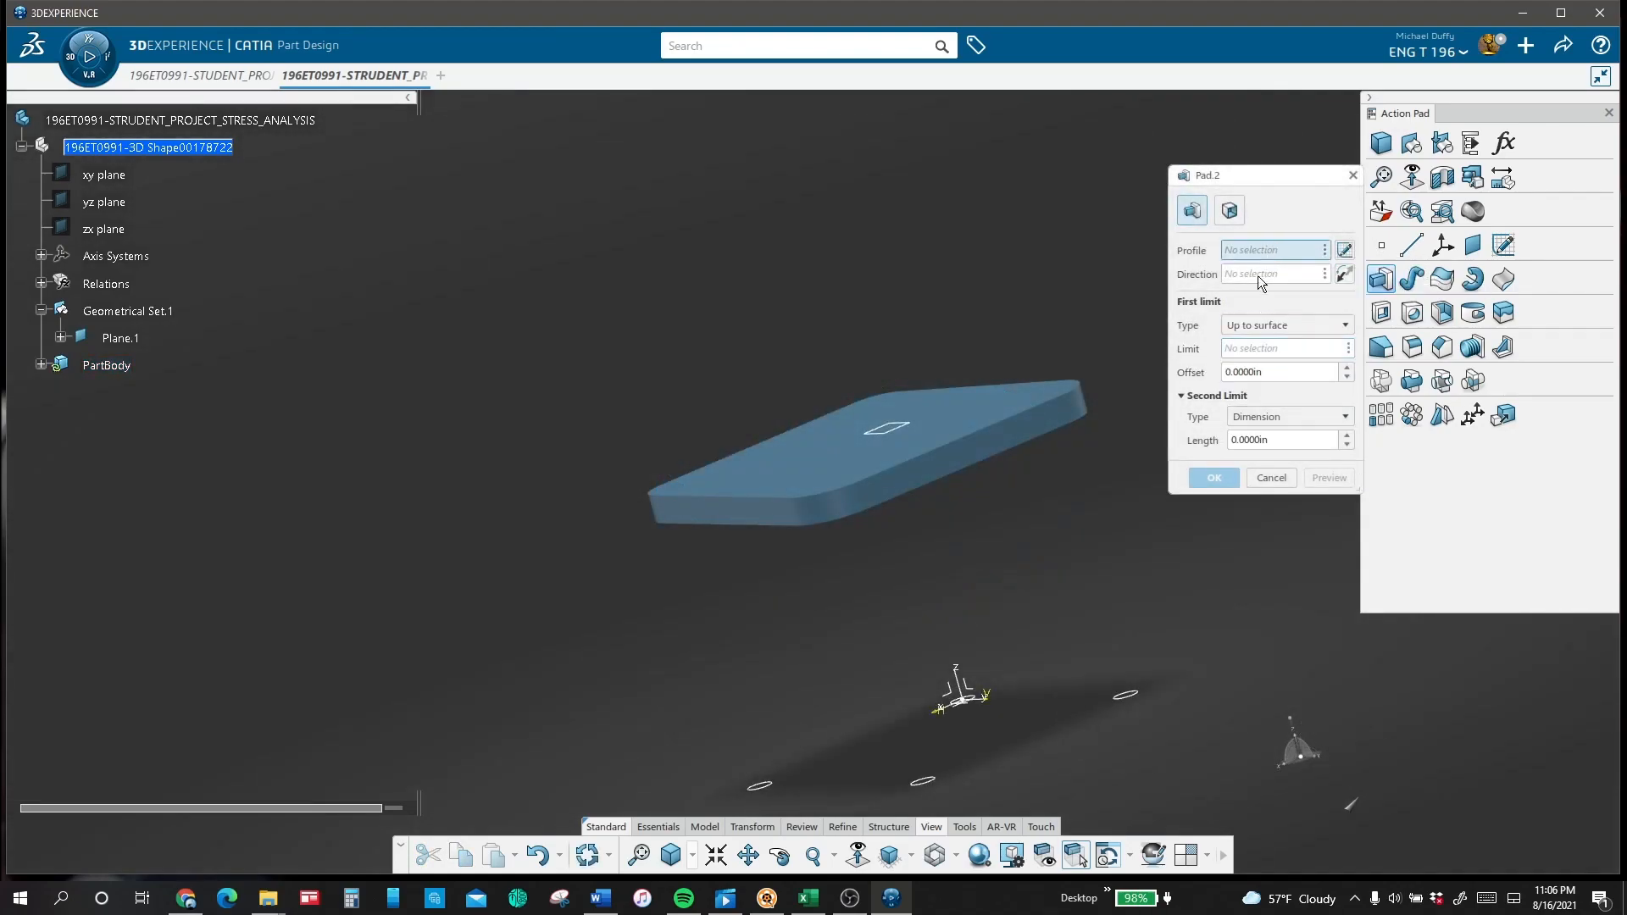
click(1134, 709)
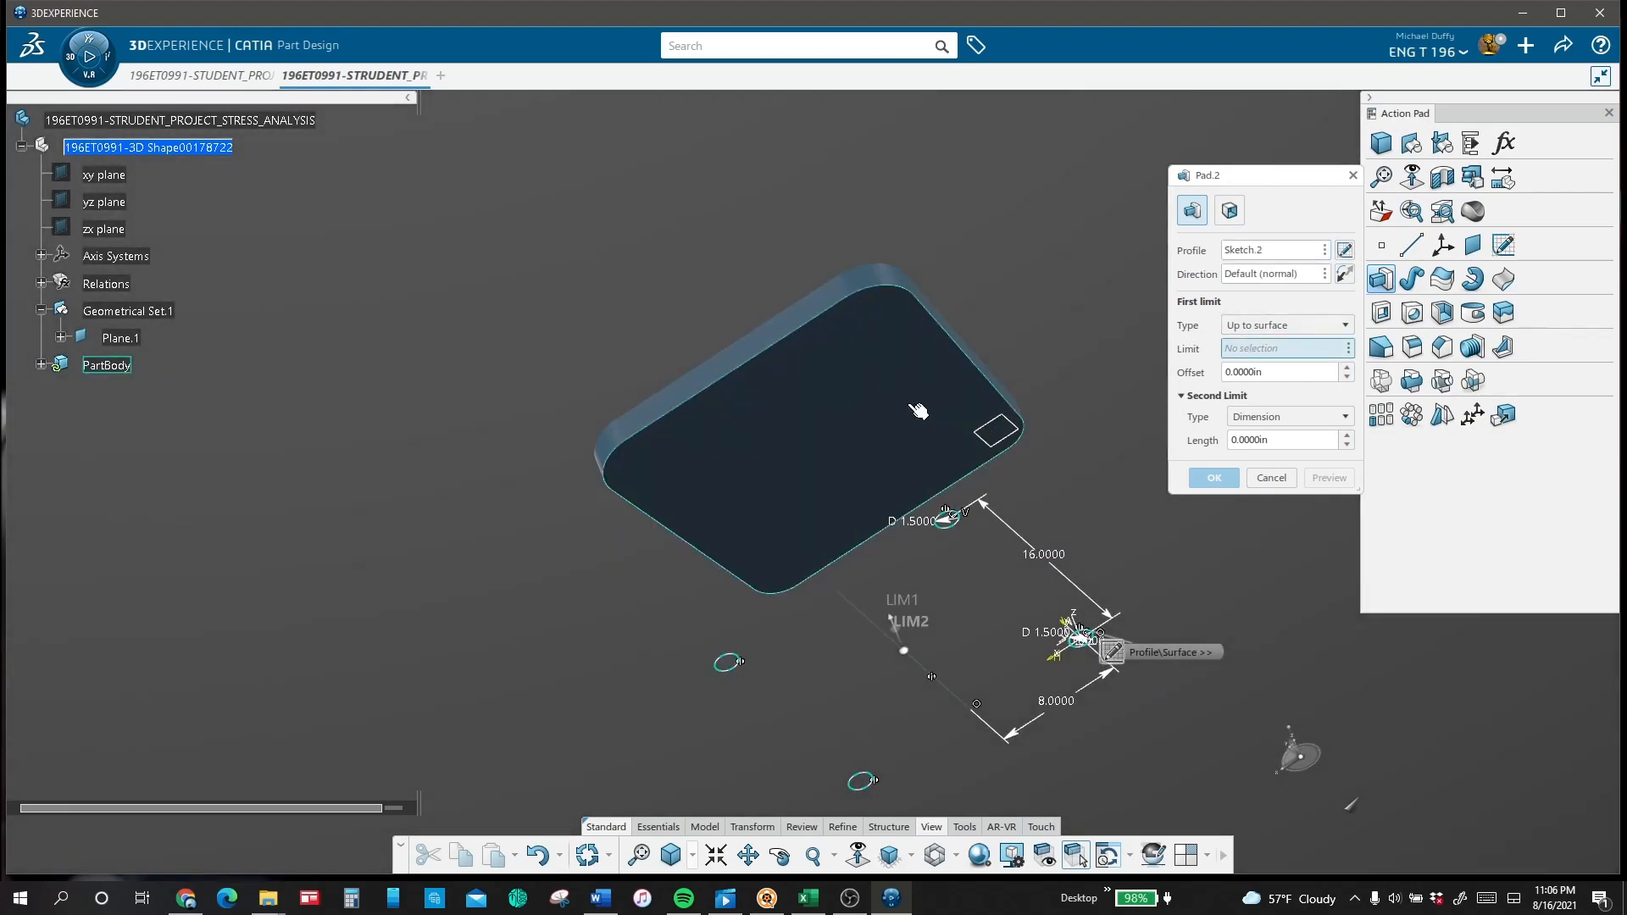
click(918, 411)
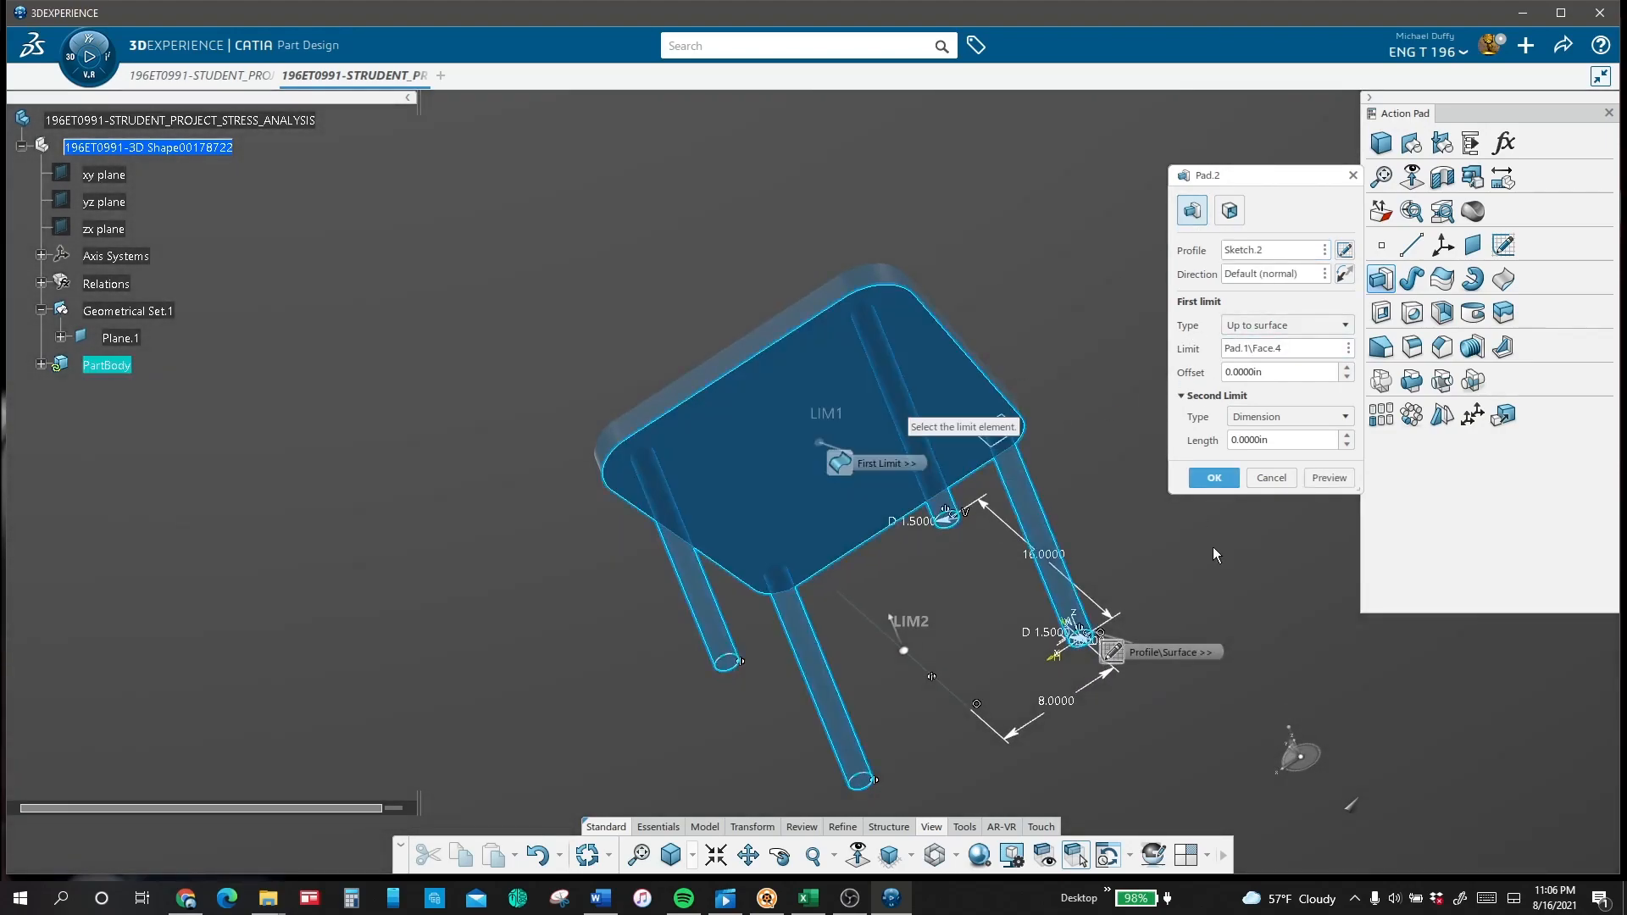
click(1213, 478)
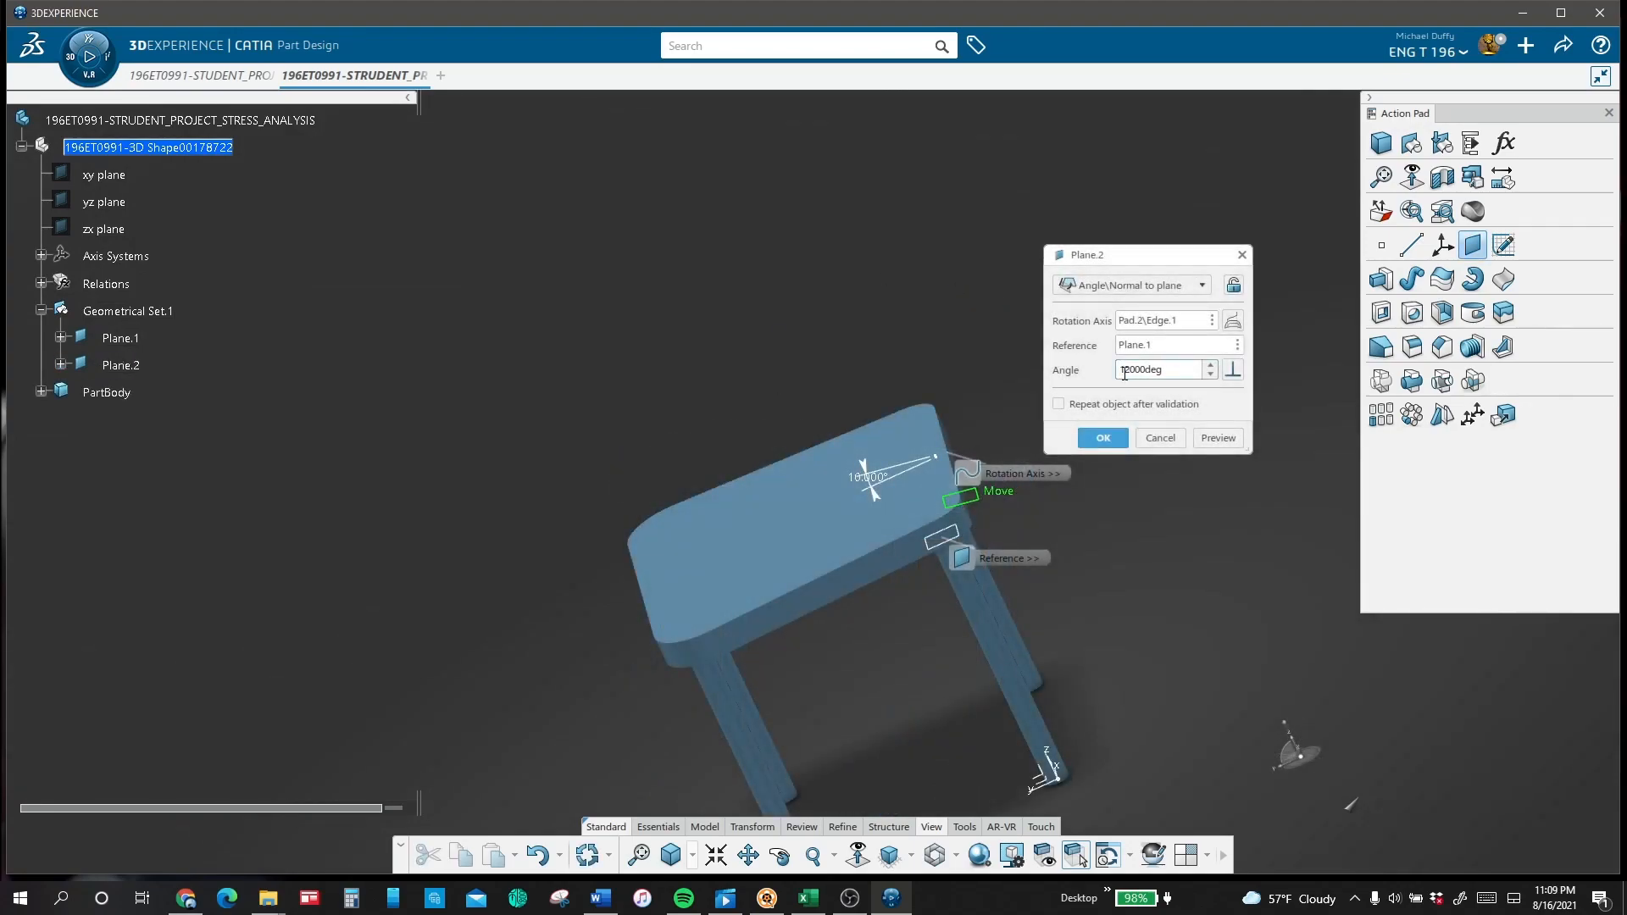
Step: Finish the plane angled 12.5 degrees from Plane.1 and start a sketch on it, viewed normal to the plane
click(1158, 432)
click(1034, 489)
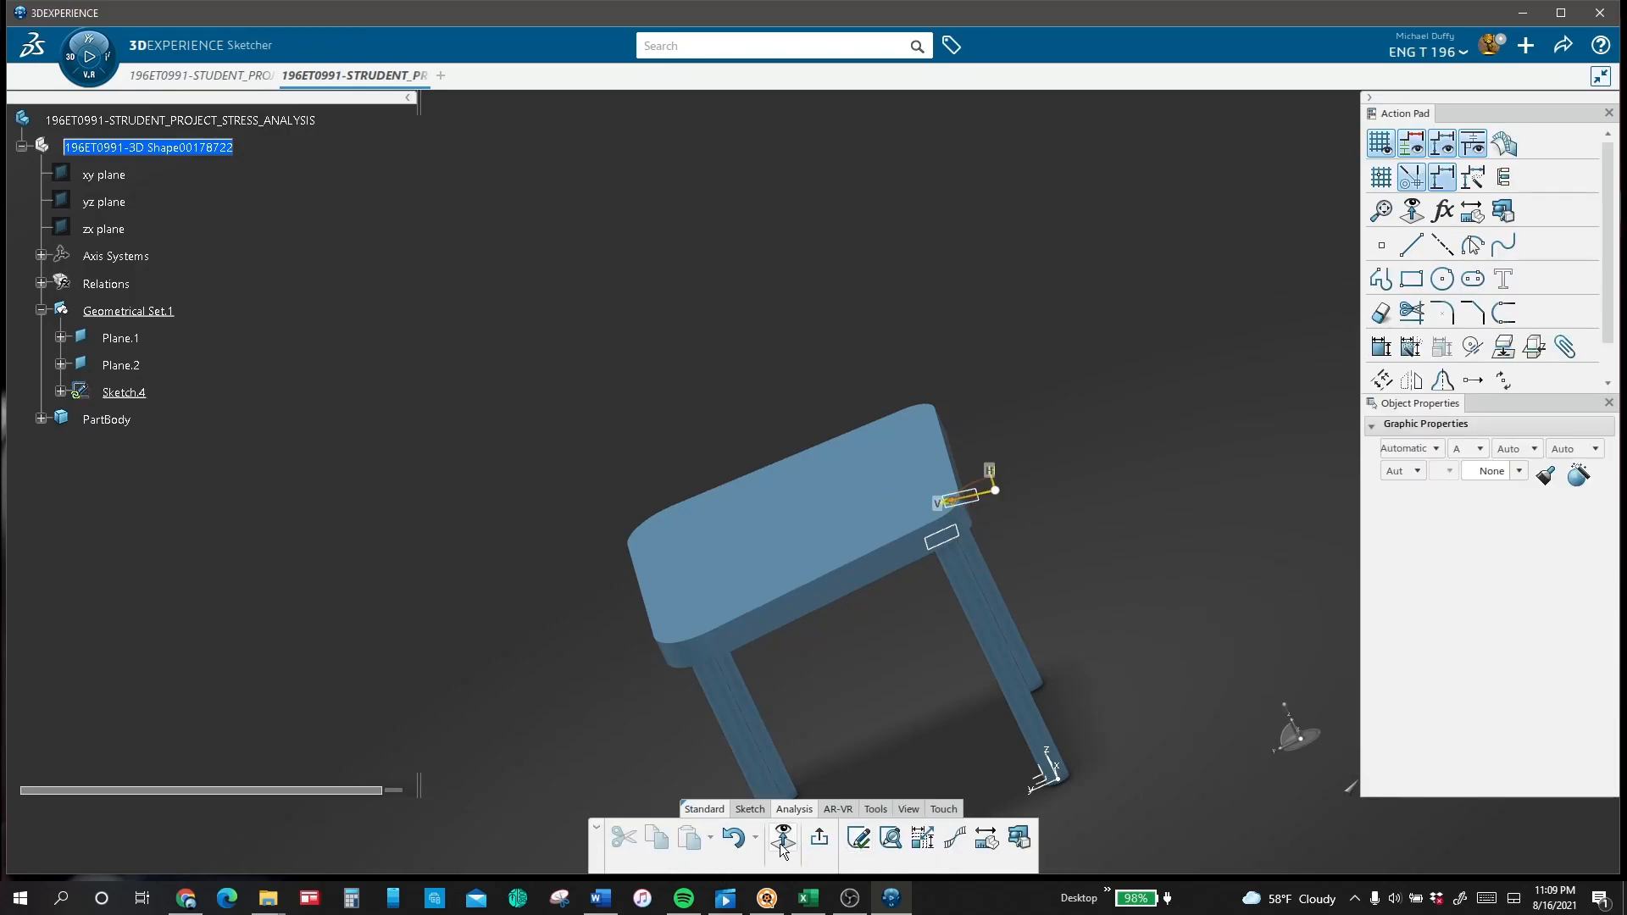
click(782, 846)
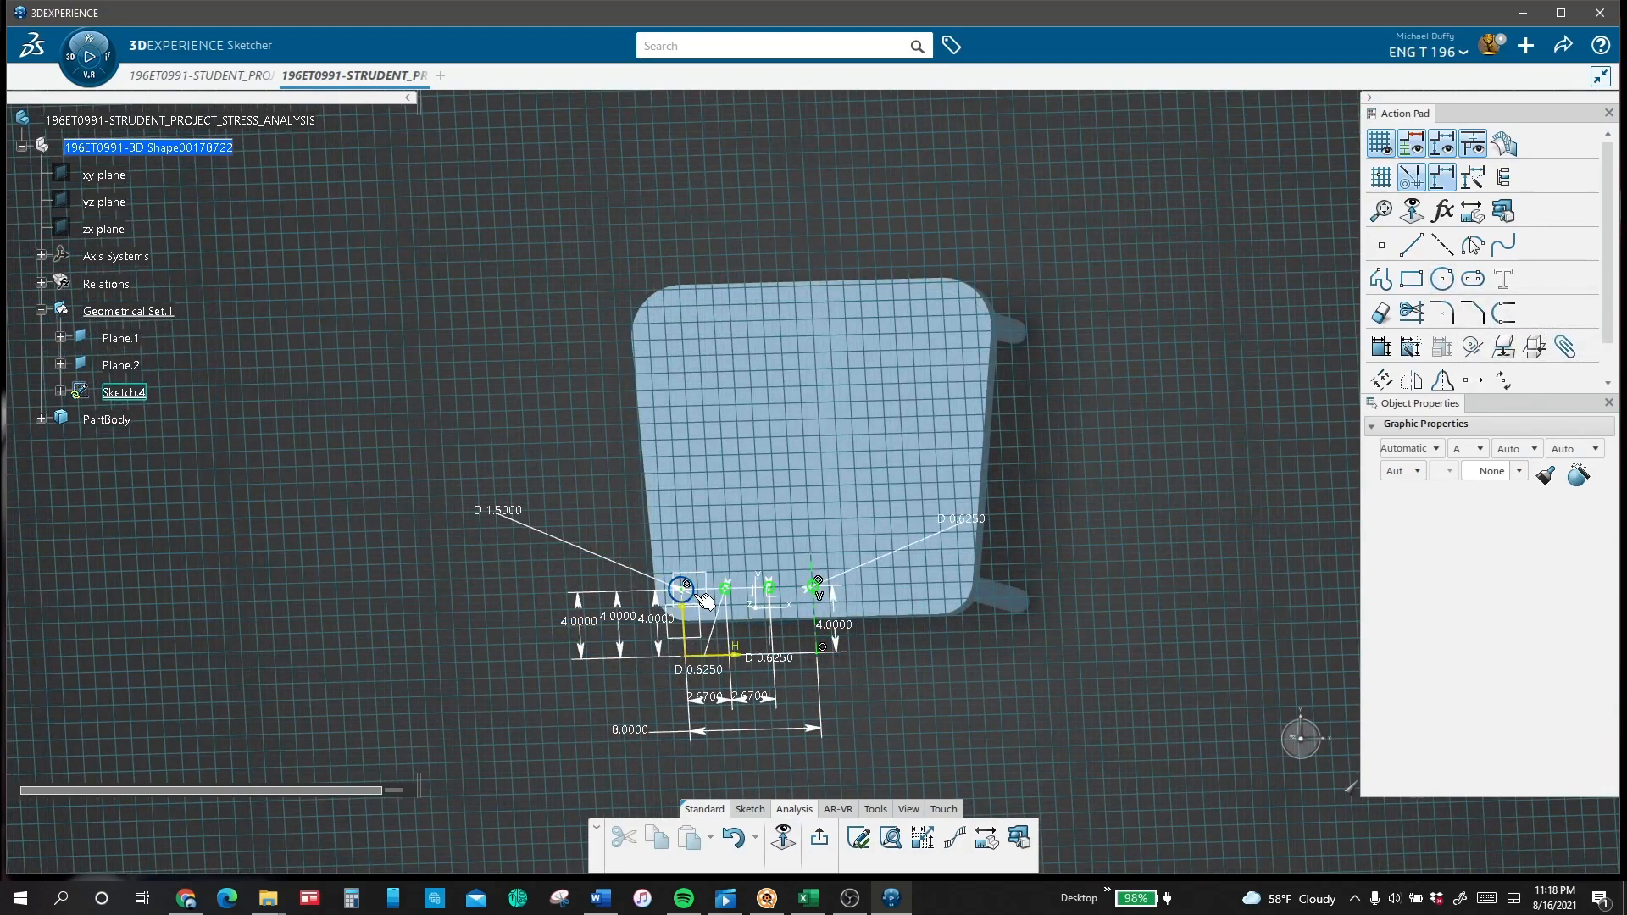
Step: Mirror the 1.5 in circle and the two adjacent 0.625 in circles about the vertical axis line of the backrest sketch
click(700, 594)
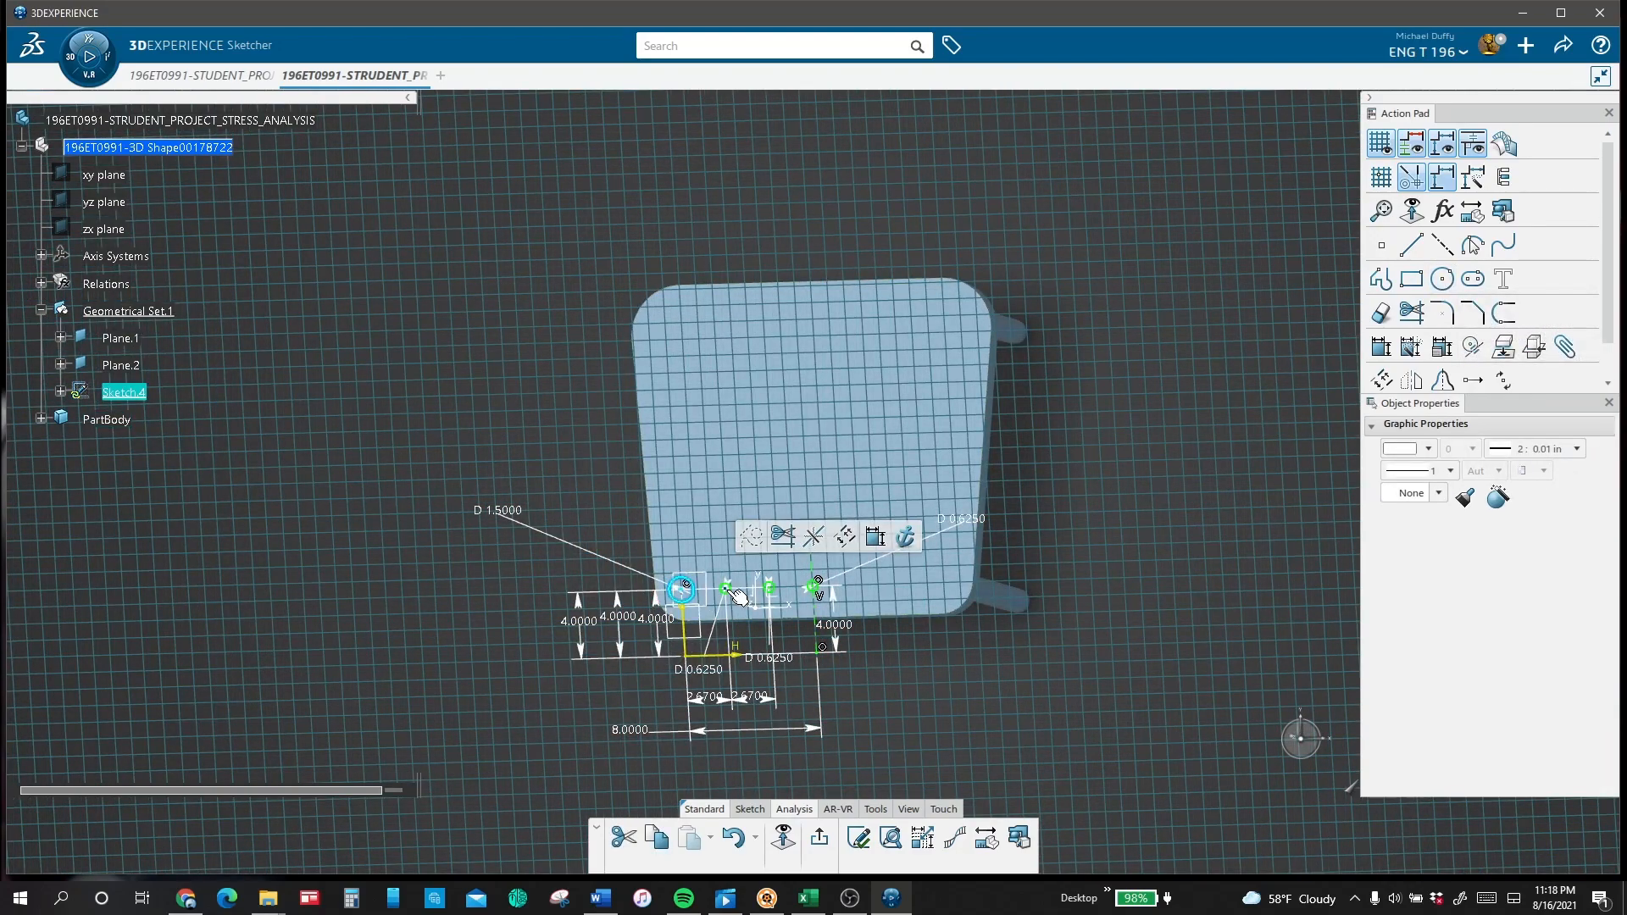
ctrl+click(728, 590)
click(722, 583)
click(703, 600)
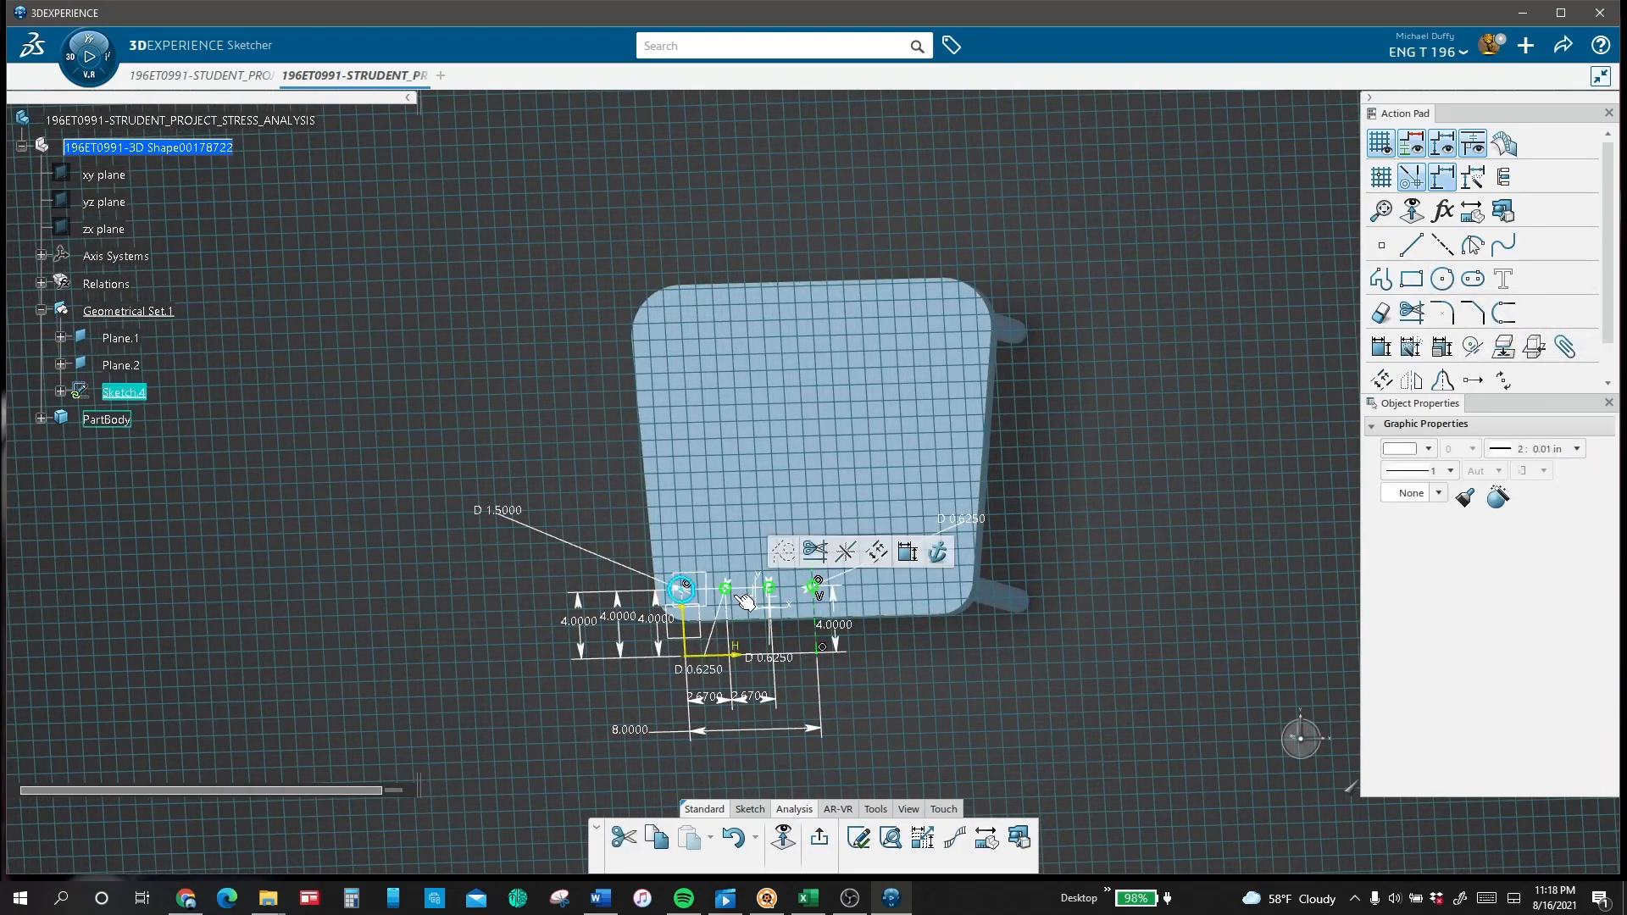
ctrl+click(776, 597)
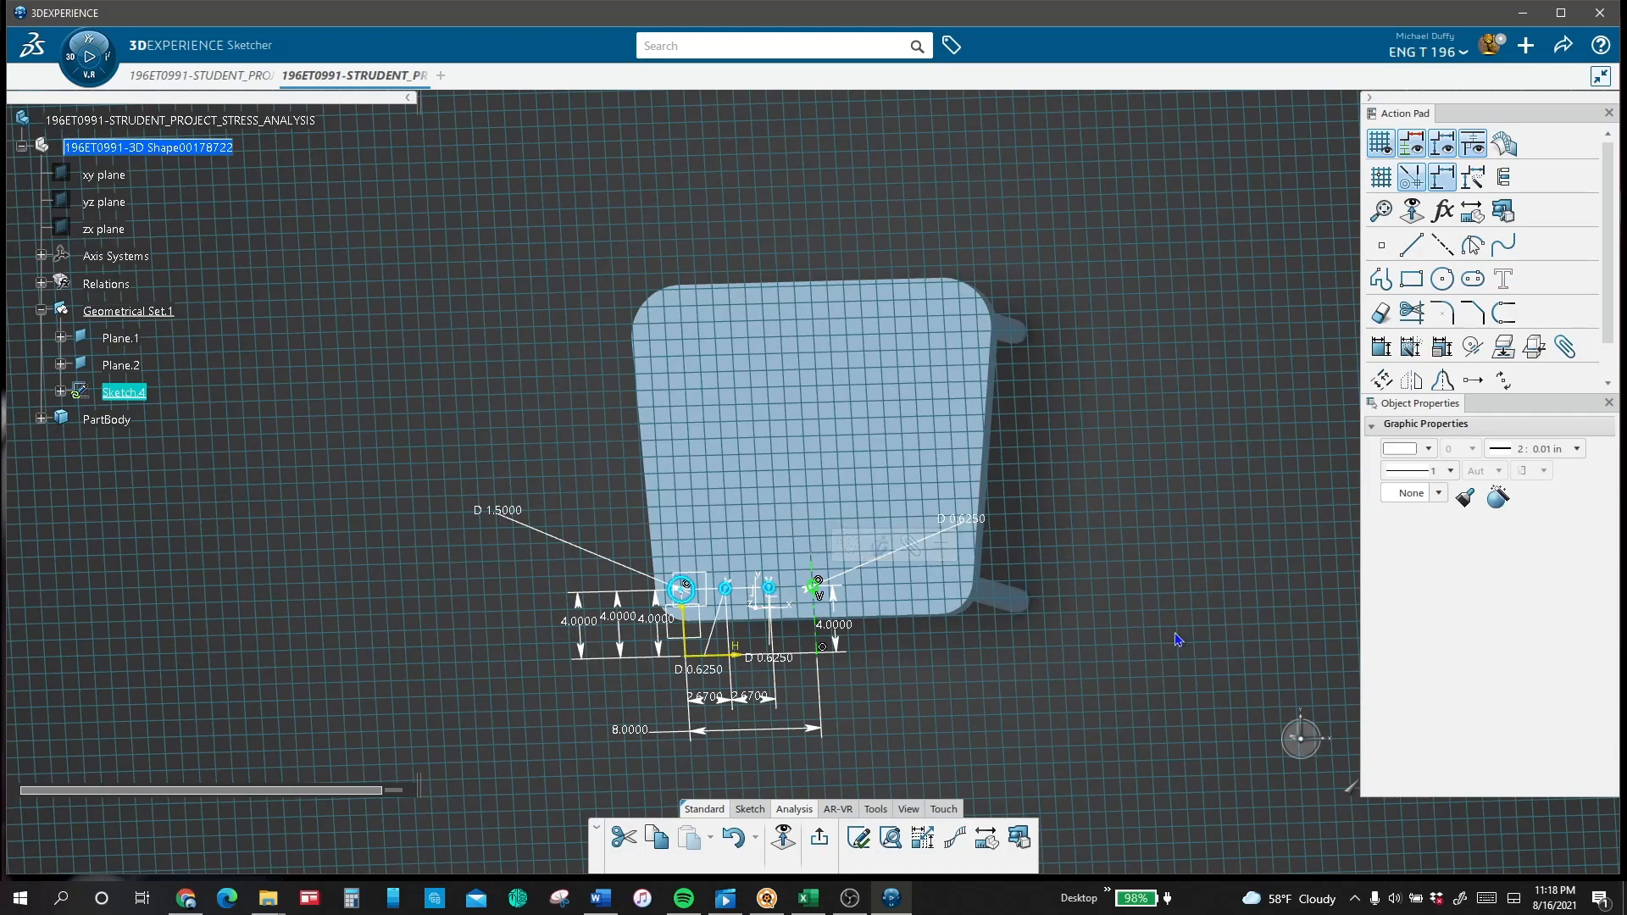
click(1444, 383)
click(823, 641)
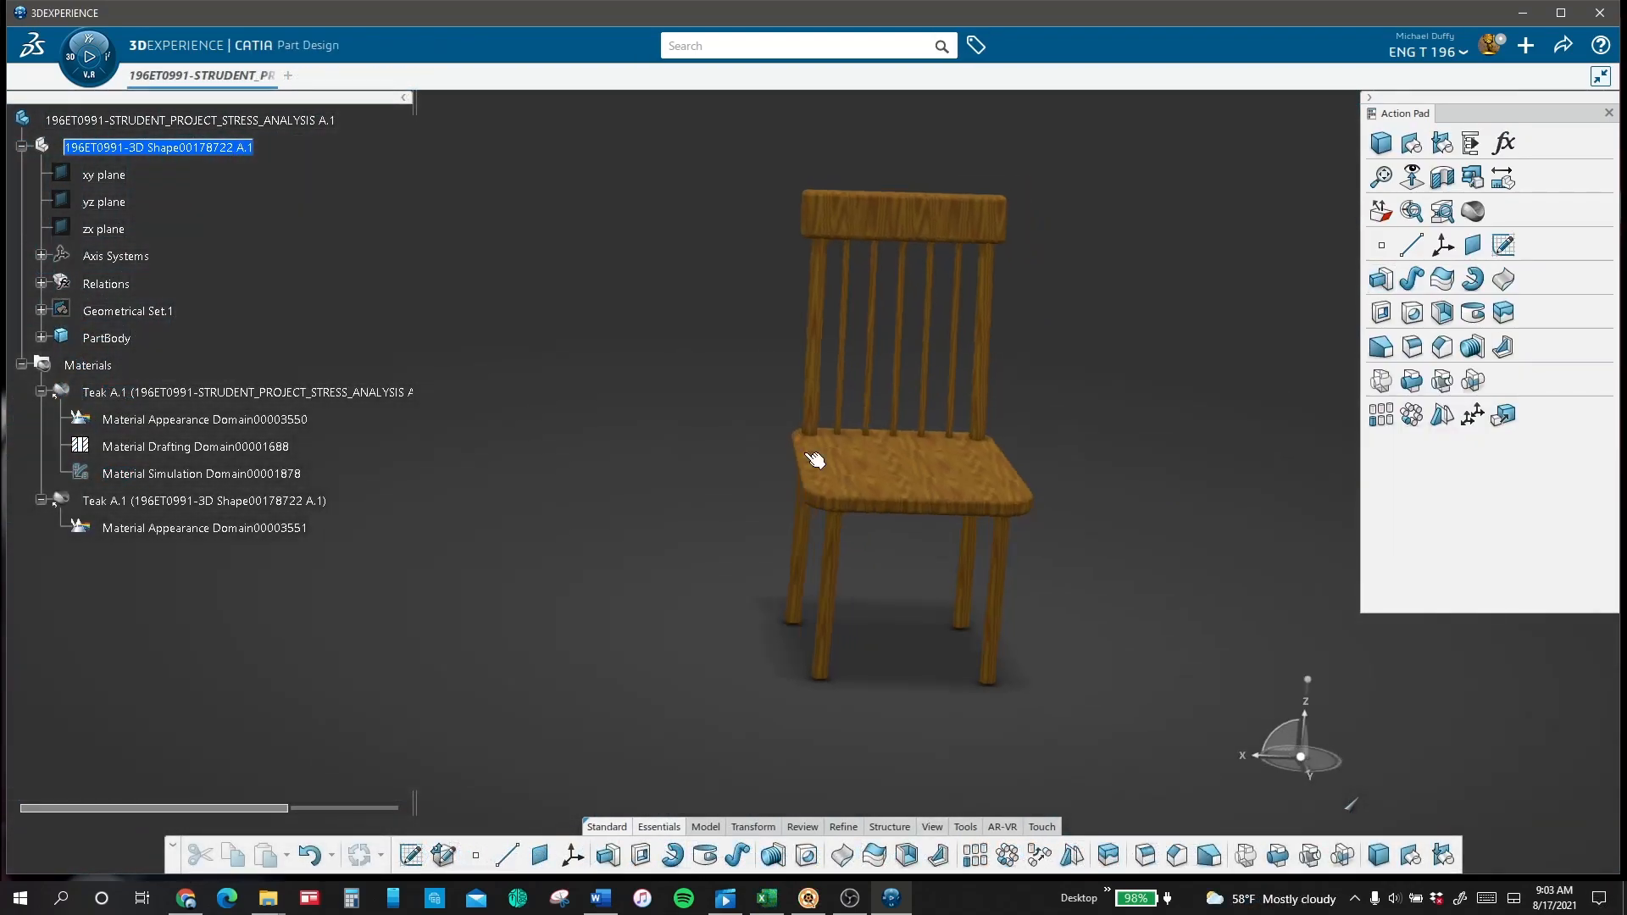
Step: View the finished teak chair isometrically and switch it to the Static Study app
middle_drag(816, 458, 1171, 446)
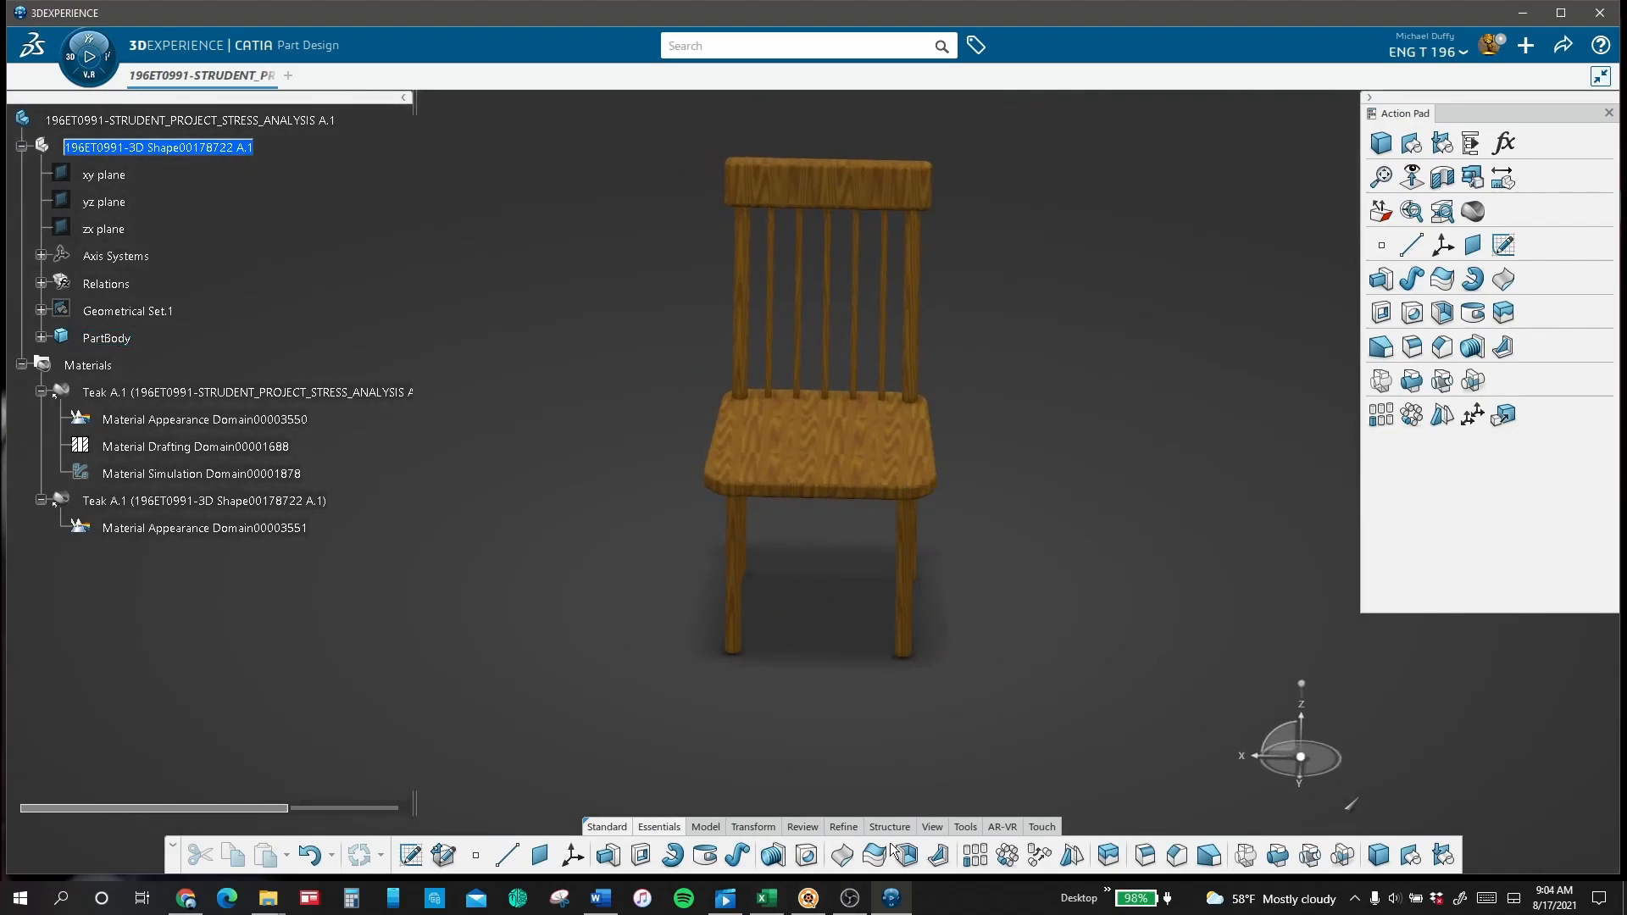
click(939, 830)
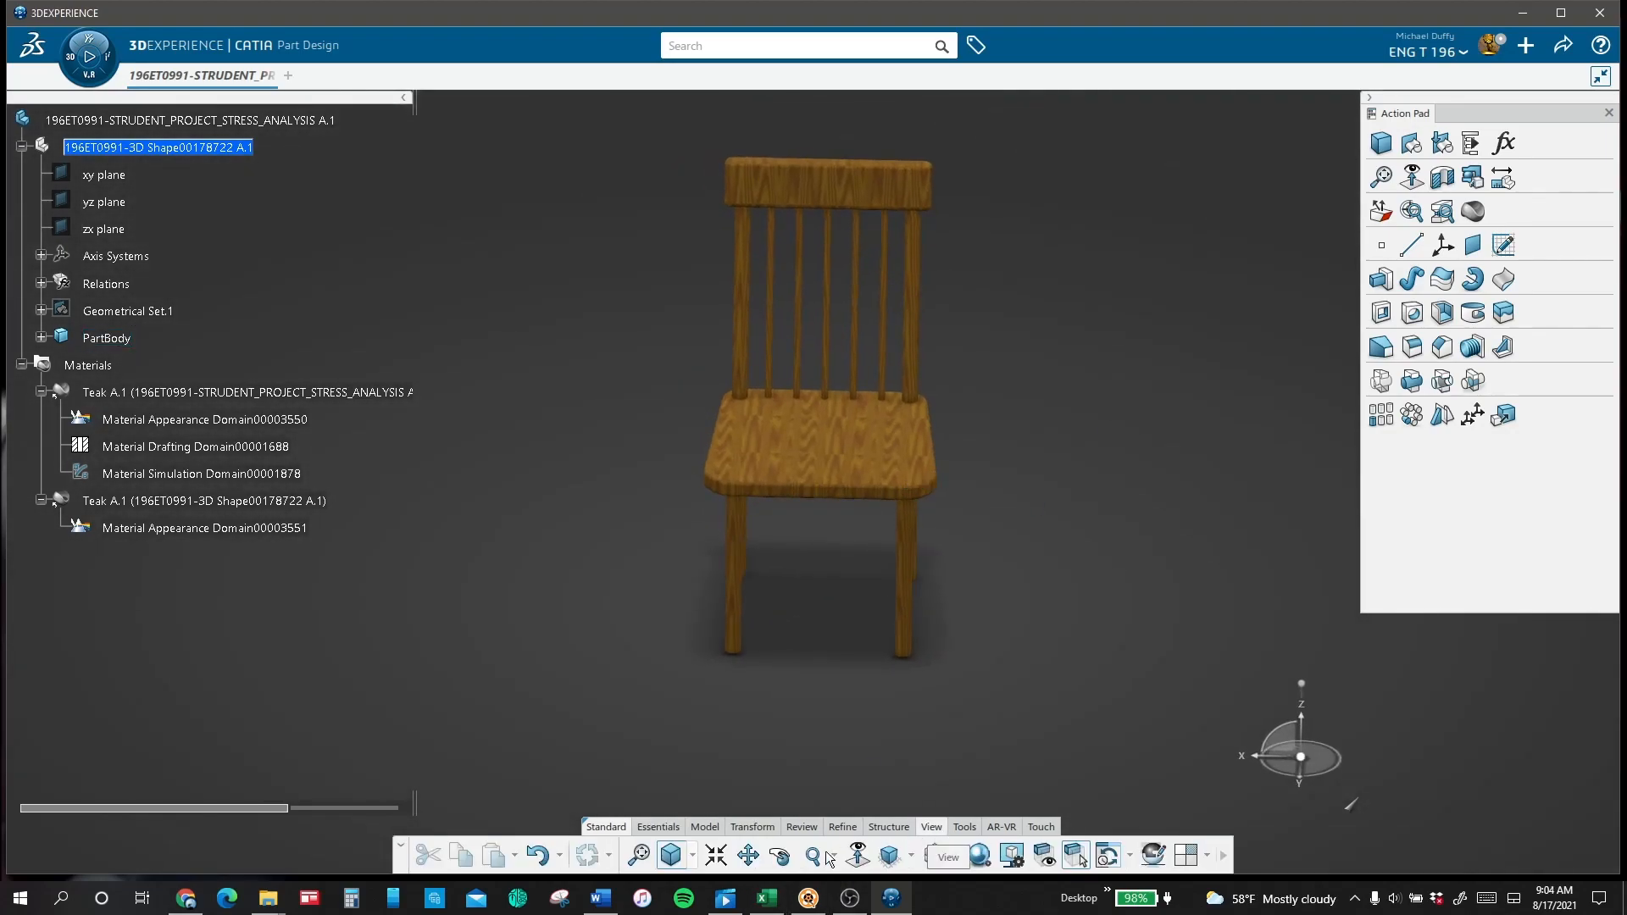
click(935, 856)
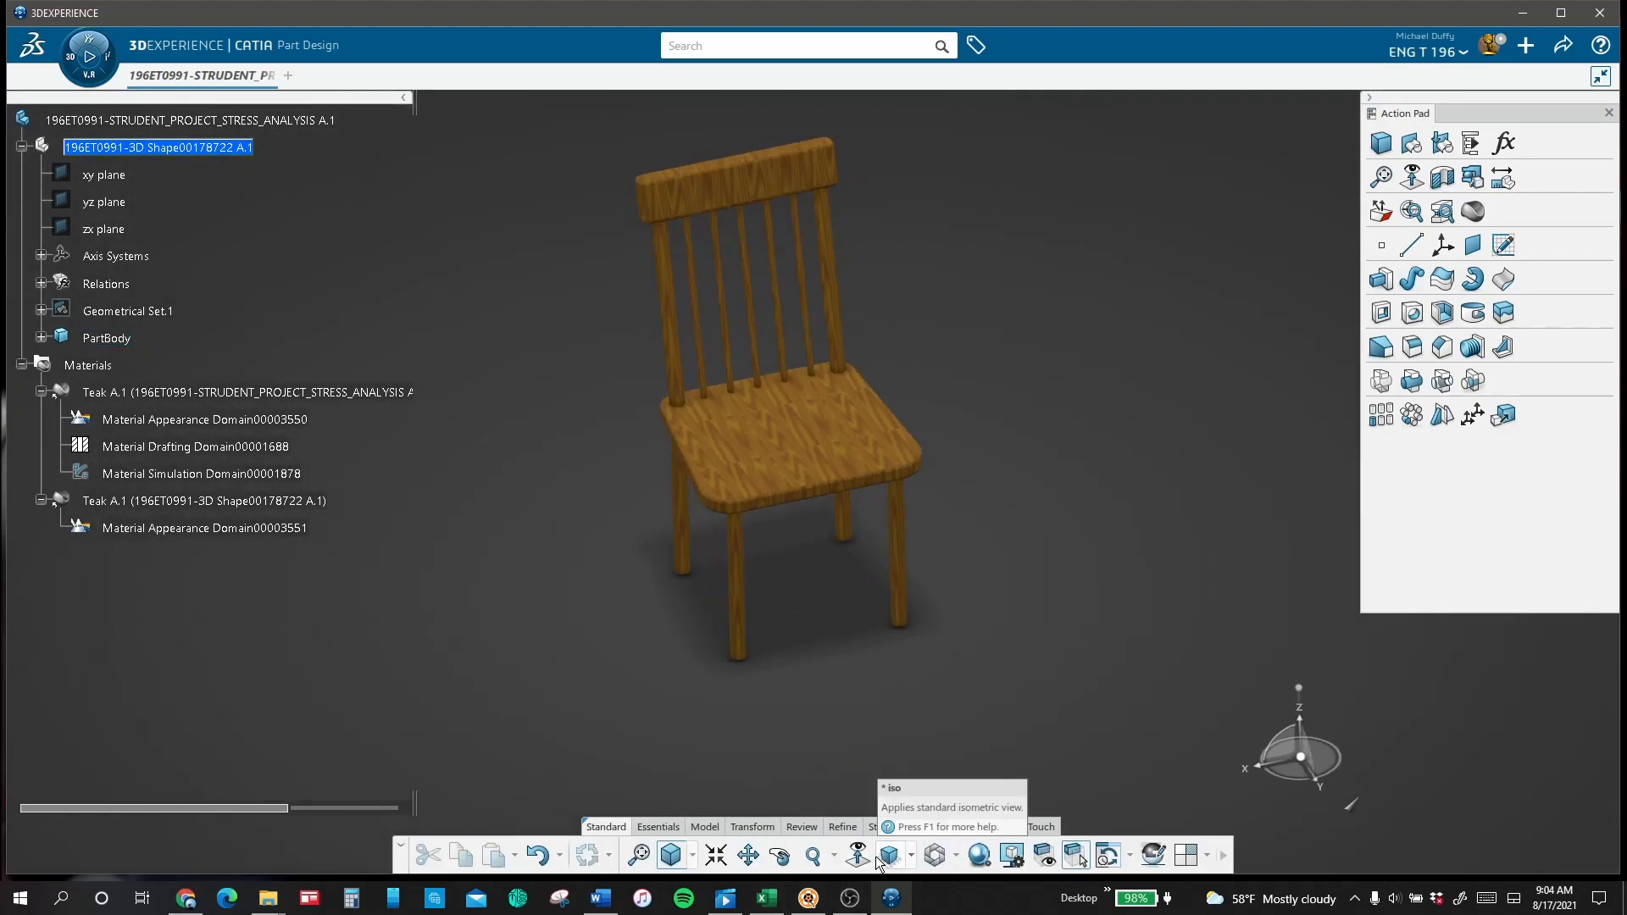
click(99, 84)
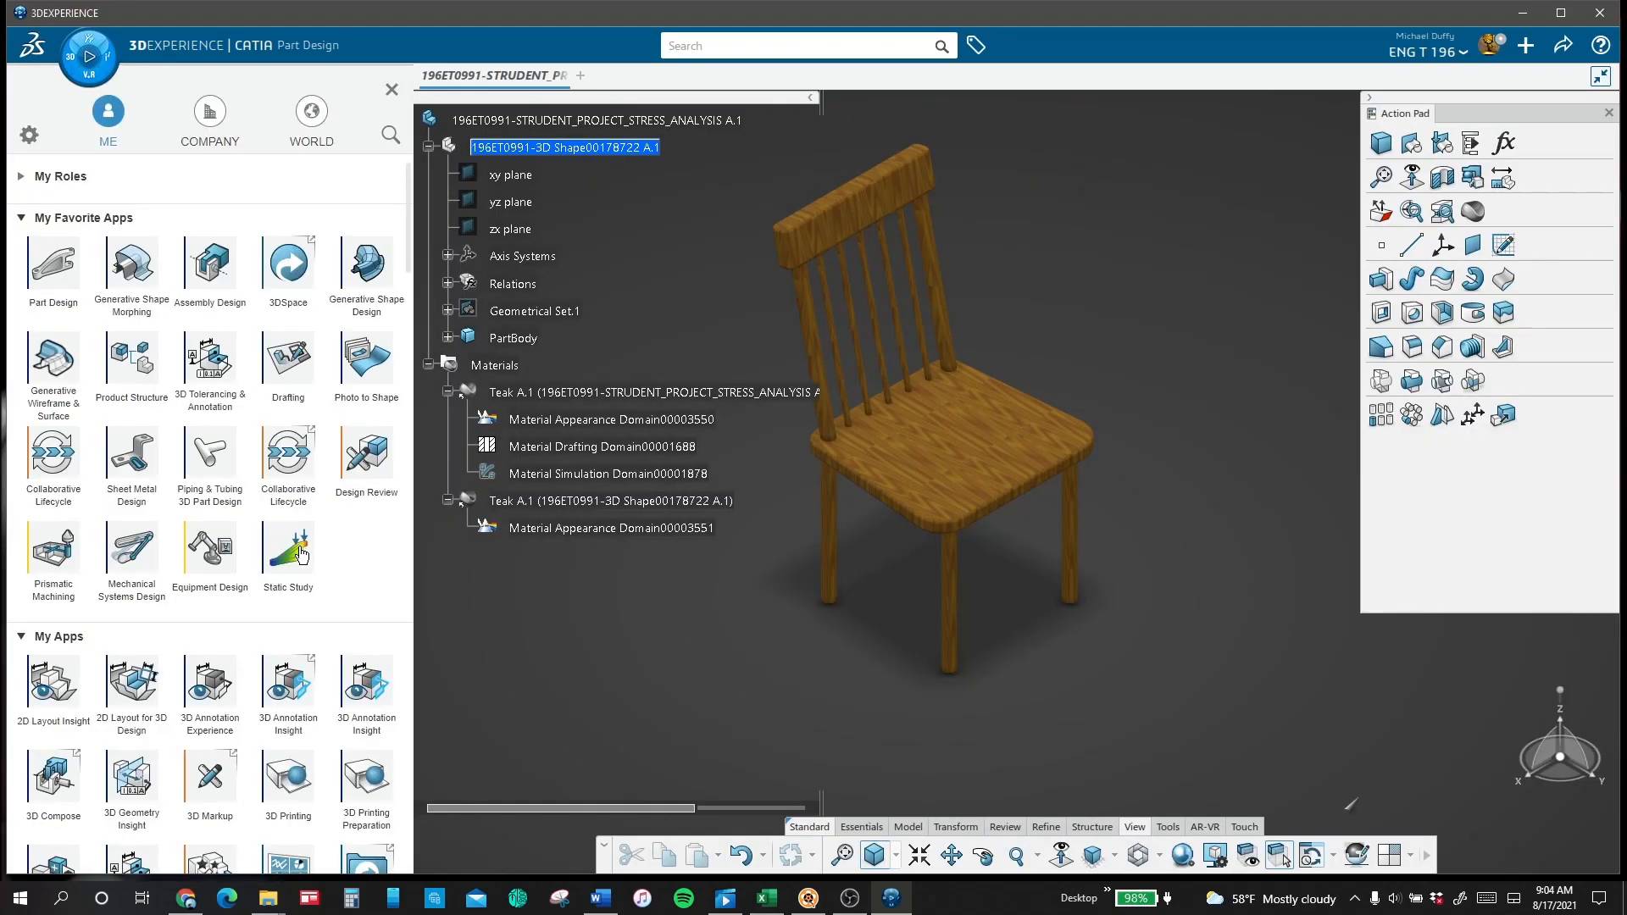
click(288, 555)
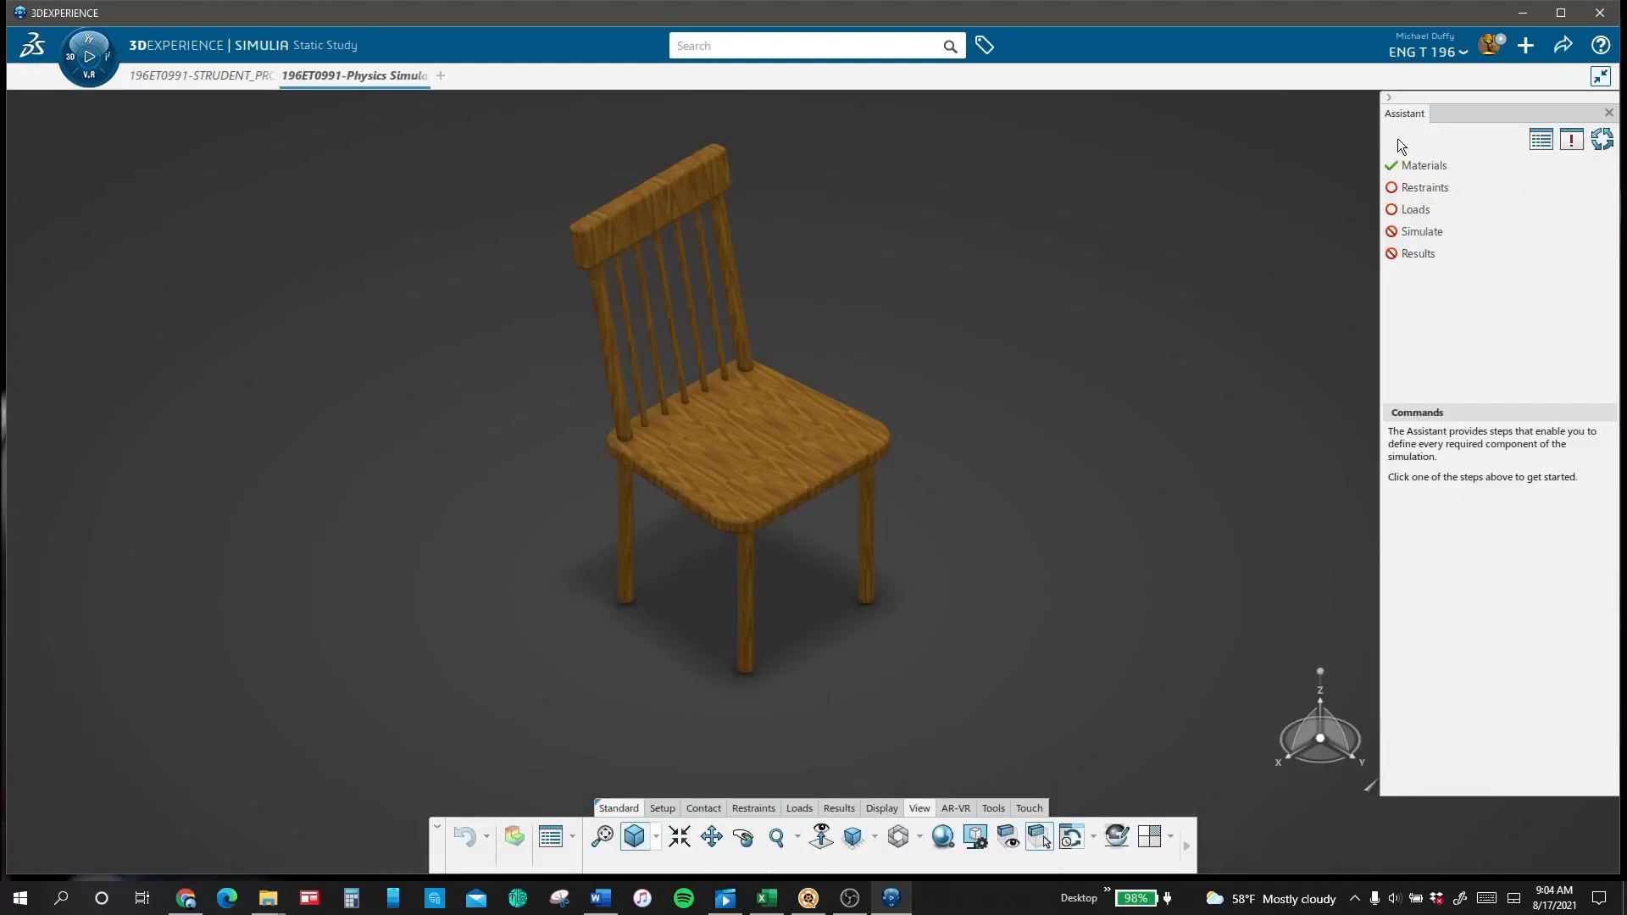
Step: Apply a clamp restraint to the bottom faces of all four chair legs
click(1424, 188)
click(1434, 555)
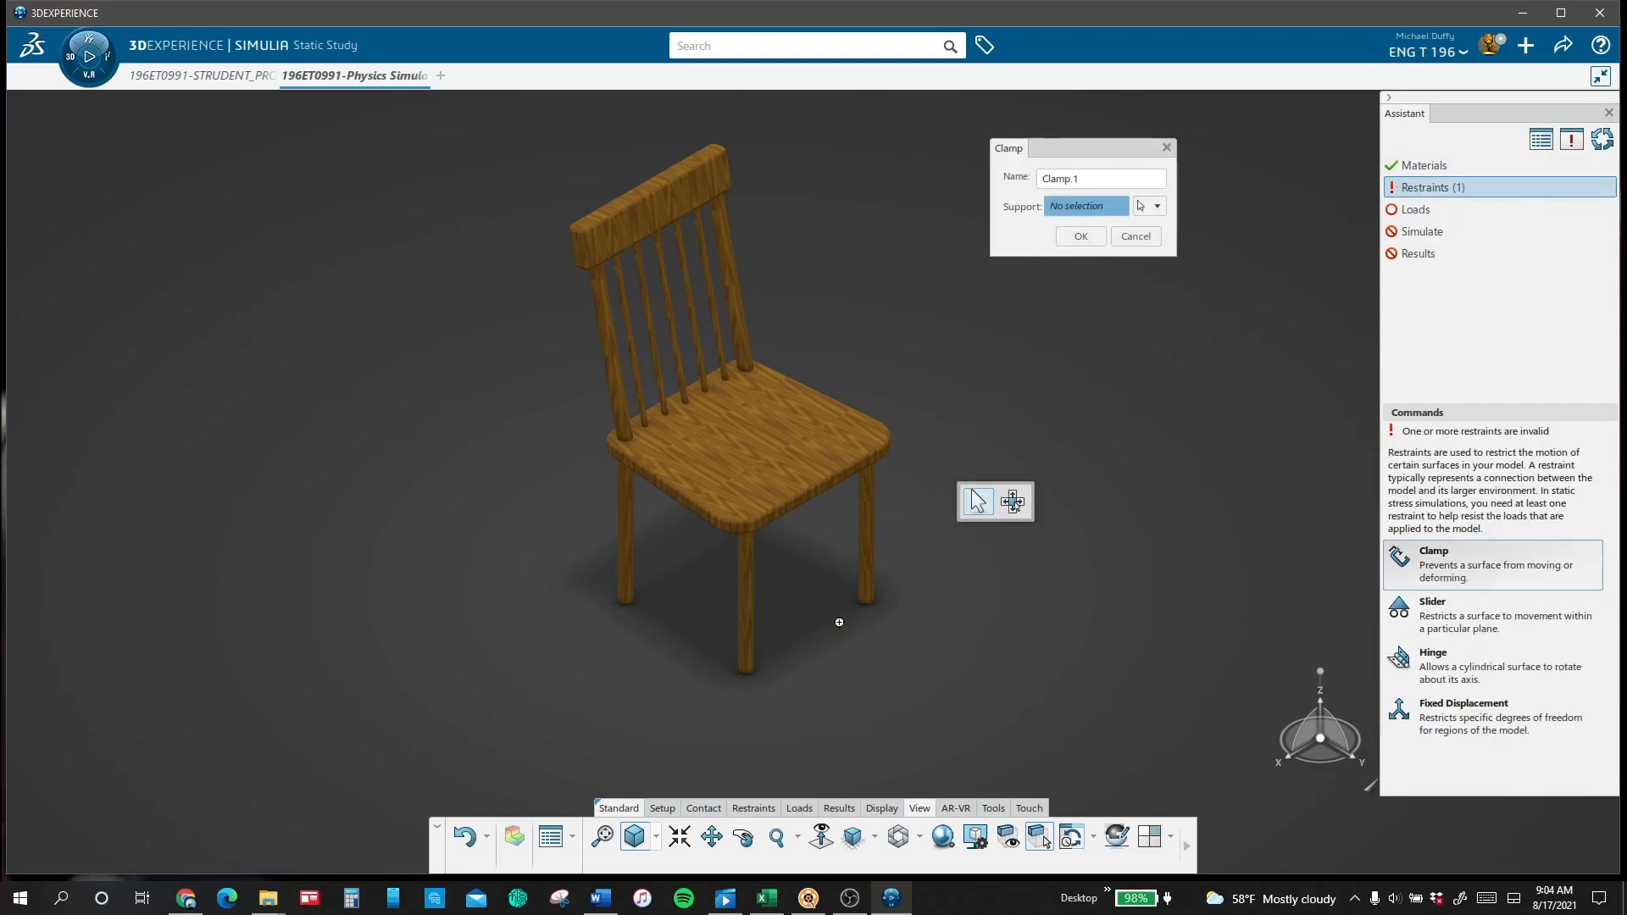
middle_drag(840, 610, 752, 483)
middle_drag(745, 617, 840, 257)
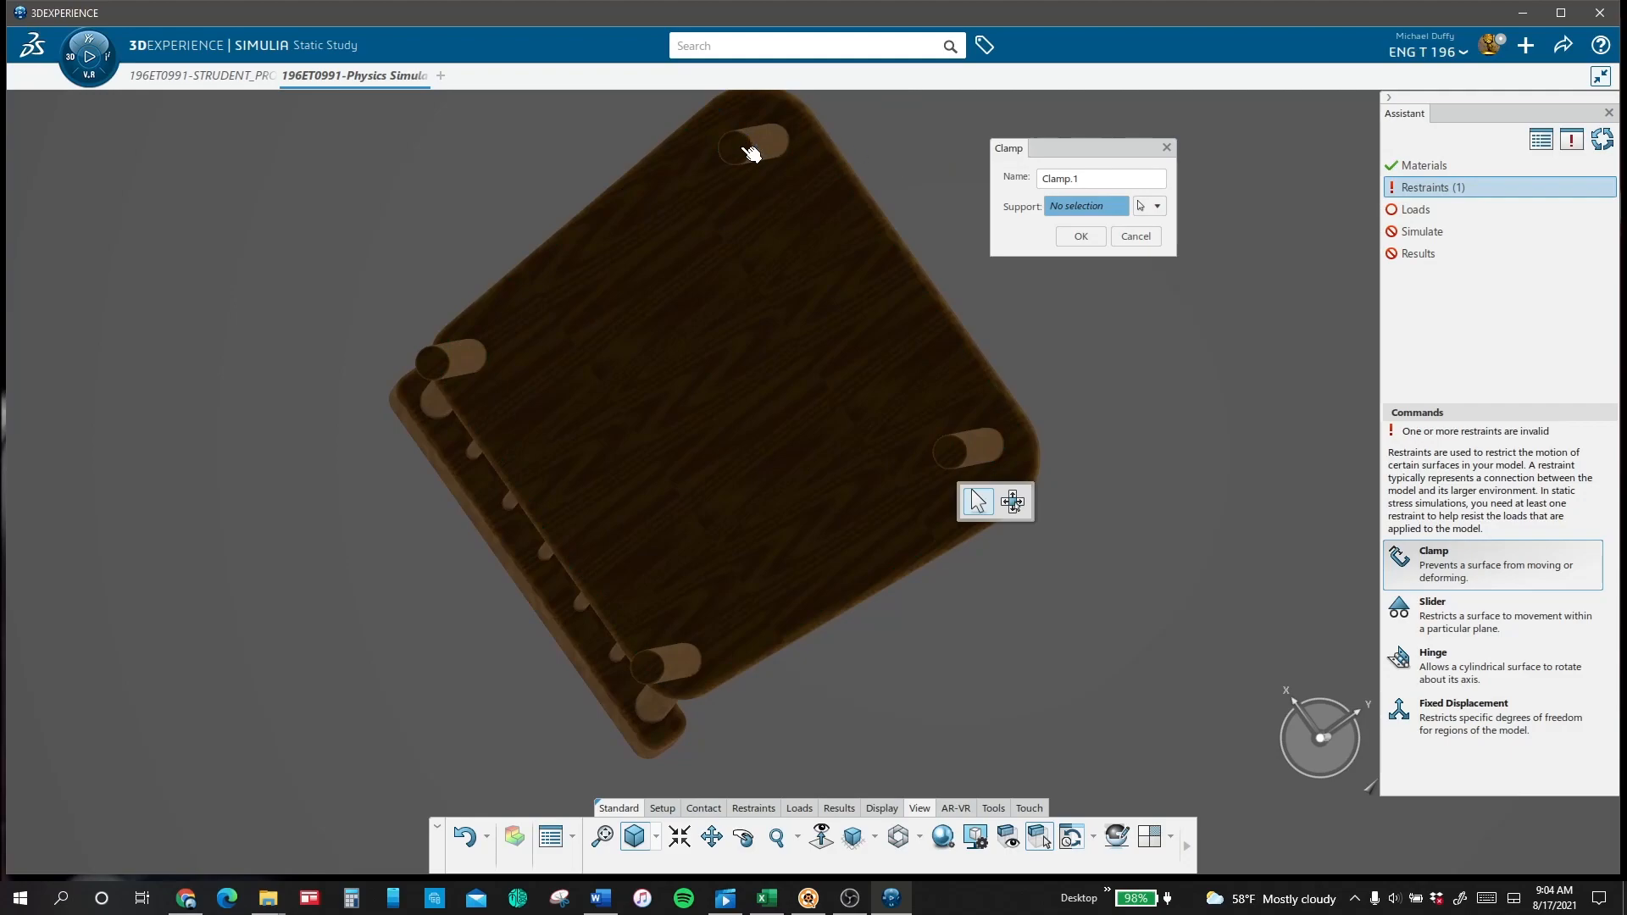
click(435, 365)
click(649, 666)
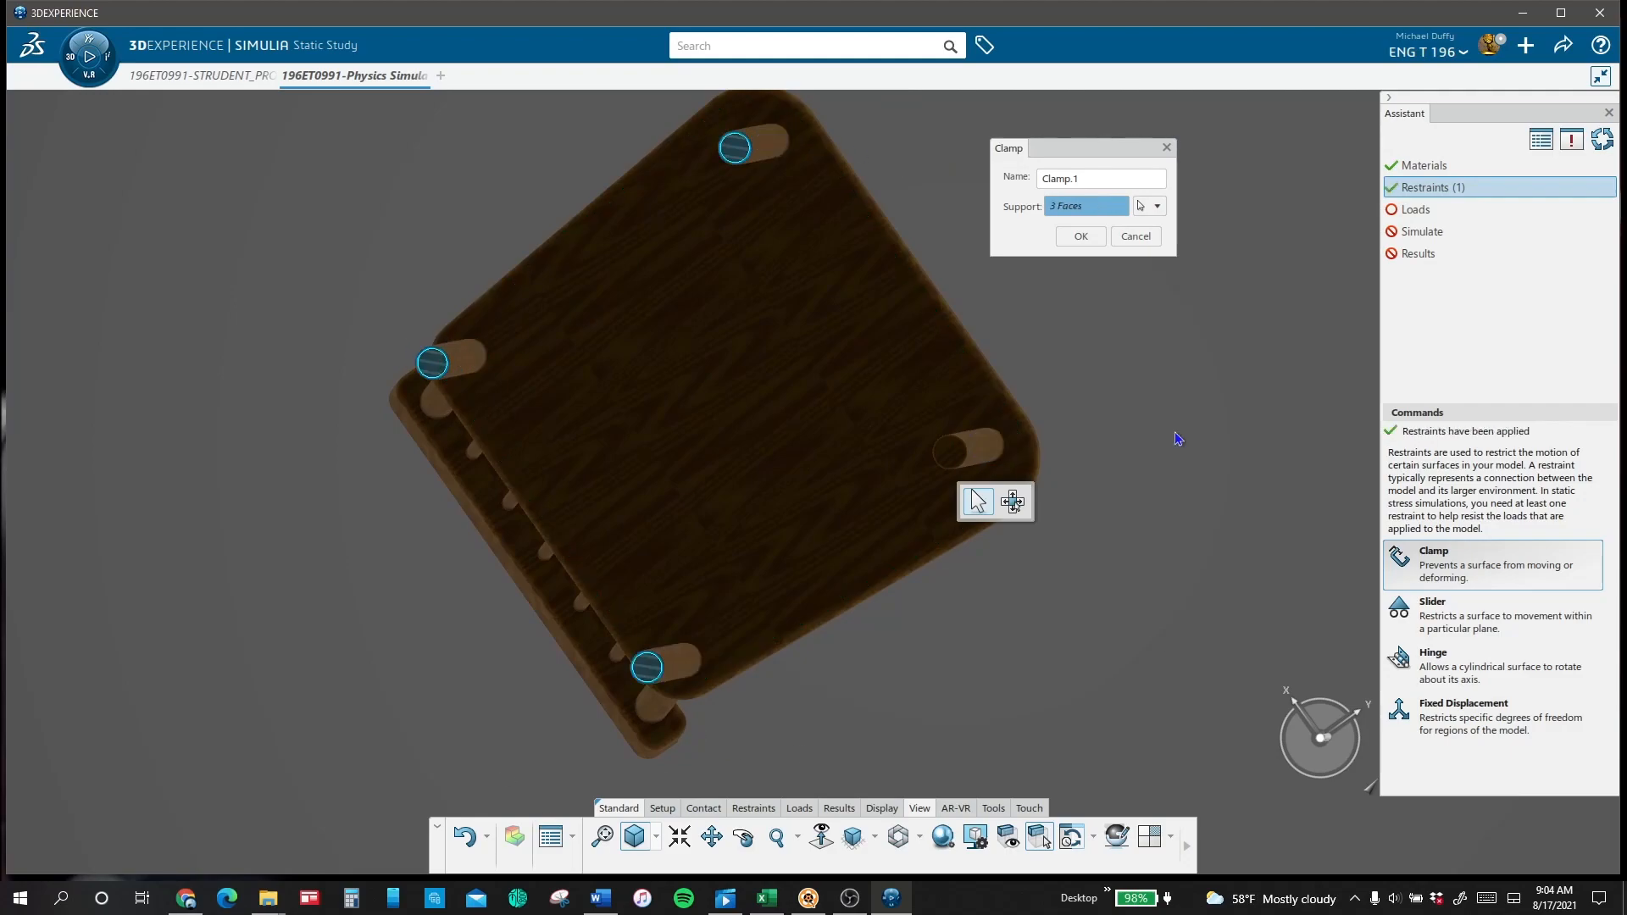
click(1081, 237)
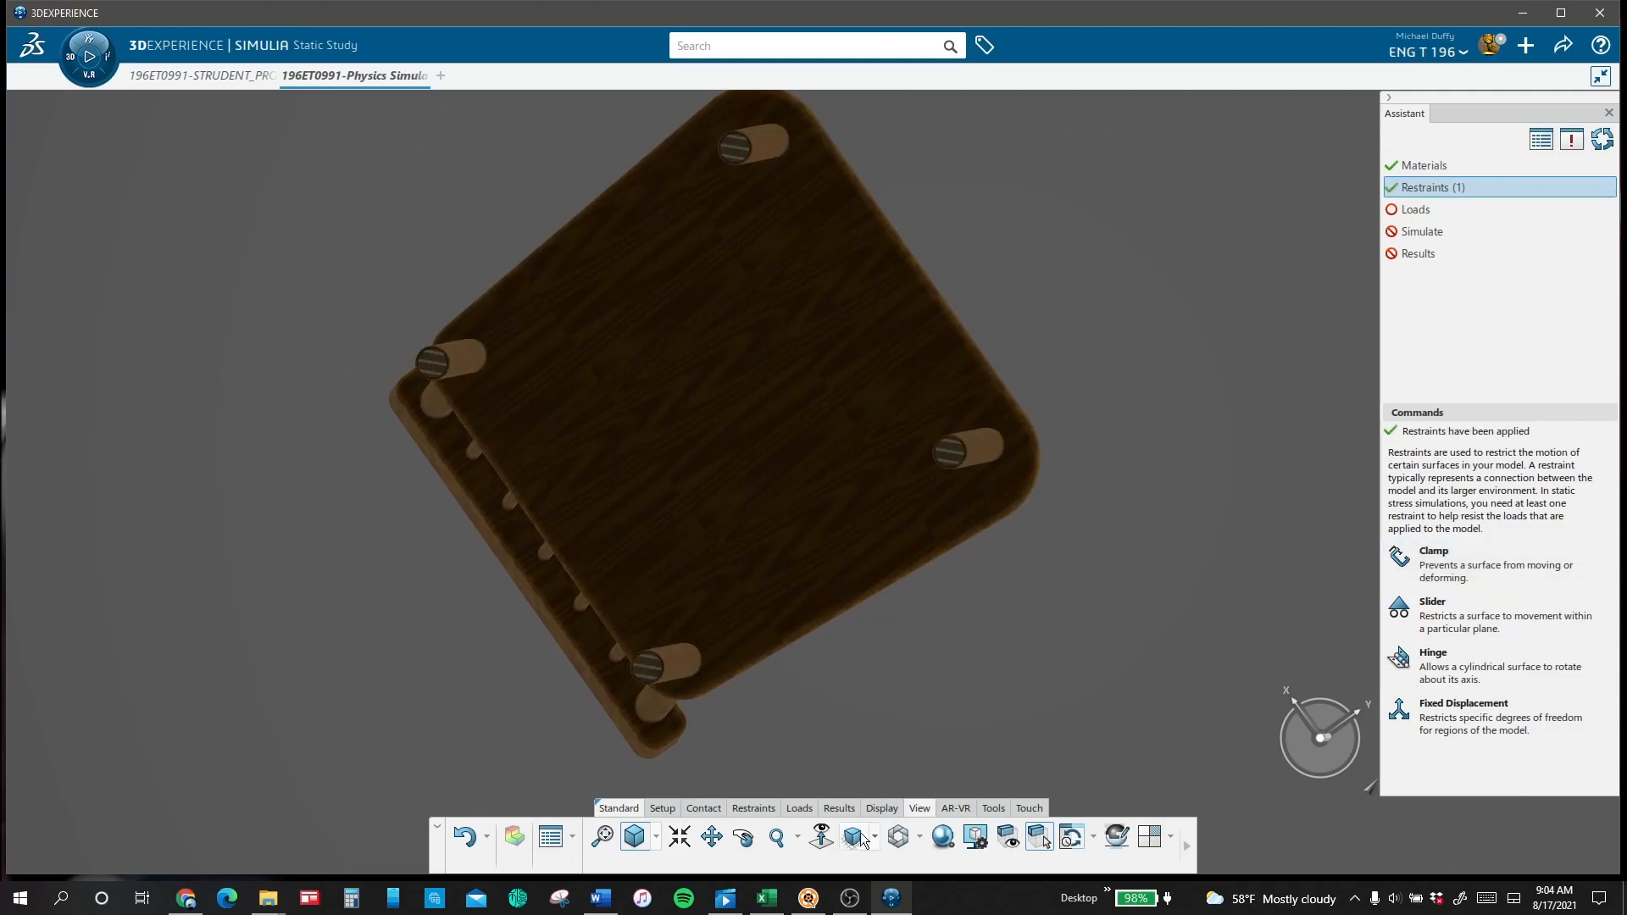
Step: Apply a downward force of 400 N to the top face of the chair seat
click(860, 835)
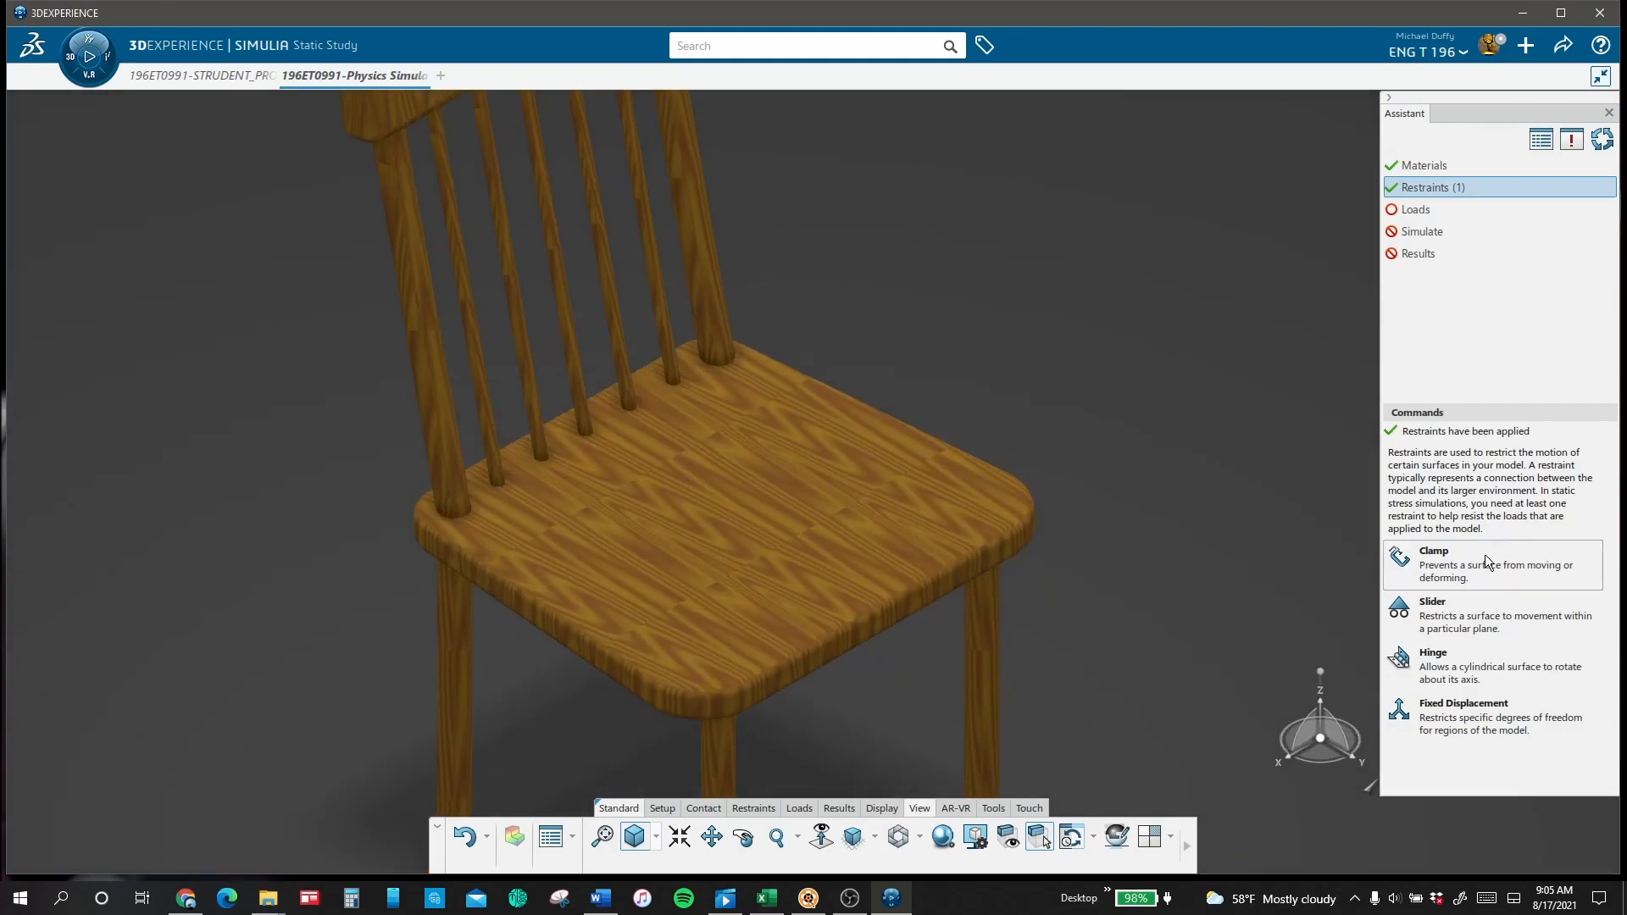
click(1415, 210)
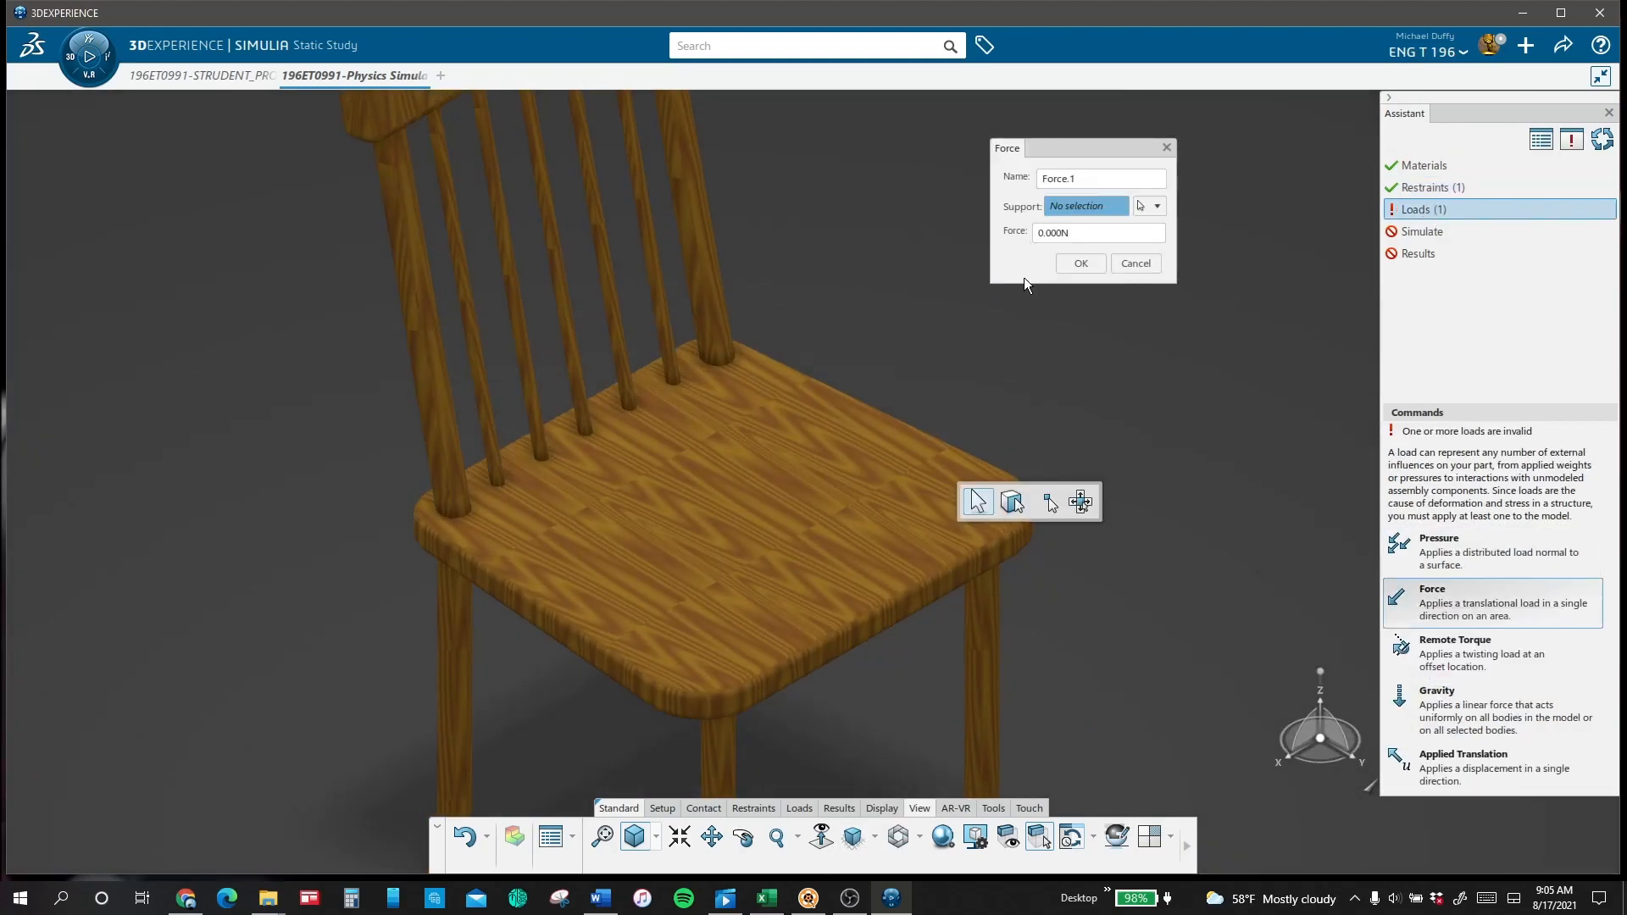
click(890, 578)
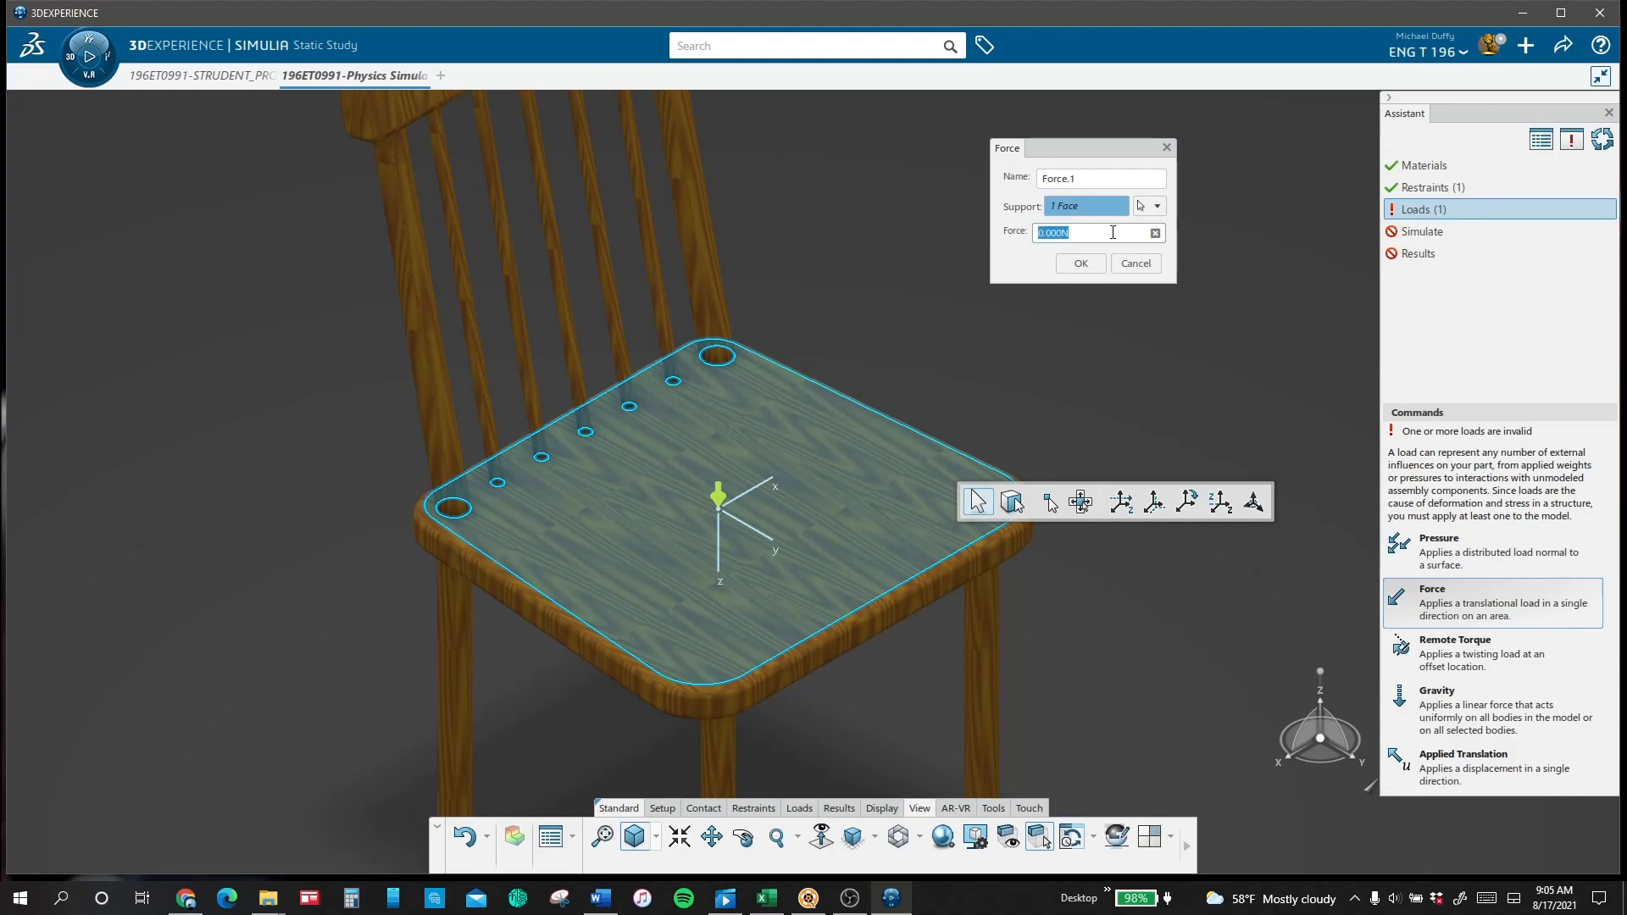
click(1082, 264)
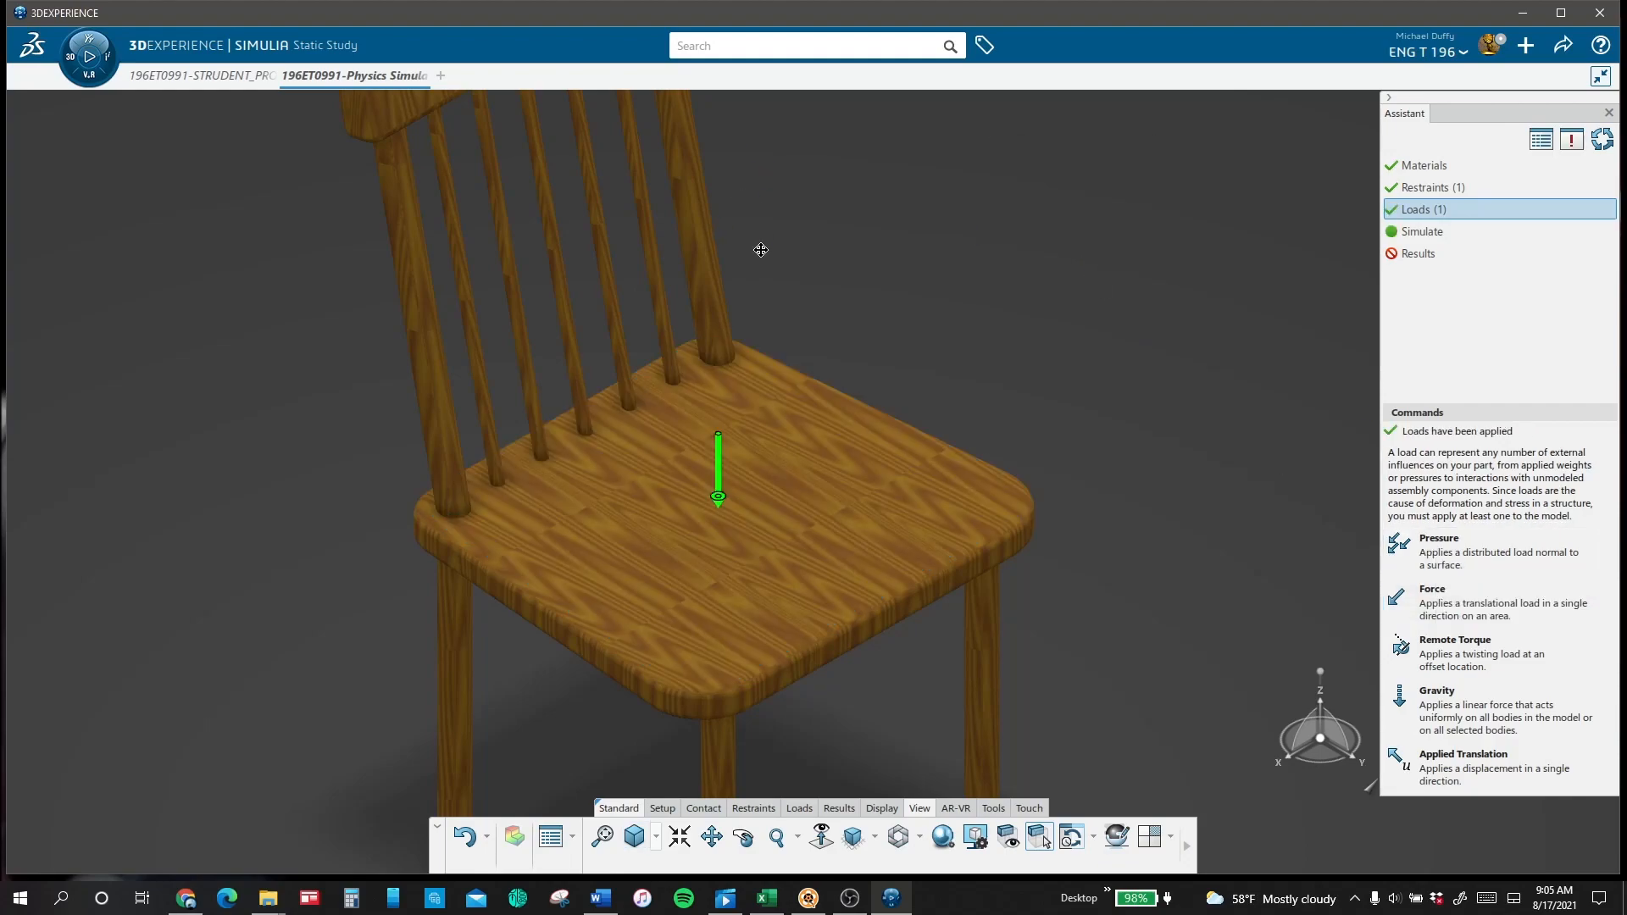
Step: Apply a pressure of 300 N_m2 to the front face of the backrest's top rail
middle_drag(761, 250, 810, 463)
click(595, 211)
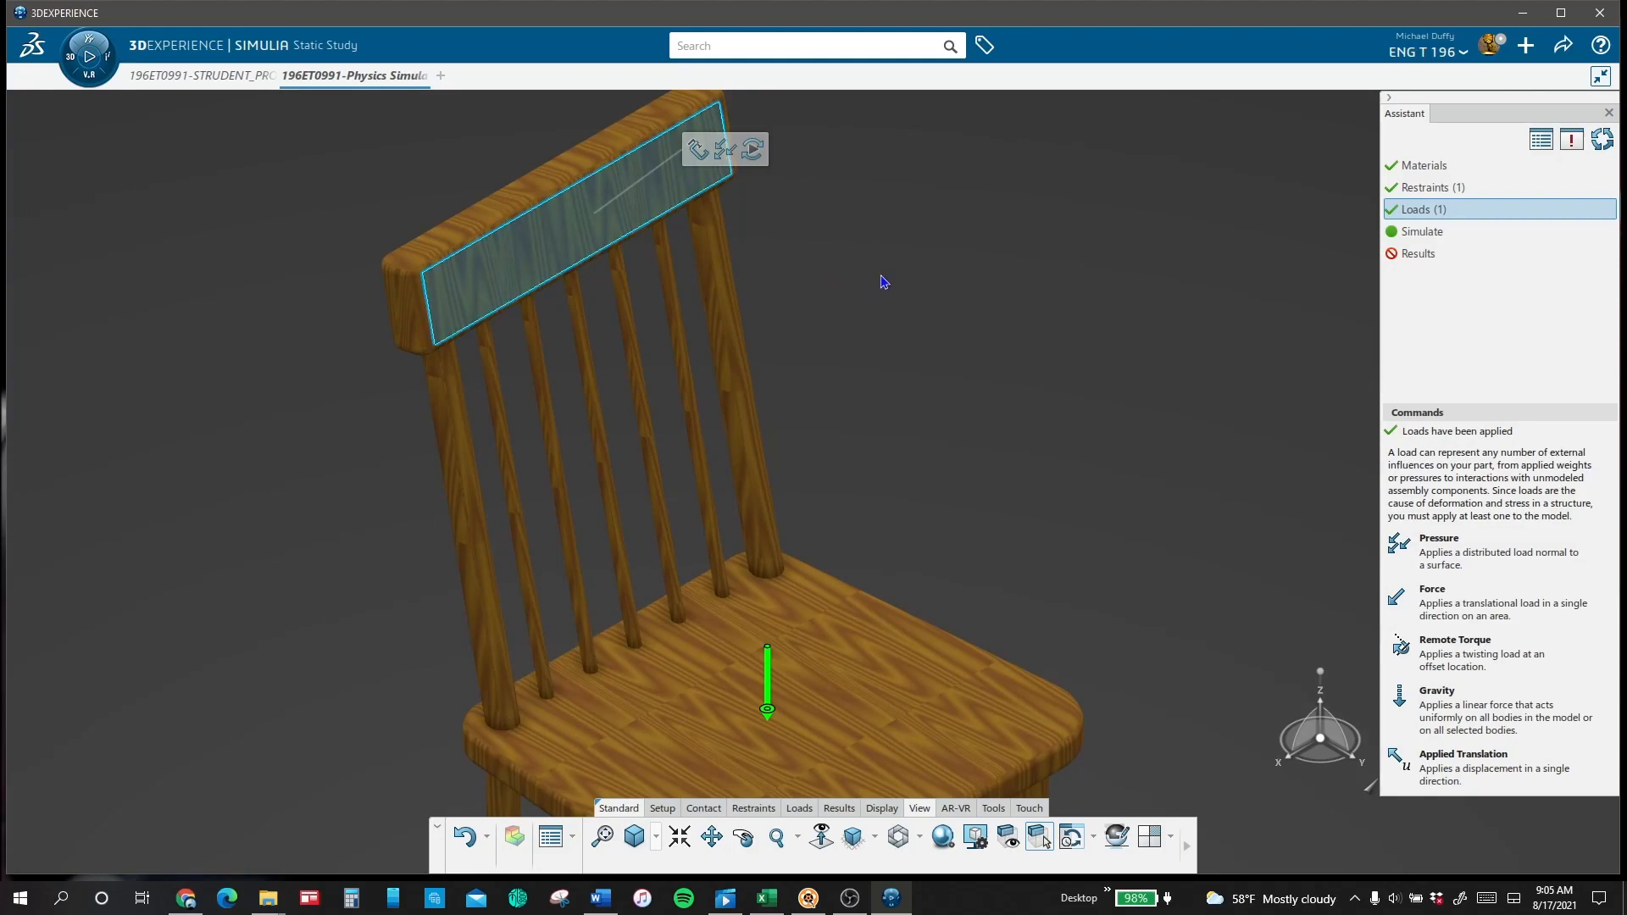
click(724, 150)
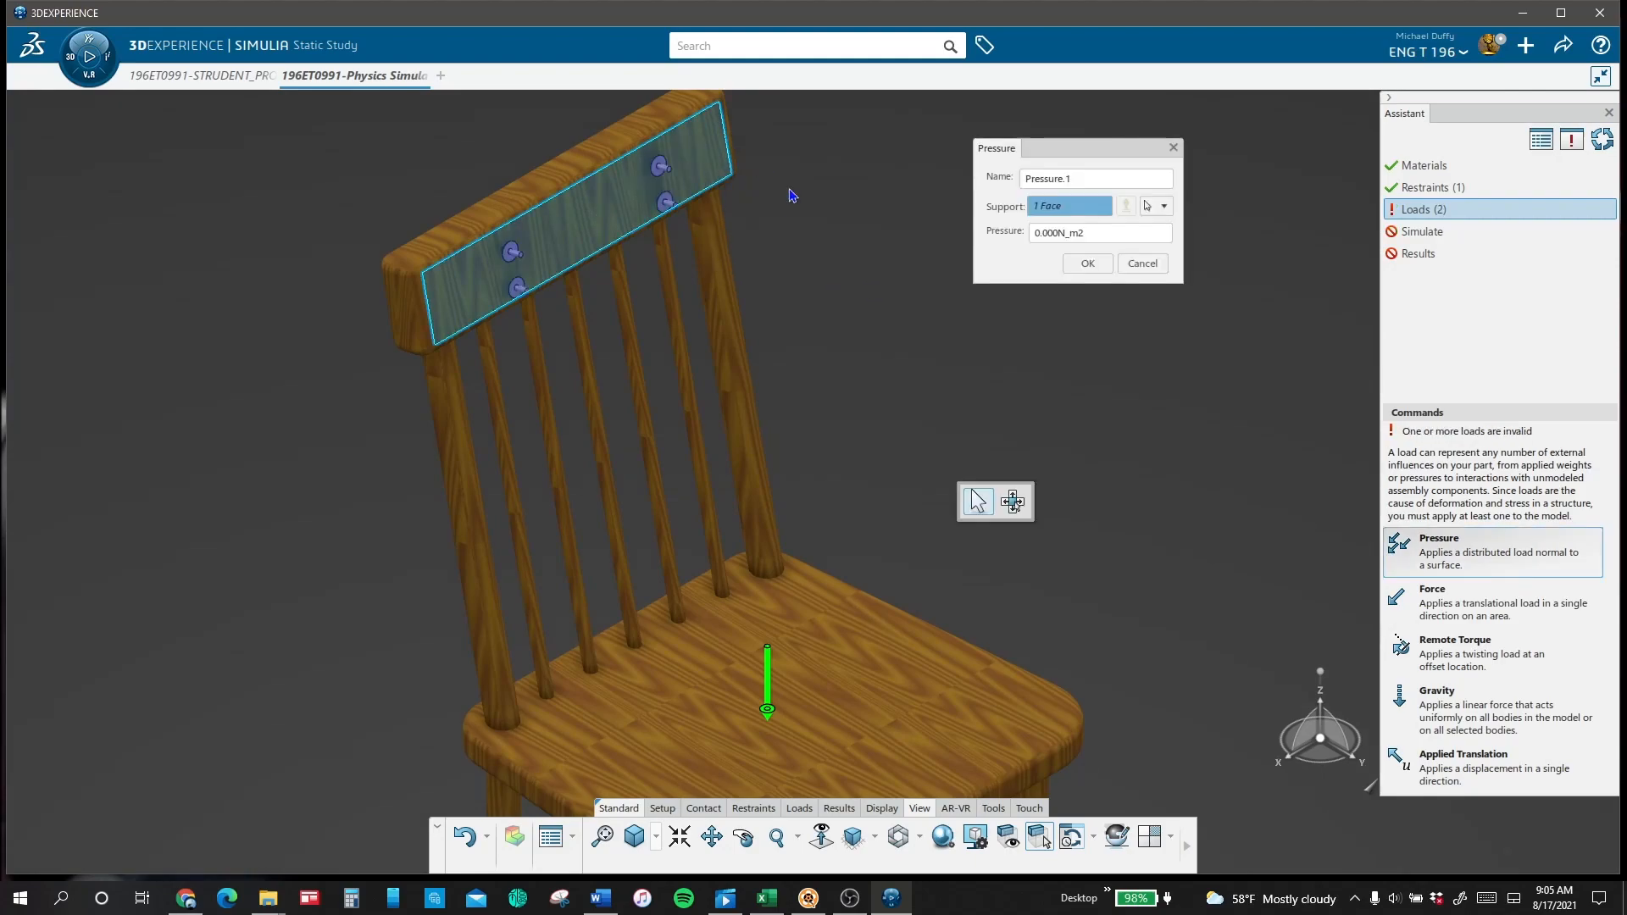
click(1087, 232)
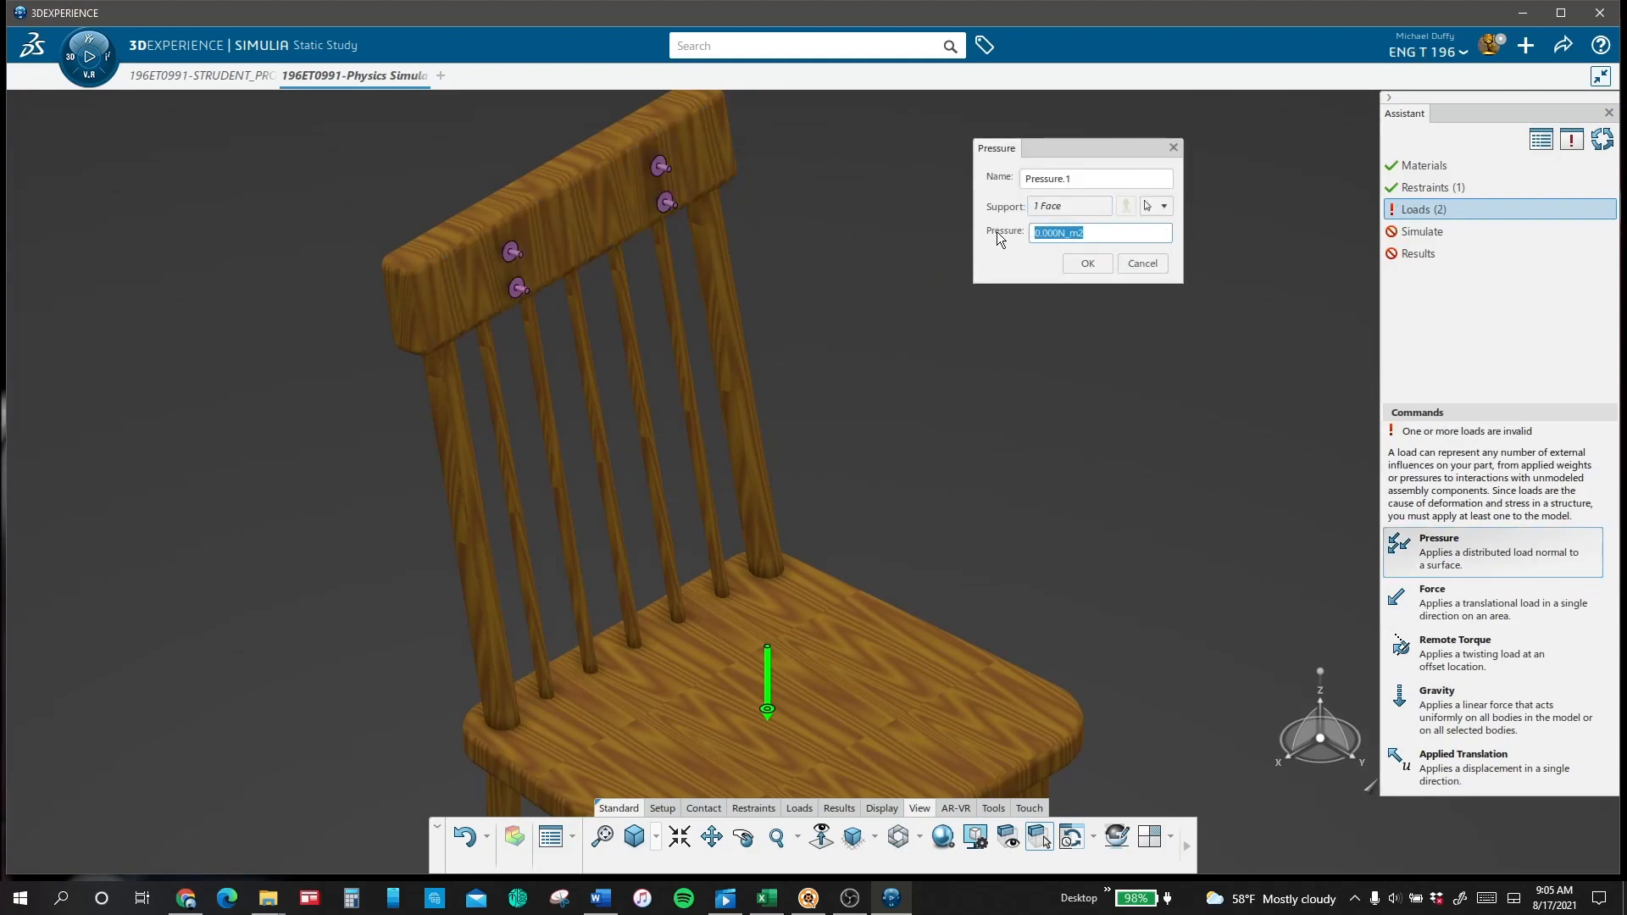
text(300)
click(1091, 265)
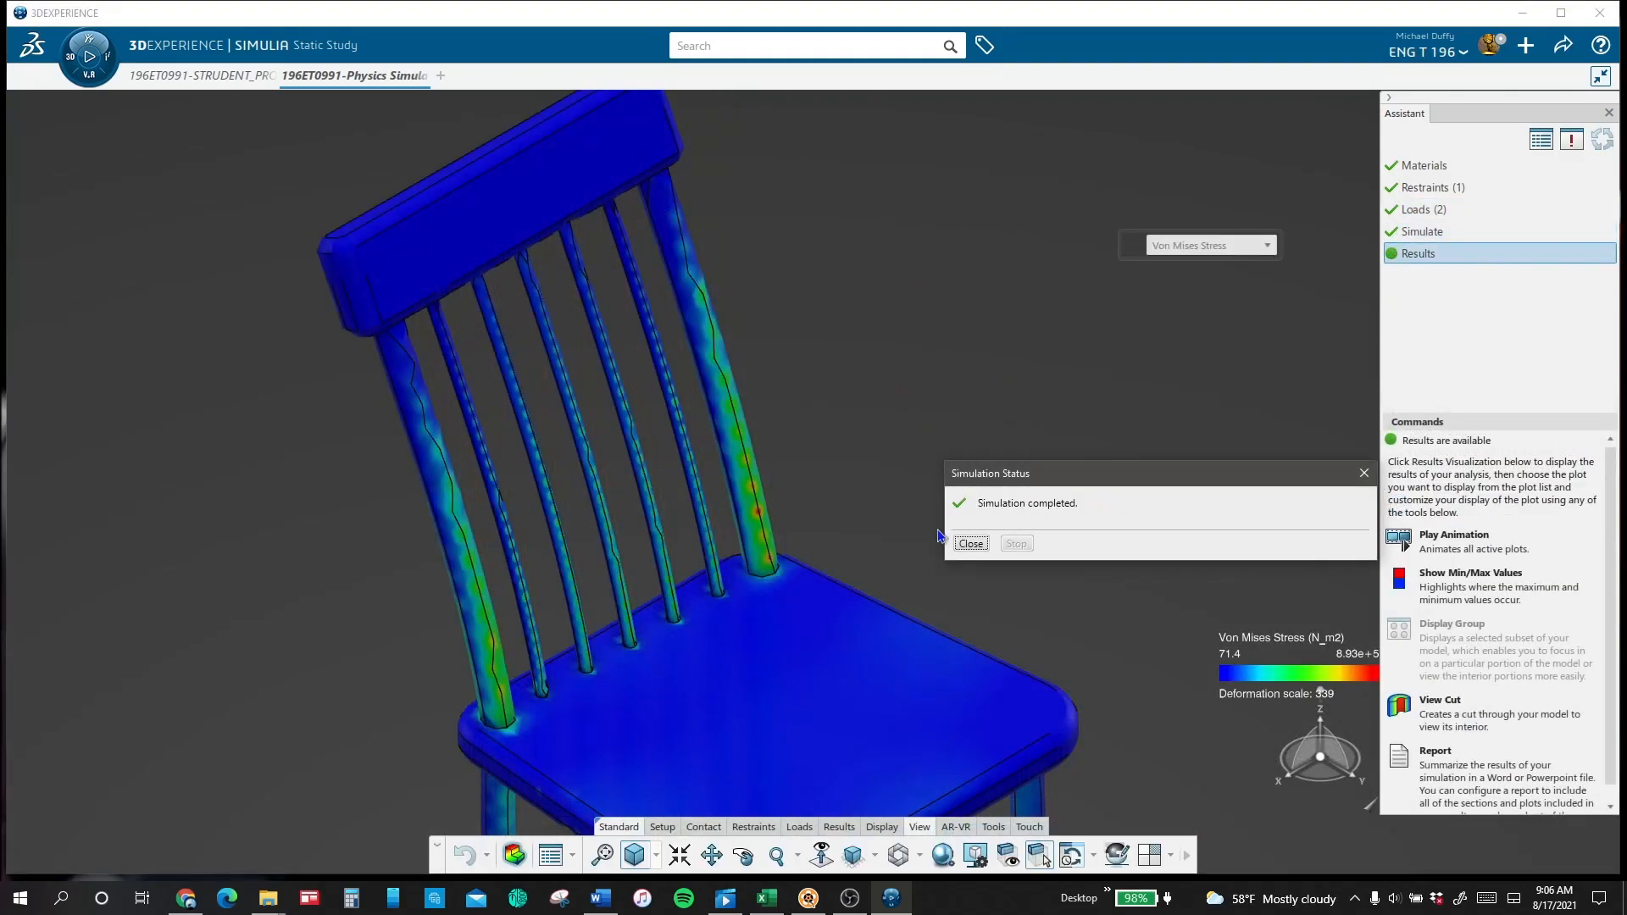
Step: Close the simulation status and display the Deformation plot of the whole chair
click(965, 547)
mouse_move(1016, 302)
ctrl+middle_down()
mouse_move(964, 385)
mouse_move(992, 294)
ctrl+middle_up()
click(1268, 250)
click(1201, 274)
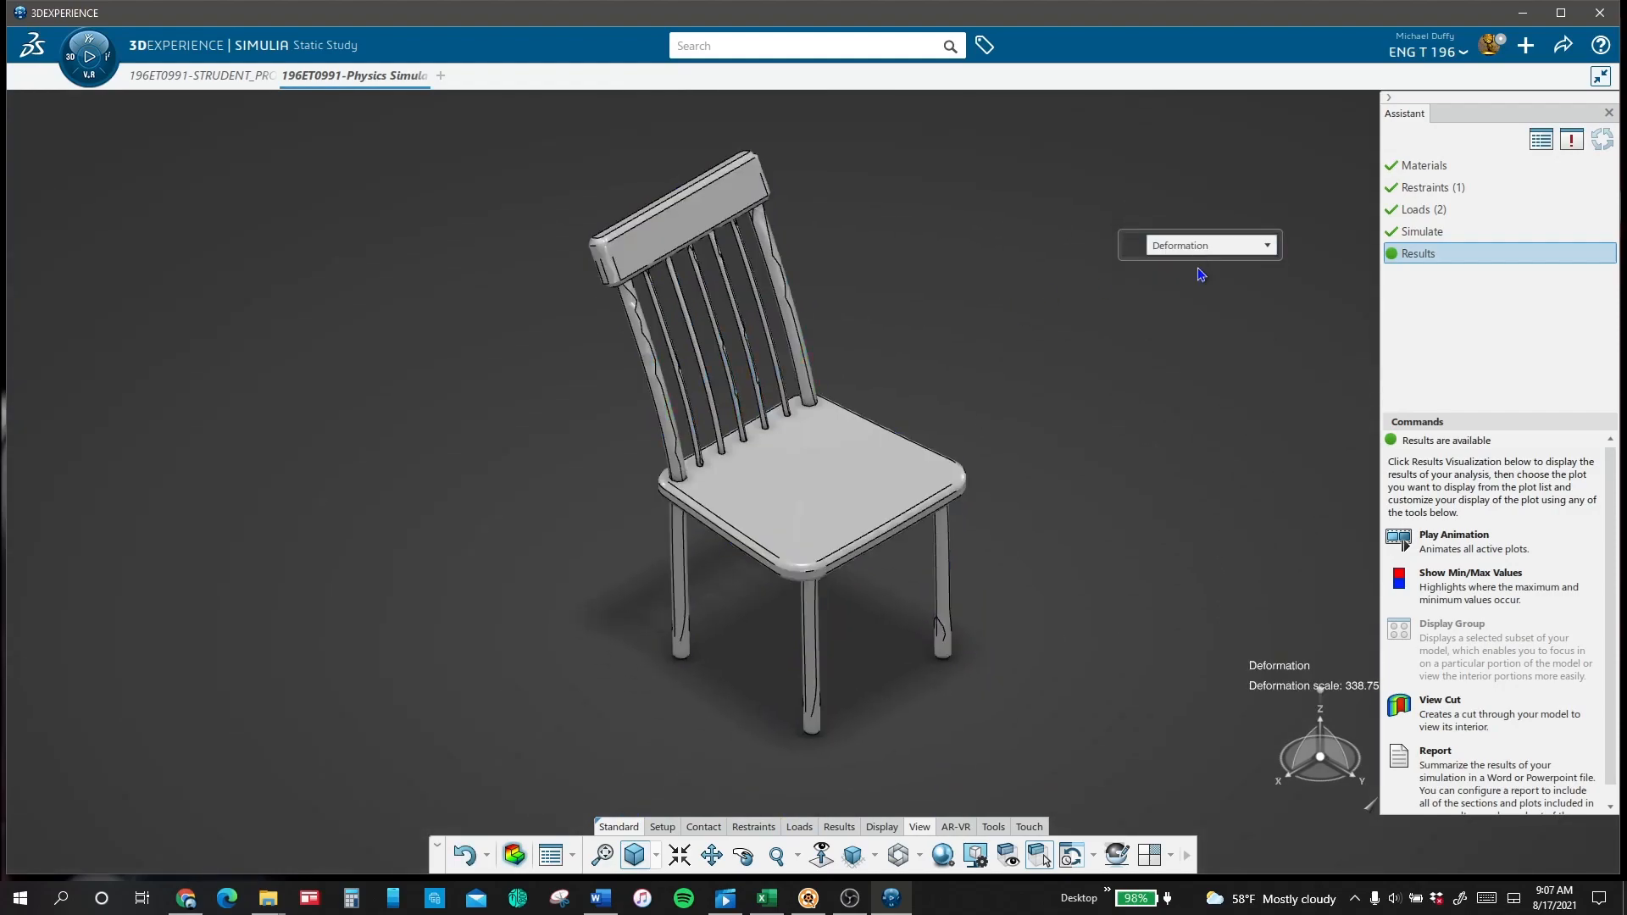
Step: Play the deformation animation and set its playback speed to 16x
click(1445, 534)
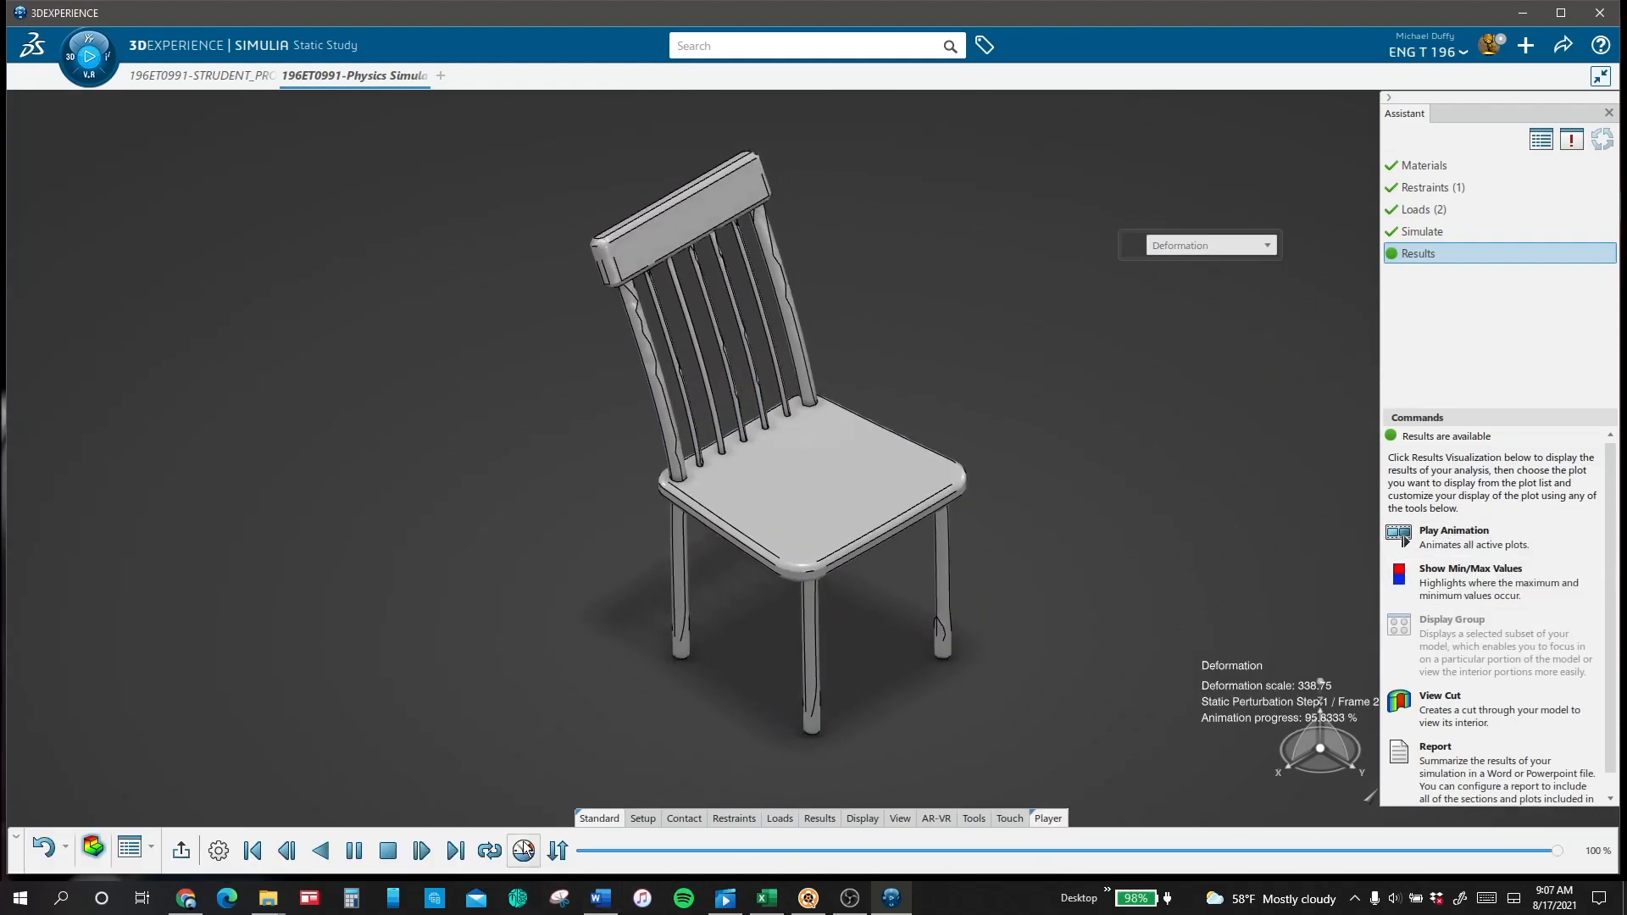
click(1360, 230)
click(1337, 258)
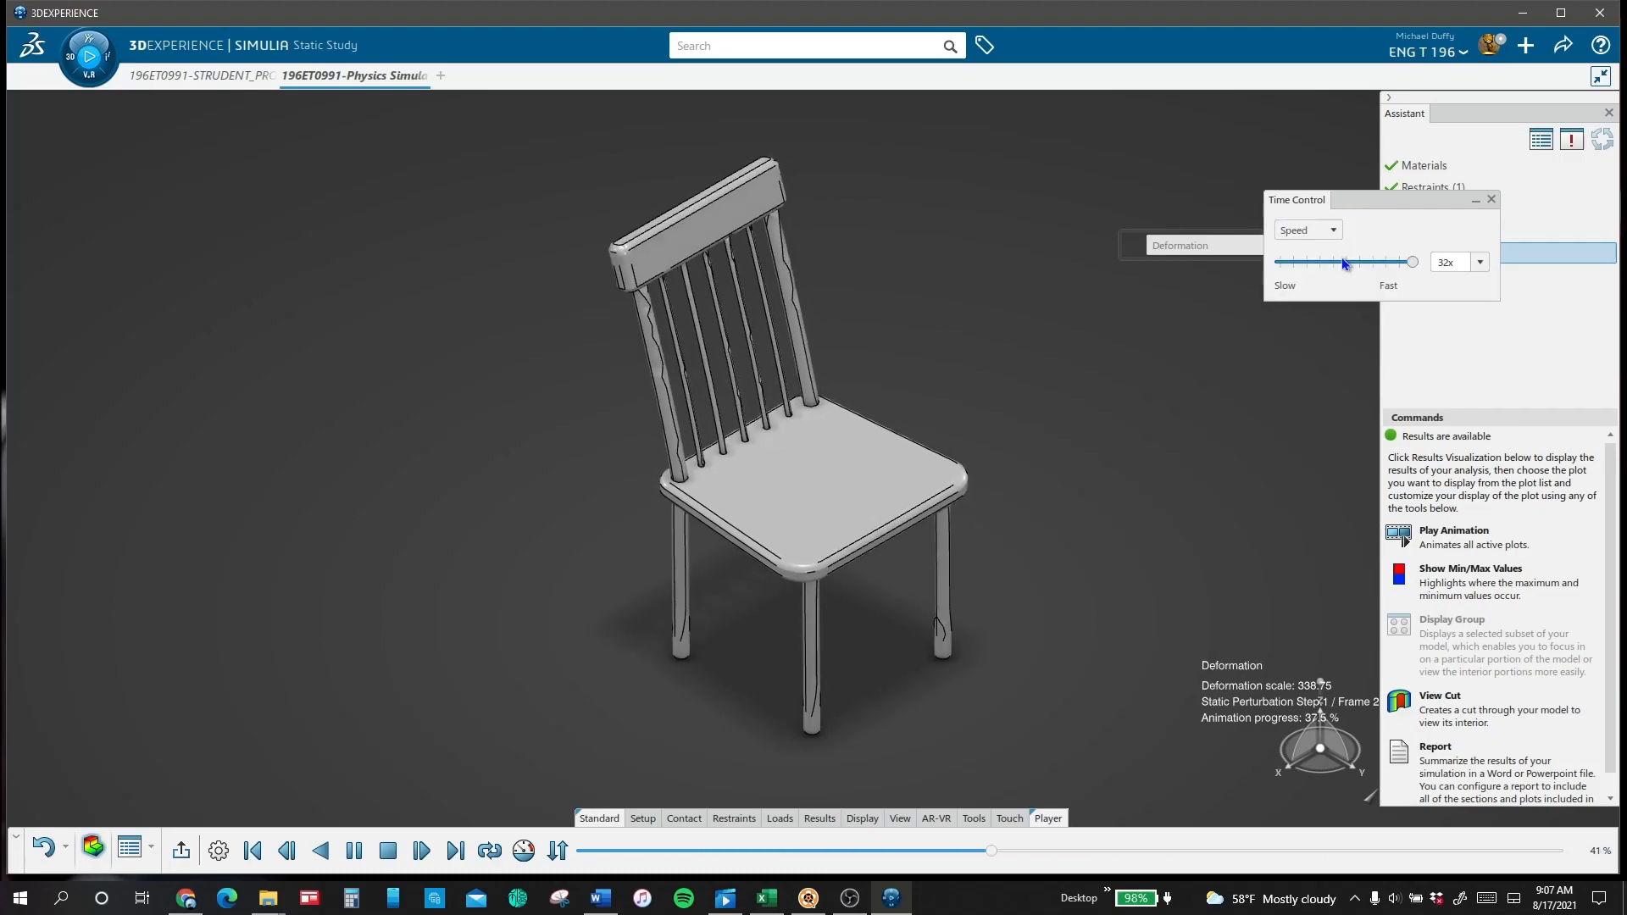
click(1394, 263)
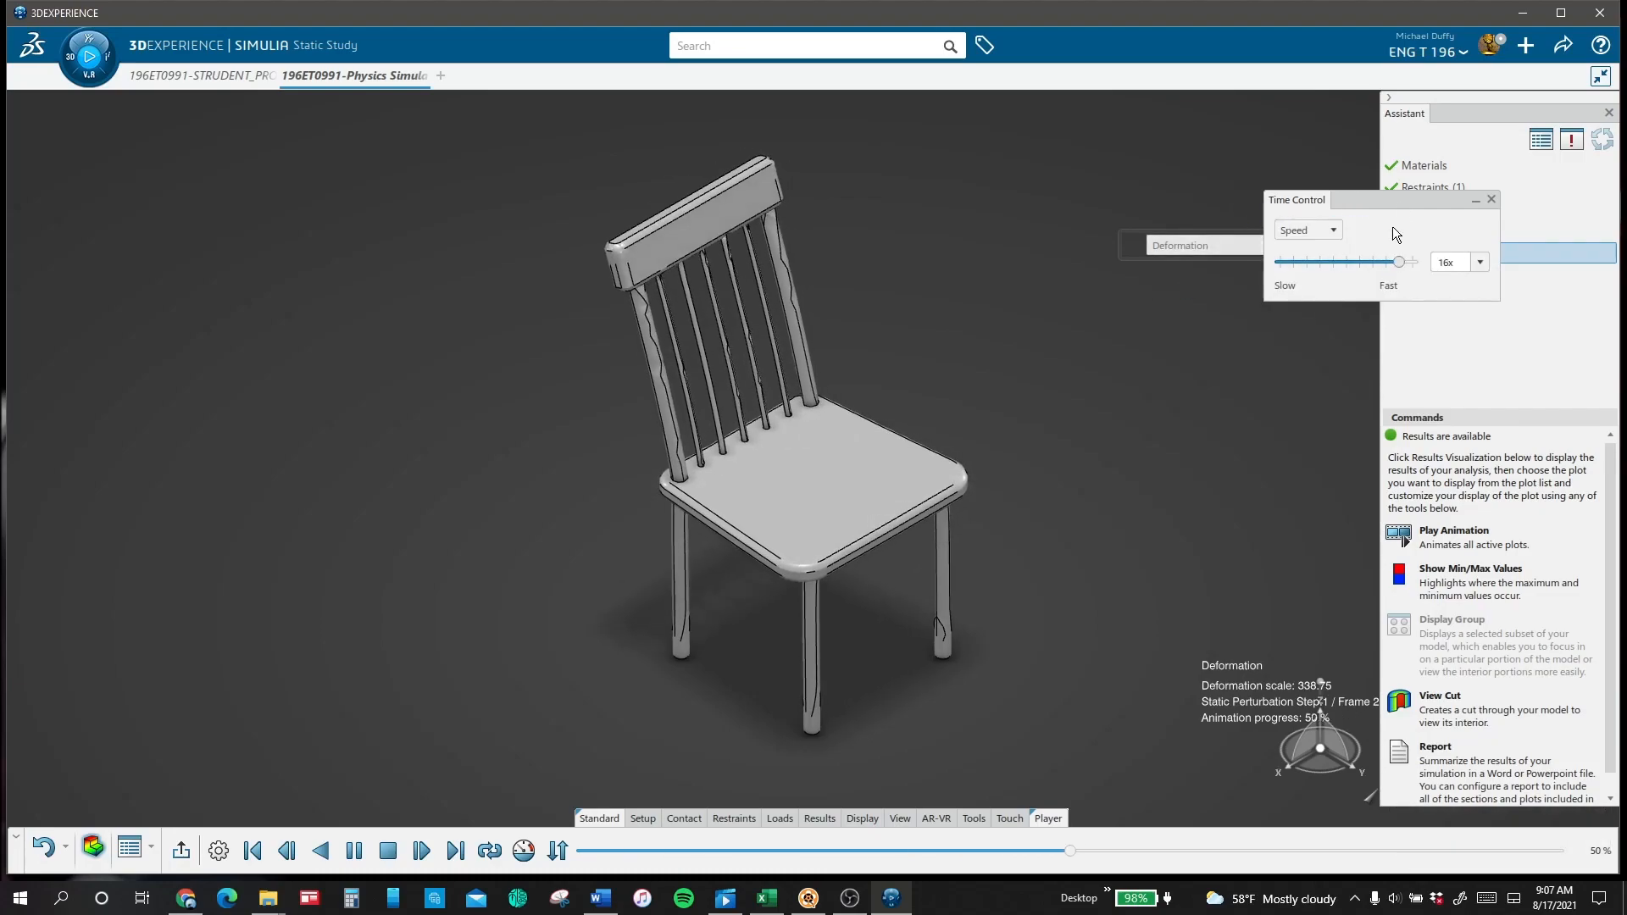
click(1491, 200)
Step: Display the chair's Displacement plot and switch to the Von Mises Stress plot to inspect the stress distribution
click(1261, 246)
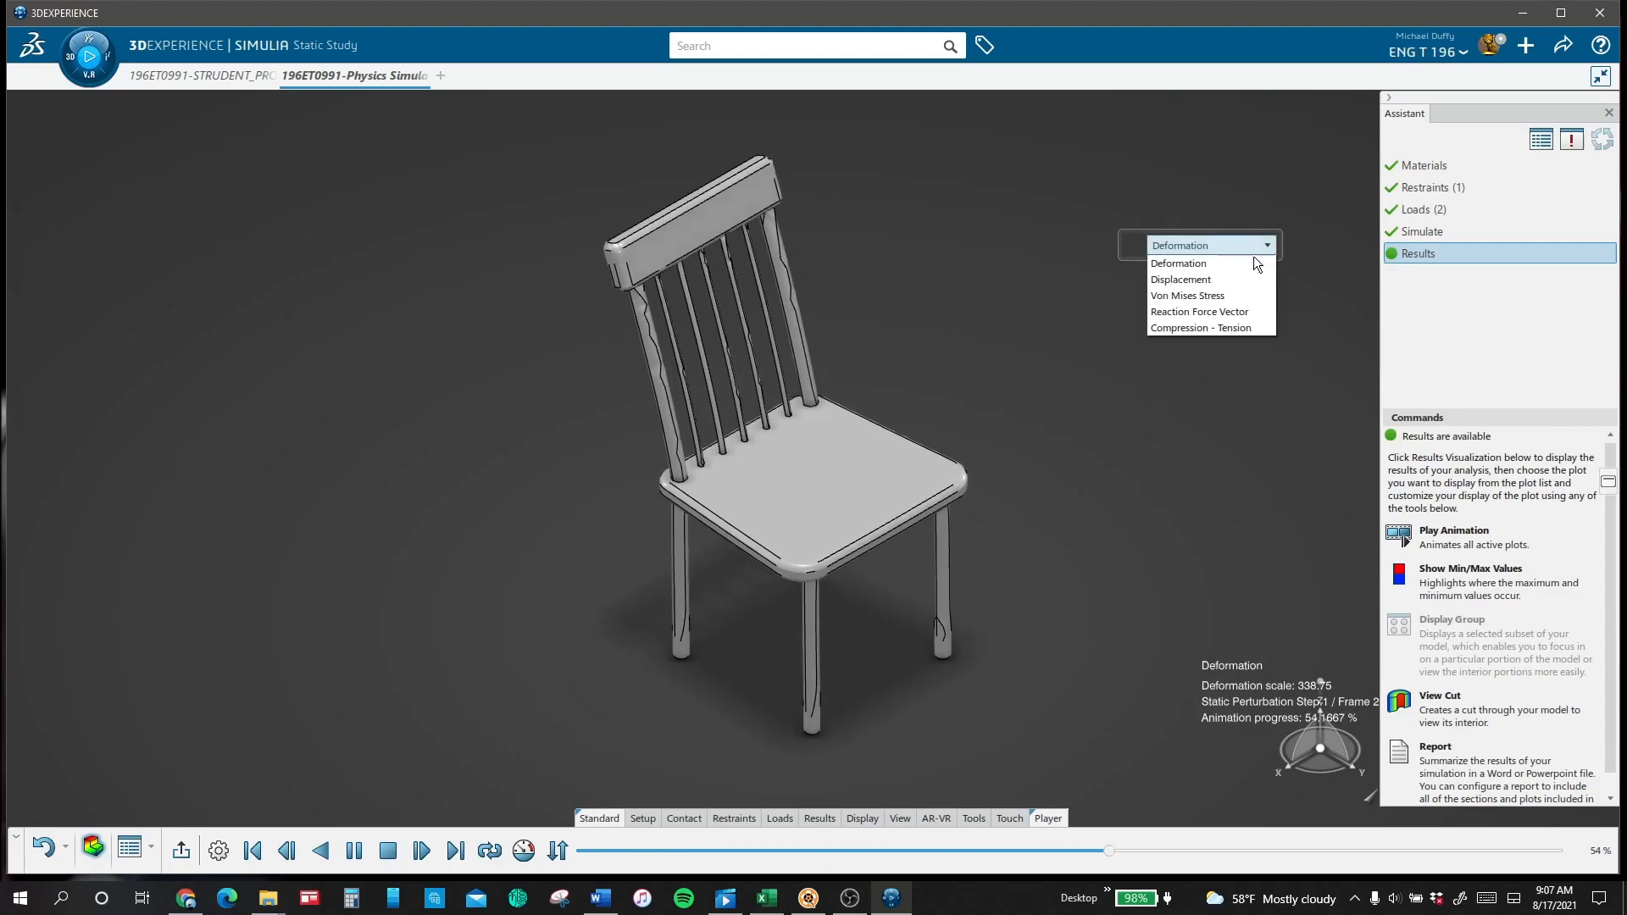
click(1244, 281)
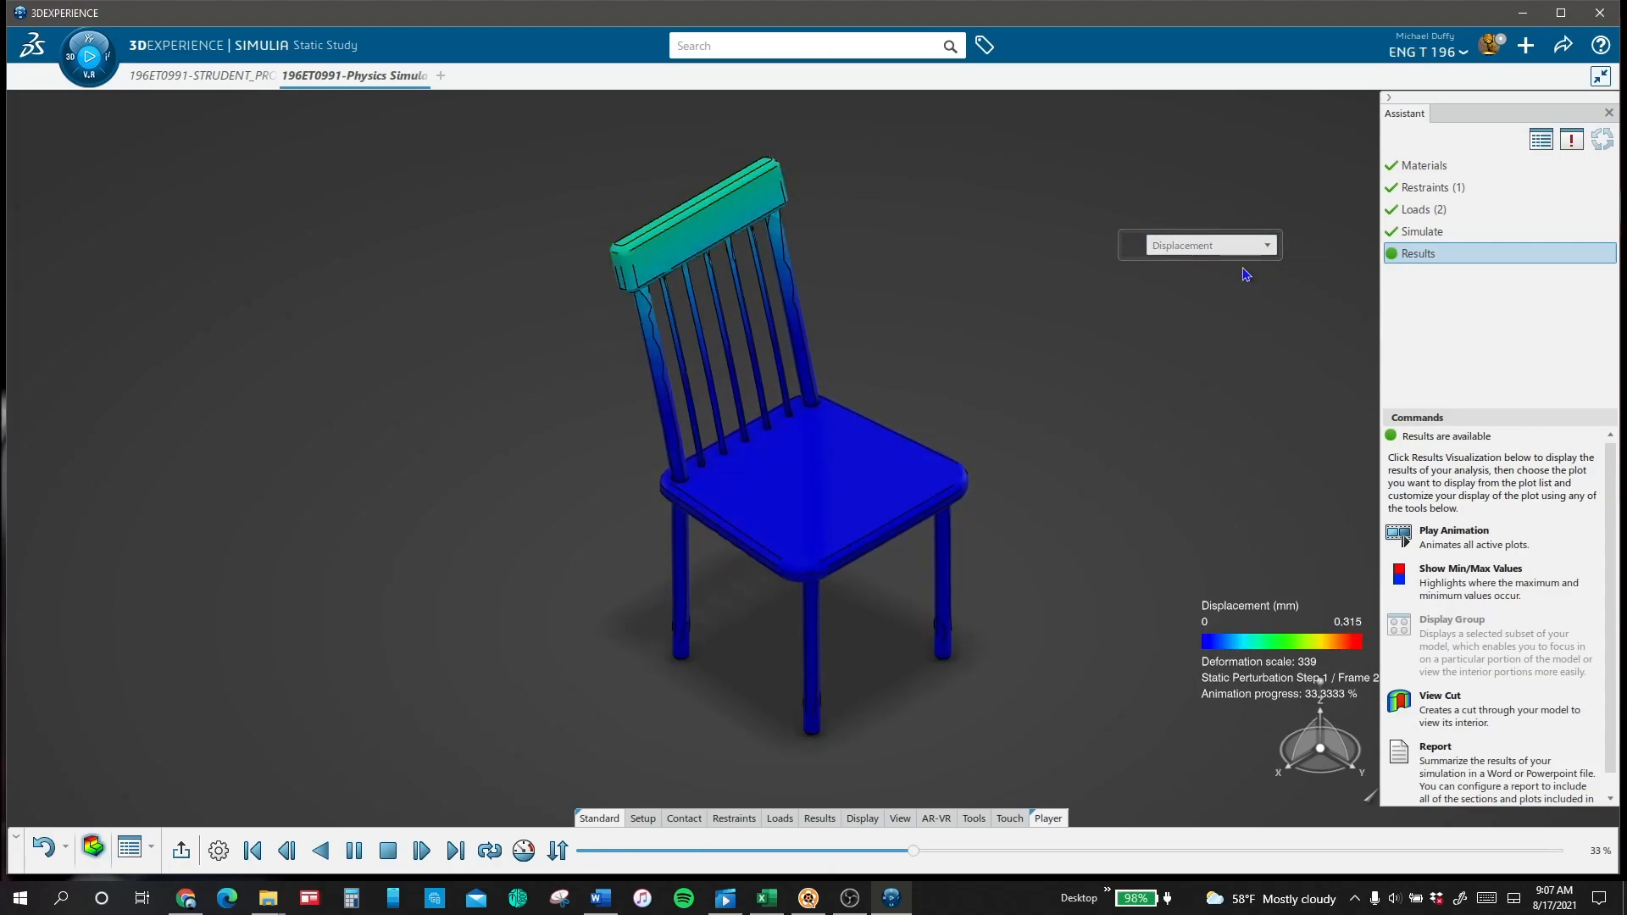
click(1245, 245)
click(1251, 296)
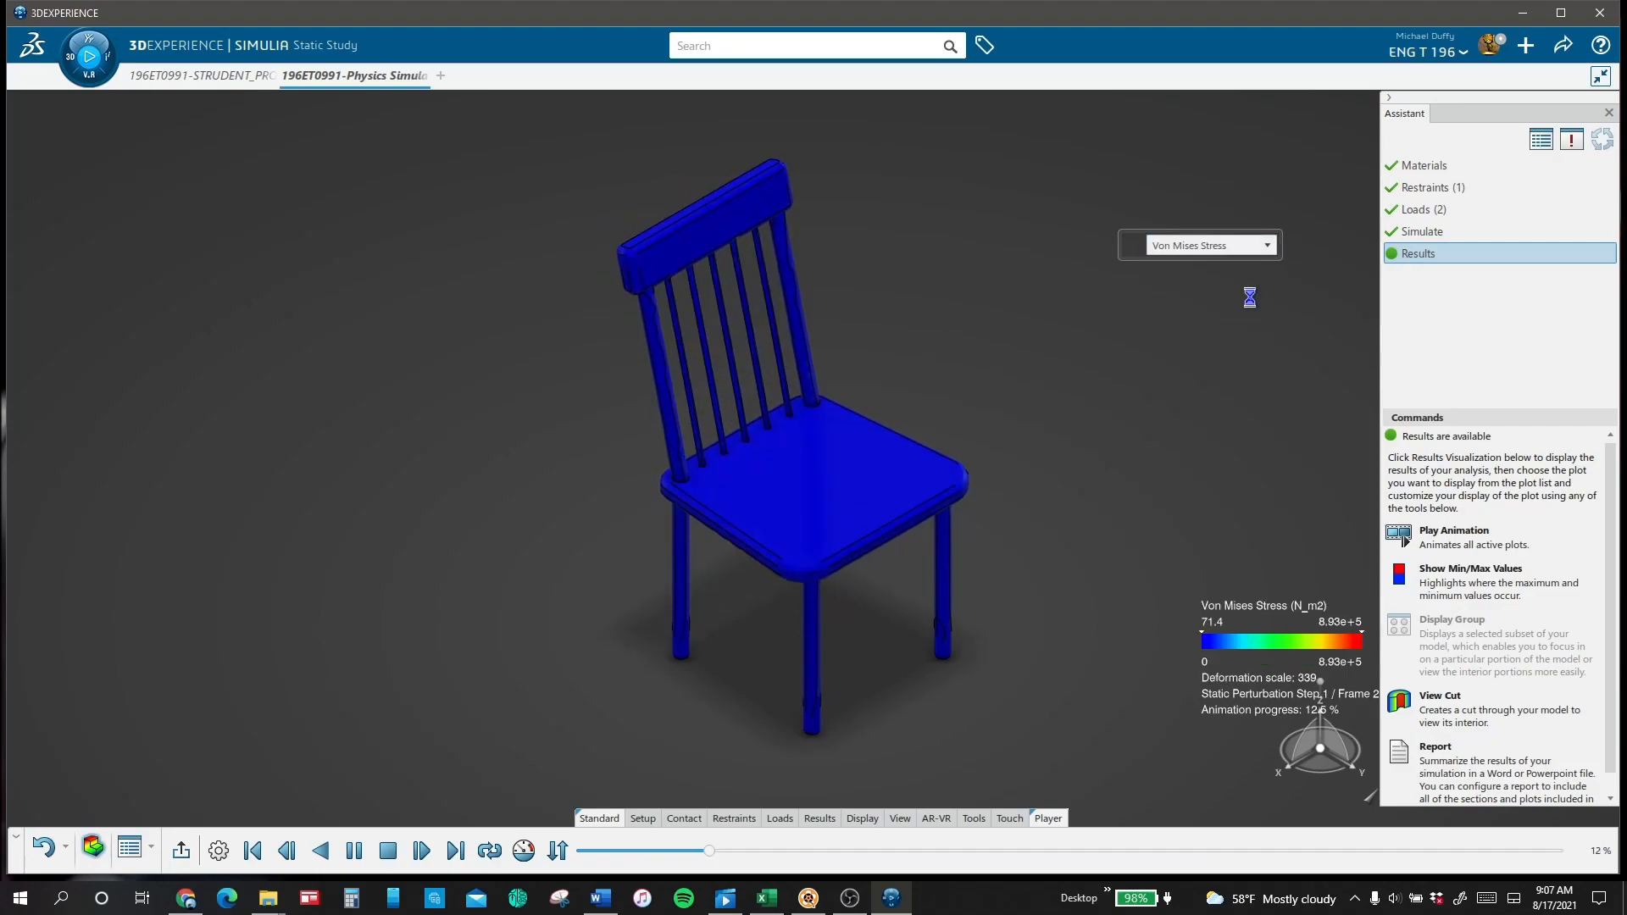
middle_drag(919, 520, 850, 678)
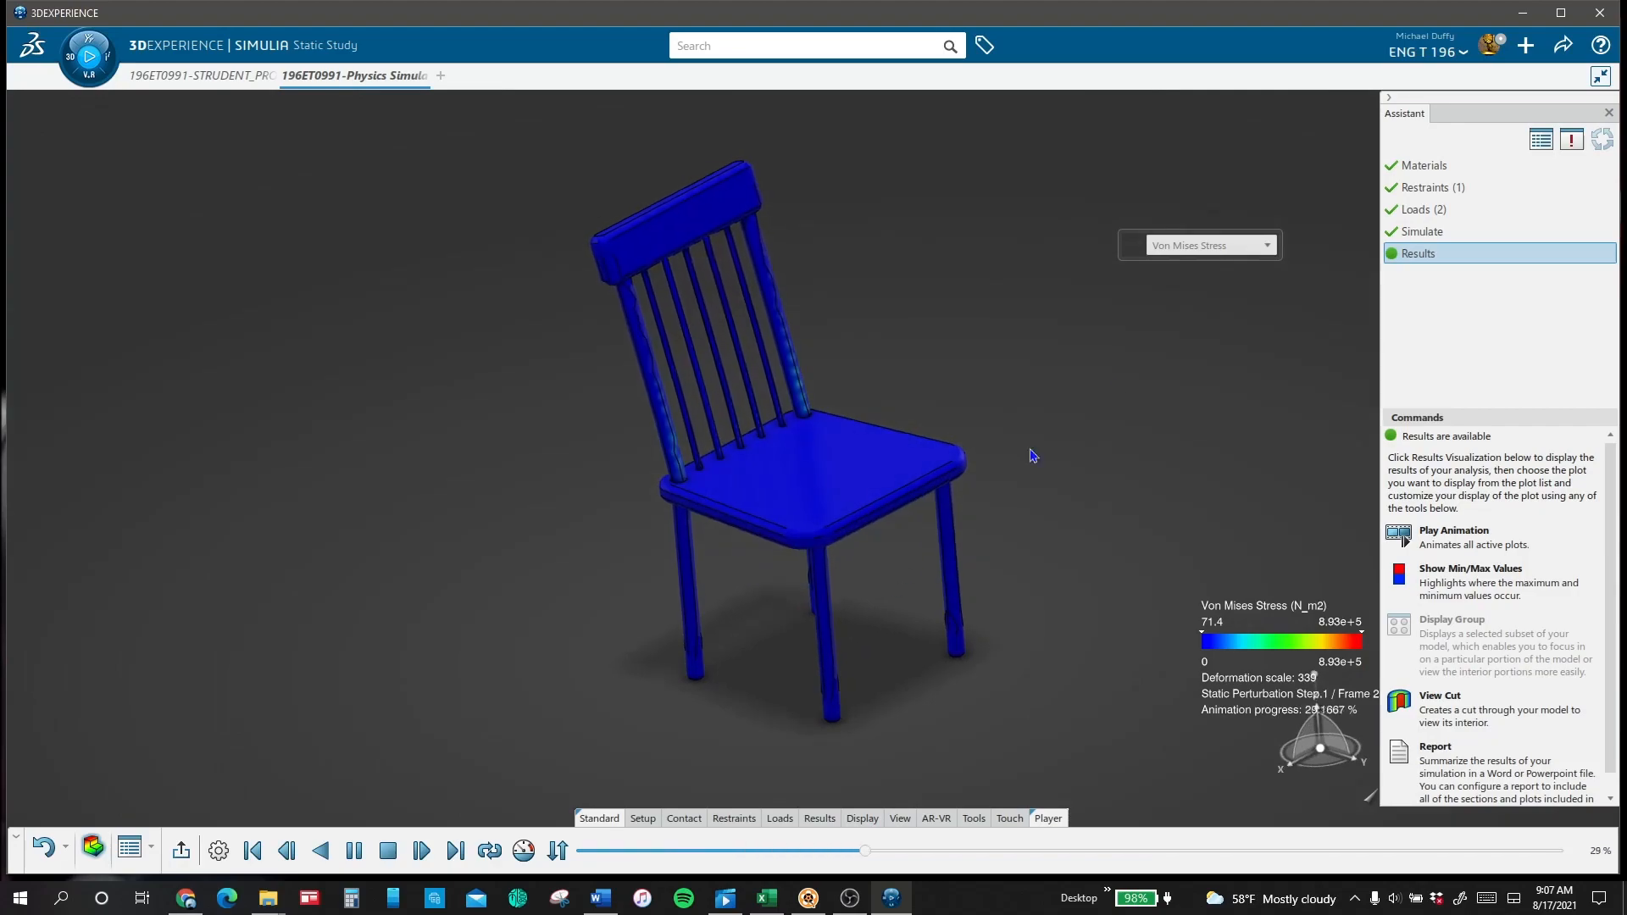
Step: Display the Reaction Force Vector plot and examine the reaction forces at the feet of the chair legs
click(1209, 247)
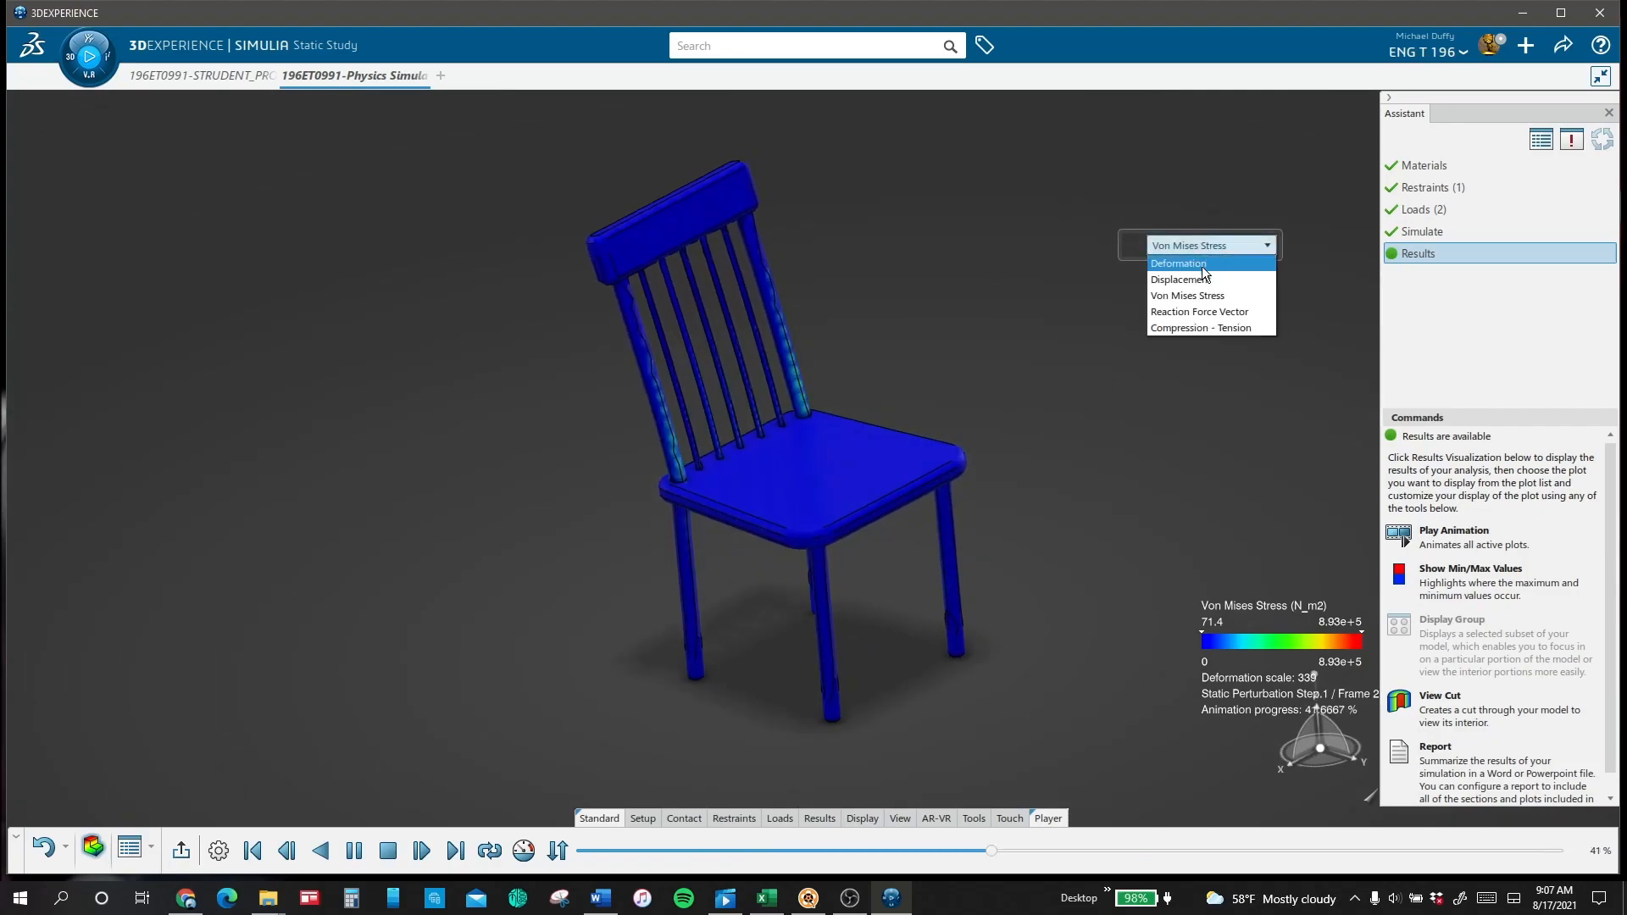
click(1194, 313)
middle_drag(1043, 737, 962, 604)
middle_drag(958, 346, 908, 497)
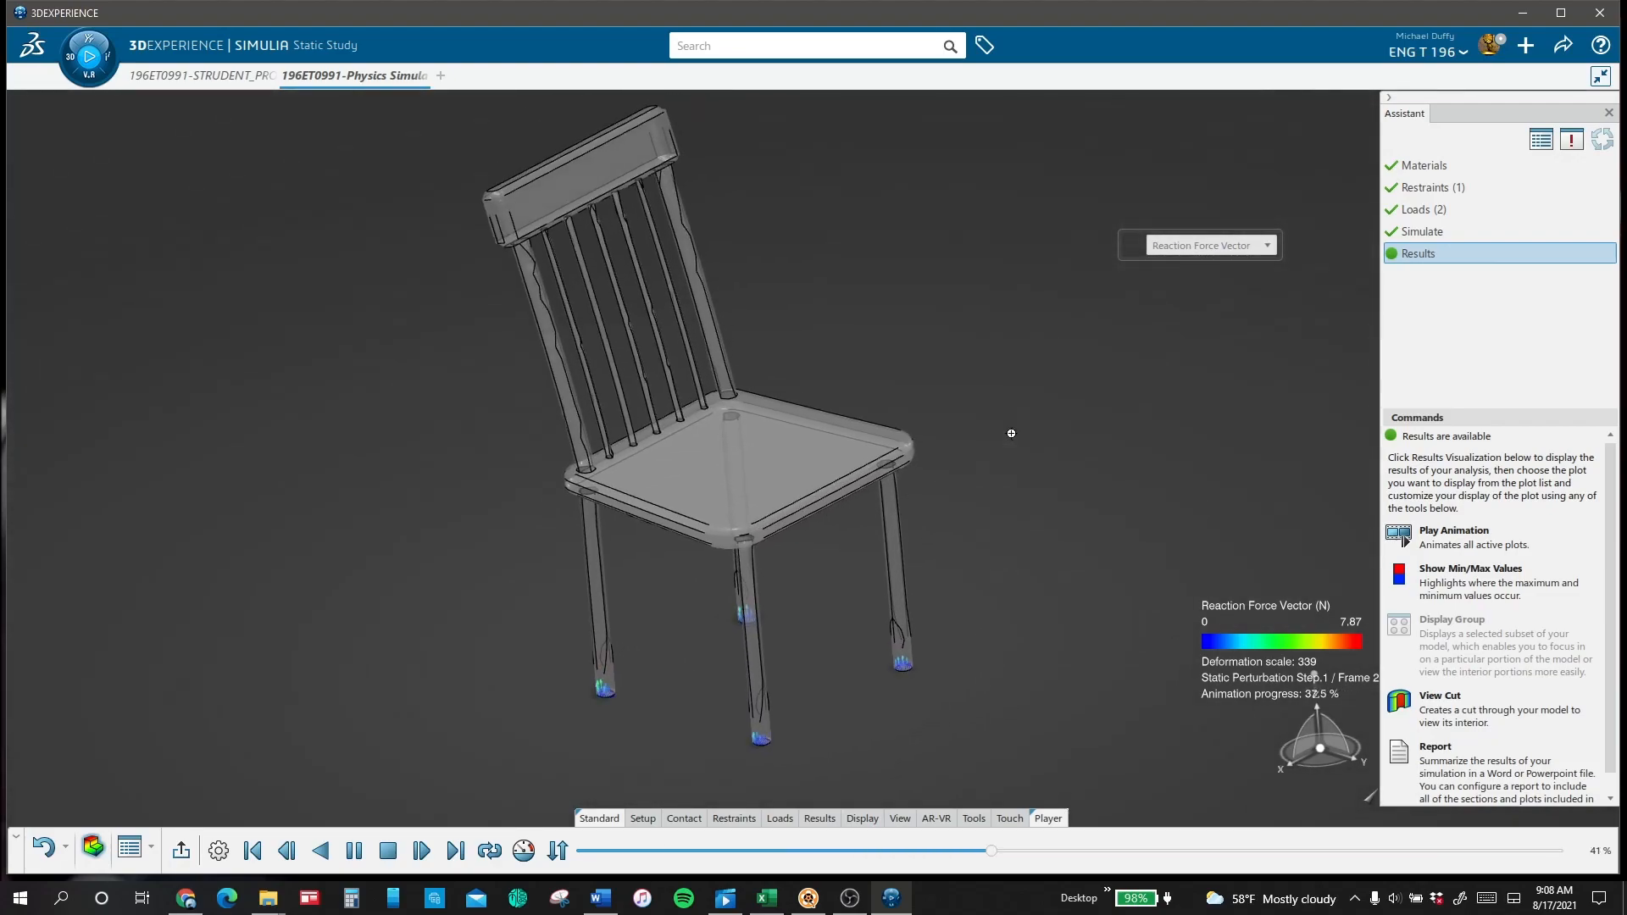
Step: Display the Compression - Tension plot, inspect the underside of the chair and return to the isometric view
click(1272, 256)
click(1187, 327)
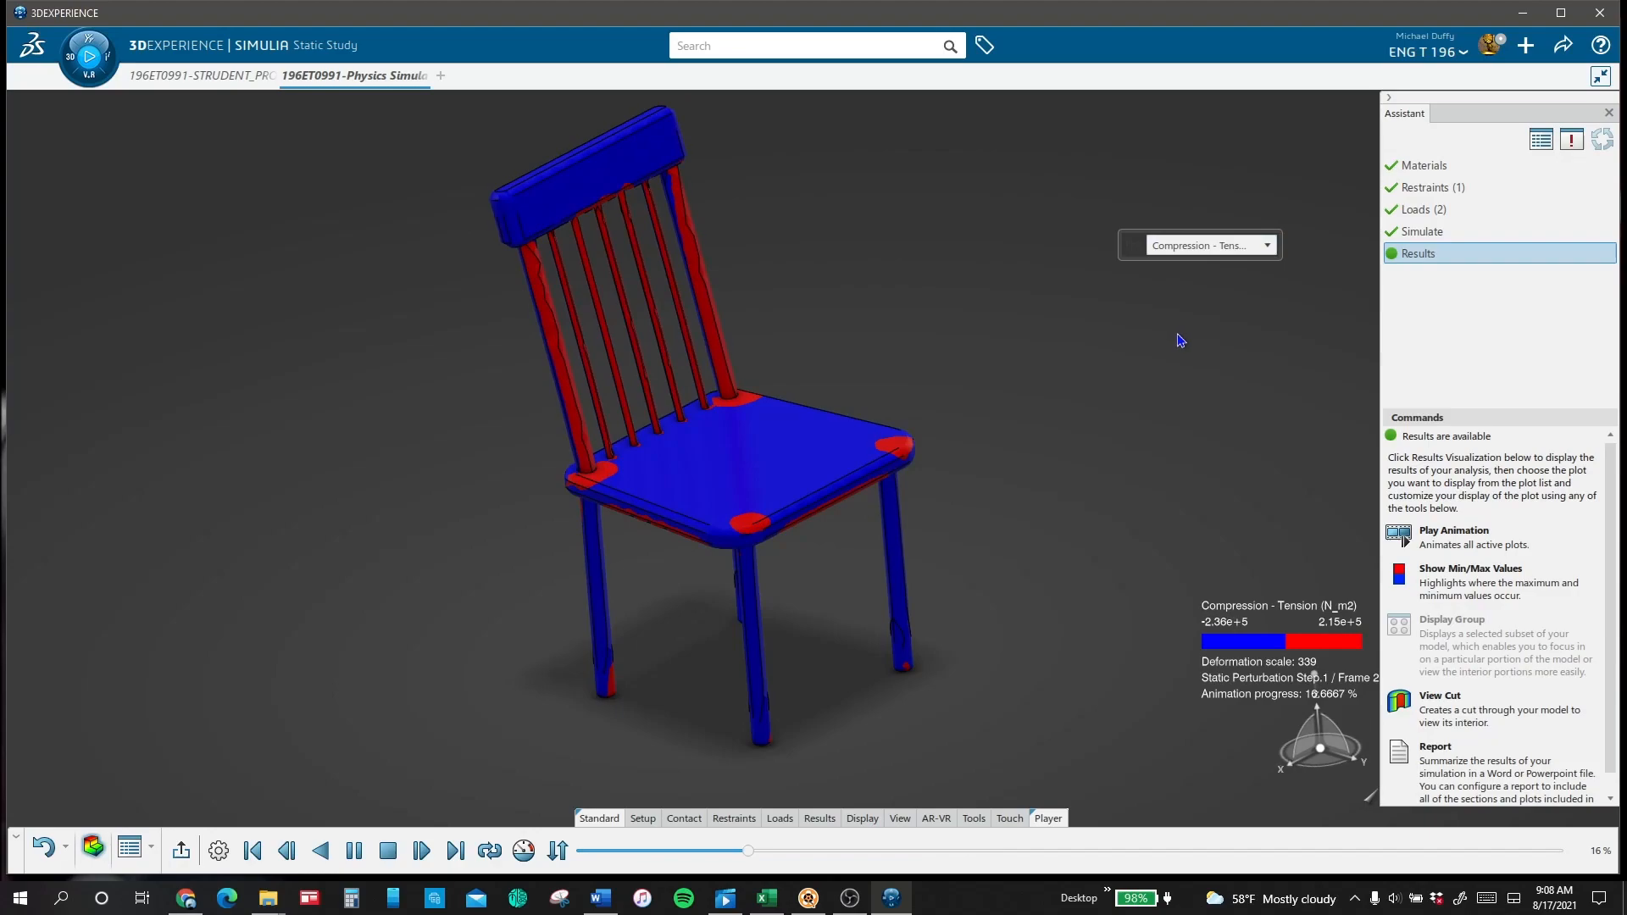
mouse_move(774, 535)
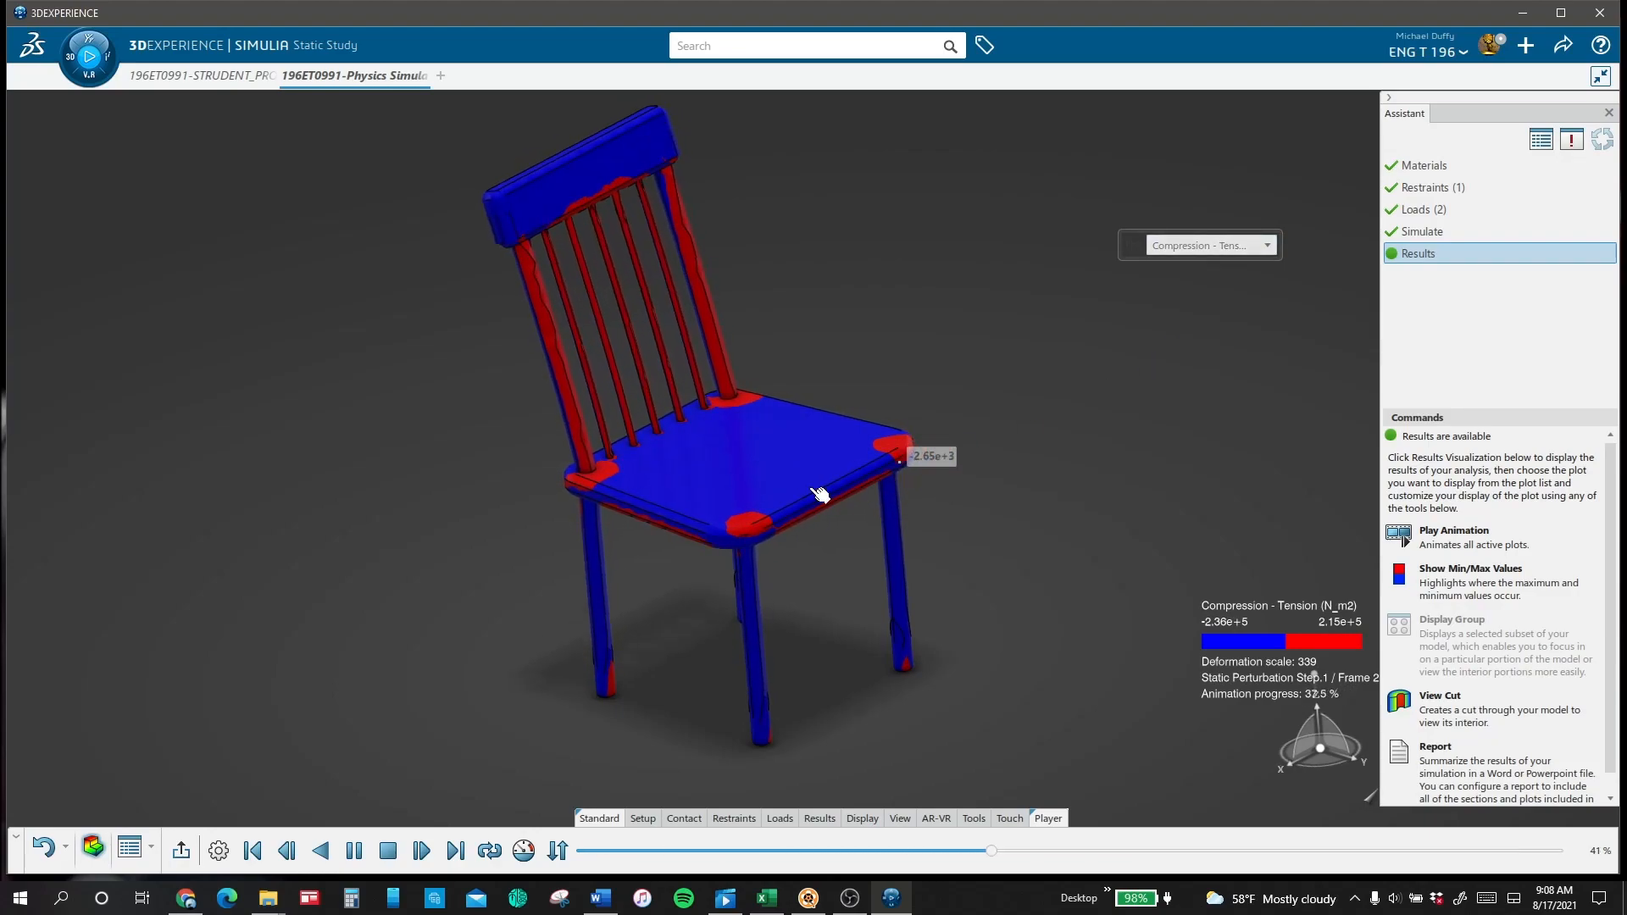
middle_drag(537, 653, 1130, 345)
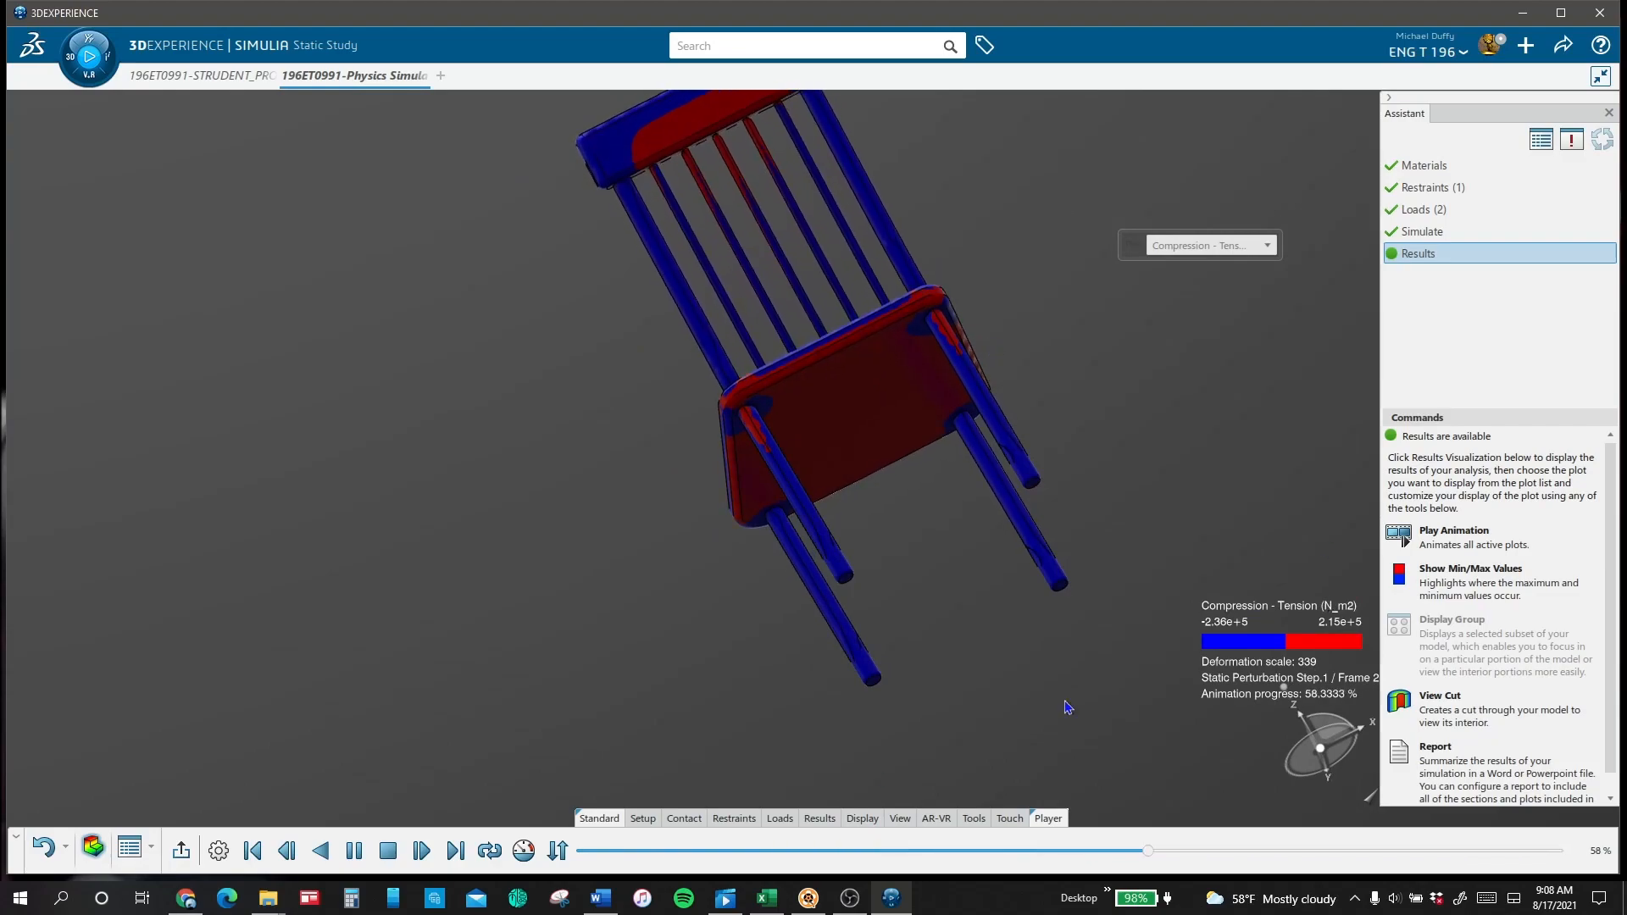
click(900, 818)
click(477, 847)
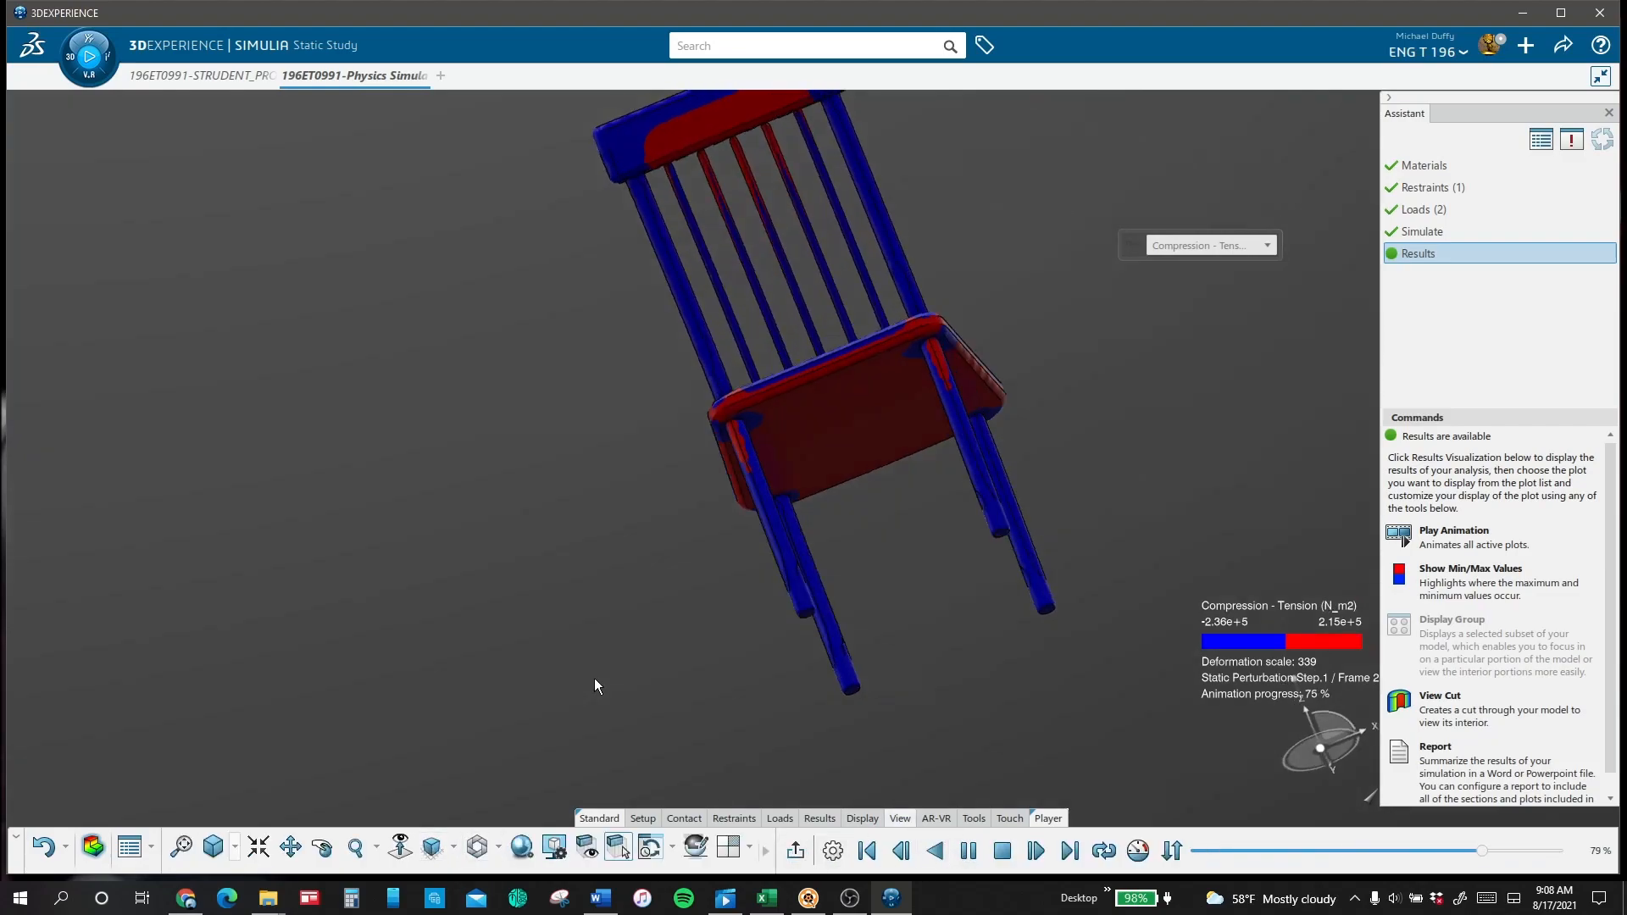
Step: Review the Von Mises Stress plot again and switch the display back to the Displacement plot
click(1221, 245)
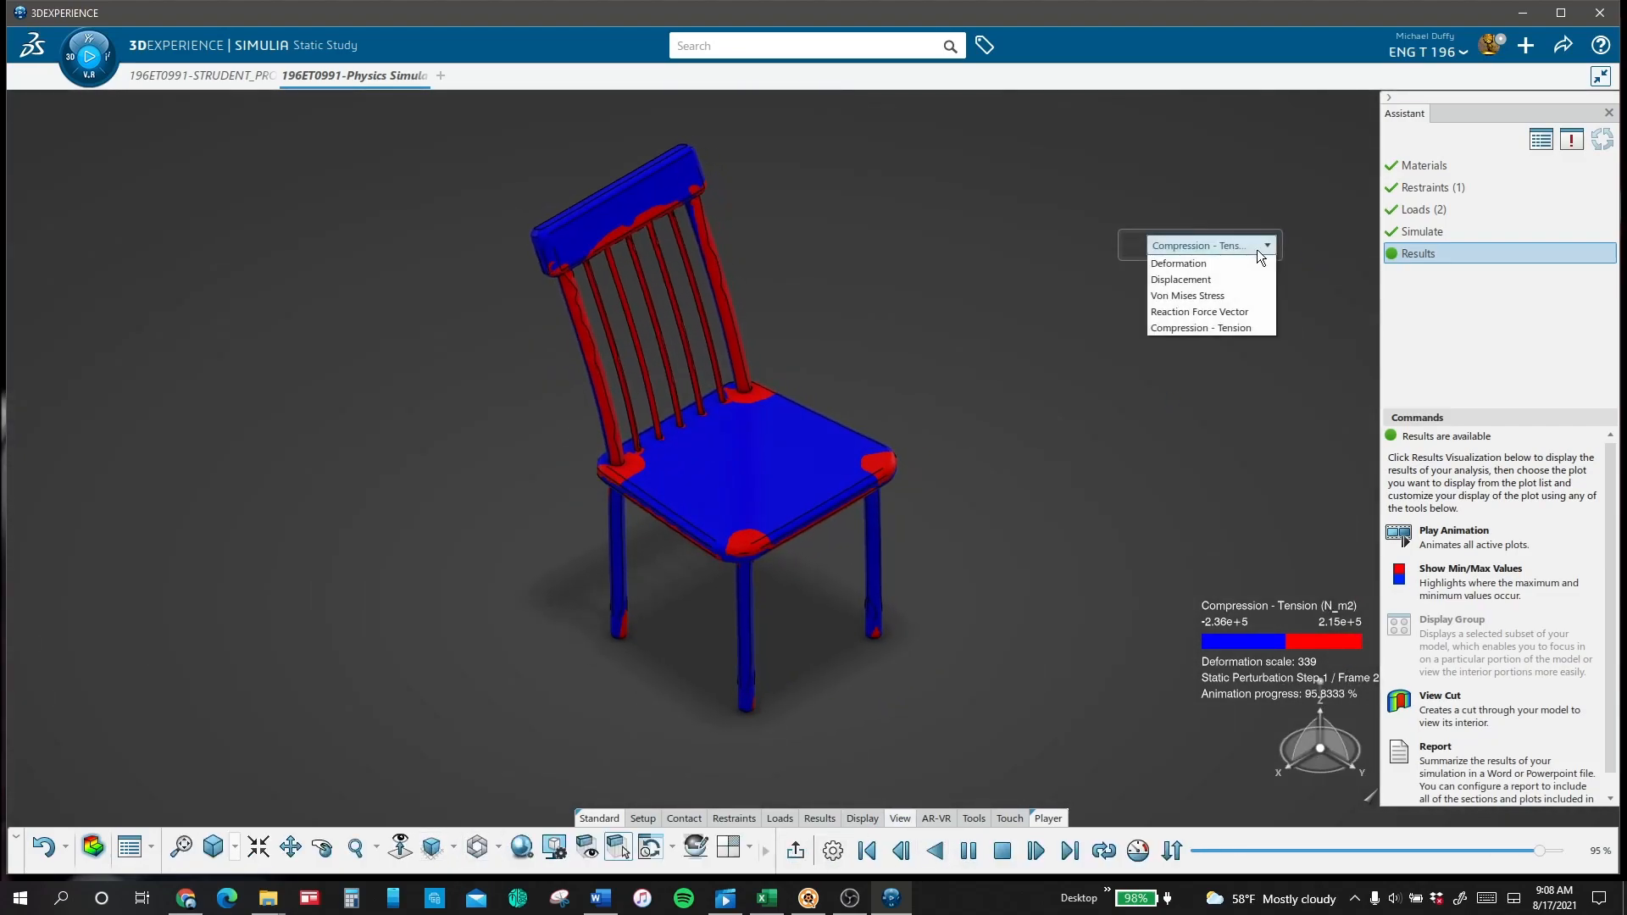
click(1246, 297)
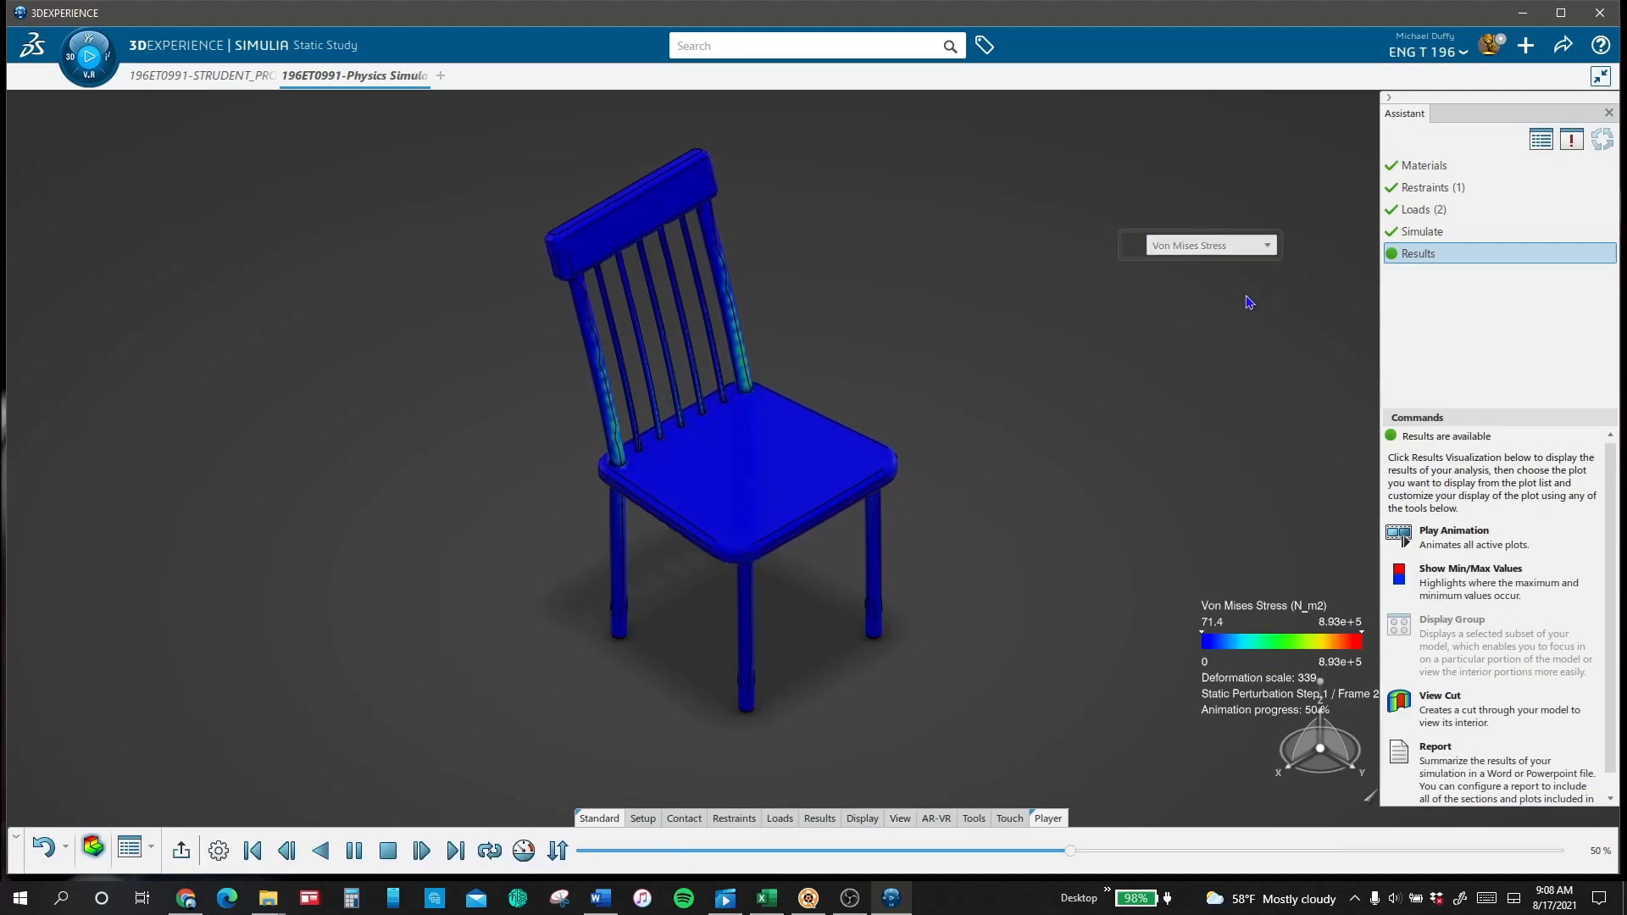
click(1238, 246)
click(1239, 274)
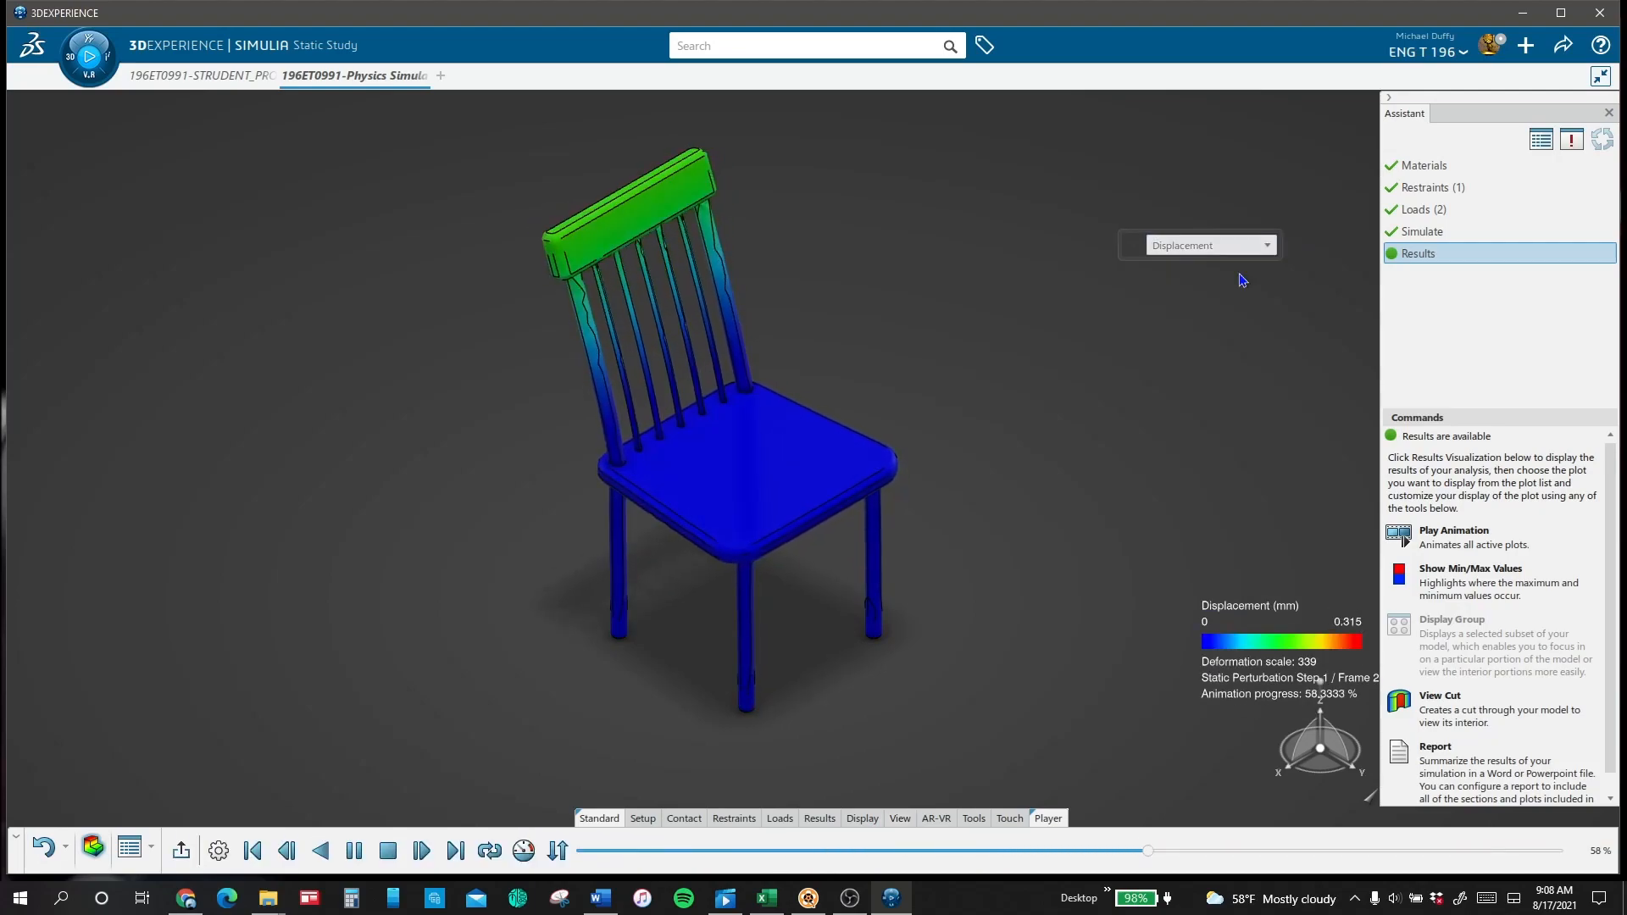